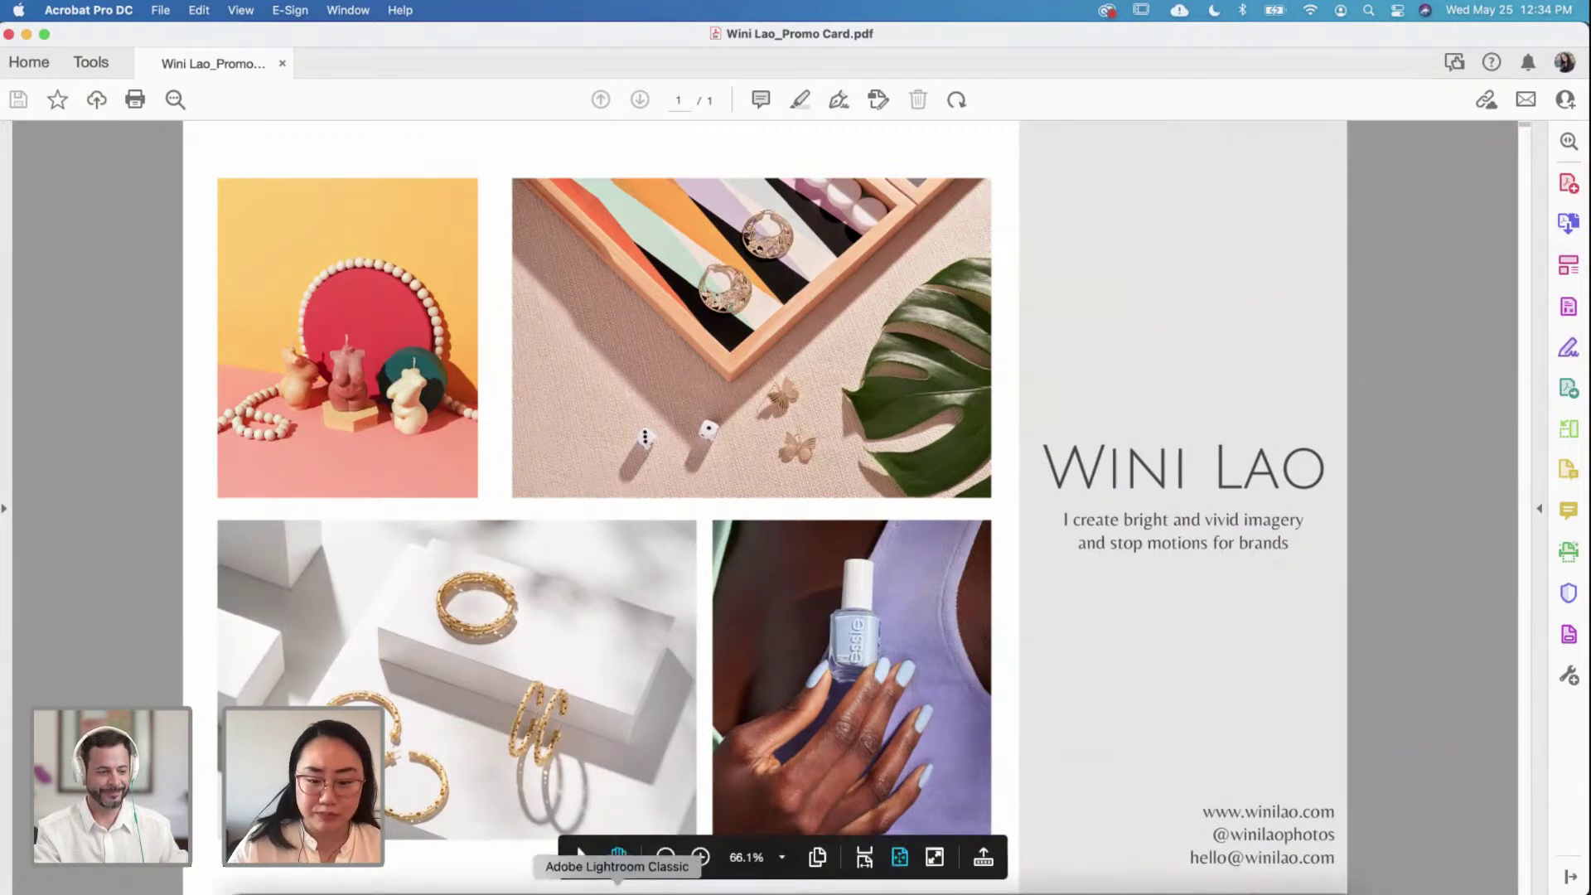
Step: Switch to Lightroom Classic and look over the perfume photos in the AdobePhoto1 folder grid, comparing the first two
{"action": "left_click", "coordinate": [616, 889]}
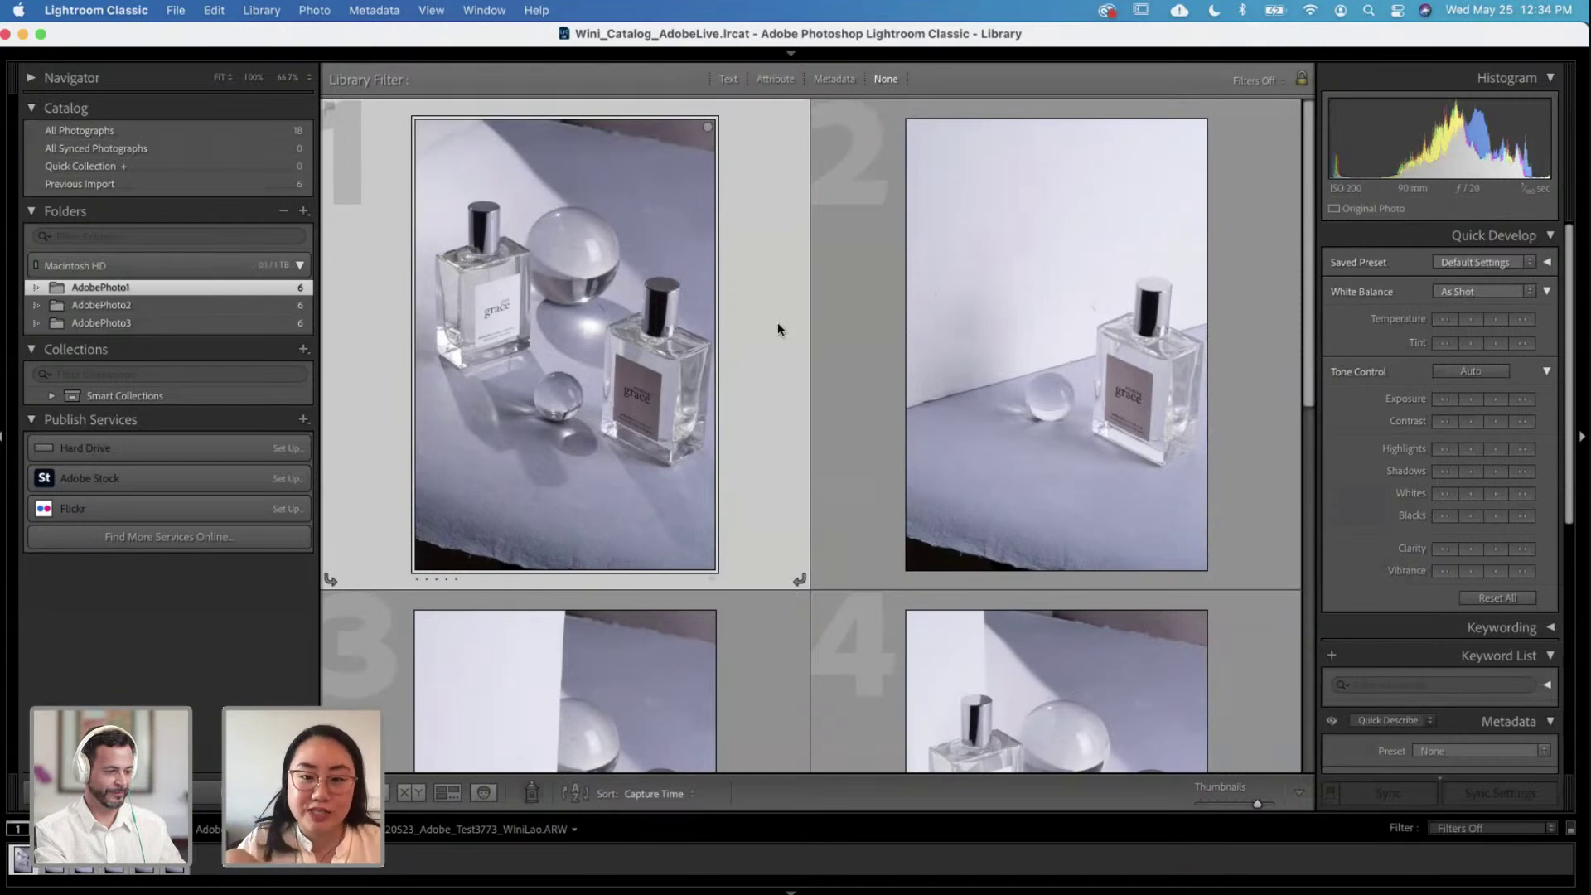
{"action": "left_click", "coordinate": [986, 393]}
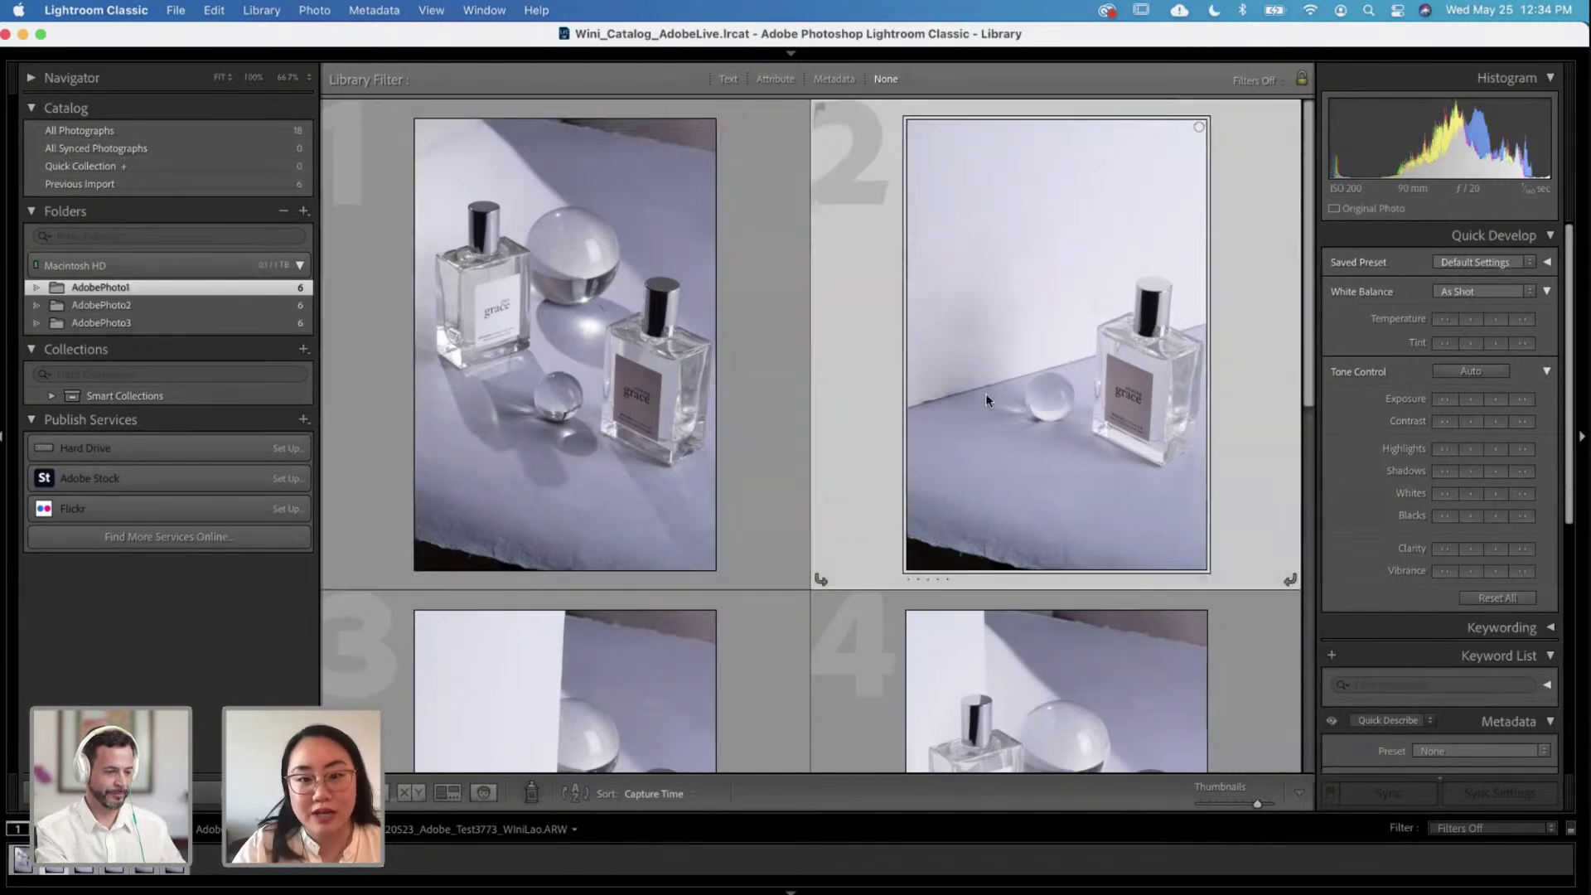
{"action": "left_click", "coordinate": [599, 355]}
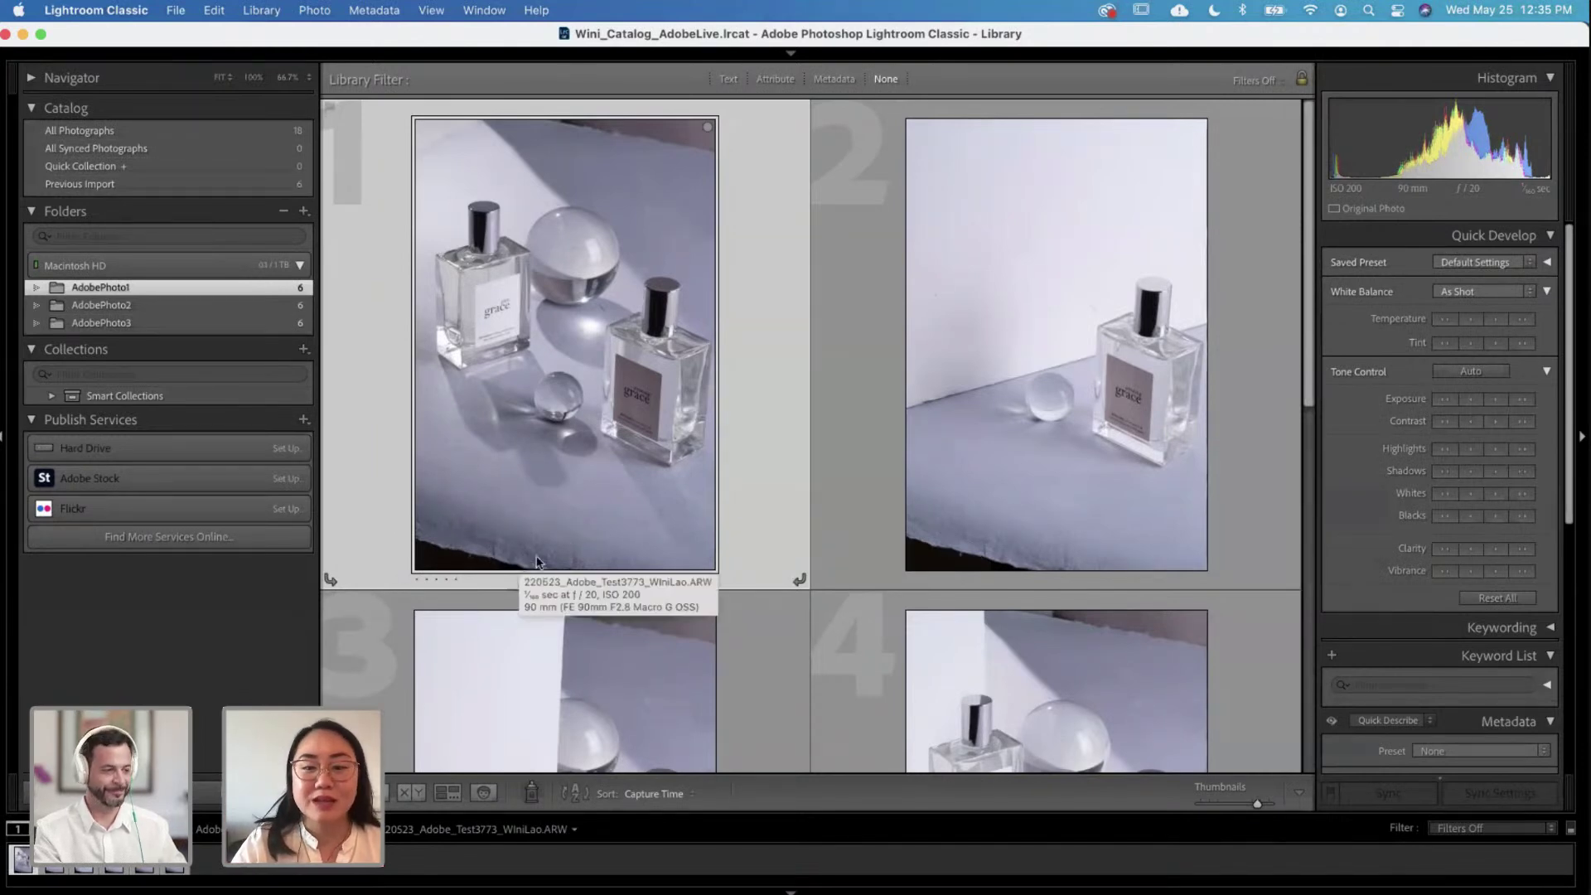
{"action": "scroll", "coordinate": [642, 467], "scroll_direction": "down", "scroll_amount": 1}
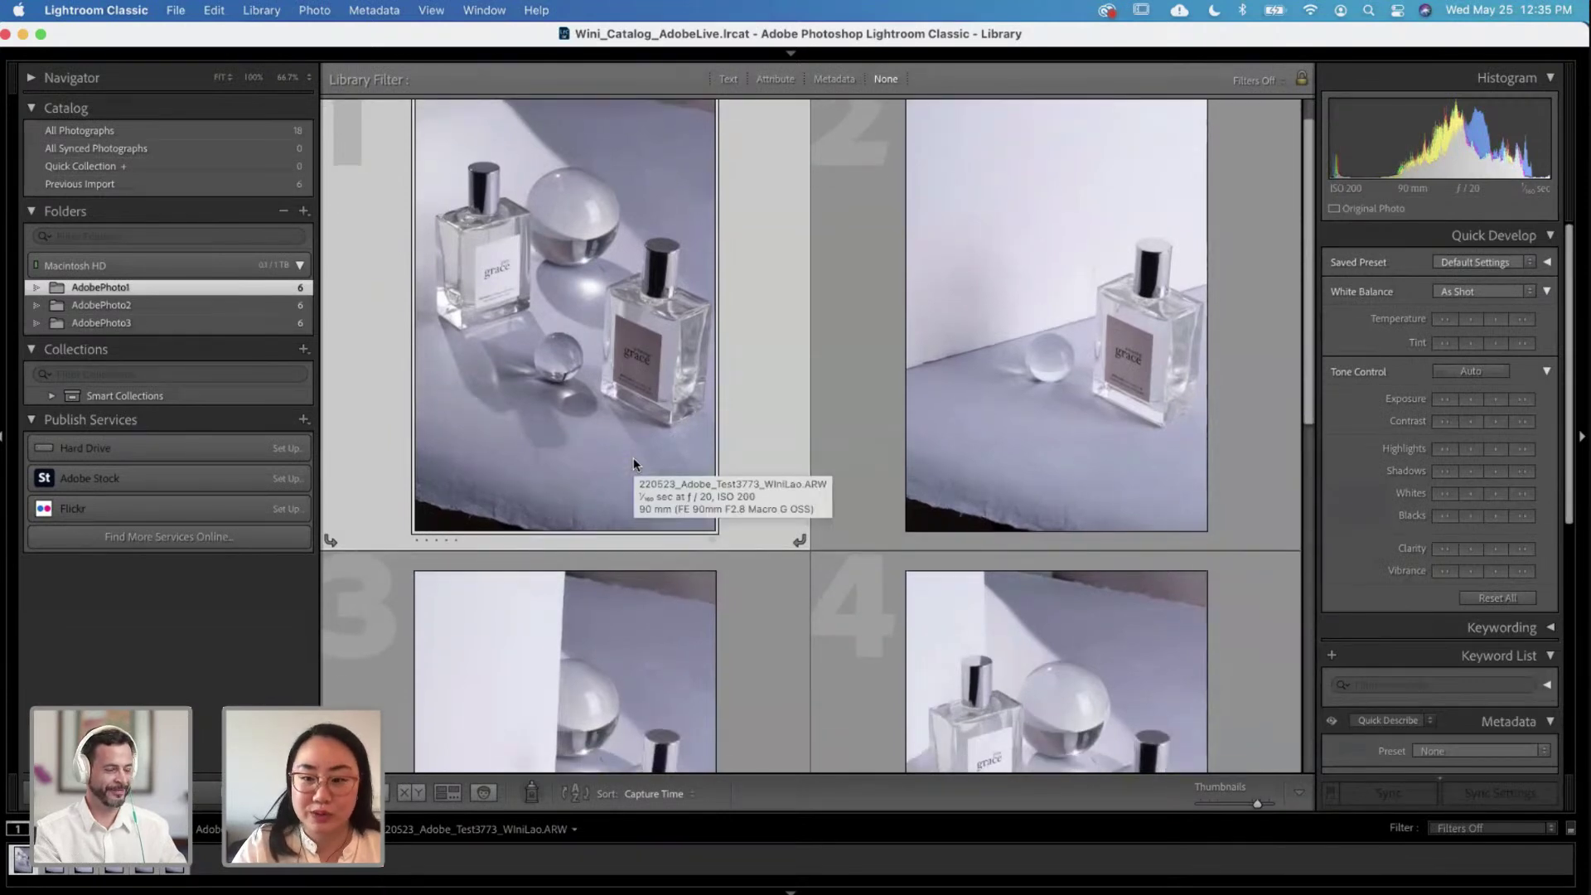
{"action": "scroll", "coordinate": [633, 457], "scroll_direction": "down", "scroll_amount": 5}
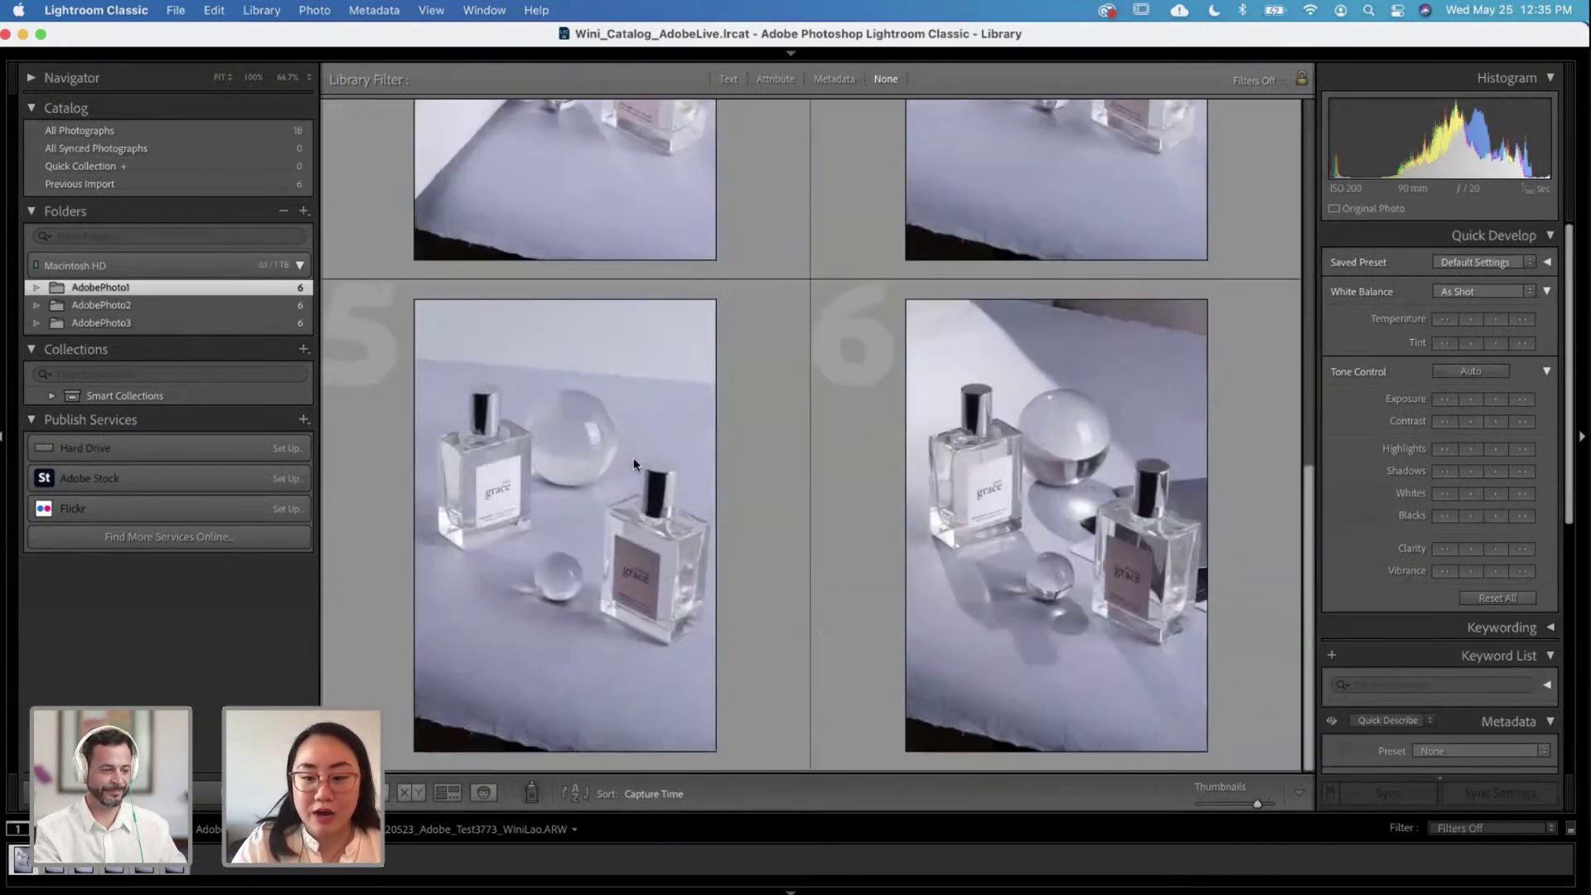
{"action": "scroll", "coordinate": [633, 457], "scroll_direction": "up", "scroll_amount": 5}
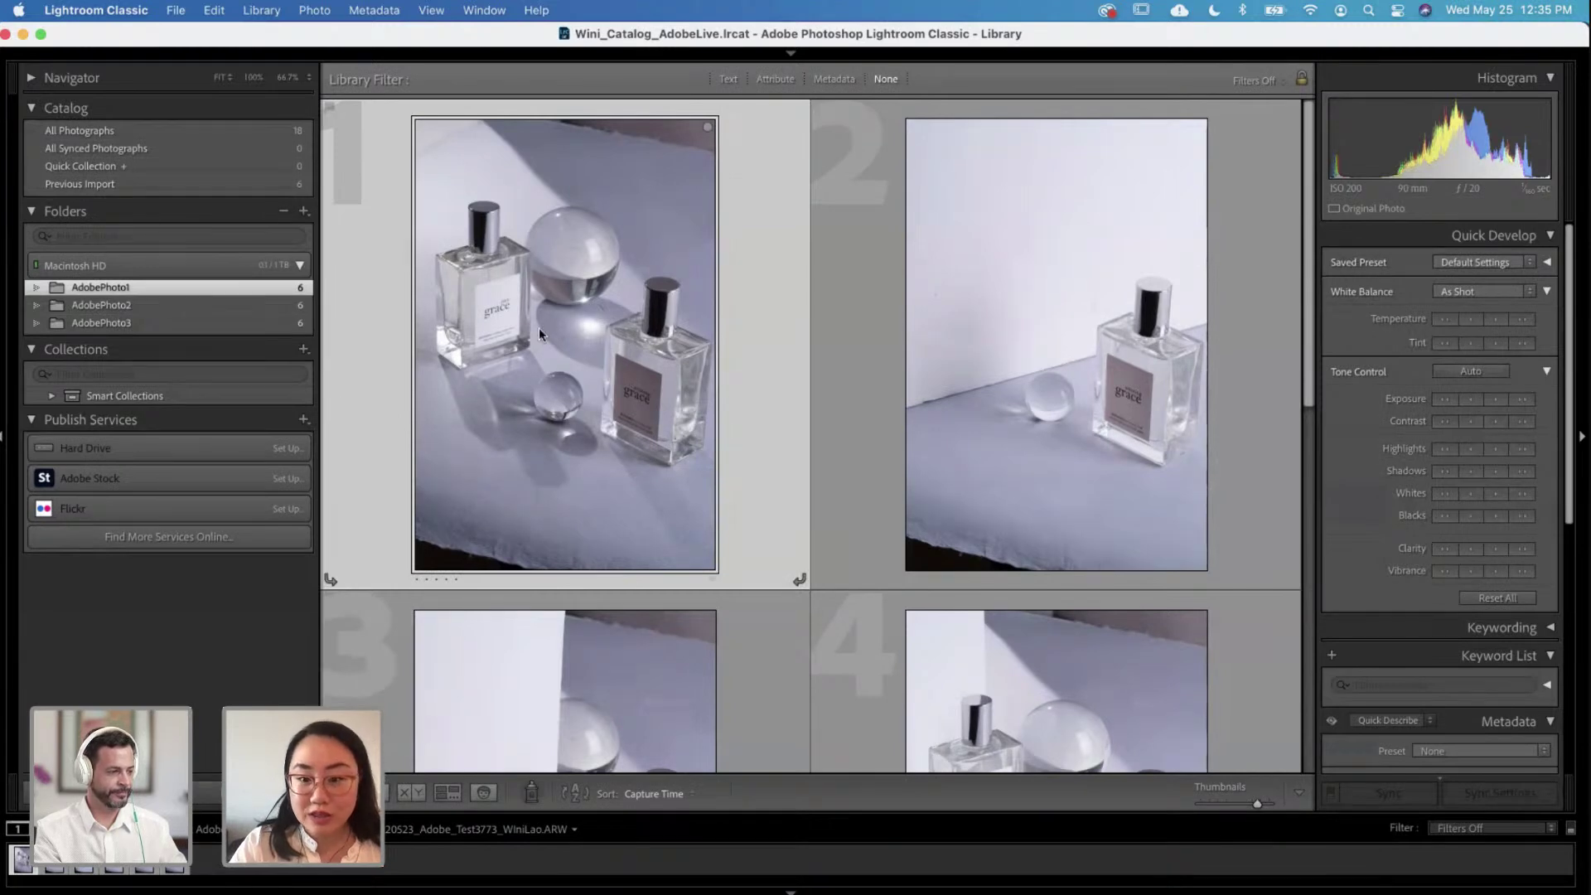
{"action": "left_click", "coordinate": [999, 283]}
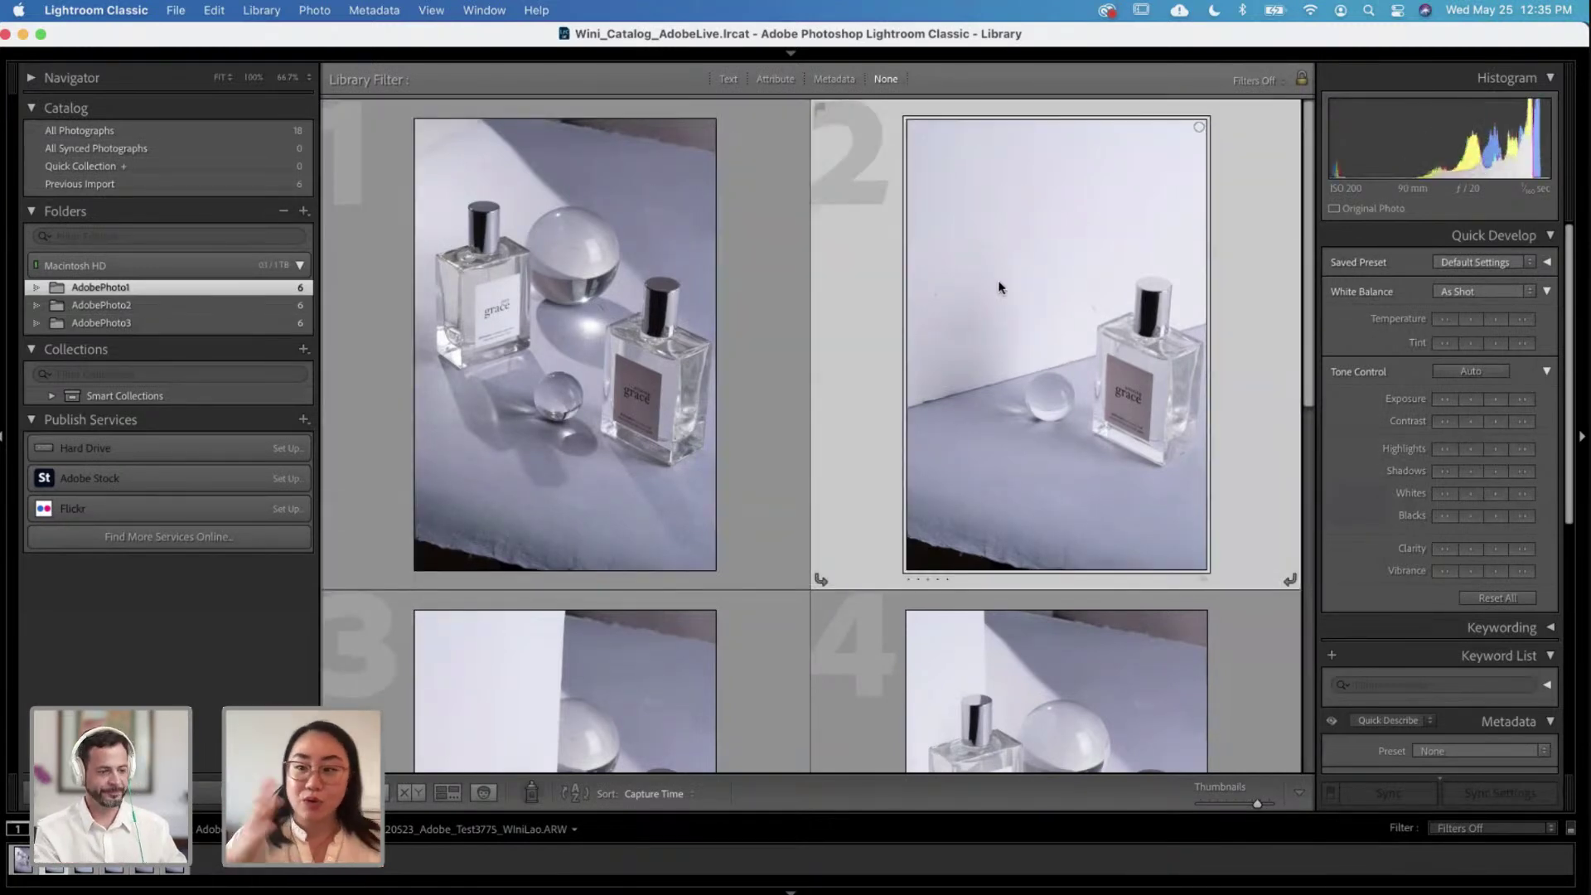
Step: Open the first perfume photo in Loupe view and inspect the "amazing grace" and "pure grace" bottle labels up close
{"action": "left_click", "coordinate": [613, 353]}
{"action": "key", "text": "e"}
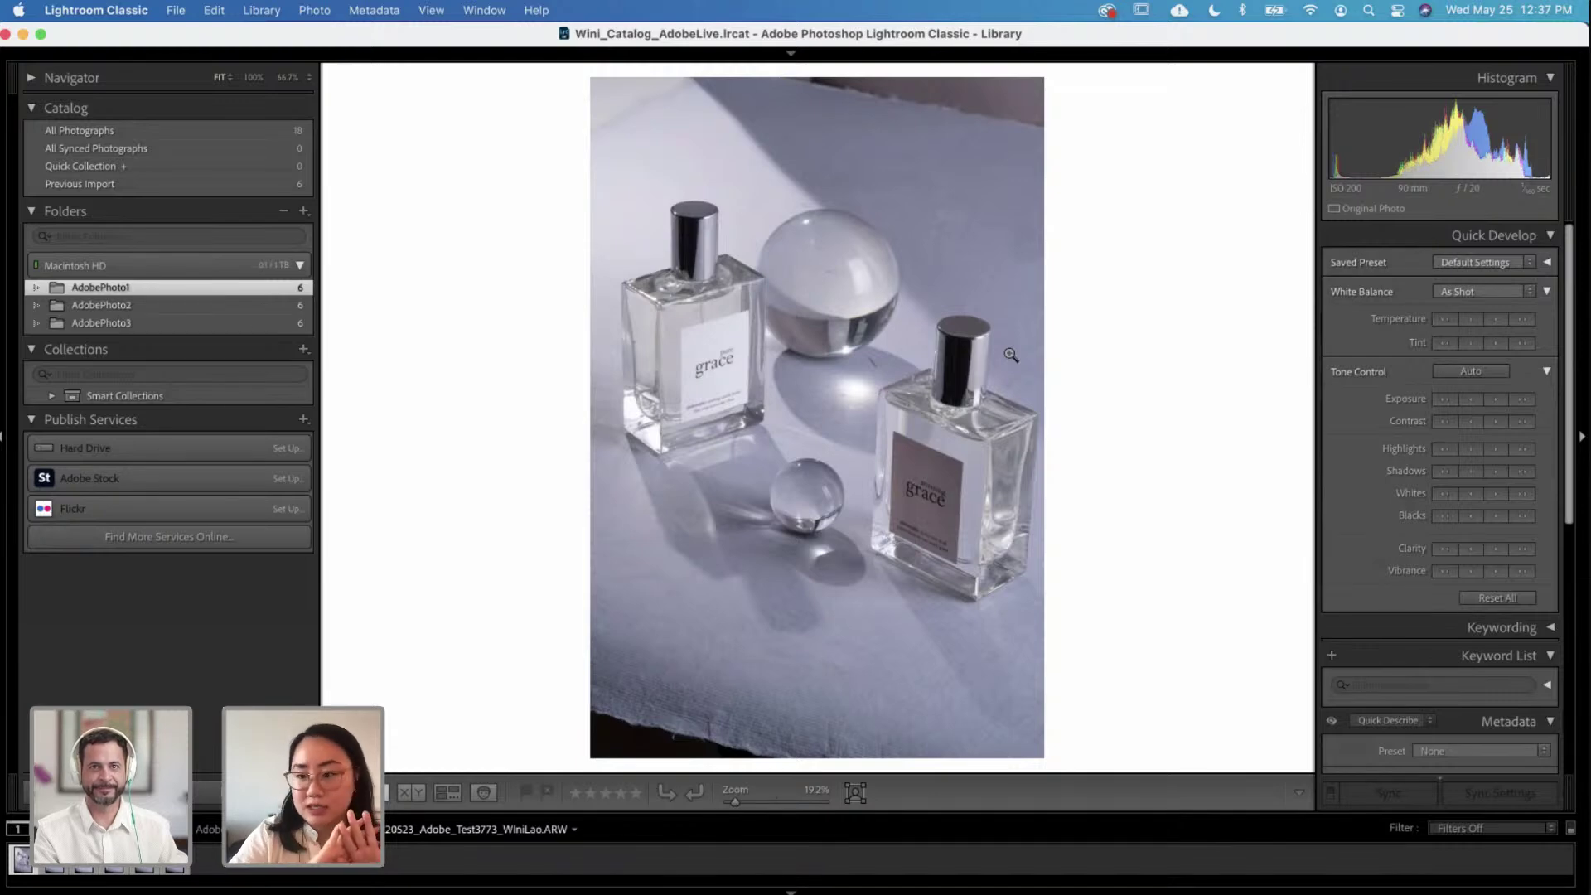
{"action": "left_click", "coordinate": [930, 497]}
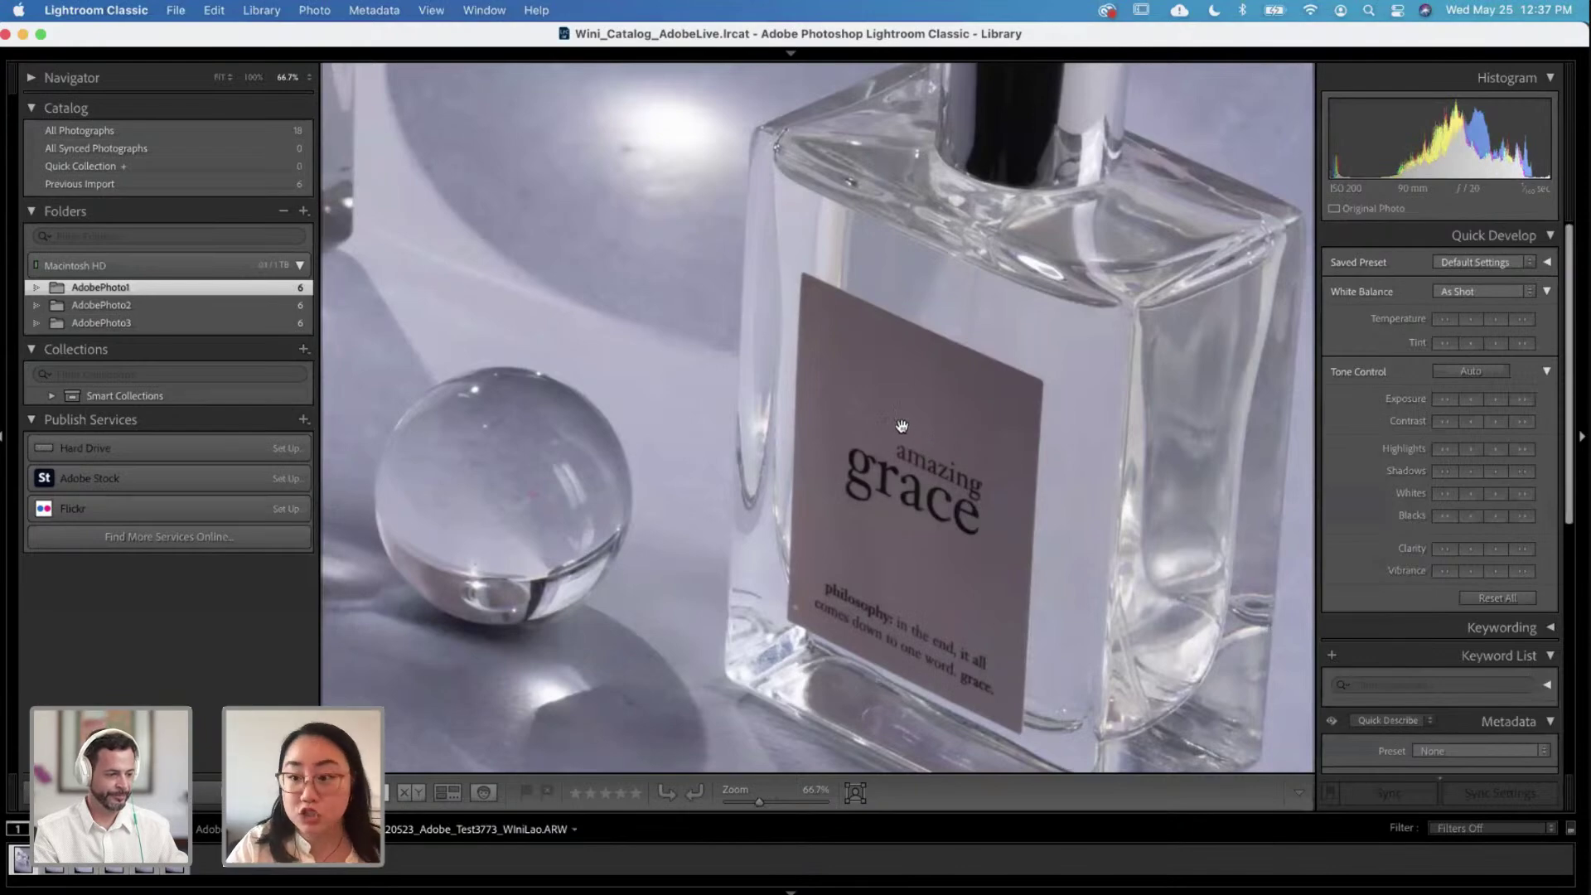
{"action": "scroll", "coordinate": [894, 414], "scroll_direction": "up", "scroll_amount": 10}
{"action": "scroll", "coordinate": [895, 414], "scroll_direction": "left", "scroll_amount": 8}
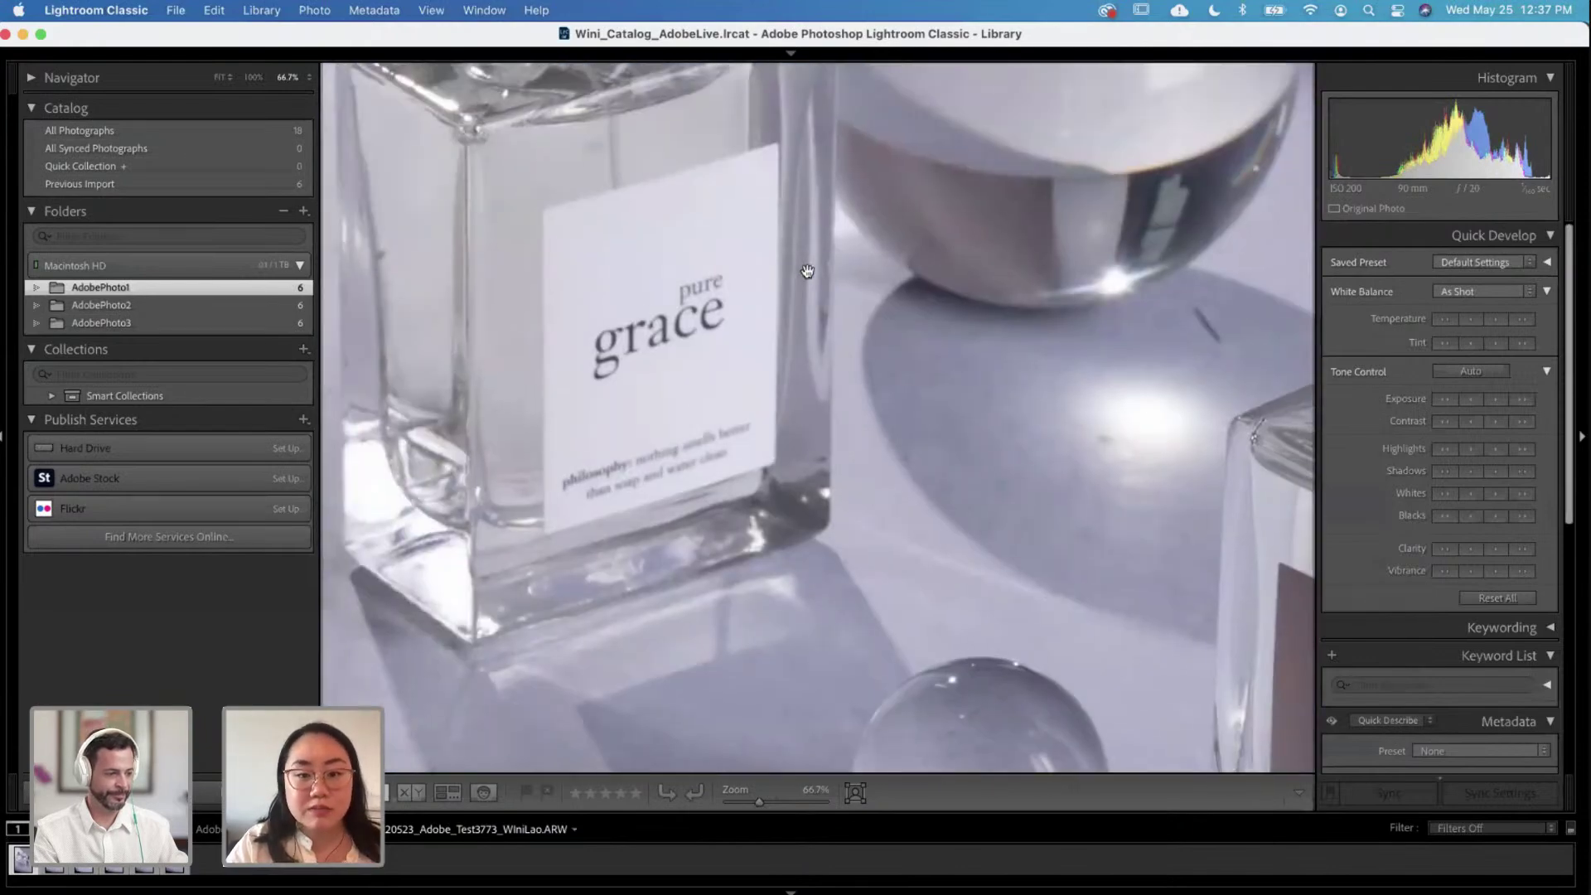
{"action": "left_click", "coordinate": [807, 271]}
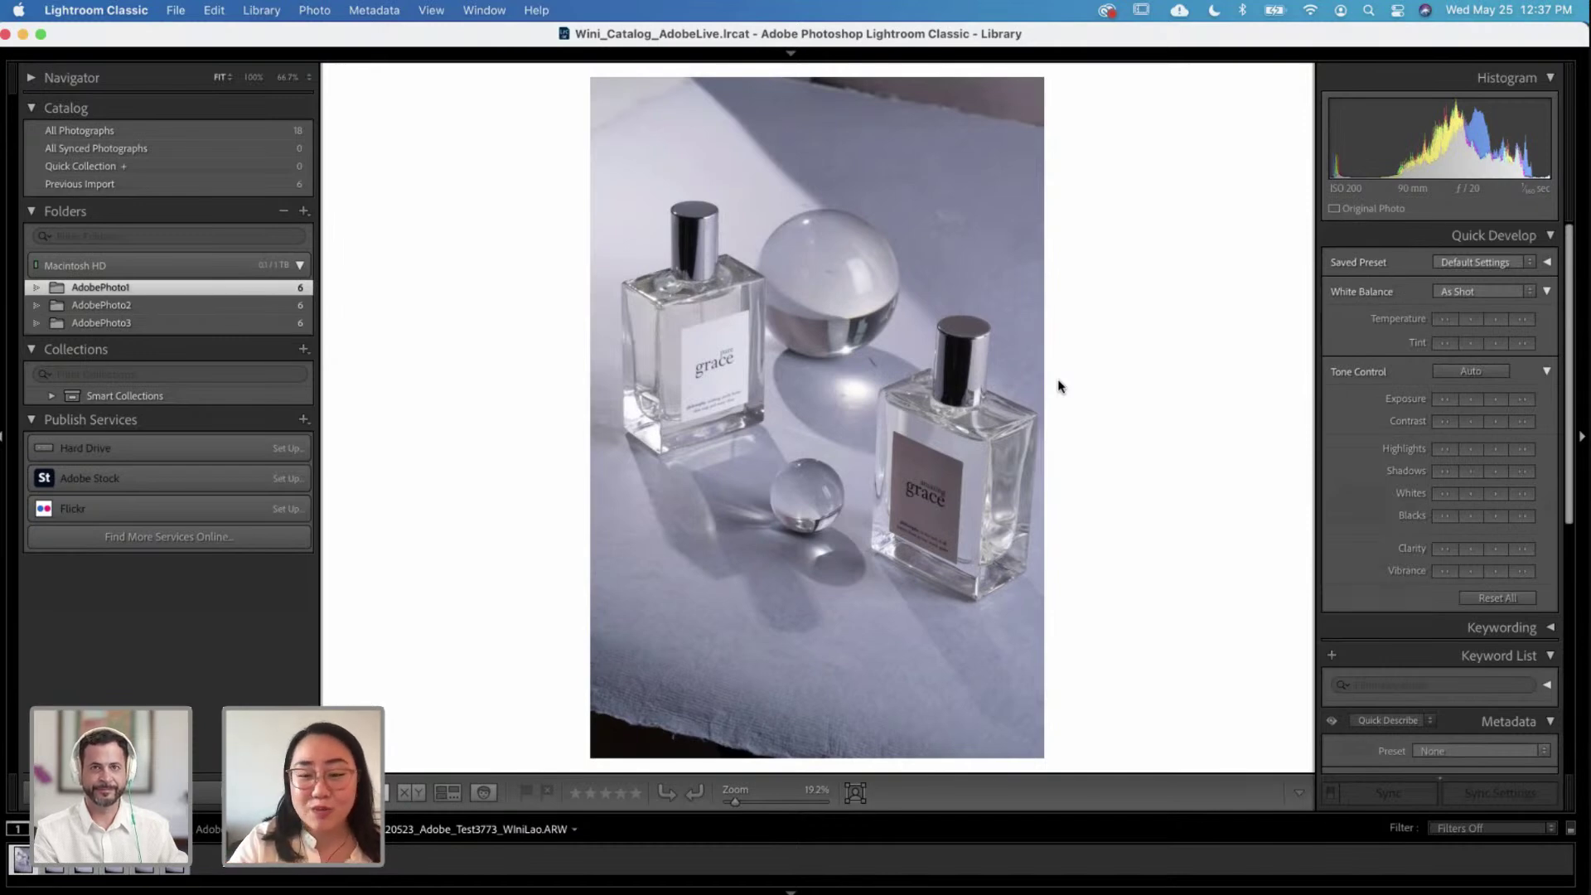
Step: Examine the first photo's shadows, small glass sphere and both bottle labels at 66.7% zoom, returning to the fitted view
{"action": "left_click", "coordinate": [934, 493]}
{"action": "left_click_drag", "start_coordinate": [563, 267], "coordinate": [811, 367]}
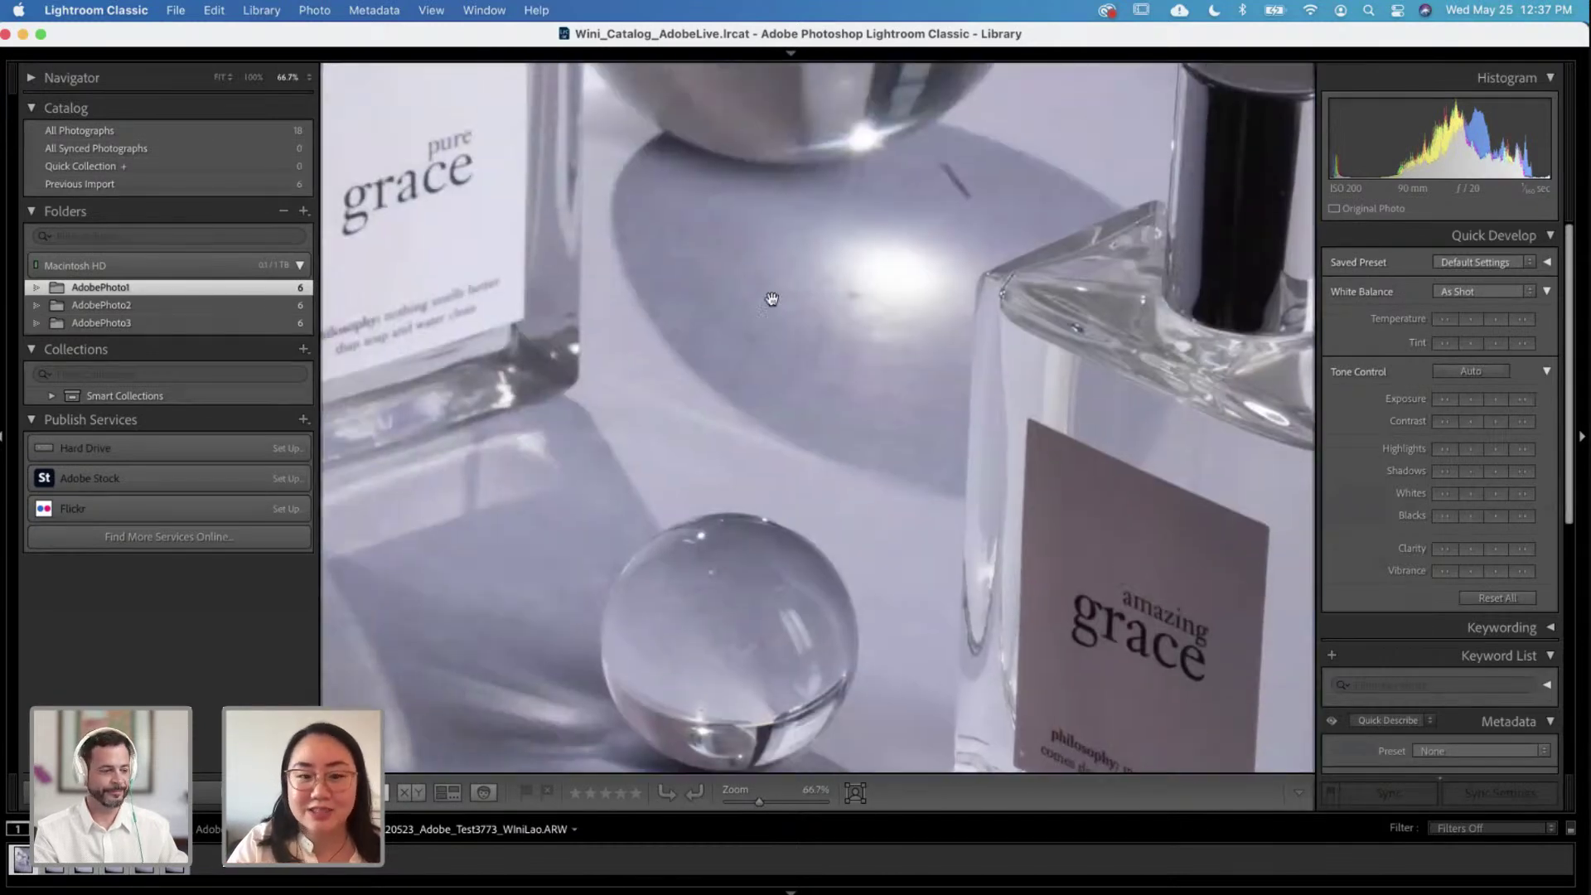
{"action": "scroll", "coordinate": [811, 367], "scroll_direction": "up", "scroll_amount": 5}
{"action": "scroll", "coordinate": [811, 367], "scroll_direction": "left", "scroll_amount": 5}
{"action": "scroll", "coordinate": [655, 215], "scroll_direction": "down", "scroll_amount": 6}
{"action": "scroll", "coordinate": [654, 215], "scroll_direction": "right", "scroll_amount": 6}
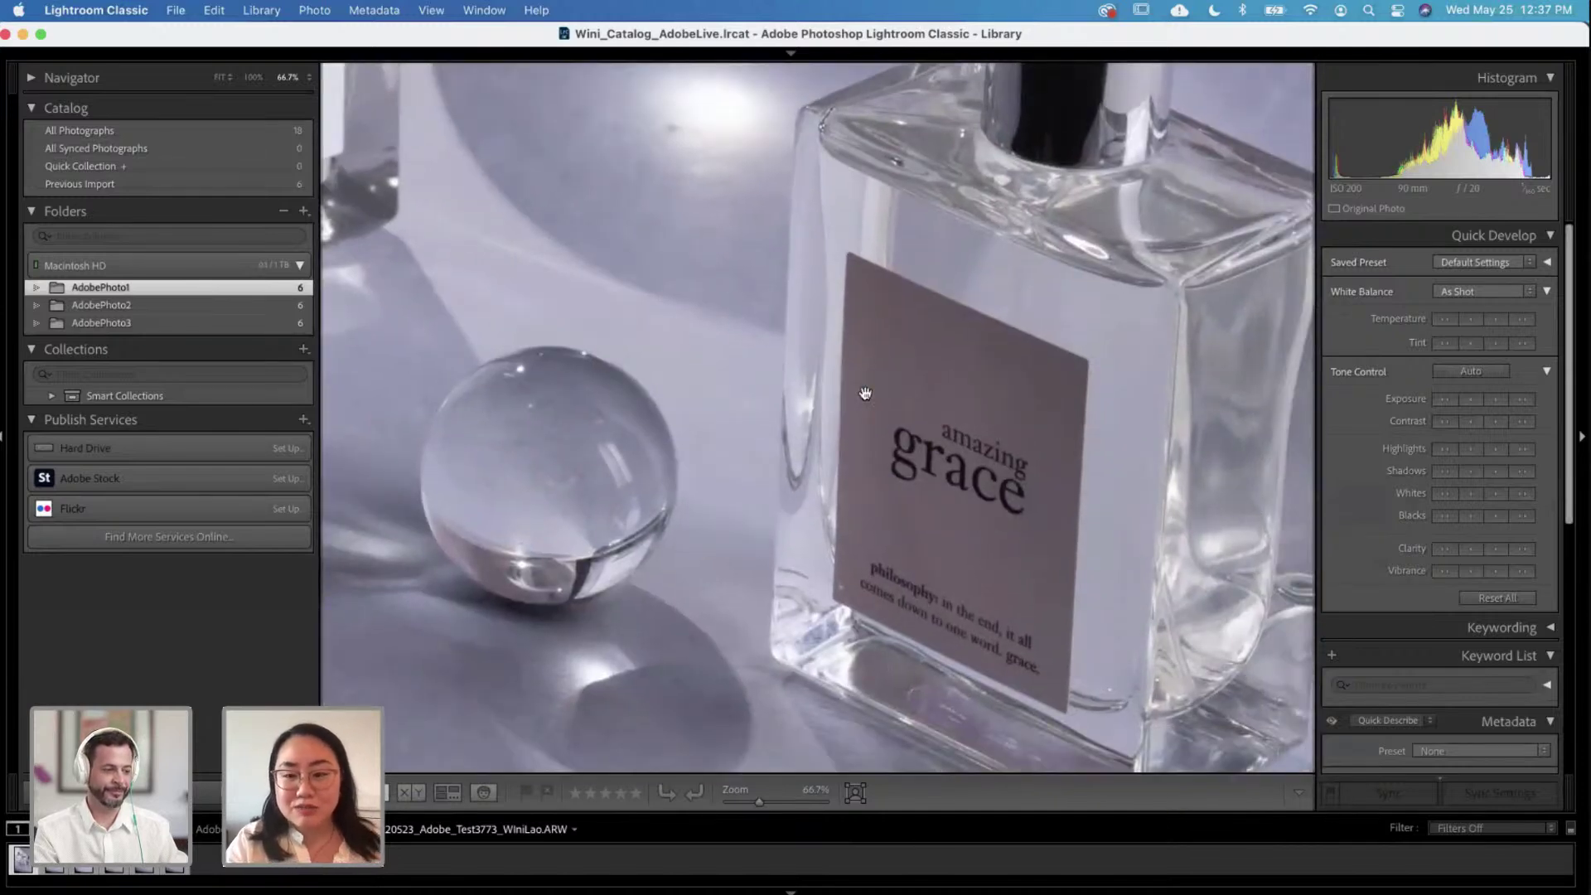
{"action": "scroll", "coordinate": [852, 444], "scroll_direction": "up", "scroll_amount": 8}
{"action": "scroll", "coordinate": [852, 444], "scroll_direction": "left", "scroll_amount": 8}
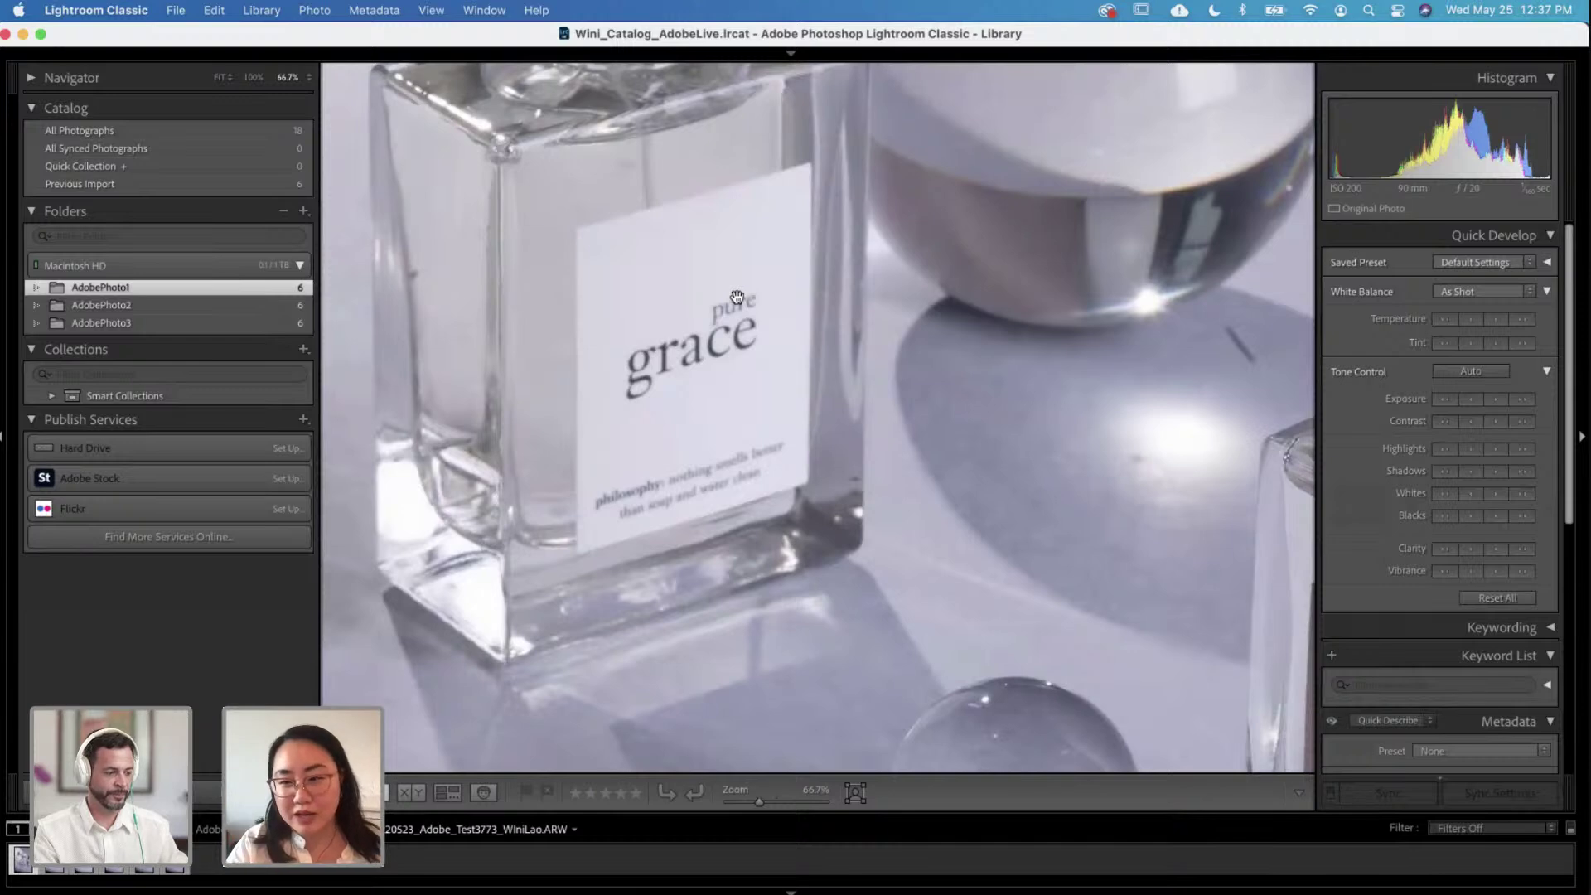
{"action": "left_click", "coordinate": [737, 296]}
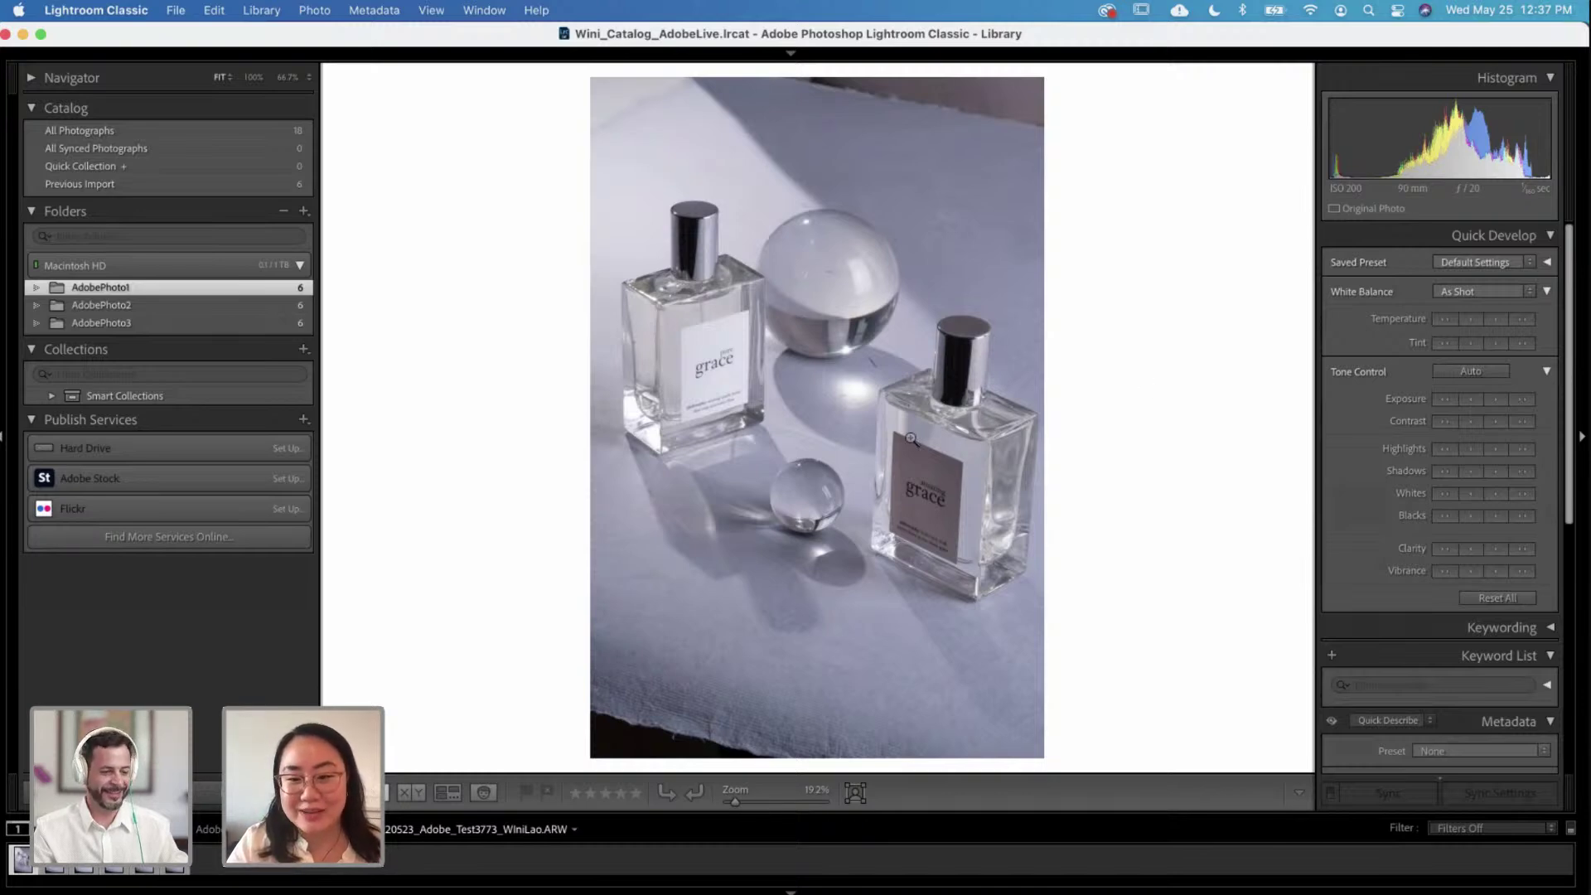
Step: Check the "pure grace" label up close in the fourth photo and return to the first photo in fitted view
{"action": "left_click", "coordinate": [912, 473]}
{"action": "key", "text": "Right"}
{"action": "key", "text": "Right"}
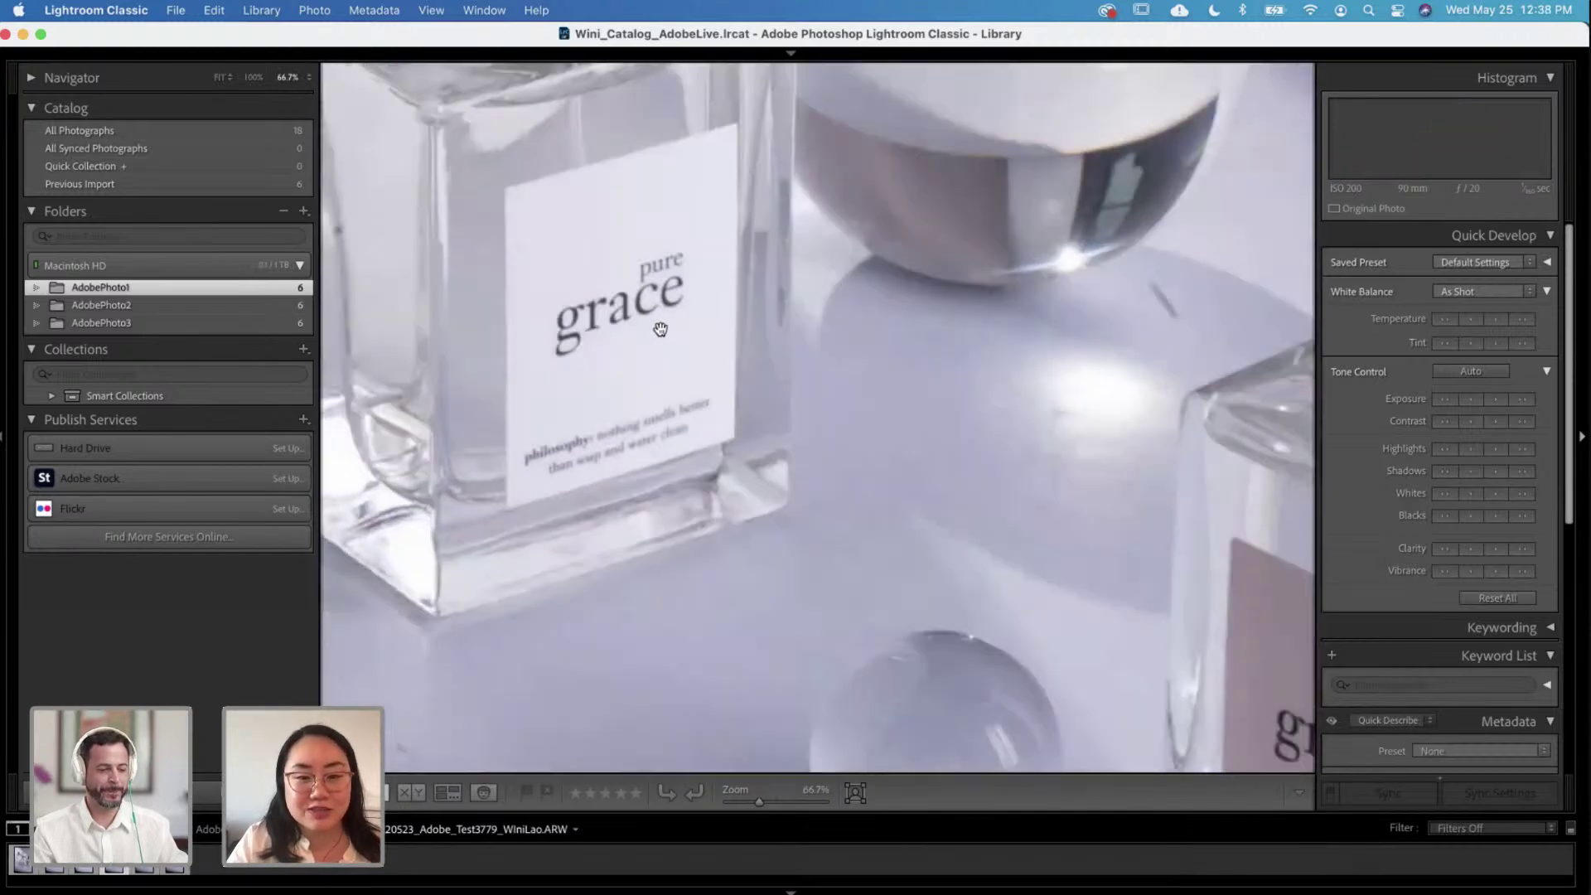
{"action": "left_click", "coordinate": [705, 387]}
{"action": "left_click", "coordinate": [18, 859]}
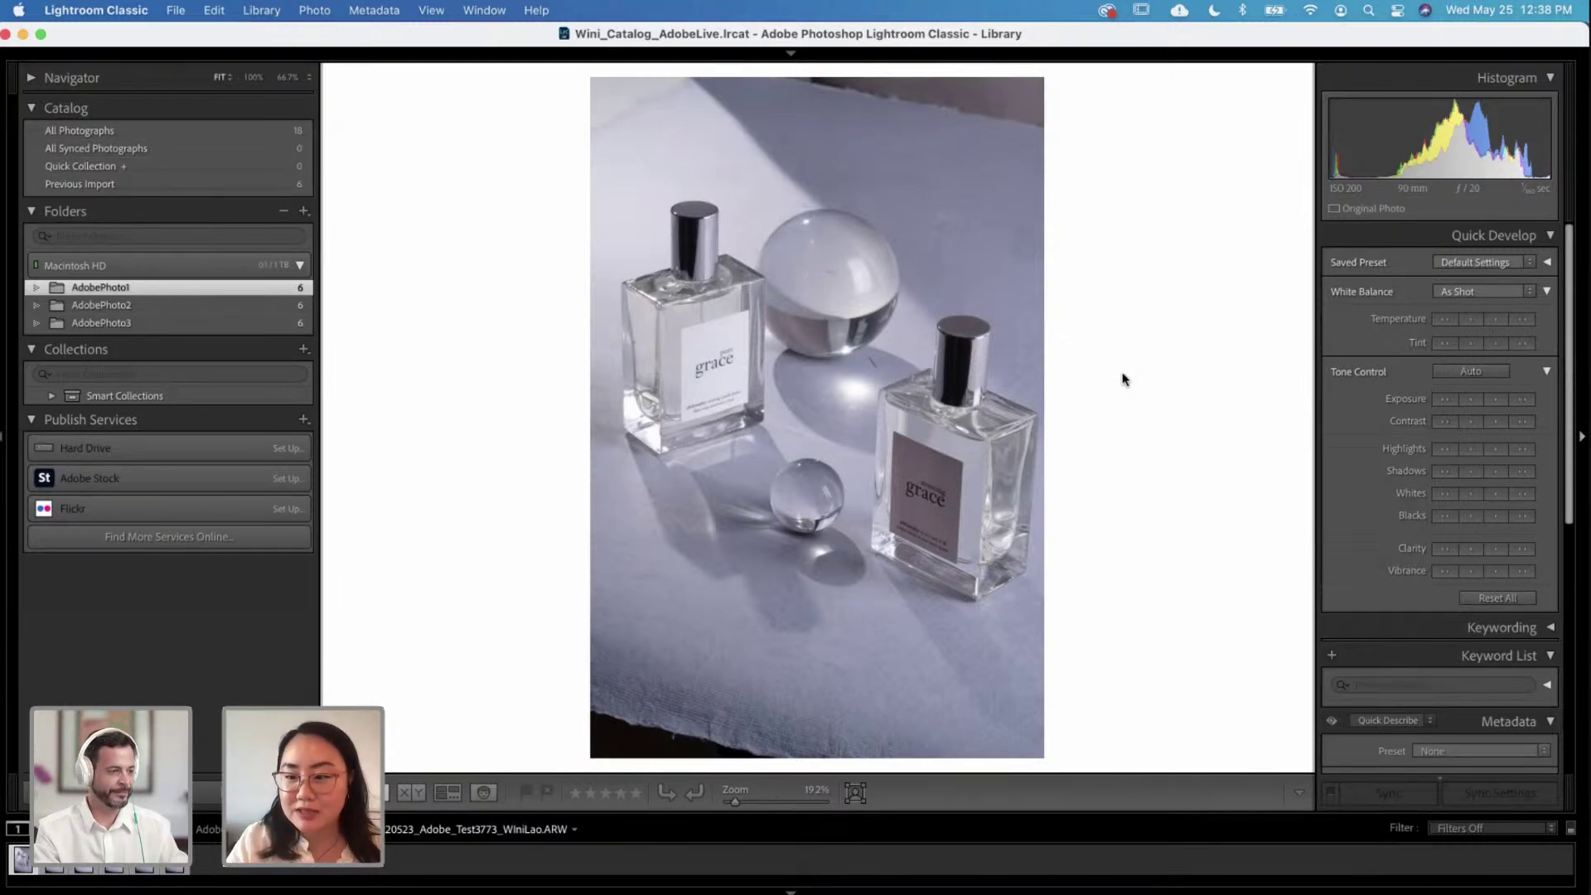
Step: Show the second photo and inspect the "amazing grace" bottle's cap, glass and label up close
{"action": "key", "text": "Right"}
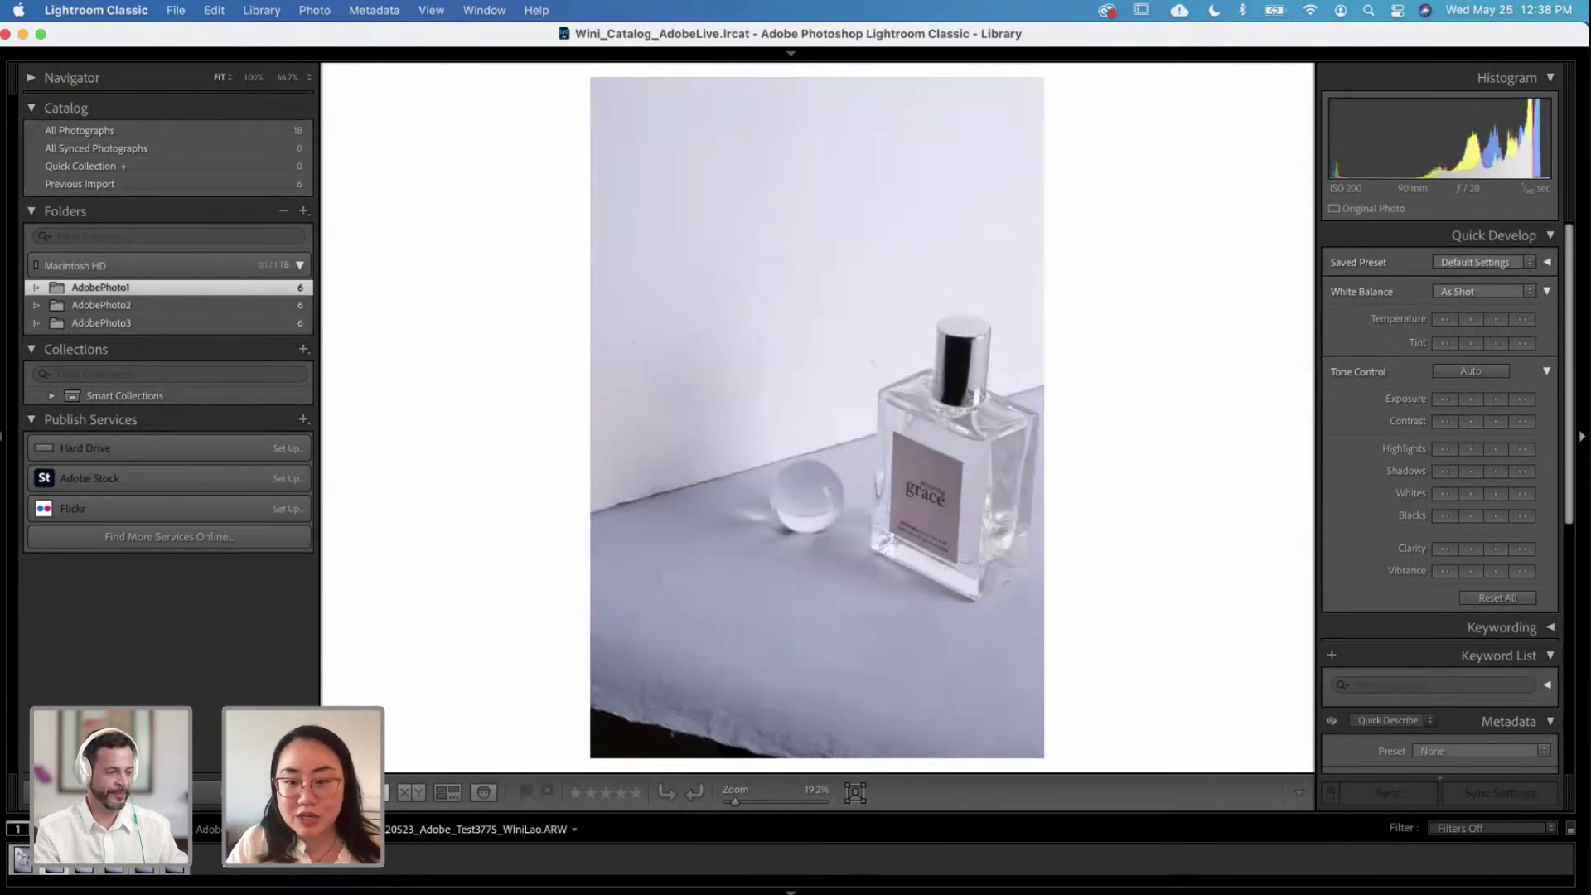
{"action": "left_click", "coordinate": [939, 511]}
{"action": "scroll", "coordinate": [994, 519], "scroll_direction": "up", "scroll_amount": 3}
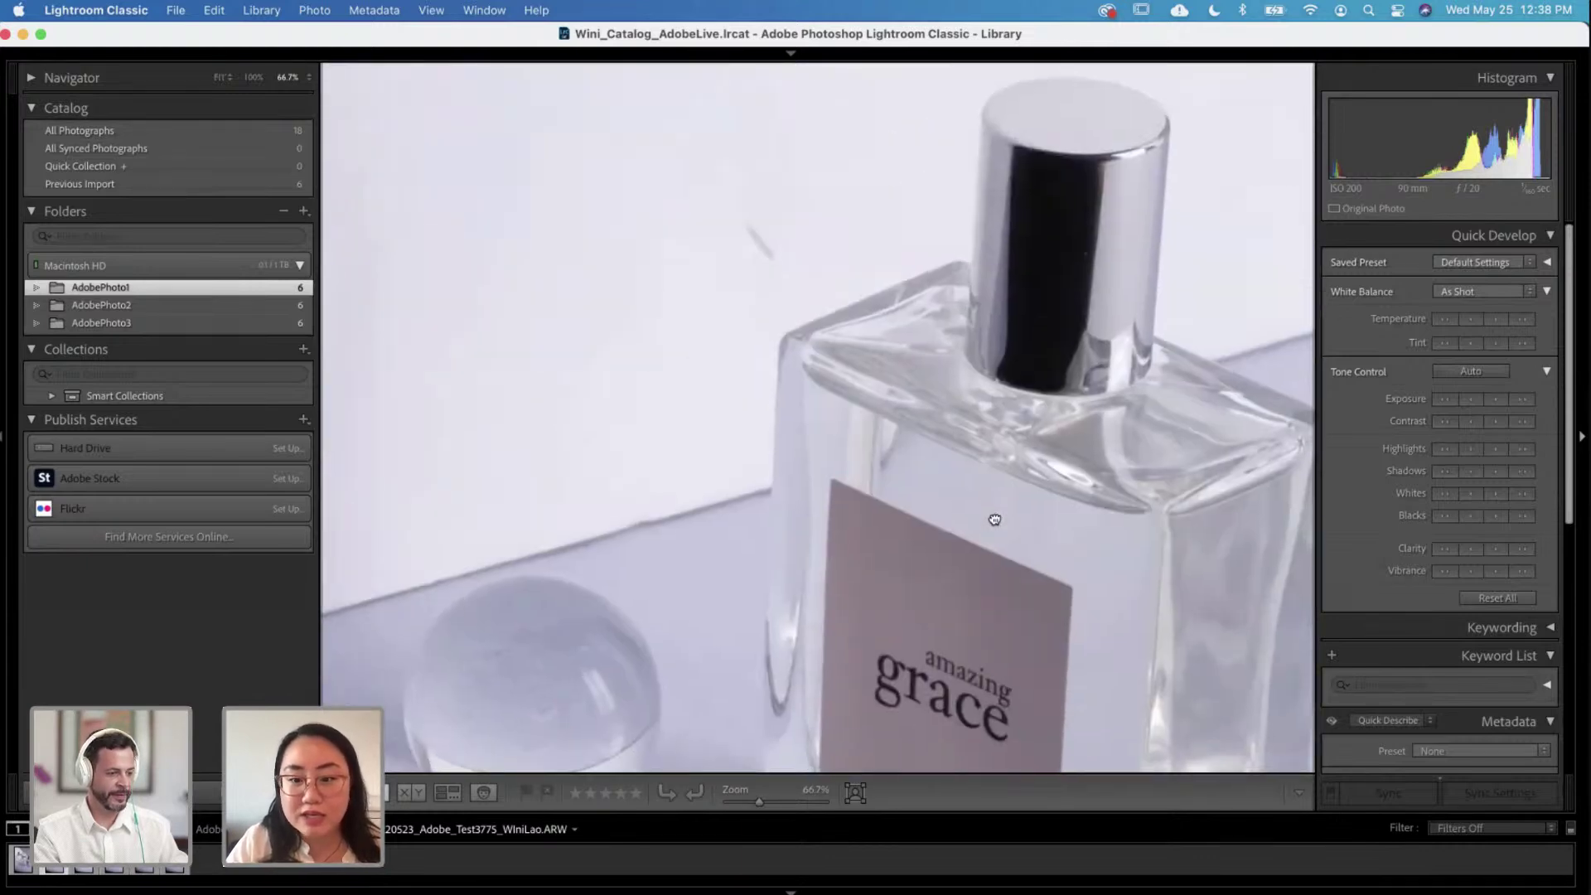
{"action": "left_click", "coordinate": [994, 519]}
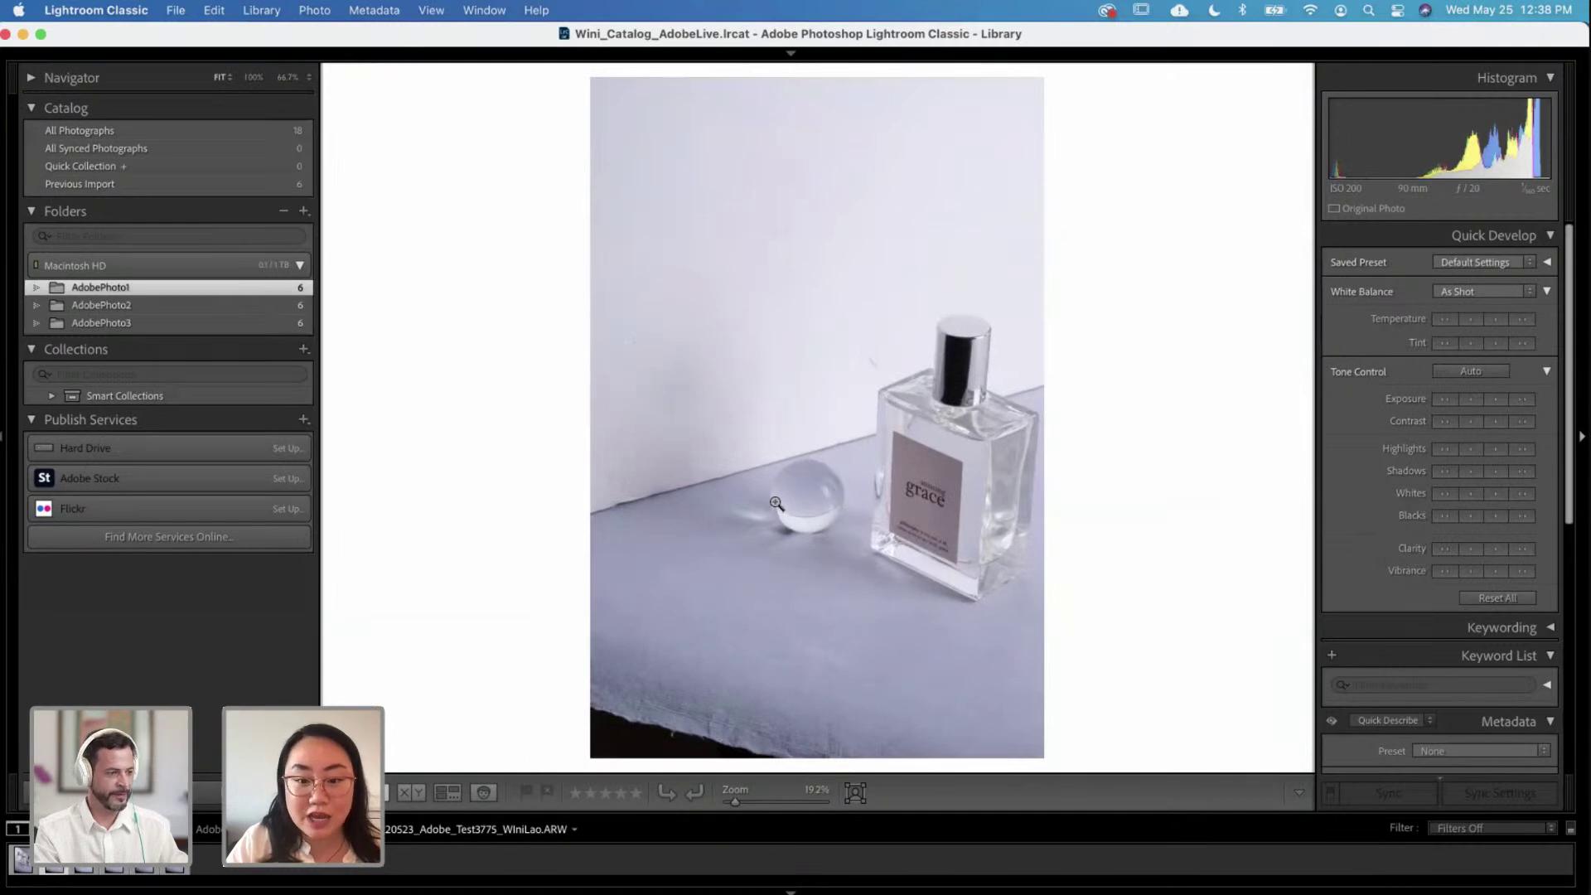
Step: Compare the lighting variations from the first to the fourth photo and inspect the fourth photo's "pure grace" label up close
{"action": "key", "text": "Left"}
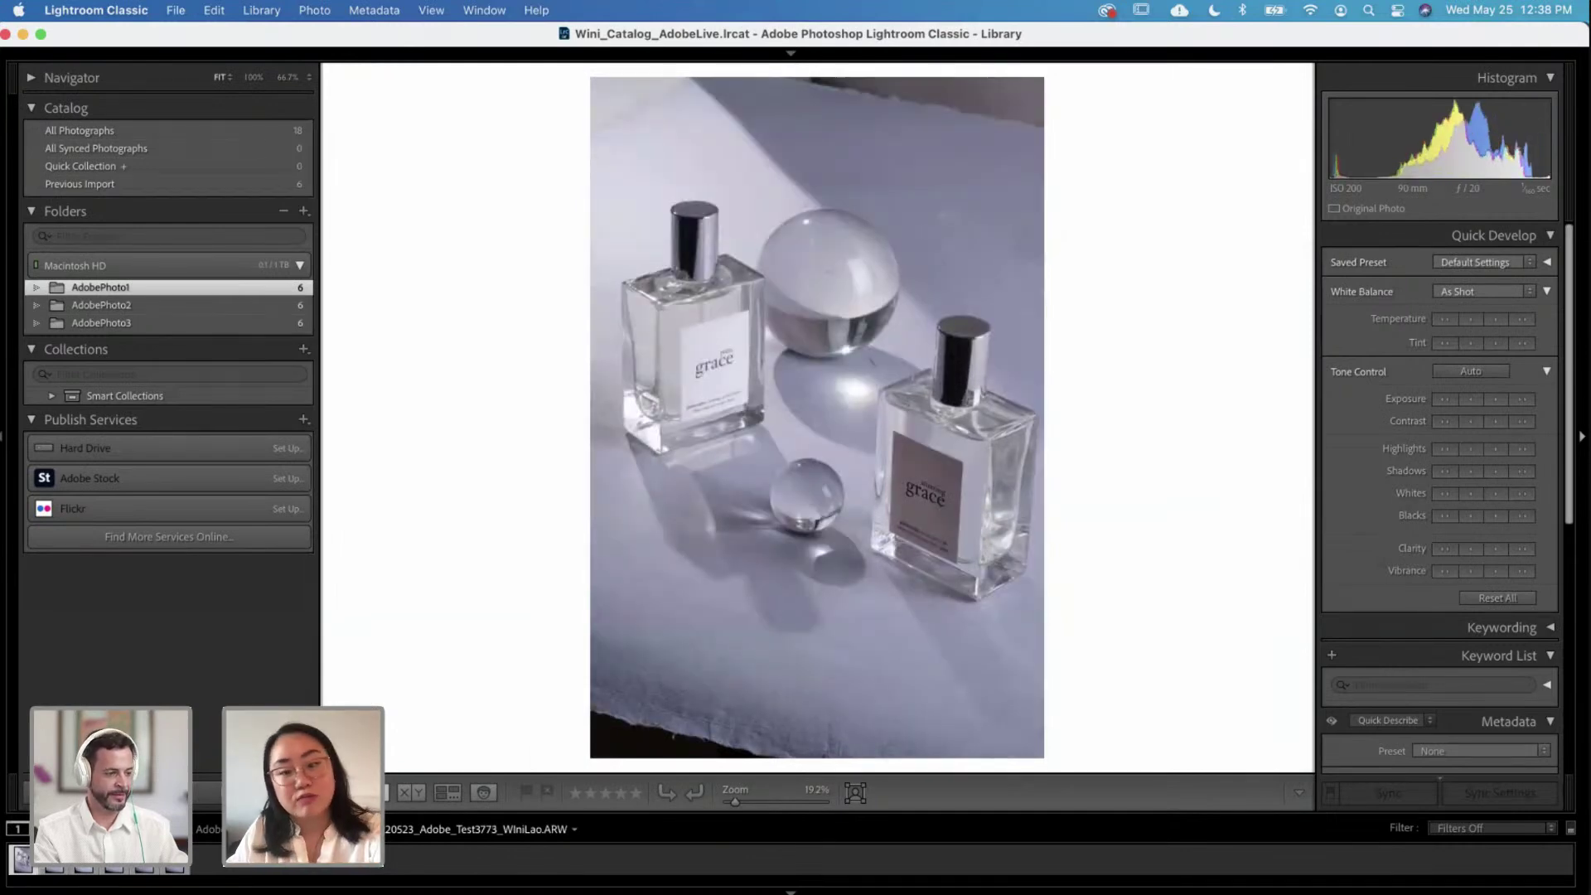
{"action": "key", "text": "Right"}
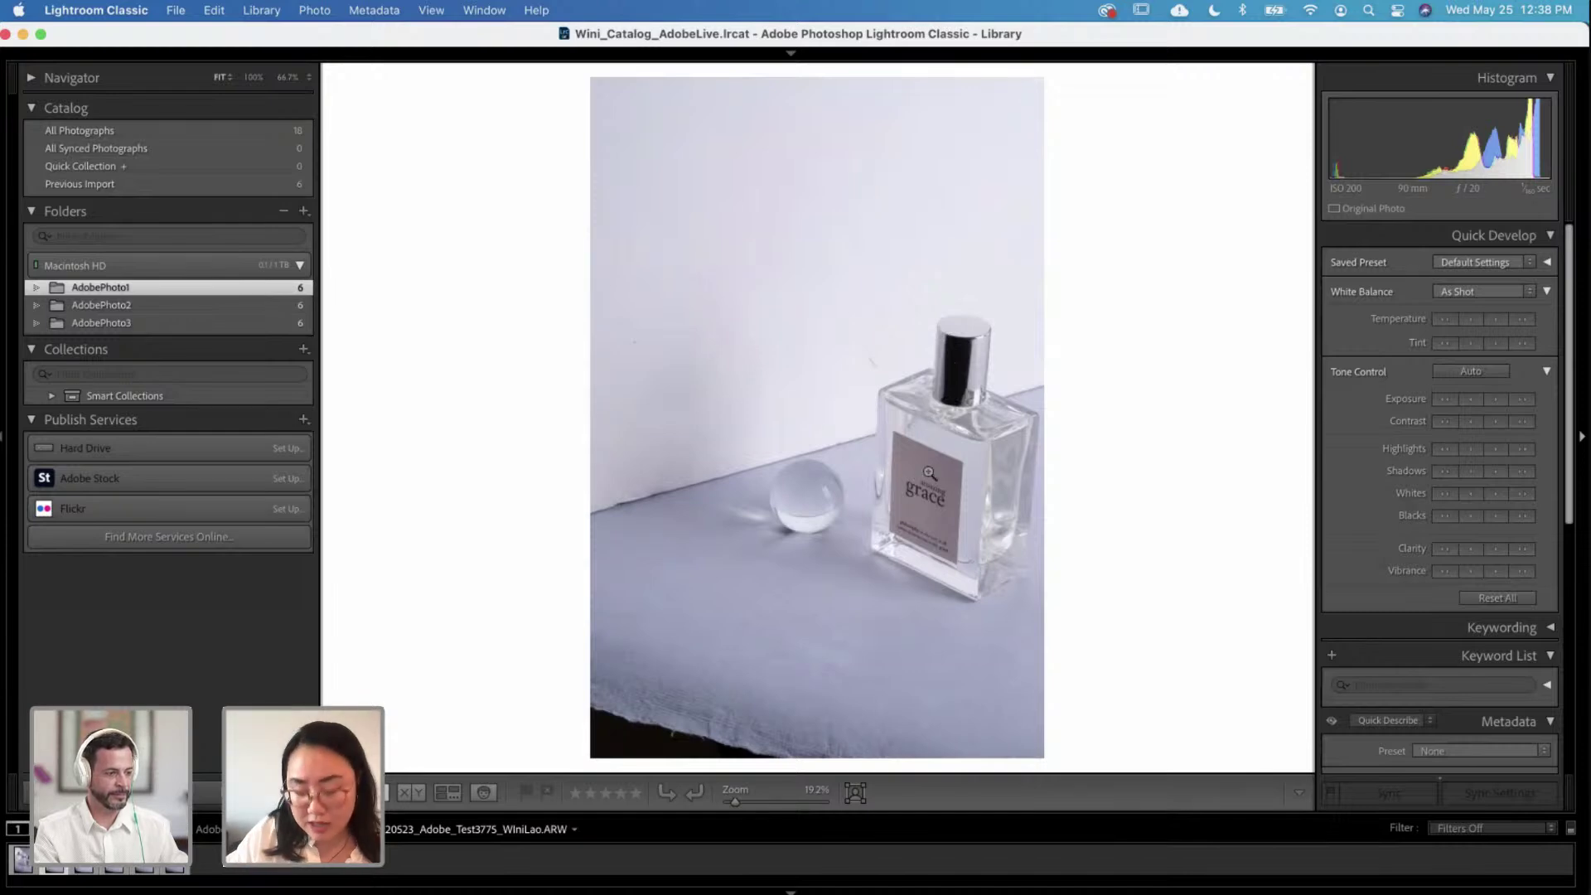
{"action": "key", "text": "Right"}
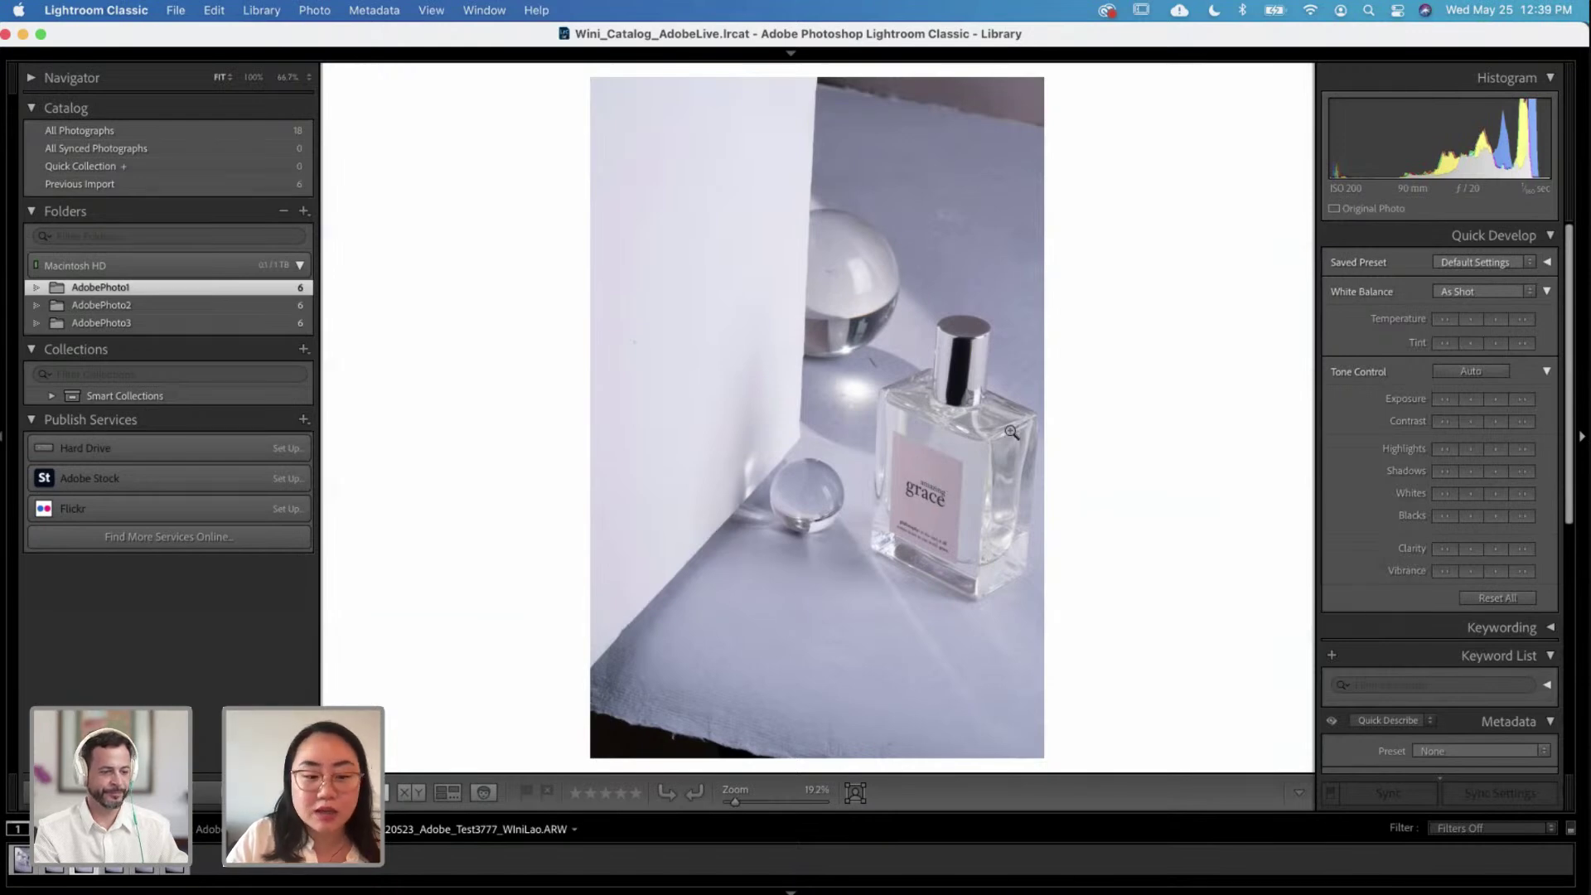
{"action": "key", "text": "Right"}
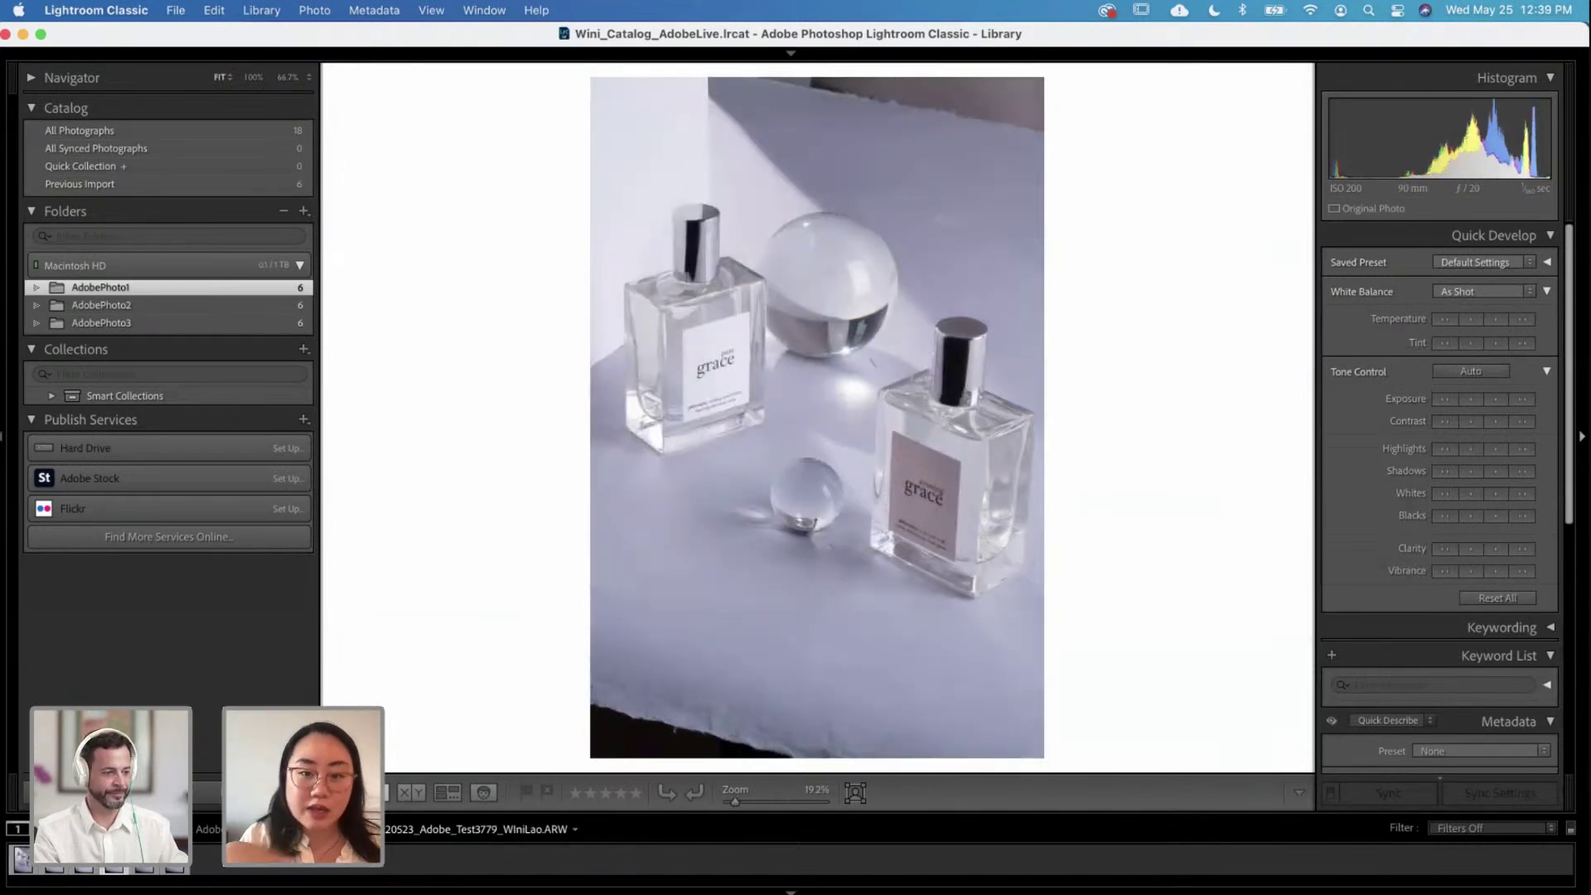
{"action": "left_click", "coordinate": [706, 343]}
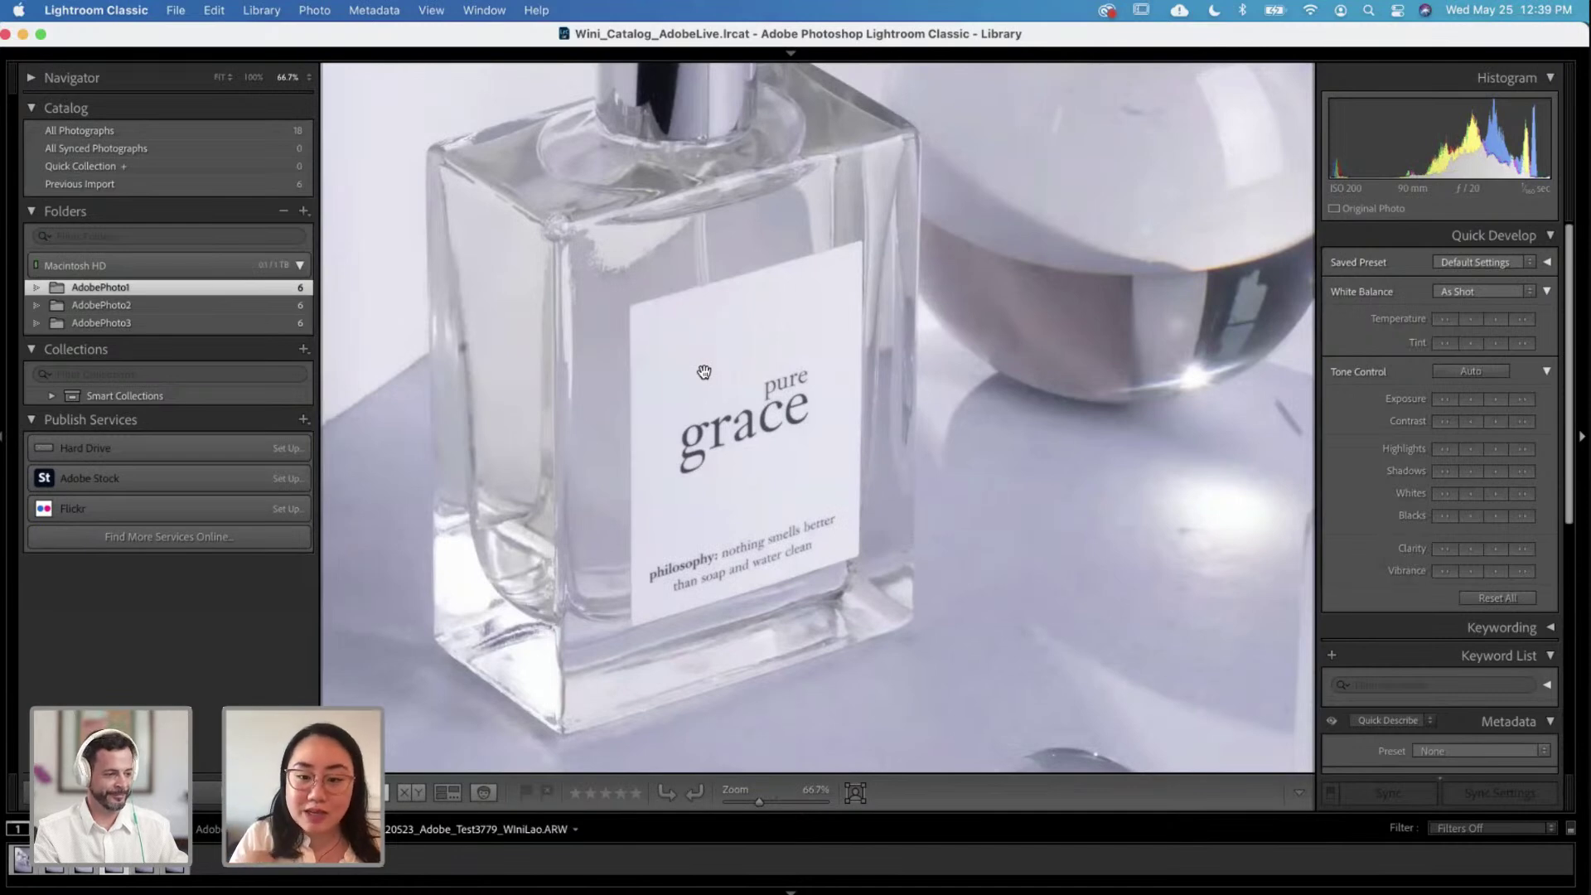
{"action": "left_click", "coordinate": [703, 372]}
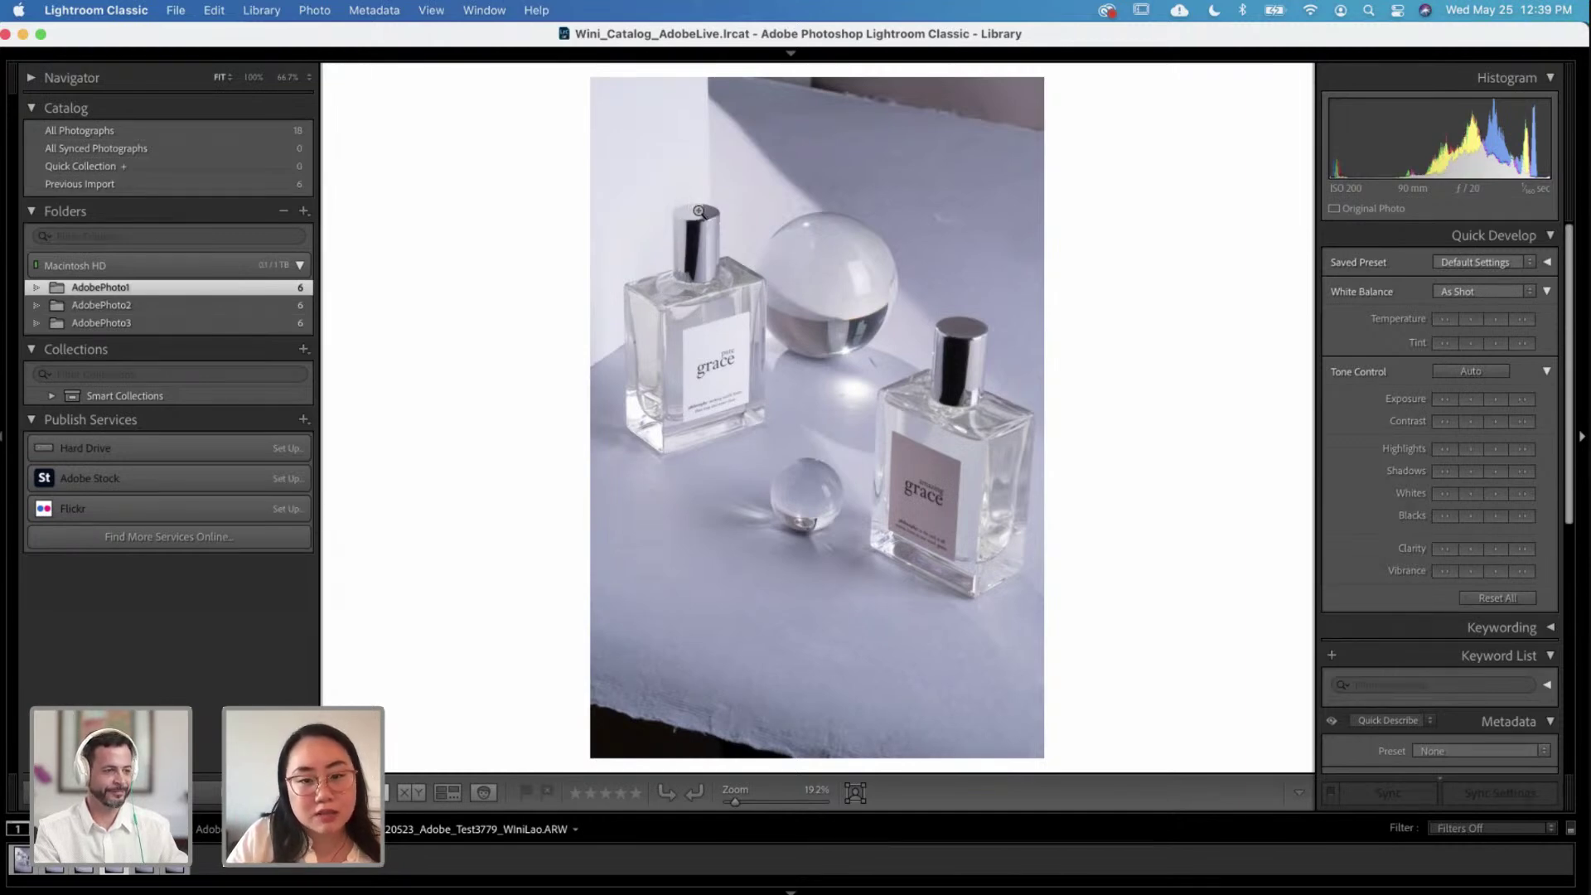
Step: Compare the fifth photo with the fourth, and return to the first photo
{"action": "key", "text": "Right"}
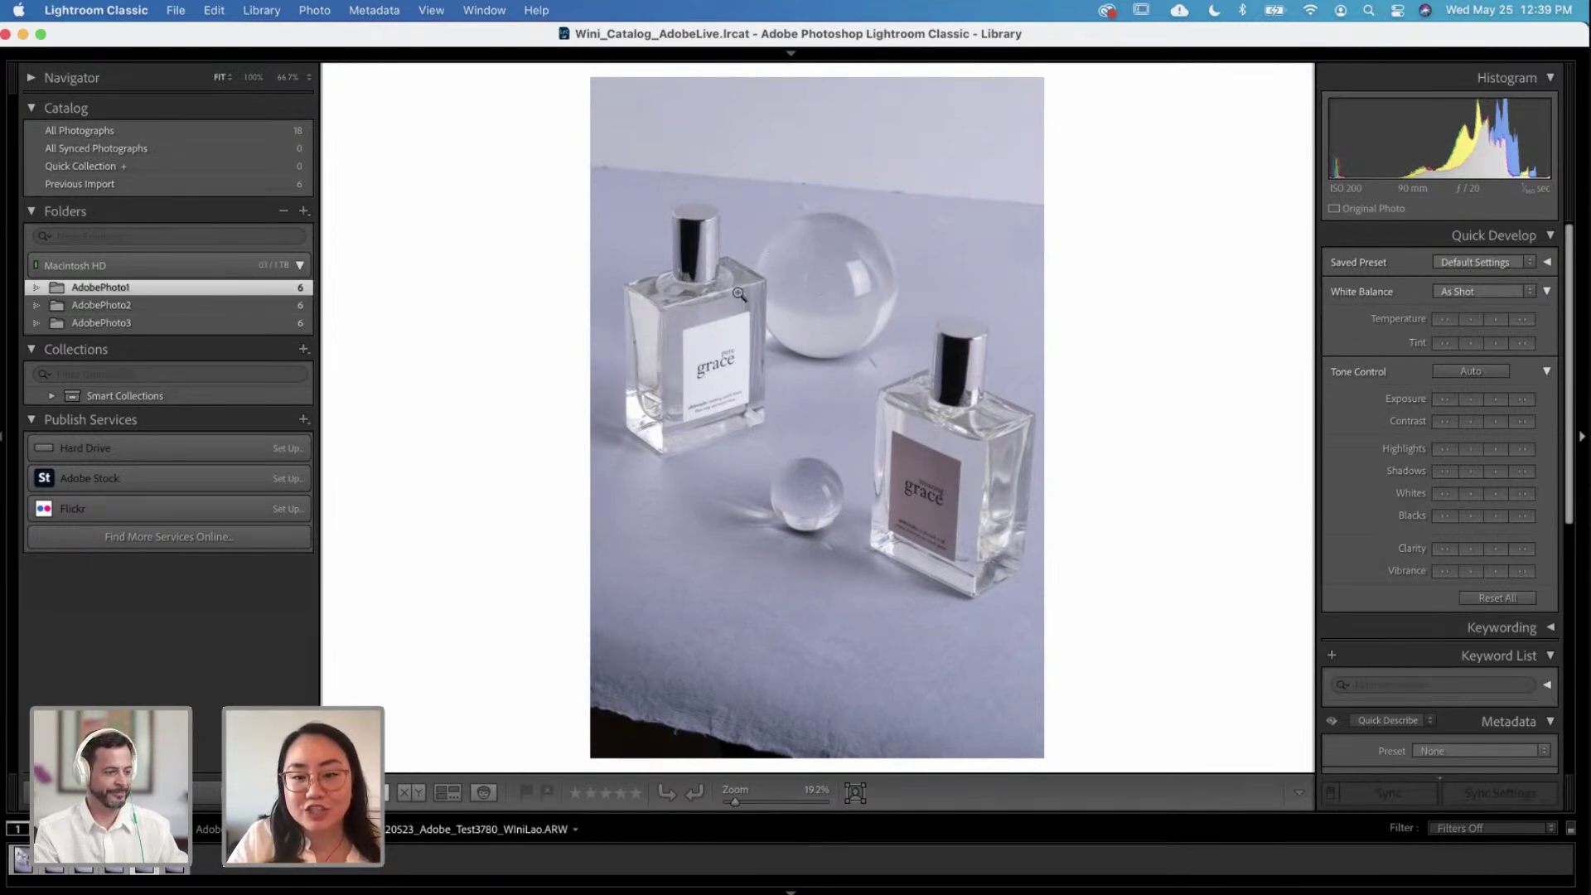
{"action": "key", "text": "Left"}
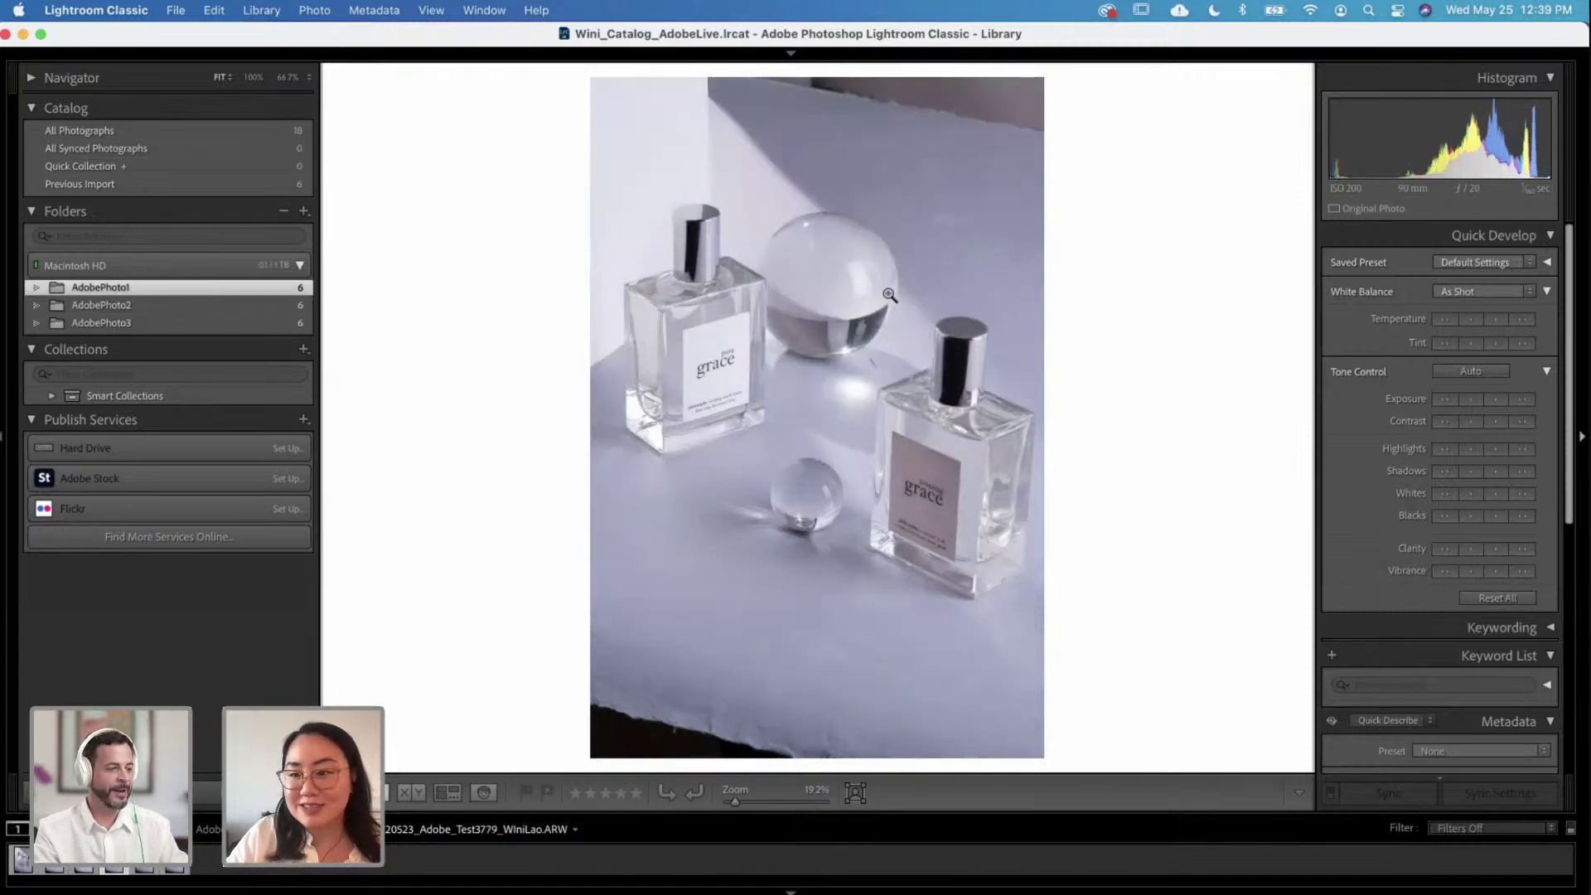
{"action": "key", "text": "Right"}
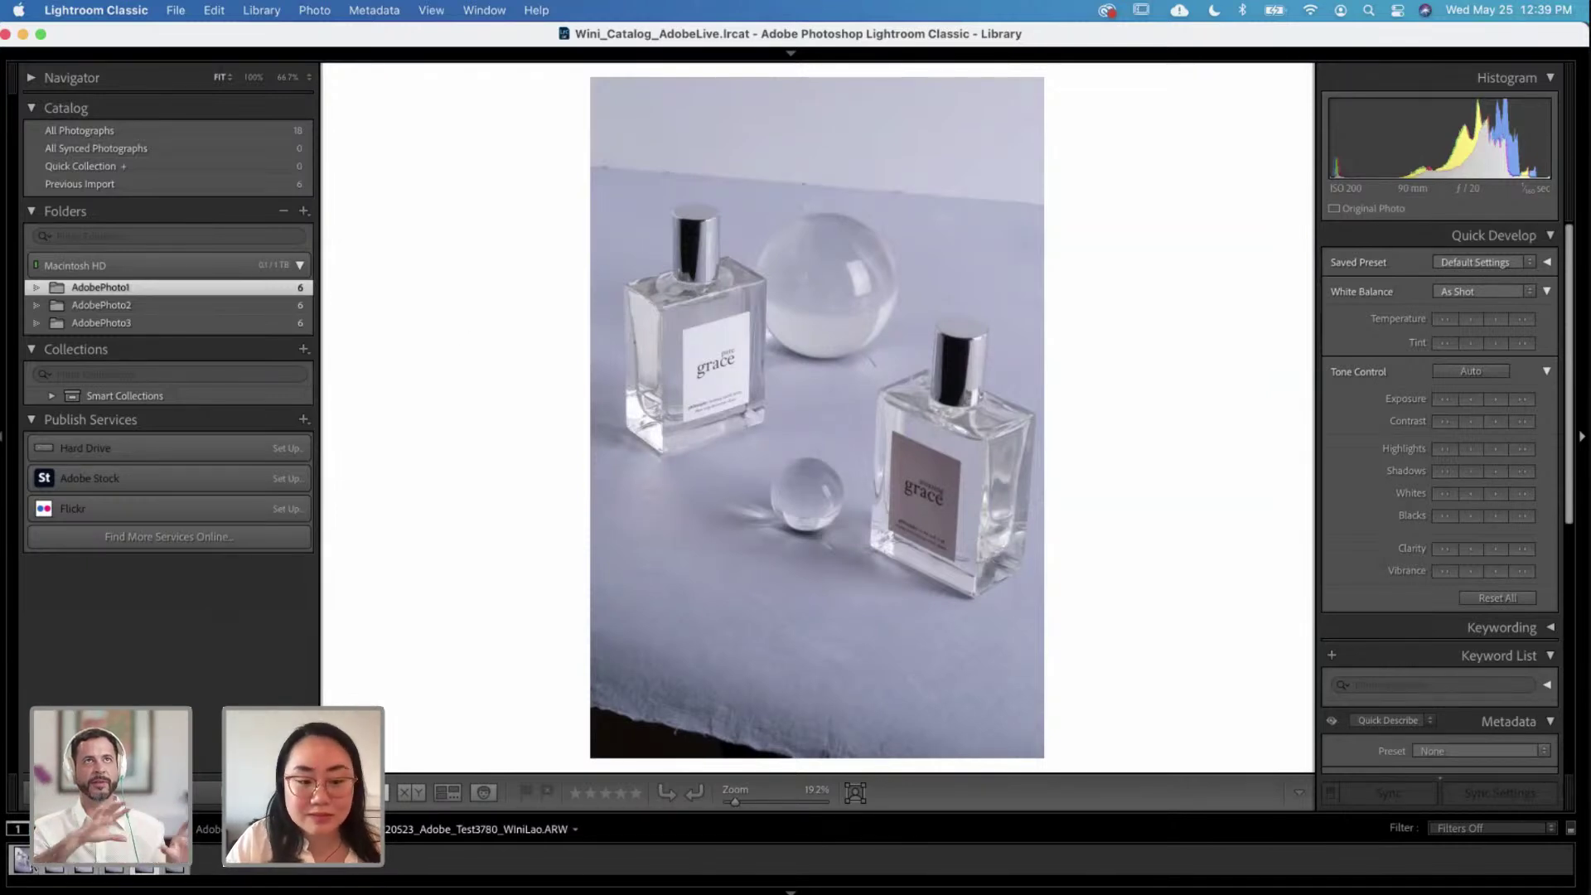
{"action": "left_click", "coordinate": [23, 859]}
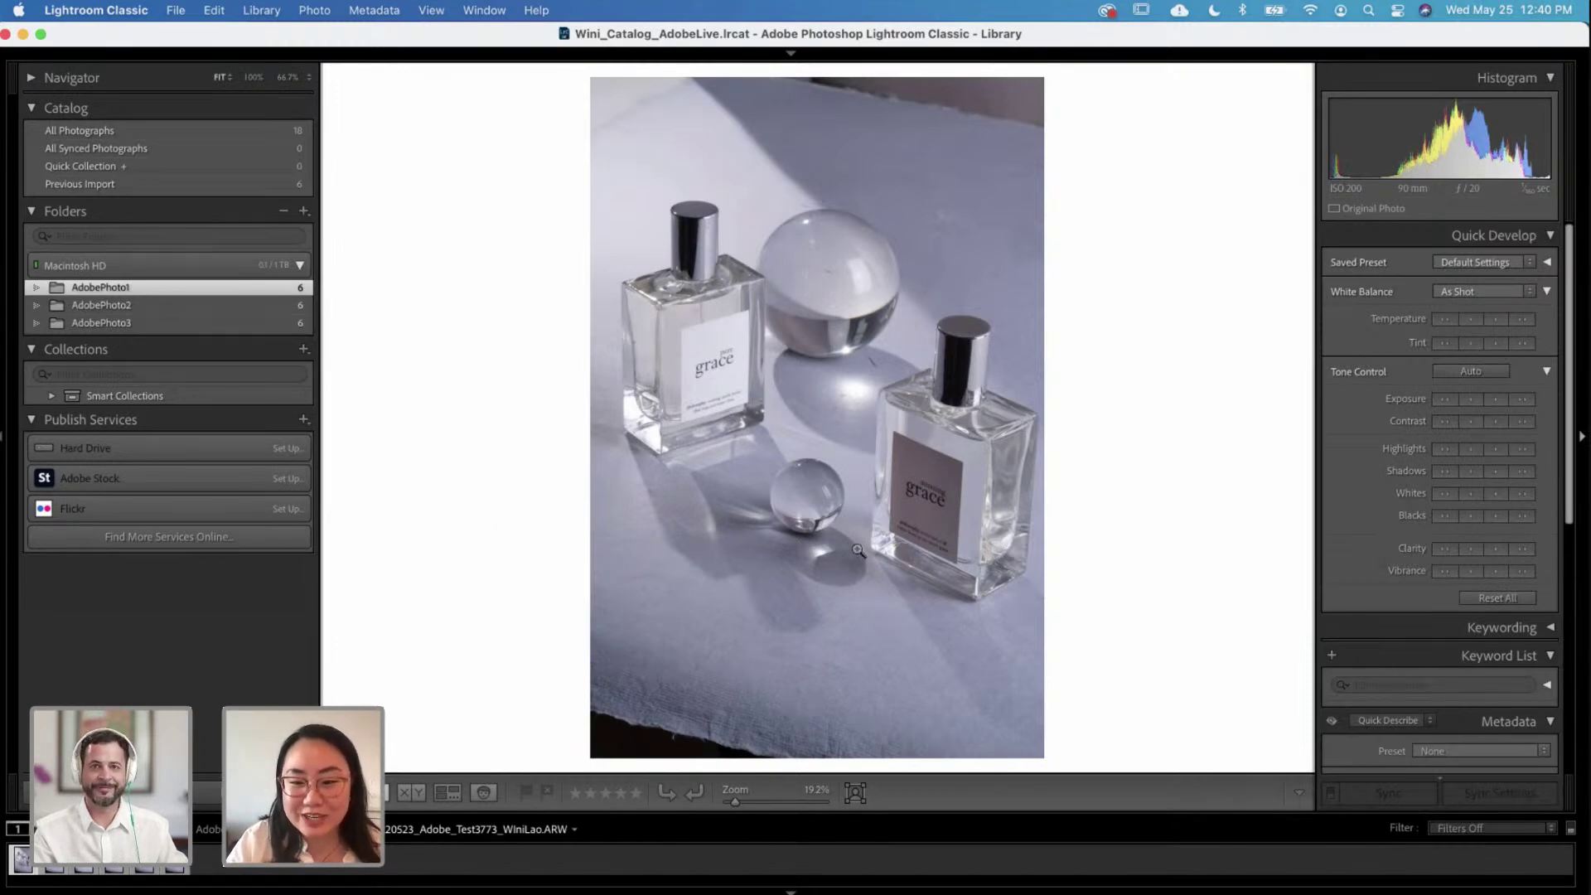
Step: Inspect the small glass sphere and the "amazing grace" label up close in the first photo
{"action": "left_click", "coordinate": [812, 524]}
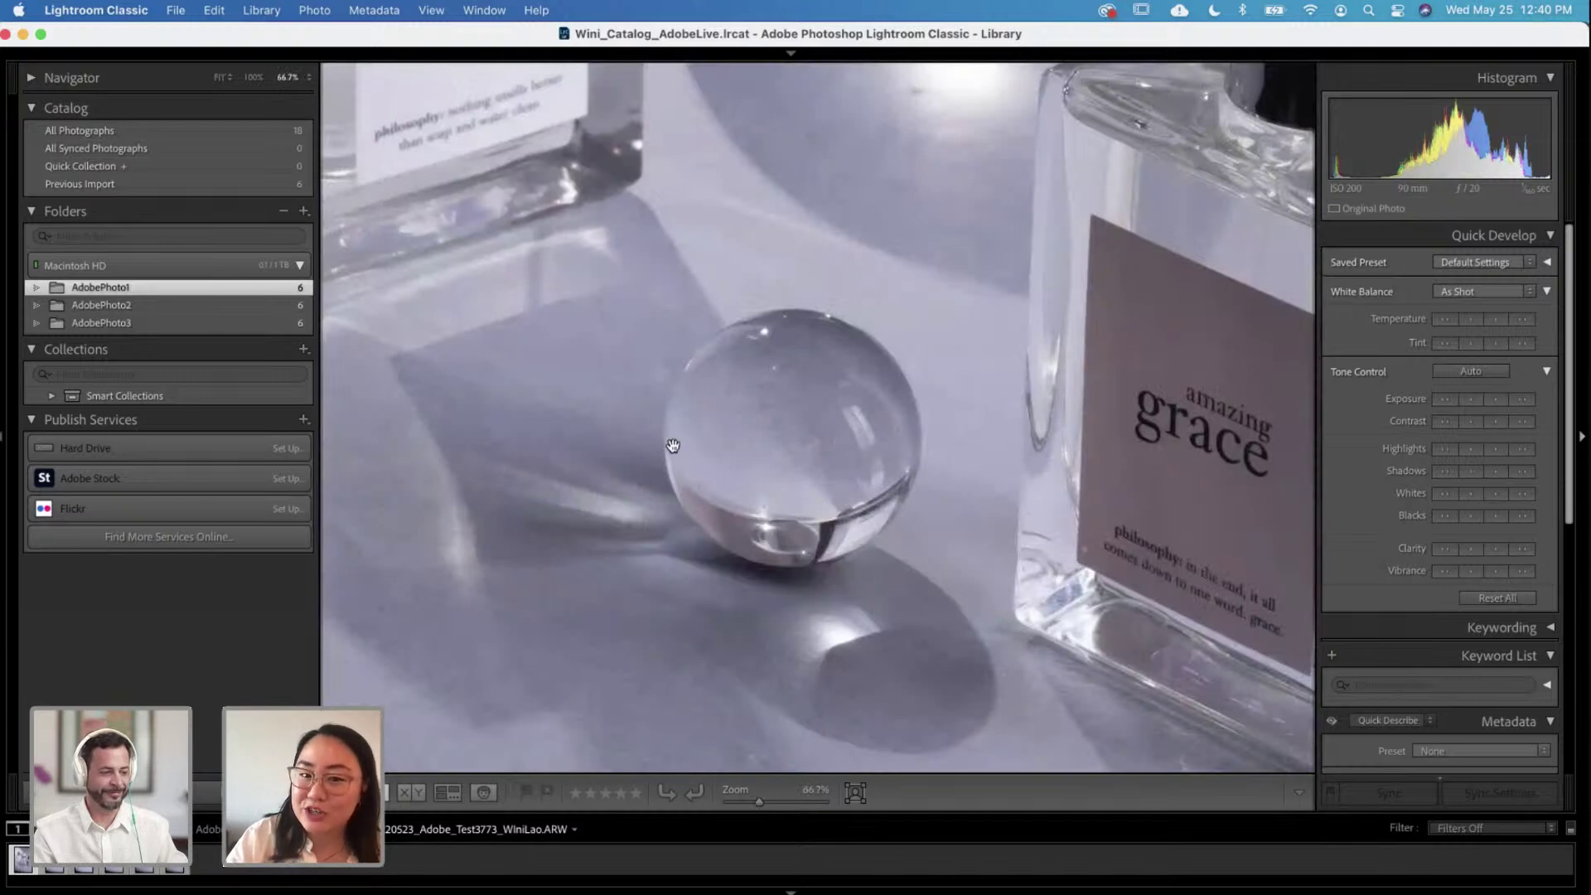
{"action": "left_click", "coordinate": [862, 495]}
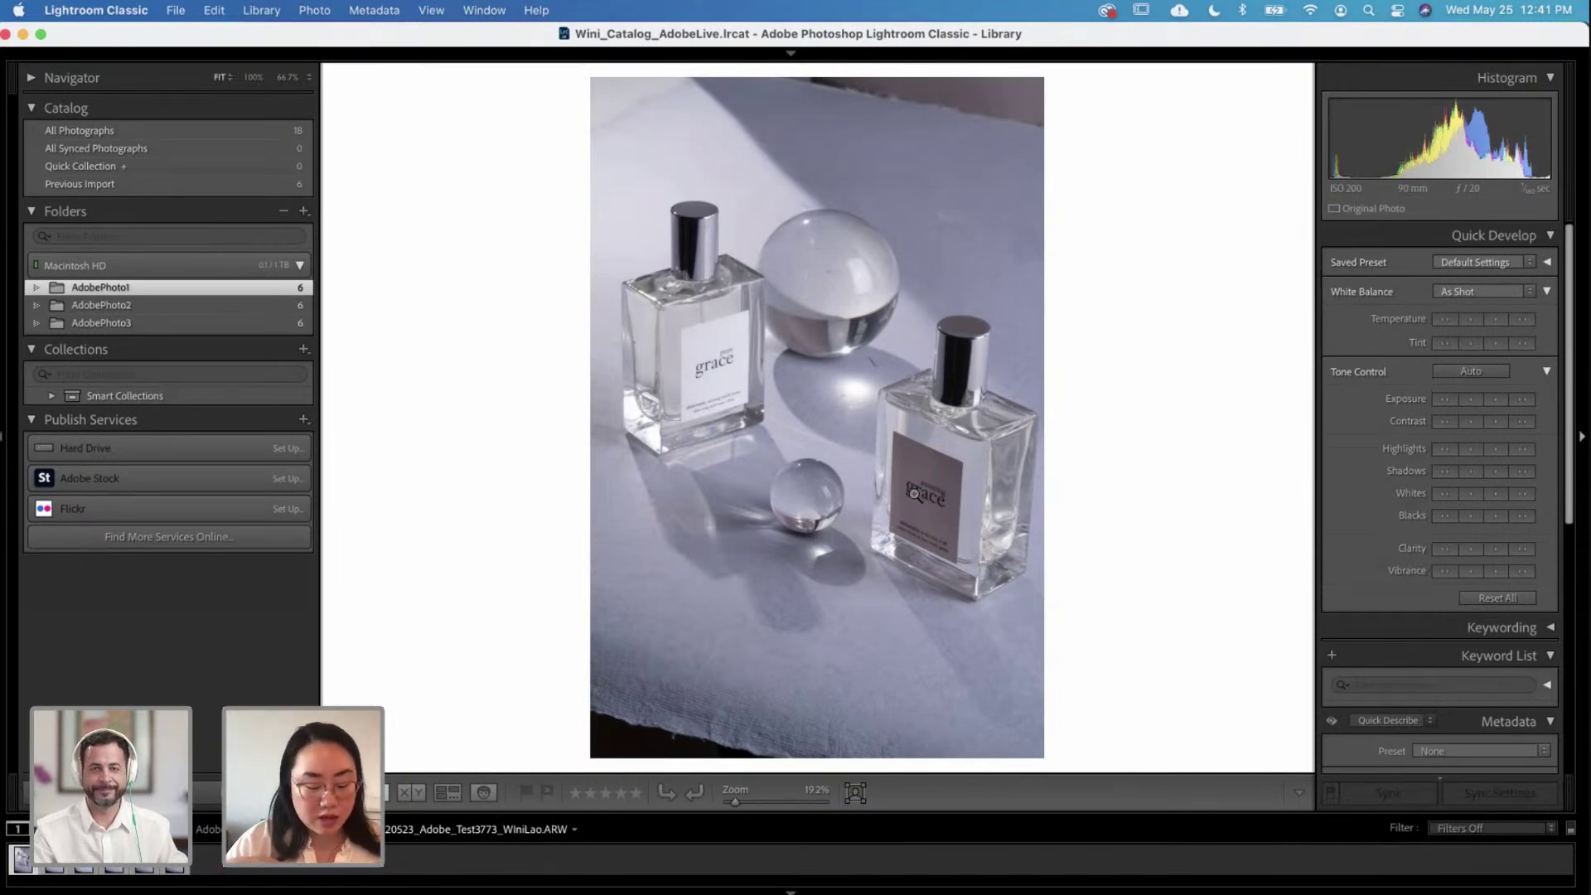
{"action": "left_click", "coordinate": [928, 474]}
{"action": "left_click", "coordinate": [927, 473]}
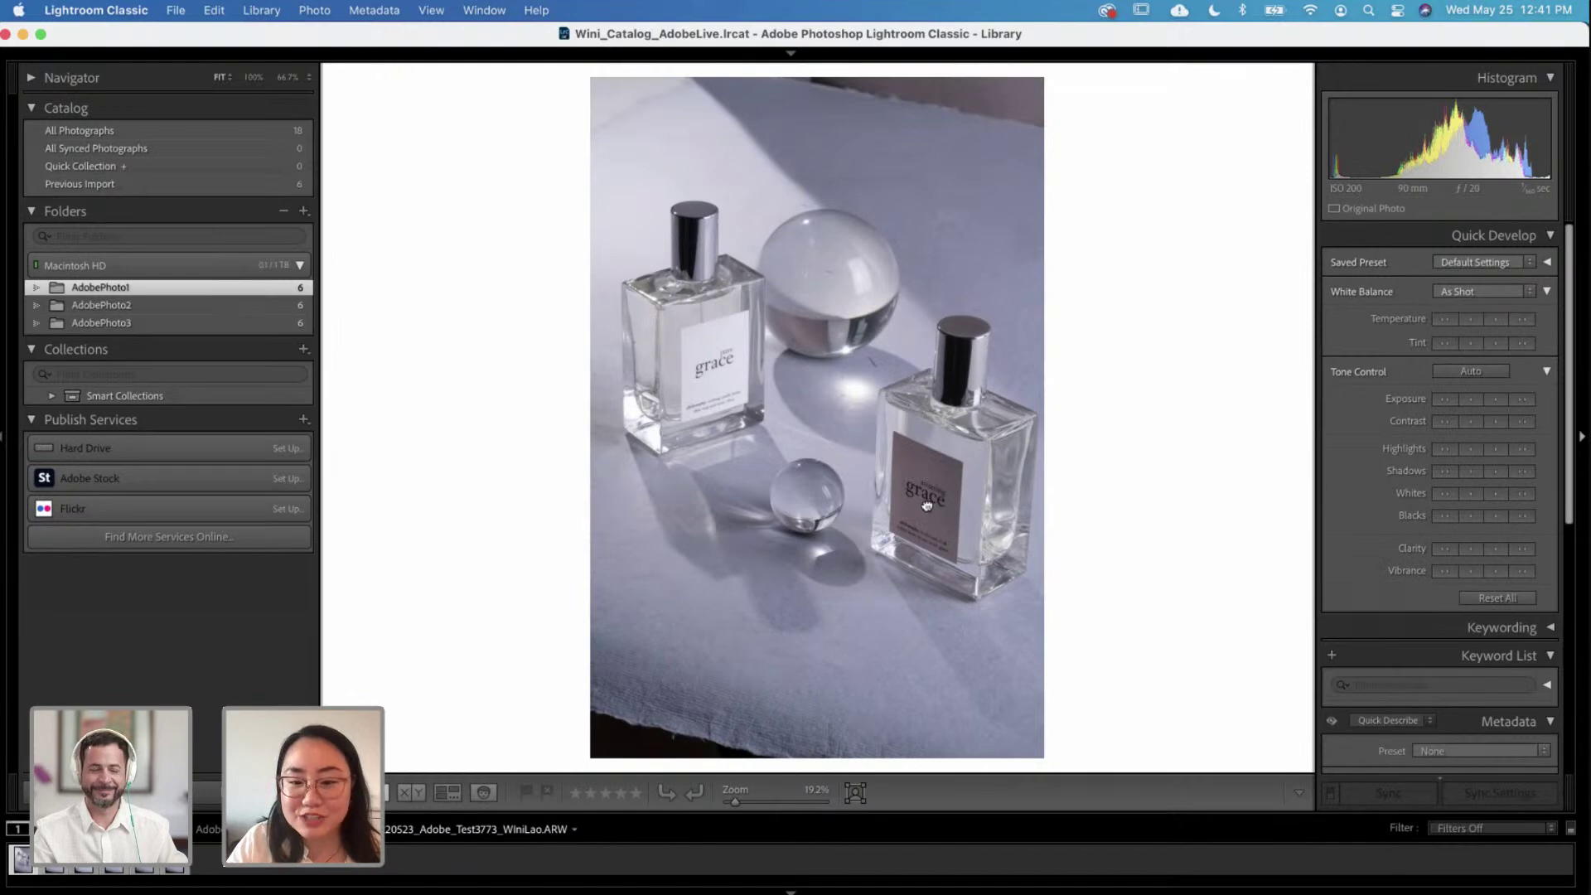
Step: Review the "amazing grace" bottle from top to base in the first photo and move on through the series
{"action": "left_click", "coordinate": [929, 508]}
{"action": "left_click_drag", "start_coordinate": [992, 449], "coordinate": [991, 587]}
{"action": "left_click", "coordinate": [995, 530]}
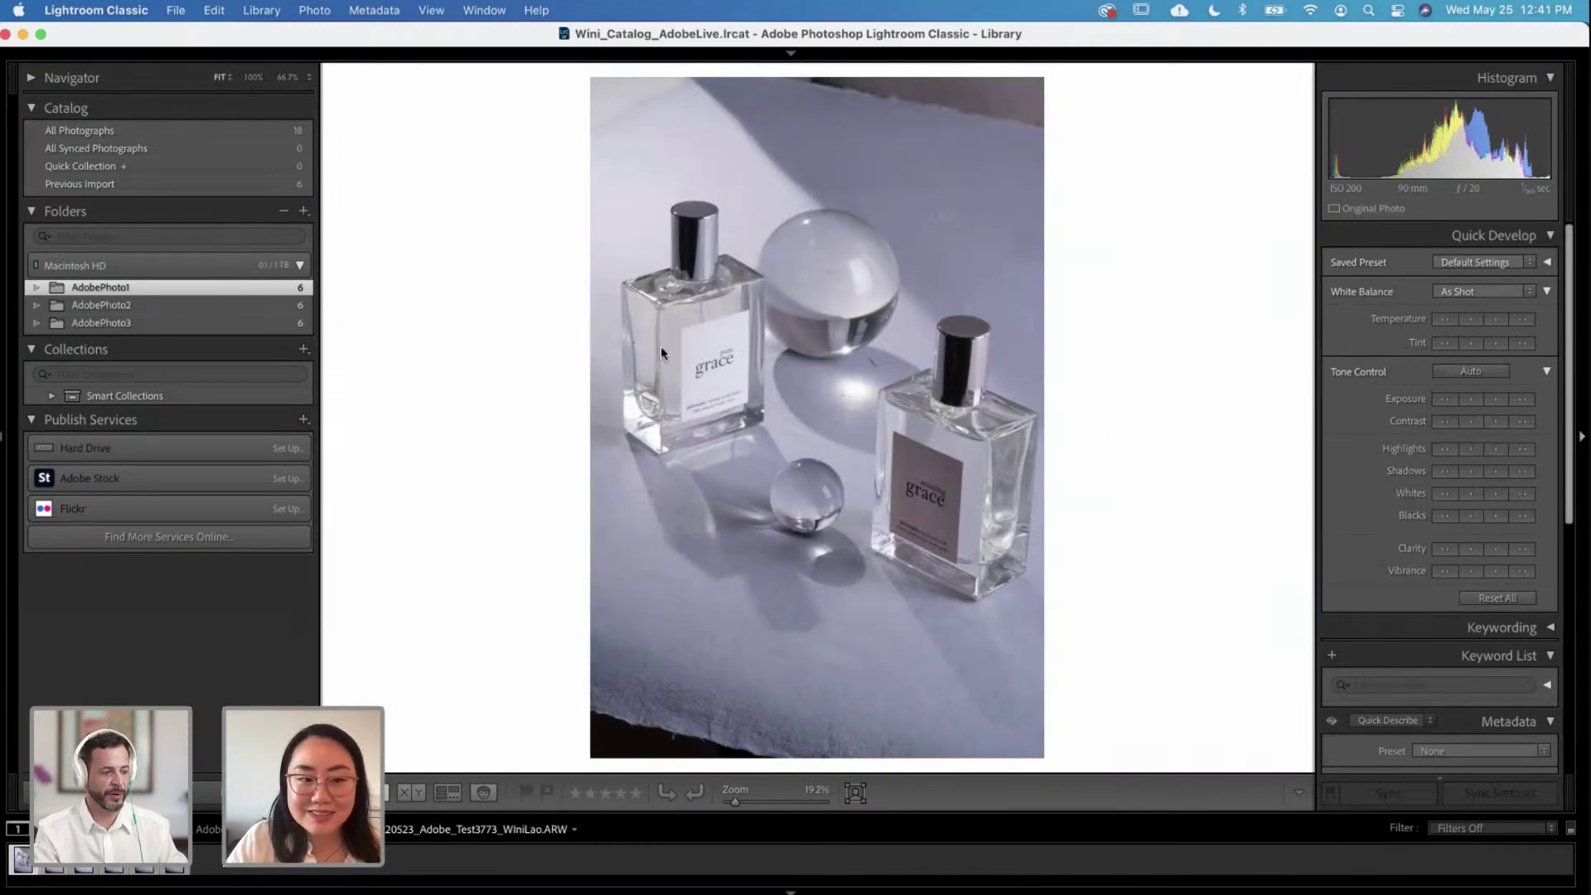
{"action": "key", "text": "Right"}
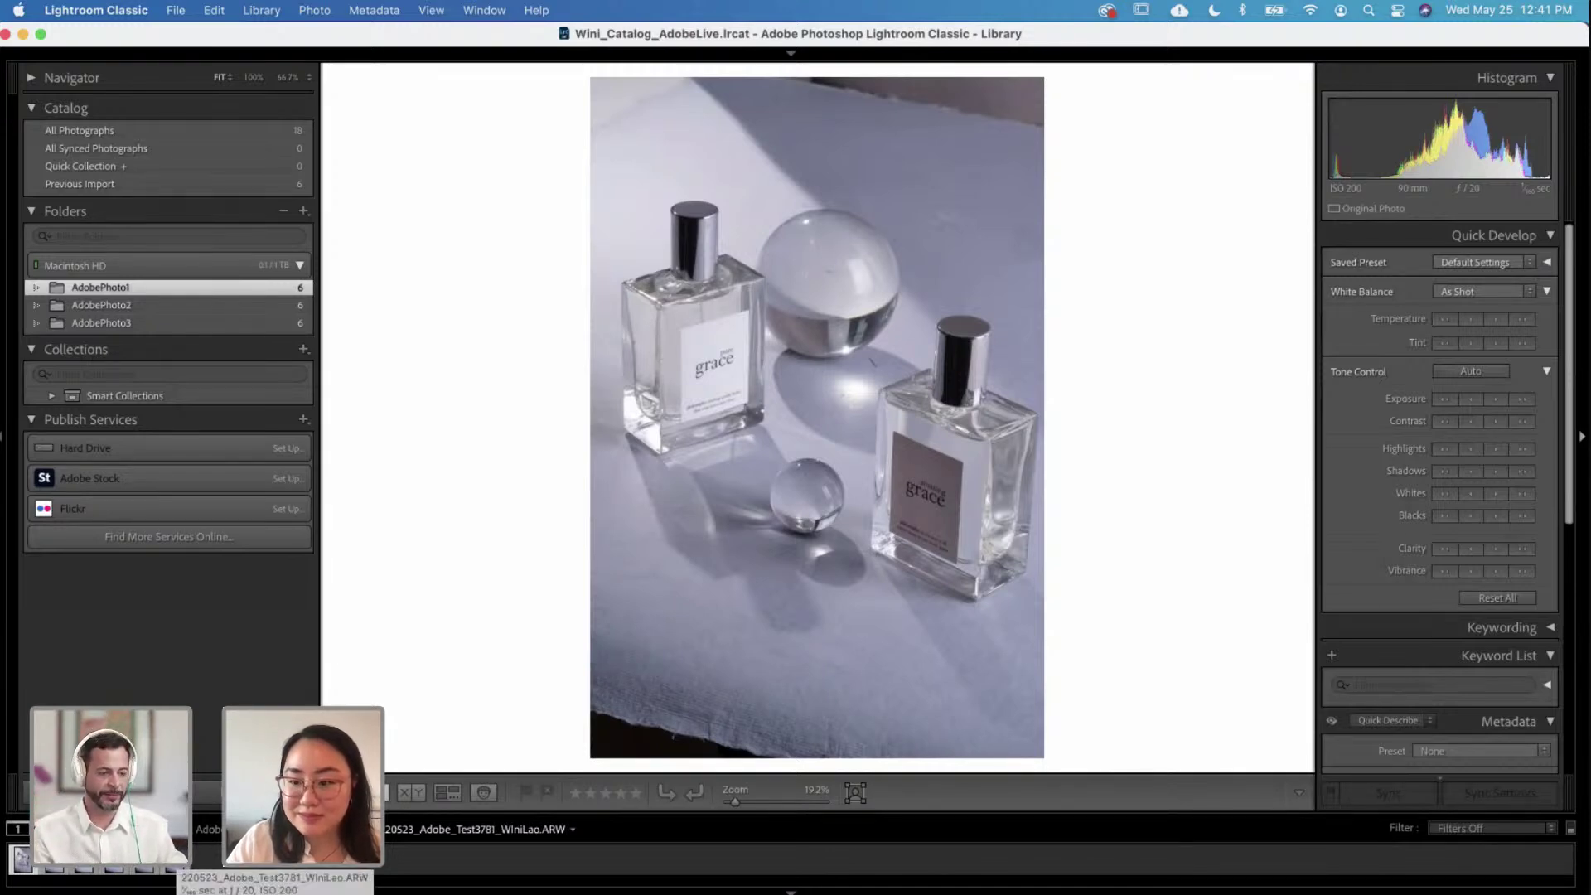
Step: Develop the gray-card photo and set its white balance to Temp 7,050 and Tint −7 by sampling a neutral gray near the front bottle
{"action": "key", "text": "Left"}
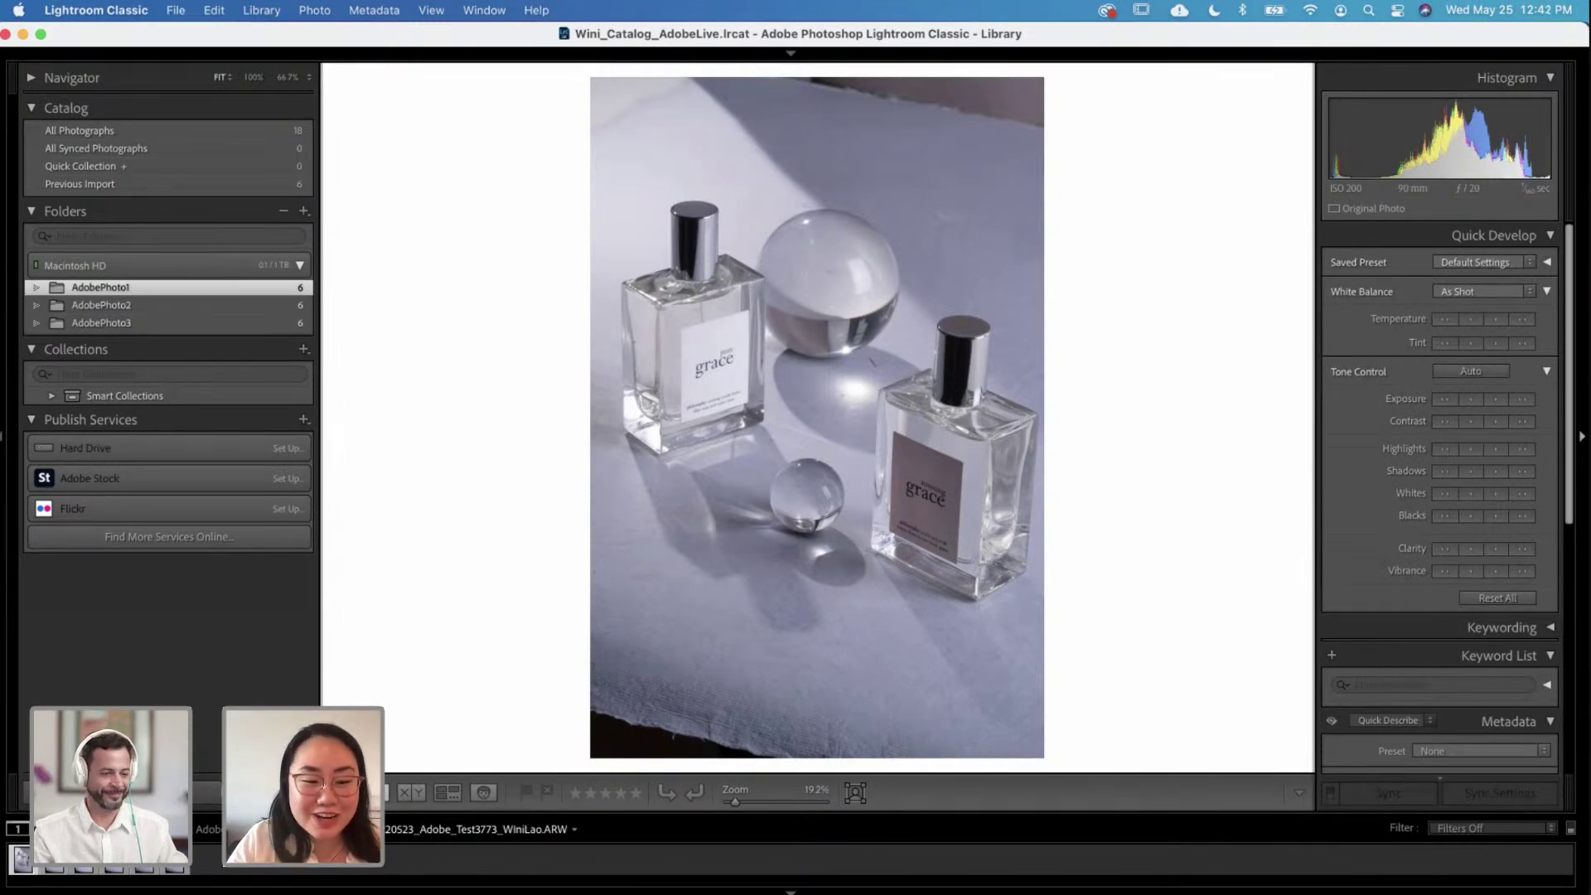
{"action": "key", "text": "Right"}
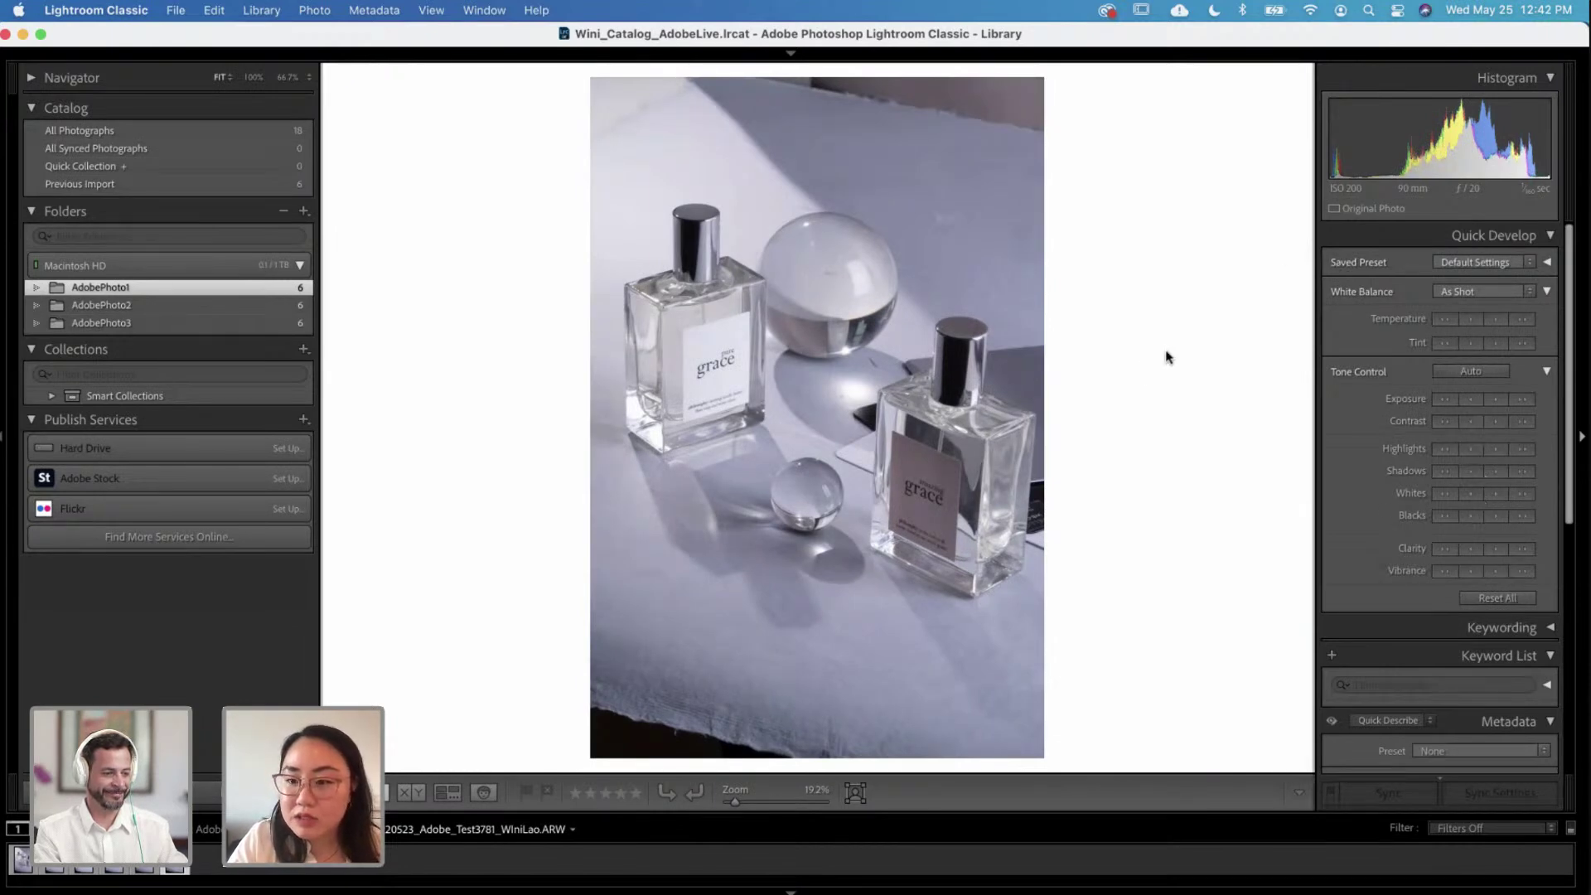
{"action": "key", "text": "d"}
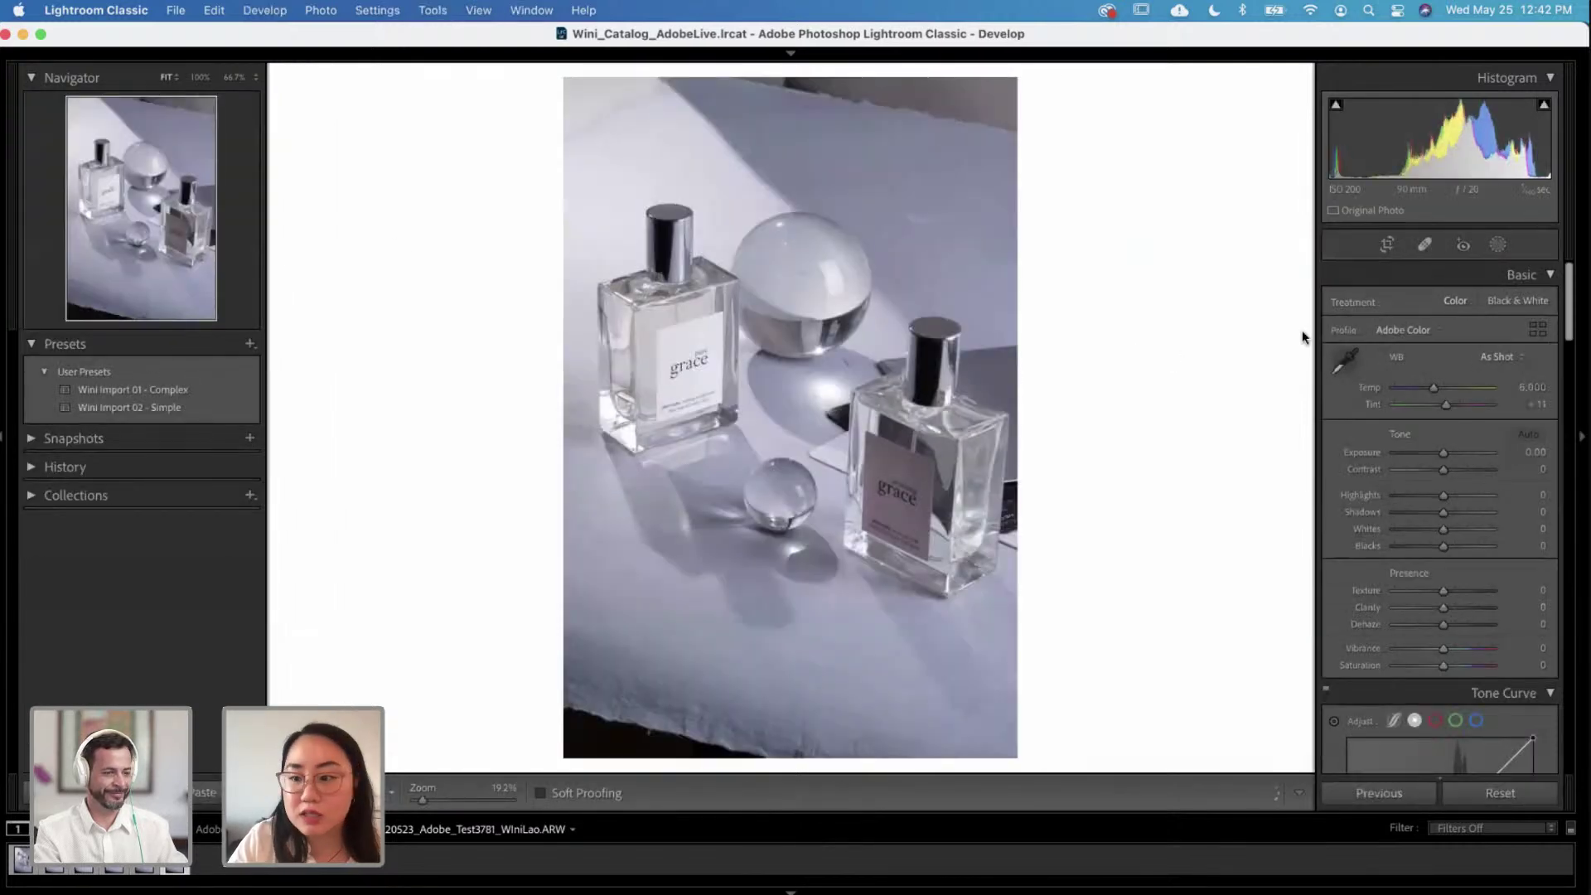
{"action": "left_click", "coordinate": [1344, 359]}
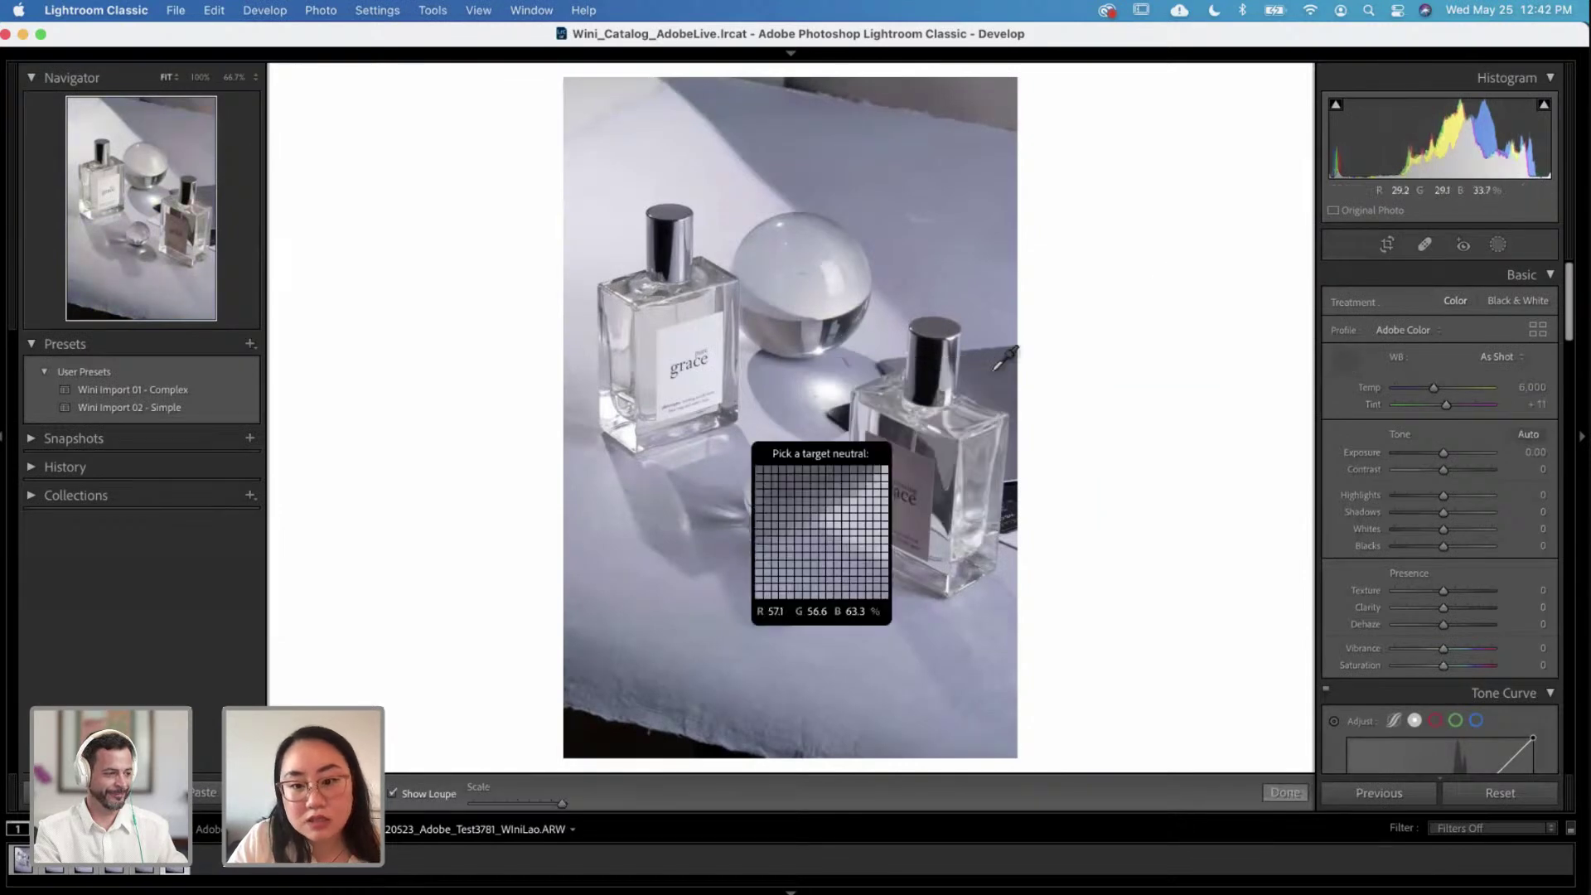
{"action": "left_click", "coordinate": [965, 377]}
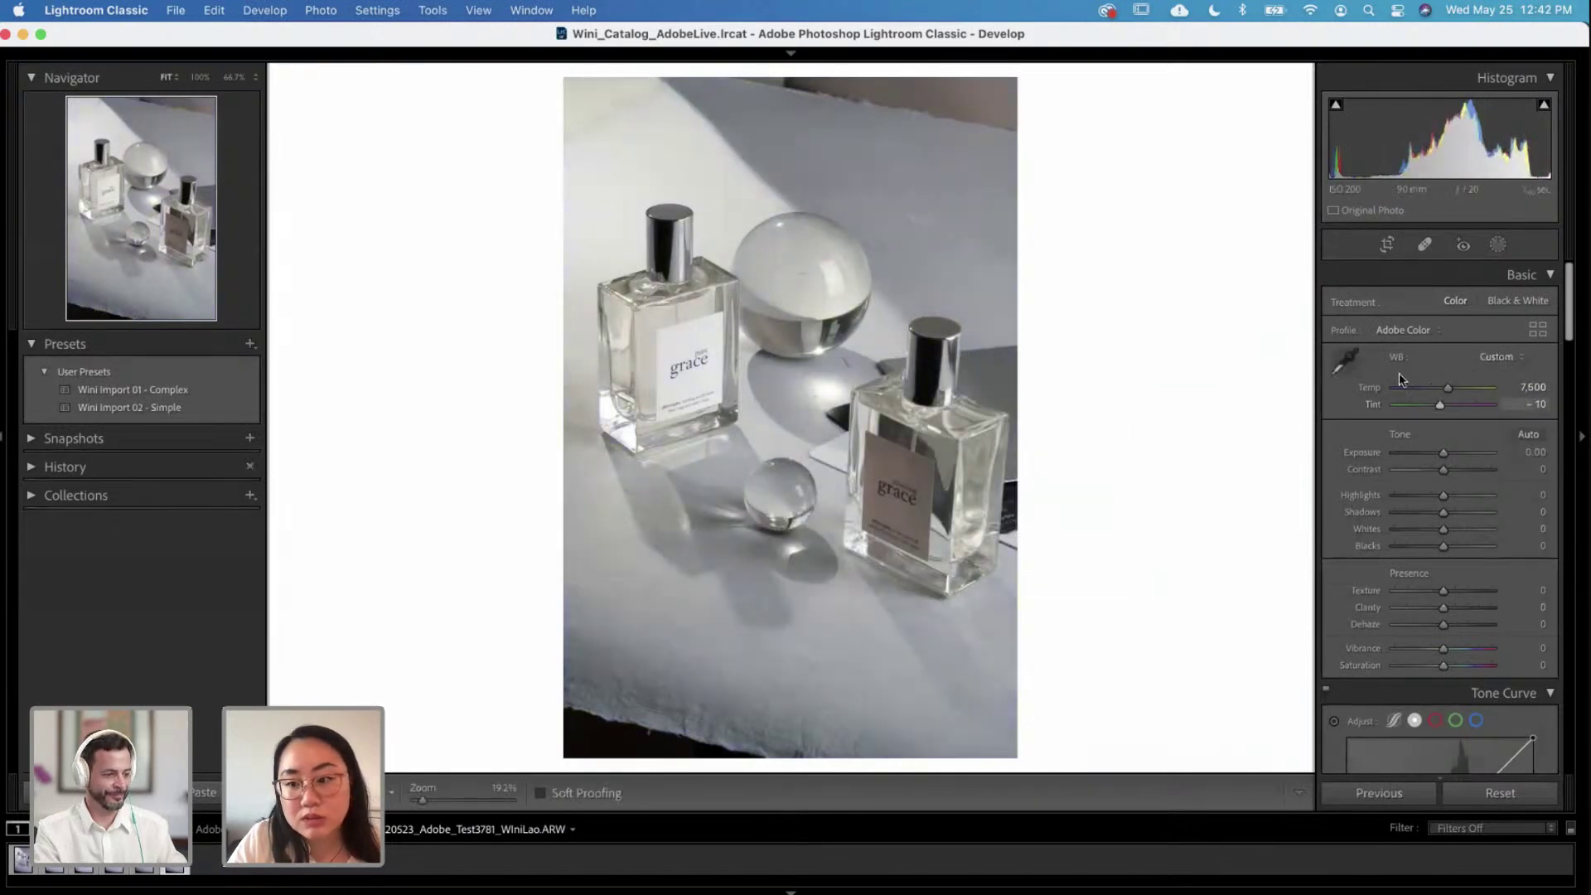
{"action": "left_click", "coordinate": [1345, 360]}
{"action": "left_click", "coordinate": [904, 358]}
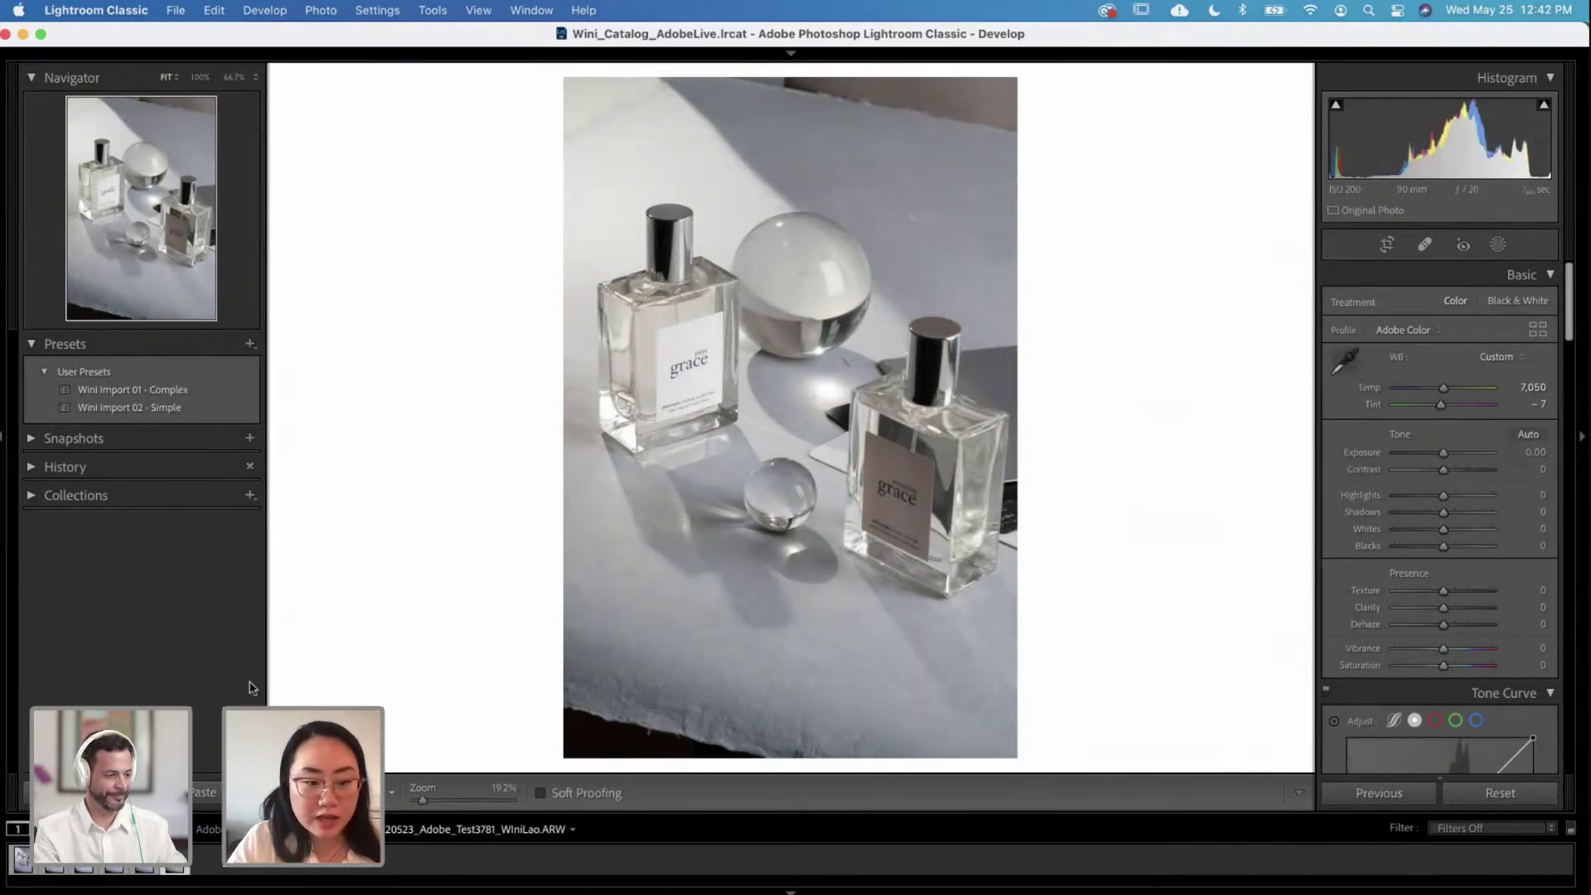
Step: Synchronize only the White Balance setting from the gray-card photo to all photos in the series
{"action": "key", "text": "super+a"}
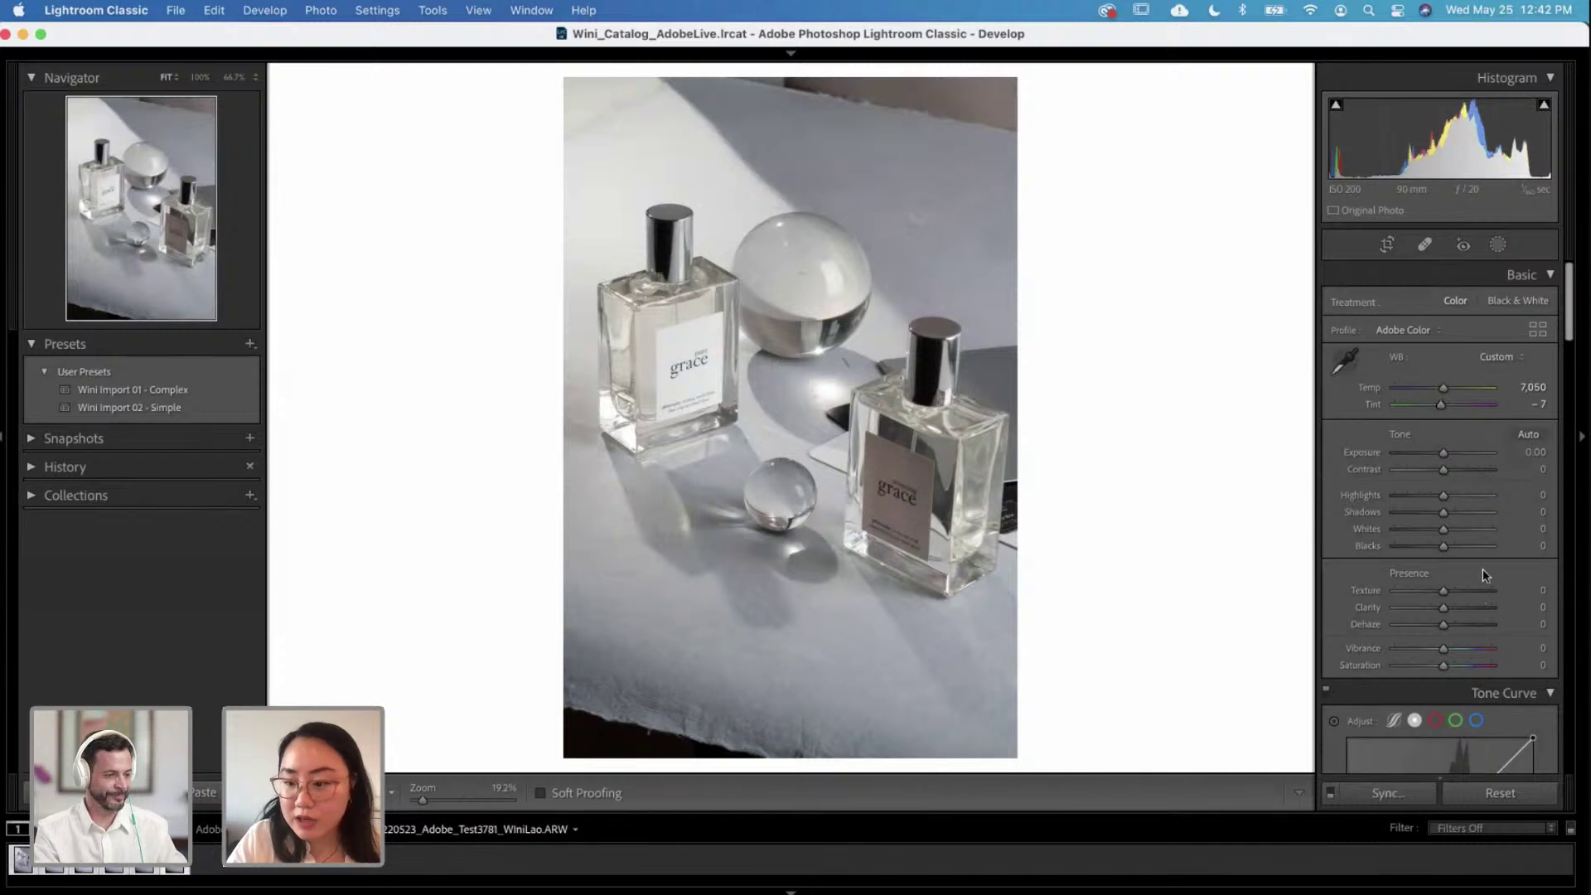
{"action": "left_click", "coordinate": [1425, 797]}
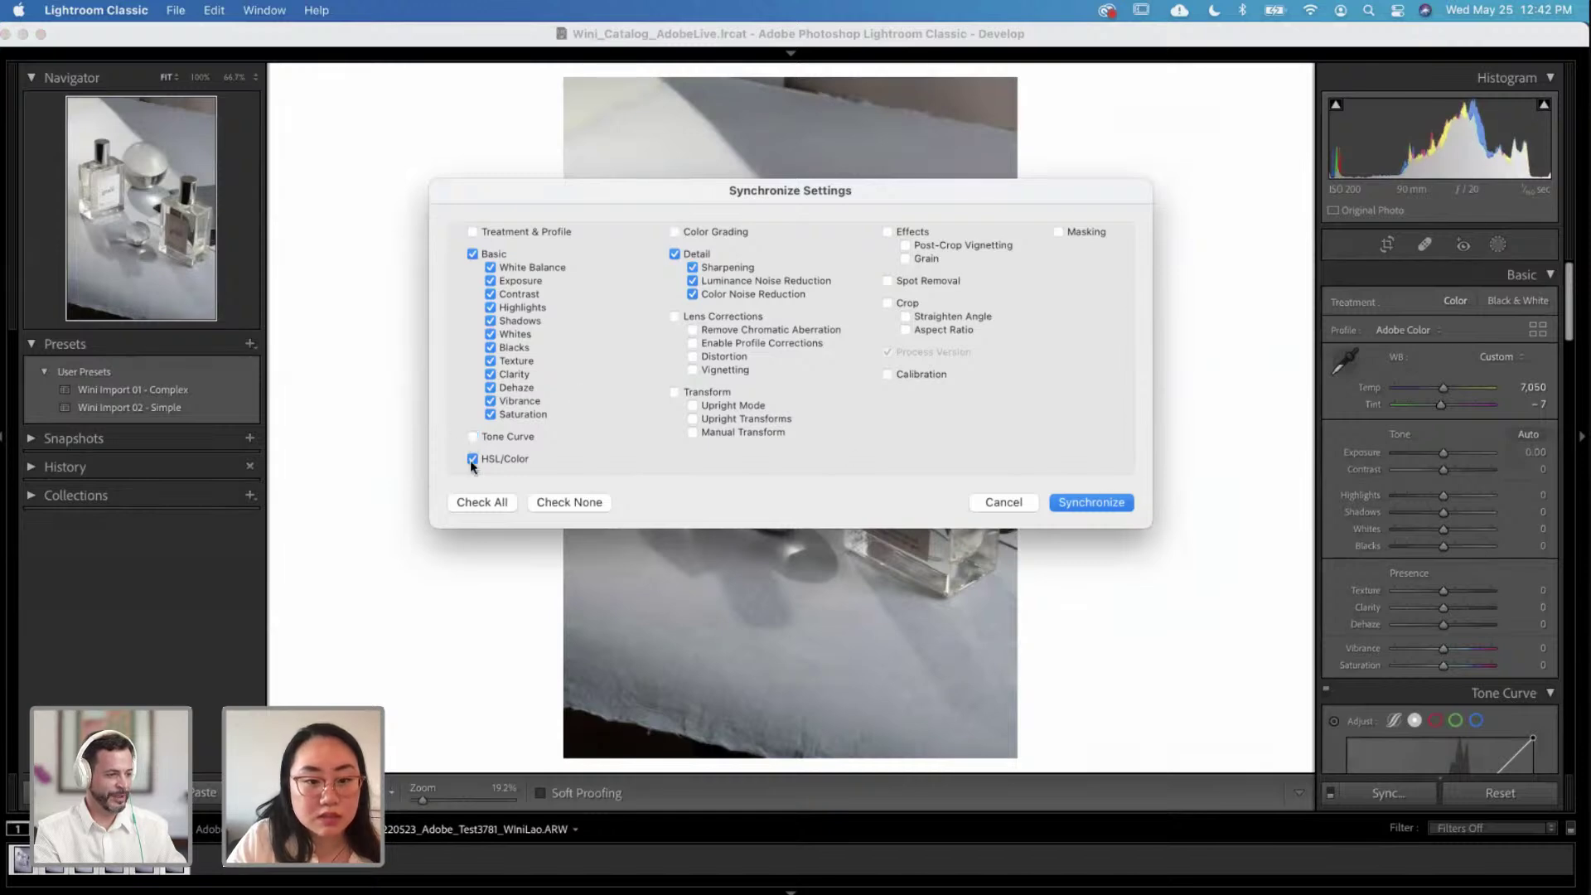
{"action": "left_click", "coordinate": [569, 502]}
{"action": "left_click", "coordinate": [490, 267]}
{"action": "left_click", "coordinate": [1115, 502]}
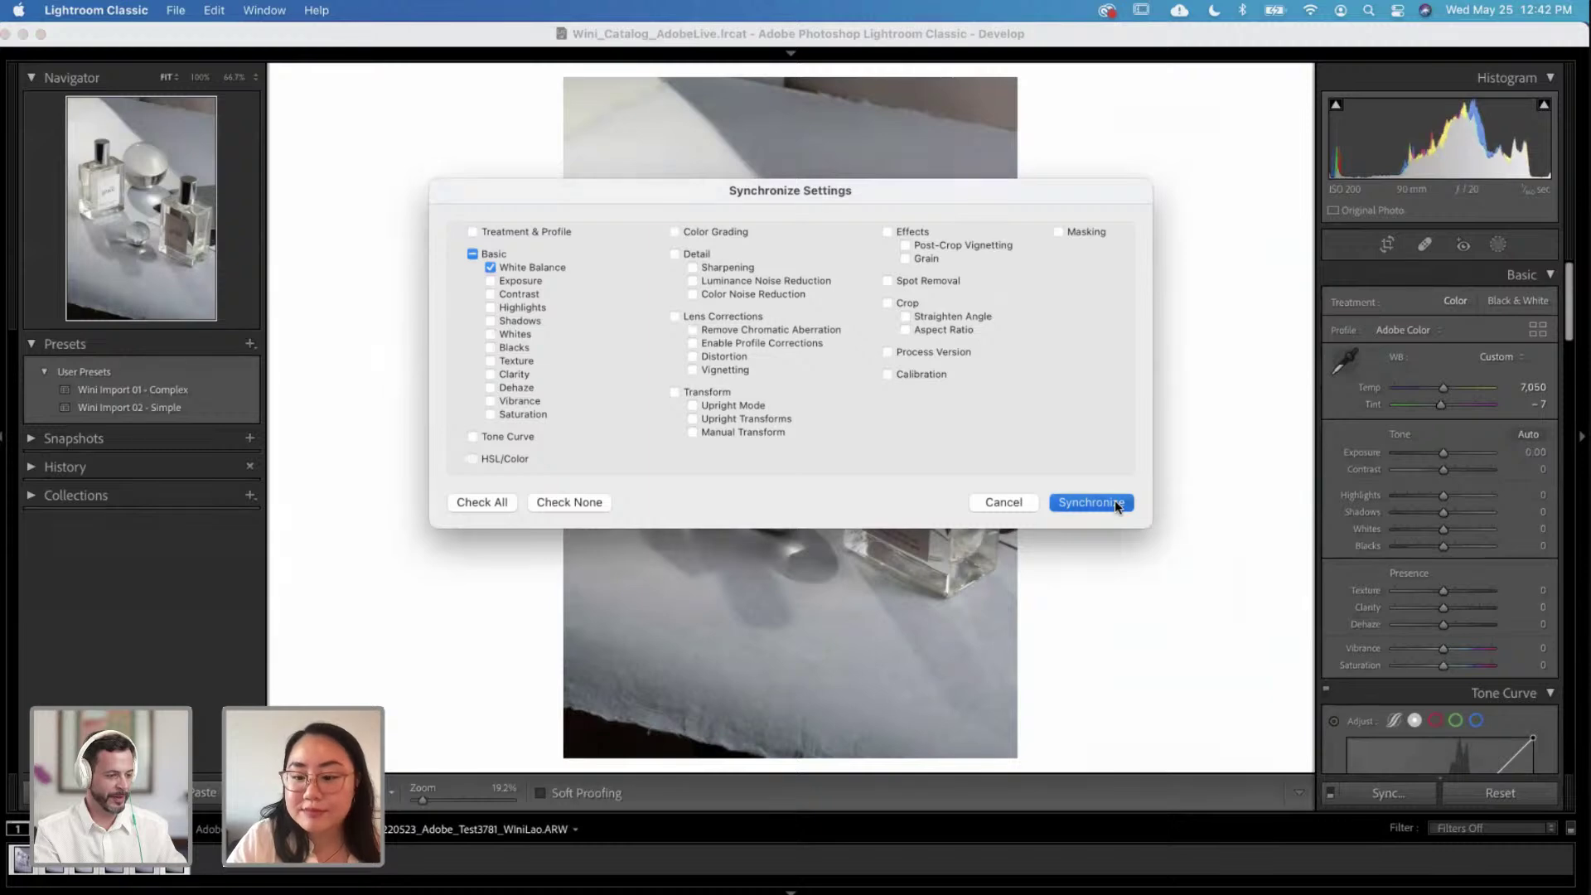
Step: Compare the white balance of the gray-card photo and its neighbour, and return to the first photo of the series
{"action": "left_click", "coordinate": [147, 866]}
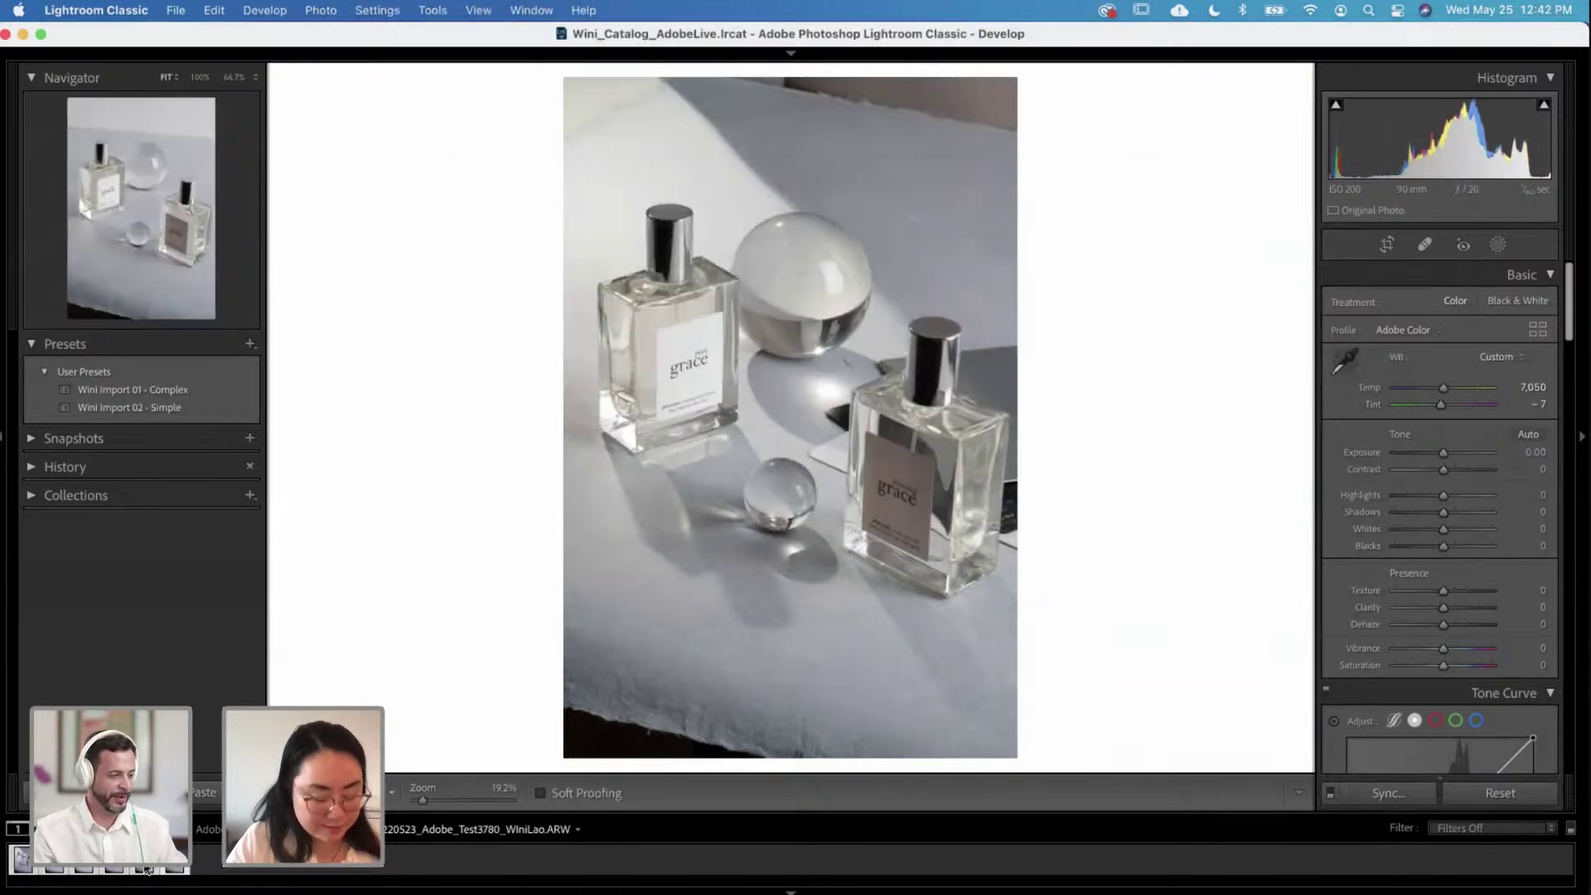
{"action": "key", "text": "Left"}
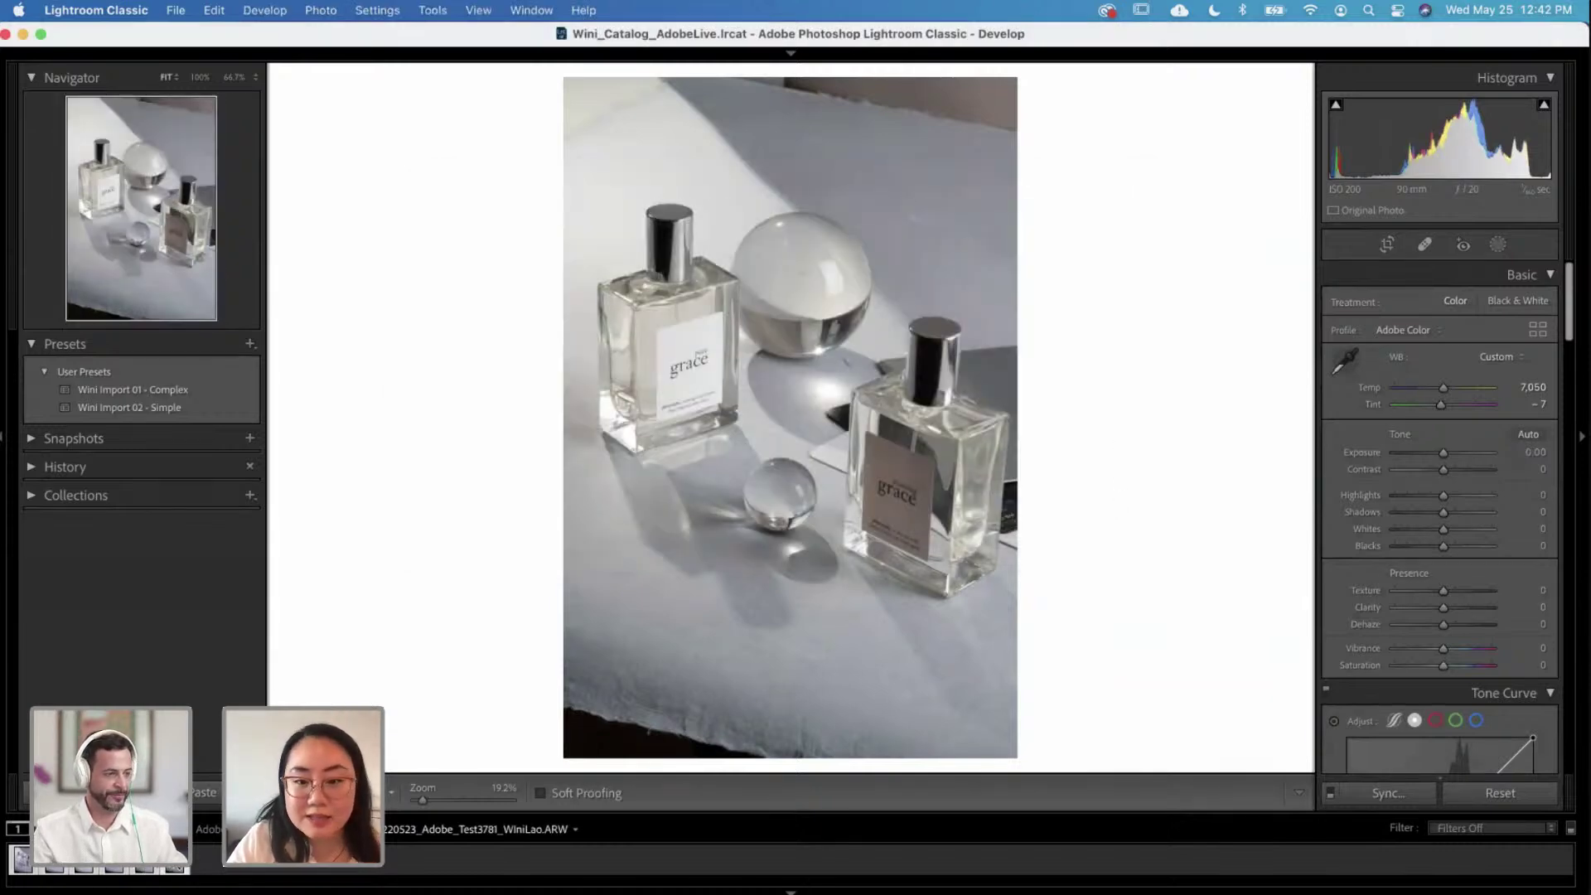
{"action": "key", "text": "Right"}
{"action": "key", "text": "Left"}
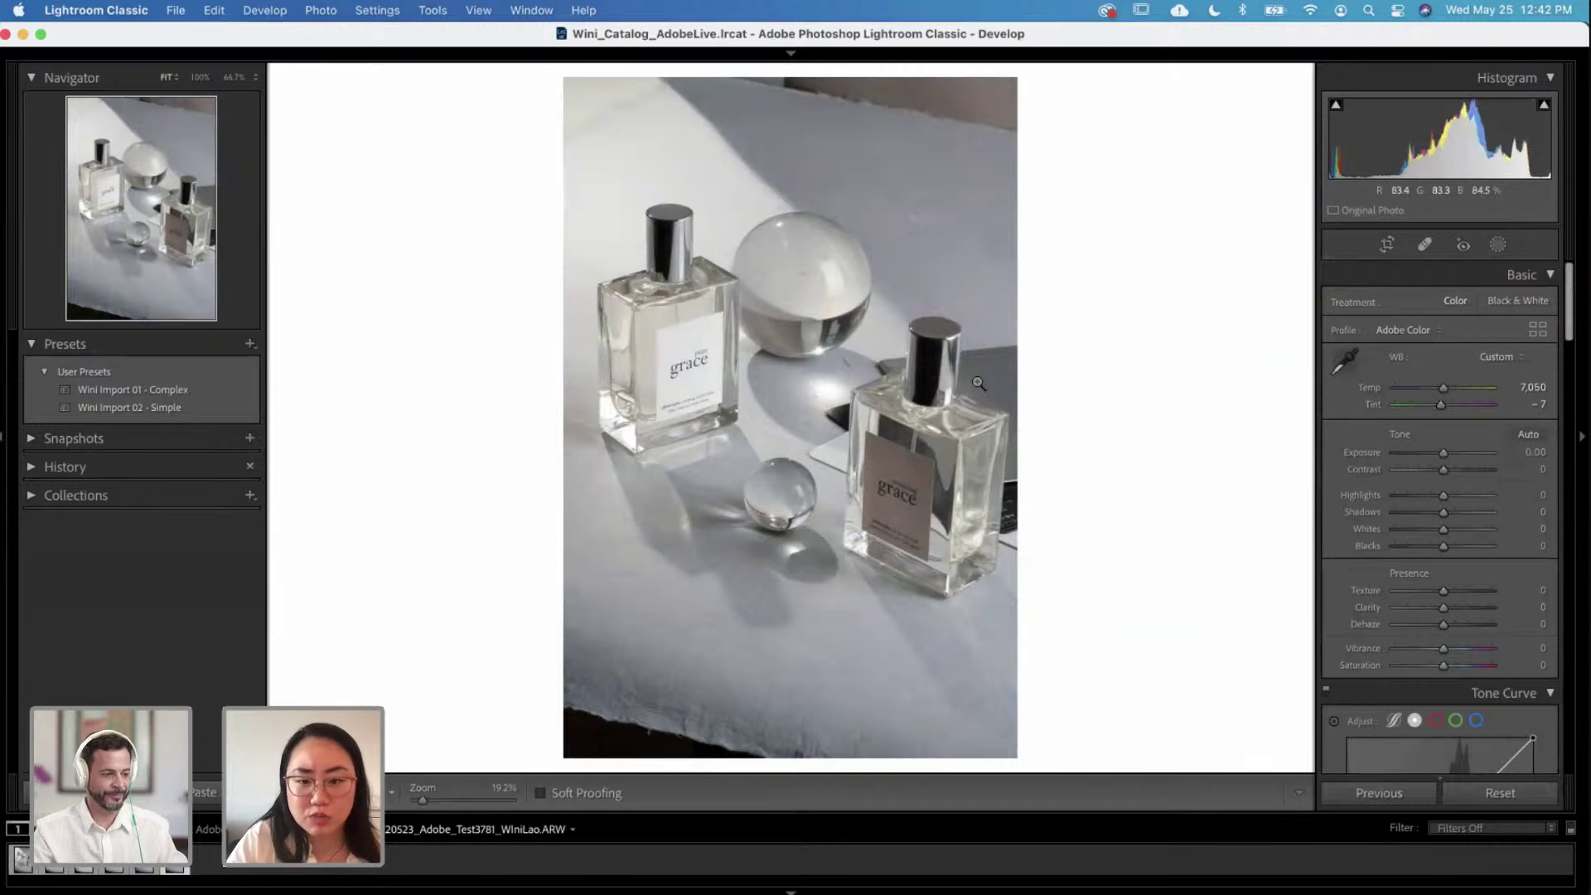
{"action": "left_click", "coordinate": [19, 860]}
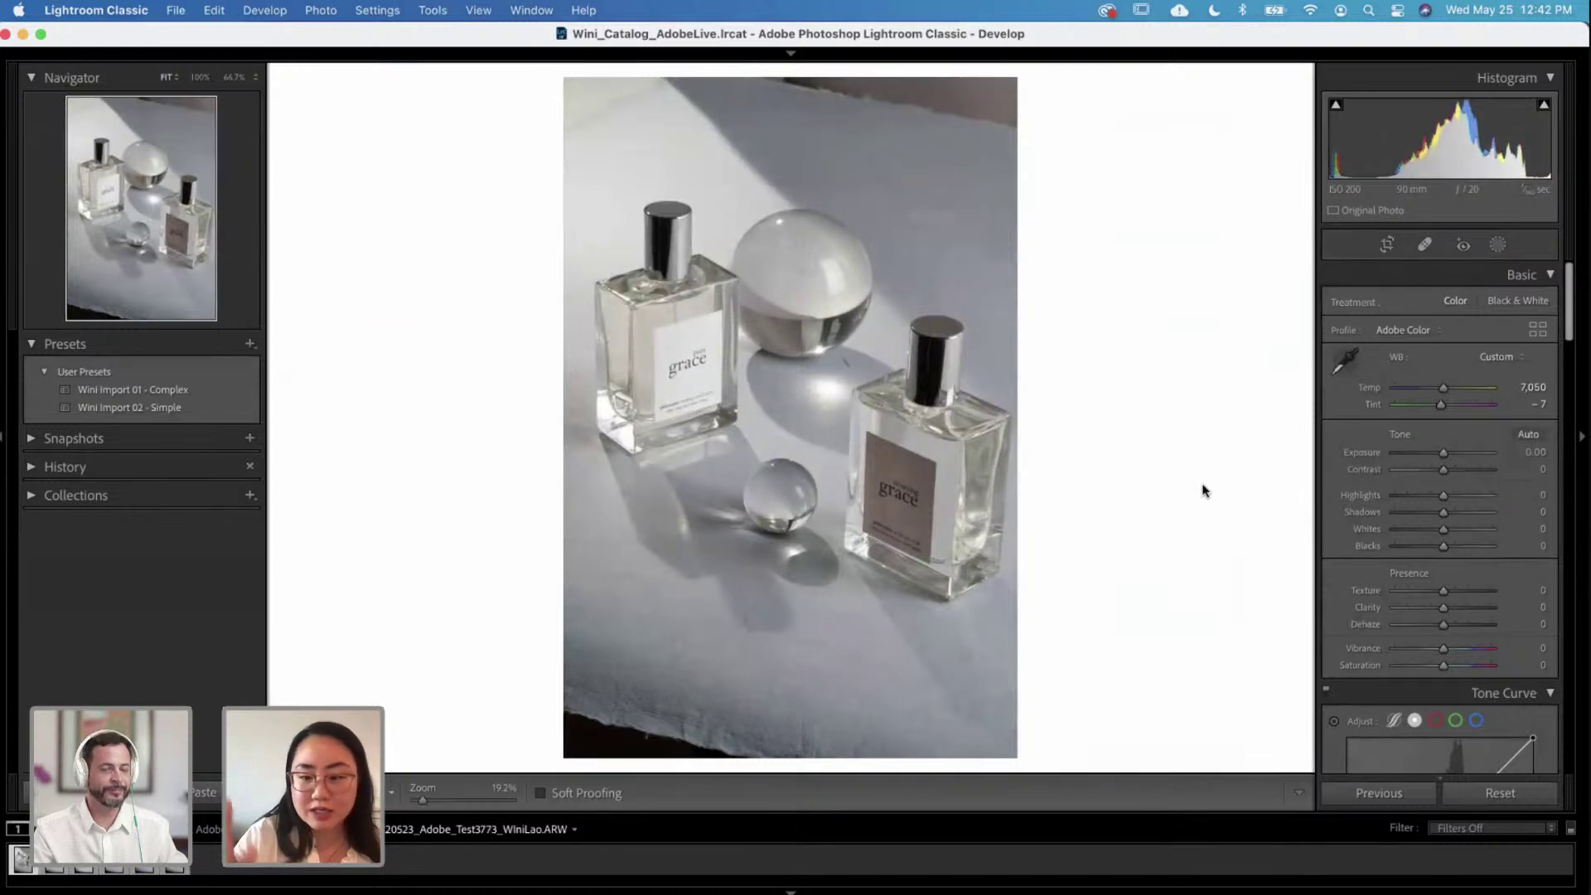
Step: Raise the first photo's Exposure gradually to +0.80
{"action": "left_click", "coordinate": [1536, 450]}
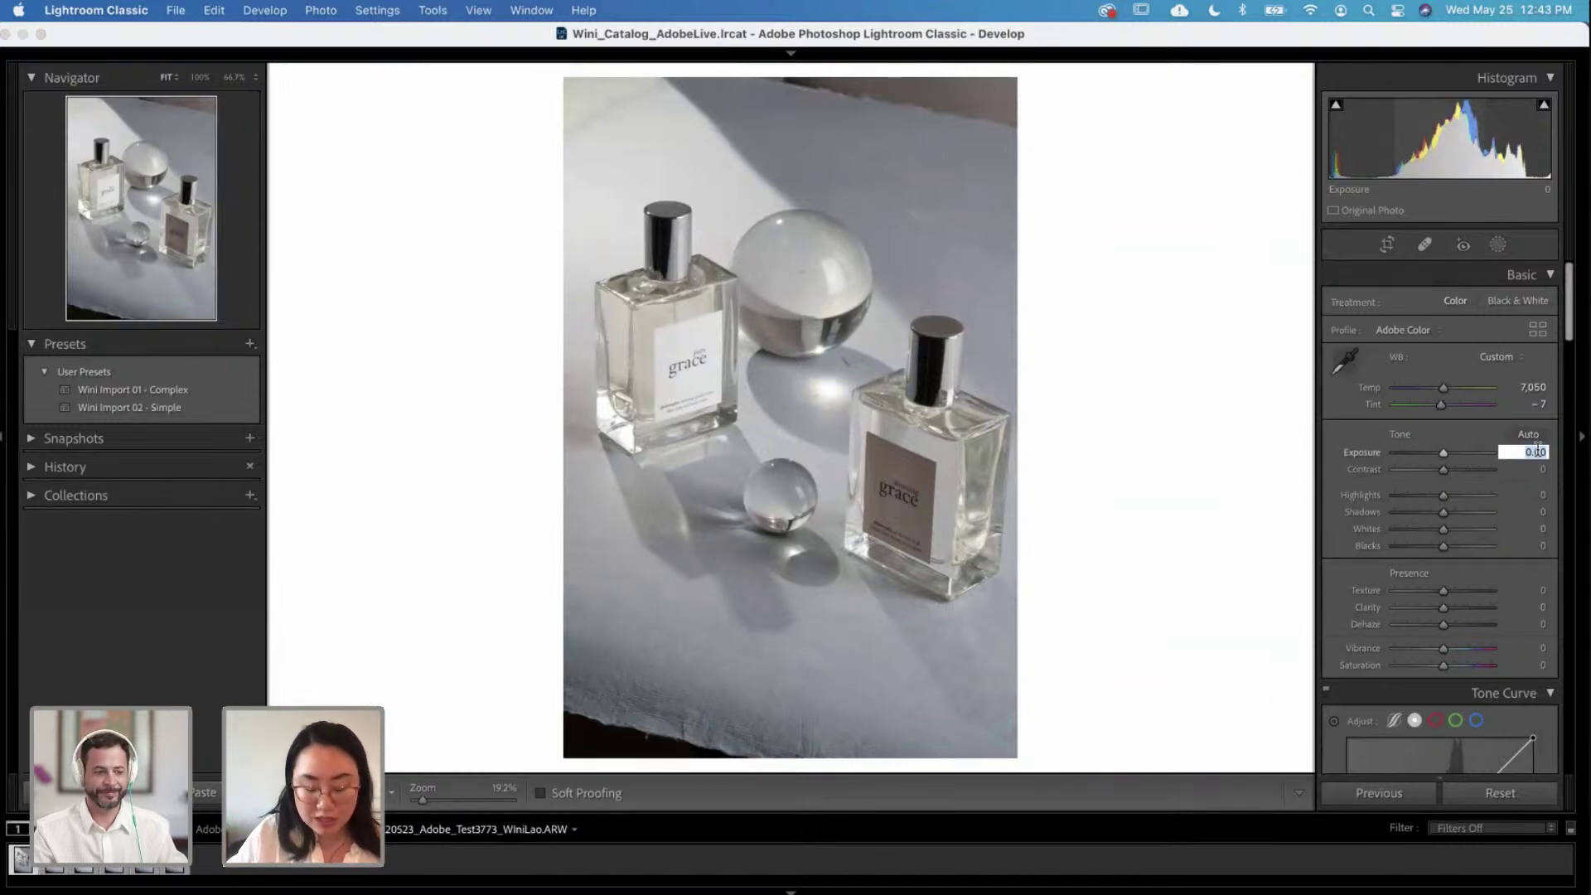
{"action": "type", "text": "0.3"}
{"action": "key", "text": "Return"}
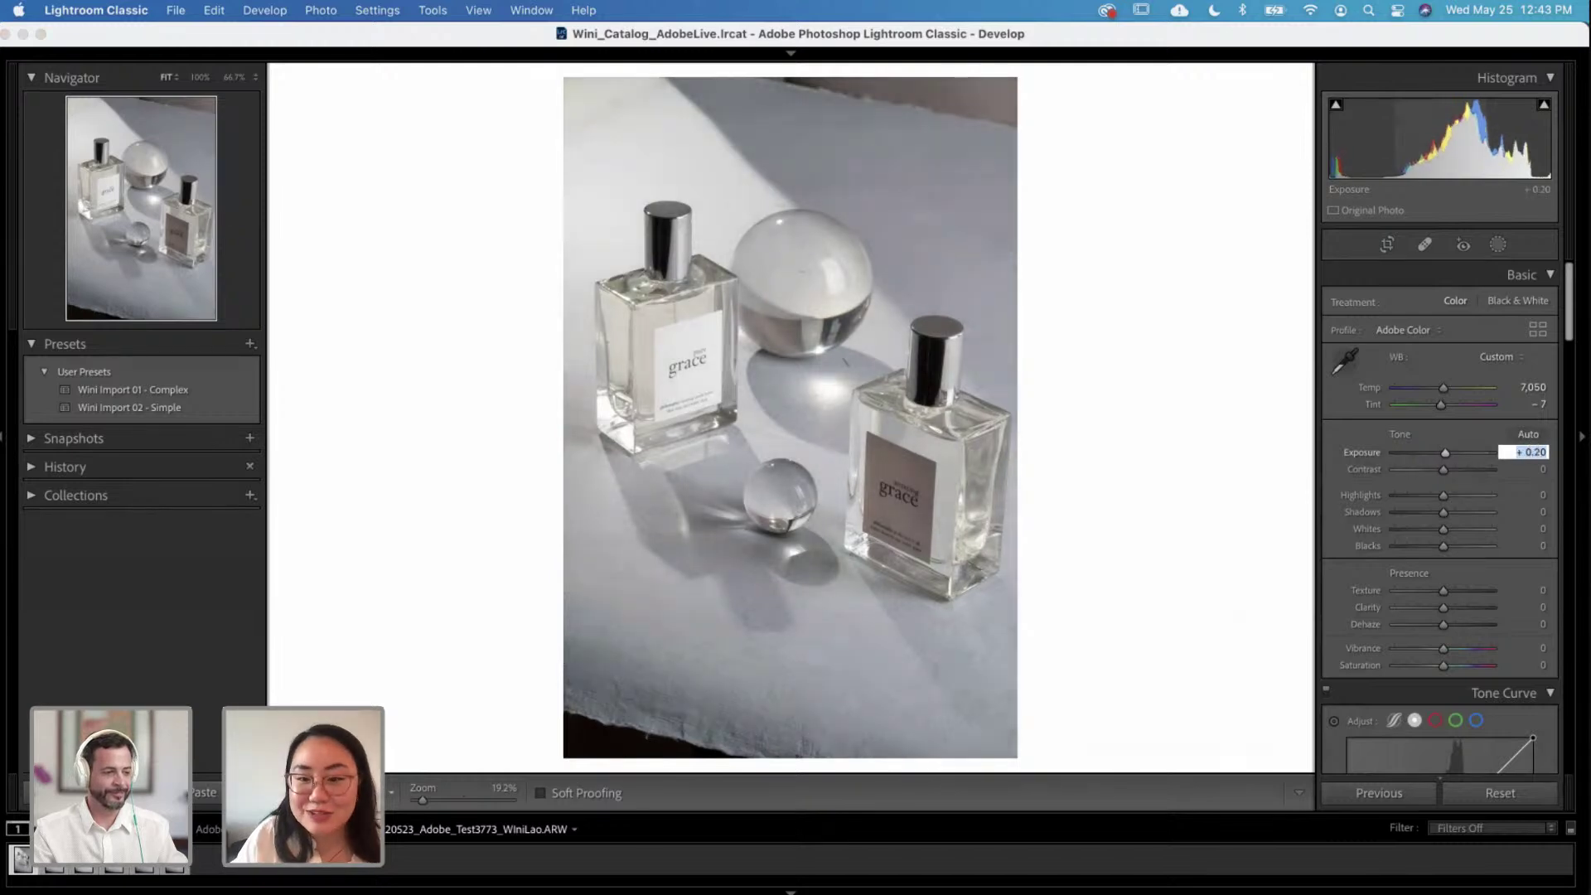
{"action": "type", "text": "0.5"}
{"action": "key", "text": "Return"}
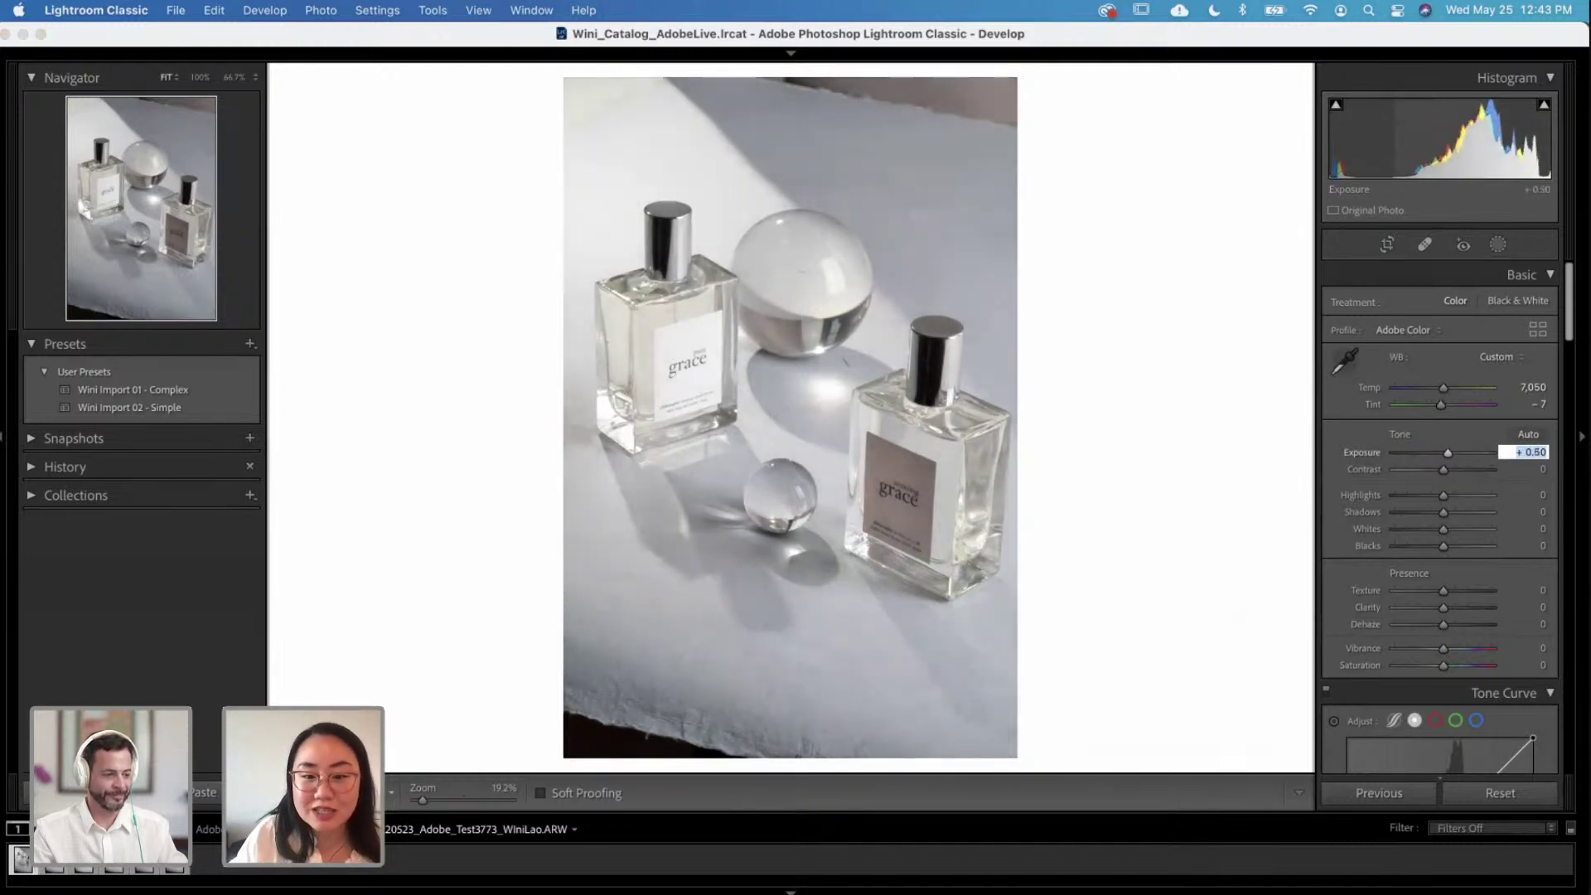
{"action": "type", "text": "0.6"}
{"action": "key", "text": "Return"}
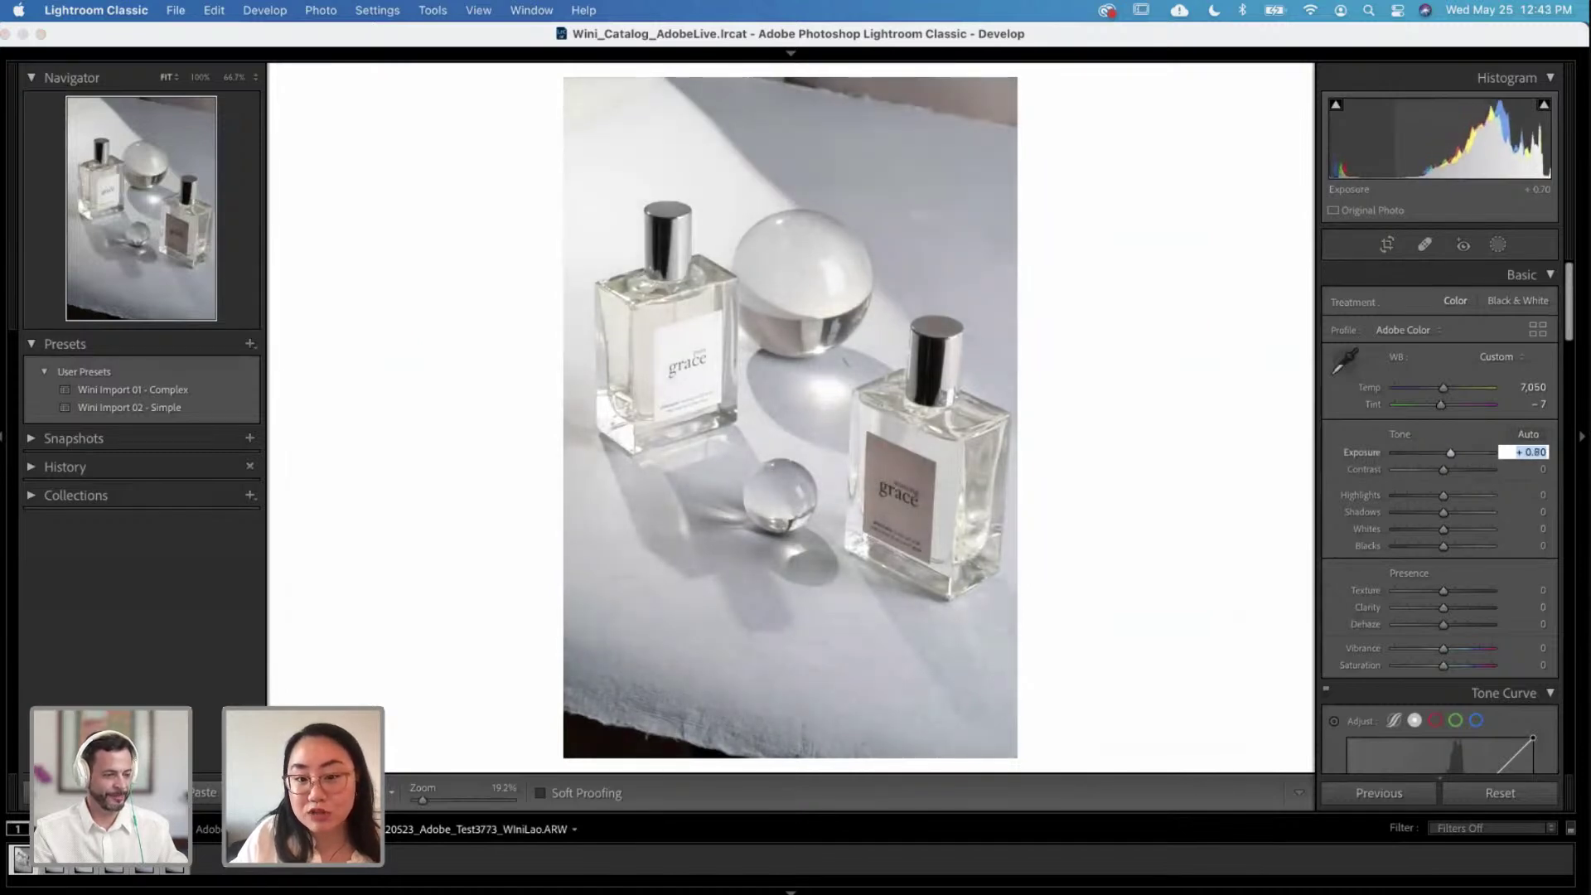
{"action": "key", "text": "Up"}
{"action": "left_click", "coordinate": [712, 303]}
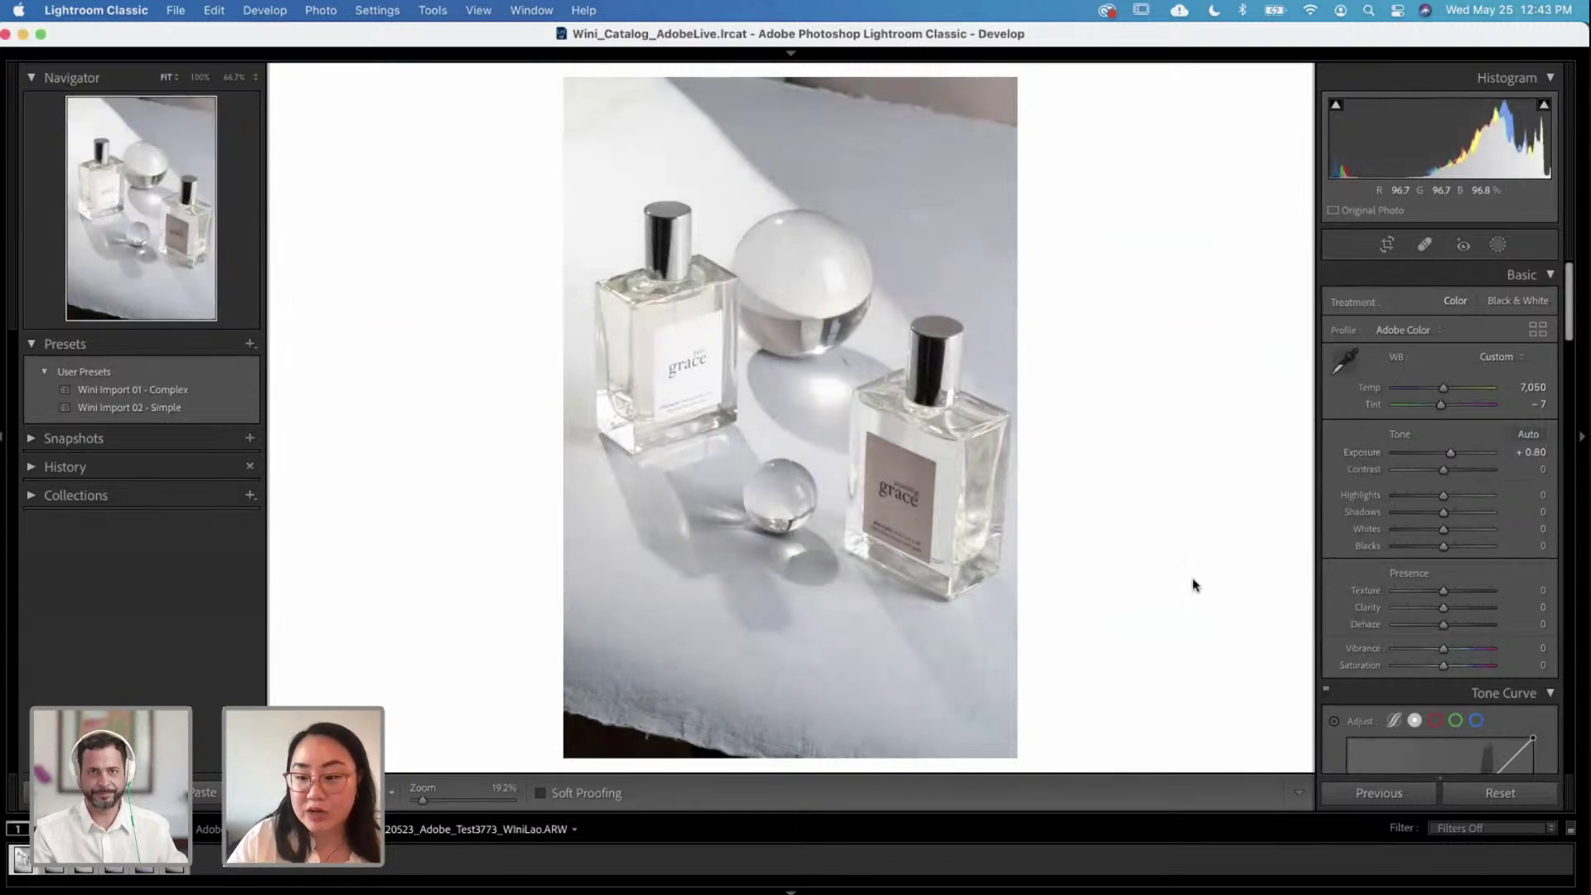
Step: Balance the first photo's tones with Exposure +0.70, Highlights −57, Shadows +38, Whites −17 and Blacks −25
{"action": "left_click_drag", "start_coordinate": [1442, 494], "coordinate": [1410, 497]}
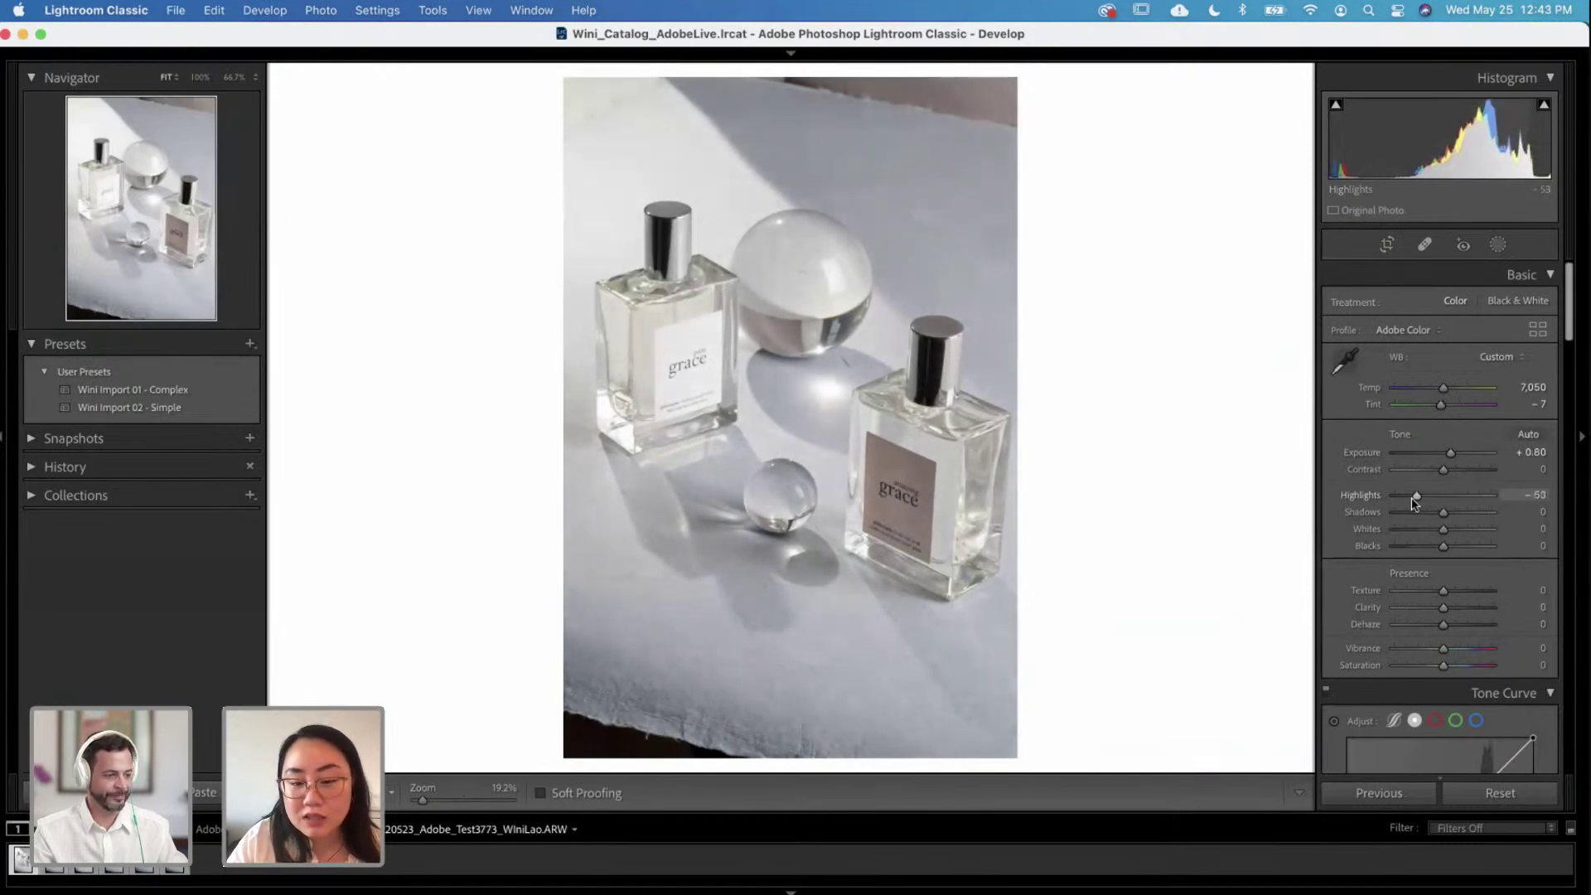
{"action": "left_click", "coordinate": [1531, 452]}
{"action": "type", "text": "0.7"}
{"action": "key", "text": "Return"}
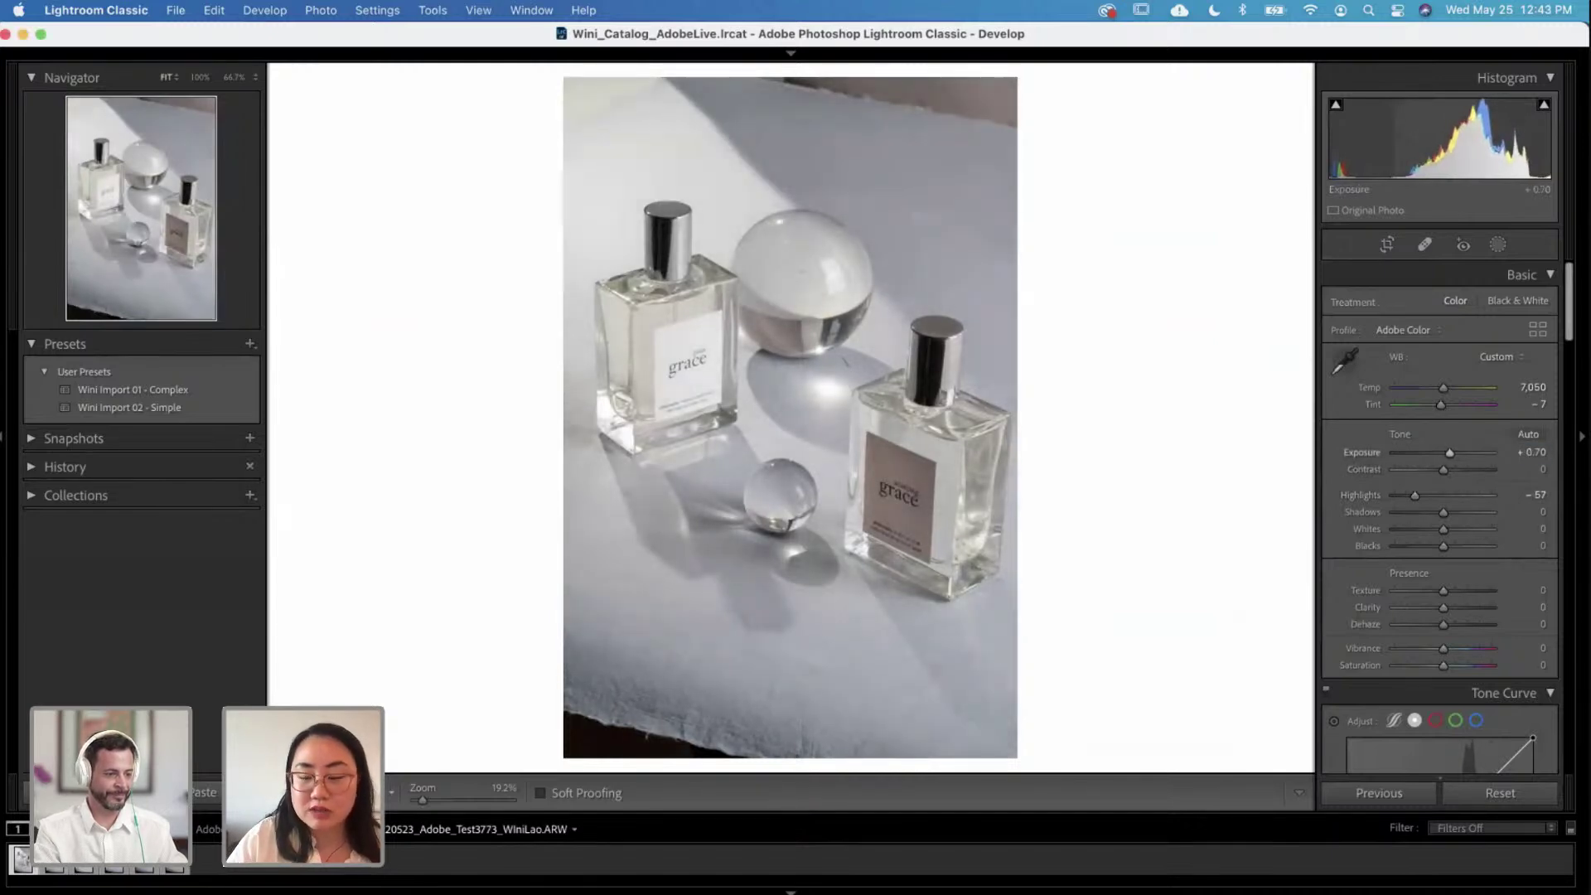
{"action": "left_click_drag", "start_coordinate": [1442, 512], "coordinate": [1458, 512]}
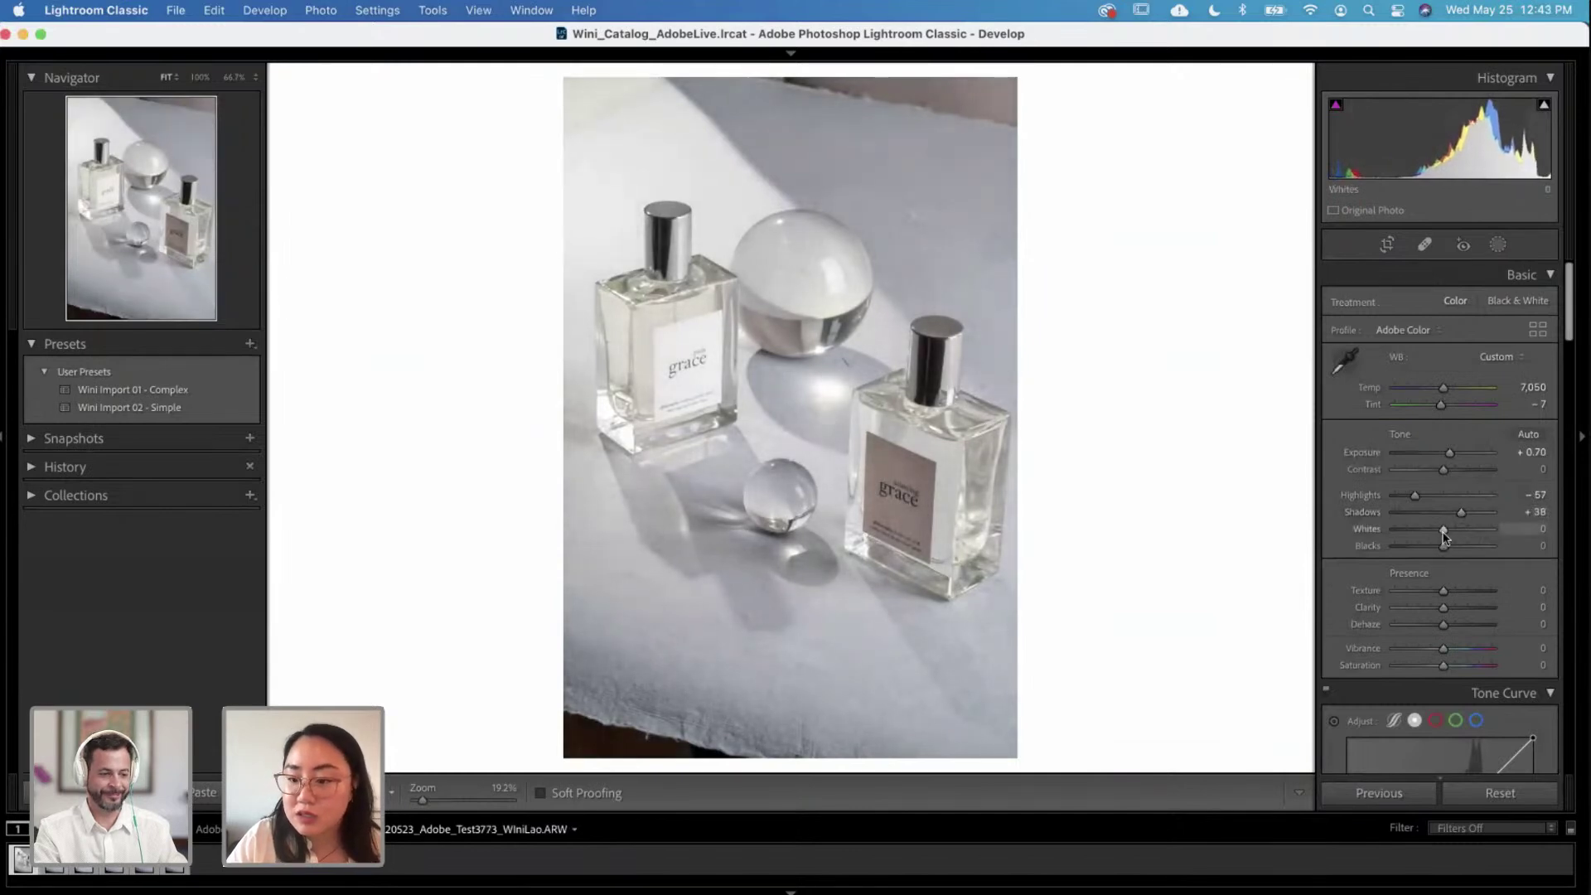
{"action": "left_click_drag", "start_coordinate": [1443, 535], "coordinate": [1431, 547]}
Step: Set the first photo's Clarity to +15 and Vibrance to +20
{"action": "left_click_drag", "start_coordinate": [1443, 607], "coordinate": [1448, 609]}
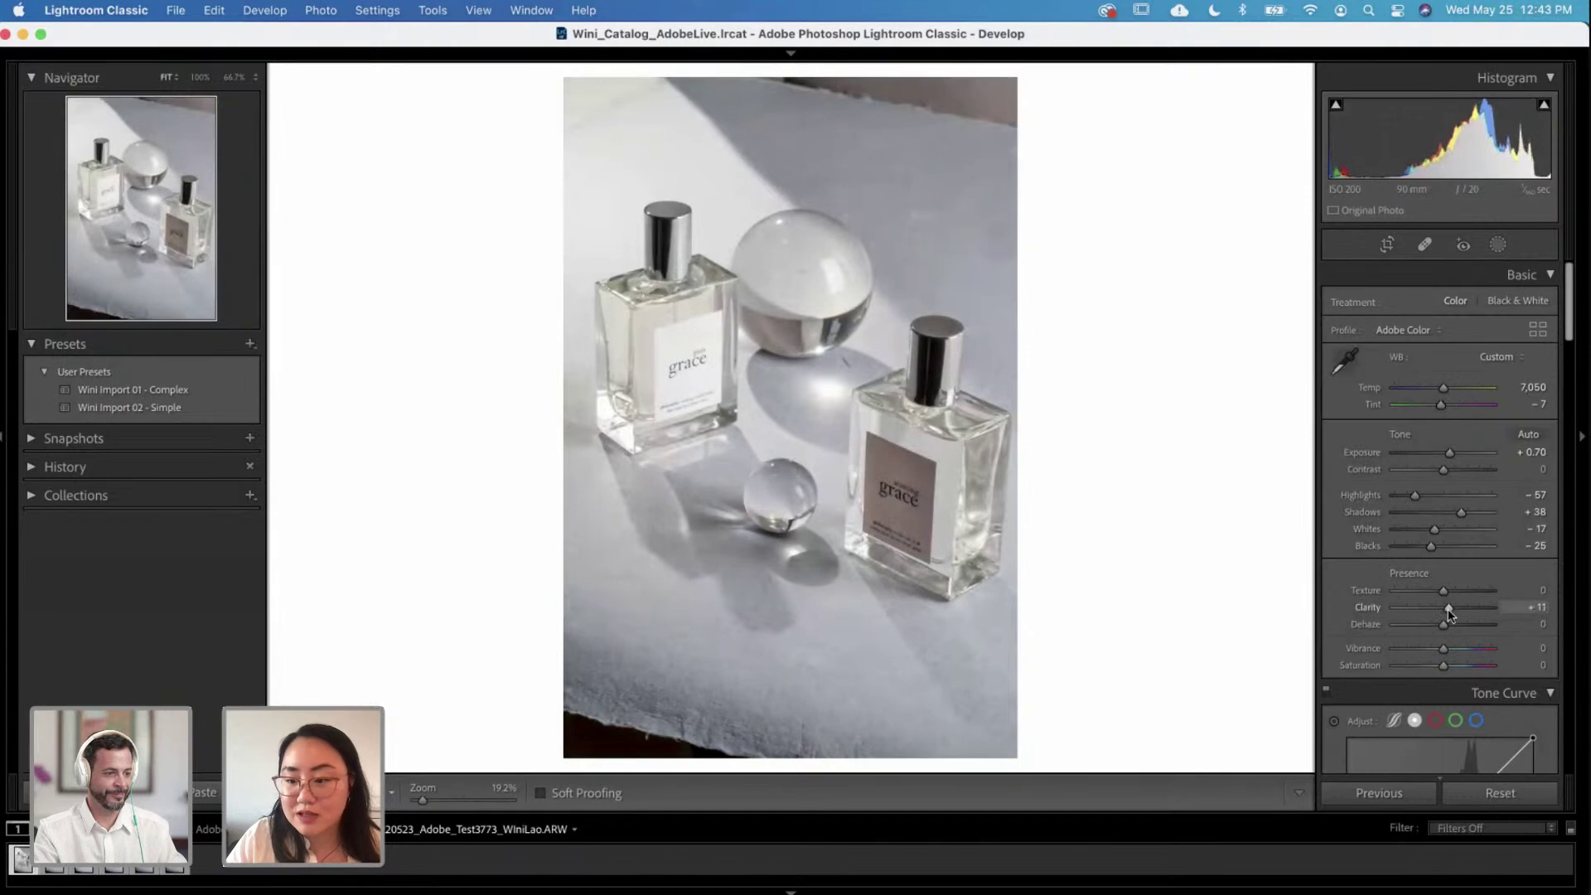
{"action": "left_click", "coordinate": [1538, 607]}
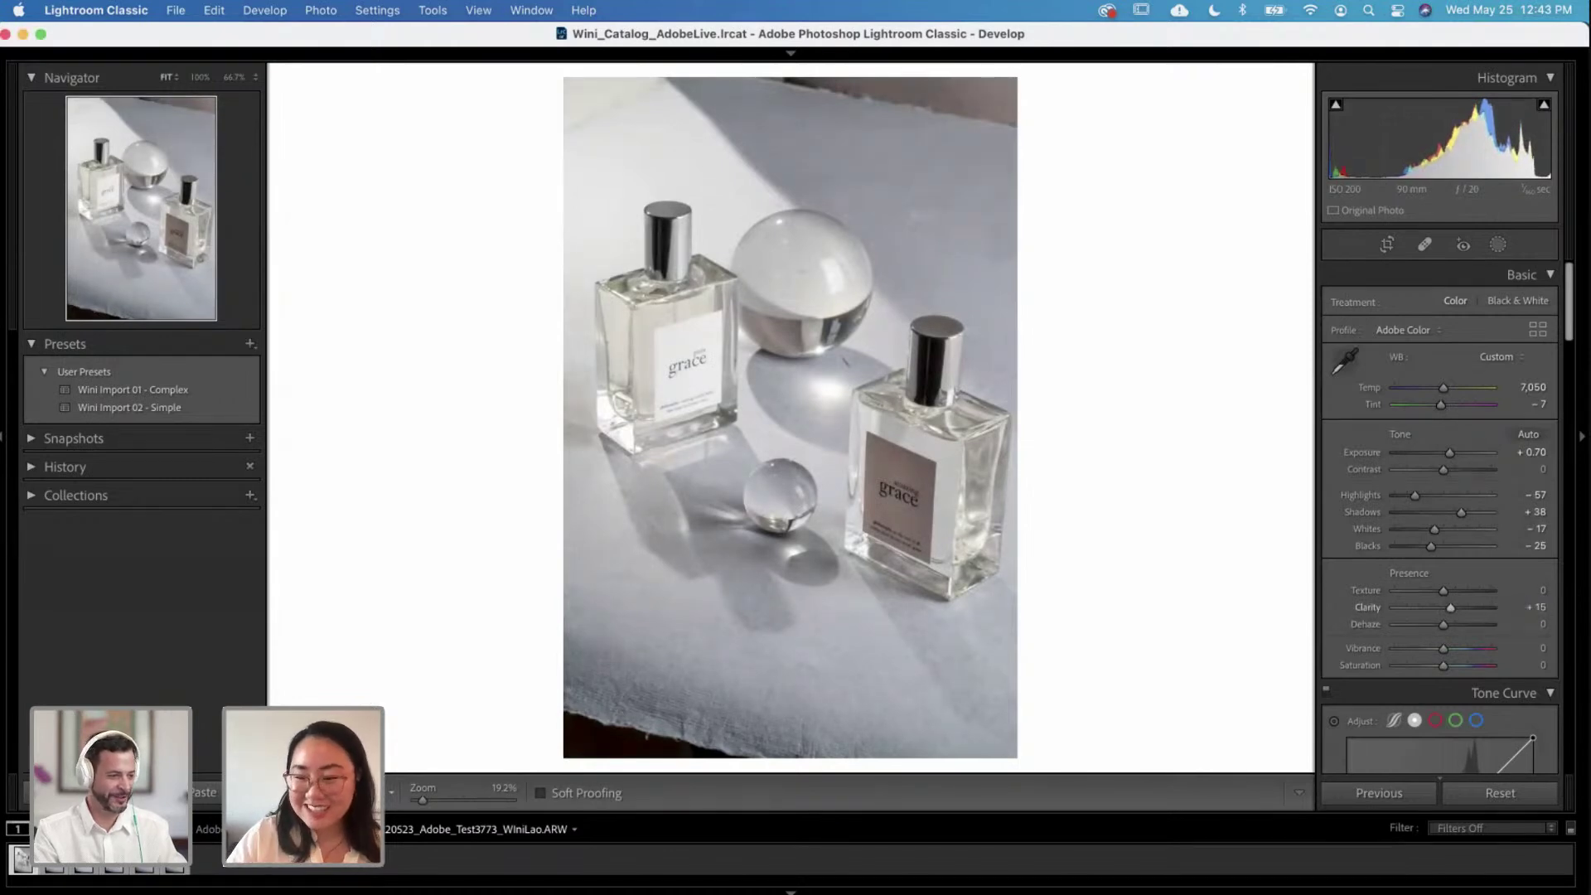
{"action": "left_click", "coordinate": [1541, 648]}
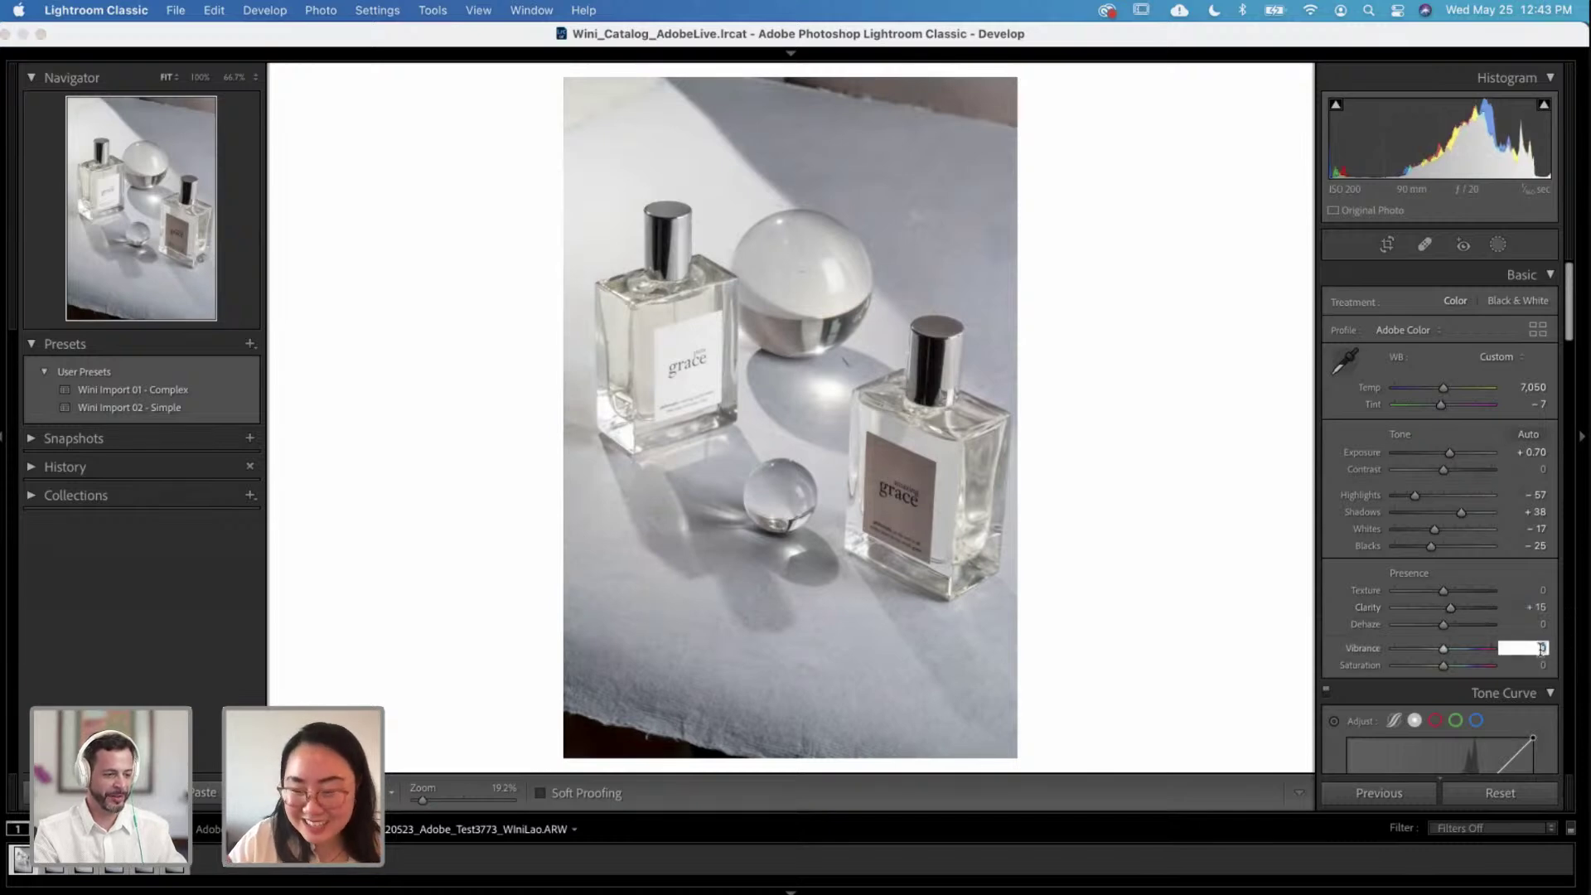
{"action": "type", "text": "20"}
{"action": "key", "text": "Return"}
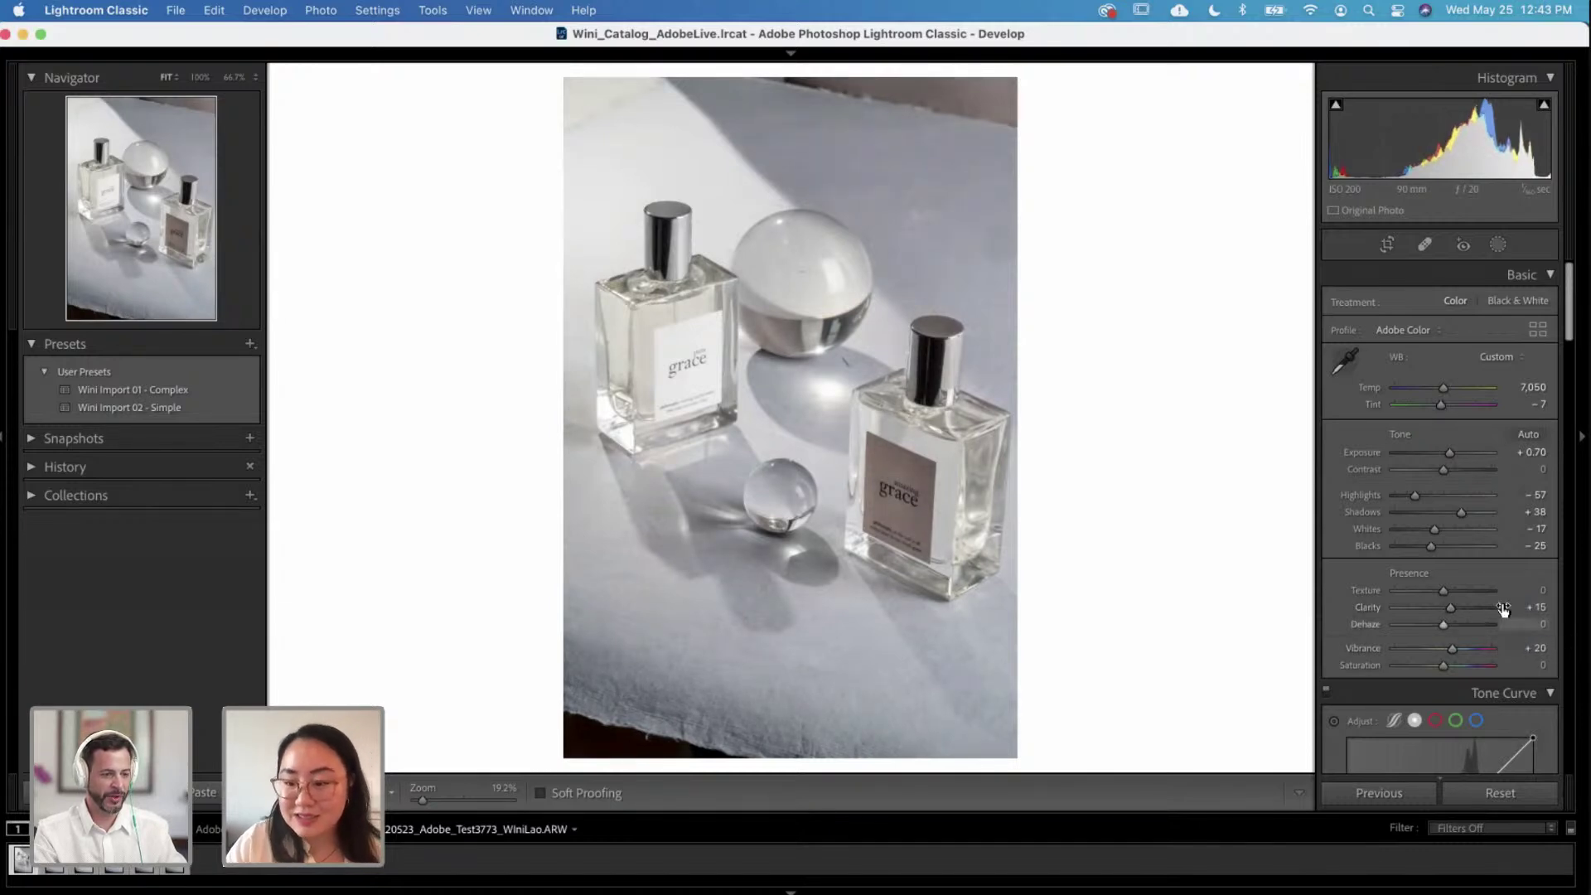
Step: Apply the Medium Contrast point curve to the first photo
{"action": "scroll", "coordinate": [1494, 641], "scroll_direction": "down", "scroll_amount": 3}
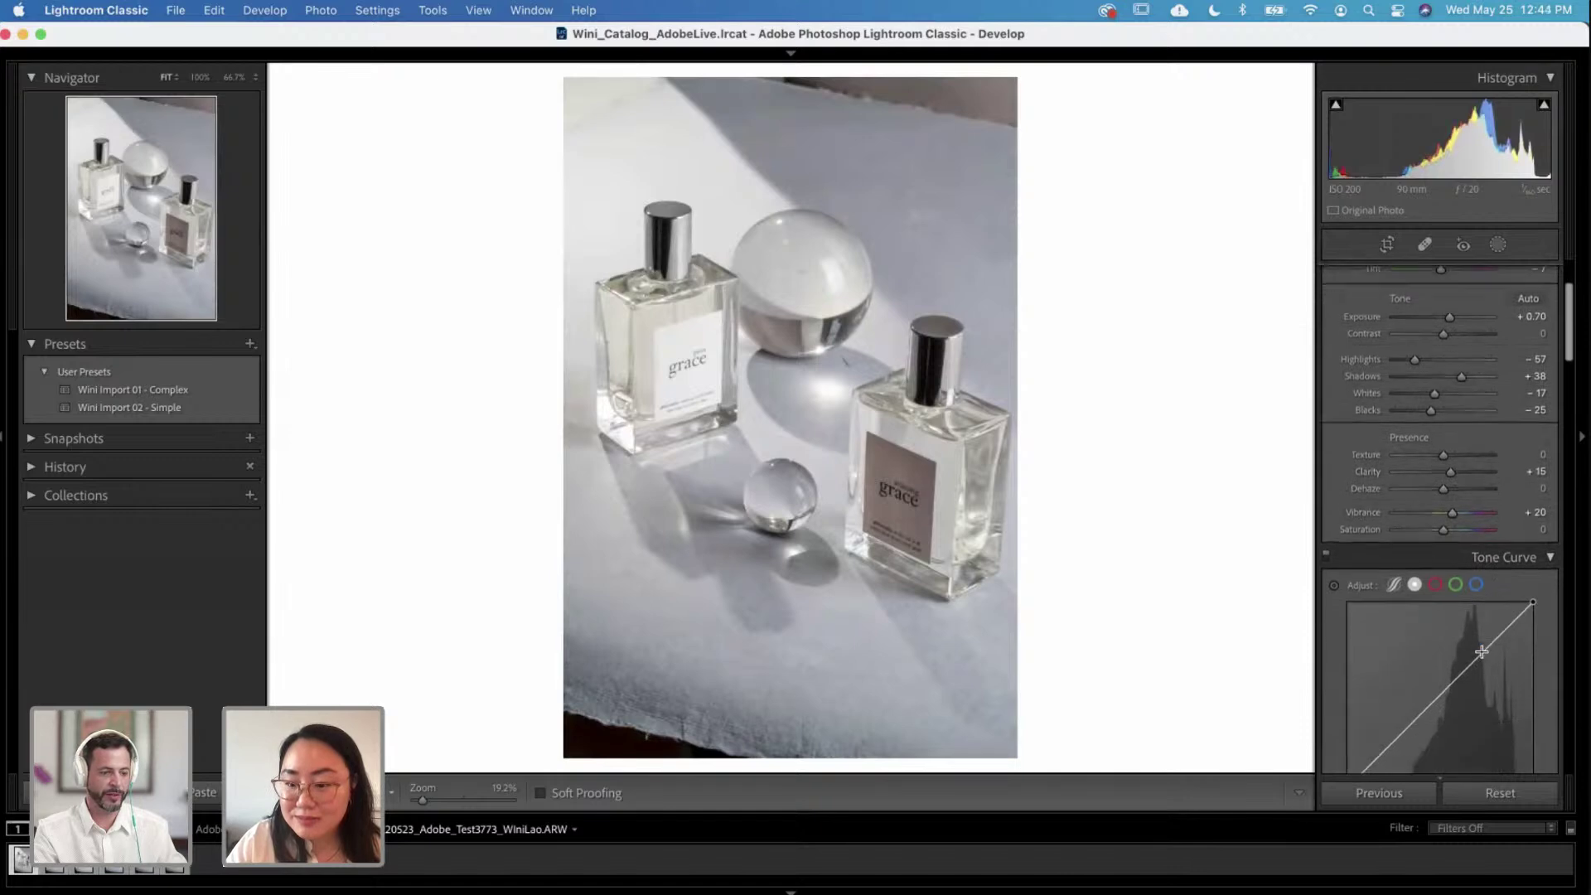
{"action": "scroll", "coordinate": [1479, 650], "scroll_direction": "up", "scroll_amount": 3}
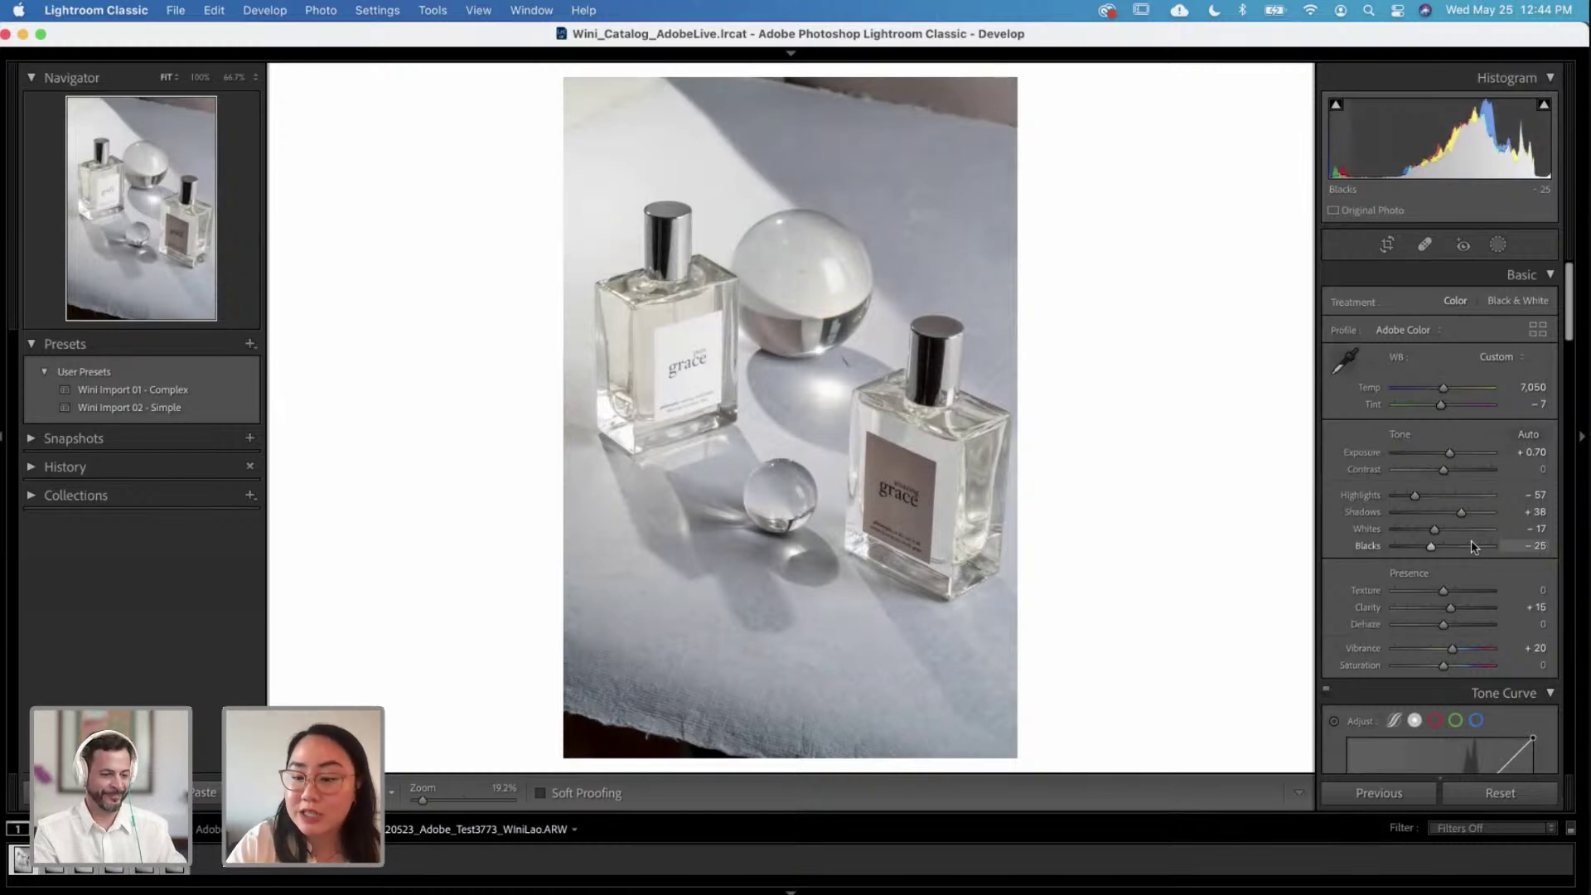
{"action": "scroll", "coordinate": [1495, 534], "scroll_direction": "down", "scroll_amount": 3}
{"action": "scroll", "coordinate": [1494, 534], "scroll_direction": "down", "scroll_amount": 10}
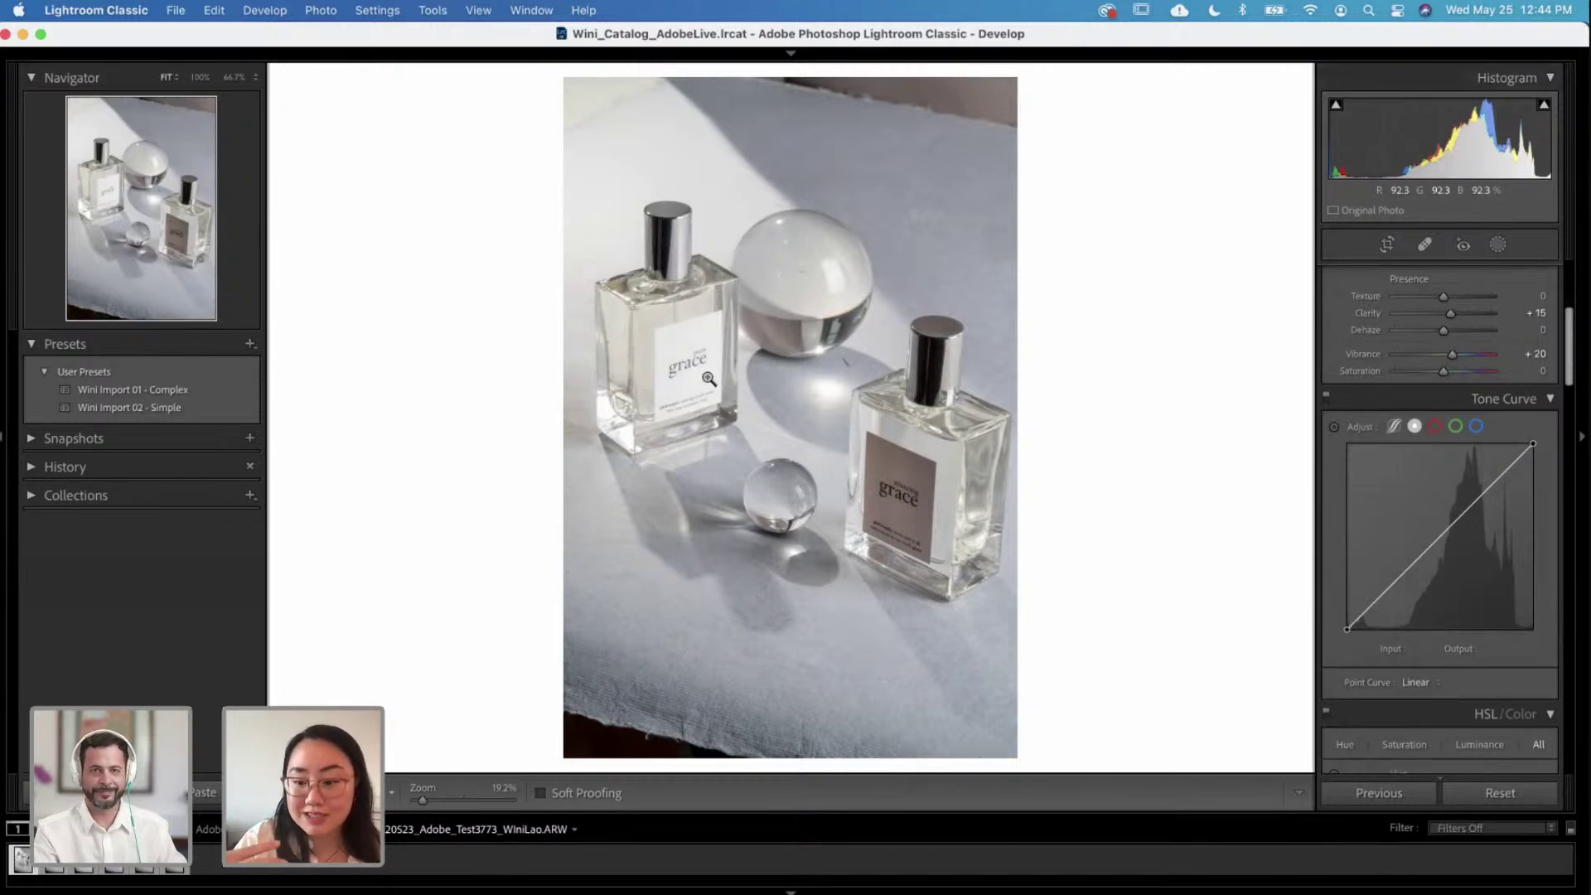
{"action": "scroll", "coordinate": [1496, 552], "scroll_direction": "down", "scroll_amount": 2}
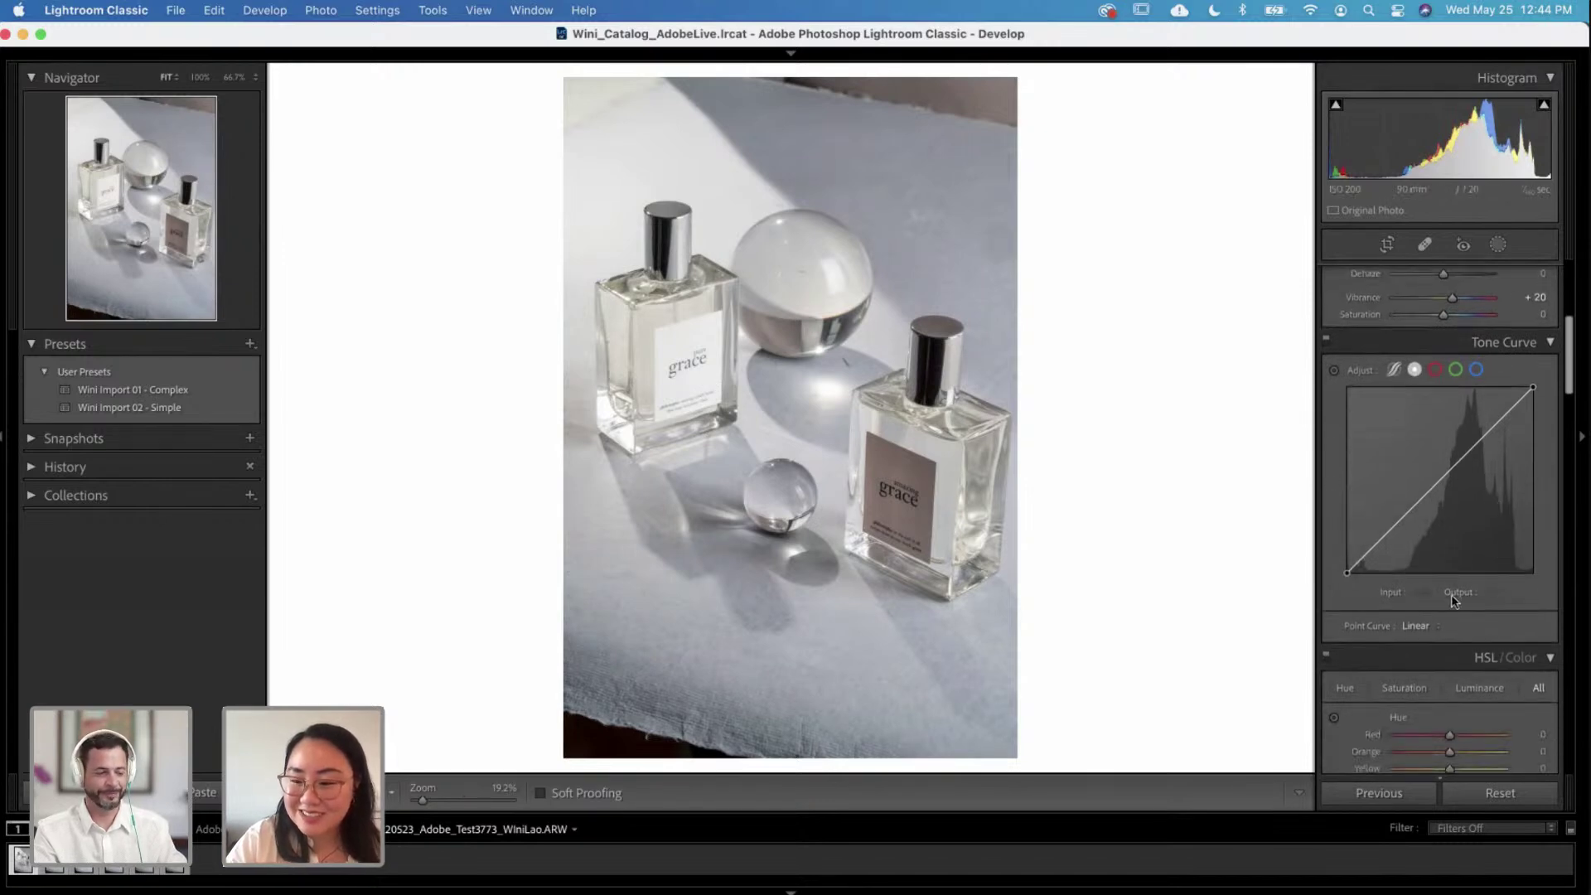
{"action": "left_click", "coordinate": [1429, 625]}
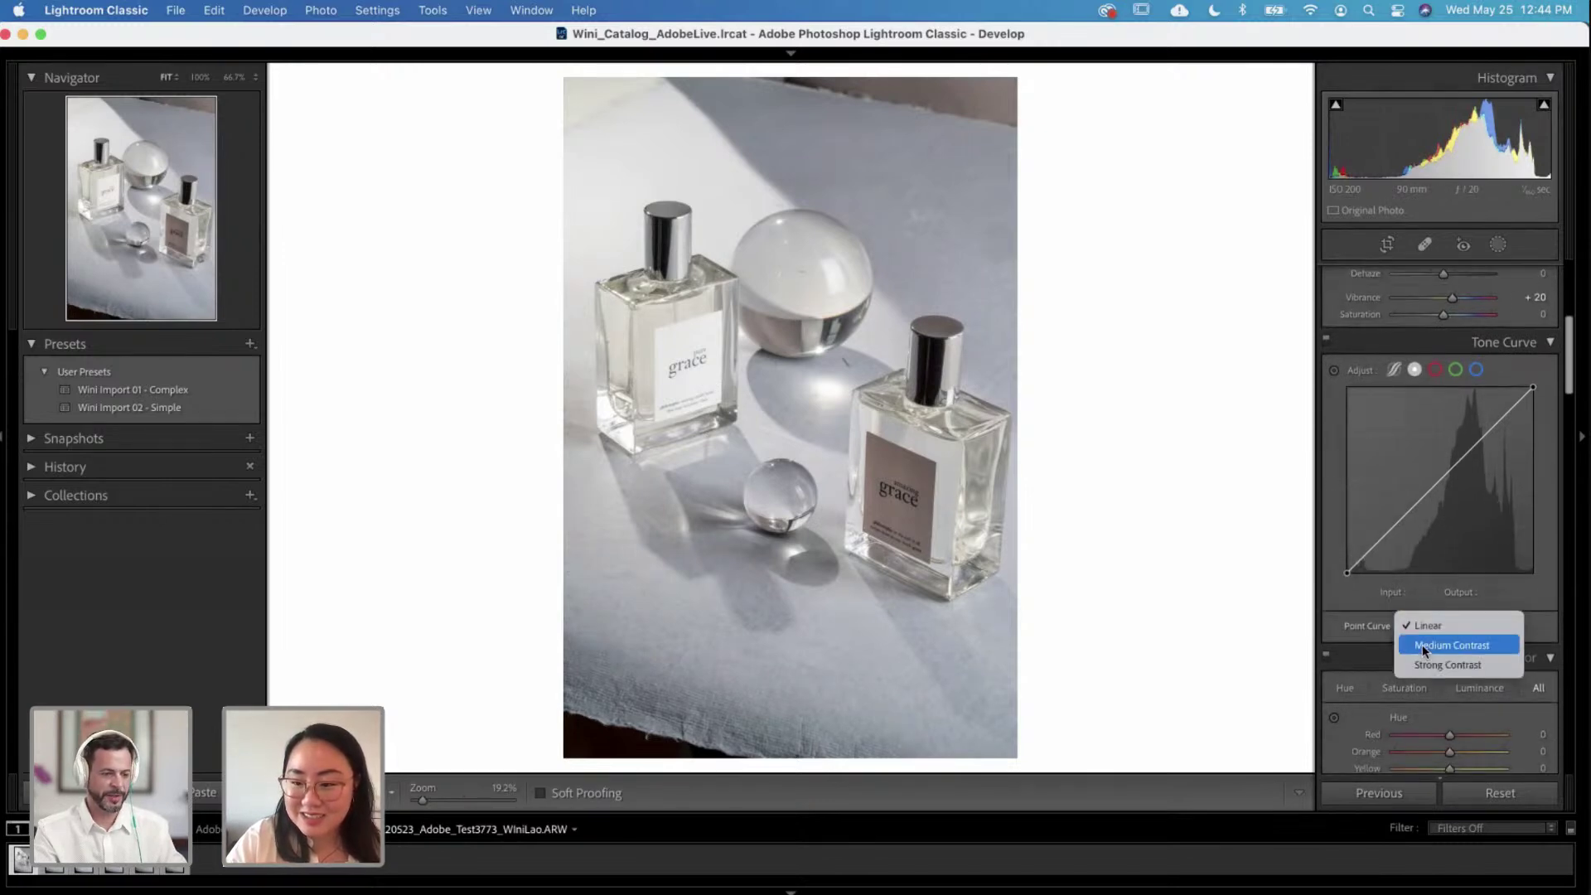
{"action": "left_click", "coordinate": [1421, 644]}
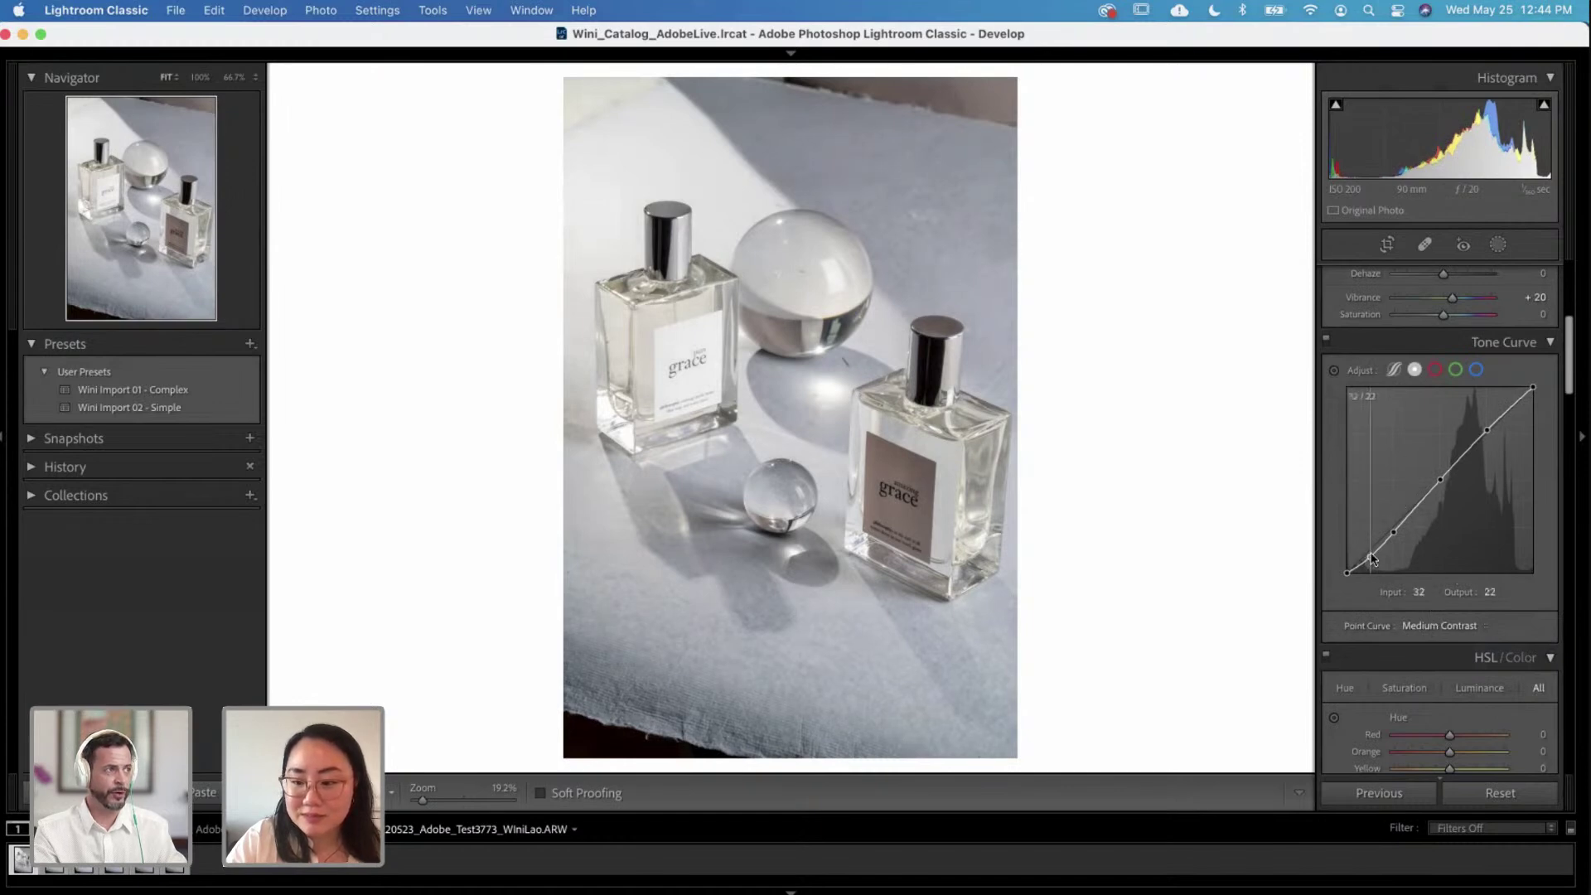
Step: Refine the point curve by lifting its shadow and highlight points, lowering the white end and raising the black end to output 13; undo the last change
{"action": "left_click_drag", "start_coordinate": [1371, 557], "coordinate": [1372, 552]}
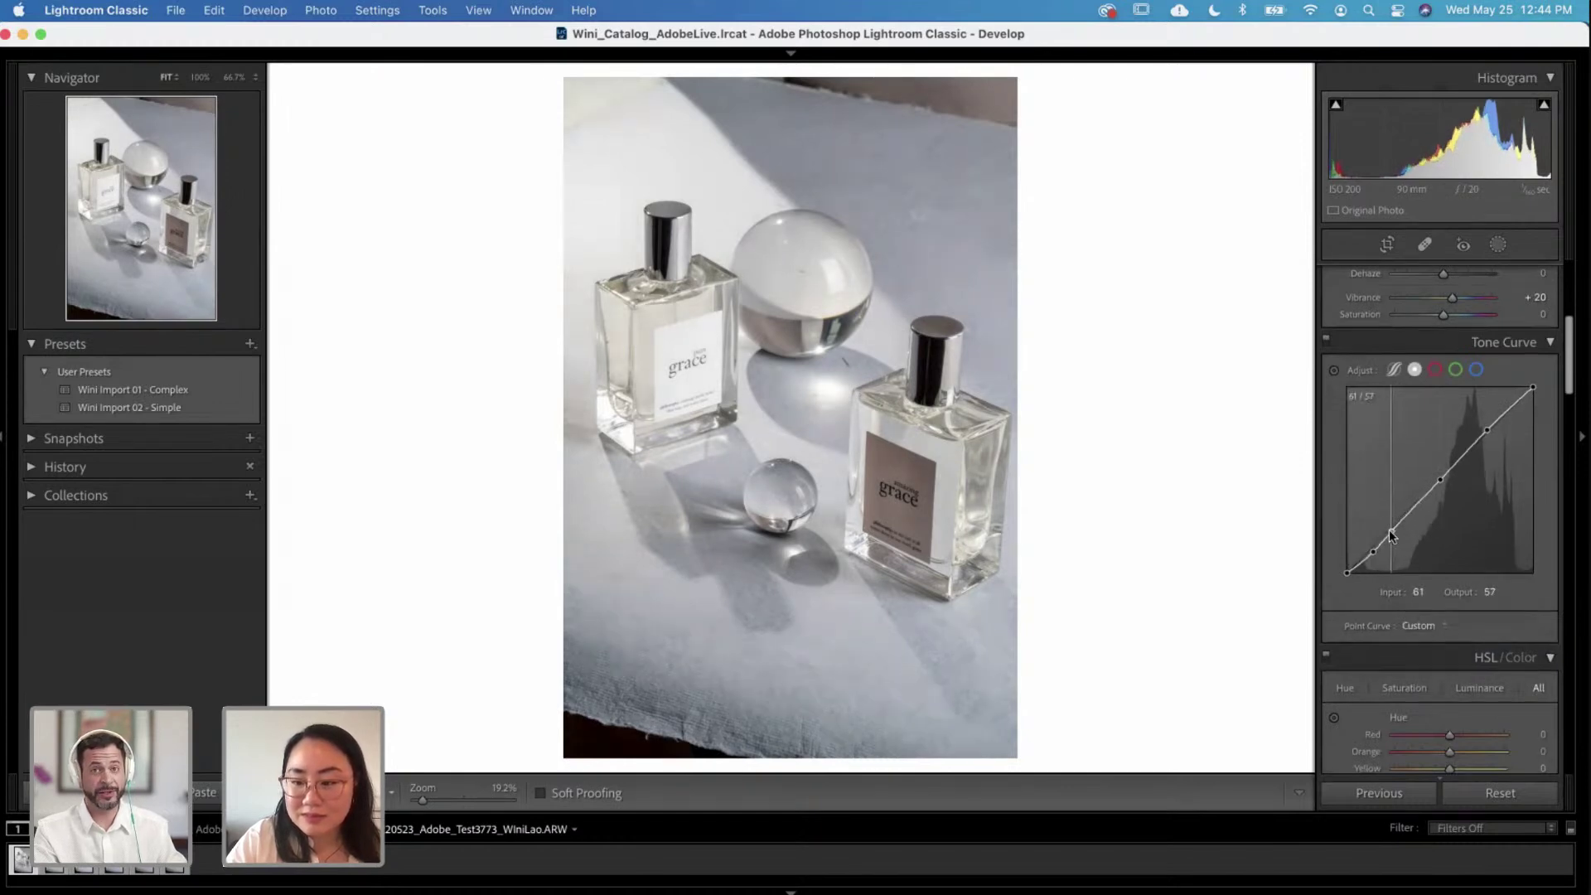
{"action": "left_click_drag", "start_coordinate": [1485, 433], "coordinate": [1480, 431]}
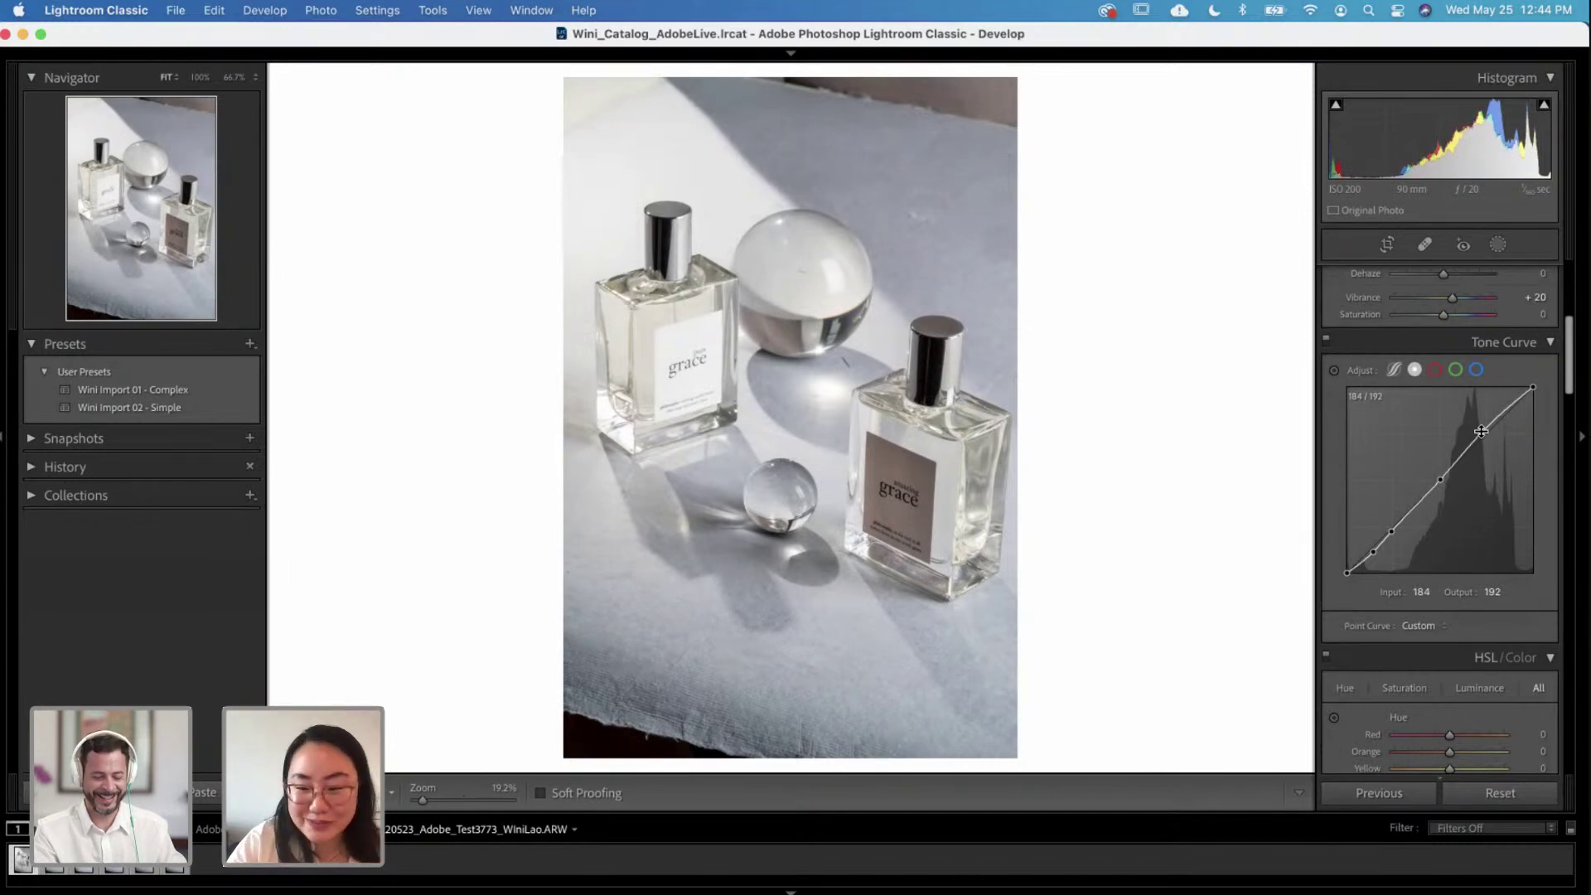
{"action": "left_click", "coordinate": [1513, 402]}
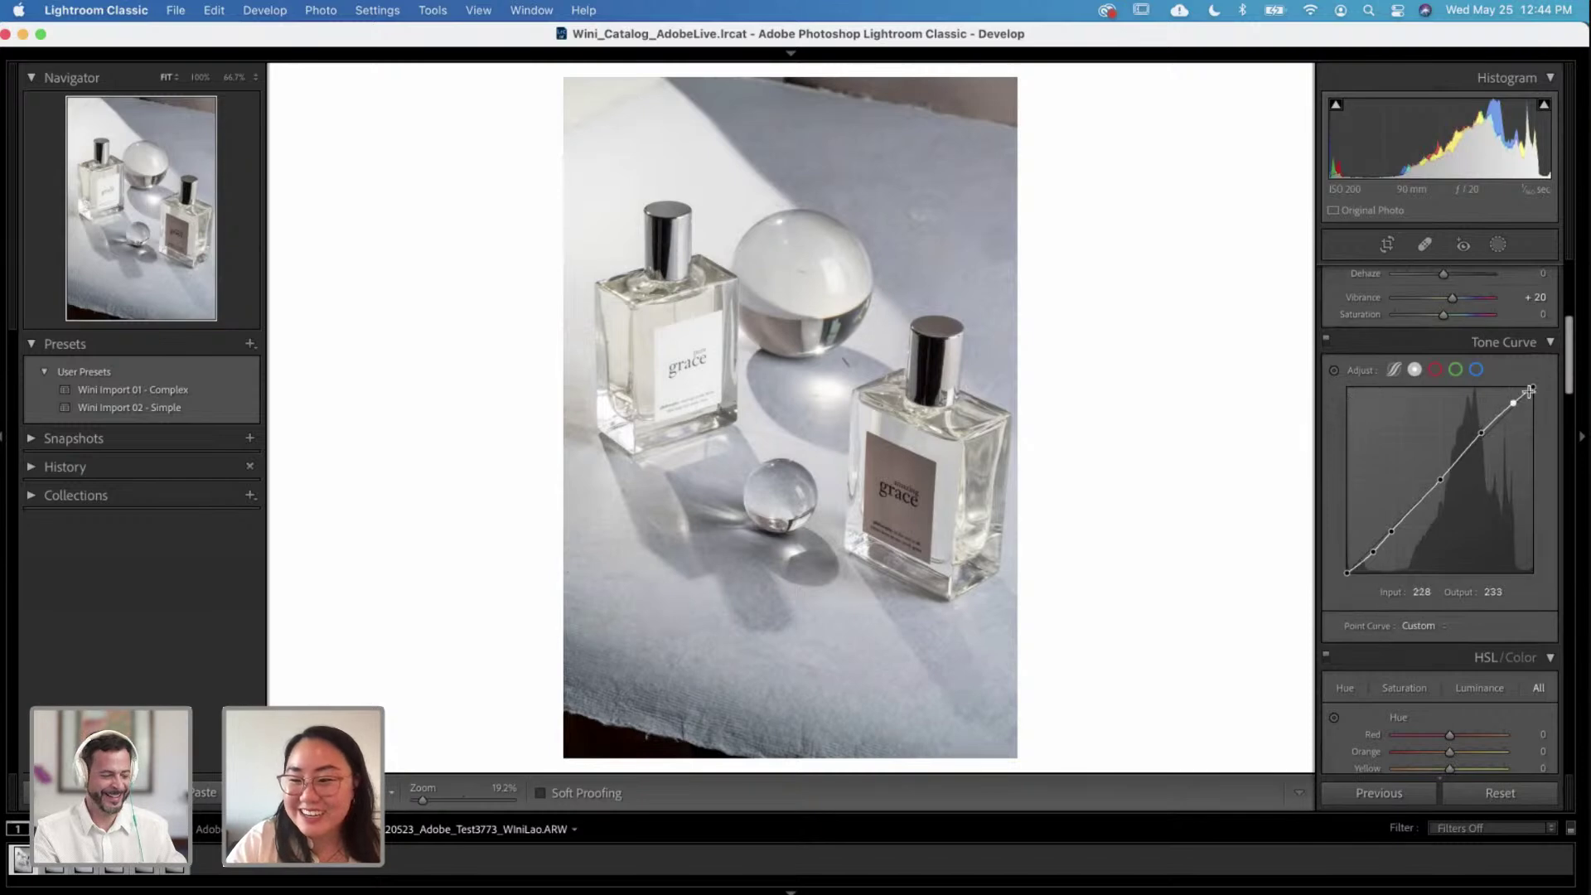
{"action": "left_click_drag", "start_coordinate": [1531, 390], "coordinate": [1536, 394]}
{"action": "left_click_drag", "start_coordinate": [1347, 572], "coordinate": [1347, 562]}
{"action": "key", "text": "super+z"}
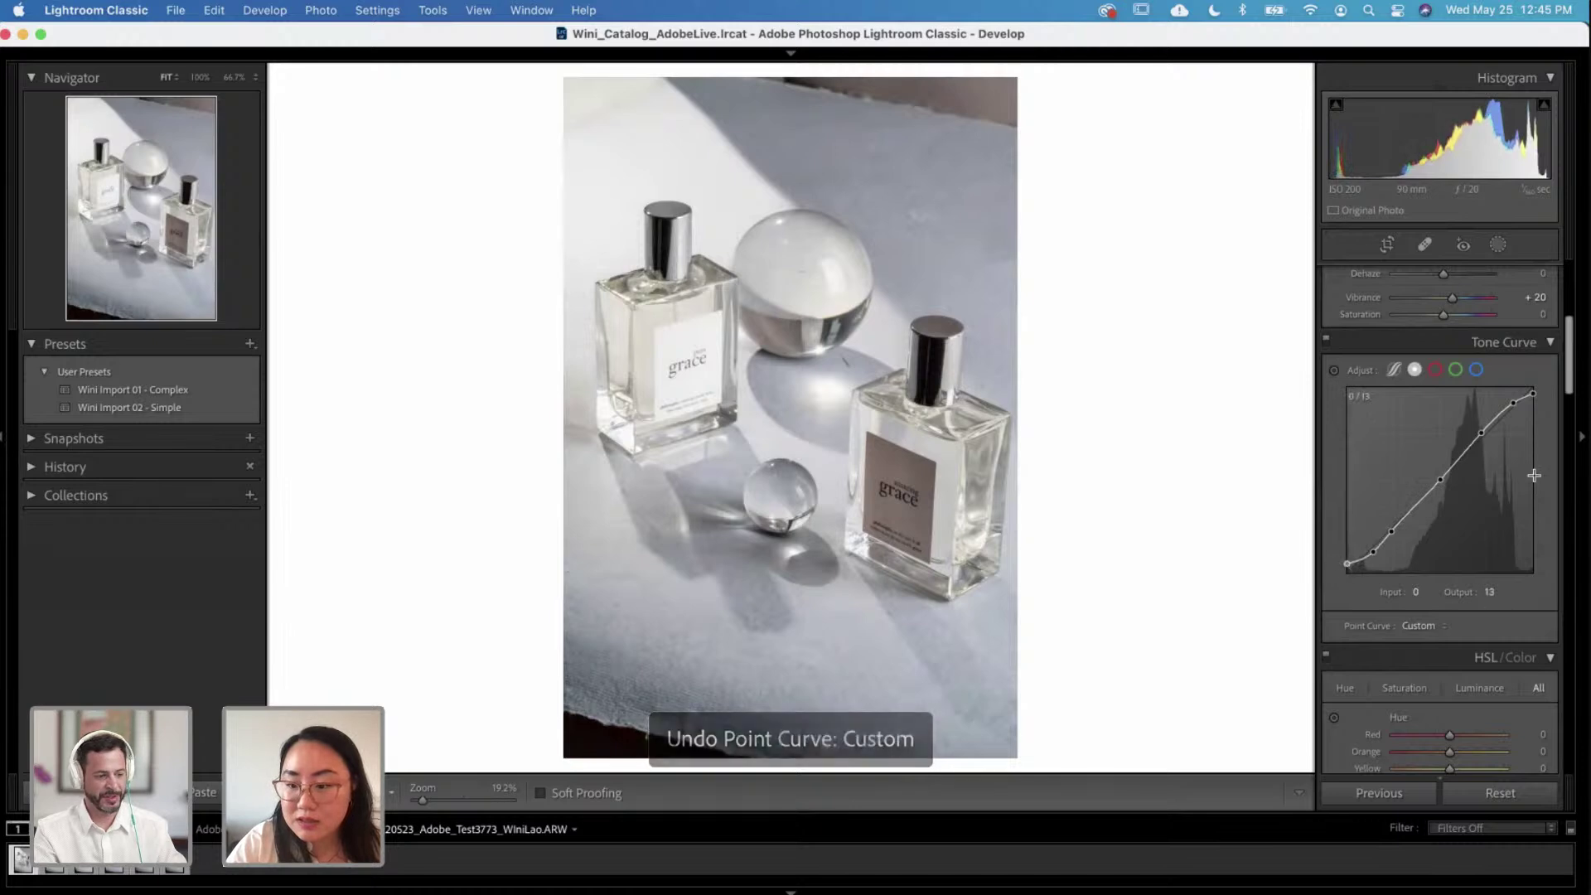
Step: Review the first photo's Develop settings from Basic and Tone Curve through HSL/Color, Detail and Lens Corrections
{"action": "scroll", "coordinate": [1338, 542], "scroll_direction": "down", "scroll_amount": 1}
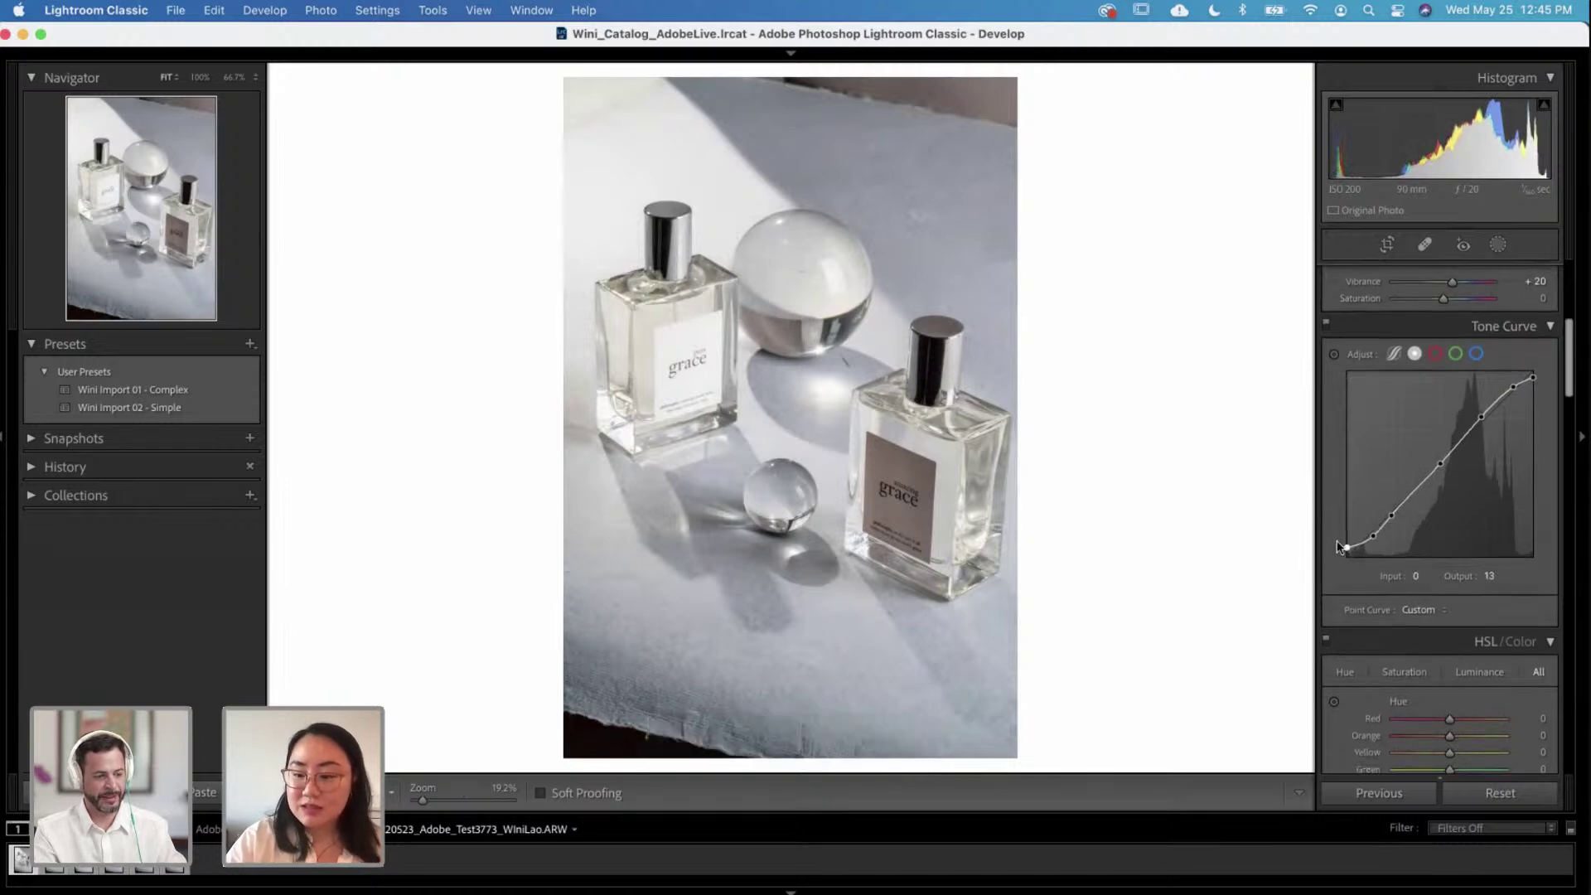
{"action": "scroll", "coordinate": [1336, 547], "scroll_direction": "up", "scroll_amount": 1}
{"action": "scroll", "coordinate": [1336, 546], "scroll_direction": "up", "scroll_amount": 5}
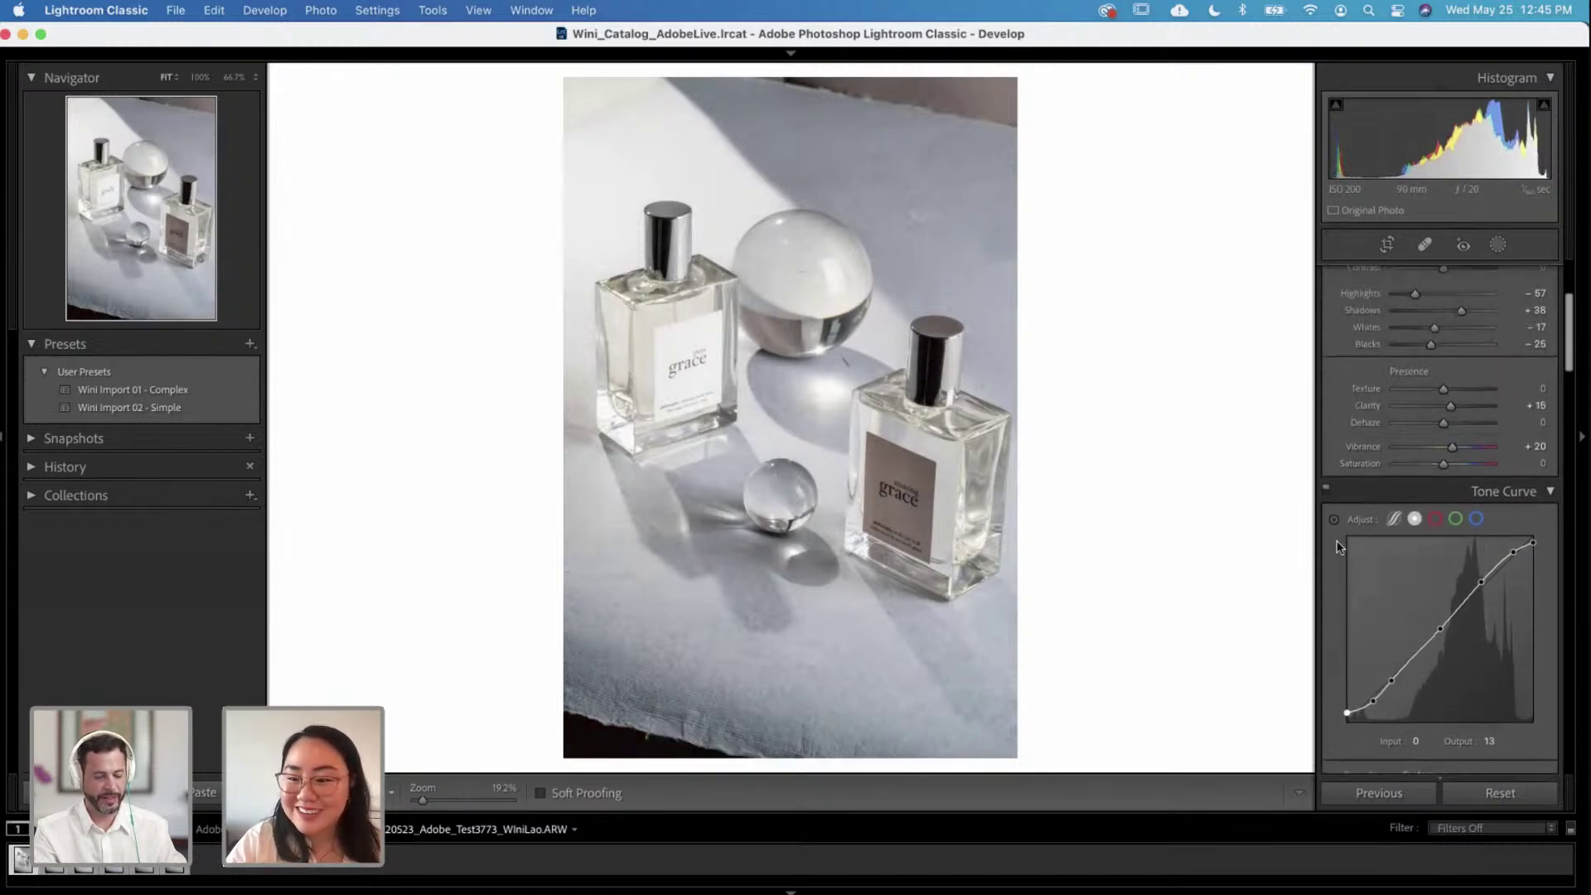
{"action": "scroll", "coordinate": [1406, 497], "scroll_direction": "up", "scroll_amount": 5}
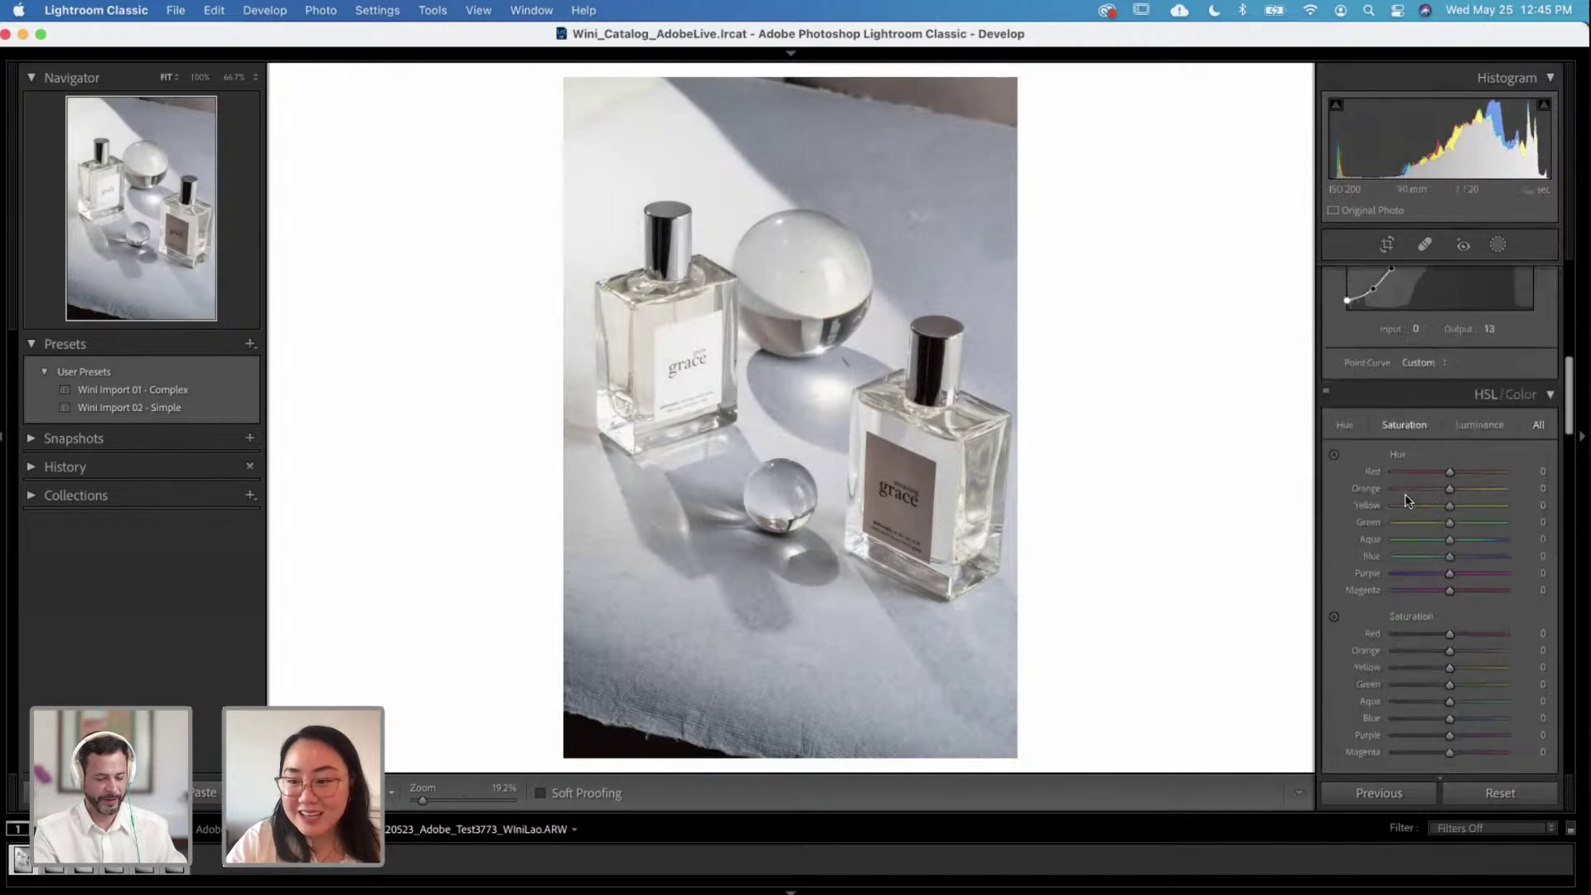
{"action": "scroll", "coordinate": [1467, 415], "scroll_direction": "down", "scroll_amount": 6}
{"action": "scroll", "coordinate": [1467, 416], "scroll_direction": "up", "scroll_amount": 4}
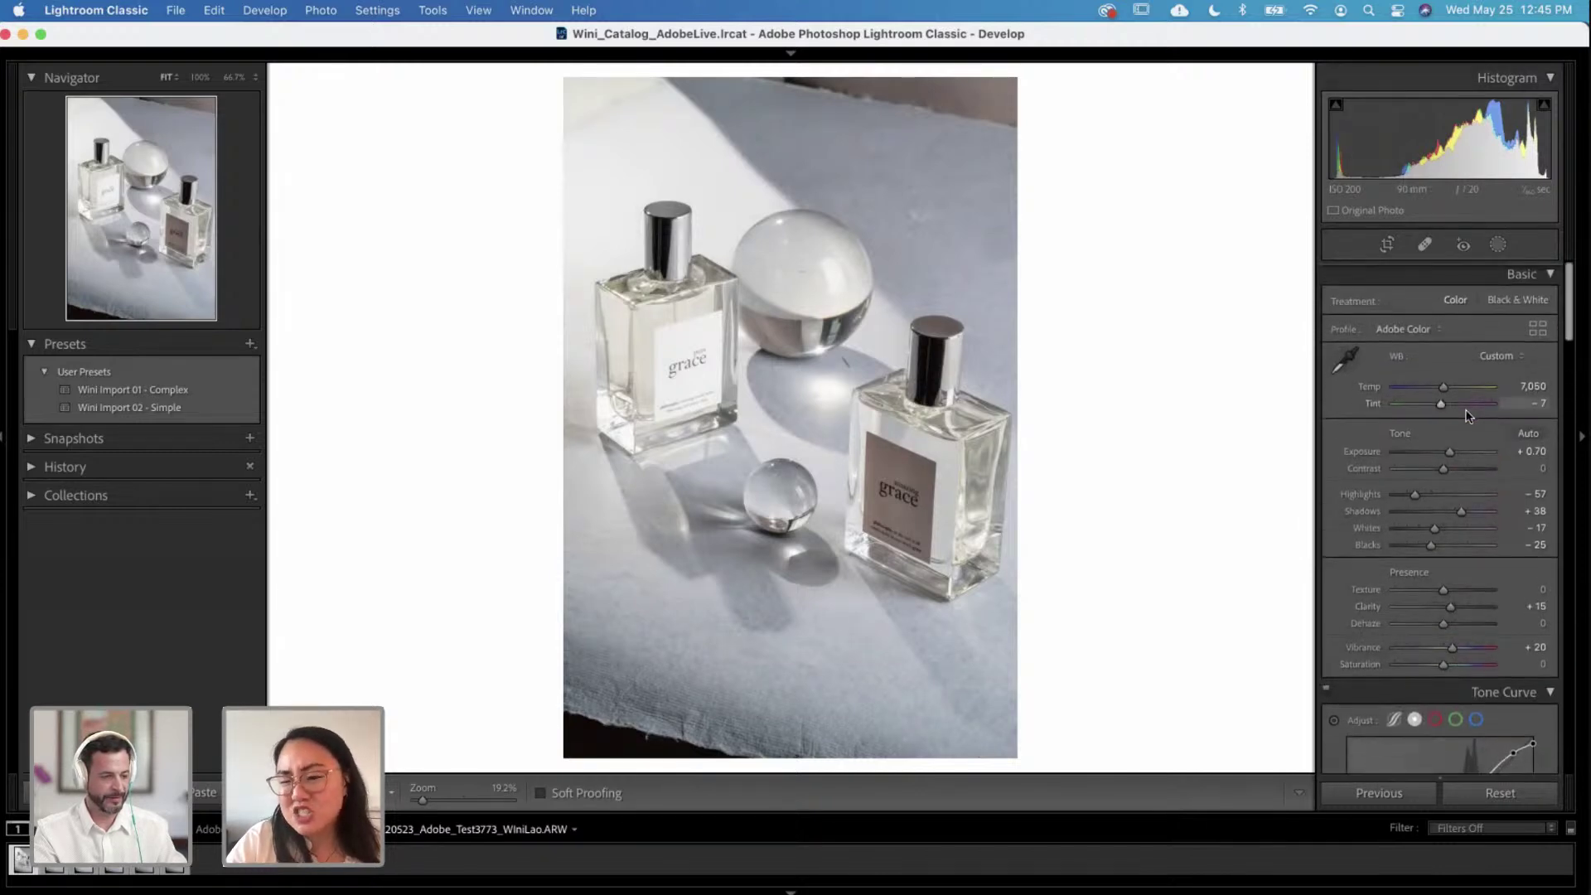
{"action": "scroll", "coordinate": [1467, 416], "scroll_direction": "down", "scroll_amount": 15}
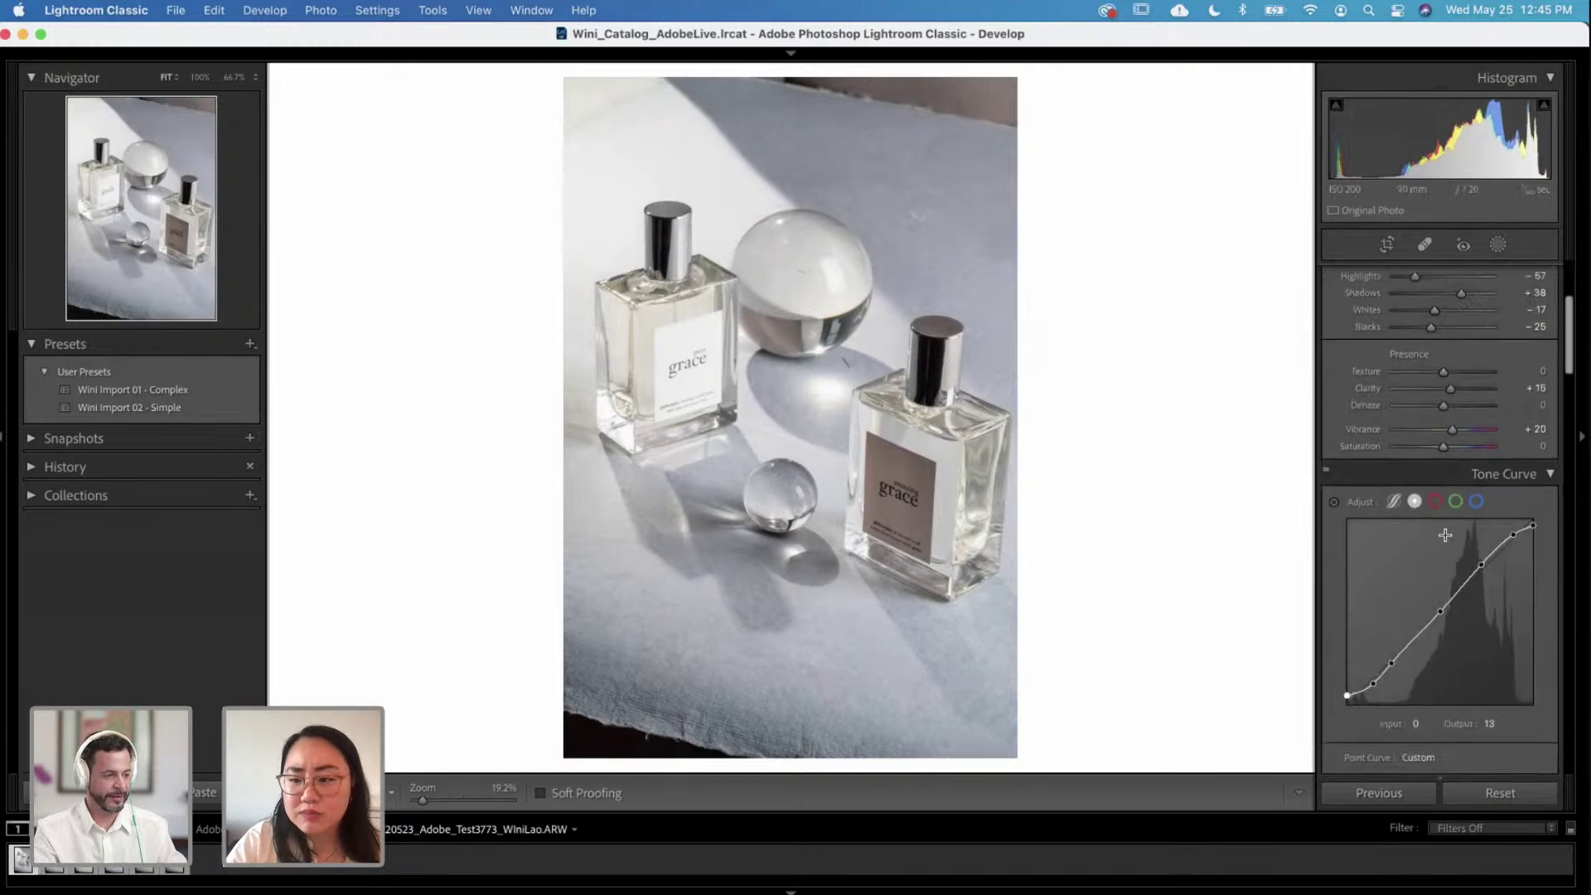
{"action": "scroll", "coordinate": [1446, 541], "scroll_direction": "down", "scroll_amount": 15}
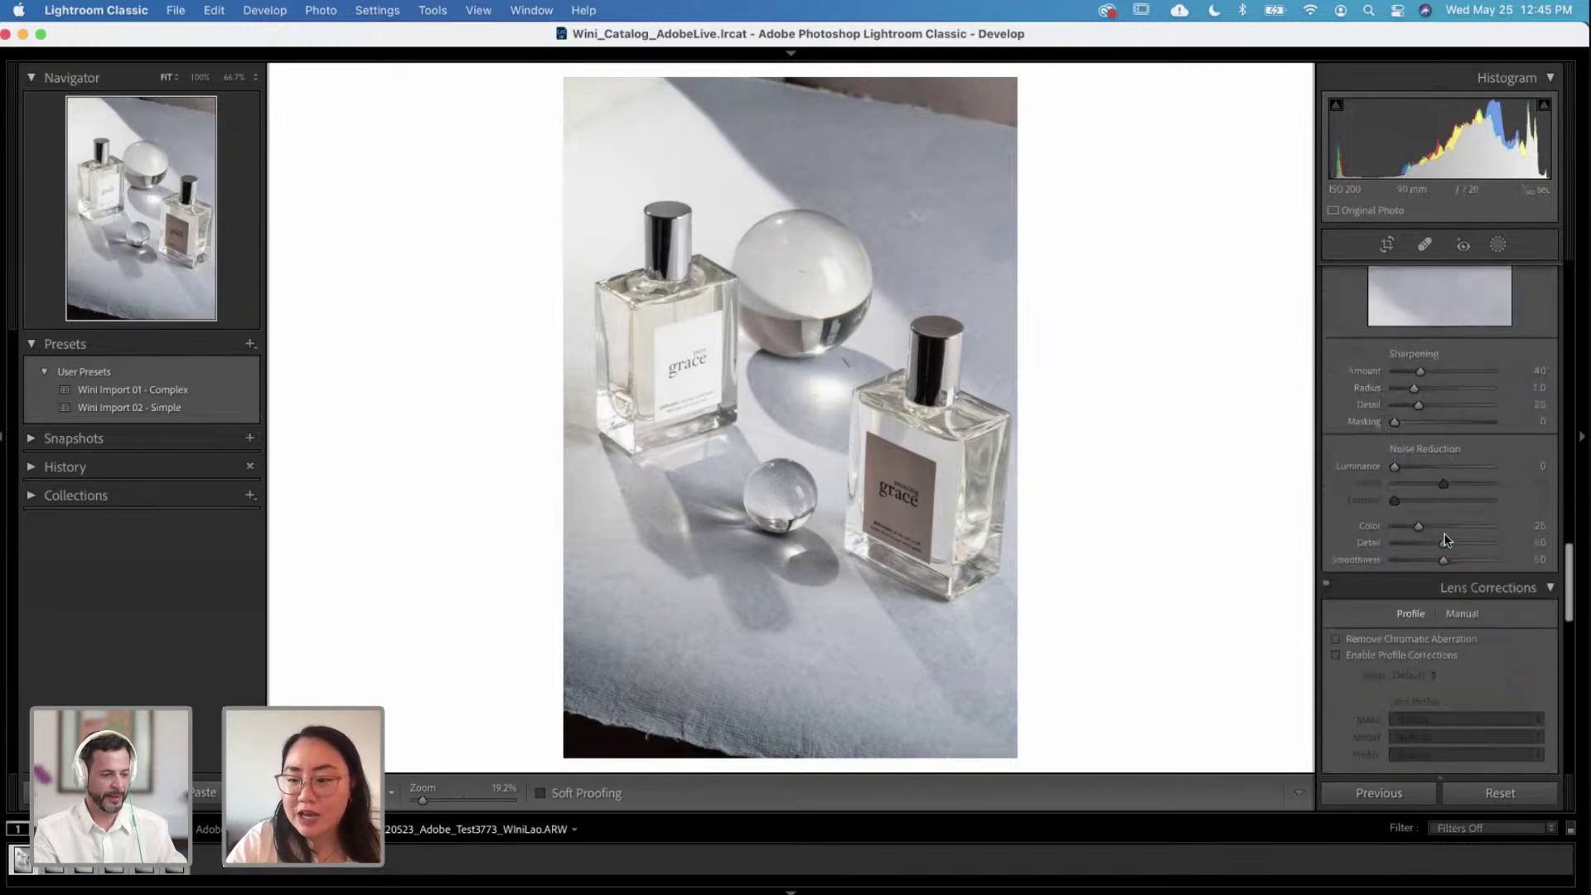
{"action": "scroll", "coordinate": [1446, 541], "scroll_direction": "up", "scroll_amount": 20}
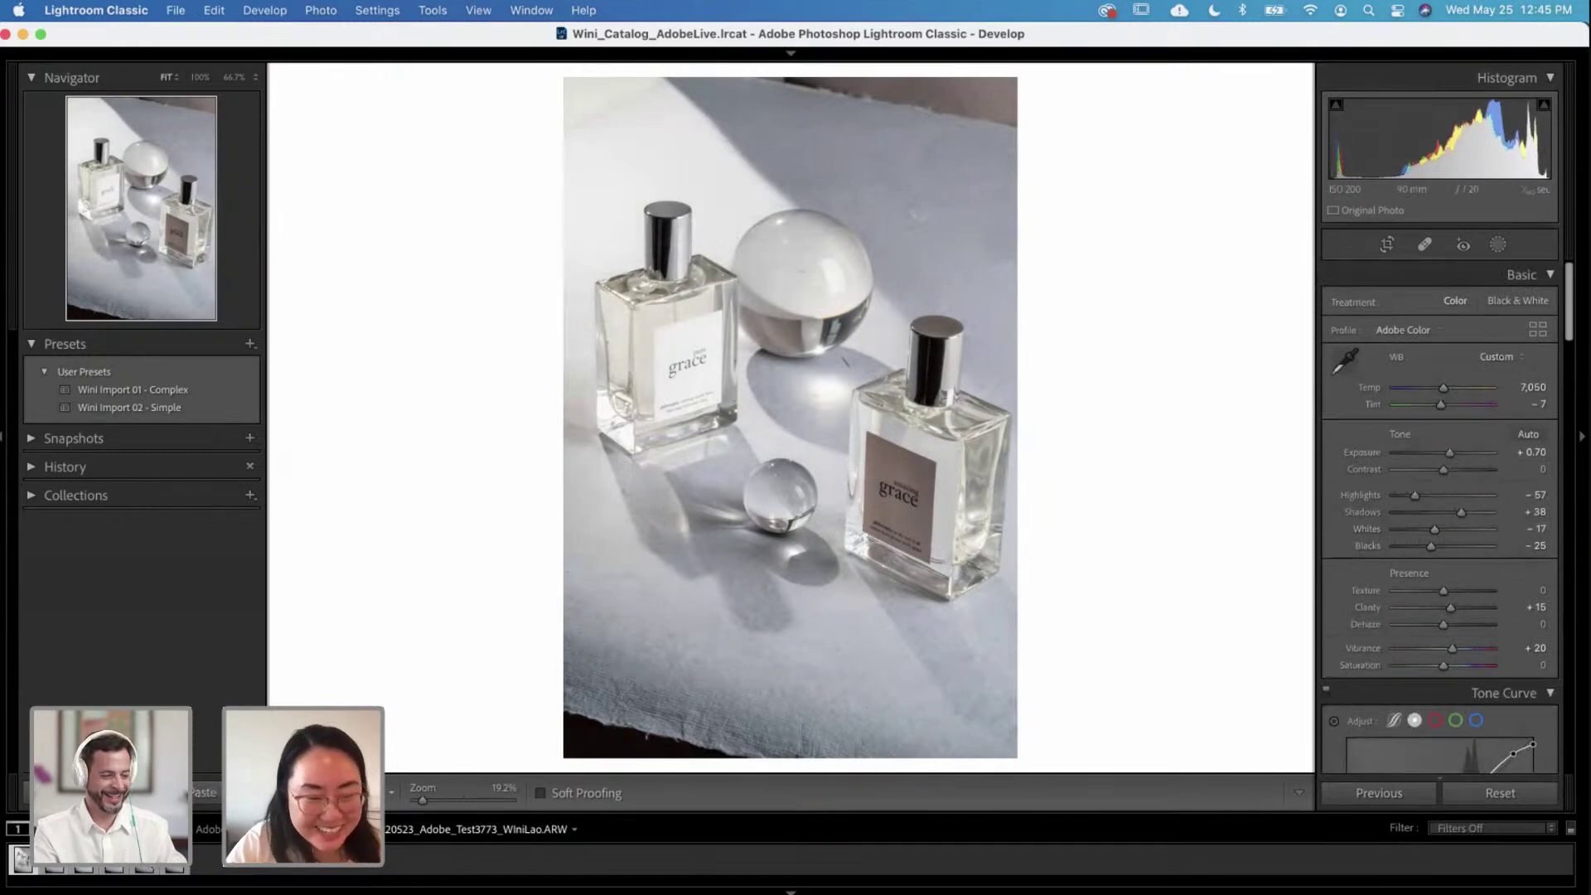
Step: Synchronize the first photo's Basic, Tone Curve and Detail settings to all photos in the series
{"action": "key", "text": "Right"}
{"action": "key", "text": "super+a"}
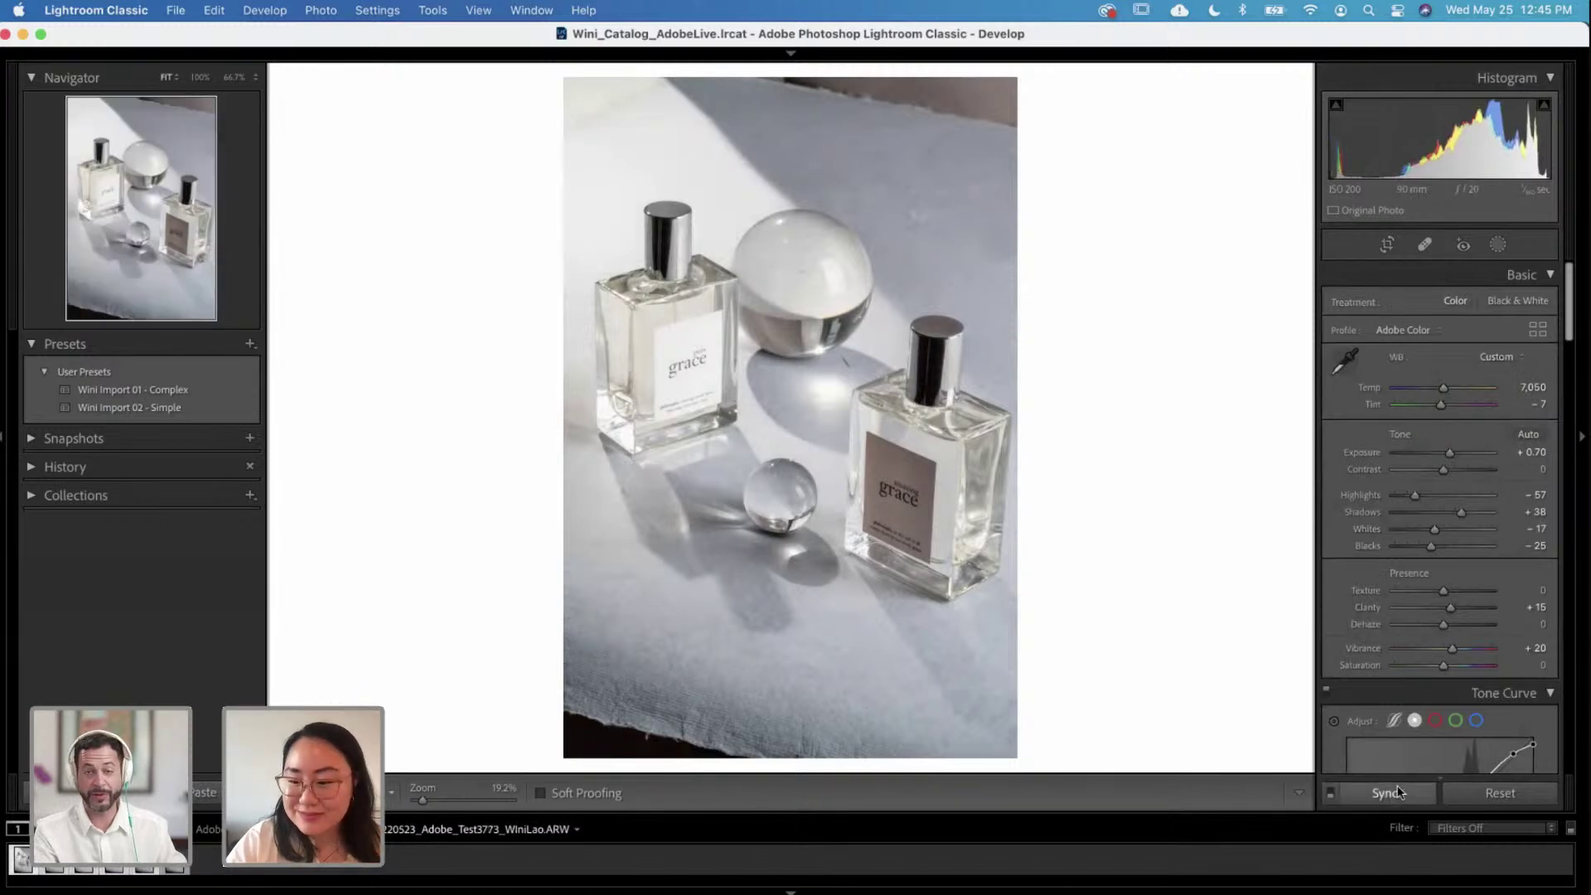
{"action": "left_click", "coordinate": [1390, 793]}
{"action": "left_click", "coordinate": [493, 254]}
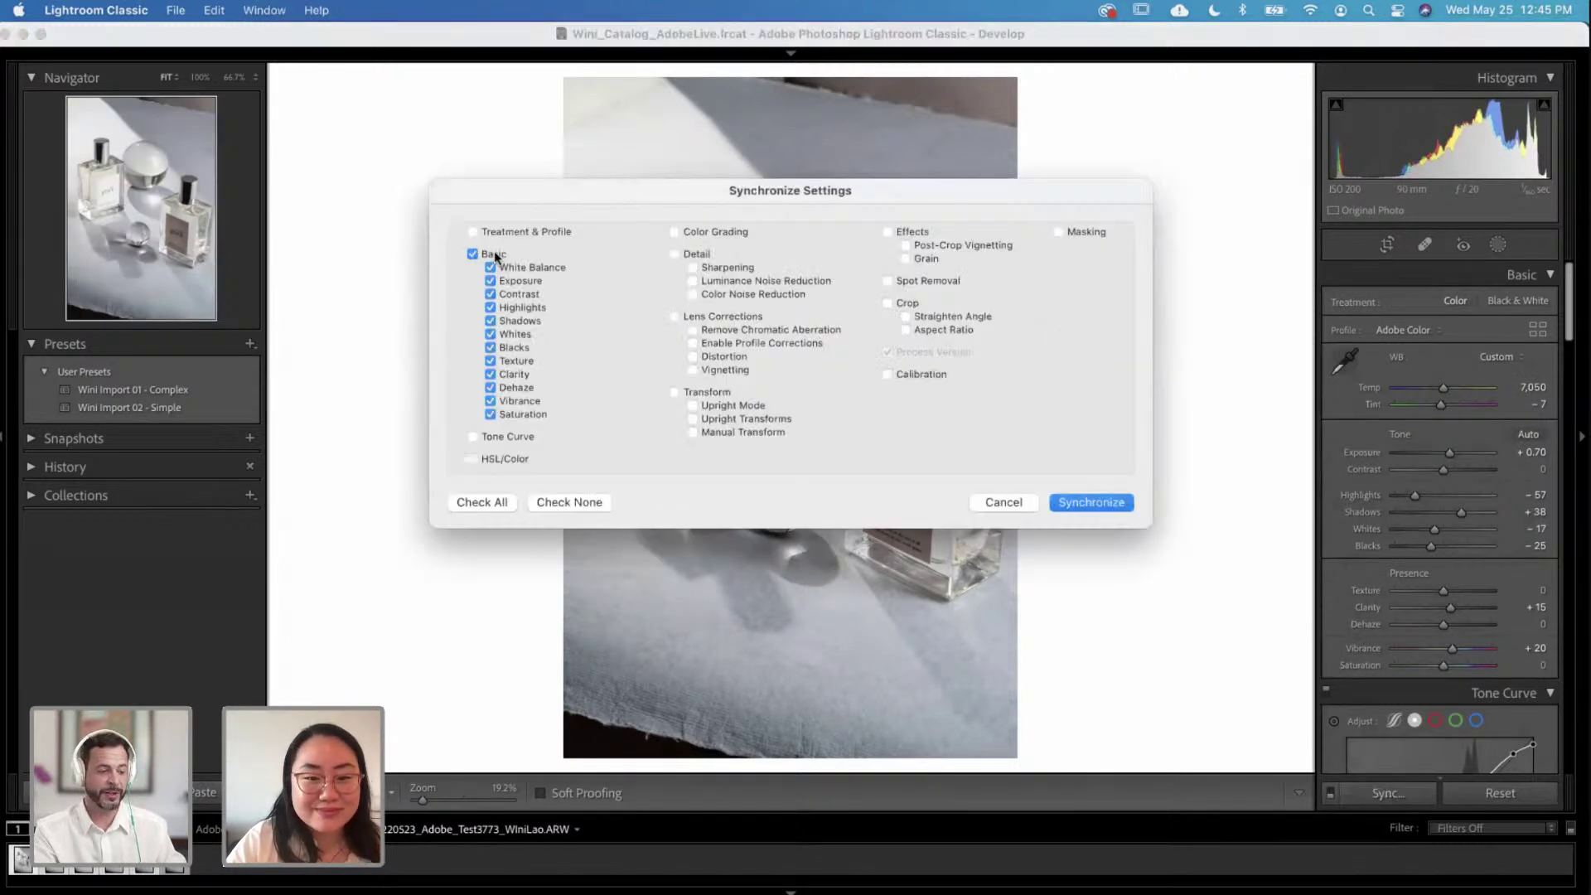
{"action": "left_click", "coordinate": [675, 253]}
{"action": "left_click", "coordinate": [1119, 503]}
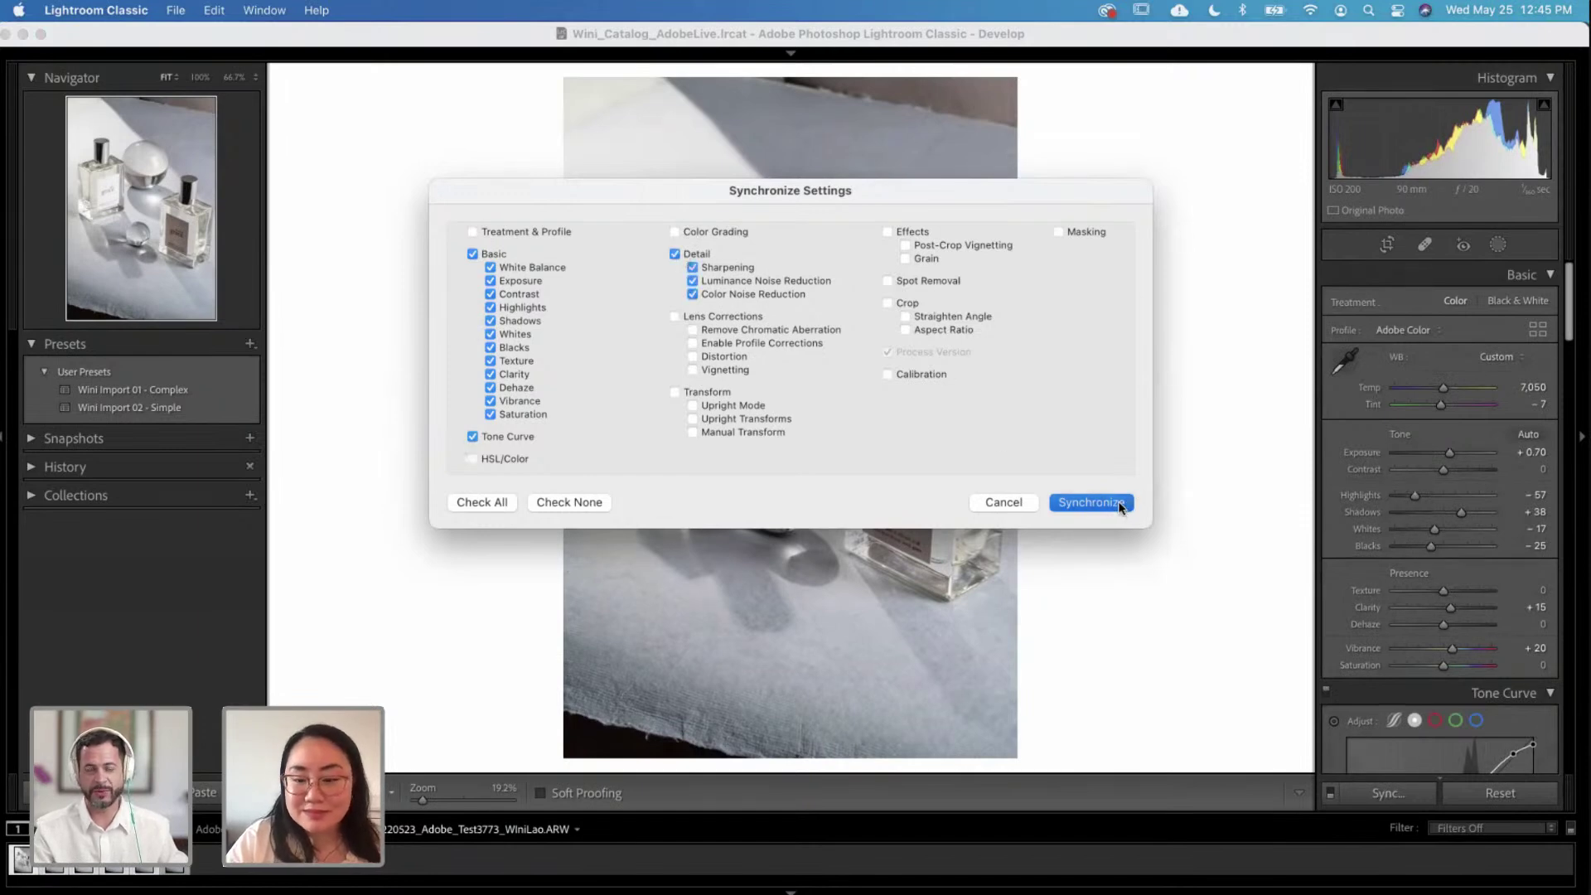
Step: Go through the synced photos one by one to check their look, ending on the first photo
{"action": "key", "text": "Right"}
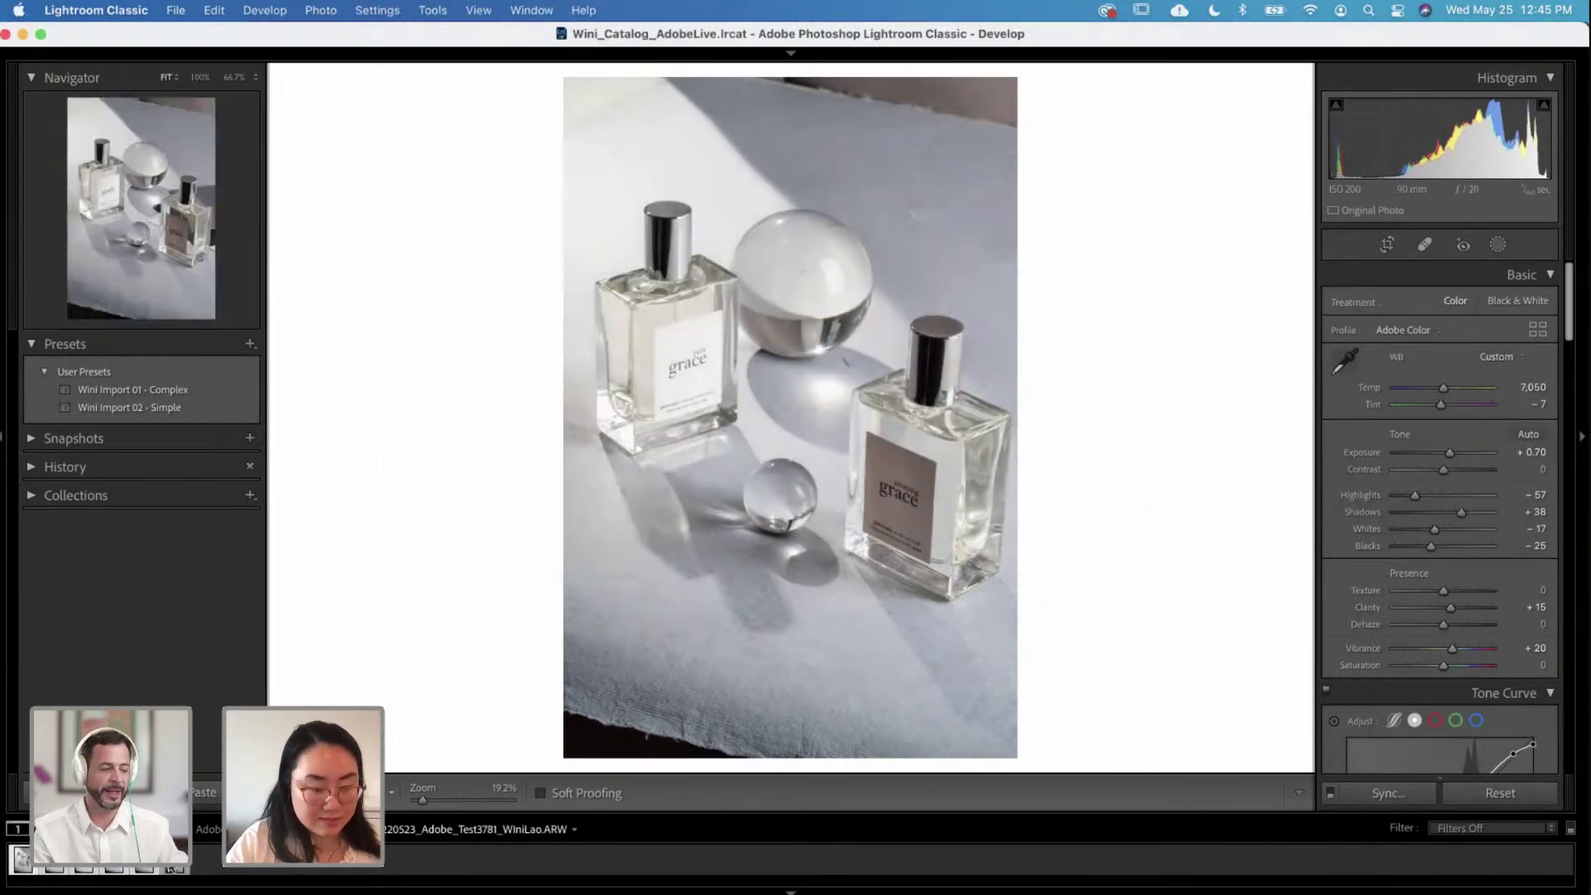
{"action": "left_click", "coordinate": [23, 864]}
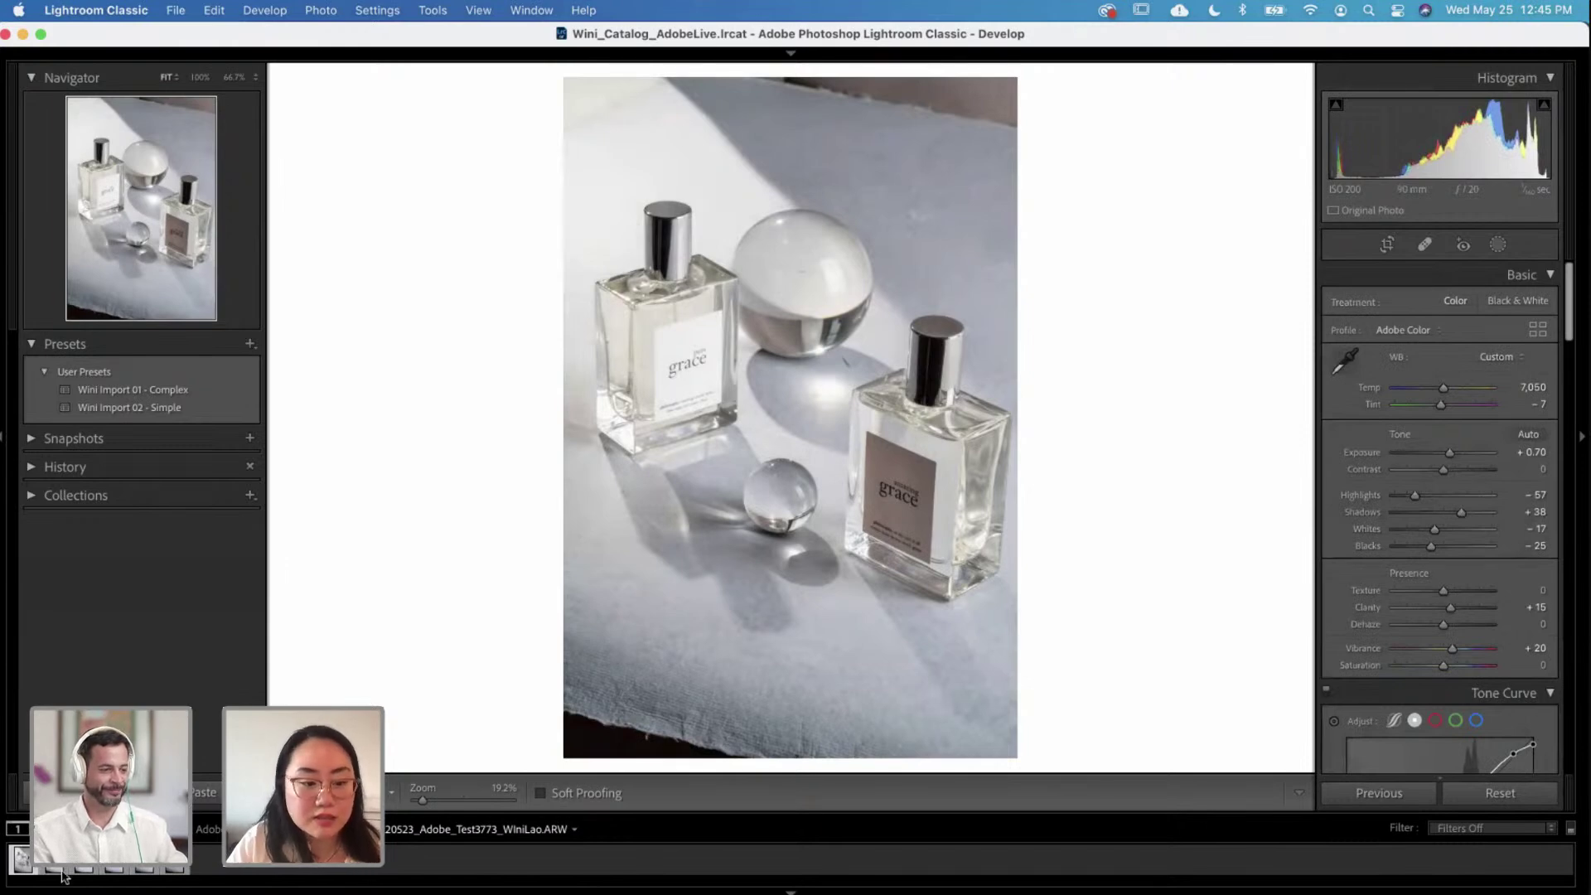
{"action": "key", "text": "Right"}
{"action": "key", "text": "Right"}
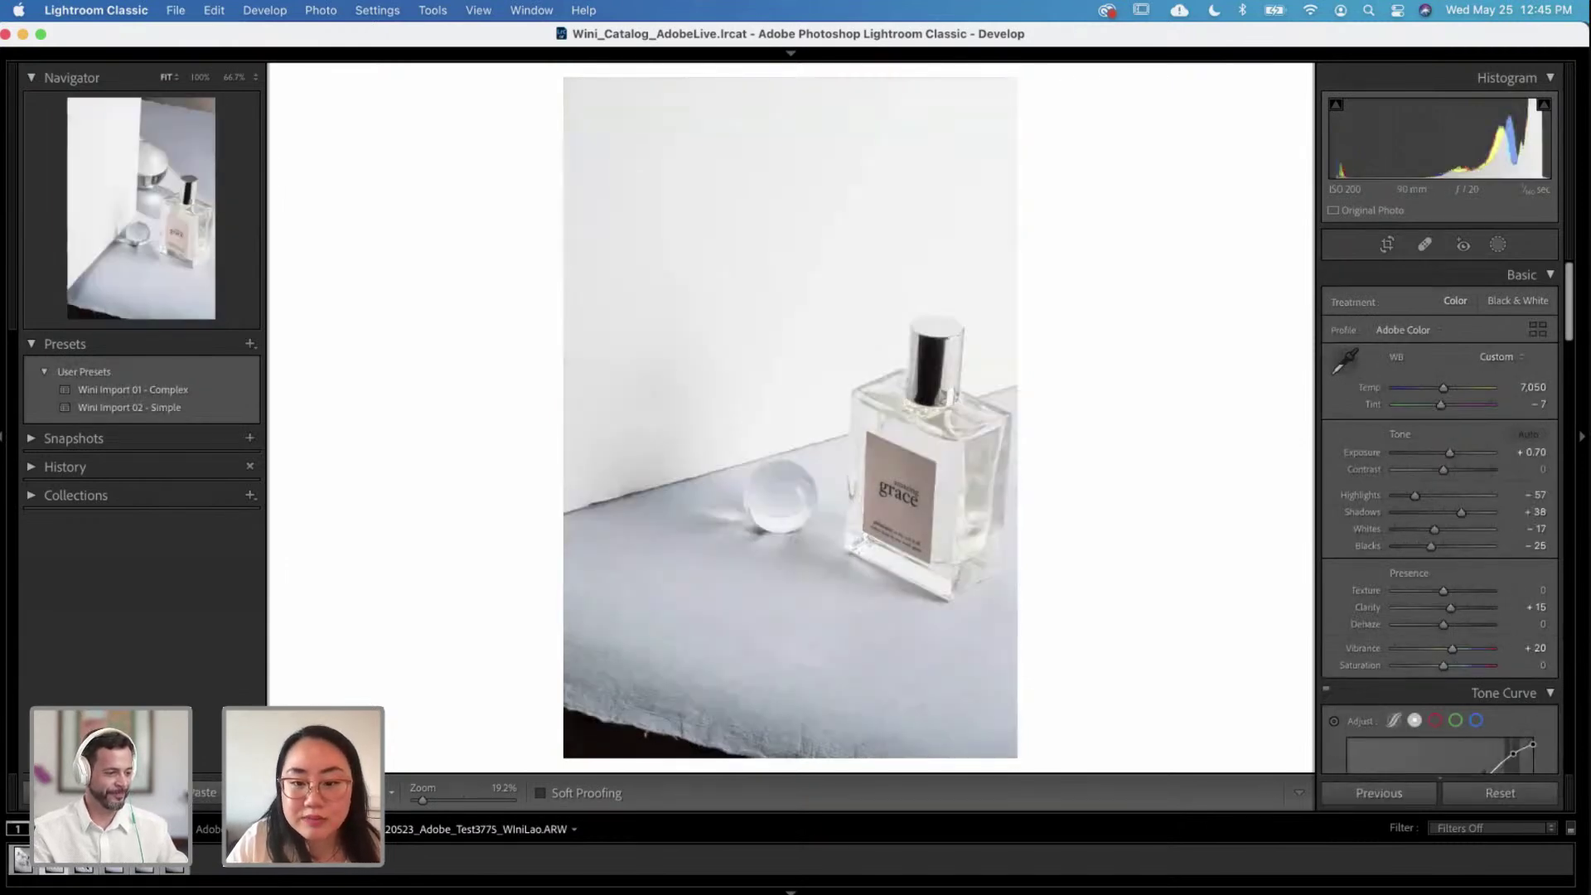
{"action": "key", "text": "Right"}
{"action": "key", "text": "Right"}
{"action": "key", "text": "Right"}
{"action": "key", "text": "Right"}
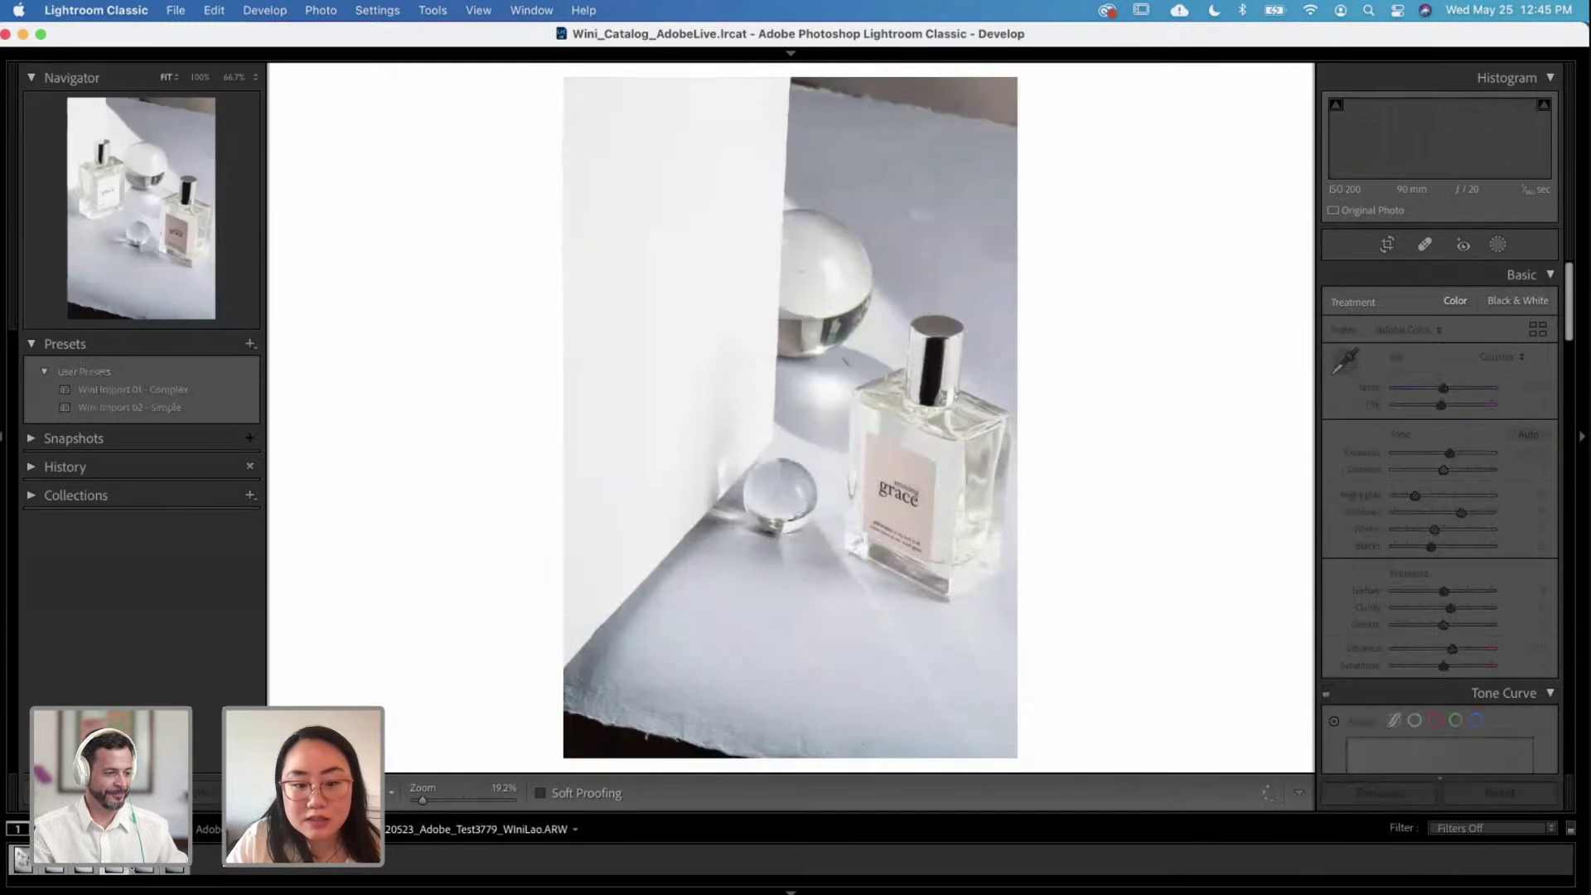
{"action": "key", "text": "Left"}
{"action": "key", "text": "Left"}
{"action": "key", "text": "Left"}
{"action": "key", "text": "Left"}
{"action": "key", "text": "Left"}
{"action": "key", "text": "Left"}
{"action": "key", "text": "Left"}
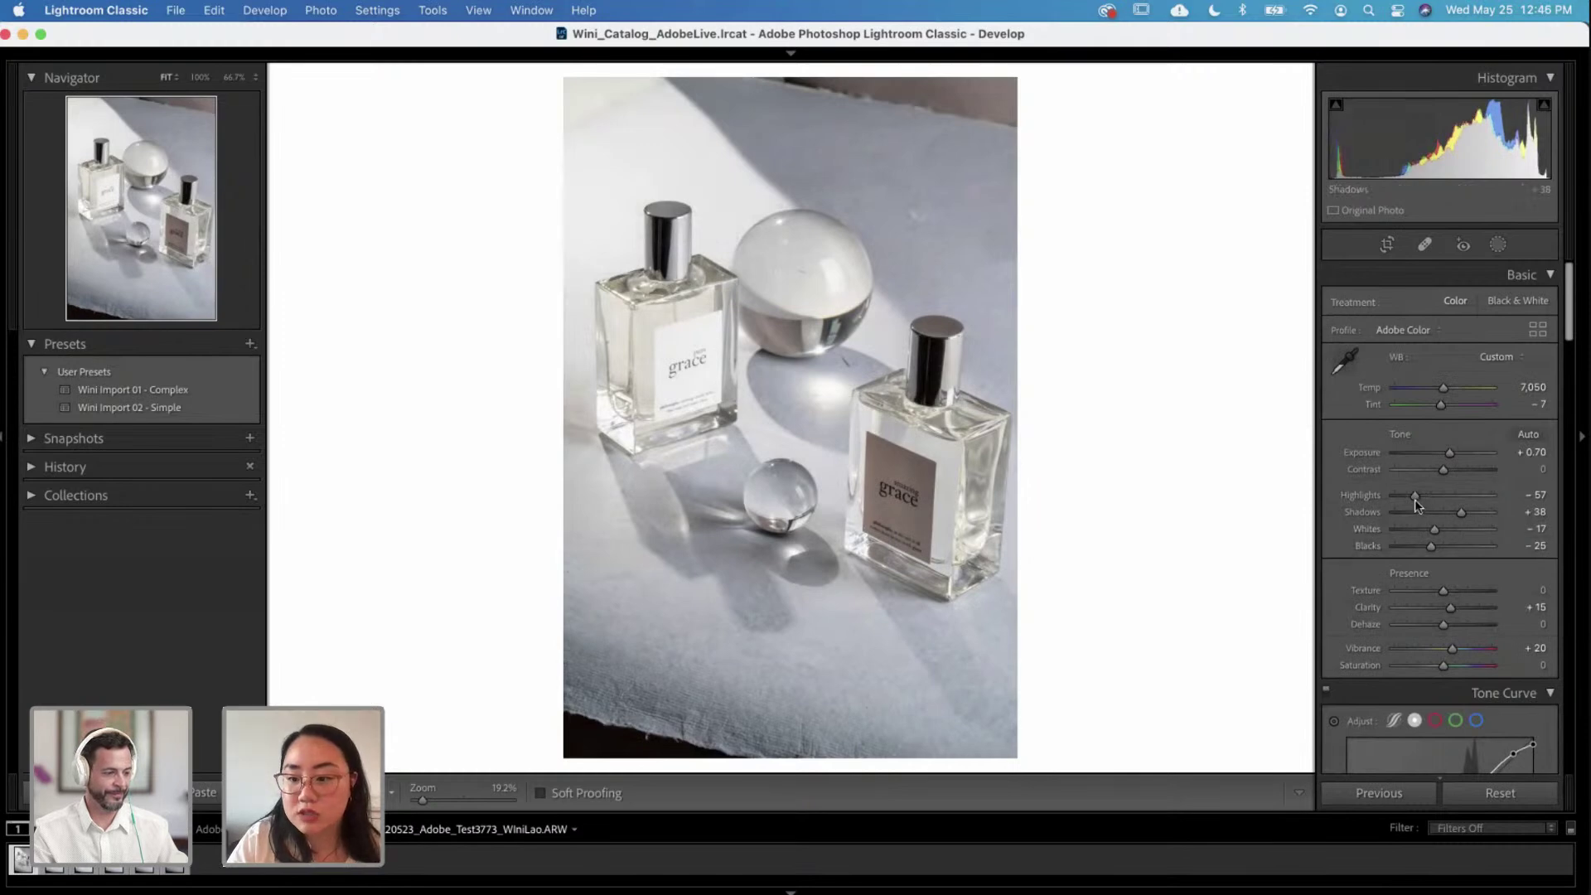
Step: Try Exposure values of 0.9 and 0.6 on the first photo, settling on +0.50
{"action": "left_click", "coordinate": [1530, 452]}
{"action": "type", "text": "0.9"}
{"action": "key", "text": "Return"}
{"action": "type", "text": "0.6"}
{"action": "key", "text": "Return"}
{"action": "type", "text": "0.5"}
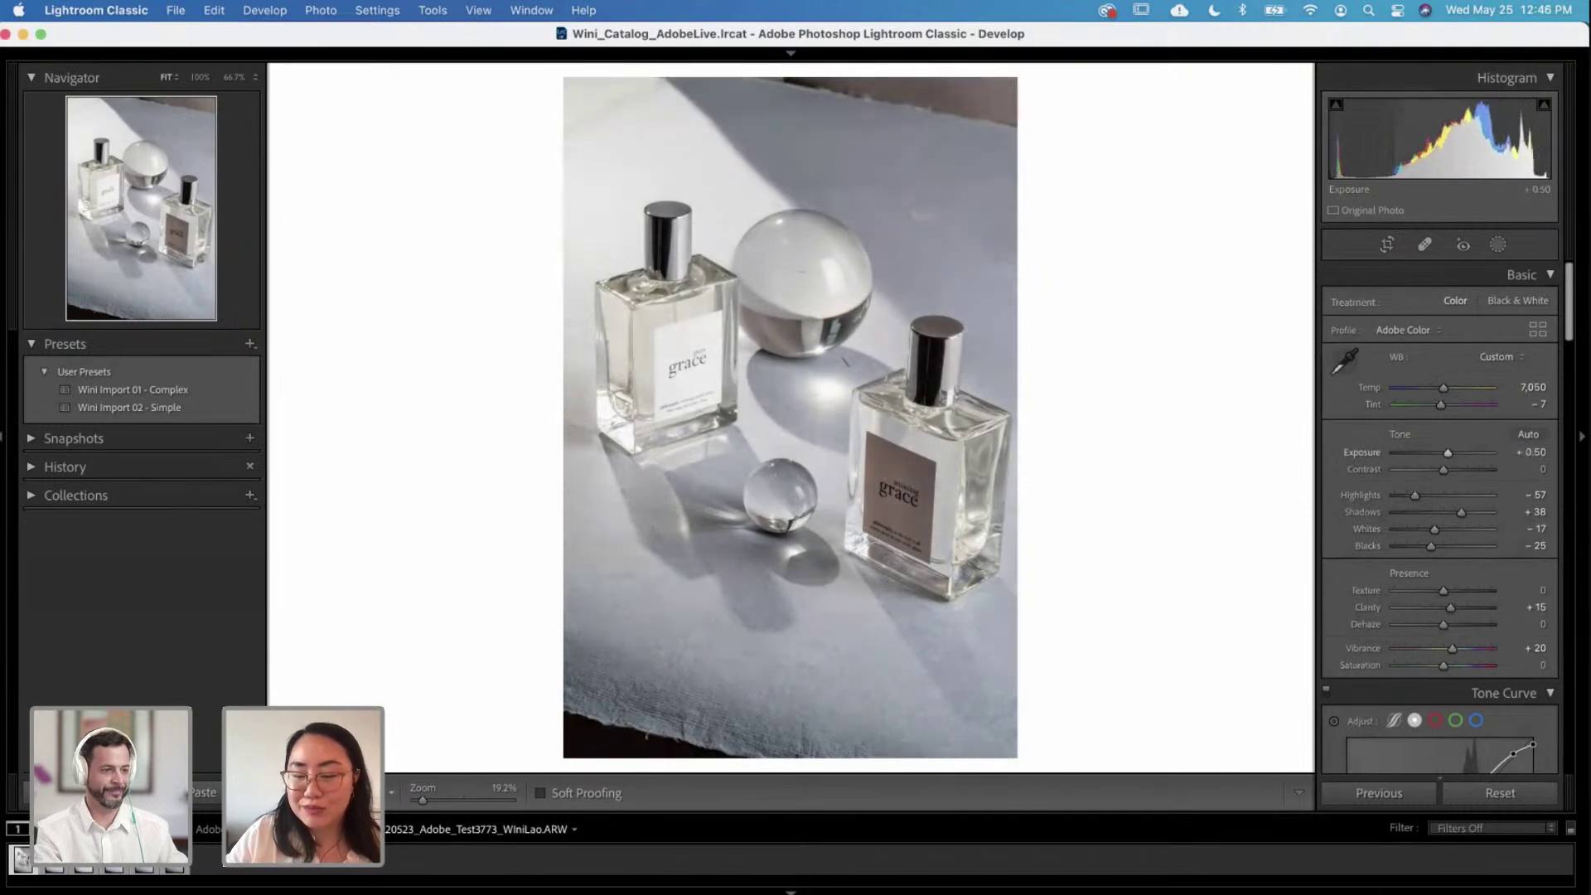
{"action": "key", "text": "Return"}
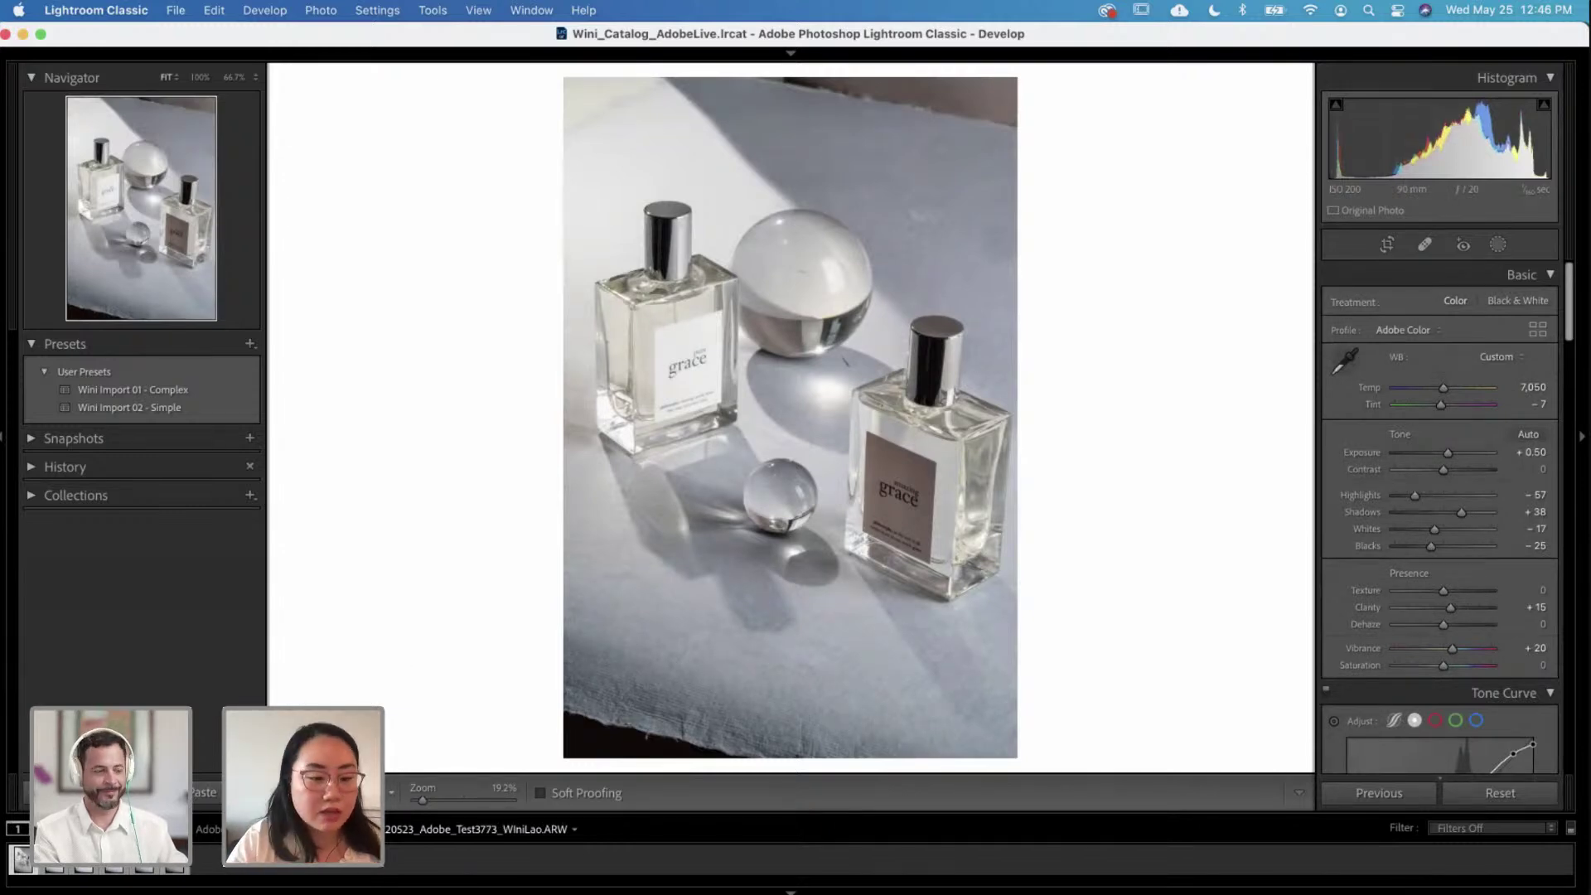
Step: Send the first photo from Lightroom Classic to Photoshop for editing and switch to Photoshop
{"action": "right_click", "coordinate": [26, 867]}
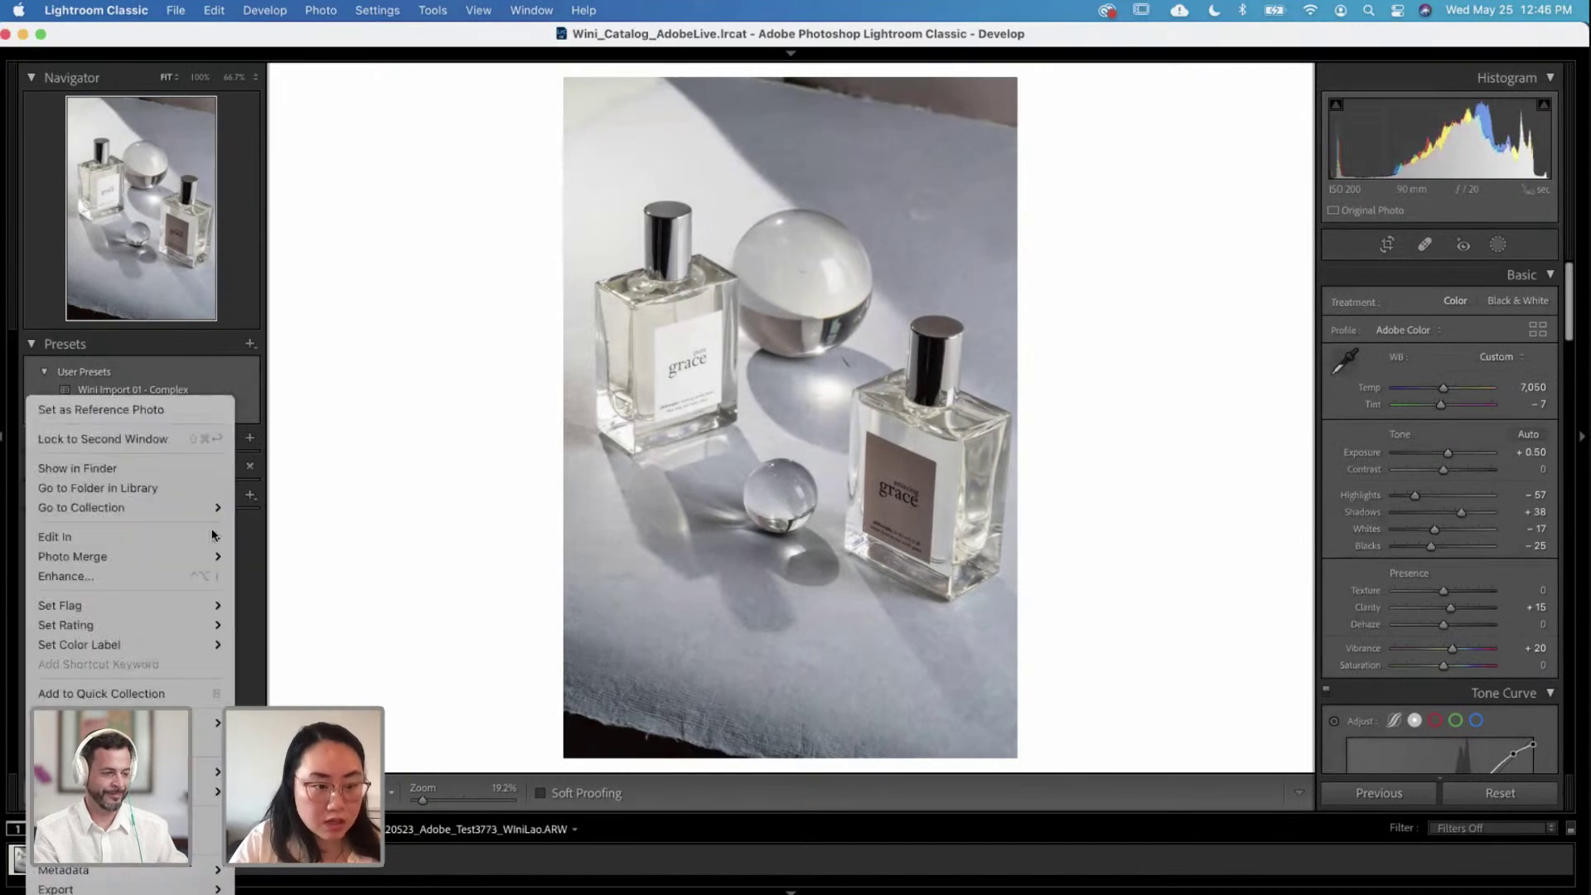
{"action": "mouse_move", "coordinate": [191, 537]}
{"action": "left_click", "coordinate": [285, 537]}
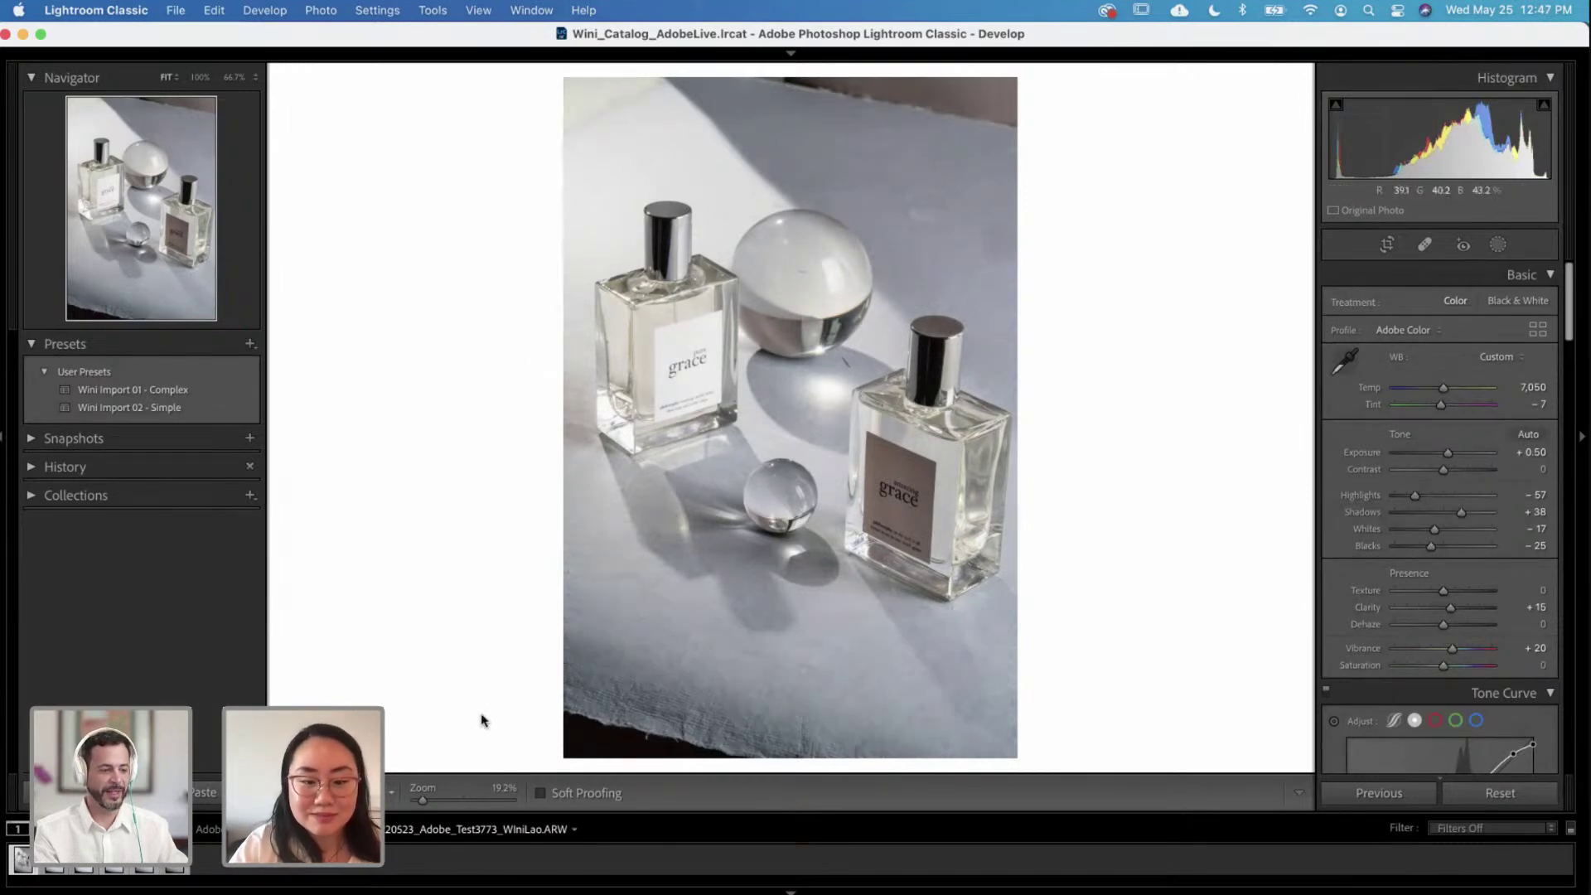
{"action": "left_click", "coordinate": [796, 890]}
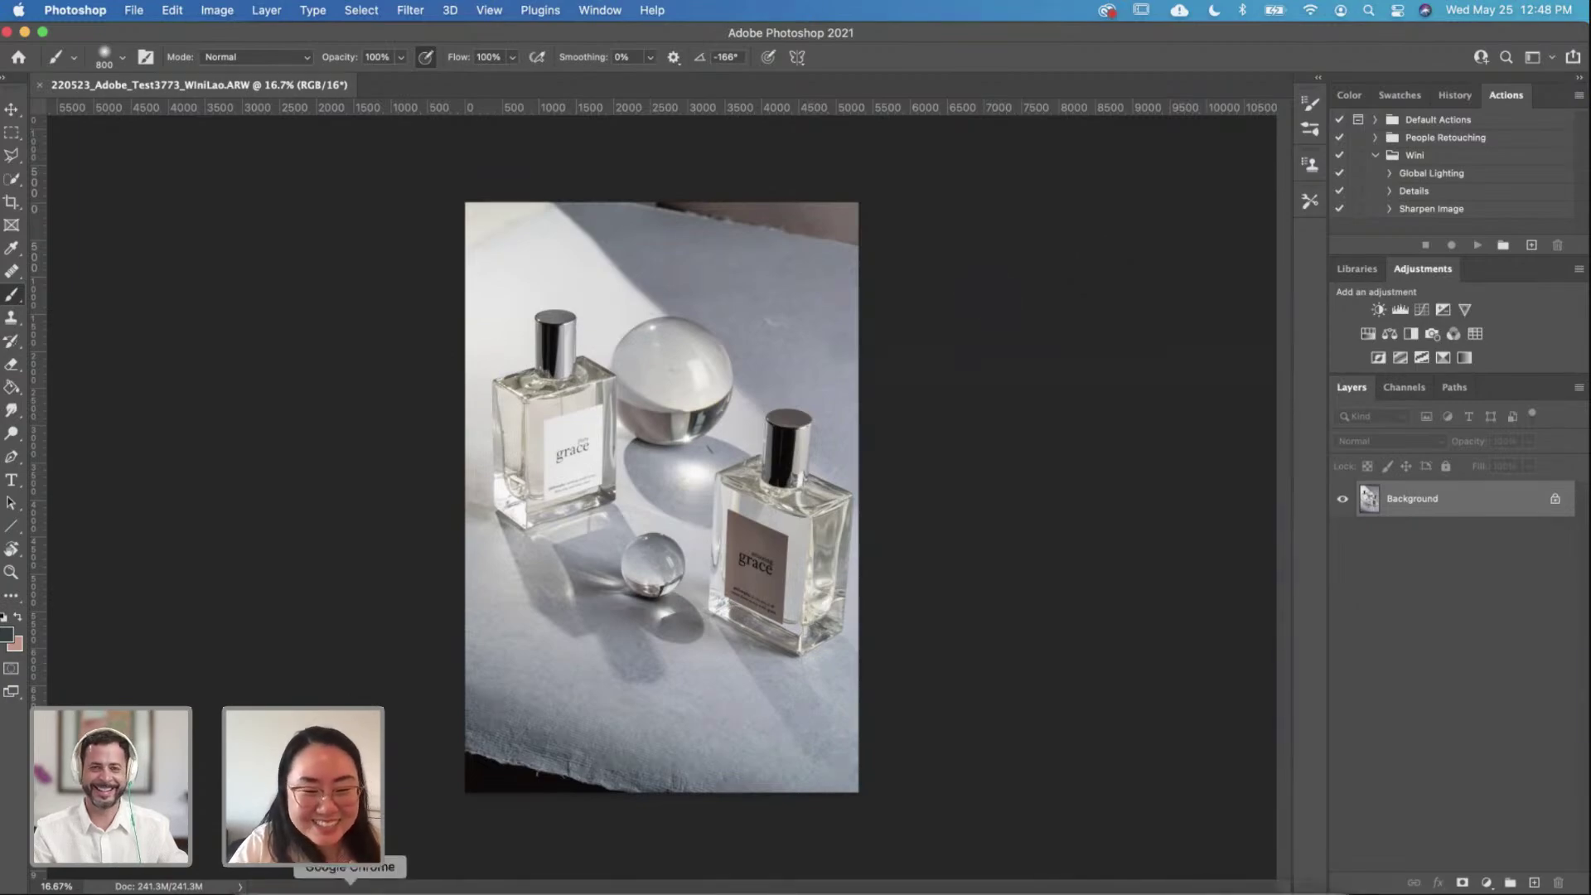
Step: Switch back to Lightroom Classic and send only the second photo, with the single bottle and white card, to Photoshop for editing
{"action": "left_click", "coordinate": [348, 886]}
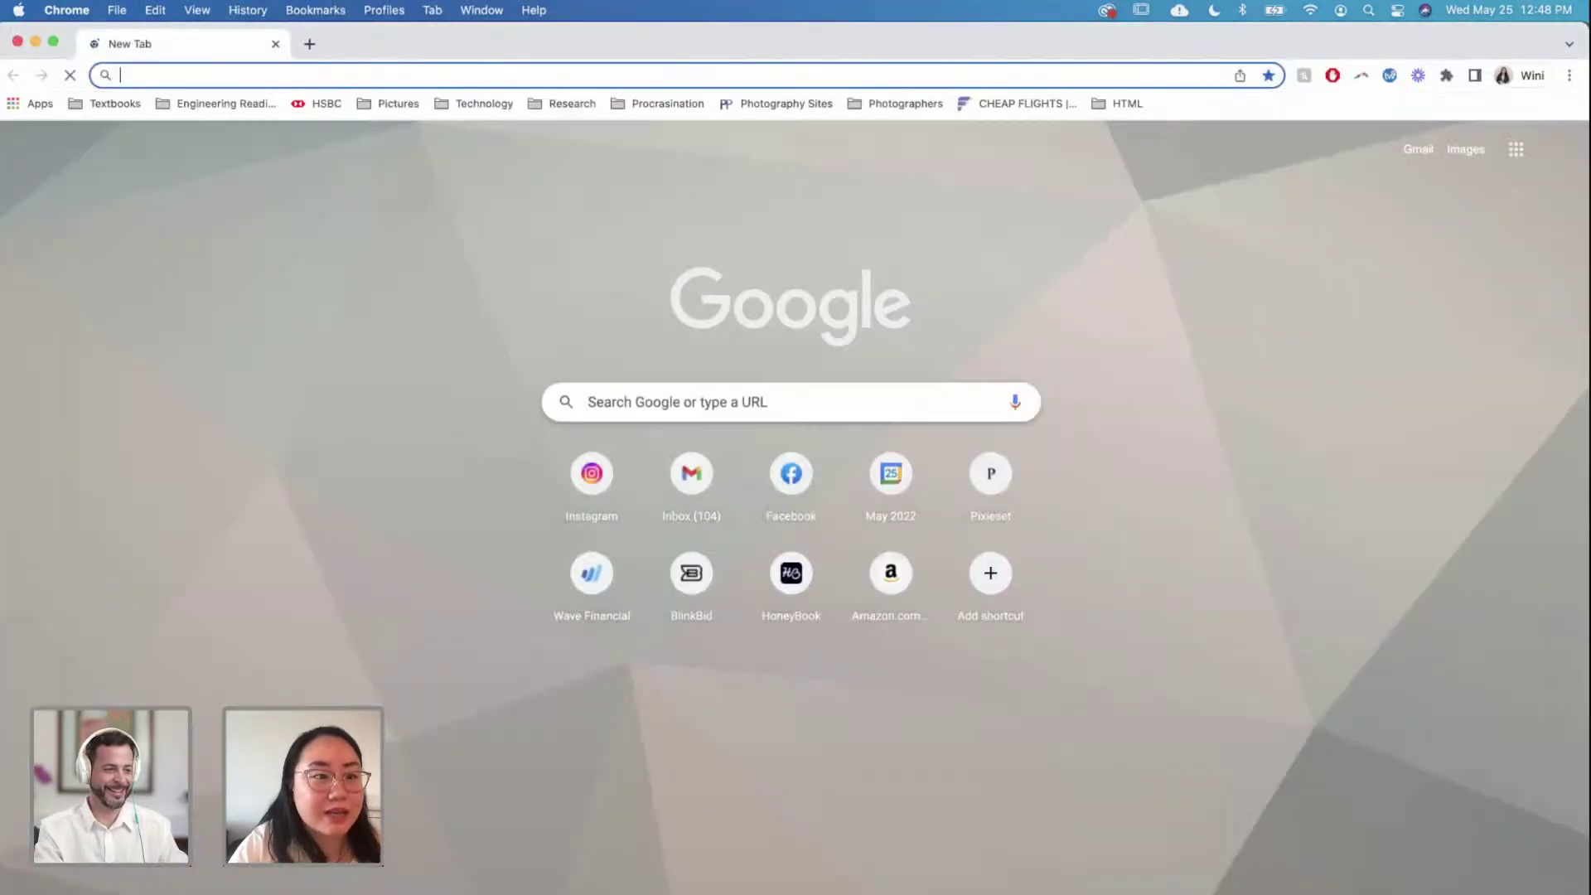
{"action": "left_click", "coordinate": [36, 43]}
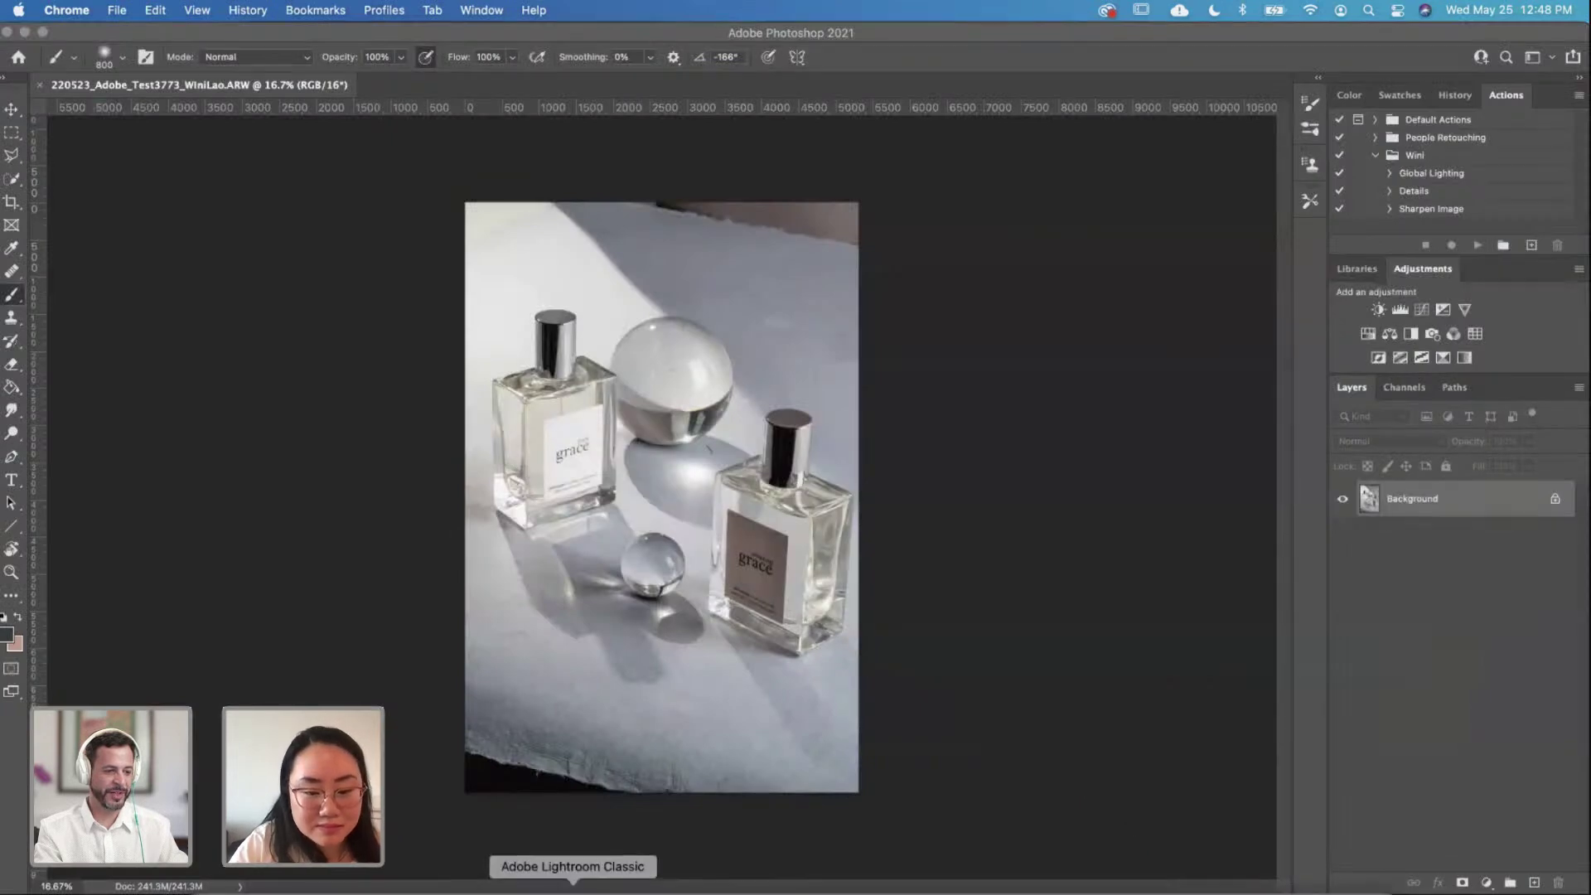
{"action": "left_click", "coordinate": [571, 888]}
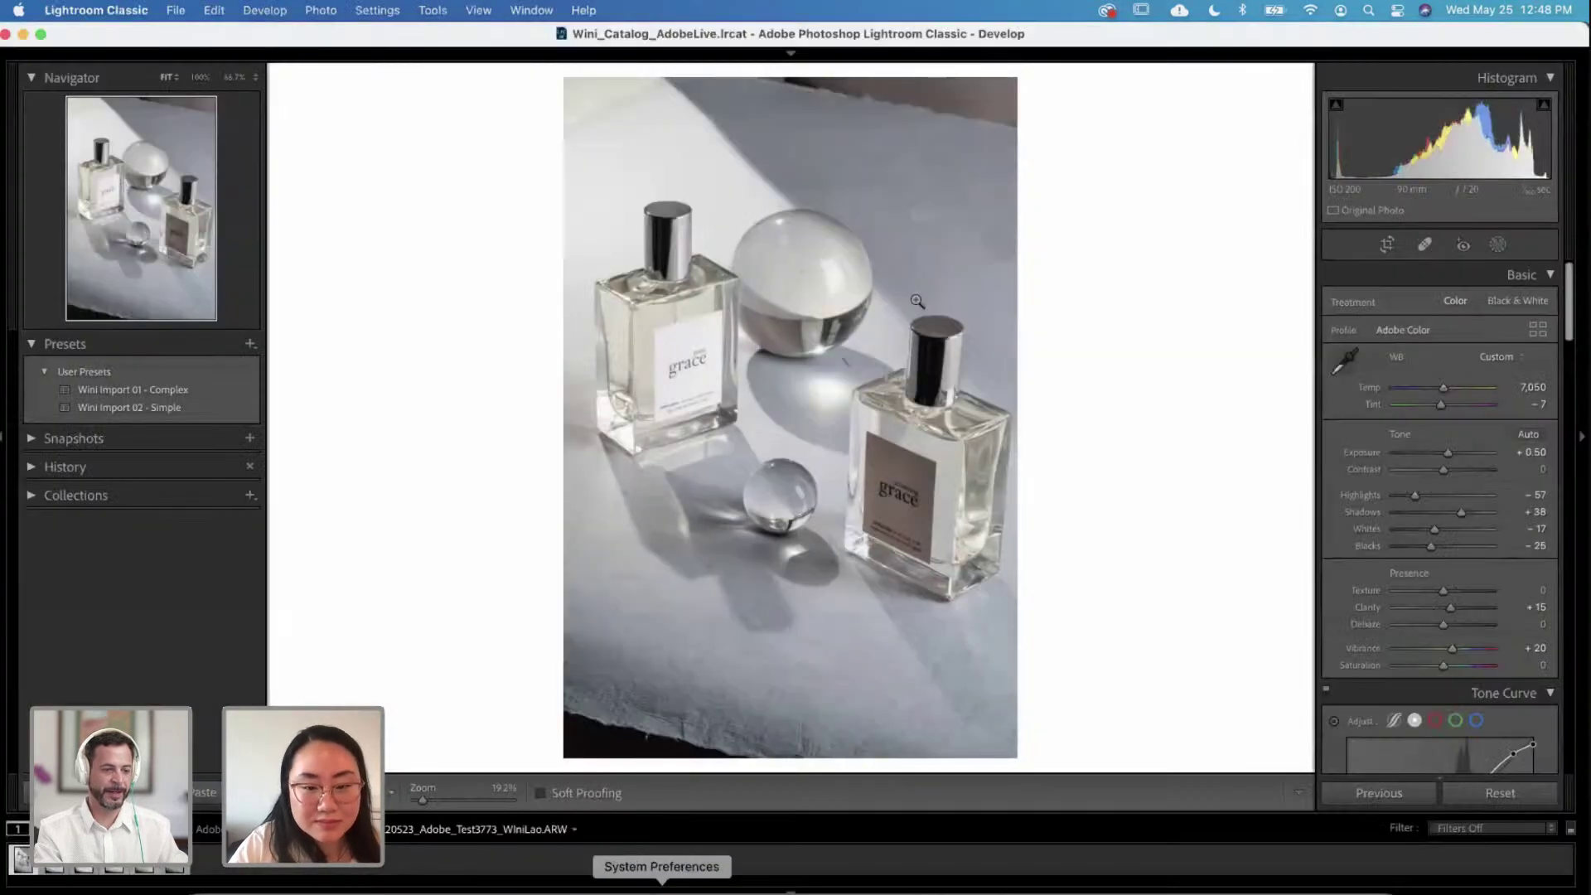
{"action": "left_click", "coordinate": [50, 867]}
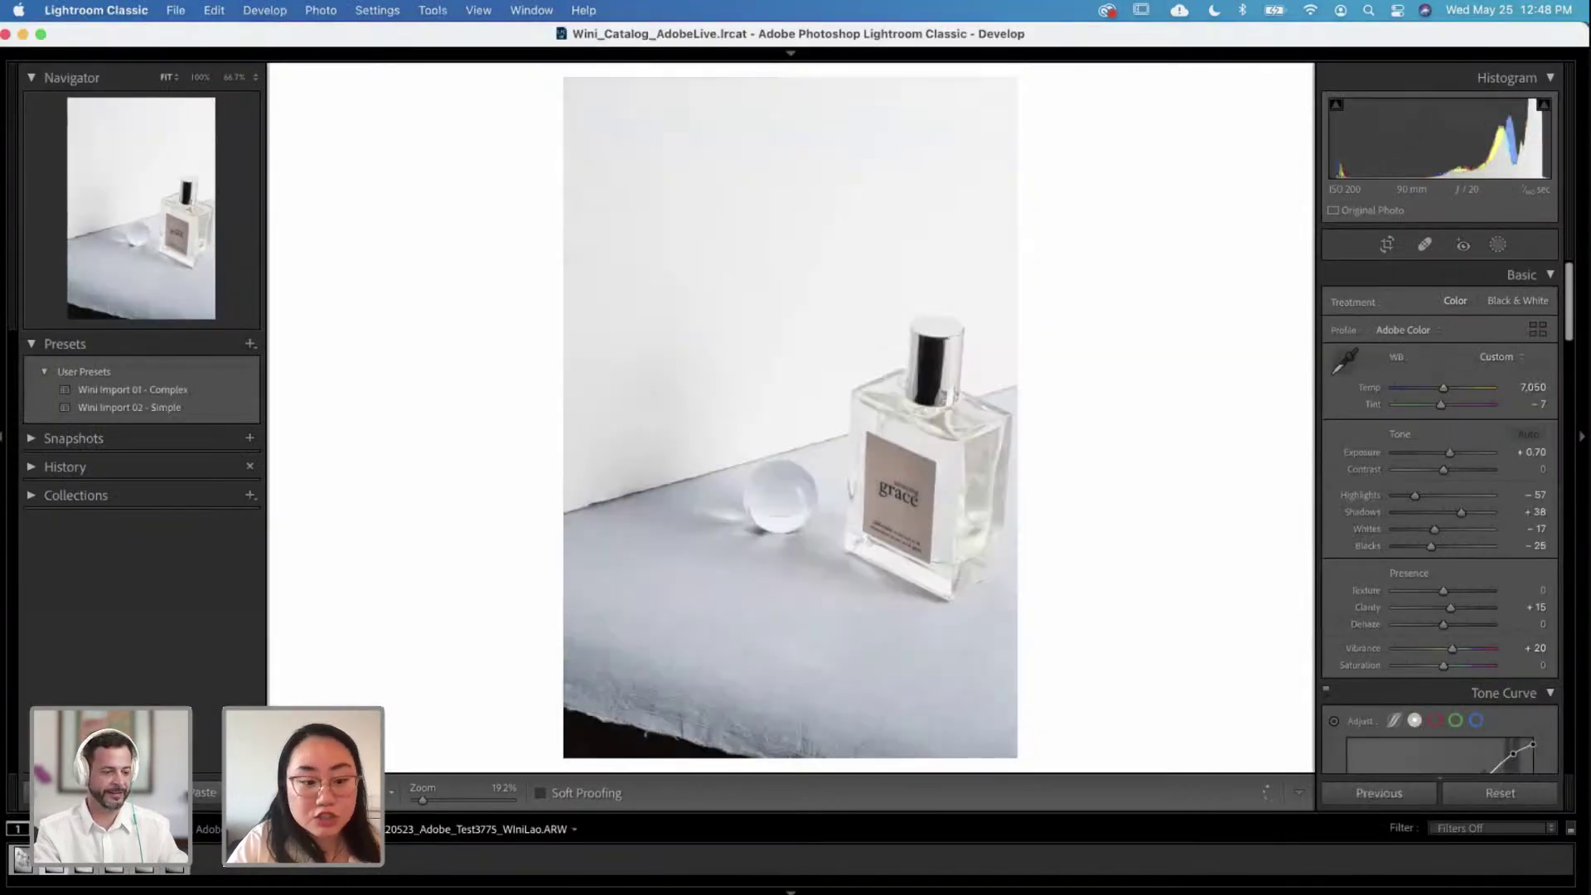
{"action": "key", "text": "shift+Right"}
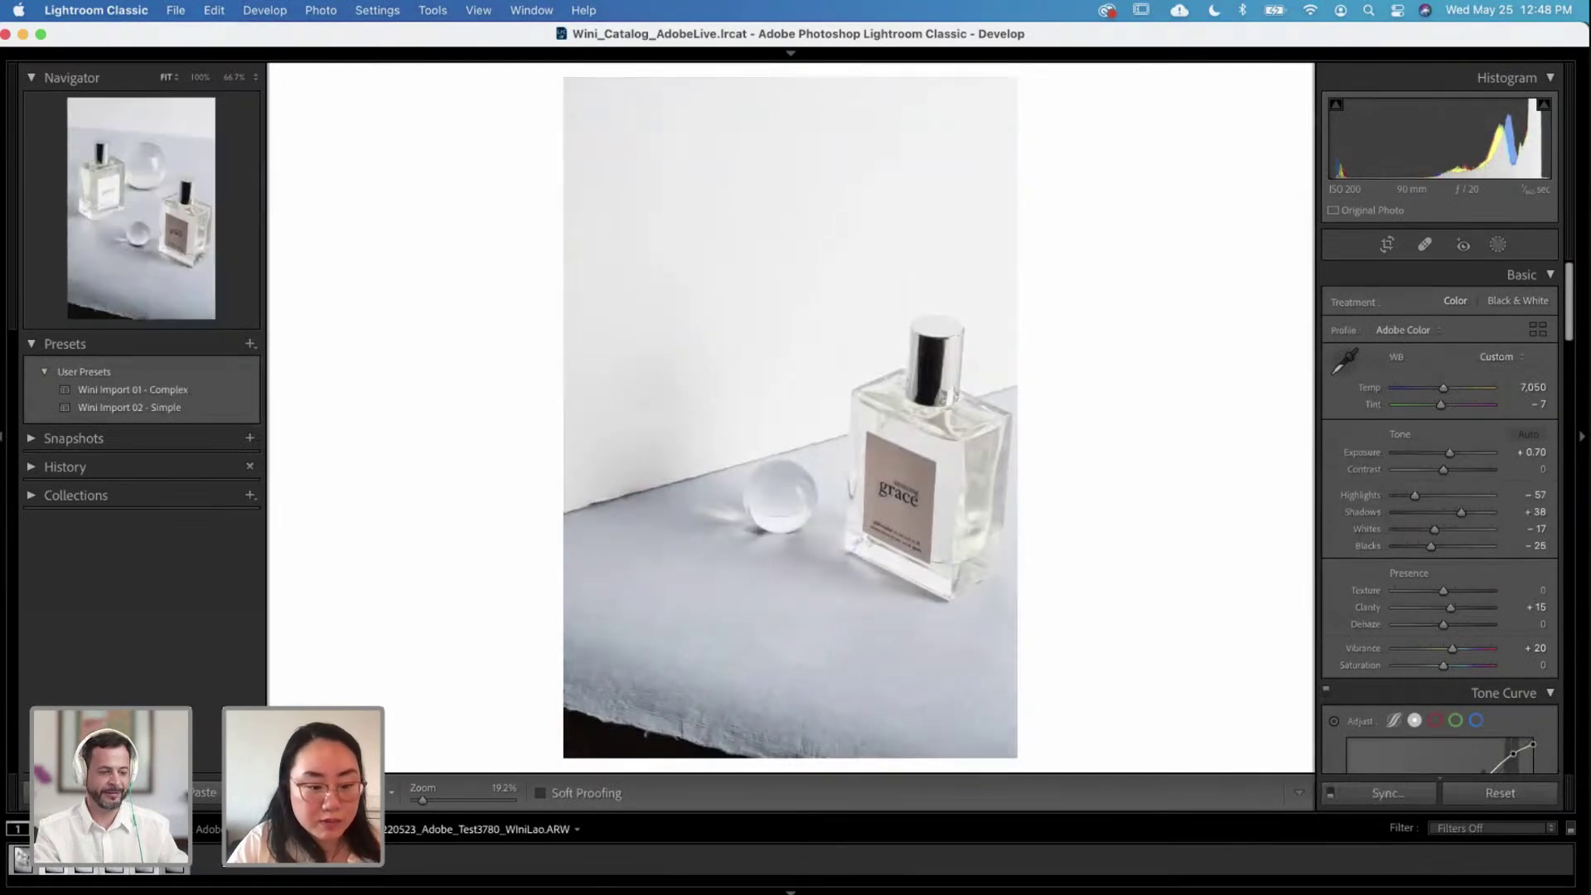
{"action": "left_click", "coordinate": [22, 862]}
{"action": "left_click", "coordinate": [51, 866]}
{"action": "right_click", "coordinate": [51, 866]}
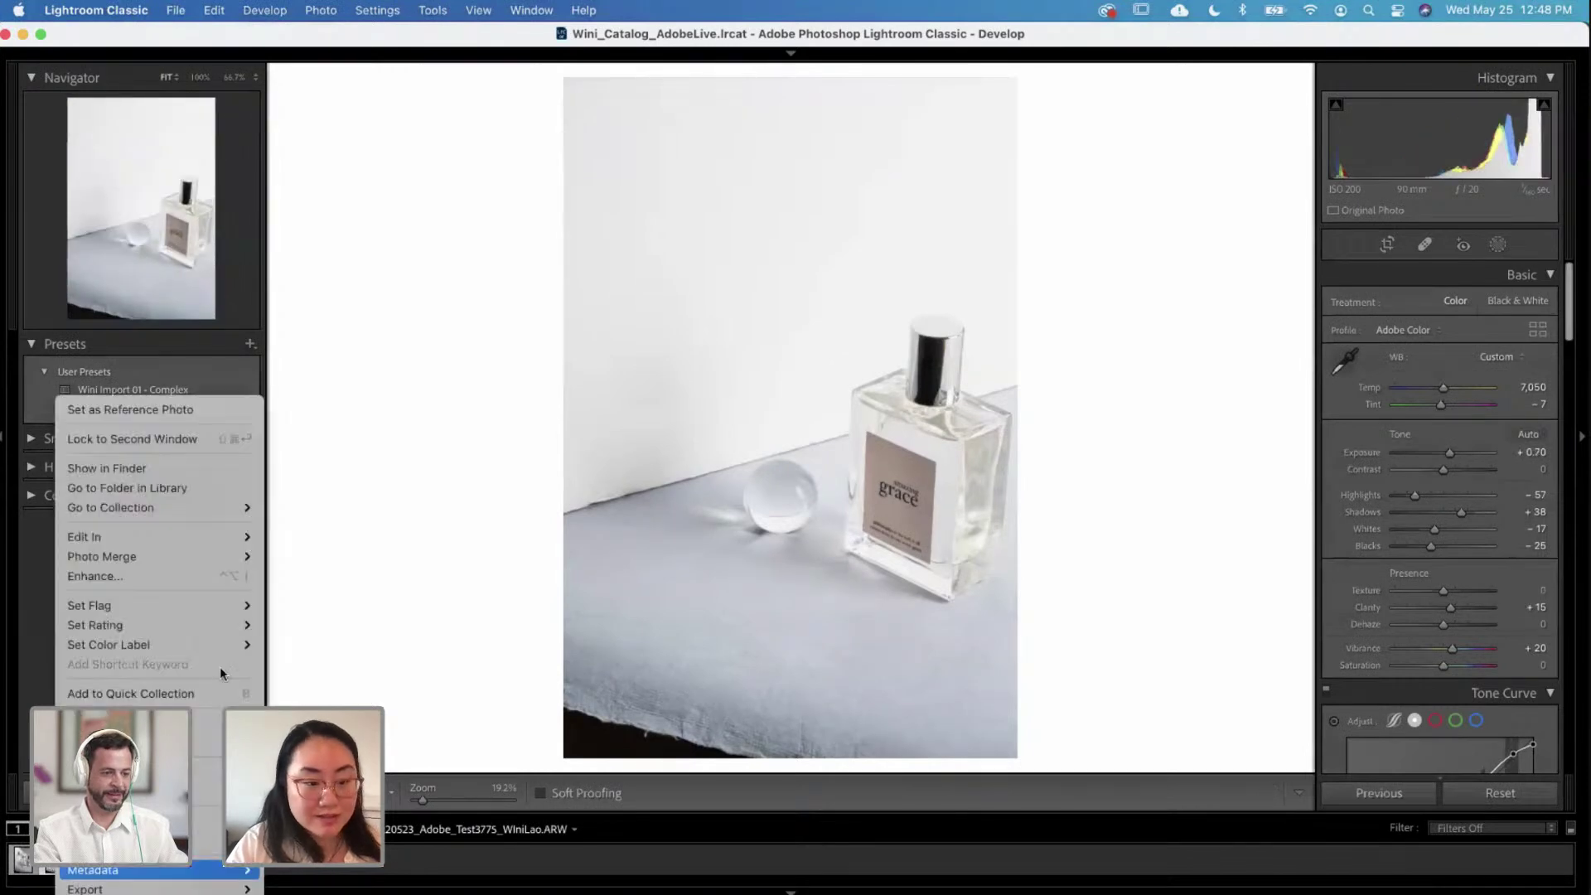
{"action": "mouse_move", "coordinate": [232, 538]}
{"action": "left_click", "coordinate": [316, 538]}
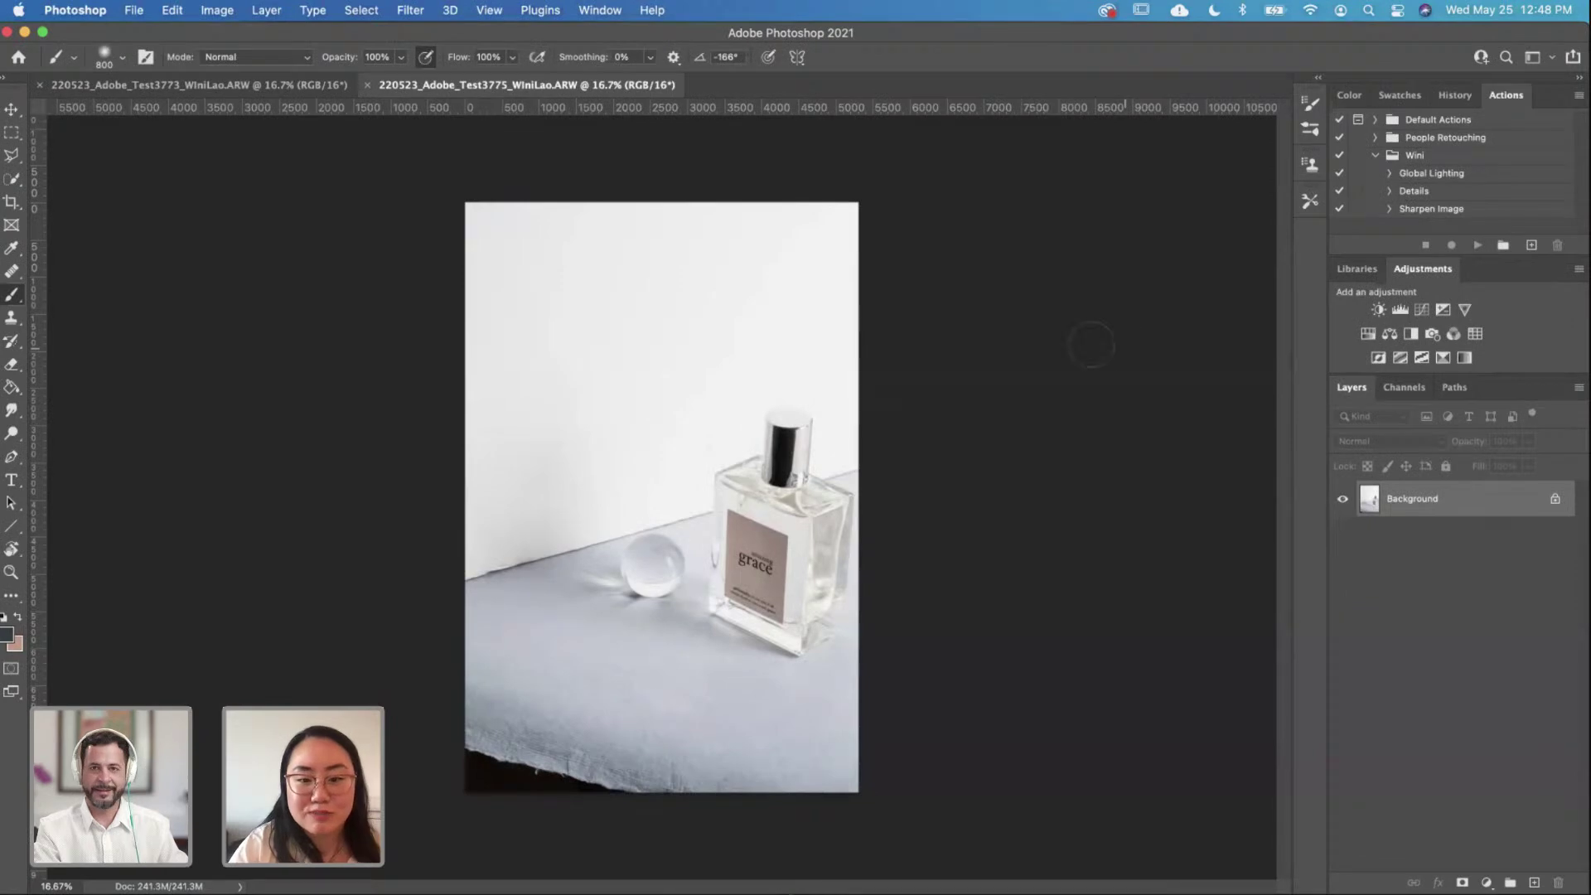
Step: Compare the two open photos, examining the bottle, its label and the small glass ball up close in the single-bottle photo
{"action": "left_click", "coordinate": [228, 91]}
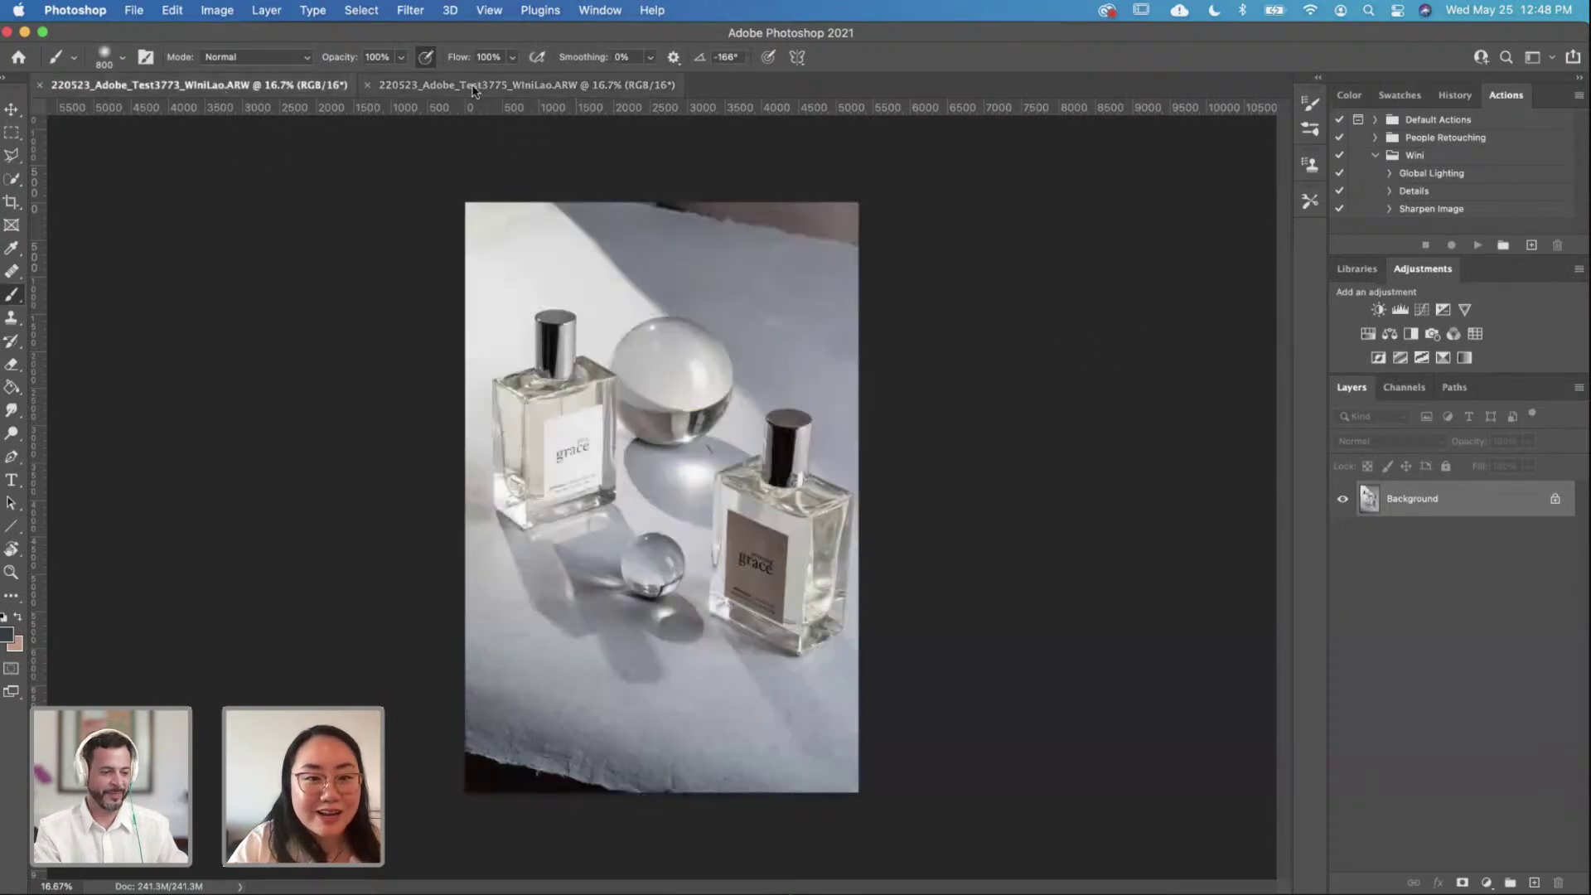
{"action": "left_click", "coordinate": [476, 86]}
{"action": "left_click", "coordinate": [199, 84]}
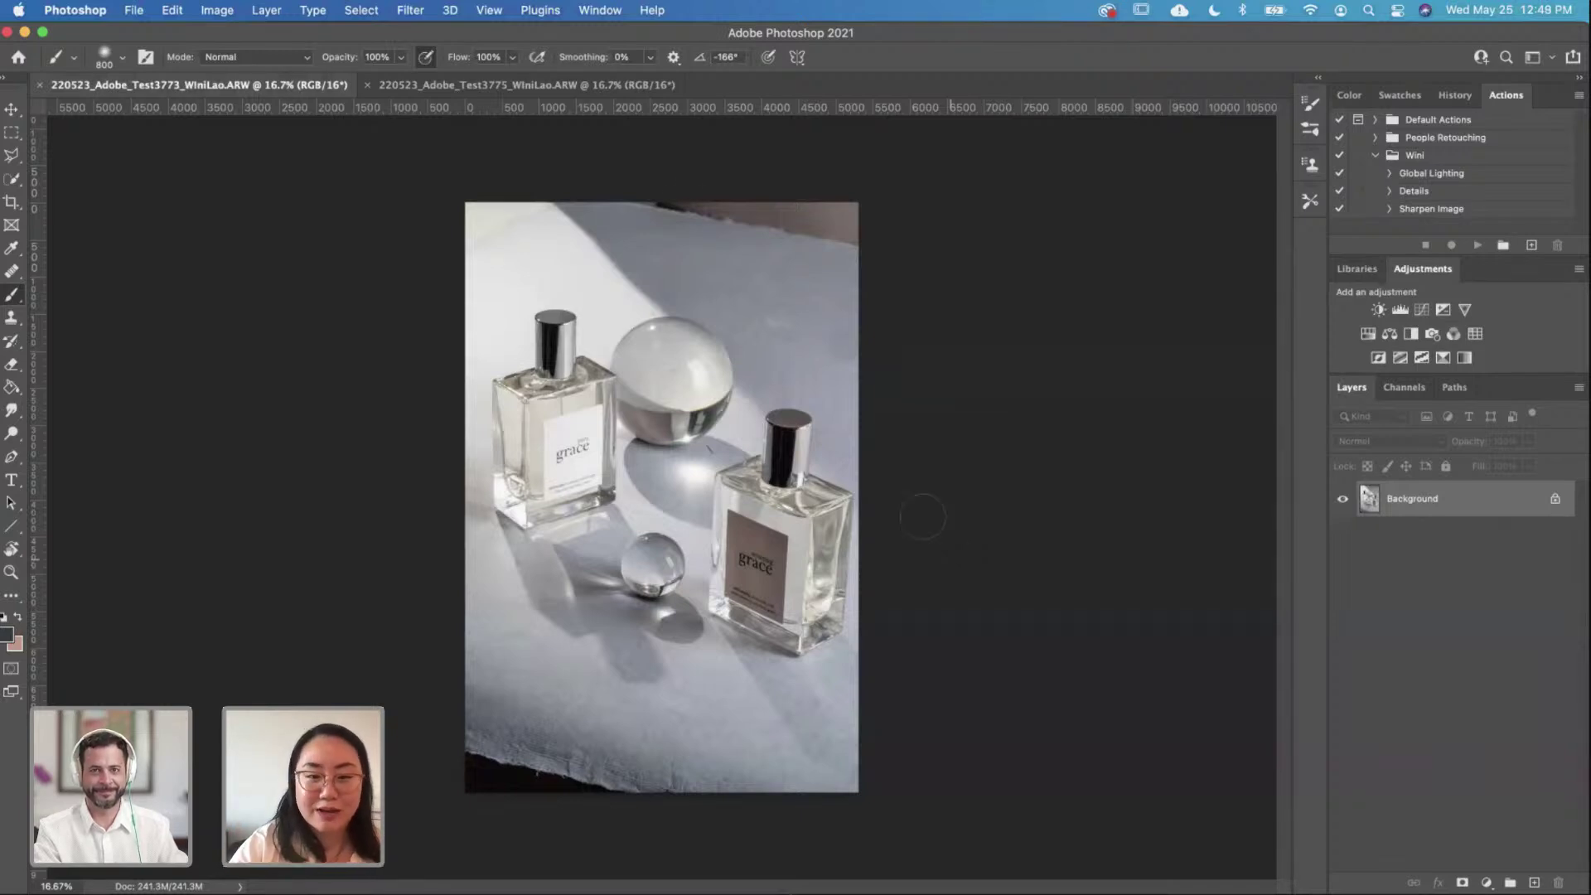
{"action": "left_click", "coordinate": [578, 85]}
{"action": "scroll", "coordinate": [728, 540], "scroll_direction": "up", "scroll_amount": 5}
{"action": "scroll", "coordinate": [857, 515], "scroll_direction": "down", "scroll_amount": 3}
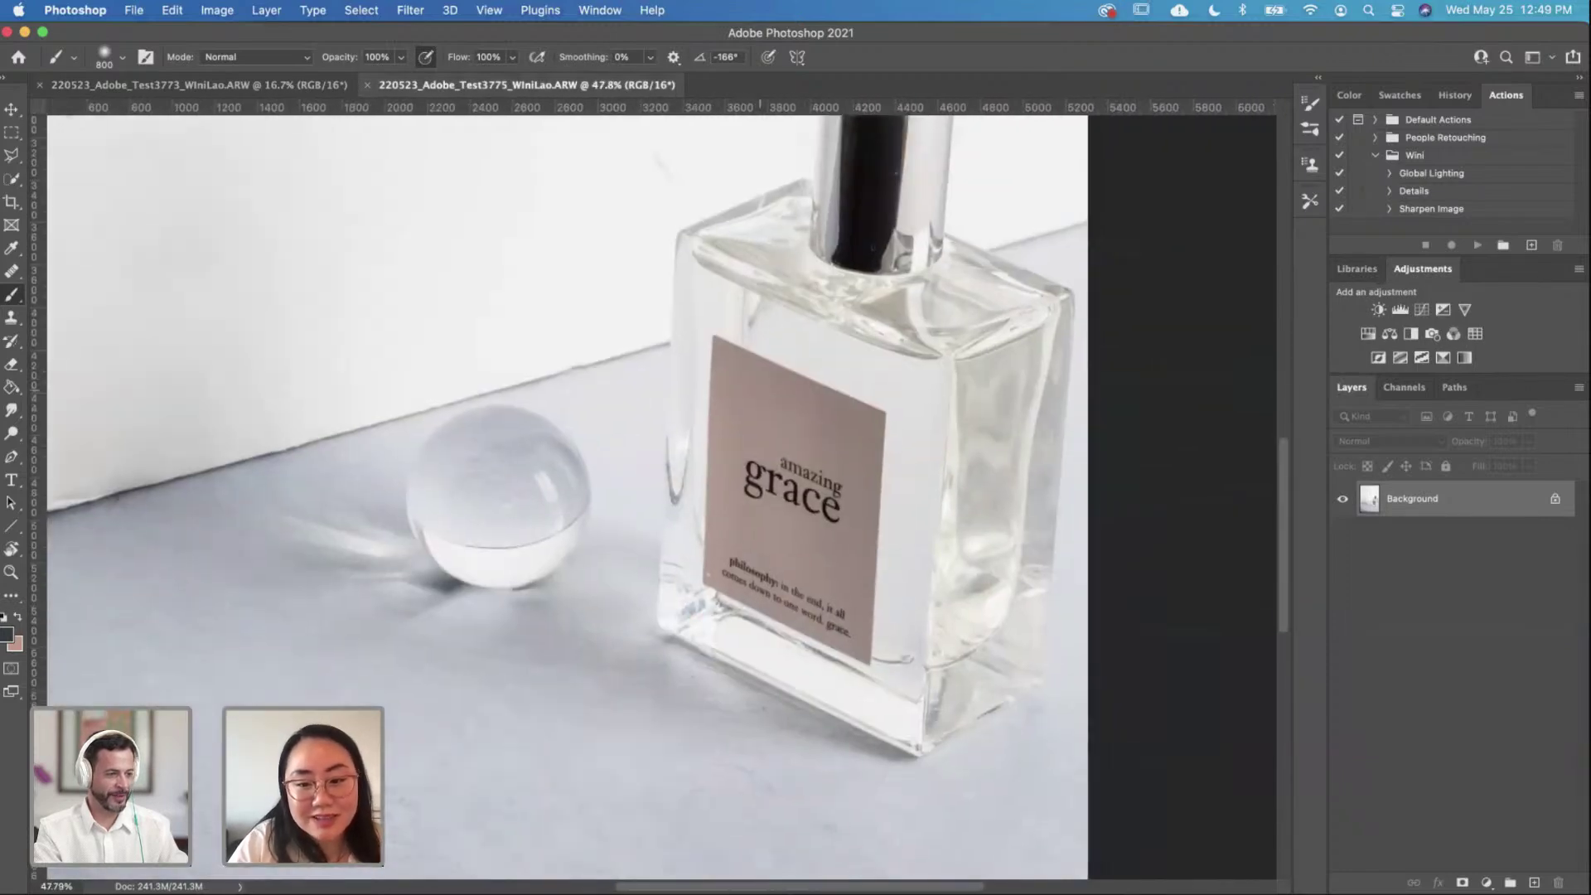
{"action": "scroll", "coordinate": [754, 396], "scroll_direction": "down", "scroll_amount": 1}
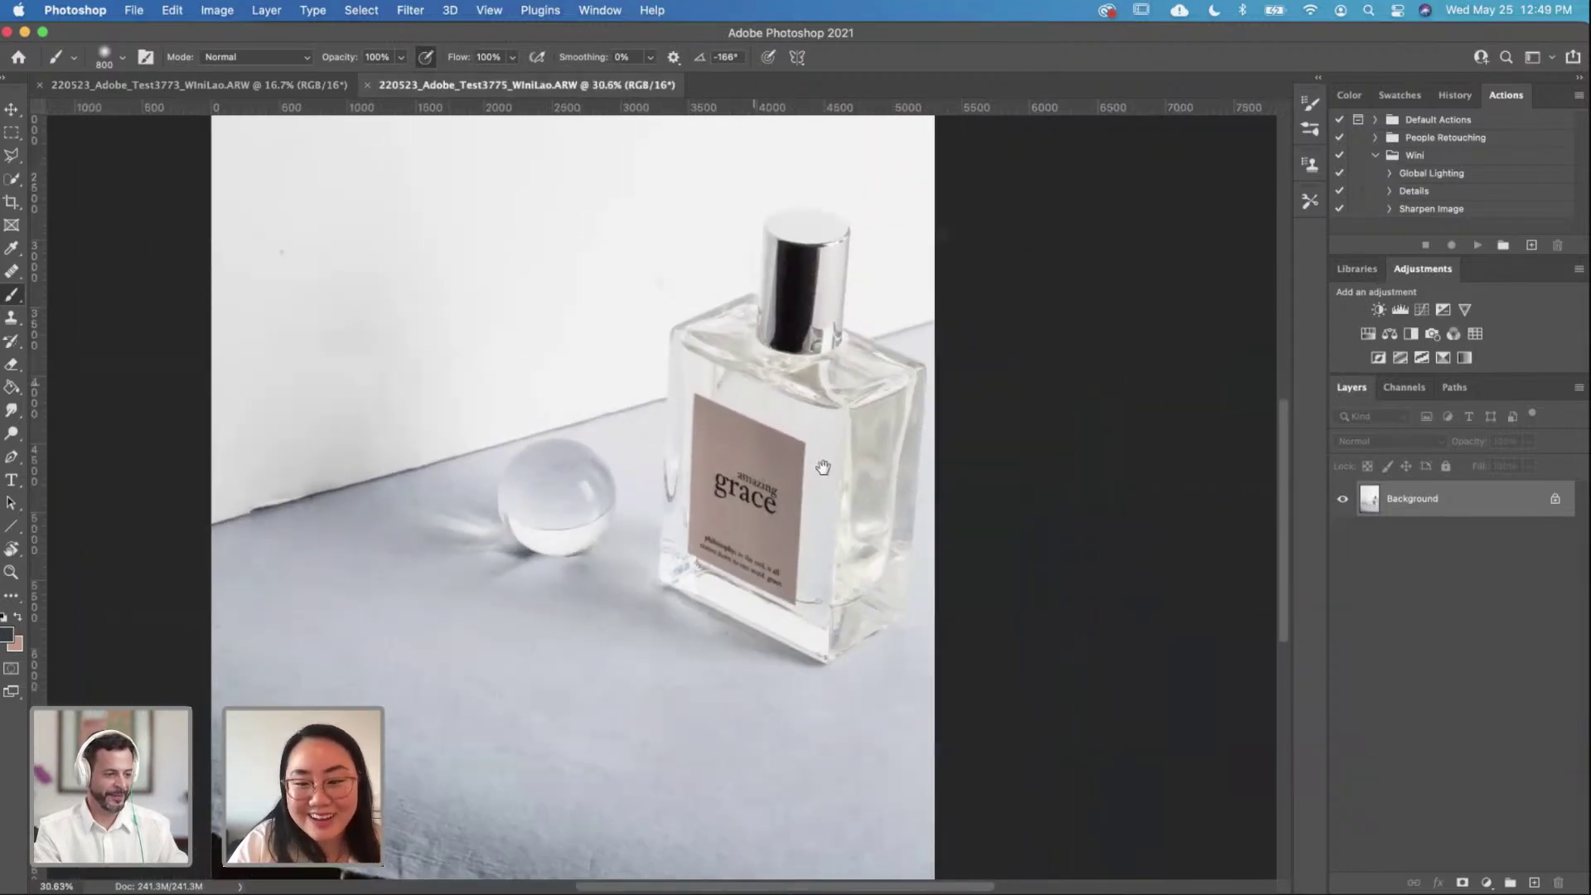
{"action": "left_click_drag", "start_coordinate": [754, 396], "coordinate": [843, 415]}
{"action": "scroll", "coordinate": [842, 414], "scroll_direction": "up", "scroll_amount": 2}
{"action": "mouse_move", "coordinate": [849, 538]}
{"action": "left_mouse_down"}
{"action": "mouse_move", "coordinate": [785, 488]}
{"action": "mouse_move", "coordinate": [790, 444]}
{"action": "left_mouse_up"}
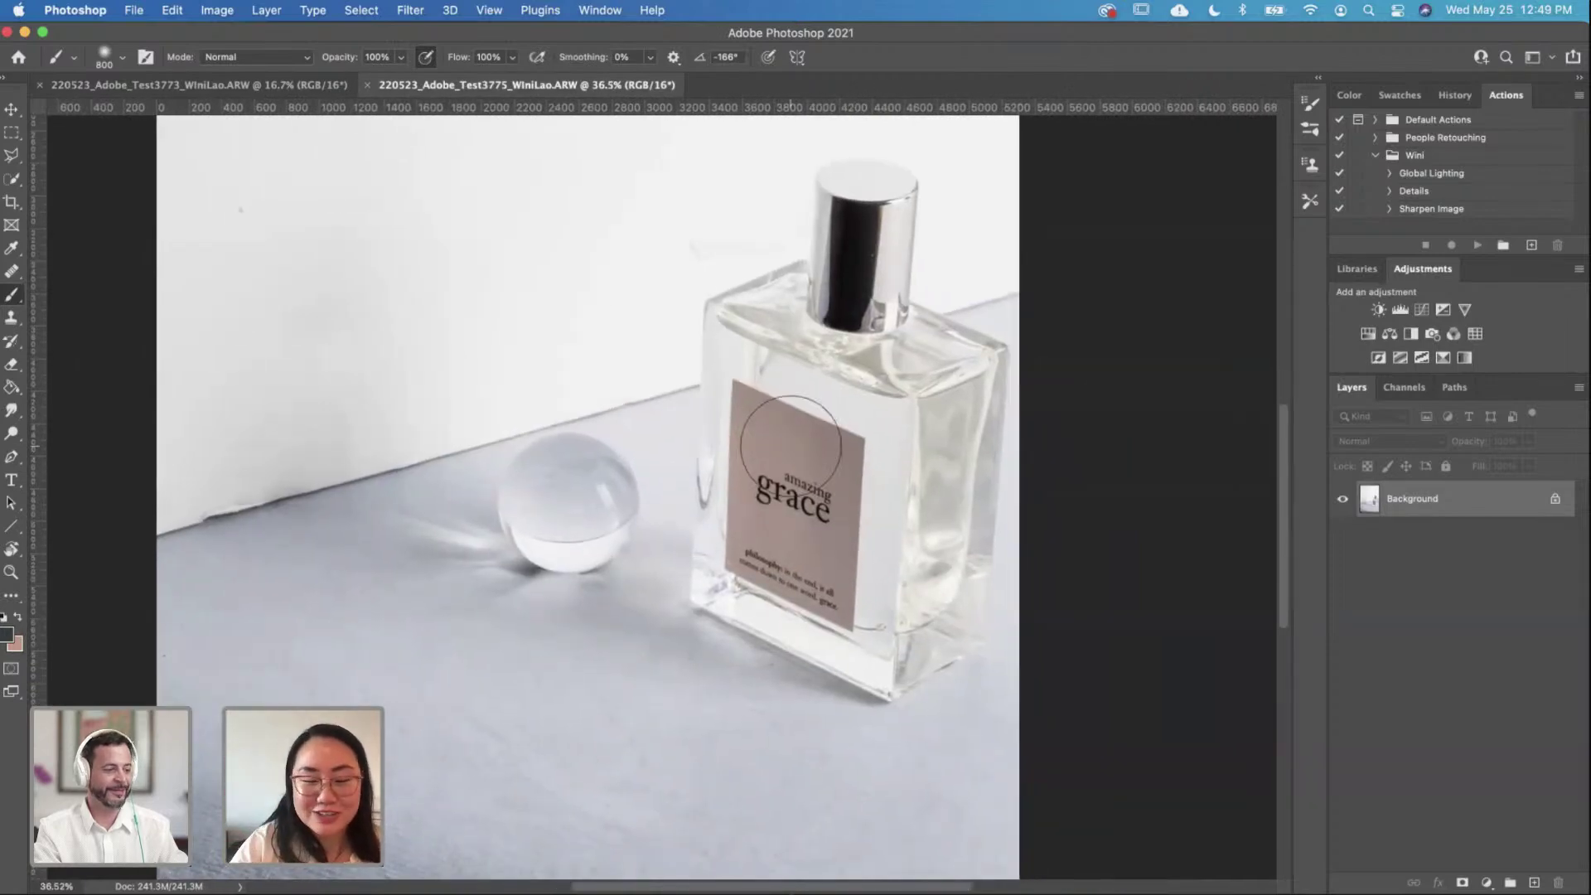
{"action": "scroll", "coordinate": [790, 445], "scroll_direction": "down", "scroll_amount": 2}
{"action": "scroll", "coordinate": [678, 443], "scroll_direction": "up", "scroll_amount": 2}
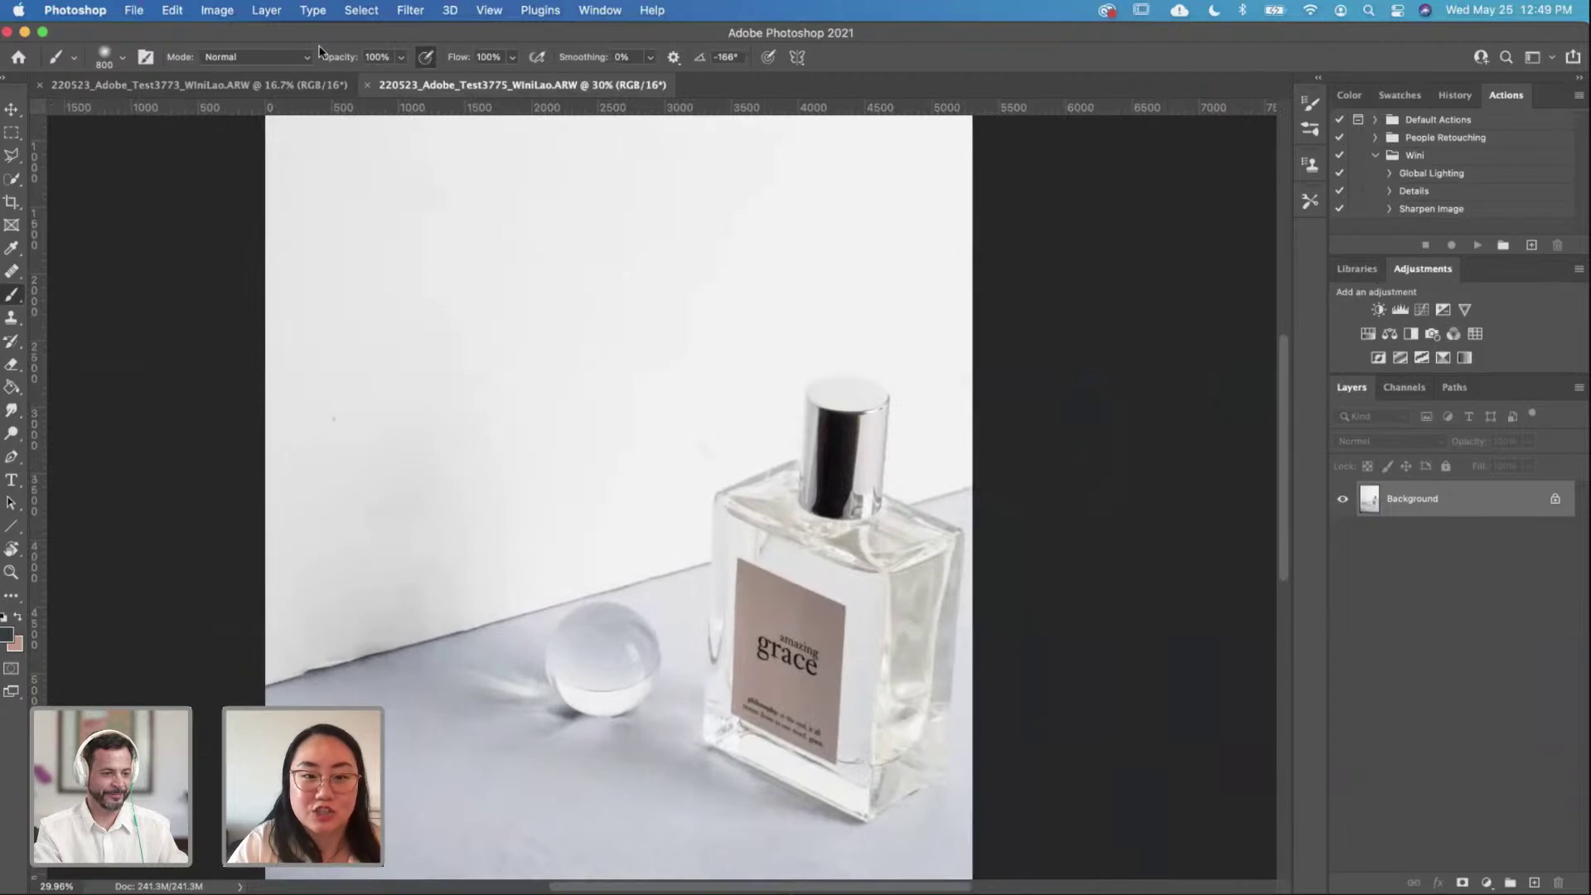
{"action": "left_click", "coordinate": [238, 86]}
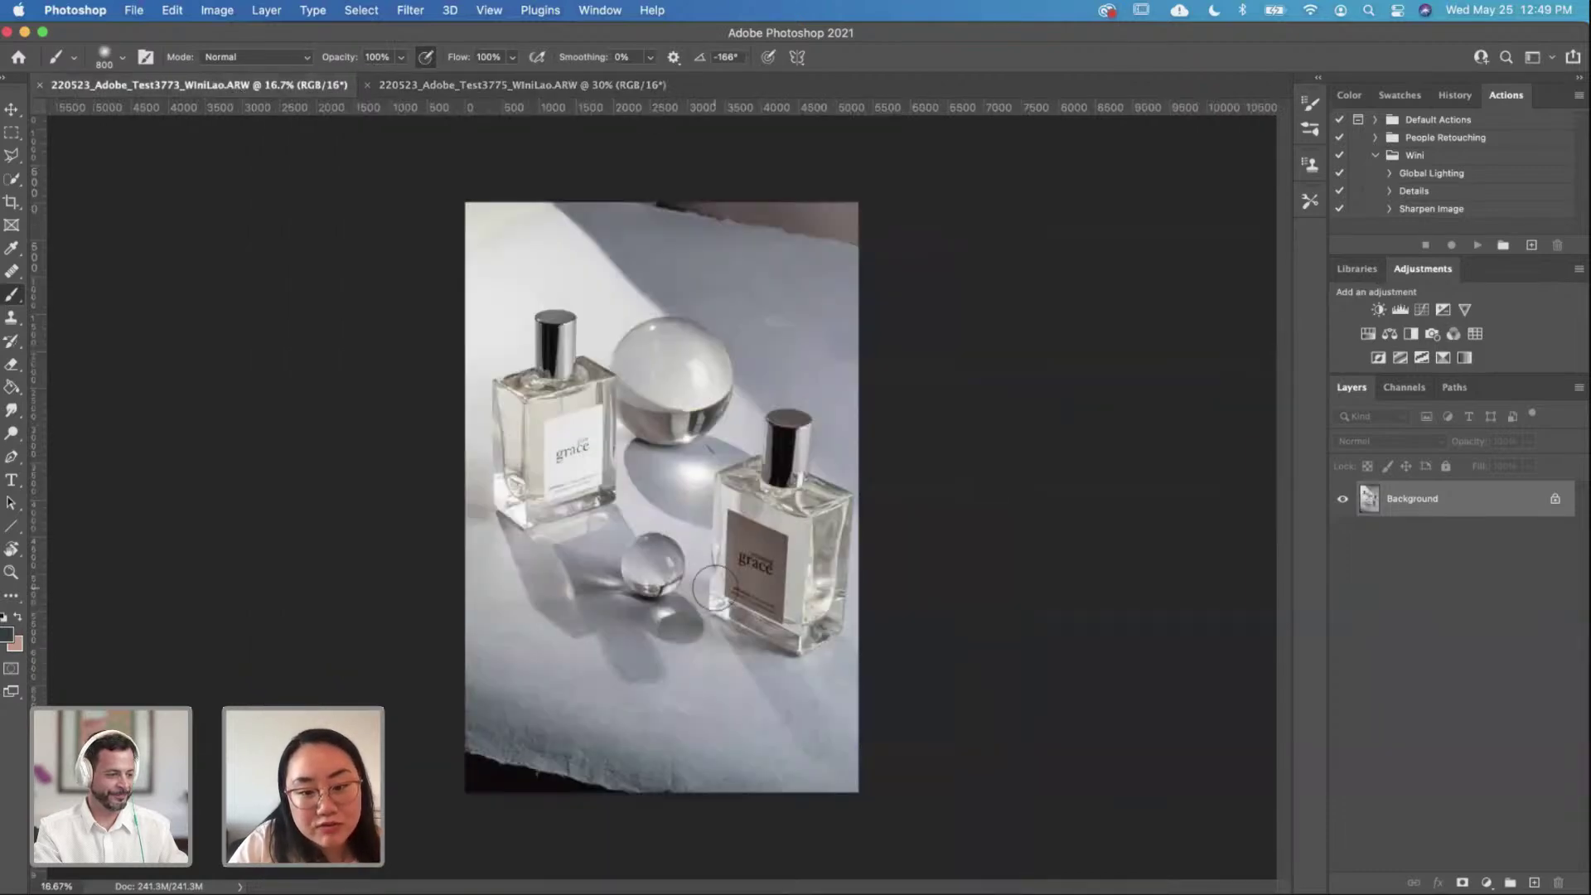
{"action": "scroll", "coordinate": [712, 587], "scroll_direction": "up", "scroll_amount": 1}
{"action": "left_click", "coordinate": [575, 83]}
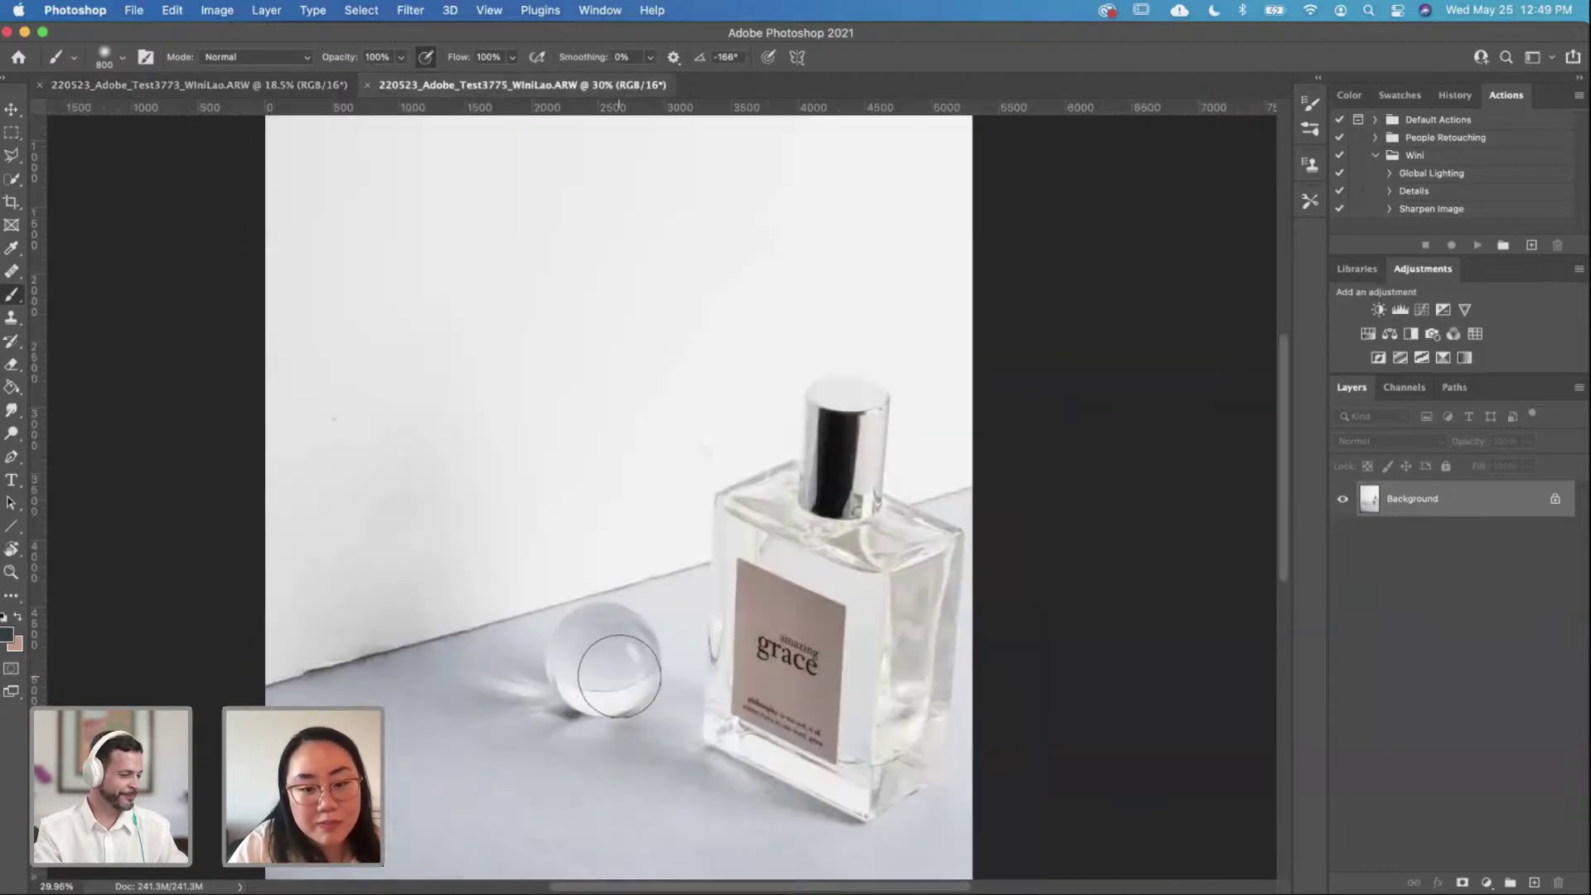
Step: Select the small glass ball loosely with the Polygonal Lasso and copy it to its own layer
{"action": "scroll", "coordinate": [618, 675], "scroll_direction": "up", "scroll_amount": 3}
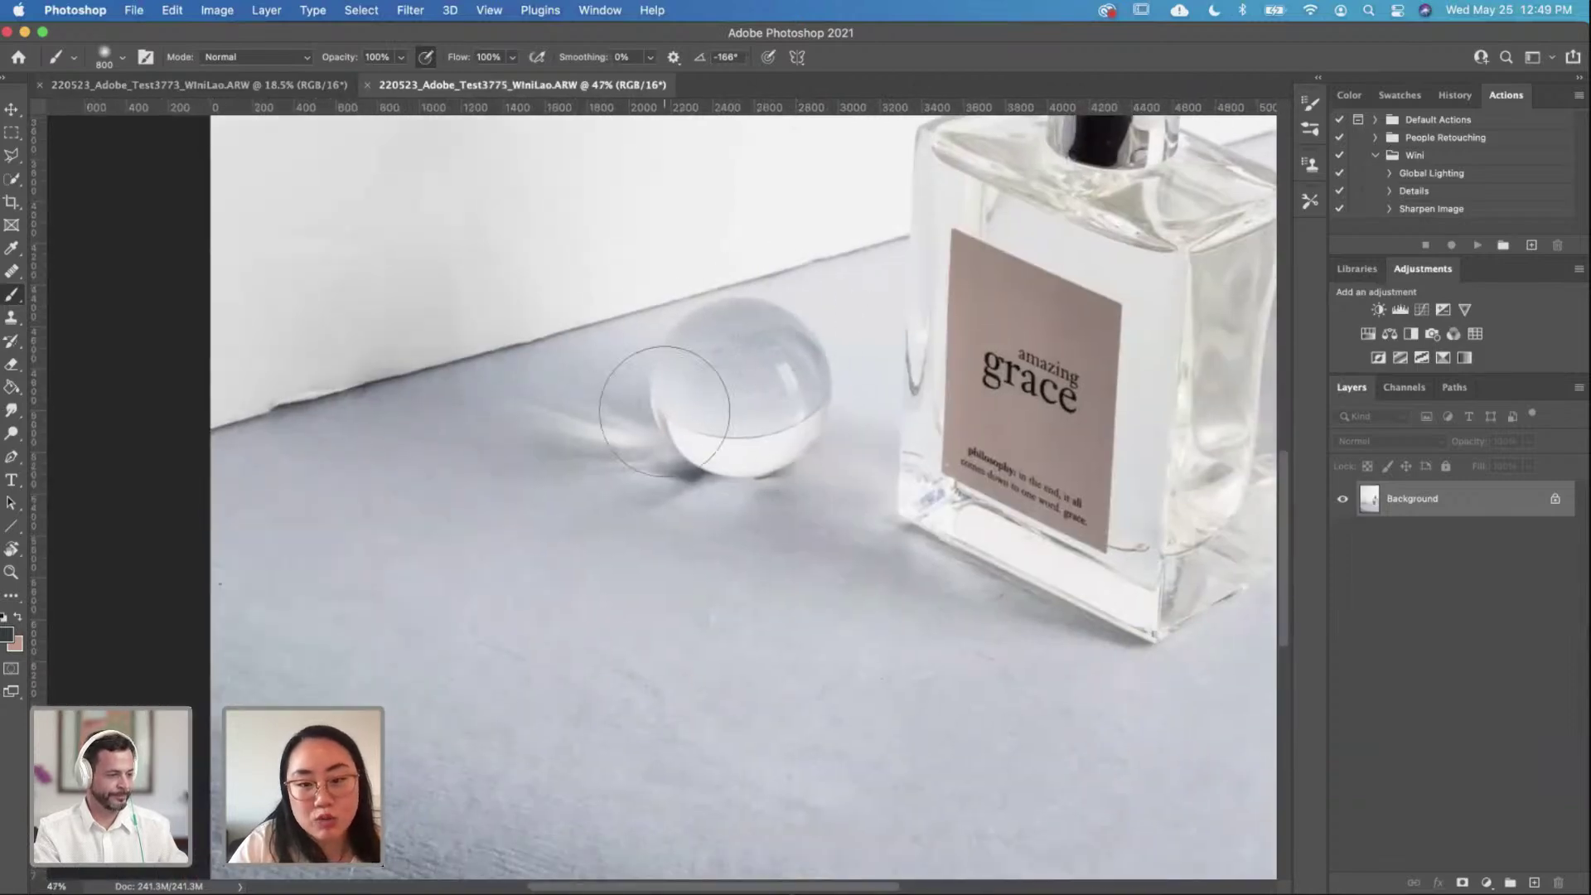
{"action": "left_click", "coordinate": [11, 155]}
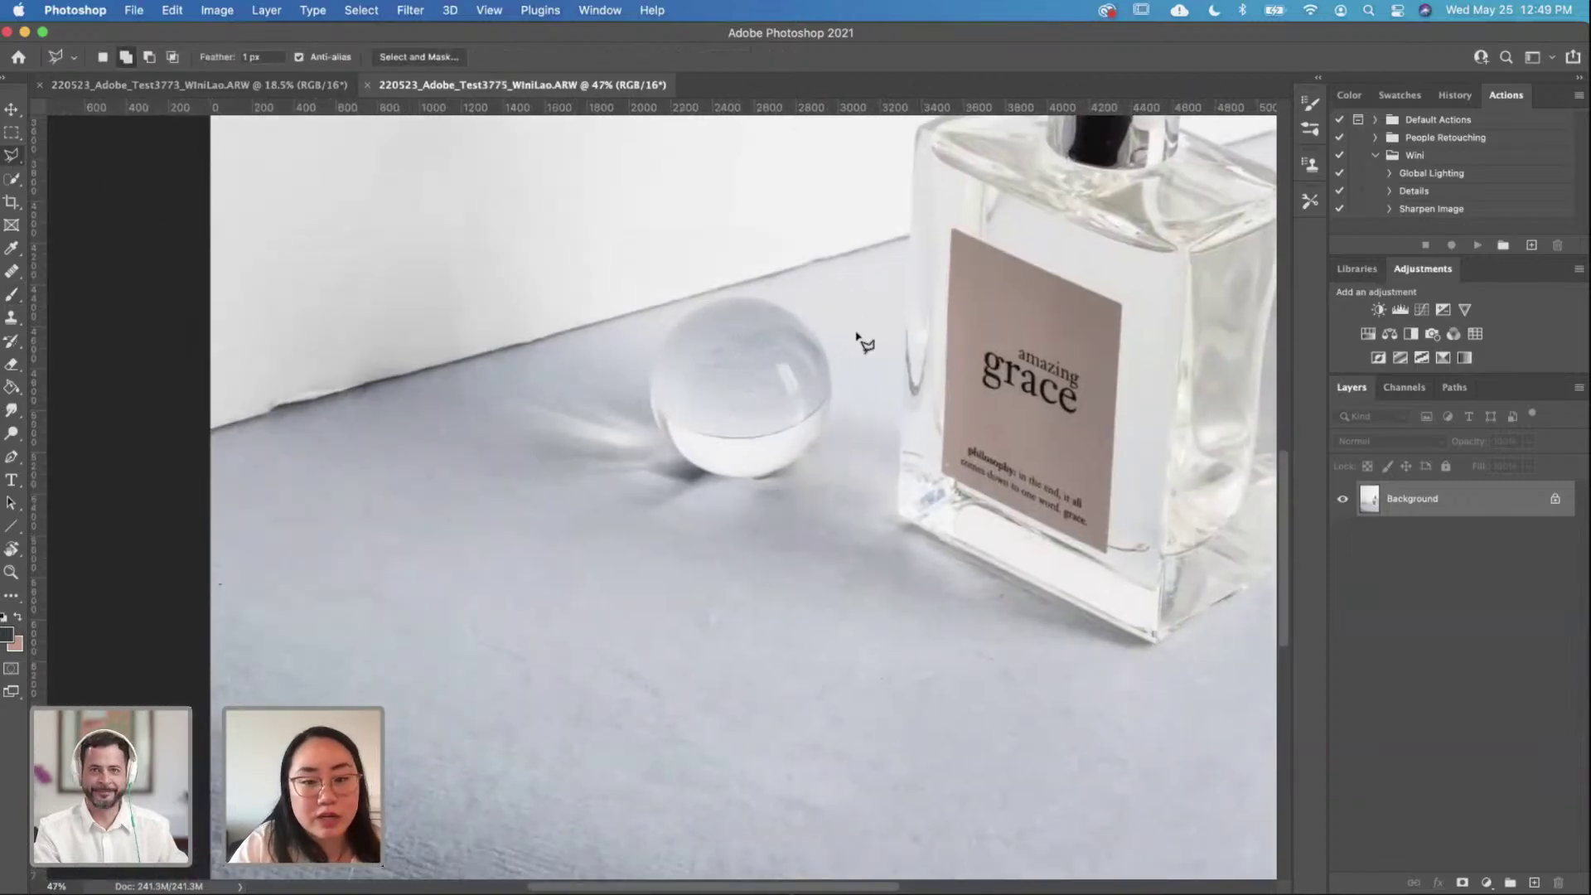
{"action": "left_click", "coordinate": [800, 272]}
{"action": "left_click", "coordinate": [580, 334]}
{"action": "left_click", "coordinate": [618, 565]}
{"action": "left_click", "coordinate": [864, 556]}
{"action": "left_click", "coordinate": [893, 364]}
{"action": "double_click", "coordinate": [835, 297]}
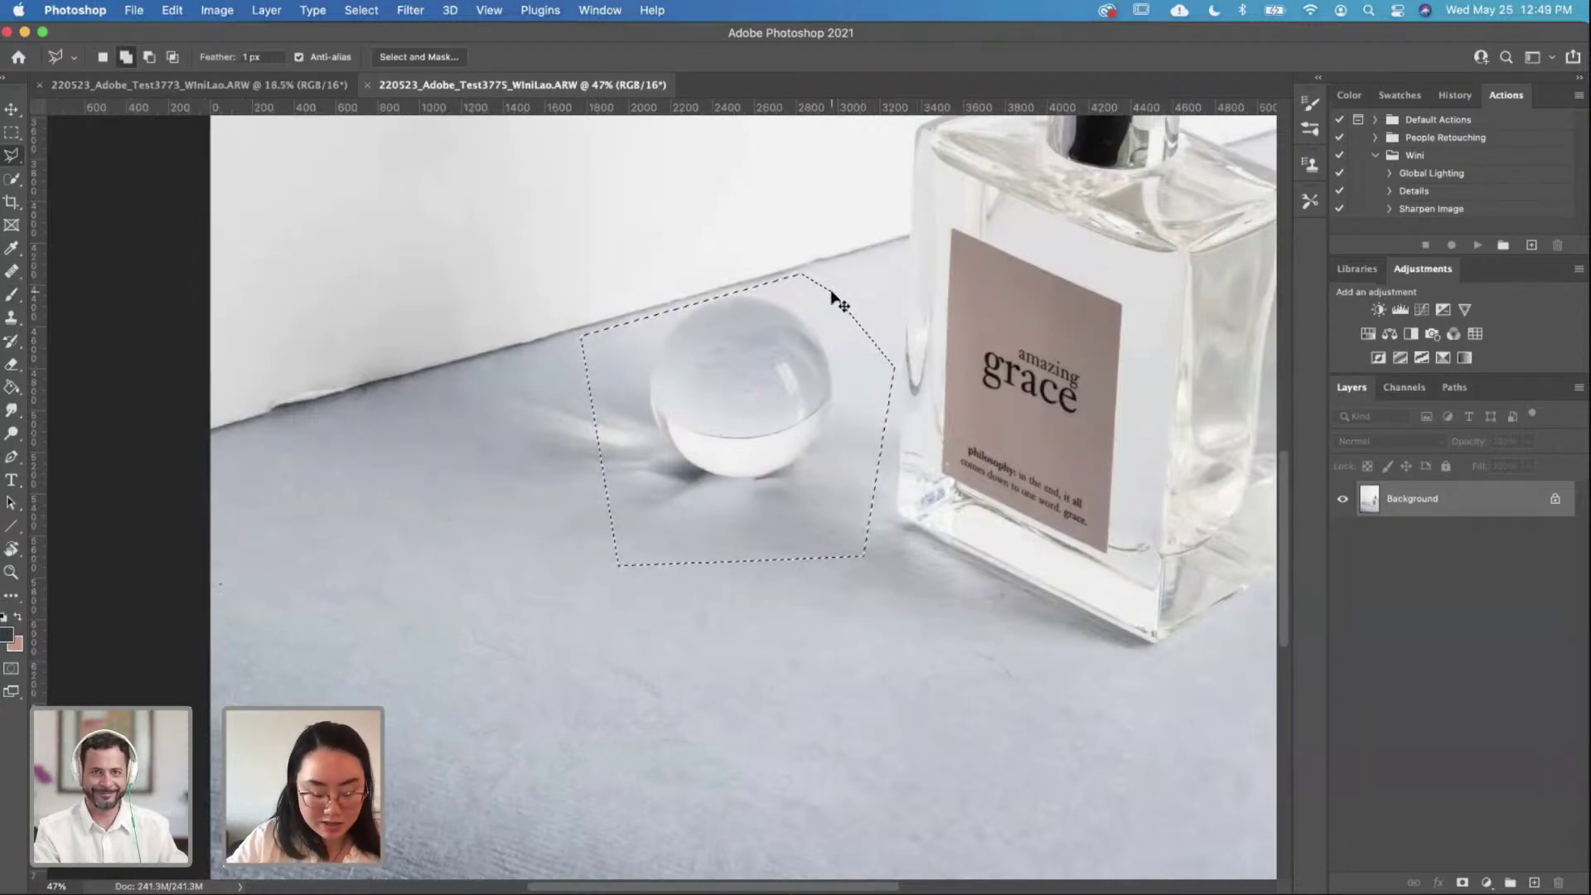
{"action": "key", "text": "super+j"}
Step: Duplicate the small ball's layer into the two-bottle photo, document Test3773
{"action": "right_click", "coordinate": [1521, 497]}
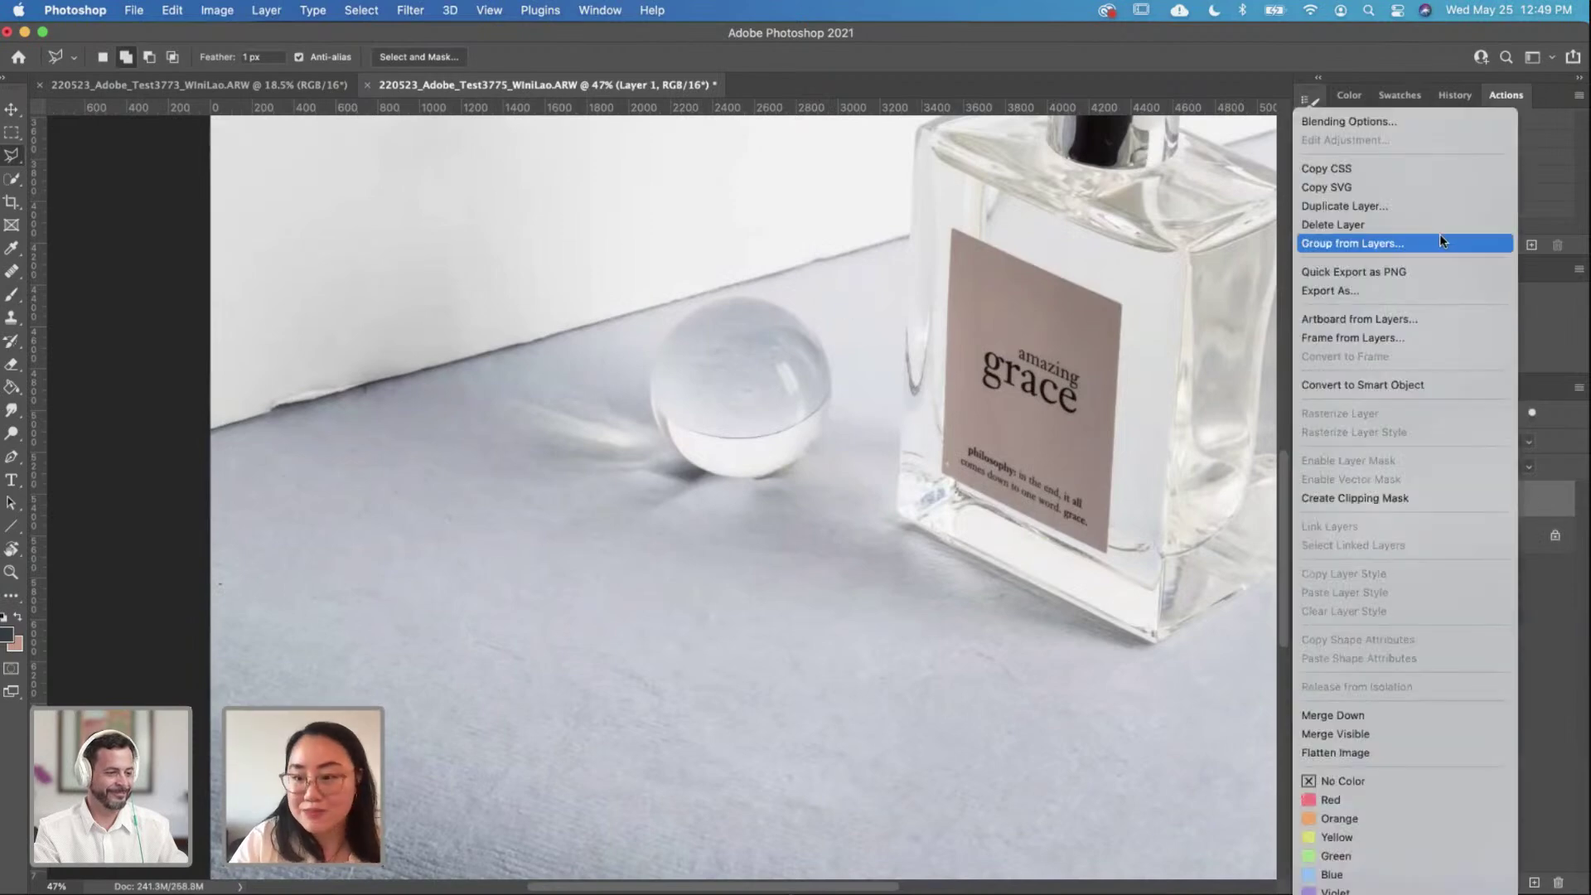
{"action": "left_click", "coordinate": [1413, 206]}
{"action": "left_click", "coordinate": [694, 389]}
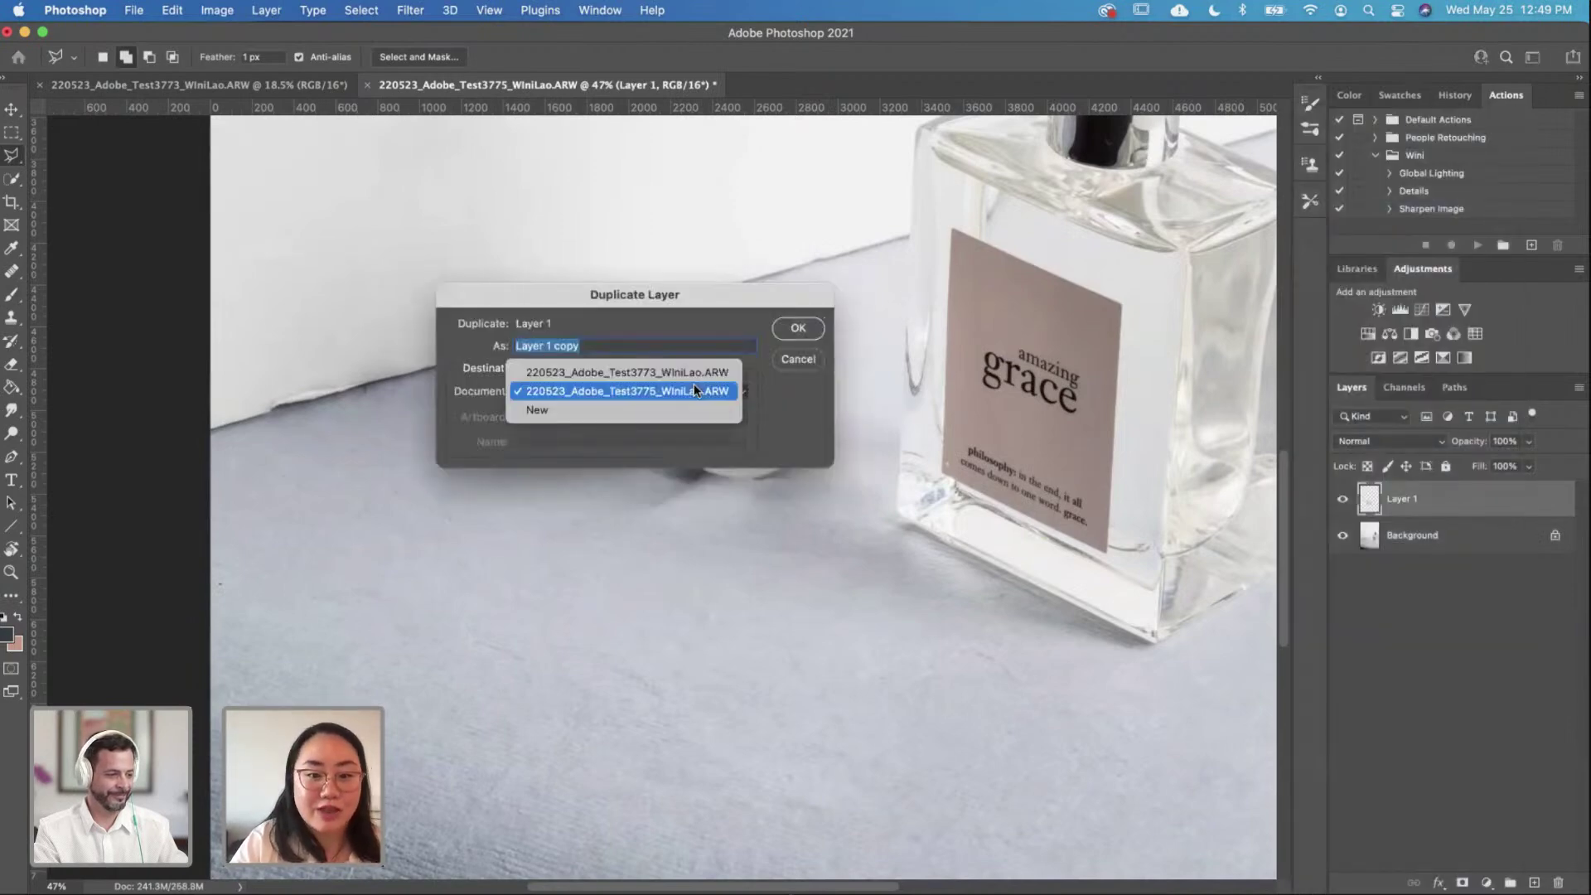
{"action": "left_click", "coordinate": [698, 371]}
{"action": "left_click", "coordinate": [798, 328]}
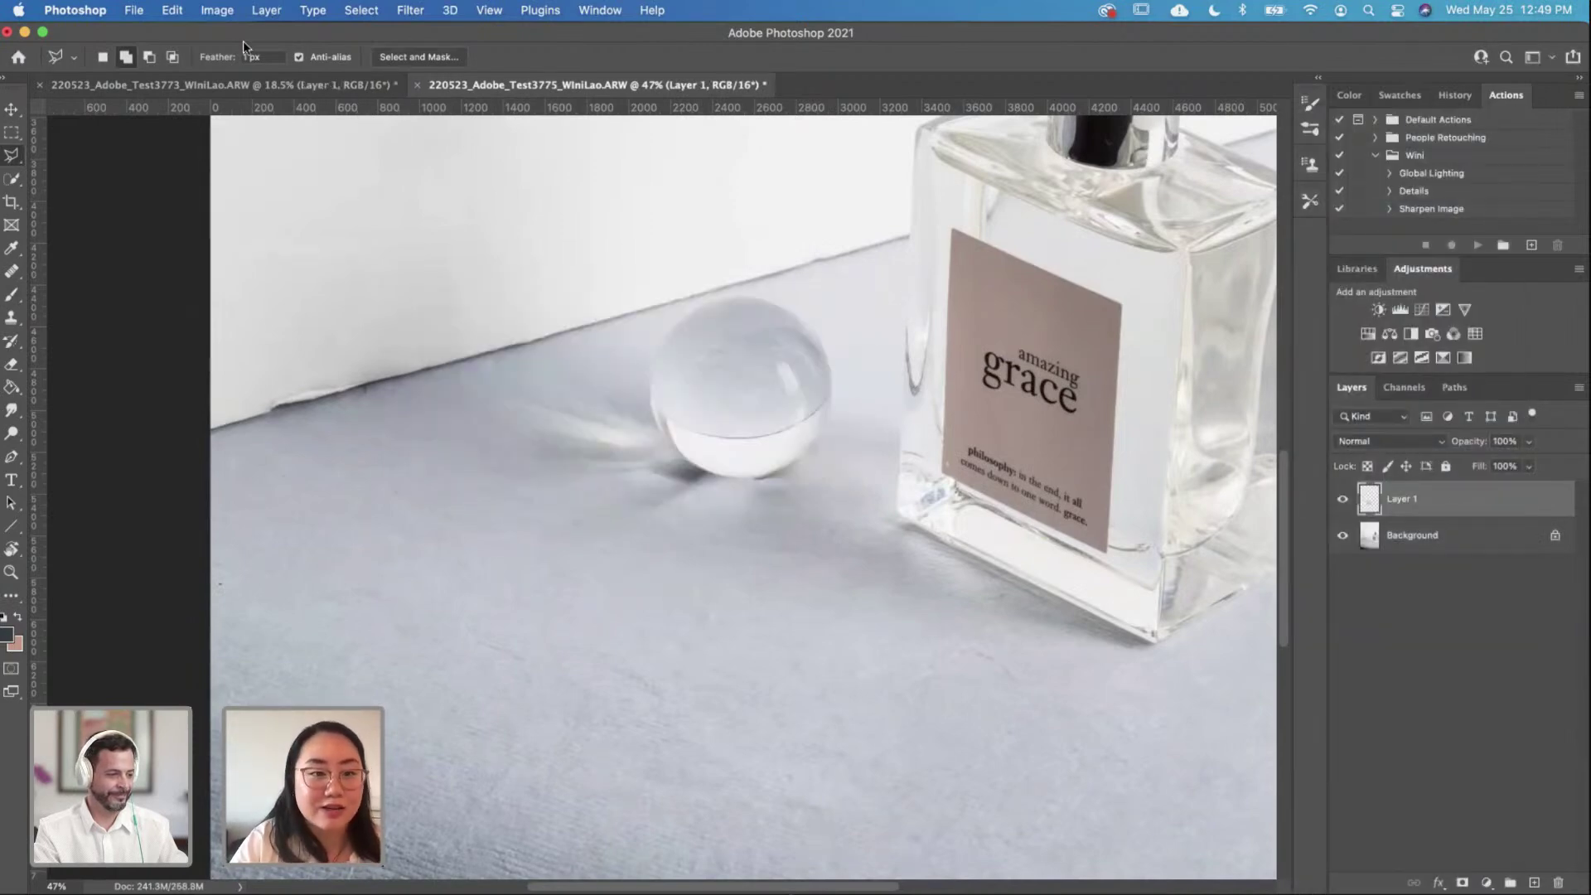
Step: In the two-bottle photo, add a layer mask to the copied ball layer and invert it to black
{"action": "left_click", "coordinate": [235, 84]}
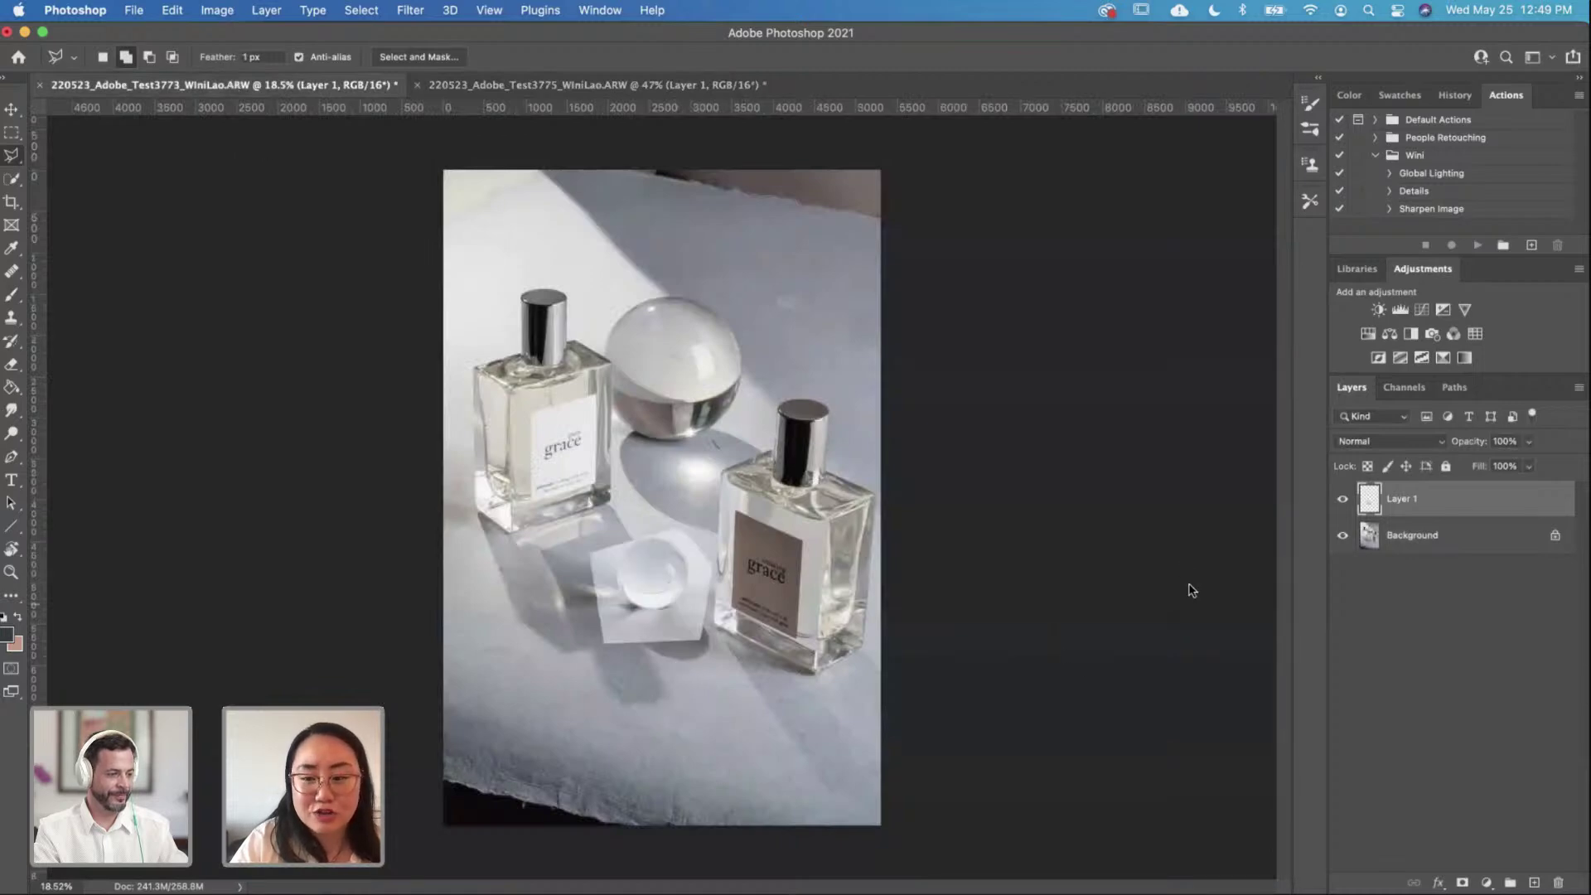
{"action": "scroll", "coordinate": [658, 584], "scroll_direction": "up", "scroll_amount": 3}
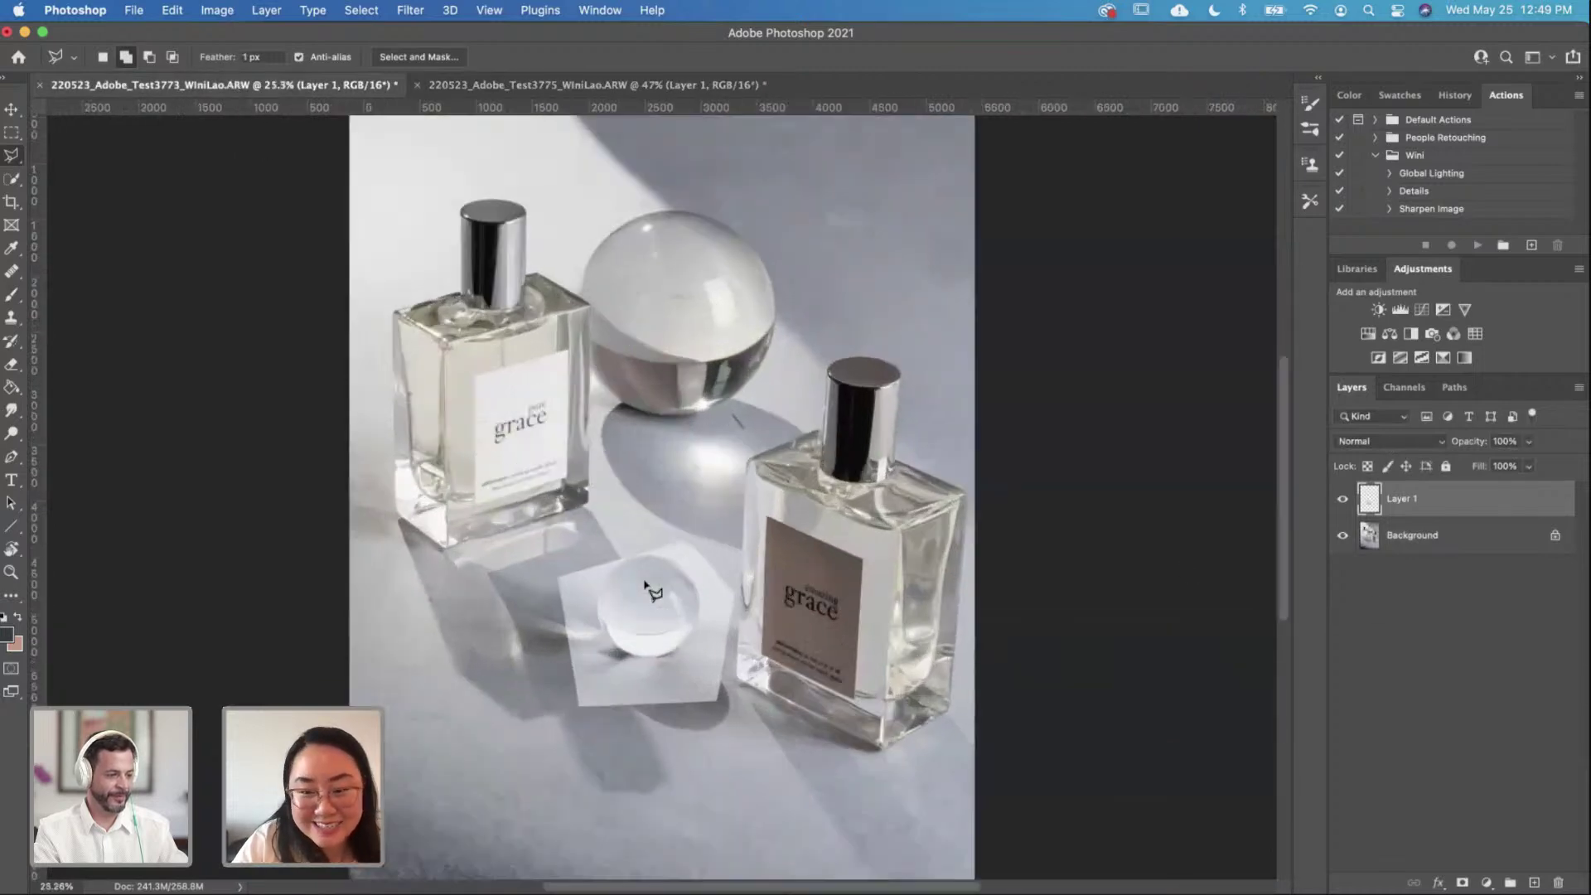
{"action": "left_click", "coordinate": [1462, 883]}
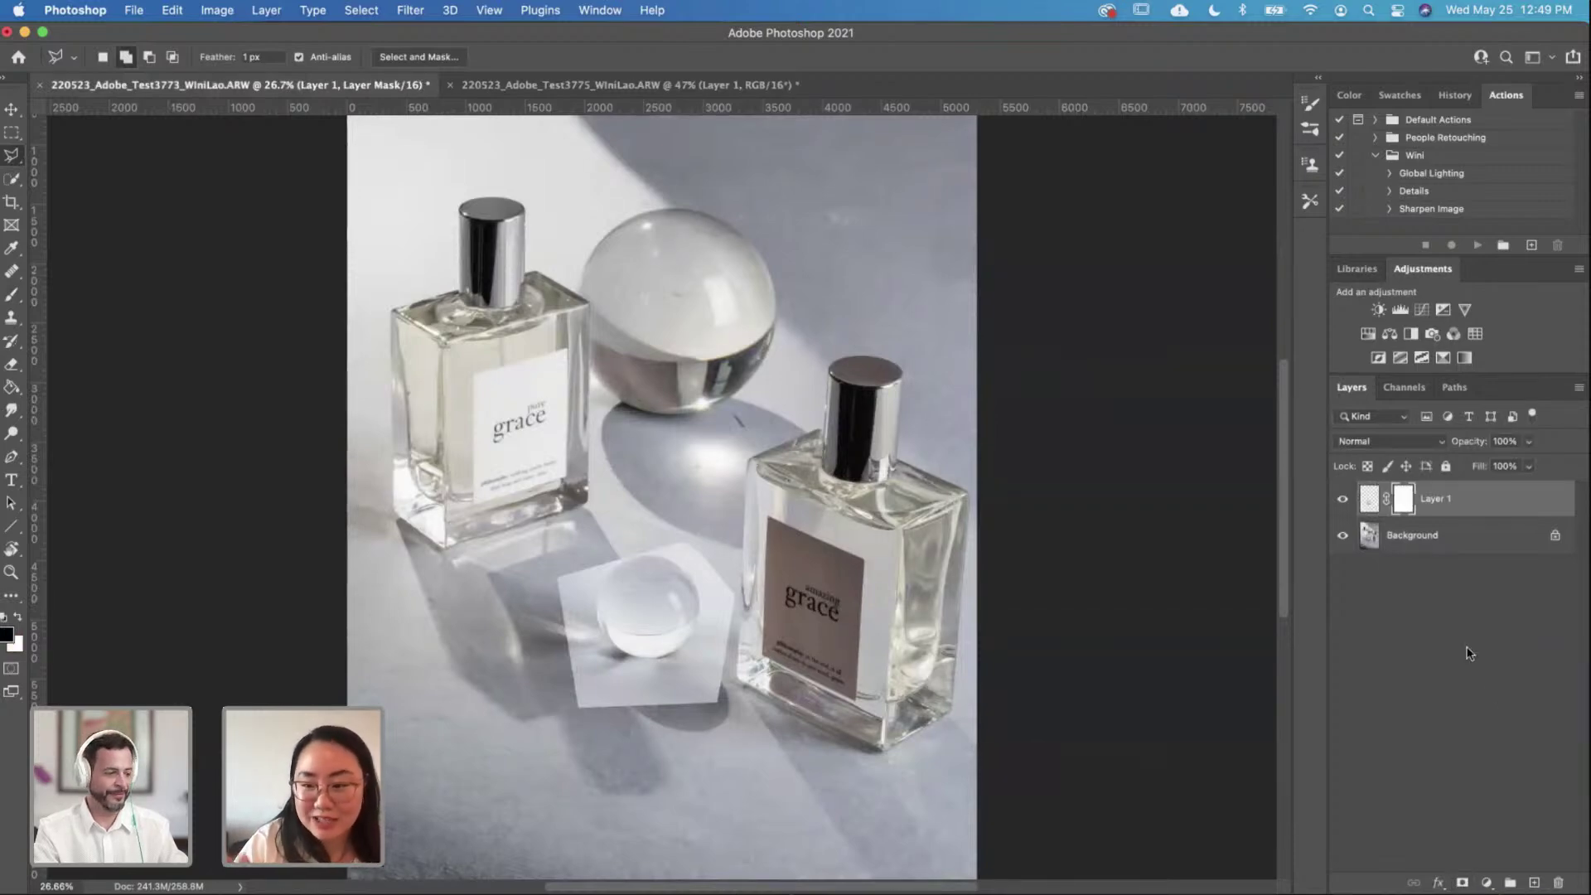
{"action": "key", "text": "super+i"}
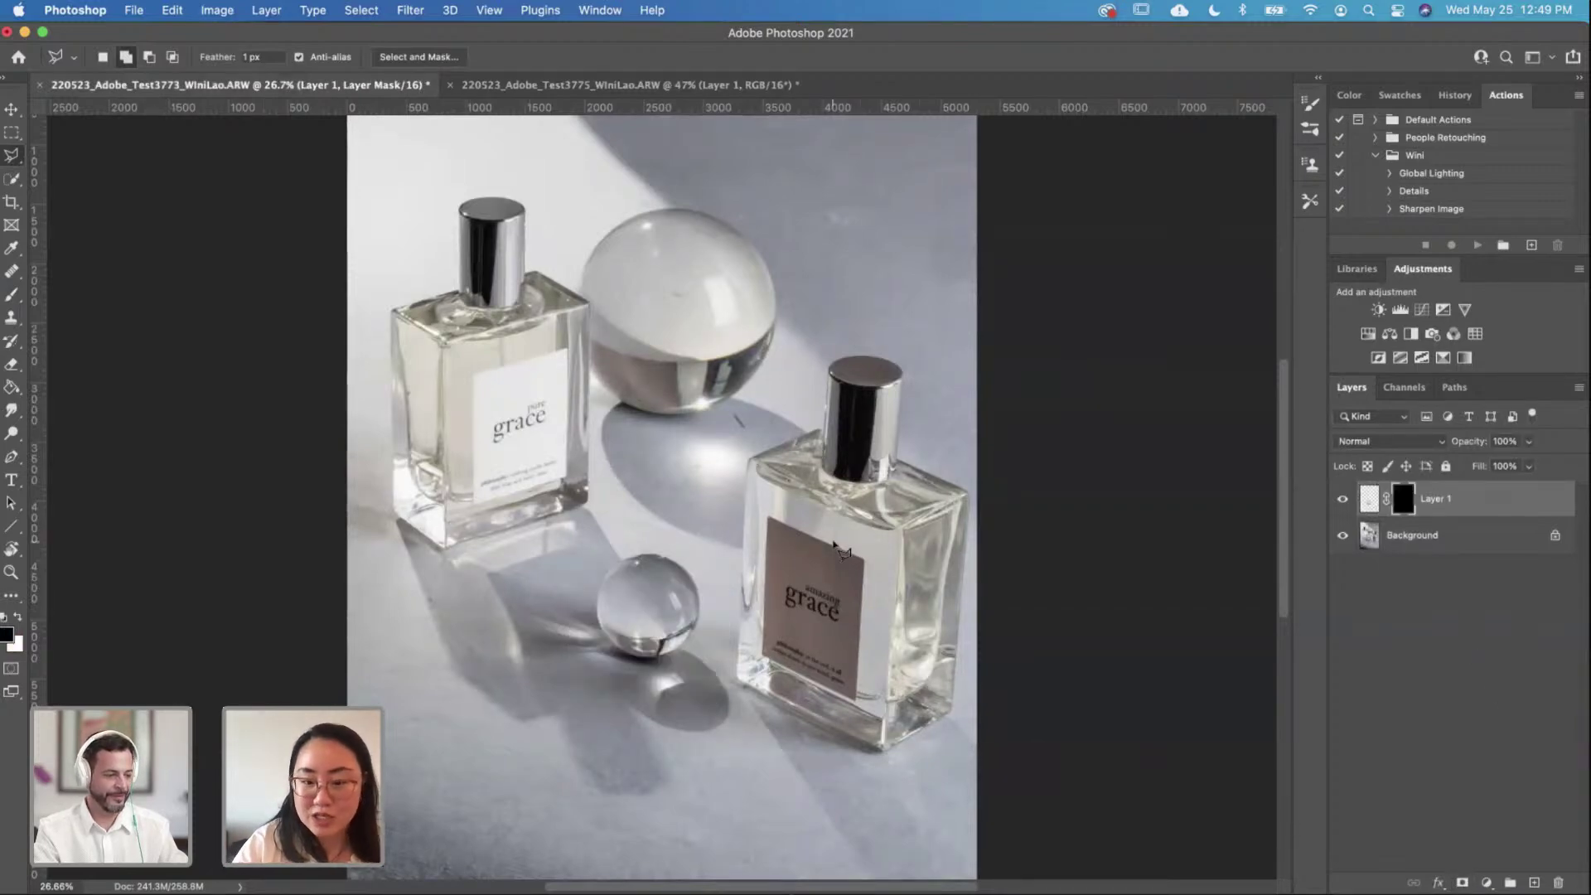
Step: Paint white on the layer mask over the centre of the small ball with a 175 px brush
{"action": "scroll", "coordinate": [835, 541], "scroll_direction": "up", "scroll_amount": 1}
{"action": "scroll", "coordinate": [801, 455], "scroll_direction": "up", "scroll_amount": 2}
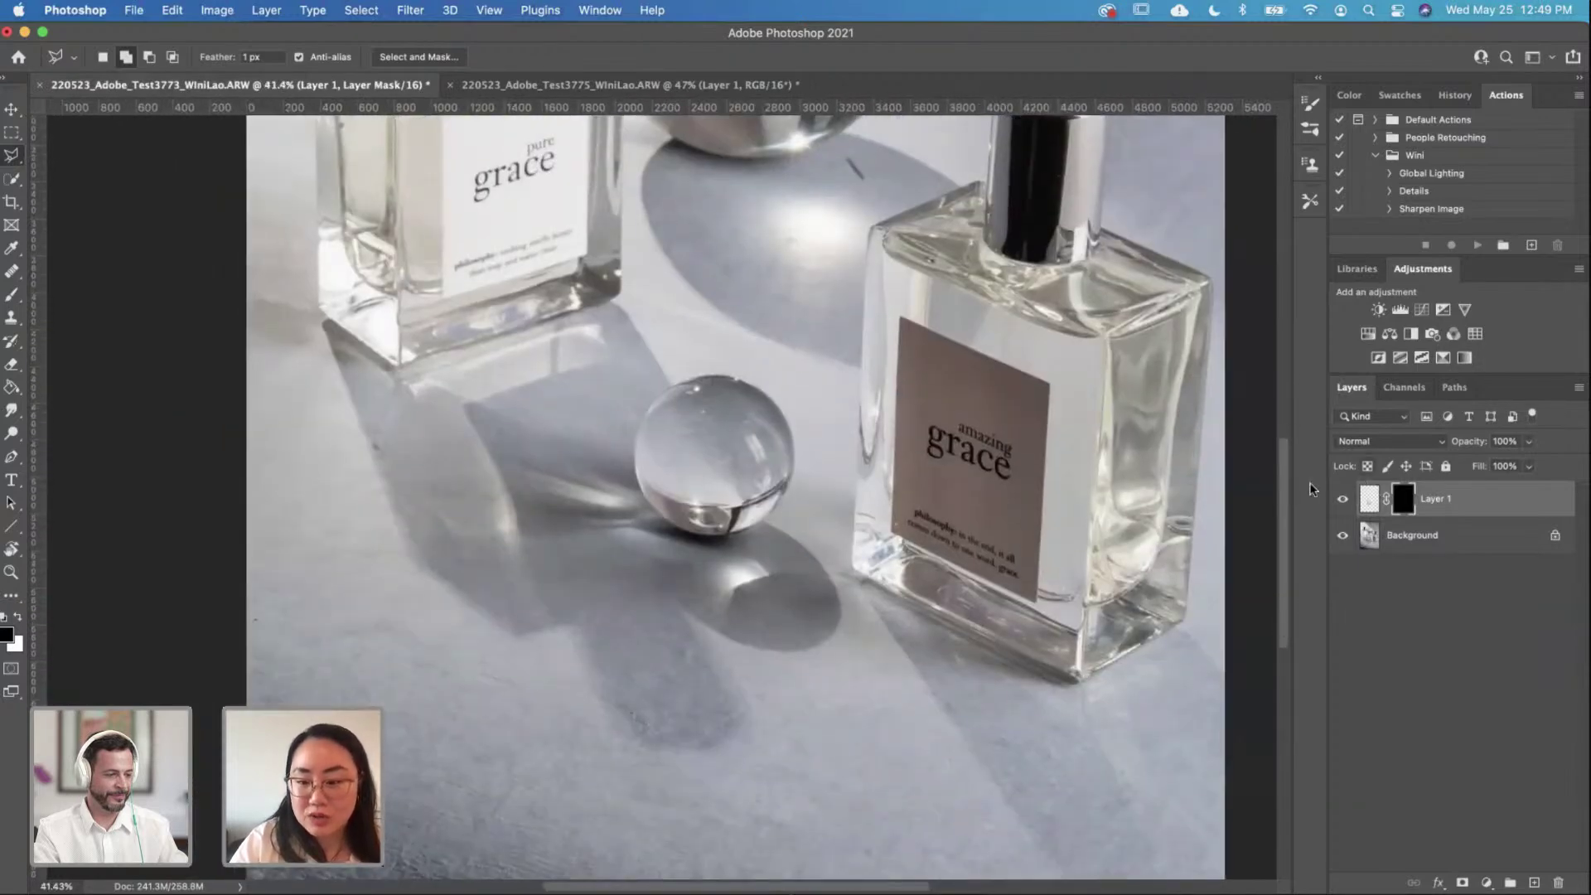
{"action": "scroll", "coordinate": [838, 464], "scroll_direction": "up", "scroll_amount": 2}
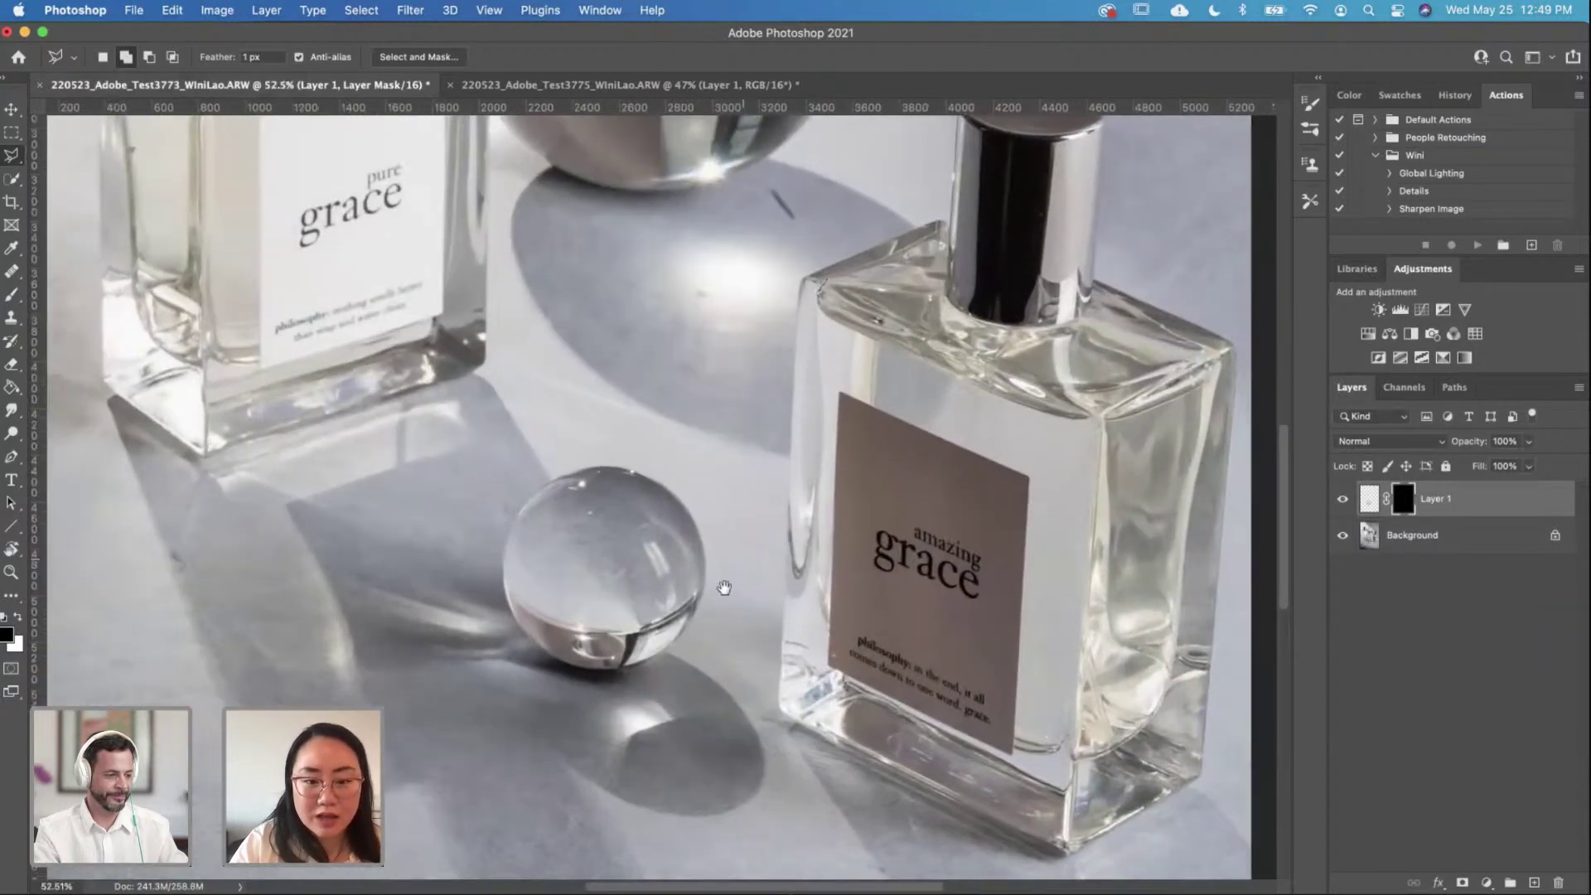
{"action": "left_click_drag", "start_coordinate": [724, 587], "coordinate": [810, 451]}
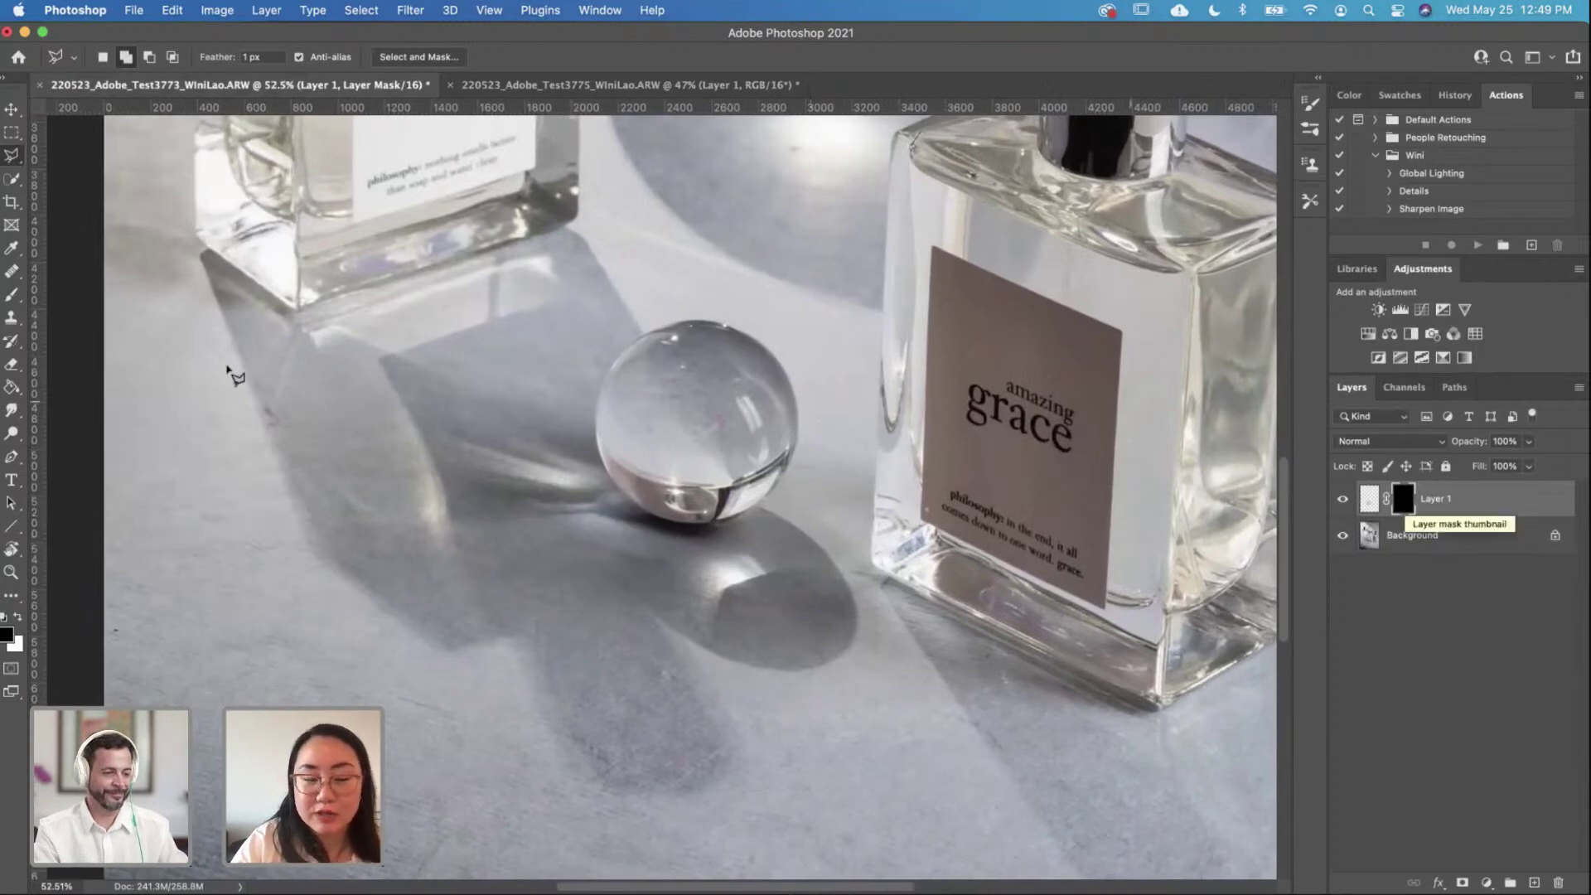
{"action": "left_click", "coordinate": [12, 294]}
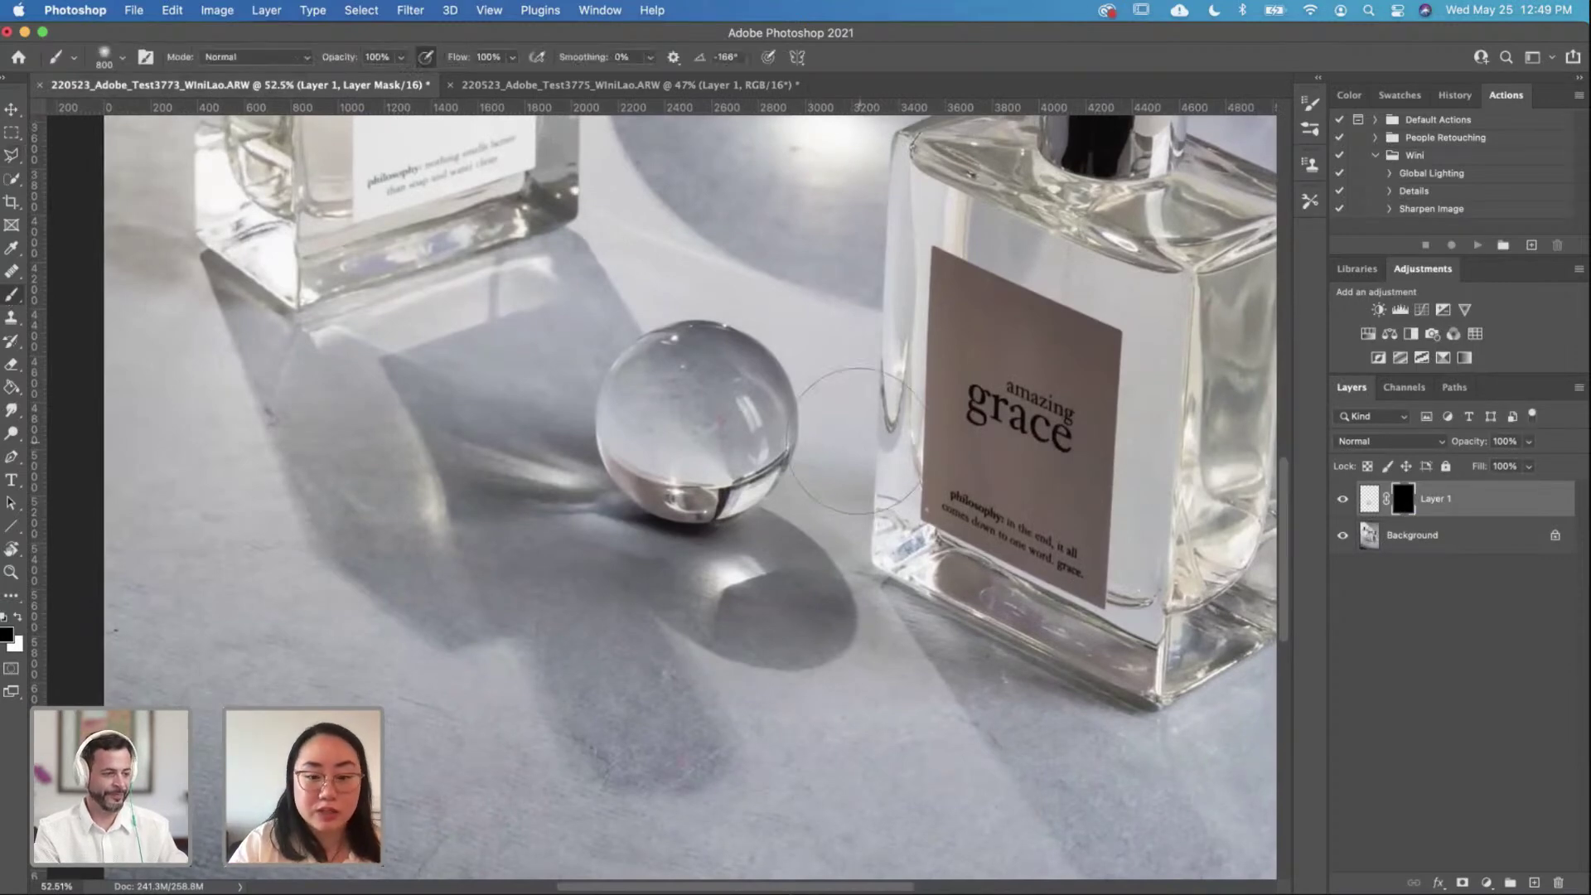
{"action": "key", "text": "bracketleft"}
{"action": "key", "text": "bracketleft"}
{"action": "key", "text": "bracketleft"}
{"action": "key", "text": "bracketleft"}
{"action": "key", "text": "bracketleft"}
{"action": "key", "text": "bracketleft"}
{"action": "key", "text": "bracketleft"}
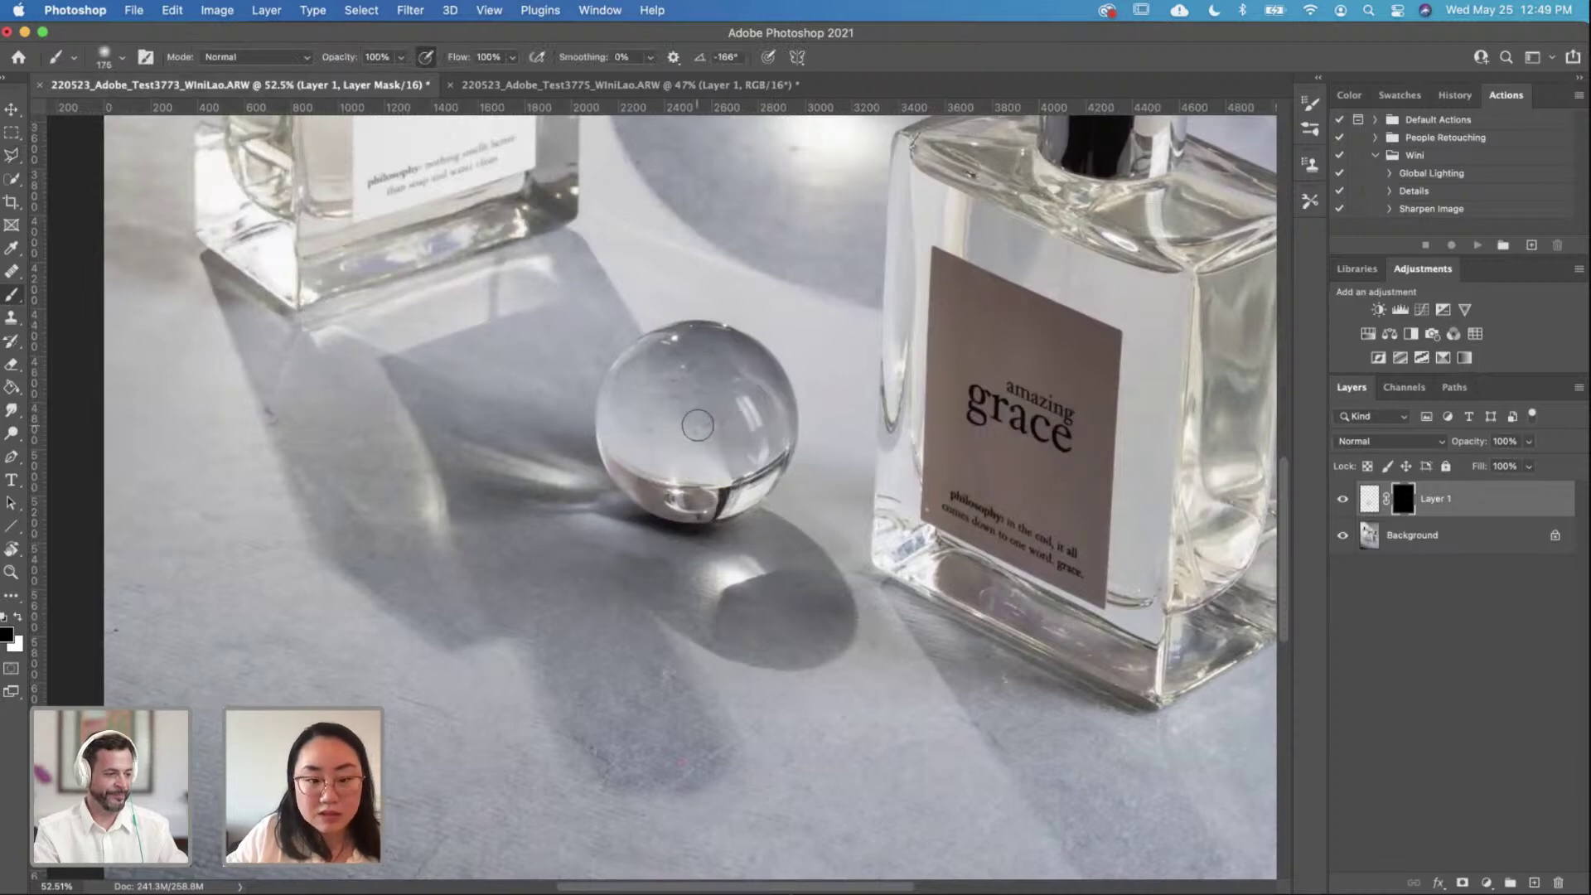
{"action": "key", "text": "x"}
{"action": "mouse_move", "coordinate": [698, 425]}
{"action": "left_mouse_down"}
{"action": "mouse_move", "coordinate": [713, 431]}
{"action": "mouse_move", "coordinate": [698, 406]}
{"action": "mouse_move", "coordinate": [708, 444]}
{"action": "mouse_move", "coordinate": [680, 398]}
{"action": "mouse_move", "coordinate": [706, 389]}
{"action": "mouse_move", "coordinate": [714, 462]}
{"action": "mouse_move", "coordinate": [664, 390]}
{"action": "mouse_move", "coordinate": [730, 457]}
{"action": "left_mouse_up"}
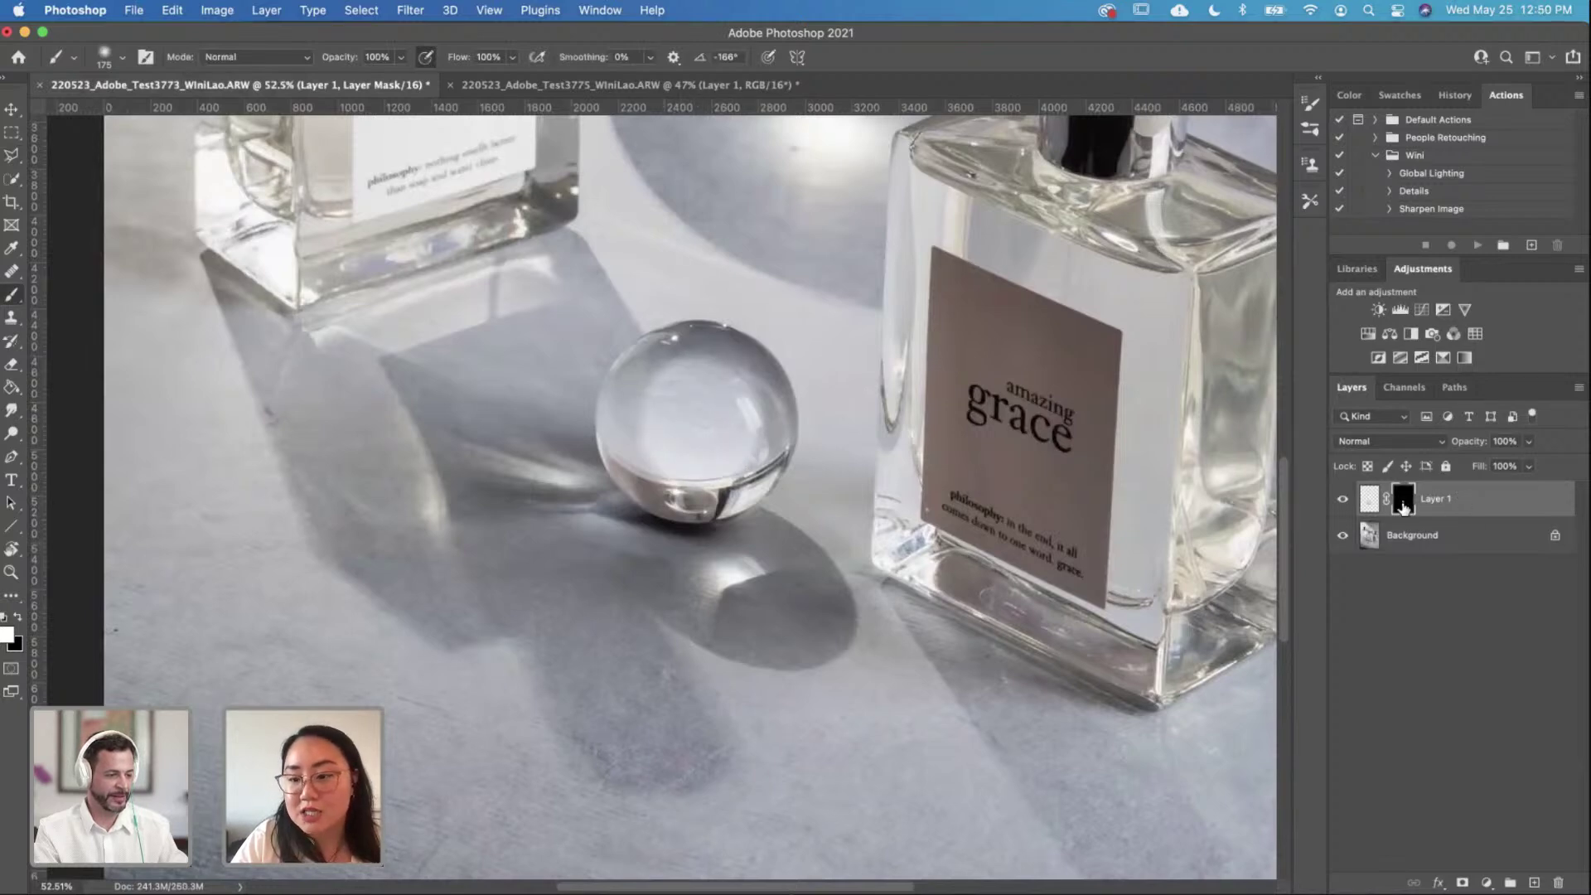
{"action": "mouse_move", "coordinate": [661, 390]}
{"action": "left_mouse_down"}
{"action": "mouse_move", "coordinate": [680, 473]}
{"action": "mouse_move", "coordinate": [759, 425]}
{"action": "mouse_move", "coordinate": [731, 376]}
{"action": "mouse_move", "coordinate": [658, 377]}
{"action": "mouse_move", "coordinate": [657, 446]}
{"action": "mouse_move", "coordinate": [744, 453]}
{"action": "left_mouse_up"}
Step: Extend the white mask painting to the small ball's edges and across its lower part, reducing the brush to 90 px
{"action": "key", "text": "bracketleft"}
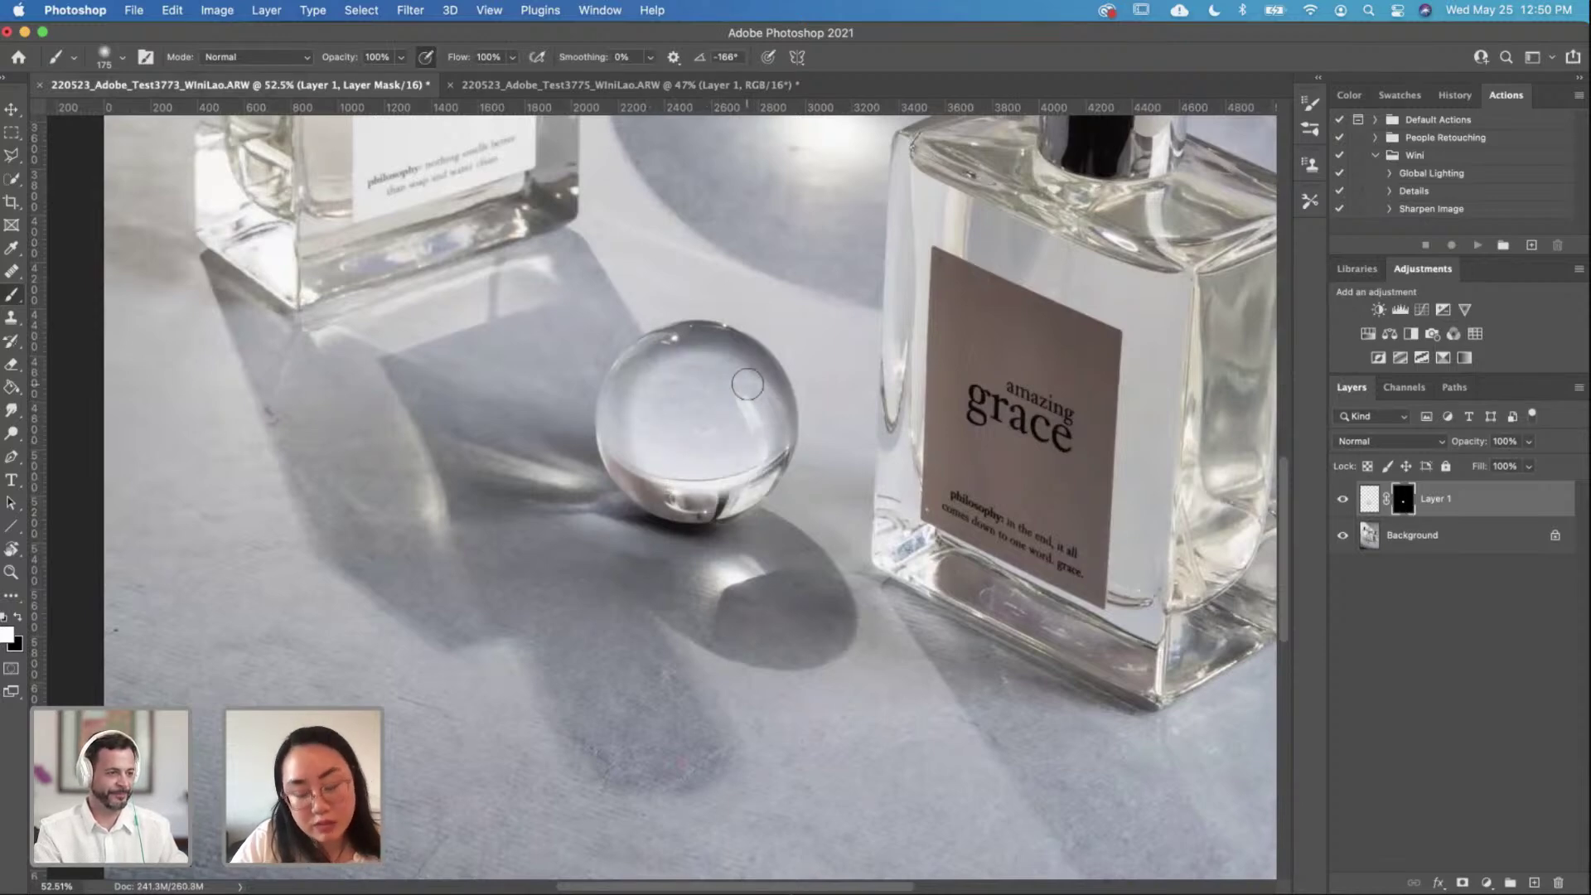
{"action": "mouse_move", "coordinate": [753, 389]}
{"action": "left_mouse_down"}
{"action": "mouse_move", "coordinate": [780, 414]}
{"action": "mouse_move", "coordinate": [741, 347]}
{"action": "mouse_move", "coordinate": [759, 363]}
{"action": "mouse_move", "coordinate": [728, 346]}
{"action": "mouse_move", "coordinate": [666, 351]}
{"action": "mouse_move", "coordinate": [695, 333]}
{"action": "left_mouse_up"}
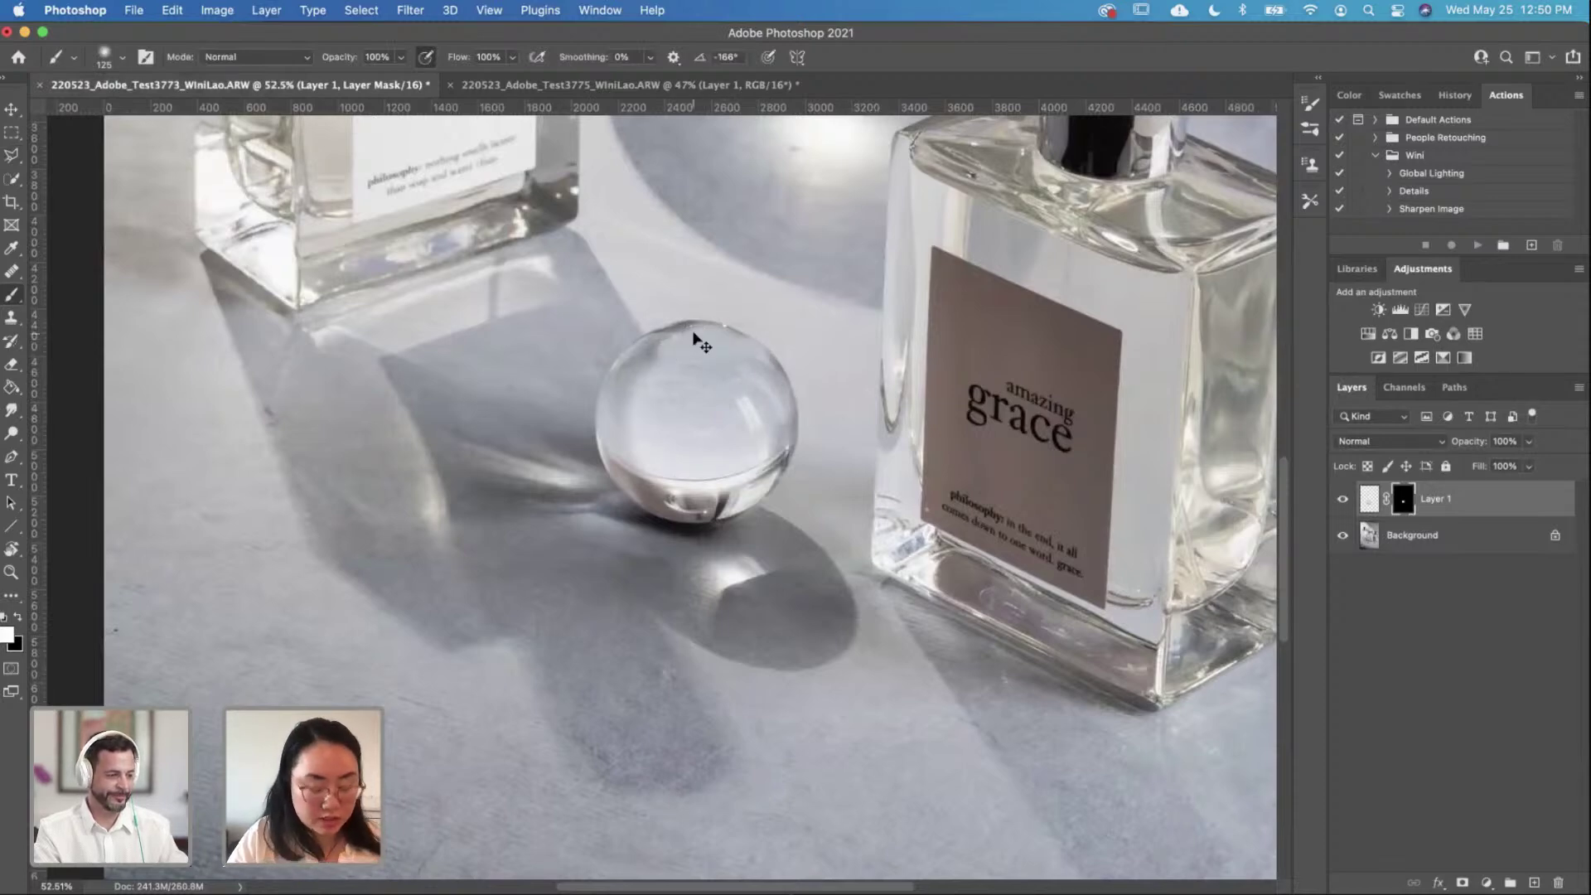
{"action": "right_click", "coordinate": [718, 345]}
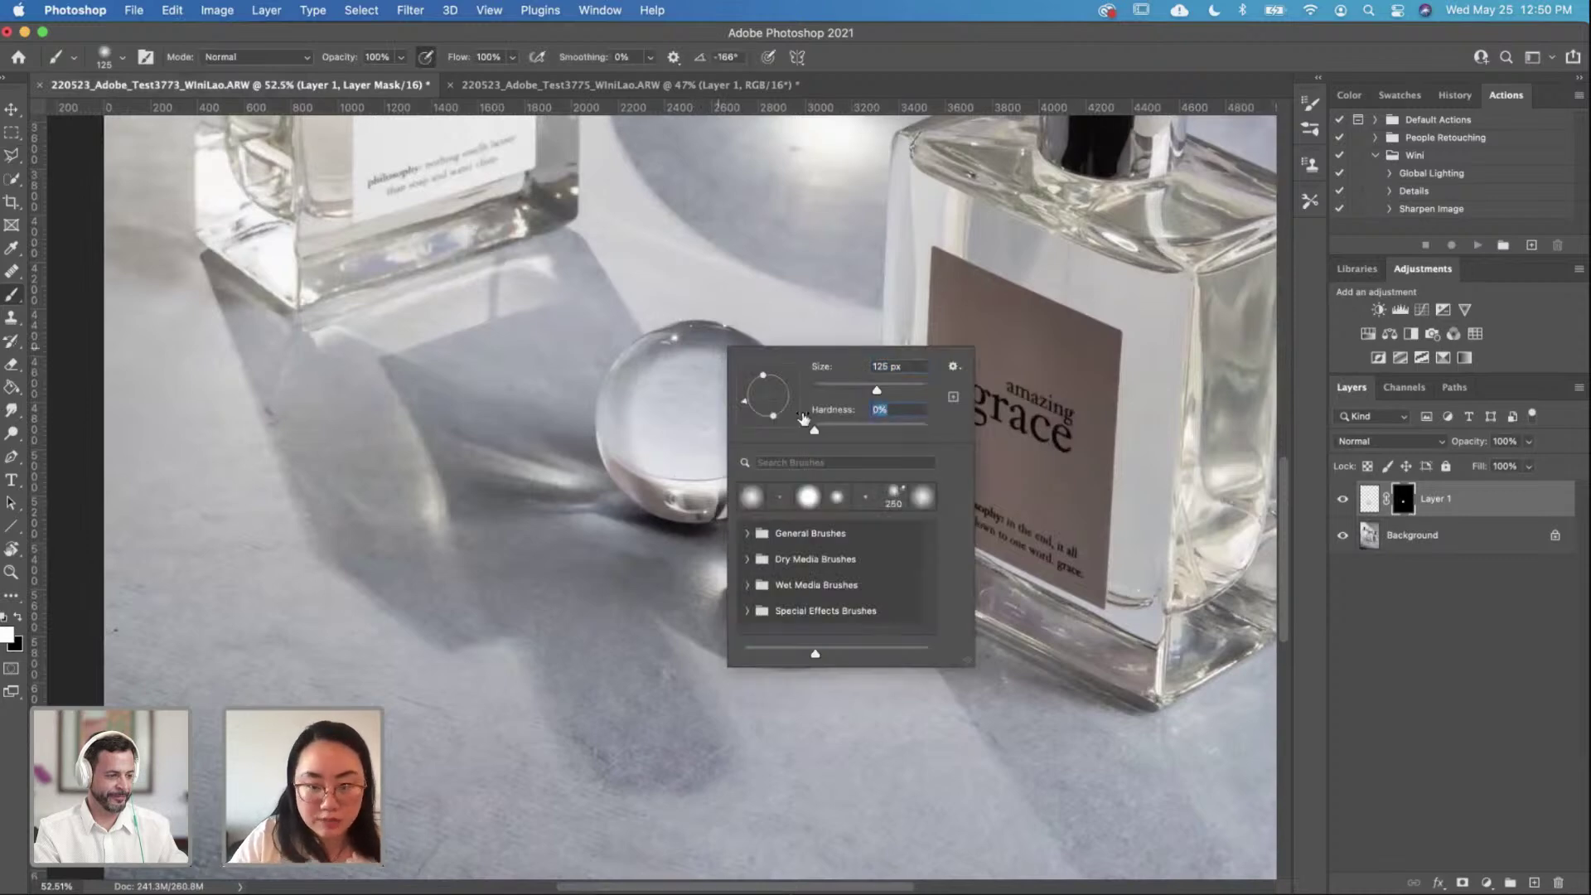
{"action": "key", "text": "Return"}
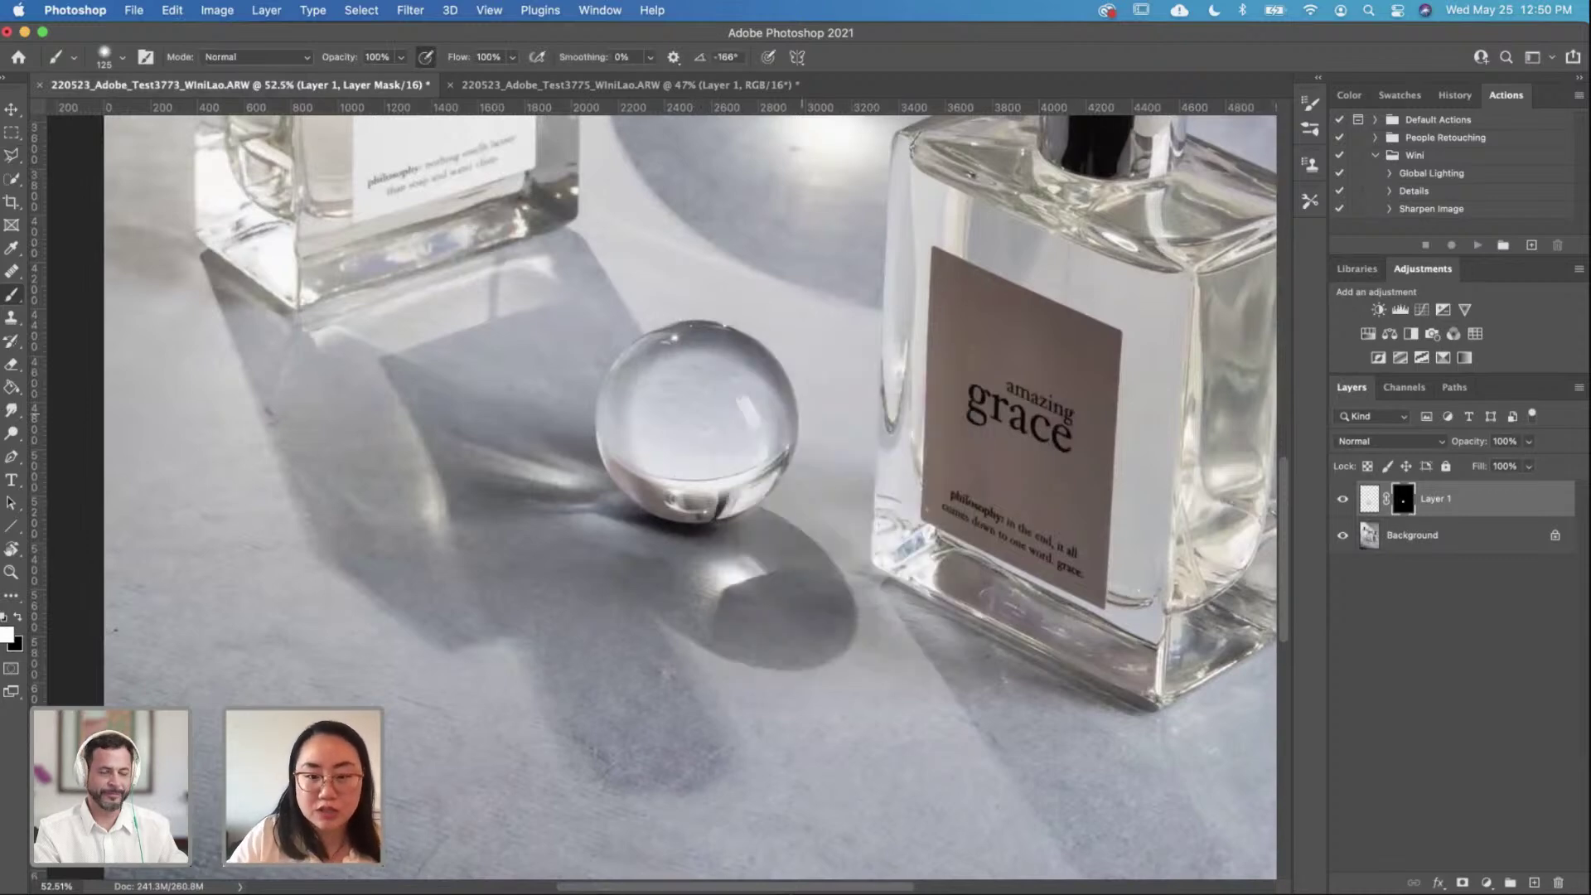
{"action": "scroll", "coordinate": [742, 361], "scroll_direction": "up", "scroll_amount": 2}
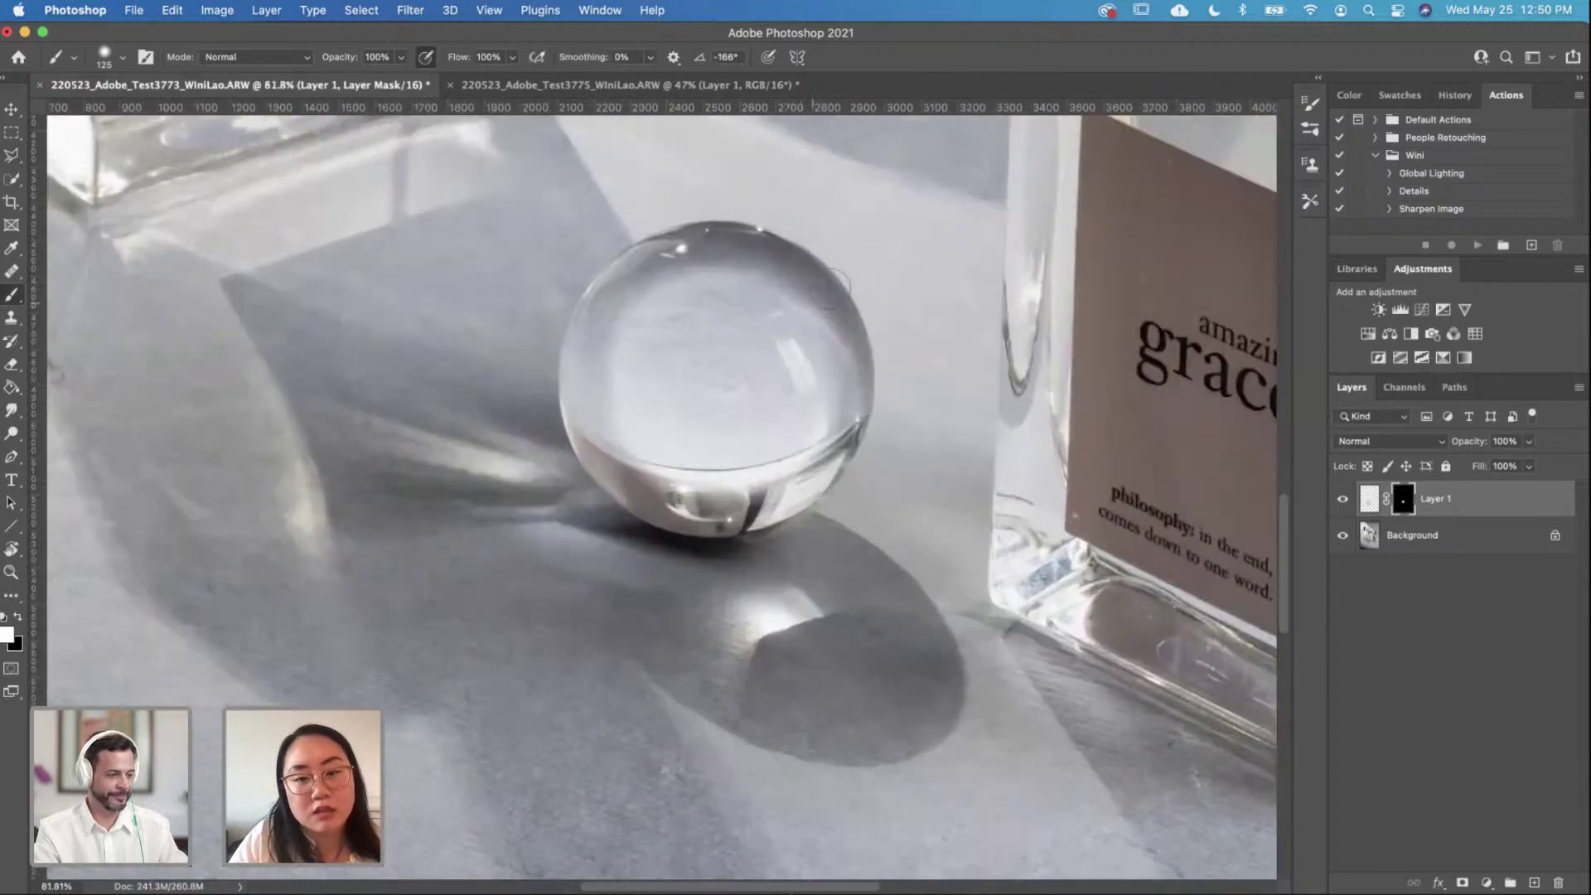
{"action": "scroll", "coordinate": [832, 269], "scroll_direction": "up", "scroll_amount": 5}
{"action": "key", "text": "bracketleft"}
{"action": "key", "text": "bracketleft"}
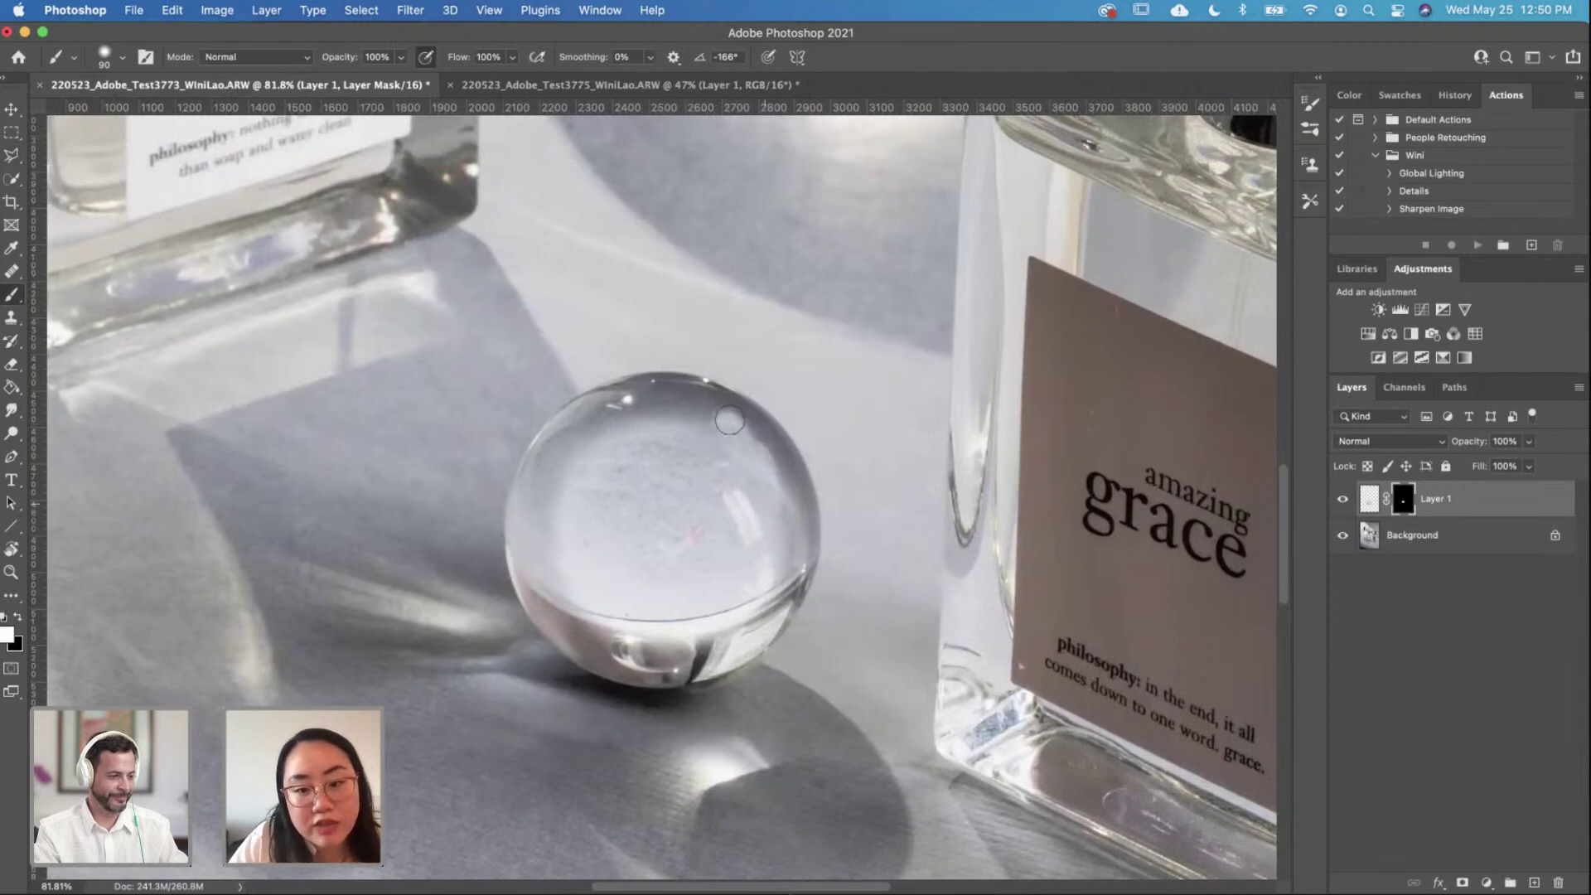
{"action": "mouse_move", "coordinate": [742, 427]}
{"action": "left_mouse_down"}
{"action": "mouse_move", "coordinate": [787, 504]}
{"action": "mouse_move", "coordinate": [776, 467]}
{"action": "mouse_move", "coordinate": [785, 479]}
{"action": "mouse_move", "coordinate": [788, 498]}
{"action": "mouse_move", "coordinate": [779, 462]}
{"action": "mouse_move", "coordinate": [795, 545]}
{"action": "mouse_move", "coordinate": [795, 529]}
{"action": "mouse_move", "coordinate": [781, 568]}
{"action": "mouse_move", "coordinate": [777, 458]}
{"action": "mouse_move", "coordinate": [702, 402]}
{"action": "mouse_move", "coordinate": [732, 410]}
{"action": "mouse_move", "coordinate": [624, 392]}
{"action": "mouse_move", "coordinate": [576, 427]}
{"action": "mouse_move", "coordinate": [700, 419]}
{"action": "mouse_move", "coordinate": [572, 434]}
{"action": "left_mouse_up"}
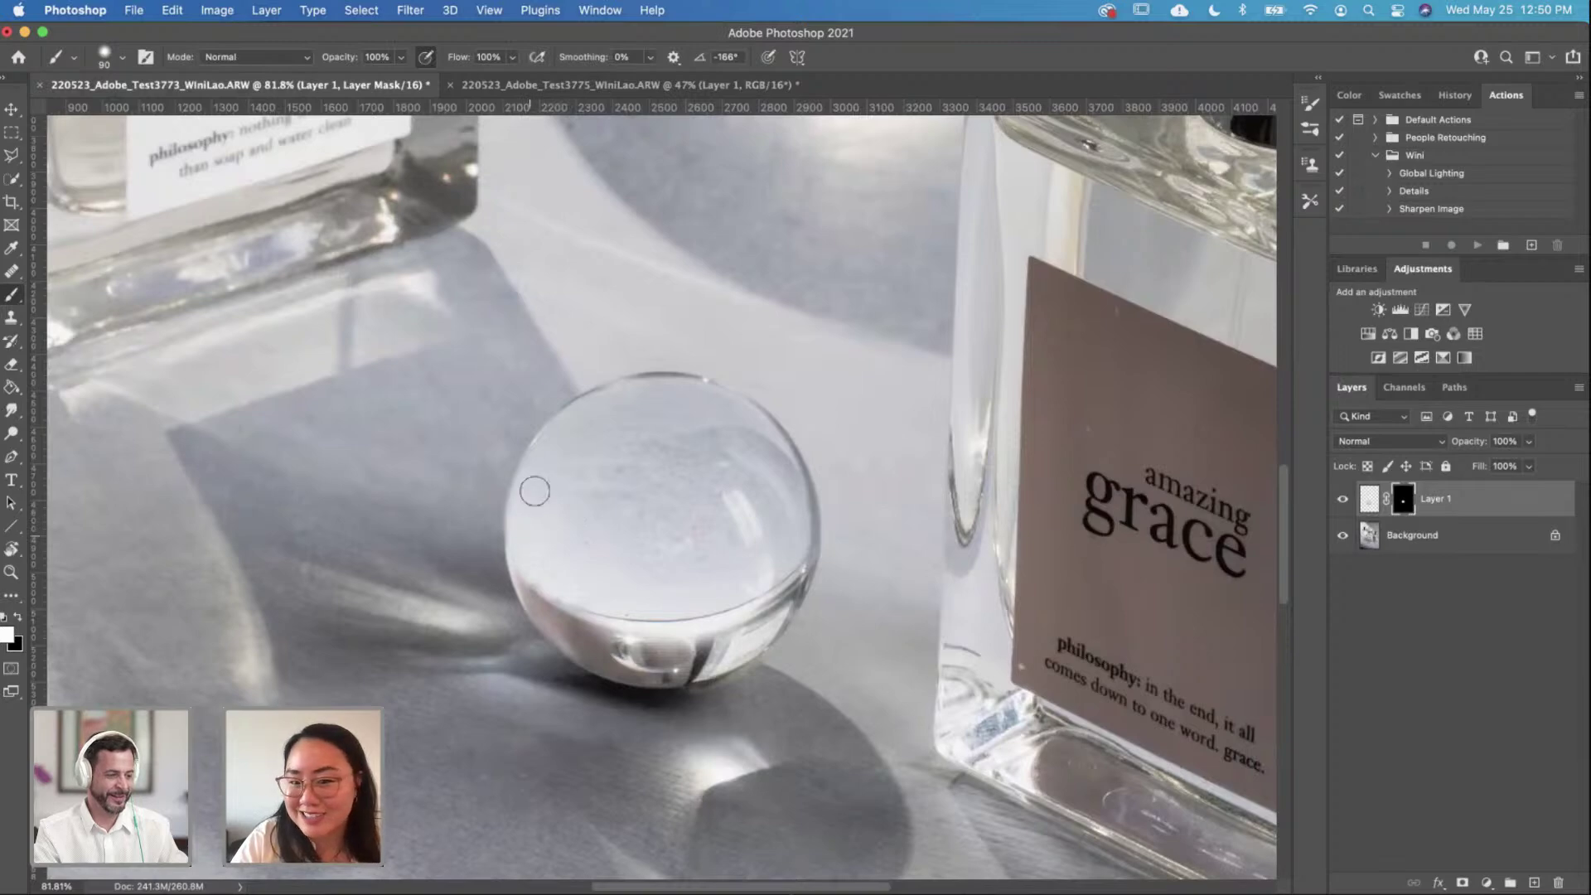
{"action": "mouse_move", "coordinate": [541, 594]}
{"action": "left_mouse_down"}
{"action": "mouse_move", "coordinate": [608, 661]}
{"action": "mouse_move", "coordinate": [725, 667]}
{"action": "mouse_move", "coordinate": [764, 644]}
{"action": "mouse_move", "coordinate": [807, 509]}
{"action": "mouse_move", "coordinate": [804, 551]}
{"action": "mouse_move", "coordinate": [764, 615]}
{"action": "mouse_move", "coordinate": [807, 497]}
{"action": "mouse_move", "coordinate": [788, 457]}
{"action": "left_mouse_up"}
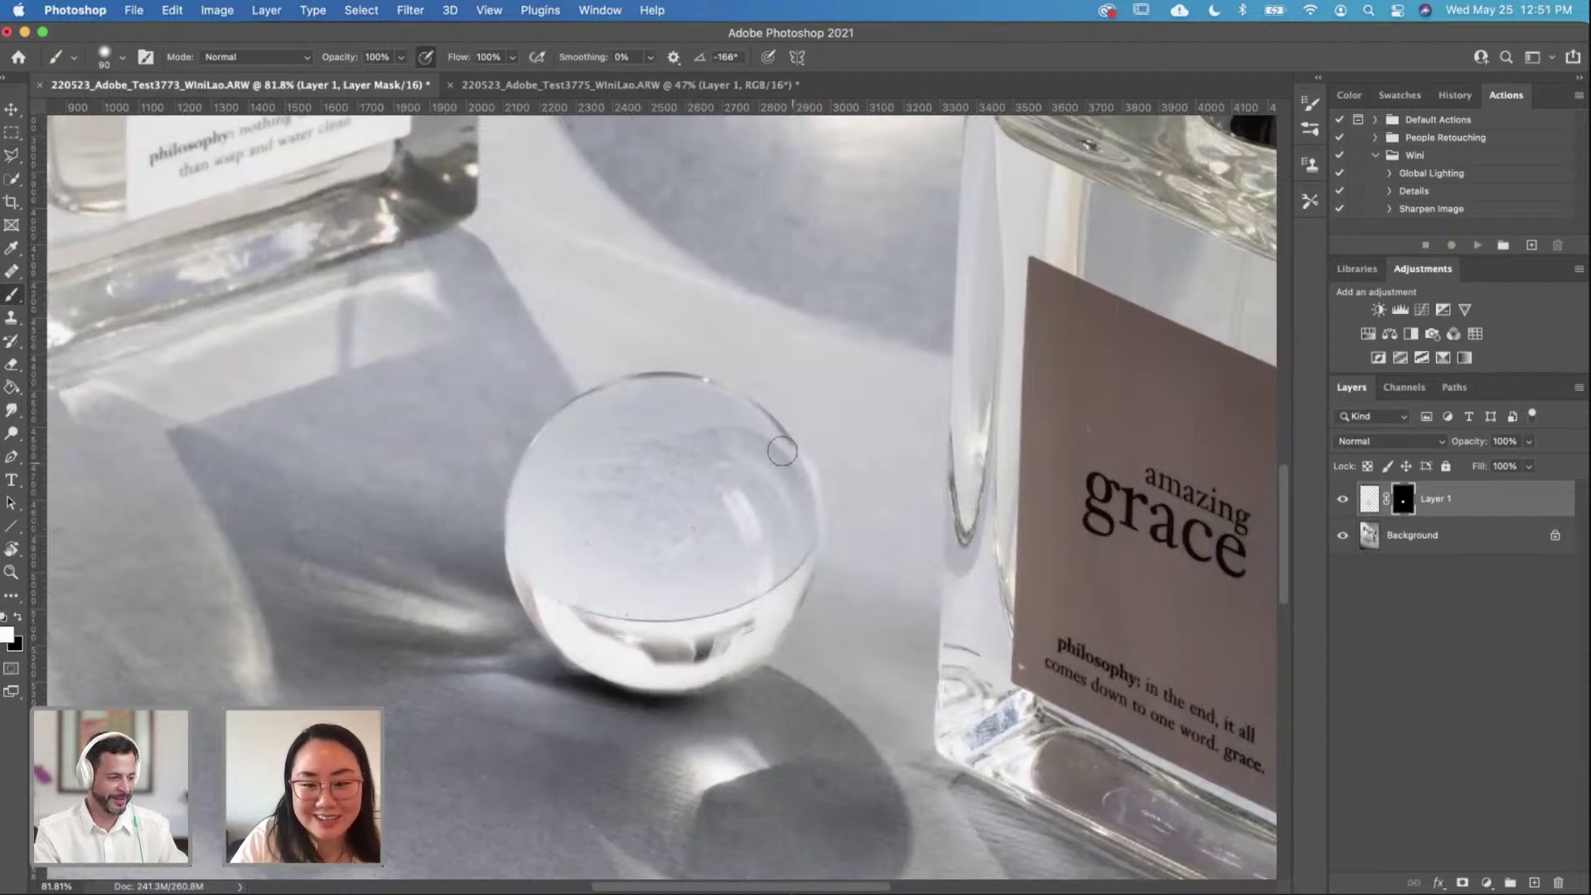
{"action": "mouse_move", "coordinate": [568, 600]}
{"action": "left_mouse_down"}
{"action": "mouse_move", "coordinate": [725, 638]}
{"action": "mouse_move", "coordinate": [771, 585]}
{"action": "mouse_move", "coordinate": [650, 657]}
{"action": "mouse_move", "coordinate": [668, 670]}
{"action": "mouse_move", "coordinate": [729, 609]}
{"action": "mouse_move", "coordinate": [708, 666]}
{"action": "mouse_move", "coordinate": [644, 668]}
{"action": "mouse_move", "coordinate": [711, 666]}
{"action": "mouse_move", "coordinate": [797, 576]}
{"action": "left_mouse_up"}
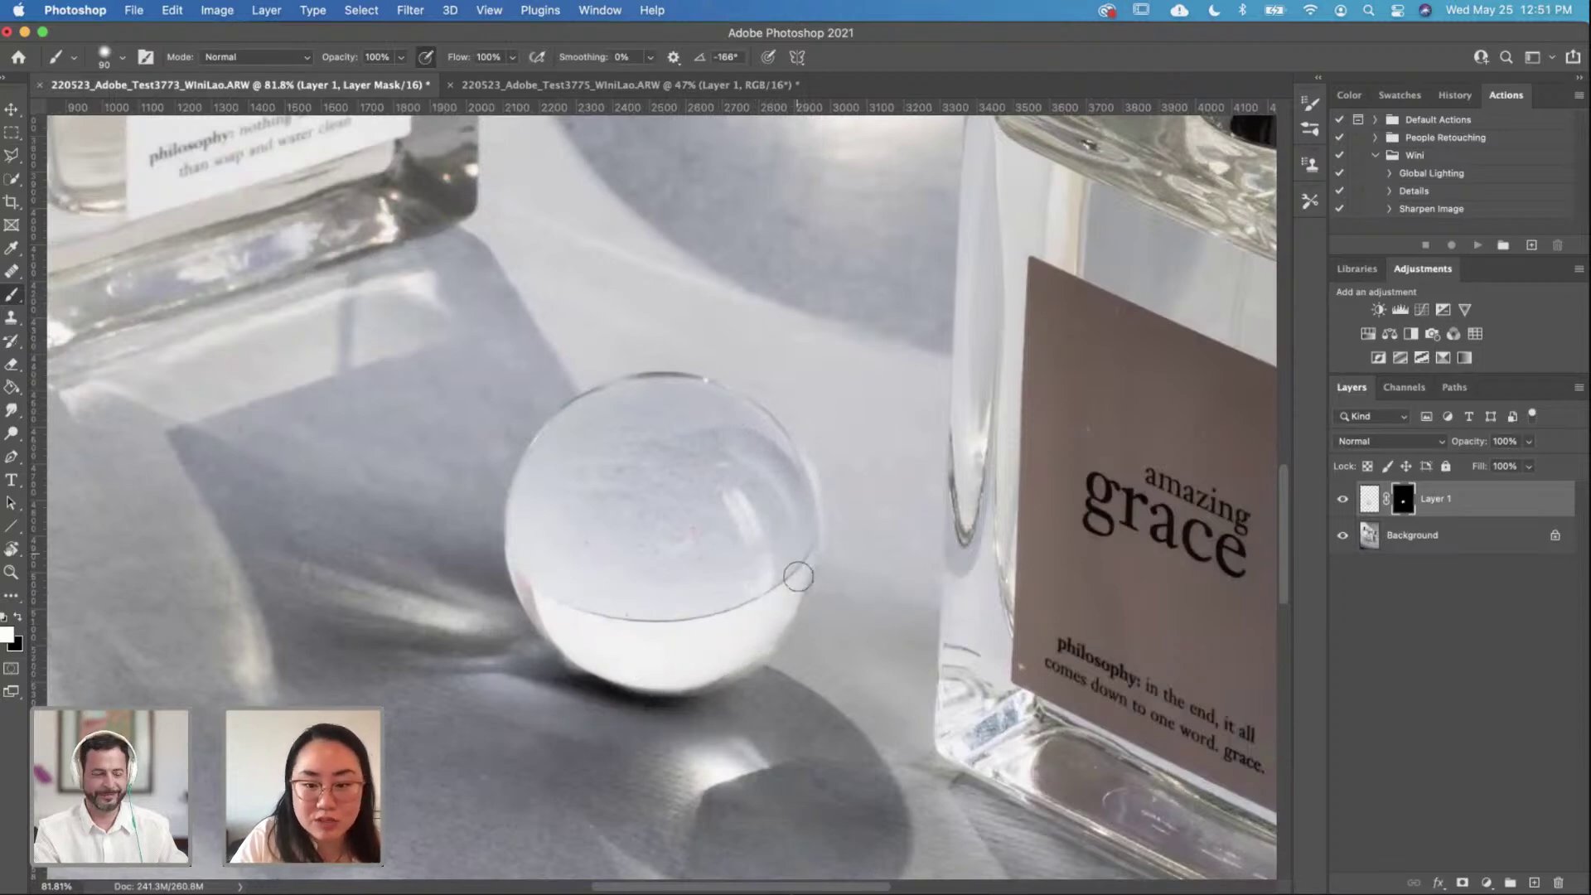
Step: Refine the layer mask along the small ball's rim with a 45 px brush, painting white along the upper edge
{"action": "key", "text": "x"}
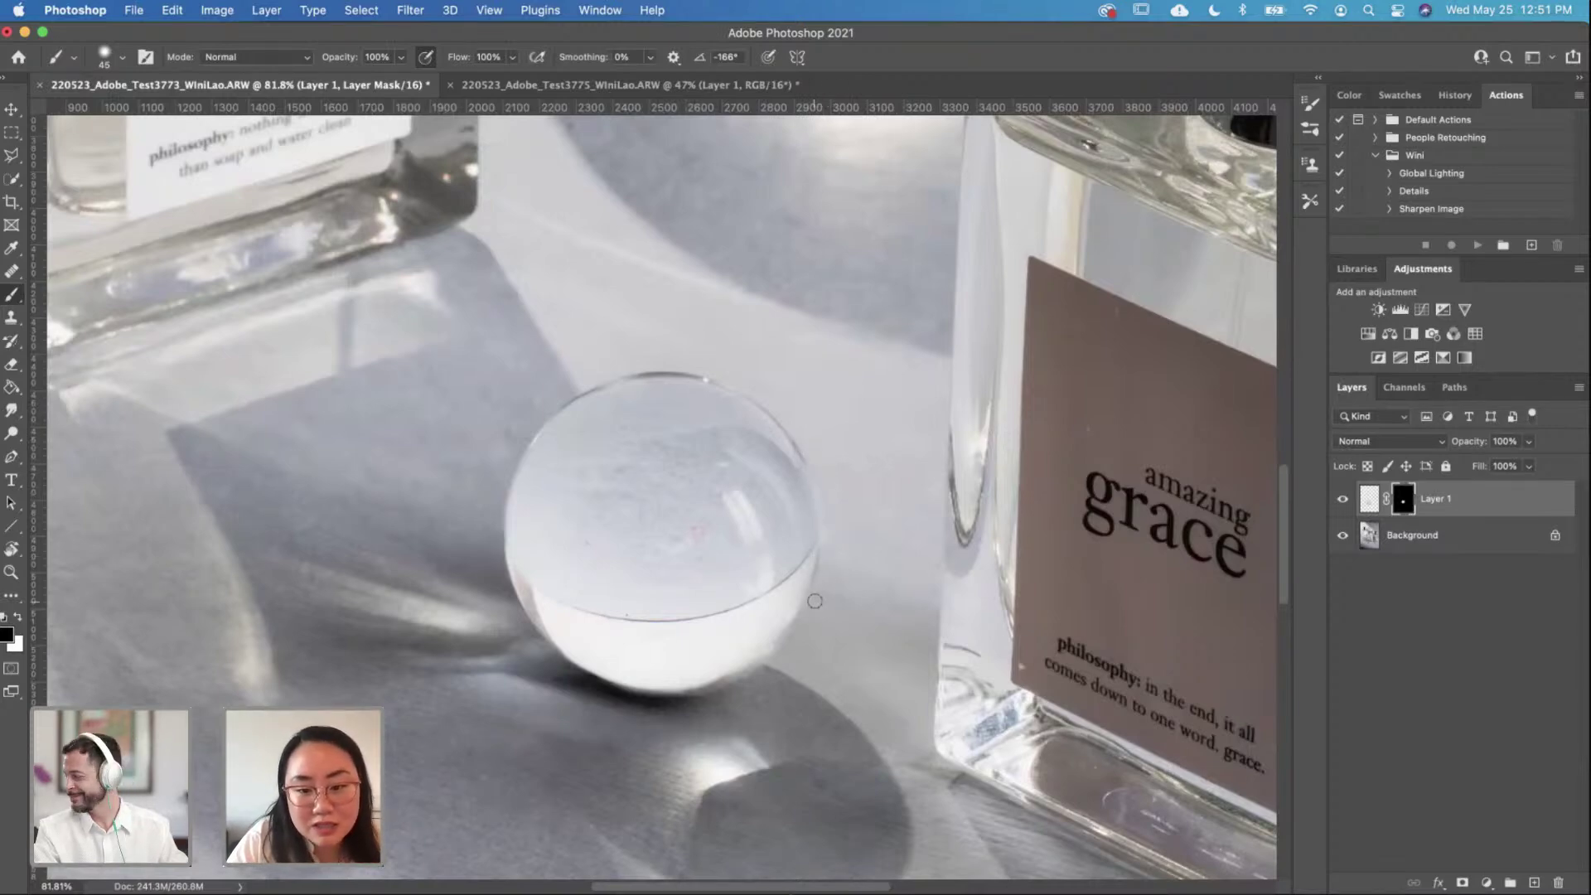
{"action": "key", "text": "x"}
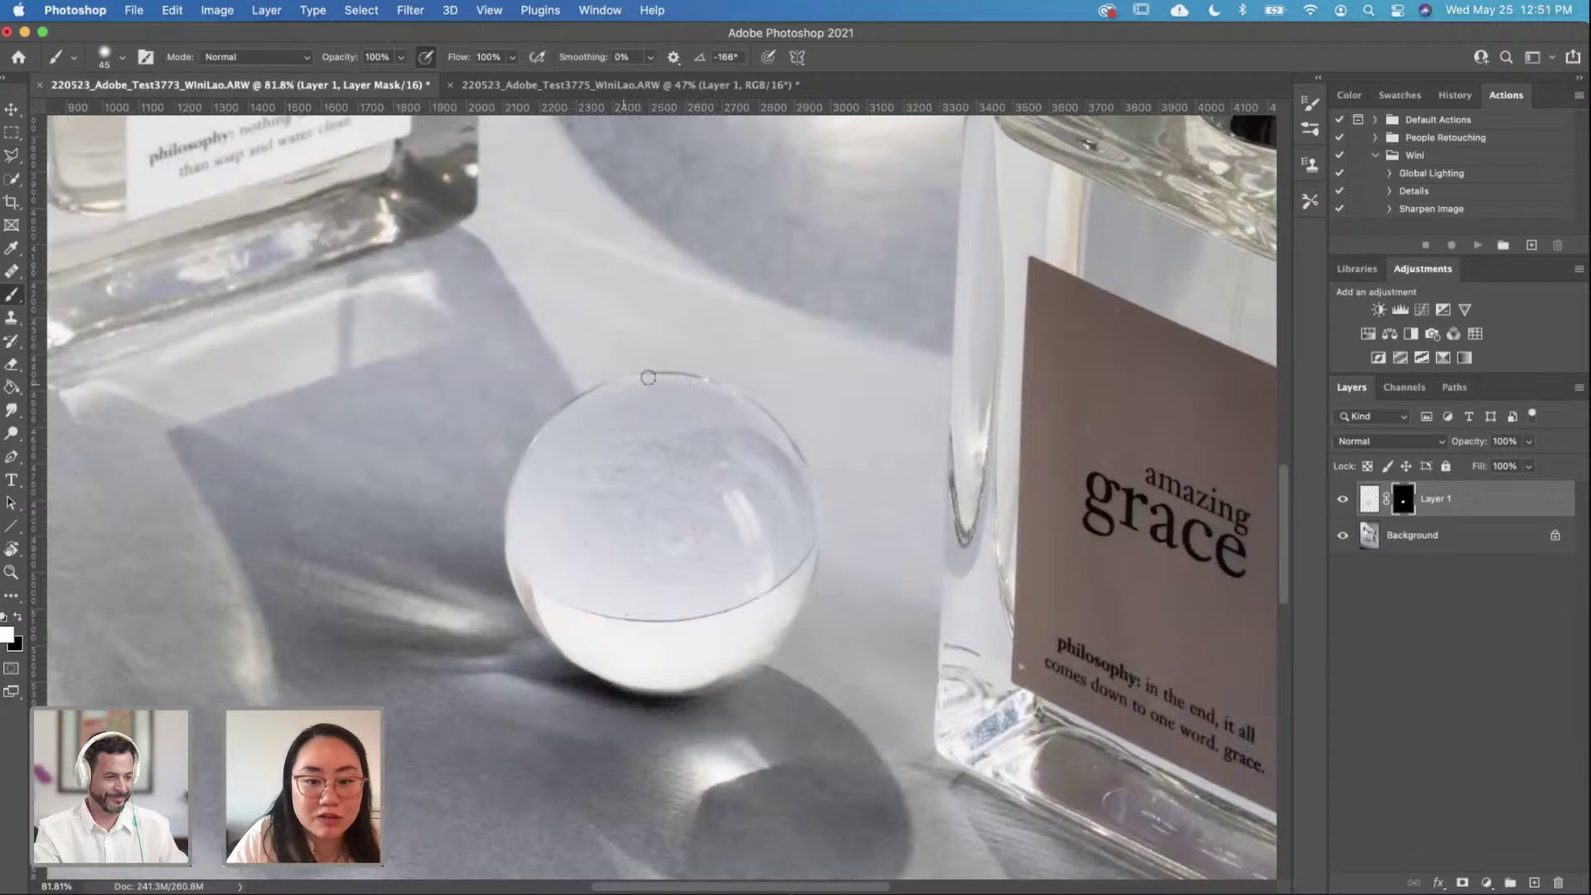
{"action": "left_click_drag", "start_coordinate": [734, 405], "coordinate": [709, 391]}
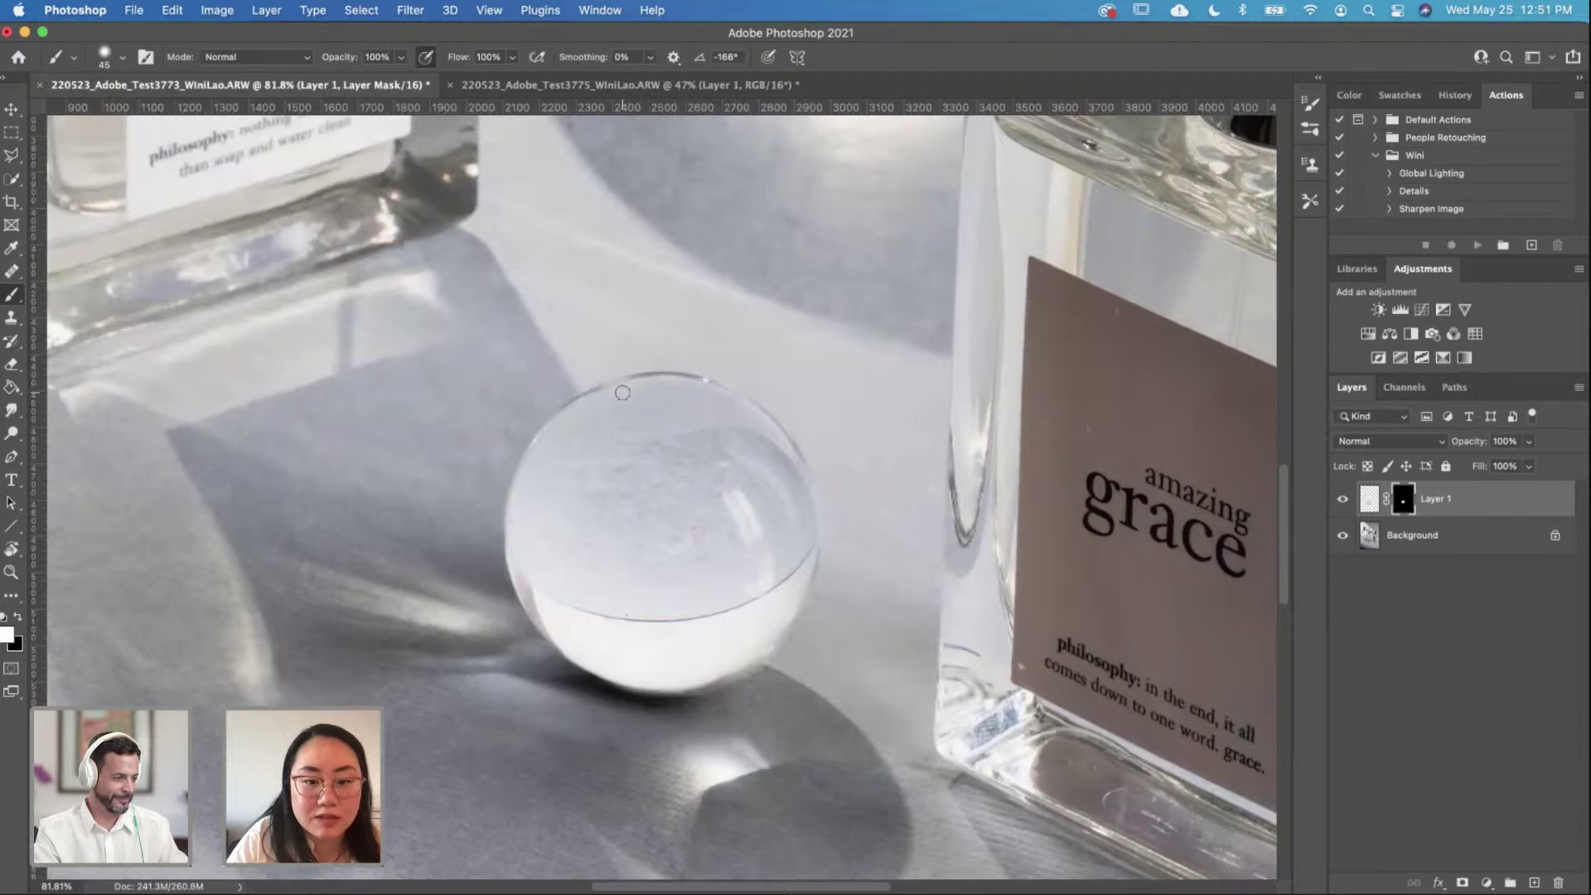
{"action": "left_click_drag", "start_coordinate": [595, 396], "coordinate": [558, 440]}
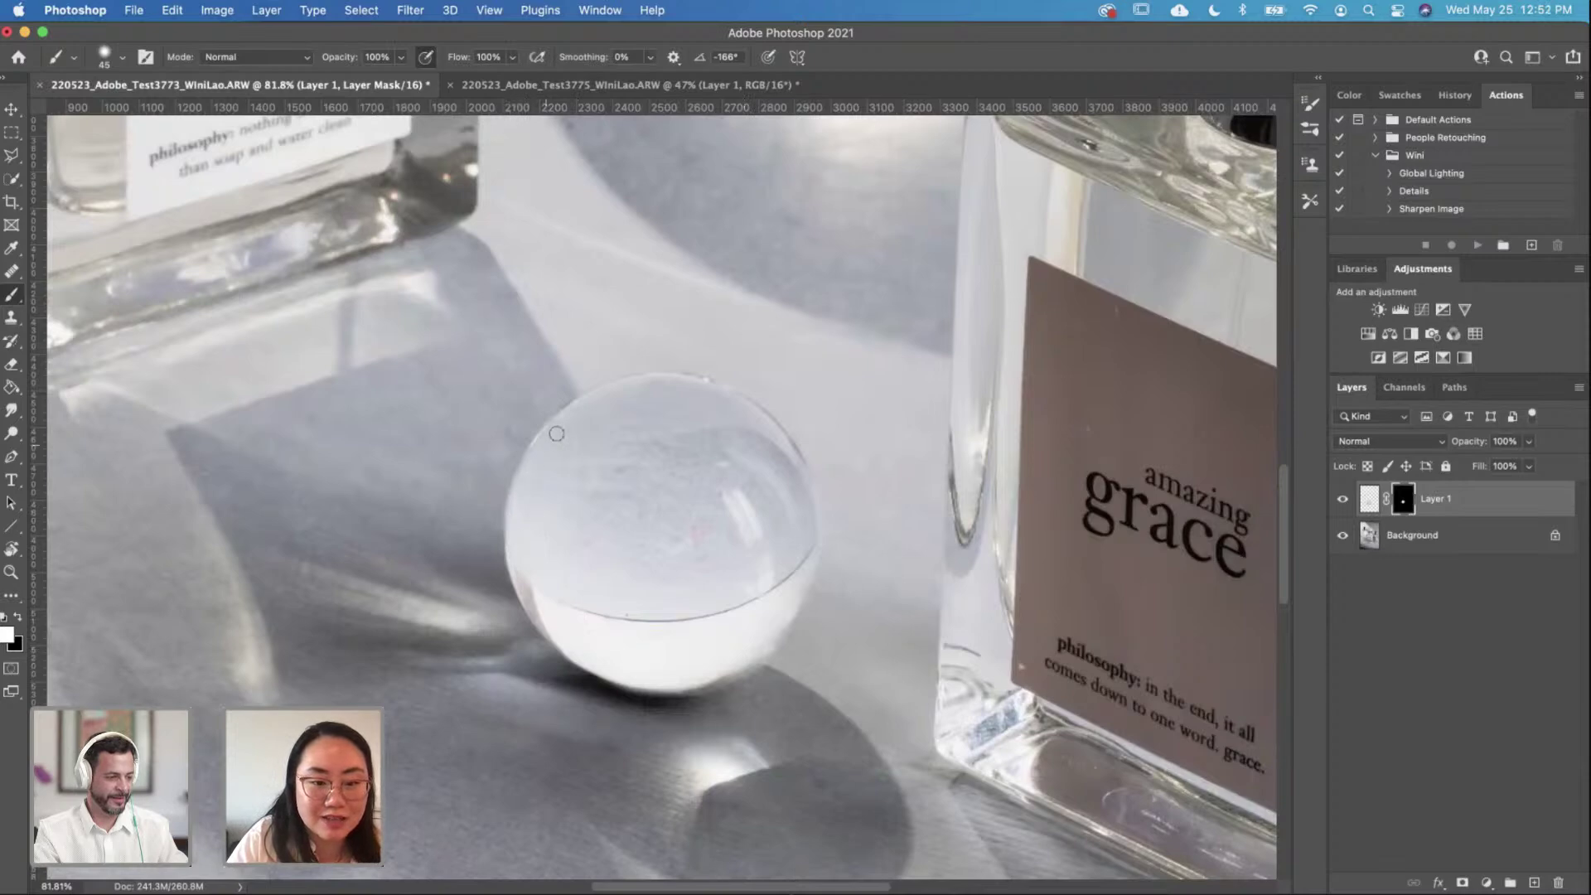
{"action": "key", "text": "x"}
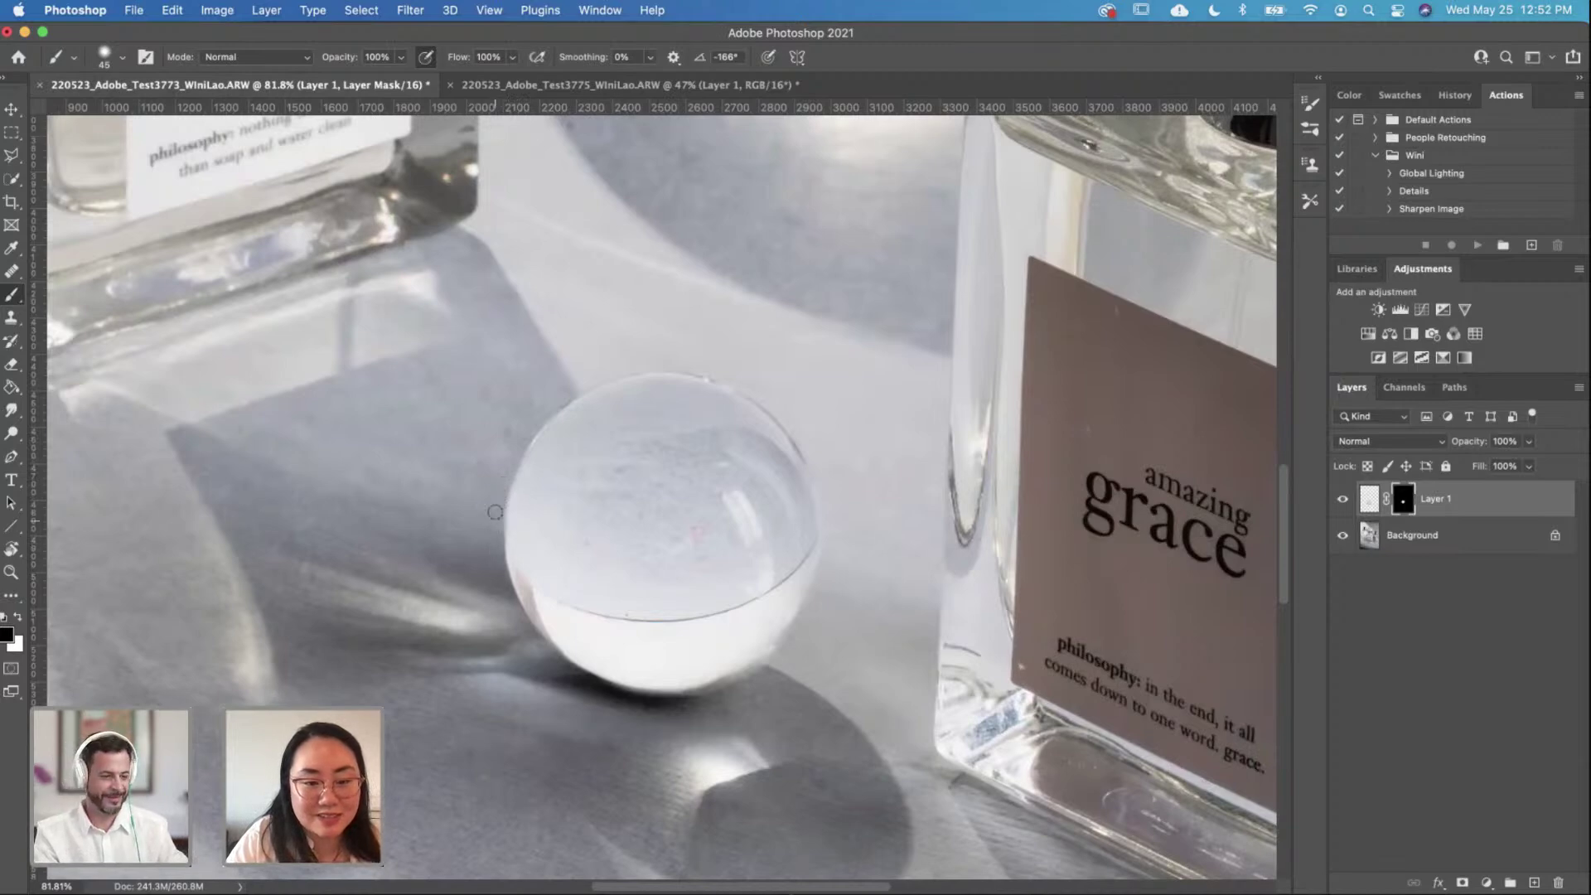
Step: View the whole photo and compare the small ball with and without the masked layer
{"action": "key", "text": "super+0"}
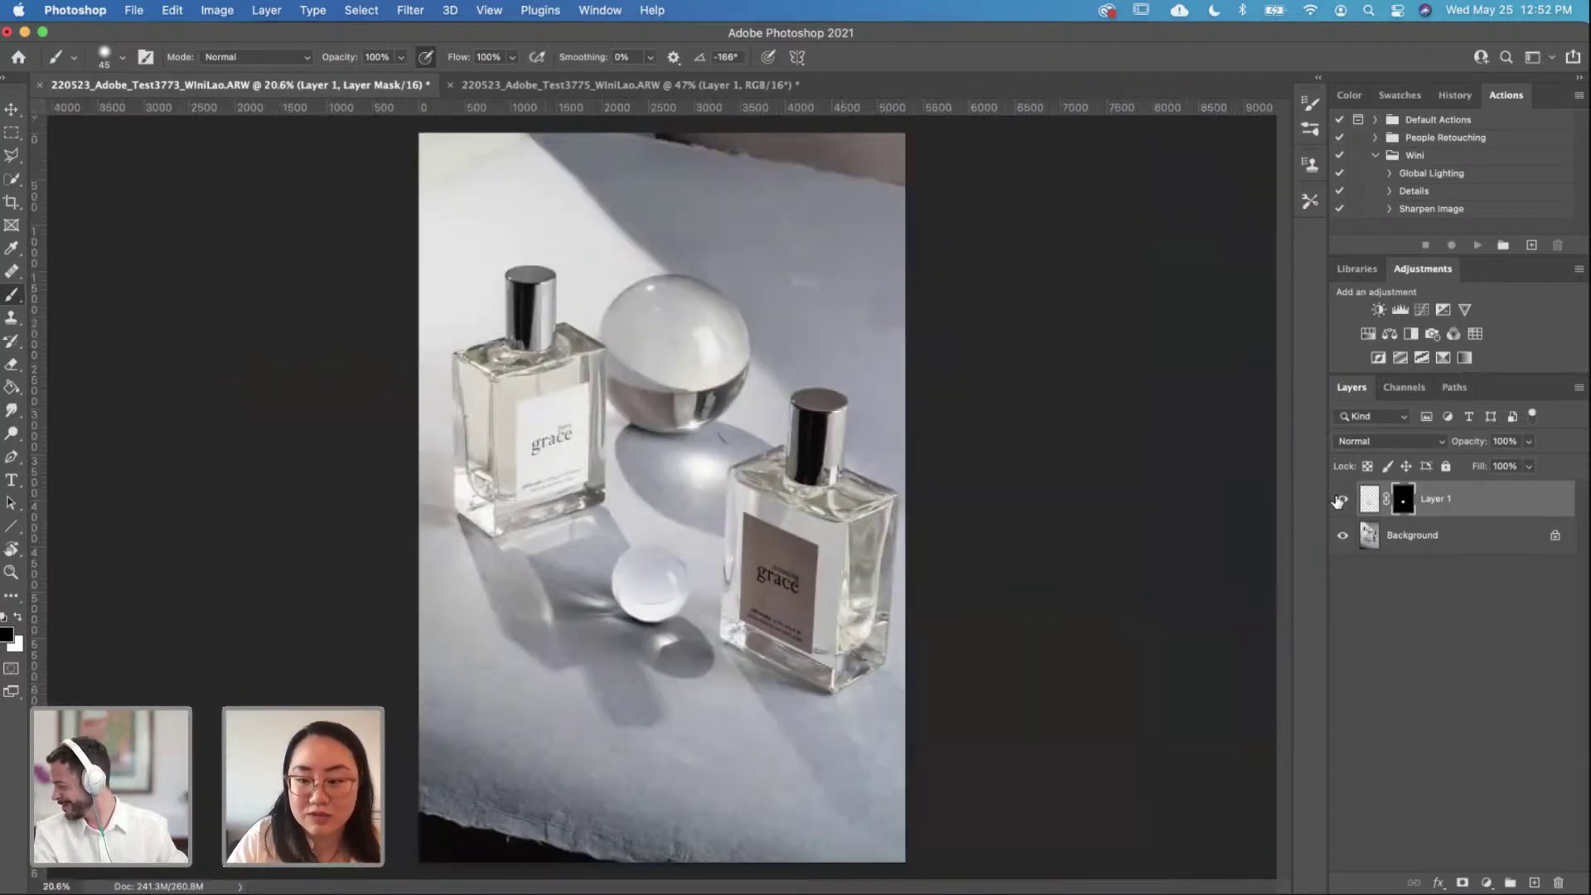
{"action": "left_click", "coordinate": [1340, 500]}
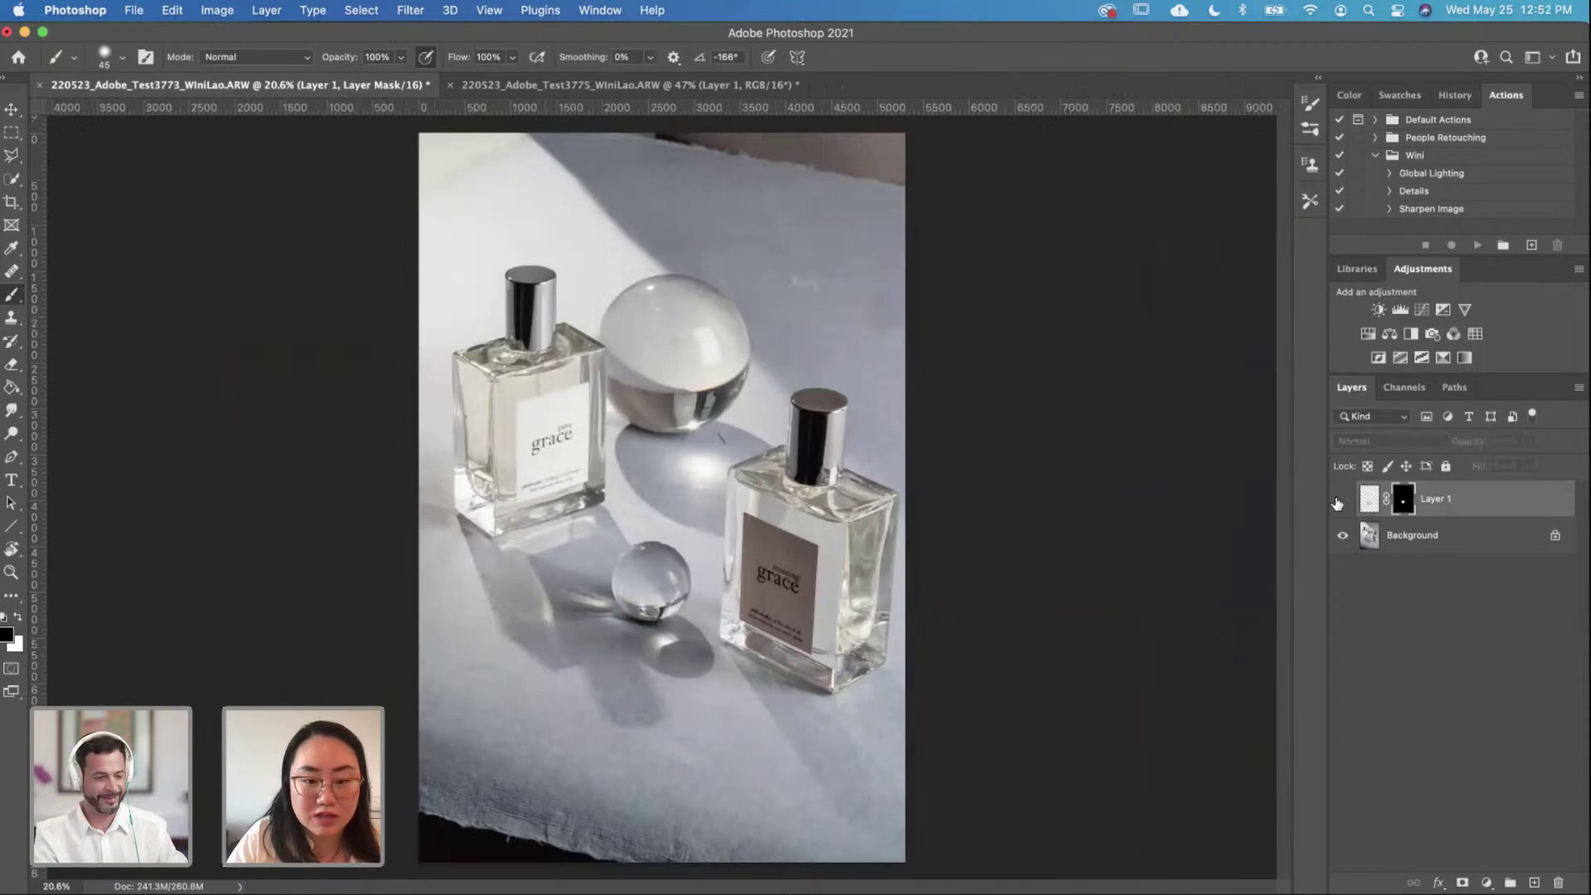
{"action": "left_click", "coordinate": [1341, 500]}
Step: Paint black at 30% opacity with a 500 px brush on the layer mask over the small ball to soften the blend
{"action": "scroll", "coordinate": [662, 580], "scroll_direction": "up", "scroll_amount": 6}
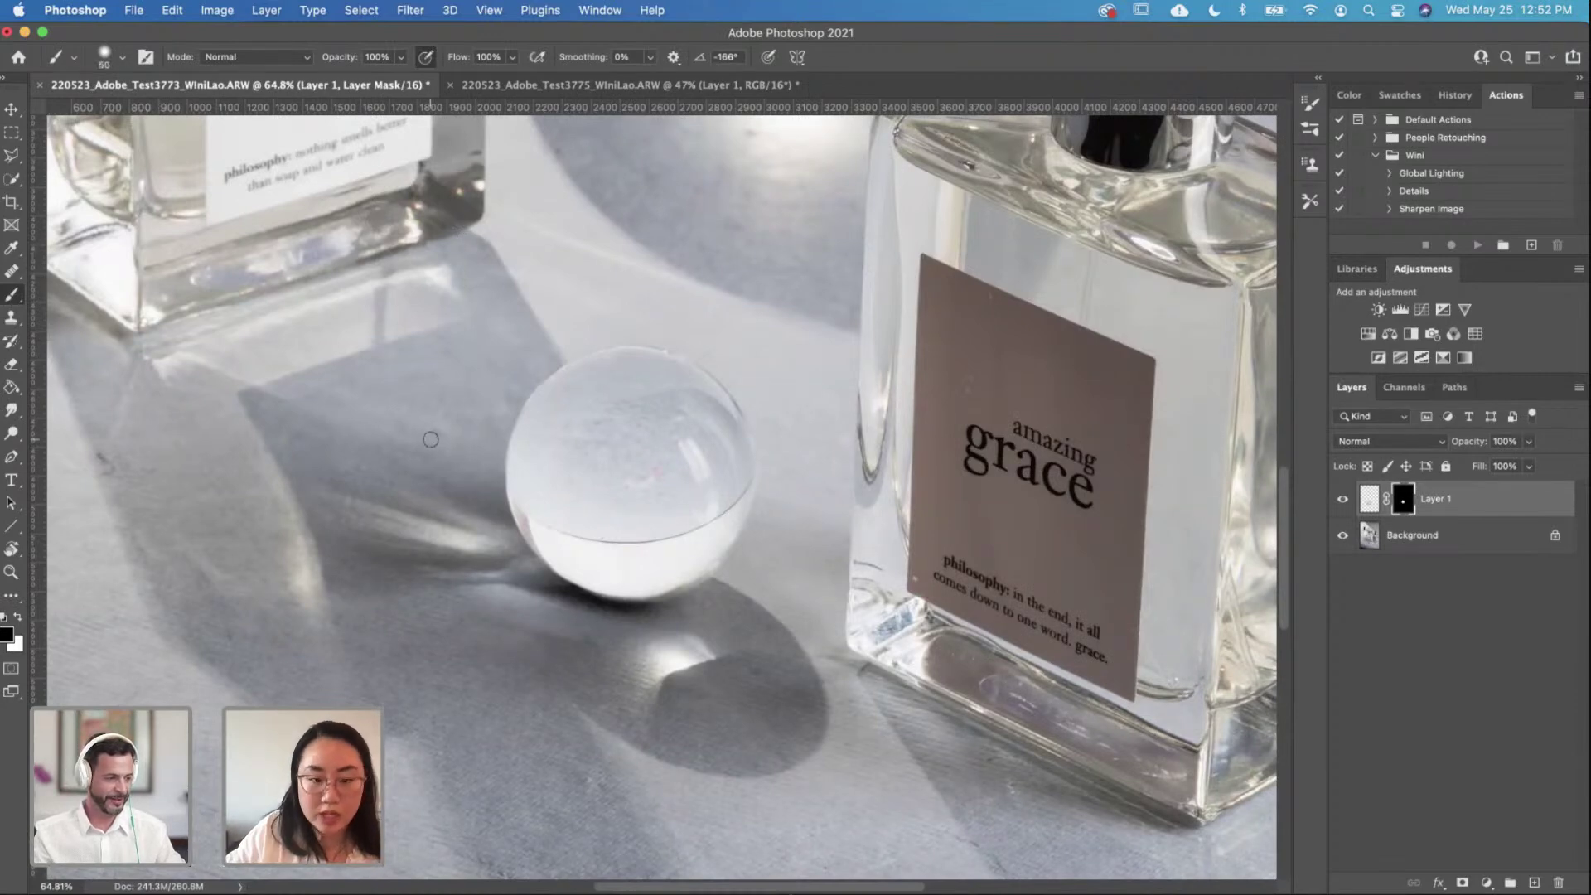
{"action": "key", "text": "bracketright"}
{"action": "key", "text": "bracketright"}
{"action": "key", "text": "bracketright"}
{"action": "key", "text": "bracketright"}
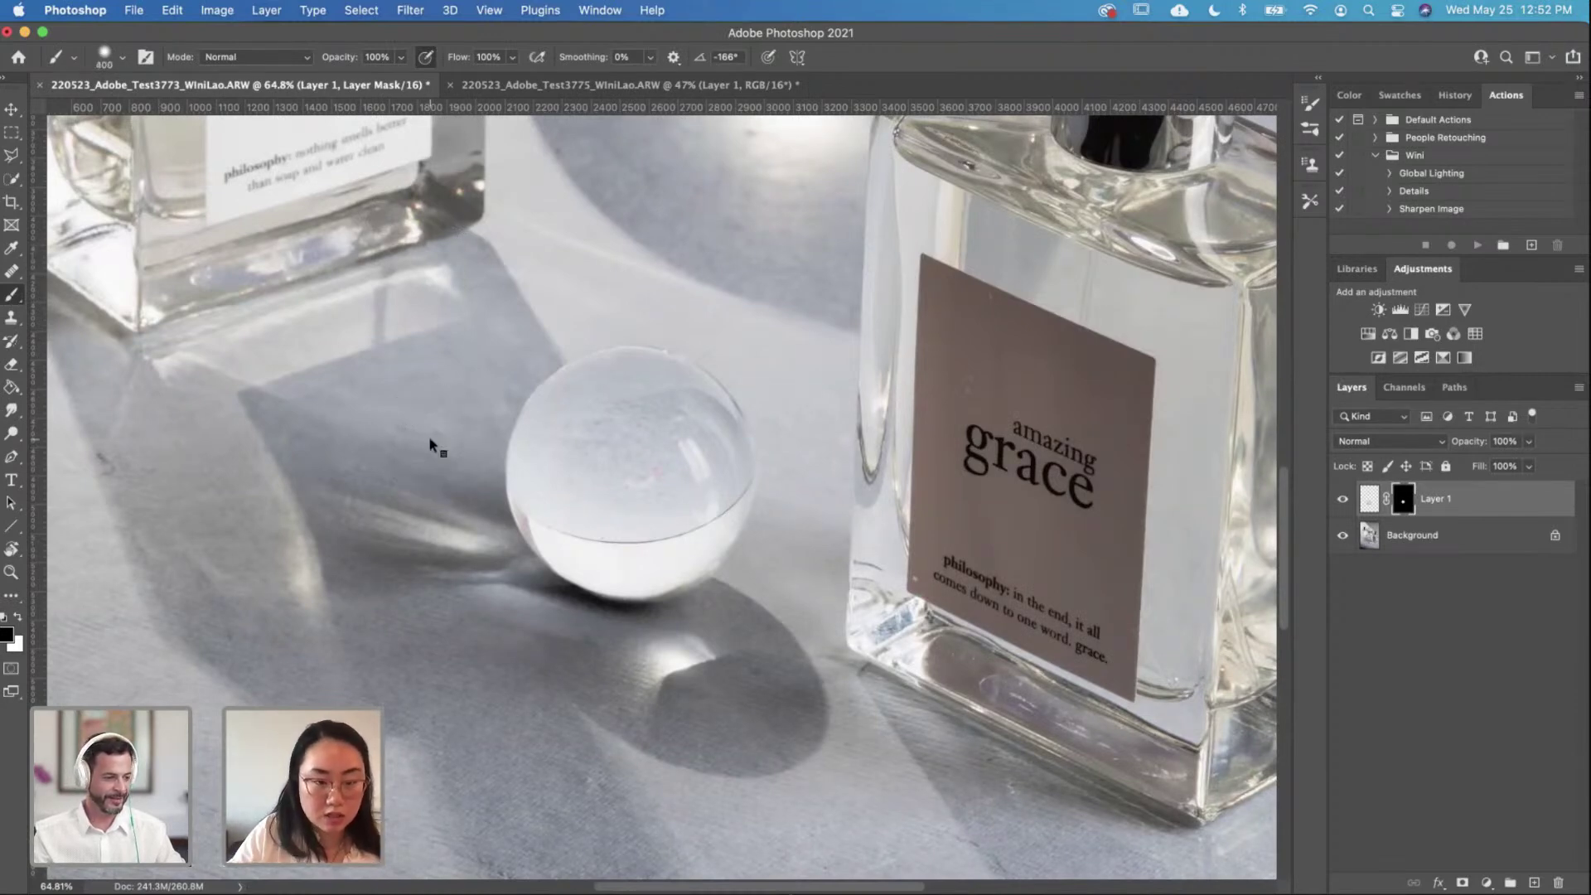
{"action": "right_click", "coordinate": [429, 438]}
{"action": "type", "text": "400"}
{"action": "key", "text": "Tab"}
{"action": "key", "text": "Return"}
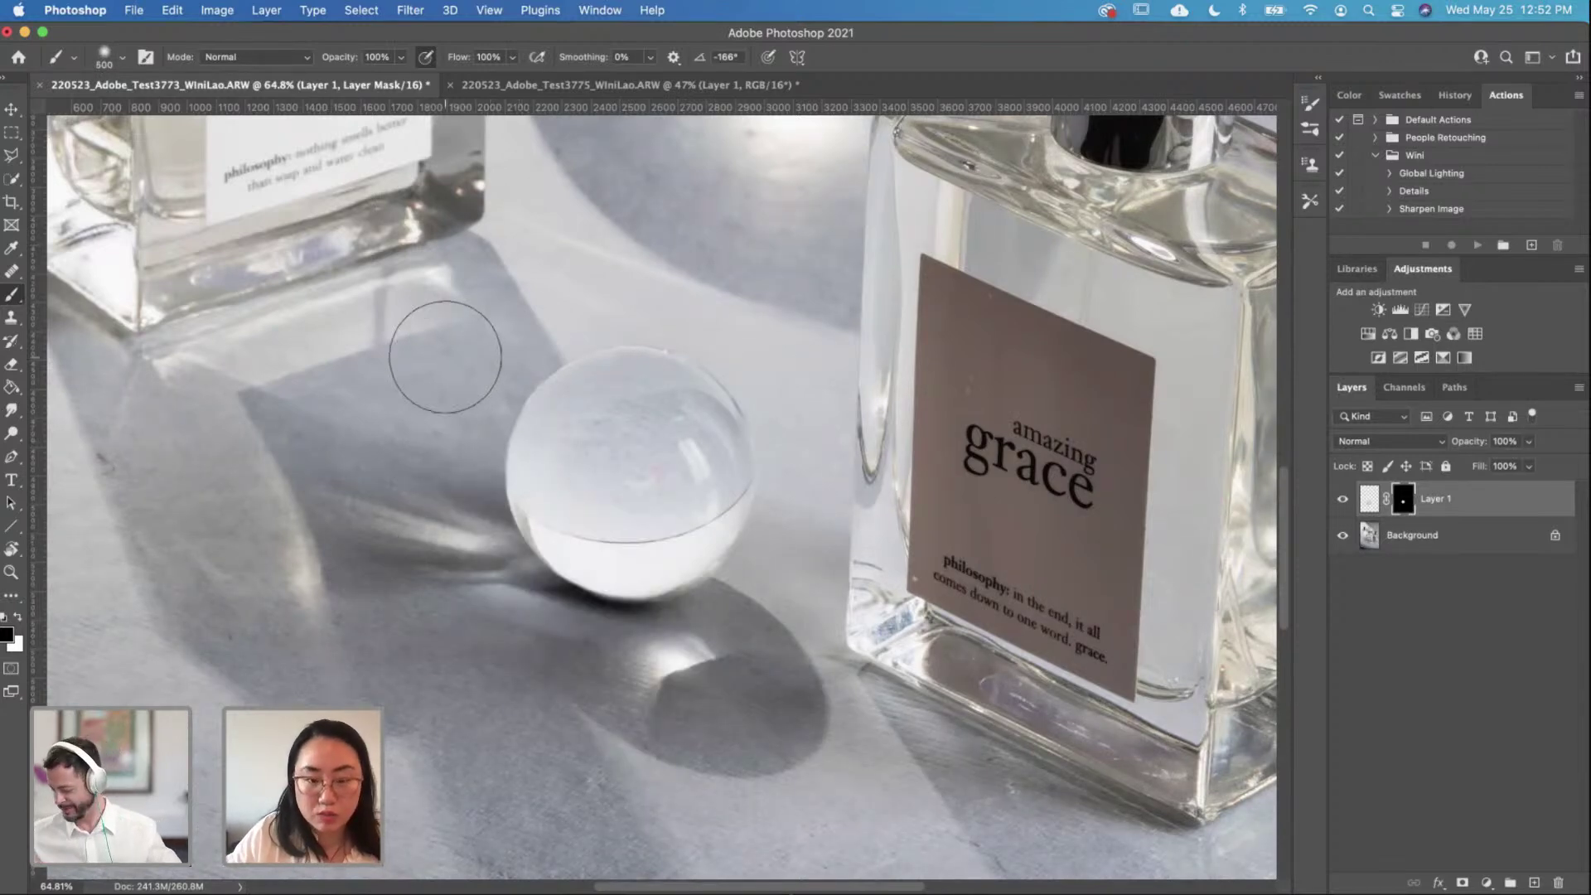
{"action": "key", "text": "bracketright"}
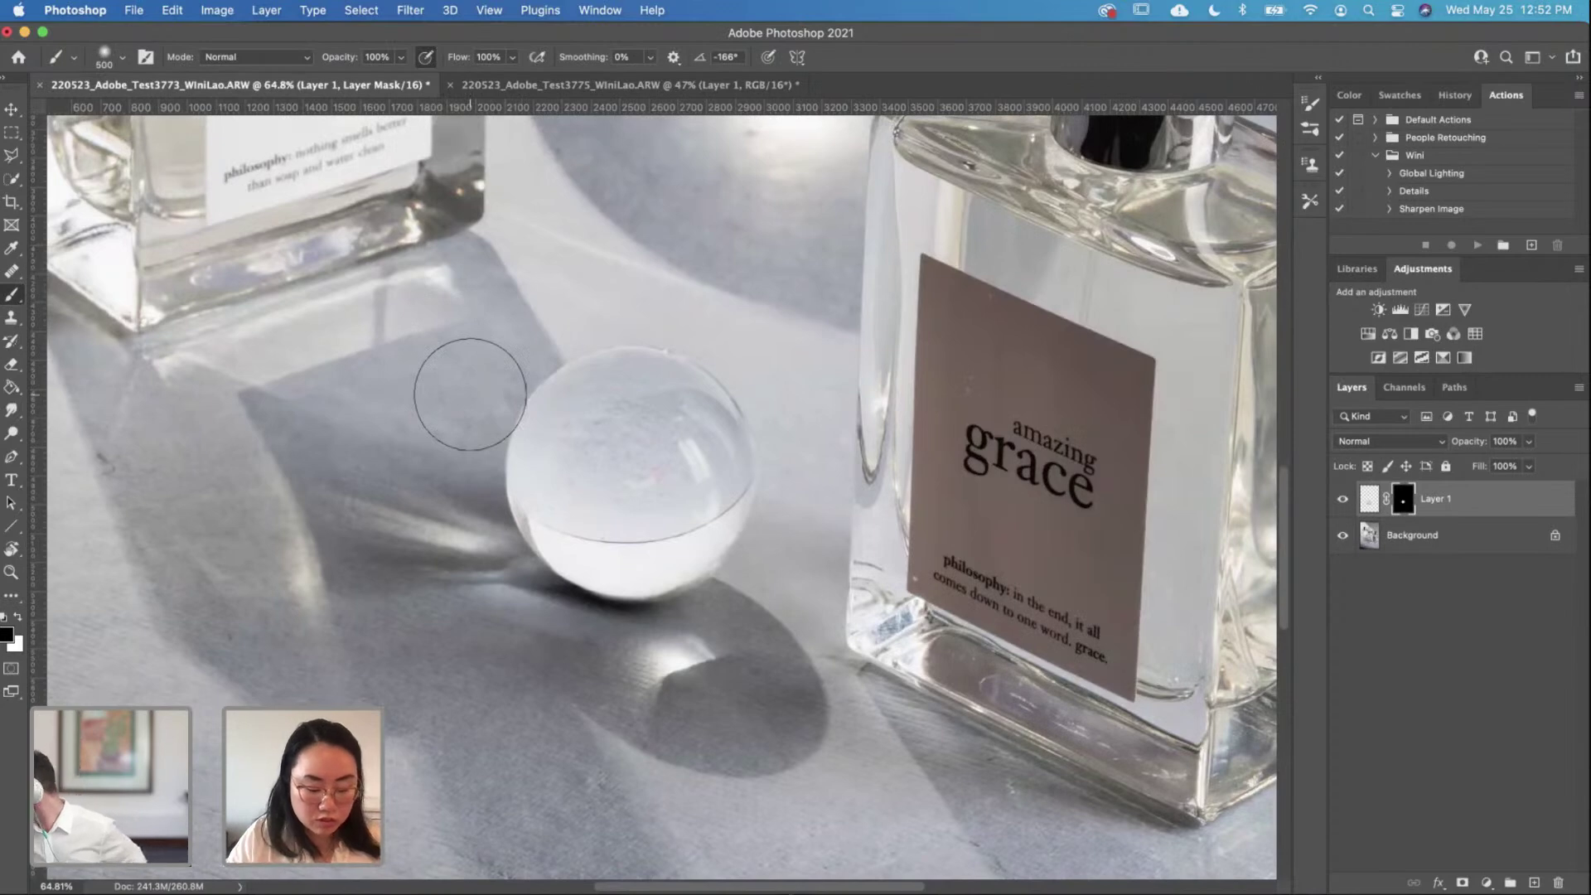
{"action": "key", "text": "3"}
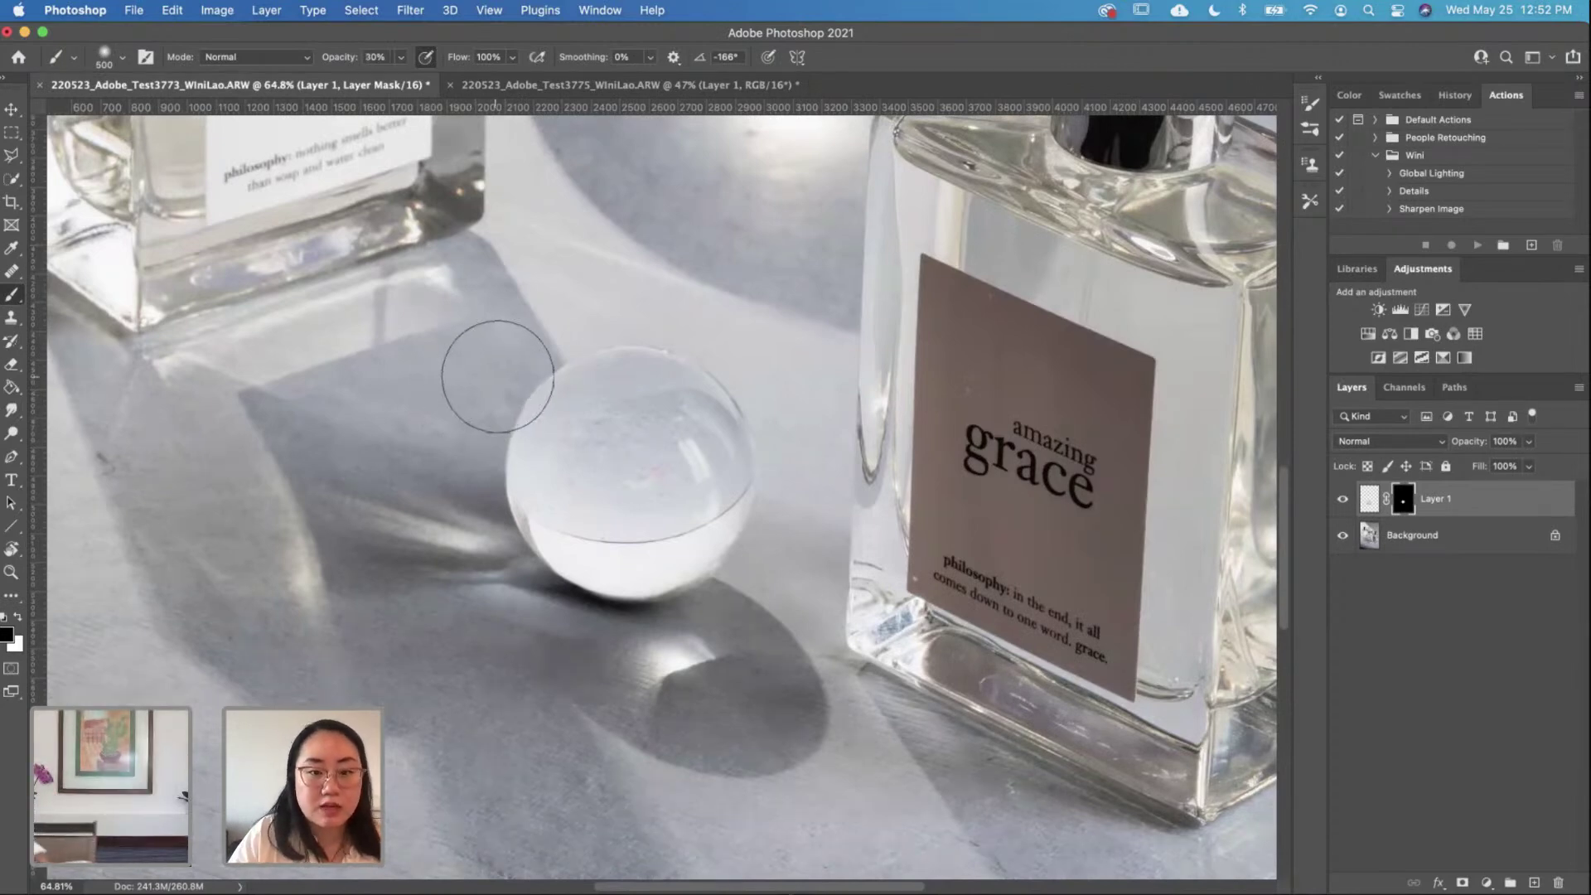
{"action": "mouse_move", "coordinate": [505, 377]}
{"action": "left_mouse_down"}
{"action": "mouse_move", "coordinate": [613, 619]}
{"action": "mouse_move", "coordinate": [533, 425]}
{"action": "left_mouse_up"}
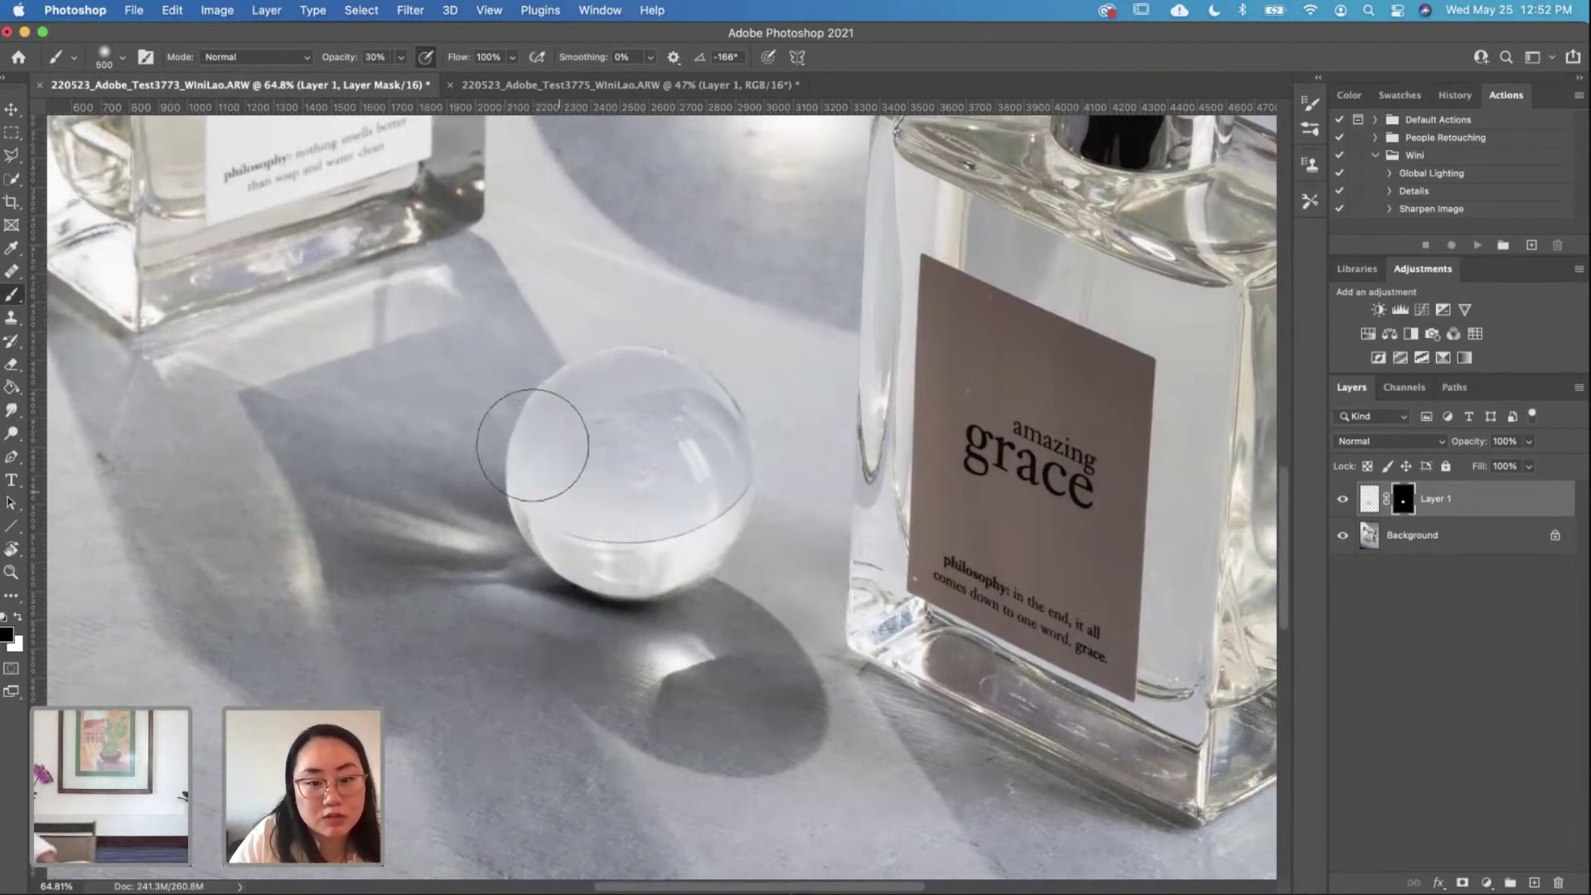
Step: Examine the blended small ball up close and in context with the surrounding bottles and shadows
{"action": "key", "text": "super+0"}
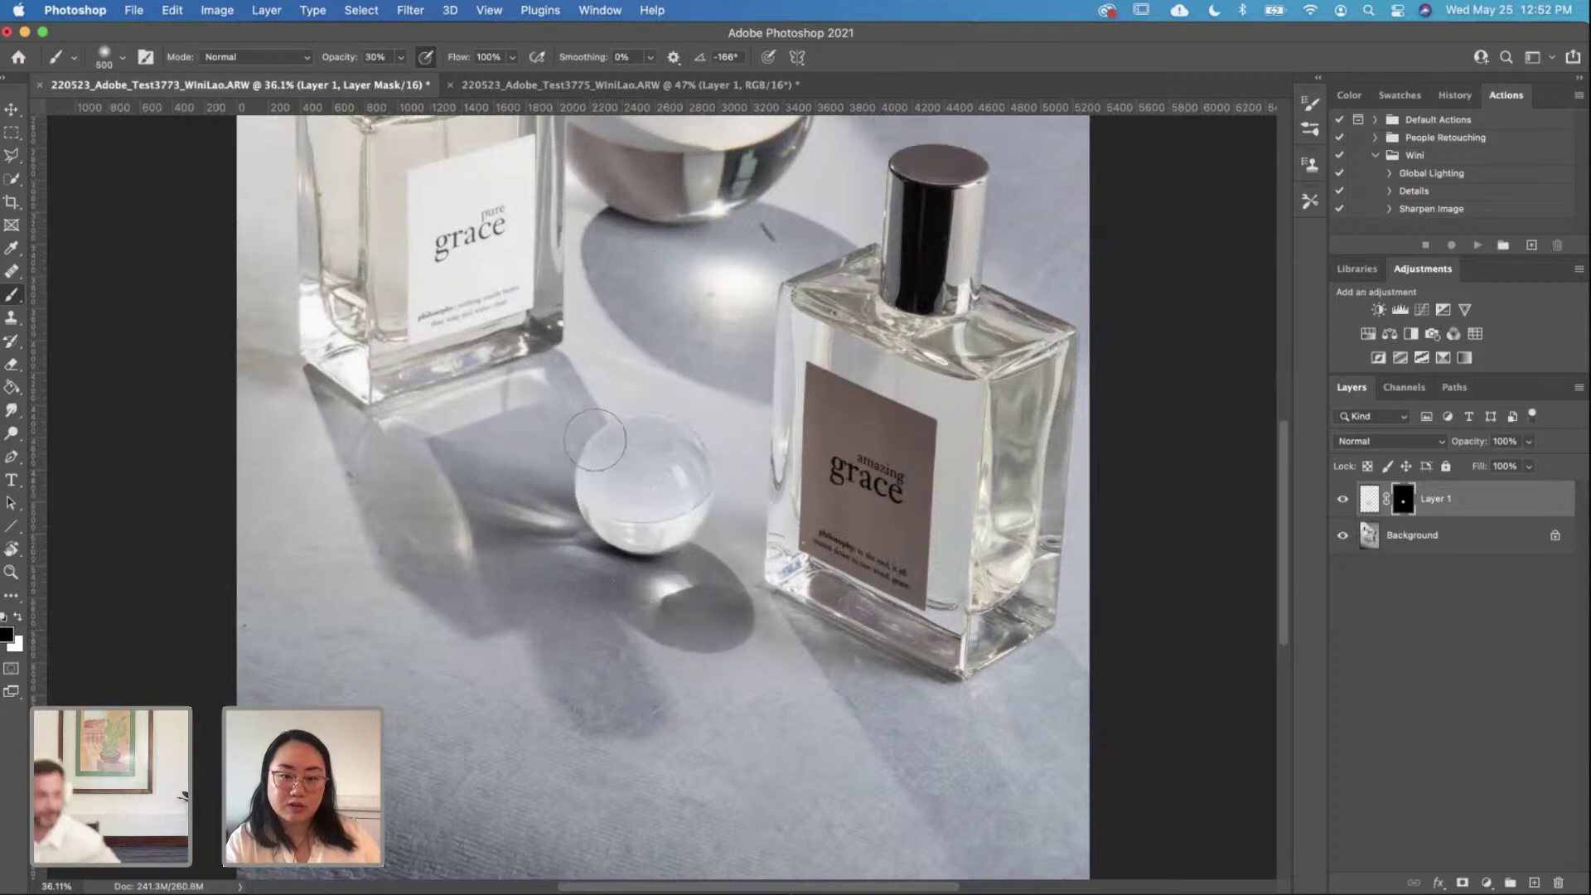
{"action": "scroll", "coordinate": [646, 583], "scroll_direction": "up", "scroll_amount": 3}
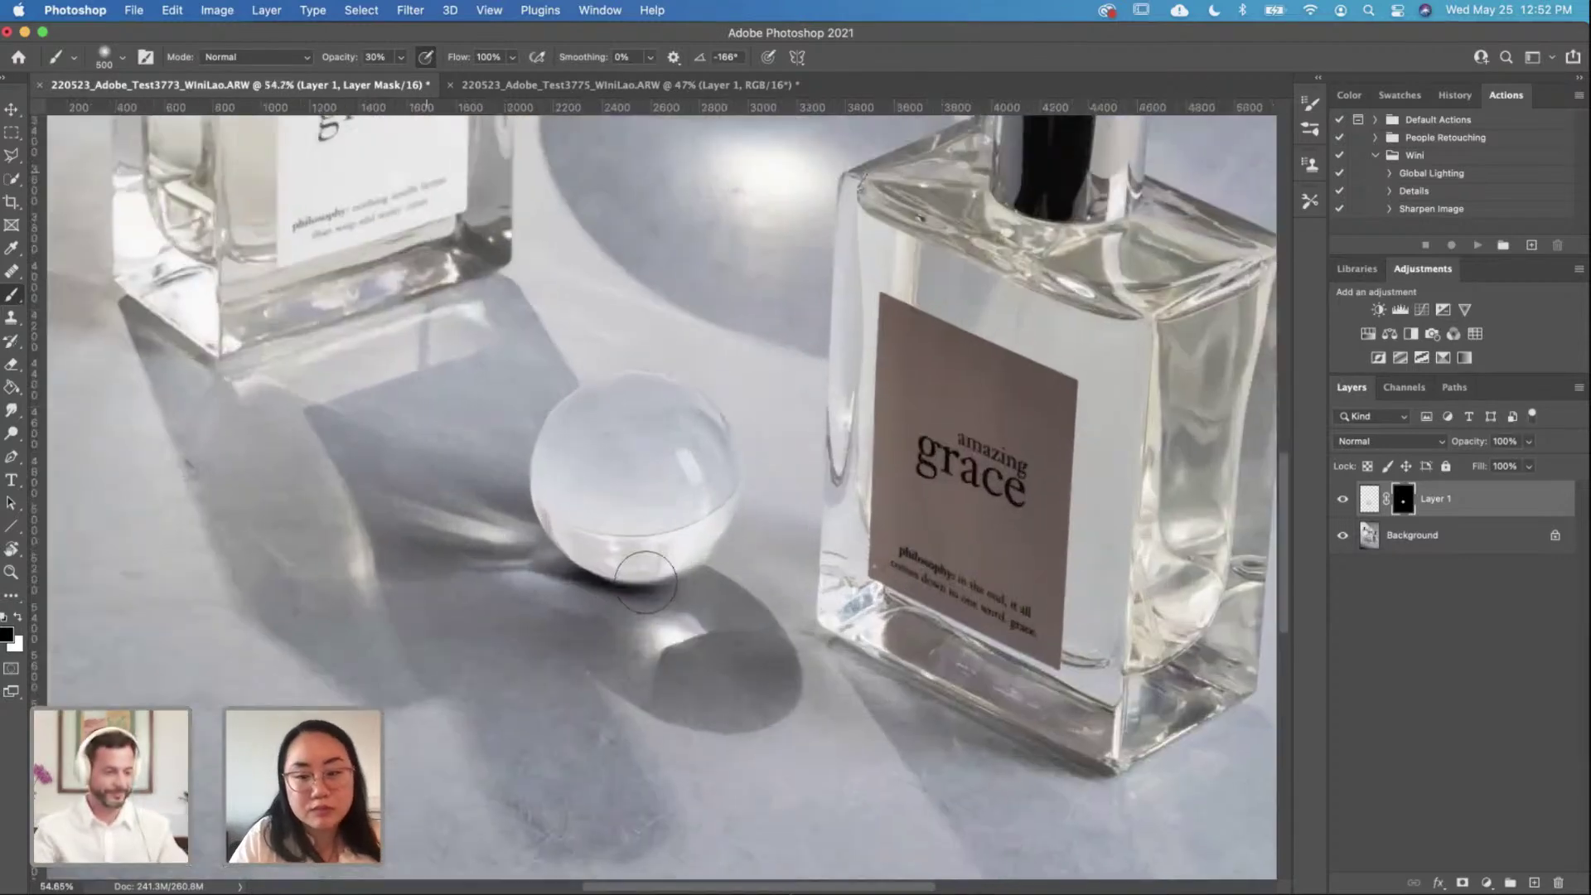
{"action": "scroll", "coordinate": [675, 426], "scroll_direction": "up", "scroll_amount": 2}
{"action": "scroll", "coordinate": [699, 469], "scroll_direction": "up", "scroll_amount": 3}
{"action": "scroll", "coordinate": [704, 482], "scroll_direction": "down", "scroll_amount": 2}
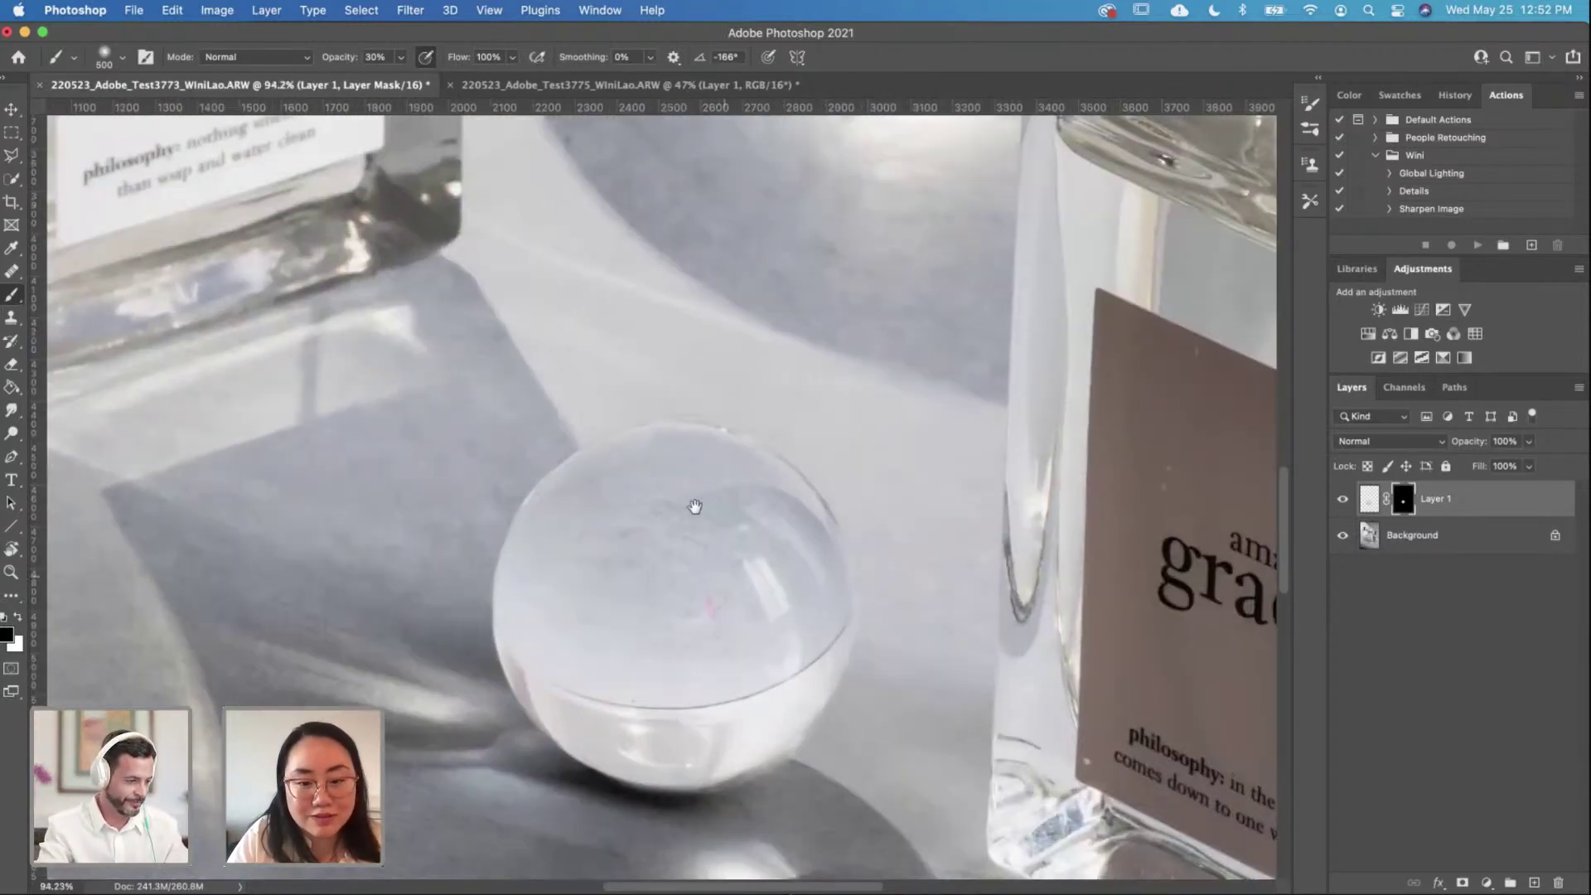
{"action": "scroll", "coordinate": [696, 508], "scroll_direction": "up", "scroll_amount": 2}
{"action": "scroll", "coordinate": [646, 497], "scroll_direction": "down", "scroll_amount": 2}
{"action": "scroll", "coordinate": [599, 543], "scroll_direction": "up", "scroll_amount": 2}
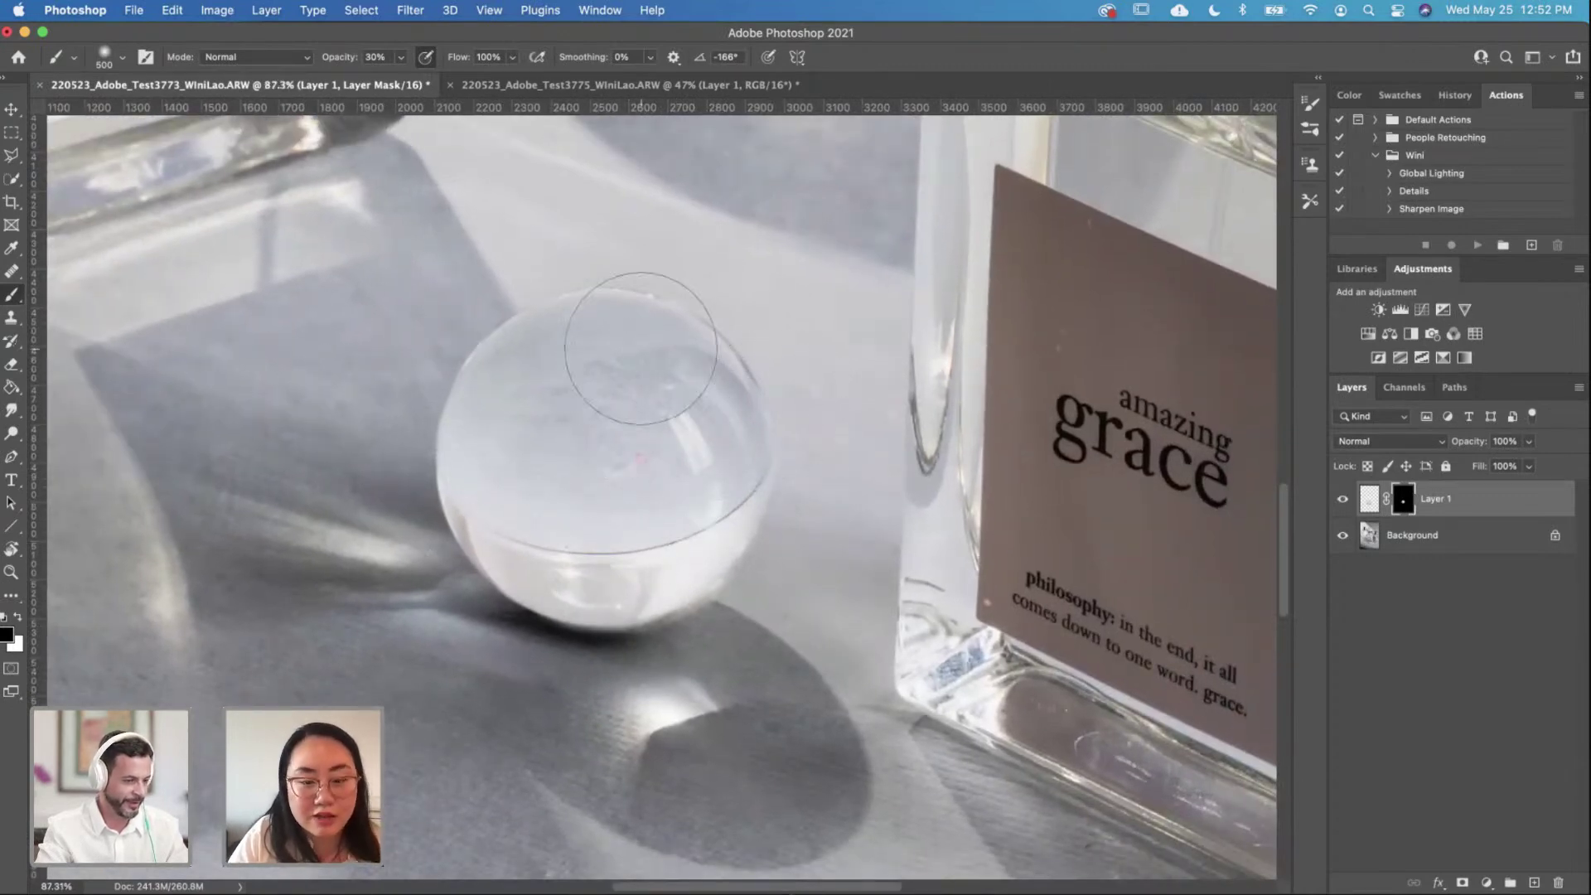
{"action": "scroll", "coordinate": [610, 386], "scroll_direction": "down", "scroll_amount": 2}
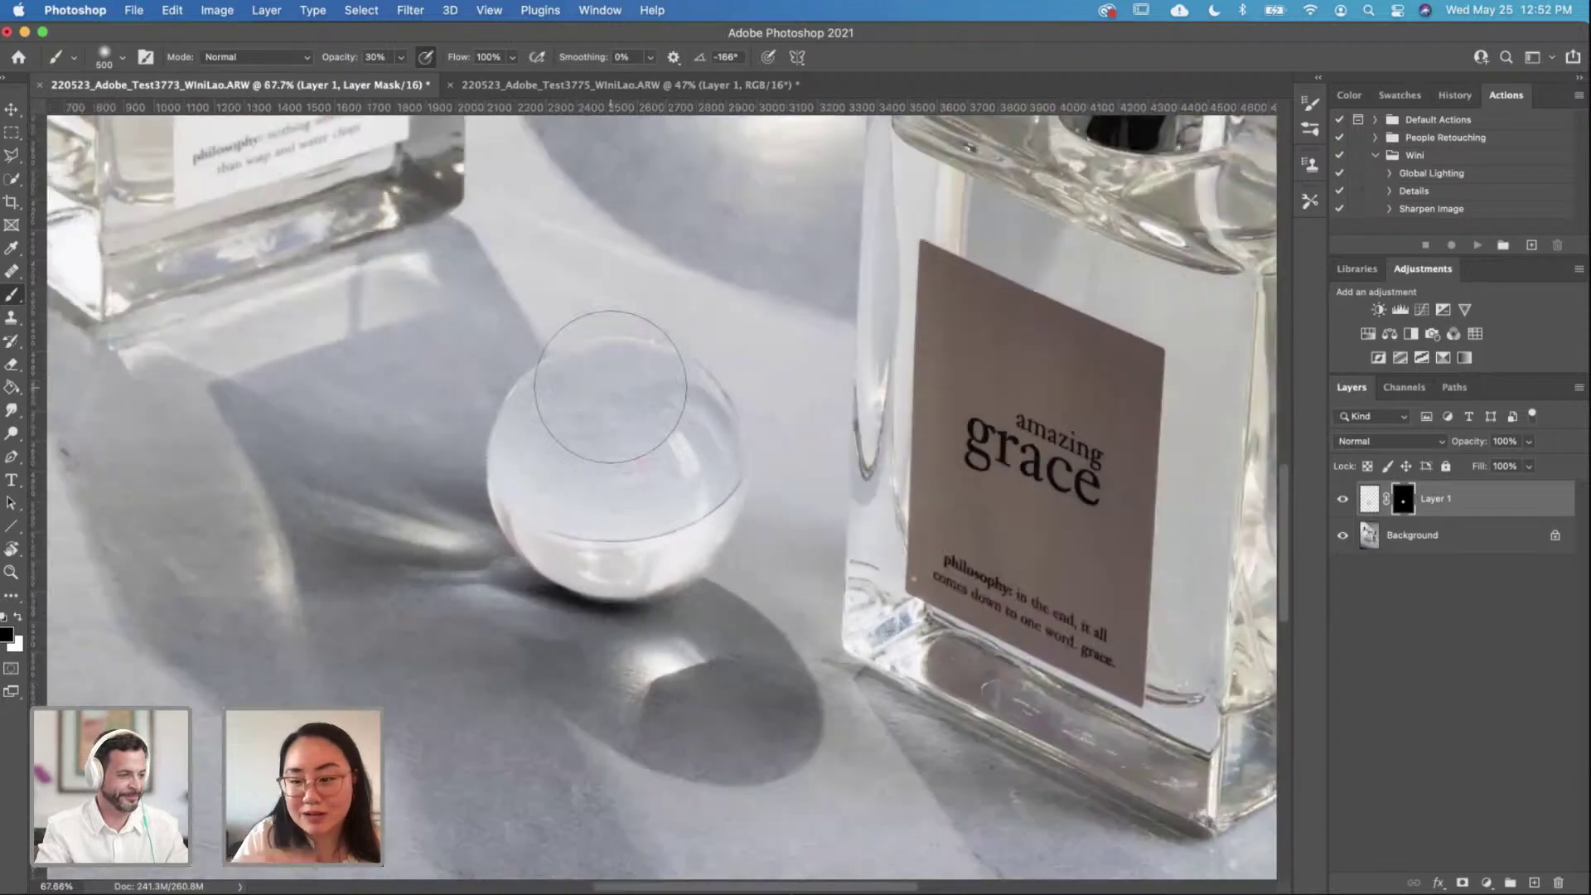
{"action": "scroll", "coordinate": [613, 414], "scroll_direction": "down", "scroll_amount": 4}
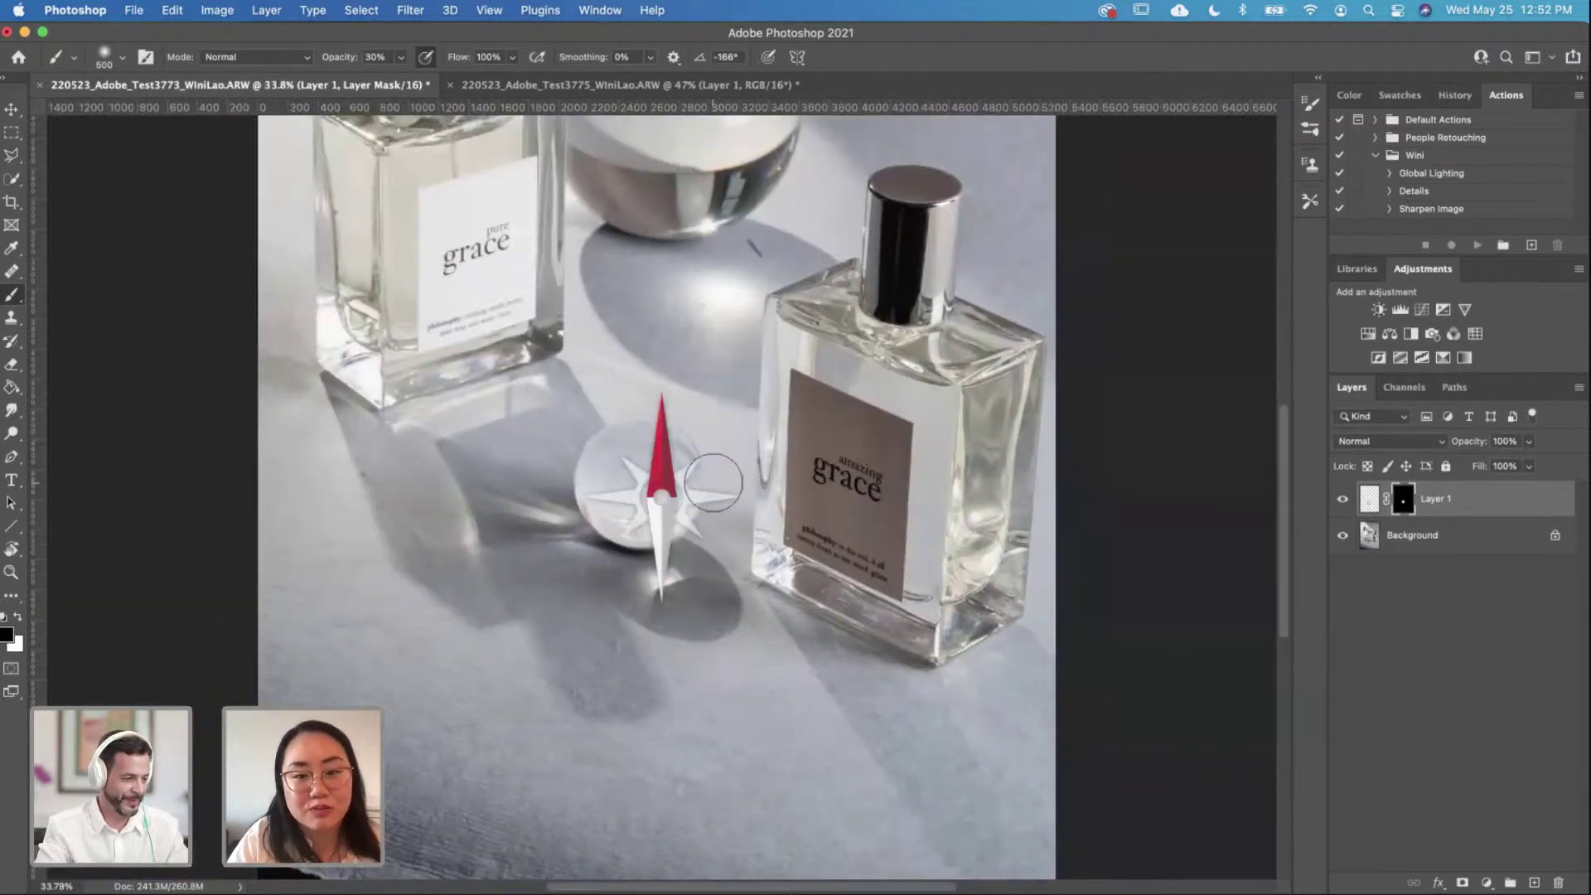
{"action": "left_click_drag", "start_coordinate": [721, 319], "coordinate": [828, 332]}
{"action": "scroll", "coordinate": [657, 451], "scroll_direction": "up", "scroll_amount": 1}
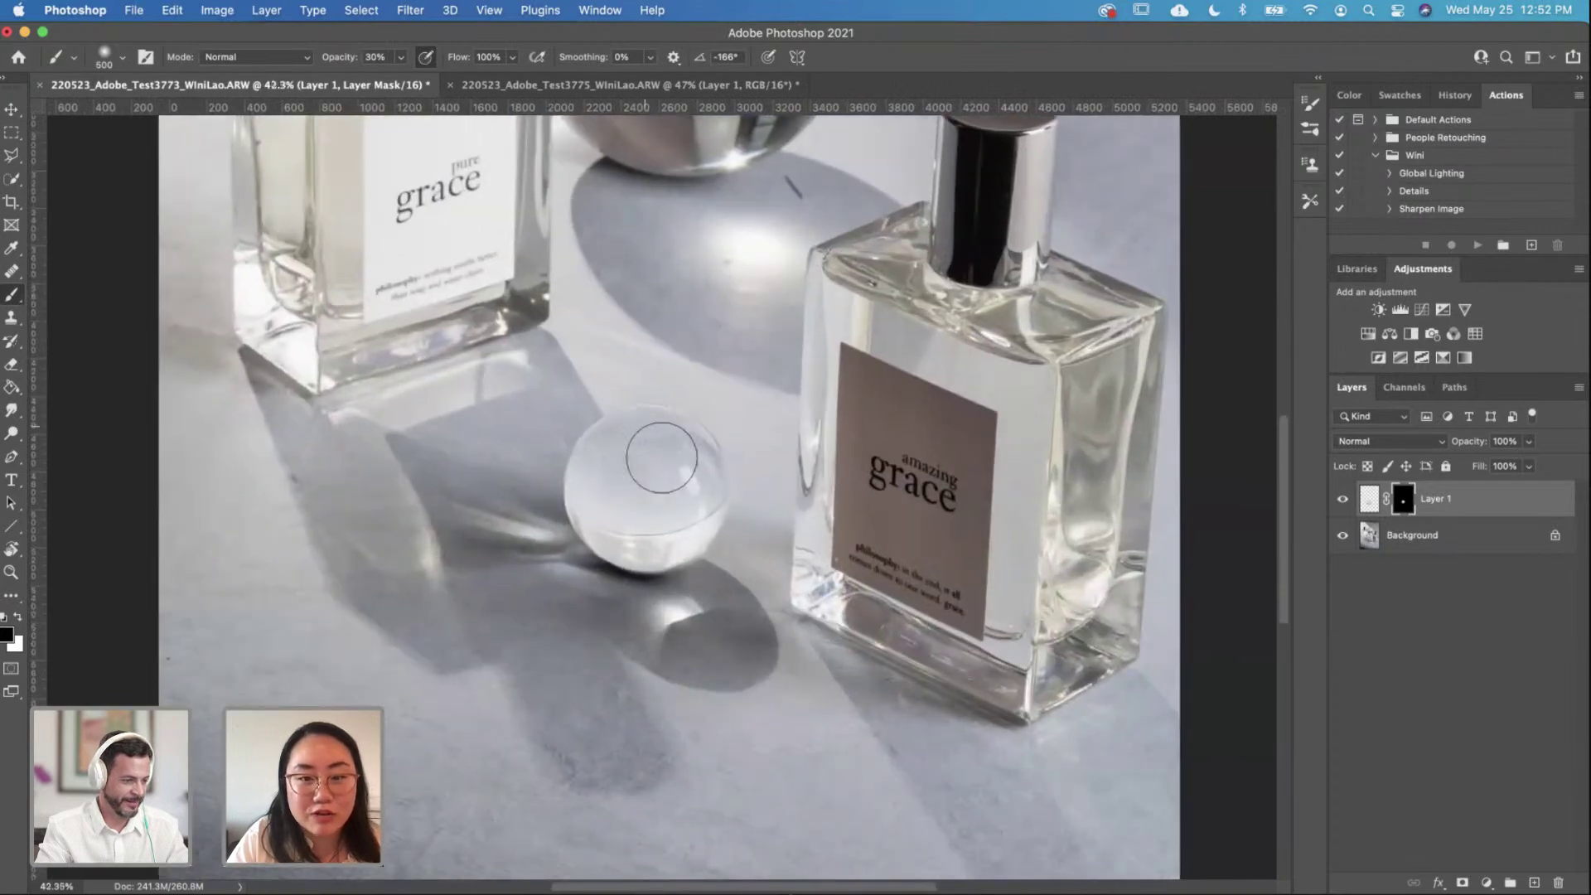
Step: Select the silver cap of the amazing grace bottle in the Test3775 photo with the Polygonal Lasso
{"action": "left_click", "coordinate": [609, 86]}
{"action": "left_click_drag", "start_coordinate": [983, 389], "coordinate": [763, 639]}
{"action": "scroll", "coordinate": [799, 406], "scroll_direction": "down", "scroll_amount": 1}
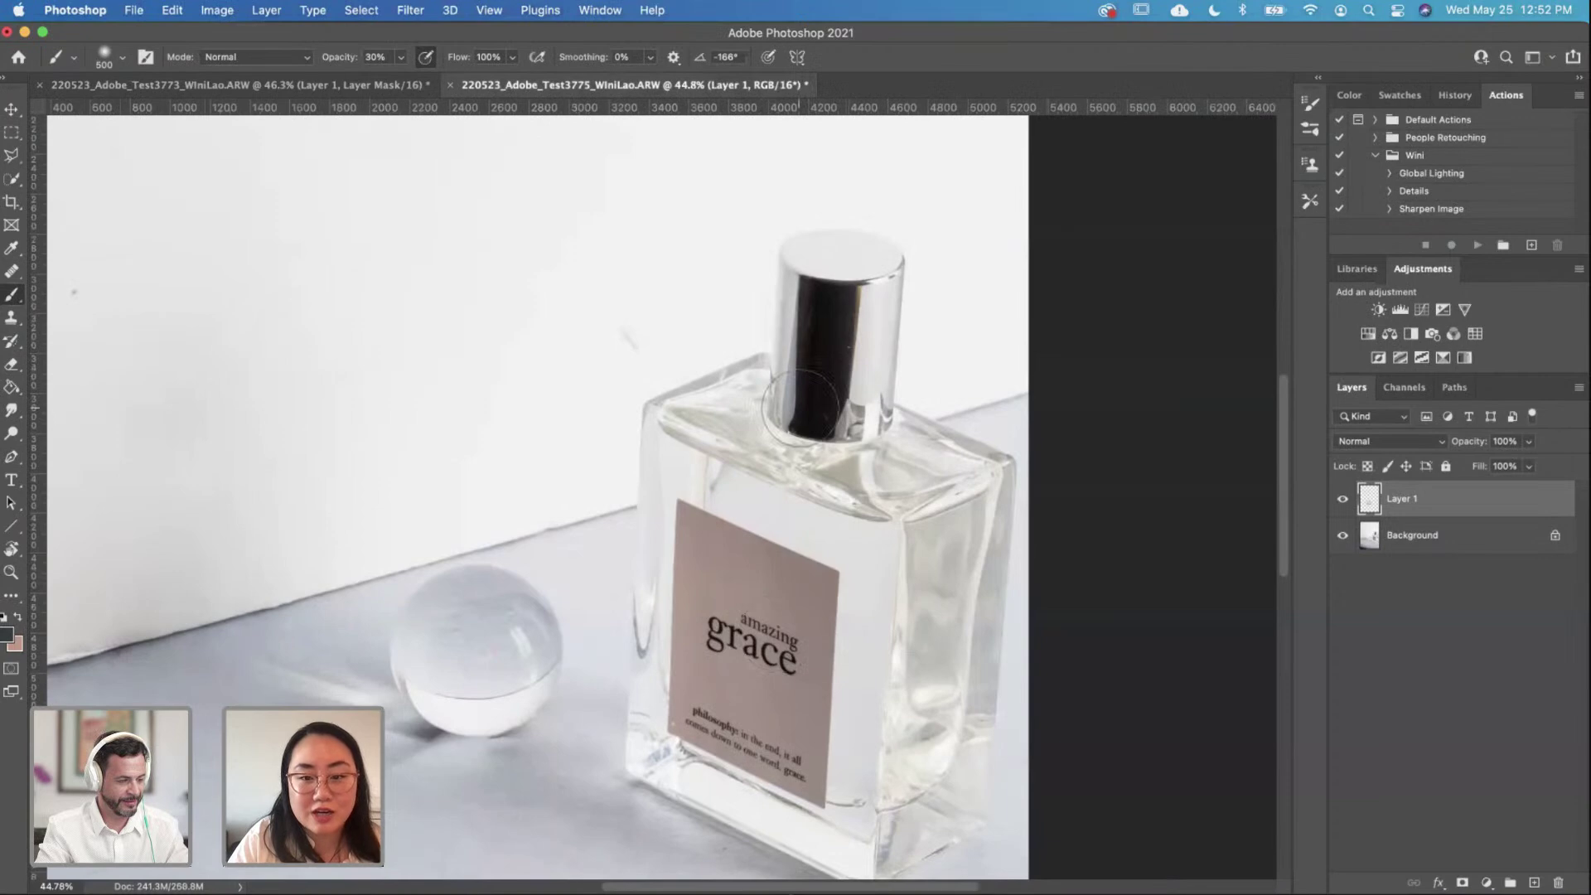
{"action": "scroll", "coordinate": [799, 406], "scroll_direction": "down", "scroll_amount": 3}
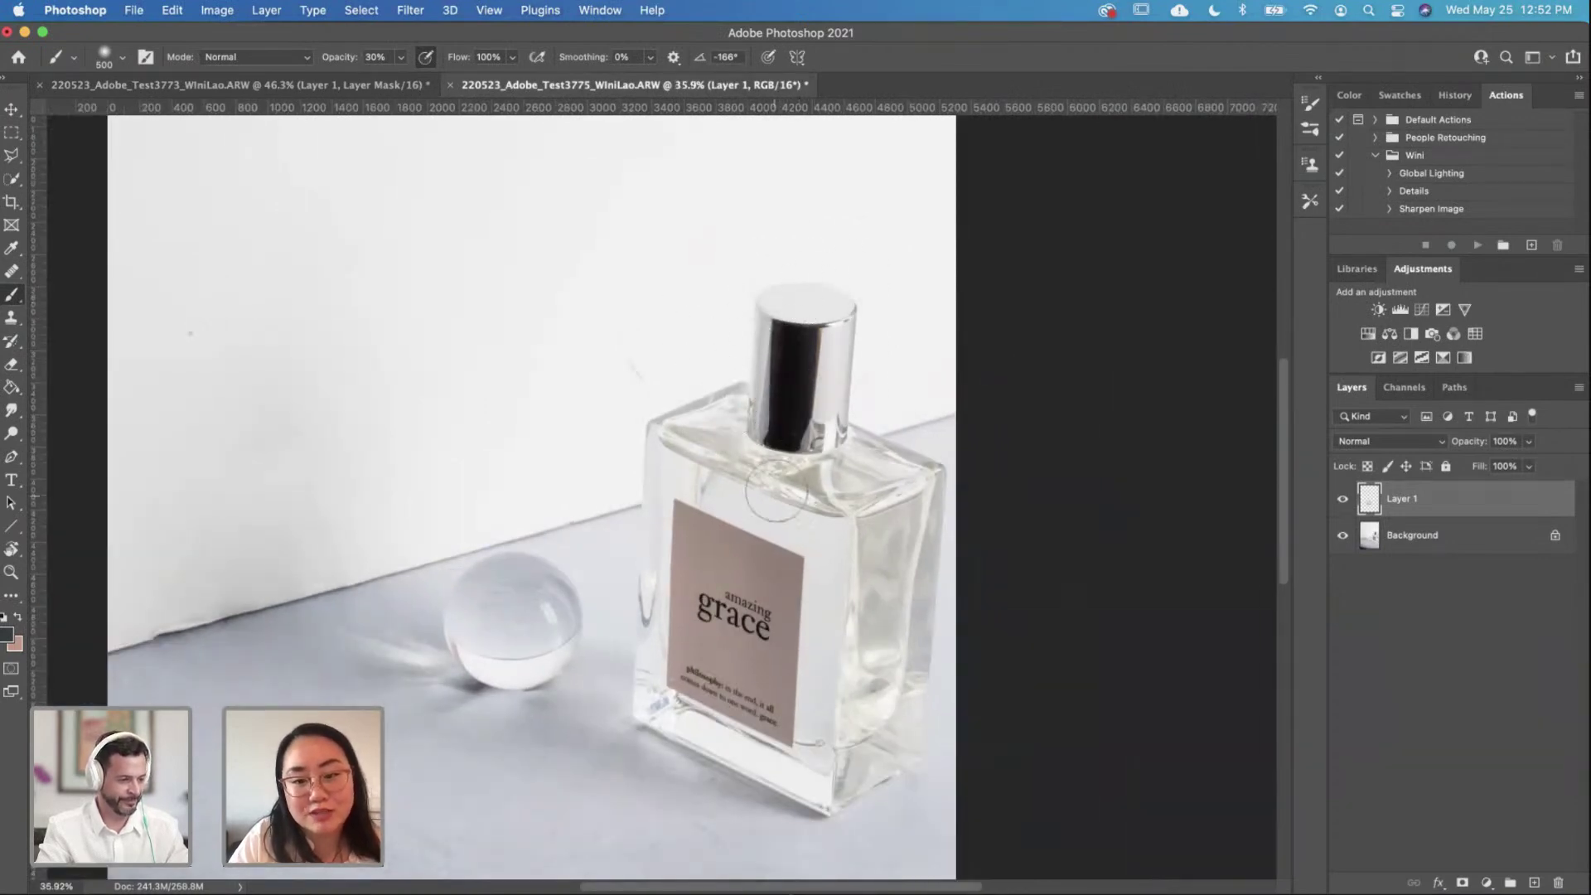
{"action": "left_click", "coordinate": [12, 133]}
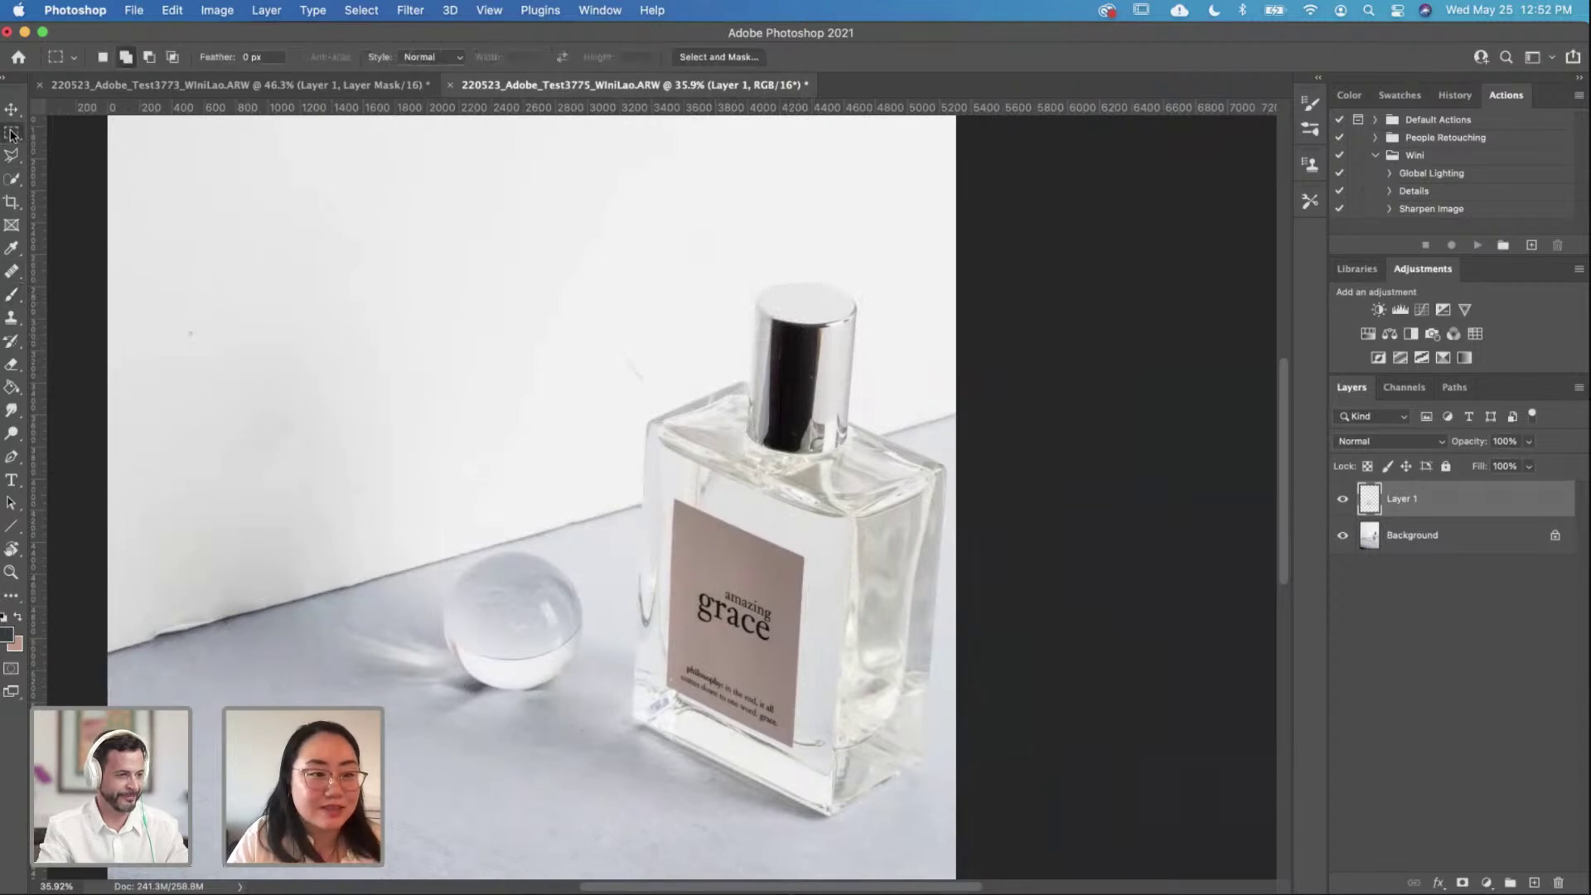
{"action": "left_click", "coordinate": [11, 156]}
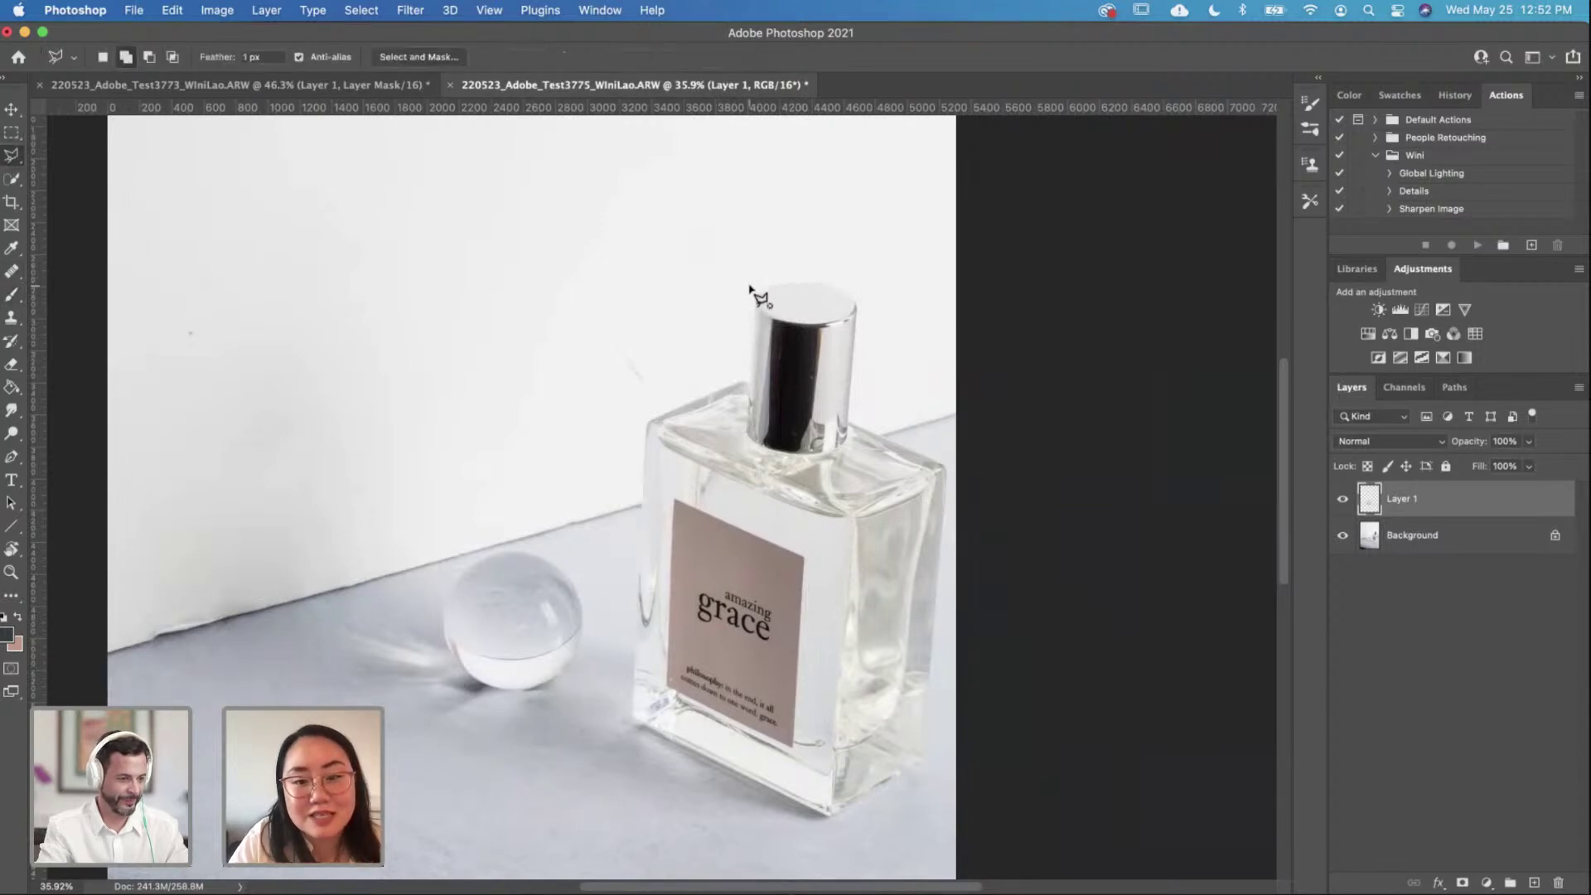
{"action": "left_click", "coordinate": [879, 296]}
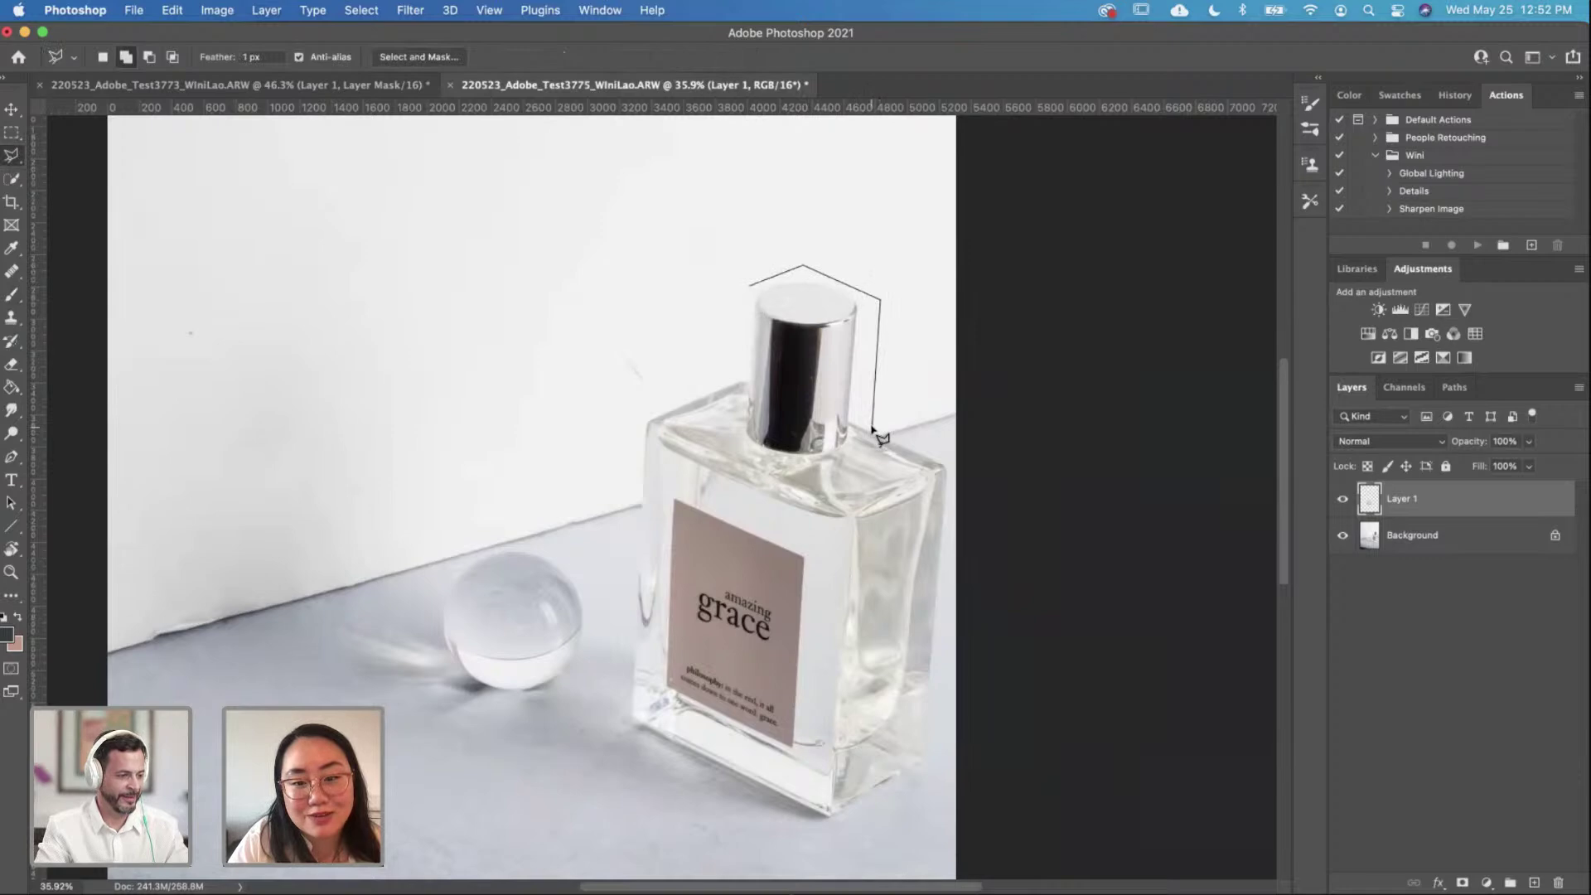
{"action": "double_click", "coordinate": [731, 370]}
Step: Copy the selected cap from the Background layer onto its own new layer
{"action": "key", "text": "super+j"}
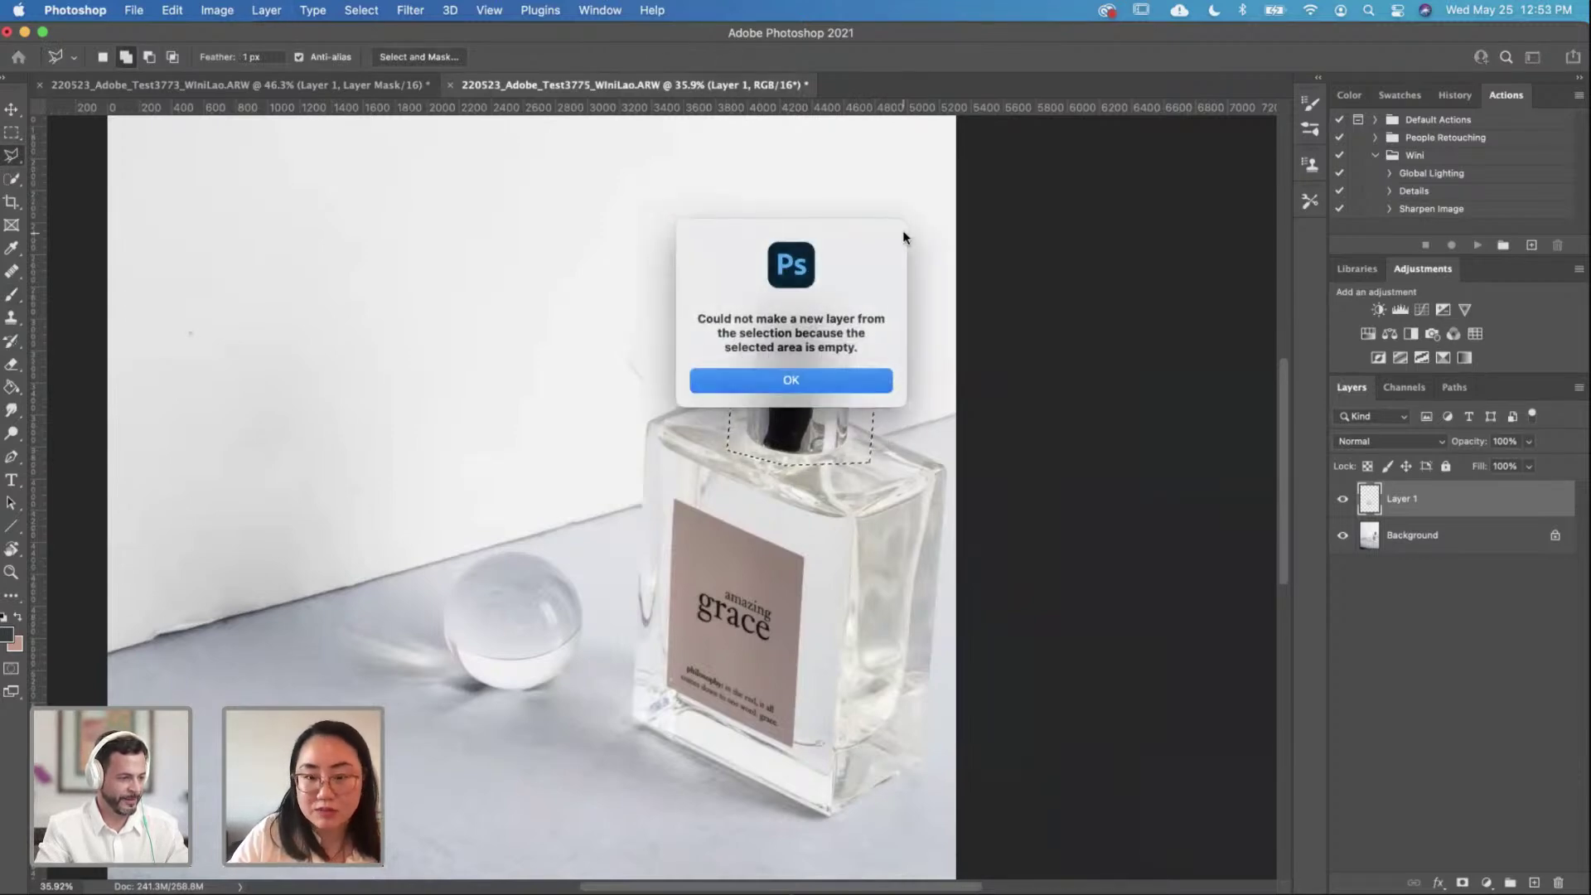
{"action": "left_click", "coordinate": [814, 382]}
{"action": "left_click", "coordinate": [1466, 537]}
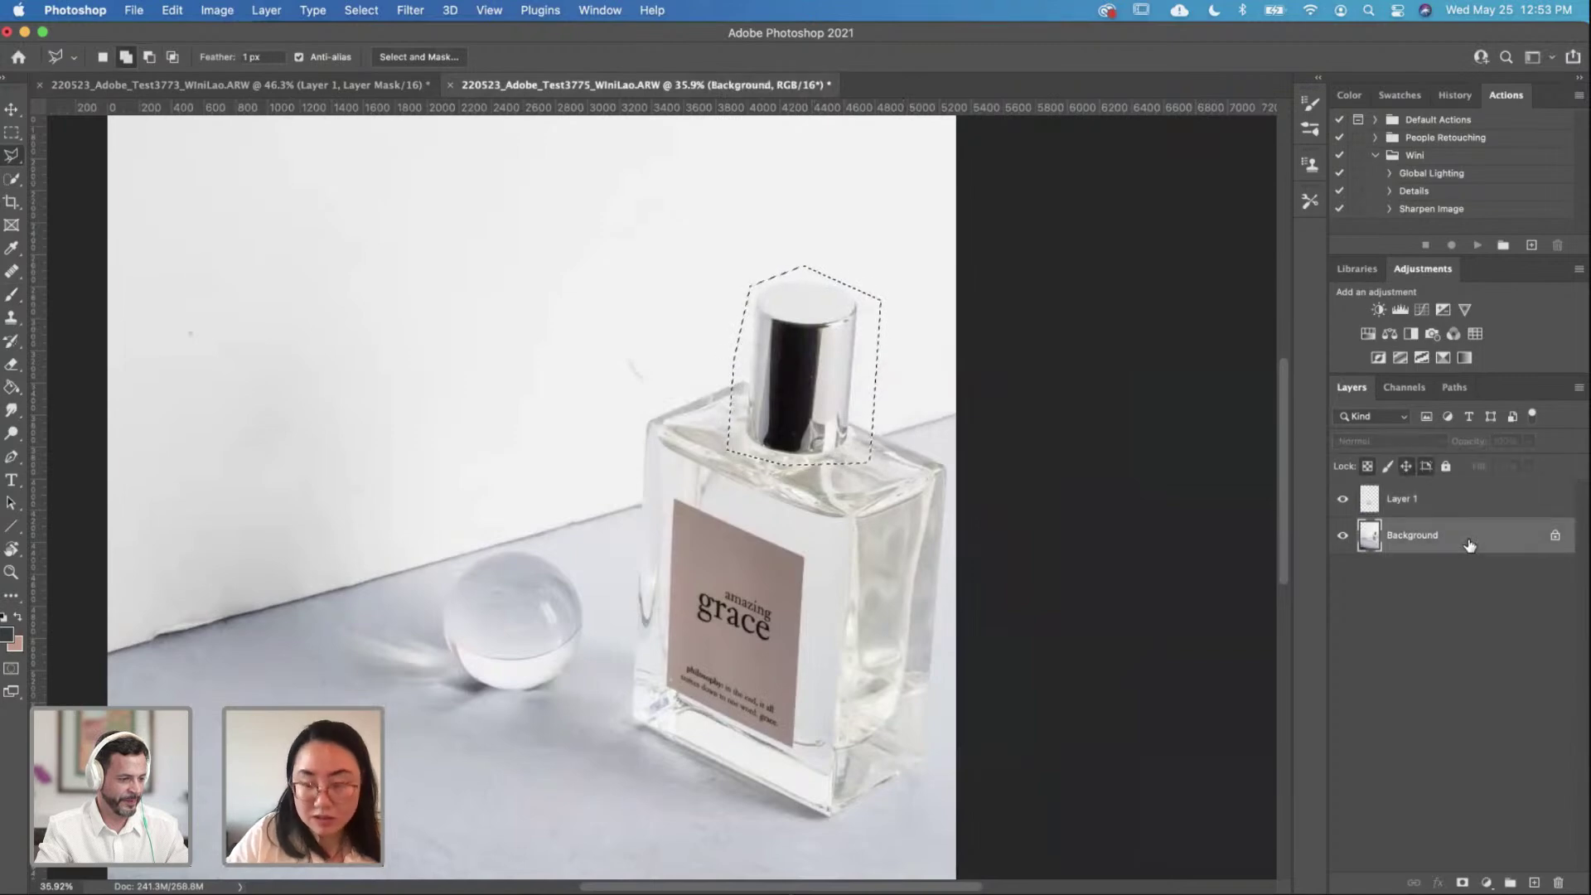
{"action": "key", "text": "super+j"}
Step: Duplicate the cap layer into the Test3773 document
{"action": "right_click", "coordinate": [1458, 537]}
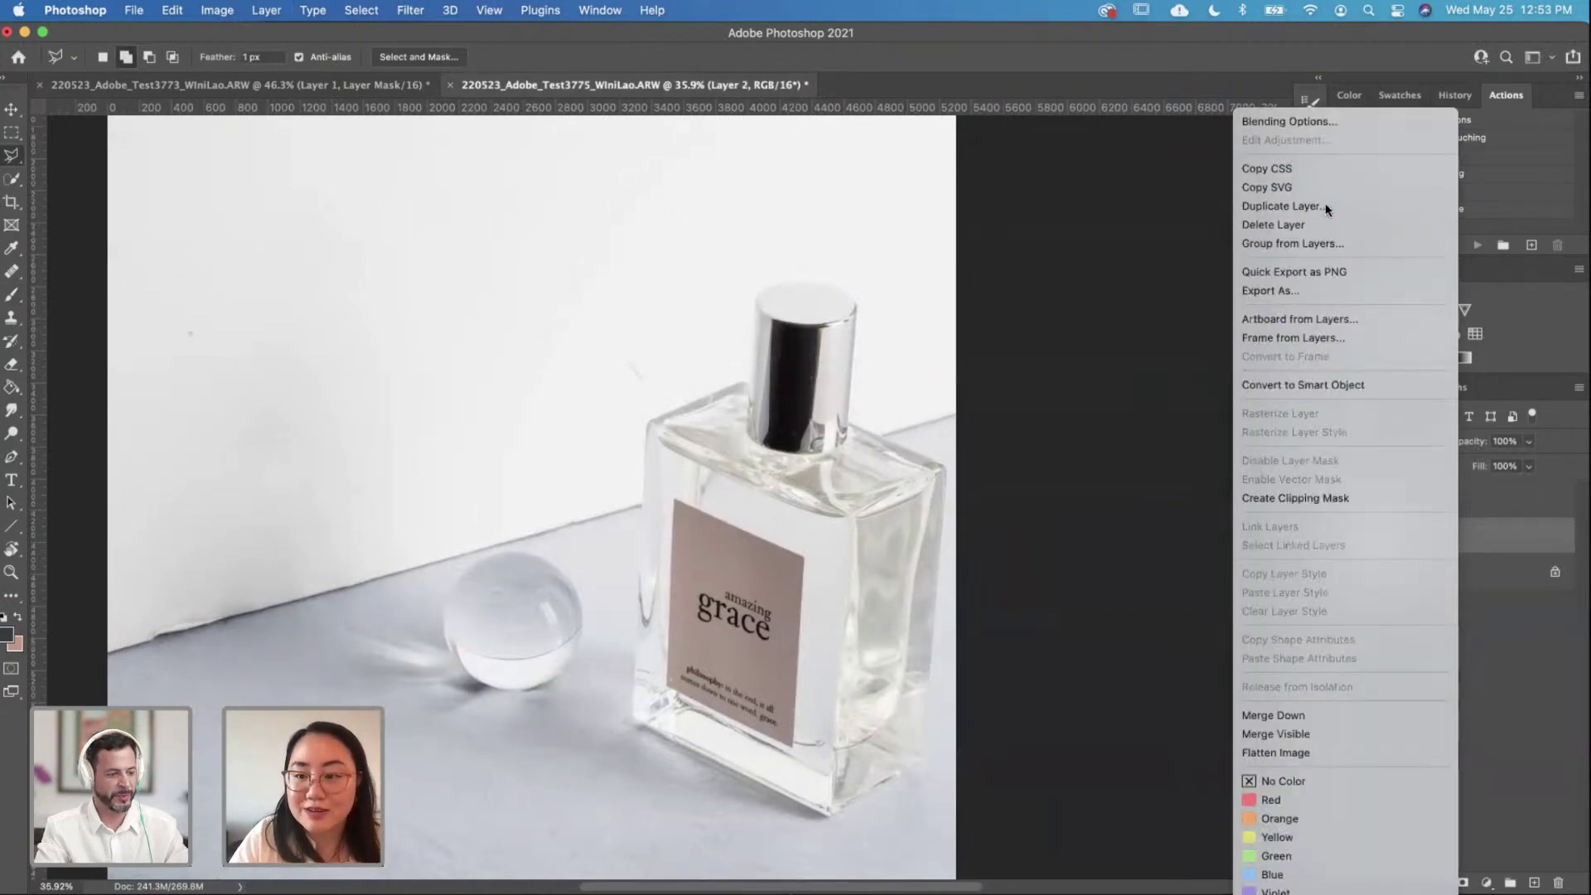
{"action": "left_click", "coordinate": [1384, 209]}
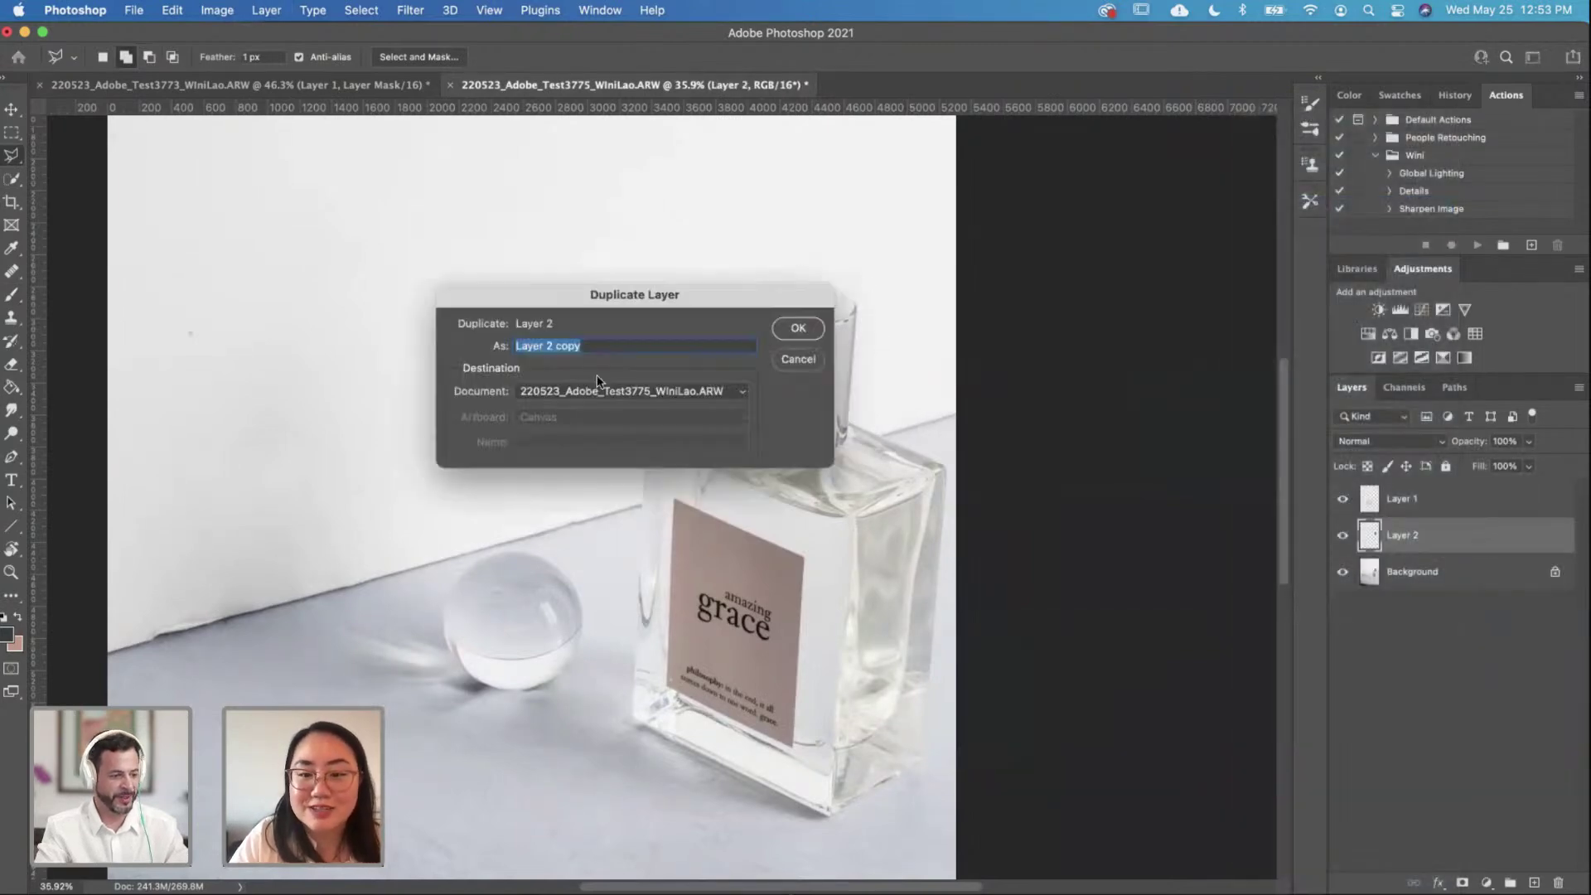
{"action": "left_click", "coordinate": [699, 391]}
{"action": "left_click", "coordinate": [695, 371]}
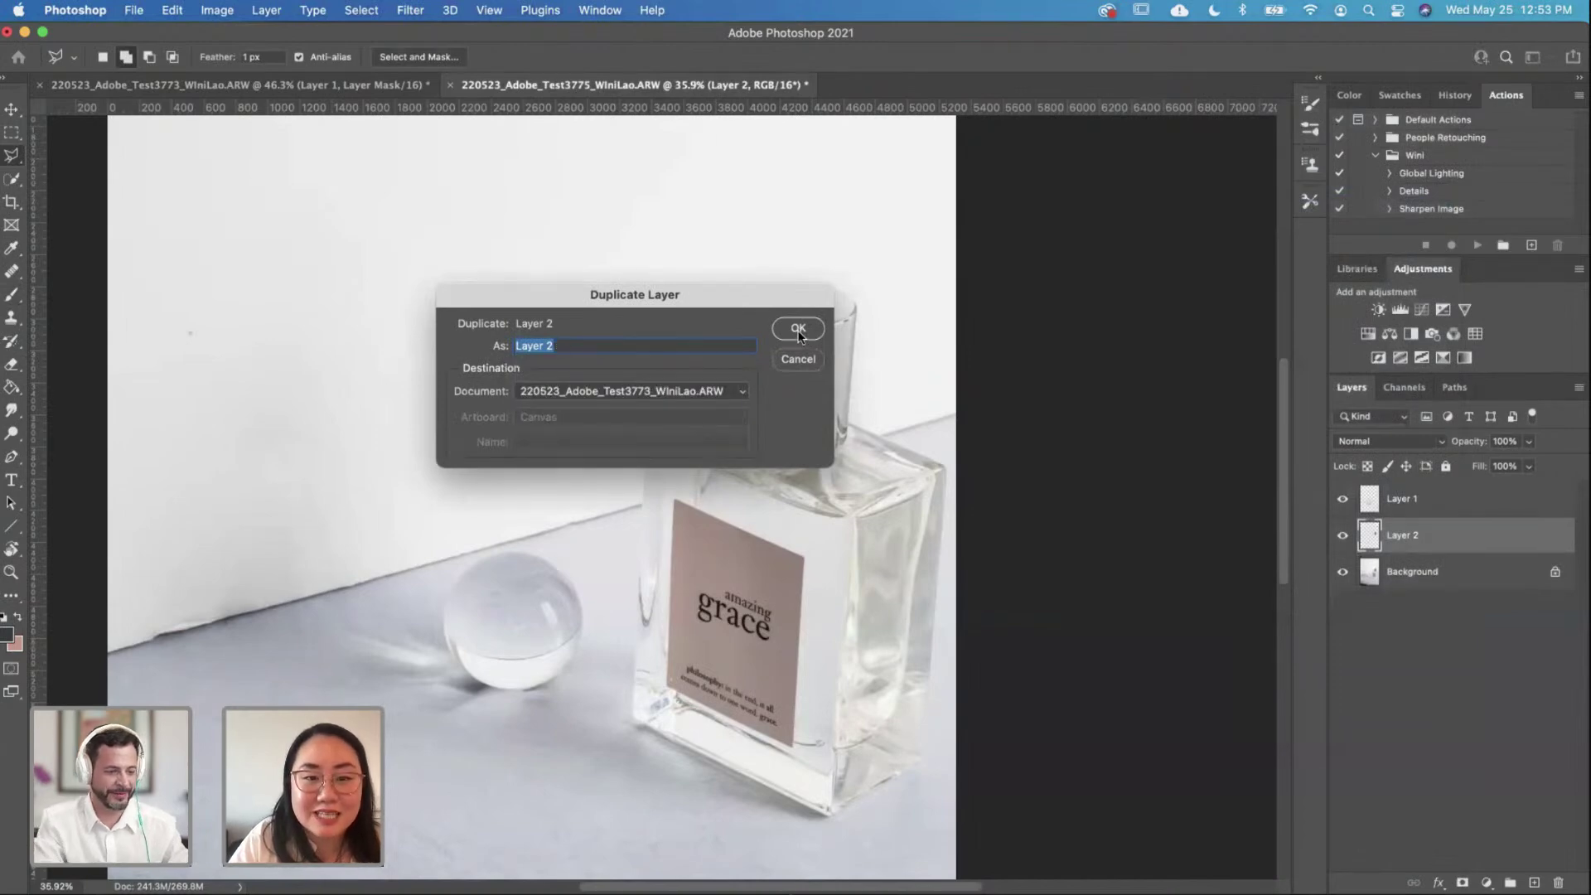
{"action": "left_click", "coordinate": [798, 328]}
Step: Switch to the Test3773 photo and hide the pasted cap layer behind a black layer mask
{"action": "left_click", "coordinate": [304, 86]}
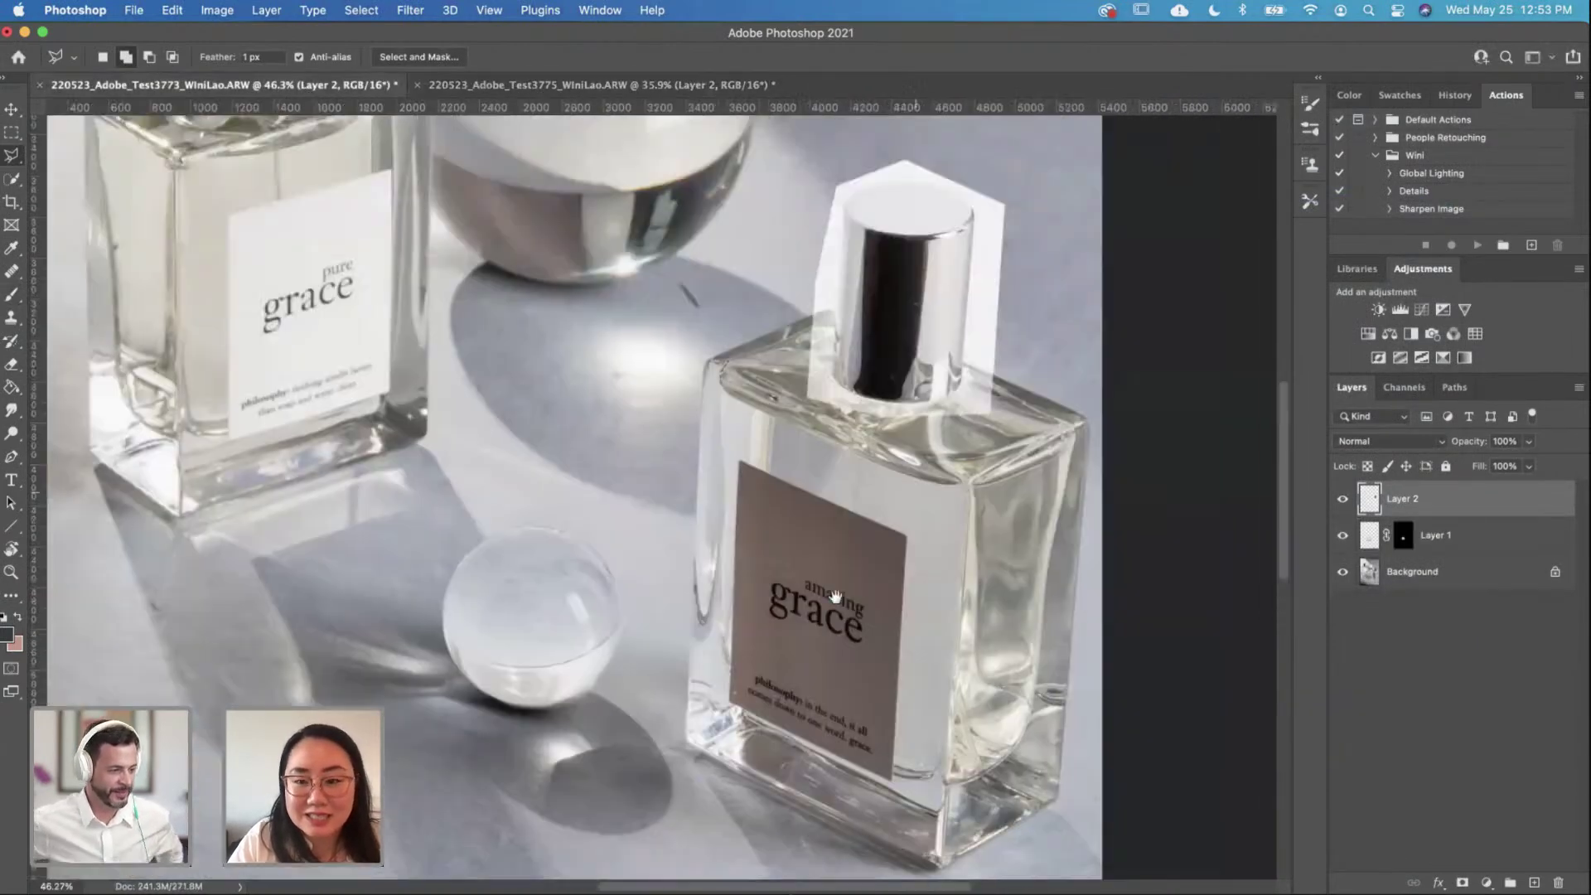
{"action": "left_click_drag", "start_coordinate": [834, 596], "coordinate": [849, 628]}
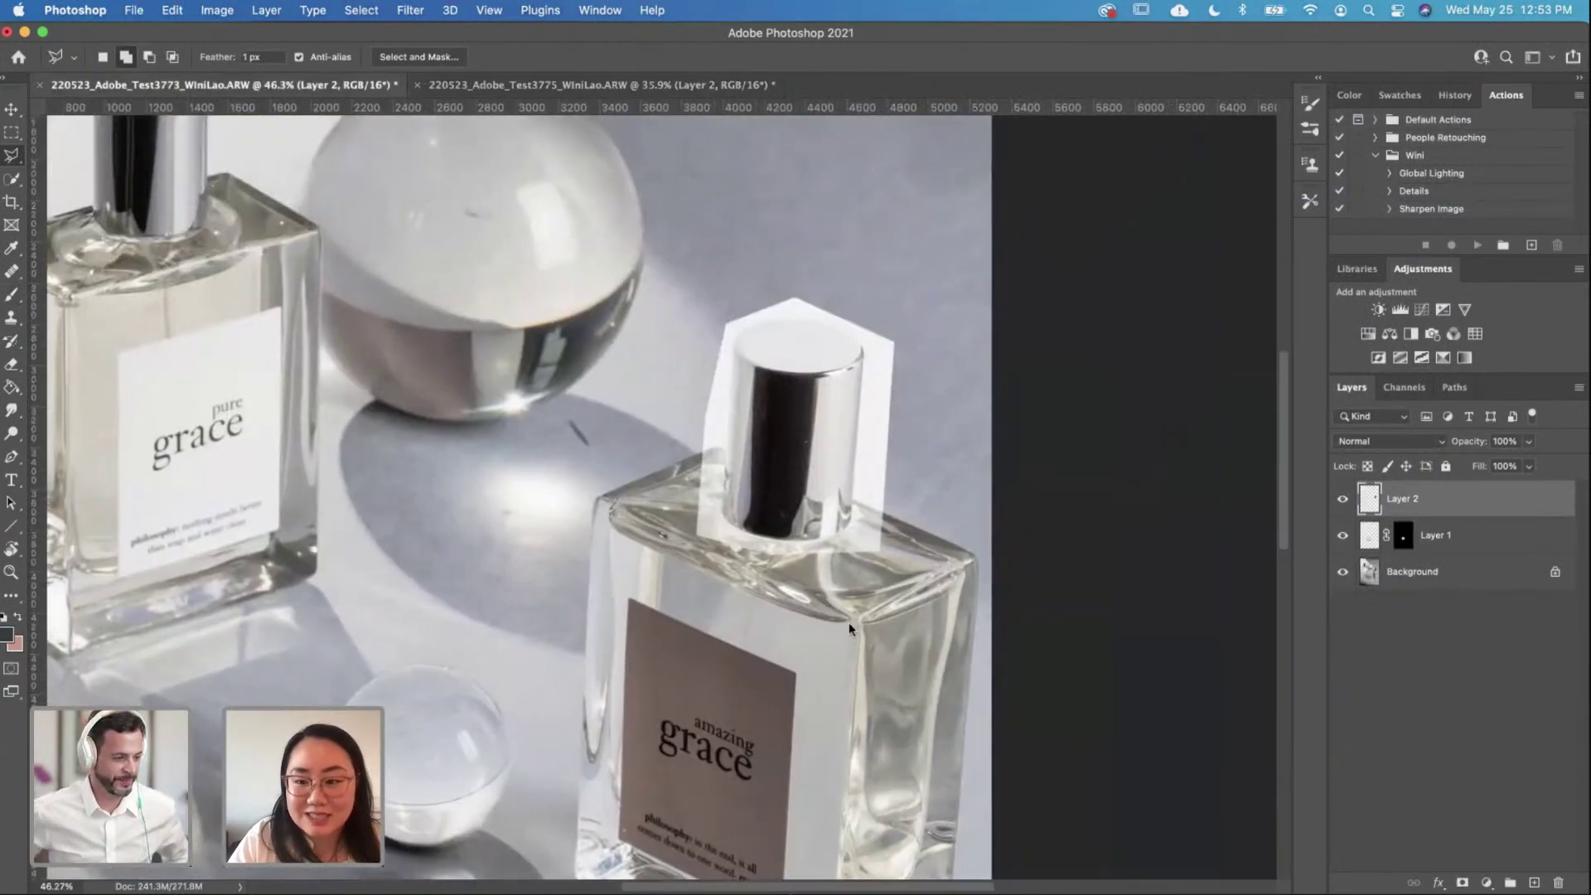
{"action": "left_click", "coordinate": [1463, 882], "text": "alt"}
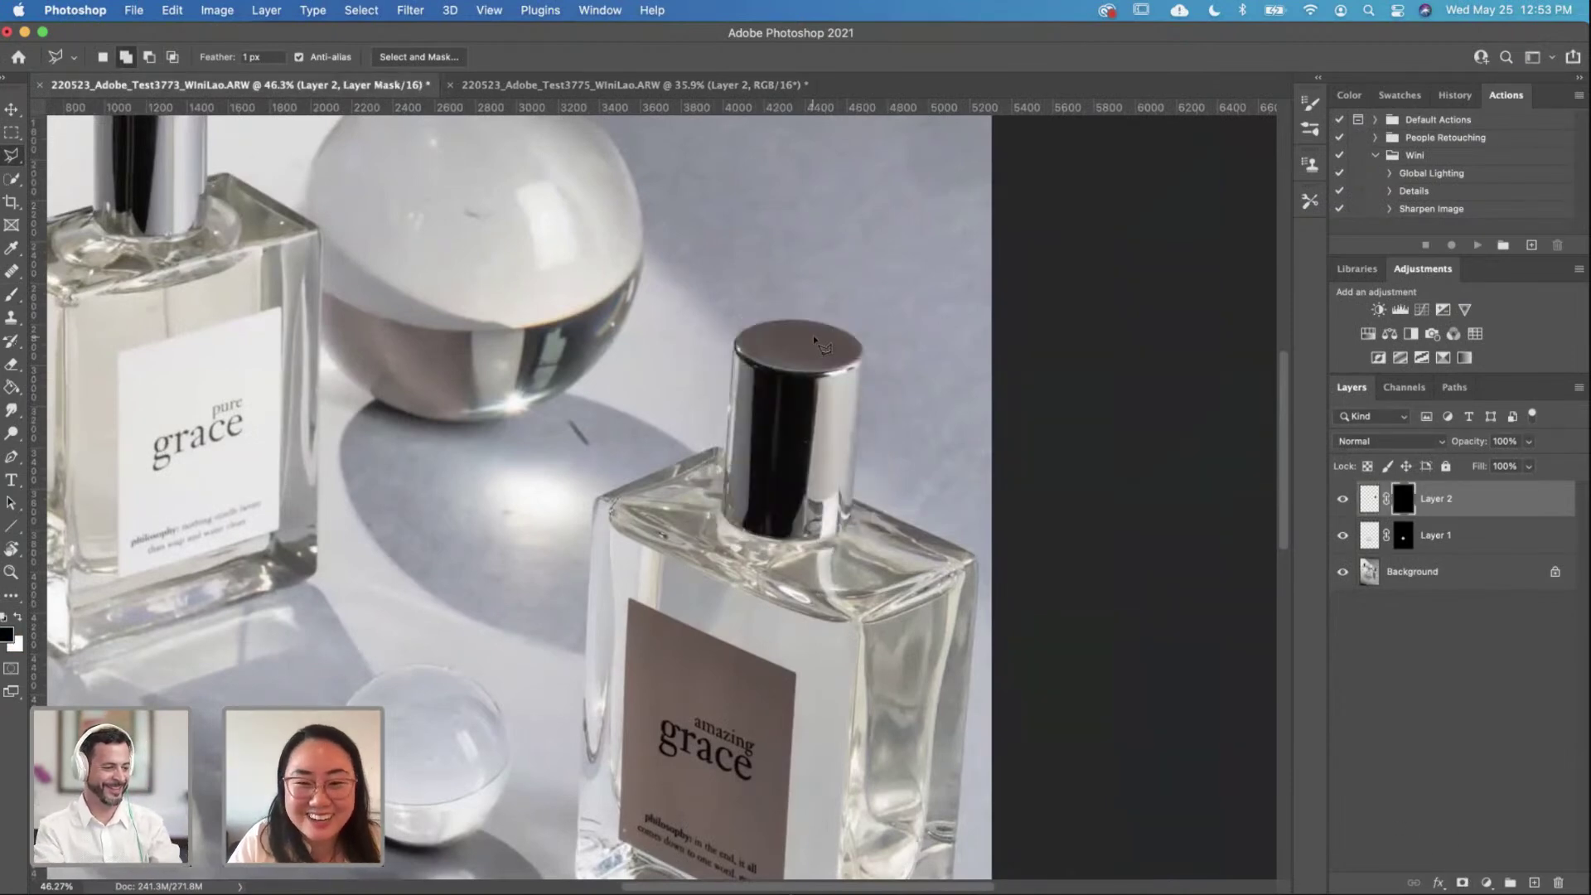
Step: Try a 175 px white brush at 100% opacity on the cap's mask, undo the stroke and reduce the brush to 80 px
{"action": "scroll", "coordinate": [822, 346], "scroll_direction": "up", "scroll_amount": 3}
{"action": "left_click_drag", "start_coordinate": [884, 323], "coordinate": [753, 358]}
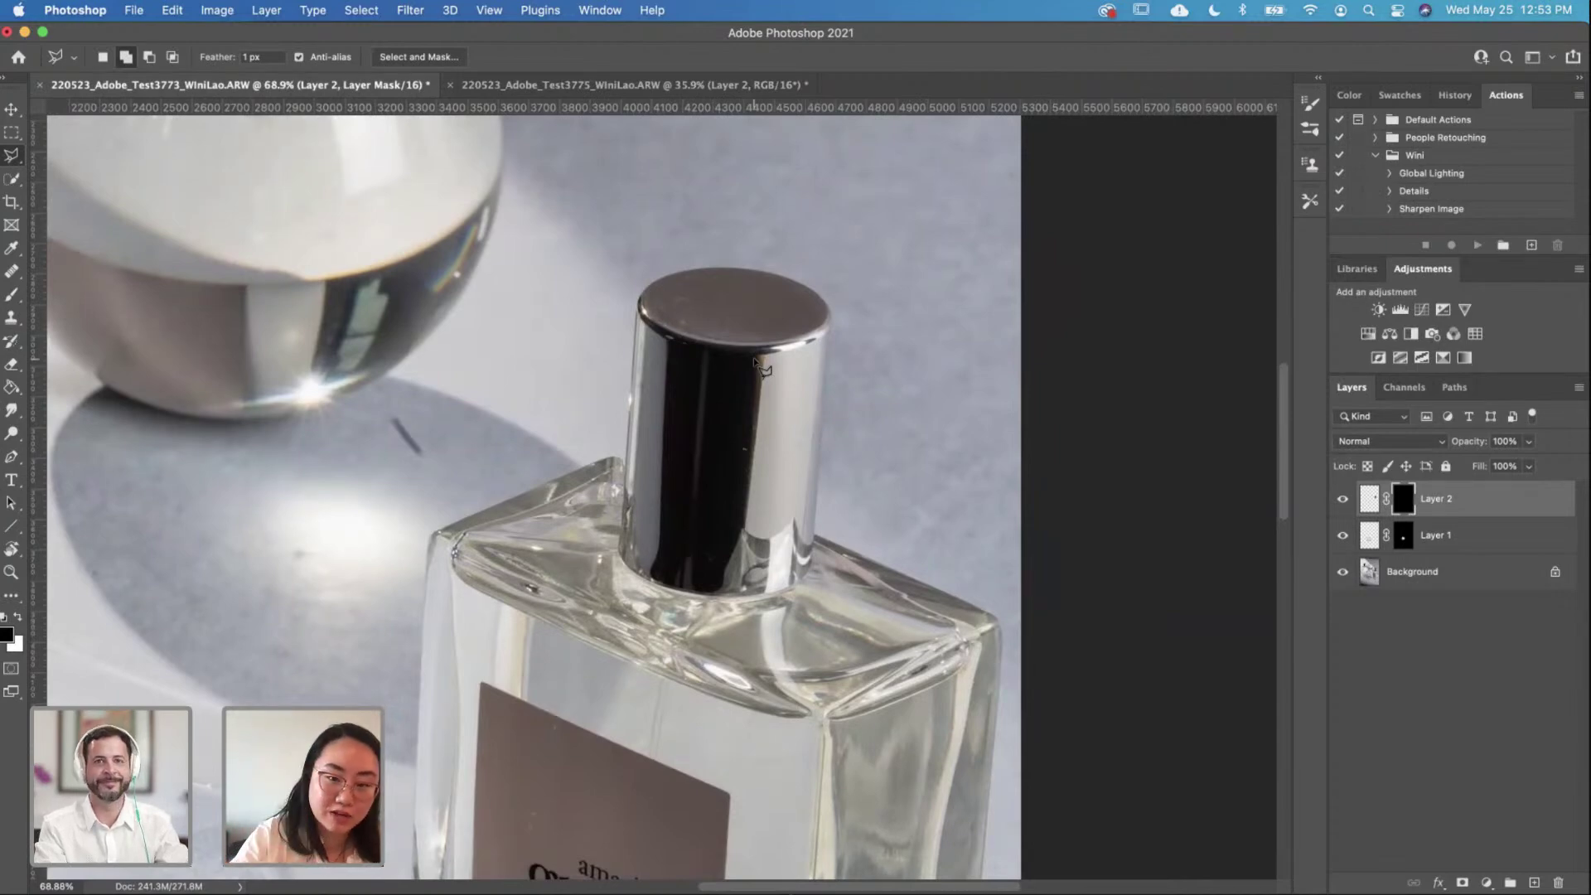
{"action": "key", "text": "b"}
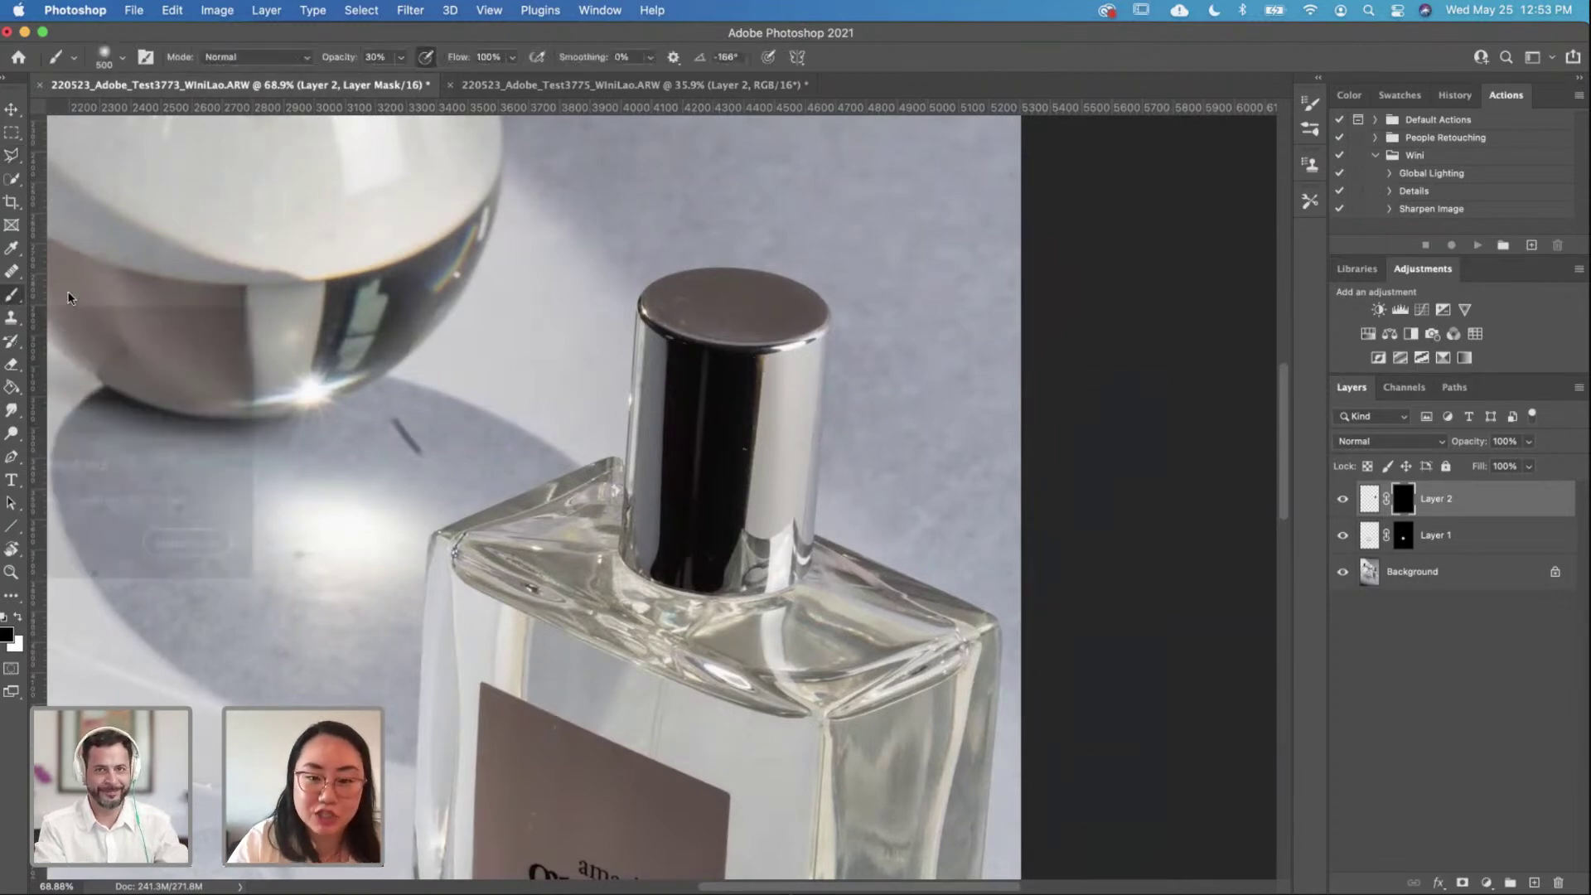
{"action": "key", "text": "bracketleft"}
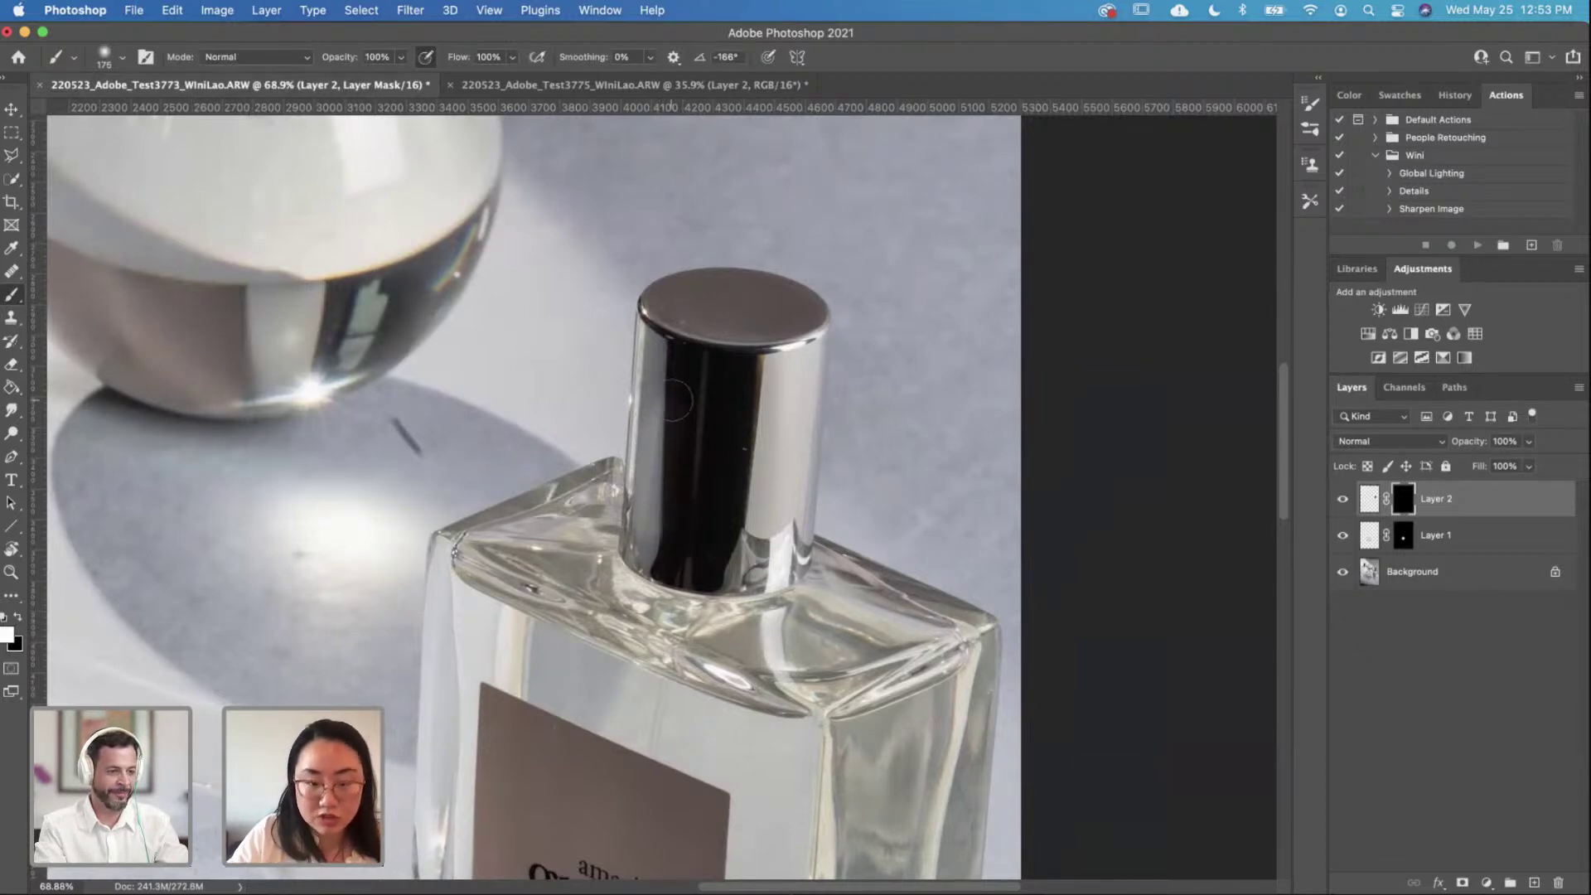
{"action": "mouse_move", "coordinate": [669, 377]}
{"action": "left_mouse_down"}
{"action": "mouse_move", "coordinate": [651, 501]}
{"action": "mouse_move", "coordinate": [657, 364]}
{"action": "mouse_move", "coordinate": [649, 381]}
{"action": "left_mouse_up"}
{"action": "key", "text": "super+z"}
{"action": "key", "text": "bracketleft"}
{"action": "right_click", "coordinate": [663, 374]}
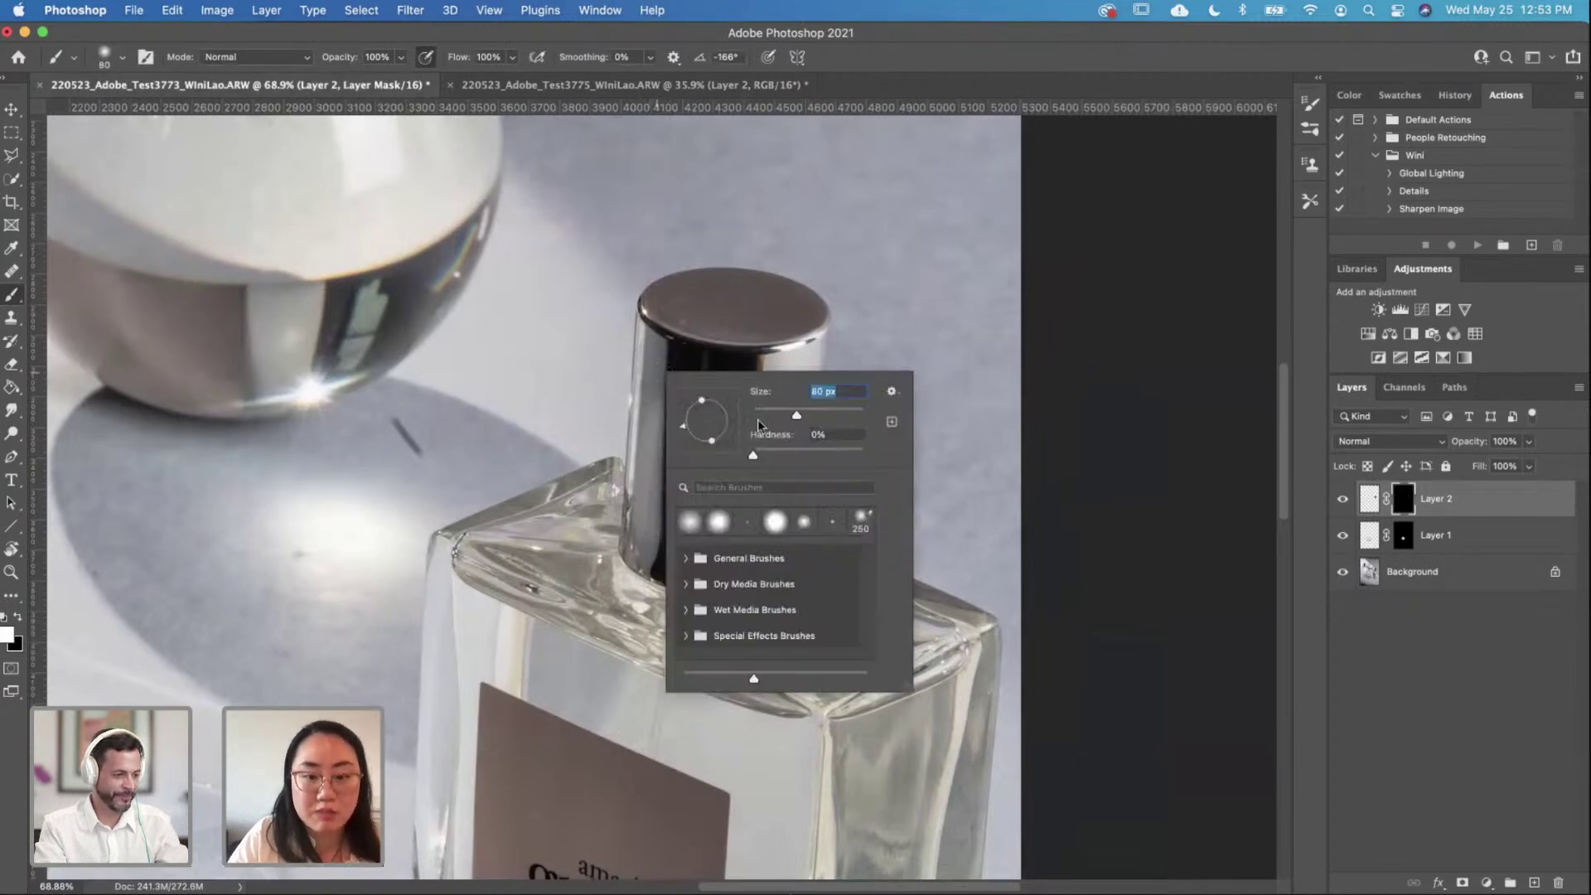
{"action": "key", "text": "Return"}
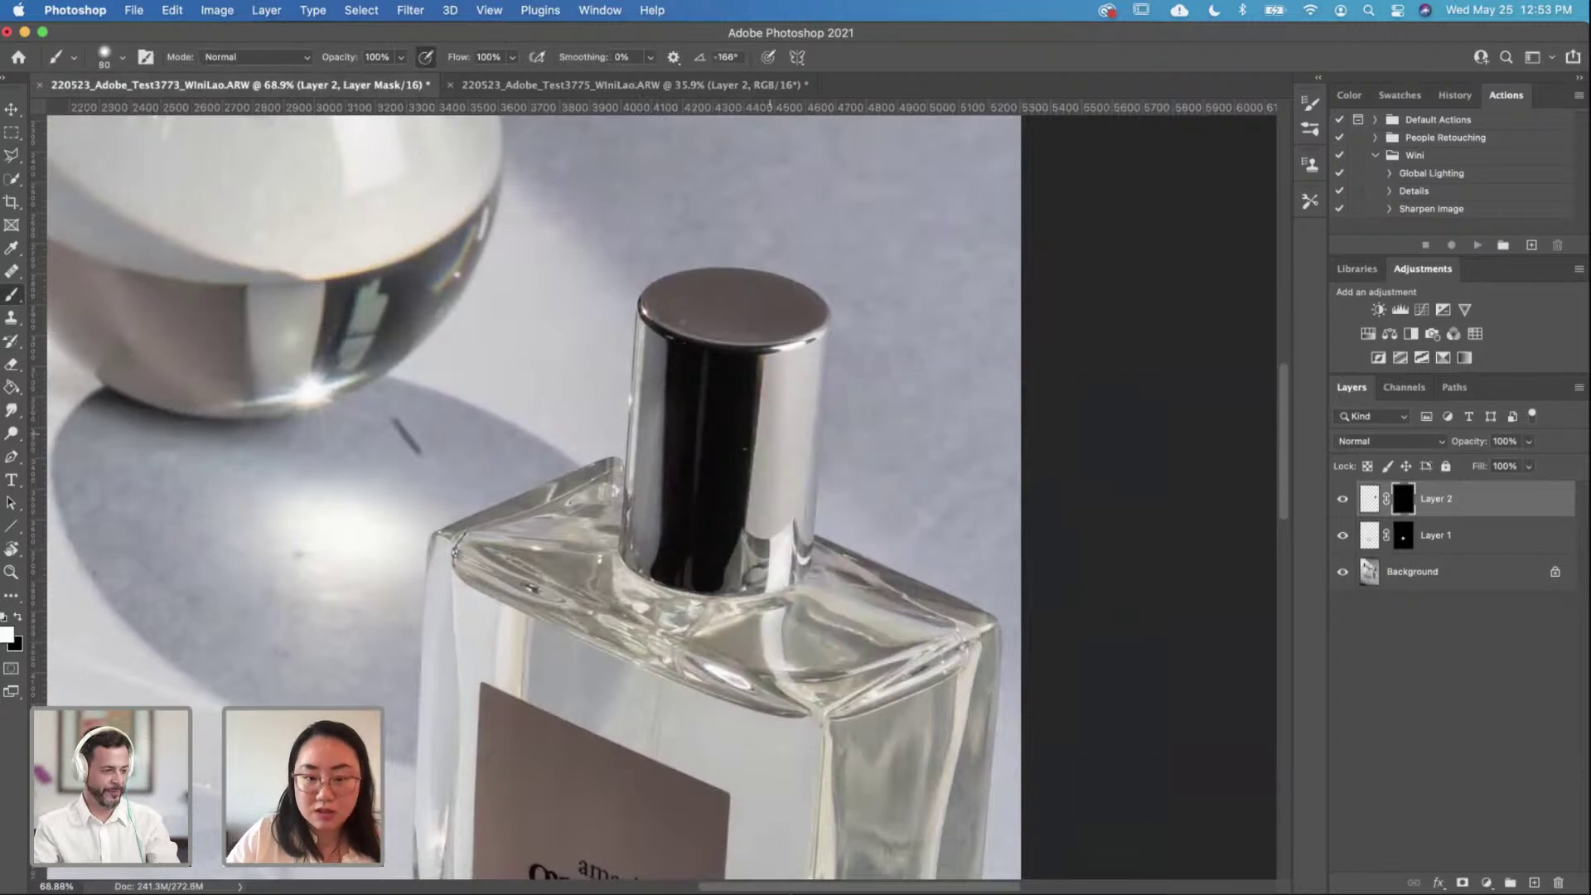
Step: Paint white on Layer 2's mask over the cap's left side and its whole top surface, reducing the brush to 40 px
{"action": "scroll", "coordinate": [669, 369], "scroll_direction": "up", "scroll_amount": 5}
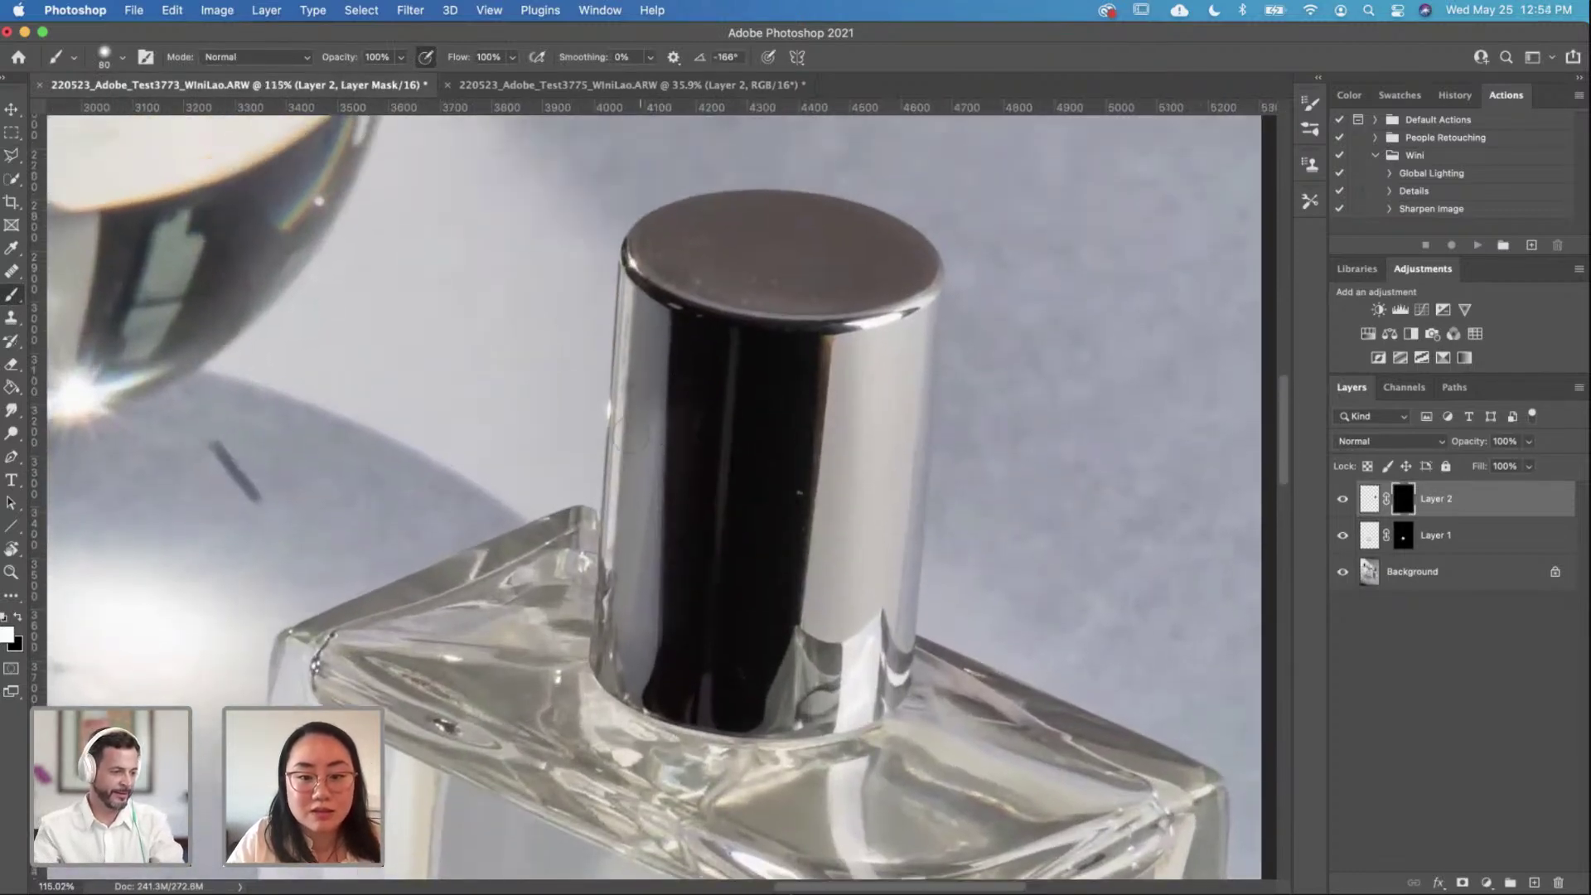
{"action": "mouse_move", "coordinate": [636, 395]}
{"action": "left_mouse_down"}
{"action": "mouse_move", "coordinate": [633, 674]}
{"action": "mouse_move", "coordinate": [659, 294]}
{"action": "mouse_move", "coordinate": [640, 343]}
{"action": "mouse_move", "coordinate": [644, 287]}
{"action": "mouse_move", "coordinate": [638, 396]}
{"action": "mouse_move", "coordinate": [646, 280]}
{"action": "mouse_move", "coordinate": [640, 380]}
{"action": "left_mouse_up"}
{"action": "mouse_move", "coordinate": [636, 556]}
{"action": "left_mouse_down"}
{"action": "mouse_move", "coordinate": [630, 588]}
{"action": "mouse_move", "coordinate": [620, 558]}
{"action": "mouse_move", "coordinate": [621, 595]}
{"action": "mouse_move", "coordinate": [638, 538]}
{"action": "mouse_move", "coordinate": [624, 534]}
{"action": "mouse_move", "coordinate": [649, 675]}
{"action": "left_mouse_up"}
{"action": "mouse_move", "coordinate": [658, 284]}
{"action": "left_mouse_down"}
{"action": "mouse_move", "coordinate": [769, 273]}
{"action": "mouse_move", "coordinate": [736, 282]}
{"action": "mouse_move", "coordinate": [682, 259]}
{"action": "mouse_move", "coordinate": [735, 286]}
{"action": "mouse_move", "coordinate": [669, 284]}
{"action": "mouse_move", "coordinate": [784, 306]}
{"action": "mouse_move", "coordinate": [889, 293]}
{"action": "mouse_move", "coordinate": [772, 306]}
{"action": "mouse_move", "coordinate": [720, 294]}
{"action": "mouse_move", "coordinate": [663, 250]}
{"action": "mouse_move", "coordinate": [647, 269]}
{"action": "mouse_move", "coordinate": [657, 231]}
{"action": "mouse_move", "coordinate": [705, 209]}
{"action": "mouse_move", "coordinate": [645, 263]}
{"action": "mouse_move", "coordinate": [671, 231]}
{"action": "mouse_move", "coordinate": [762, 217]}
{"action": "mouse_move", "coordinate": [708, 216]}
{"action": "mouse_move", "coordinate": [769, 208]}
{"action": "mouse_move", "coordinate": [717, 207]}
{"action": "mouse_move", "coordinate": [819, 225]}
{"action": "mouse_move", "coordinate": [803, 271]}
{"action": "mouse_move", "coordinate": [770, 273]}
{"action": "mouse_move", "coordinate": [834, 254]}
{"action": "mouse_move", "coordinate": [888, 281]}
{"action": "mouse_move", "coordinate": [799, 207]}
{"action": "mouse_move", "coordinate": [780, 206]}
{"action": "mouse_move", "coordinate": [899, 255]}
{"action": "mouse_move", "coordinate": [908, 287]}
{"action": "mouse_move", "coordinate": [910, 254]}
{"action": "mouse_move", "coordinate": [813, 206]}
{"action": "mouse_move", "coordinate": [923, 277]}
{"action": "left_mouse_up"}
{"action": "mouse_move", "coordinate": [794, 298]}
{"action": "left_mouse_down"}
{"action": "mouse_move", "coordinate": [636, 262]}
{"action": "mouse_move", "coordinate": [684, 217]}
{"action": "mouse_move", "coordinate": [722, 216]}
{"action": "left_mouse_up"}
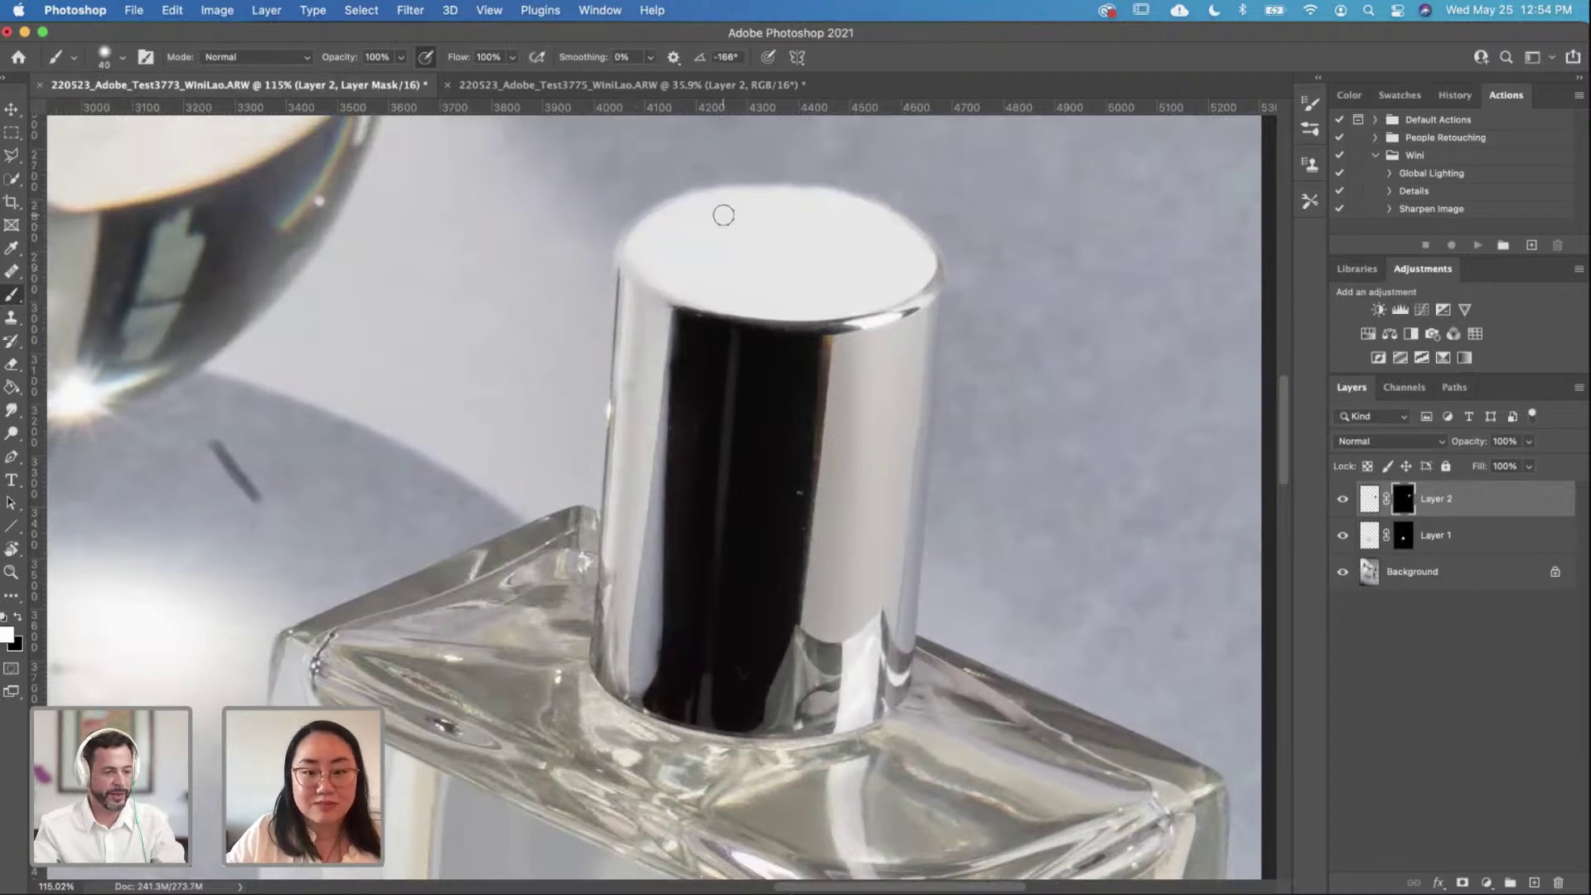
Step: Paint black on Layer 2's mask along the outside of the cap's upper edge with a 100 px brush, reducing the brush to 80 px
{"action": "left_click_drag", "start_coordinate": [722, 214], "coordinate": [722, 336]}
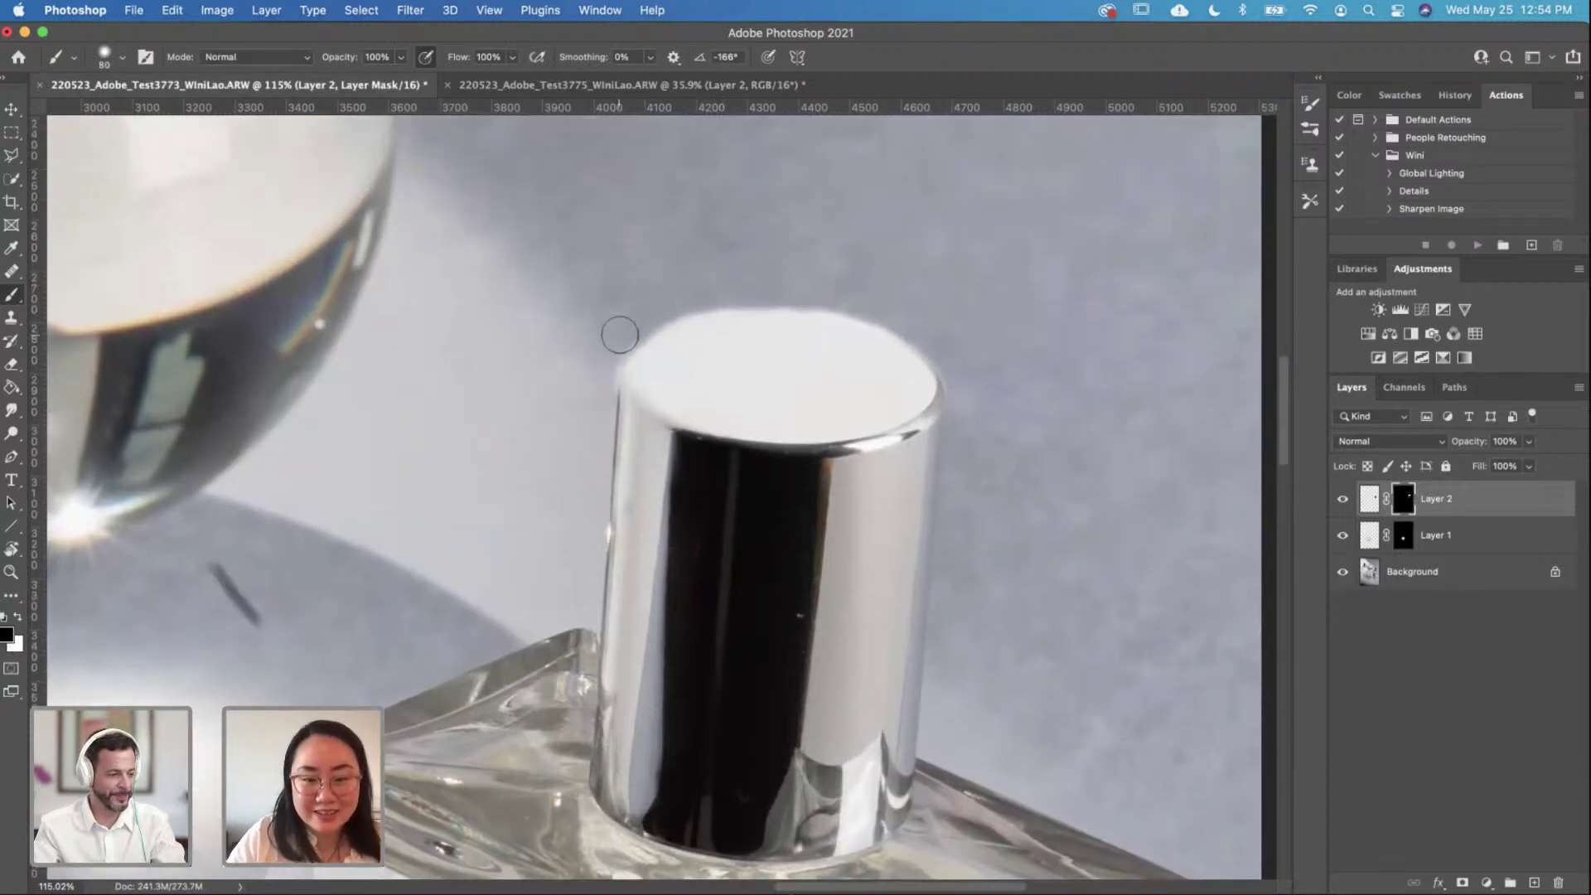
{"action": "key", "text": "bracketright"}
{"action": "key", "text": "bracketright"}
{"action": "key", "text": "bracketright"}
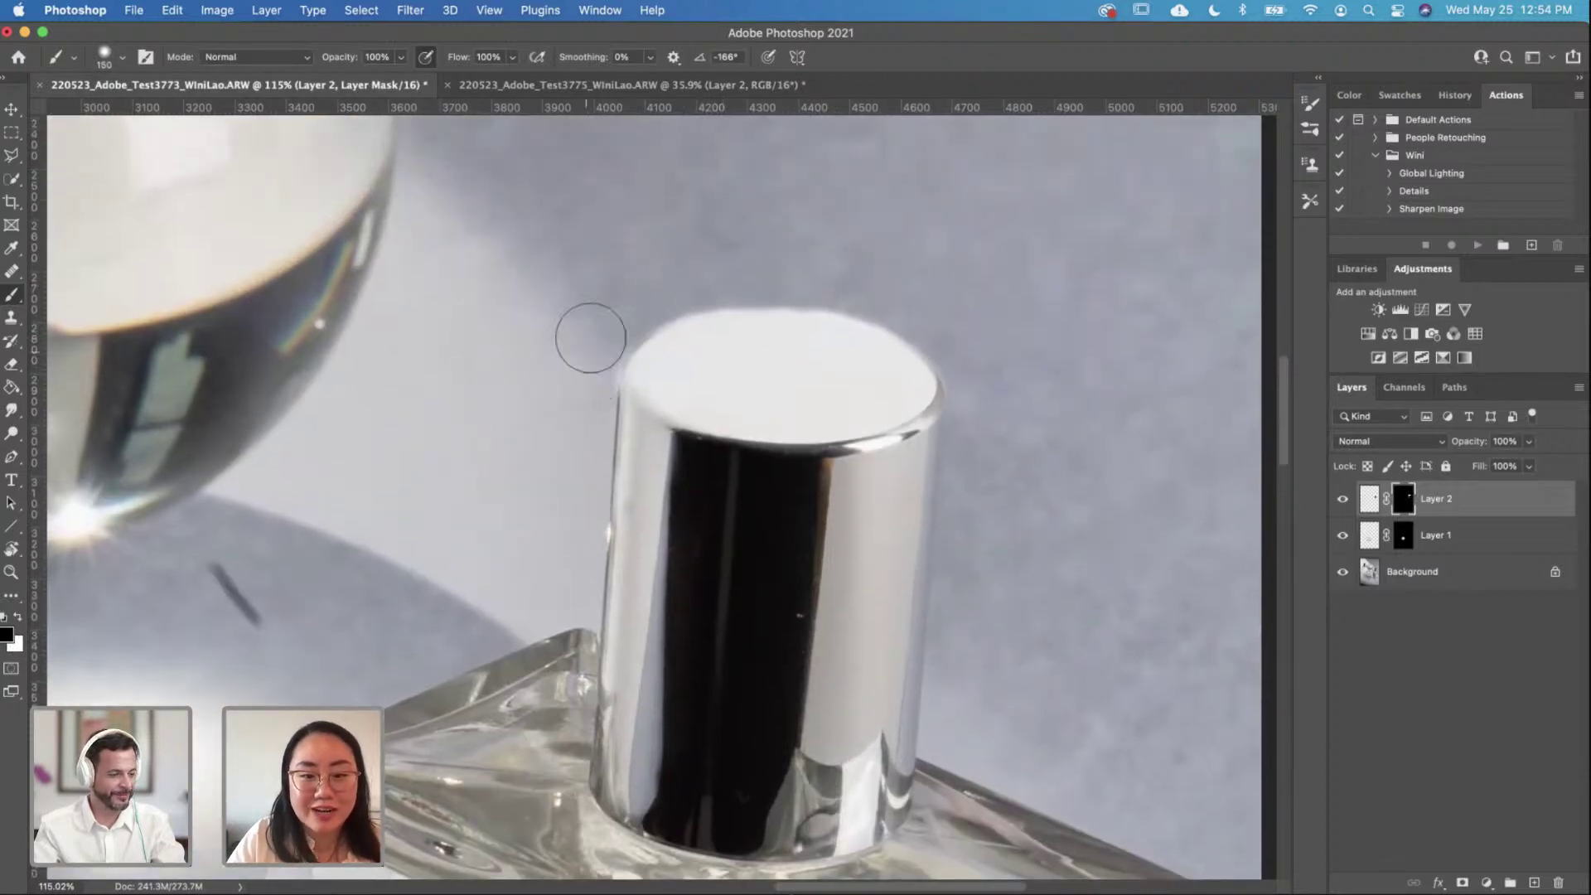
{"action": "key", "text": "bracketleft"}
{"action": "key", "text": "bracketleft"}
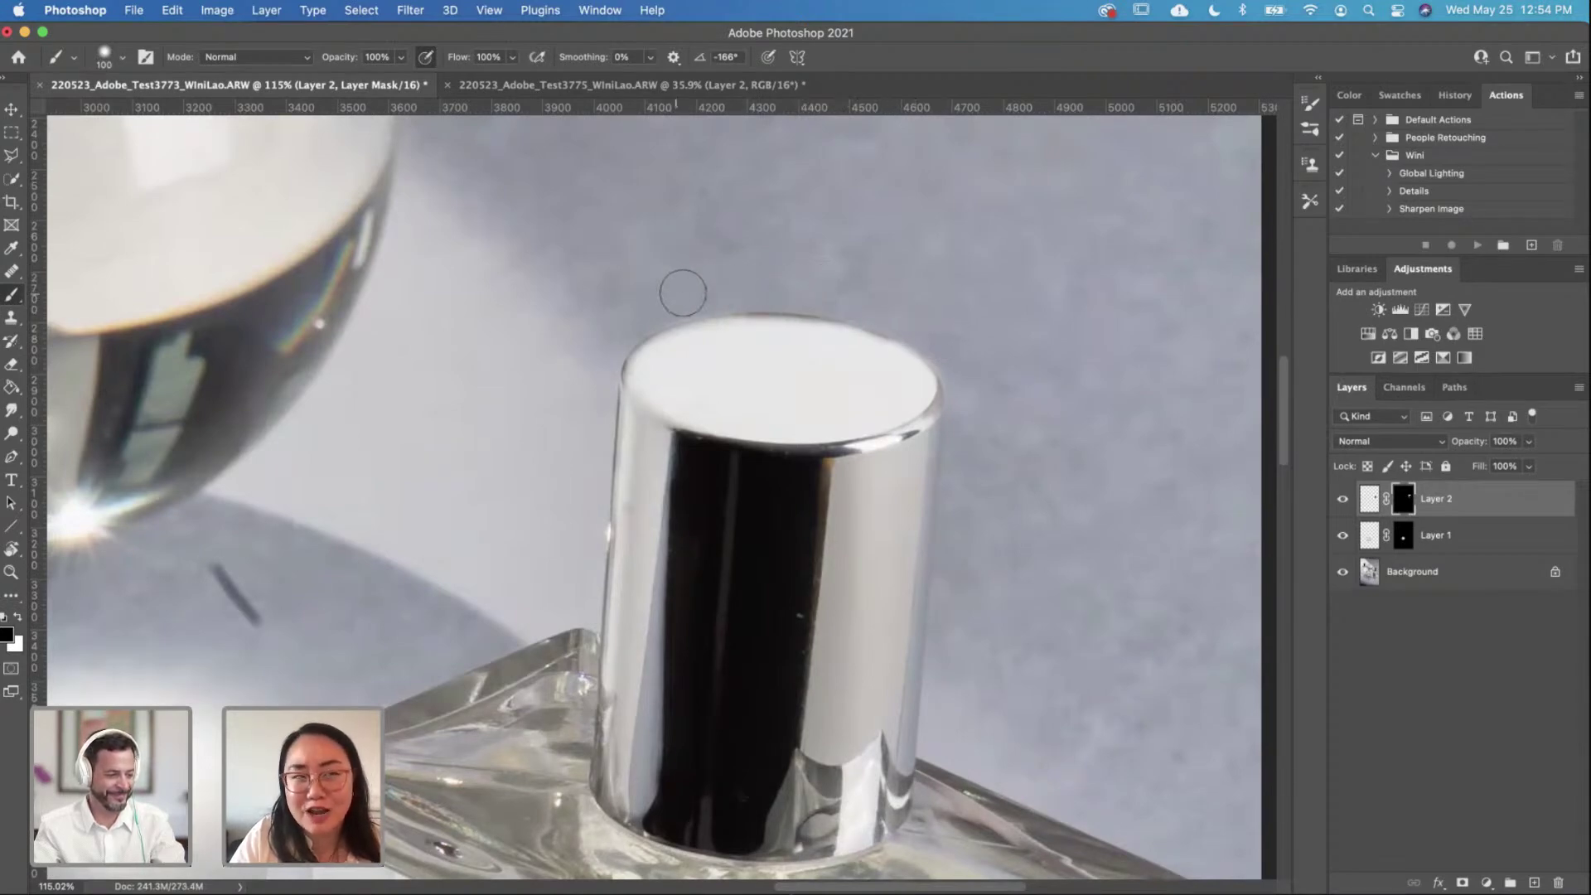
{"action": "key", "text": "bracketleft"}
{"action": "key", "text": "bracketleft"}
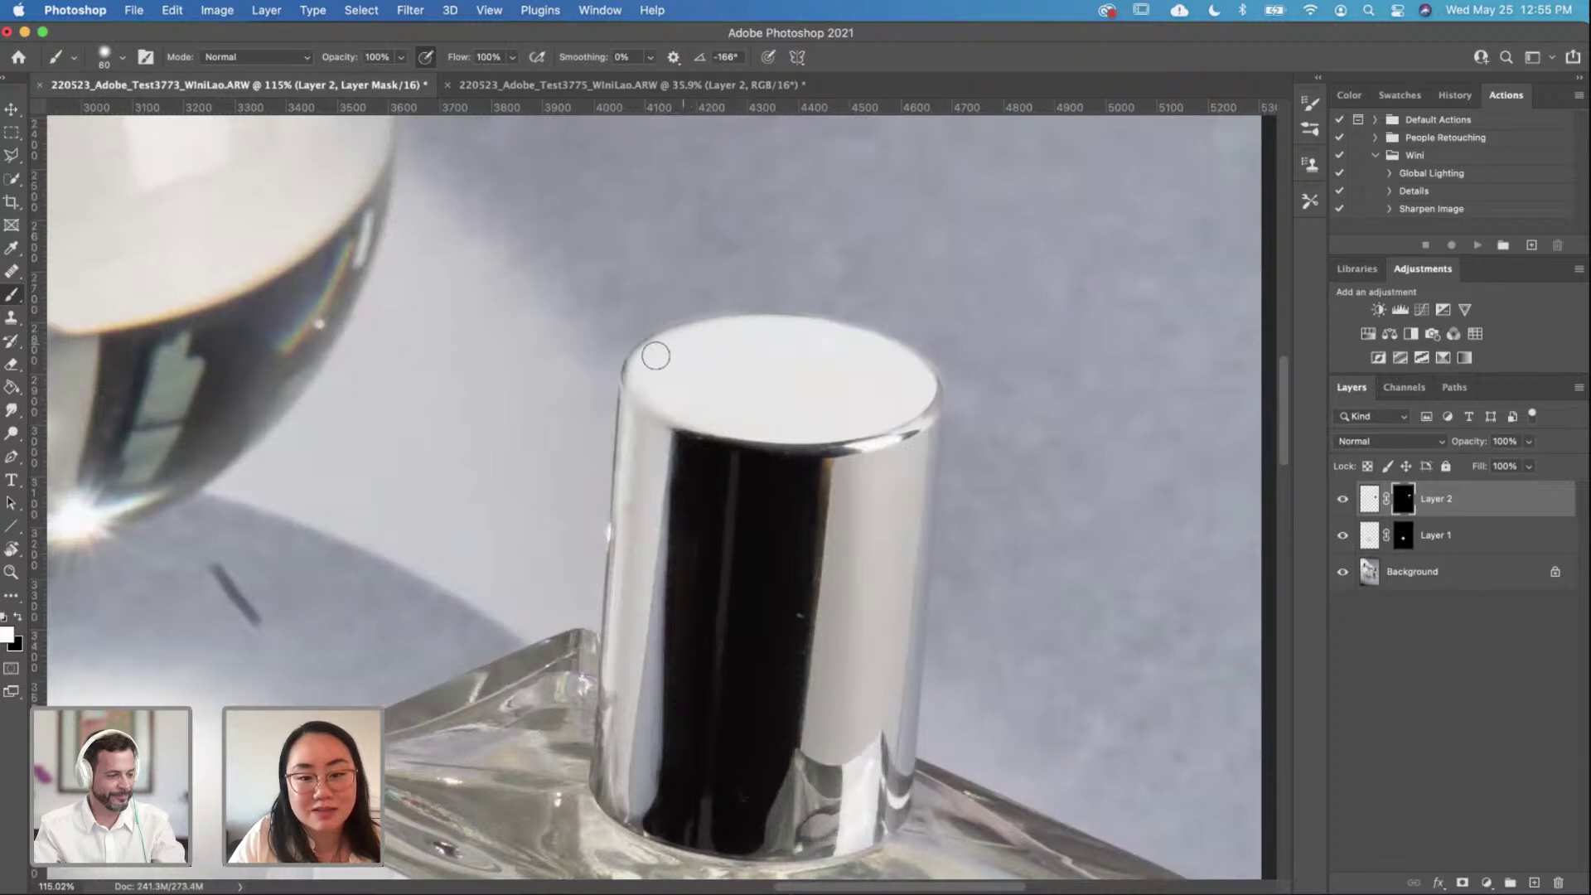
Step: Paint black at 50% opacity on Layer 2's mask along the cap's front-left rim, using small brushes of 10 and 25 px
{"action": "key", "text": "x"}
{"action": "key", "text": "bracketleft"}
{"action": "key", "text": "bracketleft"}
{"action": "key", "text": "bracketleft"}
{"action": "key", "text": "bracketleft"}
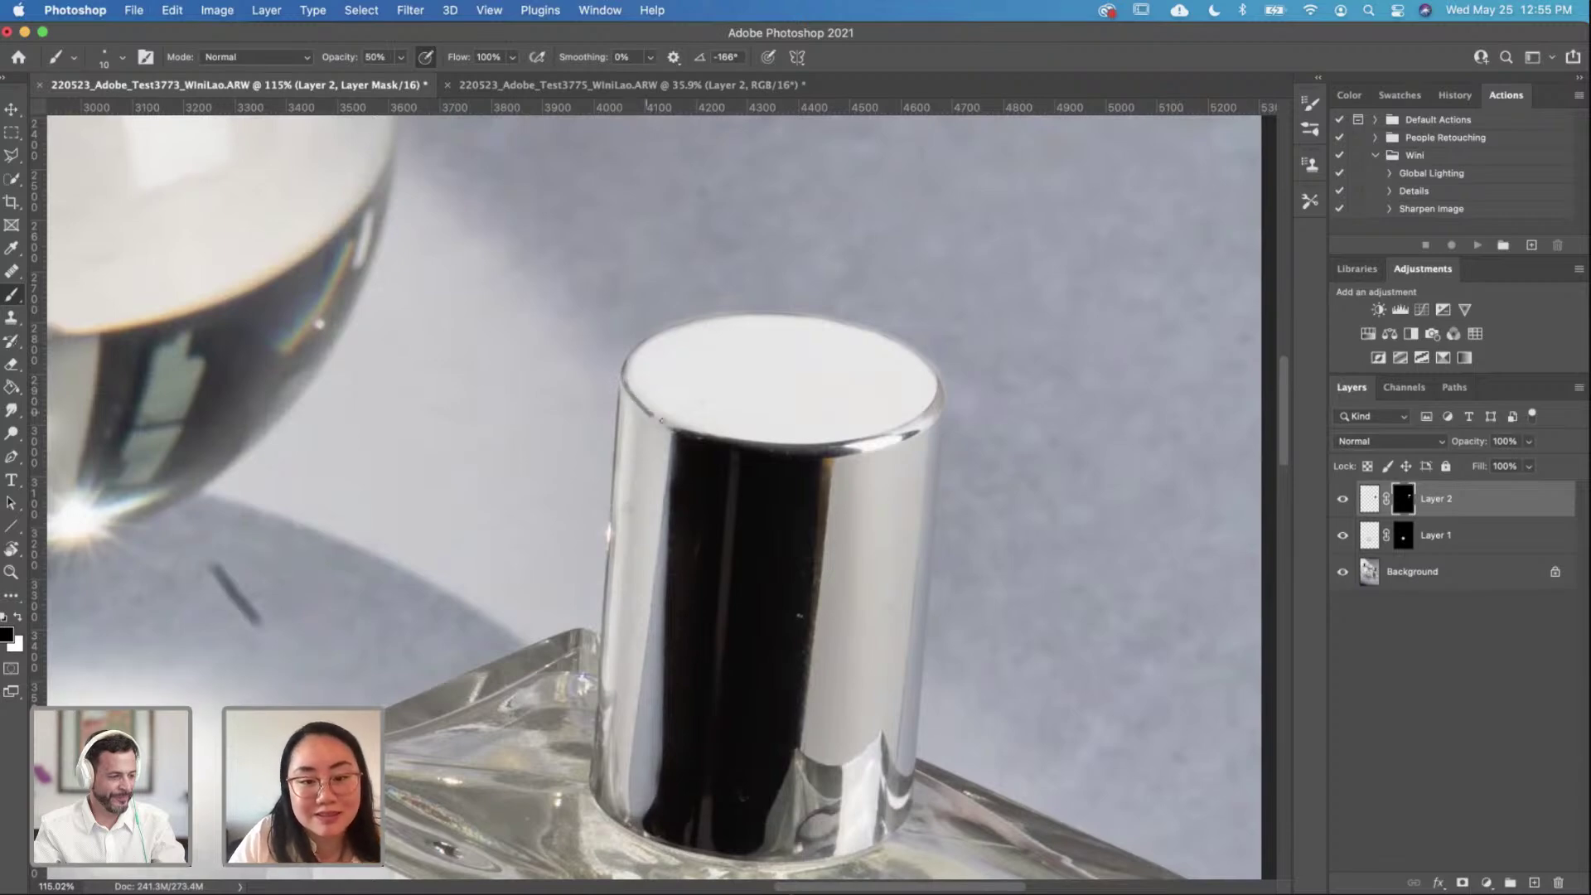
{"action": "right_click", "coordinate": [695, 436]}
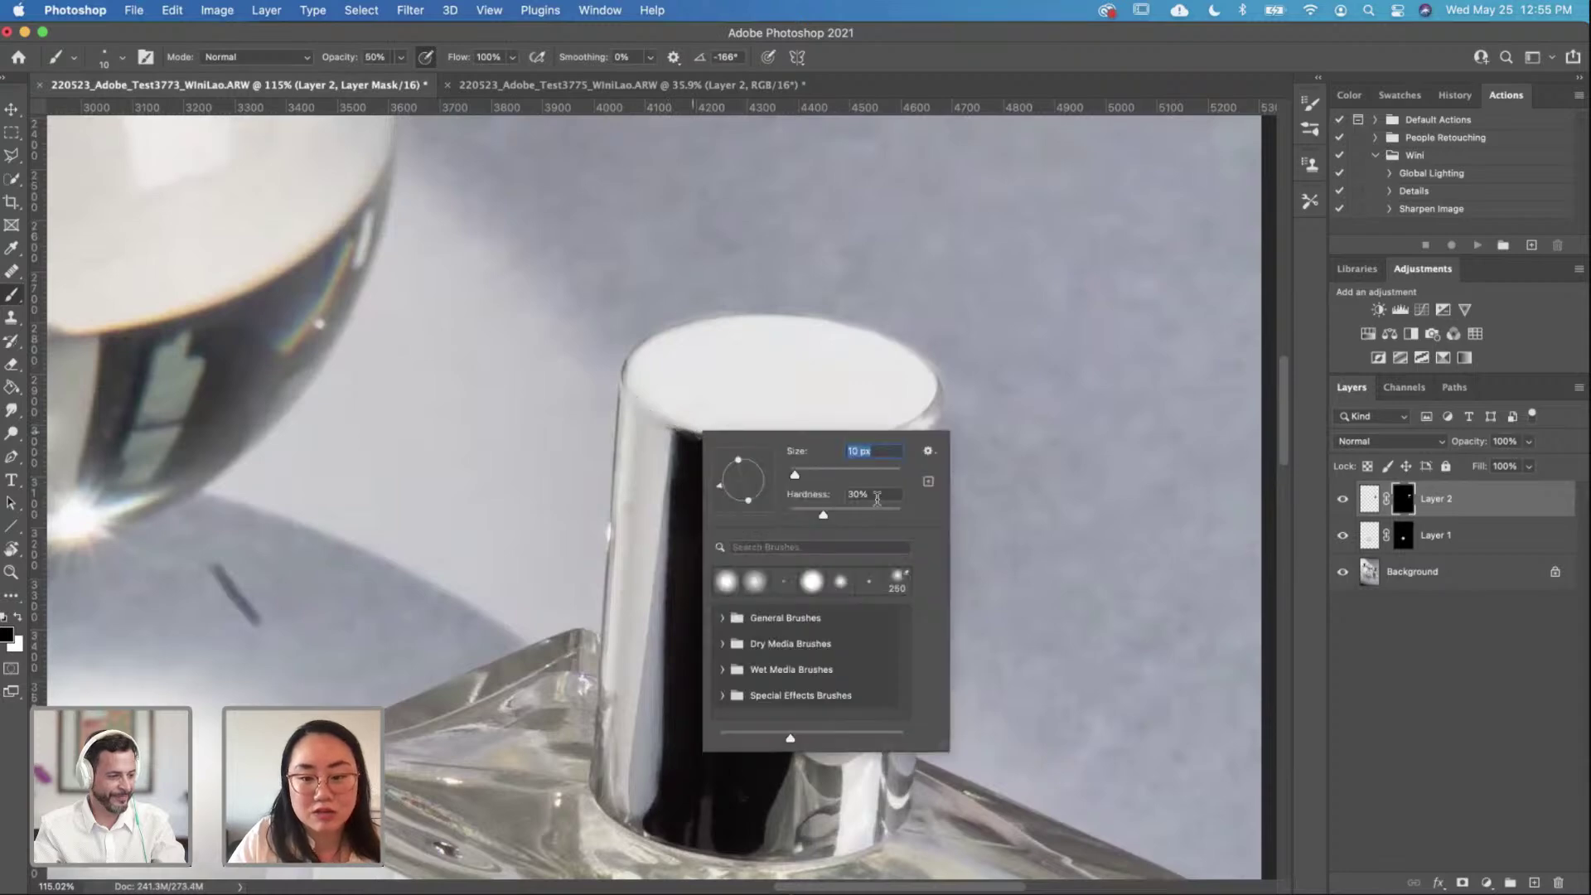
{"action": "key", "text": "Return"}
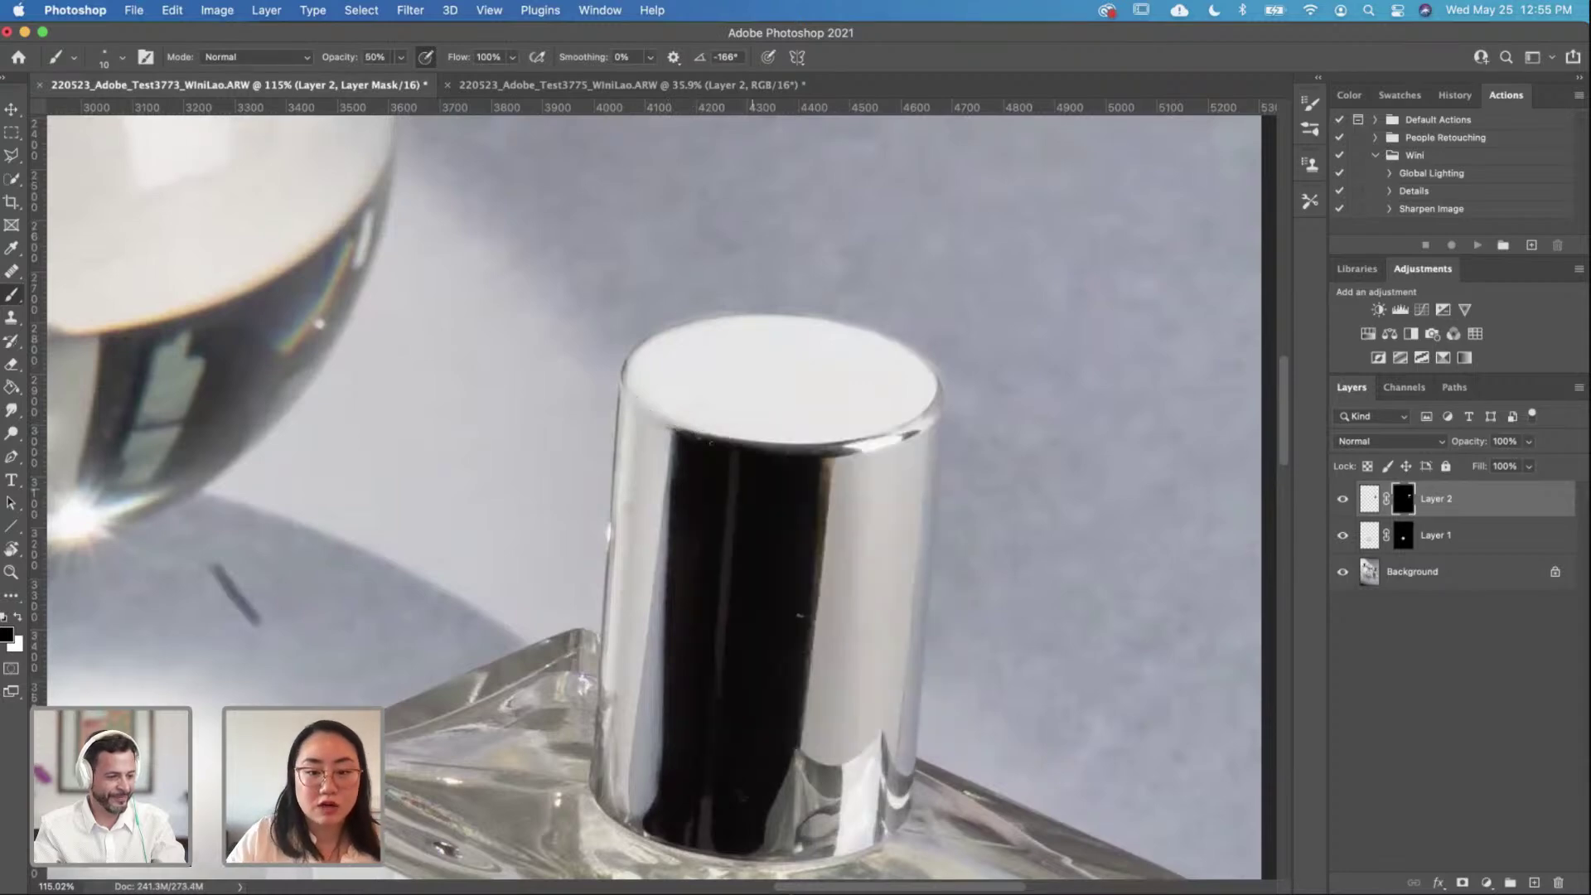
{"action": "scroll", "coordinate": [633, 358], "scroll_direction": "up", "scroll_amount": 3}
{"action": "left_click_drag", "start_coordinate": [633, 358], "coordinate": [631, 429]}
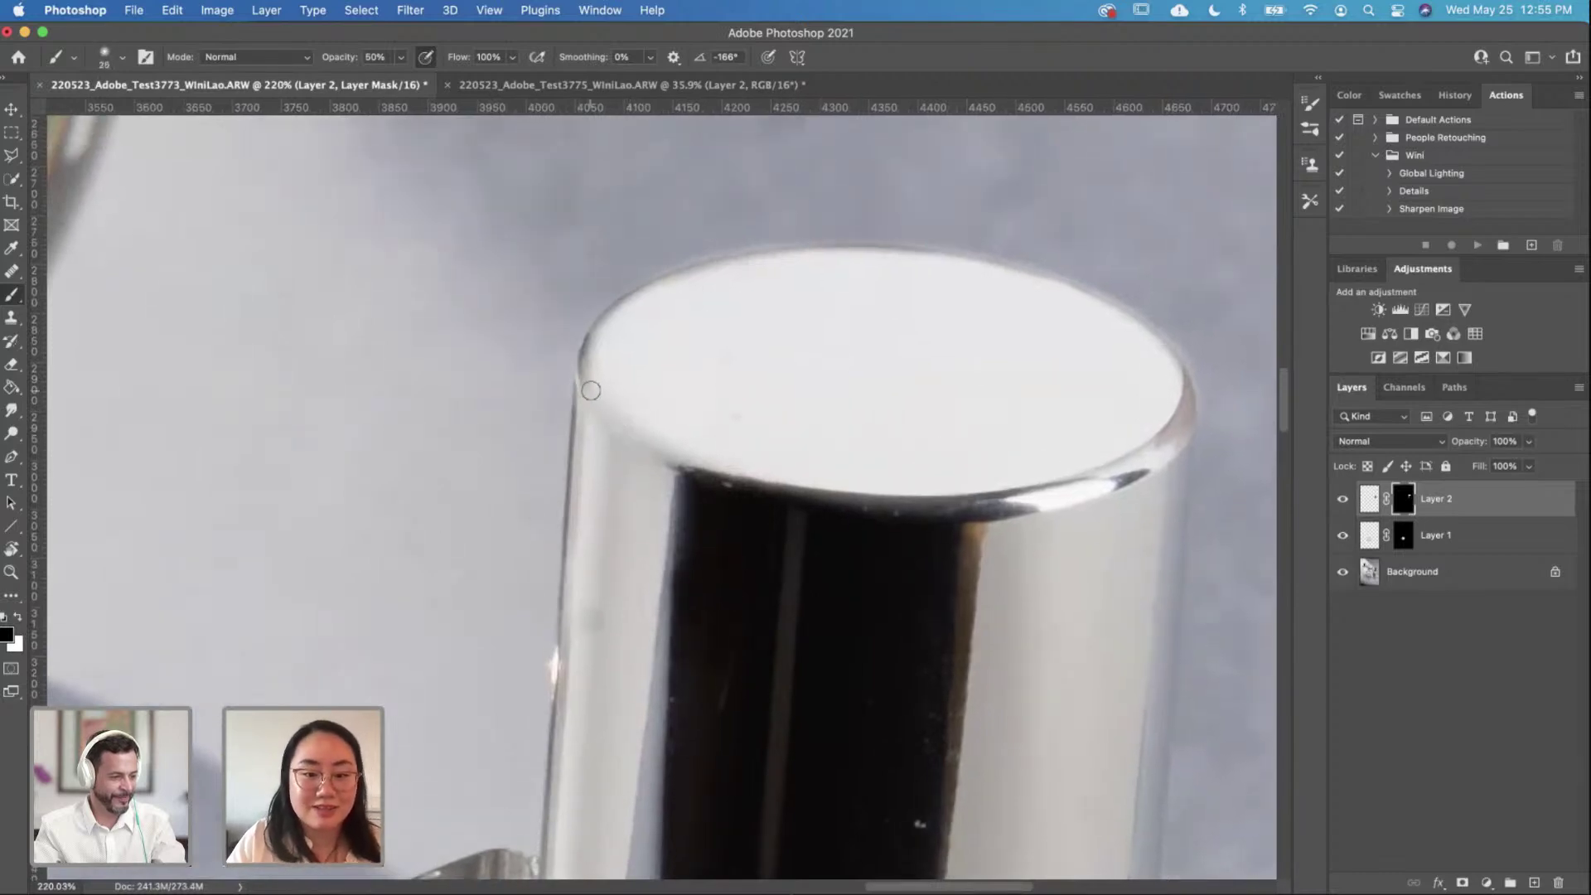
{"action": "left_click_drag", "start_coordinate": [594, 405], "coordinate": [690, 464]}
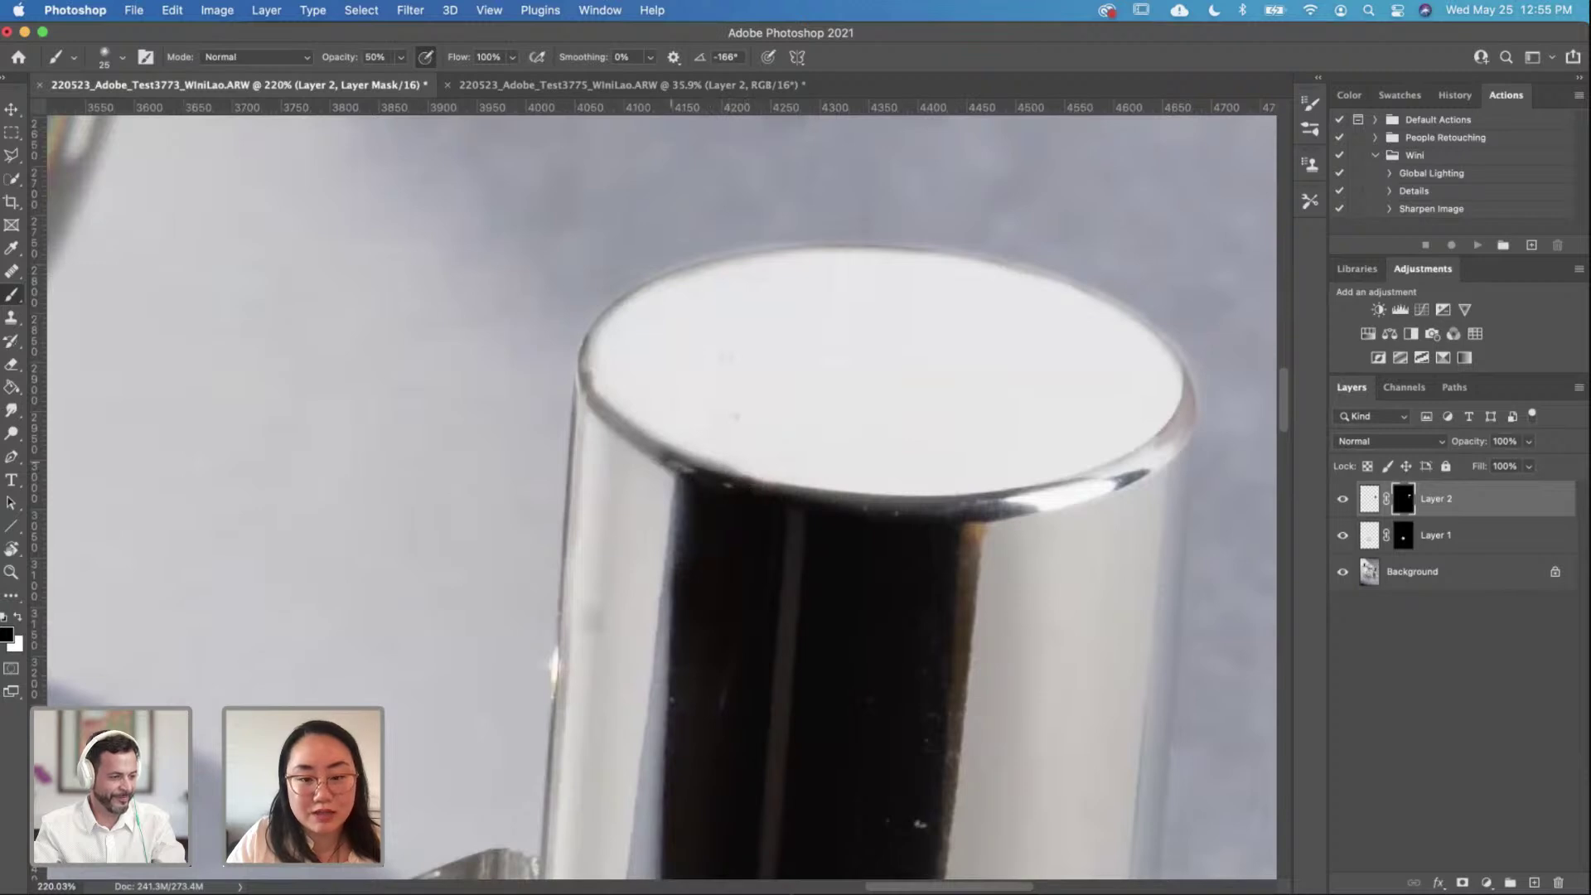
{"action": "key", "text": "x"}
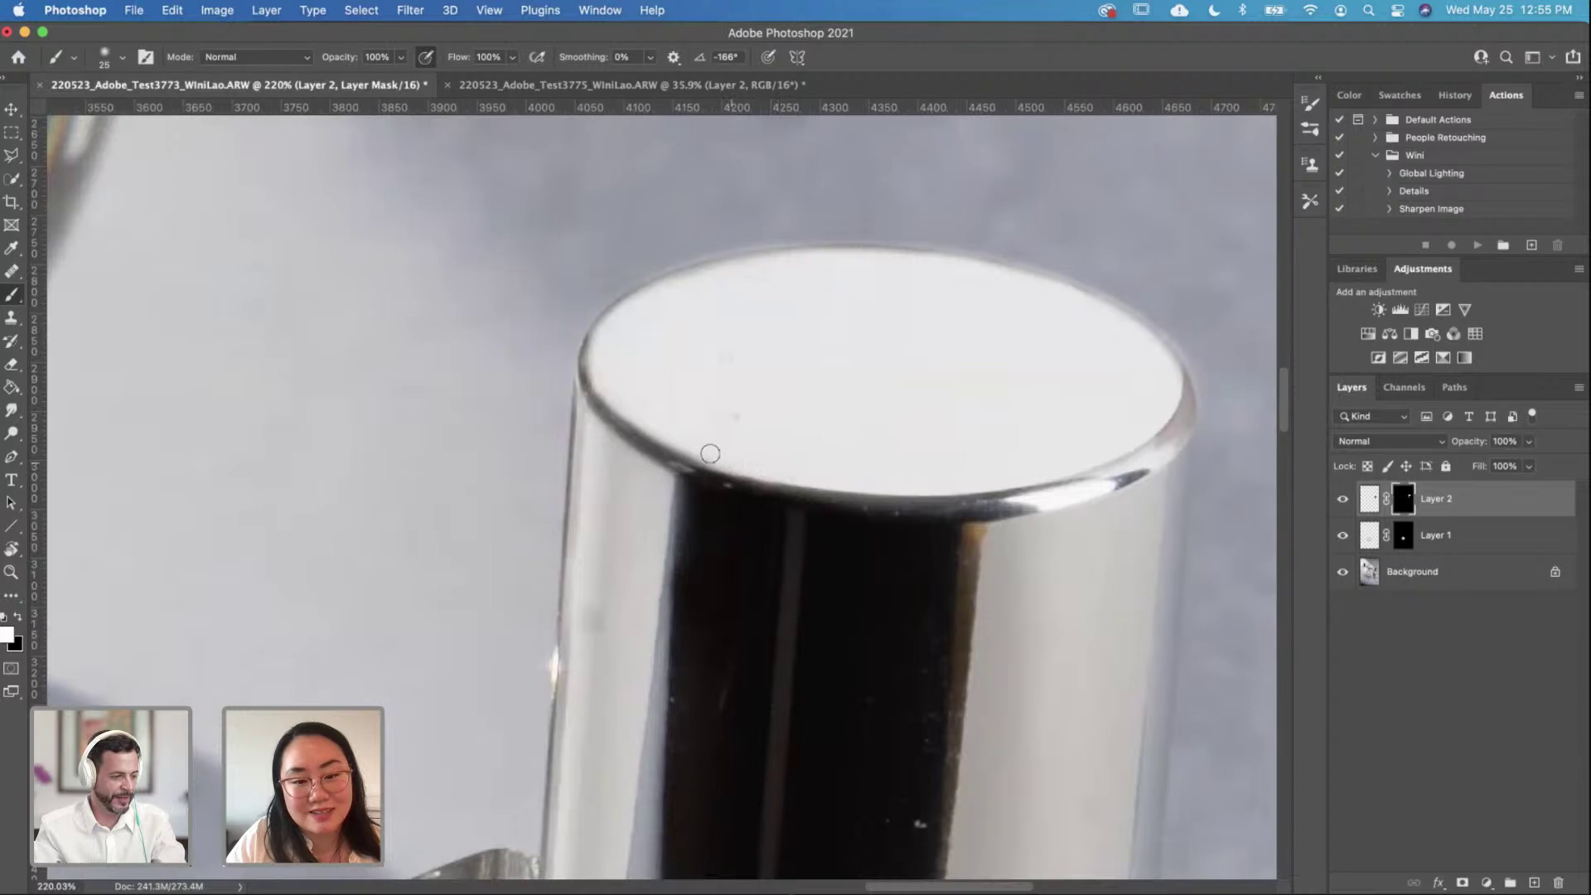
Step: Examine the masked cap's edges up close and how the cap blends into the whole two-bottle photo
{"action": "scroll", "coordinate": [664, 364], "scroll_direction": "down", "scroll_amount": 5}
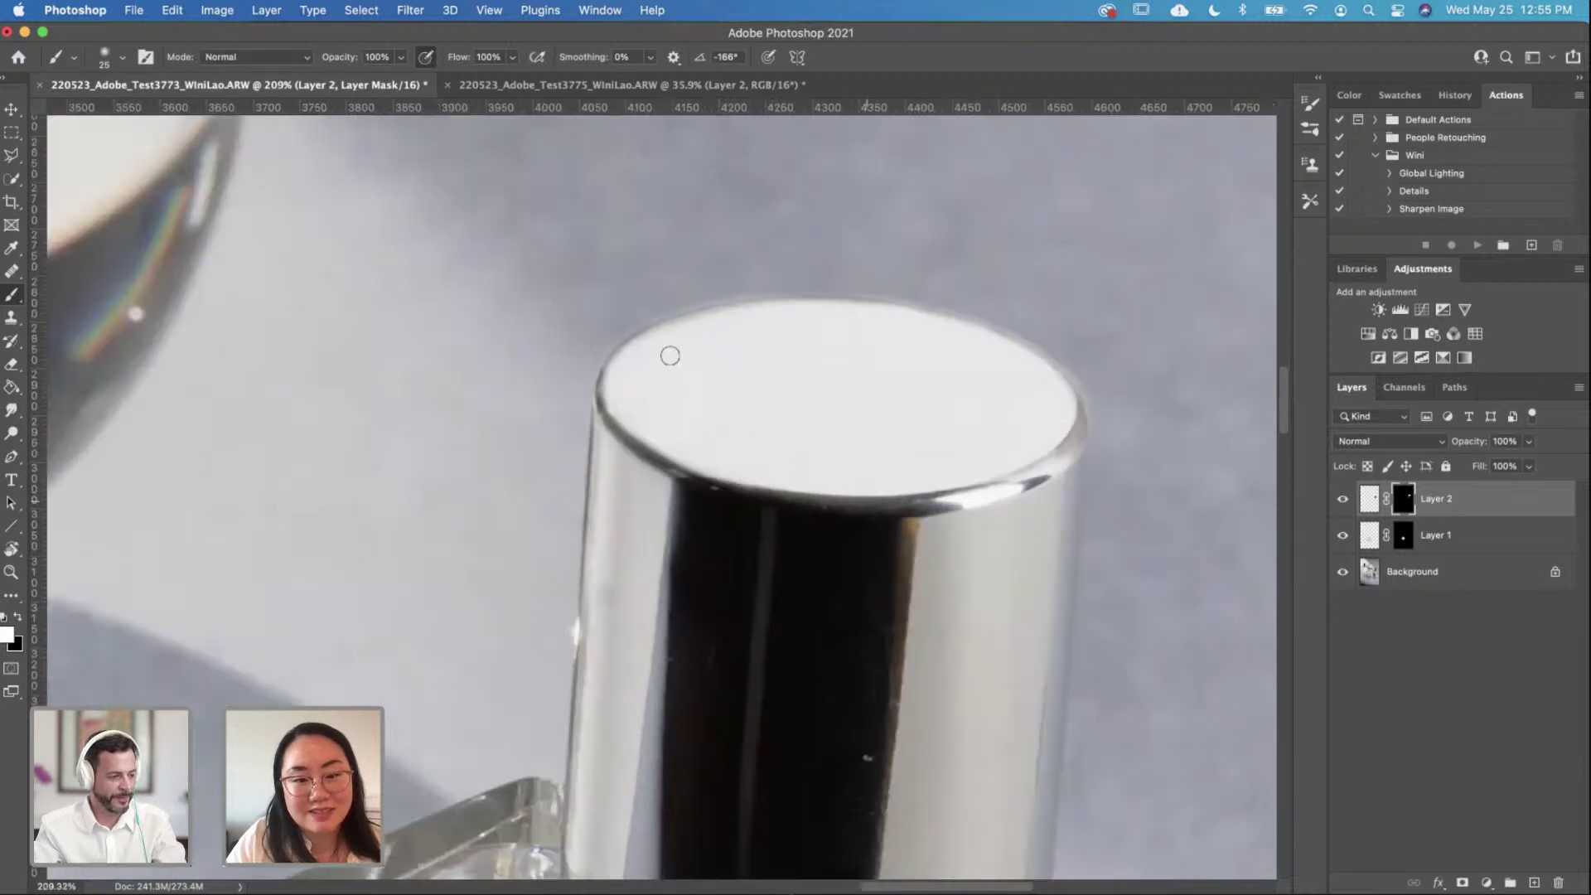
{"action": "scroll", "coordinate": [629, 414], "scroll_direction": "up", "scroll_amount": 4}
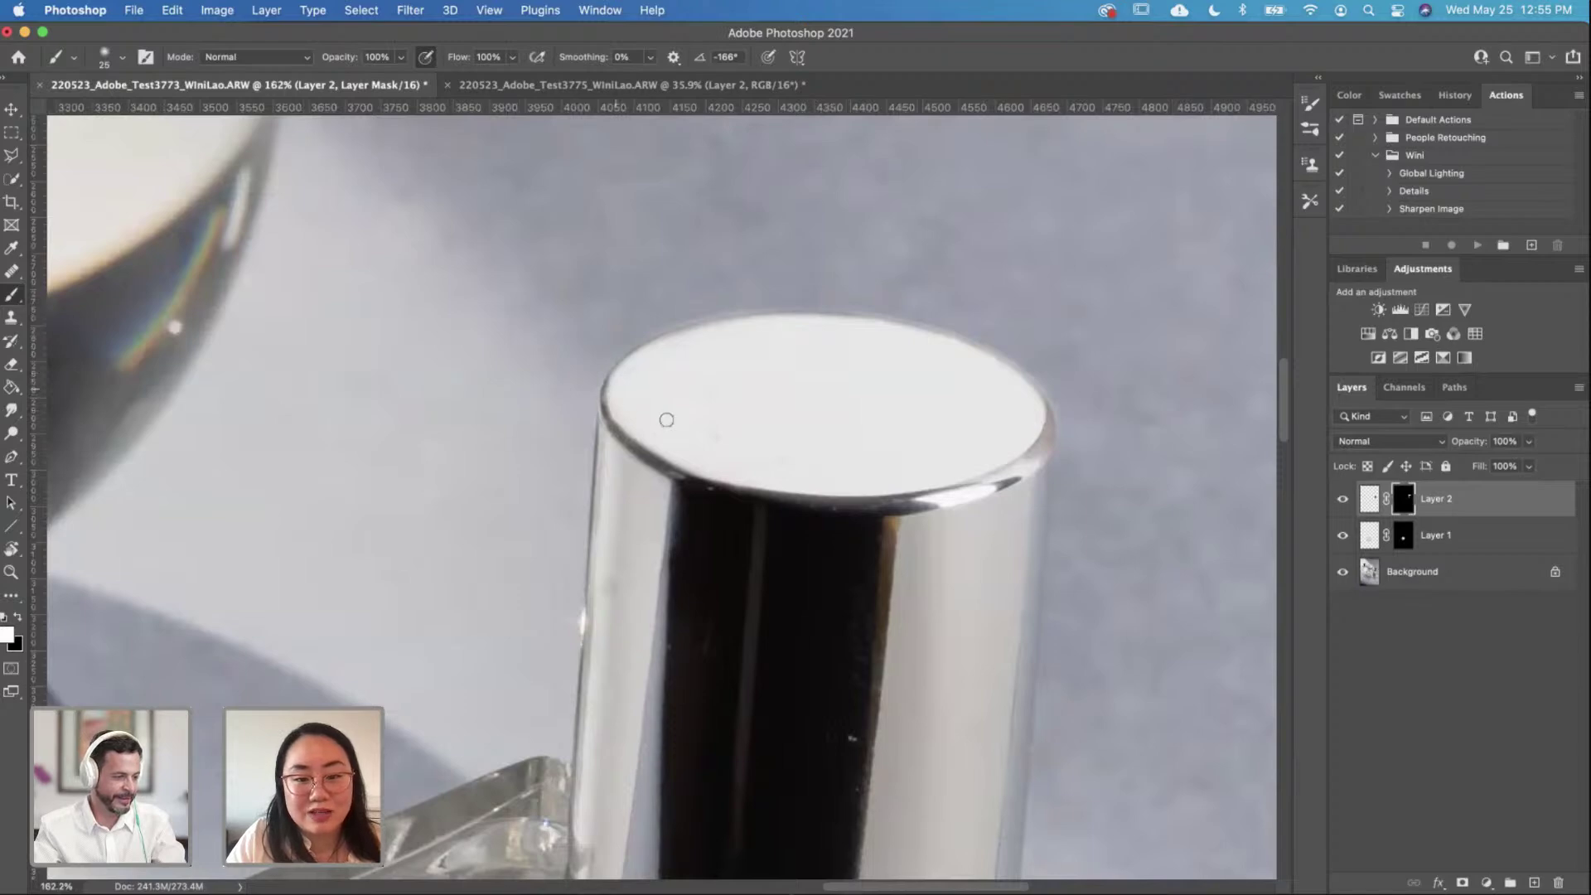
{"action": "scroll", "coordinate": [649, 418], "scroll_direction": "down", "scroll_amount": 5}
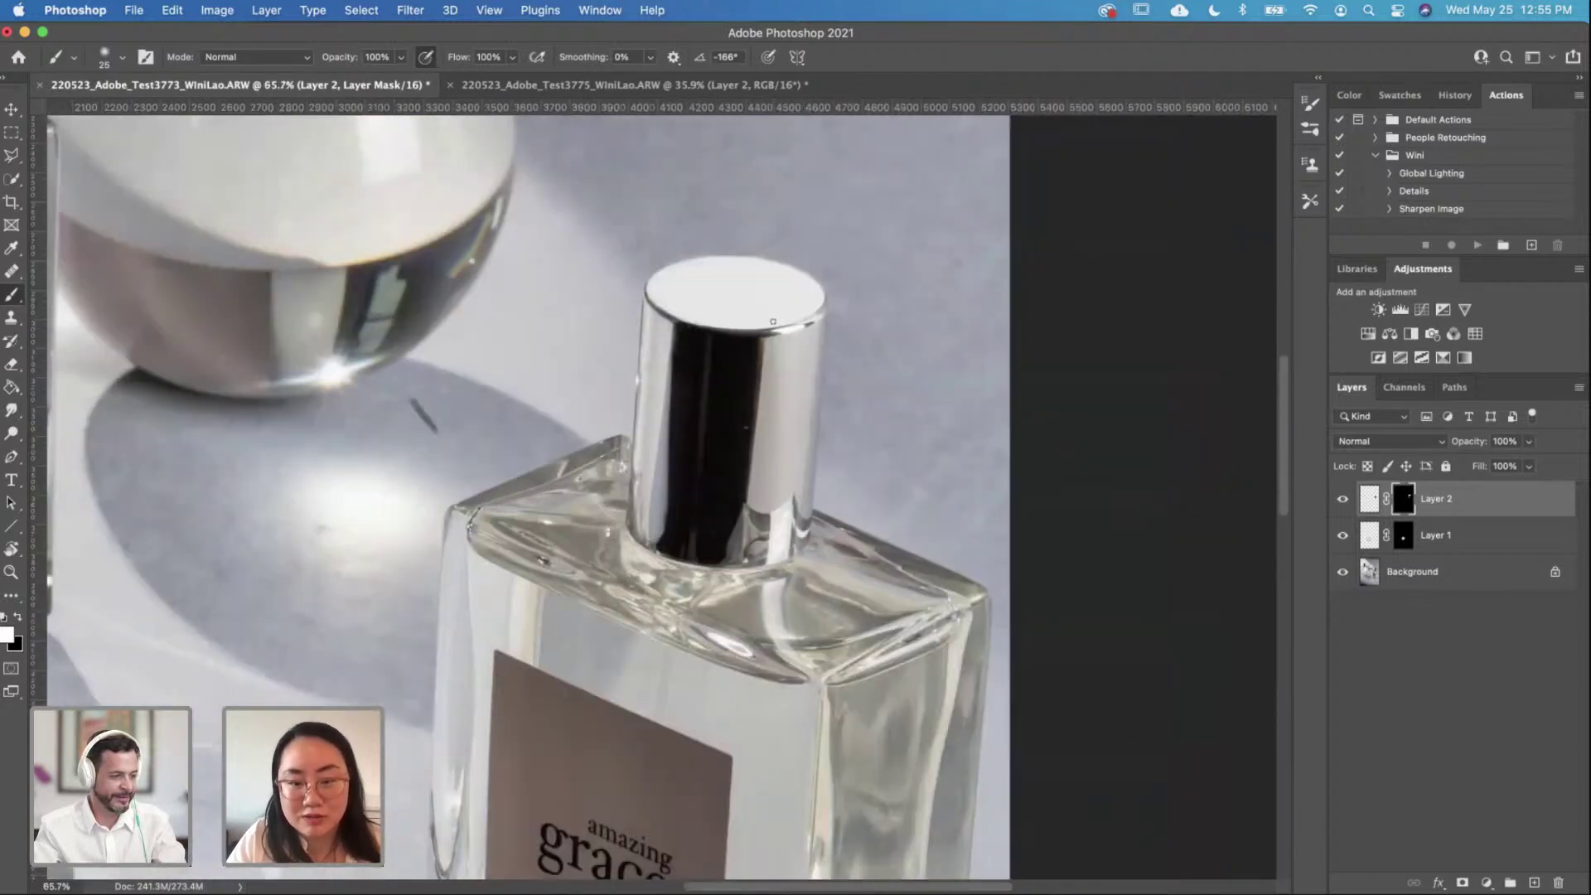
{"action": "scroll", "coordinate": [773, 321], "scroll_direction": "up", "scroll_amount": 3}
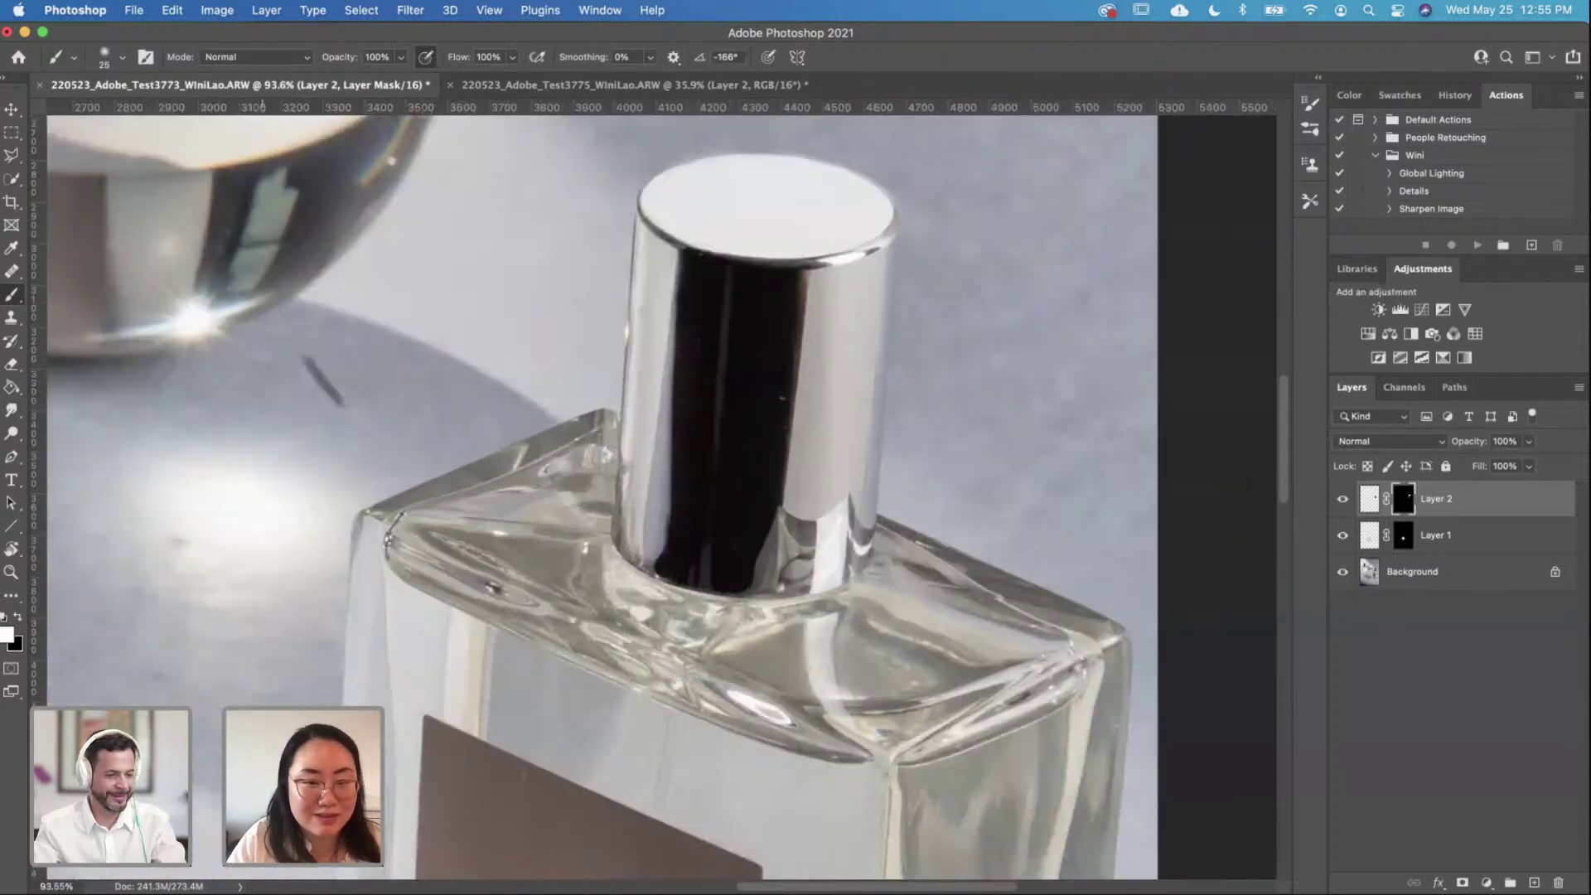
{"action": "scroll", "coordinate": [772, 321], "scroll_direction": "down", "scroll_amount": 5}
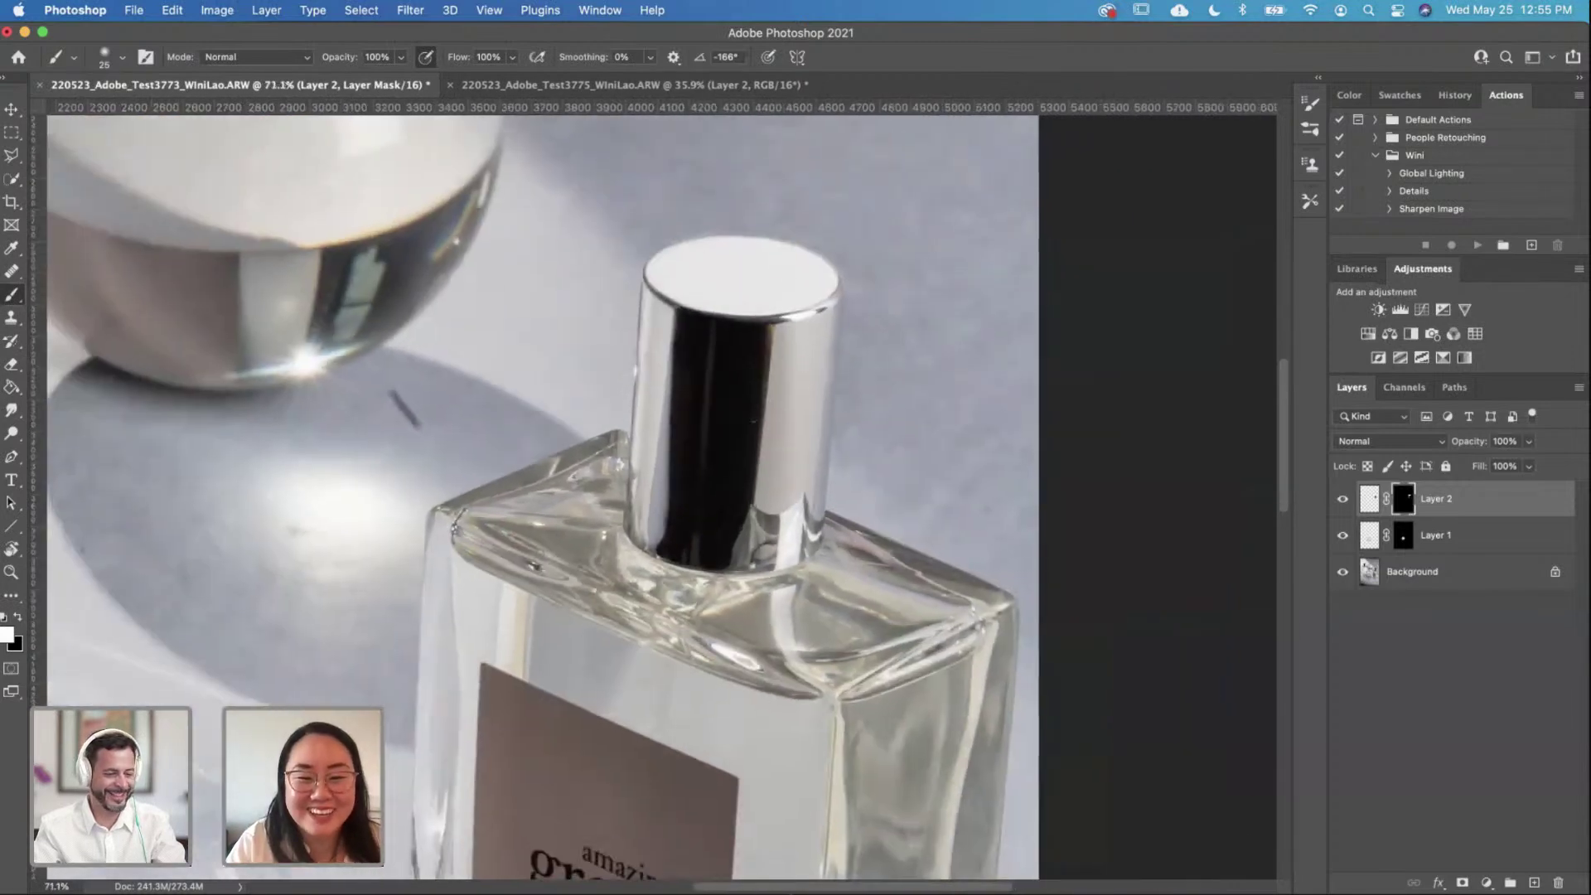
{"action": "scroll", "coordinate": [771, 325], "scroll_direction": "down", "scroll_amount": 2}
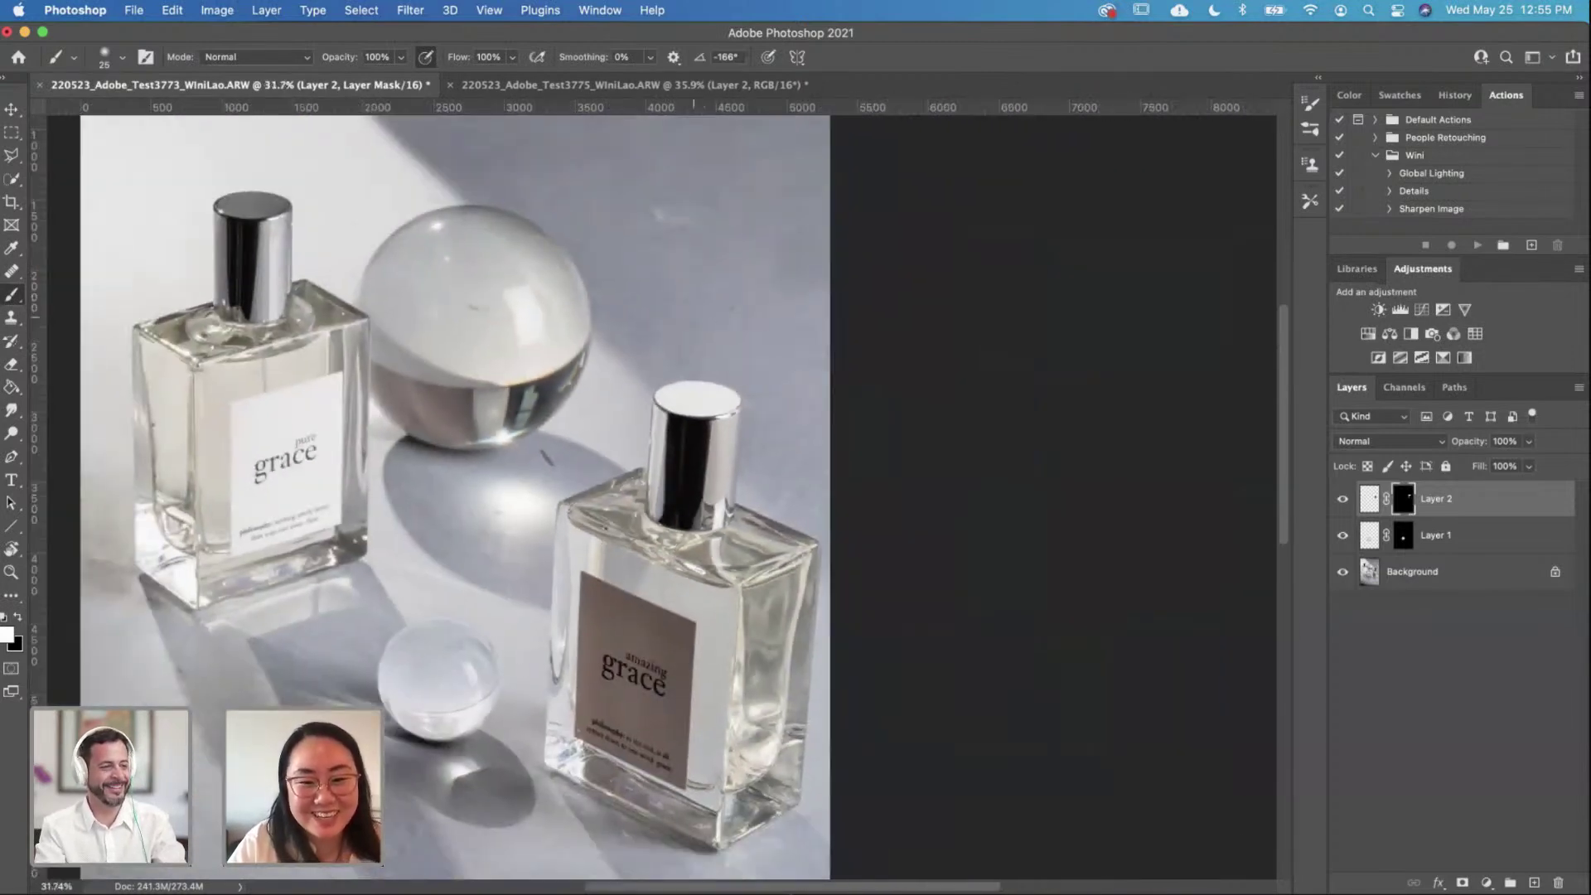
{"action": "scroll", "coordinate": [646, 497], "scroll_direction": "left", "scroll_amount": 5}
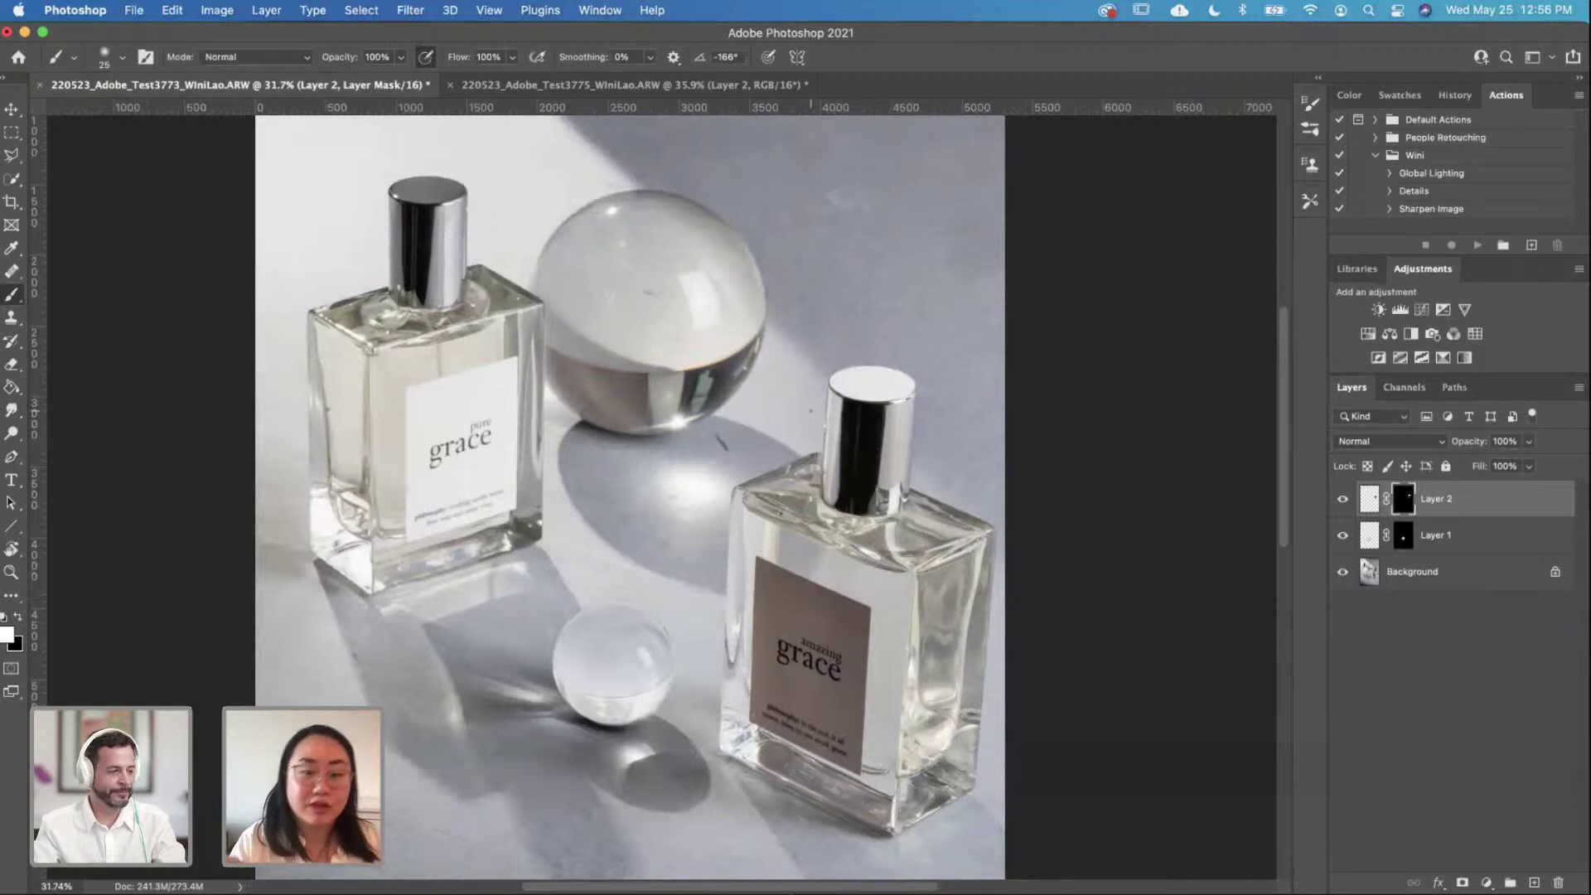
{"action": "scroll", "coordinate": [726, 497], "scroll_direction": "down", "scroll_amount": 2}
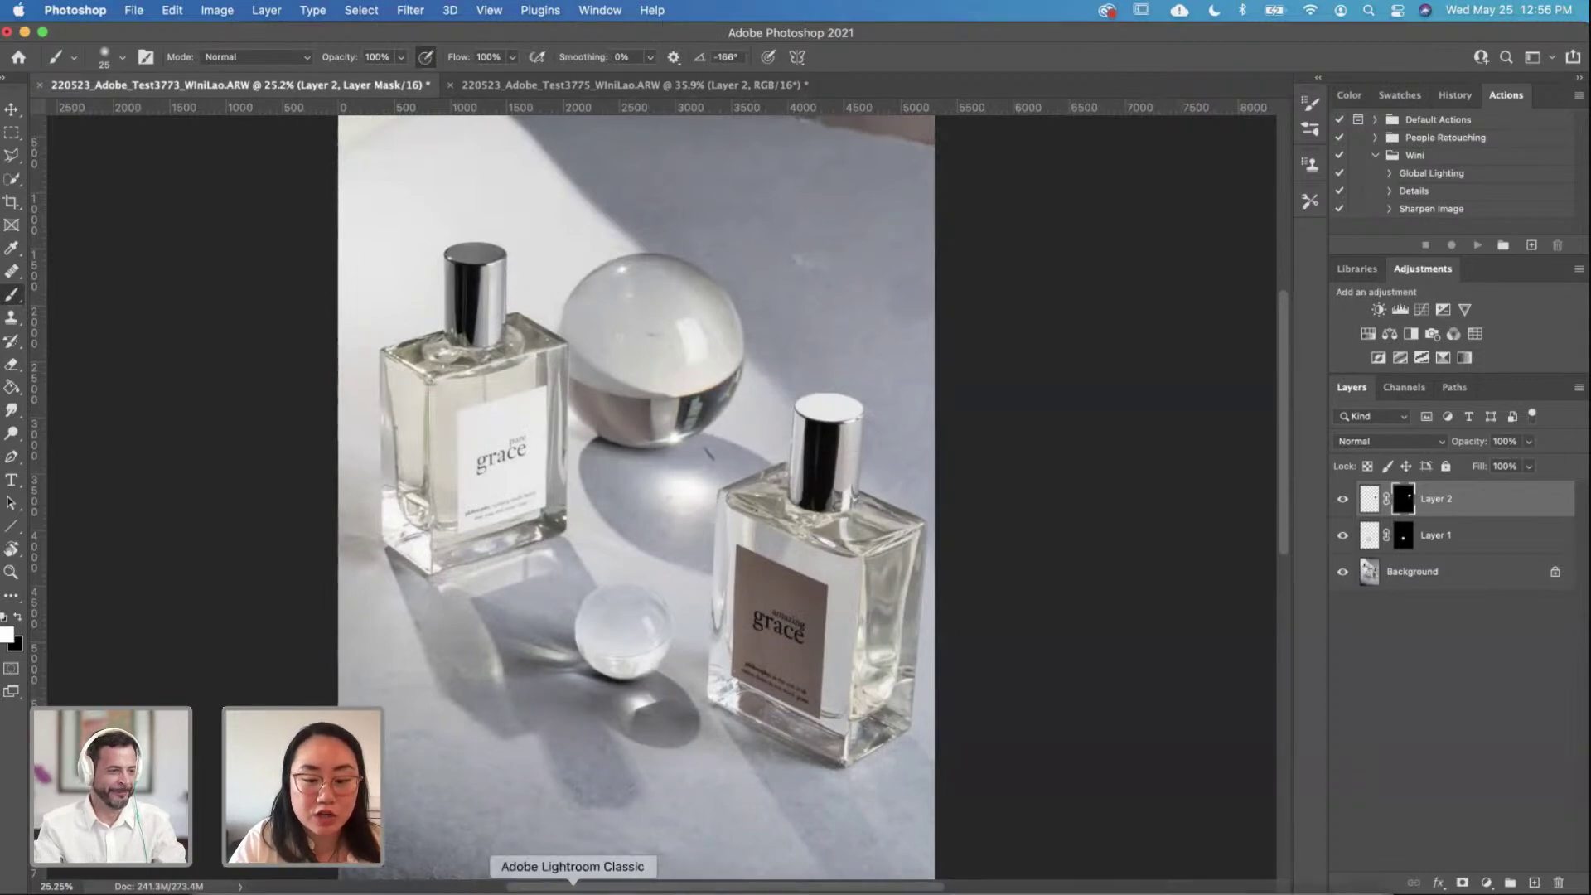
Step: Switch to Lightroom Classic and open the Test3777 photo for editing in Adobe Photoshop 2021
{"action": "left_click", "coordinate": [573, 890]}
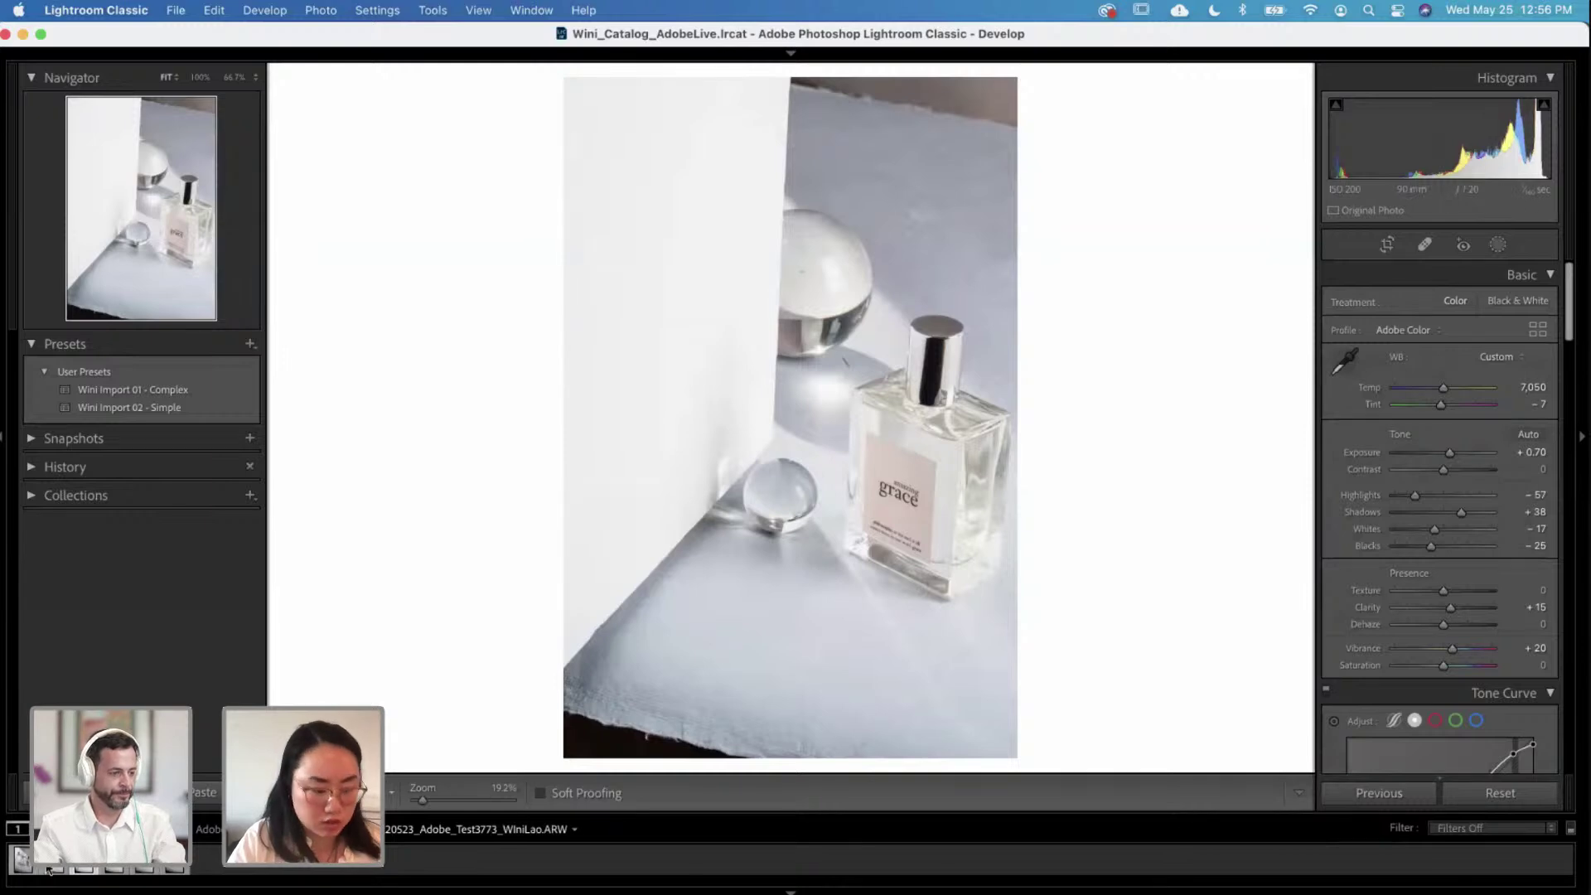
{"action": "right_click", "coordinate": [85, 862]}
{"action": "mouse_move", "coordinate": [217, 537]}
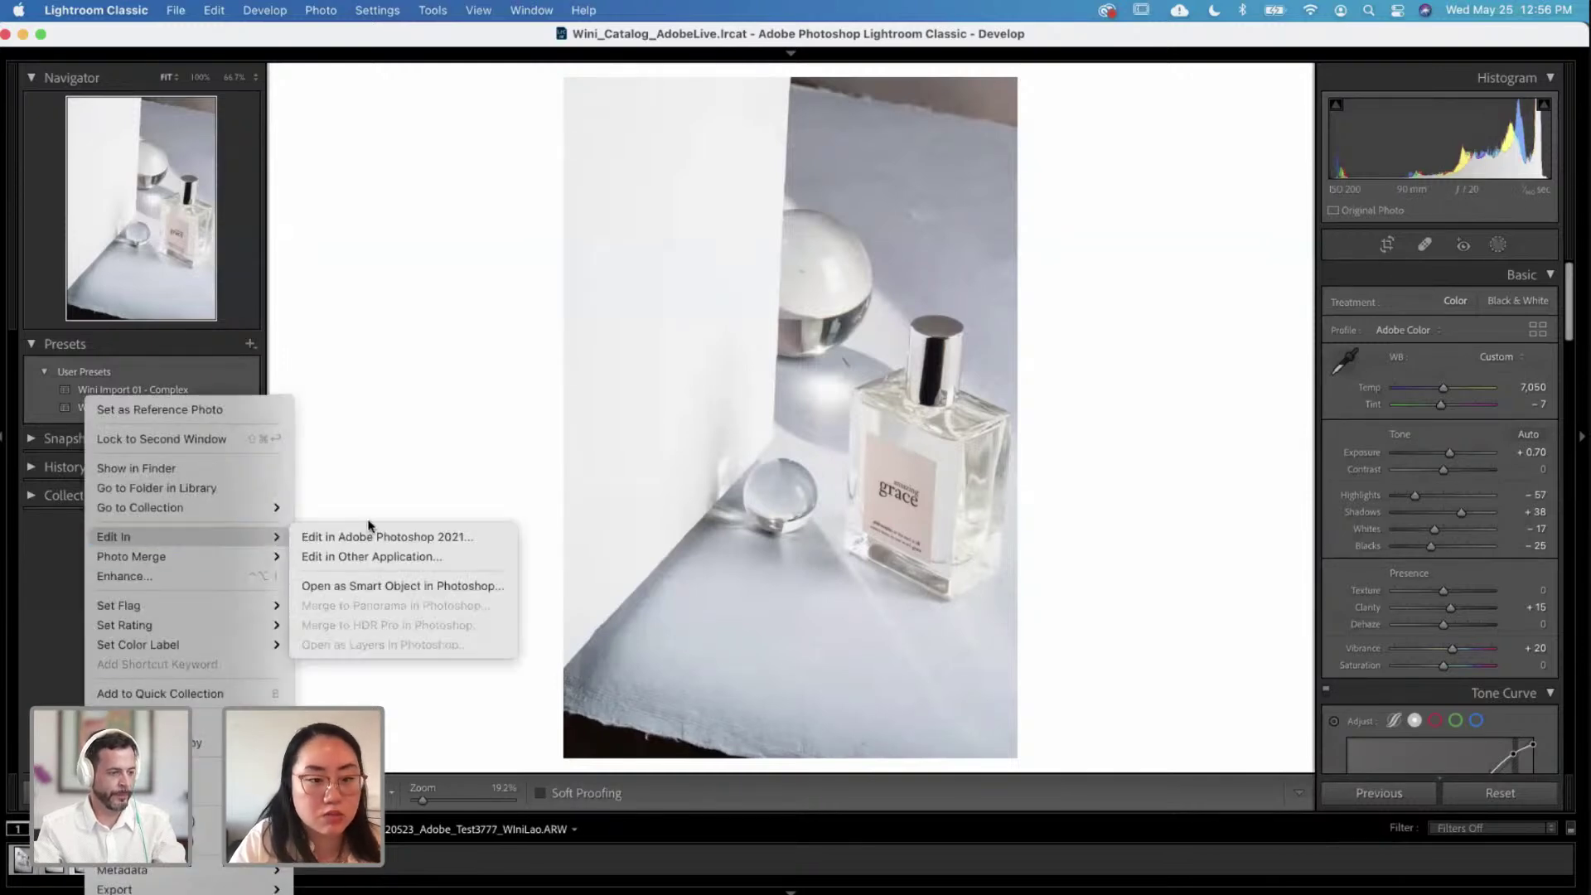
{"action": "left_click", "coordinate": [371, 536]}
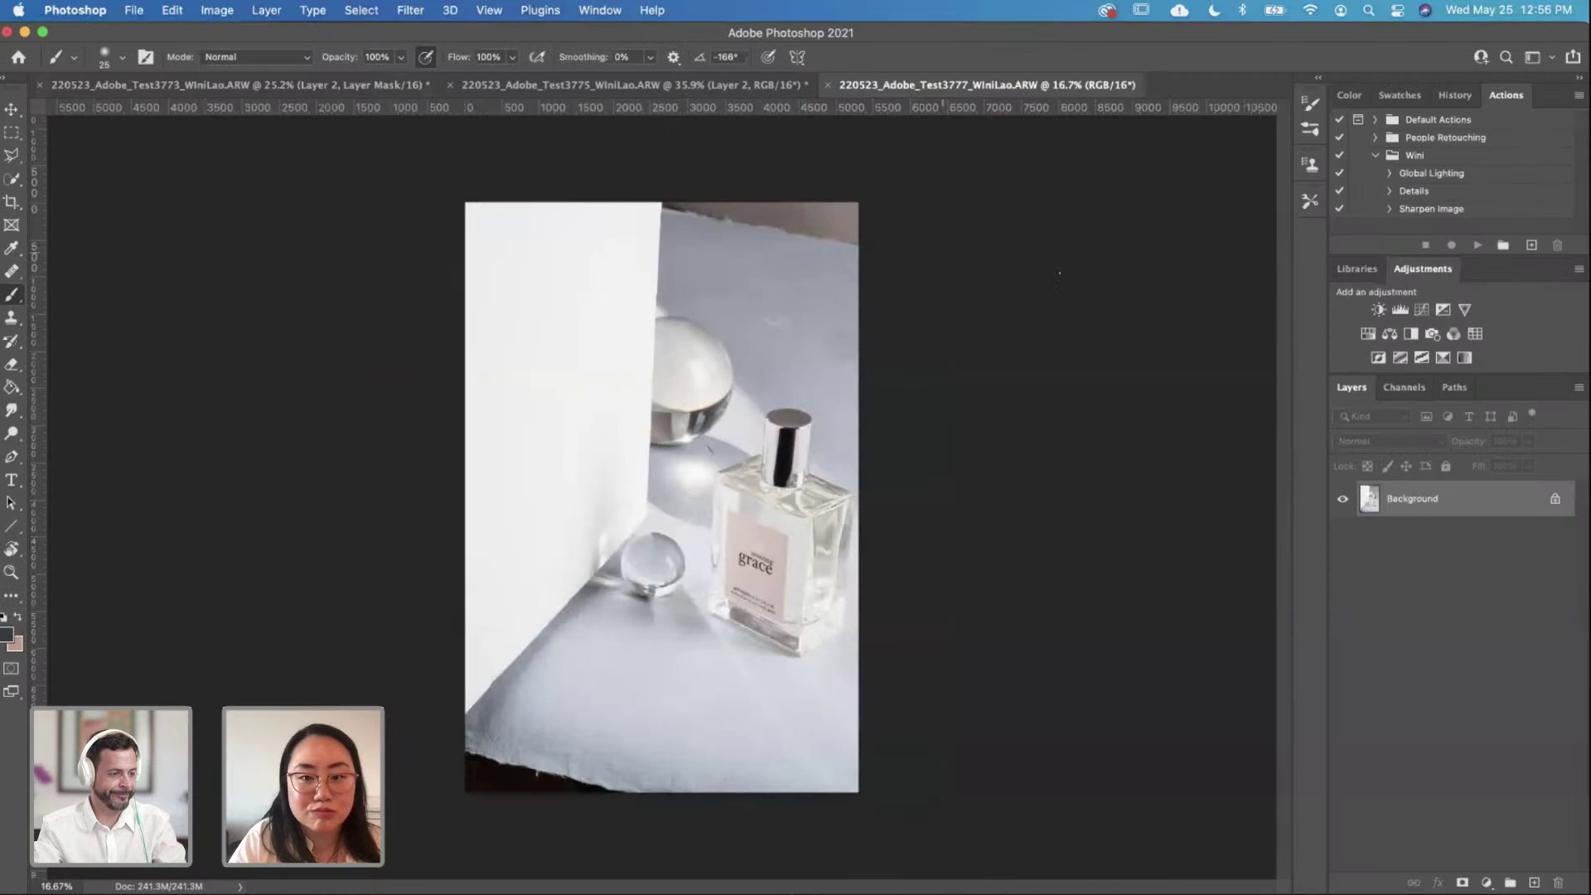
Step: Outline the amazing grace bottle's glass body with the Polygonal Lasso, leaving out the cap
{"action": "scroll", "coordinate": [667, 497], "scroll_direction": "up", "scroll_amount": 3}
{"action": "left_click_drag", "start_coordinate": [731, 498], "coordinate": [483, 441]}
{"action": "scroll", "coordinate": [482, 442], "scroll_direction": "up", "scroll_amount": 2}
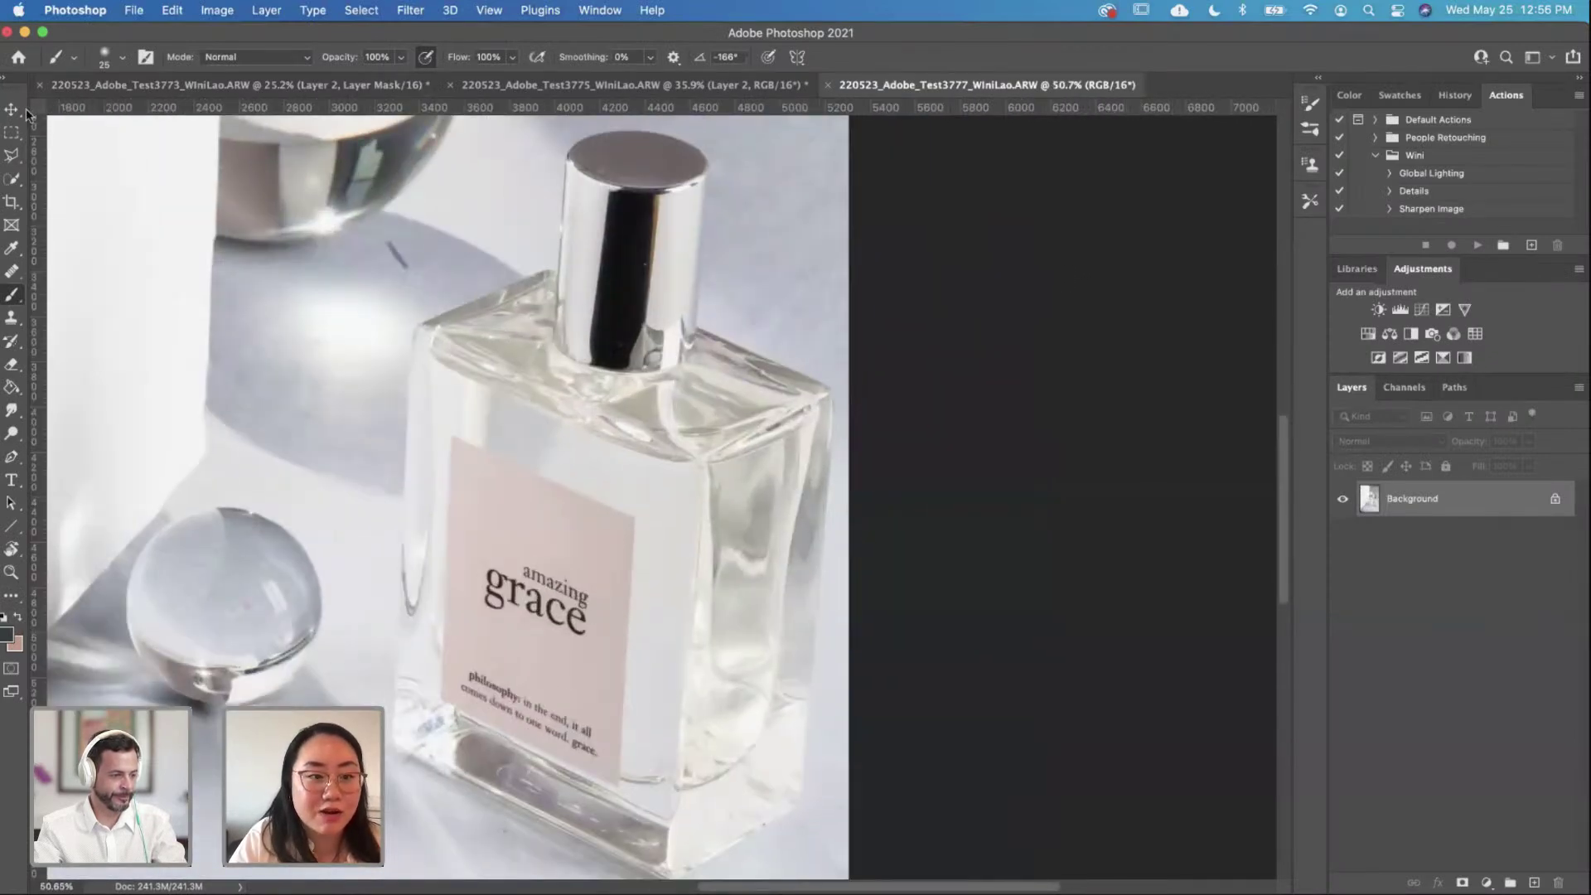
{"action": "scroll", "coordinate": [748, 120], "scroll_direction": "down", "scroll_amount": 2}
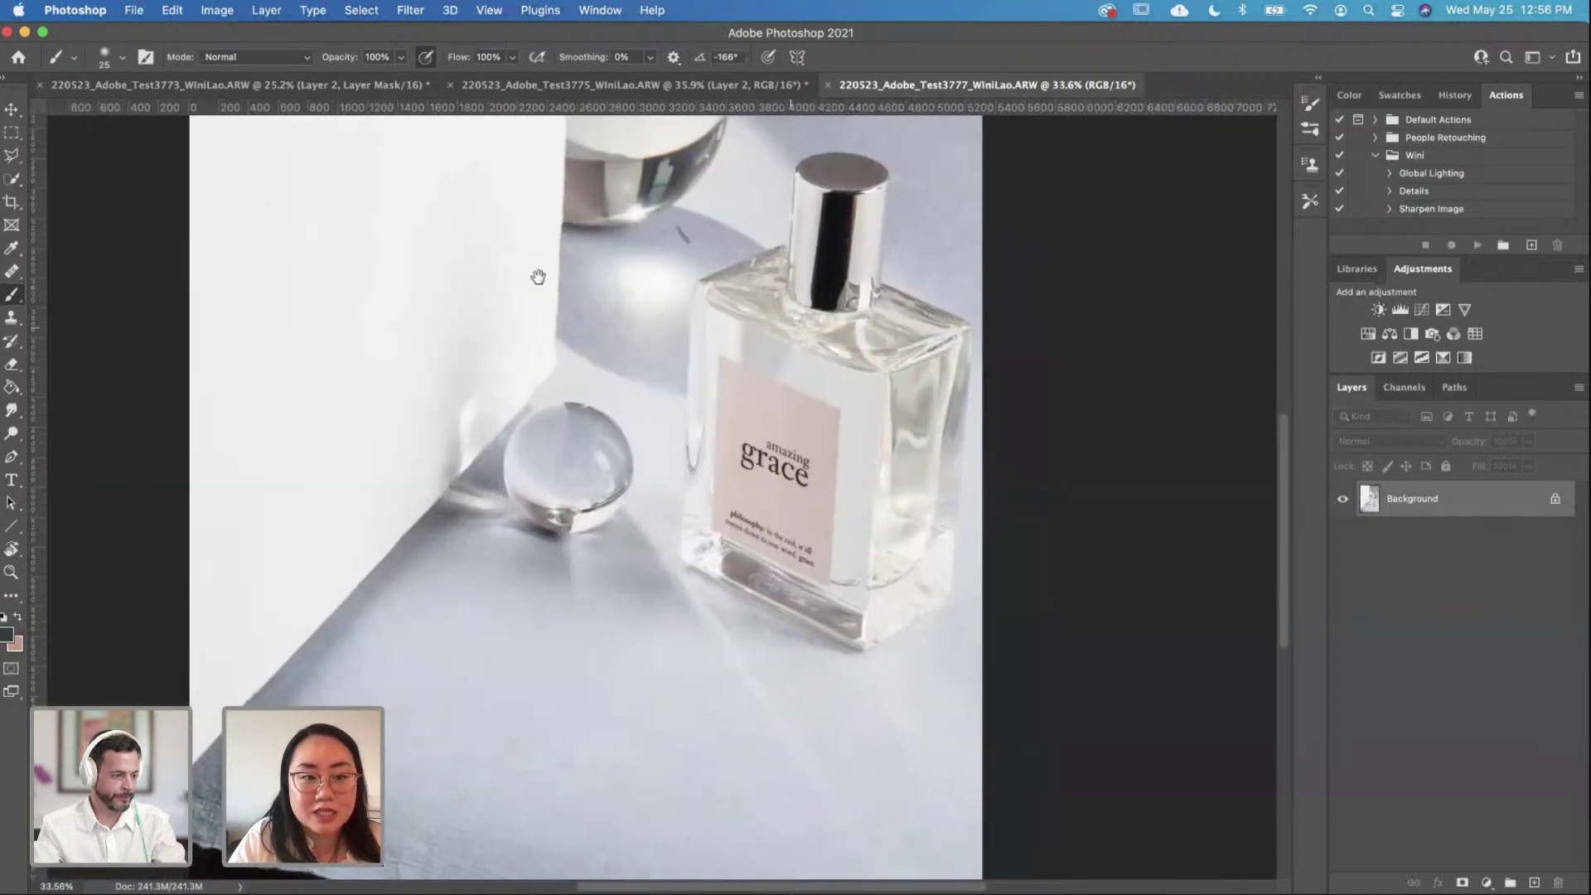
{"action": "left_click", "coordinate": [12, 155]}
{"action": "left_click", "coordinate": [781, 235]}
{"action": "left_click", "coordinate": [679, 279]}
{"action": "left_click", "coordinate": [666, 568]}
{"action": "left_click", "coordinate": [866, 671]}
{"action": "left_click", "coordinate": [964, 611]}
{"action": "left_click", "coordinate": [980, 322]}
{"action": "left_click", "coordinate": [884, 270]}
{"action": "left_click", "coordinate": [880, 308]}
{"action": "left_click", "coordinate": [858, 328]}
{"action": "left_click", "coordinate": [770, 305]}
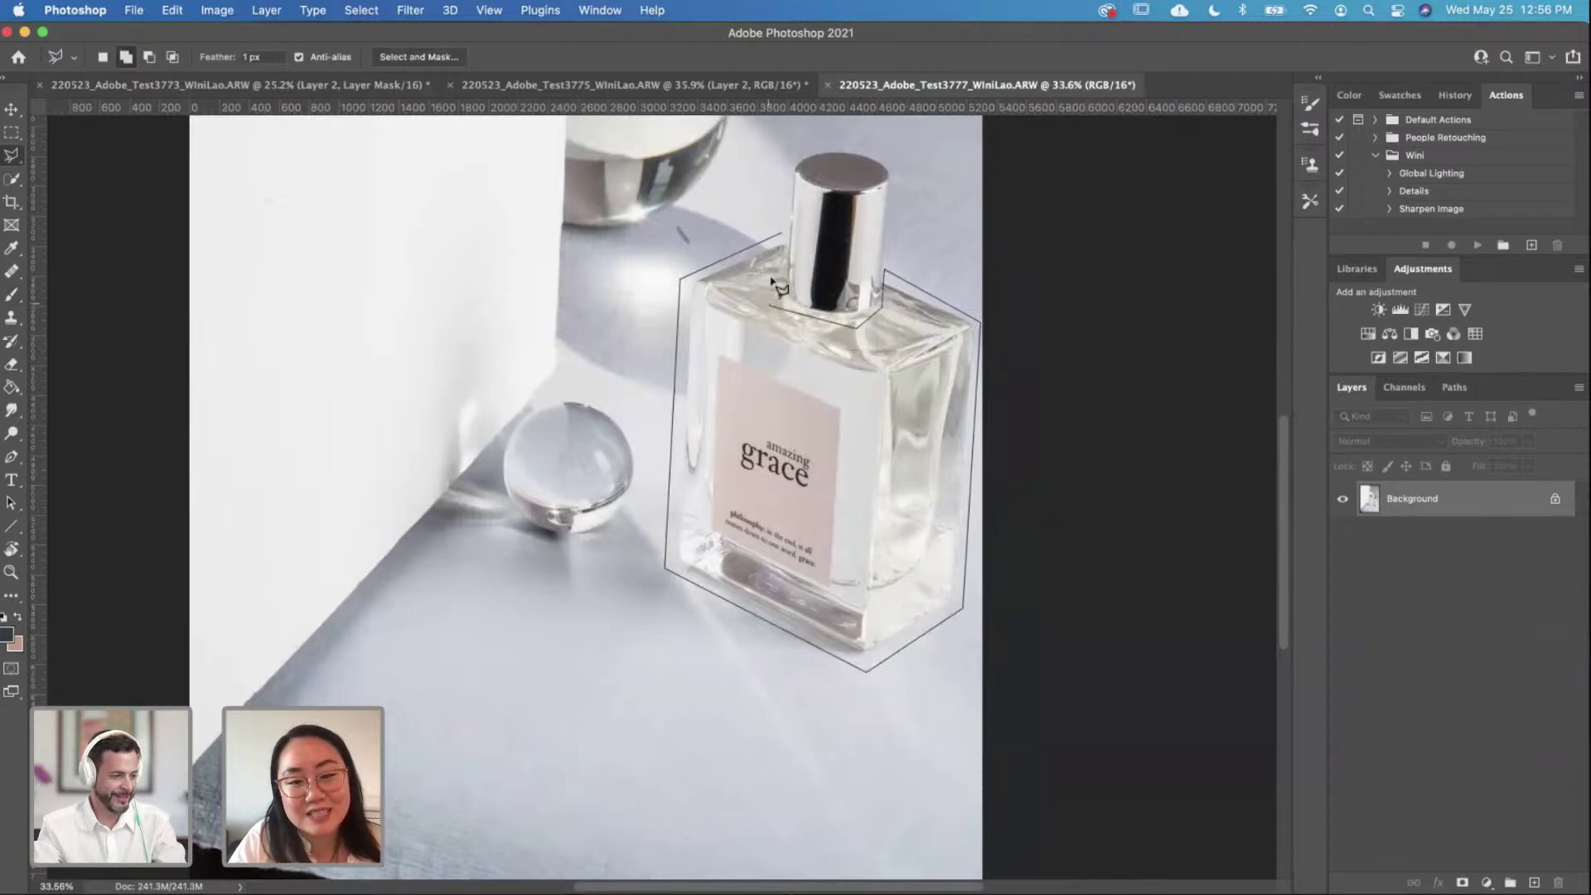
{"action": "left_click", "coordinate": [782, 235]}
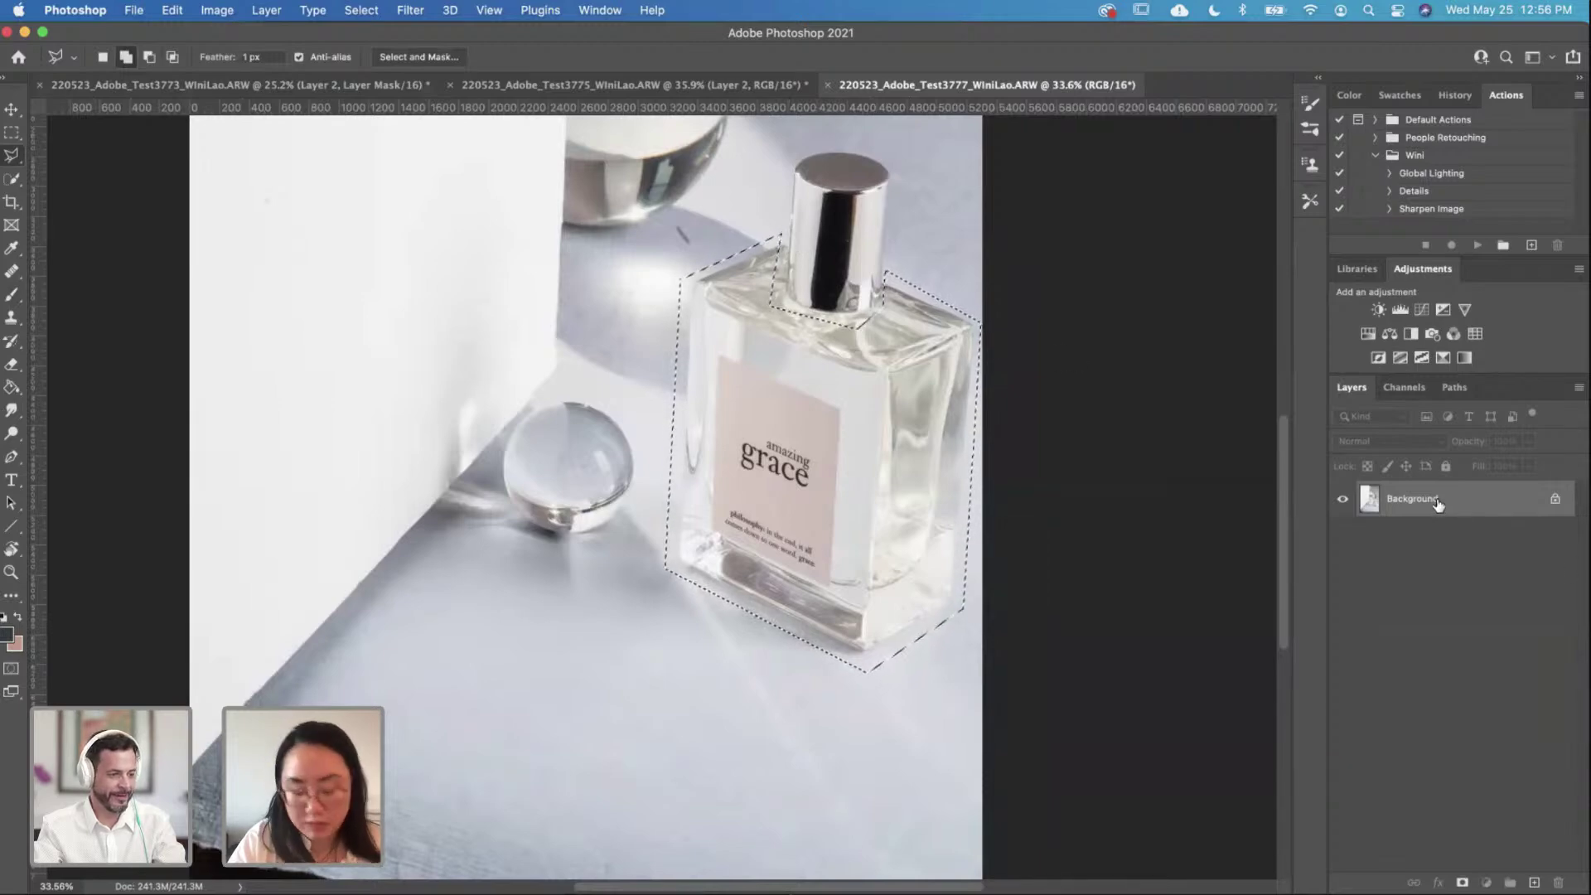
Step: Copy the selected bottle body to a new layer and duplicate that layer into the Test3773 document
{"action": "key", "text": "super+j"}
{"action": "right_click", "coordinate": [1438, 499]}
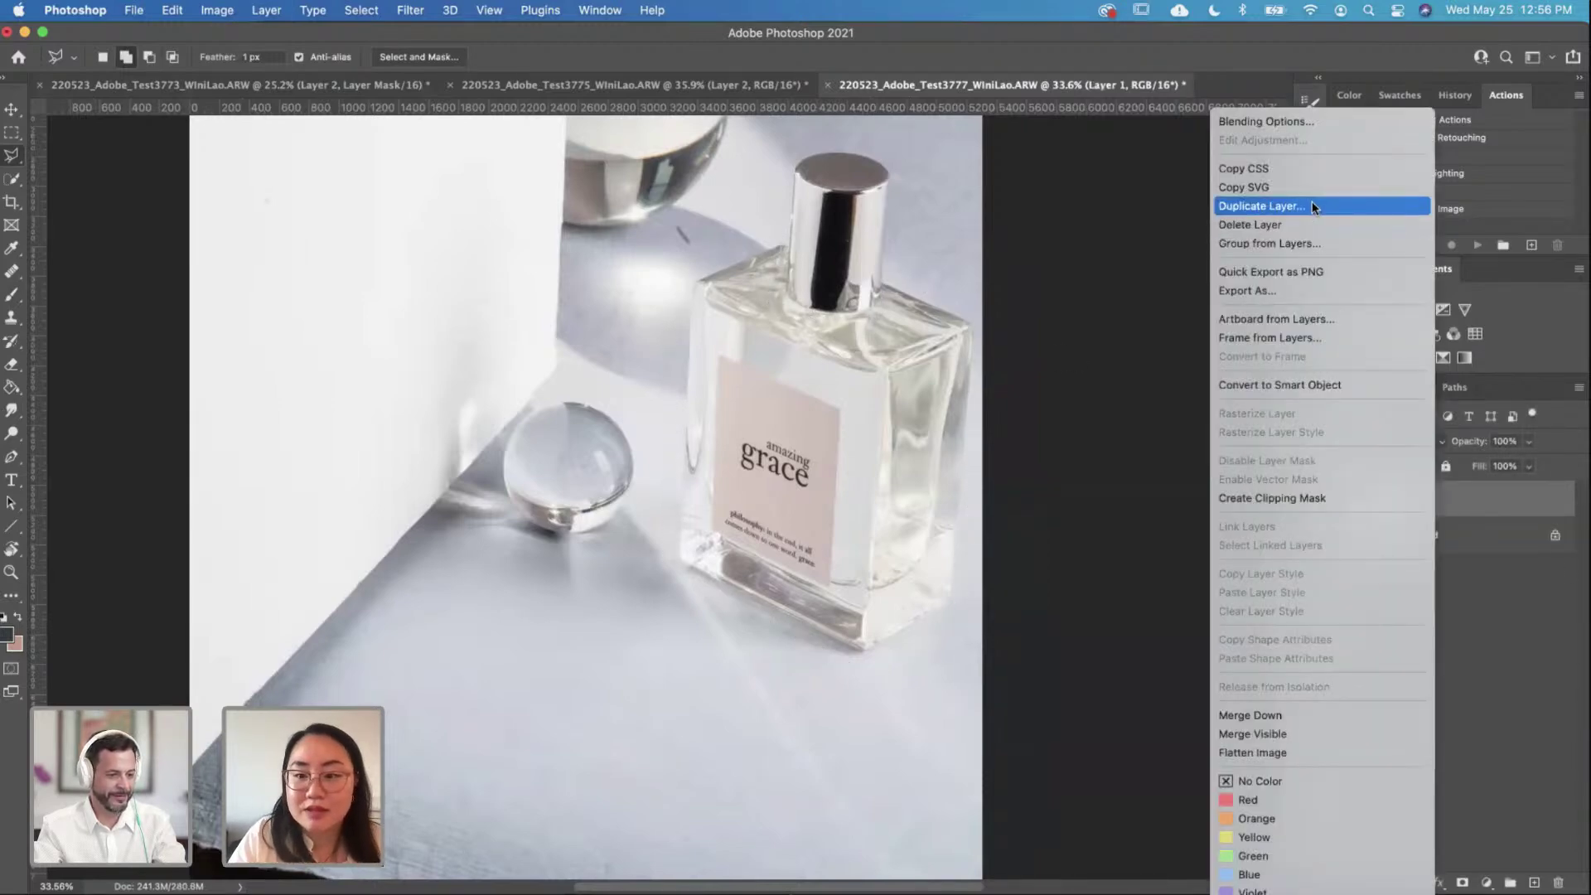
{"action": "left_click", "coordinate": [1311, 207]}
{"action": "left_click", "coordinate": [628, 387]}
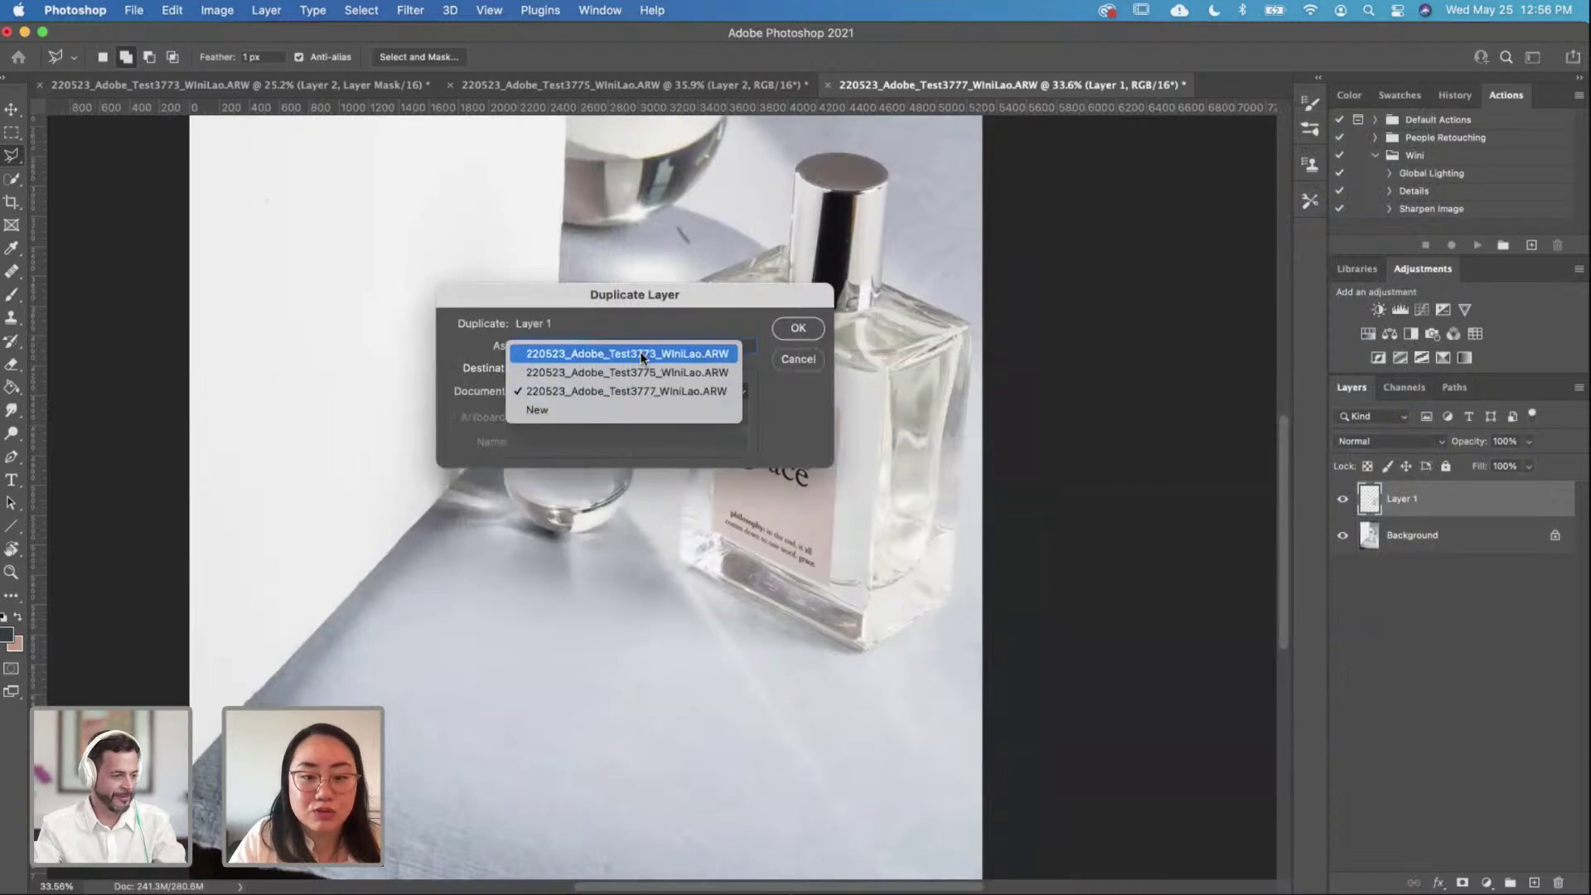
{"action": "left_click", "coordinate": [640, 354]}
{"action": "left_click", "coordinate": [795, 327]}
Step: Switch to the Test3773 photo and hide the pasted bottle body layer behind a black layer mask
{"action": "key", "text": "ctrl+Tab"}
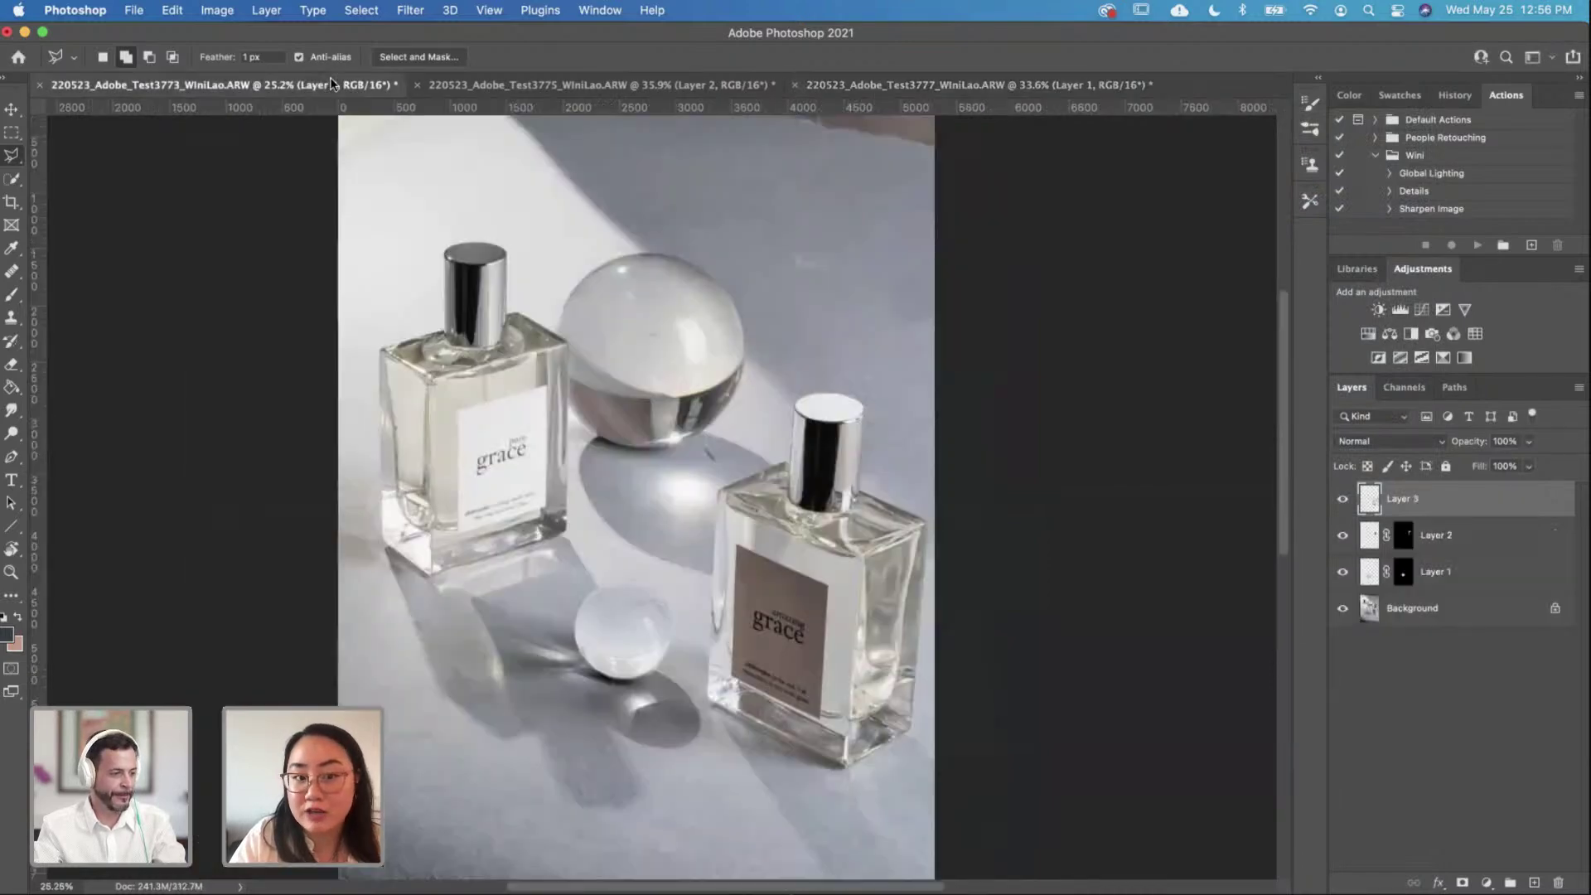
{"action": "scroll", "coordinate": [839, 627], "scroll_direction": "up", "scroll_amount": 3}
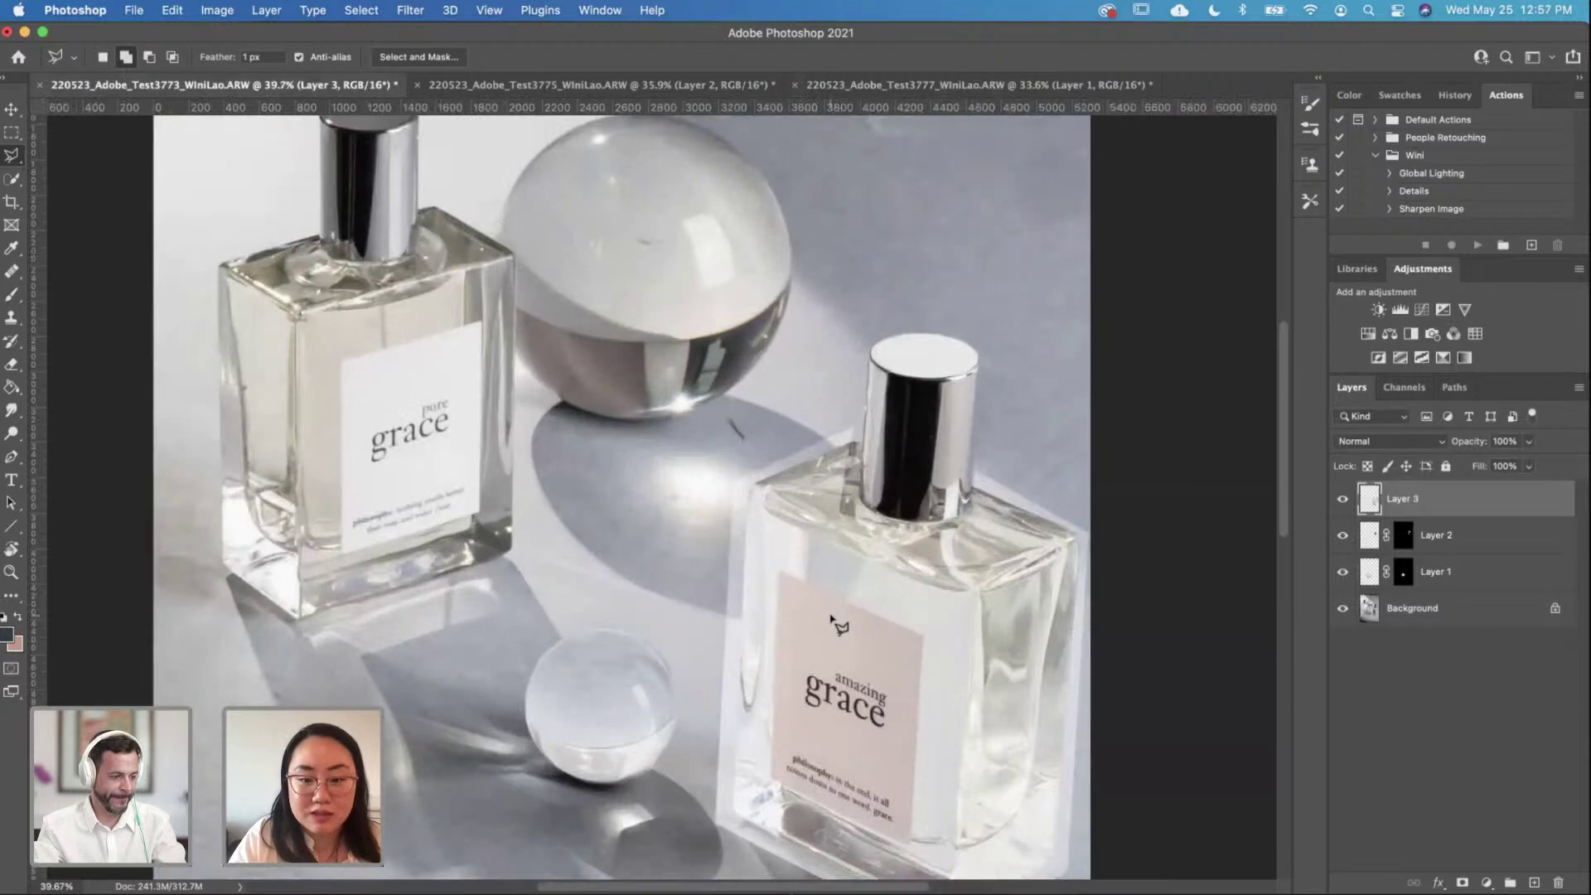
{"action": "scroll", "coordinate": [839, 628], "scroll_direction": "down", "scroll_amount": 1}
{"action": "left_click", "coordinate": [1461, 882]}
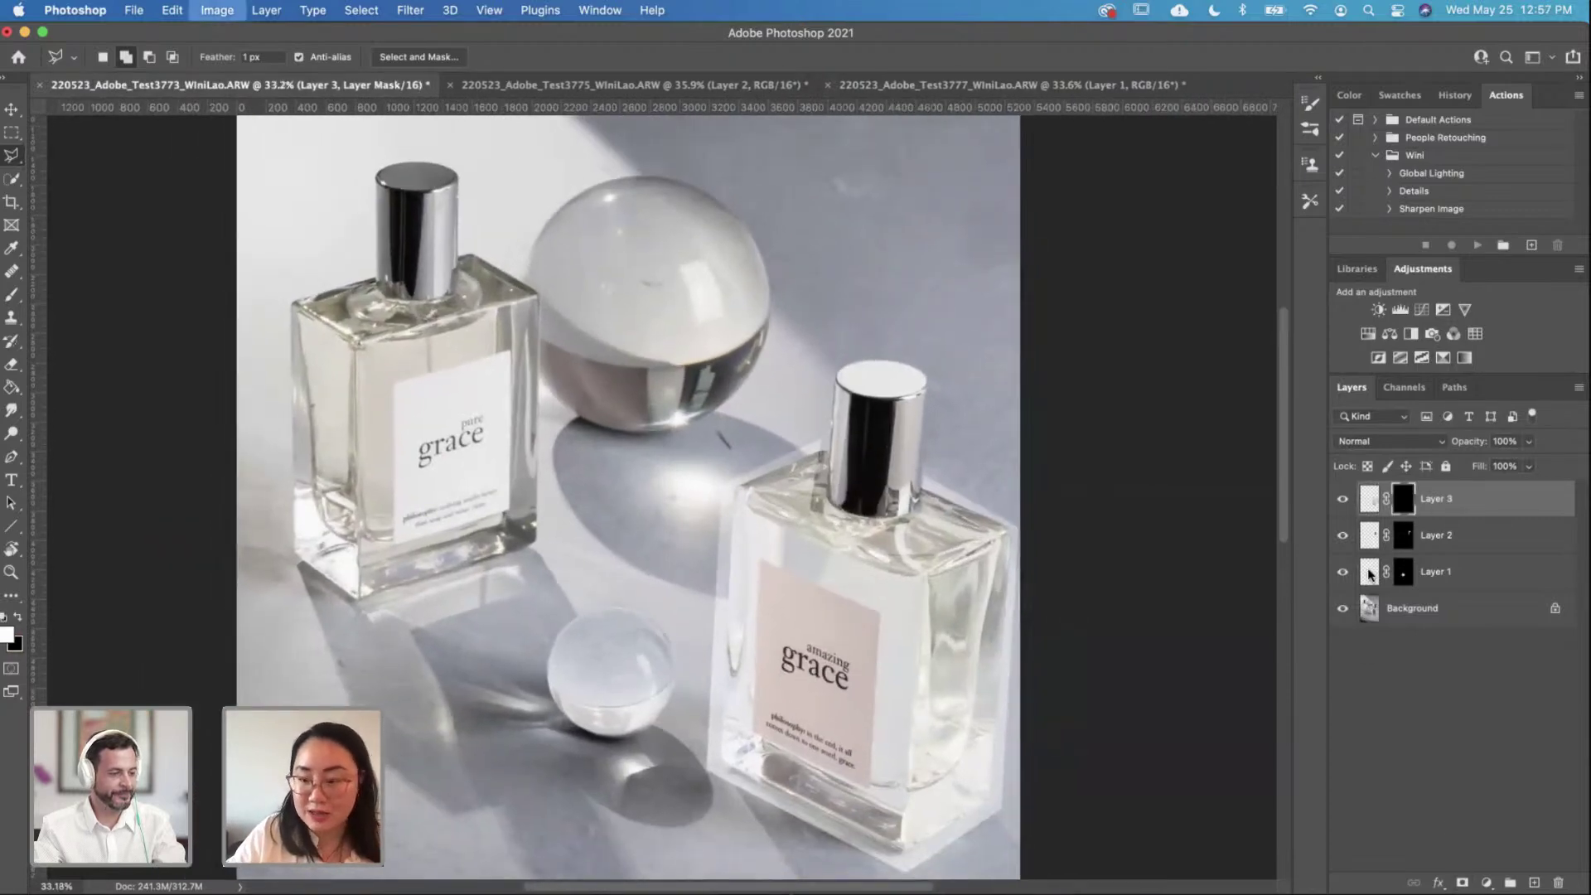
{"action": "key", "text": "super+i"}
Step: Select the brown label on the amazing grace bottle with the Quick Selection tool
{"action": "scroll", "coordinate": [824, 508], "scroll_direction": "up", "scroll_amount": 2}
{"action": "scroll", "coordinate": [824, 507], "scroll_direction": "up", "scroll_amount": 3}
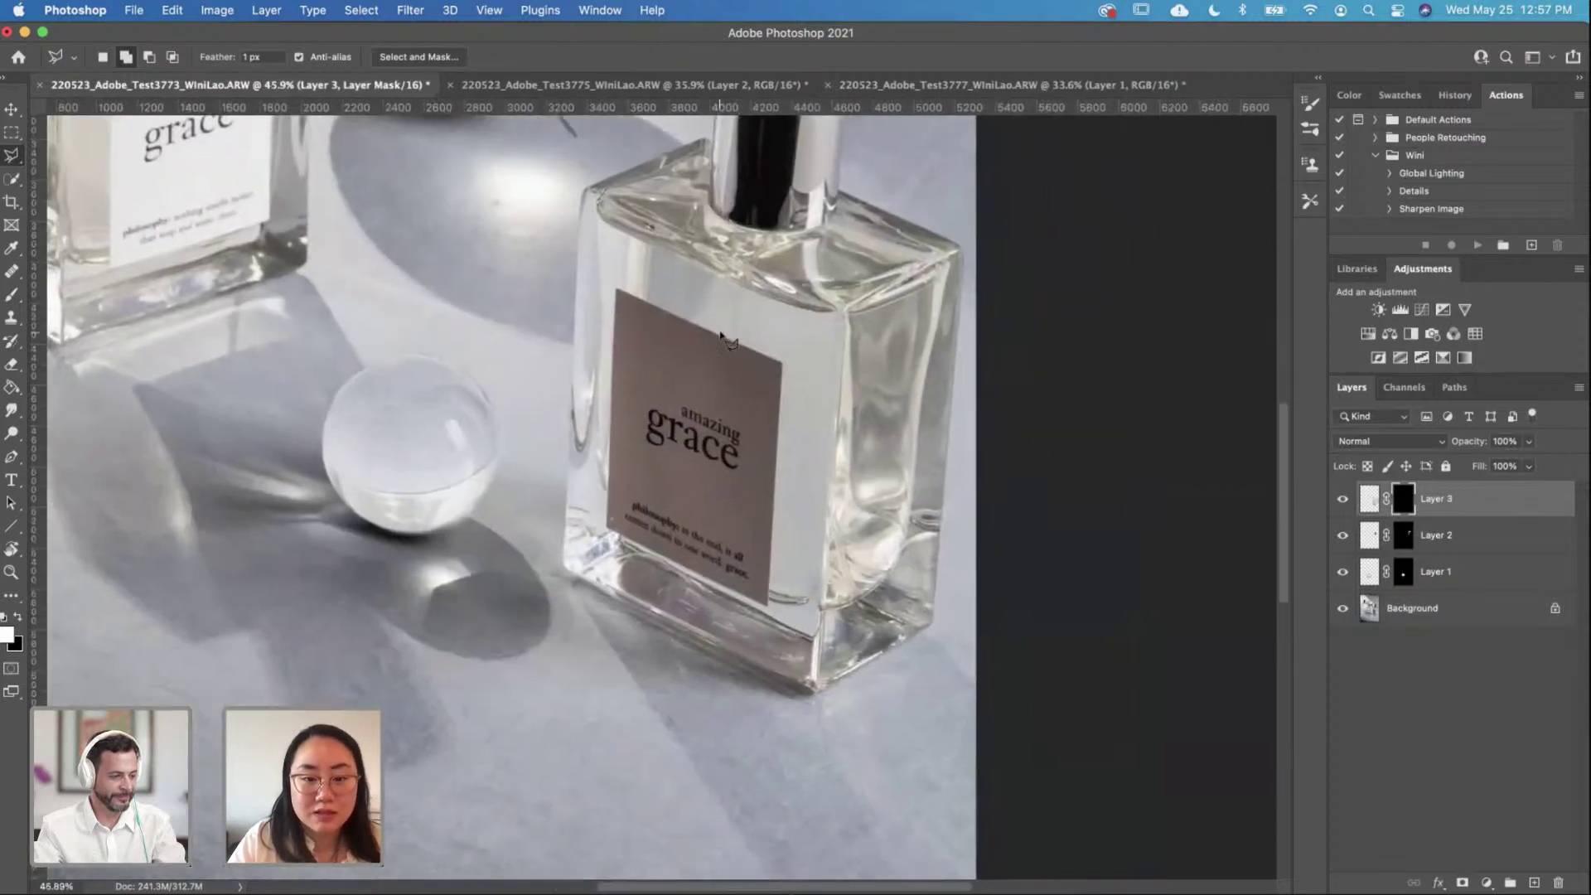
{"action": "scroll", "coordinate": [719, 412], "scroll_direction": "up", "scroll_amount": 1}
{"action": "scroll", "coordinate": [719, 411], "scroll_direction": "up", "scroll_amount": 2}
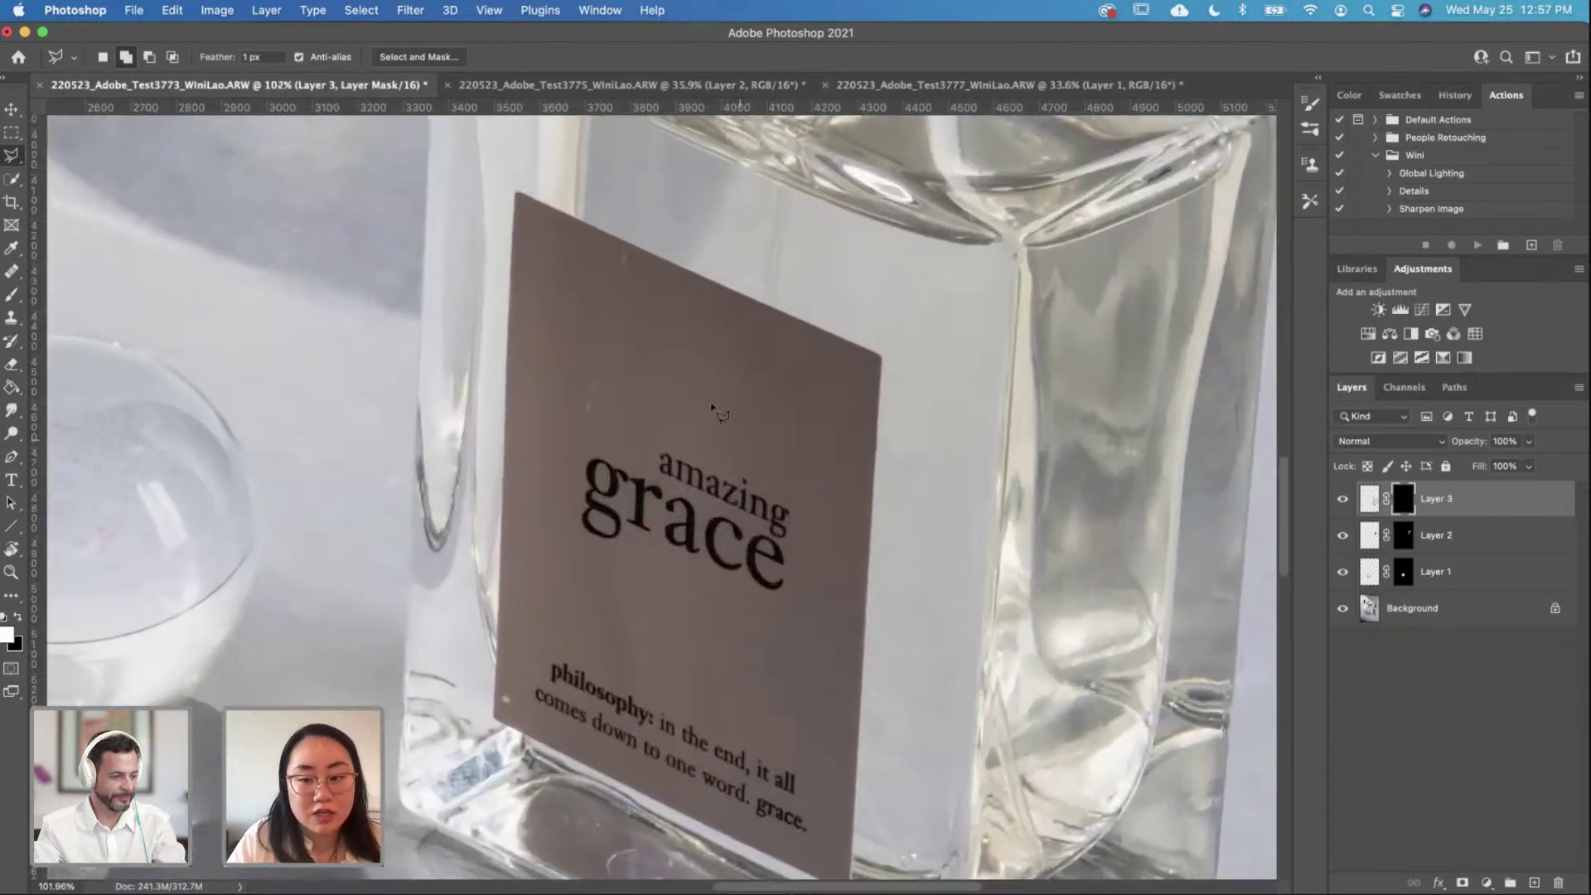
{"action": "scroll", "coordinate": [719, 377], "scroll_direction": "down", "scroll_amount": 1}
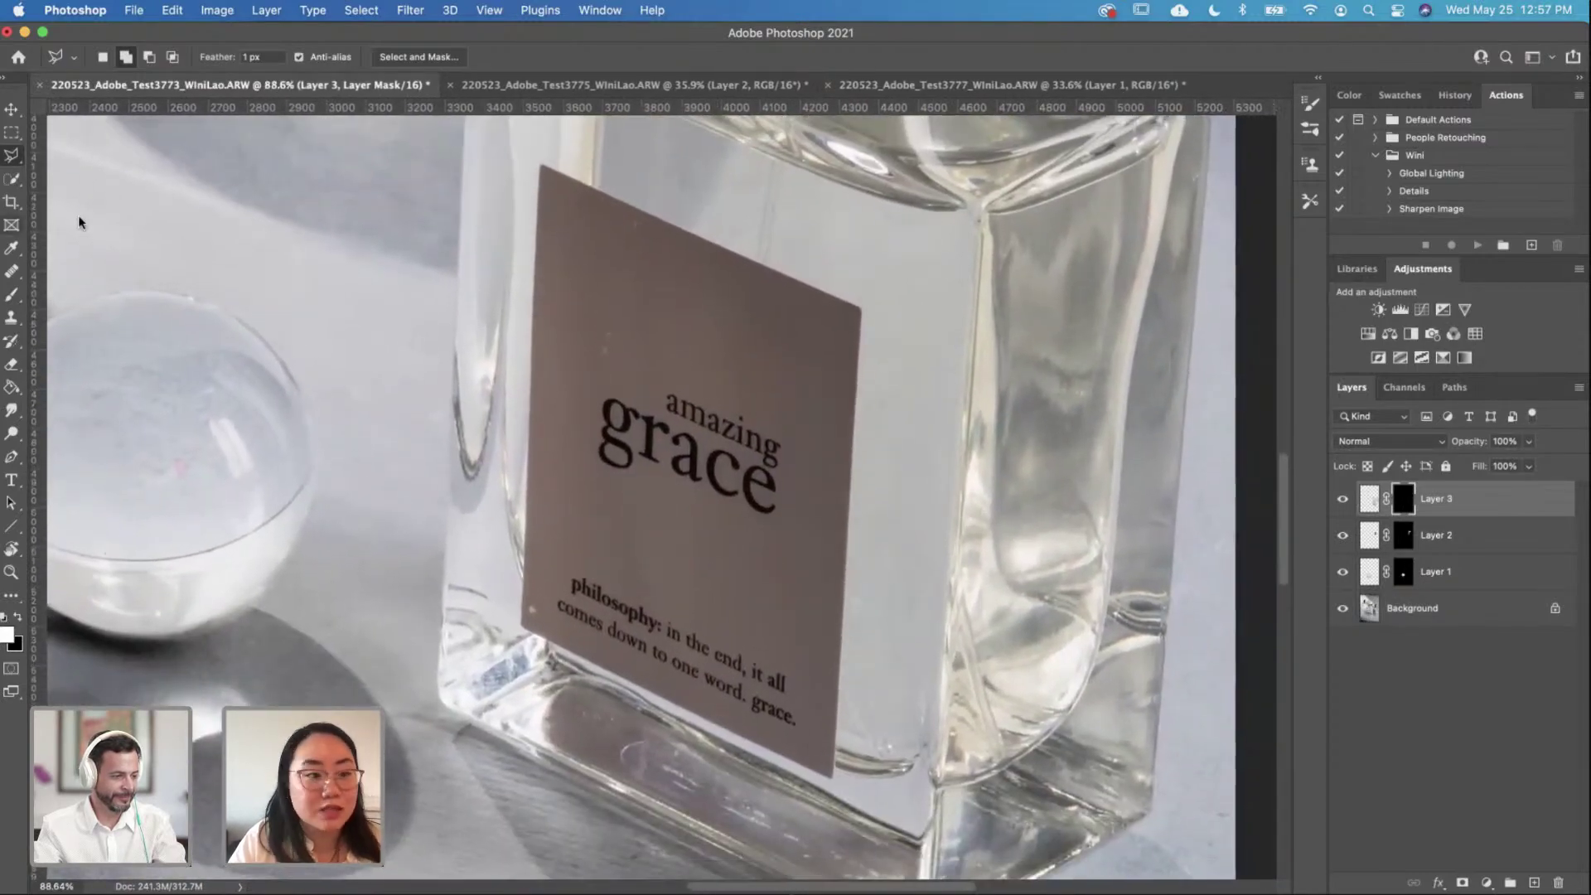
{"action": "left_click", "coordinate": [11, 180]}
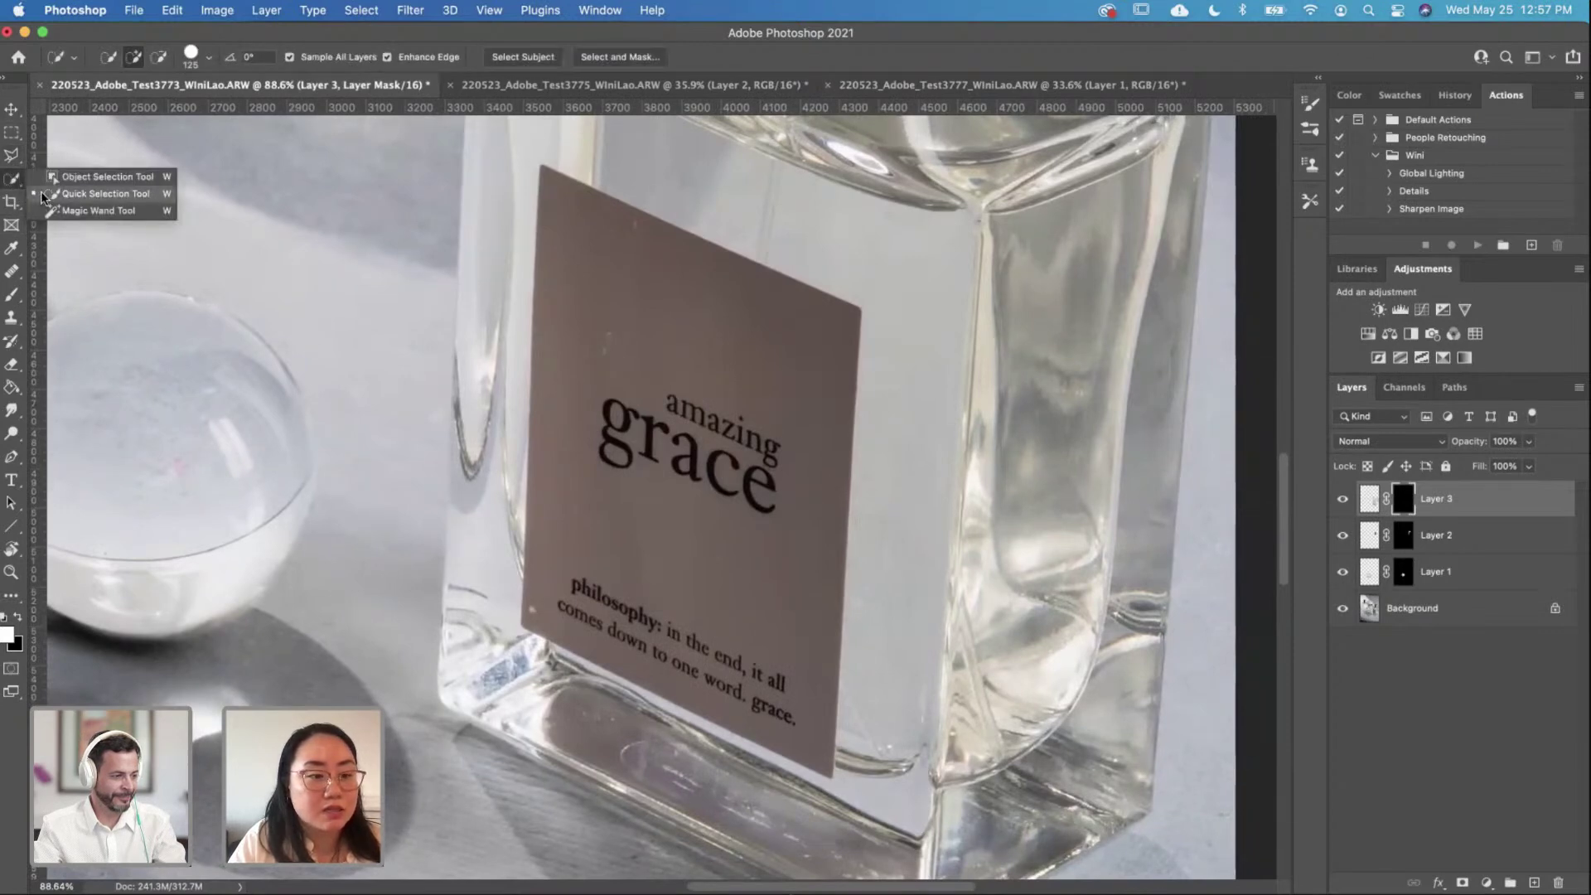
{"action": "left_click", "coordinate": [43, 193]}
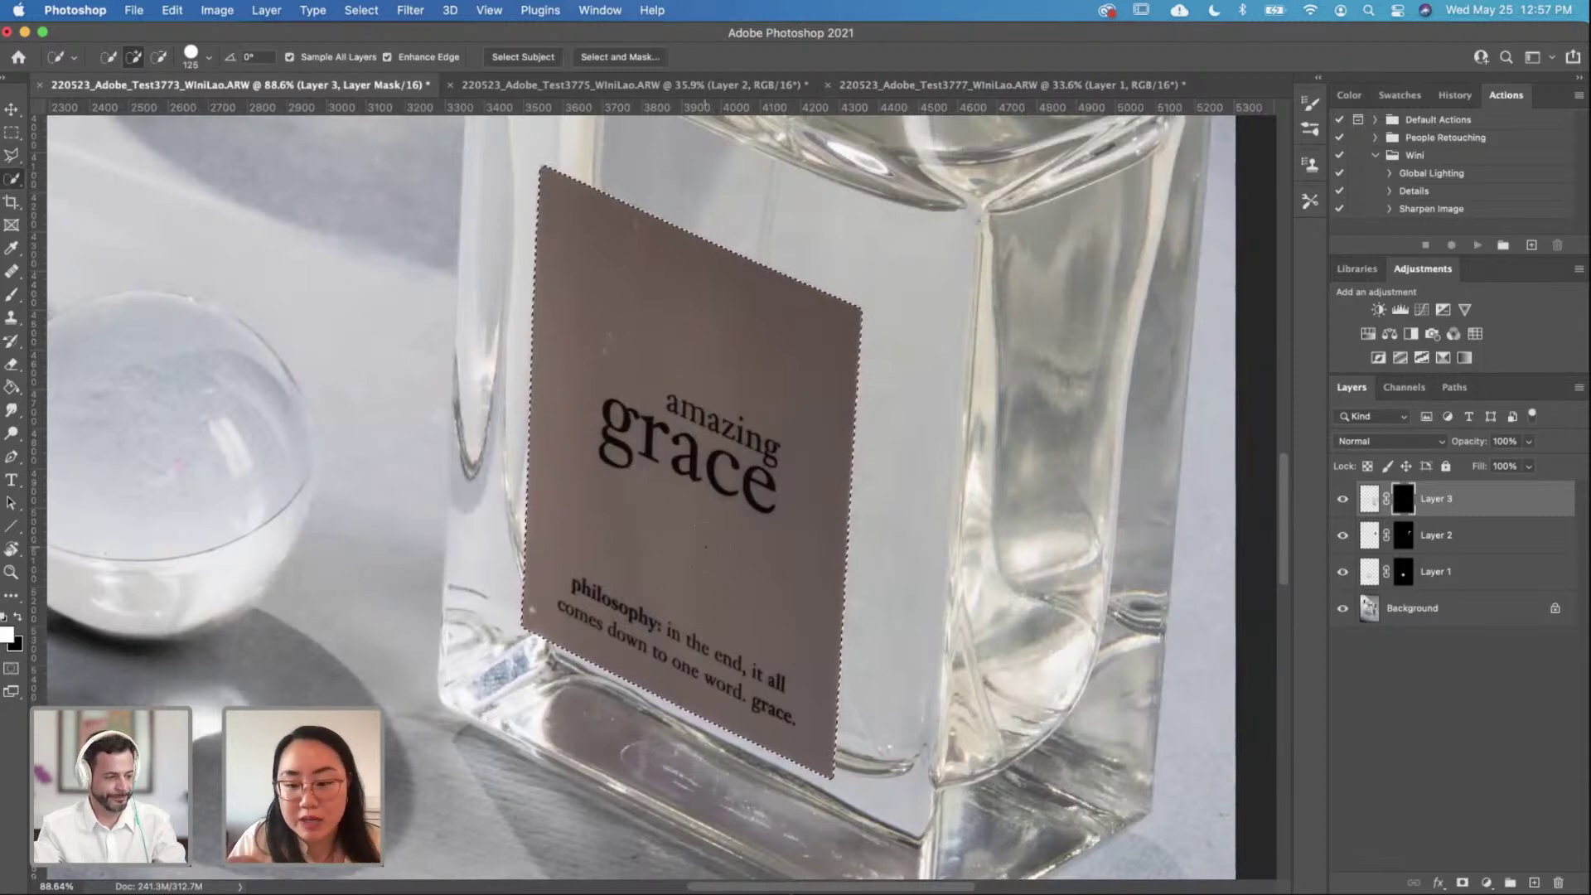
Step: Reveal the selected label area by filling Layer 3's mask with white, save the document, and clear the selection
{"action": "mouse_move", "coordinate": [710, 543]}
{"action": "left_mouse_down"}
{"action": "mouse_move", "coordinate": [705, 607]}
{"action": "mouse_move", "coordinate": [685, 534]}
{"action": "left_mouse_up"}
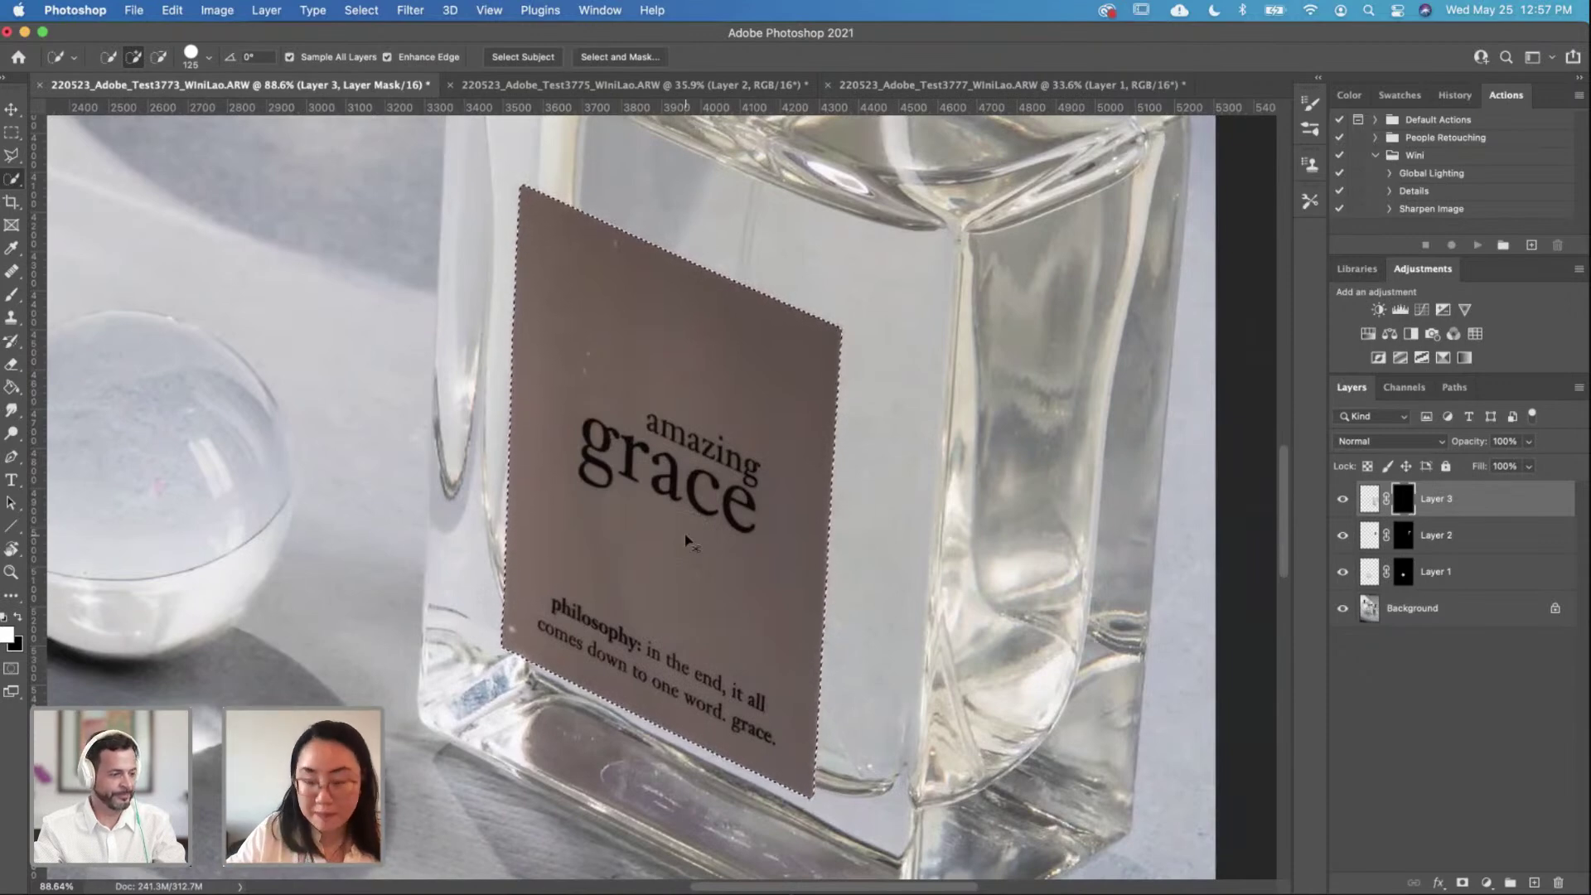
{"action": "key", "text": "alt+BackSpace"}
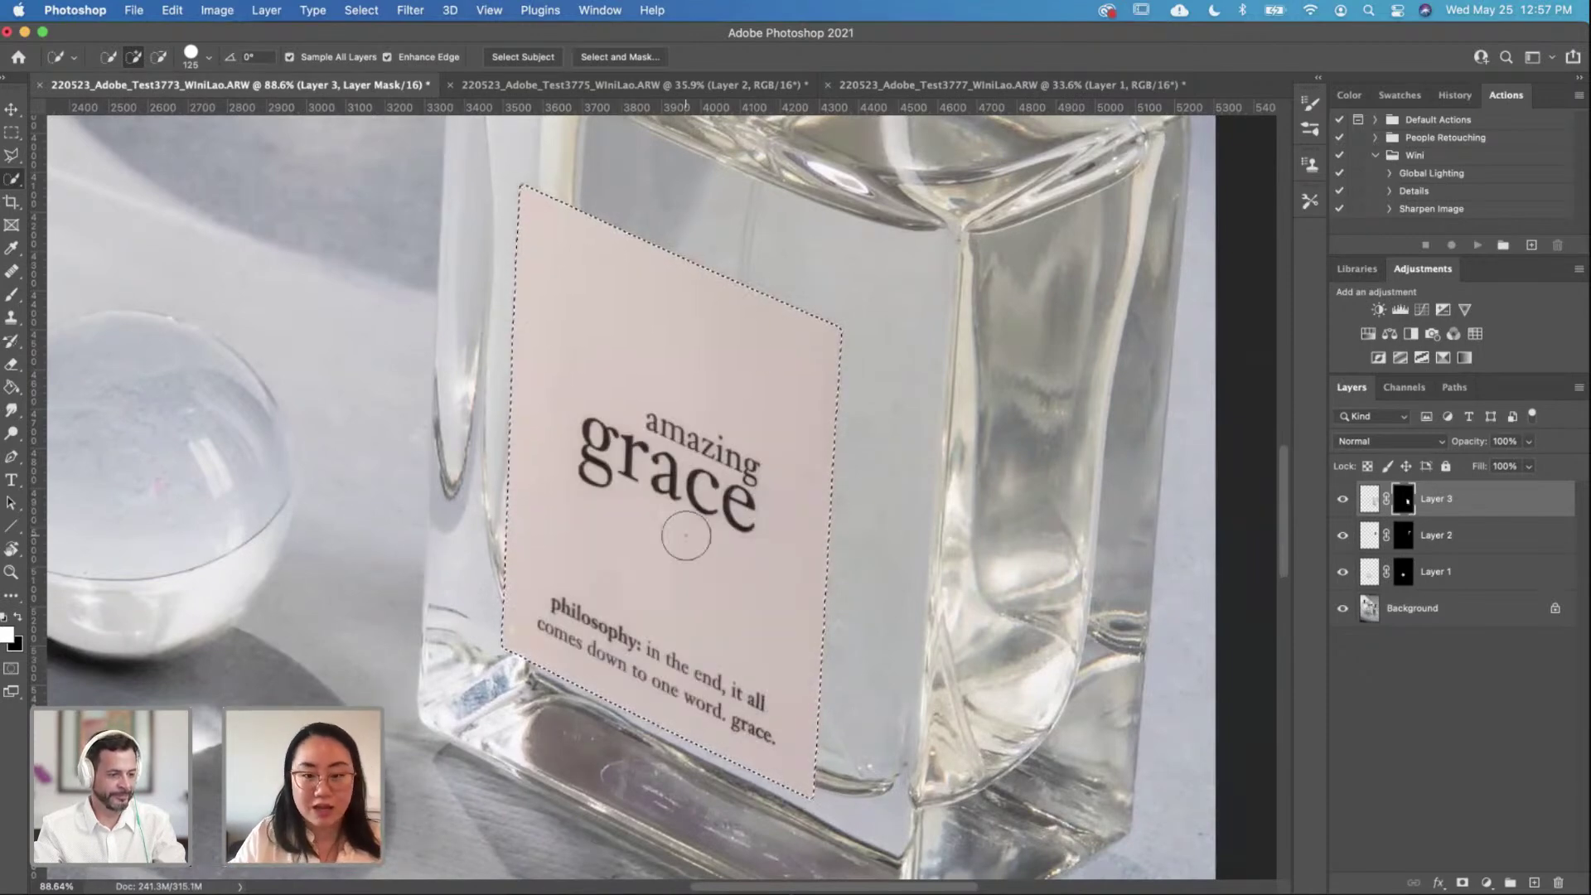
{"action": "key", "text": "super+s"}
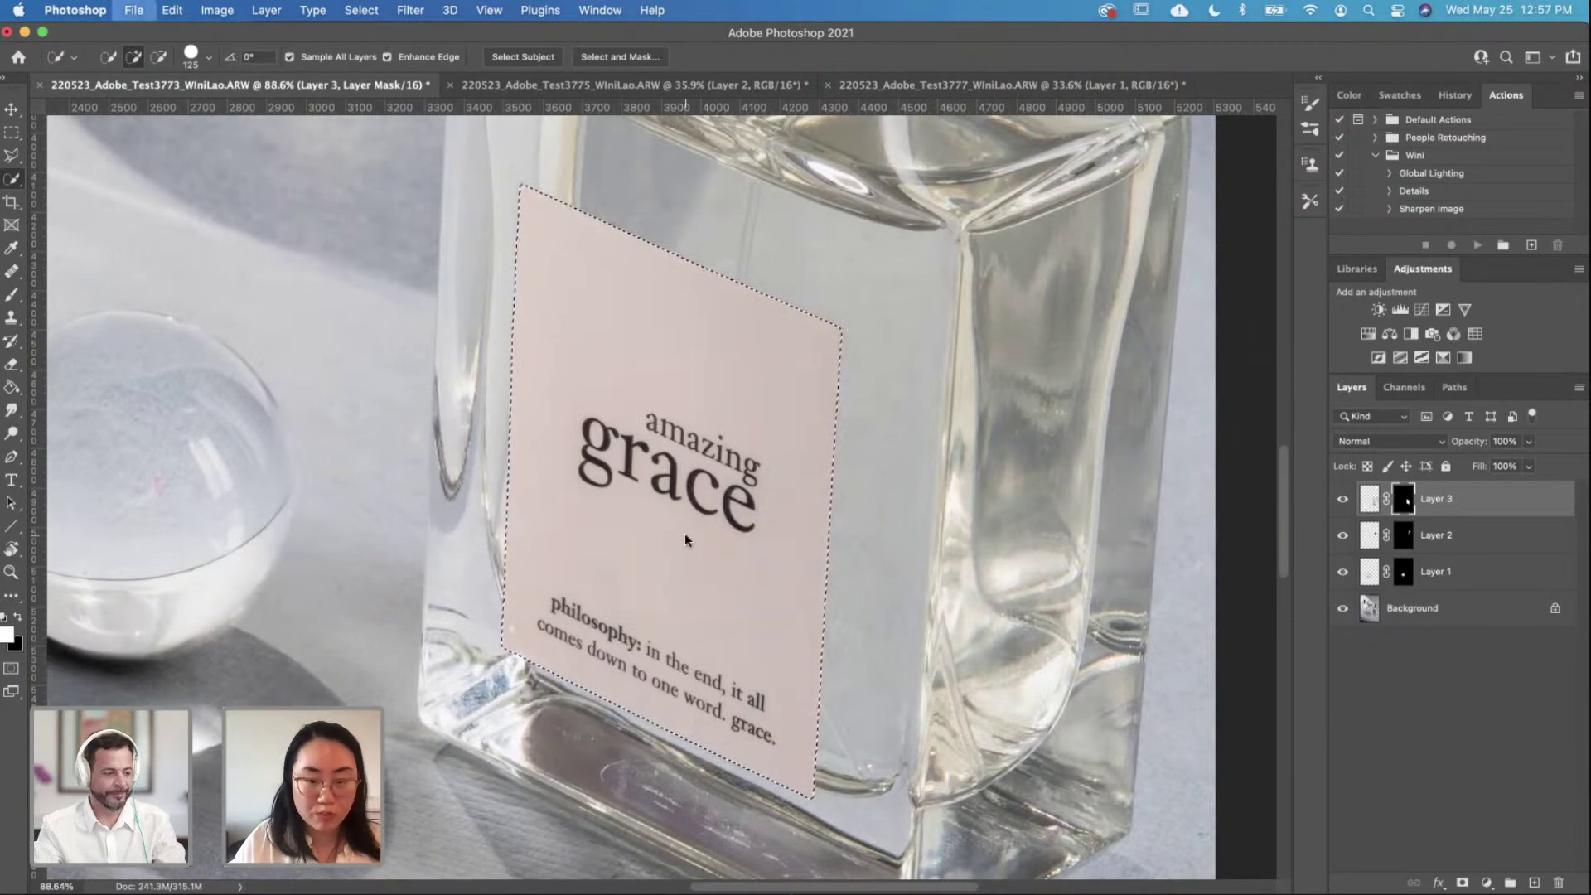
{"action": "key", "text": "super+d"}
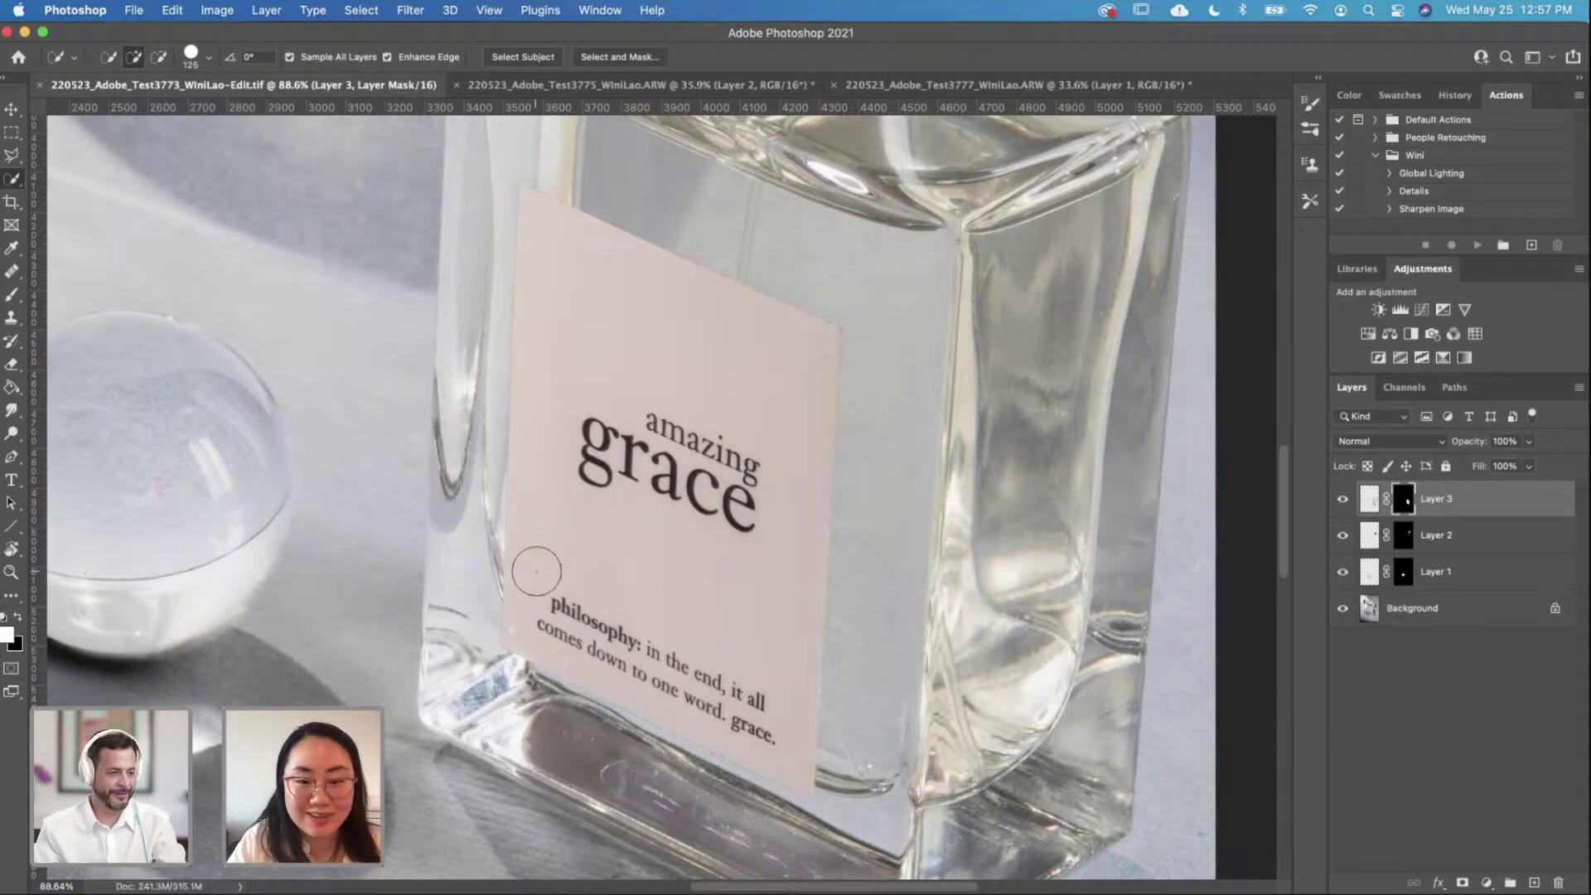
Step: Examine the replaced pink label on the amazing grace bottle, checking its corners, text and edges against the glass
{"action": "scroll", "coordinate": [536, 571], "scroll_direction": "down", "scroll_amount": 3}
{"action": "scroll", "coordinate": [536, 571], "scroll_direction": "down", "scroll_amount": 2}
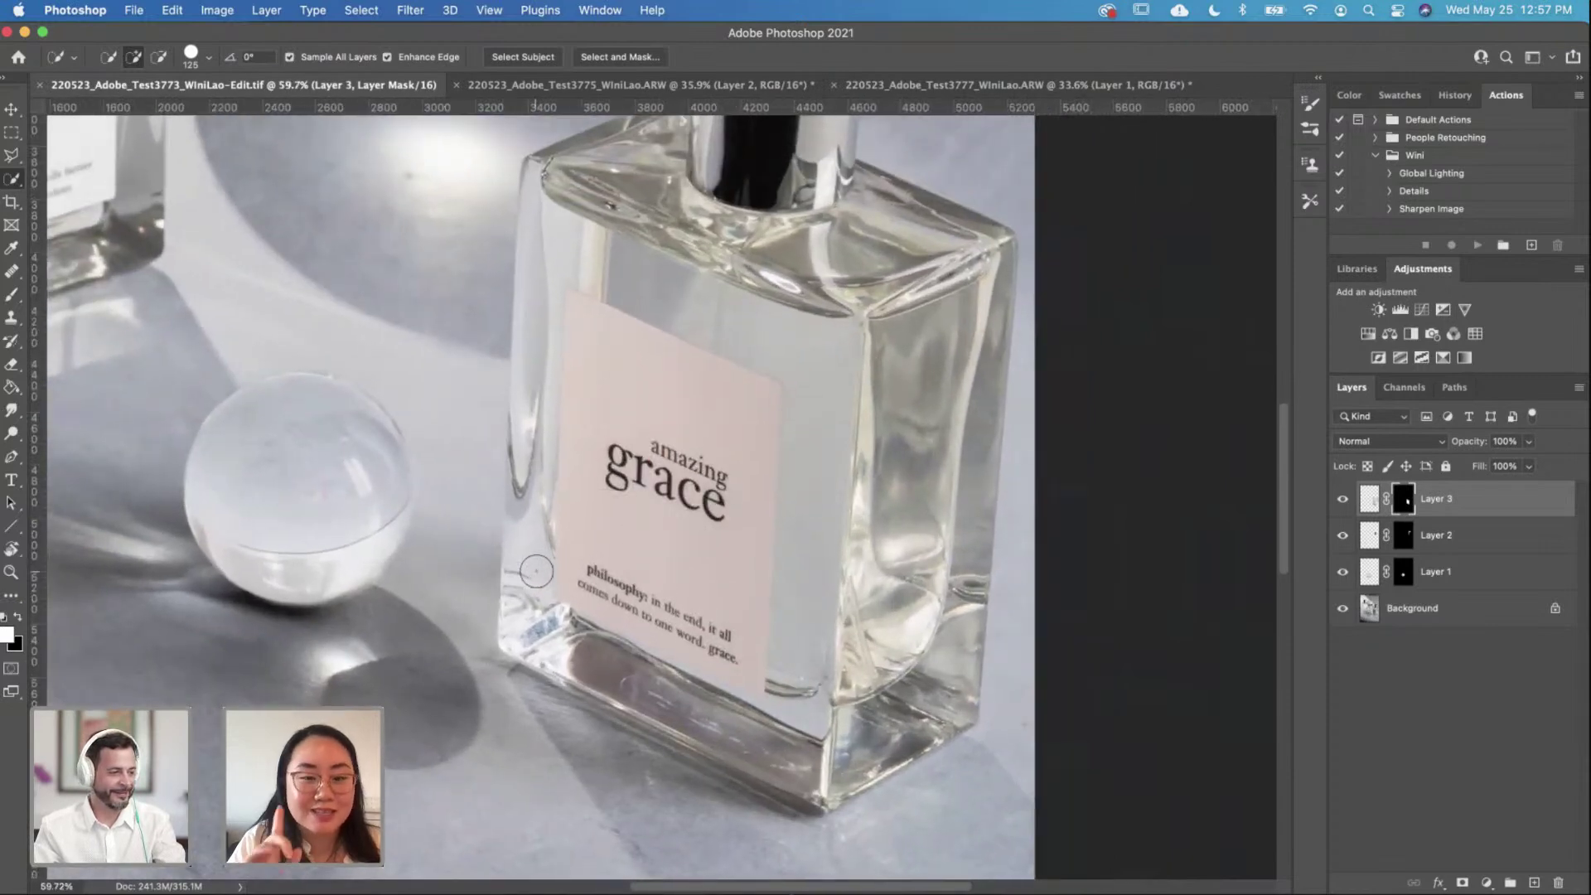
{"action": "scroll", "coordinate": [666, 472], "scroll_direction": "up", "scroll_amount": 2}
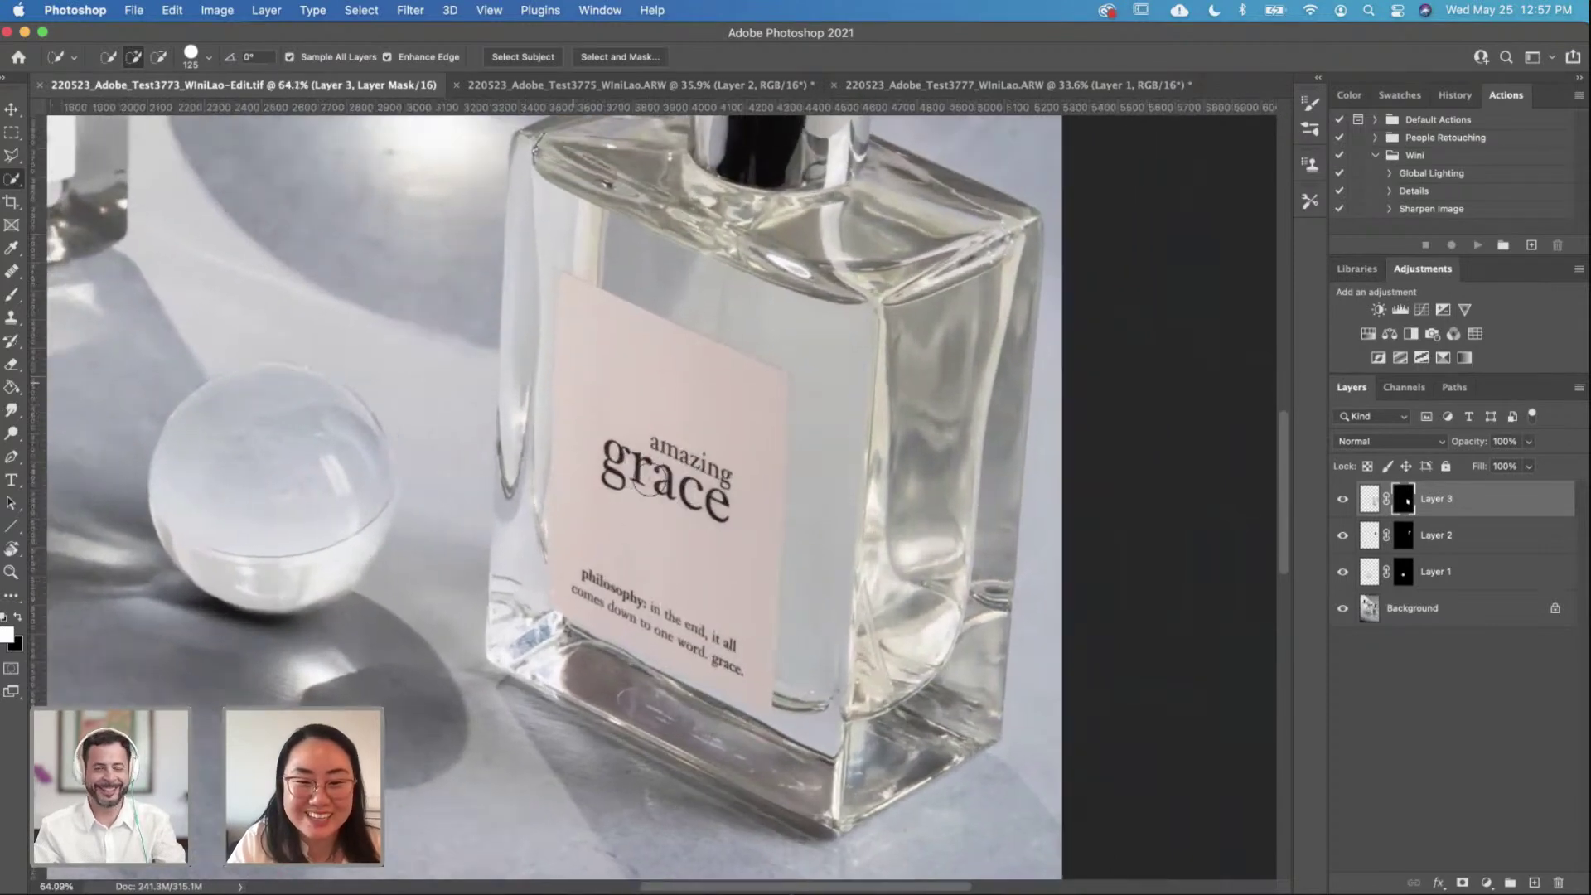
{"action": "scroll", "coordinate": [675, 369], "scroll_direction": "up", "scroll_amount": 1}
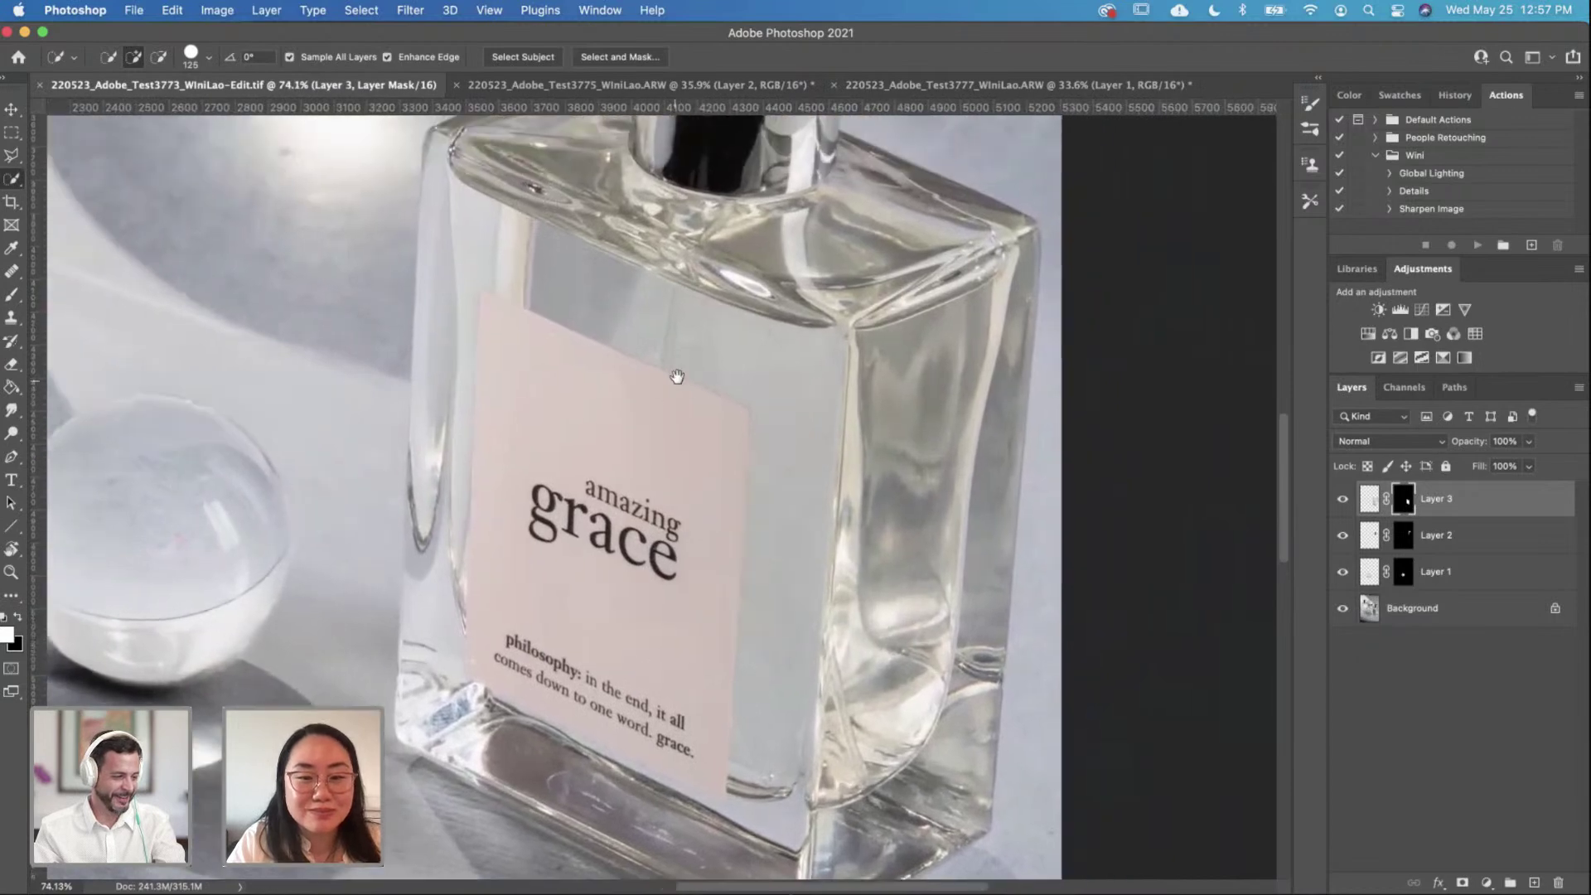
{"action": "scroll", "coordinate": [746, 390], "scroll_direction": "up", "scroll_amount": 2}
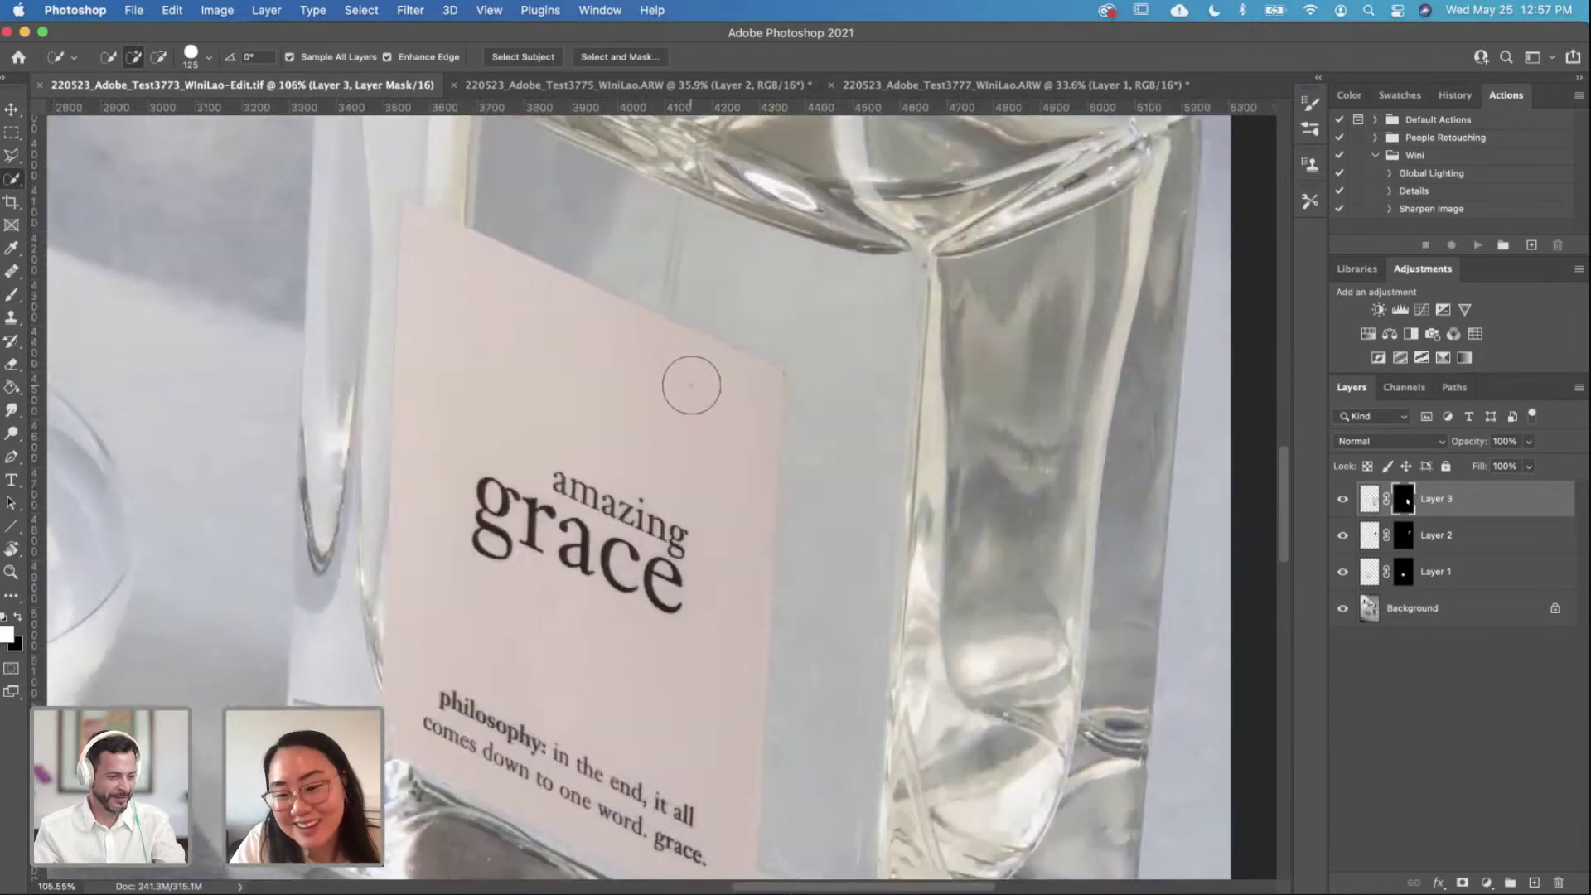
{"action": "scroll", "coordinate": [721, 327], "scroll_direction": "down", "scroll_amount": 2}
{"action": "scroll", "coordinate": [720, 326], "scroll_direction": "left", "scroll_amount": 1}
{"action": "scroll", "coordinate": [538, 457], "scroll_direction": "down", "scroll_amount": 3}
{"action": "scroll", "coordinate": [549, 464], "scroll_direction": "up", "scroll_amount": 3}
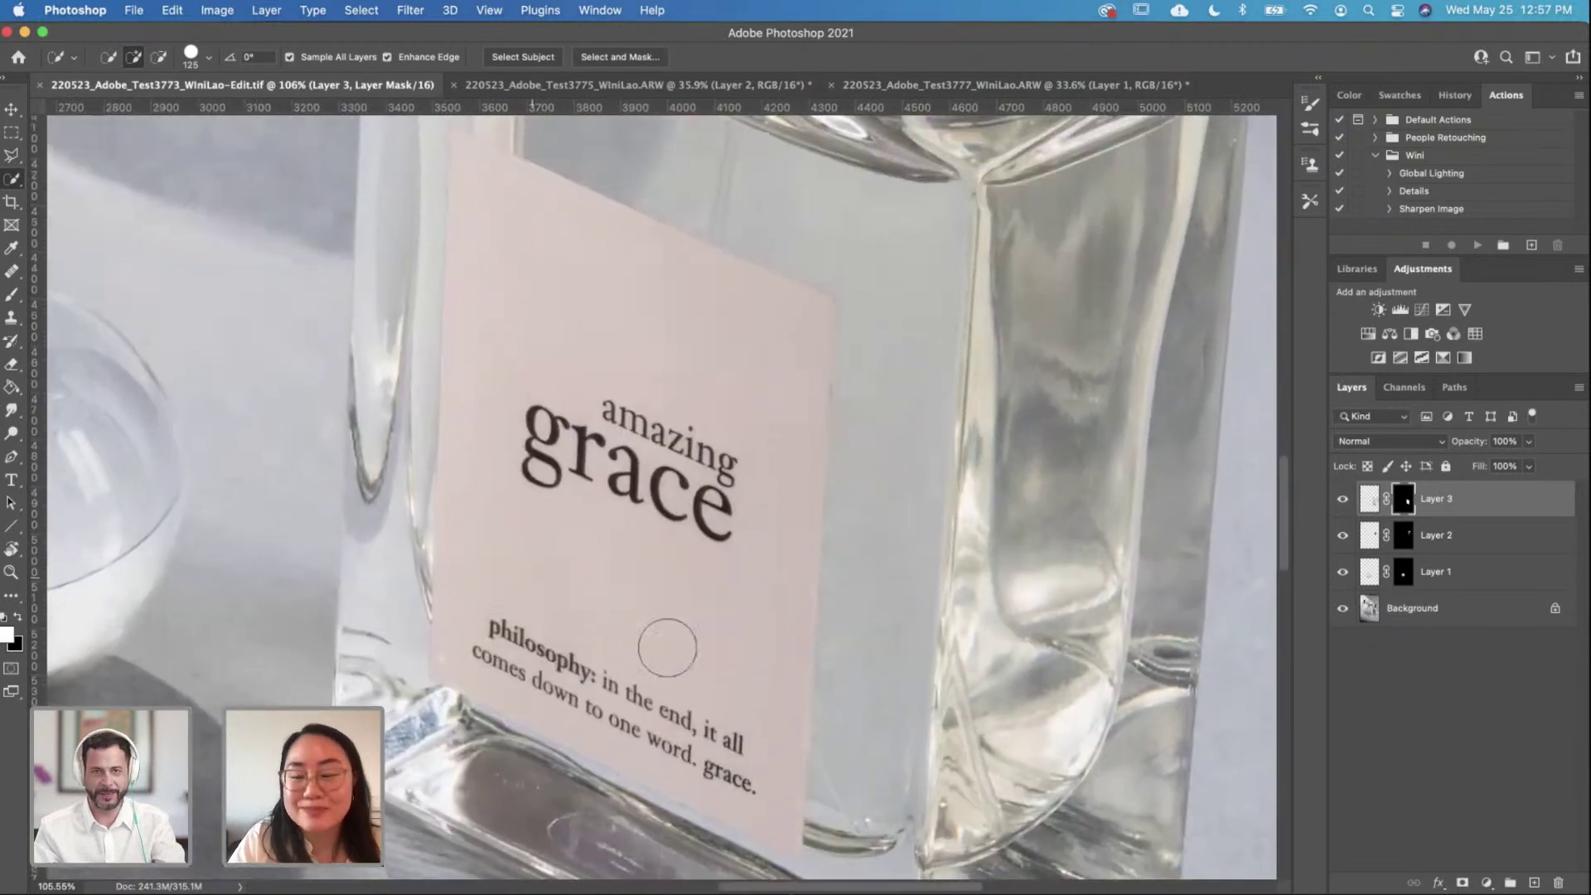
{"action": "scroll", "coordinate": [823, 525], "scroll_direction": "up", "scroll_amount": 2}
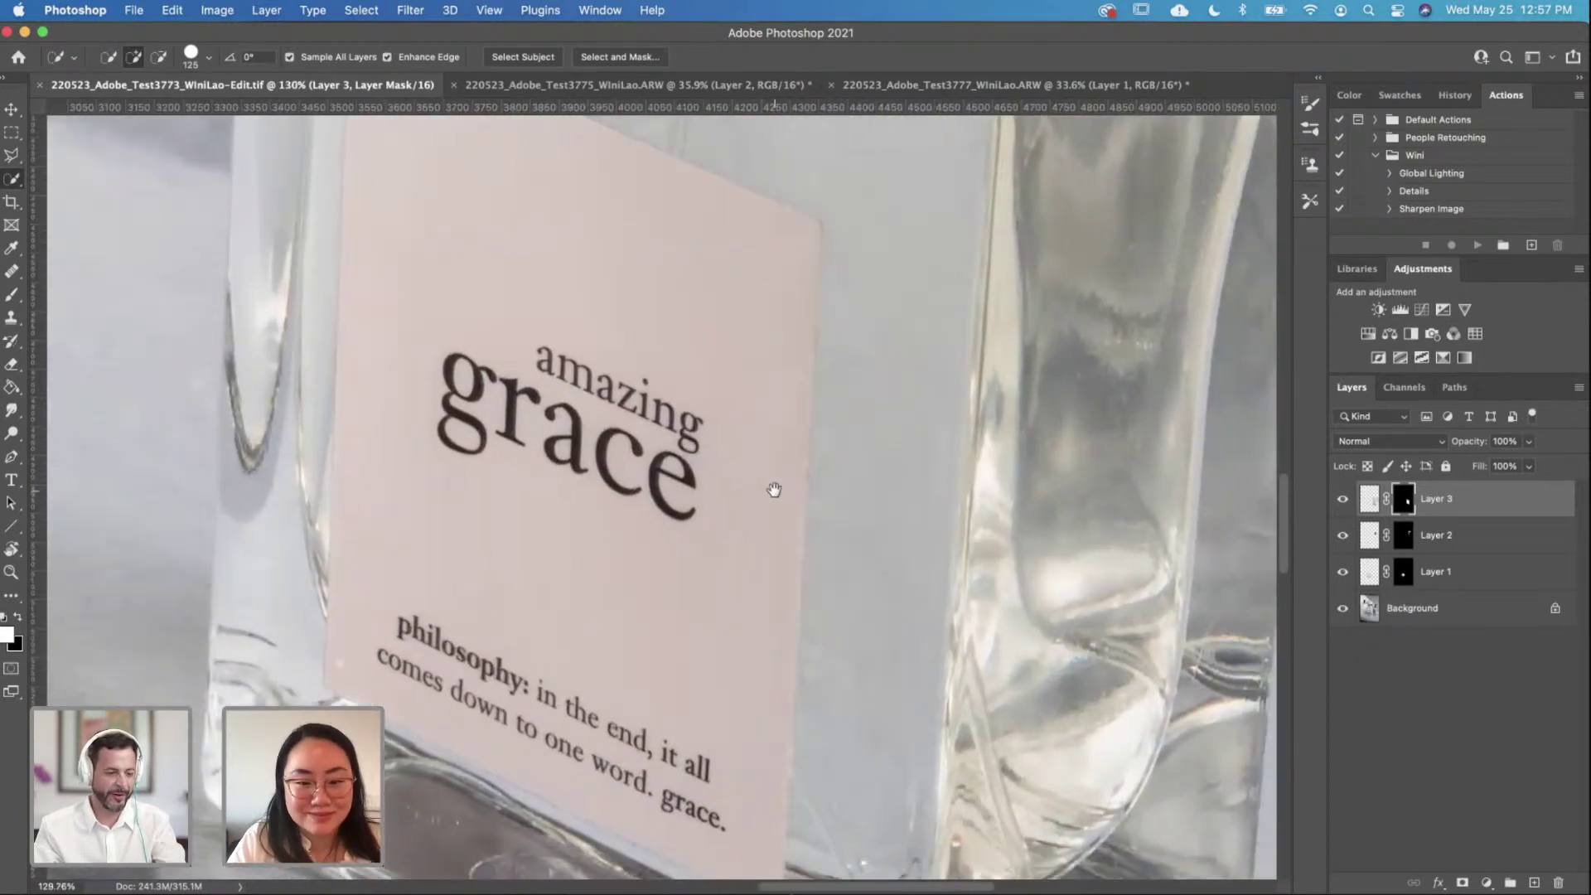
{"action": "scroll", "coordinate": [817, 533], "scroll_direction": "up", "scroll_amount": 2}
{"action": "scroll", "coordinate": [817, 539], "scroll_direction": "down", "scroll_amount": 6}
{"action": "scroll", "coordinate": [817, 539], "scroll_direction": "left", "scroll_amount": 2}
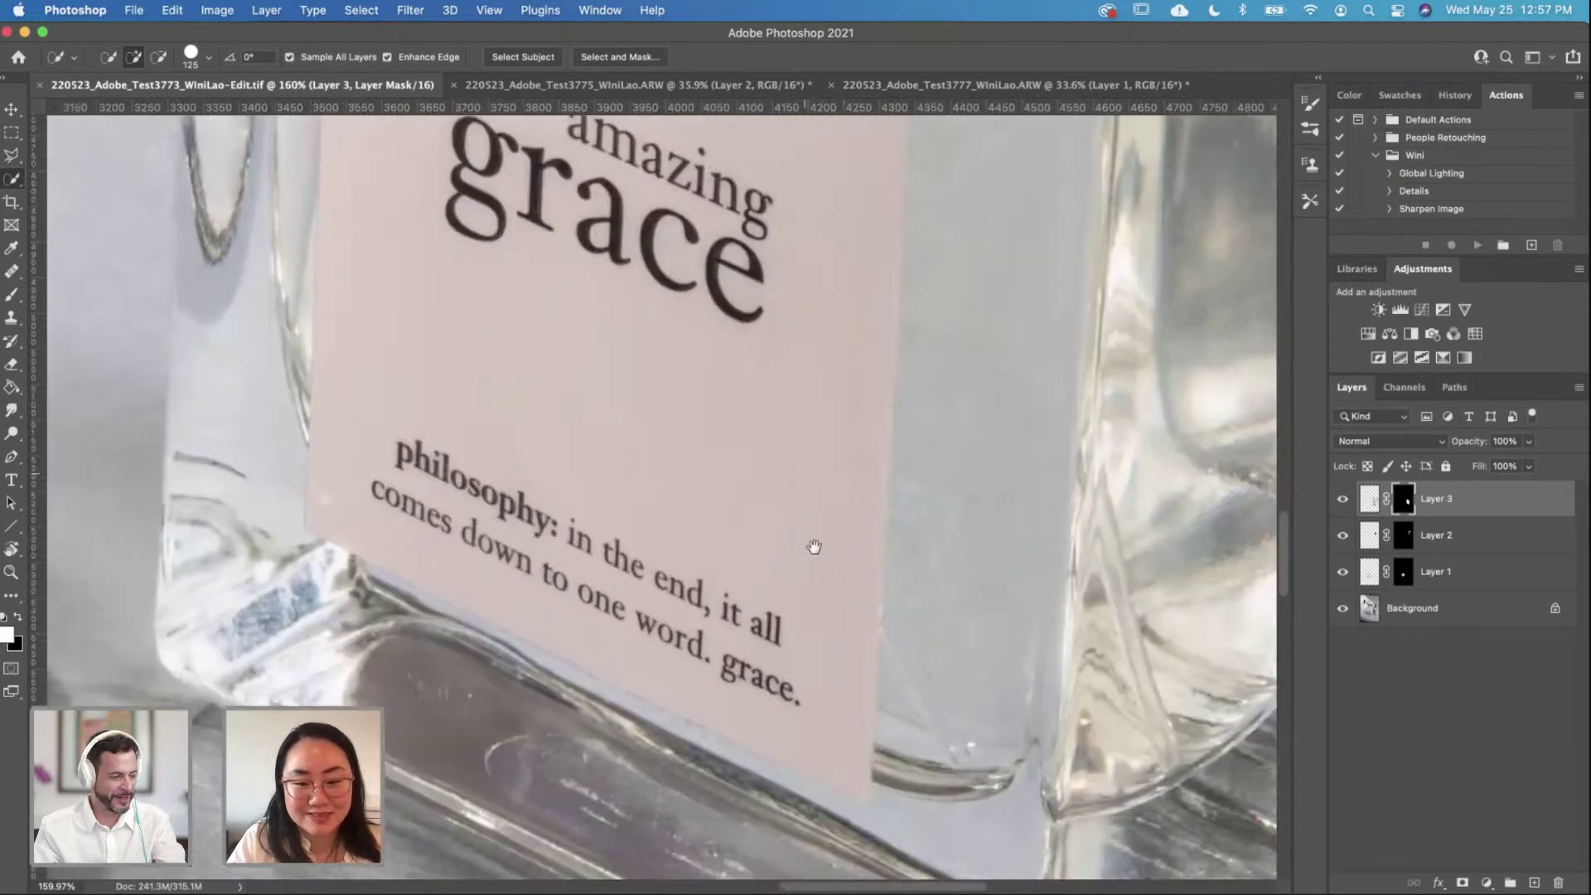
{"action": "scroll", "coordinate": [813, 550], "scroll_direction": "up", "scroll_amount": 4}
{"action": "scroll", "coordinate": [835, 584], "scroll_direction": "down", "scroll_amount": 2}
{"action": "scroll", "coordinate": [779, 459], "scroll_direction": "down", "scroll_amount": 3}
{"action": "scroll", "coordinate": [763, 484], "scroll_direction": "down", "scroll_amount": 2}
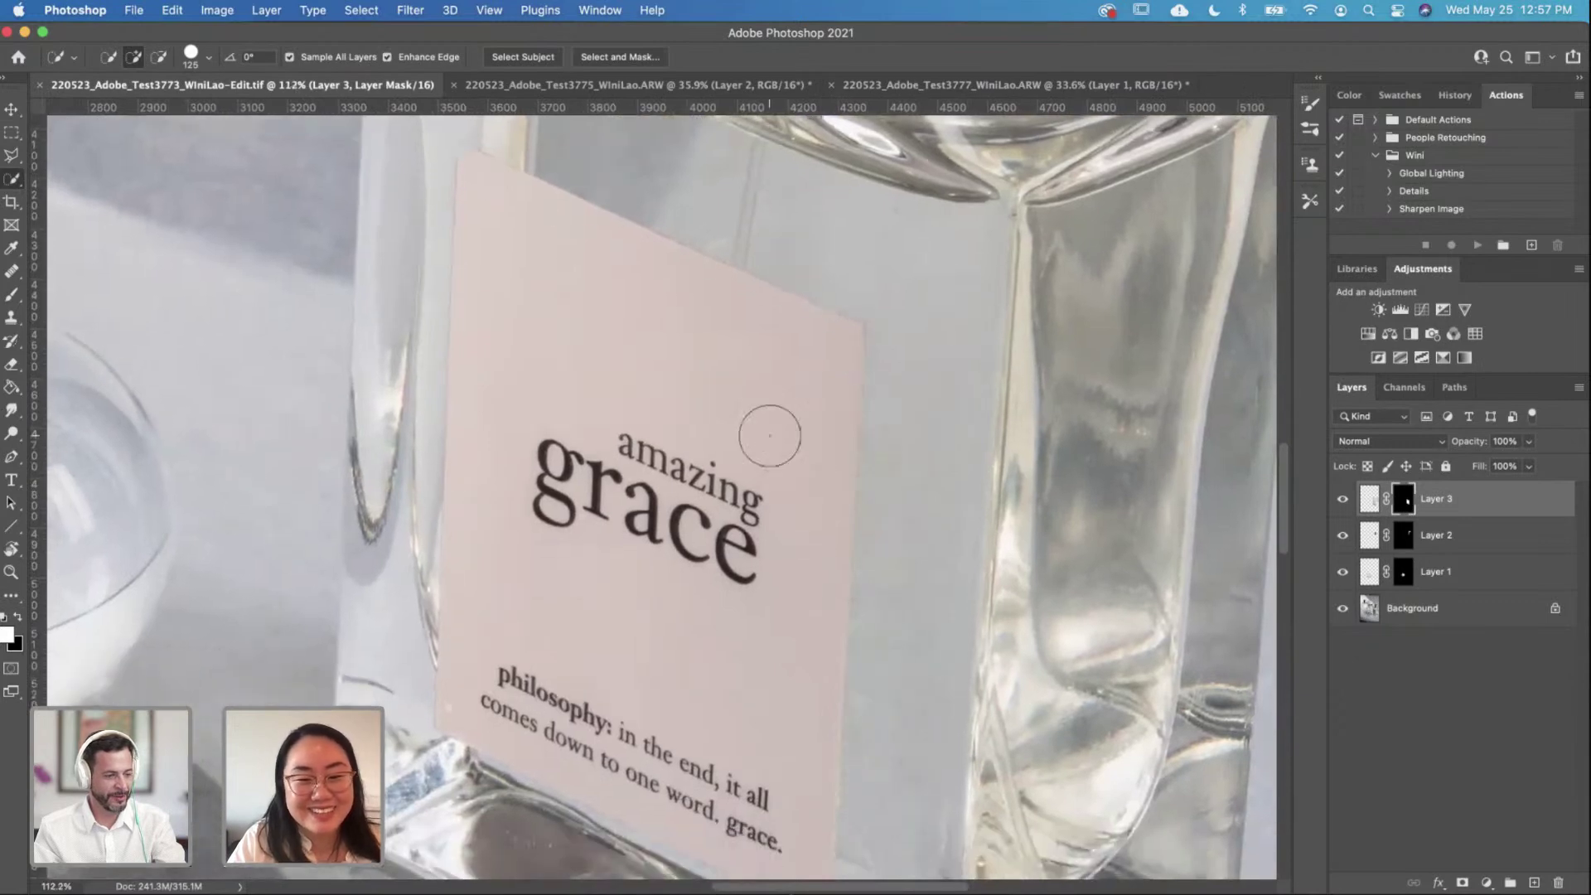
{"action": "scroll", "coordinate": [770, 435], "scroll_direction": "down", "scroll_amount": 2}
{"action": "scroll", "coordinate": [763, 448], "scroll_direction": "down", "scroll_amount": 2}
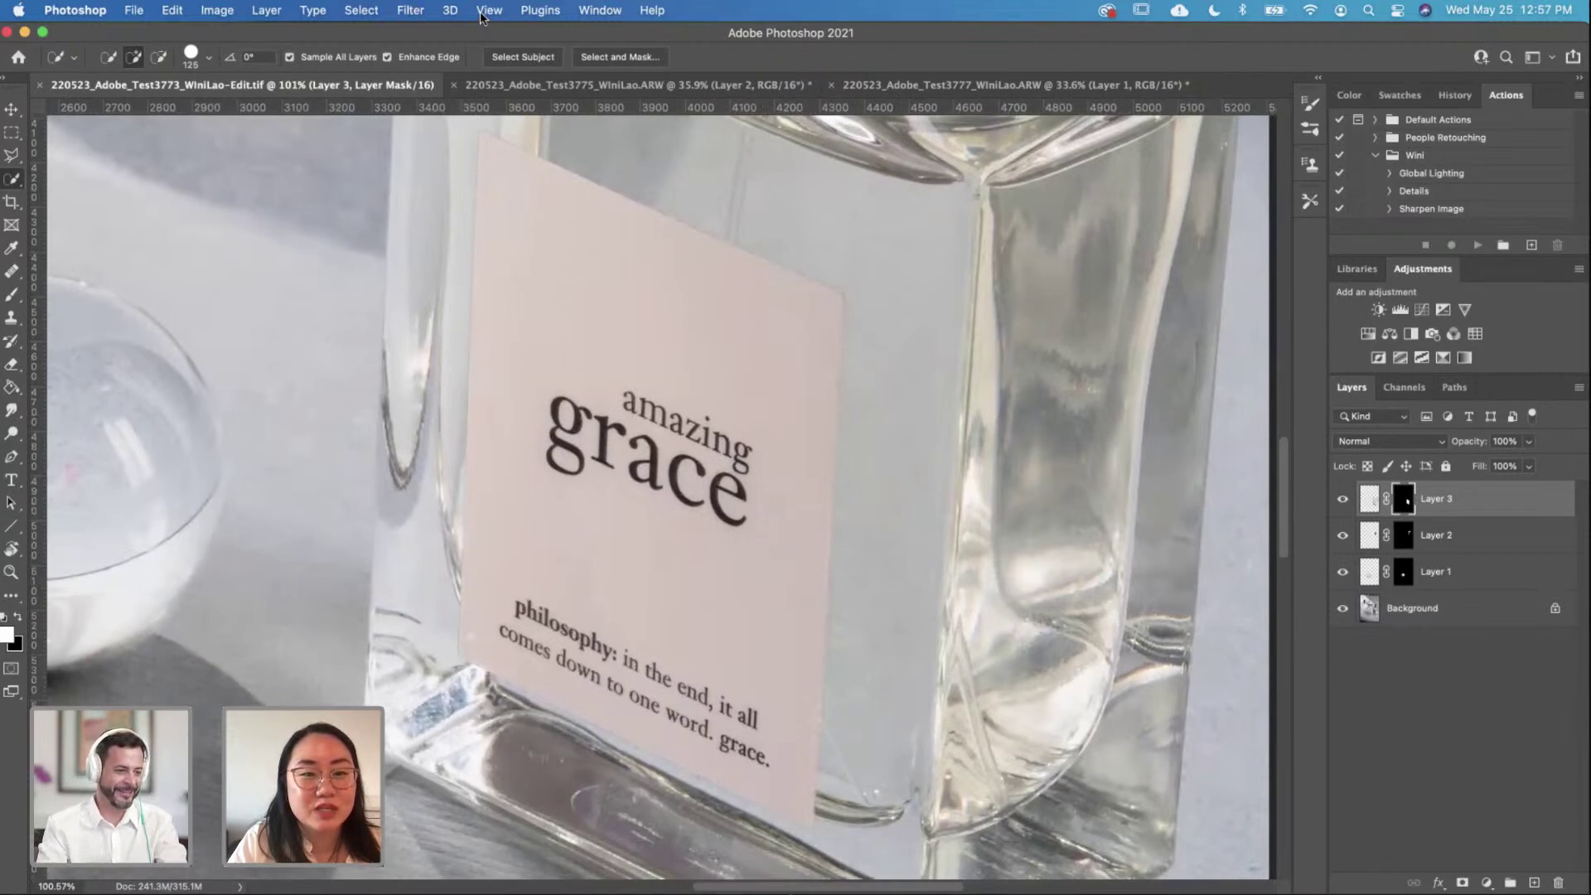
{"action": "left_click", "coordinate": [360, 10]}
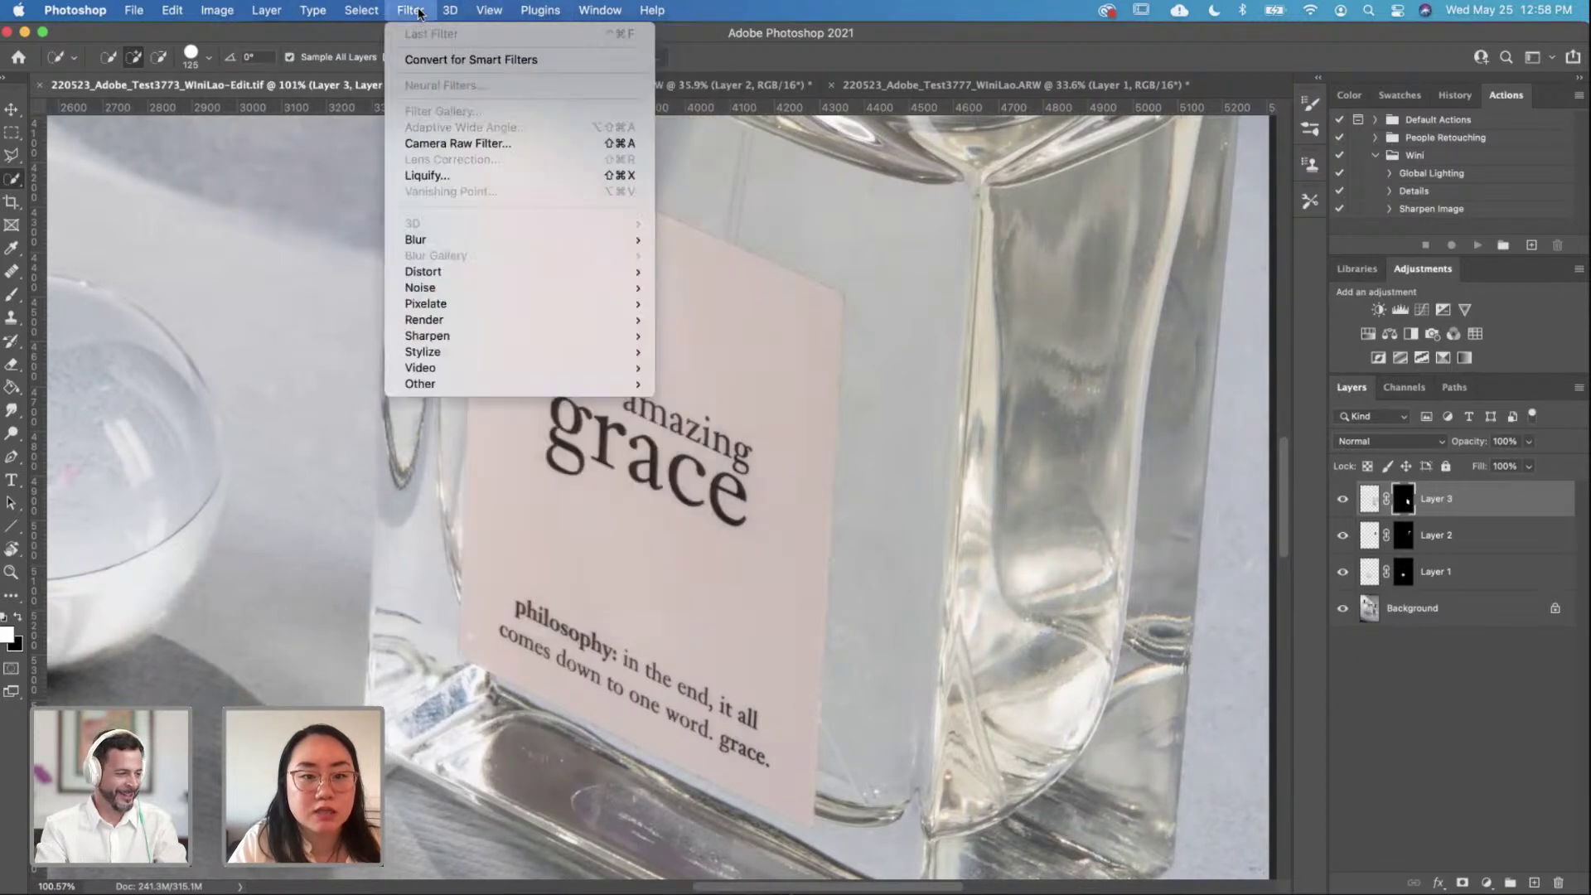
{"action": "mouse_move", "coordinate": [437, 240]}
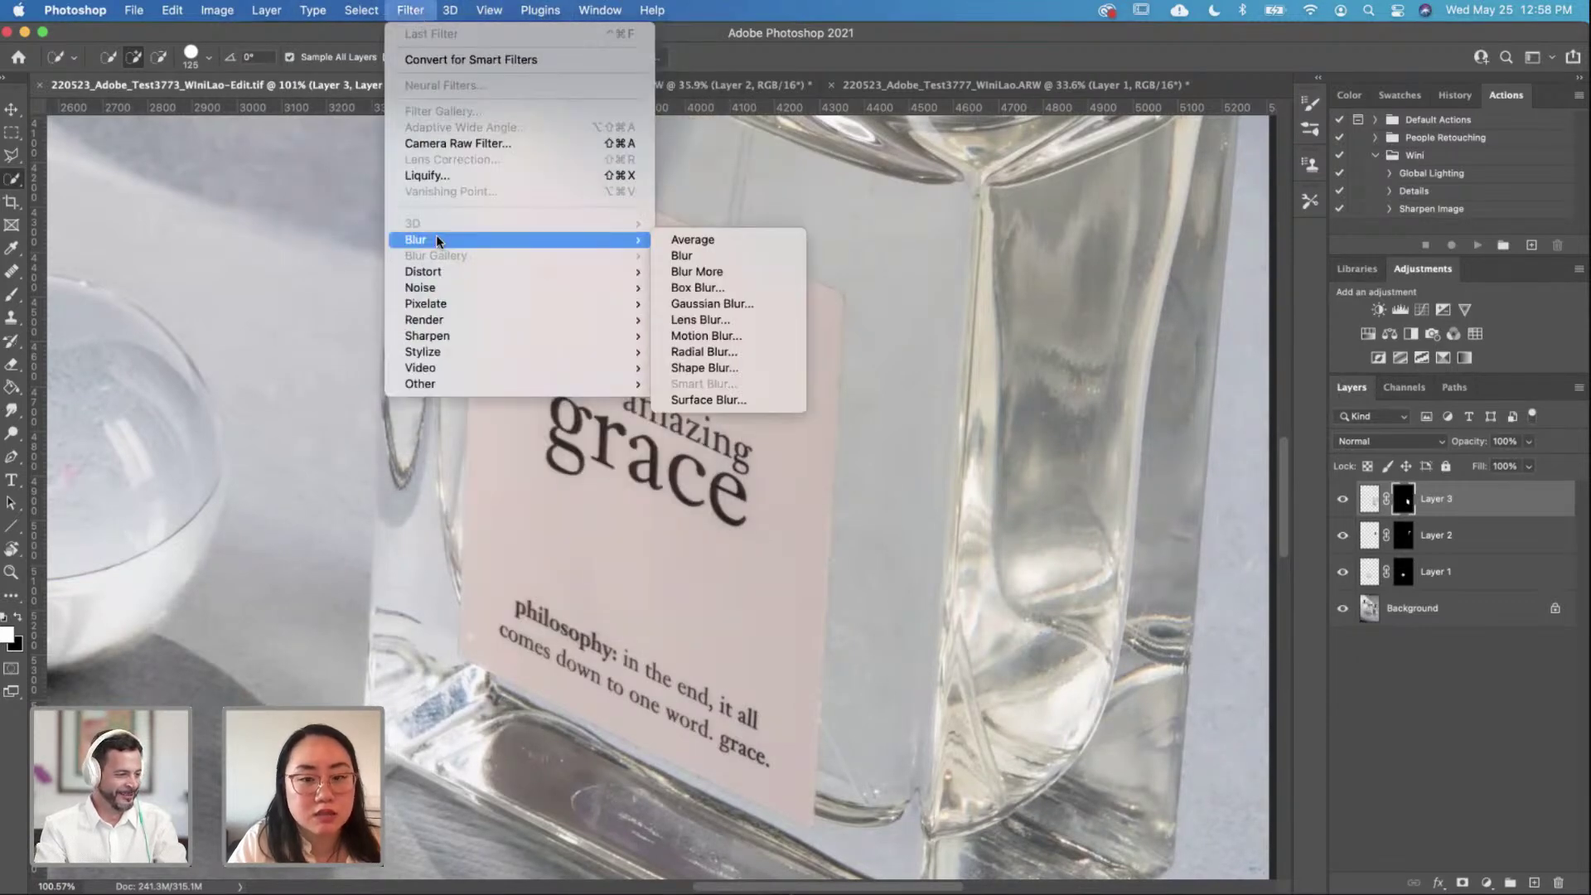
{"action": "left_click", "coordinate": [911, 247]}
Step: Inspect the pink label's right and bottom edges up close, and review the whole two-bottle composite
{"action": "scroll", "coordinate": [911, 422], "scroll_direction": "up", "scroll_amount": 4}
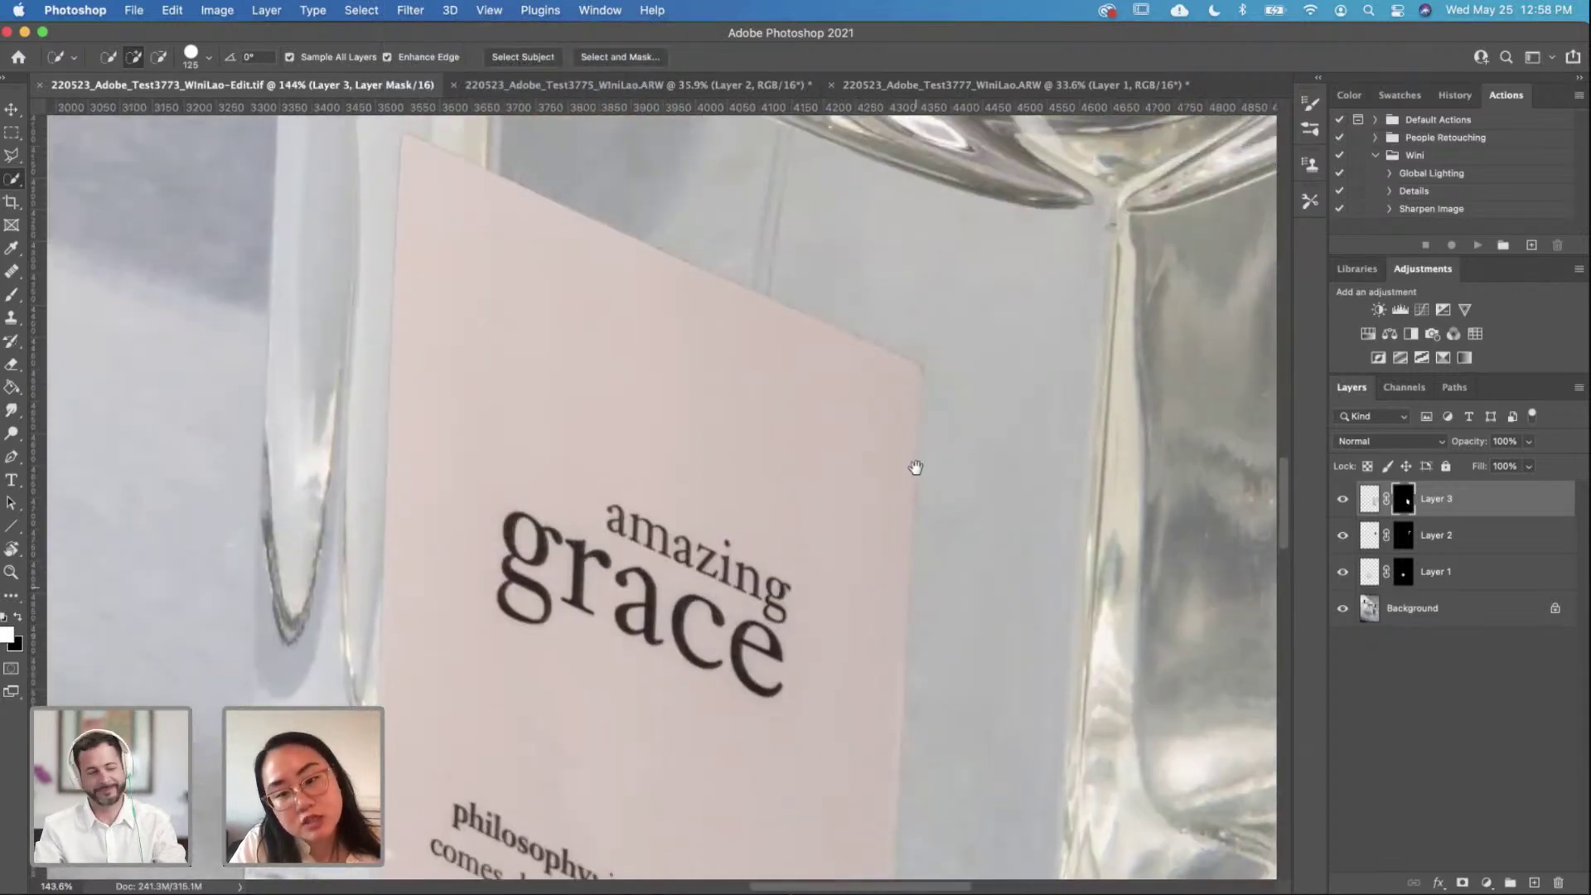
{"action": "scroll", "coordinate": [907, 415], "scroll_direction": "down", "scroll_amount": 3}
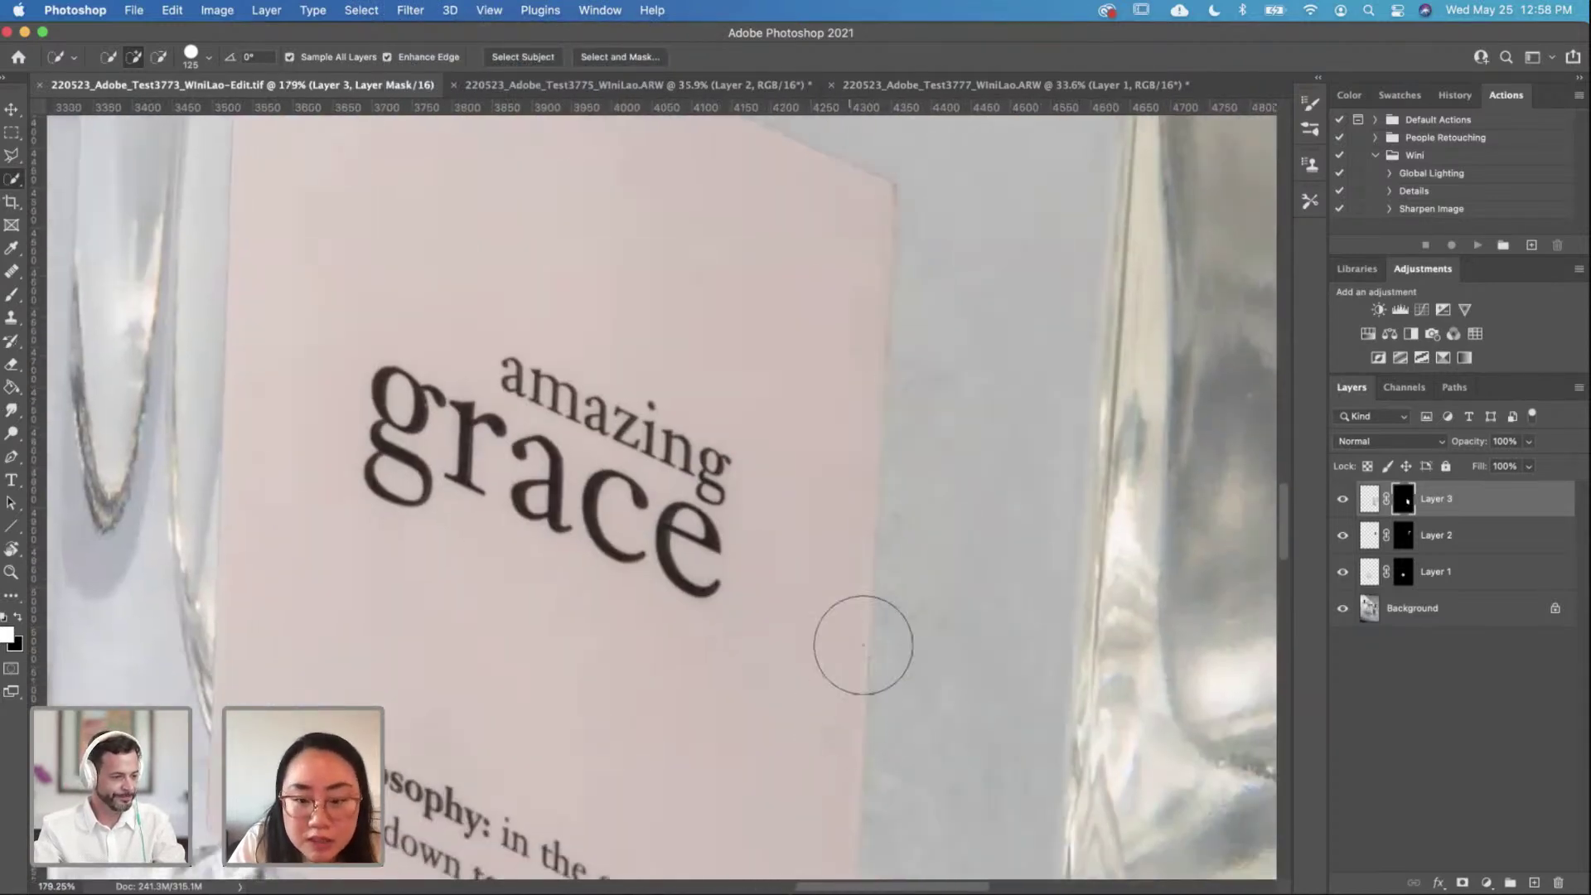
{"action": "scroll", "coordinate": [952, 333], "scroll_direction": "down", "scroll_amount": 5}
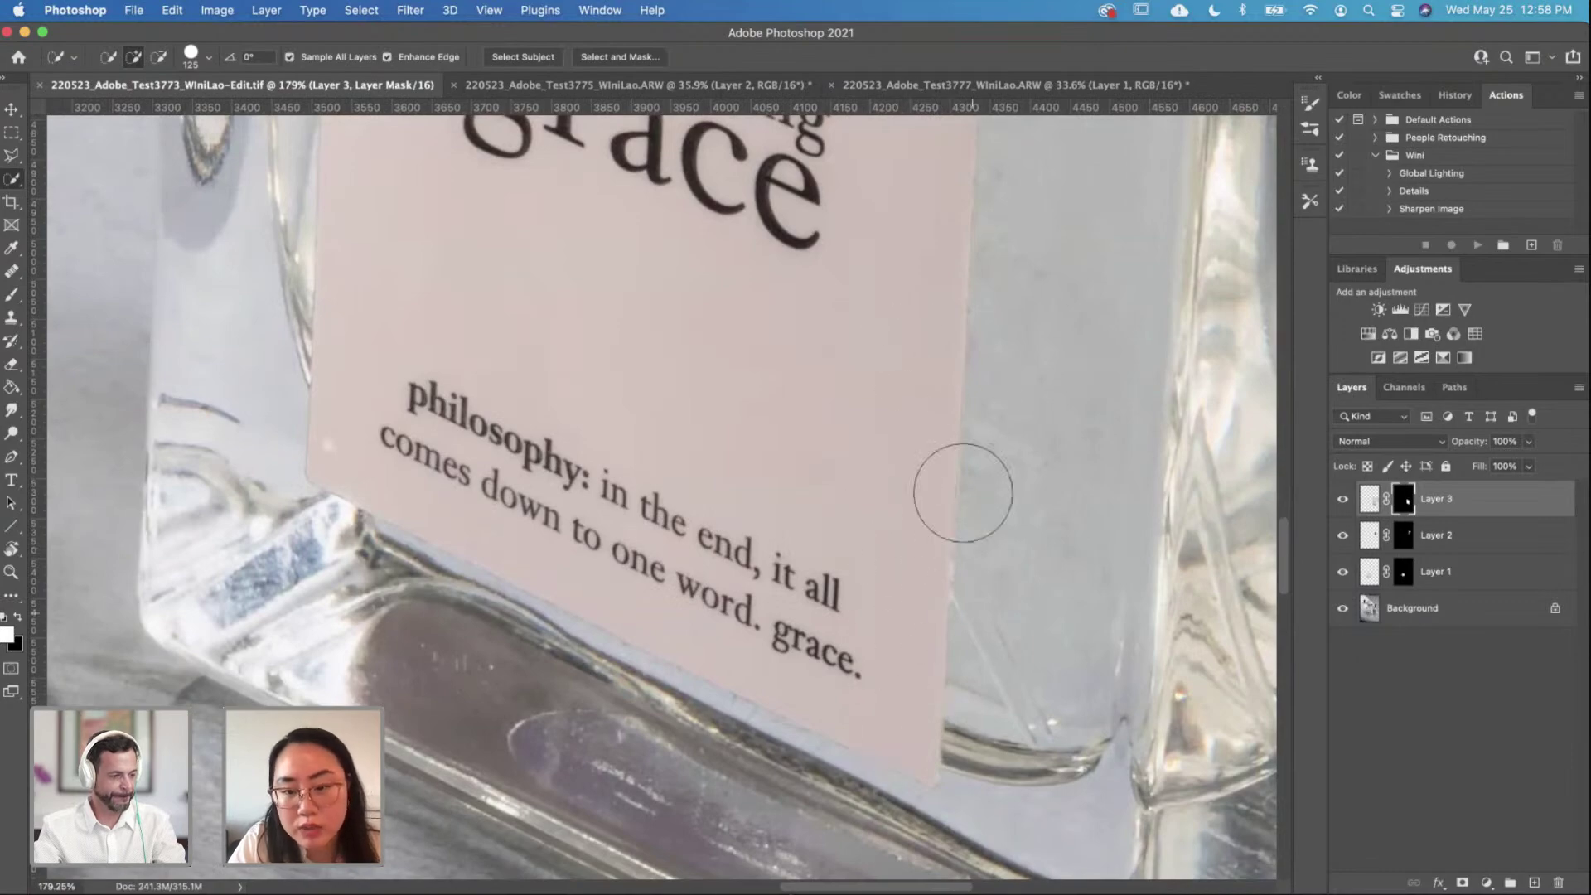
{"action": "scroll", "coordinate": [905, 406], "scroll_direction": "down", "scroll_amount": 1}
{"action": "scroll", "coordinate": [905, 406], "scroll_direction": "down", "scroll_amount": 5}
{"action": "scroll", "coordinate": [836, 381], "scroll_direction": "up", "scroll_amount": 2}
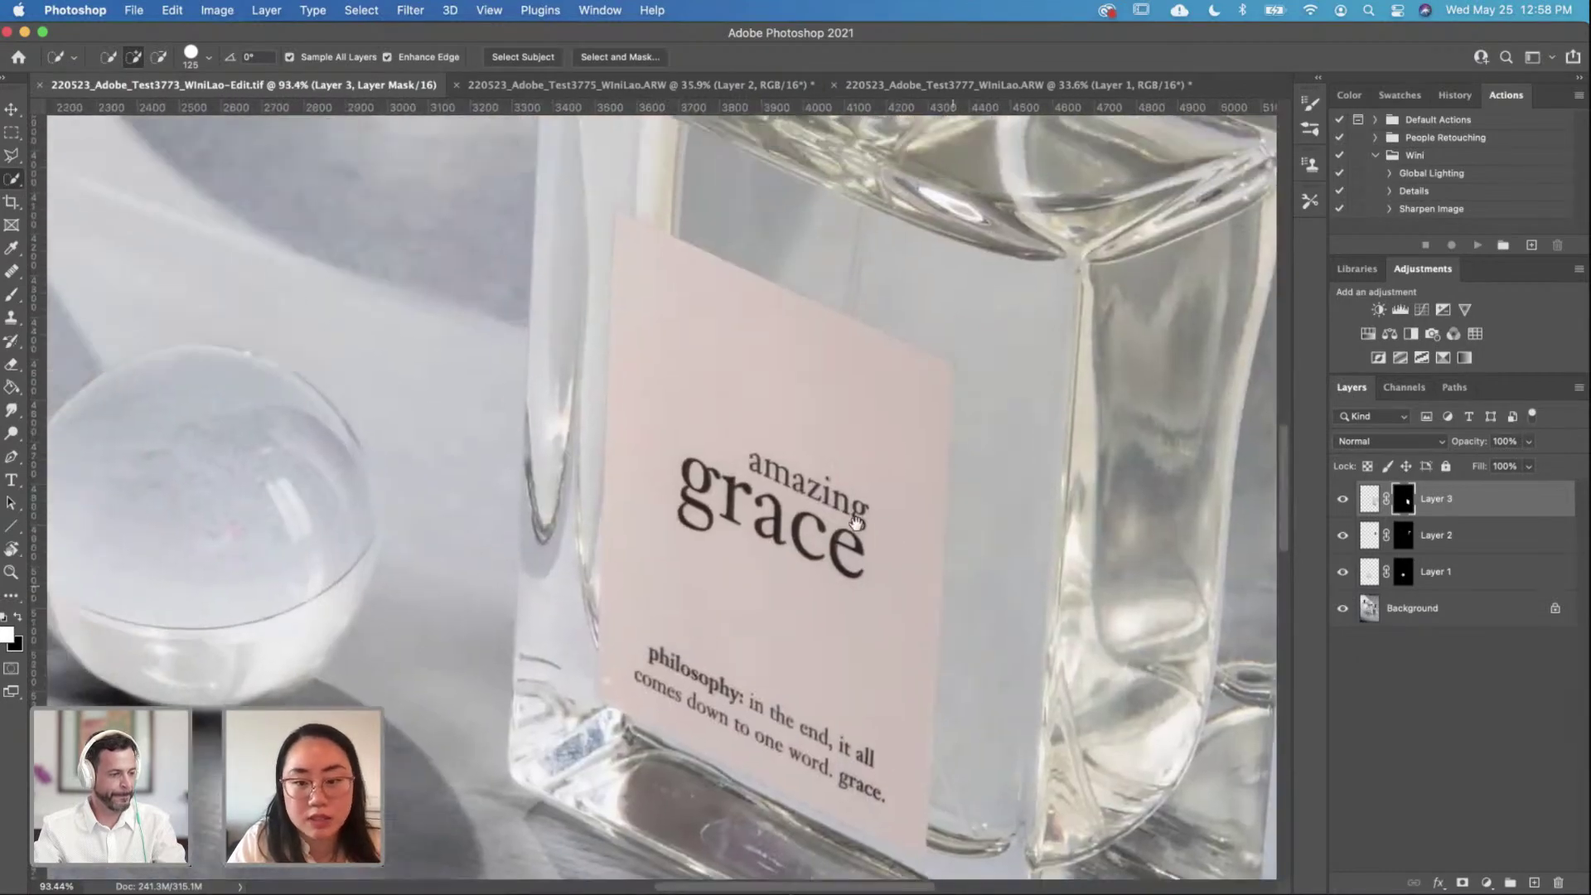
{"action": "scroll", "coordinate": [856, 524], "scroll_direction": "down", "scroll_amount": 3}
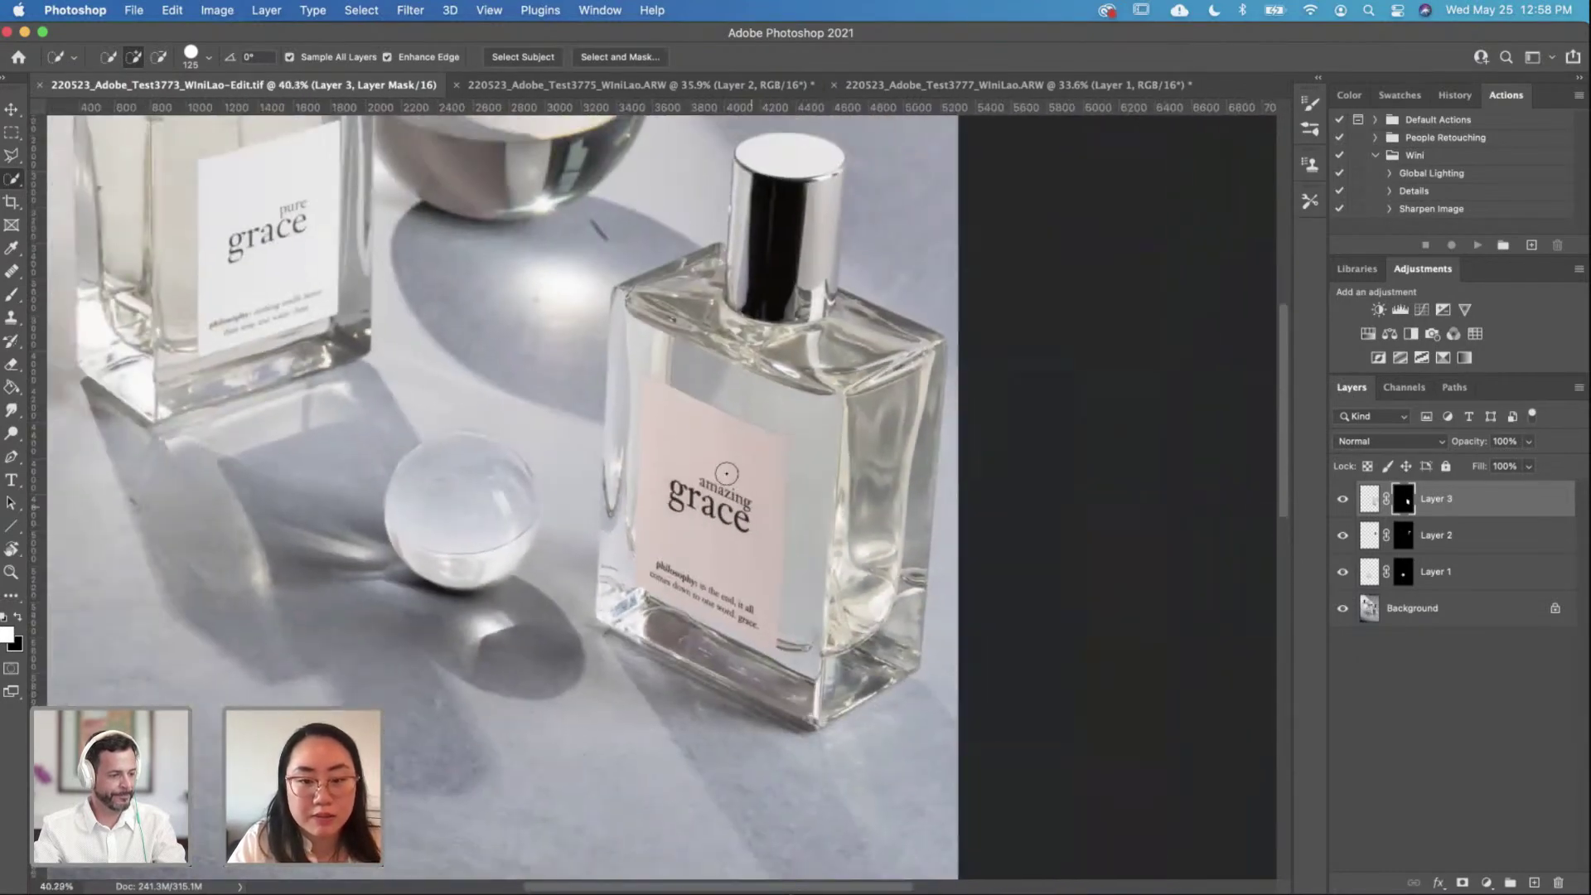
{"action": "scroll", "coordinate": [820, 572], "scroll_direction": "down", "scroll_amount": 2}
{"action": "left_click_drag", "start_coordinate": [819, 574], "coordinate": [854, 614]}
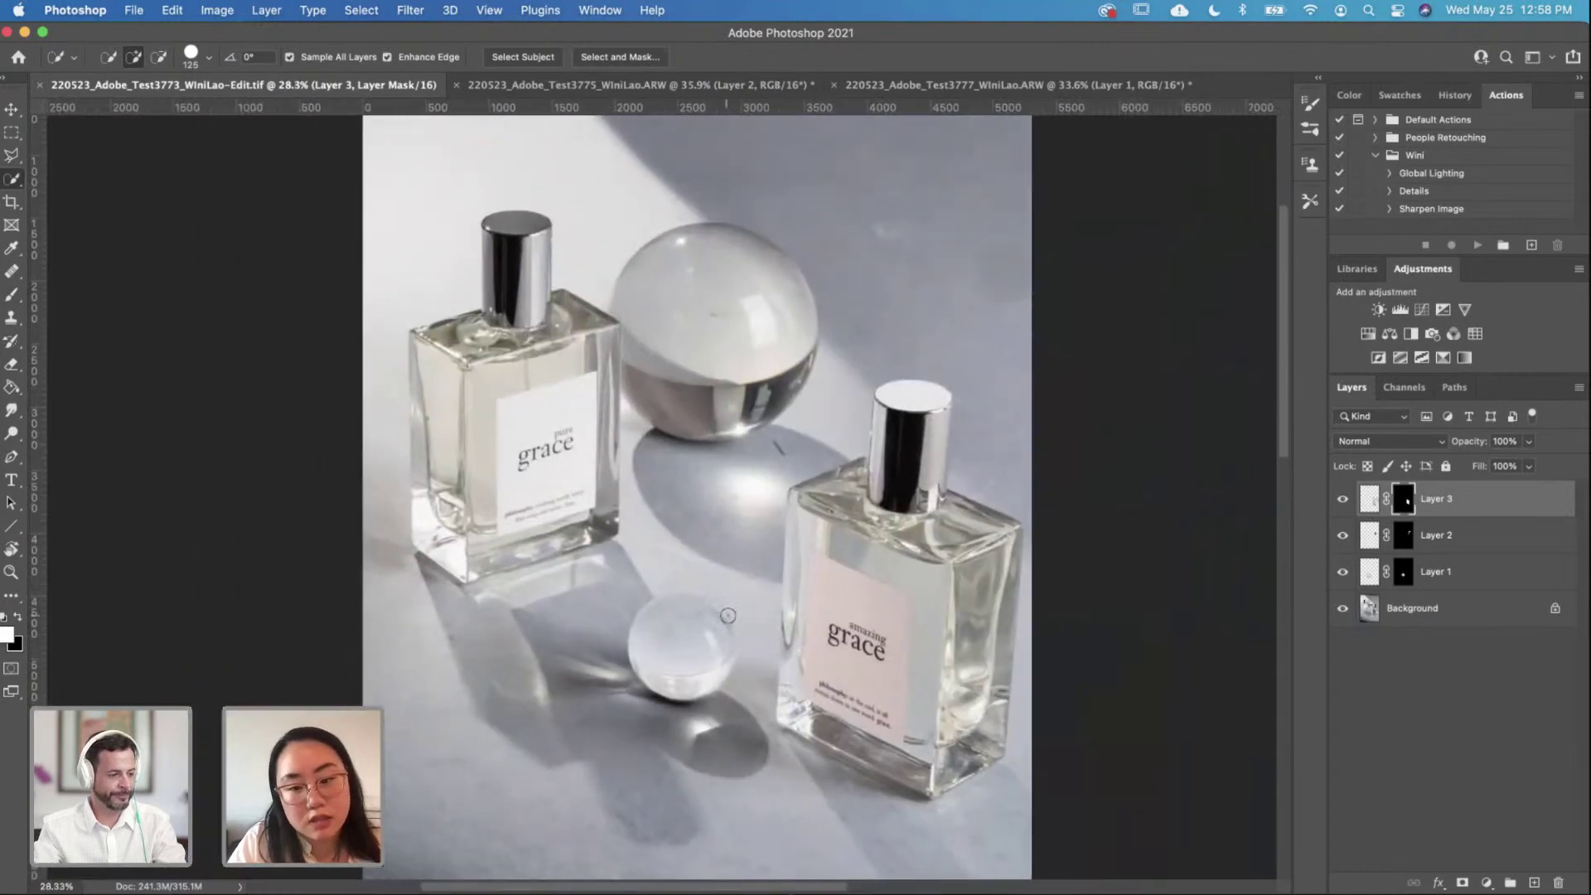
{"action": "scroll", "coordinate": [727, 616], "scroll_direction": "up", "scroll_amount": 2}
{"action": "left_click_drag", "start_coordinate": [675, 652], "coordinate": [682, 589]}
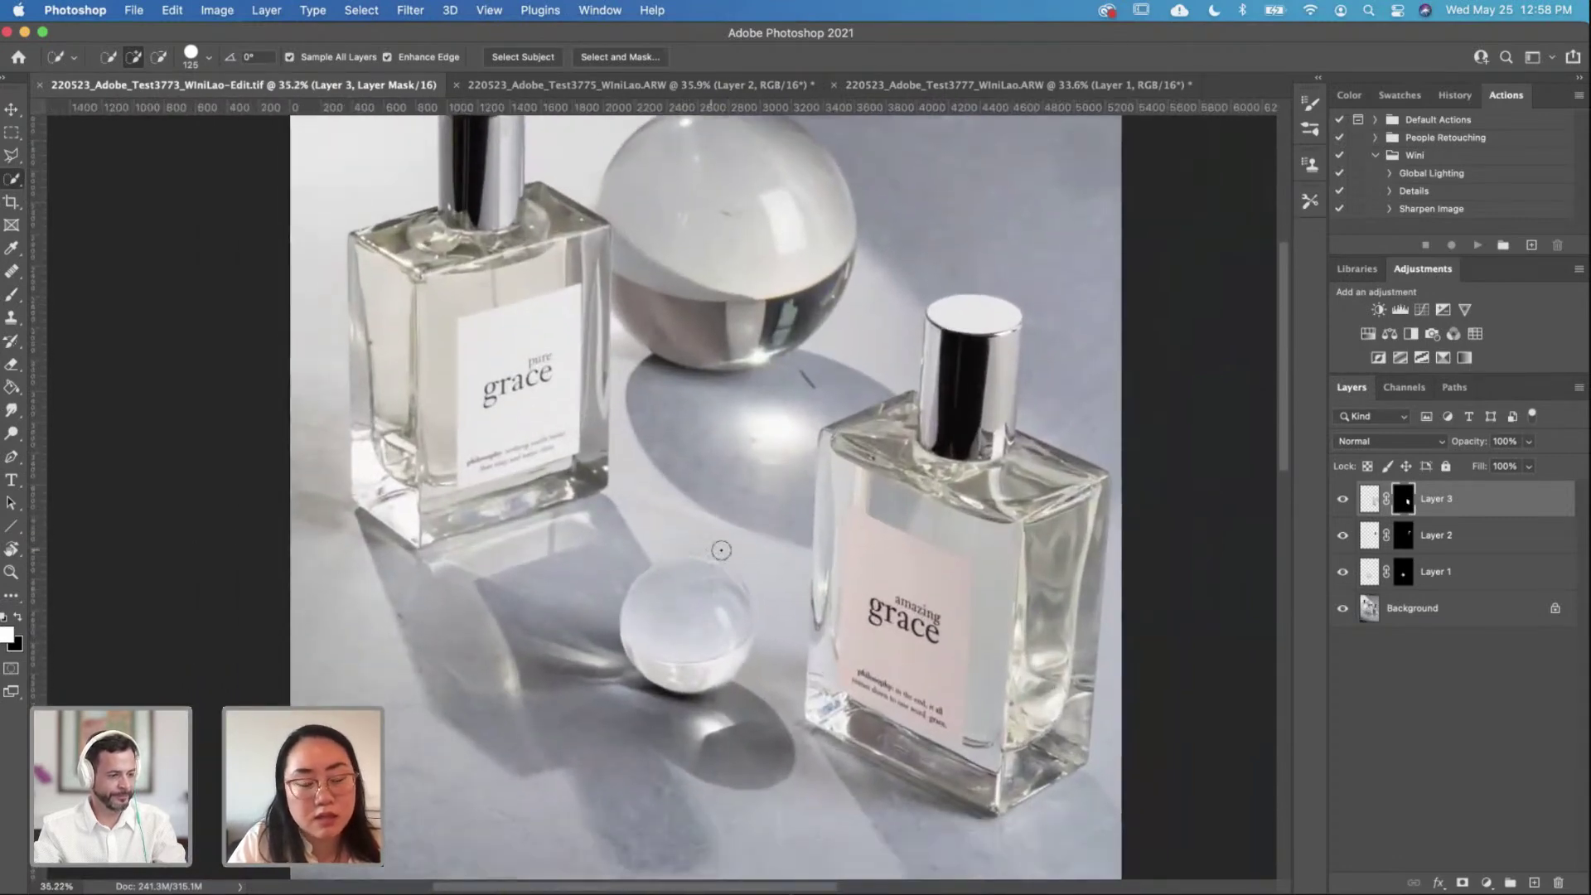
{"action": "scroll", "coordinate": [862, 547], "scroll_direction": "up", "scroll_amount": 2}
{"action": "left_click_drag", "start_coordinate": [862, 547], "coordinate": [748, 543]}
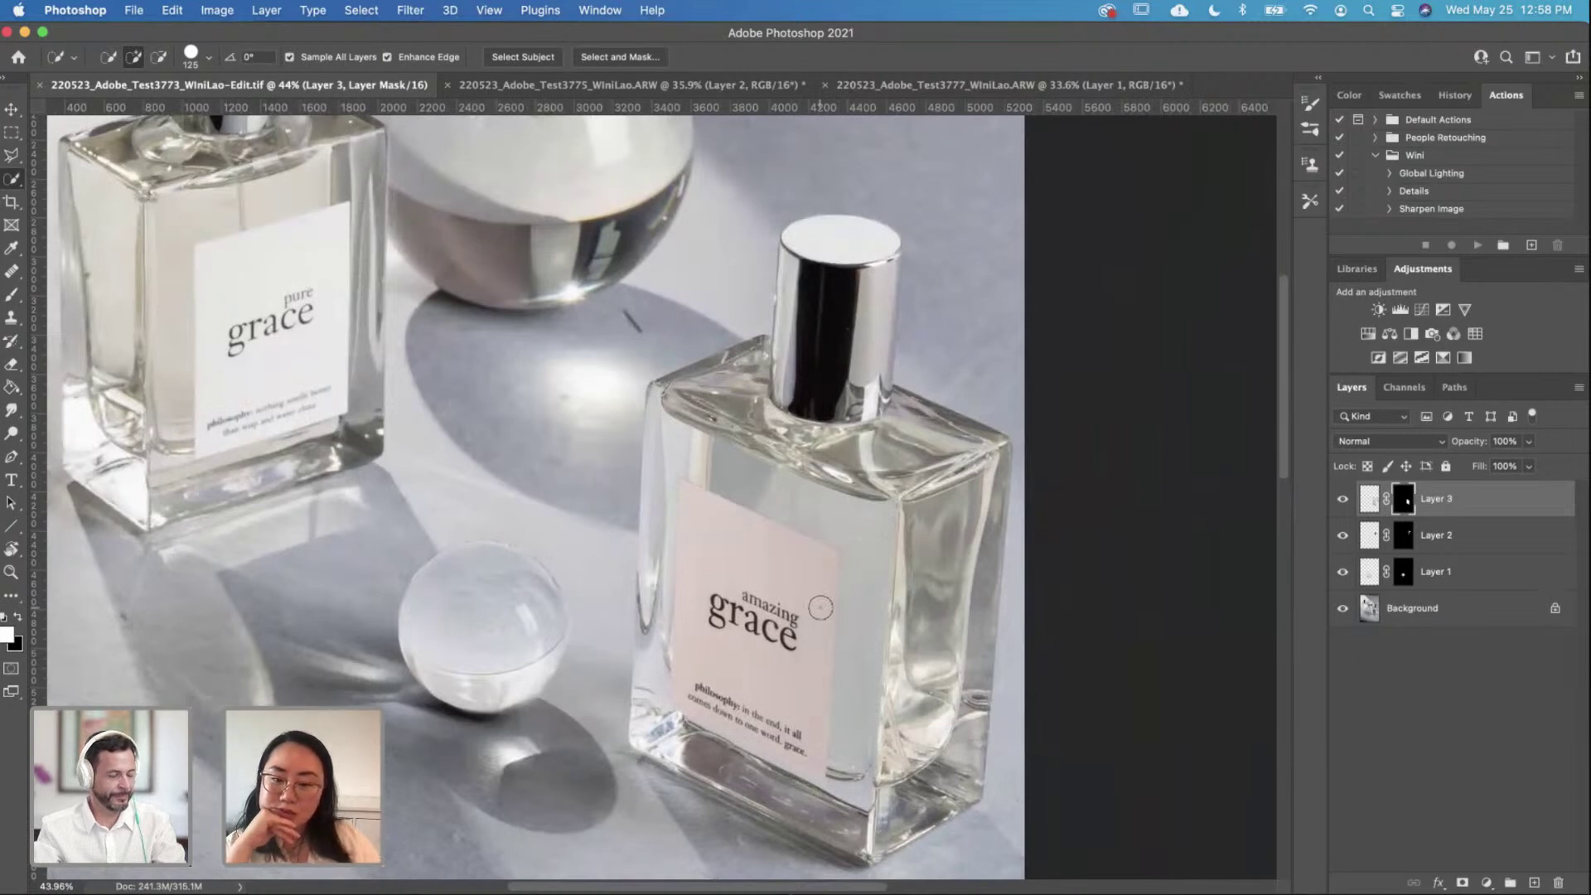
Step: Compare the amazing grace bottle with the Test3777 source photo and return to the Test3773 composite
{"action": "left_click", "coordinate": [947, 80]}
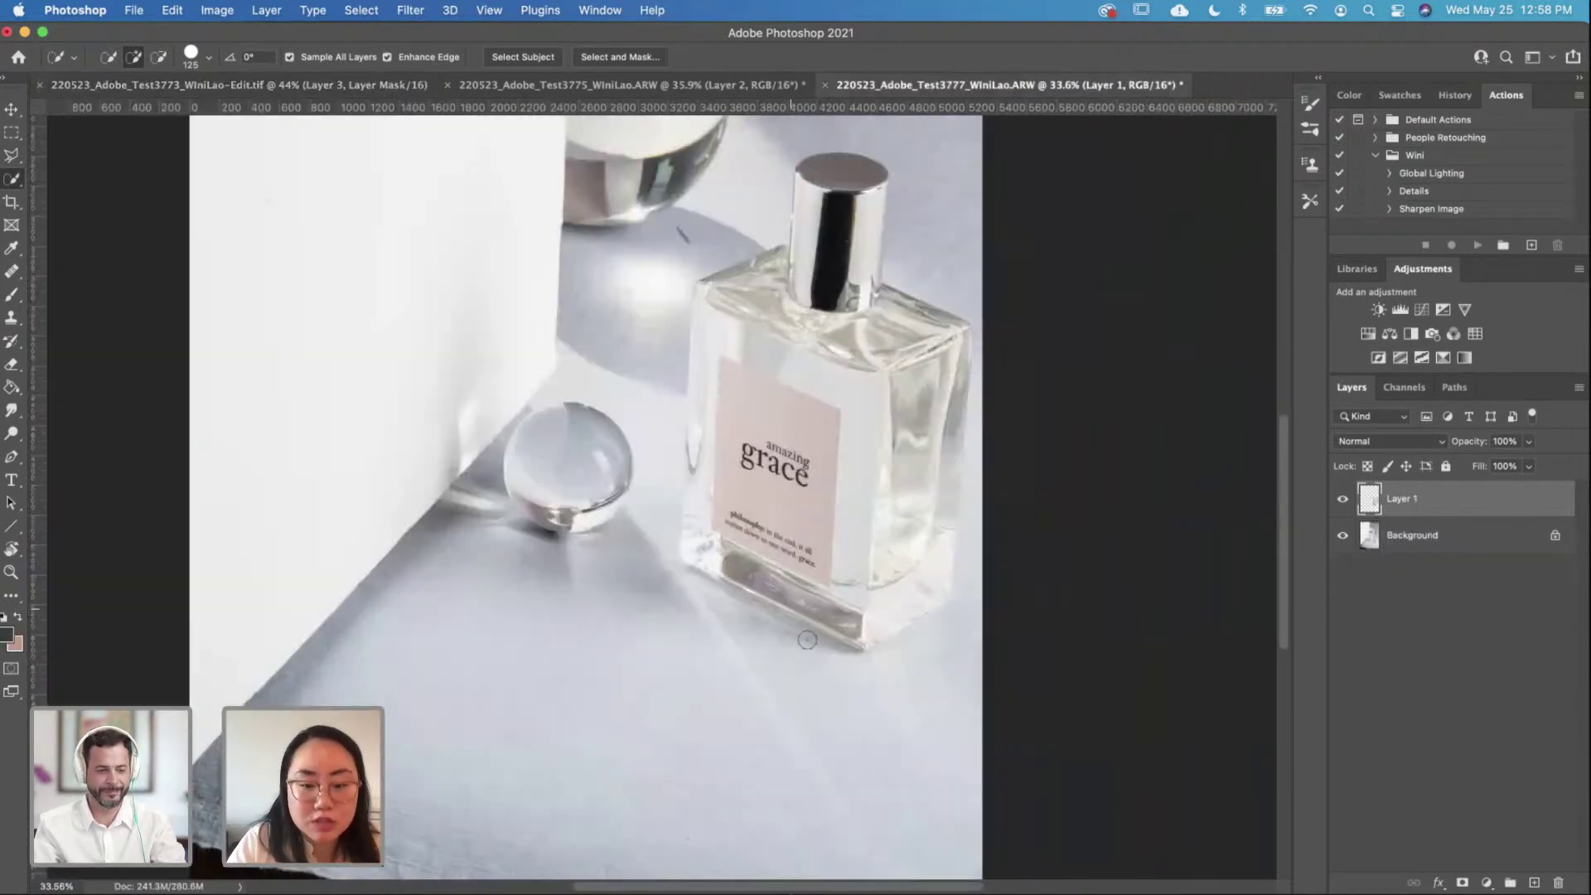
{"action": "left_click", "coordinate": [357, 84]}
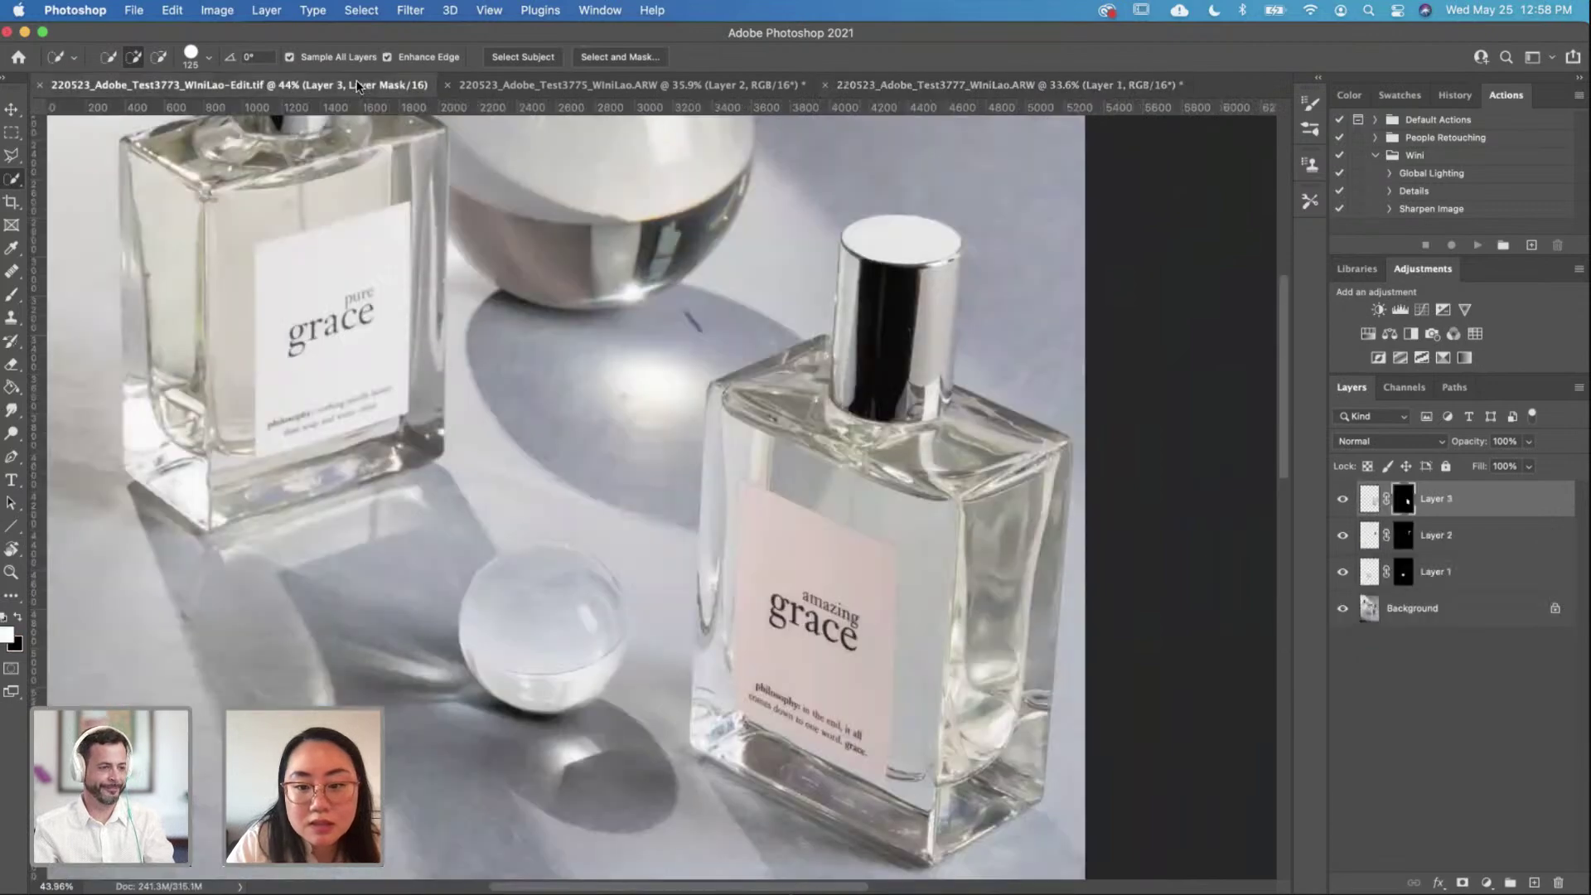
{"action": "scroll", "coordinate": [722, 485], "scroll_direction": "down", "scroll_amount": 1}
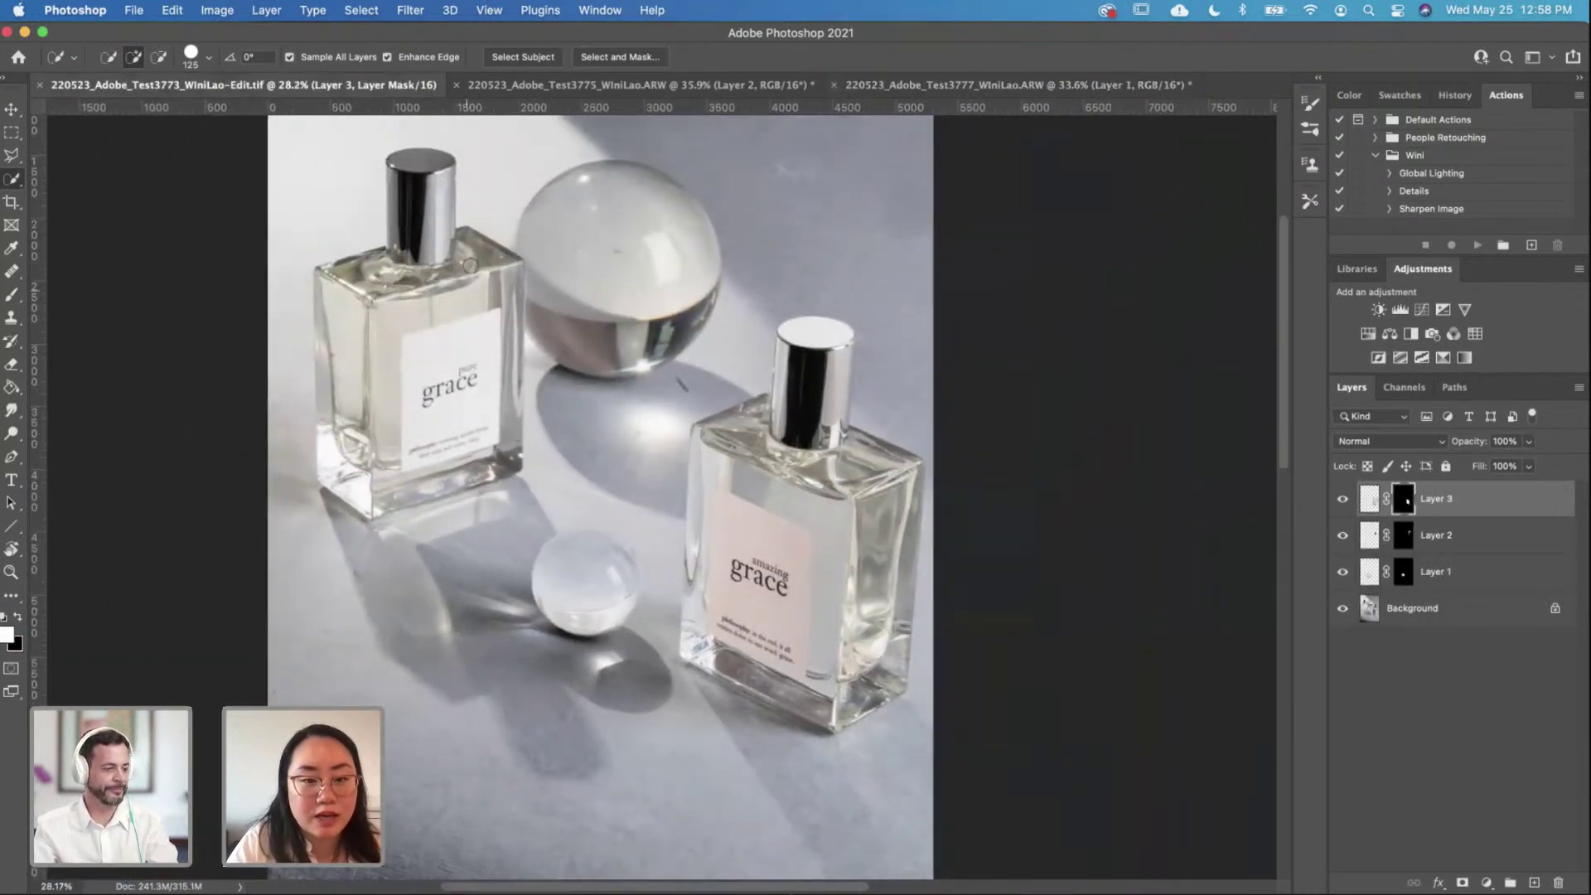
Step: Try selecting the pure grace bottle's white label with the Quick Selection tool
{"action": "scroll", "coordinate": [670, 627], "scroll_direction": "up", "scroll_amount": 3}
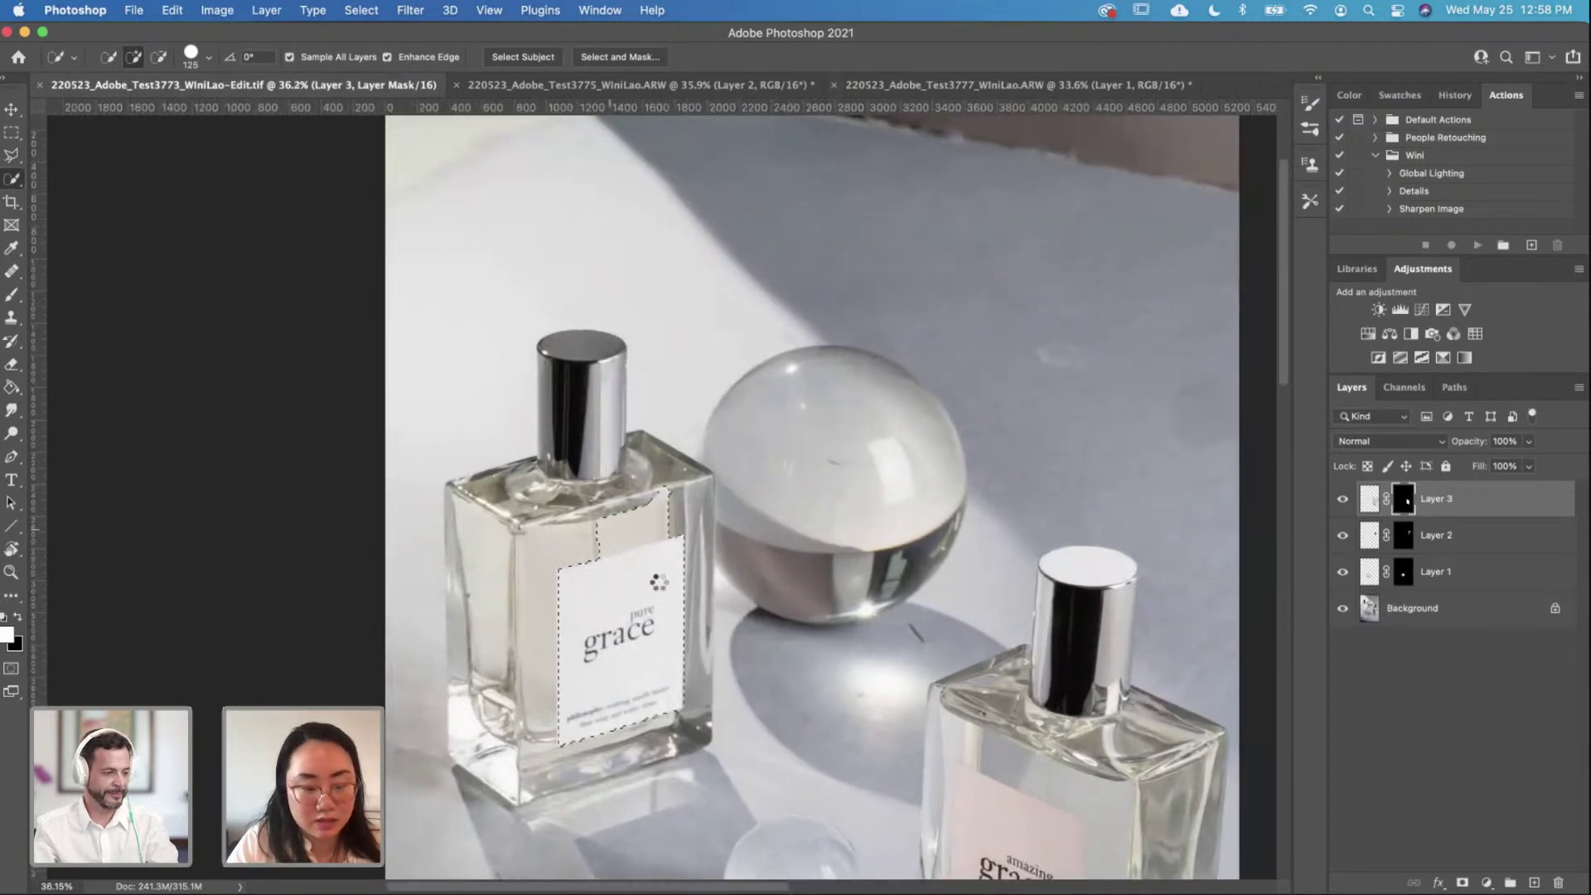
{"action": "left_click_drag", "start_coordinate": [660, 586], "coordinate": [575, 476]}
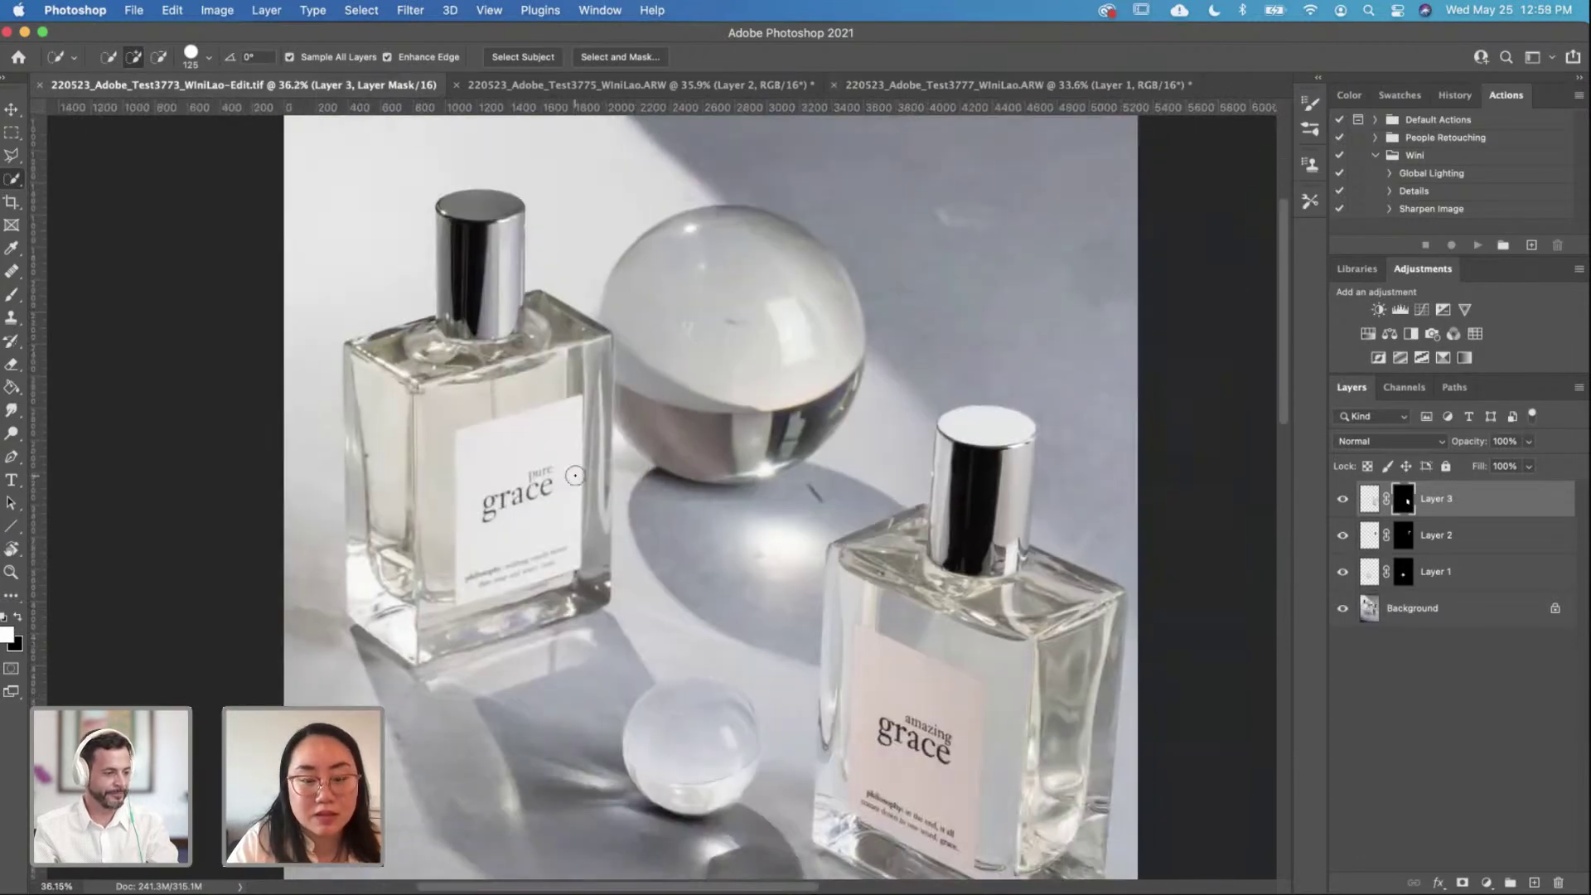
Step: Switch to Lightroom Classic, open the Test3779 photo in Photoshop, and check its pure grace bottle up close
{"action": "left_click", "coordinate": [572, 883]}
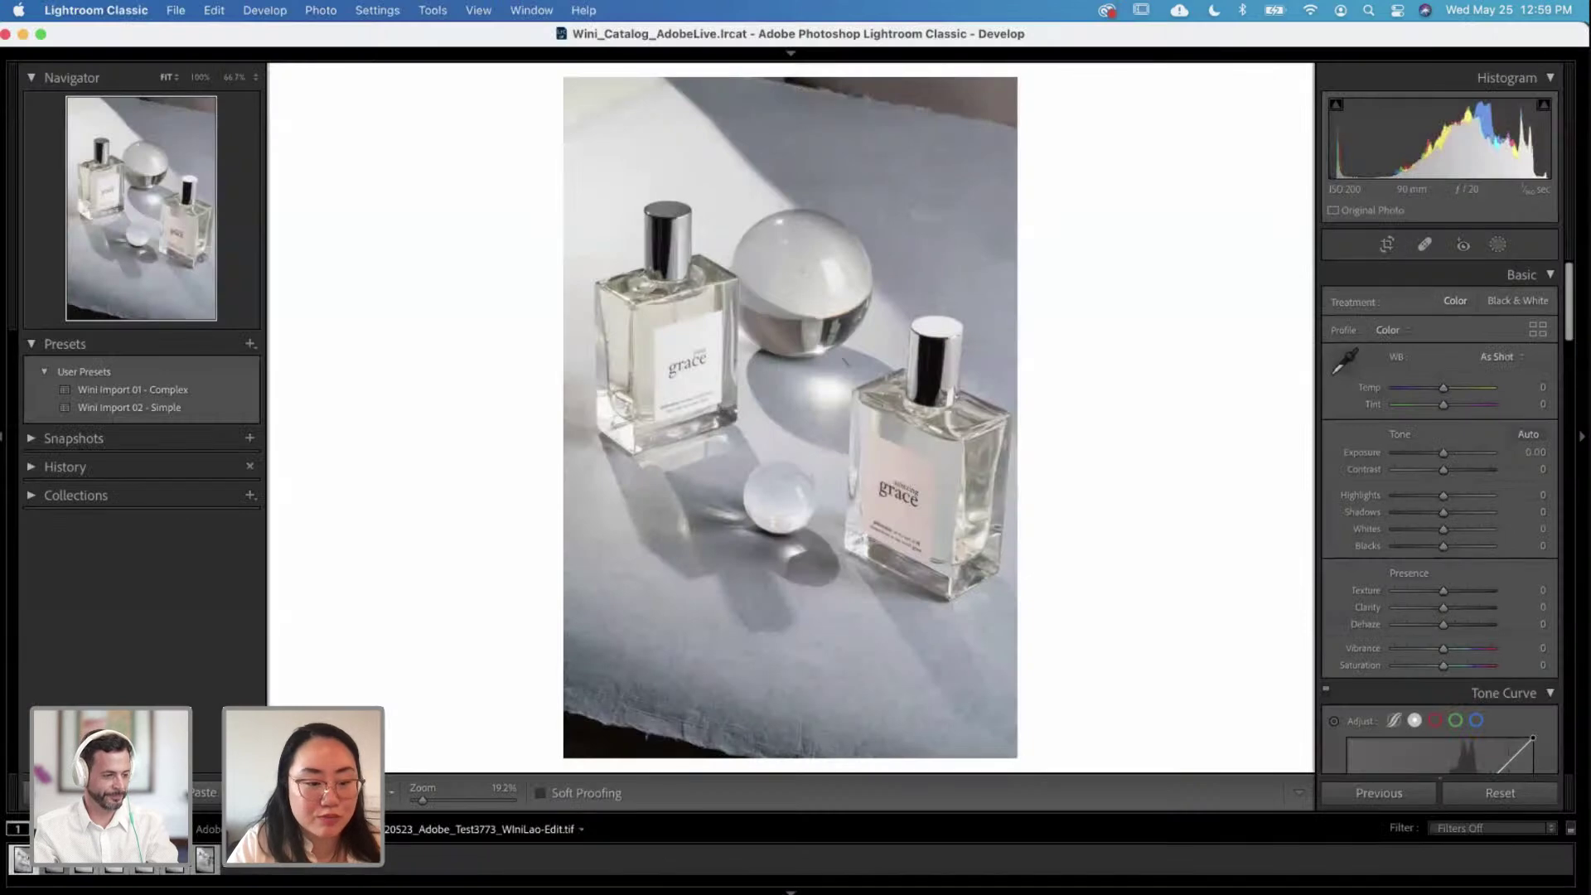
{"action": "key", "text": "Left"}
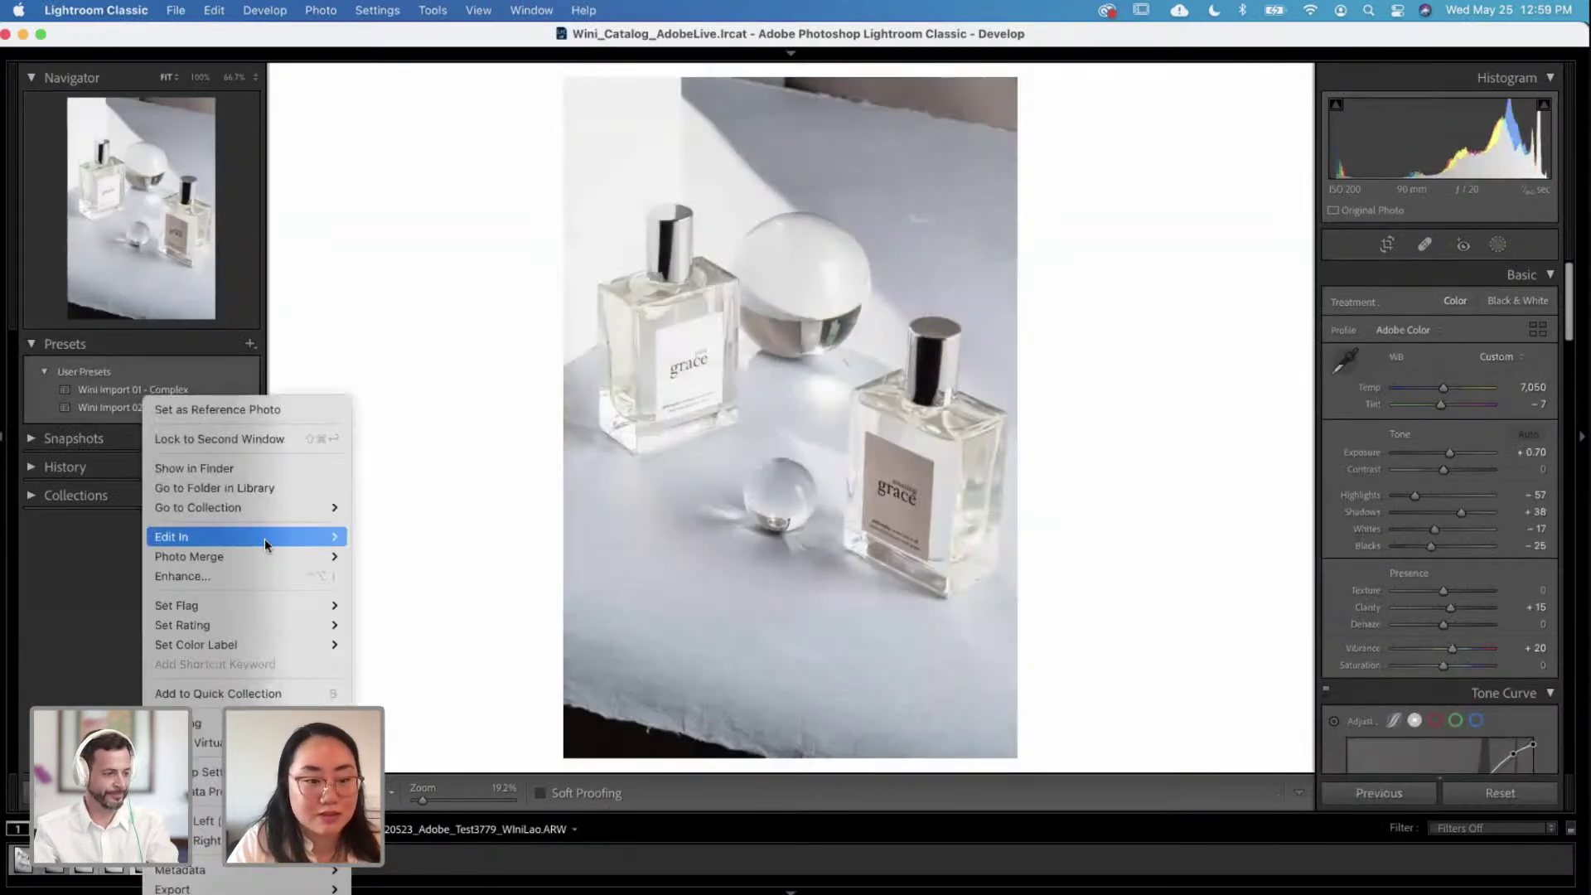
{"action": "left_click", "coordinate": [727, 502]}
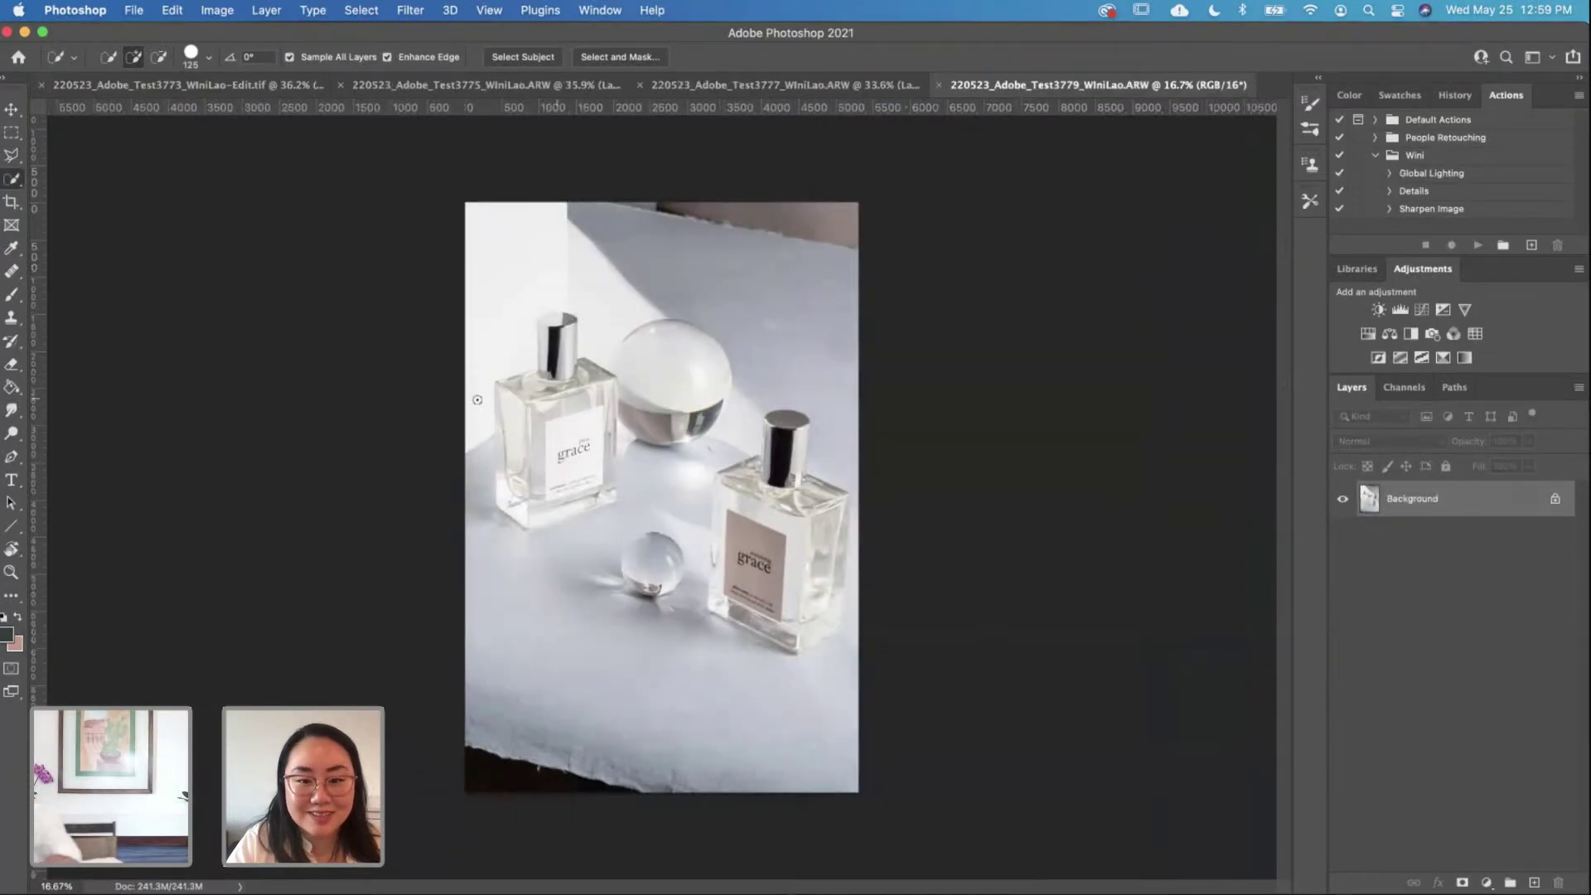
{"action": "scroll", "coordinate": [540, 403], "scroll_direction": "up", "scroll_amount": 5}
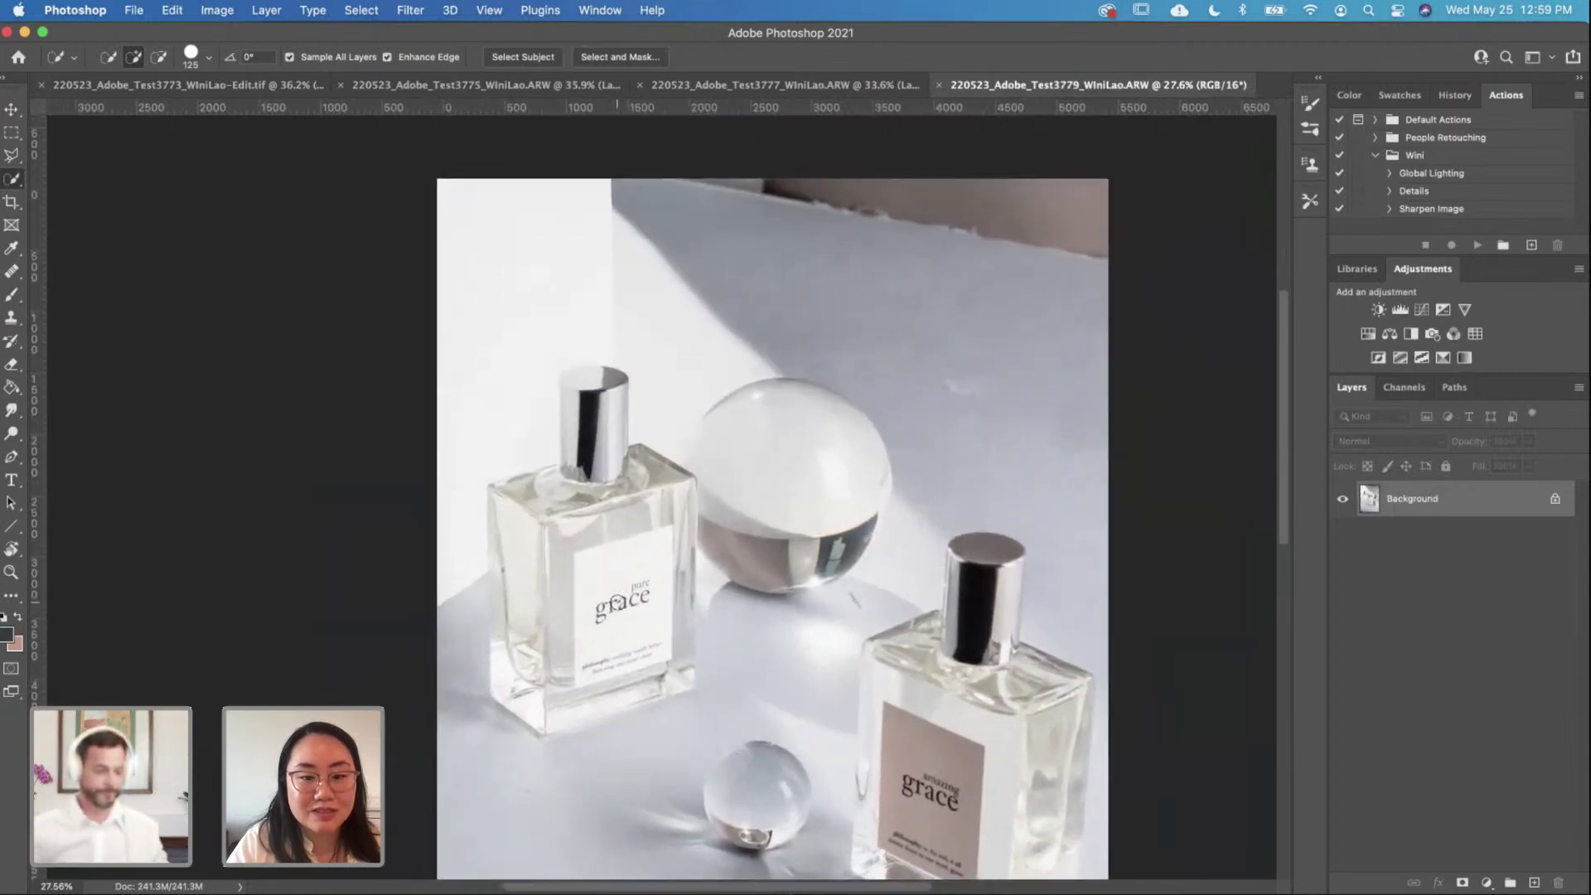
{"action": "scroll", "coordinate": [602, 480], "scroll_direction": "up", "scroll_amount": 3}
{"action": "scroll", "coordinate": [603, 480], "scroll_direction": "down", "scroll_amount": 3}
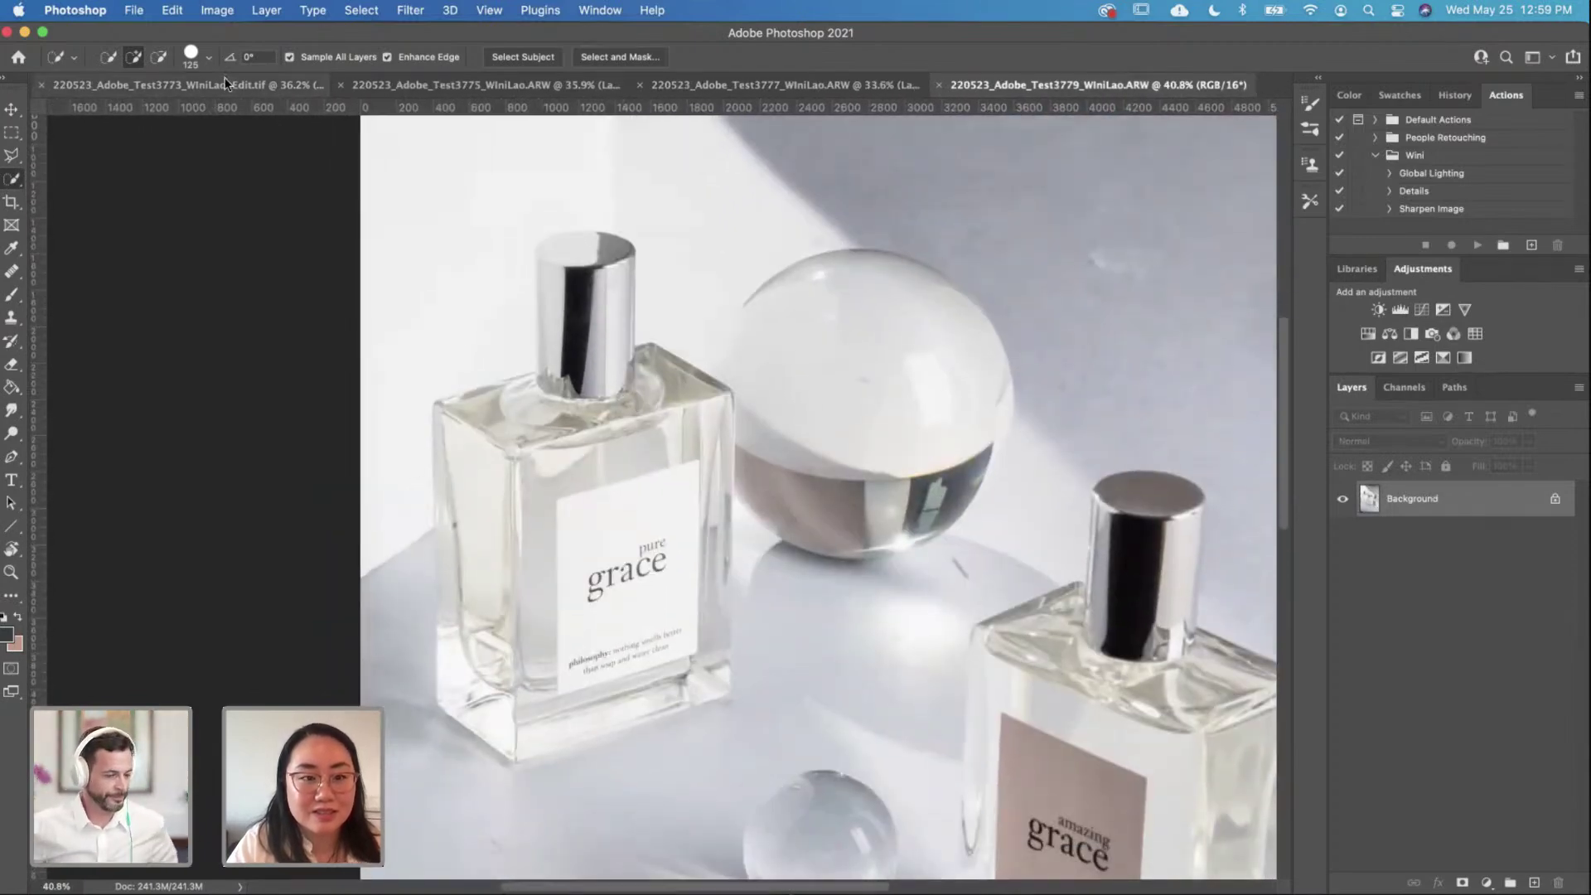
Step: Return to the Test3773 composite and examine the pure grace bottle's label up close
{"action": "left_click", "coordinate": [227, 85]}
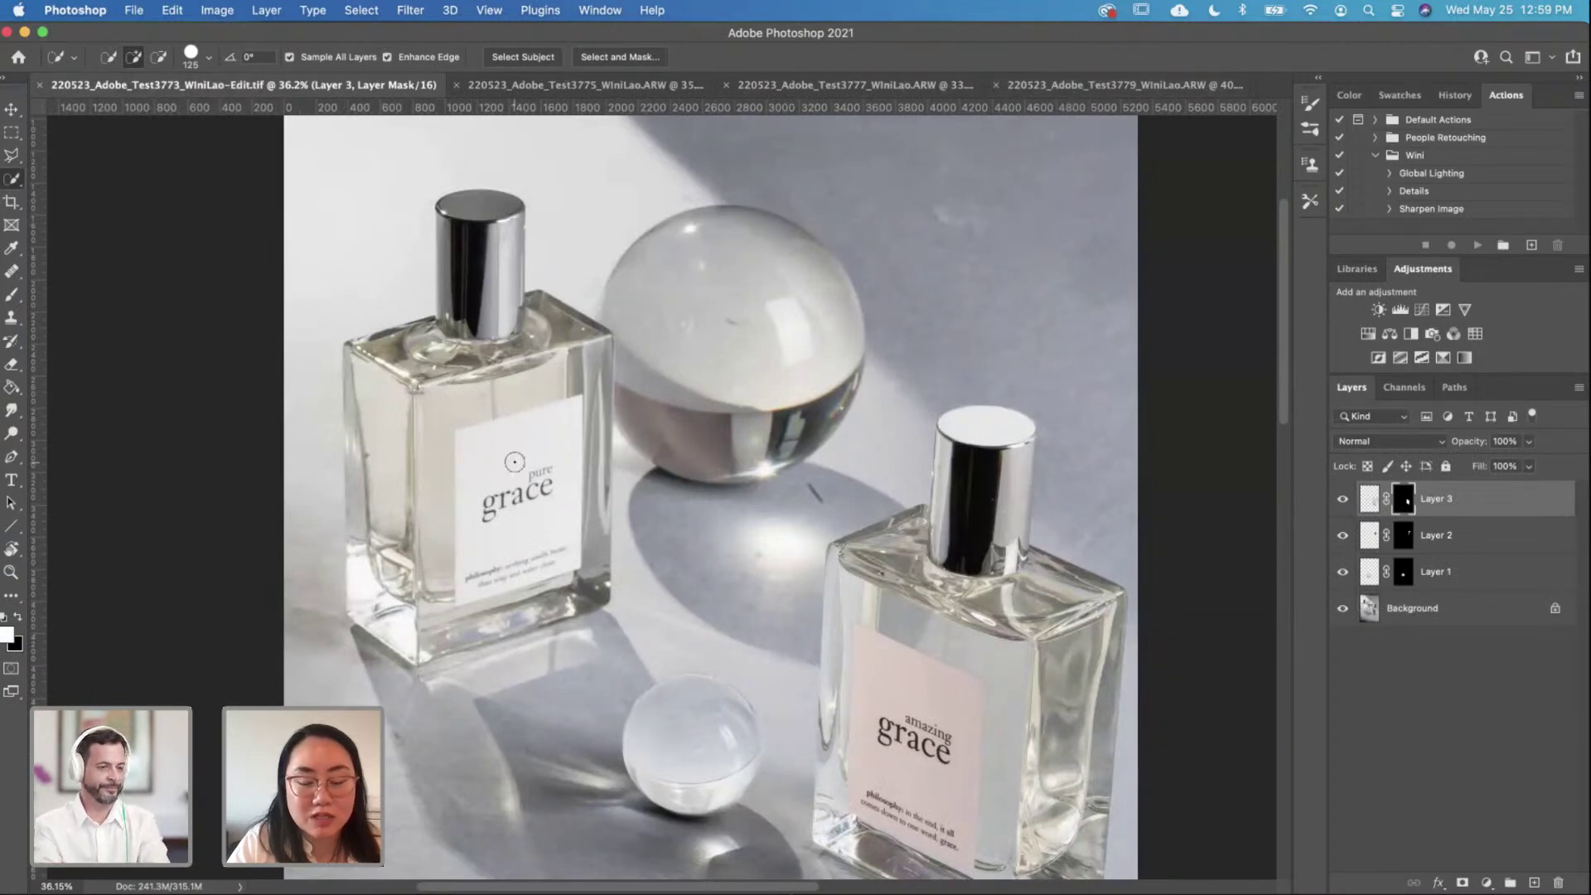
{"action": "scroll", "coordinate": [588, 457], "scroll_direction": "up", "scroll_amount": 3}
{"action": "scroll", "coordinate": [704, 435], "scroll_direction": "down", "scroll_amount": 2}
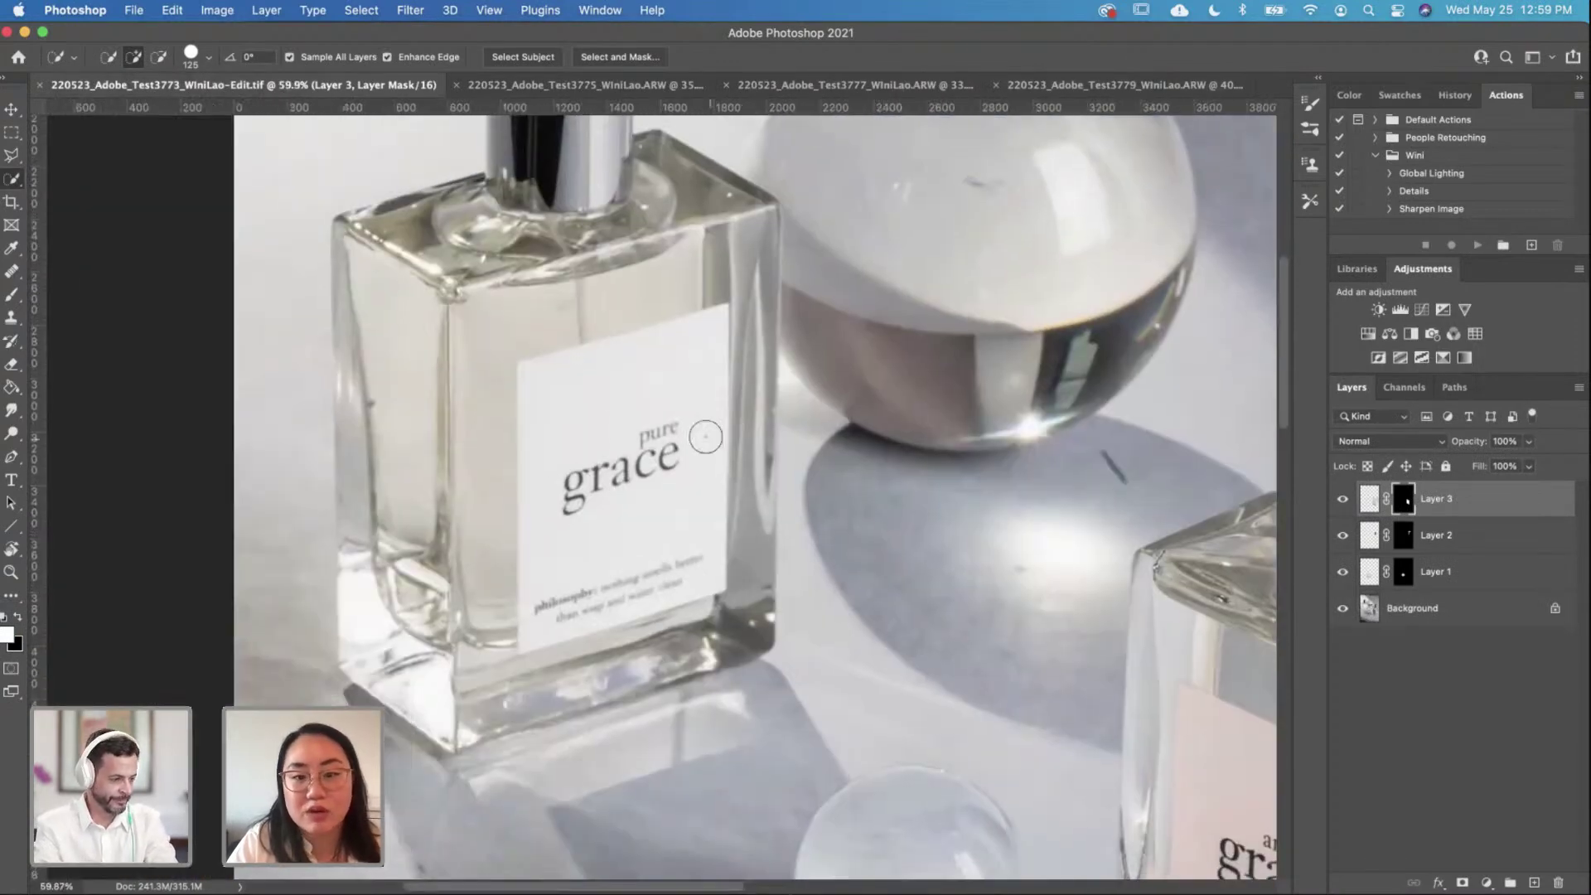
Step: Outline the whole pure grace bottle, cap included, in the Test3779 photo with the Polygonal Lasso tool
{"action": "scroll", "coordinate": [635, 449], "scroll_direction": "down", "scroll_amount": 1}
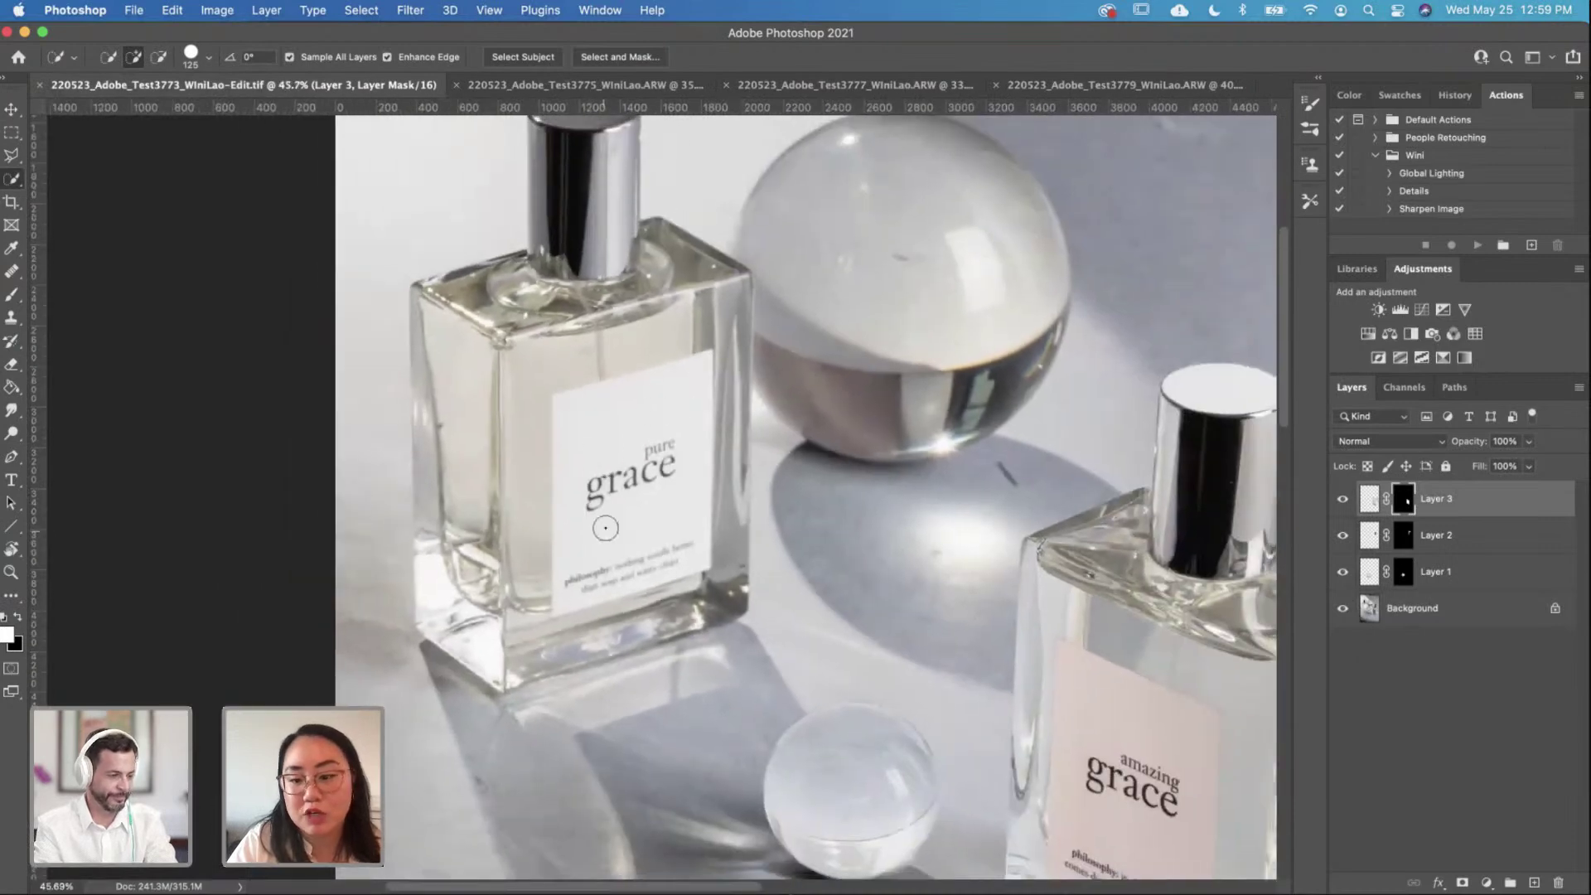
{"action": "left_click", "coordinate": [1119, 83]}
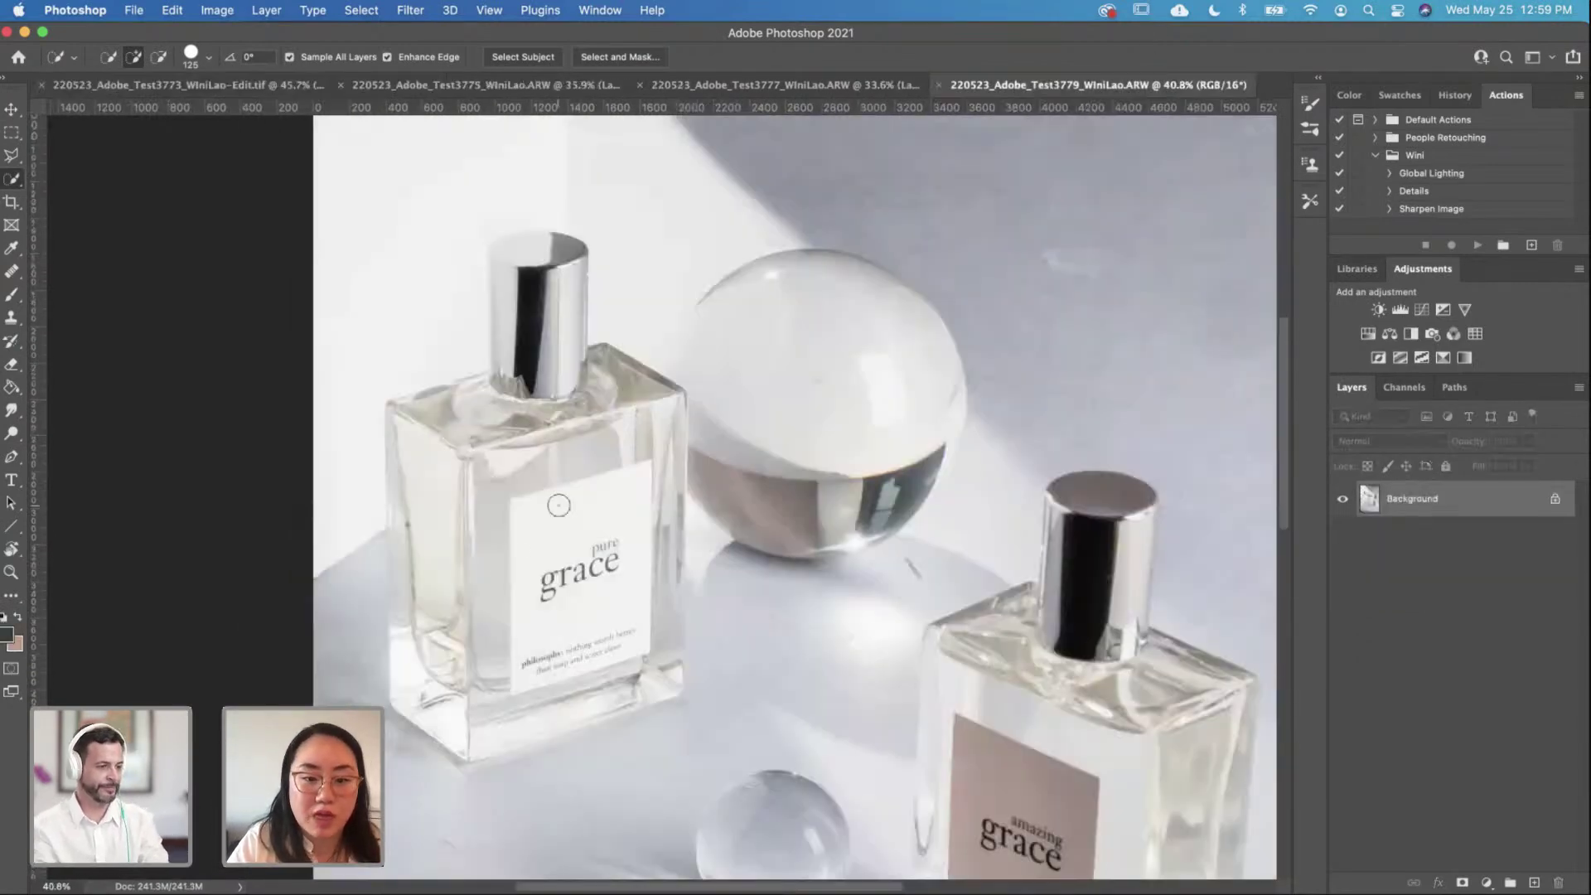
{"action": "scroll", "coordinate": [544, 623], "scroll_direction": "up", "scroll_amount": 2}
{"action": "scroll", "coordinate": [545, 623], "scroll_direction": "down", "scroll_amount": 2}
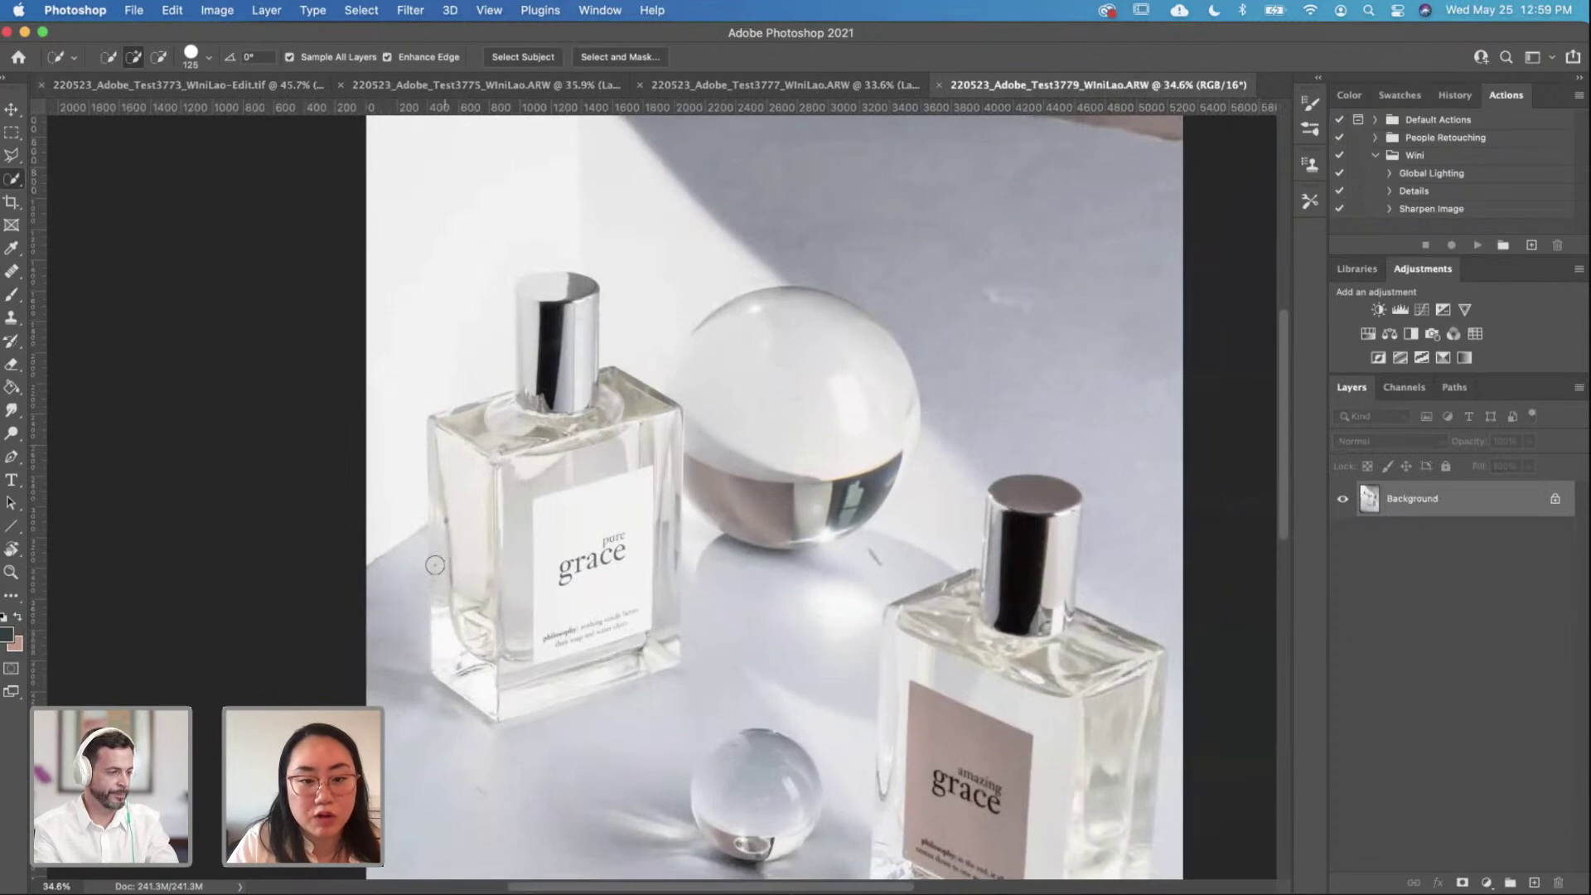
{"action": "left_click", "coordinate": [11, 155]}
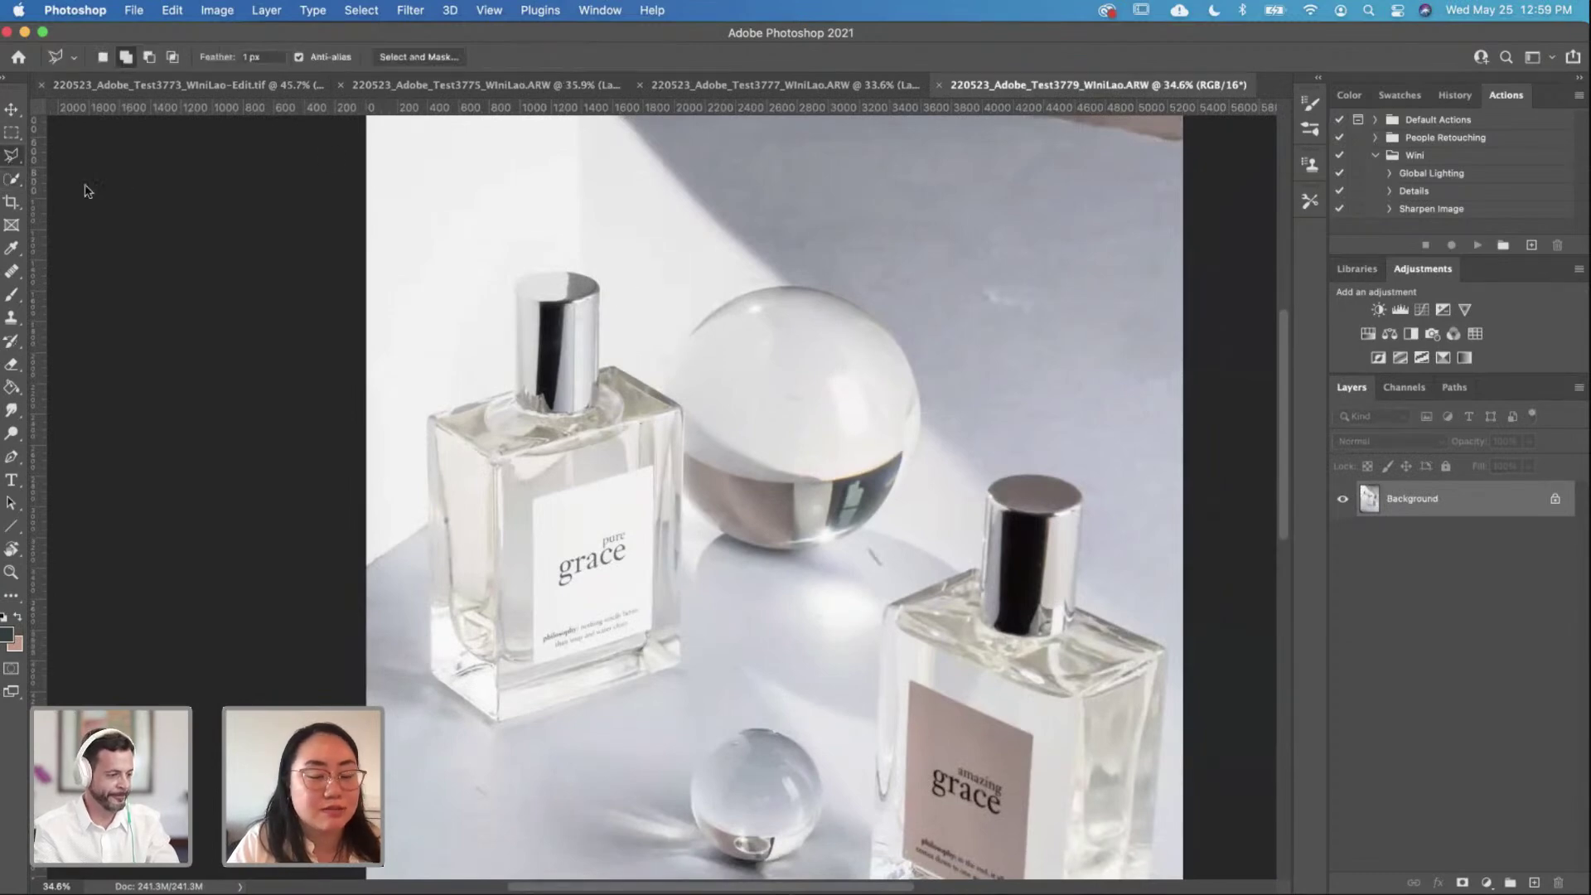
{"action": "left_click", "coordinate": [581, 257]}
{"action": "left_click", "coordinate": [503, 264]}
{"action": "left_click", "coordinate": [503, 386]}
{"action": "left_click", "coordinate": [415, 408]}
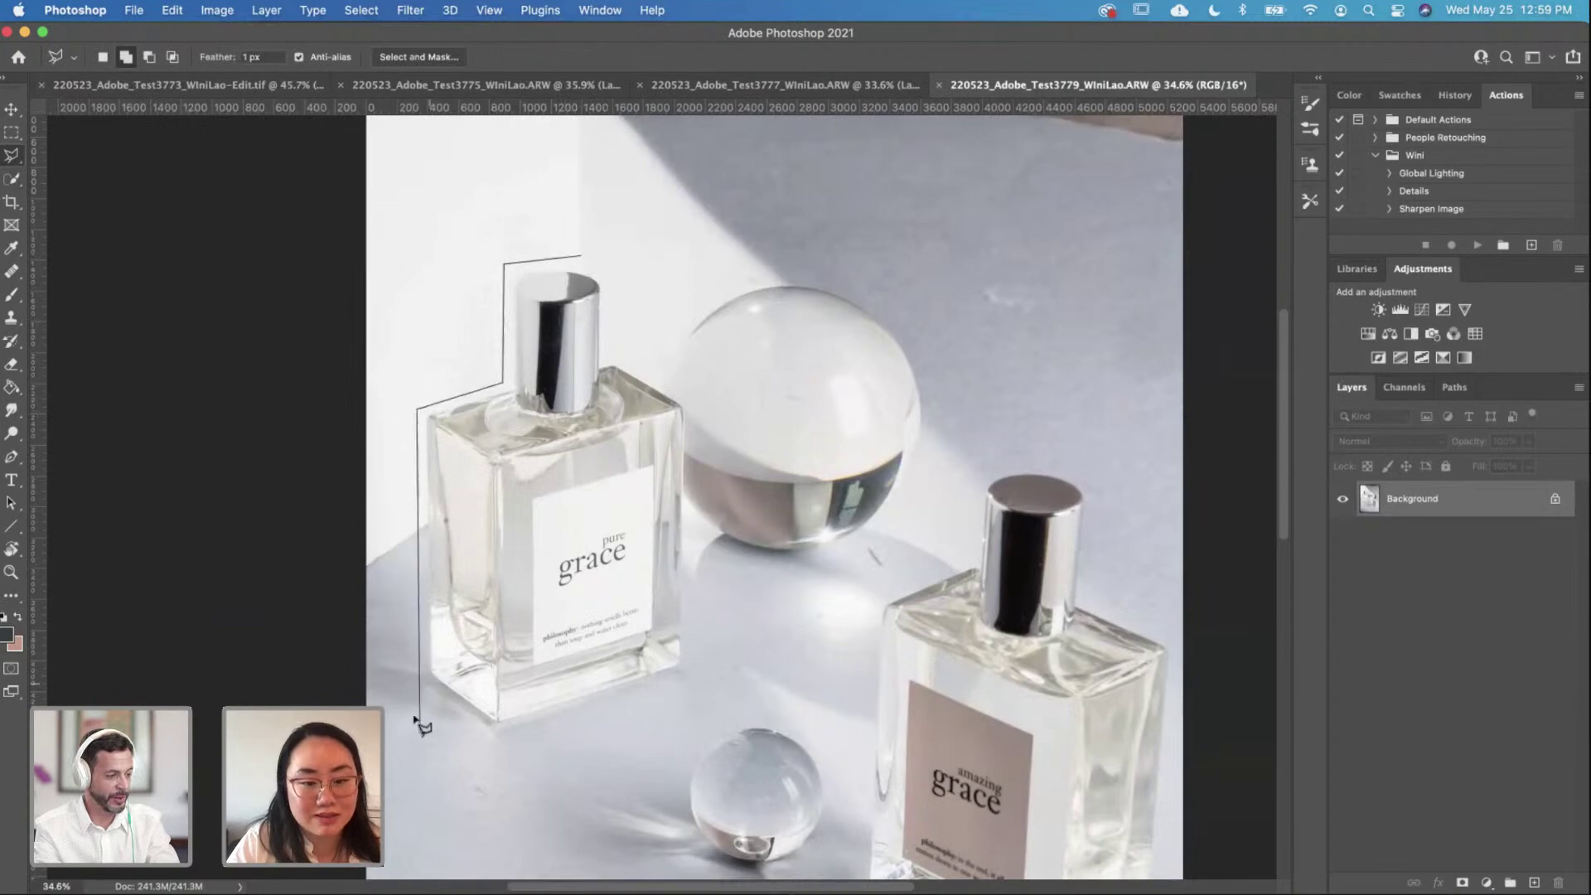
{"action": "left_click", "coordinate": [415, 691]}
{"action": "left_click", "coordinate": [497, 741]}
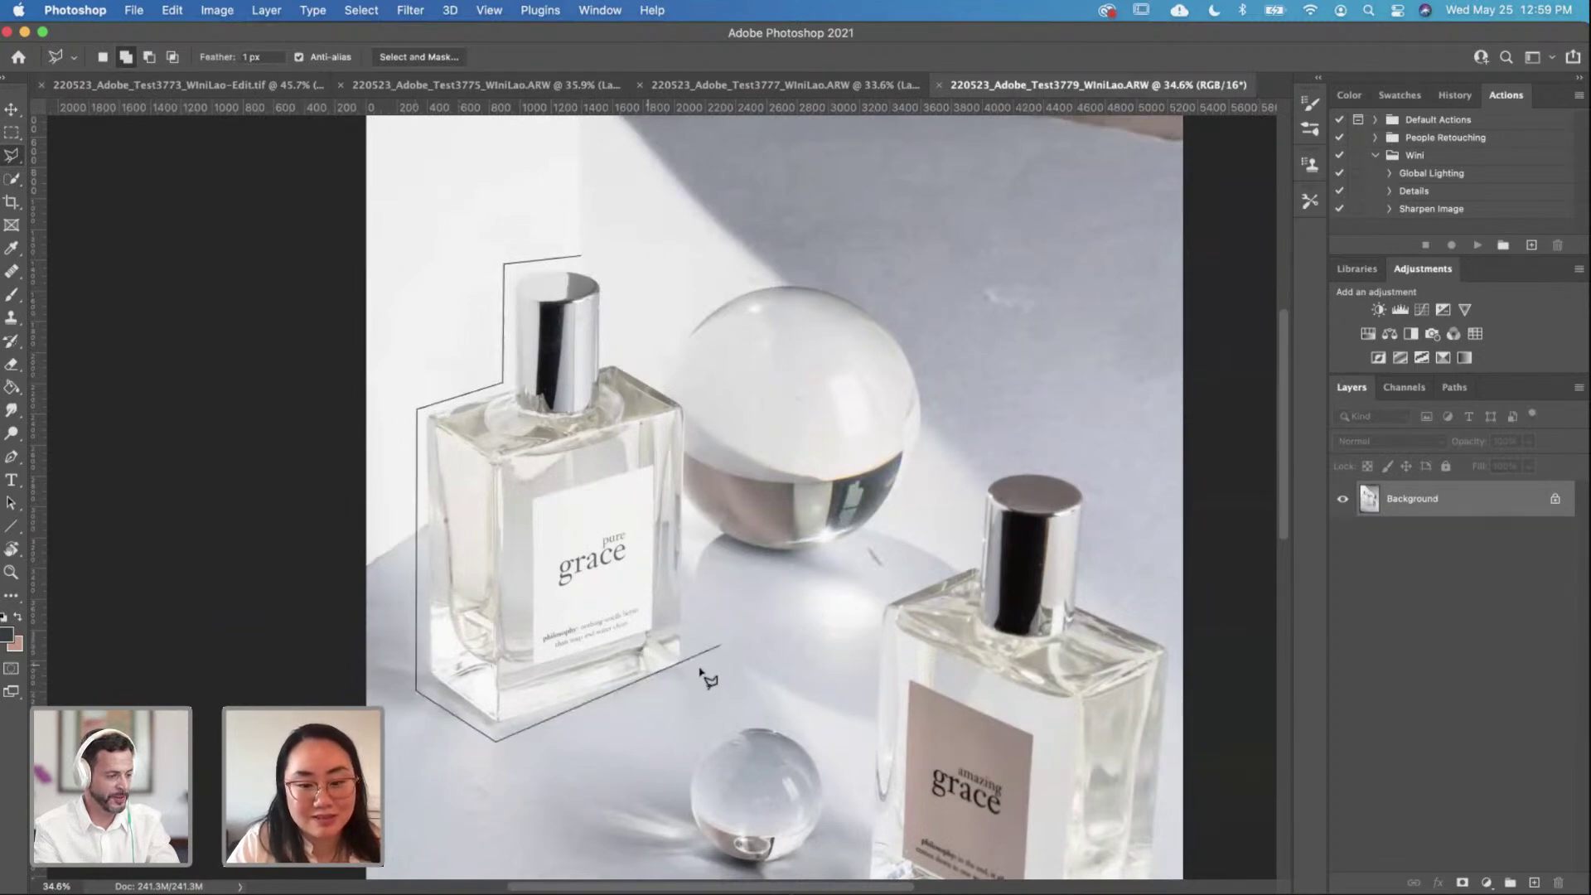
{"action": "left_click", "coordinate": [696, 675]}
{"action": "left_click", "coordinate": [696, 400]}
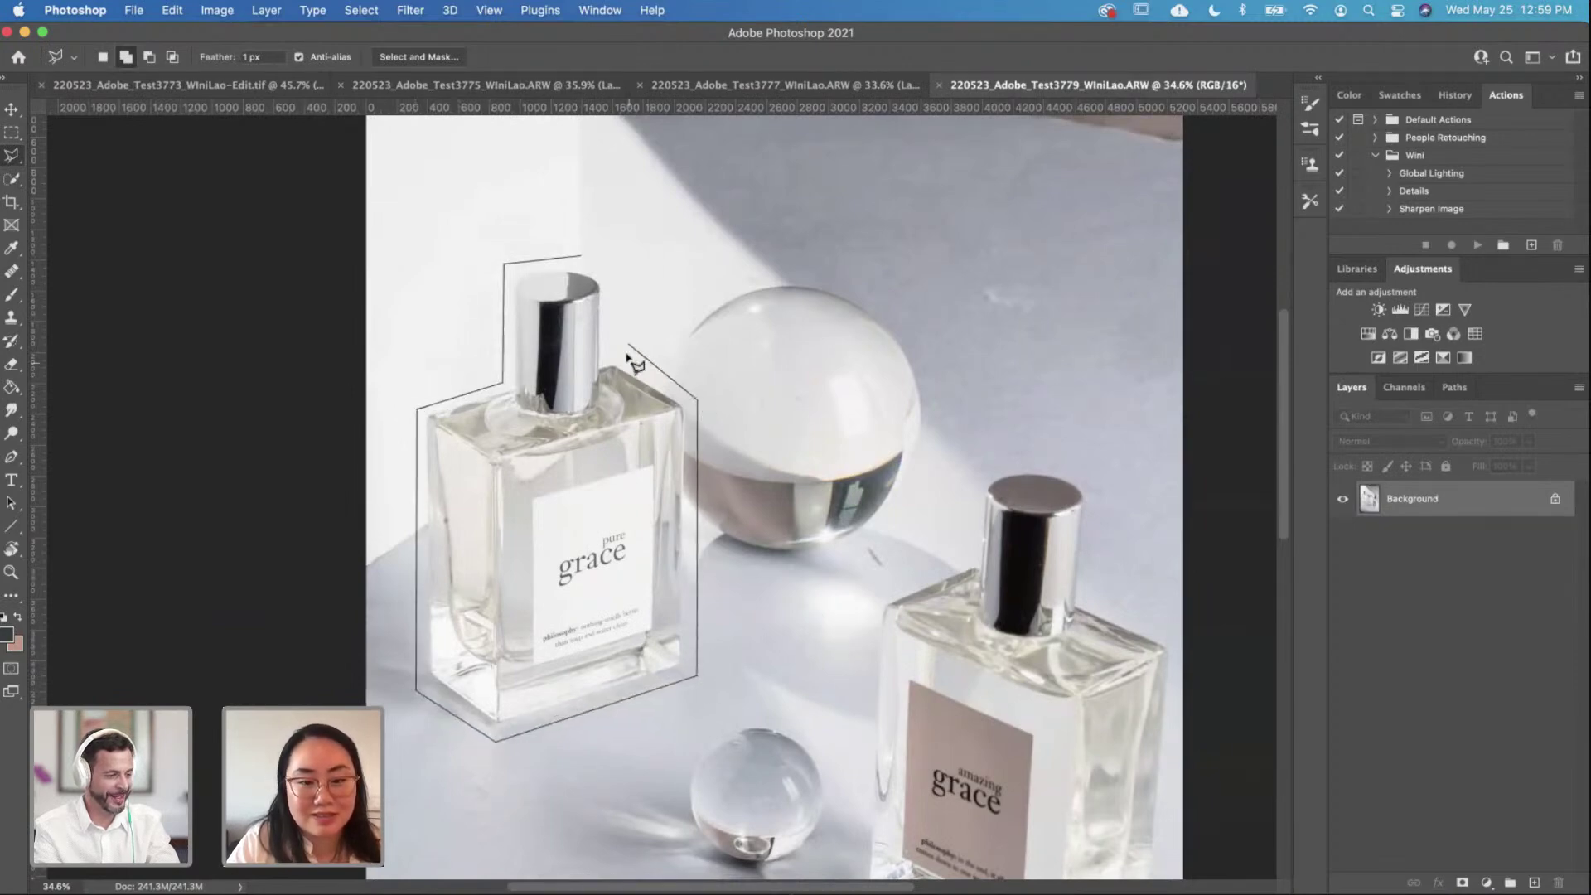
{"action": "left_click", "coordinate": [607, 348]}
{"action": "left_click", "coordinate": [609, 267]}
{"action": "left_click", "coordinate": [581, 257]}
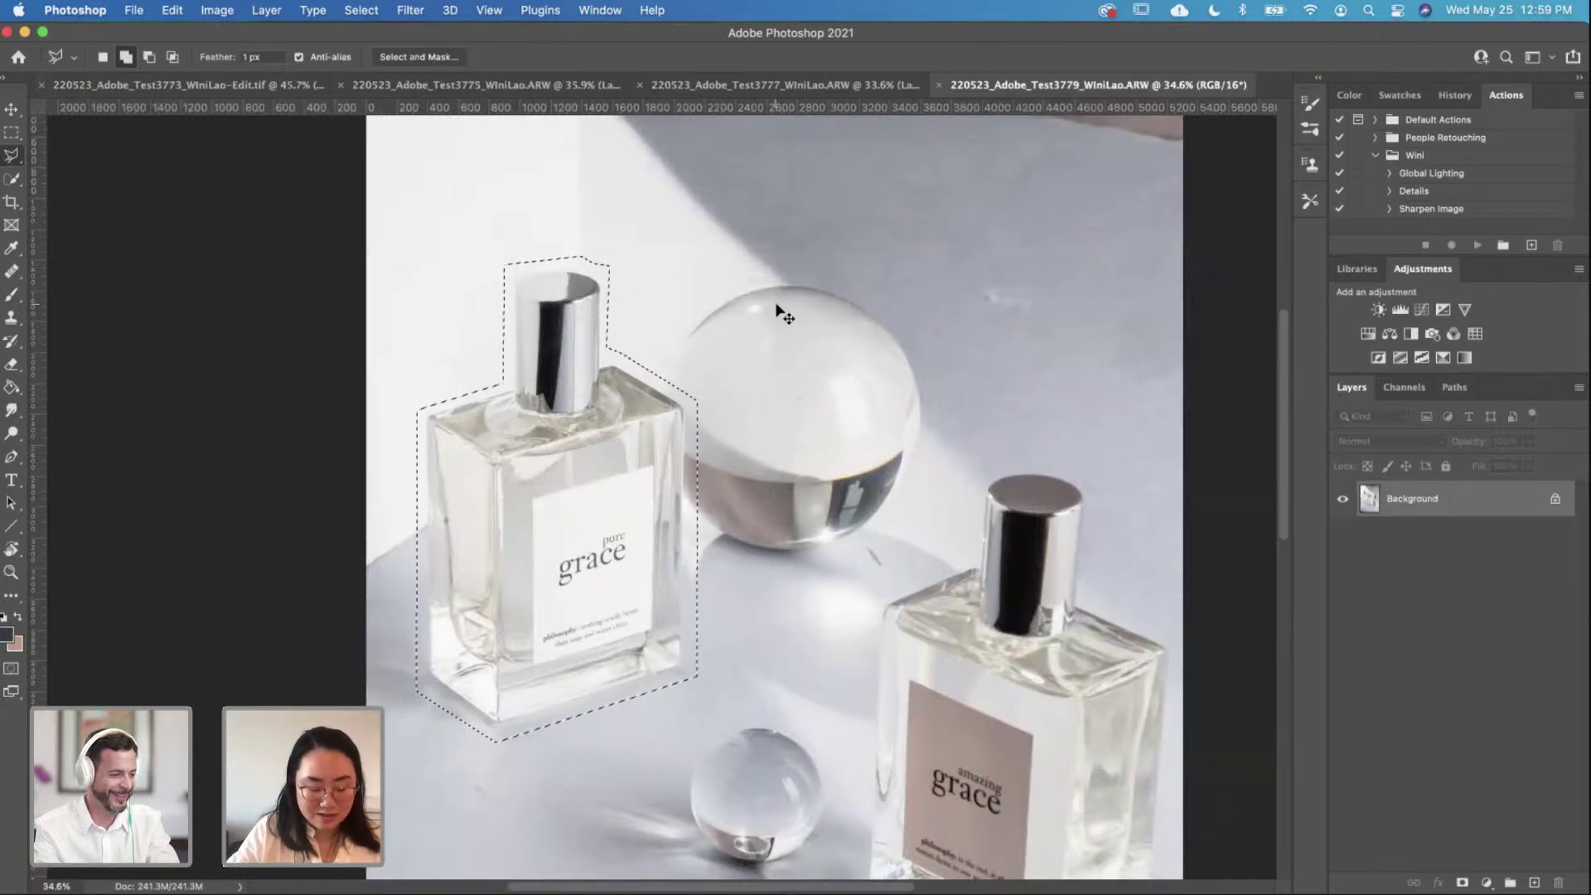
Step: Copy the selected pure grace bottle to its own layer and duplicate that layer into the Test3773 composite
{"action": "key", "text": "super+j"}
{"action": "right_click", "coordinate": [1443, 515]}
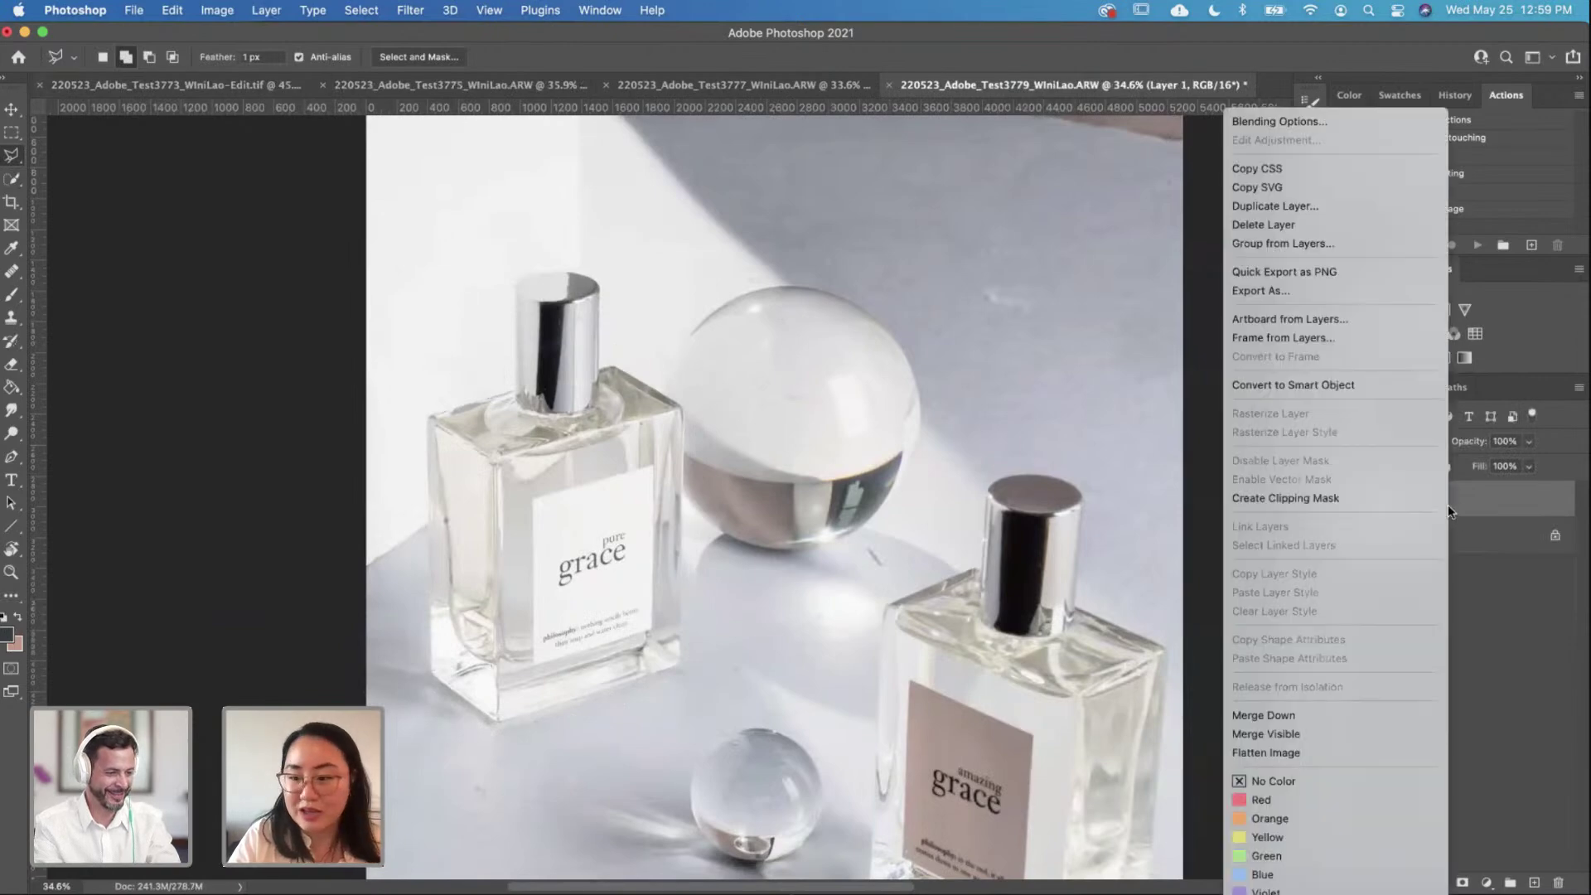
{"action": "left_click", "coordinate": [1276, 205]}
{"action": "left_click", "coordinate": [569, 391]}
{"action": "left_click", "coordinate": [572, 334]}
{"action": "left_click", "coordinate": [797, 327]}
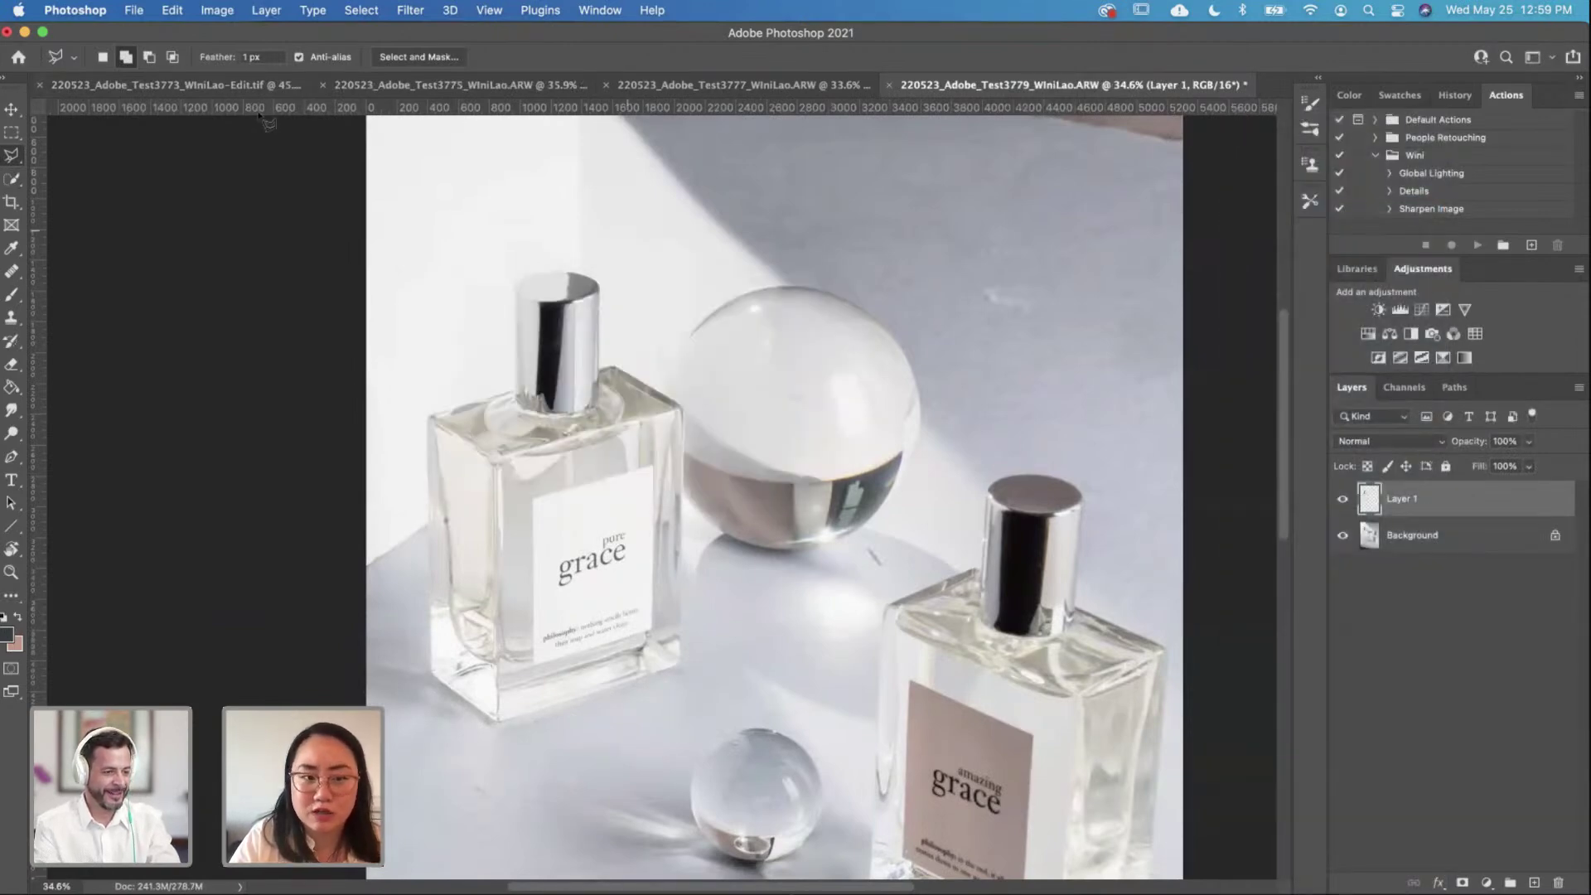
{"action": "left_click", "coordinate": [234, 85]}
{"action": "scroll", "coordinate": [514, 468], "scroll_direction": "down", "scroll_amount": 4}
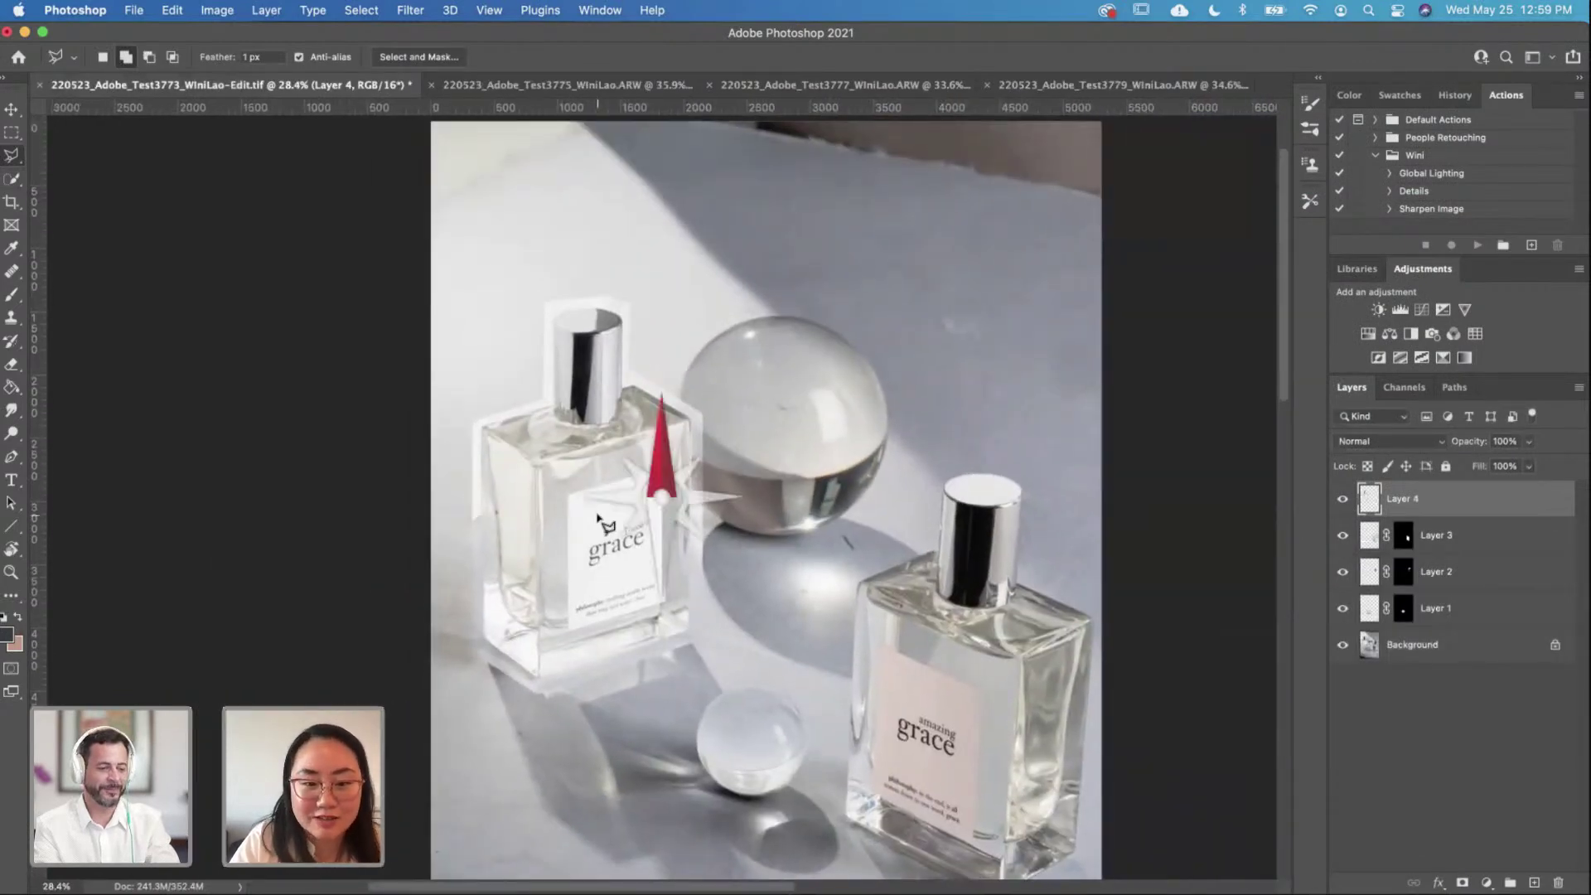
Step: Add a layer mask to Layer 4 and invert it to hide the pasted bottle completely
{"action": "scroll", "coordinate": [660, 448], "scroll_direction": "up", "scroll_amount": 3}
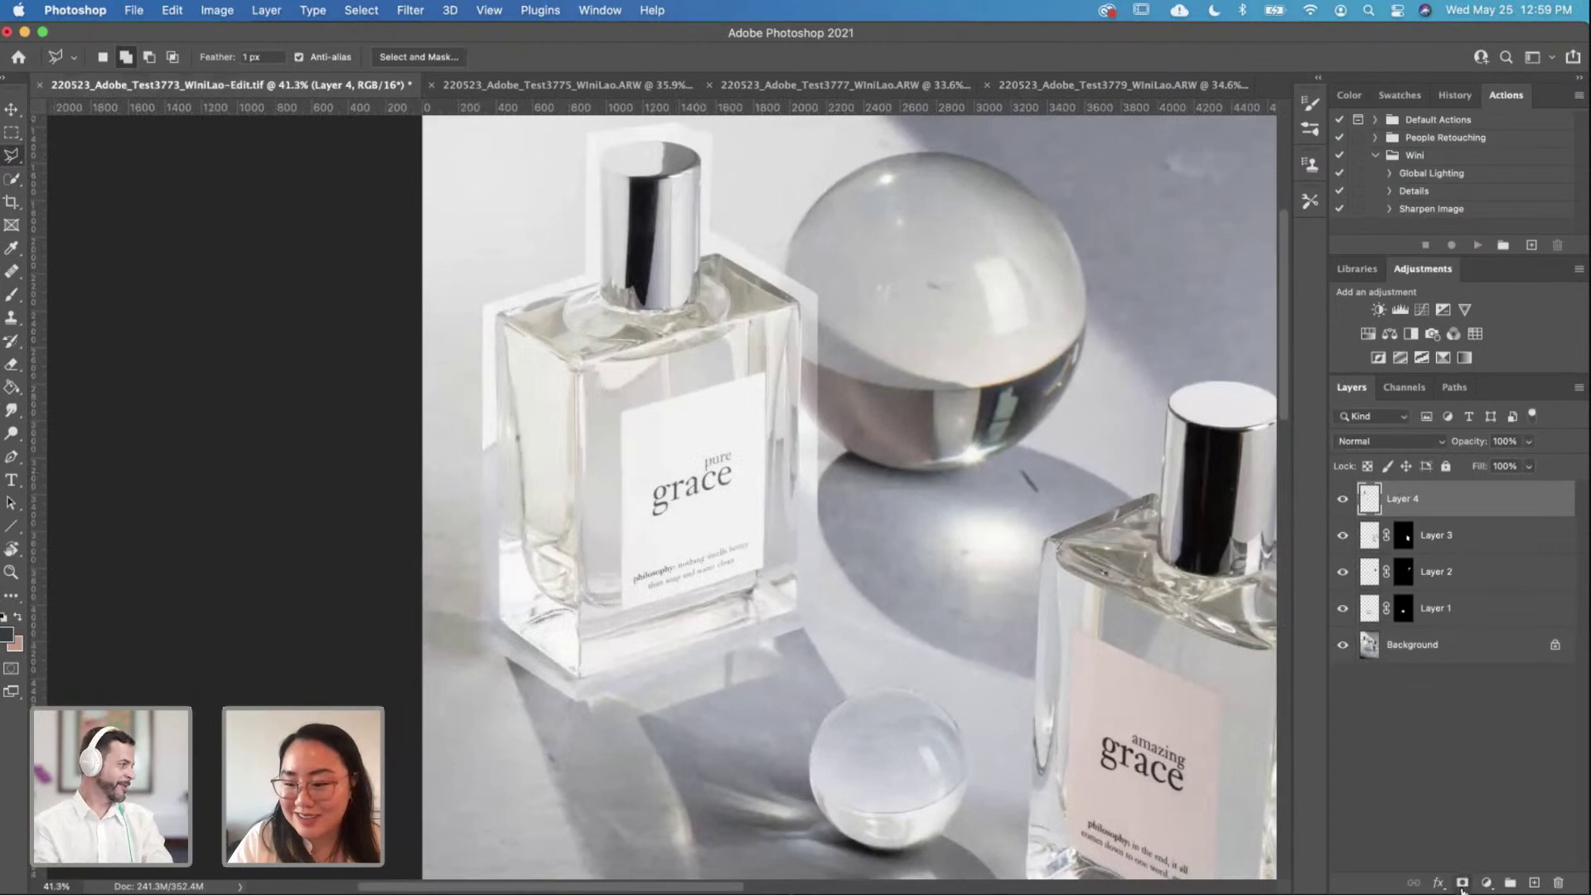
{"action": "left_click", "coordinate": [1463, 883]}
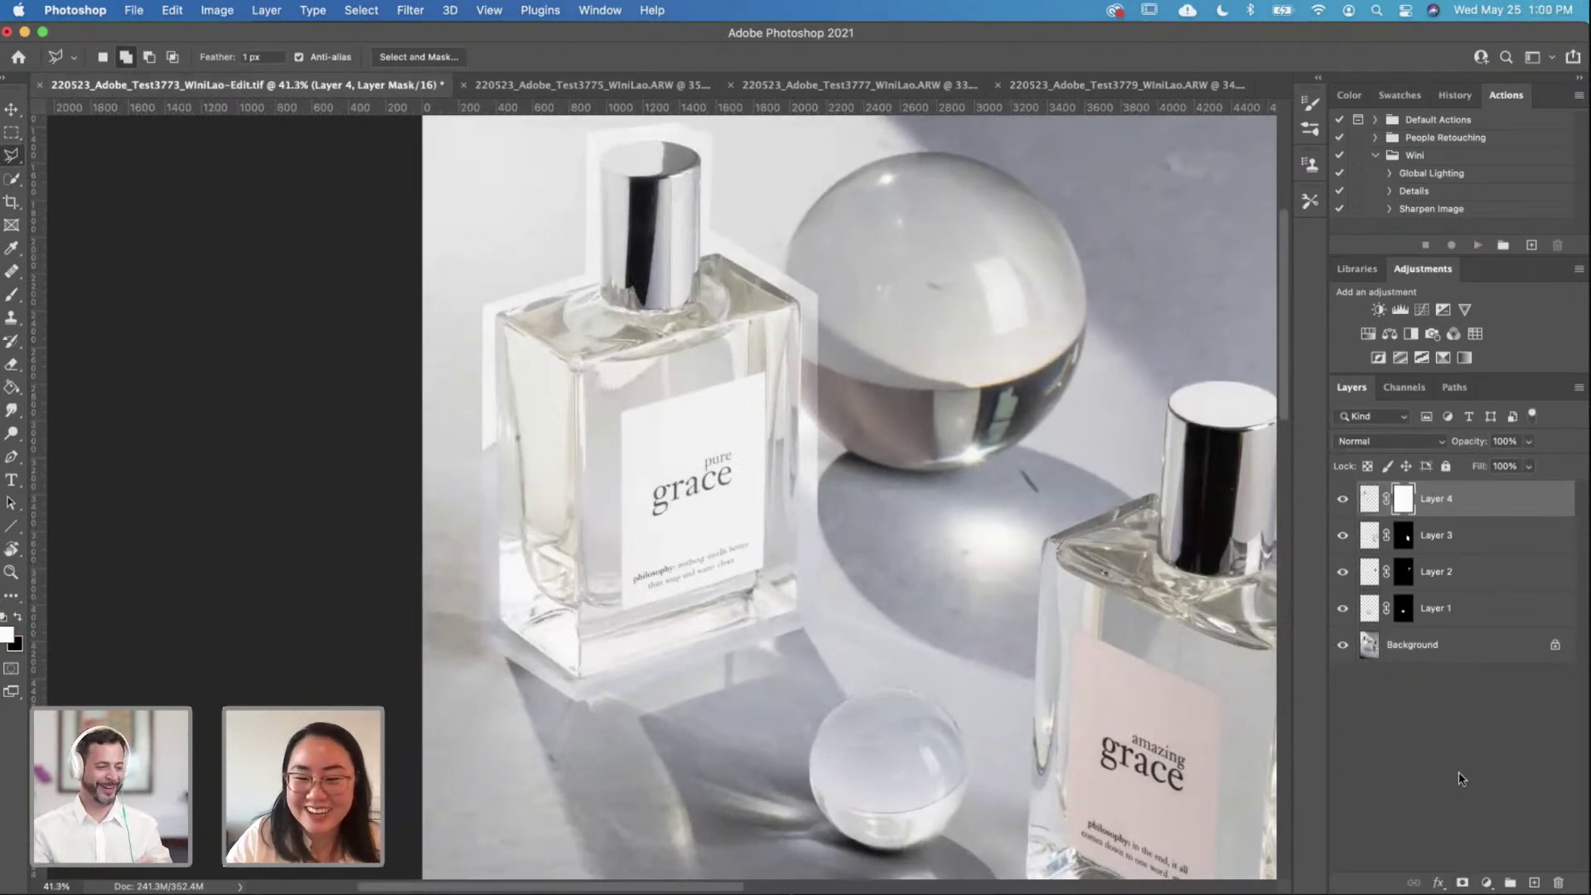
{"action": "key", "text": "ctrl+i"}
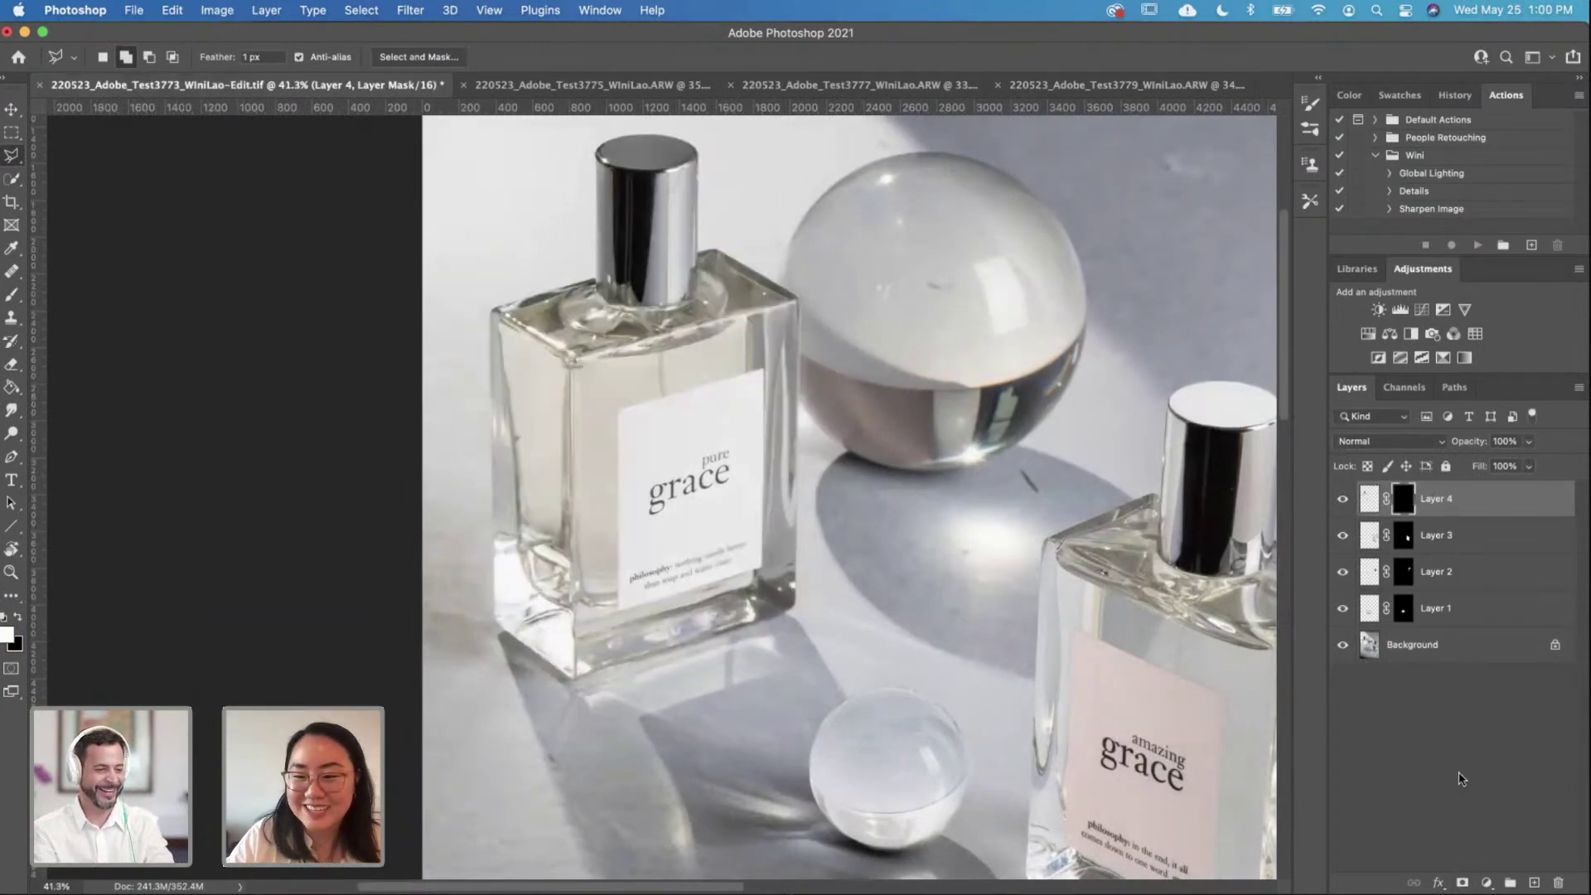
Step: Try revealing only Layer 4's label by inverting its mask inside a Quick Selection of the pure grace label, then deselect
{"action": "scroll", "coordinate": [816, 514], "scroll_direction": "down", "scroll_amount": 2}
{"action": "left_click", "coordinate": [669, 454]}
{"action": "scroll", "coordinate": [663, 448], "scroll_direction": "up", "scroll_amount": 3}
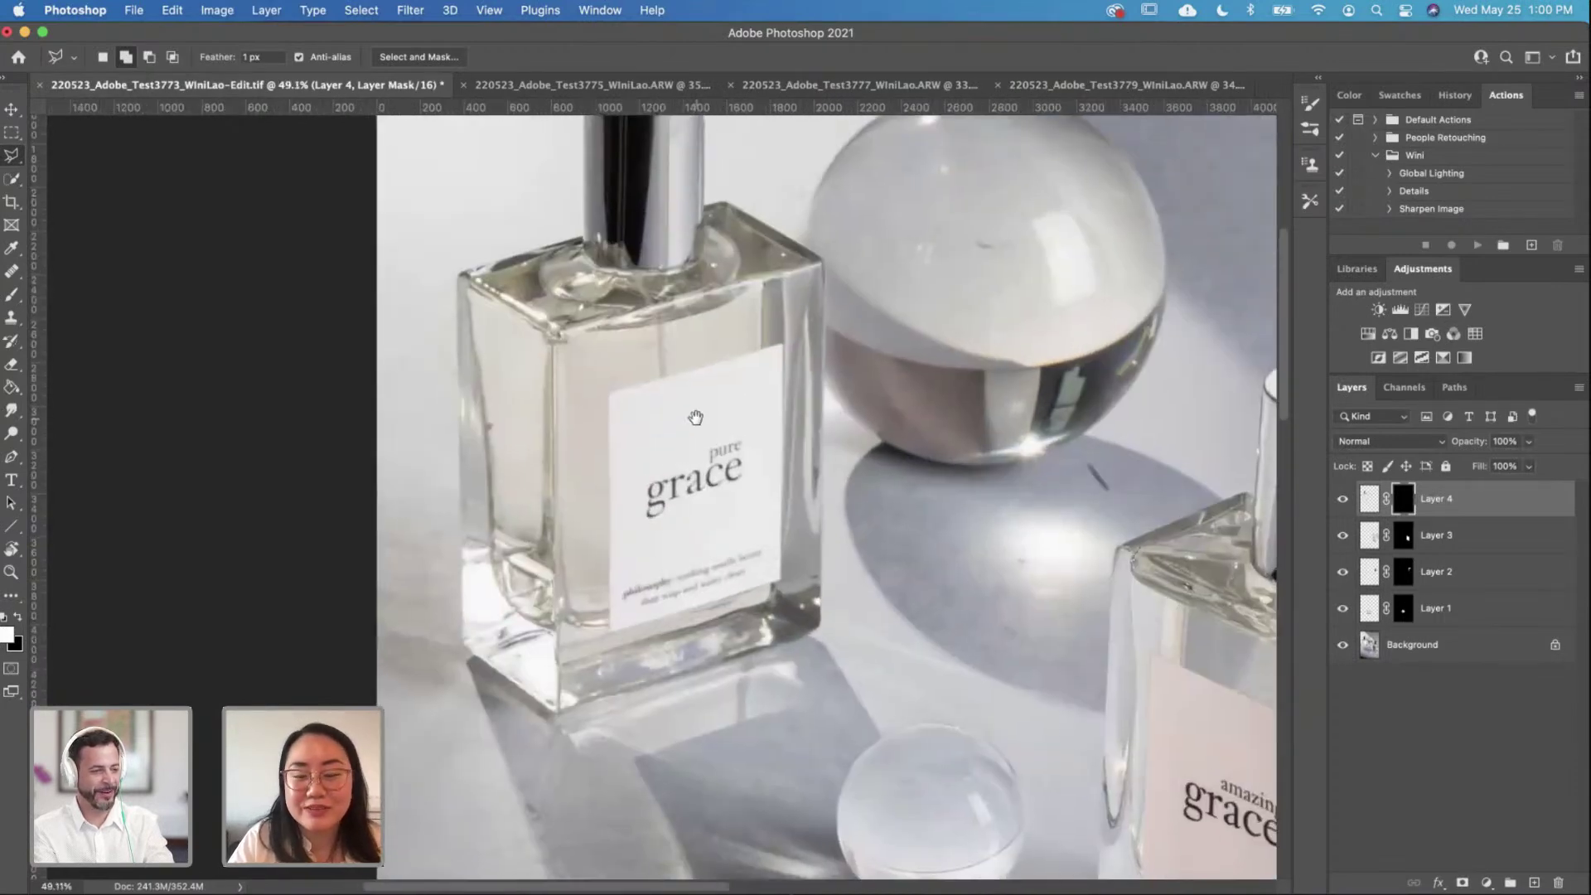
{"action": "scroll", "coordinate": [684, 481], "scroll_direction": "down", "scroll_amount": 2}
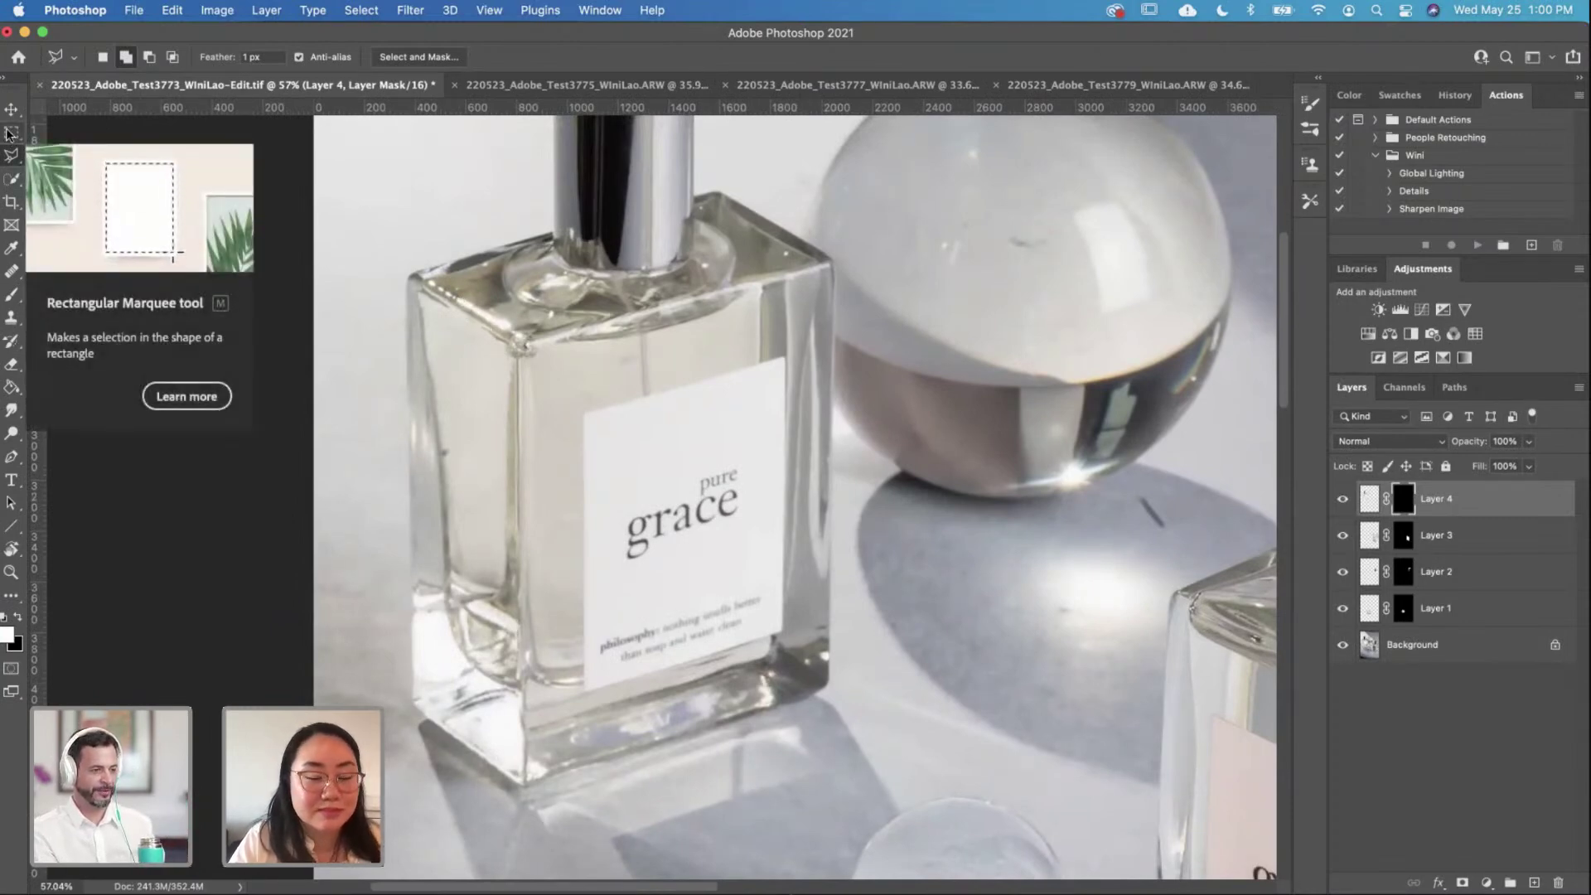
{"action": "left_click", "coordinate": [13, 176]}
{"action": "left_click", "coordinate": [621, 448]}
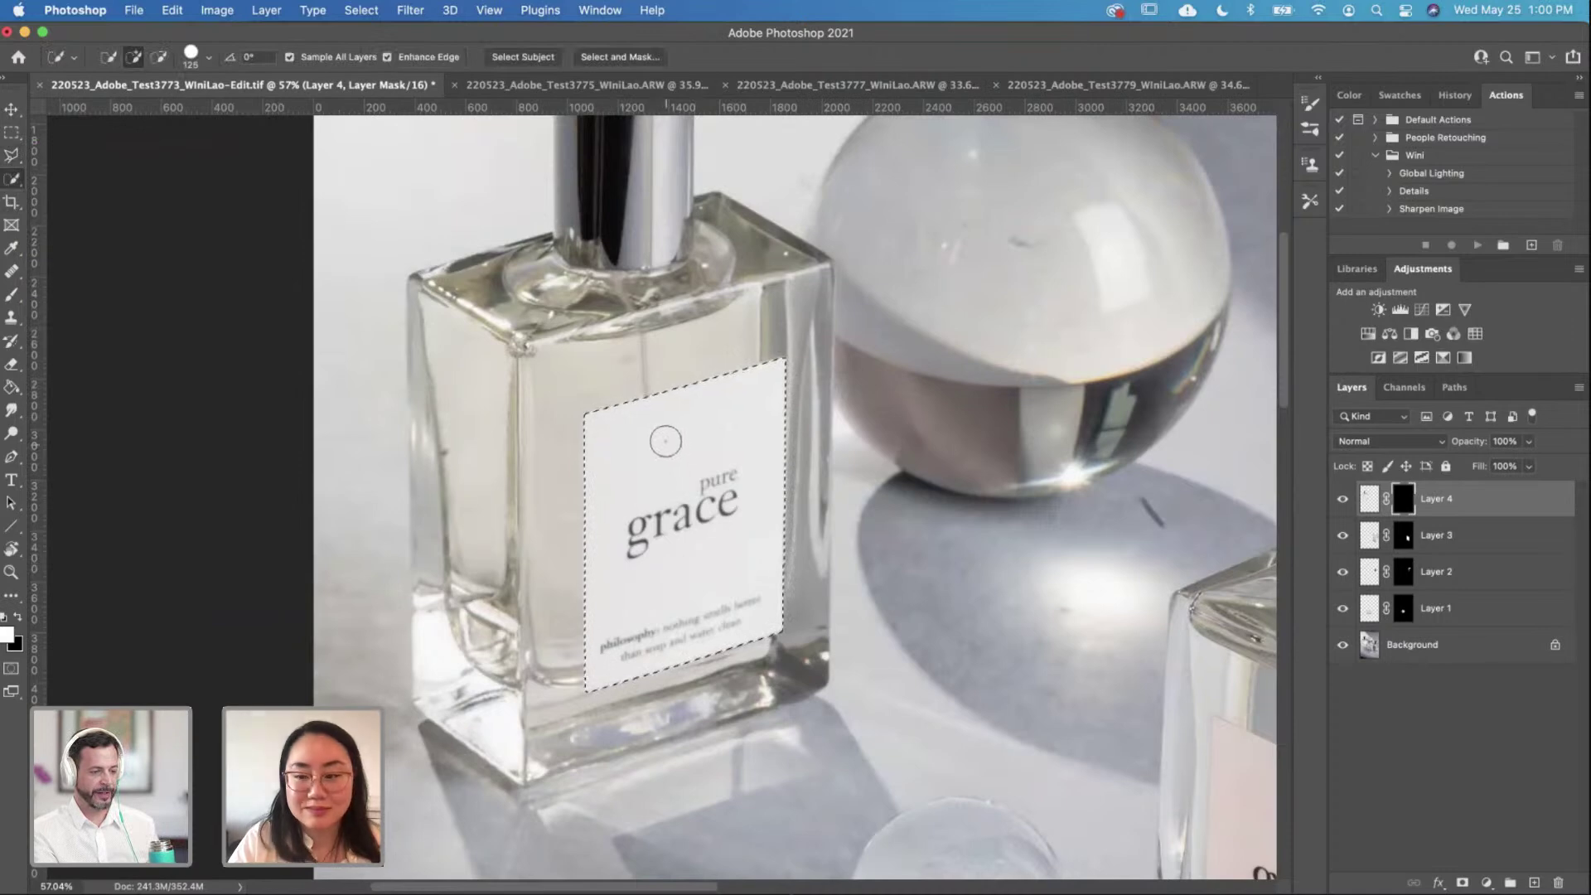
{"action": "left_click_drag", "start_coordinate": [664, 436], "coordinate": [714, 453]}
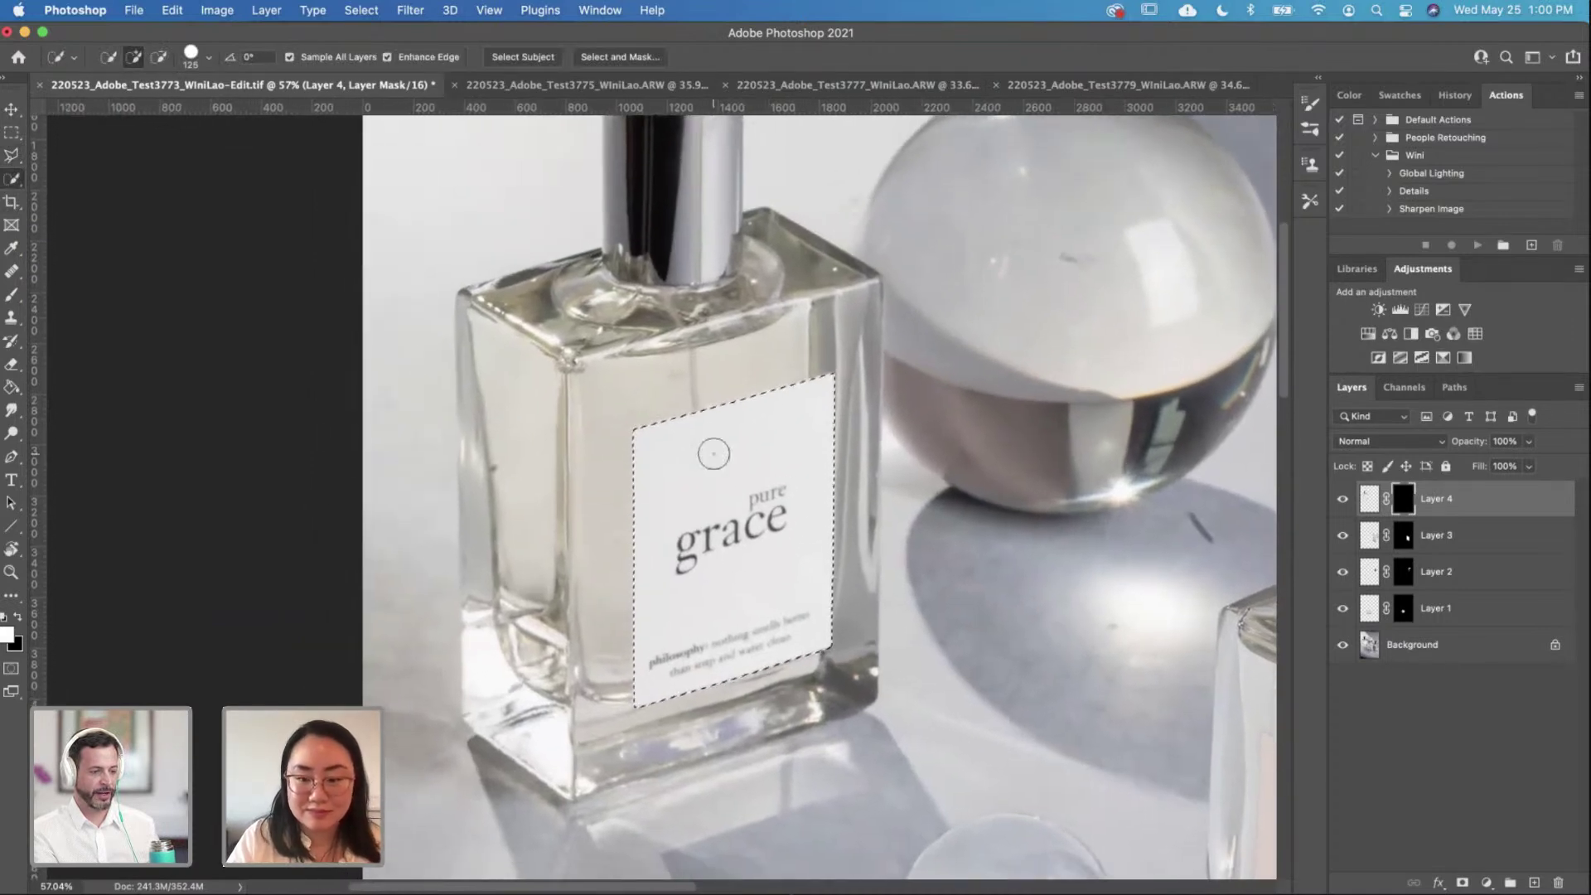
{"action": "key", "text": "super+i"}
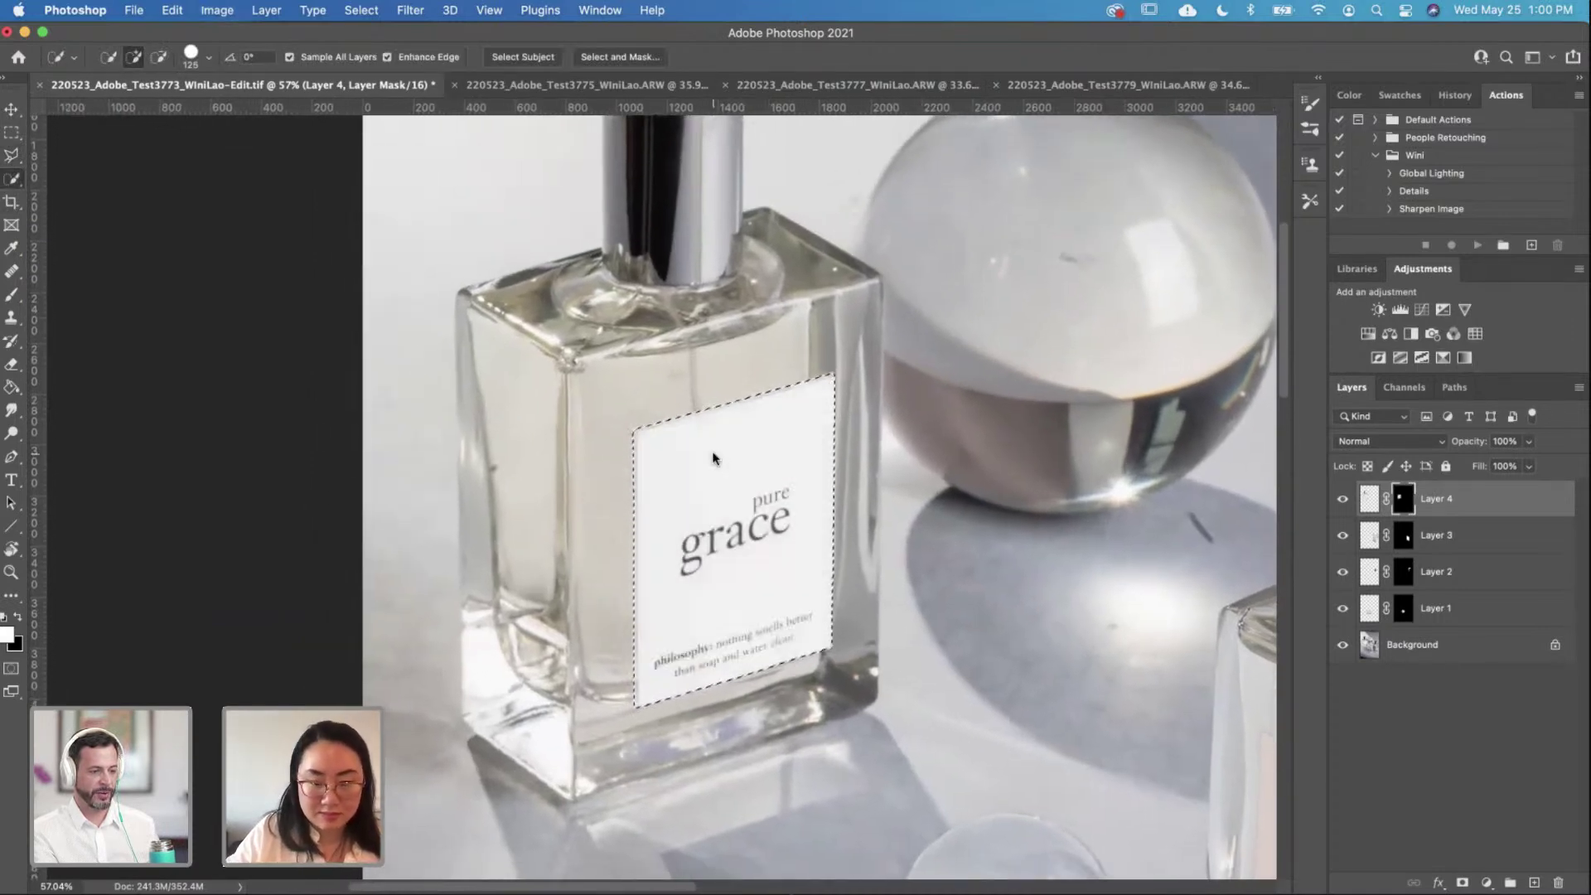
{"action": "key", "text": "super+d"}
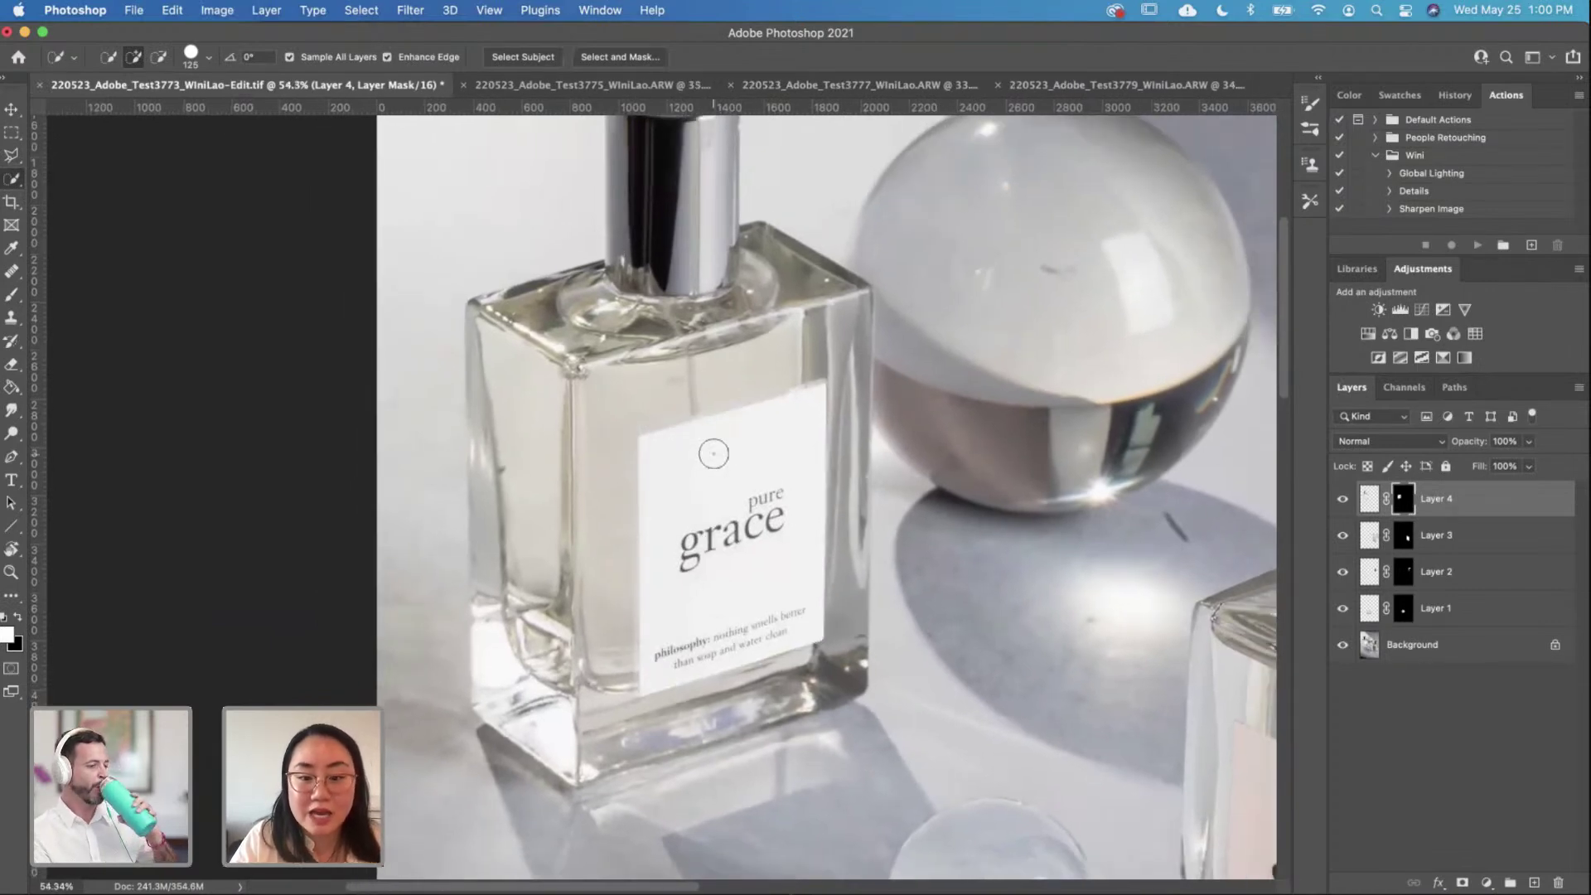
Step: Examine the edges and text of the masked-in pure grace label up close for misalignment
{"action": "scroll", "coordinate": [713, 453], "scroll_direction": "up", "scroll_amount": 2}
{"action": "left_click_drag", "start_coordinate": [692, 460], "coordinate": [687, 422]}
{"action": "scroll", "coordinate": [688, 422], "scroll_direction": "down", "scroll_amount": 2}
{"action": "scroll", "coordinate": [687, 422], "scroll_direction": "right", "scroll_amount": 2}
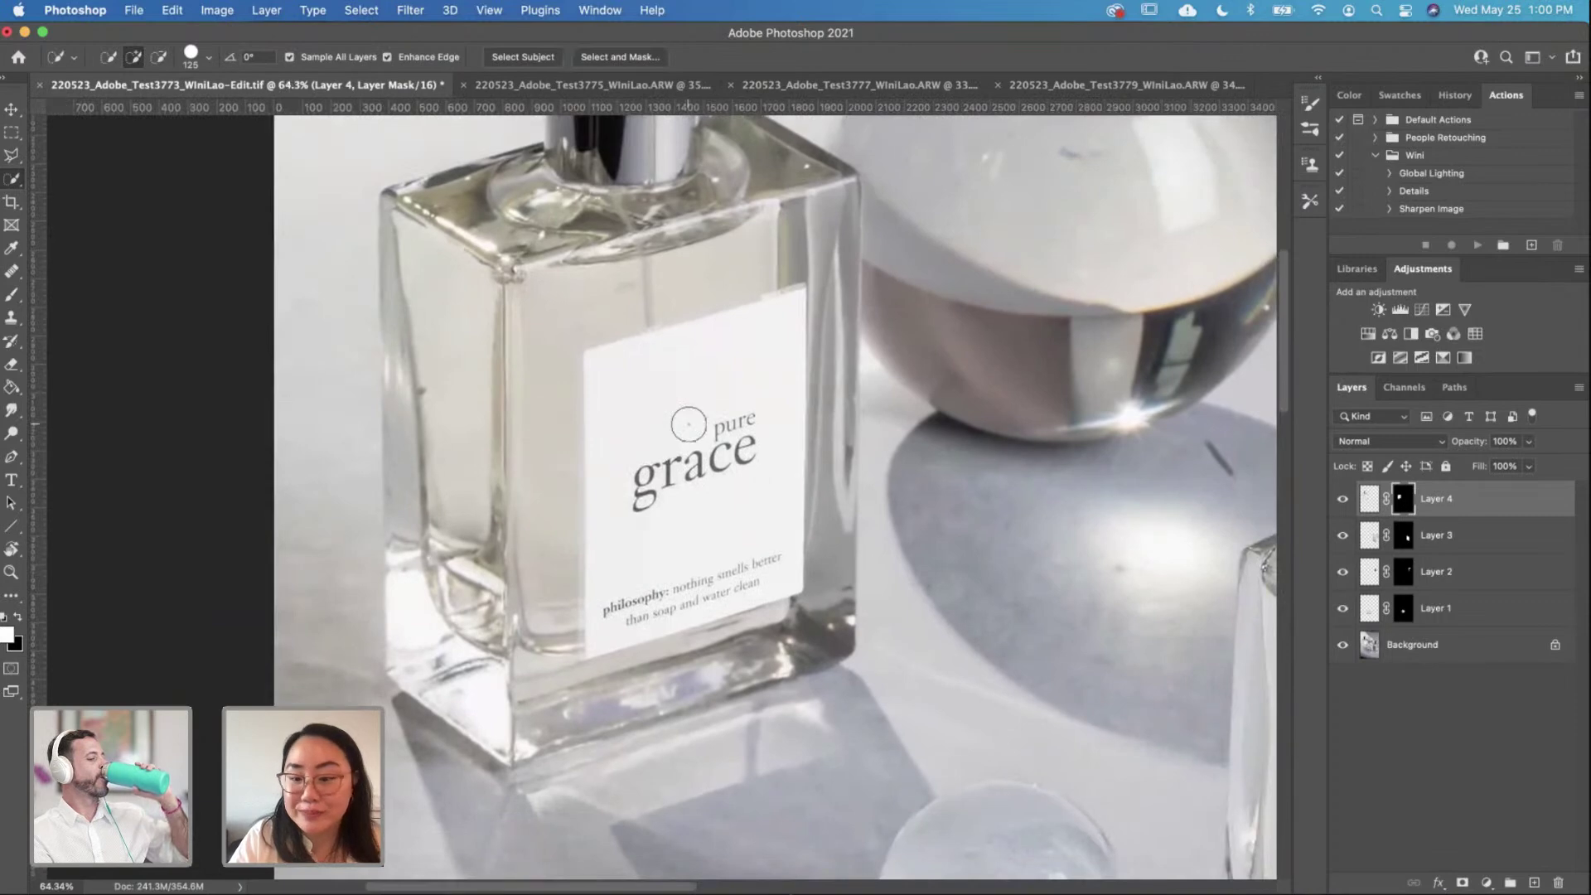
{"action": "scroll", "coordinate": [688, 424], "scroll_direction": "down", "scroll_amount": 1}
{"action": "scroll", "coordinate": [769, 495], "scroll_direction": "up", "scroll_amount": 4}
{"action": "scroll", "coordinate": [769, 495], "scroll_direction": "left", "scroll_amount": 4}
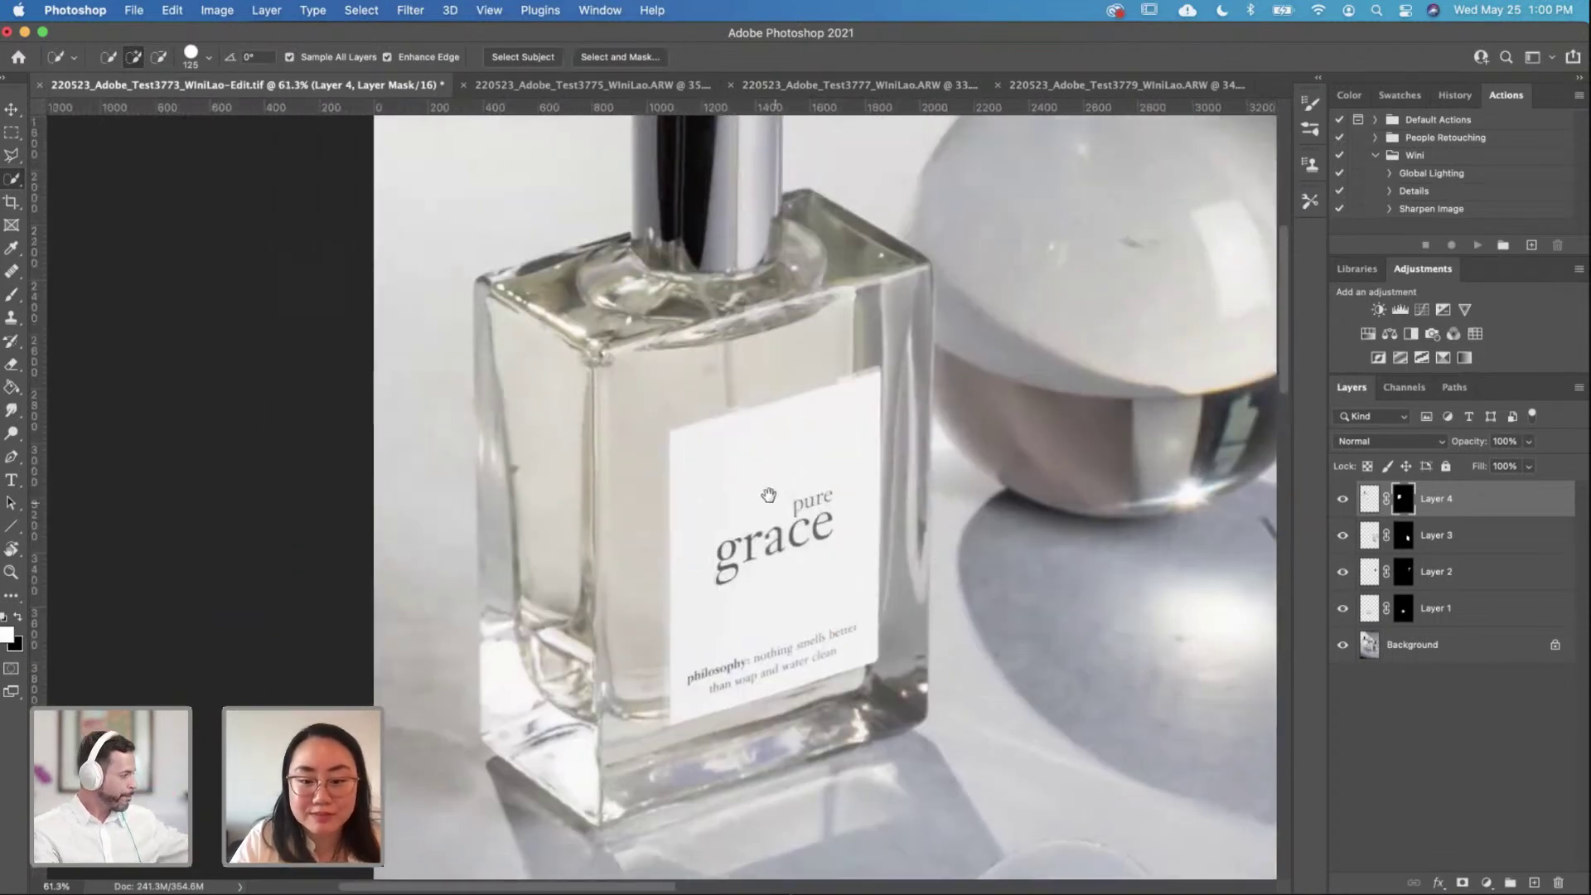
{"action": "scroll", "coordinate": [769, 495], "scroll_direction": "down", "scroll_amount": 3}
{"action": "scroll", "coordinate": [769, 495], "scroll_direction": "up", "scroll_amount": 3}
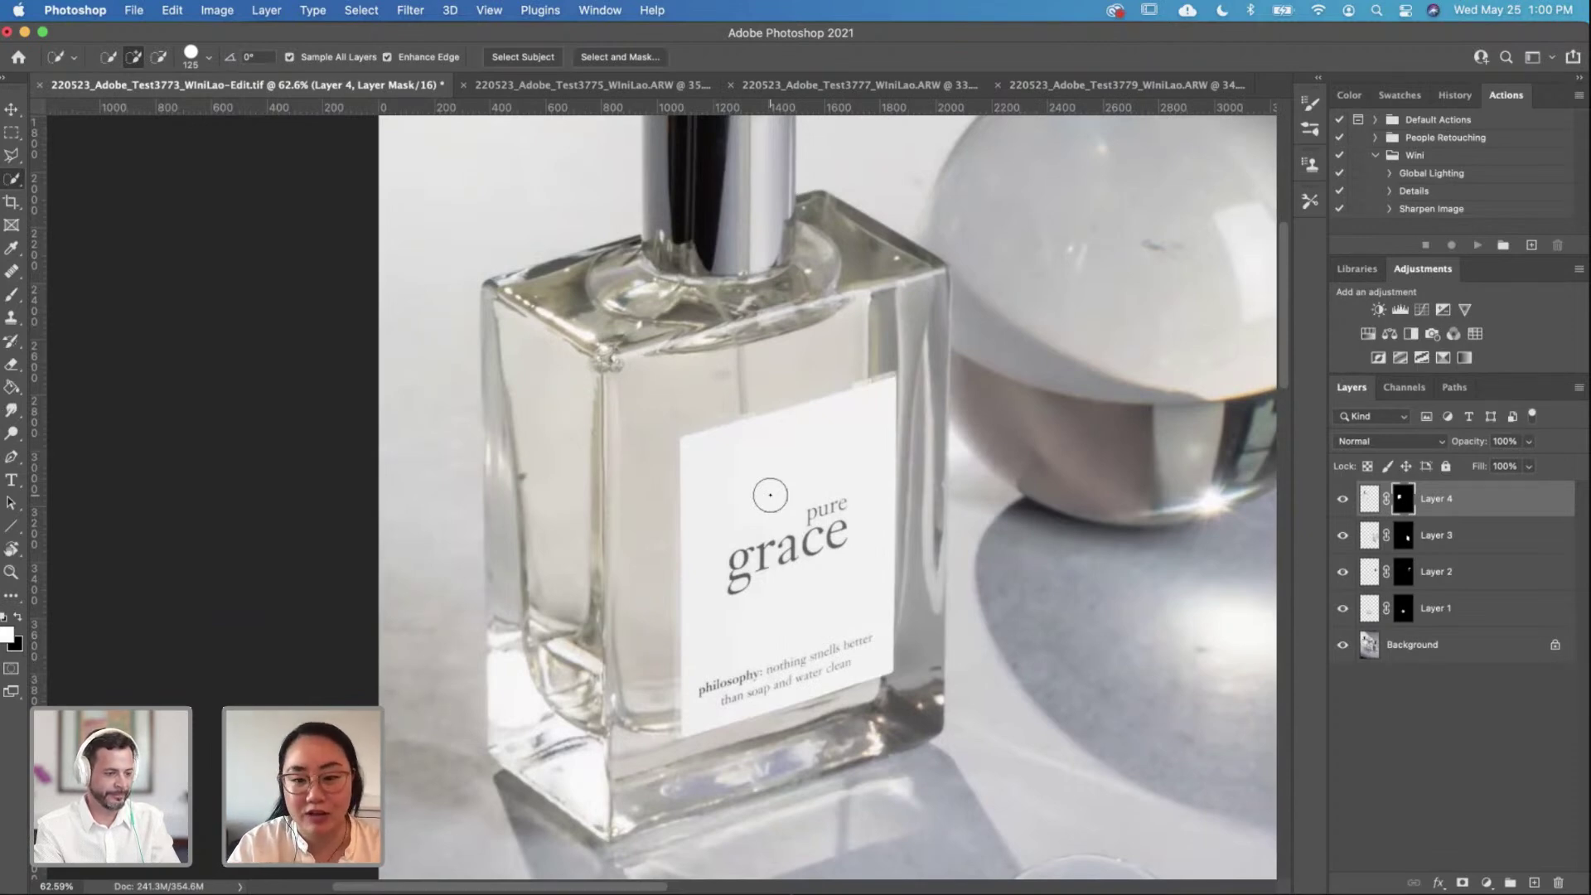
{"action": "scroll", "coordinate": [769, 495], "scroll_direction": "down", "scroll_amount": 5}
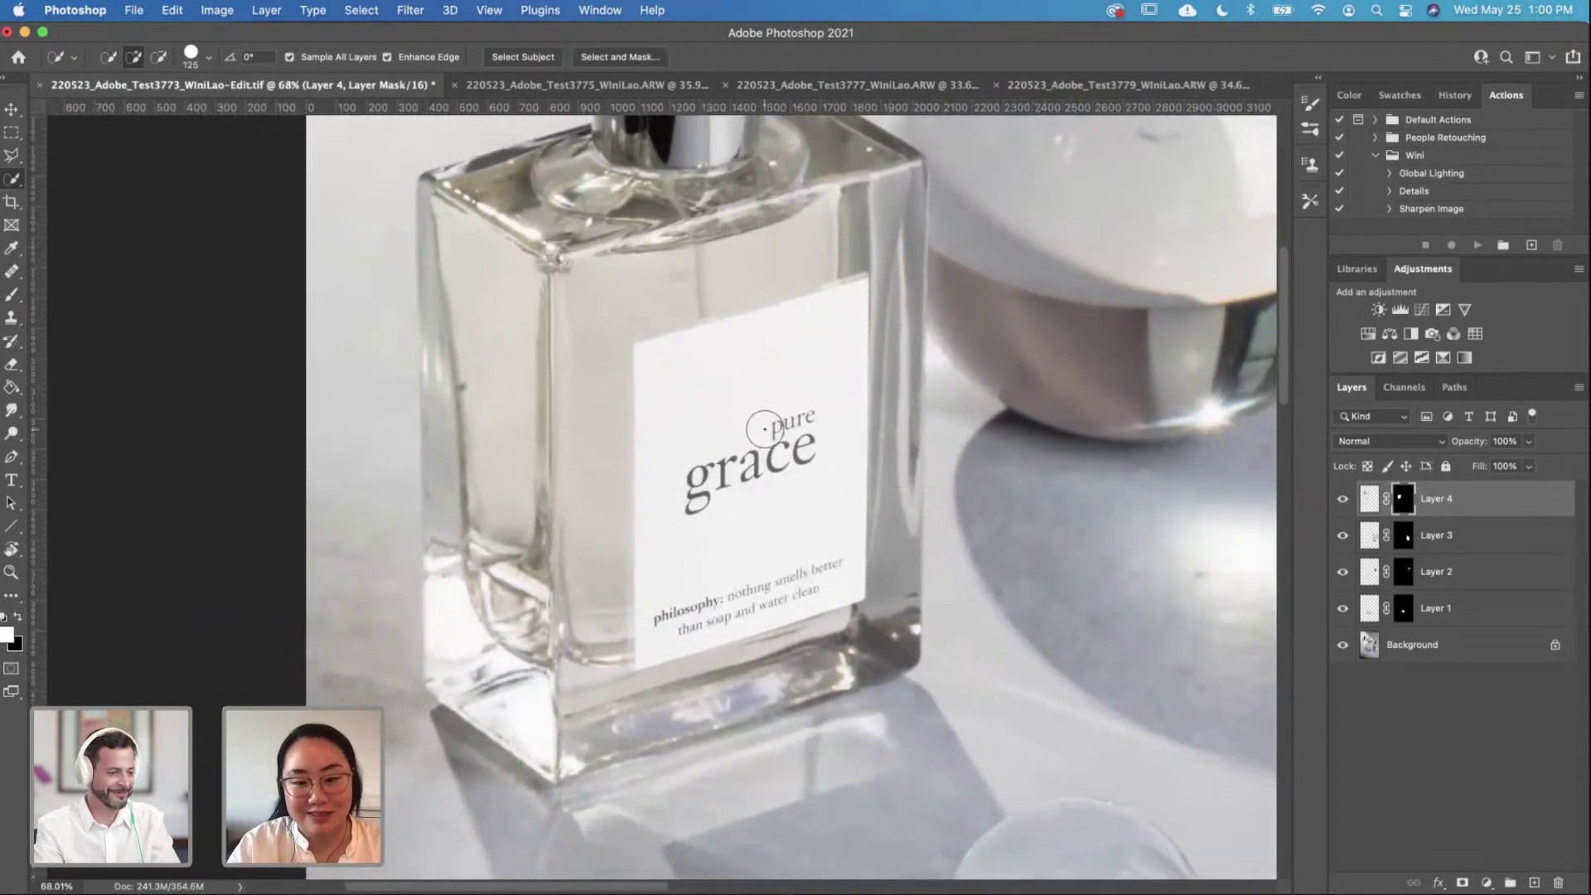
{"action": "scroll", "coordinate": [766, 428], "scroll_direction": "down", "scroll_amount": 2}
{"action": "scroll", "coordinate": [776, 427], "scroll_direction": "up", "scroll_amount": 3}
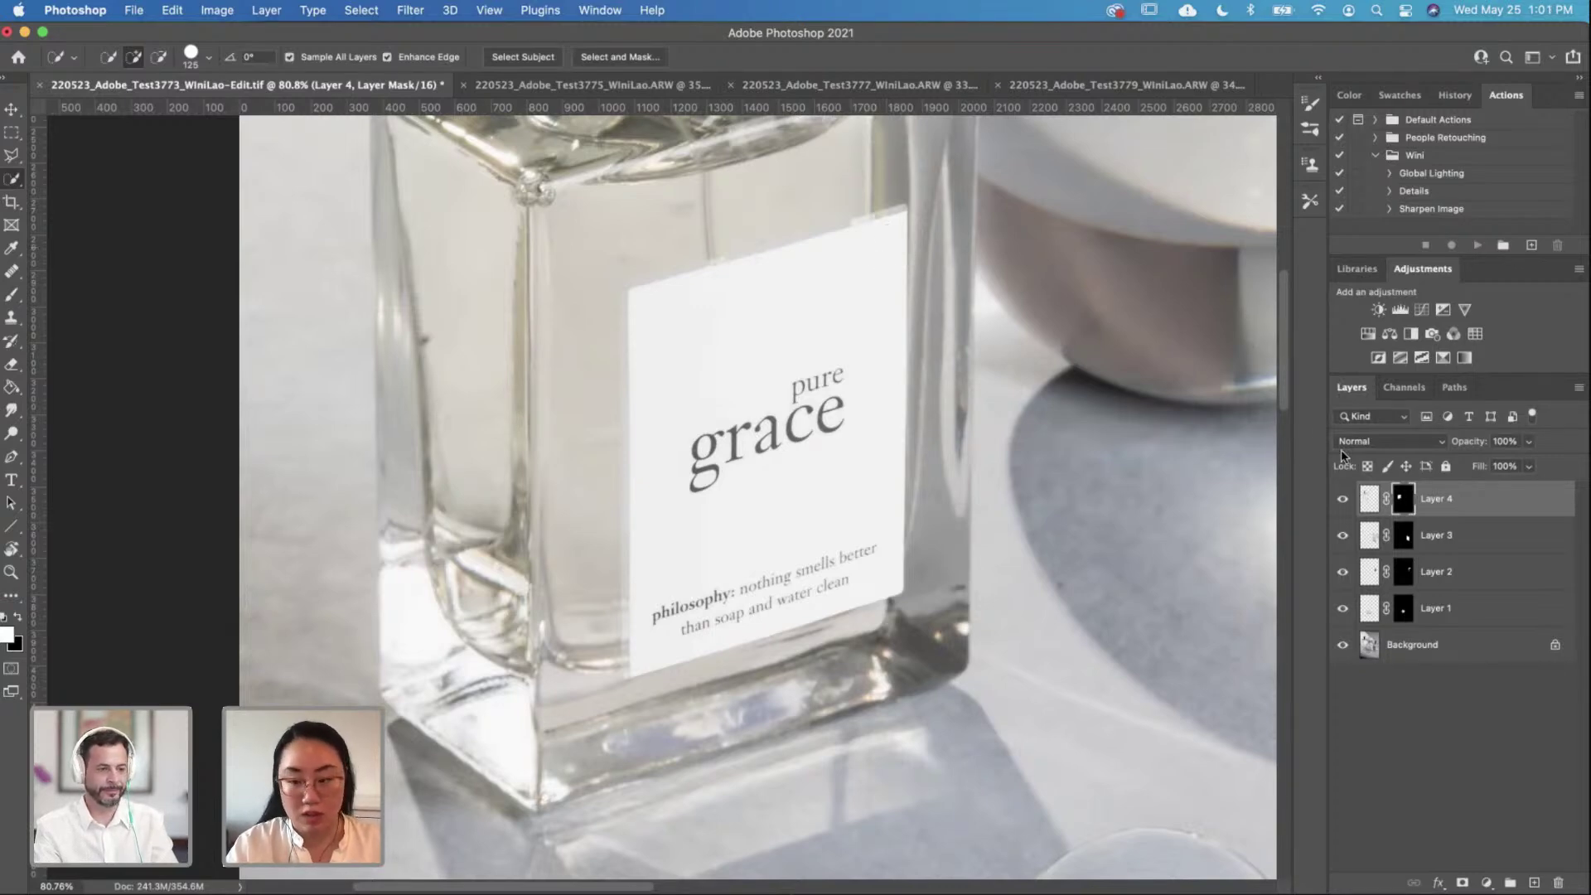
Step: Undo the label-only mask reveal, clear the selection, and invert Layer 4's mask to show the entire pasted bottle
{"action": "key", "text": "super+BackSpace"}
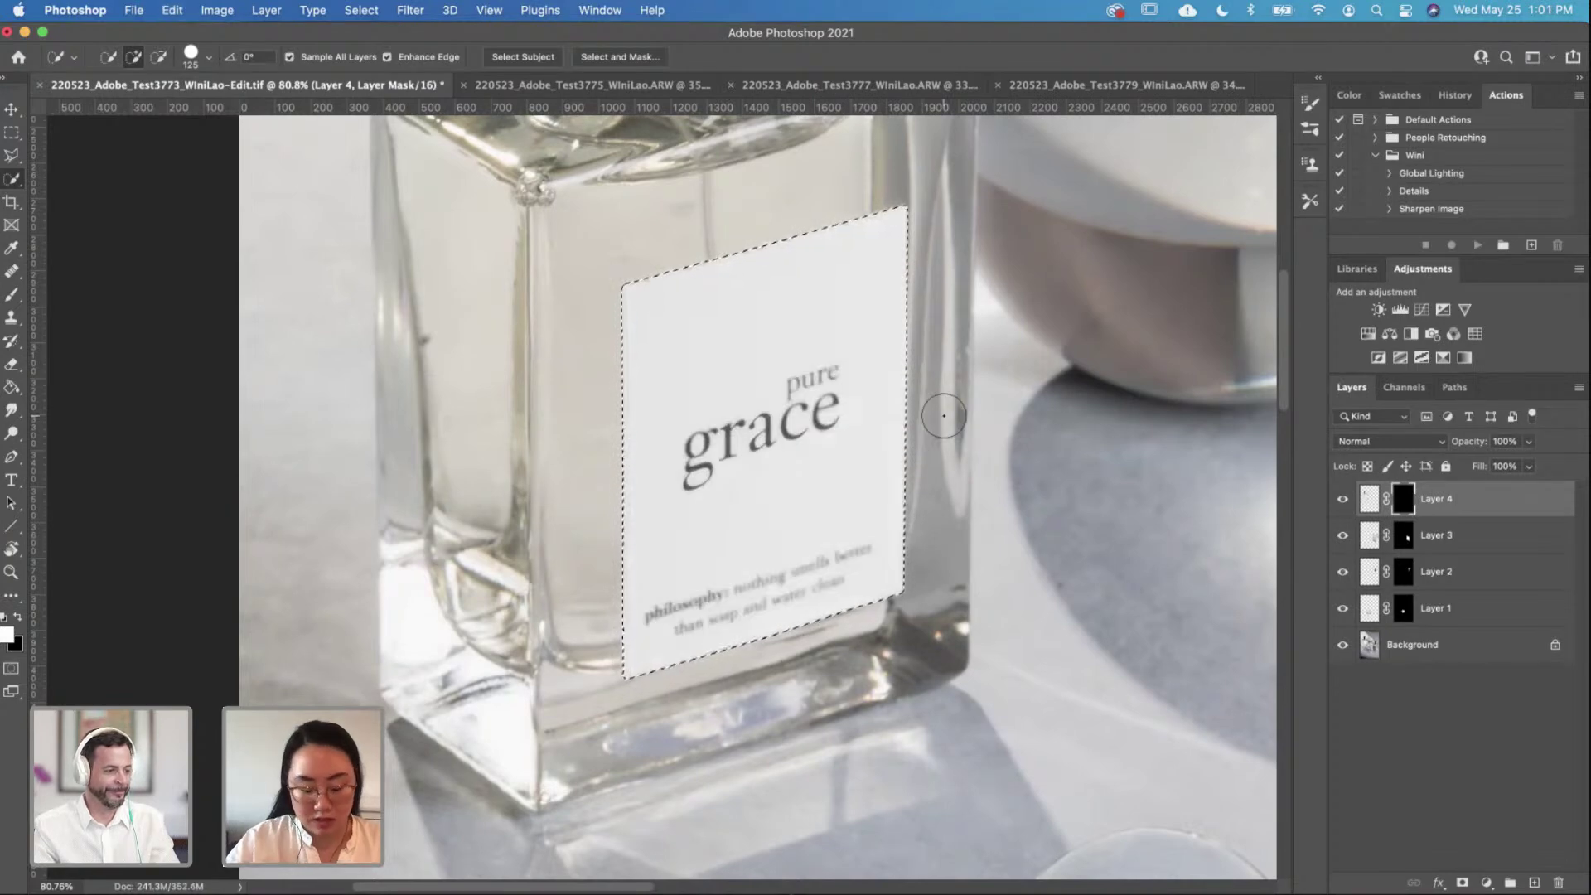
{"action": "key", "text": "super+d"}
{"action": "key", "text": "super+i"}
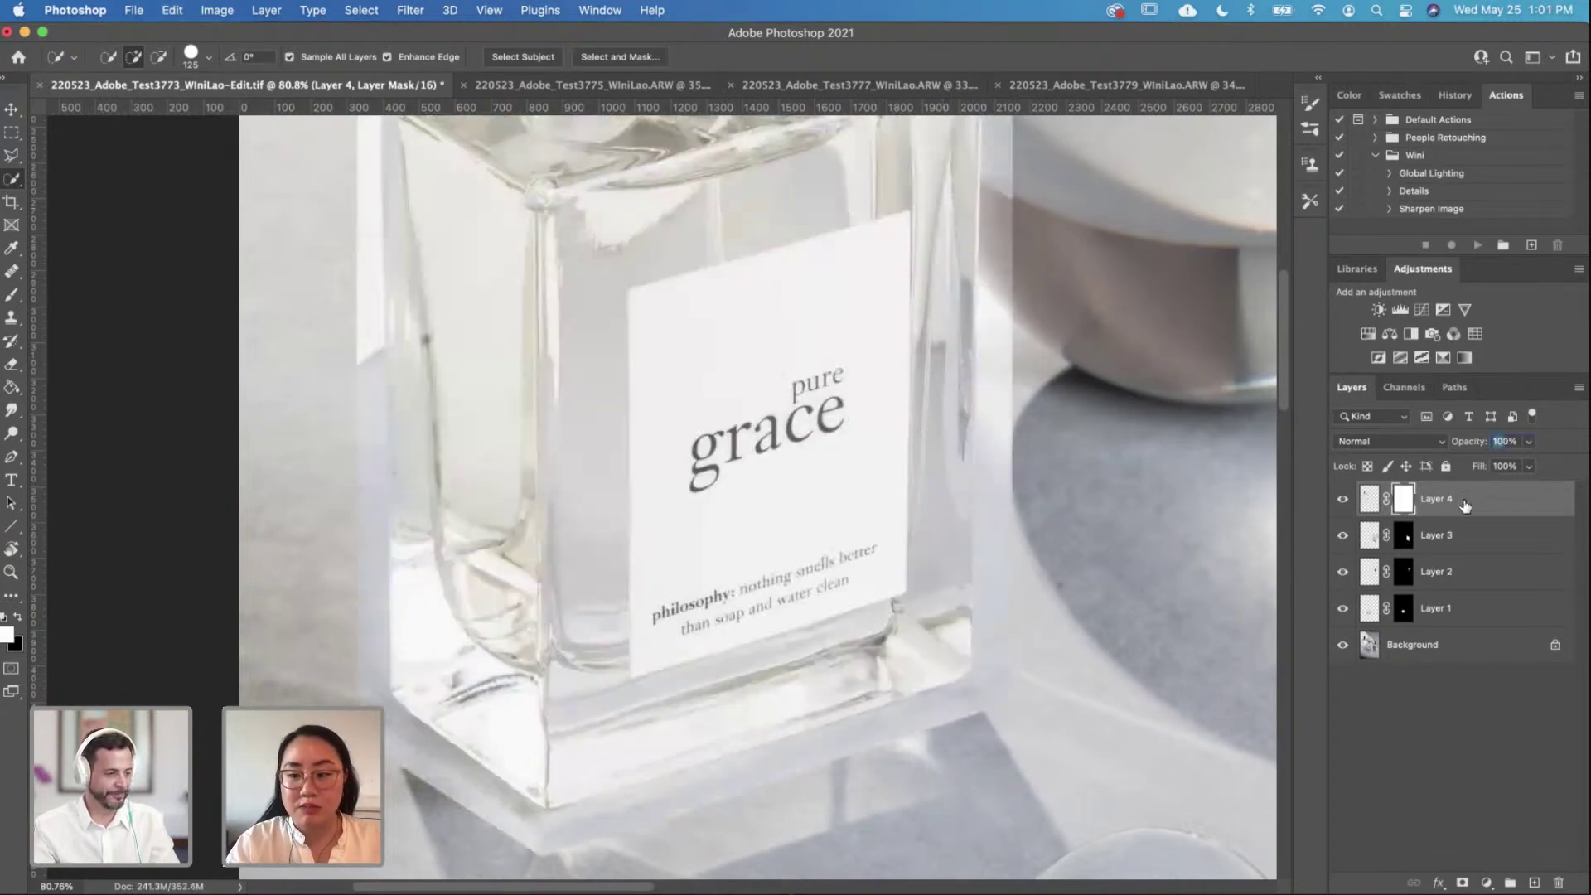
Step: Set Layer 4's opacity to 50% and nudge it up and to the left so its label text overlays the original
{"action": "key", "text": "super+2"}
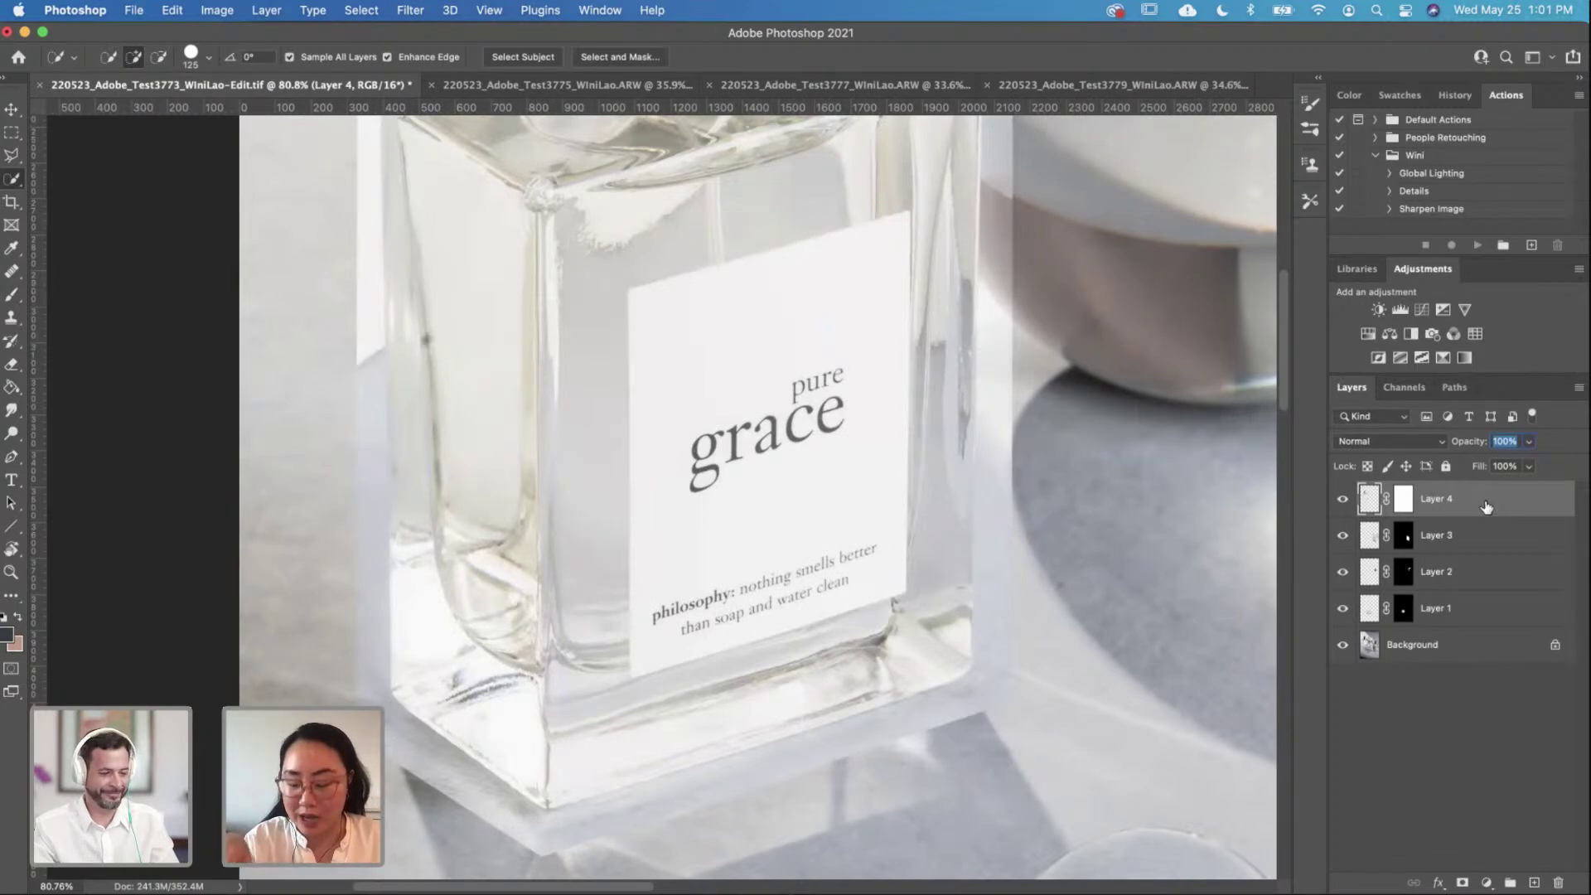
{"action": "type", "text": "50"}
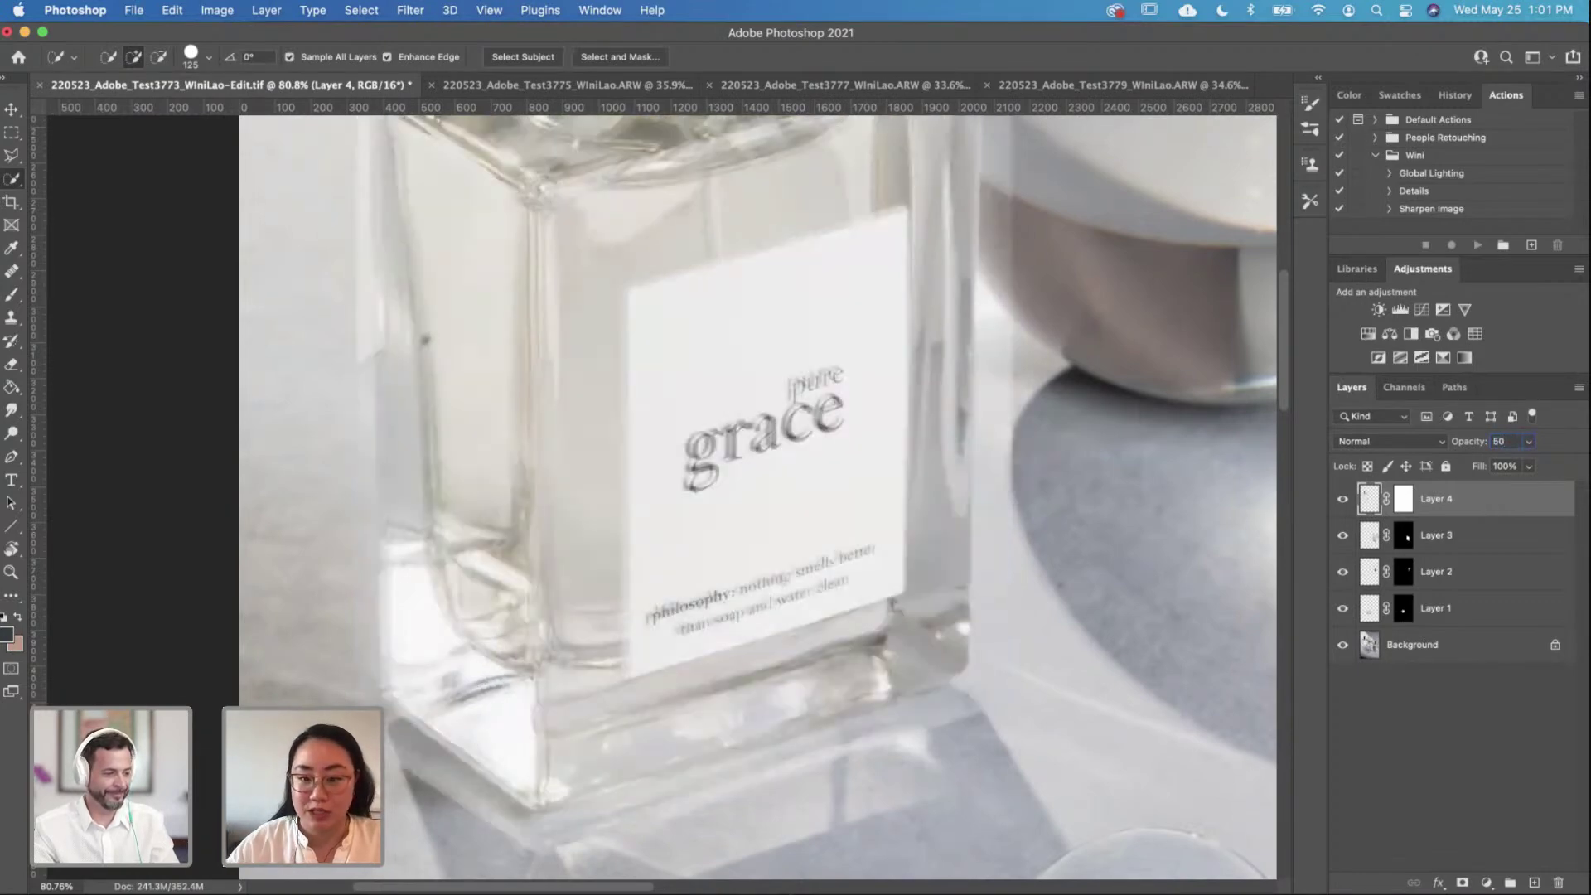
{"action": "left_click", "coordinate": [12, 110]}
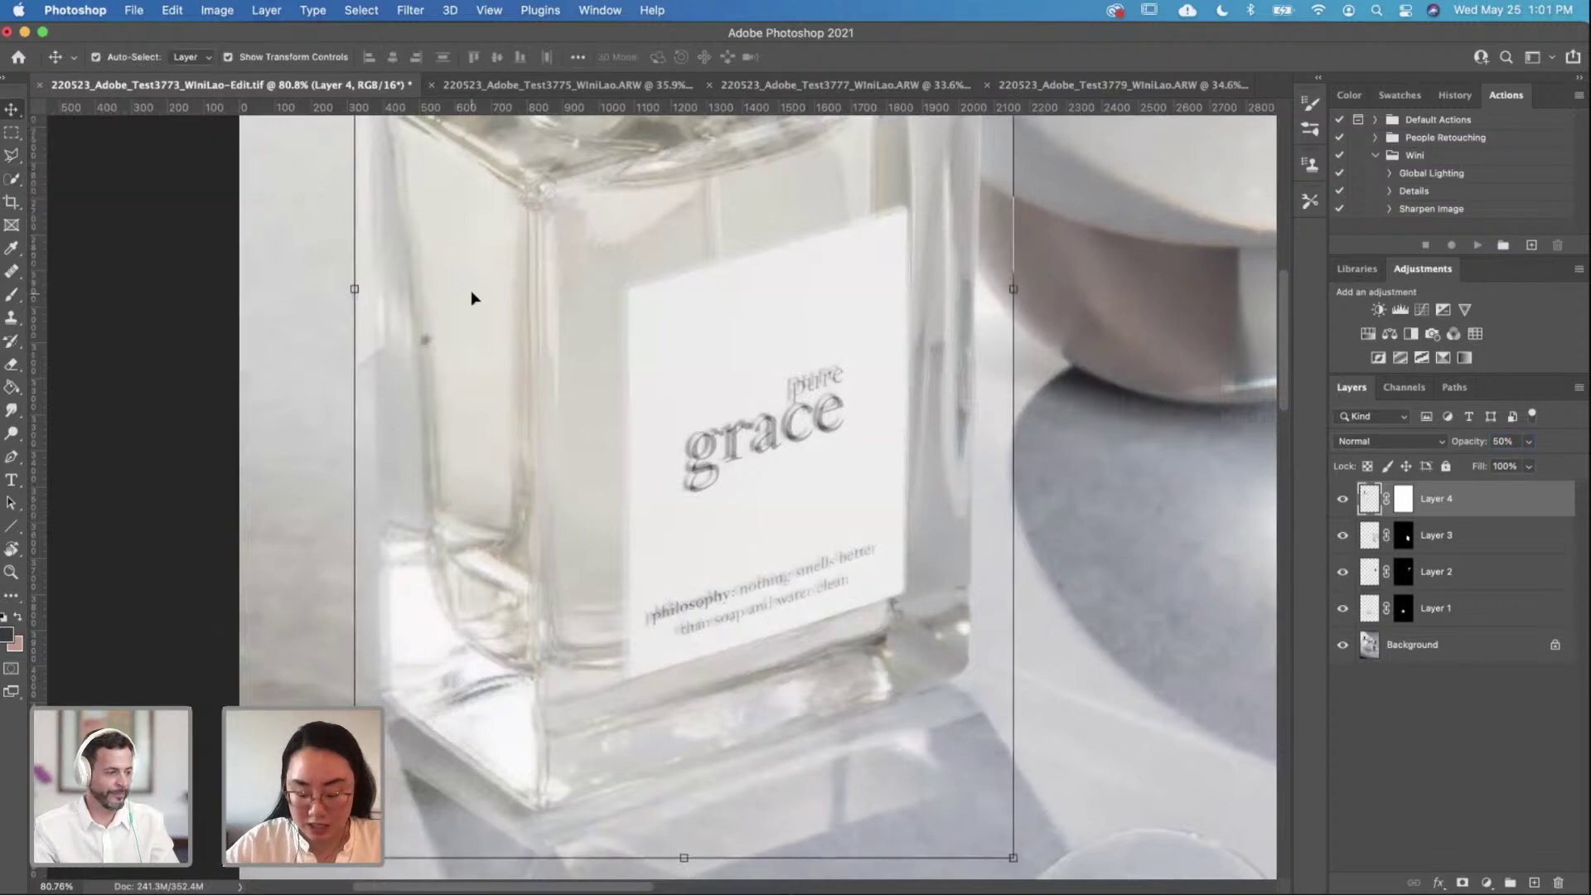
{"action": "key", "text": "Up"}
{"action": "key", "text": "Up"}
{"action": "key", "text": "Up"}
{"action": "key", "text": "Up"}
{"action": "key", "text": "Up"}
{"action": "key", "text": "Up"}
{"action": "key", "text": "Left"}
{"action": "key", "text": "Left"}
{"action": "key", "text": "Left"}
{"action": "key", "text": "Left"}
{"action": "key", "text": "Left"}
{"action": "key", "text": "Left"}
{"action": "key", "text": "Left"}
{"action": "key", "text": "Left"}
{"action": "key", "text": "Left"}
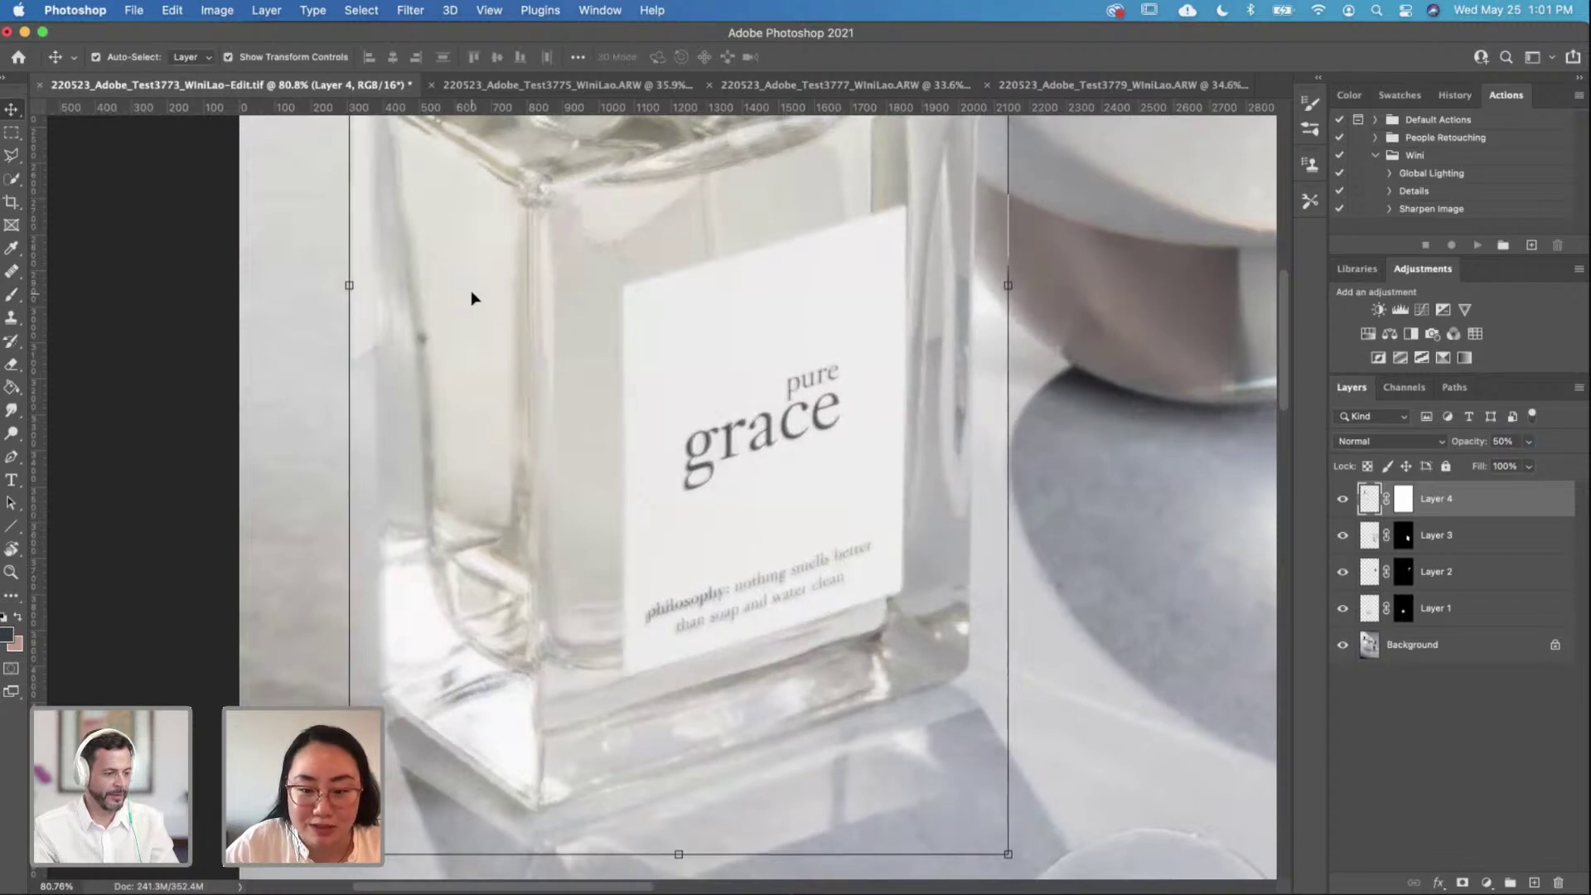
Step: Fine-tune Layer 4's horizontal position in small nudges until the two pure grace labels coincide
{"action": "key", "text": "Left"}
{"action": "key", "text": "Left"}
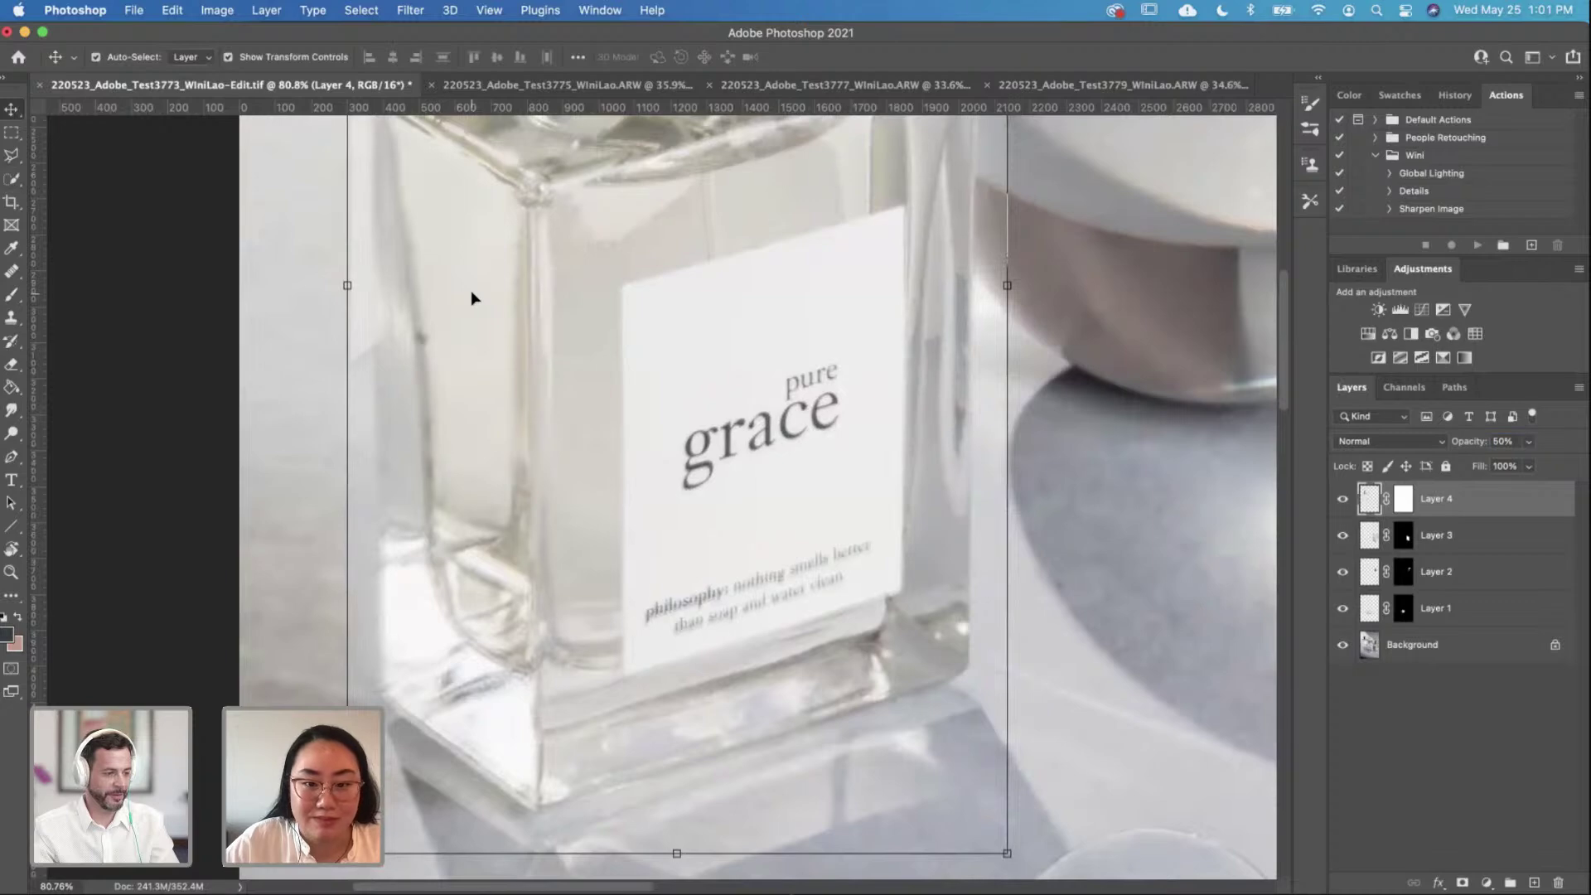
{"action": "key", "text": "Right"}
{"action": "key", "text": "Right"}
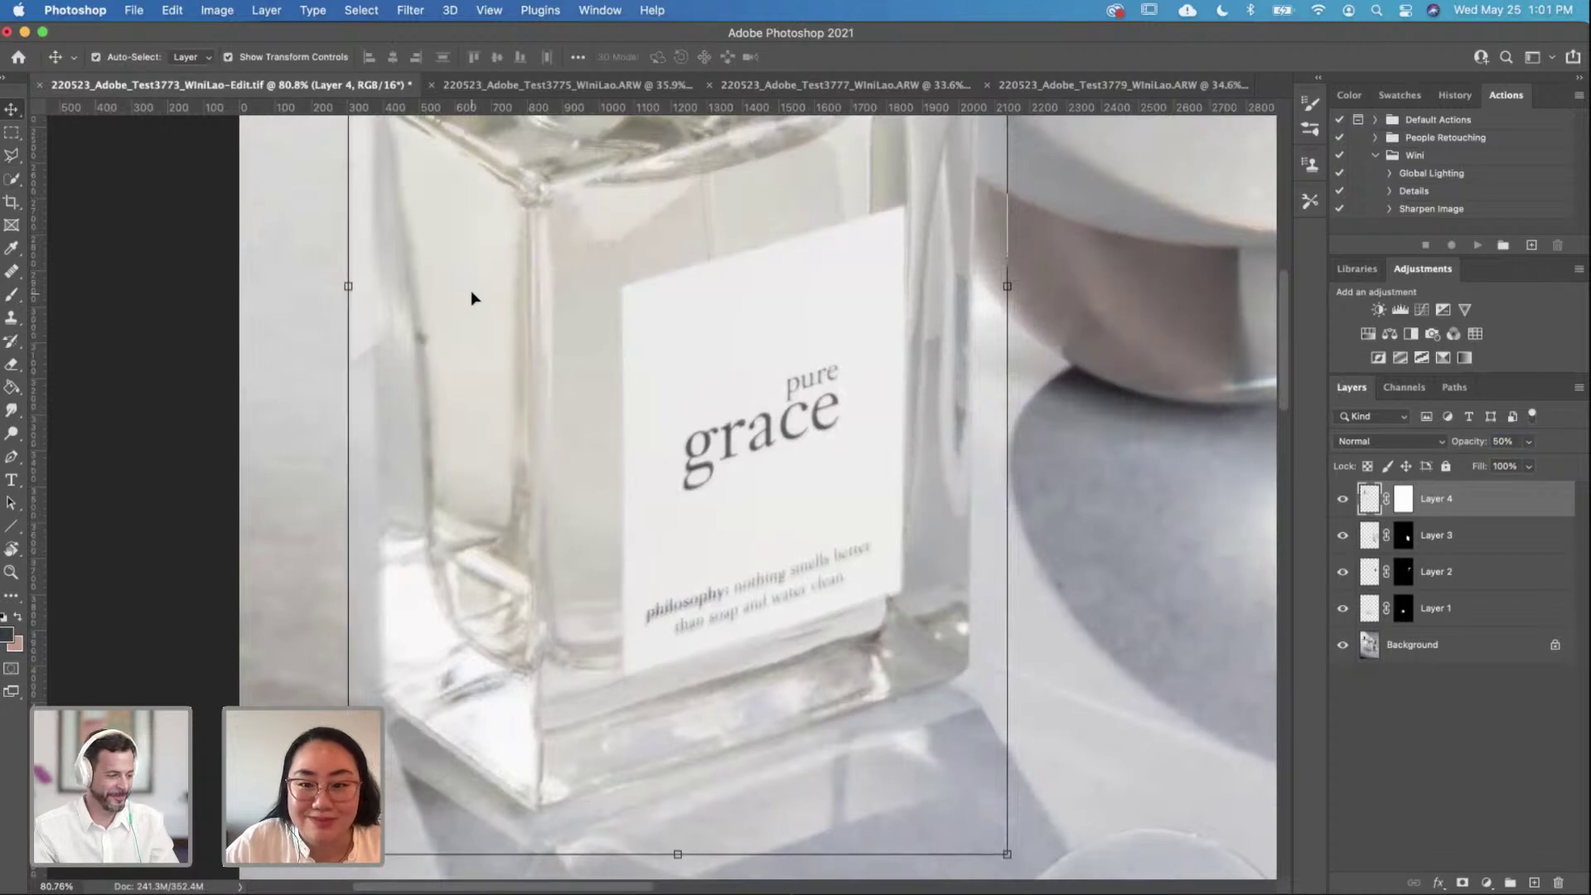
{"action": "key", "text": "Right"}
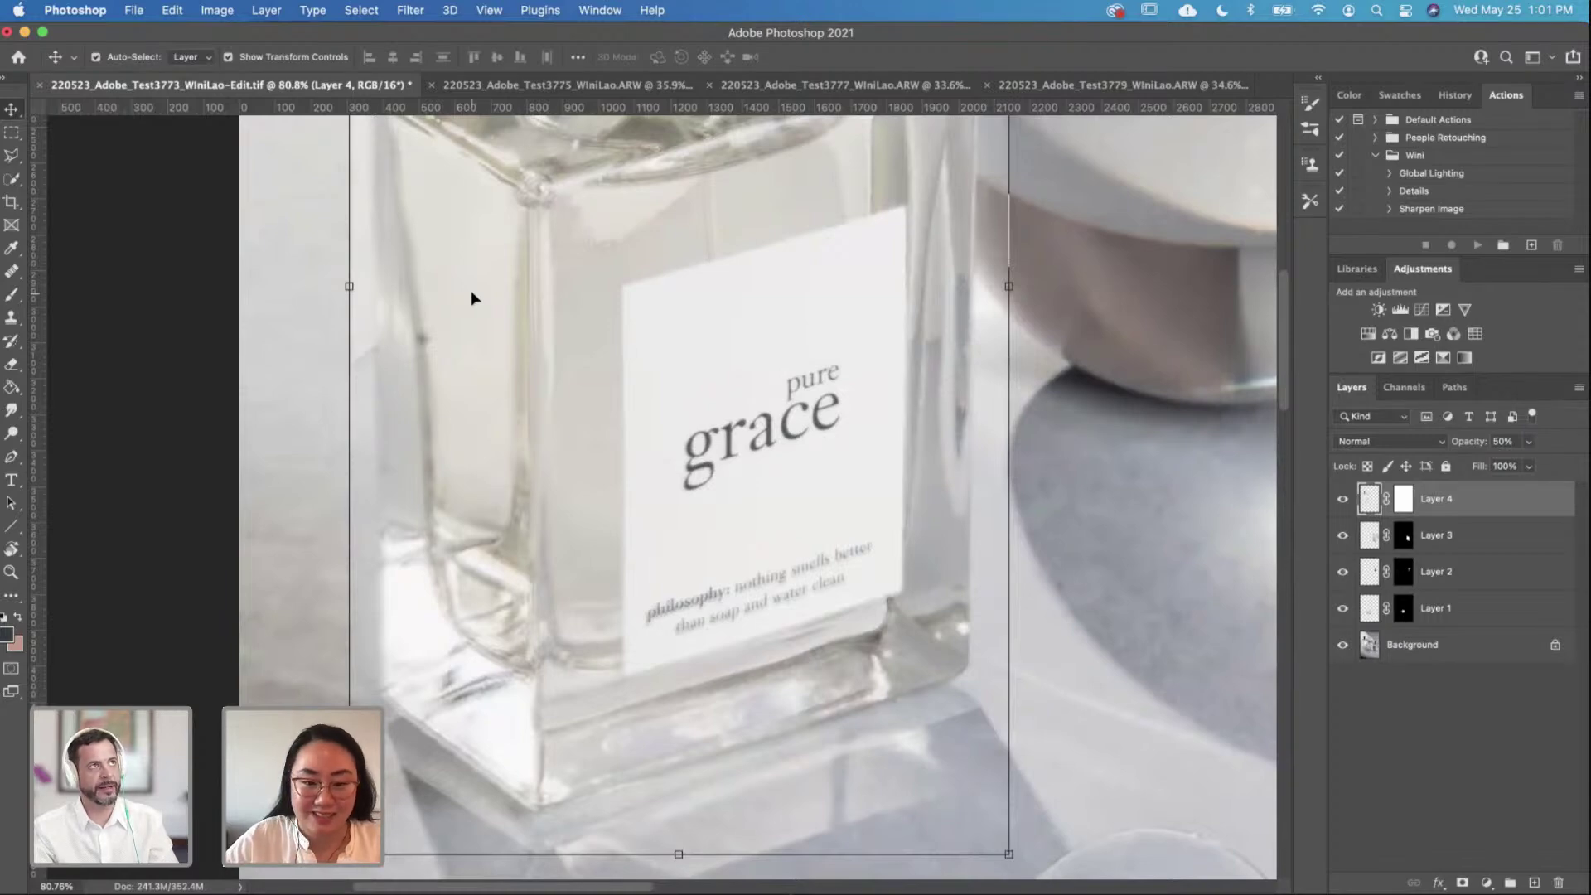
{"action": "key", "text": "Left"}
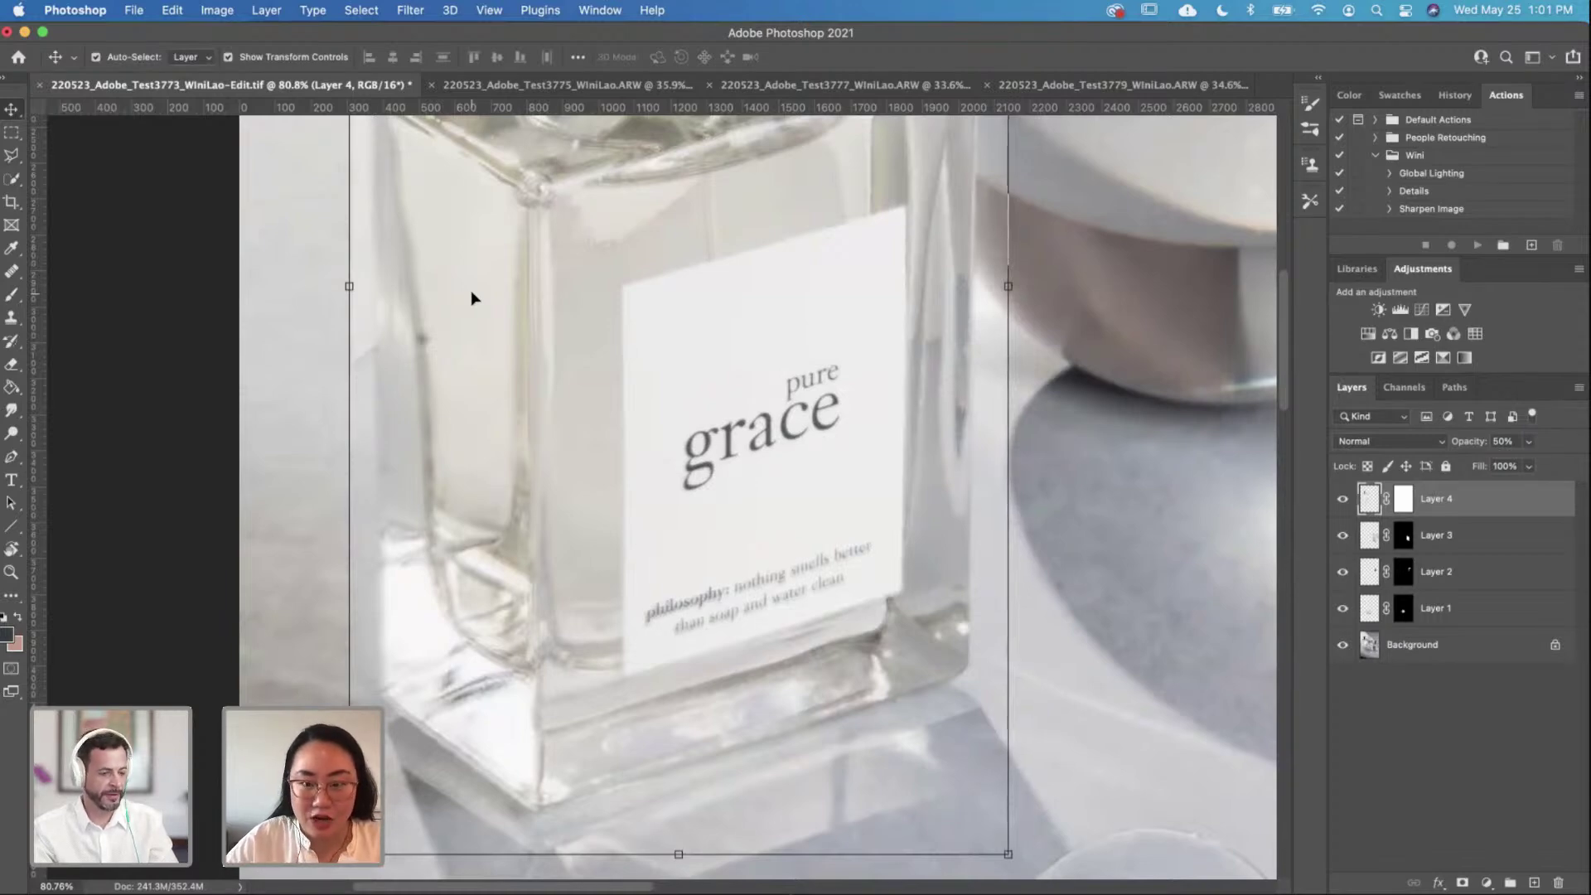
Step: Invert Layer 4's mask to black so the pasted bottle is completely hidden
{"action": "left_click", "coordinate": [1408, 495]}
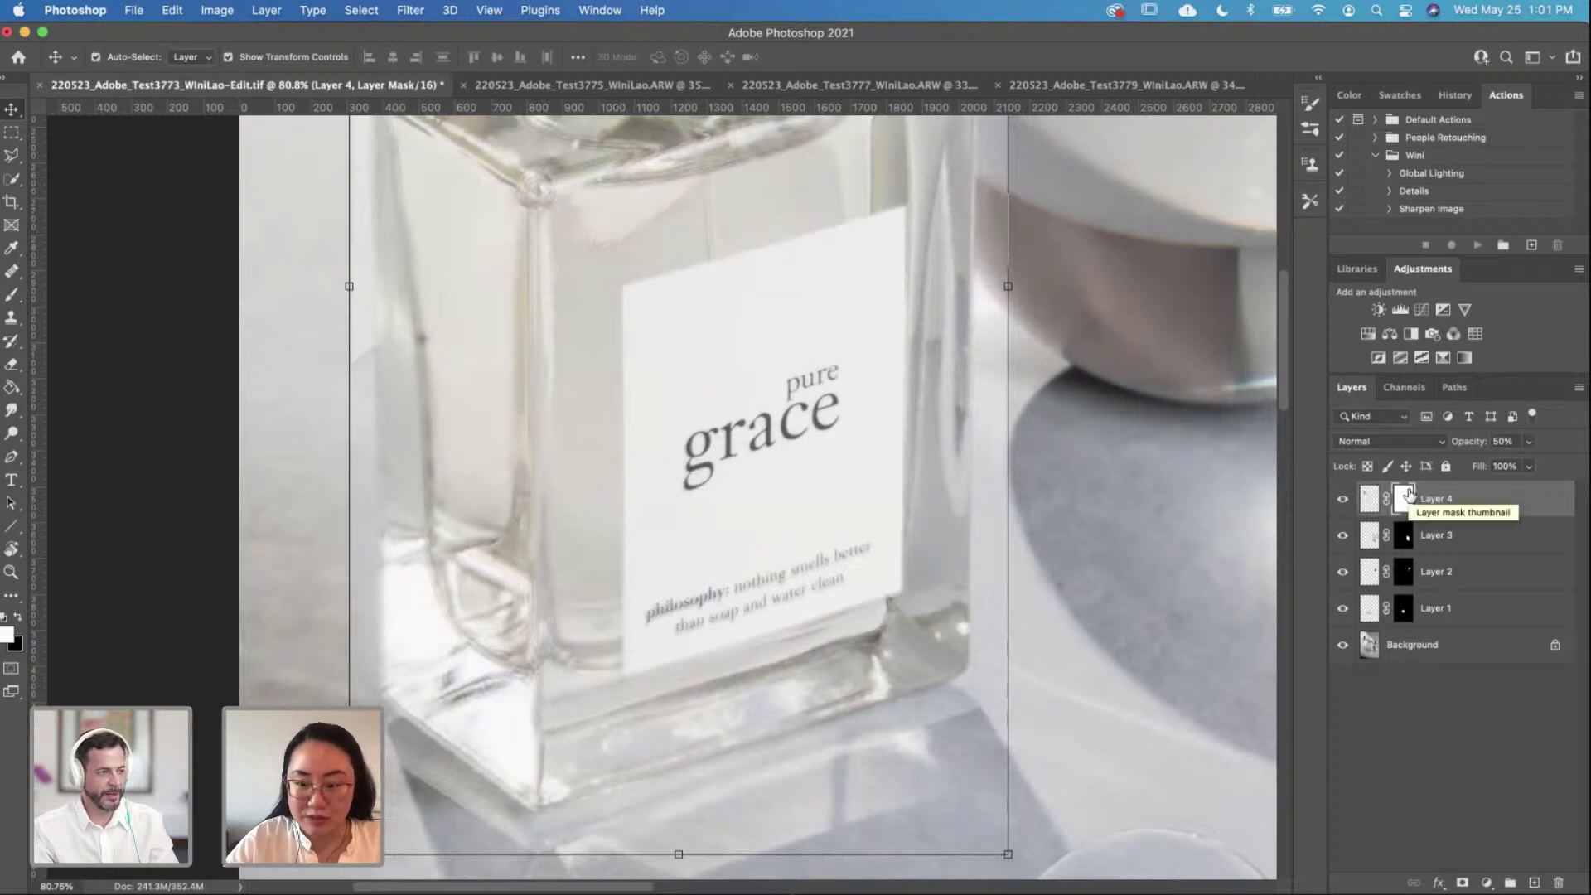
{"action": "key", "text": "super+i"}
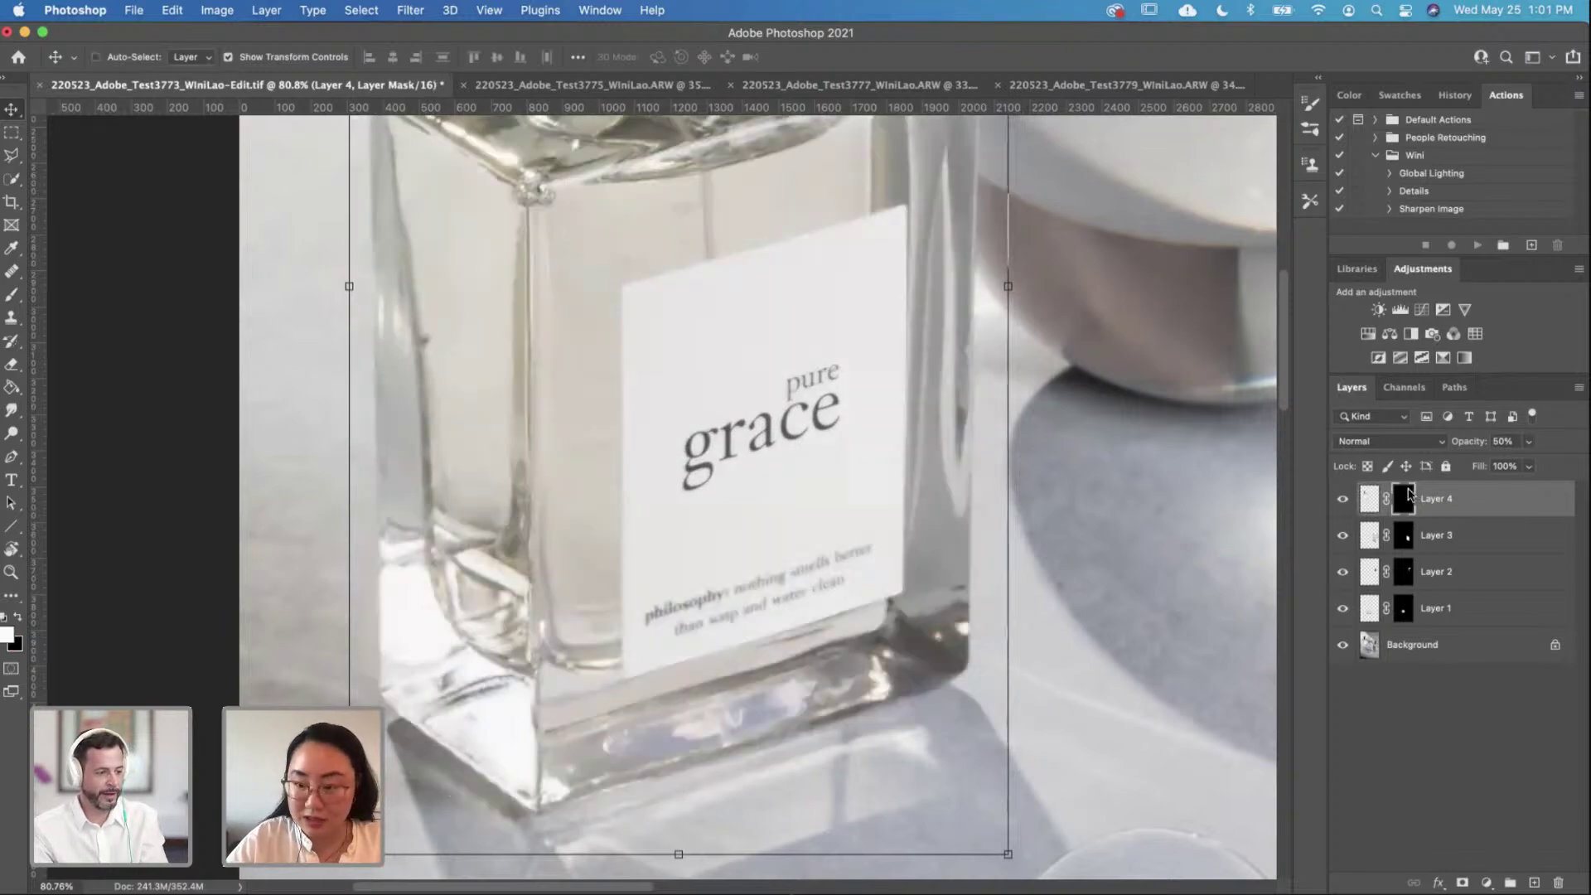
{"action": "left_click", "coordinate": [1180, 399]}
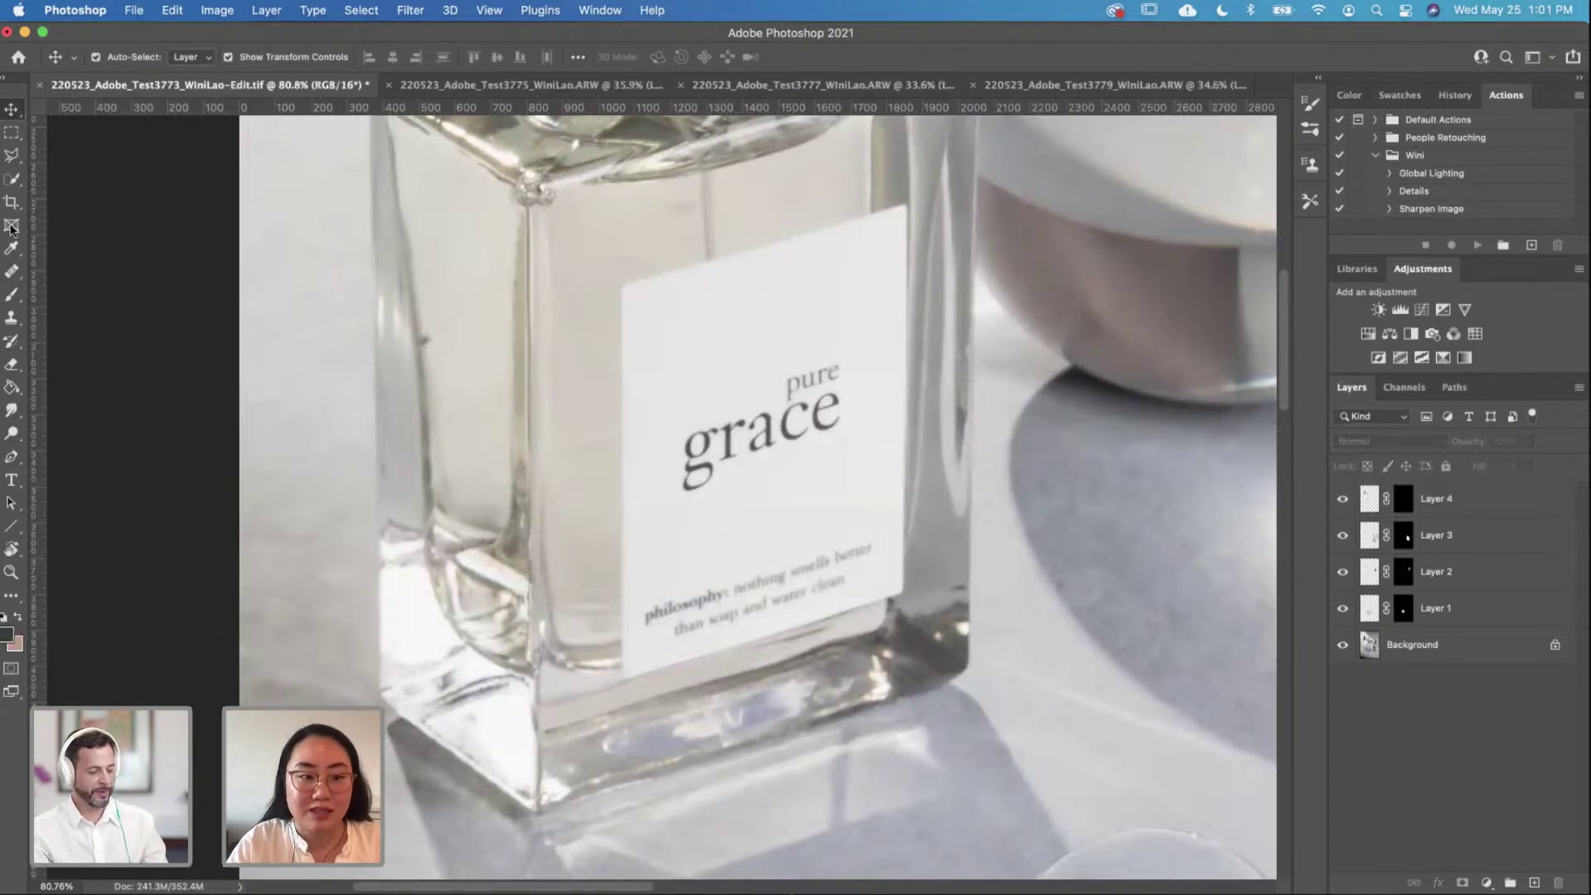
Step: Paint white on Layer 4's mask with a 250 px brush over the pure grace lettering and the small philosophy text
{"action": "left_click", "coordinate": [11, 296]}
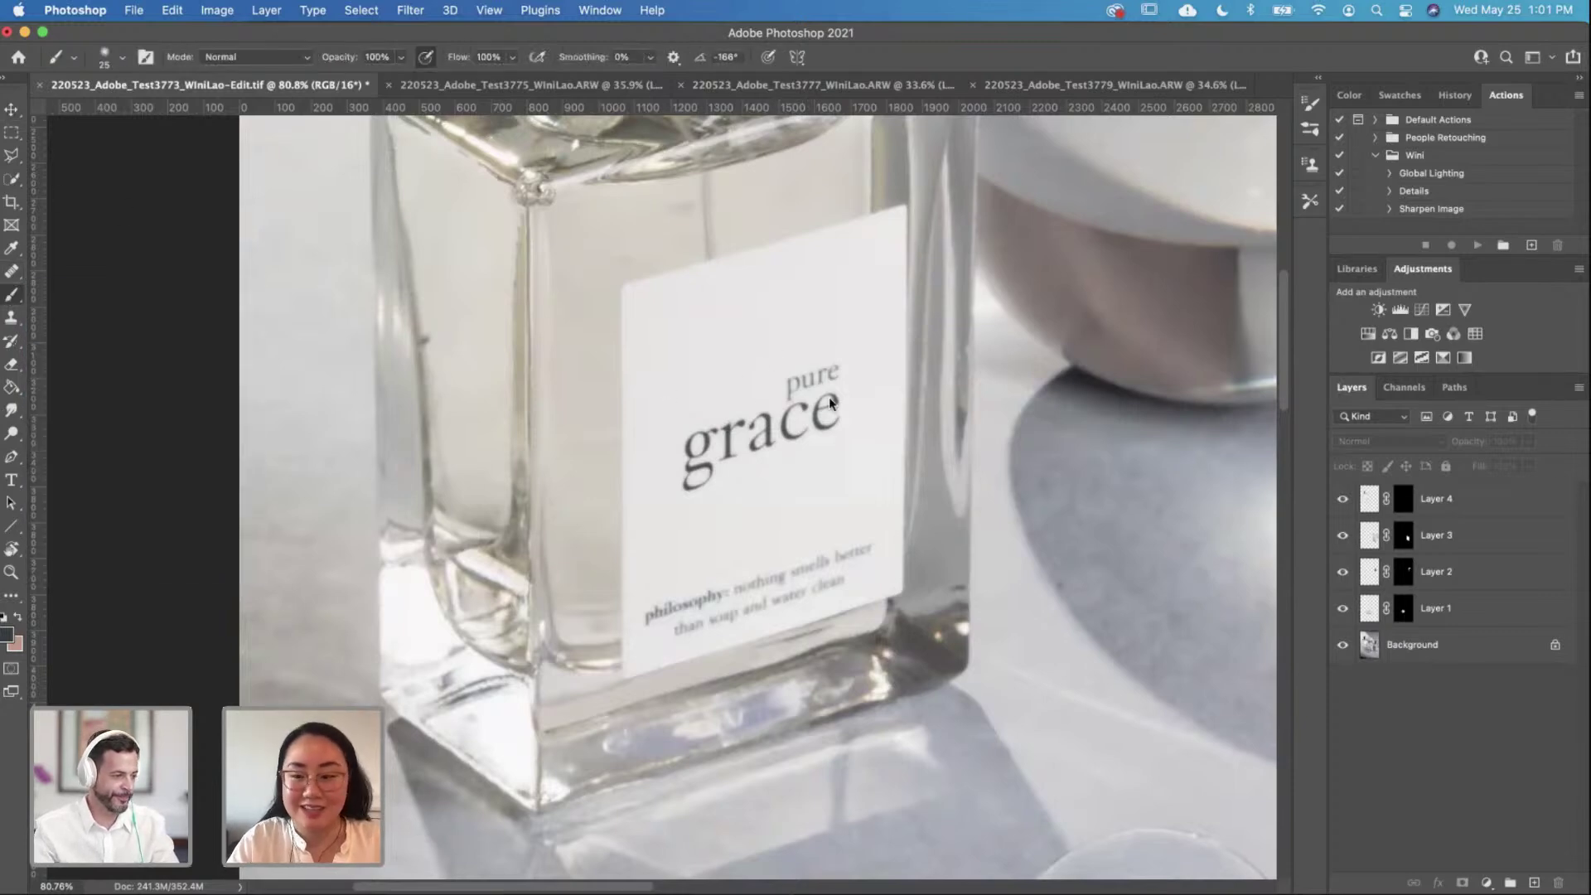
{"action": "left_click", "coordinate": [1404, 498]}
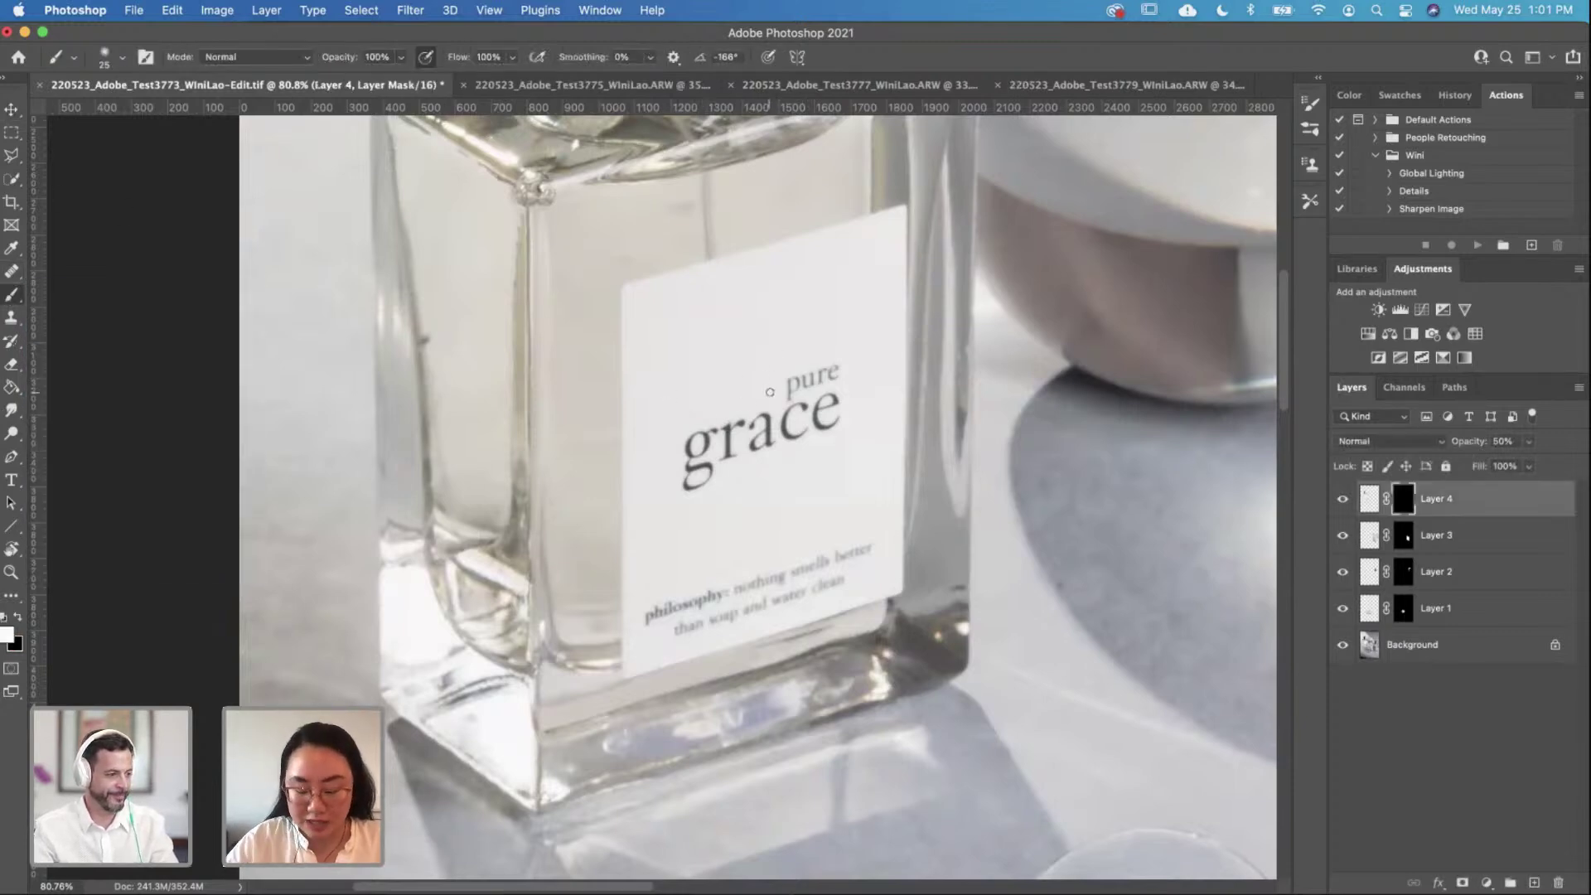
{"action": "key", "text": "bracketright"}
{"action": "key", "text": "bracketright"}
{"action": "key", "text": "bracketright"}
{"action": "key", "text": "bracketright"}
{"action": "key", "text": "bracketright"}
{"action": "key", "text": "bracketright"}
{"action": "key", "text": "bracketright"}
{"action": "key", "text": "bracketright"}
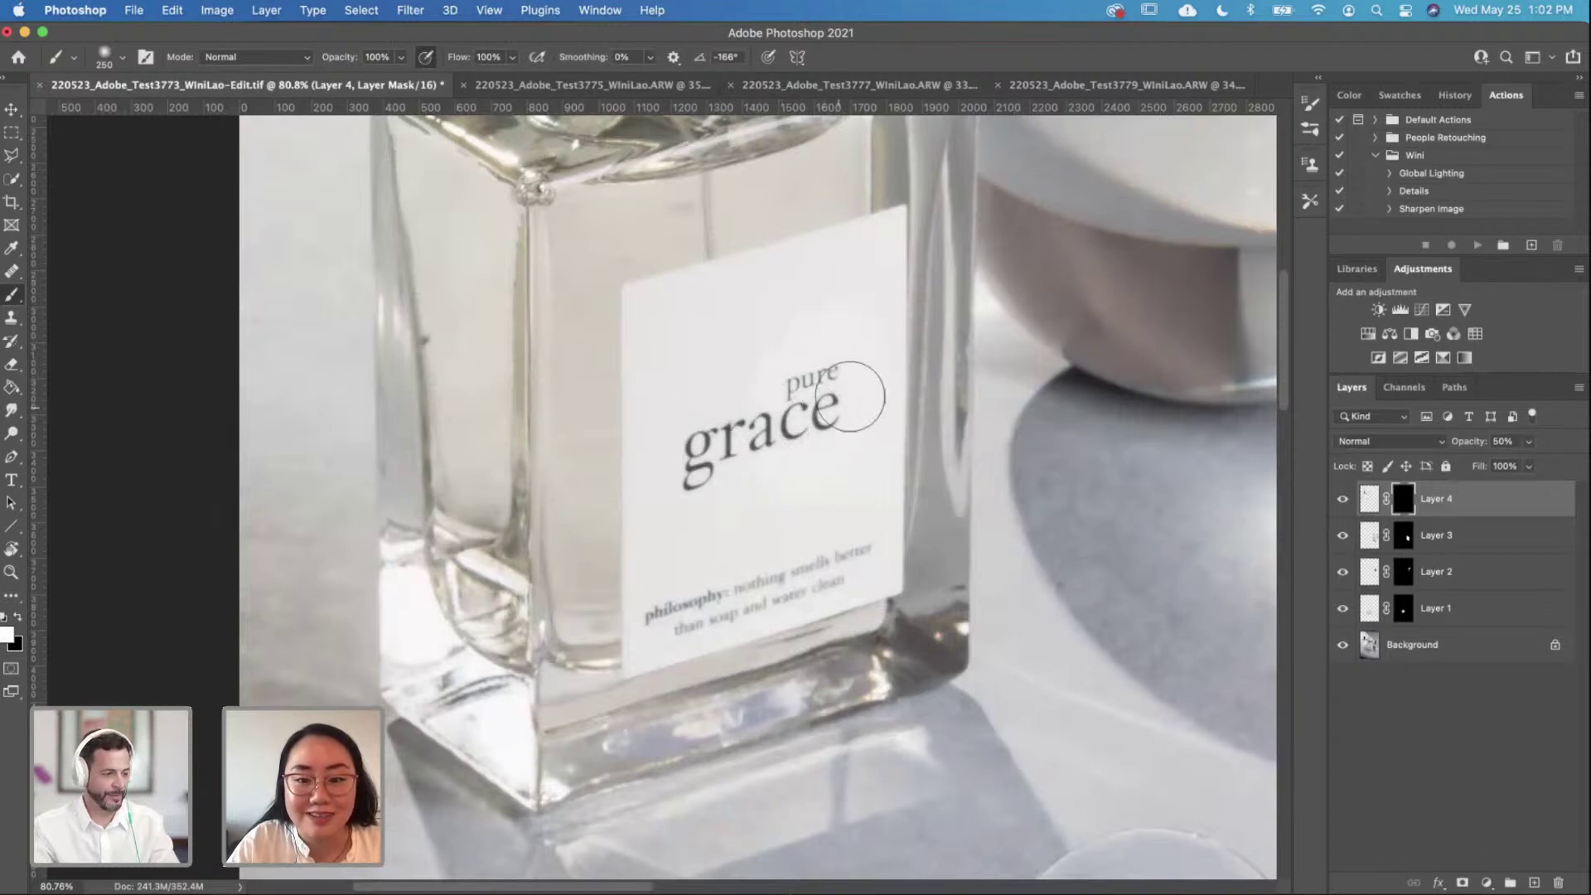
{"action": "mouse_move", "coordinate": [714, 454]}
{"action": "left_mouse_down"}
{"action": "mouse_move", "coordinate": [793, 430]}
{"action": "mouse_move", "coordinate": [829, 389]}
{"action": "mouse_move", "coordinate": [825, 407]}
{"action": "left_mouse_up"}
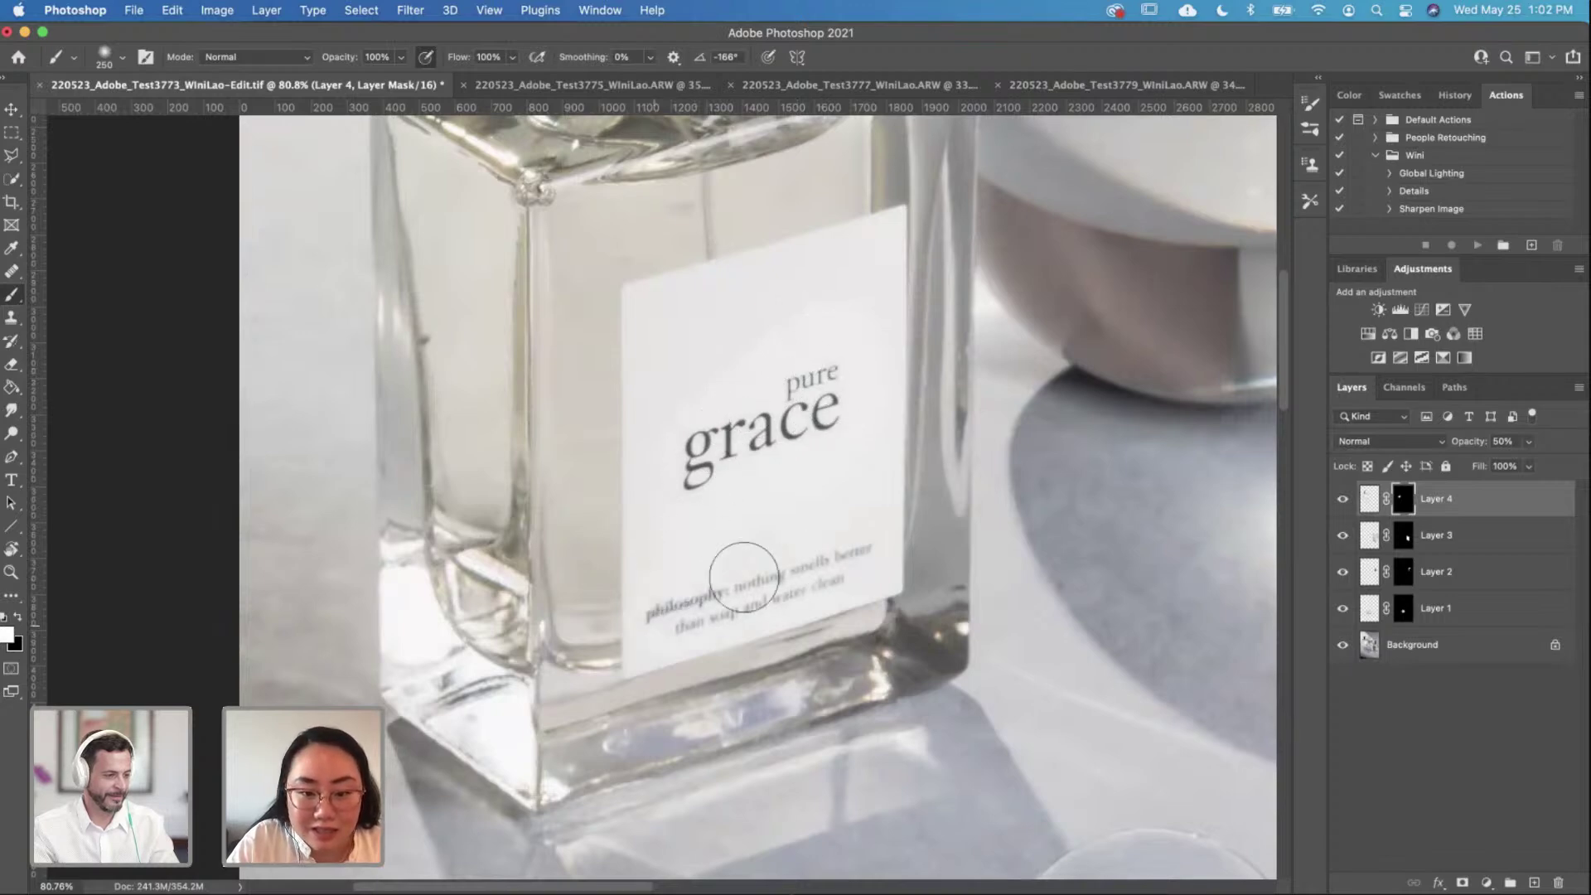
{"action": "left_click_drag", "start_coordinate": [843, 499], "coordinate": [873, 533]}
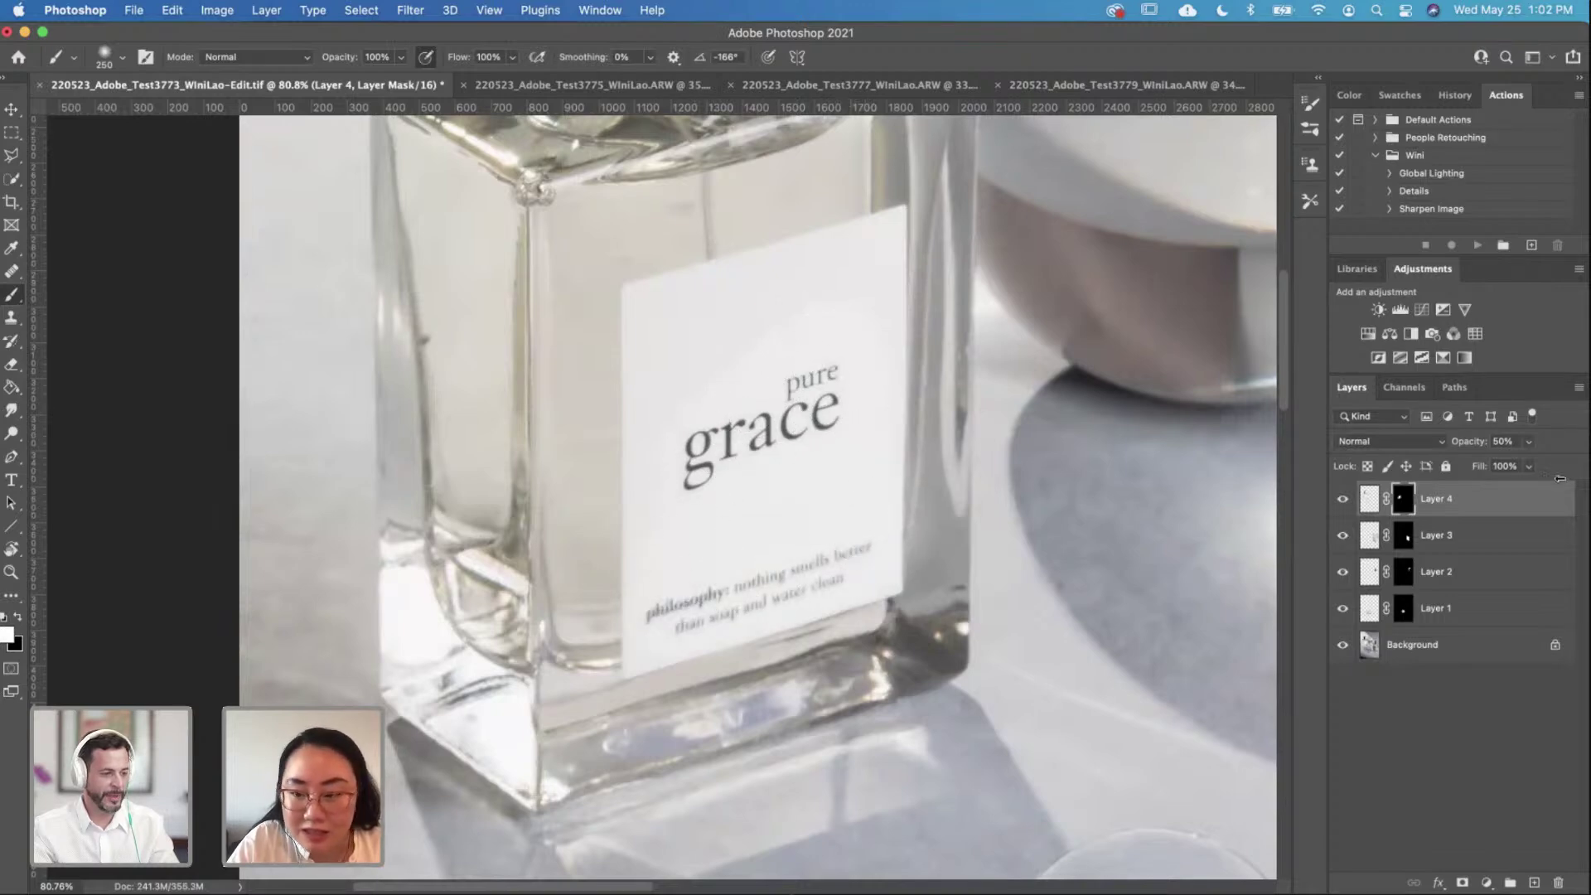
Step: Set Layer 4's opacity to 100% and paint the rest of the white label into its mask with a 100 to 150 px brush
{"action": "left_click", "coordinate": [1506, 441]}
{"action": "type", "text": "100"}
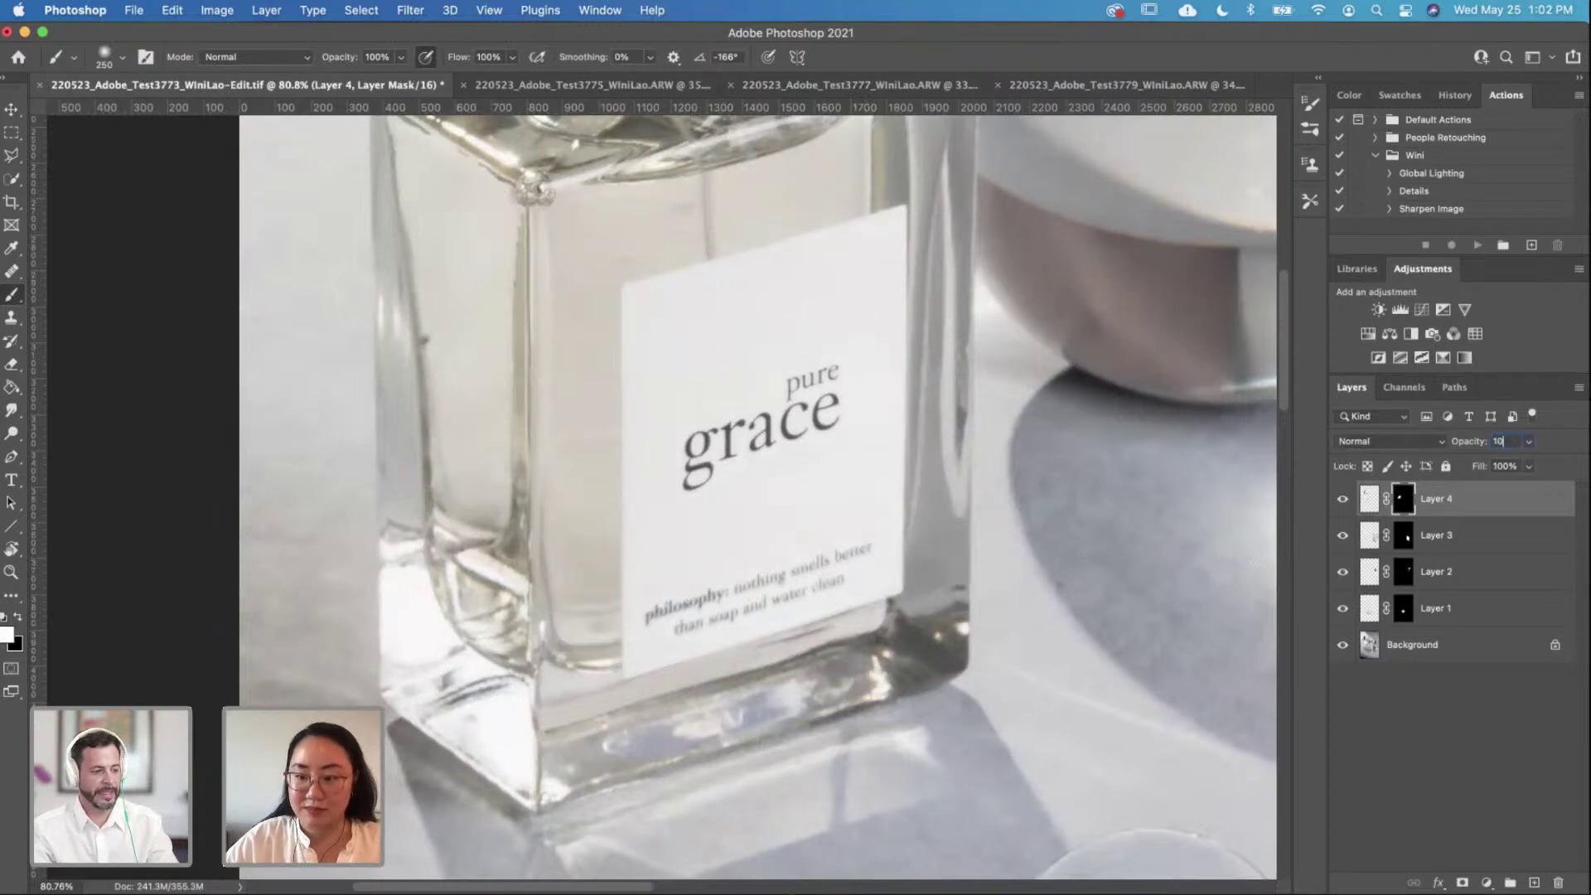
{"action": "key", "text": "bracketleft"}
{"action": "key", "text": "bracketleft"}
{"action": "scroll", "coordinate": [795, 489], "scroll_direction": "up", "scroll_amount": 2}
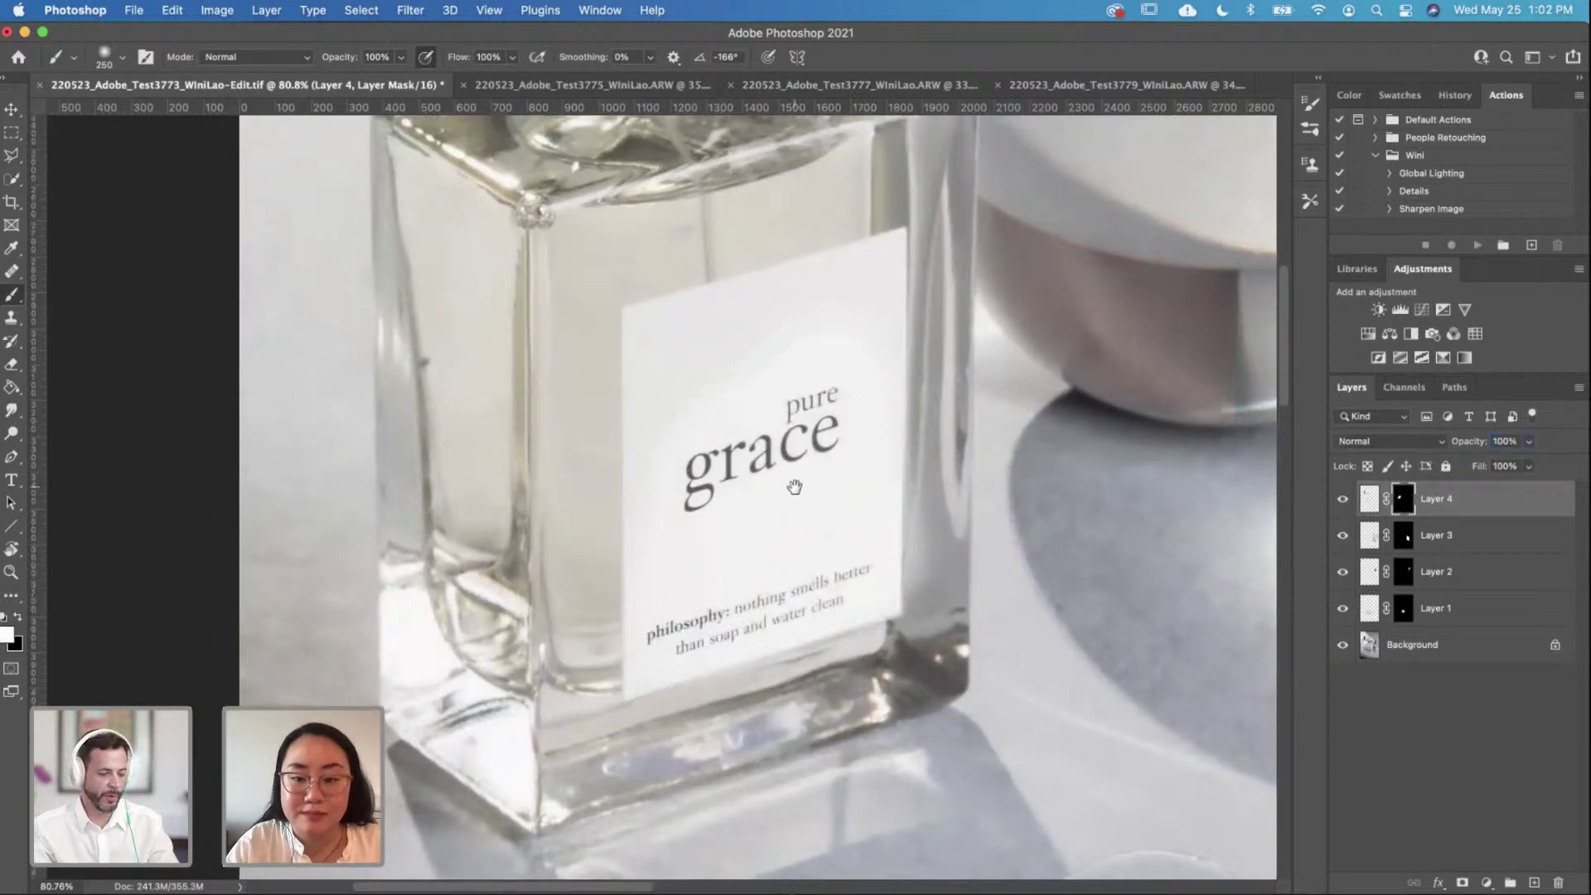
{"action": "key", "text": "bracketleft"}
{"action": "key", "text": "bracketleft"}
{"action": "key", "text": "bracketleft"}
{"action": "key", "text": "bracketleft"}
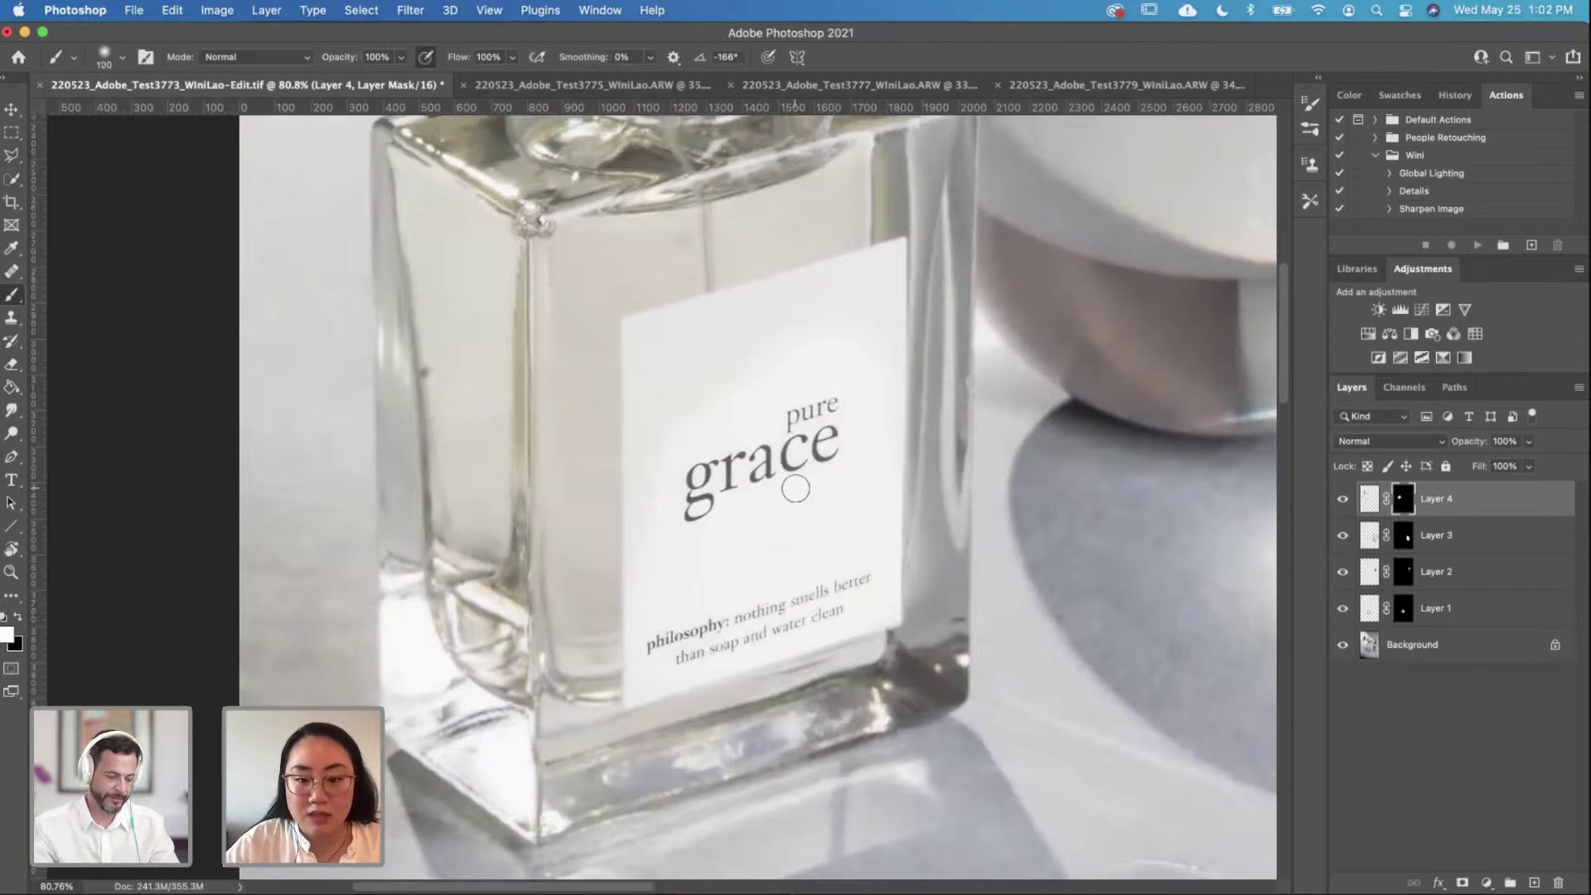
{"action": "key", "text": "bracketright"}
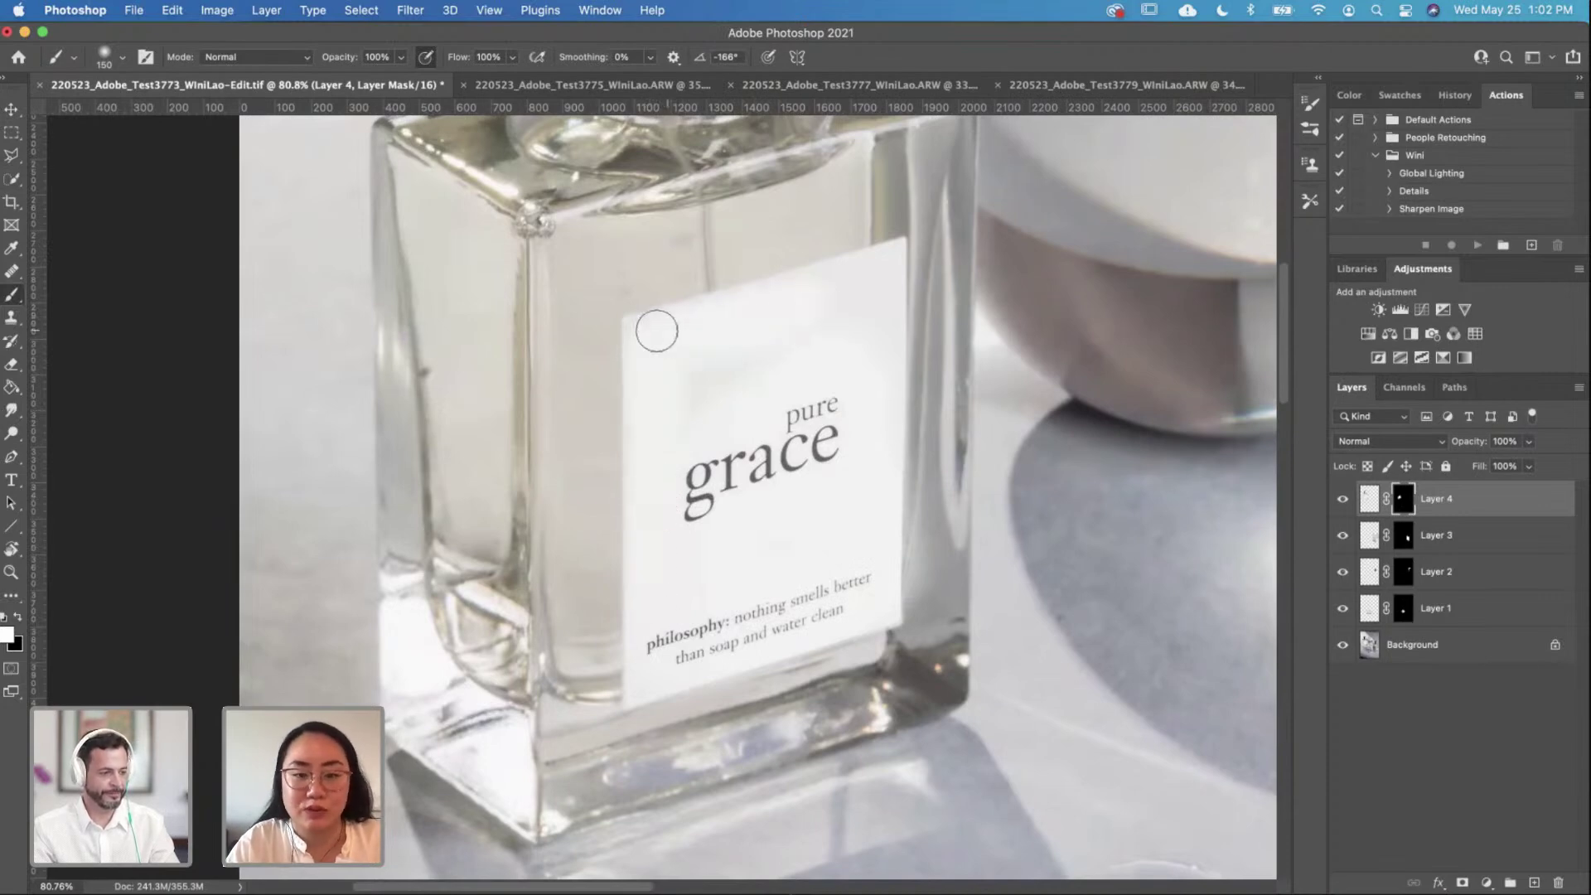
{"action": "key", "text": "bracketleft"}
{"action": "key", "text": "bracketleft"}
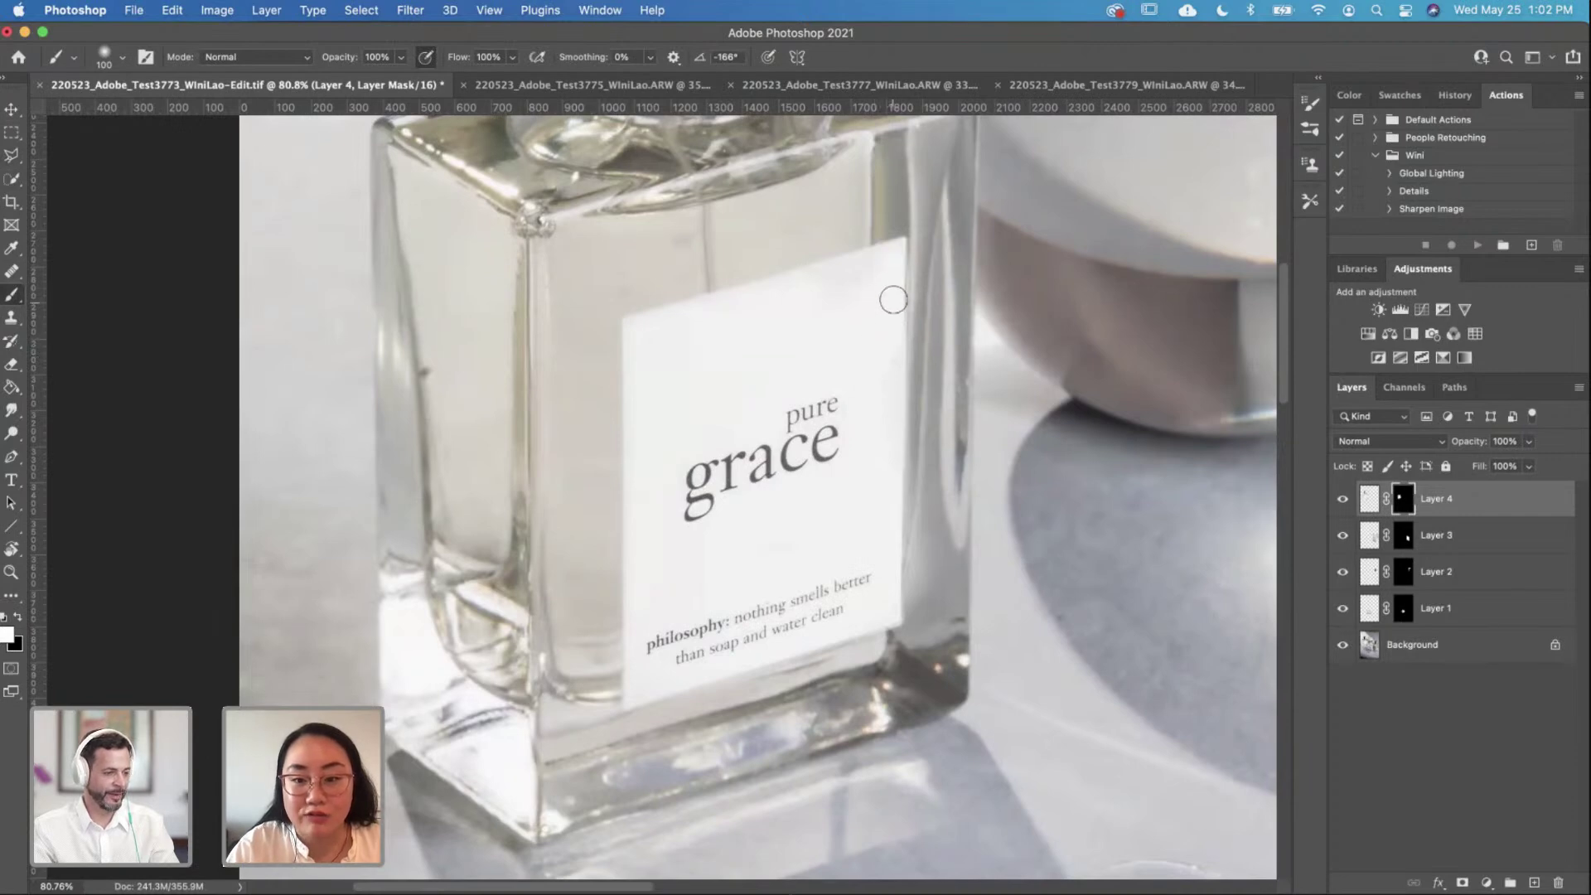
Step: Paint black on Layer 4's mask along the label's right edge to hide the spill onto the glass, then restore white as foreground
{"action": "key", "text": "x"}
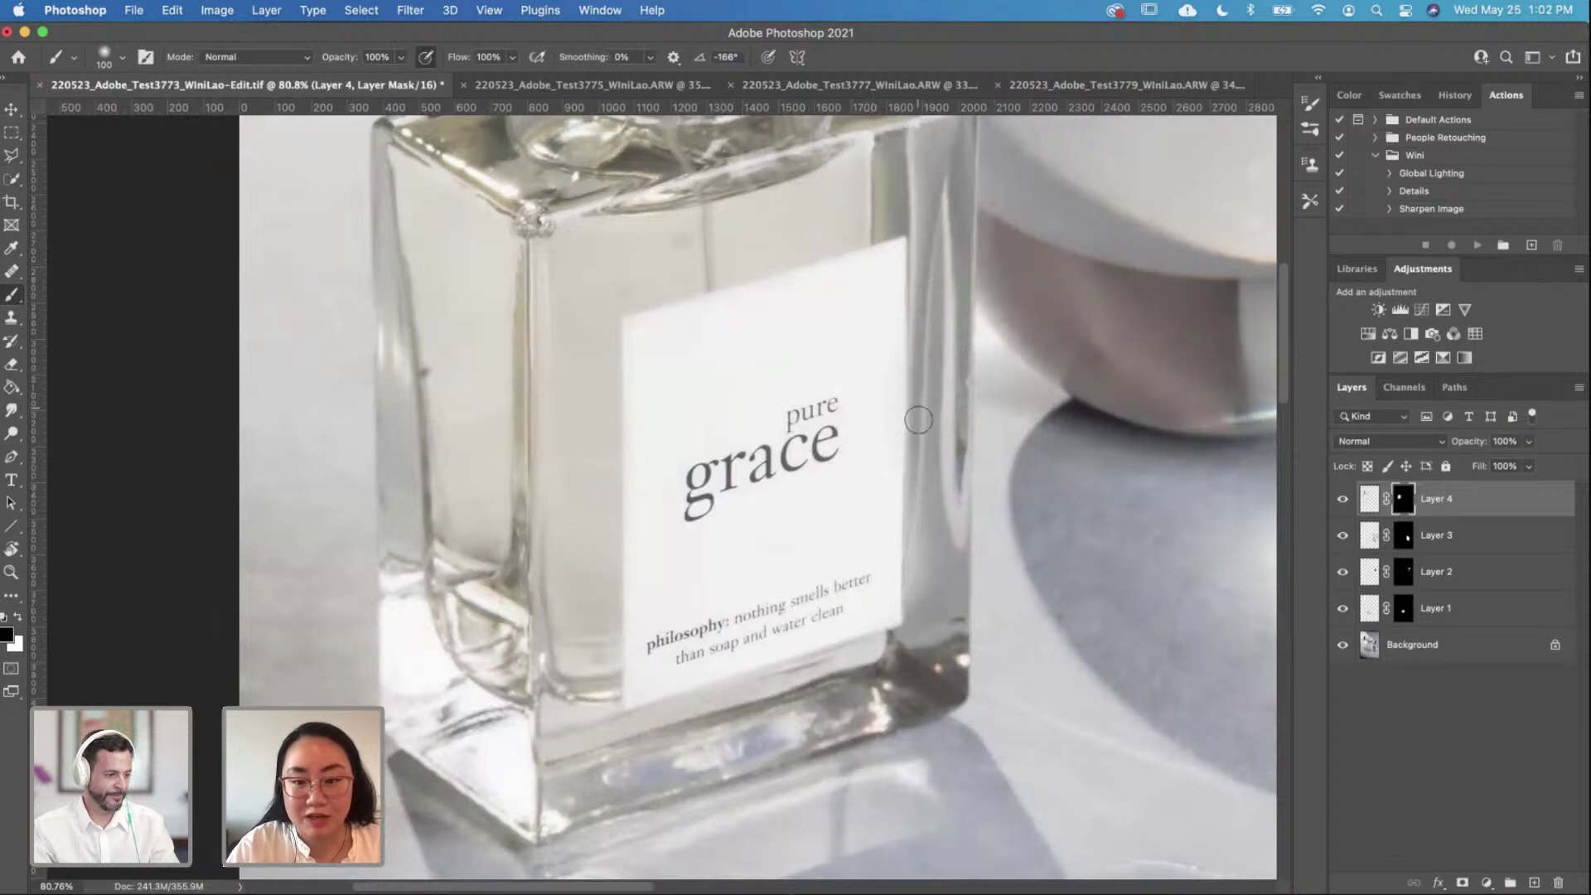
{"action": "left_click_drag", "start_coordinate": [916, 412], "coordinate": [908, 613]}
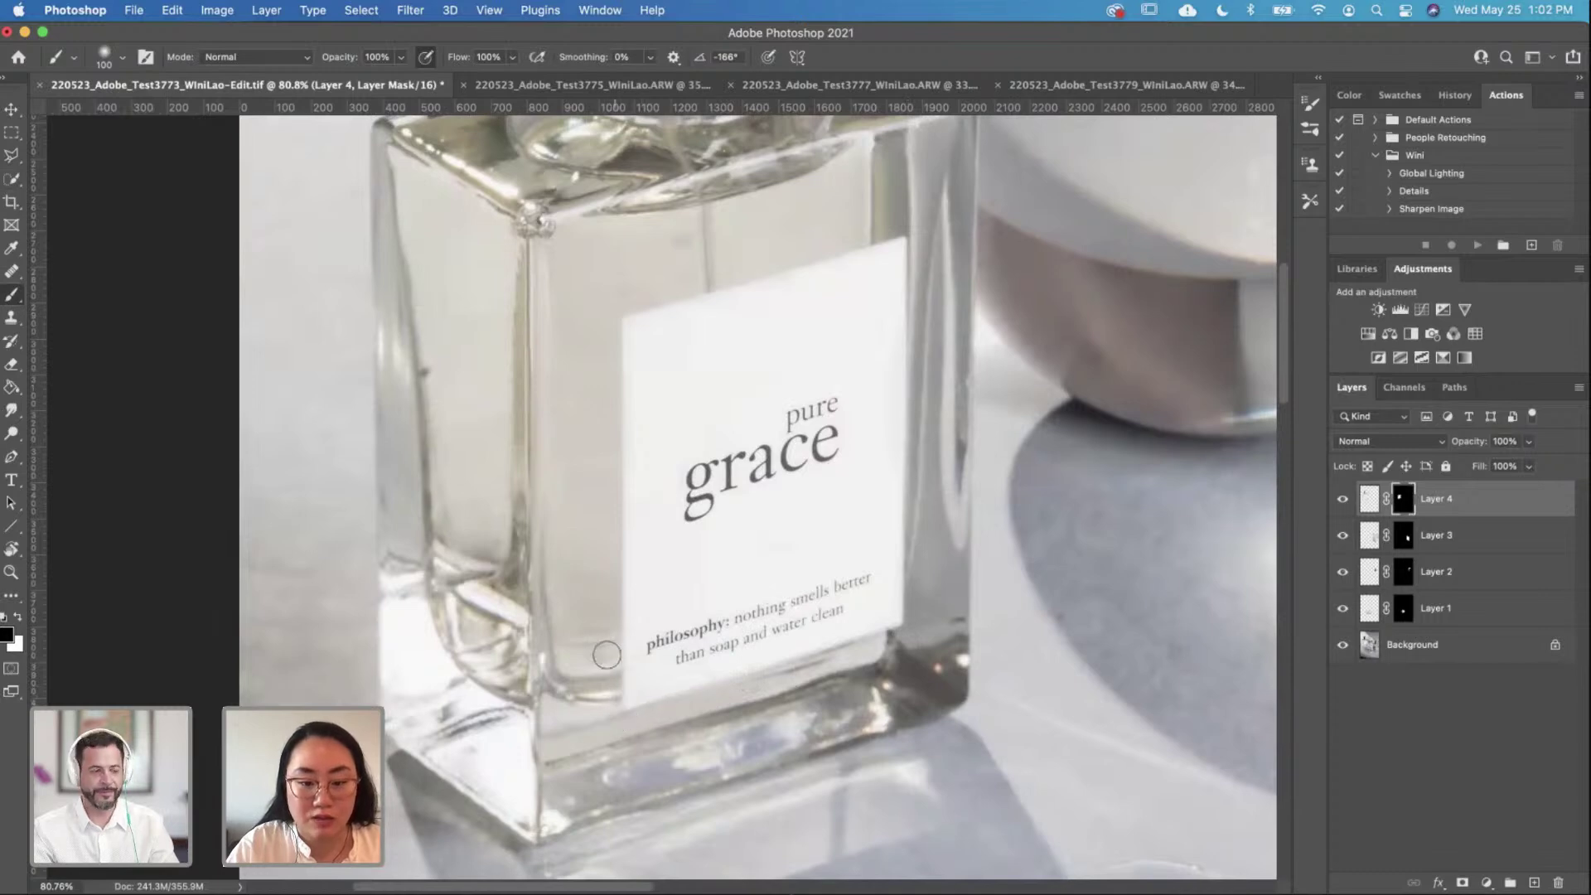
{"action": "key", "text": "x"}
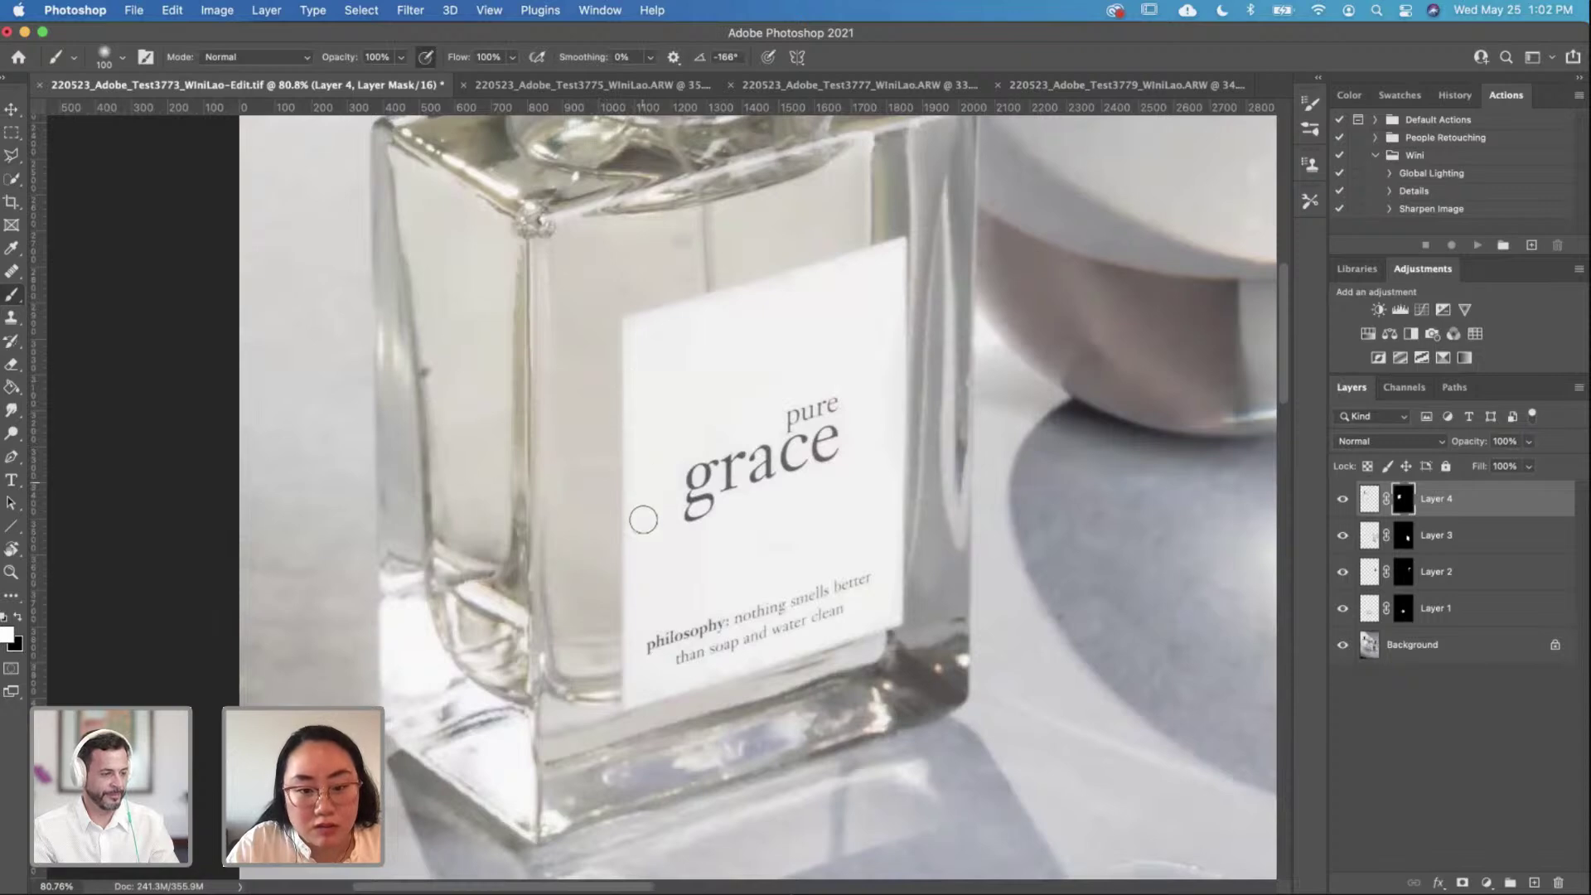
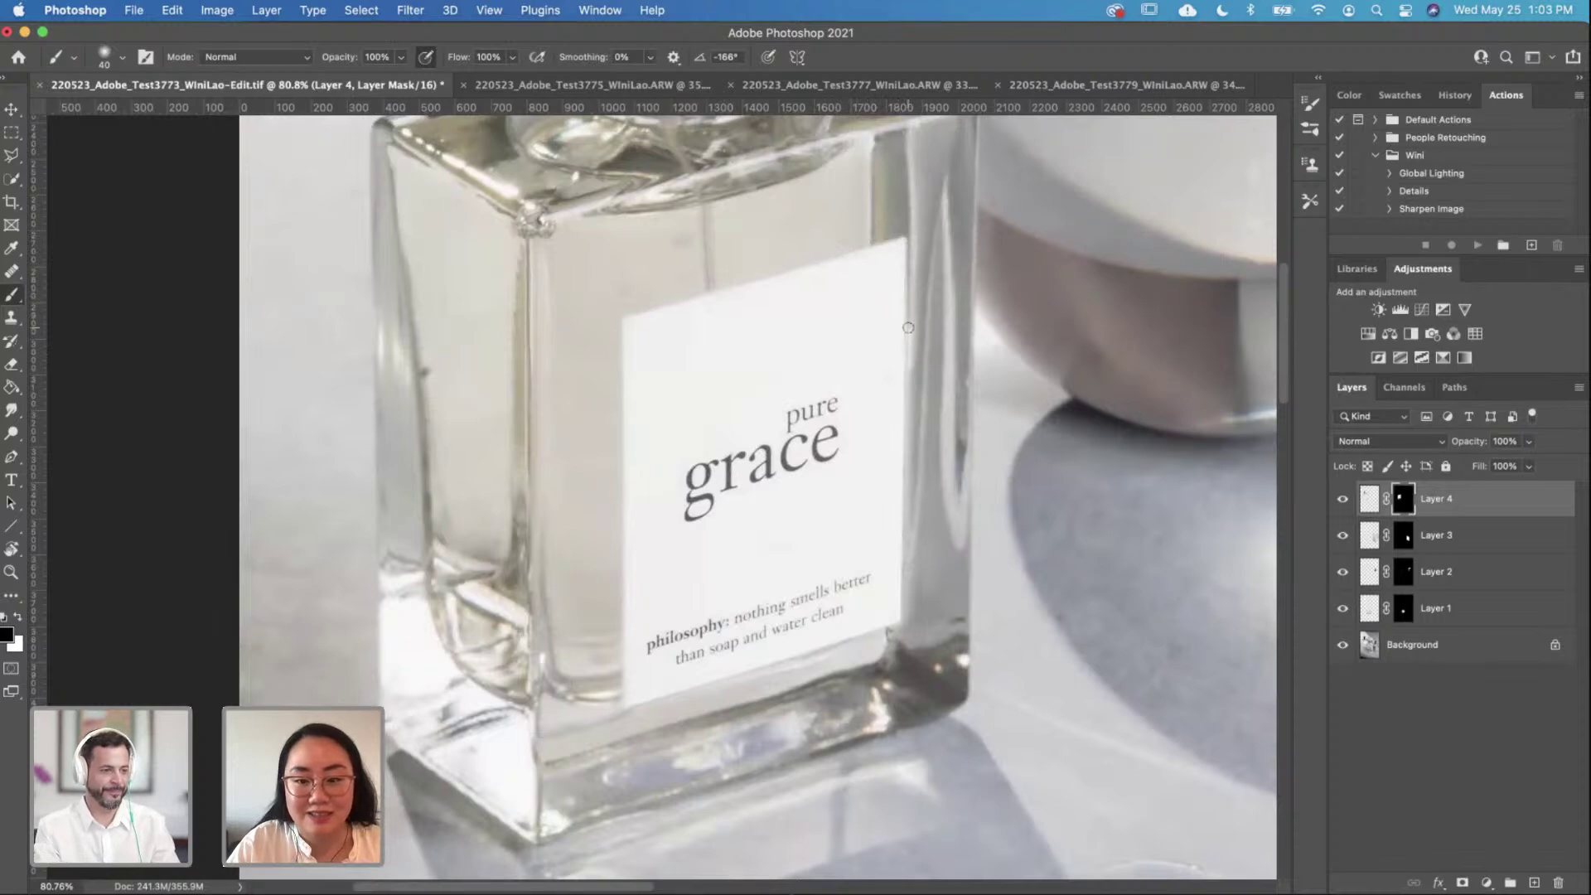
Step: Compare the composited pure grace bottle with the same bottle in the Test3779 shot
{"action": "scroll", "coordinate": [835, 379], "scroll_direction": "down", "scroll_amount": 5}
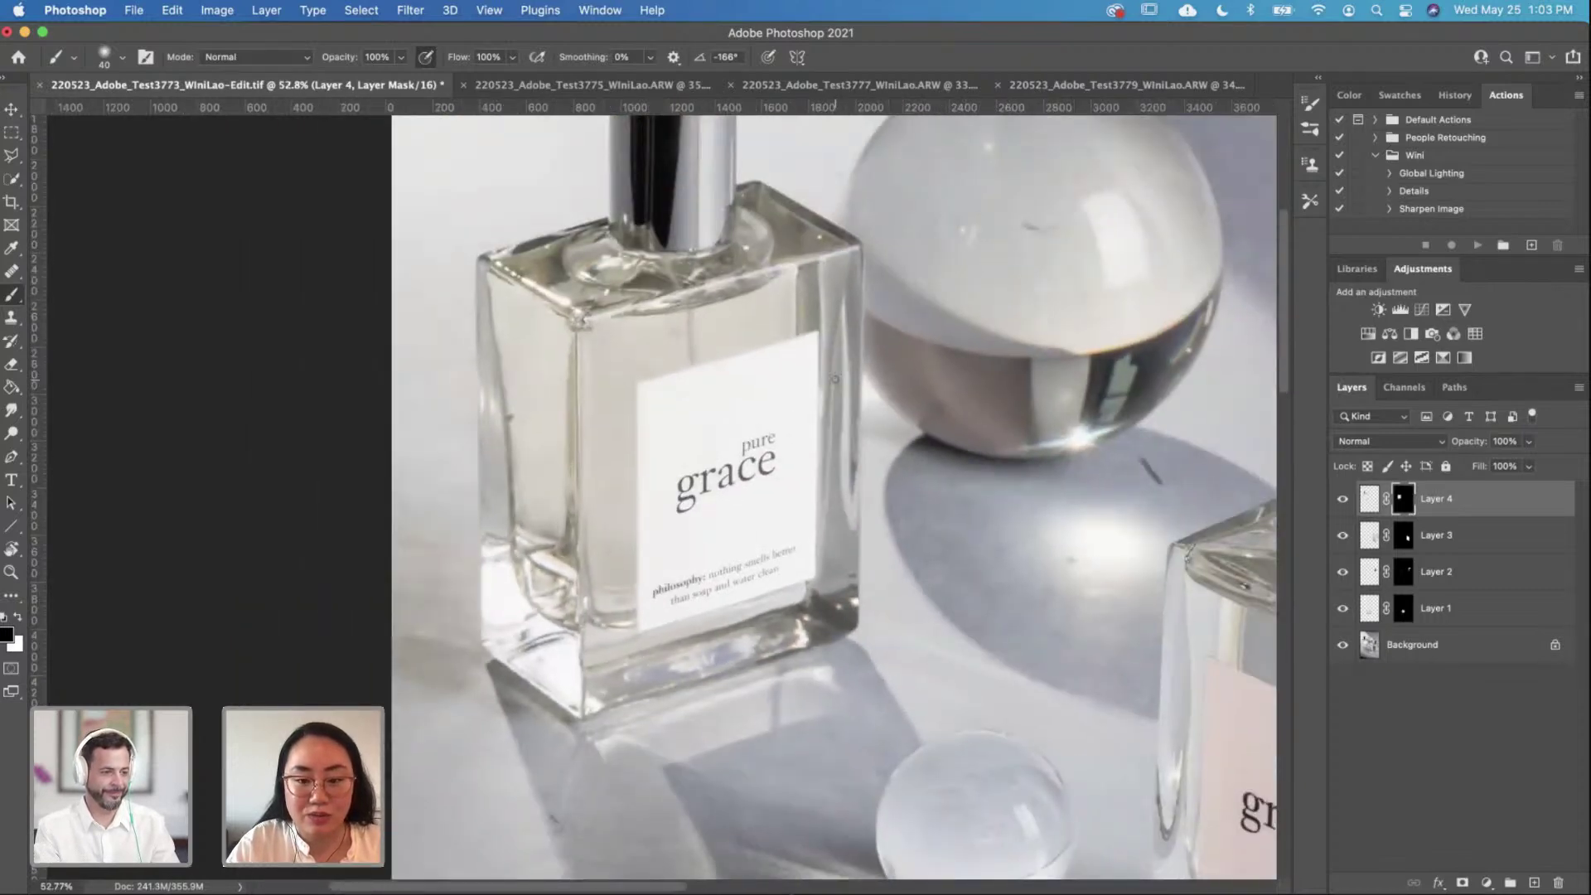
{"action": "scroll", "coordinate": [681, 446], "scroll_direction": "up", "scroll_amount": 5}
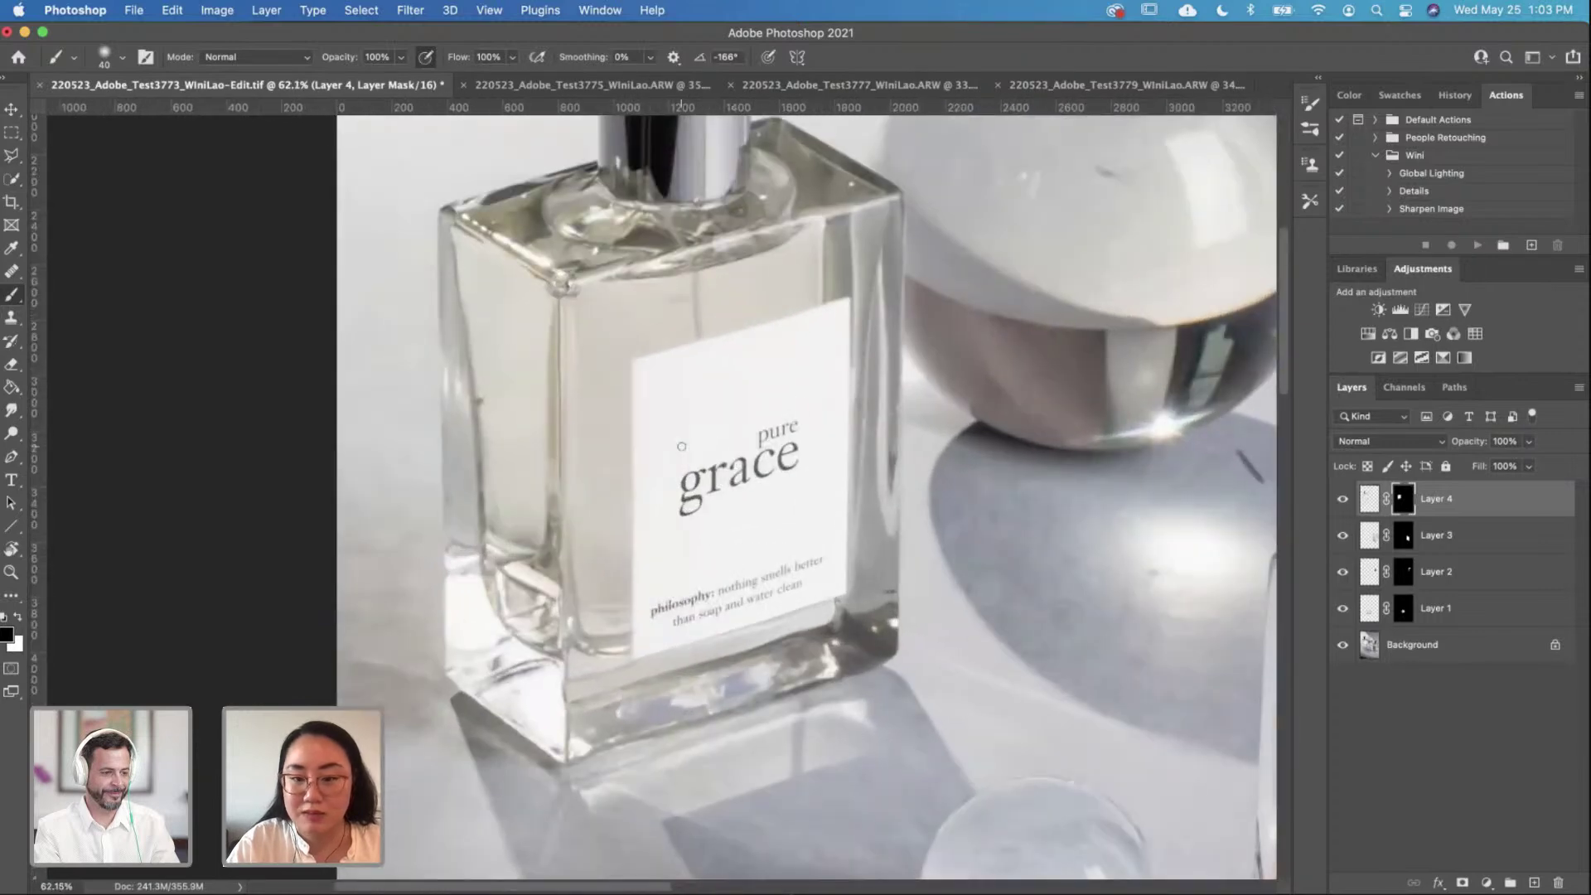
{"action": "scroll", "coordinate": [681, 446], "scroll_direction": "down", "scroll_amount": 6}
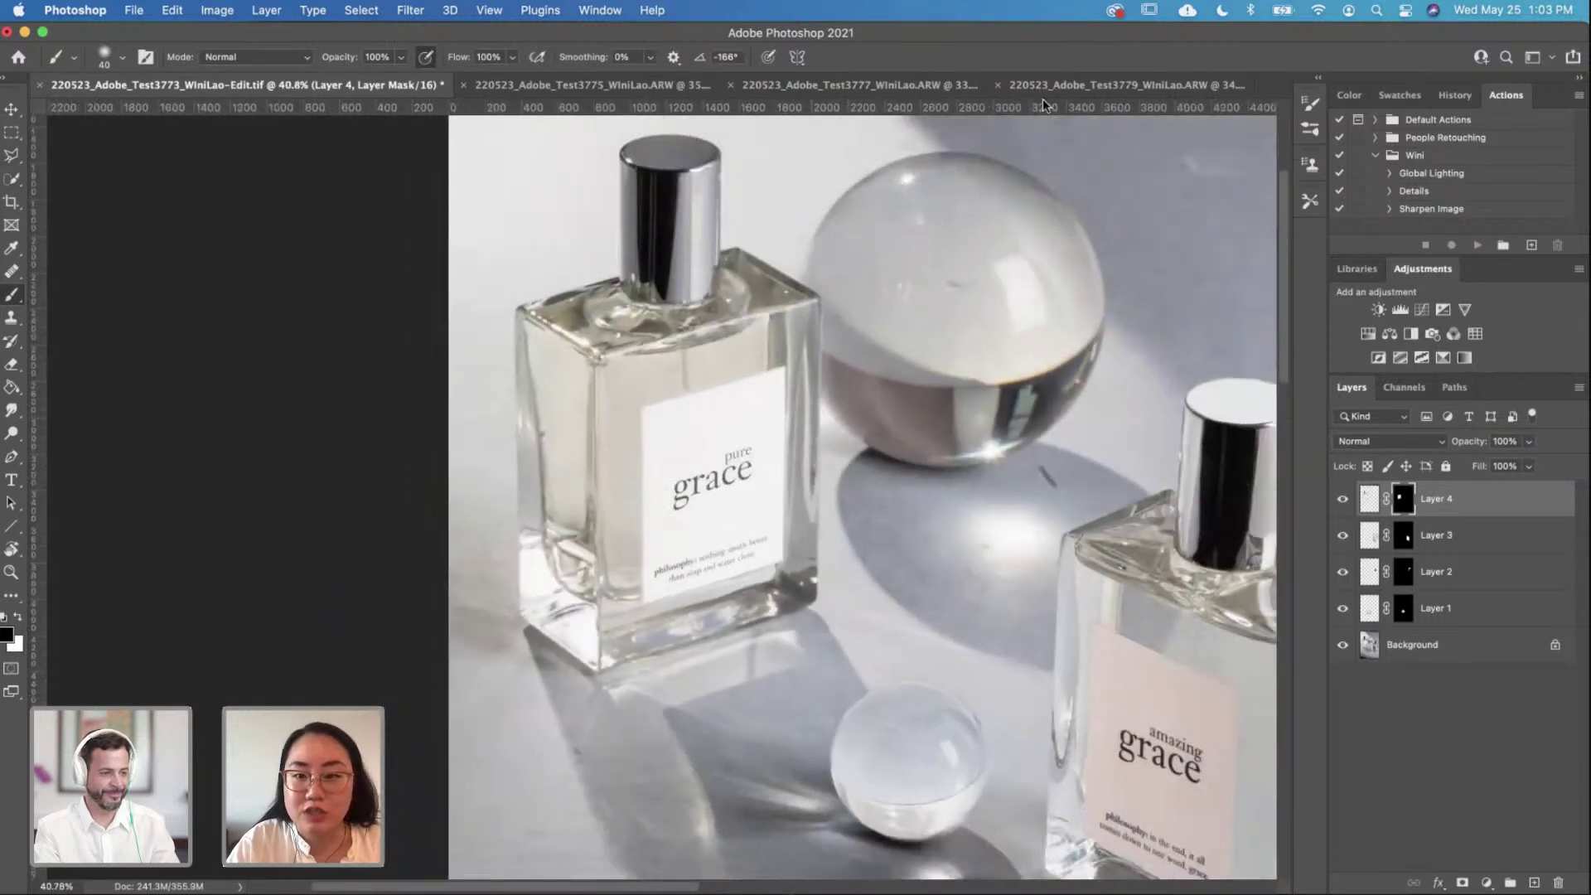
{"action": "left_click", "coordinate": [1110, 84]}
{"action": "scroll", "coordinate": [522, 592], "scroll_direction": "up", "scroll_amount": 3}
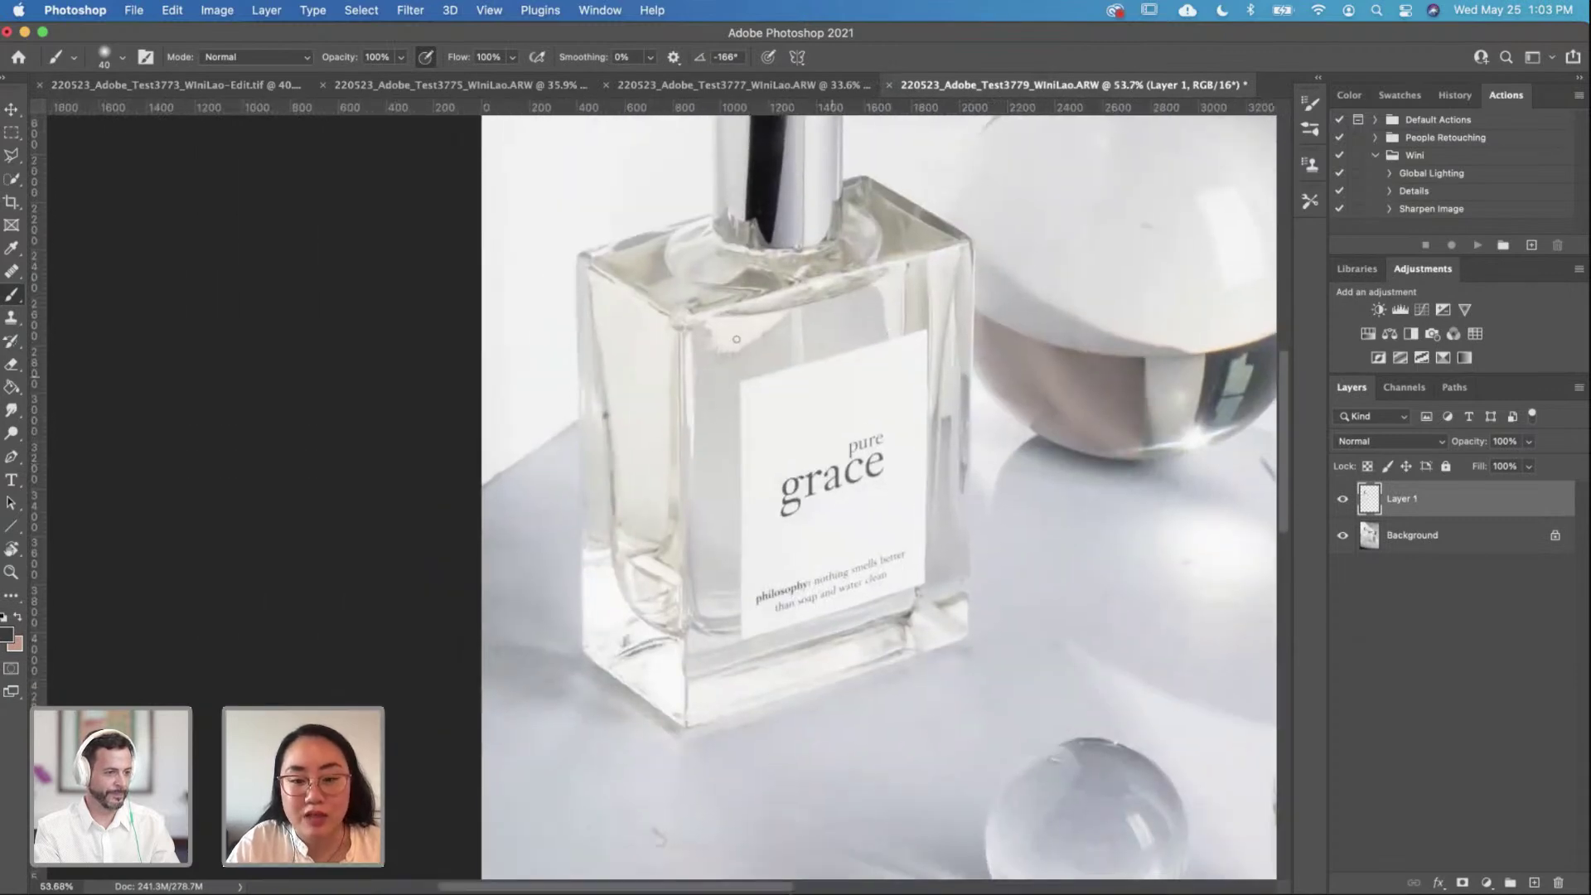
{"action": "left_click", "coordinate": [217, 85]}
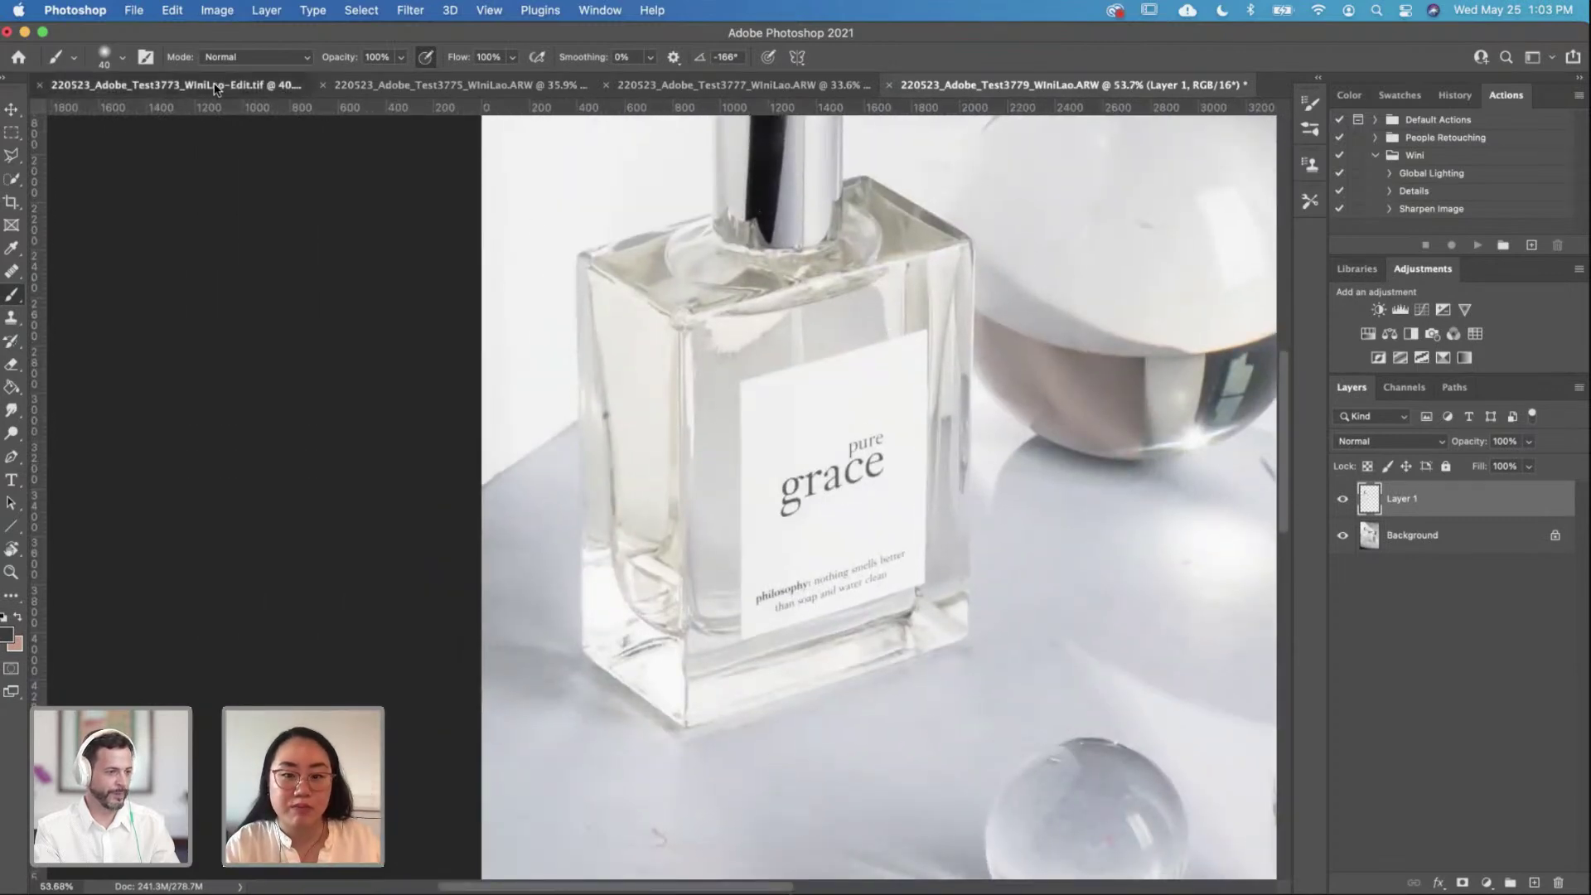
Step: Blend the cleaner glass around the label into Layer 4's mask, painting white with a 250 px brush at 20% opacity
{"action": "scroll", "coordinate": [369, 203], "scroll_direction": "up", "scroll_amount": 3}
{"action": "left_click_drag", "start_coordinate": [426, 212], "coordinate": [639, 480]}
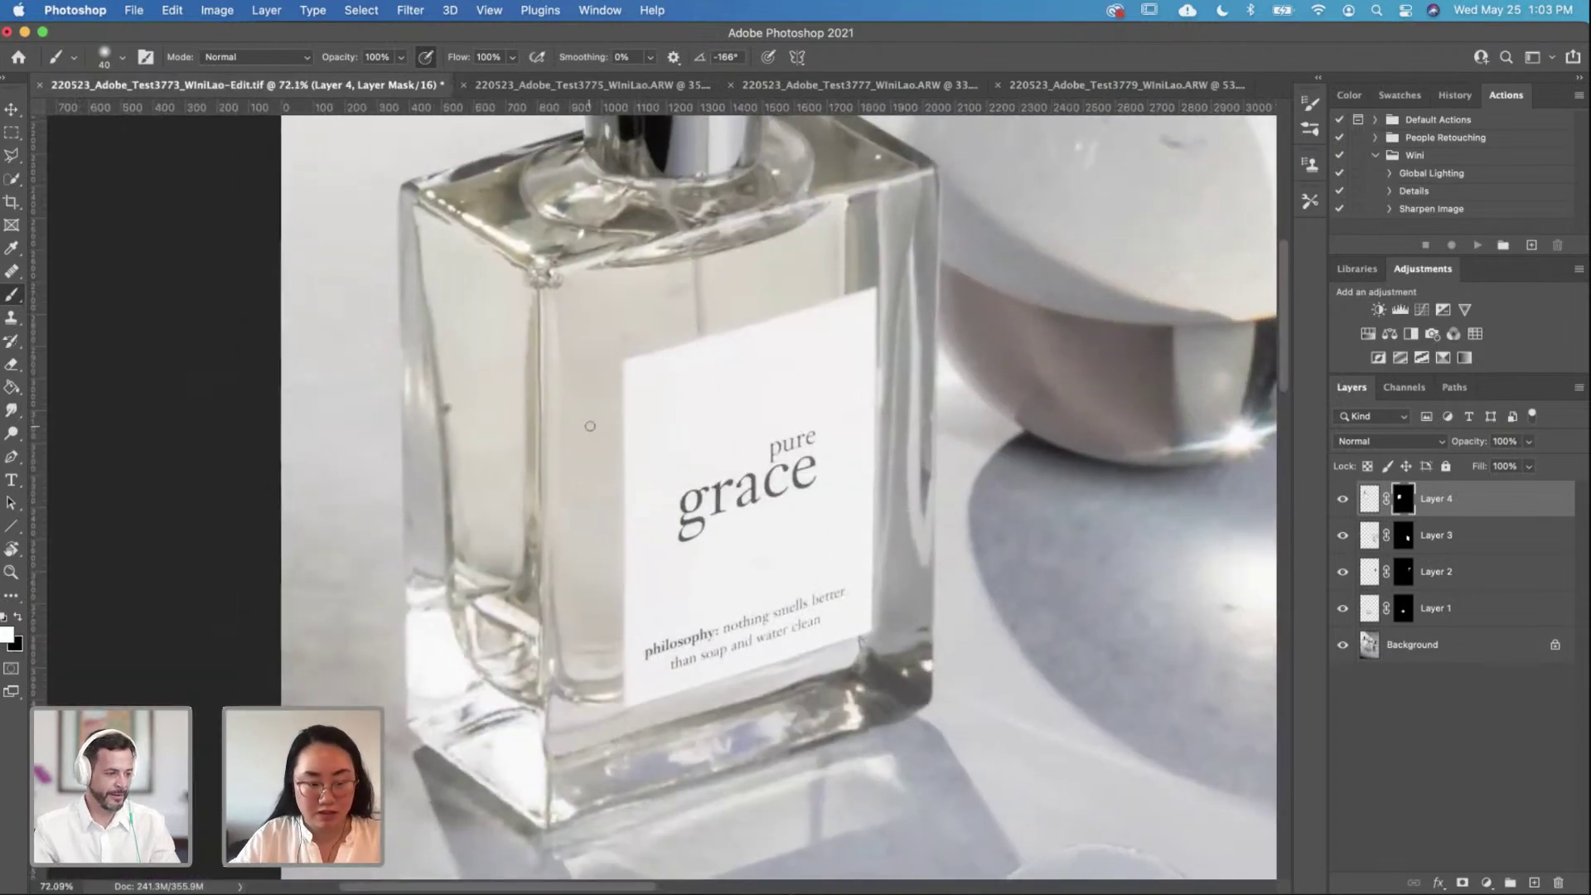
{"action": "key", "text": "bracketright"}
{"action": "key", "text": "bracketright"}
{"action": "key", "text": "bracketright"}
{"action": "key", "text": "bracketright"}
{"action": "key", "text": "bracketright"}
{"action": "key", "text": "bracketright"}
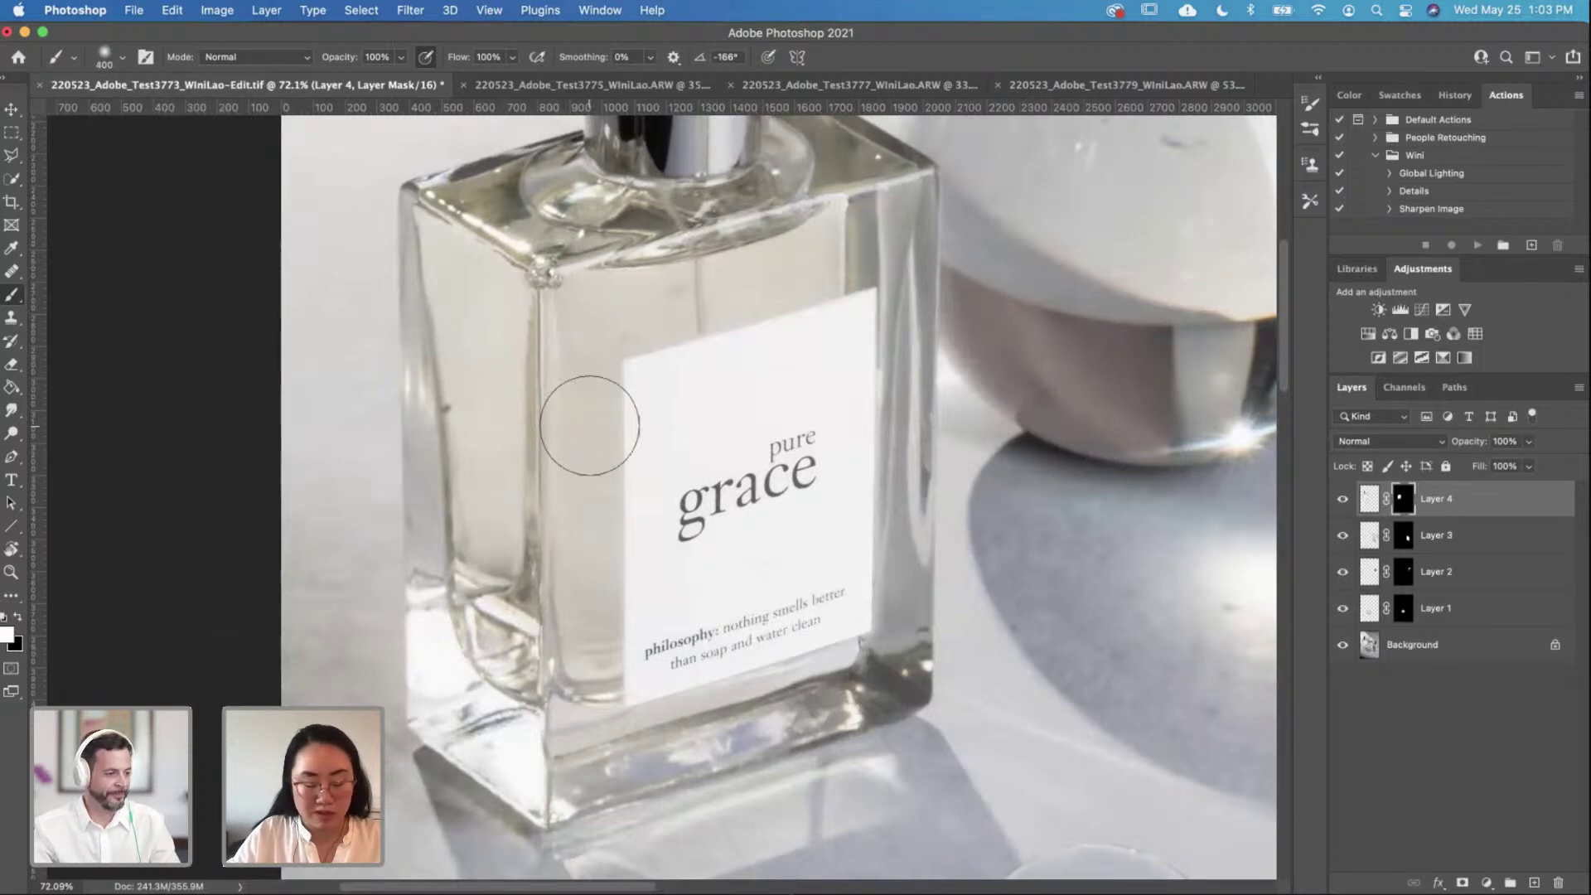
{"action": "key", "text": "bracketleft"}
{"action": "key", "text": "bracketleft"}
{"action": "key", "text": "bracketleft"}
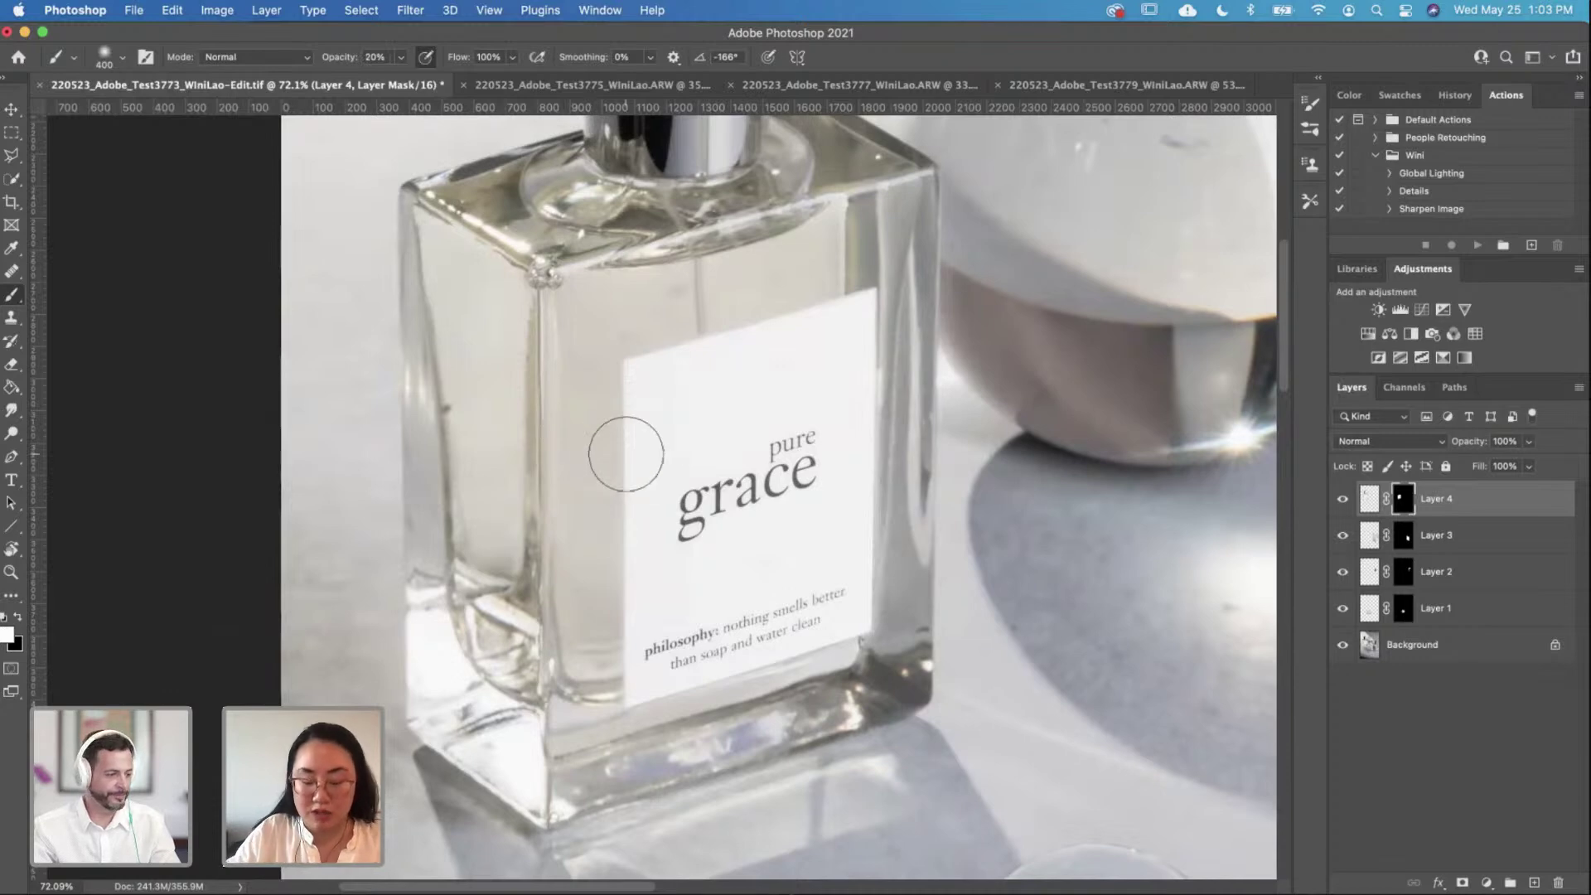
{"action": "mouse_move", "coordinate": [600, 385]}
{"action": "left_mouse_down"}
{"action": "mouse_move", "coordinate": [603, 633]}
{"action": "mouse_move", "coordinate": [602, 355]}
{"action": "mouse_move", "coordinate": [590, 664]}
{"action": "mouse_move", "coordinate": [590, 510]}
{"action": "mouse_move", "coordinate": [590, 620]}
{"action": "mouse_move", "coordinate": [588, 568]}
{"action": "mouse_move", "coordinate": [594, 633]}
{"action": "left_mouse_up"}
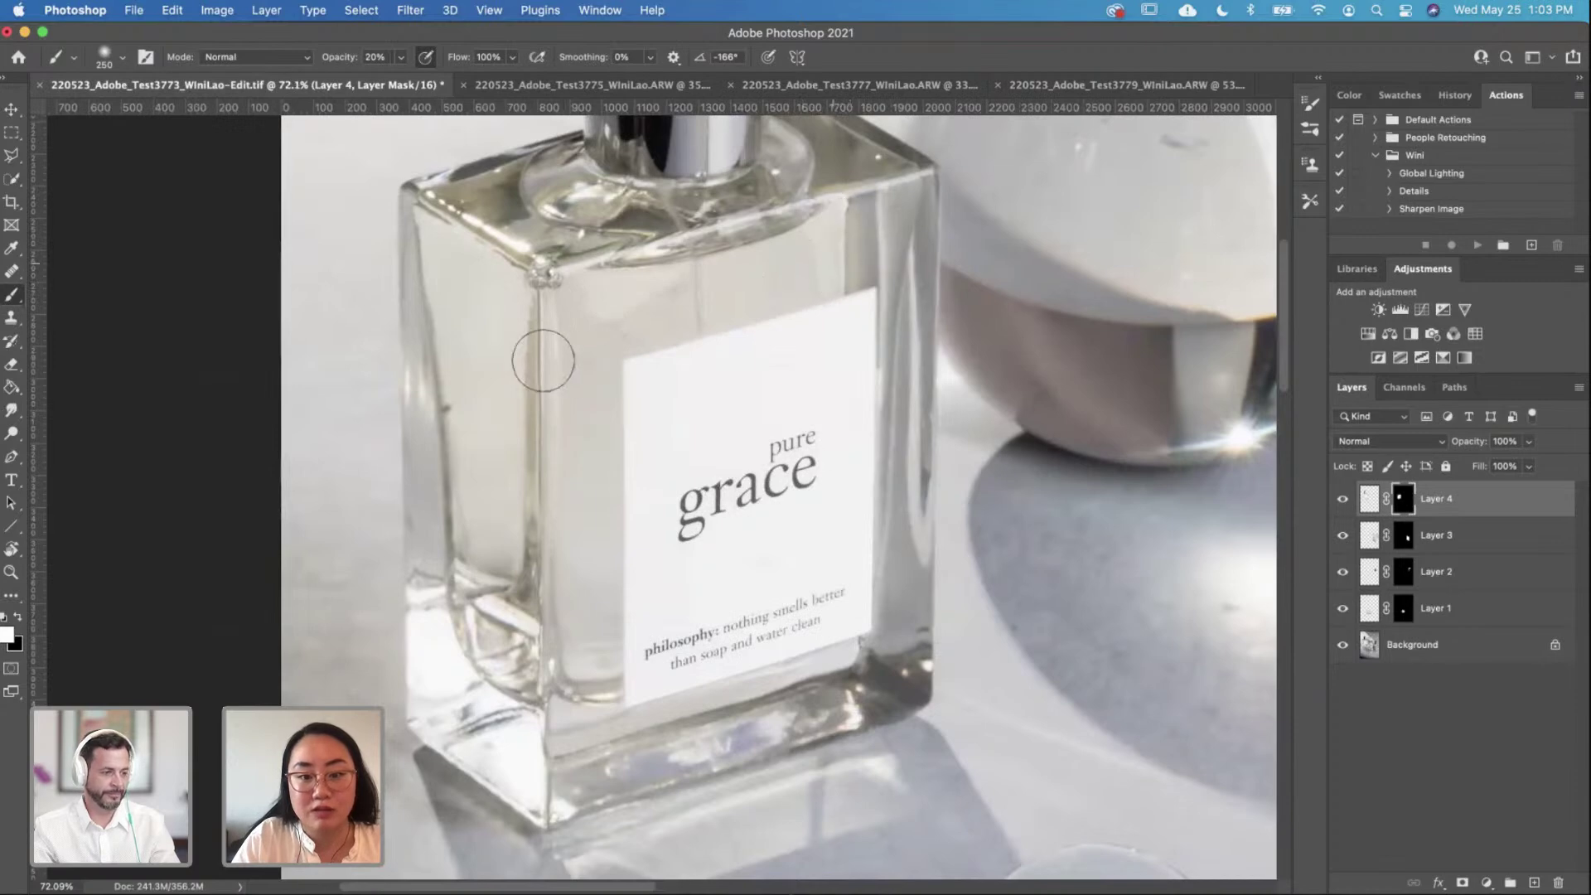
{"action": "left_click_drag", "start_coordinate": [568, 312], "coordinate": [597, 490]}
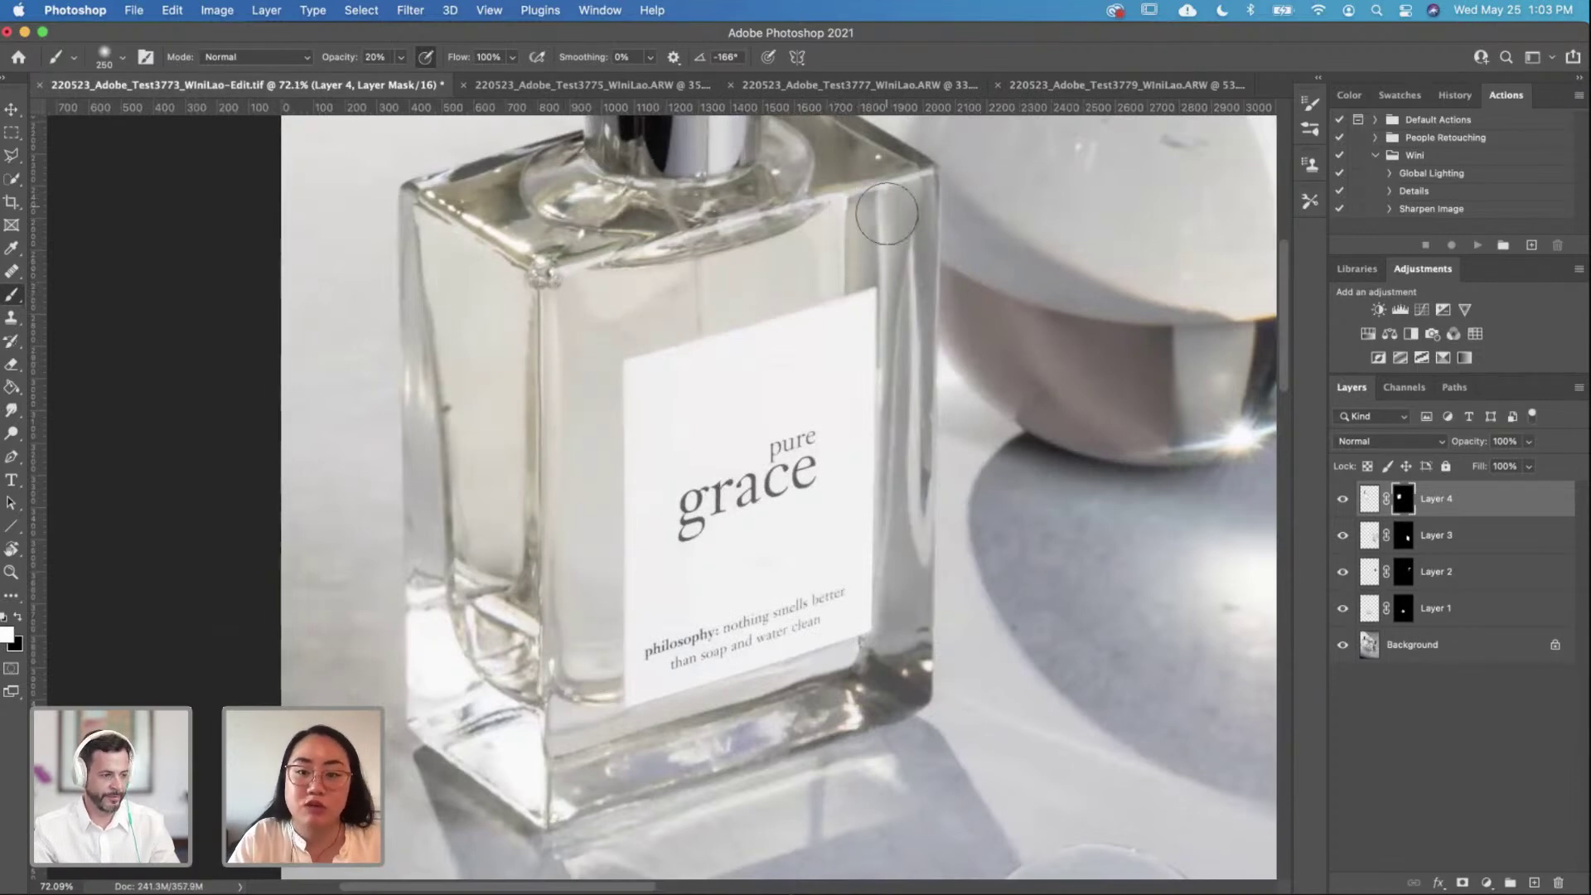
{"action": "left_click_drag", "start_coordinate": [914, 209], "coordinate": [895, 545]}
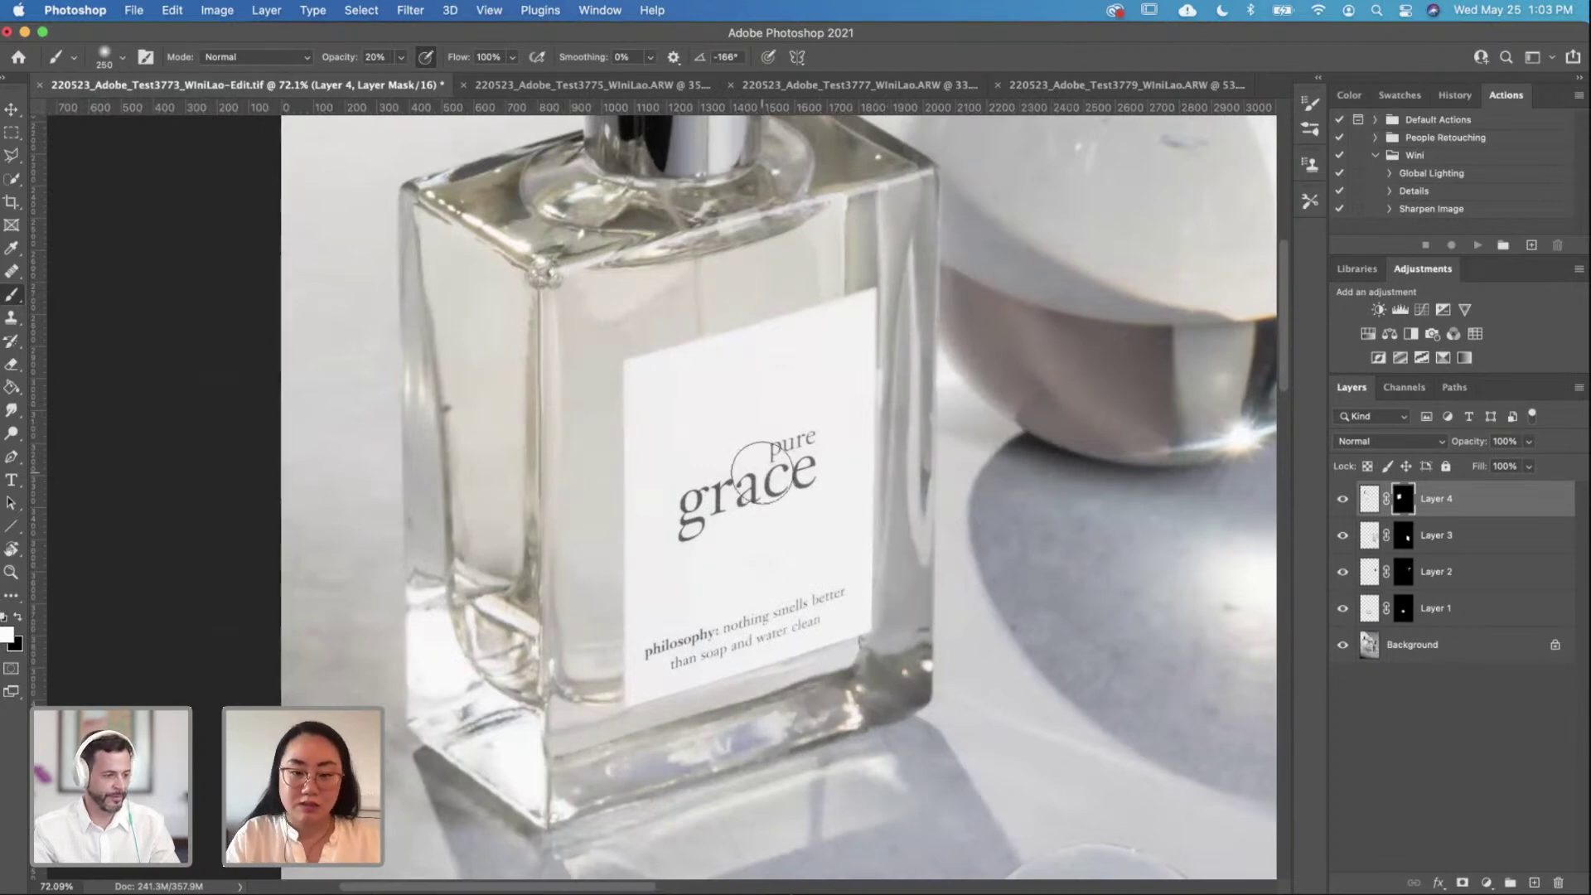
Step: Toggle Layer 4's visibility to compare the pure grace bottle before and after the masking
{"action": "key", "text": "super+minus"}
{"action": "key", "text": "super+minus"}
{"action": "left_click", "coordinate": [1342, 499]}
{"action": "left_click", "coordinate": [1342, 498]}
{"action": "left_click", "coordinate": [1342, 499]}
{"action": "left_click", "coordinate": [1342, 499]}
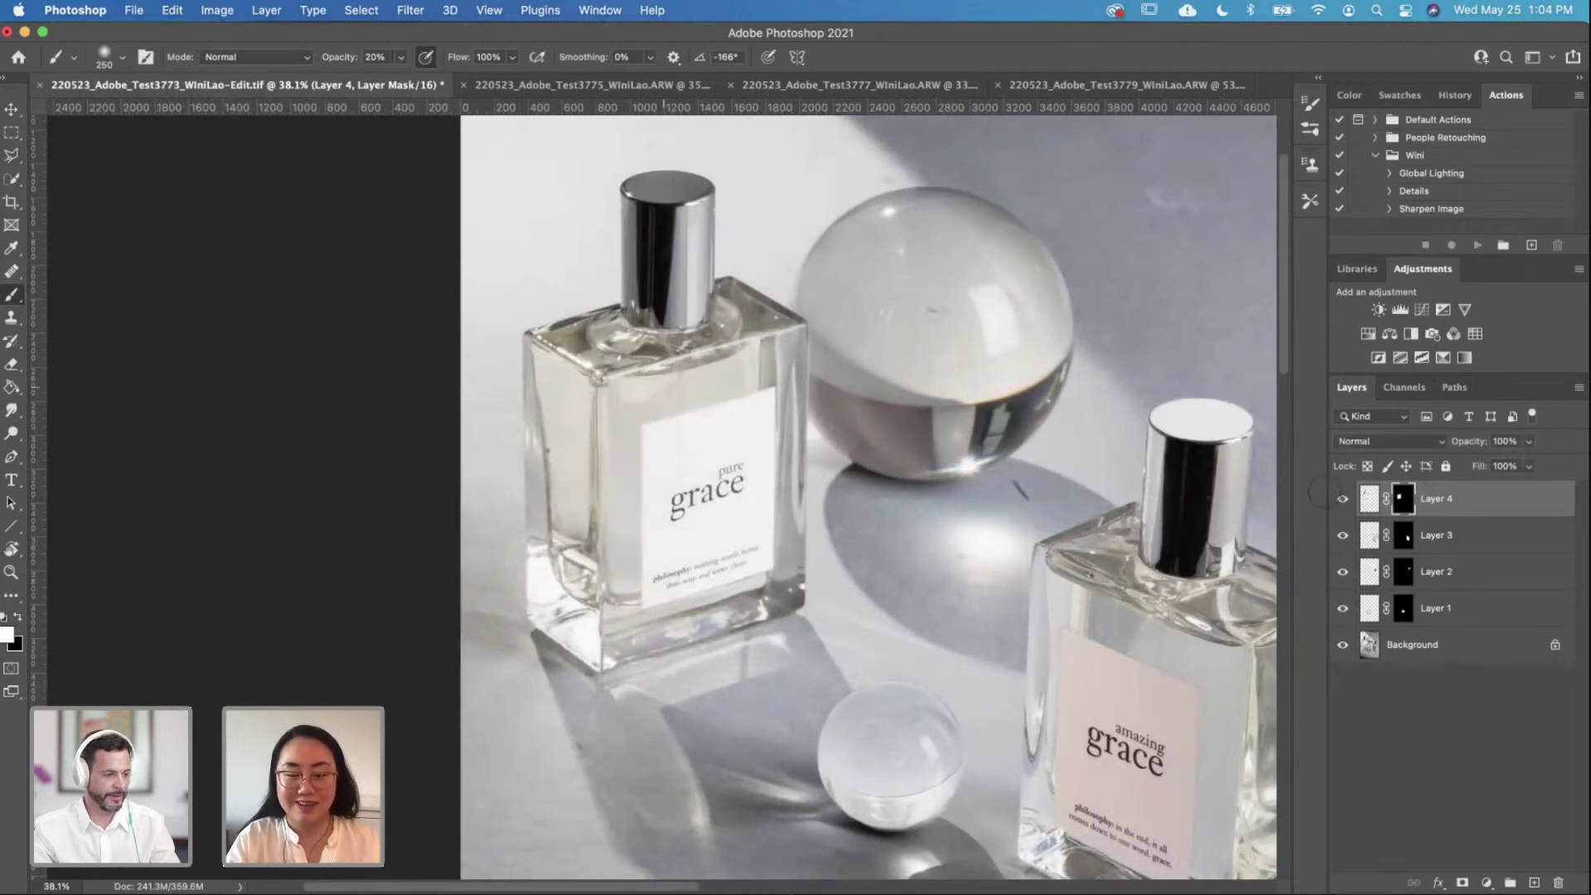
Step: Compare the pure grace bottle's cap and neck in the Test3779 shot with the composite up close
{"action": "scroll", "coordinate": [718, 366], "scroll_direction": "down", "scroll_amount": 2}
{"action": "scroll", "coordinate": [920, 447], "scroll_direction": "up", "scroll_amount": 2}
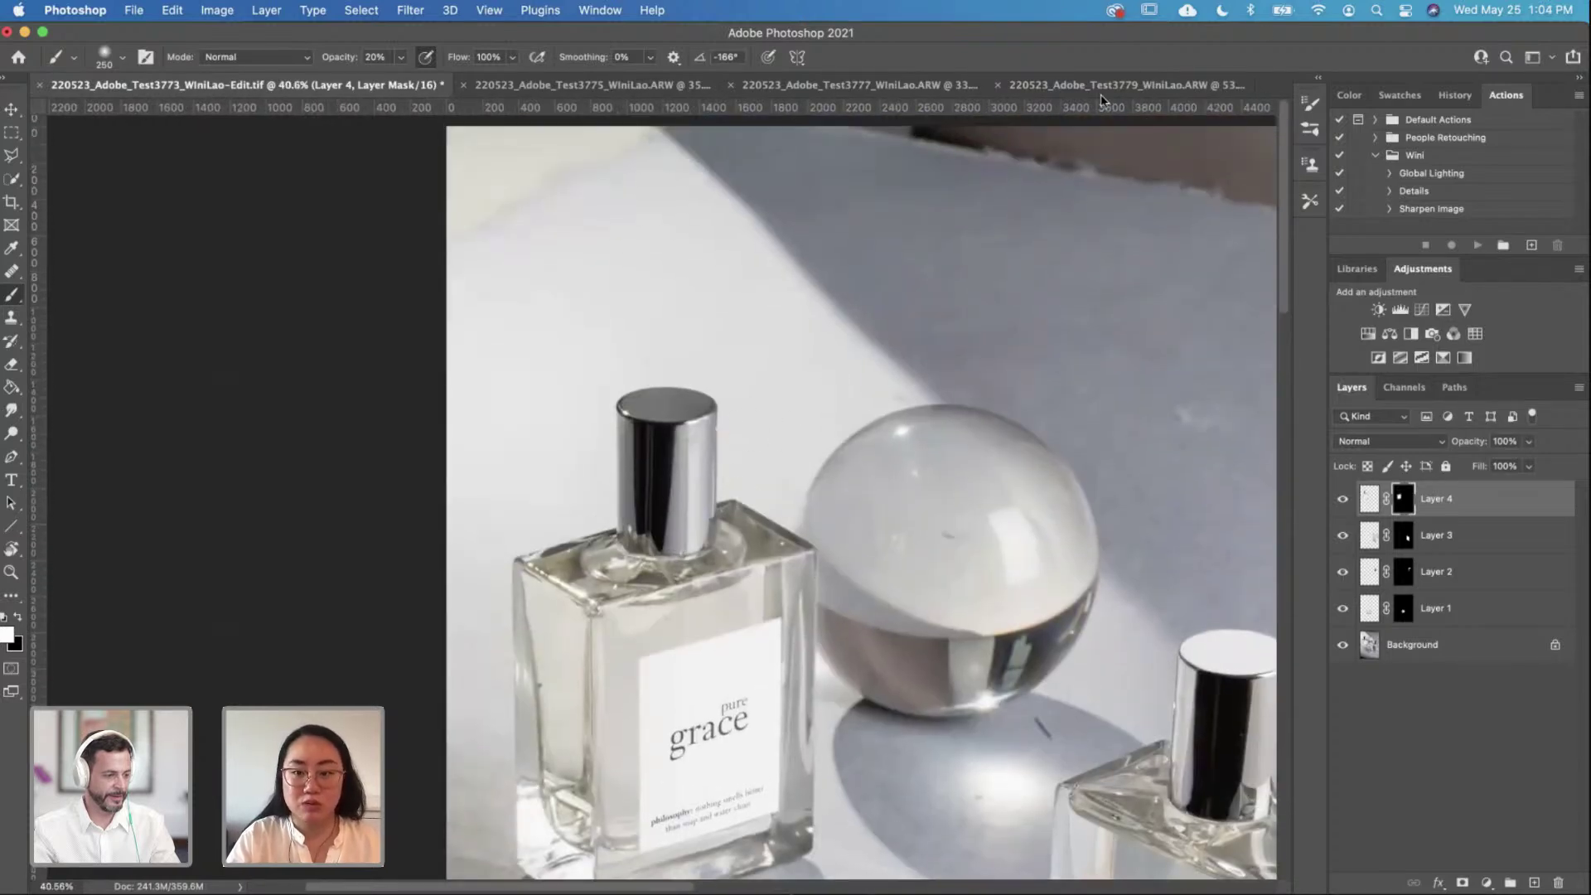
{"action": "left_click", "coordinate": [1119, 83]}
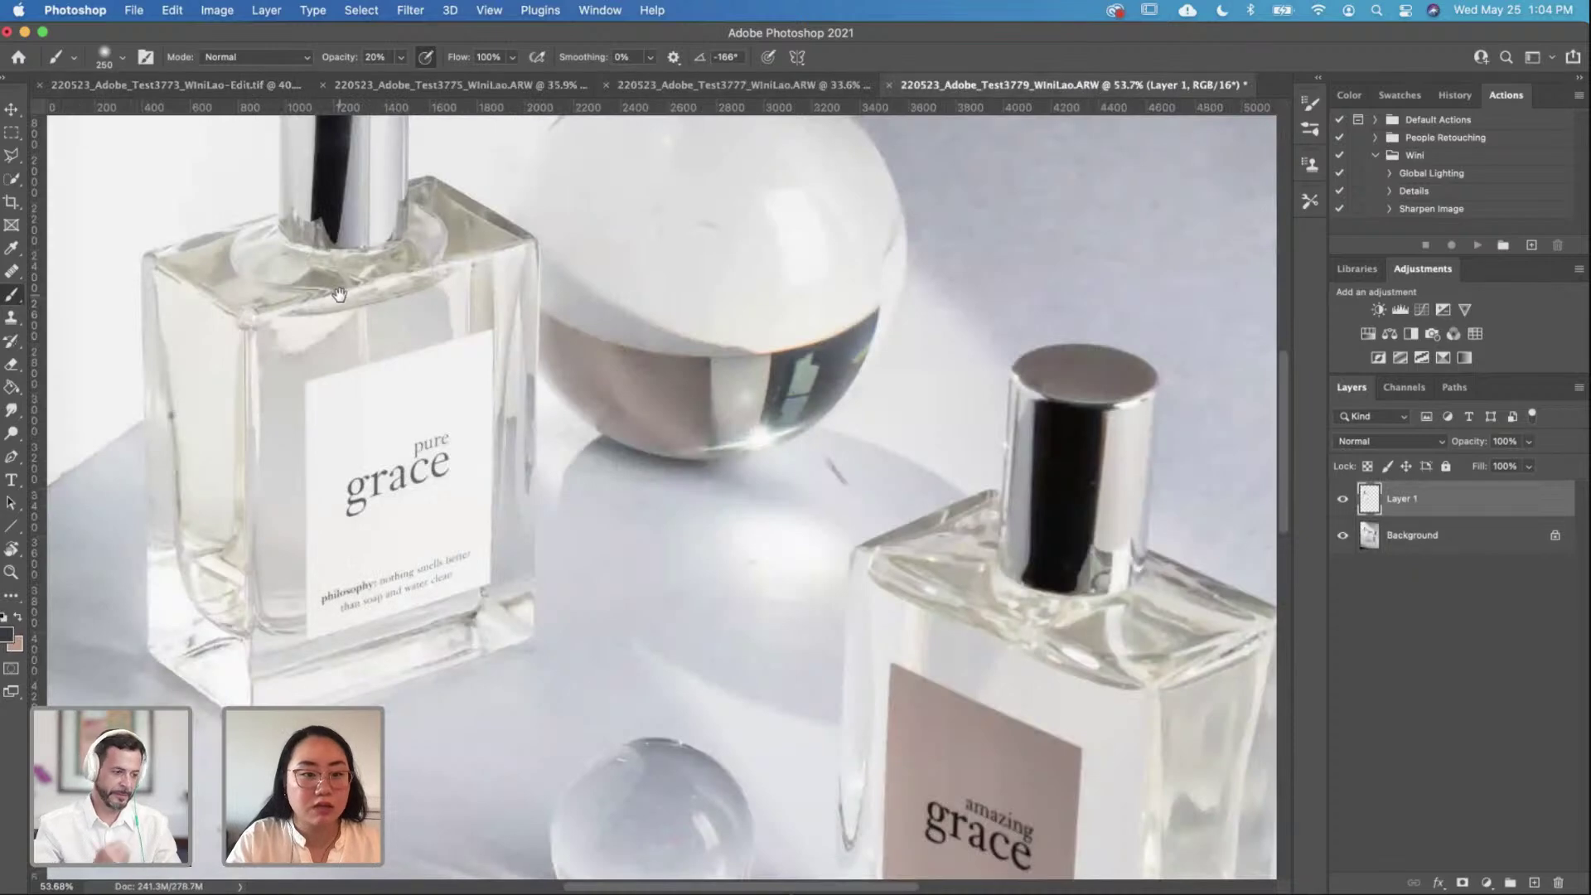
{"action": "left_click_drag", "start_coordinate": [339, 295], "coordinate": [634, 497]}
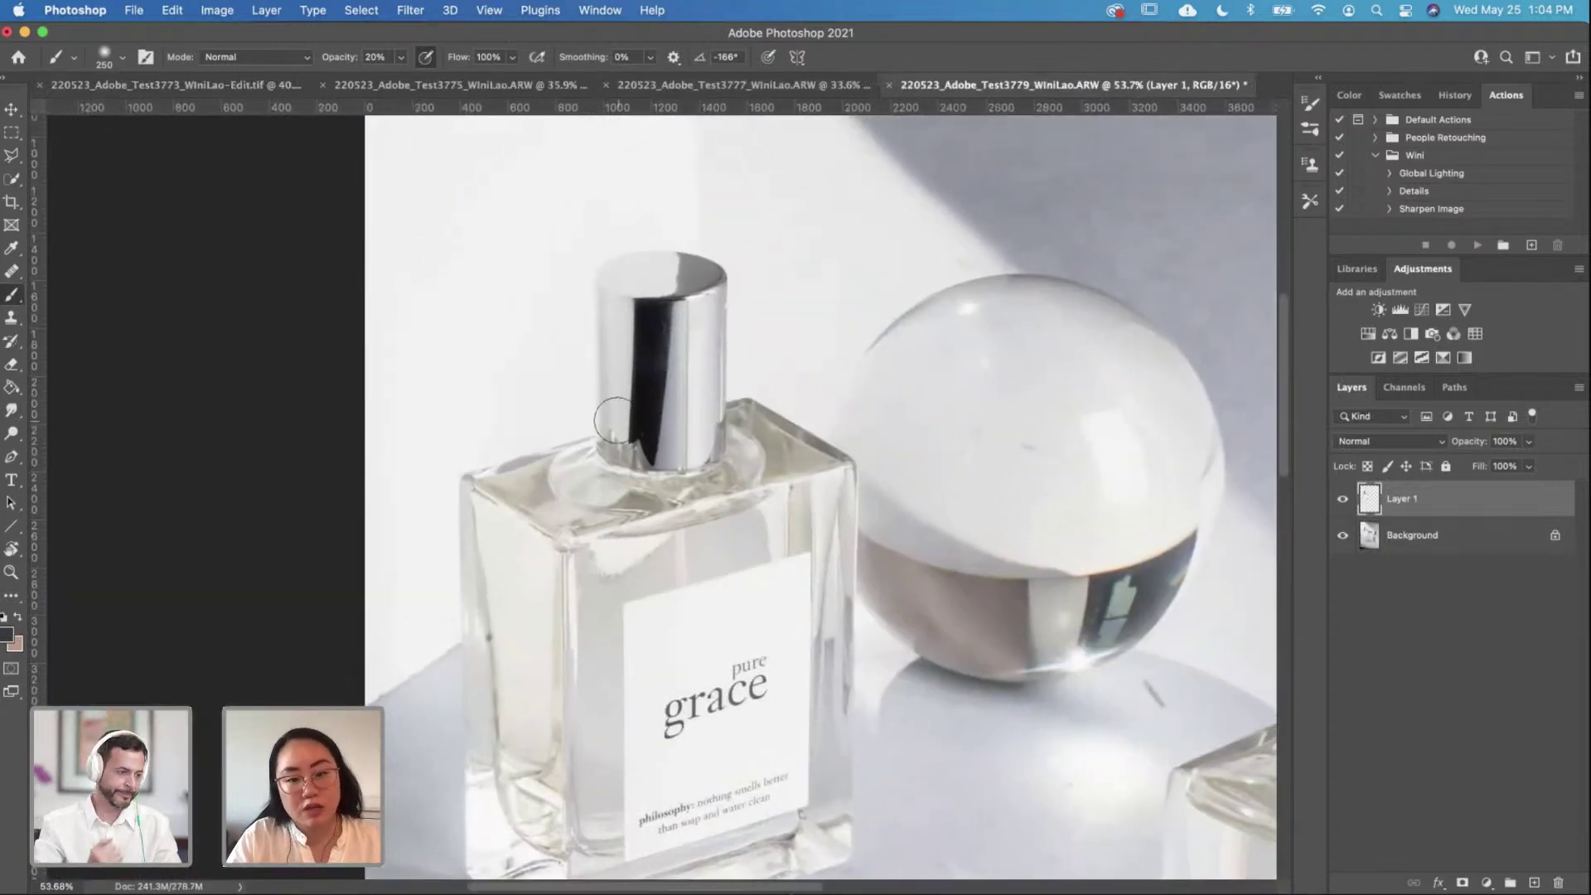
{"action": "left_click", "coordinate": [166, 85]}
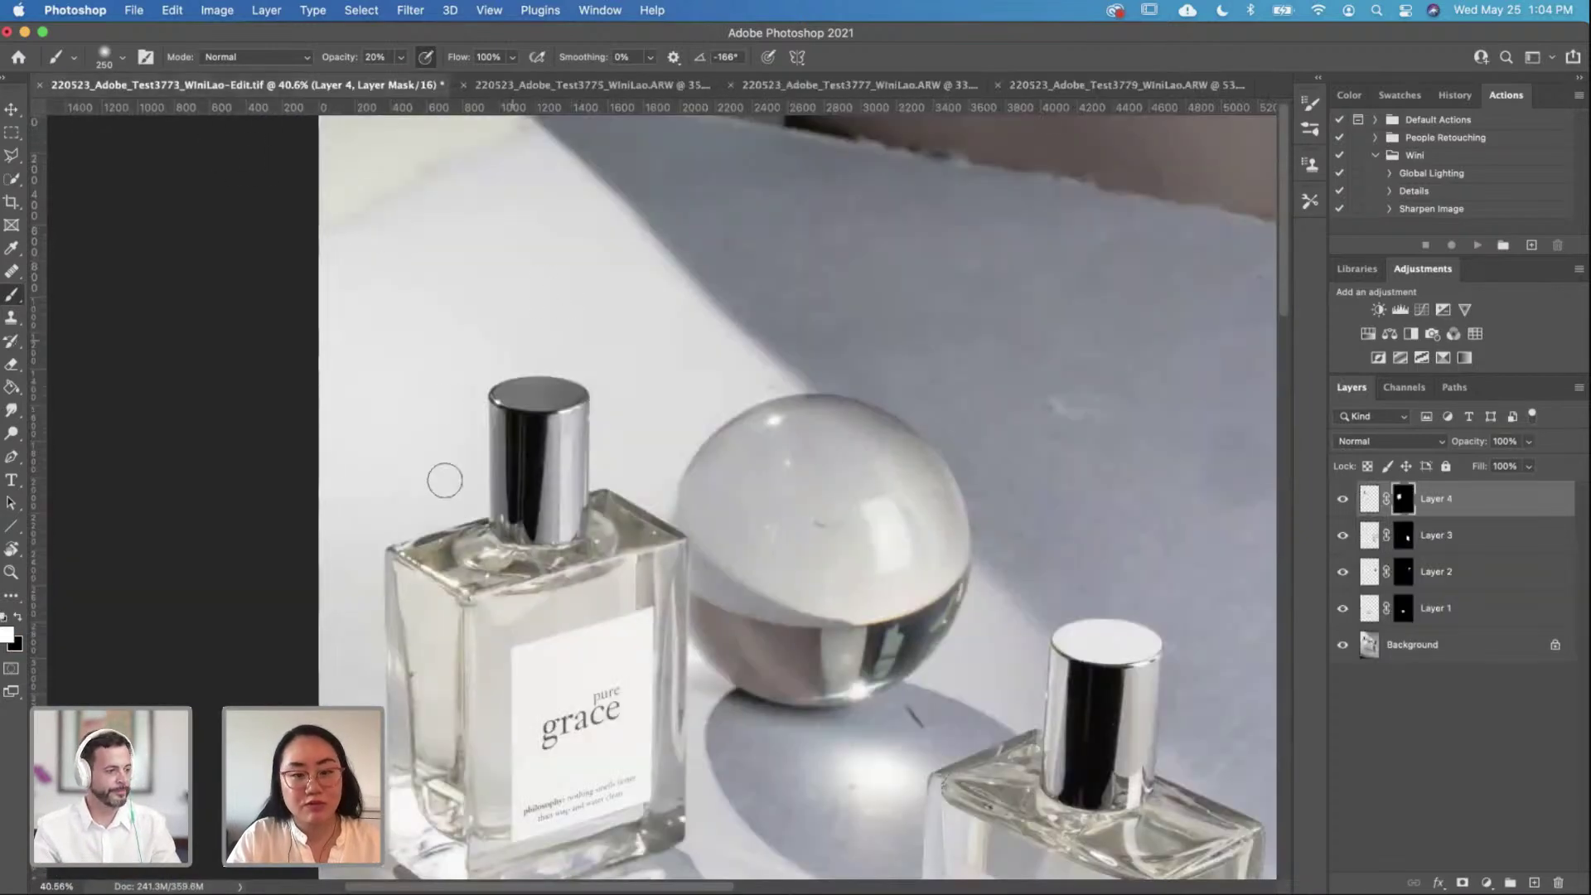
{"action": "scroll", "coordinate": [461, 406], "scroll_direction": "up", "scroll_amount": 3}
{"action": "scroll", "coordinate": [693, 390], "scroll_direction": "left", "scroll_amount": 5}
{"action": "scroll", "coordinate": [693, 391], "scroll_direction": "down", "scroll_amount": 1}
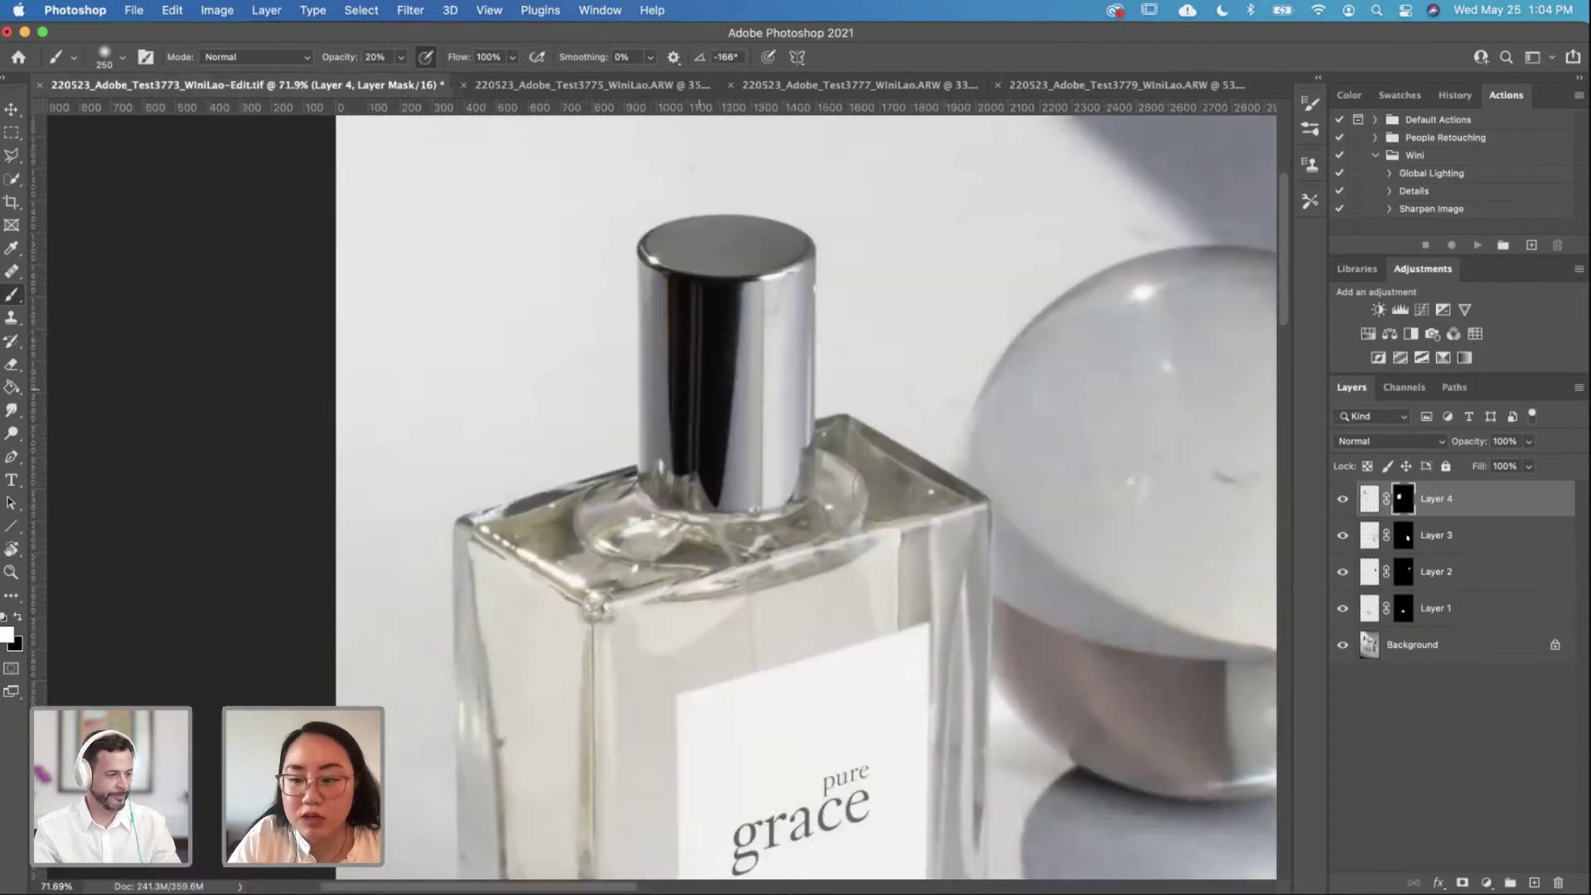
{"action": "scroll", "coordinate": [699, 369], "scroll_direction": "up", "scroll_amount": 3}
{"action": "scroll", "coordinate": [699, 370], "scroll_direction": "up", "scroll_amount": 5}
{"action": "scroll", "coordinate": [699, 370], "scroll_direction": "right", "scroll_amount": 3}
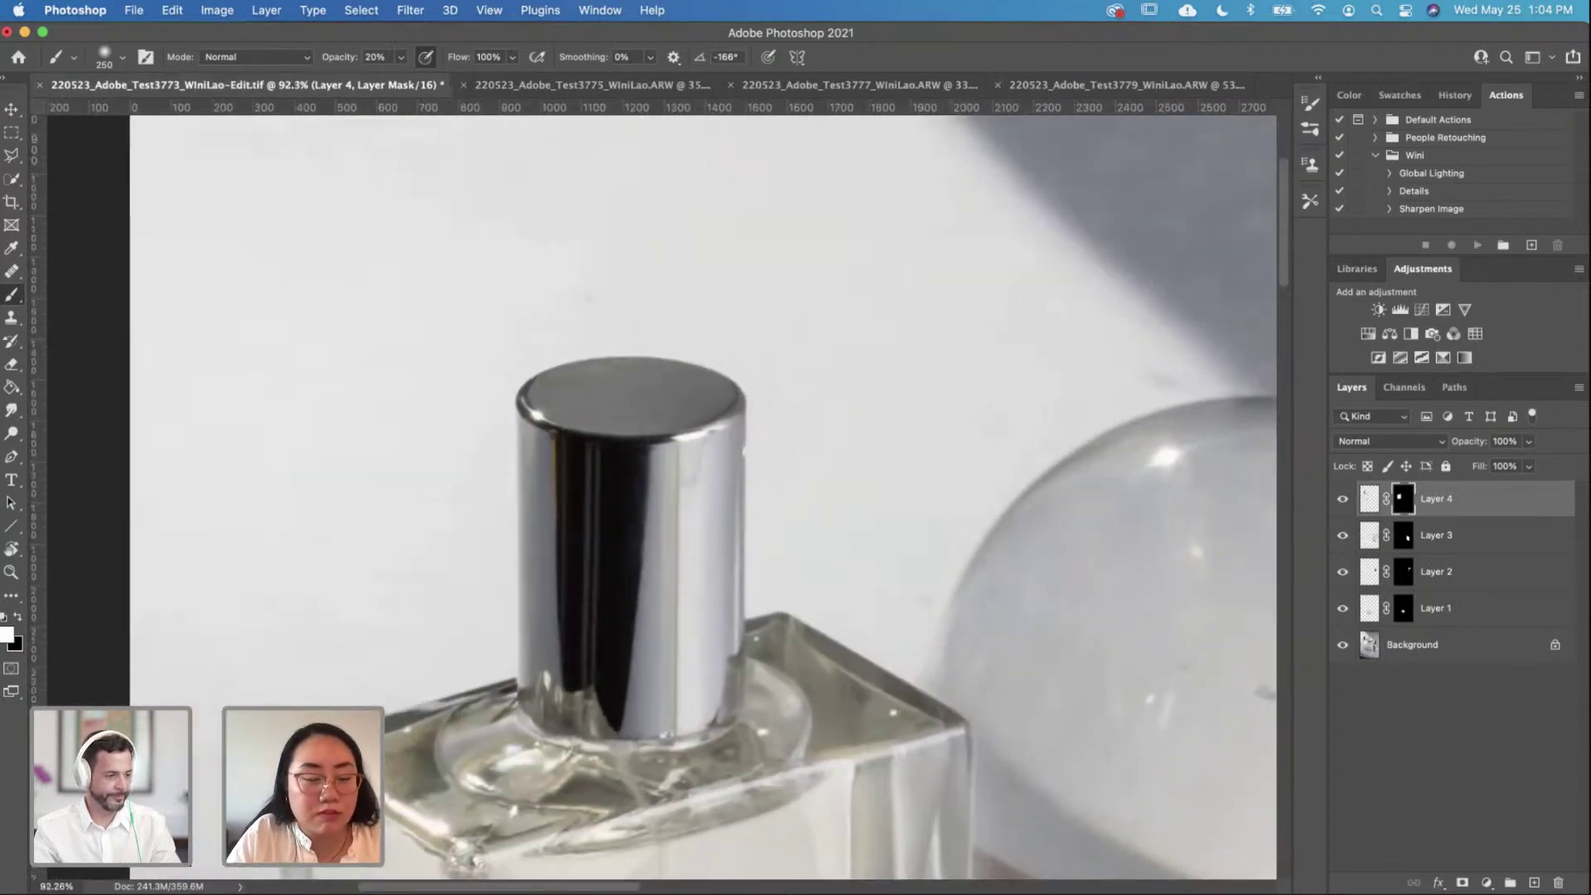
Step: Reveal the bright reflection on the pure grace cap's top by painting white on Layer 4's mask at 100% opacity
{"action": "scroll", "coordinate": [354, 223], "scroll_direction": "down", "scroll_amount": 3}
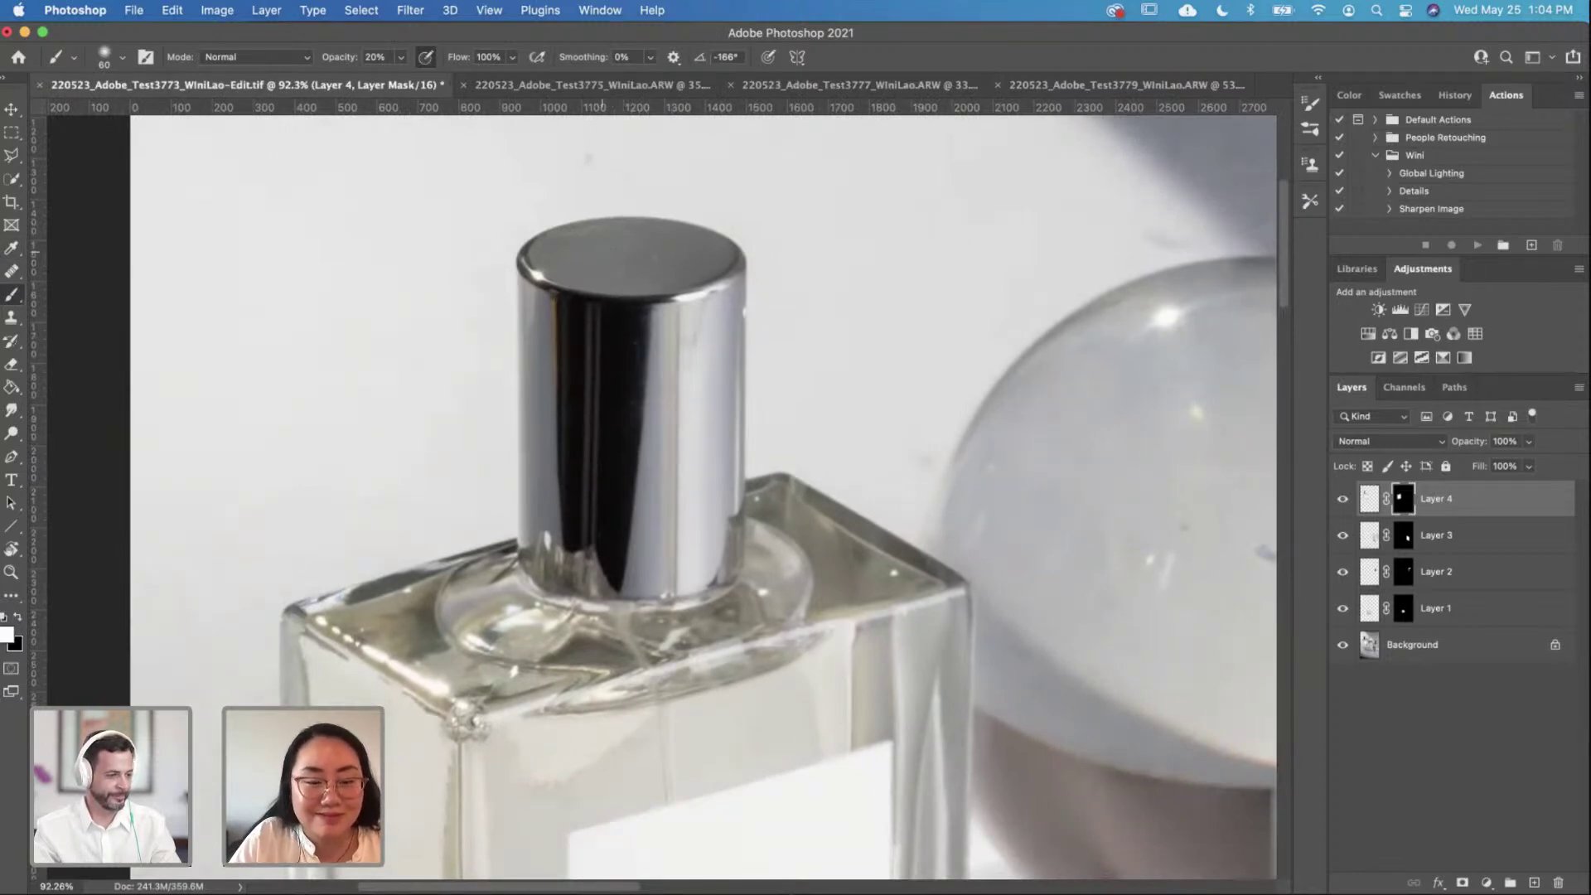
{"action": "mouse_move", "coordinate": [584, 255]}
{"action": "left_mouse_down"}
{"action": "mouse_move", "coordinate": [617, 248]}
{"action": "mouse_move", "coordinate": [556, 275]}
{"action": "mouse_move", "coordinate": [636, 285]}
{"action": "mouse_move", "coordinate": [536, 252]}
{"action": "mouse_move", "coordinate": [670, 238]}
{"action": "mouse_move", "coordinate": [592, 232]}
{"action": "mouse_move", "coordinate": [659, 264]}
{"action": "mouse_move", "coordinate": [643, 274]}
{"action": "left_mouse_up"}
{"action": "scroll", "coordinate": [640, 267], "scroll_direction": "up", "scroll_amount": 3}
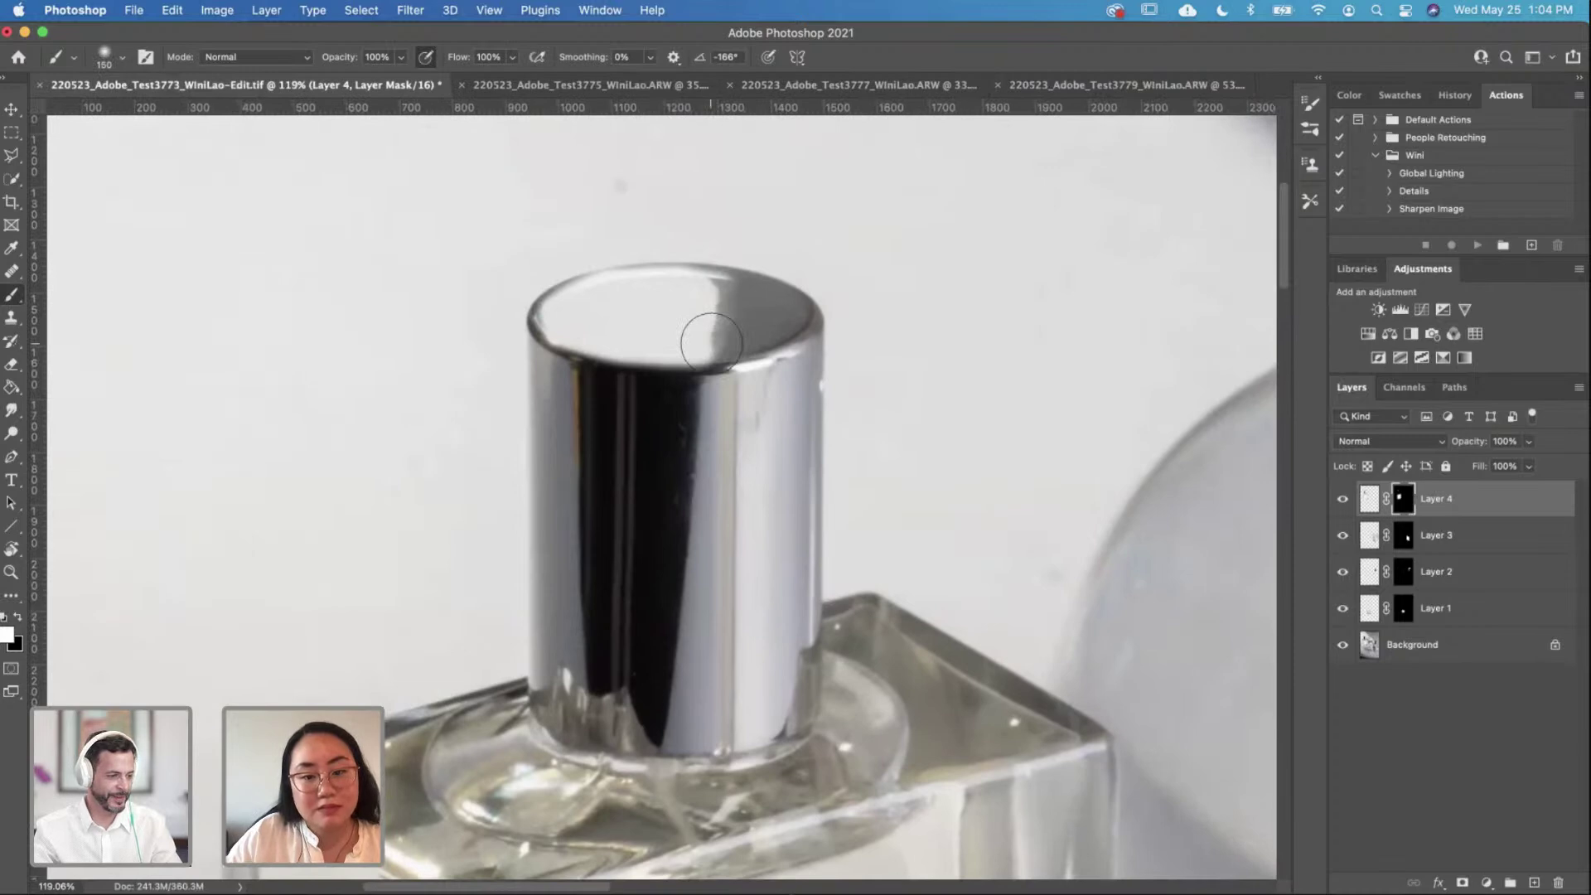
{"action": "key", "text": "bracketright"}
{"action": "key", "text": "bracketright"}
{"action": "key", "text": "bracketright"}
{"action": "key", "text": "bracketright"}
{"action": "left_click", "coordinate": [728, 285]}
{"action": "key", "text": "super+z"}
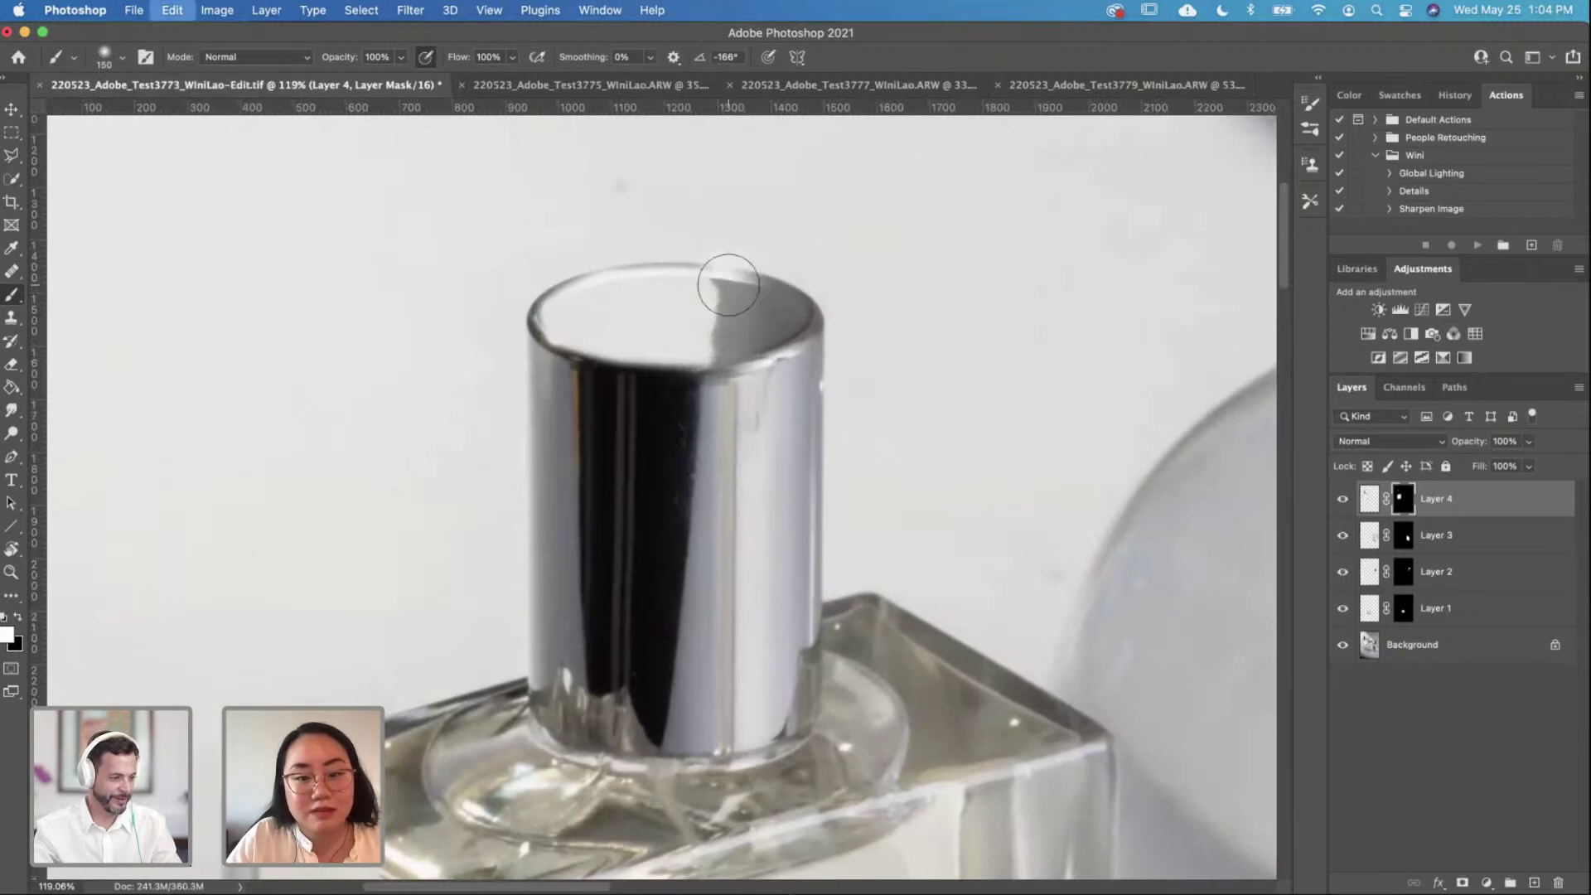
Step: Try painting white over the left rim of the cap's top on Layer 4's mask with a 45 px brush
{"action": "key", "text": "bracketleft"}
{"action": "key", "text": "bracketleft"}
{"action": "key", "text": "bracketleft"}
{"action": "key", "text": "bracketleft"}
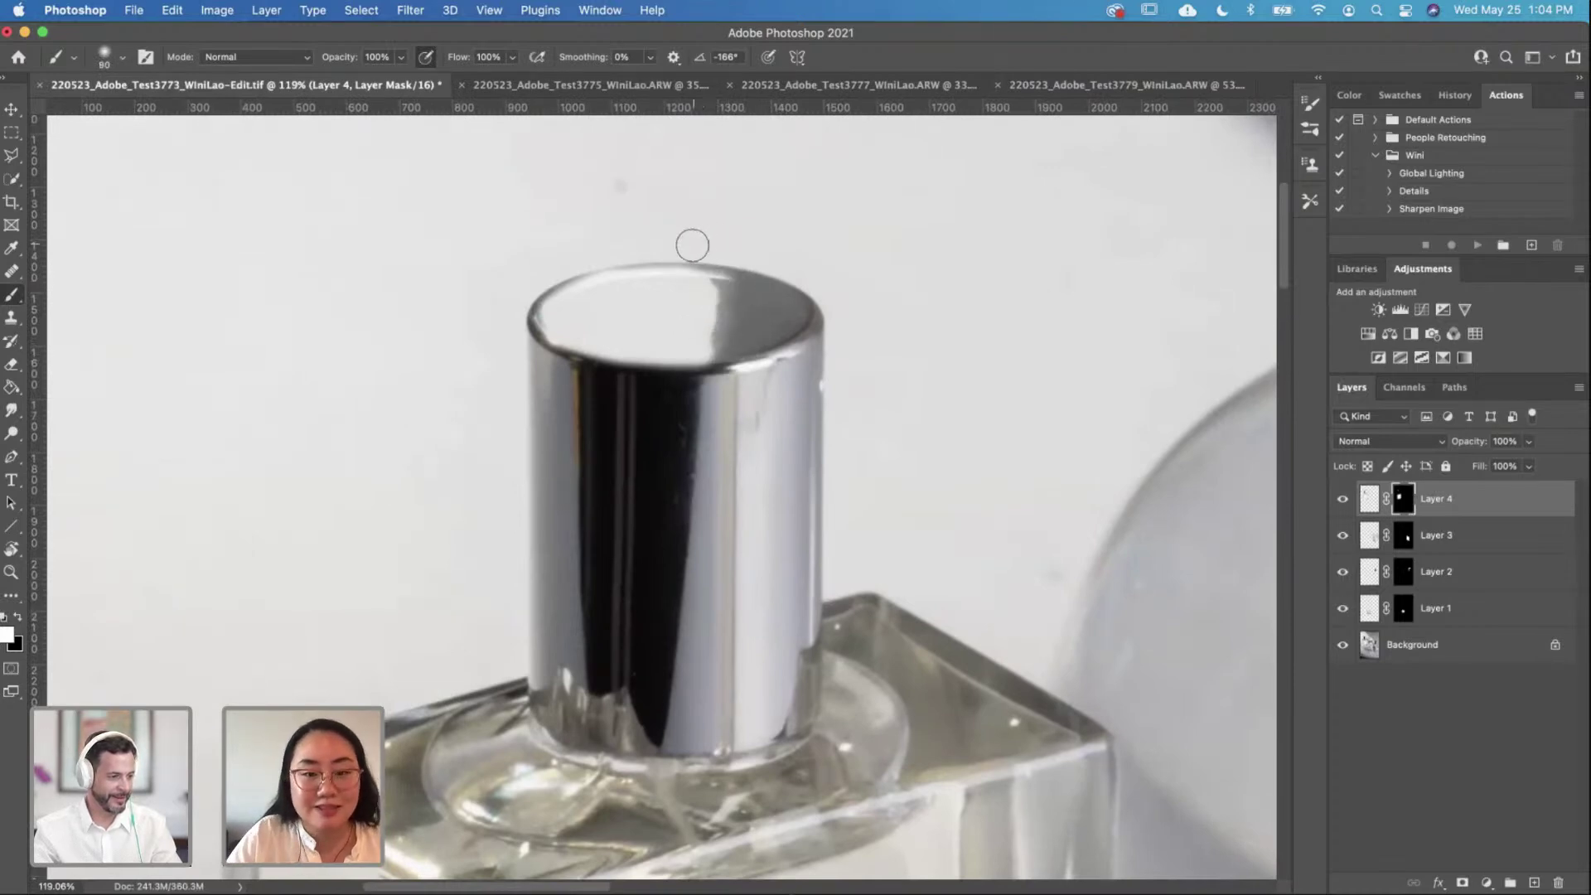
{"action": "key", "text": "x"}
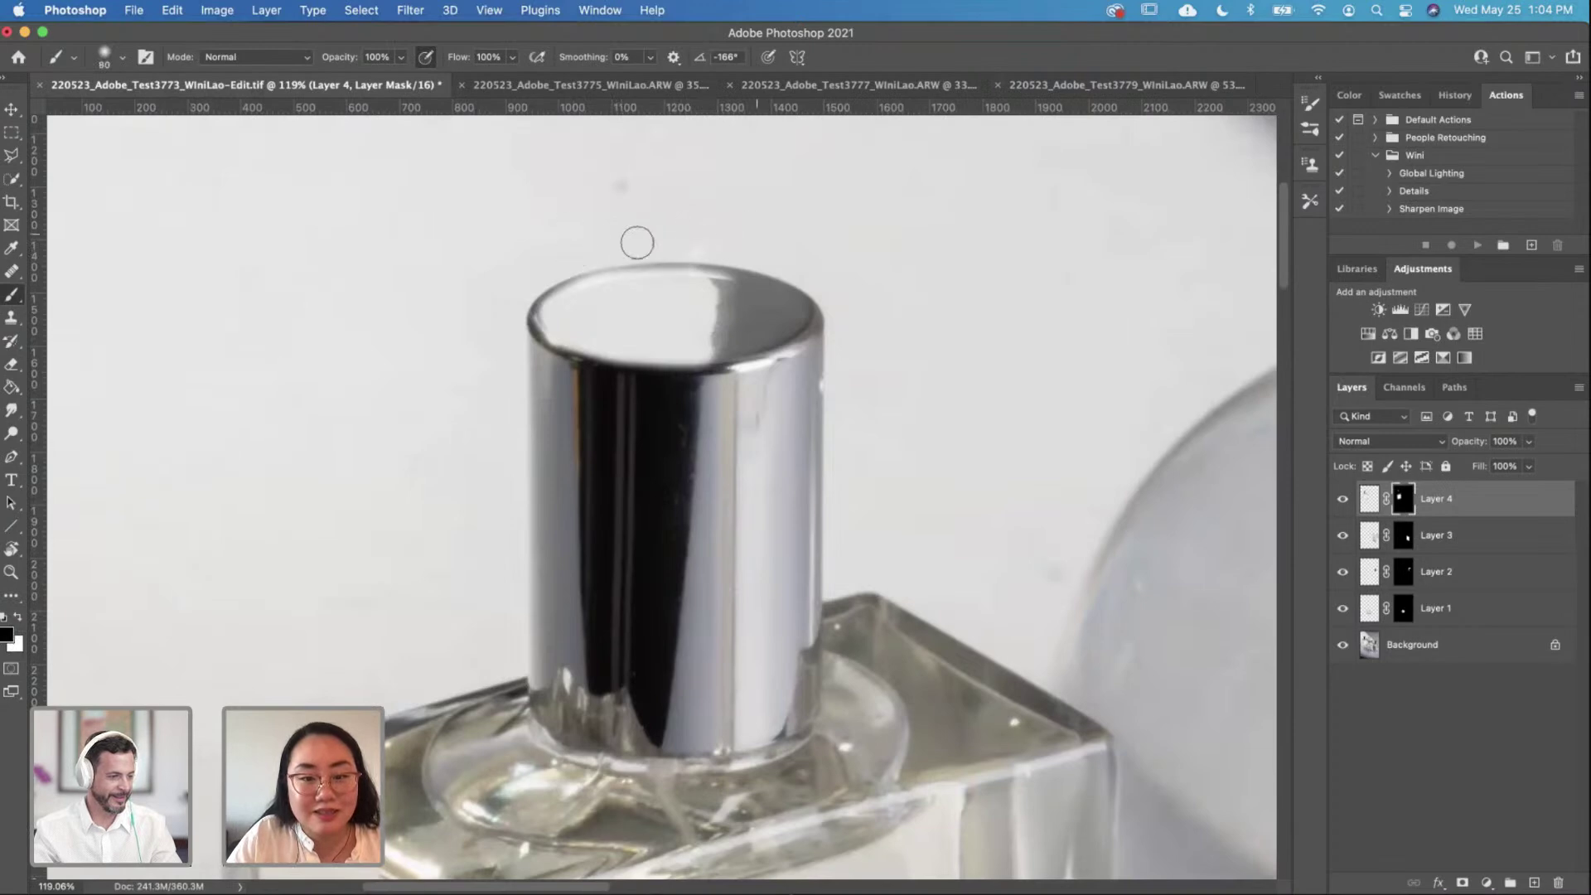
{"action": "key", "text": "bracketleft"}
{"action": "key", "text": "bracketleft"}
{"action": "key", "text": "bracketleft"}
{"action": "scroll", "coordinate": [654, 304], "scroll_direction": "up", "scroll_amount": 2}
{"action": "key", "text": "x"}
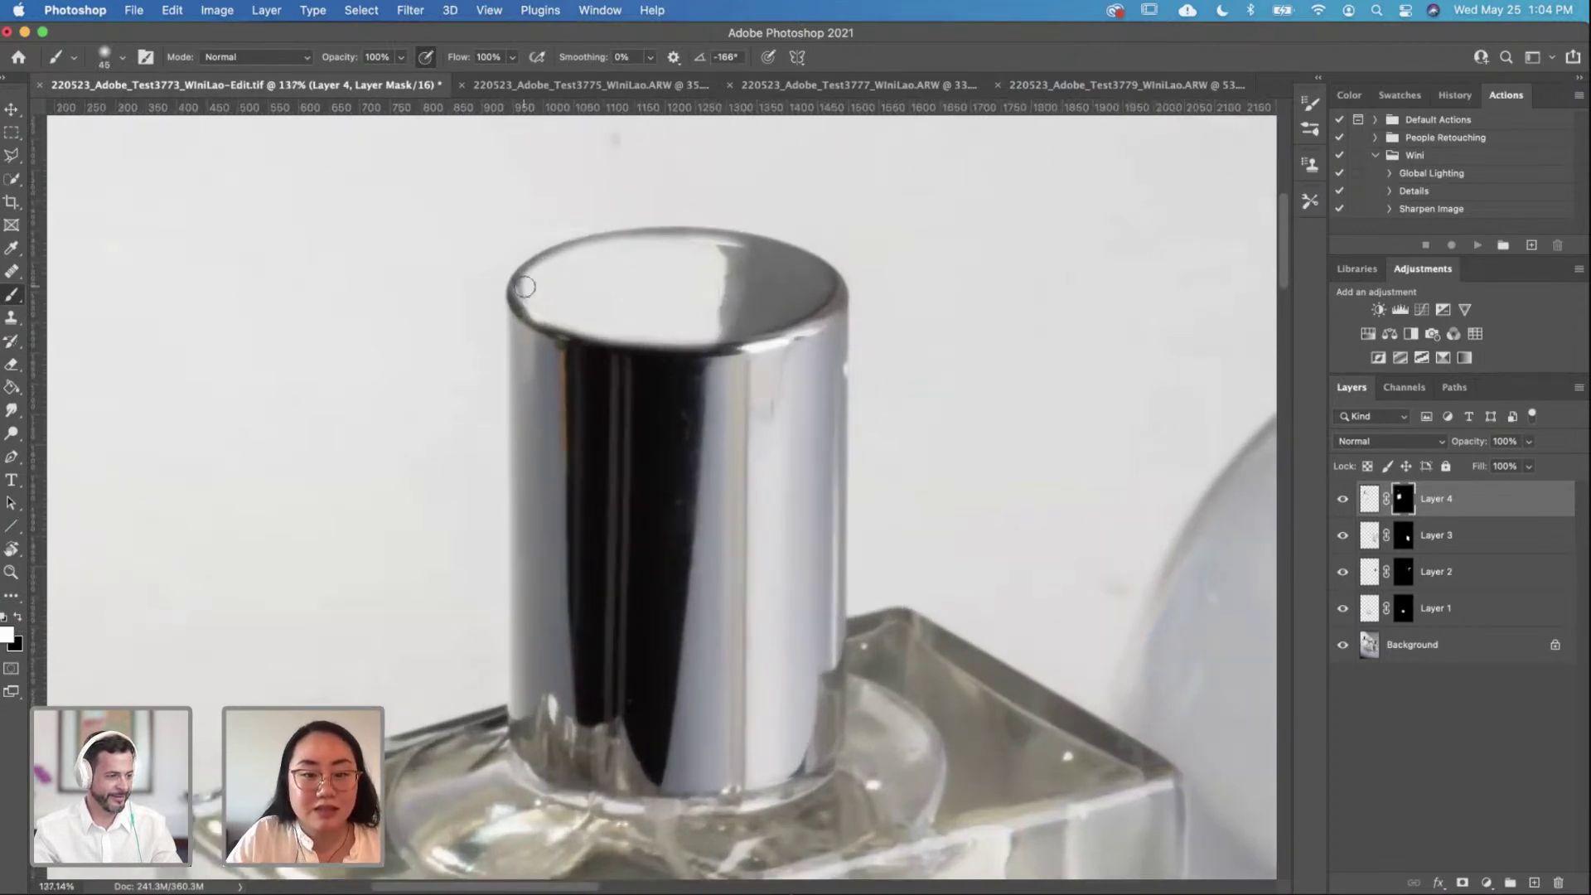
{"action": "mouse_move", "coordinate": [562, 265]}
{"action": "left_mouse_down"}
{"action": "mouse_move", "coordinate": [730, 249]}
{"action": "mouse_move", "coordinate": [621, 241]}
{"action": "mouse_move", "coordinate": [517, 285]}
{"action": "mouse_move", "coordinate": [514, 266]}
{"action": "left_mouse_up"}
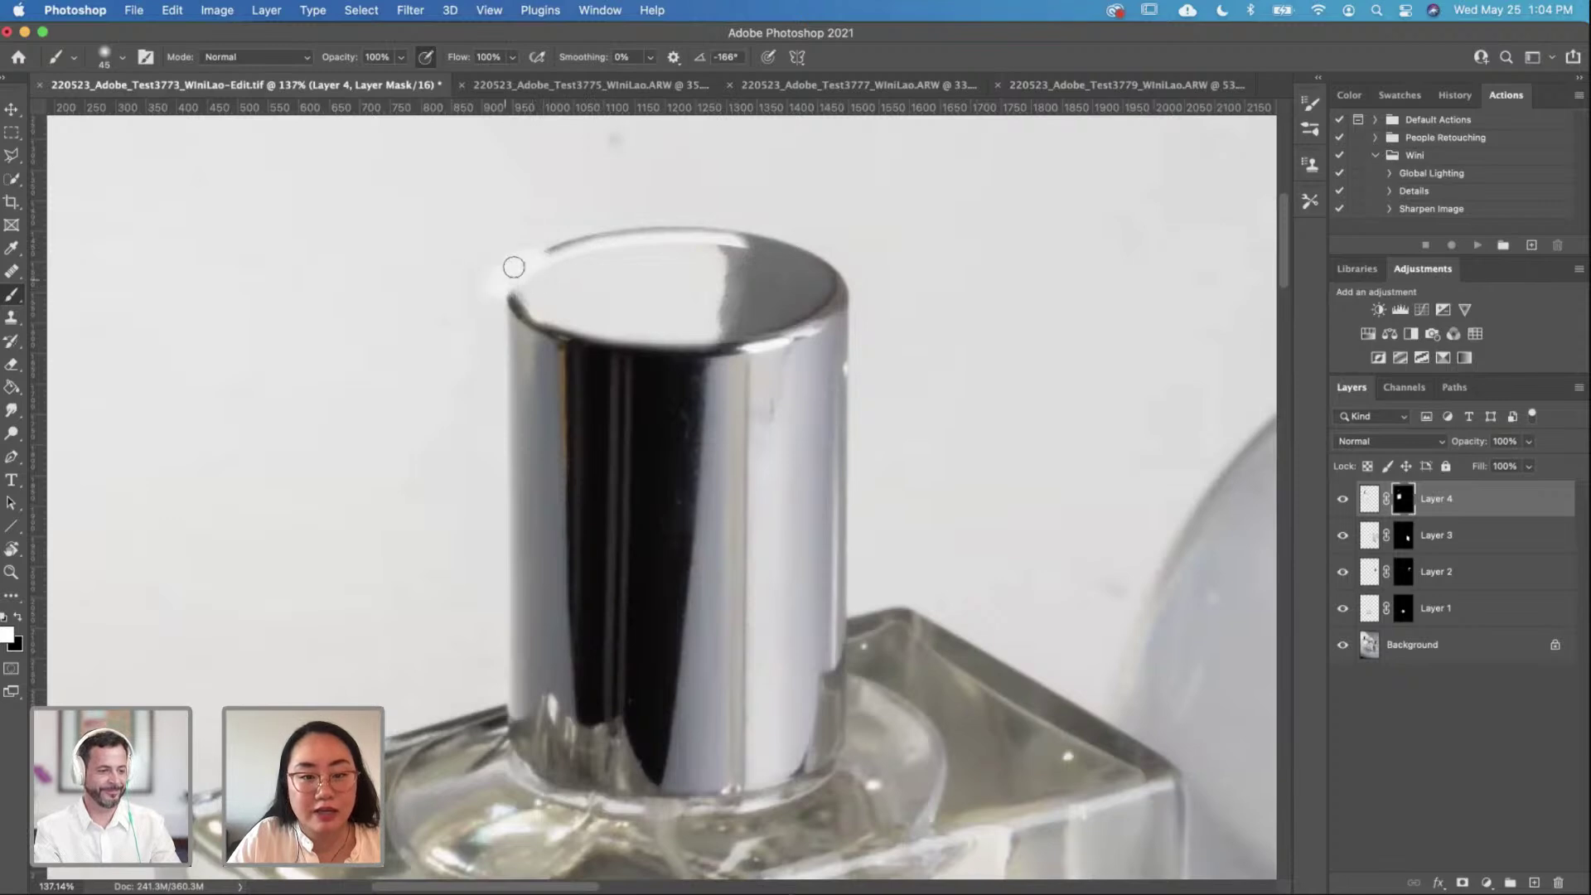
{"action": "key", "text": "super+z"}
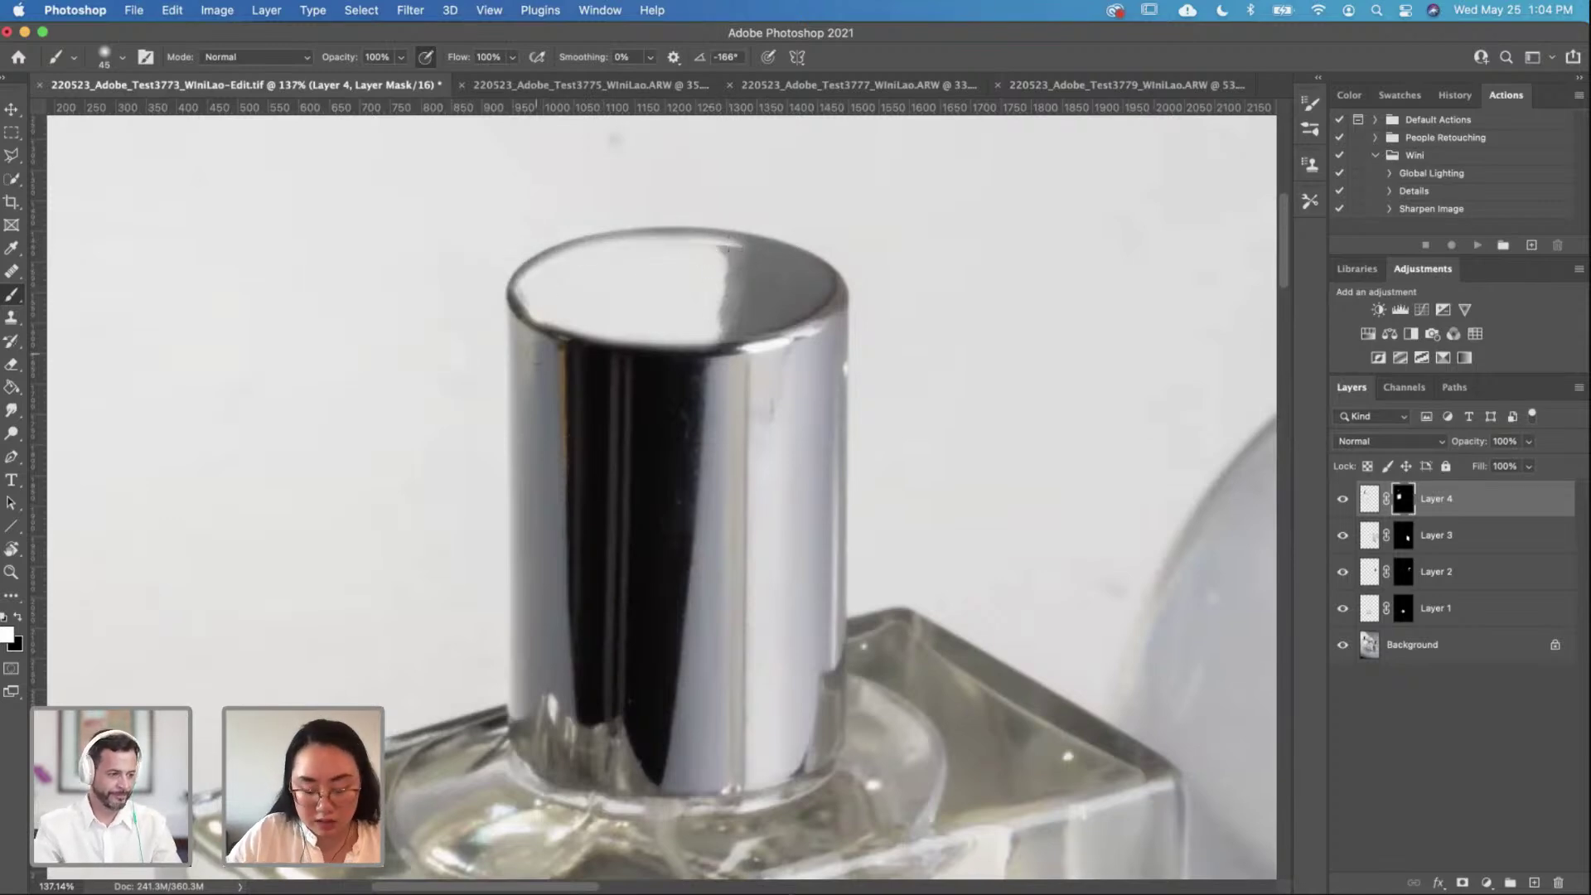
Step: Reveal the cap's brighter left side with white on Layer 4's mask and bring back the dark stripe with black, using a 60 px brush
{"action": "mouse_move", "coordinate": [530, 356]}
{"action": "left_mouse_down"}
{"action": "mouse_move", "coordinate": [541, 696]}
{"action": "mouse_move", "coordinate": [546, 394]}
{"action": "mouse_move", "coordinate": [540, 341]}
{"action": "mouse_move", "coordinate": [521, 325]}
{"action": "mouse_move", "coordinate": [540, 347]}
{"action": "mouse_move", "coordinate": [583, 352]}
{"action": "mouse_move", "coordinate": [588, 446]}
{"action": "mouse_move", "coordinate": [588, 343]}
{"action": "mouse_move", "coordinate": [582, 646]}
{"action": "left_mouse_up"}
{"action": "key", "text": "super+z"}
{"action": "key", "text": "x"}
{"action": "key", "text": "x"}
{"action": "key", "text": "bracketleft"}
{"action": "key", "text": "bracketleft"}
{"action": "mouse_move", "coordinate": [589, 505]}
{"action": "left_mouse_down"}
{"action": "mouse_move", "coordinate": [597, 719]}
{"action": "mouse_move", "coordinate": [580, 635]}
{"action": "mouse_move", "coordinate": [586, 465]}
{"action": "mouse_move", "coordinate": [591, 635]}
{"action": "left_mouse_up"}
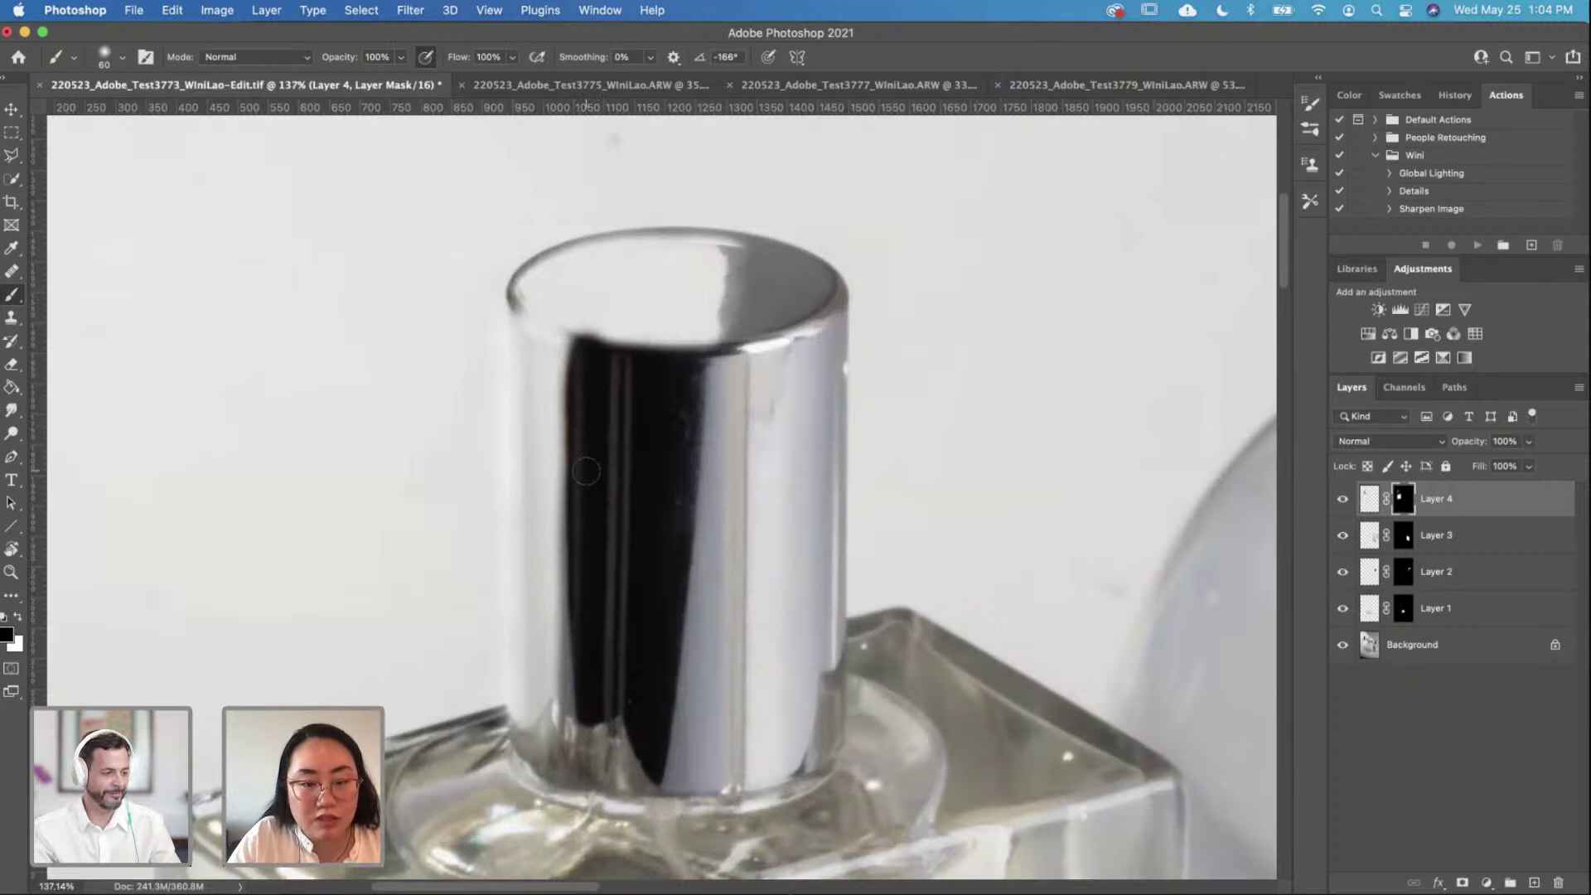
Step: Try painting white along the cap's front rim and the dark stripe's upper corner on Layer 4's mask
{"action": "key", "text": "x"}
{"action": "mouse_move", "coordinate": [601, 315]}
{"action": "left_mouse_down"}
{"action": "mouse_move", "coordinate": [606, 332]}
{"action": "mouse_move", "coordinate": [566, 313]}
{"action": "mouse_move", "coordinate": [633, 336]}
{"action": "mouse_move", "coordinate": [710, 332]}
{"action": "left_mouse_up"}
{"action": "key", "text": "super+z"}
{"action": "left_click_drag", "start_coordinate": [575, 357], "coordinate": [582, 356]}
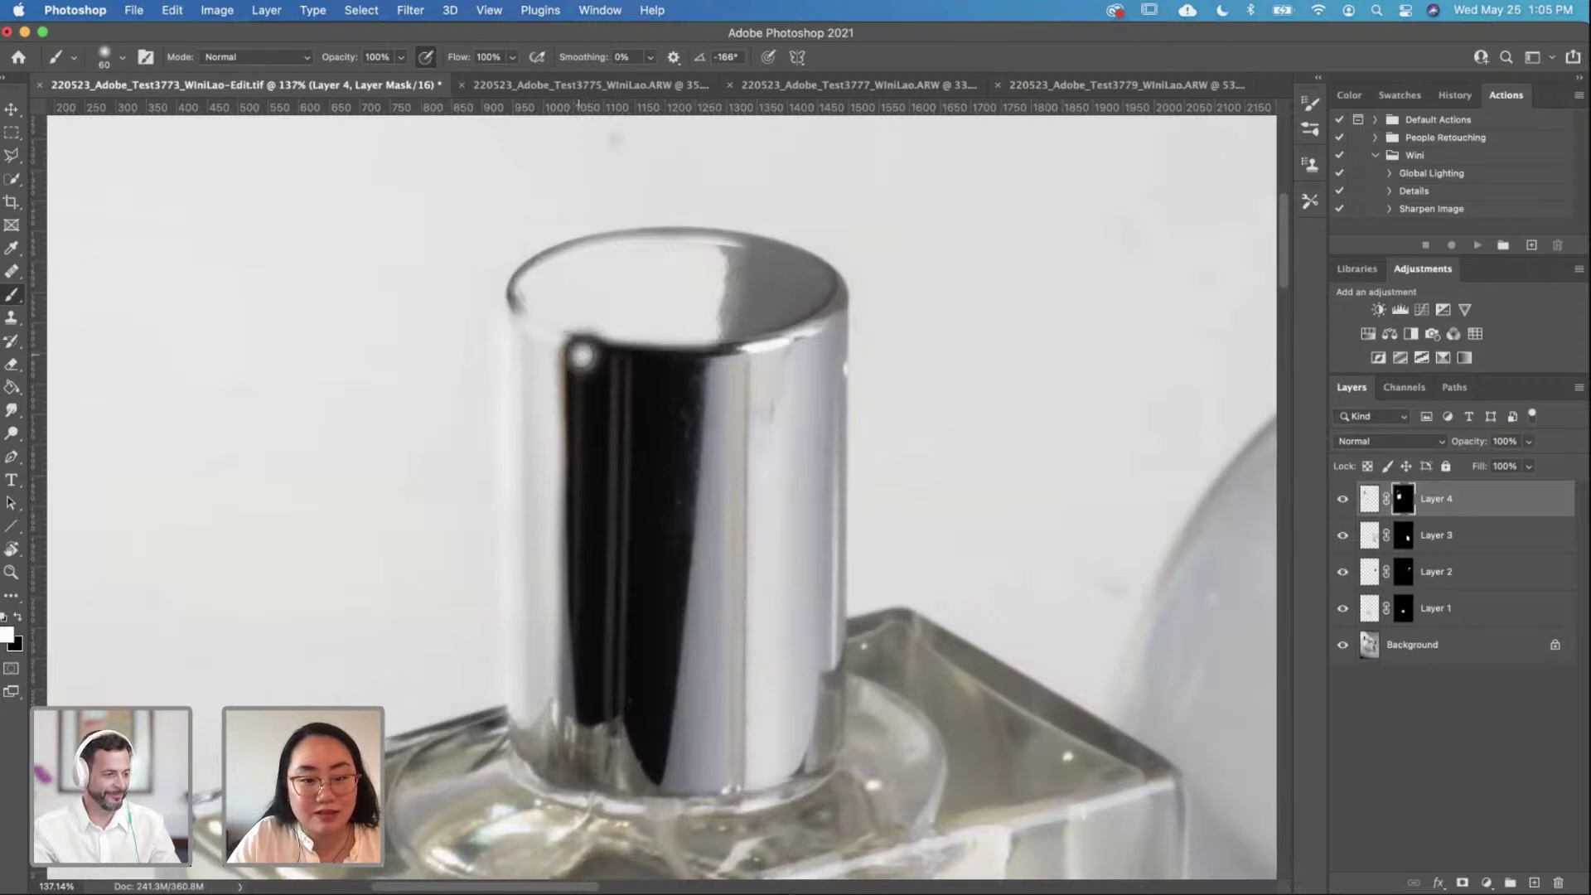
{"action": "key", "text": "super+z"}
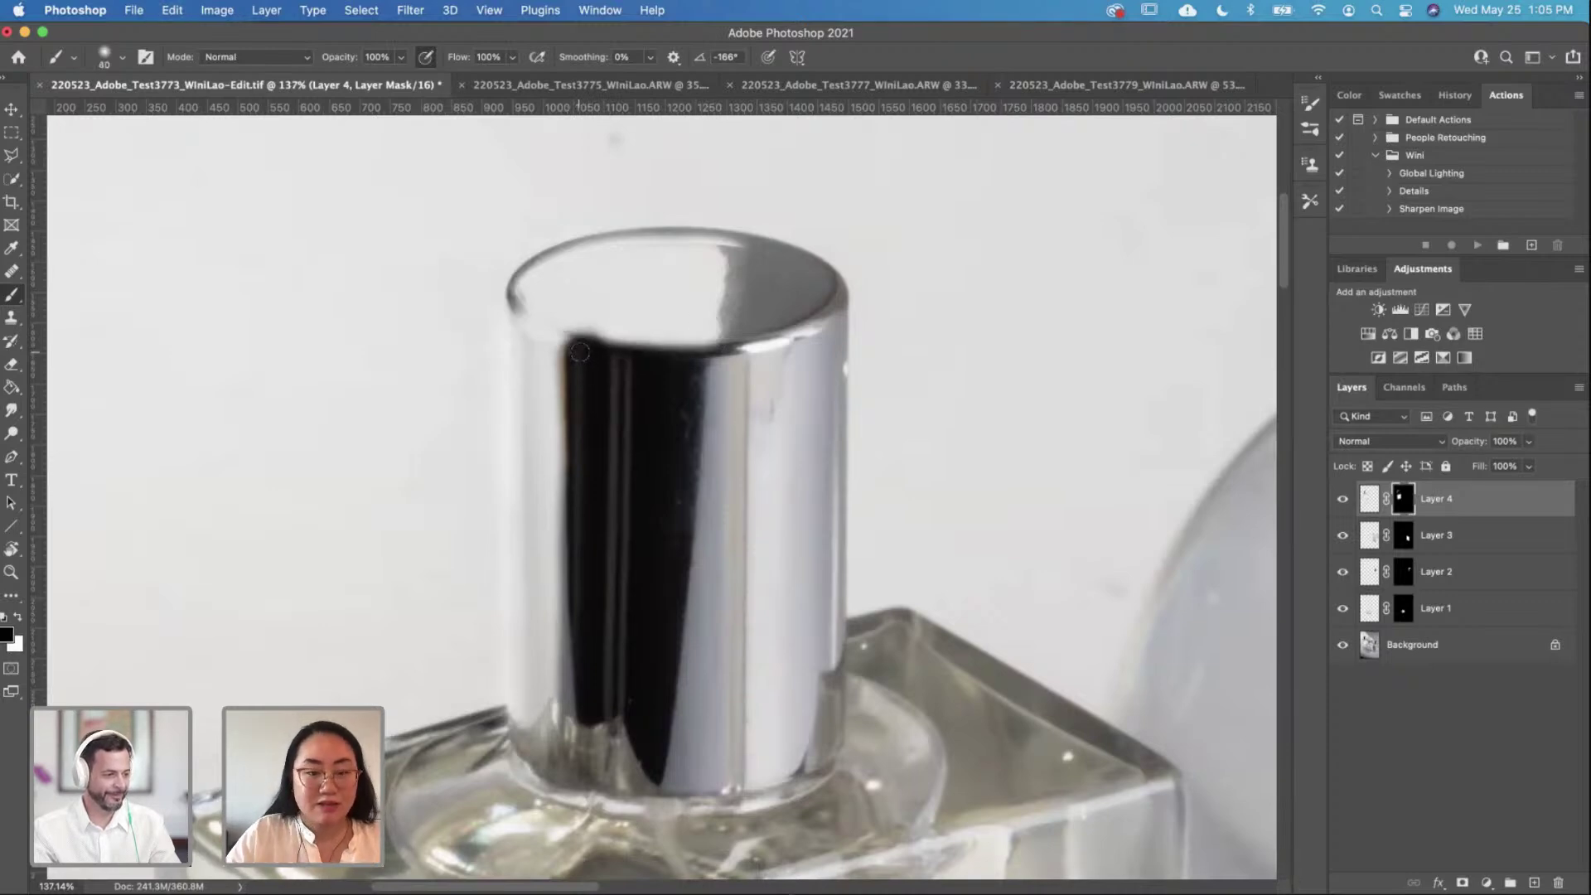
Step: Clean up the blurry halo along the cap's left edge on Layer 4's mask with a 70 px brush
{"action": "key", "text": "x"}
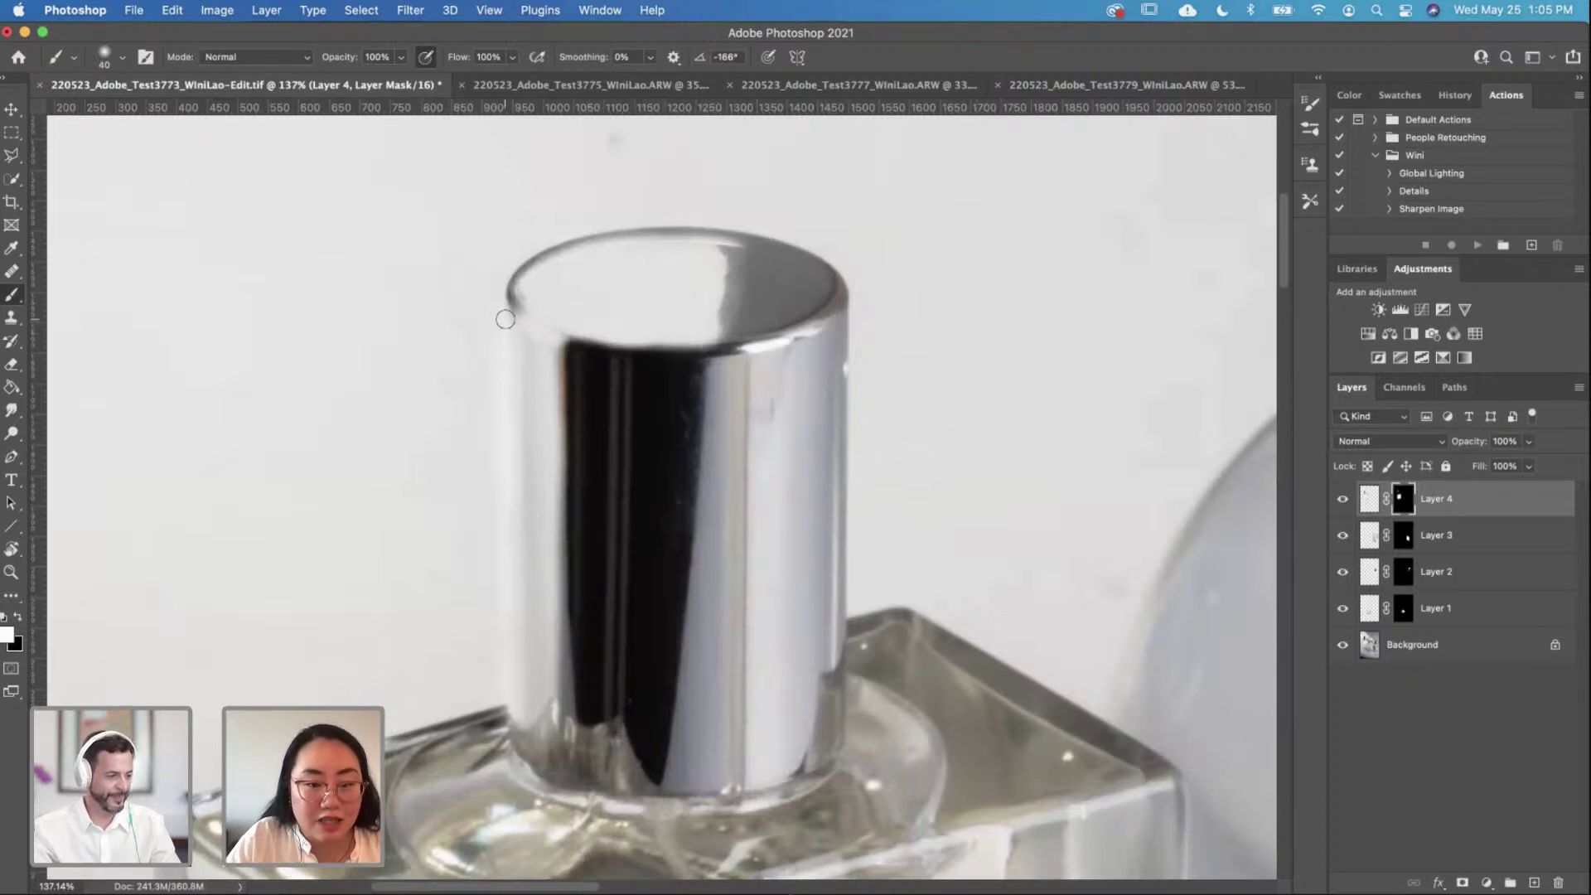
{"action": "scroll", "coordinate": [505, 319], "scroll_direction": "up", "scroll_amount": 3}
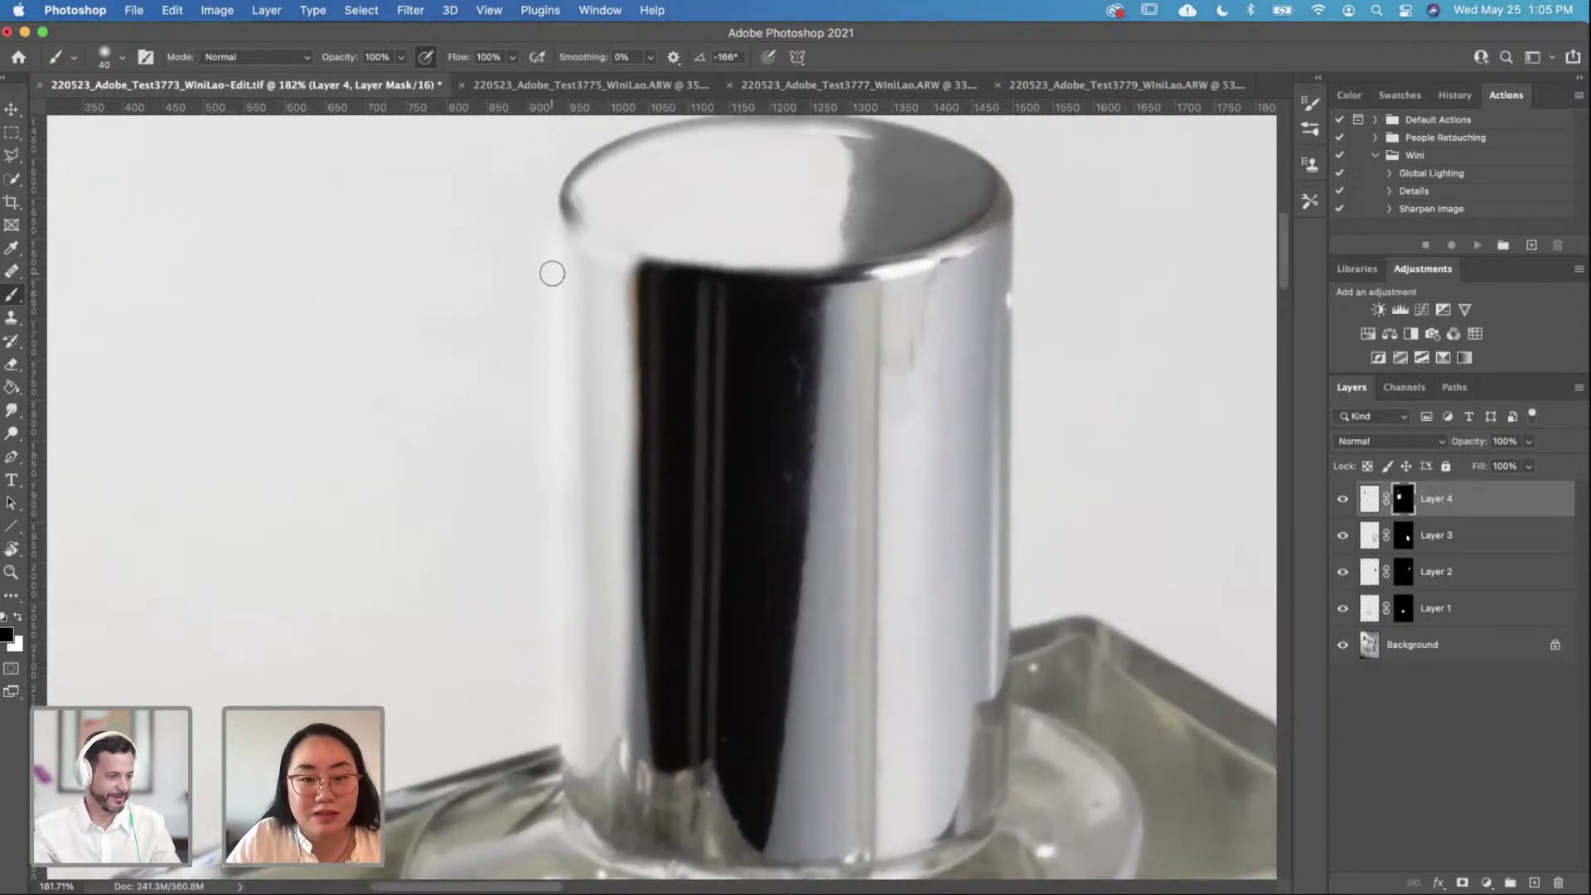
{"action": "key", "text": "bracketright"}
{"action": "key", "text": "bracketright"}
{"action": "key", "text": "bracketright"}
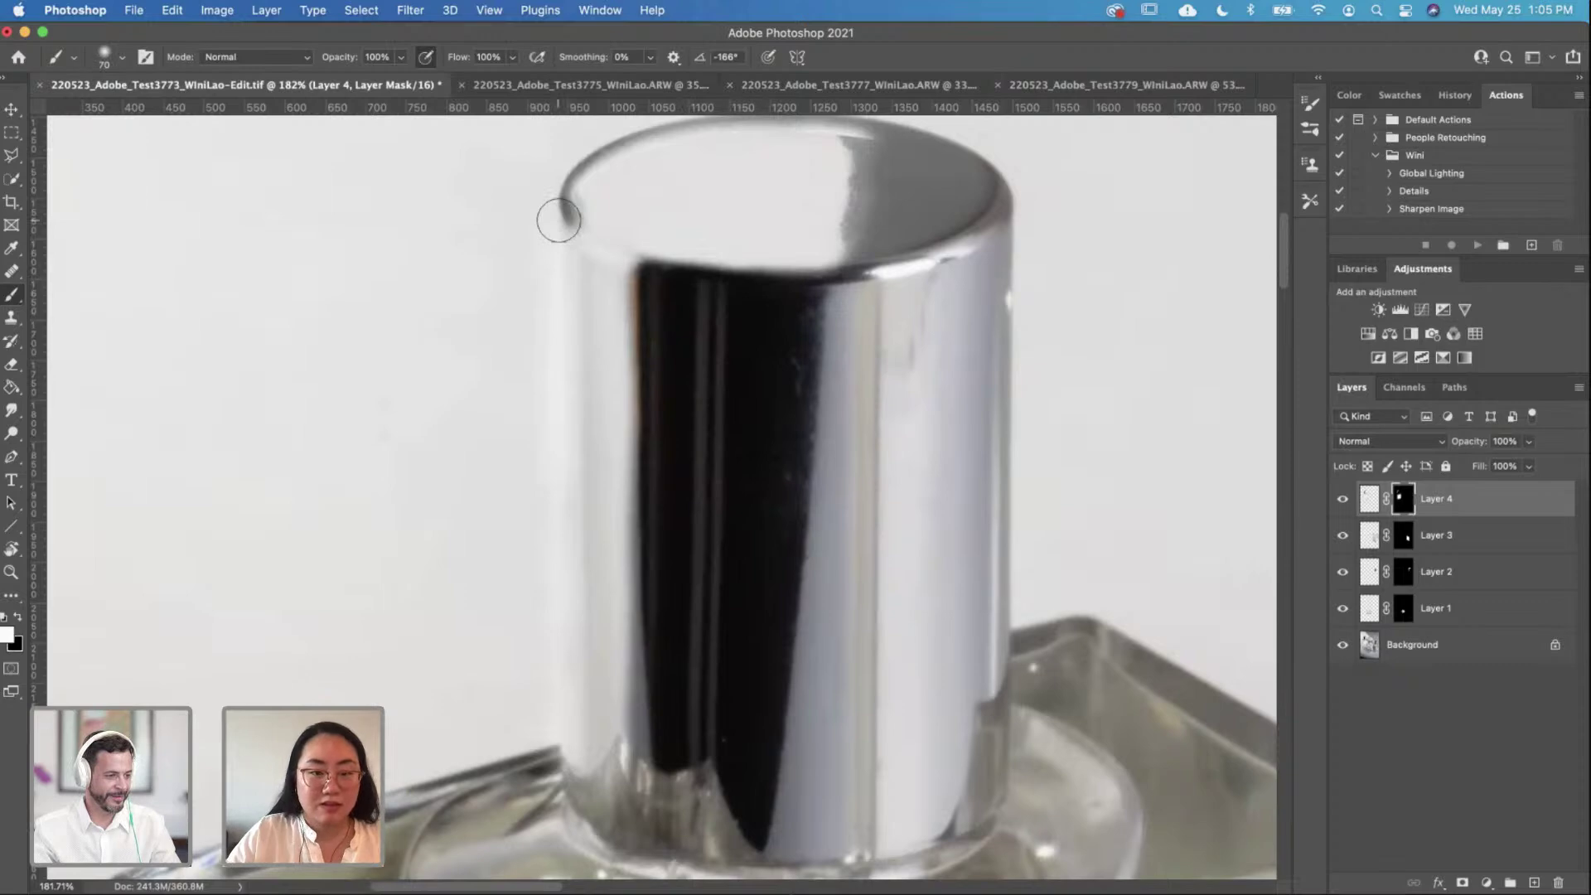
{"action": "left_click_drag", "start_coordinate": [558, 220], "coordinate": [555, 764]}
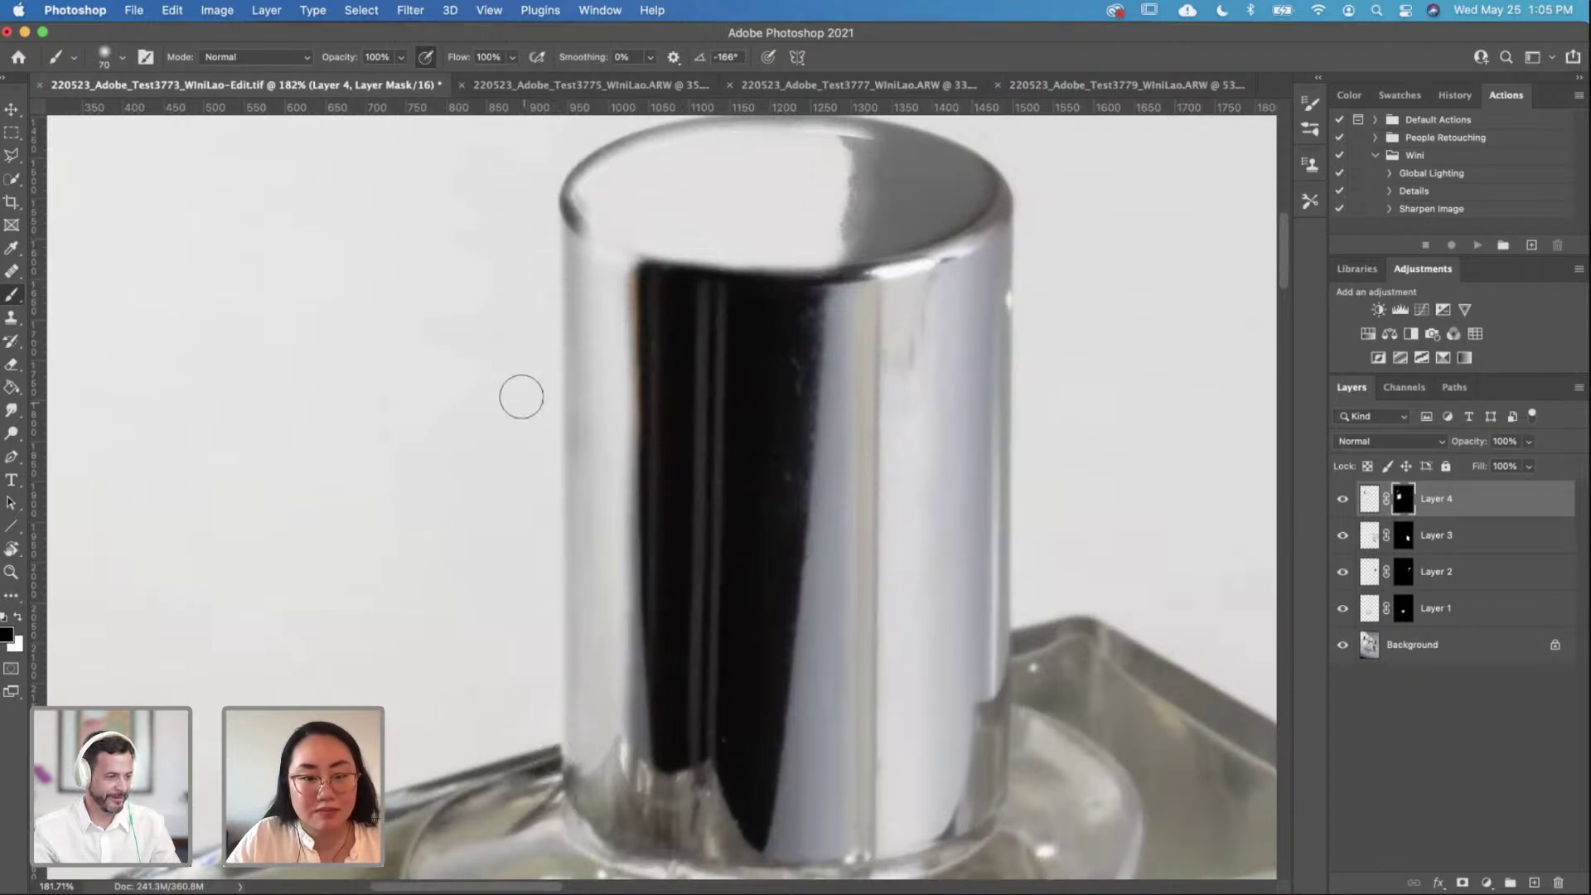
Step: Restore the dark front rim of the cap's top by painting black on Layer 4's mask with a 20 px brush
{"action": "key", "text": "bracketleft"}
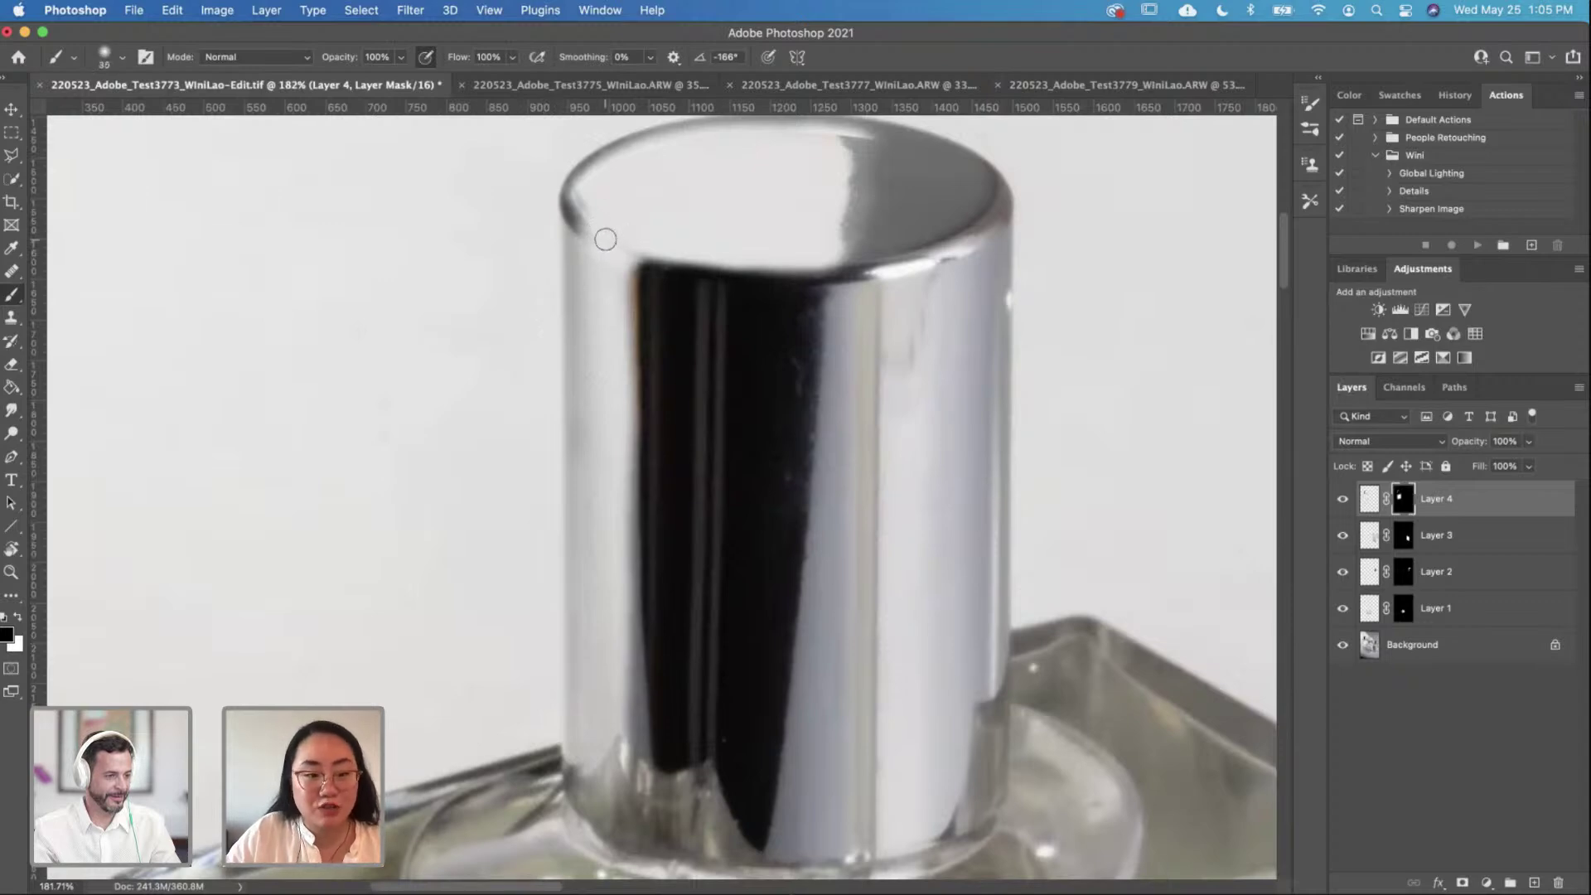
{"action": "mouse_move", "coordinate": [576, 225]}
{"action": "left_mouse_down"}
{"action": "mouse_move", "coordinate": [645, 267]}
{"action": "mouse_move", "coordinate": [582, 253]}
{"action": "mouse_move", "coordinate": [611, 267]}
{"action": "mouse_move", "coordinate": [597, 230]}
{"action": "left_mouse_up"}
{"action": "key", "text": "x"}
{"action": "key", "text": "super+z"}
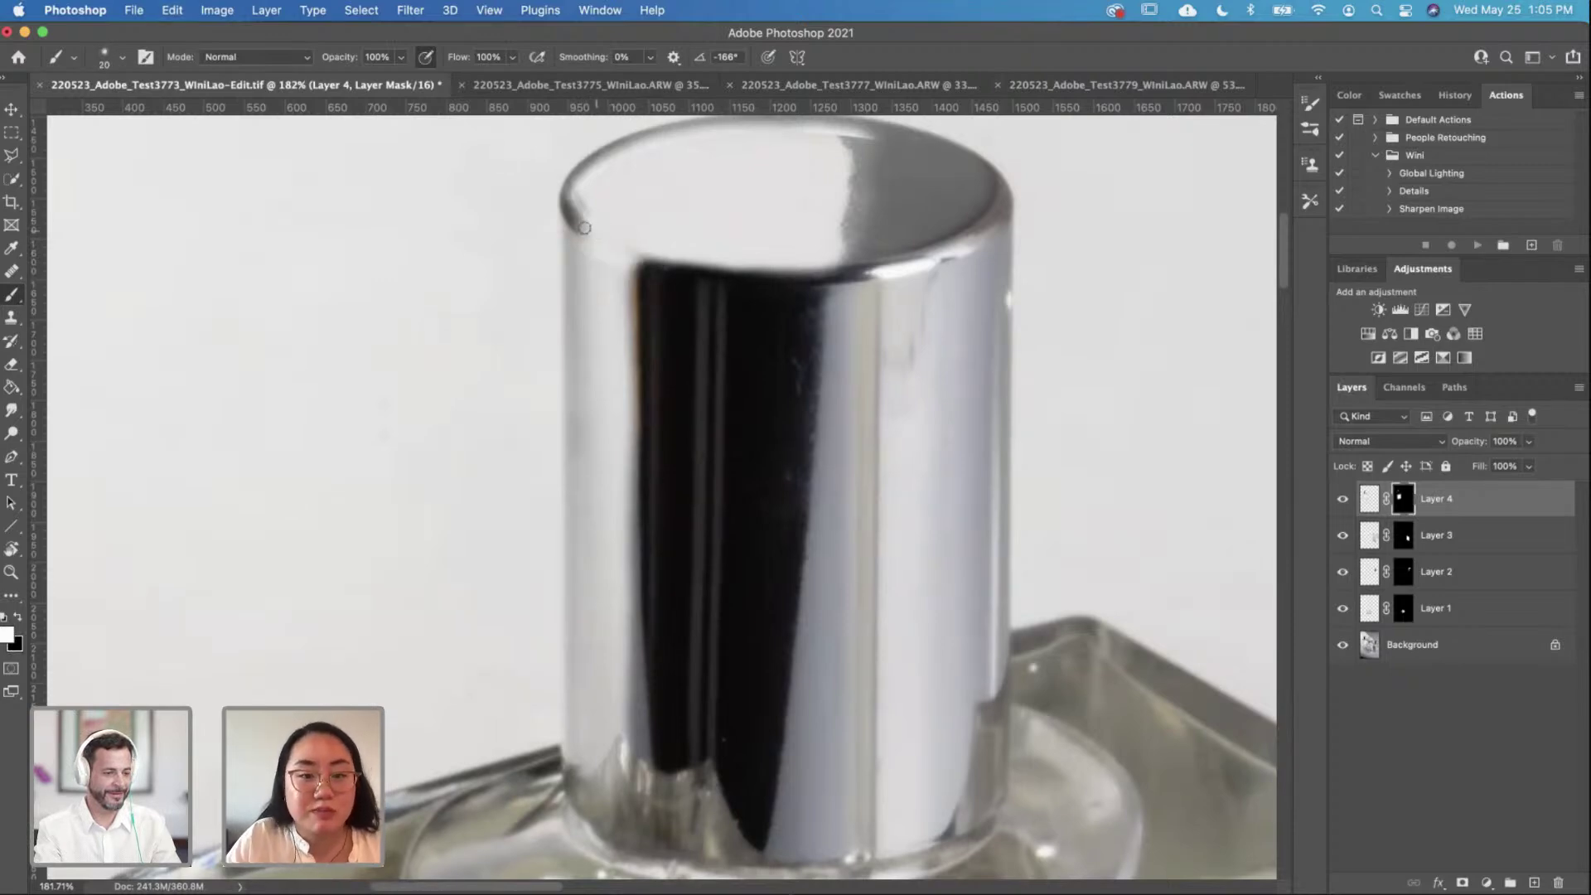
{"action": "key", "text": "x"}
{"action": "left_click_drag", "start_coordinate": [581, 226], "coordinate": [629, 264]}
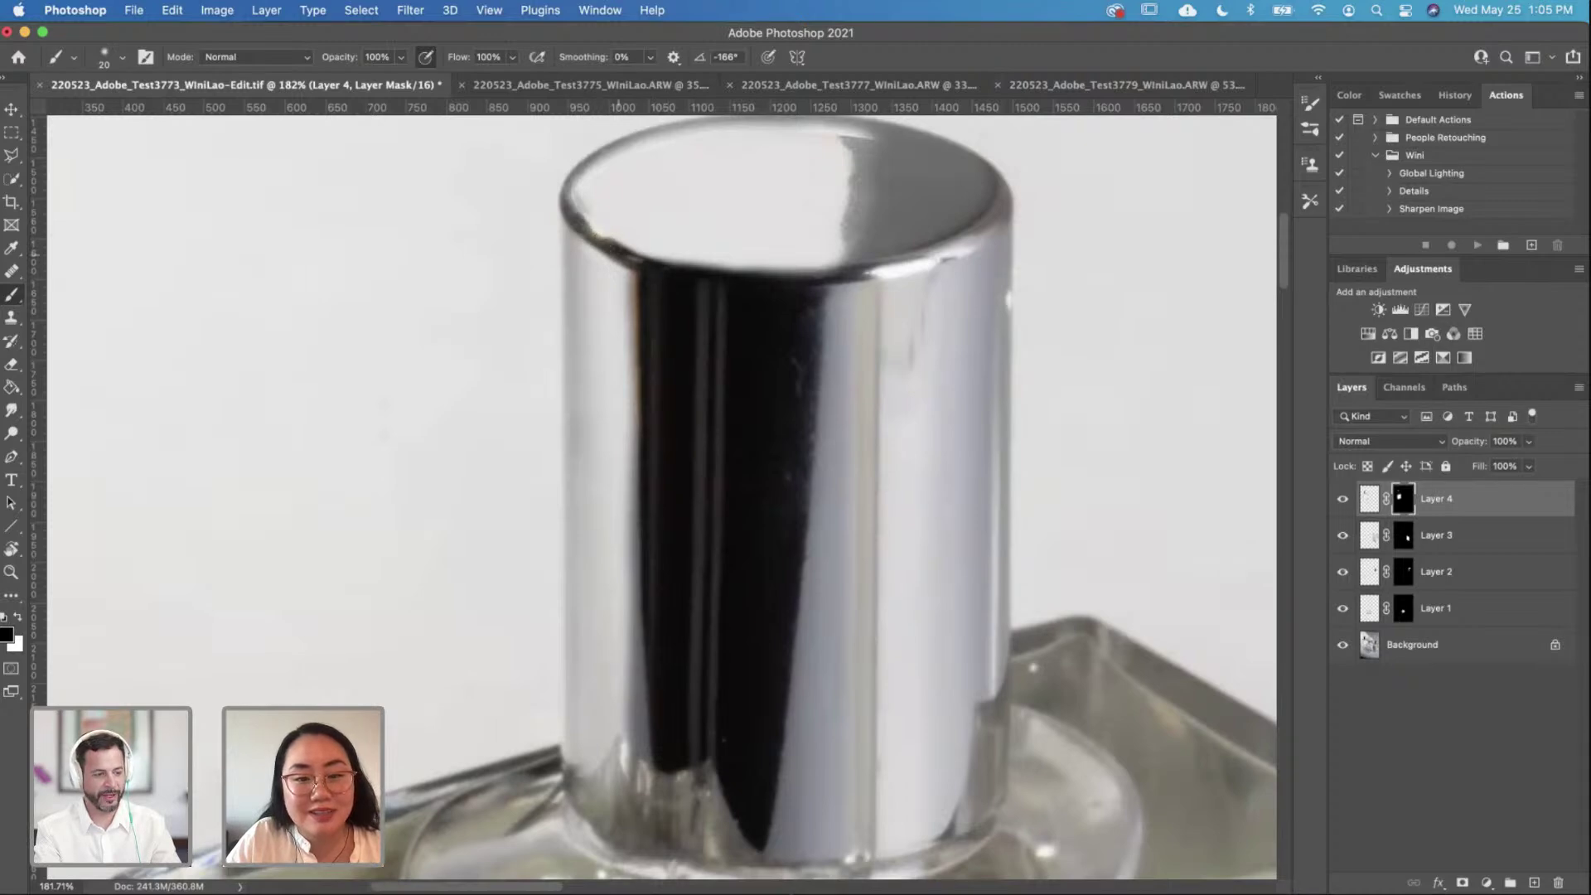
{"action": "left_click_drag", "start_coordinate": [647, 259], "coordinate": [671, 270]}
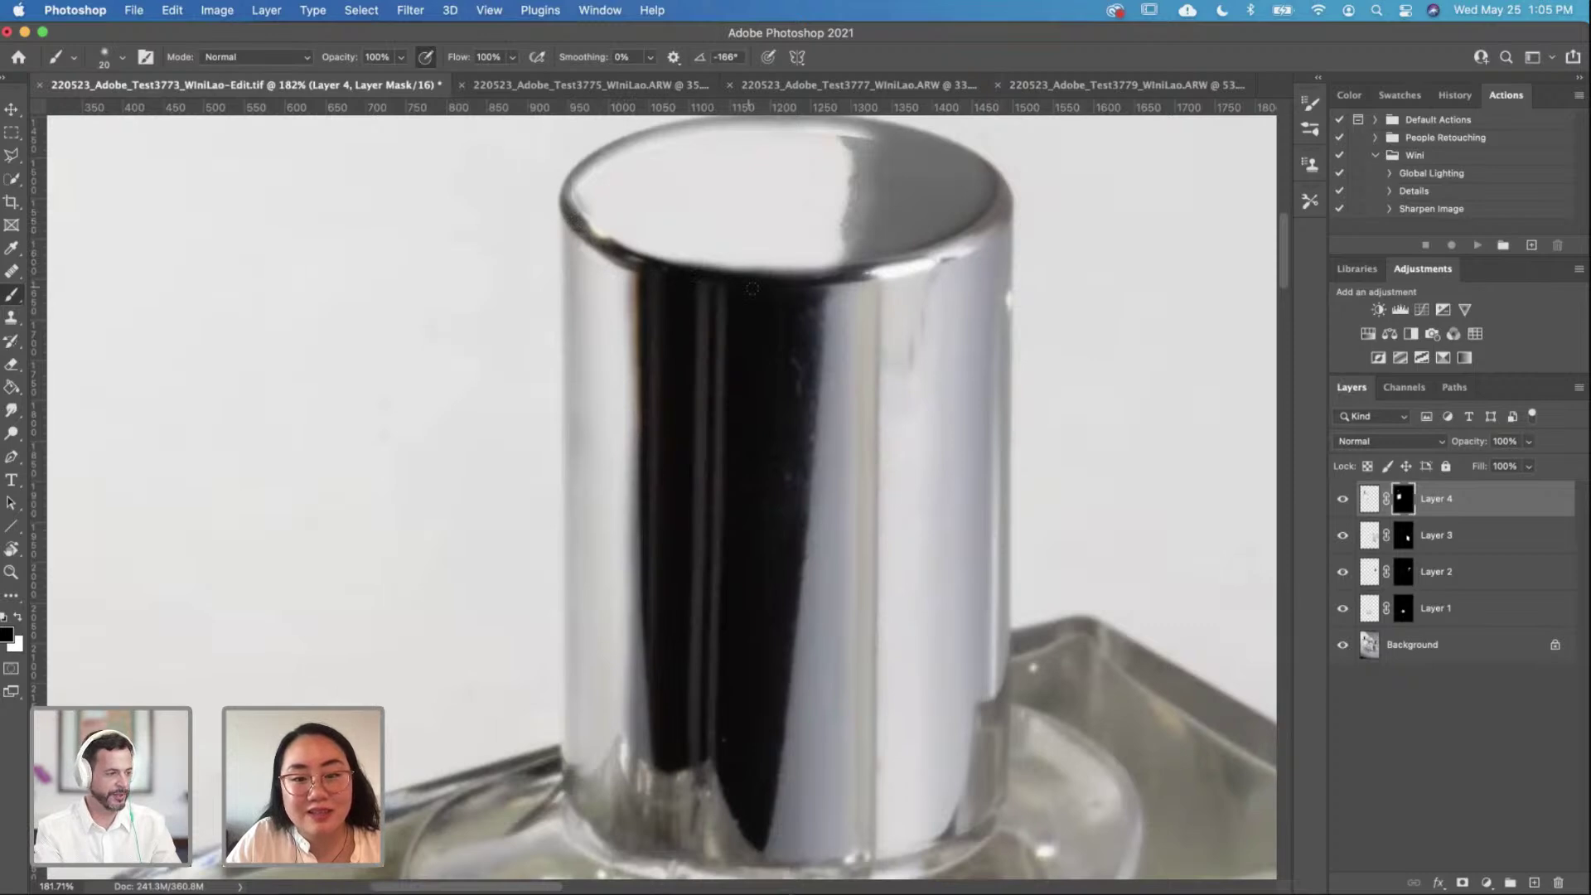
{"action": "left_click_drag", "start_coordinate": [825, 280], "coordinate": [667, 268]}
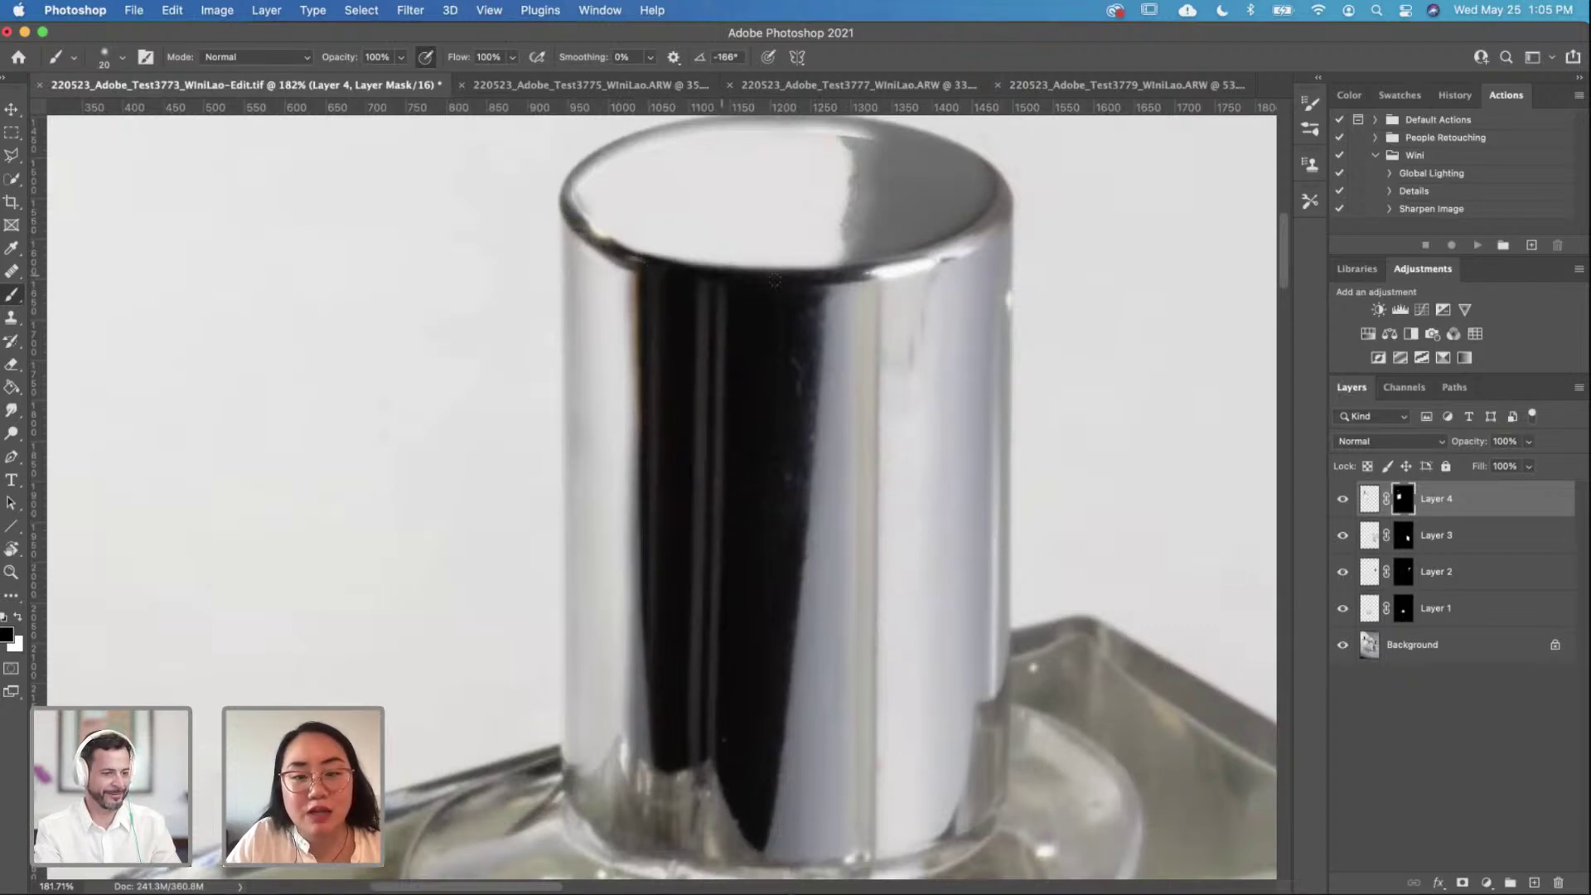
Step: Check the retouched cap against the whole bottle and glass ball, and inspect its rim and left side up close
{"action": "scroll", "coordinate": [774, 280], "scroll_direction": "down", "scroll_amount": 5}
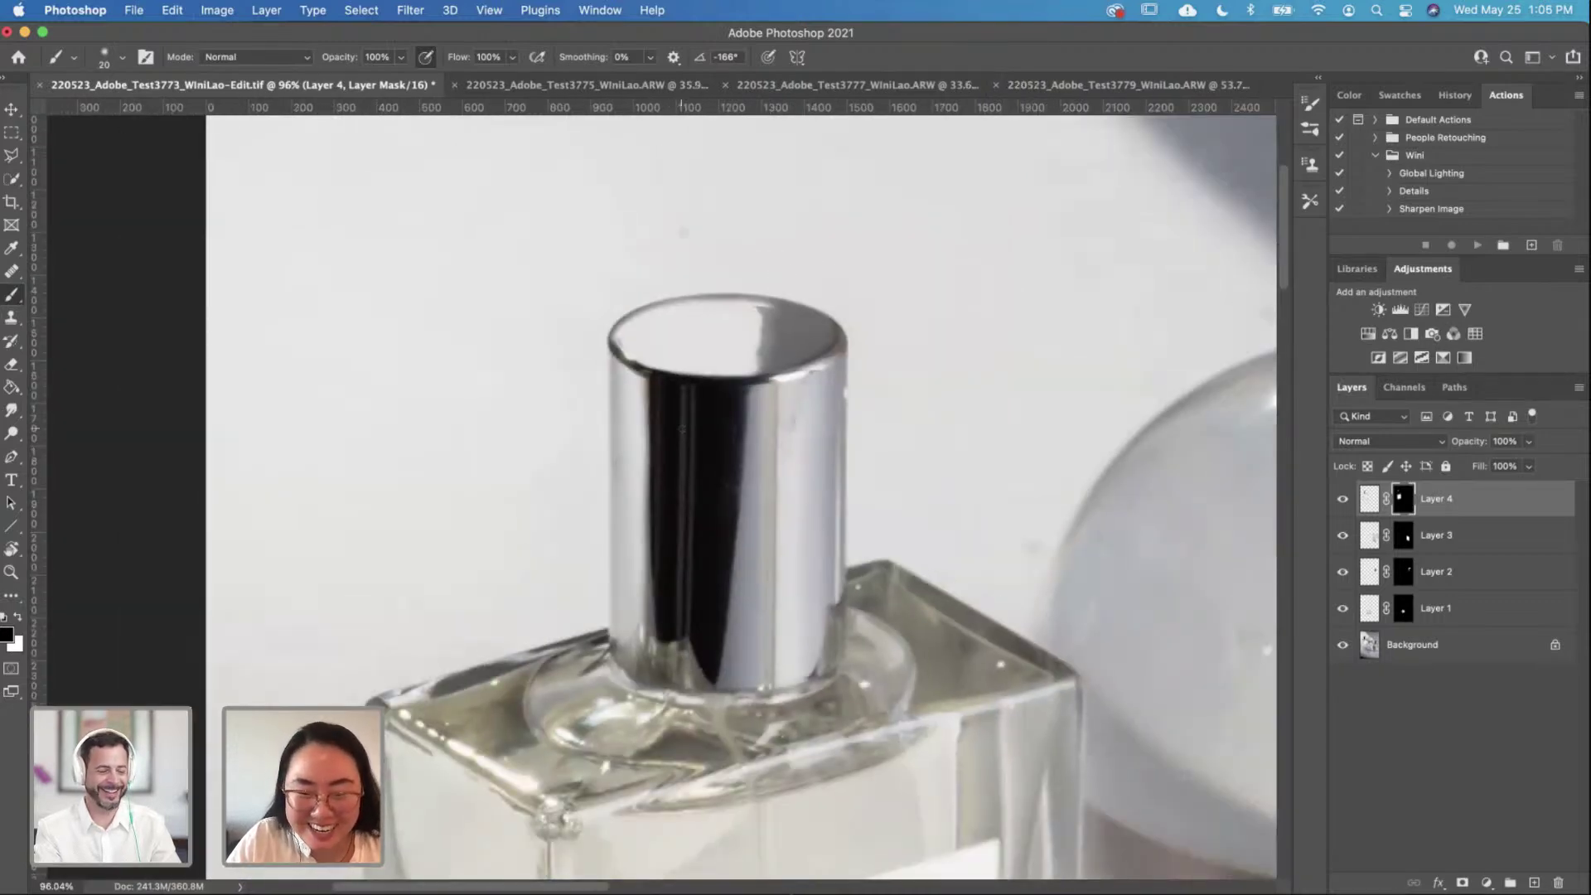
{"action": "scroll", "coordinate": [682, 428], "scroll_direction": "down", "scroll_amount": 2}
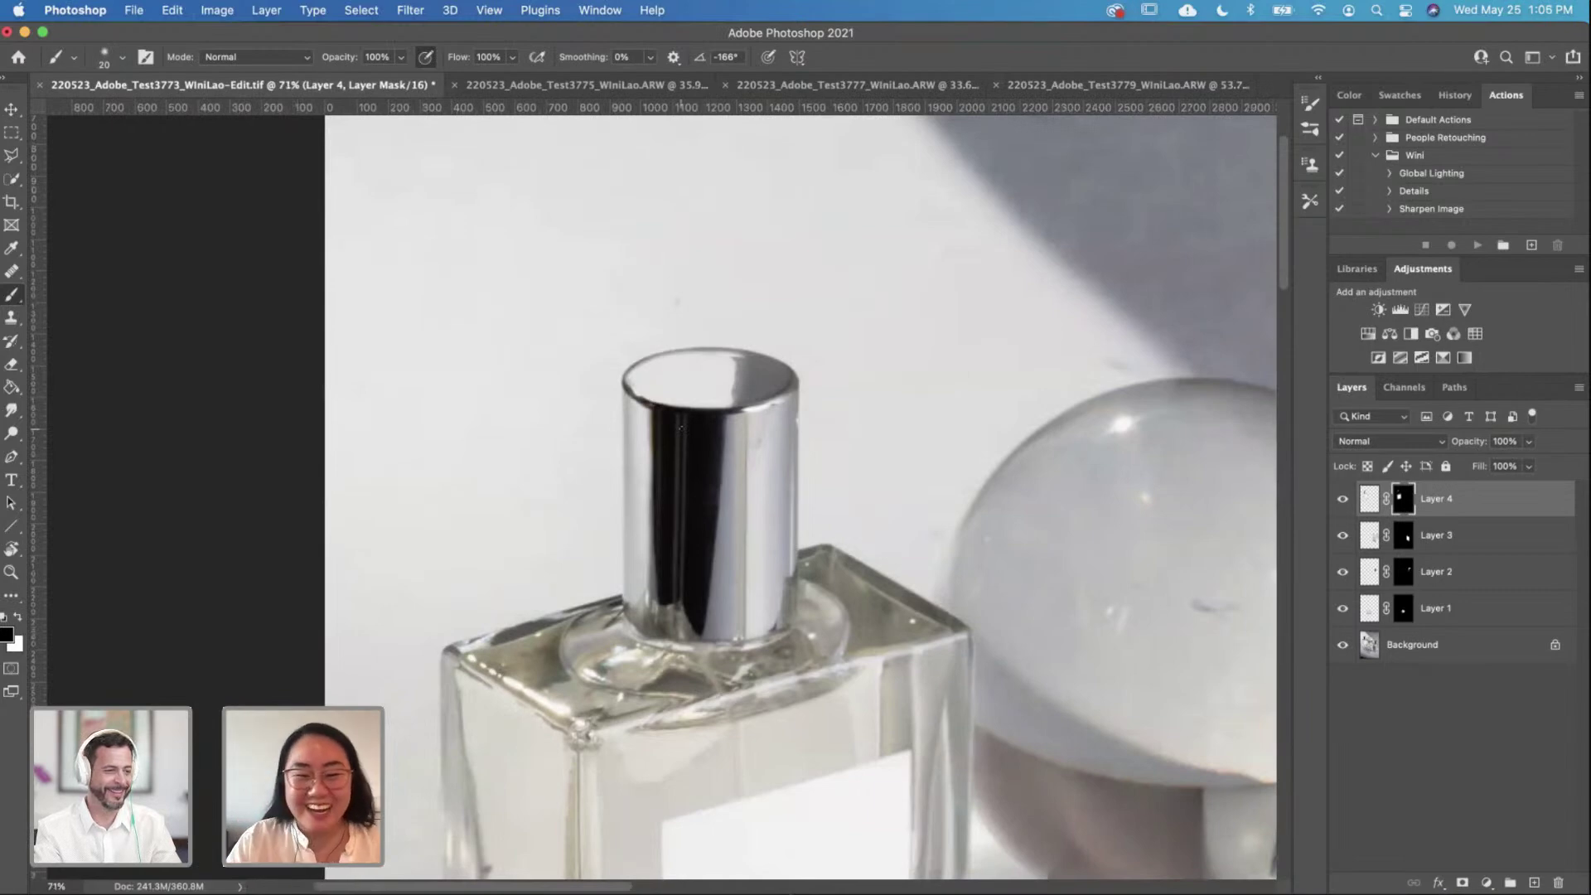
{"action": "scroll", "coordinate": [679, 426], "scroll_direction": "down", "scroll_amount": 2}
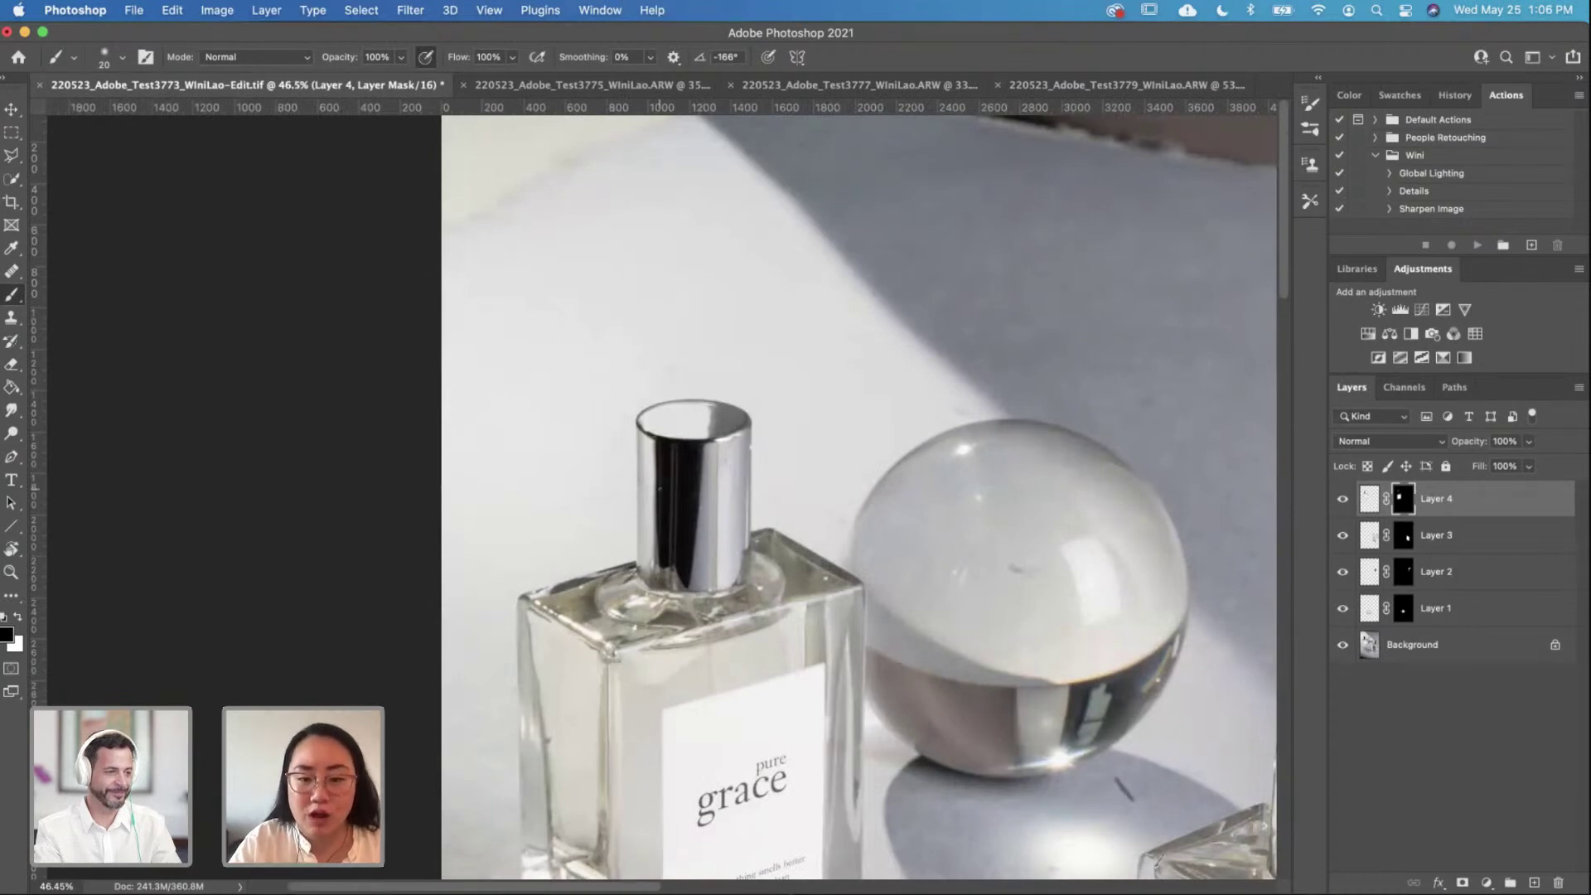
{"action": "scroll", "coordinate": [652, 478], "scroll_direction": "up", "scroll_amount": 2}
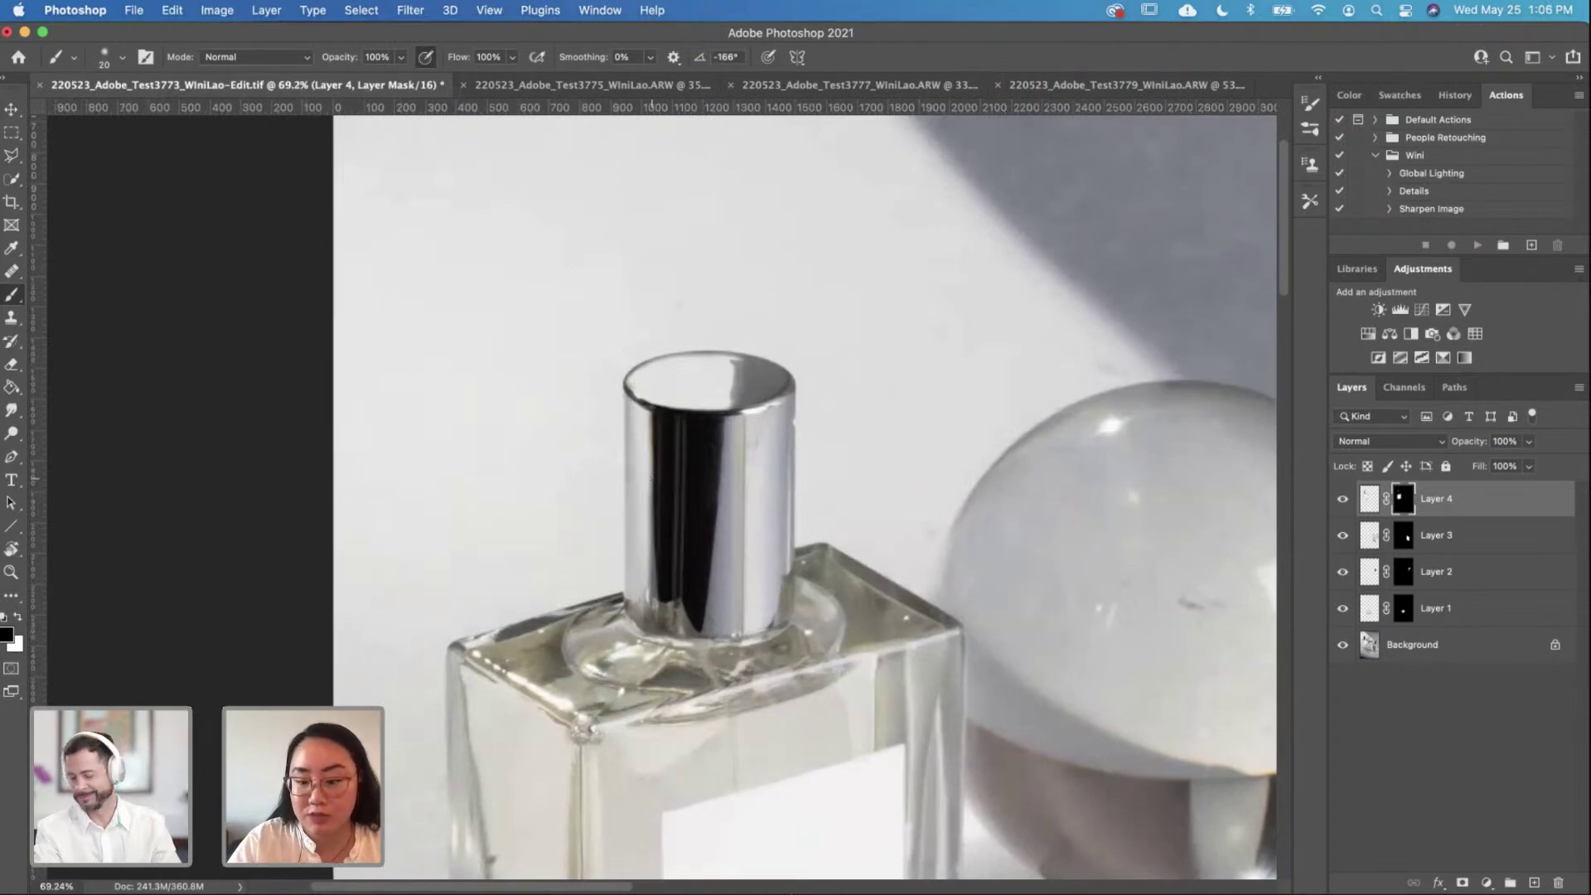
{"action": "scroll", "coordinate": [652, 478], "scroll_direction": "up", "scroll_amount": 4}
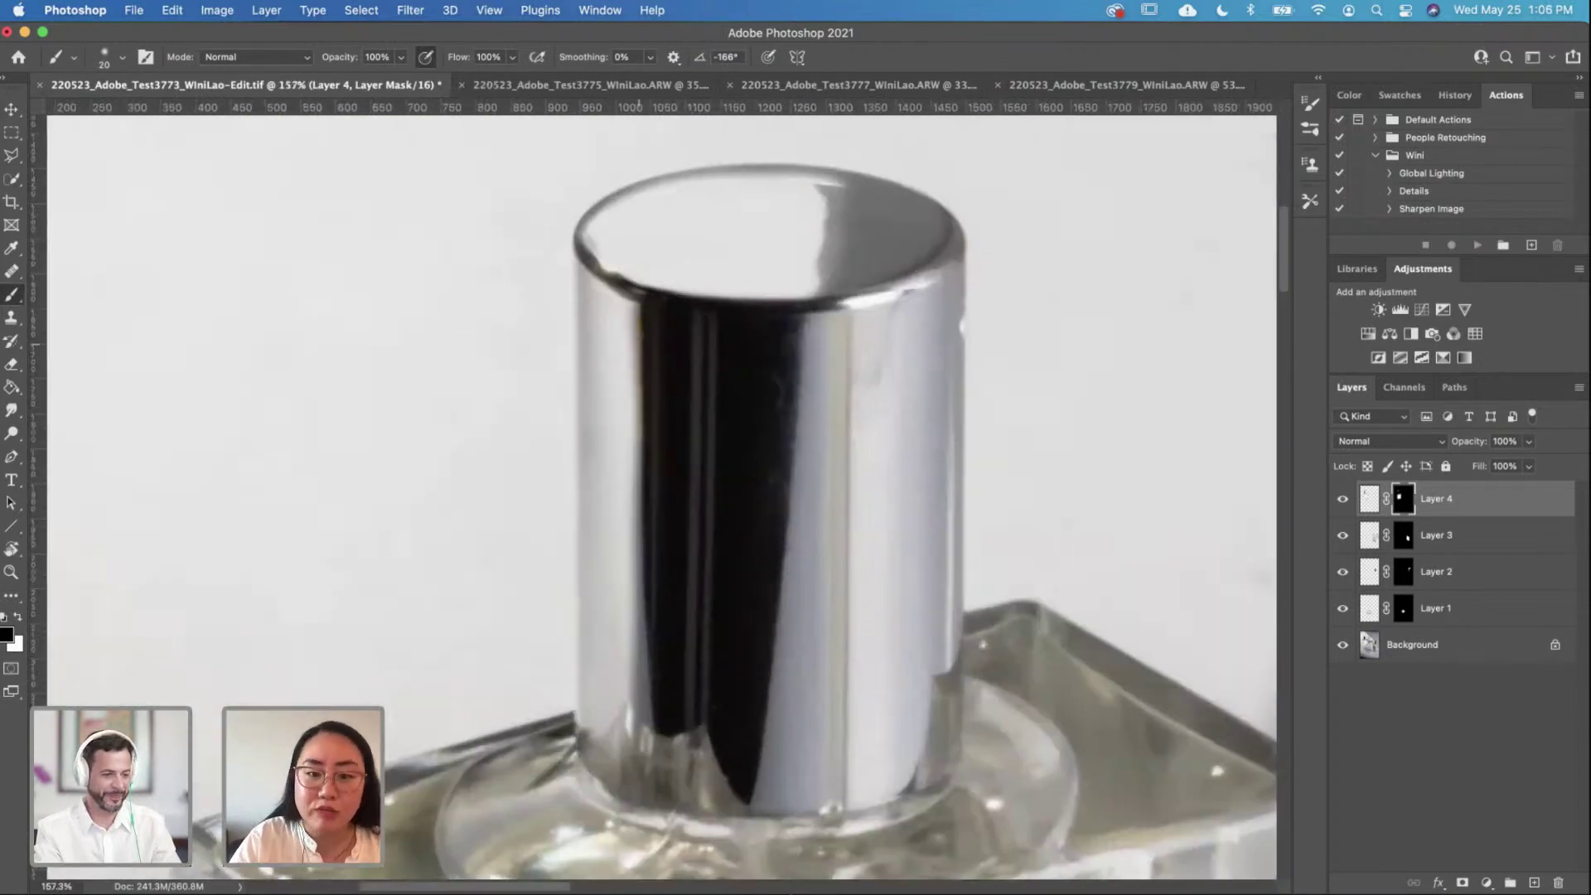
{"action": "key", "text": "x"}
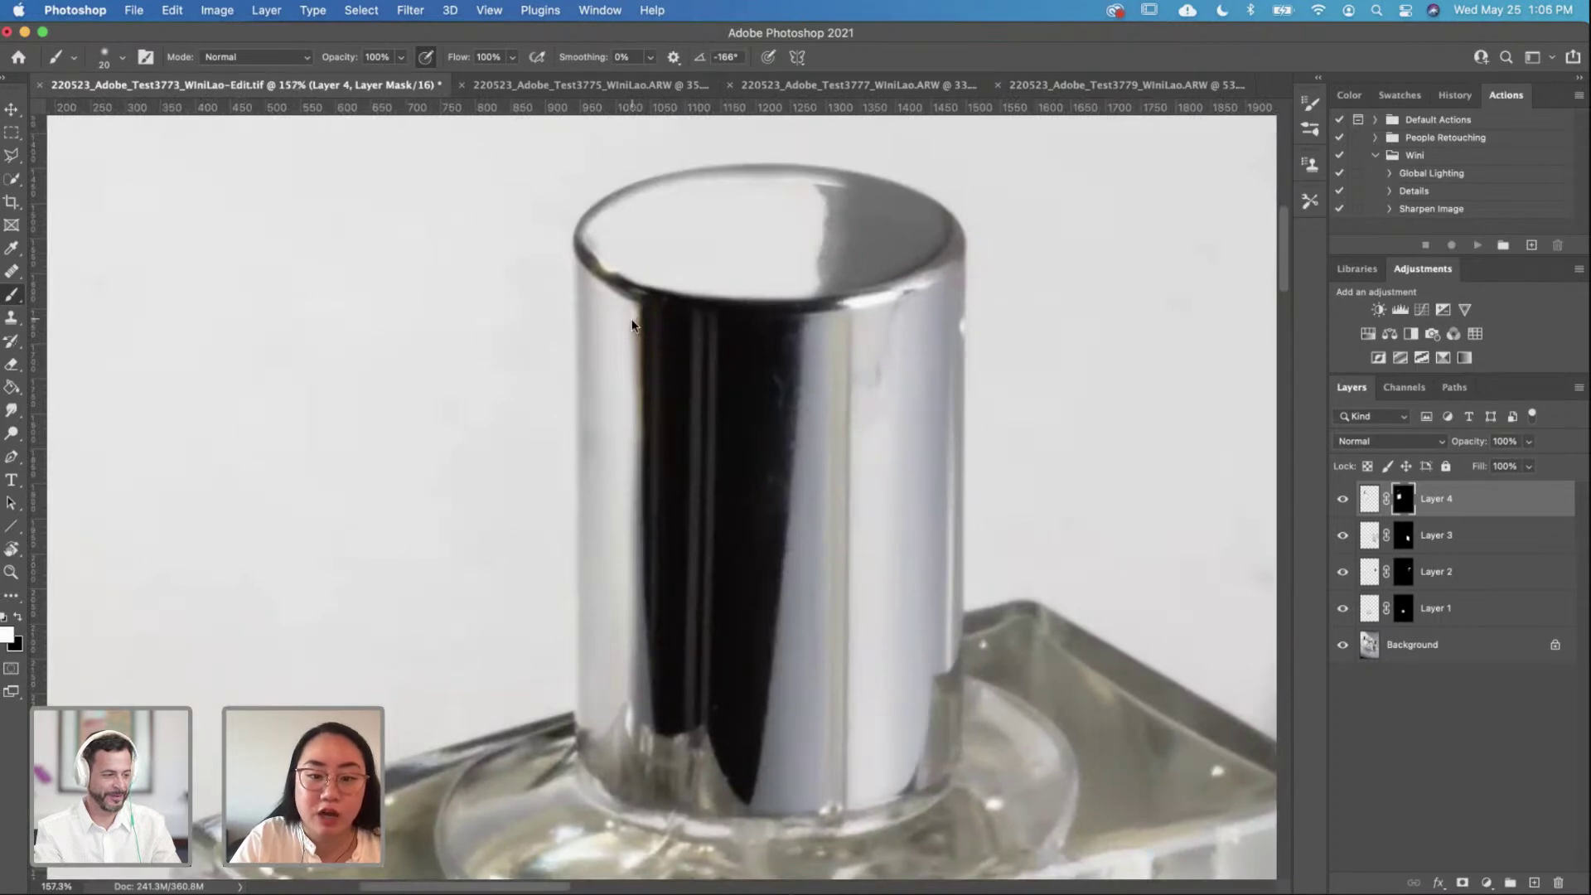
Step: Refine Layer 4's mask along the left edge of the cap's black reflection, painting in white and black with the brush enlarged to 40 px
{"action": "left_click_drag", "start_coordinate": [632, 310], "coordinate": [631, 462]}
{"action": "key", "text": "bracketright"}
{"action": "key", "text": "bracketright"}
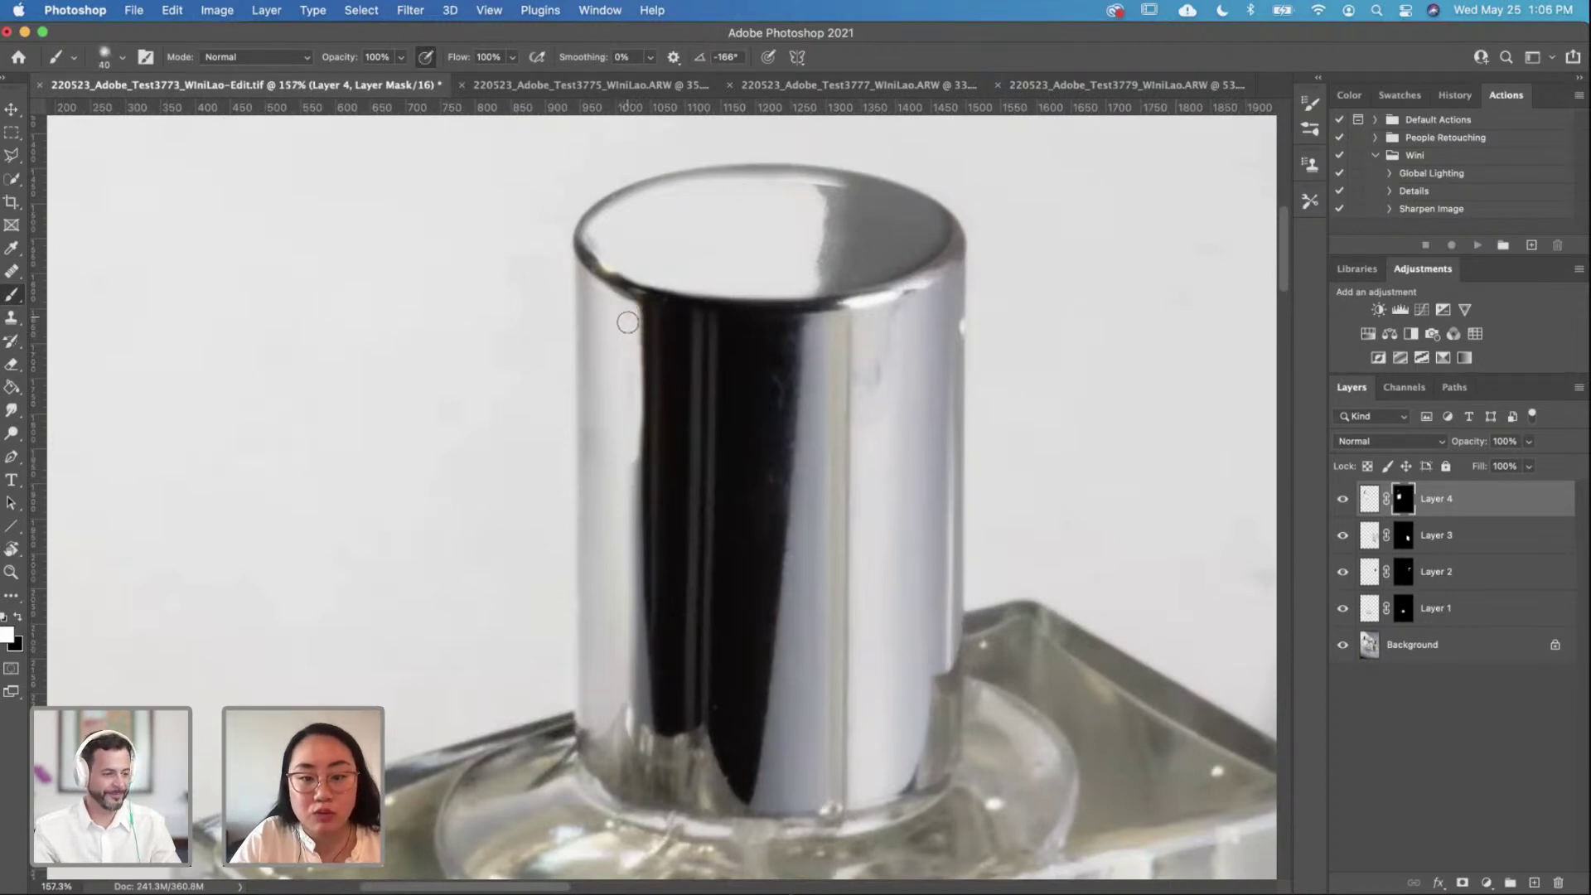
{"action": "mouse_move", "coordinate": [629, 413]}
{"action": "left_mouse_down"}
{"action": "mouse_move", "coordinate": [636, 729]}
{"action": "mouse_move", "coordinate": [629, 438]}
{"action": "mouse_move", "coordinate": [664, 662]}
{"action": "left_mouse_up"}
{"action": "key", "text": "x"}
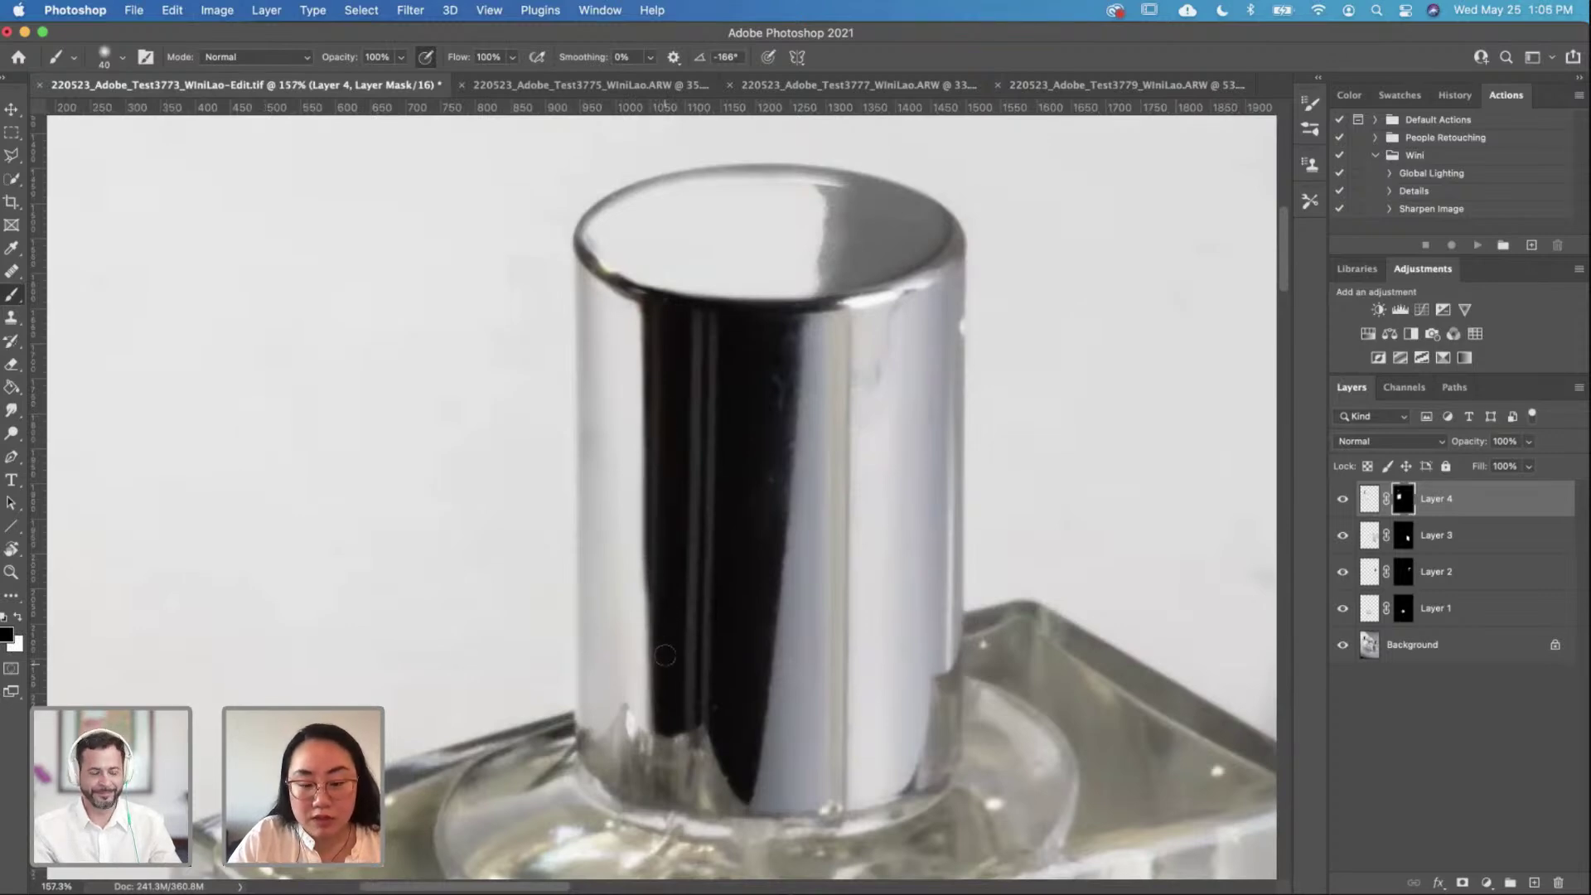
{"action": "left_click_drag", "start_coordinate": [656, 572], "coordinate": [670, 700]}
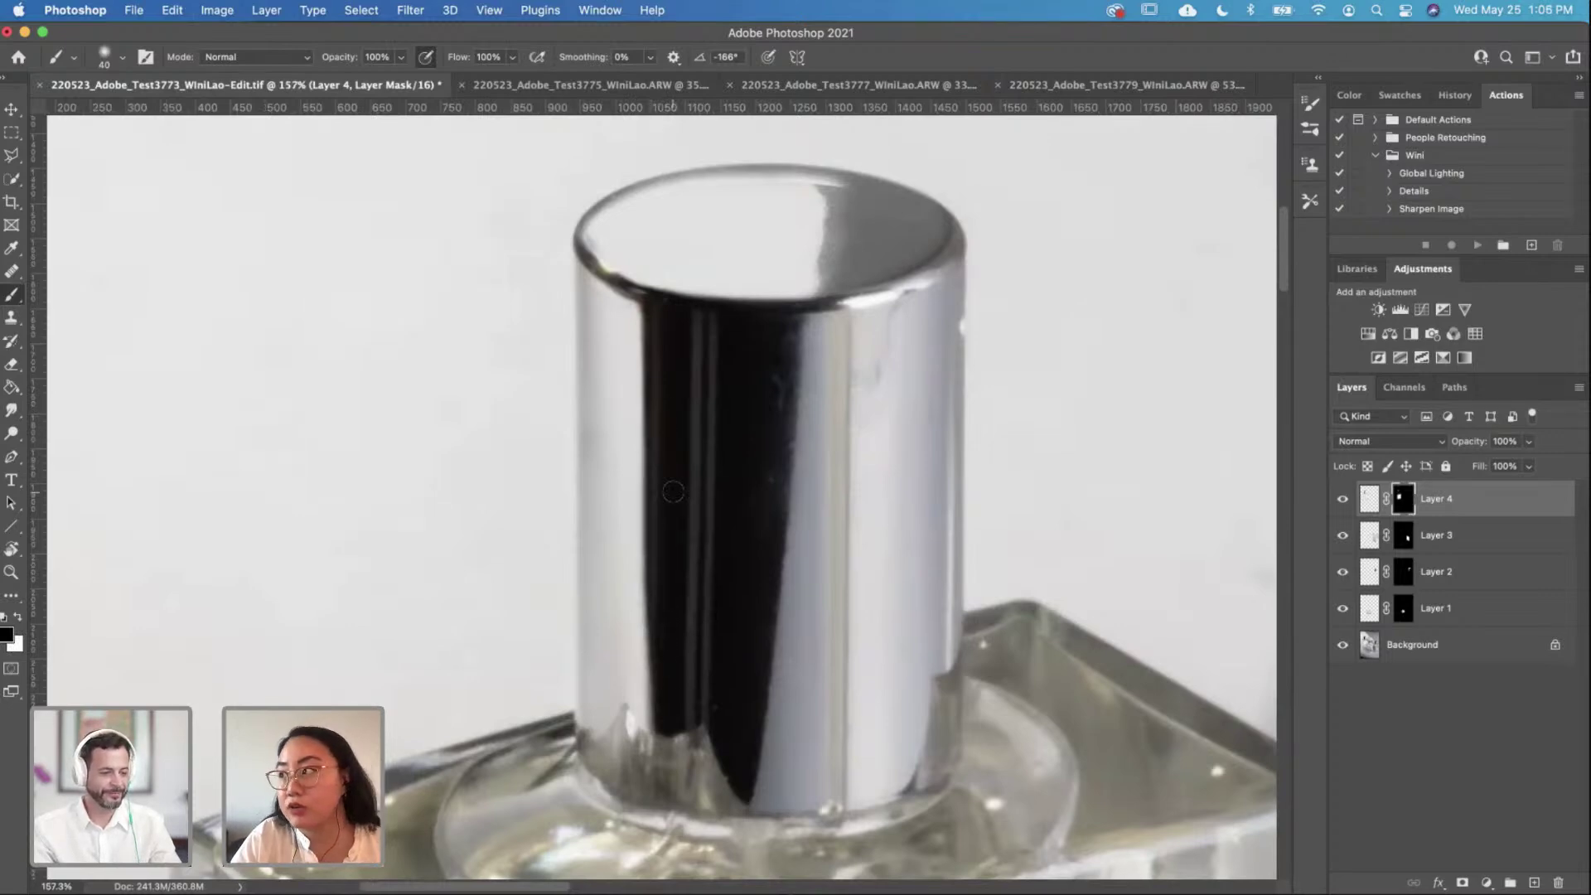
Step: Inspect the retouched cap and bottle up close and within the whole two-bottle composition
{"action": "scroll", "coordinate": [622, 515], "scroll_direction": "down", "scroll_amount": 4}
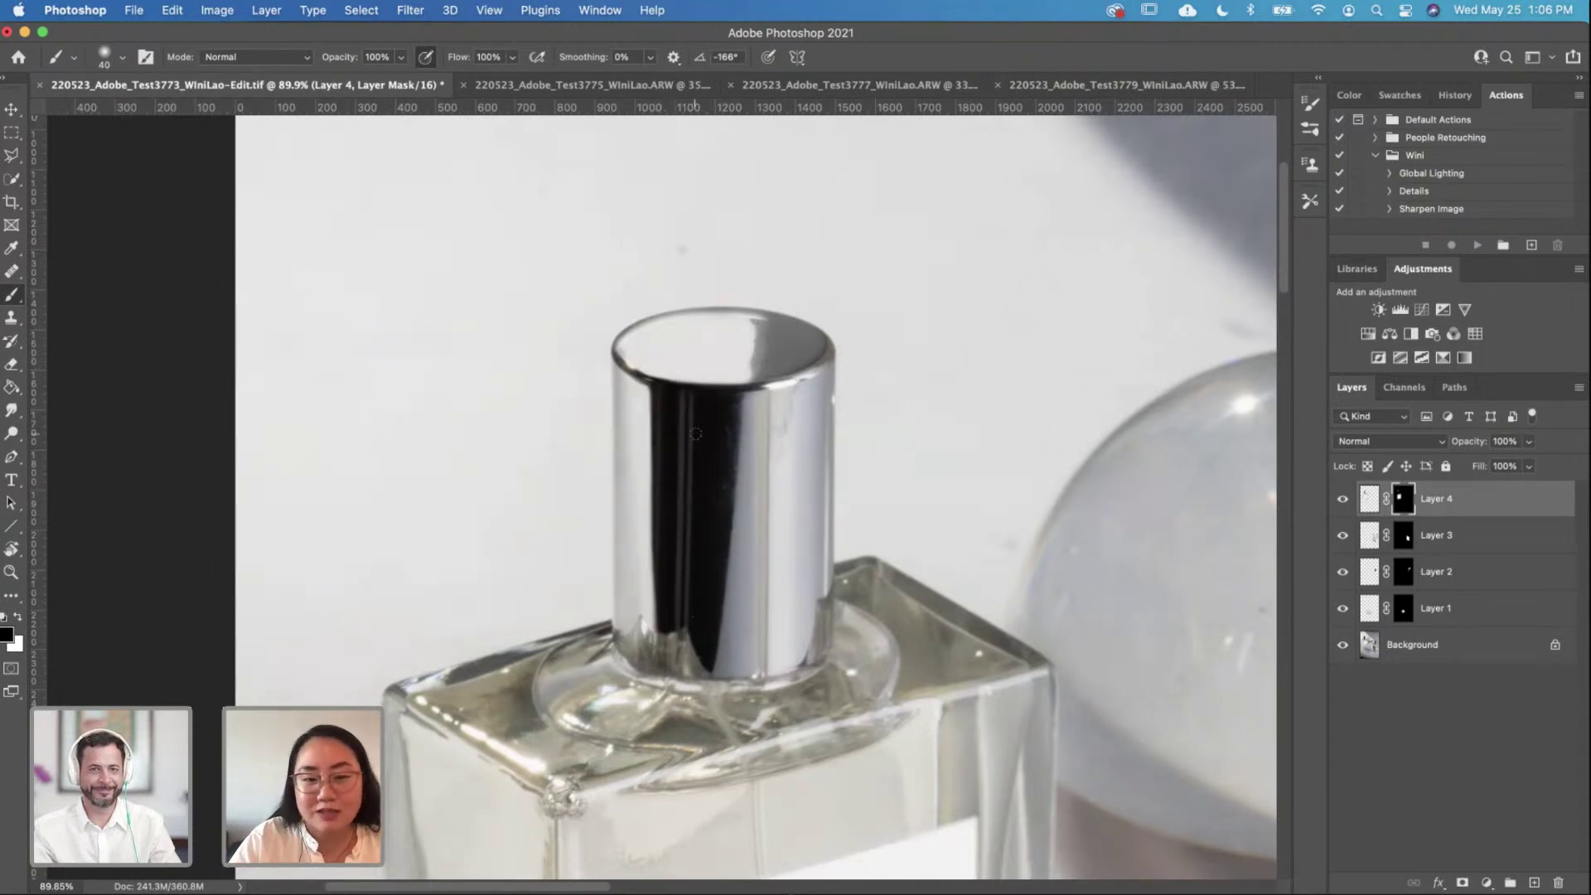
{"action": "scroll", "coordinate": [696, 434], "scroll_direction": "up", "scroll_amount": 3, "text": "alt"}
{"action": "scroll", "coordinate": [719, 431], "scroll_direction": "down", "scroll_amount": 4}
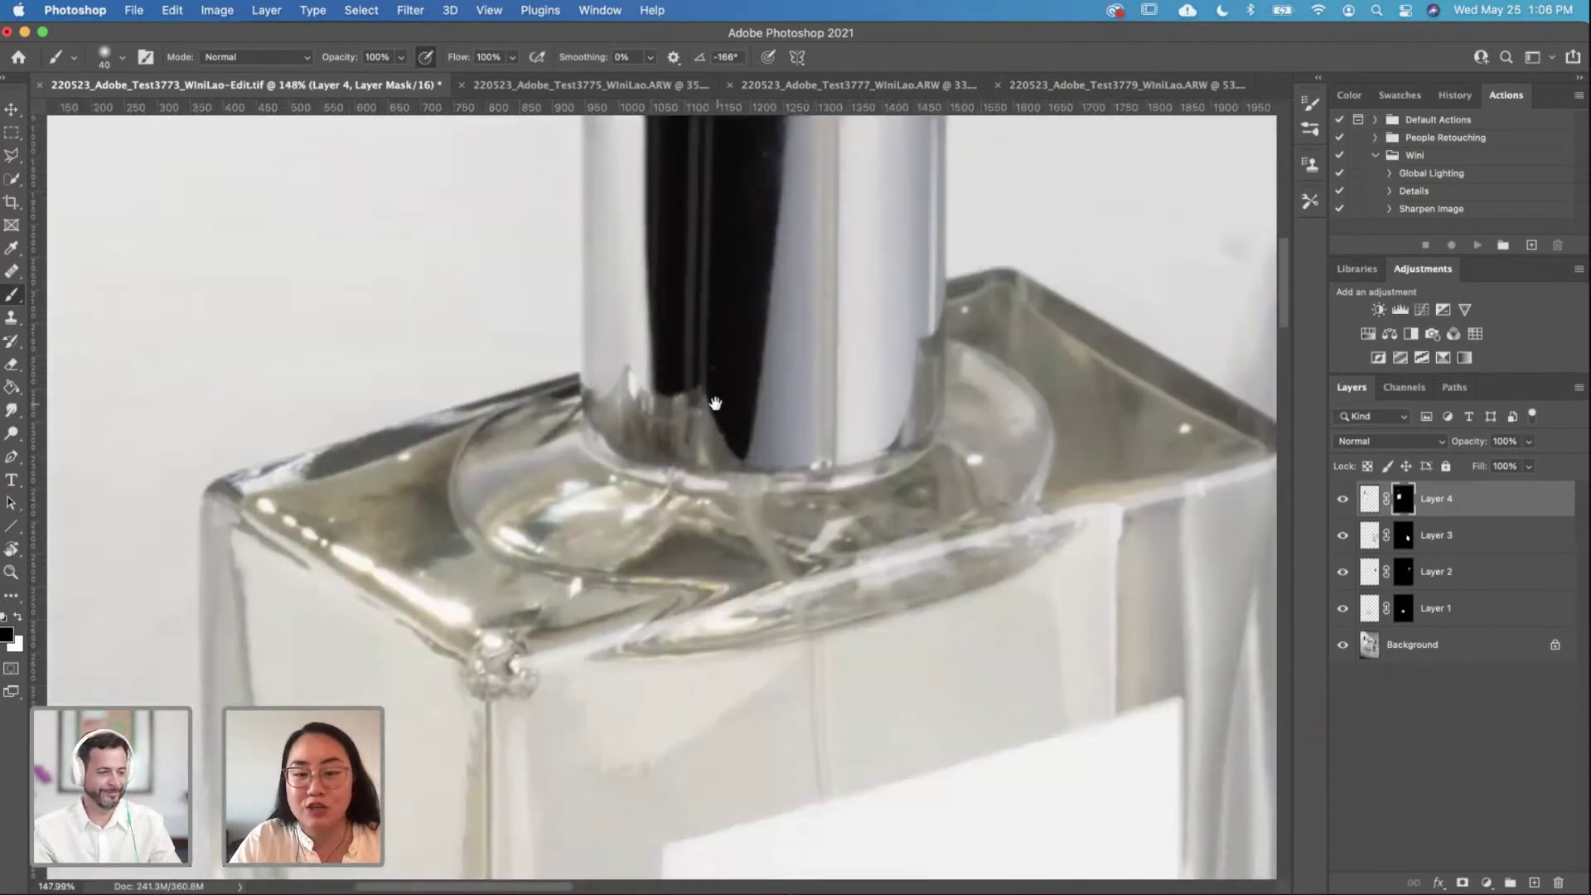
{"action": "scroll", "coordinate": [715, 404], "scroll_direction": "down", "scroll_amount": 3, "text": "alt"}
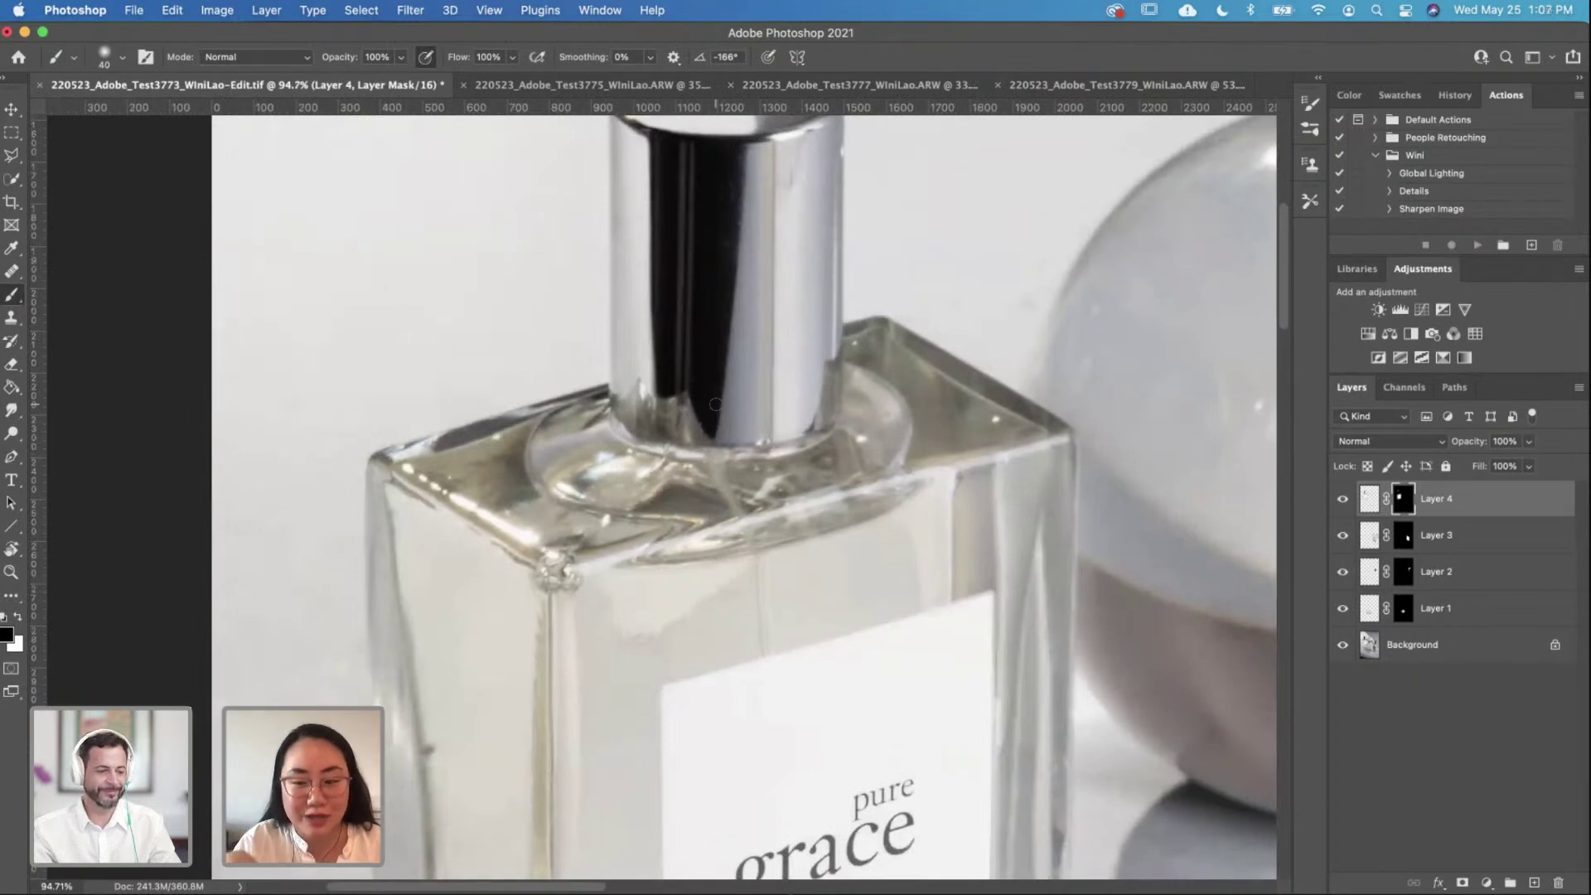
{"action": "scroll", "coordinate": [715, 403], "scroll_direction": "down", "scroll_amount": 4, "text": "alt"}
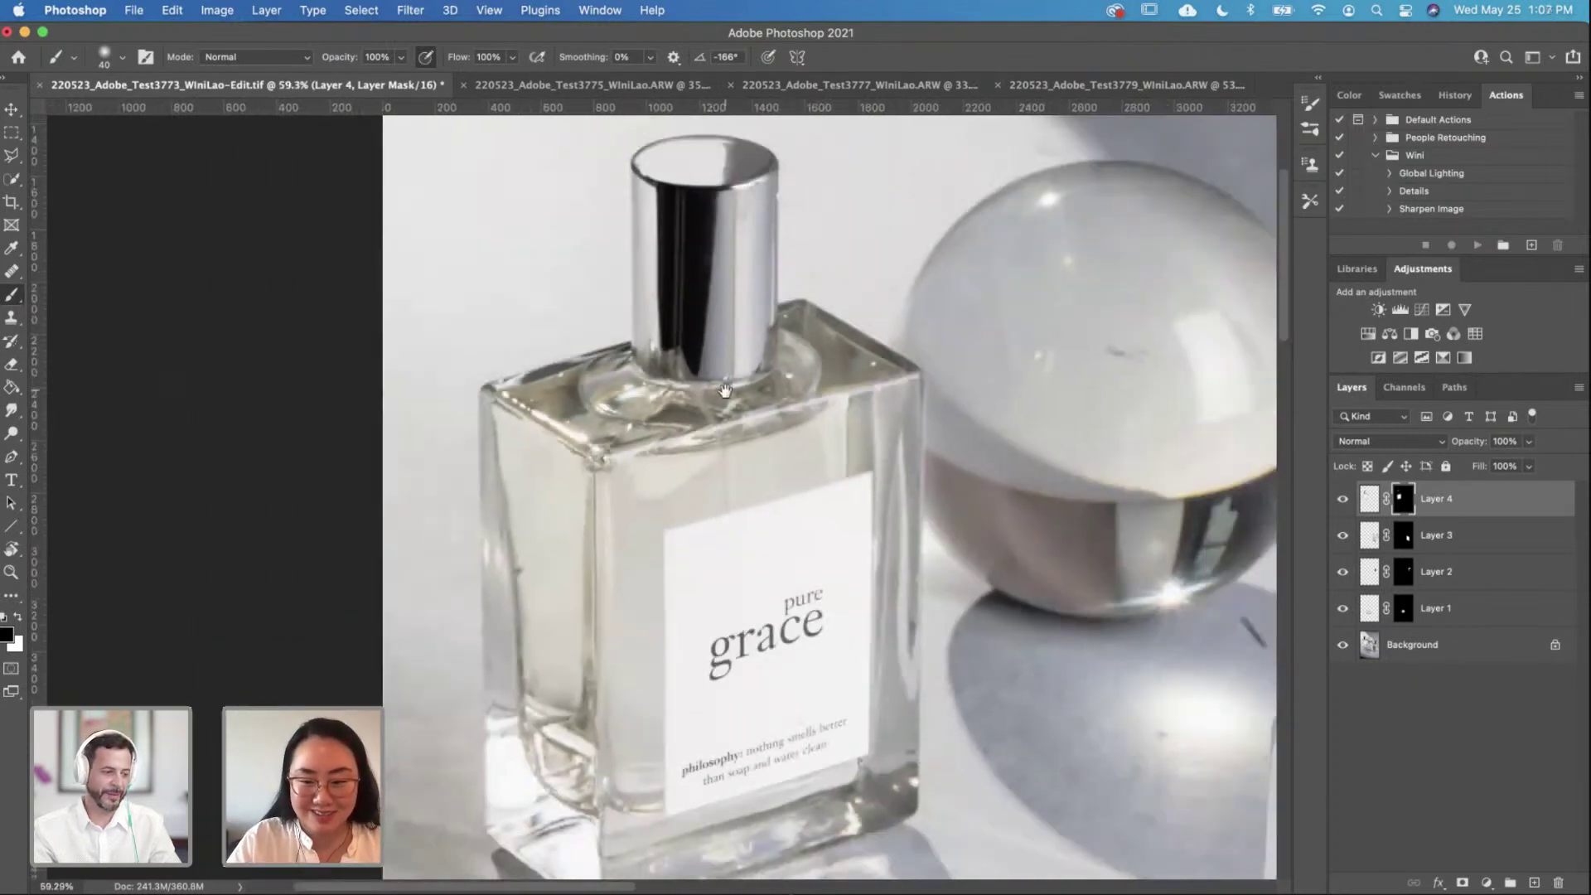
{"action": "scroll", "coordinate": [725, 450], "scroll_direction": "down", "scroll_amount": 3, "text": "alt"}
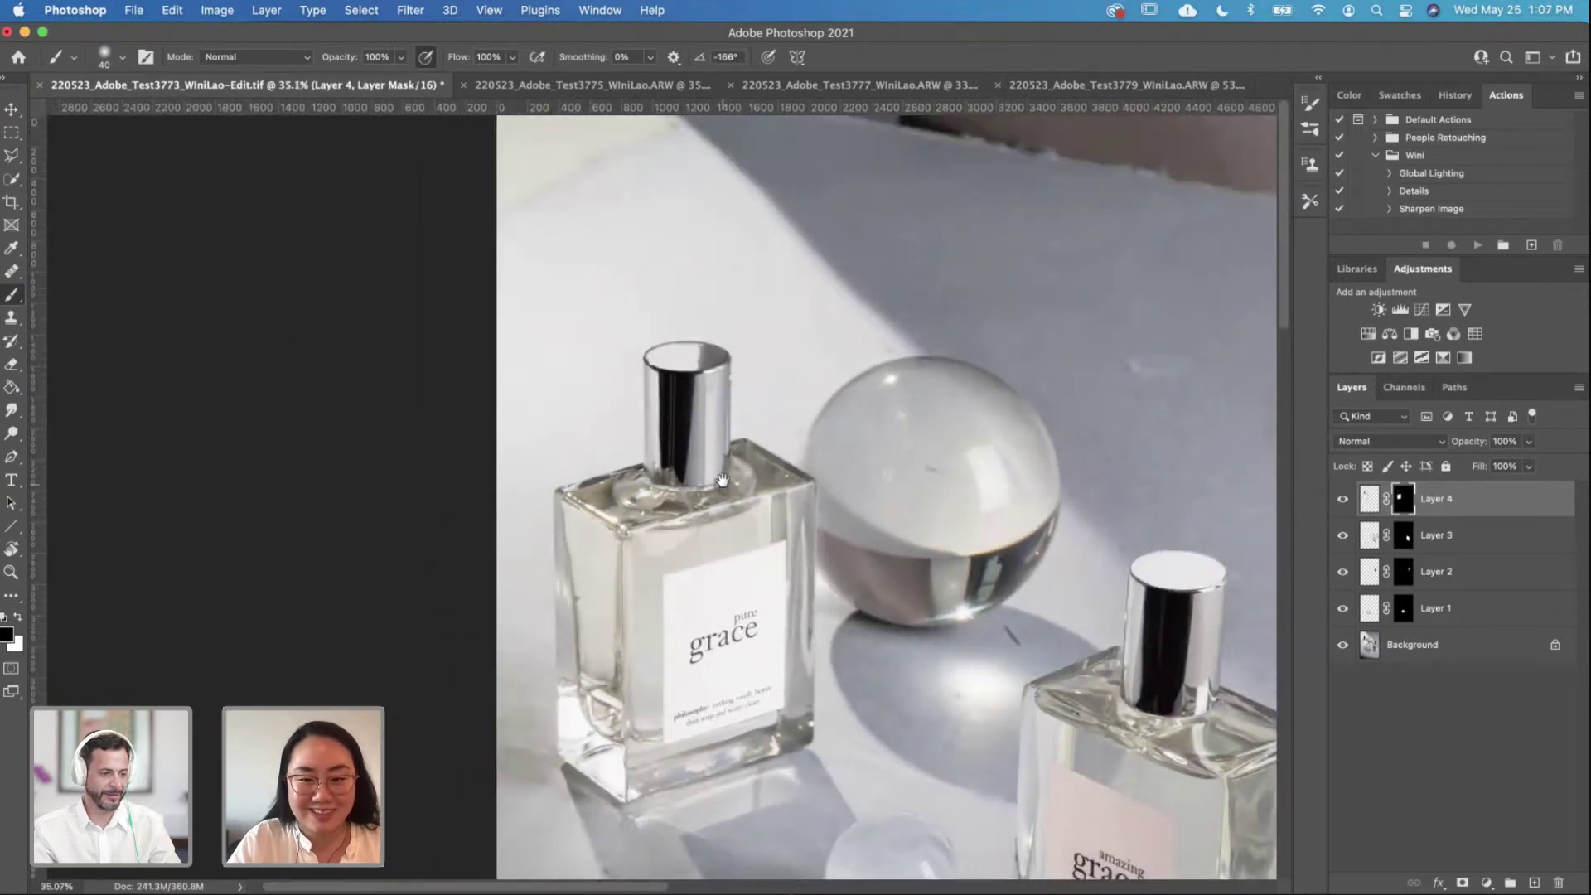
{"action": "scroll", "coordinate": [726, 430], "scroll_direction": "down", "scroll_amount": 1}
{"action": "scroll", "coordinate": [726, 430], "scroll_direction": "up", "scroll_amount": 2}
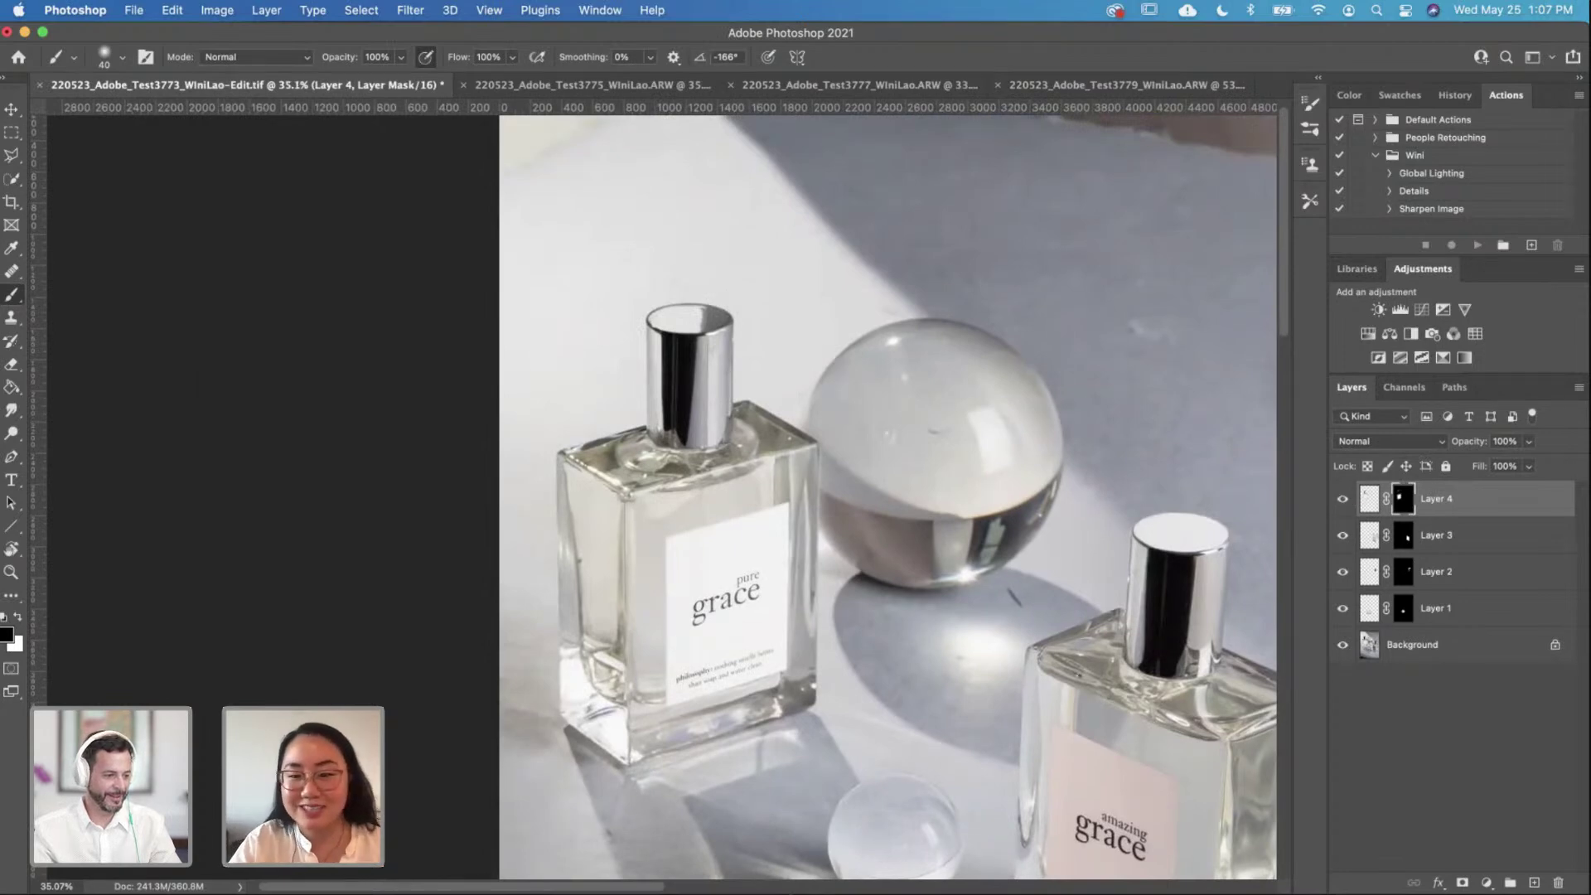
{"action": "scroll", "coordinate": [774, 463], "scroll_direction": "down", "scroll_amount": 5, "text": "alt"}
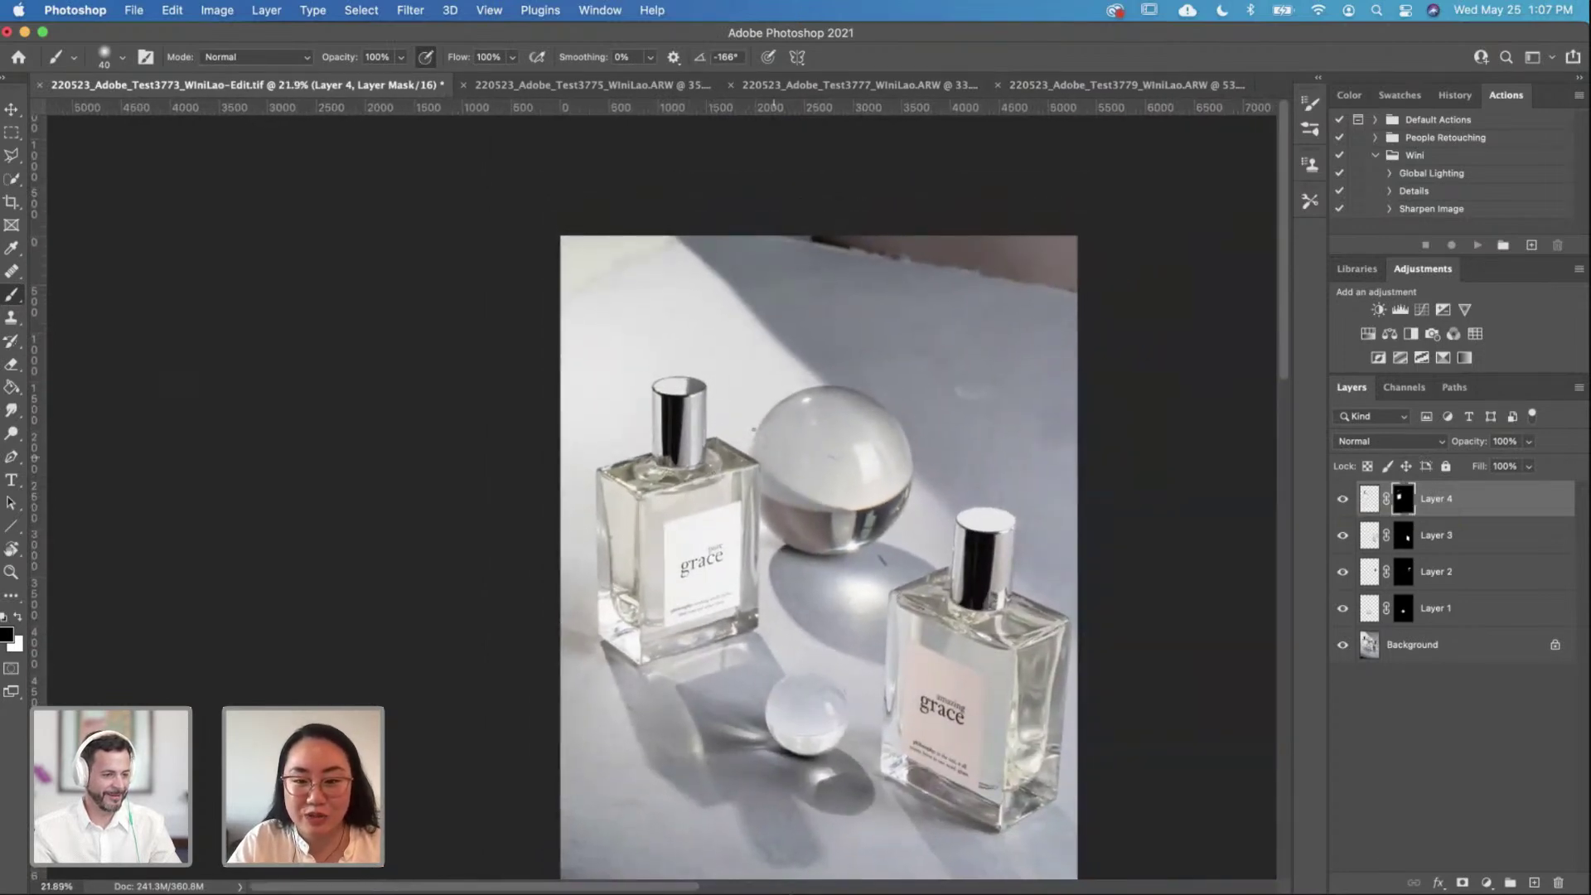
{"action": "scroll", "coordinate": [646, 597], "scroll_direction": "up", "scroll_amount": 2, "text": "alt"}
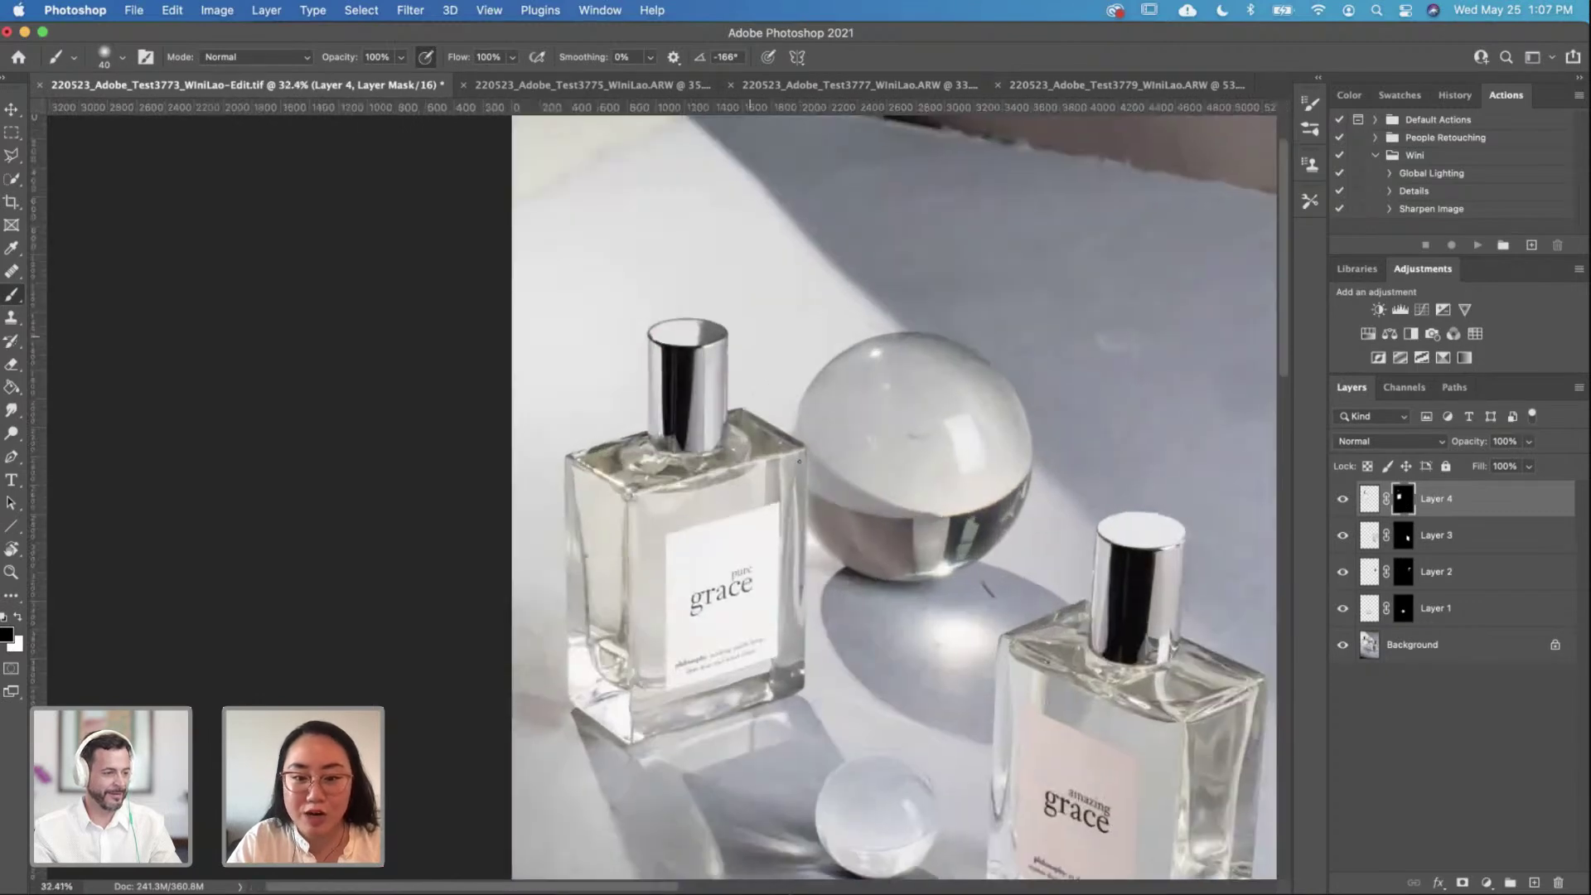
{"action": "scroll", "coordinate": [551, 456], "scroll_direction": "right", "scroll_amount": 5}
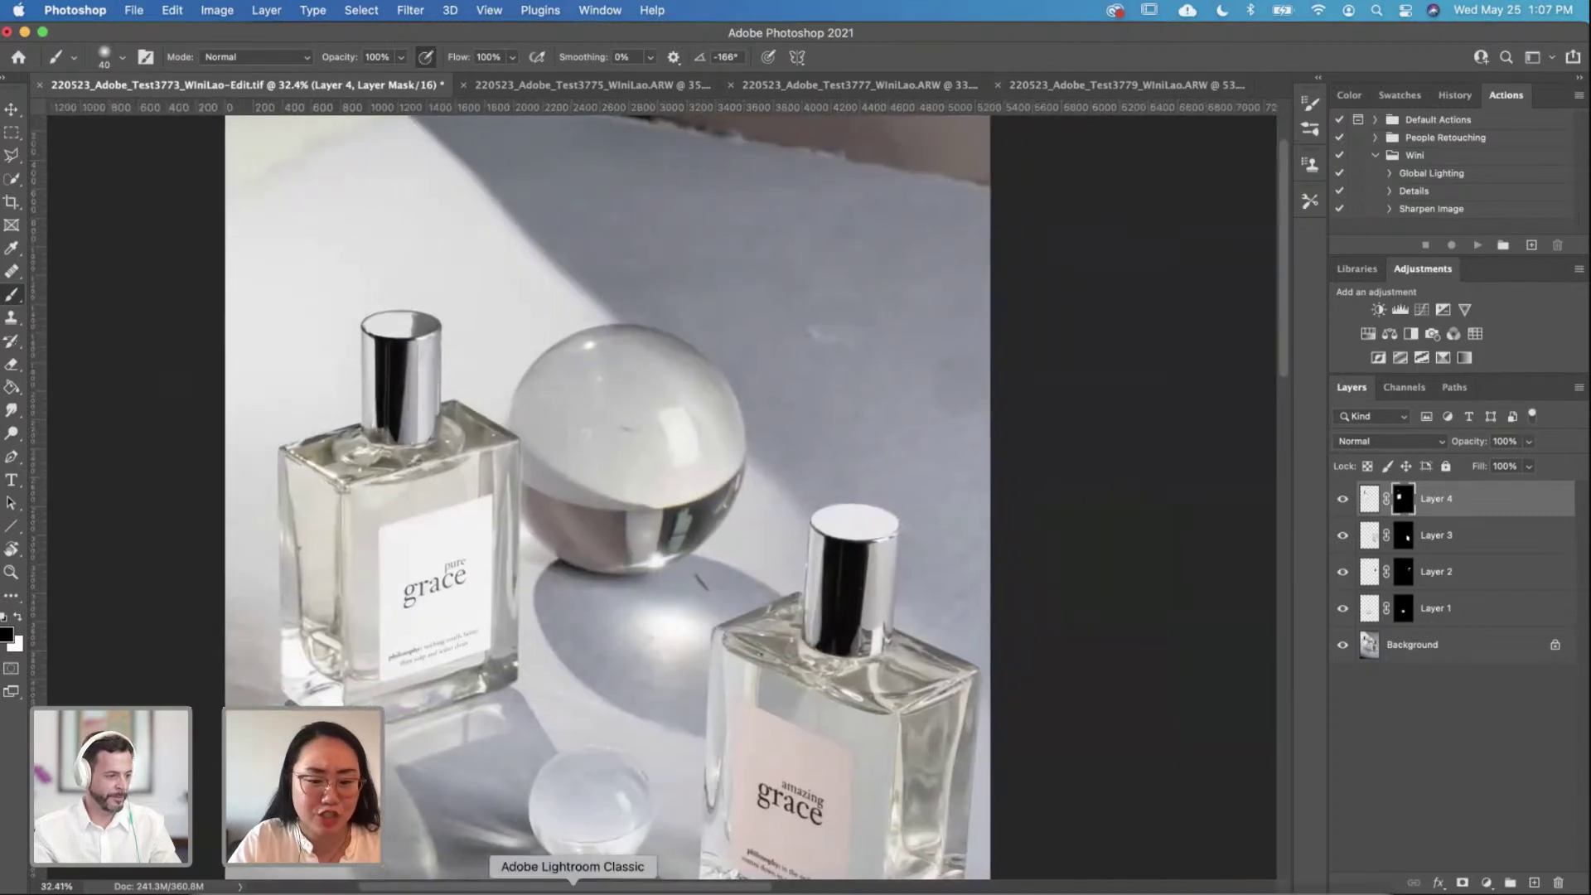
Step: Switch to Lightroom Classic and open the Test3780 raw photo for editing in Adobe Photoshop 2021
{"action": "left_click", "coordinate": [572, 892]}
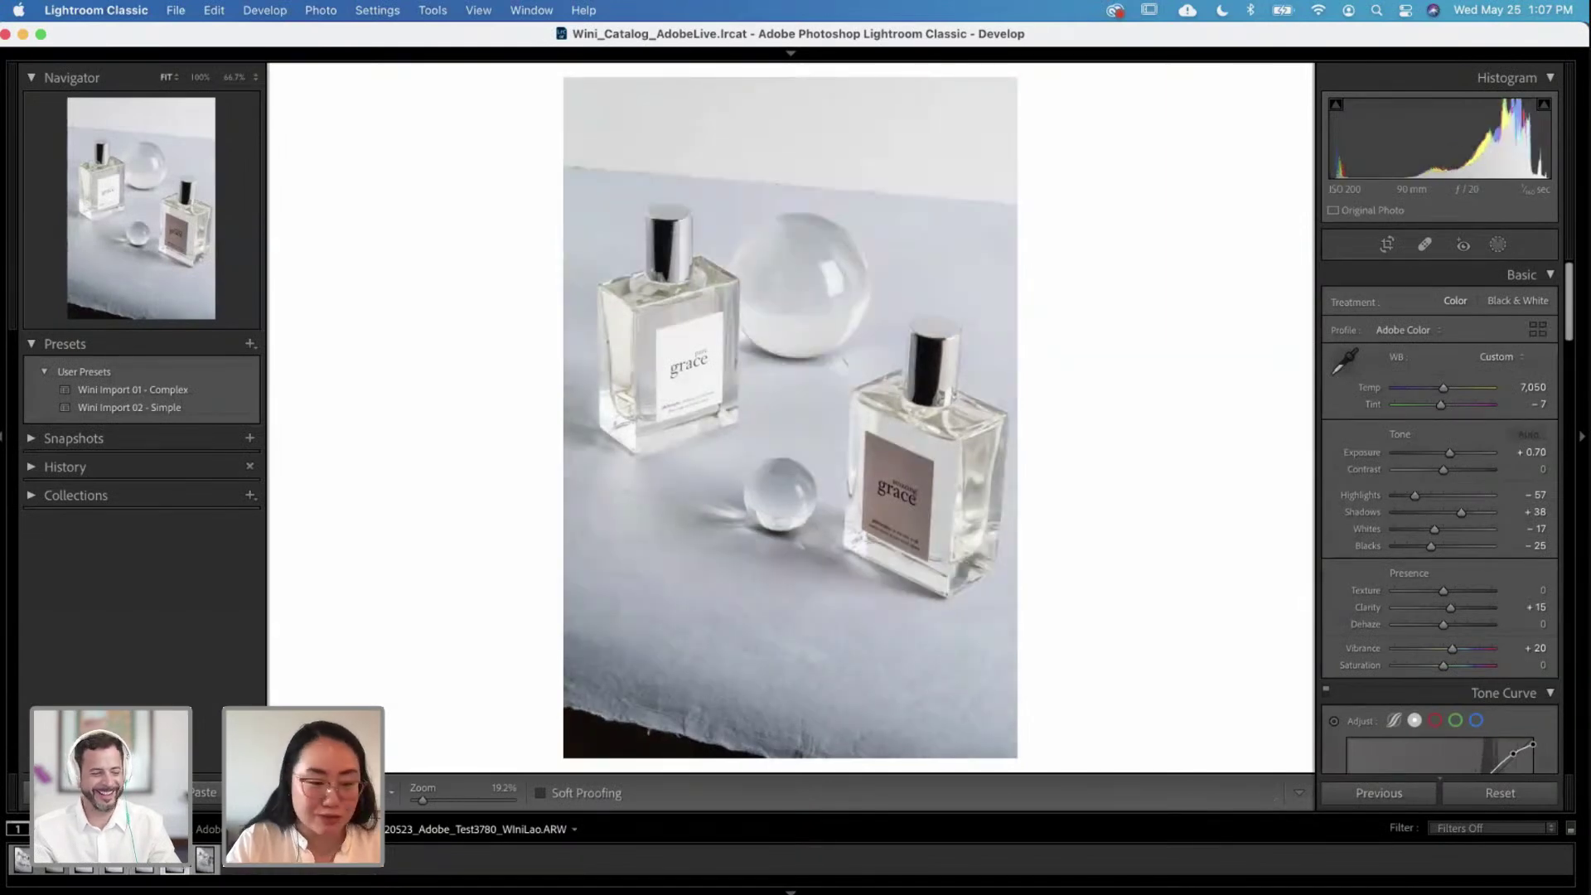
{"action": "right_click", "coordinate": [179, 857]}
{"action": "mouse_move", "coordinate": [319, 534]}
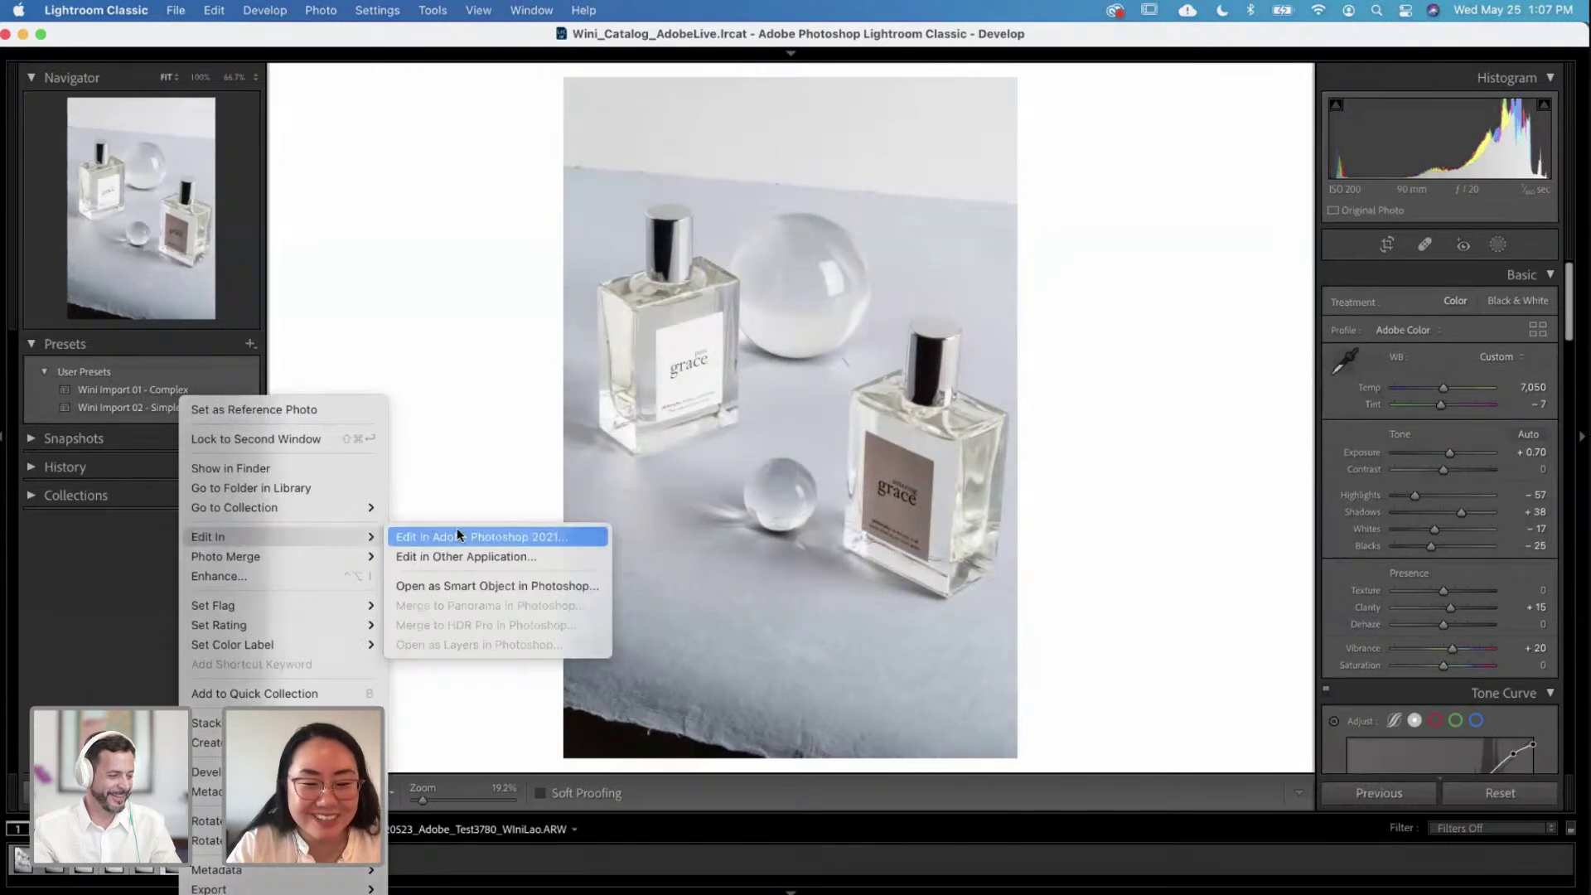
{"action": "left_click", "coordinate": [458, 536]}
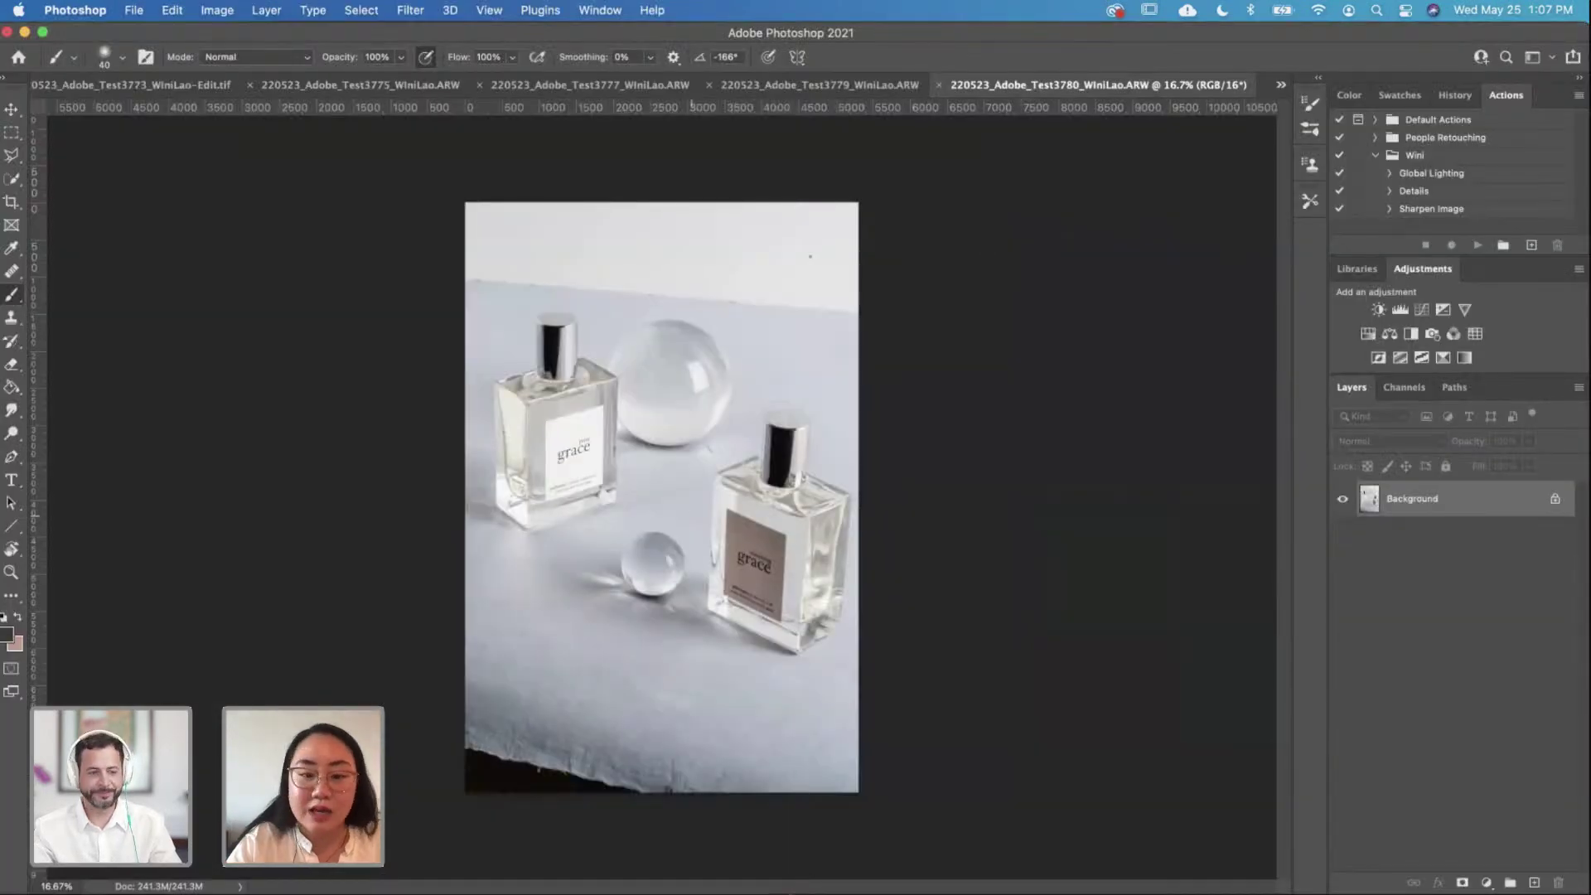
{"action": "scroll", "coordinate": [809, 256], "scroll_direction": "up", "scroll_amount": 3}
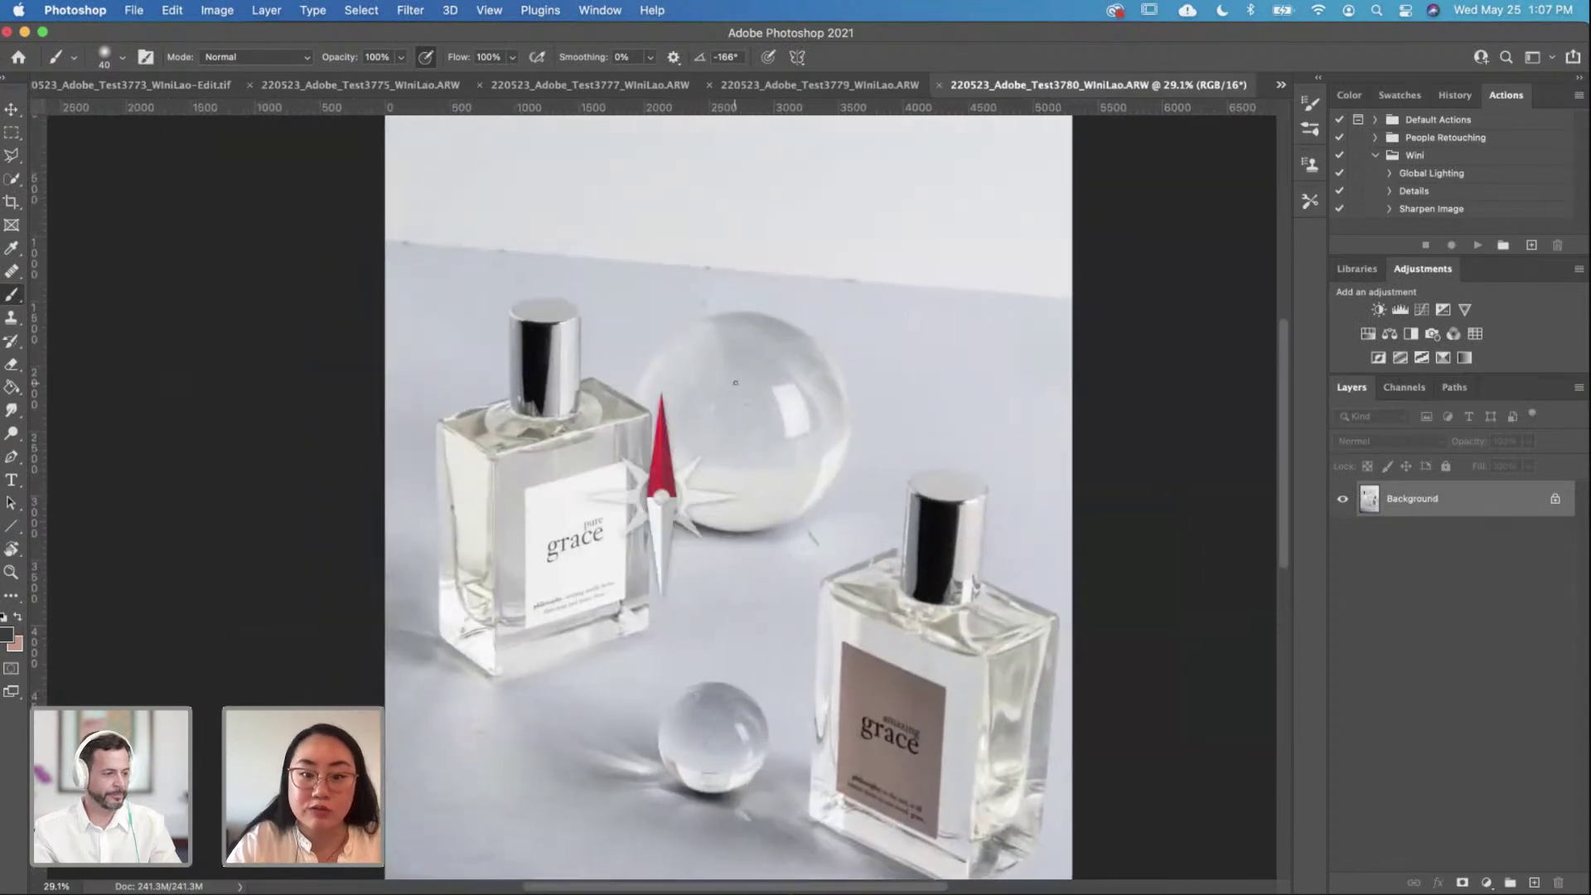
{"action": "scroll", "coordinate": [735, 382], "scroll_direction": "up", "scroll_amount": 2}
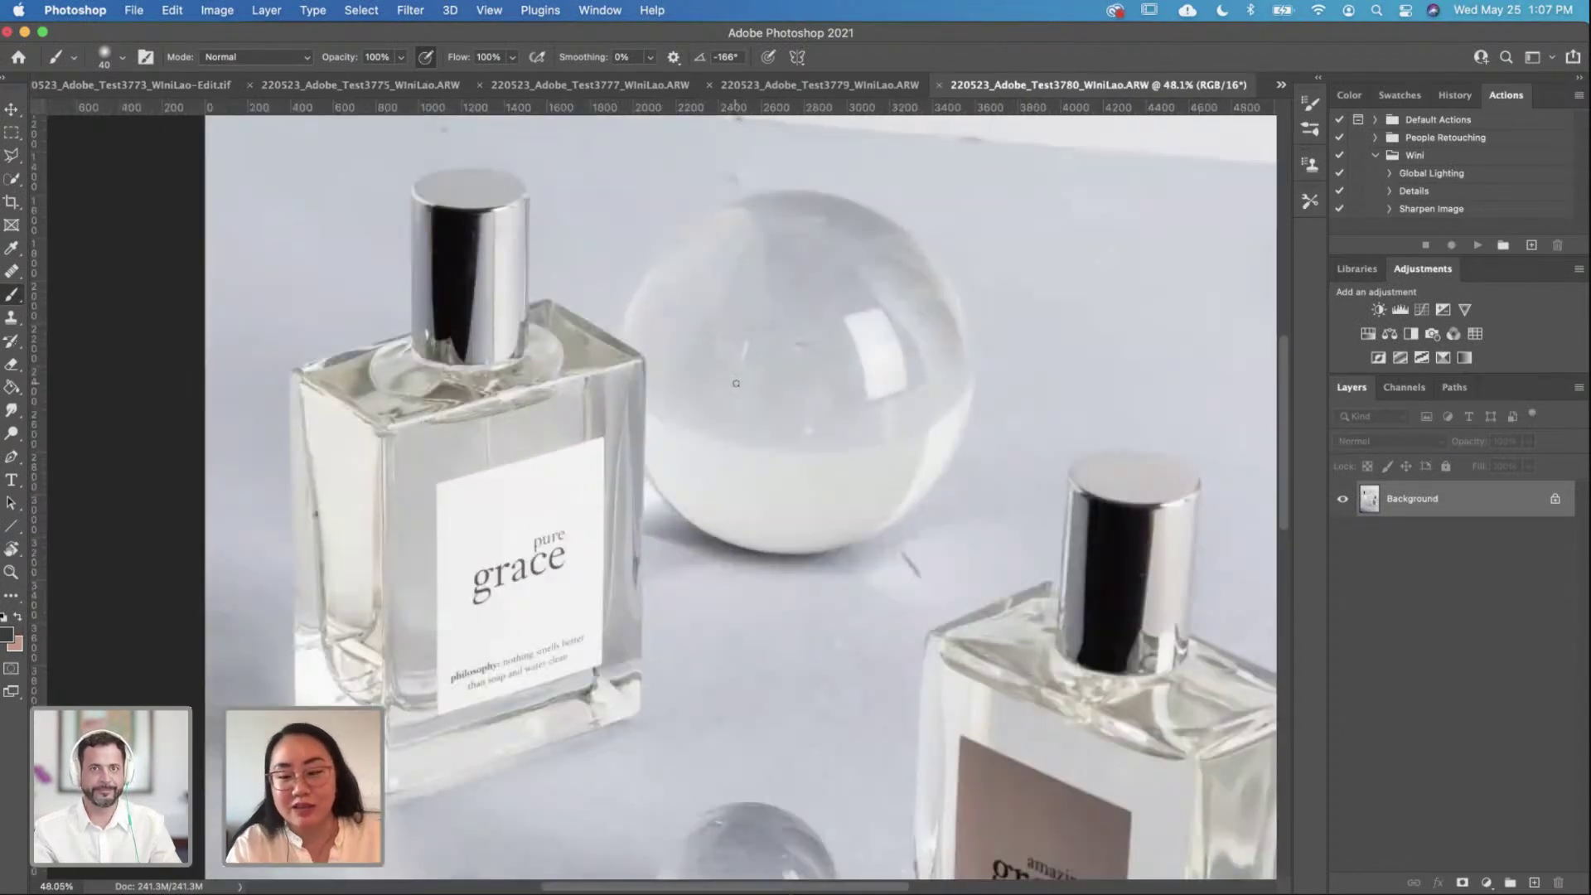
{"action": "left_click_drag", "start_coordinate": [833, 343], "coordinate": [729, 382]}
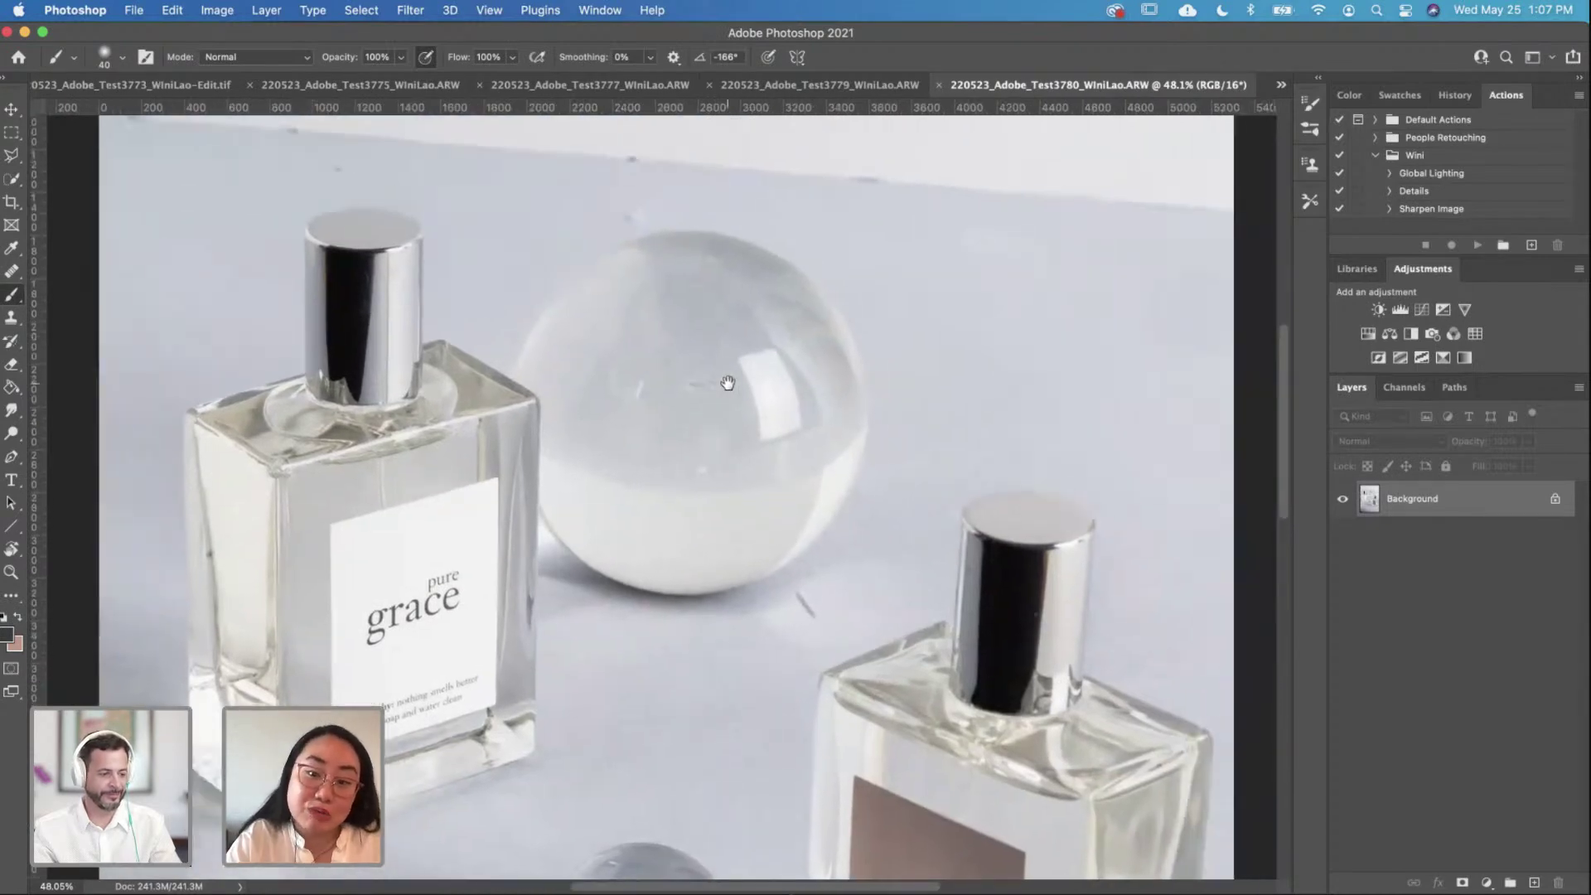
{"action": "left_click", "coordinate": [12, 133]}
{"action": "left_click", "coordinate": [11, 155]}
{"action": "left_click", "coordinate": [691, 213]}
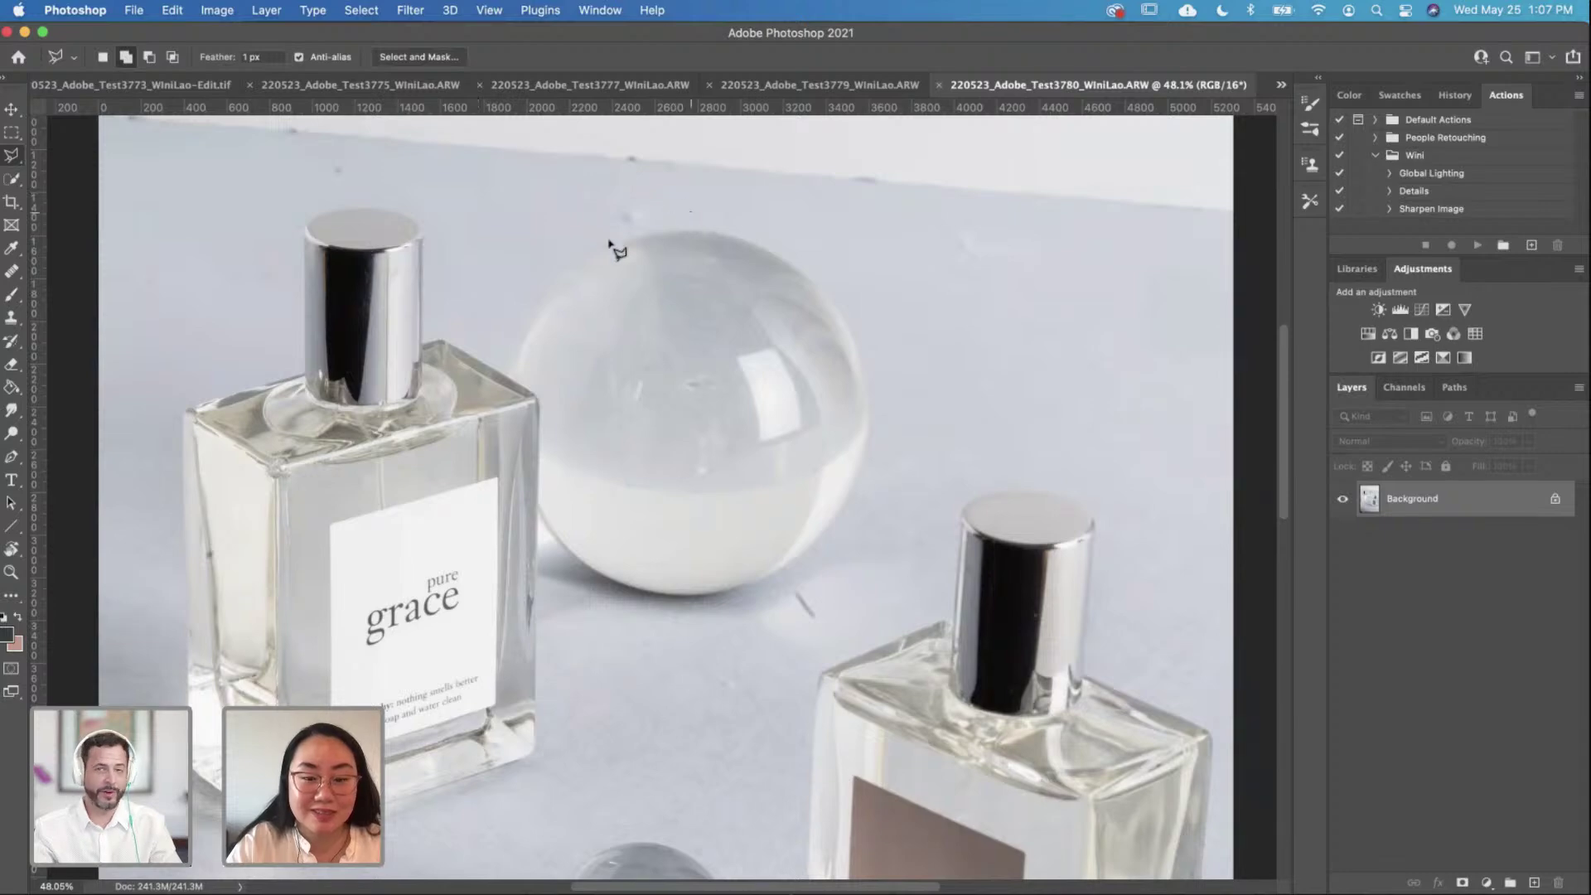
{"action": "left_click", "coordinate": [522, 258]}
{"action": "left_click", "coordinate": [484, 348]}
{"action": "left_click", "coordinate": [538, 547]}
{"action": "left_click", "coordinate": [630, 620]}
{"action": "left_click", "coordinate": [732, 640]}
{"action": "left_click", "coordinate": [830, 597]}
{"action": "left_click", "coordinate": [947, 402]}
{"action": "left_click", "coordinate": [830, 342]}
{"action": "double_click", "coordinate": [916, 306]}
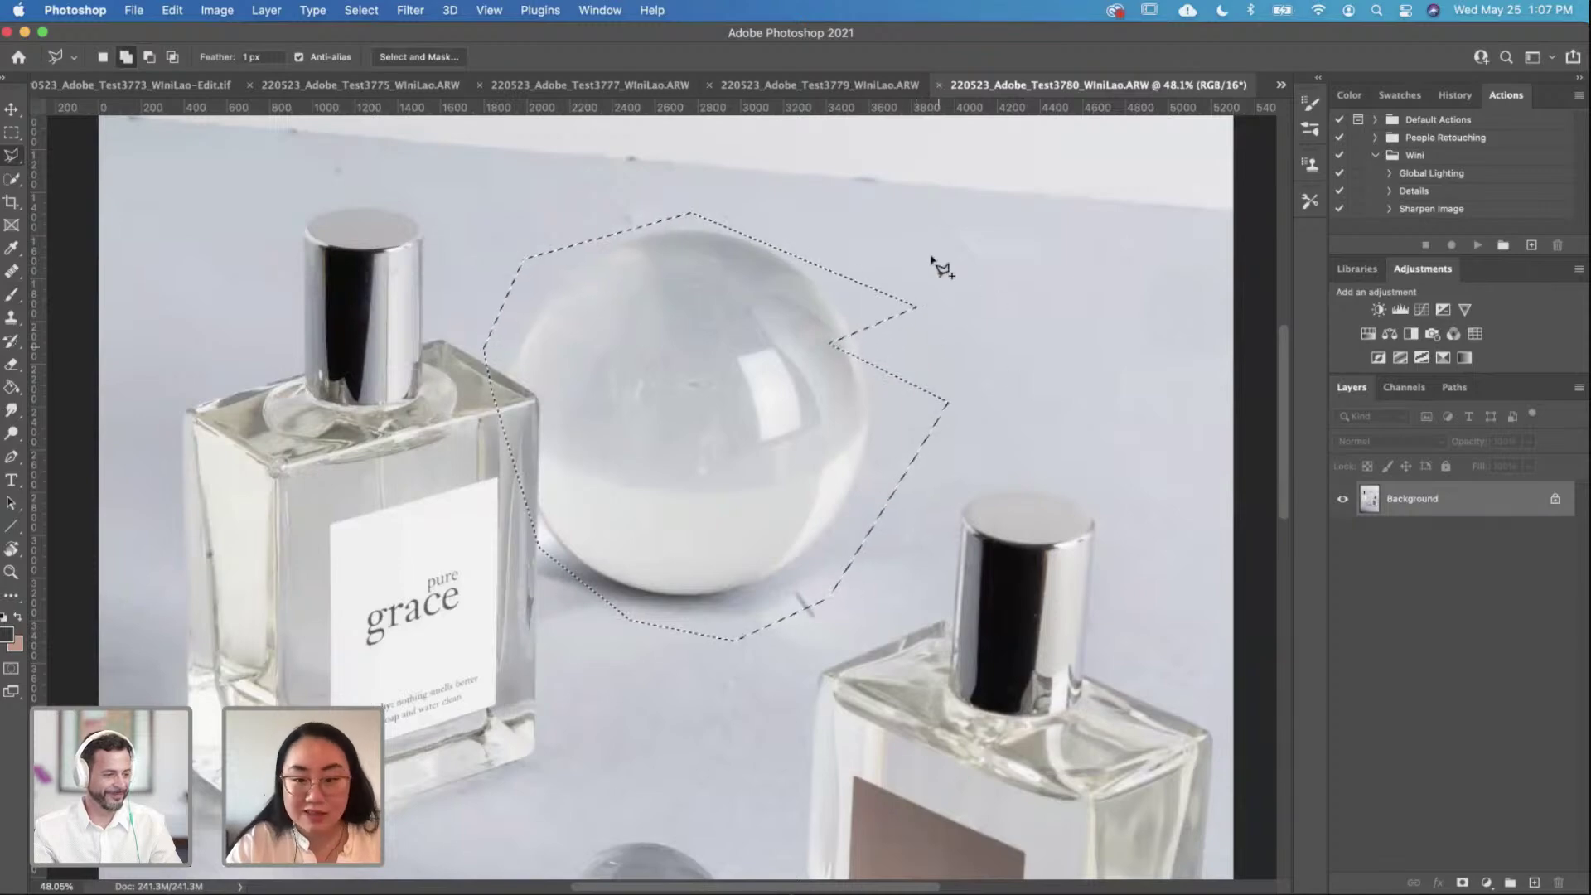
{"action": "key", "text": "super+d"}
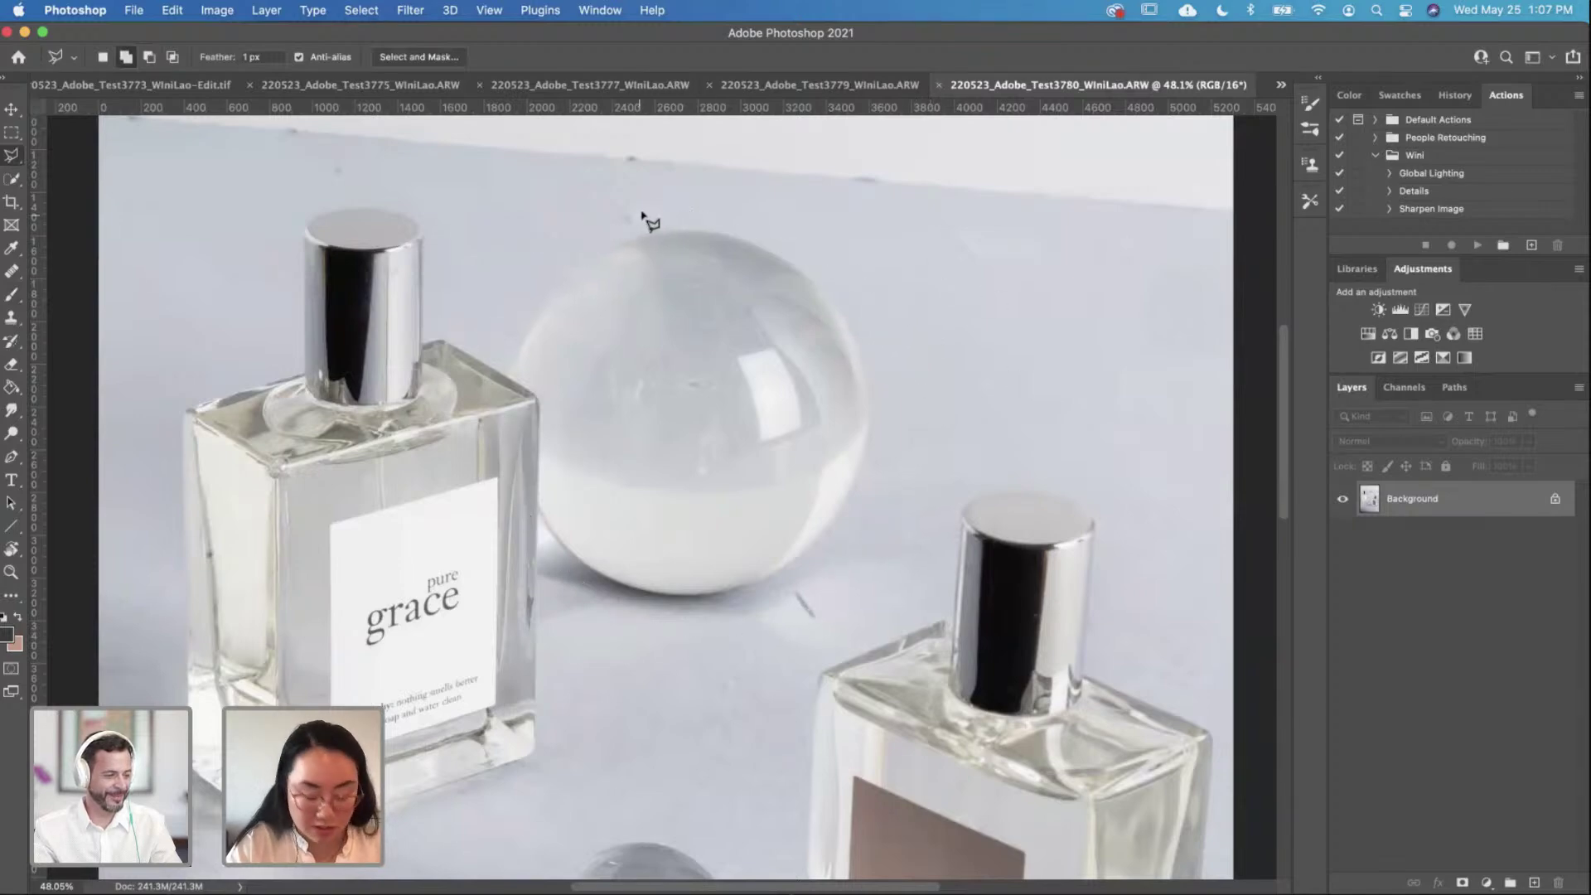
Step: Outline the large glass ball with a loose Polygonal Lasso selection and copy it to a new layer
{"action": "left_click", "coordinate": [713, 208]}
{"action": "left_click", "coordinate": [485, 358]}
{"action": "left_click", "coordinate": [487, 412]}
{"action": "left_click", "coordinate": [513, 522]}
{"action": "left_click", "coordinate": [576, 623]}
{"action": "left_click", "coordinate": [711, 653]}
{"action": "left_click", "coordinate": [803, 623]}
{"action": "left_click", "coordinate": [887, 510]}
{"action": "left_click", "coordinate": [927, 370]}
{"action": "left_click", "coordinate": [865, 286]}
{"action": "double_click", "coordinate": [795, 229]}
{"action": "key", "text": "ctrl+j"}
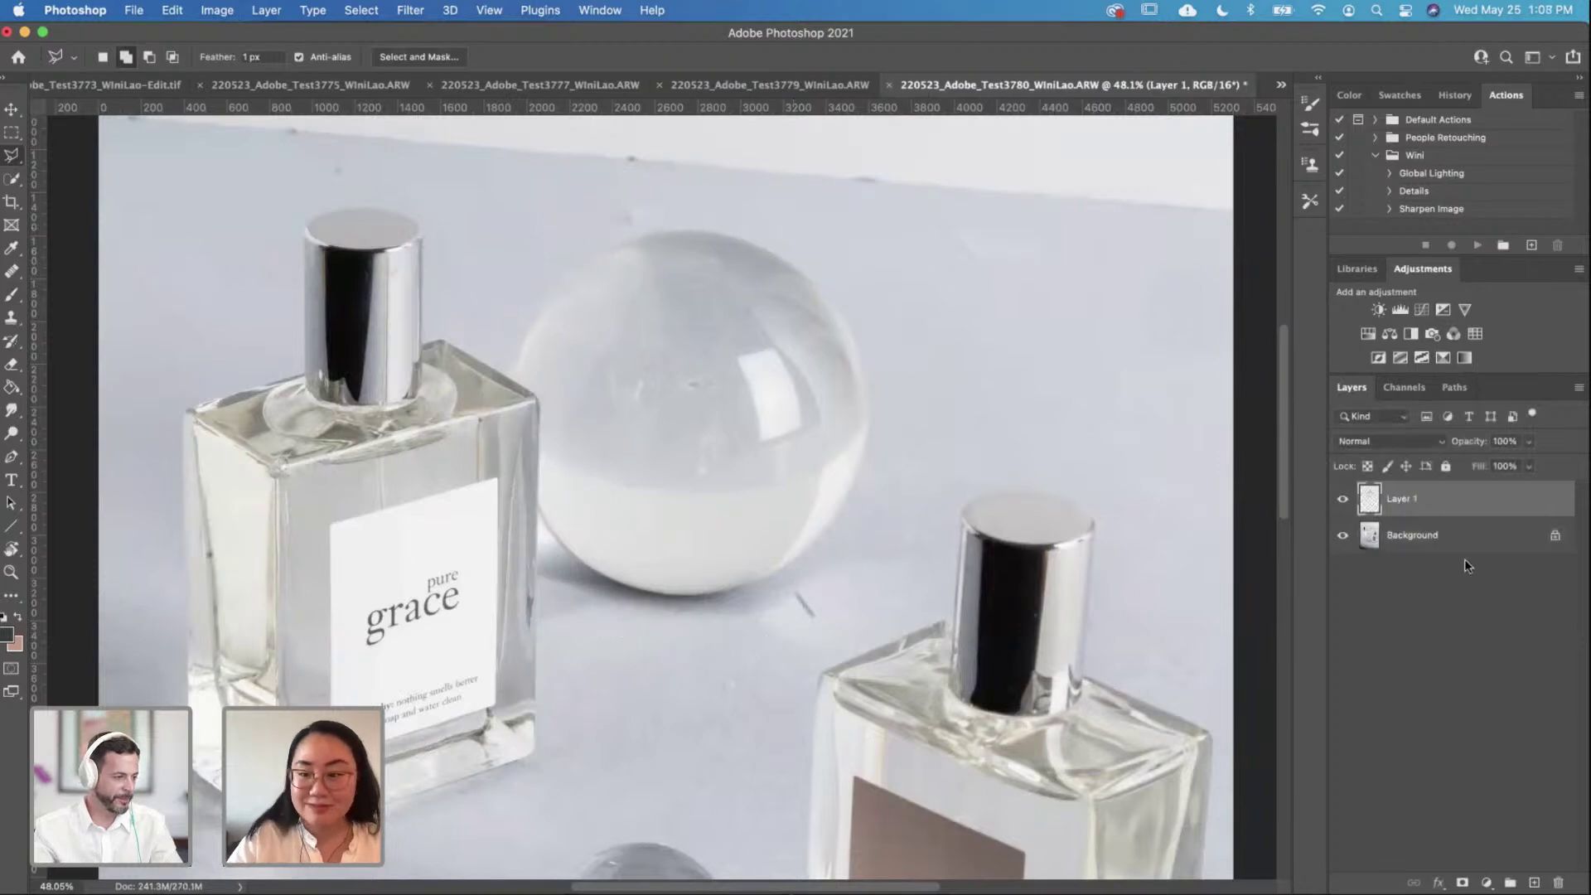
Step: Duplicate the loosely cut-out glass ball layer into the Test3773 Edit.tif document
{"action": "right_click", "coordinate": [1458, 494]}
{"action": "left_click", "coordinate": [1395, 207]}
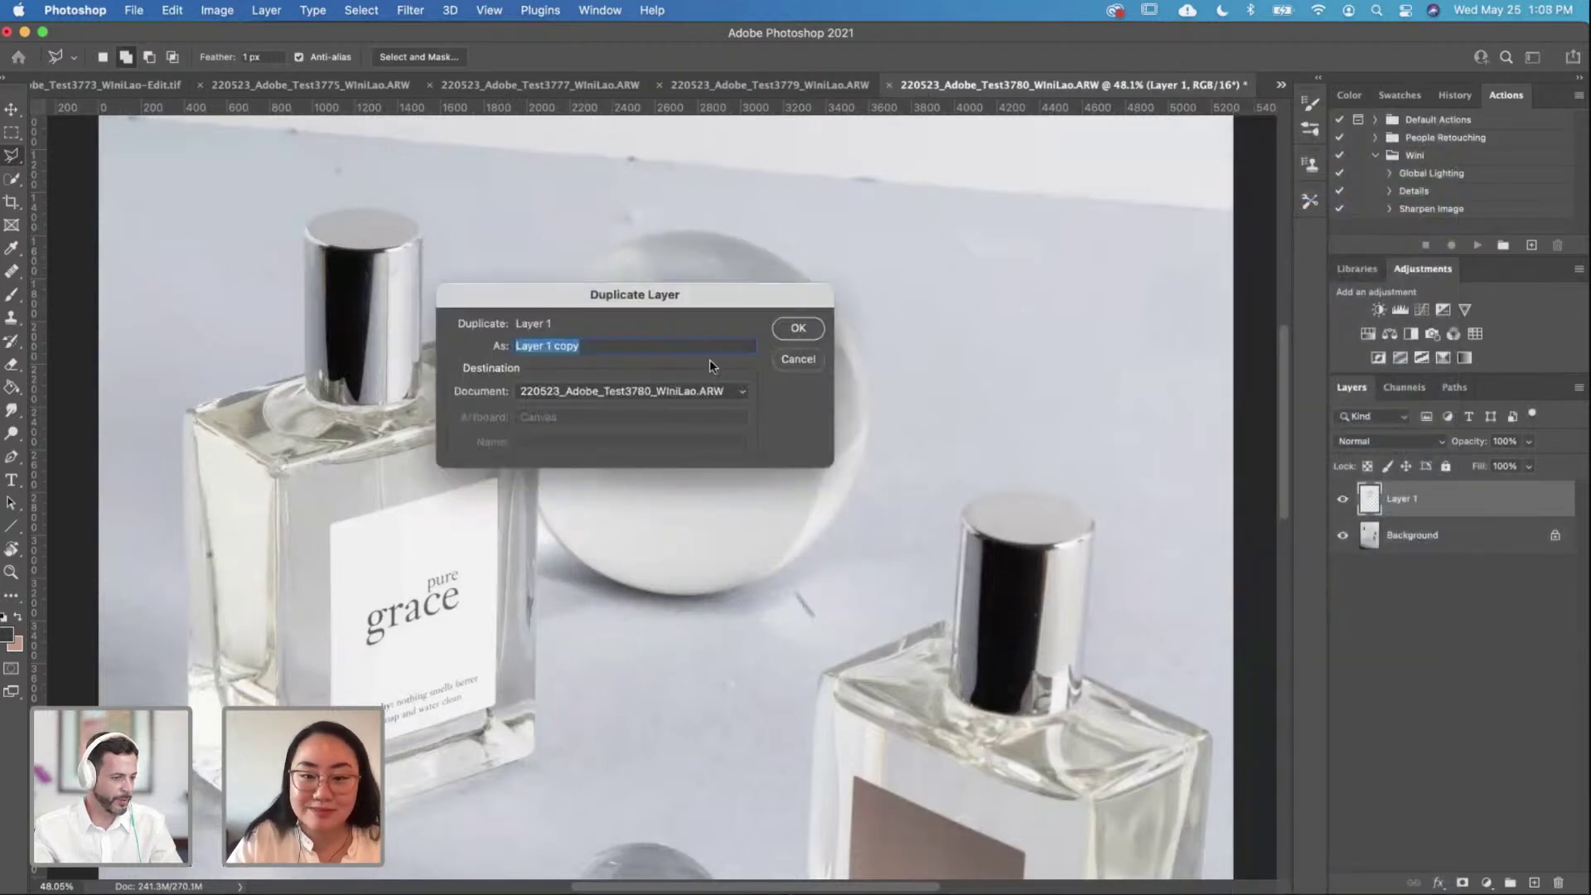
{"action": "left_click", "coordinate": [691, 390]}
{"action": "left_click", "coordinate": [662, 321]}
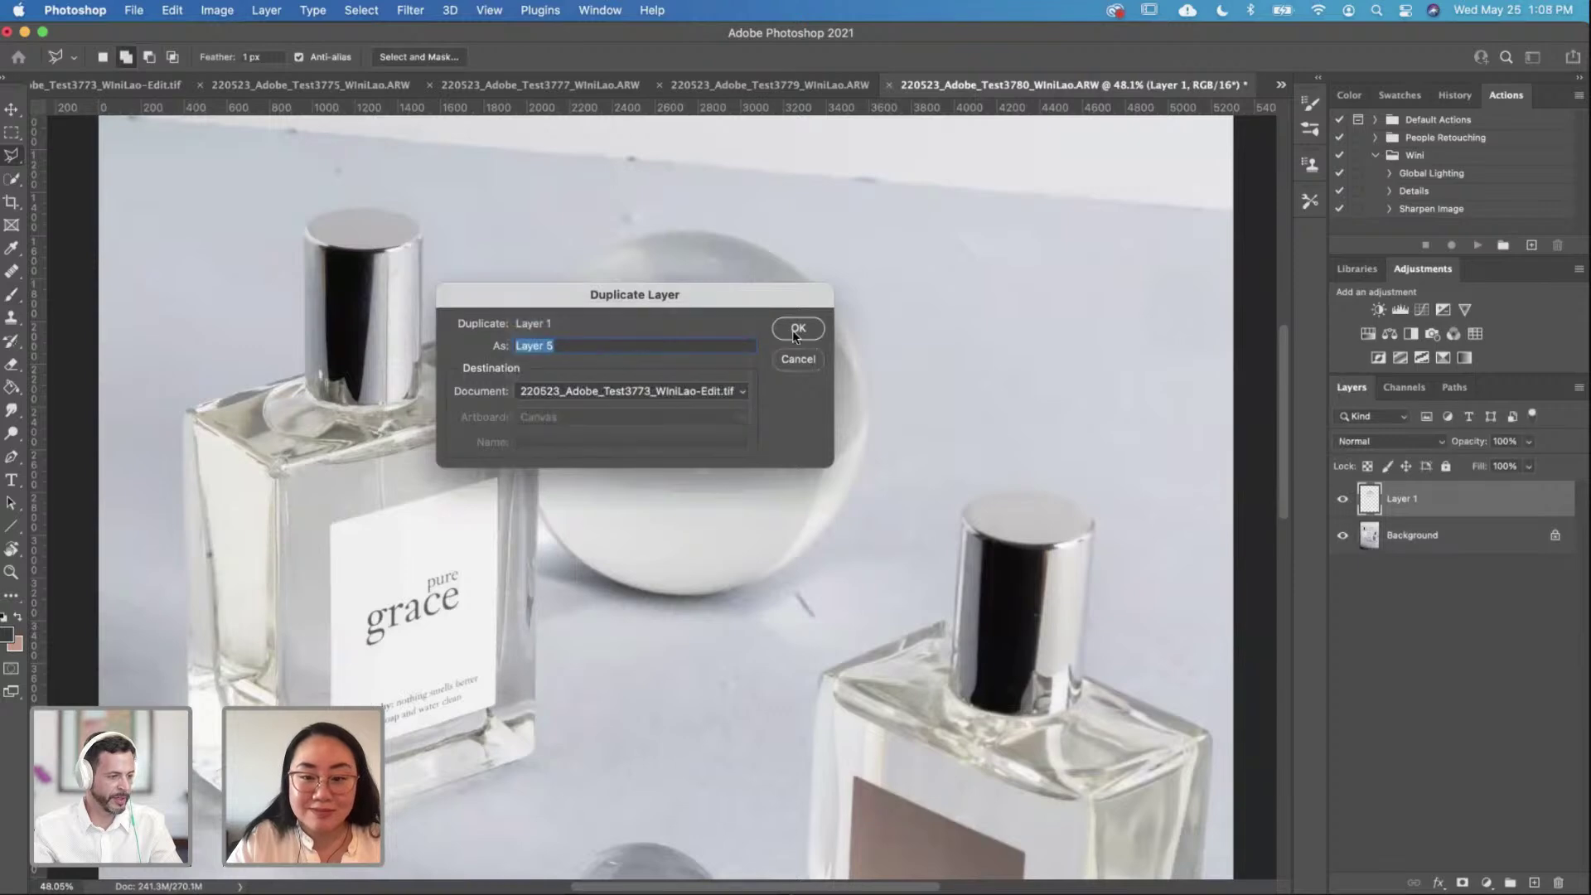
{"action": "left_click", "coordinate": [797, 329]}
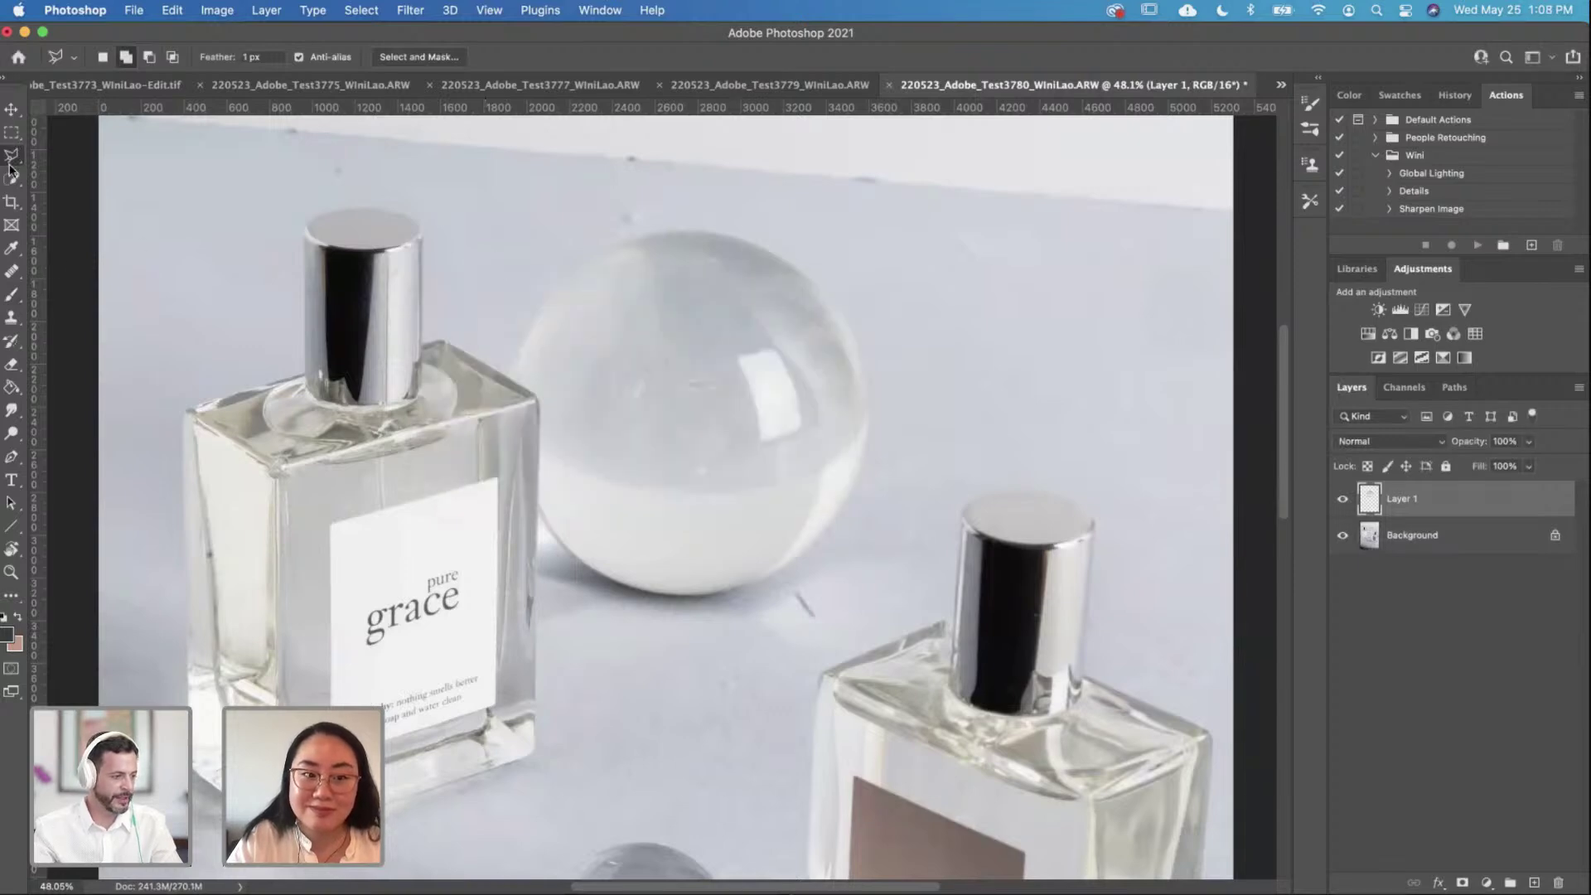
{"action": "right_click", "coordinate": [11, 132]}
{"action": "left_click", "coordinate": [91, 150]}
{"action": "left_click_drag", "start_coordinate": [582, 278], "coordinate": [859, 576]}
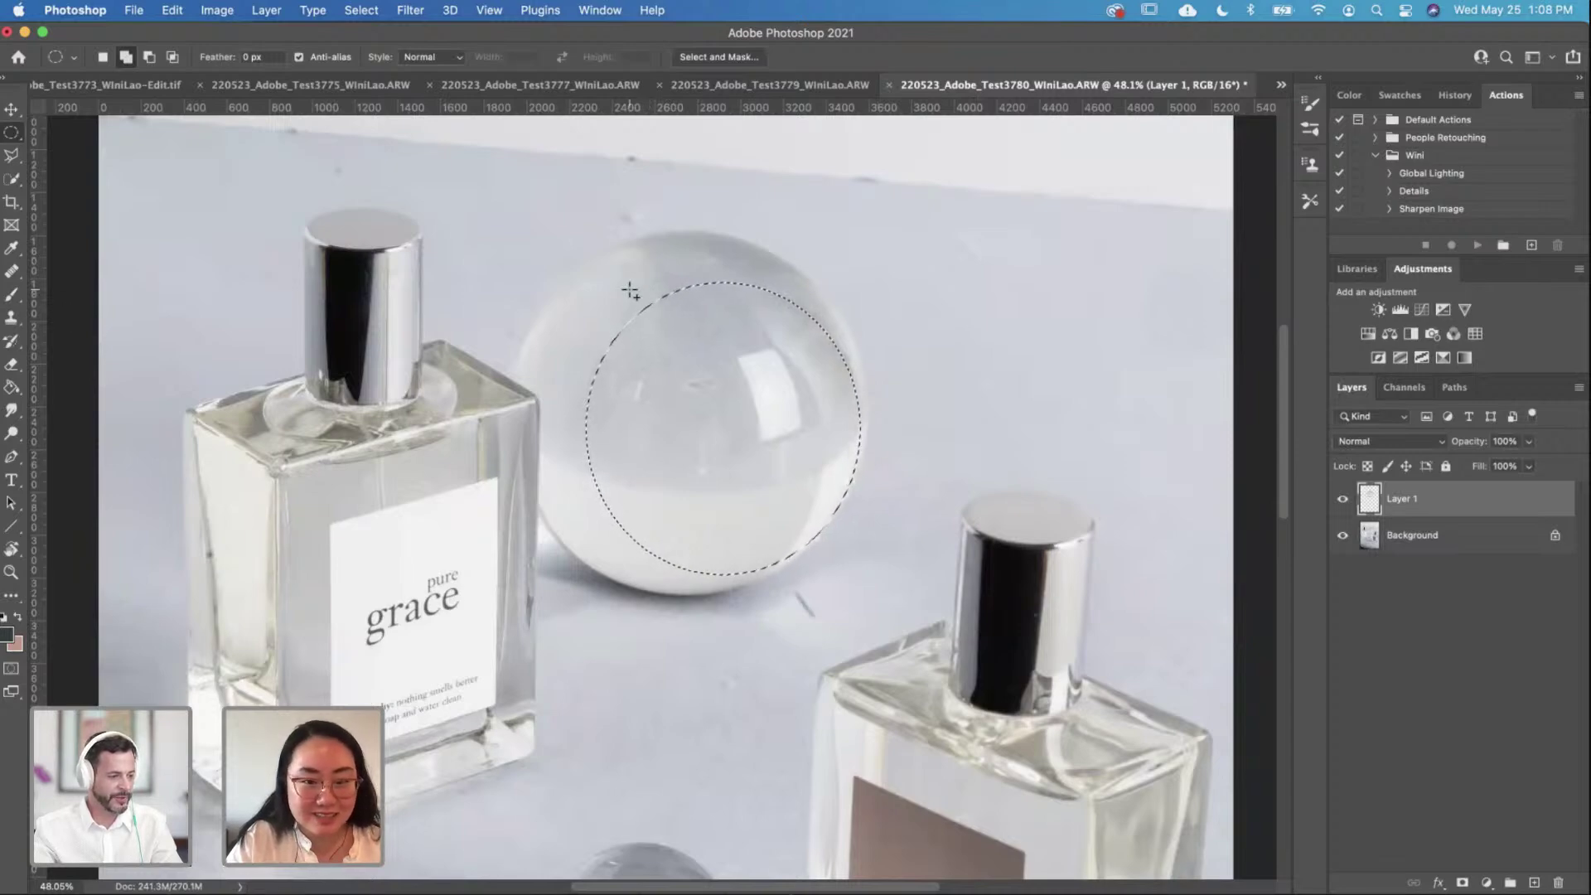
{"action": "key", "text": "super+d"}
{"action": "left_click_drag", "start_coordinate": [584, 290], "coordinate": [805, 531]}
{"action": "left_click_drag", "start_coordinate": [814, 387], "coordinate": [812, 387]}
{"action": "key", "text": "super+d"}
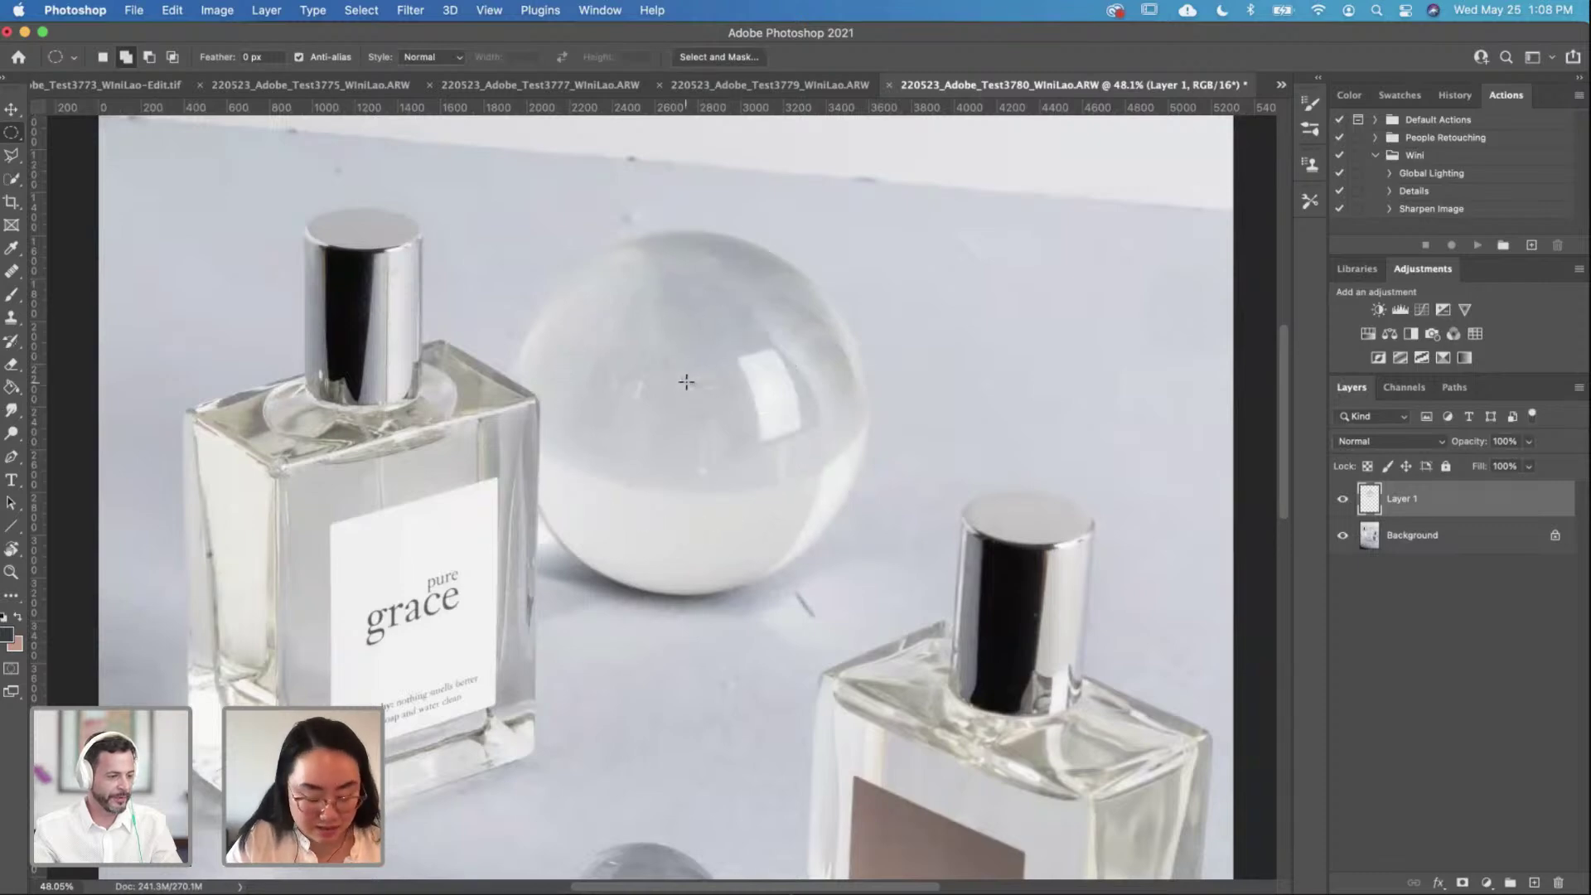
{"action": "left_click_drag", "start_coordinate": [568, 303], "coordinate": [863, 569]}
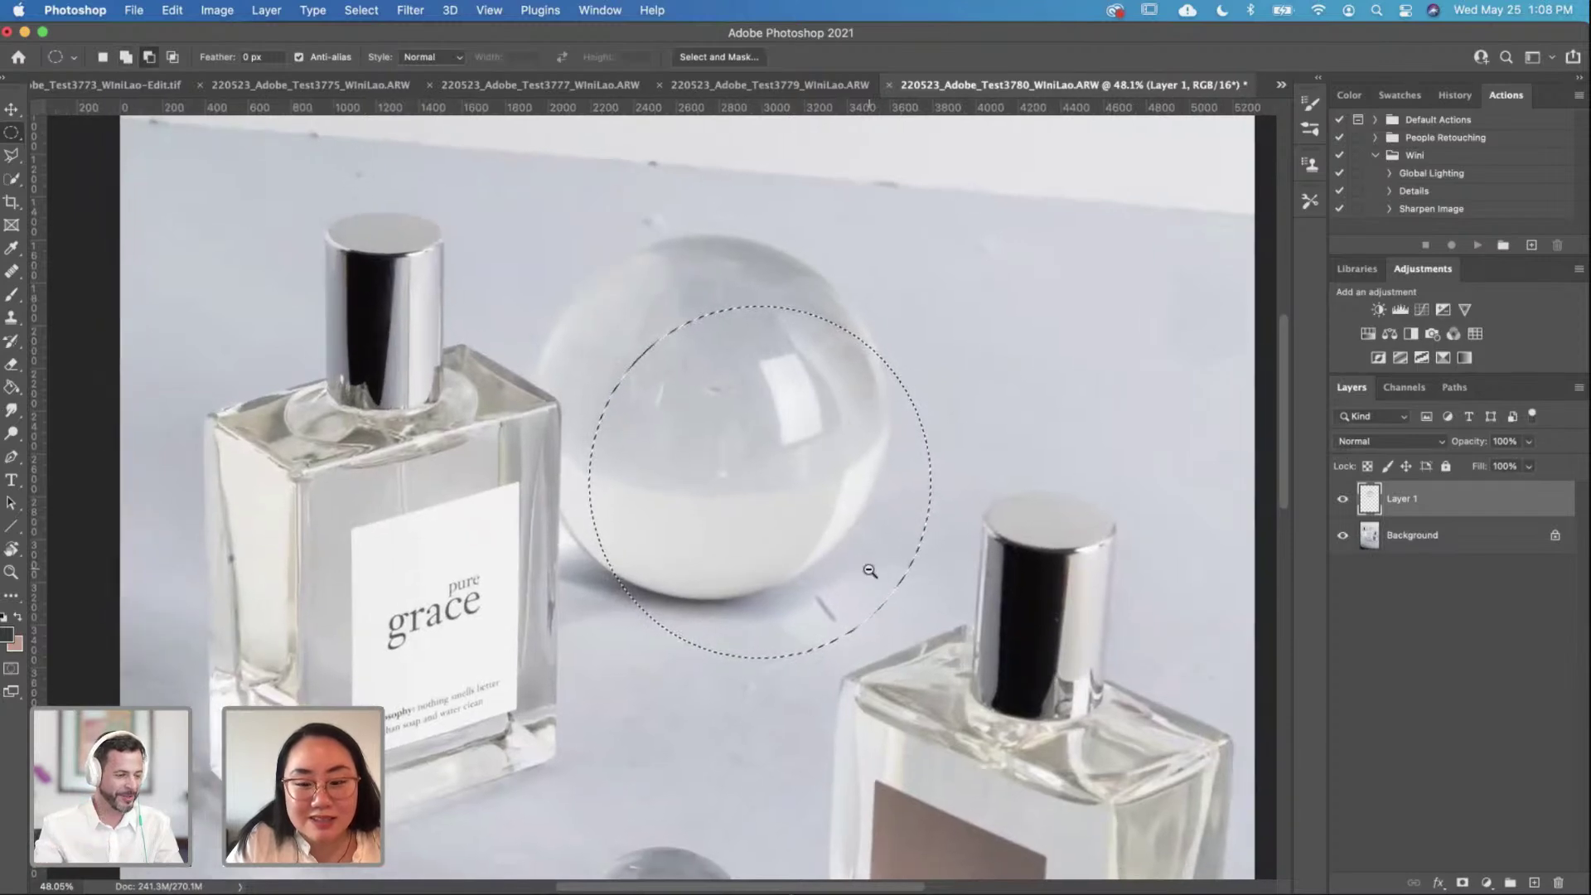
{"action": "left_click", "coordinate": [875, 574]}
{"action": "left_click_drag", "start_coordinate": [590, 277], "coordinate": [837, 556]}
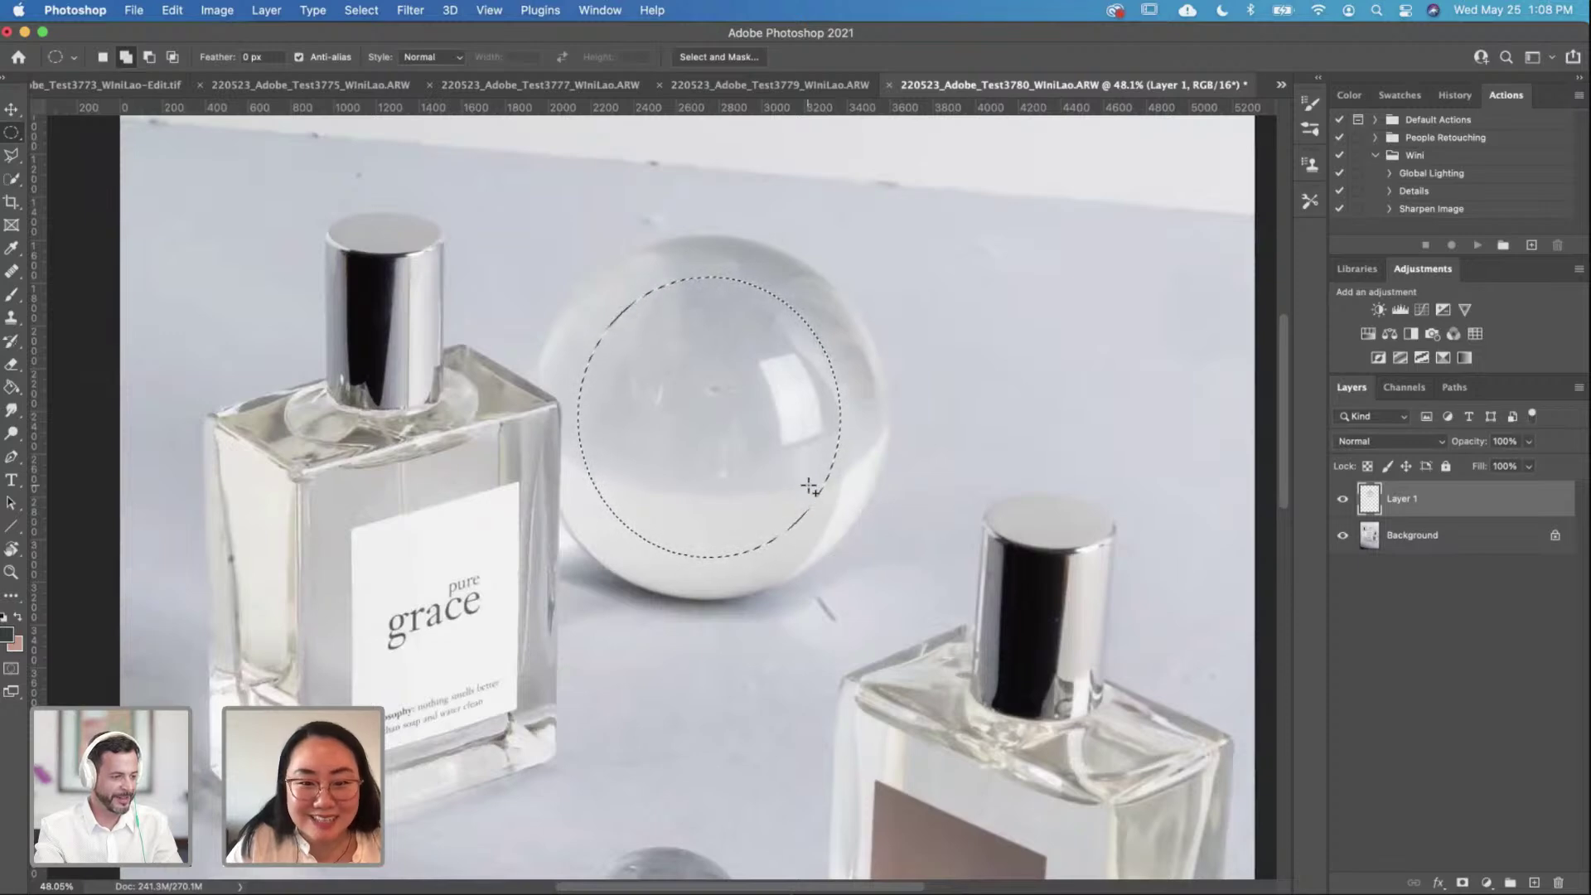
{"action": "left_click", "coordinate": [663, 342]}
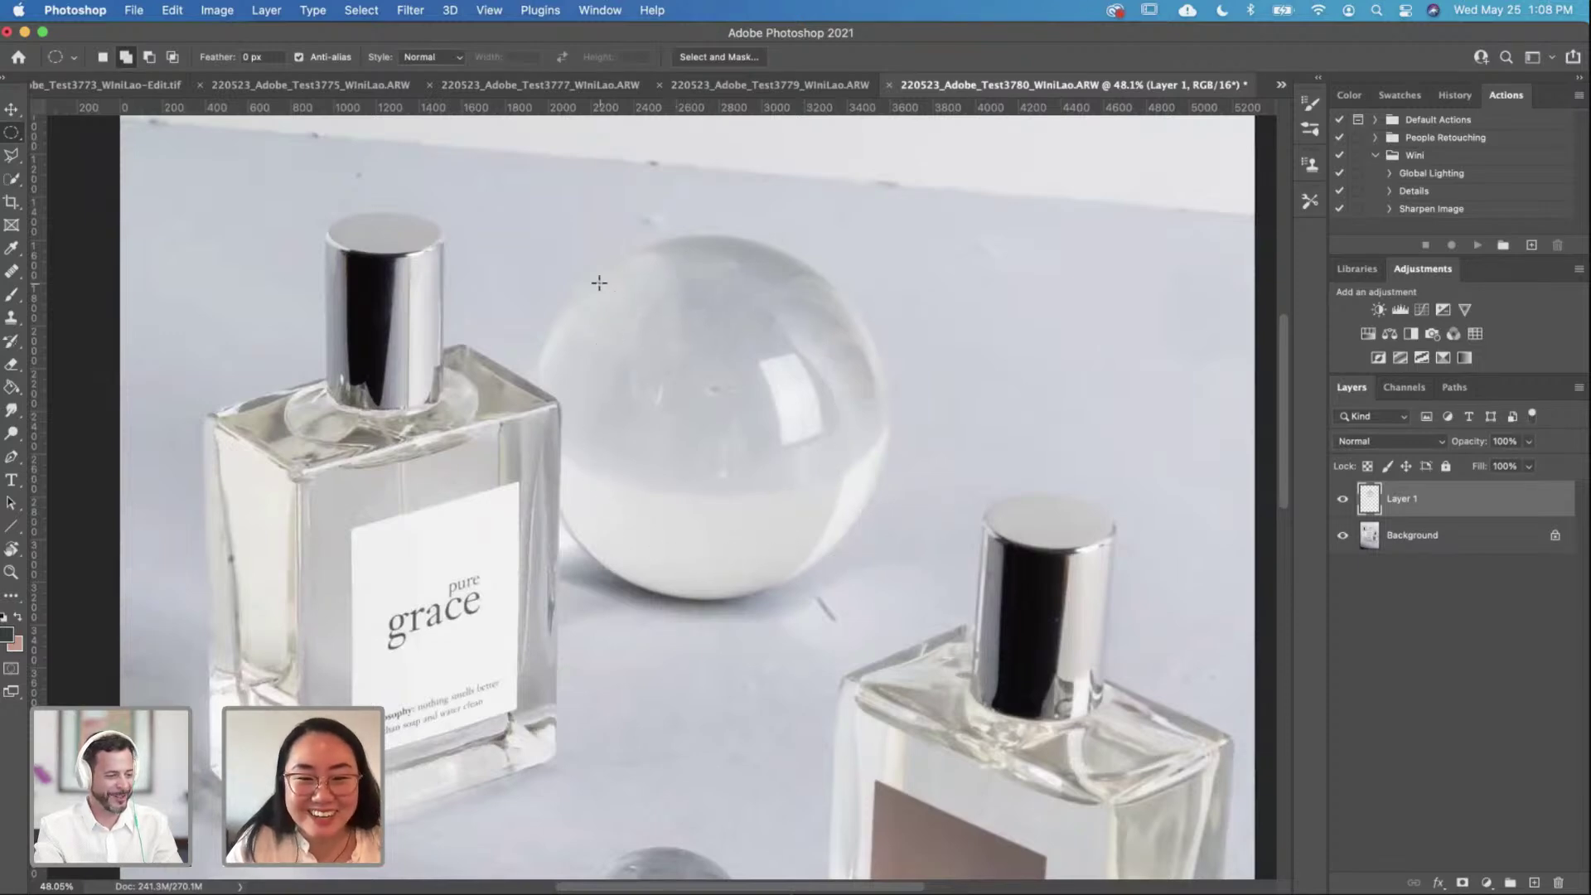
Step: Fit an elliptical selection of about 1650 by 1670 px around the large glass ball and copy that area of the Background to a new layer
{"action": "left_click_drag", "start_coordinate": [599, 283], "coordinate": [884, 596]}
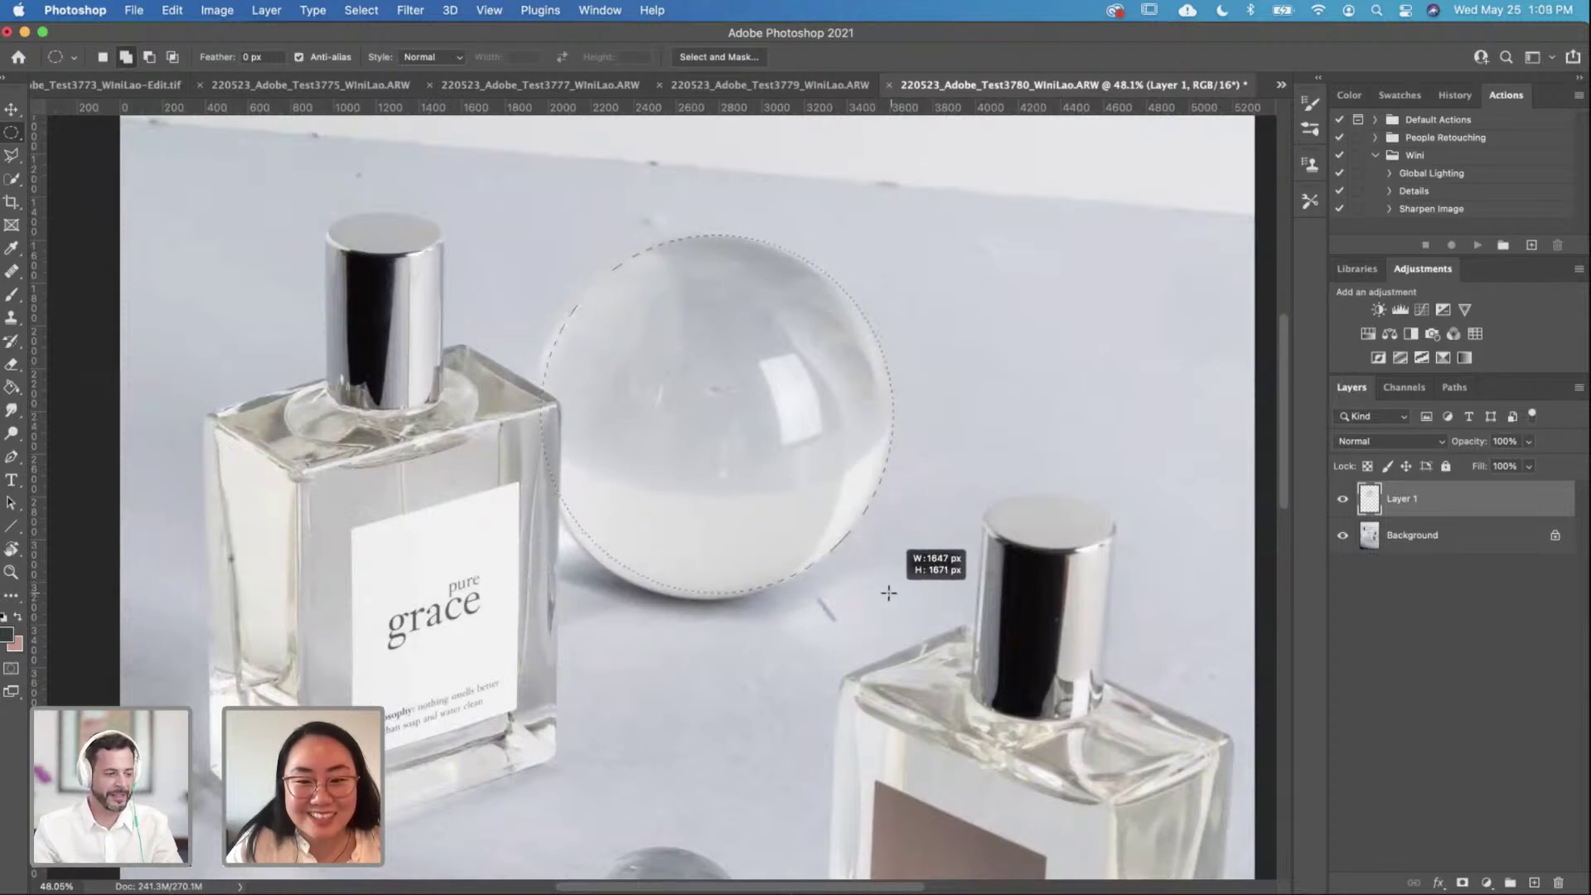
{"action": "mouse_move", "coordinate": [887, 593]}
{"action": "left_mouse_down"}
{"action": "mouse_move", "coordinate": [875, 597]}
{"action": "mouse_move", "coordinate": [888, 597]}
{"action": "left_mouse_up"}
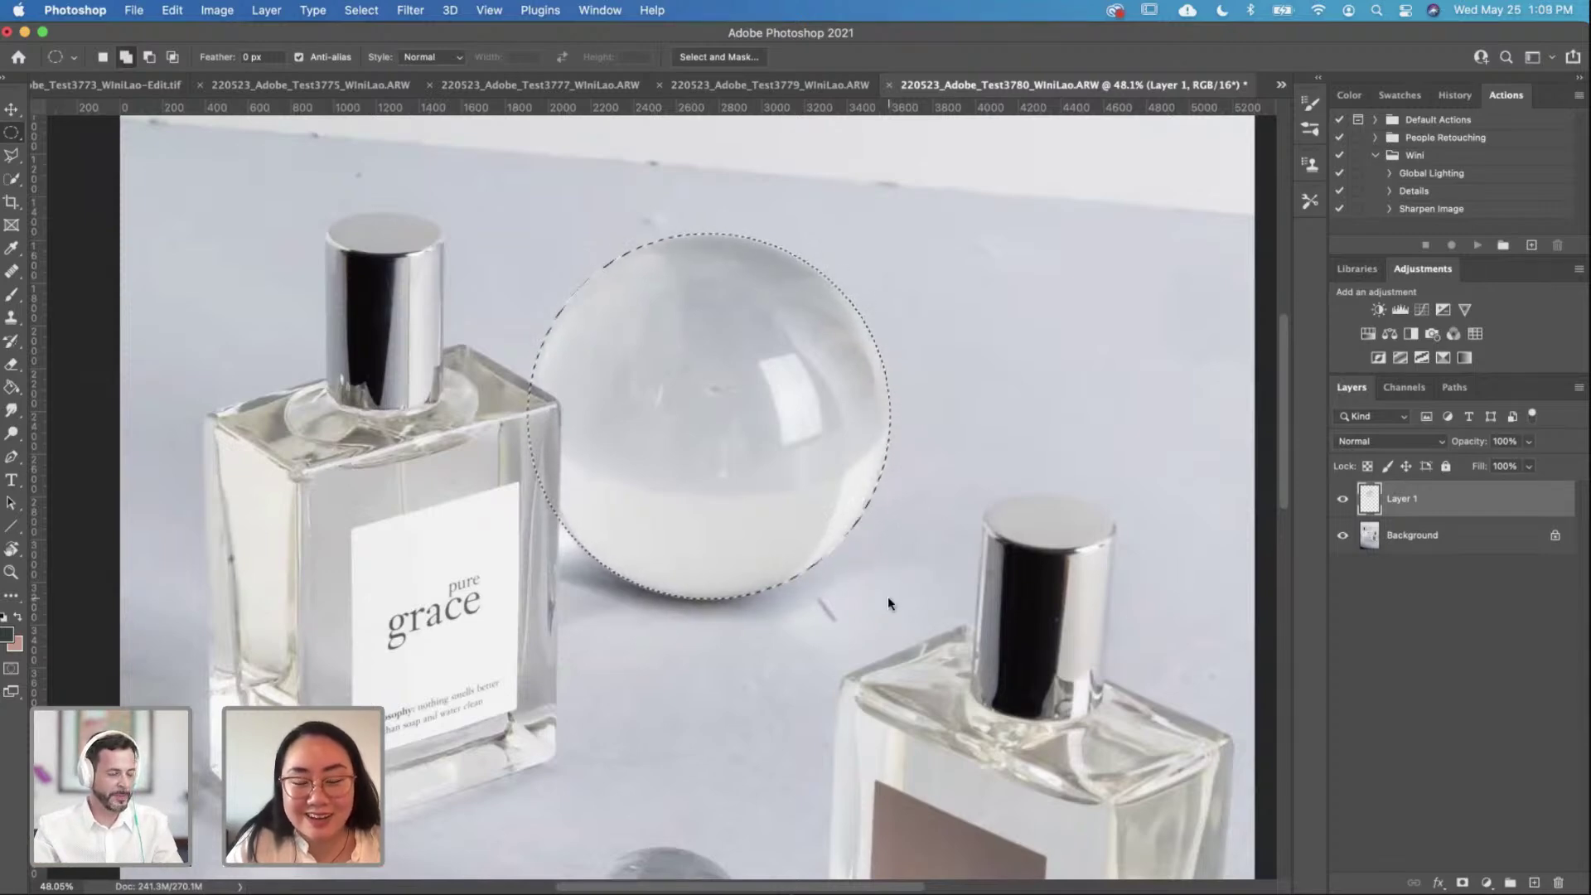
{"action": "left_click", "coordinate": [1455, 551]}
{"action": "key", "text": "super+j"}
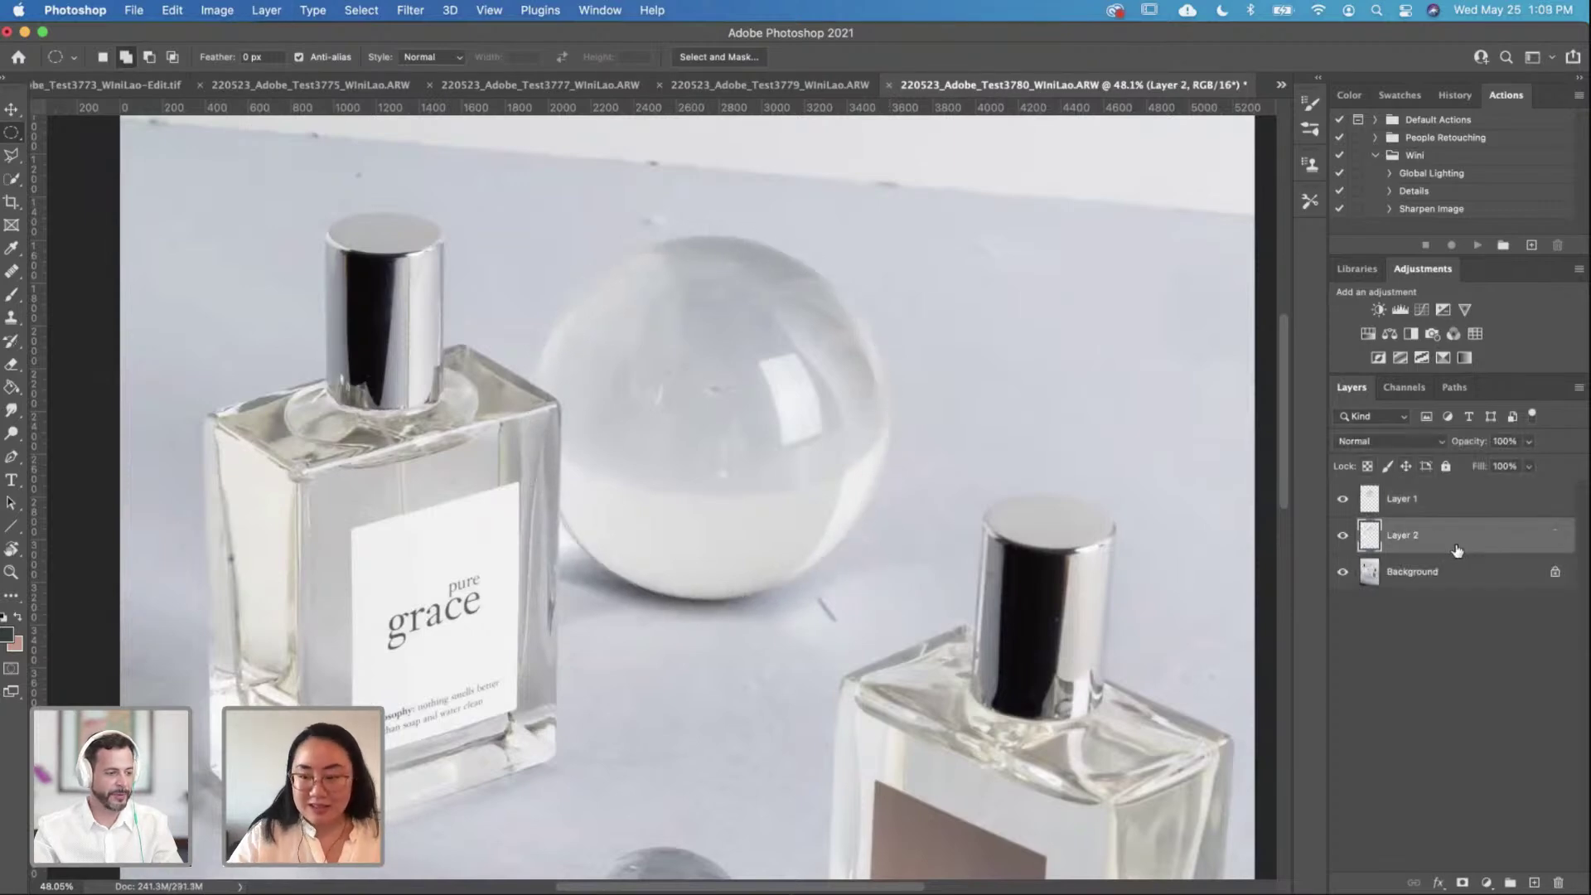
Step: Duplicate the elliptically cut-out glass ball layer into the Test3773 Edit.tif document and switch to that document
{"action": "right_click", "coordinate": [1457, 539]}
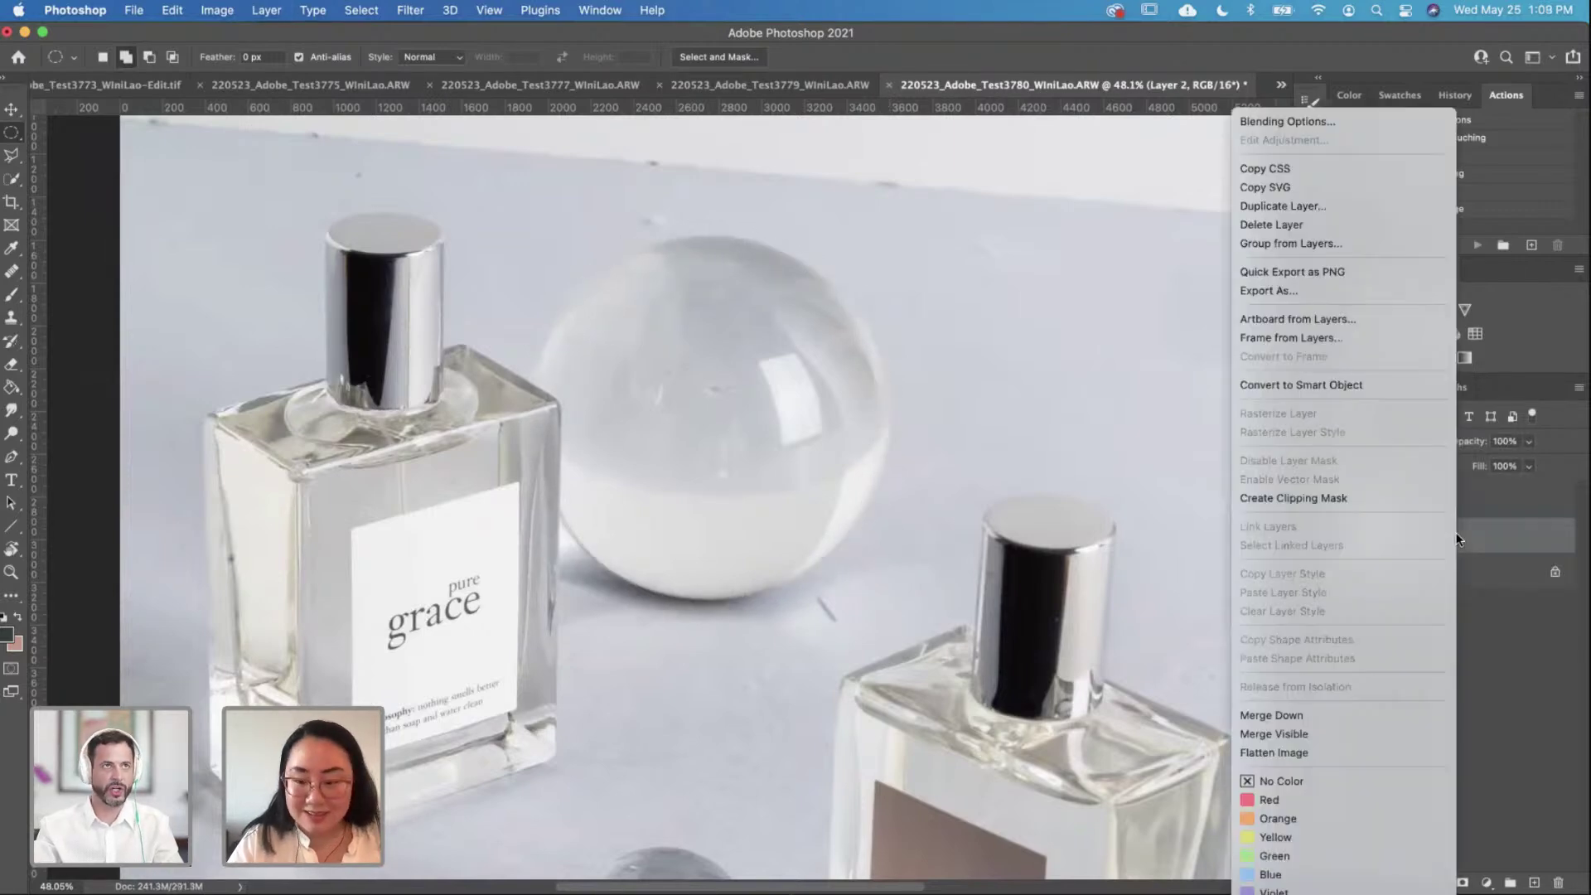
{"action": "left_click", "coordinate": [1317, 201]}
{"action": "left_click", "coordinate": [588, 387]}
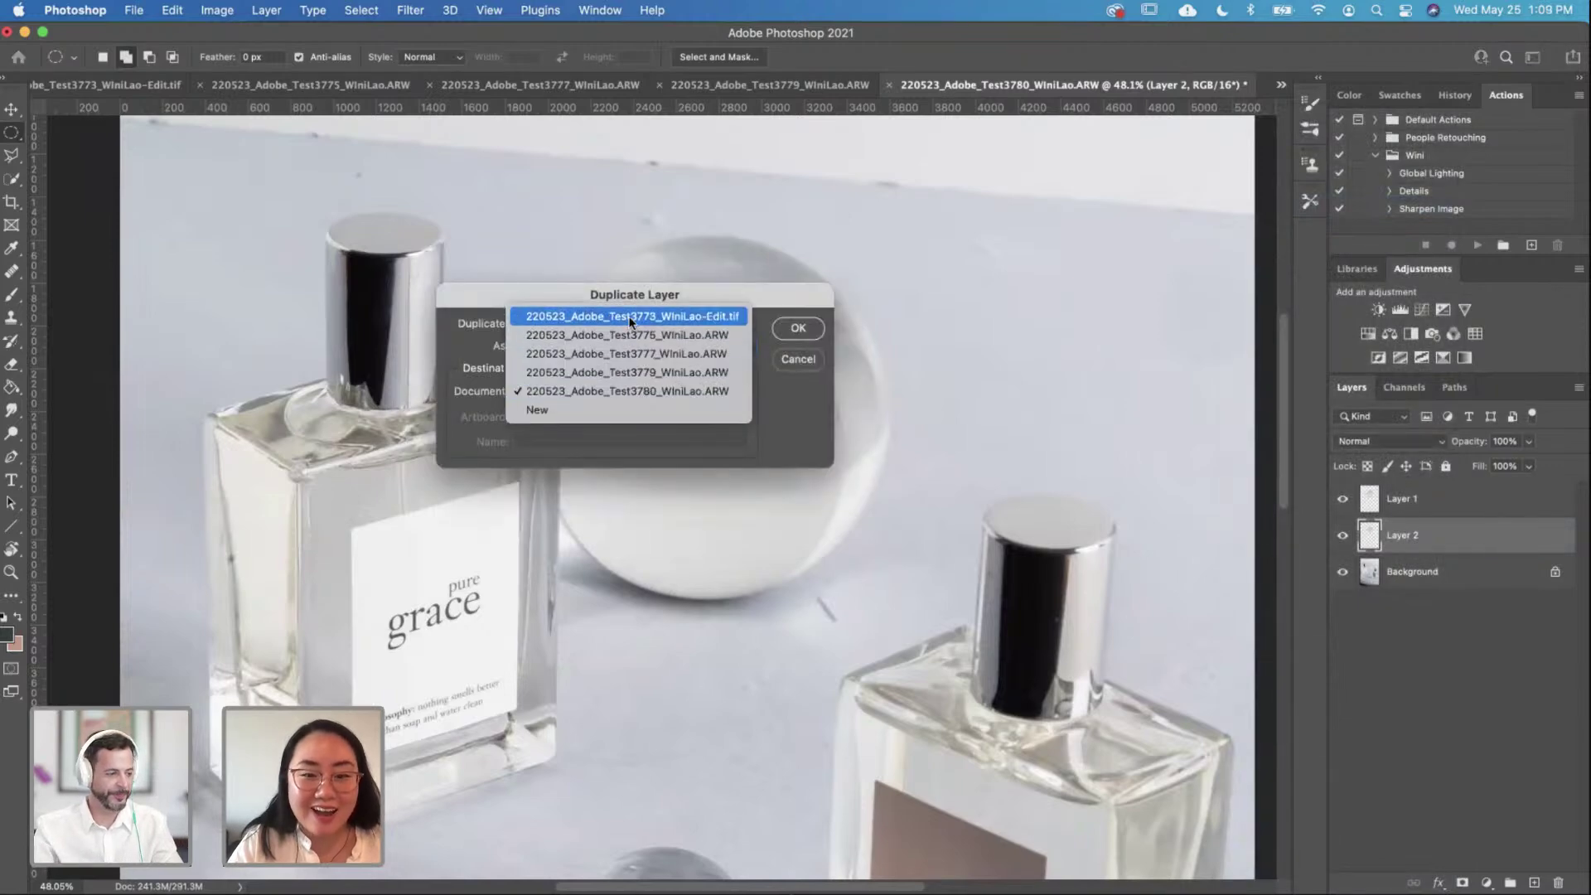
{"action": "left_click", "coordinate": [588, 312]}
{"action": "left_click", "coordinate": [797, 329]}
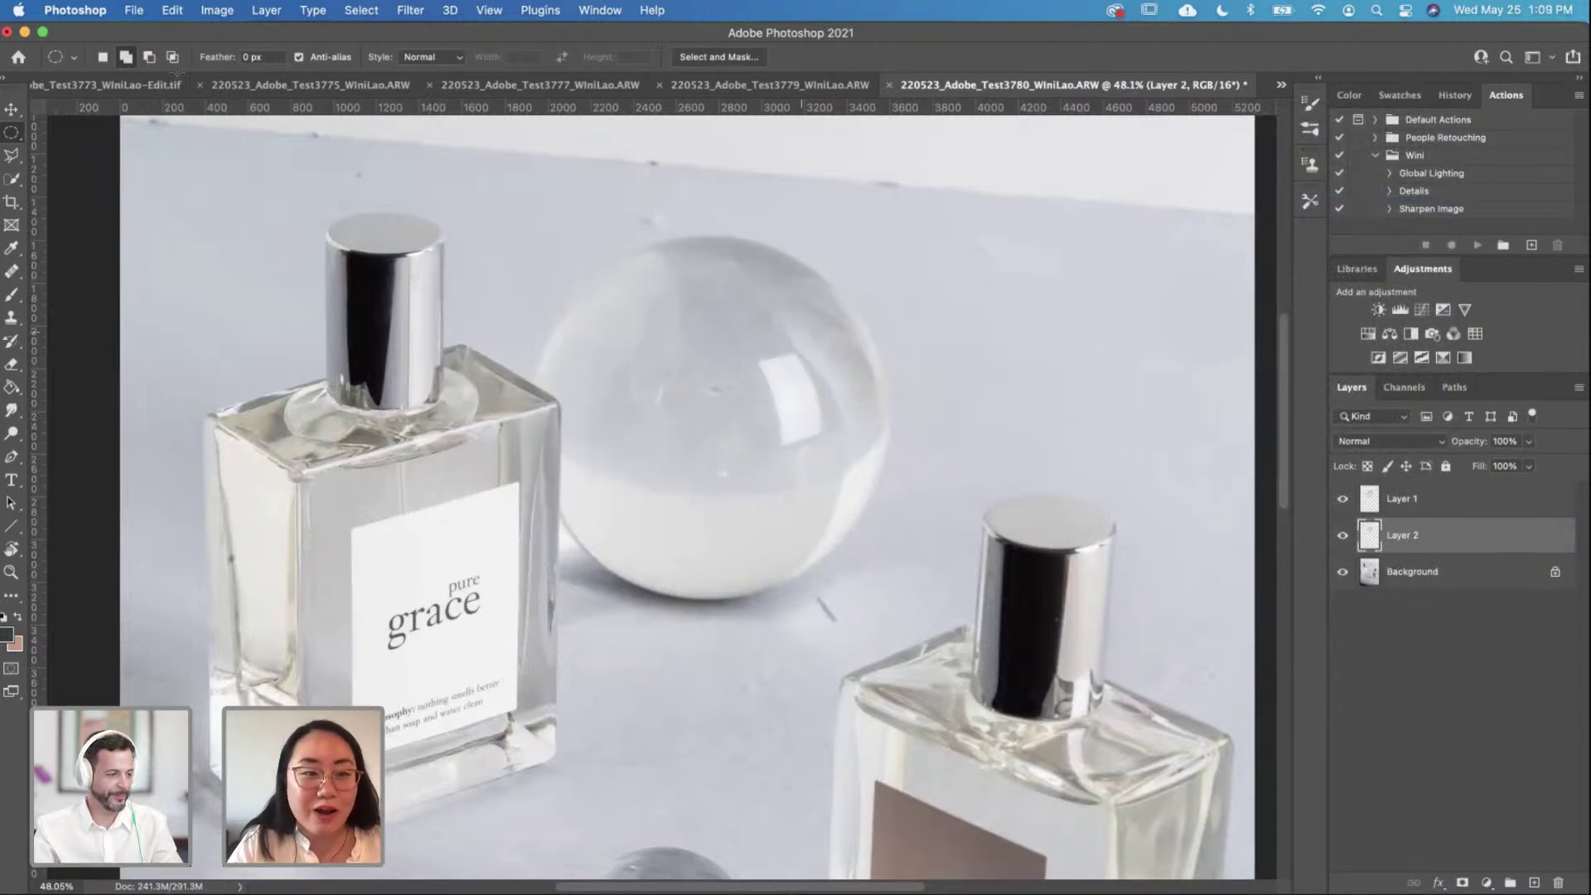
{"action": "left_click", "coordinate": [118, 83]}
{"action": "scroll", "coordinate": [769, 476], "scroll_direction": "up", "scroll_amount": 2}
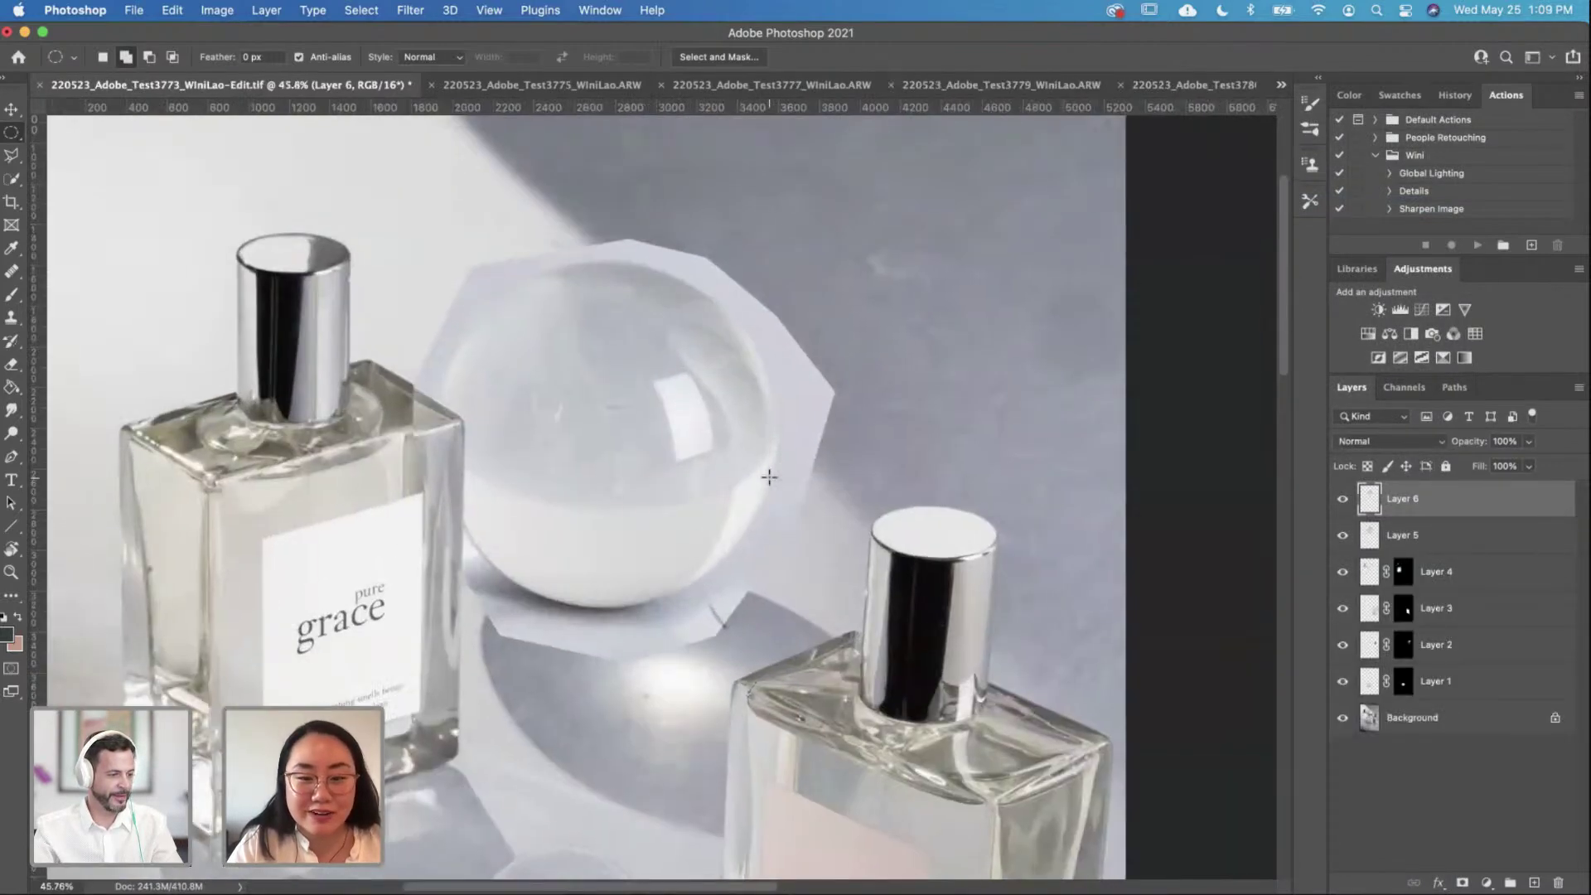
Step: Delete the loosely cut-out glass ball layer, Layer 5, from the composite
{"action": "left_click", "coordinate": [1494, 534]}
{"action": "right_click", "coordinate": [1493, 534]}
{"action": "left_click", "coordinate": [1390, 217]}
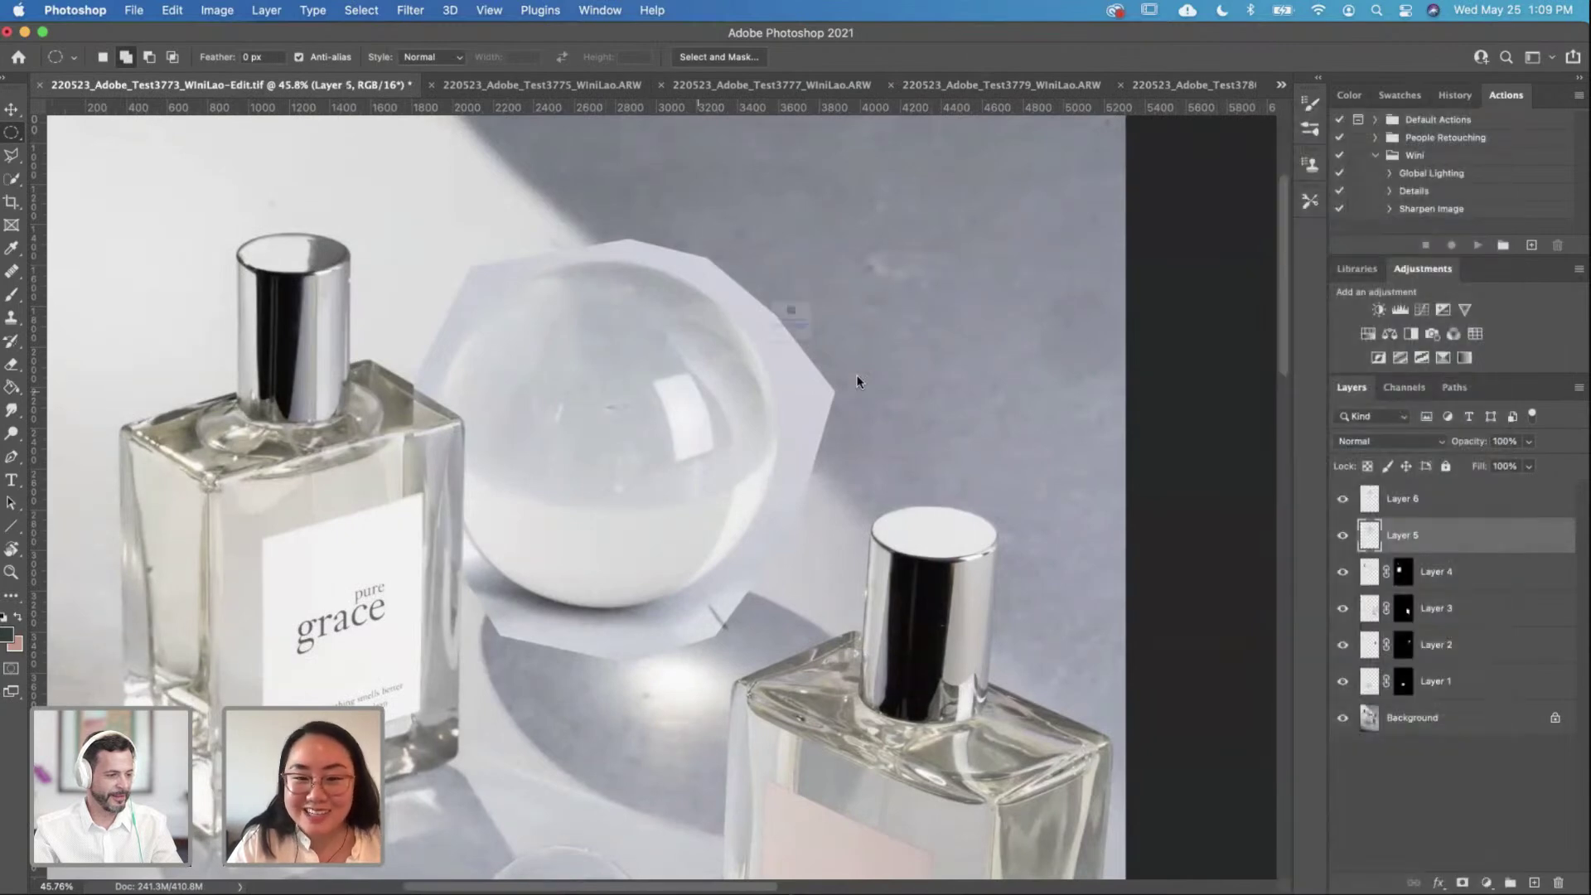
{"action": "left_click", "coordinate": [778, 336]}
Step: Move the elliptical glass ball layer, Layer 6, over the original large ball and nudge it into alignment
{"action": "left_click", "coordinate": [1458, 486]}
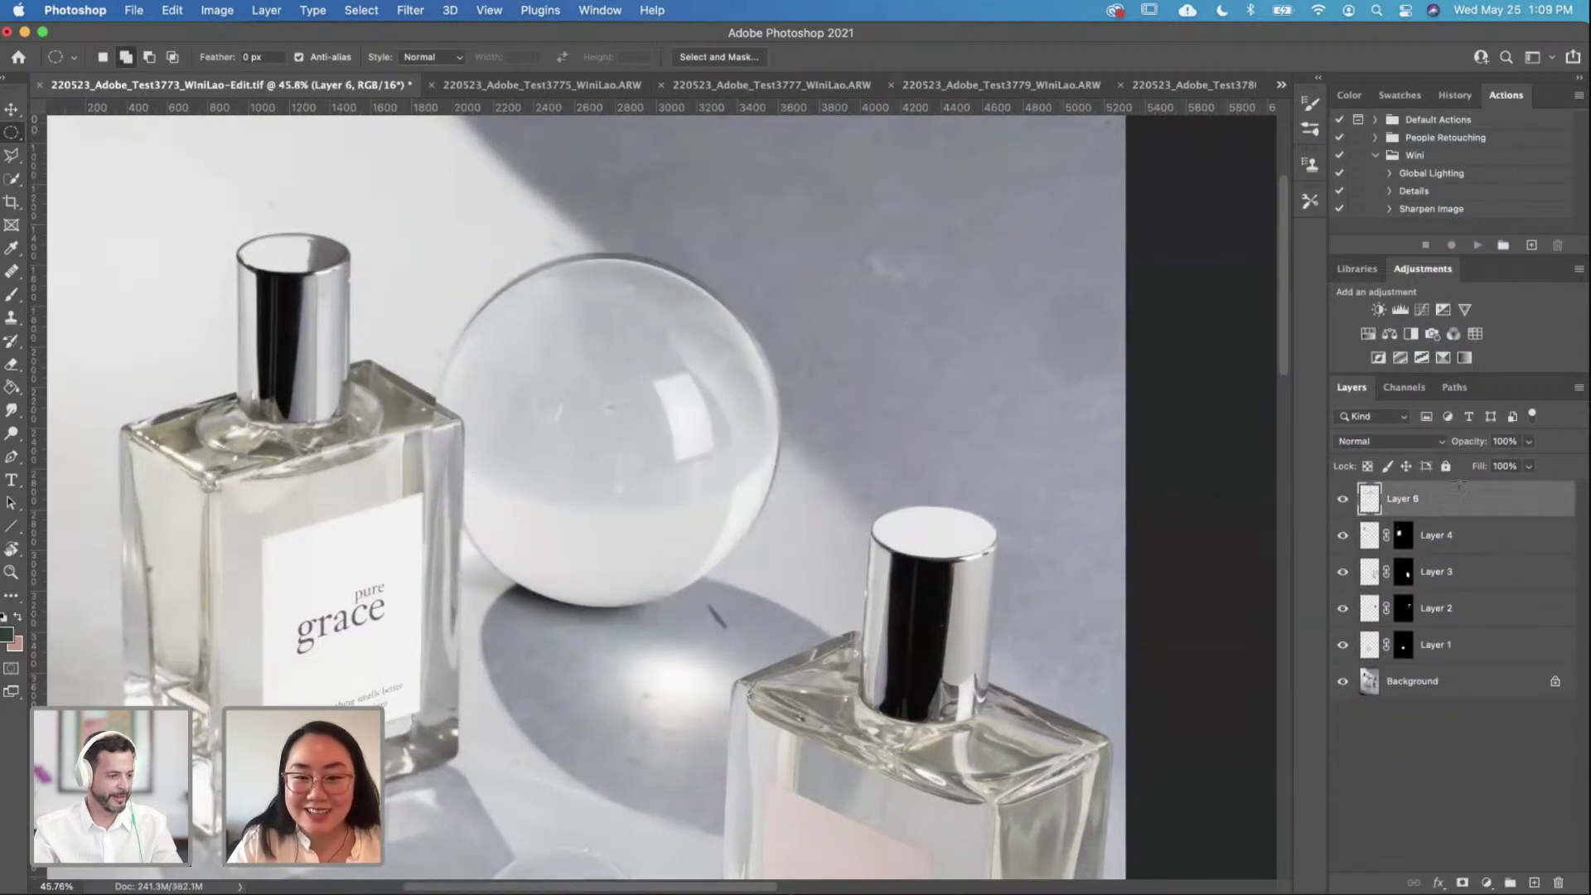
{"action": "scroll", "coordinate": [671, 489], "scroll_direction": "up", "scroll_amount": 1}
{"action": "key", "text": "v"}
{"action": "left_click_drag", "start_coordinate": [638, 450], "coordinate": [643, 450]}
{"action": "key", "text": "shift+Up"}
{"action": "key", "text": "shift+Up"}
{"action": "key", "text": "shift+Up"}
{"action": "key", "text": "shift+Up"}
{"action": "key", "text": "shift+Up"}
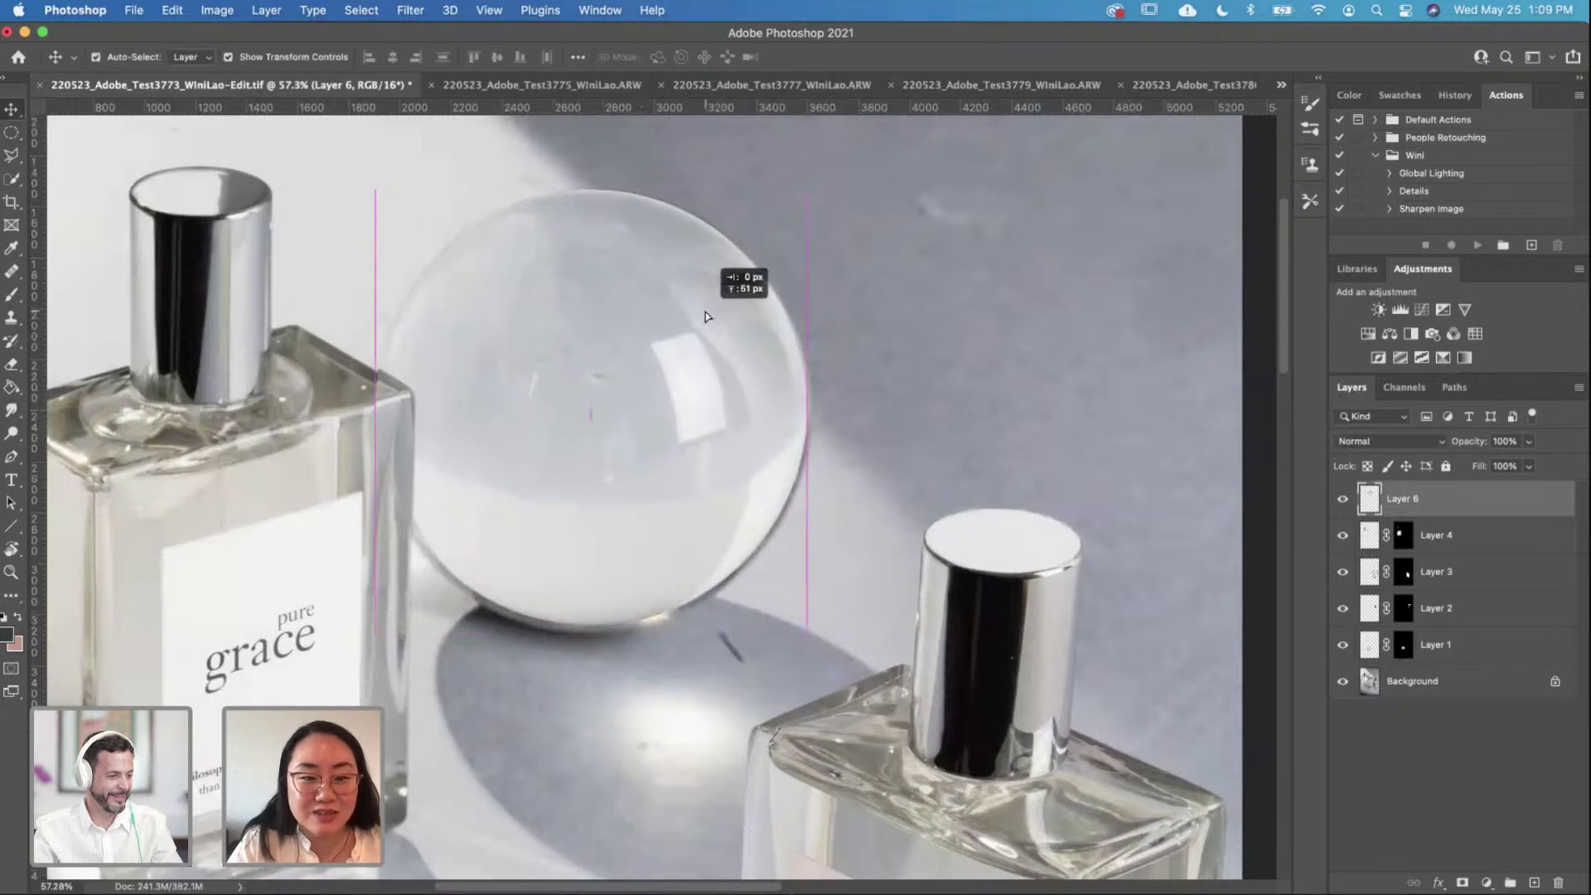
Step: Scale the glass ball layer to about 103.25% width and 103.80% height so it covers the original ball
{"action": "left_click_drag", "start_coordinate": [808, 624], "coordinate": [815, 639]}
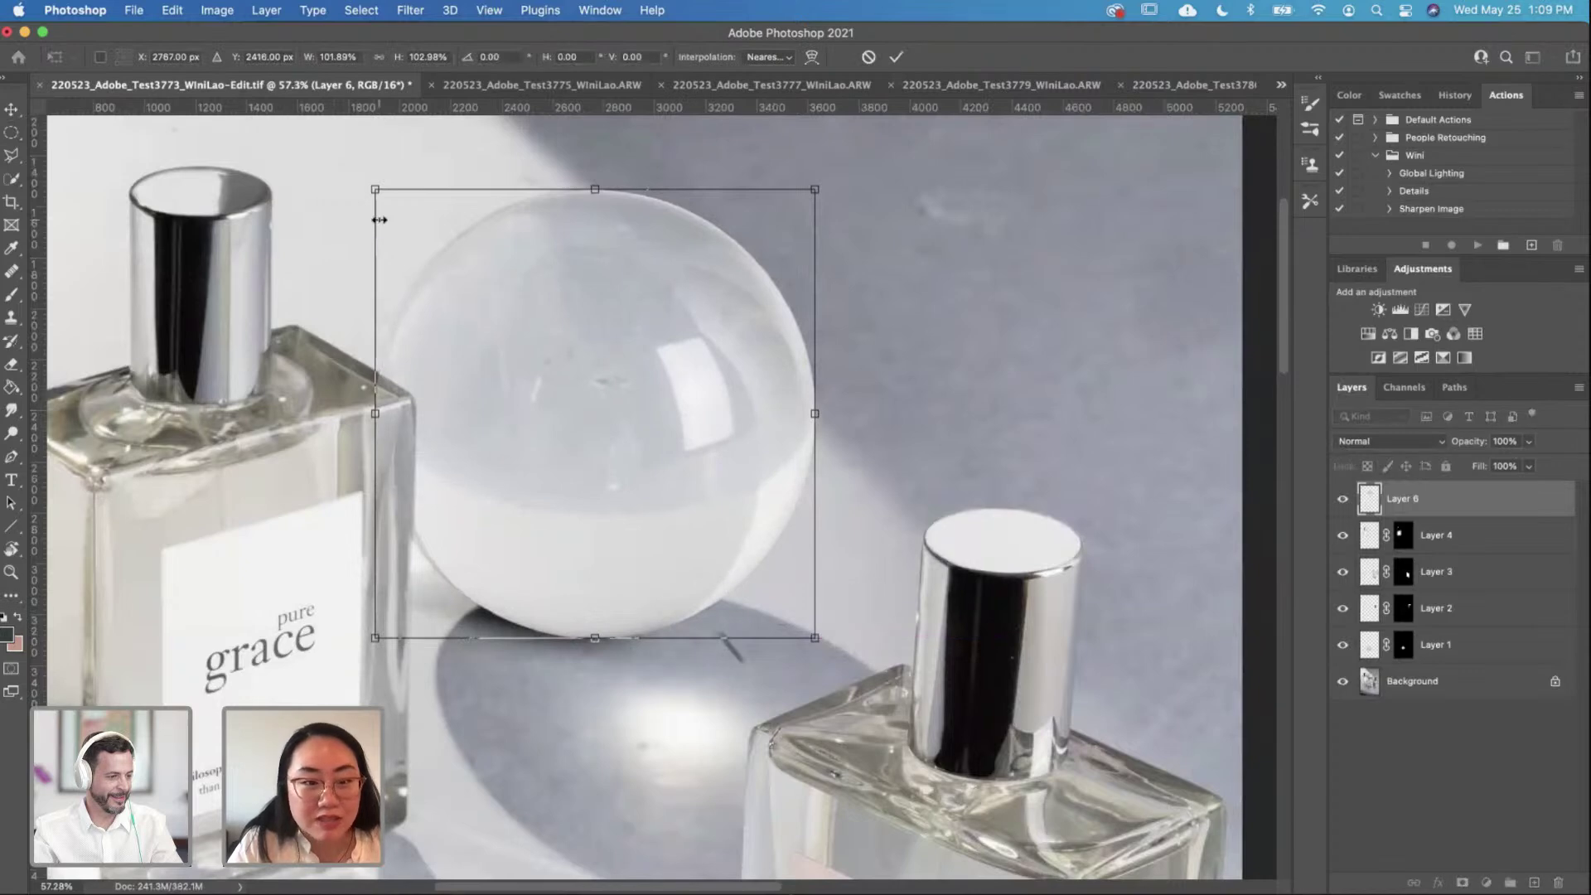
{"action": "left_click_drag", "start_coordinate": [365, 187], "coordinate": [363, 185]}
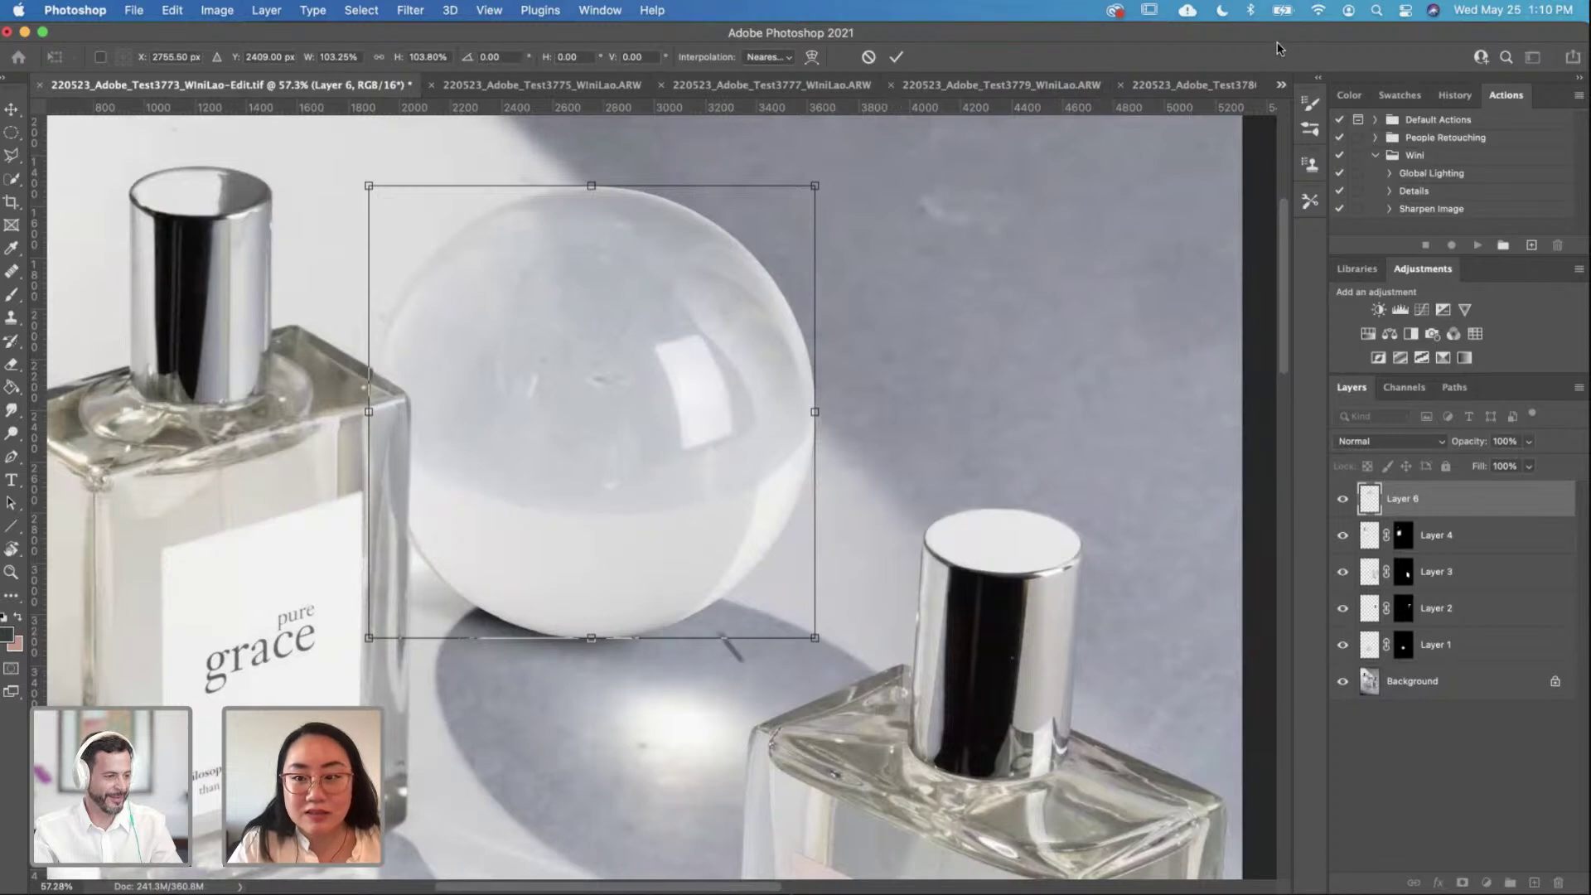
{"action": "left_click", "coordinate": [896, 57]}
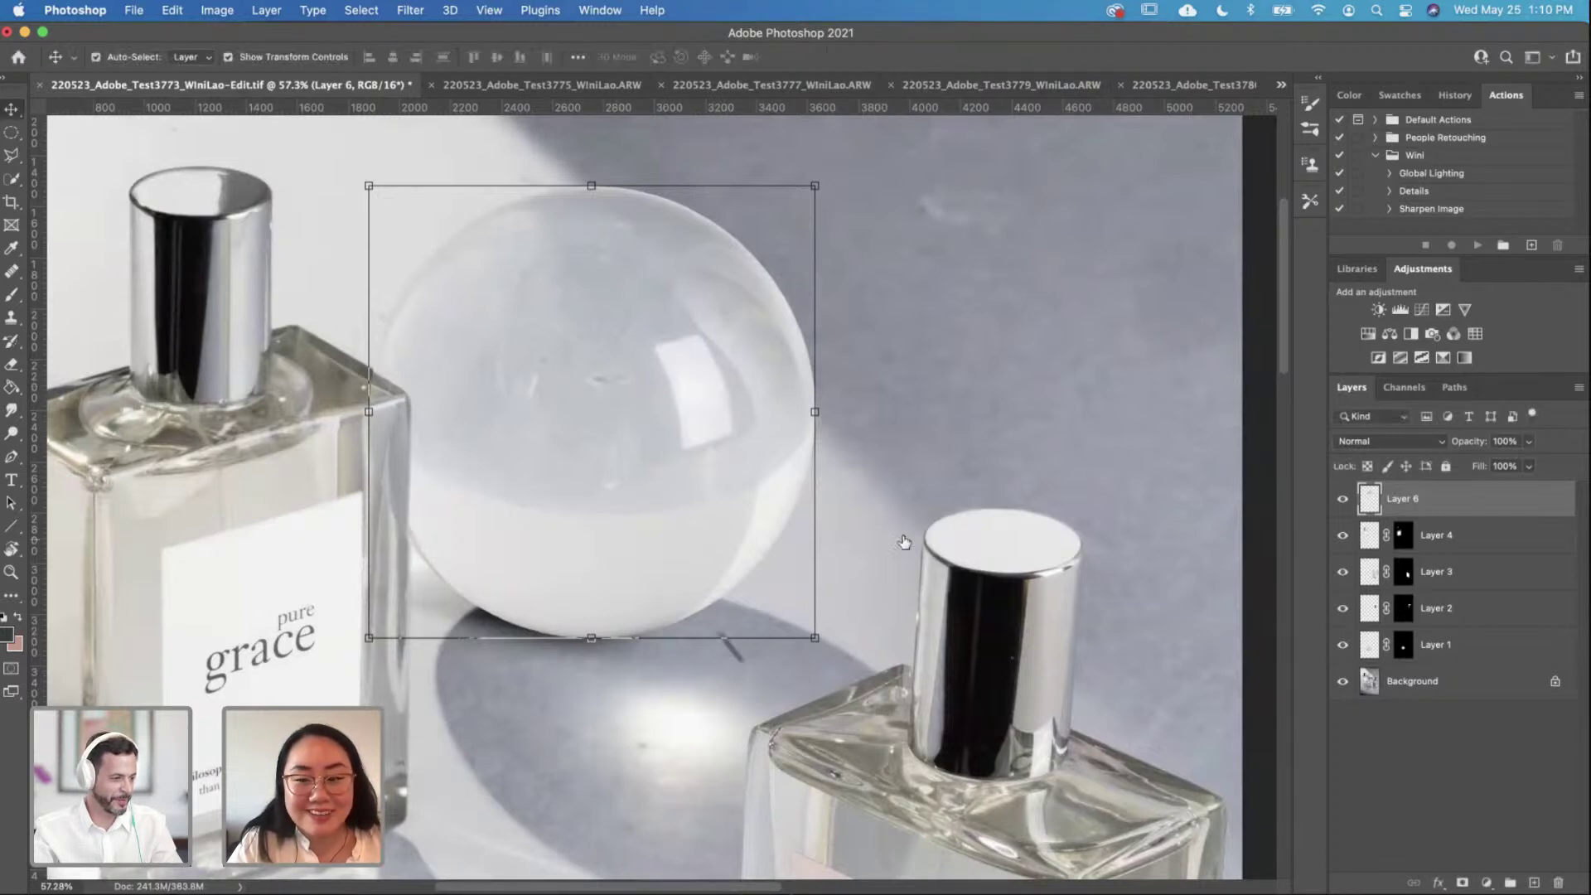
Step: Add a layer mask to the glass ball layer and paint out its overlap with the pure grace bottle's edge using a 70 px brush
{"action": "left_click", "coordinate": [1462, 882]}
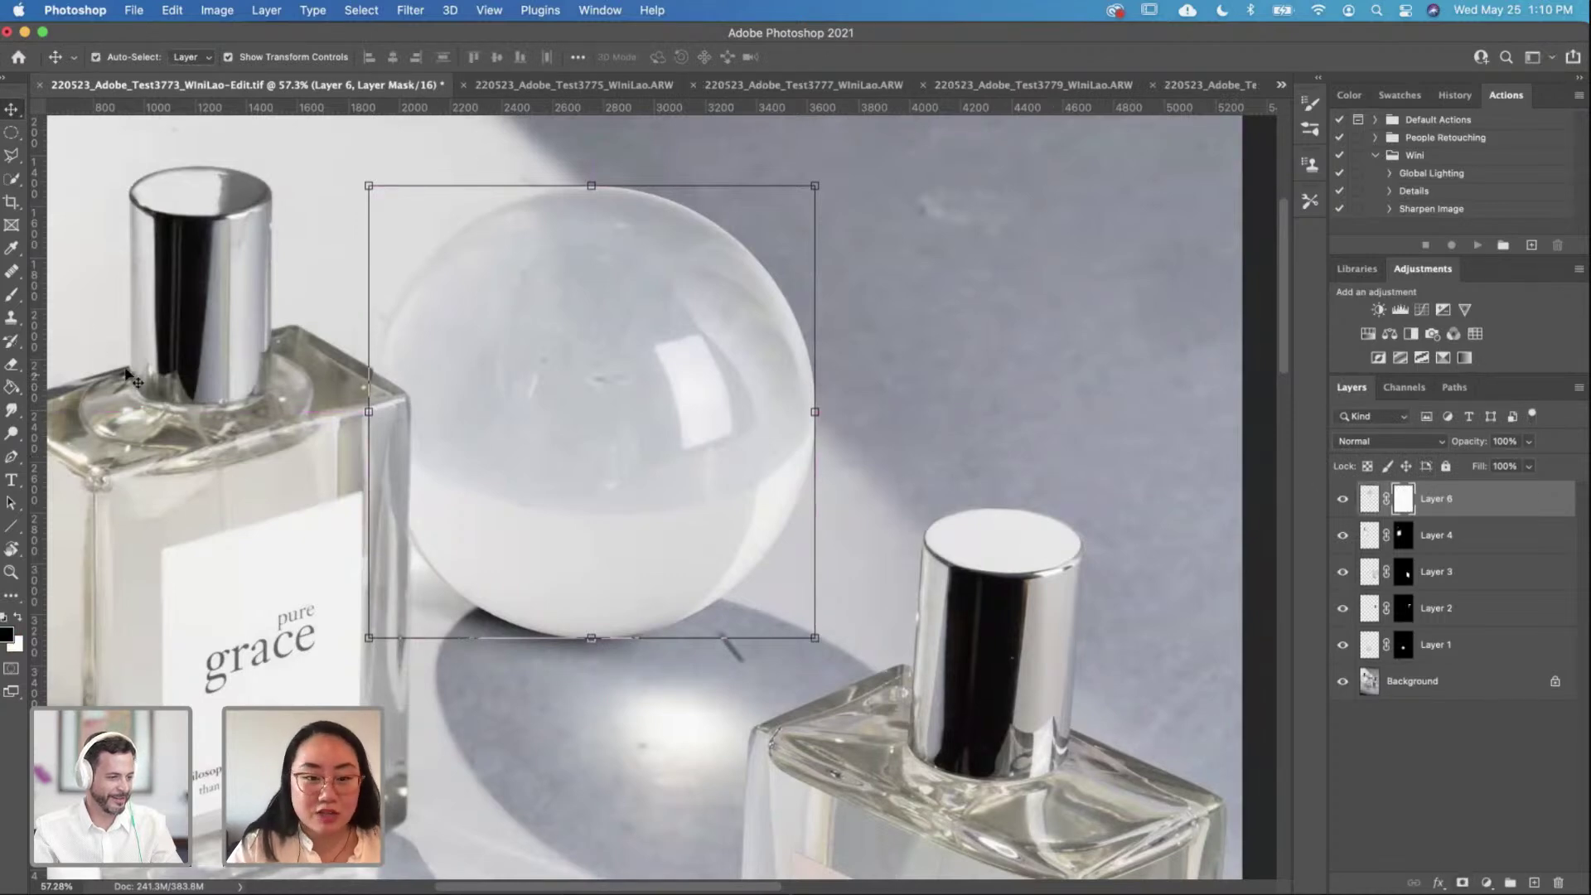
{"action": "left_click", "coordinate": [12, 294]}
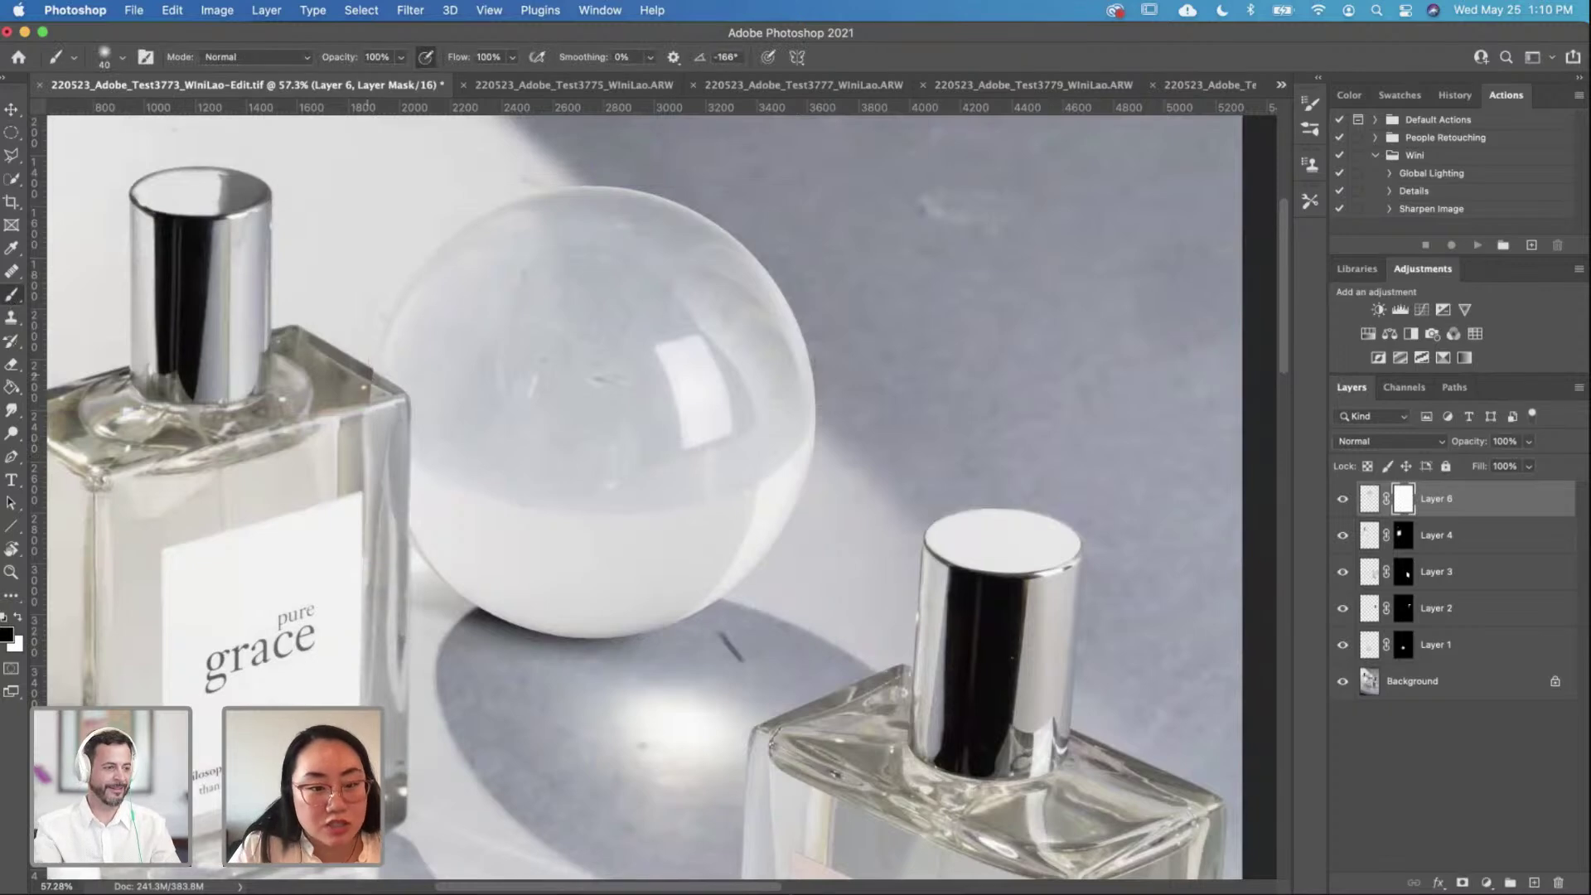
{"action": "scroll", "coordinate": [465, 365], "scroll_direction": "up", "scroll_amount": 4}
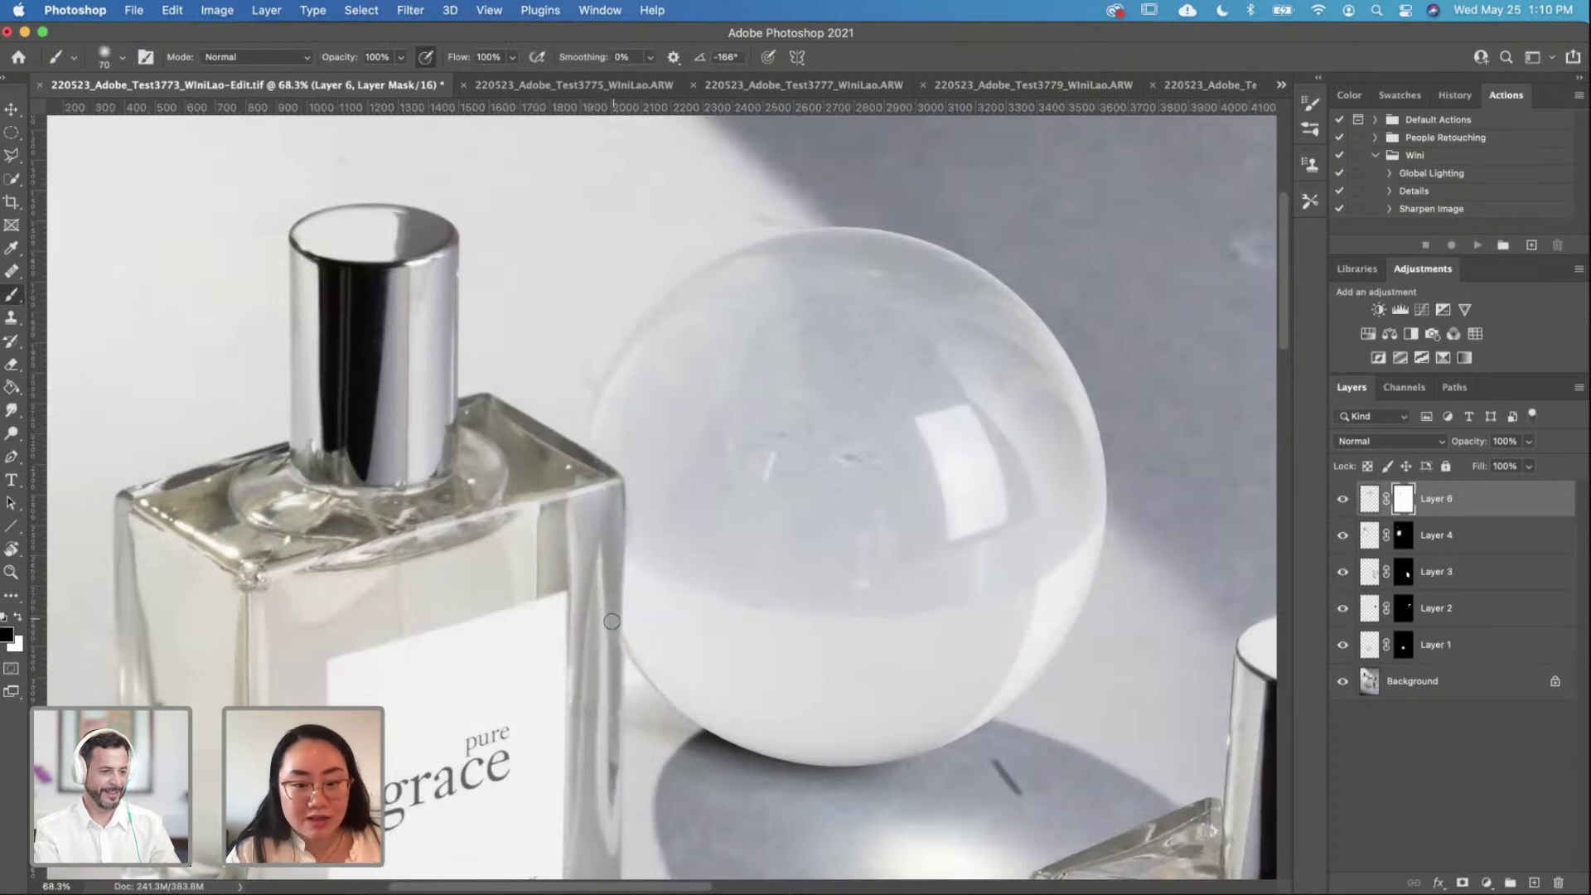
{"action": "mouse_move", "coordinate": [611, 650]}
{"action": "left_mouse_down"}
{"action": "mouse_move", "coordinate": [612, 669]}
{"action": "mouse_move", "coordinate": [607, 594]}
{"action": "mouse_move", "coordinate": [612, 650]}
{"action": "left_mouse_up"}
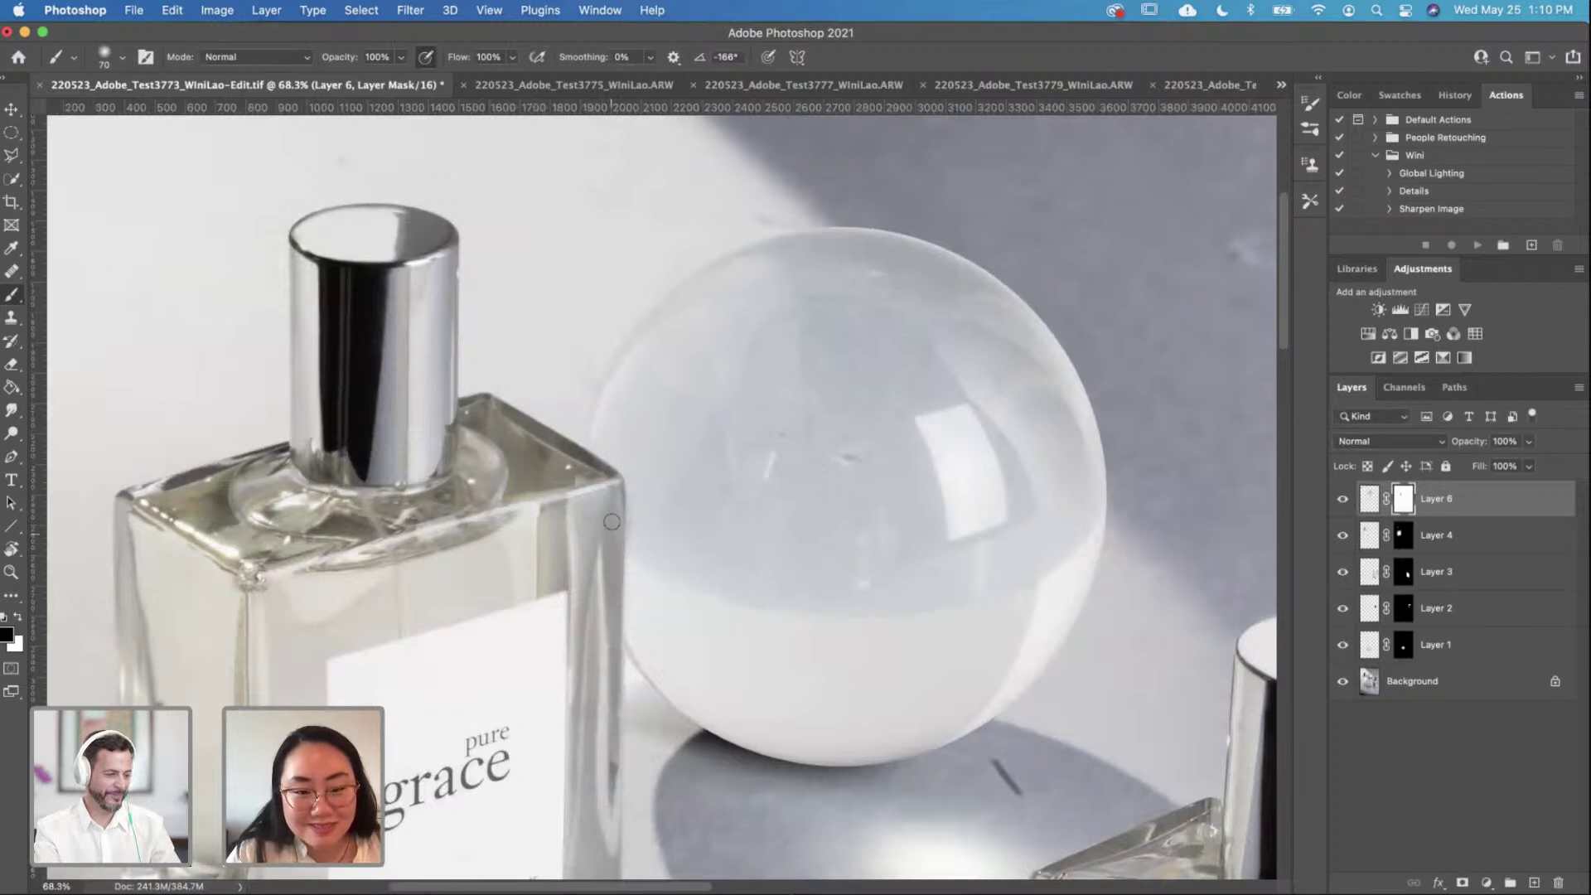
{"action": "key", "text": "x"}
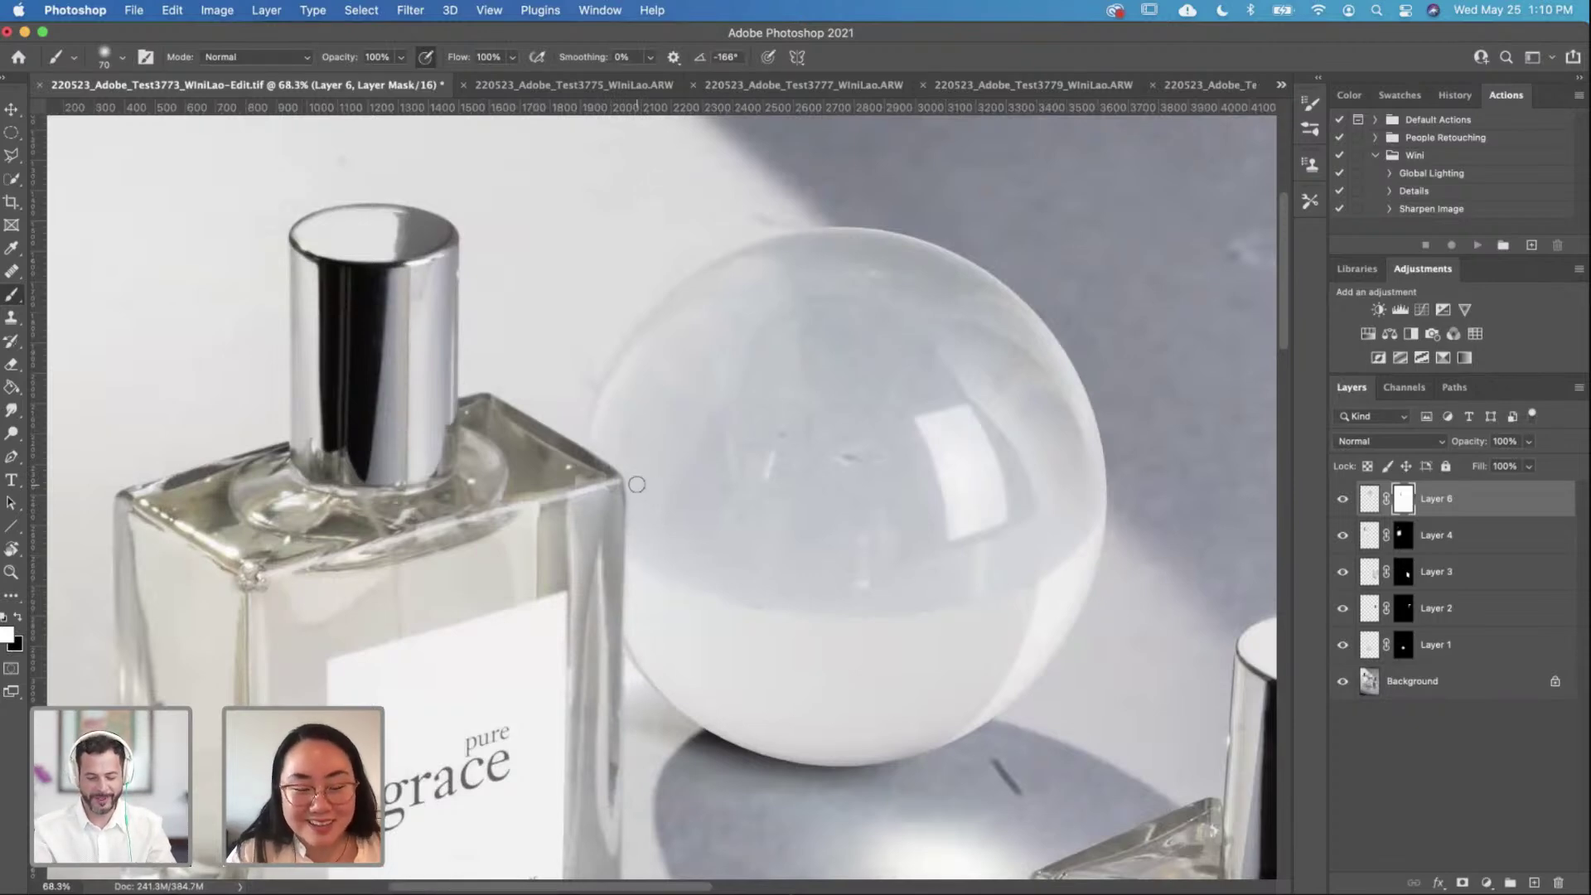
{"action": "scroll", "coordinate": [636, 484], "scroll_direction": "up", "scroll_amount": 2}
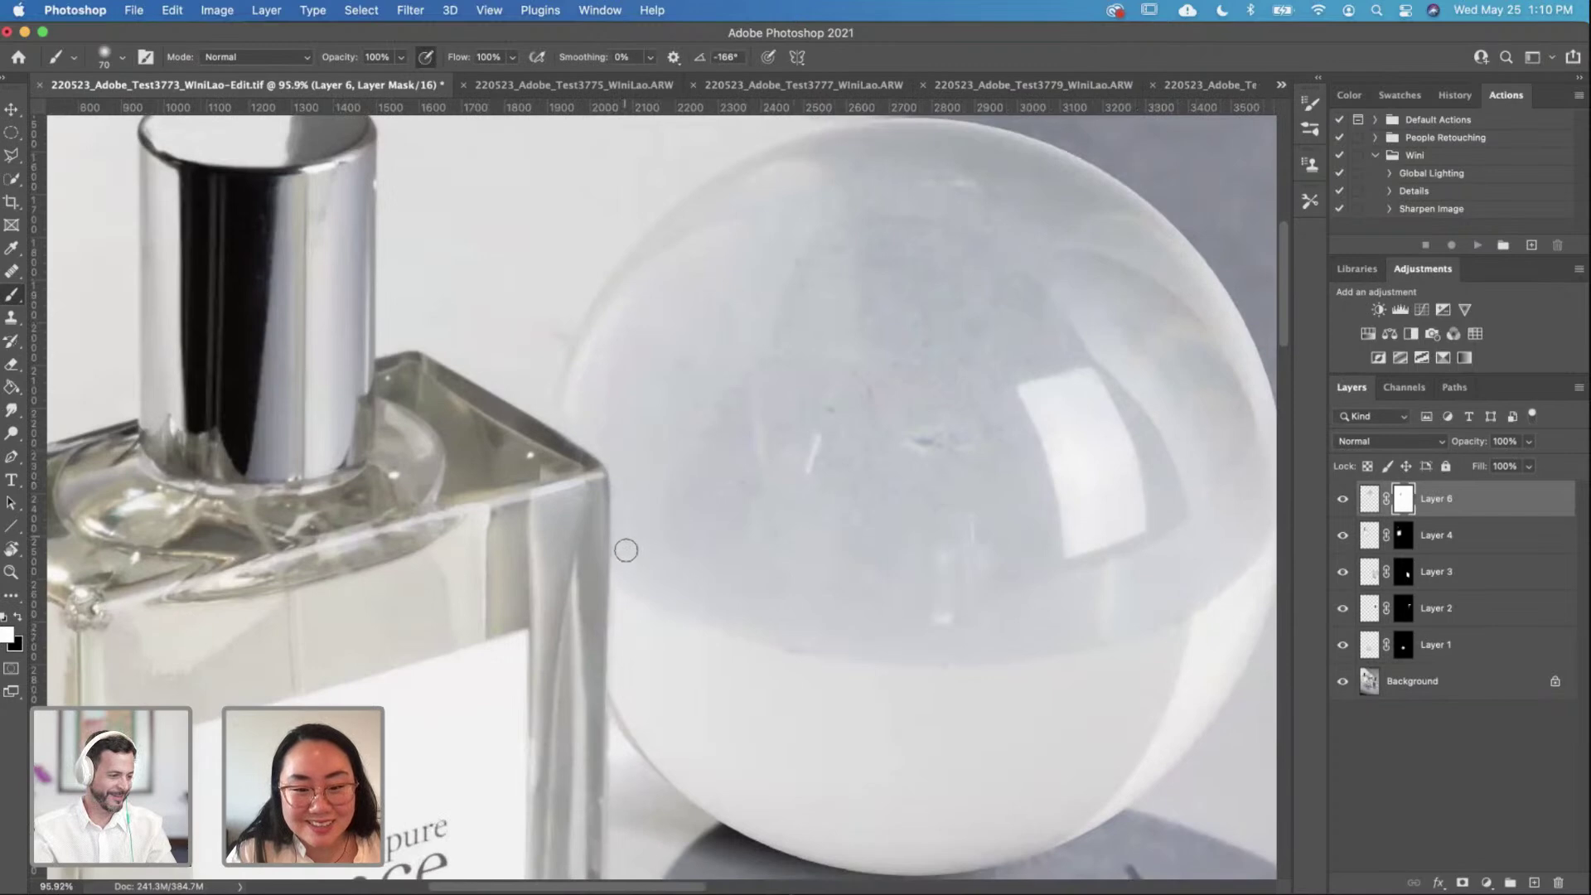
Step: Blend the large ball's upper-right edge by painting black on its layer mask with a 500 px brush at 30% opacity
{"action": "scroll", "coordinate": [589, 536], "scroll_direction": "down", "scroll_amount": 3}
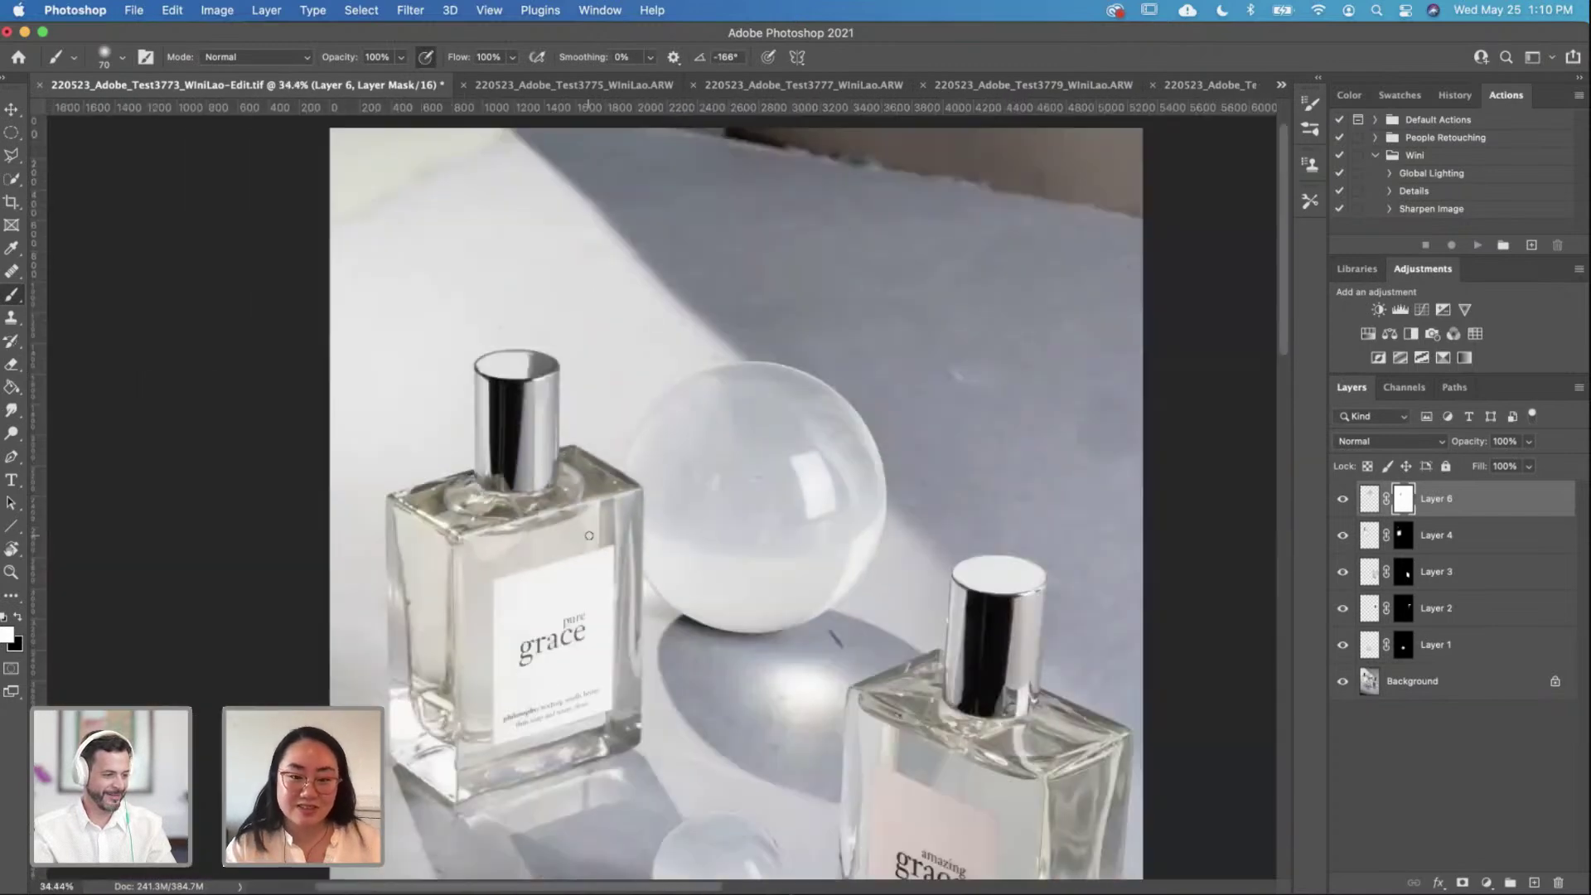
{"action": "scroll", "coordinate": [589, 536], "scroll_direction": "down", "scroll_amount": 3}
{"action": "scroll", "coordinate": [663, 514], "scroll_direction": "up", "scroll_amount": 1}
{"action": "scroll", "coordinate": [711, 494], "scroll_direction": "up", "scroll_amount": 1}
{"action": "scroll", "coordinate": [712, 494], "scroll_direction": "down", "scroll_amount": 3}
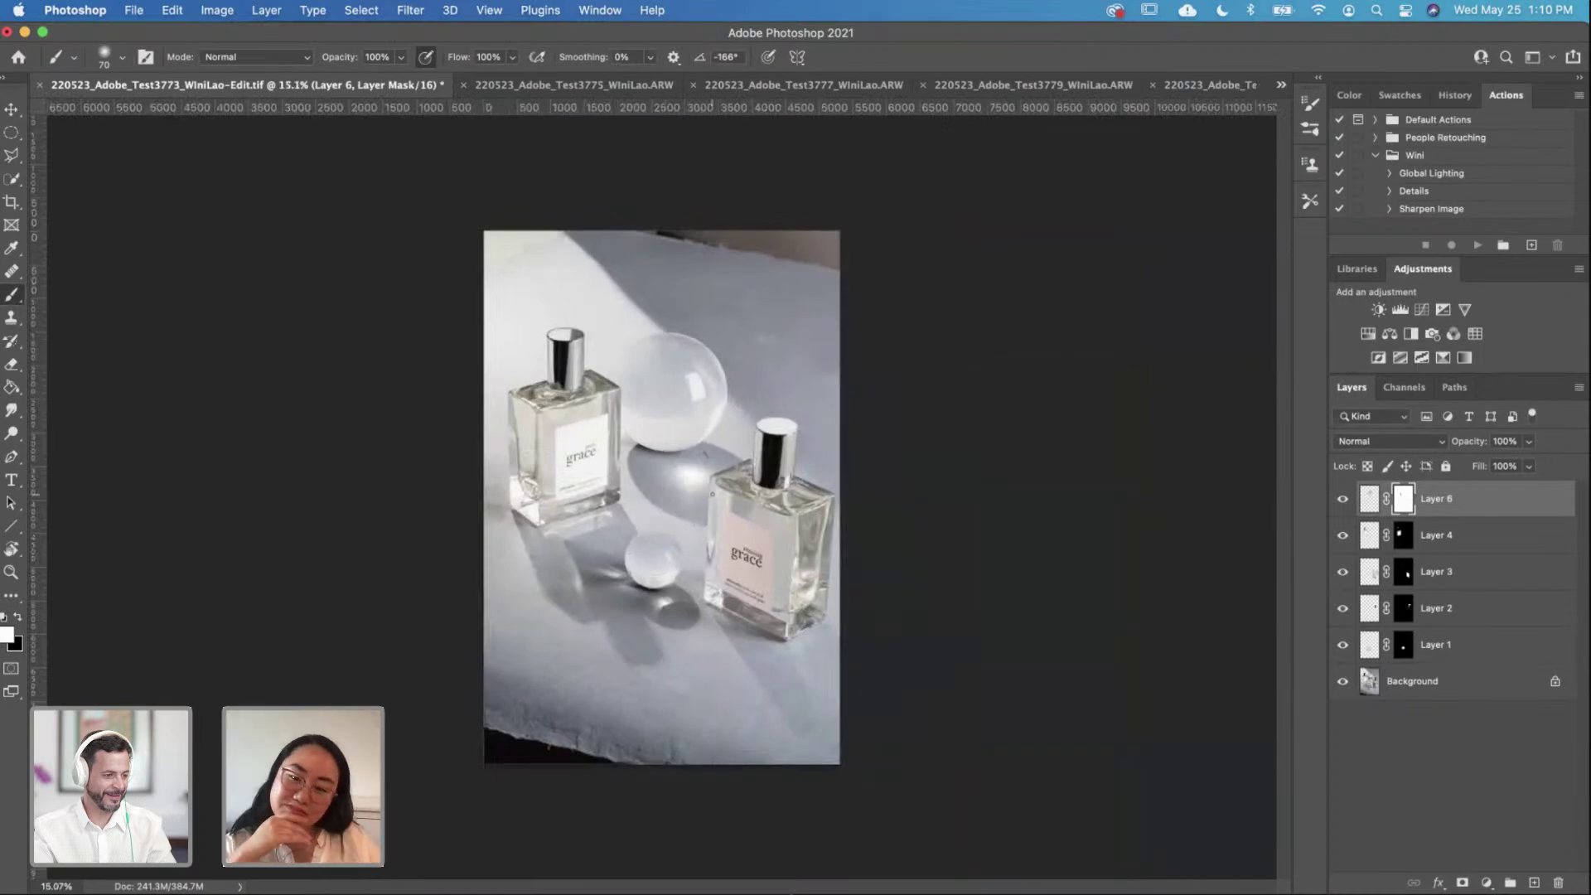
{"action": "scroll", "coordinate": [626, 296], "scroll_direction": "up", "scroll_amount": 2}
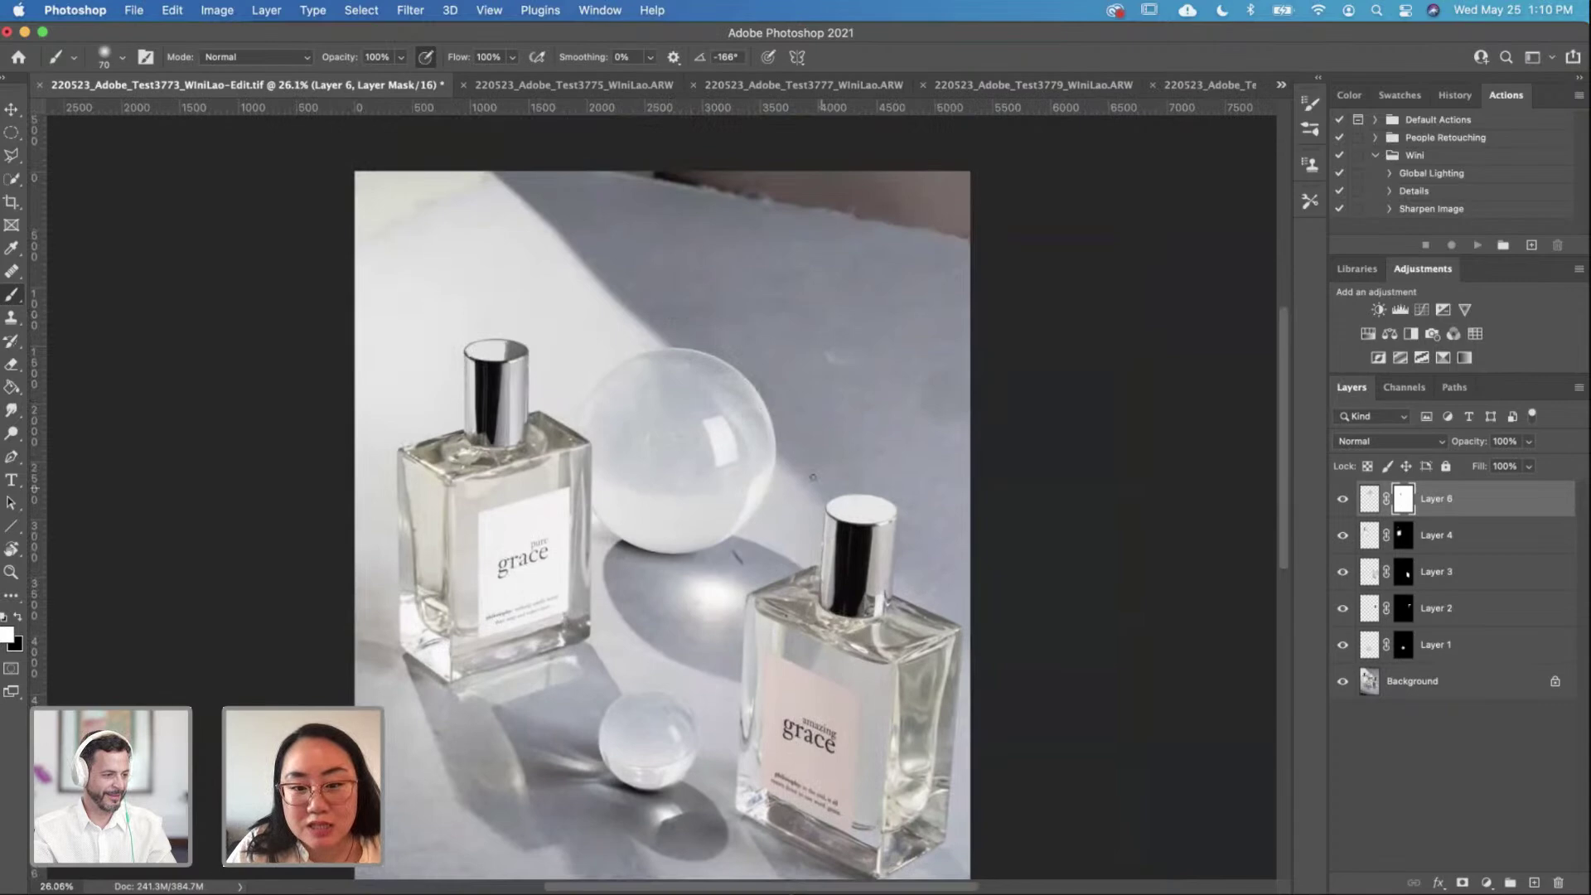
{"action": "scroll", "coordinate": [681, 431], "scroll_direction": "up", "scroll_amount": 2}
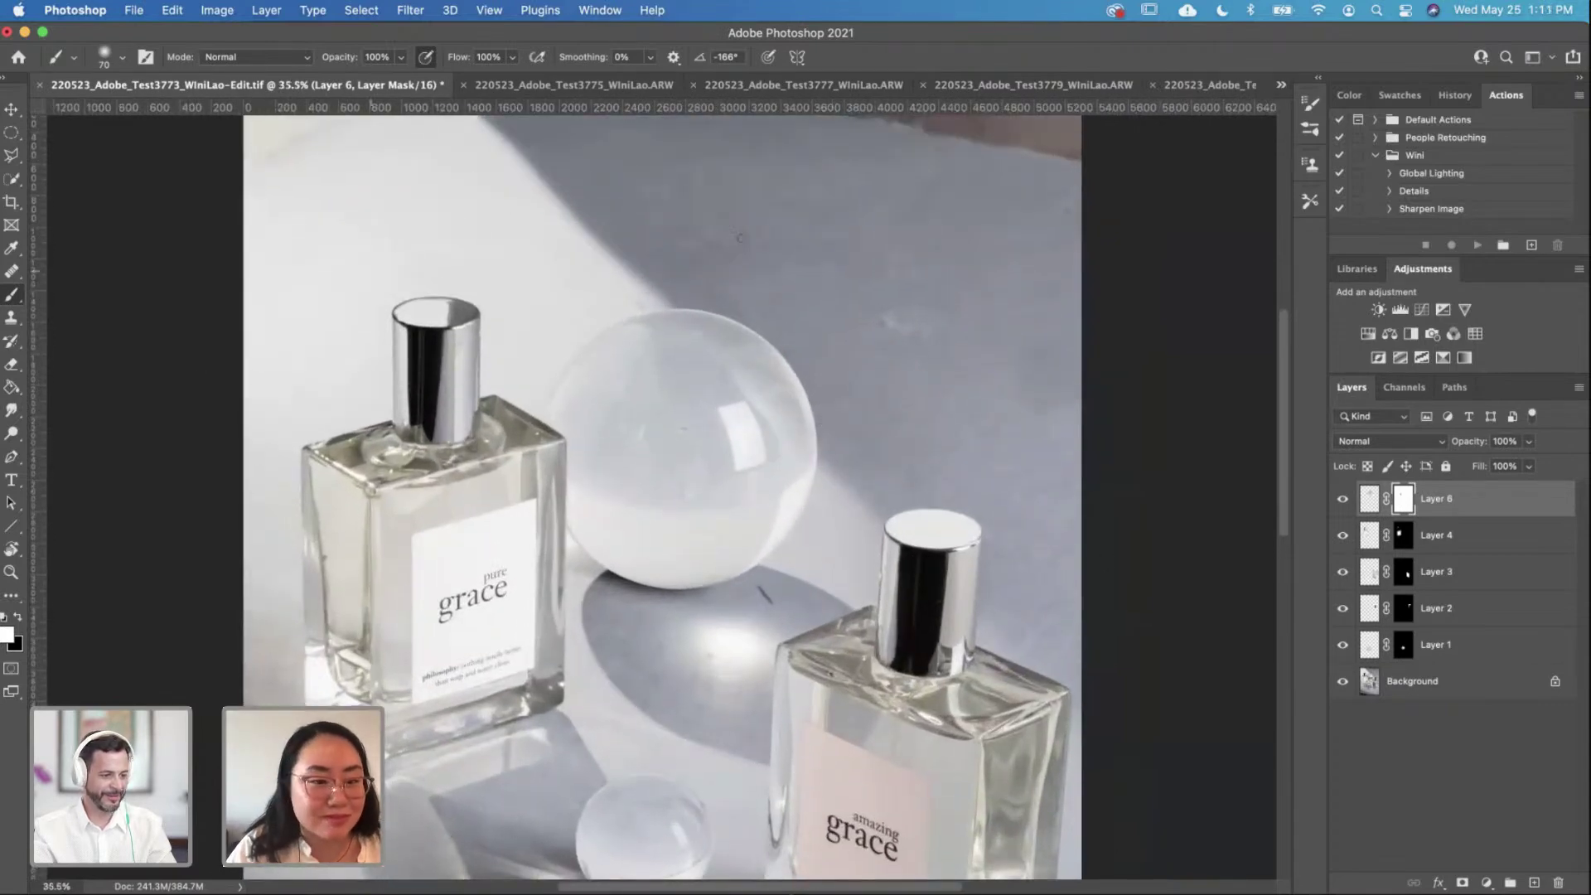
{"action": "key", "text": "bracketright"}
{"action": "key", "text": "bracketright"}
{"action": "key", "text": "bracketright"}
{"action": "key", "text": "bracketright"}
{"action": "key", "text": "x"}
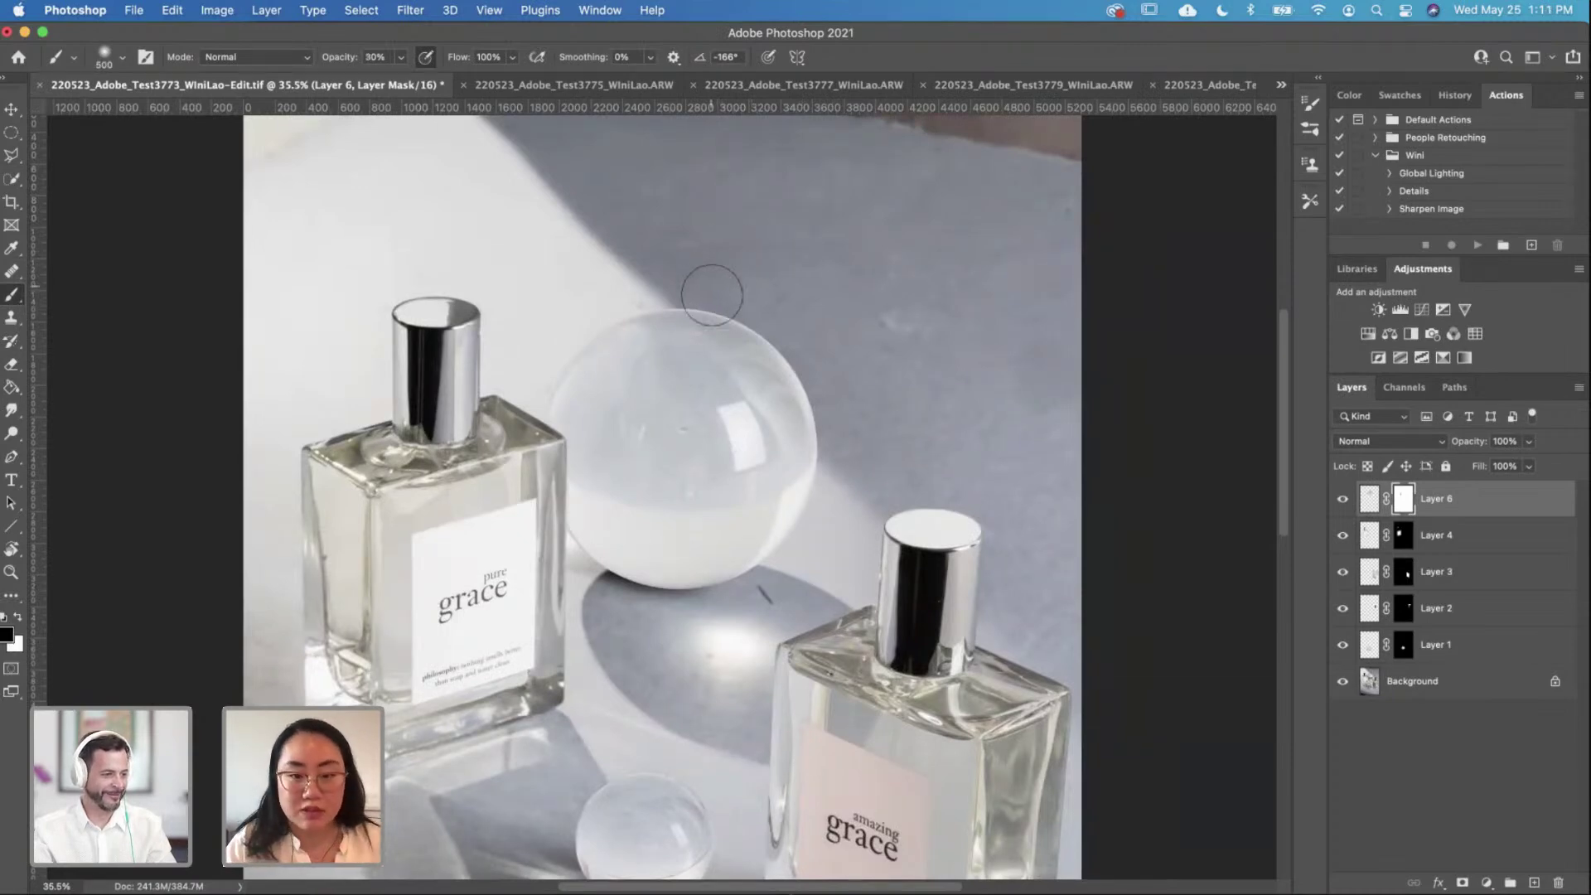
{"action": "left_click_drag", "start_coordinate": [742, 306], "coordinate": [710, 284]}
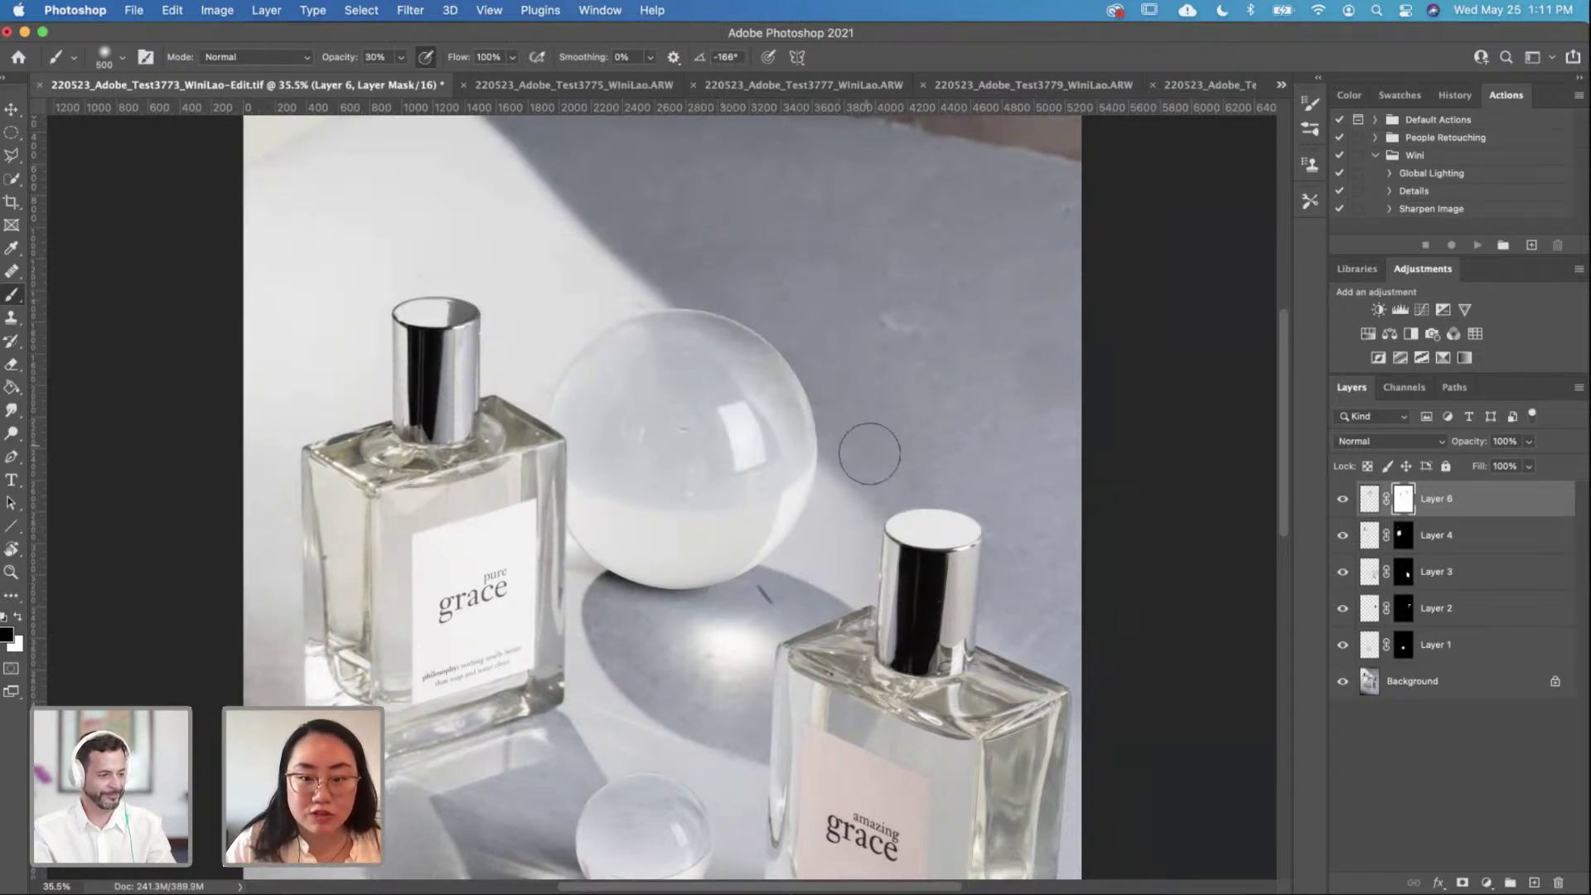
Step: Add a new layer at the top of the stack and stamp the merged visible image onto it
{"action": "scroll", "coordinate": [734, 328], "scroll_direction": "down", "scroll_amount": 3}
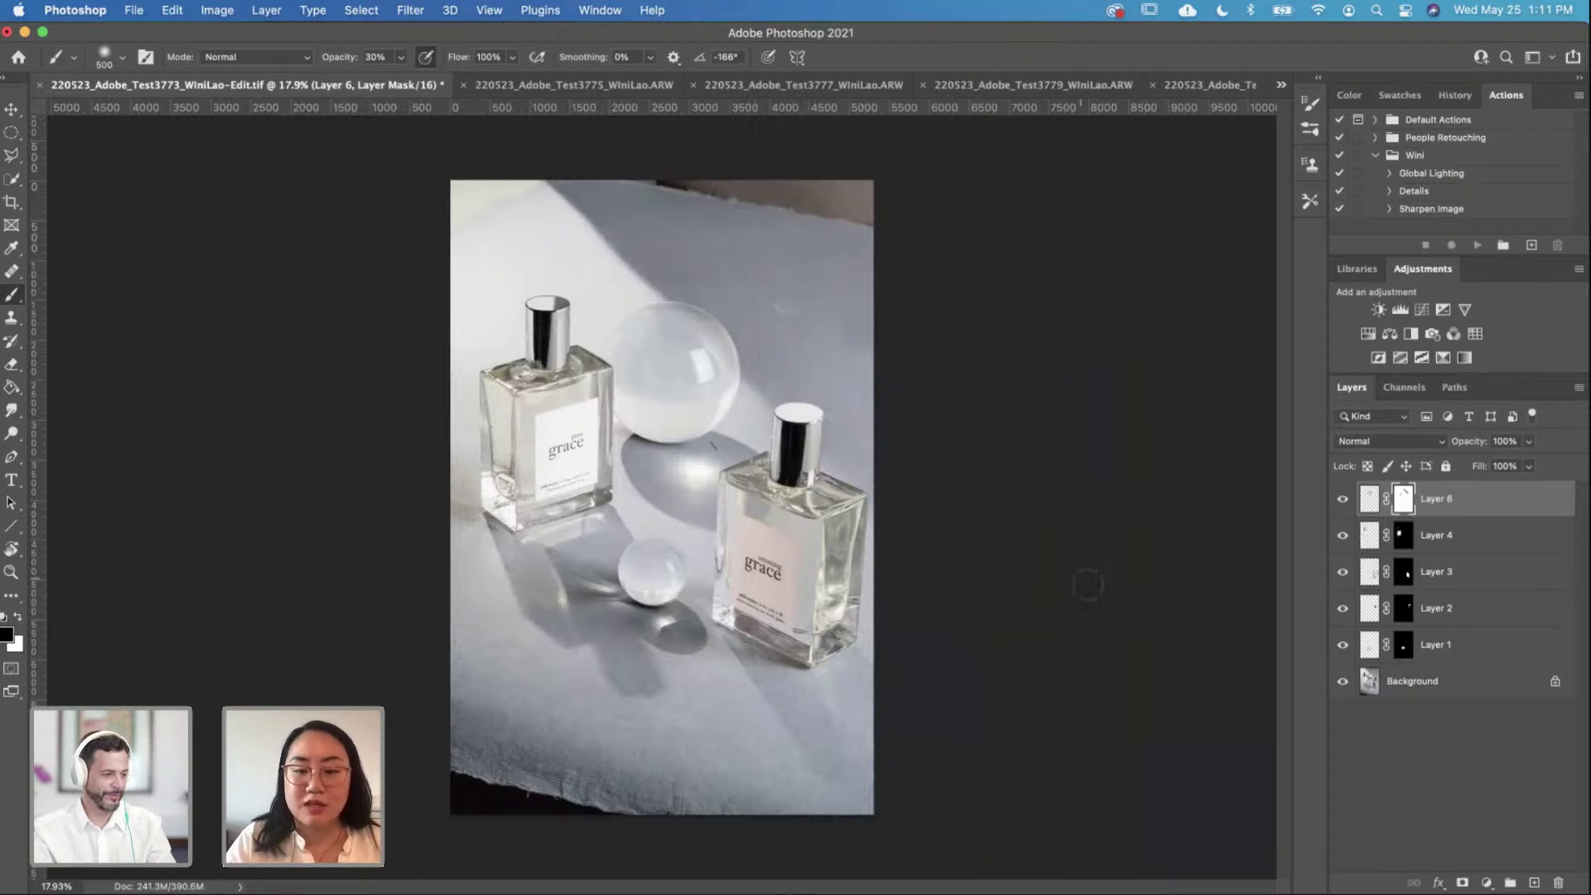
{"action": "scroll", "coordinate": [858, 460], "scroll_direction": "up", "scroll_amount": 2}
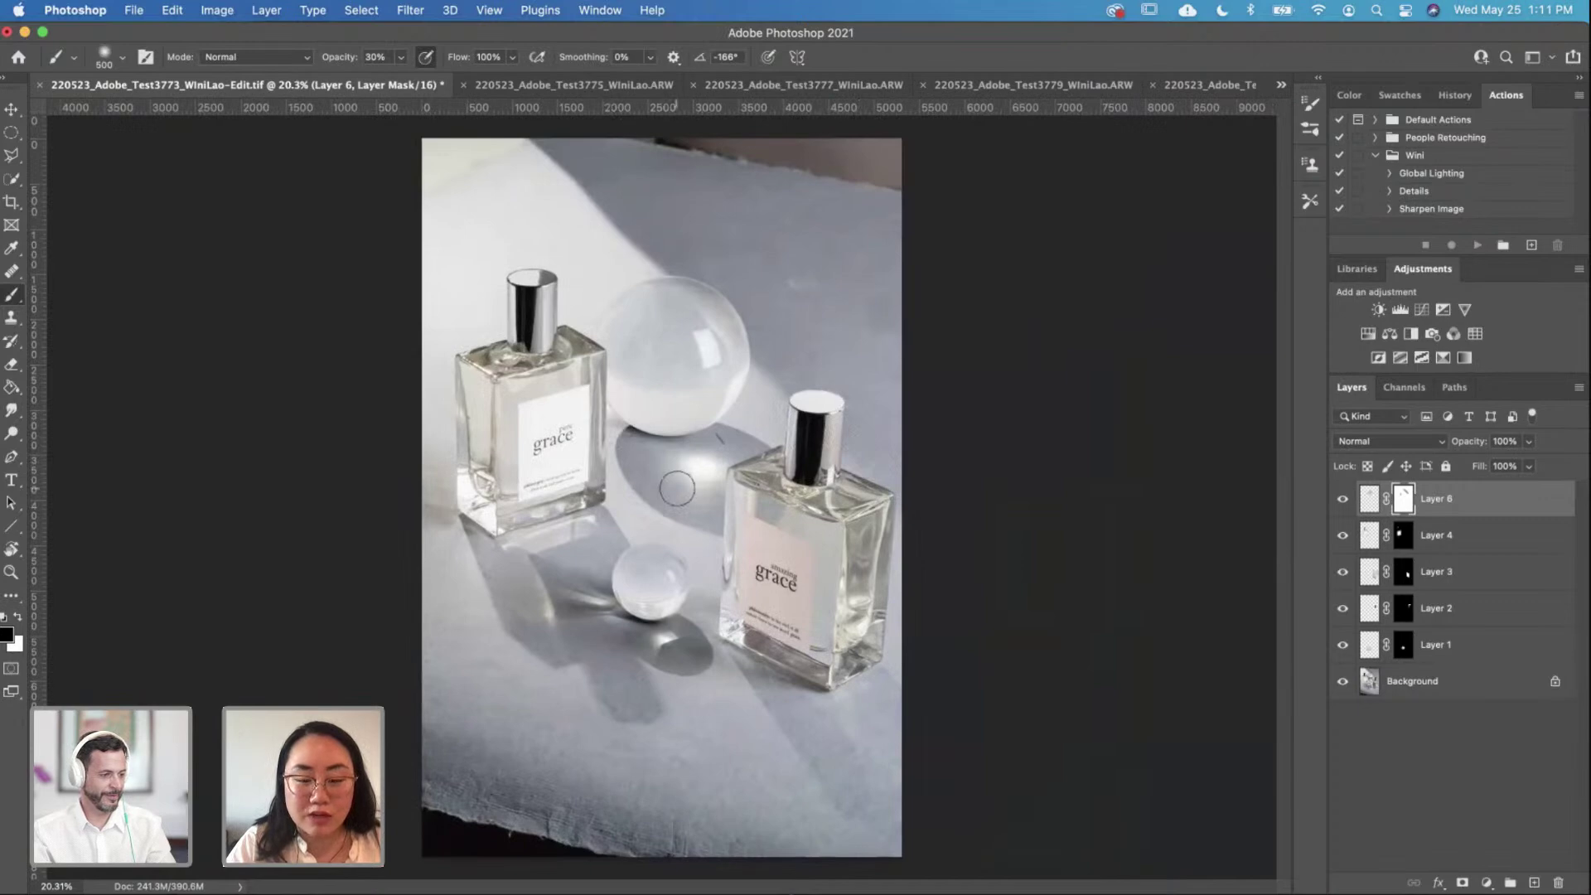
{"action": "scroll", "coordinate": [677, 489], "scroll_direction": "down", "scroll_amount": 1}
{"action": "scroll", "coordinate": [676, 488], "scroll_direction": "down", "scroll_amount": 1}
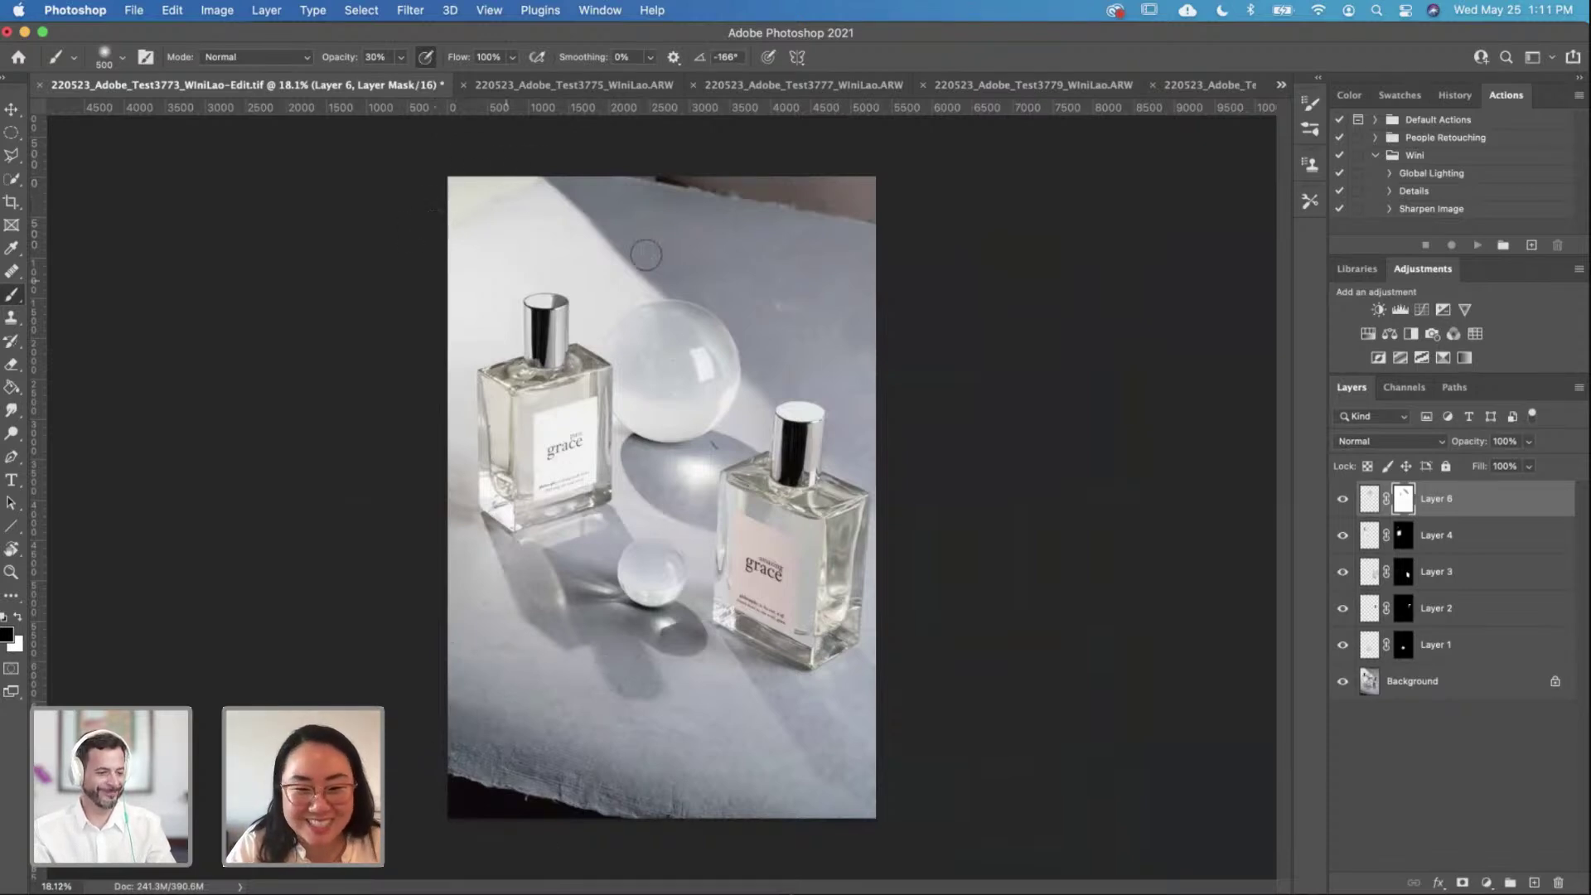
{"action": "scroll", "coordinate": [693, 461], "scroll_direction": "up", "scroll_amount": 3}
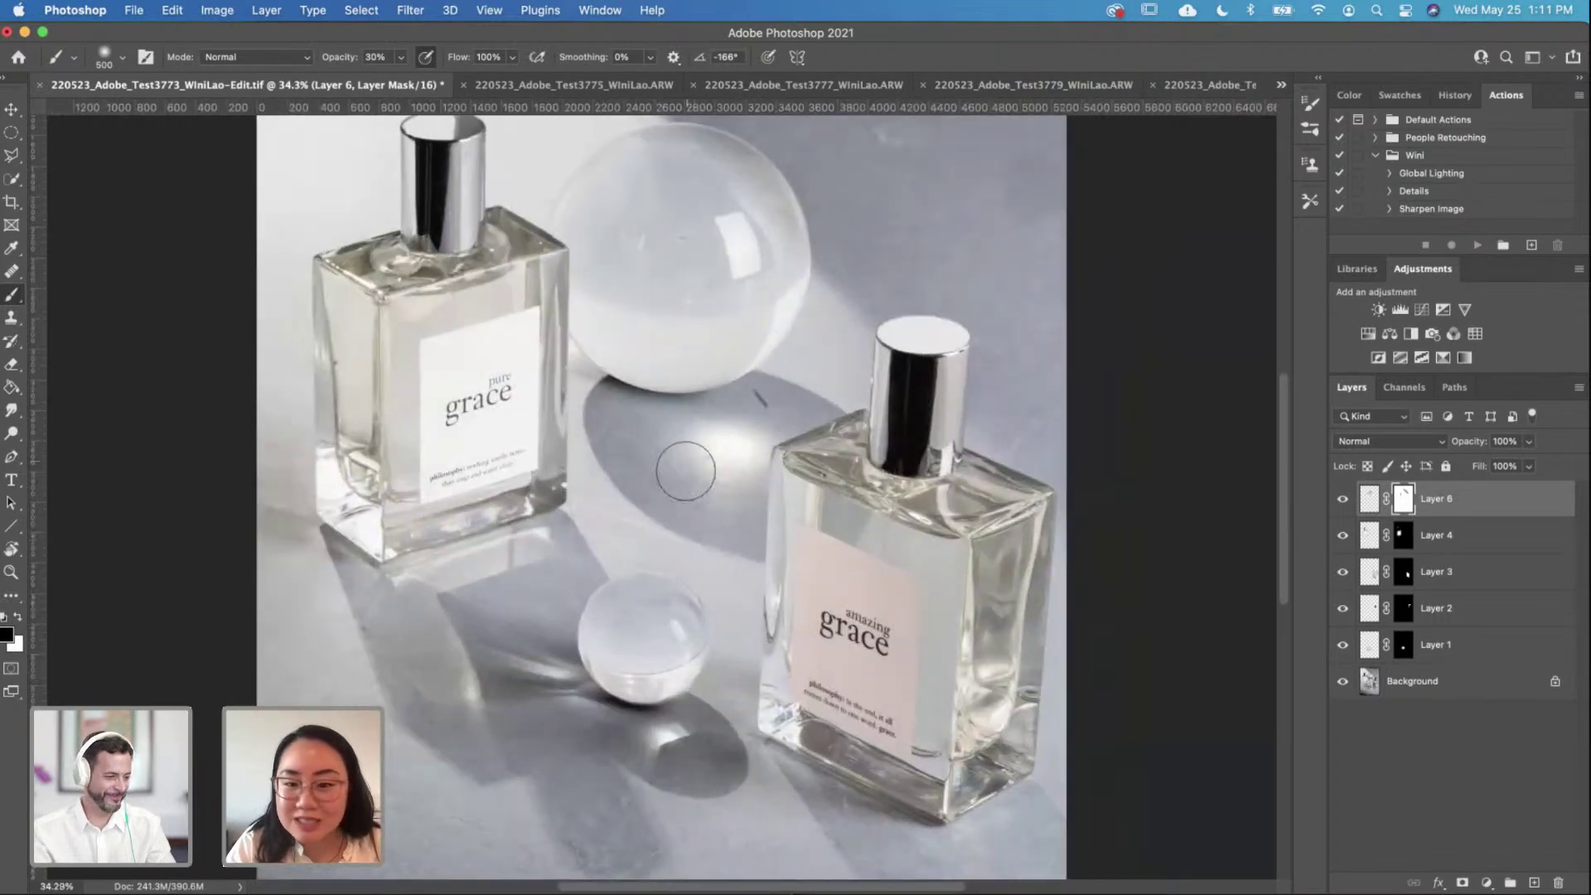
{"action": "left_click", "coordinate": [1533, 883]}
{"action": "left_click", "coordinate": [12, 272]}
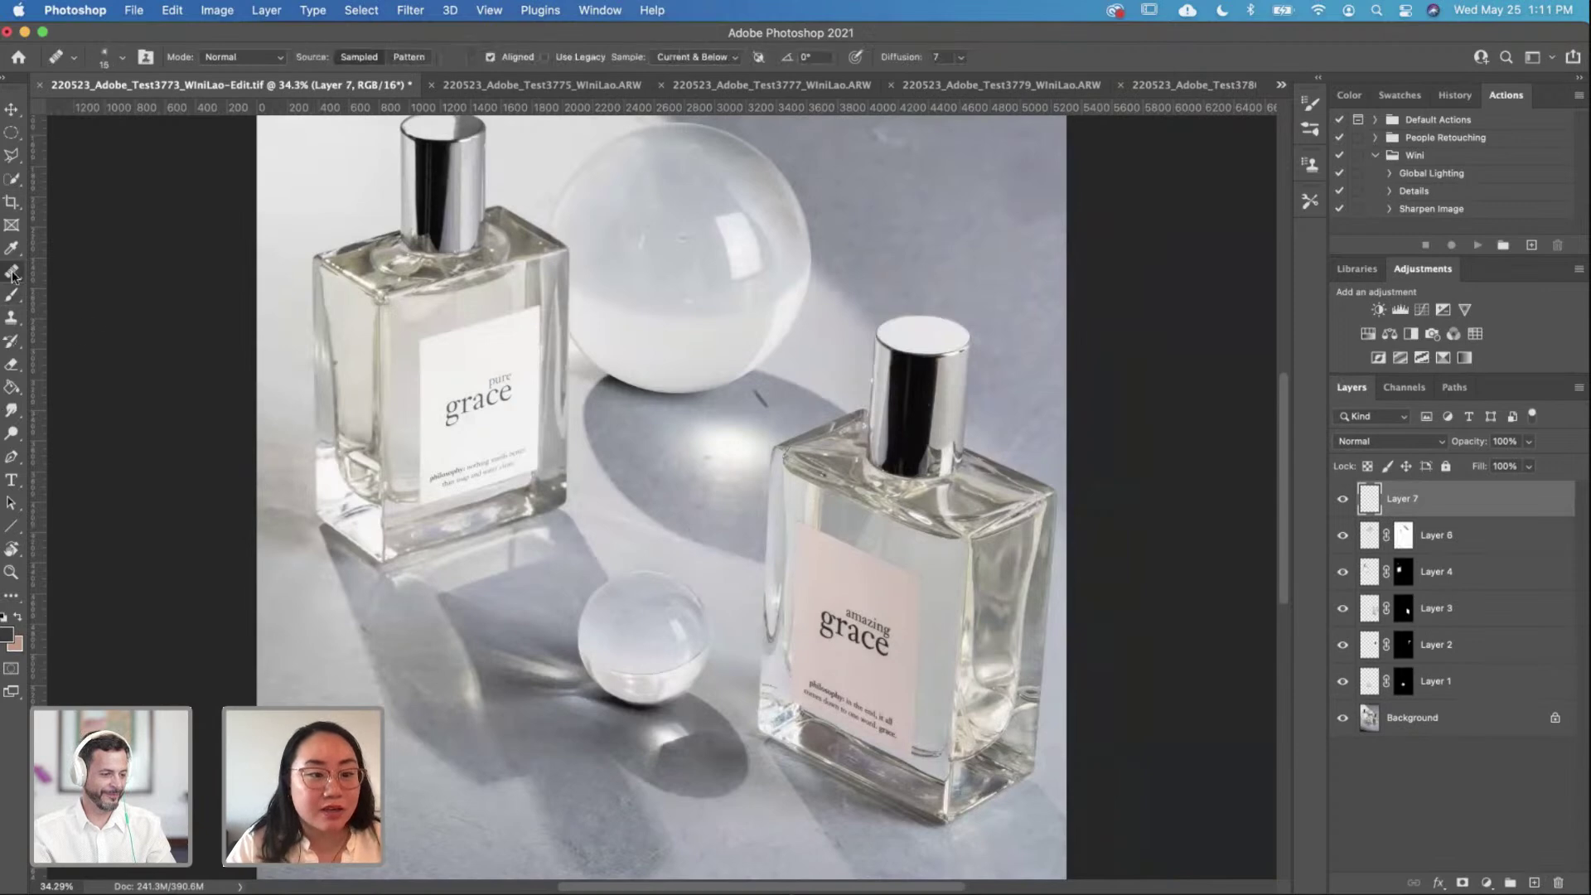
{"action": "scroll", "coordinate": [661, 497], "scroll_direction": "down", "scroll_amount": 3}
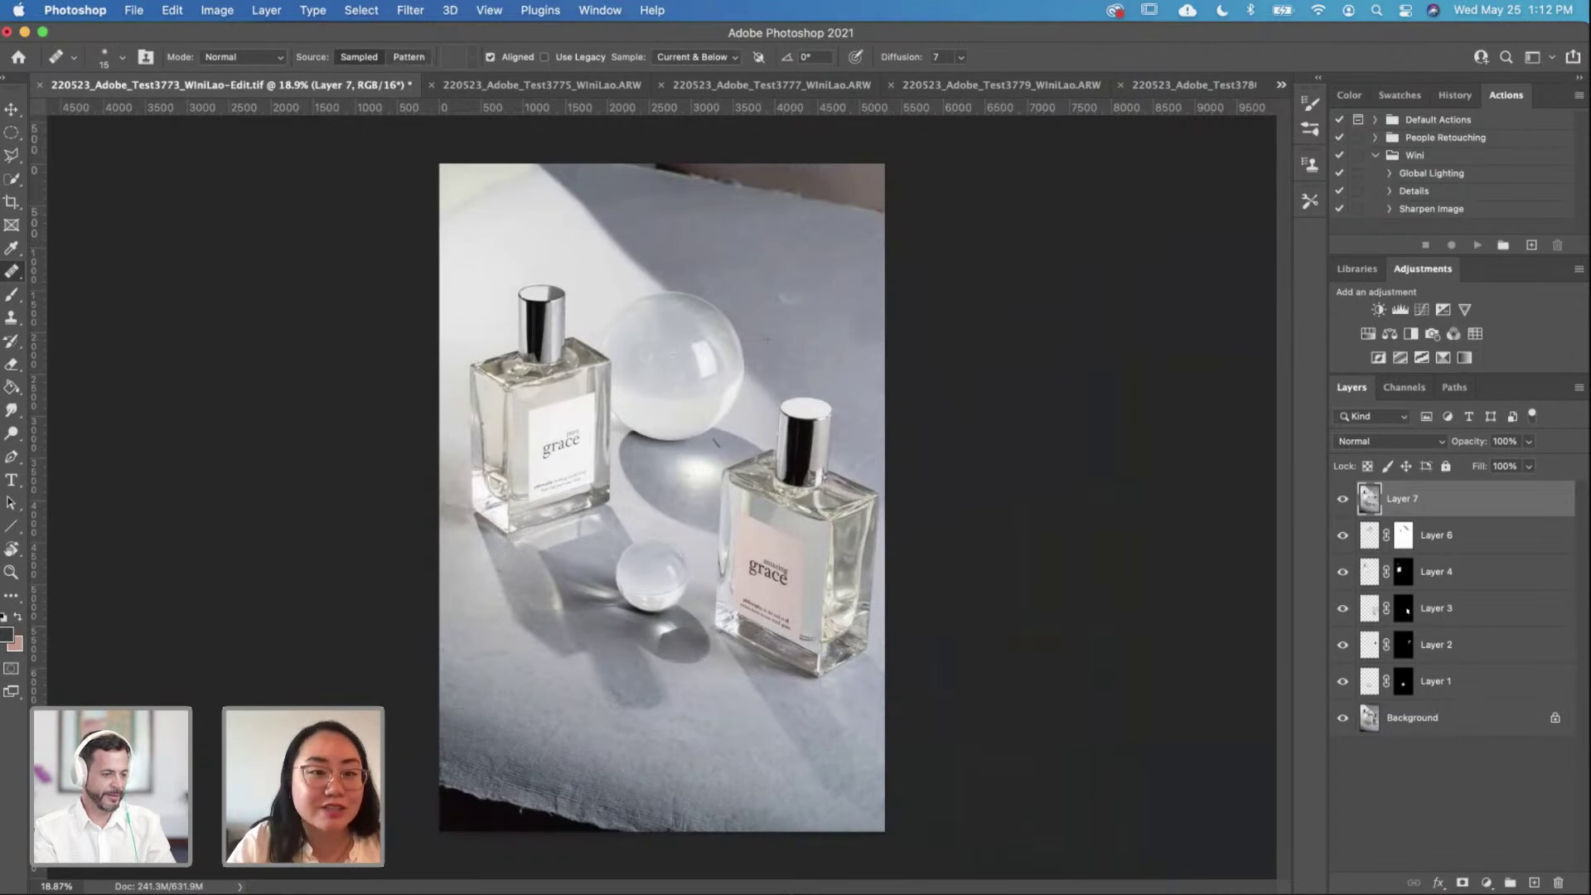
Step: Select the exposed backdrop areas in the image's lower-left, upper-right and upper-left corners with the Polygonal Lasso
{"action": "left_click", "coordinate": [11, 133]}
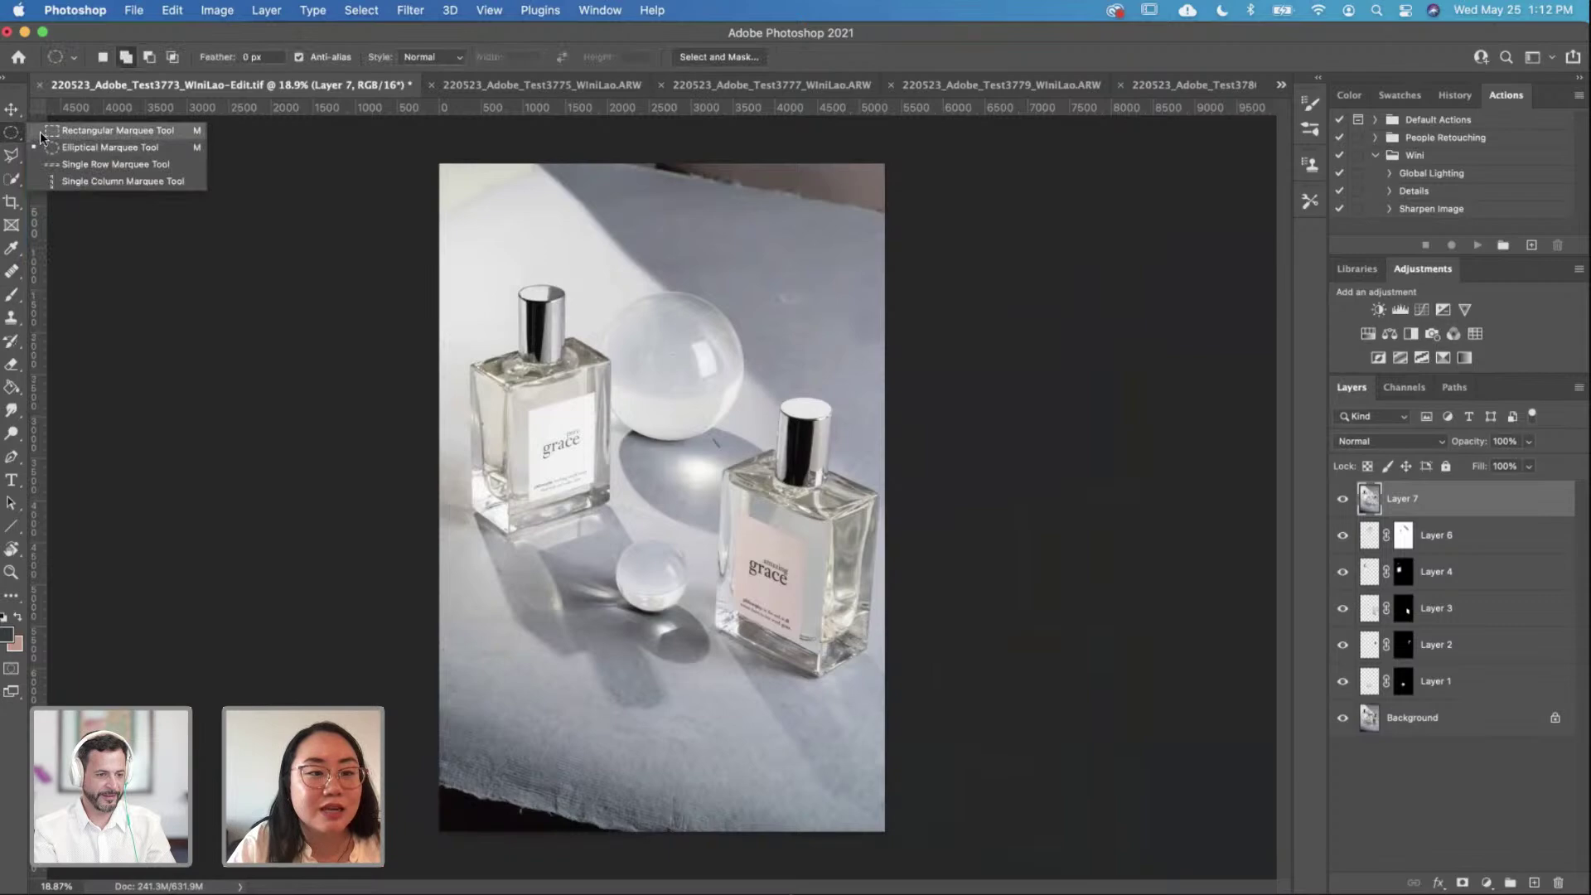
{"action": "left_click", "coordinate": [14, 155]}
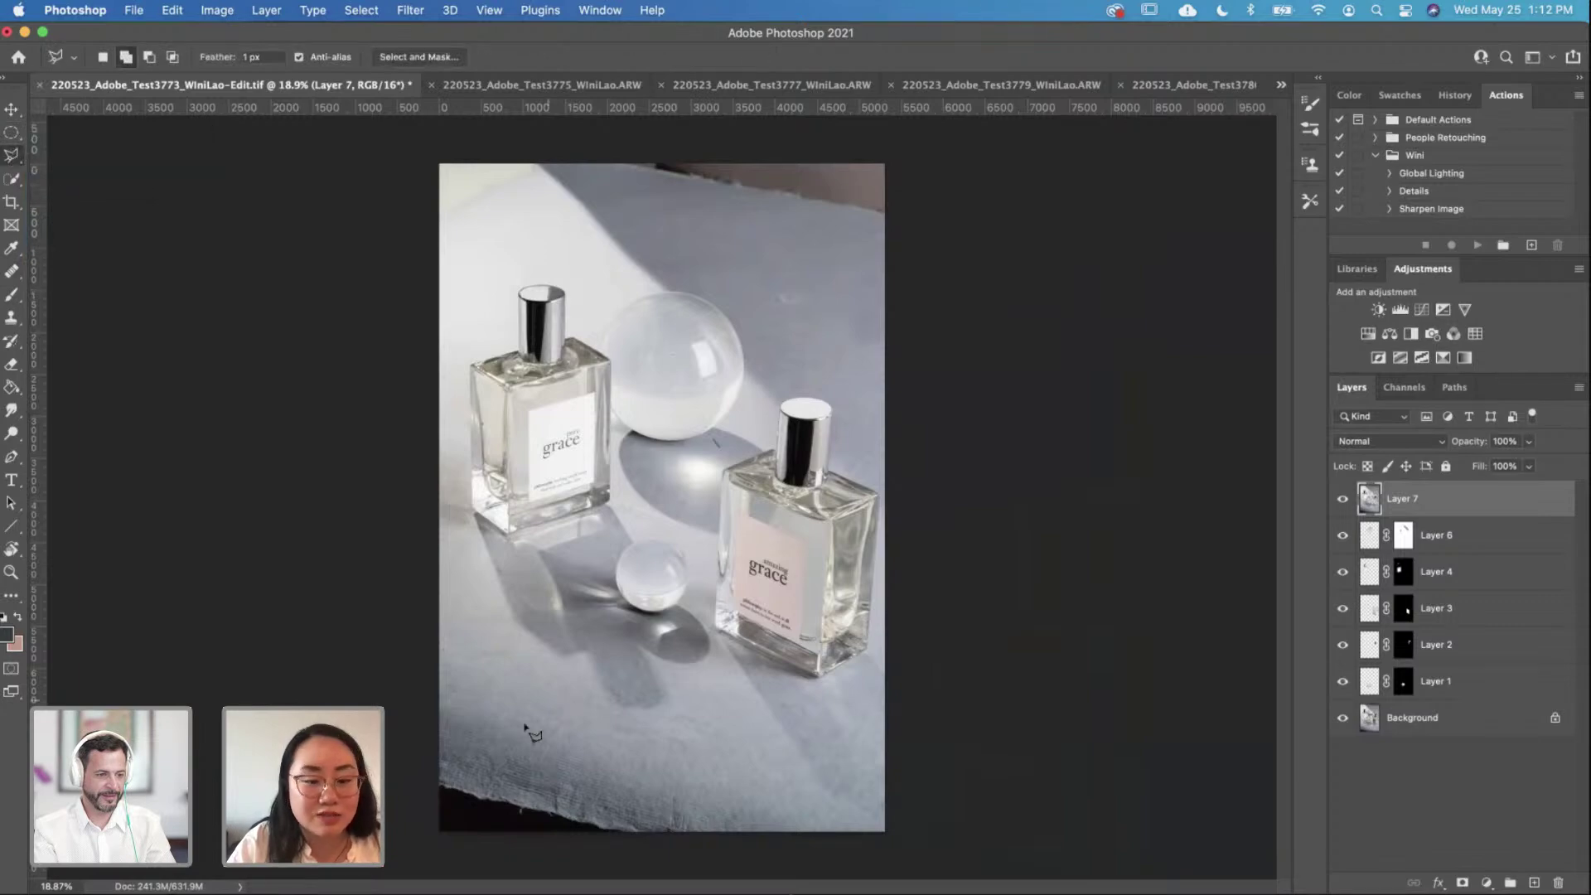
{"action": "mouse_move", "coordinate": [652, 824]}
{"action": "left_mouse_down"}
{"action": "mouse_move", "coordinate": [717, 851]}
{"action": "mouse_move", "coordinate": [399, 890]}
{"action": "mouse_move", "coordinate": [408, 760]}
{"action": "left_mouse_up"}
{"action": "mouse_move", "coordinate": [594, 153]}
{"action": "left_mouse_down"}
{"action": "mouse_move", "coordinate": [657, 186]}
{"action": "mouse_move", "coordinate": [617, 174]}
{"action": "mouse_move", "coordinate": [905, 275]}
{"action": "mouse_move", "coordinate": [939, 262]}
{"action": "mouse_move", "coordinate": [915, 234]}
{"action": "mouse_move", "coordinate": [897, 150]}
{"action": "mouse_move", "coordinate": [711, 173]}
{"action": "mouse_move", "coordinate": [594, 155]}
{"action": "left_mouse_up"}
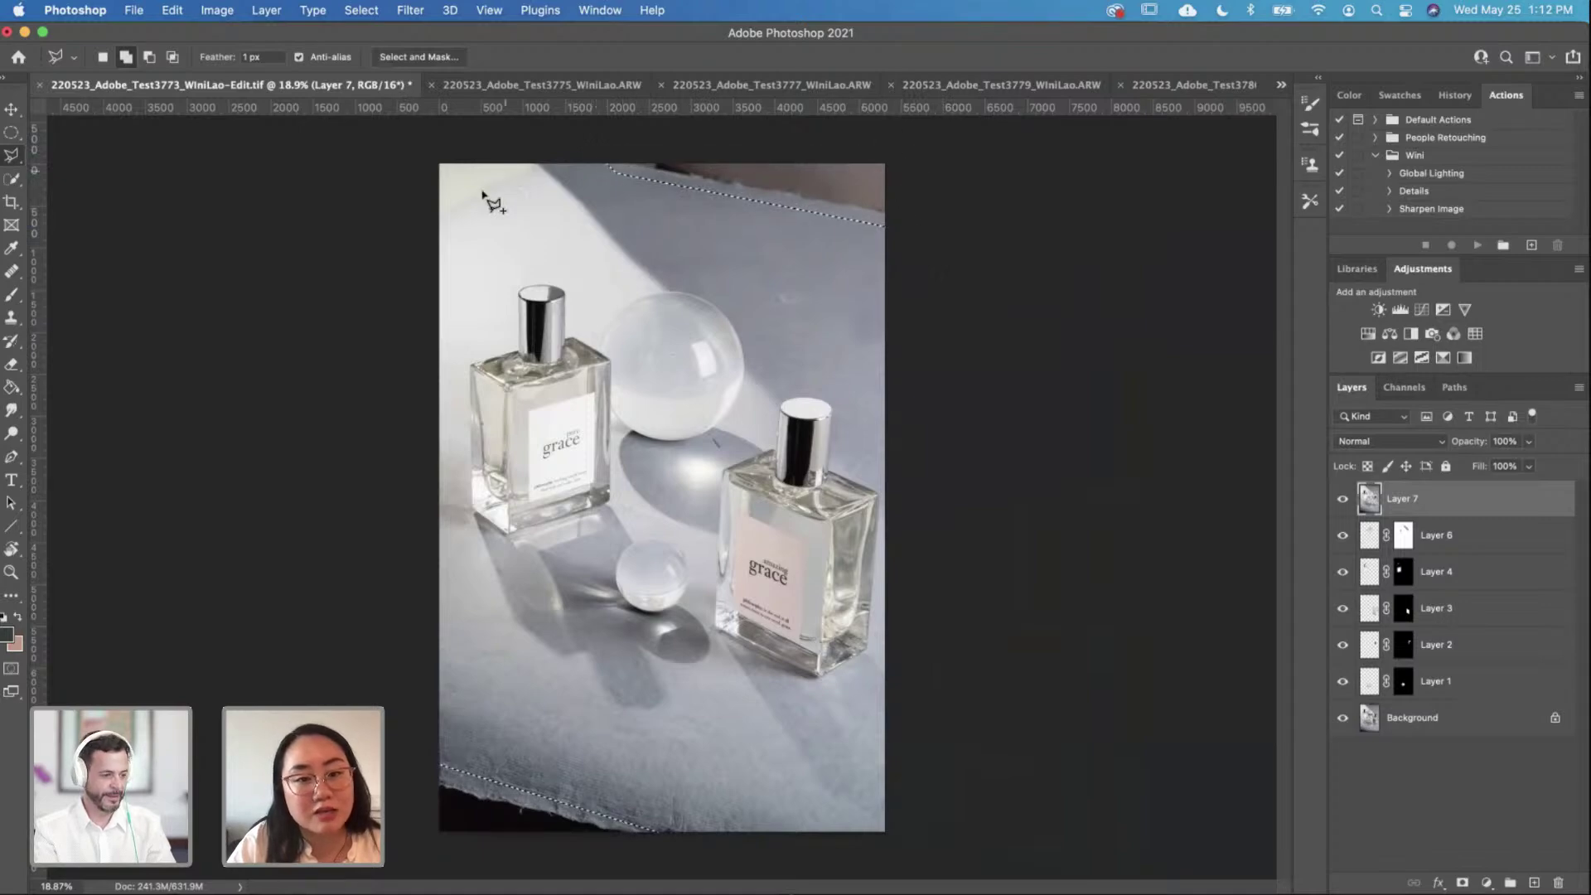
{"action": "left_click", "coordinate": [430, 236]}
{"action": "left_click", "coordinate": [554, 162]}
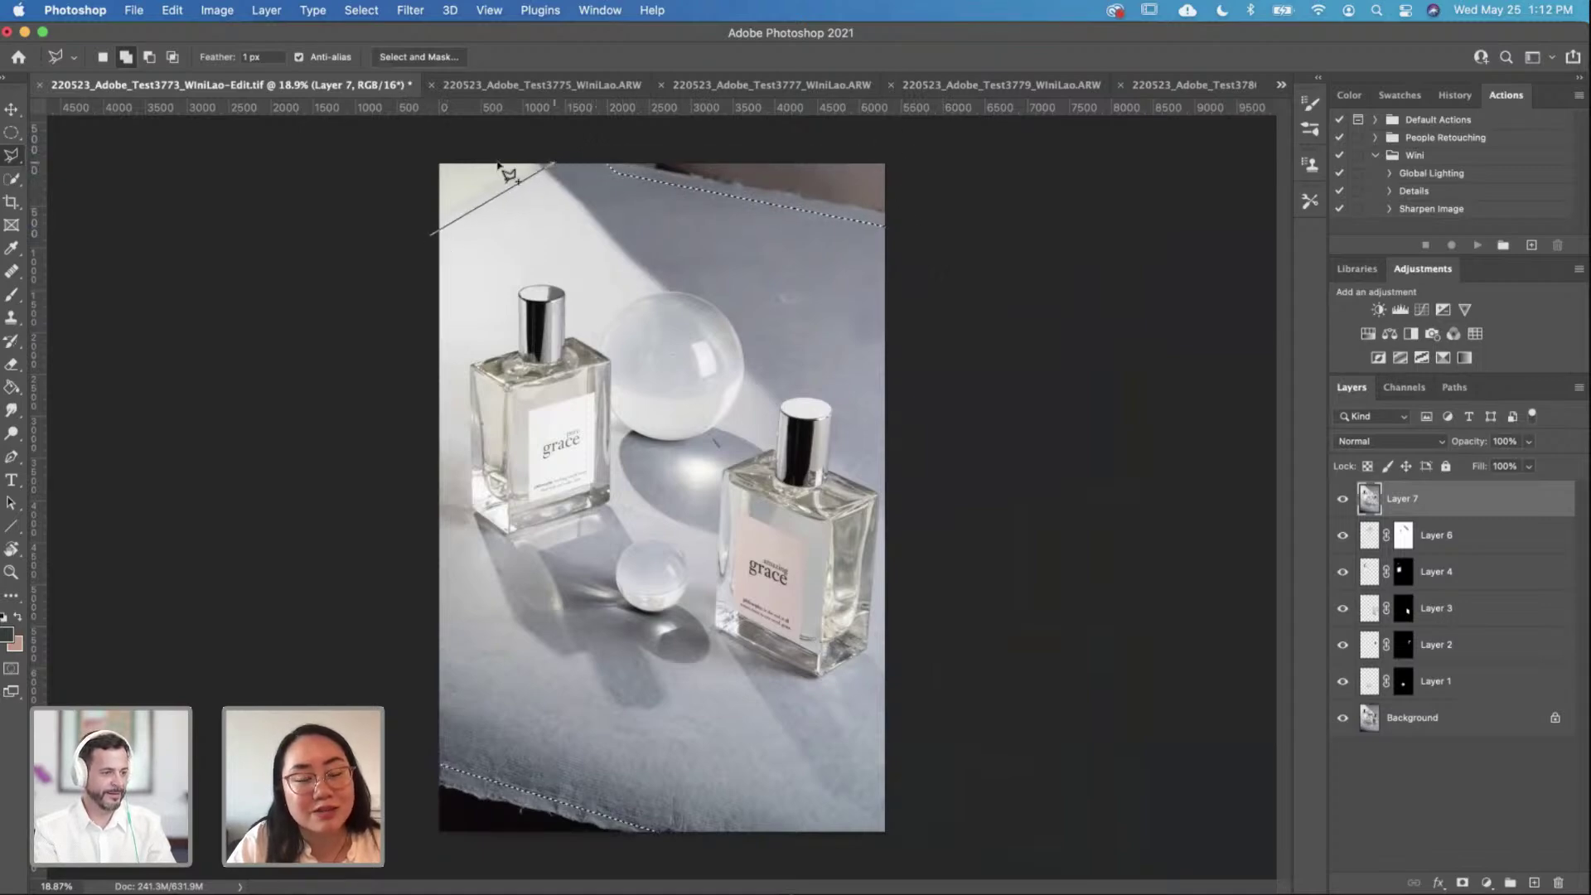
{"action": "left_click", "coordinate": [420, 156]}
{"action": "left_click", "coordinate": [431, 234]}
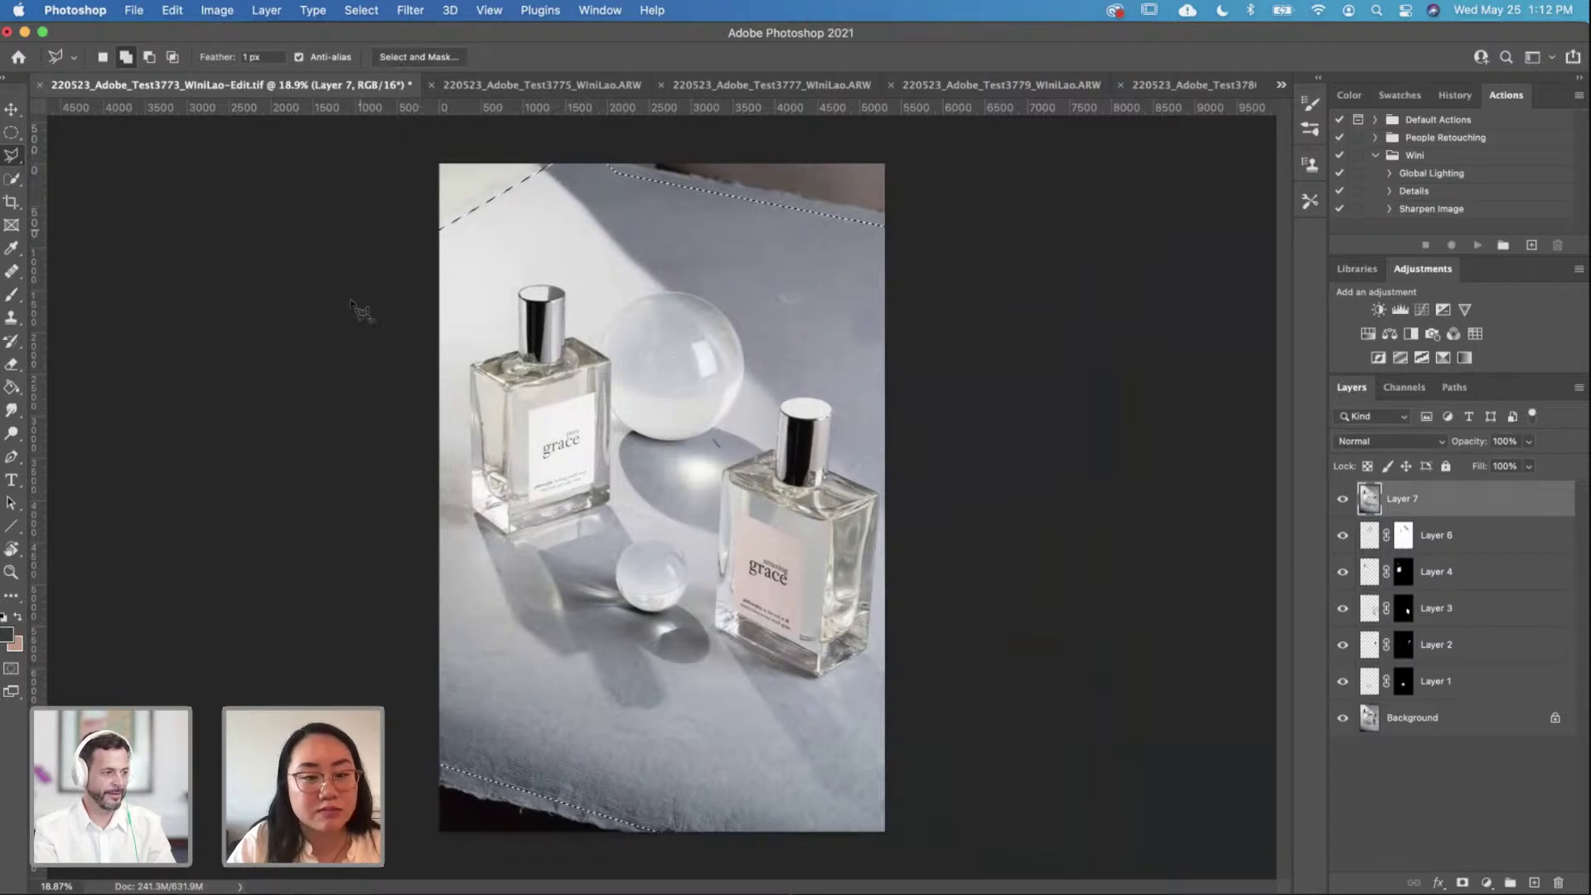
Step: Fill the selected backdrop corners with Content-Aware Fill using Auto sampling and output to a new layer, then deselect
{"action": "left_click", "coordinate": [219, 10]}
{"action": "mouse_move", "coordinate": [174, 11]}
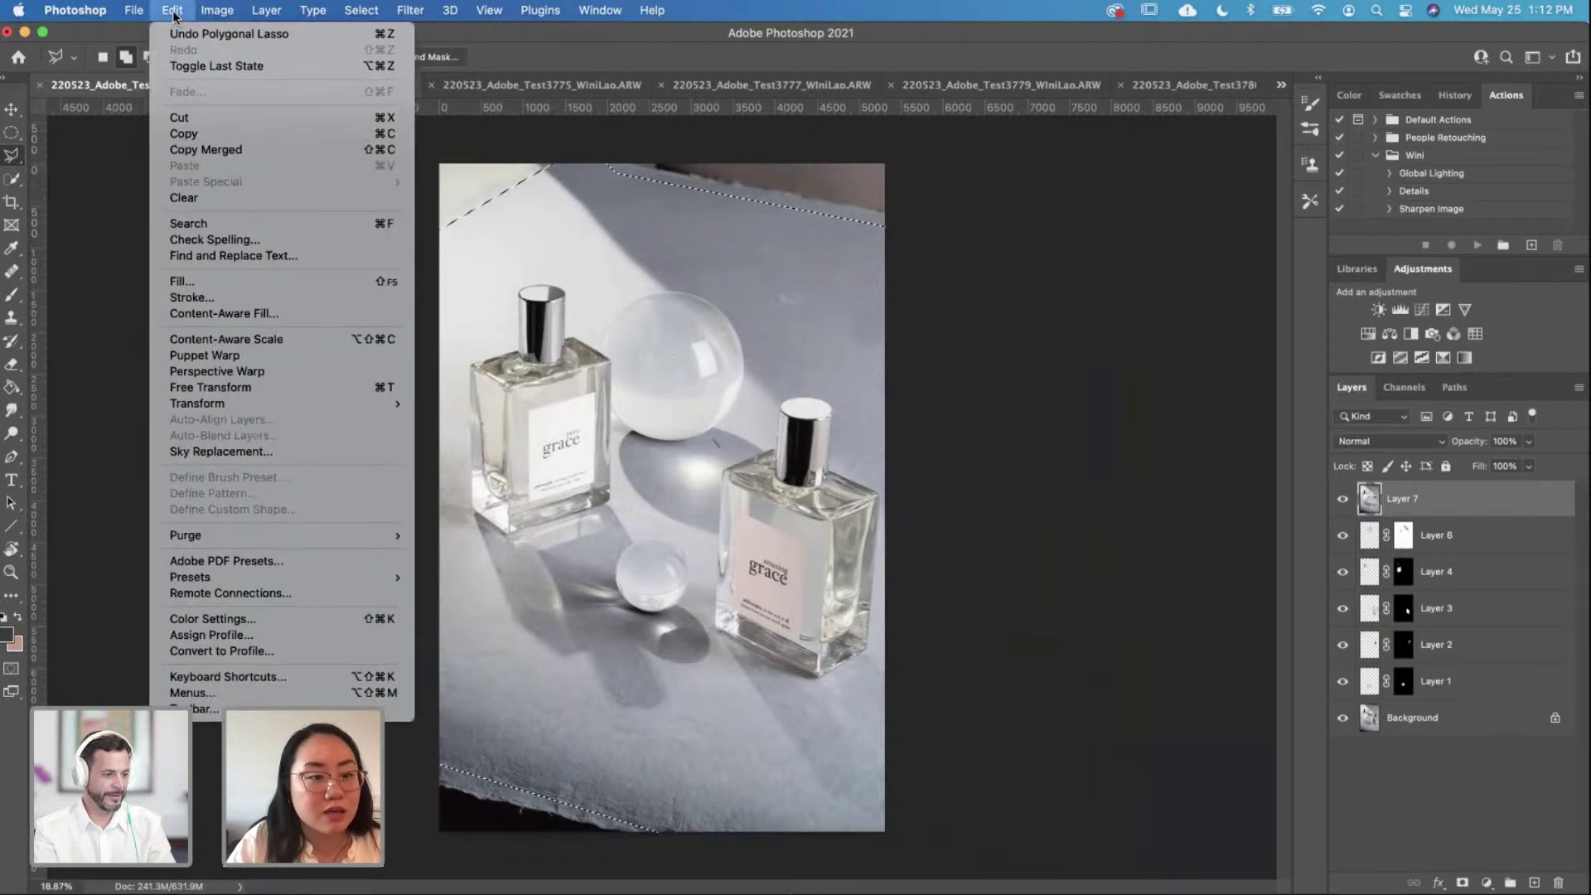
{"action": "left_click", "coordinate": [242, 323]}
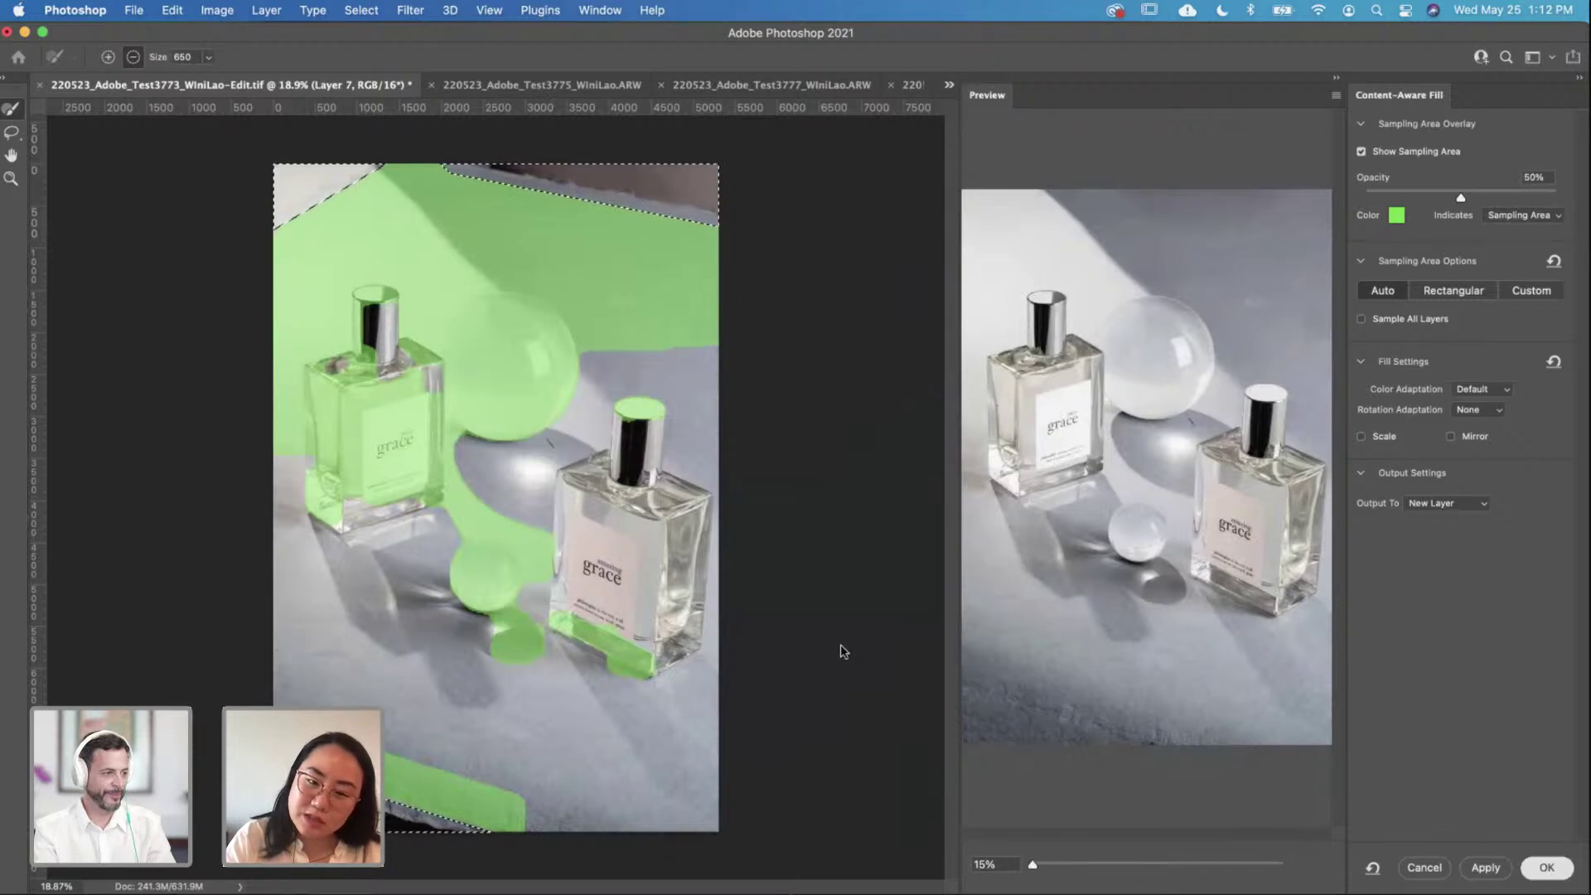
{"action": "key", "text": "Return"}
{"action": "key", "text": "super+d"}
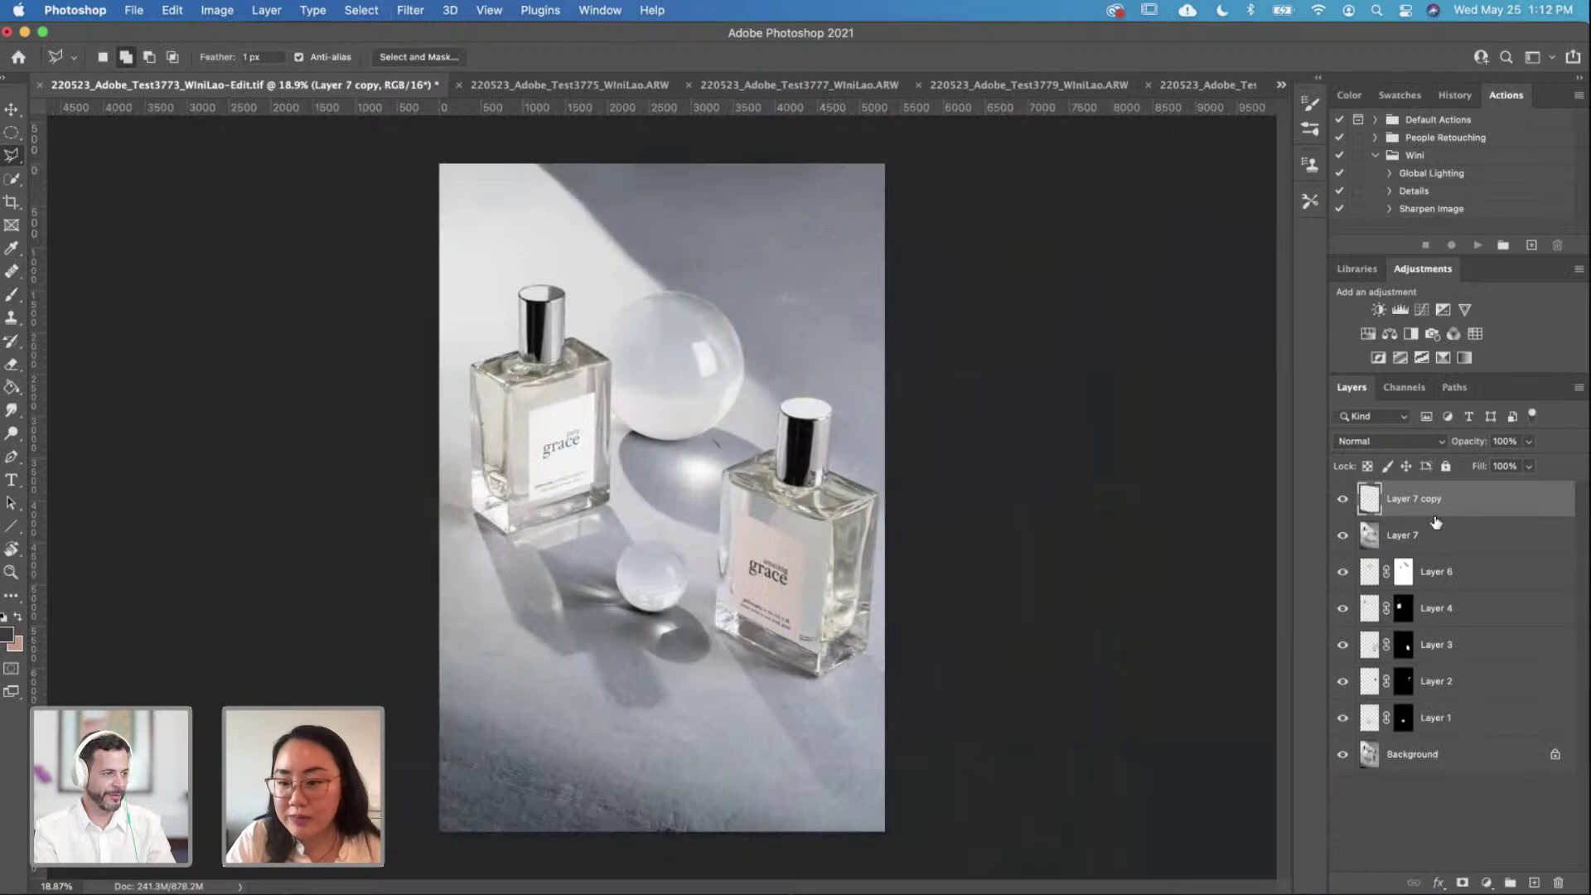
Step: Hide Layer 7 and make the content-aware filled copy above it the active layer
{"action": "left_click", "coordinate": [1458, 537]}
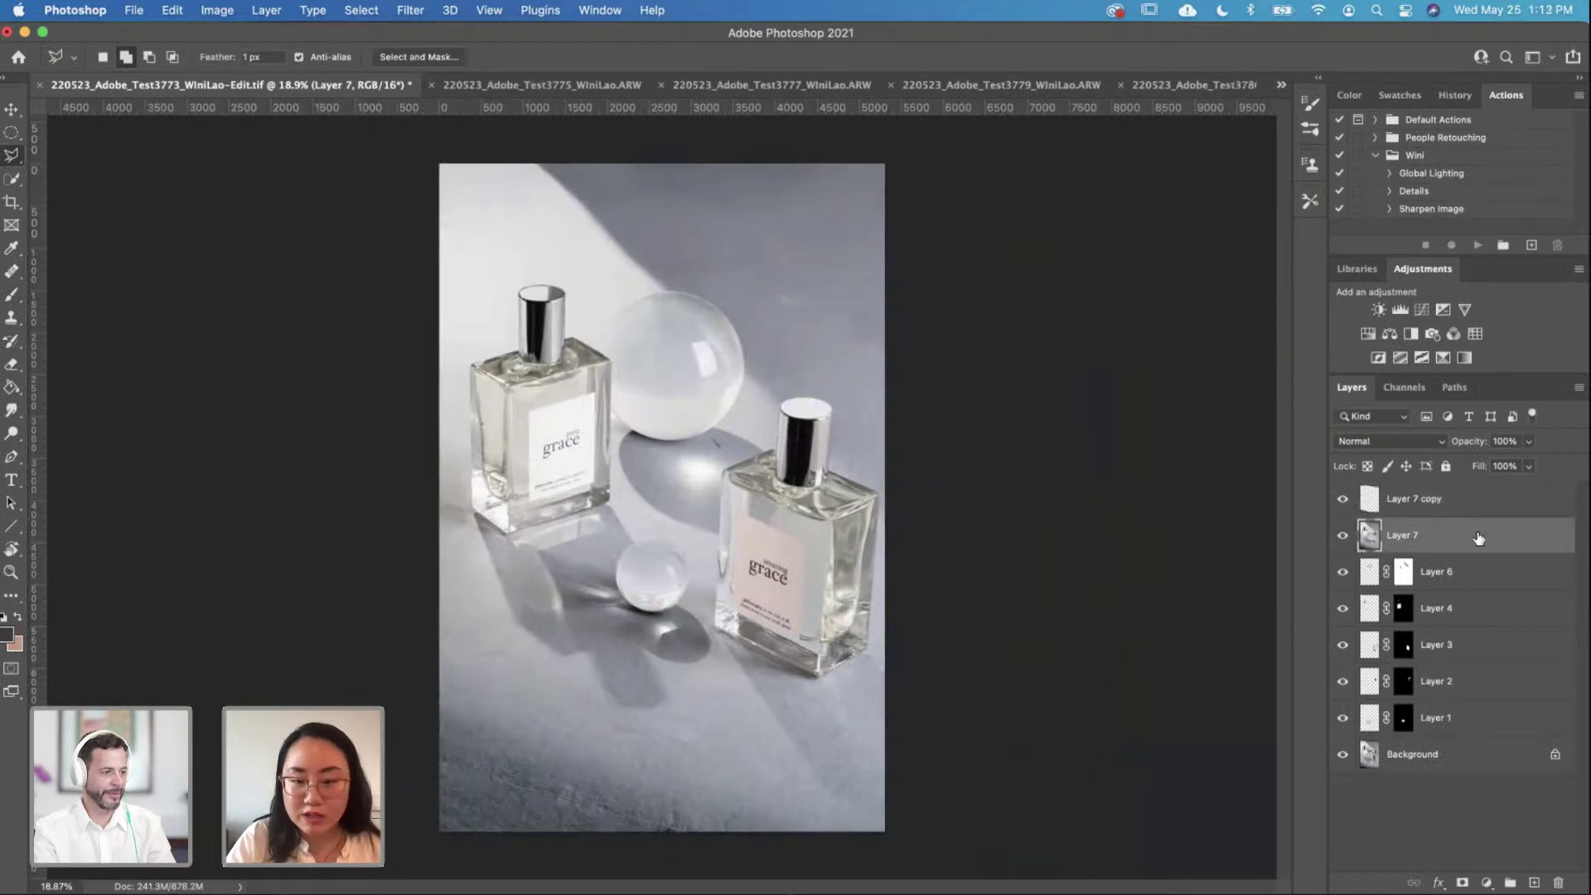
{"action": "left_click", "coordinate": [1343, 537]}
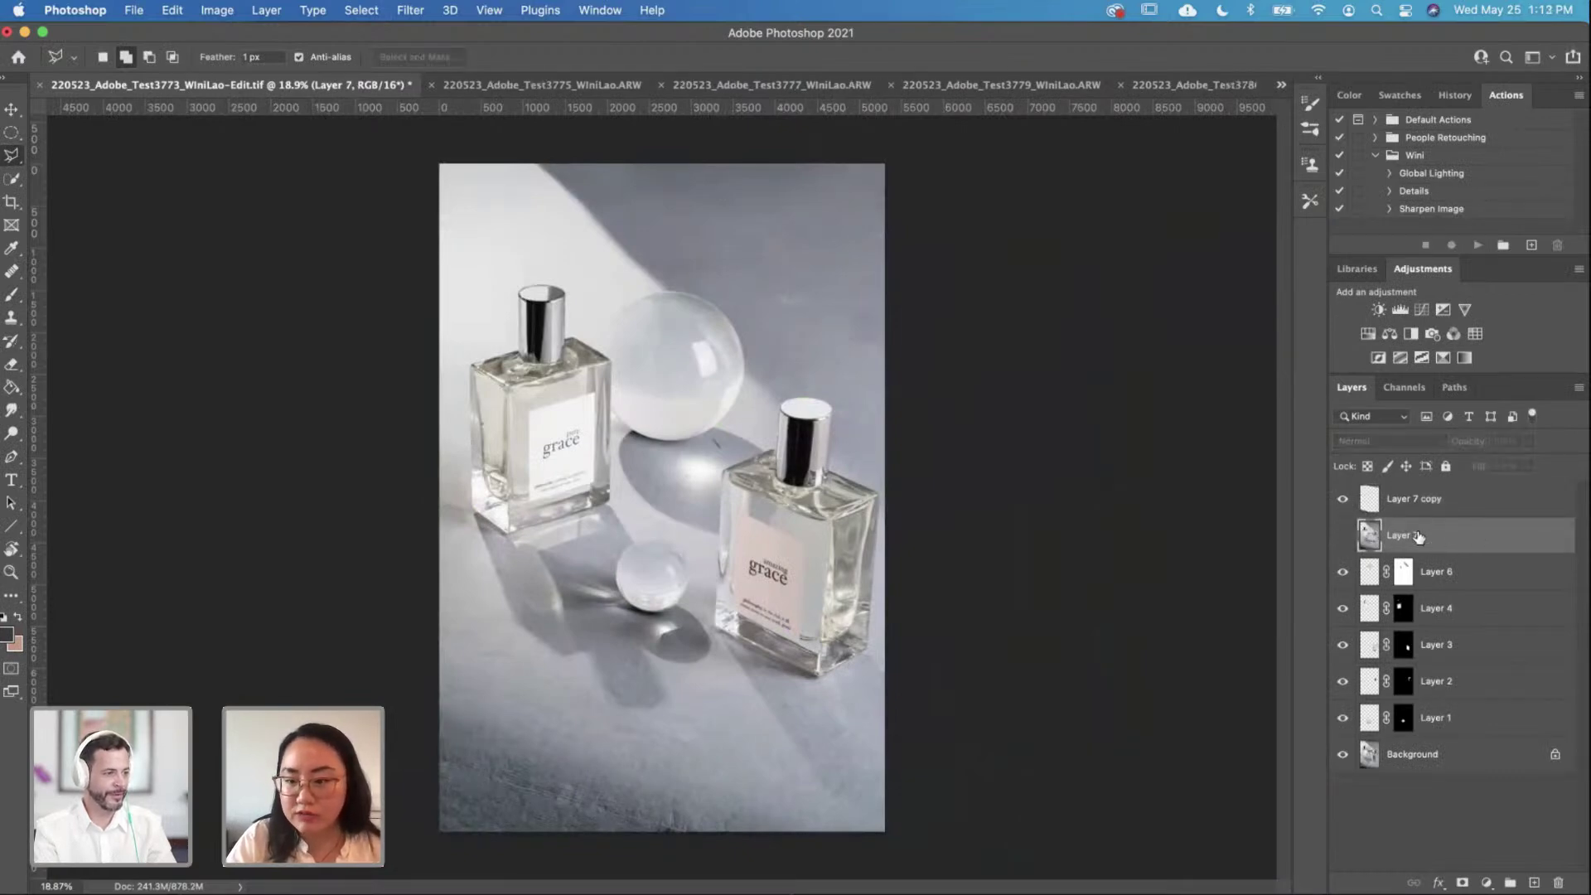
{"action": "left_click", "coordinate": [1421, 496]}
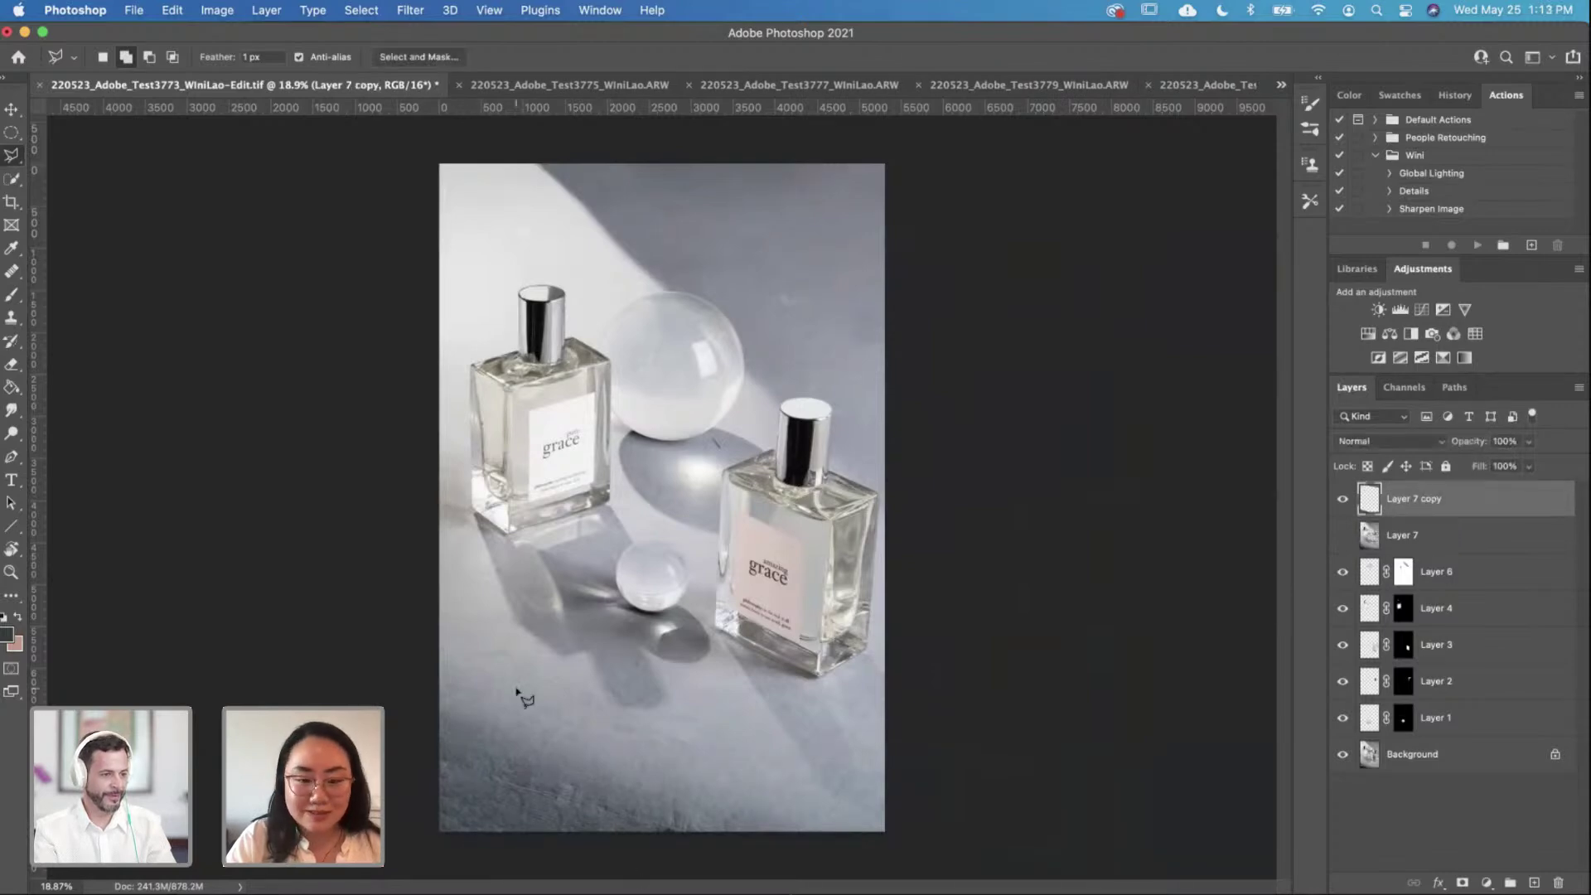
Step: Examine the filled lower corner and the overall composite, including the bottles and glass balls, for areas needing retouching
{"action": "scroll", "coordinate": [518, 696], "scroll_direction": "up", "scroll_amount": 3}
{"action": "scroll", "coordinate": [623, 547], "scroll_direction": "down", "scroll_amount": 5}
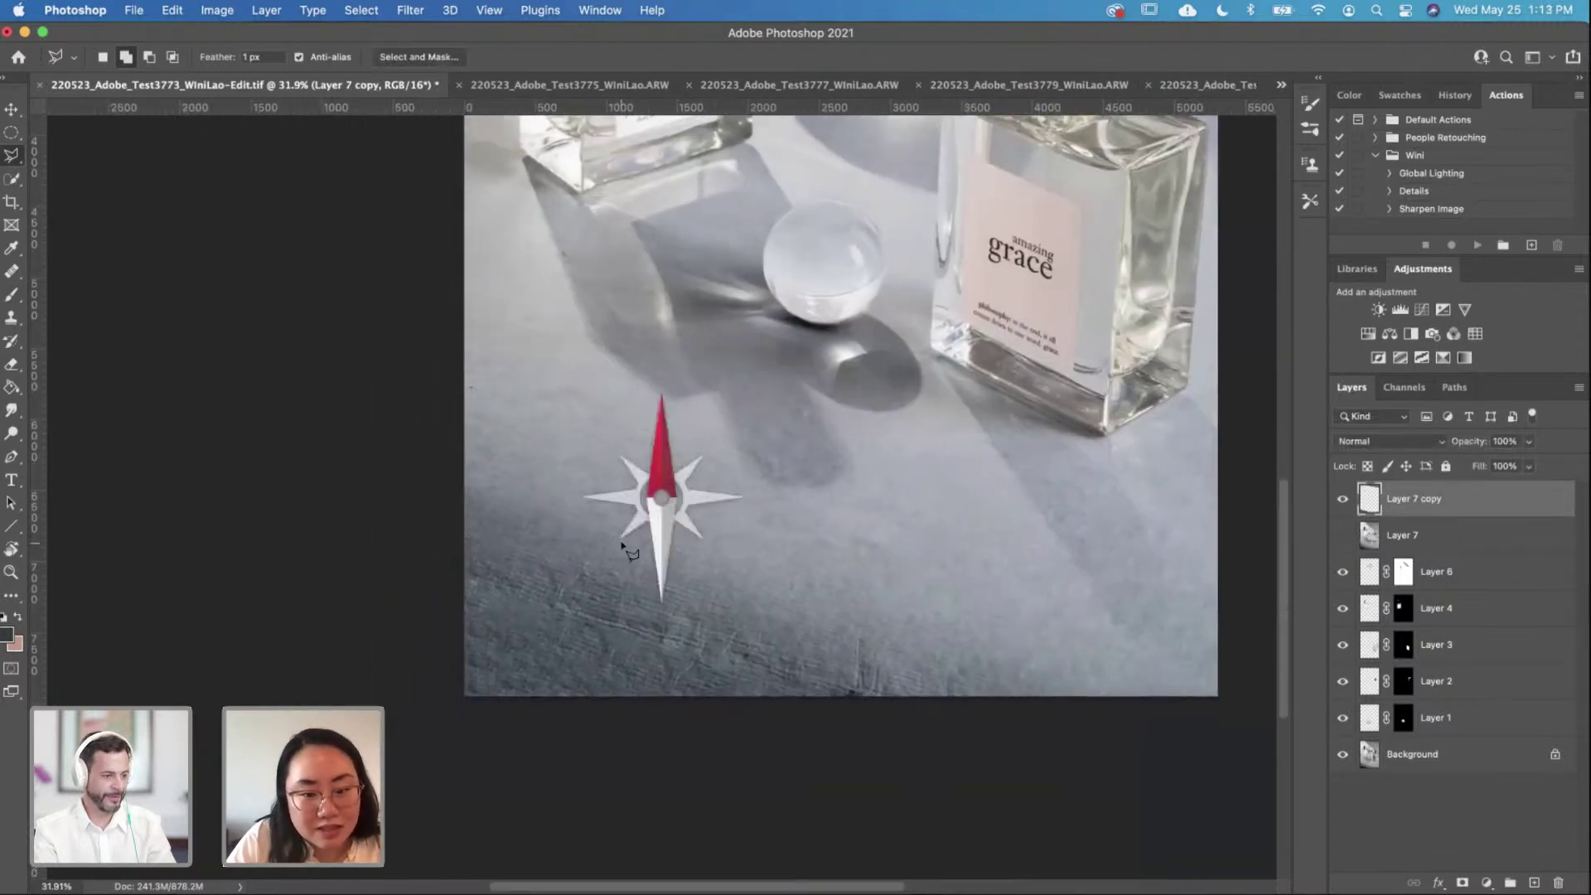
{"action": "scroll", "coordinate": [530, 630], "scroll_direction": "up", "scroll_amount": 2}
{"action": "scroll", "coordinate": [497, 588], "scroll_direction": "down", "scroll_amount": 3}
{"action": "scroll", "coordinate": [469, 610], "scroll_direction": "down", "scroll_amount": 3}
{"action": "scroll", "coordinate": [546, 609], "scroll_direction": "up", "scroll_amount": 1}
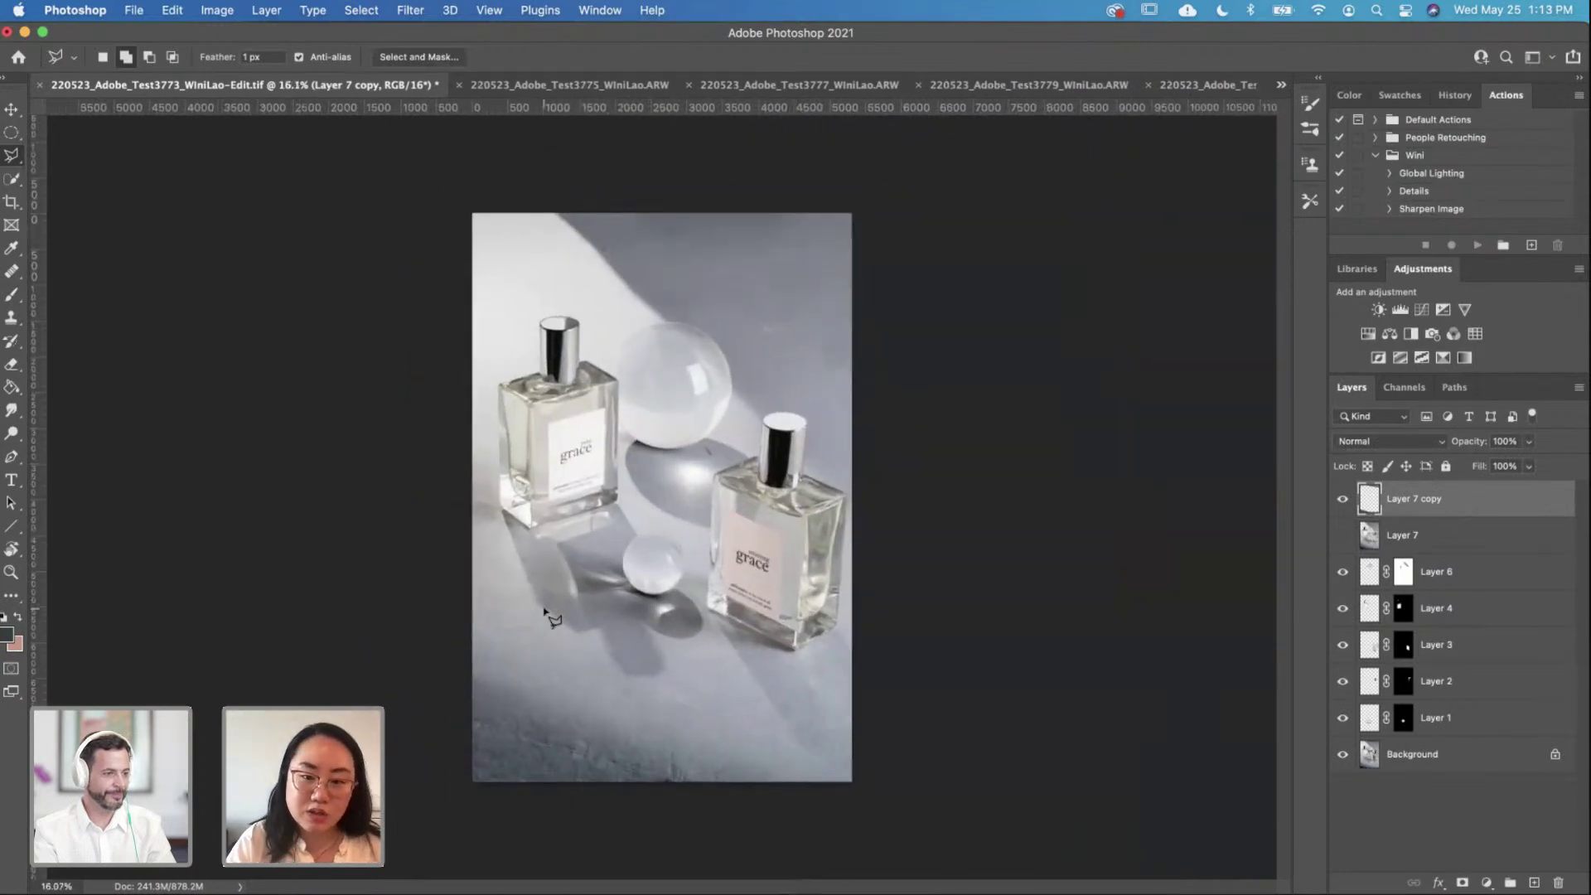
{"action": "scroll", "coordinate": [534, 662], "scroll_direction": "up", "scroll_amount": 3}
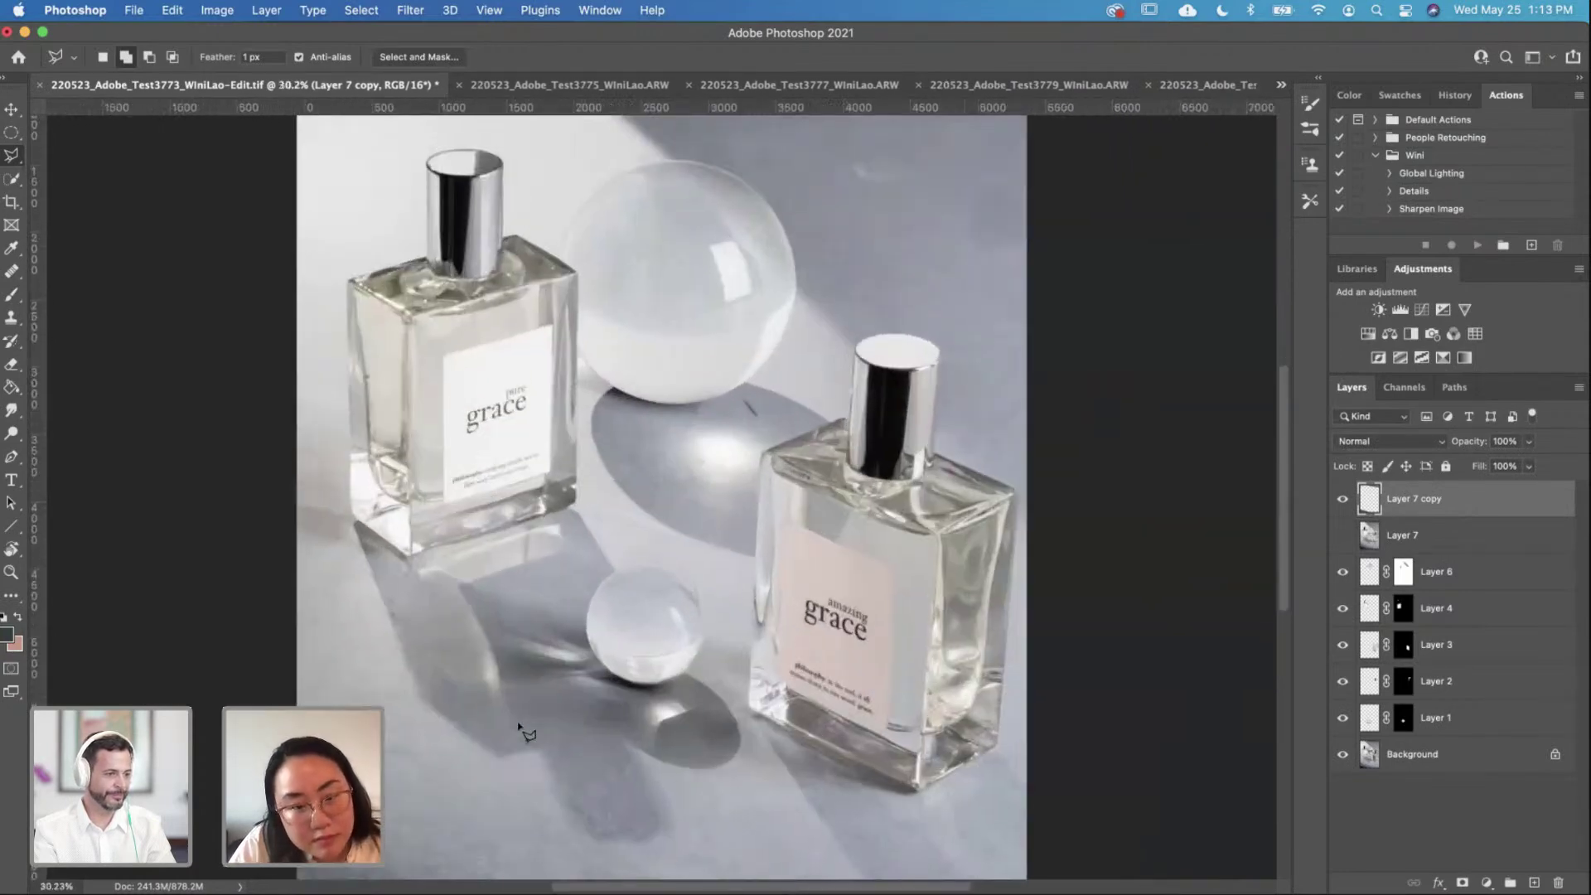
{"action": "scroll", "coordinate": [396, 327], "scroll_direction": "up", "scroll_amount": 1}
Step: Add a new layer on top and remove the dark mark in the large ball's shadow with an 80 px Healing Brush
{"action": "left_click", "coordinate": [12, 271]}
{"action": "scroll", "coordinate": [664, 483], "scroll_direction": "up", "scroll_amount": 2}
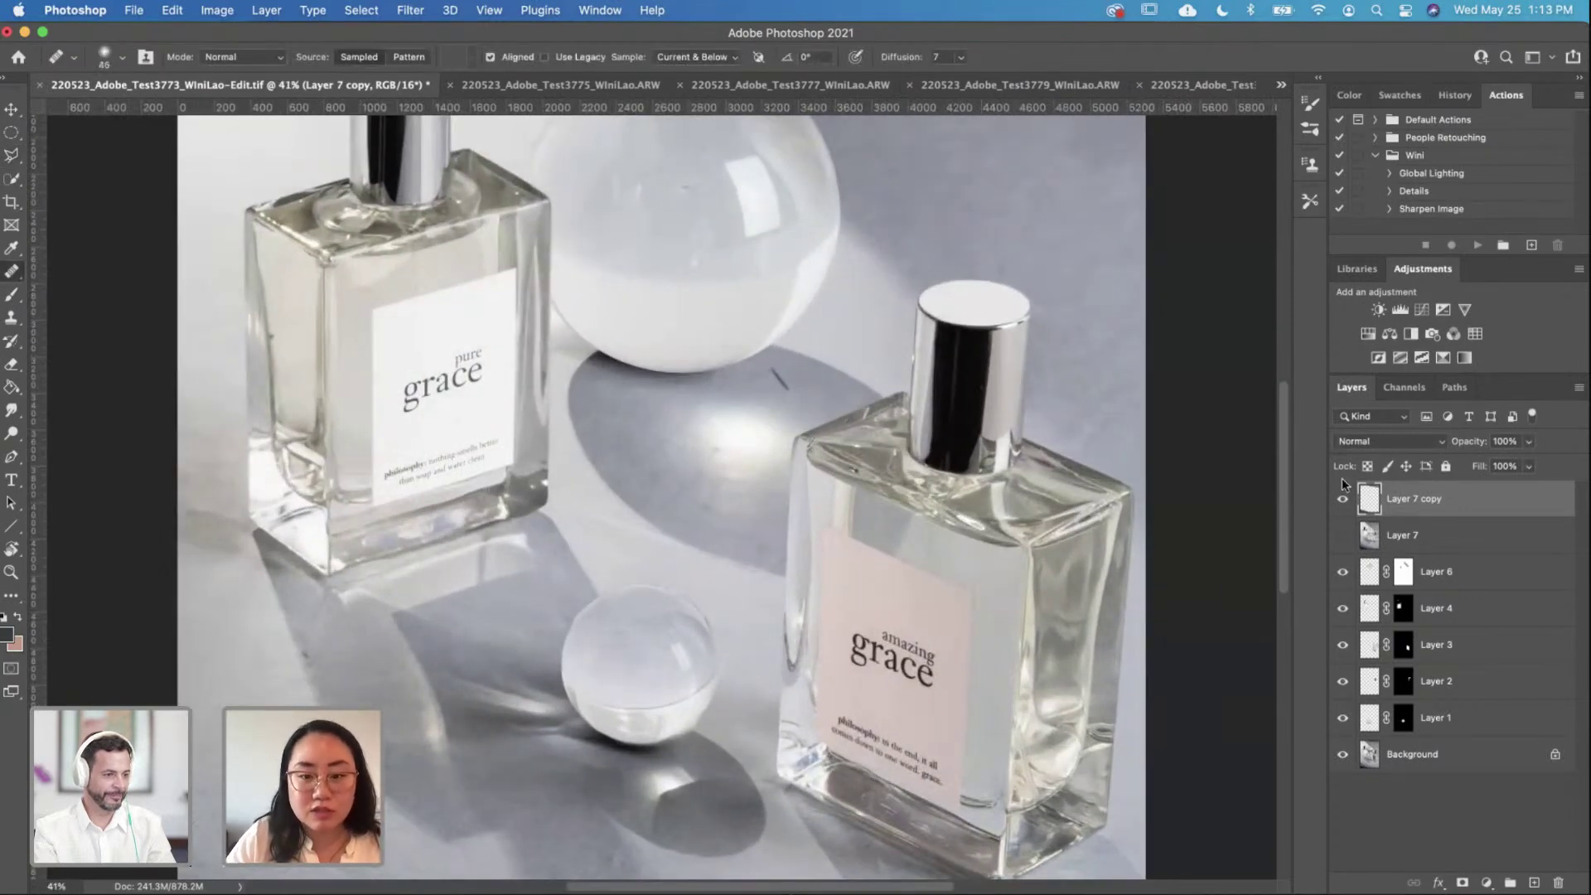
{"action": "left_click", "coordinate": [1533, 882]}
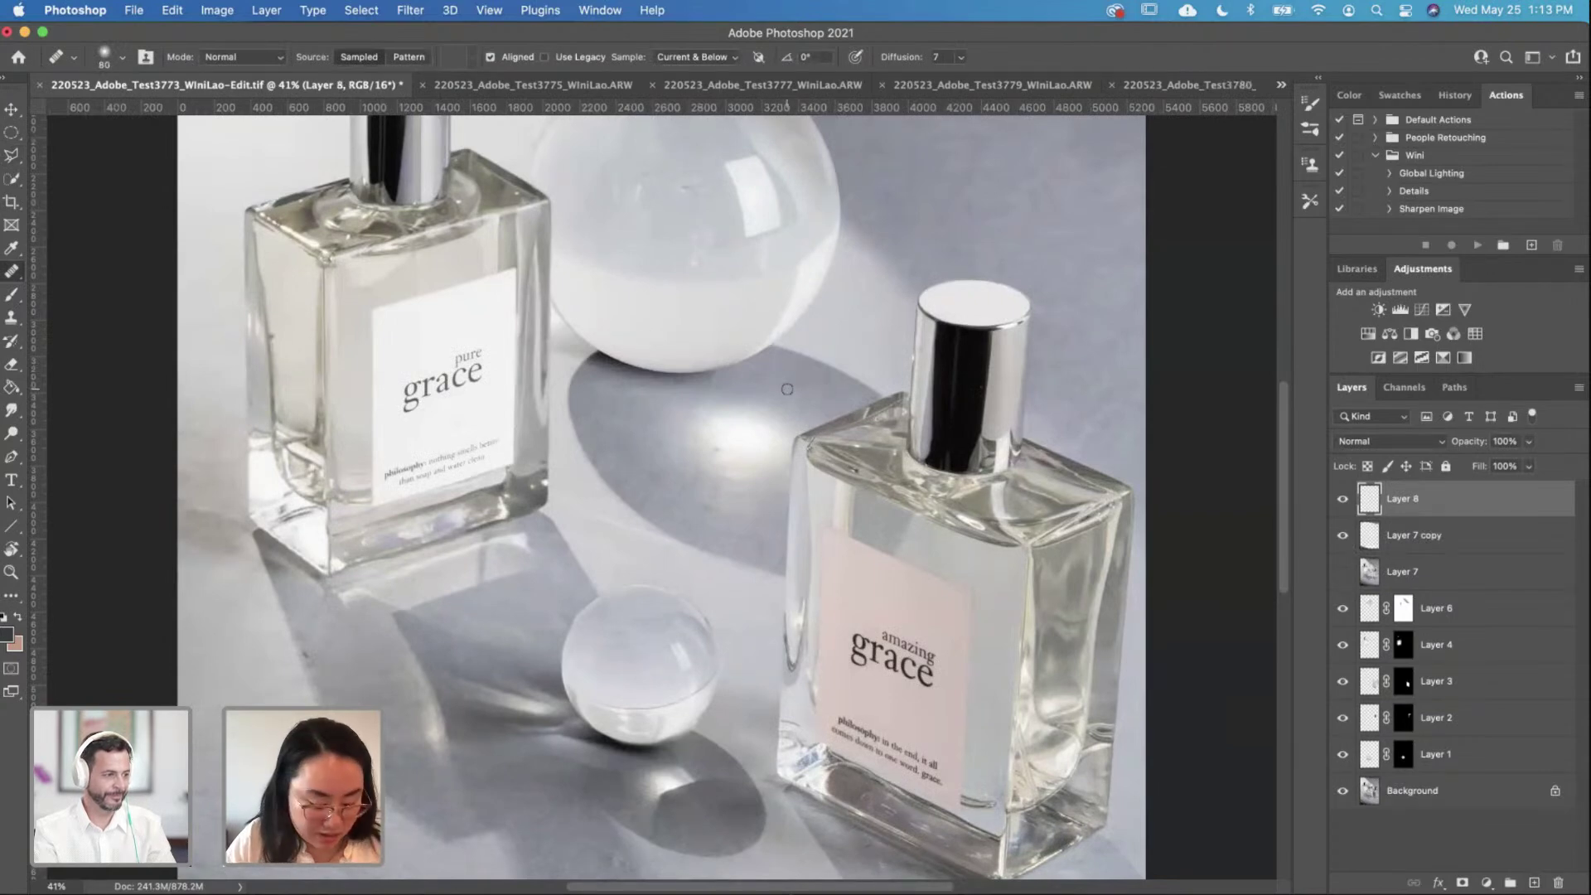
Step: Heal the small scratches and reflections inside the upper half of the large glass ball with the 80 px Healing Brush
{"action": "scroll", "coordinate": [717, 284], "scroll_direction": "up", "scroll_amount": 3}
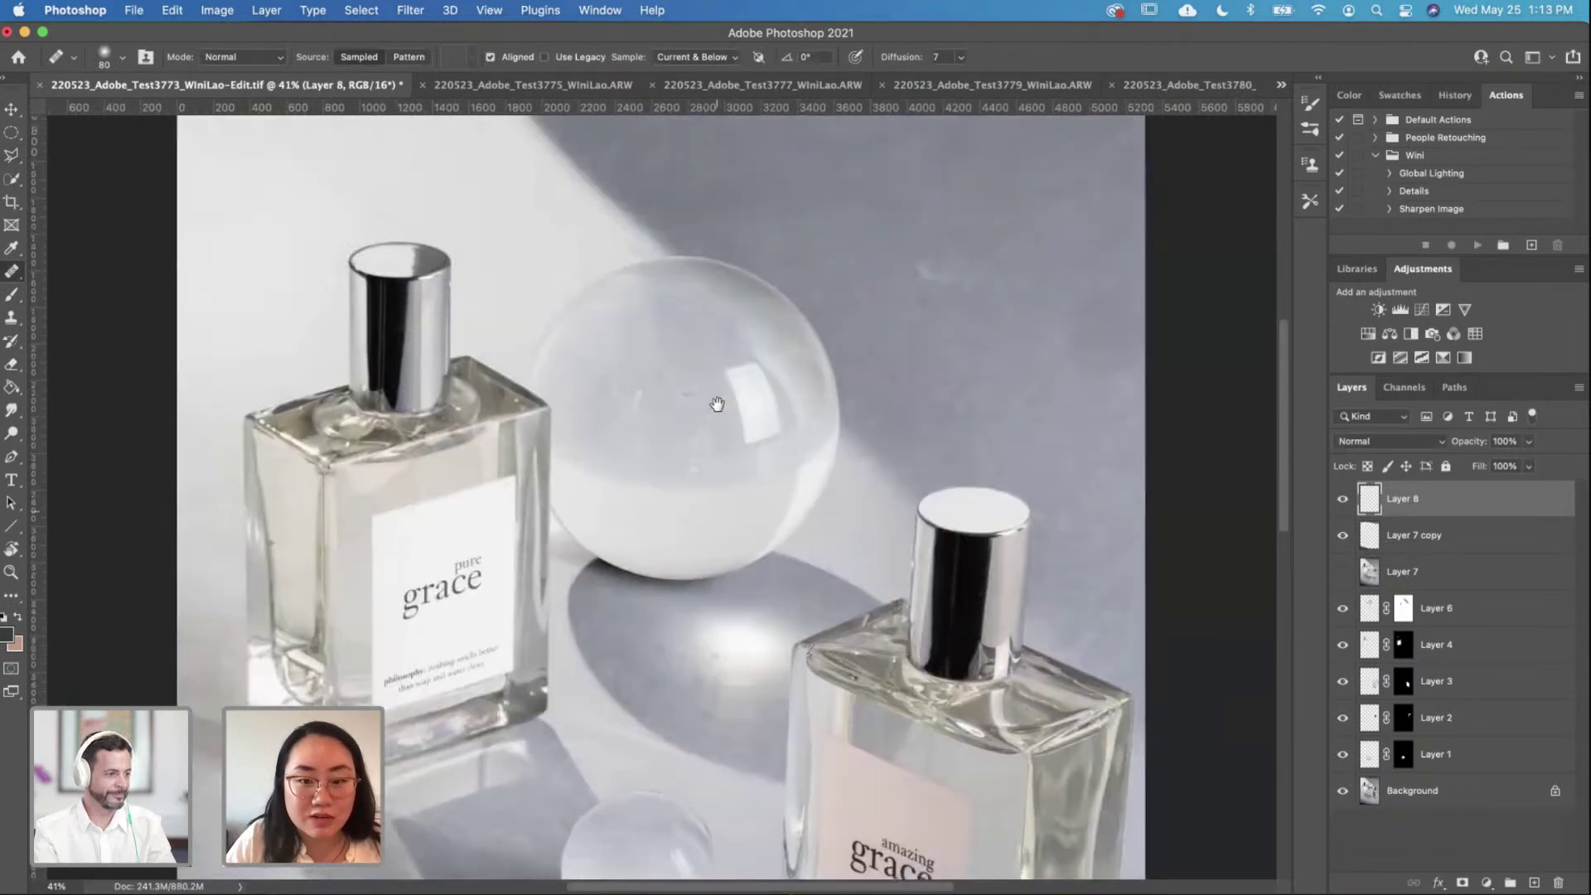
{"action": "scroll", "coordinate": [717, 405], "scroll_direction": "up", "scroll_amount": 4}
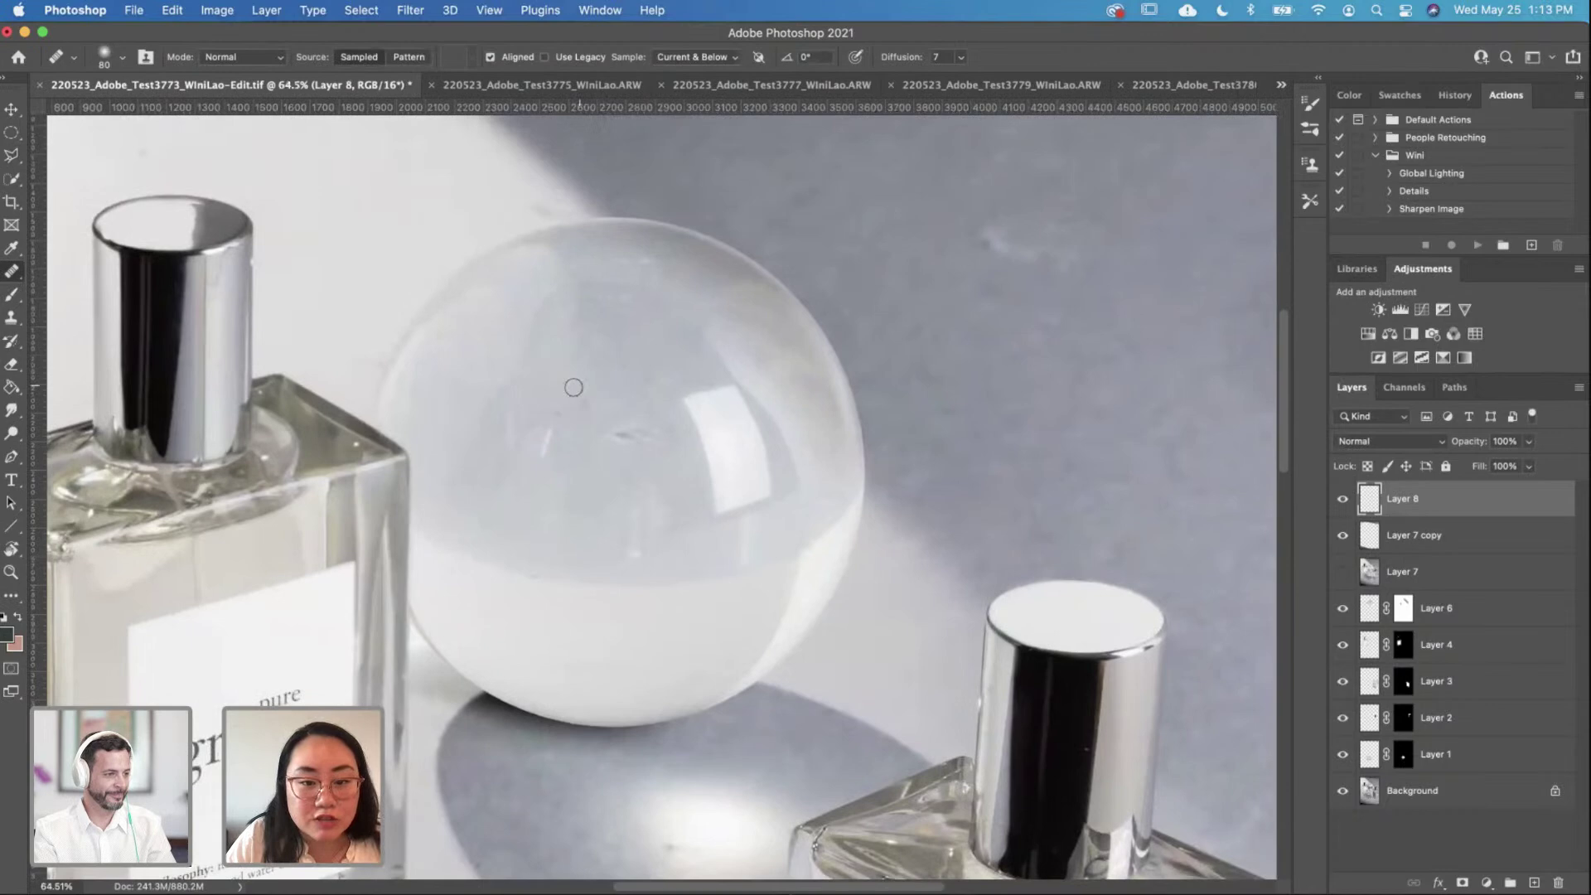
{"action": "mouse_move", "coordinate": [574, 389]}
{"action": "left_mouse_down"}
{"action": "mouse_move", "coordinate": [591, 409]}
{"action": "mouse_move", "coordinate": [620, 379]}
{"action": "mouse_move", "coordinate": [646, 429]}
{"action": "mouse_move", "coordinate": [621, 419]}
{"action": "mouse_move", "coordinate": [632, 433]}
{"action": "left_mouse_up"}
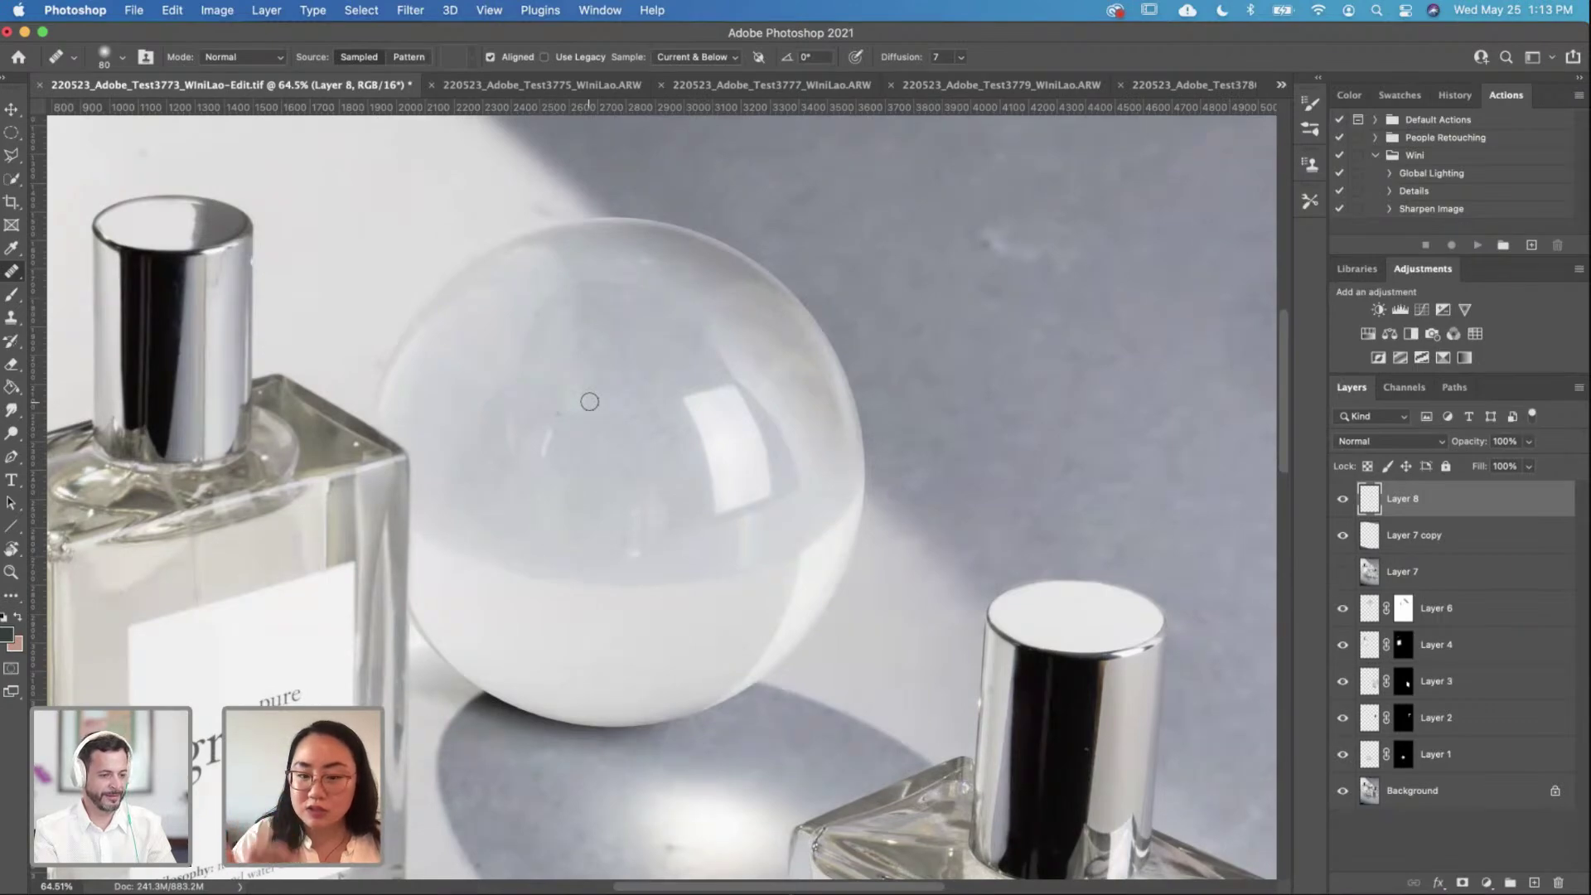
{"action": "left_click_drag", "start_coordinate": [558, 609], "coordinate": [671, 674]}
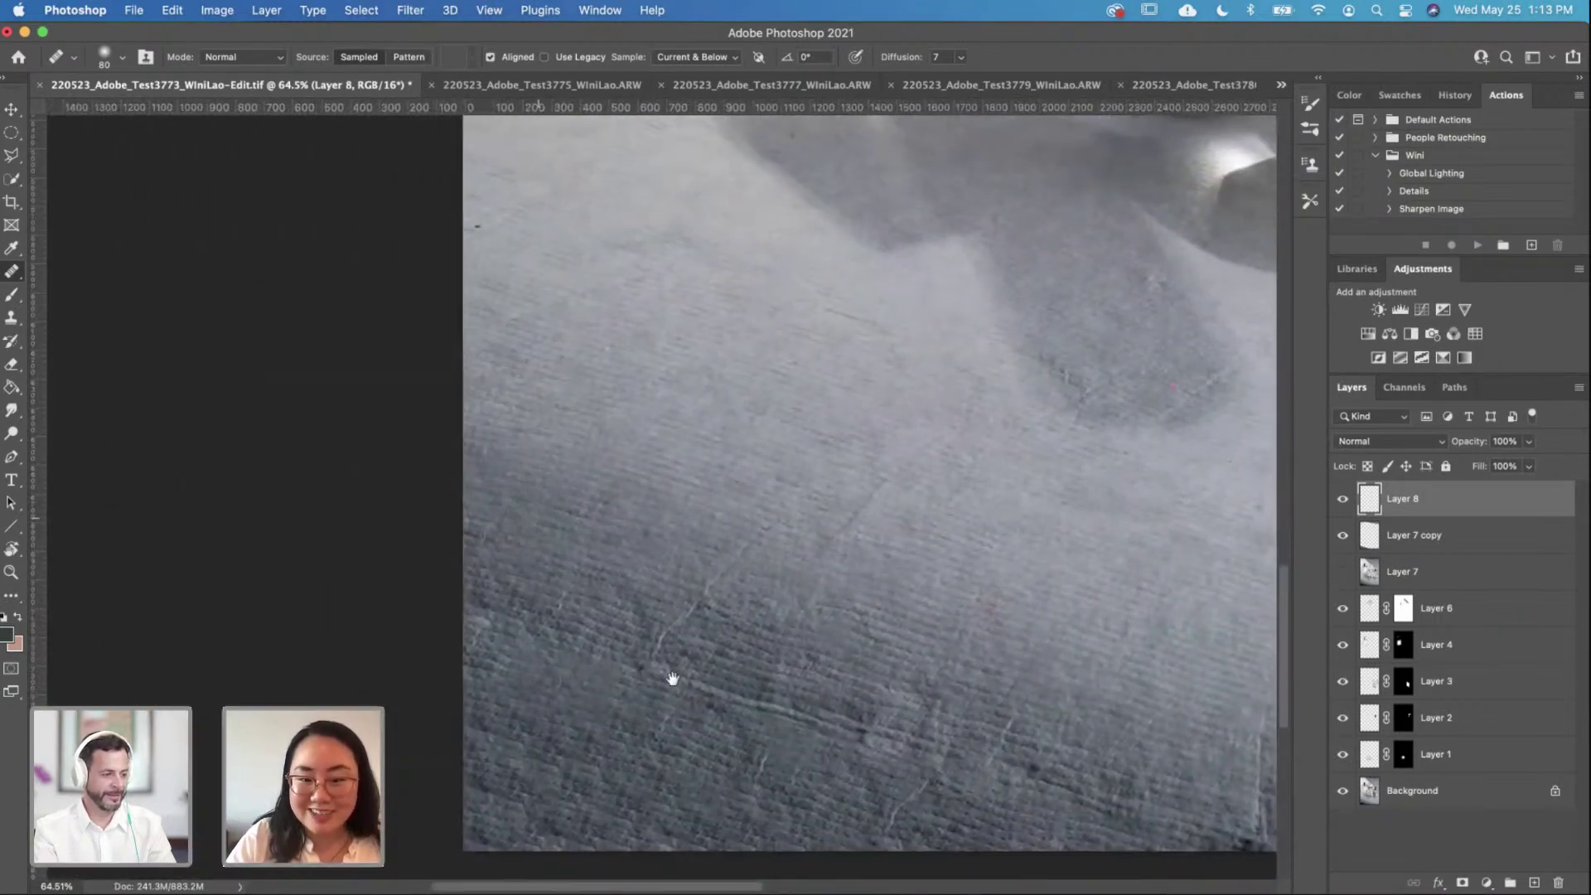
{"action": "mouse_move", "coordinate": [869, 696]}
{"action": "left_mouse_down"}
{"action": "mouse_move", "coordinate": [703, 426]}
{"action": "mouse_move", "coordinate": [707, 604]}
{"action": "mouse_move", "coordinate": [820, 303]}
{"action": "mouse_move", "coordinate": [729, 402]}
{"action": "left_mouse_up"}
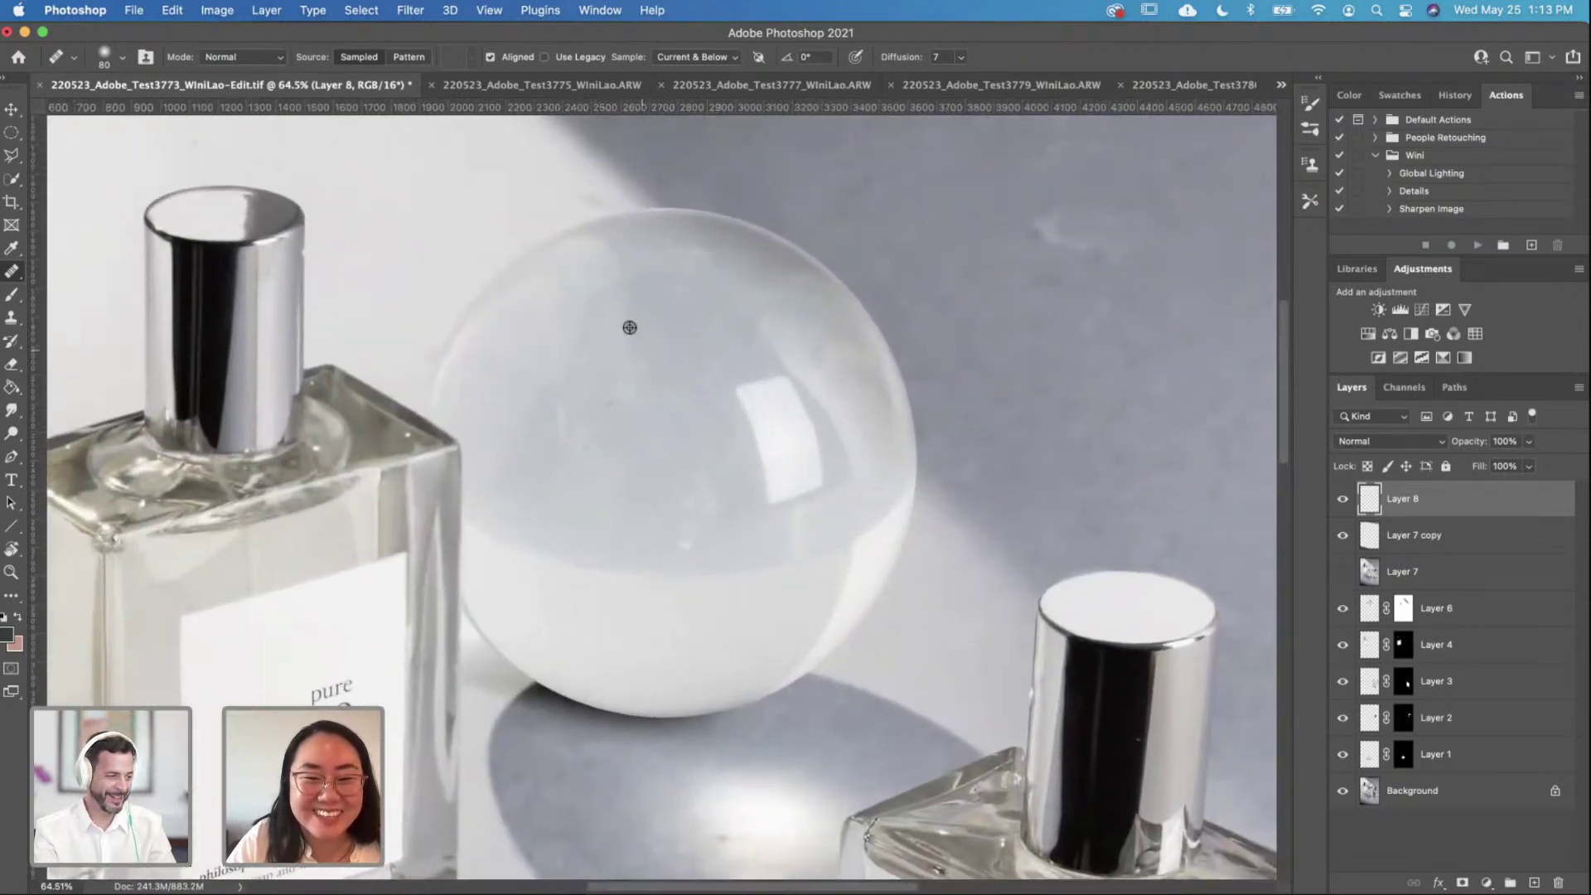
{"action": "mouse_move", "coordinate": [559, 391]}
{"action": "left_mouse_down"}
{"action": "mouse_move", "coordinate": [554, 419]}
{"action": "mouse_move", "coordinate": [584, 437]}
{"action": "left_mouse_up"}
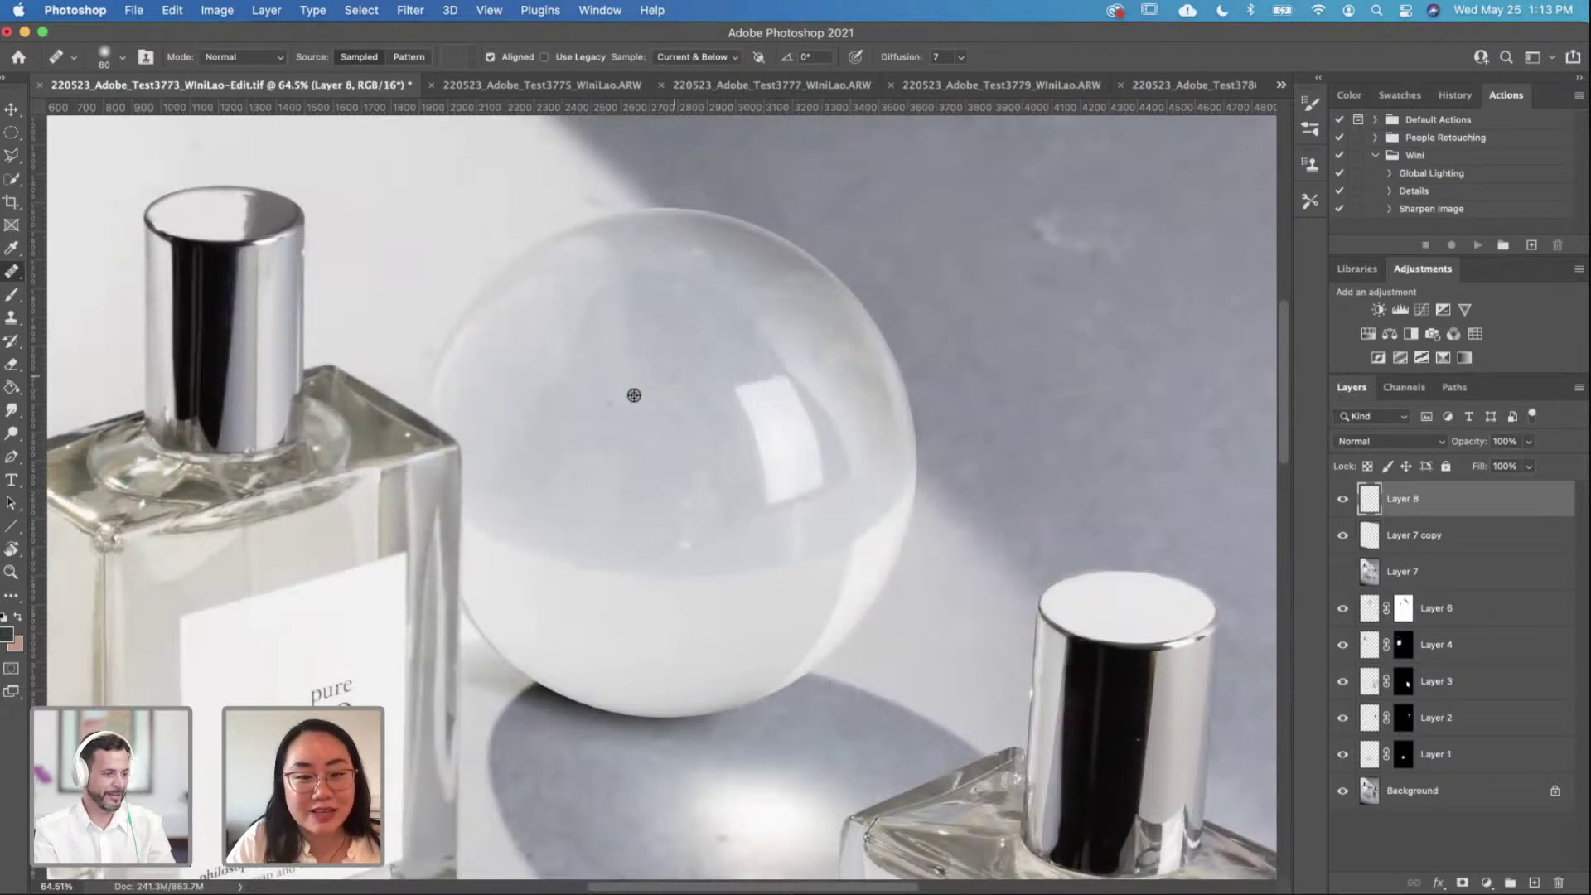
Step: Heal the marks on the light backdrop just beside the top edge of the large glass ball
{"action": "scroll", "coordinate": [699, 294], "scroll_direction": "up", "scroll_amount": 4}
{"action": "scroll", "coordinate": [699, 295], "scroll_direction": "left", "scroll_amount": 2}
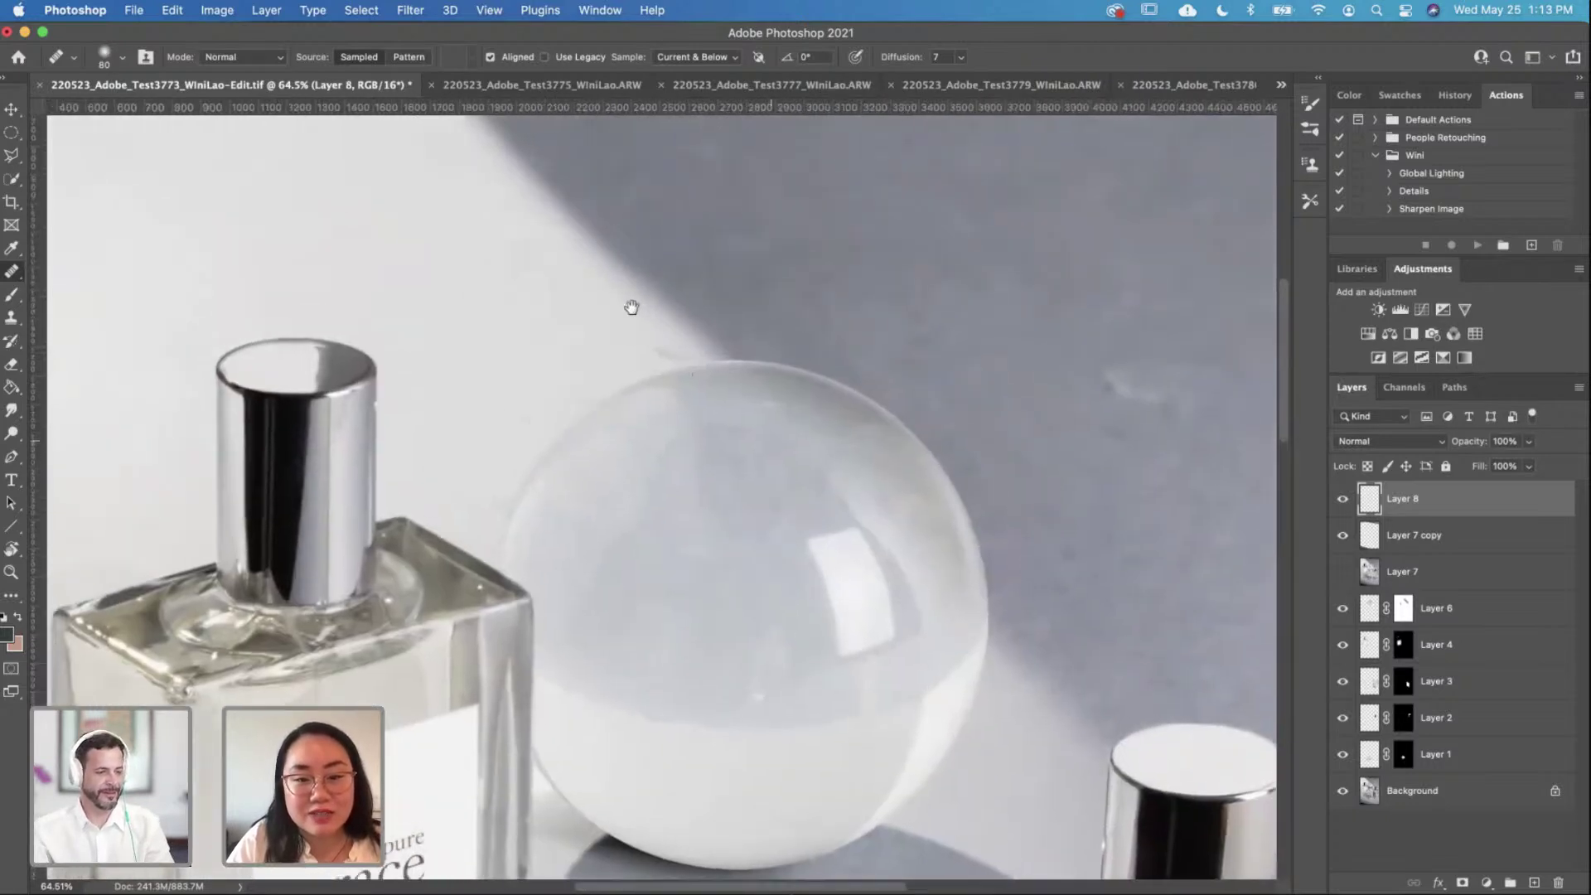
{"action": "left_click", "coordinate": [670, 351], "text": "alt"}
{"action": "left_click_drag", "start_coordinate": [675, 355], "coordinate": [618, 340]}
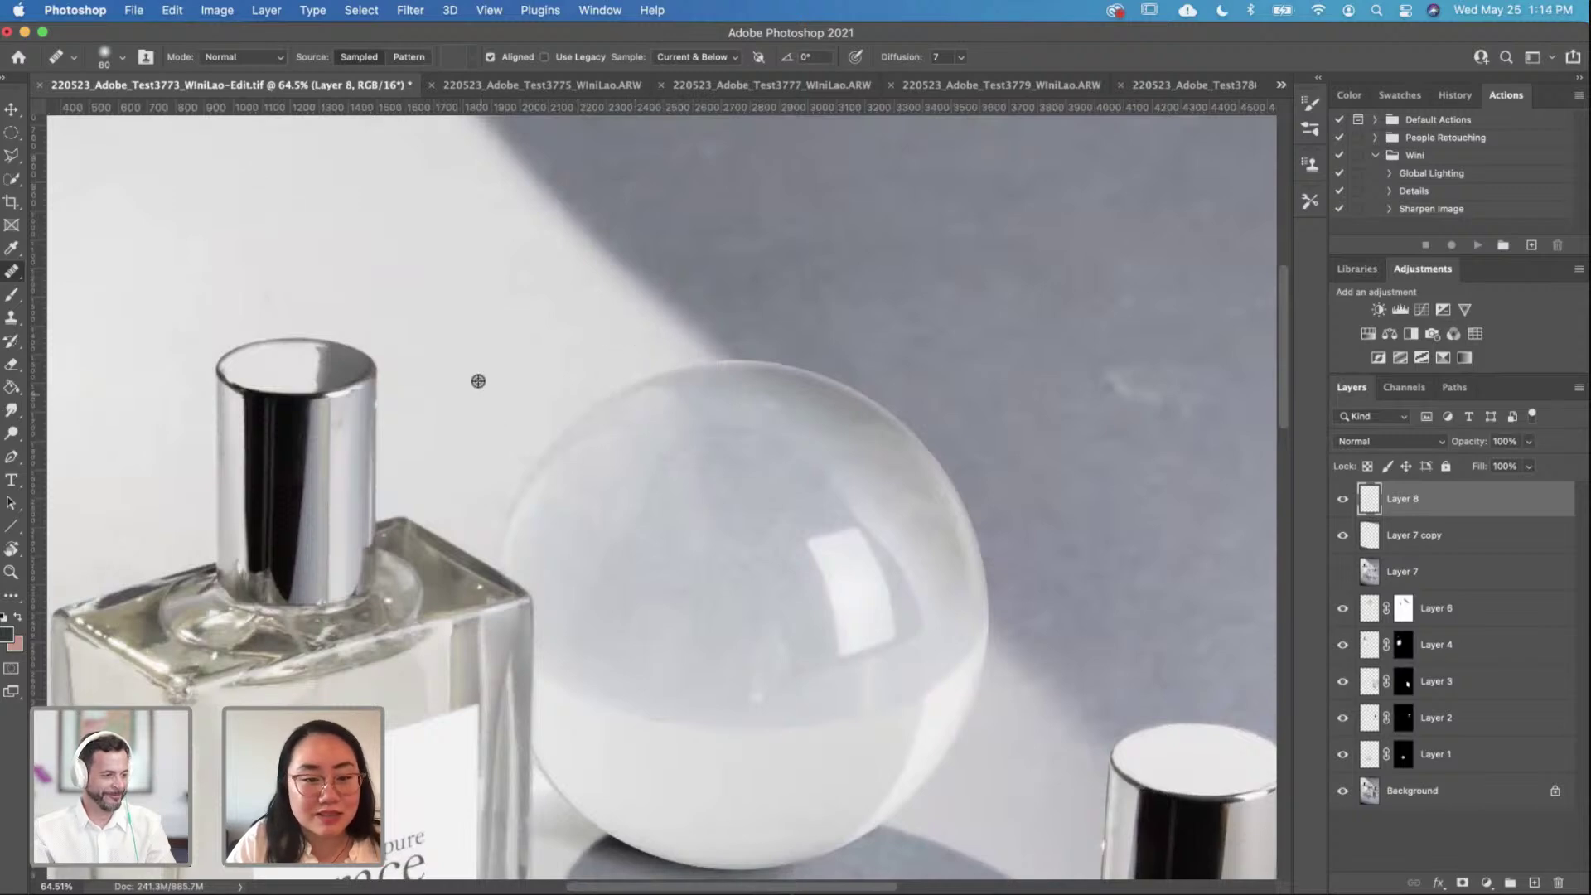
Step: Enlarge the Healing Brush to 175 px and remove the edge spot and pale scuff on the shaded backdrop right of the large ball
{"action": "scroll", "coordinate": [461, 310], "scroll_direction": "up", "scroll_amount": 2}
{"action": "scroll", "coordinate": [461, 310], "scroll_direction": "left", "scroll_amount": 3}
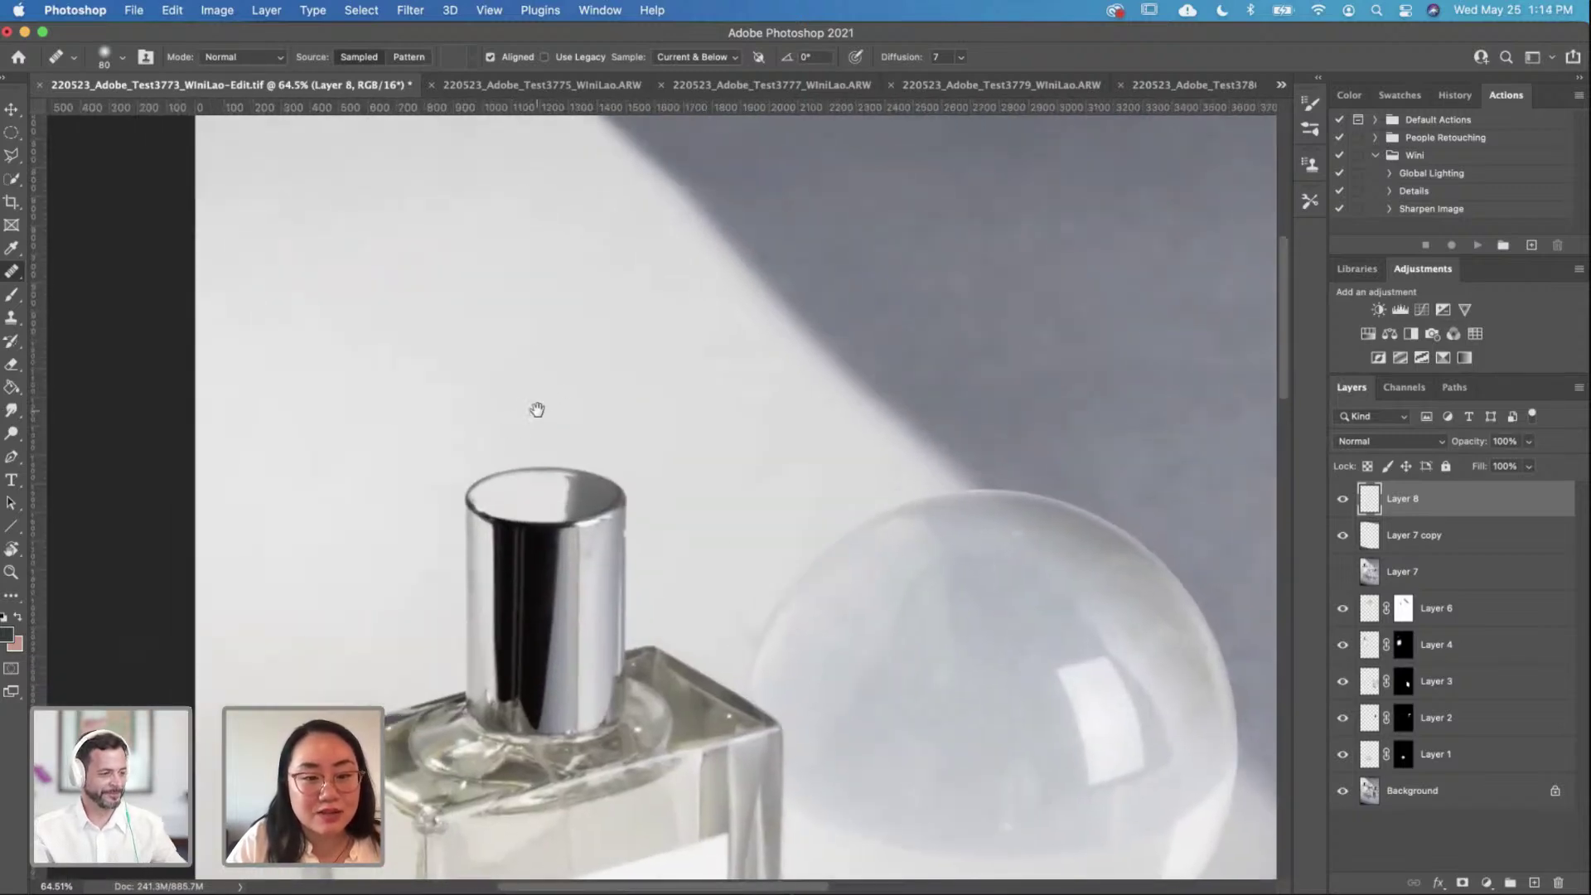
{"action": "scroll", "coordinate": [536, 408], "scroll_direction": "up", "scroll_amount": 3}
{"action": "scroll", "coordinate": [455, 447], "scroll_direction": "up", "scroll_amount": 2}
{"action": "scroll", "coordinate": [809, 554], "scroll_direction": "right", "scroll_amount": 10}
{"action": "scroll", "coordinate": [810, 554], "scroll_direction": "down", "scroll_amount": 5}
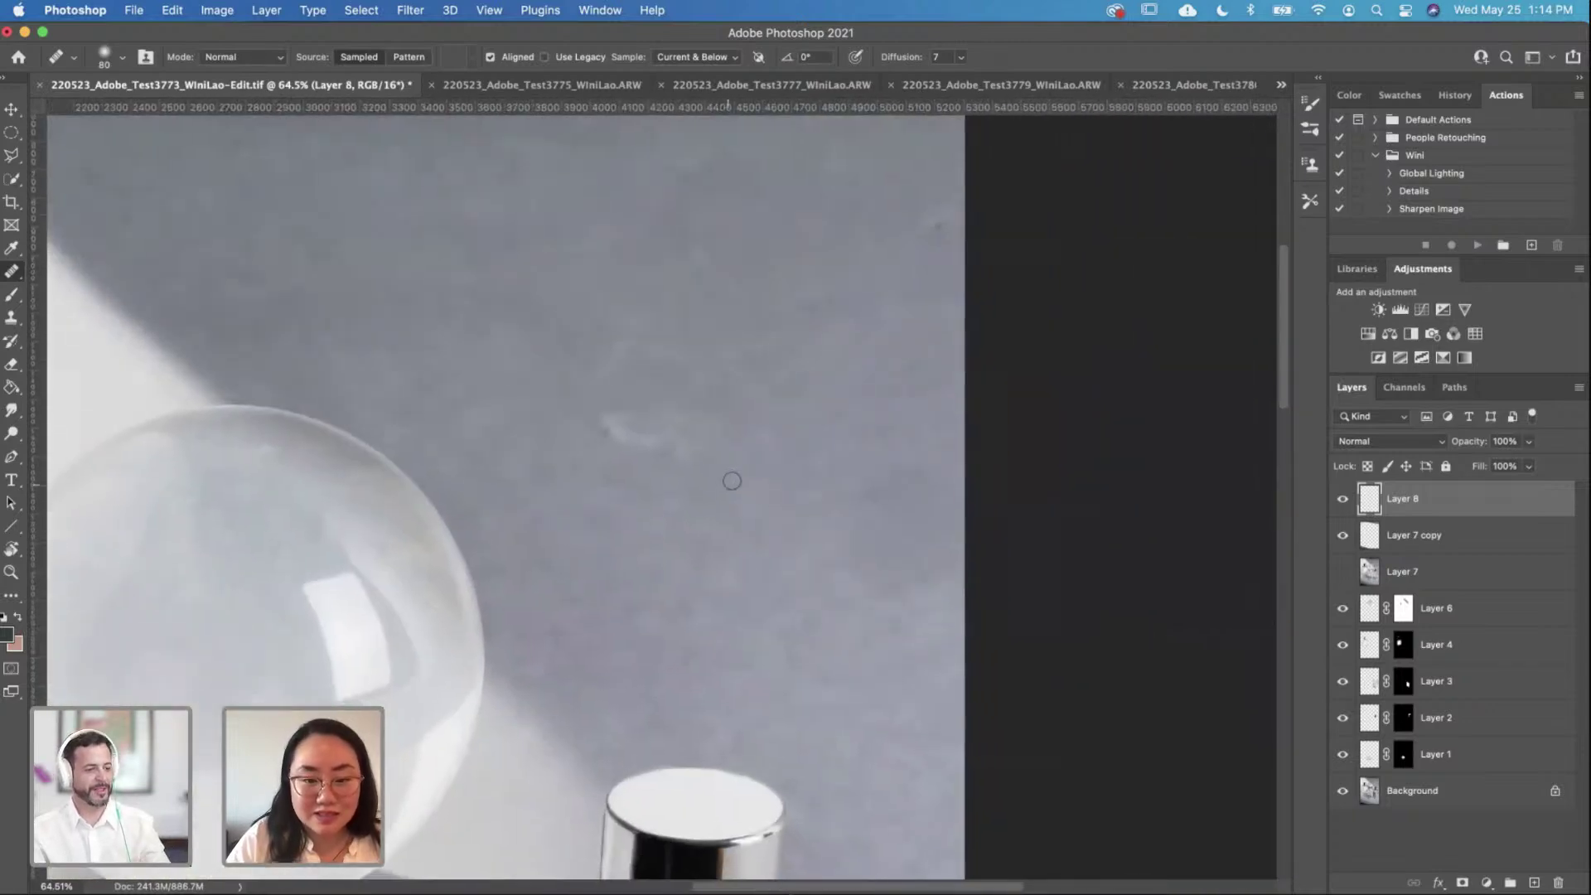
{"action": "key", "text": "bracketright"}
{"action": "key", "text": "bracketright"}
{"action": "key", "text": "bracketright"}
{"action": "key", "text": "bracketright"}
{"action": "key", "text": "bracketright"}
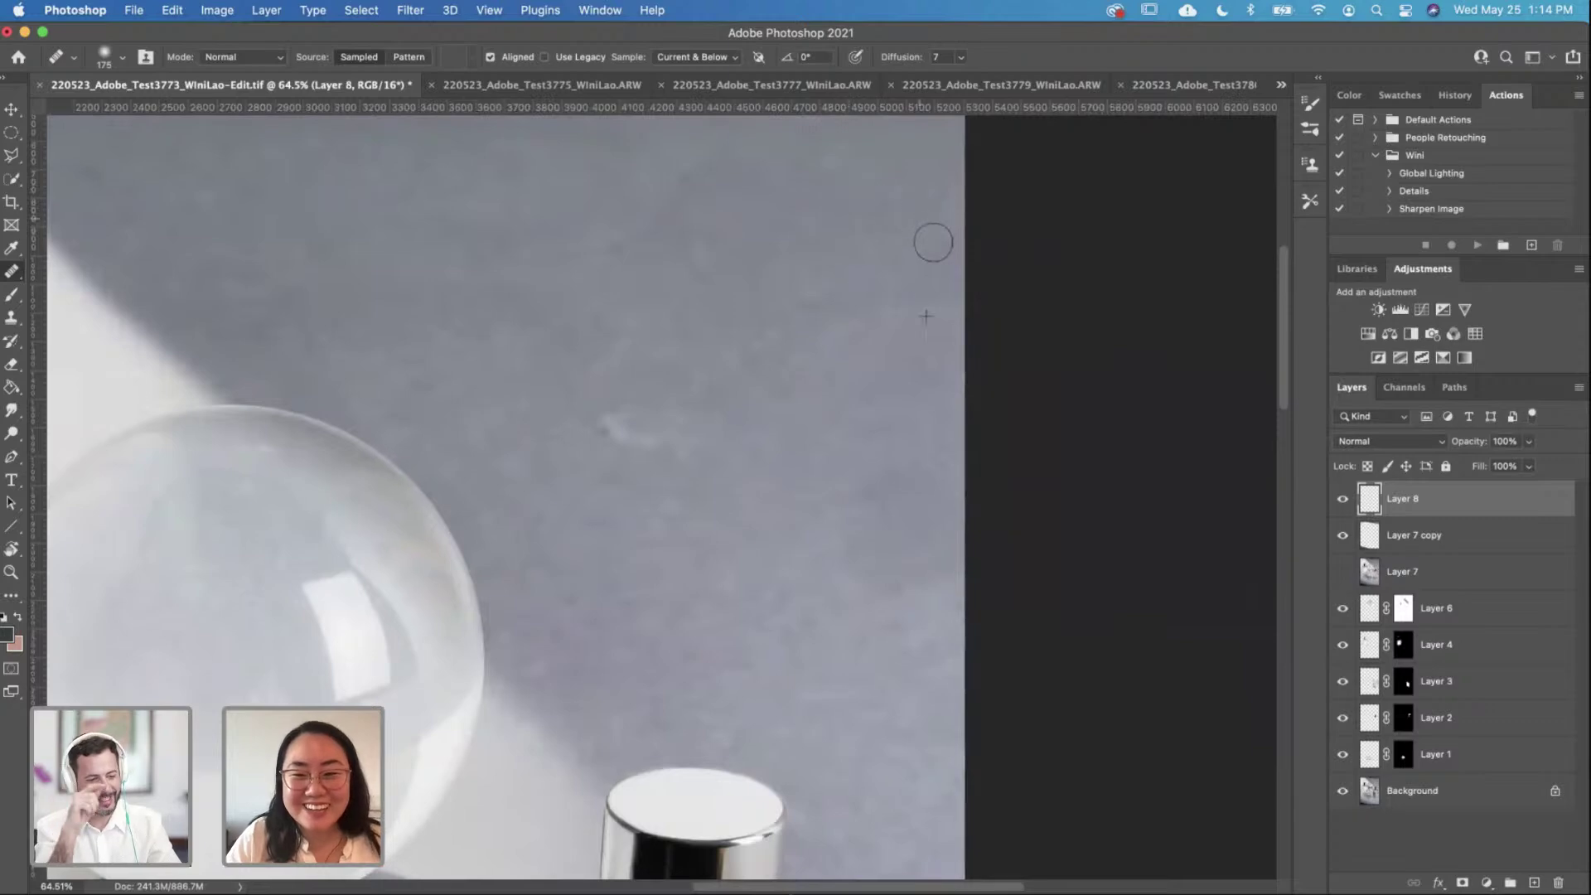
{"action": "left_click", "coordinate": [627, 311], "text": "alt"}
{"action": "left_click_drag", "start_coordinate": [611, 390], "coordinate": [604, 429]}
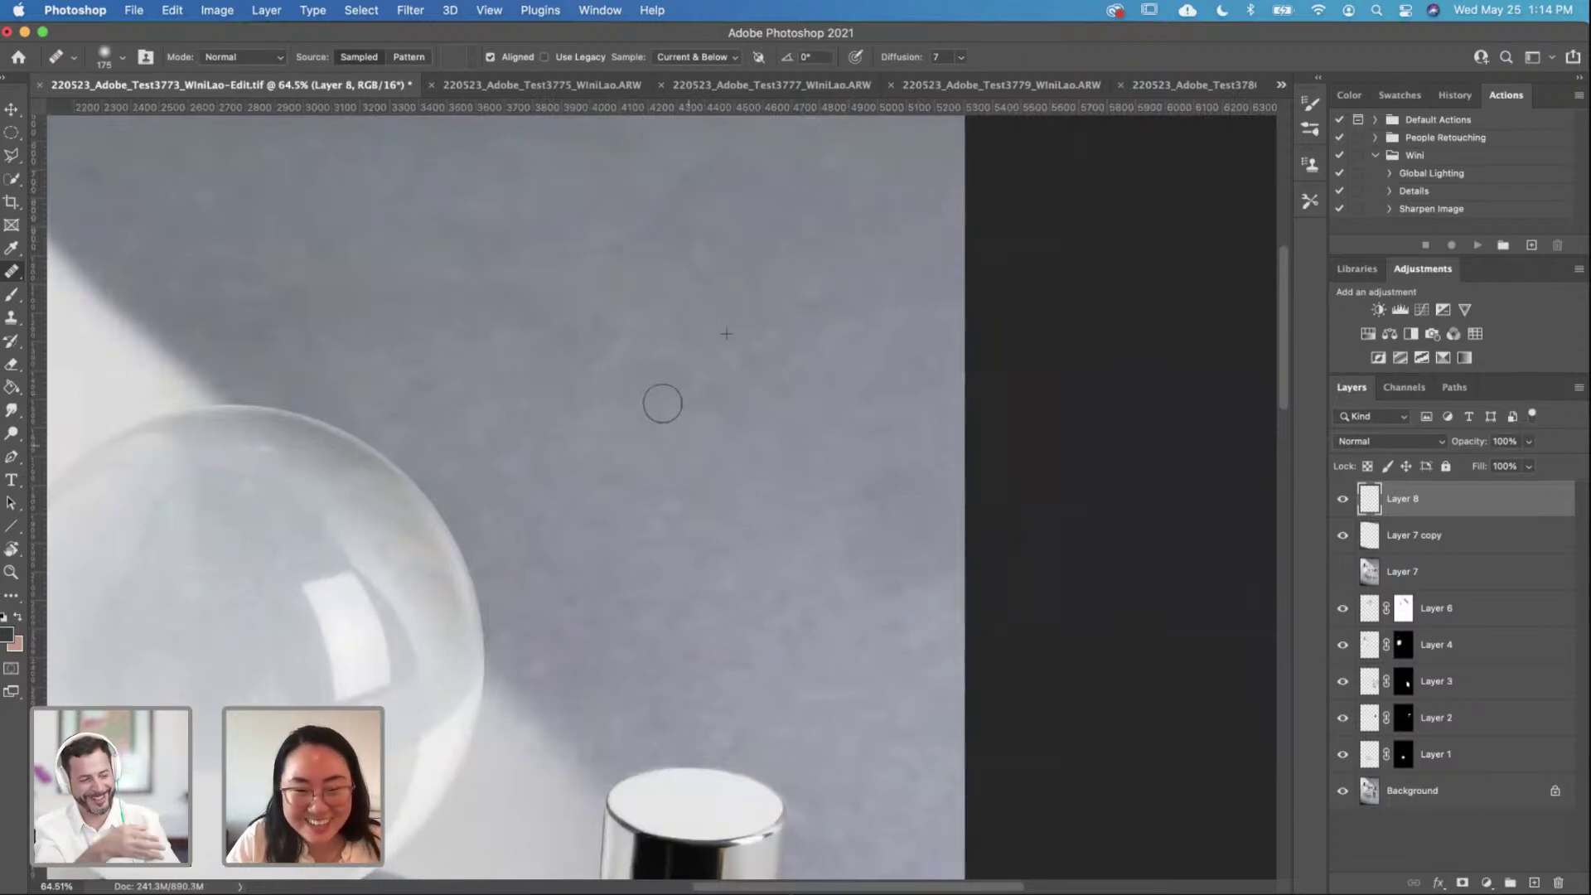
Step: Reduce the Healing Brush to 90 px and clean the marks around the bright highlight in the large ball's shadow
{"action": "scroll", "coordinate": [756, 422], "scroll_direction": "down", "scroll_amount": 10}
{"action": "scroll", "coordinate": [738, 544], "scroll_direction": "left", "scroll_amount": 2}
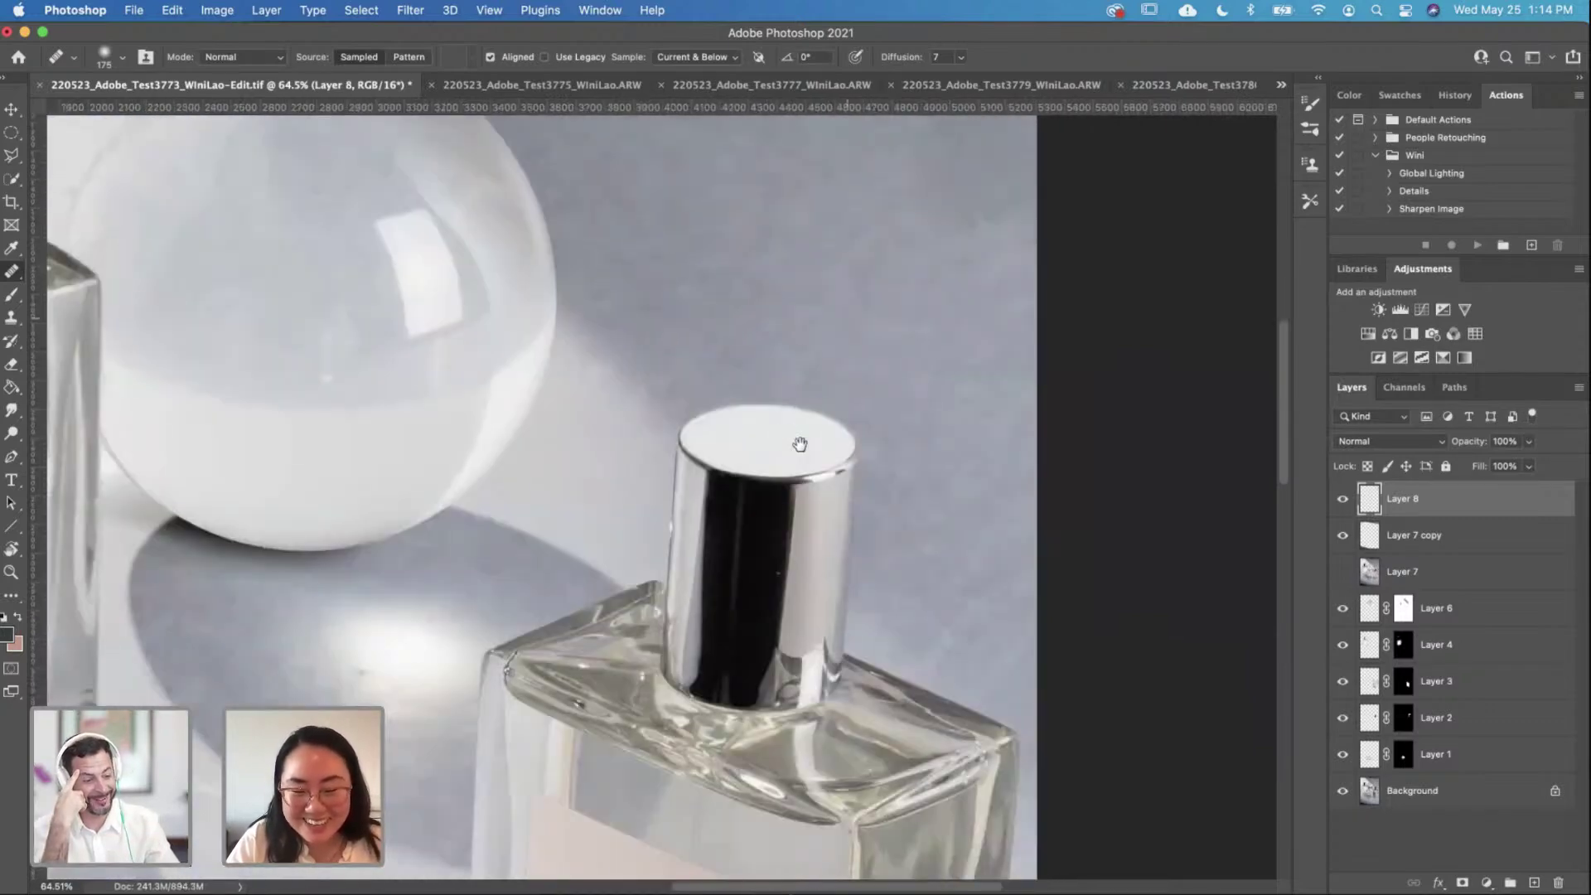
{"action": "scroll", "coordinate": [682, 623], "scroll_direction": "down", "scroll_amount": 5}
{"action": "scroll", "coordinate": [683, 623], "scroll_direction": "left", "scroll_amount": 3}
{"action": "scroll", "coordinate": [551, 502], "scroll_direction": "down", "scroll_amount": 5}
{"action": "scroll", "coordinate": [551, 501], "scroll_direction": "left", "scroll_amount": 4}
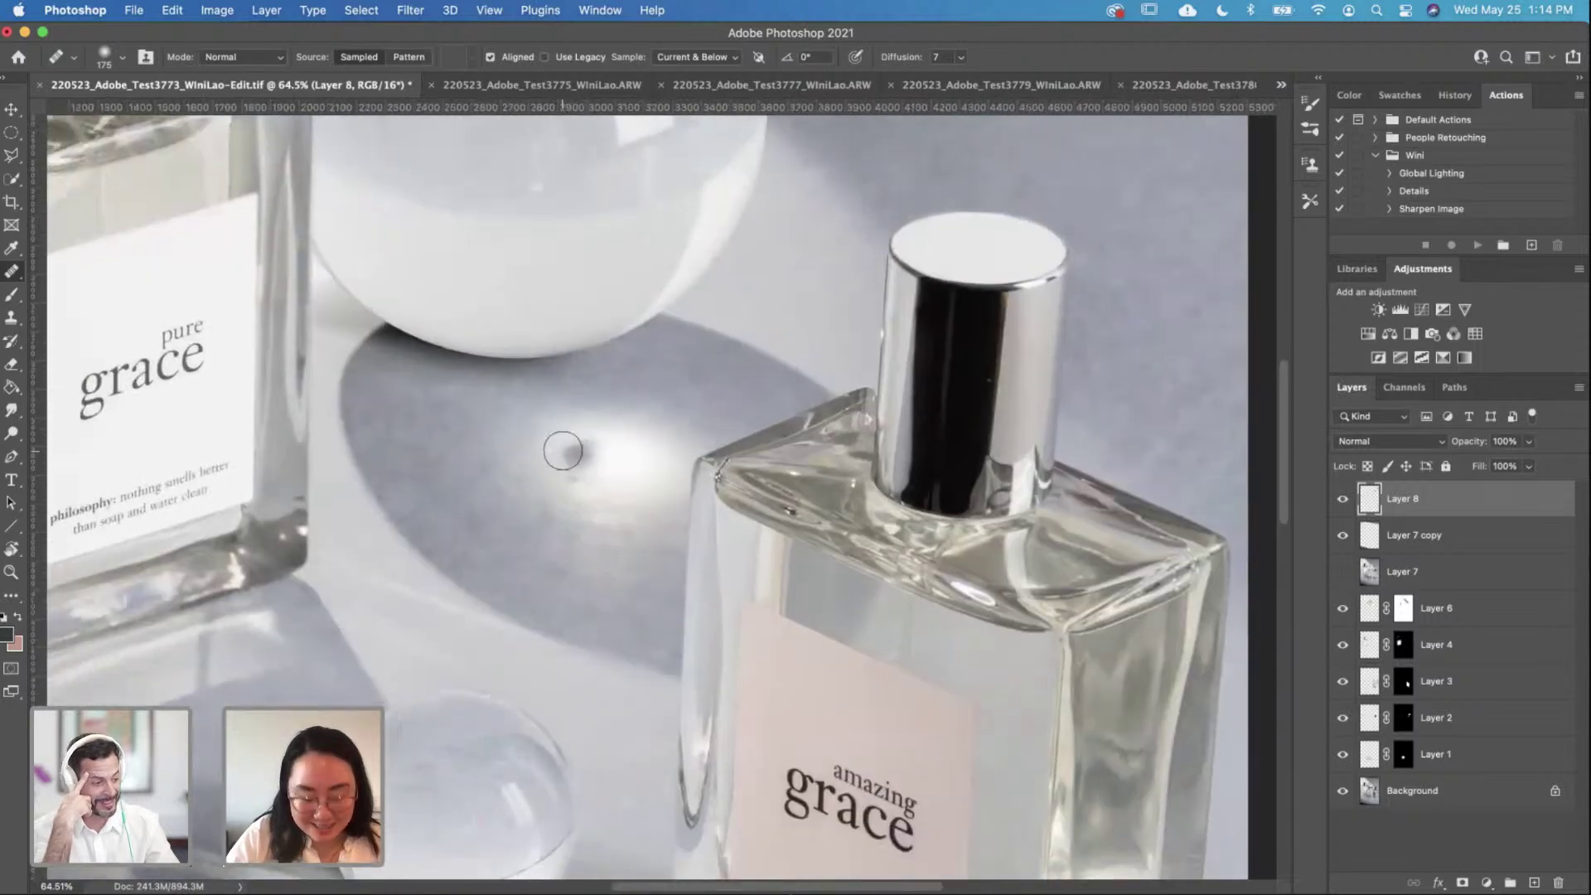
{"action": "key", "text": "bracketleft"}
{"action": "key", "text": "bracketleft"}
{"action": "key", "text": "bracketleft"}
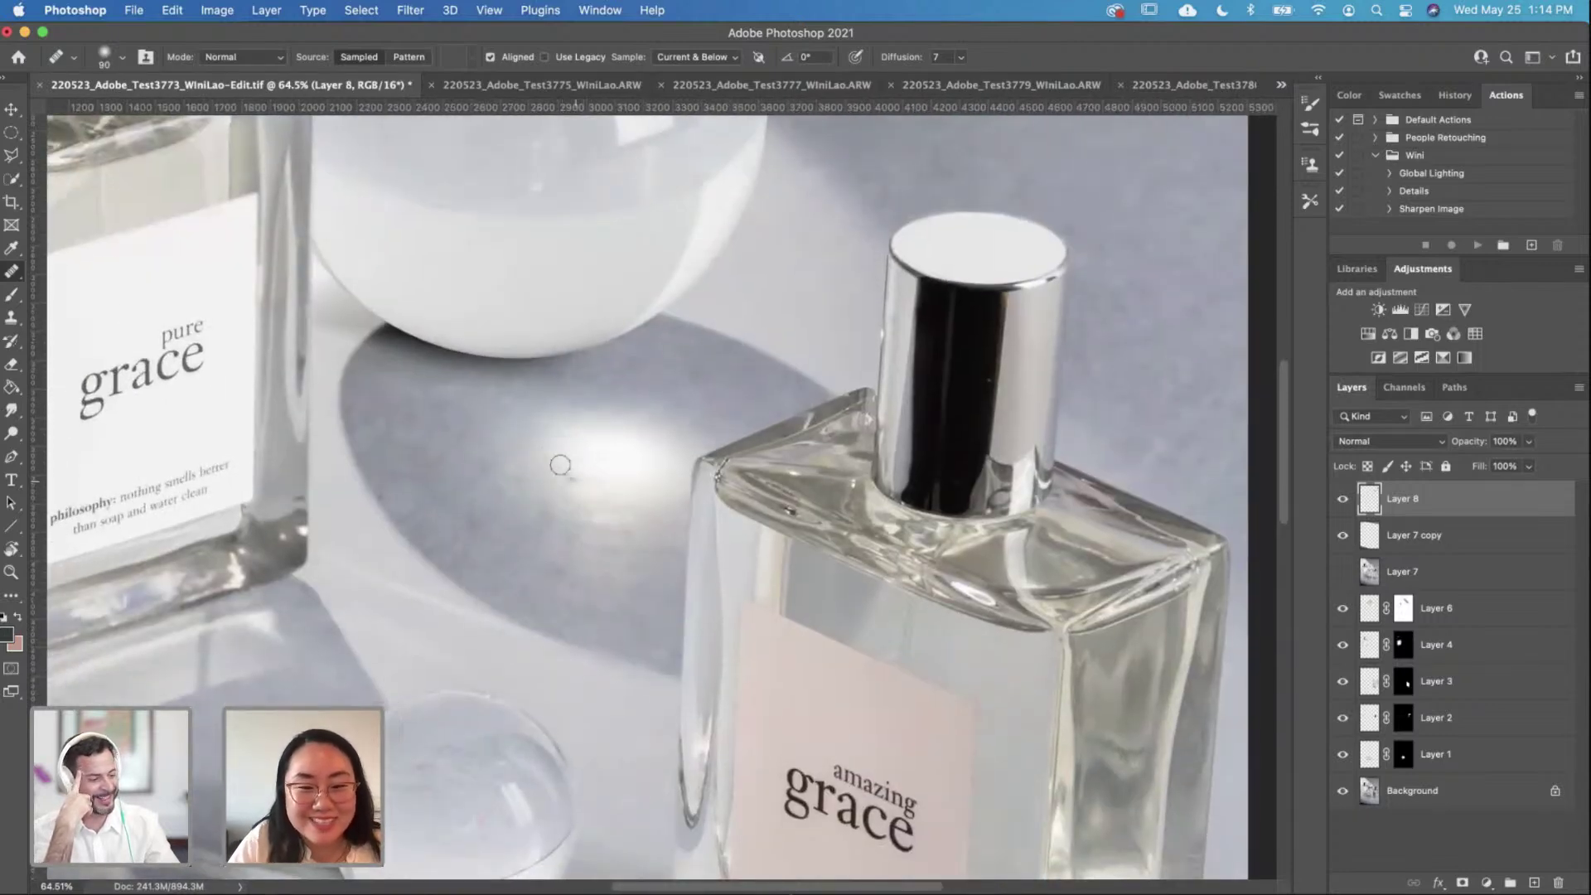
{"action": "scroll", "coordinate": [661, 510], "scroll_direction": "left", "scroll_amount": 4}
{"action": "scroll", "coordinate": [661, 510], "scroll_direction": "down", "scroll_amount": 1}
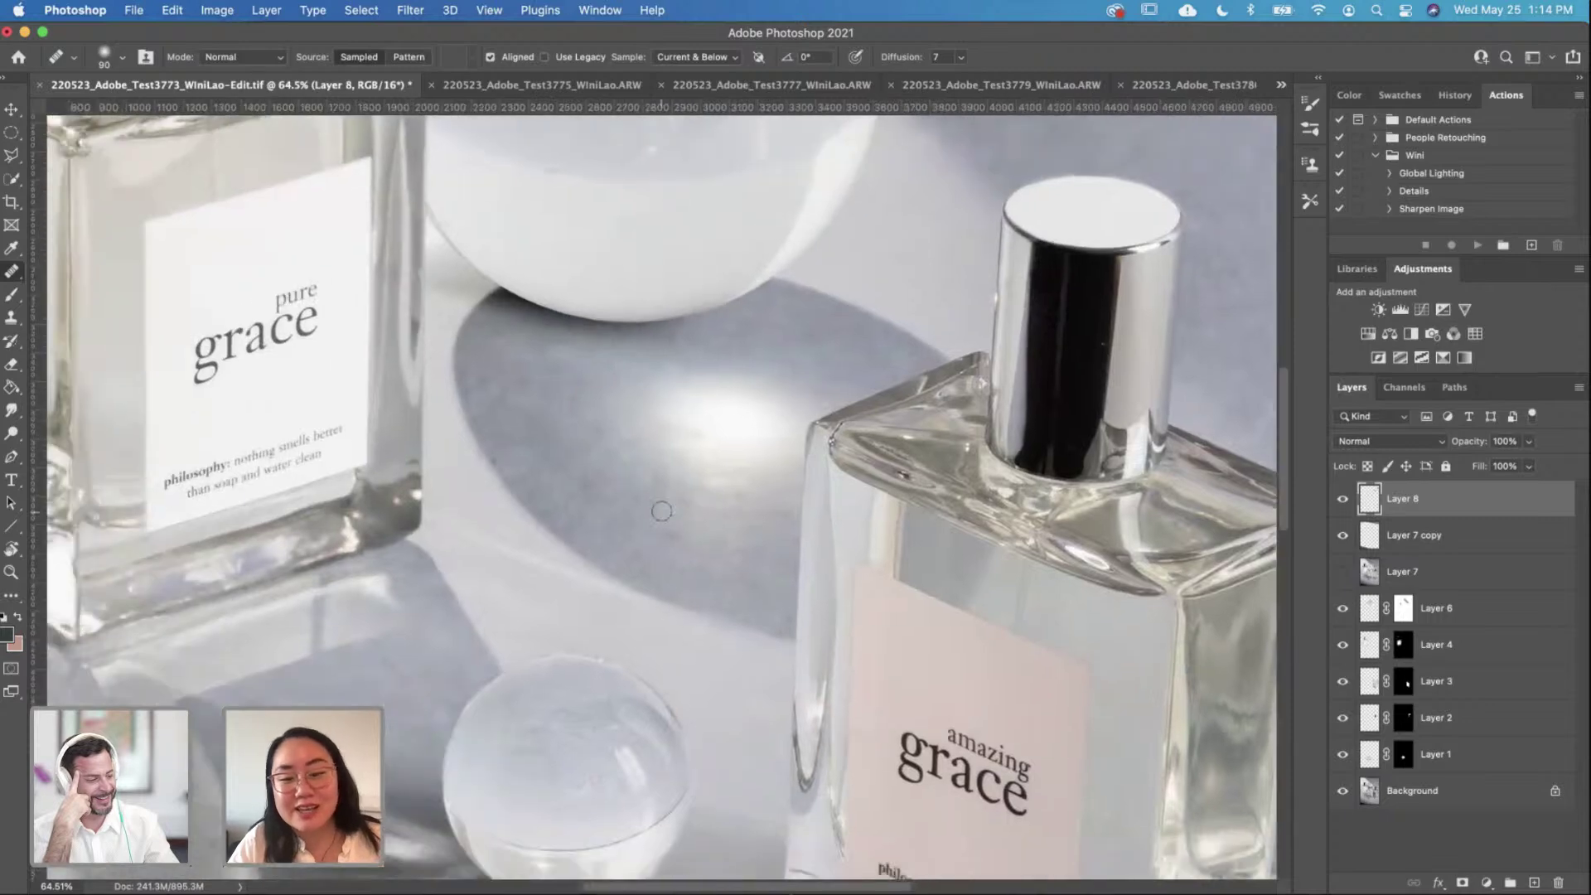
Step: Heal the blemishes inside the small glass ball with the 90 px Healing Brush
{"action": "scroll", "coordinate": [681, 468], "scroll_direction": "down", "scroll_amount": 3}
{"action": "scroll", "coordinate": [682, 467], "scroll_direction": "left", "scroll_amount": 2}
{"action": "scroll", "coordinate": [632, 540], "scroll_direction": "down", "scroll_amount": 2}
{"action": "scroll", "coordinate": [632, 541], "scroll_direction": "left", "scroll_amount": 1}
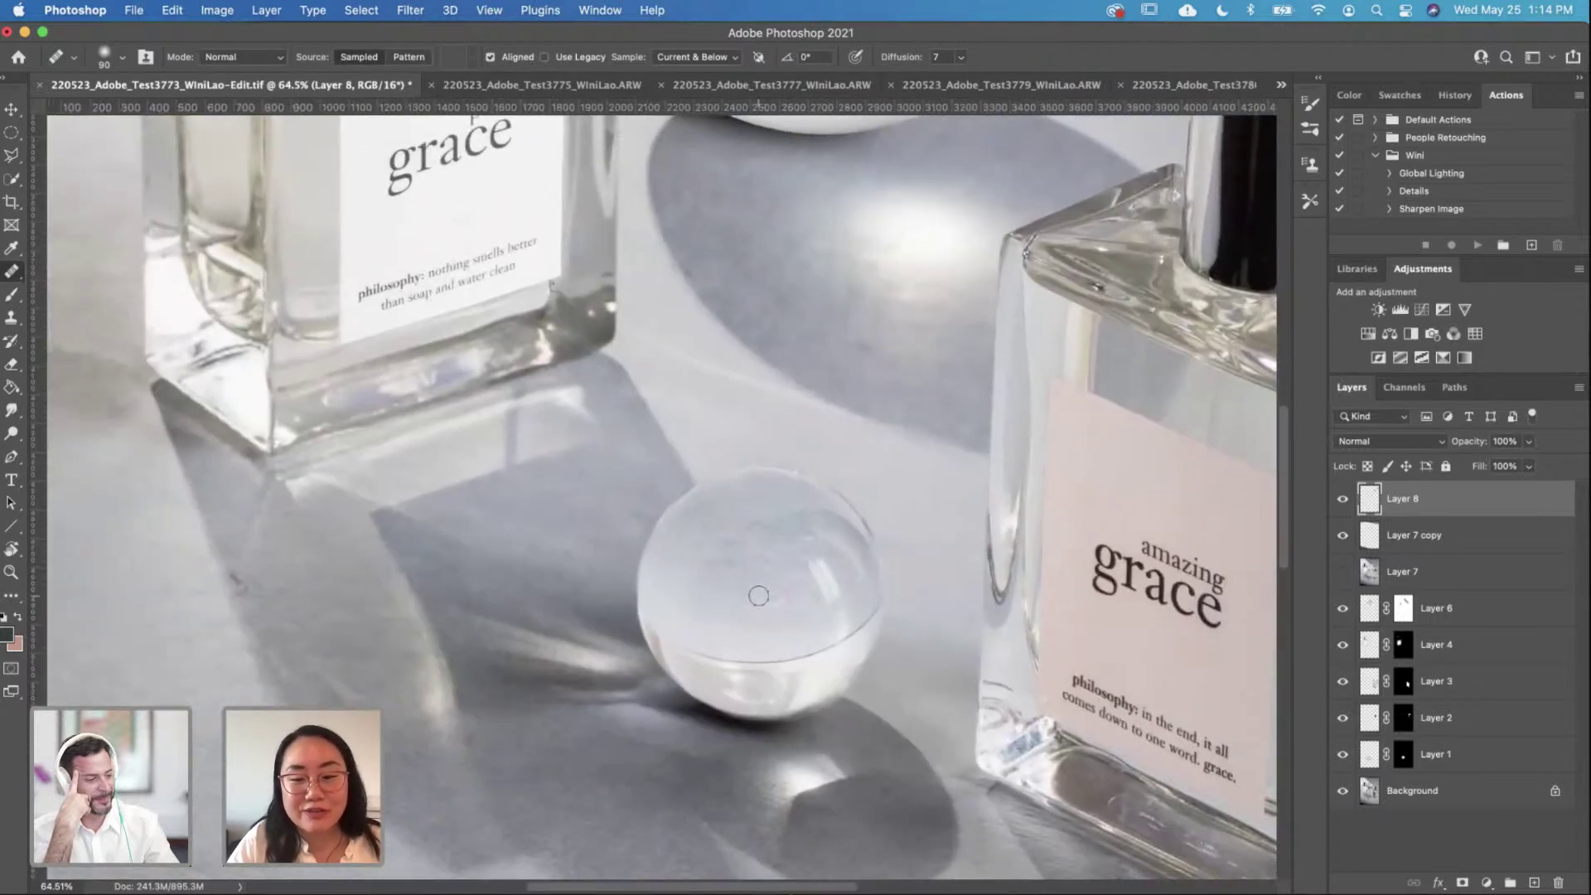
{"action": "scroll", "coordinate": [762, 595], "scroll_direction": "up", "scroll_amount": 1}
{"action": "scroll", "coordinate": [762, 596], "scroll_direction": "up", "scroll_amount": 1}
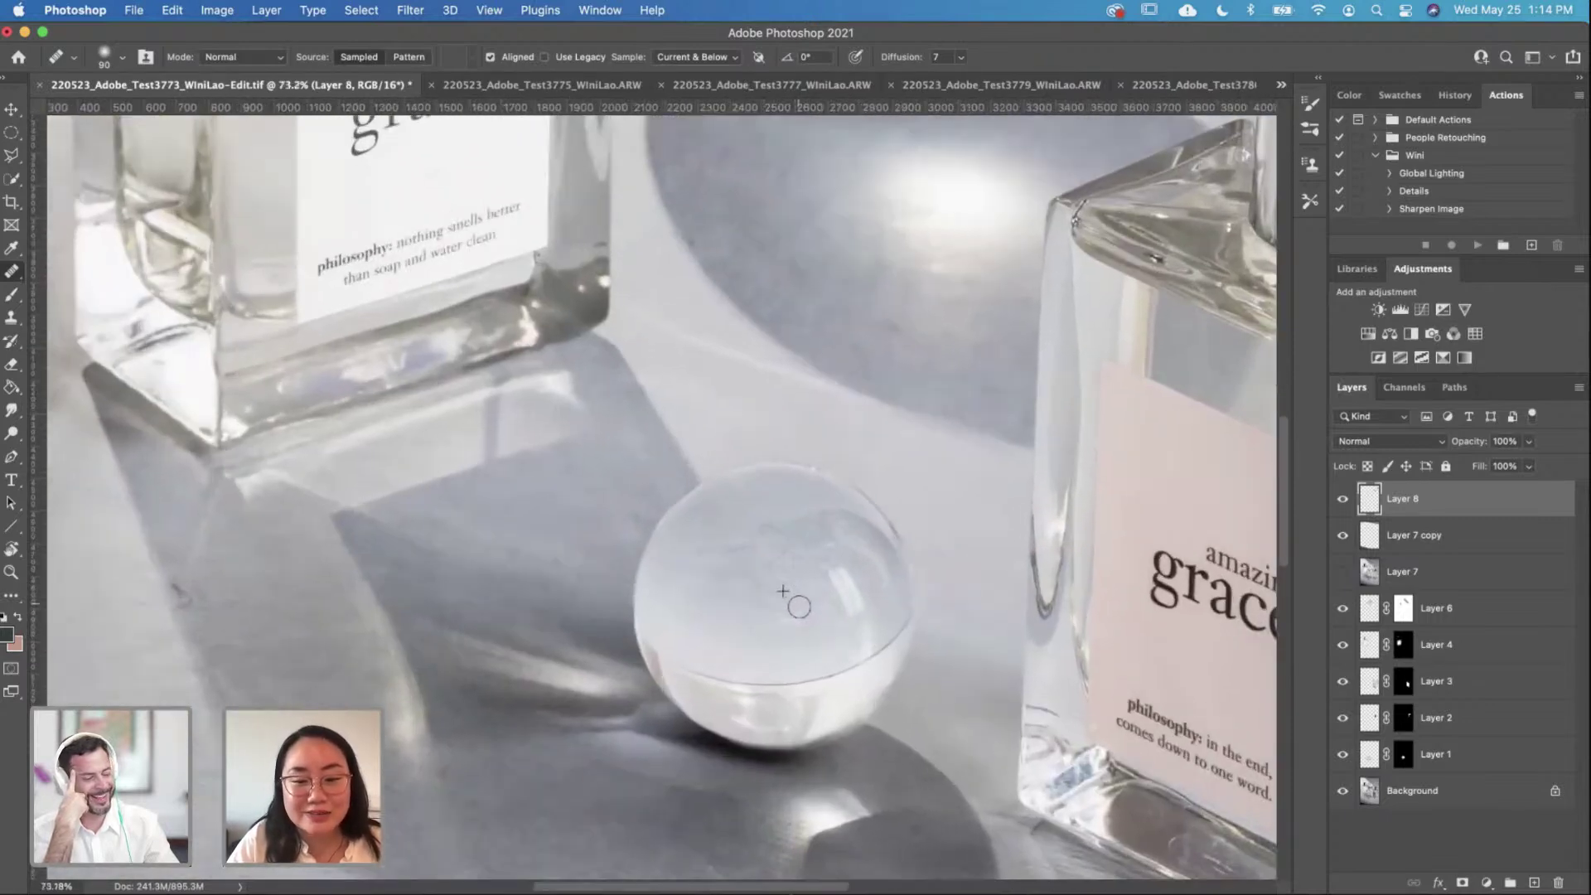
Step: Heal the dark scuff on the edge of the pure grace bottle's shadow and the blemishes farther down that shadow
{"action": "scroll", "coordinate": [603, 541], "scroll_direction": "left", "scroll_amount": 6}
{"action": "scroll", "coordinate": [603, 541], "scroll_direction": "down", "scroll_amount": 1}
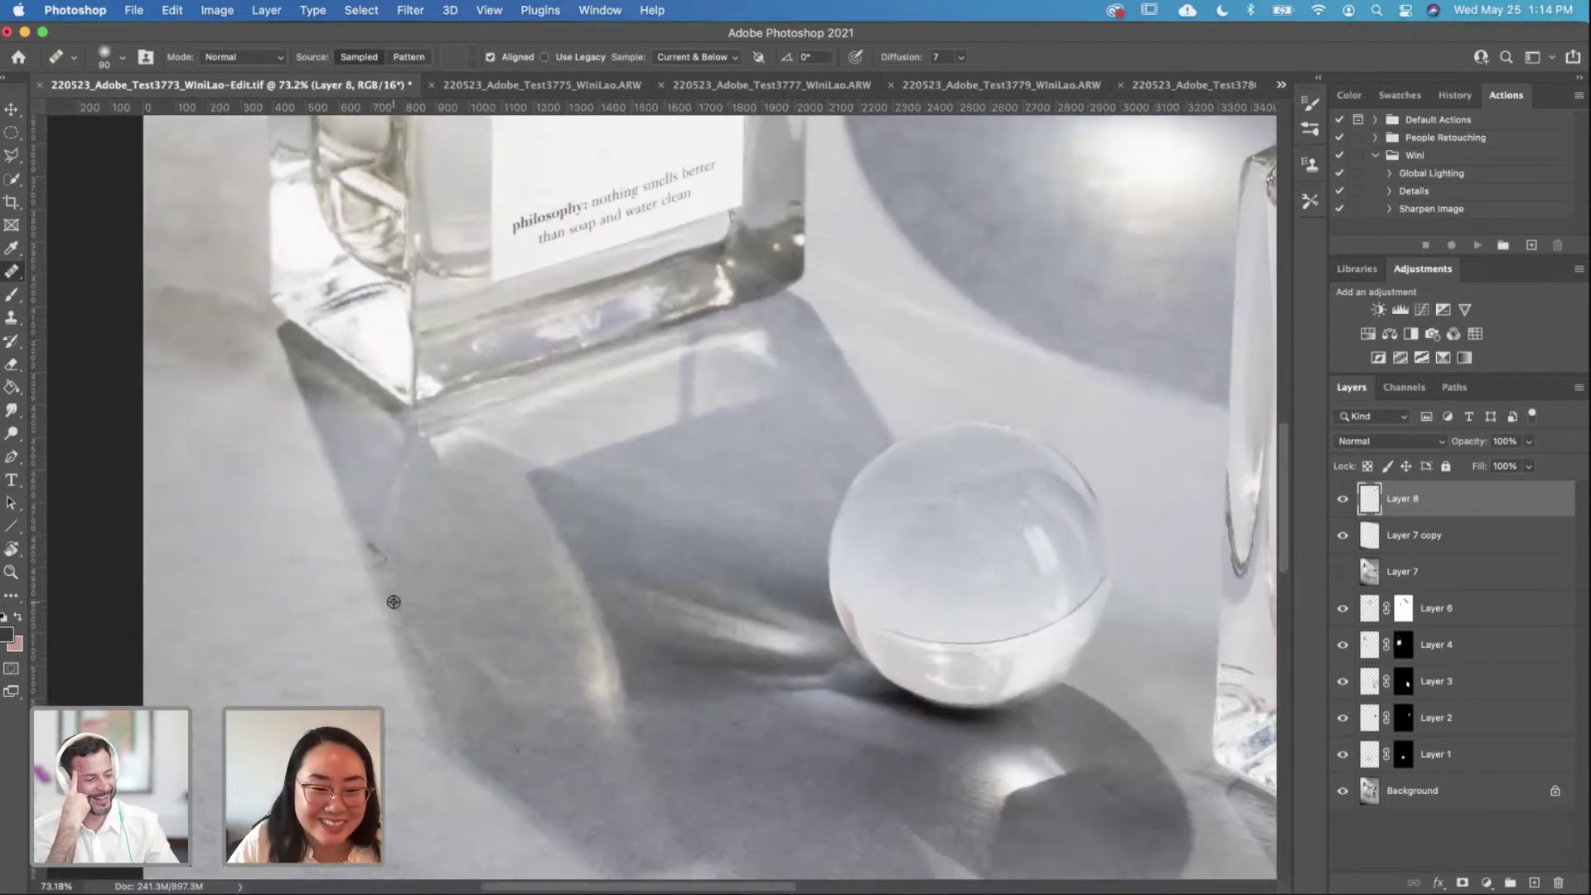
{"action": "mouse_move", "coordinate": [368, 533]}
{"action": "left_mouse_down"}
{"action": "mouse_move", "coordinate": [384, 573]}
{"action": "mouse_move", "coordinate": [414, 448]}
{"action": "mouse_move", "coordinate": [392, 542]}
{"action": "left_mouse_up"}
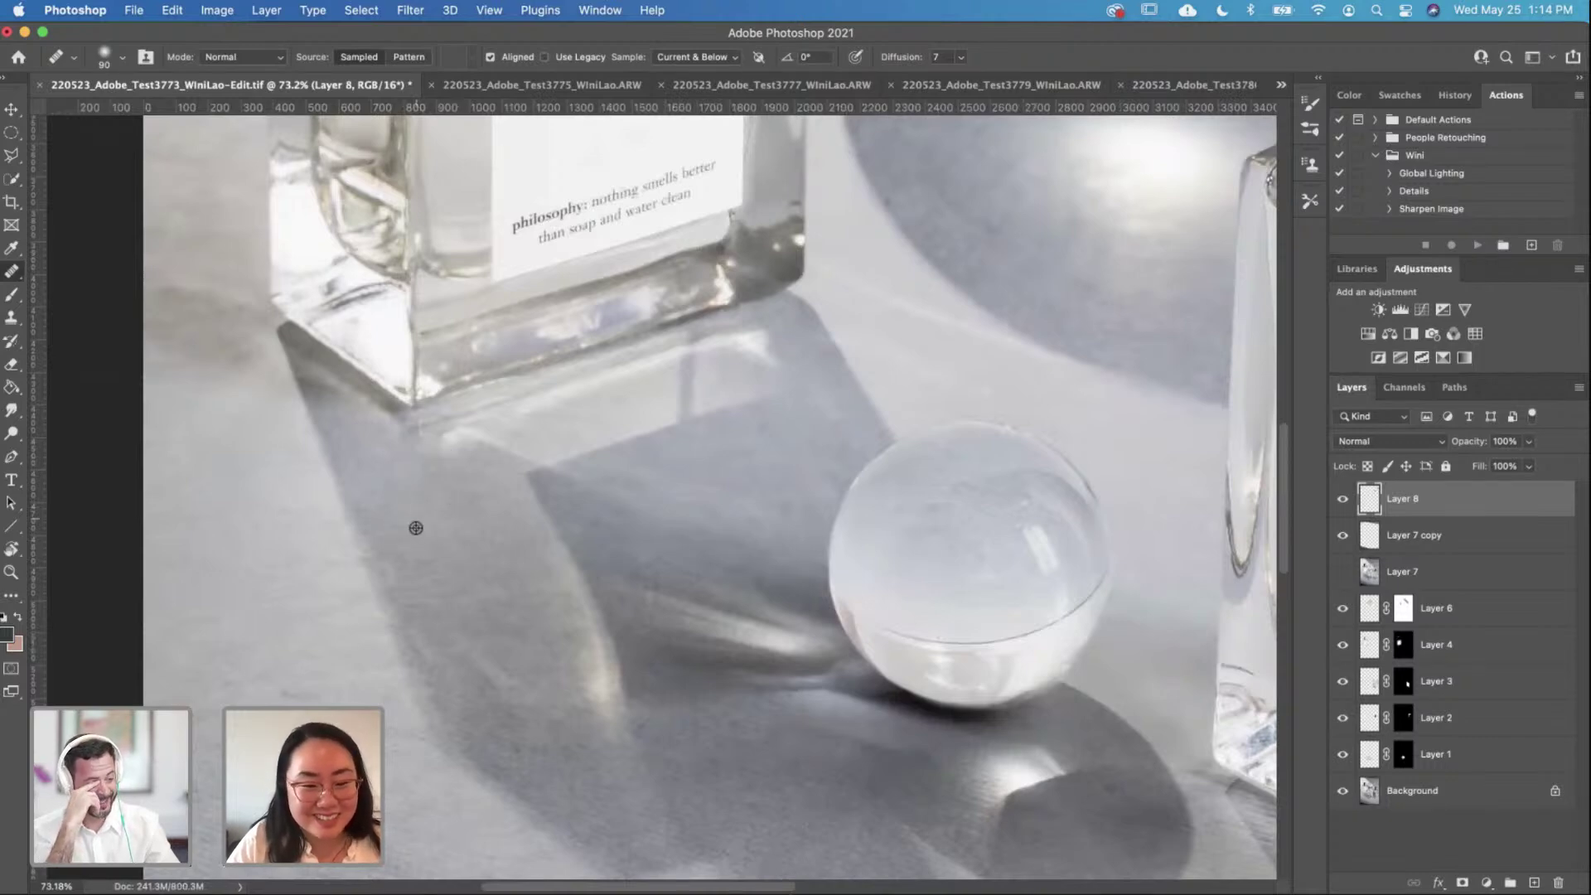
{"action": "mouse_move", "coordinate": [414, 628]}
{"action": "left_mouse_down"}
{"action": "mouse_move", "coordinate": [510, 696]}
{"action": "mouse_move", "coordinate": [551, 687]}
{"action": "mouse_move", "coordinate": [523, 661]}
{"action": "left_mouse_up"}
{"action": "left_click", "coordinate": [535, 647], "text": "alt"}
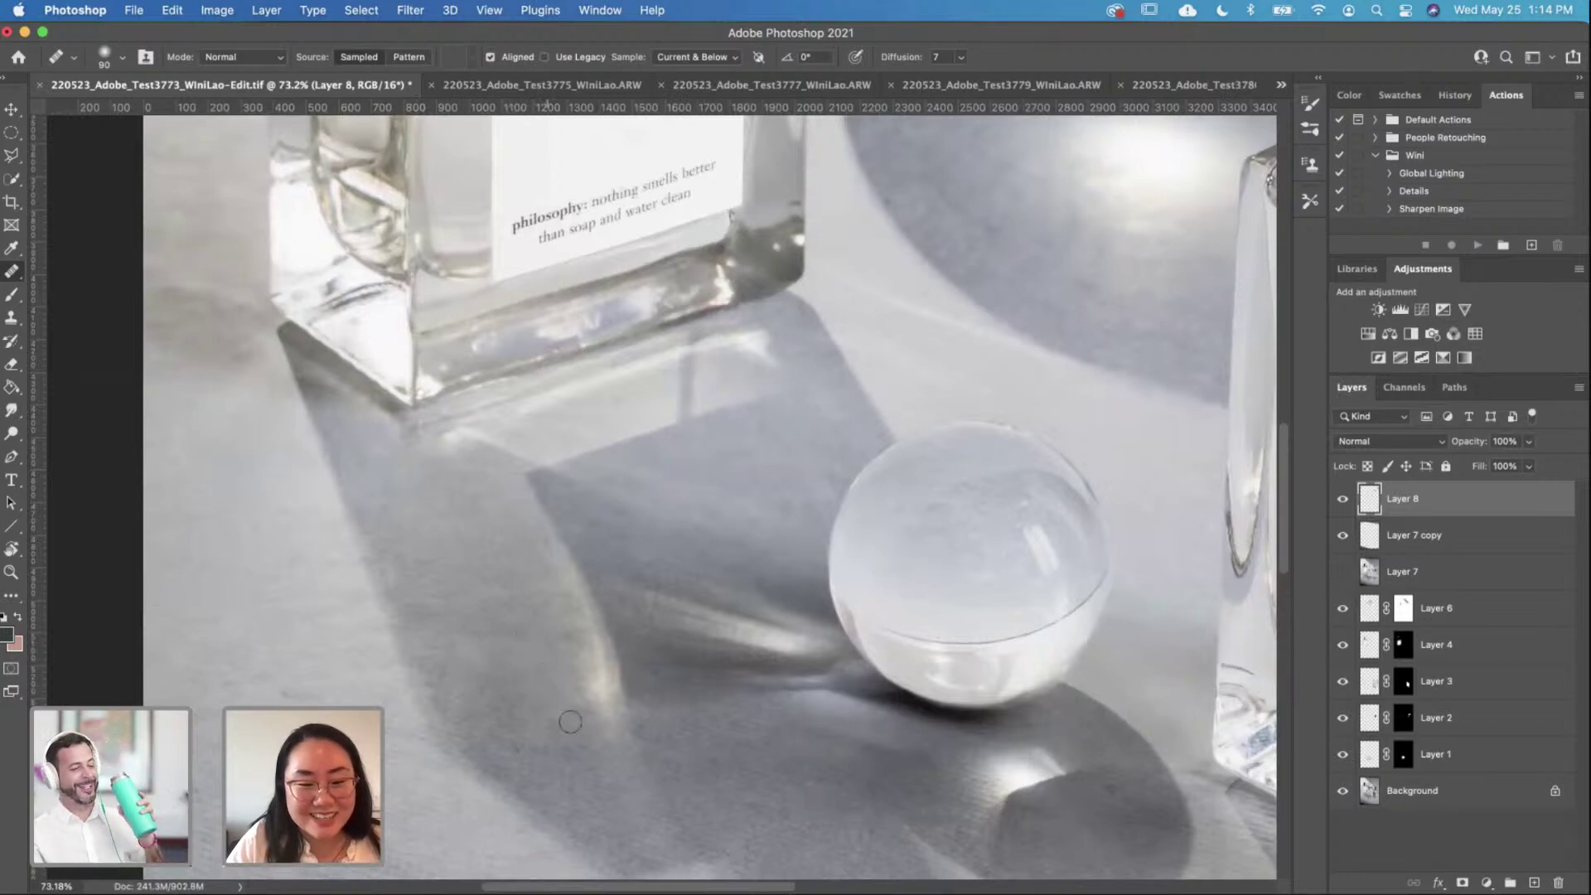
Step: Undo the last heal and resample the shadow to remove the reddish spot at the lower end of the pure grace bottle's shadow
{"action": "scroll", "coordinate": [571, 721], "scroll_direction": "down", "scroll_amount": 5}
{"action": "scroll", "coordinate": [616, 718], "scroll_direction": "right", "scroll_amount": 6}
{"action": "scroll", "coordinate": [569, 568], "scroll_direction": "down", "scroll_amount": 2}
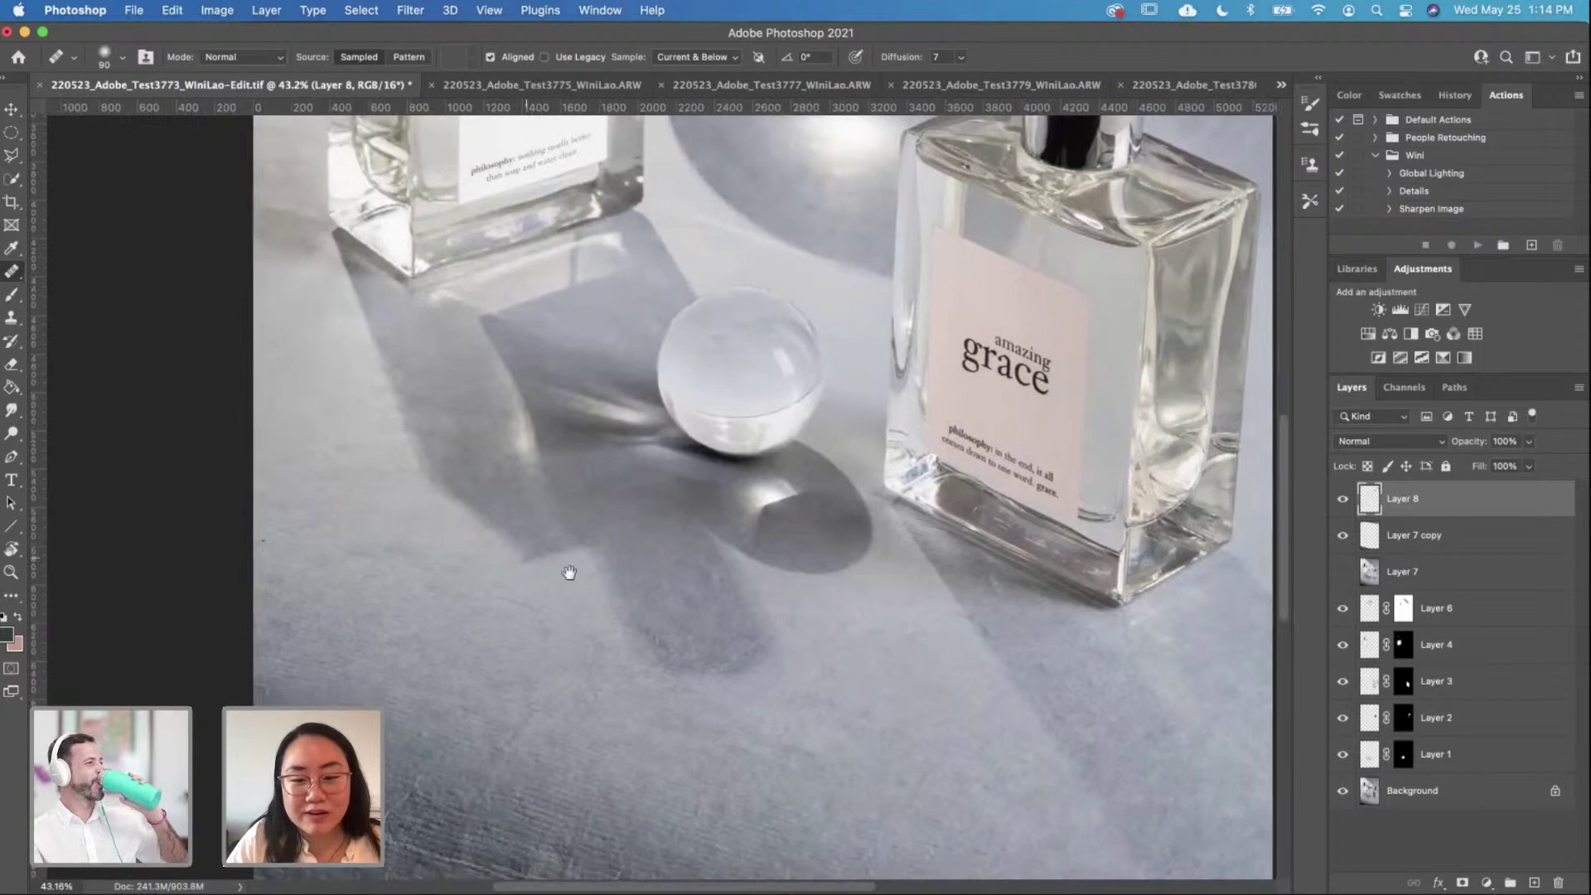
{"action": "scroll", "coordinate": [846, 739], "scroll_direction": "up", "scroll_amount": 2}
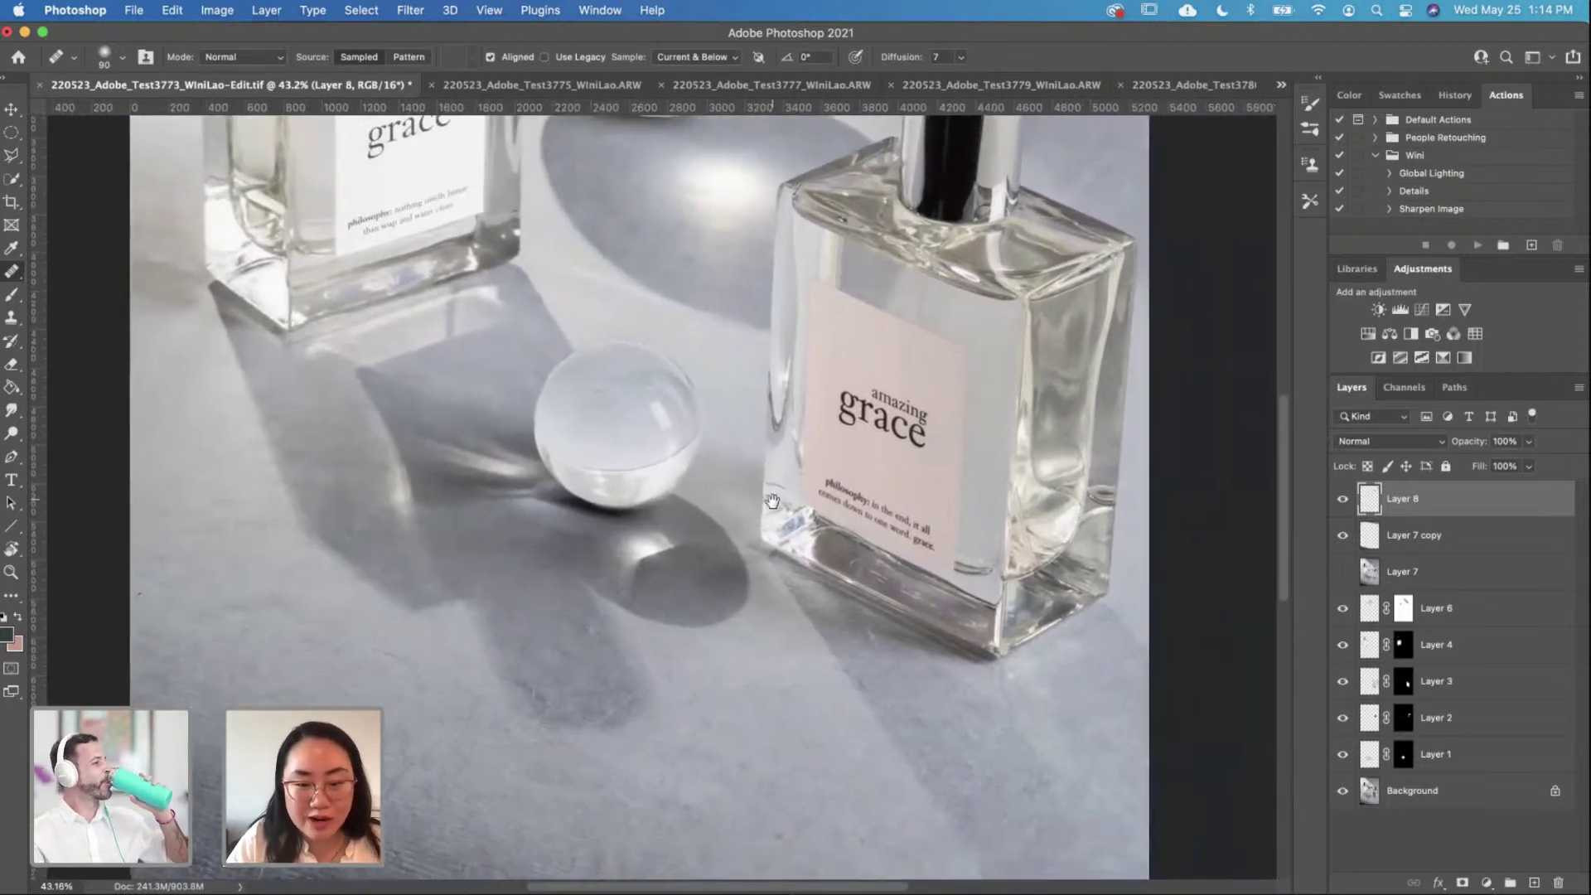
{"action": "scroll", "coordinate": [590, 751], "scroll_direction": "up", "scroll_amount": 2}
{"action": "scroll", "coordinate": [590, 751], "scroll_direction": "up", "scroll_amount": 3}
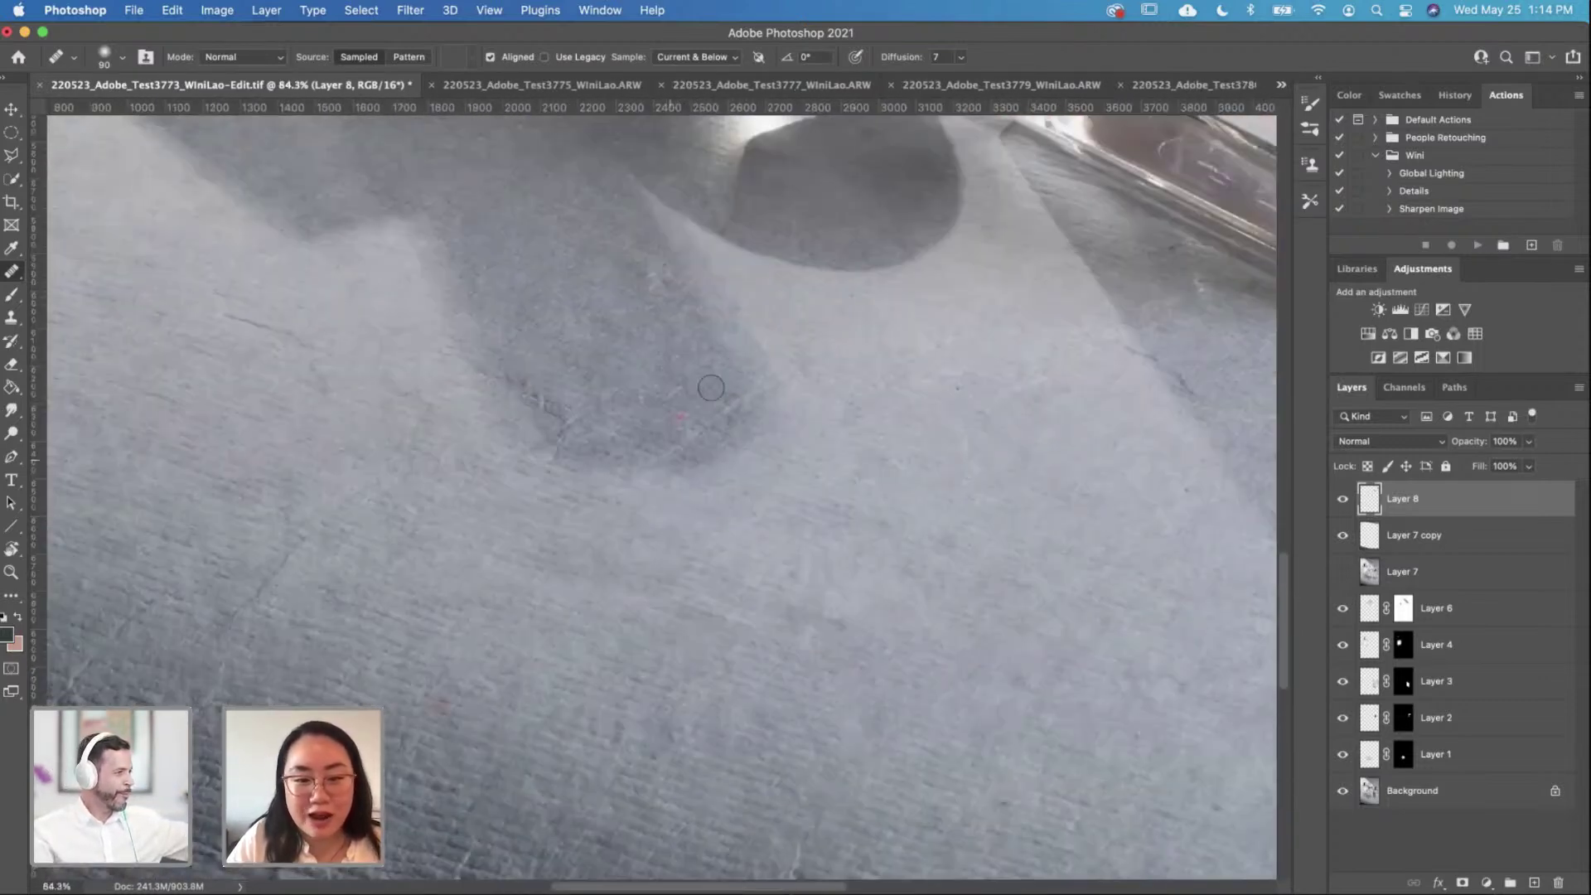
{"action": "key", "text": "super+z"}
{"action": "left_click", "coordinate": [715, 383], "text": "alt"}
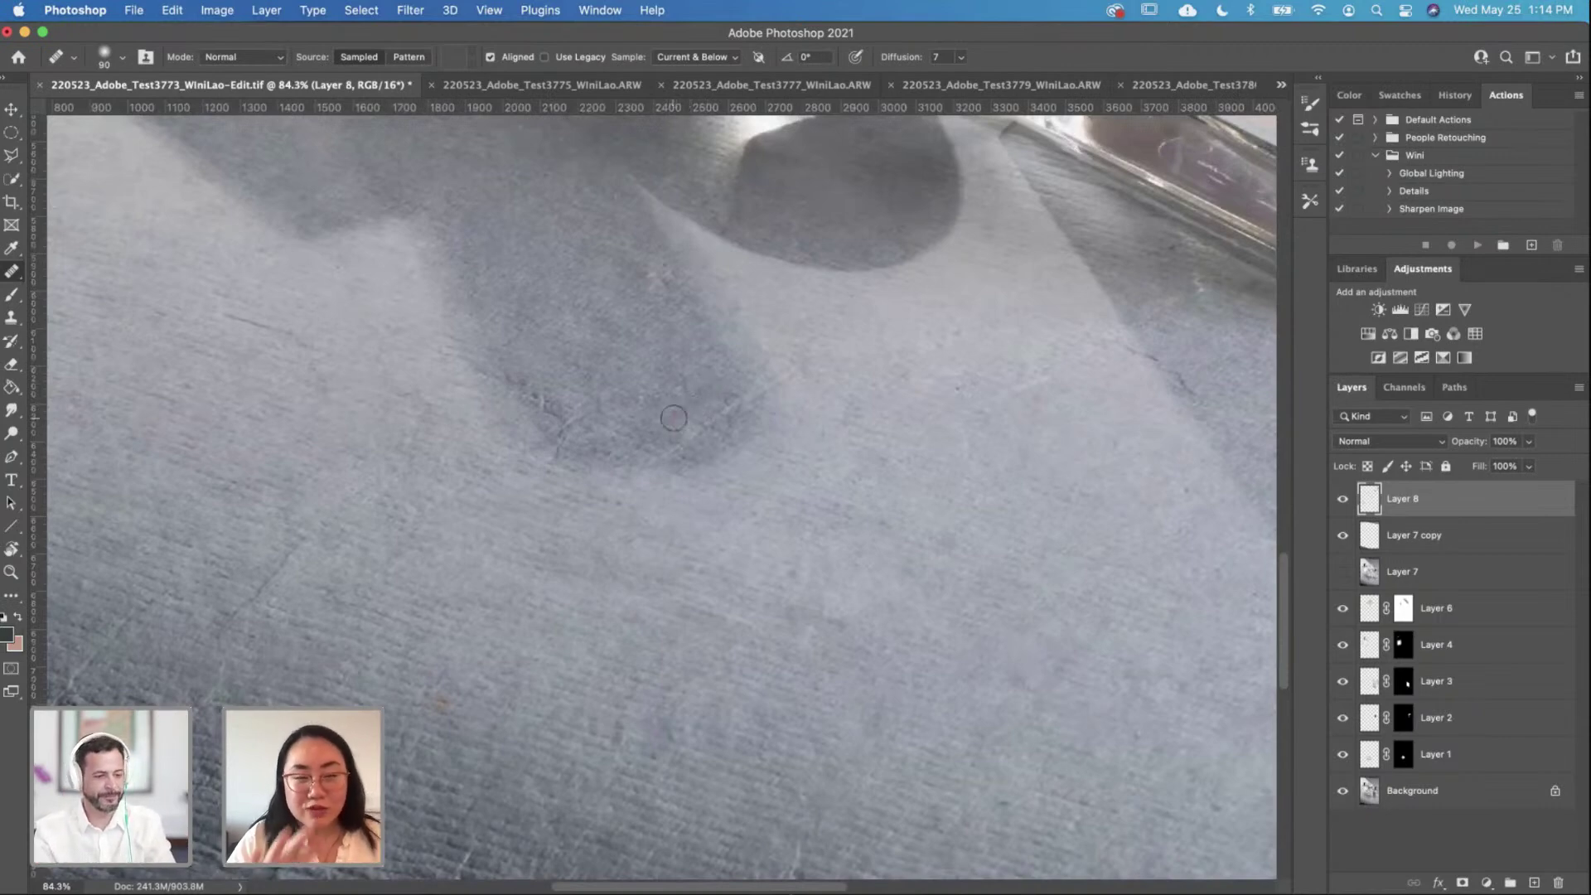
{"action": "left_click", "coordinate": [670, 369], "text": "alt"}
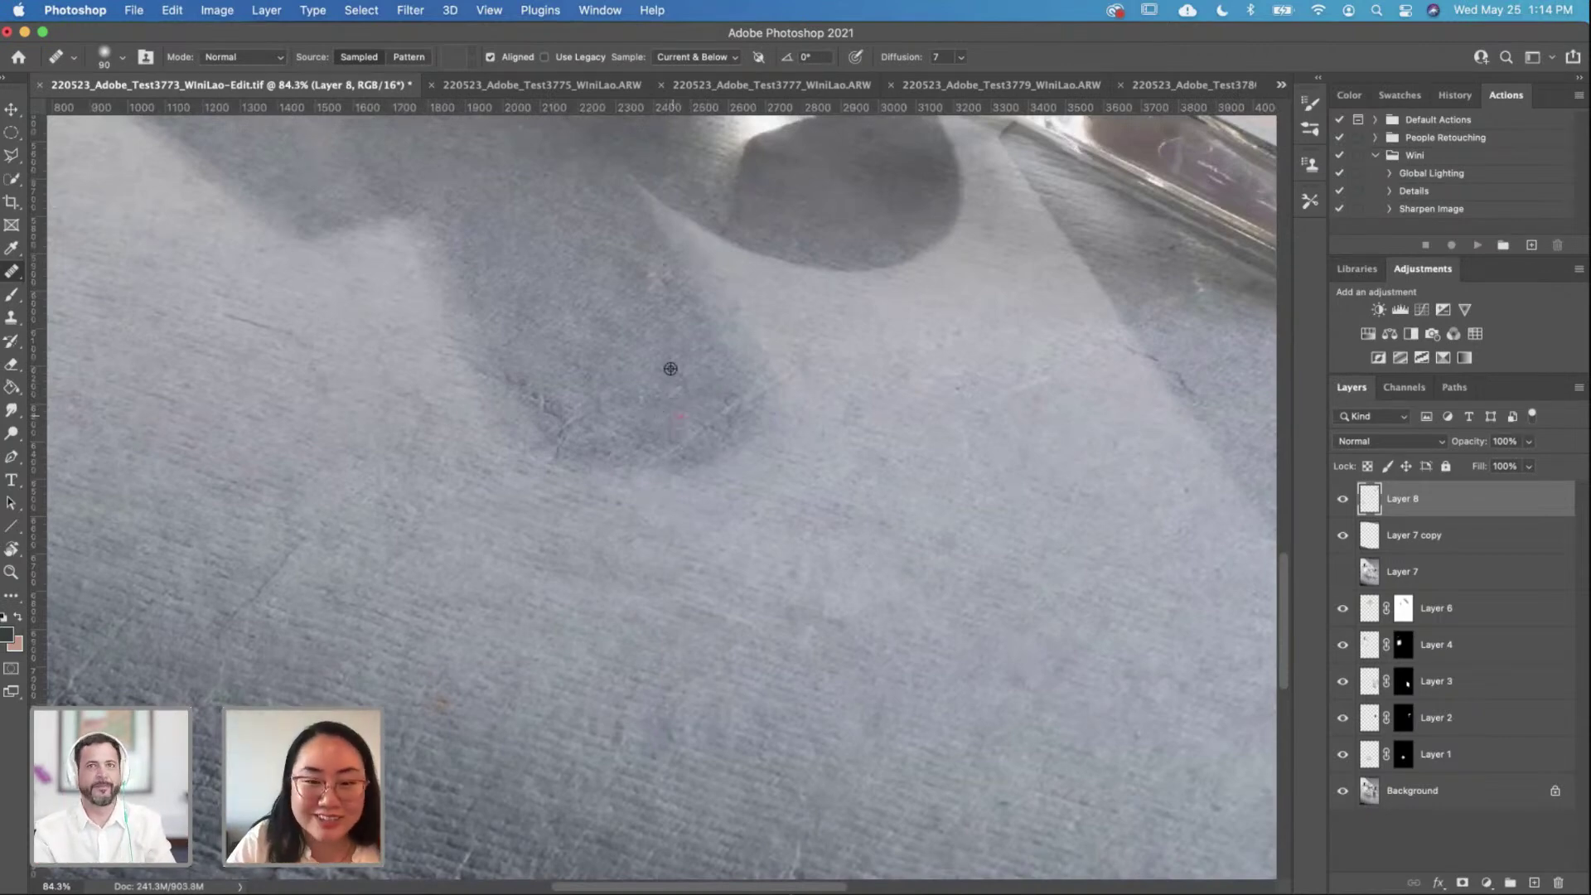
{"action": "left_click", "coordinate": [680, 416]}
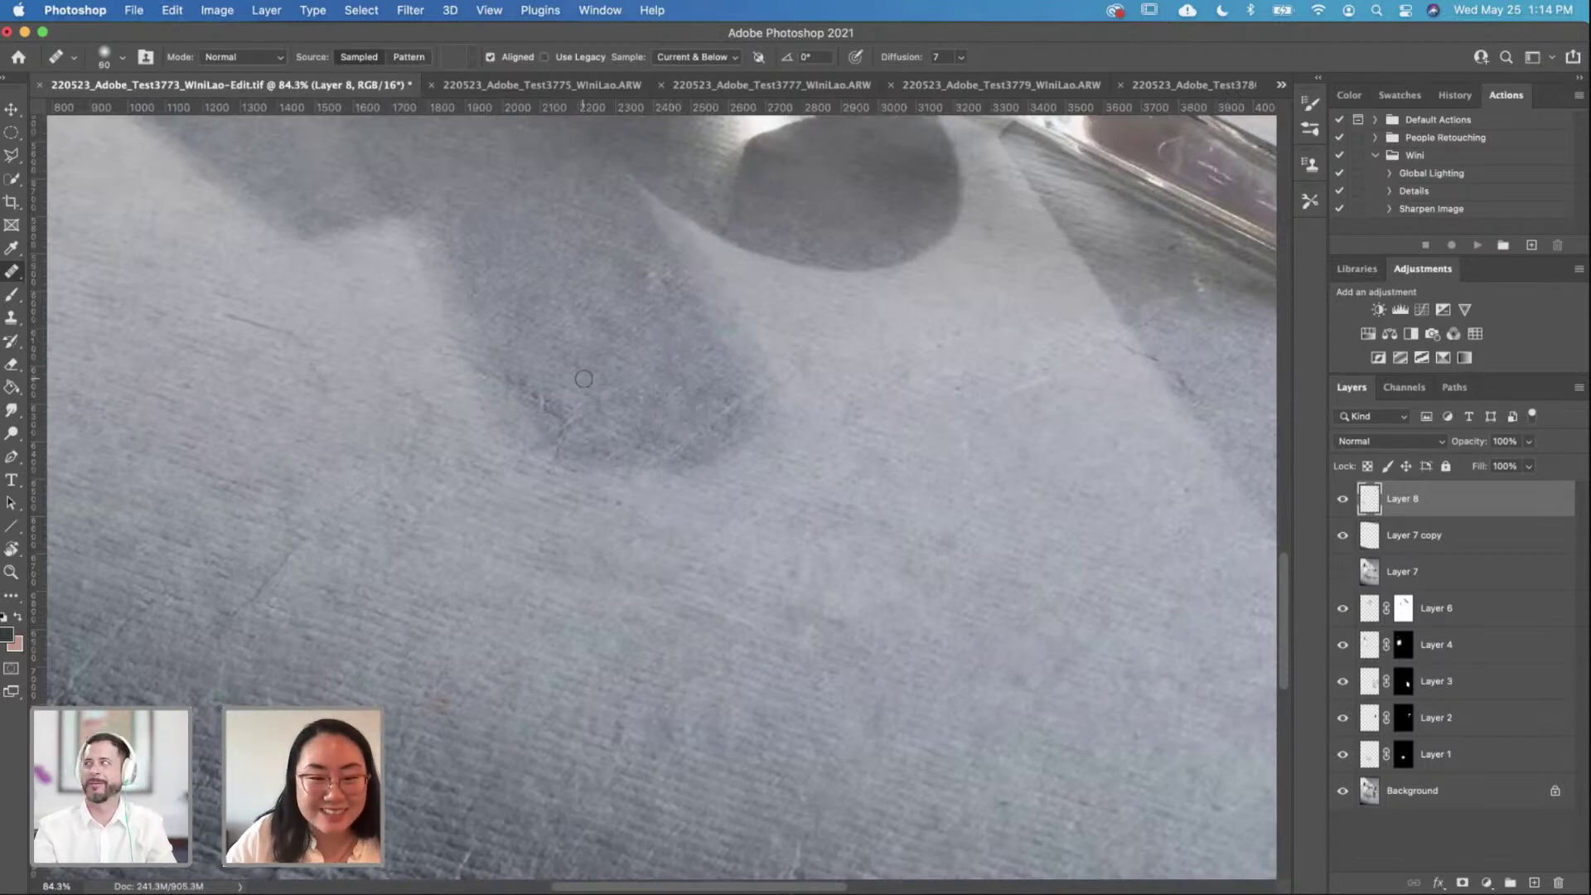
Step: Heal the scratches and pale marks in the lower part of the pure grace bottle's shadow with the 60 px Healing Brush
{"action": "mouse_move", "coordinate": [527, 394]}
{"action": "left_mouse_down"}
{"action": "mouse_move", "coordinate": [579, 434]}
{"action": "mouse_move", "coordinate": [513, 380]}
{"action": "mouse_move", "coordinate": [599, 405]}
{"action": "mouse_move", "coordinate": [627, 424]}
{"action": "left_mouse_up"}
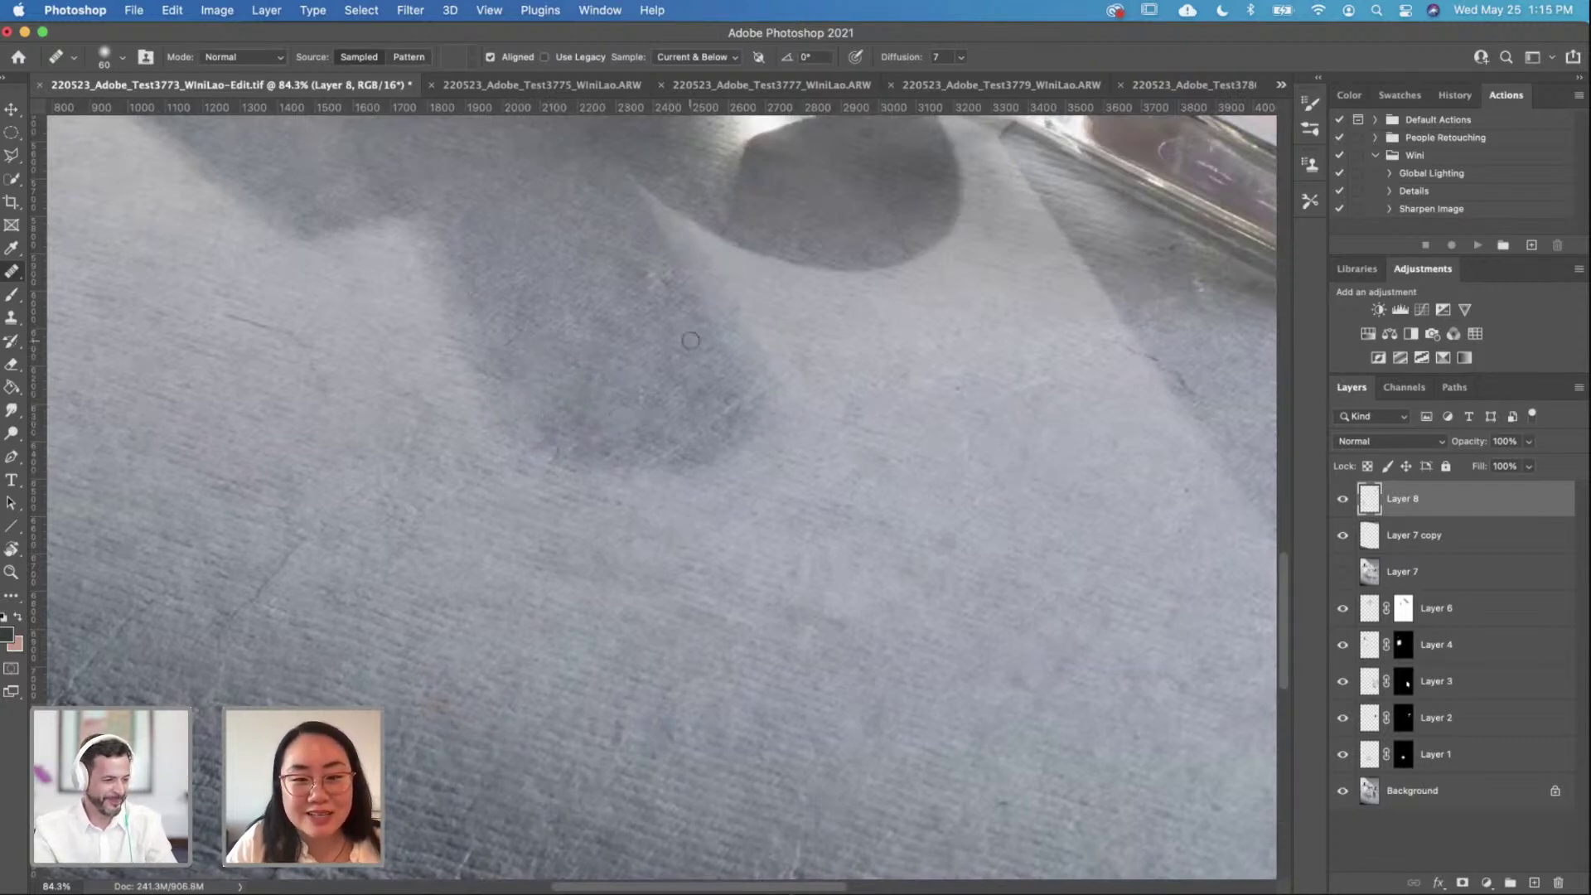
{"action": "left_click_drag", "start_coordinate": [607, 308], "coordinate": [624, 370]}
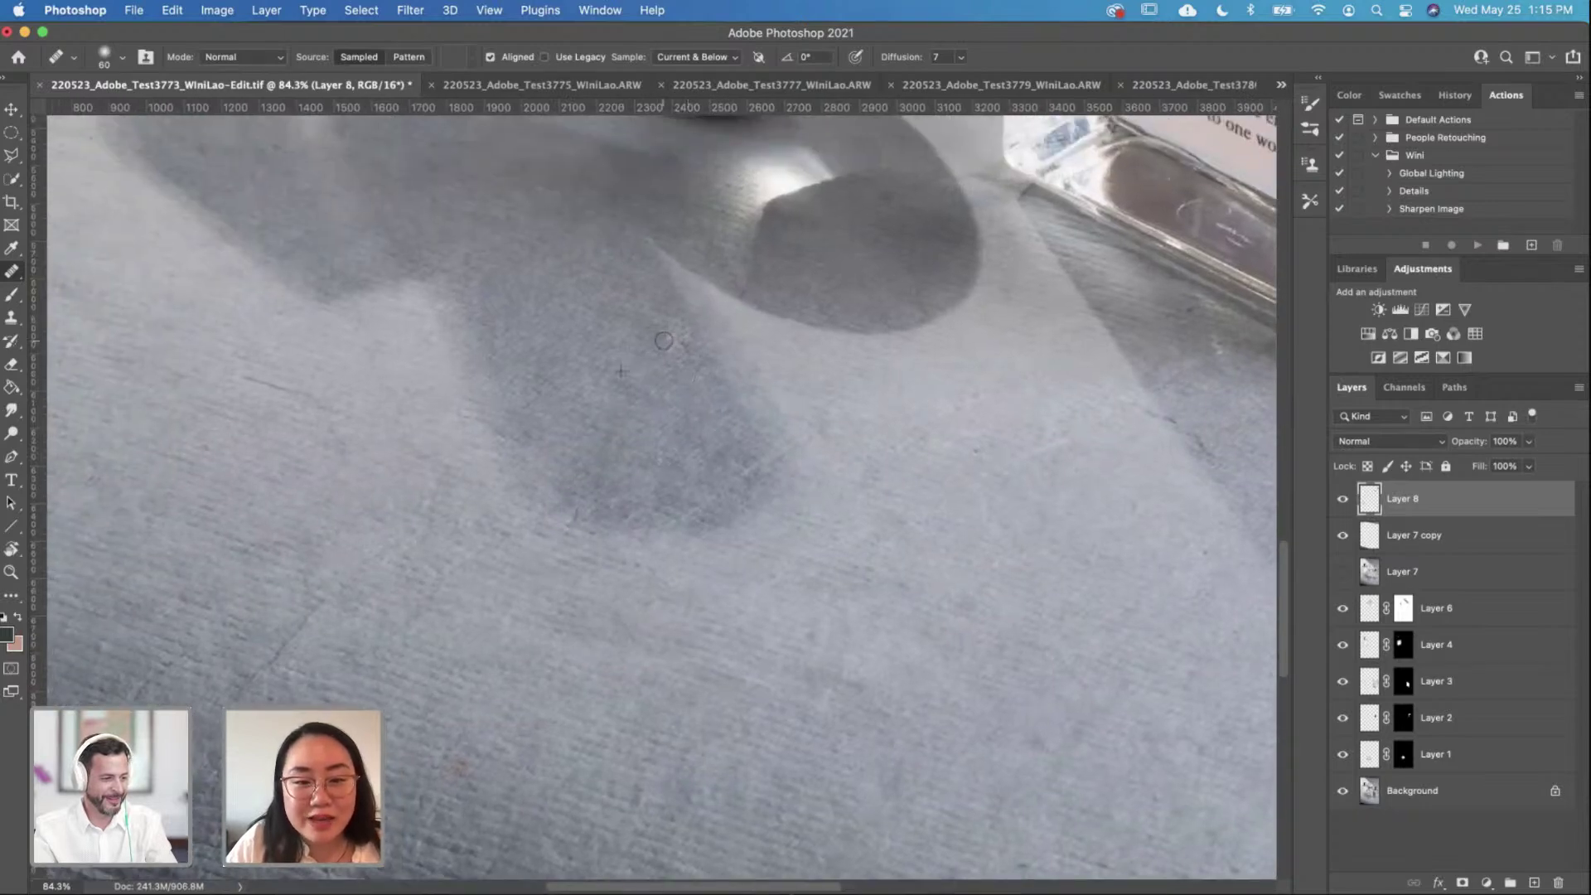
{"action": "scroll", "coordinate": [718, 434], "scroll_direction": "up", "scroll_amount": 6}
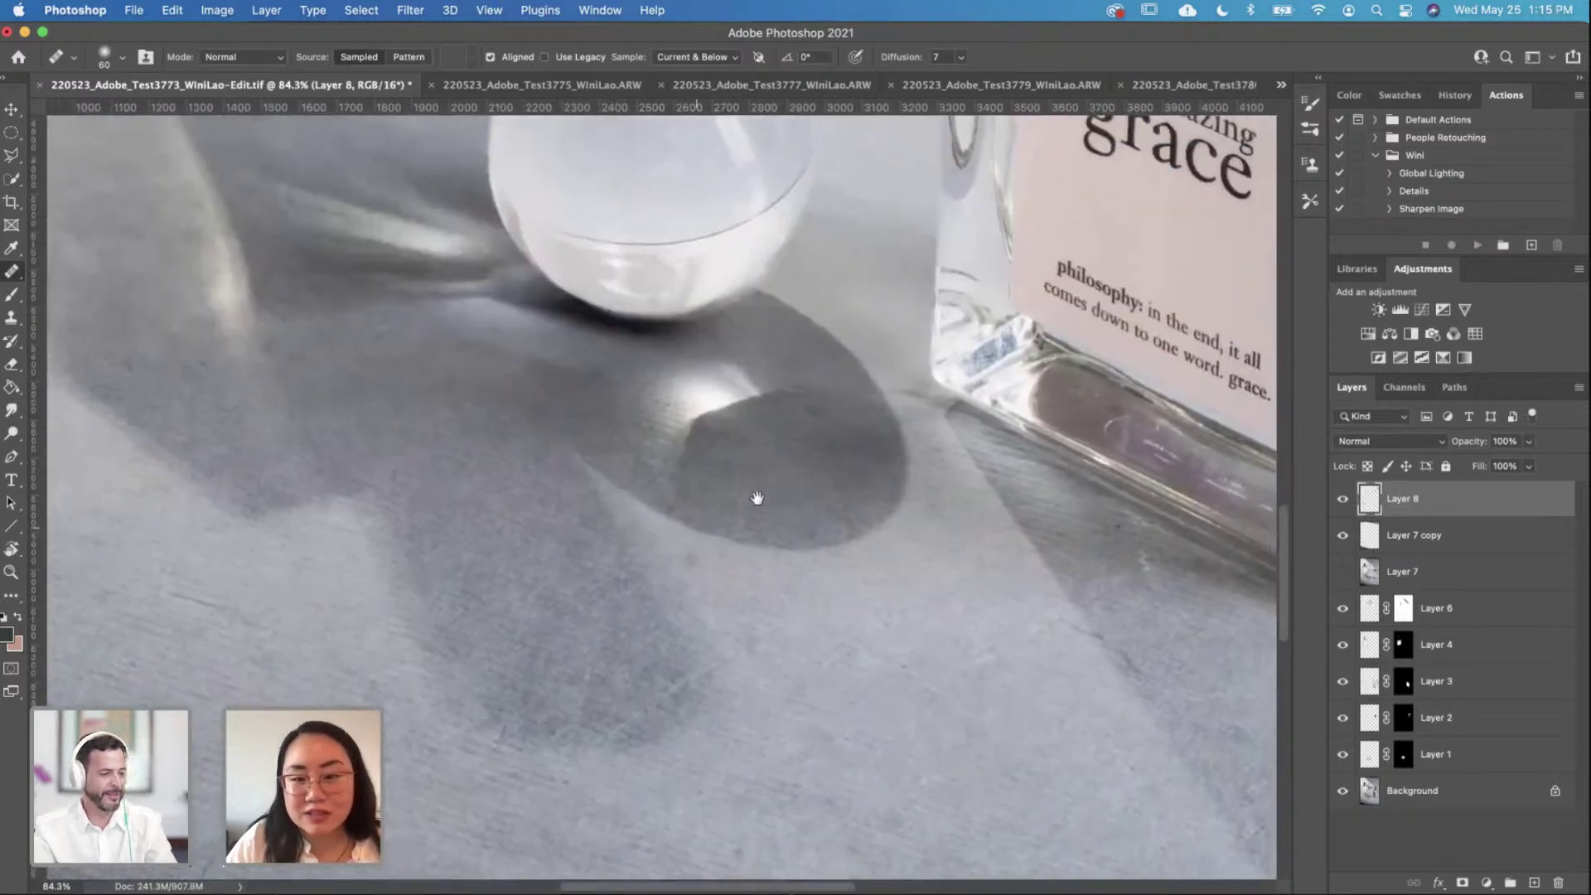
{"action": "left_click_drag", "start_coordinate": [862, 522], "coordinate": [898, 553]}
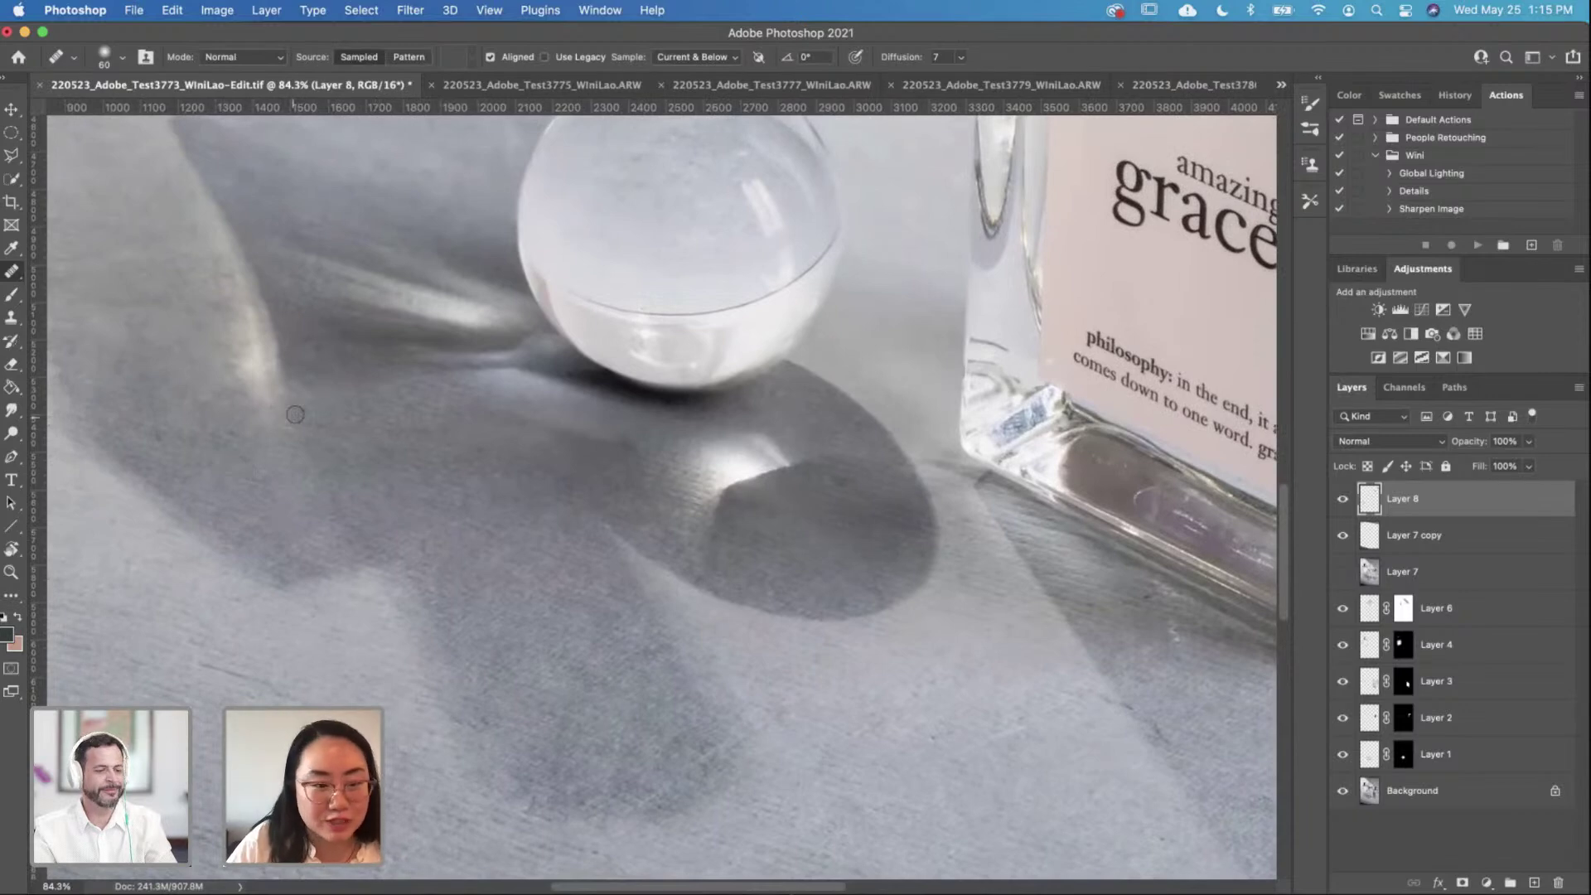
Step: Heal the dark marks along the edge of the amazing grace bottle's shadow and the pale marks on the backdrop beside it
{"action": "scroll", "coordinate": [497, 539], "scroll_direction": "down", "scroll_amount": 4}
{"action": "scroll", "coordinate": [450, 411], "scroll_direction": "right", "scroll_amount": 8}
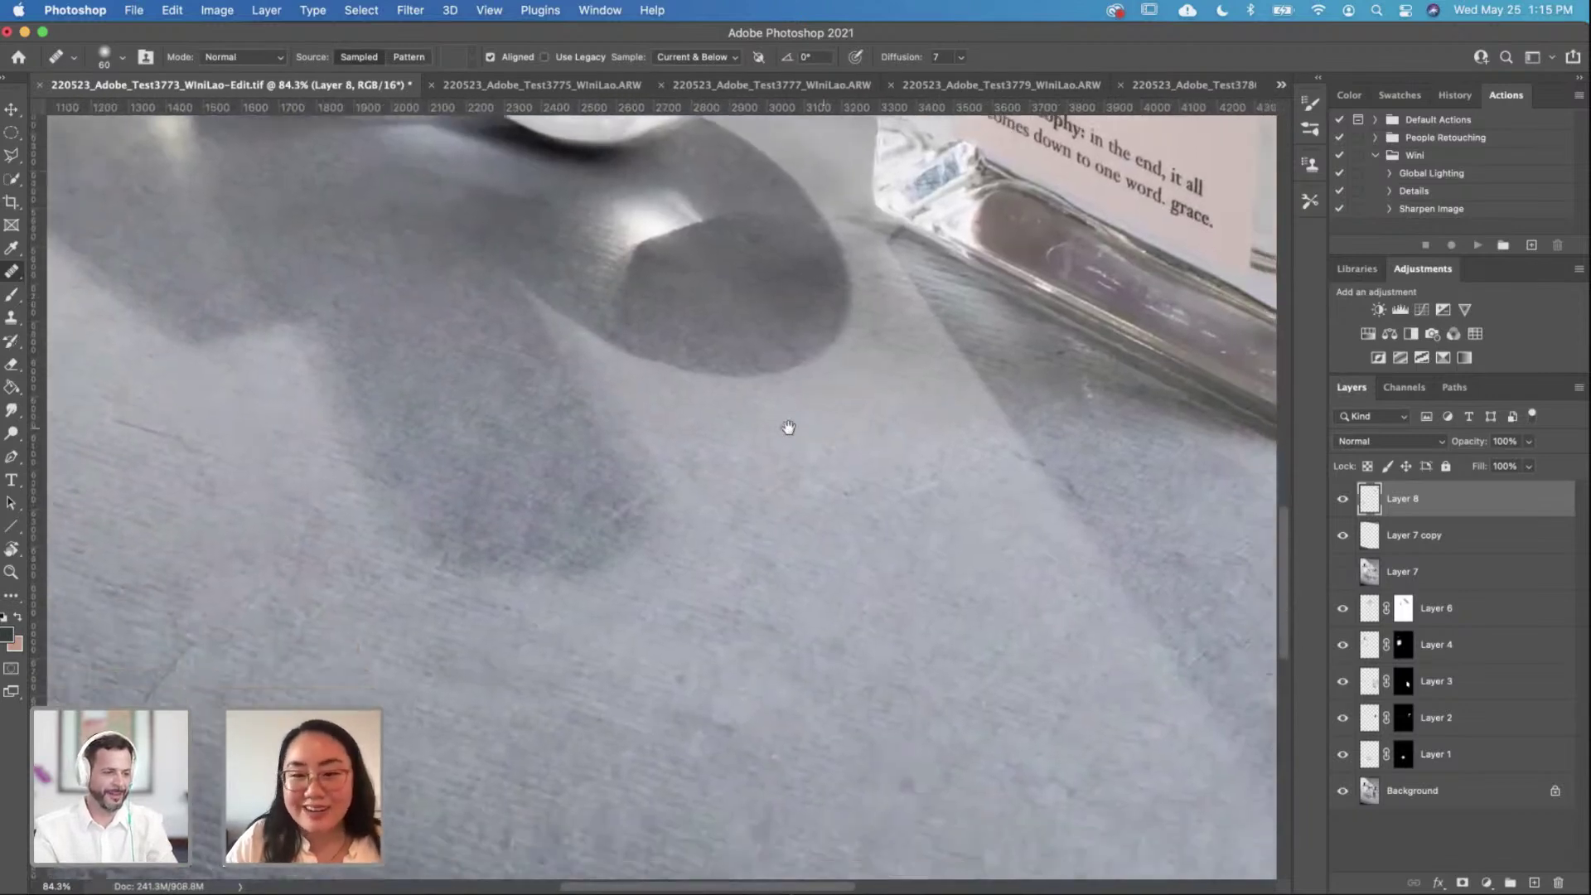
{"action": "scroll", "coordinate": [663, 413], "scroll_direction": "down", "scroll_amount": 1}
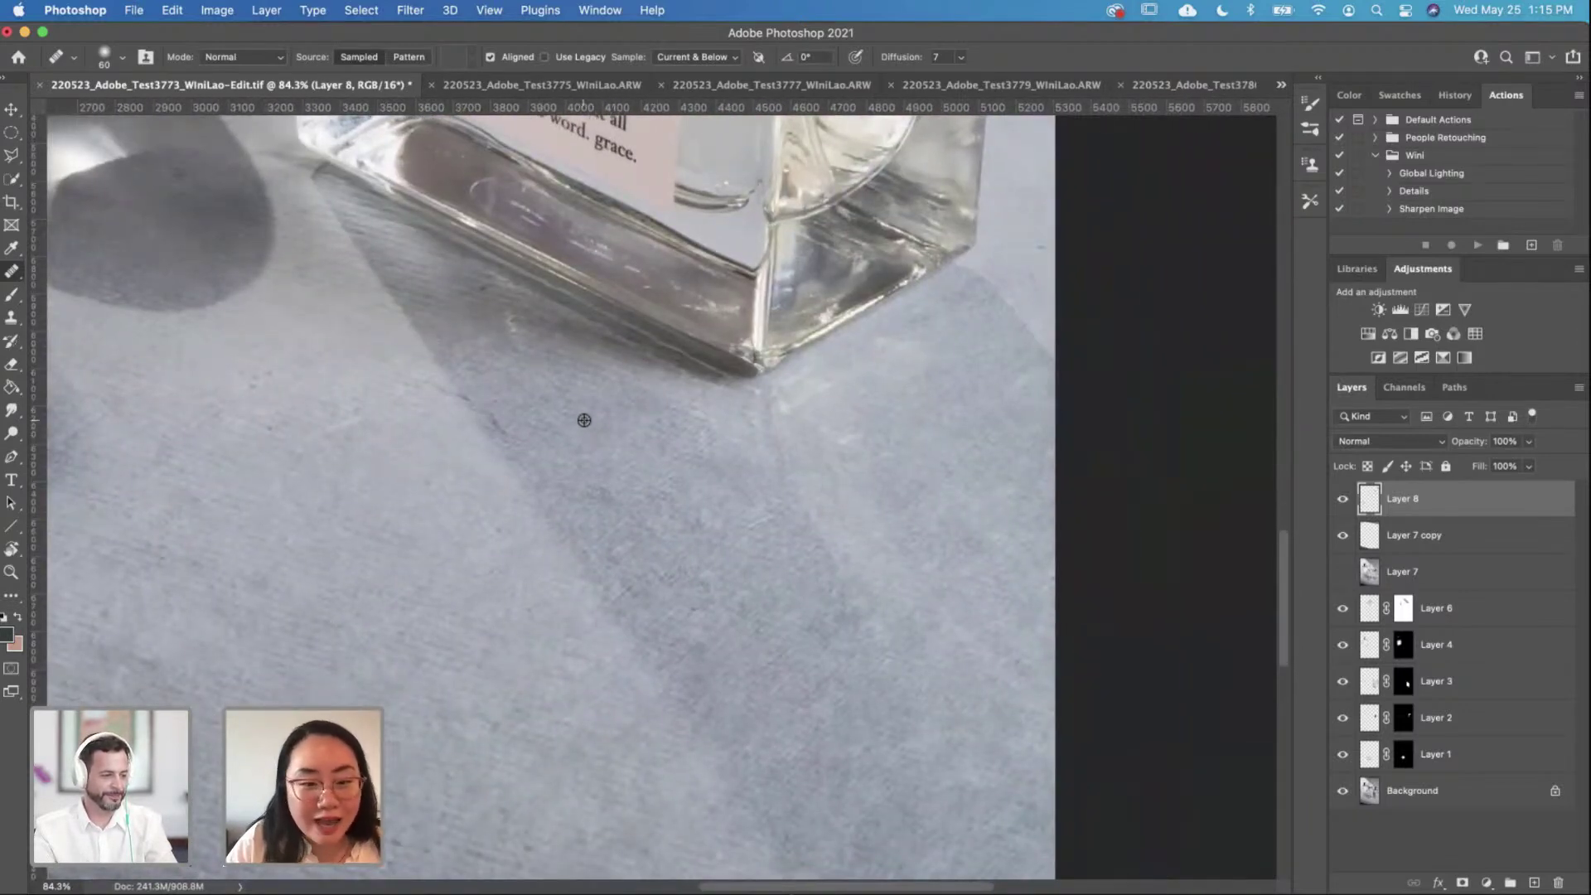
{"action": "left_click_drag", "start_coordinate": [489, 407], "coordinate": [527, 457]}
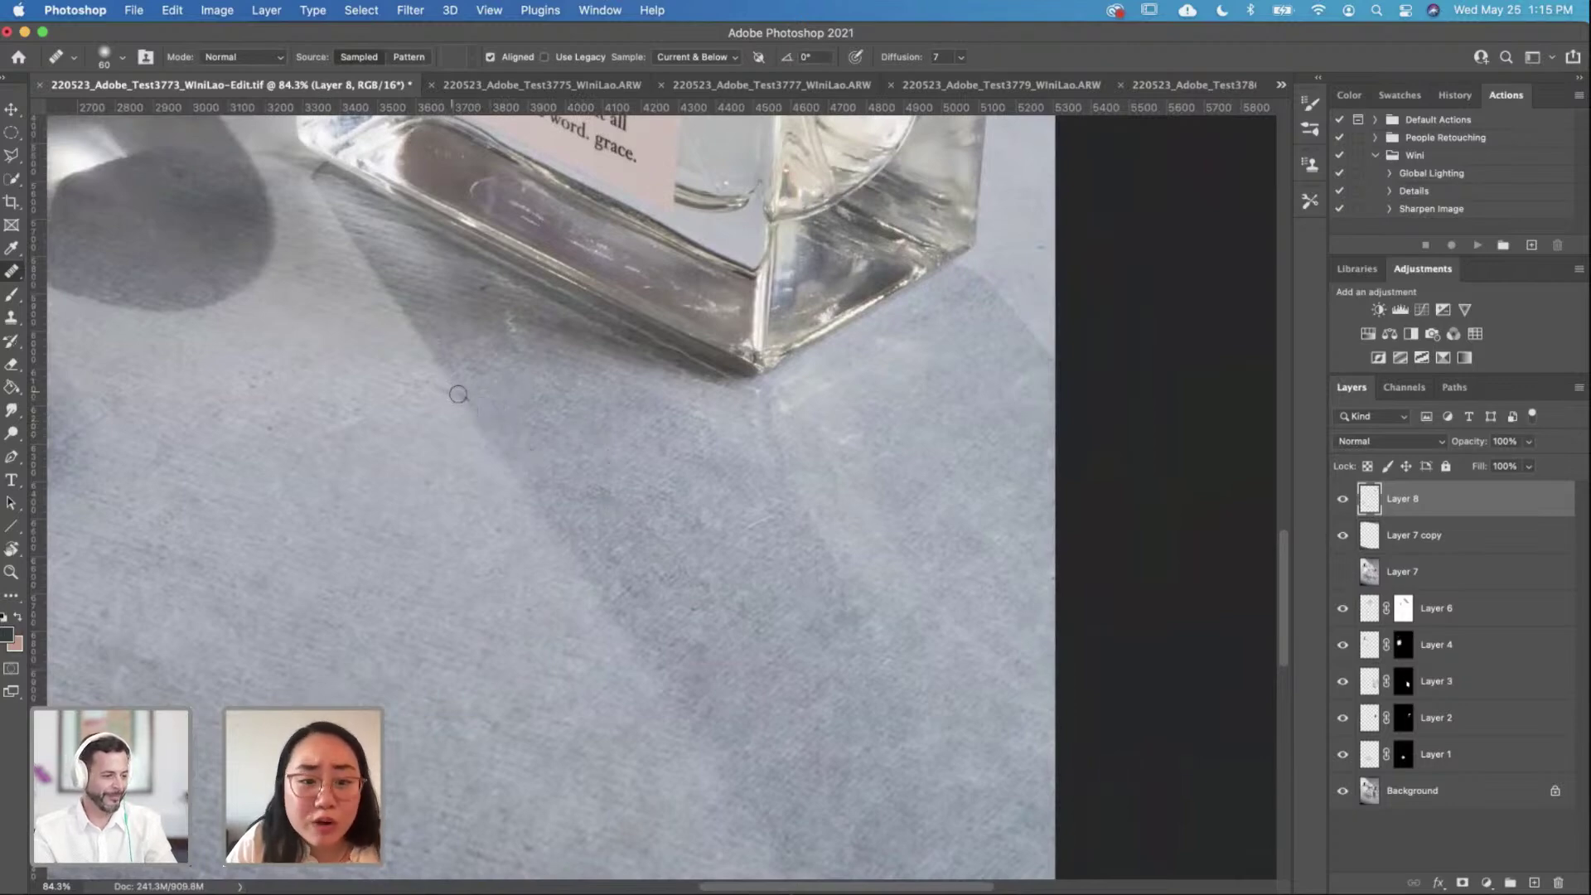
{"action": "left_click_drag", "start_coordinate": [462, 398], "coordinate": [428, 379]}
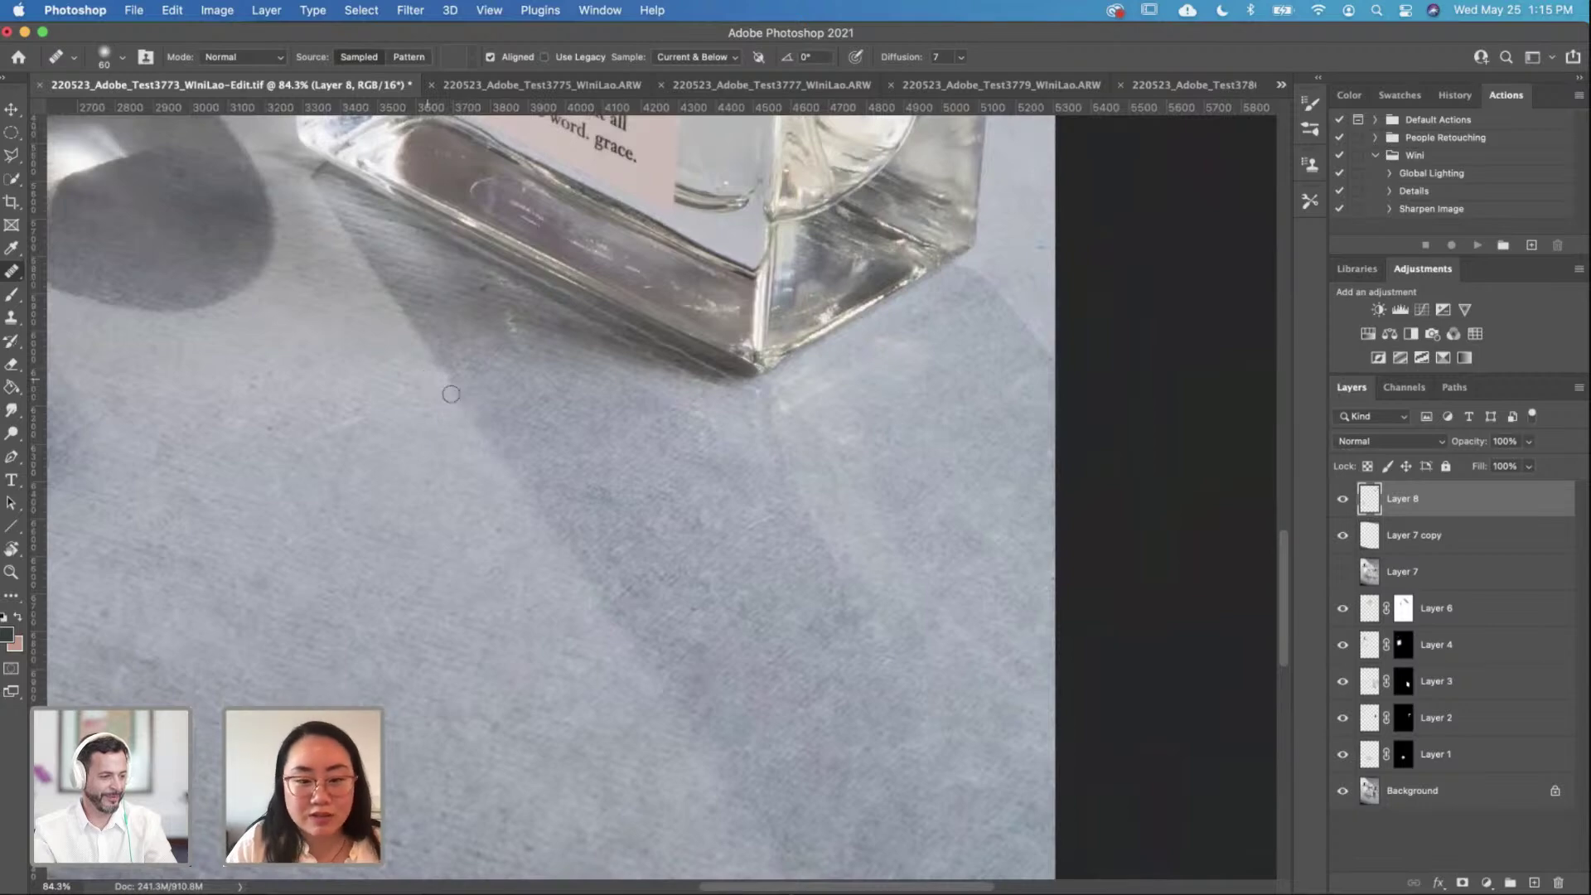
{"action": "left_click_drag", "start_coordinate": [434, 368], "coordinate": [412, 375]}
{"action": "key", "text": "super+z"}
{"action": "left_click_drag", "start_coordinate": [360, 424], "coordinate": [289, 446]}
Step: Heal the remaining specks on the backdrop around the amazing grace bottle, from its base to the image's lower and side edges
{"action": "left_click_drag", "start_coordinate": [765, 420], "coordinate": [765, 628]}
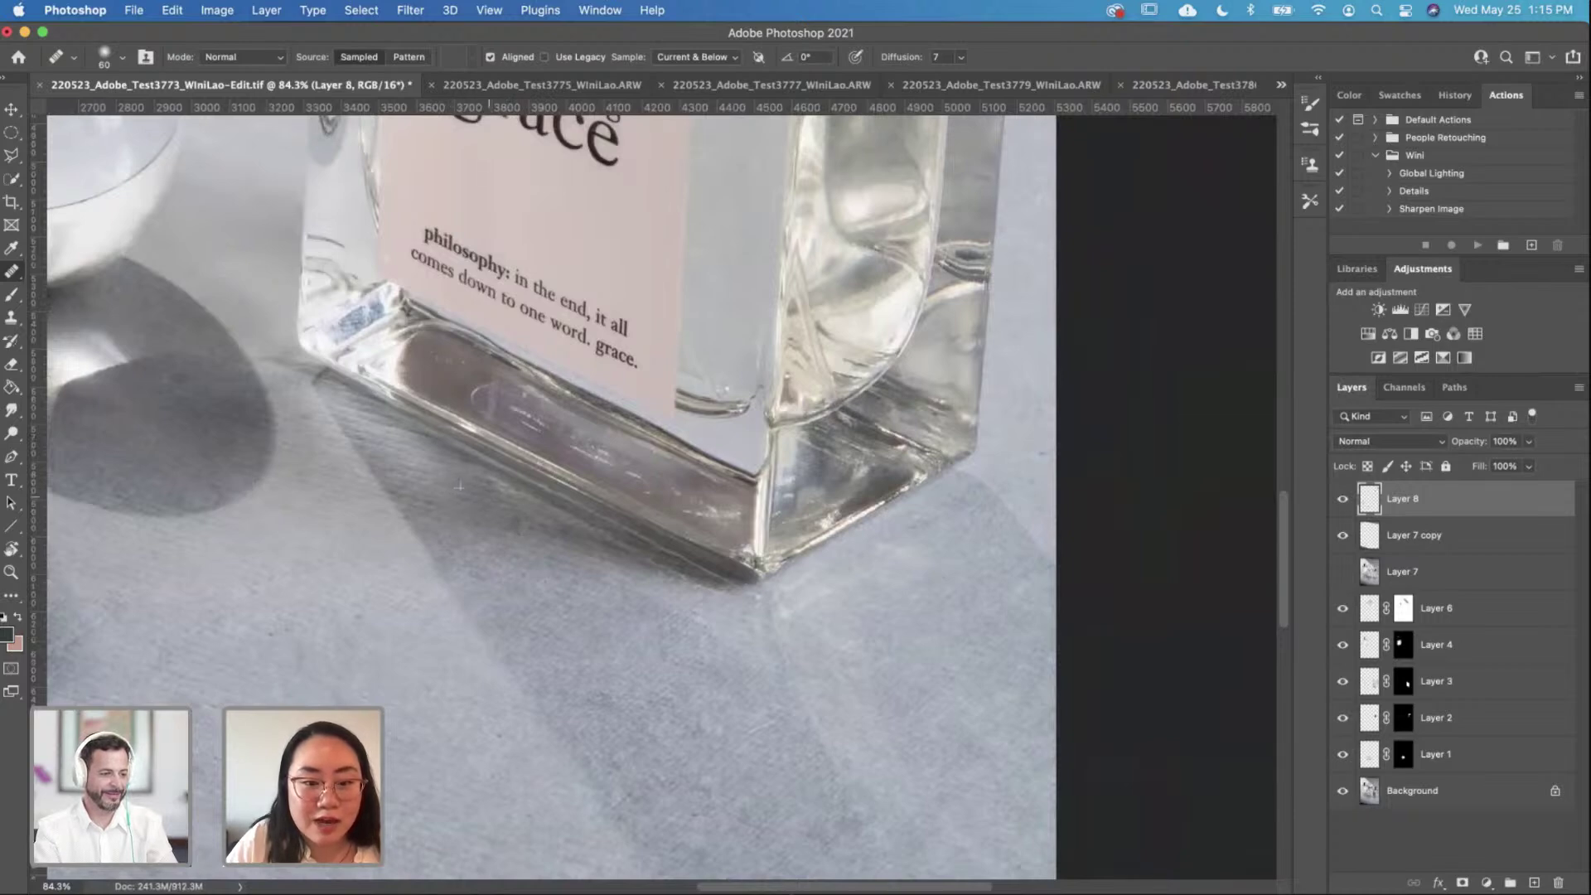
{"action": "mouse_move", "coordinate": [871, 611]}
{"action": "left_mouse_down"}
{"action": "mouse_move", "coordinate": [745, 434]}
{"action": "mouse_move", "coordinate": [703, 461]}
{"action": "mouse_move", "coordinate": [732, 460]}
{"action": "left_mouse_up"}
{"action": "left_click", "coordinate": [746, 486], "text": "alt"}
{"action": "scroll", "coordinate": [834, 415], "scroll_direction": "up", "scroll_amount": 5}
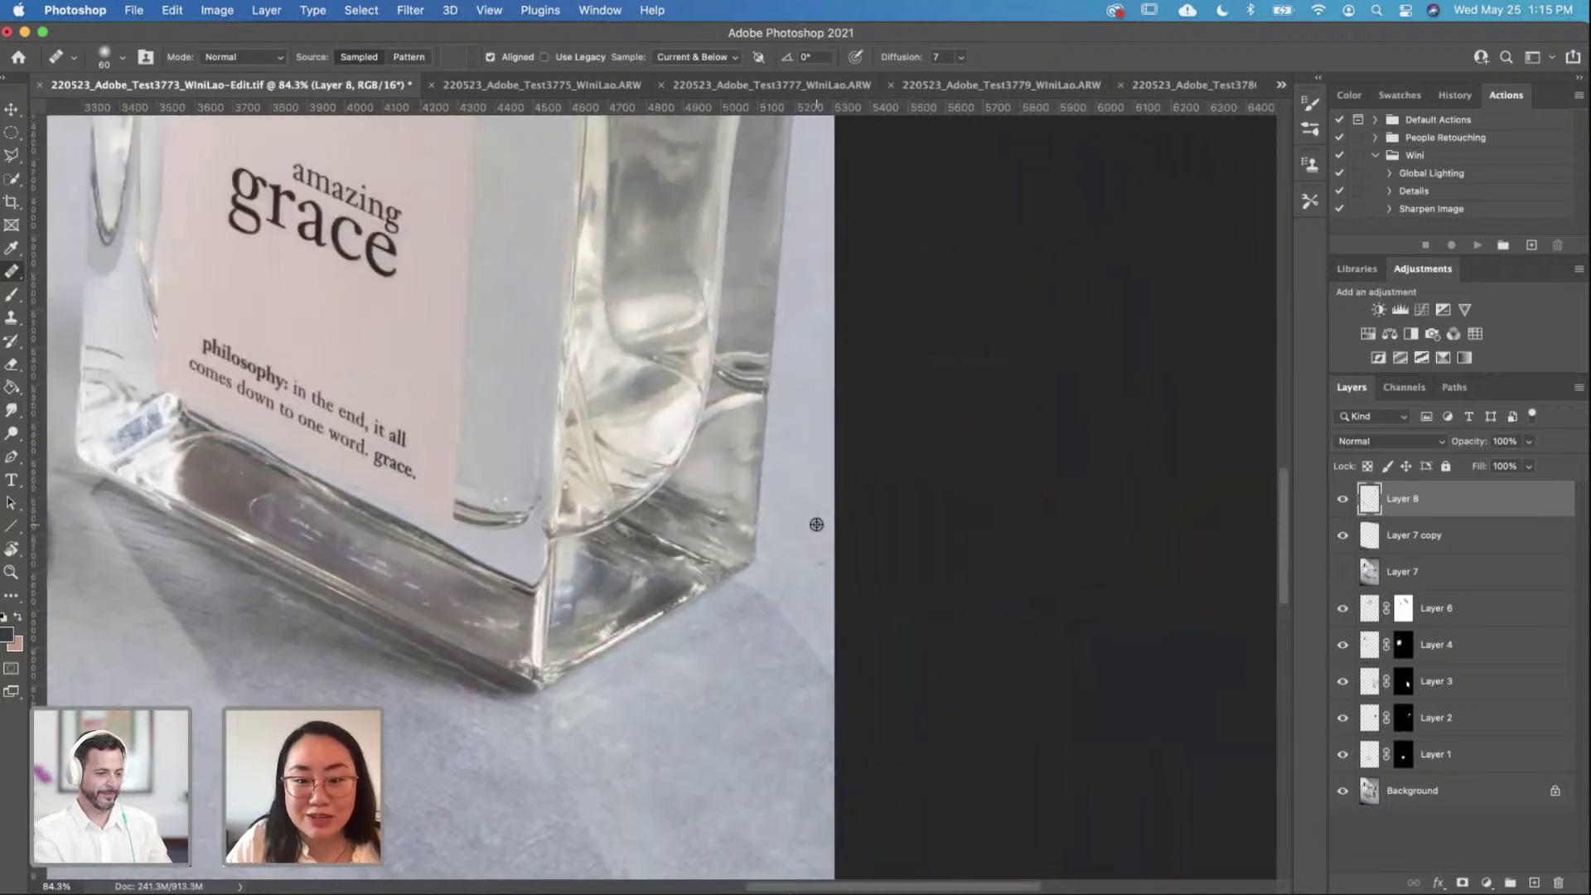
{"action": "scroll", "coordinate": [821, 548], "scroll_direction": "down", "scroll_amount": 10}
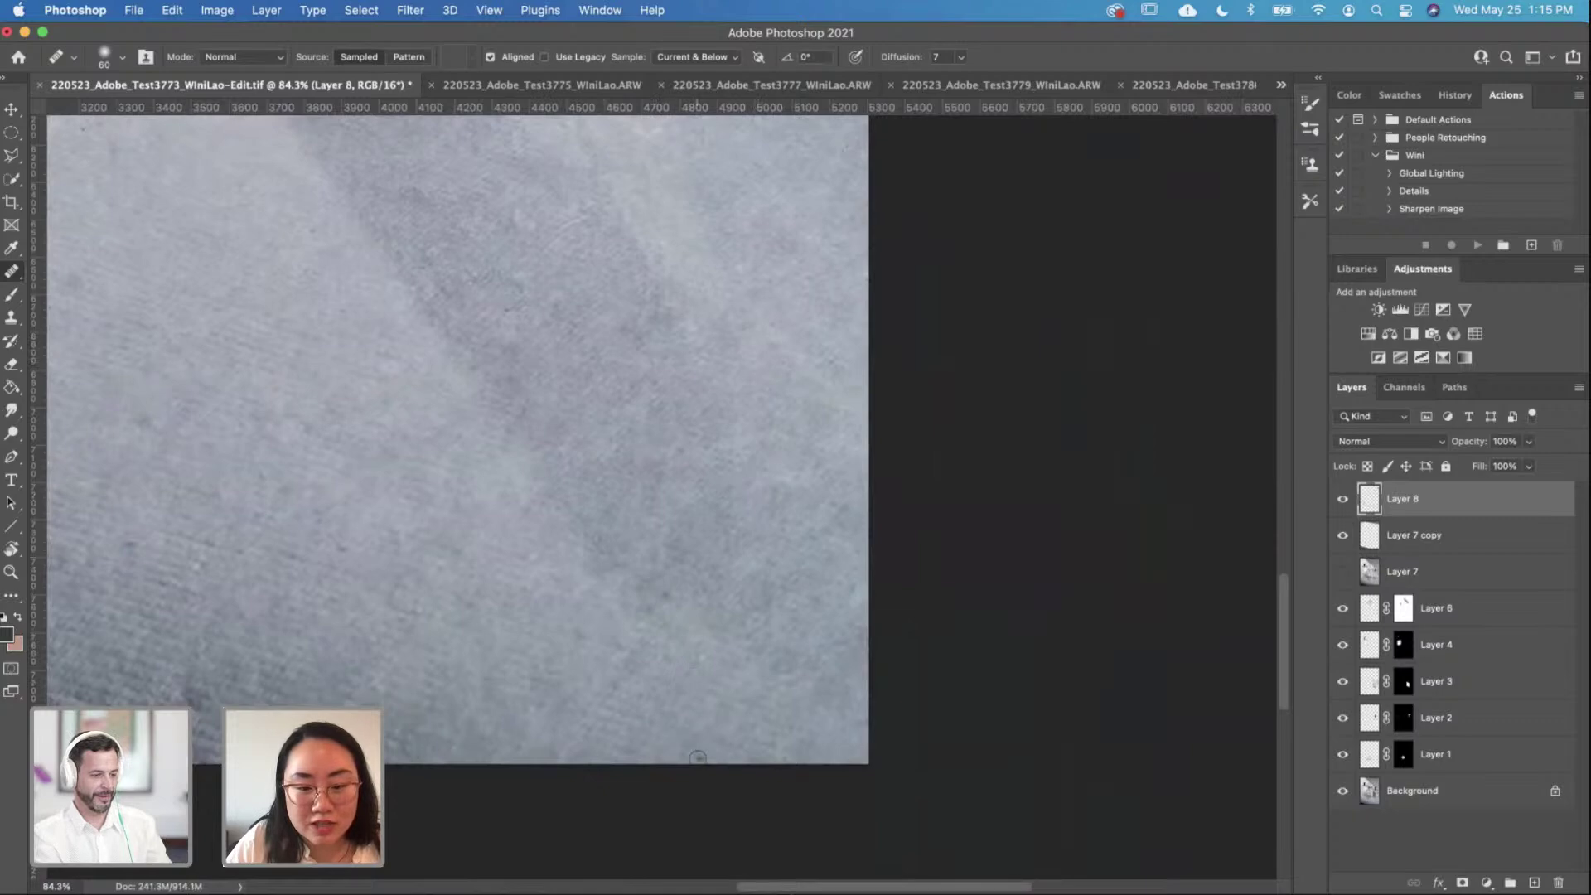
{"action": "scroll", "coordinate": [714, 757], "scroll_direction": "up", "scroll_amount": 15}
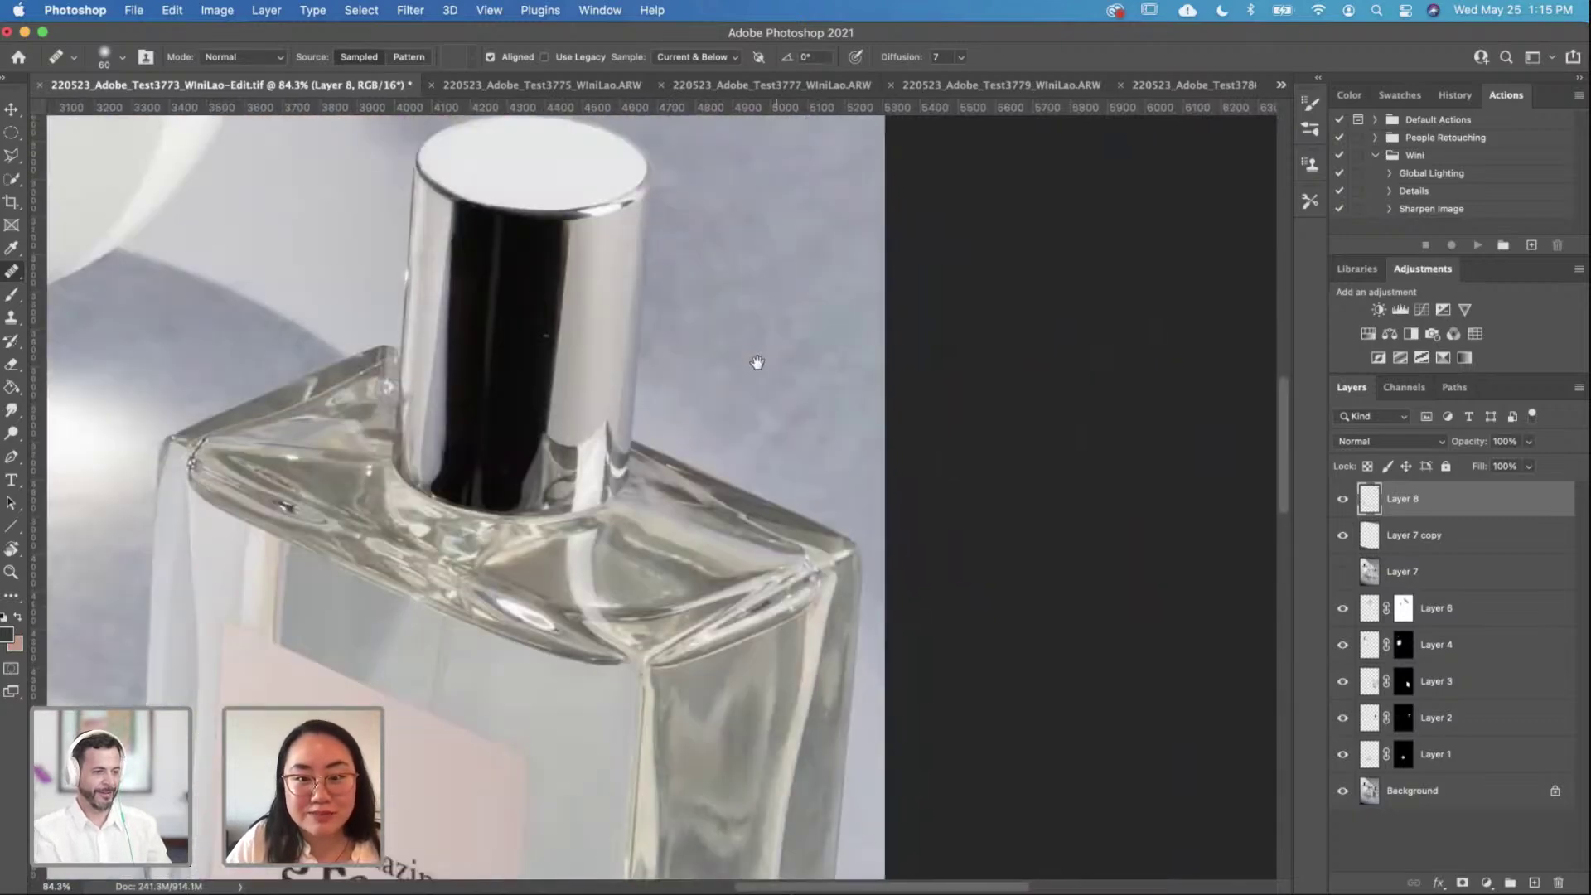
{"action": "scroll", "coordinate": [798, 568], "scroll_direction": "up", "scroll_amount": 3}
{"action": "scroll", "coordinate": [759, 437], "scroll_direction": "down", "scroll_amount": 8}
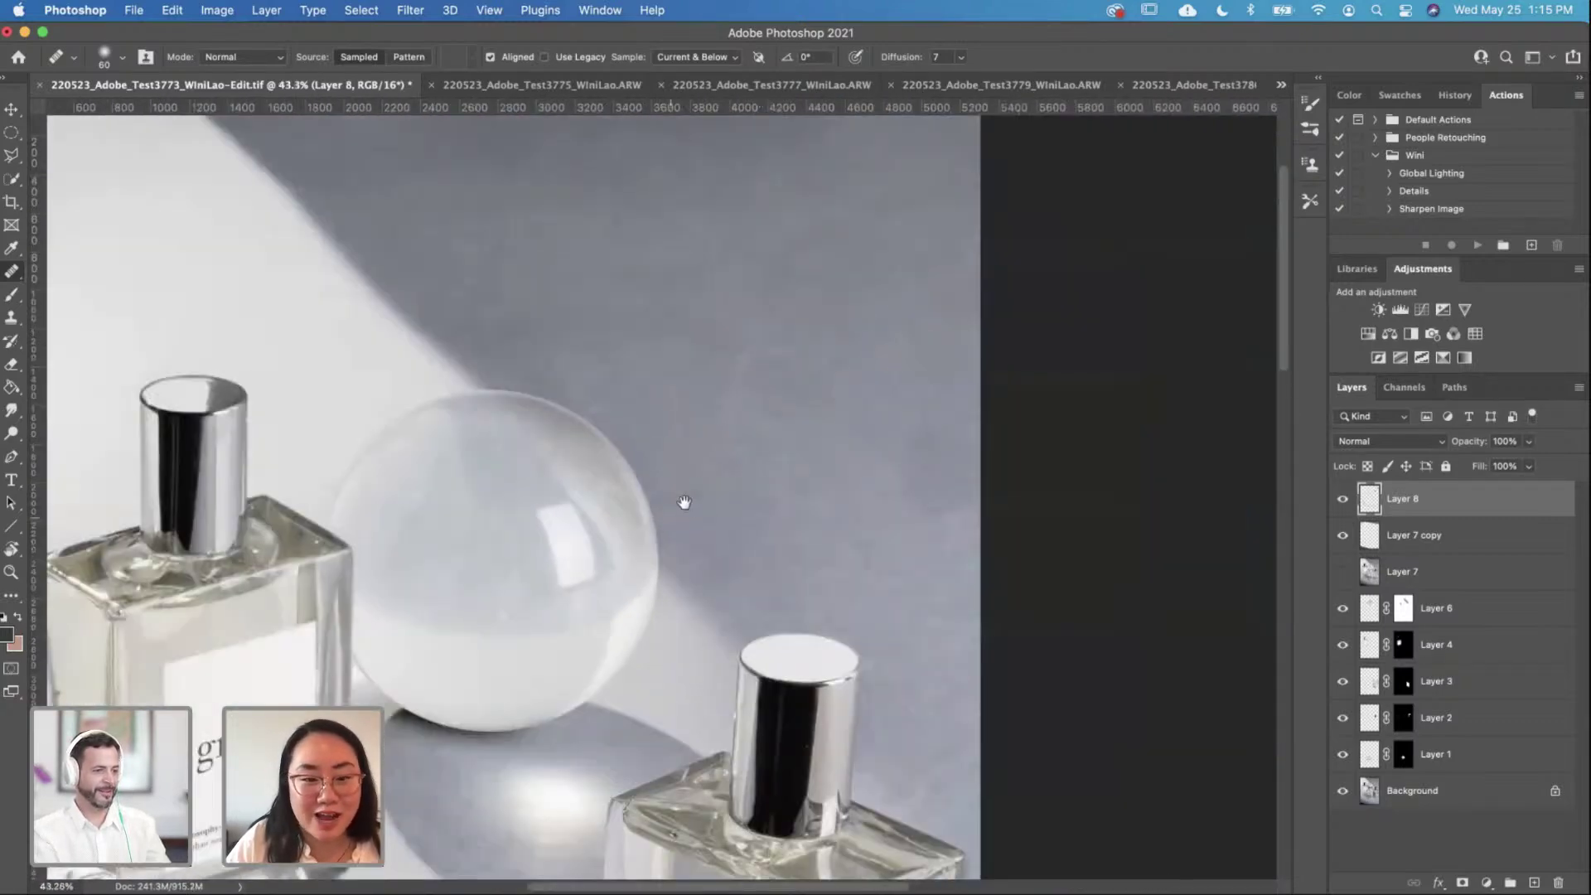
Step: Review the whole composite and toggle Layer 8's visibility to compare it with and without the healing
{"action": "left_click_drag", "start_coordinate": [684, 502], "coordinate": [841, 338]}
{"action": "scroll", "coordinate": [748, 558], "scroll_direction": "down", "scroll_amount": 3}
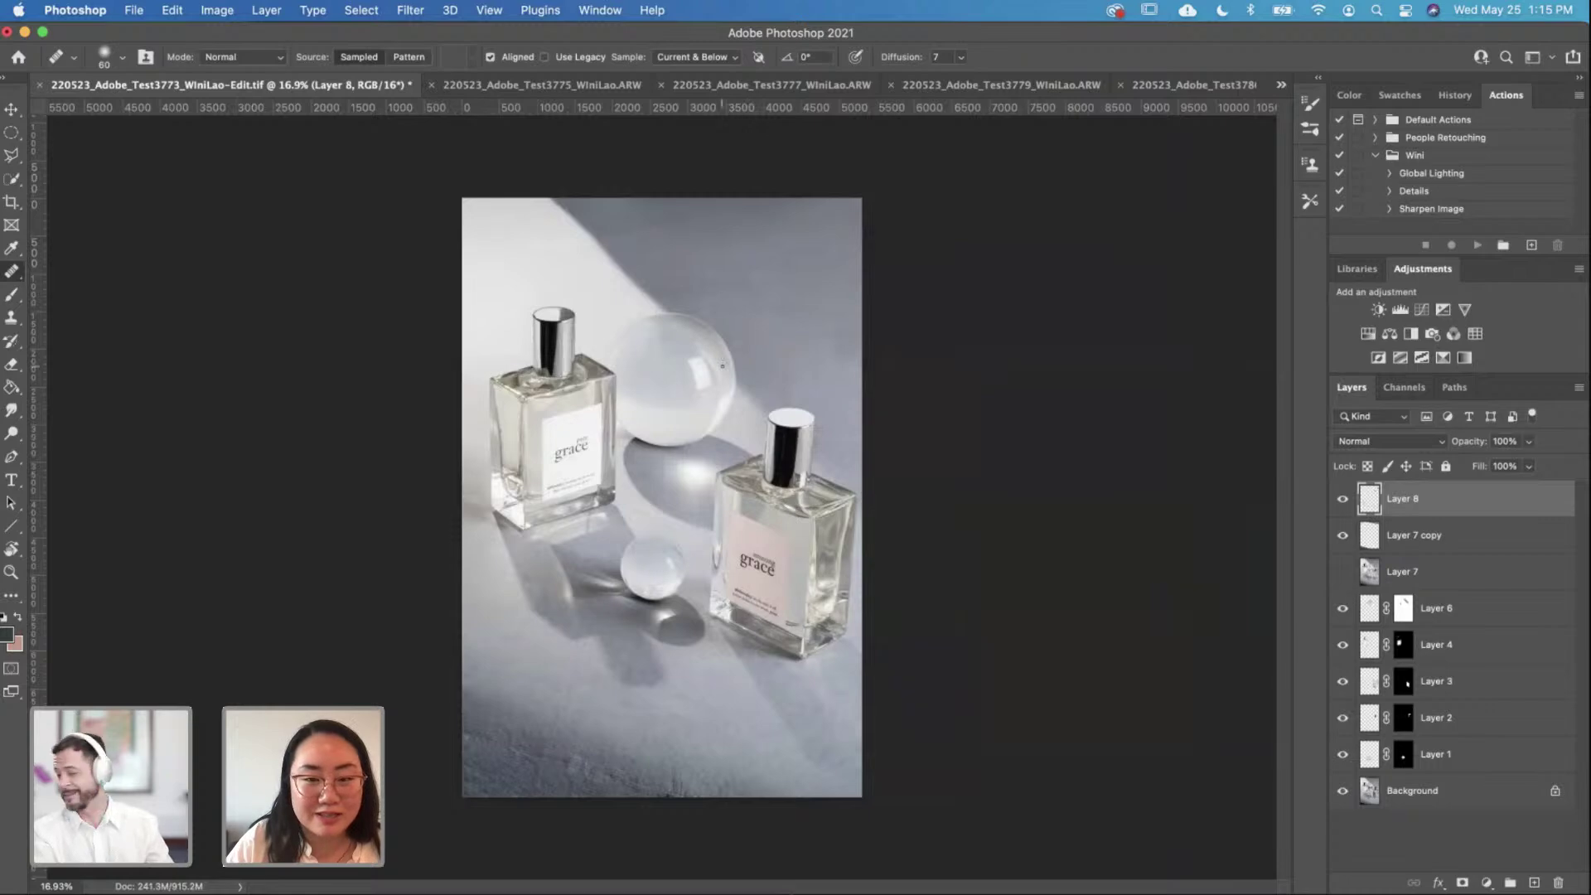
{"action": "scroll", "coordinate": [722, 365], "scroll_direction": "up", "scroll_amount": 5}
{"action": "scroll", "coordinate": [688, 468], "scroll_direction": "up", "scroll_amount": 2}
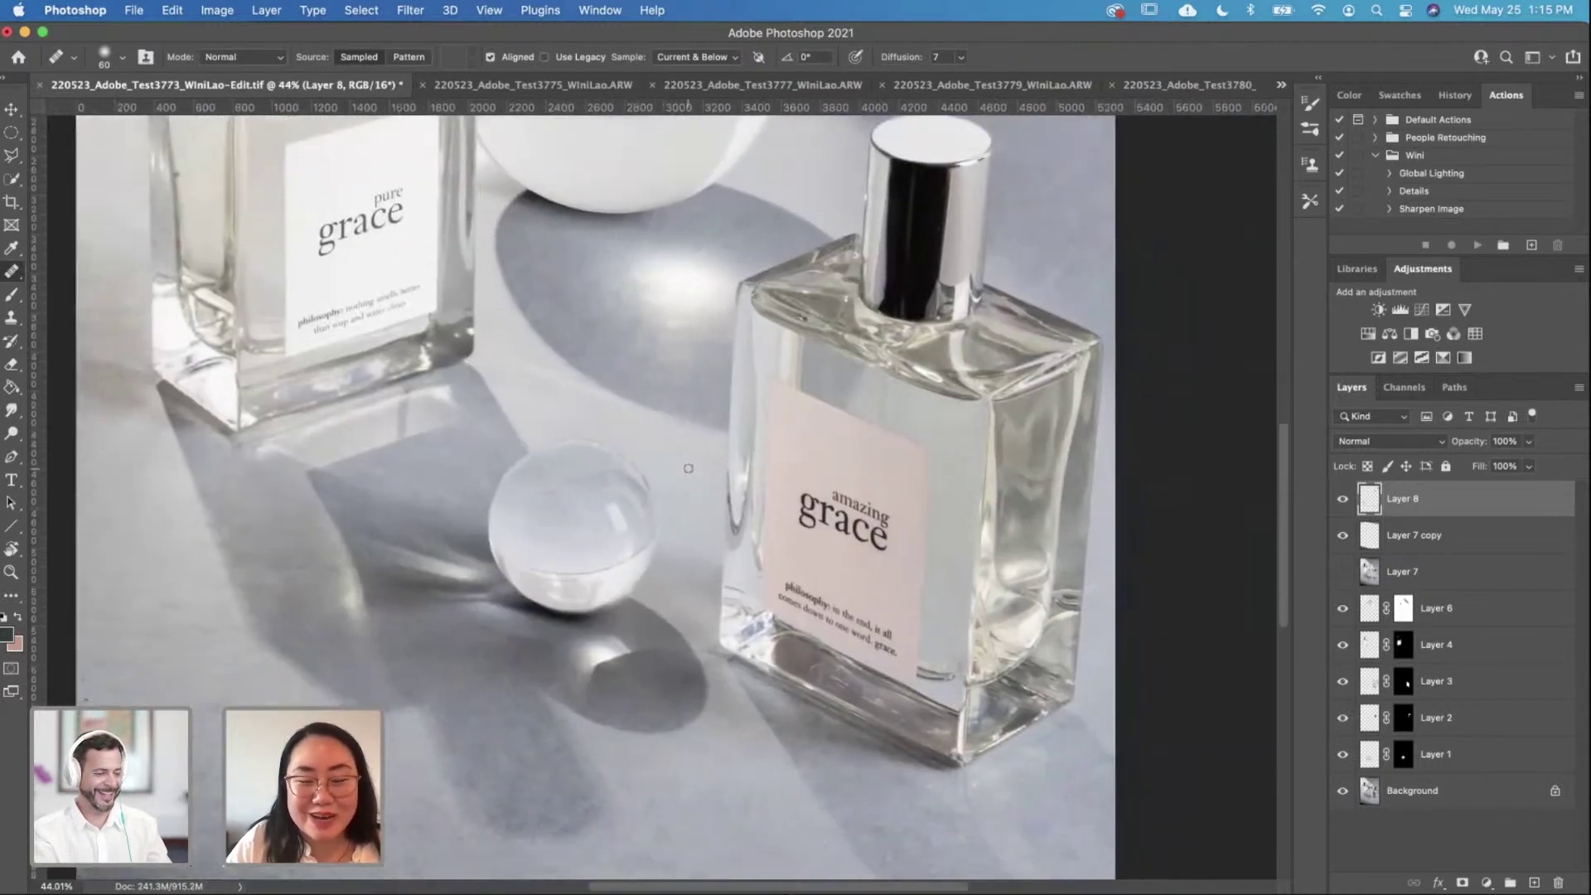
{"action": "mouse_move", "coordinate": [827, 558]}
{"action": "left_mouse_down"}
{"action": "mouse_move", "coordinate": [795, 533]}
{"action": "mouse_move", "coordinate": [679, 530]}
{"action": "left_mouse_up"}
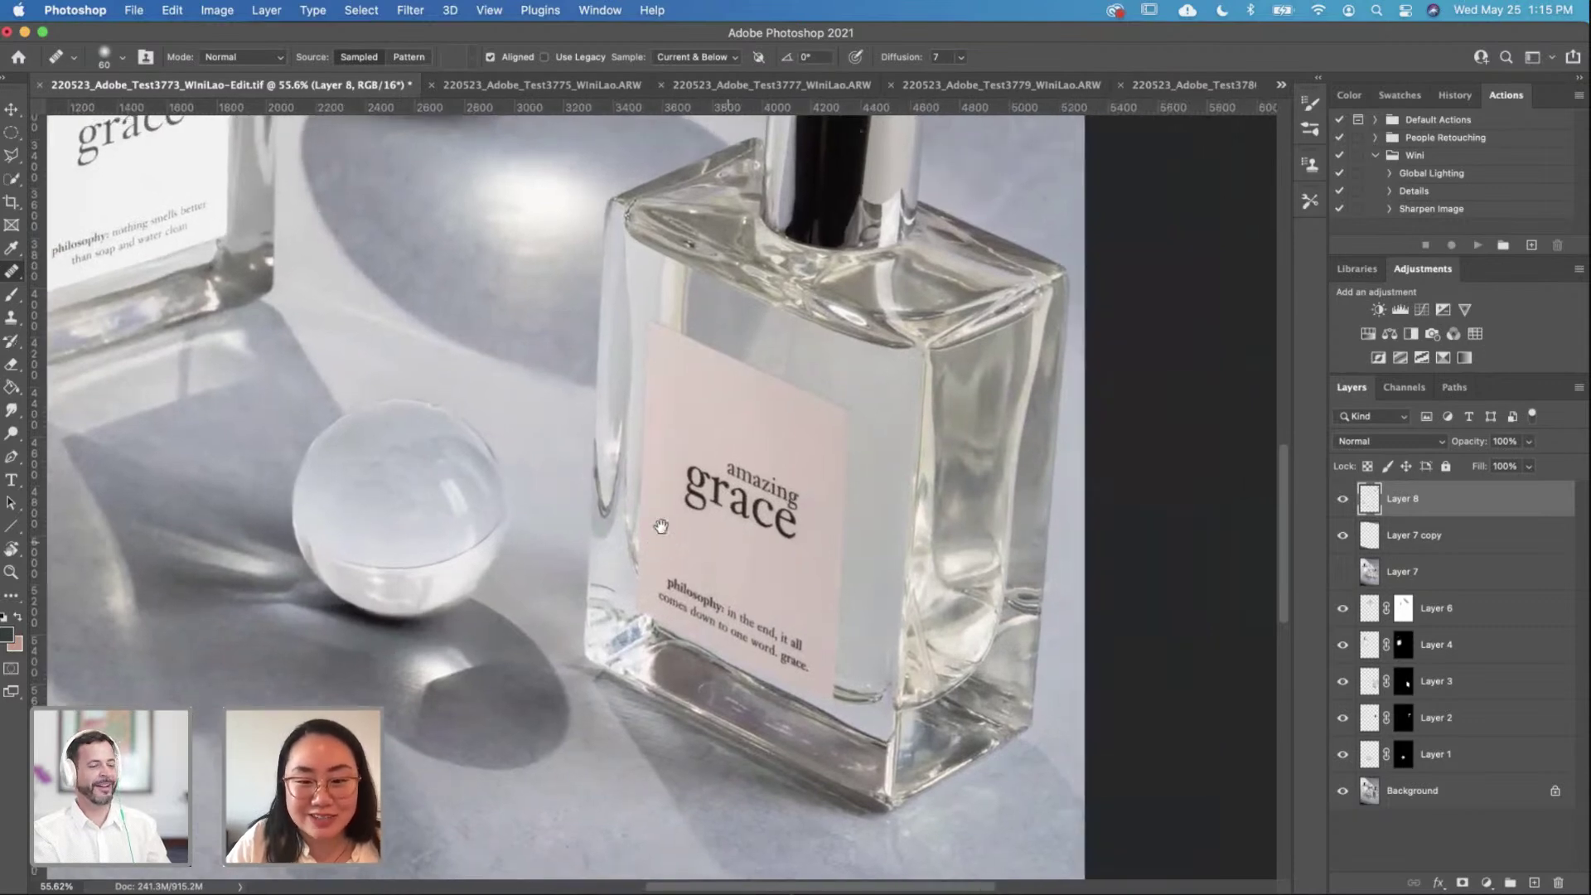
{"action": "scroll", "coordinate": [733, 519], "scroll_direction": "down", "scroll_amount": 5}
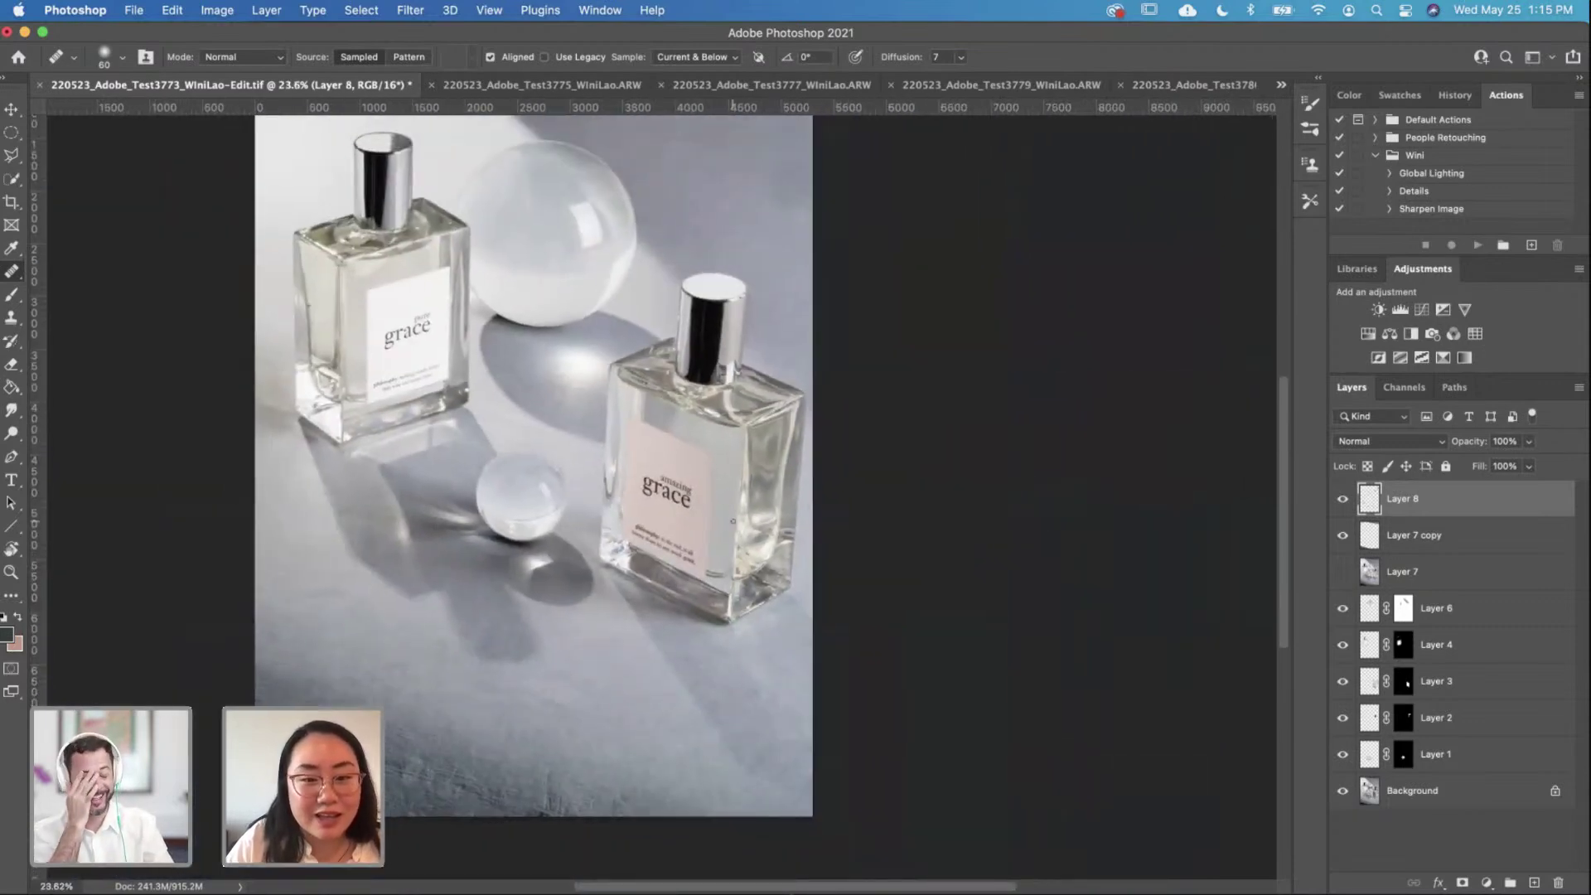
{"action": "scroll", "coordinate": [893, 645], "scroll_direction": "down", "scroll_amount": 3}
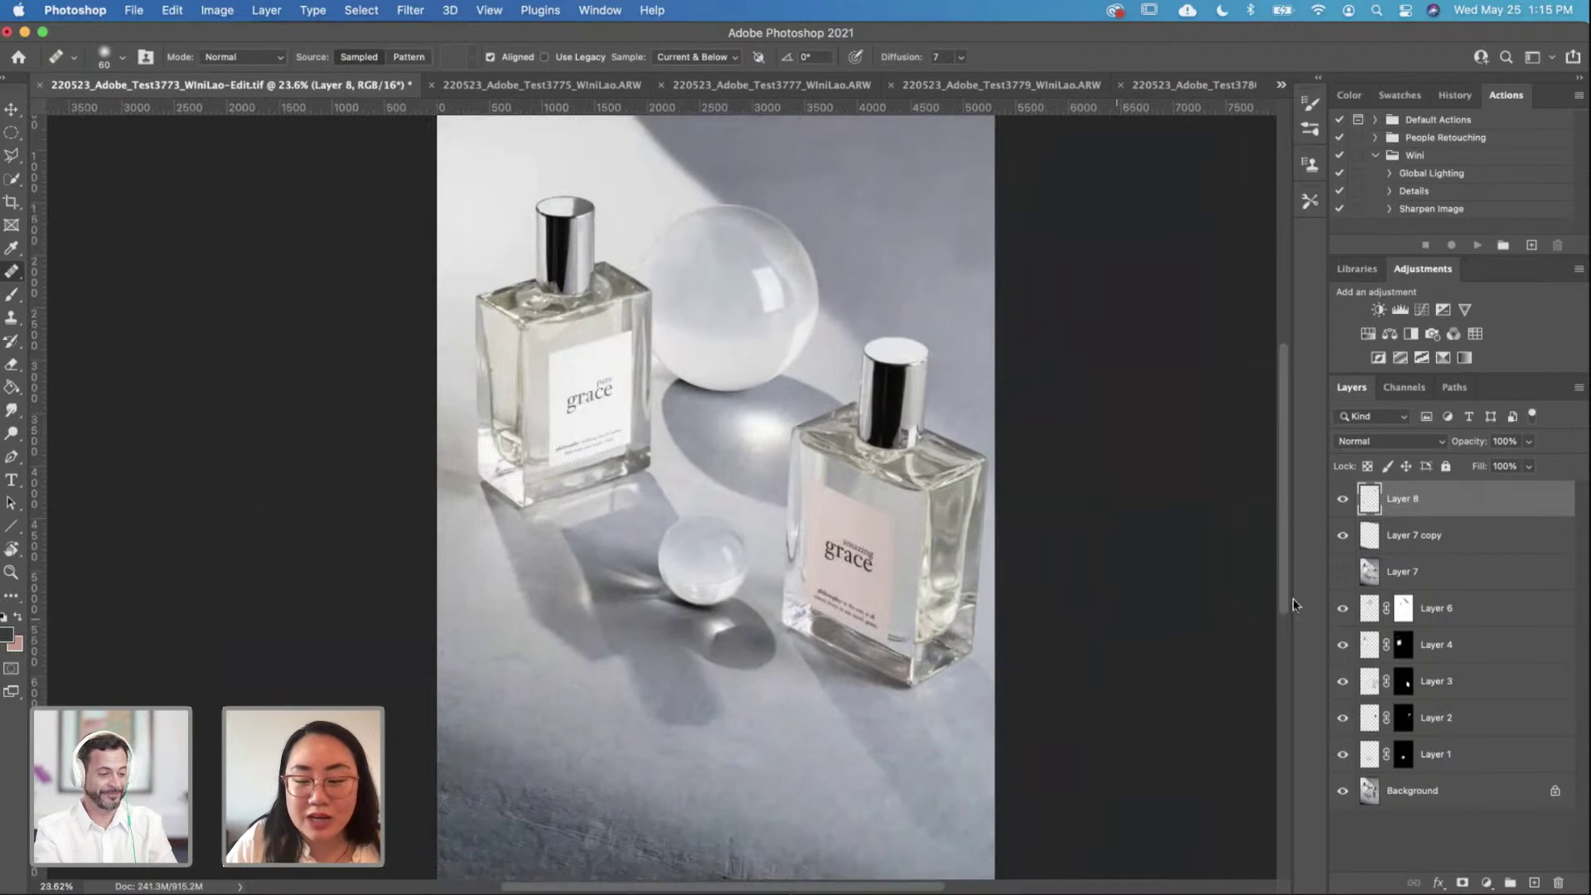
{"action": "left_click", "coordinate": [1343, 498]}
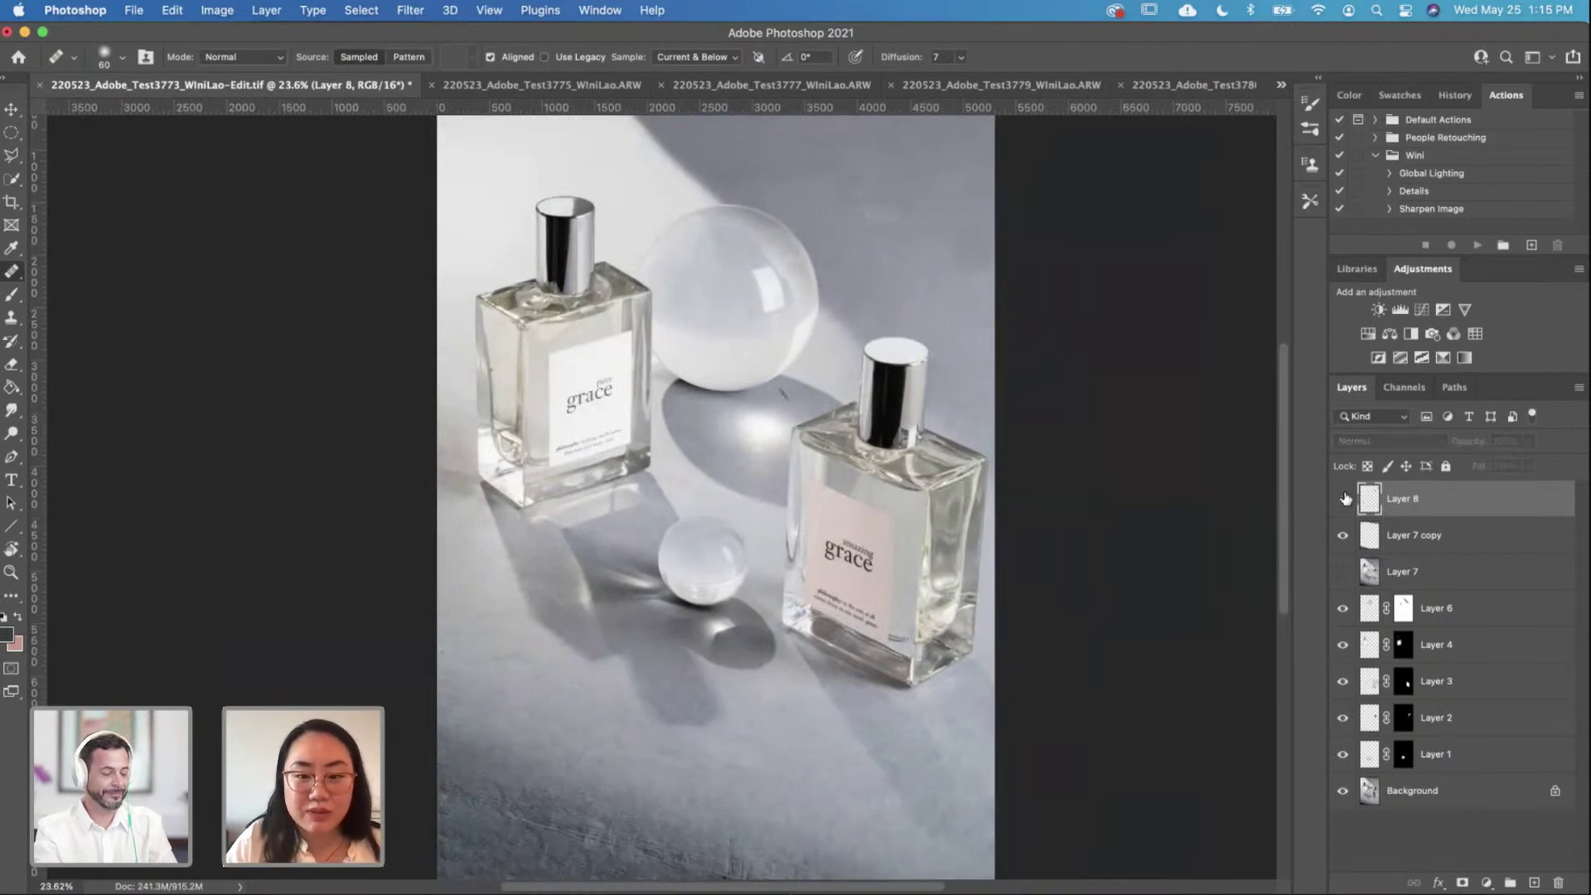
{"action": "left_click", "coordinate": [1343, 498]}
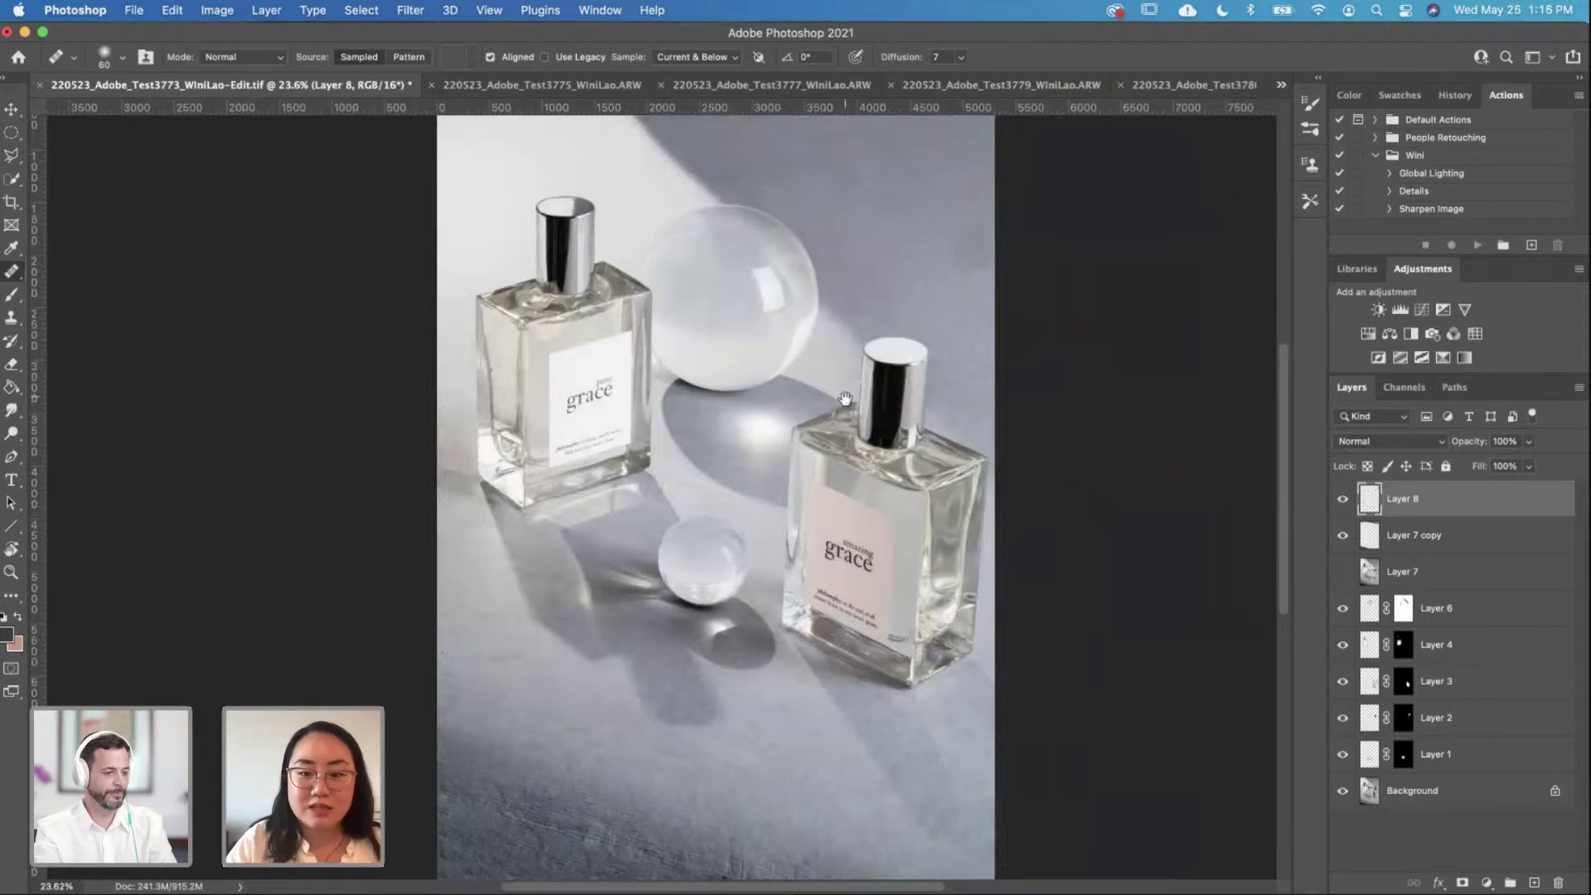
Step: Examine the overall composite and the coarse texture of the lower-left backdrop for remaining flaws
{"action": "scroll", "coordinate": [902, 320], "scroll_direction": "up", "scroll_amount": 3}
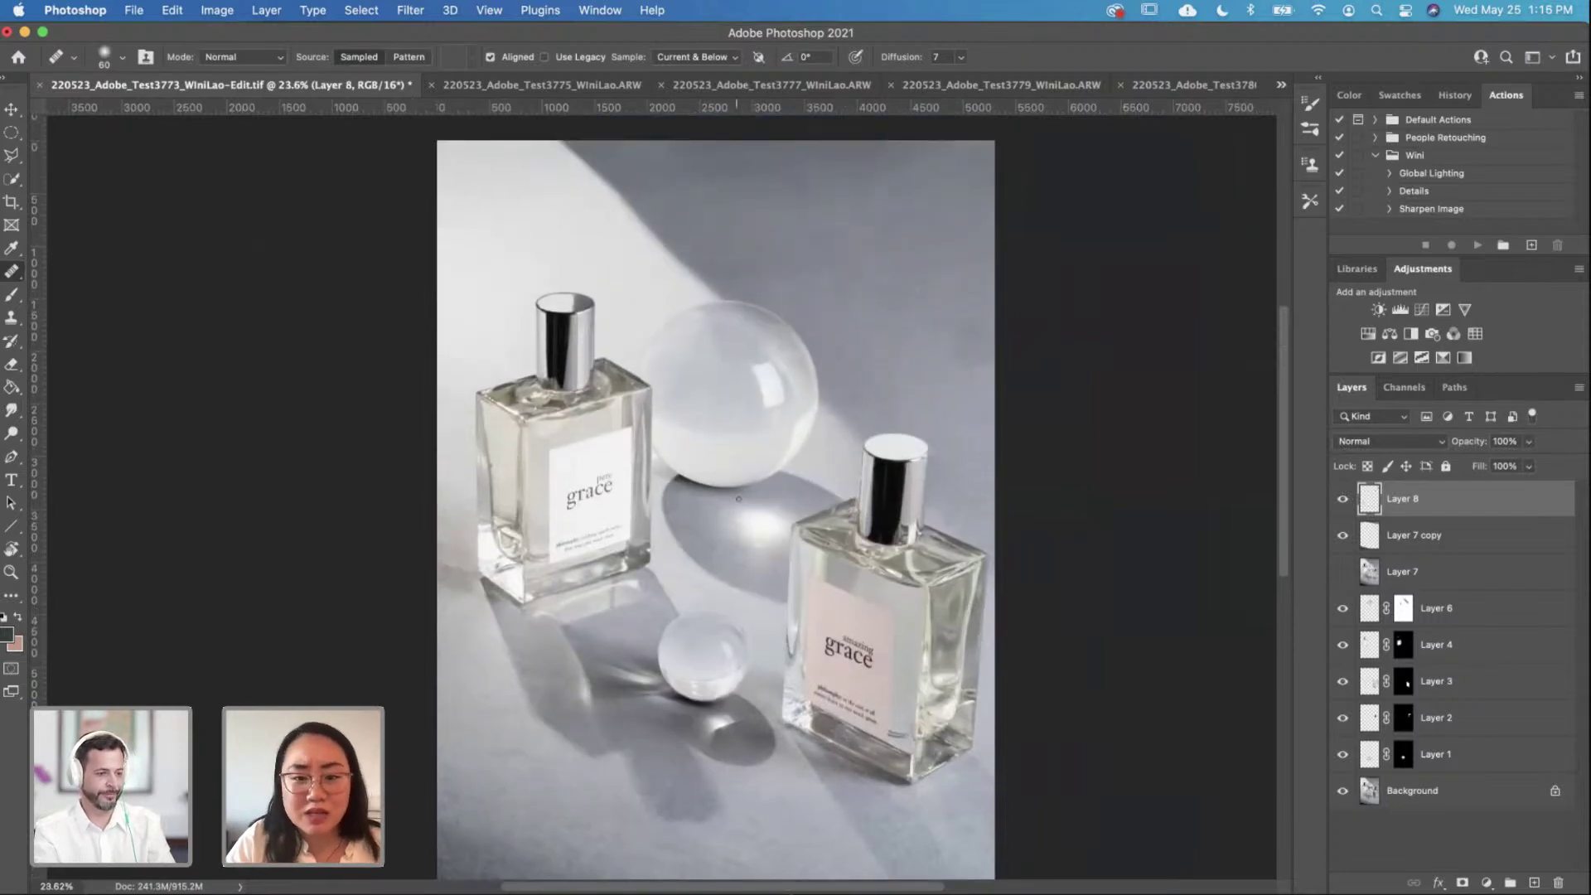
{"action": "scroll", "coordinate": [732, 502], "scroll_direction": "up", "scroll_amount": 1}
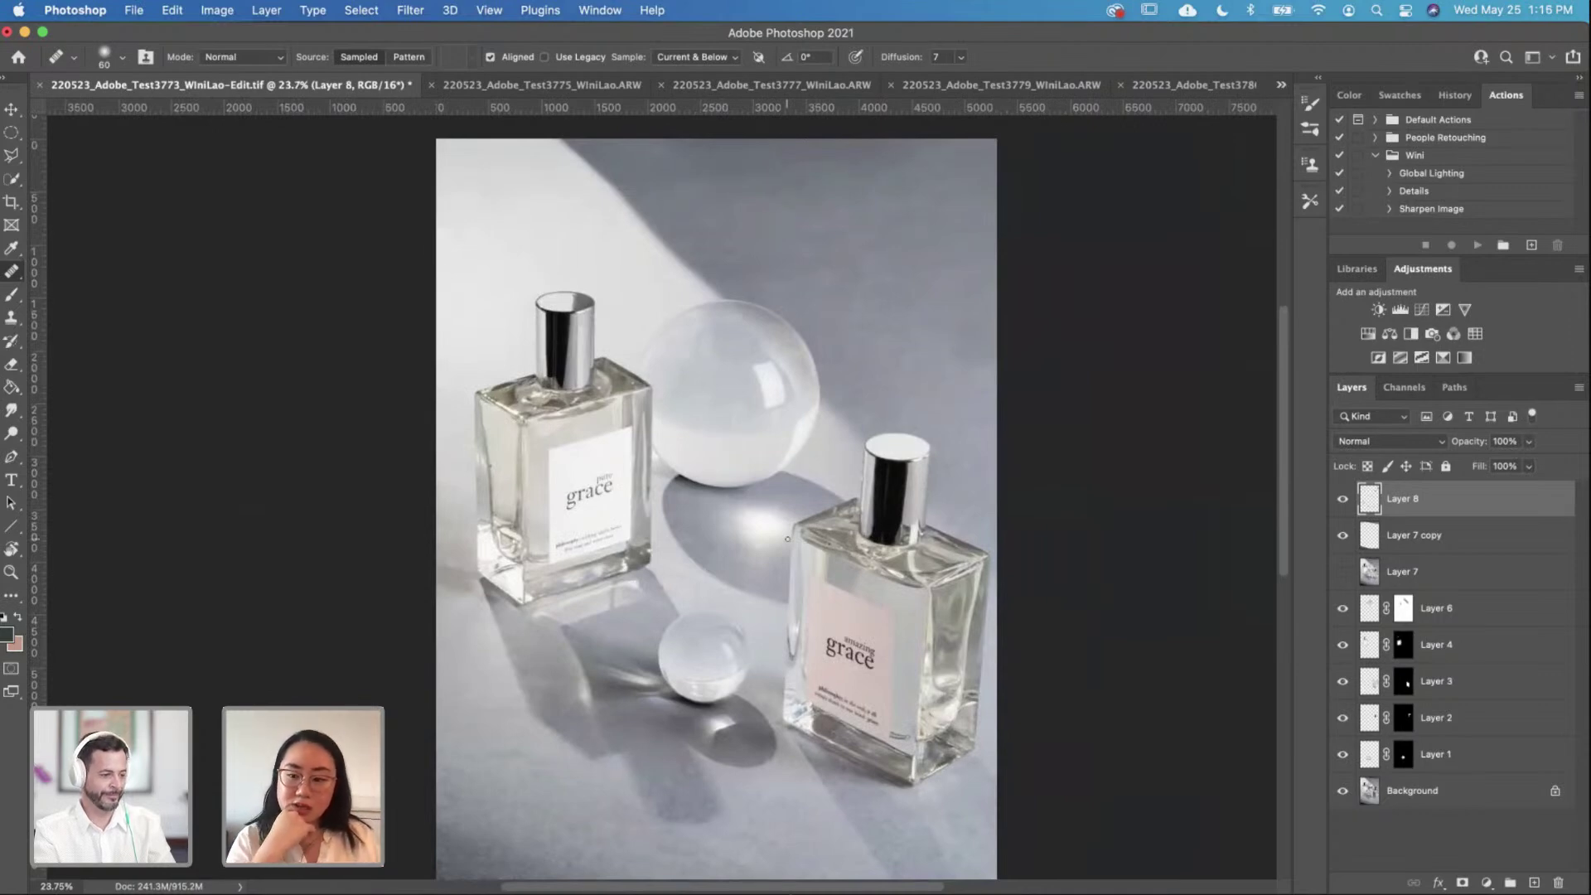
{"action": "scroll", "coordinate": [785, 537], "scroll_direction": "down", "scroll_amount": 3}
{"action": "scroll", "coordinate": [785, 537], "scroll_direction": "up", "scroll_amount": 5}
{"action": "scroll", "coordinate": [514, 632], "scroll_direction": "down", "scroll_amount": 5}
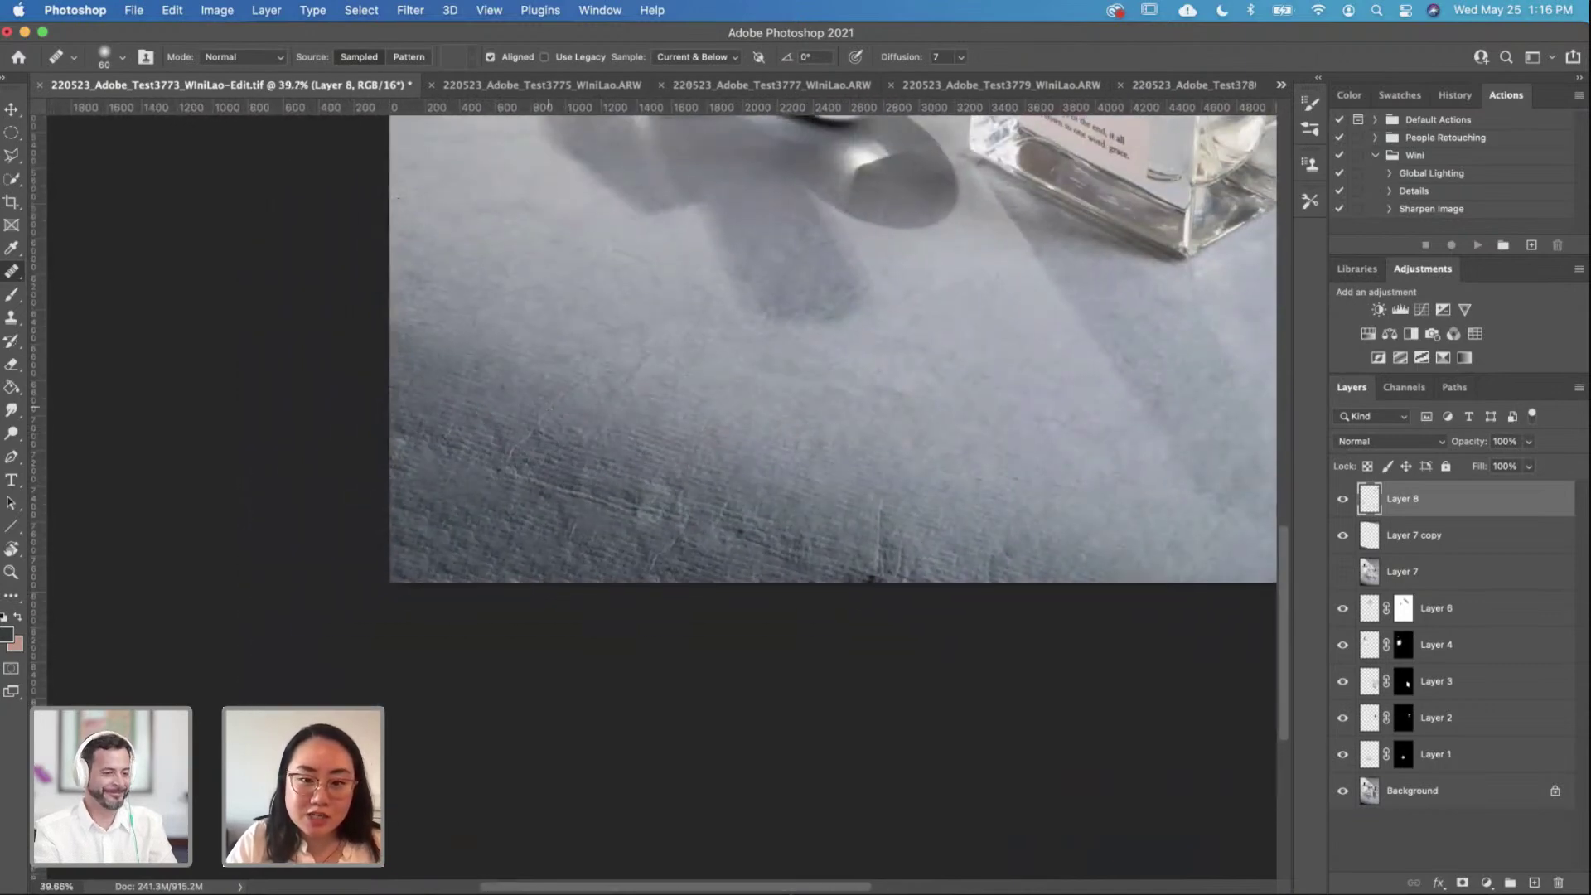
{"action": "scroll", "coordinate": [566, 431], "scroll_direction": "up", "scroll_amount": 3}
{"action": "left_click_drag", "start_coordinate": [566, 430], "coordinate": [447, 568]}
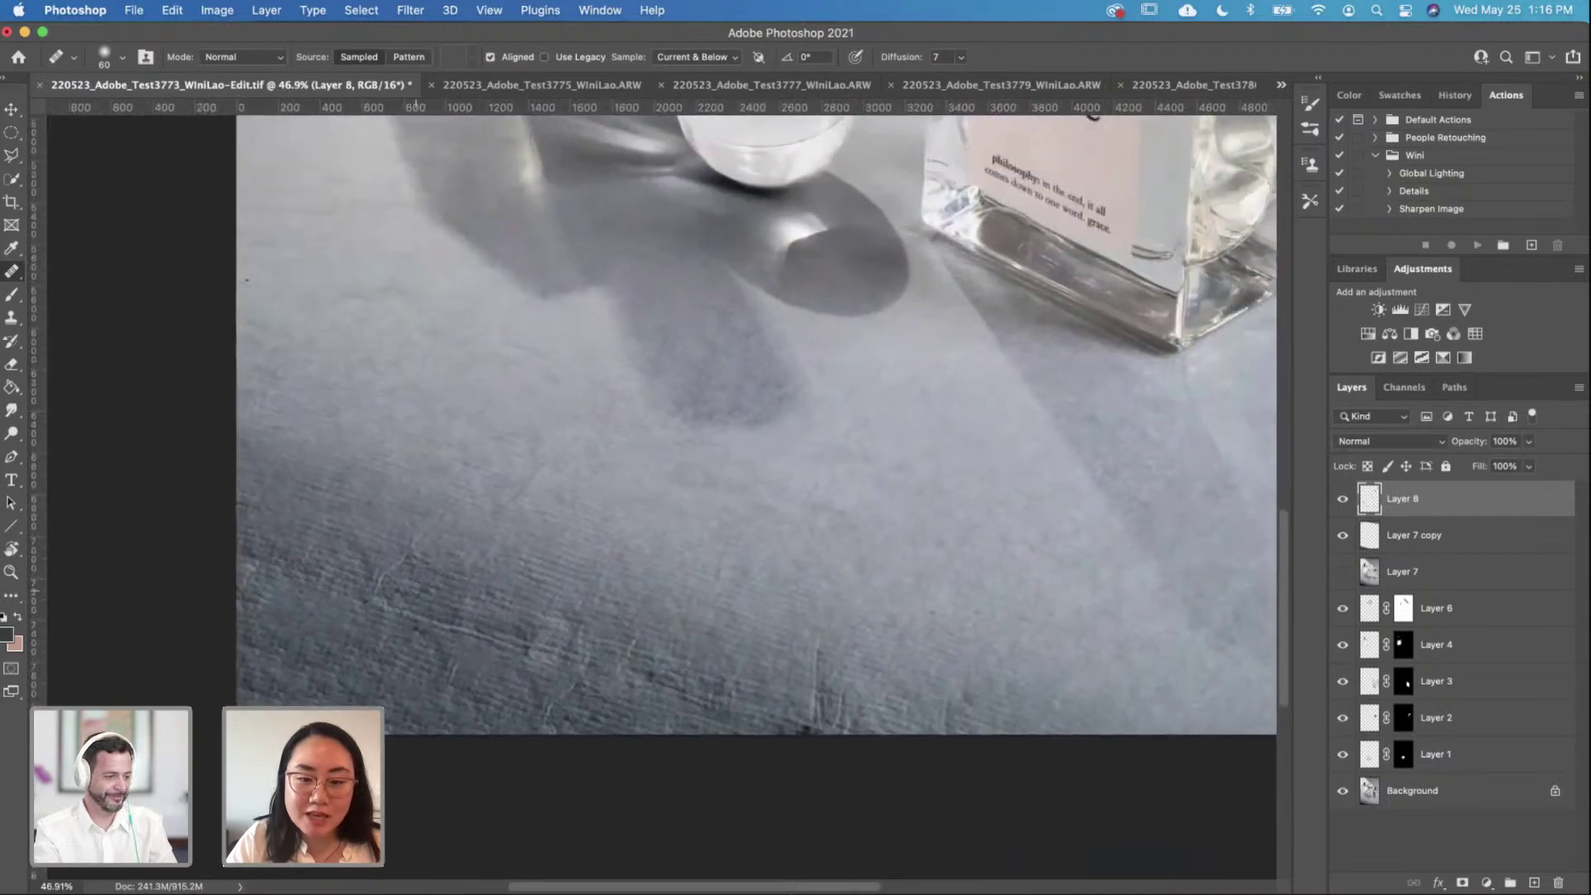
{"action": "scroll", "coordinate": [416, 591], "scroll_direction": "down", "scroll_amount": 5}
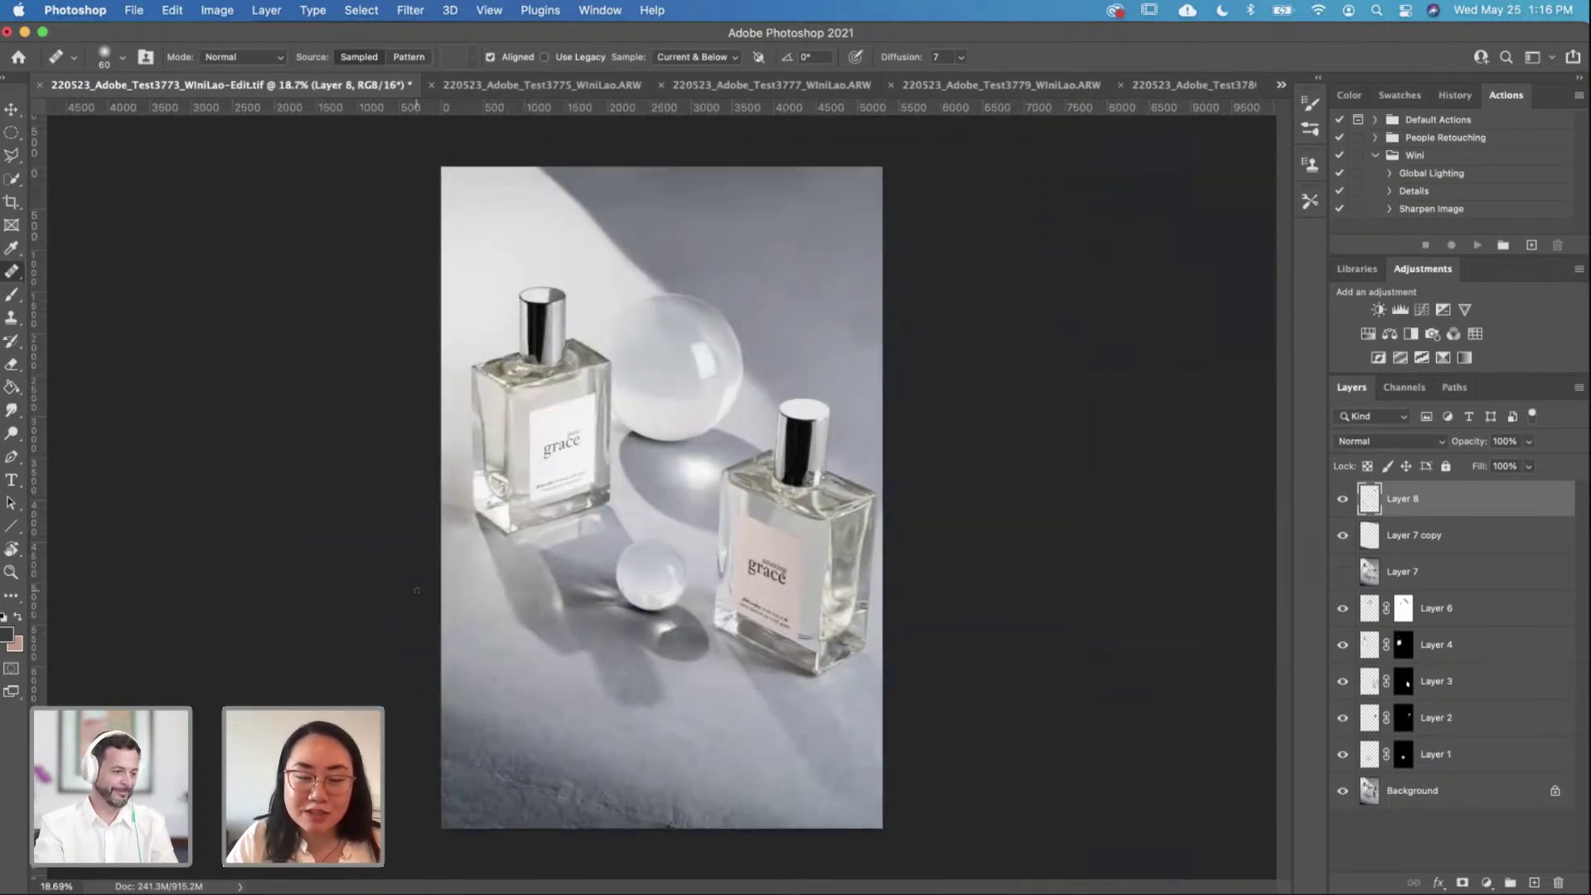
Step: Activate the Move tool, deselect Layer 8 and inspect the scratched fabric texture along the lower backdrop
{"action": "left_click", "coordinate": [9, 202]}
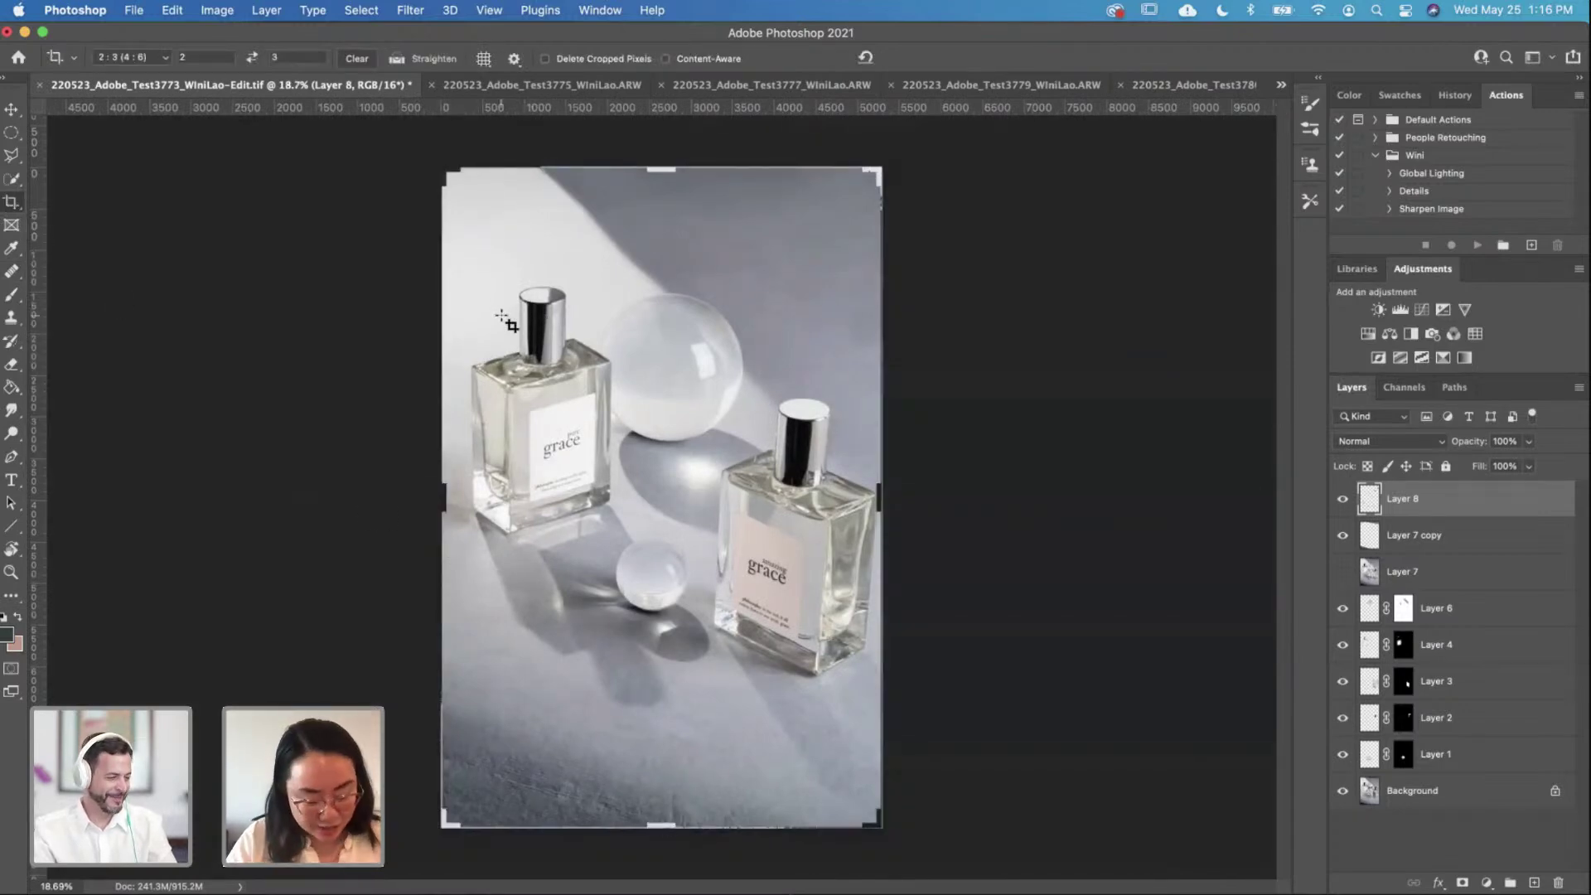
{"action": "left_click", "coordinate": [12, 110]}
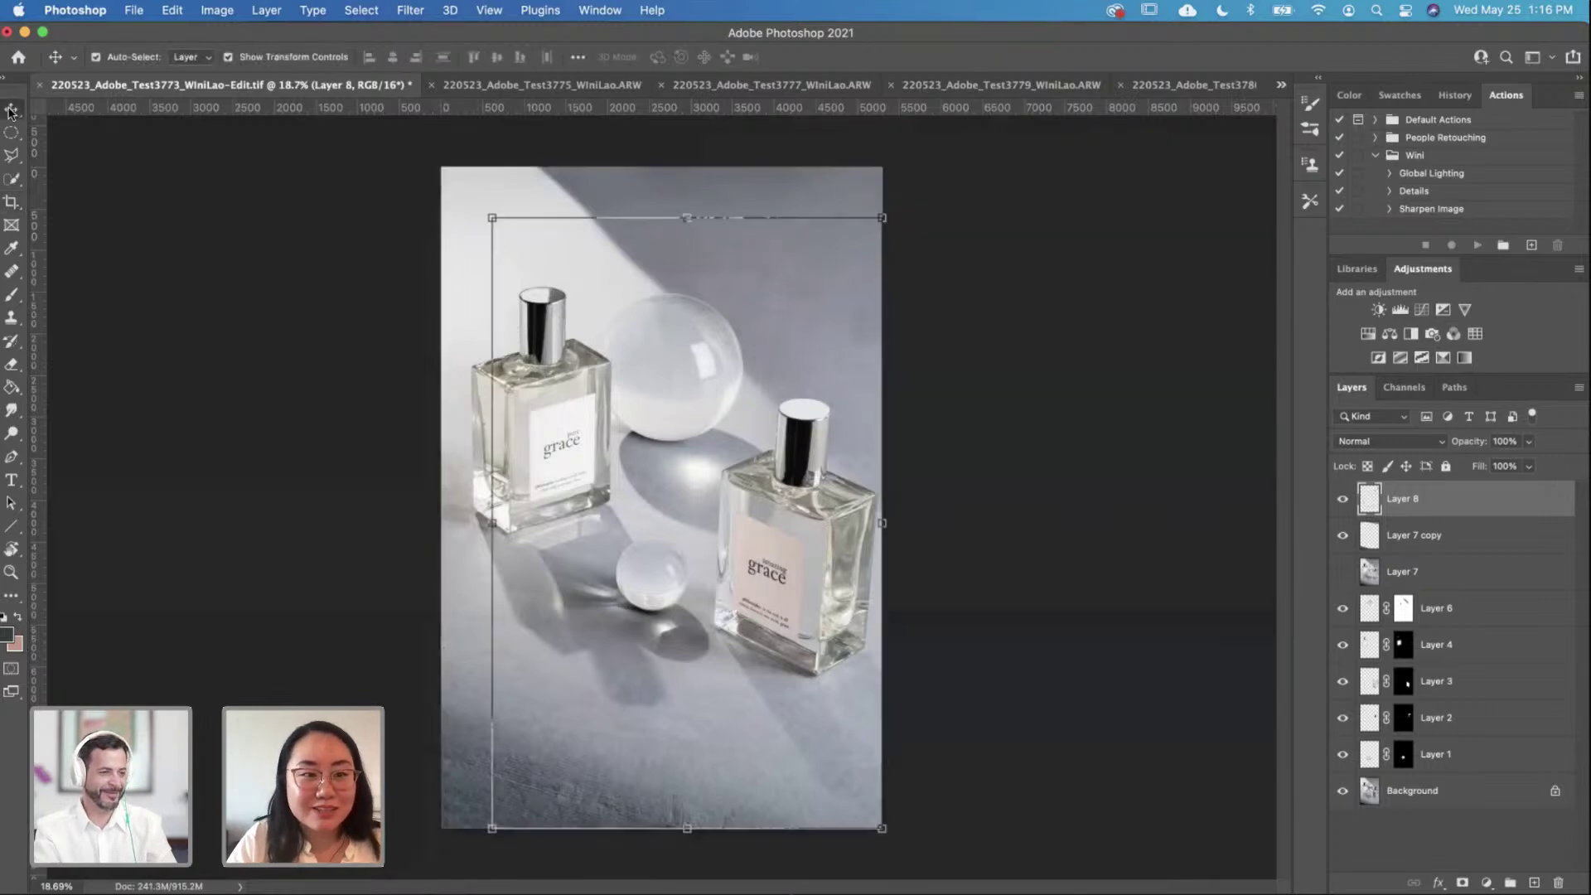
{"action": "left_click", "coordinate": [885, 359]}
{"action": "scroll", "coordinate": [763, 763], "scroll_direction": "up", "scroll_amount": 2}
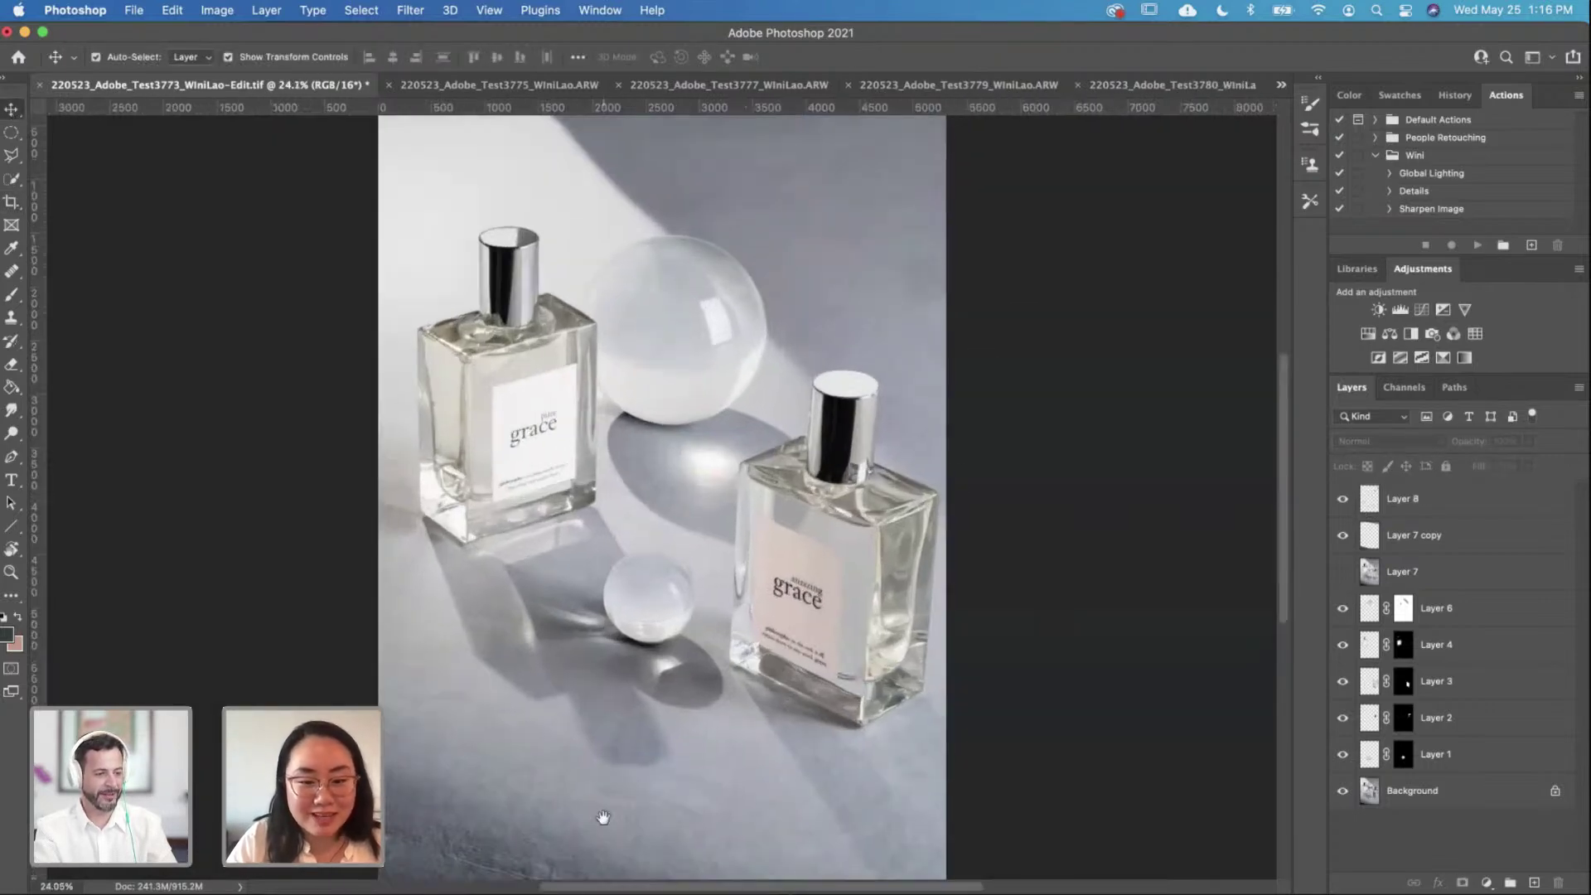
{"action": "left_click_drag", "start_coordinate": [613, 834], "coordinate": [737, 538]}
{"action": "scroll", "coordinate": [589, 613], "scroll_direction": "up", "scroll_amount": 5}
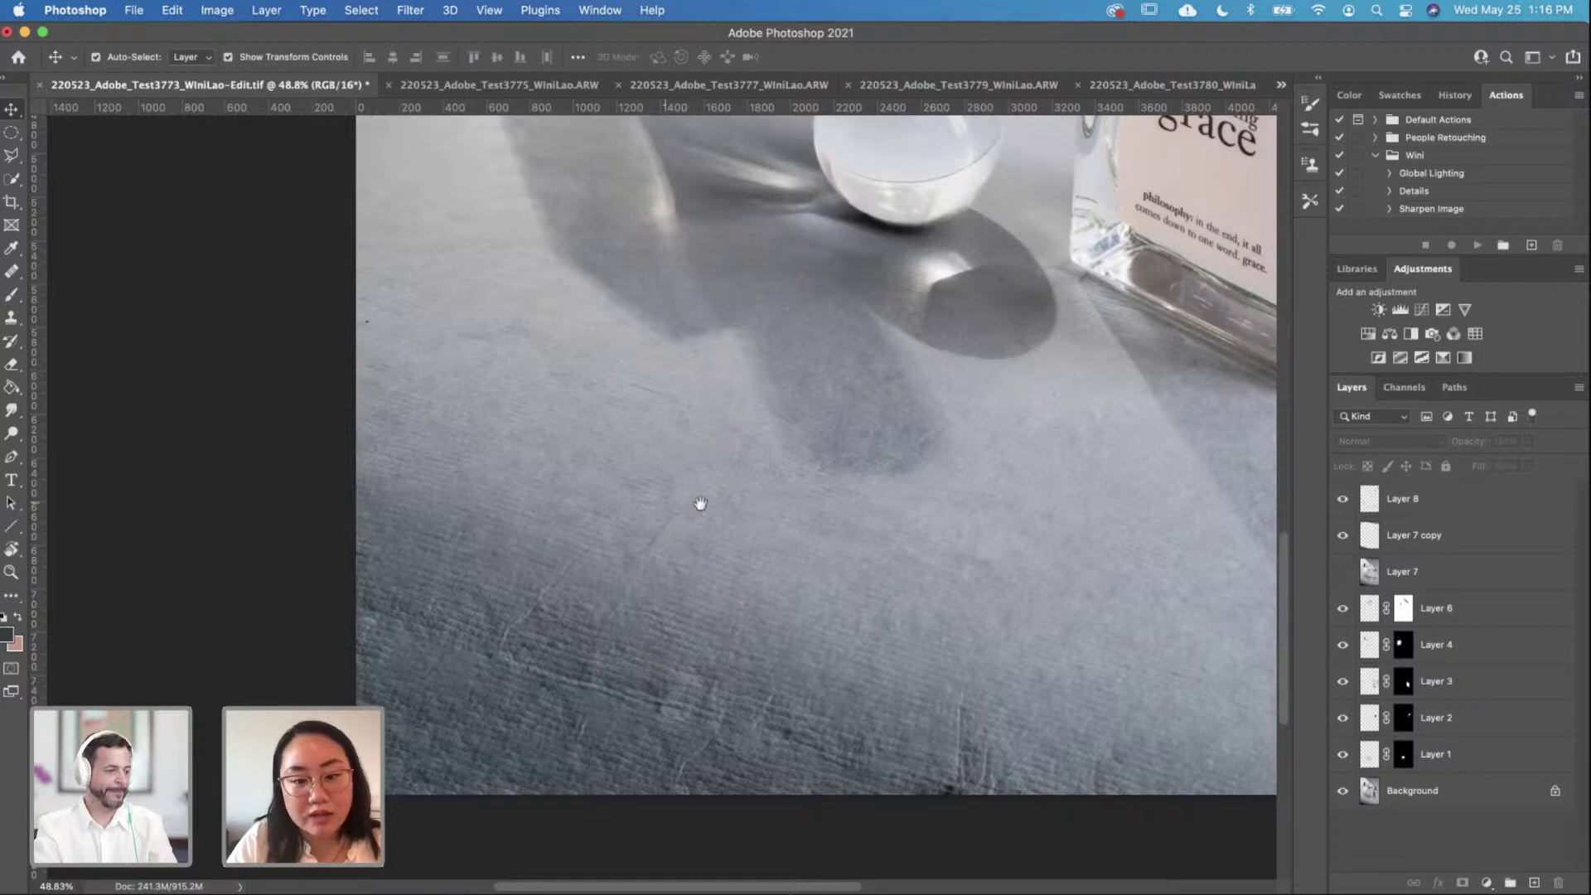
Step: Examine the lower backdrop texture and the whole composite for remaining flaws, selecting Layer 8
{"action": "scroll", "coordinate": [699, 501], "scroll_direction": "down", "scroll_amount": 4}
{"action": "scroll", "coordinate": [313, 467], "scroll_direction": "up", "scroll_amount": 3}
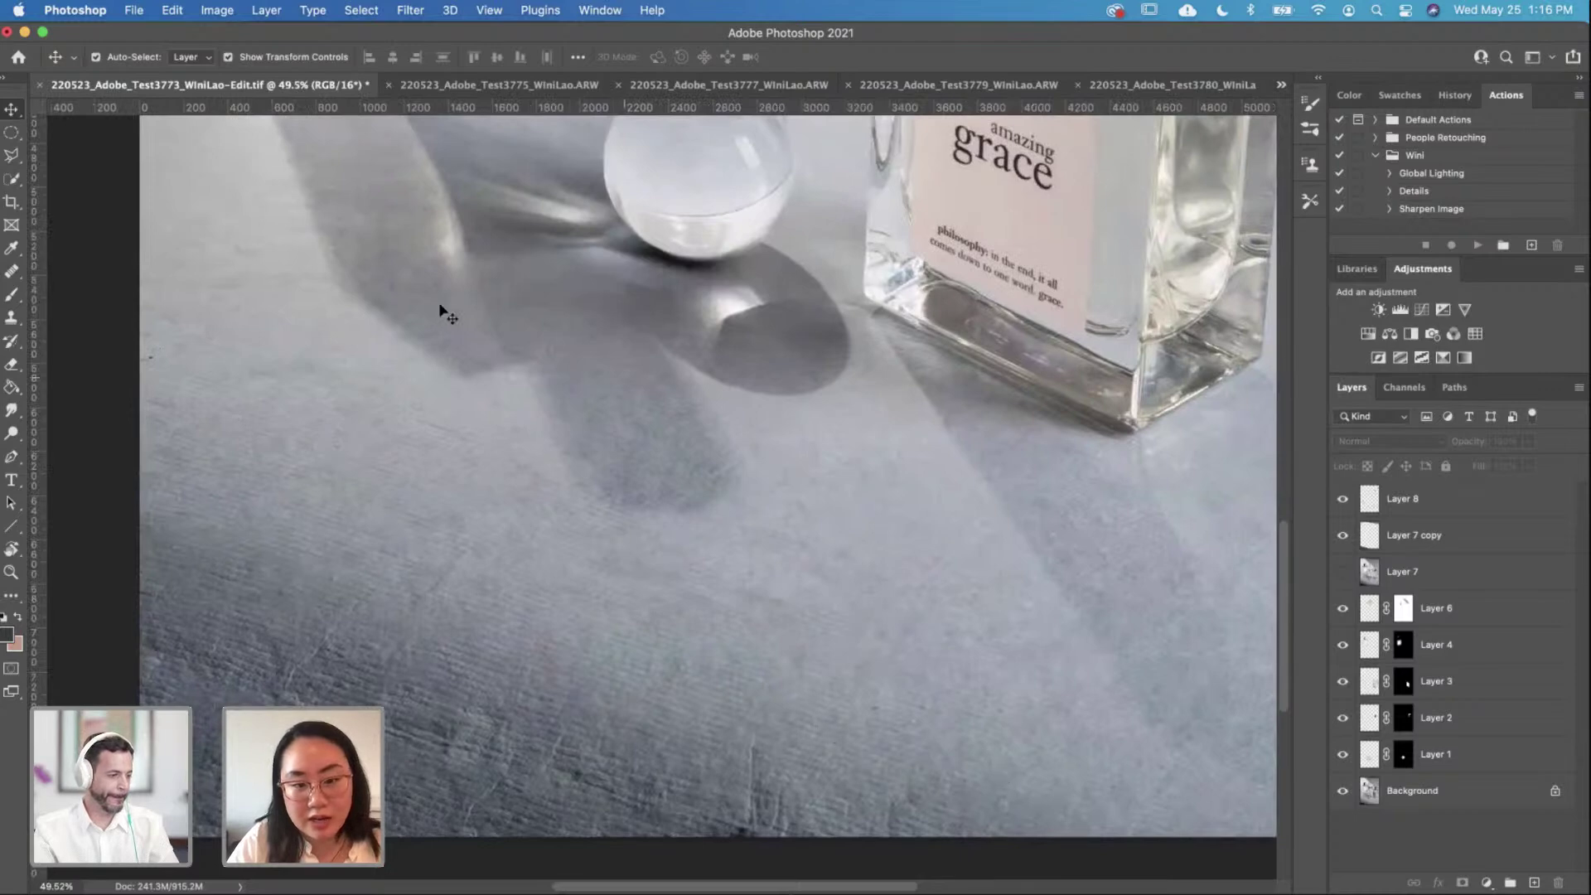
{"action": "scroll", "coordinate": [621, 543], "scroll_direction": "down", "scroll_amount": 3}
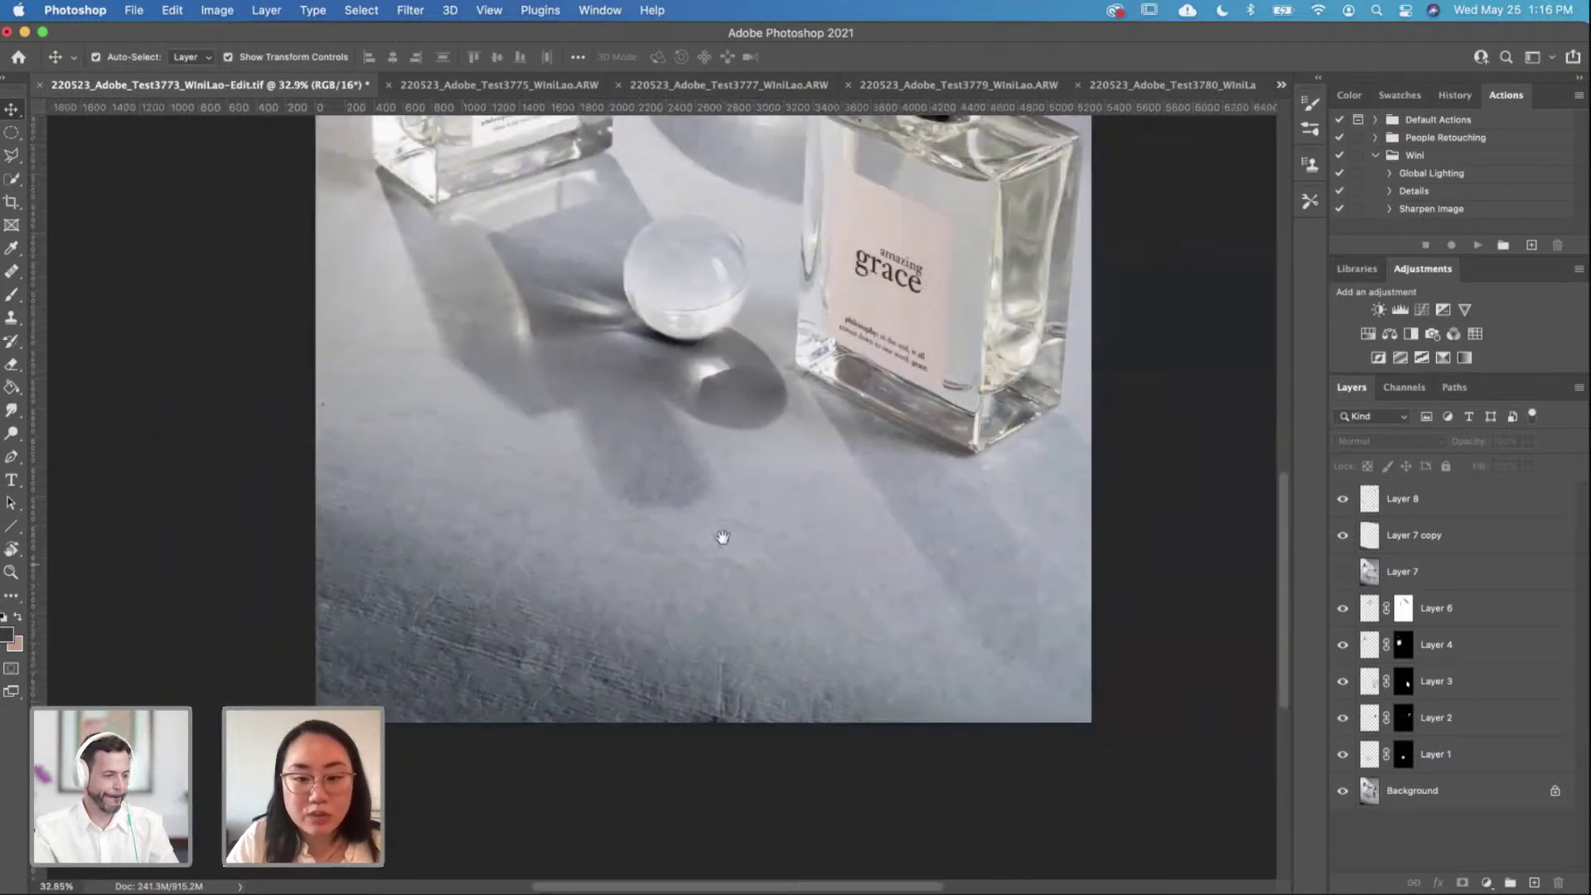
{"action": "left_click_drag", "start_coordinate": [722, 537], "coordinate": [675, 658]}
{"action": "scroll", "coordinate": [695, 613], "scroll_direction": "down", "scroll_amount": 2}
{"action": "left_click", "coordinate": [1481, 508]}
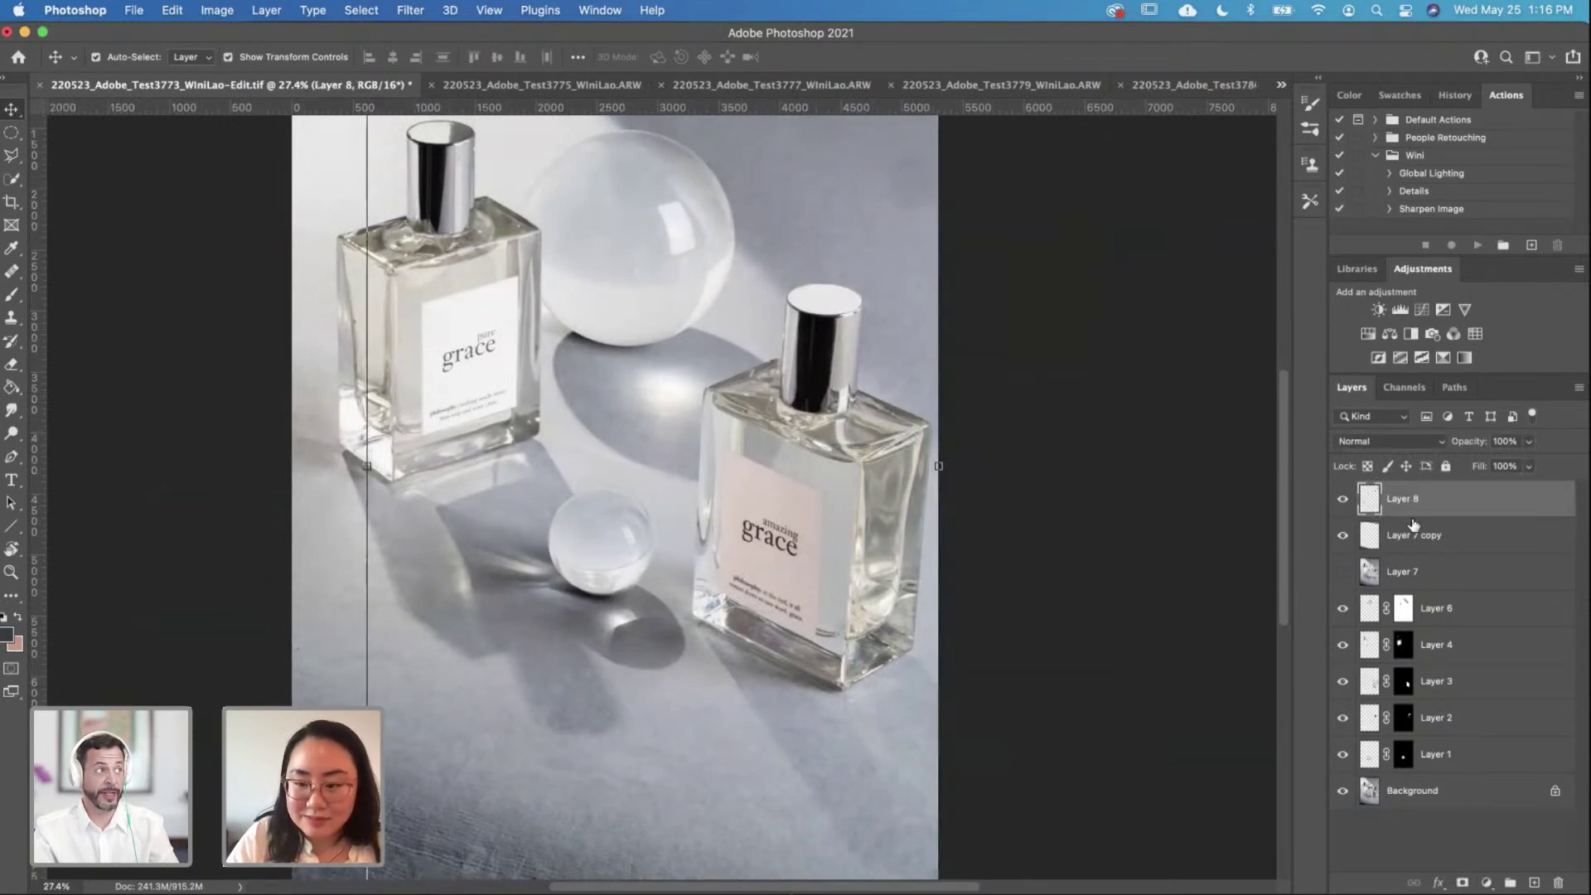
{"action": "scroll", "coordinate": [646, 455], "scroll_direction": "up", "scroll_amount": 3}
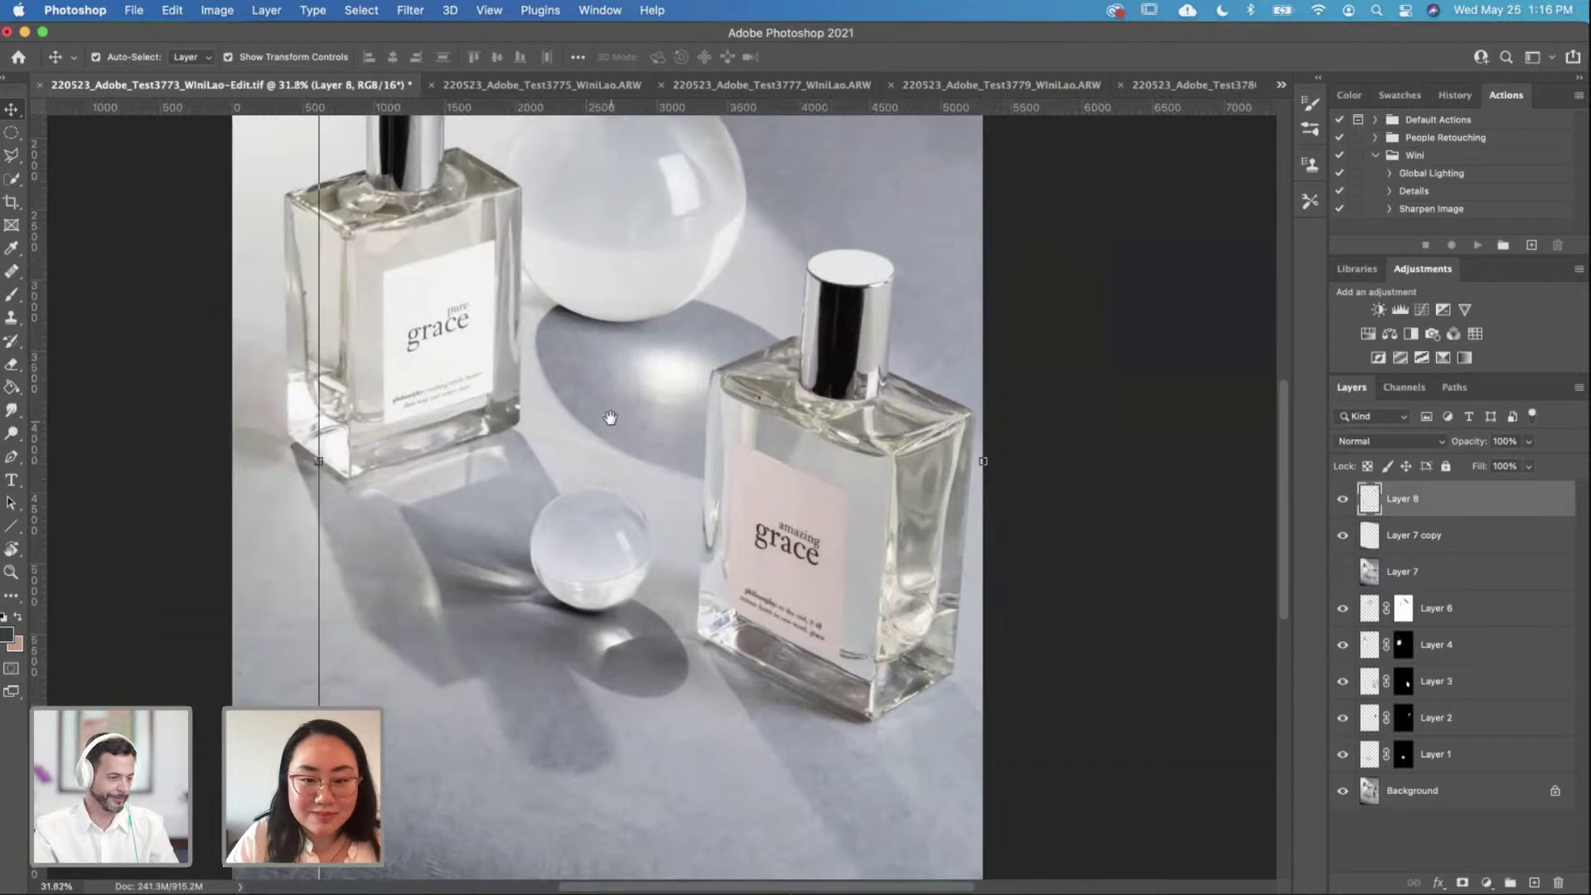
{"action": "scroll", "coordinate": [725, 527], "scroll_direction": "up", "scroll_amount": 2}
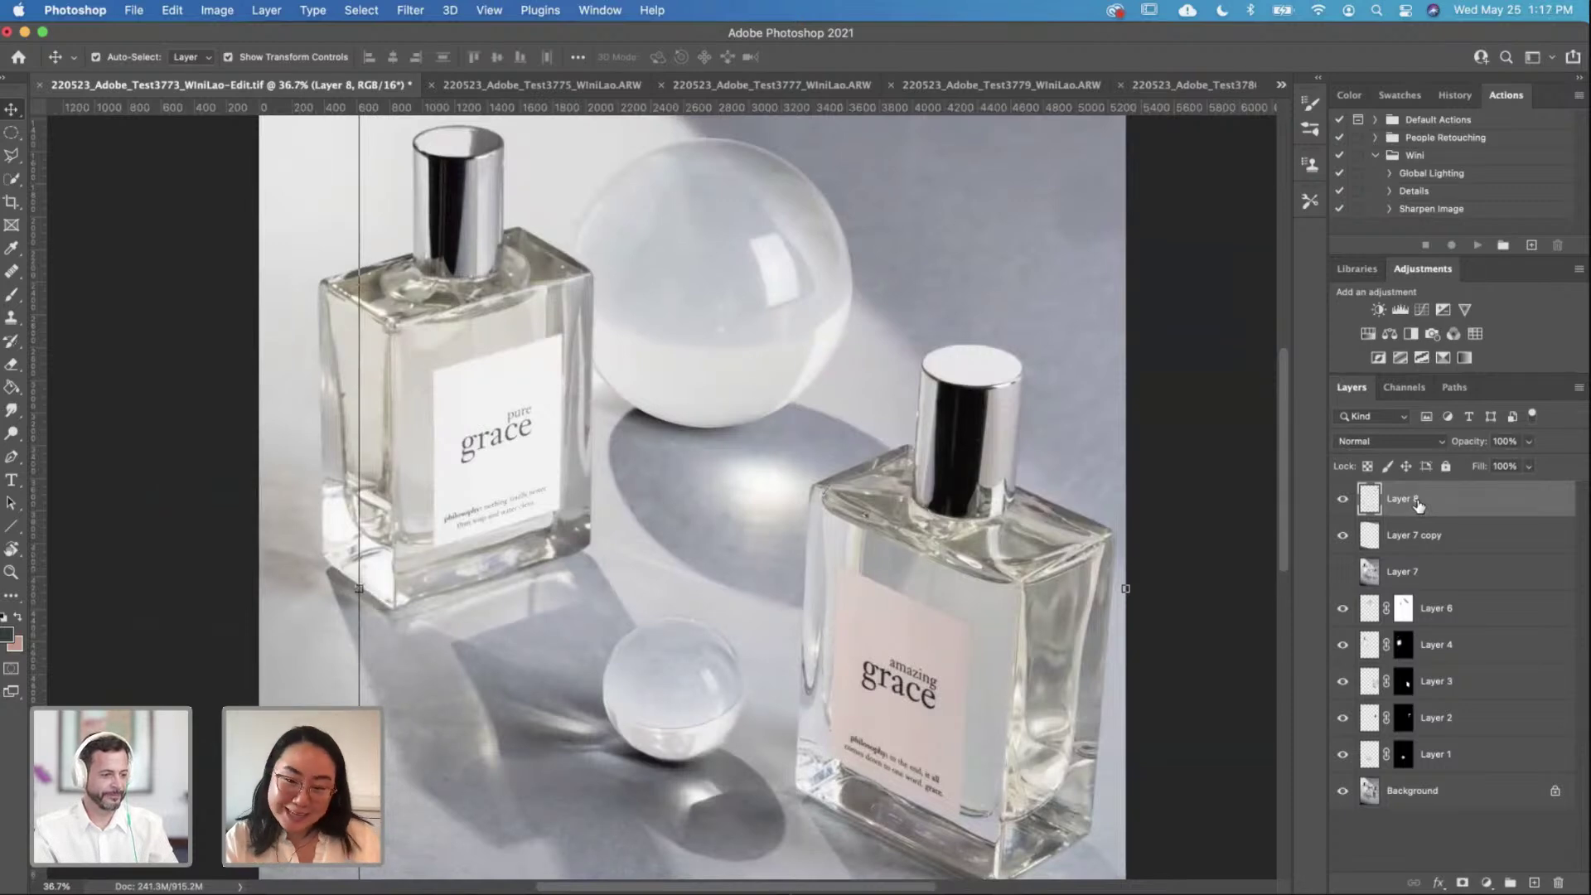
{"action": "left_click_drag", "start_coordinate": [1011, 386], "coordinate": [953, 377]}
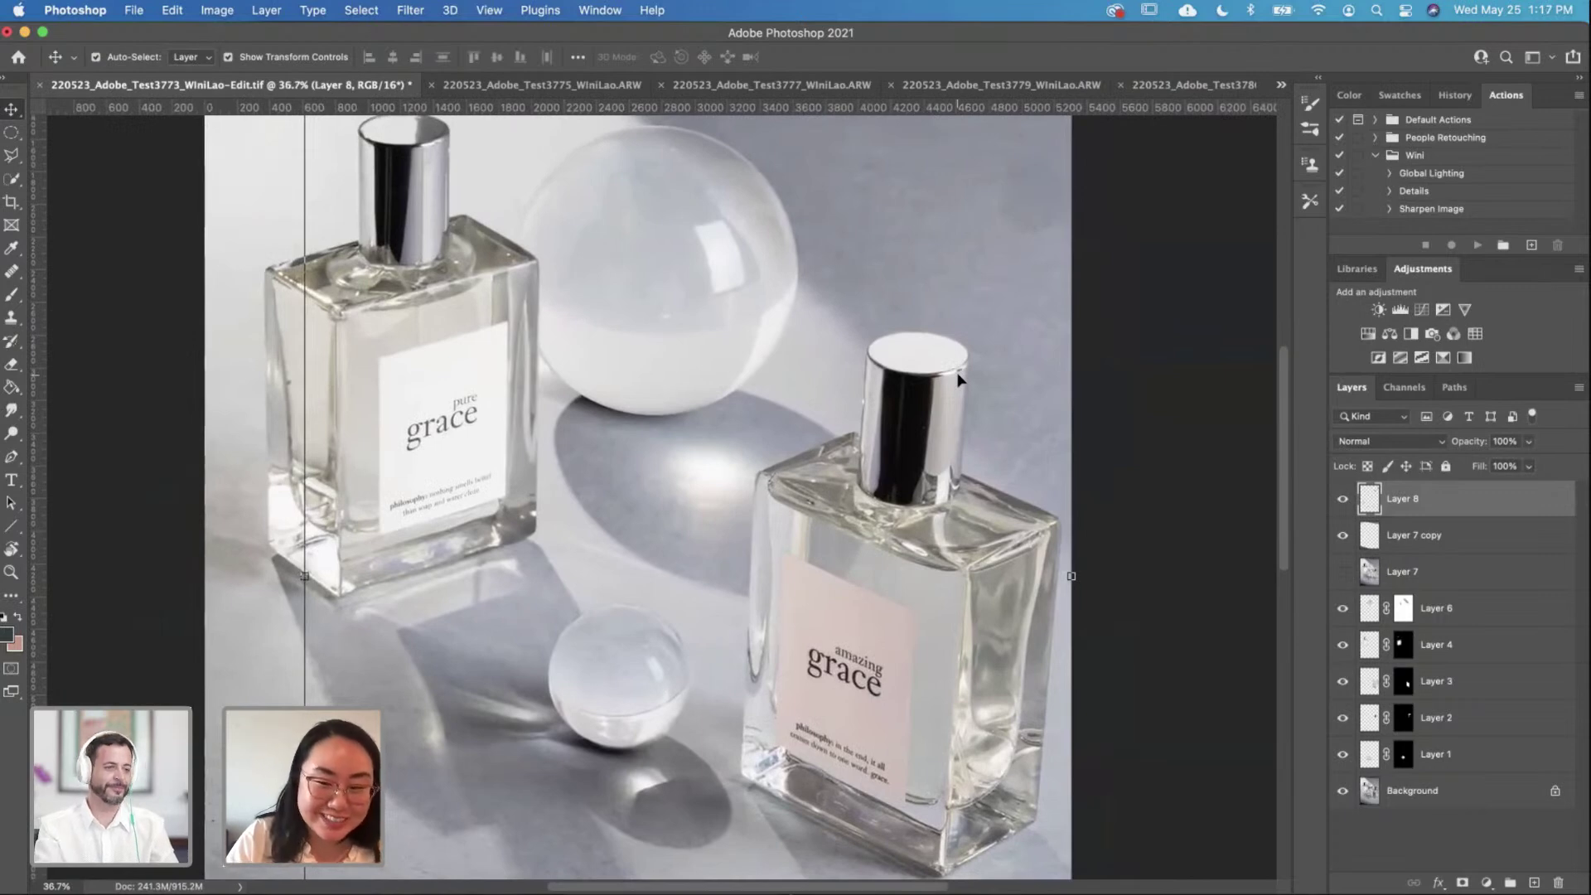
Step: Add a new empty layer above Layer 8 and rename Layer 7 copy as "content fill"
{"action": "left_click", "coordinate": [1533, 883], "text": "ctrl"}
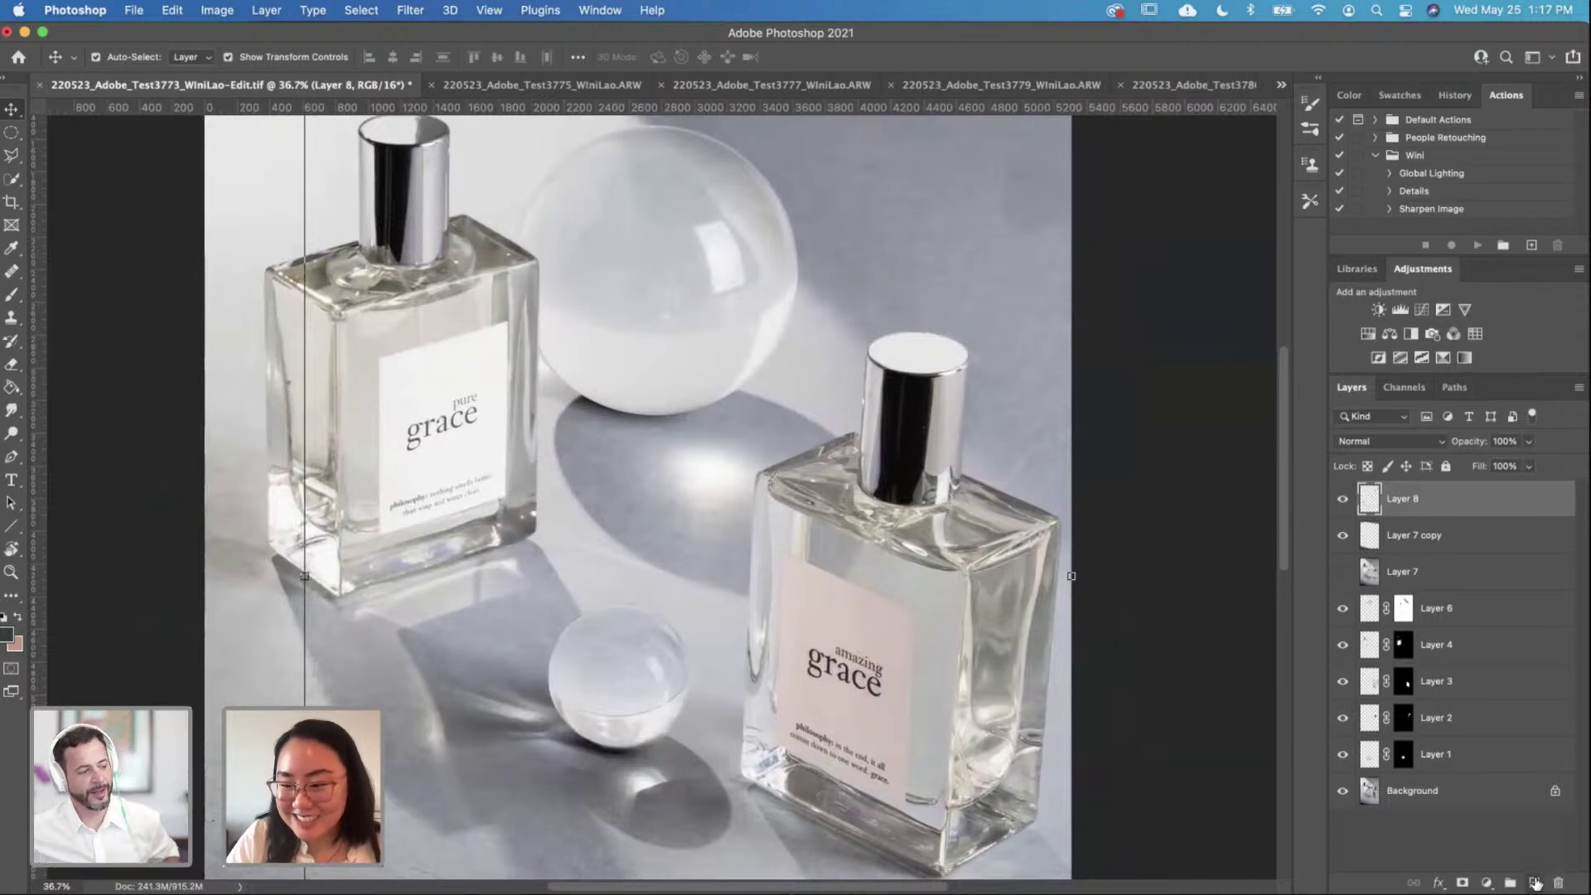
{"action": "double_click", "coordinate": [1399, 535]}
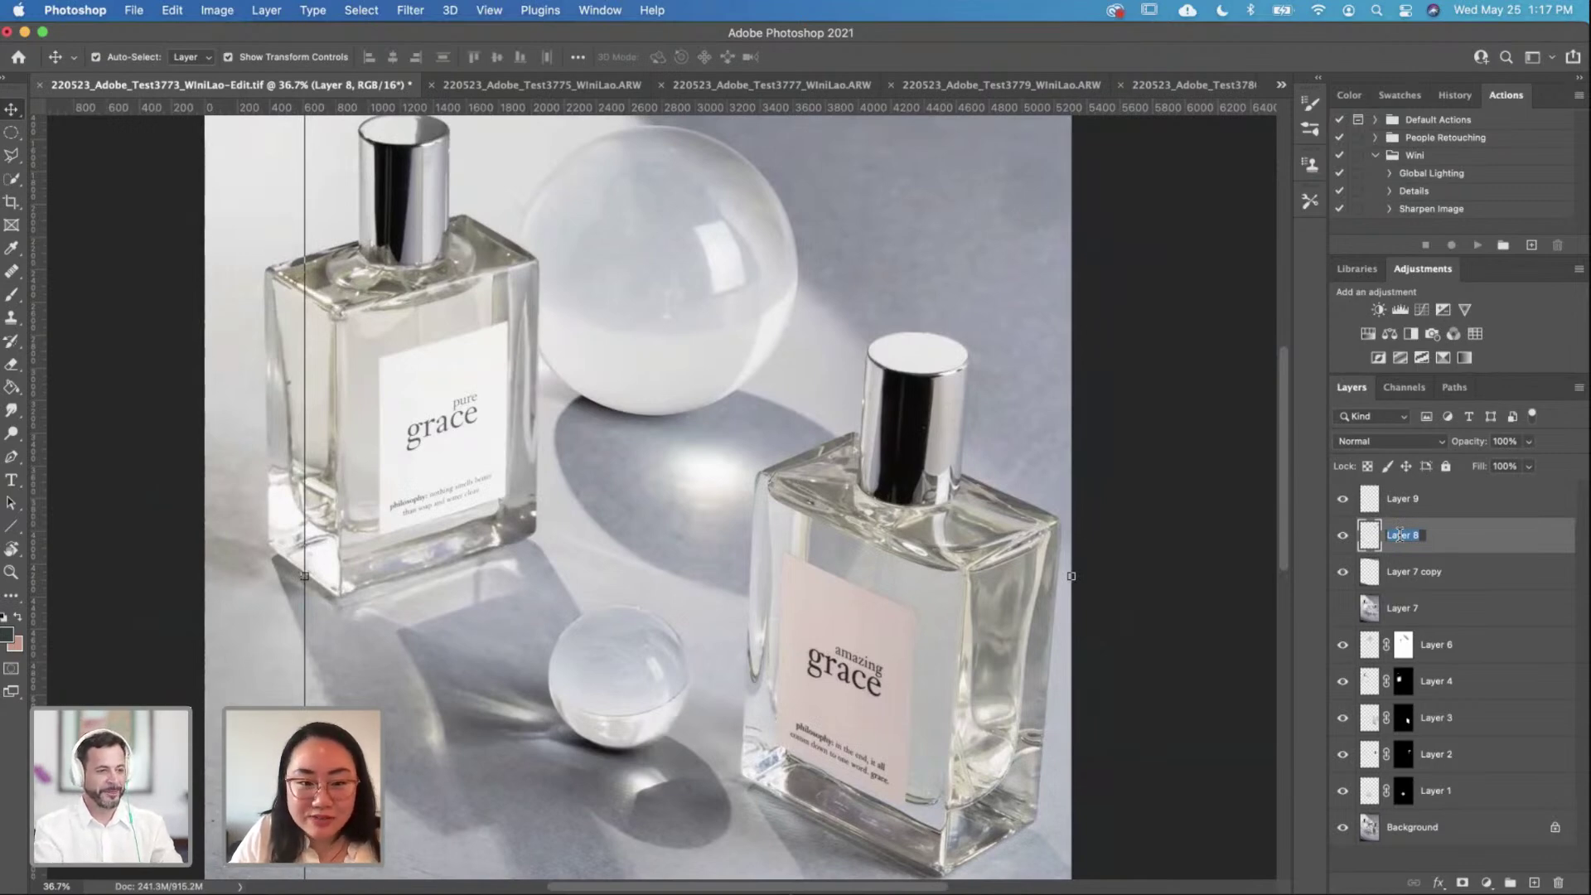
{"action": "key", "text": "Return"}
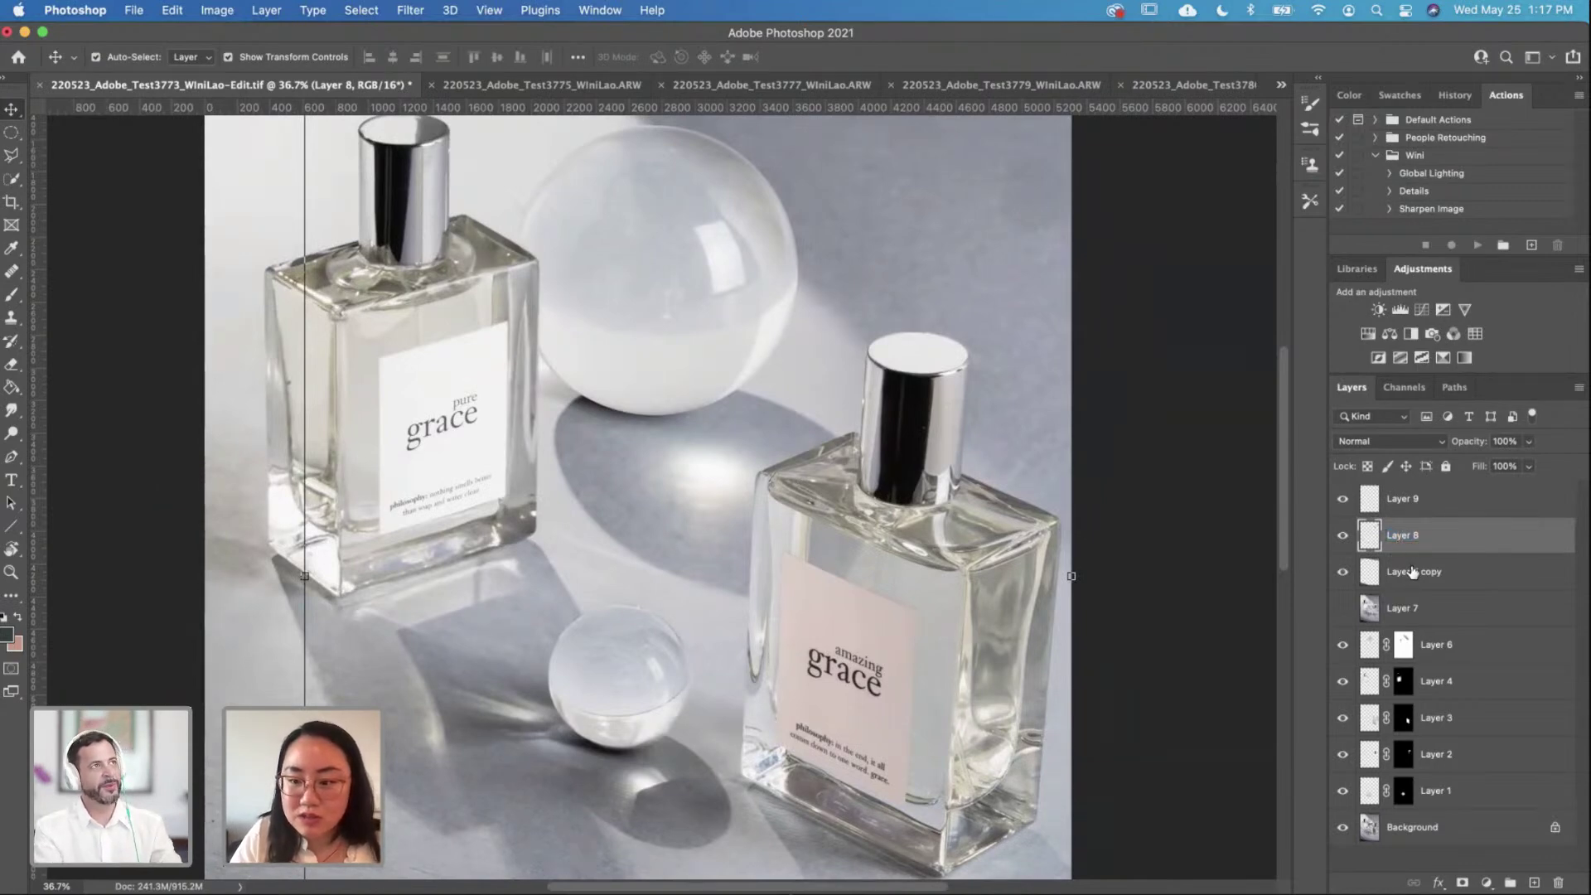
{"action": "double_click", "coordinate": [1412, 571]}
{"action": "type", "text": "content"}
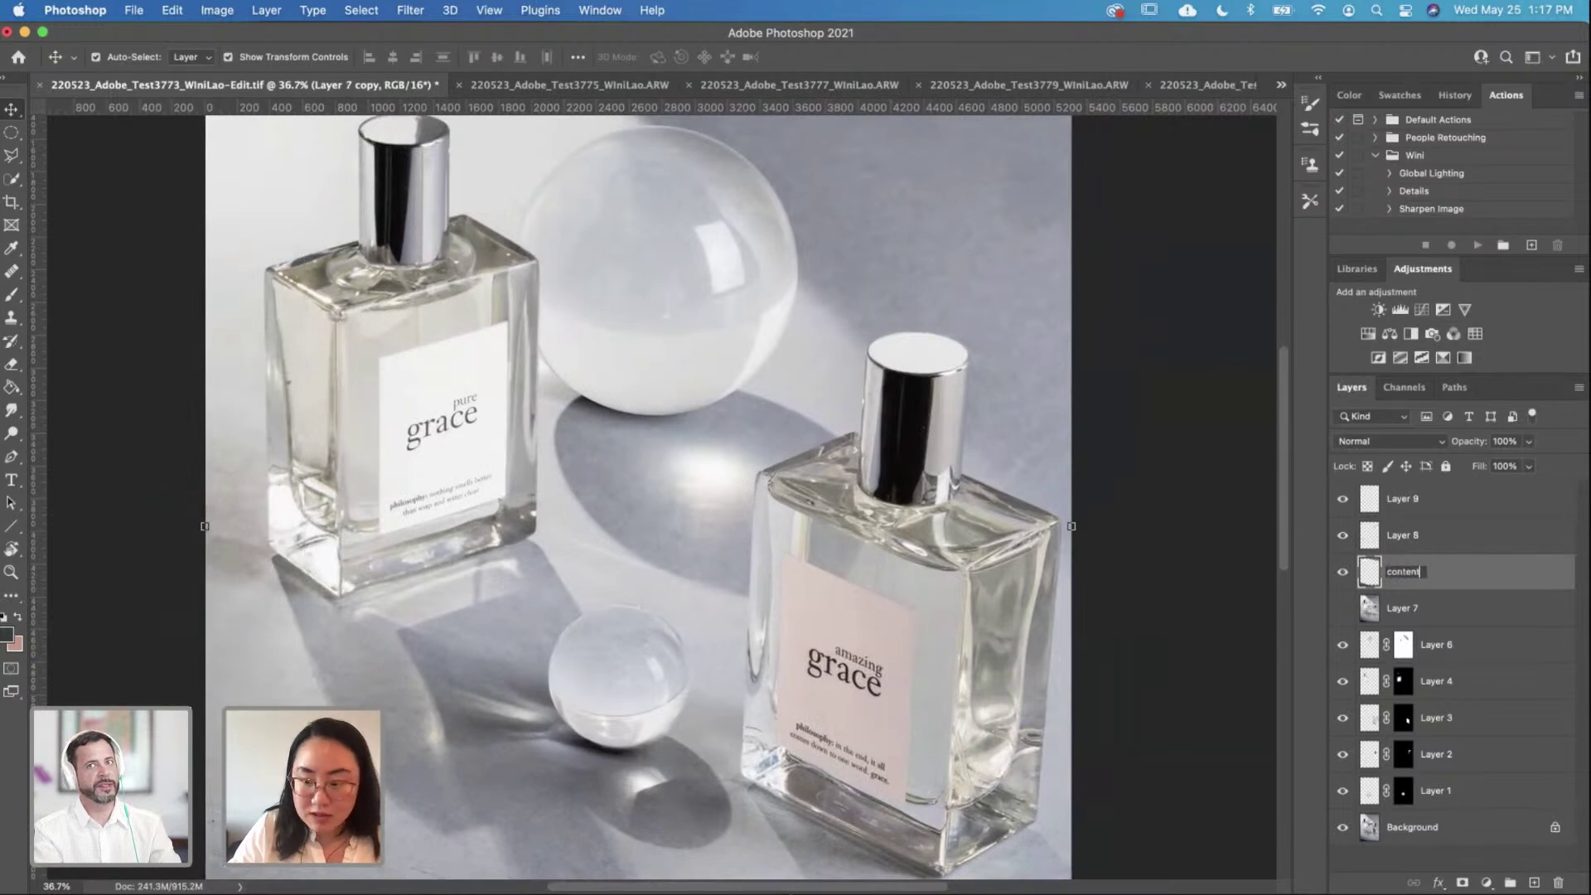
{"action": "type", "text": " fill"}
{"action": "key", "text": "Return"}
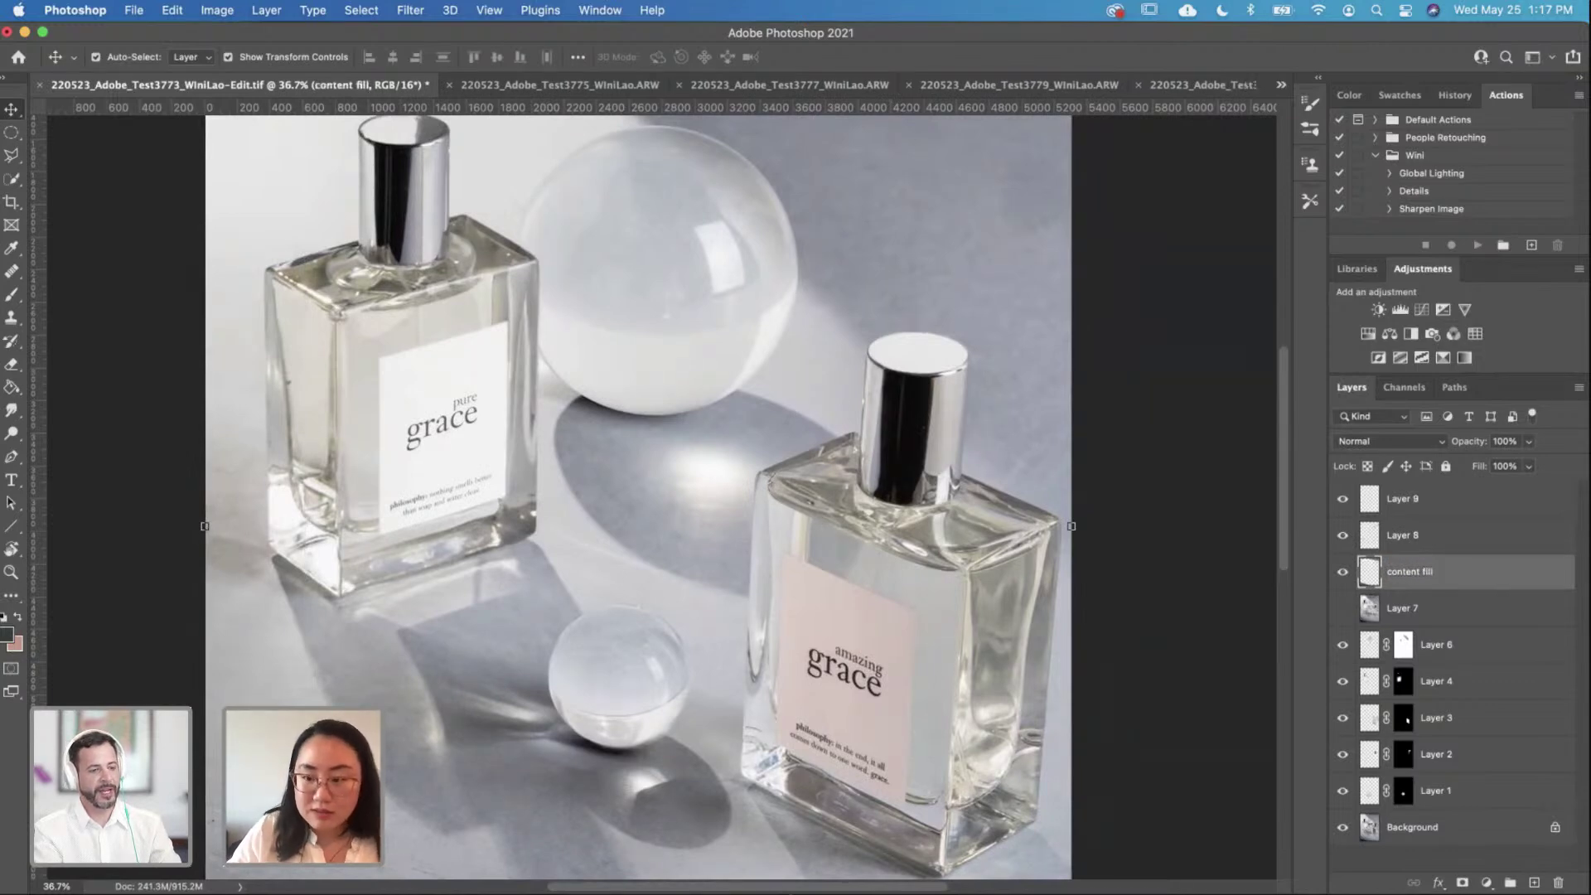
Step: Rename Layer 8 as "clean dust"
{"action": "double_click", "coordinate": [1408, 536]}
{"action": "type", "text": "d"}
{"action": "type", "text": "leann"}
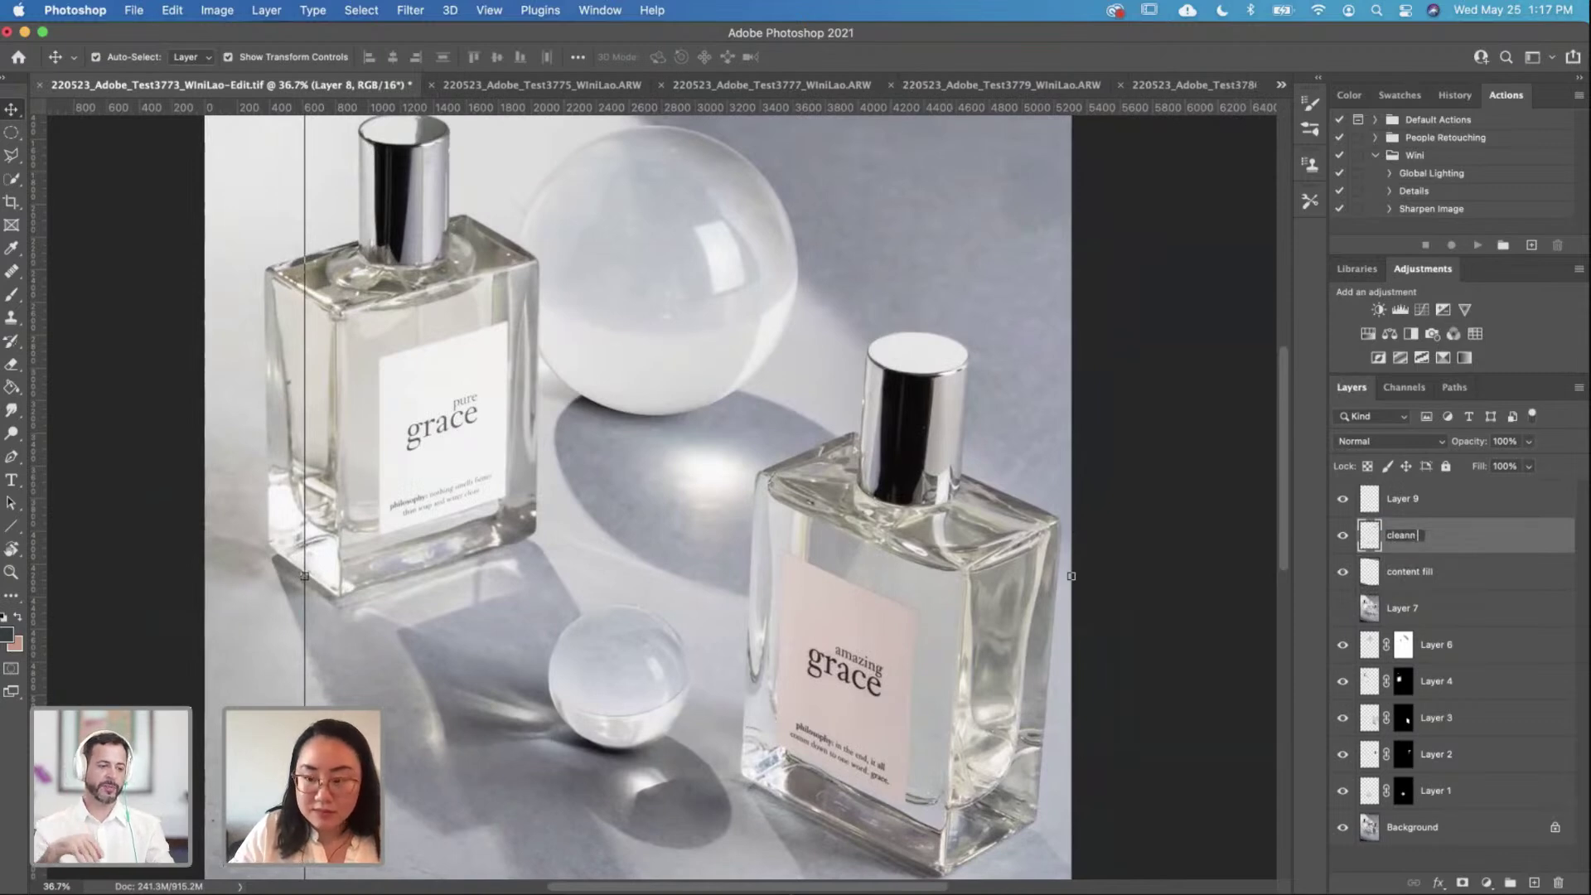
{"action": "key", "text": "BackSpace"}
{"action": "type", "text": " dust"}
{"action": "left_click", "coordinate": [1400, 501]}
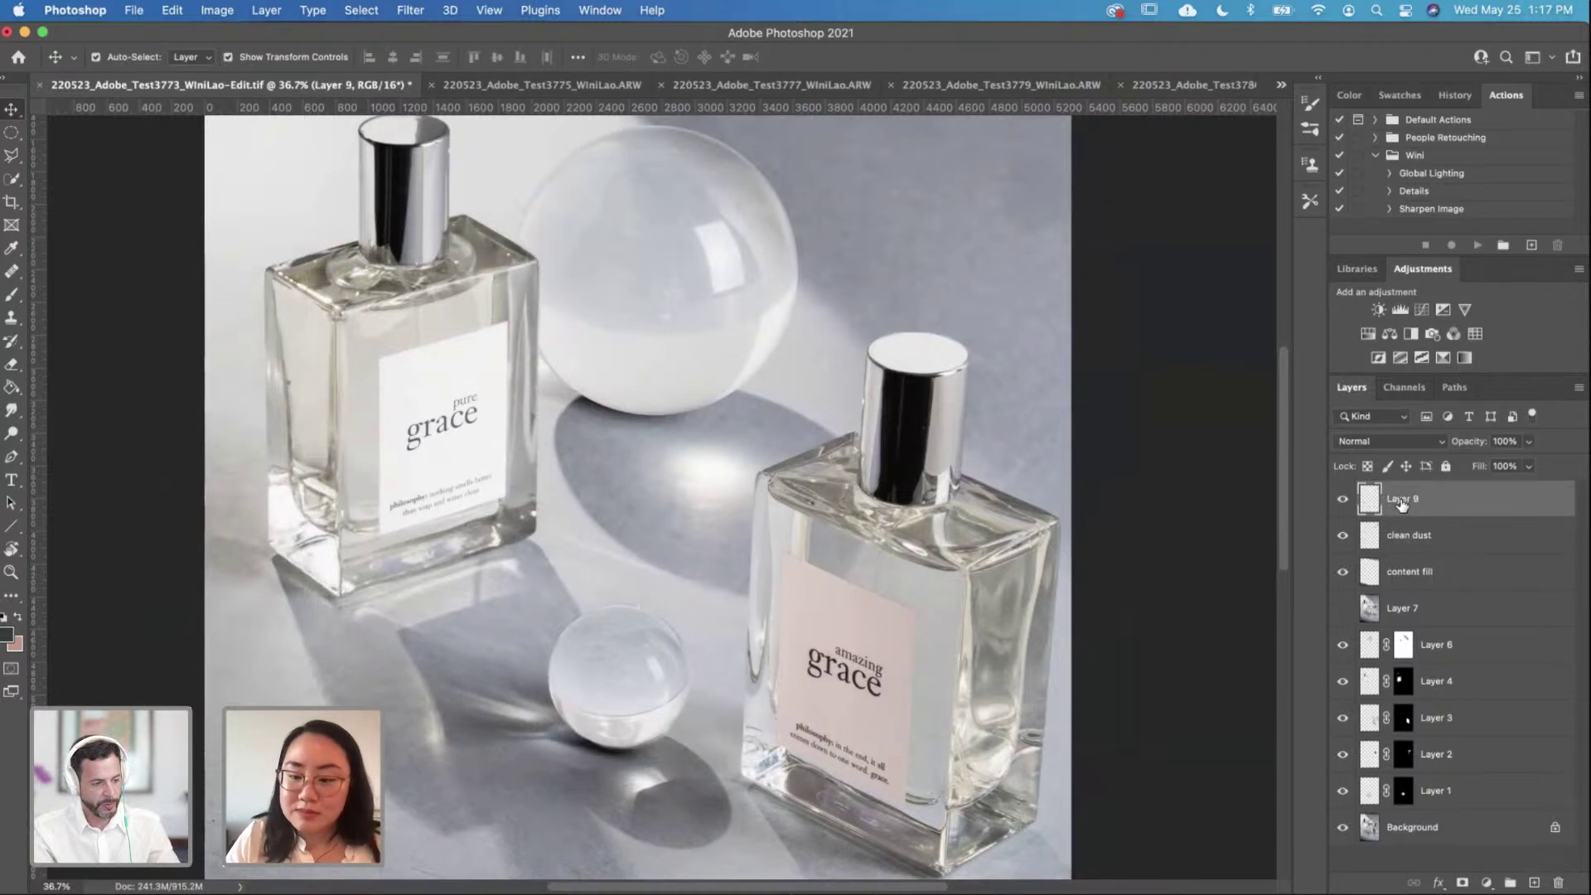
Step: Group Layers 6, 4, 3, 2 and 1 together and name the group "comp"
{"action": "left_click", "coordinate": [1469, 650]}
{"action": "left_click", "coordinate": [1468, 795], "text": "shift"}
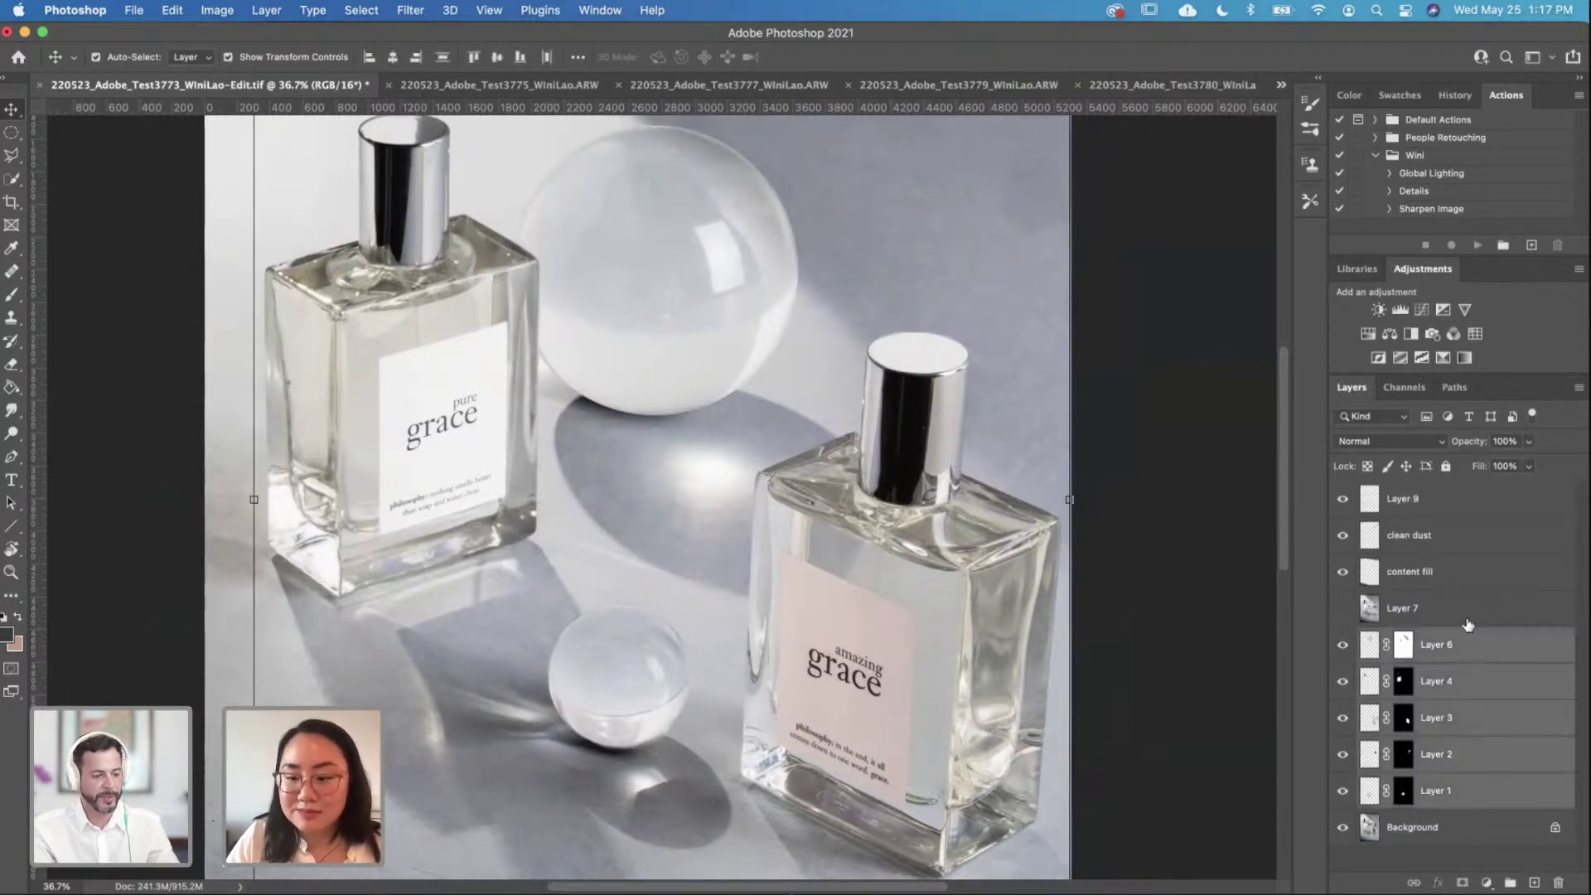
{"action": "left_click", "coordinate": [1510, 883]}
{"action": "left_click", "coordinate": [1363, 638]}
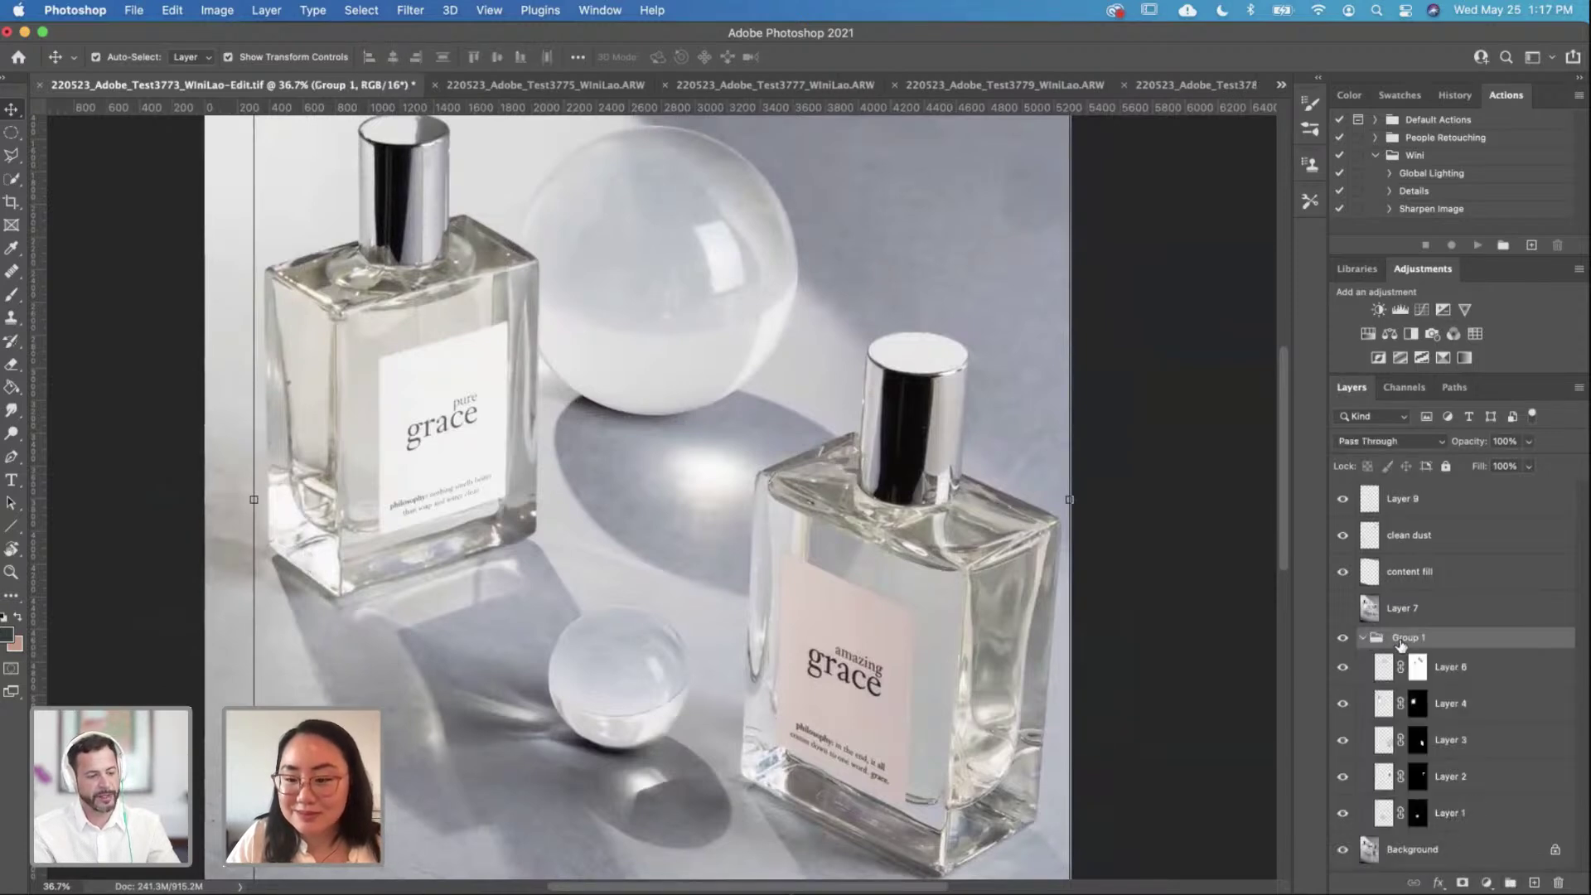
{"action": "type", "text": "comp"}
{"action": "key", "text": "Return"}
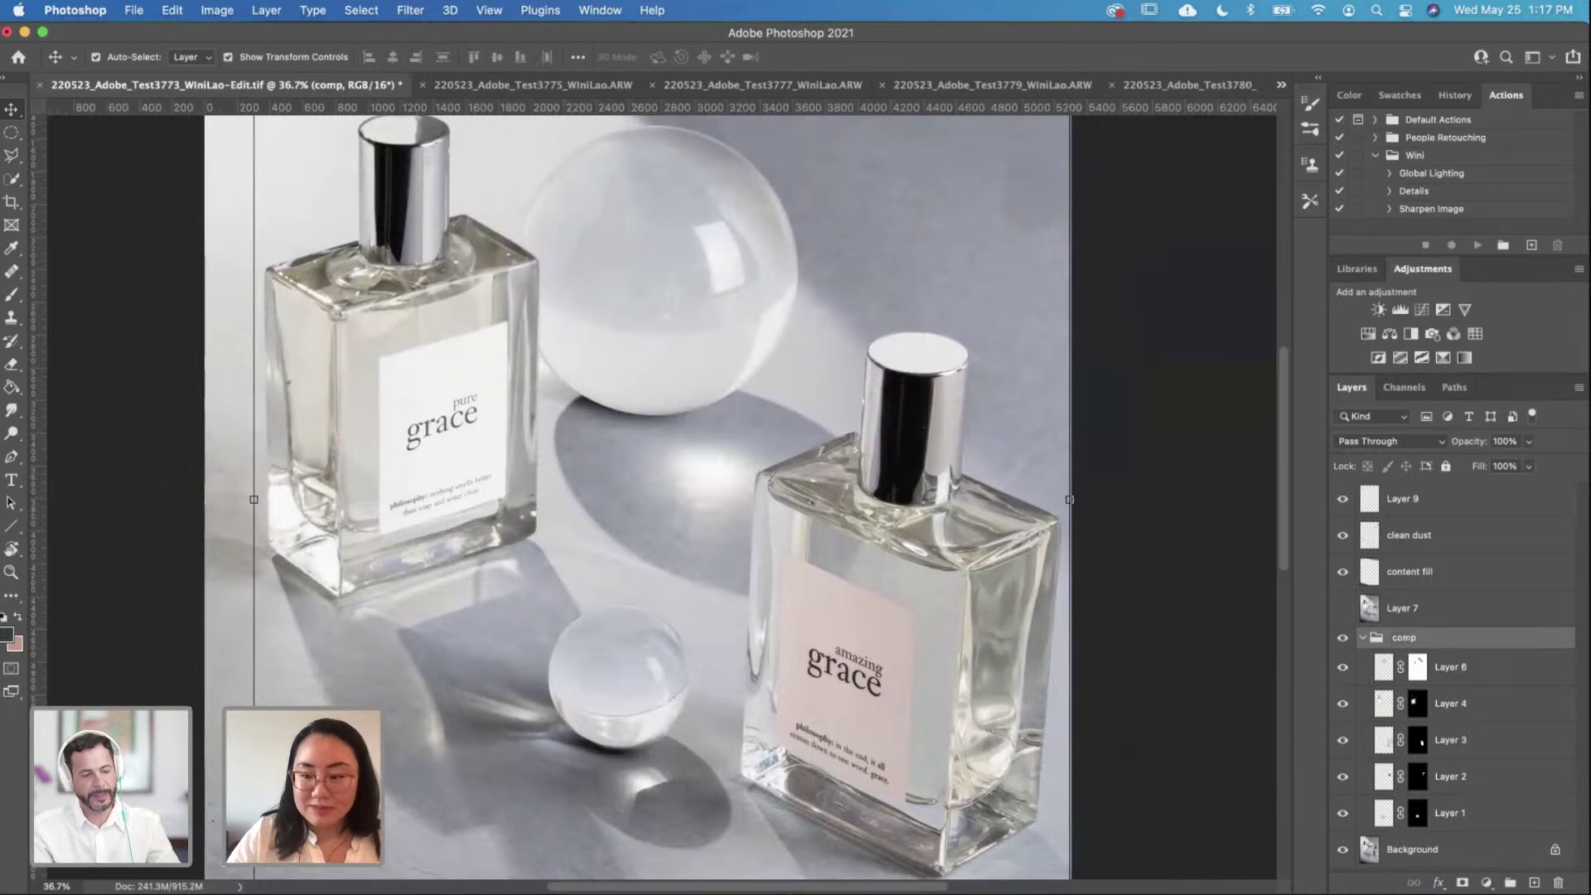
Step: Toggle the comp group's visibility to compare the whole image with and without the composited exposures
{"action": "key", "text": "super+0"}
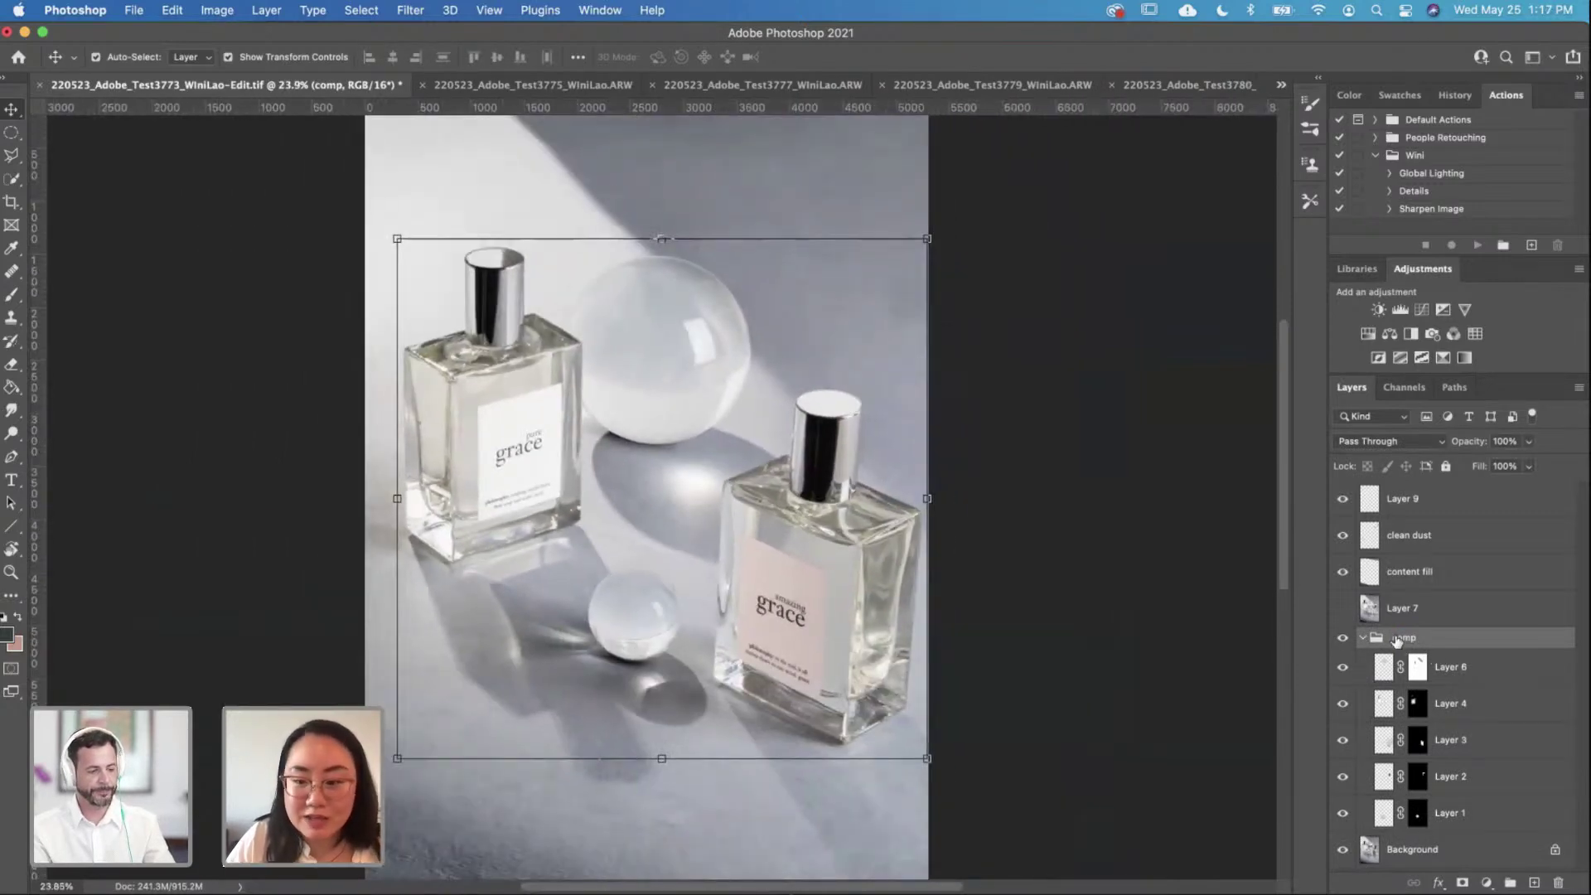
{"action": "left_click", "coordinate": [1342, 637]}
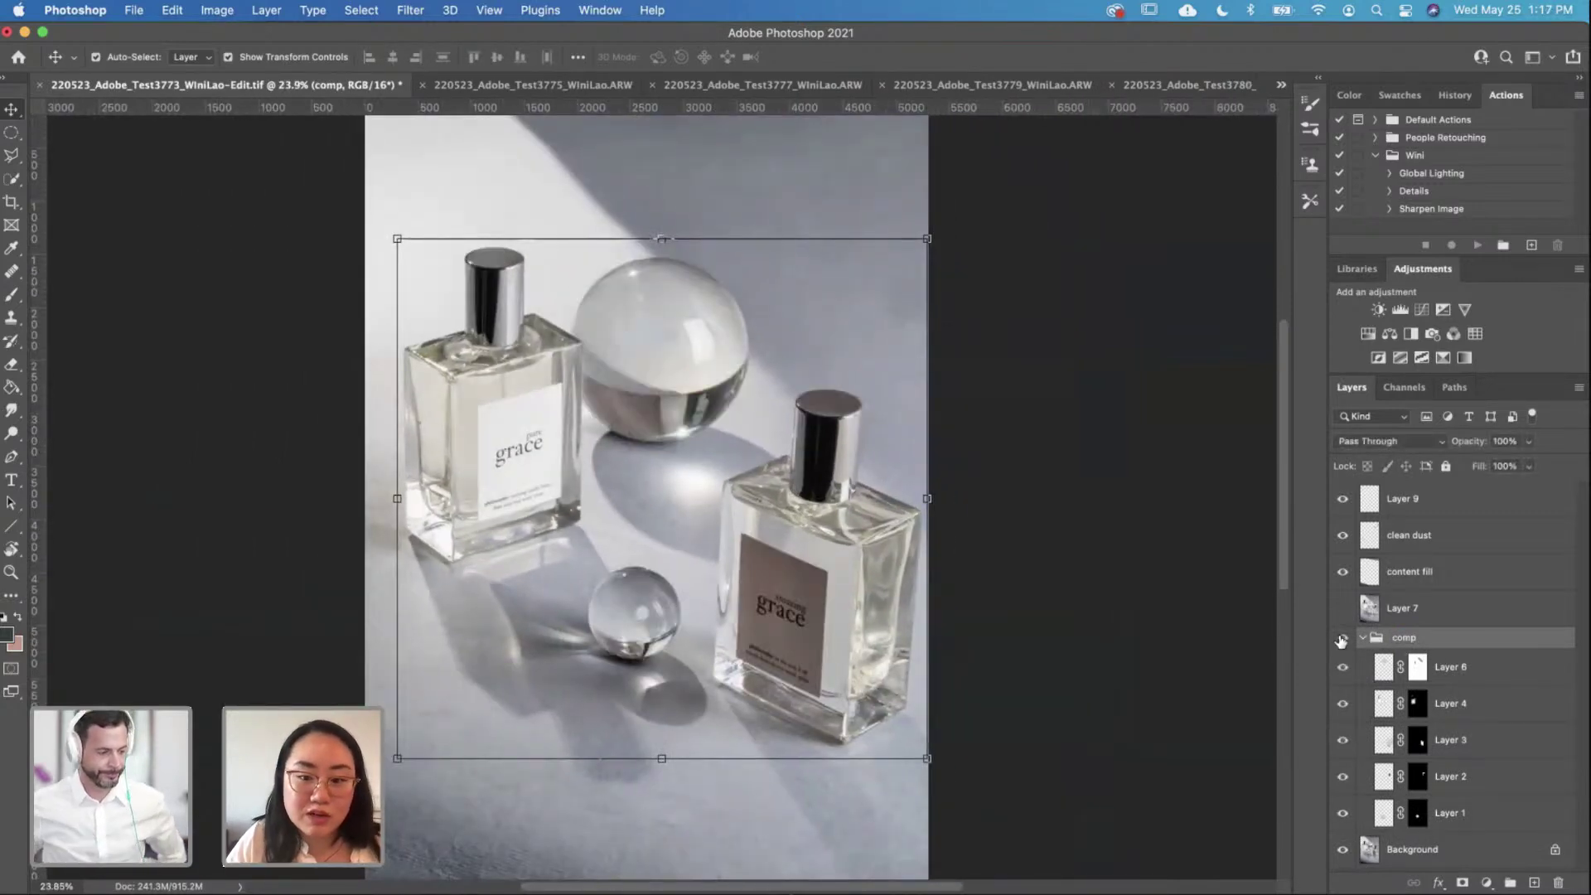
{"action": "left_click", "coordinate": [1342, 637]}
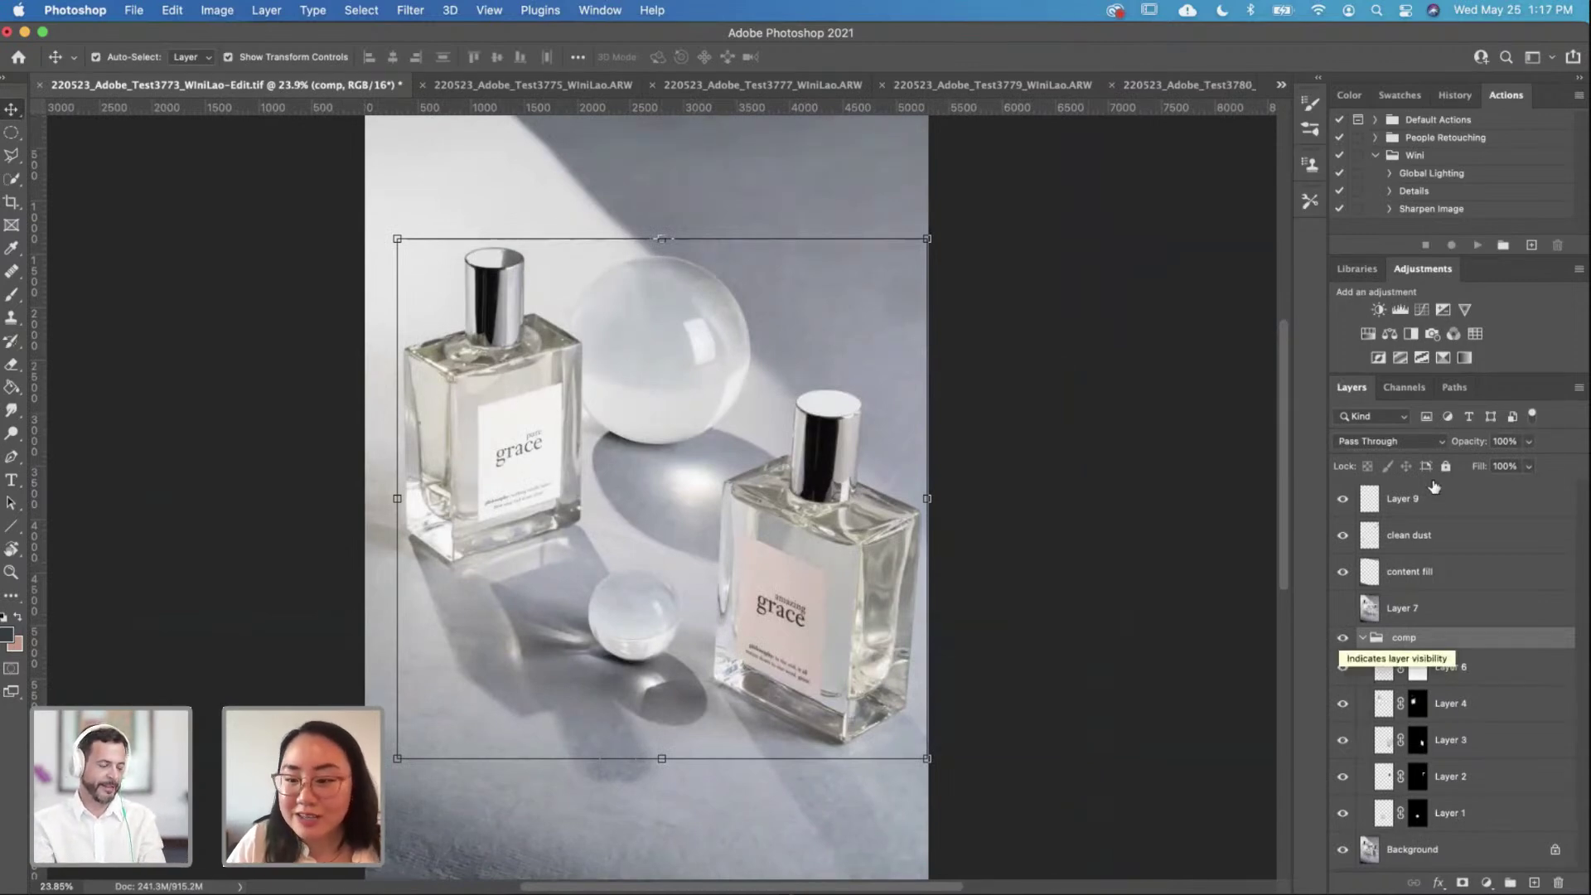
Step: Rename the new top layer, Layer 9, as "purfume bottle"
{"action": "left_click", "coordinate": [1408, 498]}
{"action": "scroll", "coordinate": [617, 363], "scroll_direction": "down", "scroll_amount": 2}
{"action": "scroll", "coordinate": [622, 367], "scroll_direction": "up", "scroll_amount": 4}
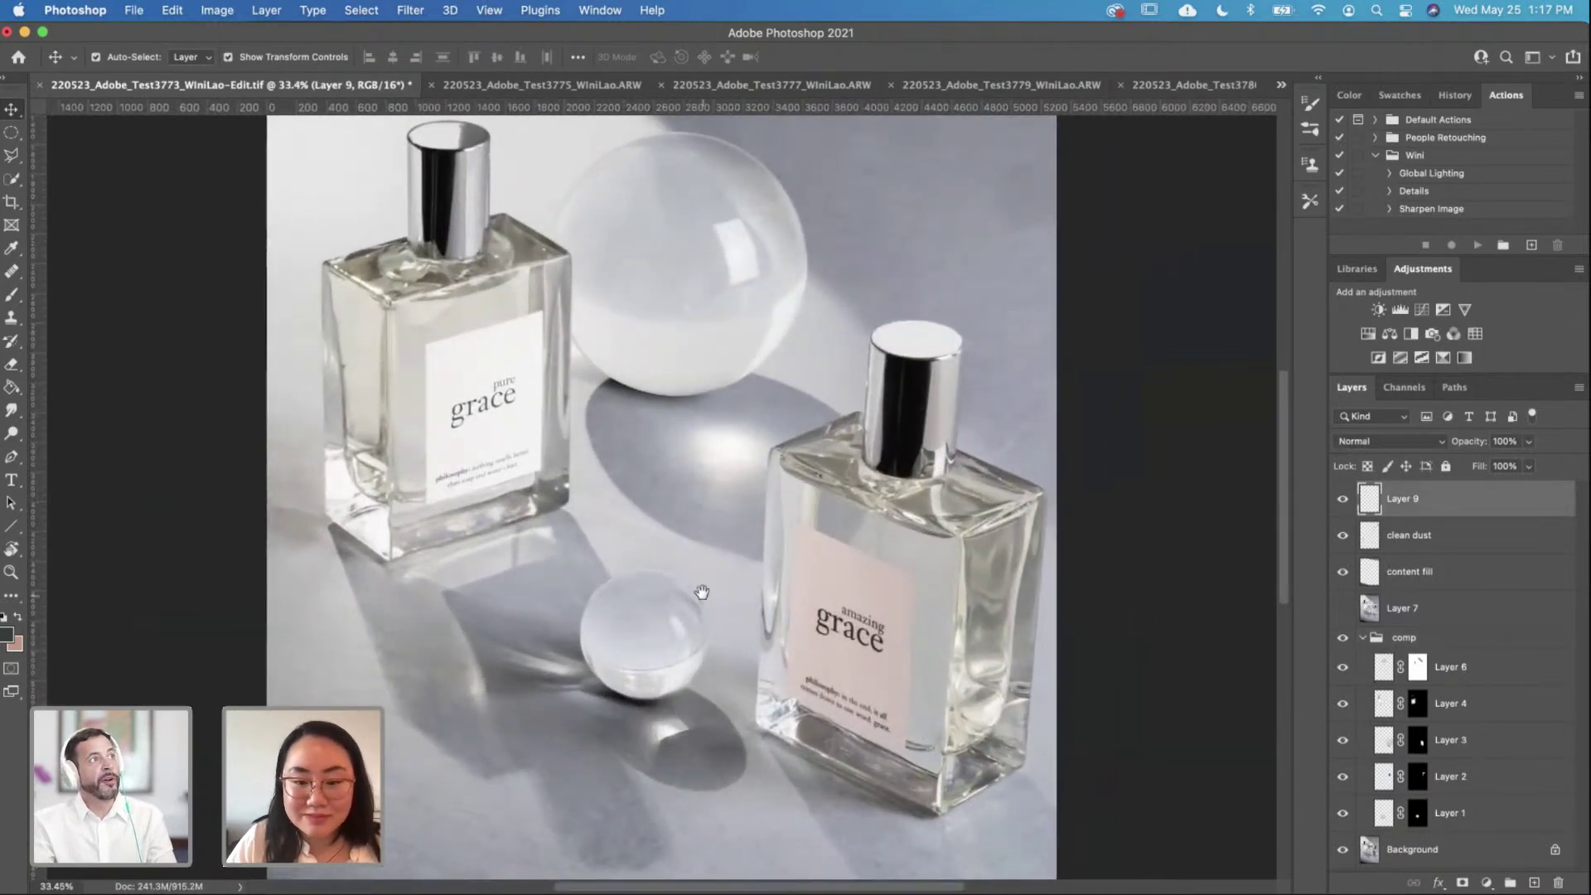
{"action": "scroll", "coordinate": [746, 555], "scroll_direction": "up", "scroll_amount": 2}
{"action": "scroll", "coordinate": [745, 551], "scroll_direction": "up", "scroll_amount": 2}
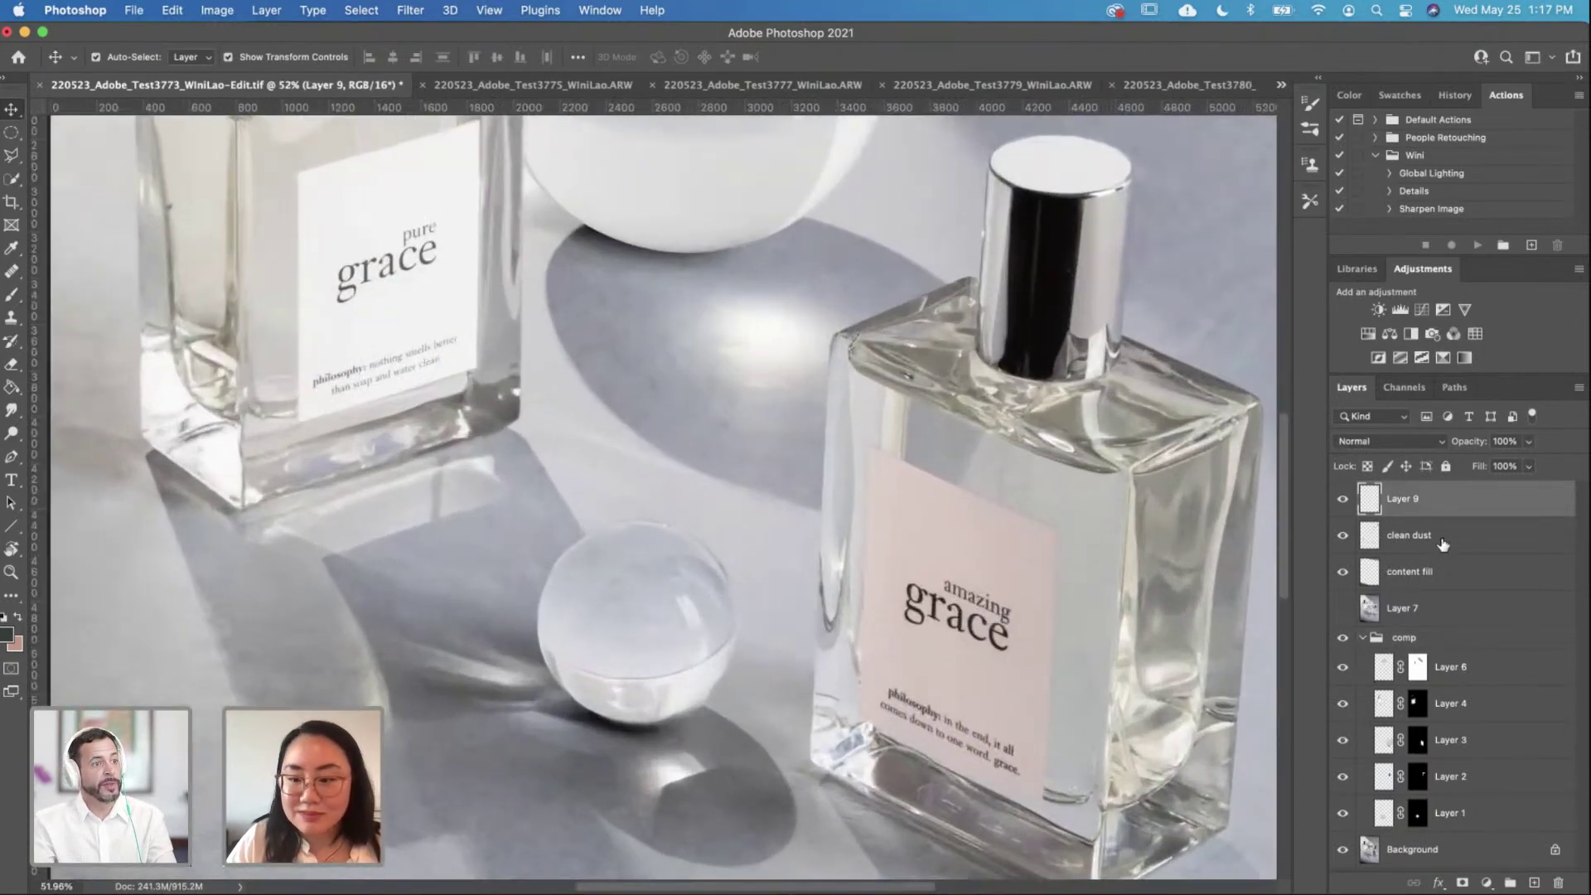
{"action": "double_click", "coordinate": [1407, 500]}
{"action": "type", "text": "purf"}
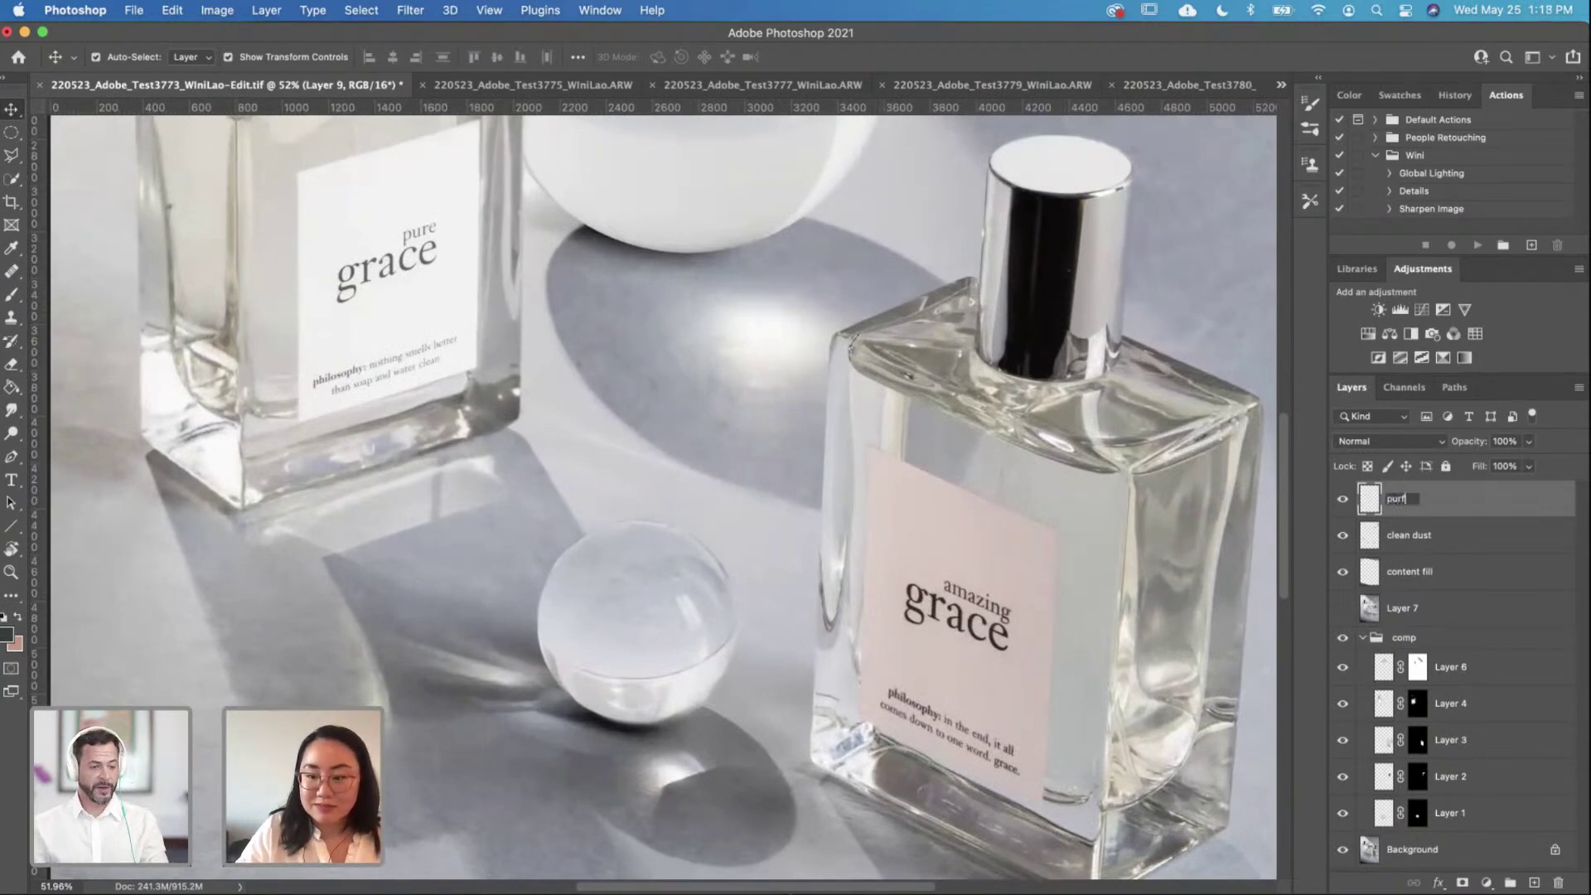
{"action": "type", "text": "ume bottle"}
{"action": "key", "text": "Return"}
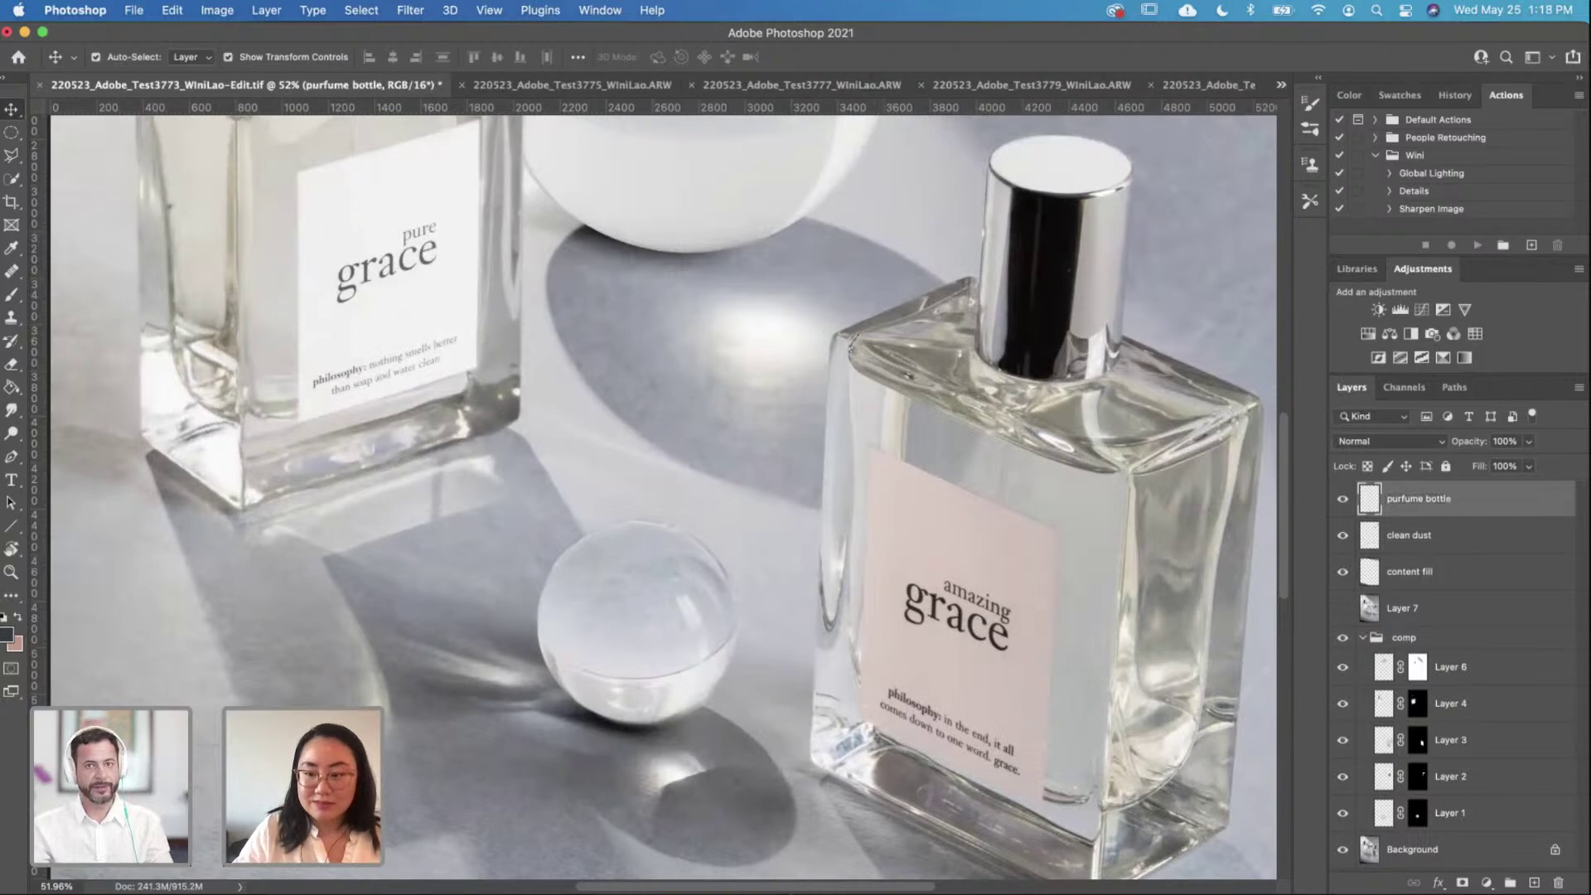
Step: Heal the blemish along the pure grace bottle's inner left edge using the Healing Brush at size 35
{"action": "left_click_drag", "start_coordinate": [953, 478], "coordinate": [926, 493]}
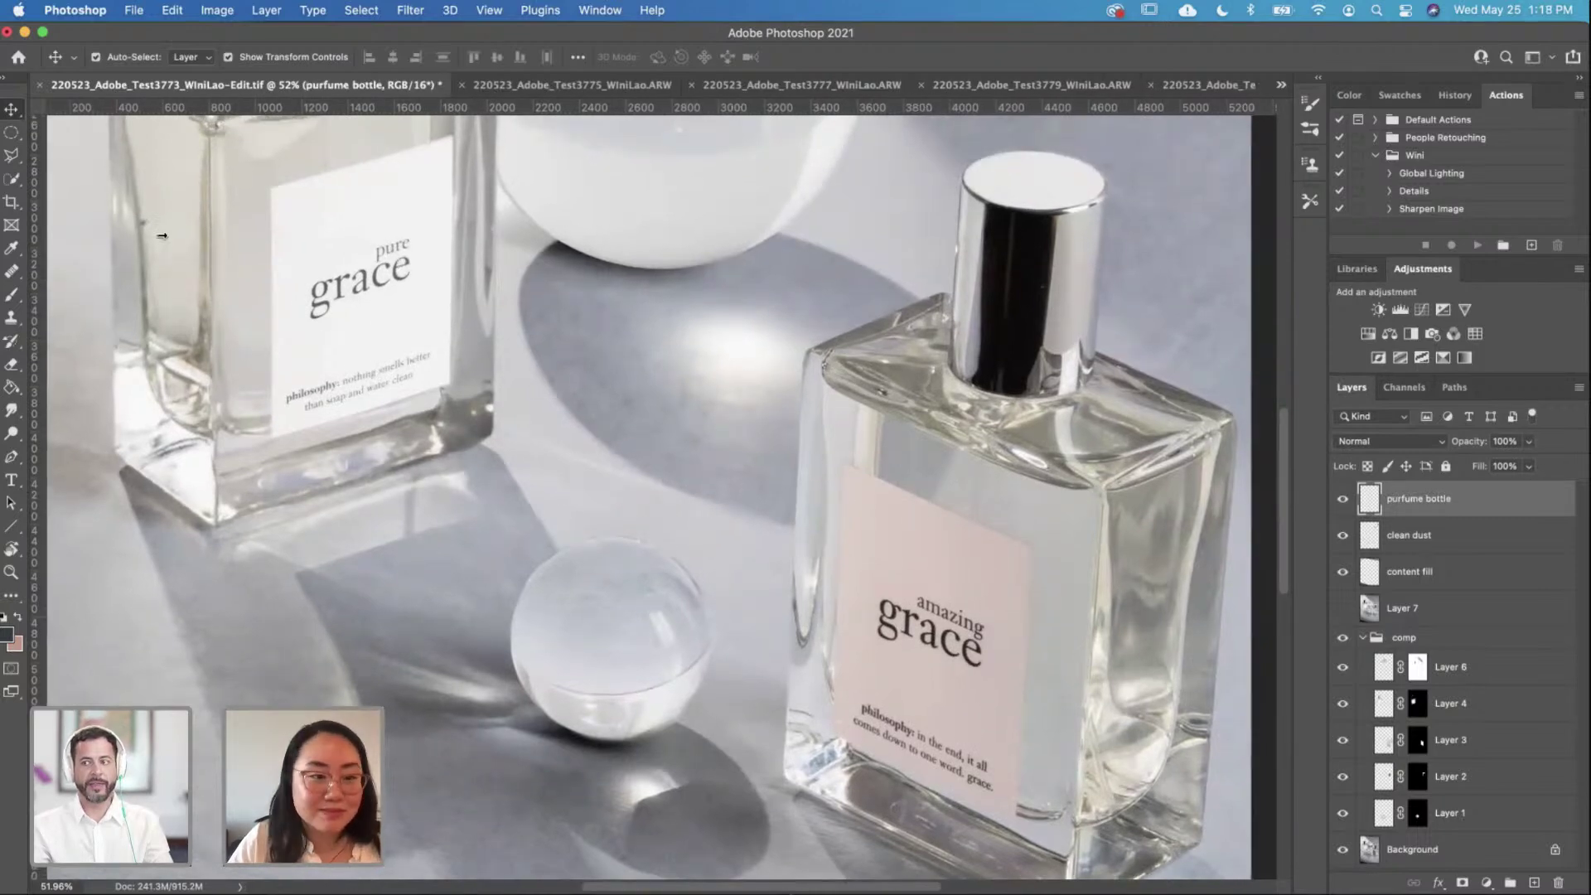
{"action": "left_click", "coordinate": [11, 270]}
{"action": "left_click_drag", "start_coordinate": [377, 291], "coordinate": [511, 514]}
{"action": "scroll", "coordinate": [512, 514], "scroll_direction": "up", "scroll_amount": 5}
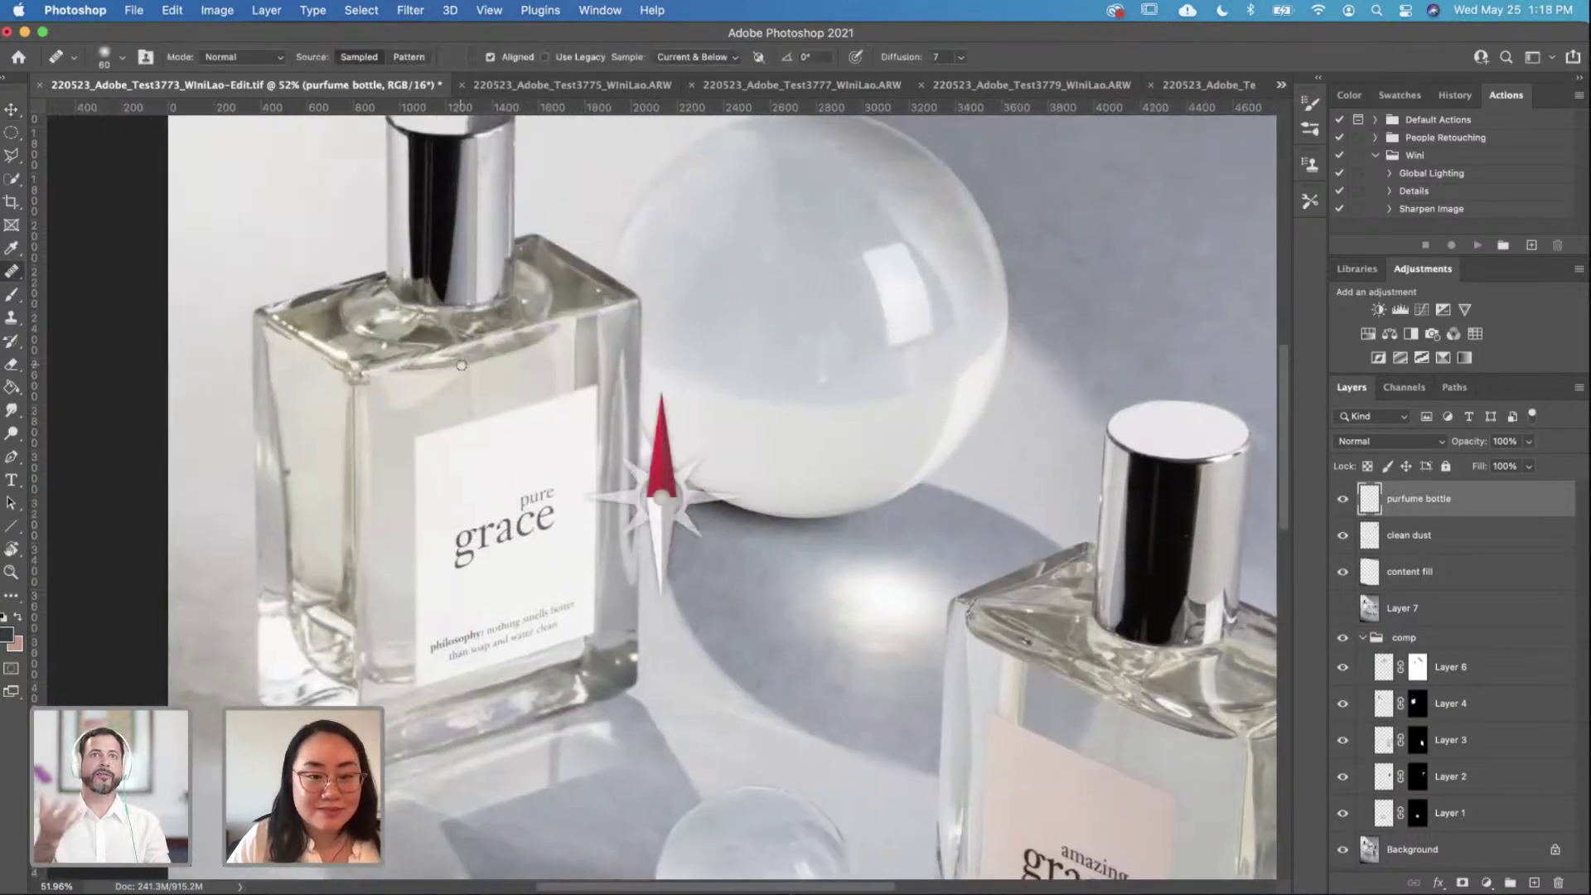
{"action": "scroll", "coordinate": [454, 342], "scroll_direction": "up", "scroll_amount": 3}
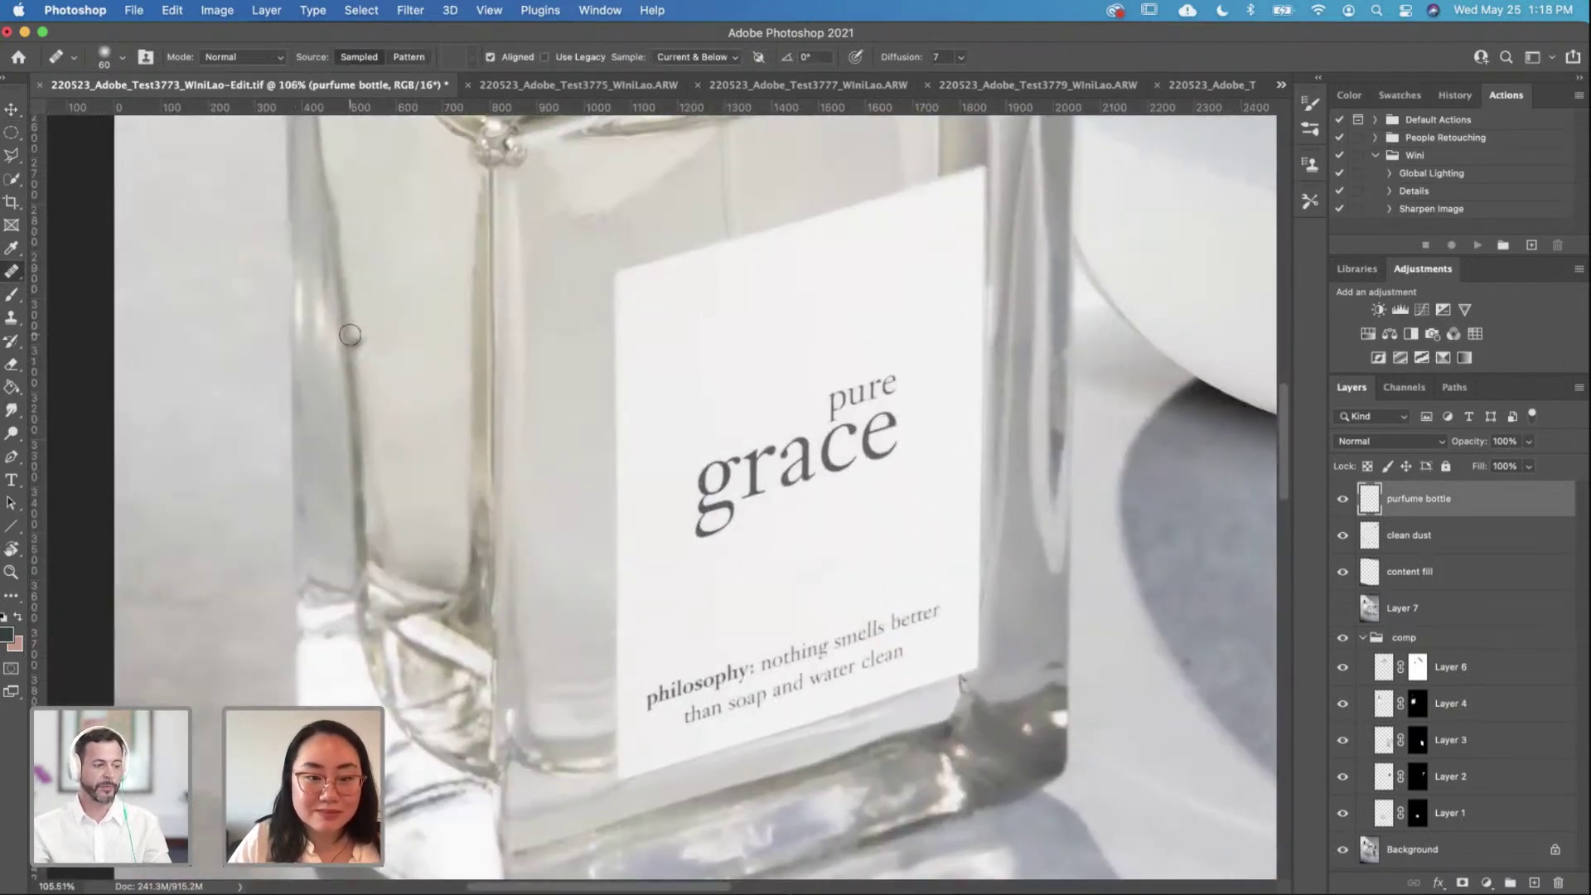
{"action": "mouse_move", "coordinate": [350, 334]}
{"action": "left_mouse_down"}
{"action": "mouse_move", "coordinate": [362, 344]}
{"action": "mouse_move", "coordinate": [365, 319]}
{"action": "left_mouse_up"}
{"action": "key", "text": "super+z"}
{"action": "key", "text": "bracketleft"}
{"action": "key", "text": "bracketleft"}
{"action": "left_click_drag", "start_coordinate": [423, 412], "coordinate": [415, 362]}
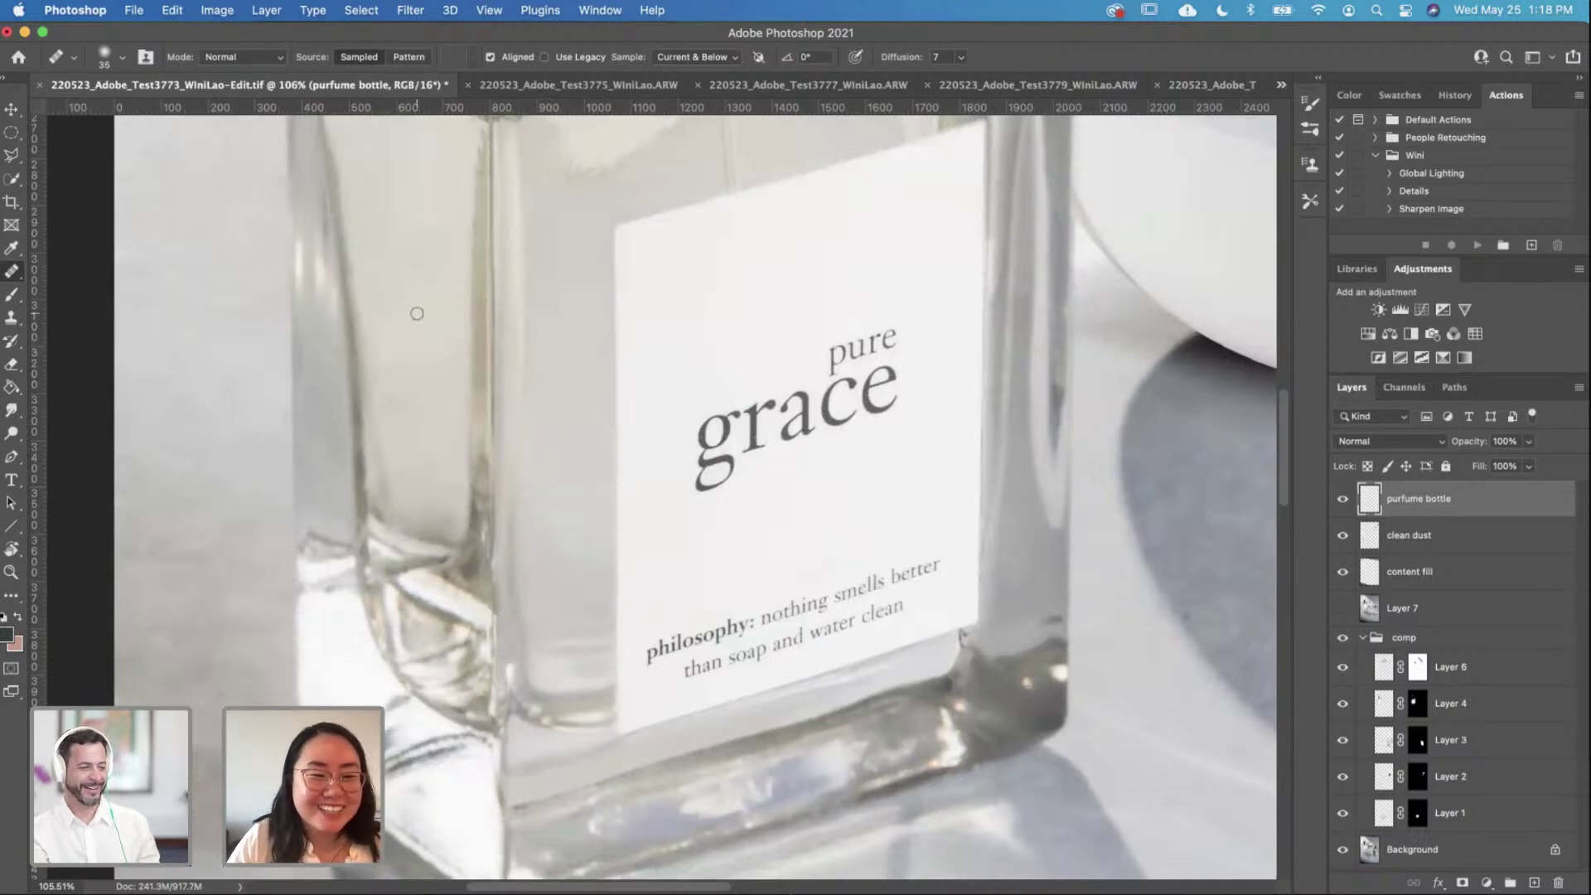
{"action": "left_click_drag", "start_coordinate": [416, 396], "coordinate": [421, 562]}
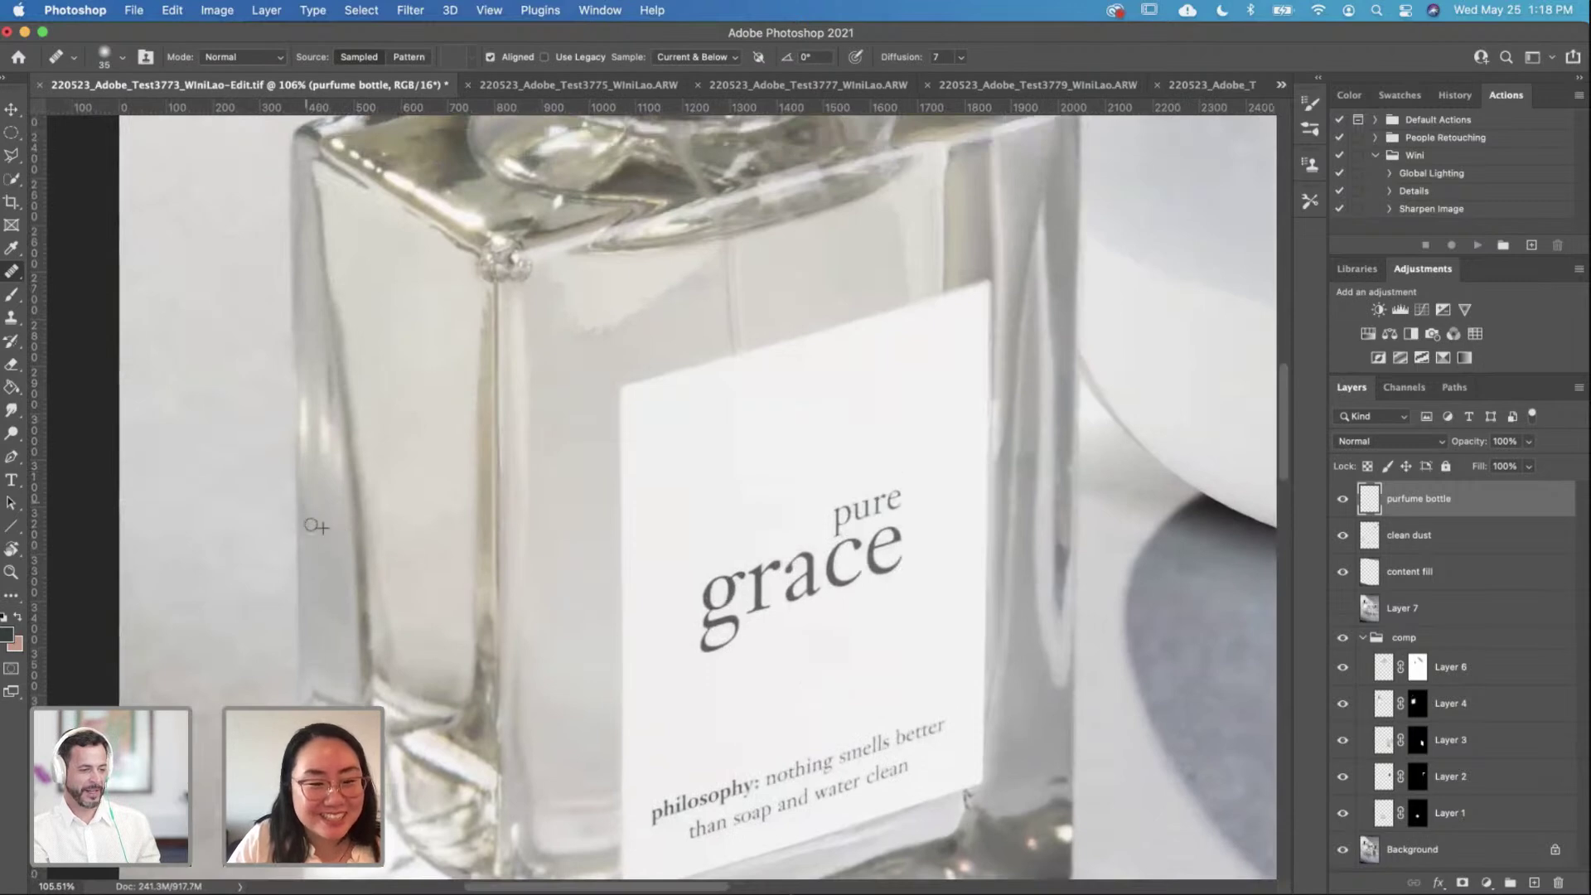
Step: Heal the dark mark above the bright lower-left corner of the pure grace bottle, sampling the glass edge just below
{"action": "left_click_drag", "start_coordinate": [323, 638], "coordinate": [322, 508]}
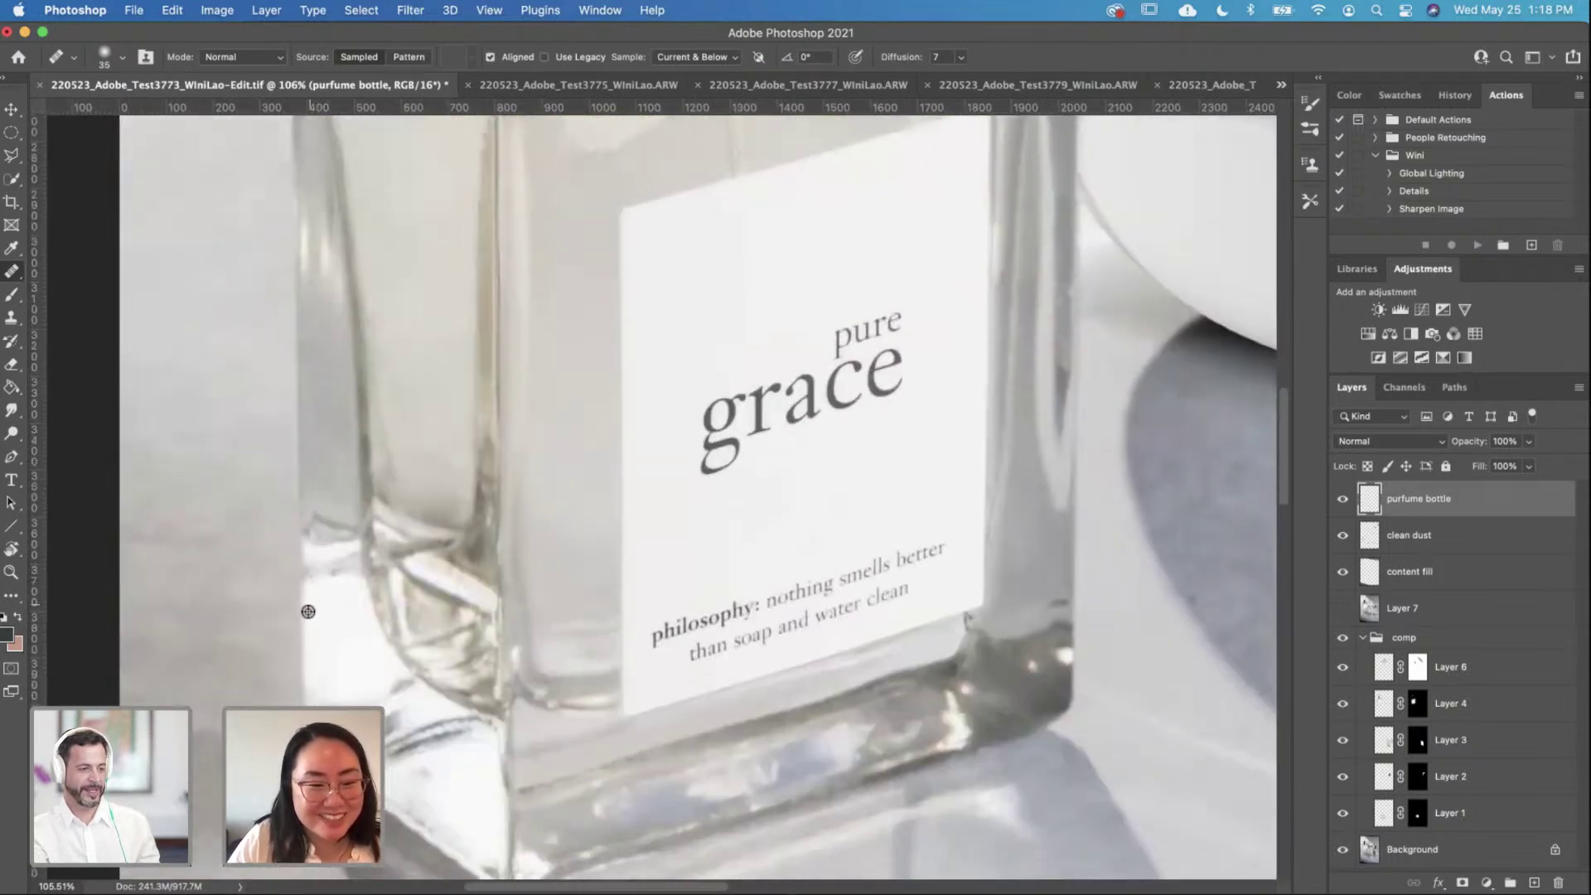
{"action": "left_click", "coordinate": [305, 616], "text": "alt"}
{"action": "mouse_move", "coordinate": [305, 577]}
{"action": "left_mouse_down"}
{"action": "mouse_move", "coordinate": [346, 597]}
{"action": "mouse_move", "coordinate": [351, 556]}
{"action": "mouse_move", "coordinate": [353, 593]}
{"action": "mouse_move", "coordinate": [368, 562]}
{"action": "left_mouse_up"}
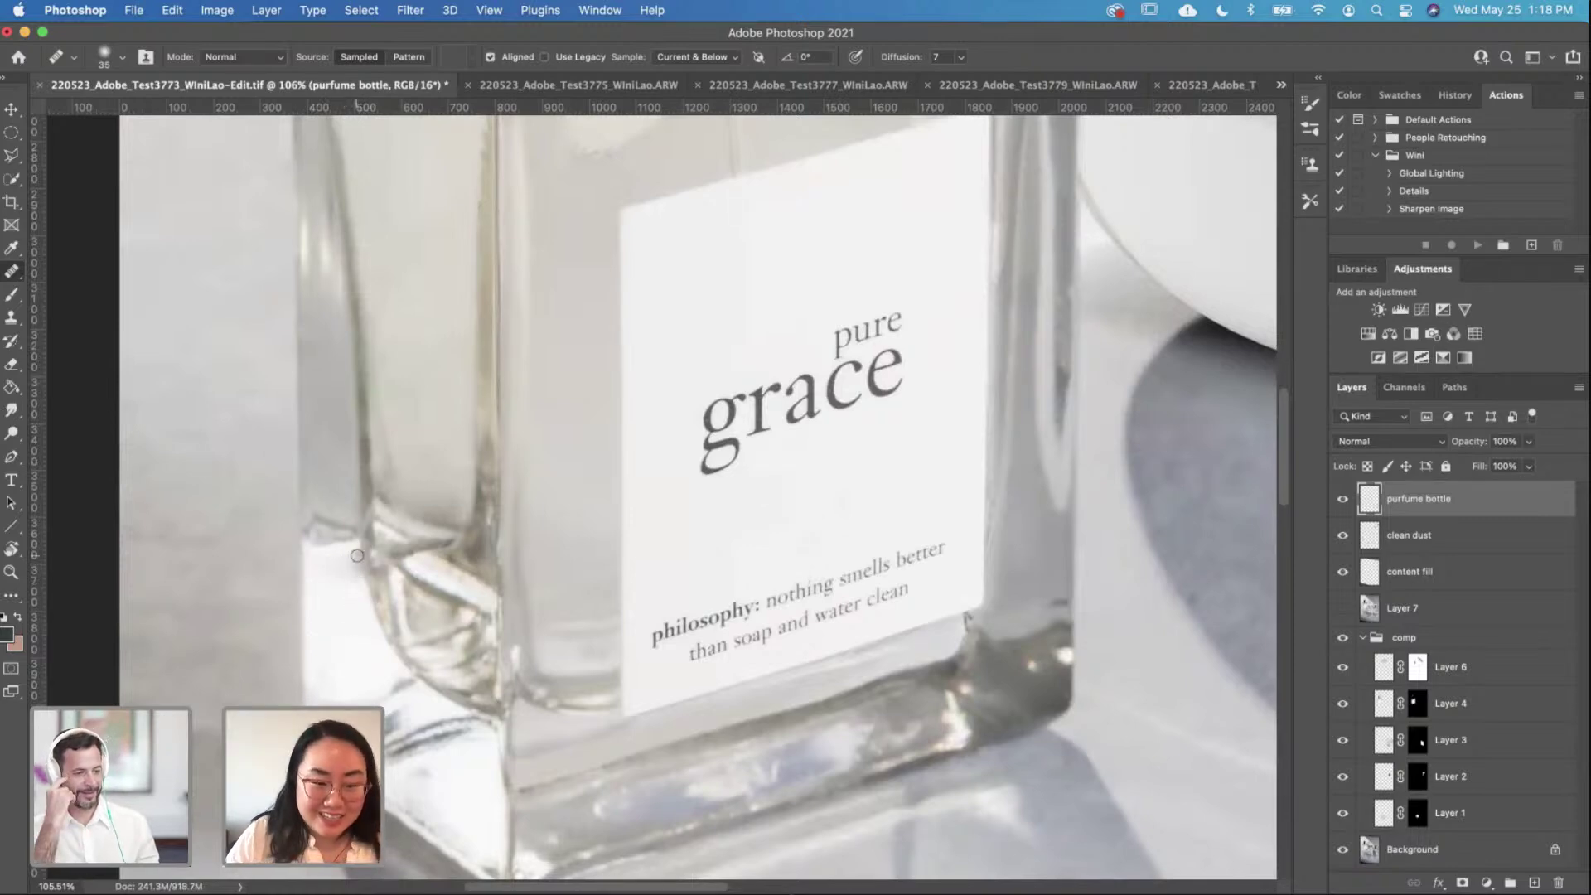
Step: Smooth the seam above the pure grace bottle's bright lower-left corner with a size 40 Clone Stamp at 100% opacity and the Healing Brush
{"action": "key", "text": "s"}
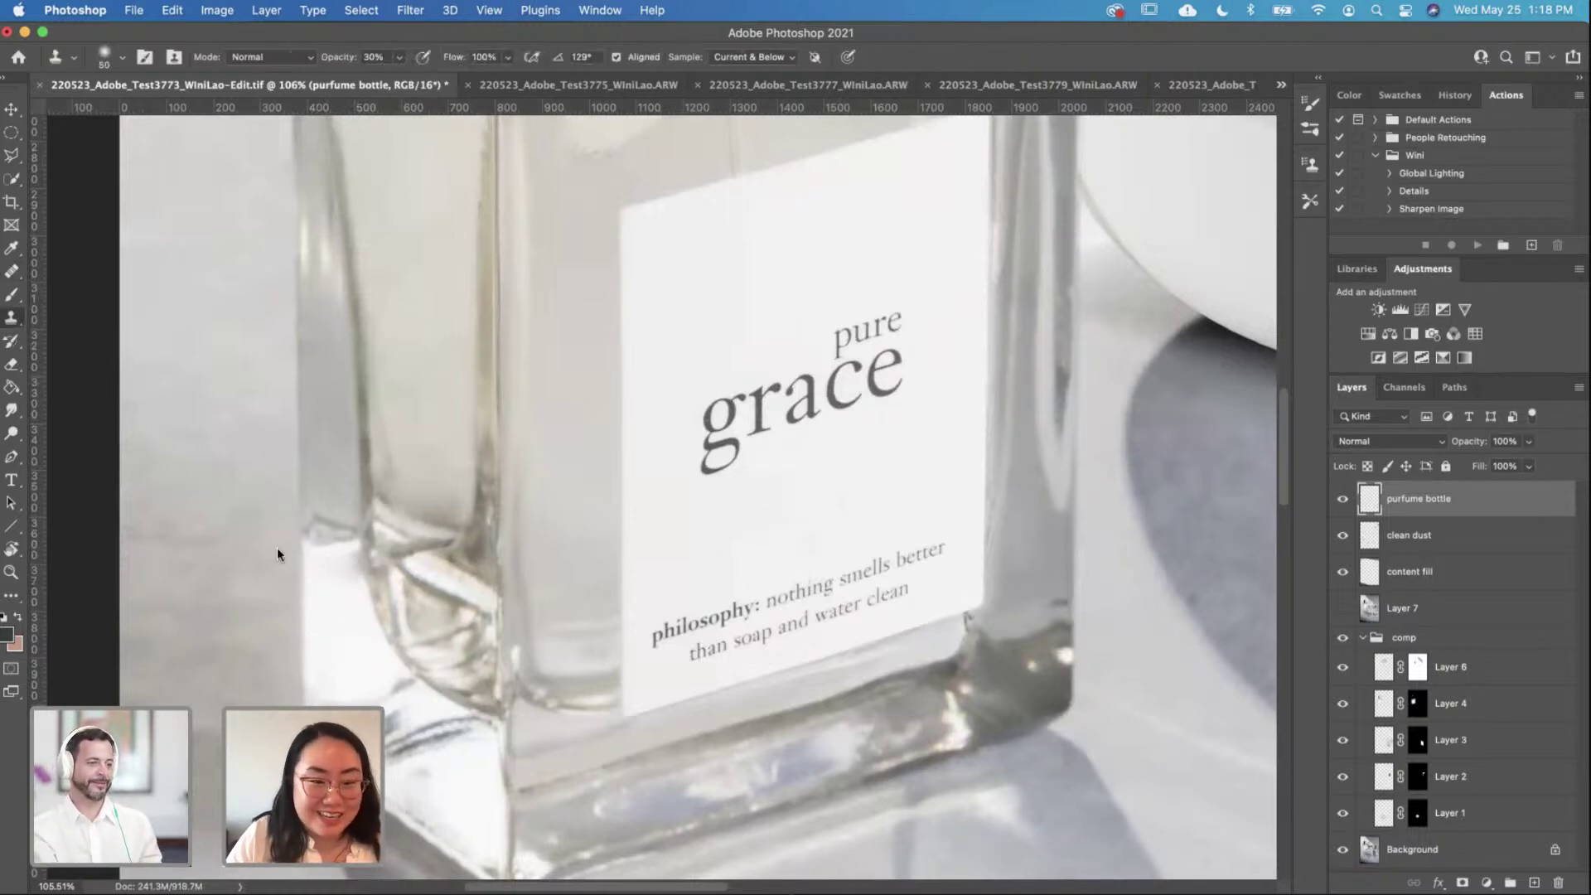
{"action": "left_click", "coordinate": [341, 625], "text": "alt"}
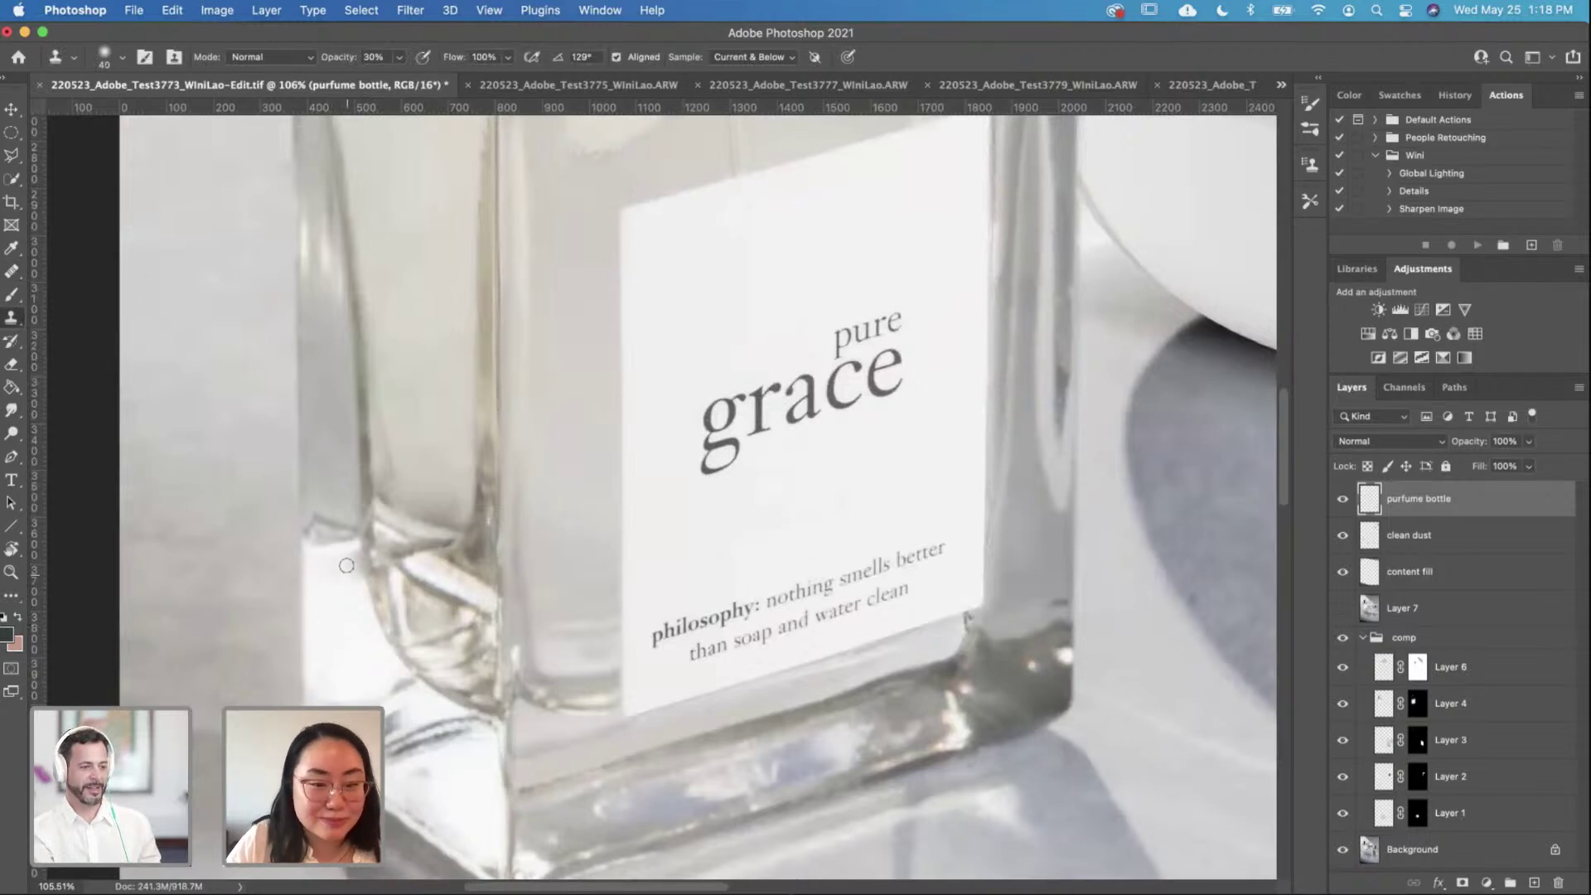
{"action": "mouse_move", "coordinate": [348, 547]}
{"action": "left_mouse_down"}
{"action": "mouse_move", "coordinate": [354, 582]}
{"action": "mouse_move", "coordinate": [351, 554]}
{"action": "mouse_move", "coordinate": [338, 578]}
{"action": "left_mouse_up"}
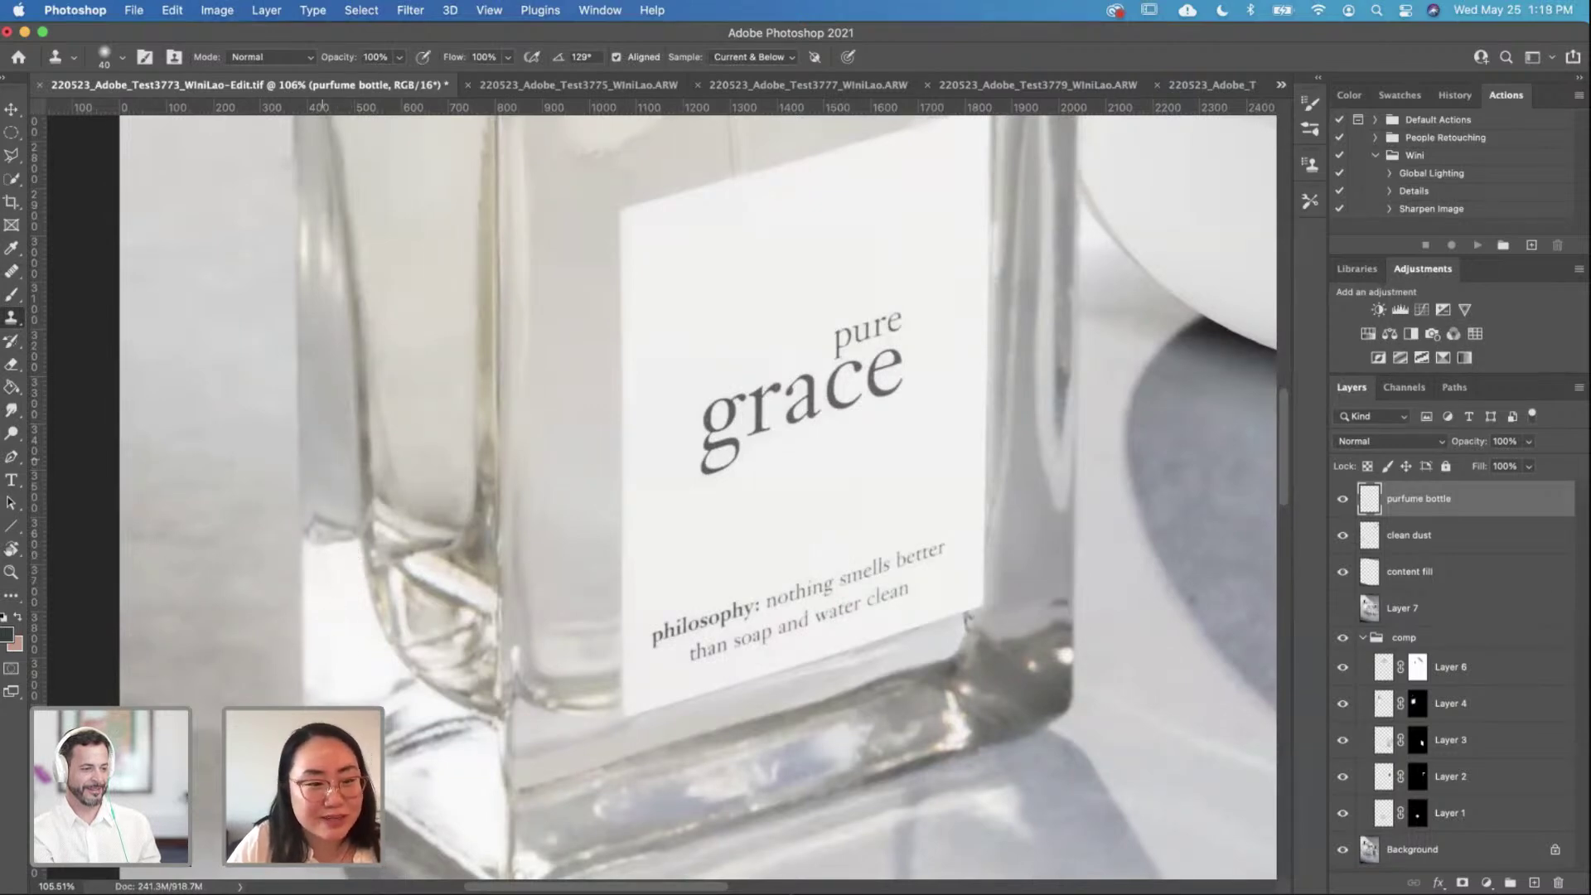
{"action": "left_click", "coordinate": [11, 268]}
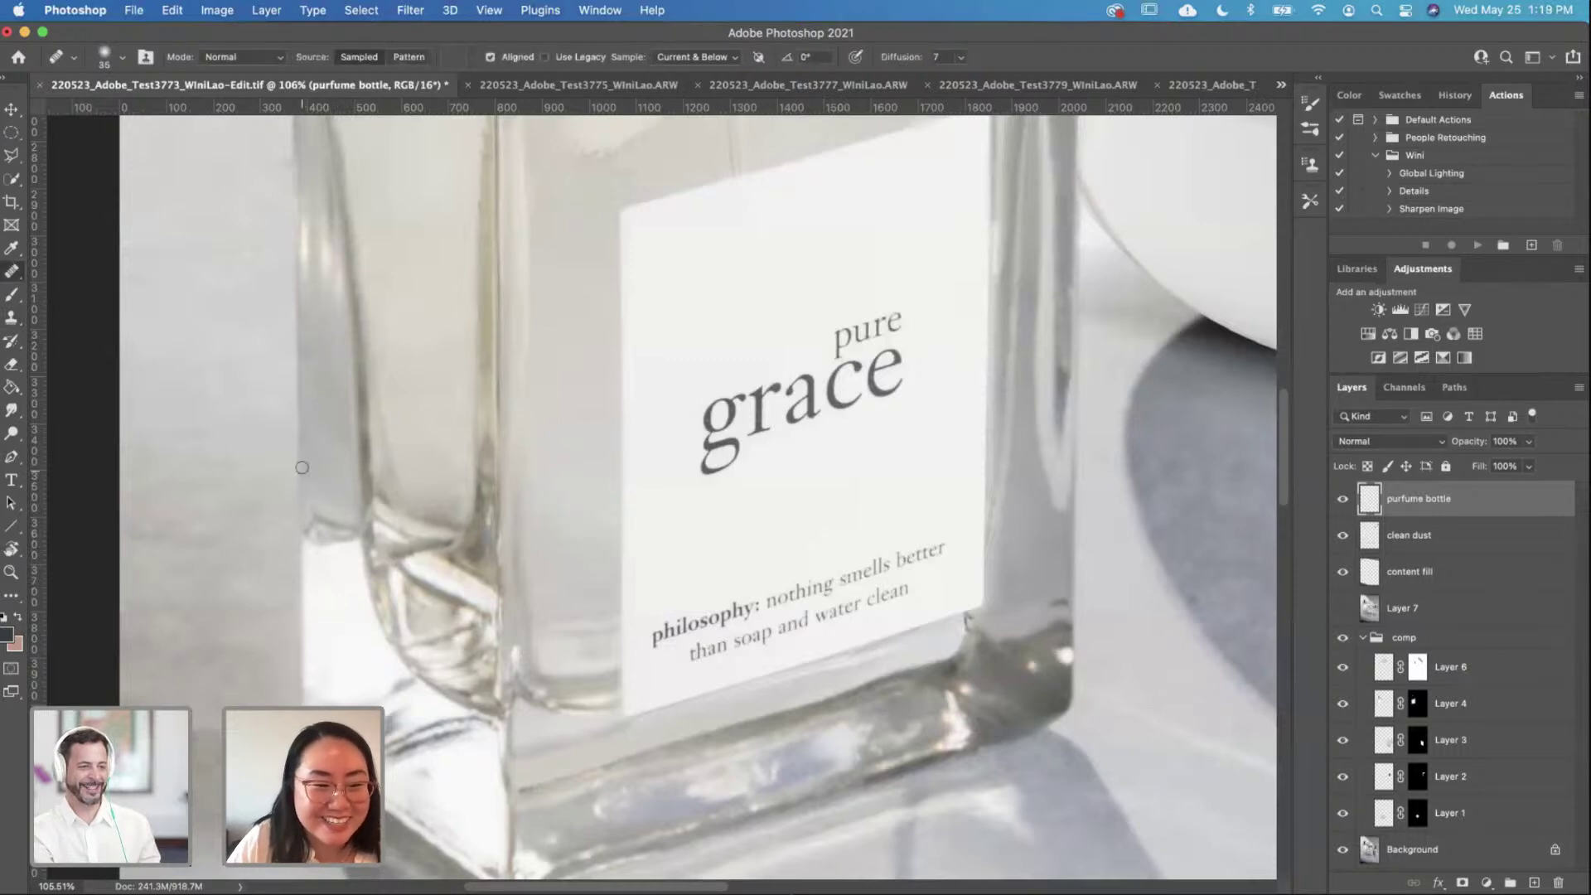
{"action": "mouse_move", "coordinate": [304, 532]}
{"action": "left_mouse_down"}
{"action": "mouse_move", "coordinate": [346, 540]}
{"action": "mouse_move", "coordinate": [353, 469]}
{"action": "mouse_move", "coordinate": [358, 537]}
{"action": "left_mouse_up"}
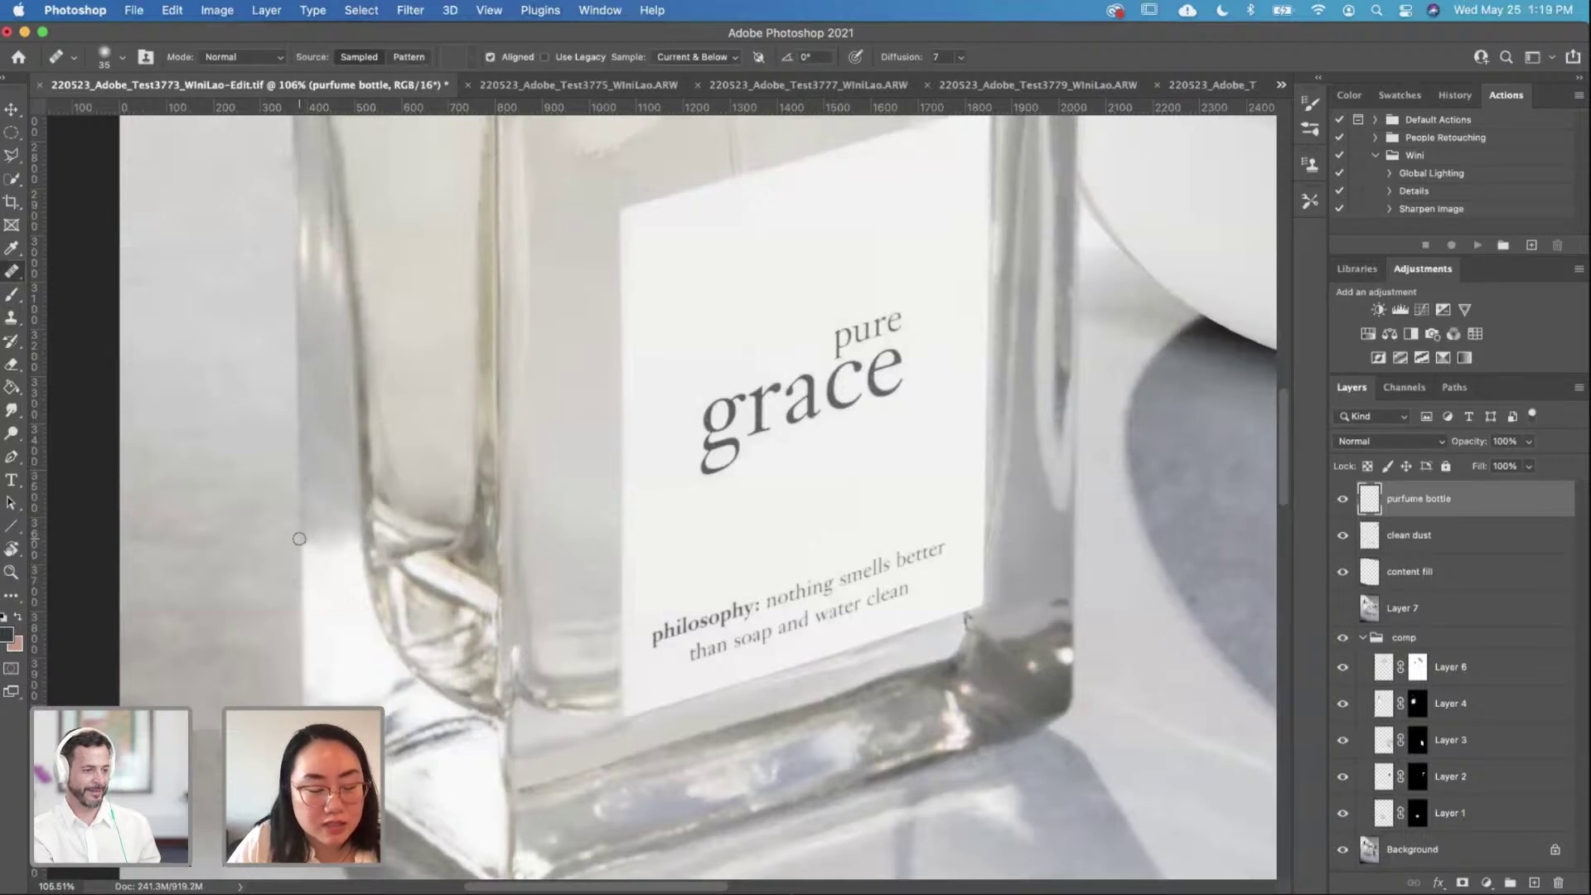
Step: Undo the last healing stroke on the pure grace bottle's lower left edge
{"action": "key", "text": "super+z"}
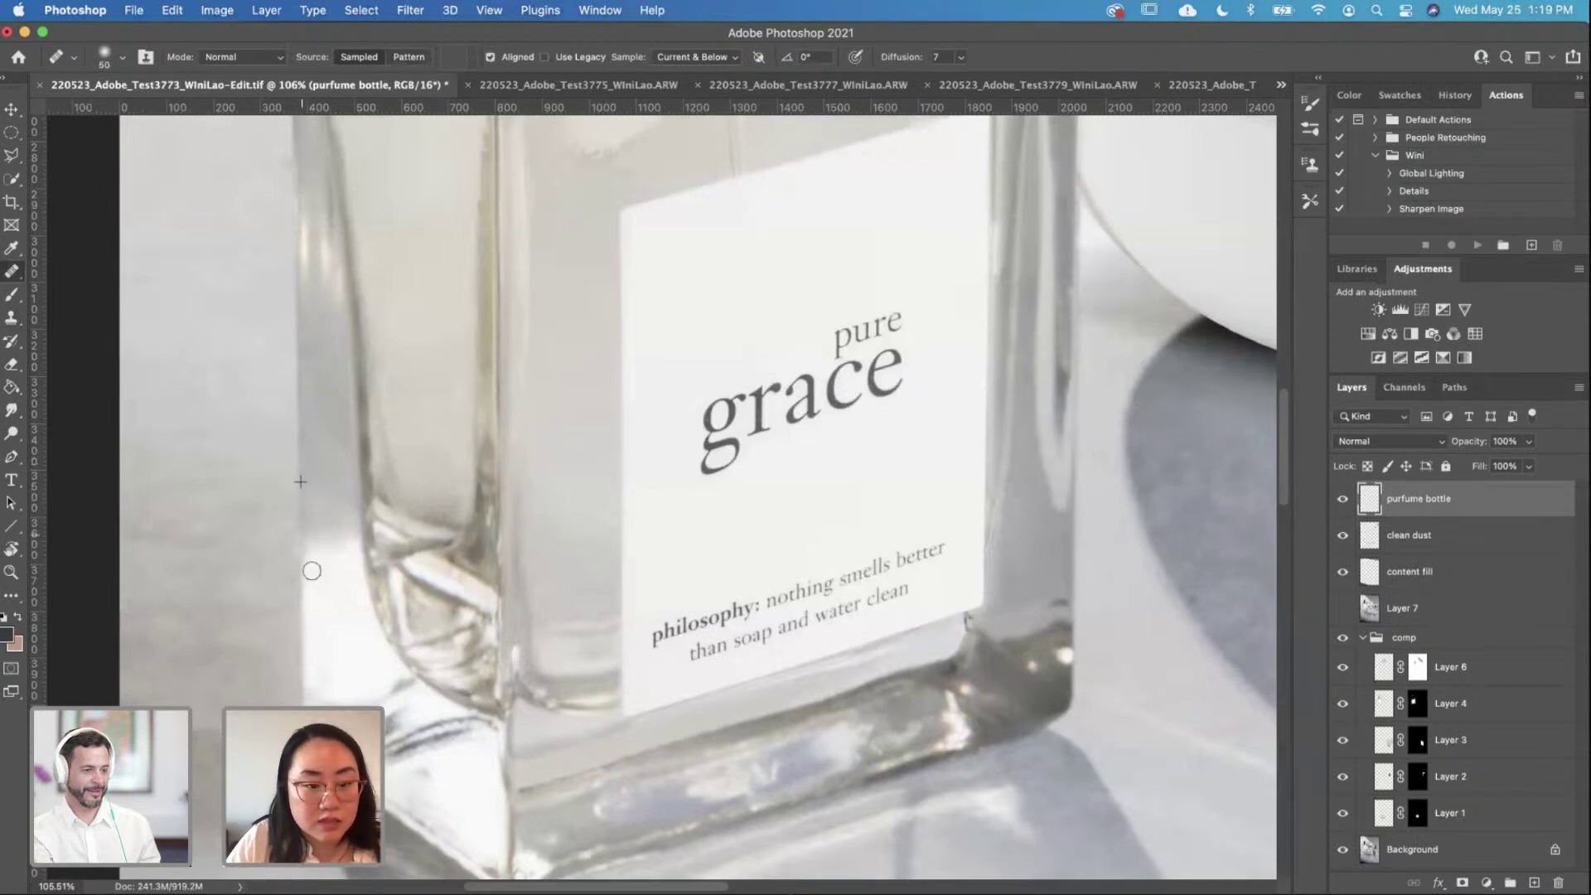
{"action": "scroll", "coordinate": [335, 498], "scroll_direction": "down", "scroll_amount": 5}
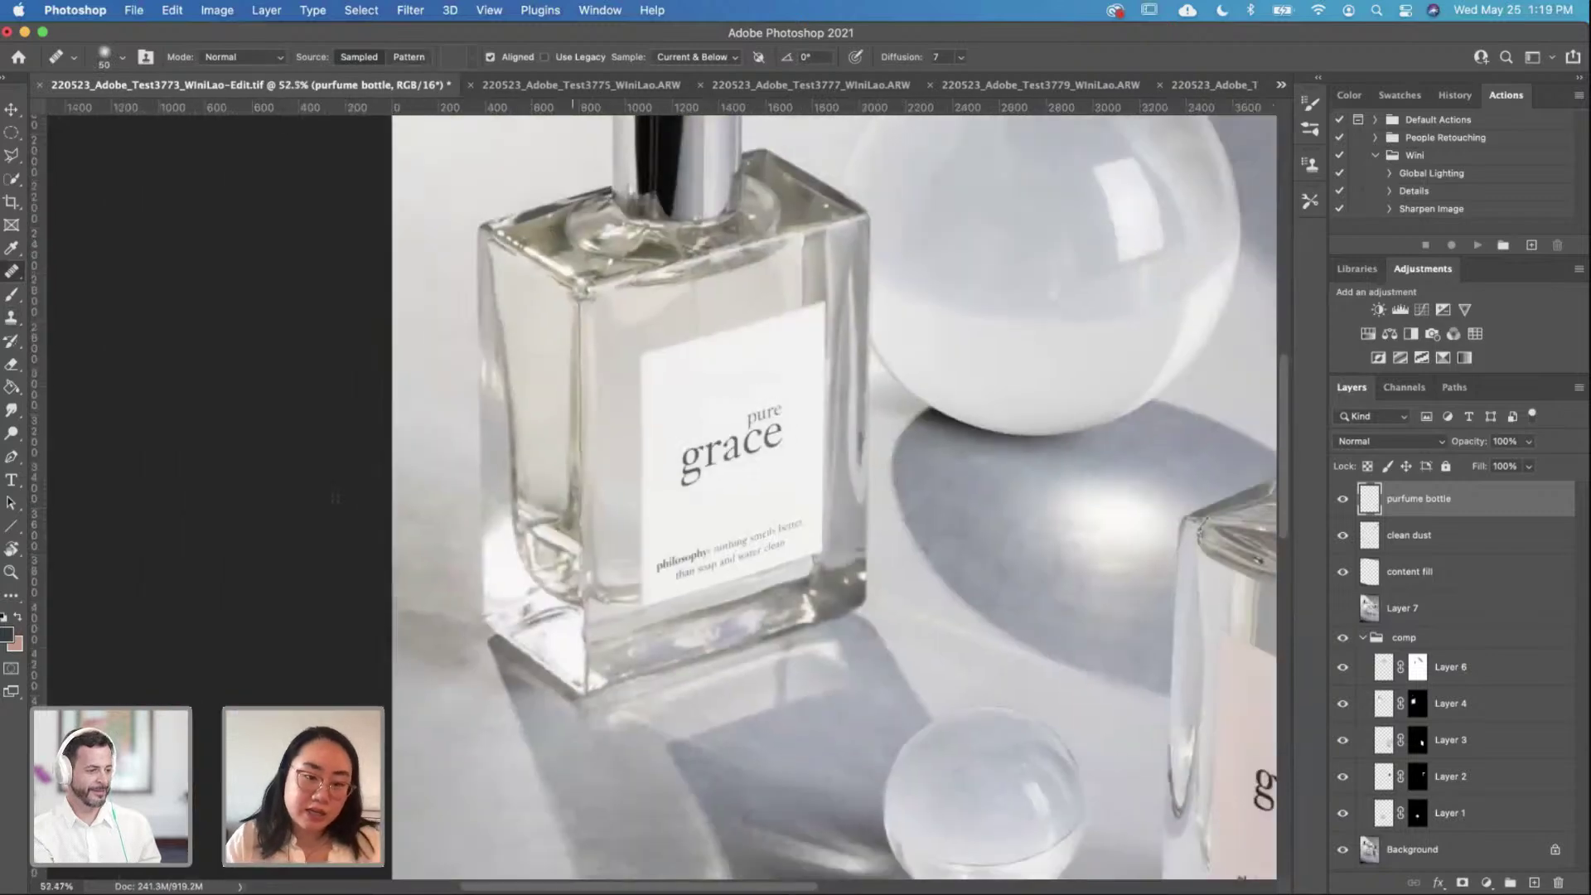
{"action": "scroll", "coordinate": [485, 463], "scroll_direction": "up", "scroll_amount": 3}
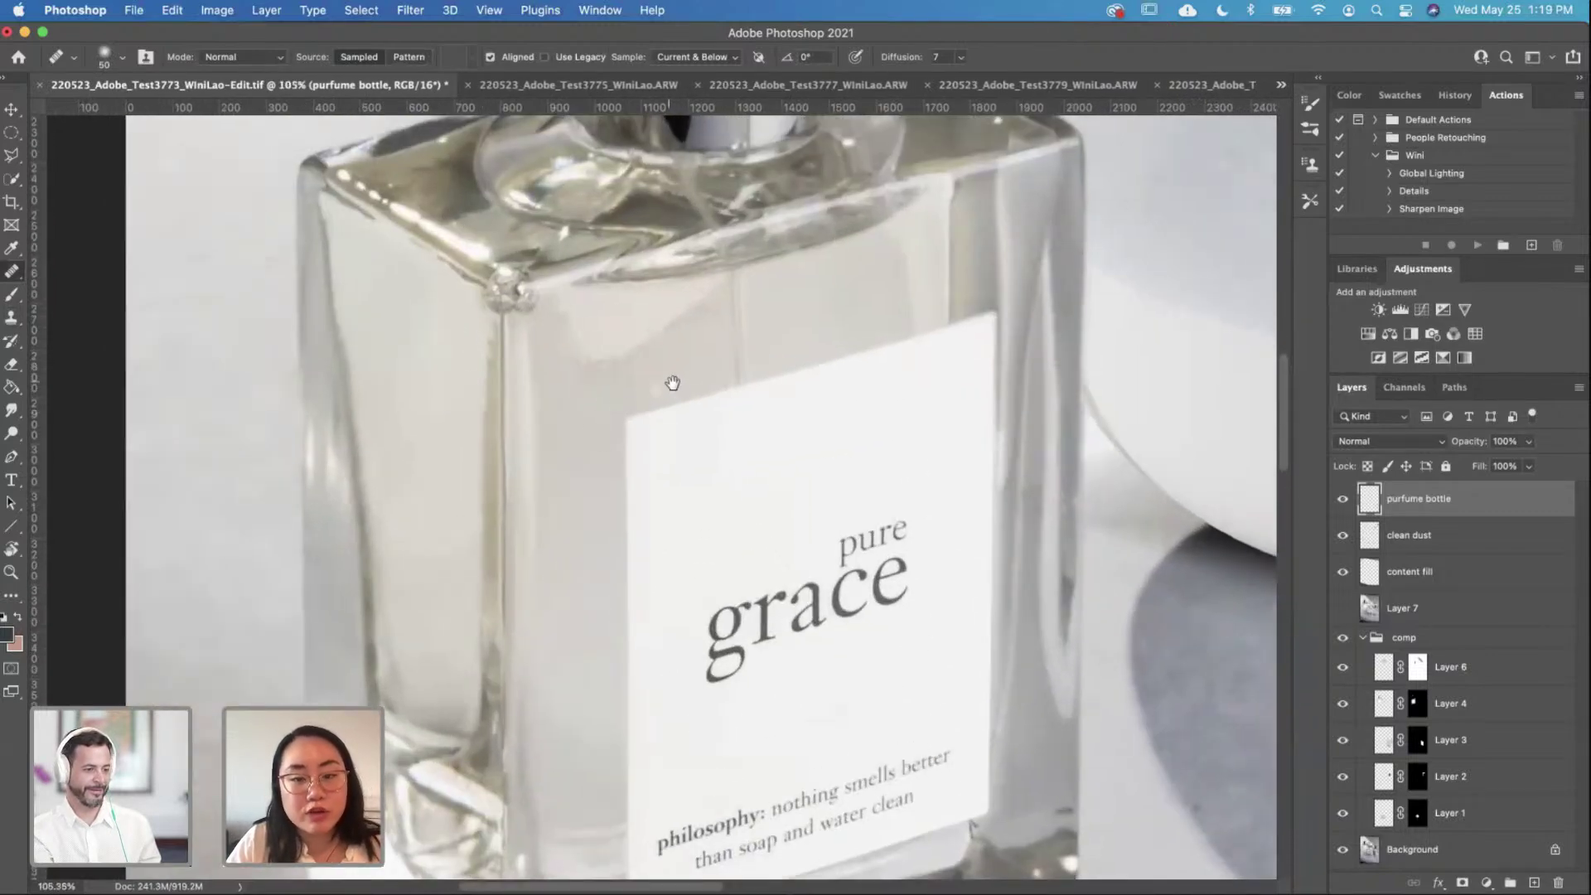
{"action": "scroll", "coordinate": [604, 291], "scroll_direction": "down", "scroll_amount": 3}
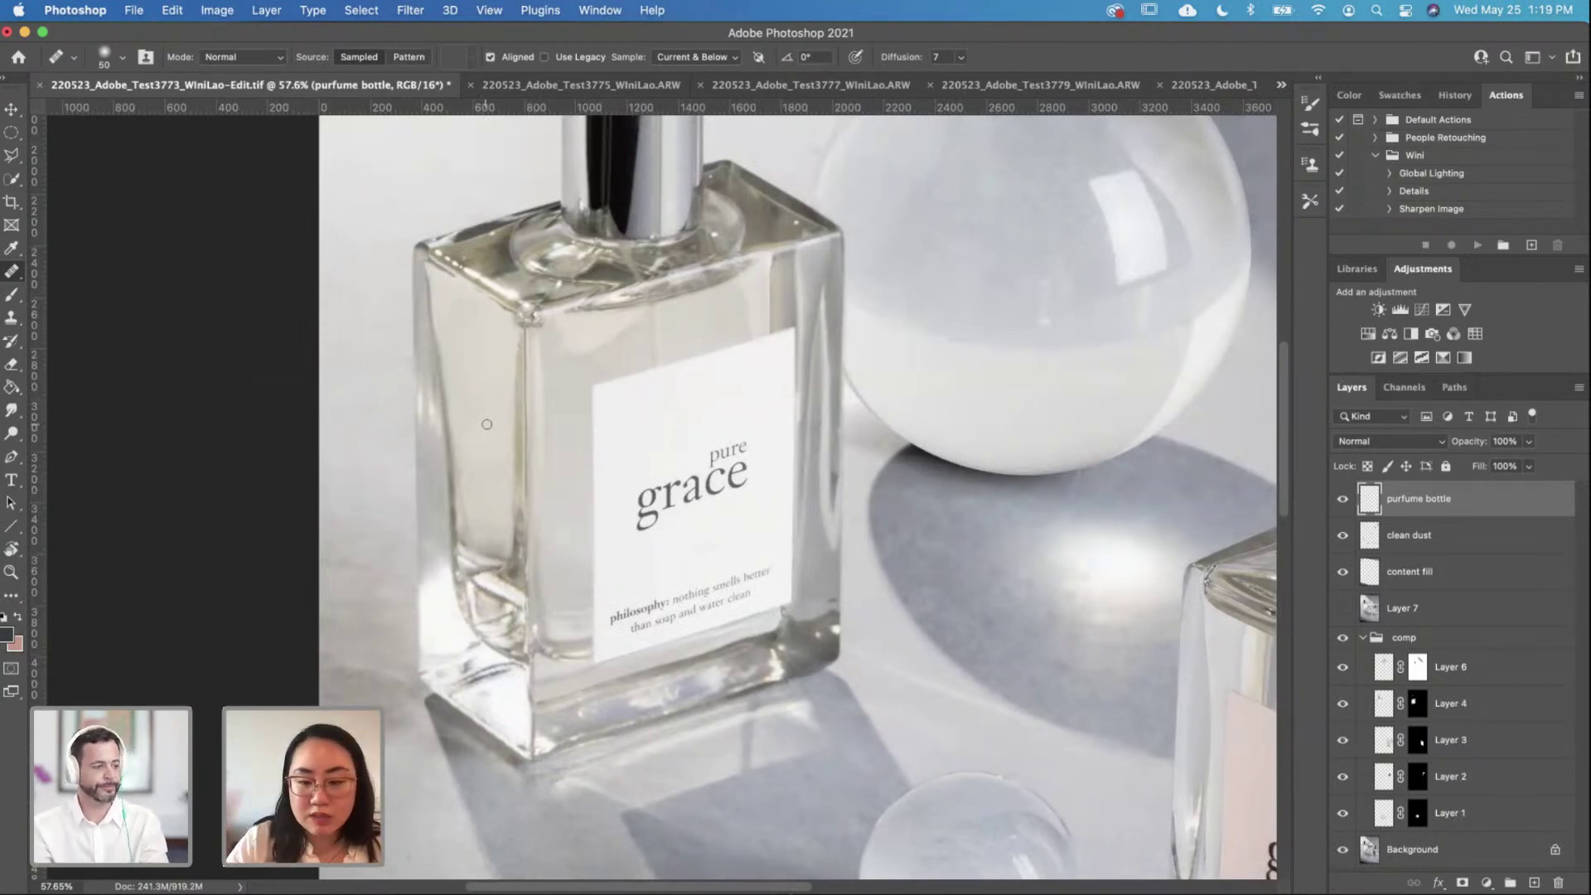
{"action": "scroll", "coordinate": [587, 694], "scroll_direction": "up", "scroll_amount": 3}
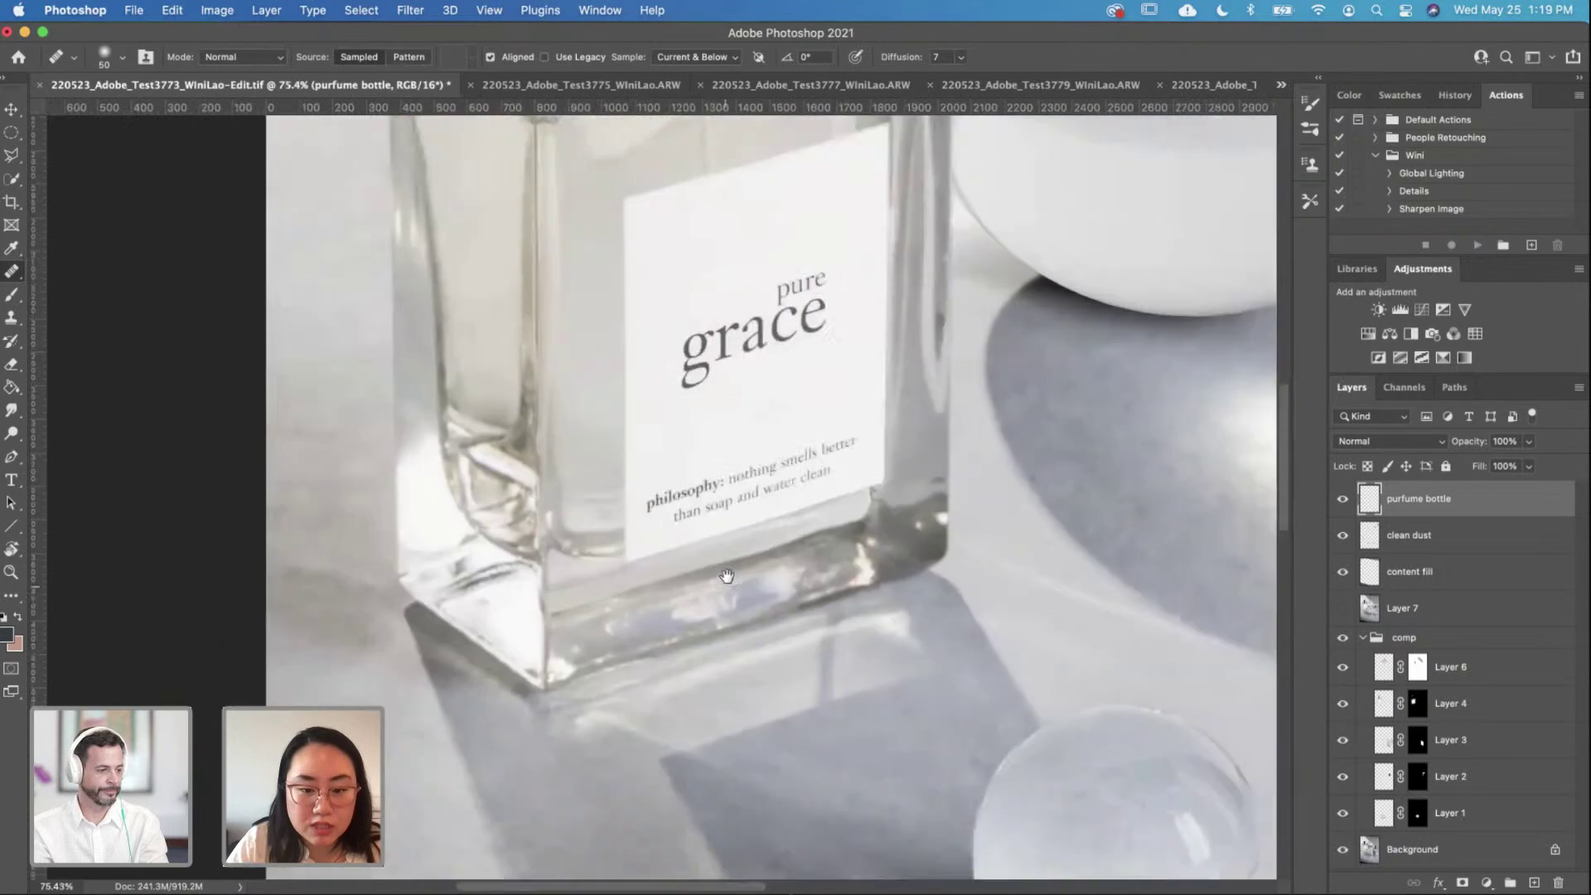
Step: Heal the light specks at the left end of the pure grace bottle's glass base with the Healing Brush at sizes 50 and 35
{"action": "scroll", "coordinate": [768, 551], "scroll_direction": "up", "scroll_amount": 4}
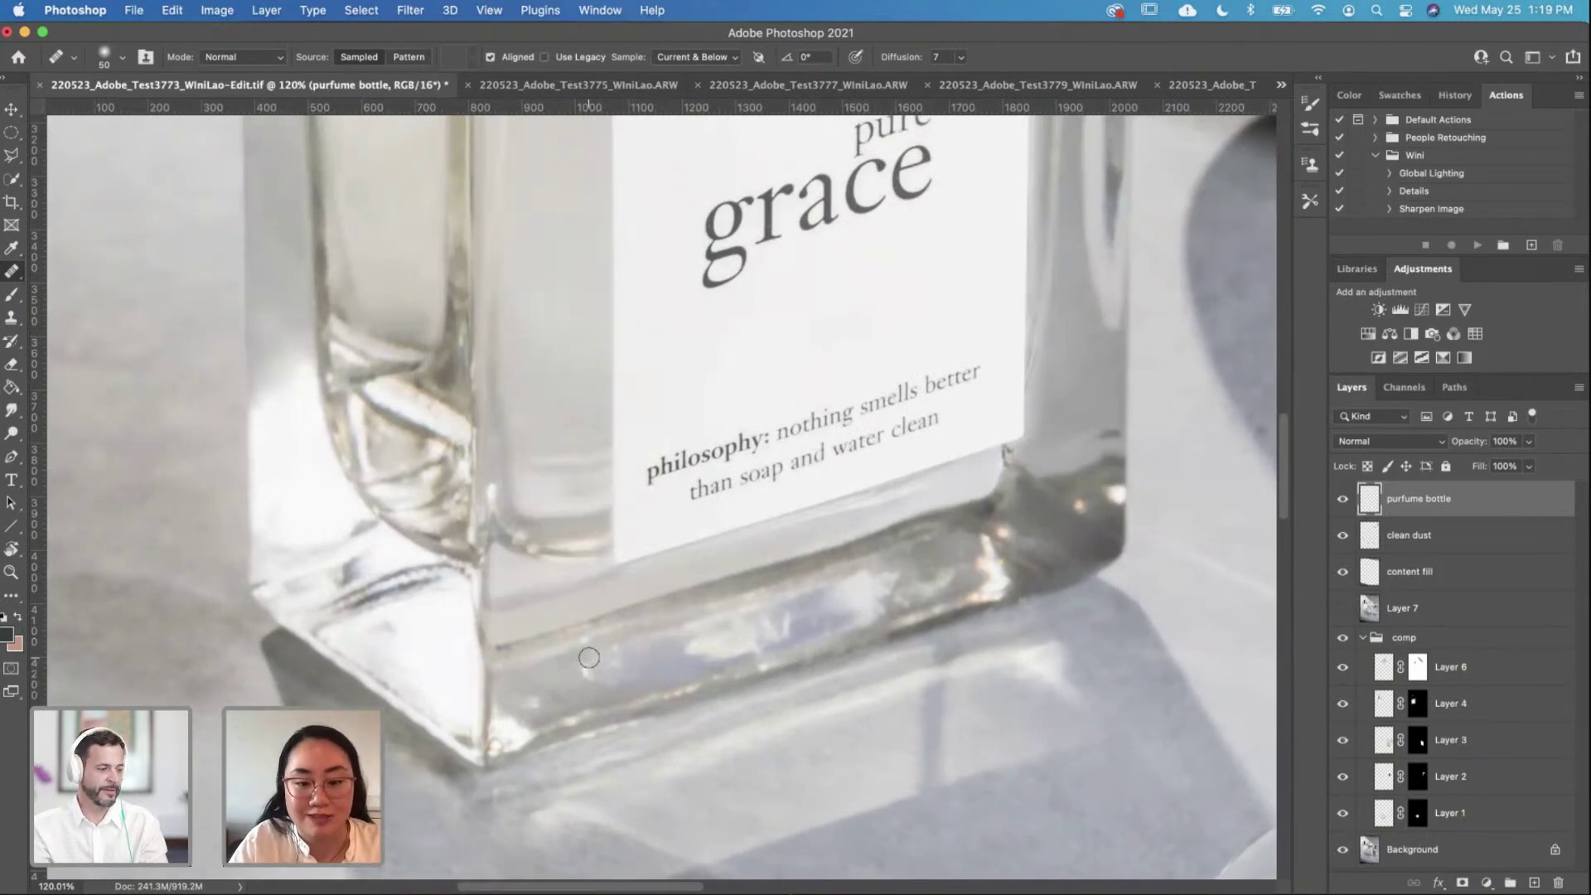
{"action": "left_click_drag", "start_coordinate": [551, 672], "coordinate": [546, 689]}
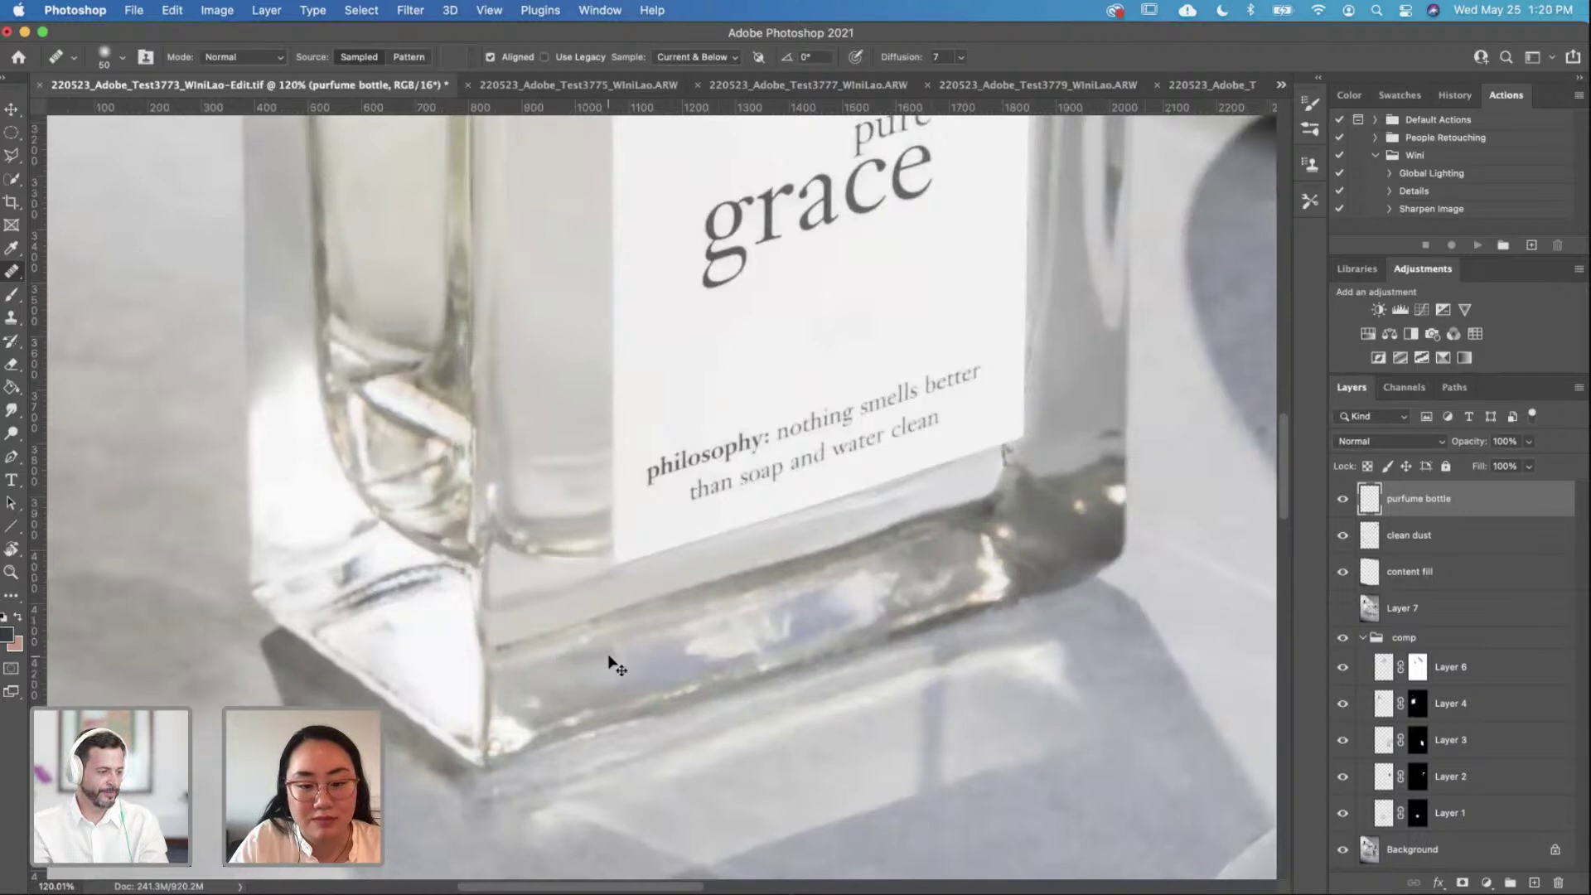
{"action": "left_click", "coordinate": [648, 637], "text": "alt"}
{"action": "mouse_move", "coordinate": [611, 648]}
{"action": "left_mouse_down"}
{"action": "mouse_move", "coordinate": [614, 672]}
{"action": "mouse_move", "coordinate": [564, 688]}
{"action": "left_mouse_up"}
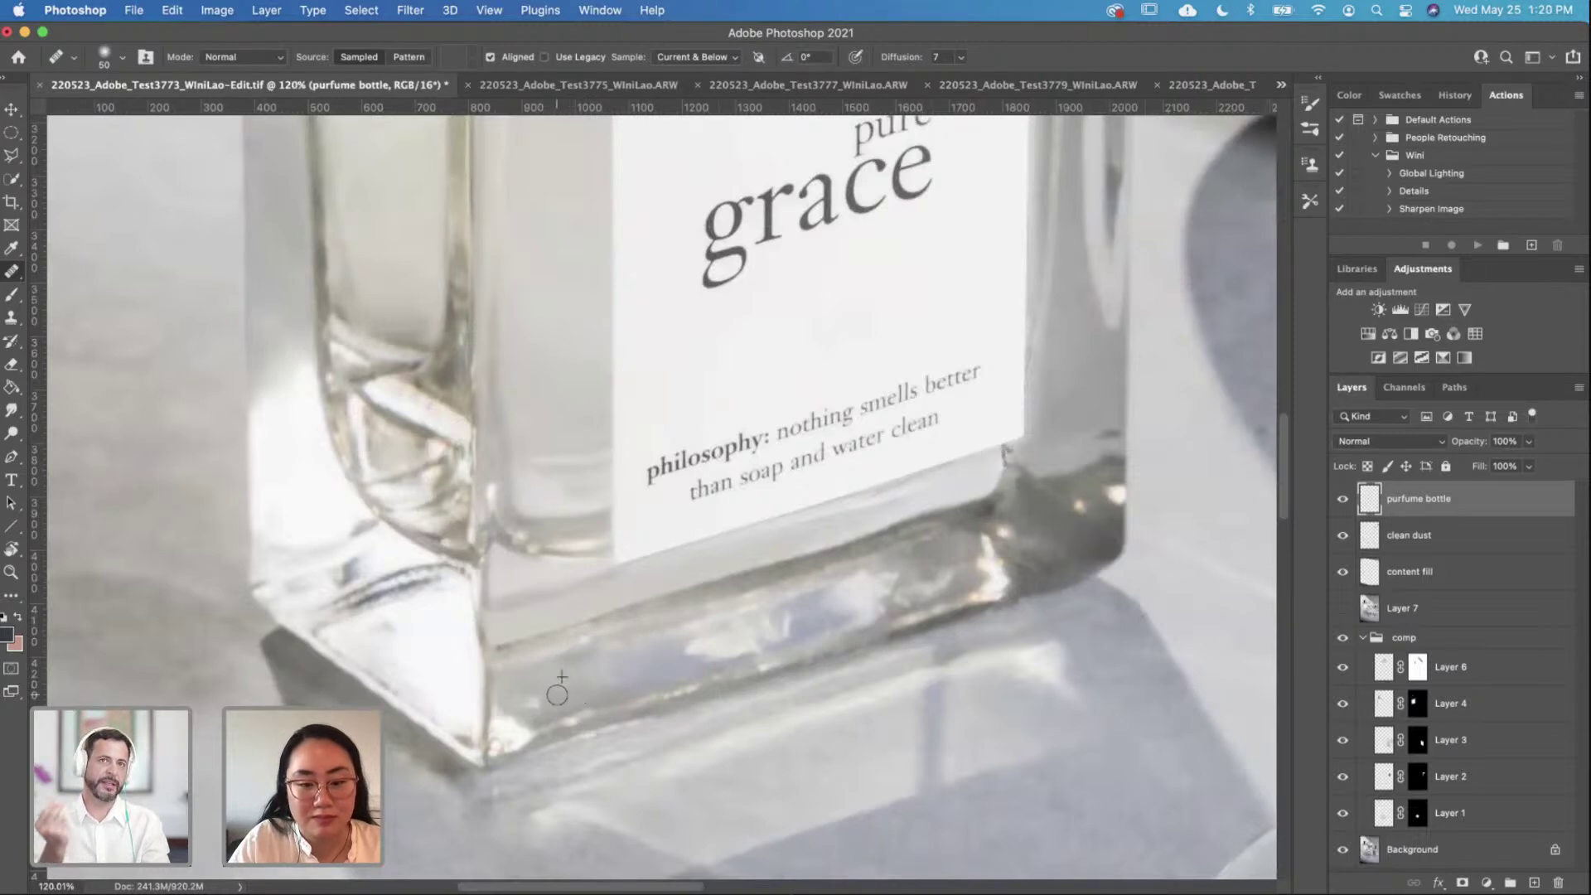
{"action": "mouse_move", "coordinate": [532, 699]}
{"action": "left_mouse_down"}
{"action": "mouse_move", "coordinate": [608, 685]}
{"action": "mouse_move", "coordinate": [573, 668]}
{"action": "mouse_move", "coordinate": [615, 658]}
{"action": "left_mouse_up"}
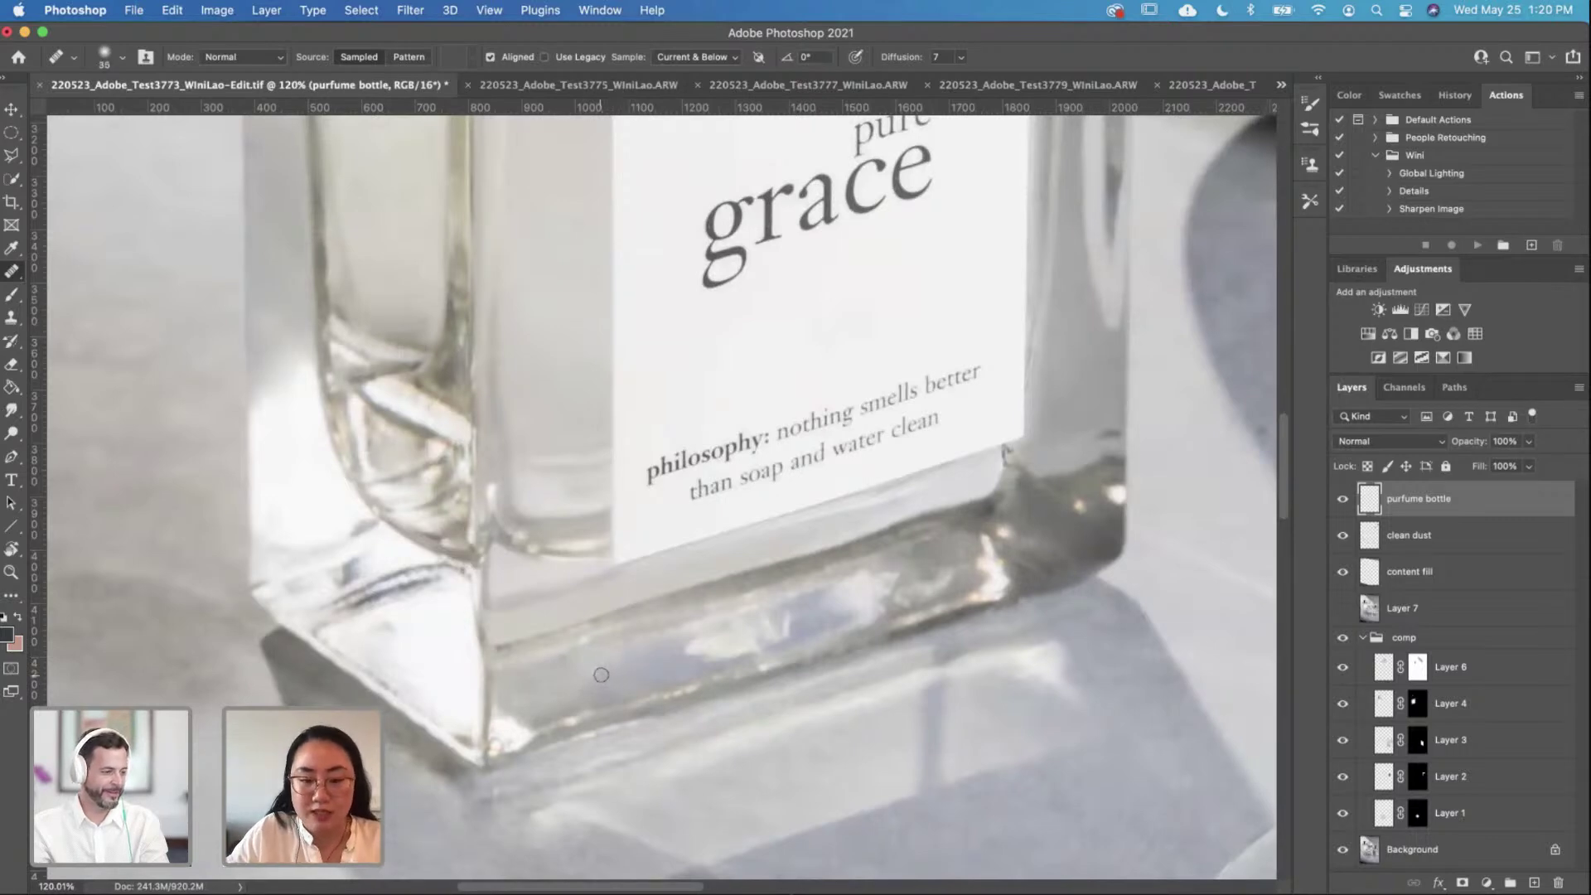
{"action": "left_click", "coordinate": [601, 674], "text": "alt"}
{"action": "left_click_drag", "start_coordinate": [587, 690], "coordinate": [628, 682]}
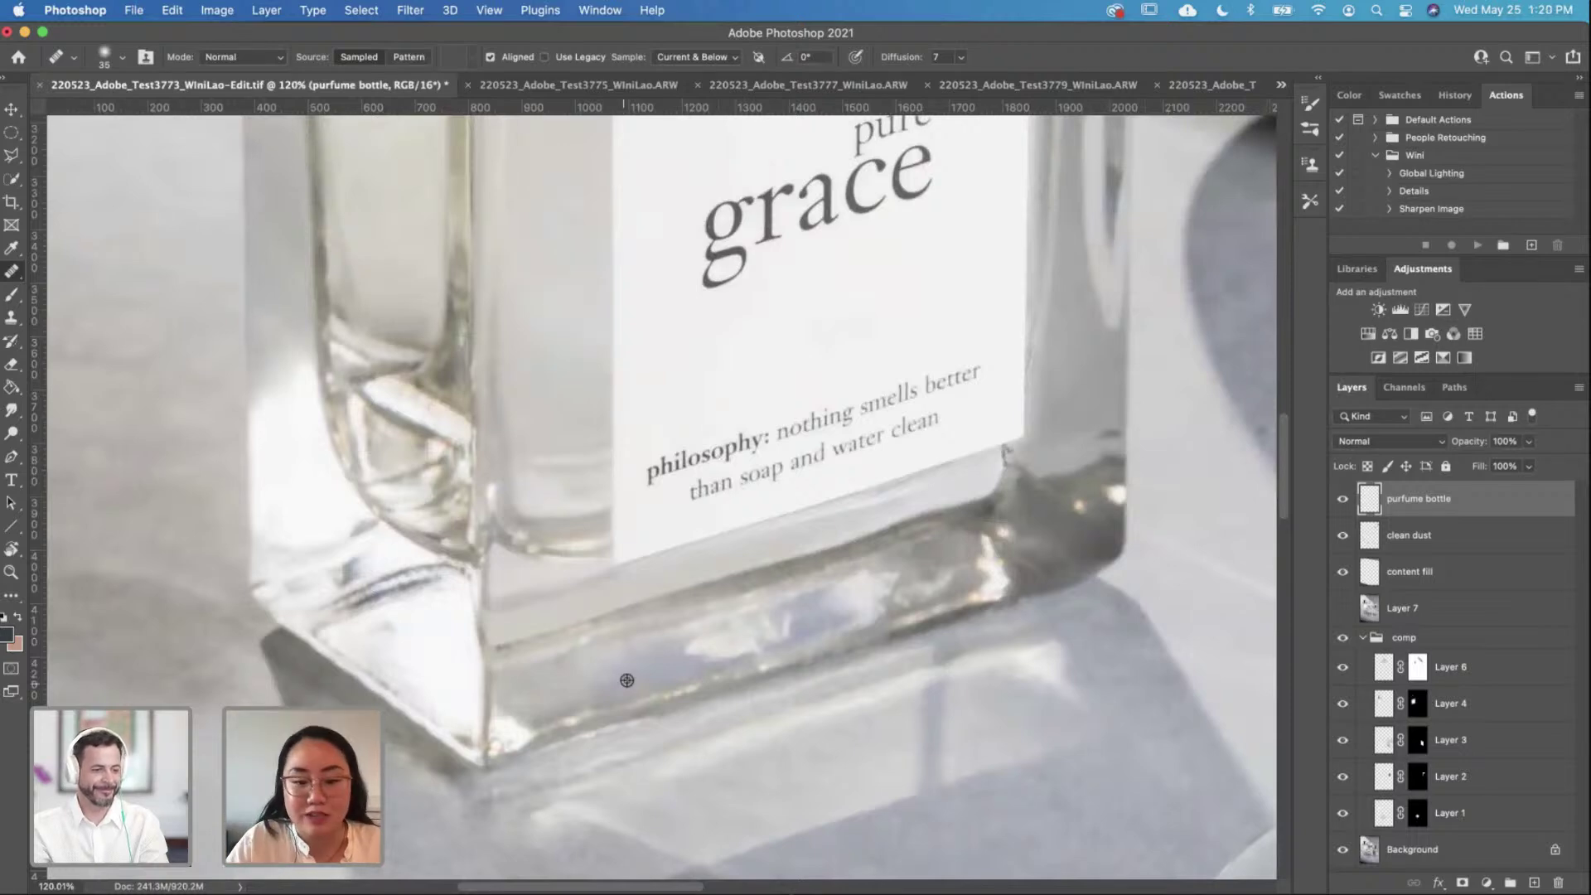
Step: Heal the white reflection patches in the middle of the pure grace bottle's base, sampling the adjacent smooth glass at size 35
{"action": "left_click", "coordinate": [612, 664], "text": "alt"}
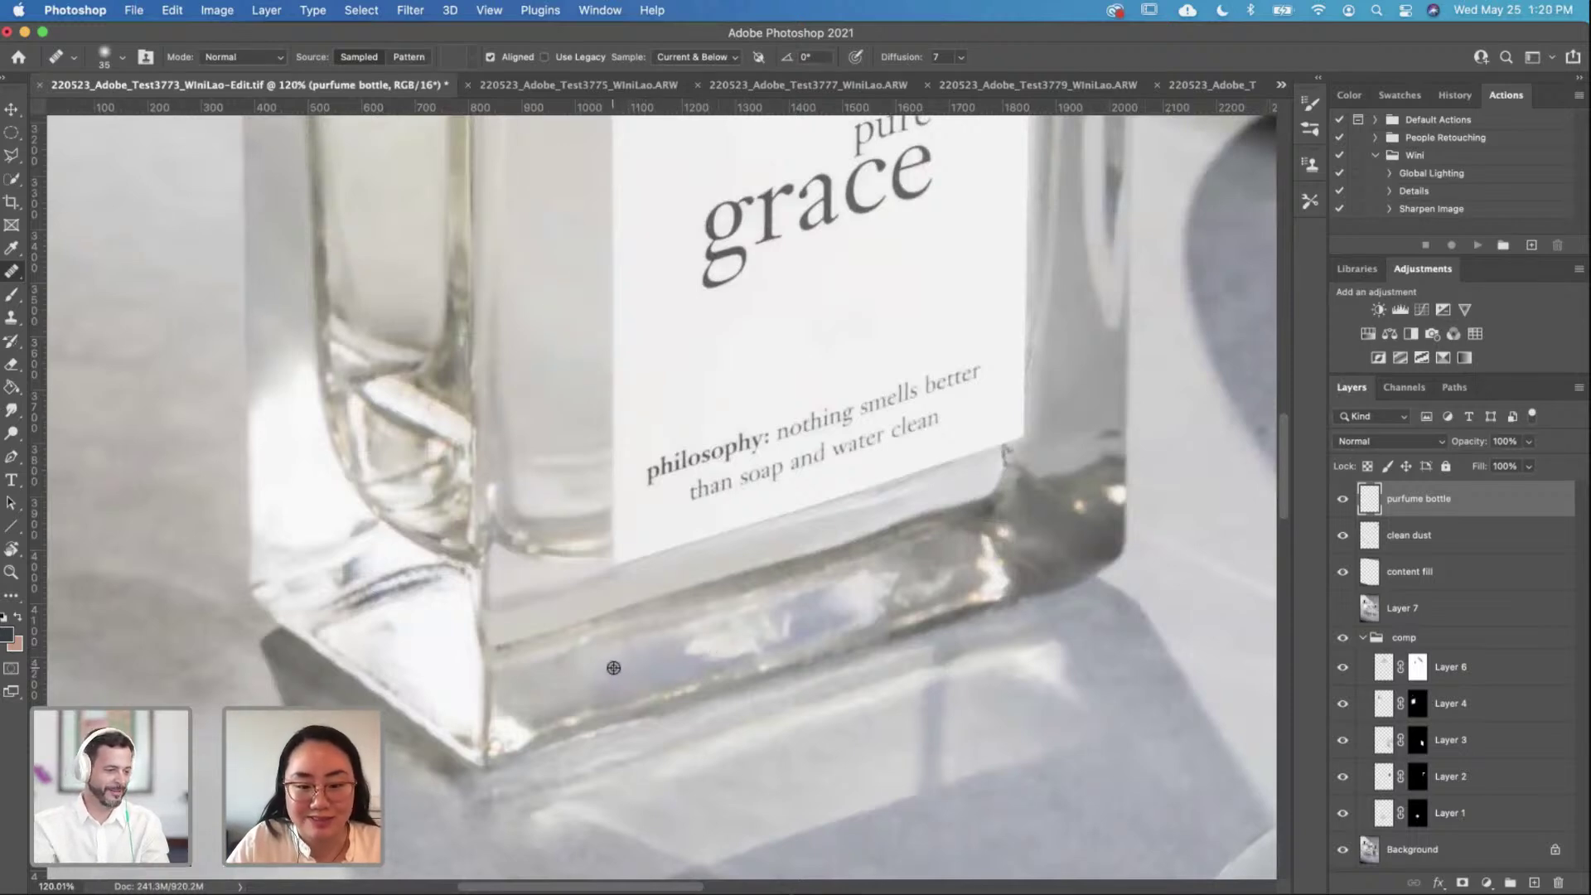
{"action": "mouse_move", "coordinate": [701, 641]}
{"action": "left_mouse_down"}
{"action": "mouse_move", "coordinate": [756, 642]}
{"action": "mouse_move", "coordinate": [690, 633]}
{"action": "mouse_move", "coordinate": [665, 652]}
{"action": "left_mouse_up"}
{"action": "left_click", "coordinate": [672, 651], "text": "alt"}
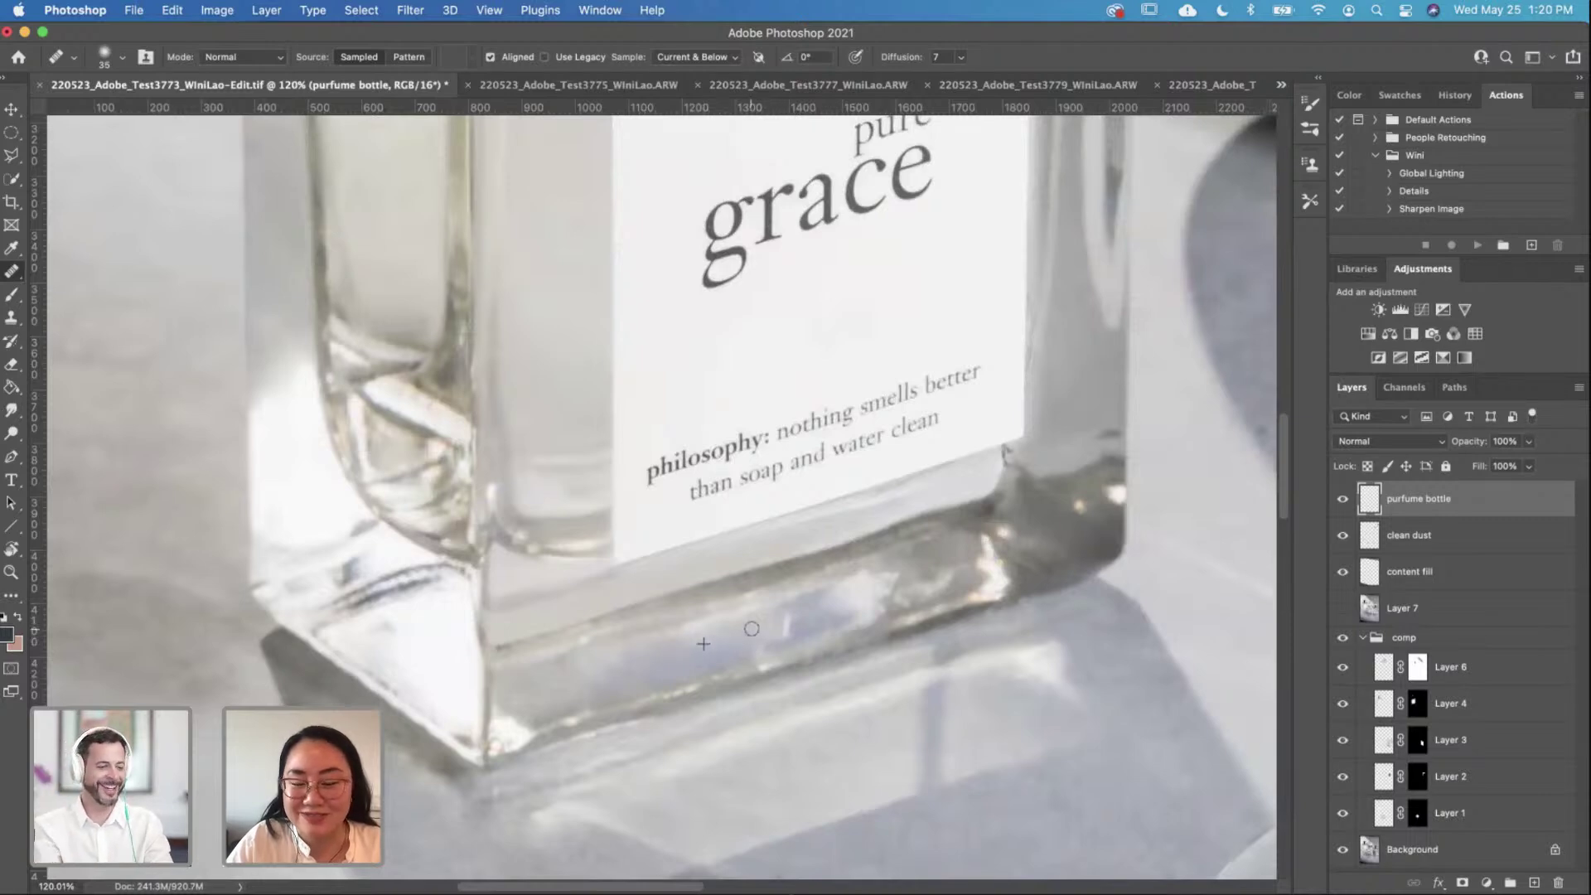
{"action": "mouse_move", "coordinate": [787, 631]}
{"action": "left_mouse_down"}
{"action": "mouse_move", "coordinate": [707, 639]}
{"action": "mouse_move", "coordinate": [828, 619]}
{"action": "mouse_move", "coordinate": [774, 631]}
{"action": "left_mouse_up"}
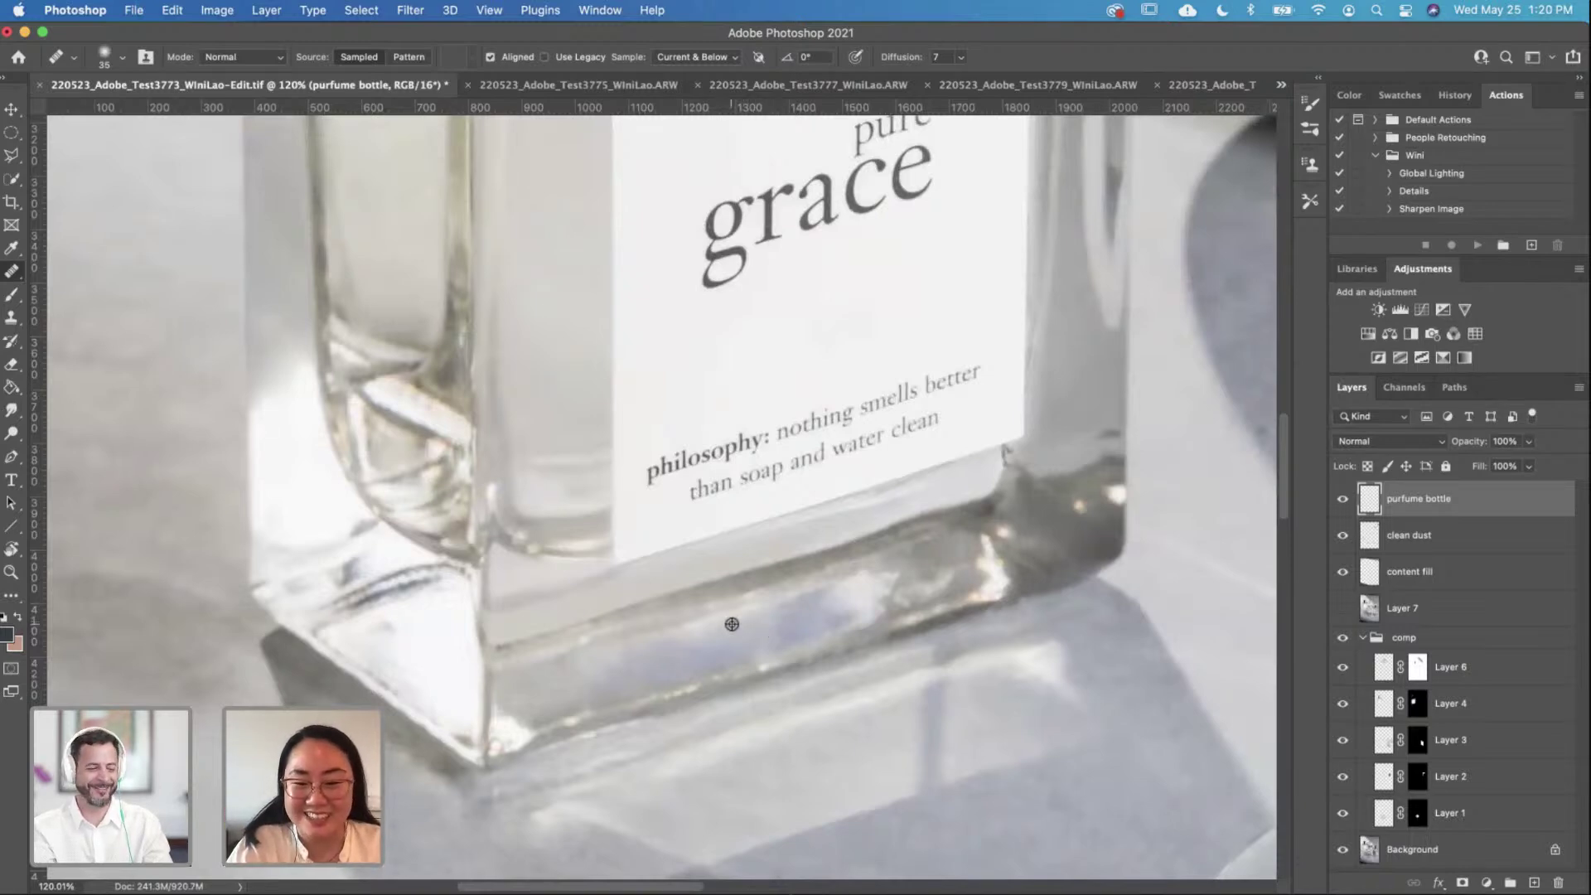
Step: Heal the blotches near the right end and lower edge of the base, and compare the image with the "purfume bottle" layer hidden and shown
{"action": "left_click", "coordinate": [955, 550], "text": "alt"}
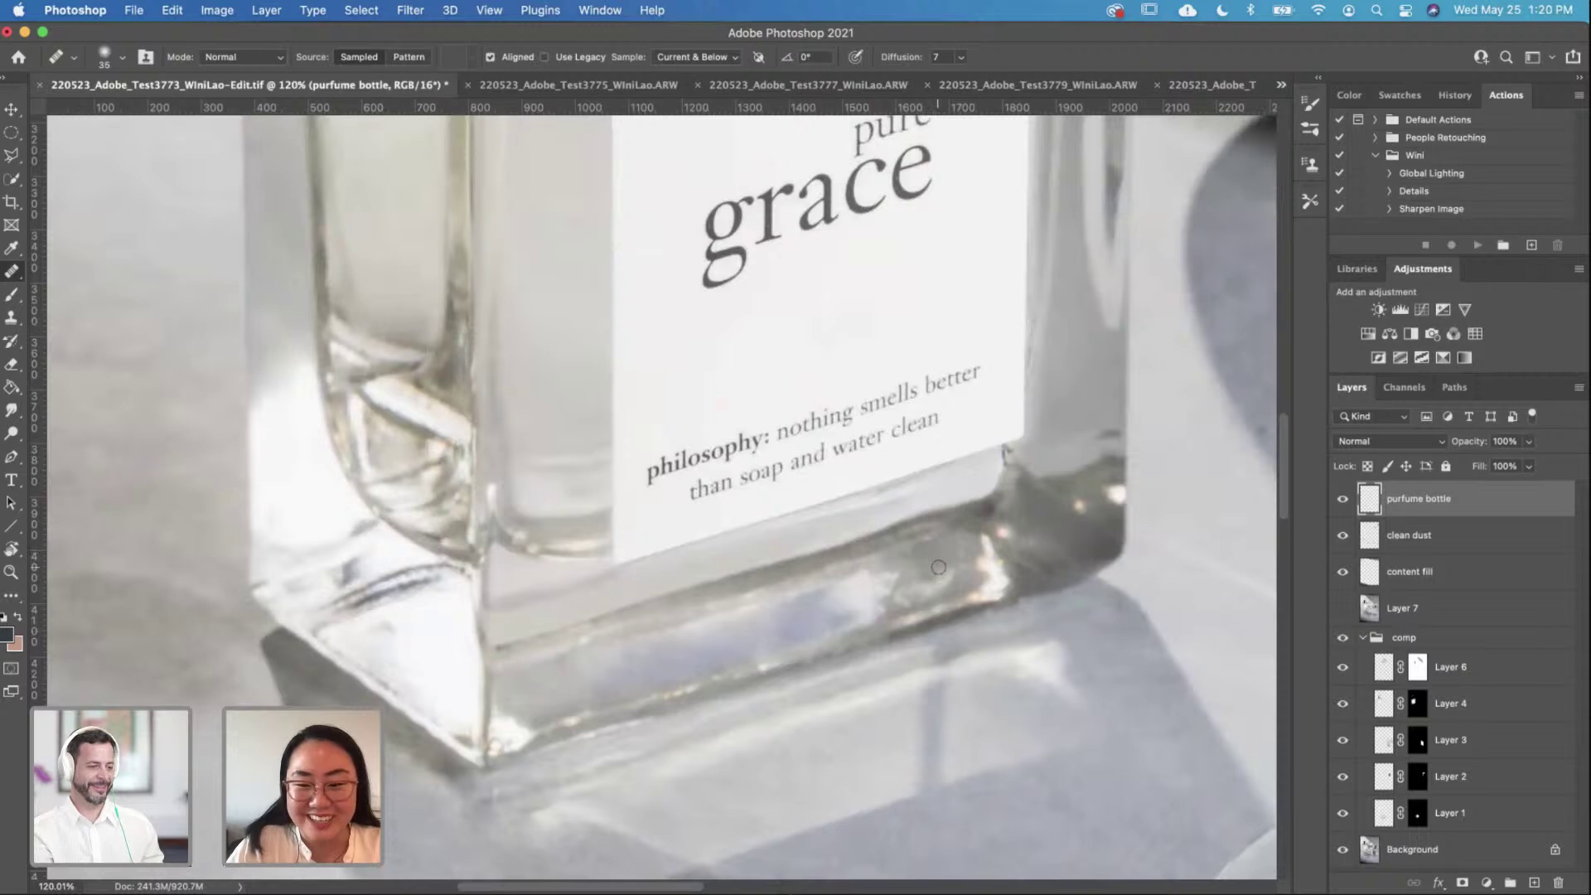
{"action": "left_click_drag", "start_coordinate": [939, 565], "coordinate": [959, 557]}
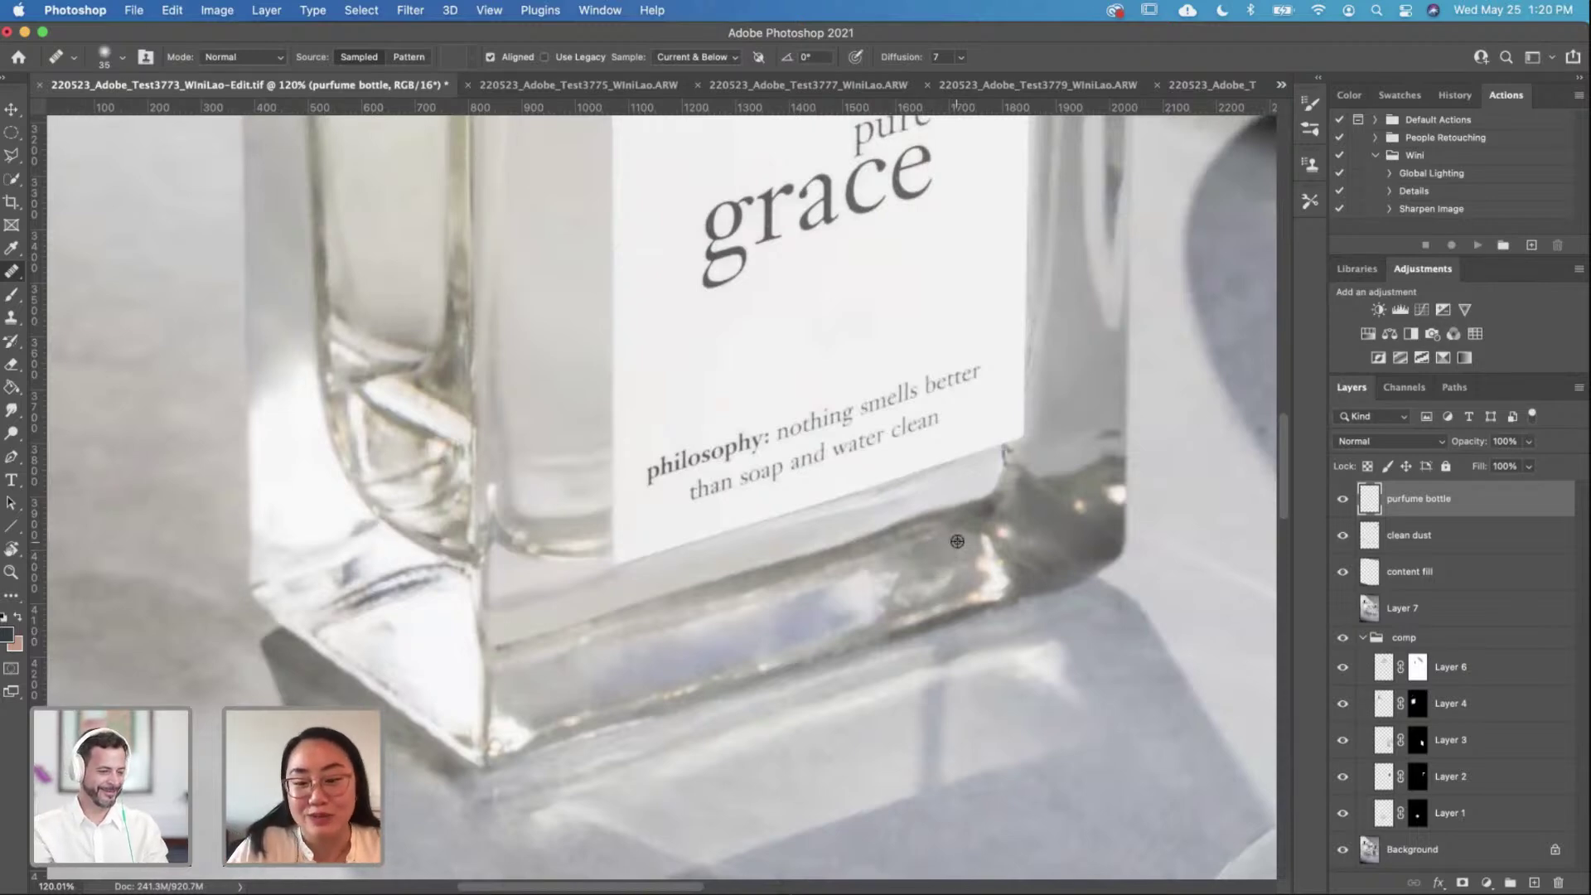
{"action": "left_click_drag", "start_coordinate": [957, 552], "coordinate": [953, 567]}
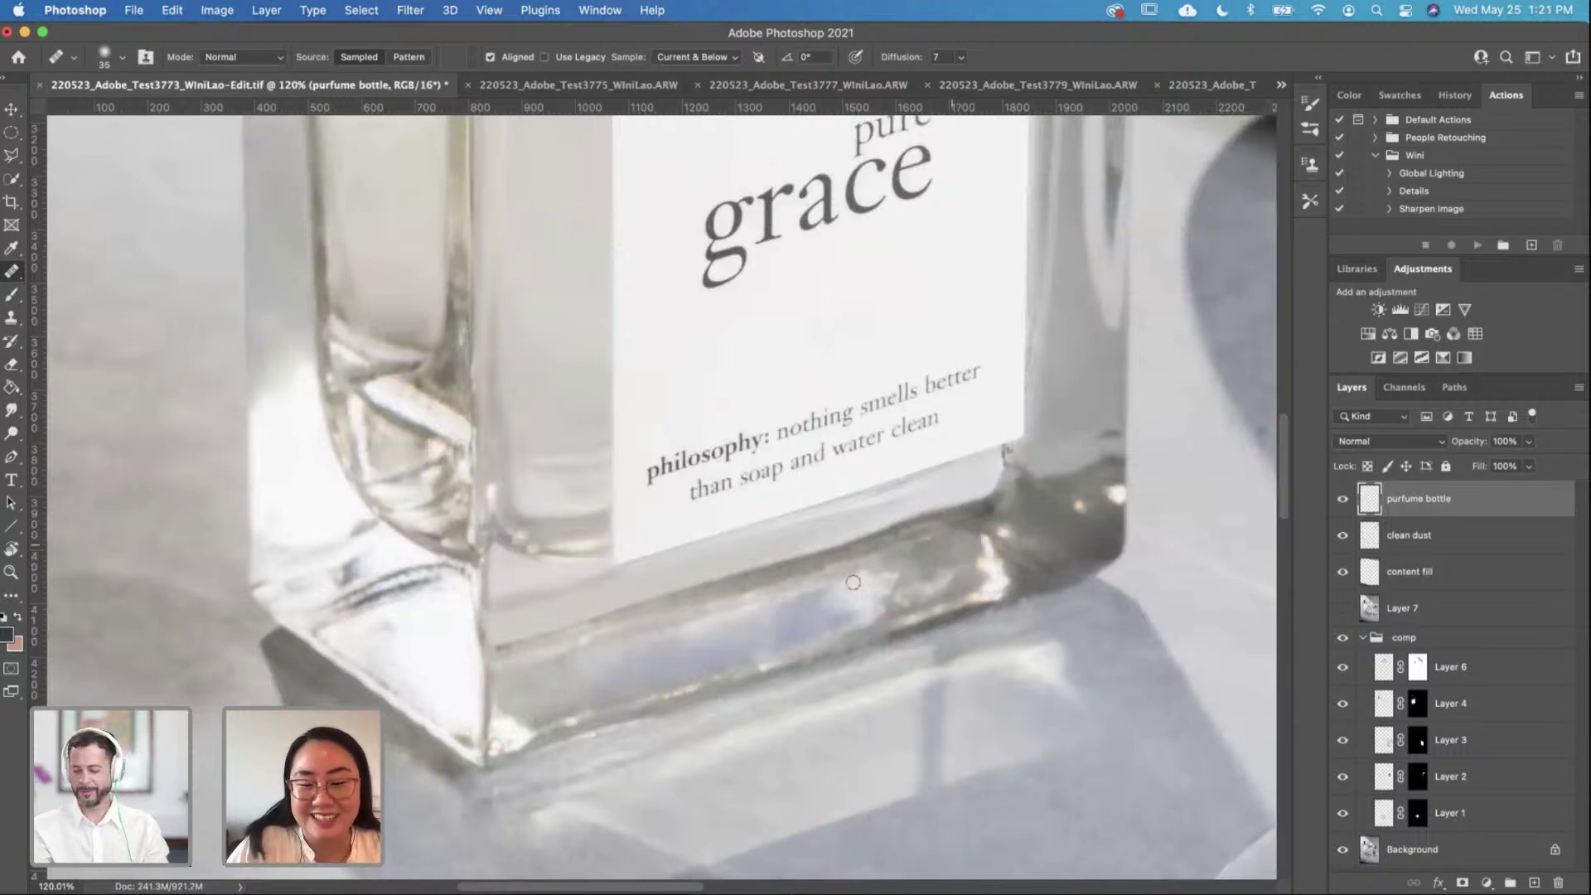
{"action": "left_click_drag", "start_coordinate": [769, 652], "coordinate": [753, 654]}
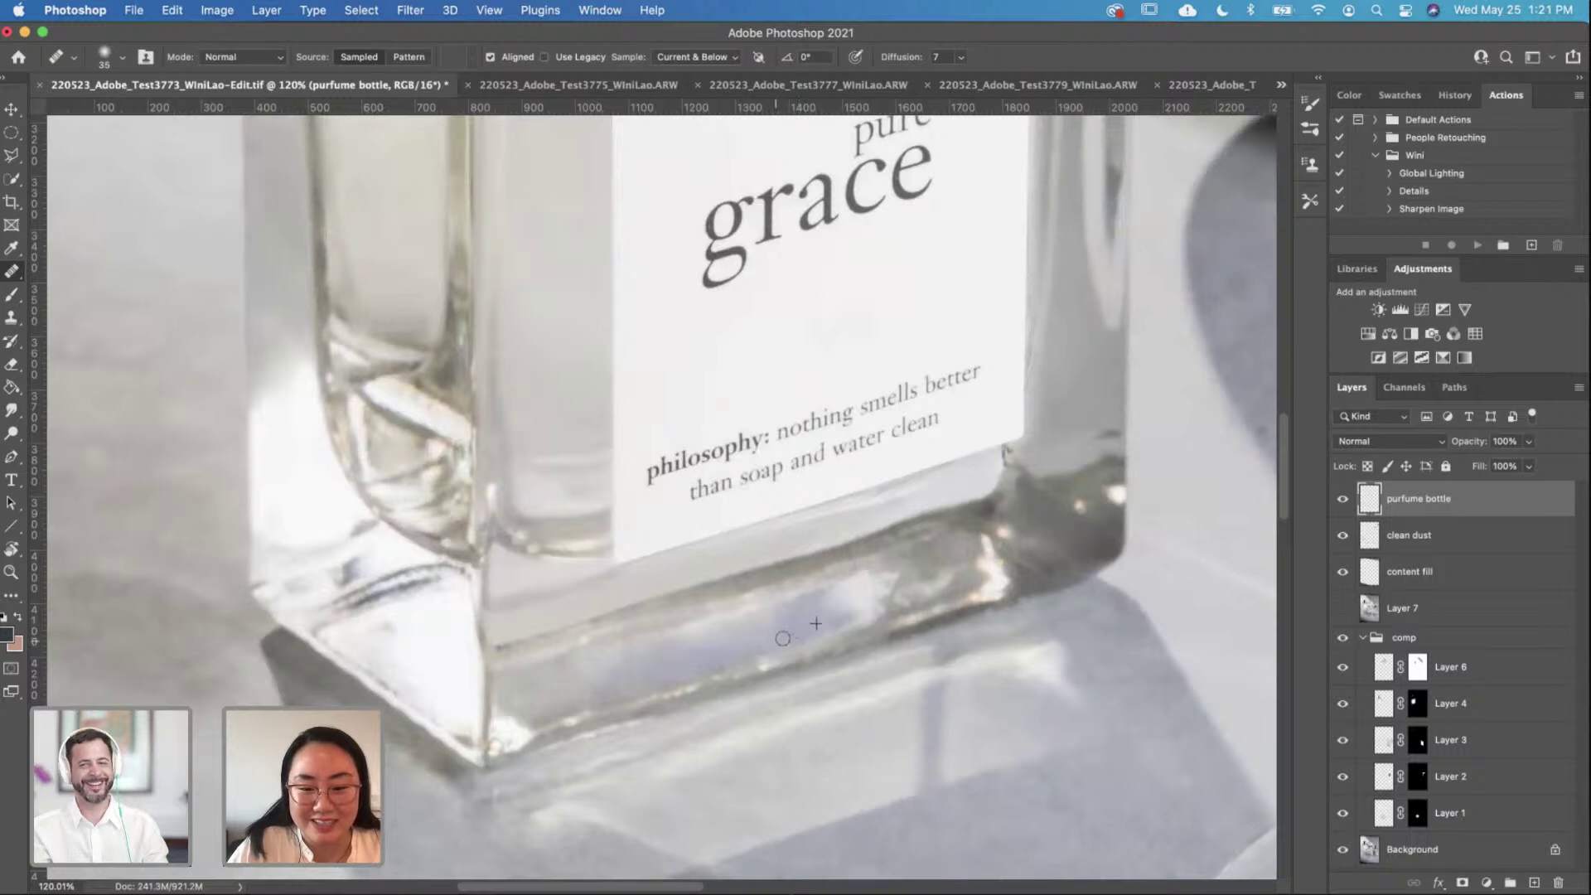
{"action": "left_click", "coordinate": [1342, 501]}
{"action": "left_click", "coordinate": [1342, 500]}
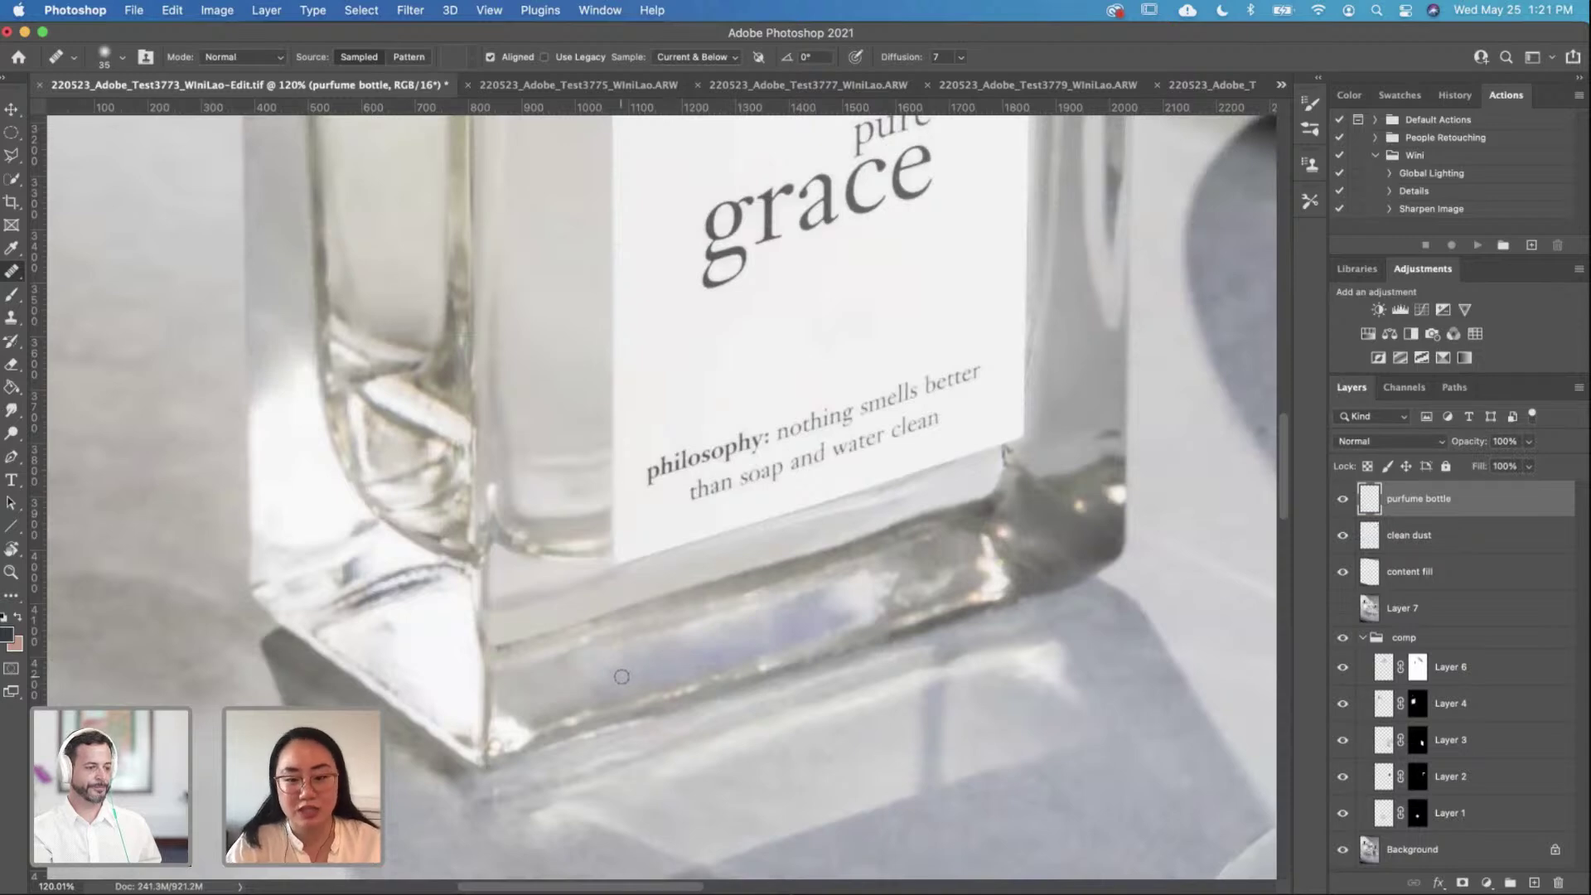
Step: Heal the mottled patch and bright white reflection in the right half of the pure grace bottle's base, undoing one stroke
{"action": "left_click", "coordinate": [717, 646], "text": "alt"}
{"action": "mouse_move", "coordinate": [914, 584]}
{"action": "left_mouse_down"}
{"action": "mouse_move", "coordinate": [903, 593]}
{"action": "mouse_move", "coordinate": [963, 566]}
{"action": "left_mouse_up"}
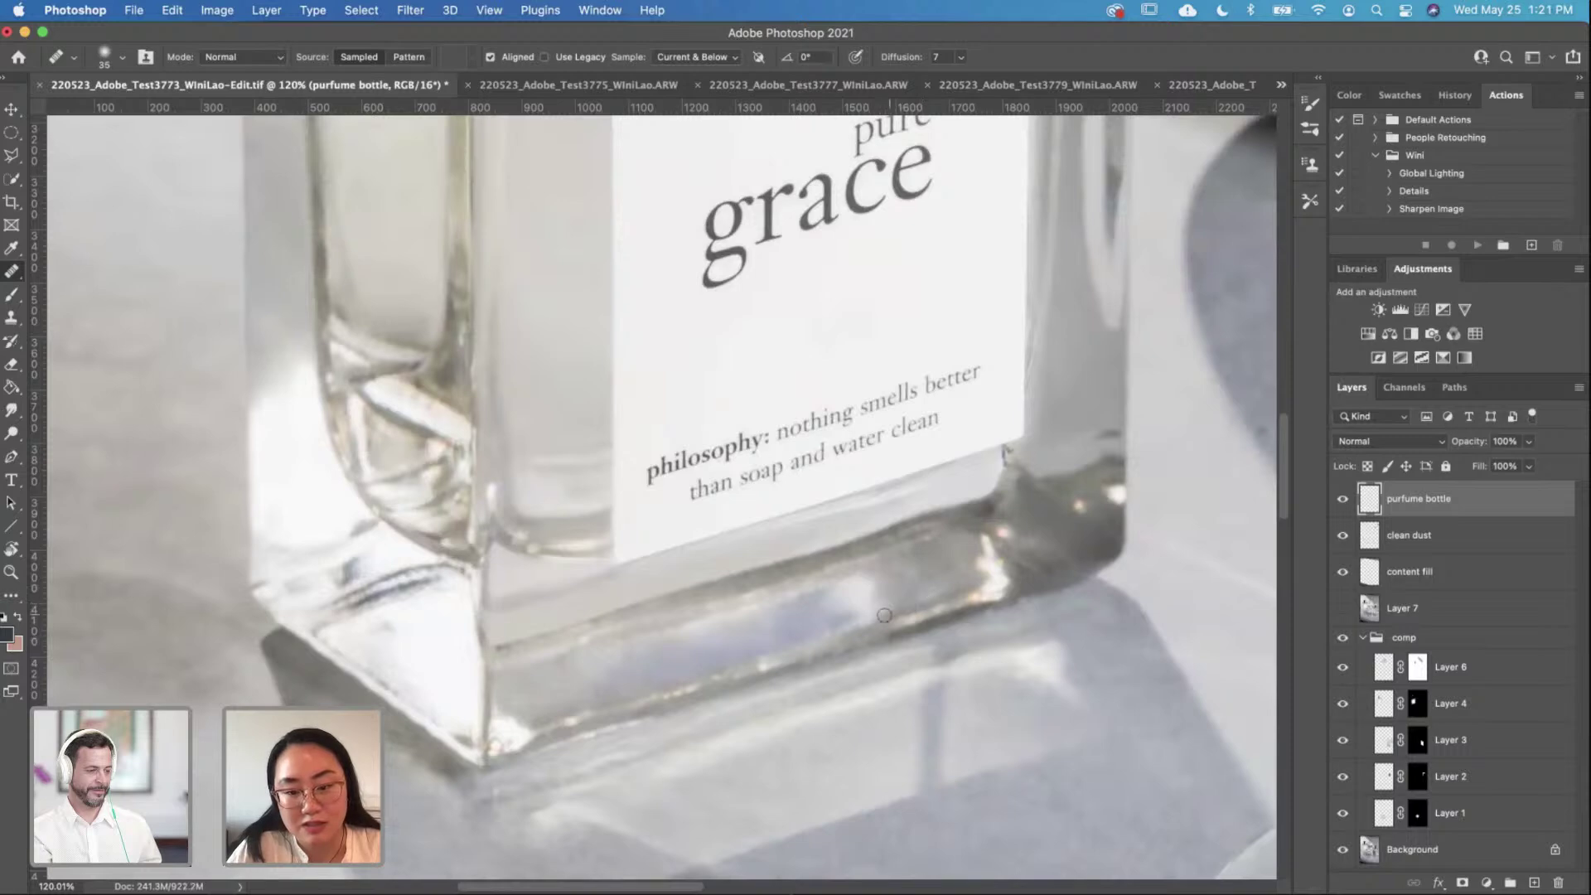
{"action": "key", "text": "super+z"}
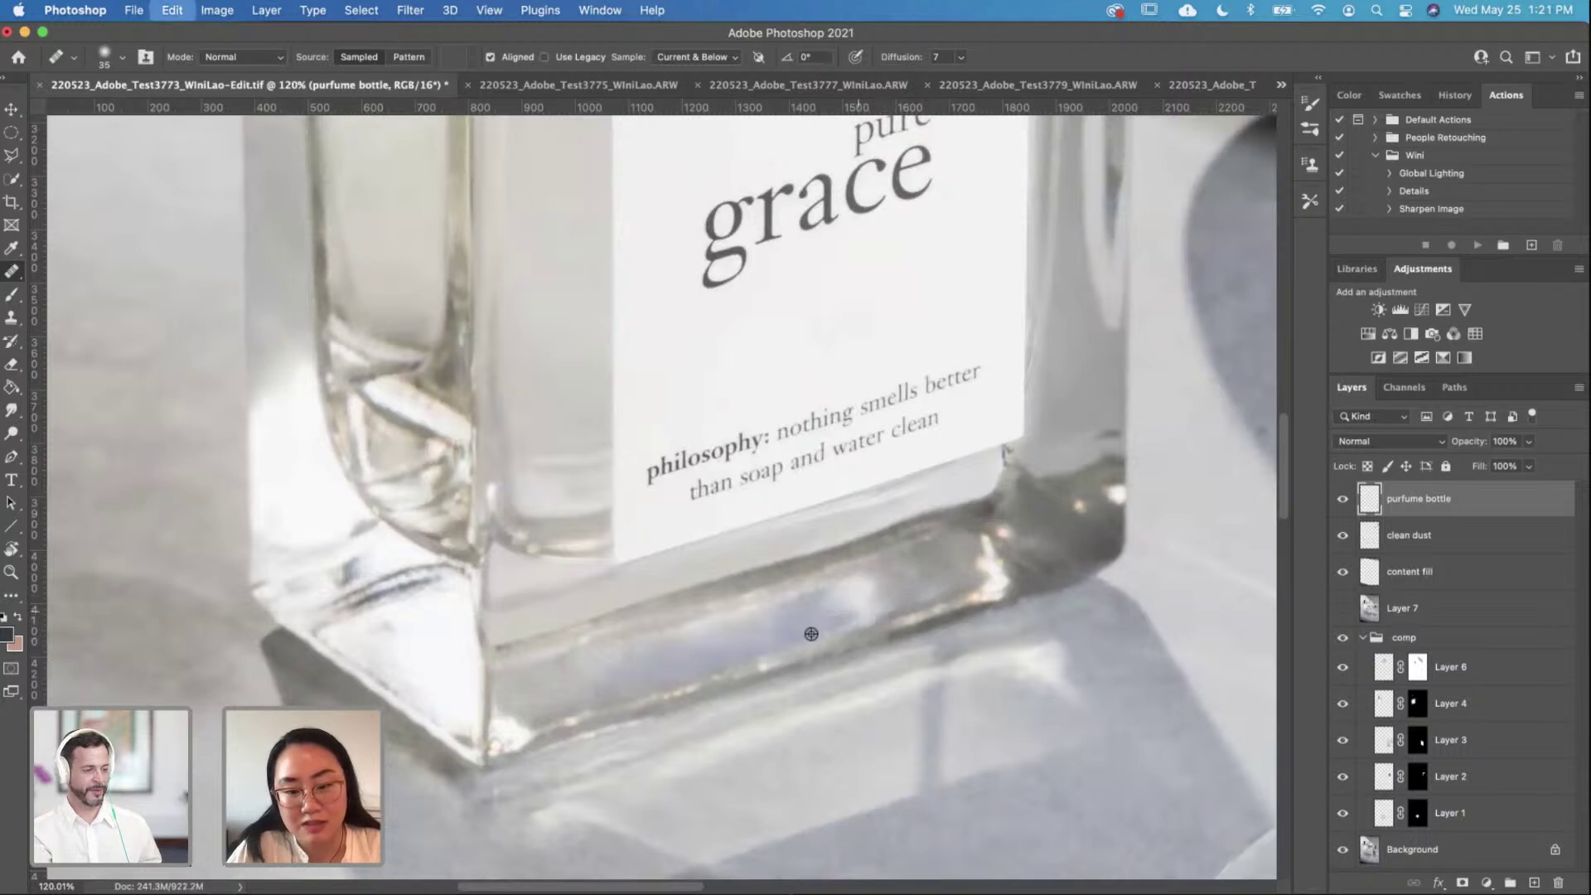
{"action": "left_click", "coordinate": [802, 638], "text": "alt"}
{"action": "mouse_move", "coordinate": [879, 613]}
{"action": "left_mouse_down"}
{"action": "mouse_move", "coordinate": [827, 609]}
{"action": "mouse_move", "coordinate": [863, 585]}
{"action": "mouse_move", "coordinate": [808, 602]}
{"action": "mouse_move", "coordinate": [861, 578]}
{"action": "left_mouse_up"}
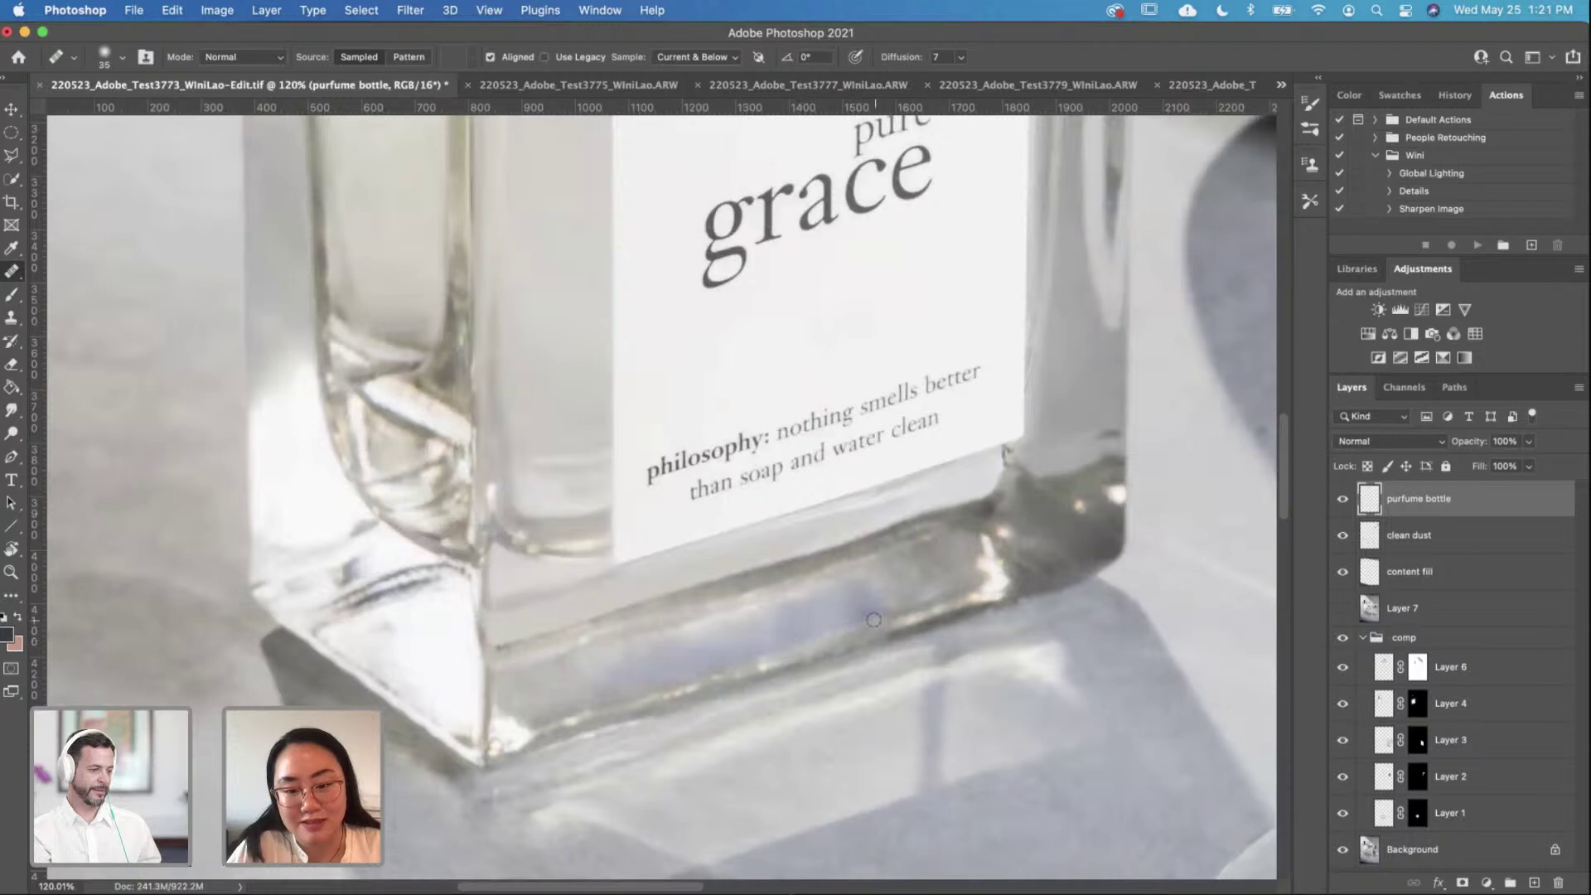
{"action": "mouse_move", "coordinate": [889, 614]}
{"action": "left_mouse_down"}
{"action": "mouse_move", "coordinate": [842, 625]}
{"action": "mouse_move", "coordinate": [905, 580]}
{"action": "mouse_move", "coordinate": [889, 610]}
{"action": "mouse_move", "coordinate": [937, 563]}
{"action": "left_mouse_up"}
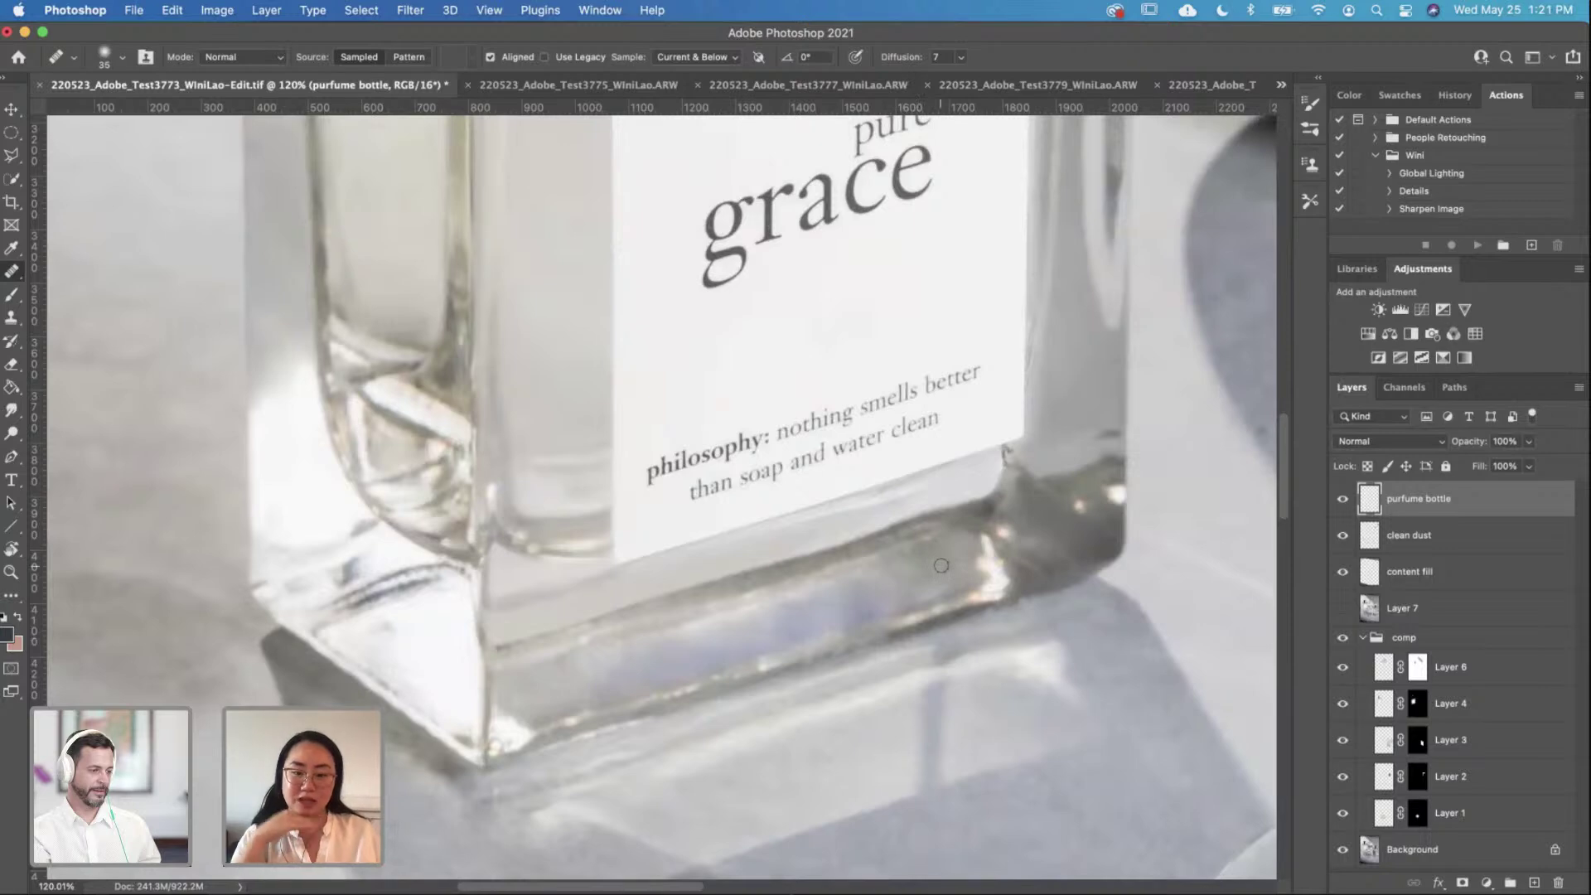
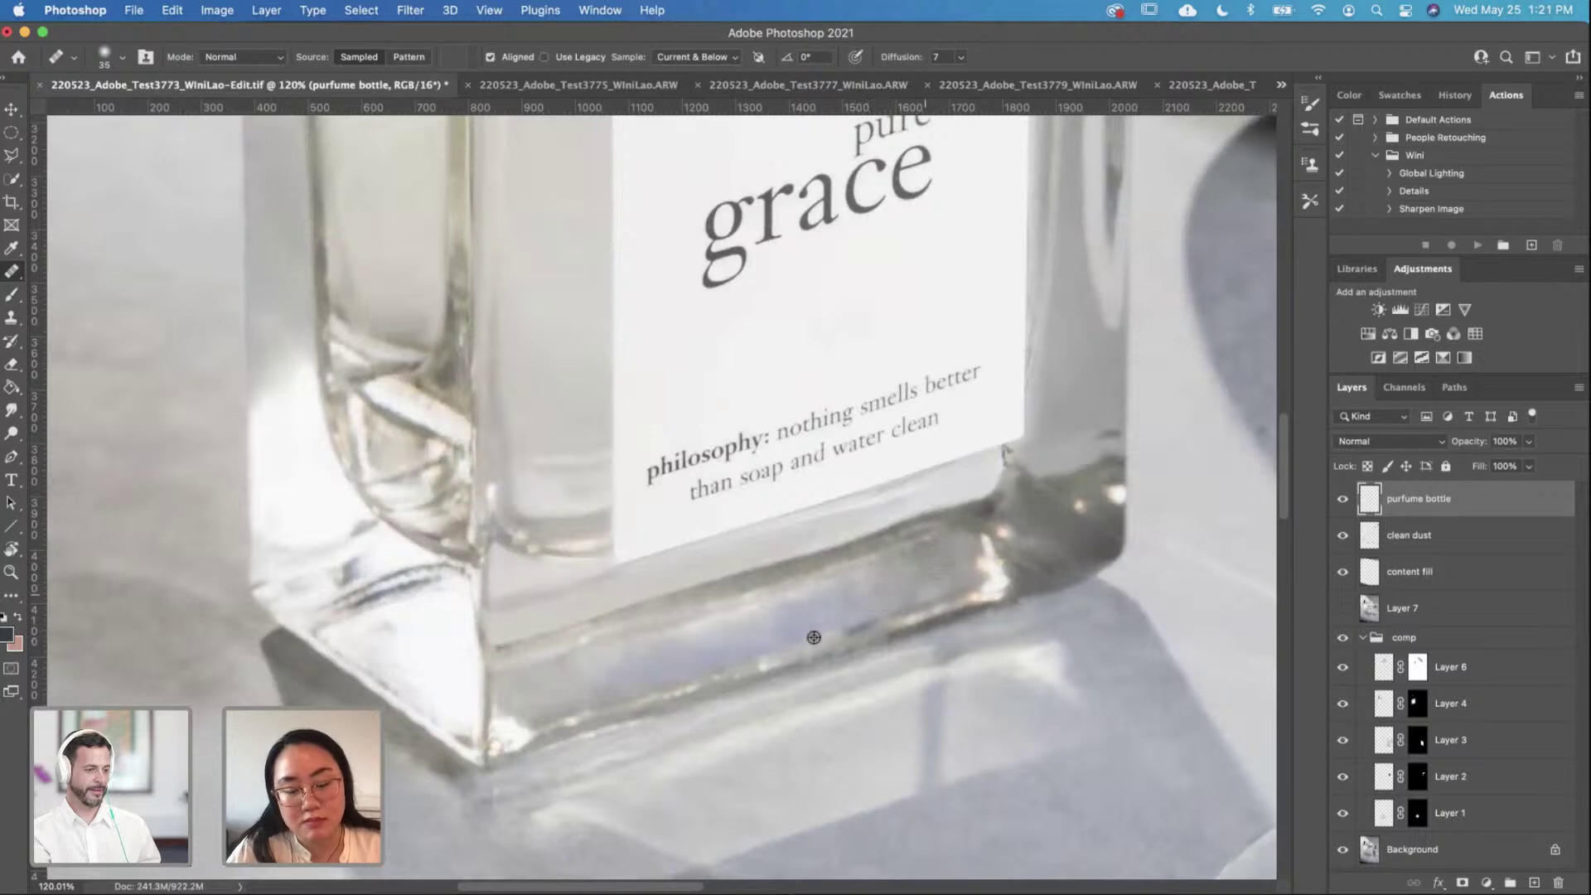
{"action": "left_click_drag", "start_coordinate": [842, 629], "coordinate": [877, 623]}
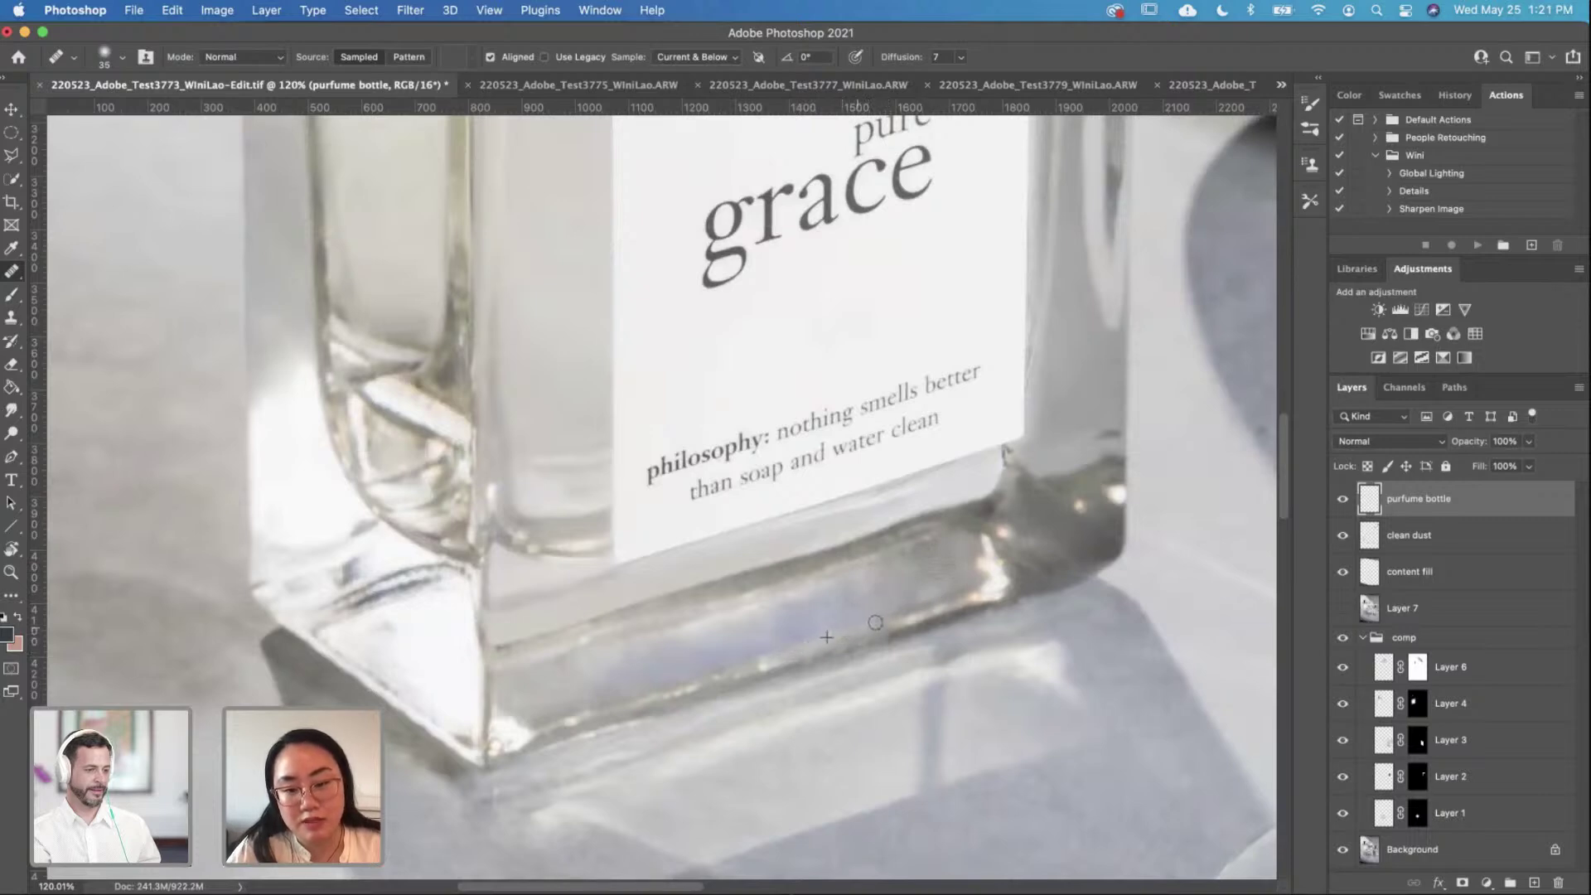
Step: Undo the last heal and retouch the dark mark and bright spot on the right edge of the pure grace bottle's lower-right corner
{"action": "scroll", "coordinate": [862, 606], "scroll_direction": "down", "scroll_amount": 6}
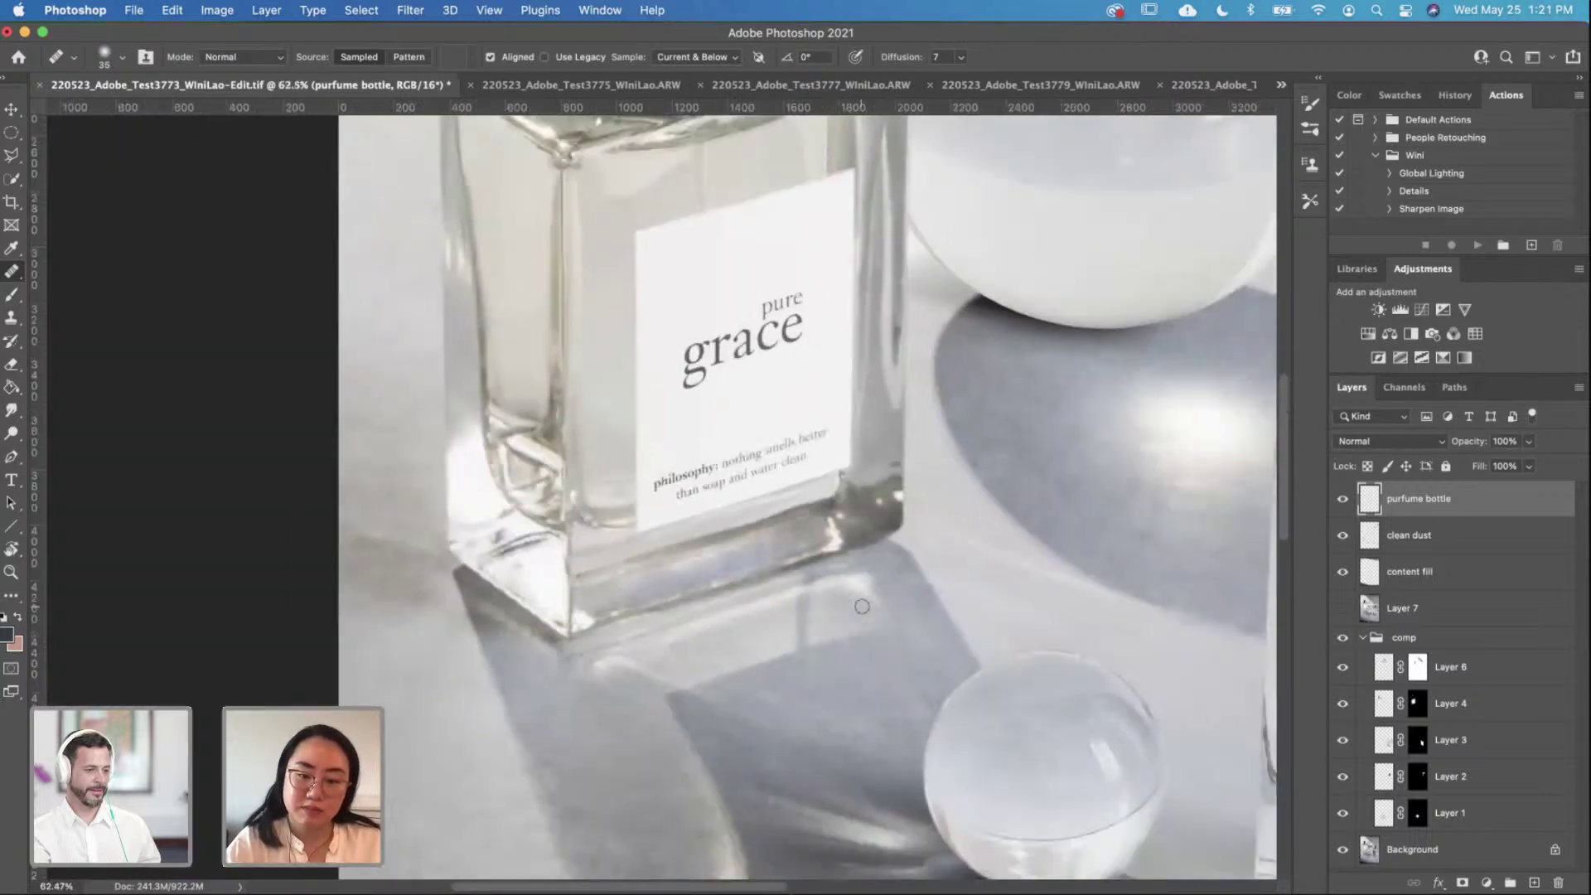
{"action": "scroll", "coordinate": [862, 607], "scroll_direction": "up", "scroll_amount": 6}
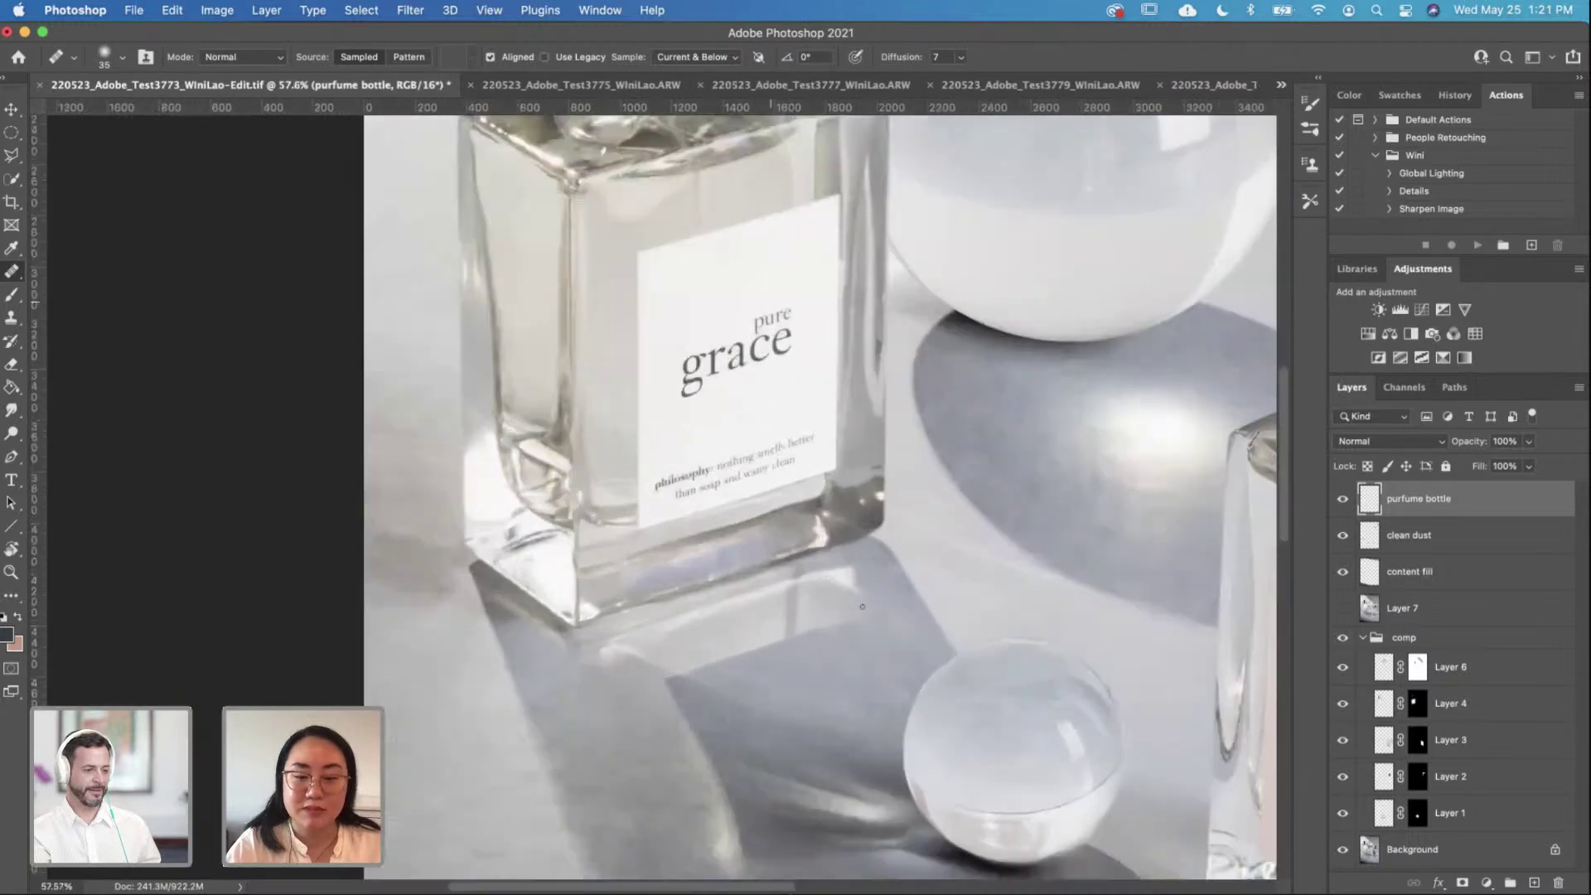
{"action": "scroll", "coordinate": [910, 521], "scroll_direction": "up", "scroll_amount": 2}
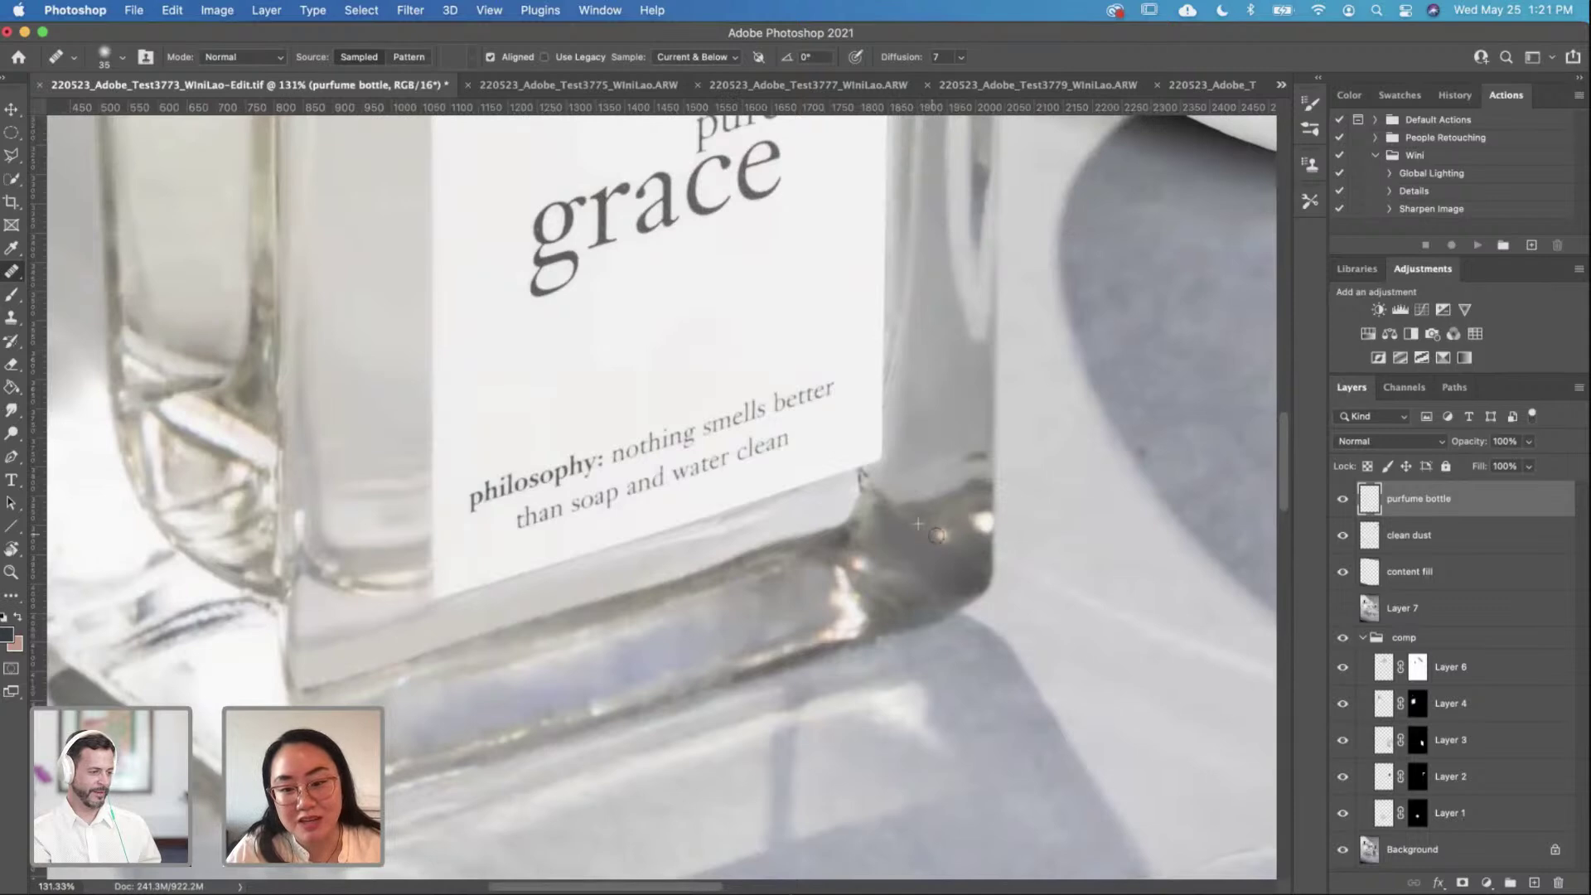
{"action": "key", "text": "super+z"}
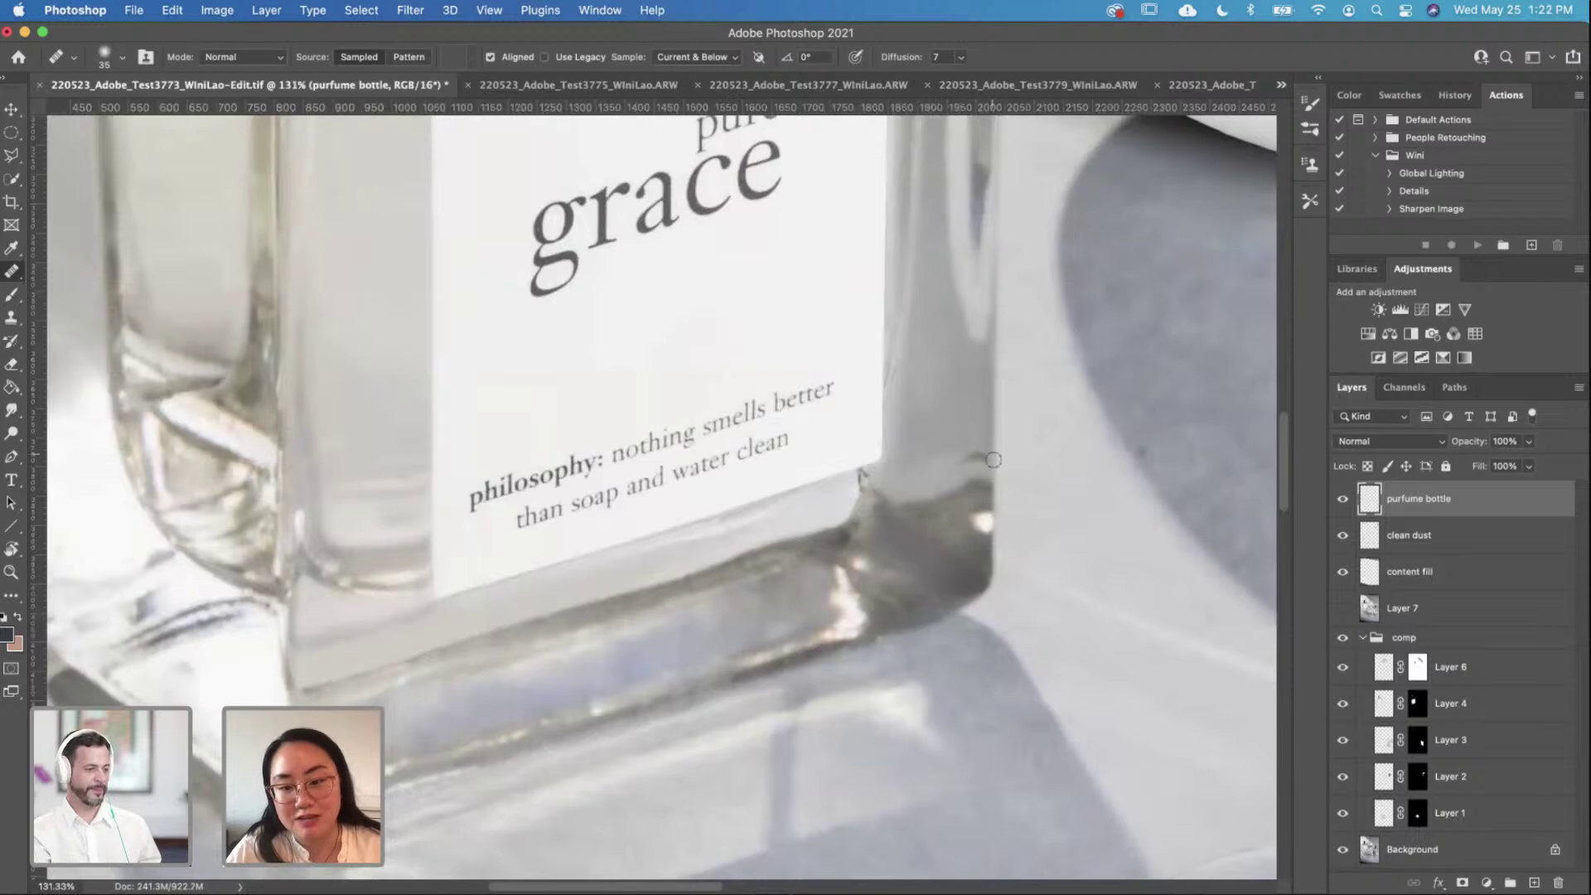
{"action": "left_click", "coordinate": [986, 489], "text": "alt"}
{"action": "mouse_move", "coordinate": [994, 520]}
{"action": "left_mouse_down"}
{"action": "mouse_move", "coordinate": [978, 502]}
{"action": "mouse_move", "coordinate": [978, 532]}
{"action": "left_mouse_up"}
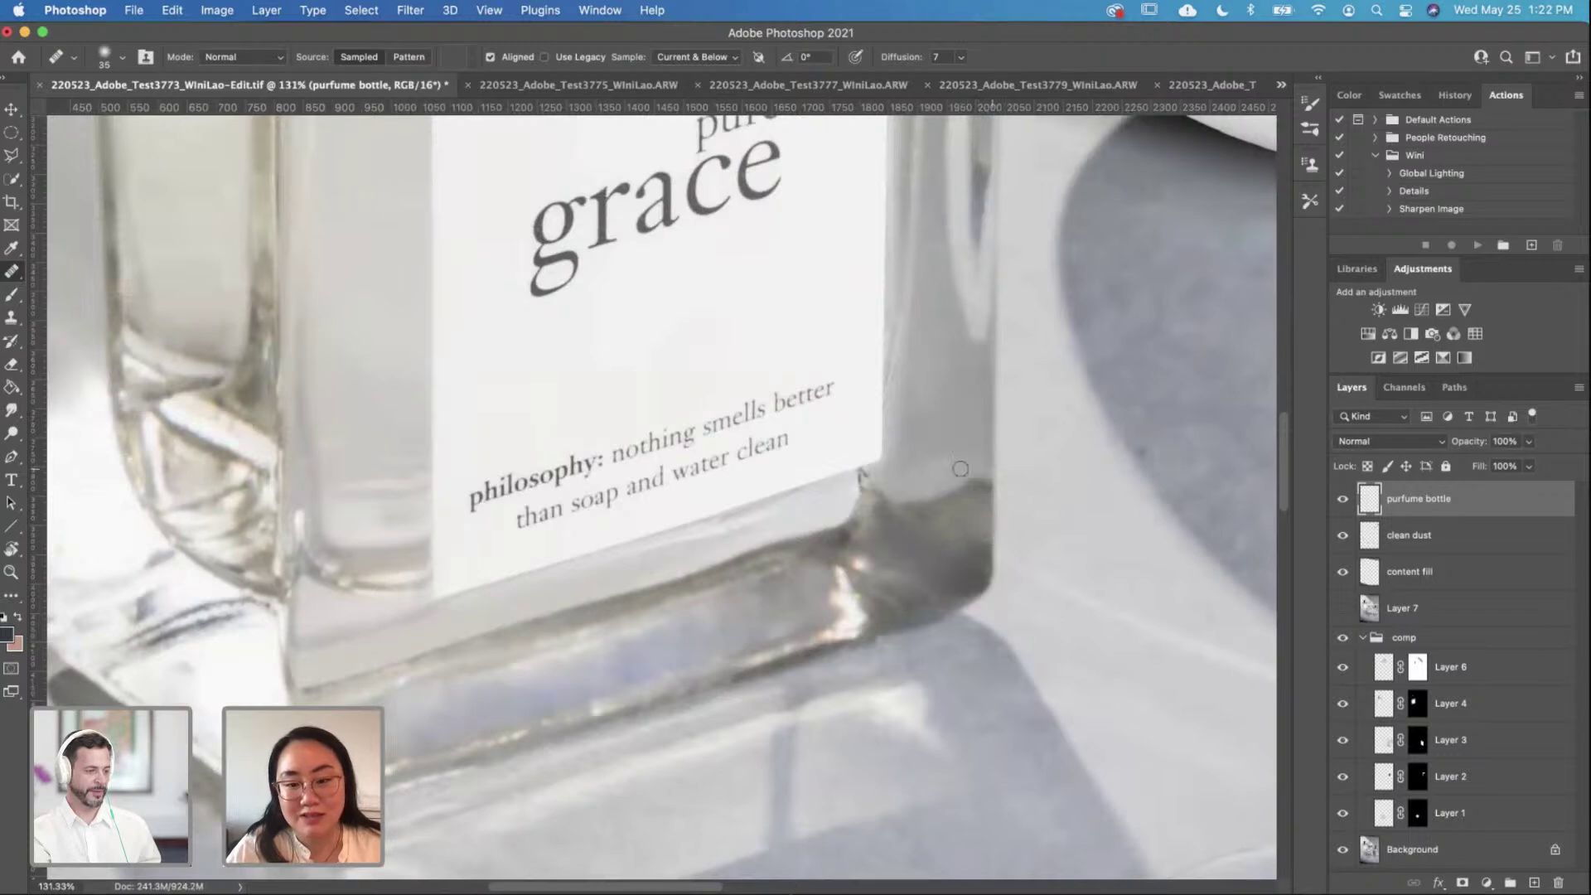
Step: Undo the bright spot's heal and heal it again along the lower-right corner's edge, matching the surrounding dark glass
{"action": "key", "text": "super+z"}
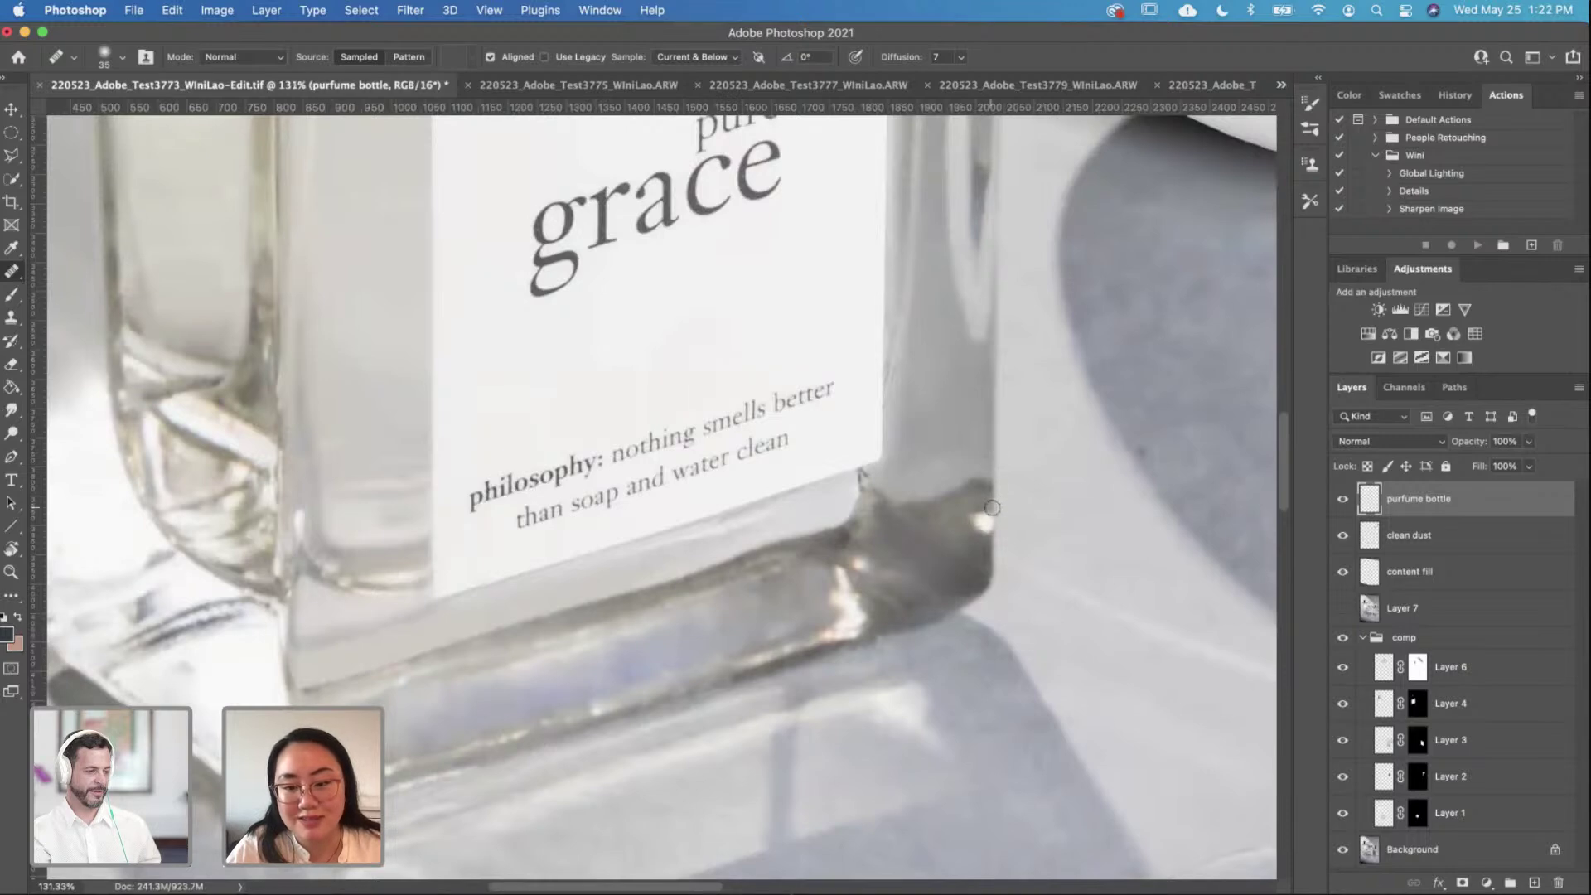
{"action": "mouse_move", "coordinate": [992, 508]}
{"action": "left_mouse_down"}
{"action": "mouse_move", "coordinate": [984, 529]}
{"action": "mouse_move", "coordinate": [969, 513]}
{"action": "mouse_move", "coordinate": [978, 538]}
{"action": "mouse_move", "coordinate": [976, 520]}
{"action": "left_mouse_up"}
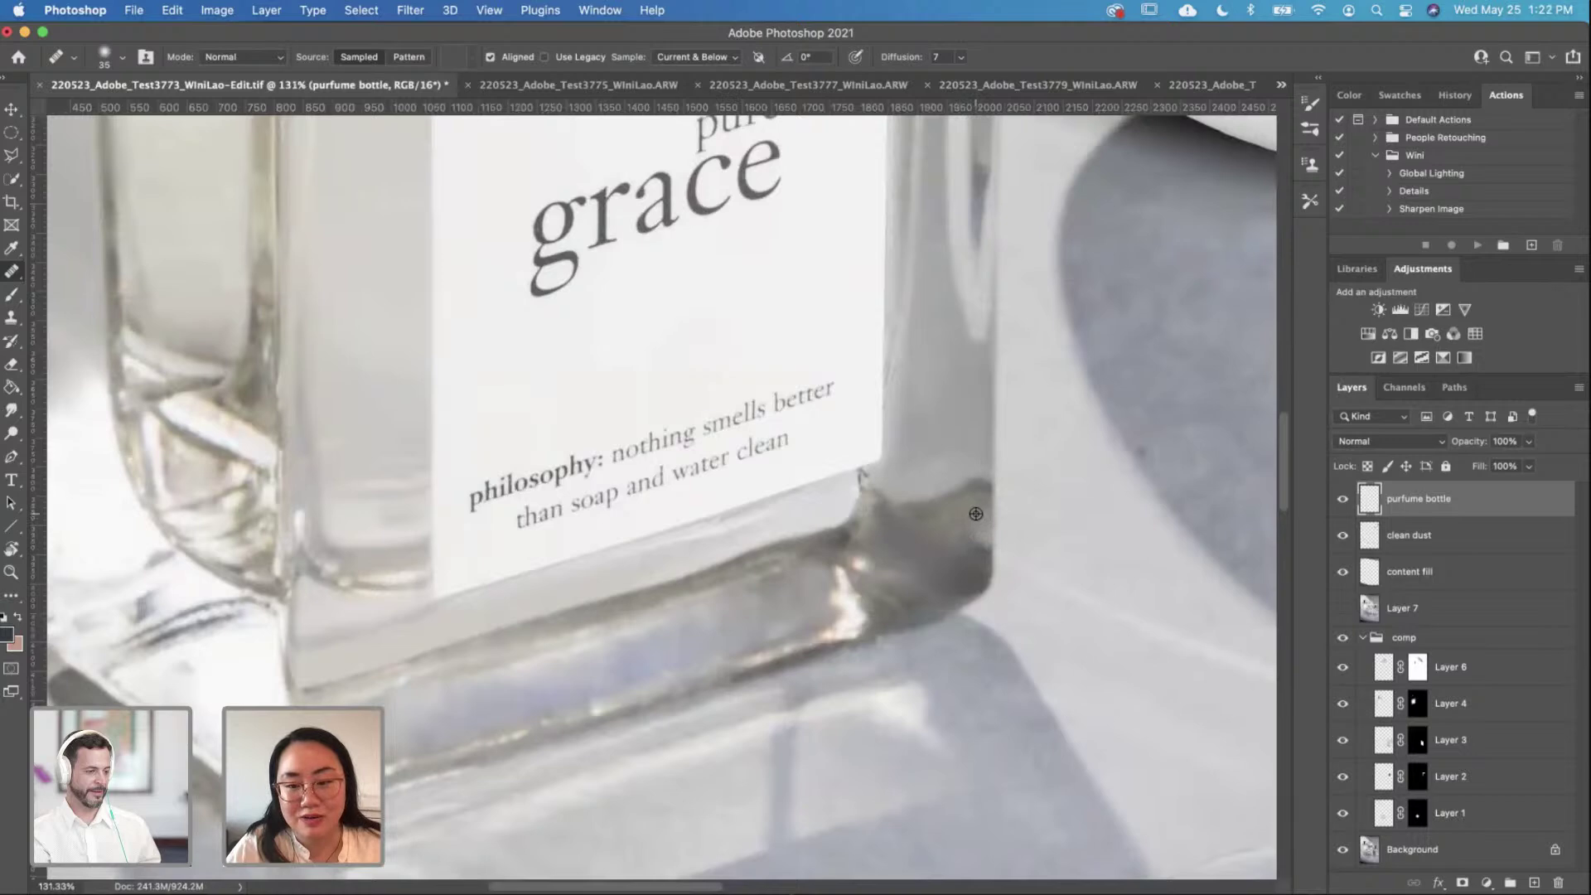
{"action": "left_click_drag", "start_coordinate": [969, 410], "coordinate": [920, 376]}
{"action": "key", "text": "ctrl+z"}
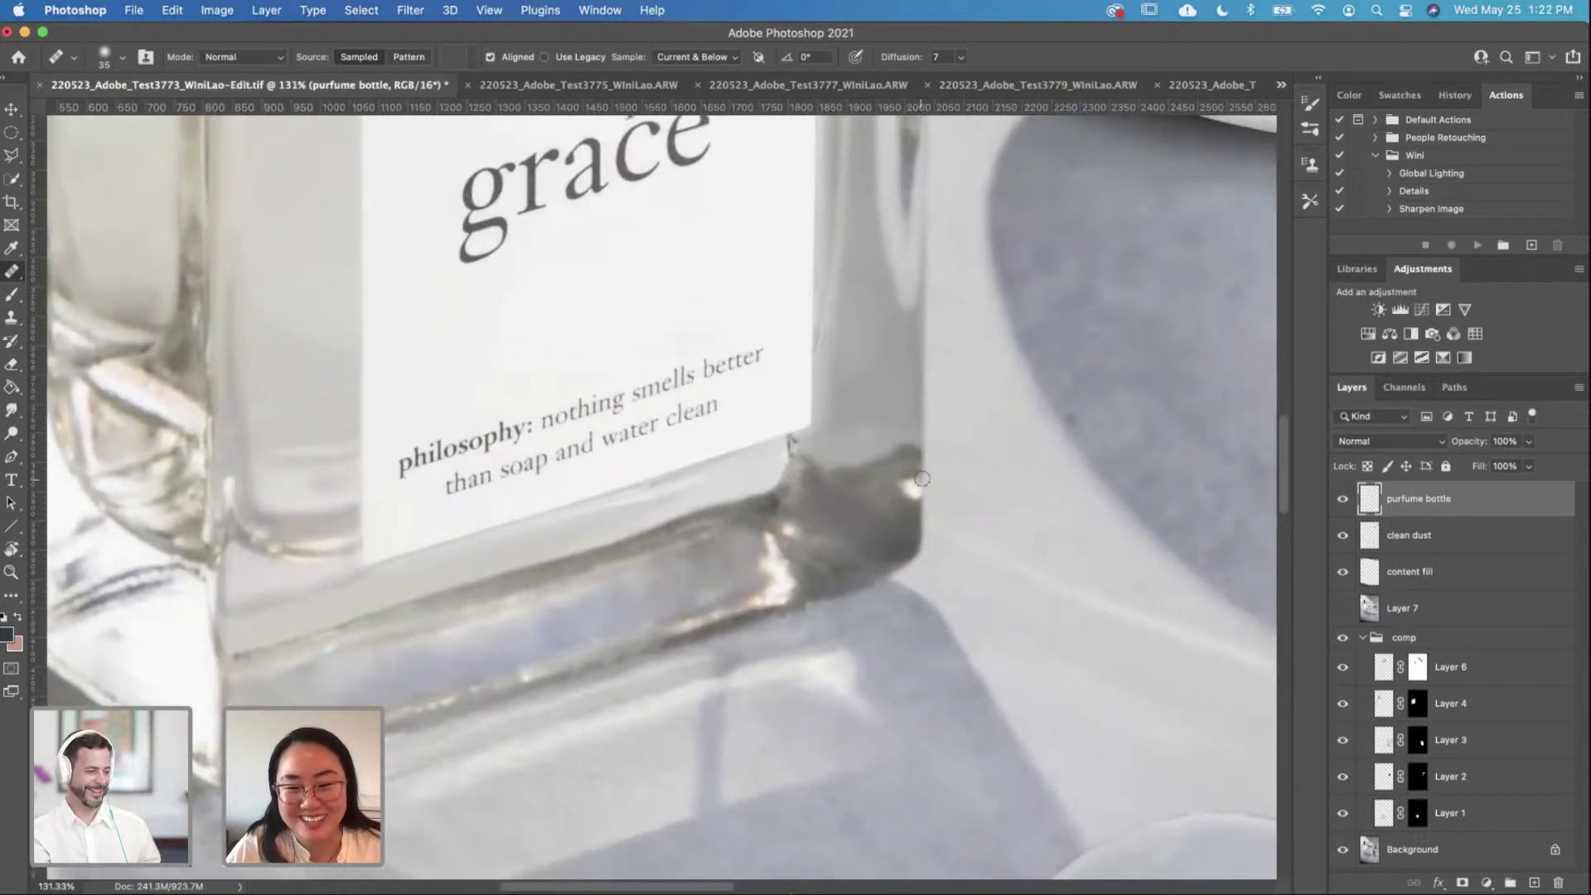
{"action": "left_click_drag", "start_coordinate": [922, 478], "coordinate": [917, 495]}
{"action": "left_click", "coordinate": [897, 484]}
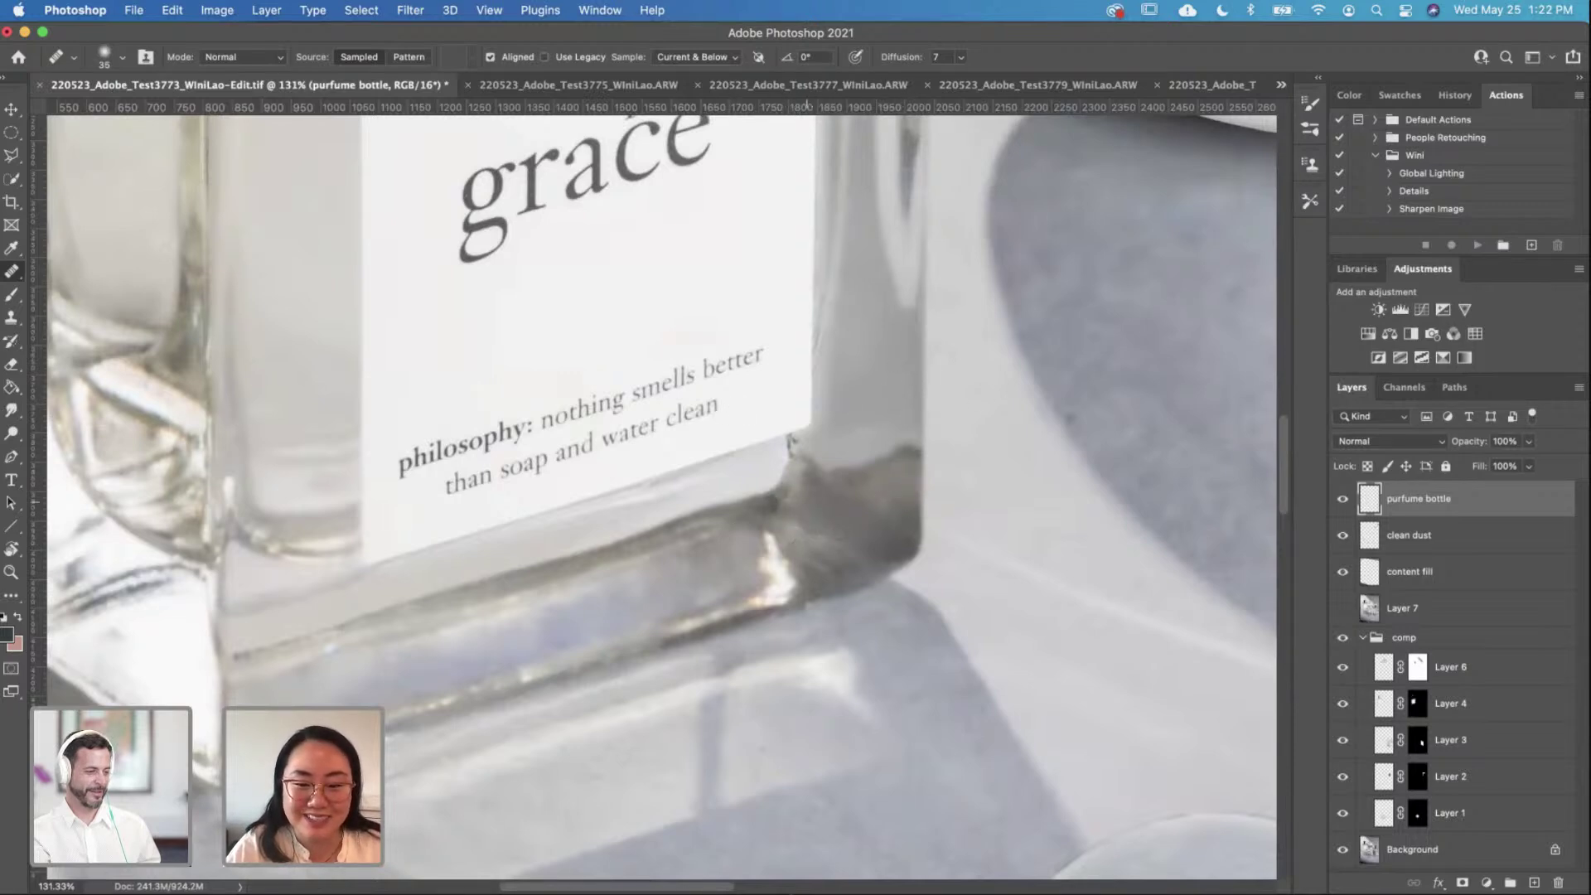
{"action": "scroll", "coordinate": [793, 536], "scroll_direction": "down", "scroll_amount": 3}
{"action": "scroll", "coordinate": [798, 530], "scroll_direction": "down", "scroll_amount": 2}
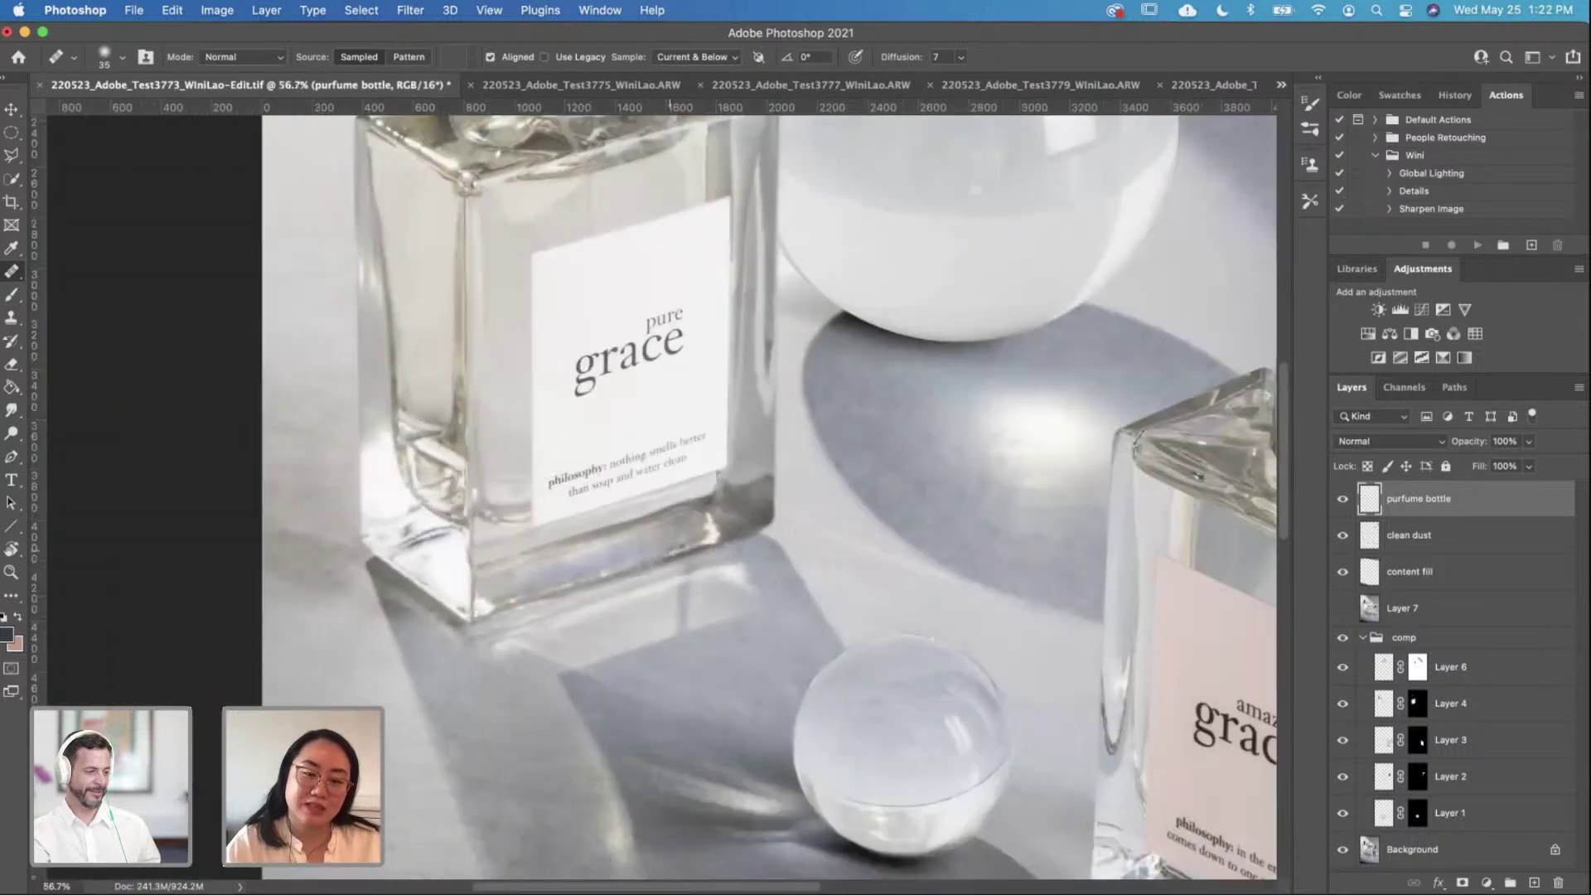
{"action": "scroll", "coordinate": [671, 552], "scroll_direction": "down", "scroll_amount": 4}
{"action": "scroll", "coordinate": [777, 522], "scroll_direction": "up", "scroll_amount": 5}
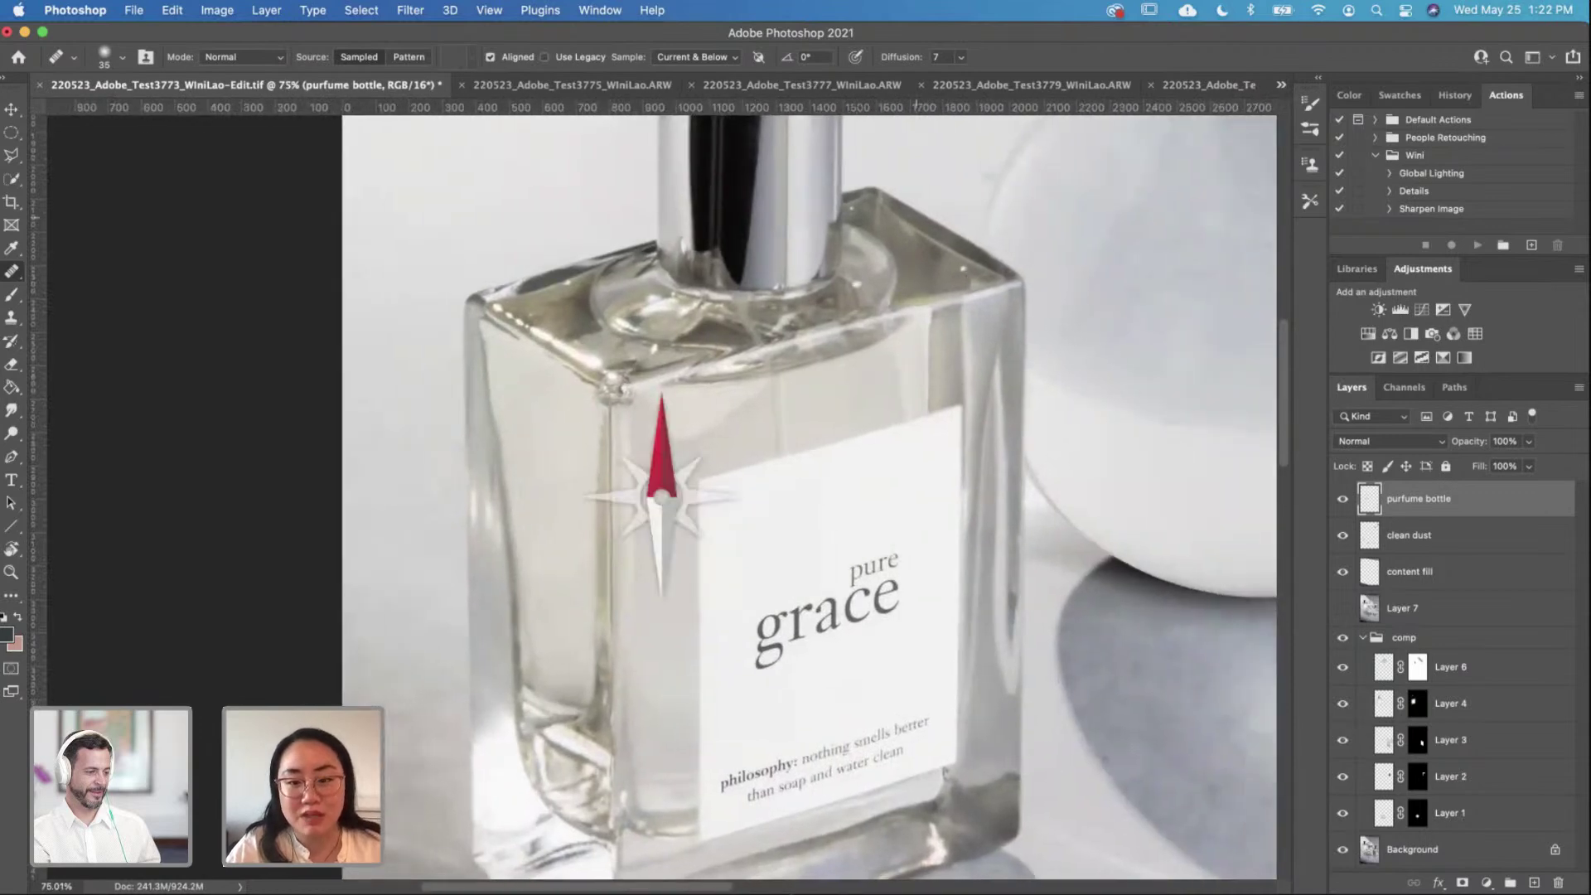
Step: Heal the bright specks on the glass shoulder to the right of the pure grace cap, undoing strokes and reducing the brush size to 20
{"action": "scroll", "coordinate": [829, 348], "scroll_direction": "up", "scroll_amount": 3}
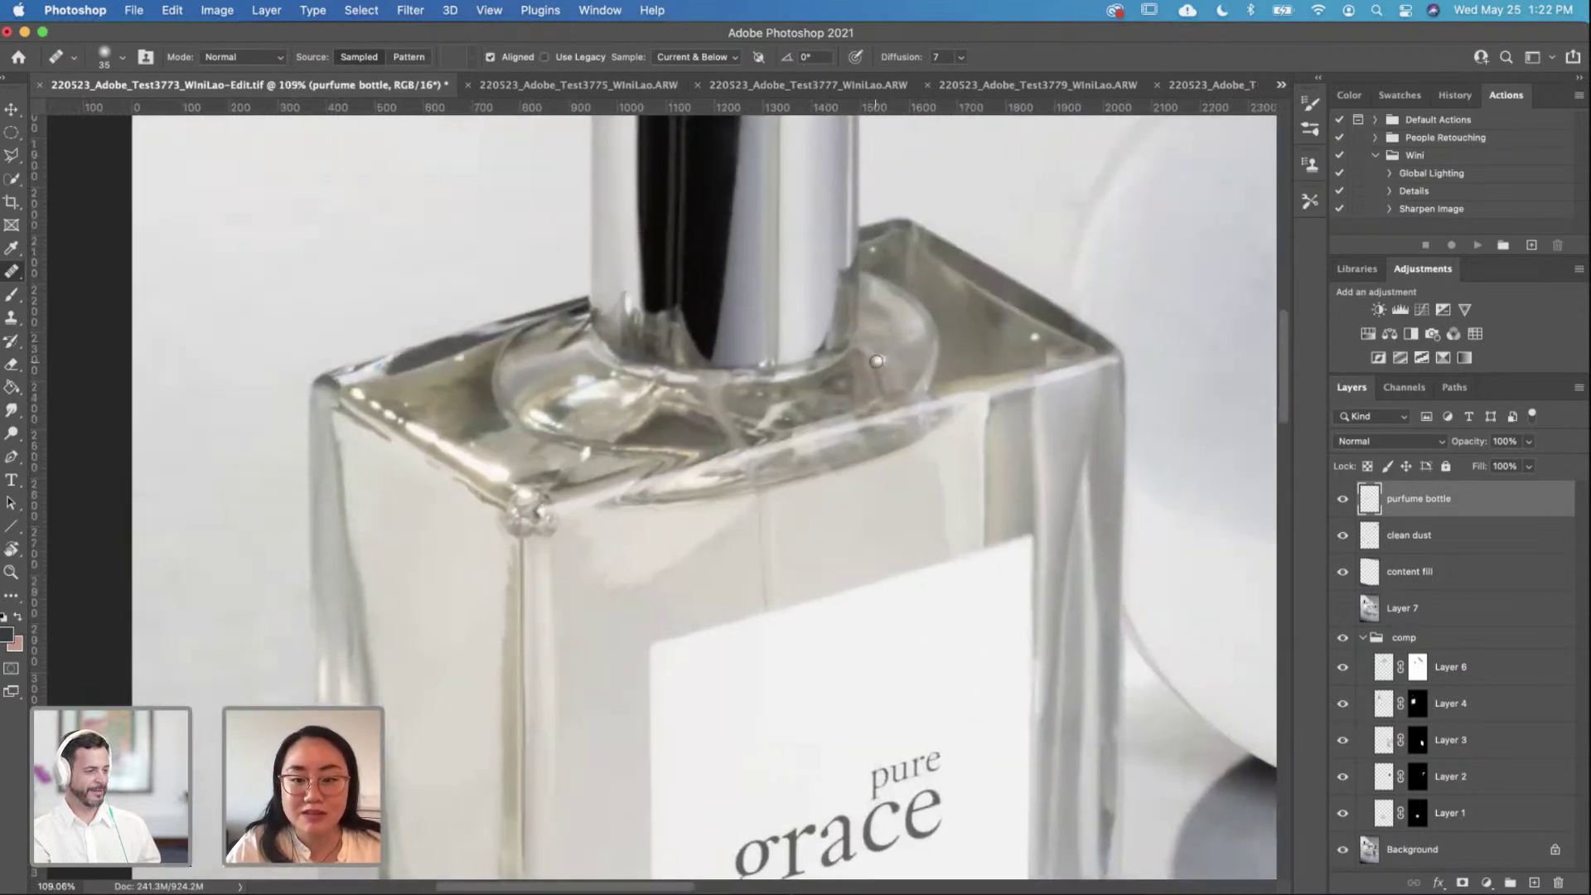
{"action": "left_click", "coordinate": [907, 328]}
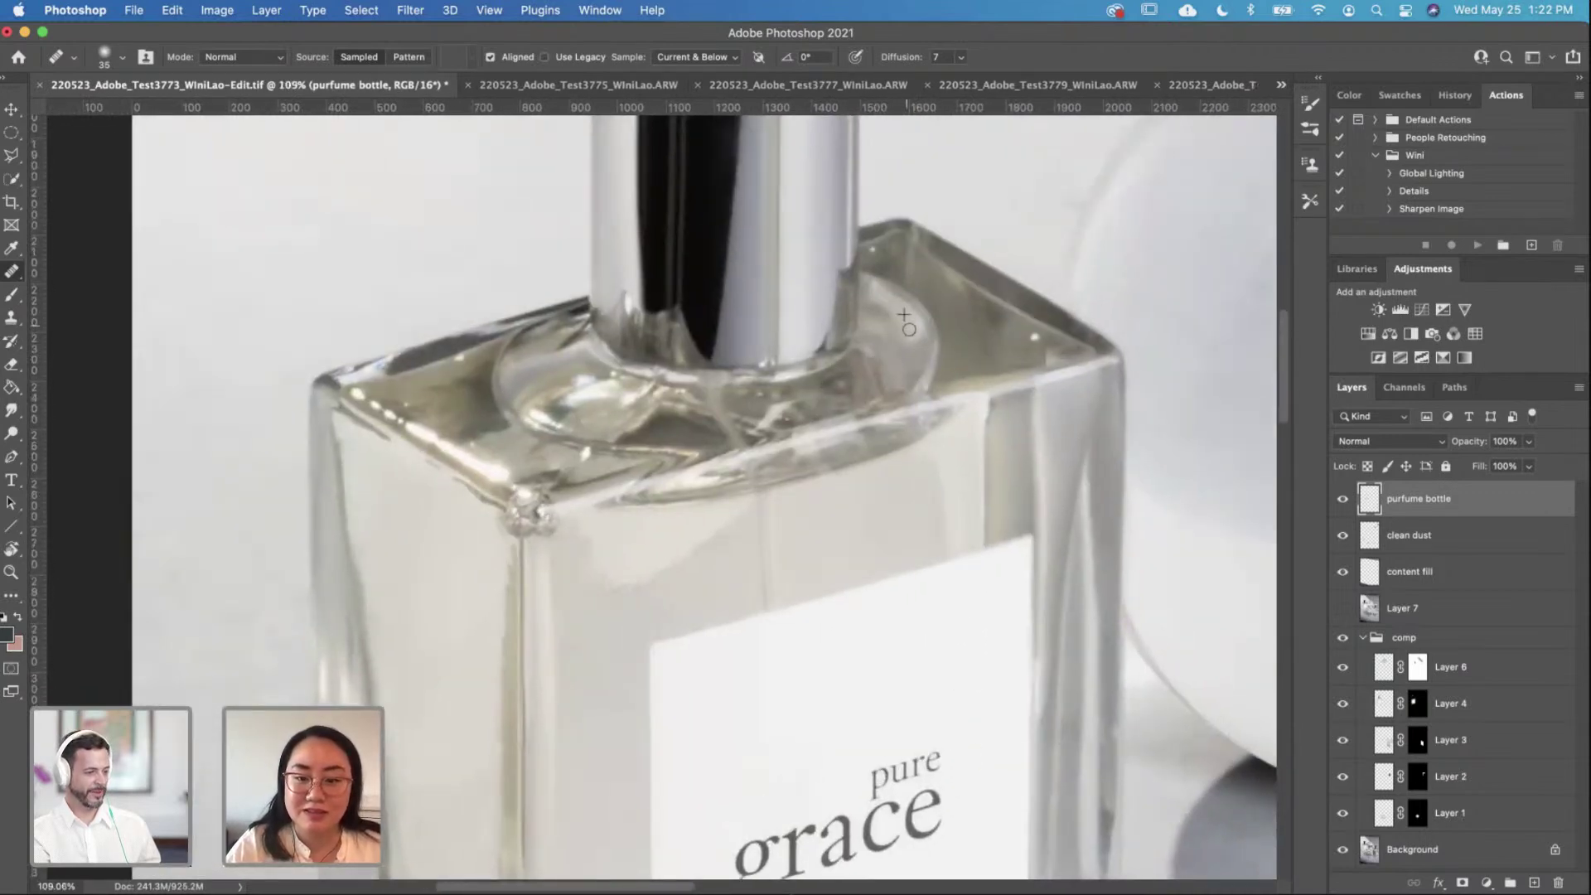
{"action": "left_click", "coordinate": [992, 336], "text": "alt"}
{"action": "left_click", "coordinate": [1023, 343]}
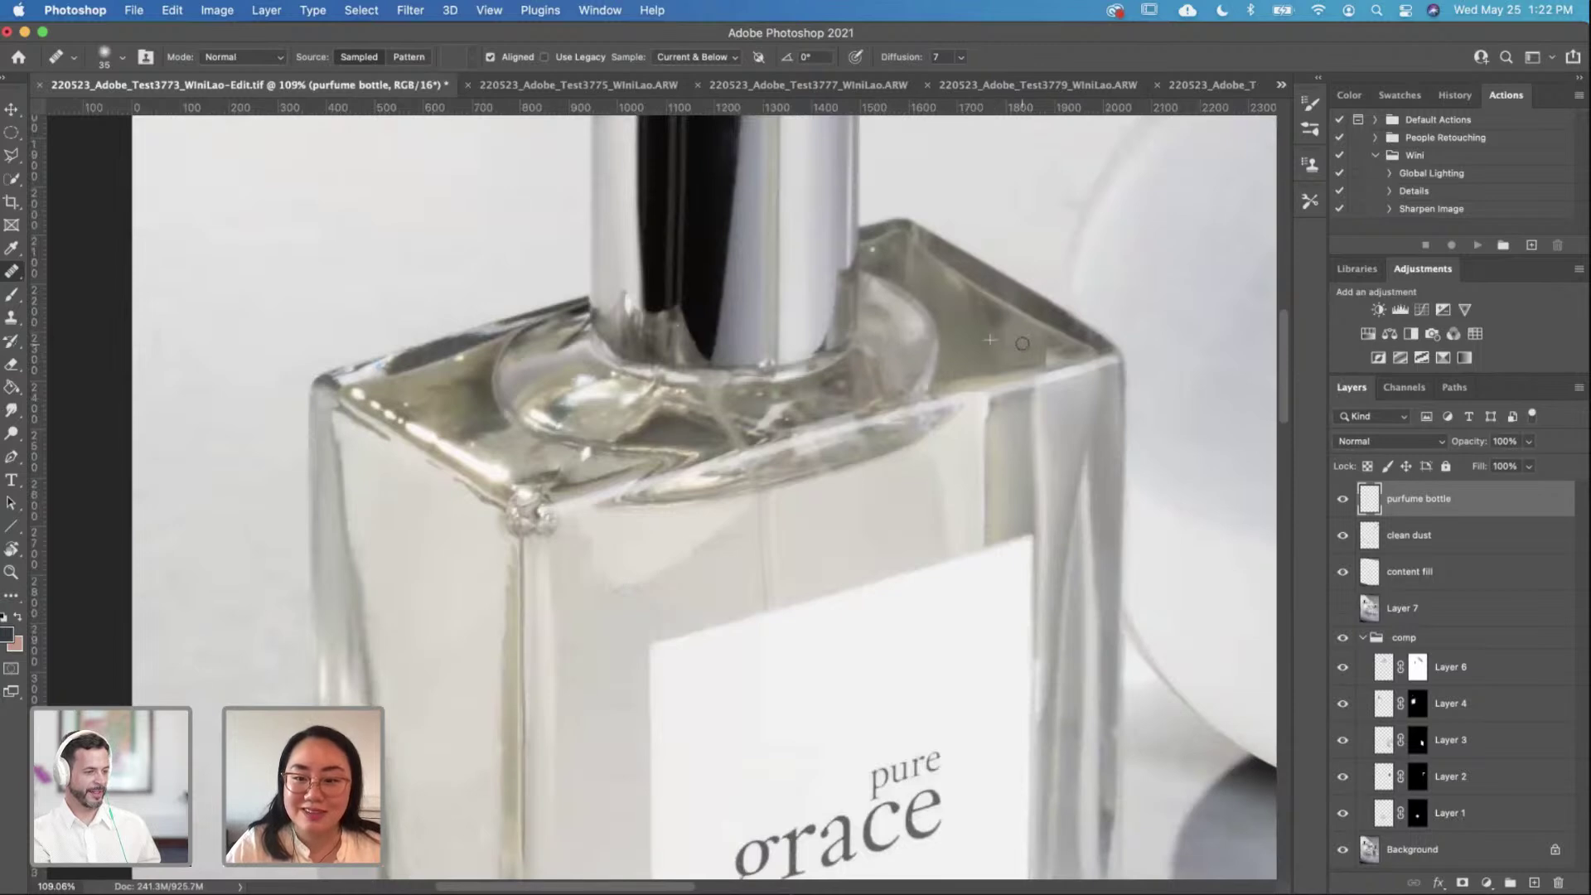
{"action": "key", "text": "super+z"}
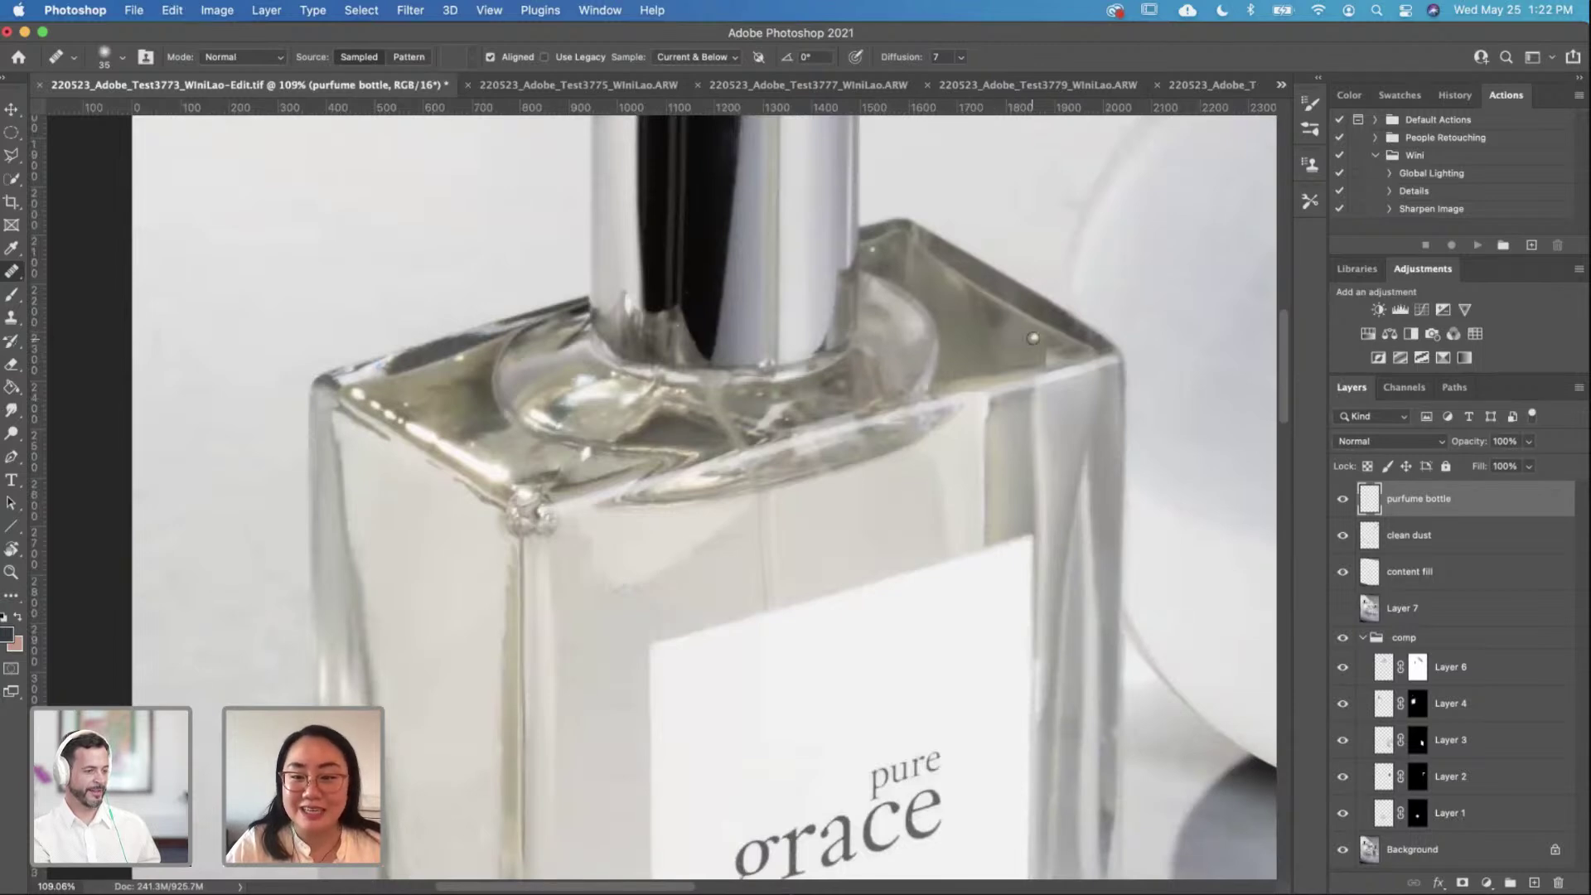
{"action": "key", "text": "super+z"}
{"action": "key", "text": "bracketleft"}
{"action": "key", "text": "bracketleft"}
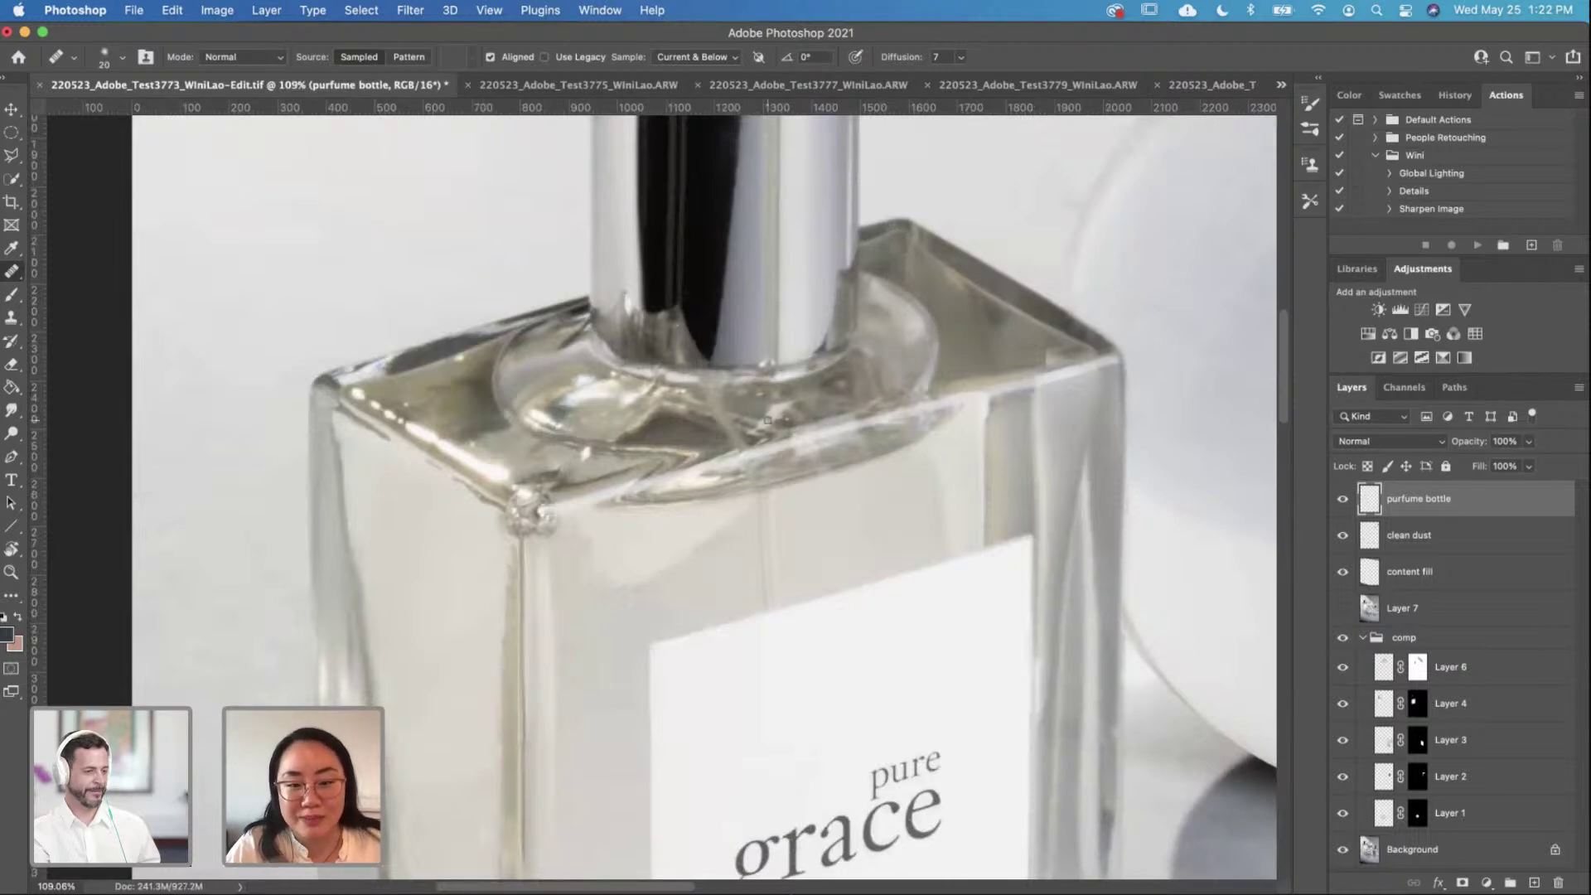
Step: Heal the bright spot on the top glass between the neck collar and the pure grace bottle's front corner, sampling nearby clean glass
{"action": "scroll", "coordinate": [655, 448], "scroll_direction": "up", "scroll_amount": 3}
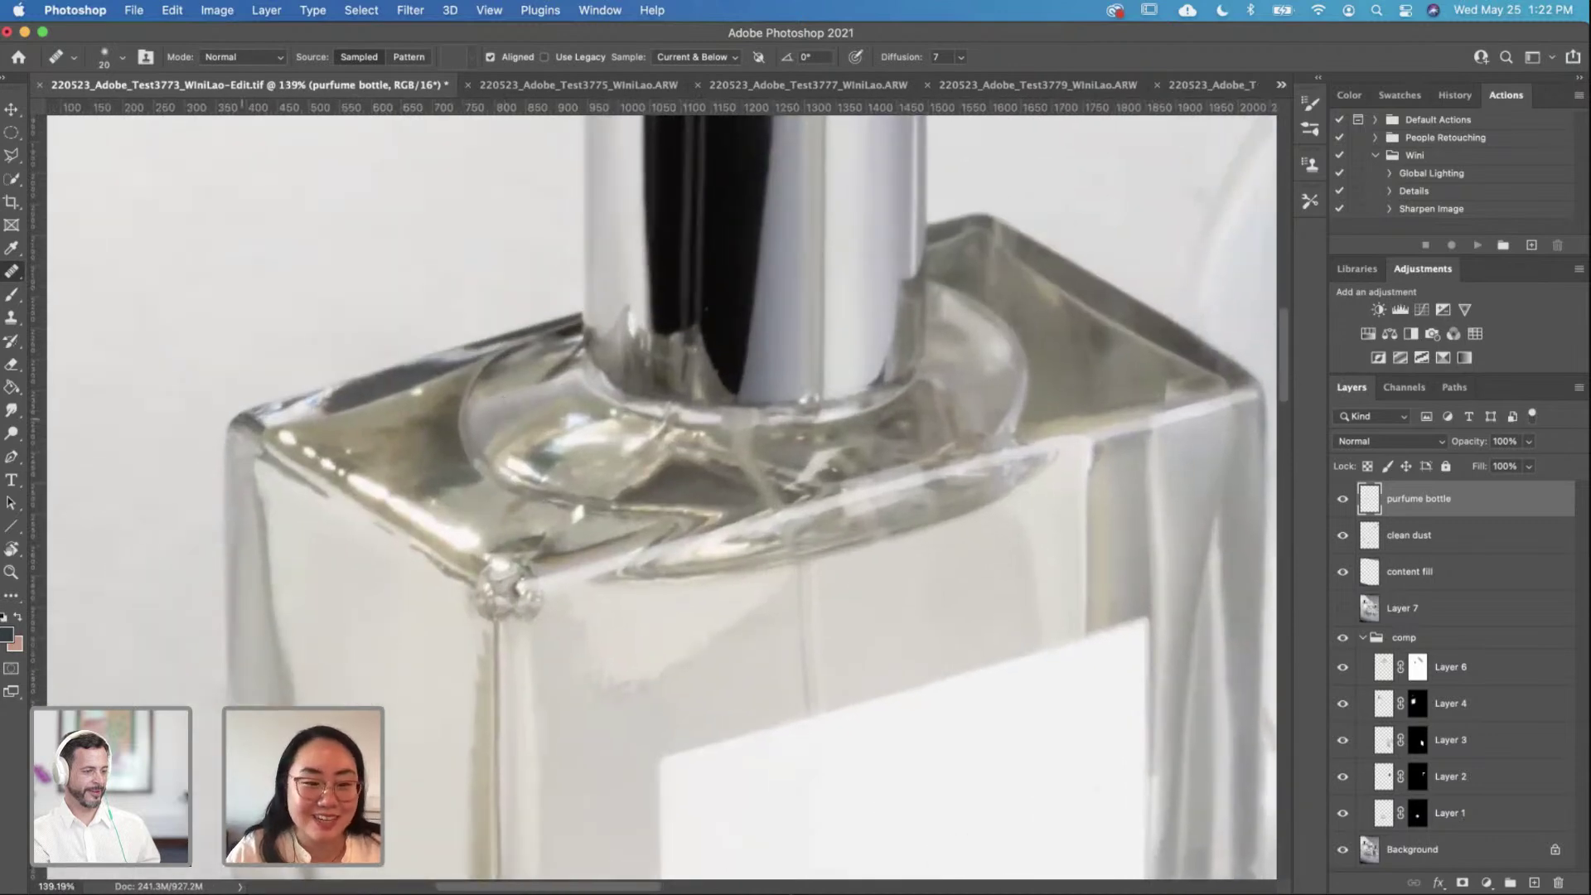
{"action": "scroll", "coordinate": [654, 480], "scroll_direction": "up", "scroll_amount": 1}
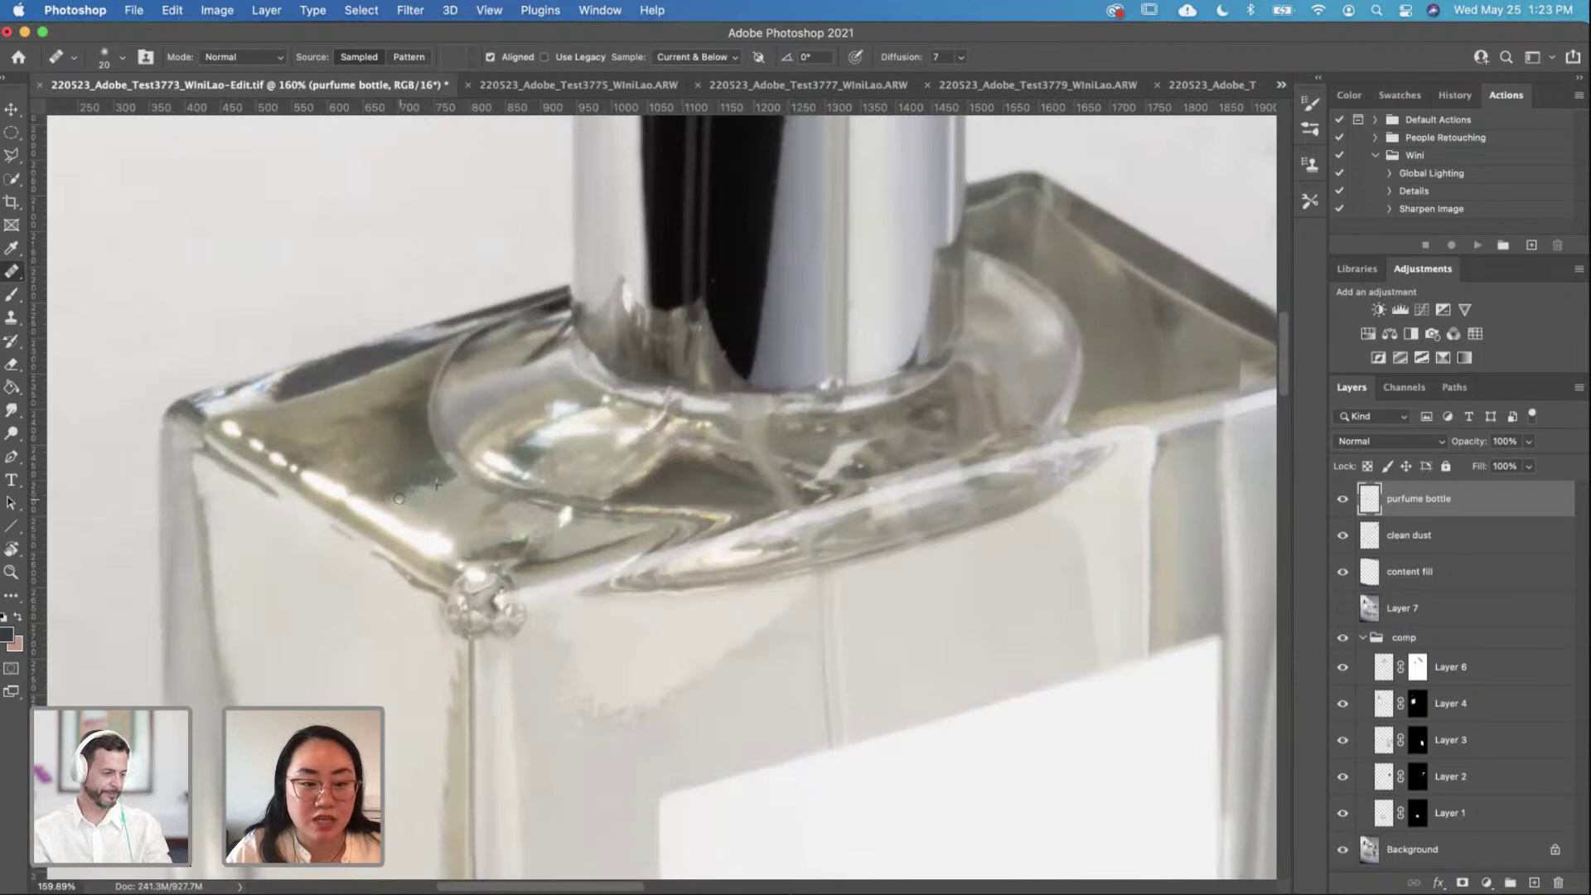
{"action": "left_click", "coordinate": [519, 504], "text": "alt"}
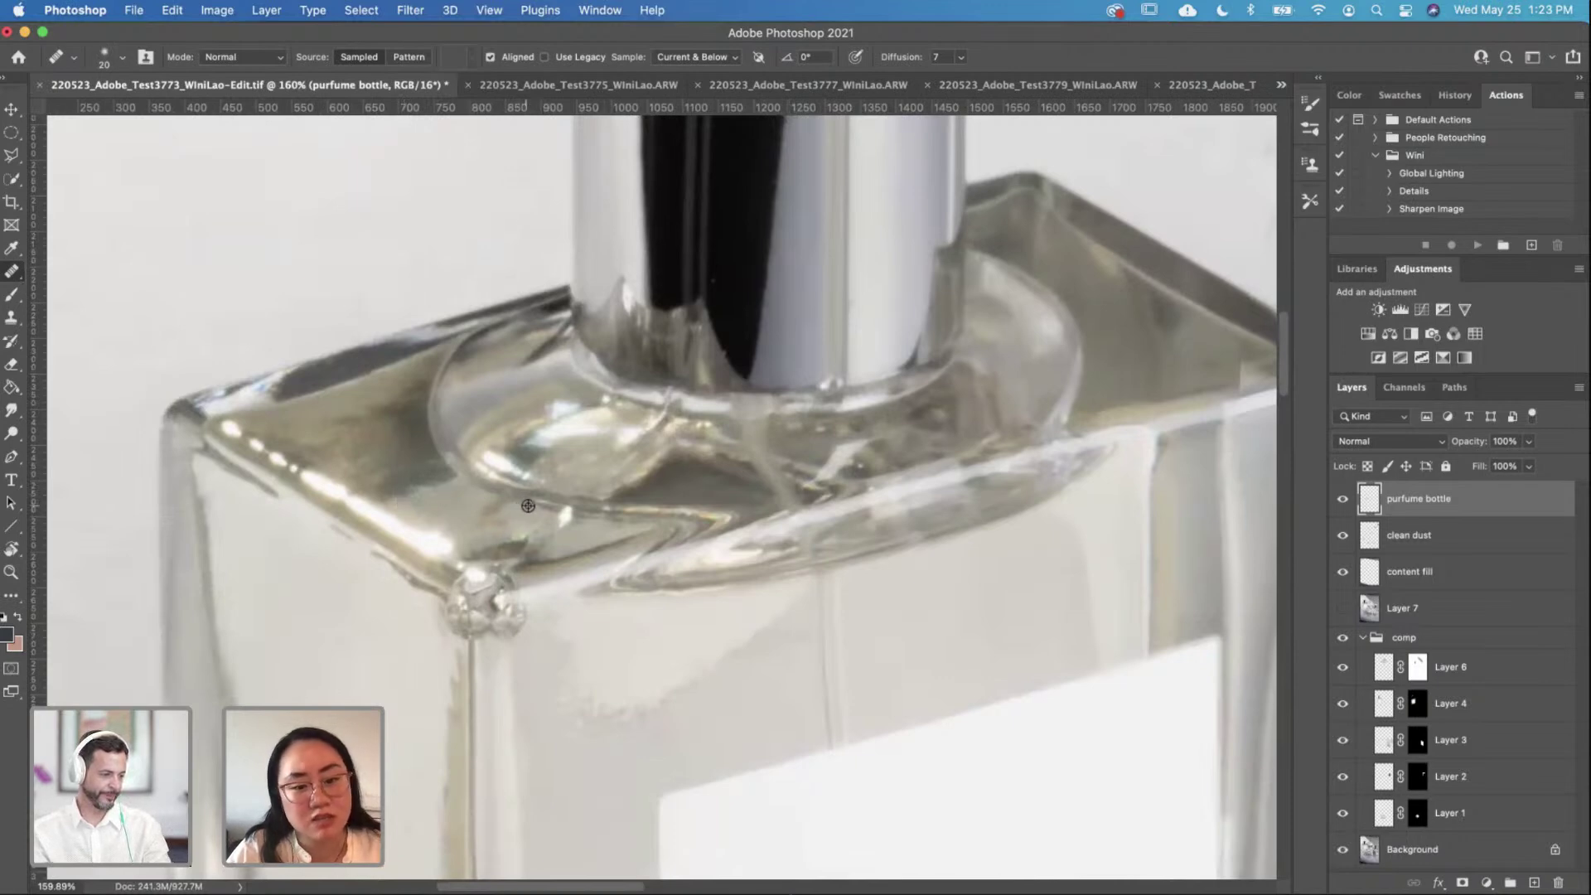
{"action": "left_click_drag", "start_coordinate": [563, 525], "coordinate": [566, 524]}
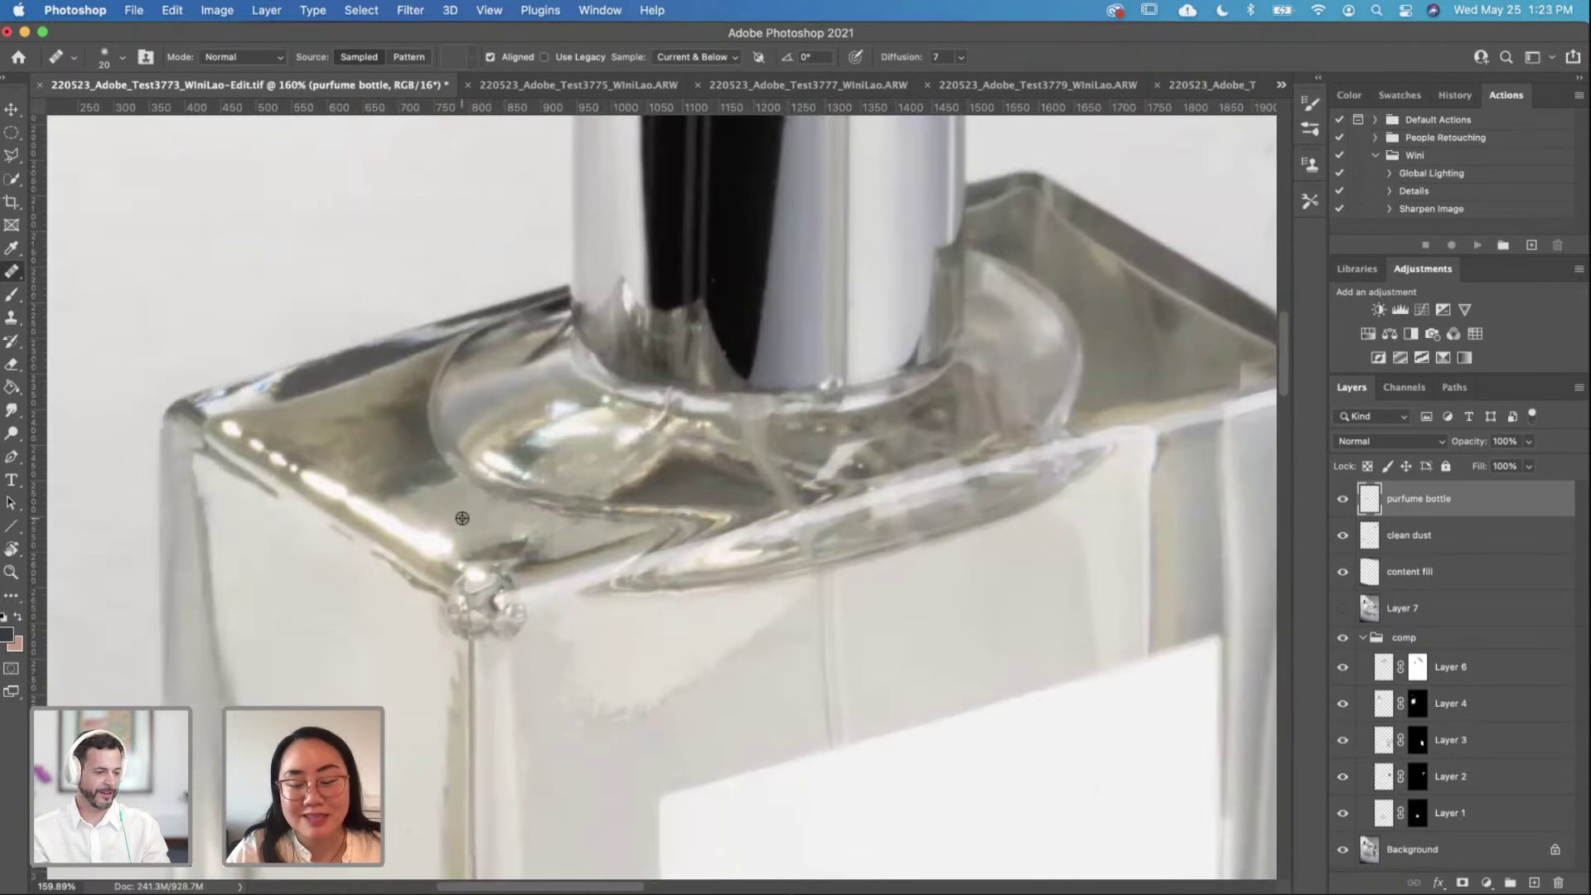
{"action": "left_click_drag", "start_coordinate": [499, 524], "coordinate": [520, 516]}
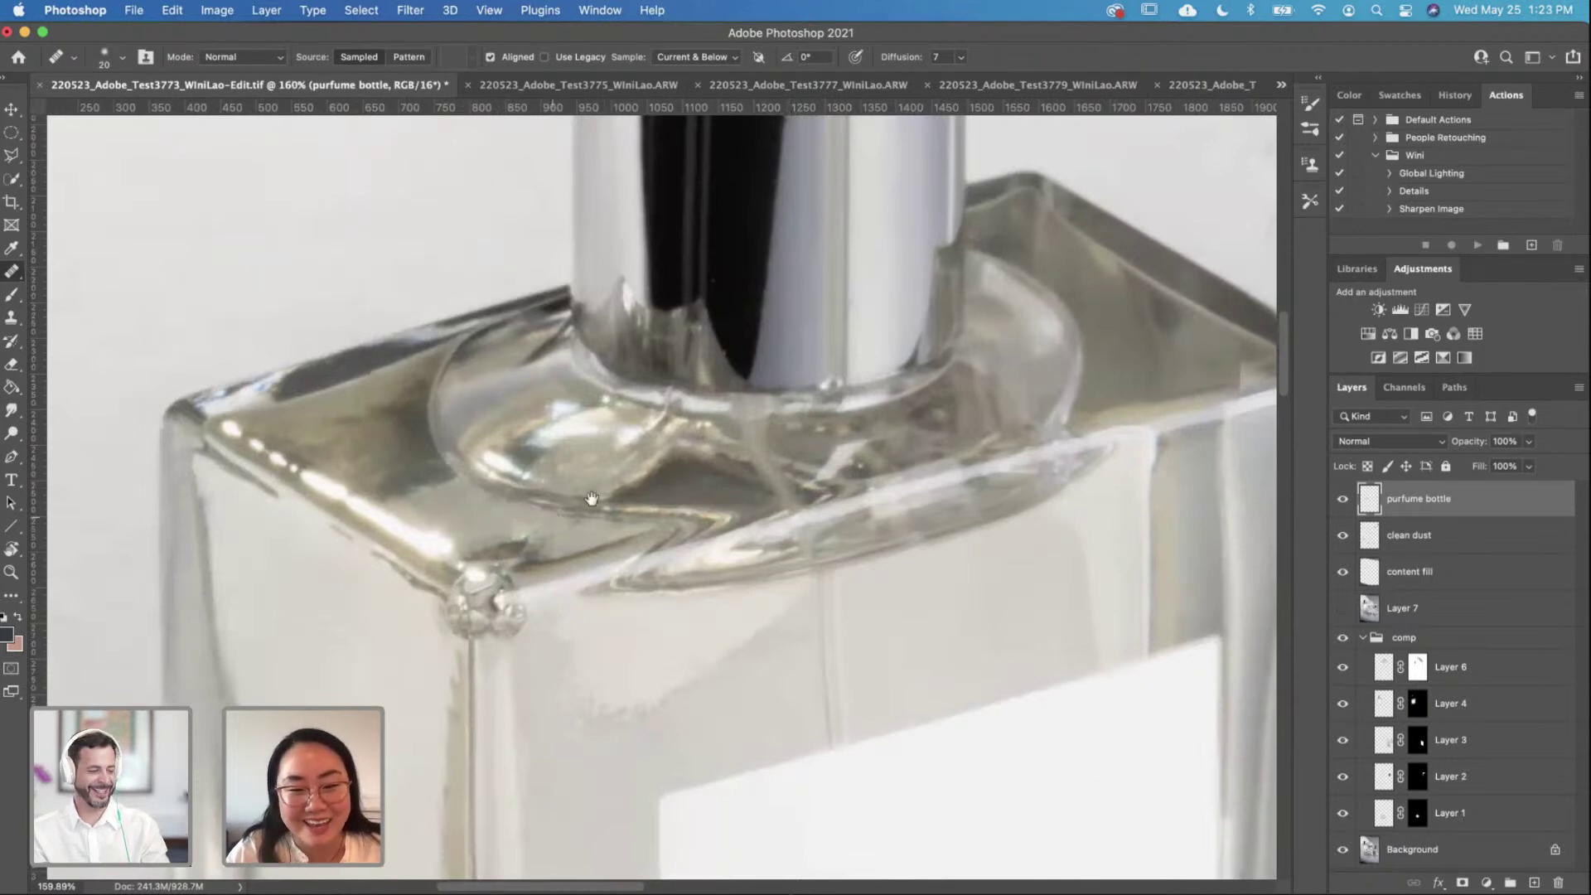
Step: Heal the bright spot at the lower rim of the cap and the specks on the glass collar just below its left side
{"action": "scroll", "coordinate": [553, 517], "scroll_direction": "up", "scroll_amount": 3}
{"action": "scroll", "coordinate": [554, 517], "scroll_direction": "right", "scroll_amount": 2}
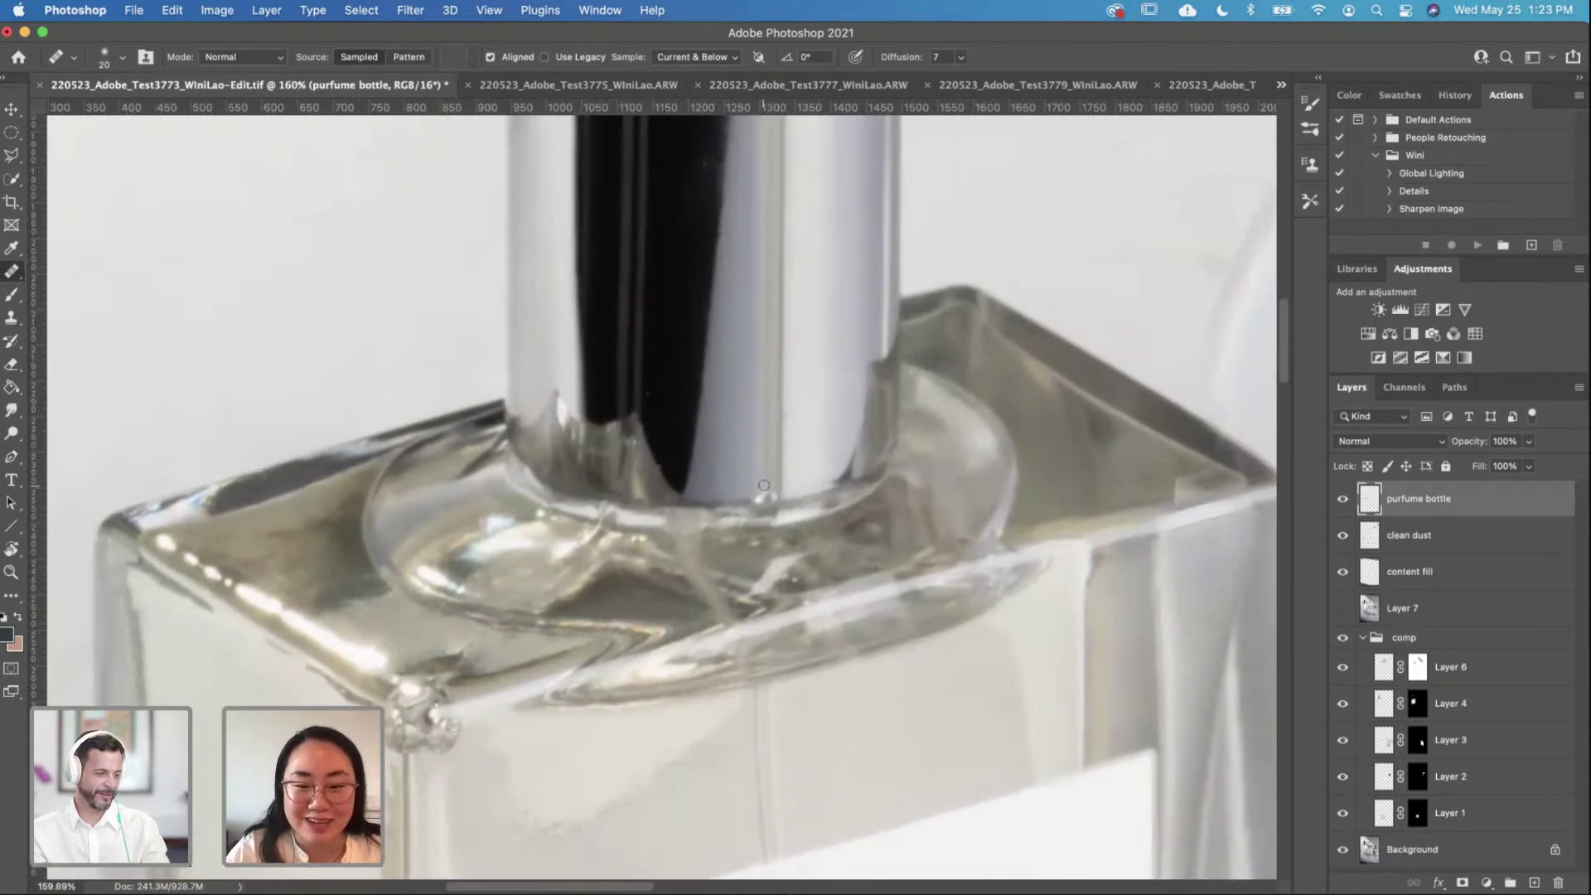
{"action": "left_click_drag", "start_coordinate": [767, 495], "coordinate": [758, 499]}
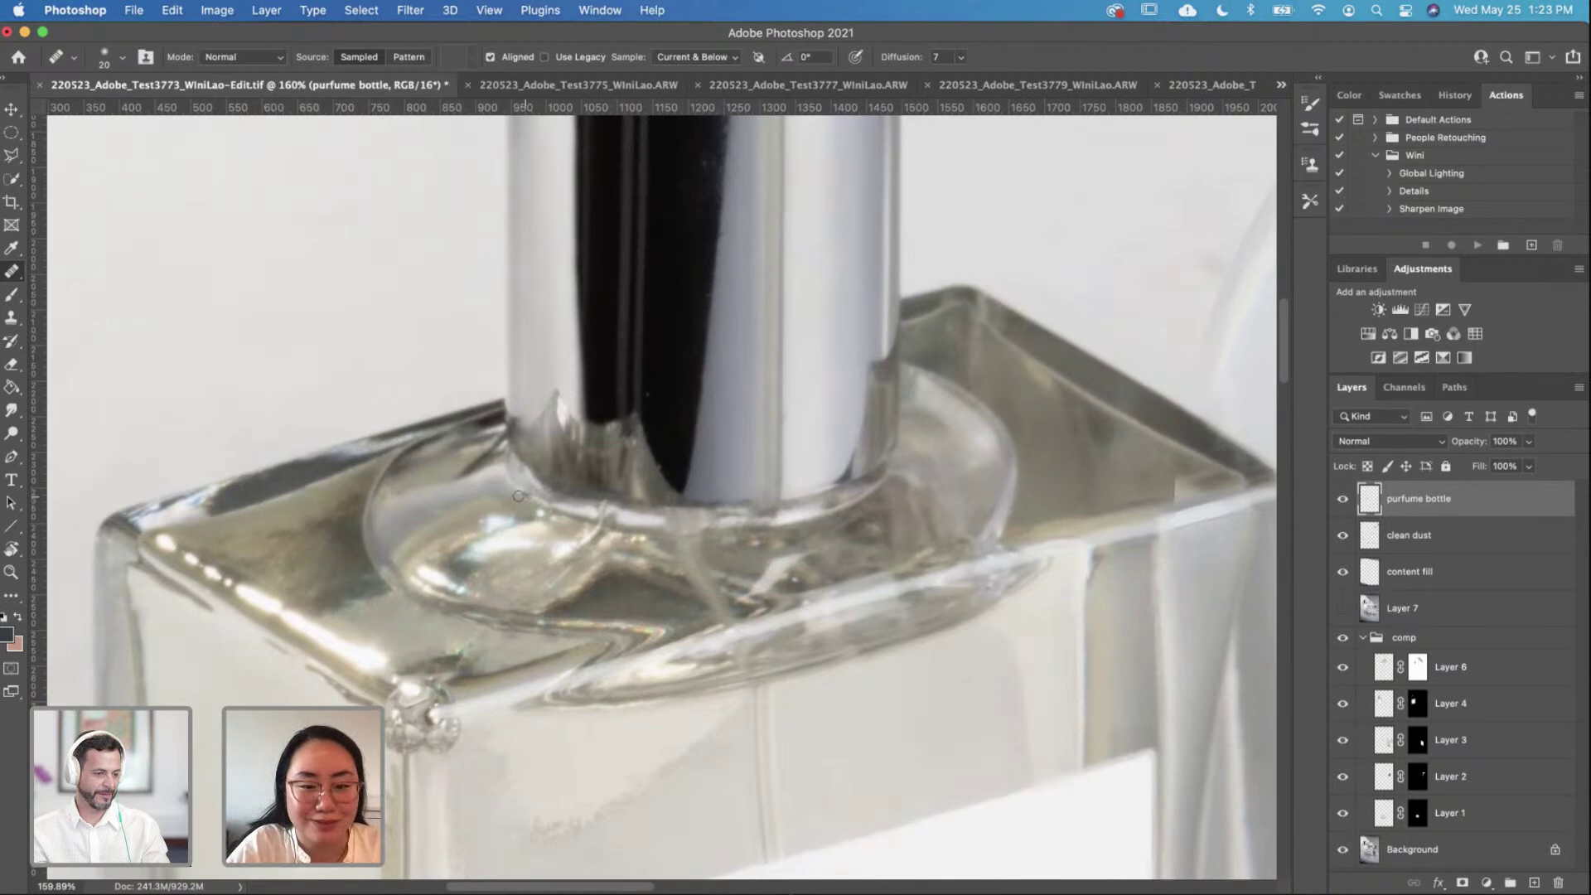
{"action": "left_click", "coordinate": [541, 512]}
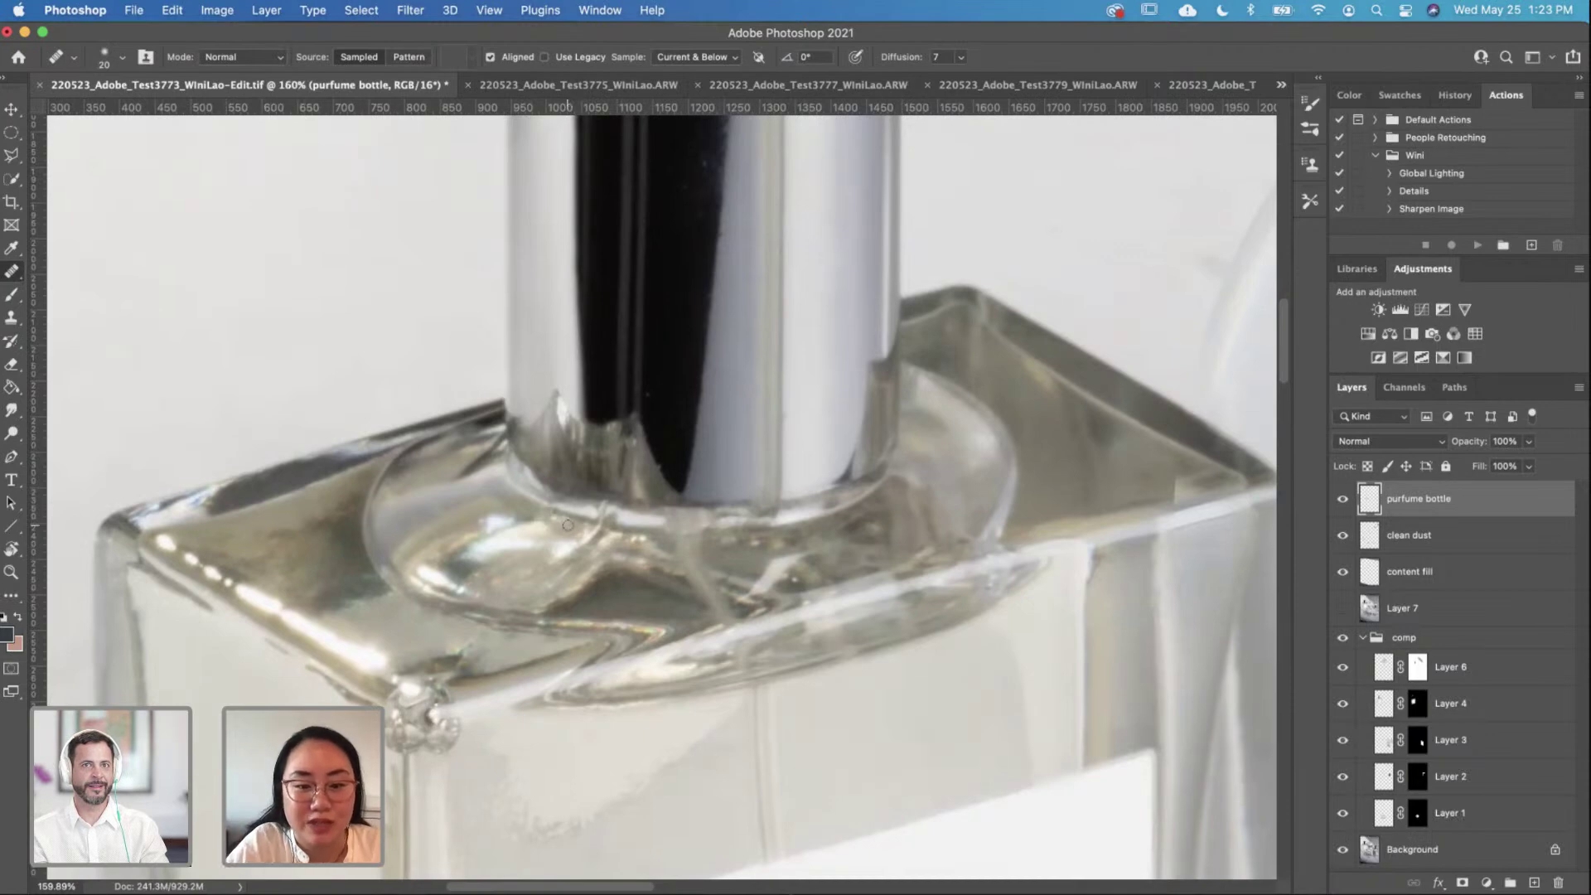
{"action": "left_click_drag", "start_coordinate": [550, 520], "coordinate": [558, 520]}
Step: Heal the small spots around the bright reflection in the left half of the glass collar, sampling from adjacent clean glass
{"action": "scroll", "coordinate": [667, 549], "scroll_direction": "up", "scroll_amount": 2}
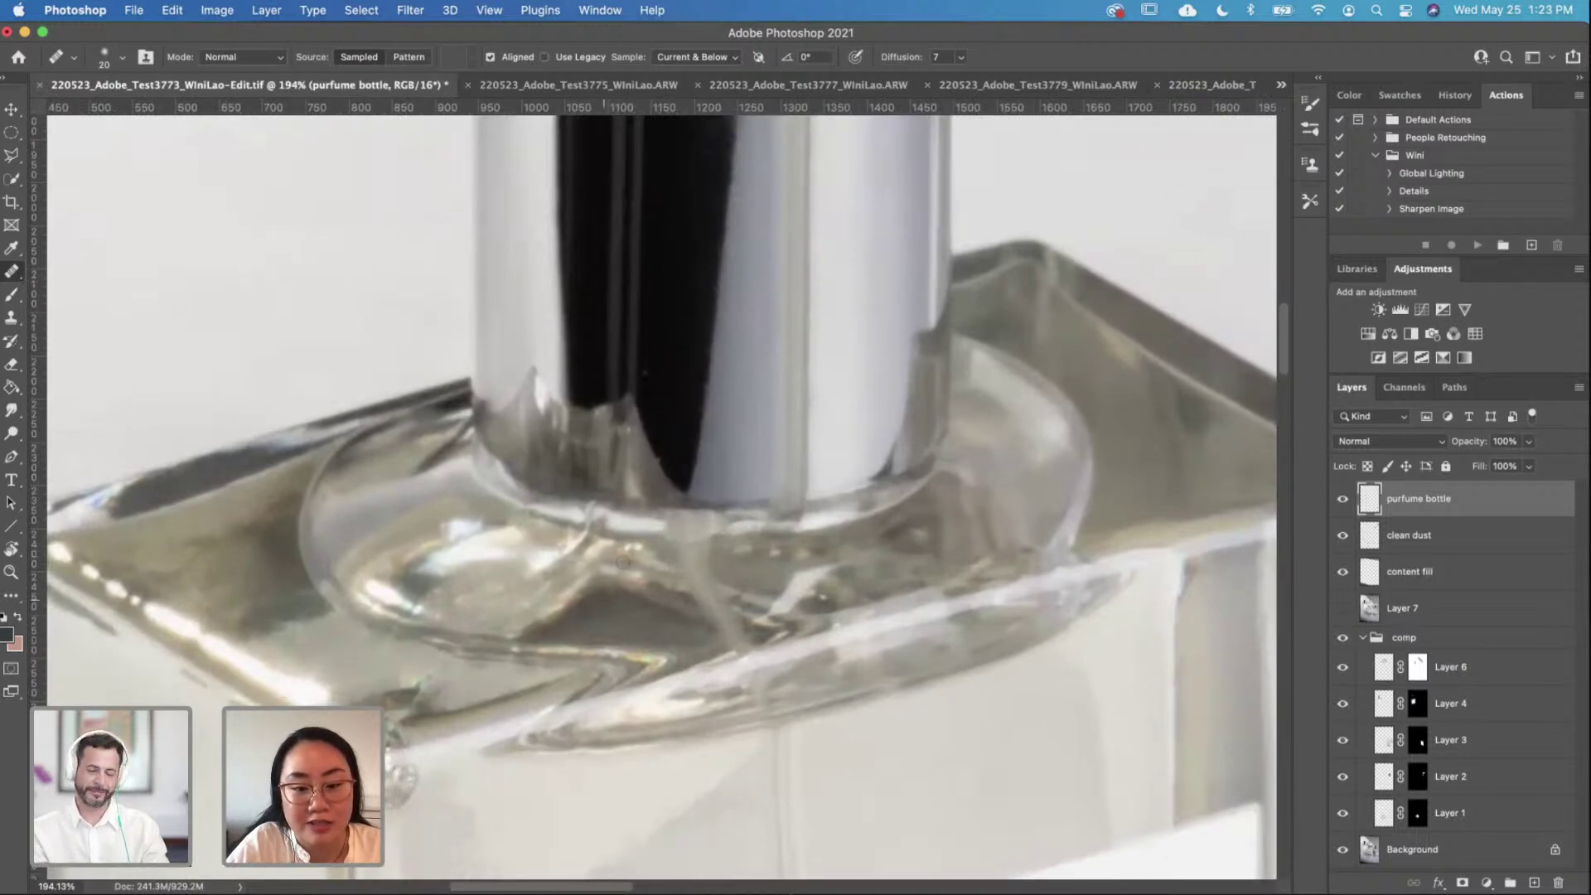
{"action": "left_click_drag", "start_coordinate": [612, 601], "coordinate": [630, 606]}
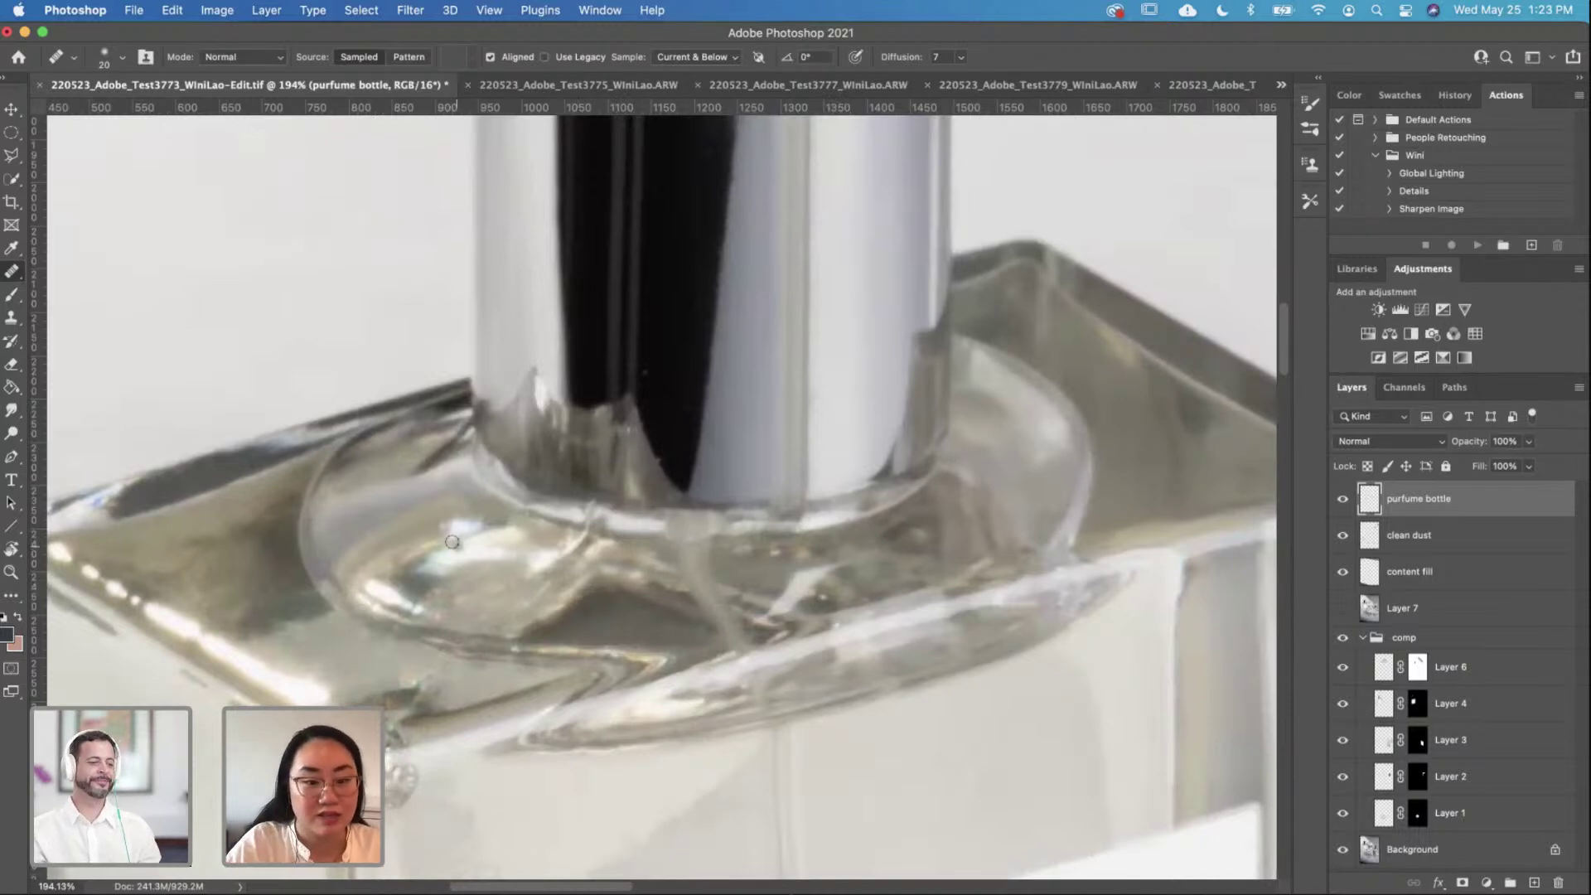
{"action": "left_click", "coordinate": [456, 582], "text": "alt"}
{"action": "left_click_drag", "start_coordinate": [446, 589], "coordinate": [444, 590]}
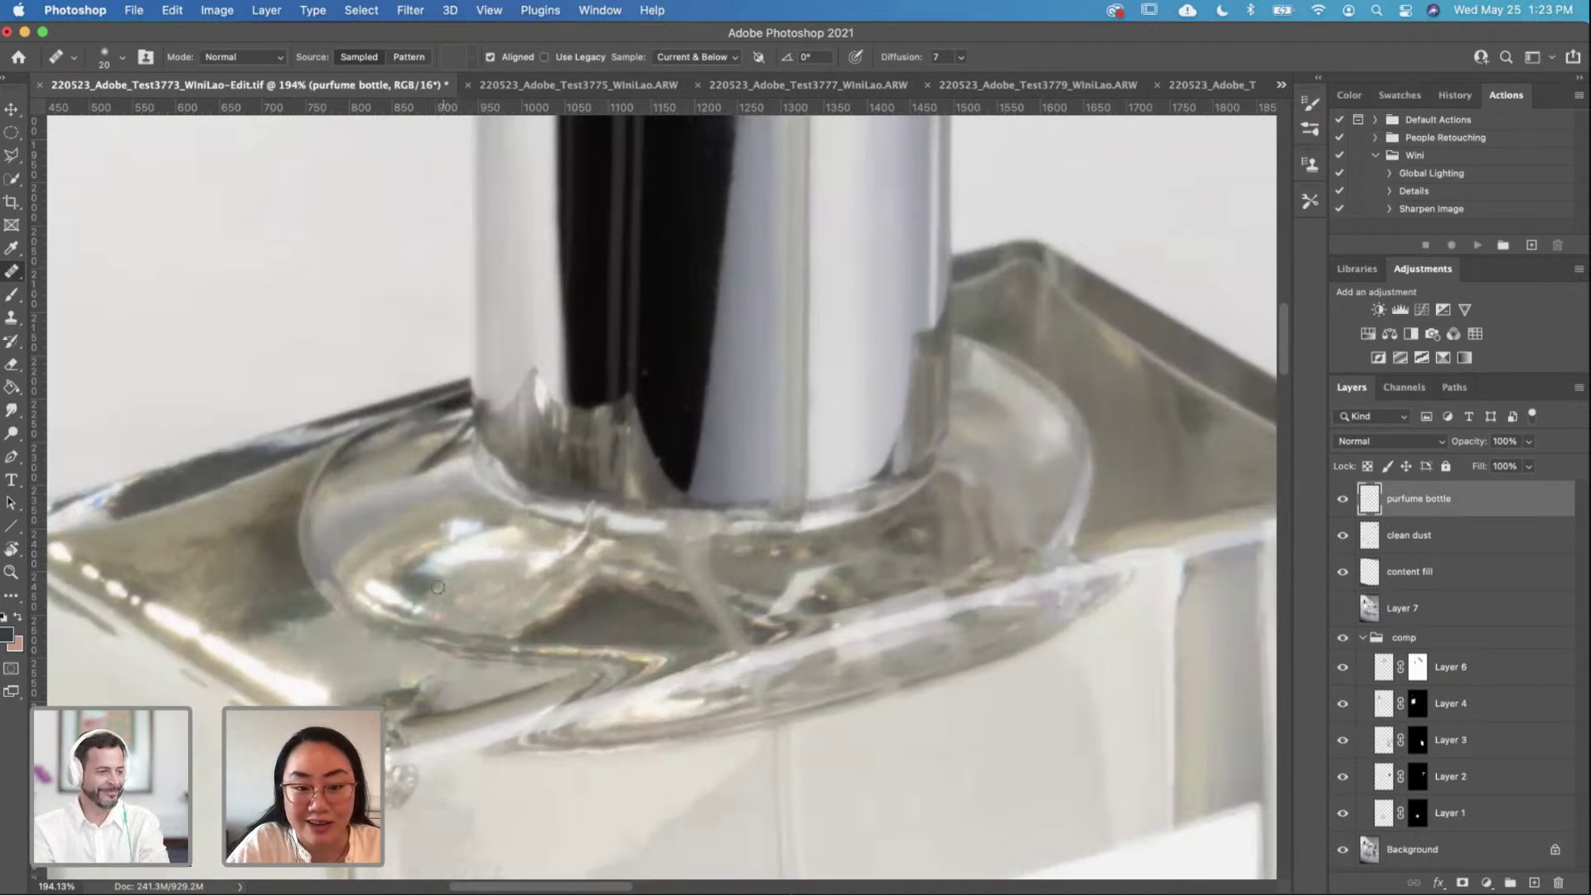
{"action": "left_click_drag", "start_coordinate": [437, 587], "coordinate": [446, 592]}
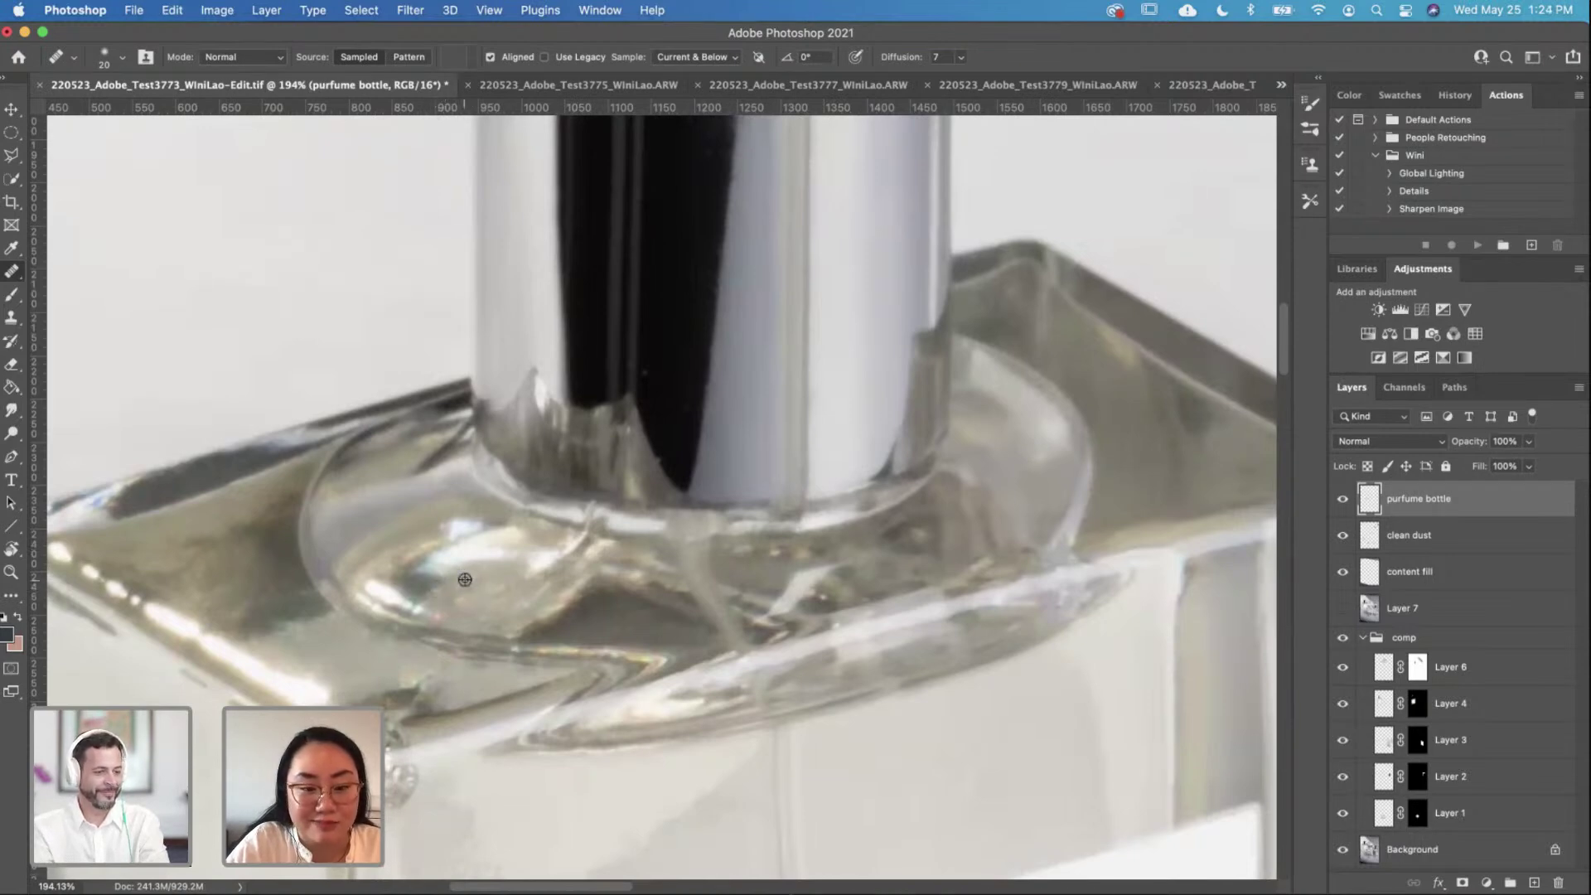
{"action": "mouse_move", "coordinate": [441, 593]}
{"action": "left_mouse_down"}
{"action": "mouse_move", "coordinate": [433, 605]}
{"action": "mouse_move", "coordinate": [454, 608]}
{"action": "left_mouse_up"}
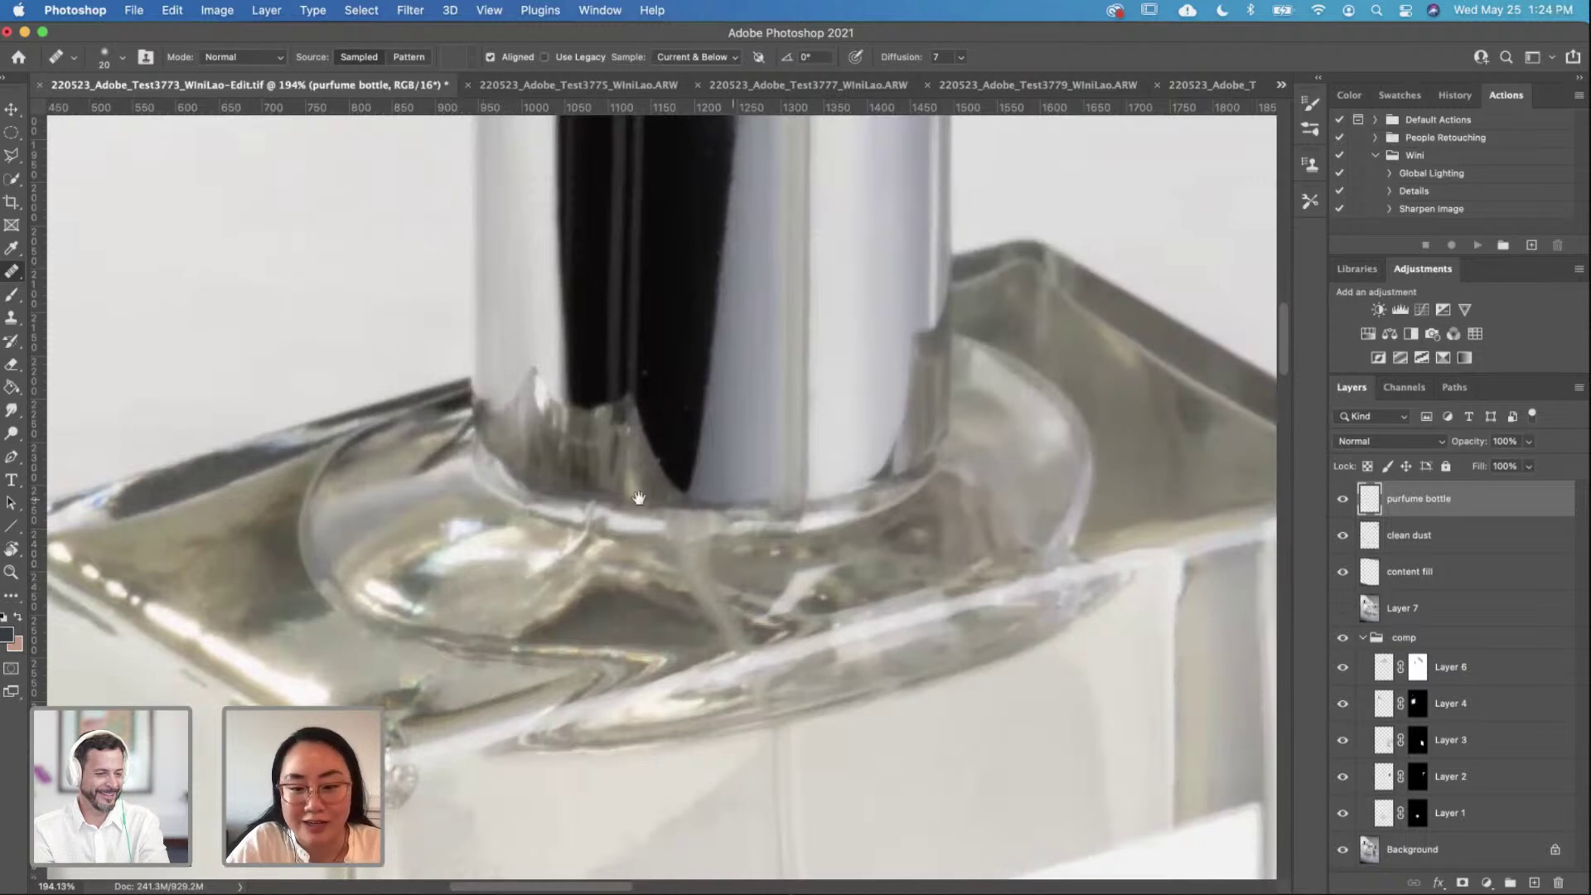
Step: Undo the last stroke and heal the marks on the upper light silver band of the pure grace cap with a larger brush
{"action": "scroll", "coordinate": [733, 498], "scroll_direction": "right", "scroll_amount": 5}
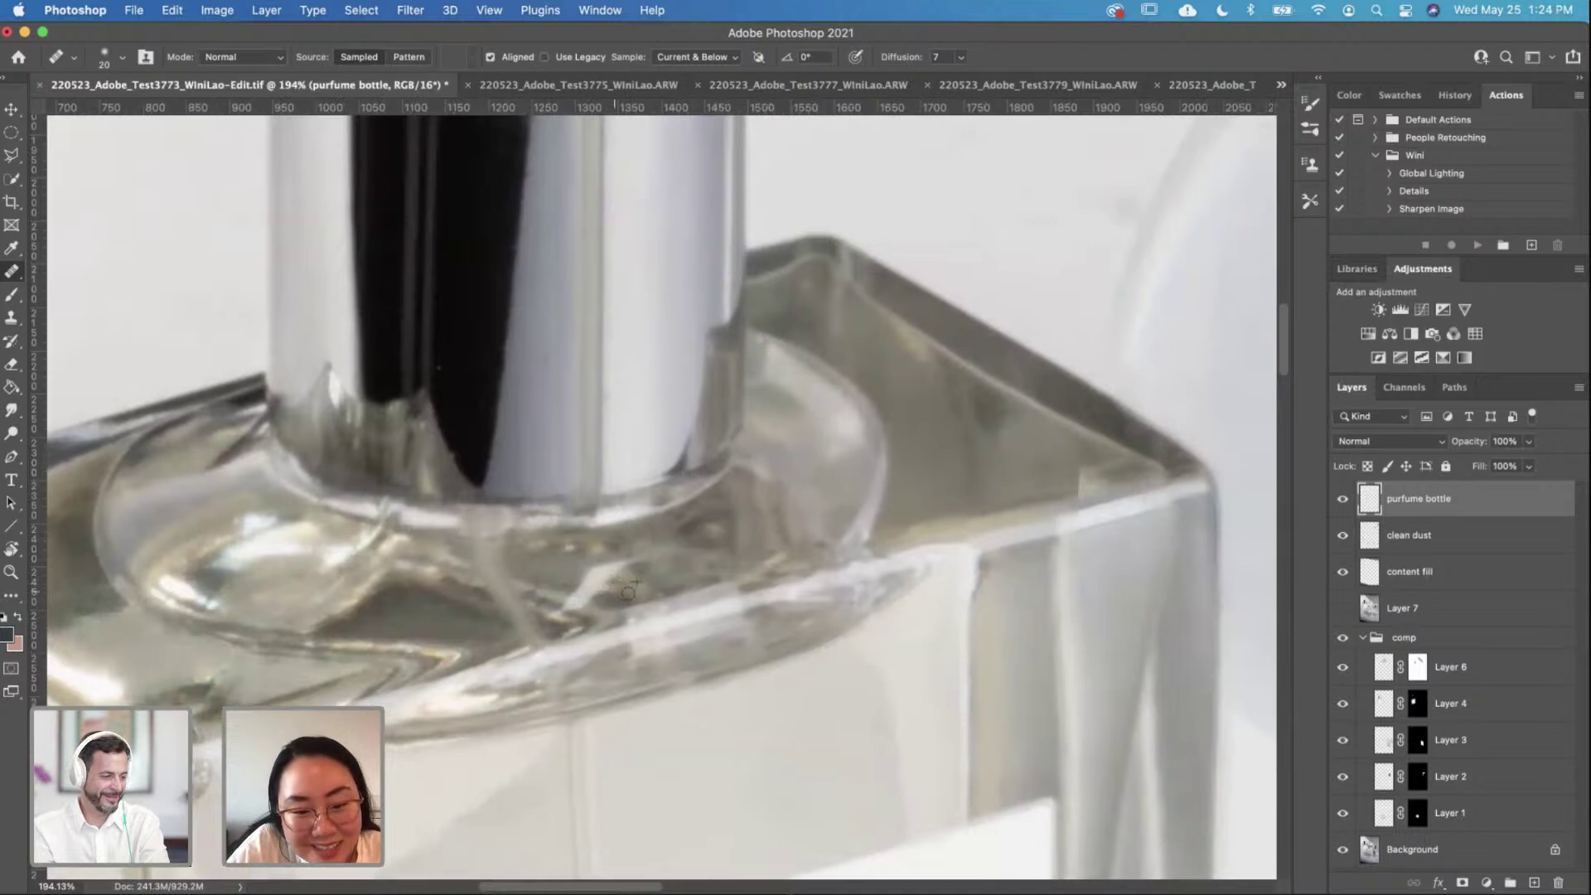
{"action": "scroll", "coordinate": [712, 464], "scroll_direction": "down", "scroll_amount": 5}
{"action": "scroll", "coordinate": [775, 462], "scroll_direction": "left", "scroll_amount": 2}
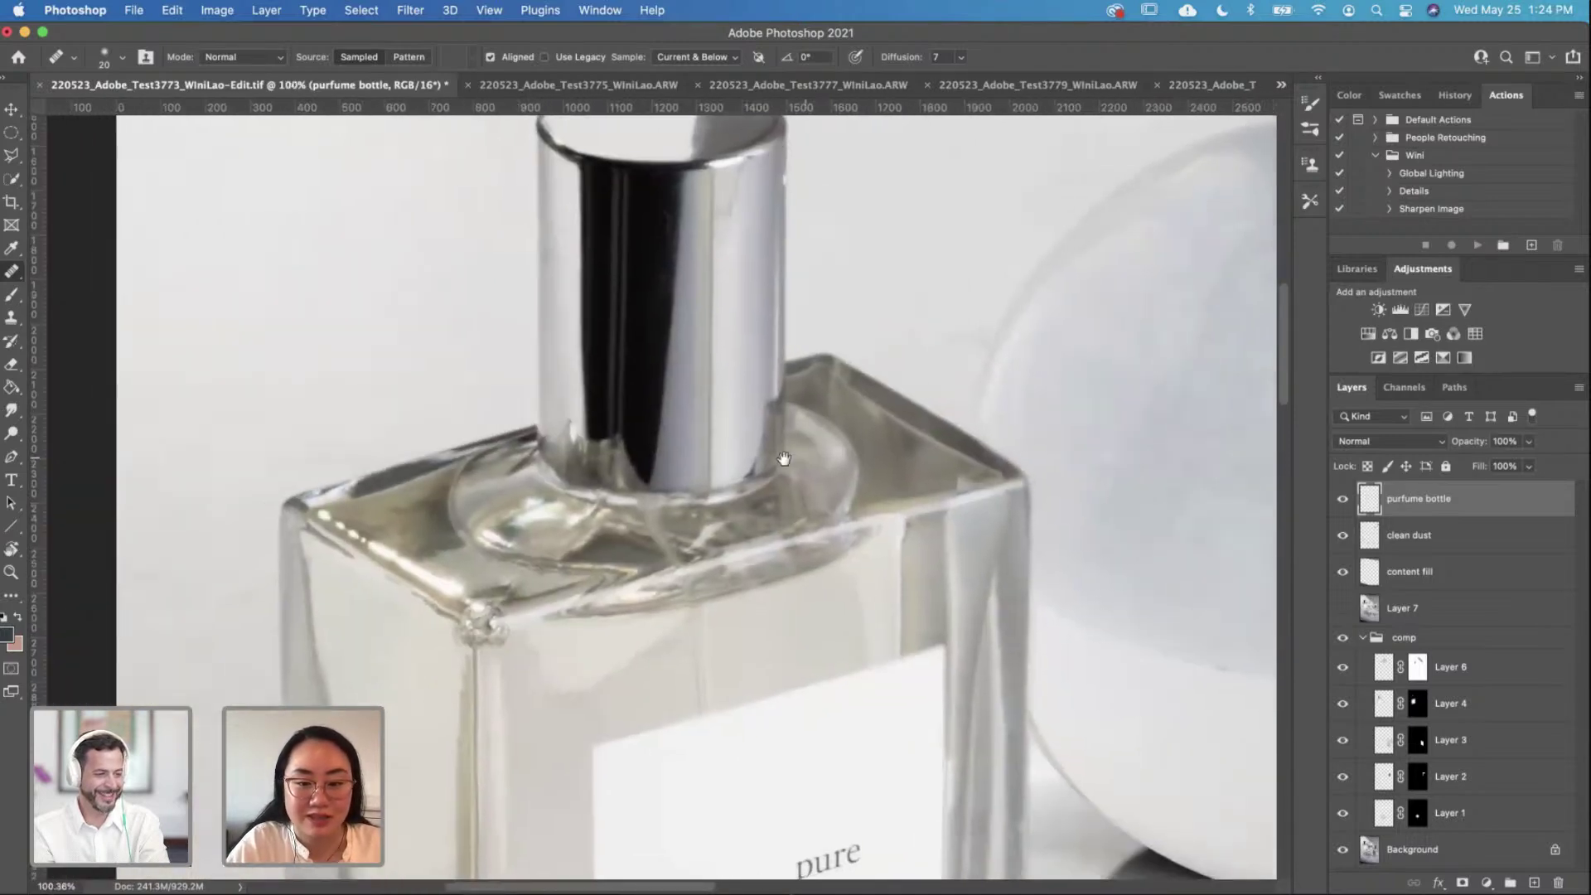
{"action": "scroll", "coordinate": [784, 460], "scroll_direction": "down", "scroll_amount": 4}
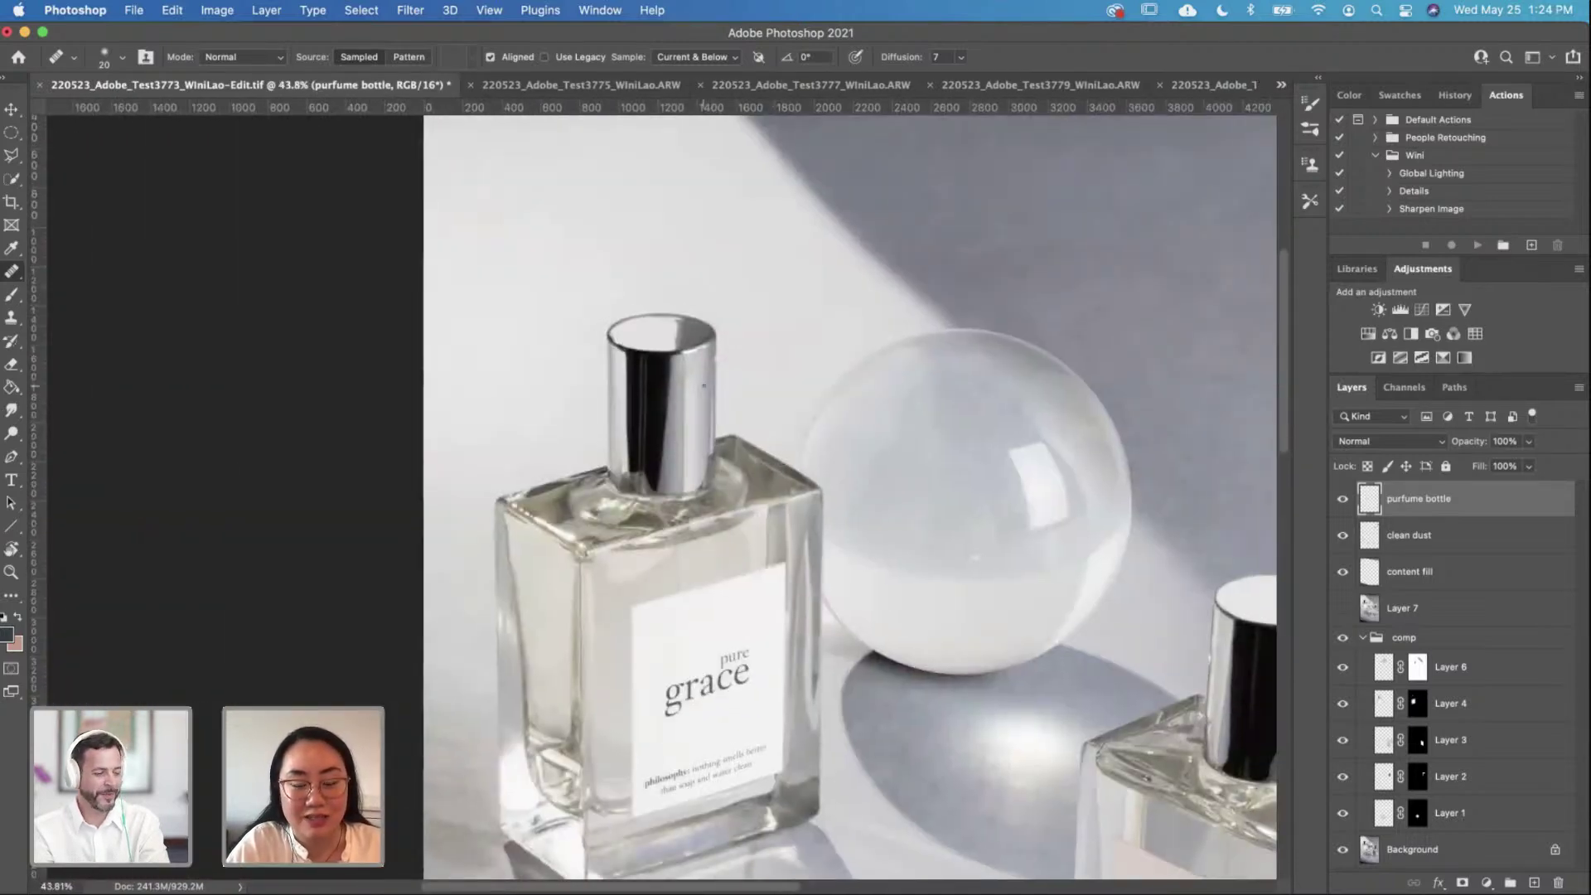
{"action": "scroll", "coordinate": [704, 385], "scroll_direction": "up", "scroll_amount": 3}
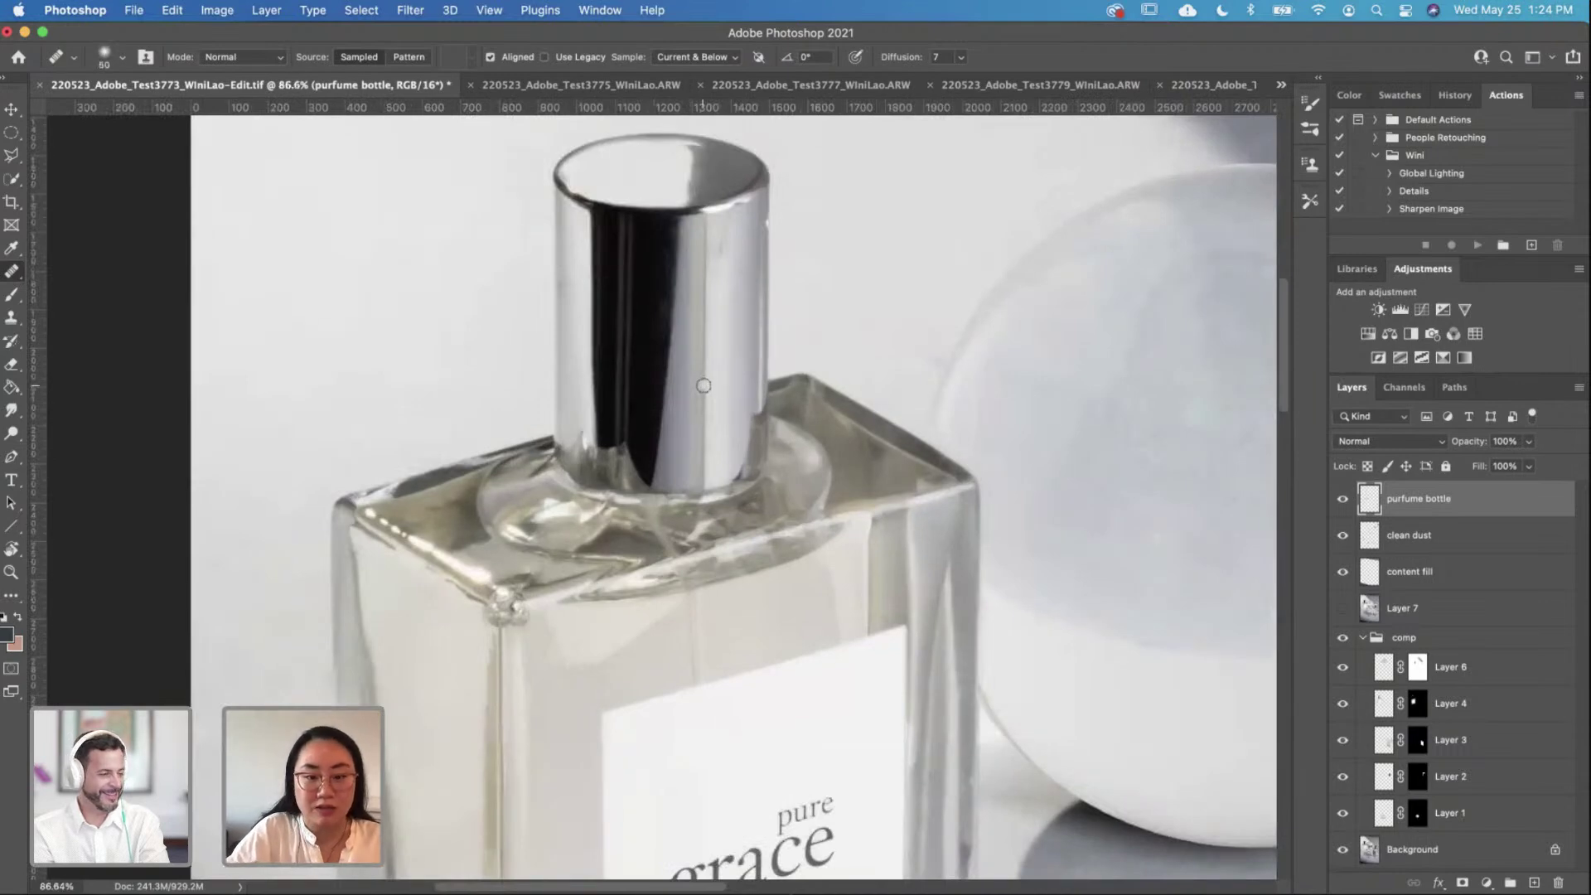
{"action": "scroll", "coordinate": [746, 348], "scroll_direction": "up", "scroll_amount": 2}
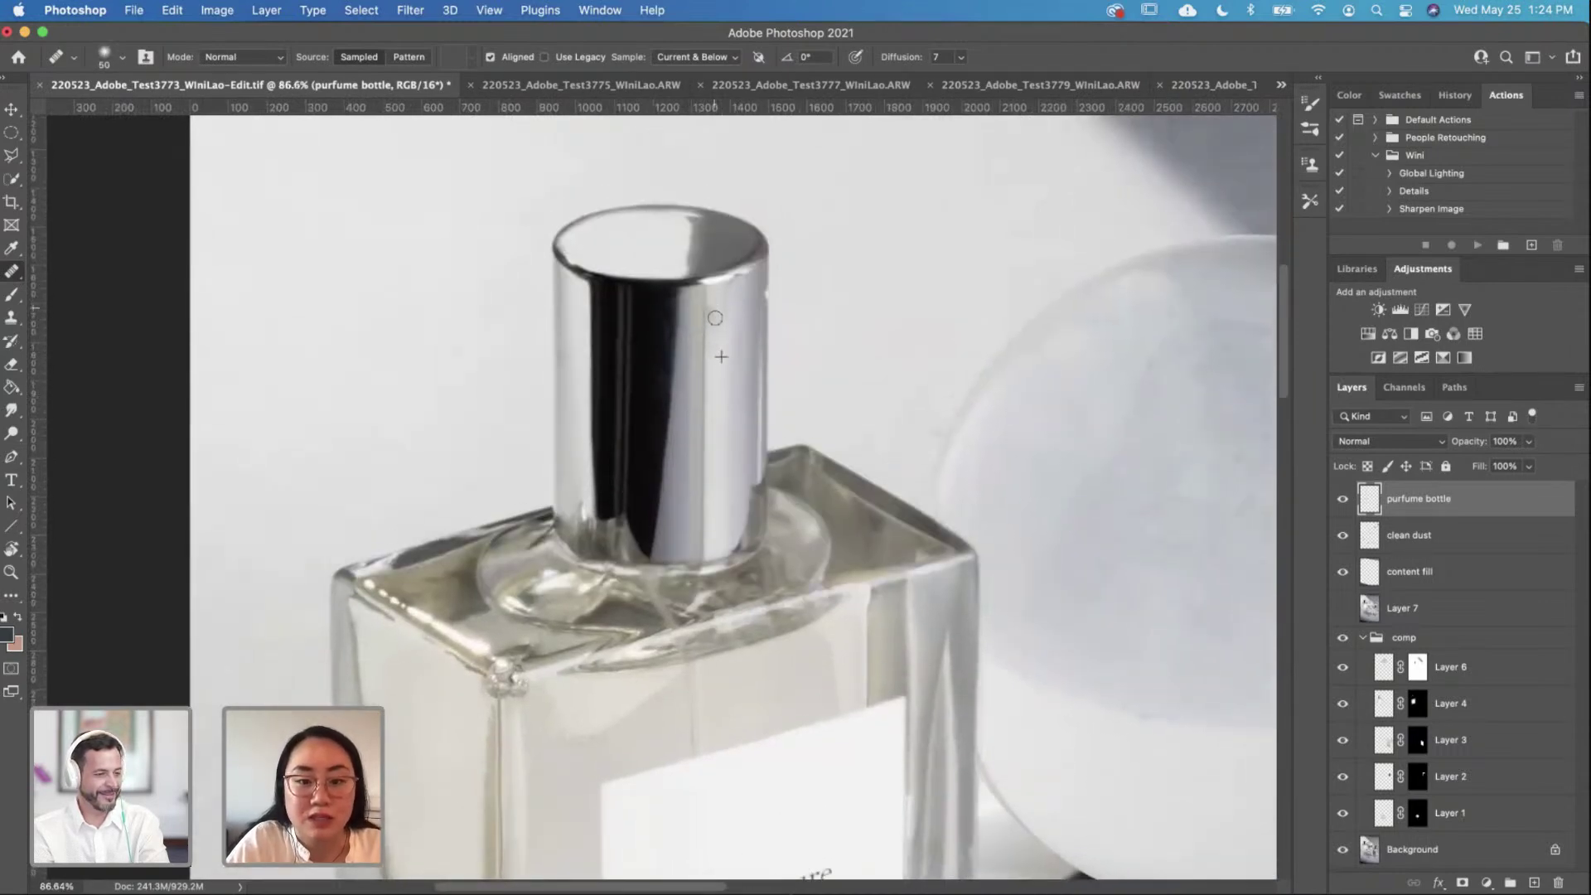
{"action": "scroll", "coordinate": [714, 339], "scroll_direction": "up", "scroll_amount": 2}
{"action": "key", "text": "super+z"}
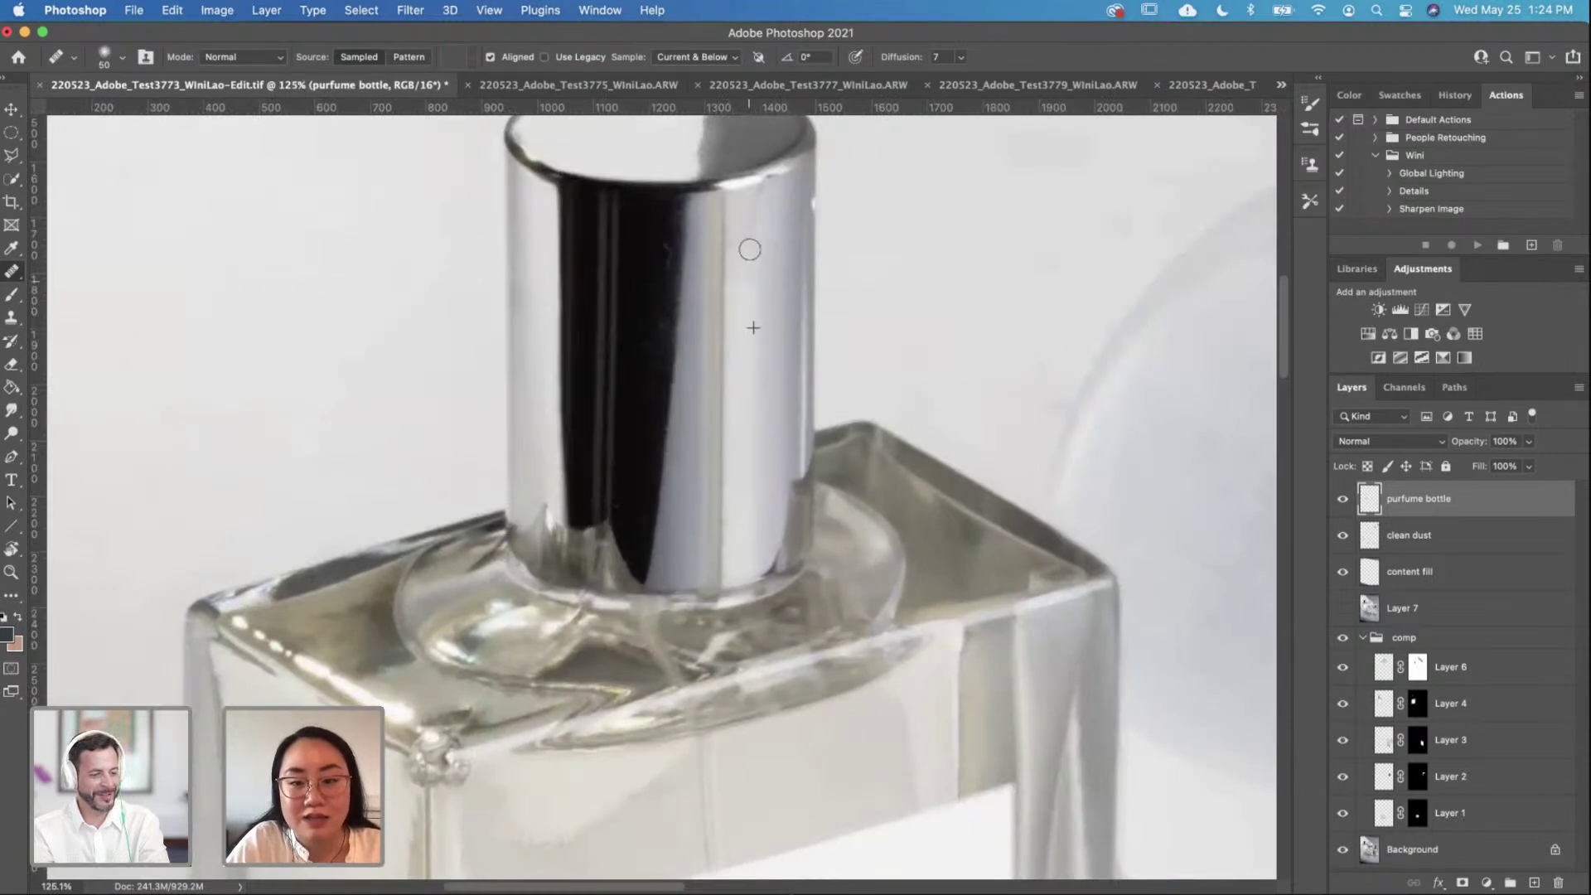
{"action": "left_click", "coordinate": [754, 278]}
{"action": "left_click", "coordinate": [757, 270]}
{"action": "left_click", "coordinate": [767, 280]}
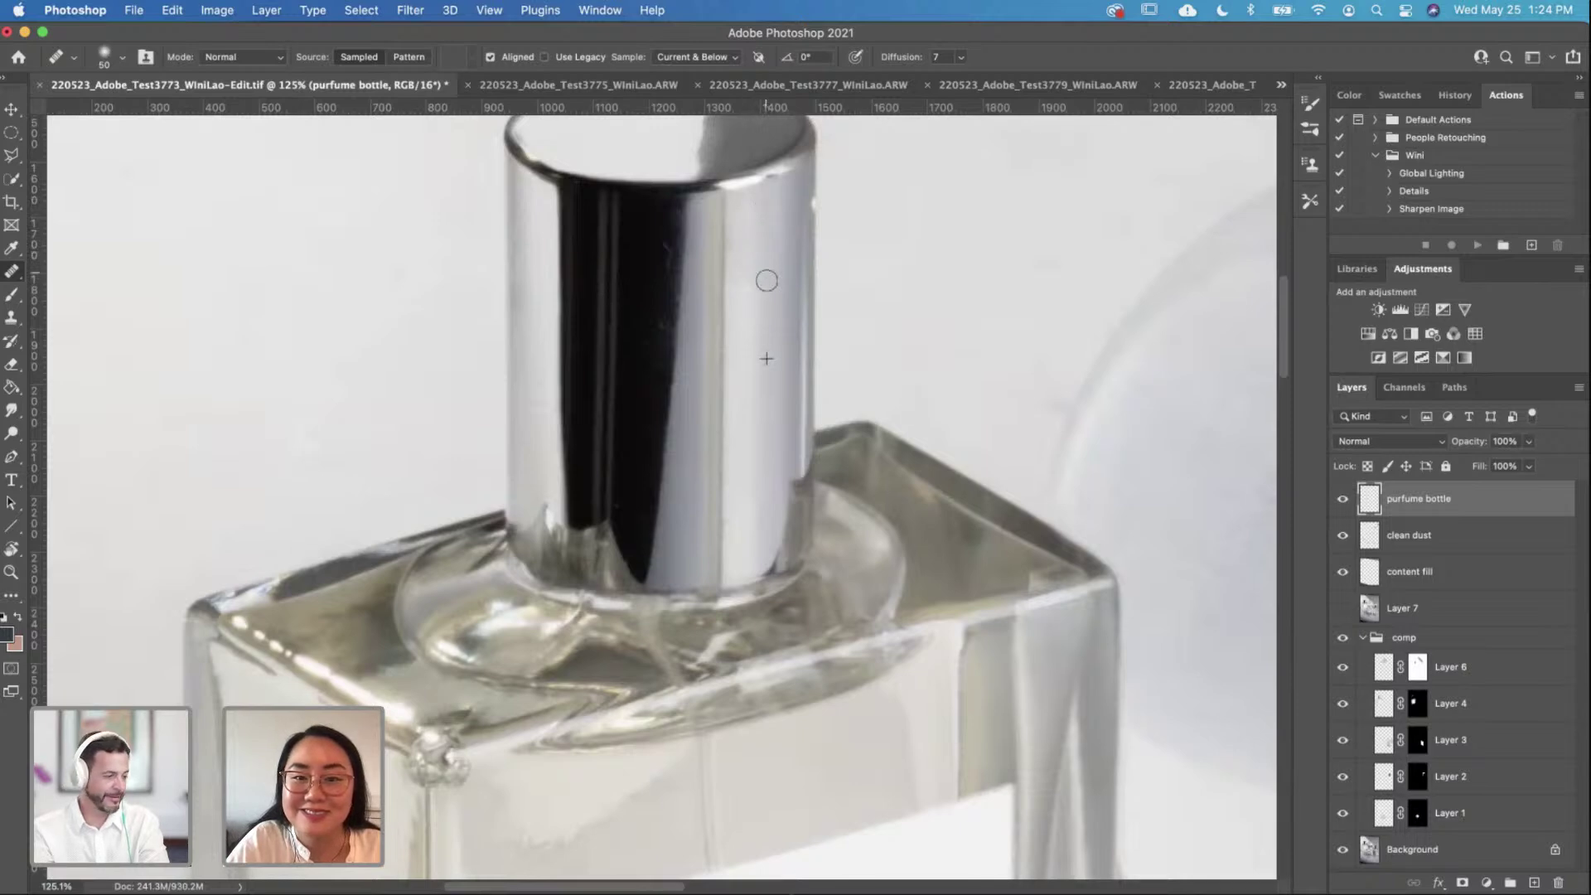
Step: Heal the dust specks in the cap's black reflection with the brush size reduced to 30, sampling clean black nearby
{"action": "scroll", "coordinate": [655, 464], "scroll_direction": "up", "scroll_amount": 3}
{"action": "left_click_drag", "start_coordinate": [593, 401], "coordinate": [593, 546]}
{"action": "key", "text": "bracketleft"}
{"action": "key", "text": "bracketleft"}
{"action": "key", "text": "bracketleft"}
{"action": "key", "text": "bracketleft"}
{"action": "key", "text": "bracketleft"}
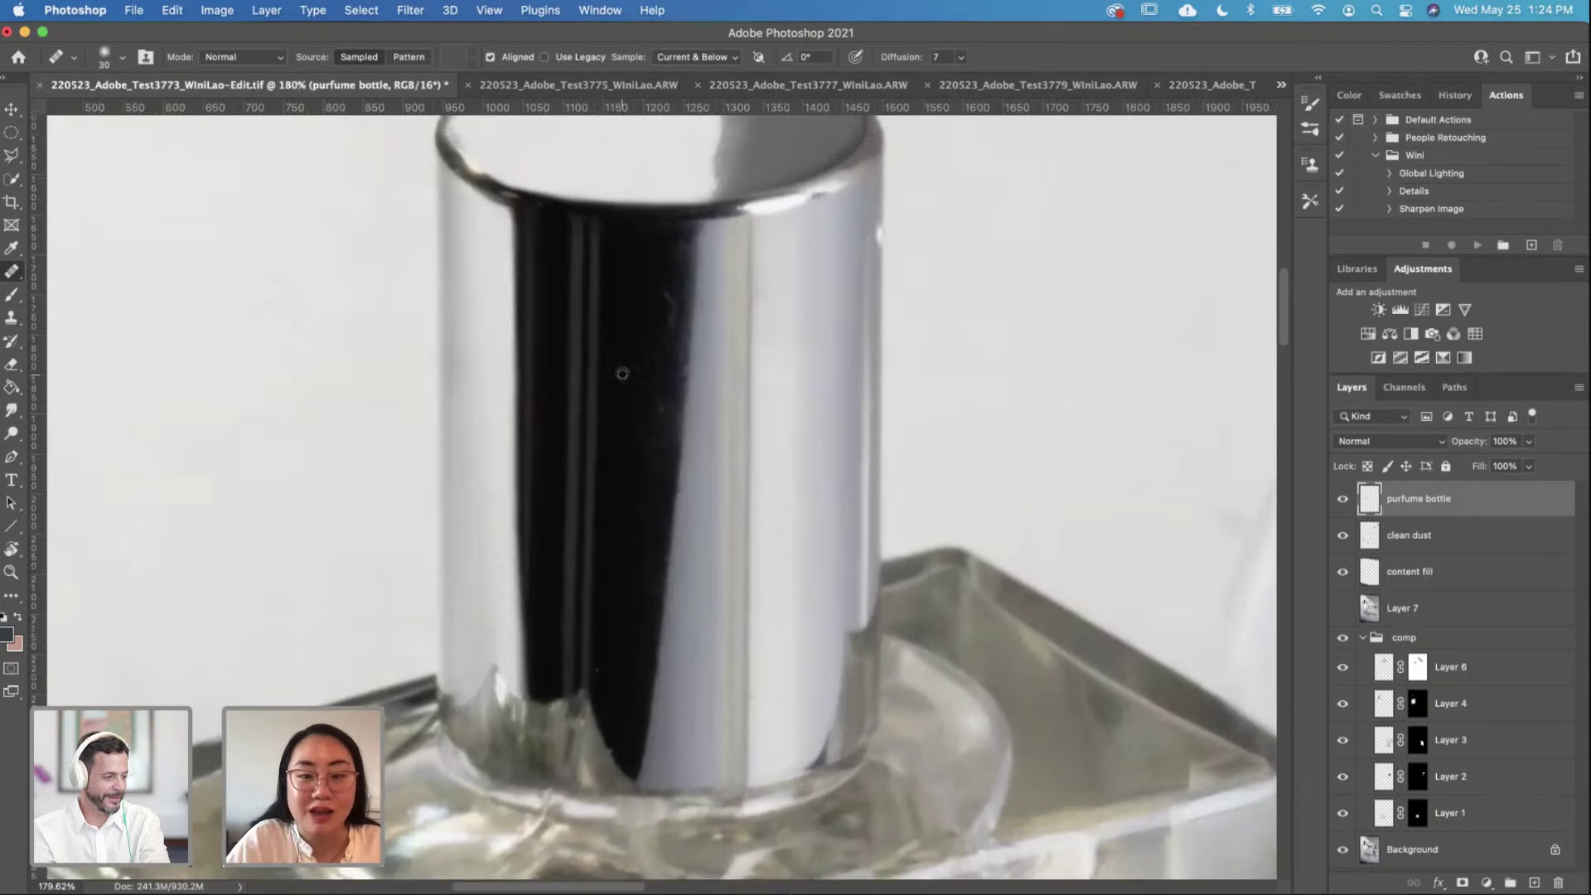
{"action": "left_click", "coordinate": [663, 341], "text": "alt"}
{"action": "left_click", "coordinate": [654, 418]}
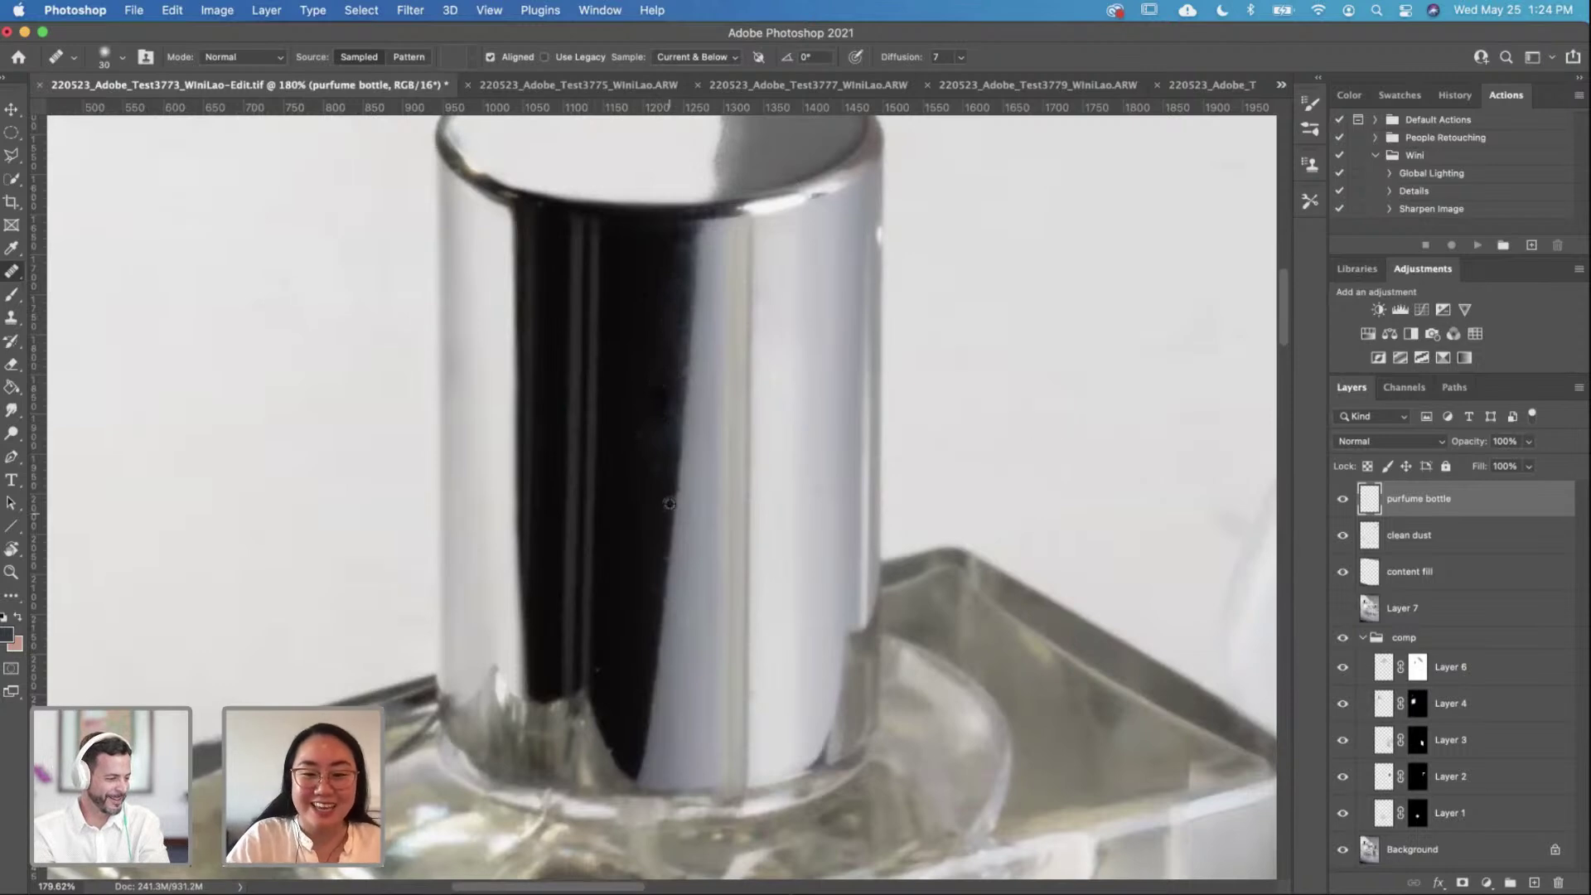
Step: Heal the remaining specks along the edge where the cap's black reflection meets the grey band
{"action": "left_click_drag", "start_coordinate": [692, 269], "coordinate": [680, 253]}
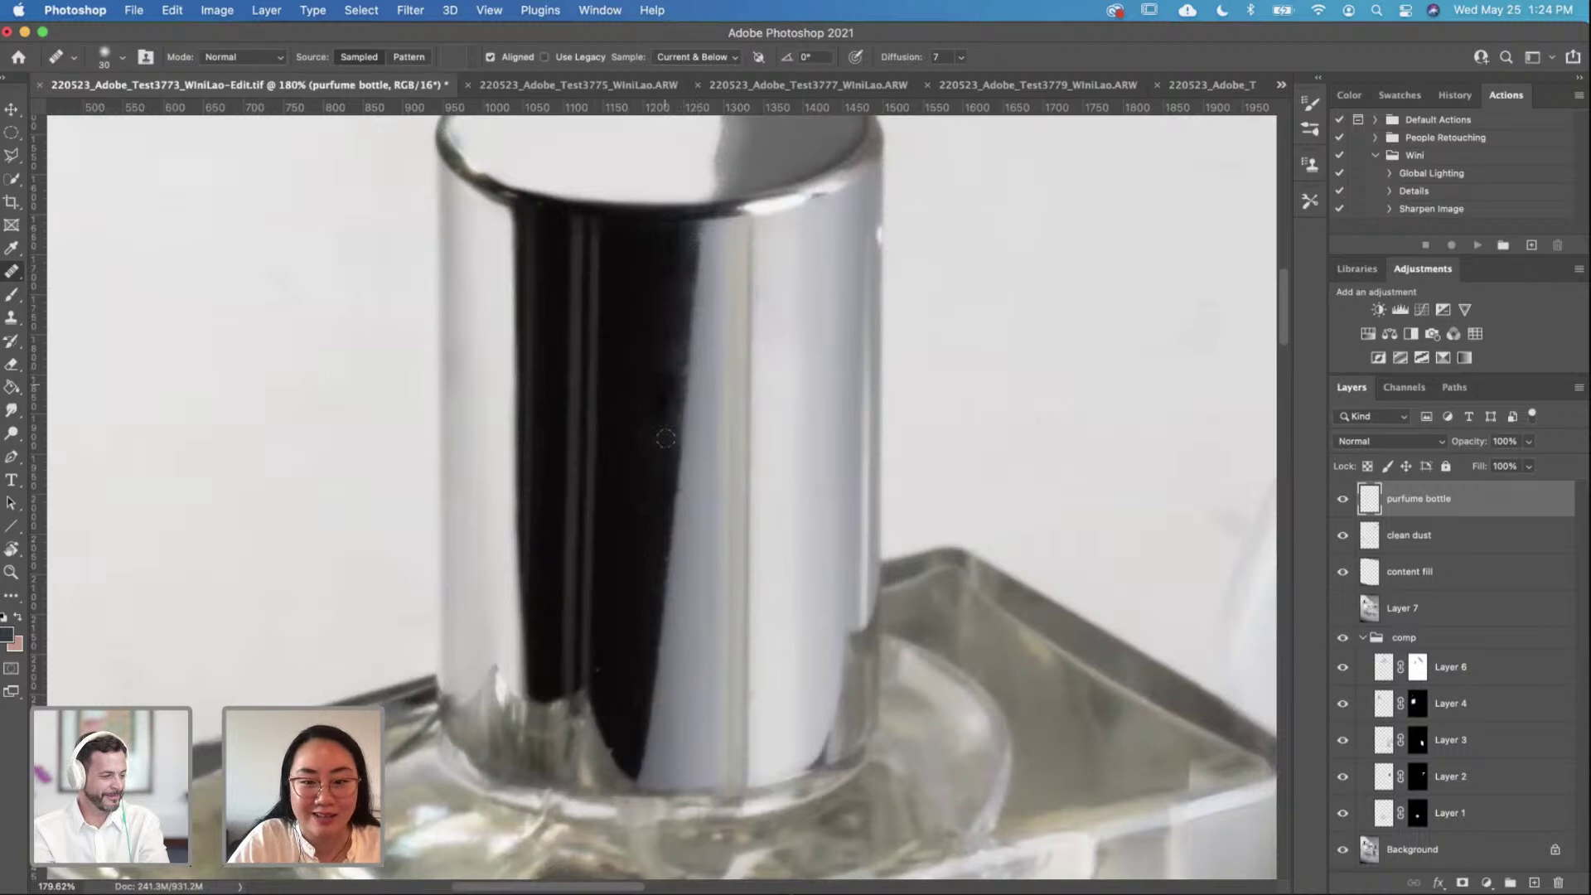
{"action": "scroll", "coordinate": [671, 369], "scroll_direction": "down", "scroll_amount": 3}
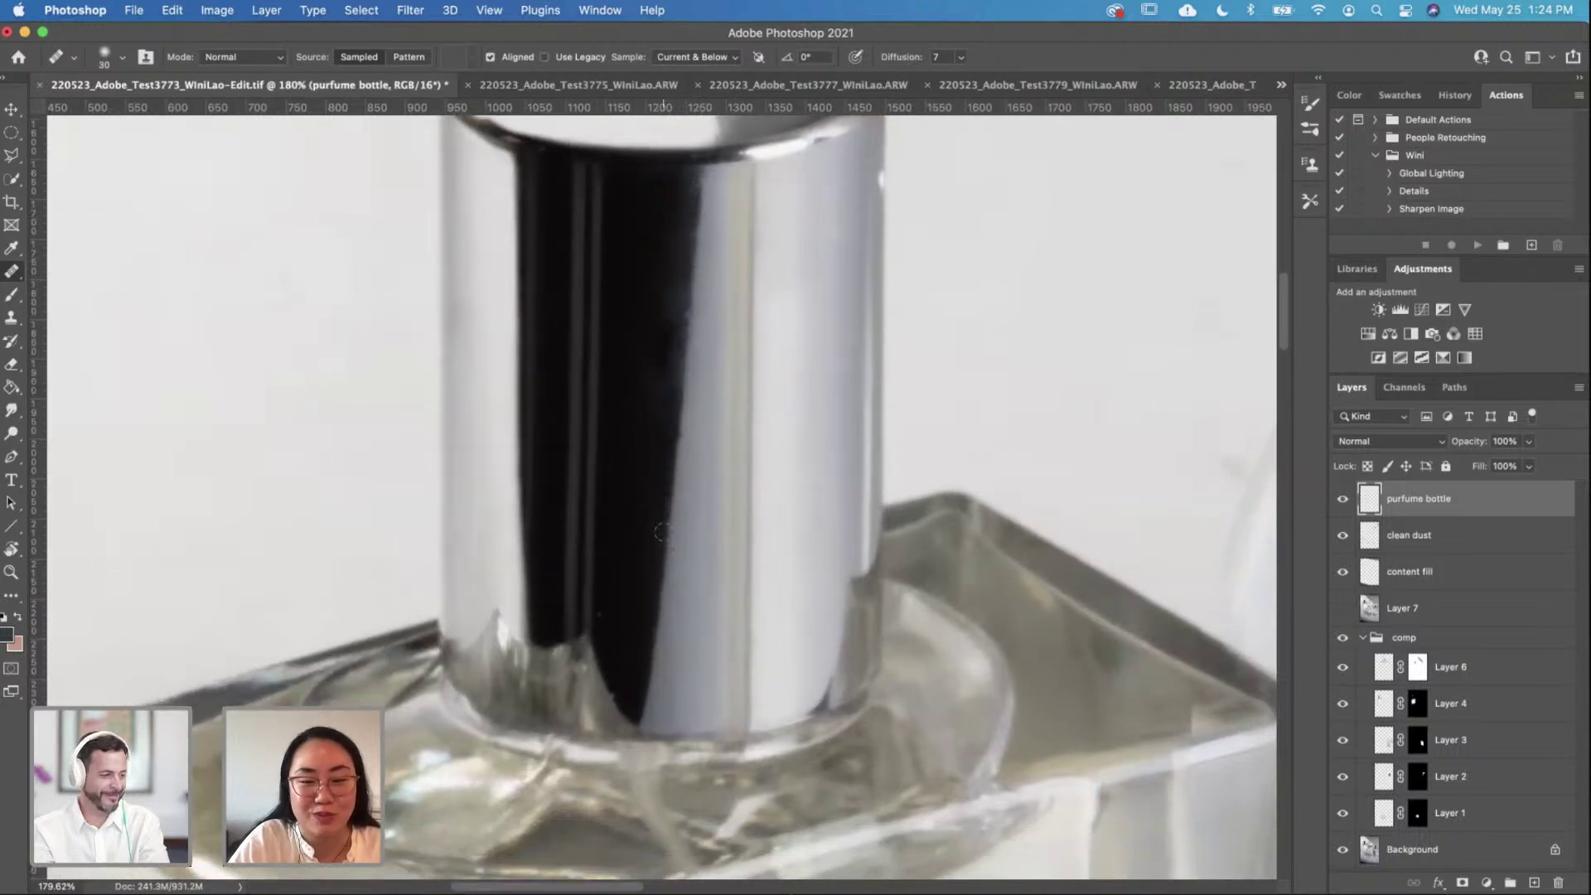
{"action": "left_click_drag", "start_coordinate": [681, 323], "coordinate": [686, 280]}
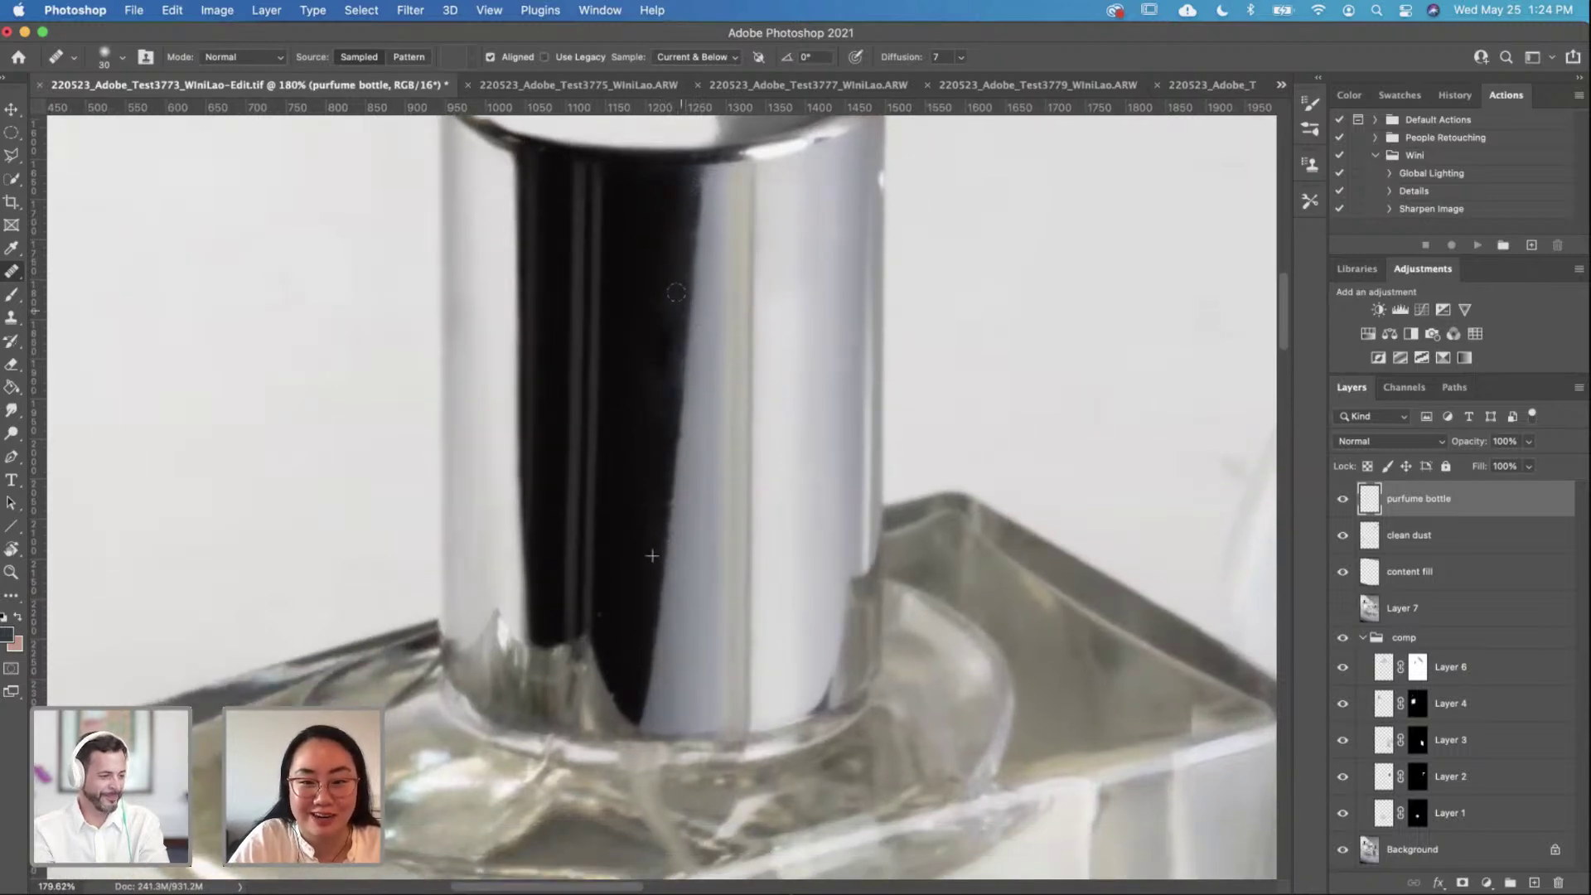
{"action": "left_click_drag", "start_coordinate": [677, 358], "coordinate": [673, 391]}
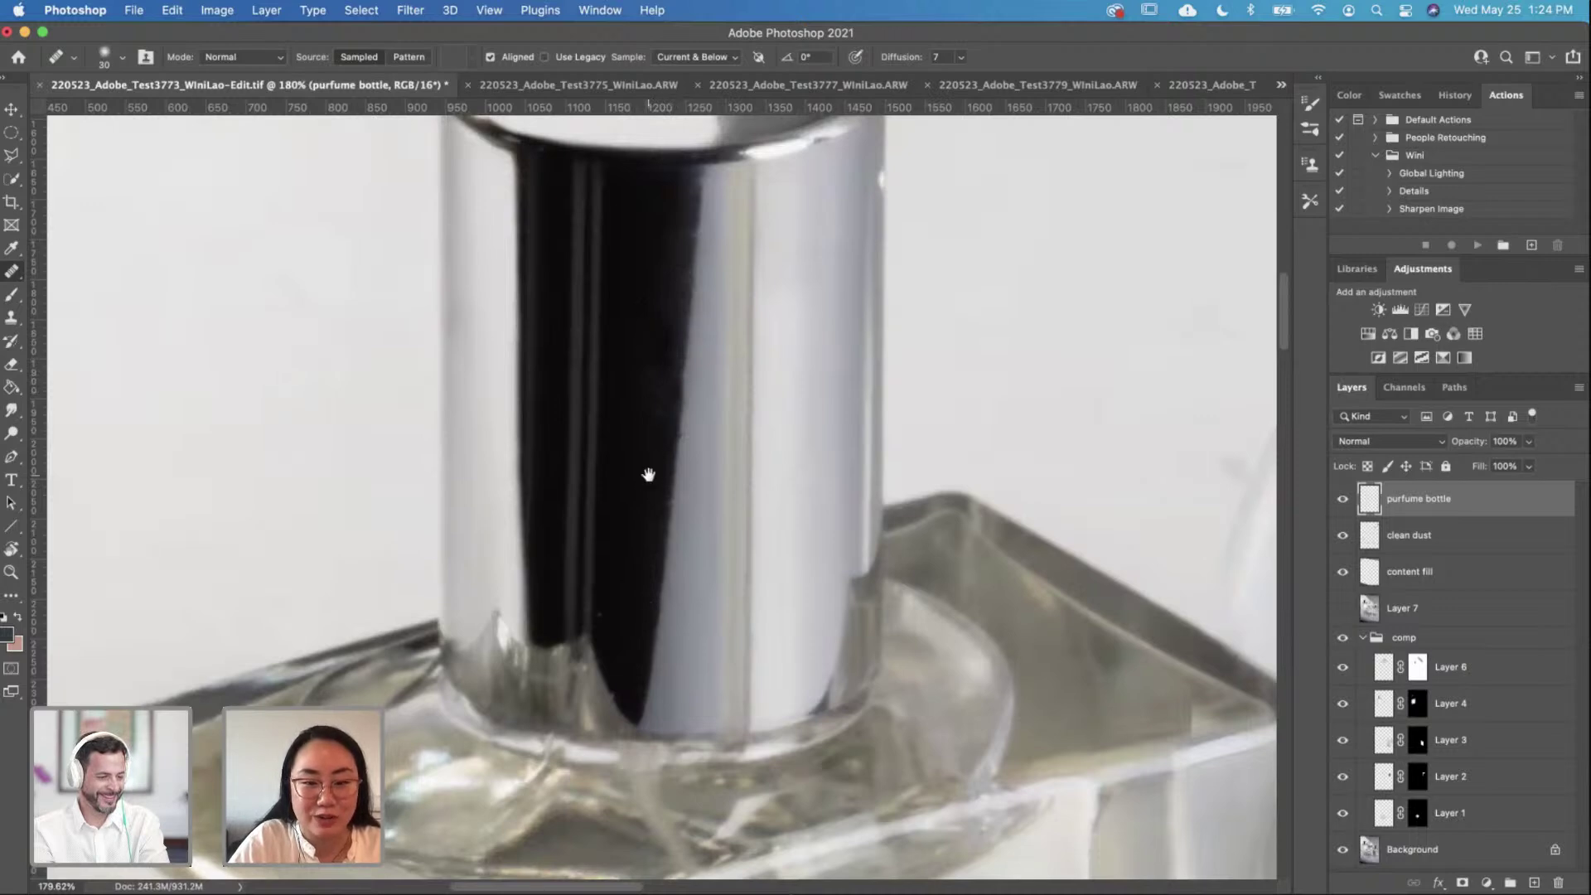
Step: Clone the pure grace cap's black reflection straight down to the glass collar with a 50 px brush, cleaning its left edge
{"action": "scroll", "coordinate": [648, 474], "scroll_direction": "down", "scroll_amount": 2}
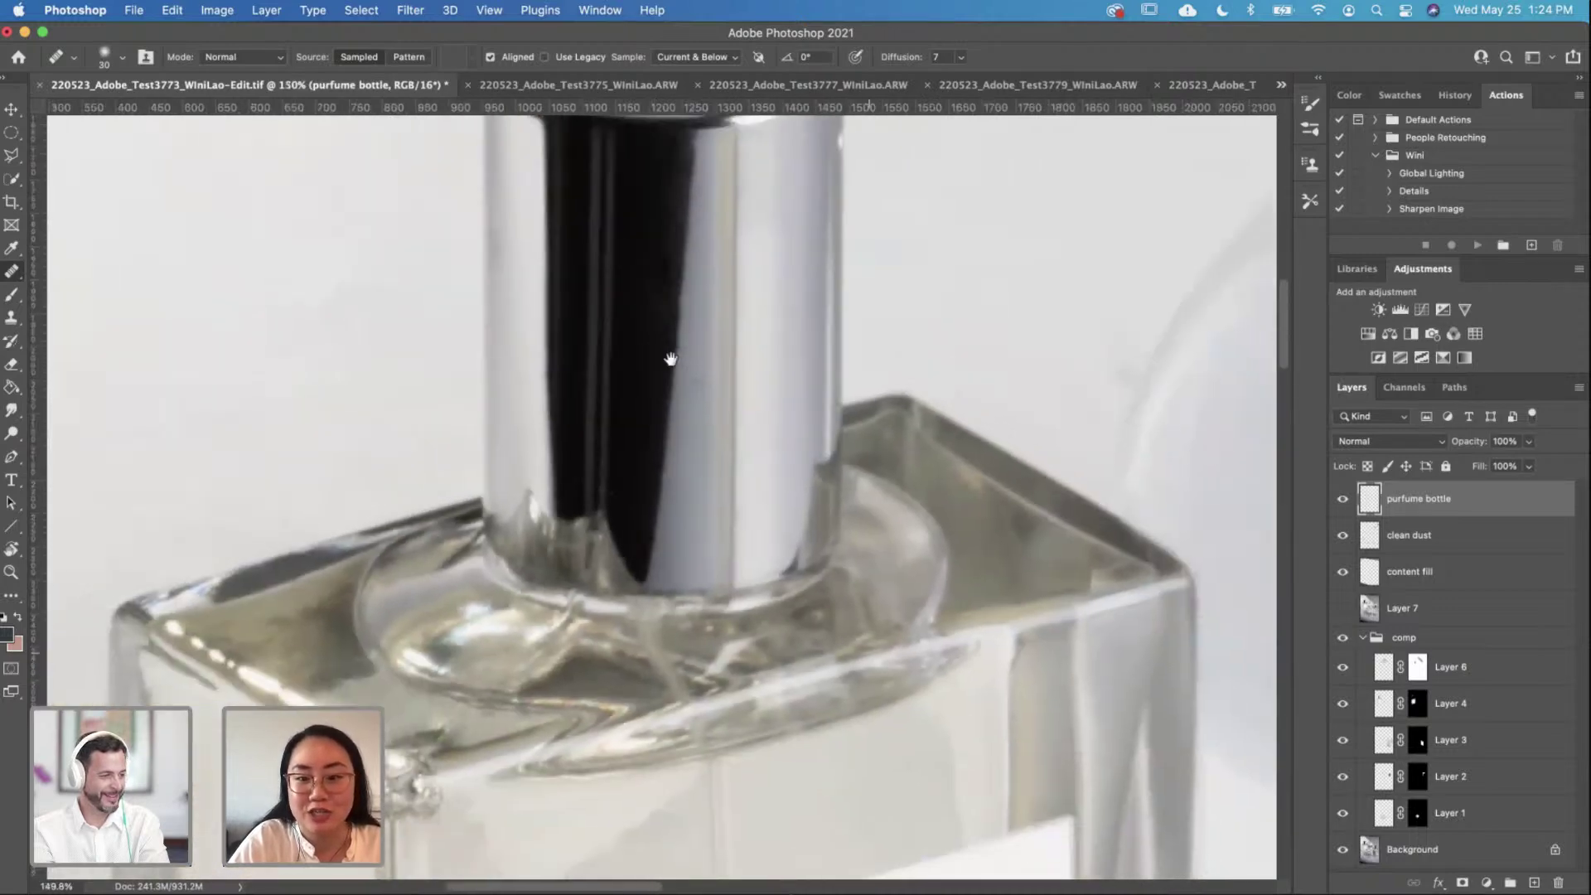
{"action": "left_click_drag", "start_coordinate": [670, 358], "coordinate": [675, 434]}
{"action": "scroll", "coordinate": [672, 439], "scroll_direction": "up", "scroll_amount": 2}
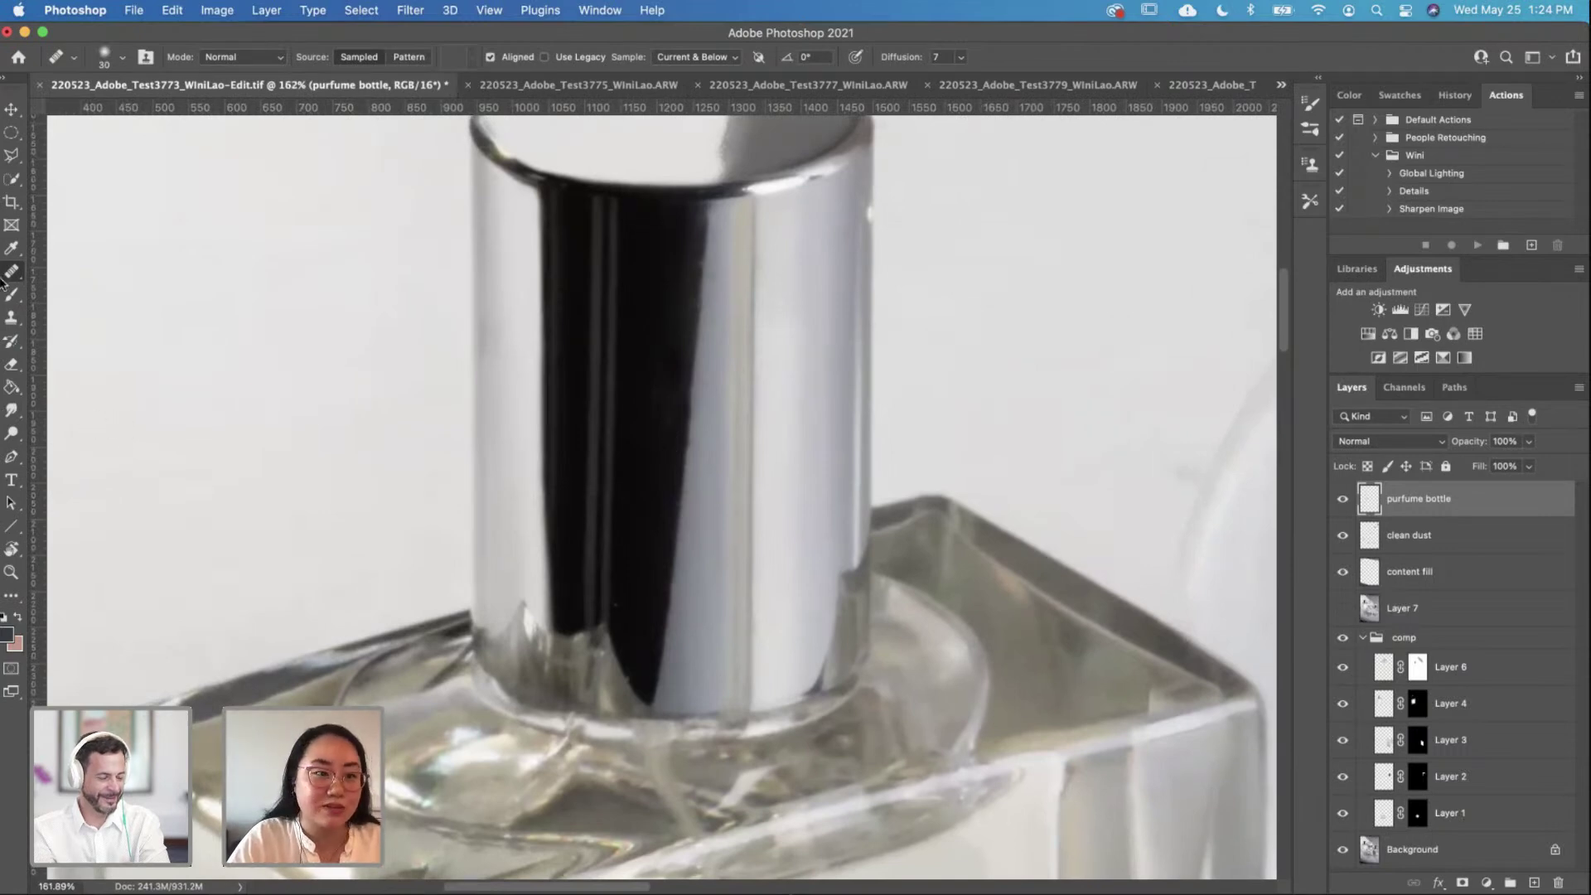
{"action": "left_click", "coordinate": [12, 317]}
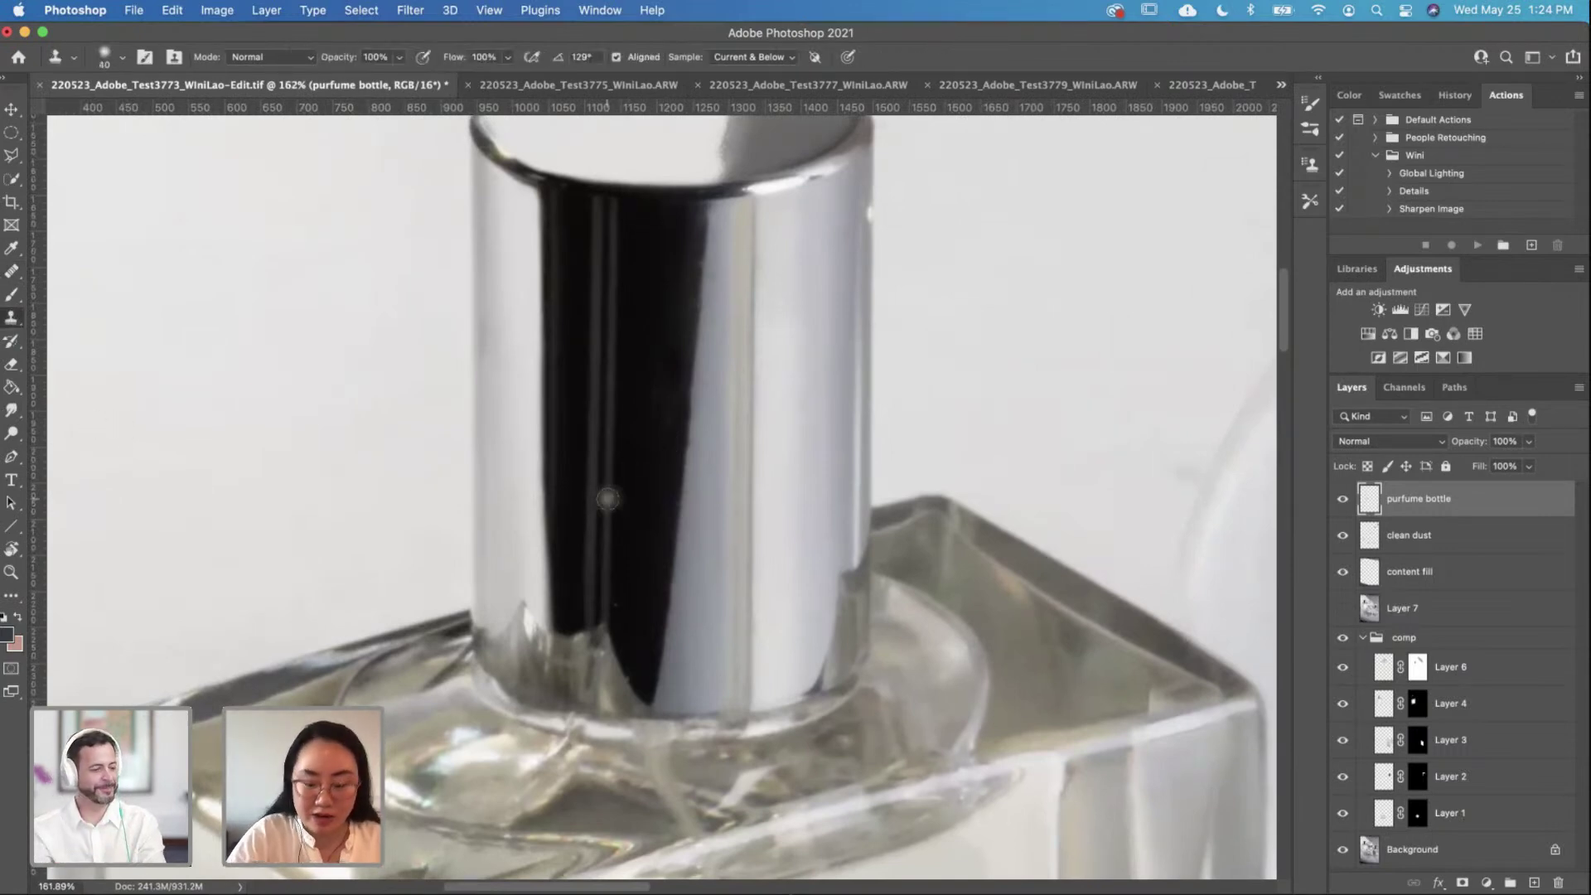
{"action": "key", "text": "bracketright"}
{"action": "key", "text": "bracketright"}
{"action": "key", "text": "bracketright"}
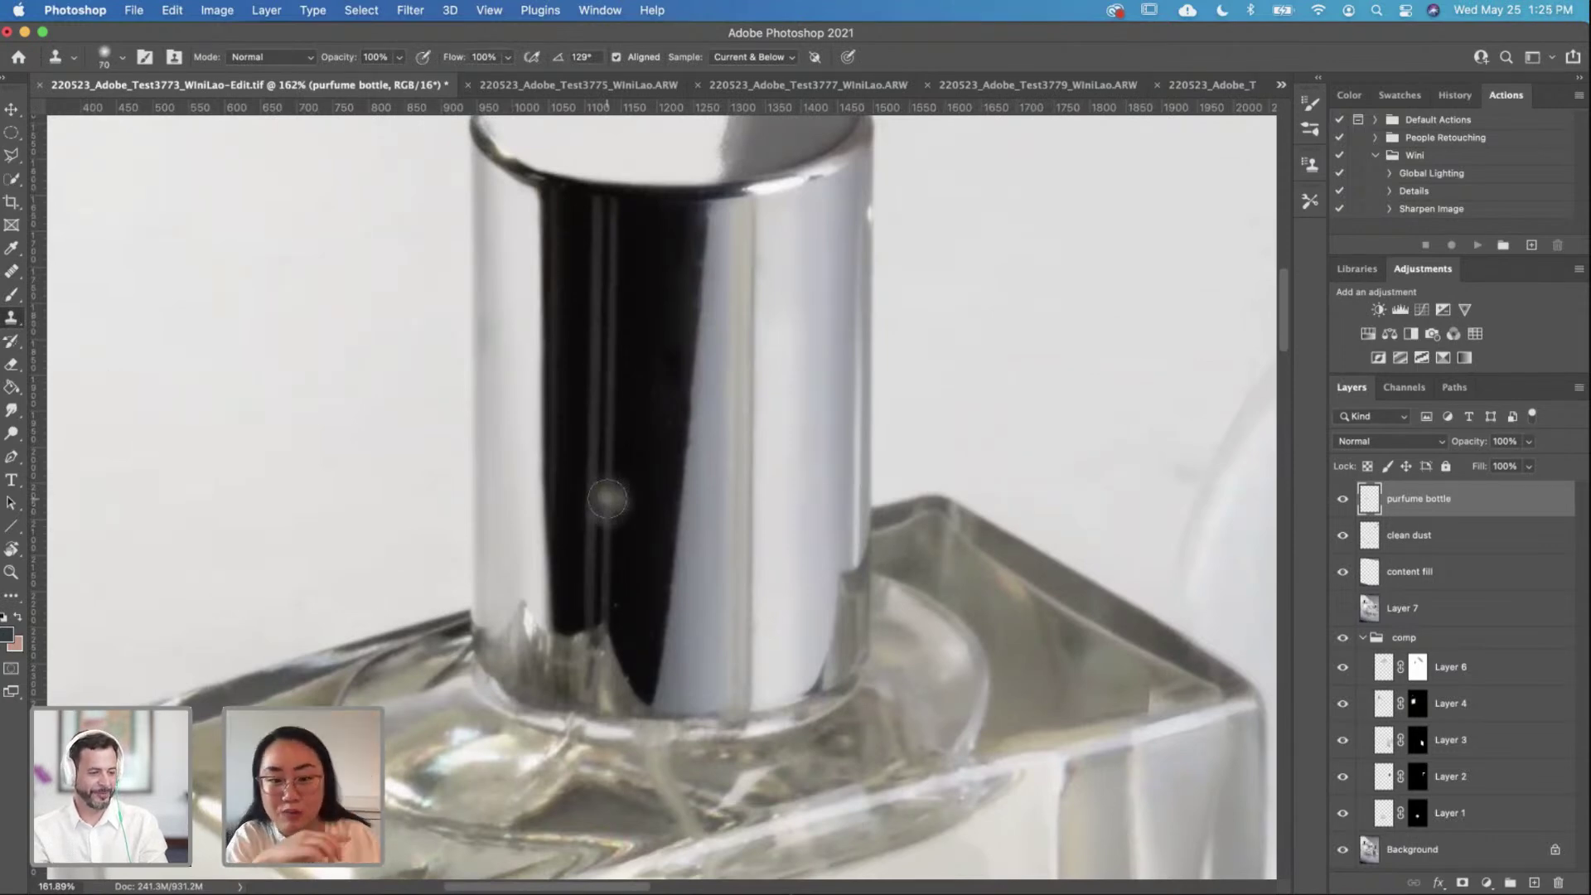
{"action": "scroll", "coordinate": [608, 497], "scroll_direction": "up", "scroll_amount": 3}
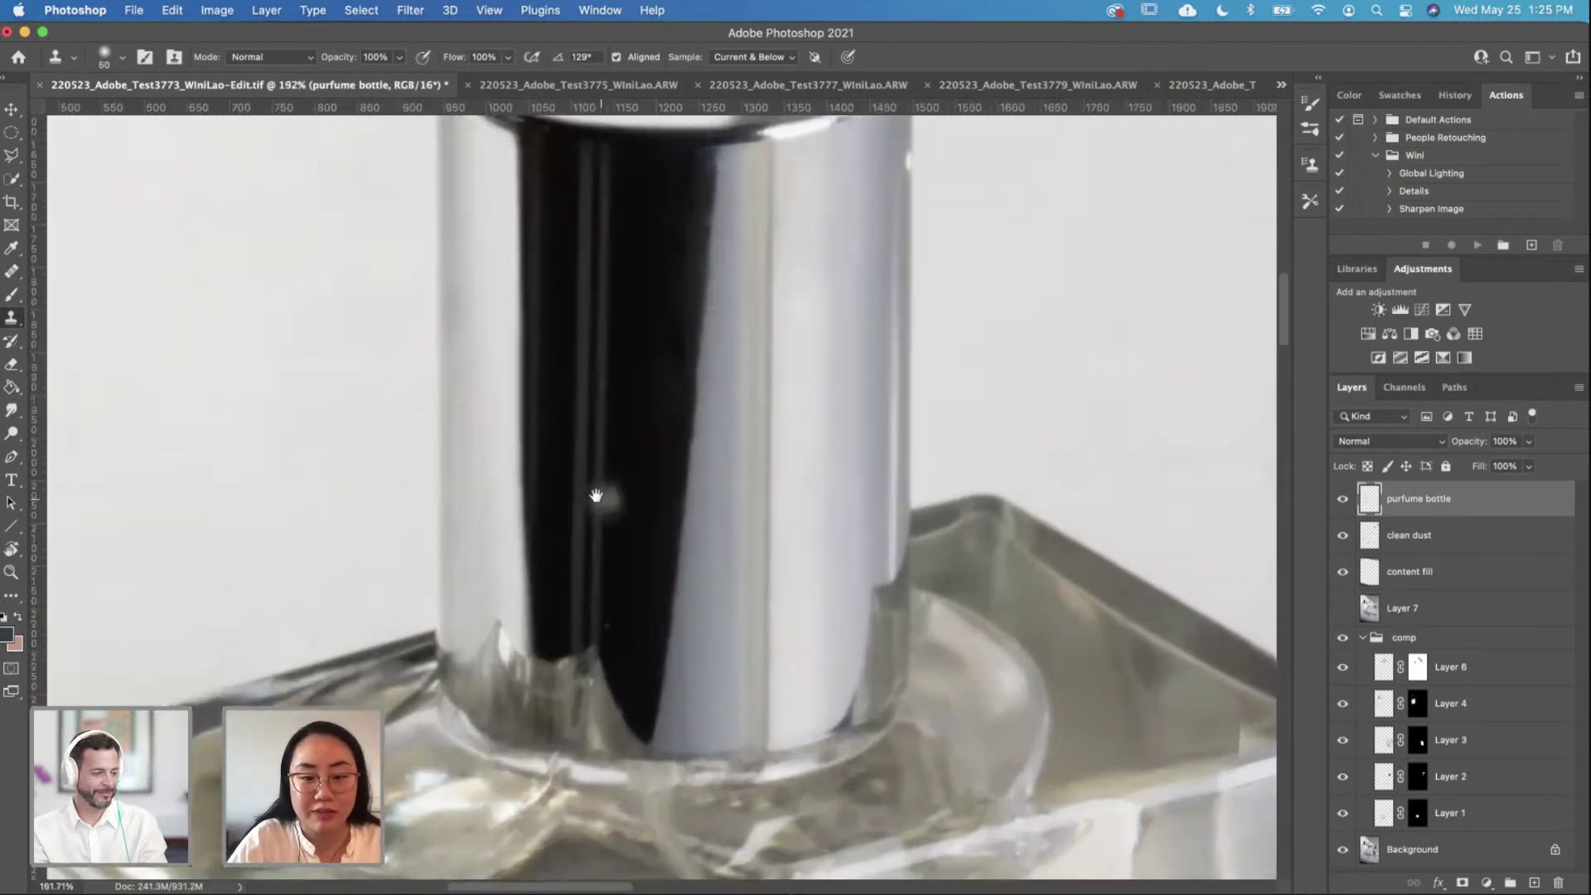
{"action": "left_click", "coordinate": [630, 427]}
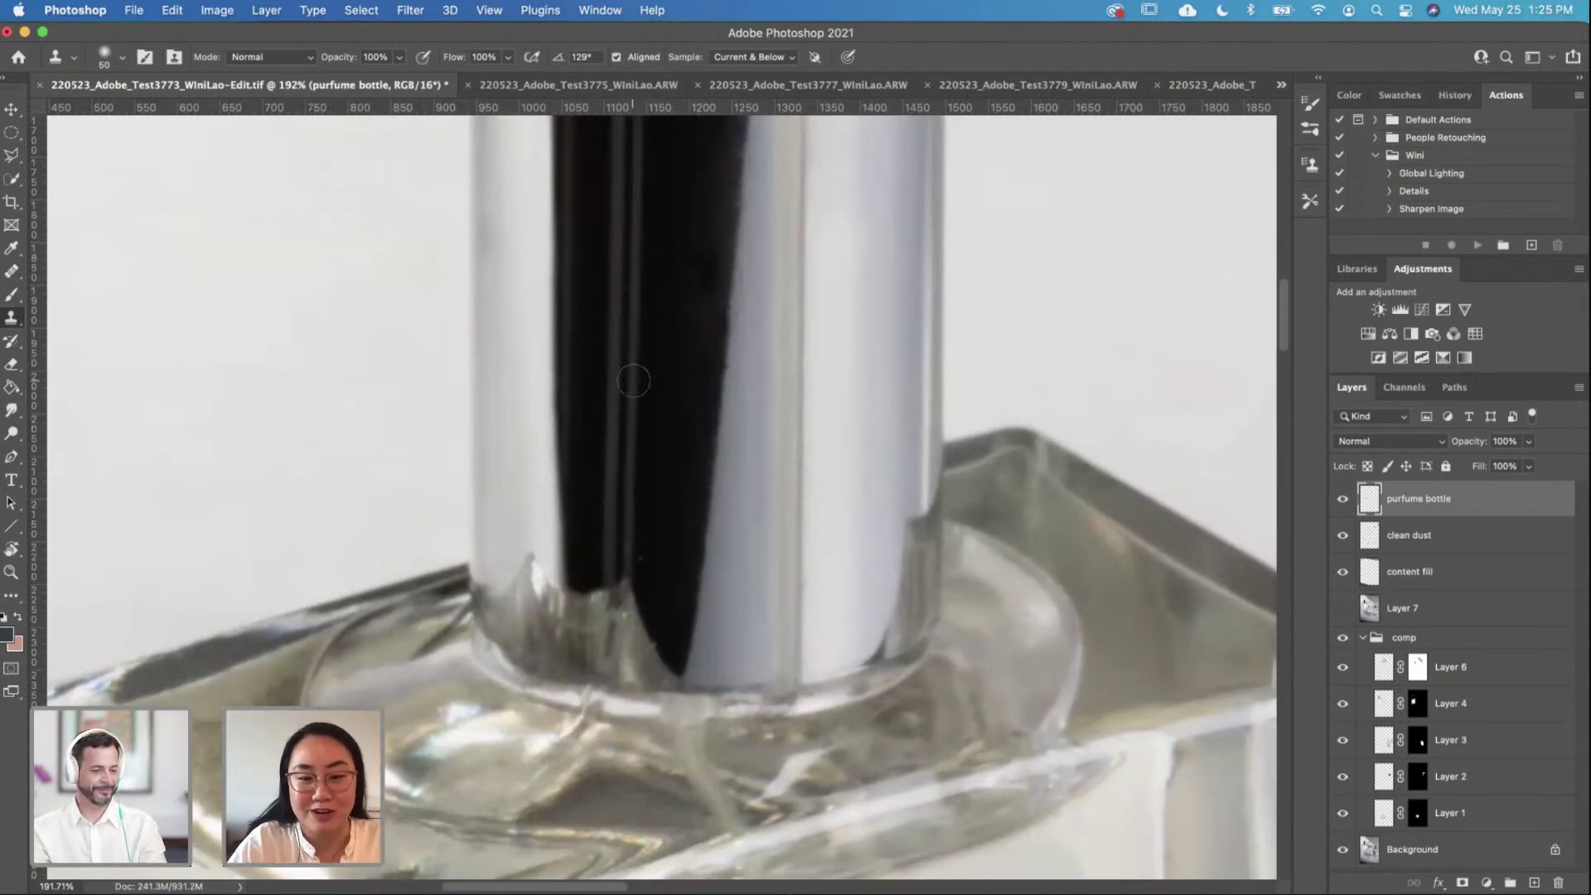
{"action": "mouse_move", "coordinate": [628, 558]}
{"action": "left_mouse_down"}
{"action": "mouse_move", "coordinate": [626, 609]}
{"action": "mouse_move", "coordinate": [613, 579]}
{"action": "mouse_move", "coordinate": [607, 612]}
{"action": "mouse_move", "coordinate": [588, 585]}
{"action": "mouse_move", "coordinate": [587, 629]}
{"action": "mouse_move", "coordinate": [643, 638]}
{"action": "mouse_move", "coordinate": [630, 655]}
{"action": "mouse_move", "coordinate": [583, 647]}
{"action": "mouse_move", "coordinate": [667, 667]}
{"action": "mouse_move", "coordinate": [575, 667]}
{"action": "left_mouse_up"}
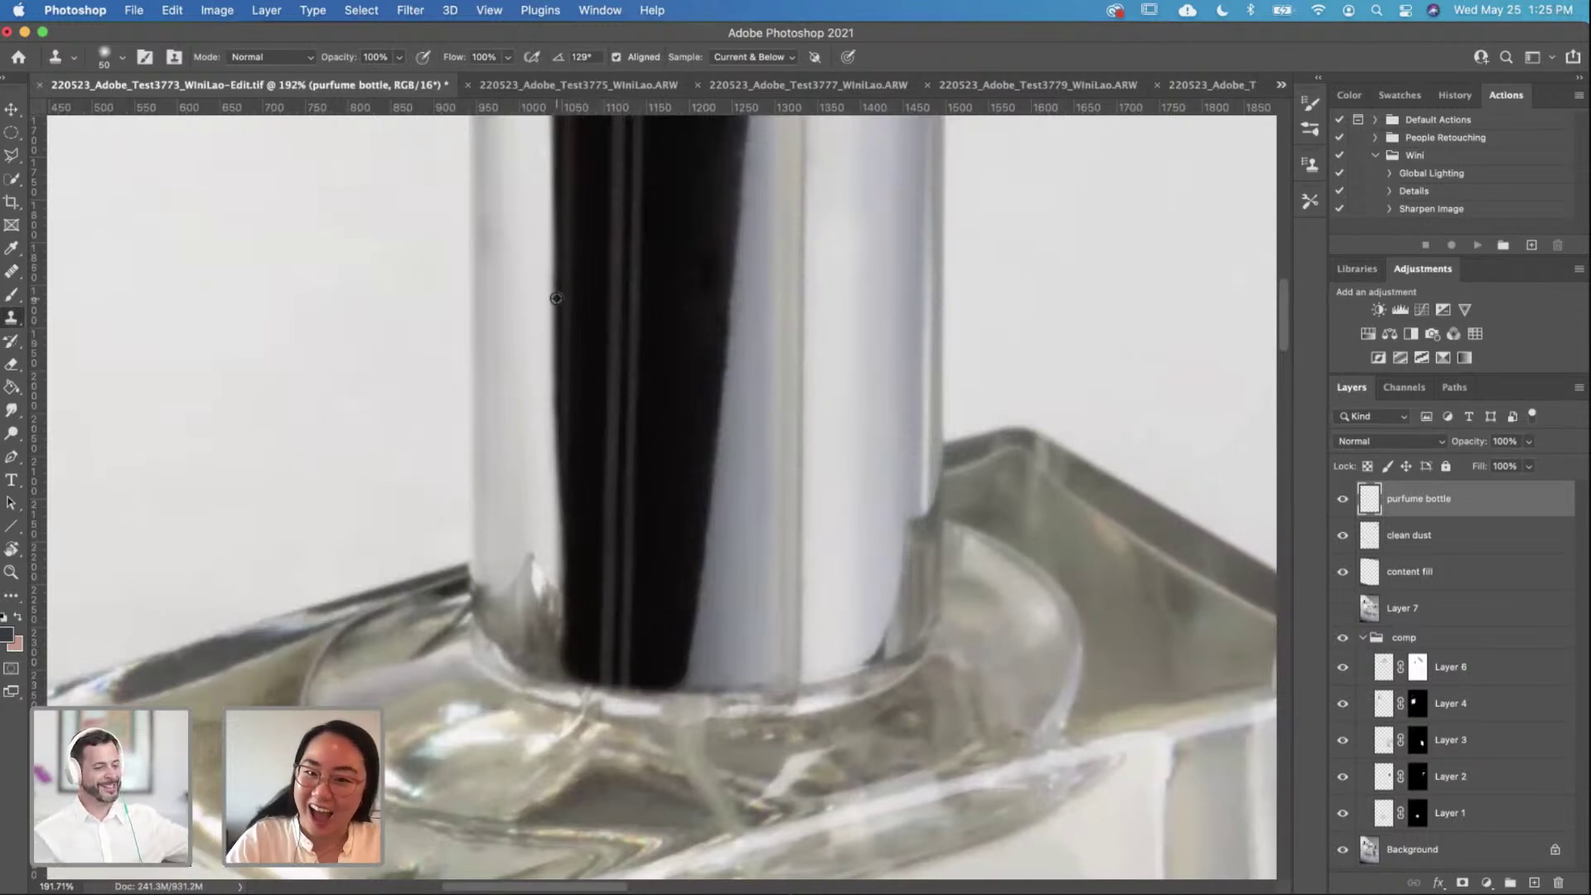
{"action": "mouse_move", "coordinate": [566, 408]}
{"action": "left_mouse_down"}
{"action": "mouse_move", "coordinate": [559, 613]}
{"action": "mouse_move", "coordinate": [528, 548]}
{"action": "mouse_move", "coordinate": [528, 595]}
{"action": "mouse_move", "coordinate": [498, 570]}
{"action": "mouse_move", "coordinate": [508, 608]}
{"action": "mouse_move", "coordinate": [559, 645]}
{"action": "mouse_move", "coordinate": [500, 593]}
{"action": "mouse_move", "coordinate": [515, 616]}
{"action": "mouse_move", "coordinate": [578, 631]}
{"action": "left_mouse_up"}
Step: Hide and reshow the purfume bottle layer to compare the pure grace cap before and after retouching
{"action": "scroll", "coordinate": [577, 631], "scroll_direction": "down", "scroll_amount": 5}
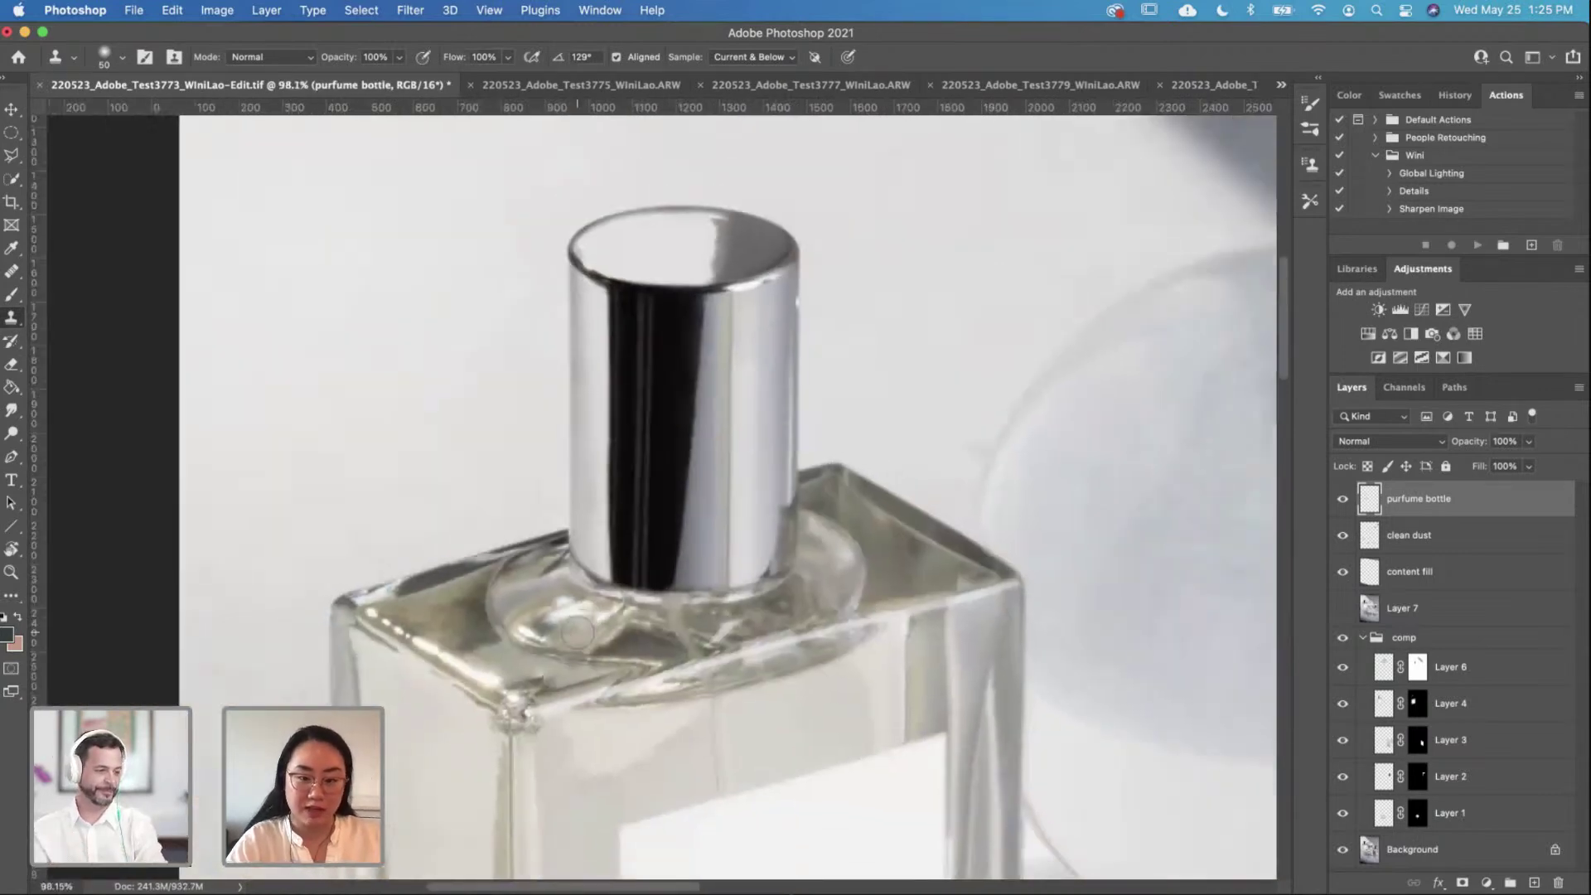
{"action": "scroll", "coordinate": [577, 631], "scroll_direction": "down", "scroll_amount": 3}
{"action": "scroll", "coordinate": [696, 596], "scroll_direction": "up", "scroll_amount": 1}
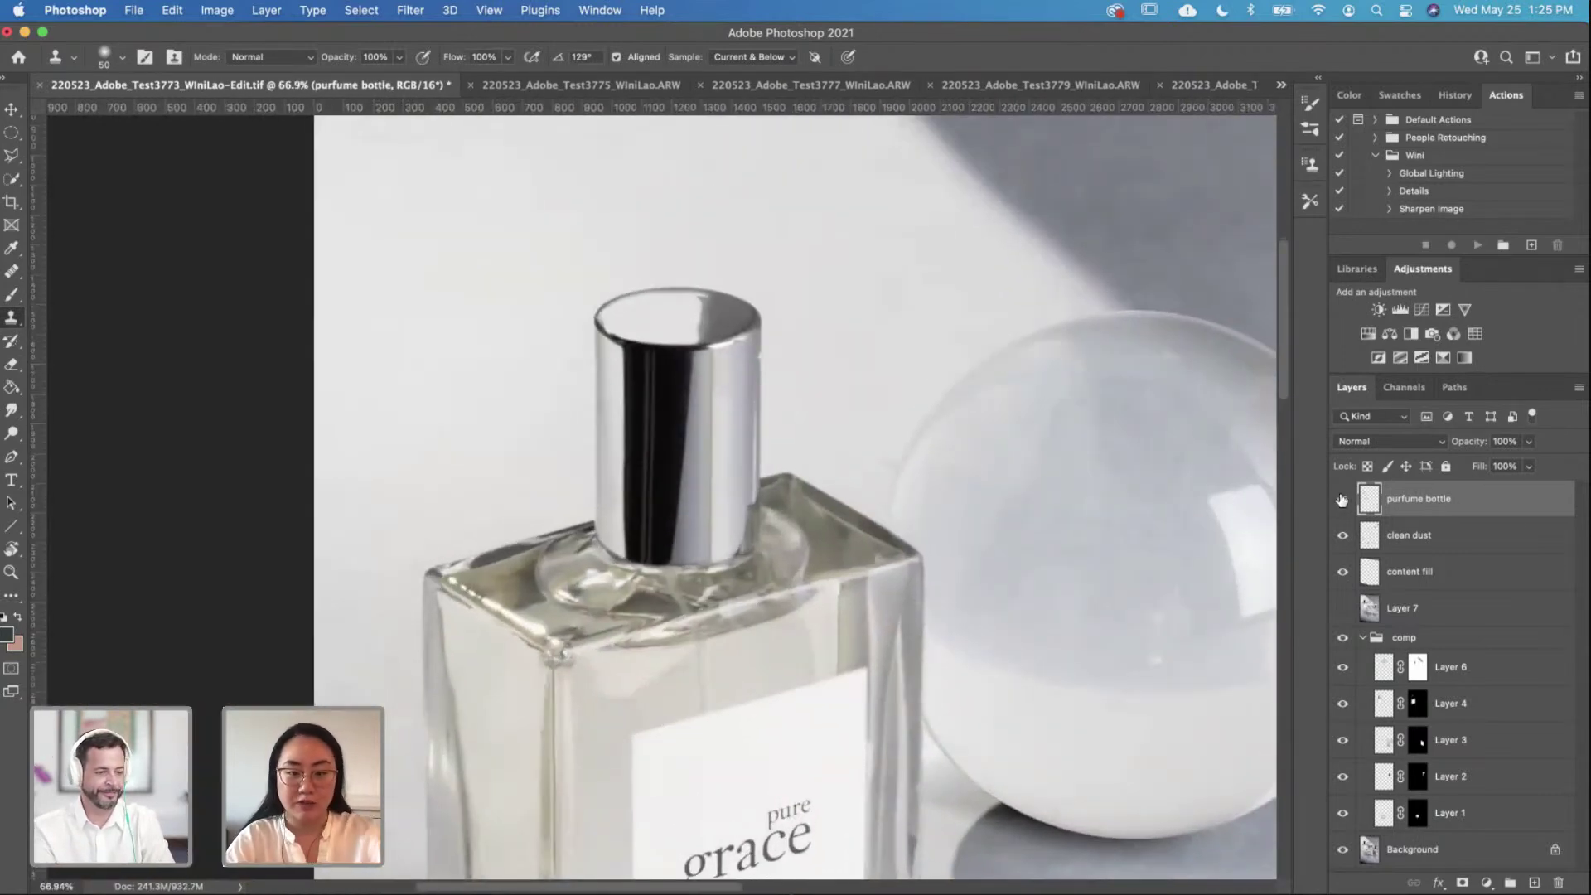
{"action": "left_click", "coordinate": [1342, 500]}
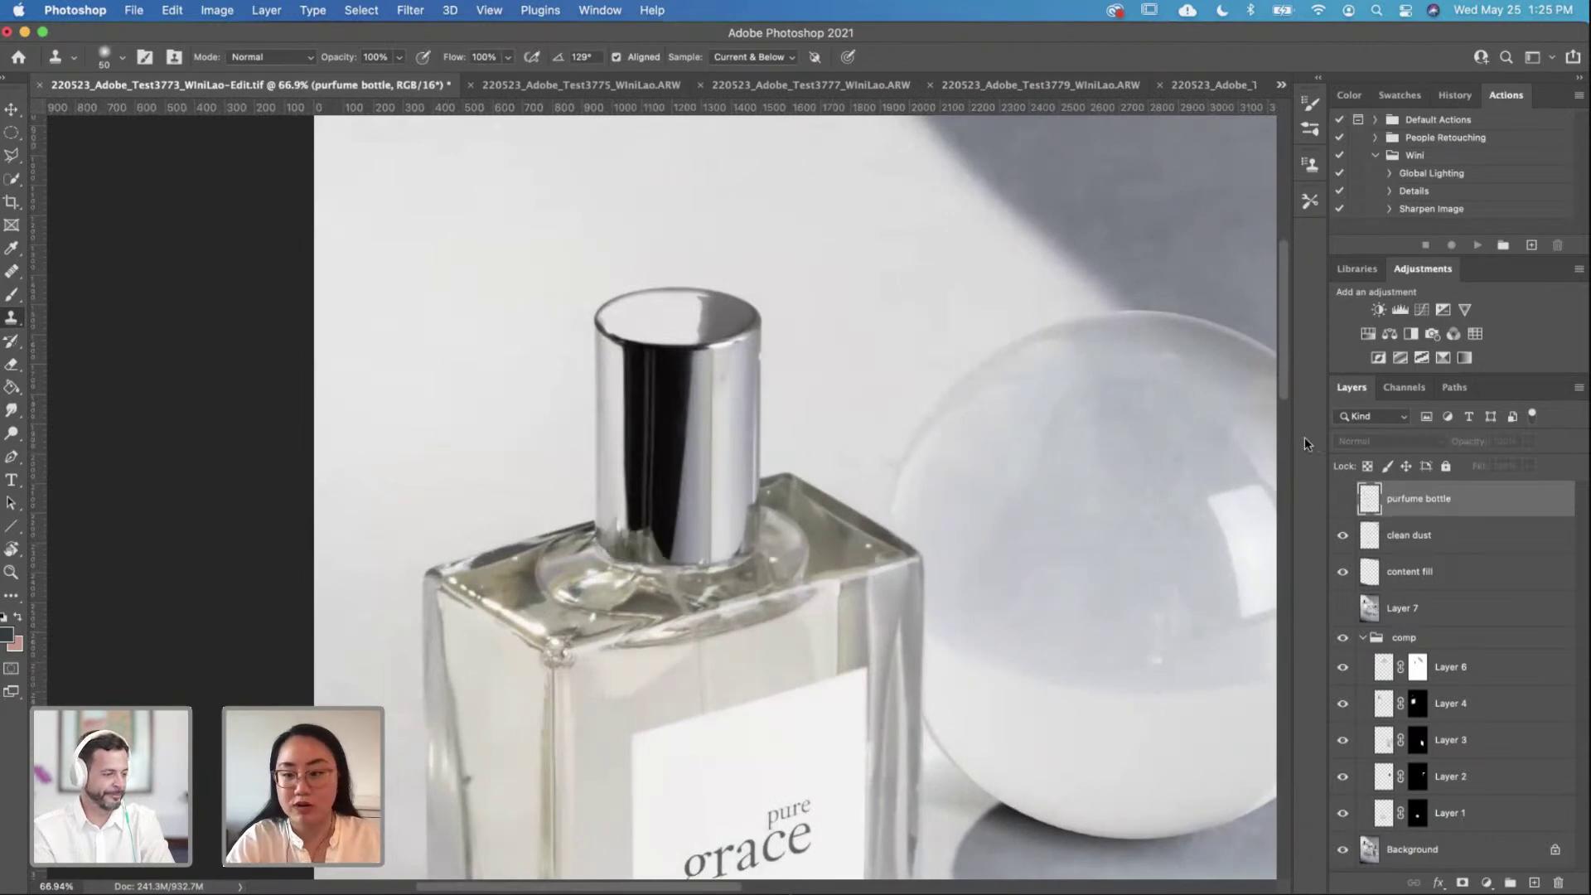
{"action": "left_click", "coordinate": [1342, 499]}
Step: Clone the silver right side of the cap down over its dark lower corner with a 30 px brush at 30% hardness, undoing the first attempt
{"action": "scroll", "coordinate": [745, 572], "scroll_direction": "up", "scroll_amount": 2}
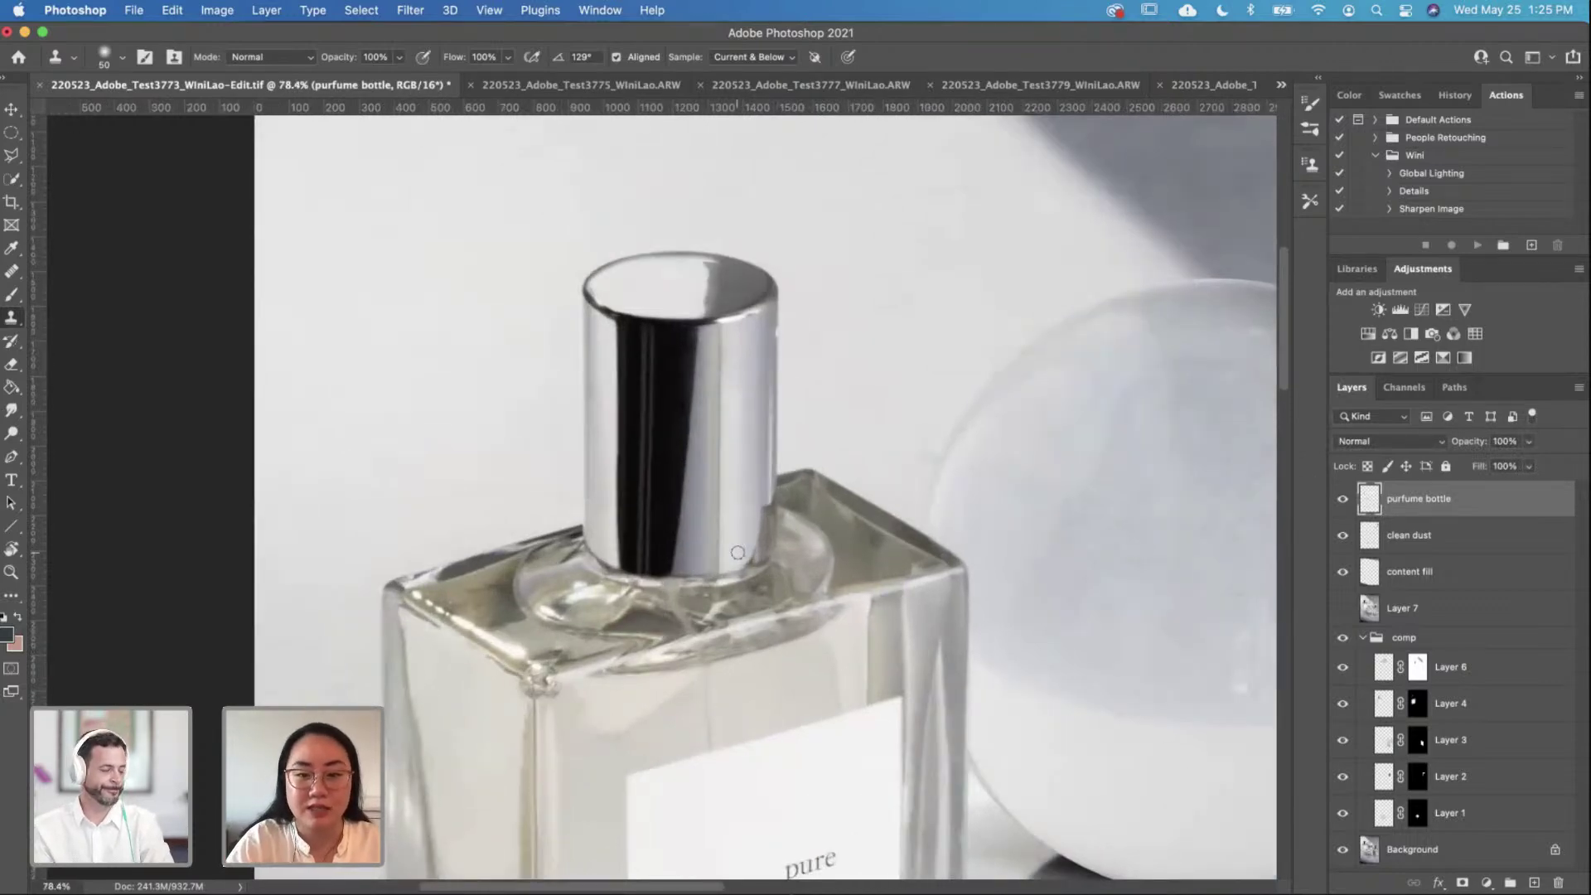
{"action": "scroll", "coordinate": [813, 493], "scroll_direction": "up", "scroll_amount": 2}
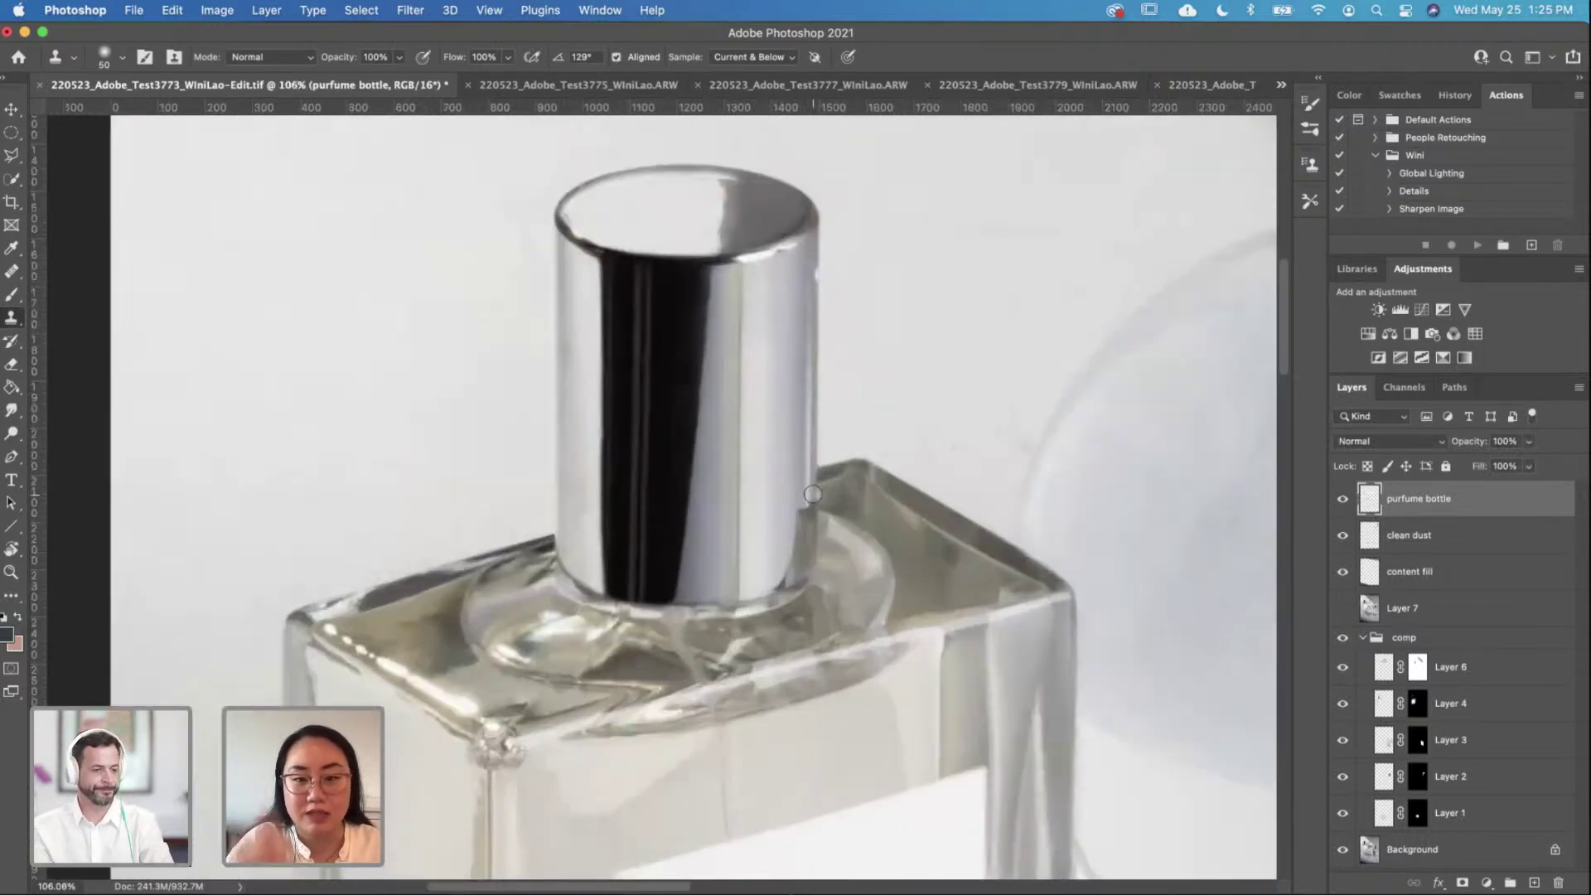
{"action": "scroll", "coordinate": [824, 381], "scroll_direction": "up", "scroll_amount": 3}
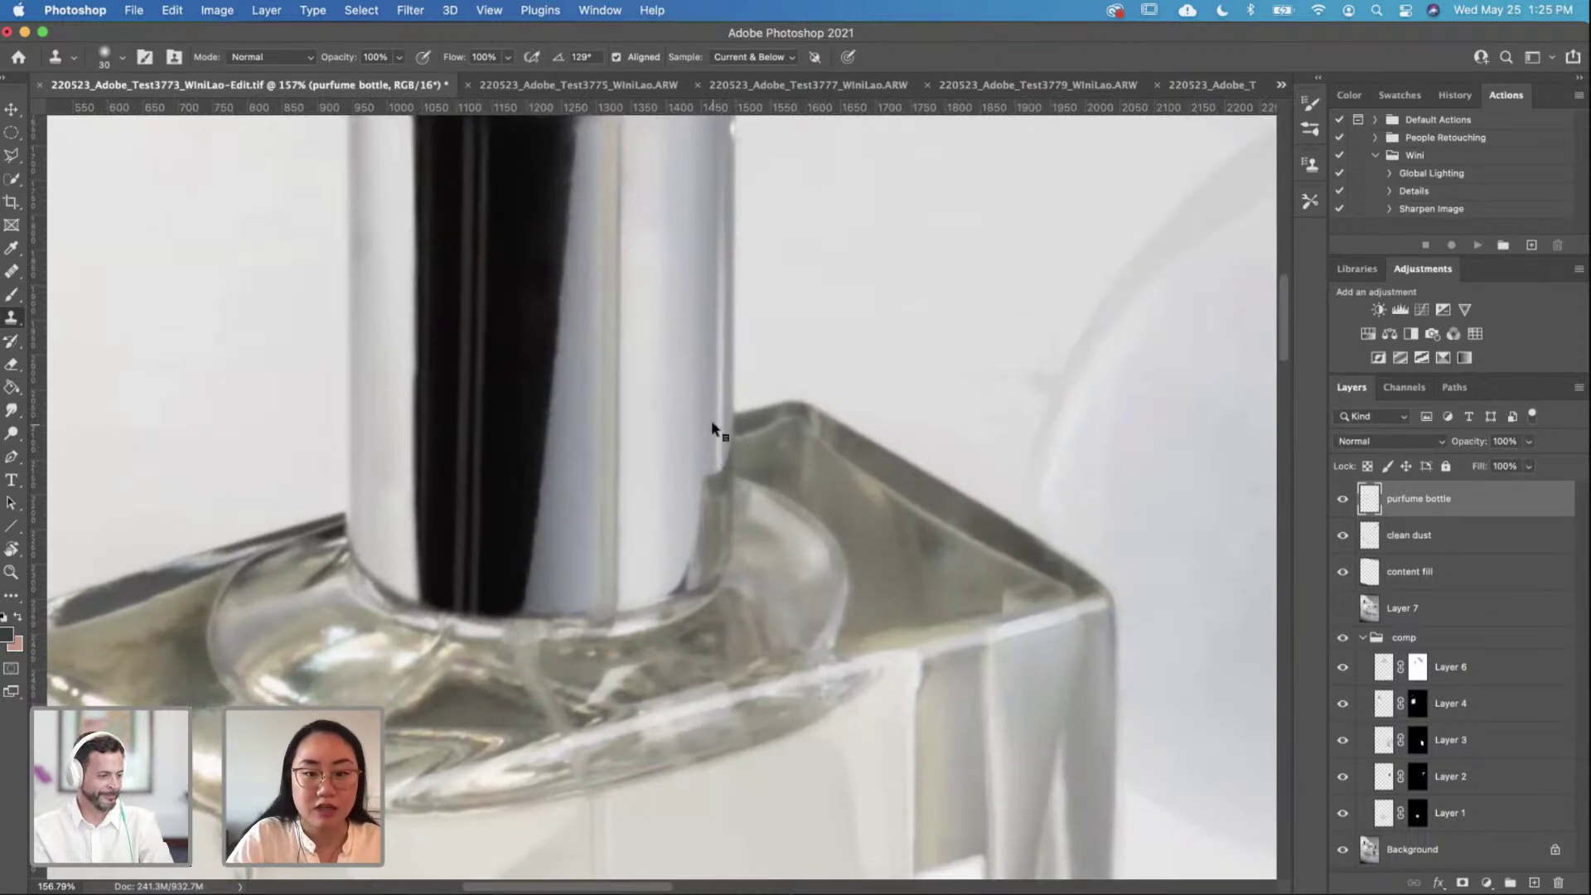
{"action": "right_click", "coordinate": [713, 428]}
{"action": "key", "text": "Tab"}
{"action": "type", "text": "30"}
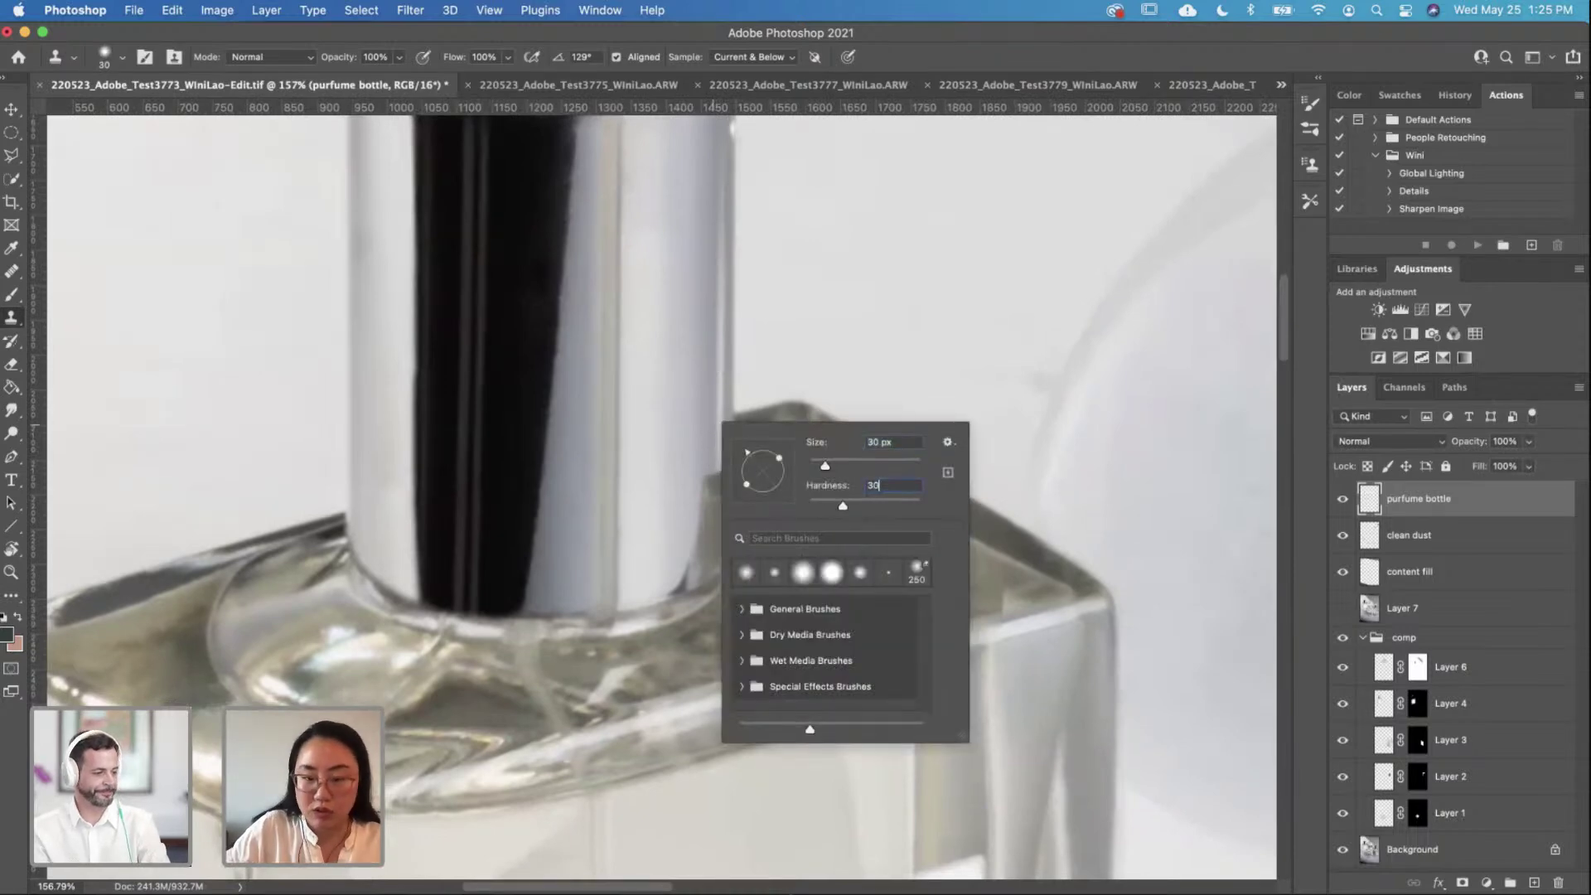
{"action": "key", "text": "Return"}
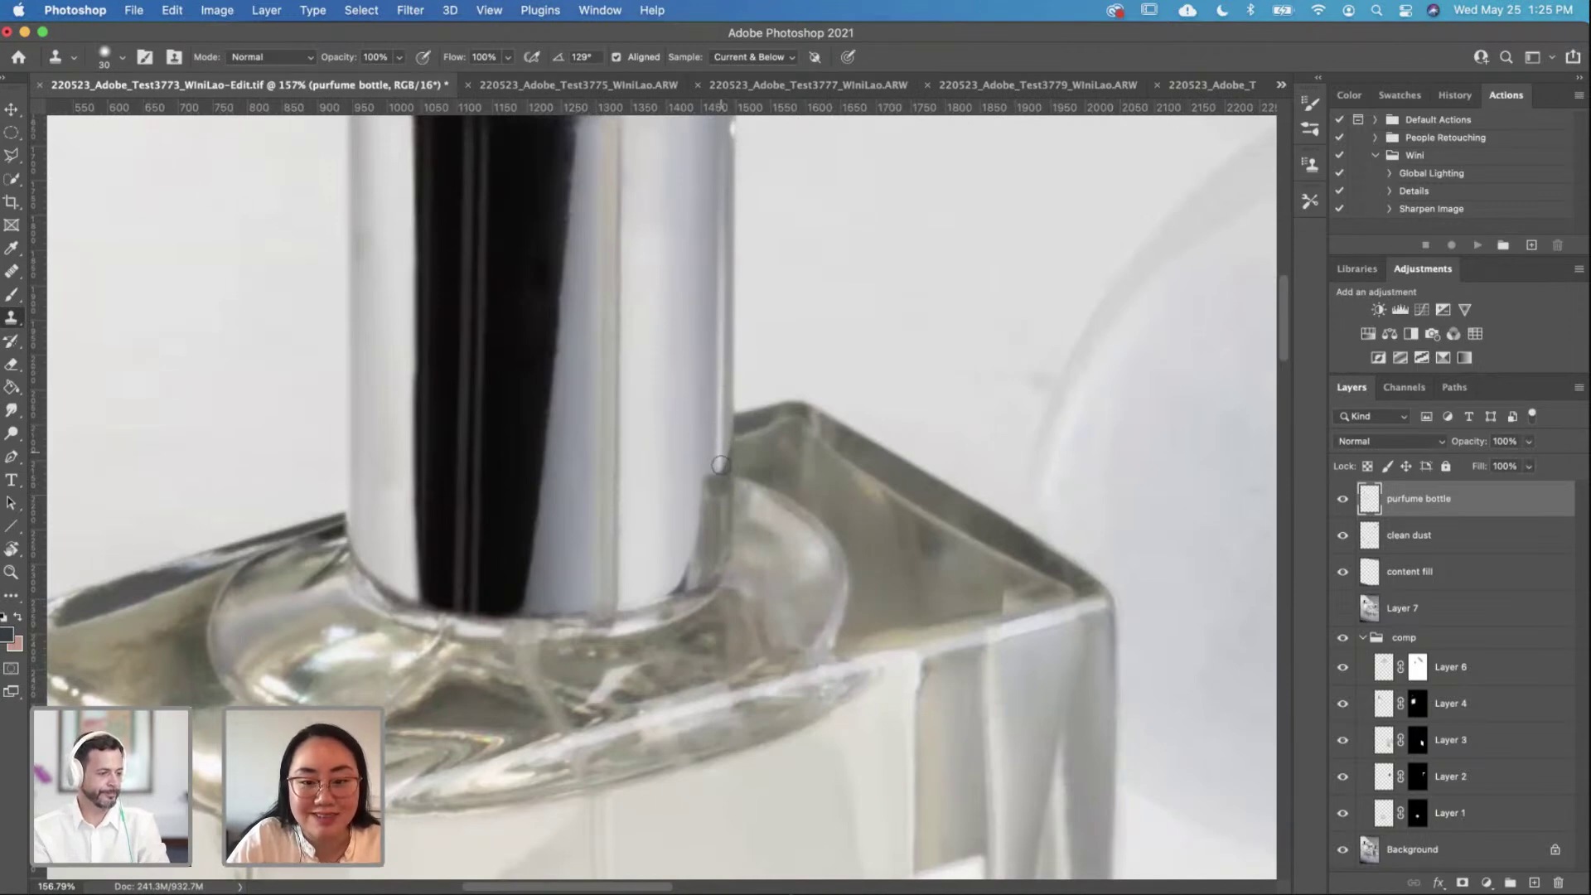
{"action": "mouse_move", "coordinate": [719, 468]}
{"action": "left_mouse_down"}
{"action": "mouse_move", "coordinate": [684, 580]}
{"action": "mouse_move", "coordinate": [716, 521]}
{"action": "mouse_move", "coordinate": [719, 452]}
{"action": "mouse_move", "coordinate": [722, 554]}
{"action": "mouse_move", "coordinate": [779, 476]}
{"action": "left_mouse_up"}
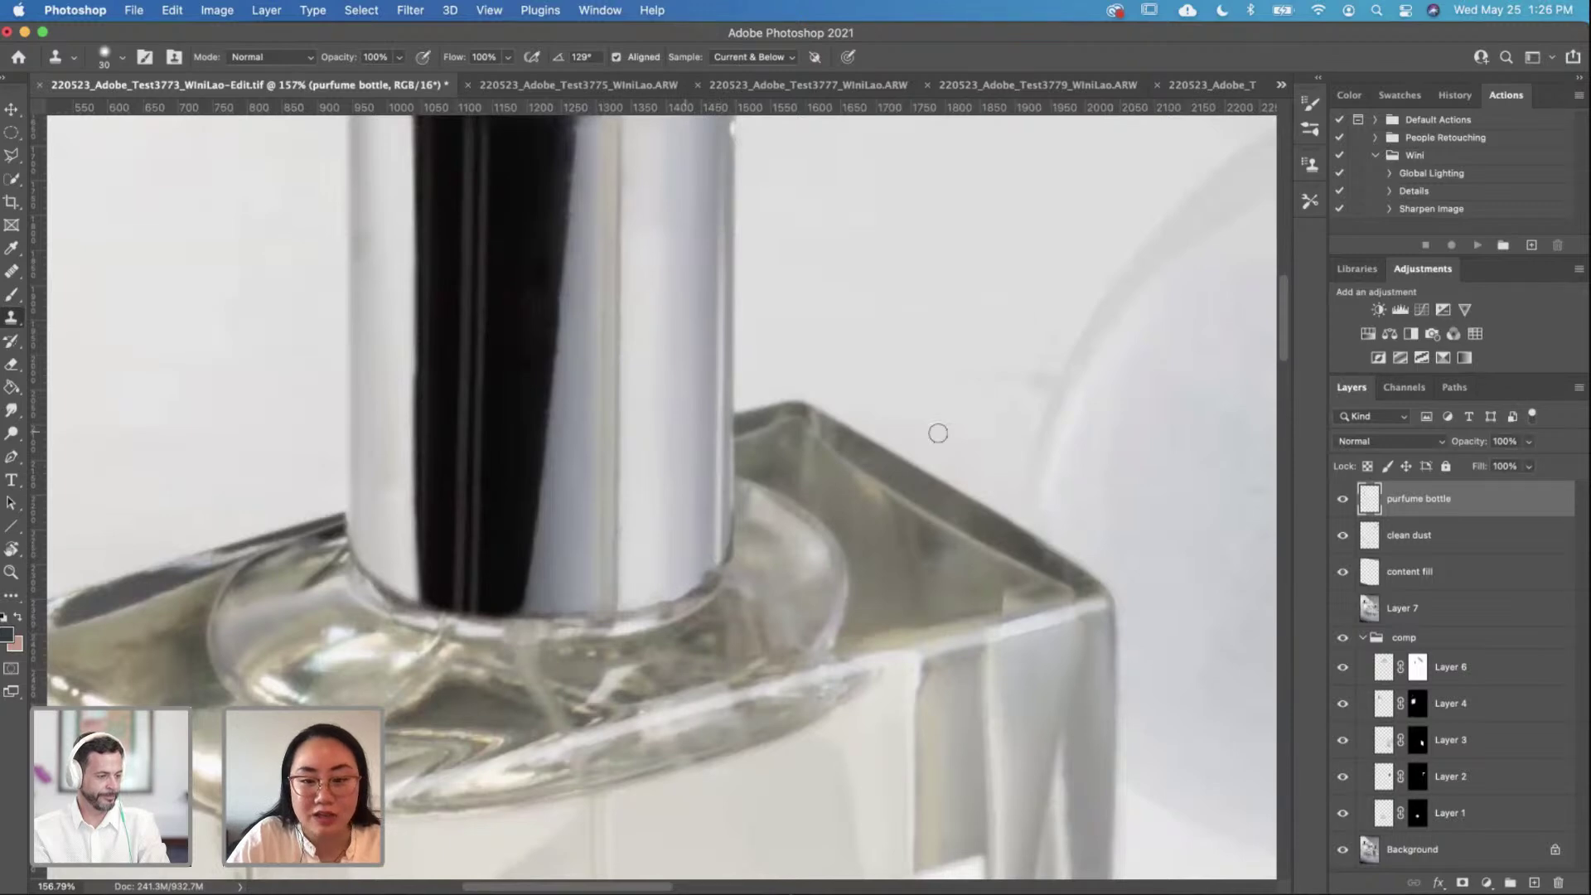
{"action": "key", "text": "super+z"}
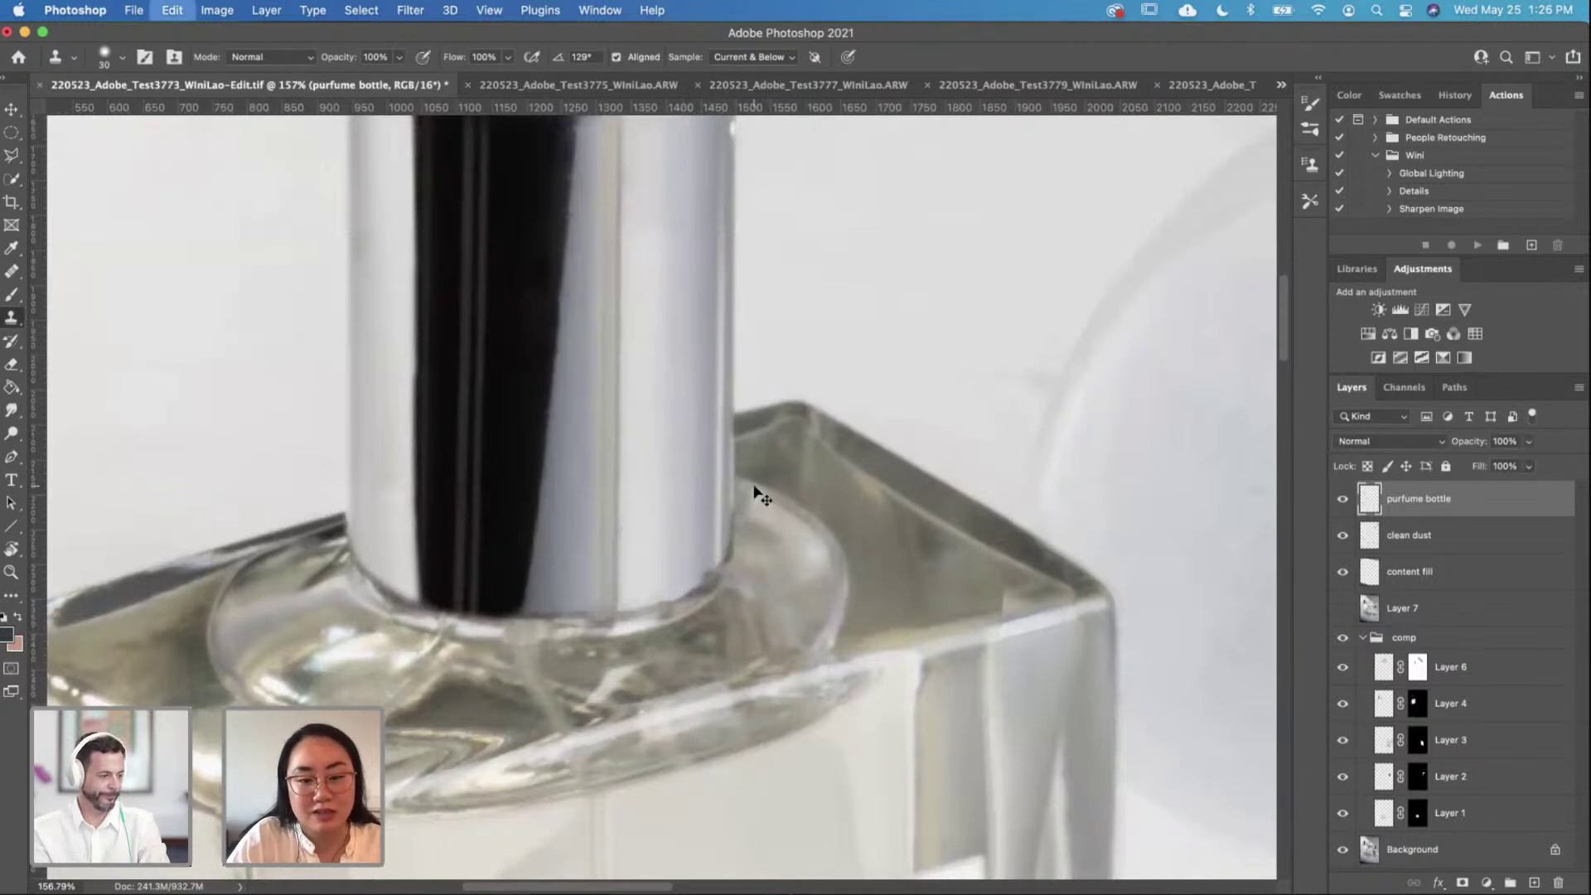
{"action": "key", "text": "super+z"}
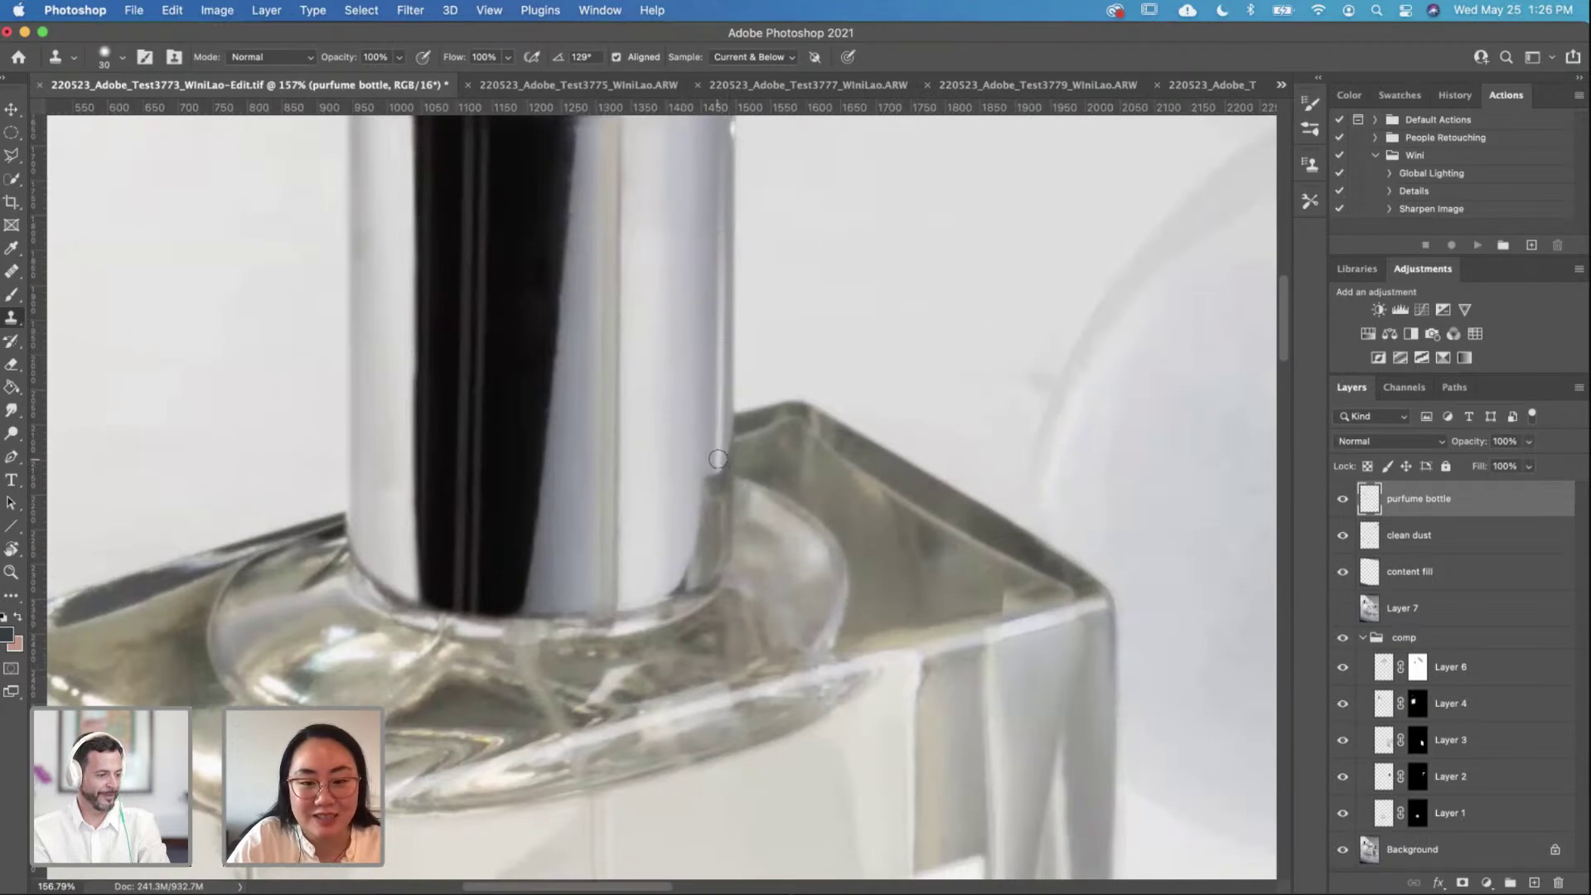
{"action": "mouse_move", "coordinate": [718, 460]}
{"action": "left_mouse_down"}
{"action": "mouse_move", "coordinate": [708, 522]}
{"action": "mouse_move", "coordinate": [710, 479]}
{"action": "mouse_move", "coordinate": [671, 587]}
{"action": "mouse_move", "coordinate": [706, 552]}
{"action": "mouse_move", "coordinate": [713, 514]}
{"action": "mouse_move", "coordinate": [710, 552]}
{"action": "mouse_move", "coordinate": [718, 437]}
{"action": "mouse_move", "coordinate": [718, 549]}
{"action": "mouse_move", "coordinate": [720, 389]}
{"action": "left_mouse_up"}
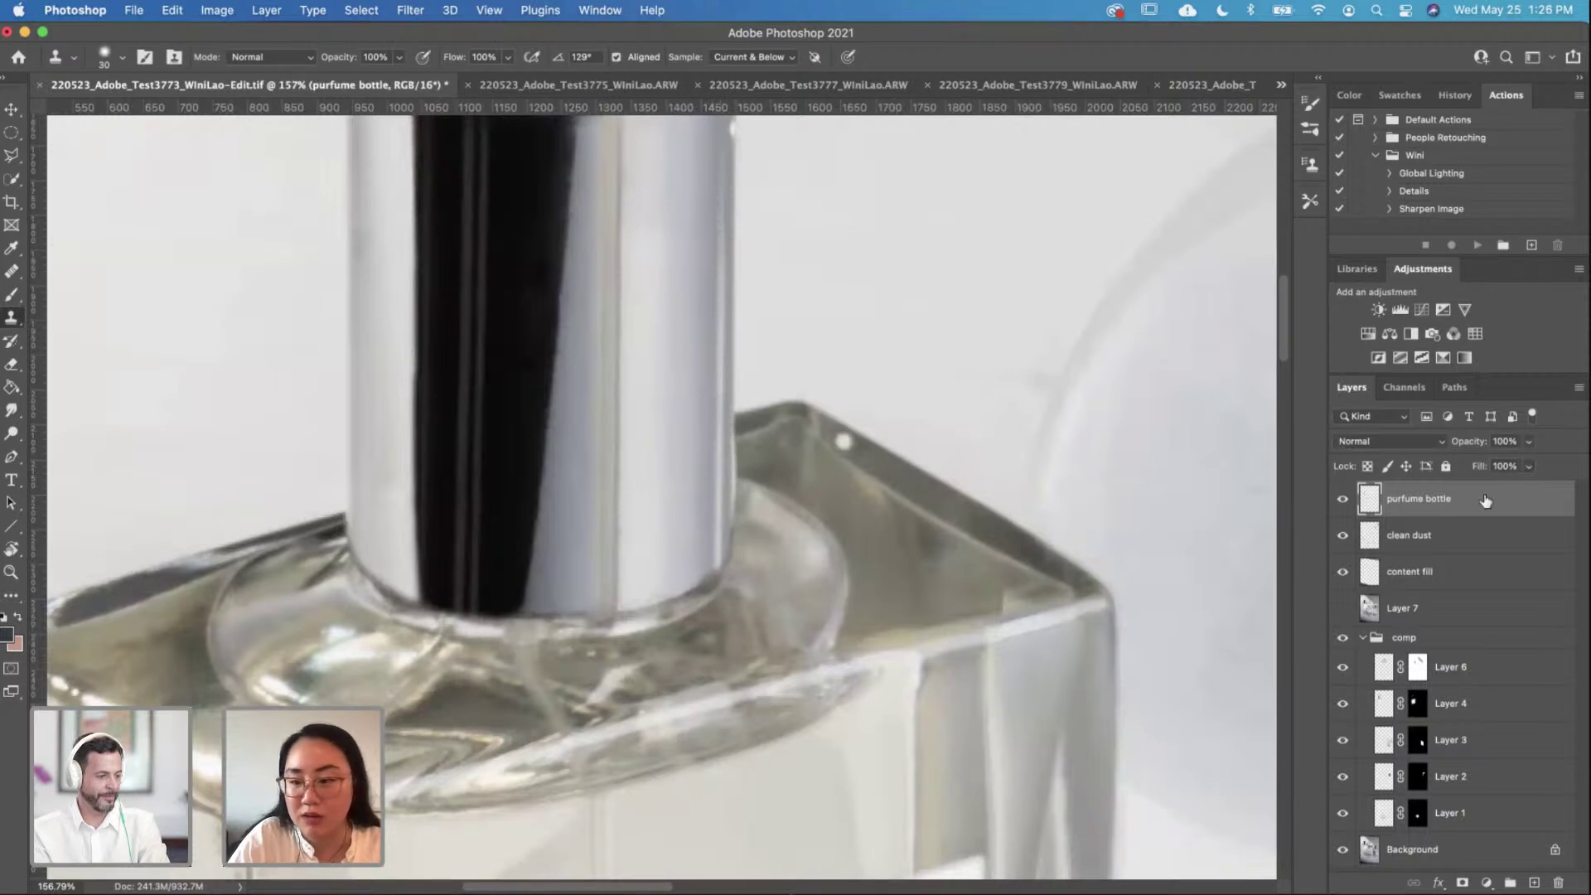
Step: Add a layer mask to the purfume bottle layer and ready a black 20 px brush at 100% opacity for the cap's right edge
{"action": "left_click", "coordinate": [1462, 883]}
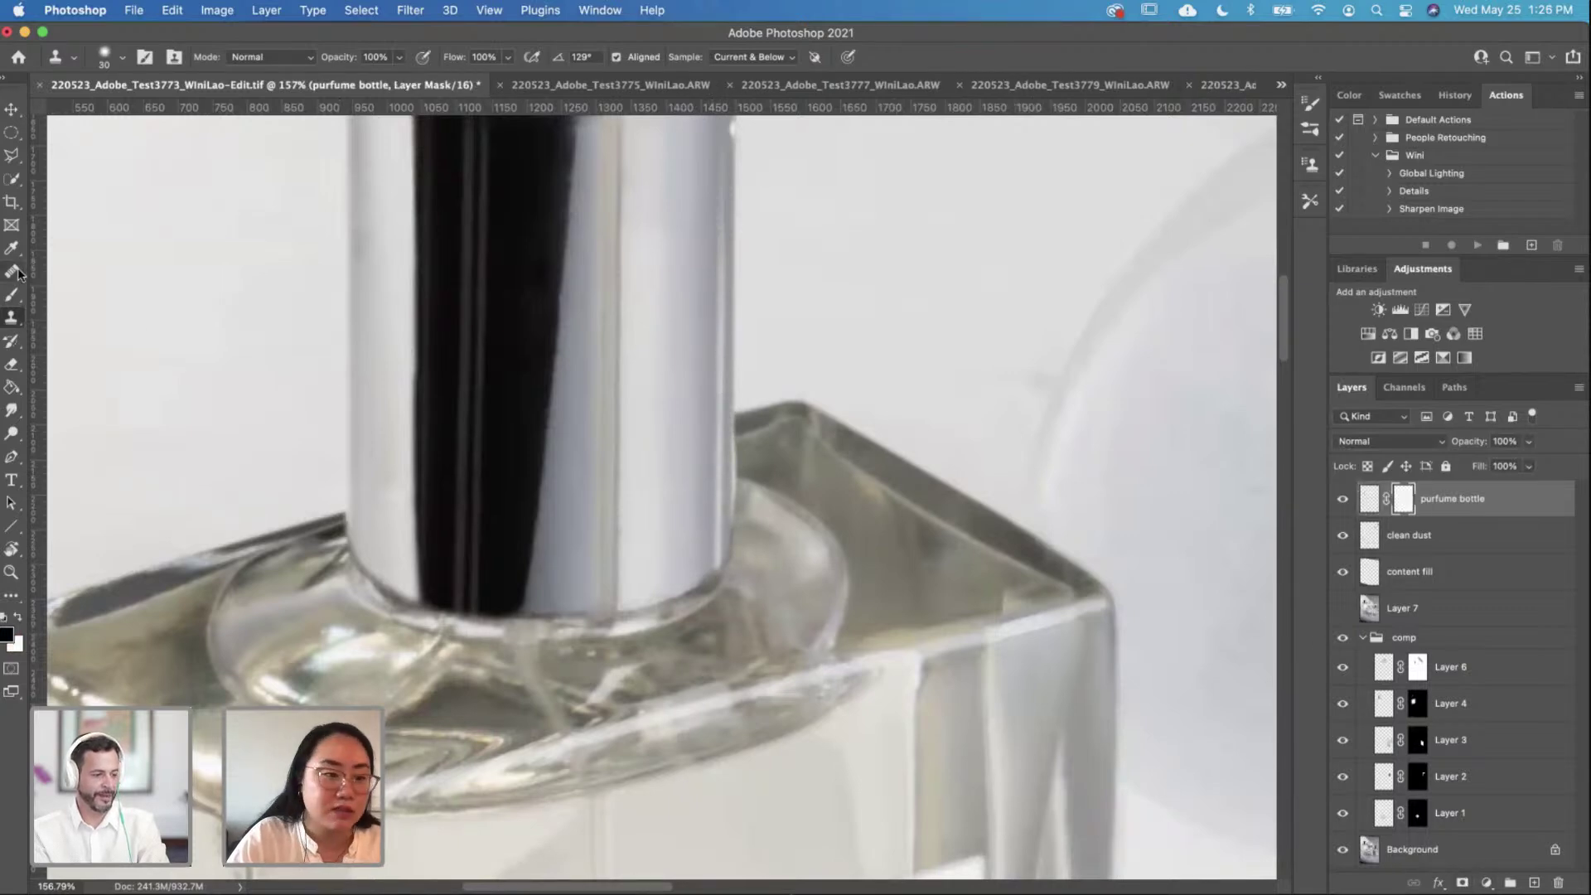
{"action": "left_click", "coordinate": [12, 295]}
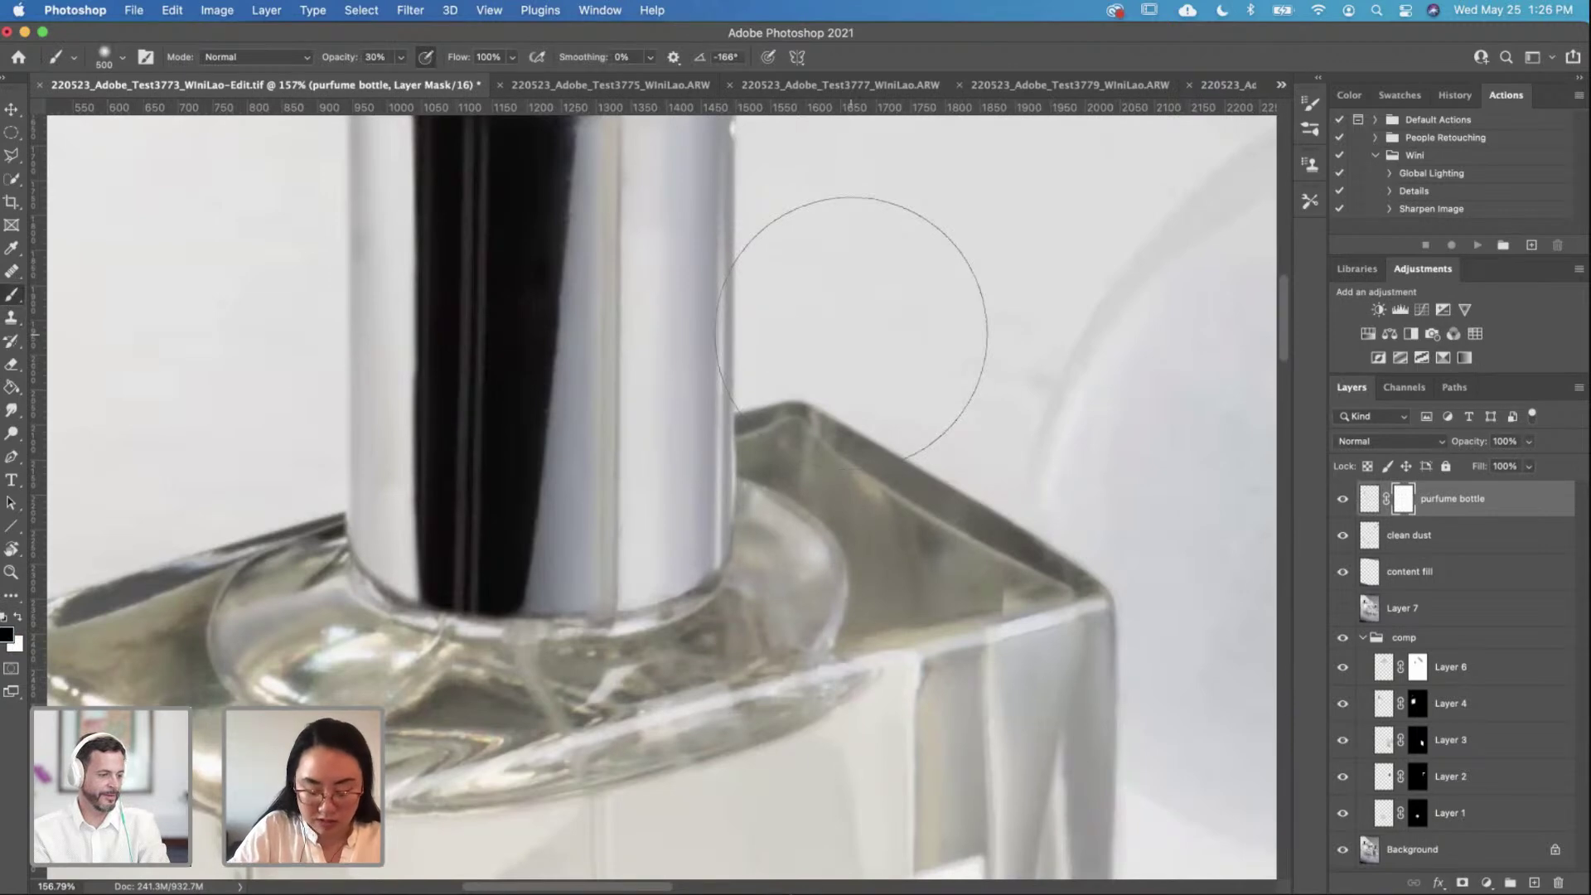
{"action": "key", "text": "bracketleft"}
{"action": "key", "text": "bracketleft"}
{"action": "key", "text": "bracketleft"}
{"action": "key", "text": "bracketleft"}
{"action": "key", "text": "bracketleft"}
{"action": "key", "text": "bracketleft"}
{"action": "key", "text": "bracketleft"}
{"action": "key", "text": "bracketleft"}
{"action": "key", "text": "bracketleft"}
{"action": "key", "text": "bracketleft"}
{"action": "key", "text": "bracketleft"}
{"action": "key", "text": "bracketleft"}
{"action": "key", "text": "bracketleft"}
{"action": "key", "text": "bracketleft"}
{"action": "key", "text": "bracketleft"}
{"action": "key", "text": "bracketleft"}
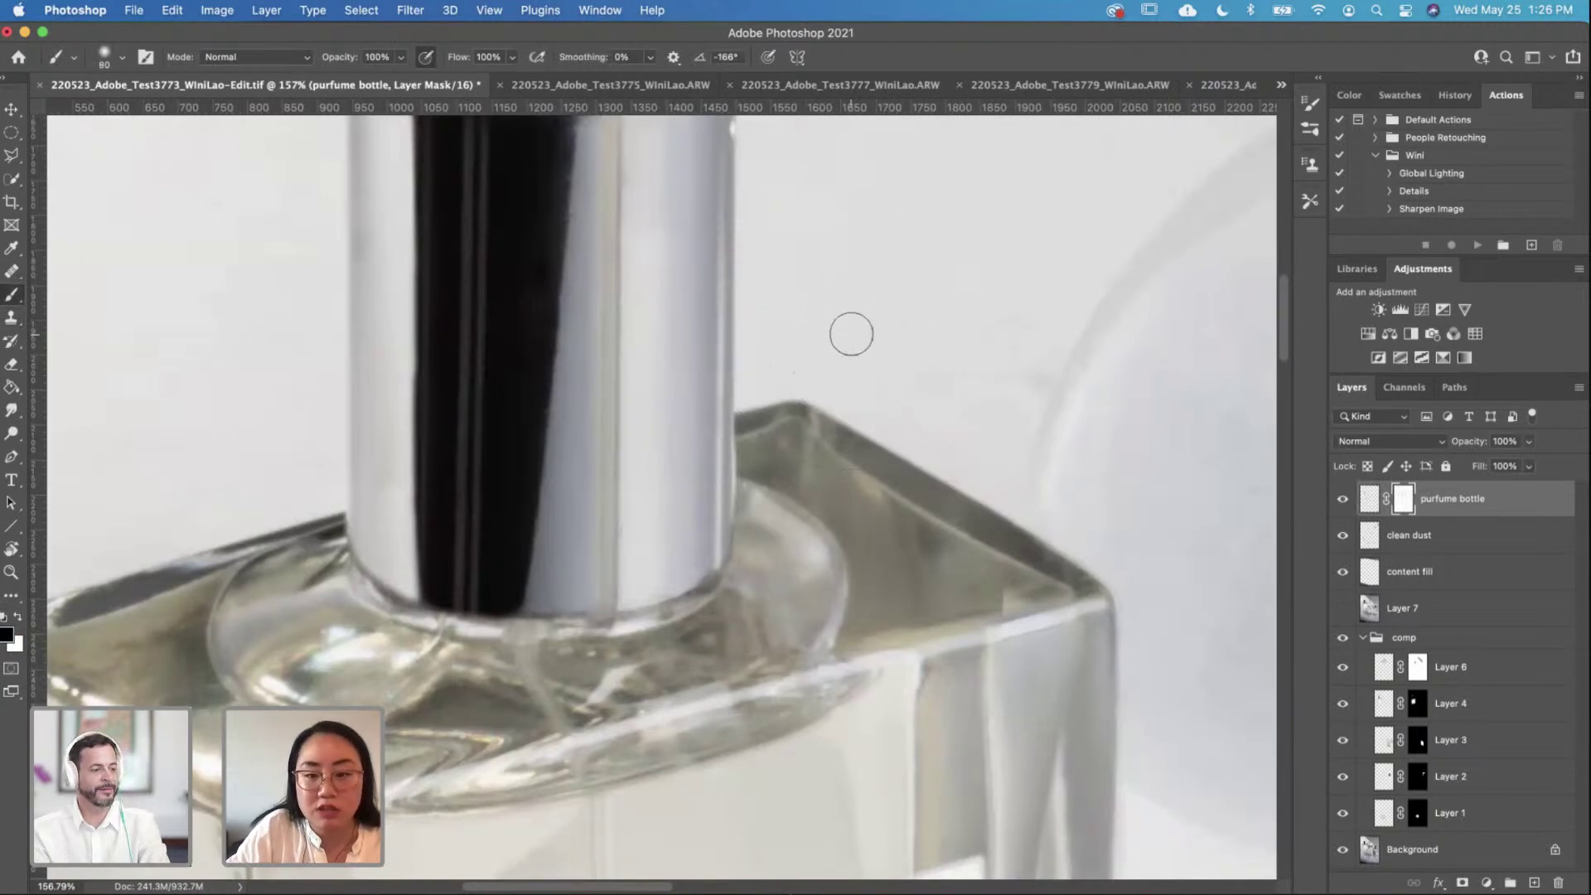
{"action": "key", "text": "bracketleft"}
{"action": "key", "text": "bracketleft"}
{"action": "key", "text": "bracketleft"}
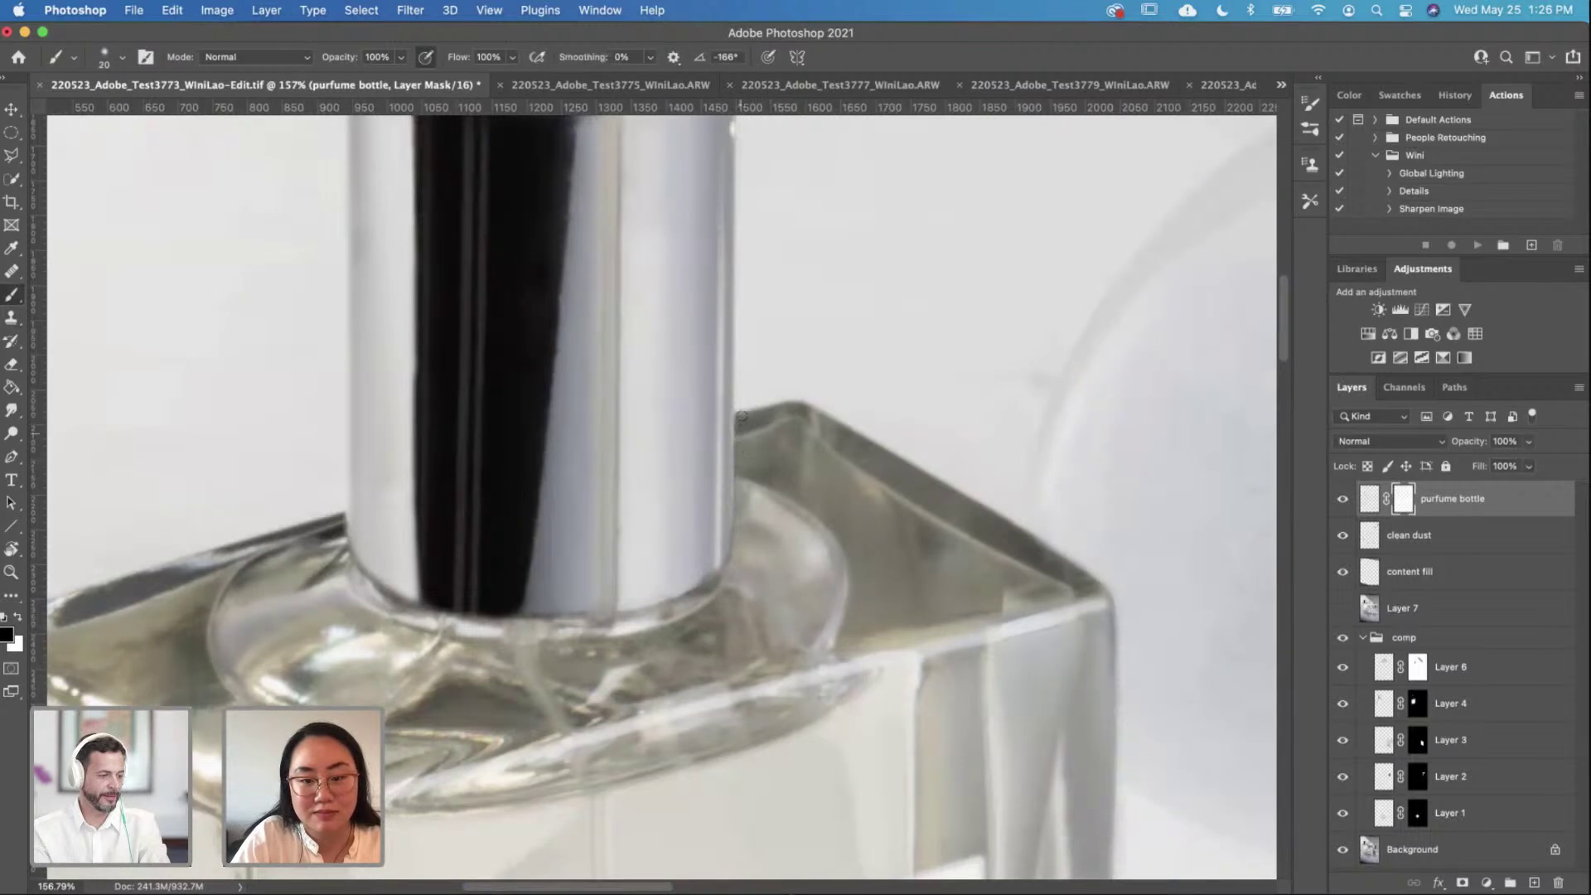
Step: Toggle the purfume bottle layer repeatedly to check the cap retouch, and review the whole composition
{"action": "scroll", "coordinate": [743, 397], "scroll_direction": "down", "scroll_amount": 3}
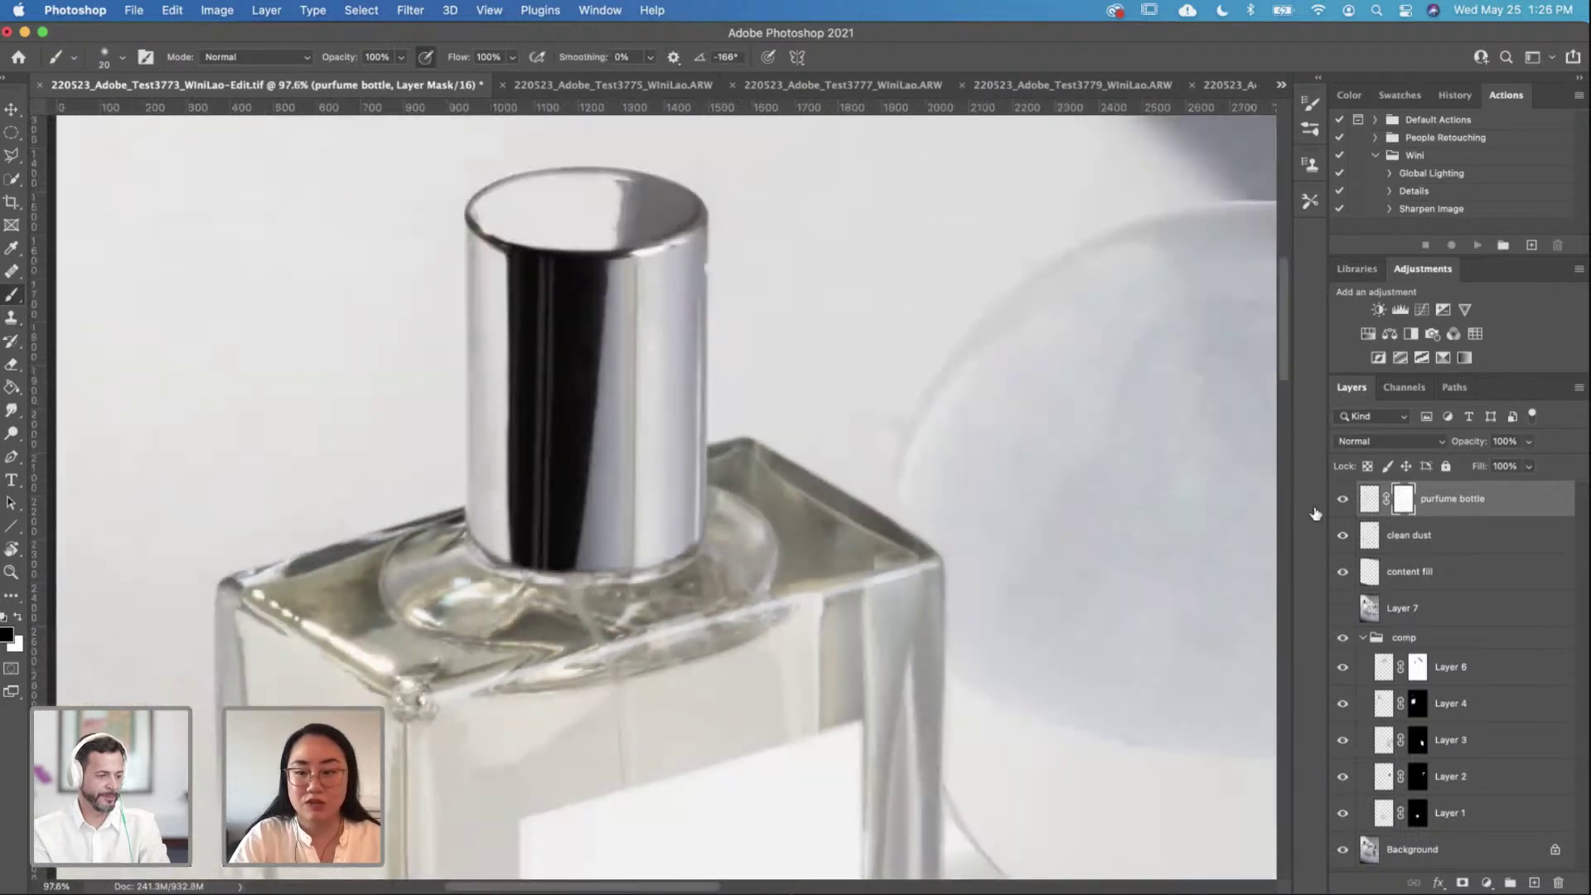
{"action": "left_click", "coordinate": [1343, 498]}
{"action": "left_click", "coordinate": [1343, 499]}
{"action": "left_click", "coordinate": [1343, 500]}
{"action": "left_click", "coordinate": [1343, 499]}
{"action": "scroll", "coordinate": [953, 306], "scroll_direction": "down", "scroll_amount": 5}
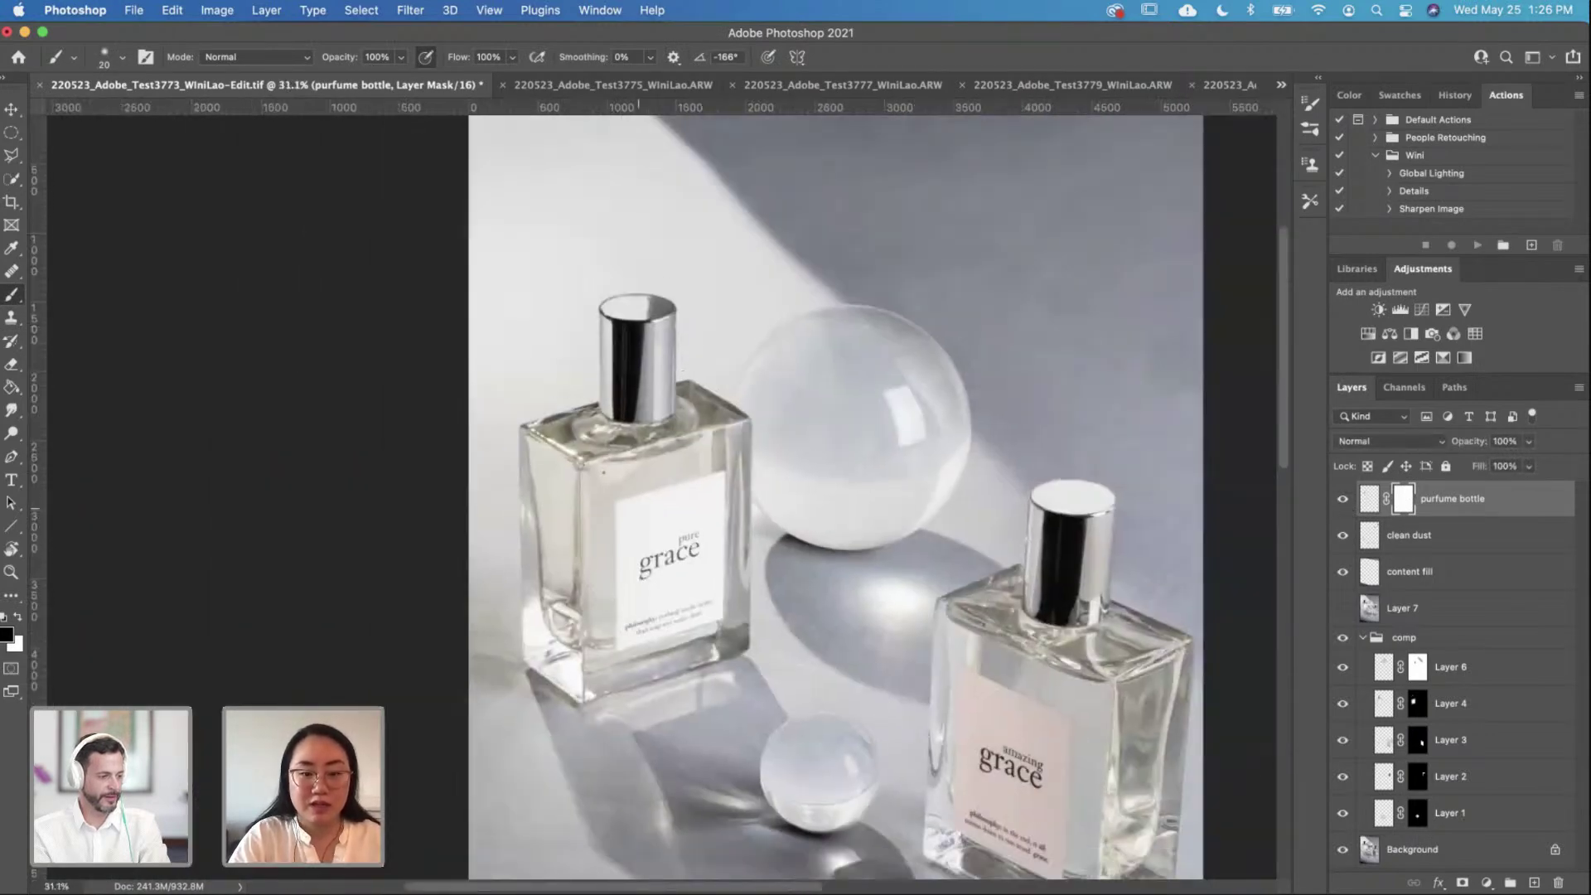
{"action": "scroll", "coordinate": [659, 499], "scroll_direction": "up", "scroll_amount": 3}
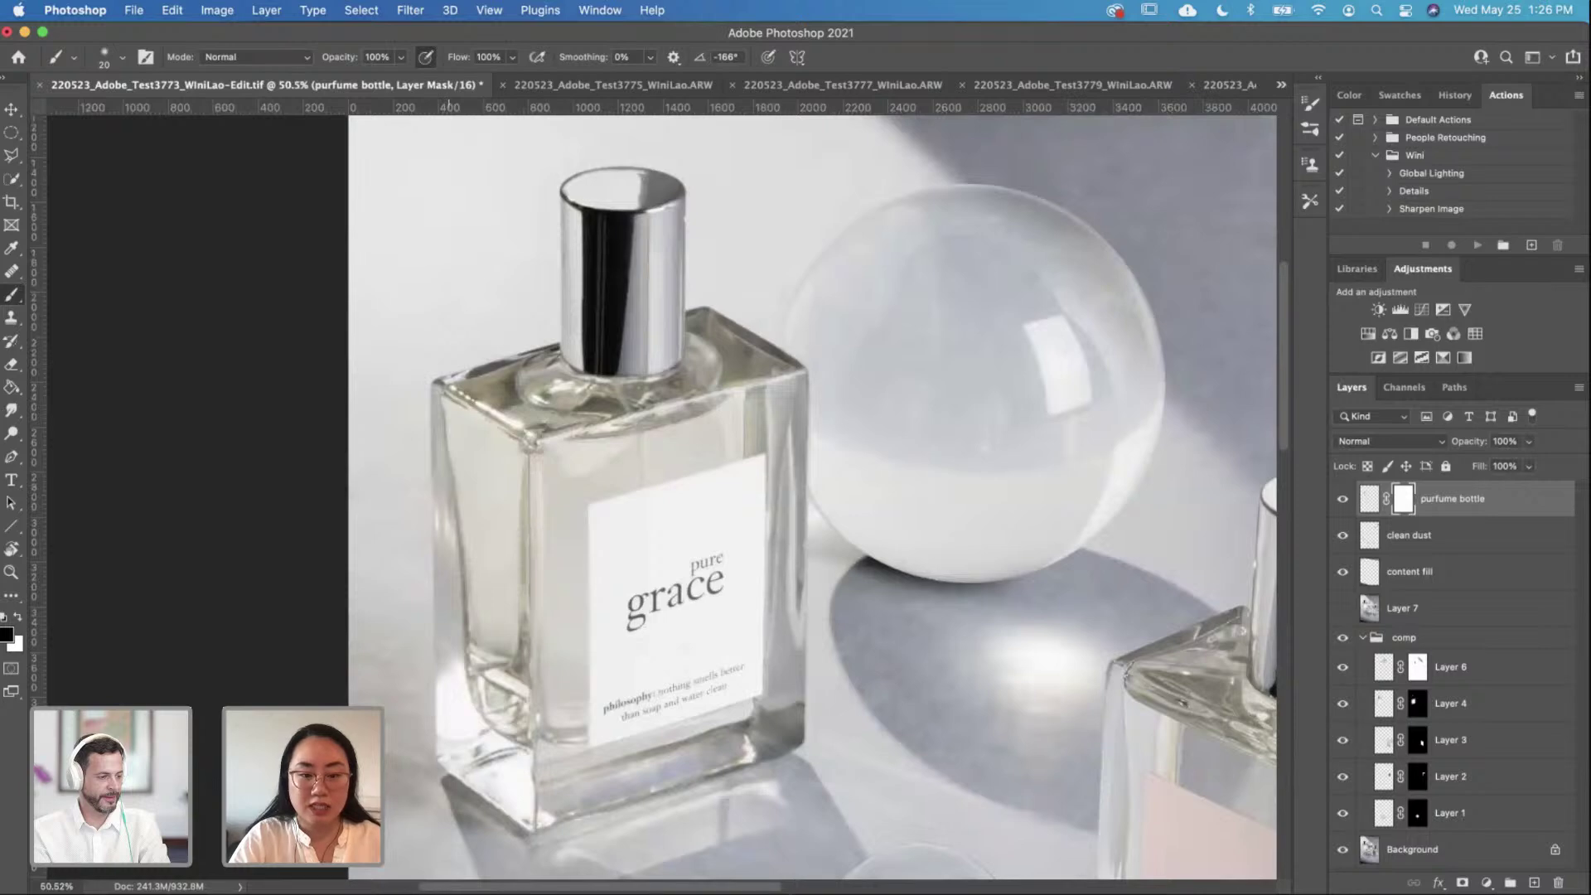
Step: Rename the purfume bottle layer to "left purfume bottle"
{"action": "scroll", "coordinate": [676, 631], "scroll_direction": "down", "scroll_amount": 10}
{"action": "scroll", "coordinate": [676, 630], "scroll_direction": "right", "scroll_amount": 10}
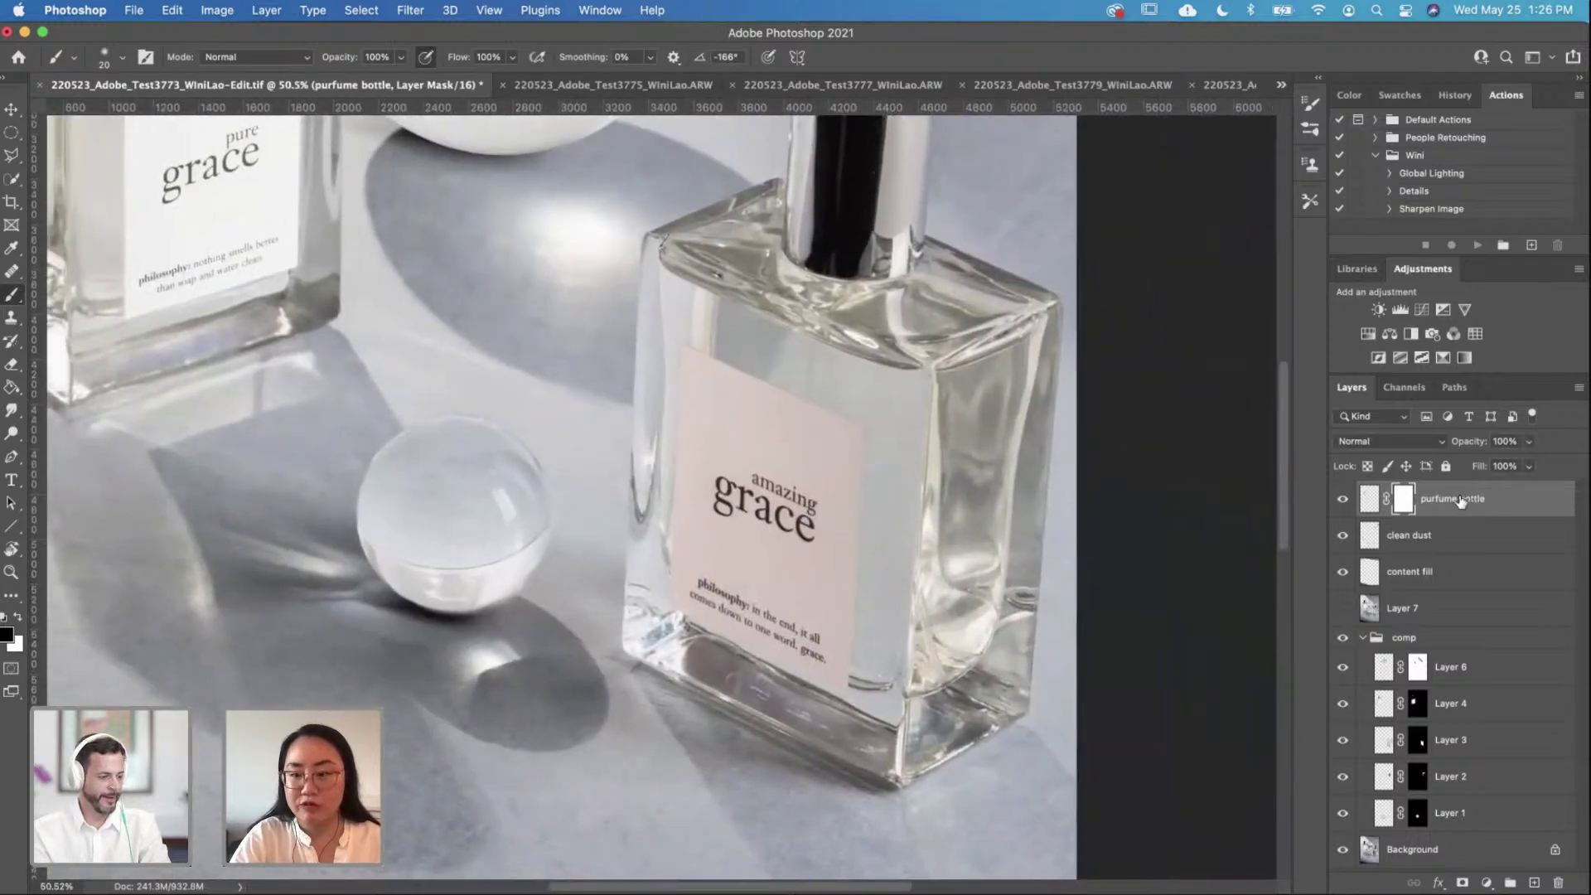
{"action": "double_click", "coordinate": [1430, 498]}
{"action": "left_click", "coordinate": [1423, 498]}
{"action": "type", "text": "left"}
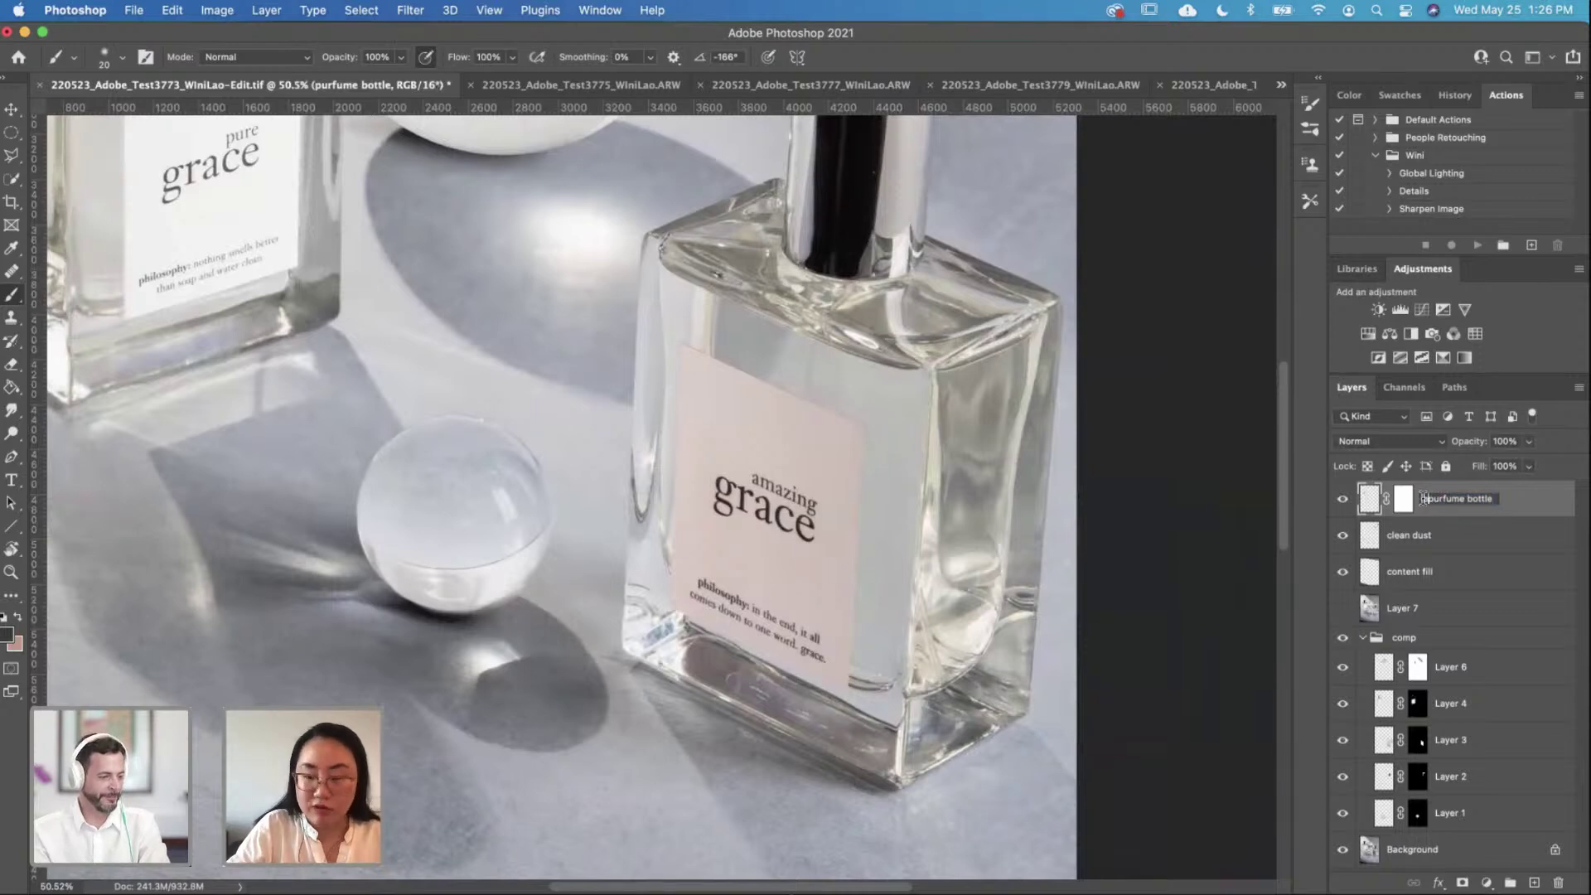
{"action": "key", "text": "Return"}
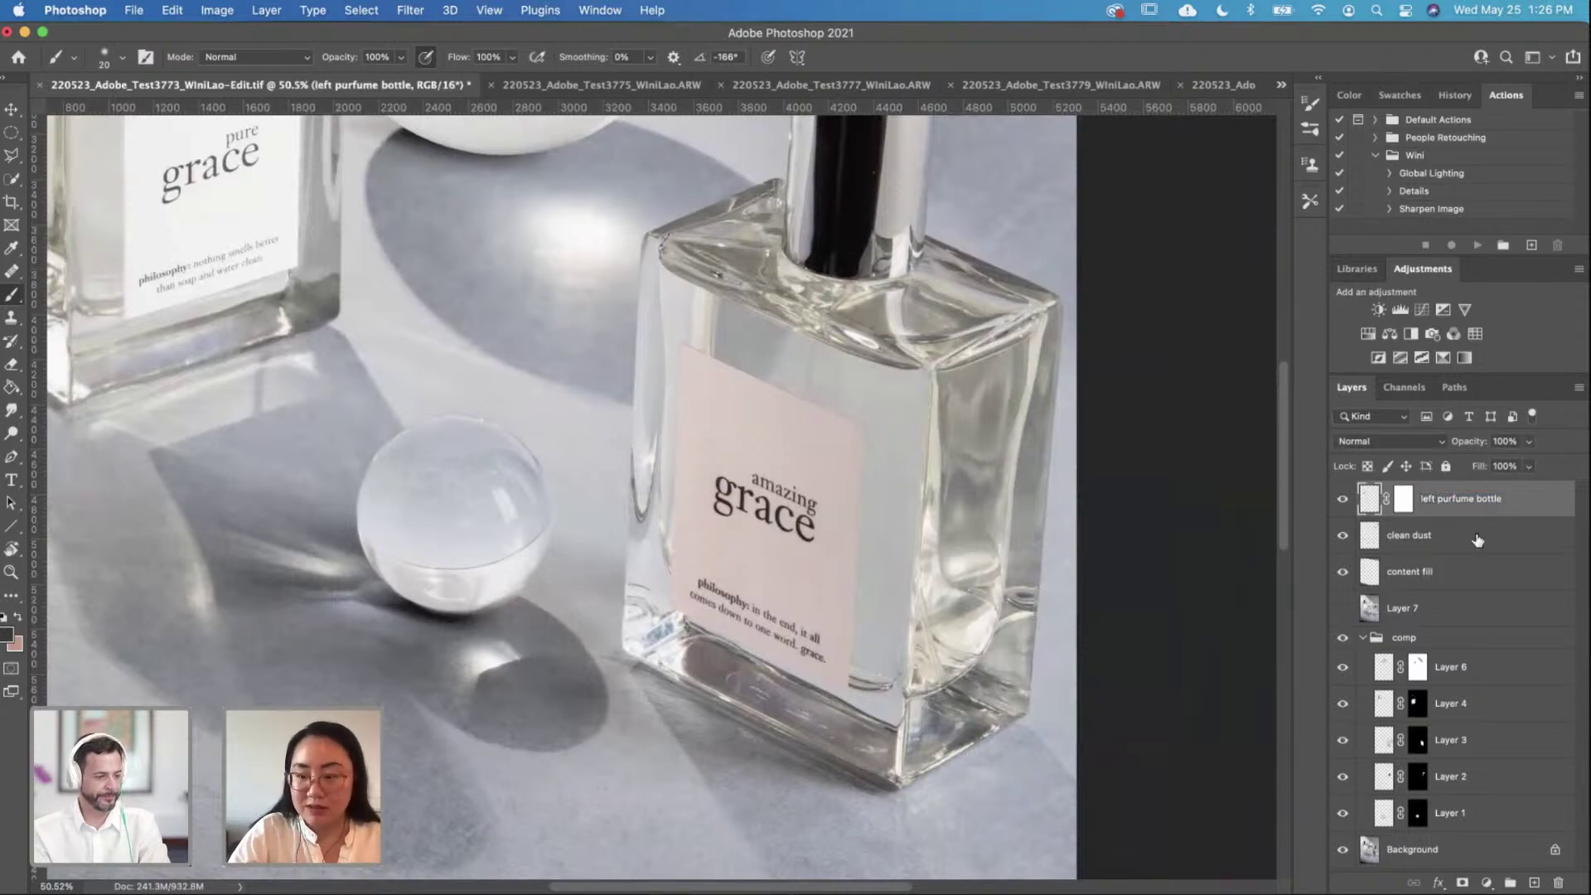
Step: Add a new layer above the left purfume bottle layer and name it "right bottle"
{"action": "left_click", "coordinate": [1534, 882]}
{"action": "double_click", "coordinate": [1400, 499]}
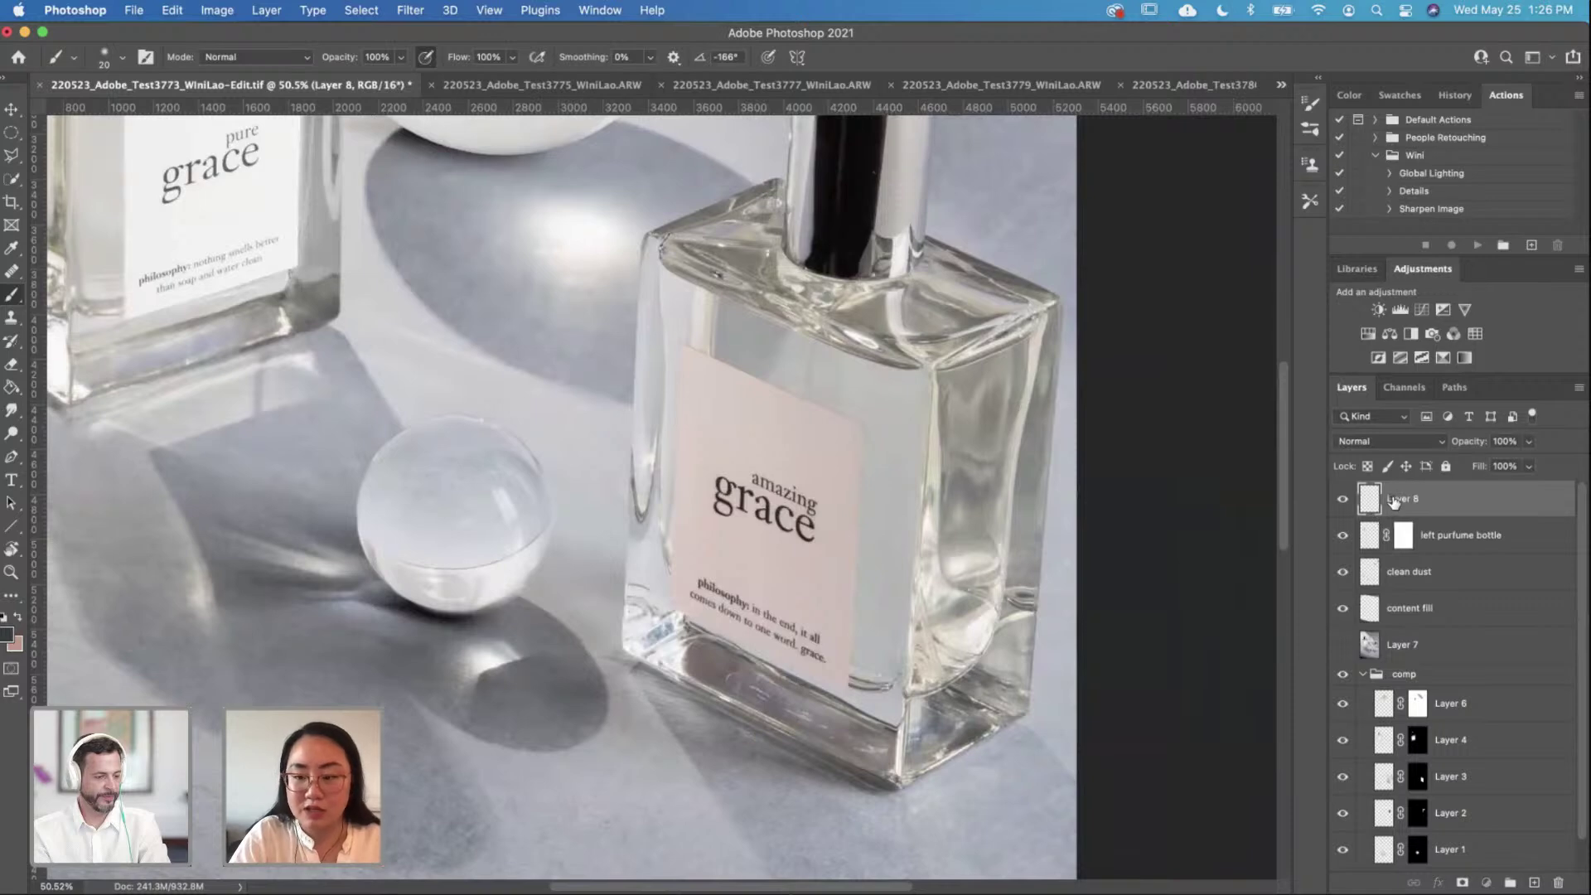
{"action": "type", "text": "right bottle"}
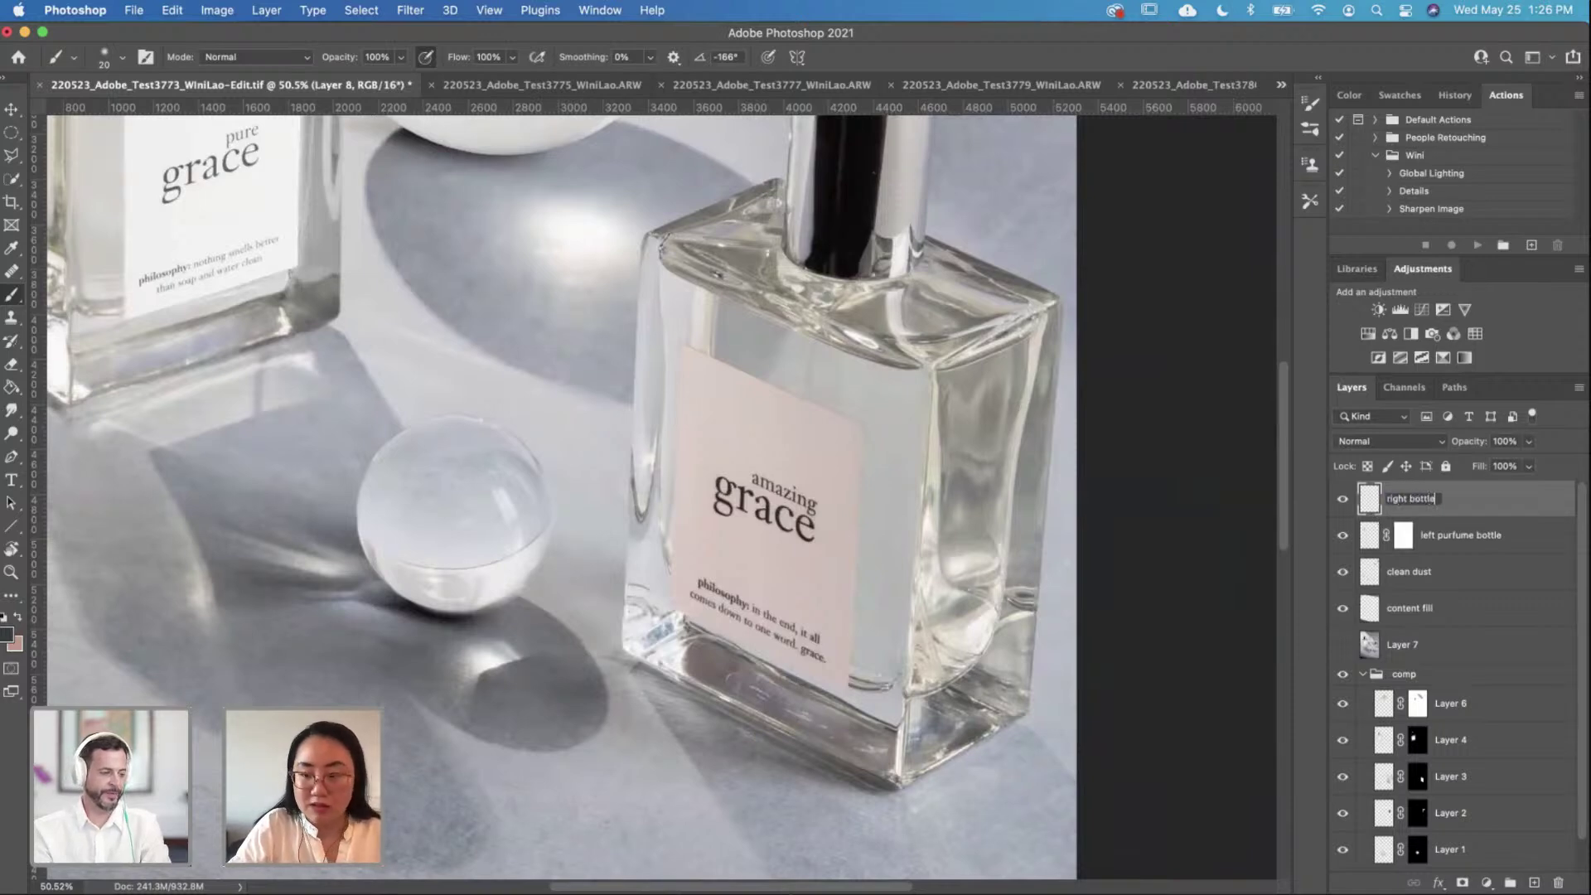
{"action": "key", "text": "Return"}
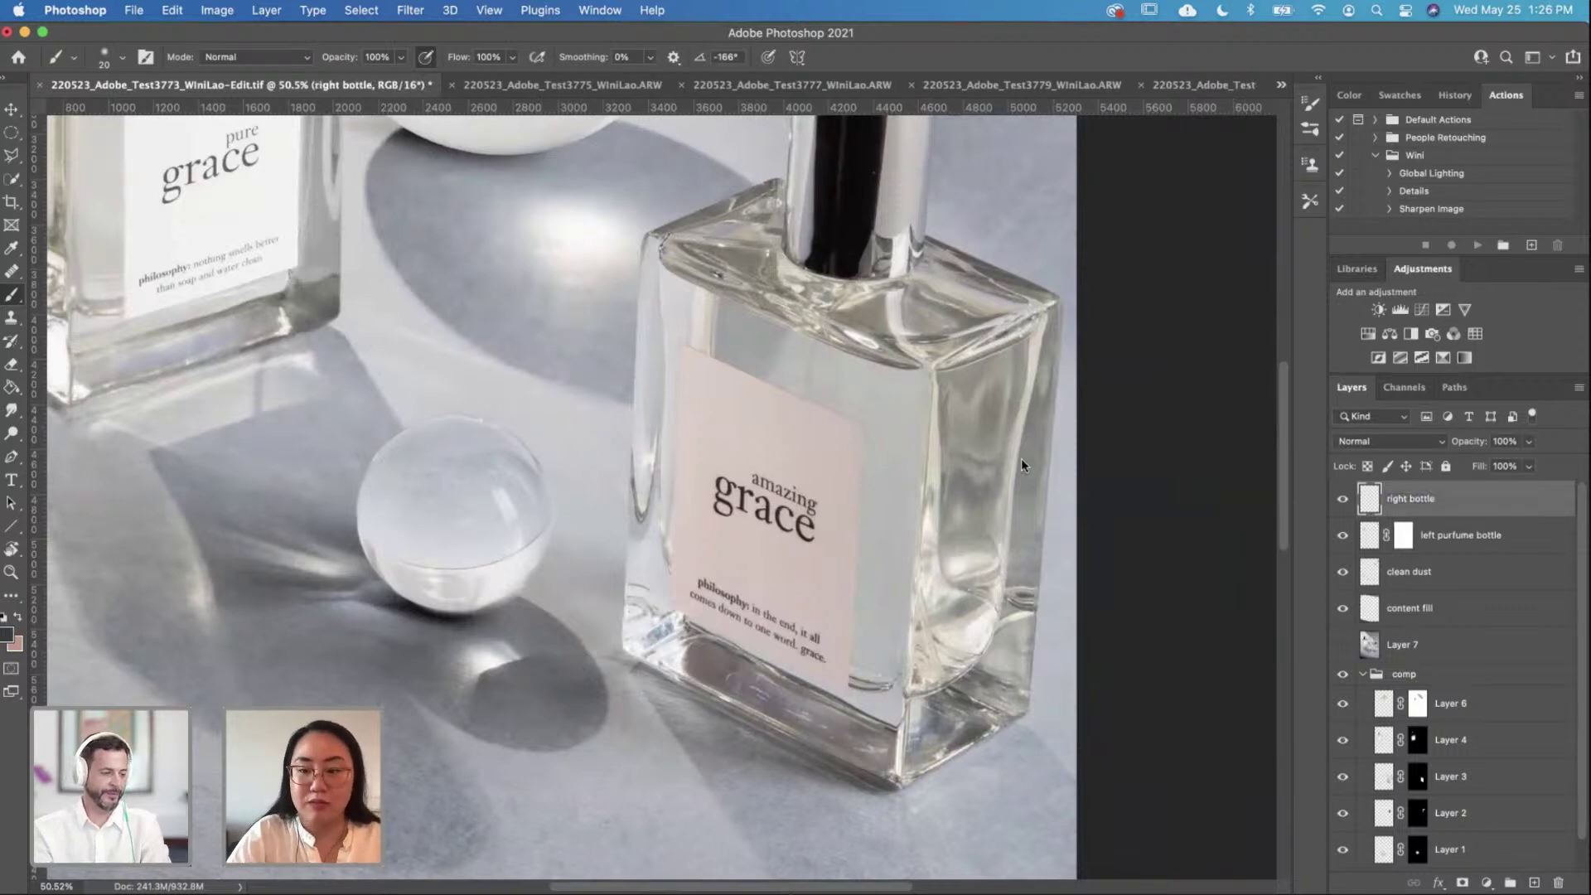
Step: Inspect the lower front and glass base of the amazing grace bottle for scratches, and ready the Healing Brush
{"action": "scroll", "coordinate": [796, 445], "scroll_direction": "up", "scroll_amount": 3}
{"action": "scroll", "coordinate": [649, 355], "scroll_direction": "down", "scroll_amount": 3}
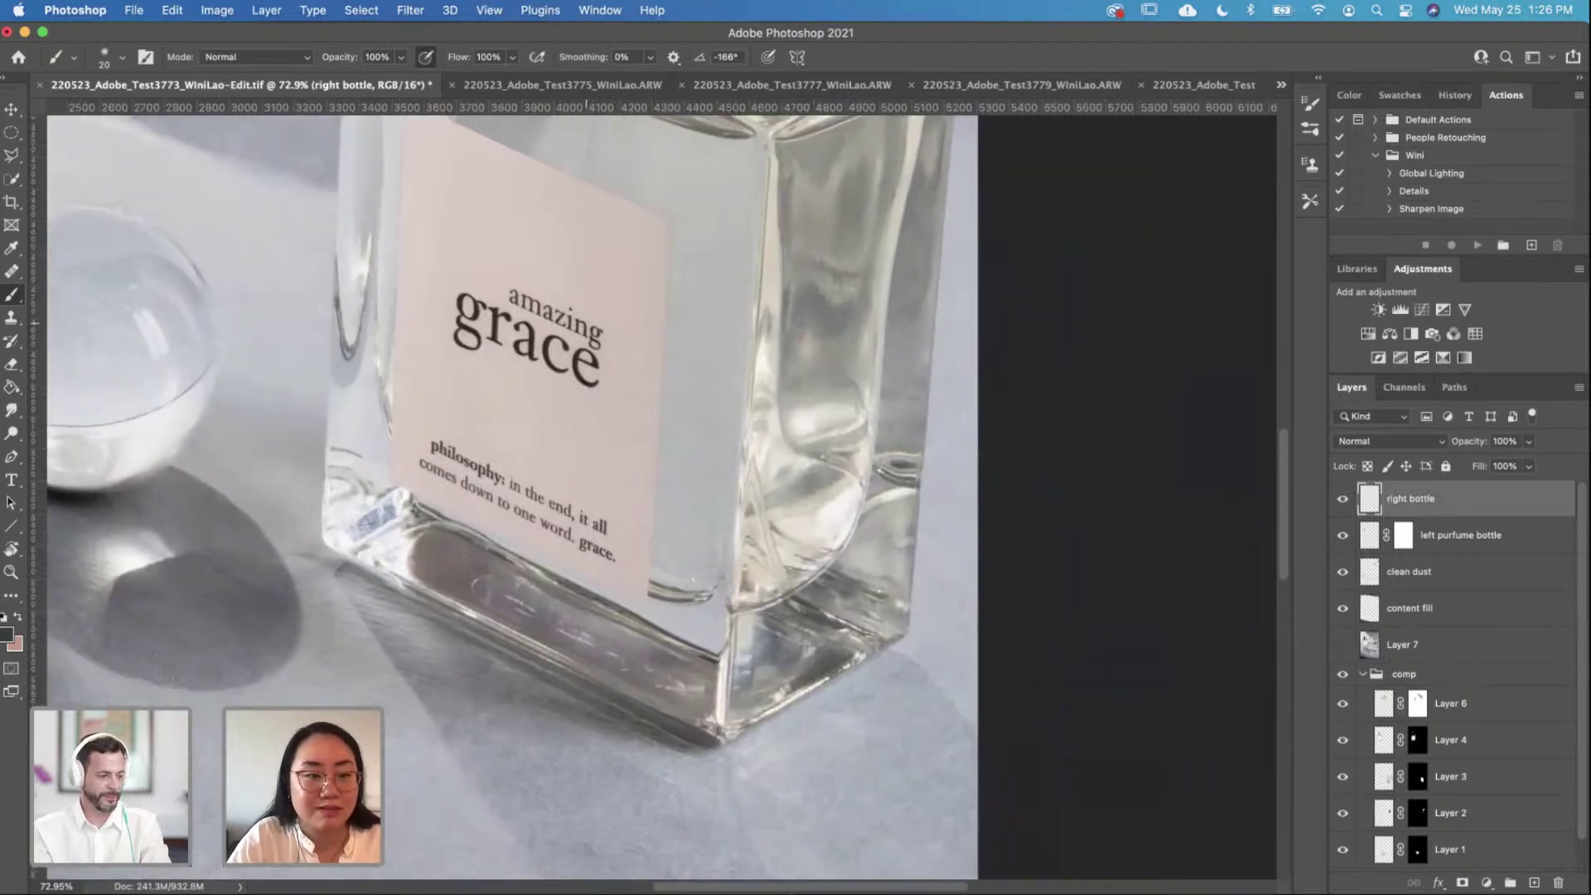
{"action": "left_click", "coordinate": [12, 317]}
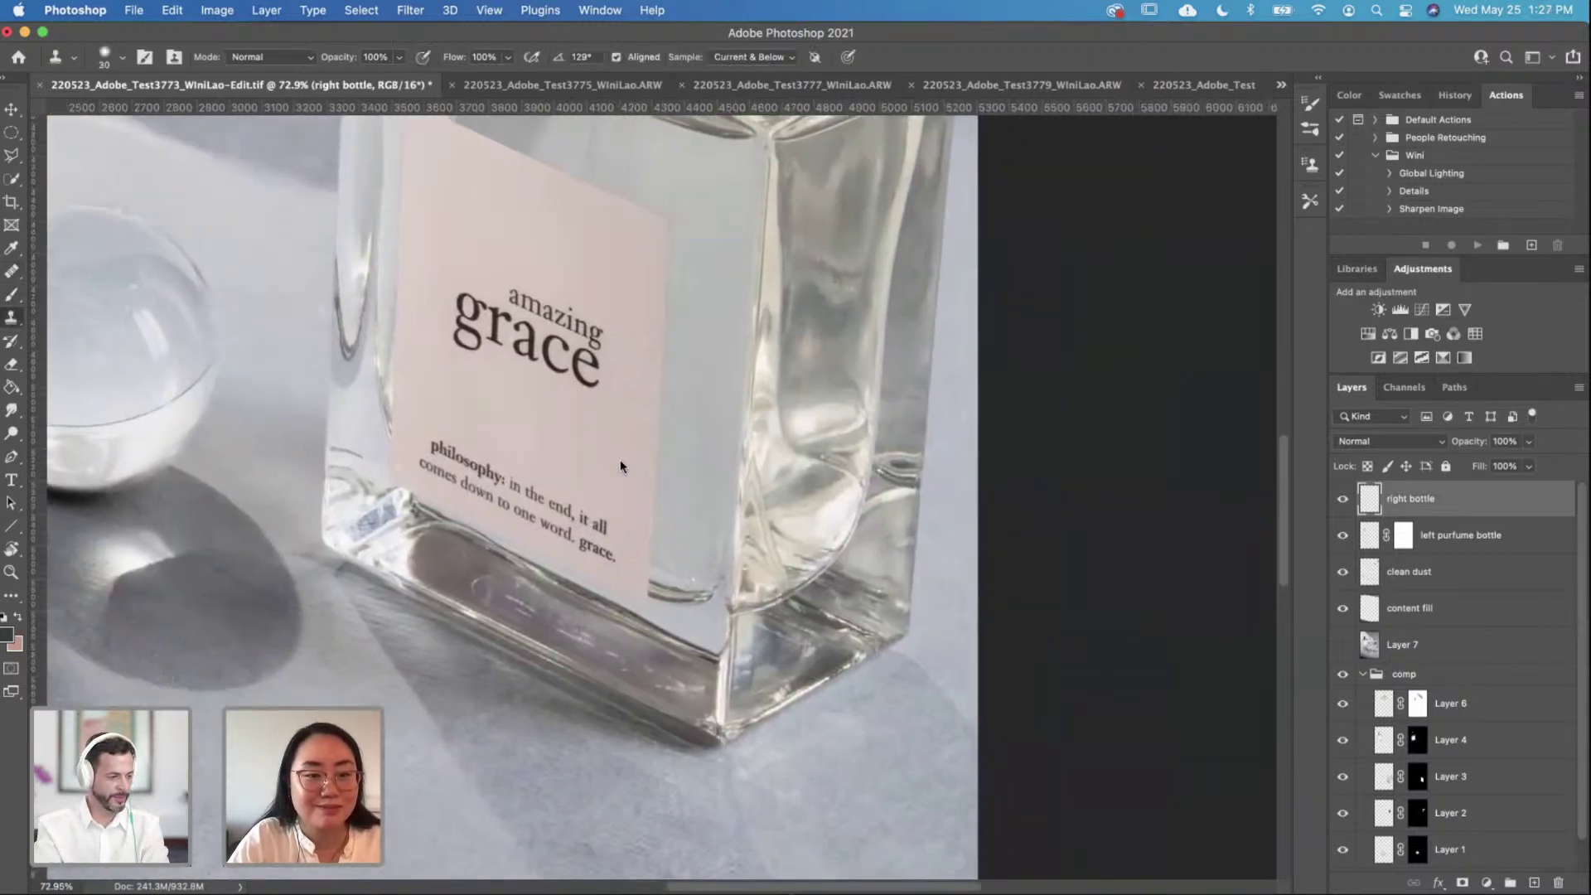
{"action": "scroll", "coordinate": [620, 459], "scroll_direction": "up", "scroll_amount": 2}
{"action": "scroll", "coordinate": [802, 533], "scroll_direction": "down", "scroll_amount": 2}
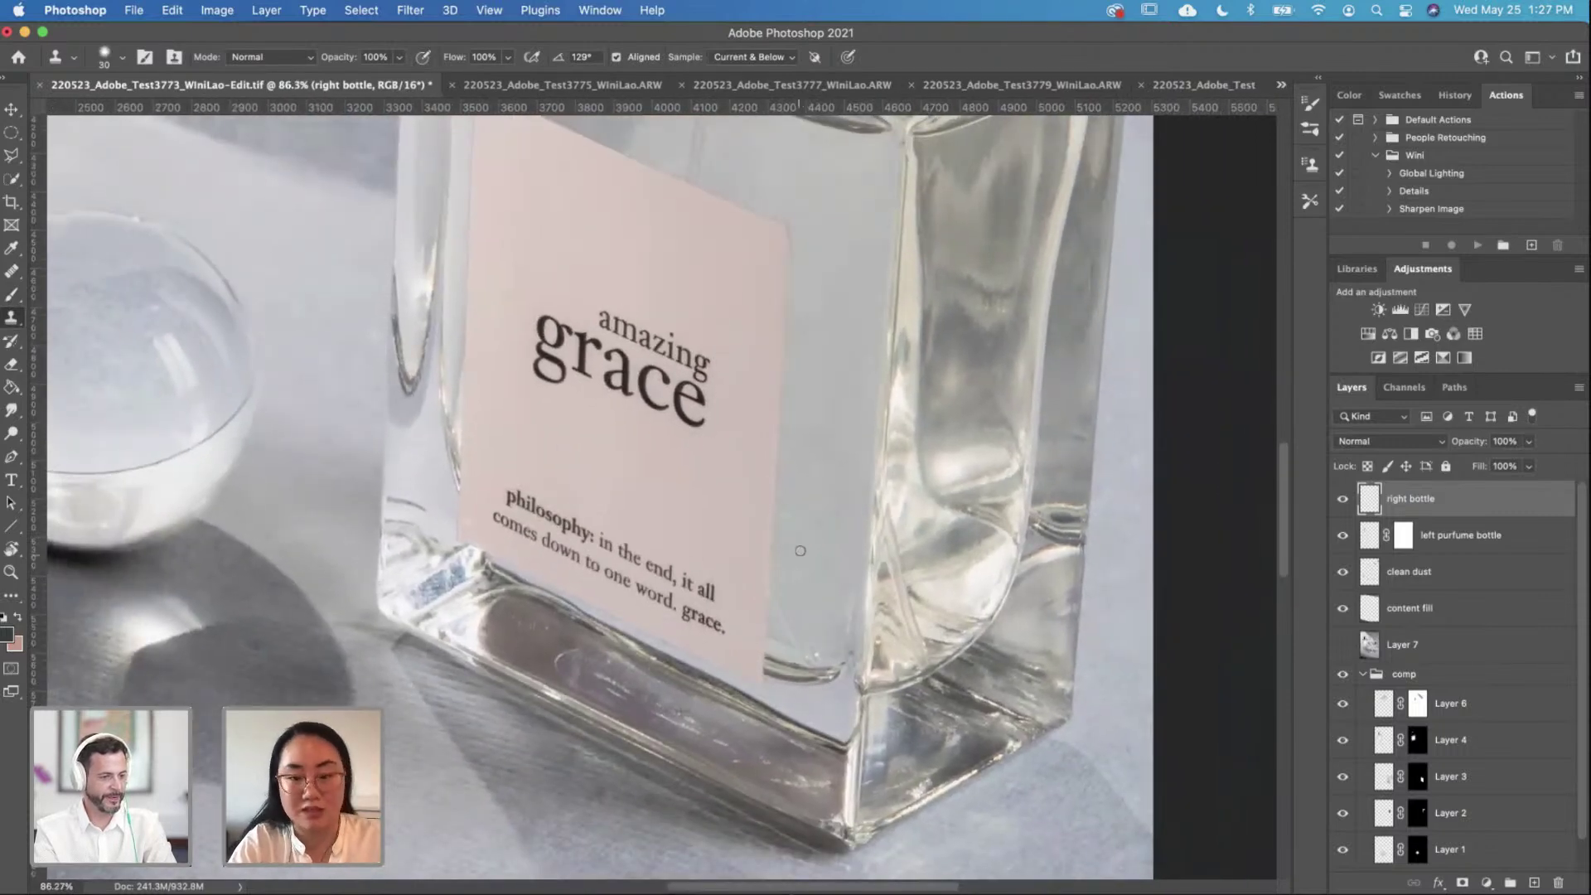
{"action": "scroll", "coordinate": [818, 574], "scroll_direction": "up", "scroll_amount": 1}
{"action": "scroll", "coordinate": [810, 544], "scroll_direction": "up", "scroll_amount": 2}
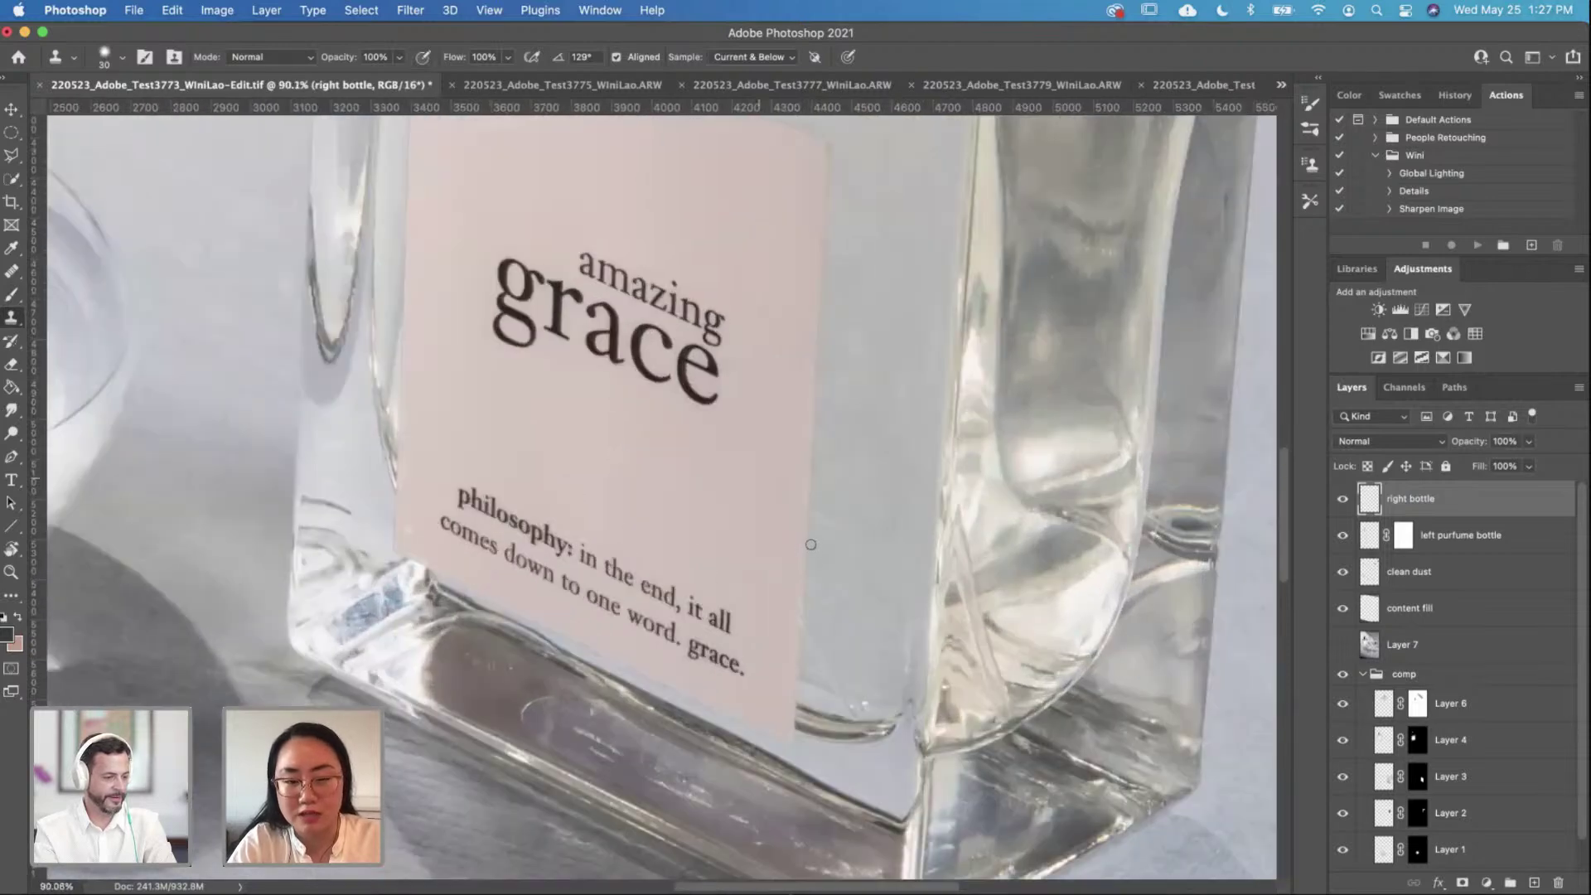
{"action": "scroll", "coordinate": [407, 525], "scroll_direction": "down", "scroll_amount": 2}
{"action": "scroll", "coordinate": [407, 524], "scroll_direction": "up", "scroll_amount": 1}
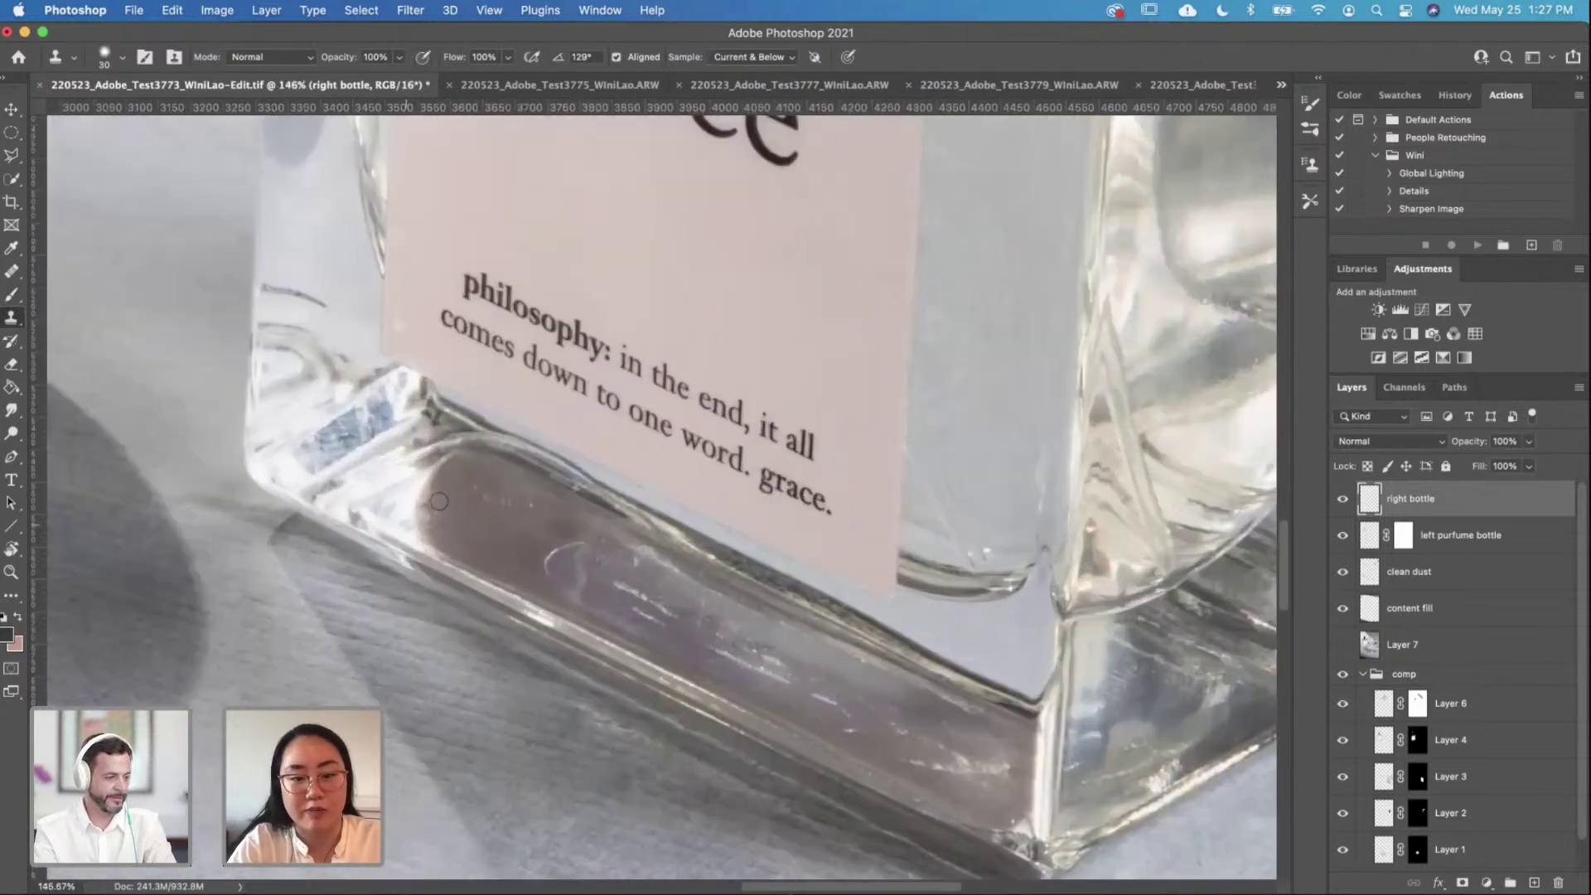
{"action": "scroll", "coordinate": [591, 530], "scroll_direction": "up", "scroll_amount": 1}
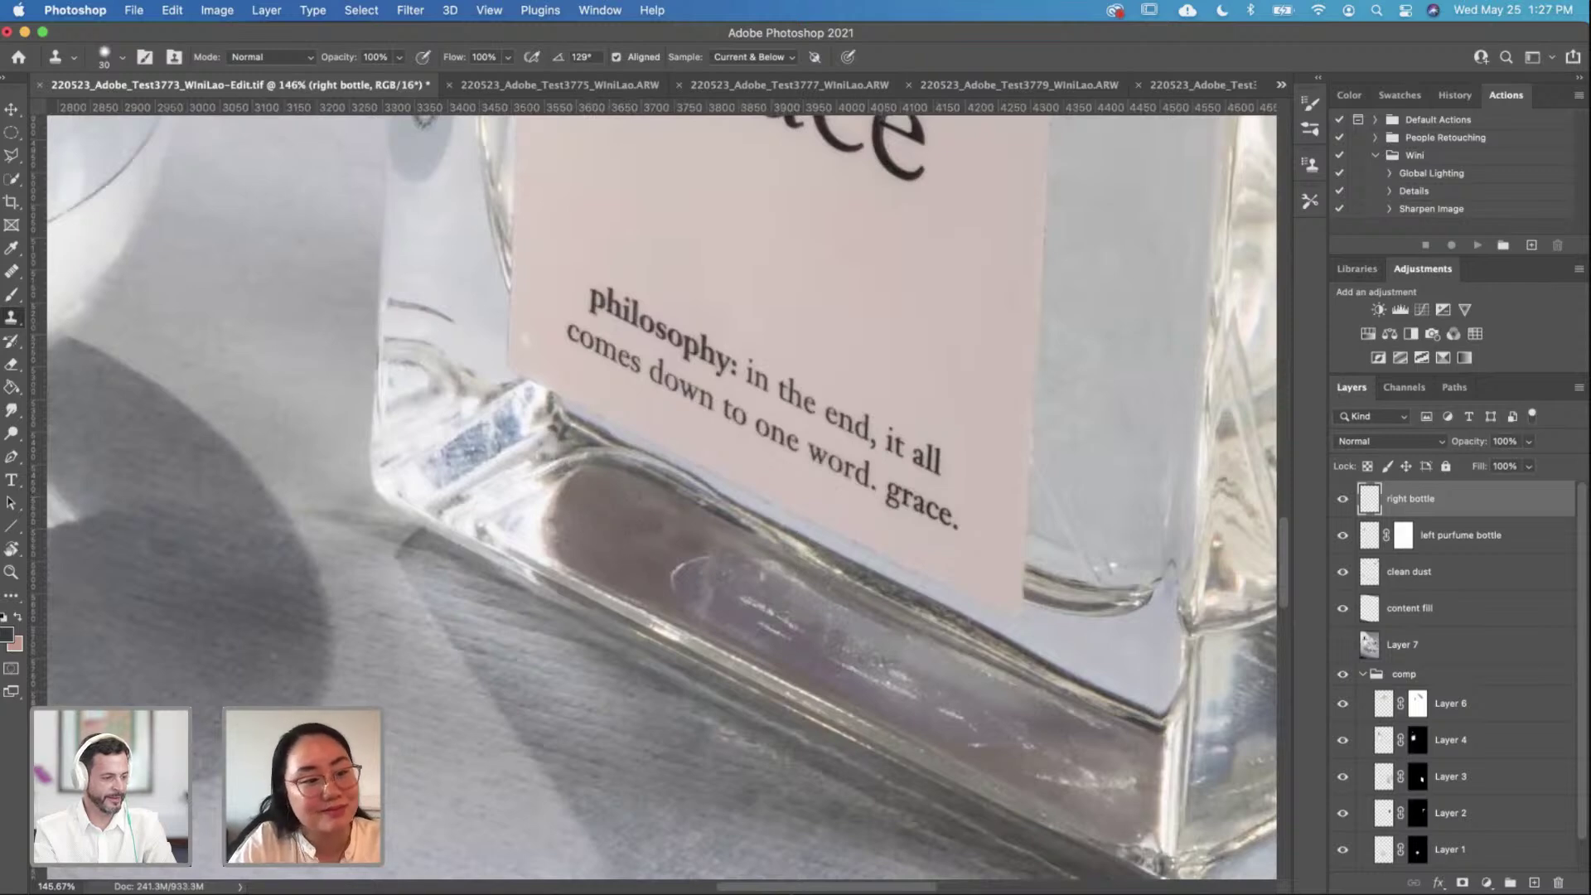
{"action": "key", "text": "j"}
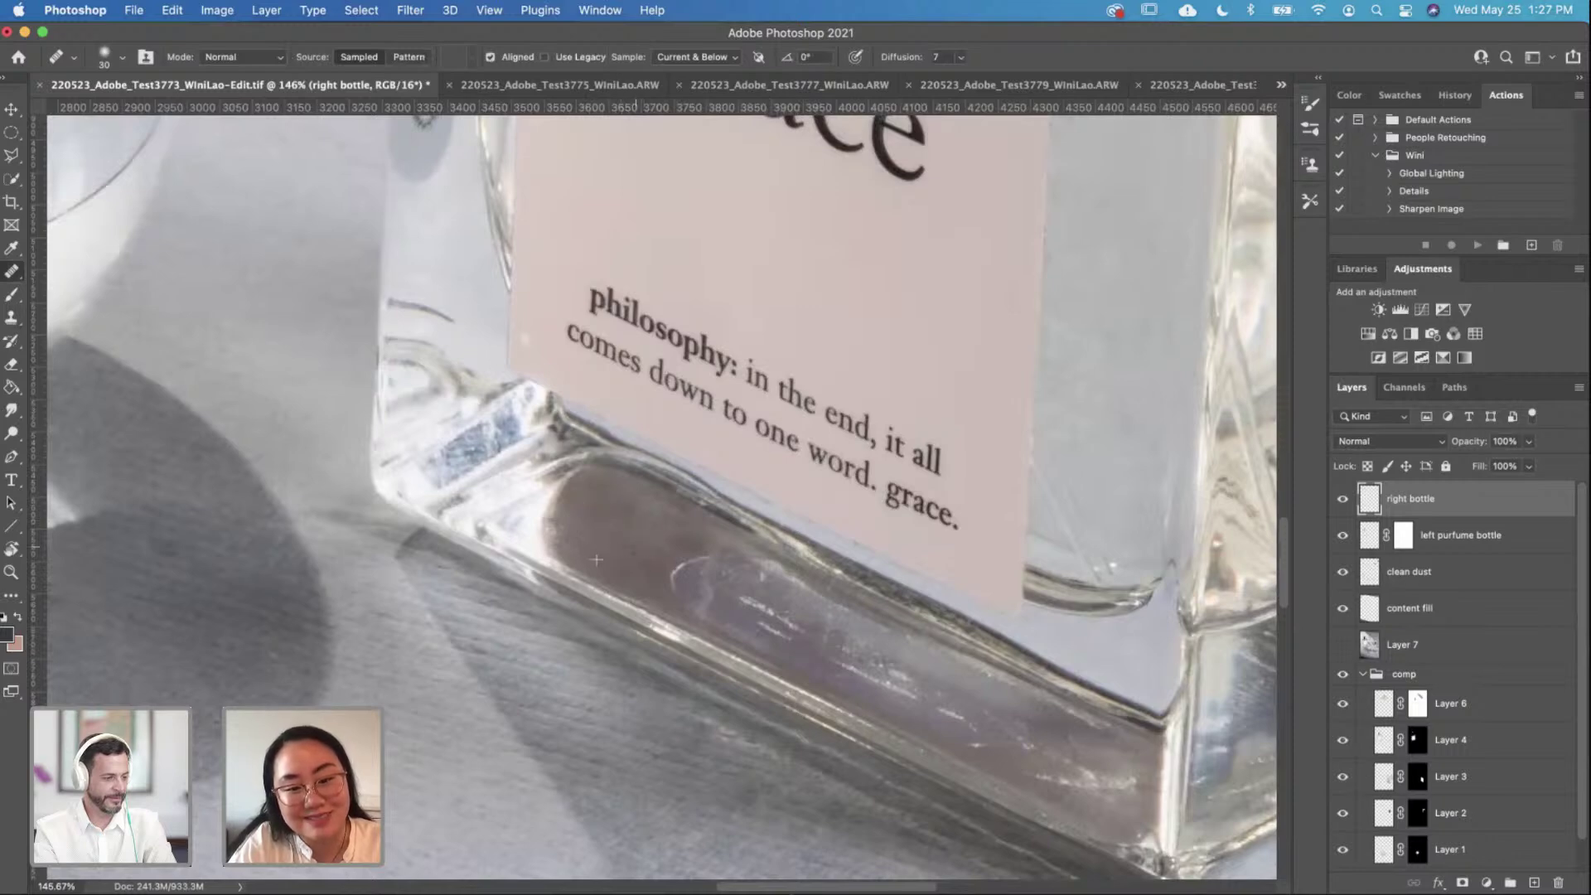
Step: Try to heal the curved outline of the purple reflection in the right bottle's glass base with a 40 px brush
{"action": "left_click_drag", "start_coordinate": [941, 683], "coordinate": [753, 592]}
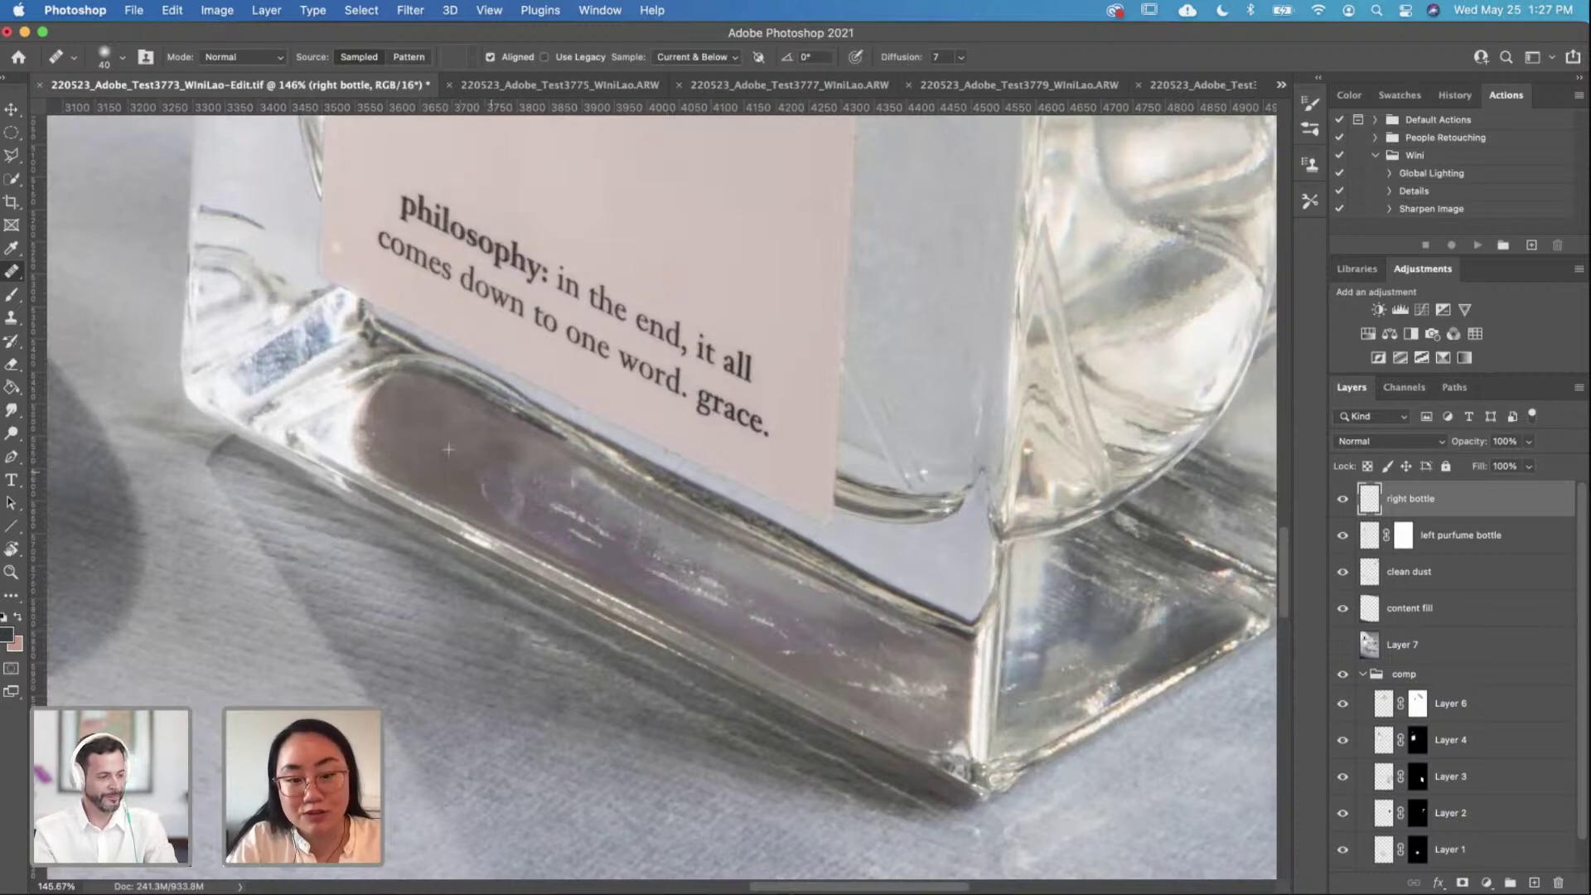
{"action": "left_click", "coordinate": [425, 470]}
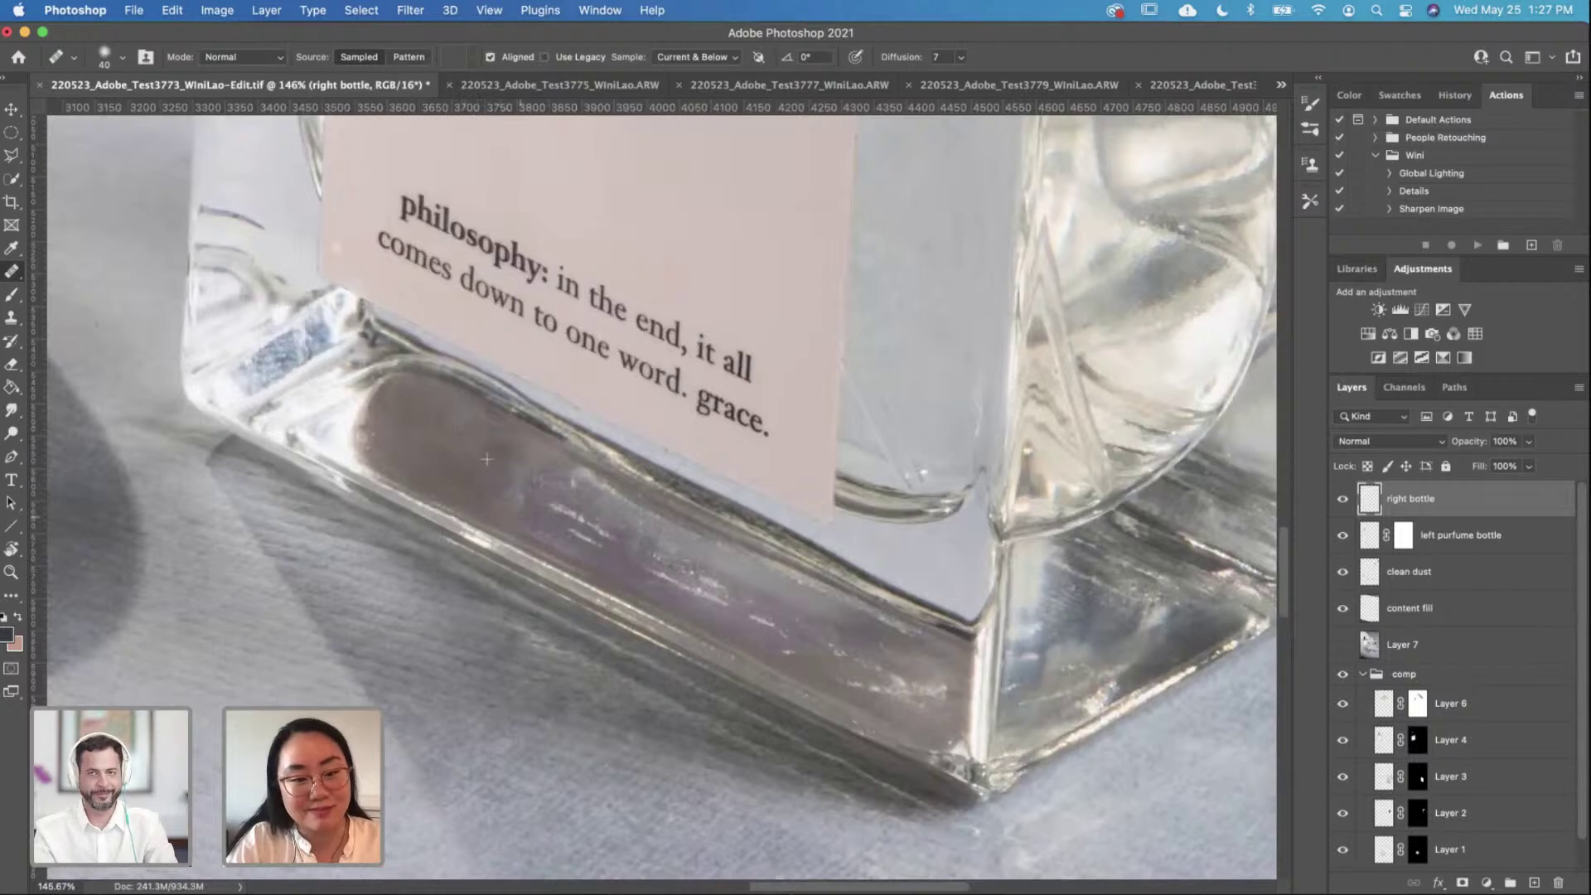
{"action": "left_click", "coordinate": [553, 488]}
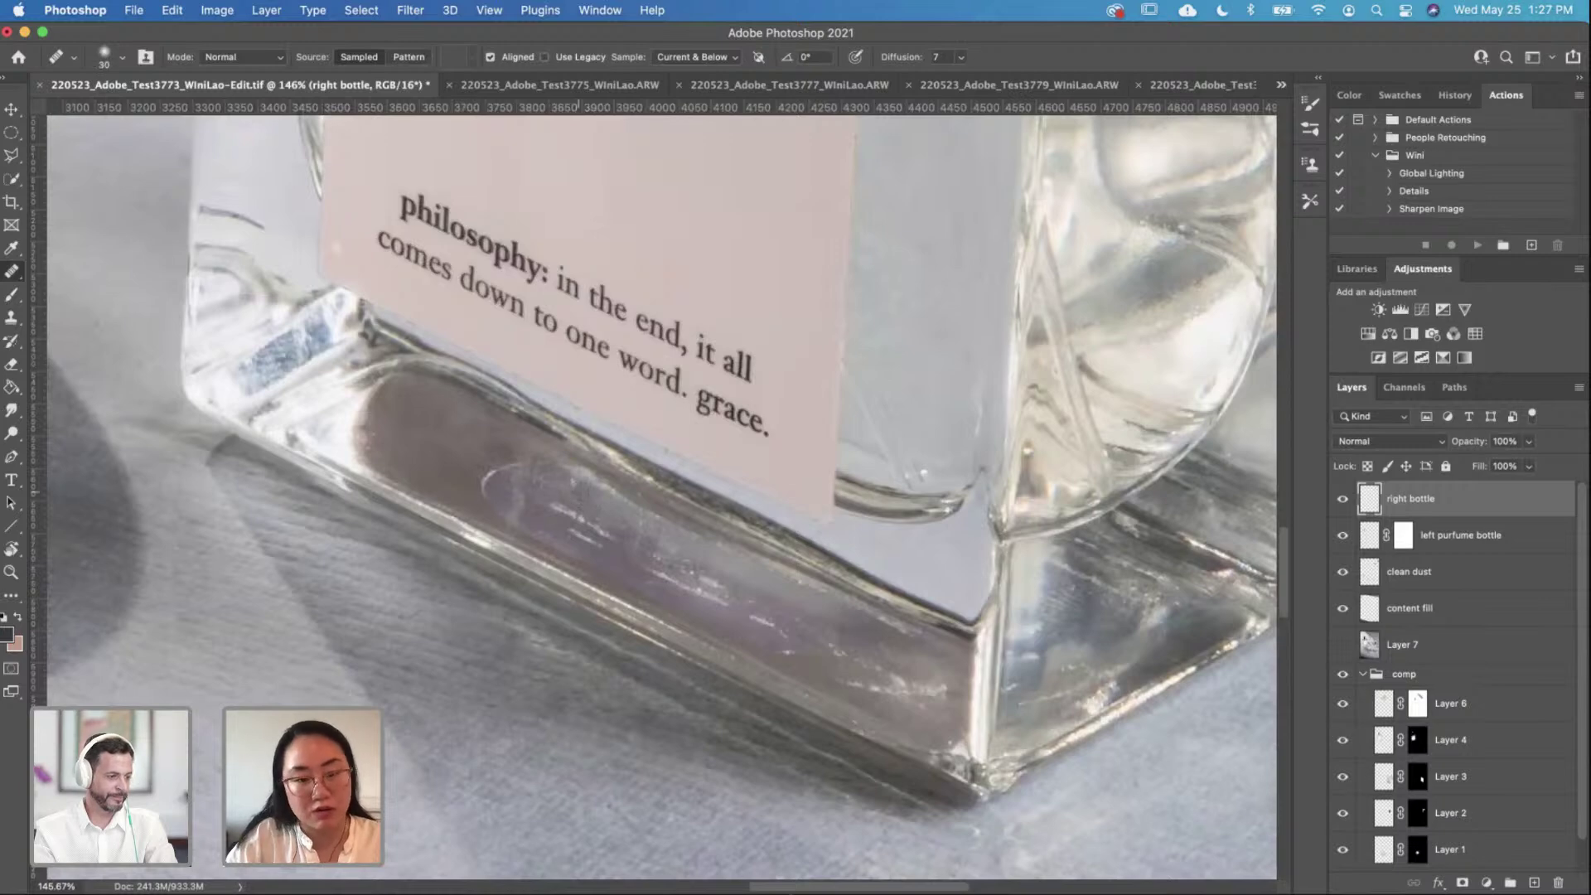
Step: Heal the fine white scratches in the left part of the base's purple reflection with a 20 px Healing Brush
{"action": "scroll", "coordinate": [579, 491], "scroll_direction": "up", "scroll_amount": 3}
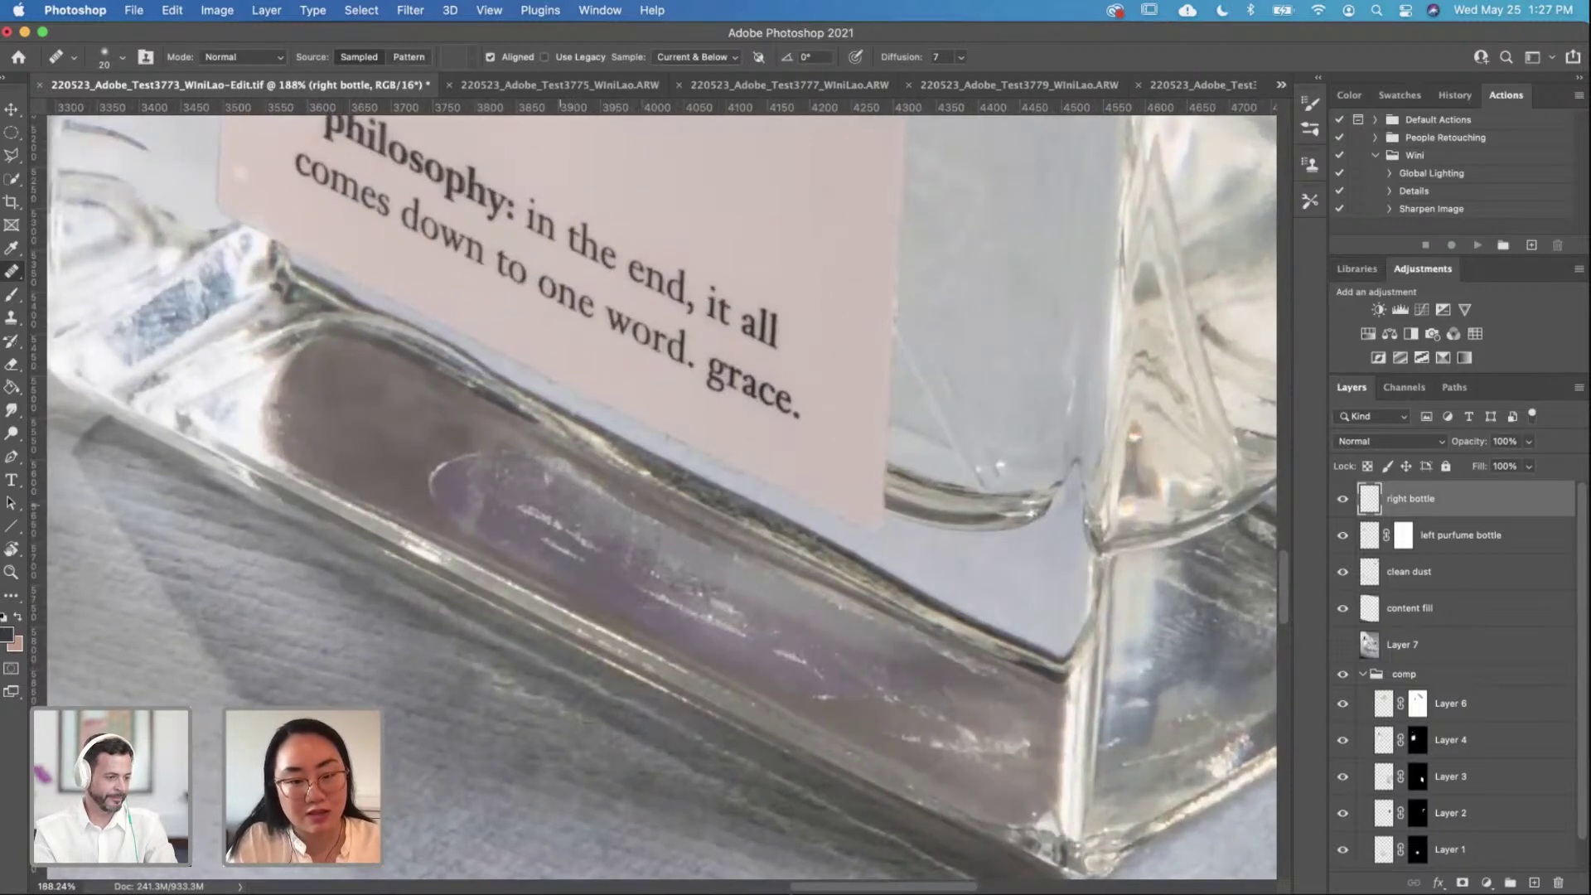
{"action": "mouse_move", "coordinate": [512, 509]}
{"action": "left_mouse_down"}
{"action": "mouse_move", "coordinate": [598, 549]}
{"action": "mouse_move", "coordinate": [535, 505]}
{"action": "mouse_move", "coordinate": [588, 543]}
{"action": "mouse_move", "coordinate": [604, 534]}
{"action": "mouse_move", "coordinate": [578, 528]}
{"action": "mouse_move", "coordinate": [609, 551]}
{"action": "mouse_move", "coordinate": [560, 527]}
{"action": "mouse_move", "coordinate": [599, 572]}
{"action": "left_mouse_up"}
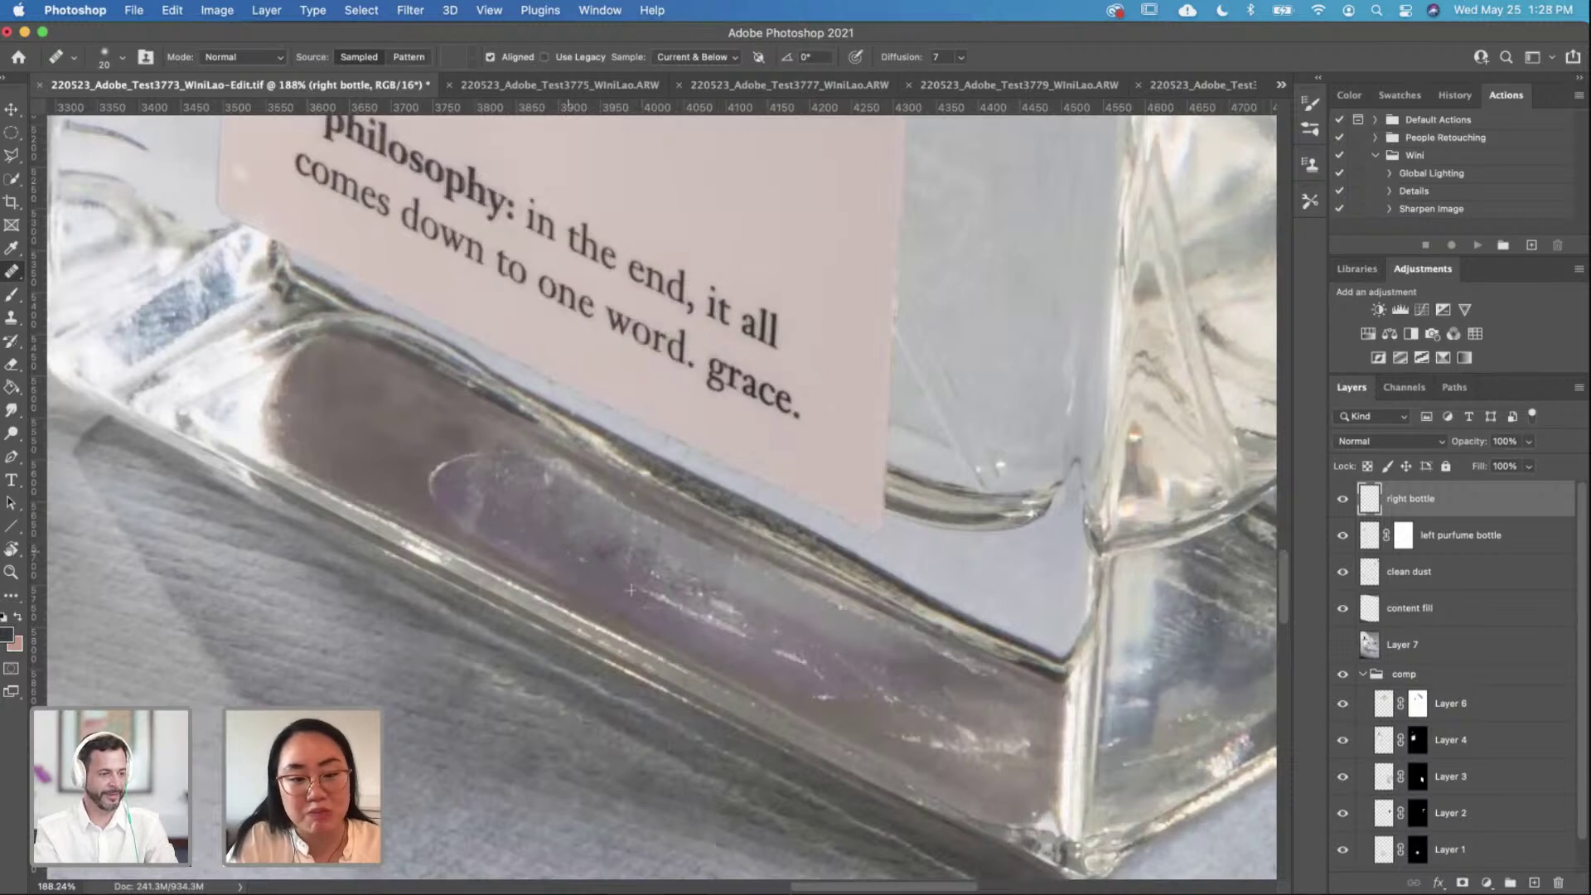
{"action": "mouse_move", "coordinate": [605, 579]}
{"action": "left_mouse_down"}
{"action": "mouse_move", "coordinate": [562, 550]}
{"action": "mouse_move", "coordinate": [636, 597]}
{"action": "left_mouse_up"}
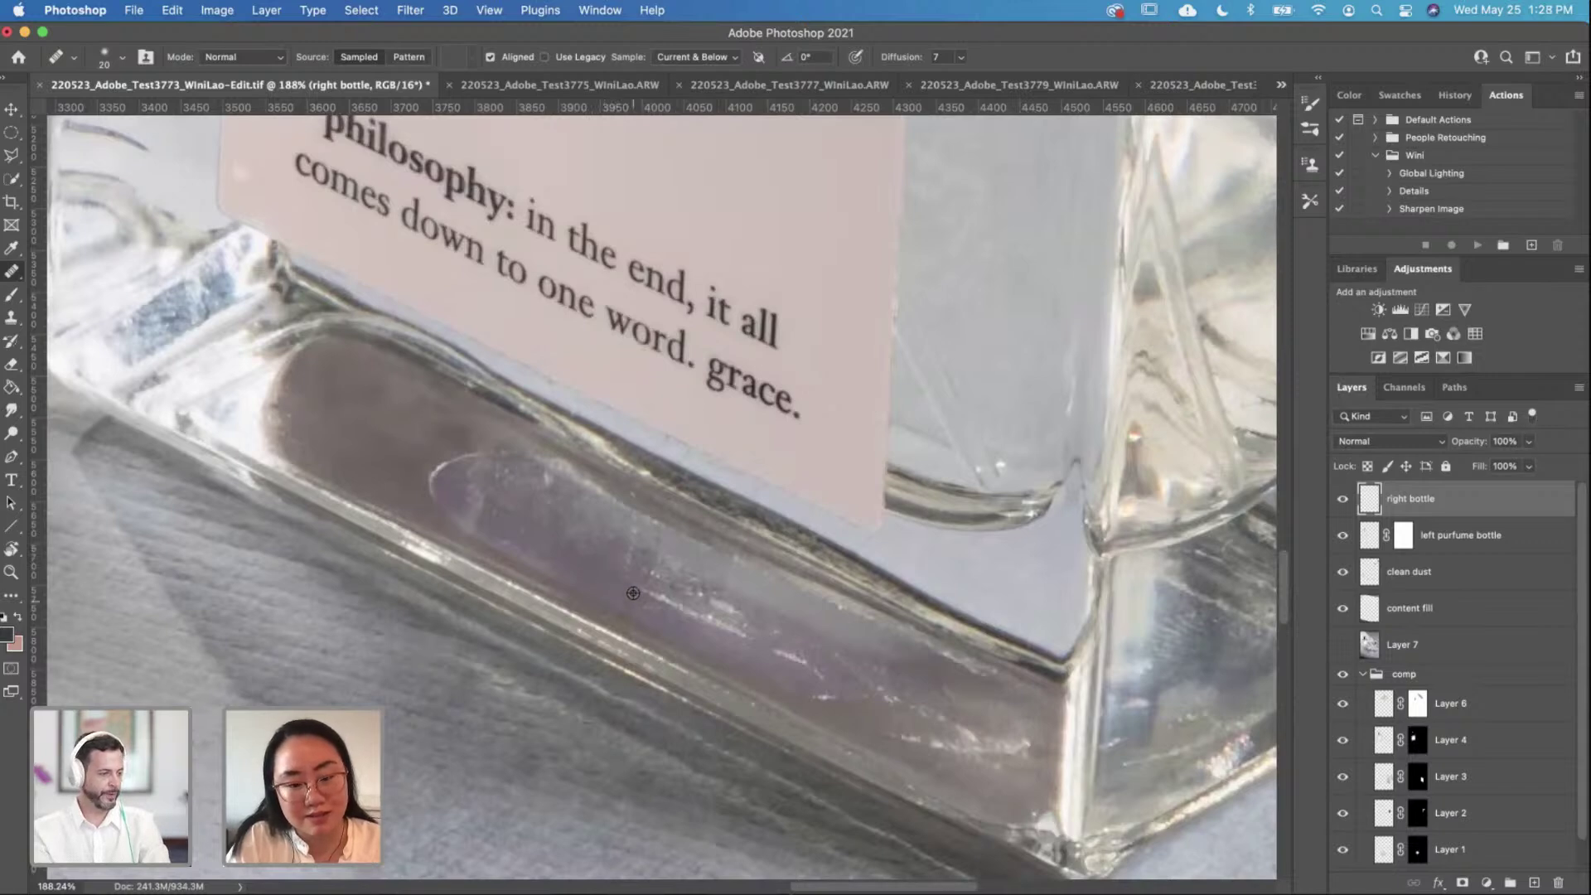
{"action": "mouse_move", "coordinate": [645, 608]}
{"action": "left_mouse_down"}
{"action": "mouse_move", "coordinate": [734, 643]}
{"action": "mouse_move", "coordinate": [659, 610]}
{"action": "left_mouse_up"}
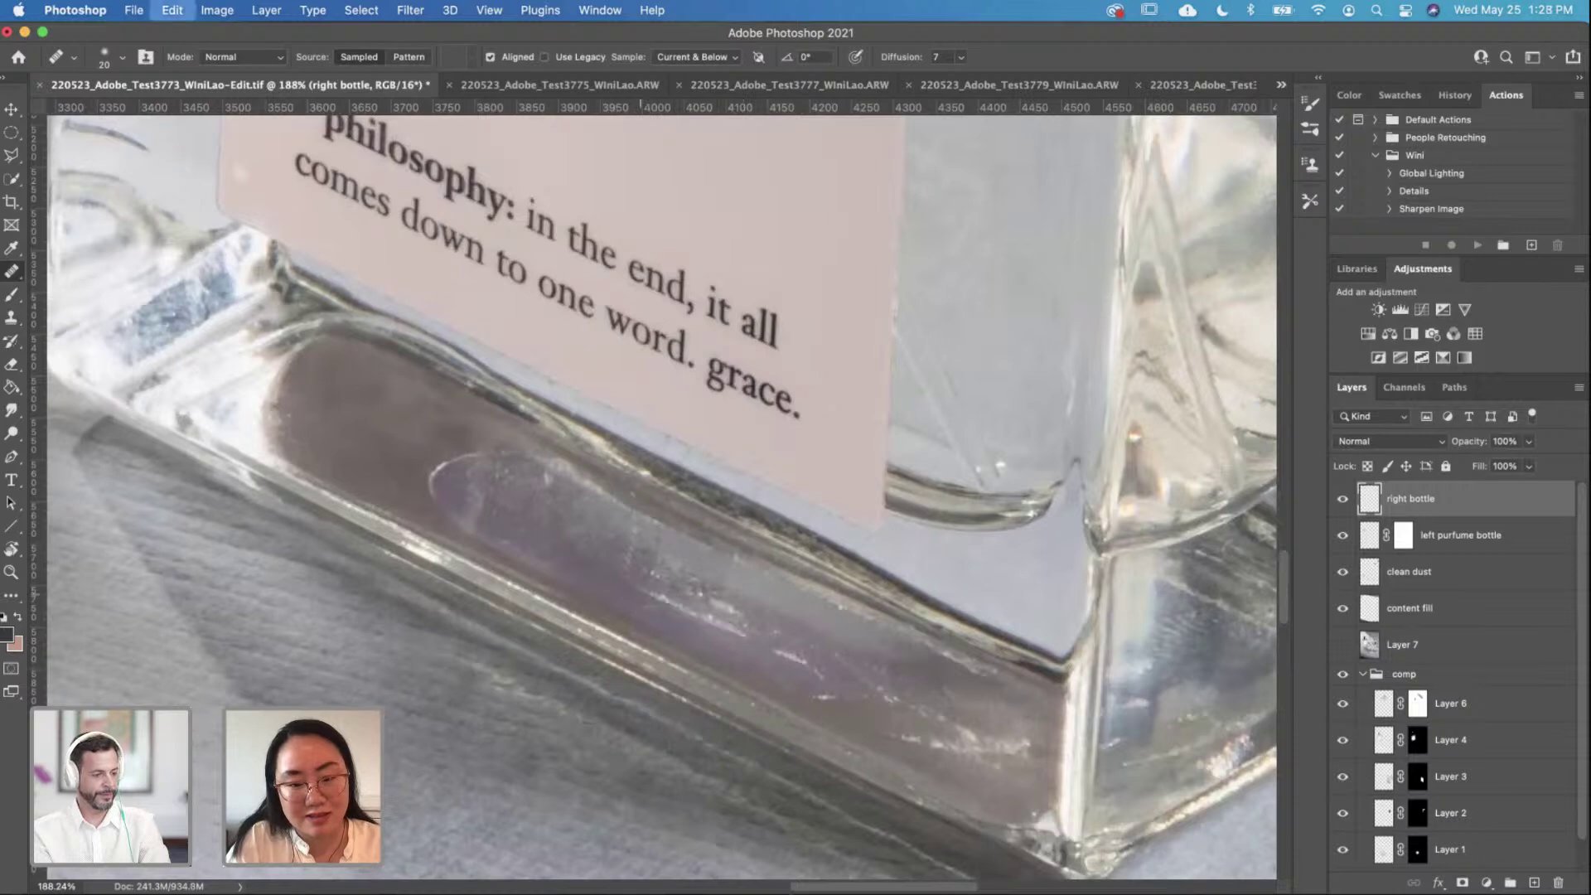
Step: Heal bright scratches in the middle of the right bottle's front base and undo the last stroke
{"action": "scroll", "coordinate": [662, 575], "scroll_direction": "right", "scroll_amount": 5}
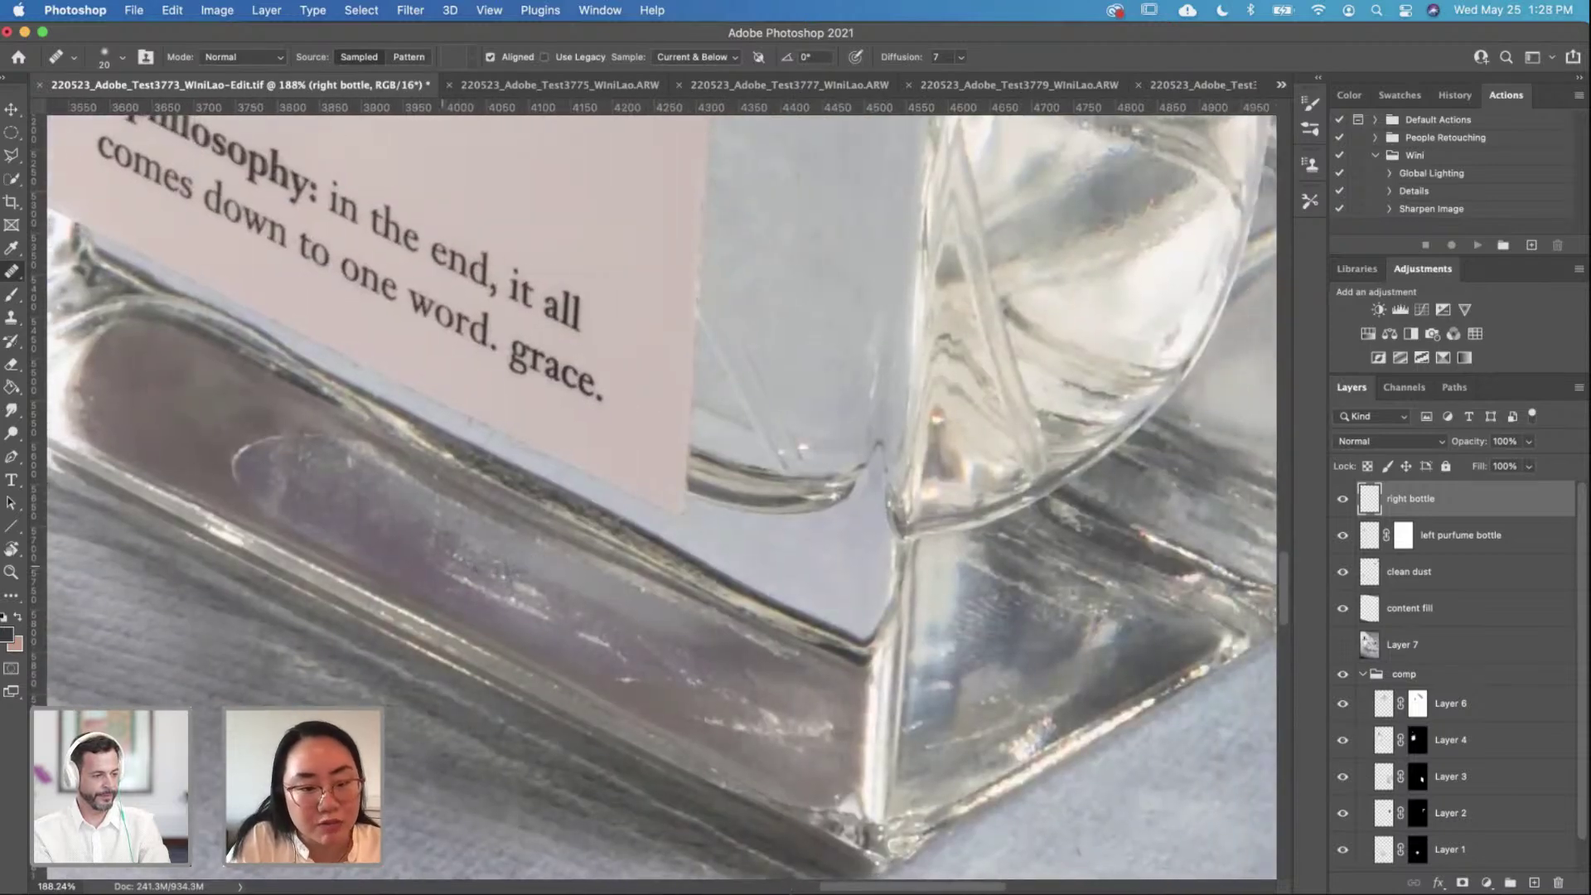
{"action": "left_click_drag", "start_coordinate": [539, 562], "coordinate": [625, 597]}
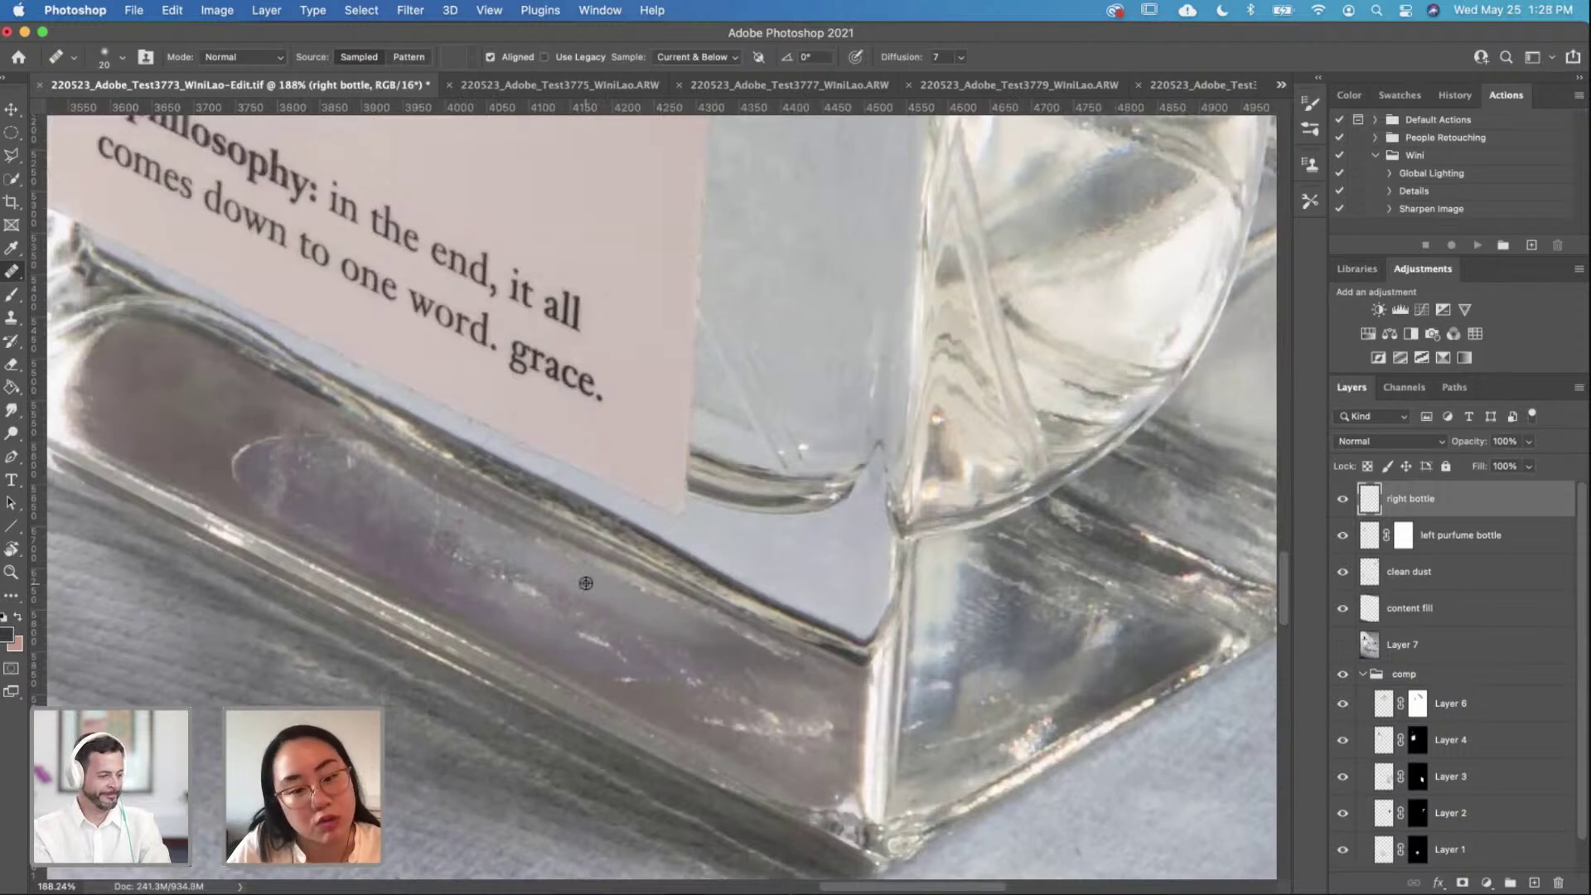
{"action": "left_click_drag", "start_coordinate": [598, 643], "coordinate": [618, 654]}
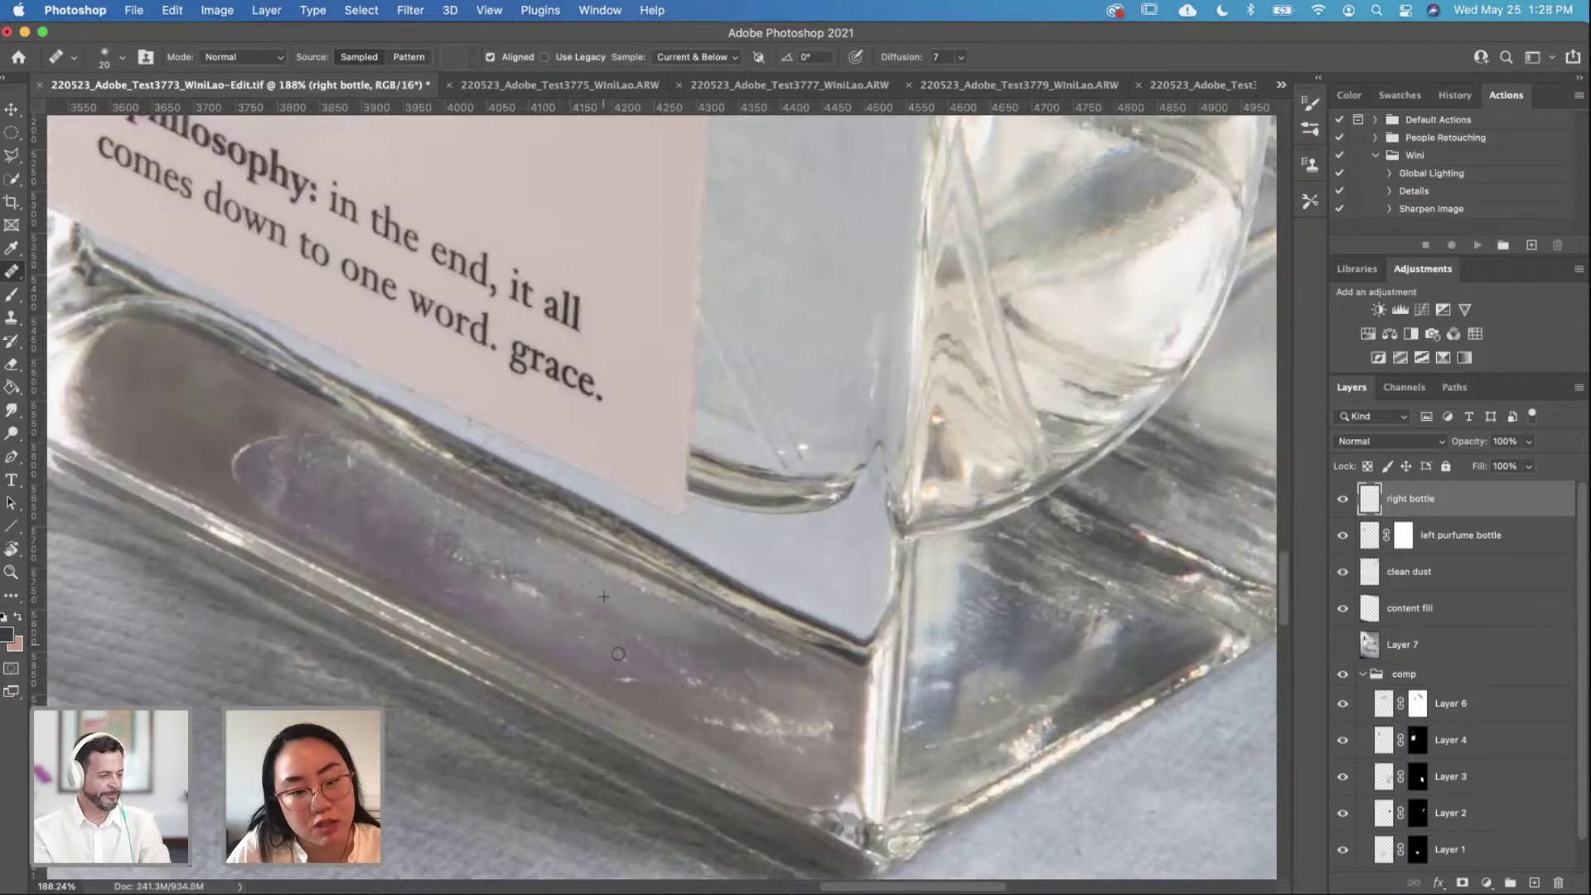
{"action": "key", "text": "super+z"}
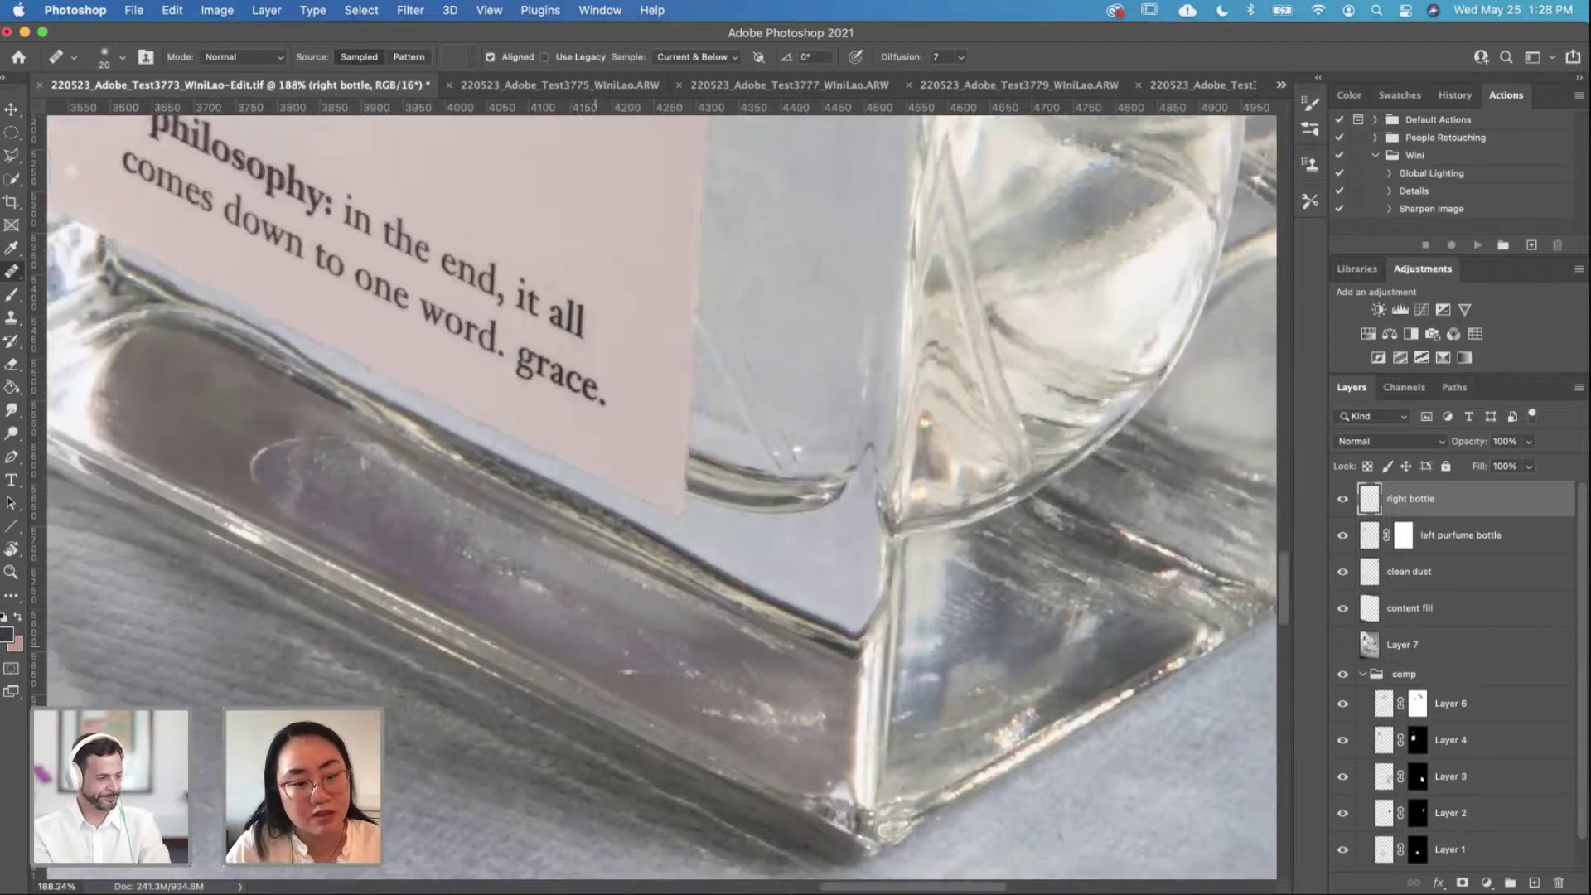
Step: Heal the remaining white flecks across the centre of the base's purple reflection
{"action": "scroll", "coordinate": [661, 497], "scroll_direction": "down", "scroll_amount": 5}
{"action": "scroll", "coordinate": [661, 497], "scroll_direction": "up", "scroll_amount": 5}
{"action": "scroll", "coordinate": [811, 619], "scroll_direction": "right", "scroll_amount": 3}
{"action": "scroll", "coordinate": [811, 619], "scroll_direction": "down", "scroll_amount": 2}
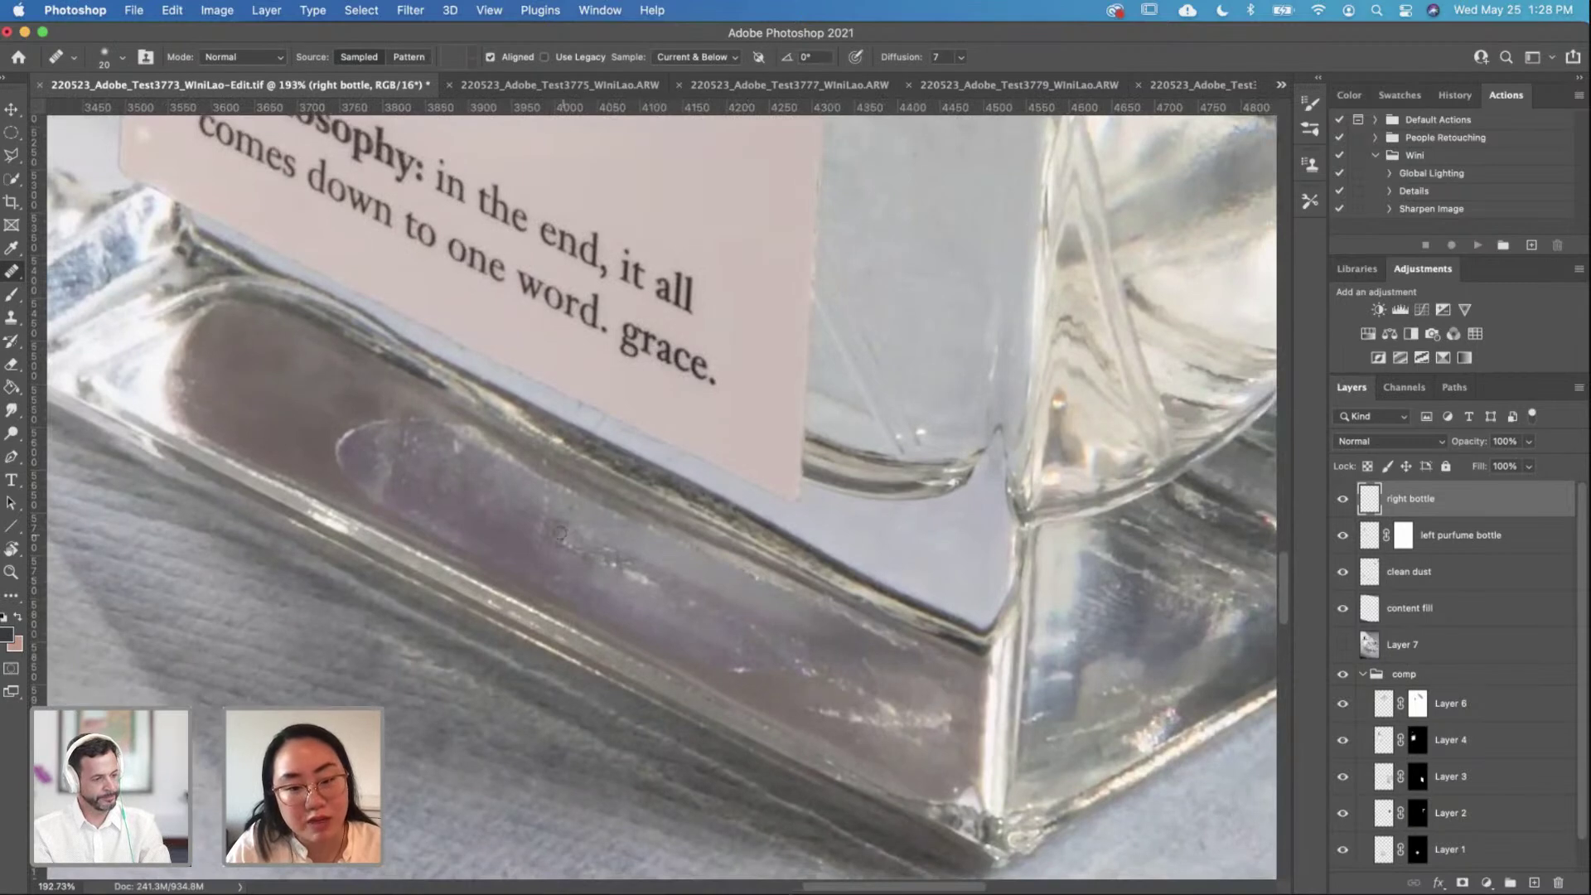
{"action": "mouse_move", "coordinate": [578, 535]}
{"action": "left_mouse_down"}
{"action": "mouse_move", "coordinate": [709, 602]}
{"action": "mouse_move", "coordinate": [555, 536]}
{"action": "mouse_move", "coordinate": [721, 605]}
{"action": "mouse_move", "coordinate": [662, 553]}
{"action": "left_mouse_up"}
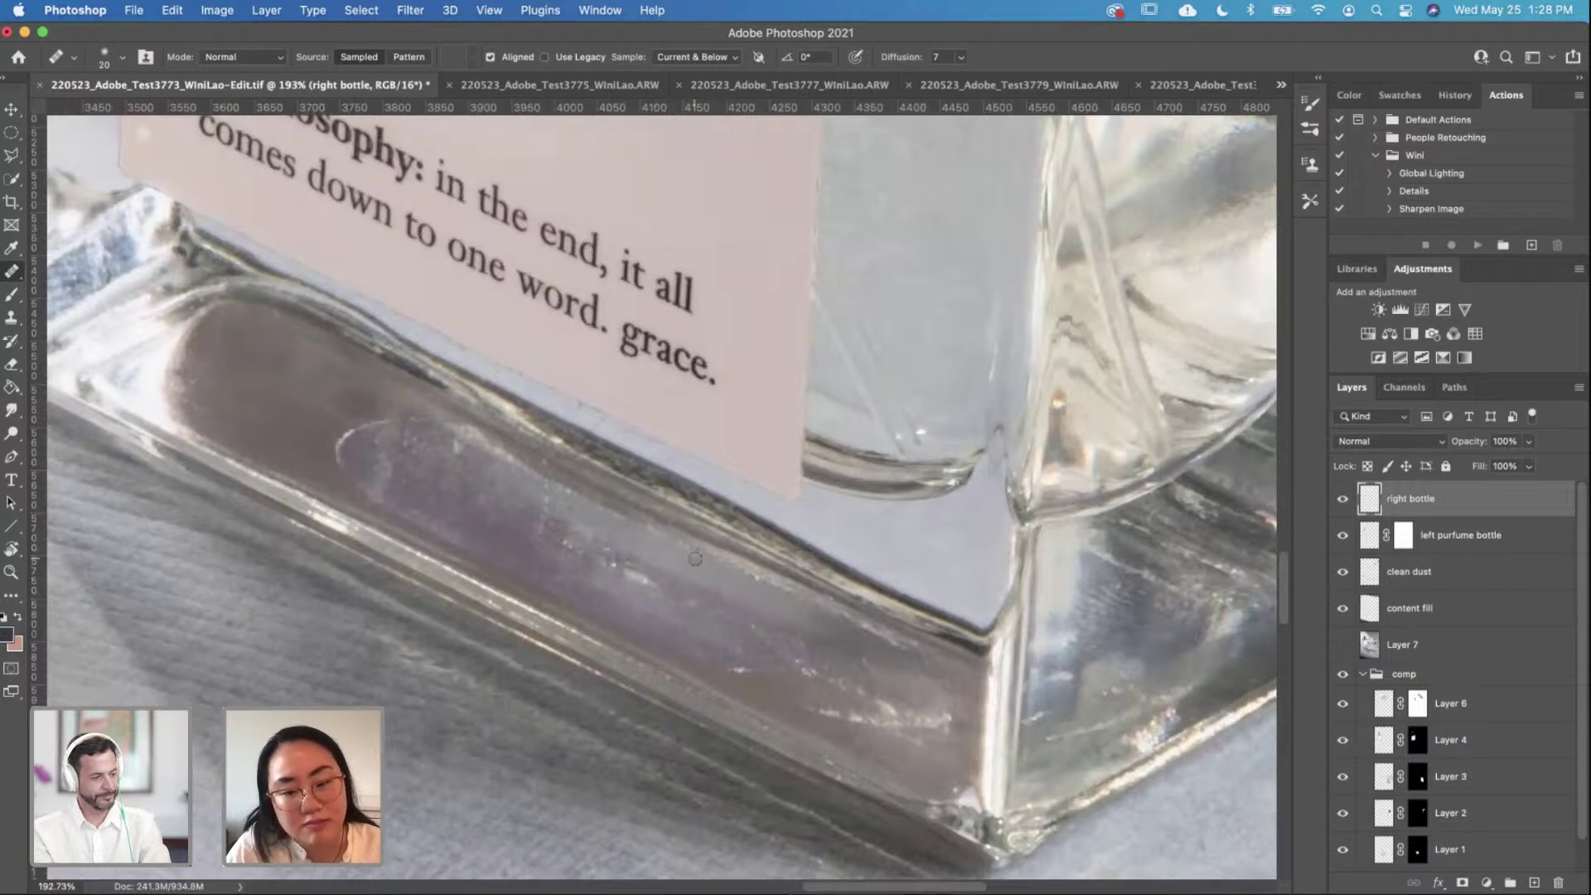
Step: Heal the bright streaks and specks near the right end of the bottle's front glass base
{"action": "mouse_move", "coordinate": [833, 663]}
{"action": "left_mouse_down"}
{"action": "mouse_move", "coordinate": [736, 588]}
{"action": "mouse_move", "coordinate": [738, 633]}
{"action": "mouse_move", "coordinate": [841, 664]}
{"action": "mouse_move", "coordinate": [826, 665]}
{"action": "left_mouse_up"}
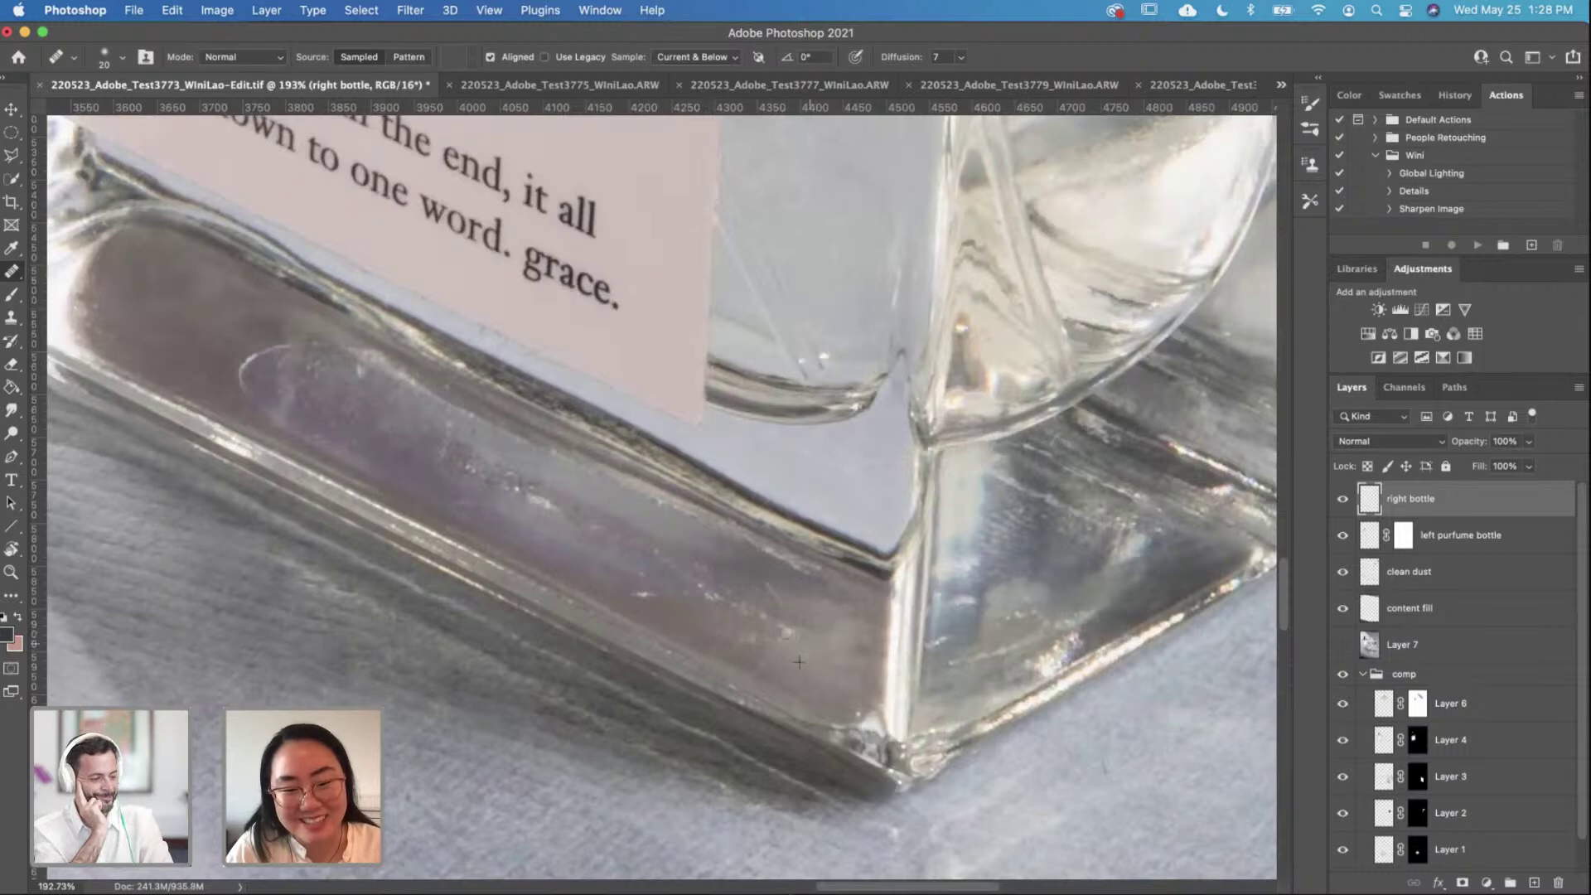
{"action": "mouse_move", "coordinate": [789, 598]}
{"action": "left_mouse_down"}
{"action": "mouse_move", "coordinate": [816, 627]}
{"action": "mouse_move", "coordinate": [741, 639]}
{"action": "mouse_move", "coordinate": [790, 622]}
{"action": "mouse_move", "coordinate": [731, 566]}
{"action": "left_mouse_up"}
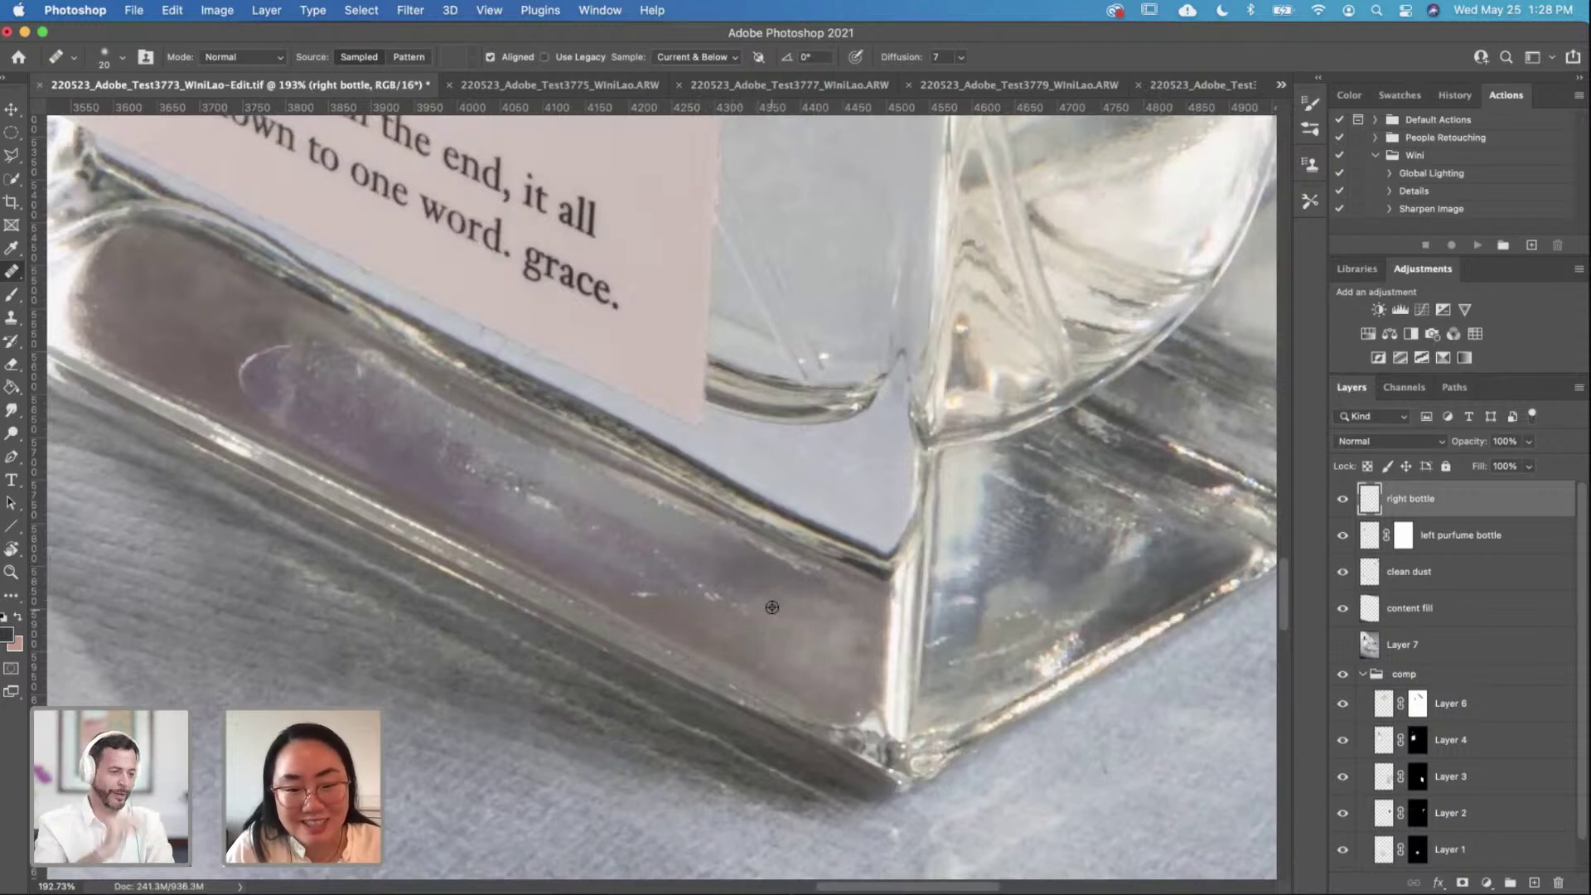
{"action": "left_click", "coordinate": [735, 604]}
{"action": "left_click", "coordinate": [704, 586]}
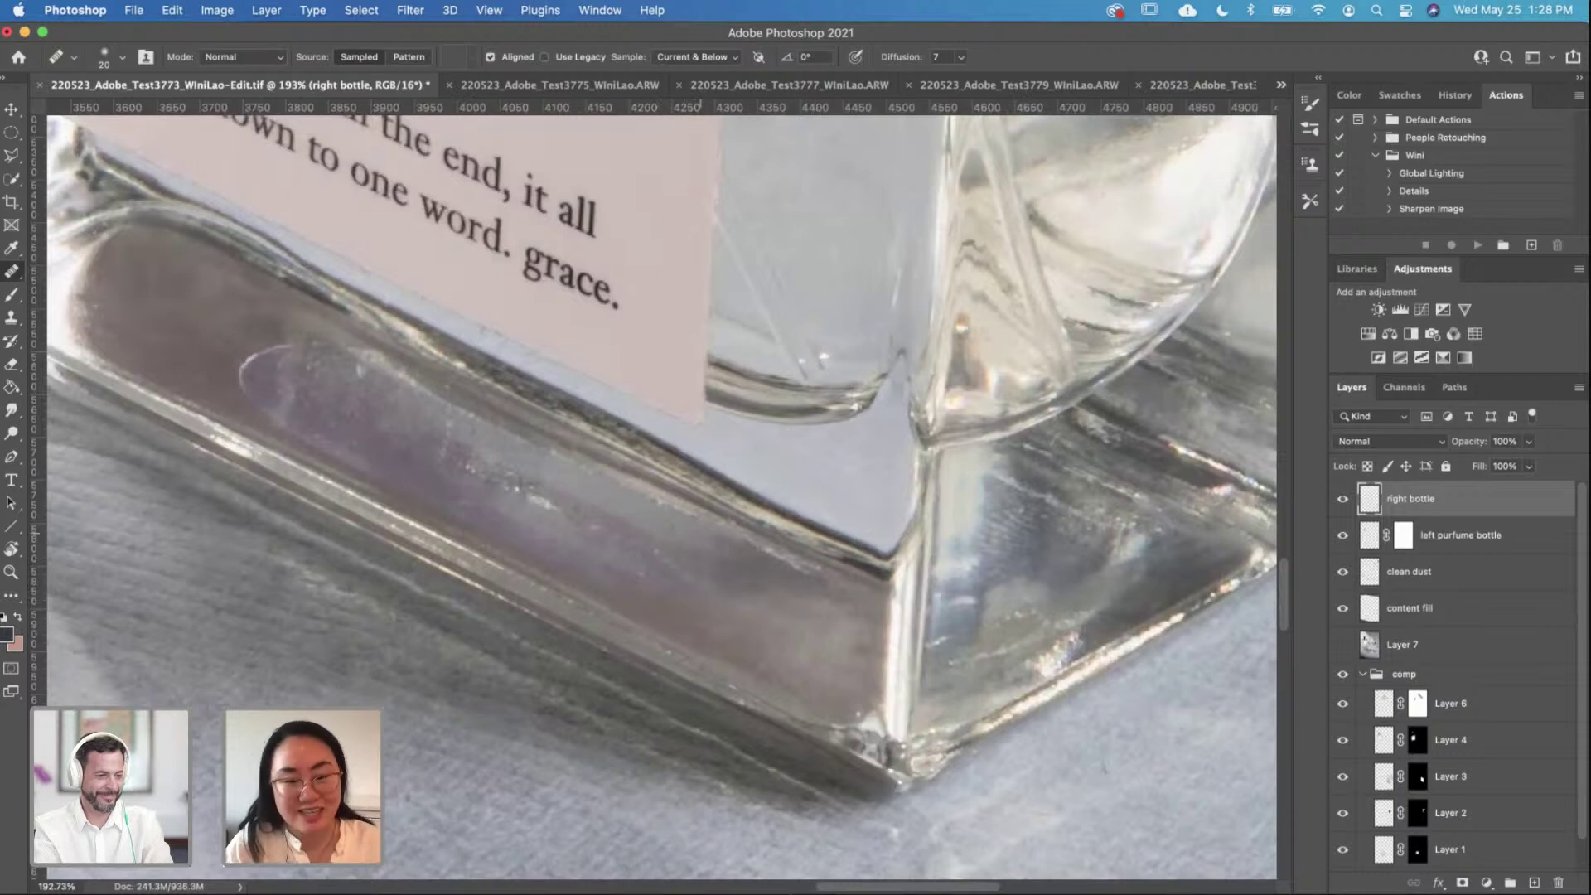
Step: Toggle the right bottle layer's visibility to compare the glass base before and after healing
{"action": "scroll", "coordinate": [575, 483], "scroll_direction": "down", "scroll_amount": 3}
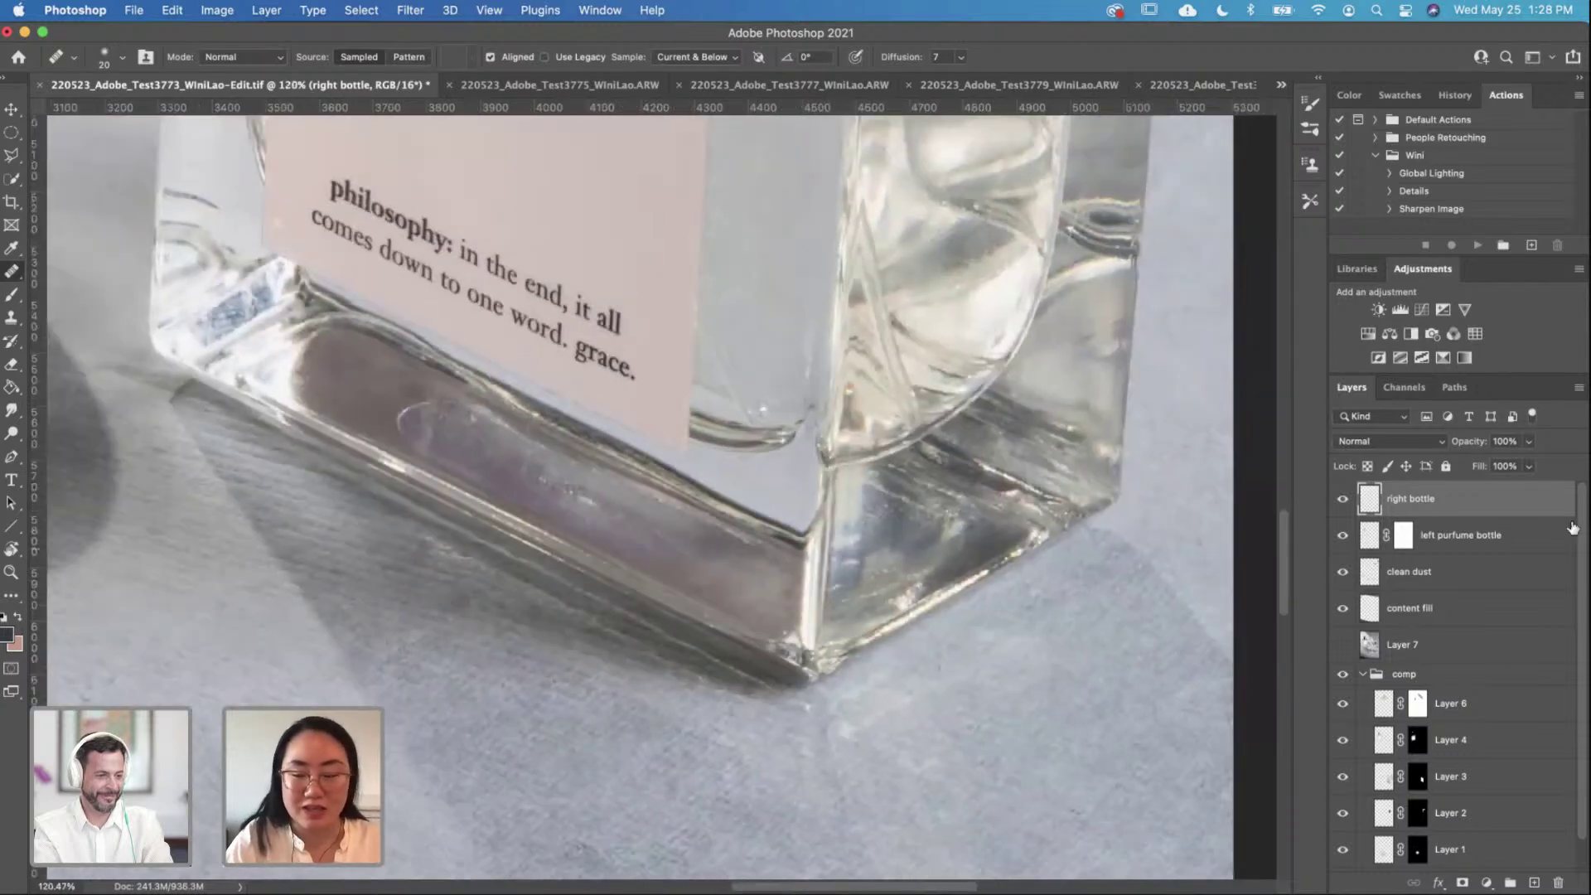
{"action": "left_click", "coordinate": [1342, 499]}
{"action": "left_click", "coordinate": [1342, 498]}
{"action": "left_click_drag", "start_coordinate": [792, 544], "coordinate": [797, 544]}
{"action": "scroll", "coordinate": [797, 544], "scroll_direction": "up", "scroll_amount": 3}
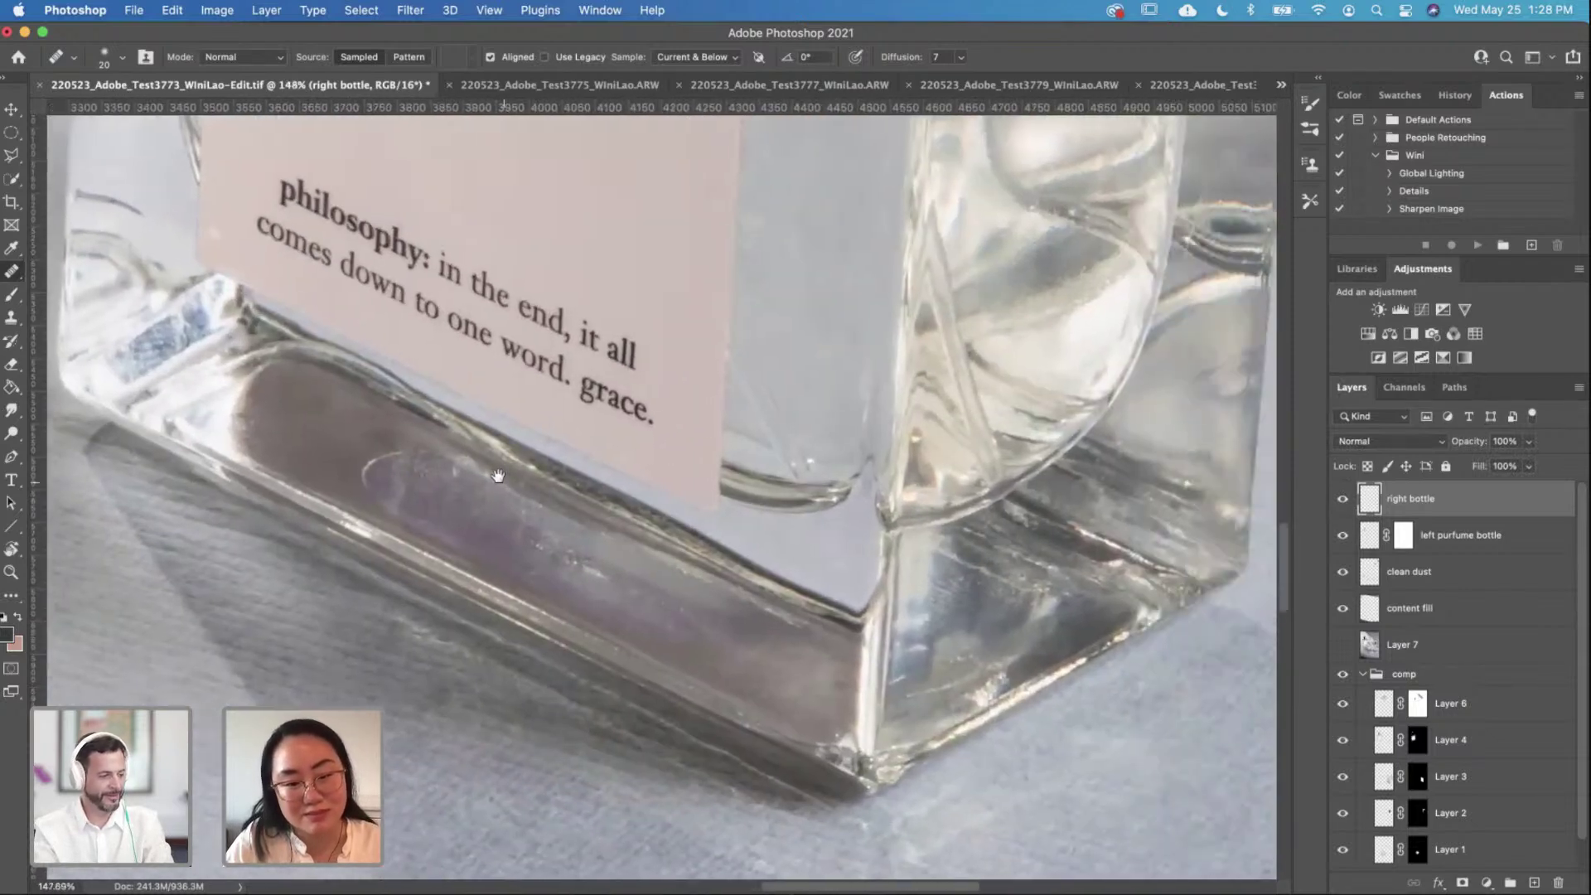
Step: Heal away the curved outline around the purple reflection in the glass base with a 40 px Healing Brush
{"action": "scroll", "coordinate": [313, 401], "scroll_direction": "up", "scroll_amount": 3}
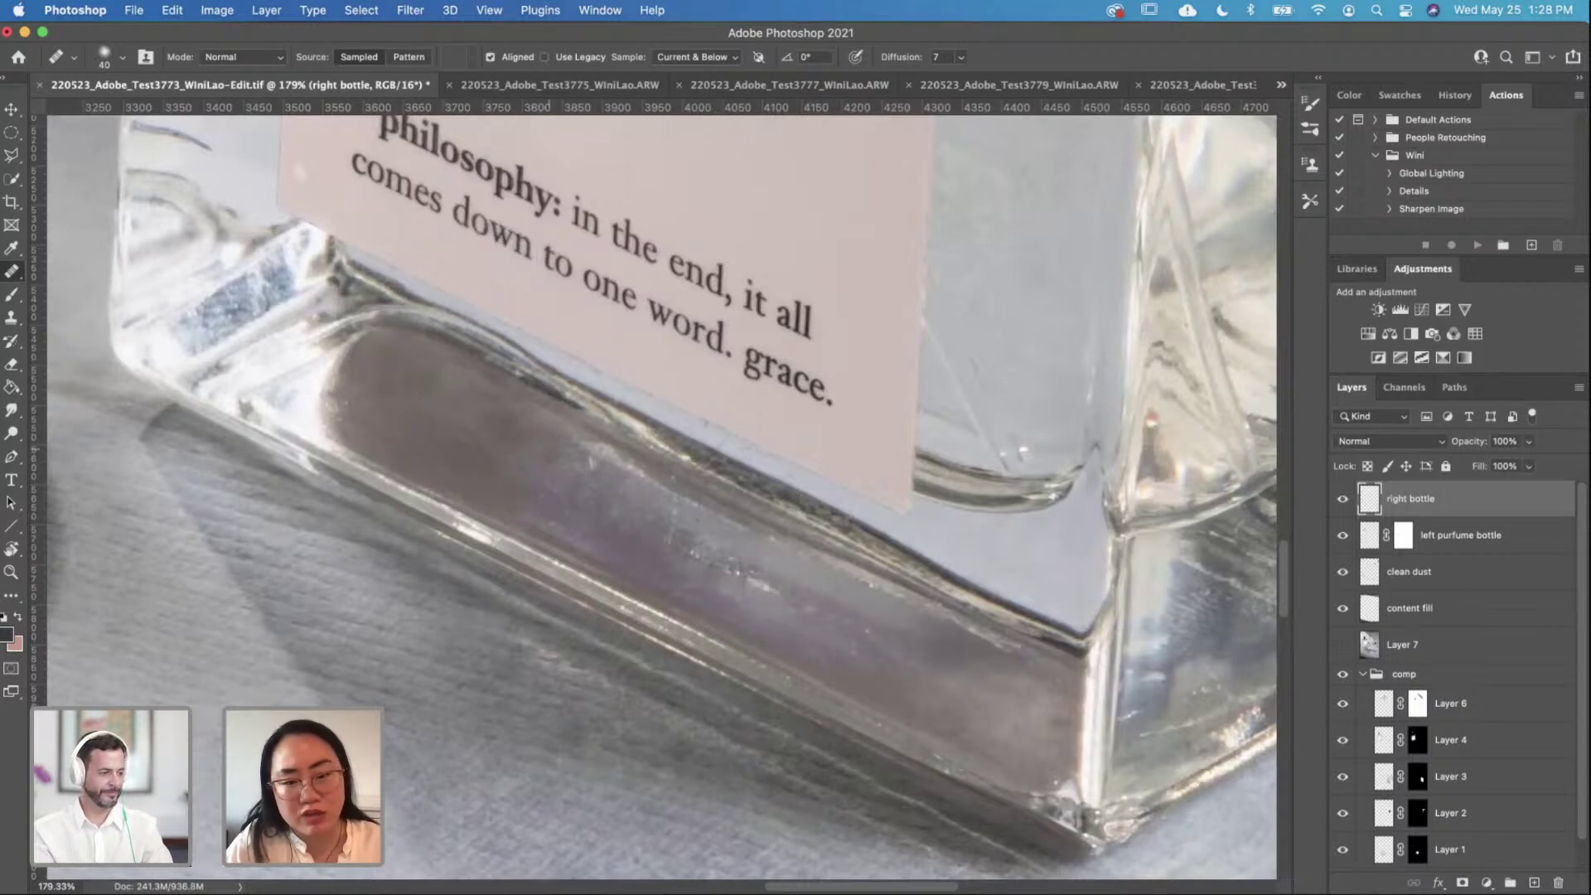
{"action": "scroll", "coordinate": [478, 419], "scroll_direction": "right", "scroll_amount": 3}
{"action": "scroll", "coordinate": [478, 419], "scroll_direction": "down", "scroll_amount": 2}
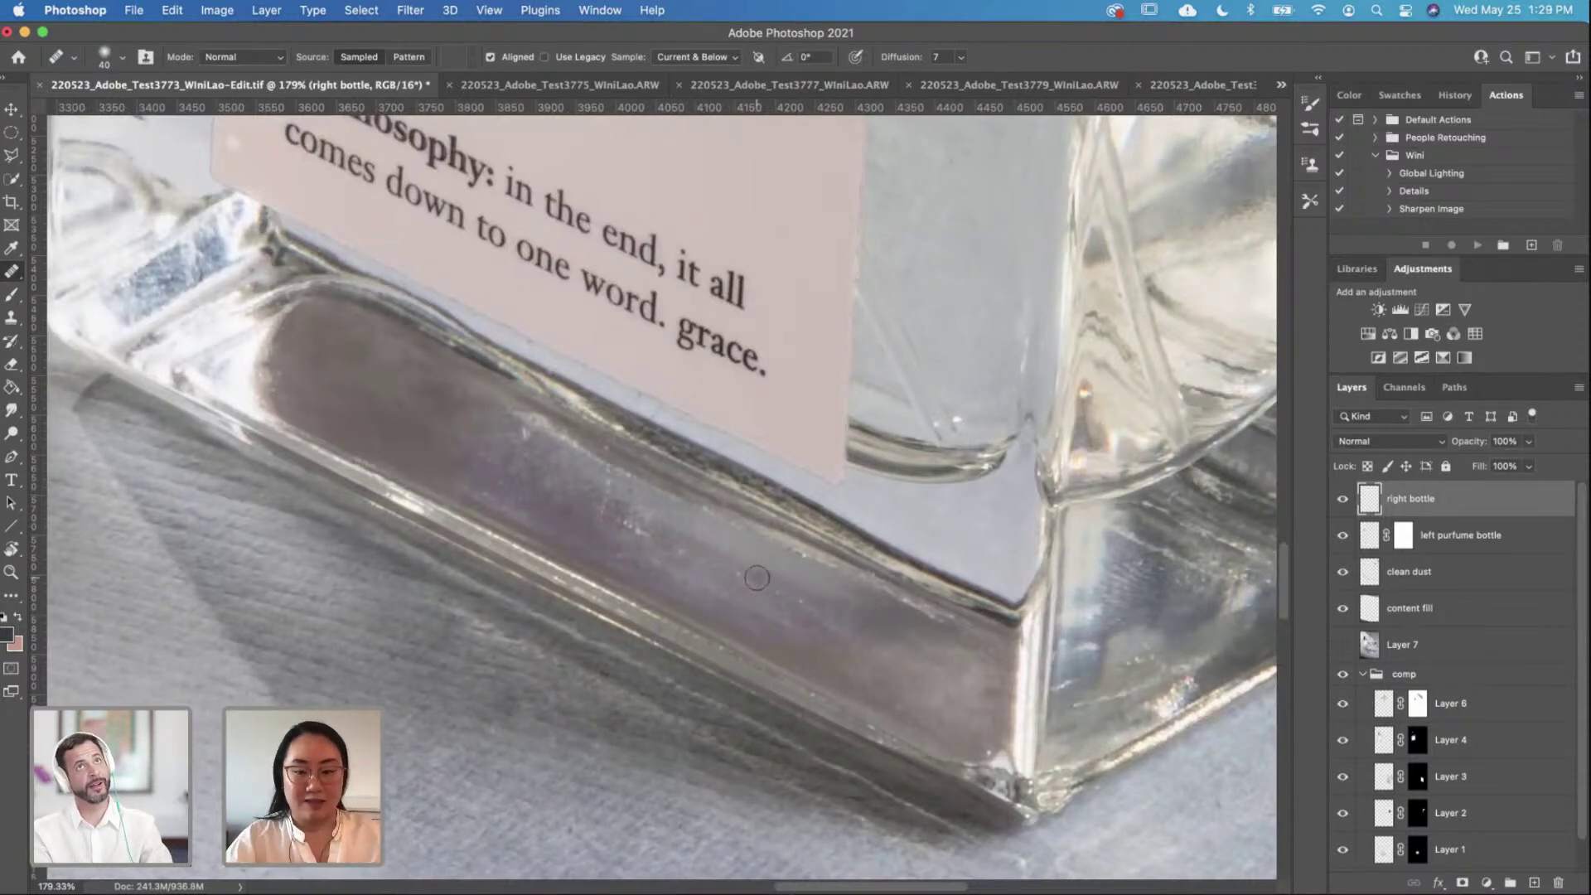
Step: Reduce the Healing Brush to 25 px, undo the first stroke, and resample to heal pale specks along the reflection's upper edge
{"action": "scroll", "coordinate": [756, 577], "scroll_direction": "up", "scroll_amount": 2}
{"action": "key", "text": "bracketleft"}
{"action": "key", "text": "bracketleft"}
{"action": "key", "text": "bracketleft"}
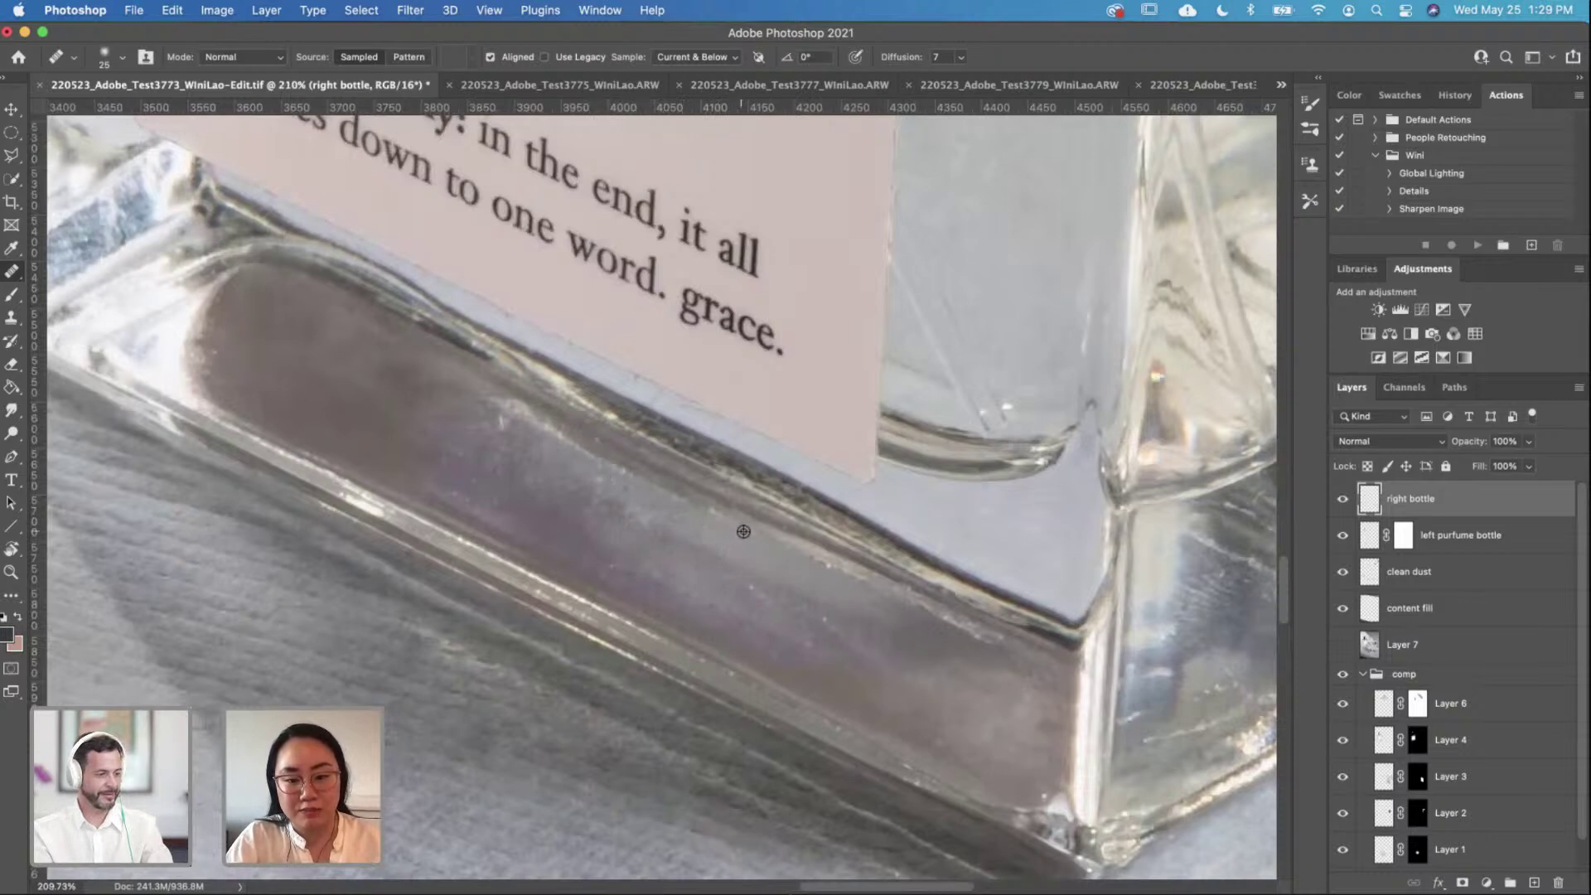
{"action": "left_click_drag", "start_coordinate": [590, 461], "coordinate": [632, 490]}
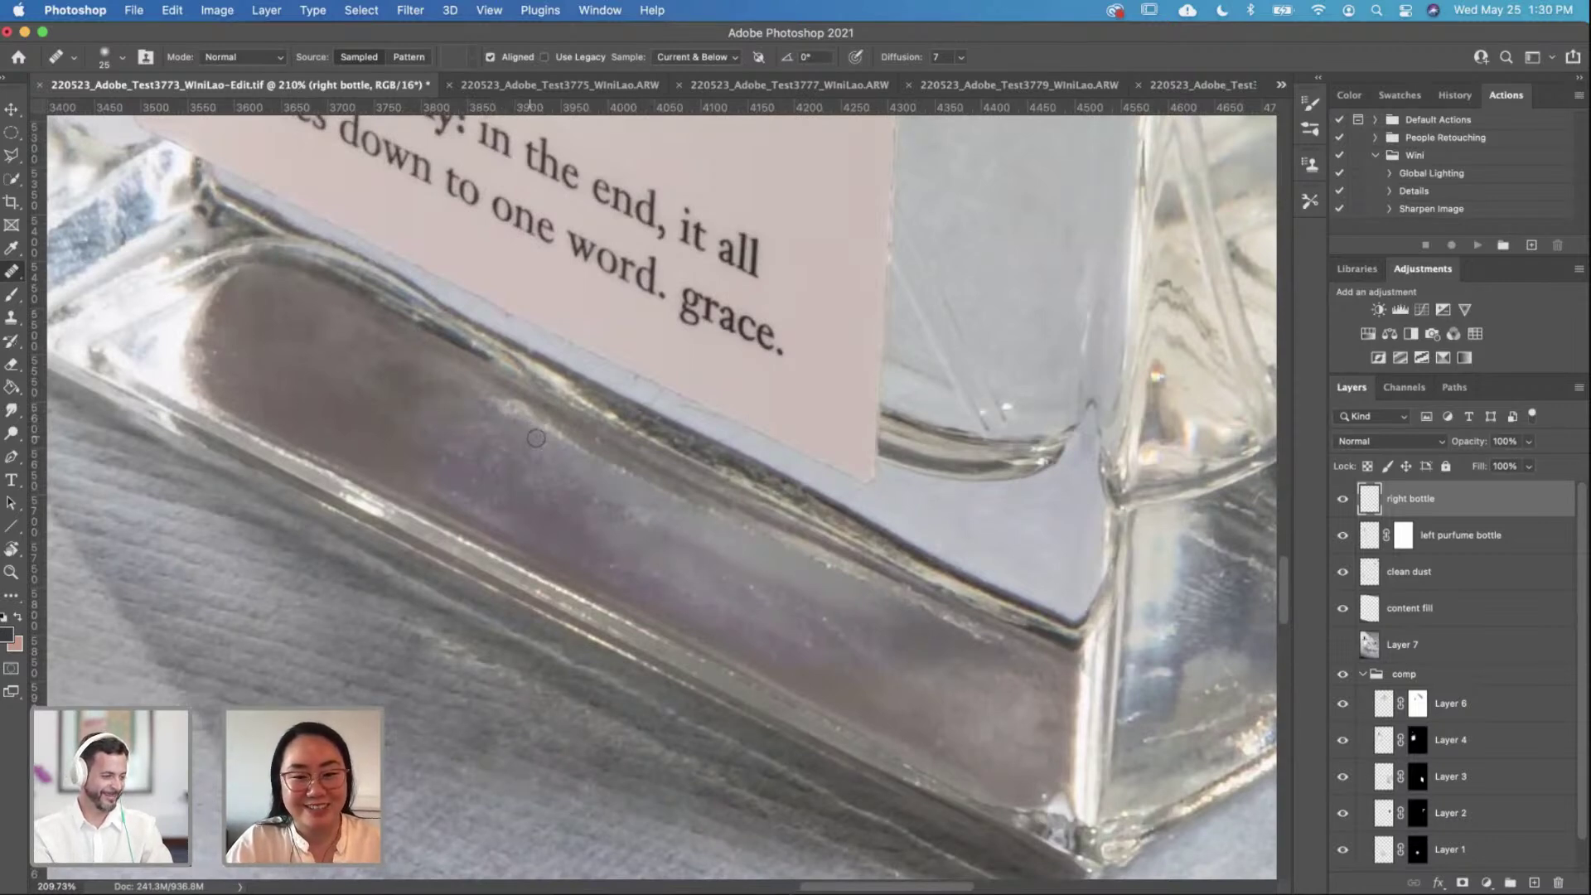
{"action": "key", "text": "super+z"}
{"action": "left_click", "coordinate": [579, 452], "text": "alt"}
{"action": "left_click", "coordinate": [503, 414]}
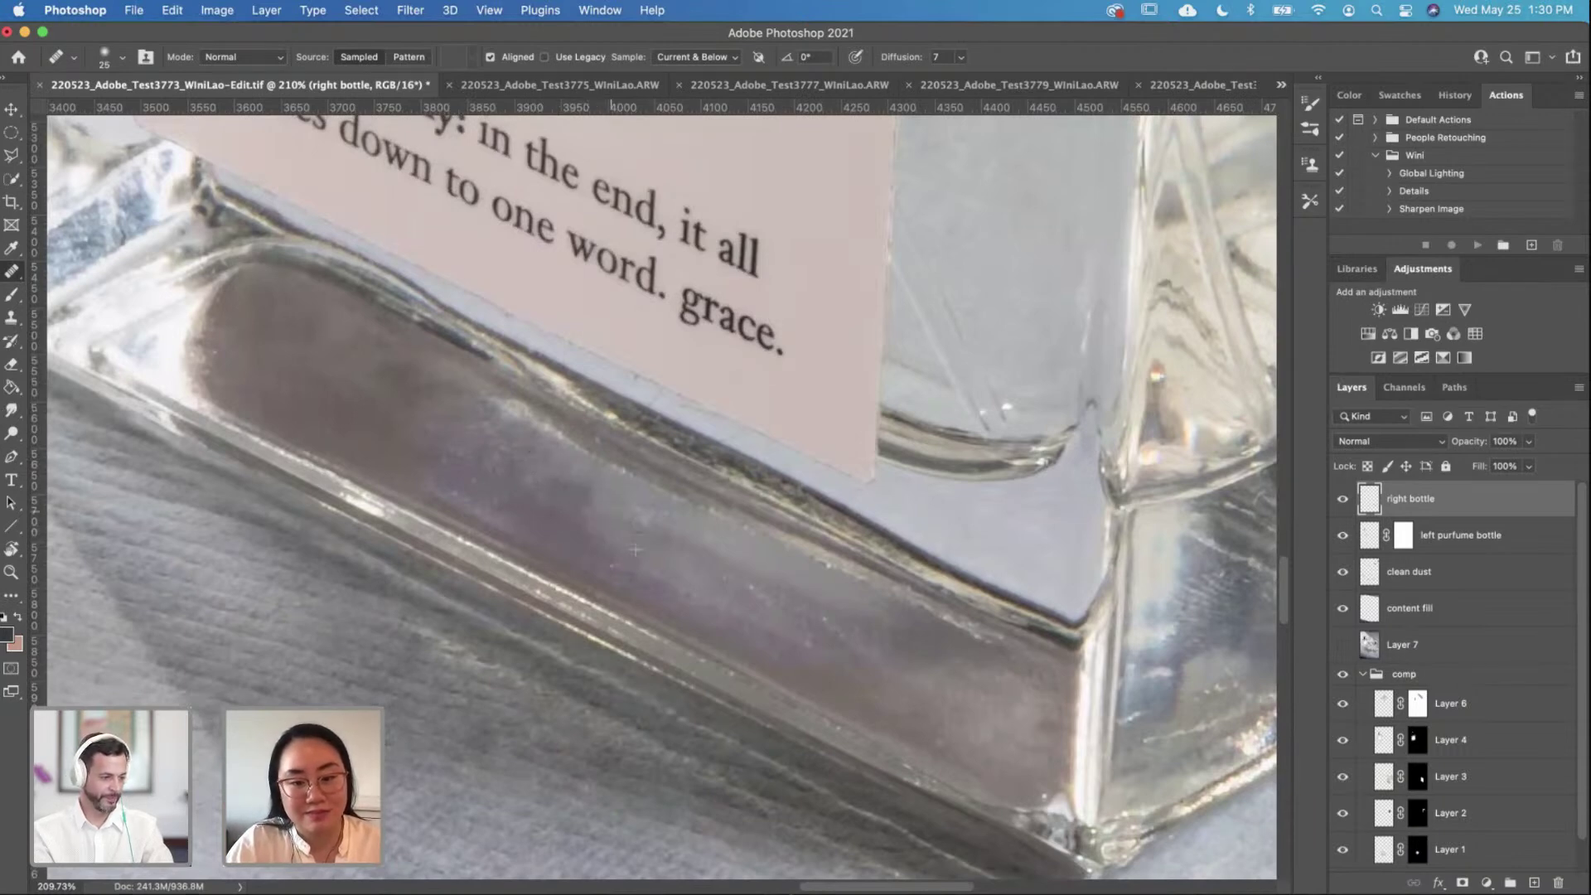
Step: Examine the retouched front base of the right bottle both close up and from farther out for remaining specks
{"action": "scroll", "coordinate": [661, 535], "scroll_direction": "down", "scroll_amount": 4}
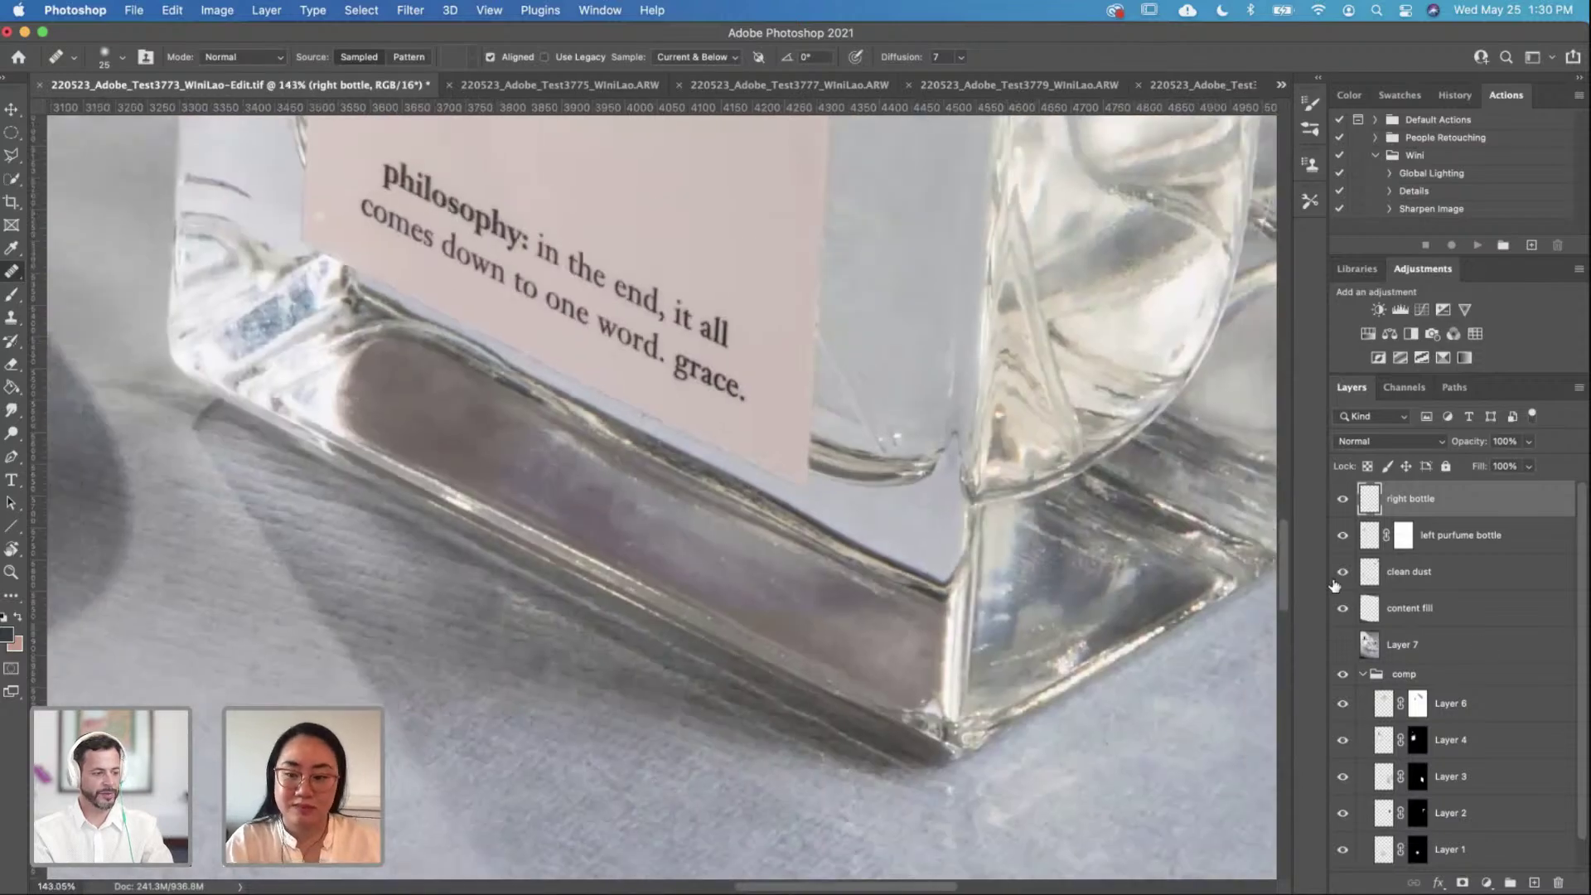
{"action": "scroll", "coordinate": [602, 488], "scroll_direction": "up", "scroll_amount": 3}
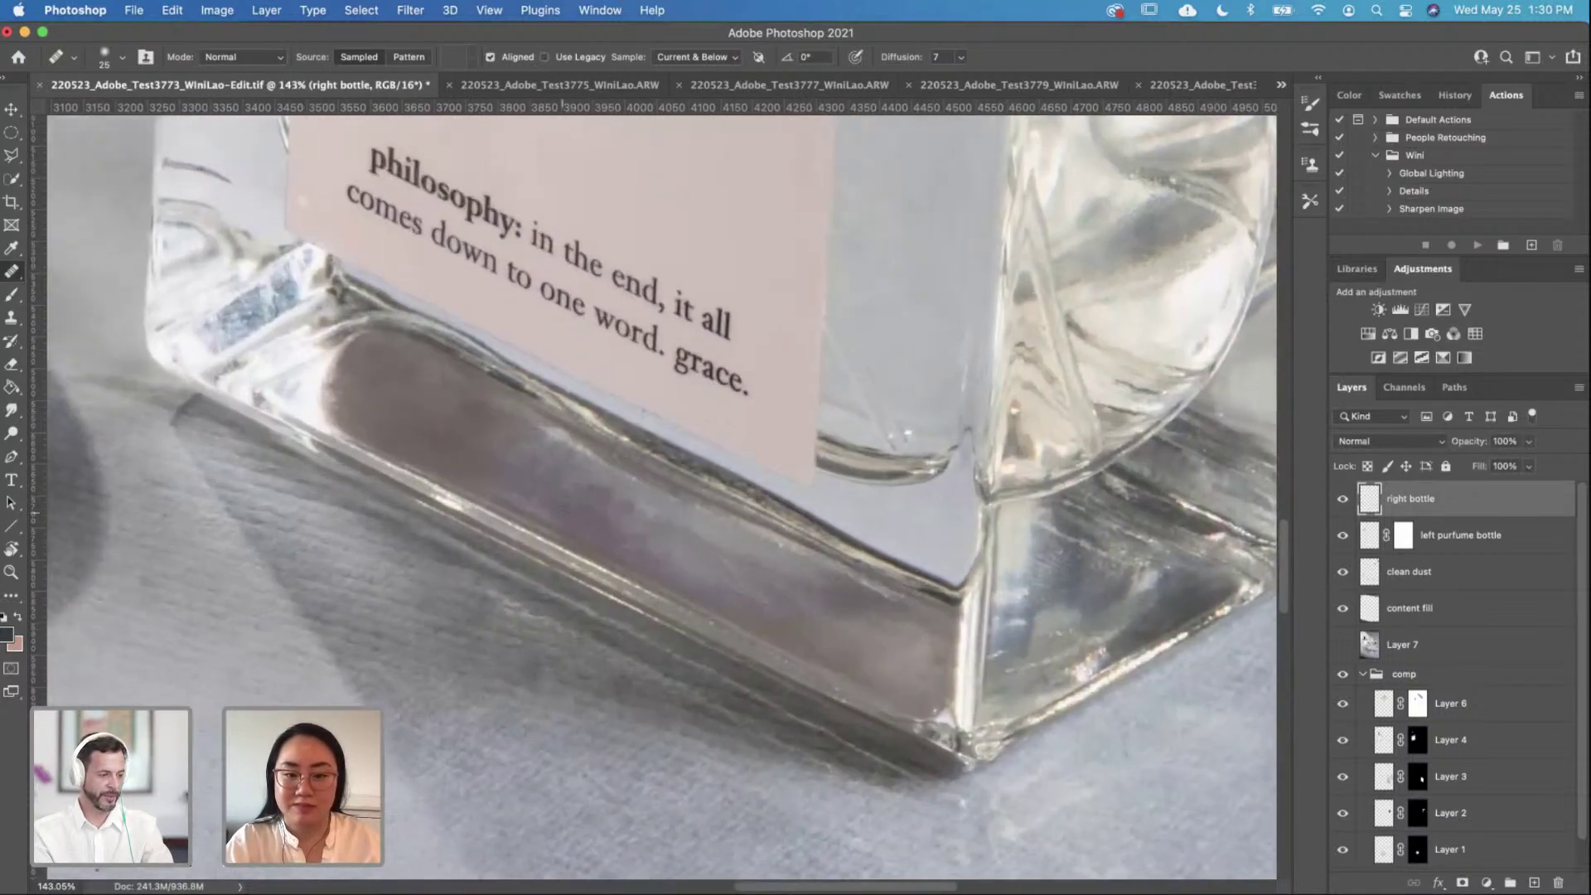
{"action": "scroll", "coordinate": [602, 488], "scroll_direction": "up", "scroll_amount": 2}
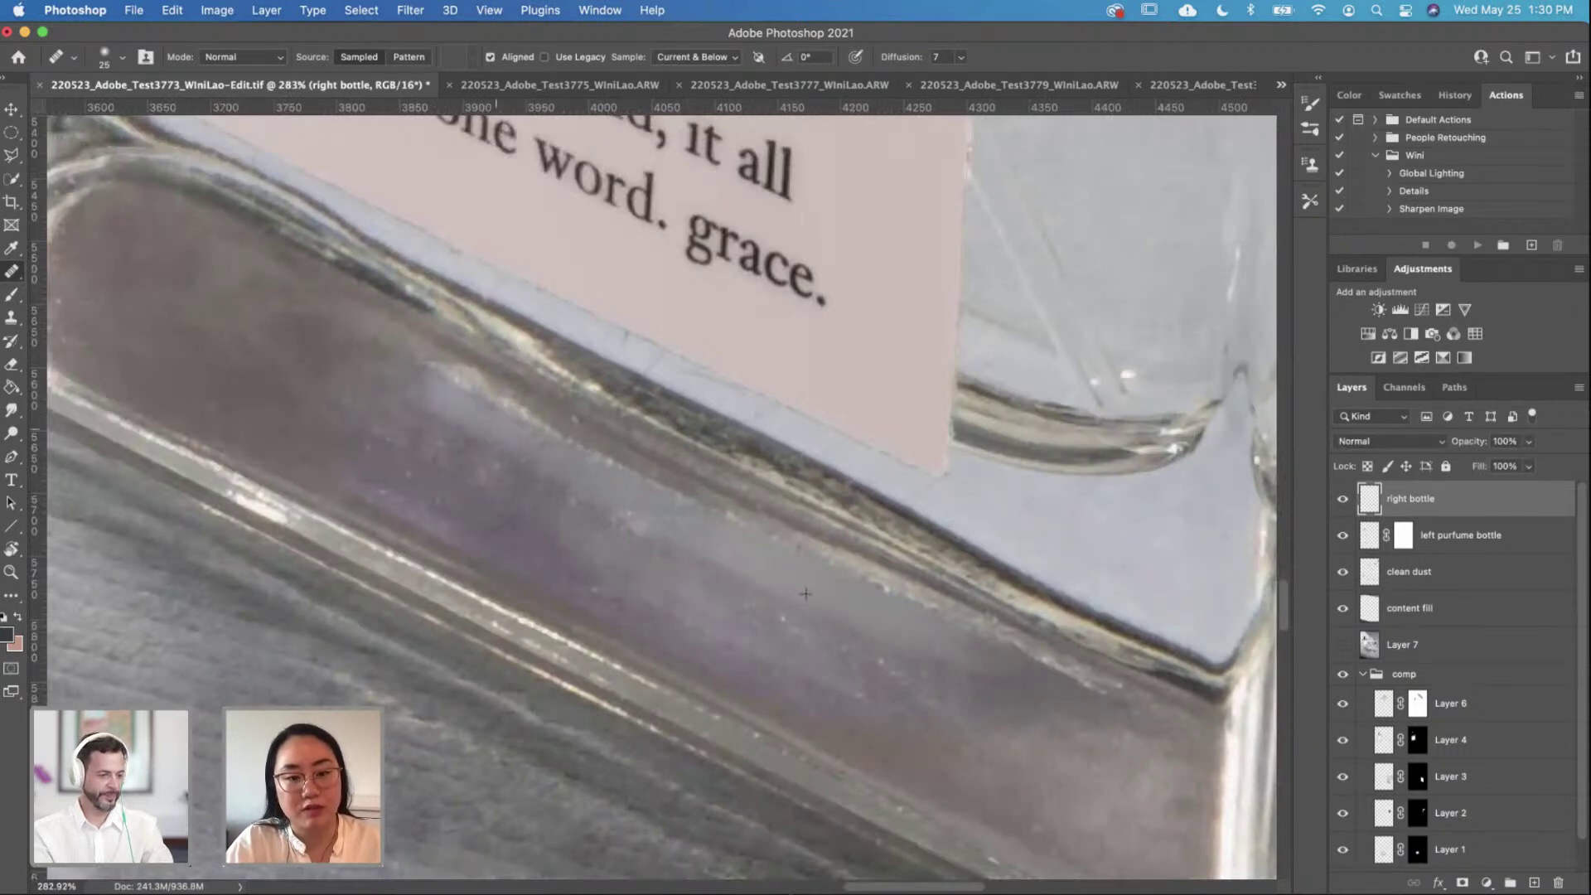
{"action": "scroll", "coordinate": [681, 541], "scroll_direction": "down", "scroll_amount": 8}
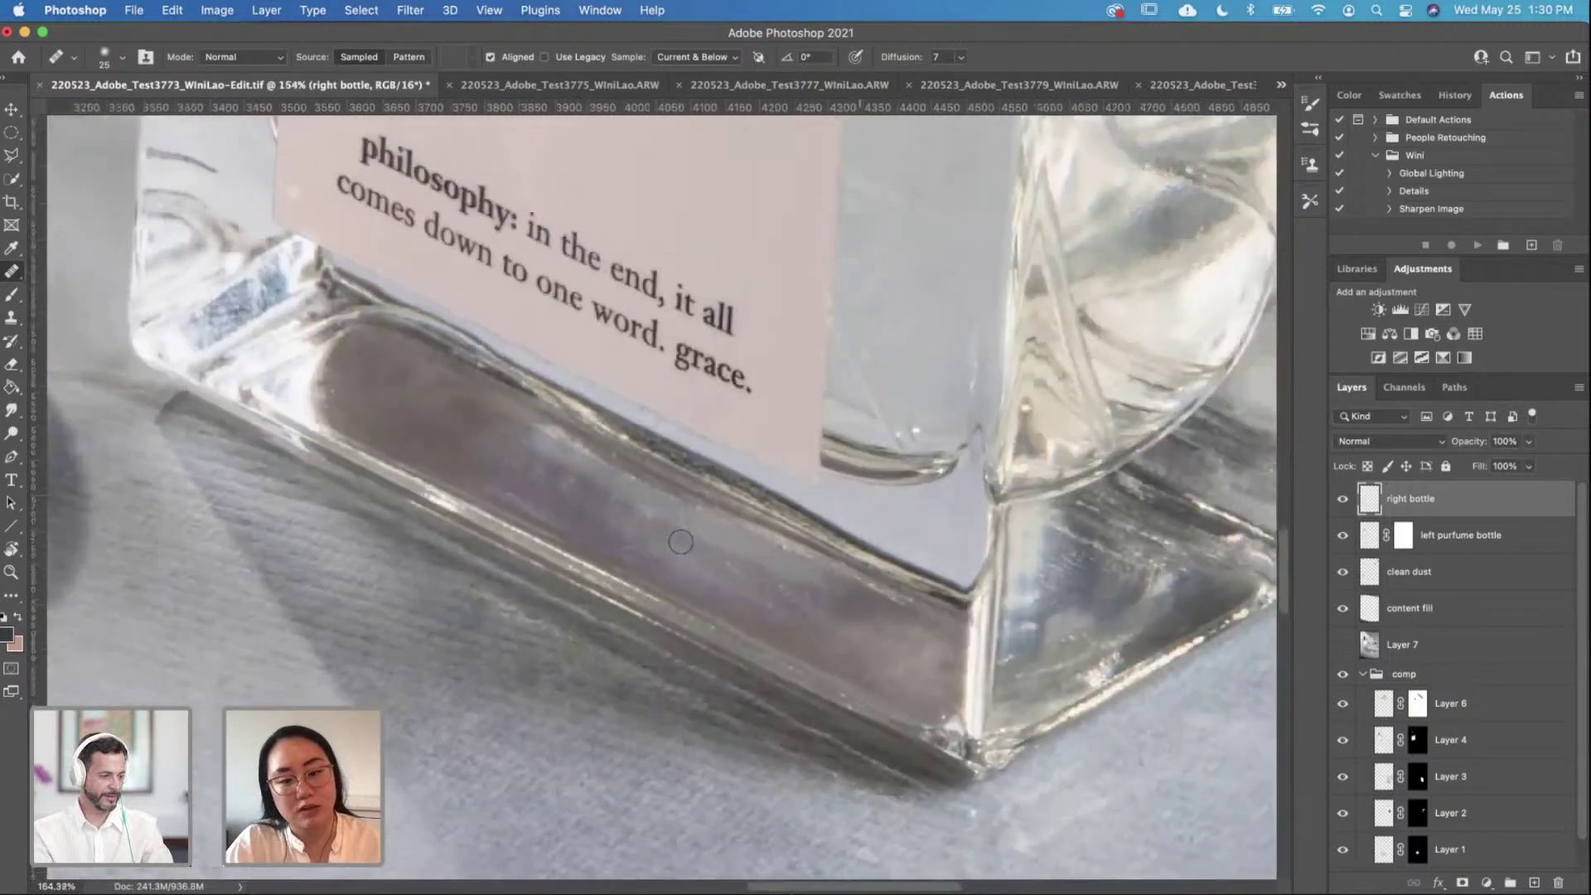
{"action": "scroll", "coordinate": [680, 541], "scroll_direction": "up", "scroll_amount": 6}
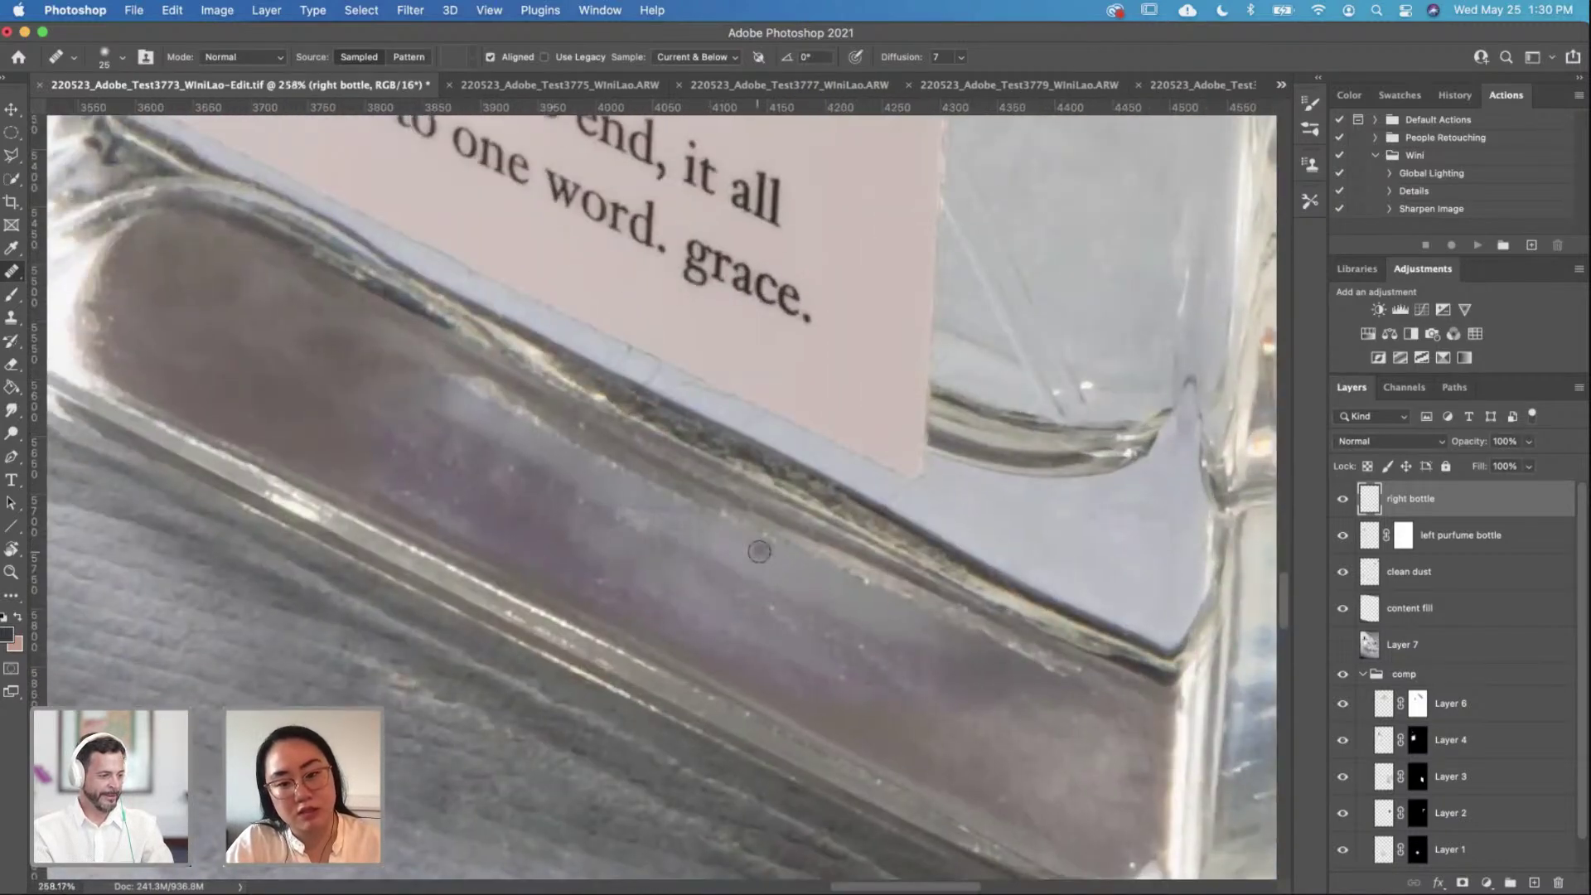
Step: Resample nearby glass and heal the pale streaks along the upper-left edge of the purple reflection in the right bottle's base
{"action": "scroll", "coordinate": [740, 566], "scroll_direction": "down", "scroll_amount": 5}
{"action": "scroll", "coordinate": [759, 551], "scroll_direction": "up", "scroll_amount": 1}
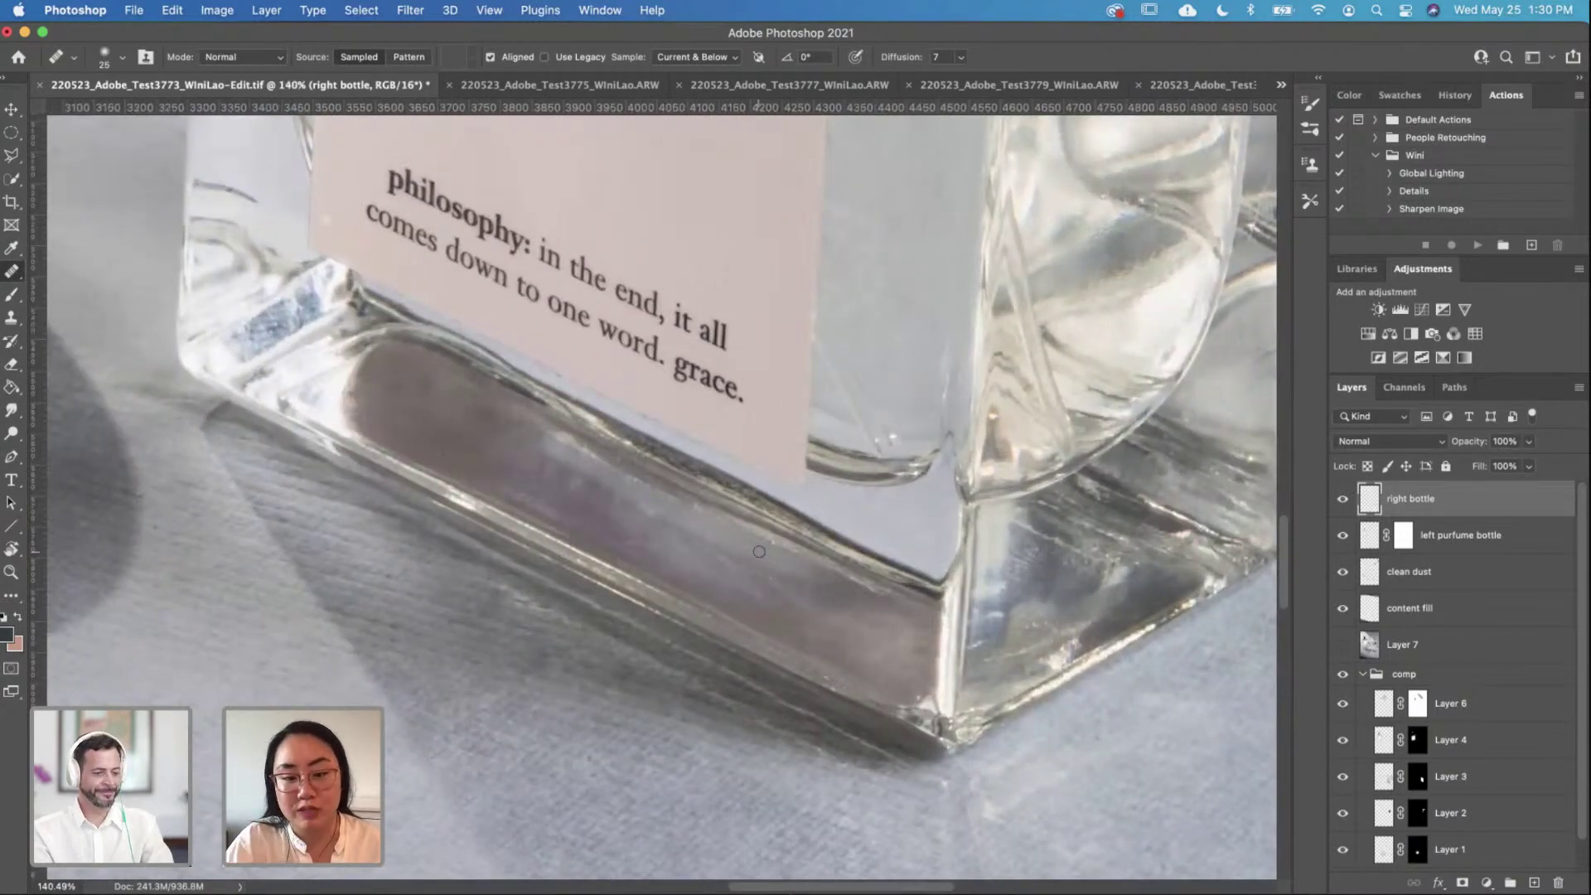
{"action": "scroll", "coordinate": [666, 497], "scroll_direction": "up", "scroll_amount": 1}
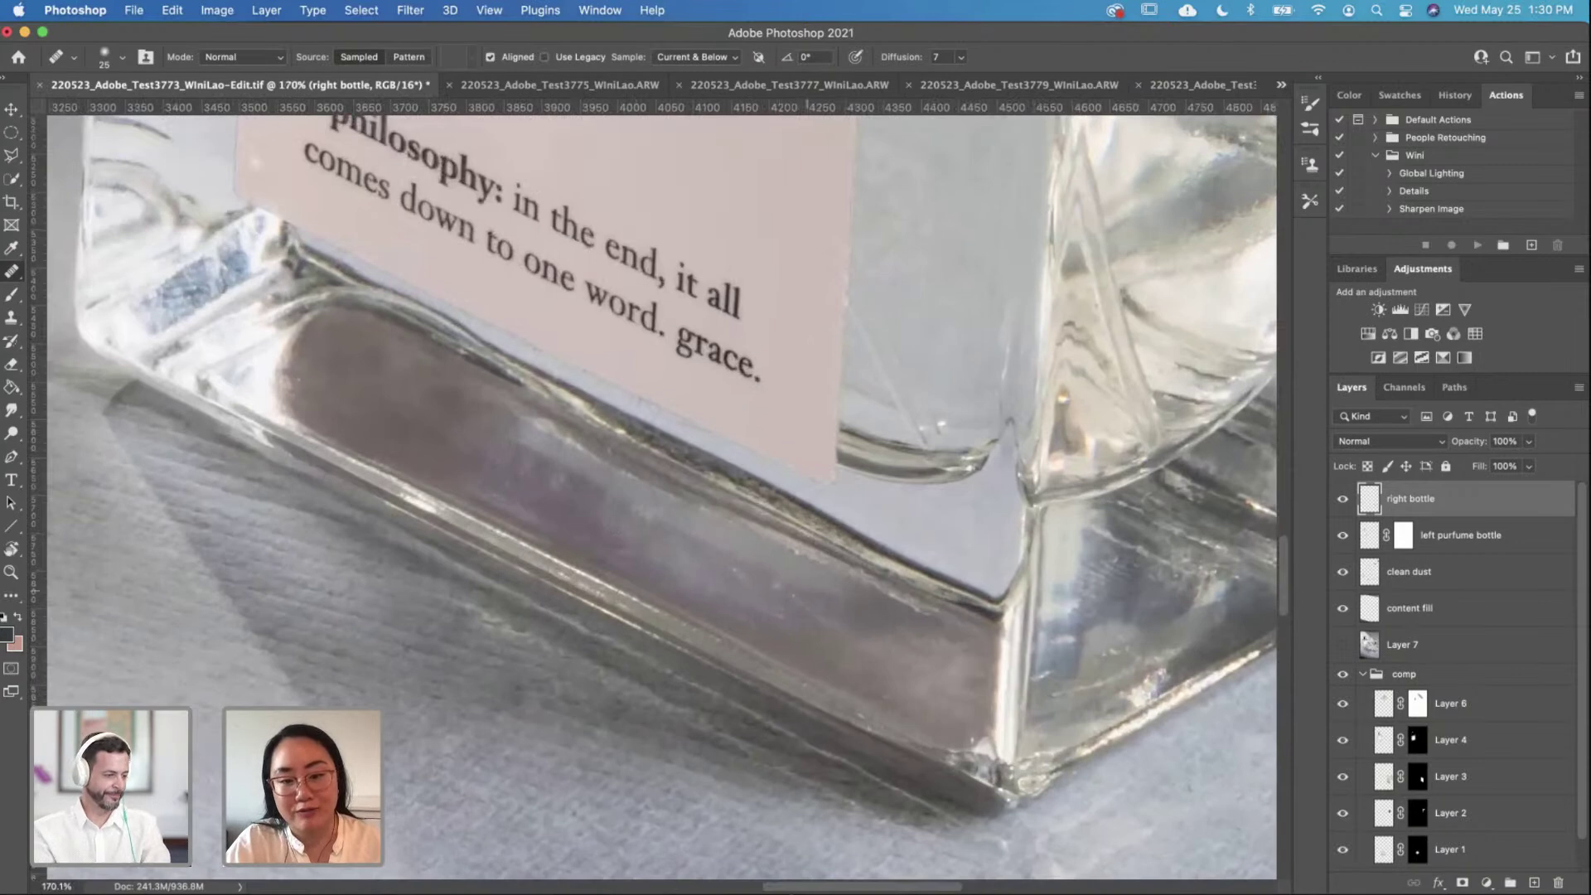
{"action": "scroll", "coordinate": [654, 501], "scroll_direction": "up", "scroll_amount": 2}
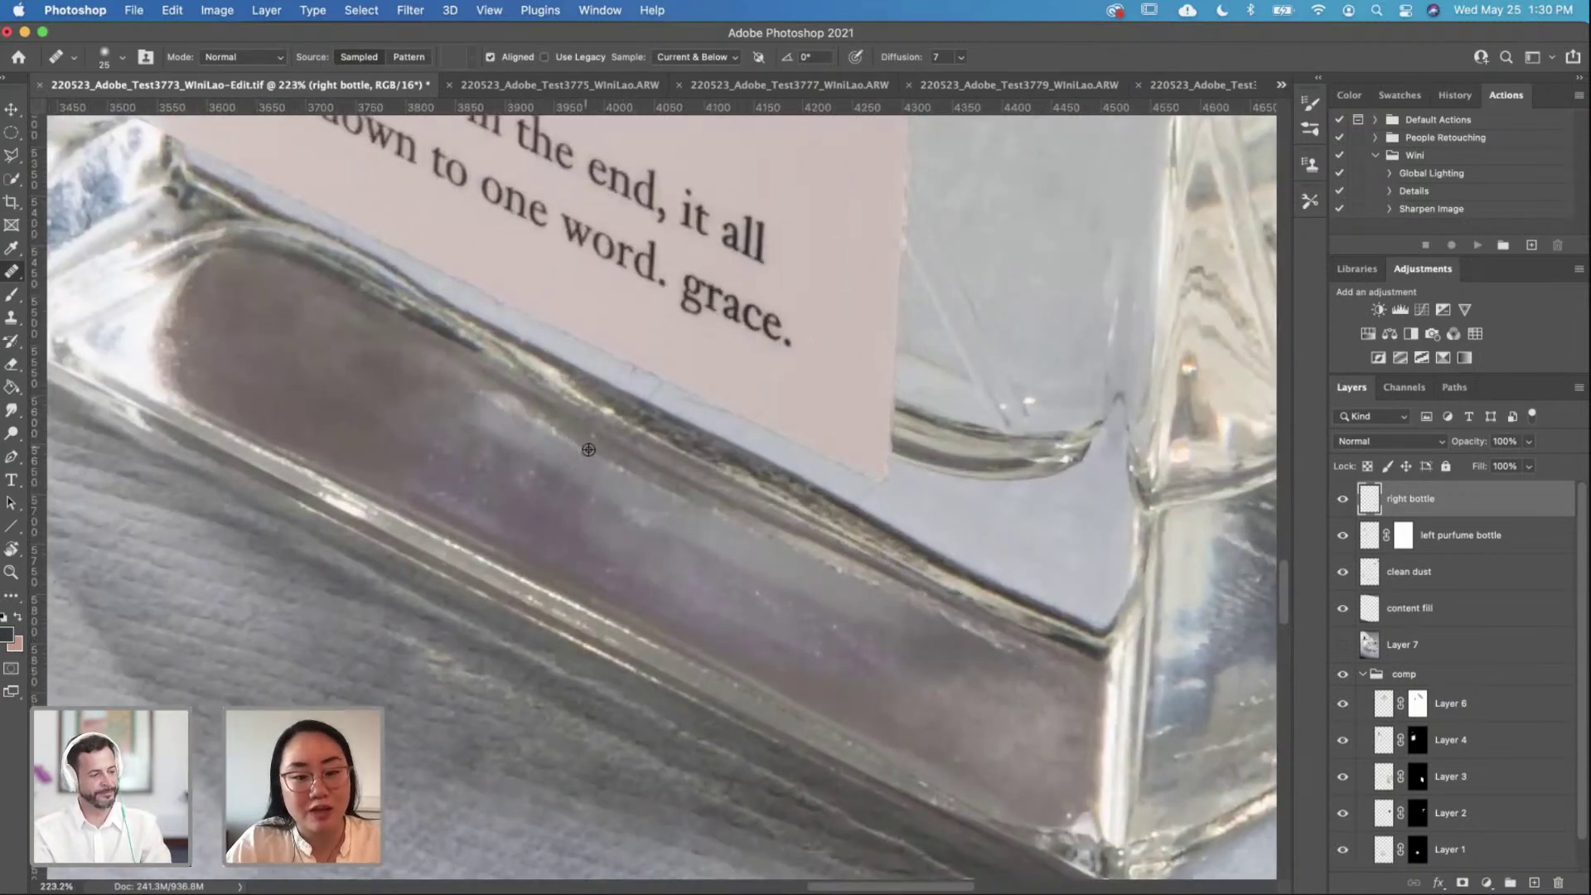
{"action": "mouse_move", "coordinate": [427, 364]}
{"action": "left_mouse_down"}
{"action": "mouse_move", "coordinate": [392, 350]}
{"action": "mouse_move", "coordinate": [489, 411]}
{"action": "mouse_move", "coordinate": [385, 355]}
{"action": "mouse_move", "coordinate": [500, 417]}
{"action": "mouse_move", "coordinate": [296, 298]}
{"action": "mouse_move", "coordinate": [301, 321]}
{"action": "mouse_move", "coordinate": [501, 409]}
{"action": "mouse_move", "coordinate": [341, 320]}
{"action": "left_mouse_up"}
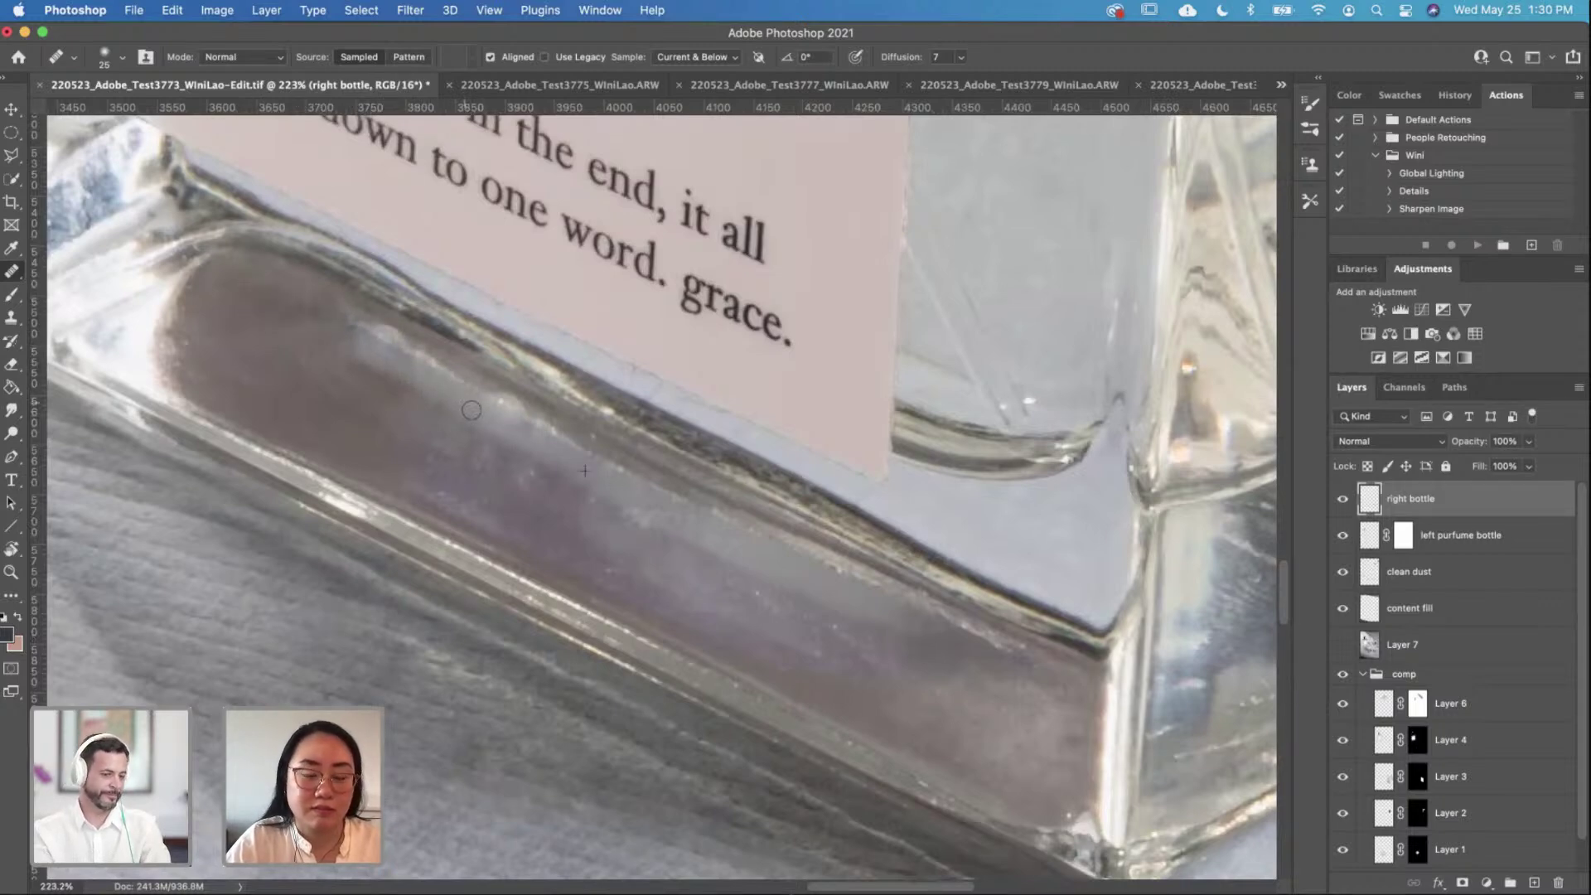
{"action": "left_click", "coordinate": [613, 465], "text": "alt"}
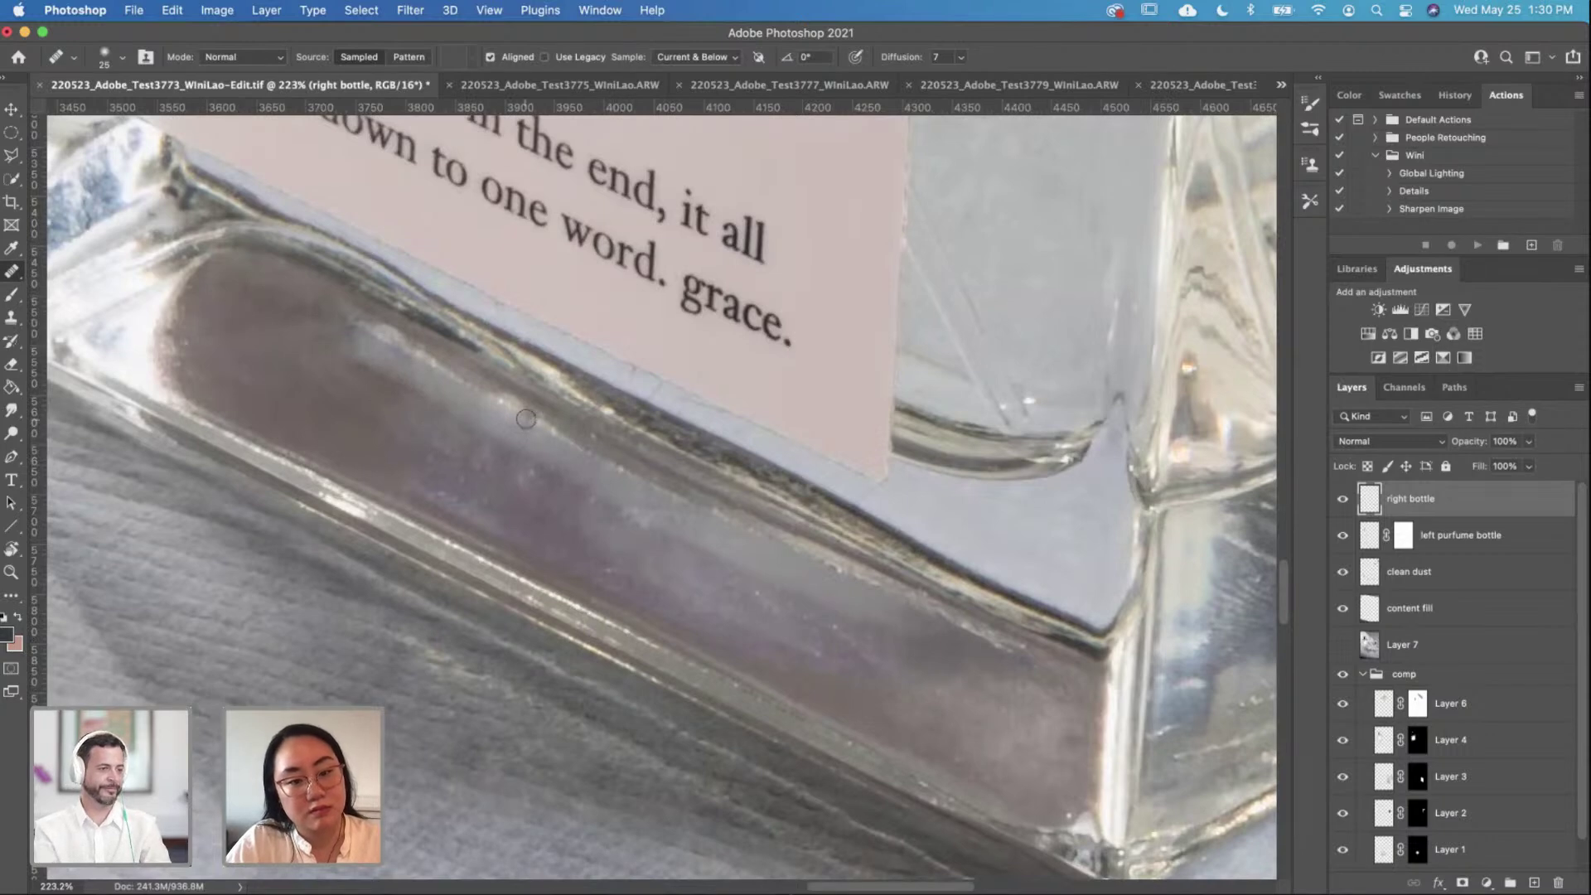
{"action": "mouse_move", "coordinate": [518, 414]}
{"action": "left_mouse_down"}
{"action": "mouse_move", "coordinate": [485, 397]}
{"action": "mouse_move", "coordinate": [595, 453]}
{"action": "left_mouse_up"}
{"action": "left_click", "coordinate": [610, 462], "text": "alt"}
{"action": "mouse_move", "coordinate": [365, 331]}
{"action": "left_mouse_down"}
{"action": "mouse_move", "coordinate": [401, 346]}
{"action": "mouse_move", "coordinate": [225, 278]}
{"action": "mouse_move", "coordinate": [388, 360]}
{"action": "mouse_move", "coordinate": [211, 277]}
{"action": "mouse_move", "coordinate": [245, 260]}
{"action": "mouse_move", "coordinate": [384, 336]}
{"action": "mouse_move", "coordinate": [269, 267]}
{"action": "mouse_move", "coordinate": [440, 374]}
{"action": "left_mouse_up"}
Step: Heal the remaining pale specks in the right half of the reflection on the right bottle's front base
{"action": "scroll", "coordinate": [659, 493], "scroll_direction": "down", "scroll_amount": 3}
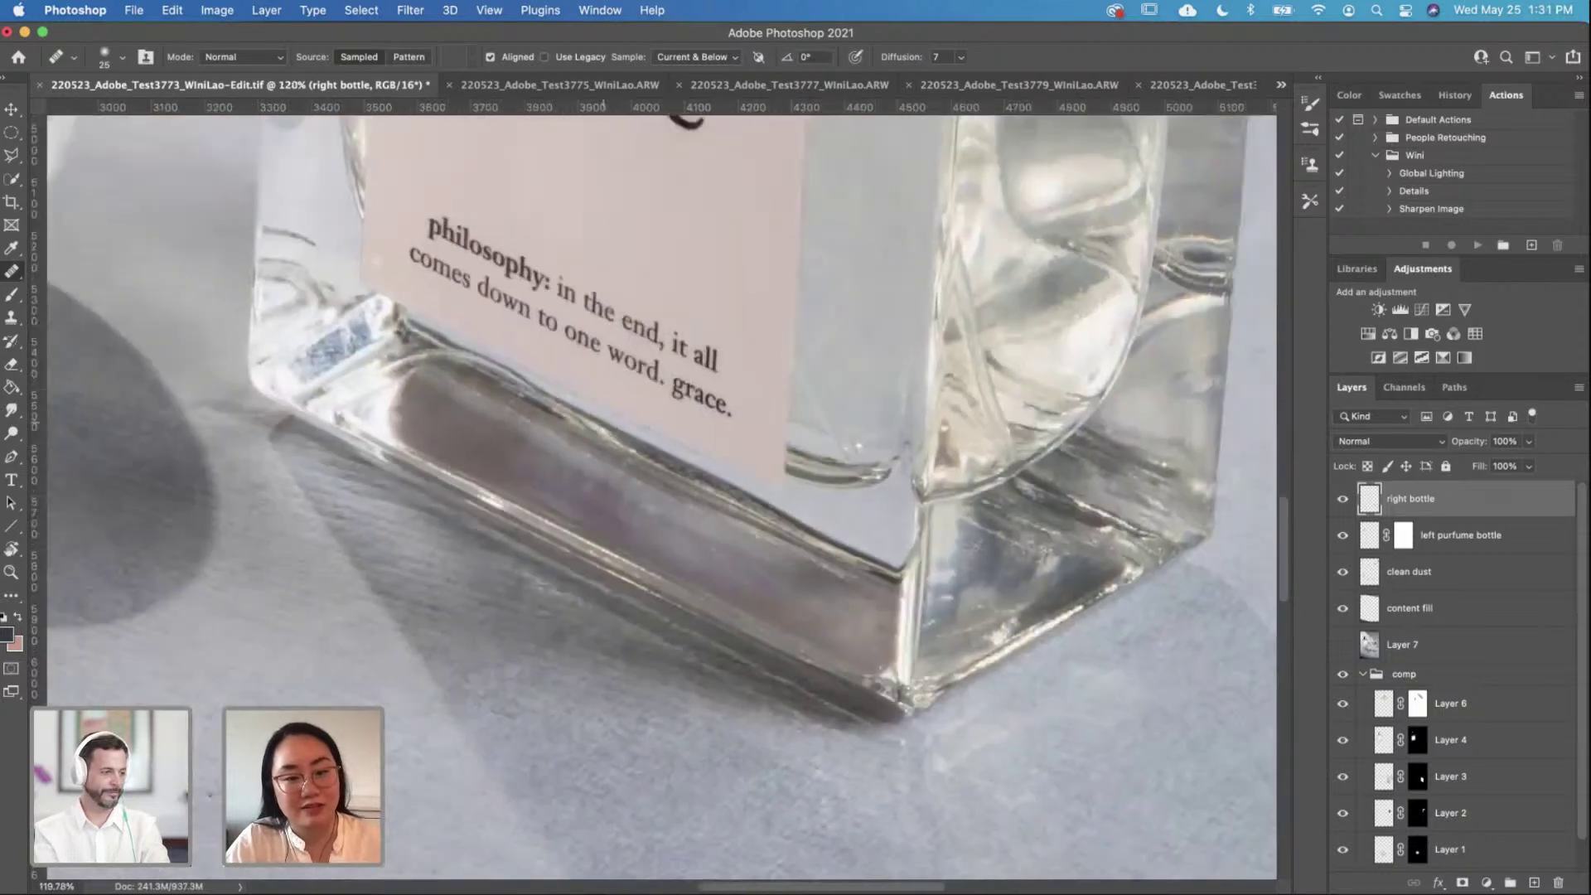
{"action": "scroll", "coordinate": [658, 497], "scroll_direction": "up", "scroll_amount": 3}
{"action": "scroll", "coordinate": [658, 481], "scroll_direction": "up", "scroll_amount": 3}
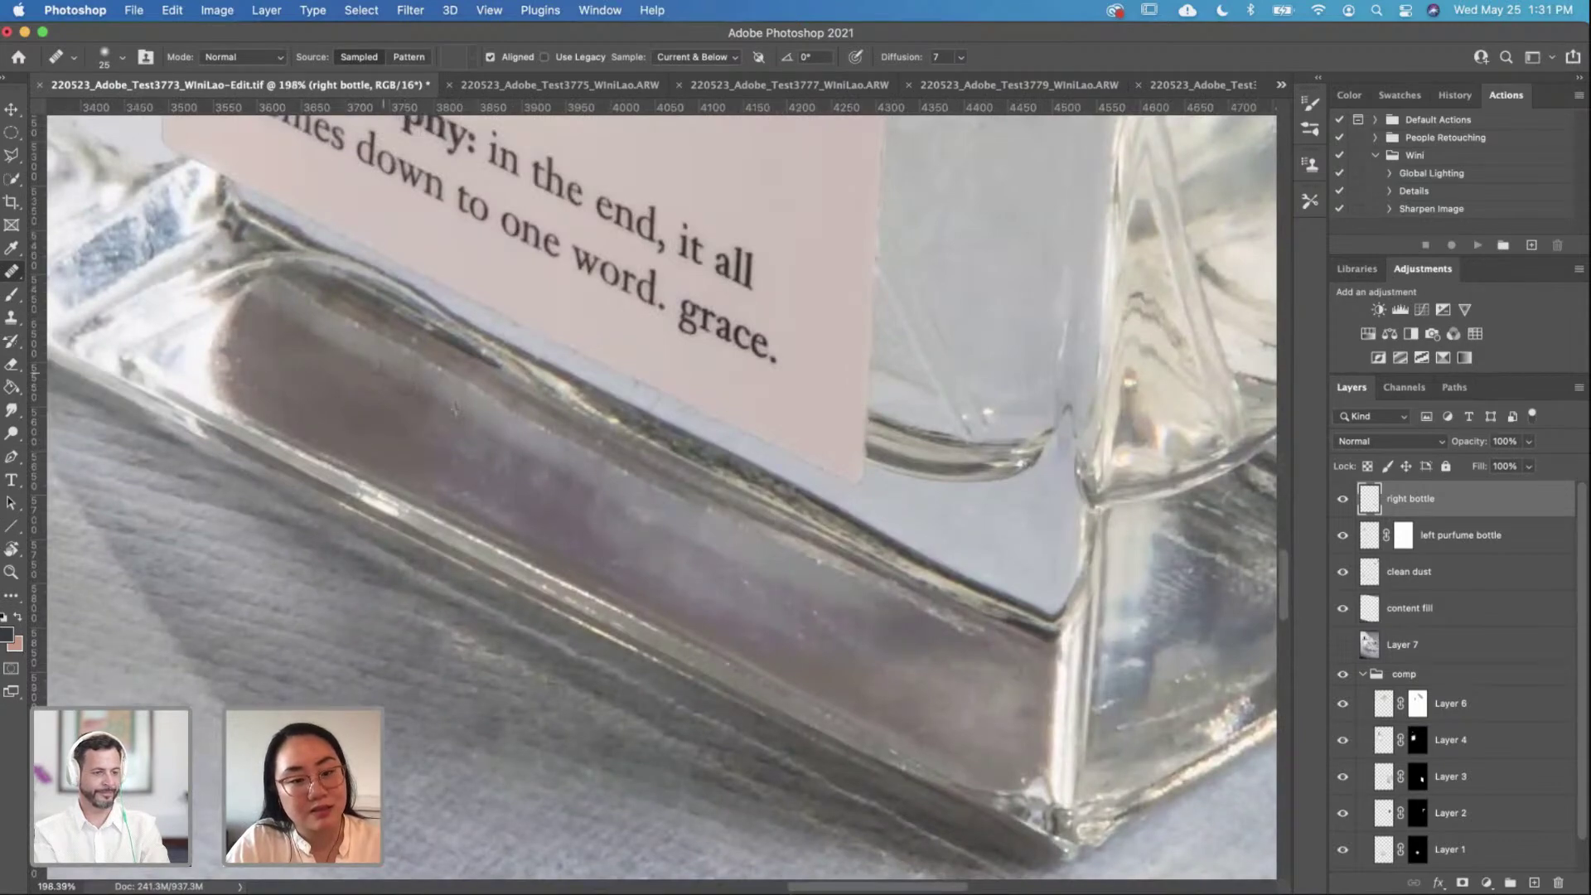
{"action": "scroll", "coordinate": [528, 424], "scroll_direction": "down", "scroll_amount": 3}
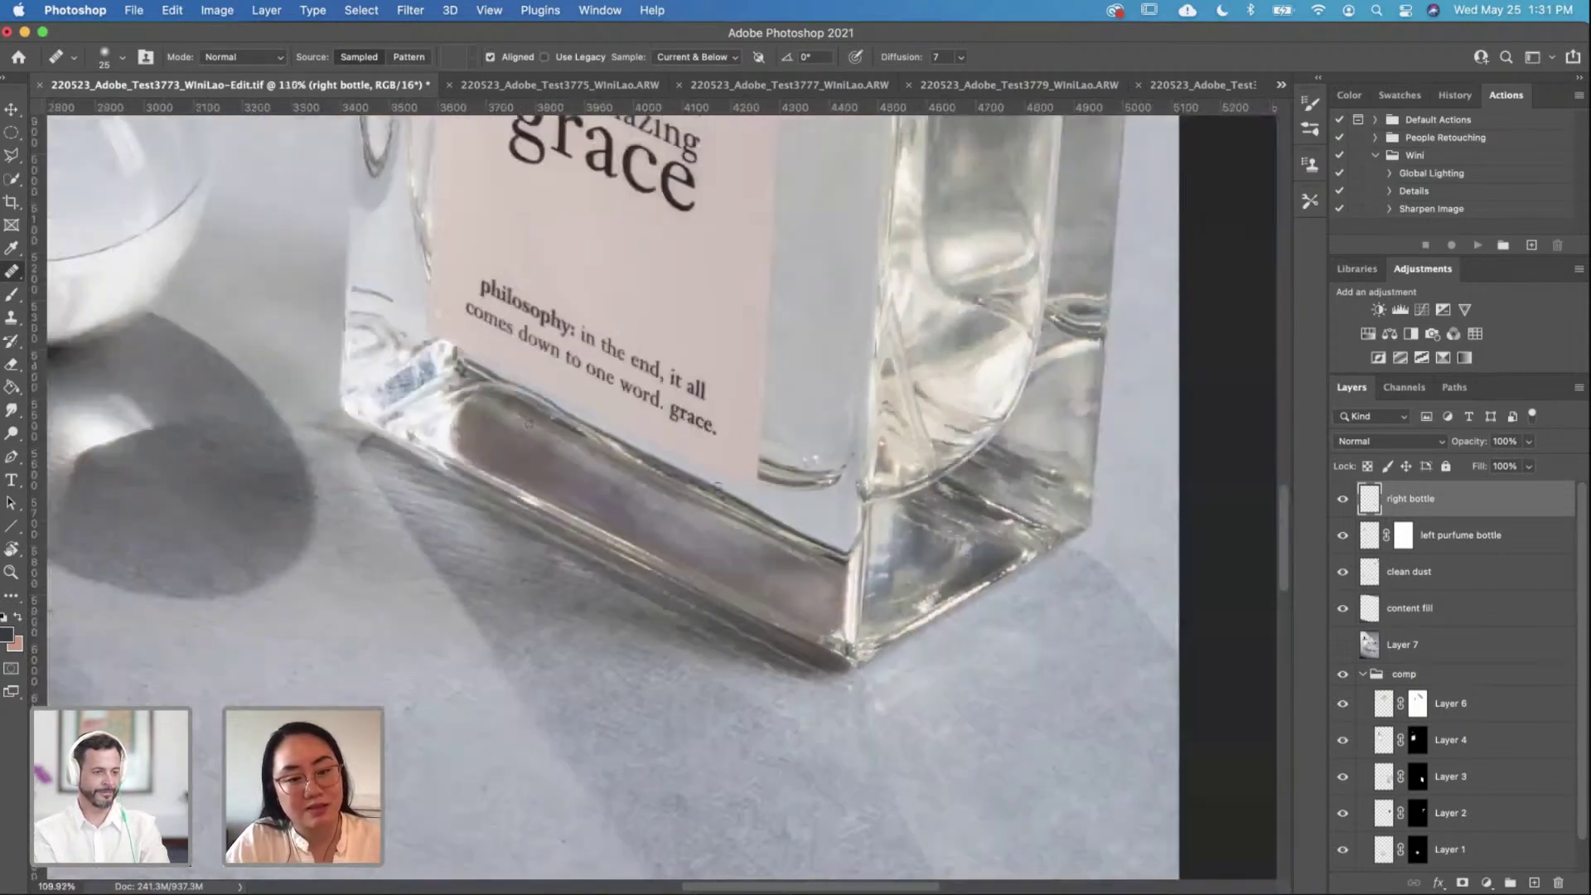
{"action": "scroll", "coordinate": [675, 497], "scroll_direction": "up", "scroll_amount": 3}
{"action": "scroll", "coordinate": [707, 500], "scroll_direction": "down", "scroll_amount": 1}
{"action": "scroll", "coordinate": [707, 501], "scroll_direction": "down", "scroll_amount": 2}
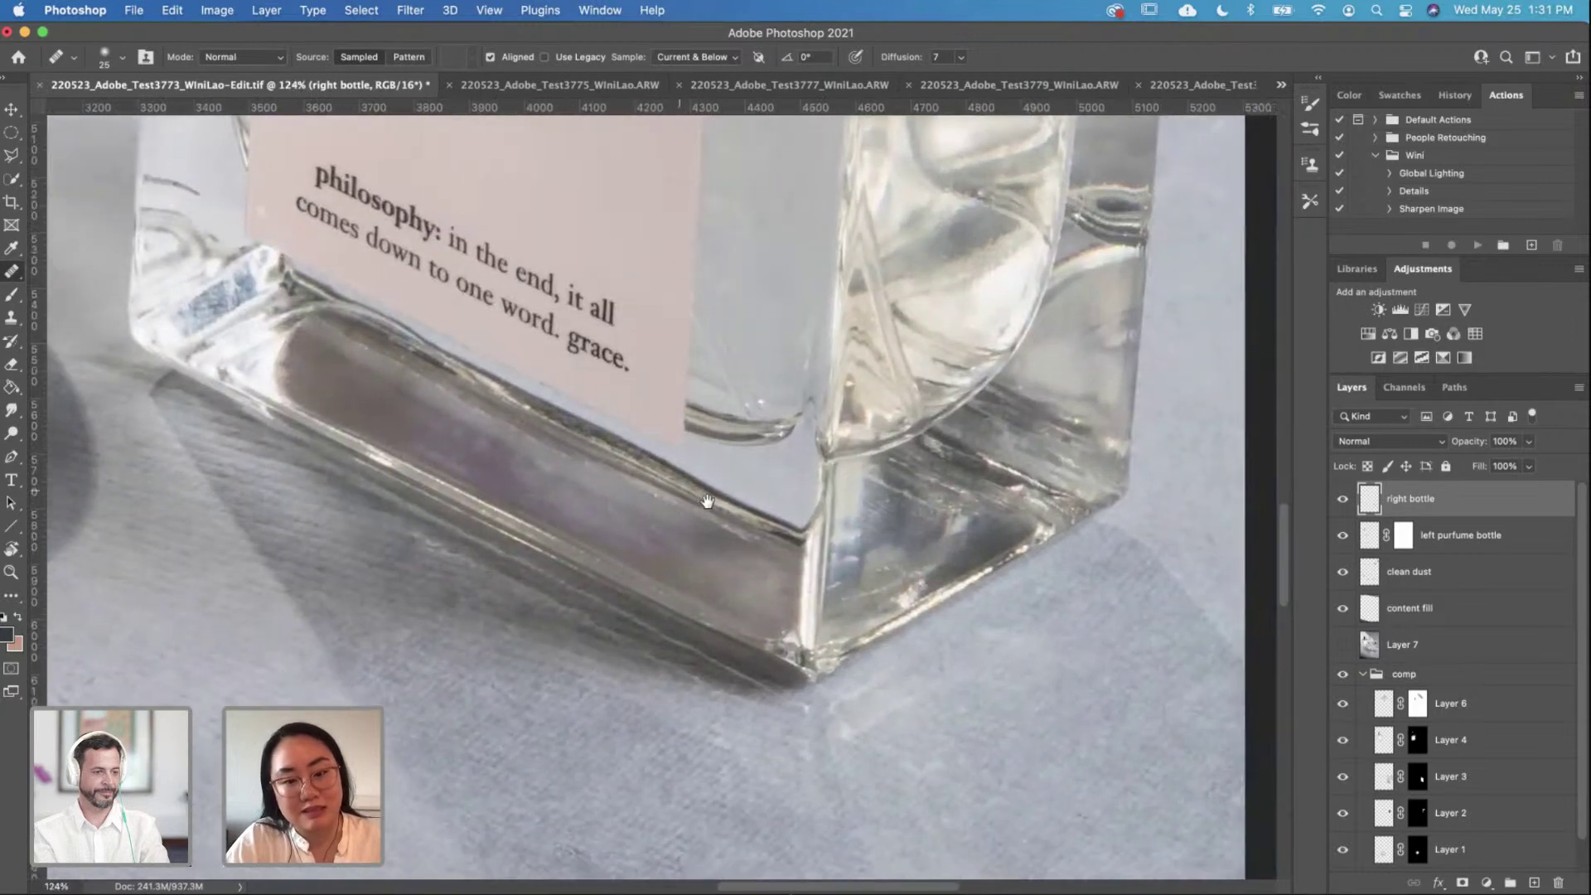
{"action": "scroll", "coordinate": [659, 497], "scroll_direction": "up", "scroll_amount": 3}
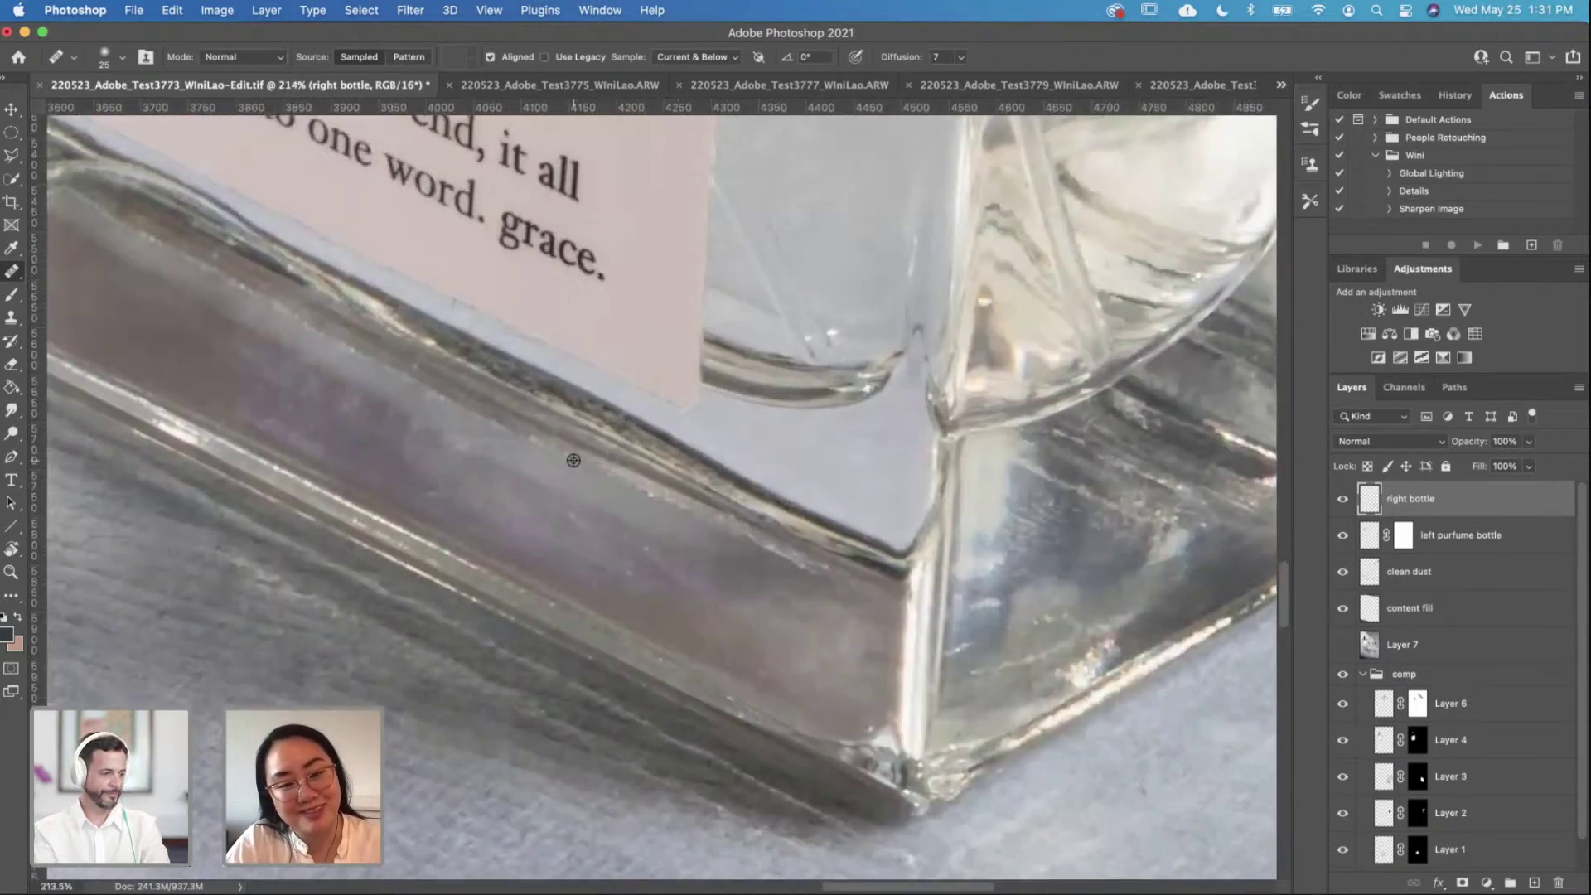
{"action": "mouse_move", "coordinate": [706, 520]}
{"action": "left_mouse_down"}
{"action": "mouse_move", "coordinate": [856, 606]}
{"action": "mouse_move", "coordinate": [691, 529]}
{"action": "mouse_move", "coordinate": [857, 627]}
{"action": "mouse_move", "coordinate": [677, 533]}
{"action": "mouse_move", "coordinate": [875, 604]}
{"action": "mouse_move", "coordinate": [666, 531]}
{"action": "left_mouse_up"}
{"action": "scroll", "coordinate": [663, 506], "scroll_direction": "down", "scroll_amount": 10}
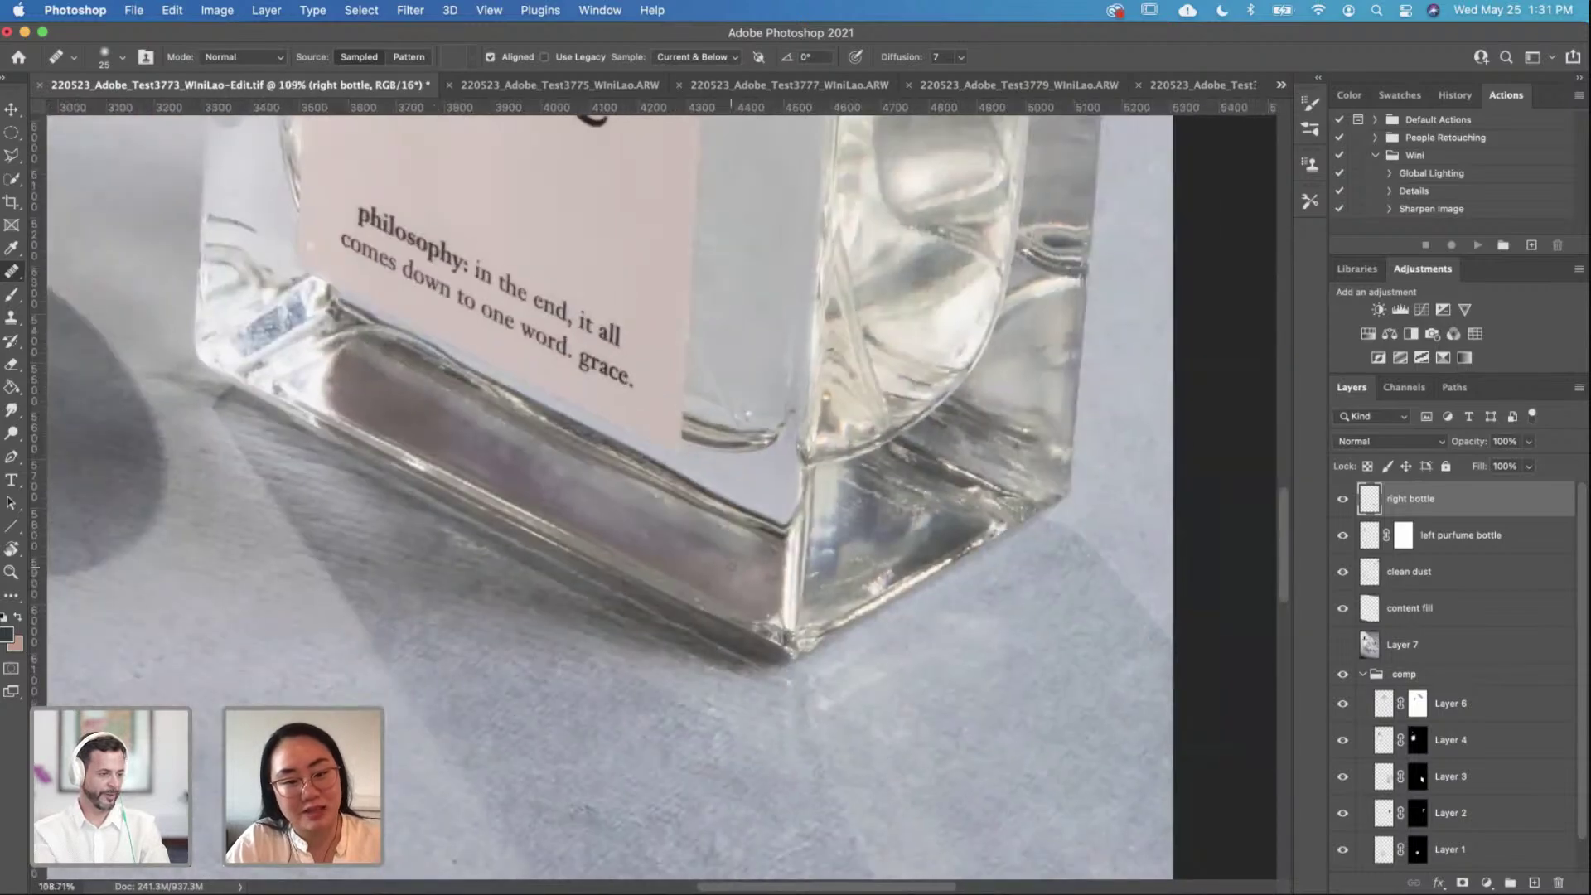
{"action": "scroll", "coordinate": [775, 540], "scroll_direction": "up", "scroll_amount": 8}
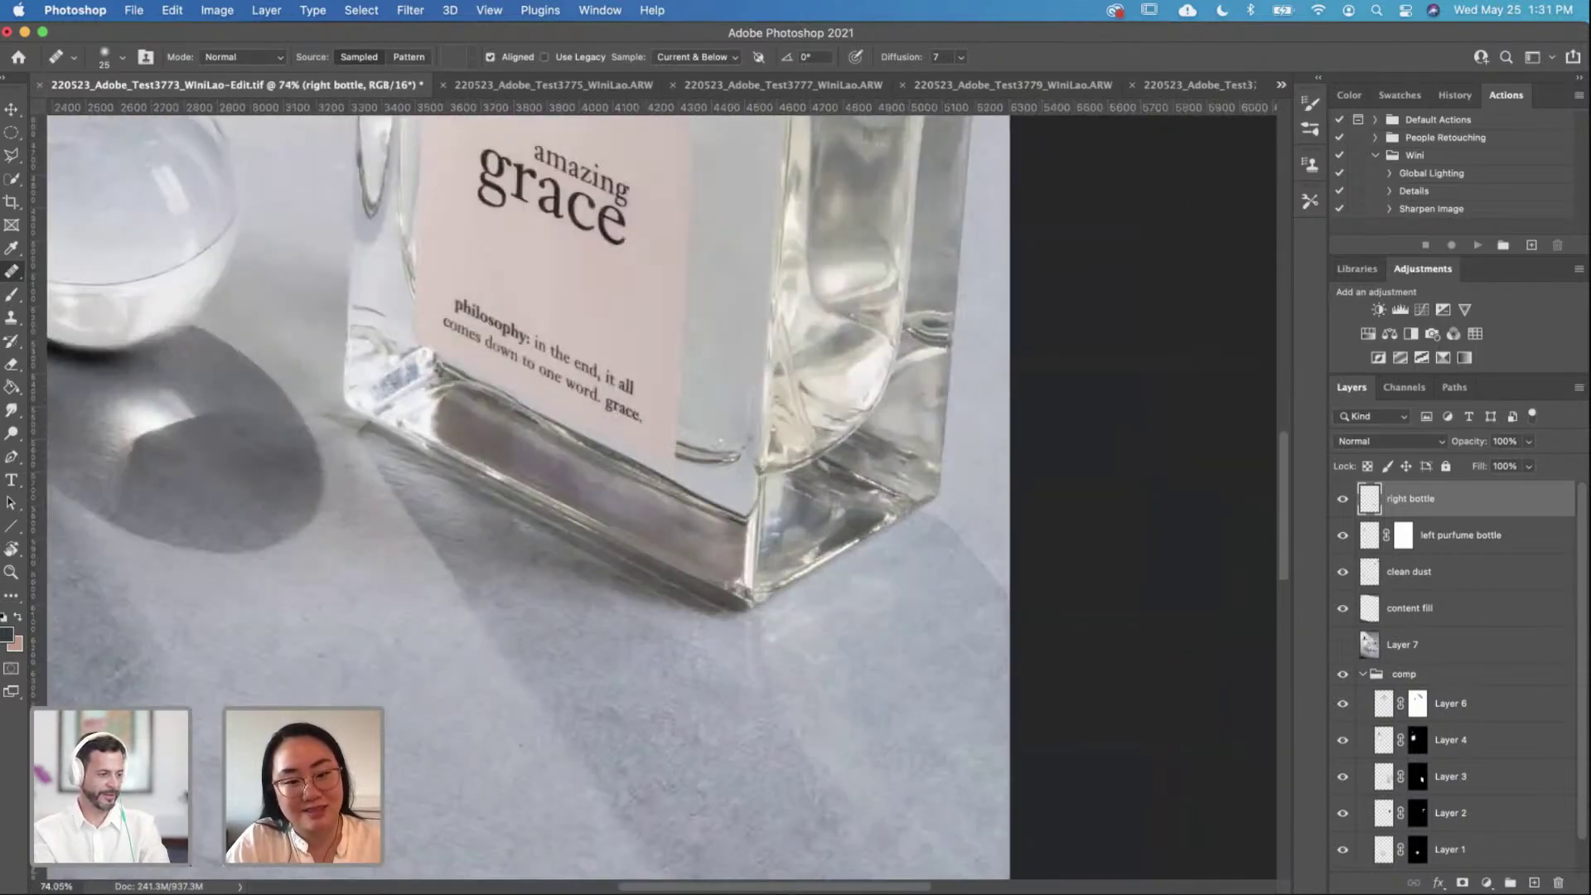
{"action": "mouse_move", "coordinate": [791, 604]}
{"action": "left_mouse_down"}
{"action": "mouse_move", "coordinate": [815, 604]}
{"action": "mouse_move", "coordinate": [800, 628]}
{"action": "mouse_move", "coordinate": [808, 594]}
{"action": "left_mouse_up"}
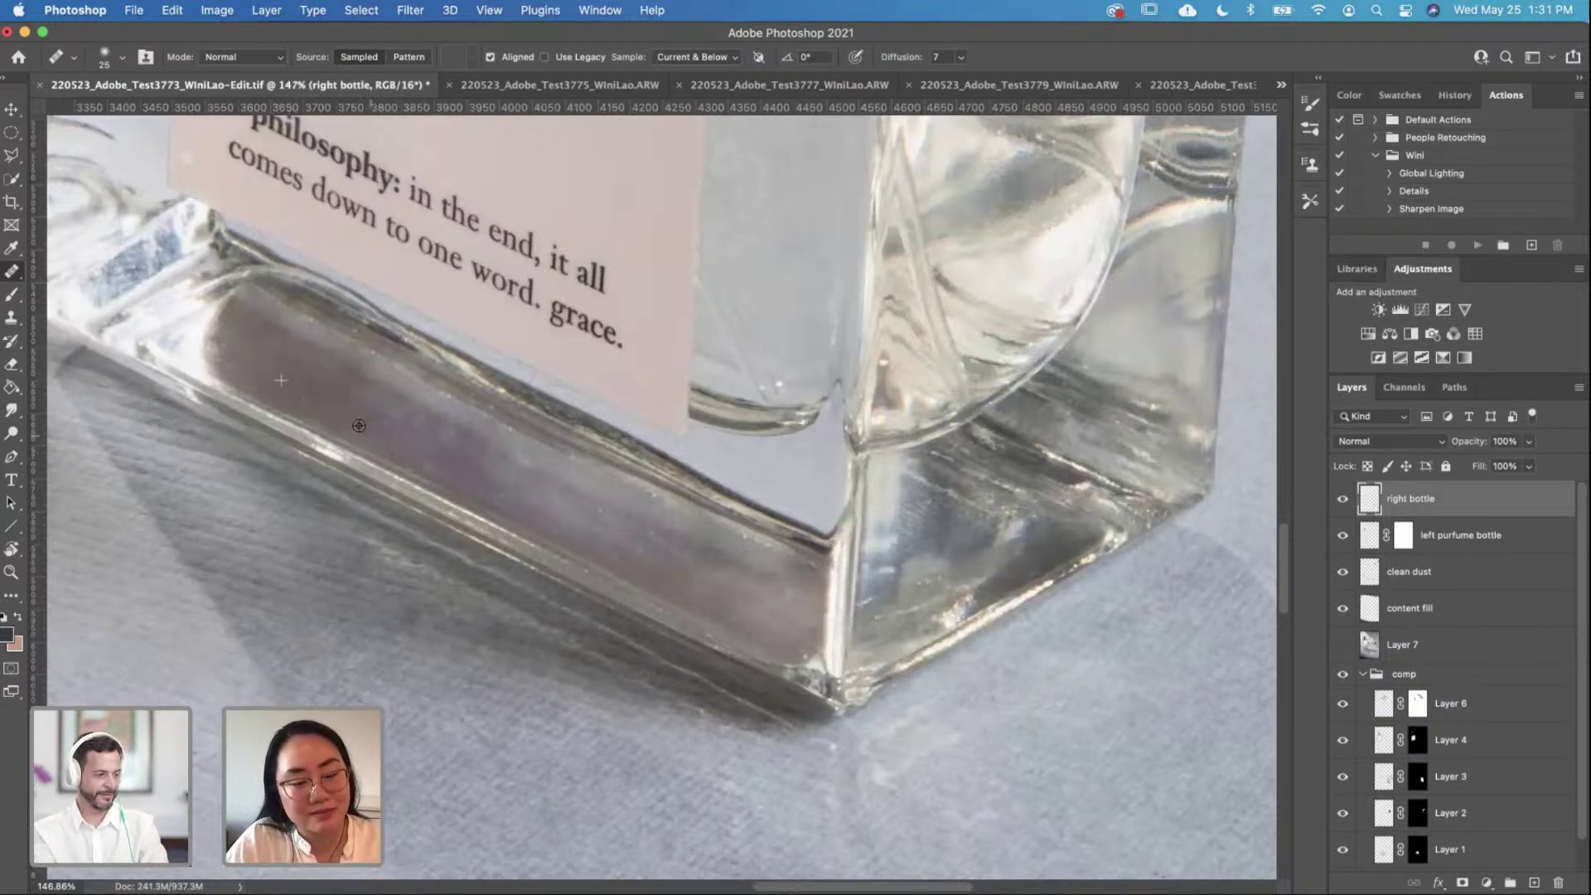
Step: Examine the whole composition, then the right bottle's base, side glass and rear lower corner up close for remaining blemishes
{"action": "scroll", "coordinate": [663, 575], "scroll_direction": "down", "scroll_amount": 8}
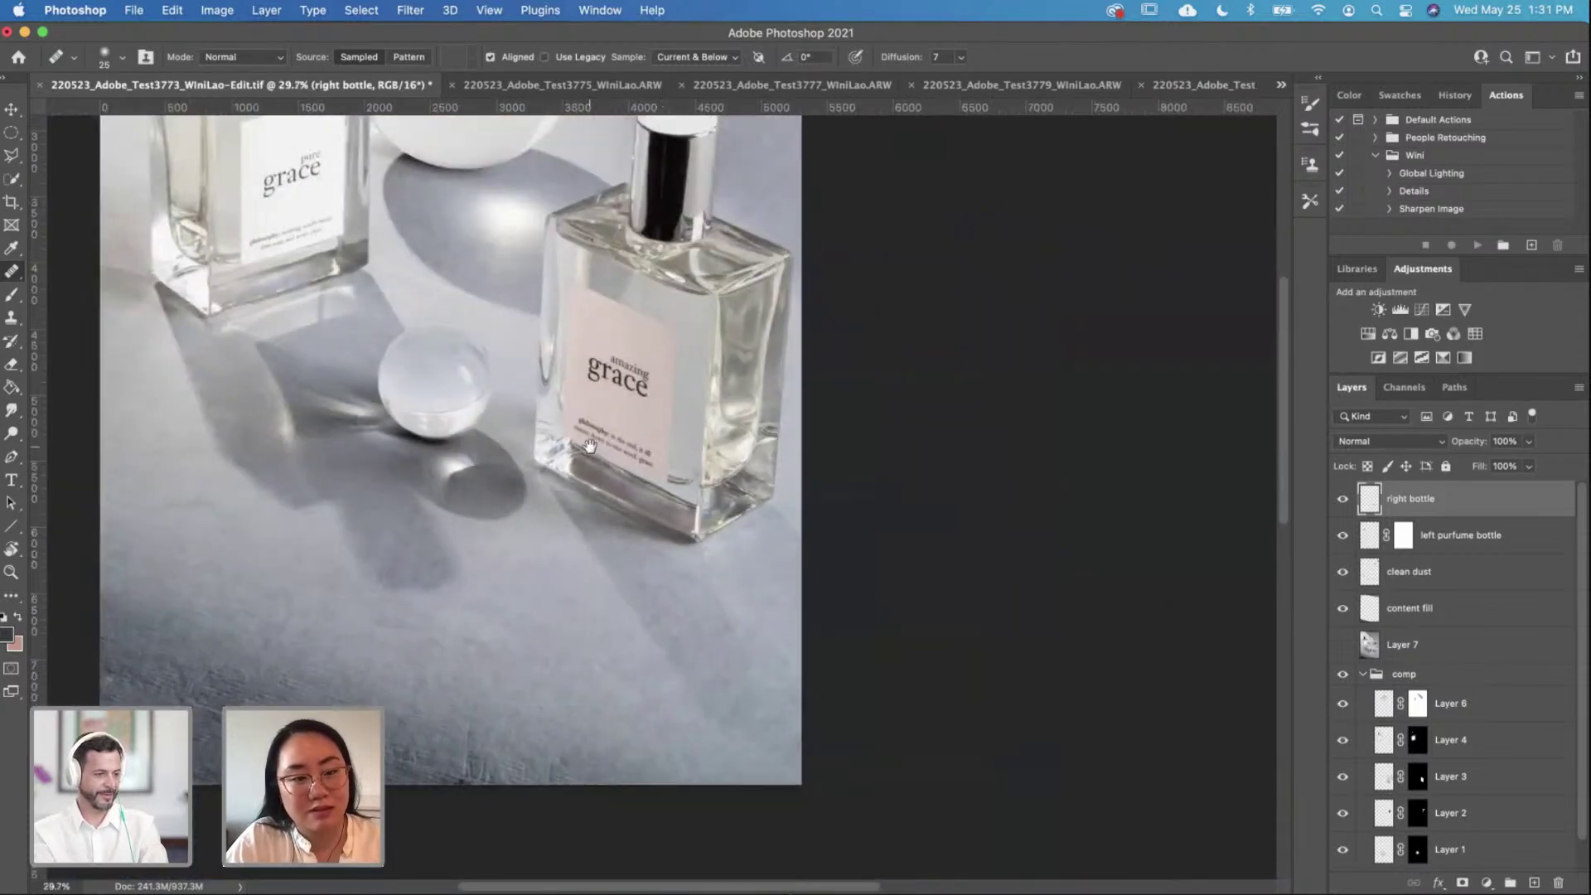
{"action": "left_click_drag", "start_coordinate": [590, 446], "coordinate": [695, 566]}
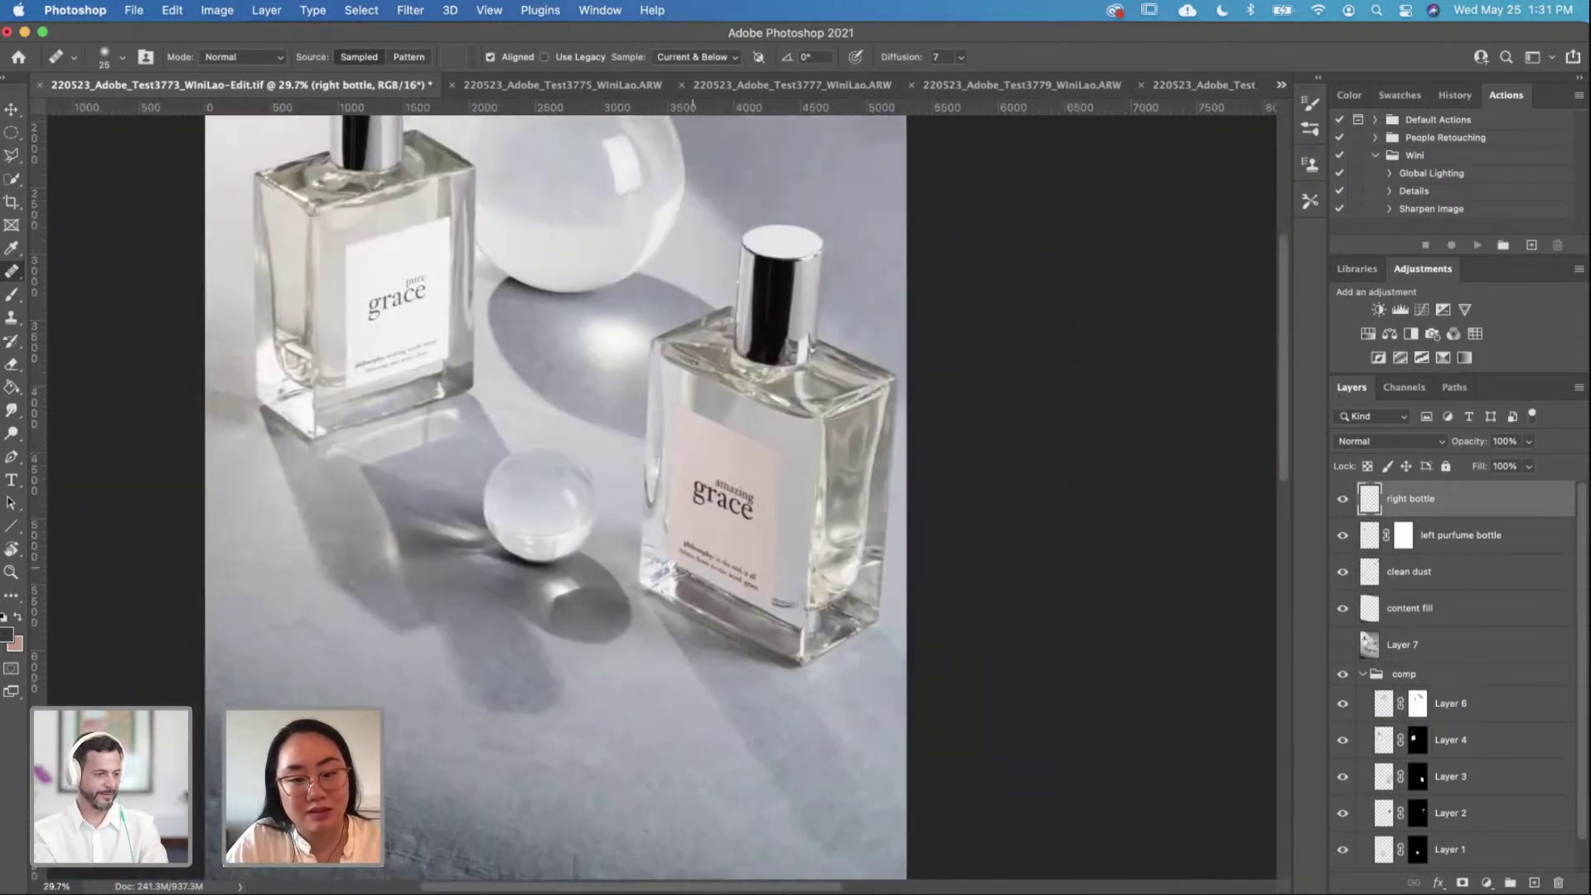
{"action": "key", "text": "r"}
{"action": "scroll", "coordinate": [671, 452], "scroll_direction": "up", "scroll_amount": 8}
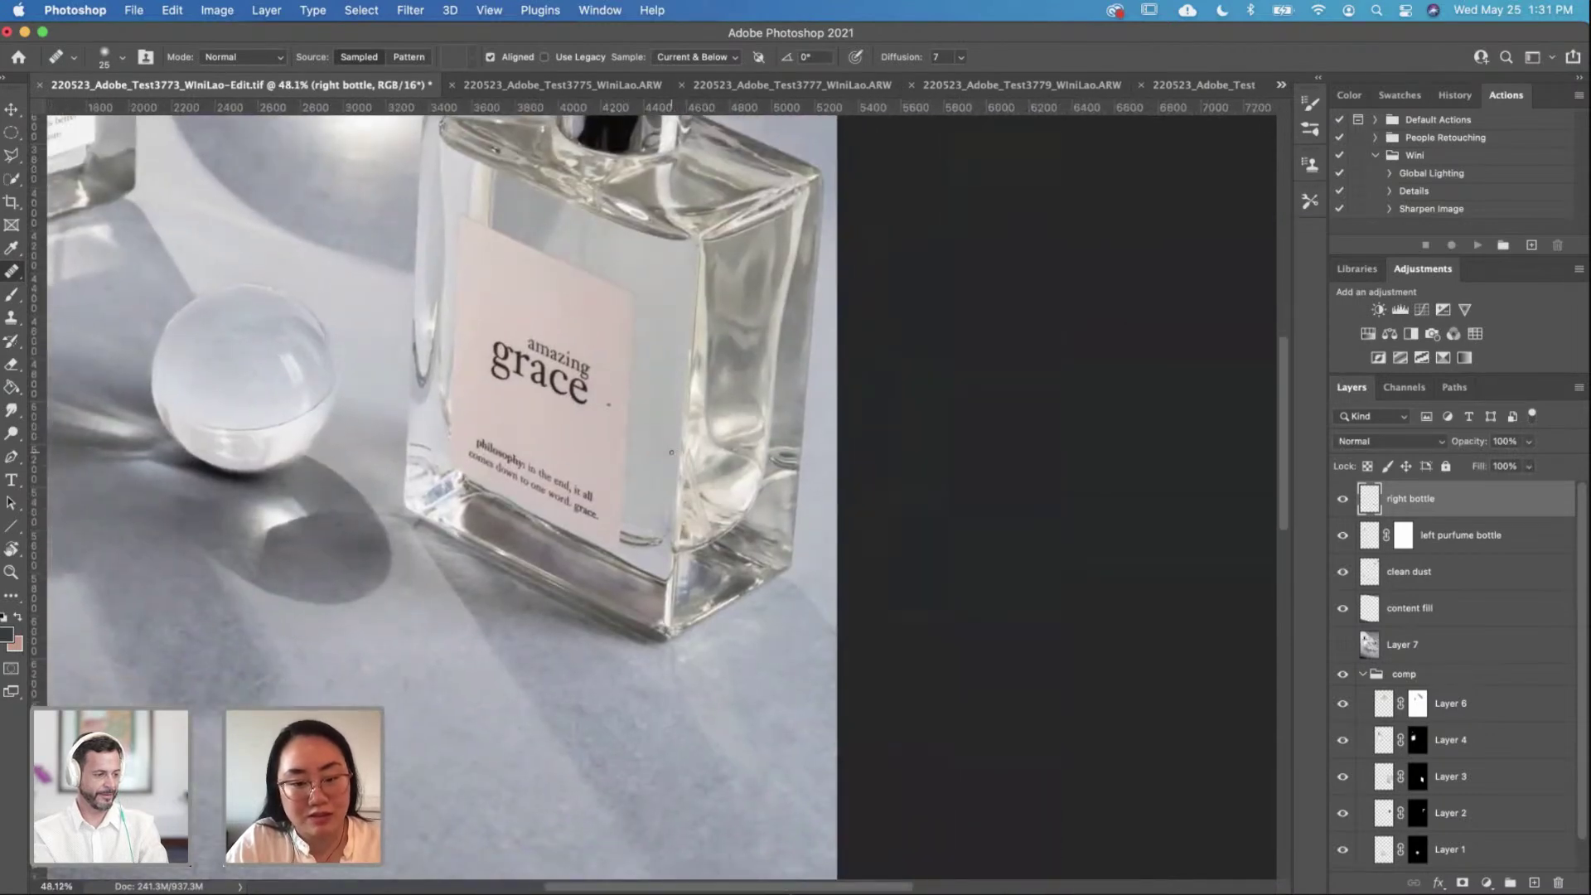
{"action": "scroll", "coordinate": [675, 463], "scroll_direction": "left", "scroll_amount": 5}
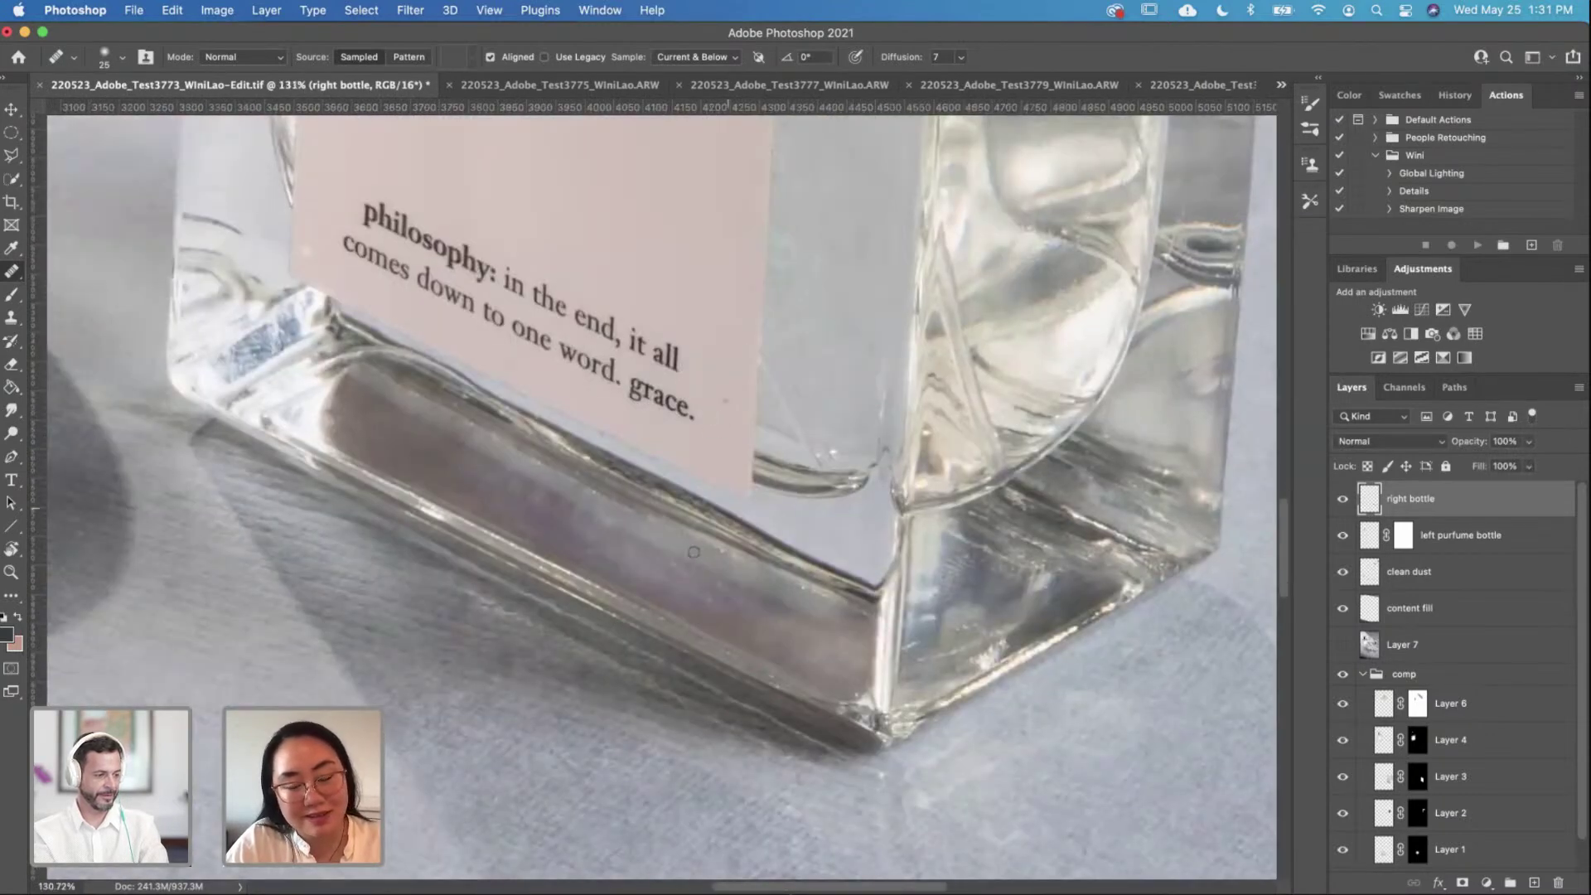
{"action": "scroll", "coordinate": [693, 552], "scroll_direction": "down", "scroll_amount": 3}
{"action": "scroll", "coordinate": [694, 552], "scroll_direction": "up", "scroll_amount": 5}
{"action": "scroll", "coordinate": [671, 557], "scroll_direction": "up", "scroll_amount": 5}
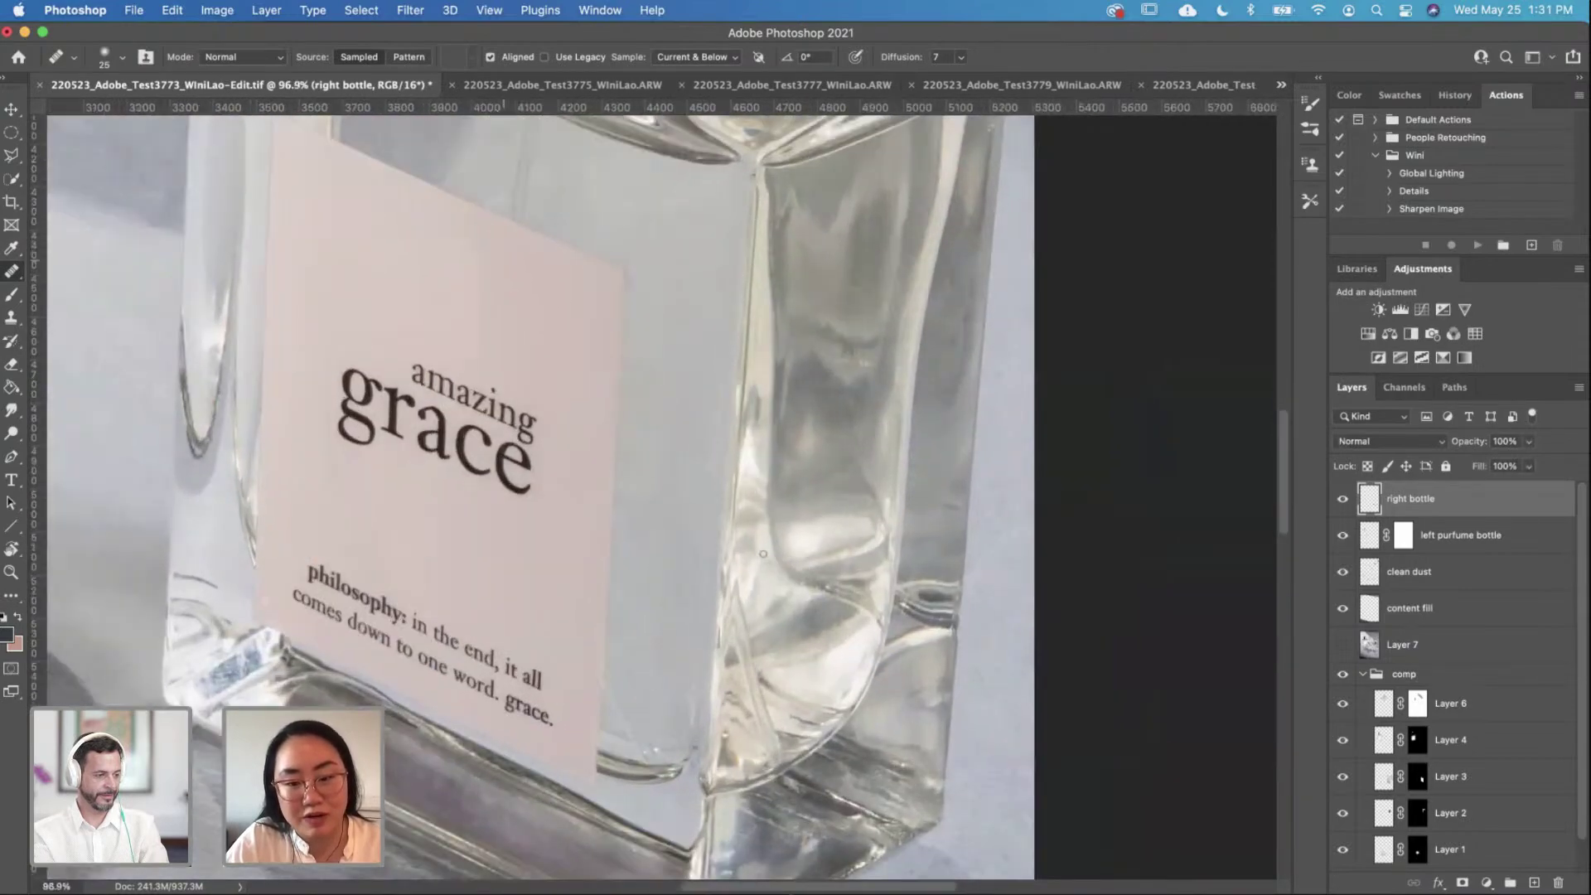
{"action": "left_click_drag", "start_coordinate": [746, 568], "coordinate": [721, 395]}
{"action": "scroll", "coordinate": [721, 395], "scroll_direction": "down", "scroll_amount": 4}
{"action": "scroll", "coordinate": [808, 551], "scroll_direction": "right", "scroll_amount": 3}
{"action": "scroll", "coordinate": [760, 594], "scroll_direction": "up", "scroll_amount": 3}
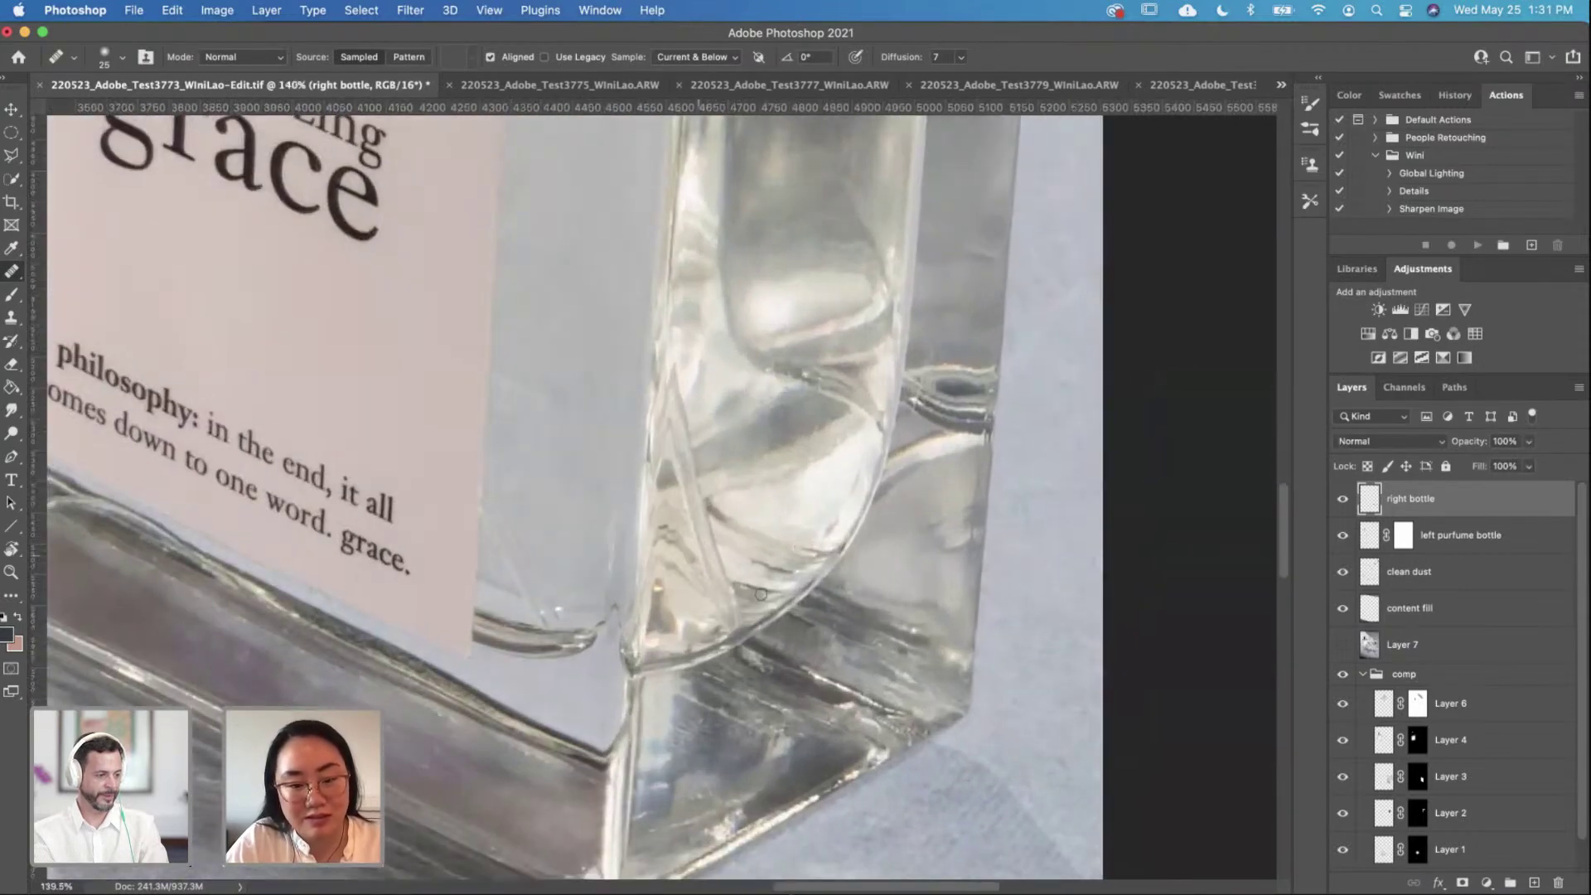
{"action": "scroll", "coordinate": [870, 613], "scroll_direction": "down", "scroll_amount": 4}
{"action": "scroll", "coordinate": [811, 555], "scroll_direction": "up", "scroll_amount": 4}
{"action": "scroll", "coordinate": [816, 538], "scroll_direction": "down", "scroll_amount": 2}
{"action": "scroll", "coordinate": [816, 539], "scroll_direction": "right", "scroll_amount": 3}
{"action": "scroll", "coordinate": [829, 505], "scroll_direction": "up", "scroll_amount": 2}
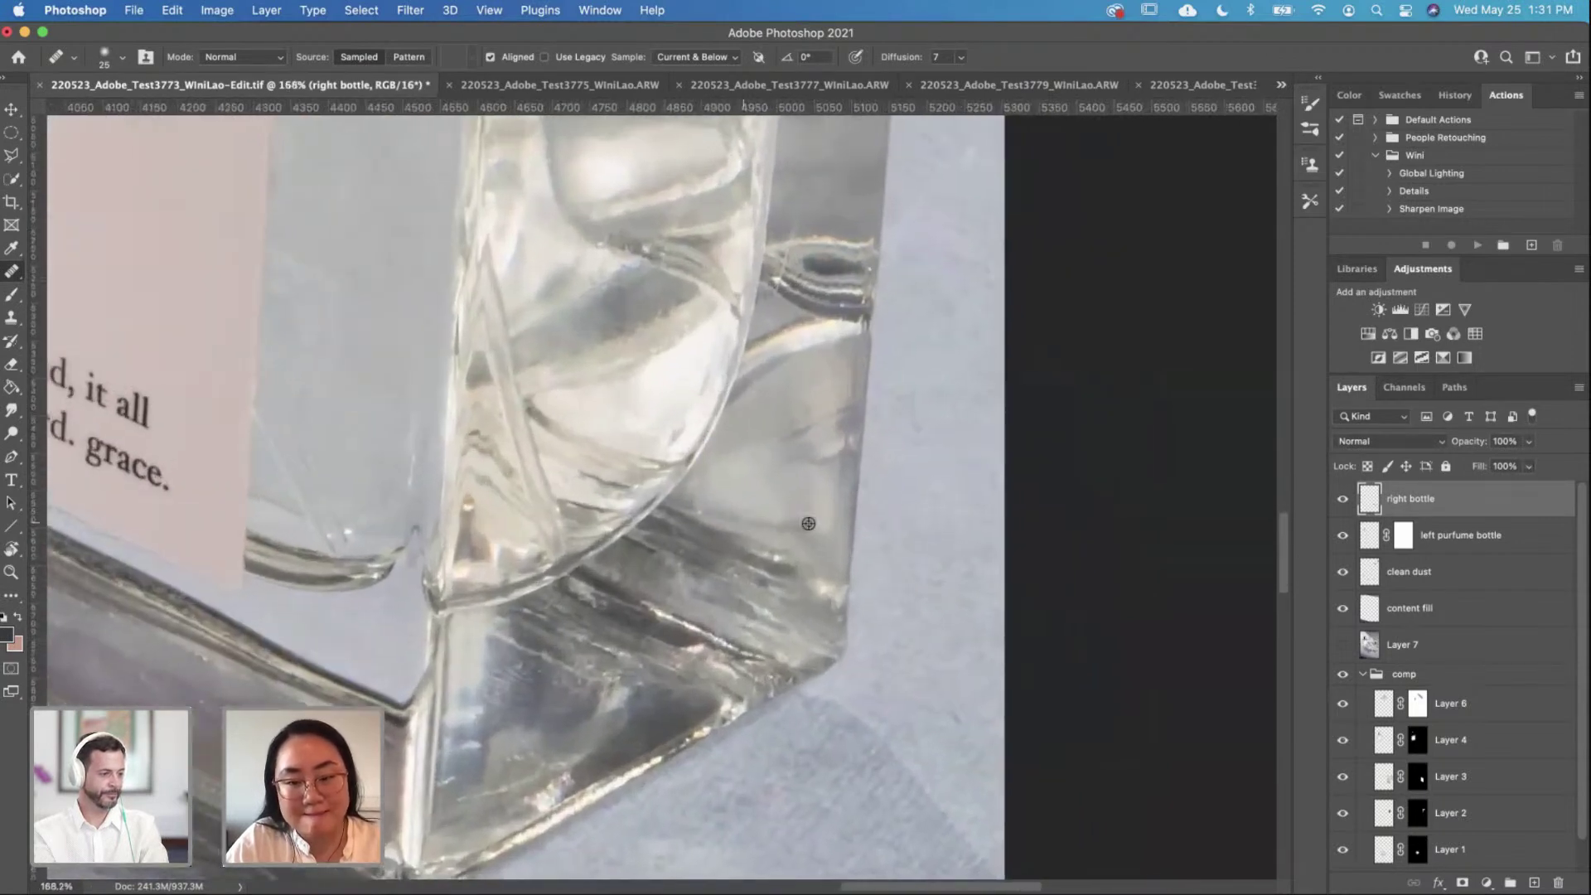
Step: Resample clean glass and heal the marks along the right bottle's rear side edge and beside the inner curve
{"action": "mouse_move", "coordinate": [842, 449]}
{"action": "left_mouse_down"}
{"action": "mouse_move", "coordinate": [848, 404]}
{"action": "mouse_move", "coordinate": [783, 436]}
{"action": "mouse_move", "coordinate": [834, 439]}
{"action": "mouse_move", "coordinate": [797, 416]}
{"action": "mouse_move", "coordinate": [778, 437]}
{"action": "mouse_move", "coordinate": [812, 438]}
{"action": "mouse_move", "coordinate": [784, 459]}
{"action": "mouse_move", "coordinate": [807, 454]}
{"action": "mouse_move", "coordinate": [810, 426]}
{"action": "mouse_move", "coordinate": [810, 464]}
{"action": "left_mouse_up"}
{"action": "left_click", "coordinate": [840, 489], "text": "alt"}
{"action": "left_click", "coordinate": [809, 388], "text": "alt"}
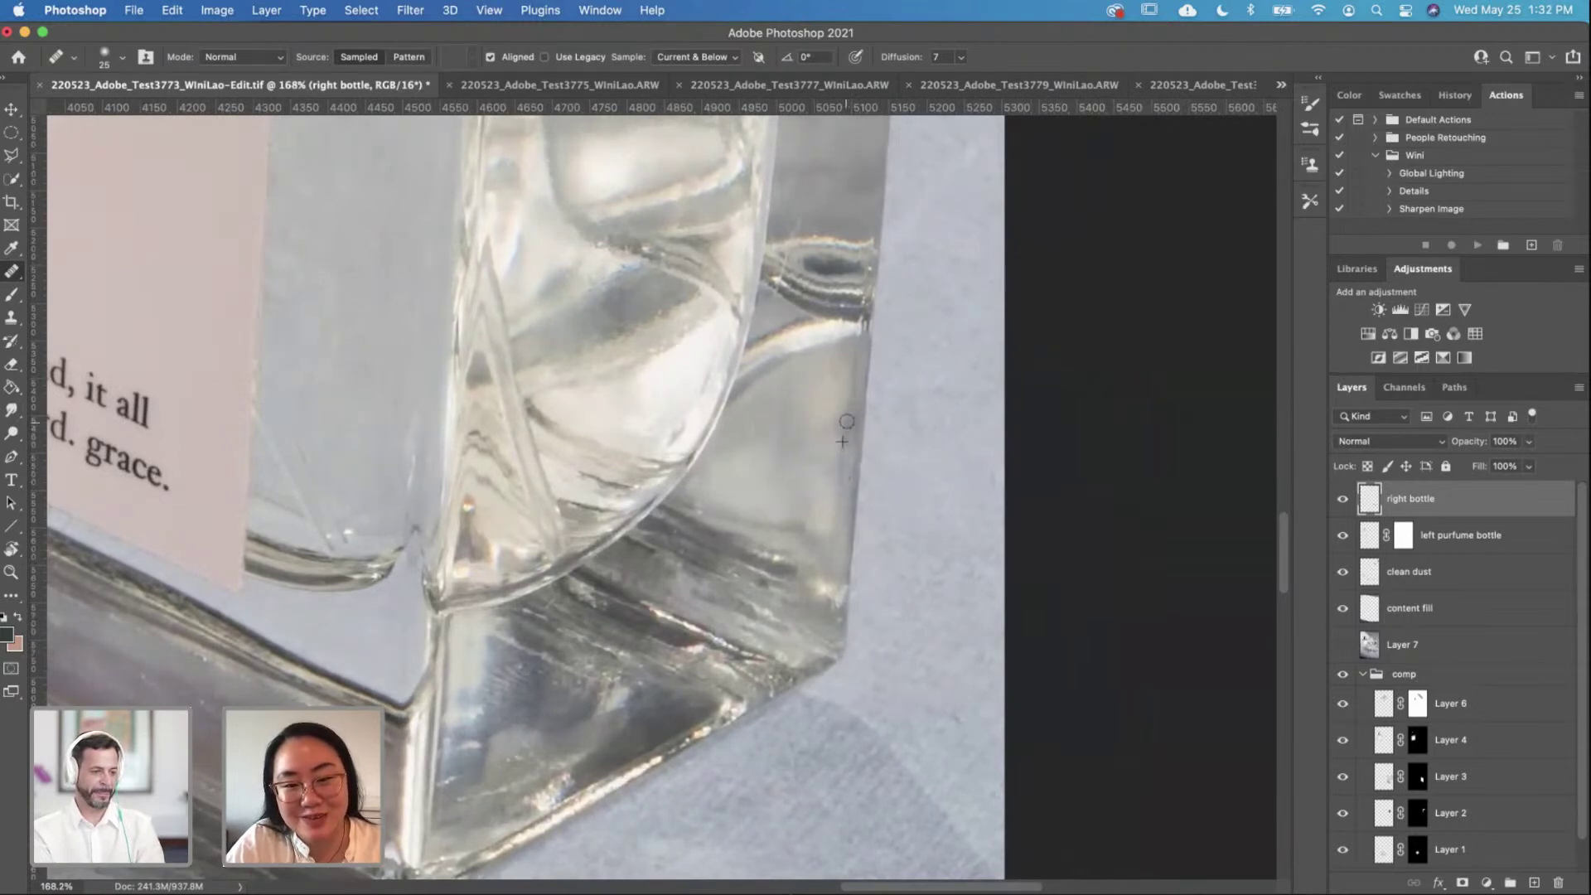
{"action": "left_click_drag", "start_coordinate": [832, 397], "coordinate": [832, 642]}
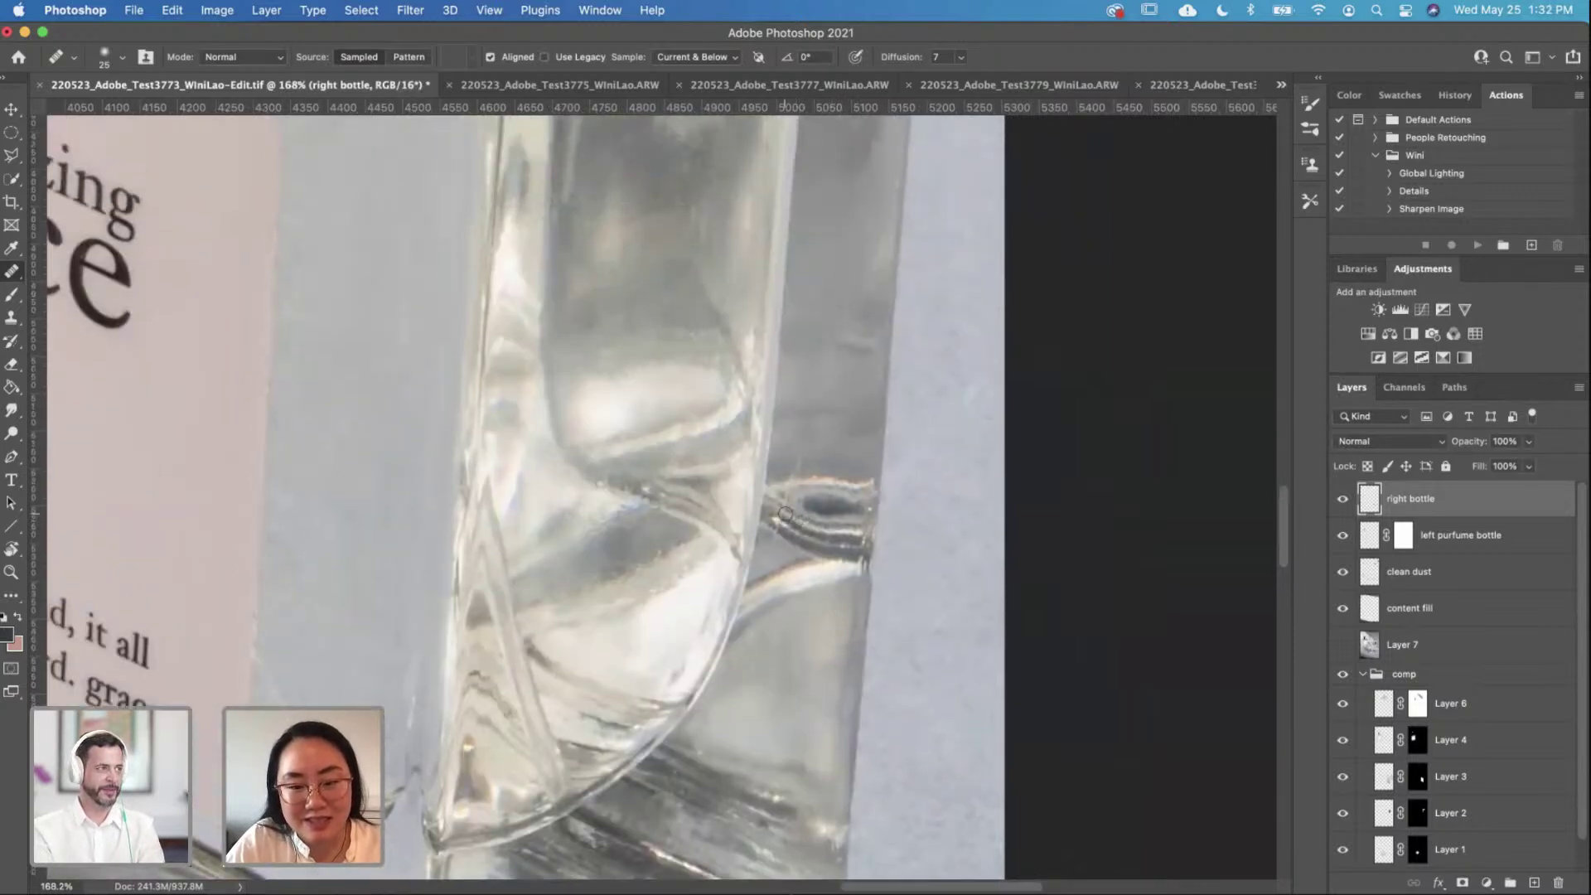
{"action": "mouse_move", "coordinate": [779, 530]}
{"action": "left_mouse_down"}
{"action": "mouse_move", "coordinate": [798, 470]}
{"action": "mouse_move", "coordinate": [809, 454]}
{"action": "mouse_move", "coordinate": [828, 460]}
{"action": "mouse_move", "coordinate": [820, 491]}
{"action": "mouse_move", "coordinate": [793, 470]}
{"action": "mouse_move", "coordinate": [801, 455]}
{"action": "mouse_move", "coordinate": [784, 511]}
{"action": "left_mouse_up"}
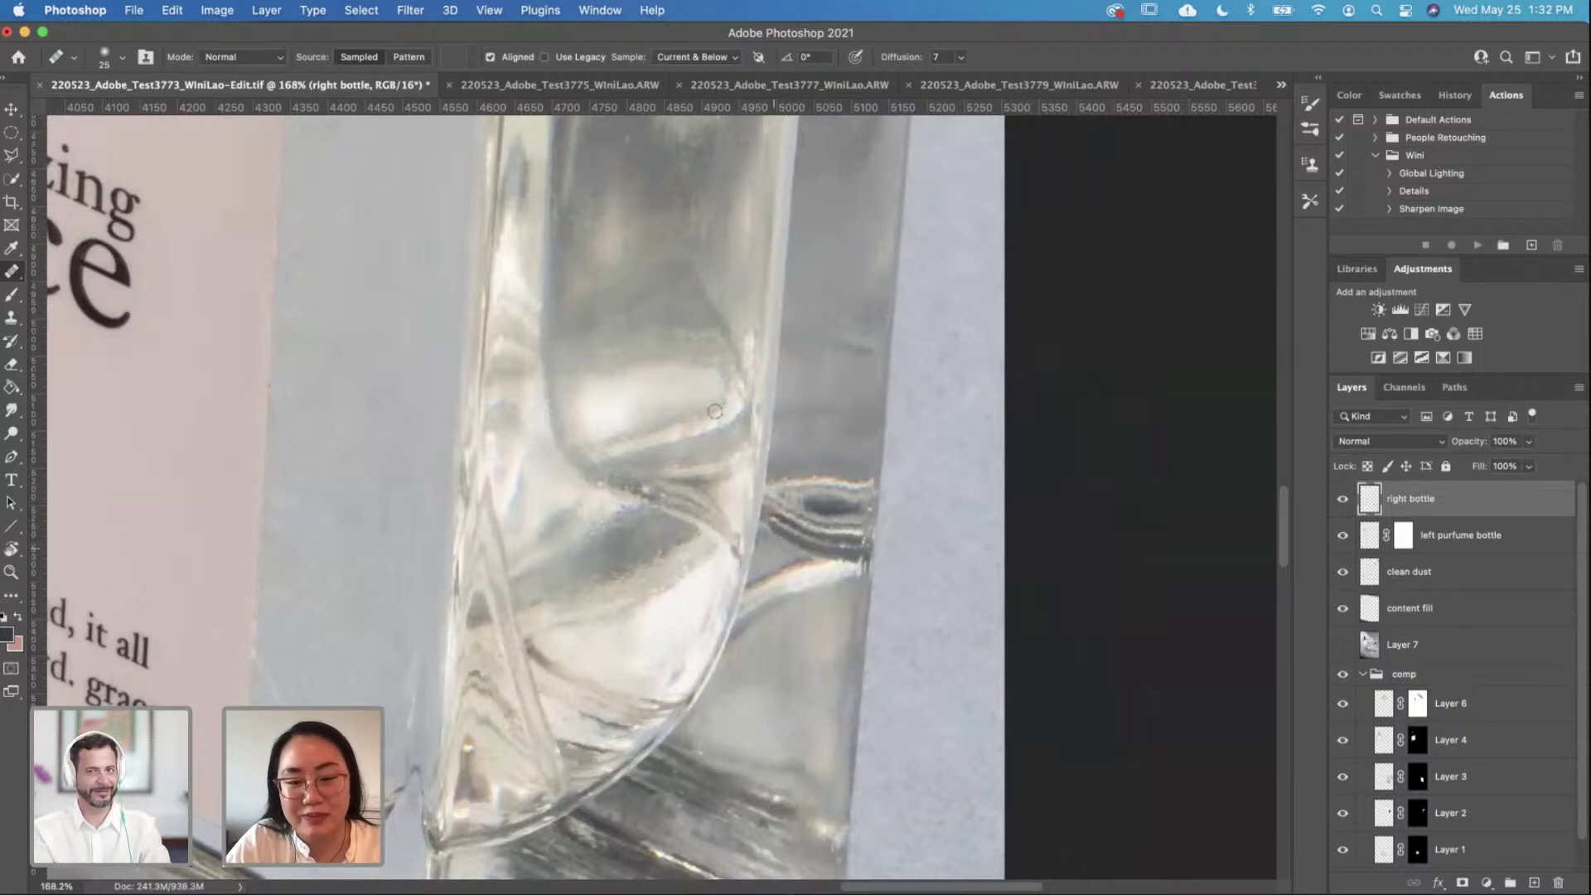
Step: Compare the full retouched composite with the original Background layer by isolating it and restoring all layers
{"action": "scroll", "coordinate": [715, 411], "scroll_direction": "down", "scroll_amount": 5}
{"action": "scroll", "coordinate": [715, 411], "scroll_direction": "down", "scroll_amount": 4}
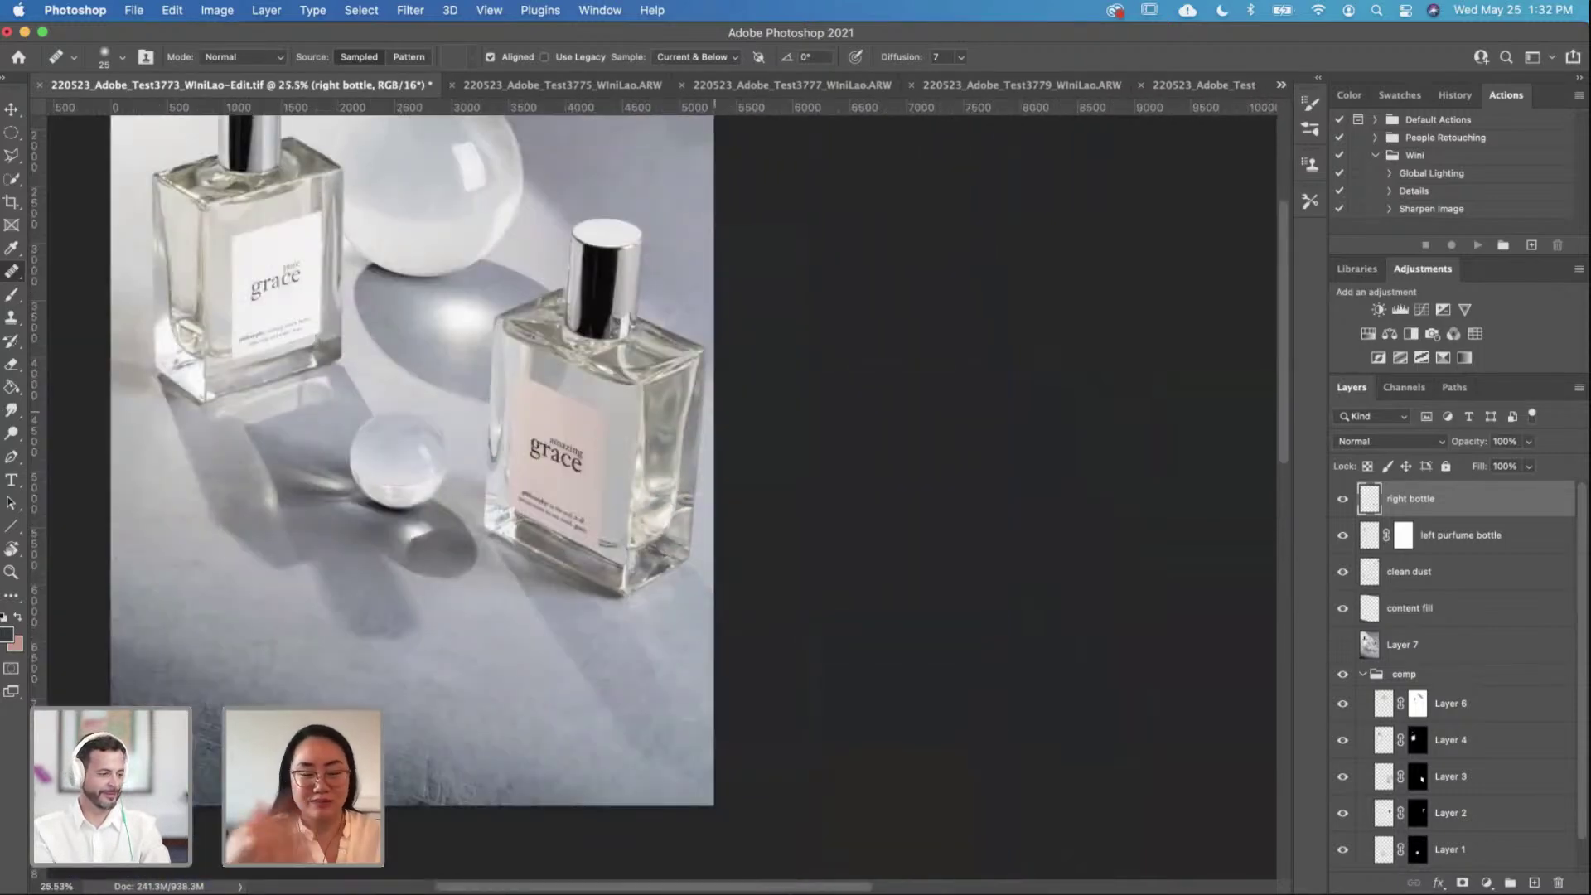
{"action": "scroll", "coordinate": [715, 410], "scroll_direction": "down", "scroll_amount": 2}
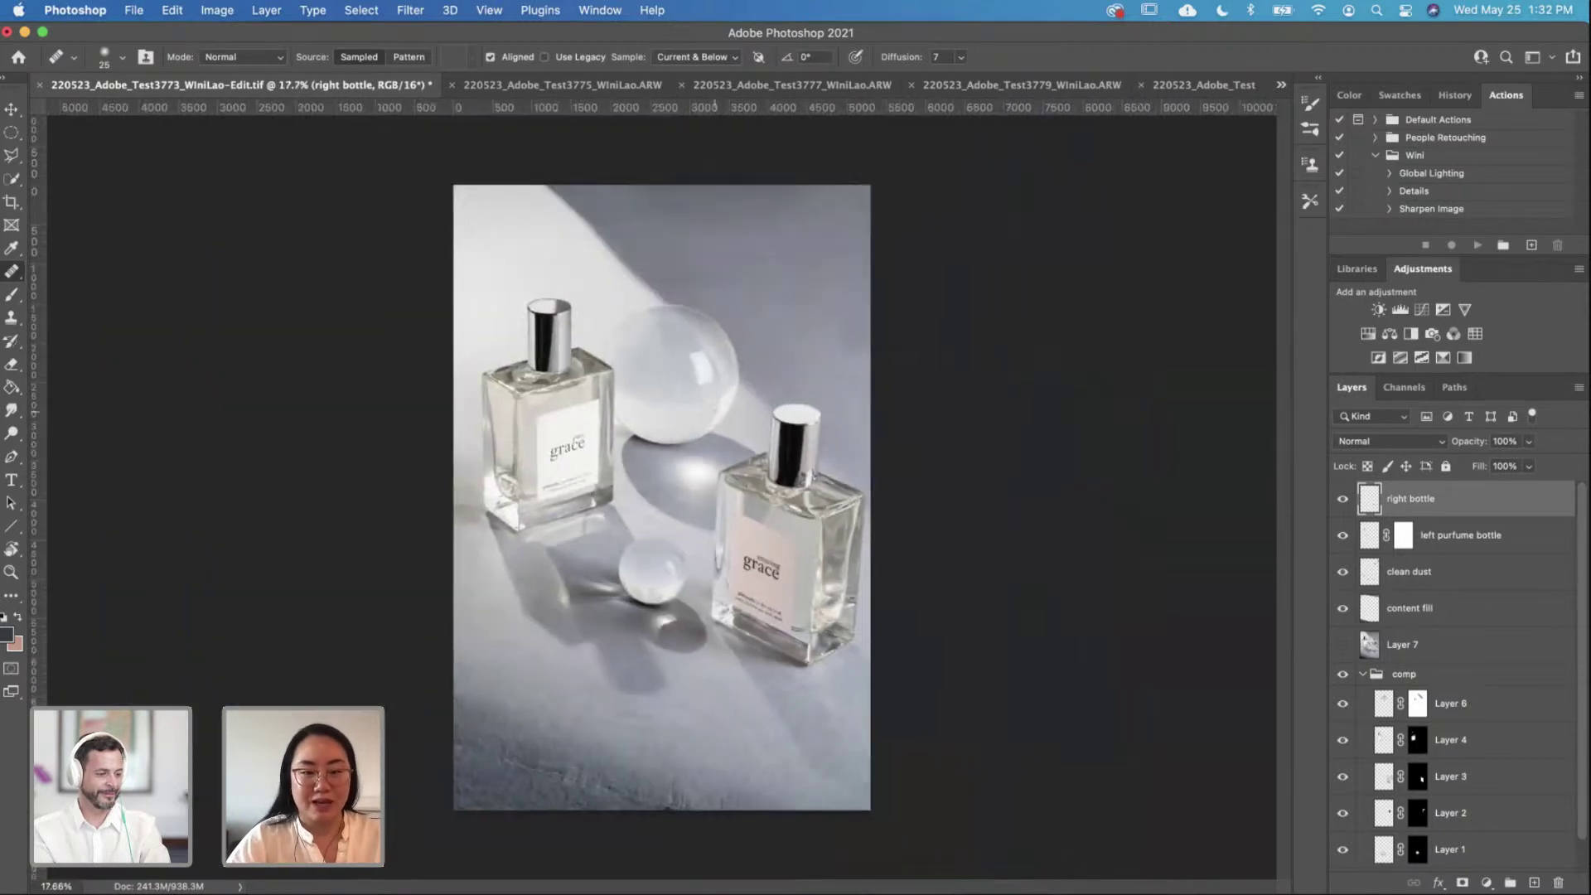
{"action": "scroll", "coordinate": [1346, 848], "scroll_direction": "down", "scroll_amount": 1}
{"action": "left_click", "coordinate": [1343, 852], "text": "alt"}
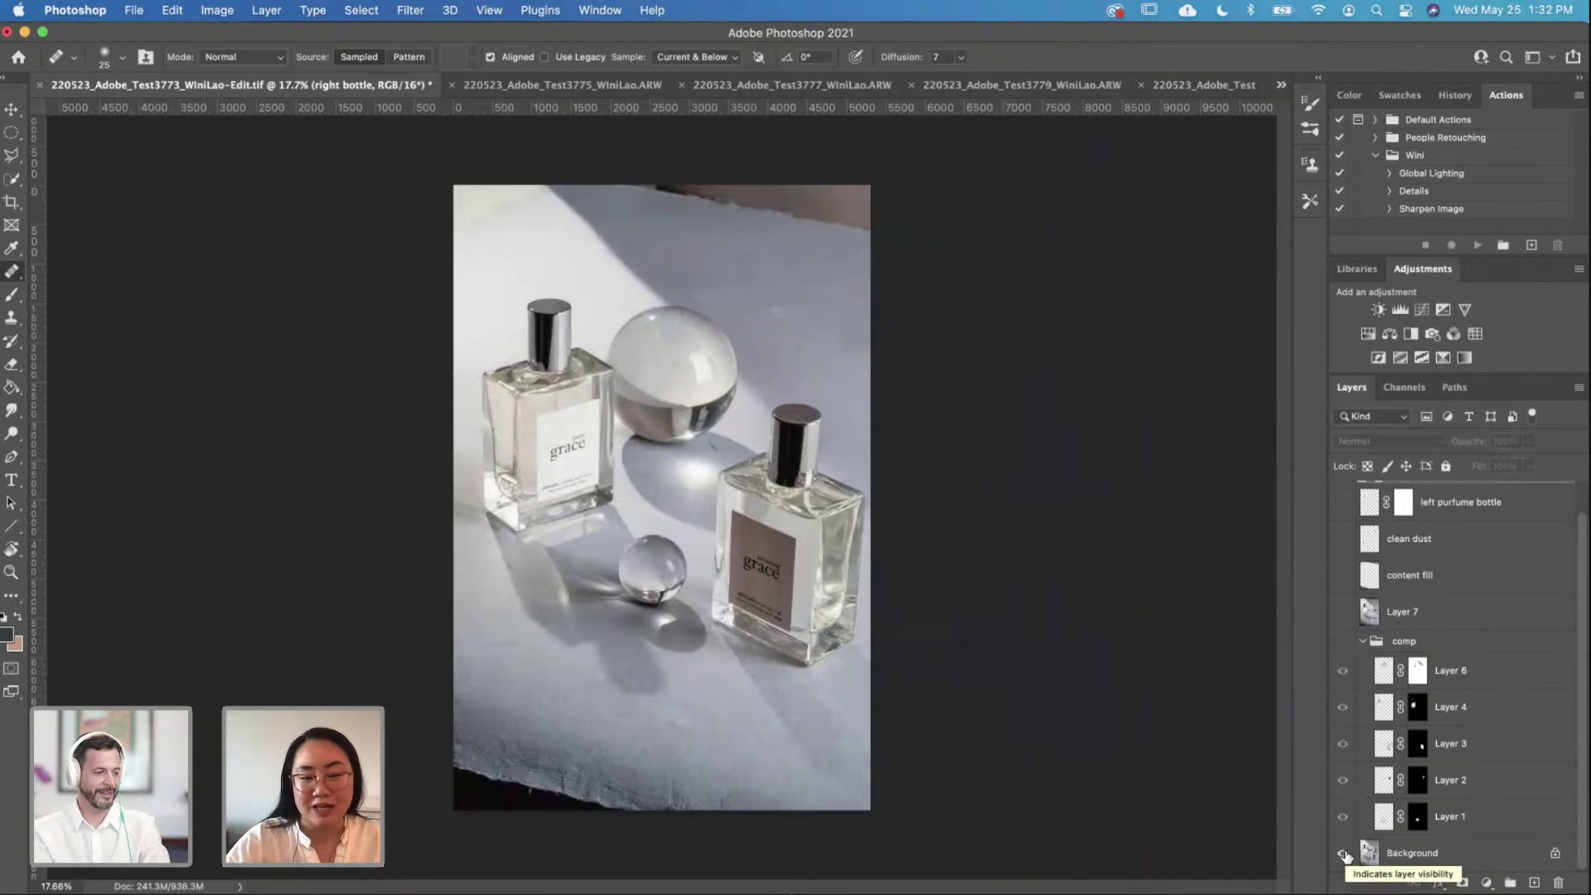
{"action": "left_click", "coordinate": [1343, 852], "text": "alt"}
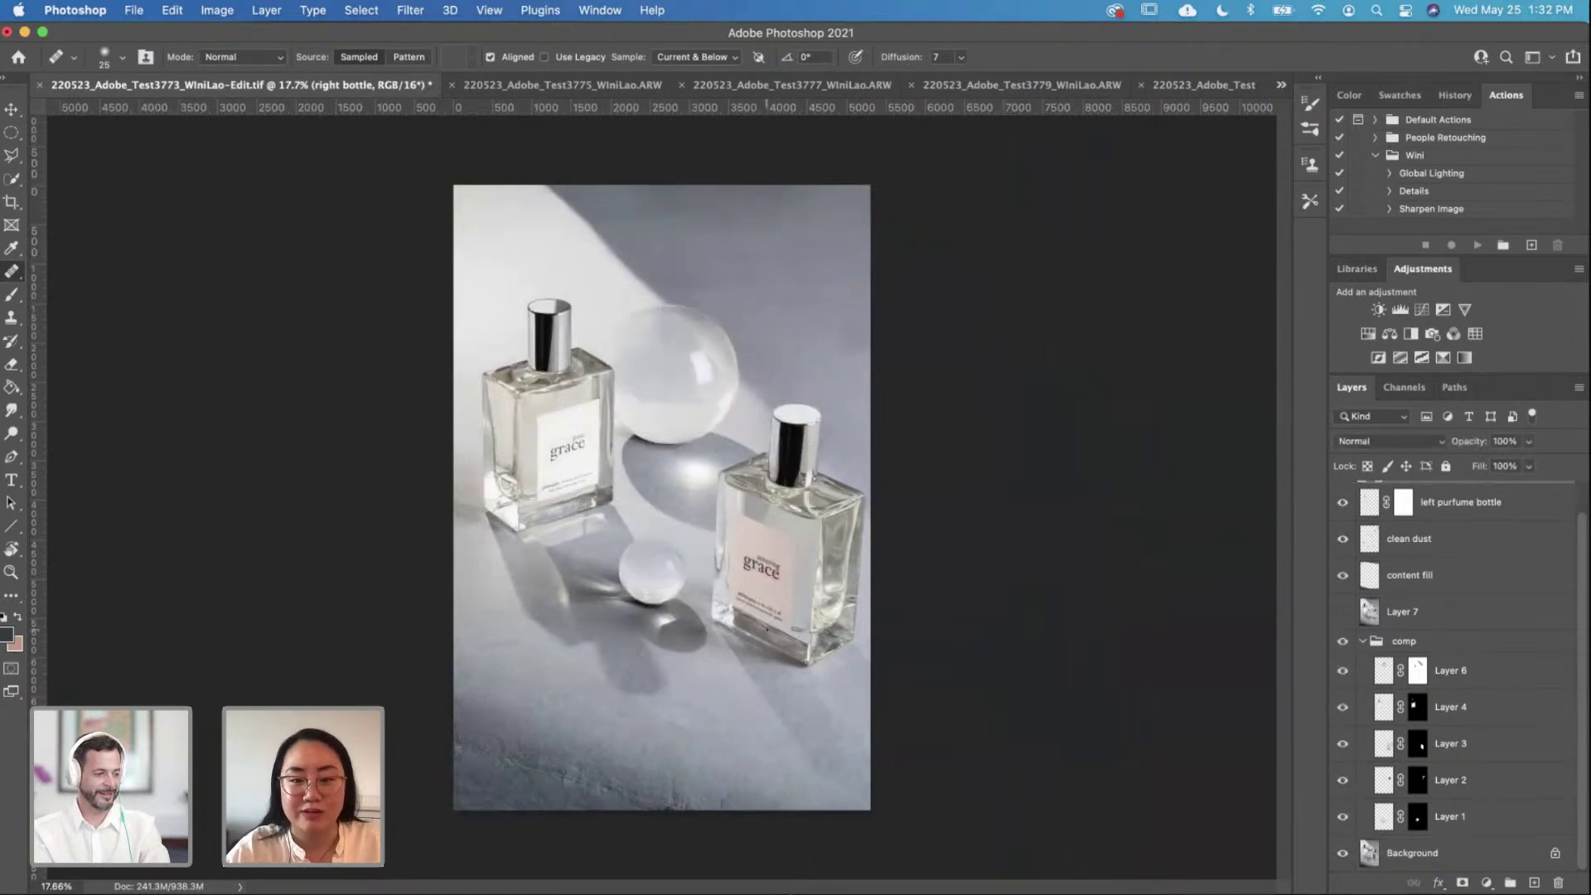
Step: Heal the bright streaks inside the right bottle's rear lower corner and touch up a spot in the inner side glass
{"action": "scroll", "coordinate": [803, 572], "scroll_direction": "up", "scroll_amount": 5}
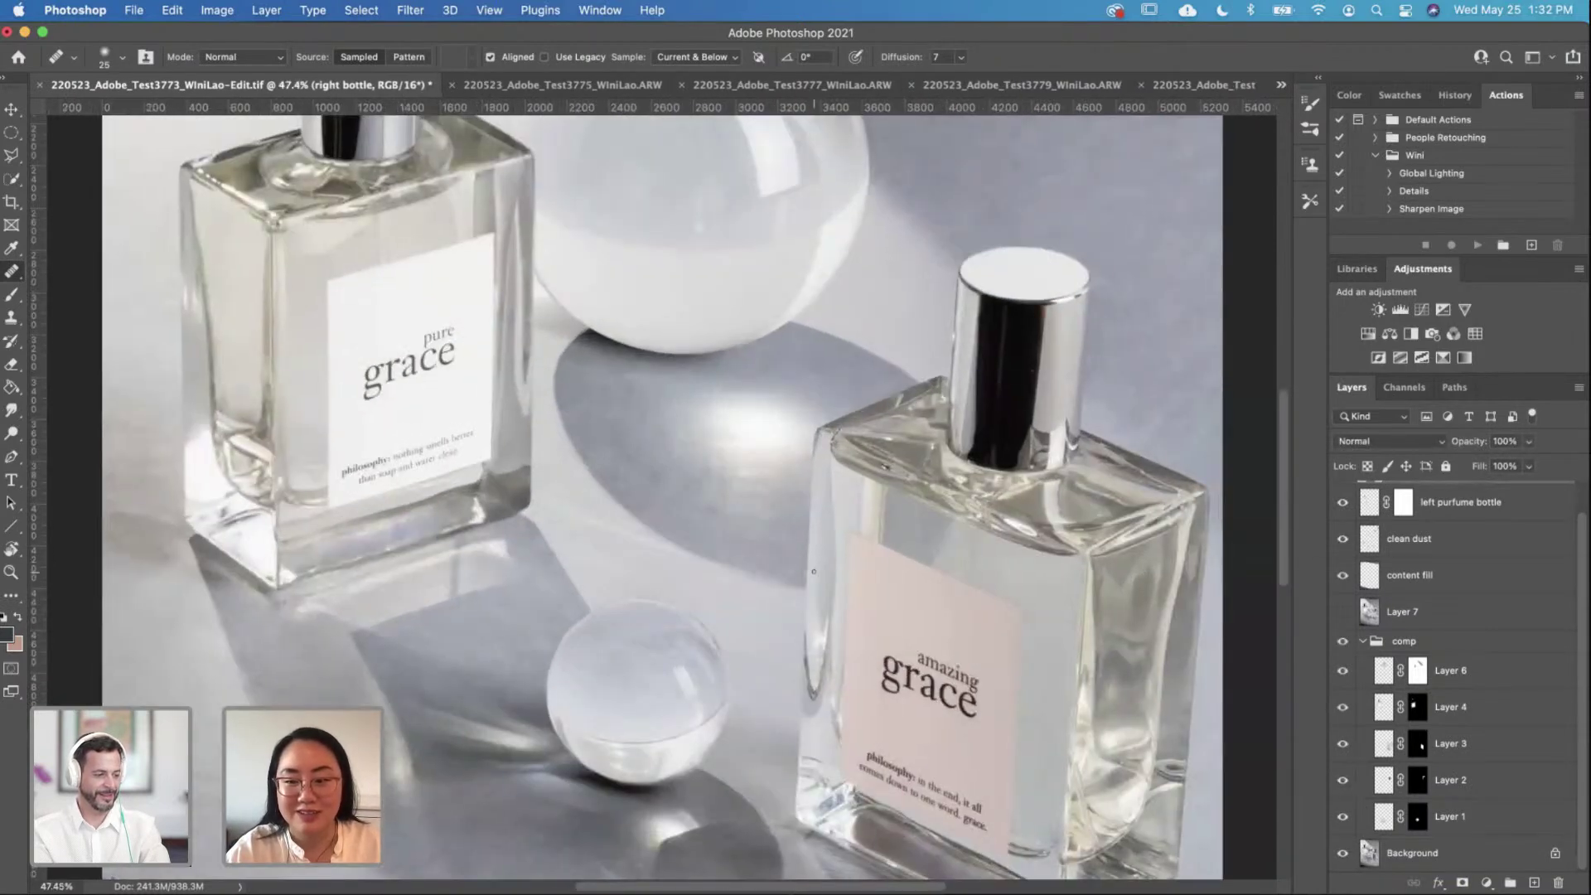
{"action": "scroll", "coordinate": [1461, 577], "scroll_direction": "up", "scroll_amount": 1}
{"action": "scroll", "coordinate": [840, 522], "scroll_direction": "up", "scroll_amount": 2}
{"action": "left_click_drag", "start_coordinate": [840, 522], "coordinate": [681, 441]}
{"action": "scroll", "coordinate": [681, 442], "scroll_direction": "down", "scroll_amount": 5}
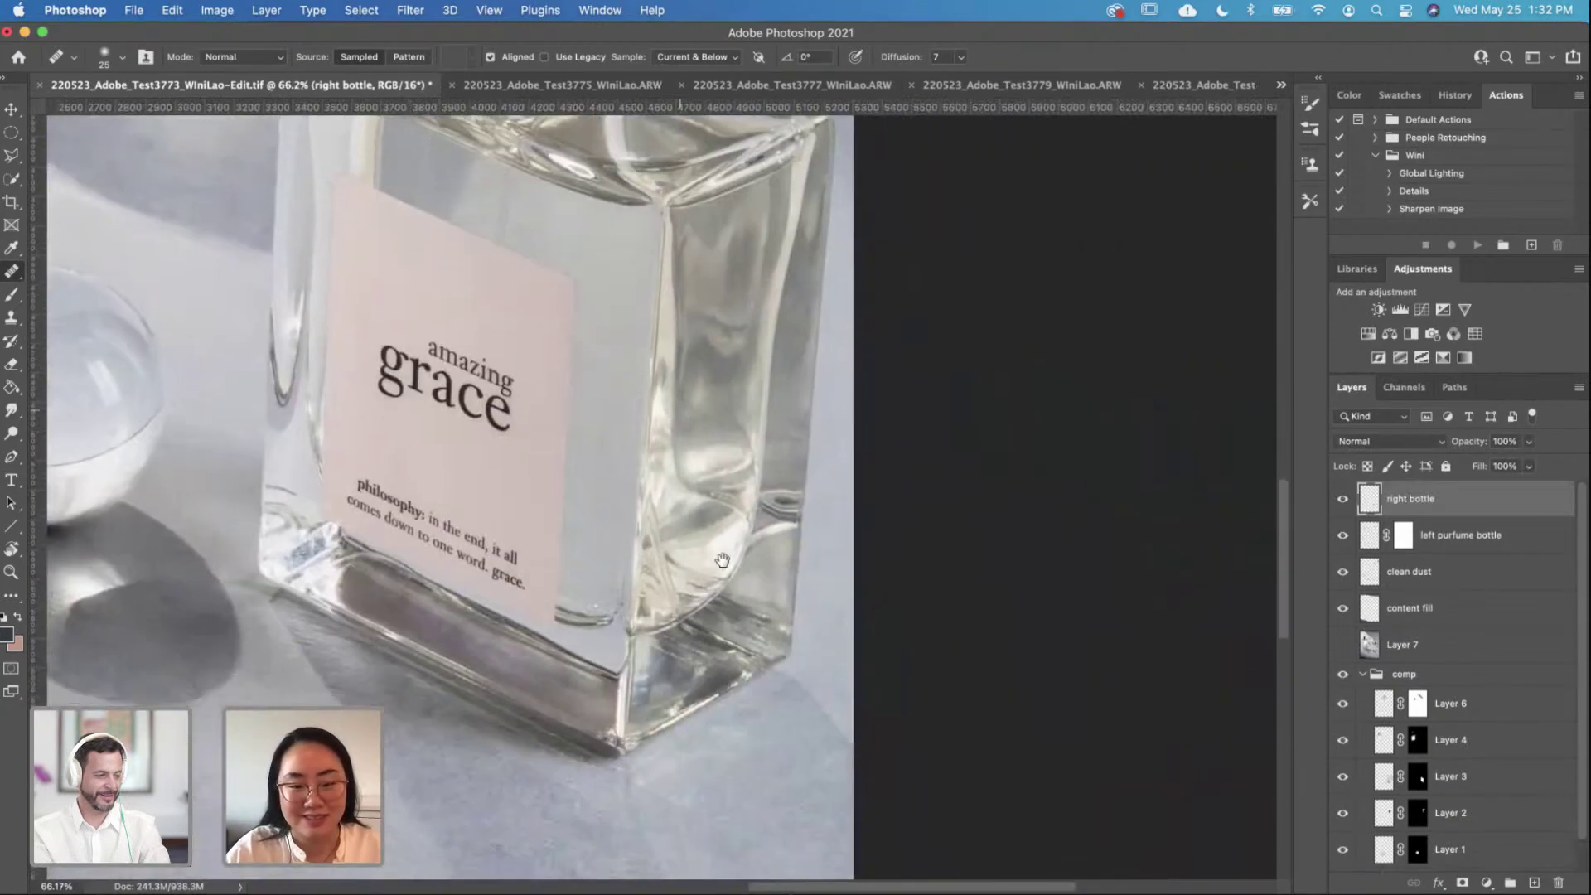
{"action": "scroll", "coordinate": [699, 427], "scroll_direction": "up", "scroll_amount": 4}
{"action": "scroll", "coordinate": [700, 427], "scroll_direction": "down", "scroll_amount": 1}
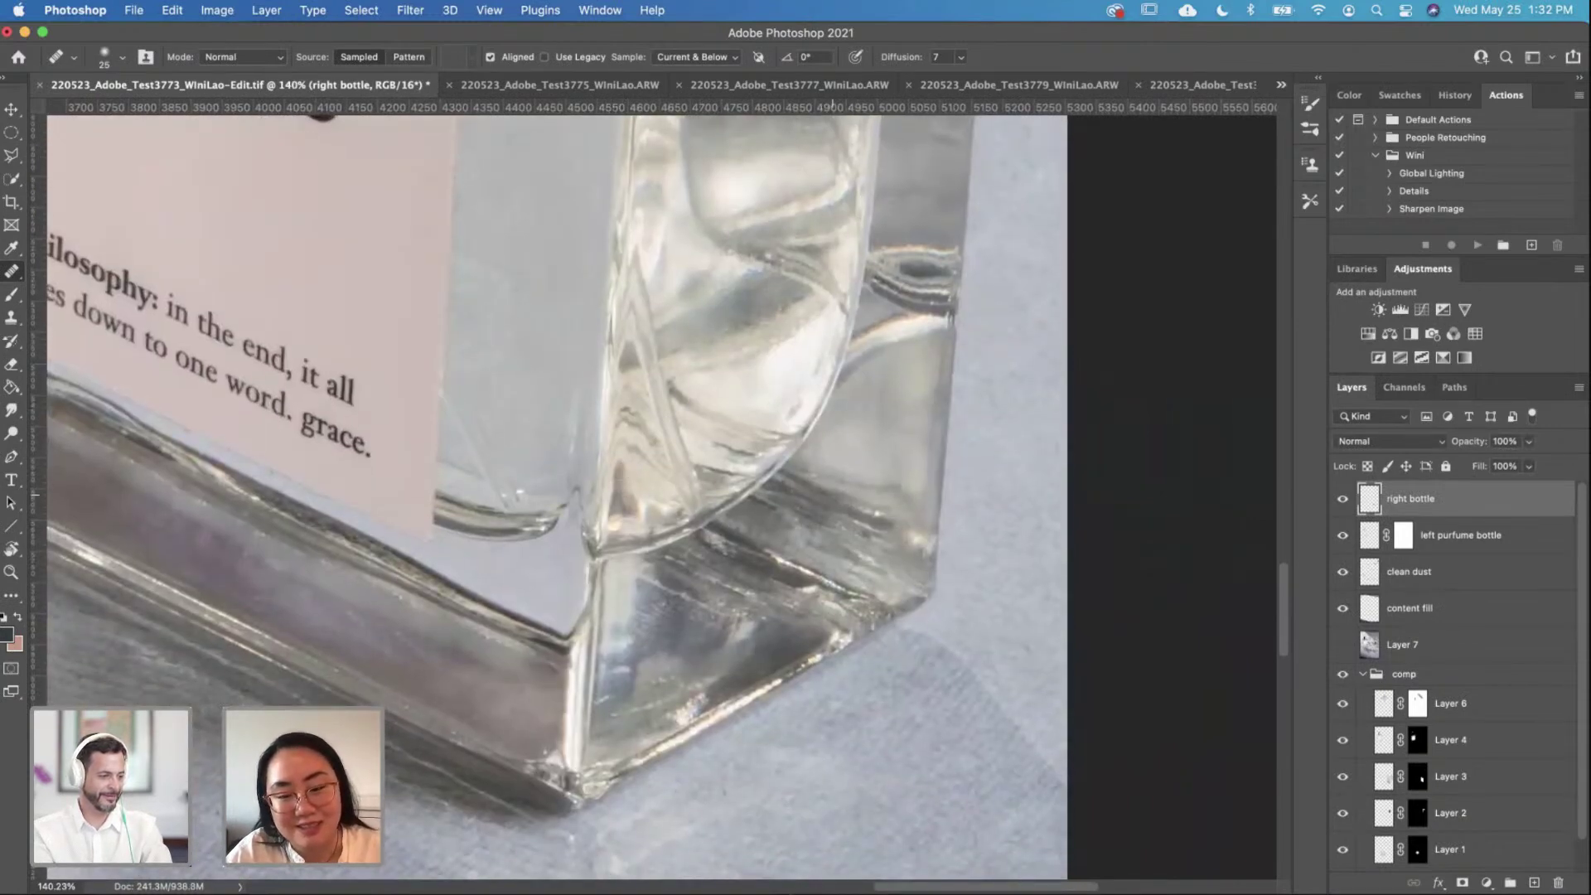
{"action": "mouse_move", "coordinate": [853, 504]}
{"action": "left_mouse_down"}
{"action": "mouse_move", "coordinate": [890, 519]}
{"action": "mouse_move", "coordinate": [893, 506]}
{"action": "mouse_move", "coordinate": [899, 523]}
{"action": "left_mouse_up"}
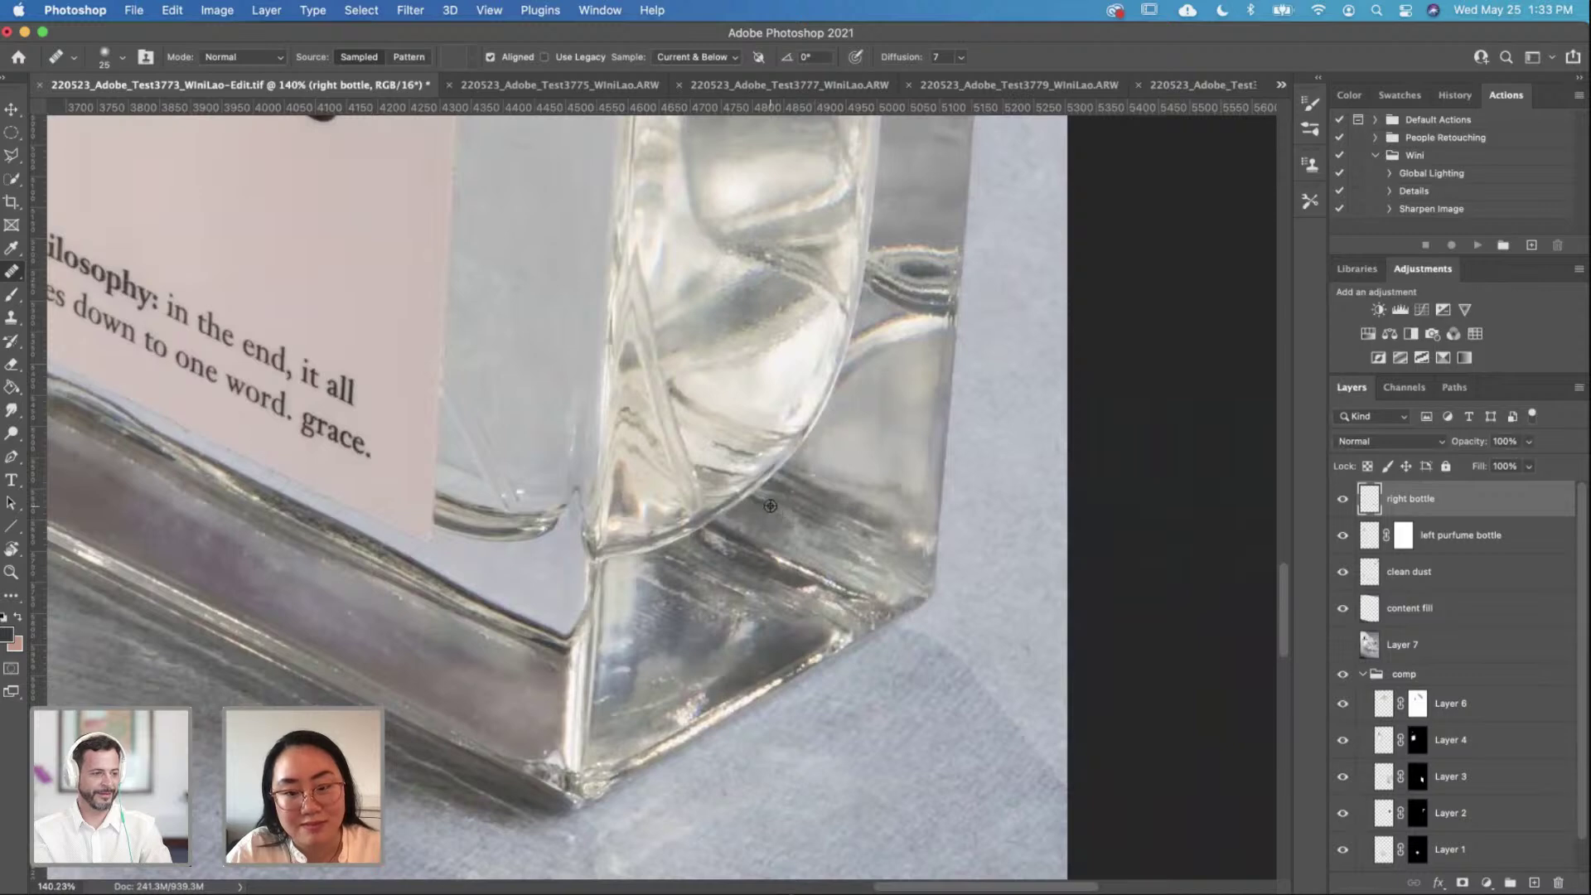
{"action": "mouse_move", "coordinate": [787, 563]}
{"action": "left_mouse_down"}
{"action": "mouse_move", "coordinate": [850, 593]}
{"action": "mouse_move", "coordinate": [810, 585]}
{"action": "mouse_move", "coordinate": [828, 600]}
{"action": "mouse_move", "coordinate": [782, 572]}
{"action": "mouse_move", "coordinate": [793, 534]}
{"action": "left_mouse_up"}
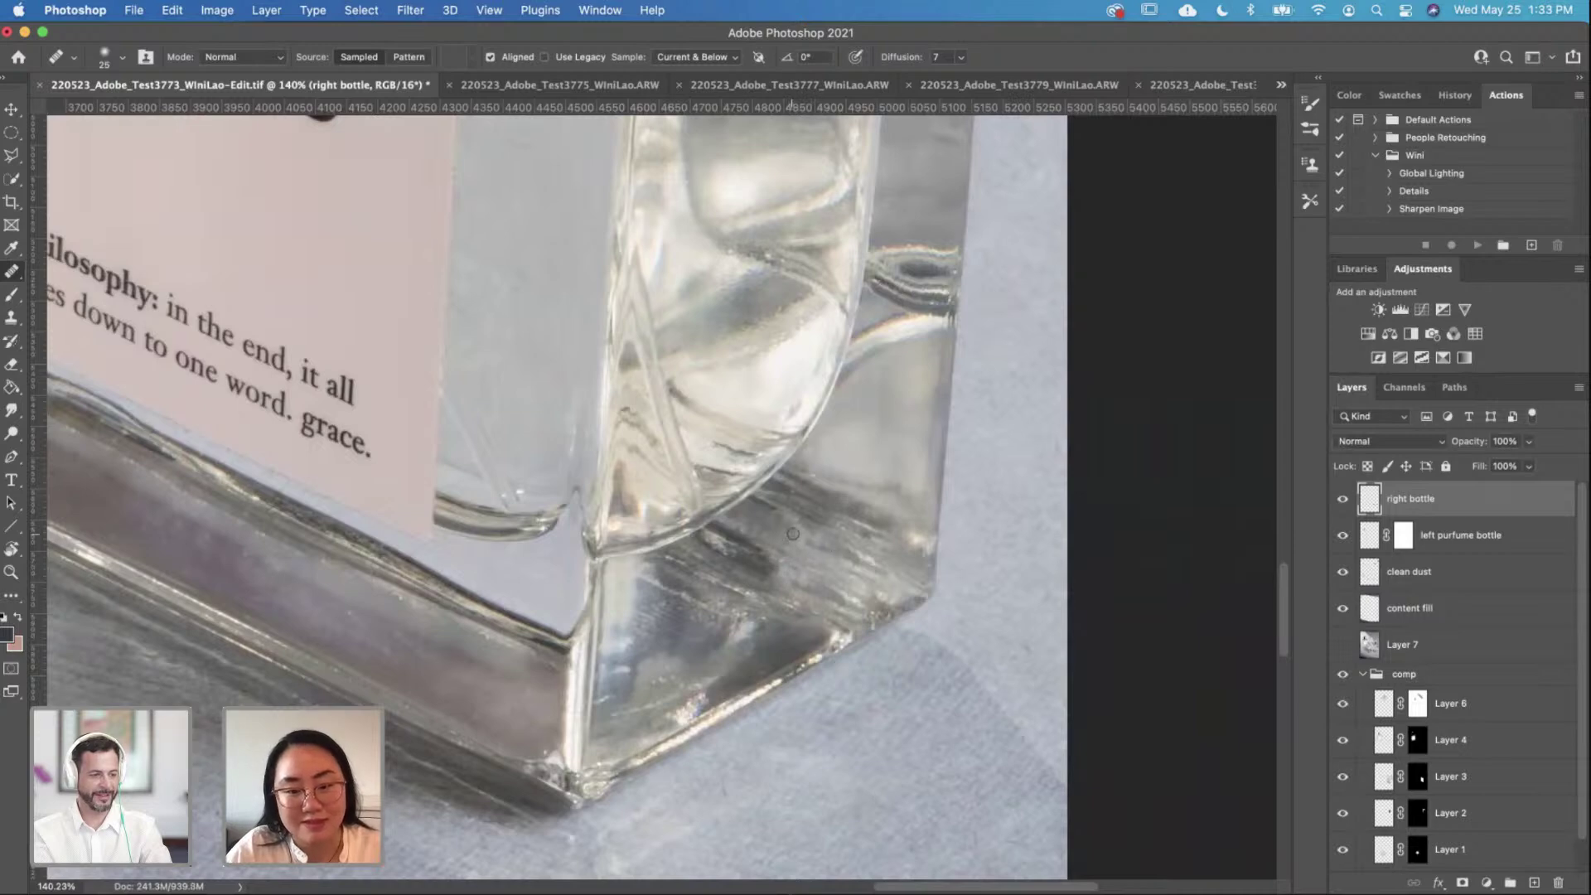
{"action": "mouse_move", "coordinate": [845, 455]}
{"action": "left_mouse_down"}
{"action": "mouse_move", "coordinate": [829, 501]}
{"action": "mouse_move", "coordinate": [930, 429]}
{"action": "mouse_move", "coordinate": [895, 426]}
{"action": "mouse_move", "coordinate": [895, 557]}
{"action": "mouse_move", "coordinate": [679, 610]}
{"action": "mouse_move", "coordinate": [712, 481]}
{"action": "mouse_move", "coordinate": [737, 484]}
{"action": "left_mouse_up"}
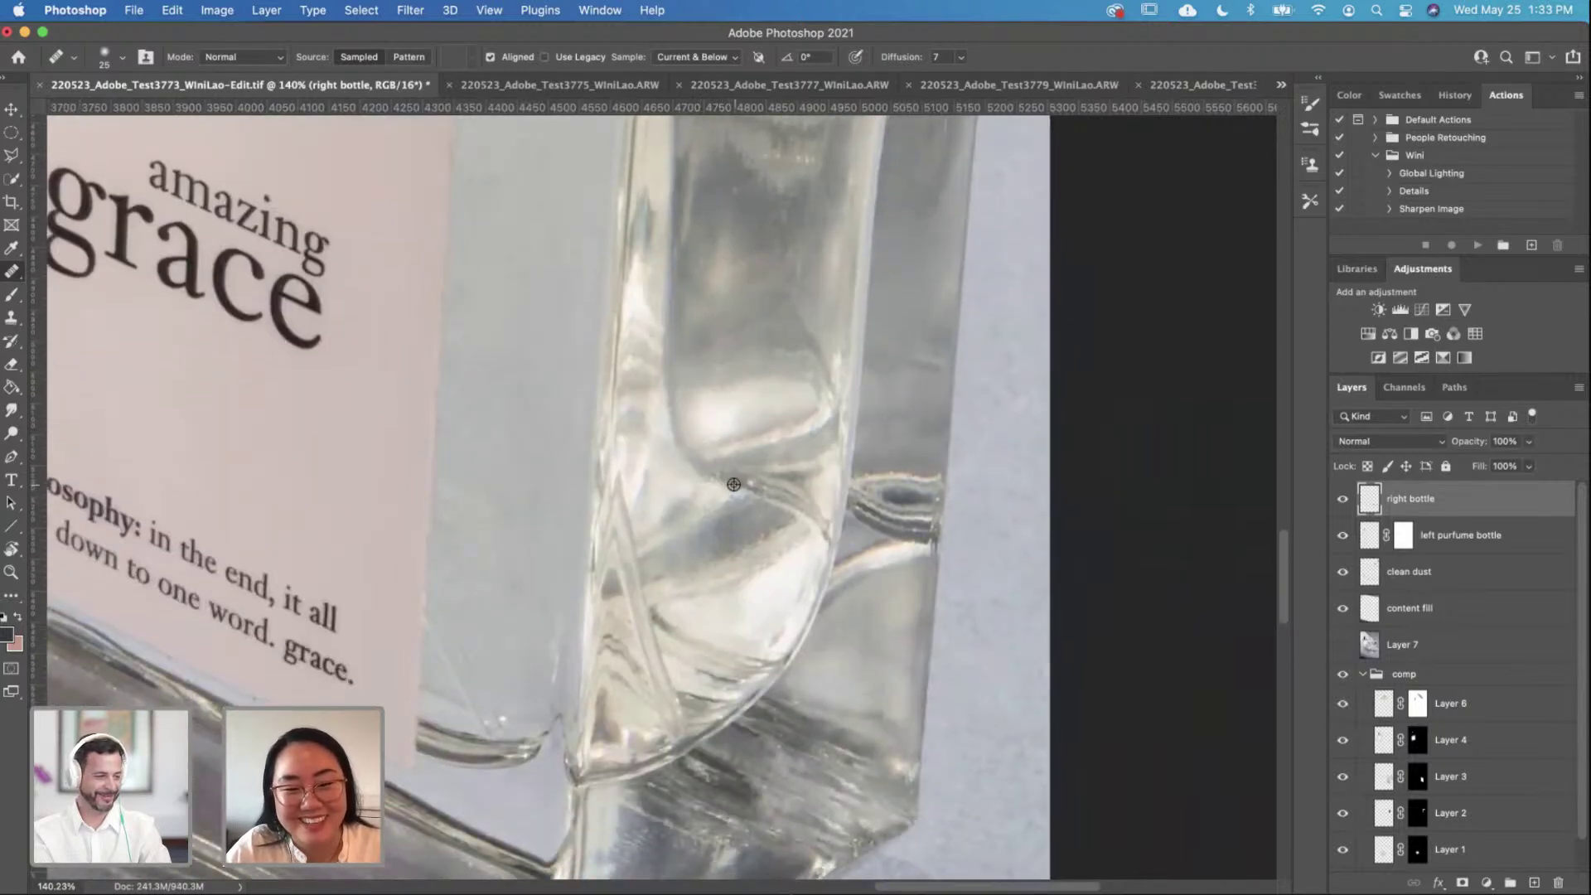
{"action": "left_click", "coordinate": [725, 439]}
Step: Enlarge the Healing Brush for the mottled reflection in the upper part of the right bottle's side glass
{"action": "scroll", "coordinate": [749, 415], "scroll_direction": "up", "scroll_amount": 5}
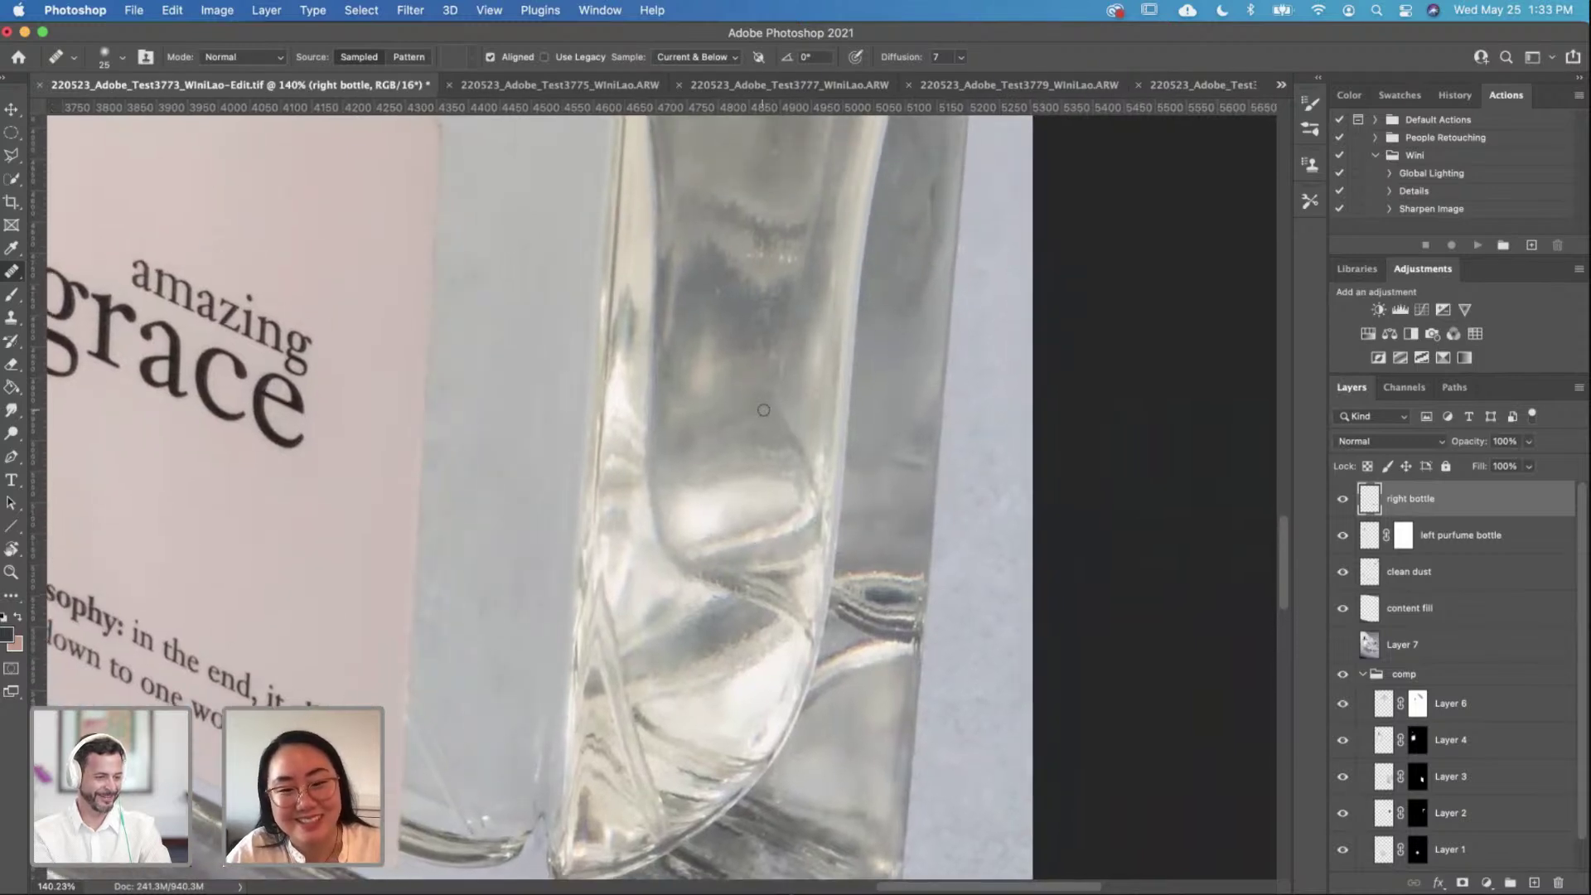
{"action": "scroll", "coordinate": [763, 410], "scroll_direction": "up", "scroll_amount": 7}
{"action": "key", "text": "bracketright"}
{"action": "key", "text": "bracketright"}
{"action": "key", "text": "bracketright"}
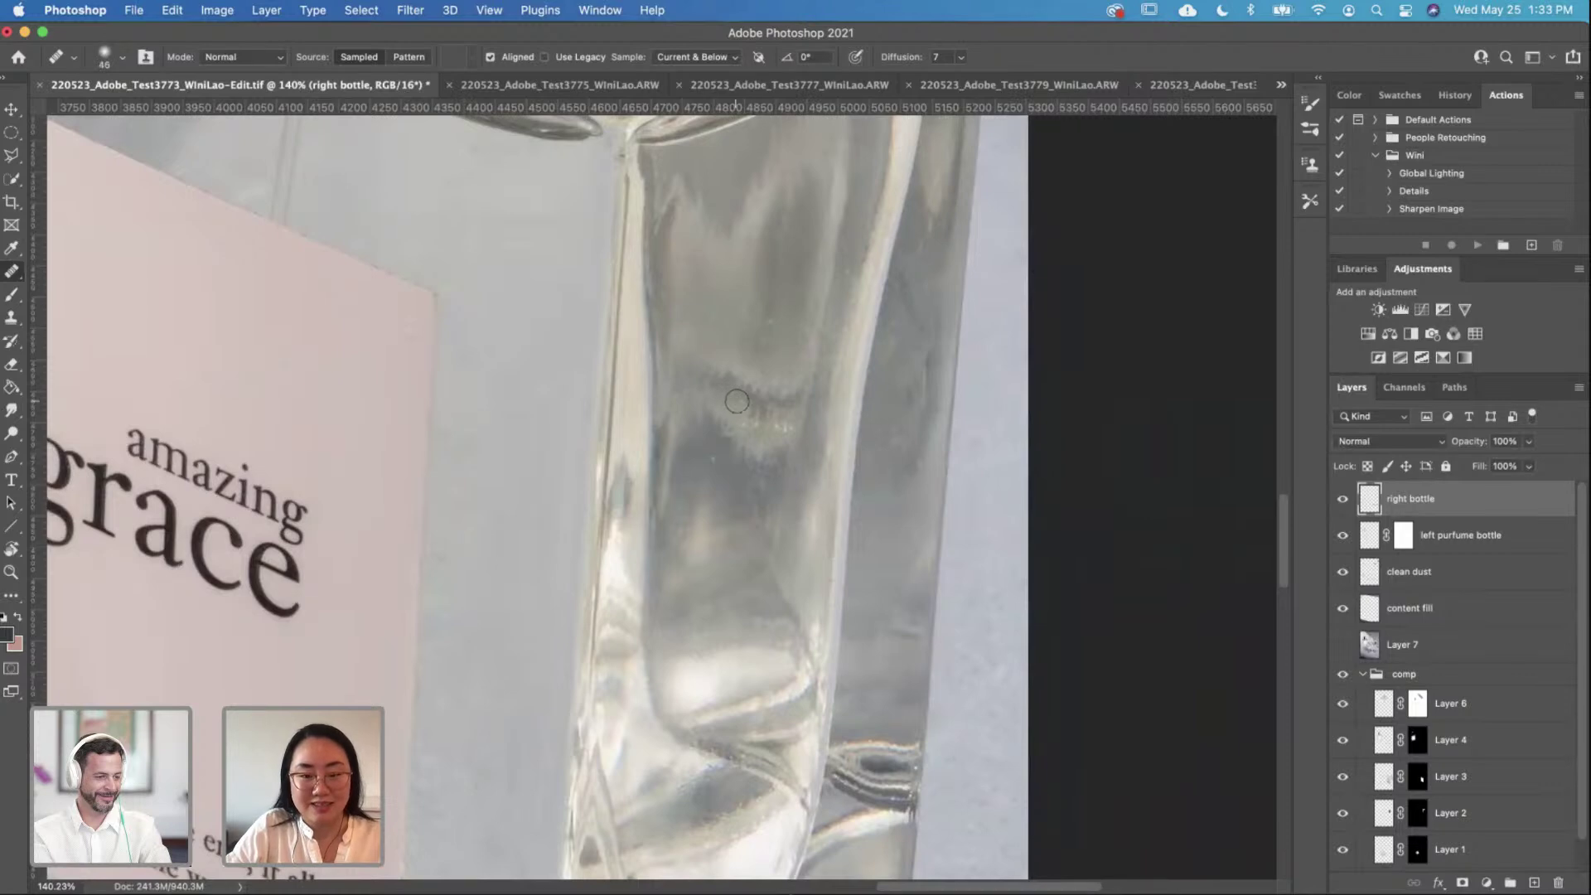
Step: Heal the blemishes in the right bottle's side glass panel and in the clear front glass beside the pink label
{"action": "key", "text": "bracketleft"}
{"action": "left_click_drag", "start_coordinate": [707, 313], "coordinate": [756, 311]}
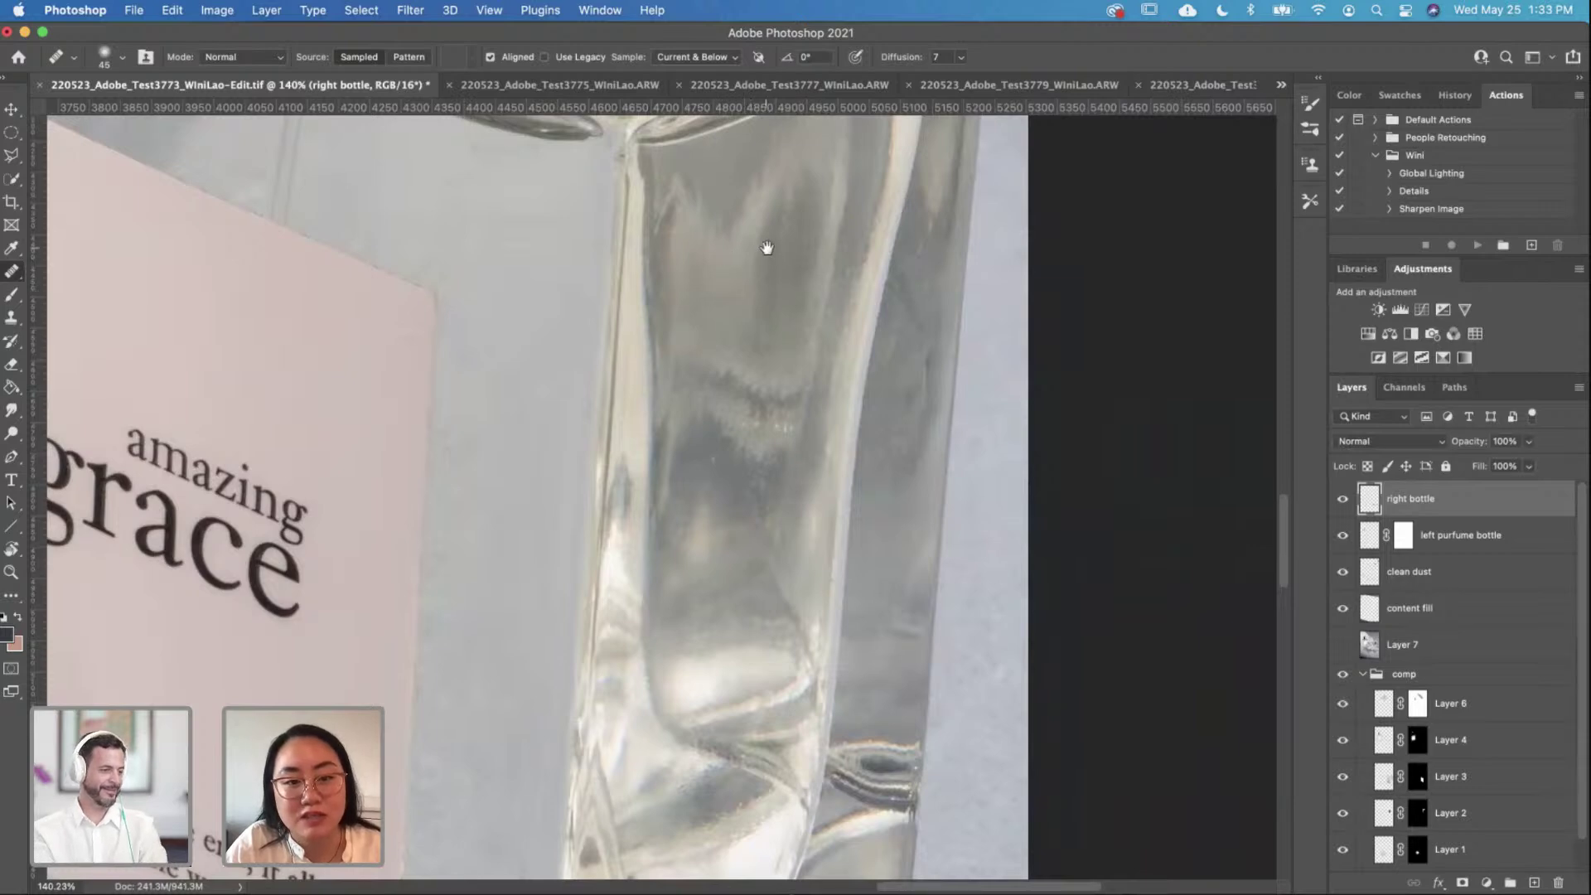
{"action": "scroll", "coordinate": [788, 256], "scroll_direction": "up", "scroll_amount": 3}
{"action": "left_click", "coordinate": [483, 271]}
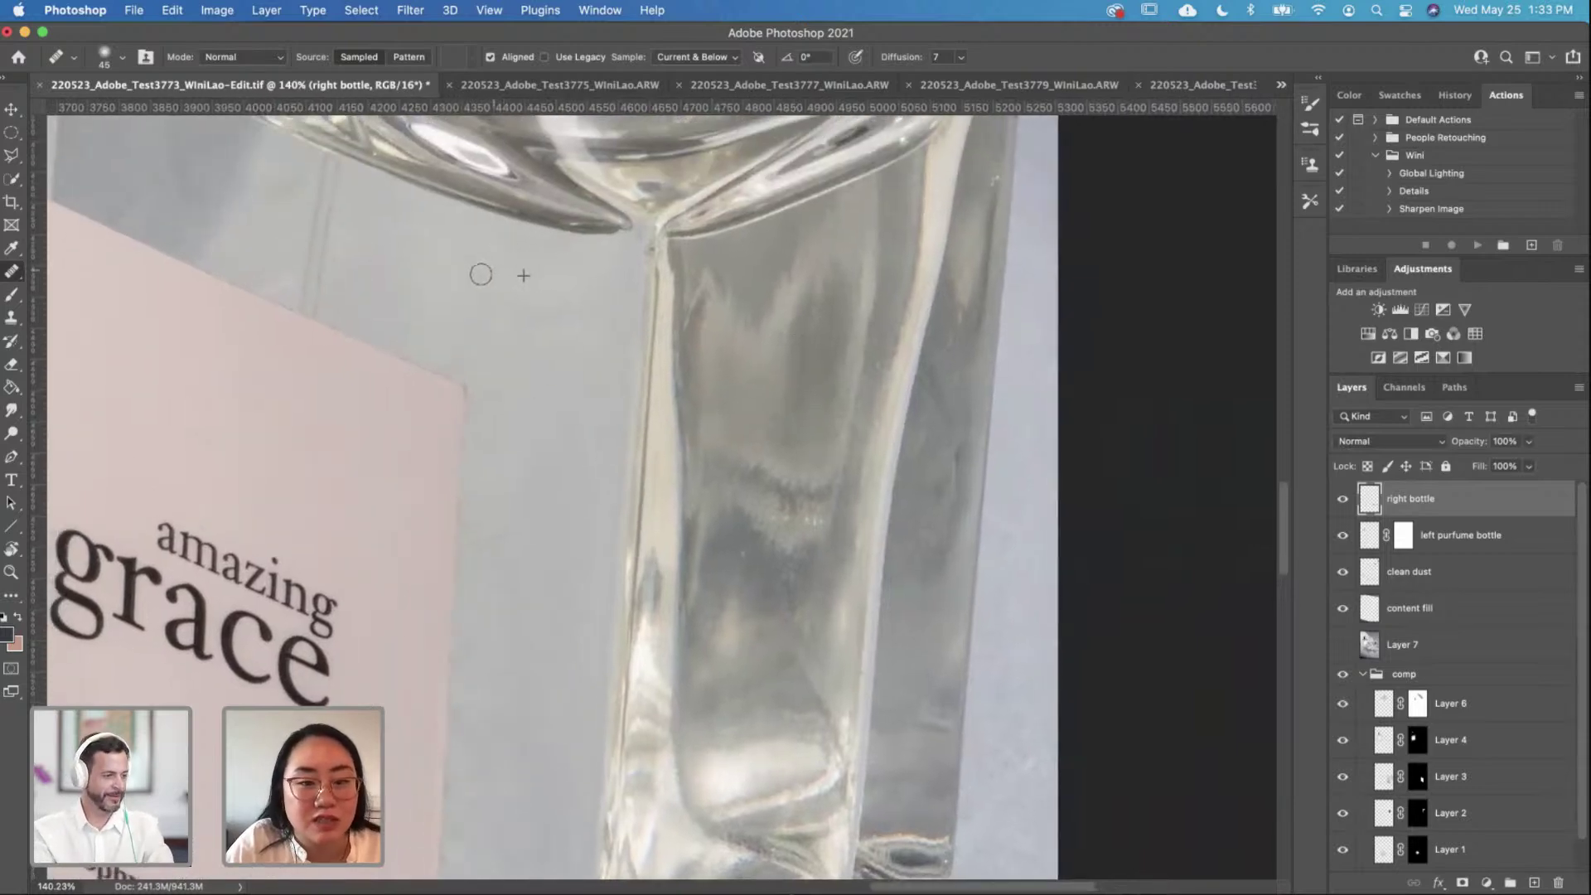
{"action": "left_click", "coordinate": [487, 335], "text": "alt"}
{"action": "left_click", "coordinate": [546, 389]}
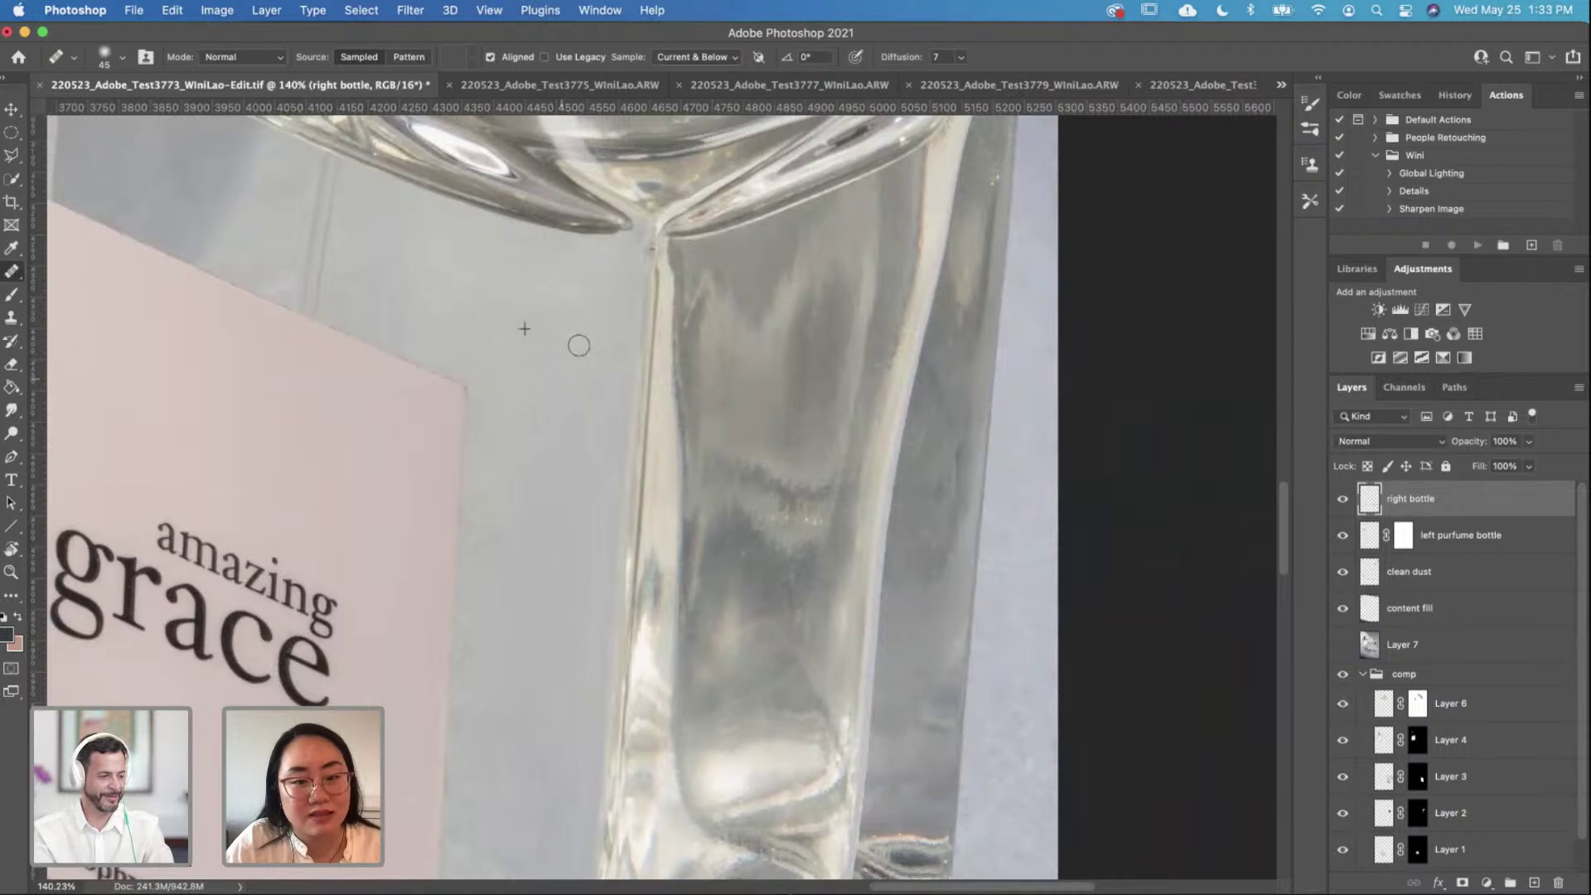
Step: Reduce the Healing Brush to size 25 and smooth the marks in the narrow outer glass strip along the right bottle's edge
{"action": "scroll", "coordinate": [981, 356], "scroll_direction": "down", "scroll_amount": 3}
{"action": "scroll", "coordinate": [970, 381], "scroll_direction": "up", "scroll_amount": 5}
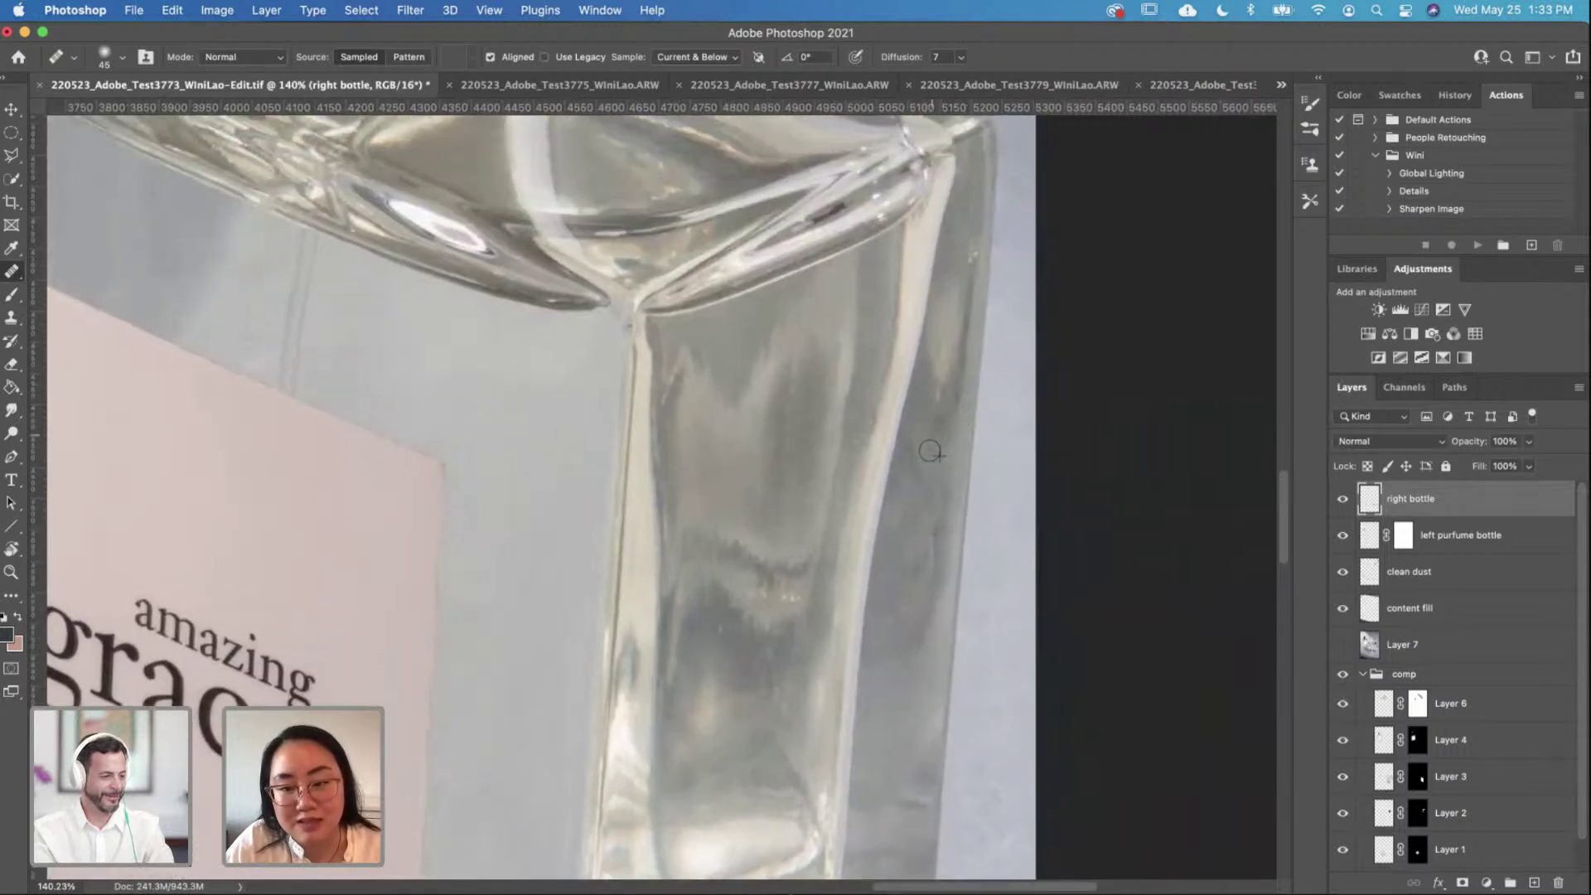
{"action": "key", "text": "bracketleft"}
{"action": "key", "text": "bracketleft"}
{"action": "scroll", "coordinate": [929, 452], "scroll_direction": "up", "scroll_amount": 4}
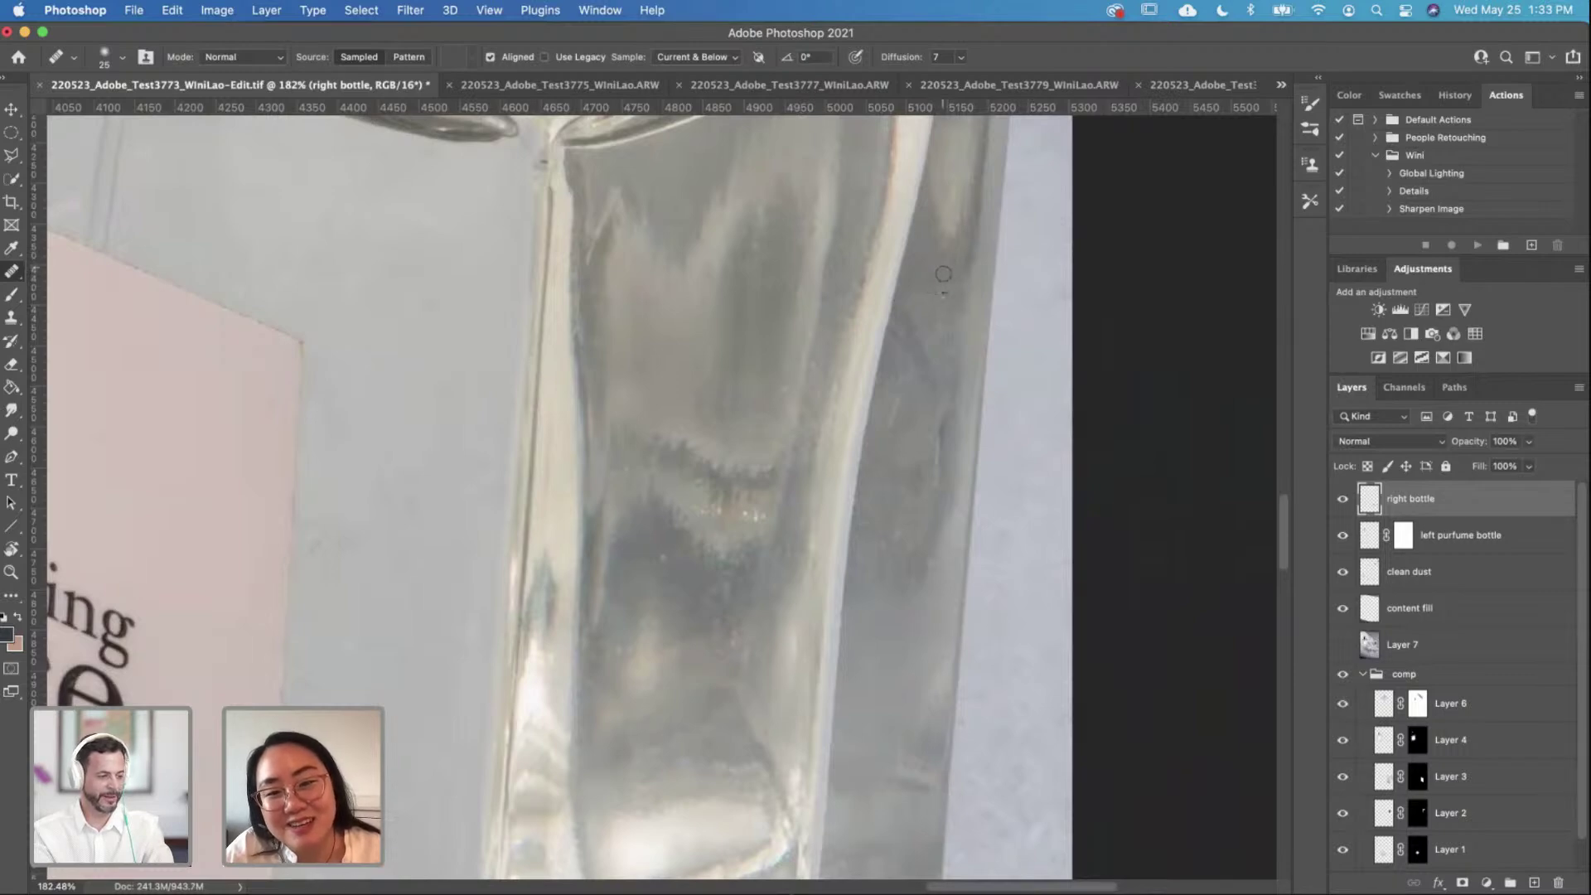
{"action": "mouse_move", "coordinate": [898, 402]}
{"action": "left_mouse_down"}
{"action": "mouse_move", "coordinate": [905, 381]}
{"action": "mouse_move", "coordinate": [939, 415]}
{"action": "left_mouse_up"}
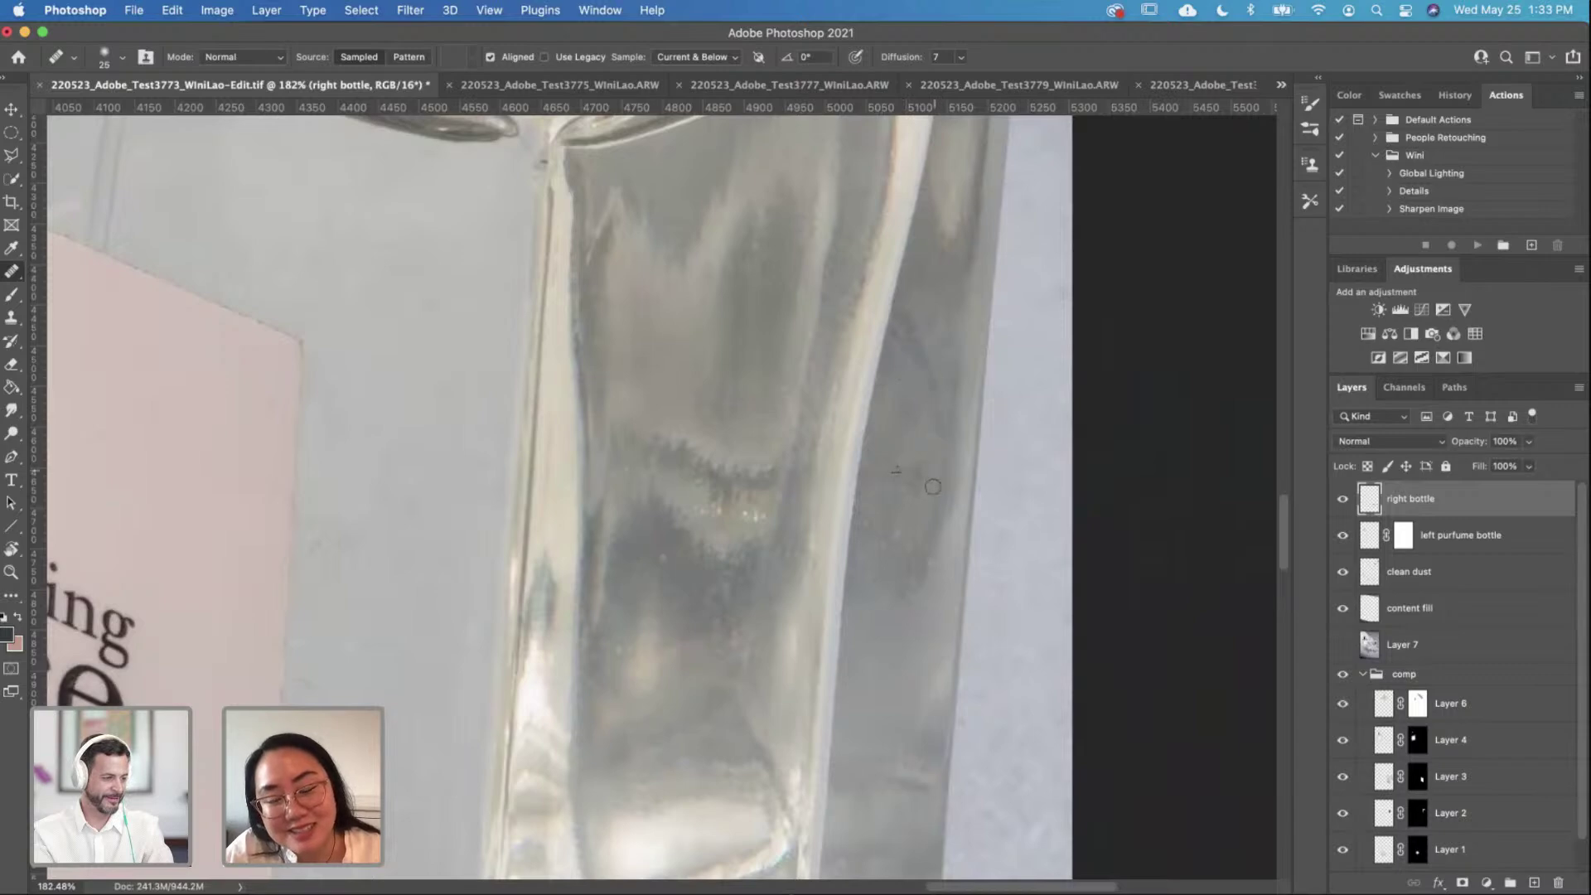
Step: Heal the bright specks inside the jagged reflection in the middle of the right bottle's side panel
{"action": "left_click_drag", "start_coordinate": [759, 514], "coordinate": [727, 512]}
{"action": "key", "text": "super+z"}
{"action": "left_click", "coordinate": [722, 530], "text": "alt"}
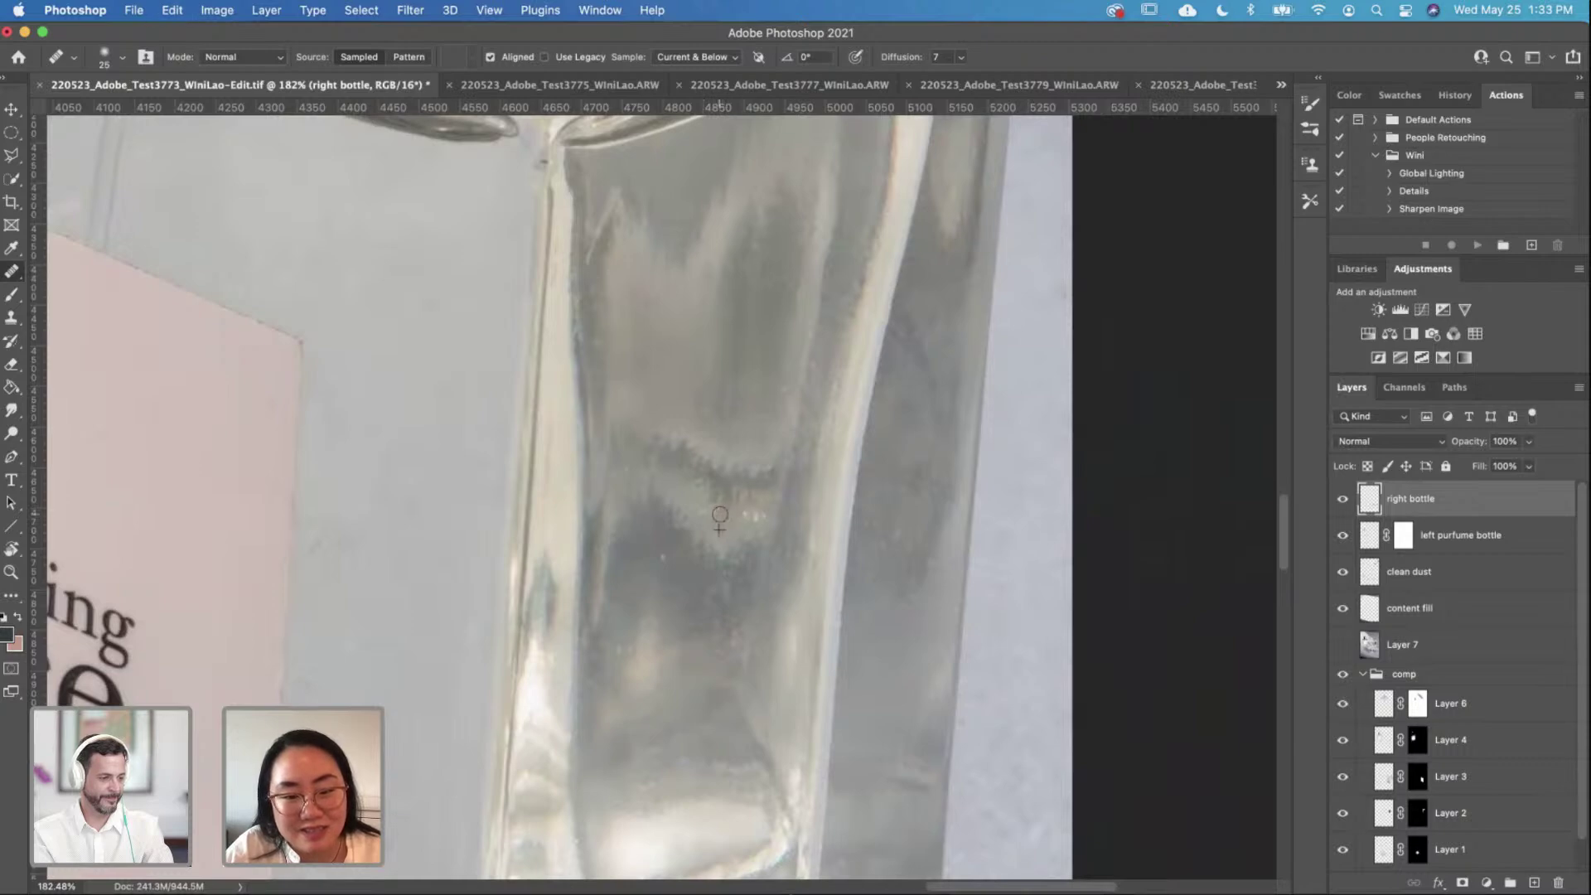
{"action": "left_click", "coordinate": [728, 525], "text": "alt"}
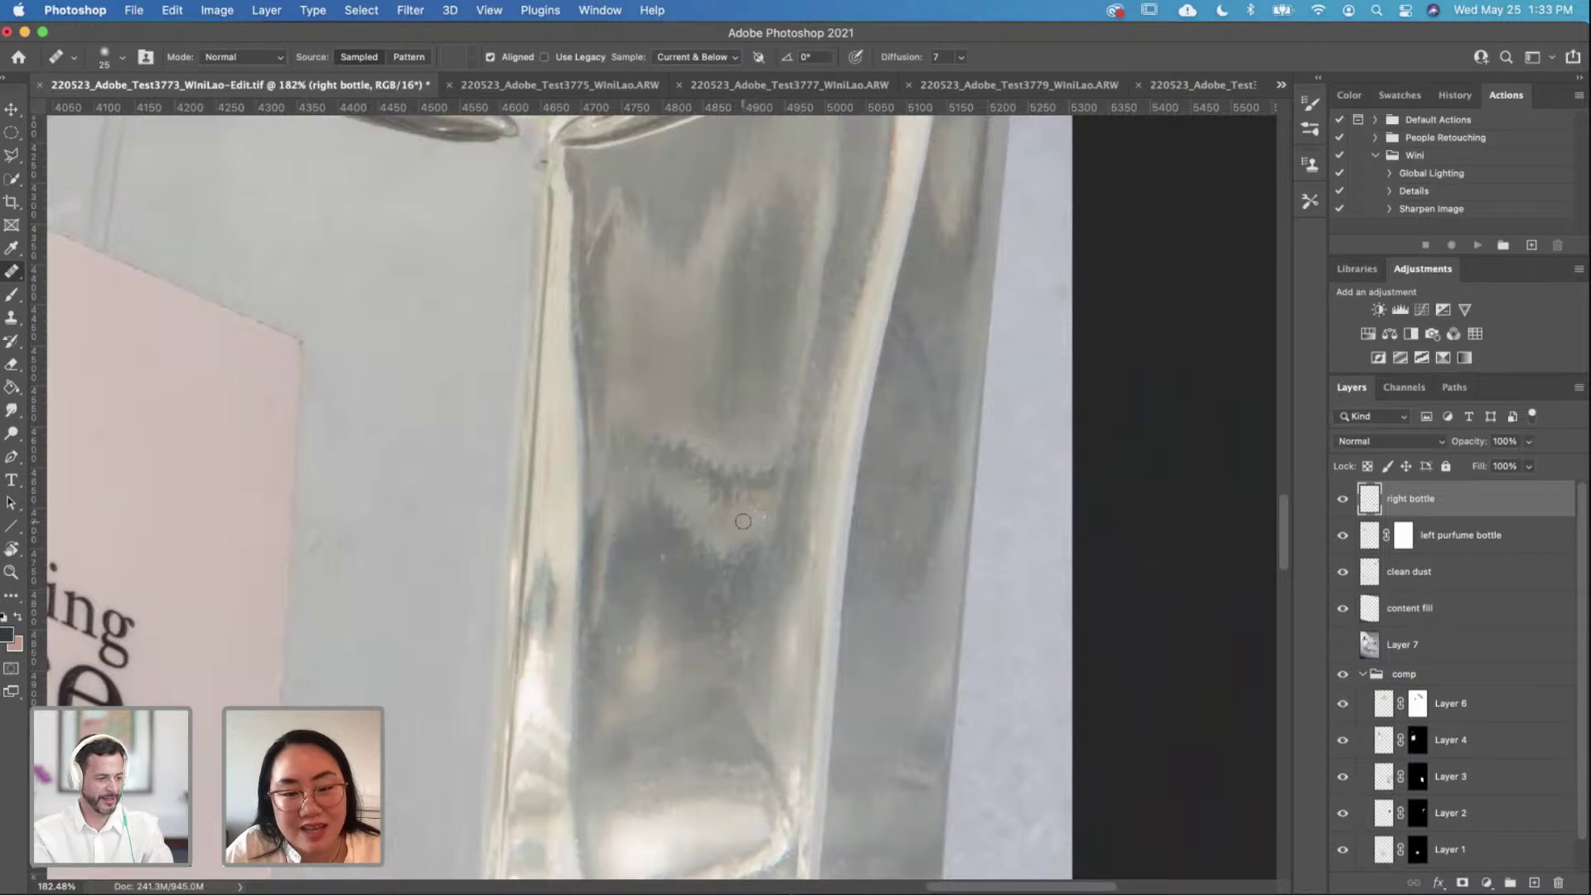
{"action": "left_click_drag", "start_coordinate": [750, 525], "coordinate": [758, 517]}
{"action": "left_click", "coordinate": [774, 398], "text": "alt"}
{"action": "mouse_move", "coordinate": [753, 511]}
{"action": "left_mouse_down"}
{"action": "mouse_move", "coordinate": [741, 523]}
{"action": "mouse_move", "coordinate": [763, 520]}
{"action": "left_mouse_up"}
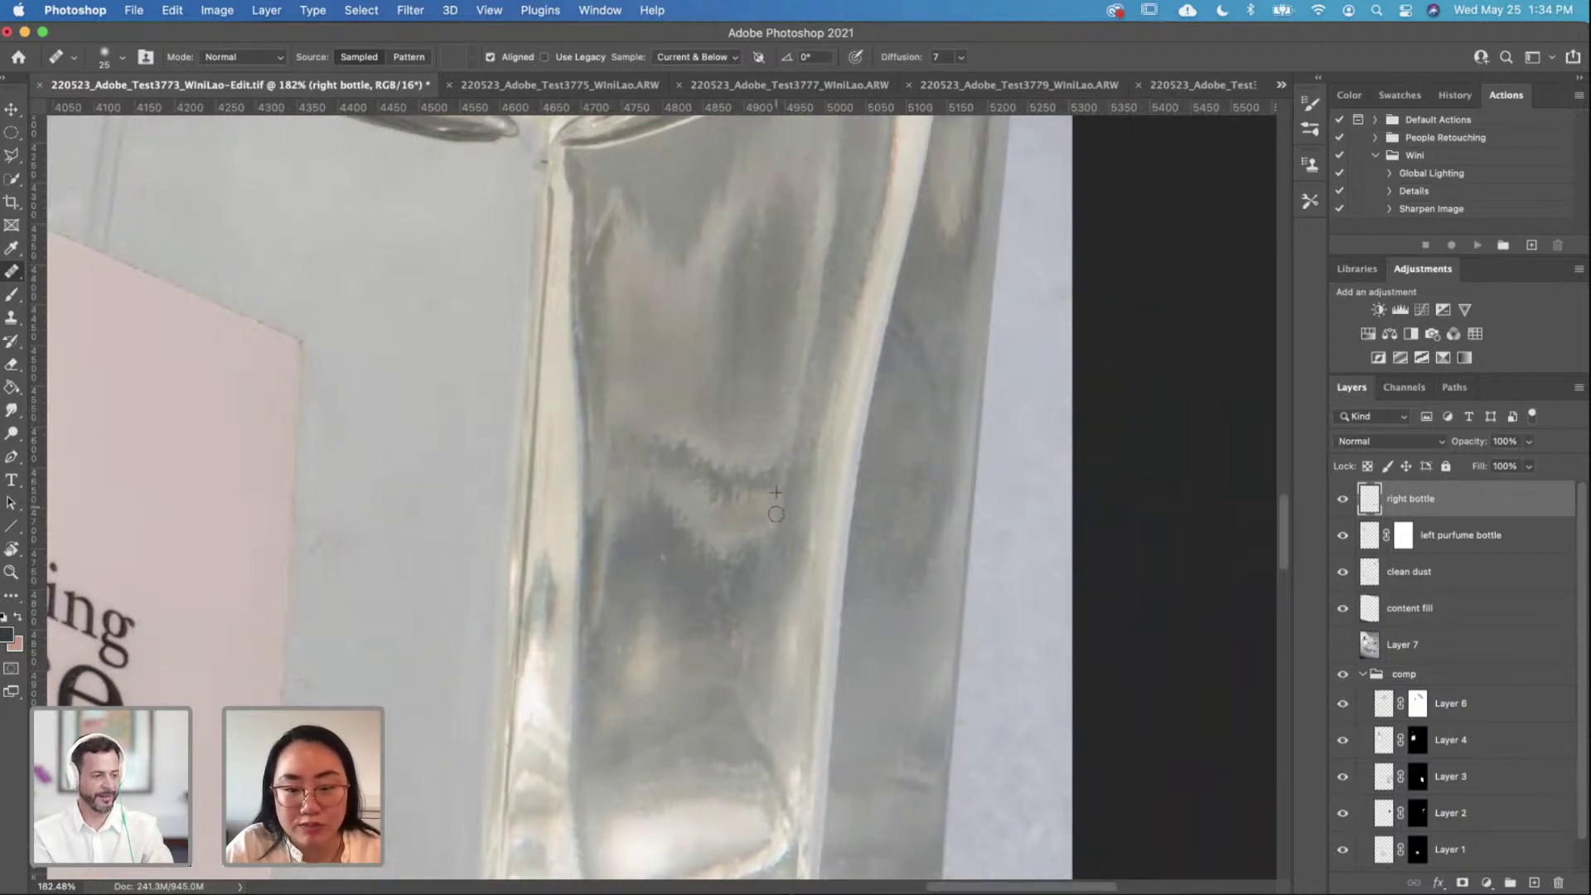
Step: Heal the remaining specks below and above the side panel's reflection and beside its bright vertical edge
{"action": "left_click", "coordinate": [656, 535], "text": "alt"}
{"action": "mouse_move", "coordinate": [658, 559]}
{"action": "left_mouse_down"}
{"action": "mouse_move", "coordinate": [617, 642]}
{"action": "mouse_move", "coordinate": [631, 633]}
{"action": "left_mouse_up"}
{"action": "left_click", "coordinate": [662, 391], "text": "alt"}
{"action": "left_click_drag", "start_coordinate": [622, 464], "coordinate": [629, 469]}
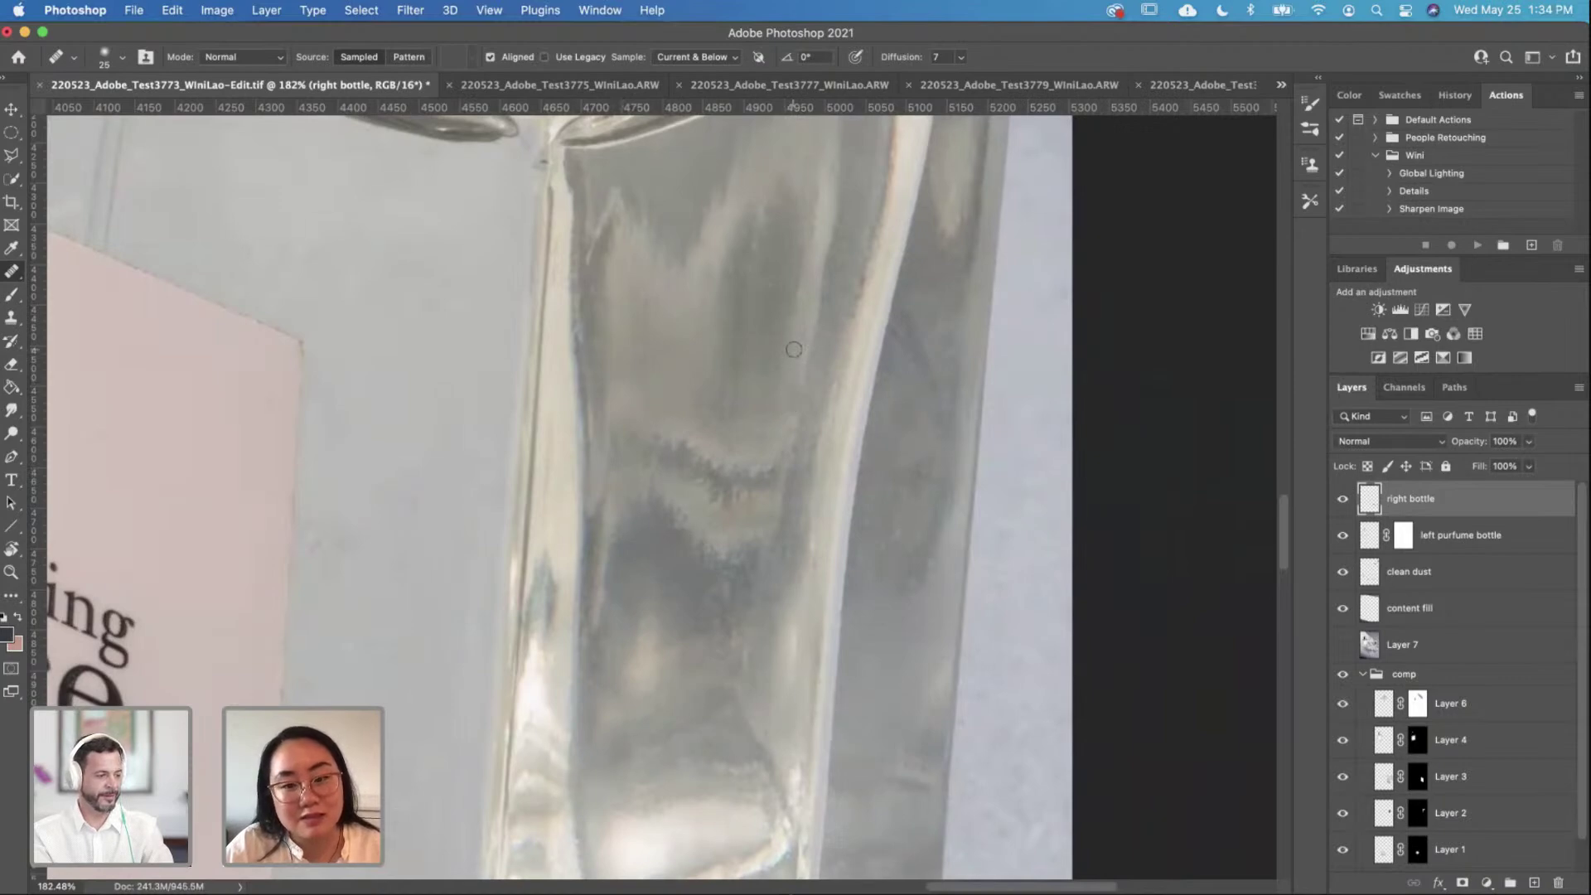
{"action": "left_click_drag", "start_coordinate": [854, 287], "coordinate": [798, 476]}
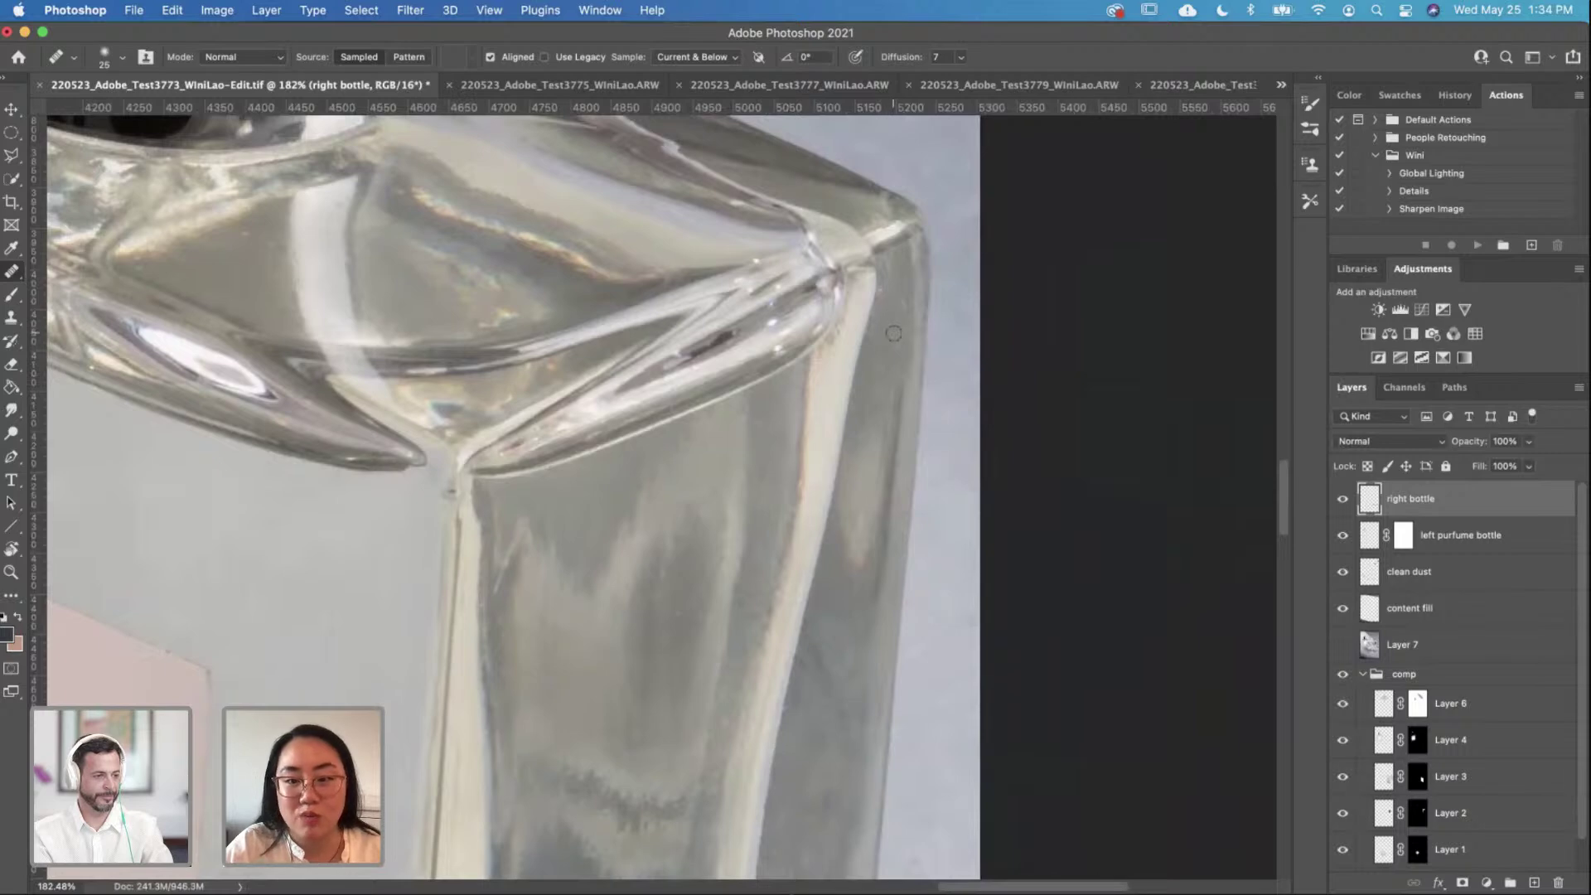
Step: Retouch the specks on the rounded rim of the bottle's right shoulder with a smaller Healing Brush and undo the last stroke
{"action": "scroll", "coordinate": [891, 335], "scroll_direction": "up", "scroll_amount": 3}
{"action": "scroll", "coordinate": [890, 336], "scroll_direction": "left", "scroll_amount": 2}
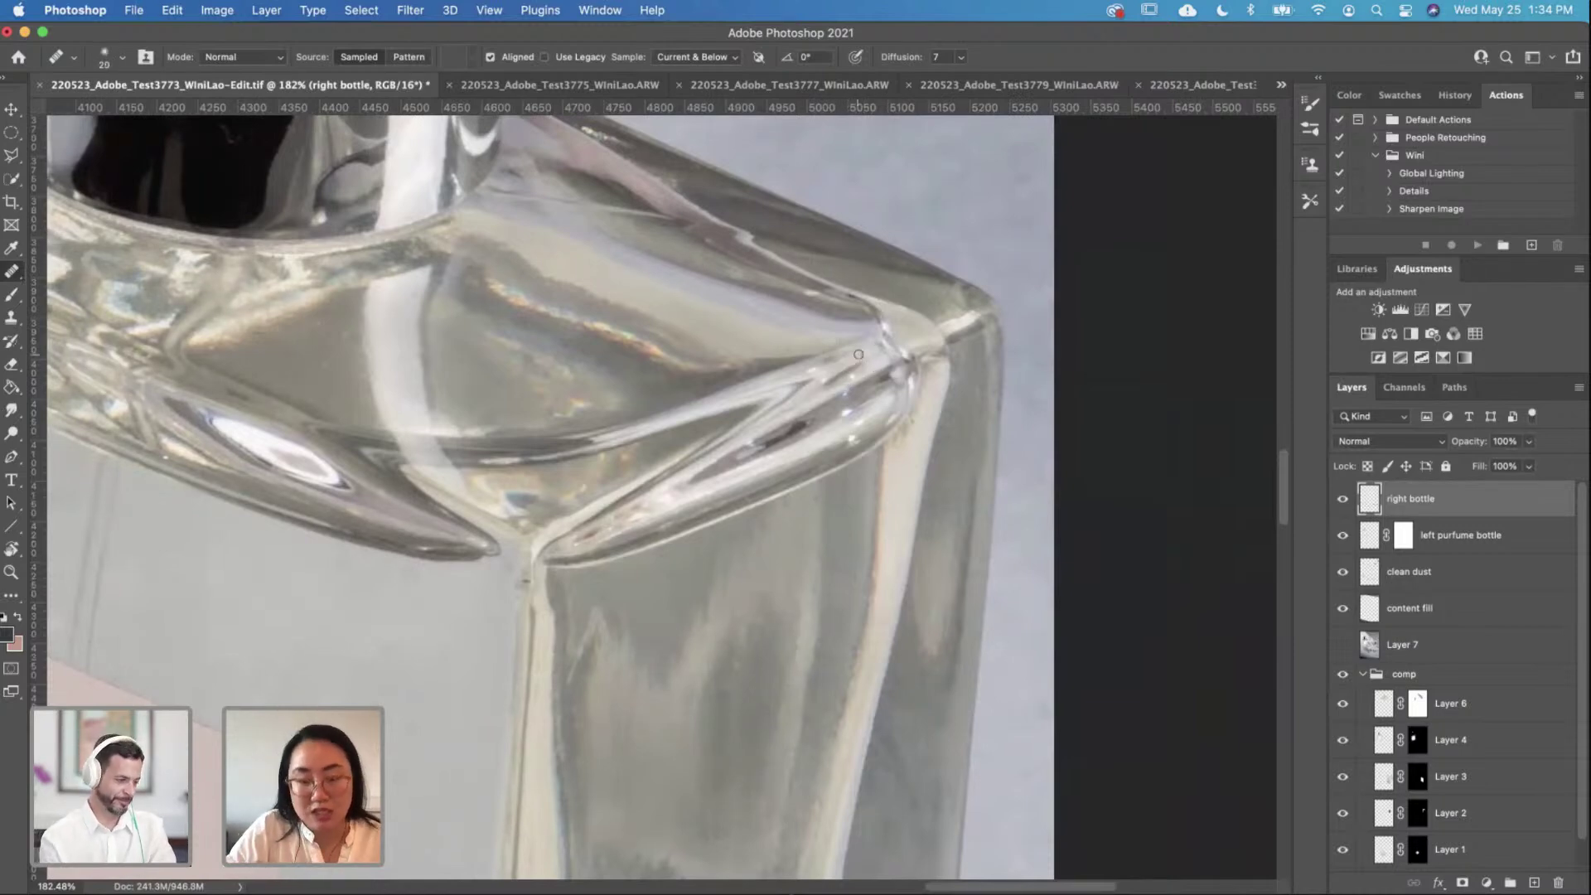
{"action": "scroll", "coordinate": [663, 462], "scroll_direction": "up", "scroll_amount": 2}
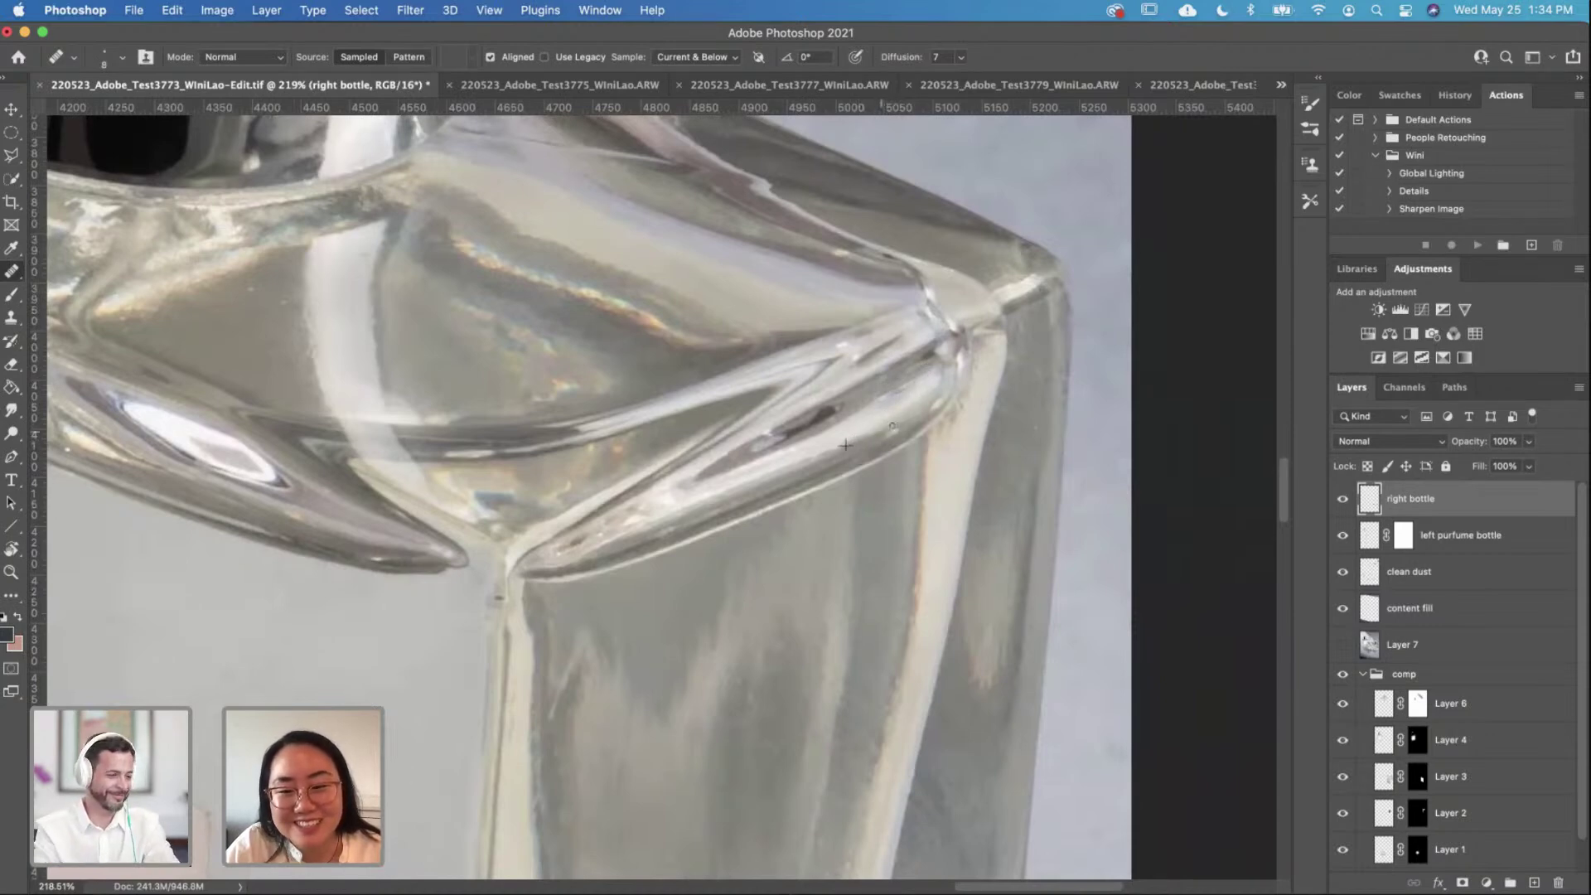
{"action": "left_click_drag", "start_coordinate": [924, 405], "coordinate": [901, 413]}
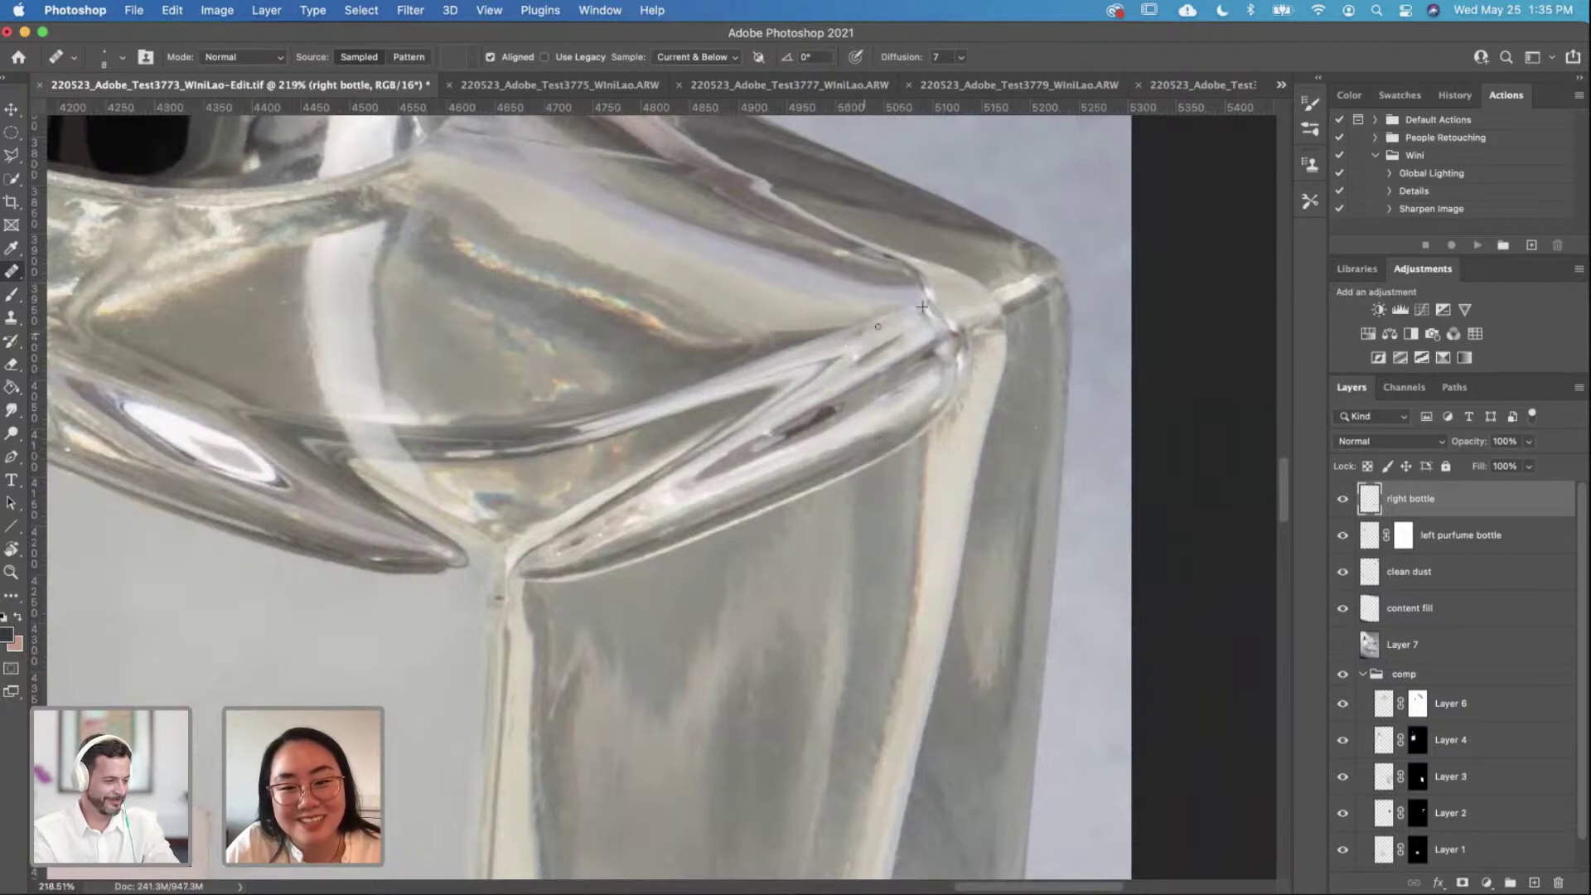
{"action": "key", "text": "super+z"}
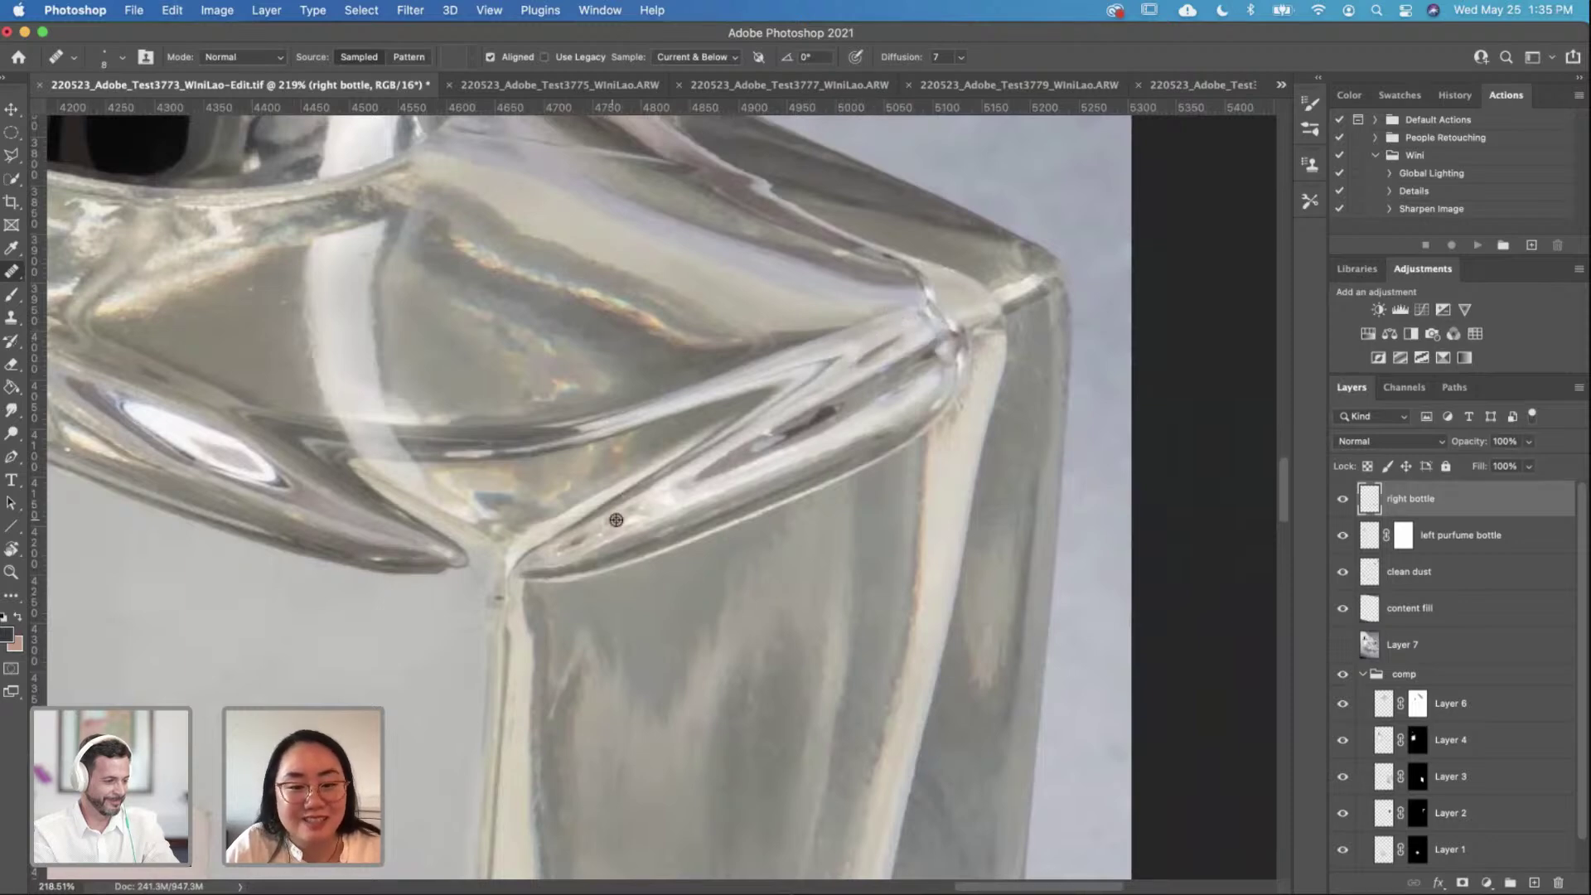
Step: Heal the sparkling specks on the bottle's left shoulder, beside the base of the cap, with a size 20 Healing Brush
{"action": "scroll", "coordinate": [621, 514], "scroll_direction": "down", "scroll_amount": 5}
{"action": "scroll", "coordinate": [622, 513], "scroll_direction": "left", "scroll_amount": 4}
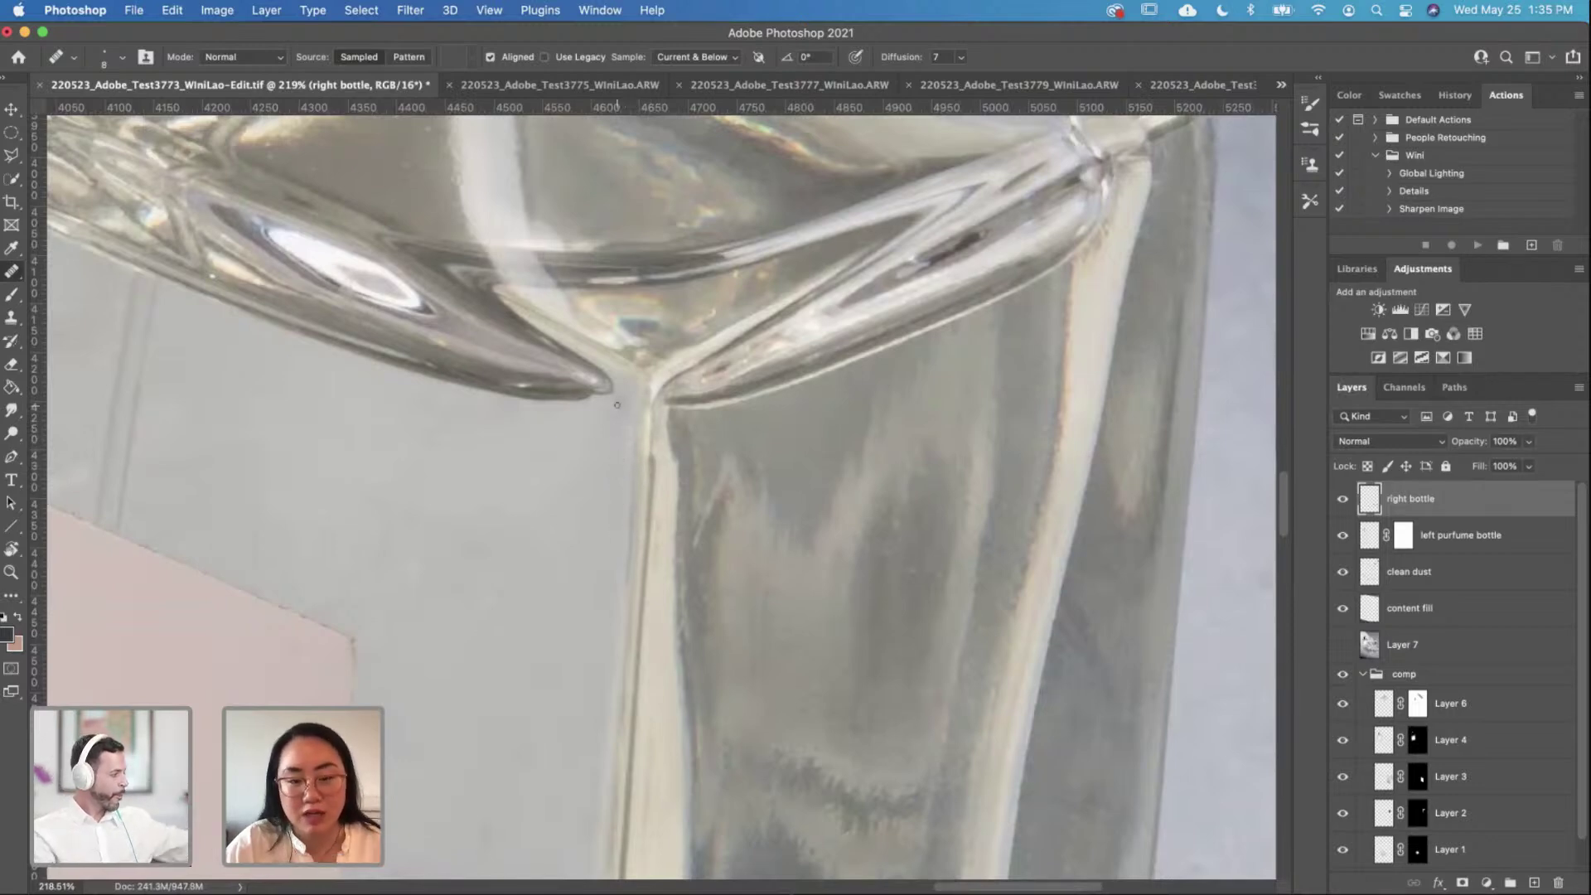
{"action": "scroll", "coordinate": [617, 404], "scroll_direction": "down", "scroll_amount": 6}
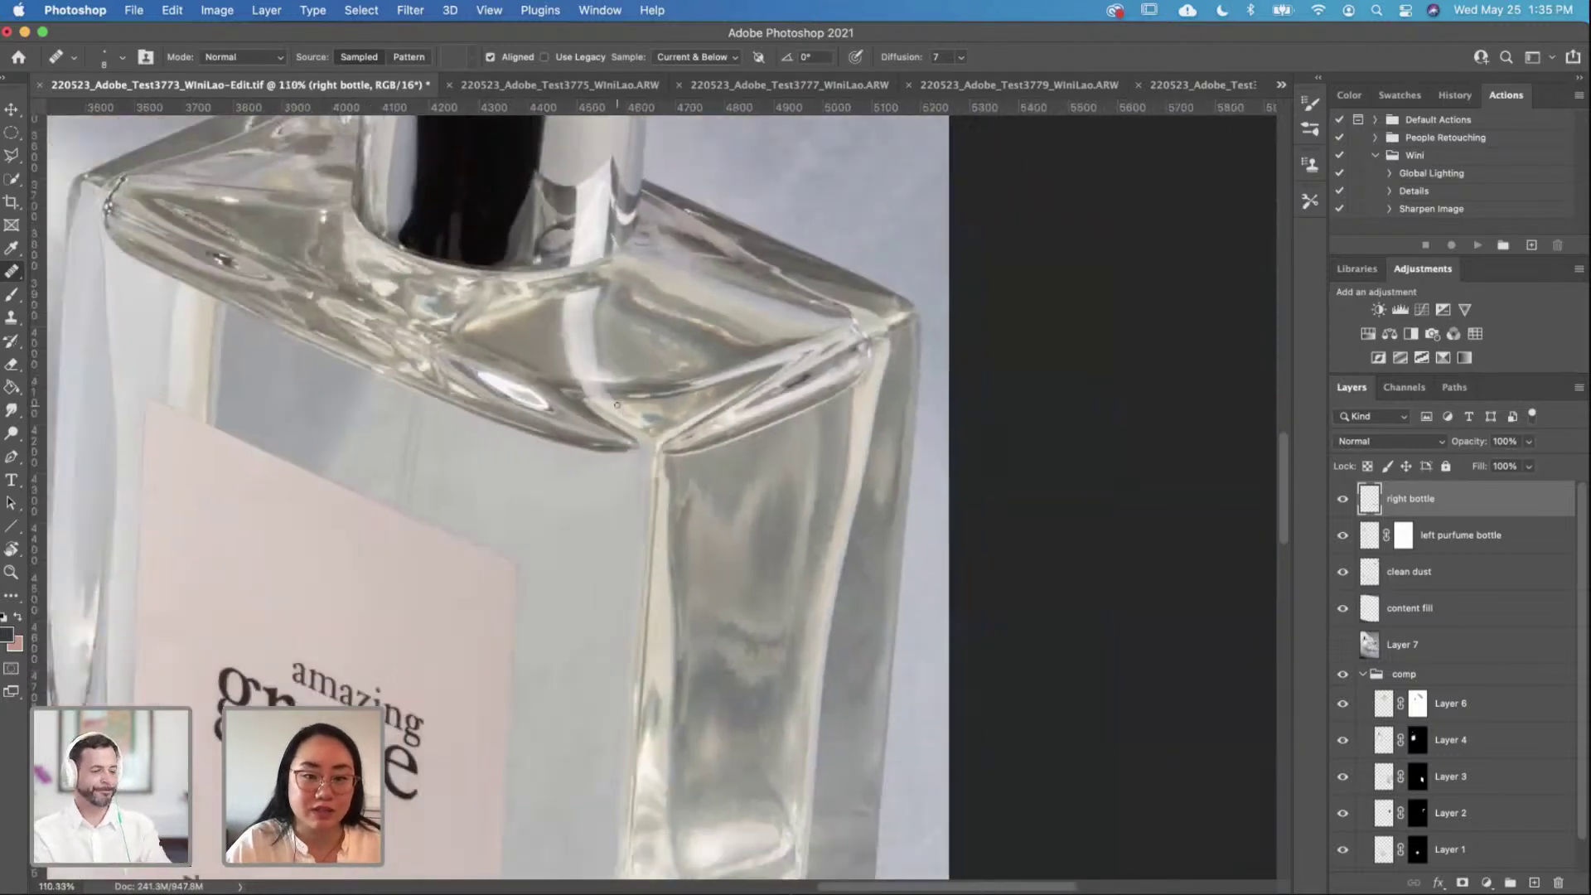
{"action": "scroll", "coordinate": [660, 455], "scroll_direction": "up", "scroll_amount": 5}
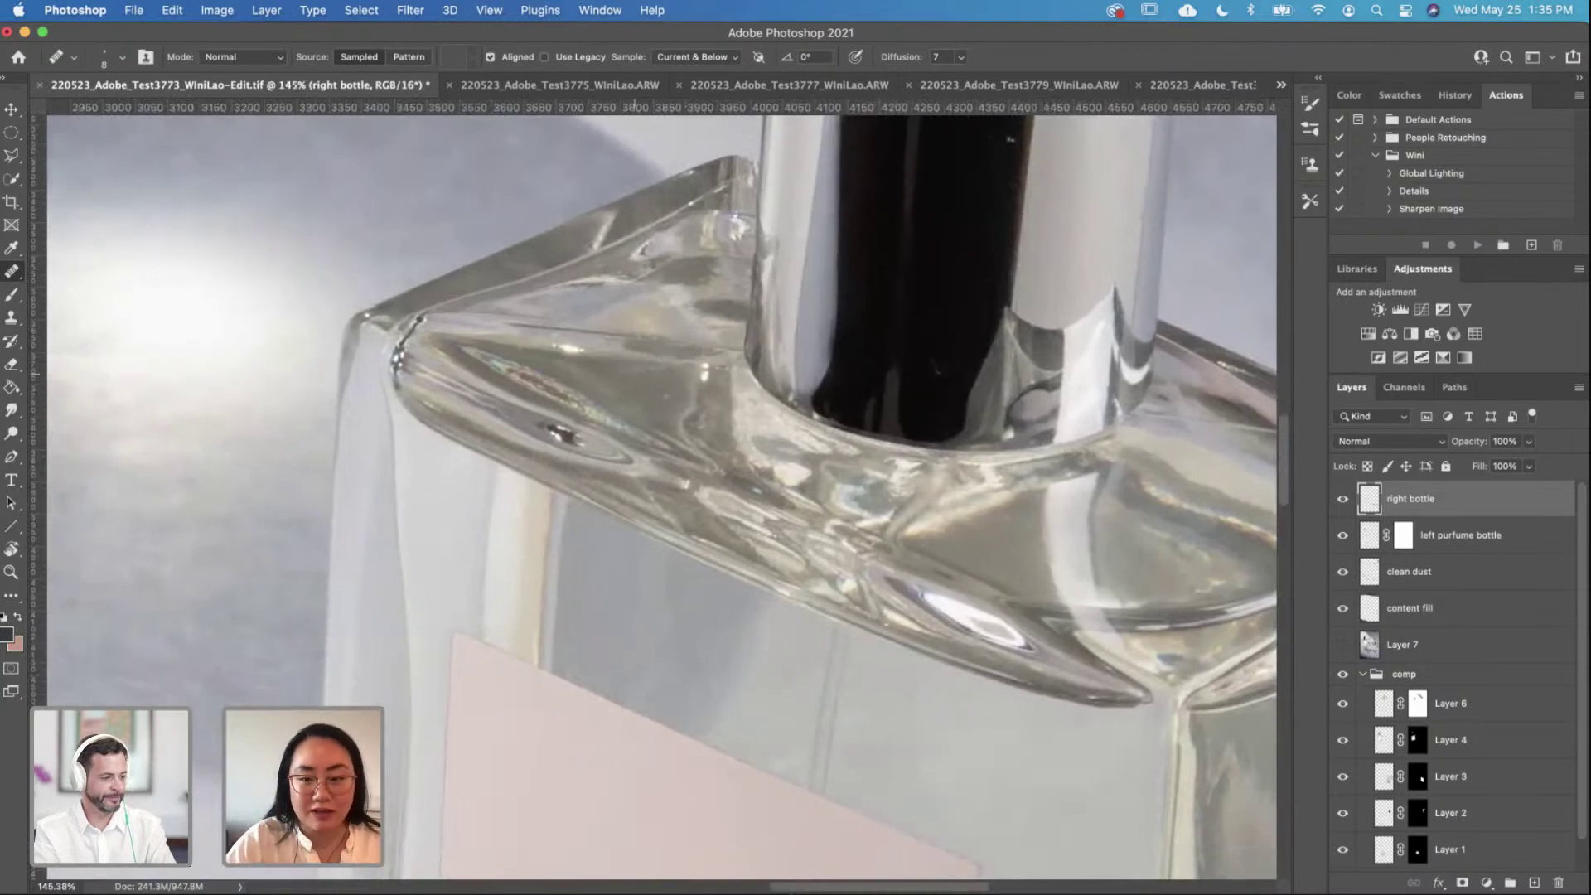
{"action": "scroll", "coordinate": [635, 374], "scroll_direction": "up", "scroll_amount": 1}
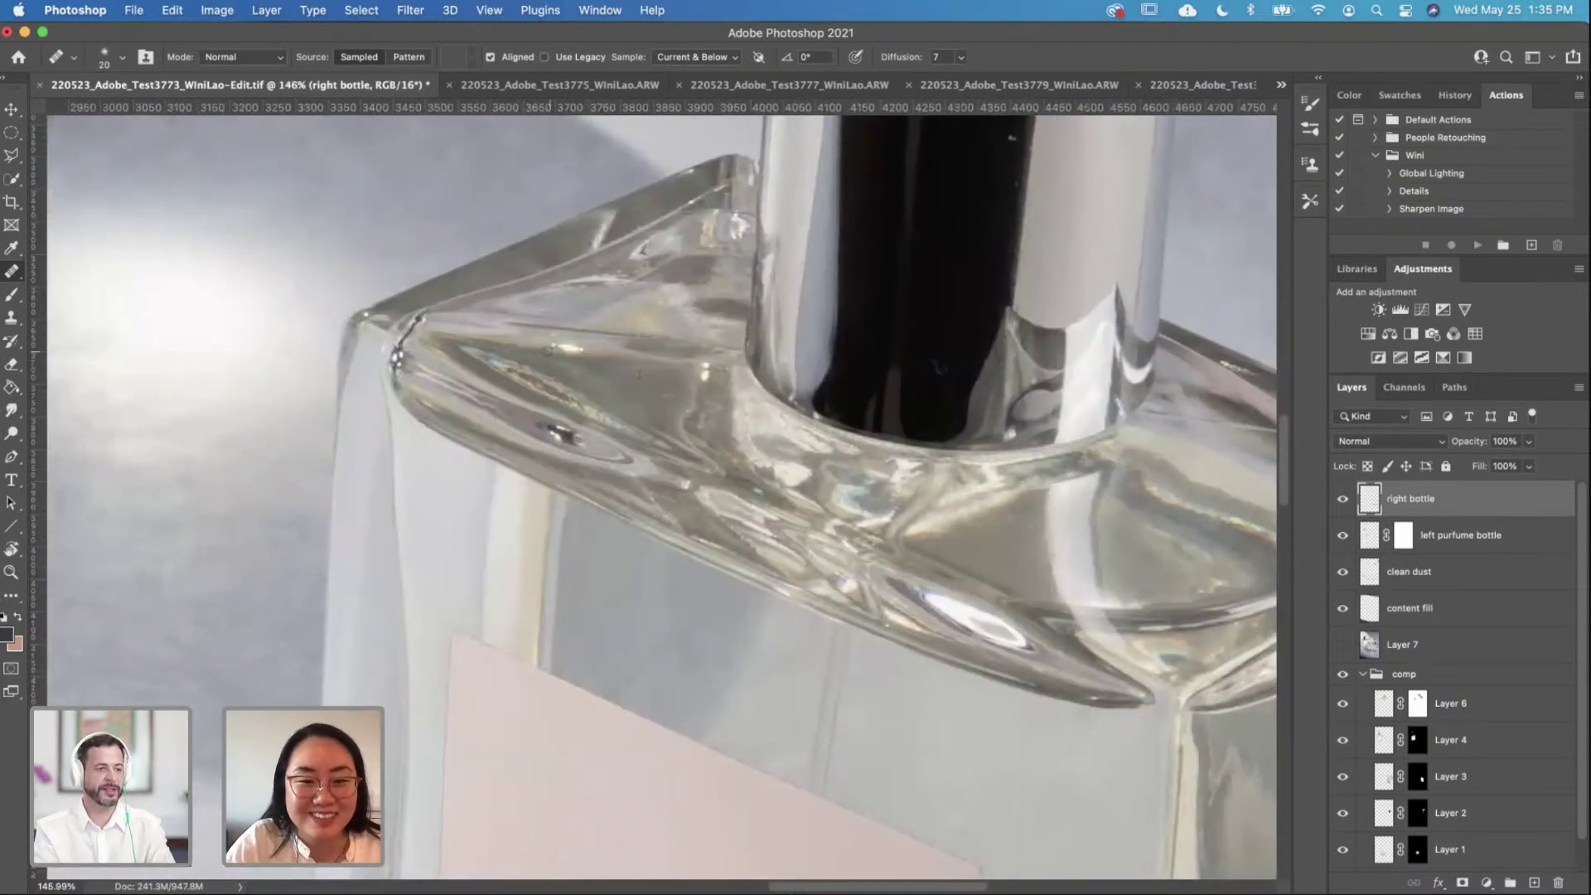
{"action": "left_click_drag", "start_coordinate": [551, 346], "coordinate": [587, 352]}
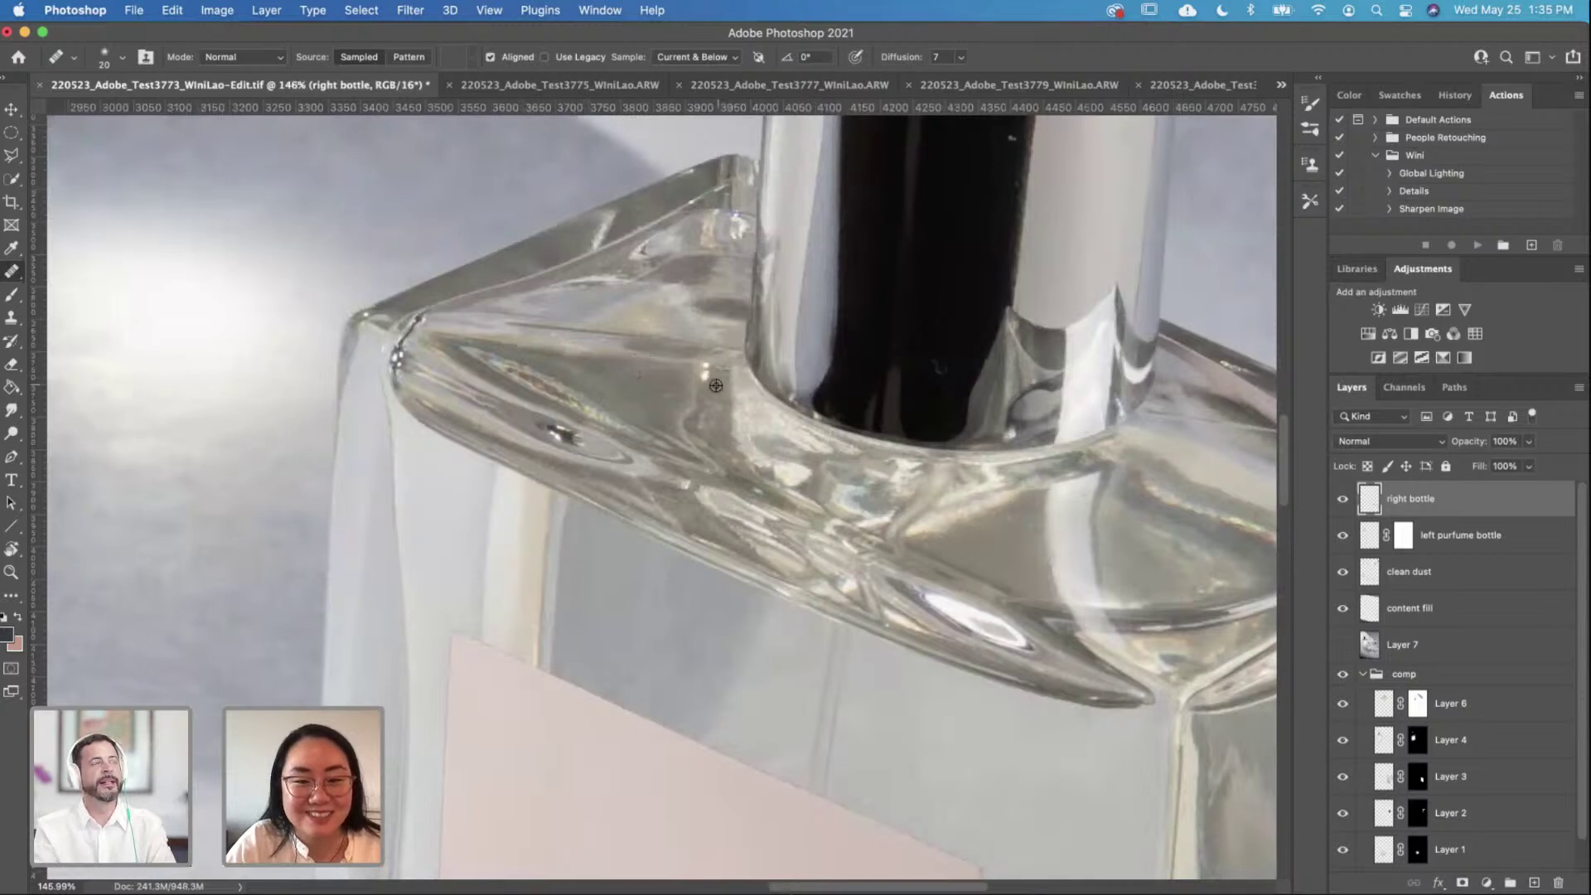
{"action": "left_click", "coordinate": [708, 388]}
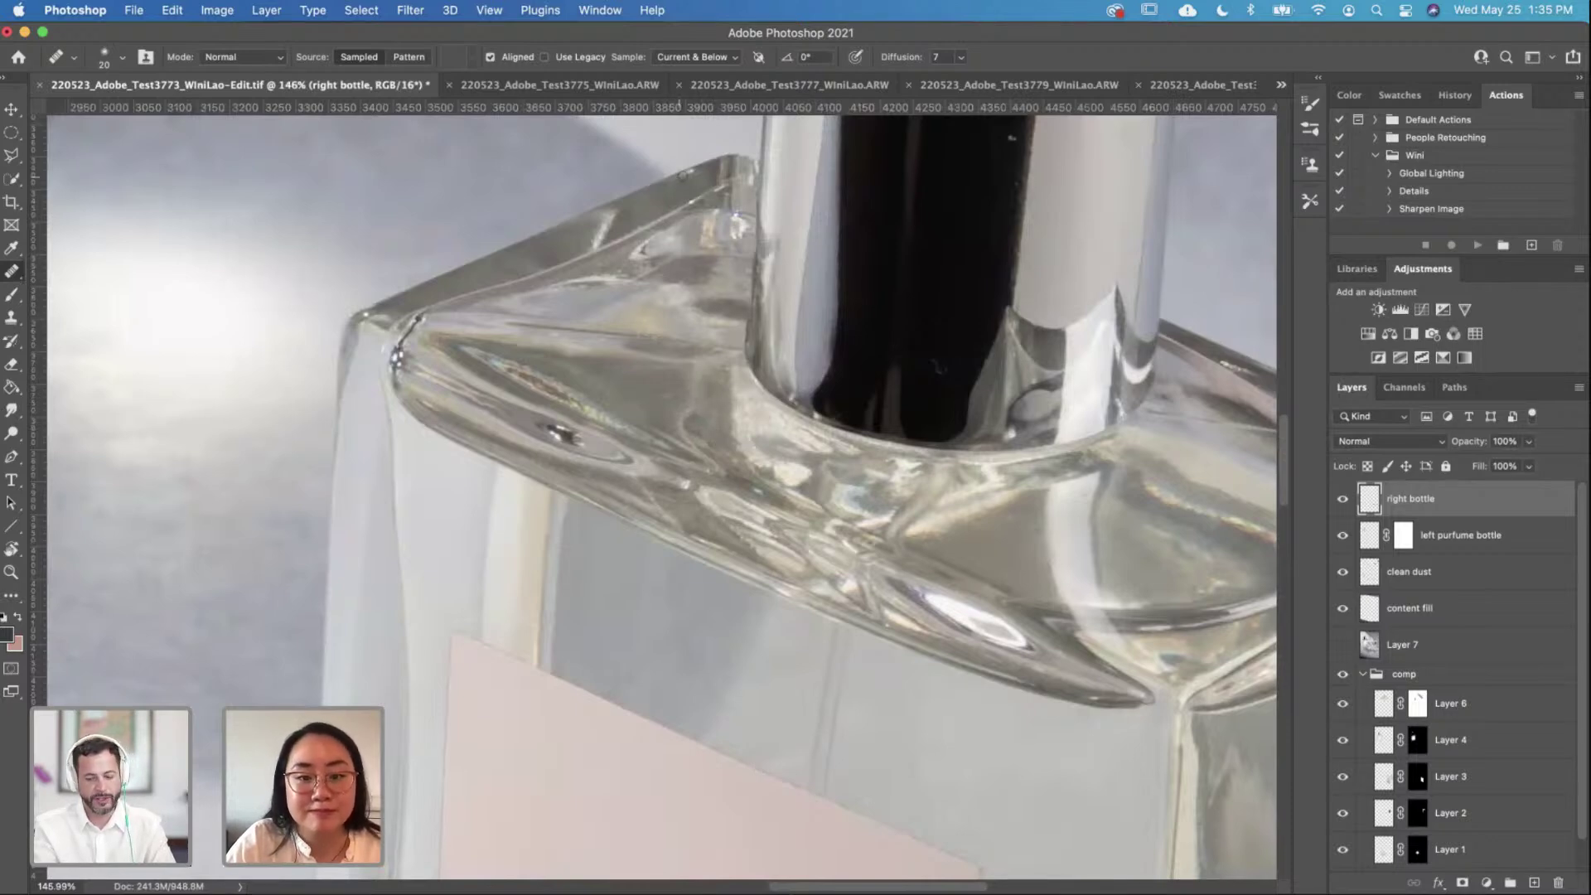
Step: Heal the blemishes on the upper part of the pink label, above the "amazing grace" text
{"action": "scroll", "coordinate": [667, 183], "scroll_direction": "down", "scroll_amount": 5, "text": "alt"}
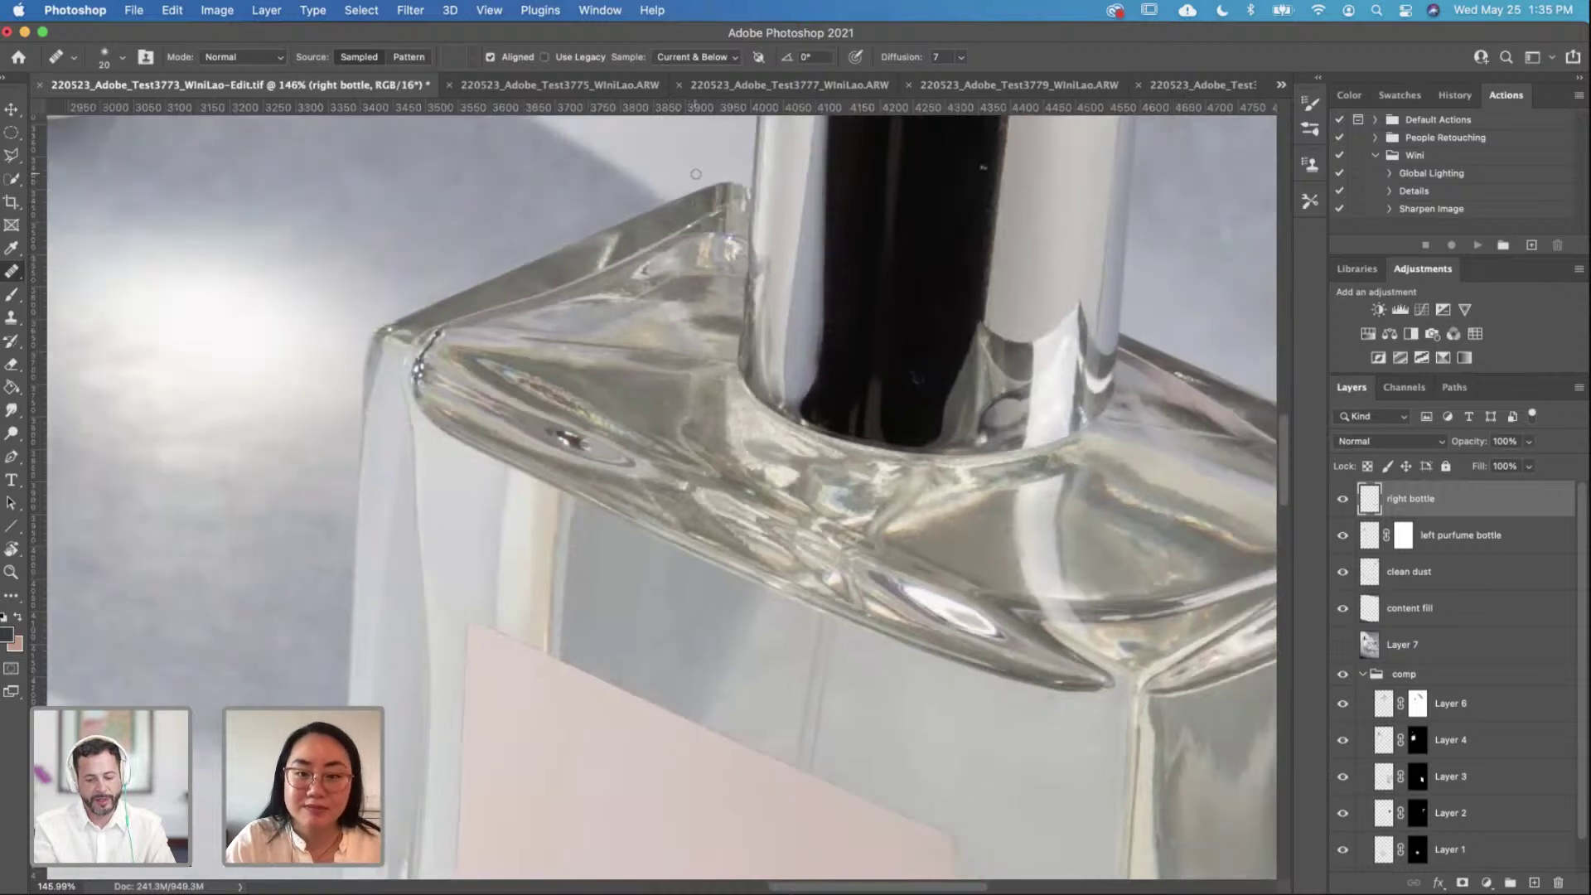
{"action": "scroll", "coordinate": [657, 533], "scroll_direction": "up", "scroll_amount": 5, "text": "alt"}
{"action": "scroll", "coordinate": [665, 493], "scroll_direction": "up", "scroll_amount": 3, "text": "alt"}
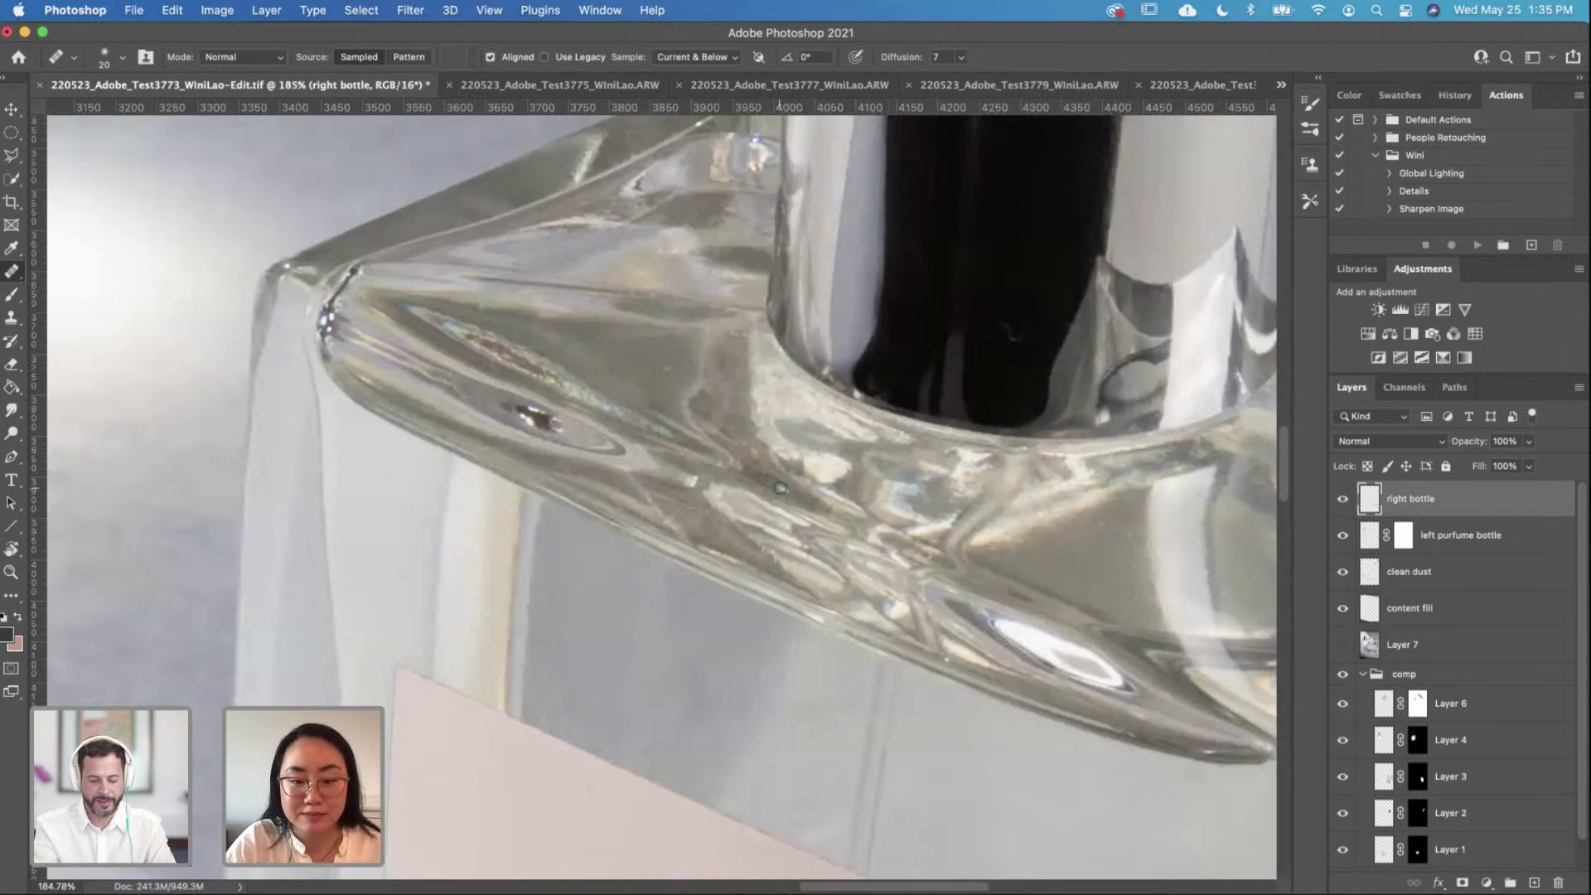
{"action": "scroll", "coordinate": [771, 482], "scroll_direction": "down", "scroll_amount": 3}
{"action": "scroll", "coordinate": [770, 481], "scroll_direction": "right", "scroll_amount": 2}
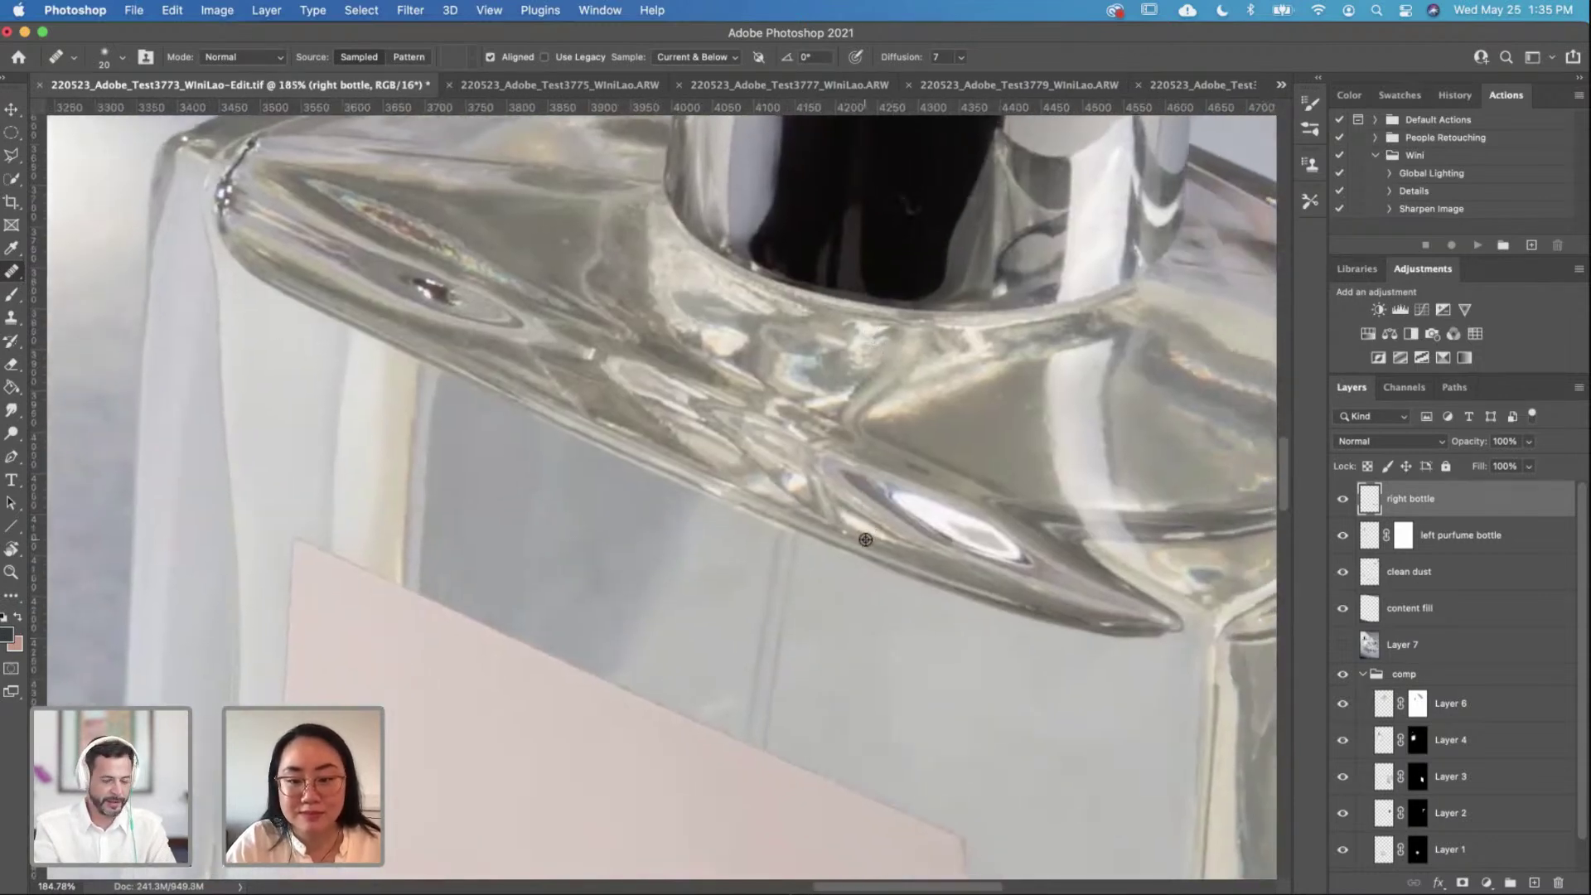
{"action": "scroll", "coordinate": [783, 680], "scroll_direction": "down", "scroll_amount": 10}
{"action": "scroll", "coordinate": [783, 681], "scroll_direction": "left", "scroll_amount": 5}
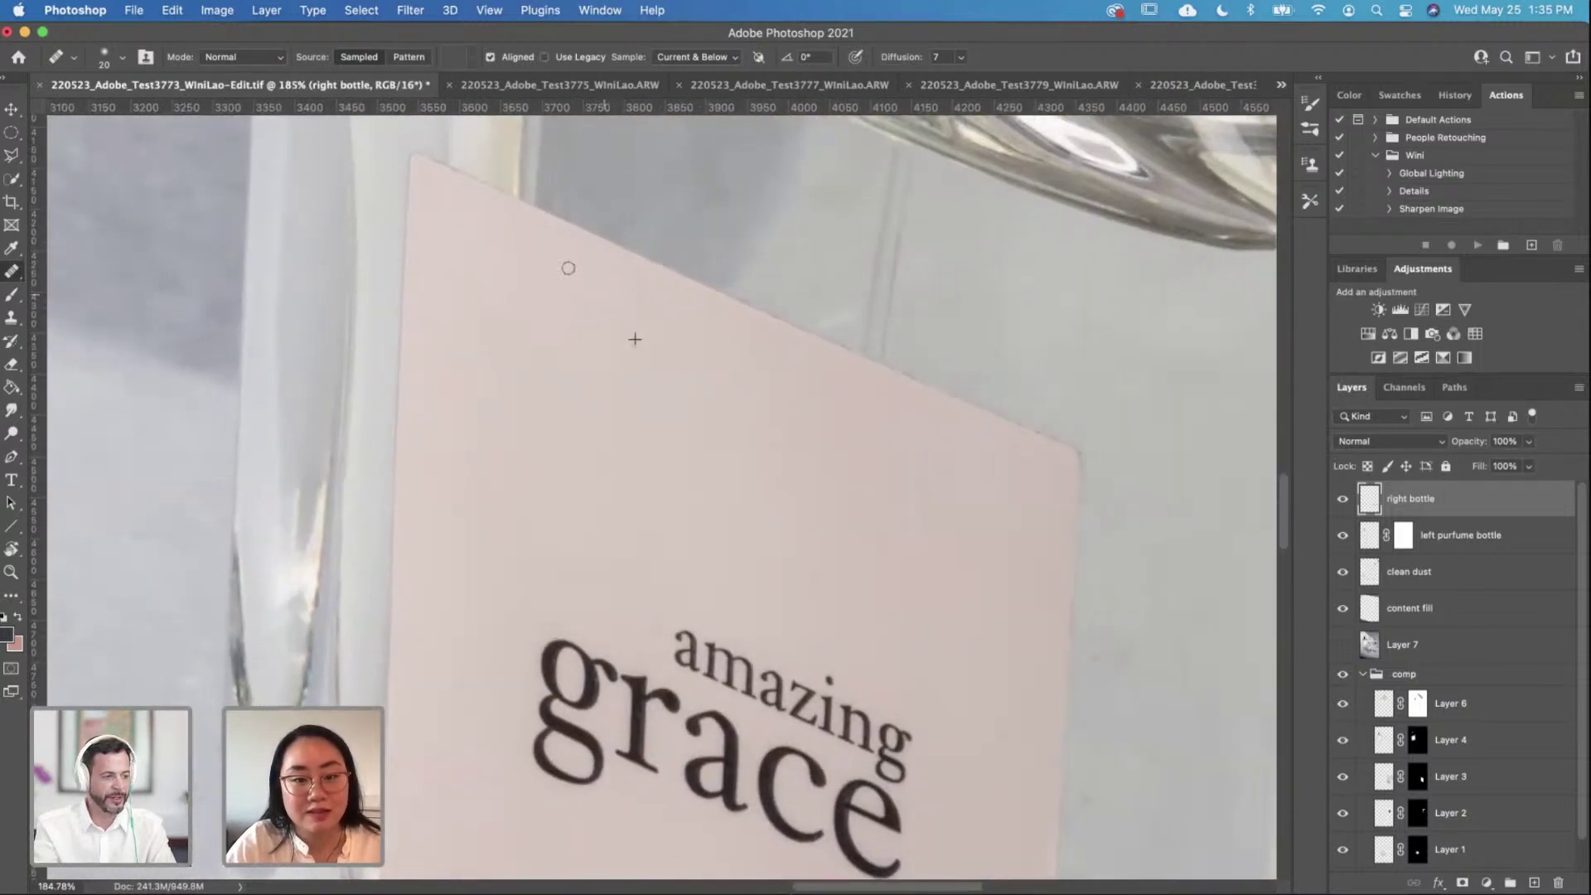
{"action": "scroll", "coordinate": [584, 332], "scroll_direction": "down", "scroll_amount": 4}
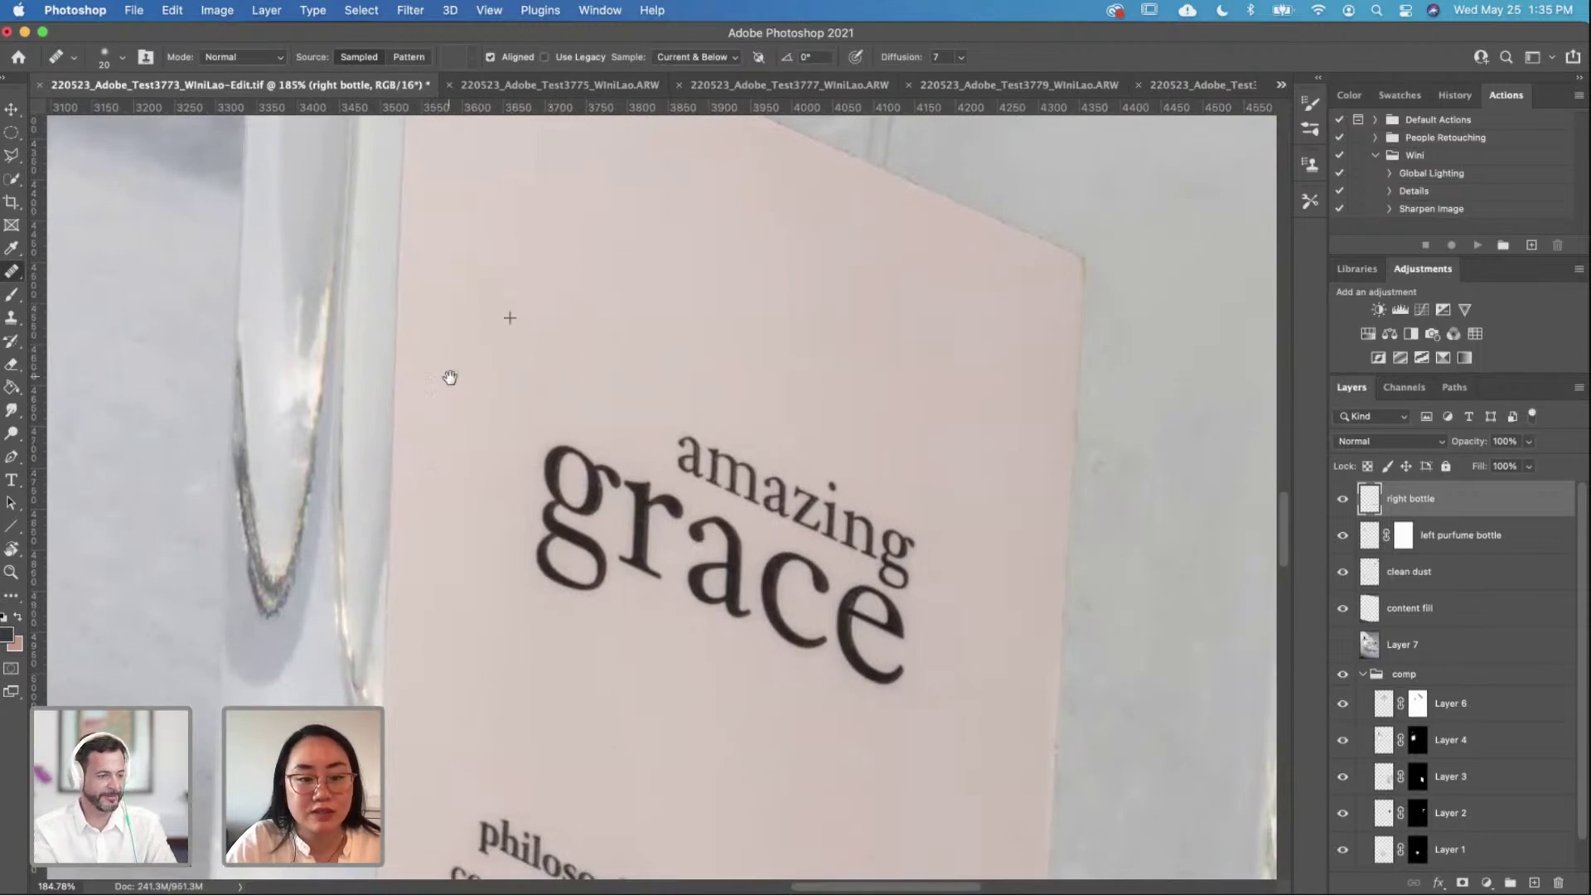
Step: Enlarge the Healing Brush to size 40 and even out the blank label areas above and below the "amazing grace" text
{"action": "scroll", "coordinate": [452, 377], "scroll_direction": "down", "scroll_amount": 4}
{"action": "scroll", "coordinate": [471, 341], "scroll_direction": "up", "scroll_amount": 4}
{"action": "key", "text": "bracketright"}
{"action": "key", "text": "bracketright"}
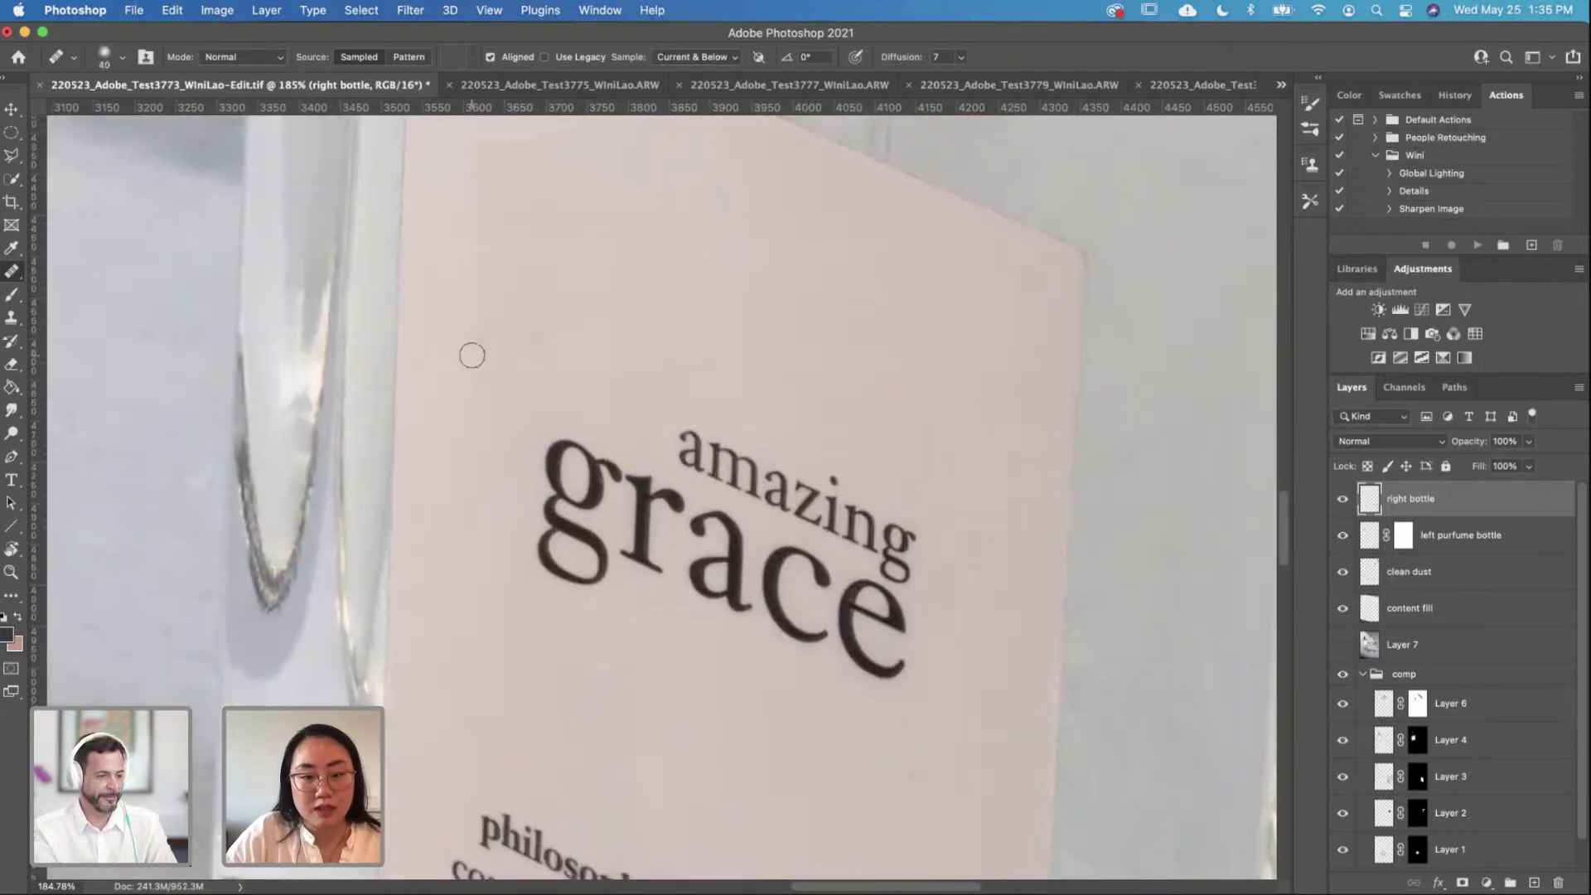
{"action": "left_click_drag", "start_coordinate": [858, 347], "coordinate": [913, 355]}
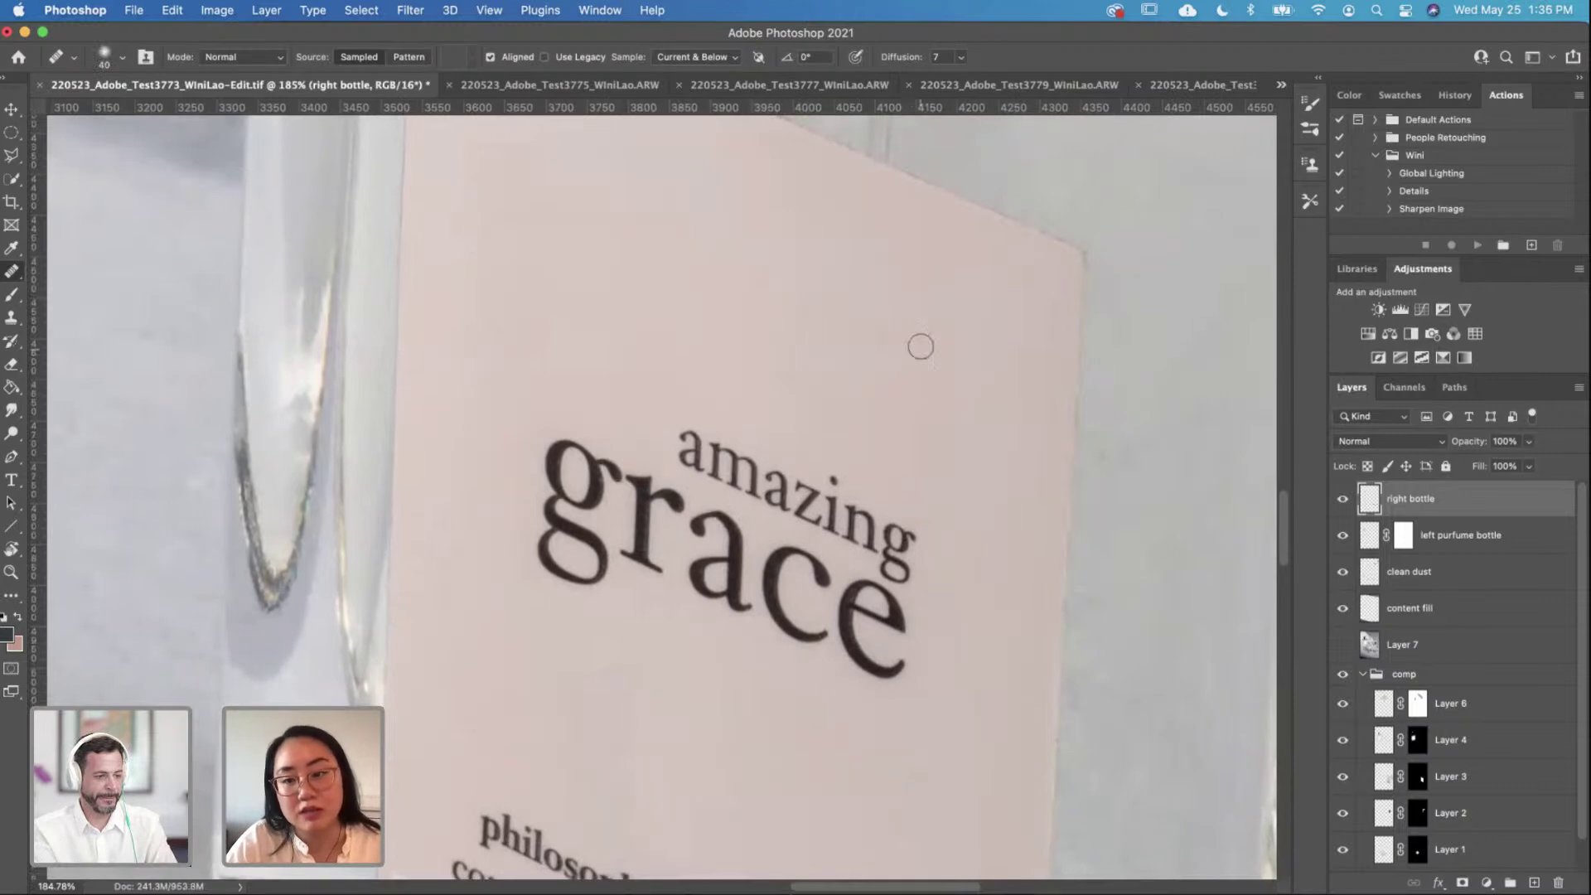
{"action": "scroll", "coordinate": [885, 436], "scroll_direction": "down", "scroll_amount": 9}
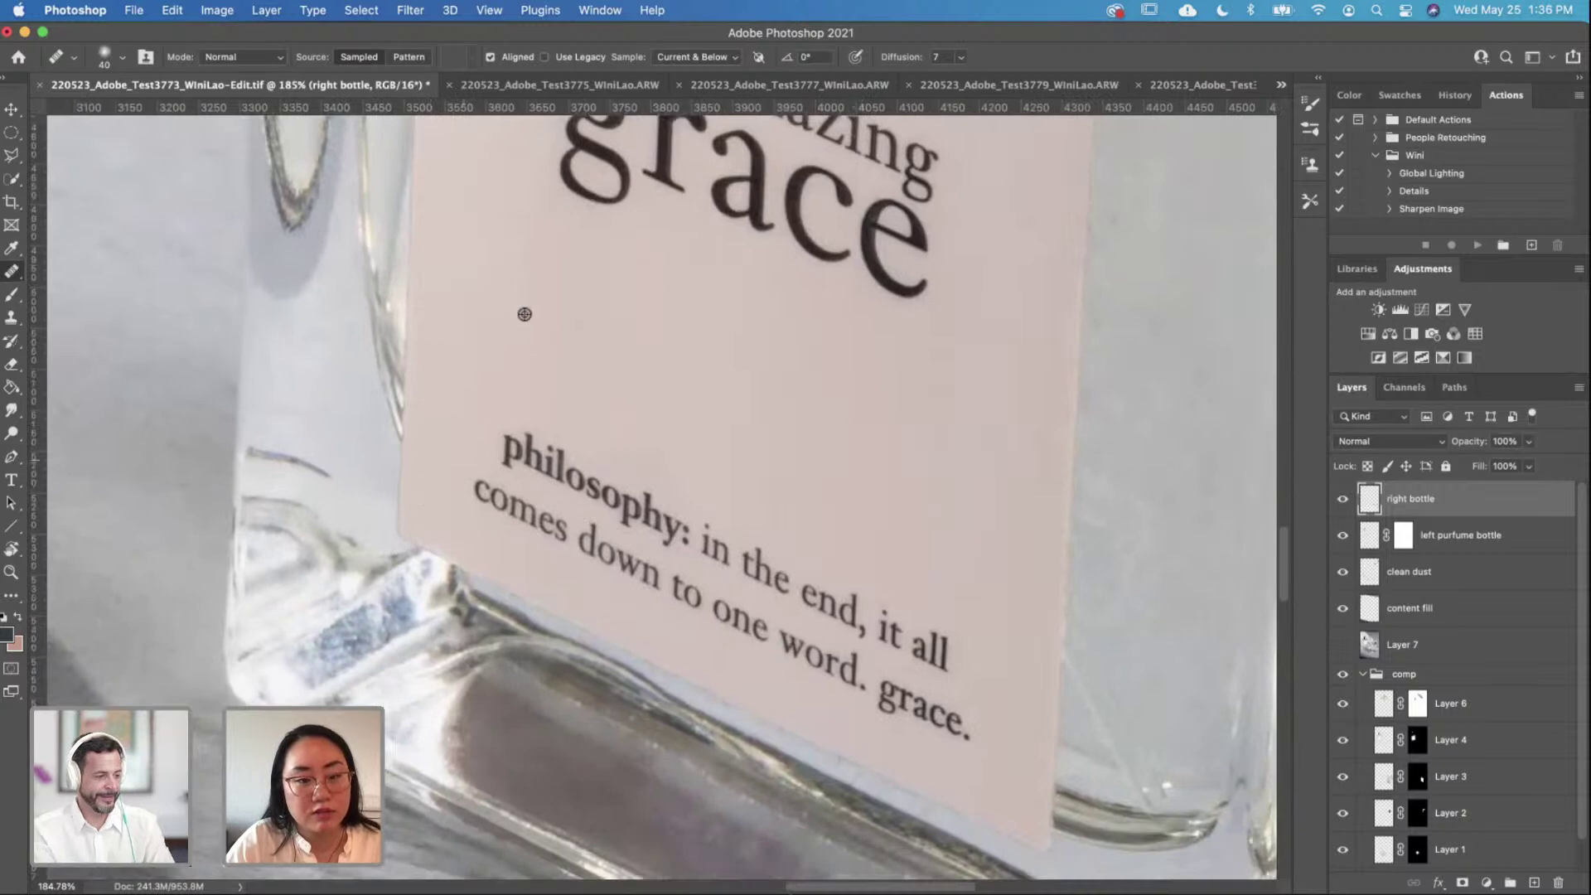
{"action": "left_click_drag", "start_coordinate": [487, 195], "coordinate": [541, 265]}
Step: Compare the full retouched composite with the original by showing only the Background layer and restoring all other layers
{"action": "scroll", "coordinate": [540, 264], "scroll_direction": "down", "scroll_amount": 10}
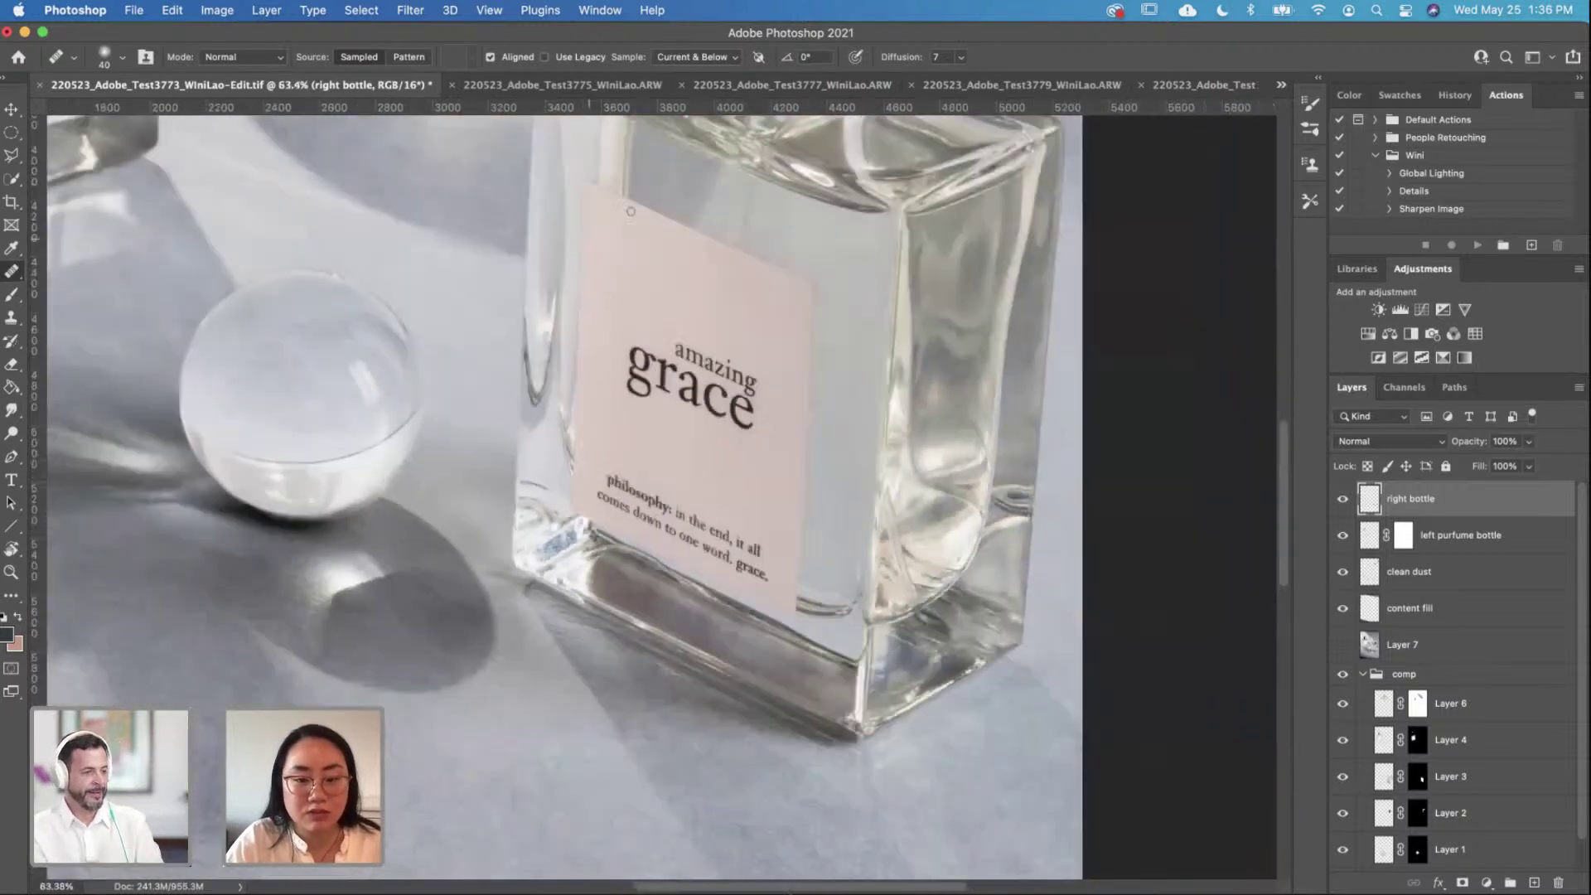
{"action": "scroll", "coordinate": [652, 258], "scroll_direction": "down", "scroll_amount": 5}
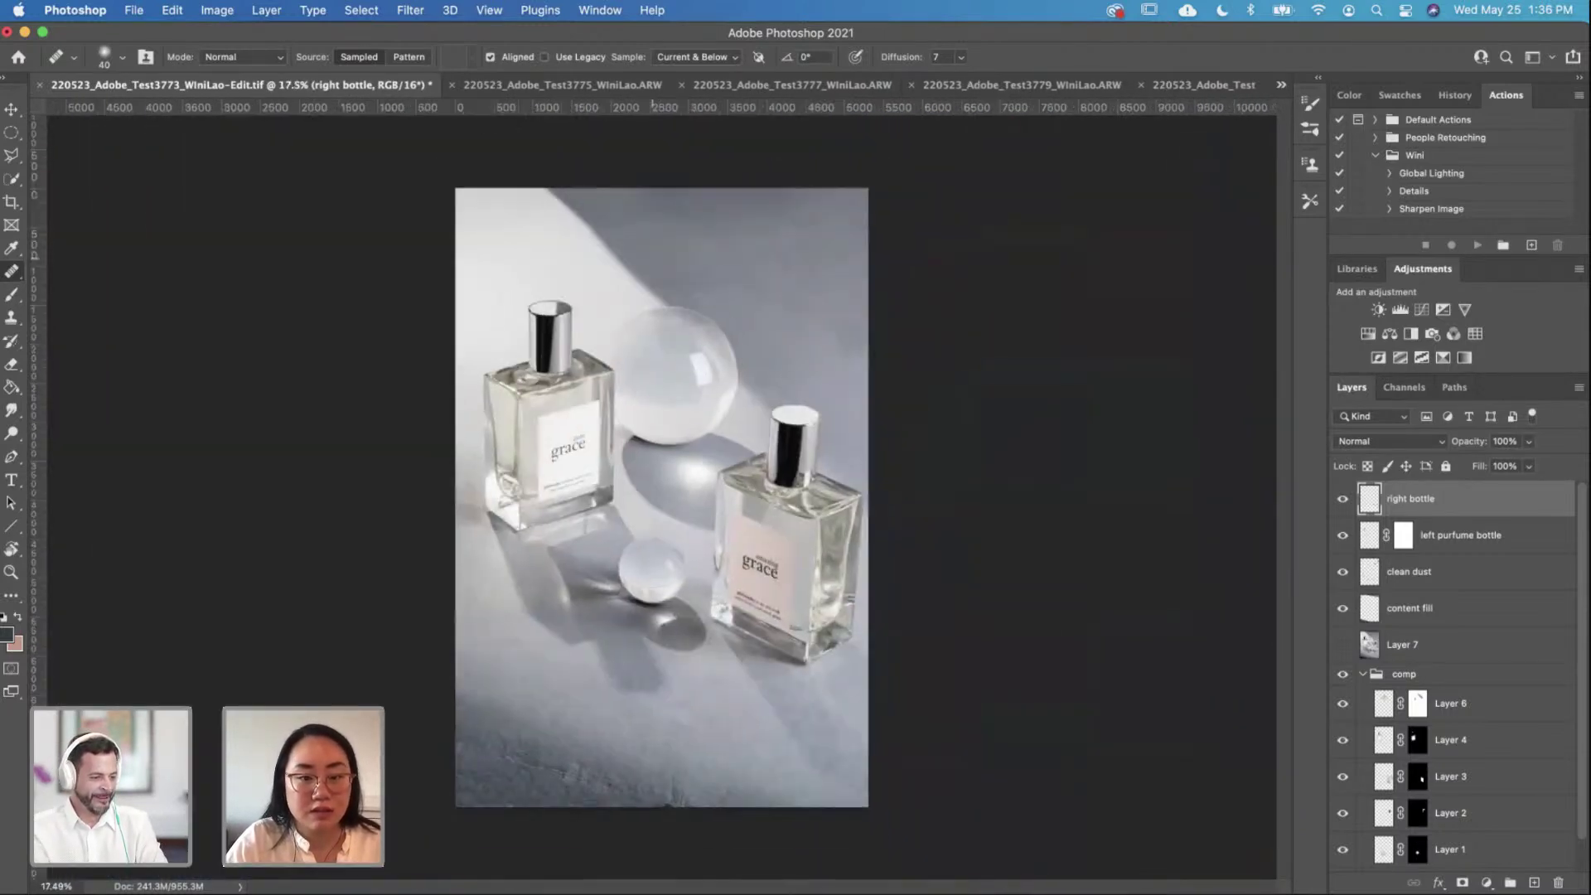
{"action": "scroll", "coordinate": [661, 507], "scroll_direction": "up", "scroll_amount": 2}
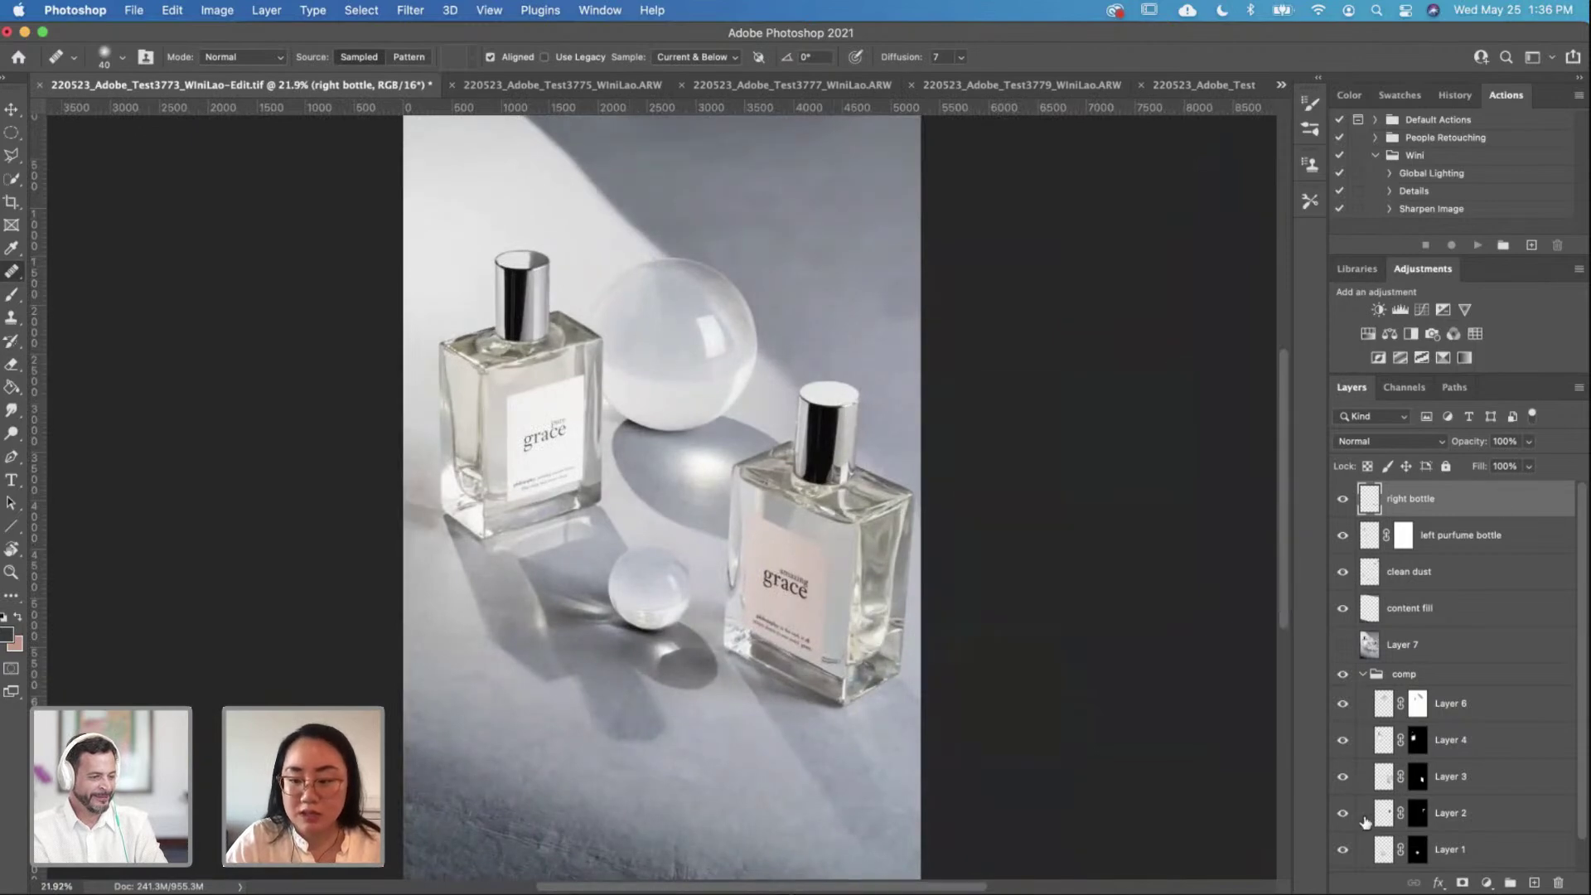
{"action": "scroll", "coordinate": [1365, 821], "scroll_direction": "down", "scroll_amount": 1}
{"action": "left_click", "coordinate": [1343, 852], "text": "alt"}
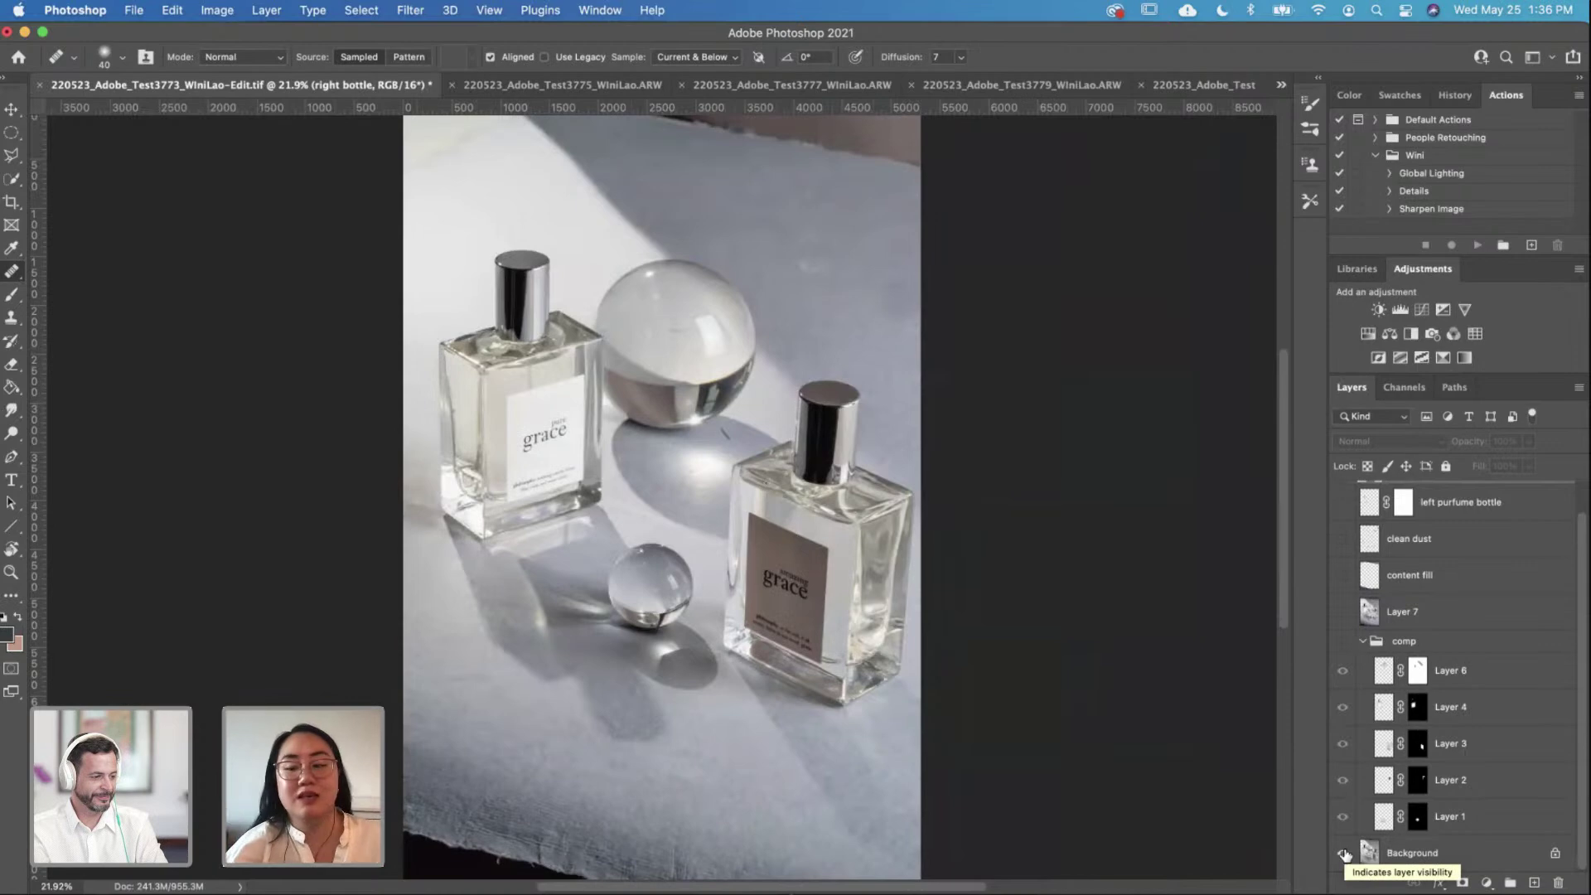
{"action": "left_click", "coordinate": [1343, 852], "text": "alt"}
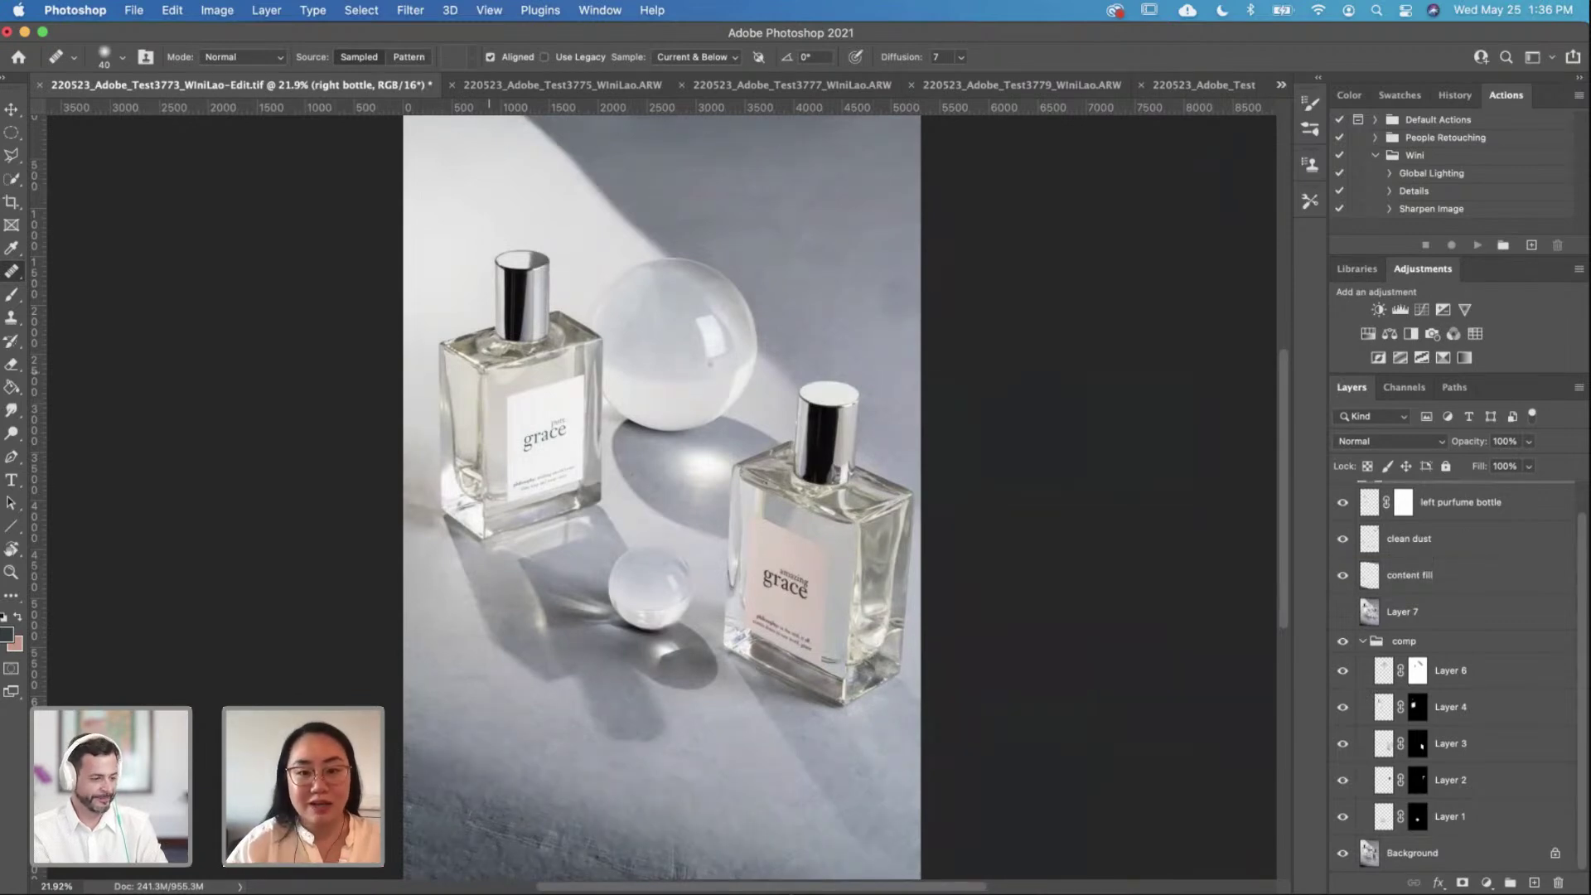
{"action": "scroll", "coordinate": [639, 472], "scroll_direction": "down", "scroll_amount": 1}
{"action": "scroll", "coordinate": [664, 498], "scroll_direction": "up", "scroll_amount": 5}
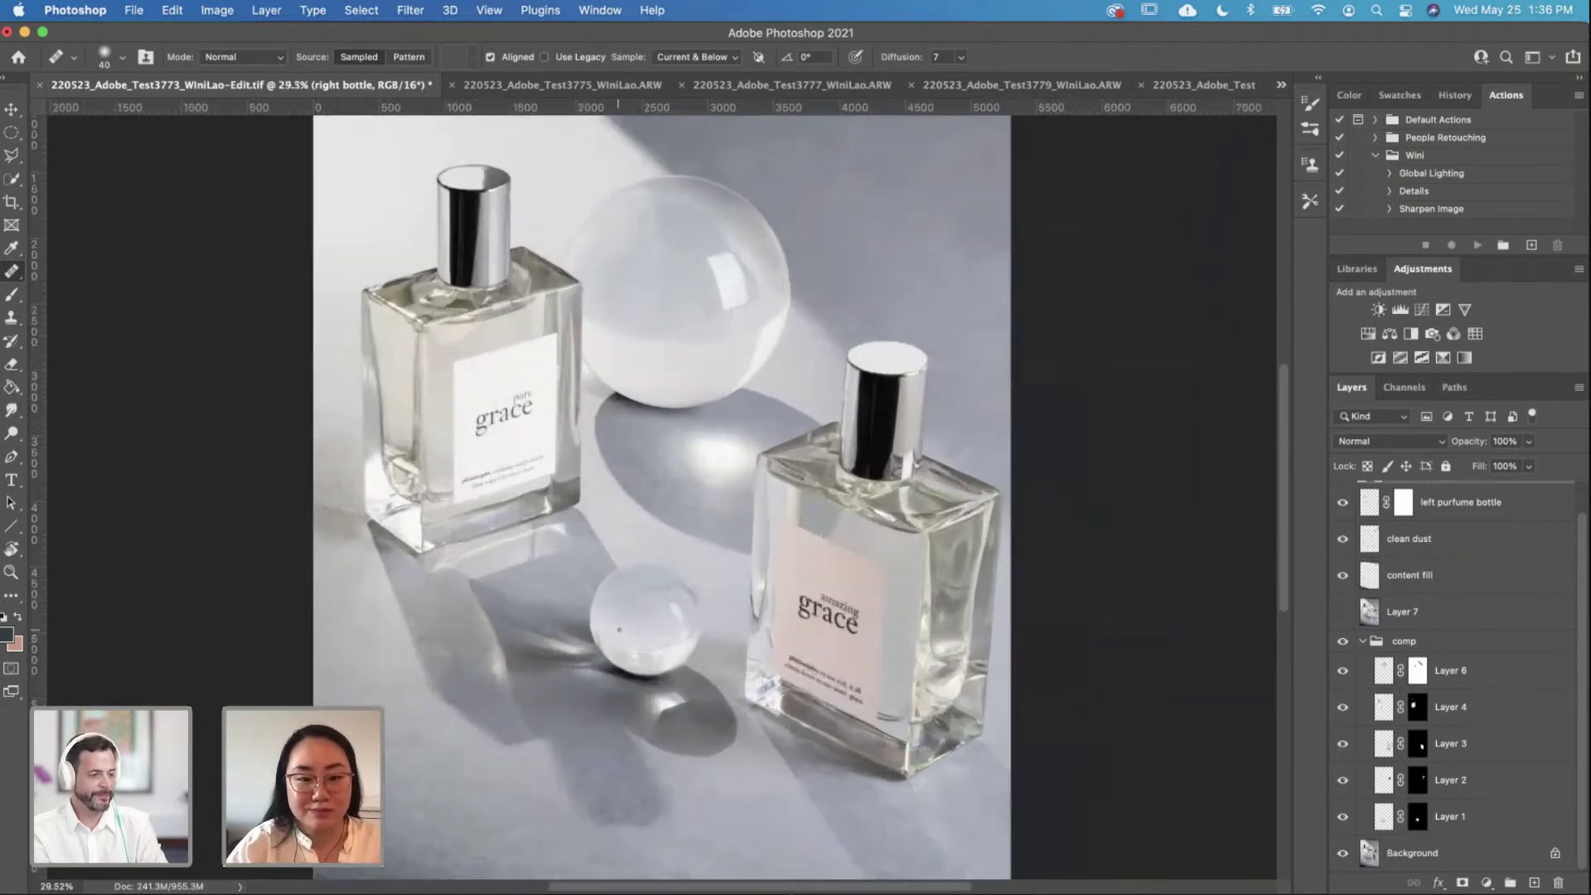
Step: Add a Curves adjustment brightening the midtones from input 106 to output 165, and invert its mask to hide the effect
{"action": "scroll", "coordinate": [401, 668], "scroll_direction": "up", "scroll_amount": 3}
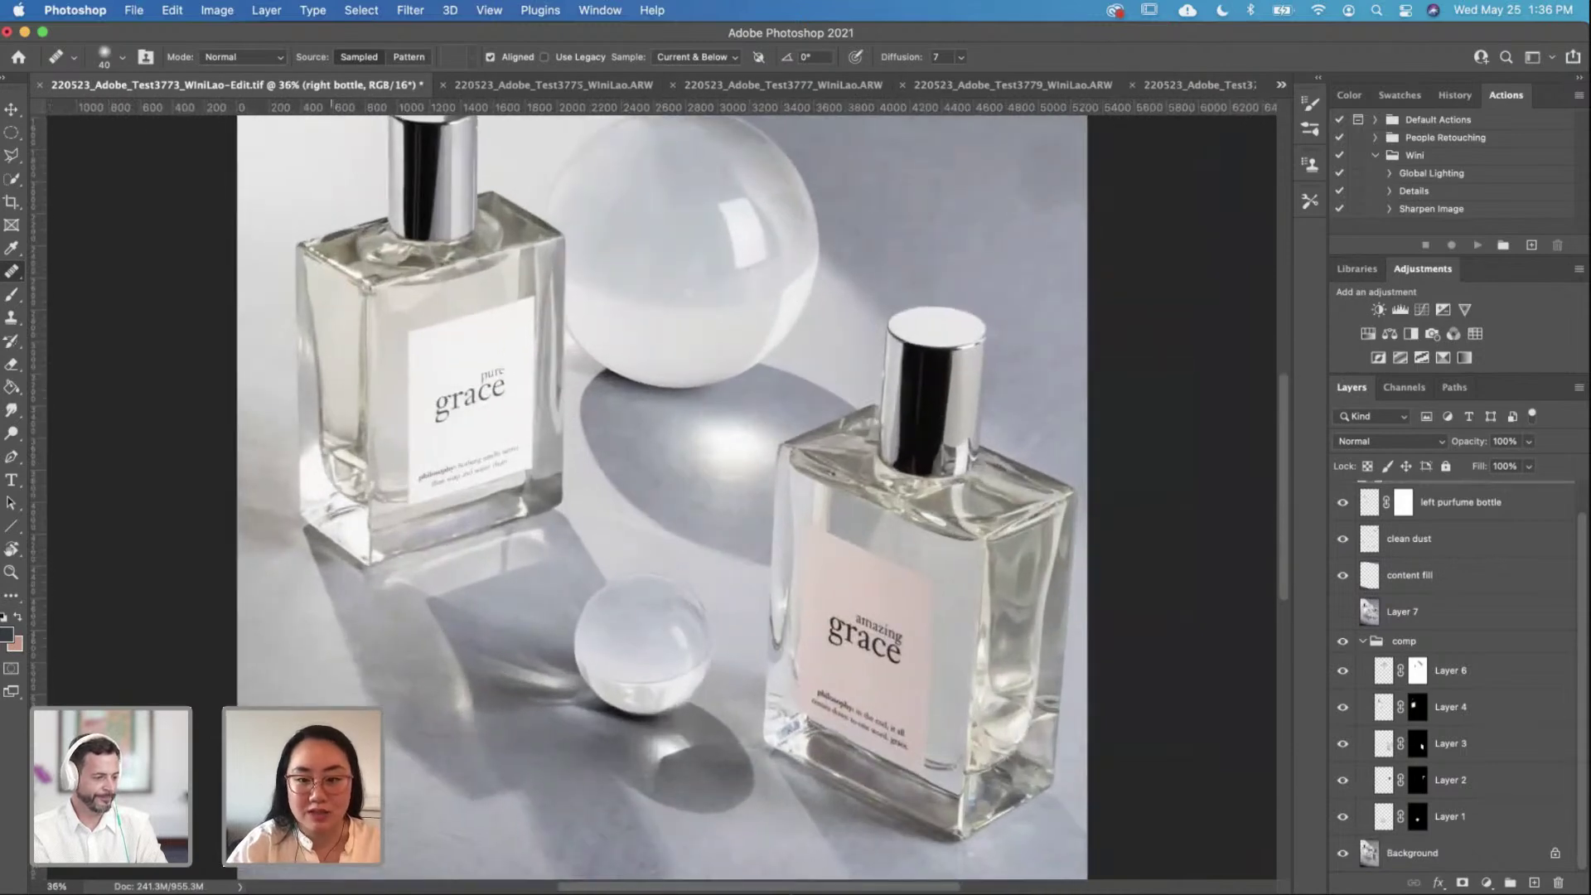
{"action": "scroll", "coordinate": [401, 668], "scroll_direction": "down", "scroll_amount": 5}
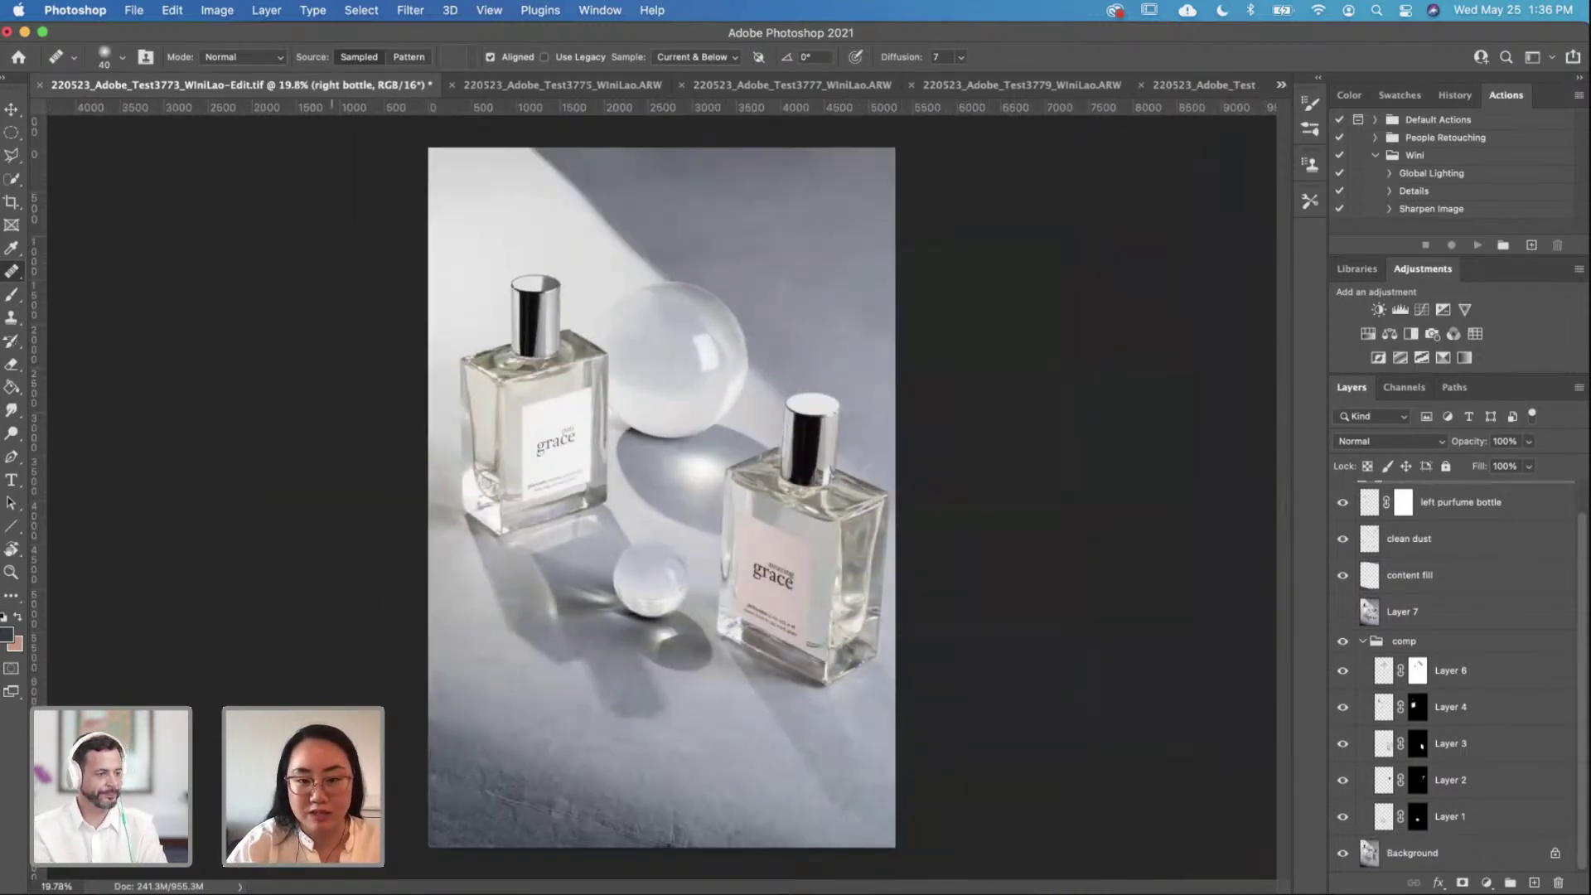
{"action": "scroll", "coordinate": [1470, 503], "scroll_direction": "up", "scroll_amount": 1}
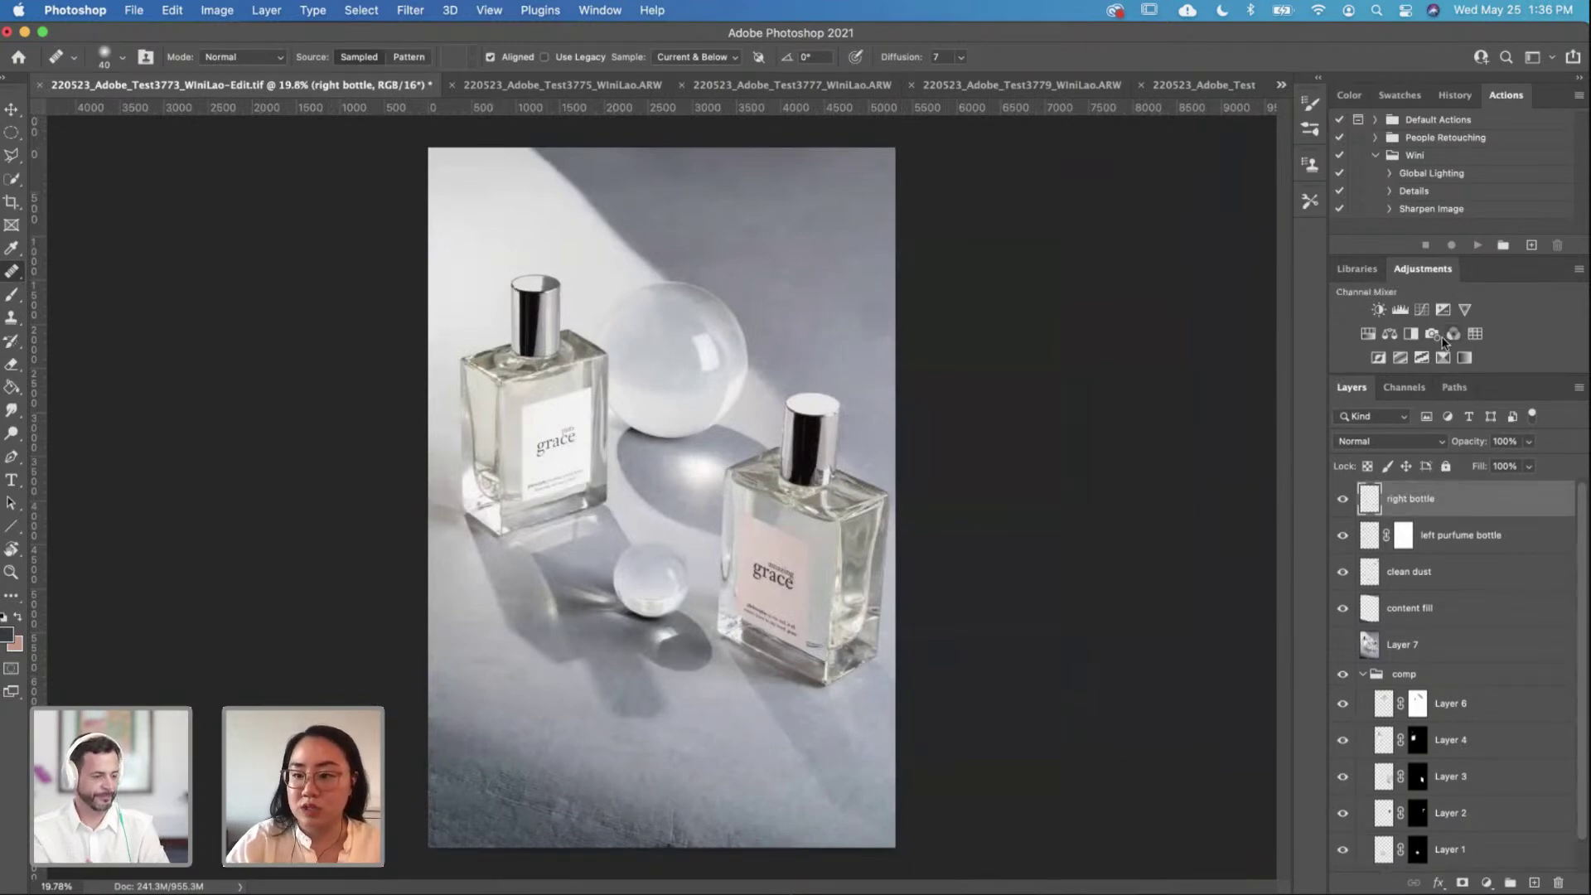
{"action": "left_click", "coordinate": [1422, 310]}
{"action": "left_click_drag", "start_coordinate": [1196, 325], "coordinate": [1180, 303]}
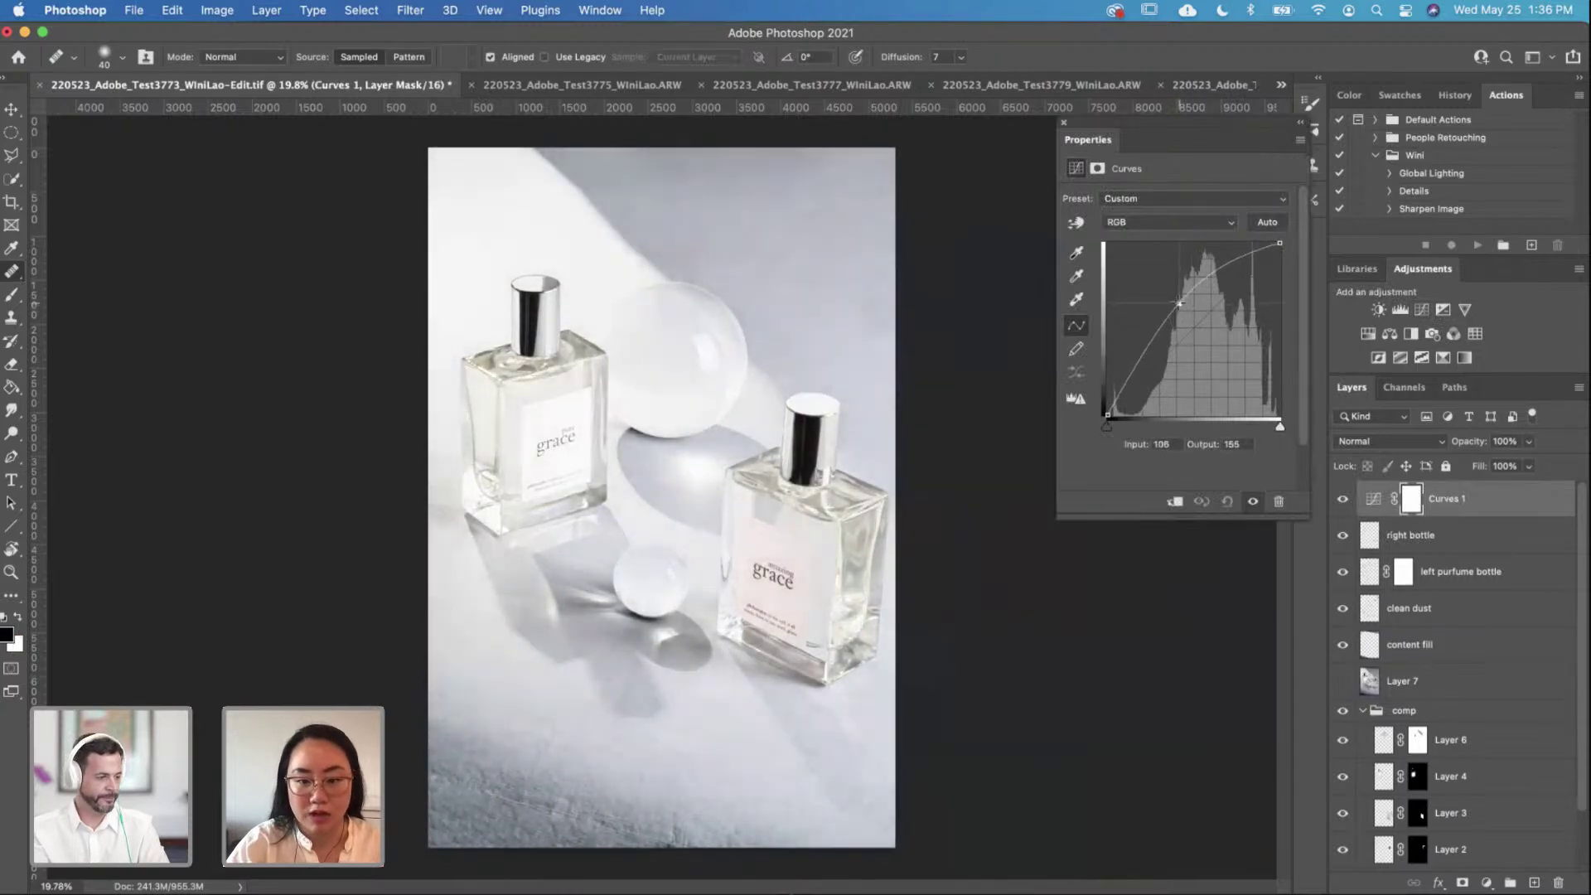
{"action": "key", "text": "super+i"}
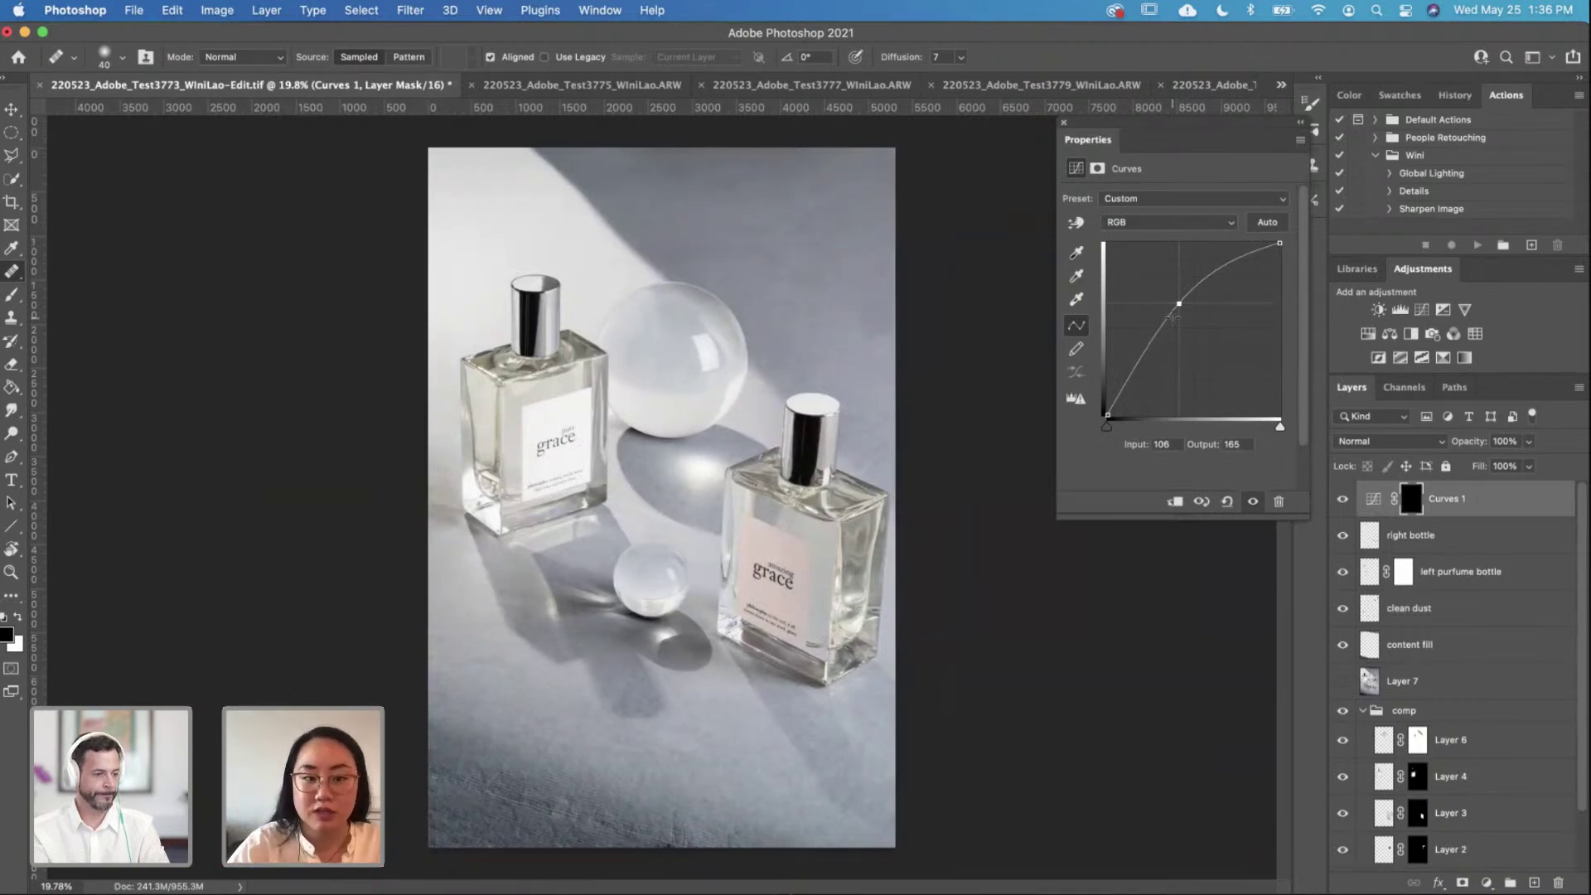
Step: Set up the Brush tool for the Curves mask at size 400 and 30% opacity
{"action": "left_click", "coordinate": [19, 289]}
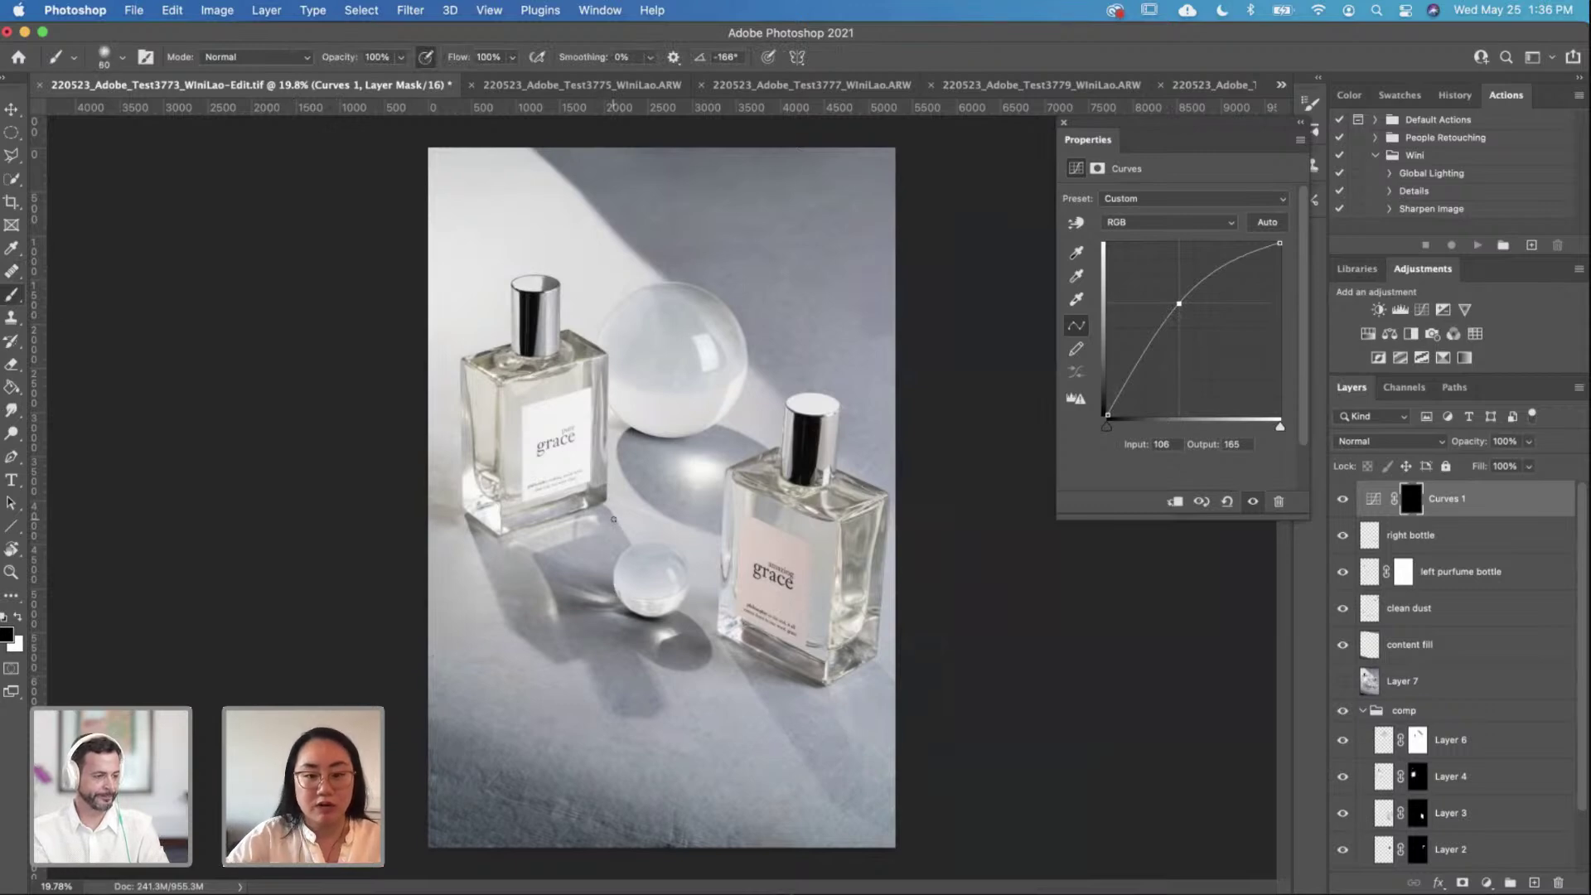
{"action": "key", "text": "bracketright"}
{"action": "key", "text": "bracketright"}
{"action": "key", "text": "bracketright"}
{"action": "key", "text": "bracketright"}
{"action": "key", "text": "bracketright"}
{"action": "key", "text": "3"}
{"action": "scroll", "coordinate": [592, 439], "scroll_direction": "up", "scroll_amount": 2}
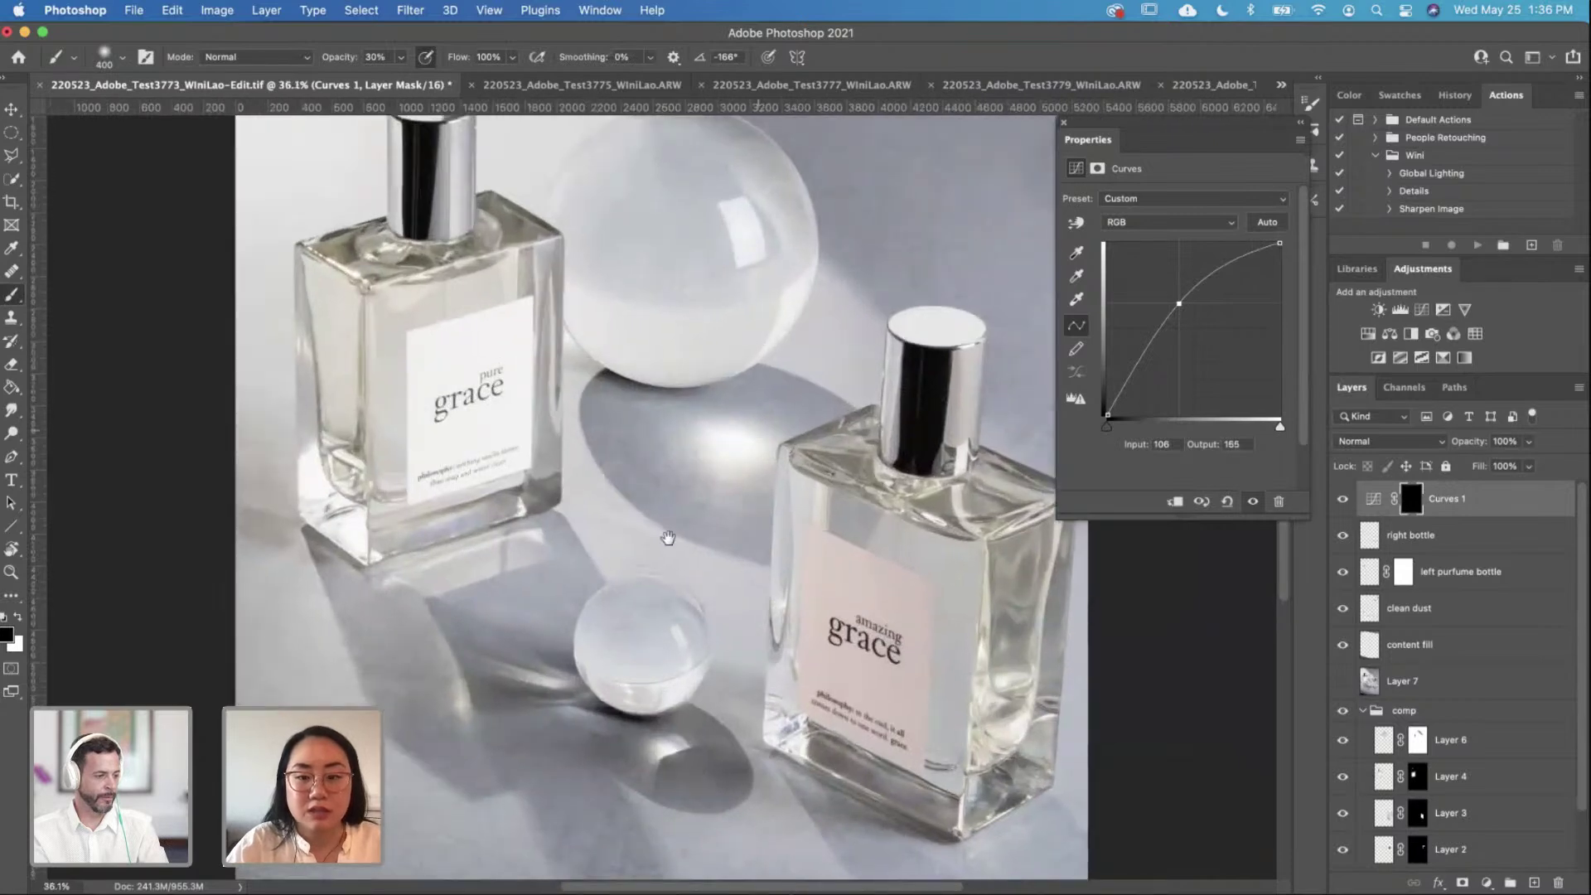
{"action": "scroll", "coordinate": [829, 485], "scroll_direction": "up", "scroll_amount": 1}
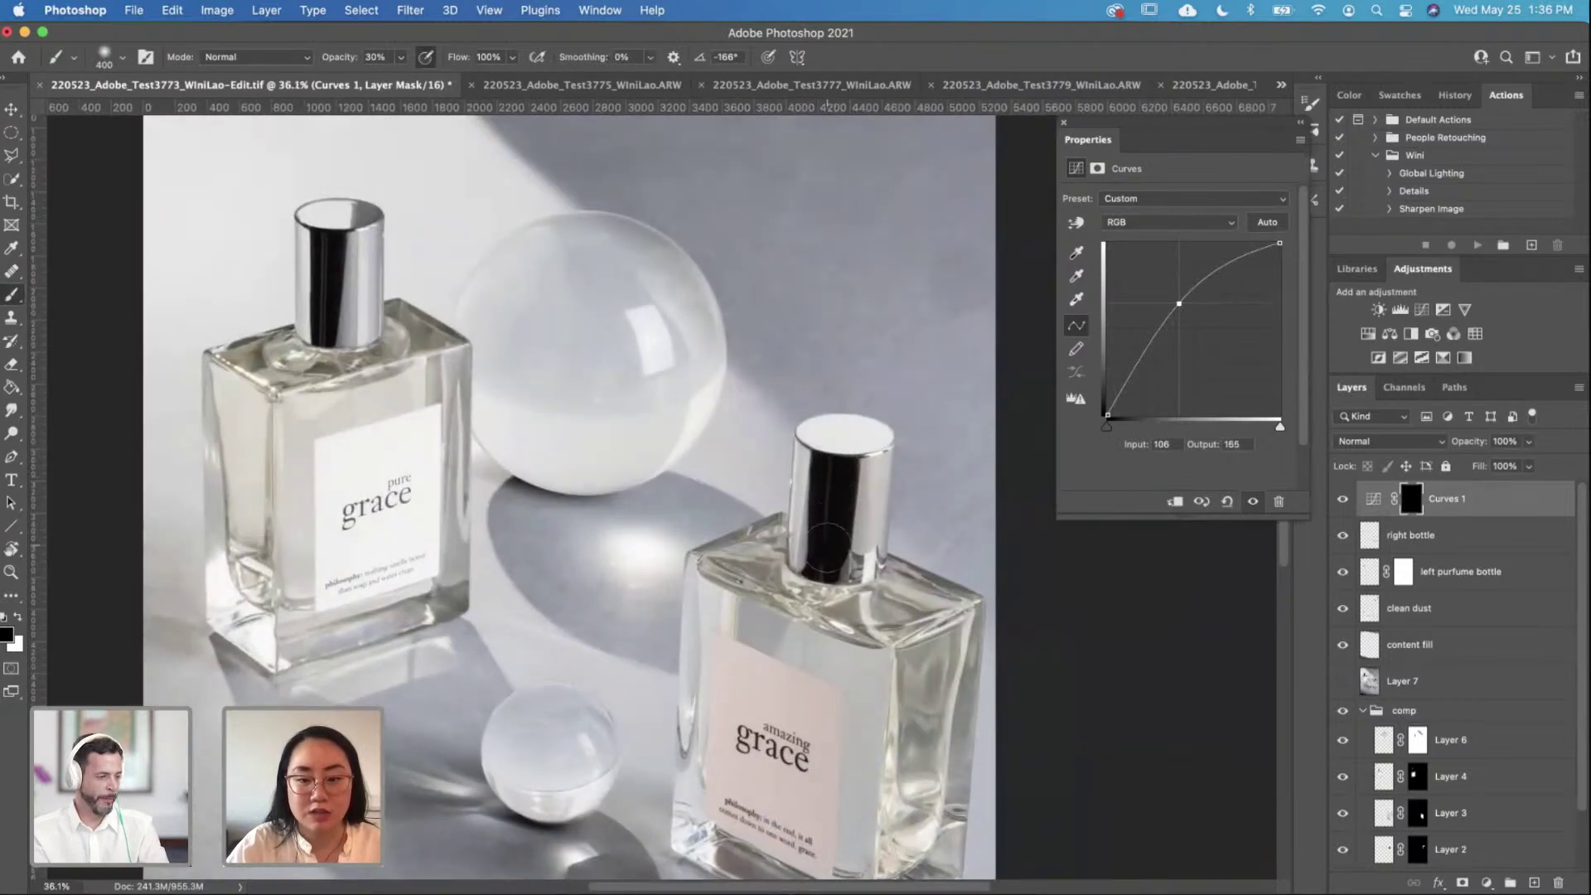
{"action": "scroll", "coordinate": [878, 571], "scroll_direction": "up", "scroll_amount": 2}
{"action": "scroll", "coordinate": [929, 585], "scroll_direction": "right", "scroll_amount": 5}
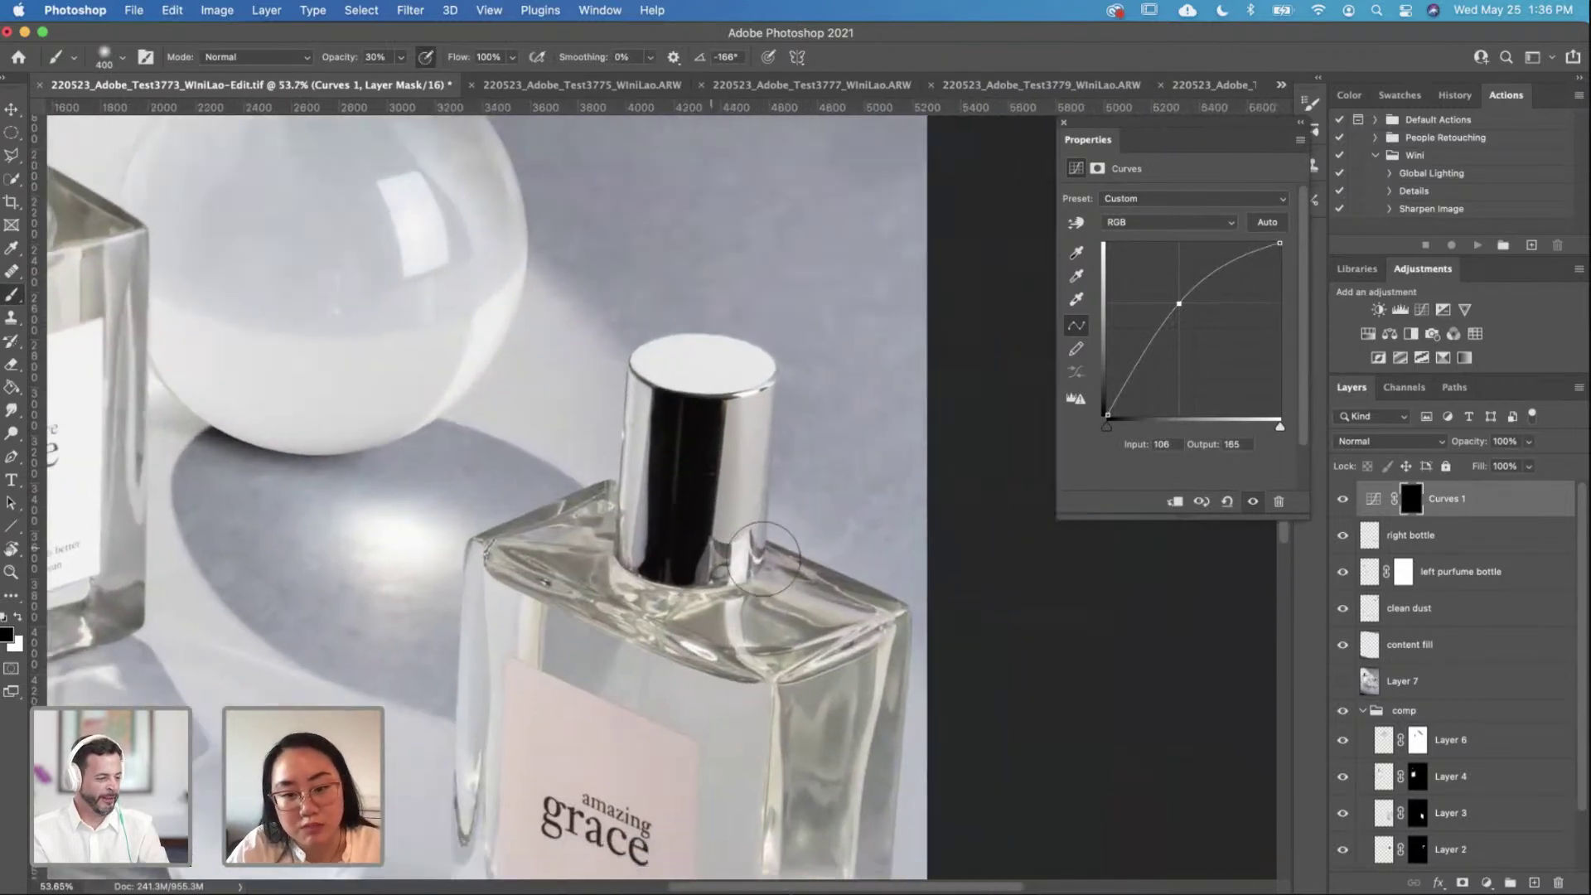
Step: On the "right bottle" layer, clone over the reflection at the cap's lower right with a size 50 Clone Stamp
{"action": "left_click", "coordinate": [1482, 543]}
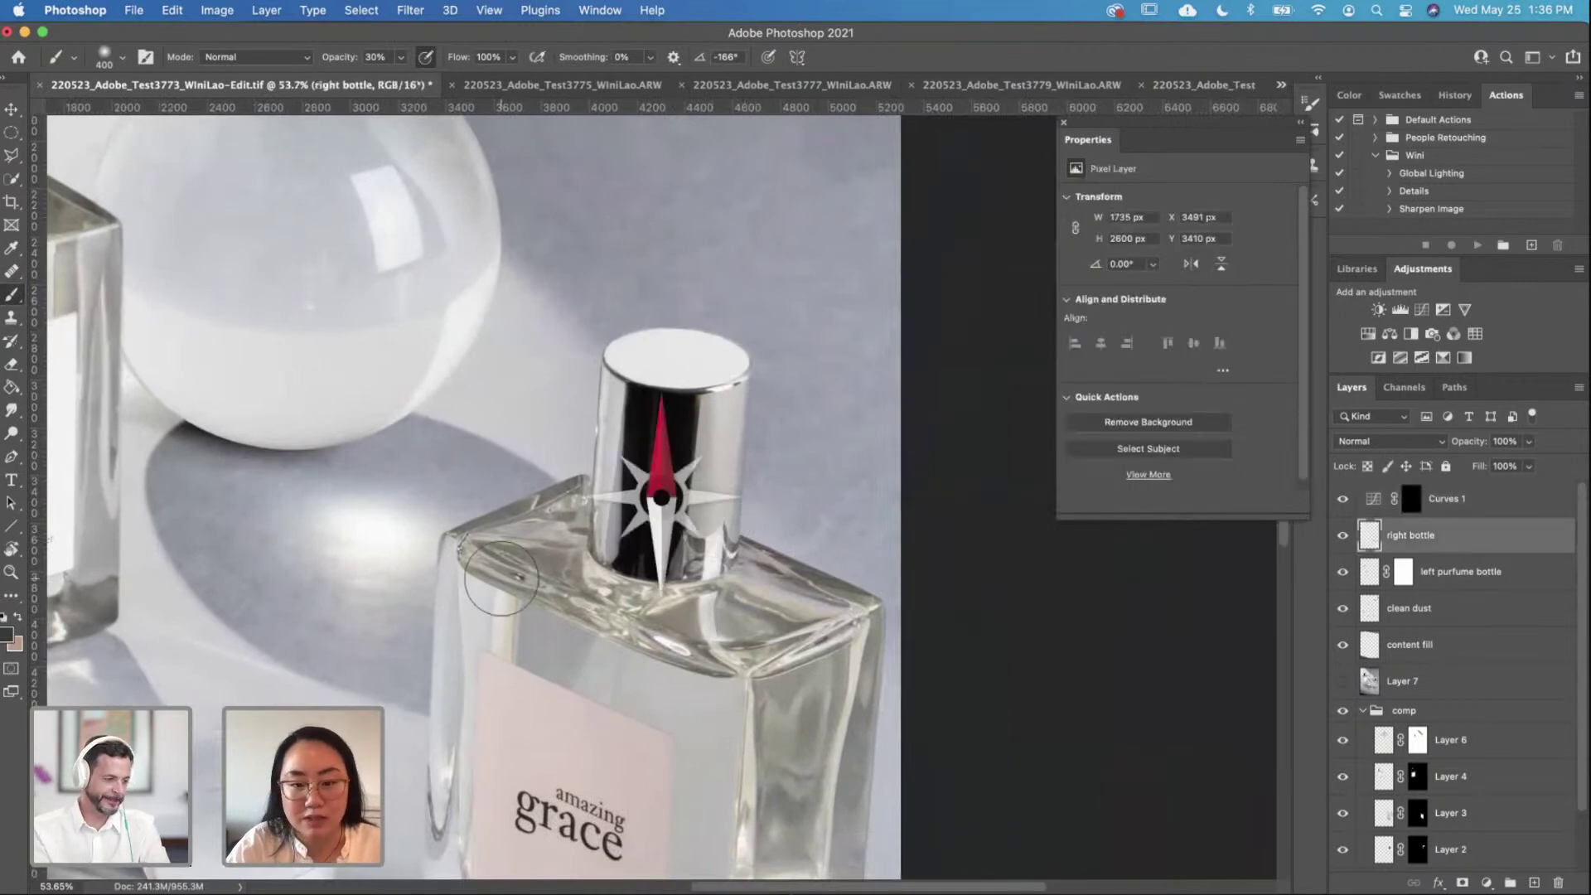
{"action": "scroll", "coordinate": [659, 531], "scroll_direction": "up", "scroll_amount": 2}
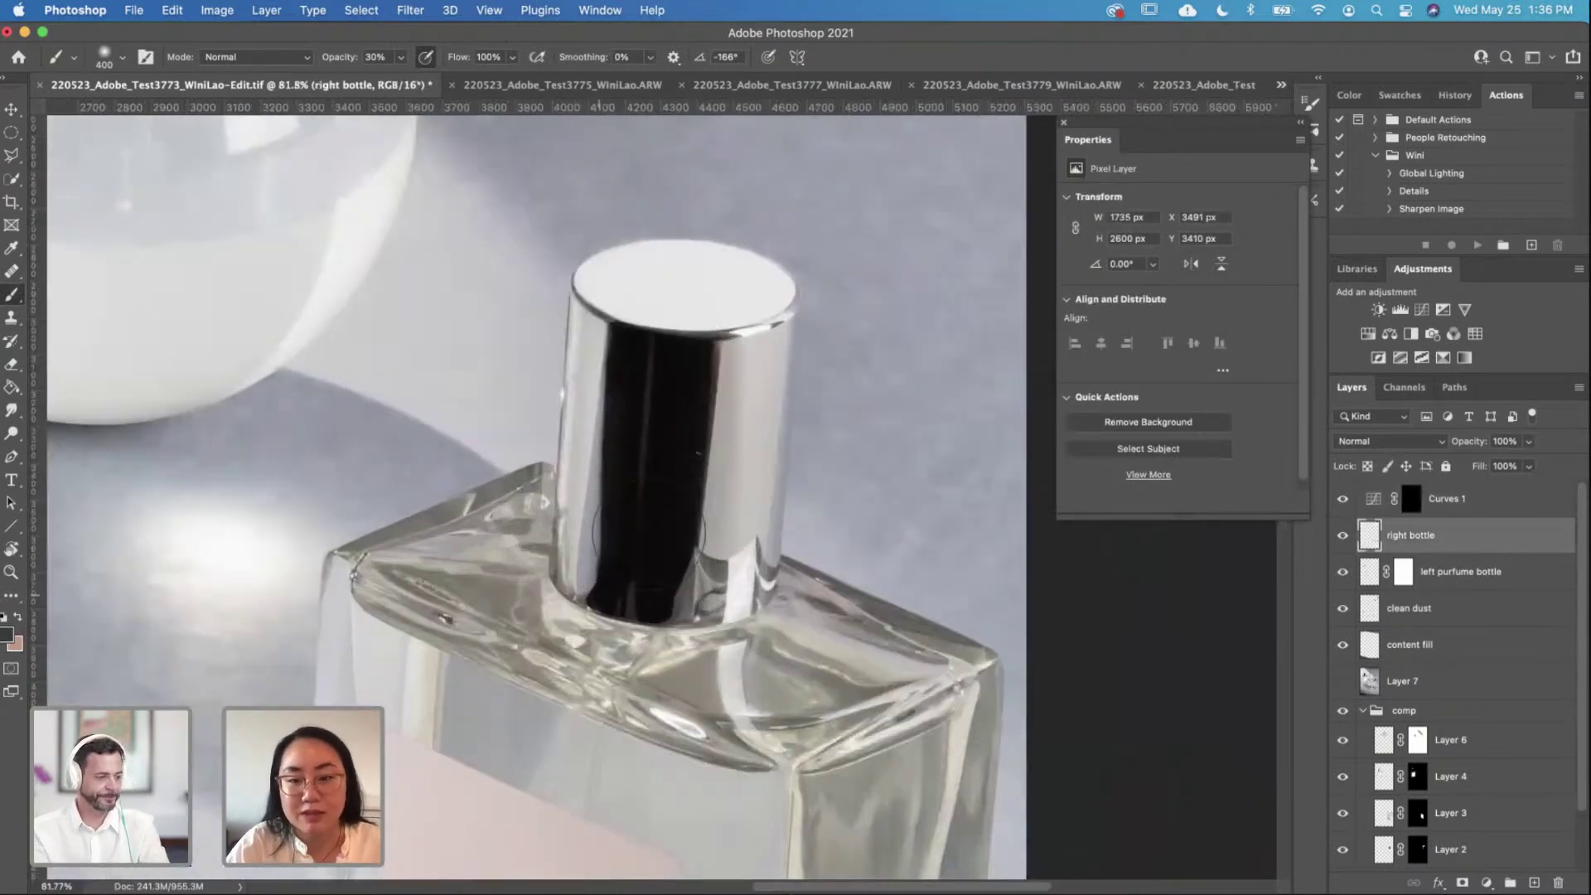
{"action": "left_click", "coordinate": [12, 317]}
{"action": "scroll", "coordinate": [746, 511], "scroll_direction": "up", "scroll_amount": 2}
{"action": "key", "text": "bracketright"}
{"action": "key", "text": "bracketright"}
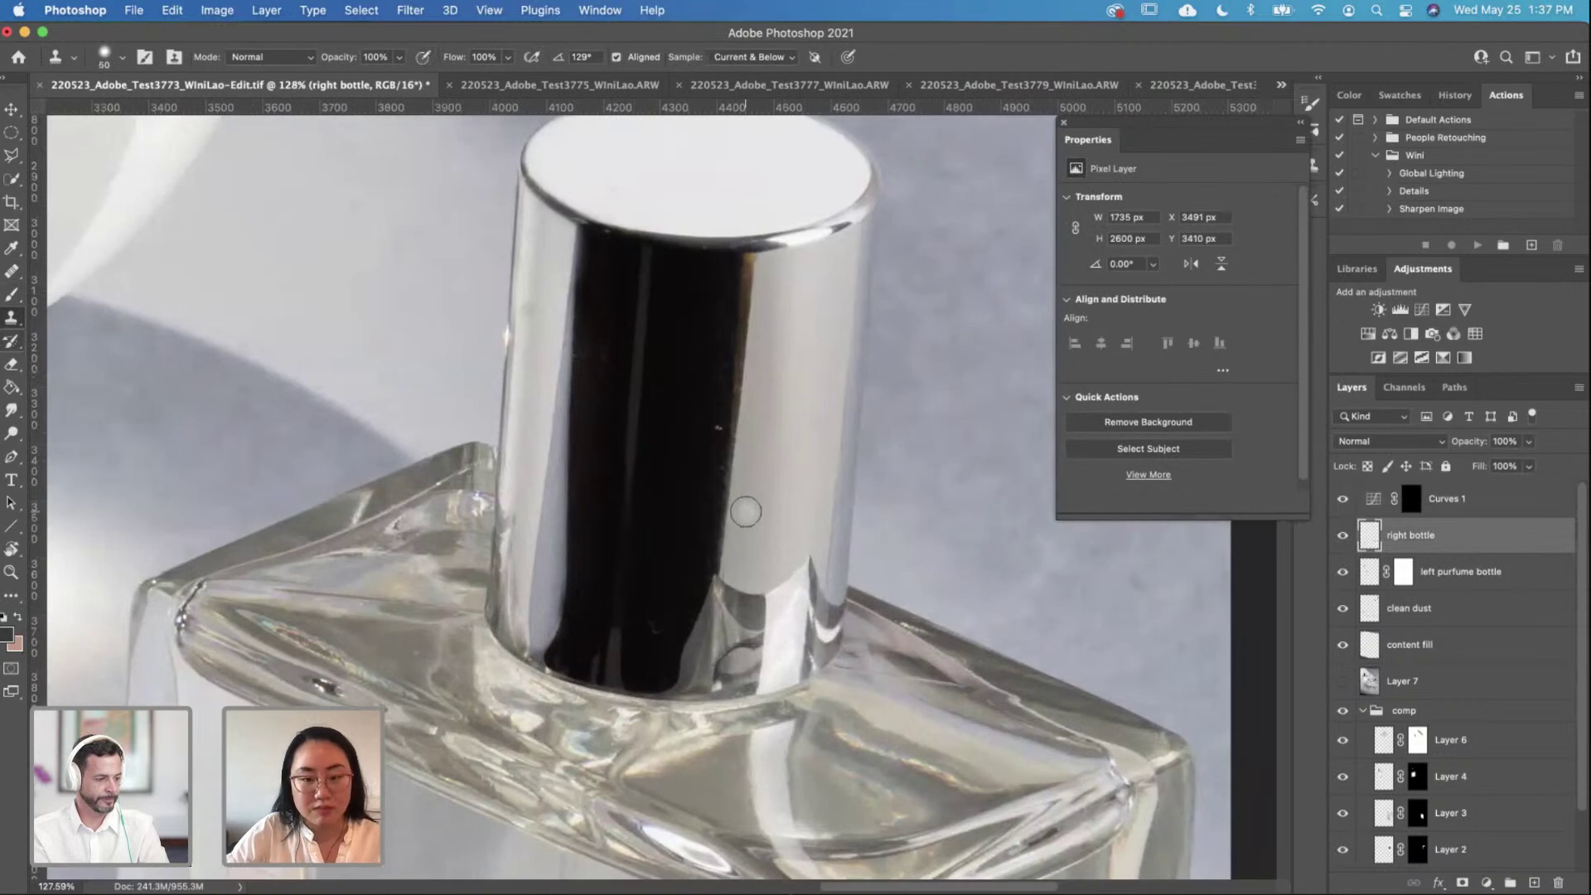
{"action": "scroll", "coordinate": [745, 431], "scroll_direction": "down", "scroll_amount": 5}
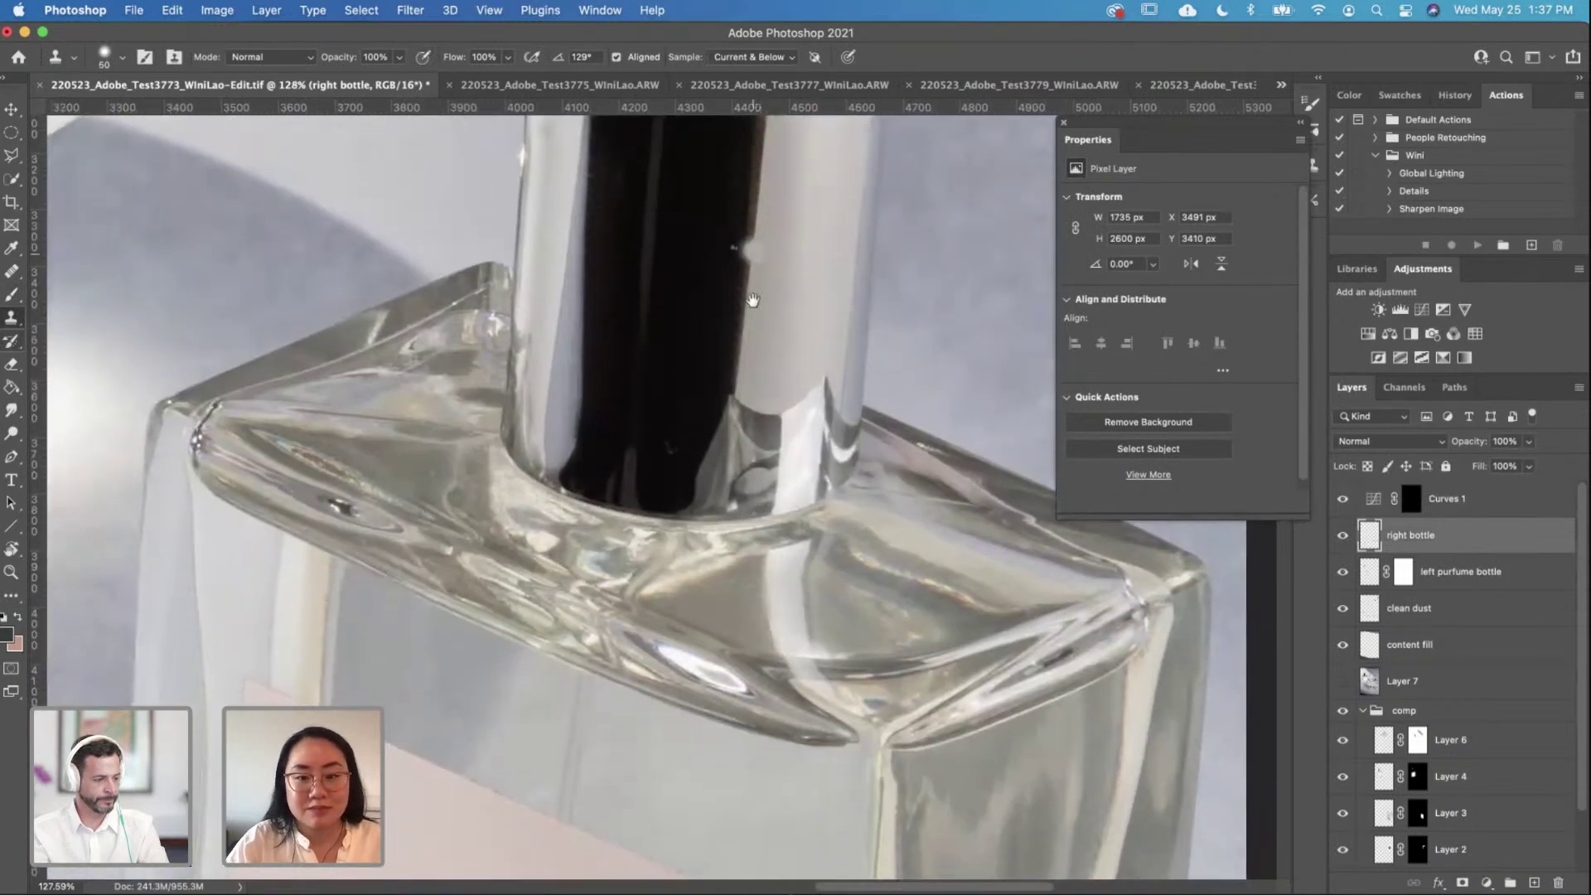
{"action": "scroll", "coordinate": [745, 315], "scroll_direction": "up", "scroll_amount": 2}
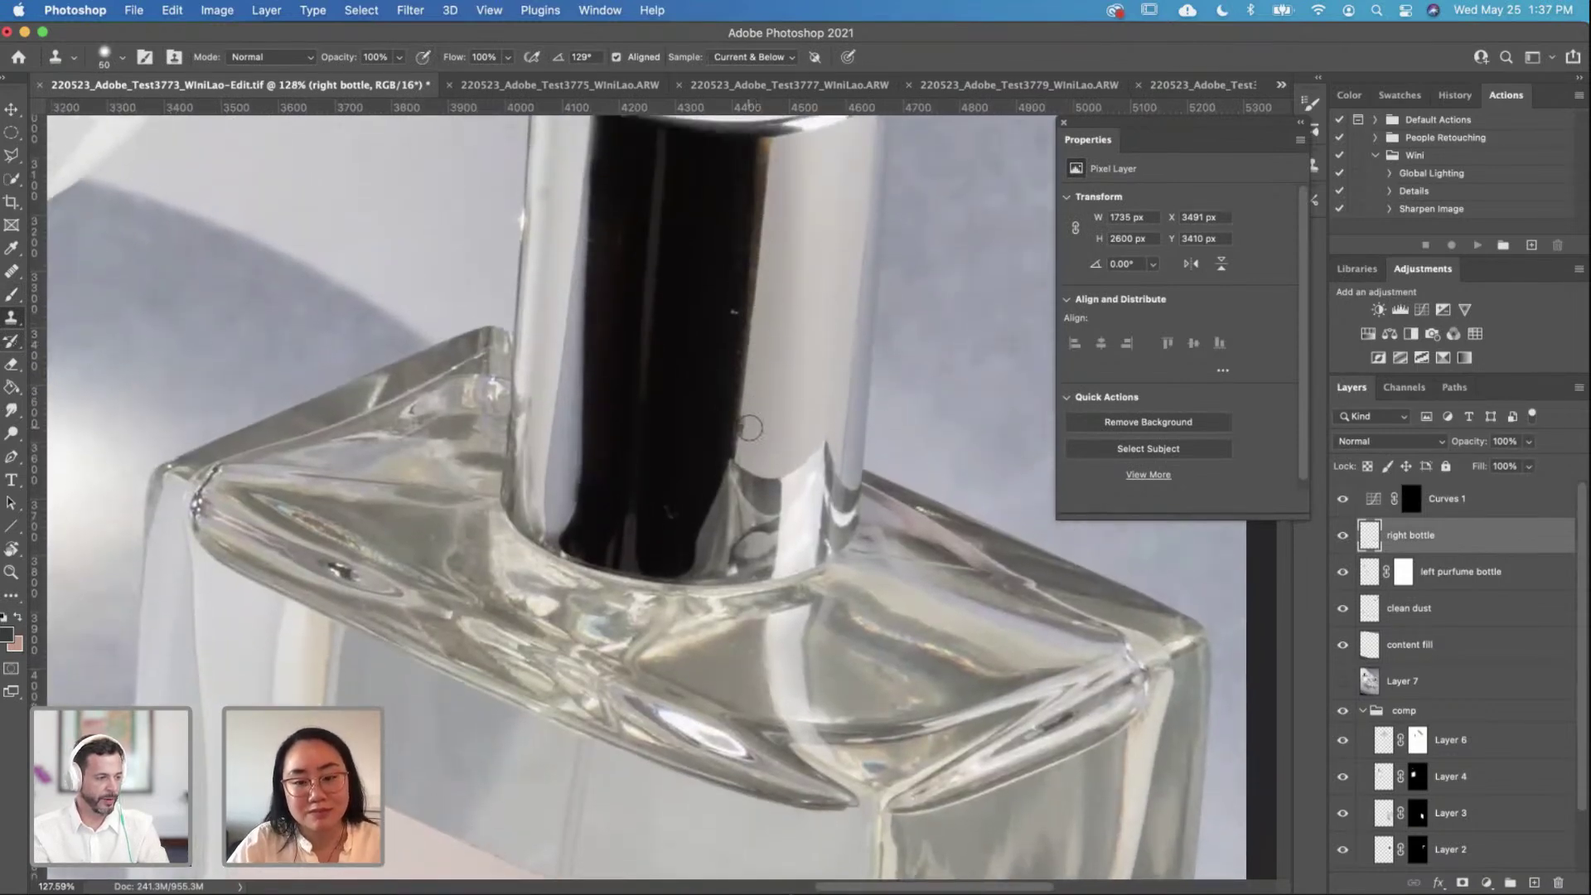
{"action": "mouse_move", "coordinate": [742, 451]}
{"action": "left_mouse_down"}
{"action": "mouse_move", "coordinate": [727, 527]}
{"action": "mouse_move", "coordinate": [768, 473]}
{"action": "mouse_move", "coordinate": [754, 513]}
{"action": "mouse_move", "coordinate": [776, 501]}
{"action": "mouse_move", "coordinate": [813, 436]}
{"action": "mouse_move", "coordinate": [821, 498]}
{"action": "mouse_move", "coordinate": [839, 469]}
{"action": "left_mouse_up"}
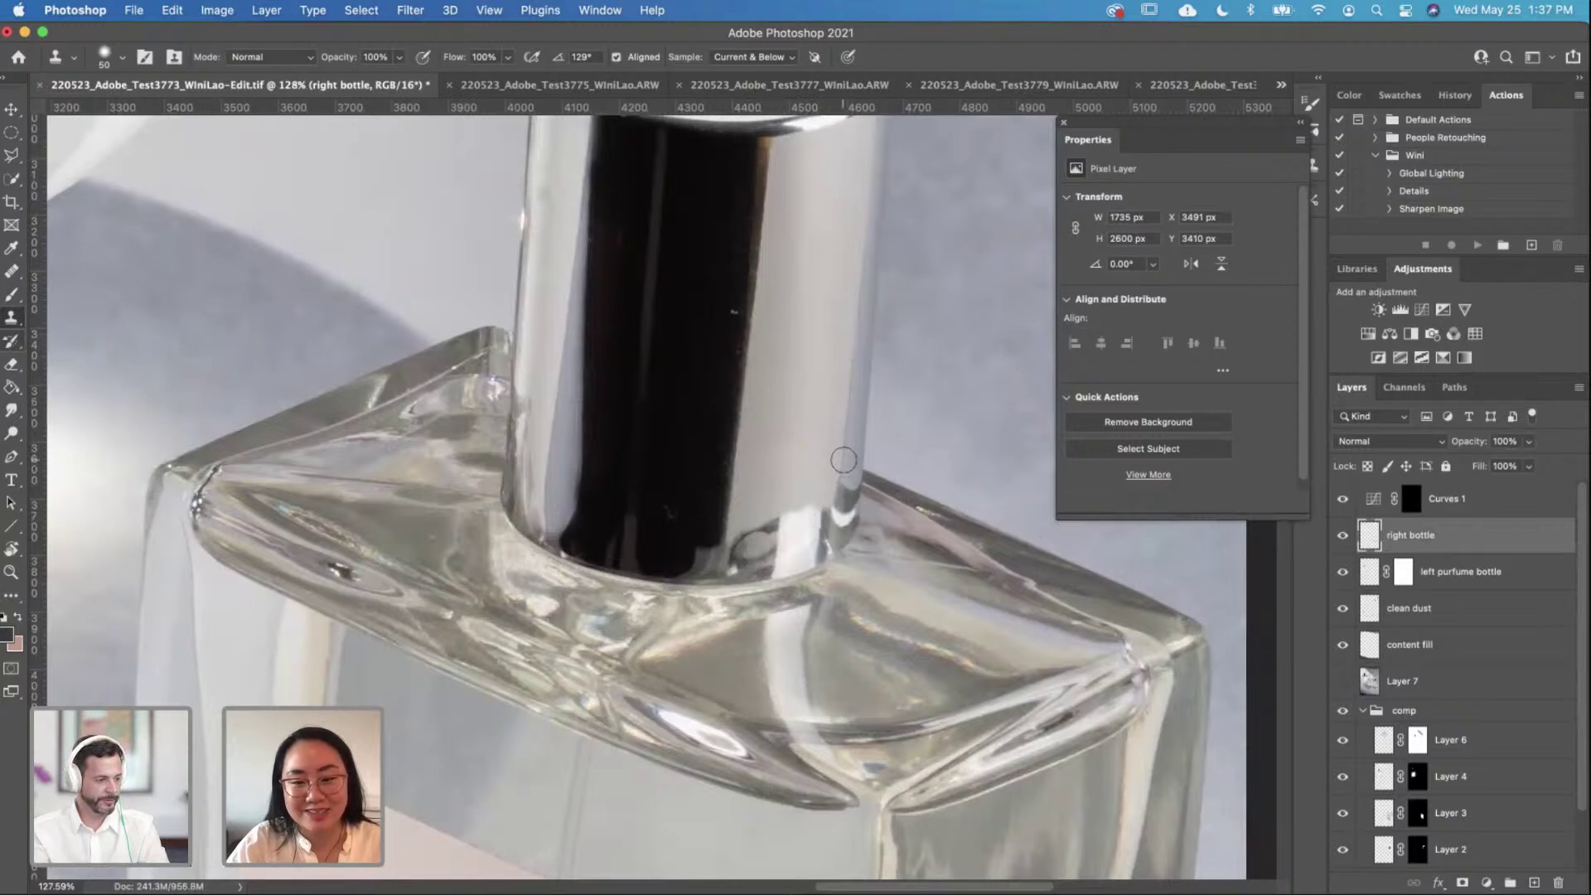
Step: Reduce the Clone Stamp to size 40 and clone away the remaining reflections along the base and right edge of the cap
{"action": "left_click_drag", "start_coordinate": [843, 460], "coordinate": [846, 425]}
{"action": "key", "text": "bracketleft"}
{"action": "key", "text": "ctrl+z"}
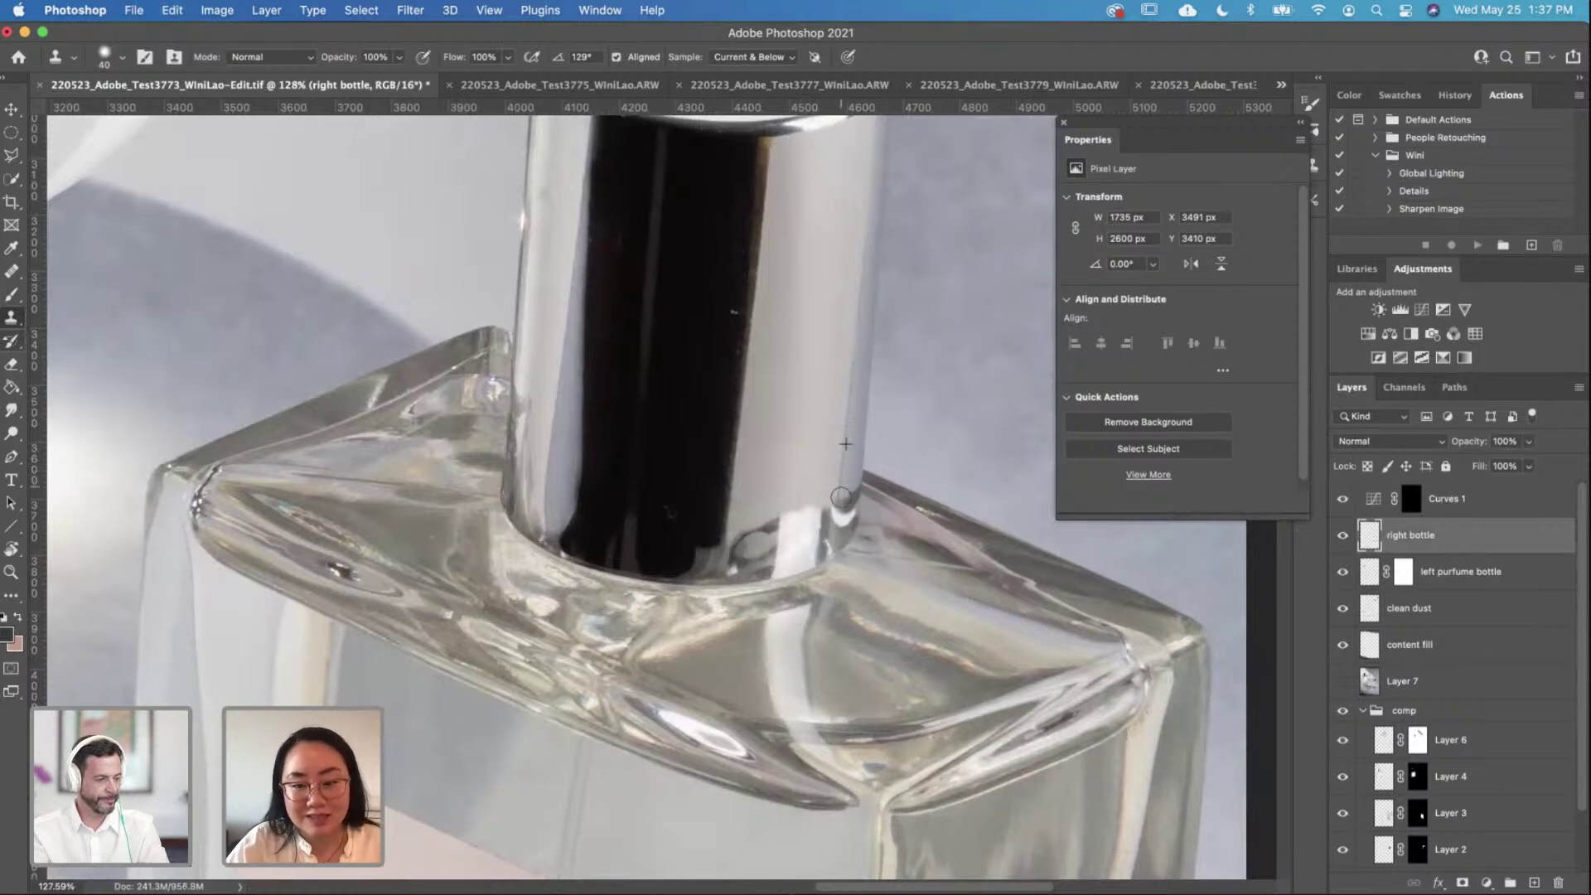
{"action": "mouse_move", "coordinate": [845, 497]}
{"action": "left_mouse_down"}
{"action": "mouse_move", "coordinate": [842, 518]}
{"action": "mouse_move", "coordinate": [687, 563]}
{"action": "mouse_move", "coordinate": [829, 536]}
{"action": "mouse_move", "coordinate": [766, 565]}
{"action": "mouse_move", "coordinate": [675, 567]}
{"action": "mouse_move", "coordinate": [812, 554]}
{"action": "mouse_move", "coordinate": [838, 524]}
{"action": "mouse_move", "coordinate": [764, 565]}
{"action": "mouse_move", "coordinate": [683, 567]}
{"action": "left_mouse_up"}
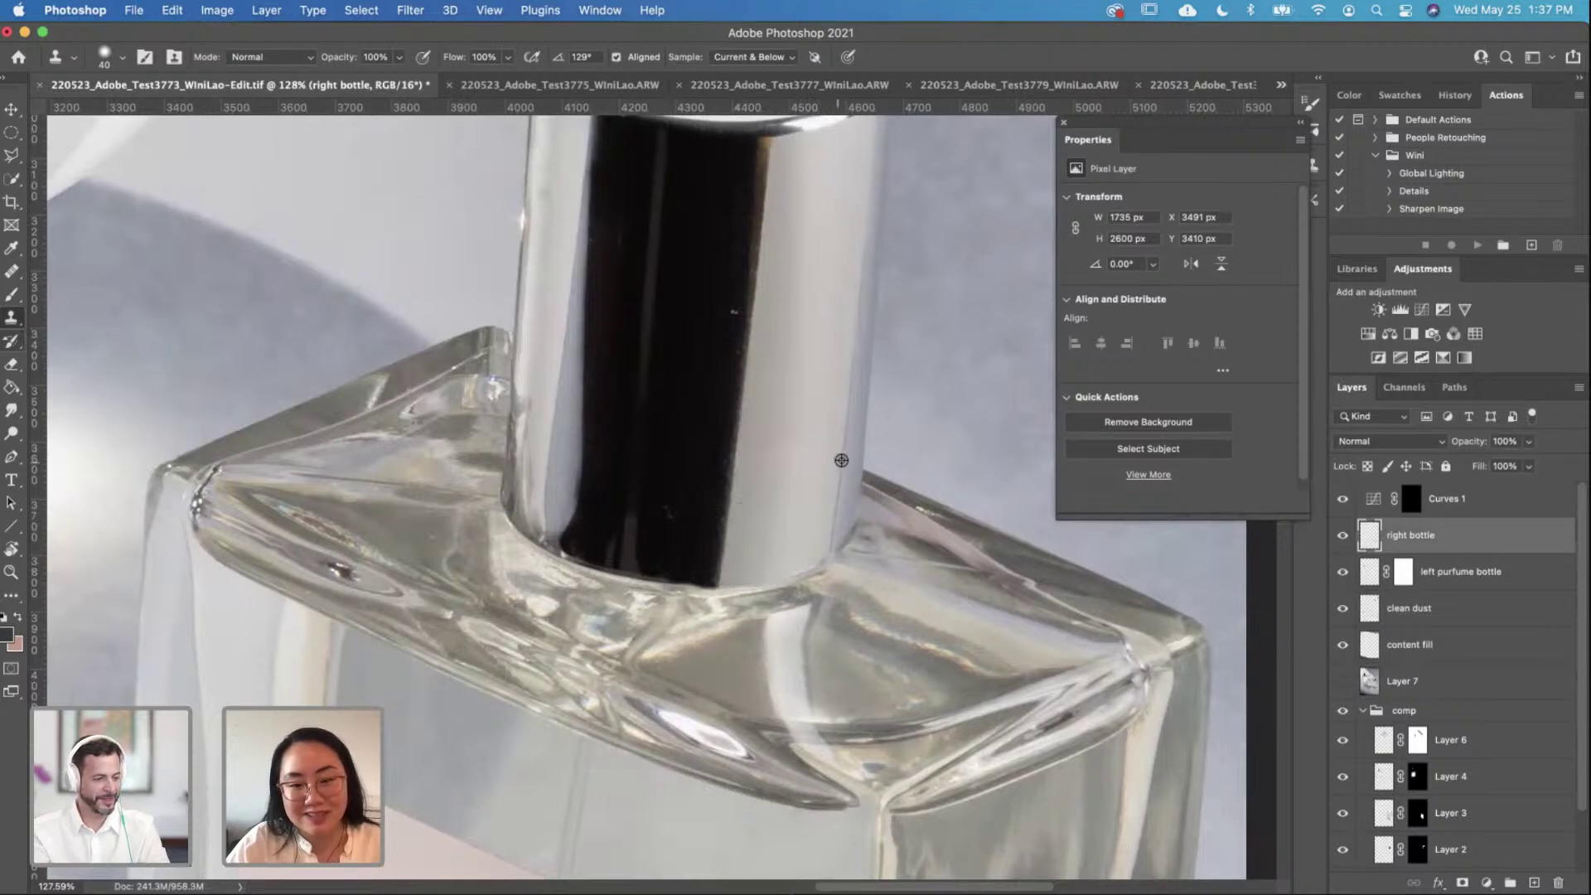
{"action": "left_click_drag", "start_coordinate": [839, 488], "coordinate": [844, 517]}
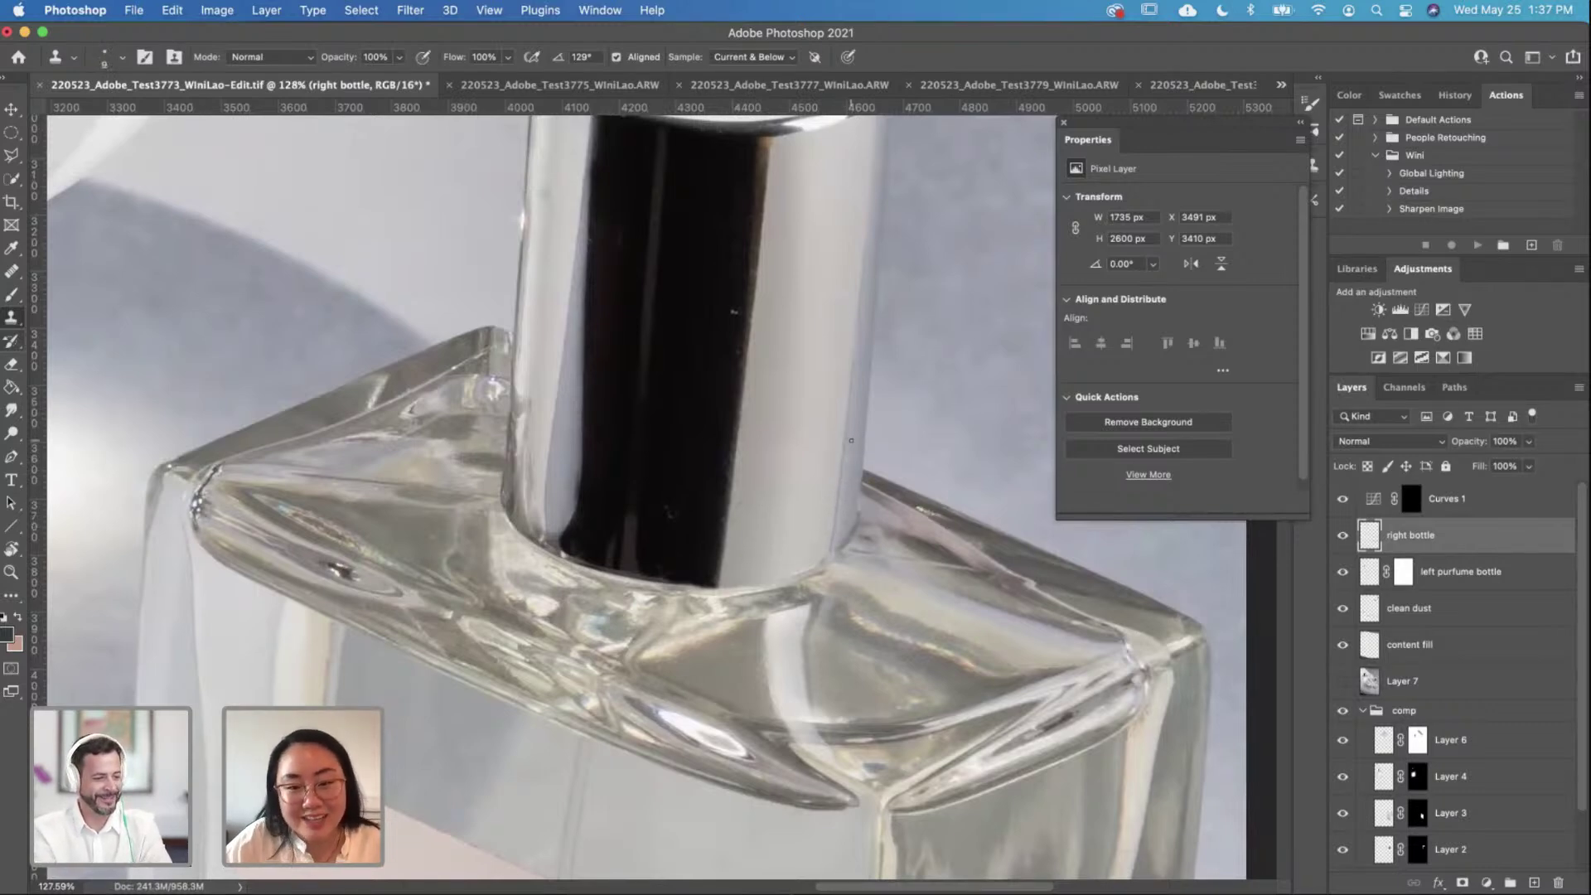
{"action": "scroll", "coordinate": [850, 440], "scroll_direction": "up", "scroll_amount": 3}
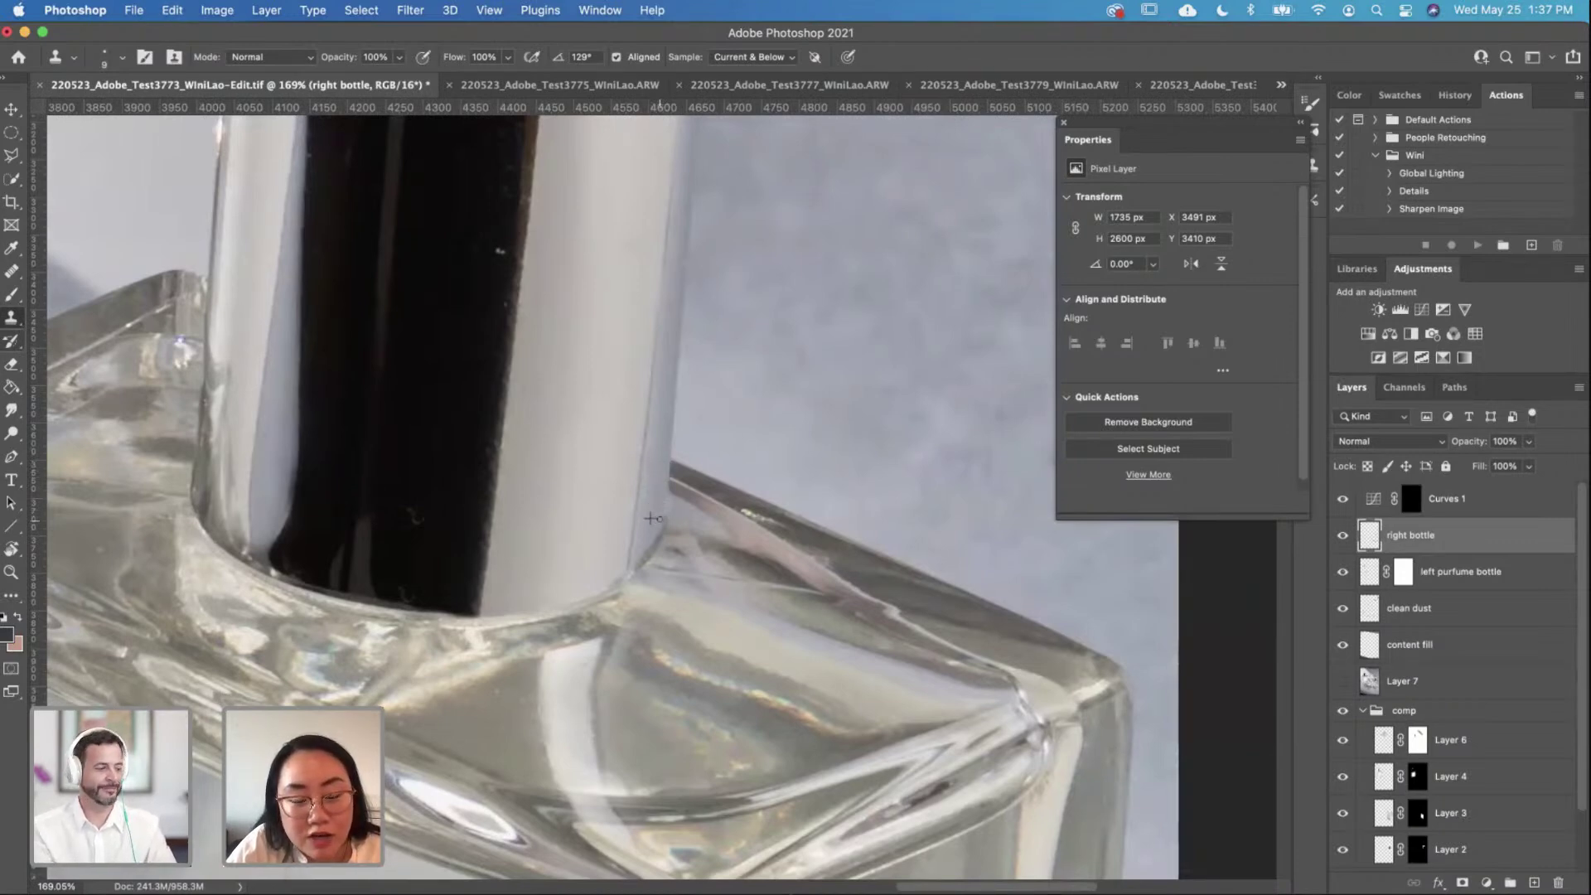
Step: Heal the specks on the cap's black stripe and the blemish on the silver area to its left with a size 20 Healing Brush
{"action": "left_click_drag", "start_coordinate": [544, 299], "coordinate": [751, 491]}
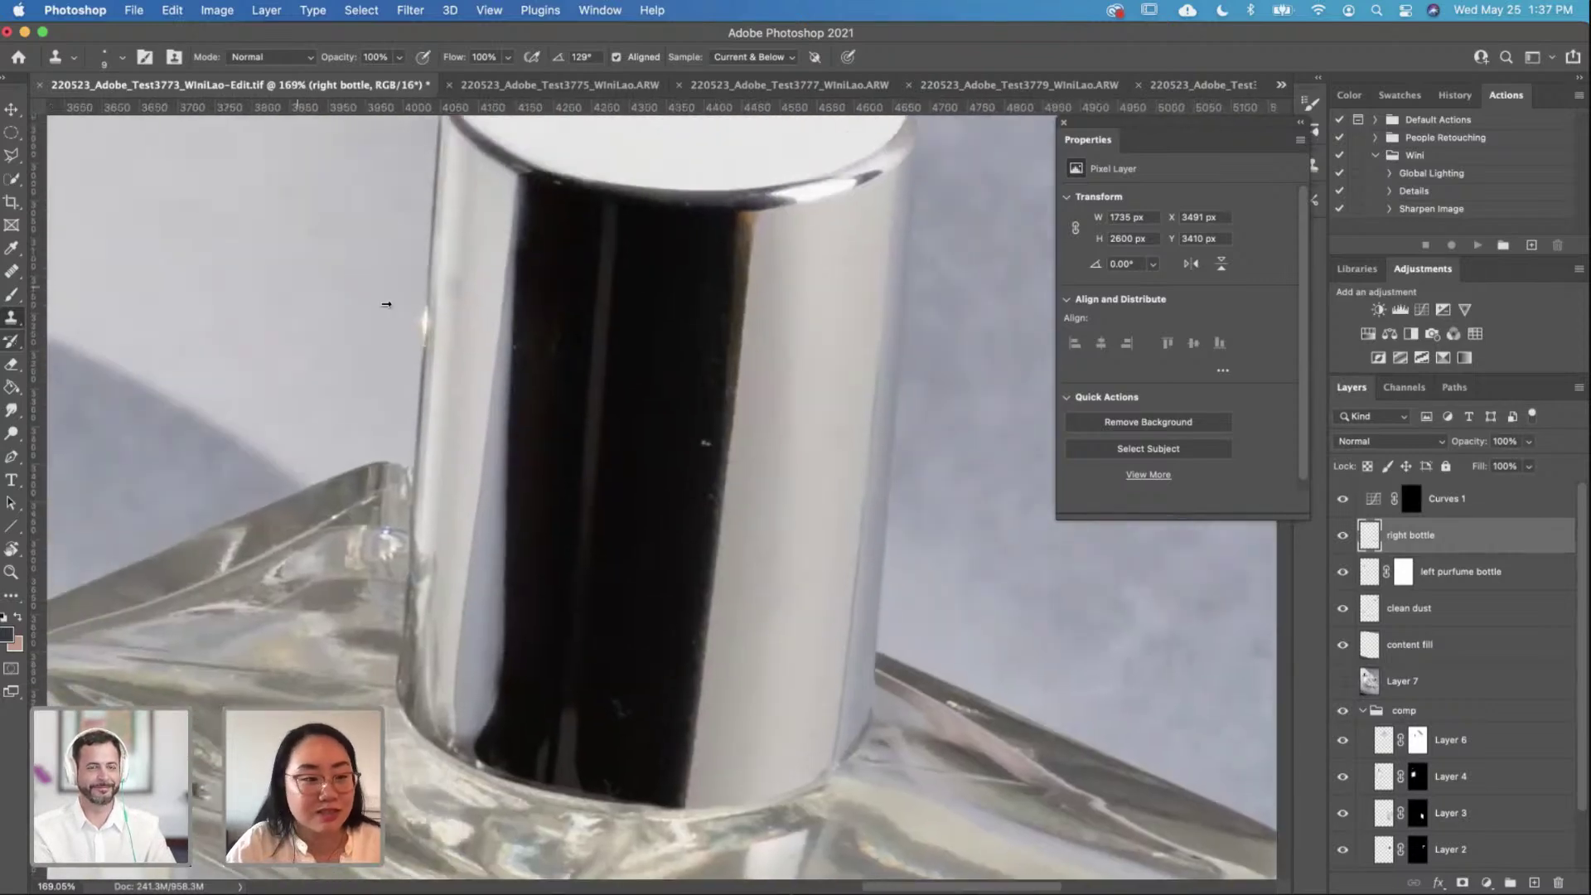
{"action": "key", "text": "j"}
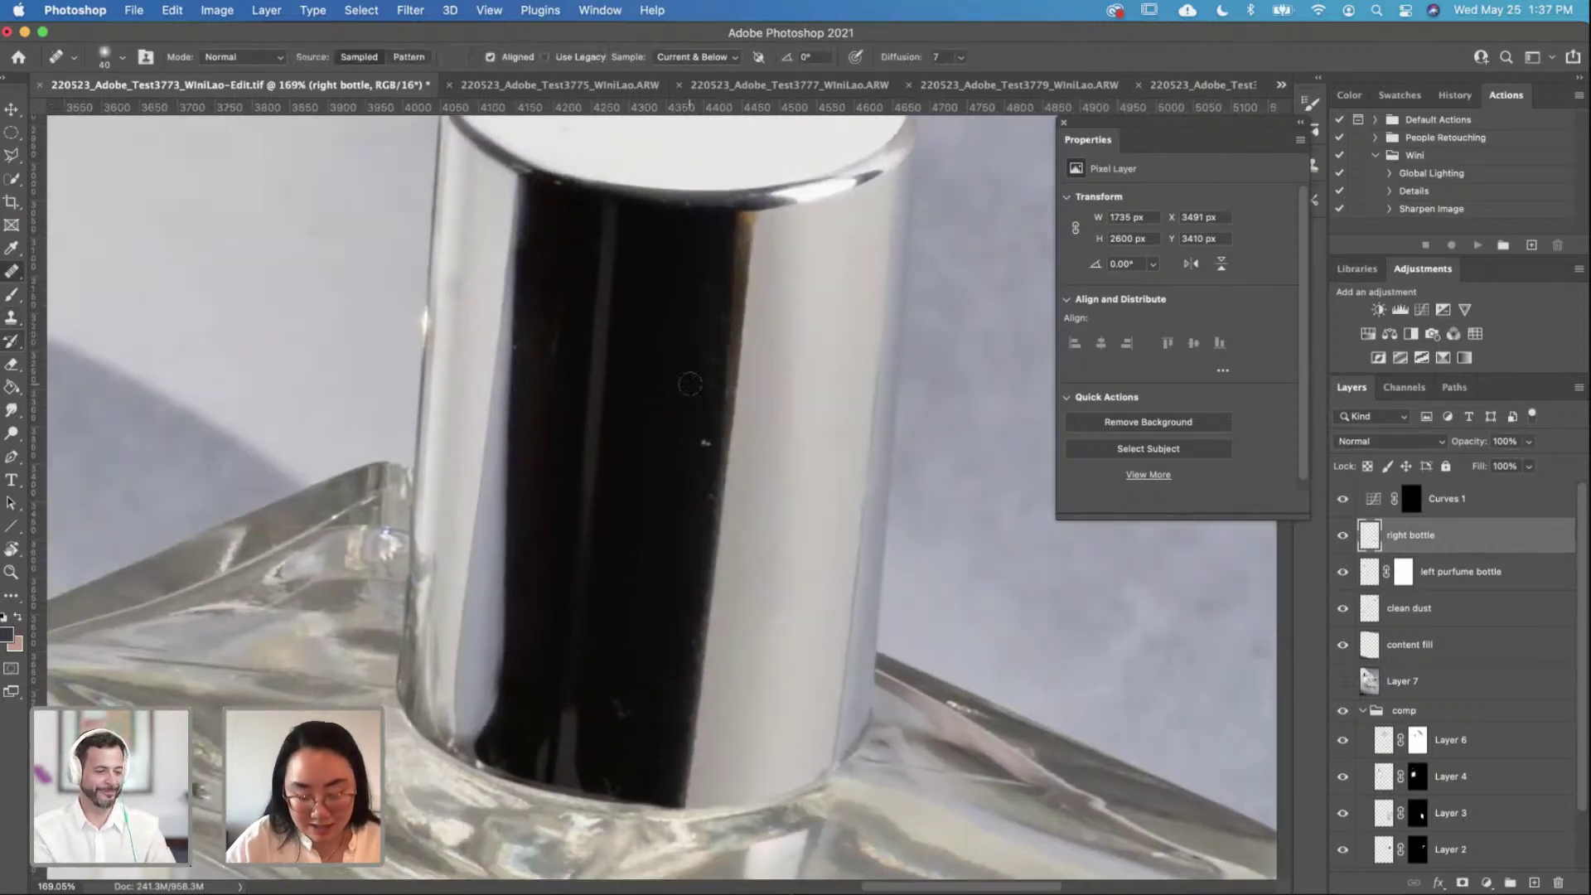
{"action": "key", "text": "bracketleft"}
{"action": "mouse_move", "coordinate": [694, 433]}
{"action": "left_mouse_down"}
{"action": "mouse_move", "coordinate": [706, 439]}
{"action": "mouse_move", "coordinate": [654, 559]}
{"action": "left_mouse_up"}
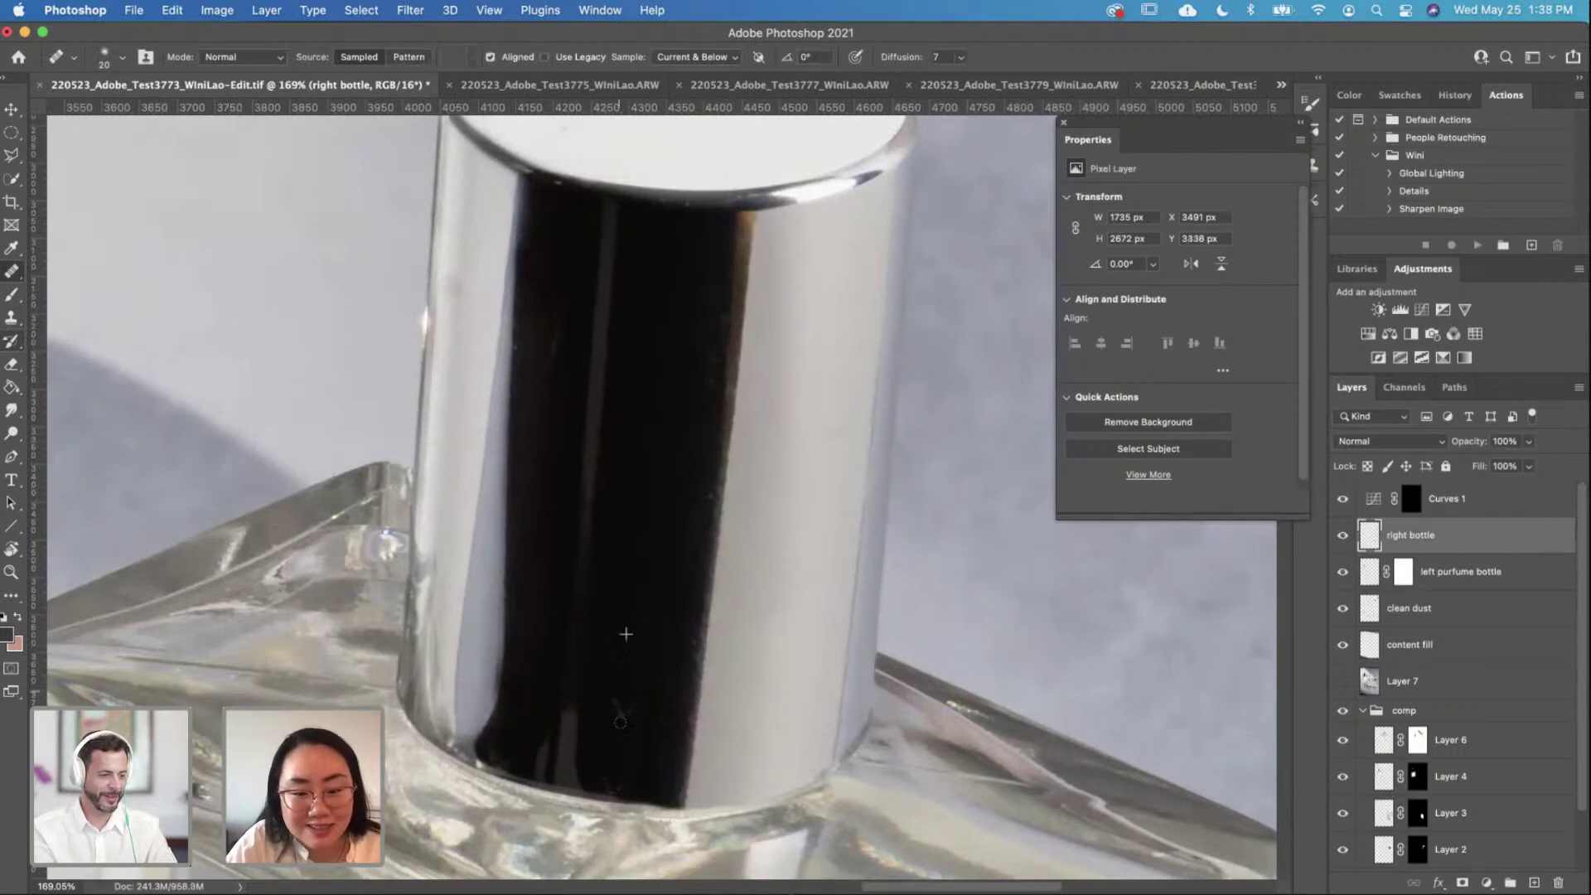
{"action": "left_click_drag", "start_coordinate": [557, 324], "coordinate": [564, 308]}
{"action": "left_click_drag", "start_coordinate": [549, 367], "coordinate": [542, 348]}
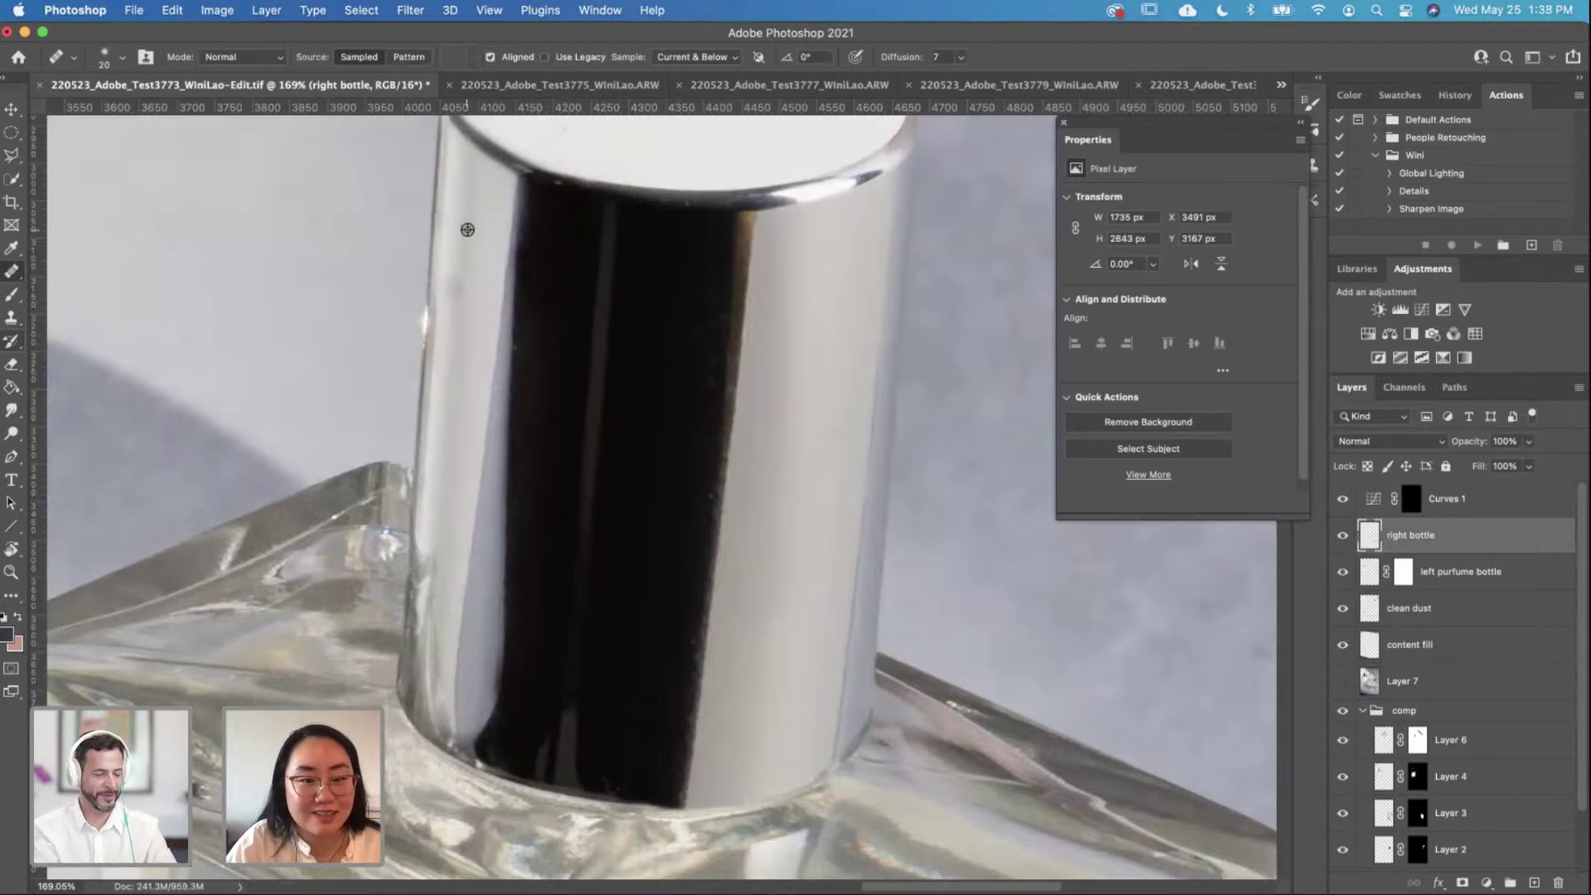
{"action": "mouse_move", "coordinate": [461, 248]}
{"action": "left_mouse_down"}
{"action": "mouse_move", "coordinate": [455, 316]}
{"action": "mouse_move", "coordinate": [487, 308]}
{"action": "left_mouse_up"}
{"action": "key", "text": "super+z"}
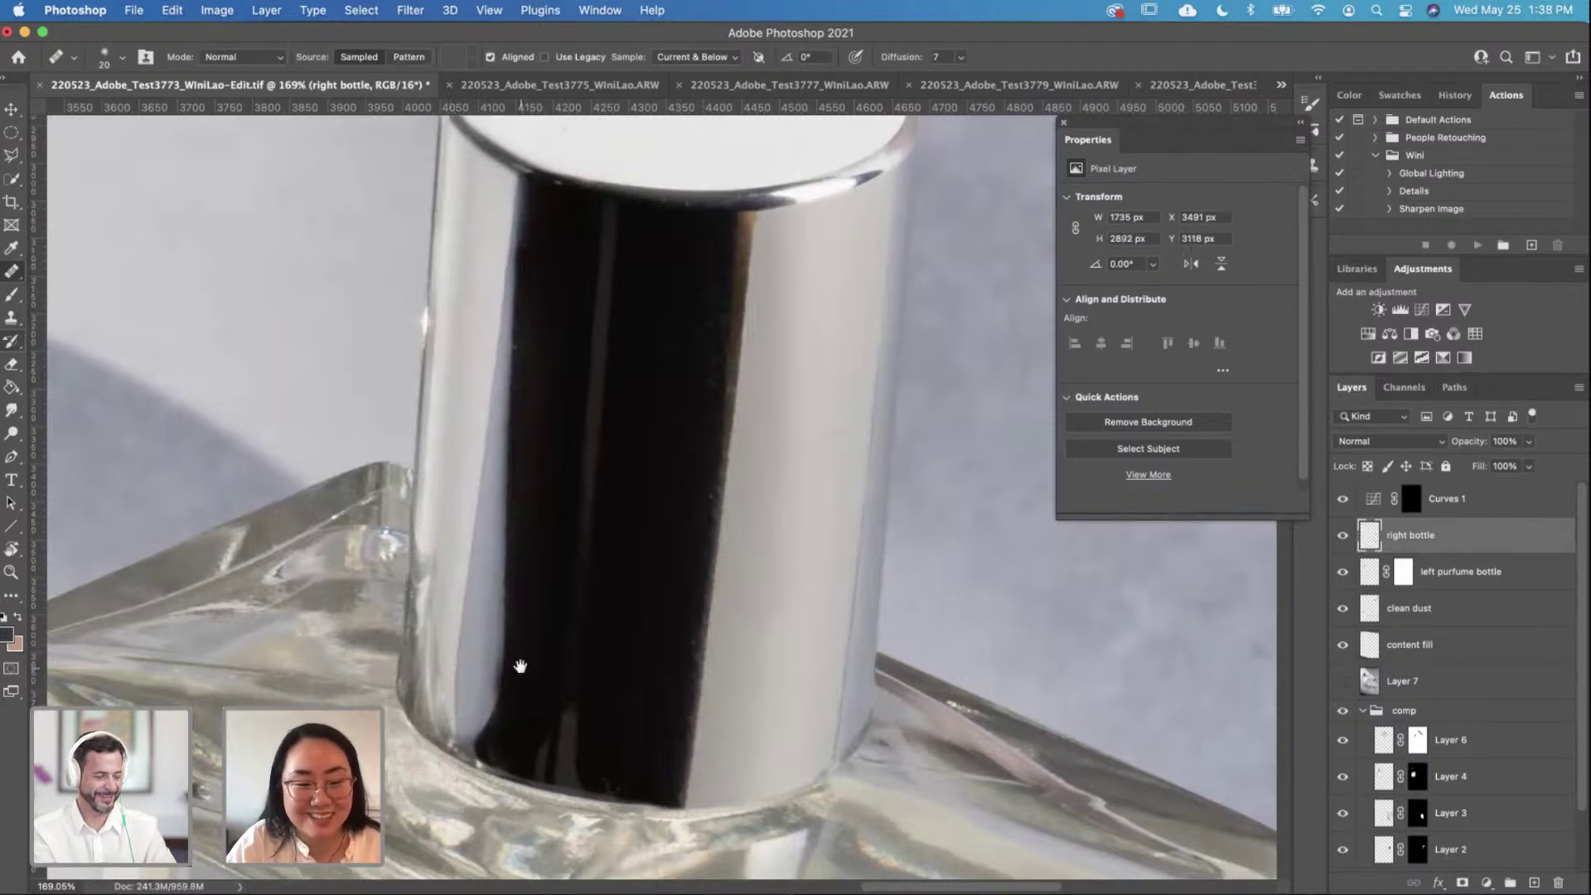
Step: Clean up the left side of the cap's black stripe using a size 35 Clone Stamp
{"action": "scroll", "coordinate": [521, 666], "scroll_direction": "down", "scroll_amount": 5}
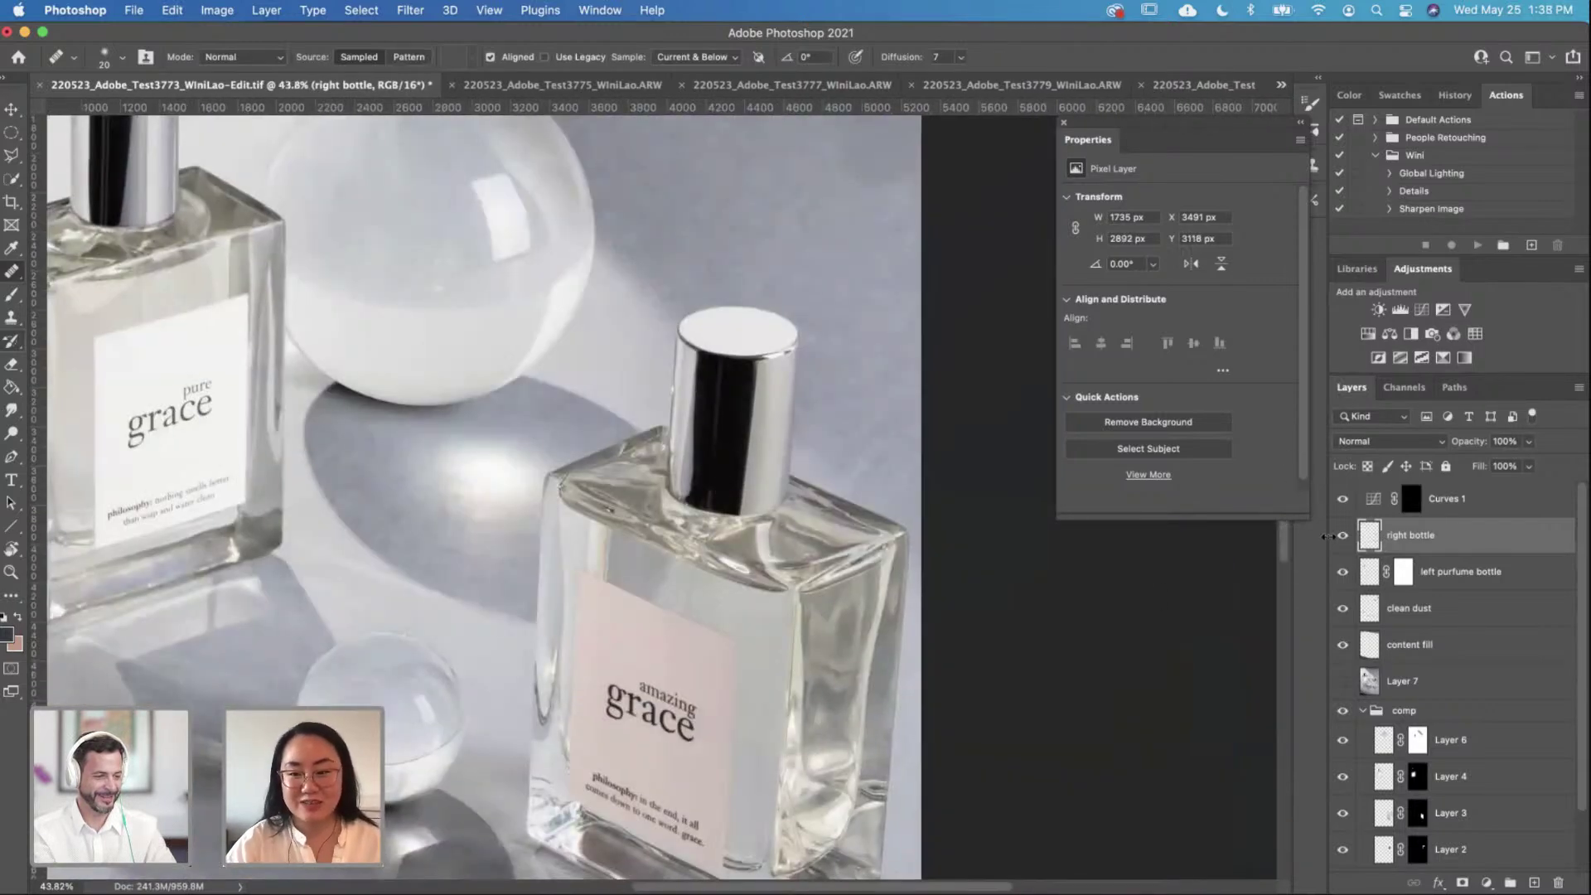
{"action": "scroll", "coordinate": [654, 518], "scroll_direction": "down", "scroll_amount": 3}
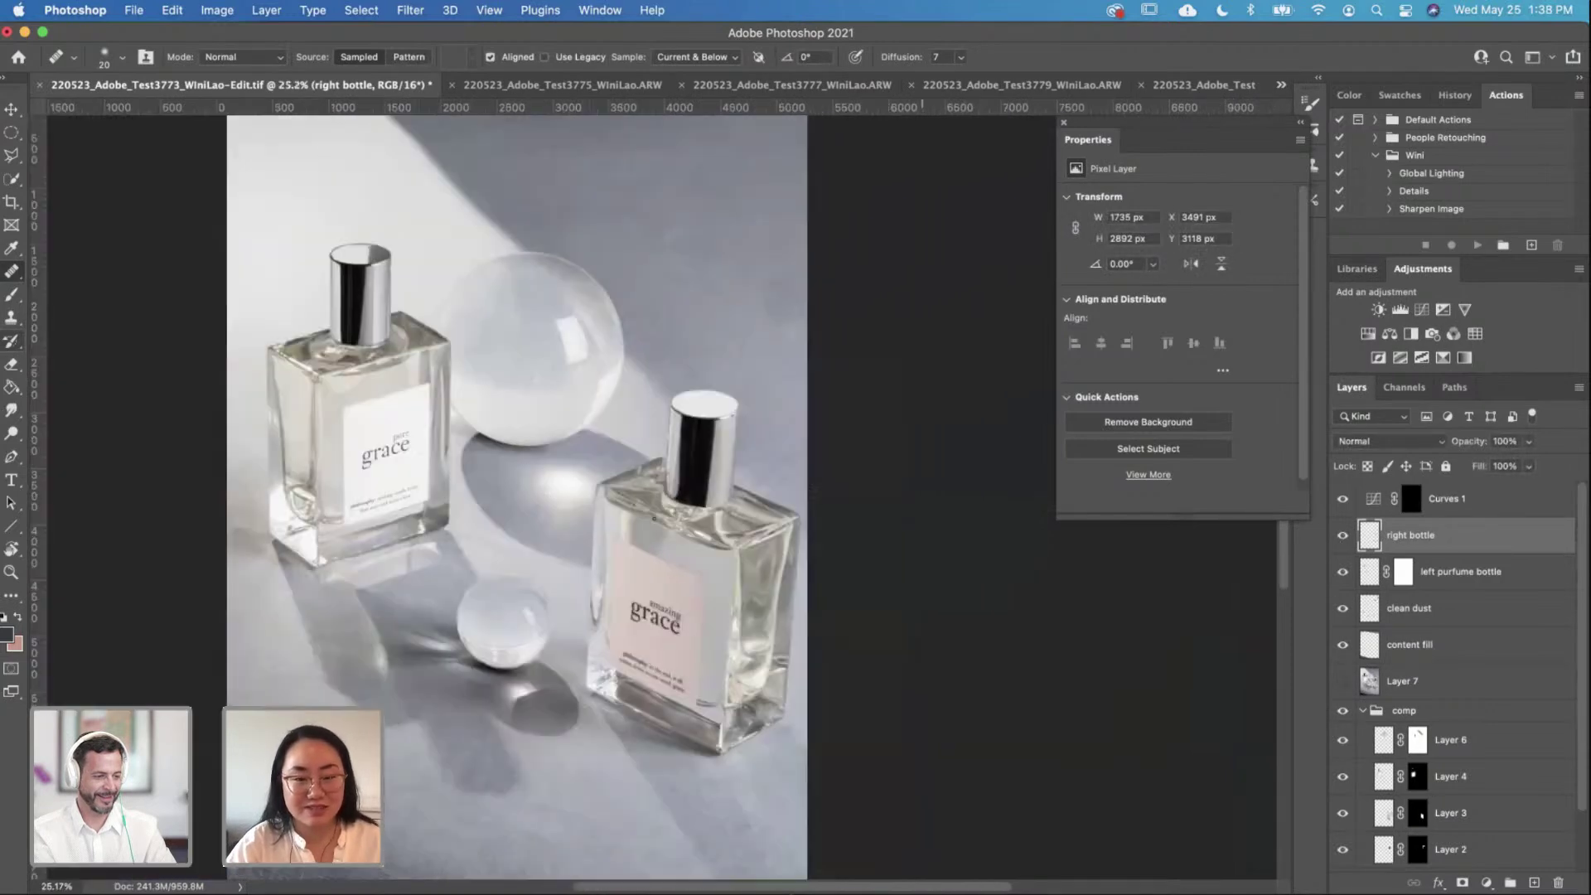
{"action": "scroll", "coordinate": [796, 375], "scroll_direction": "down", "scroll_amount": 1}
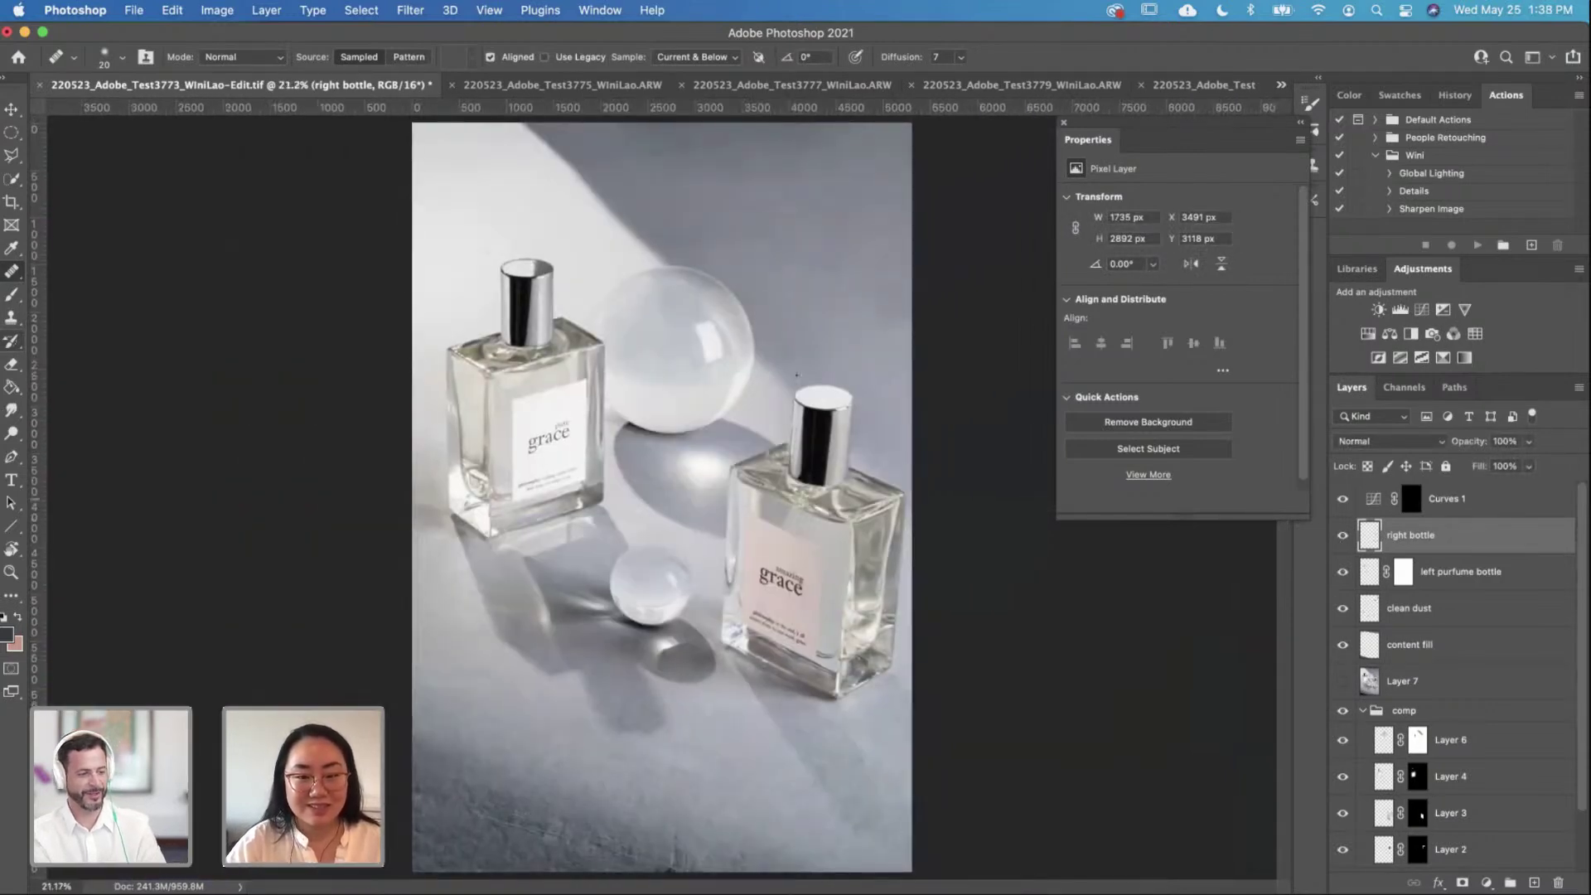
{"action": "scroll", "coordinate": [797, 374], "scroll_direction": "up", "scroll_amount": 4}
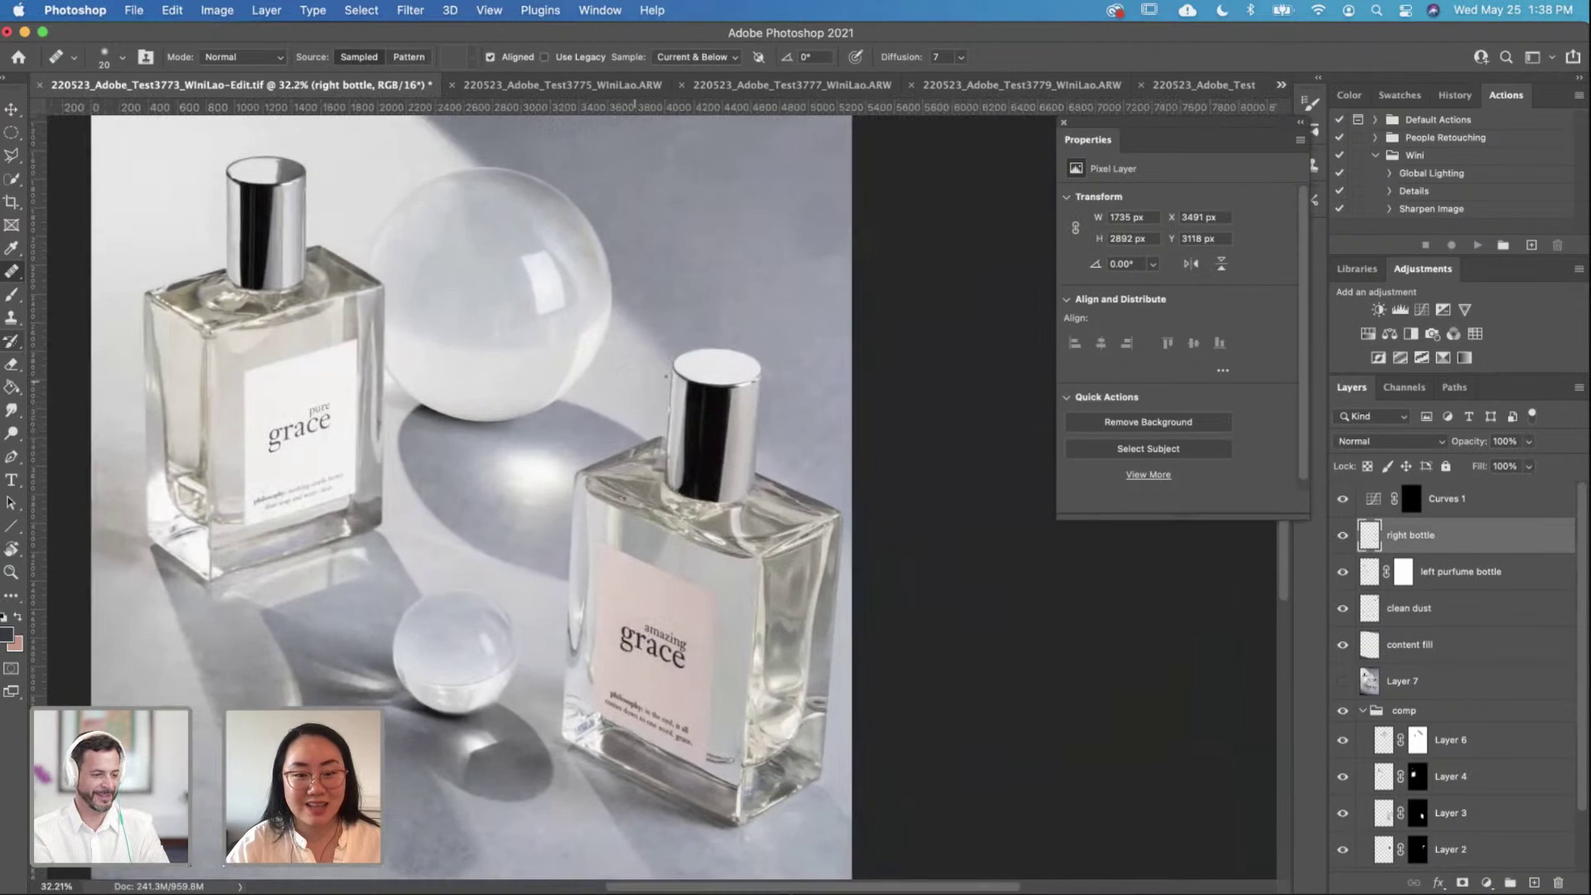
{"action": "scroll", "coordinate": [656, 461], "scroll_direction": "up", "scroll_amount": 5}
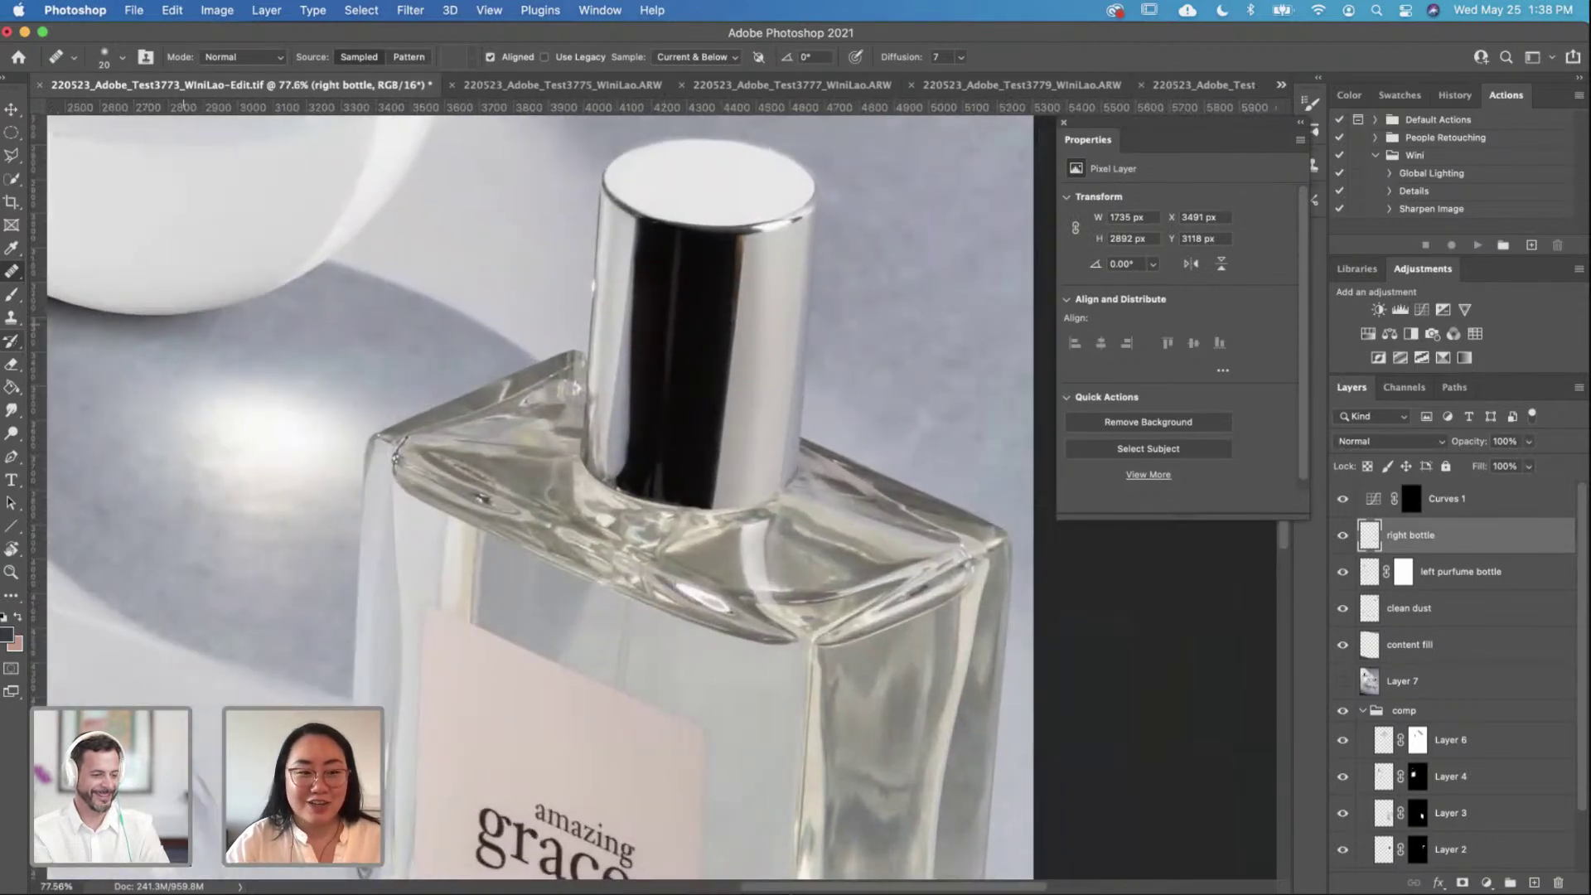
{"action": "left_click", "coordinate": [15, 322]}
{"action": "scroll", "coordinate": [727, 472], "scroll_direction": "up", "scroll_amount": 3}
{"action": "mouse_move", "coordinate": [663, 365]}
{"action": "left_mouse_down"}
{"action": "mouse_move", "coordinate": [759, 412]}
{"action": "mouse_move", "coordinate": [749, 334]}
{"action": "left_mouse_up"}
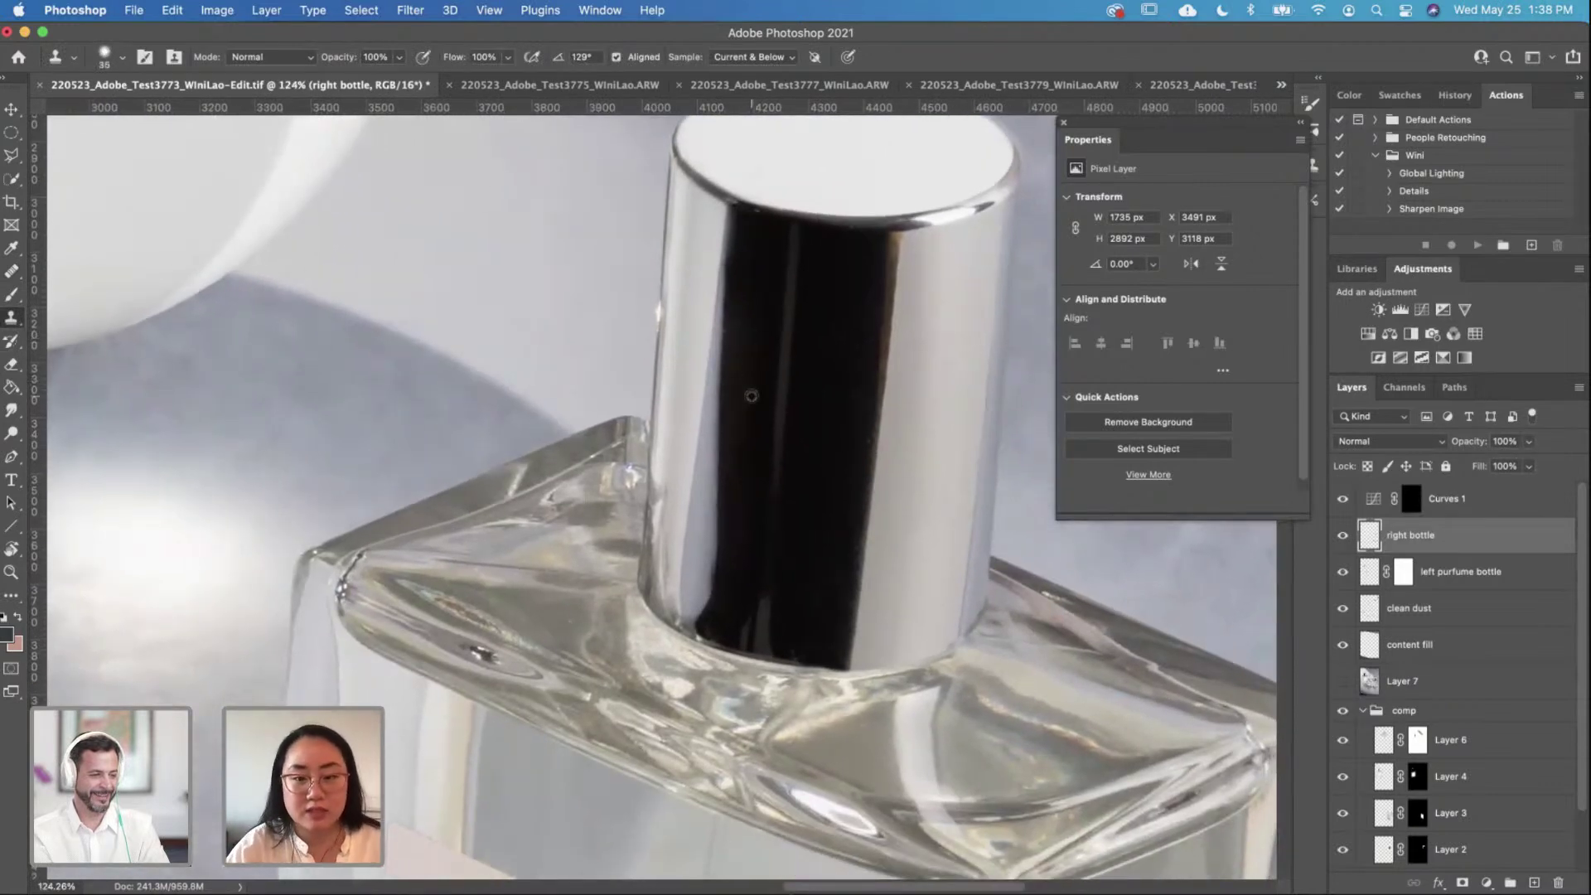
{"action": "mouse_move", "coordinate": [727, 514]}
{"action": "left_mouse_down"}
{"action": "mouse_move", "coordinate": [720, 594]}
{"action": "mouse_move", "coordinate": [727, 479]}
{"action": "left_mouse_up"}
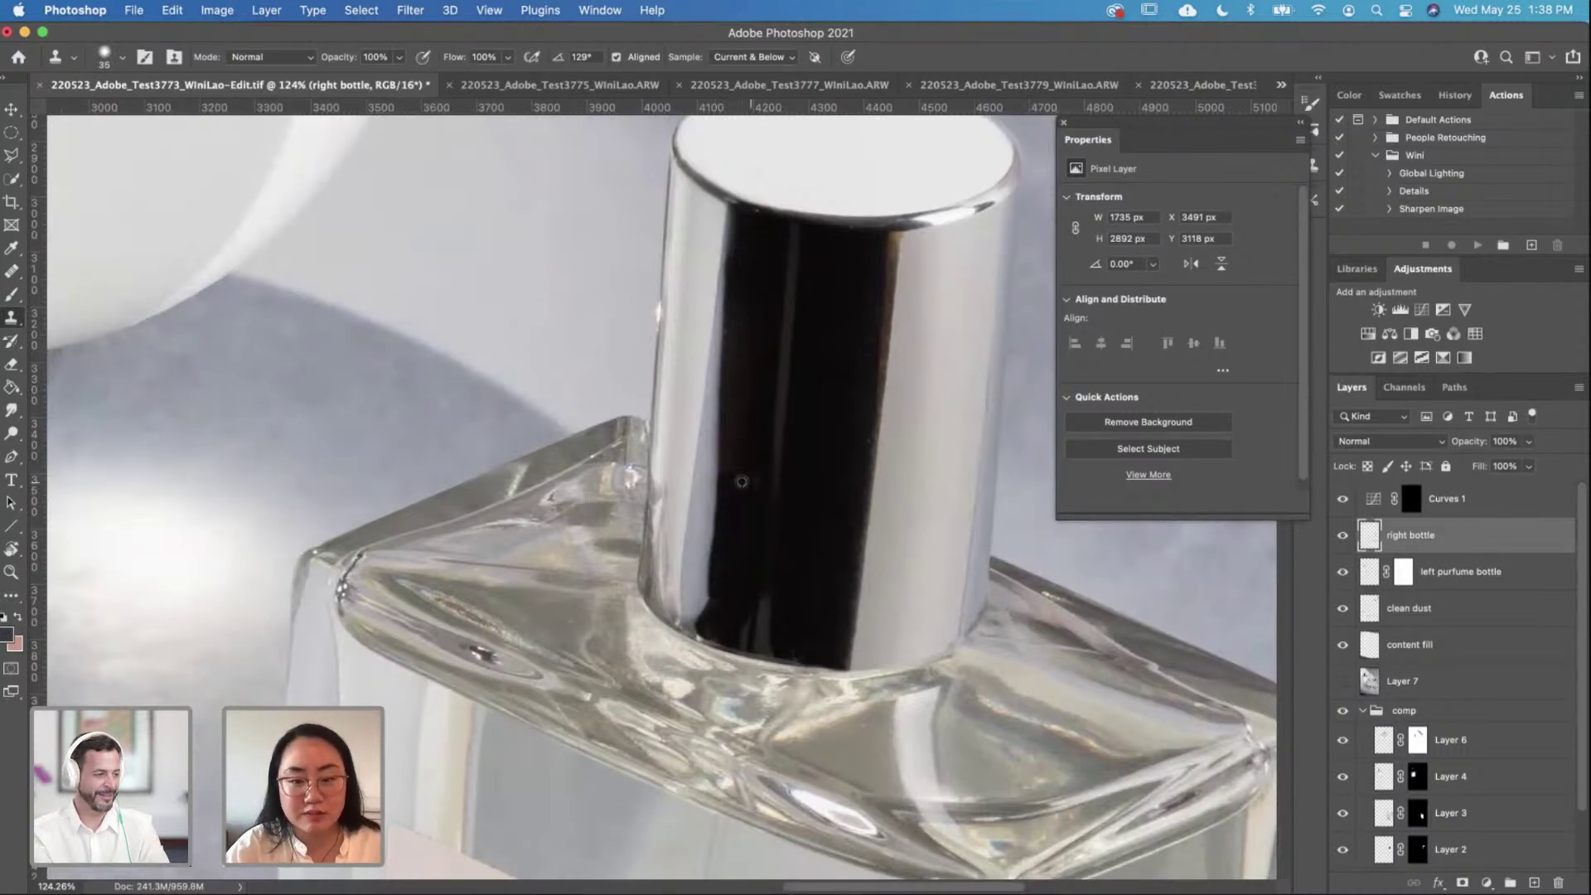
{"action": "mouse_move", "coordinate": [731, 469]}
{"action": "left_mouse_down"}
{"action": "mouse_move", "coordinate": [719, 590]}
{"action": "mouse_move", "coordinate": [734, 453]}
{"action": "mouse_move", "coordinate": [743, 530]}
{"action": "mouse_move", "coordinate": [746, 370]}
{"action": "mouse_move", "coordinate": [721, 603]}
{"action": "mouse_move", "coordinate": [758, 267]}
{"action": "mouse_move", "coordinate": [738, 440]}
{"action": "mouse_move", "coordinate": [747, 305]}
{"action": "mouse_move", "coordinate": [725, 376]}
{"action": "mouse_move", "coordinate": [751, 276]}
{"action": "left_mouse_up"}
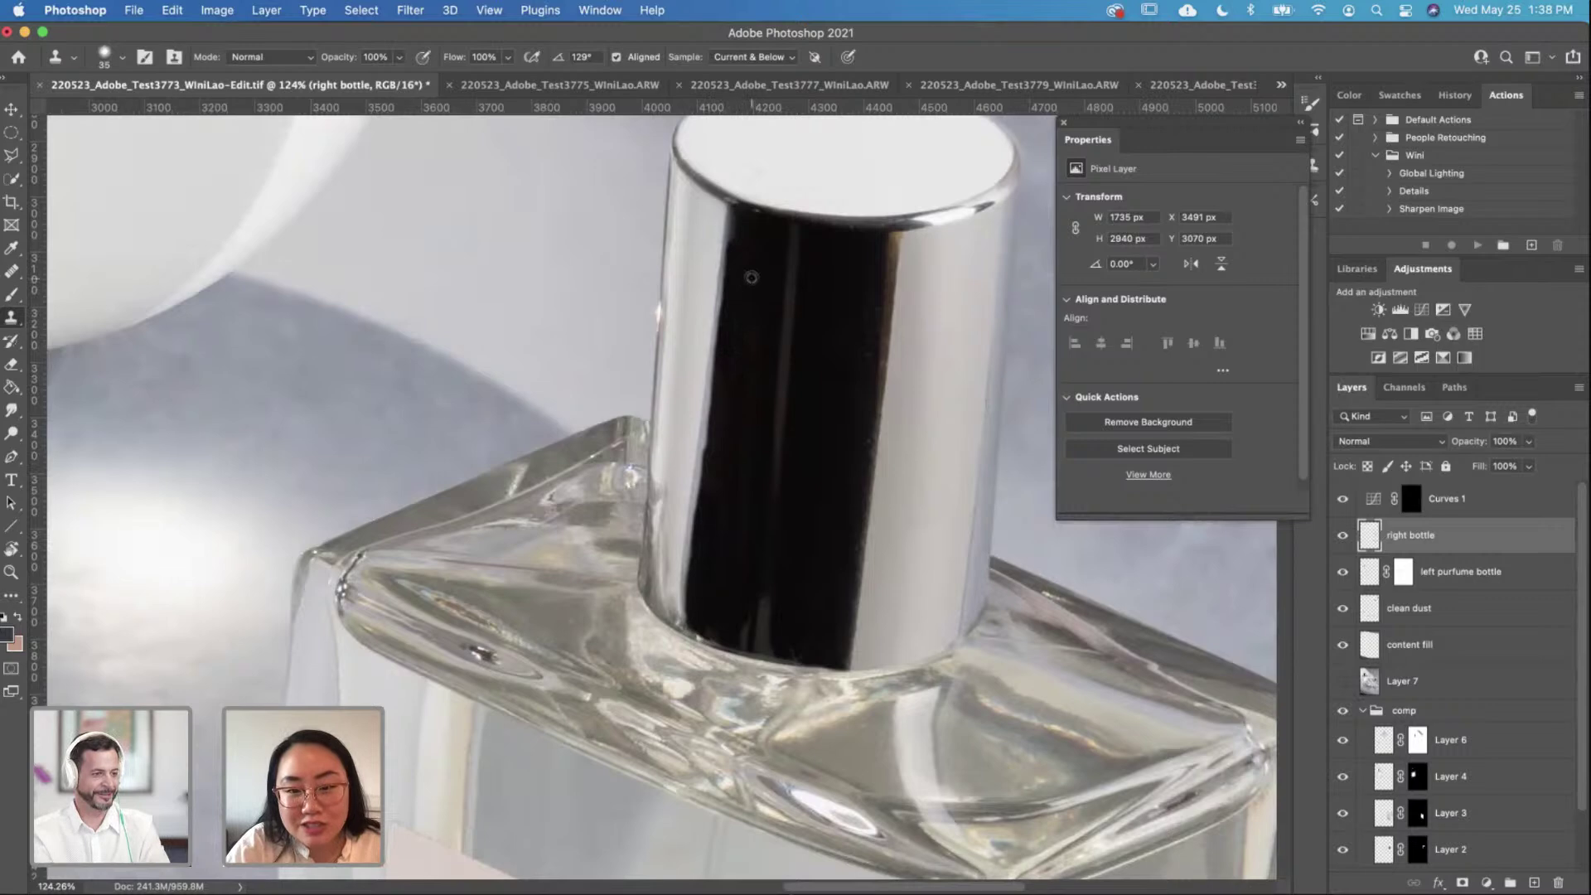
Step: Clone along the left edge of the cap's black stripe from its top downward to even out the edge, undoing the last stroke
{"action": "left_click_drag", "start_coordinate": [738, 221], "coordinate": [719, 477]}
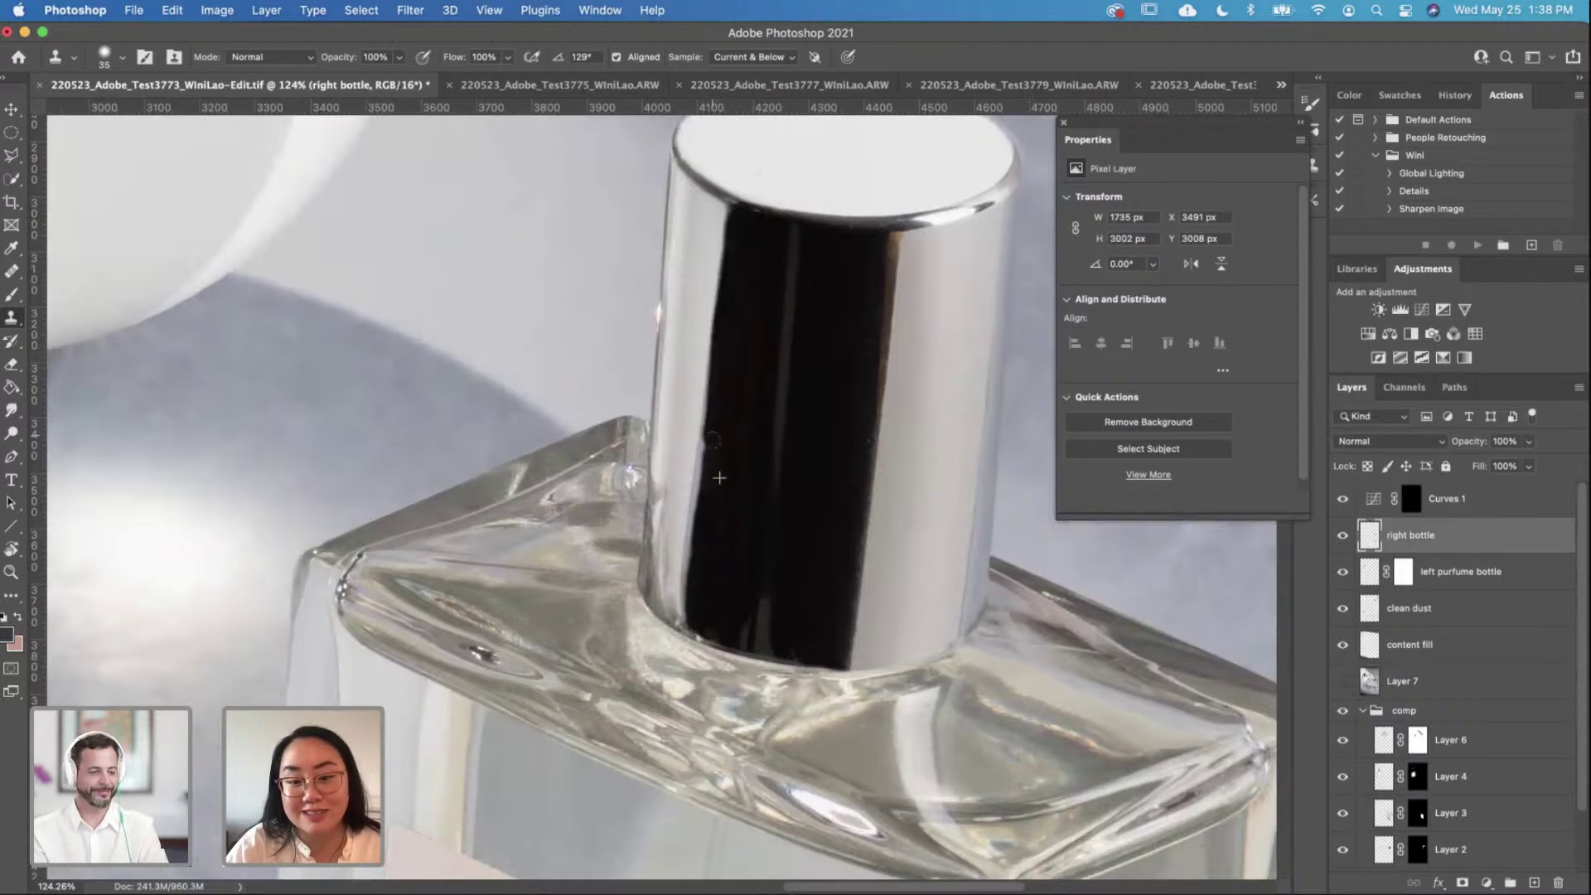
{"action": "left_click_drag", "start_coordinate": [734, 256], "coordinate": [700, 491]}
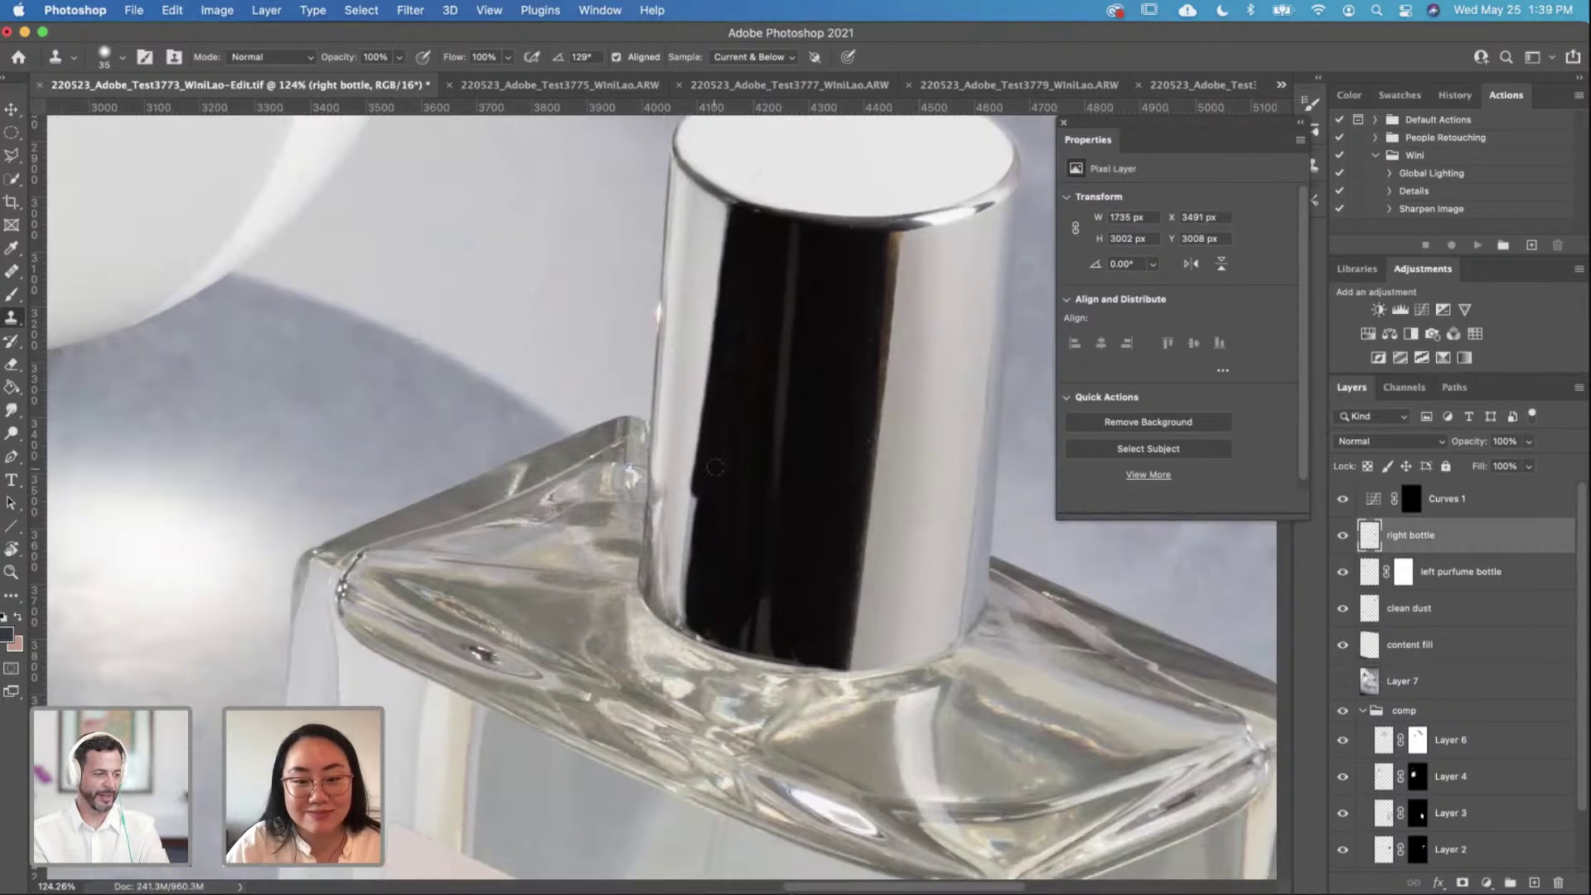
{"action": "key", "text": "super+z"}
{"action": "scroll", "coordinate": [730, 401], "scroll_direction": "up", "scroll_amount": 3}
{"action": "scroll", "coordinate": [730, 401], "scroll_direction": "right", "scroll_amount": 1}
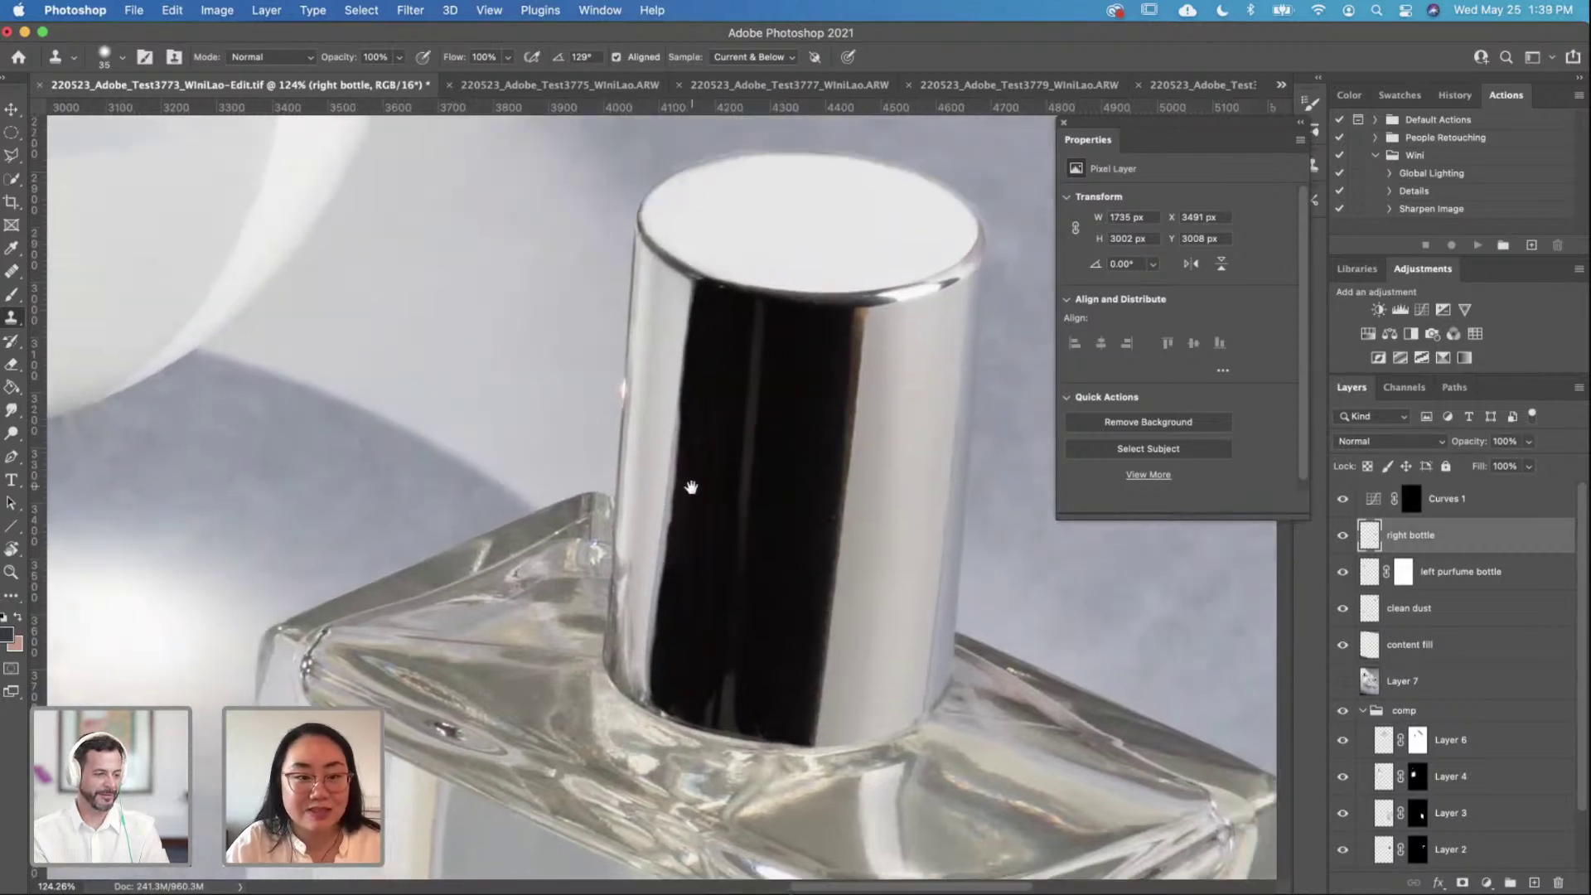
Step: Draw a polygonal lasso selection around the cap's black stripe, following its left edge as a straight boundary
{"action": "scroll", "coordinate": [702, 377], "scroll_direction": "down", "scroll_amount": 3}
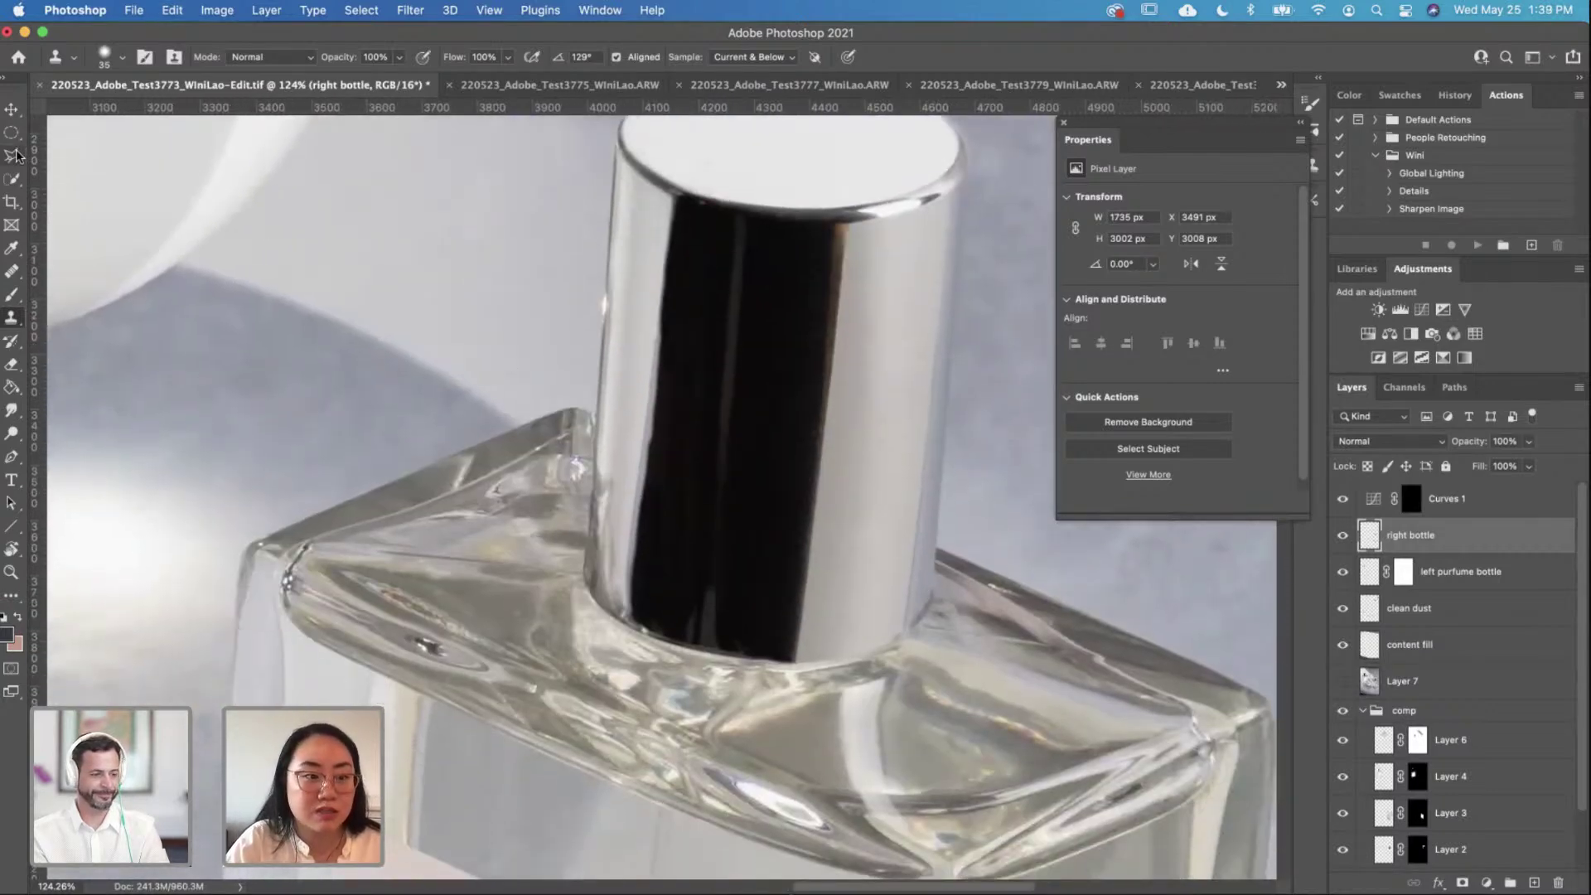
{"action": "key", "text": "l"}
{"action": "scroll", "coordinate": [921, 214], "scroll_direction": "left", "scroll_amount": 1}
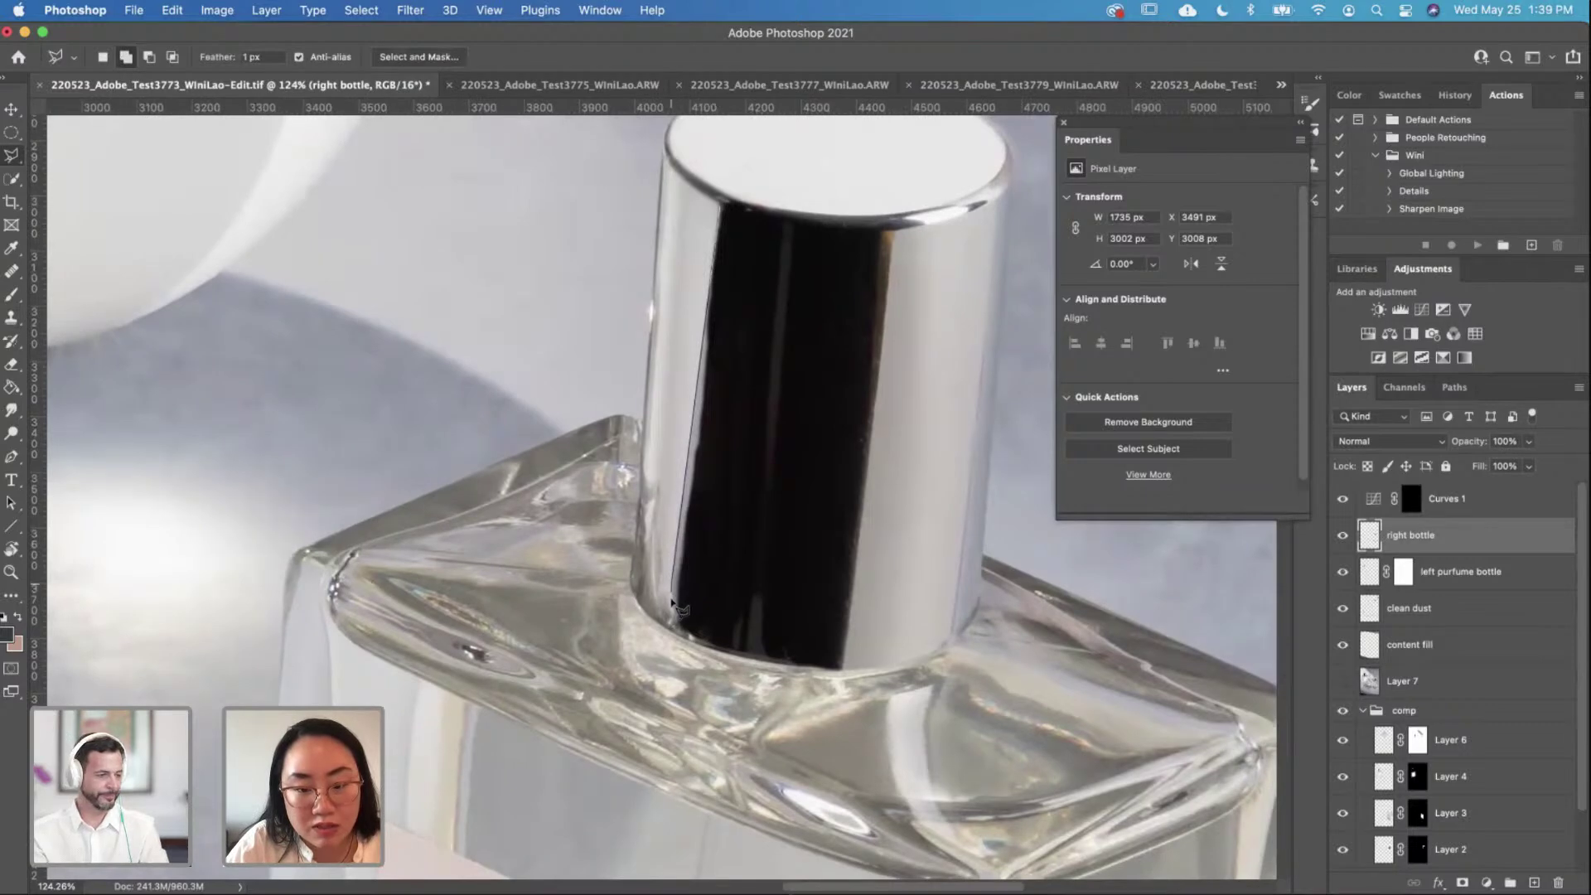
{"action": "left_click", "coordinate": [793, 667]}
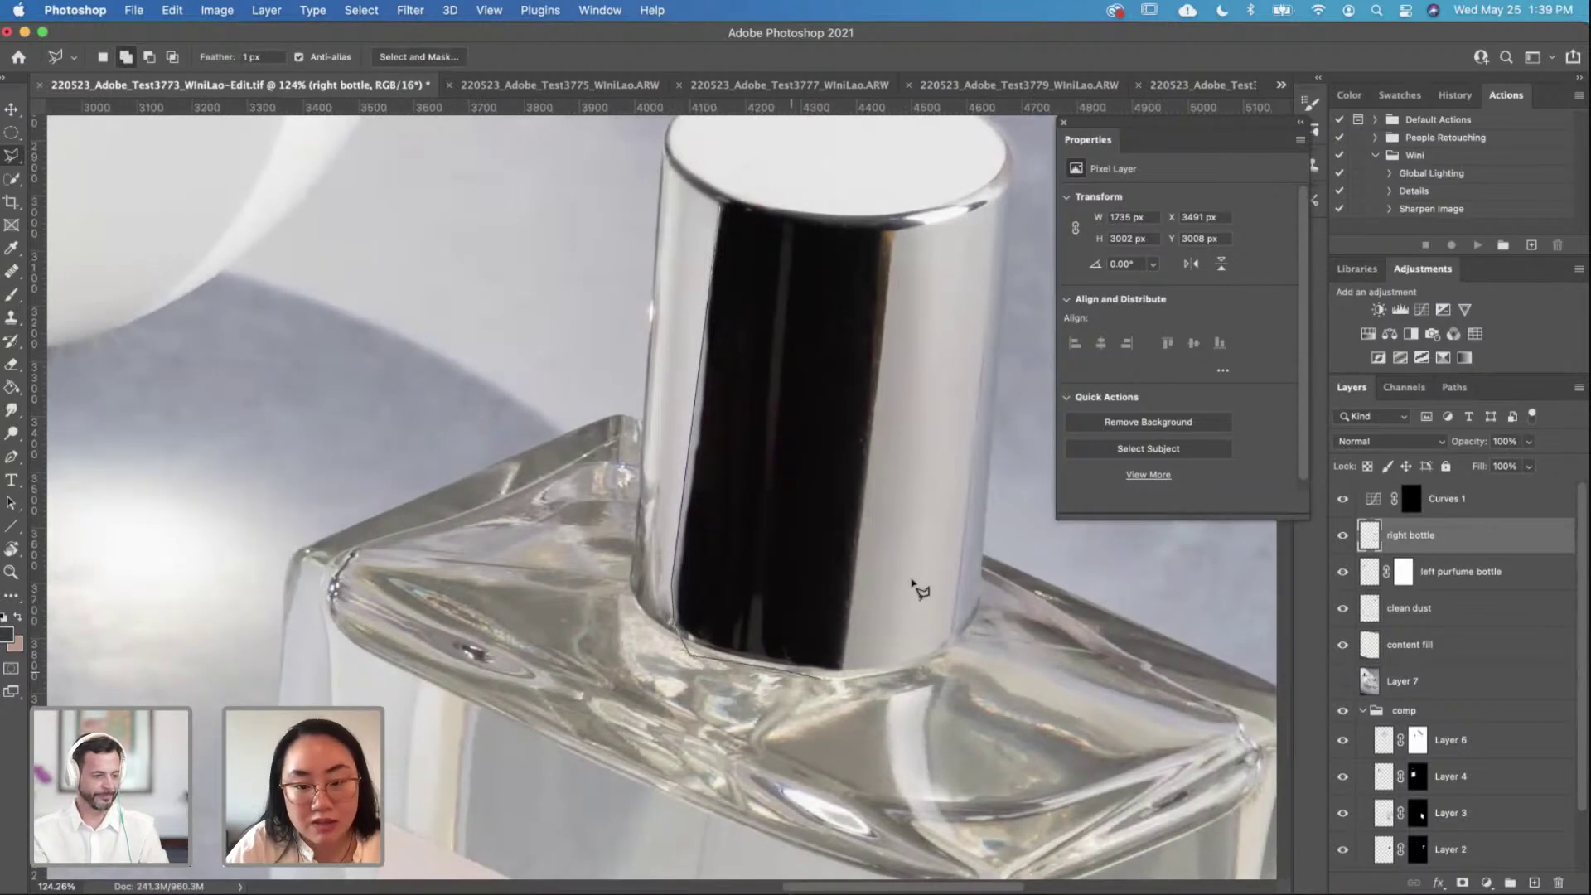
{"action": "left_click", "coordinate": [949, 375]}
{"action": "double_click", "coordinate": [911, 167]}
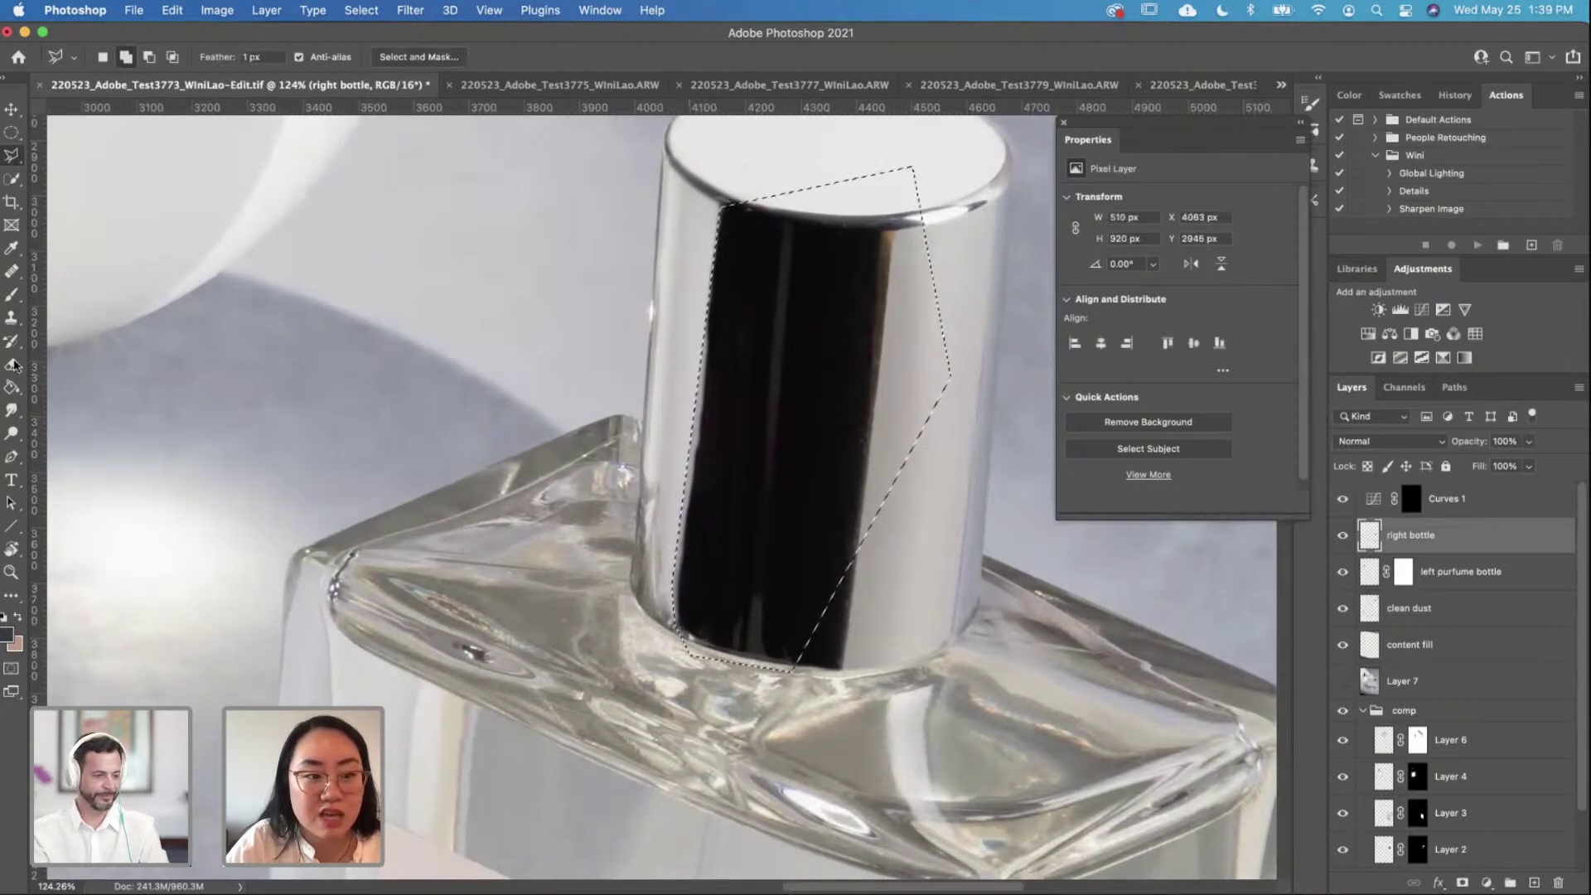
Step: Clone black down the stripe's left edge inside the selection with a size 70 Clone Stamp, and deselect
{"action": "left_click", "coordinate": [13, 318]}
{"action": "key", "text": "bracketright"}
{"action": "key", "text": "bracketright"}
{"action": "key", "text": "bracketright"}
{"action": "key", "text": "bracketright"}
{"action": "left_click_drag", "start_coordinate": [703, 292], "coordinate": [698, 364]}
{"action": "left_click_drag", "start_coordinate": [682, 515], "coordinate": [685, 591]}
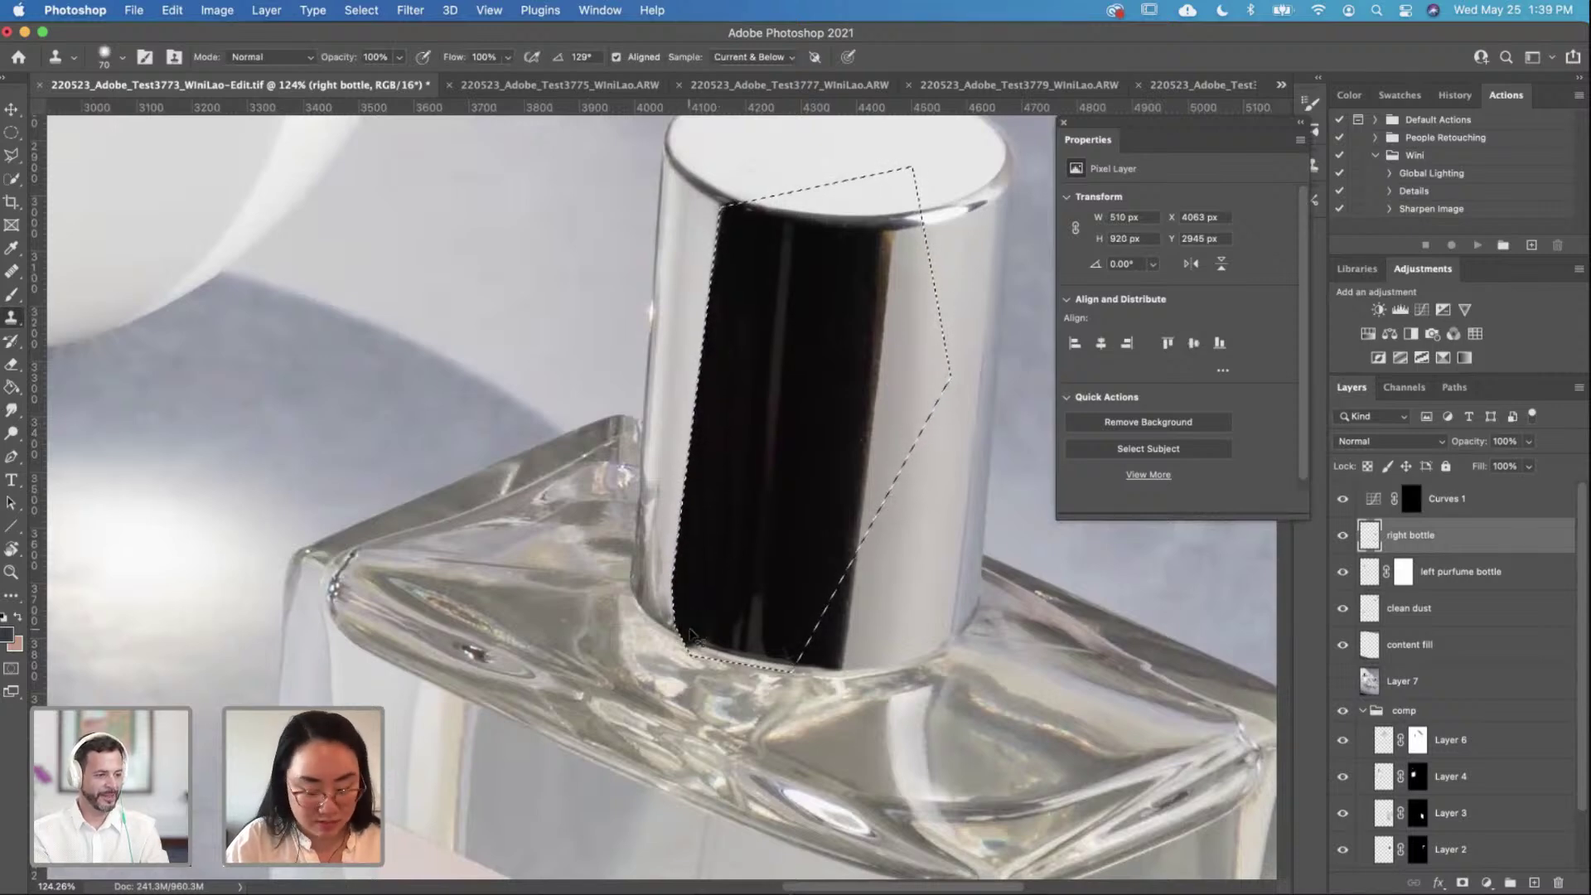
{"action": "mouse_move", "coordinate": [688, 597]}
{"action": "left_mouse_down"}
{"action": "mouse_move", "coordinate": [696, 539]}
{"action": "mouse_move", "coordinate": [700, 634]}
{"action": "mouse_move", "coordinate": [721, 631]}
{"action": "left_mouse_up"}
{"action": "key", "text": "super+d"}
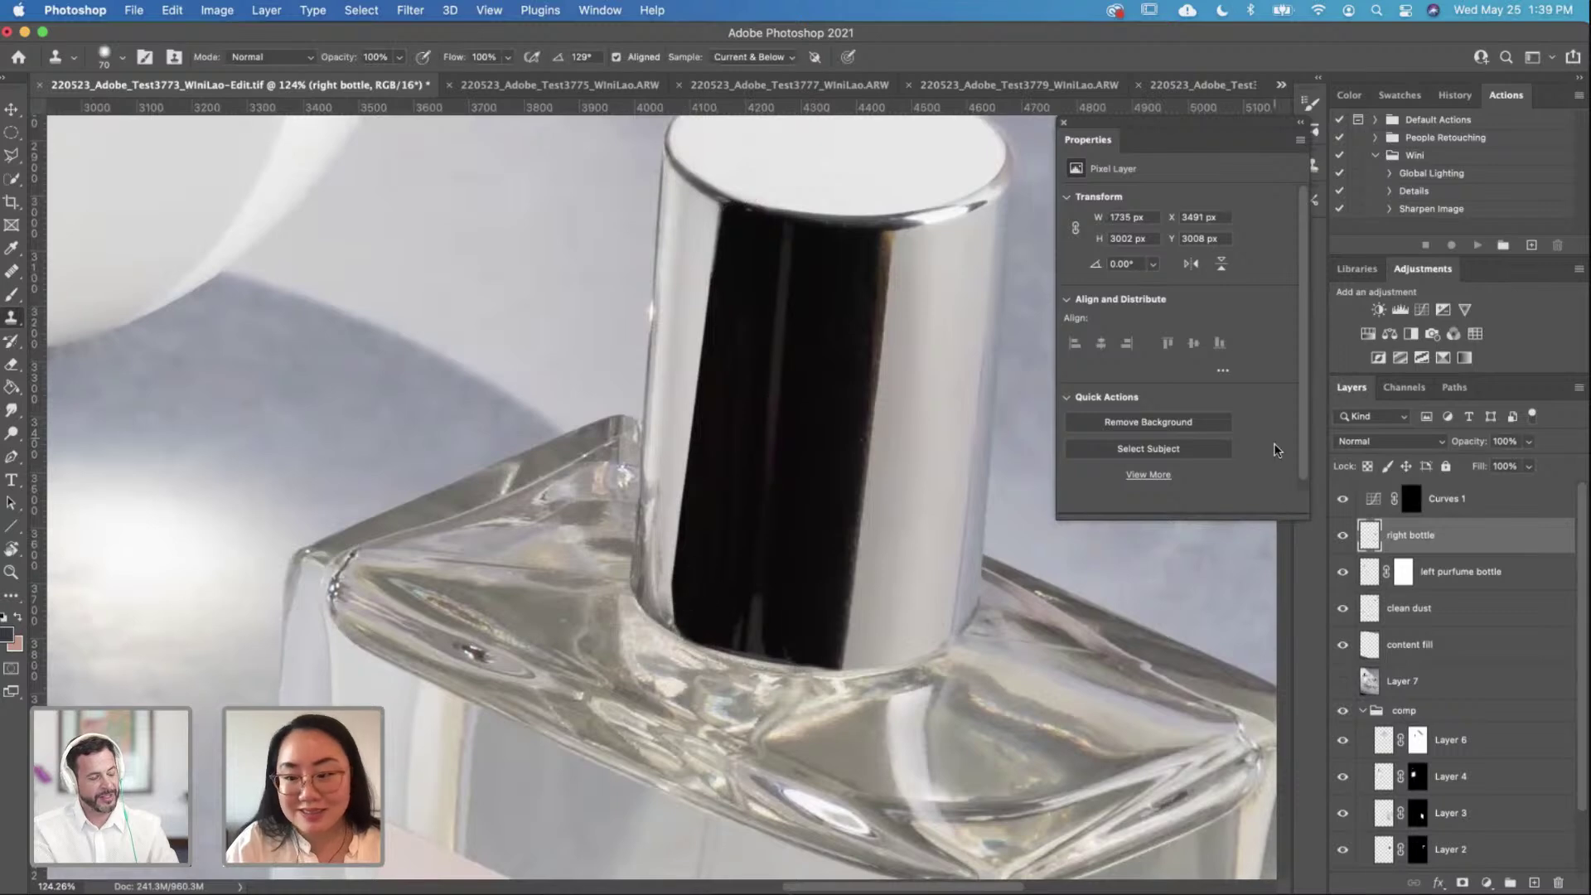
Step: Add a layer mask to the right bottle layer and switch to the Brush at size 100
{"action": "left_click", "coordinate": [1462, 882]}
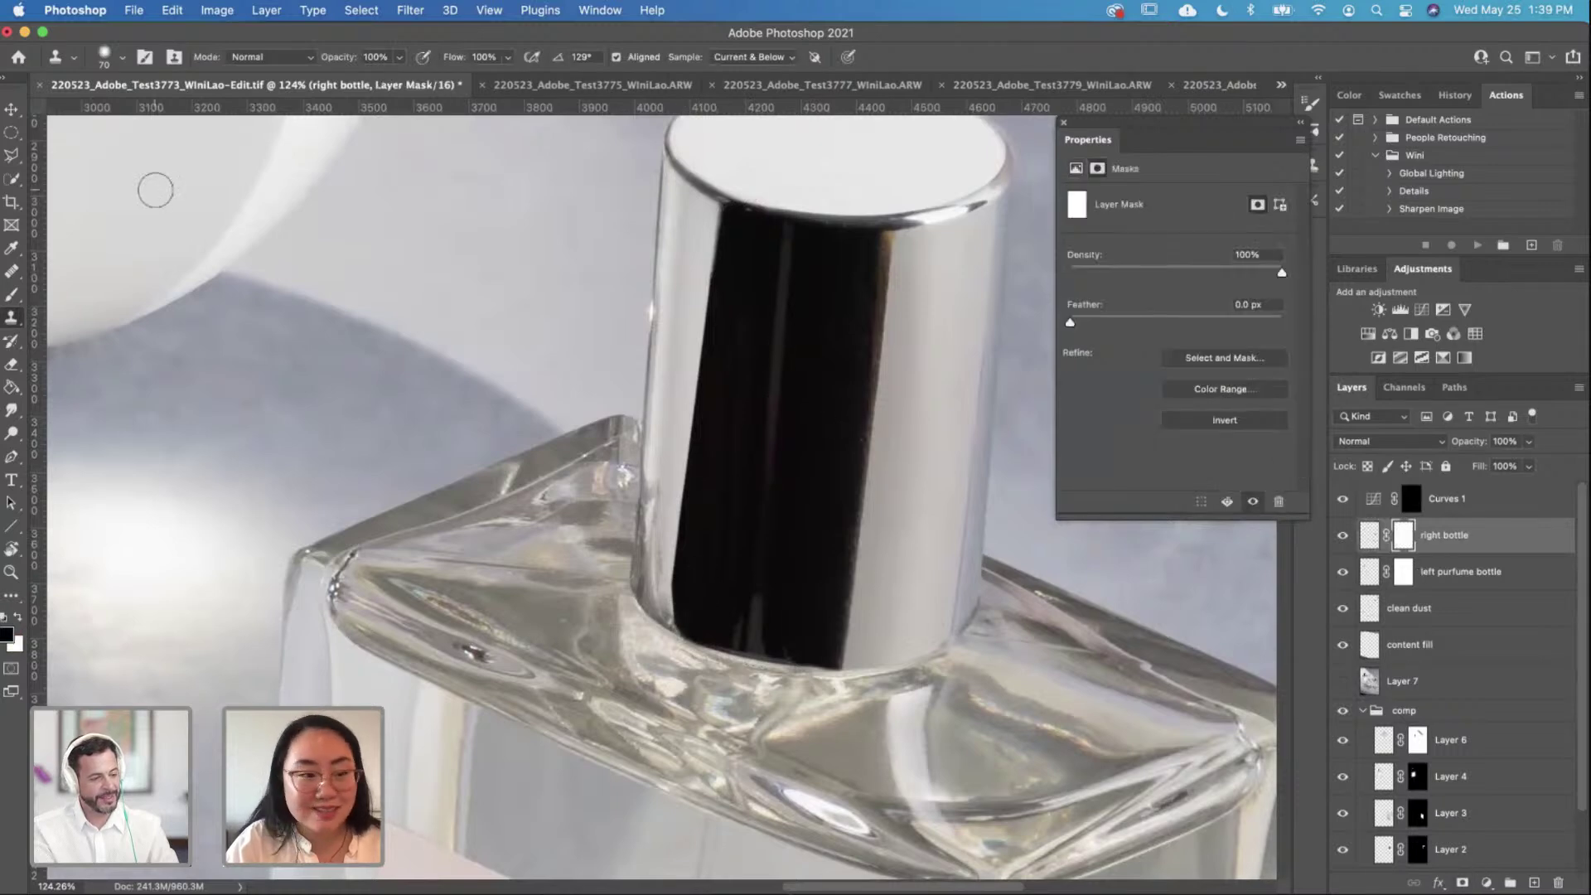
{"action": "left_click", "coordinate": [10, 296]}
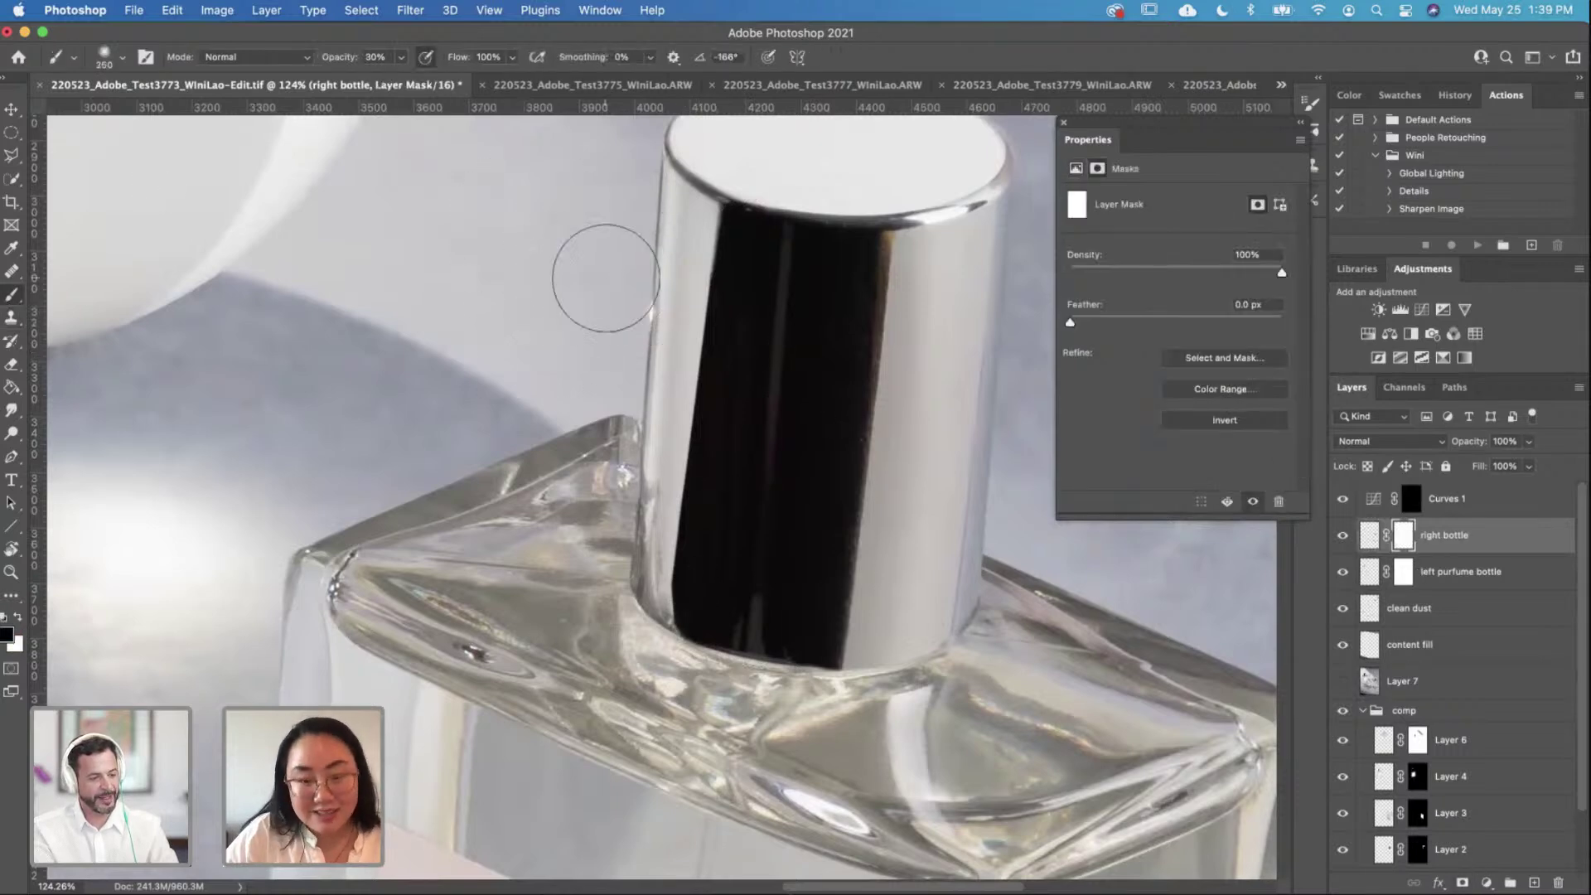
{"action": "key", "text": "bracketleft"}
{"action": "key", "text": "bracketleft"}
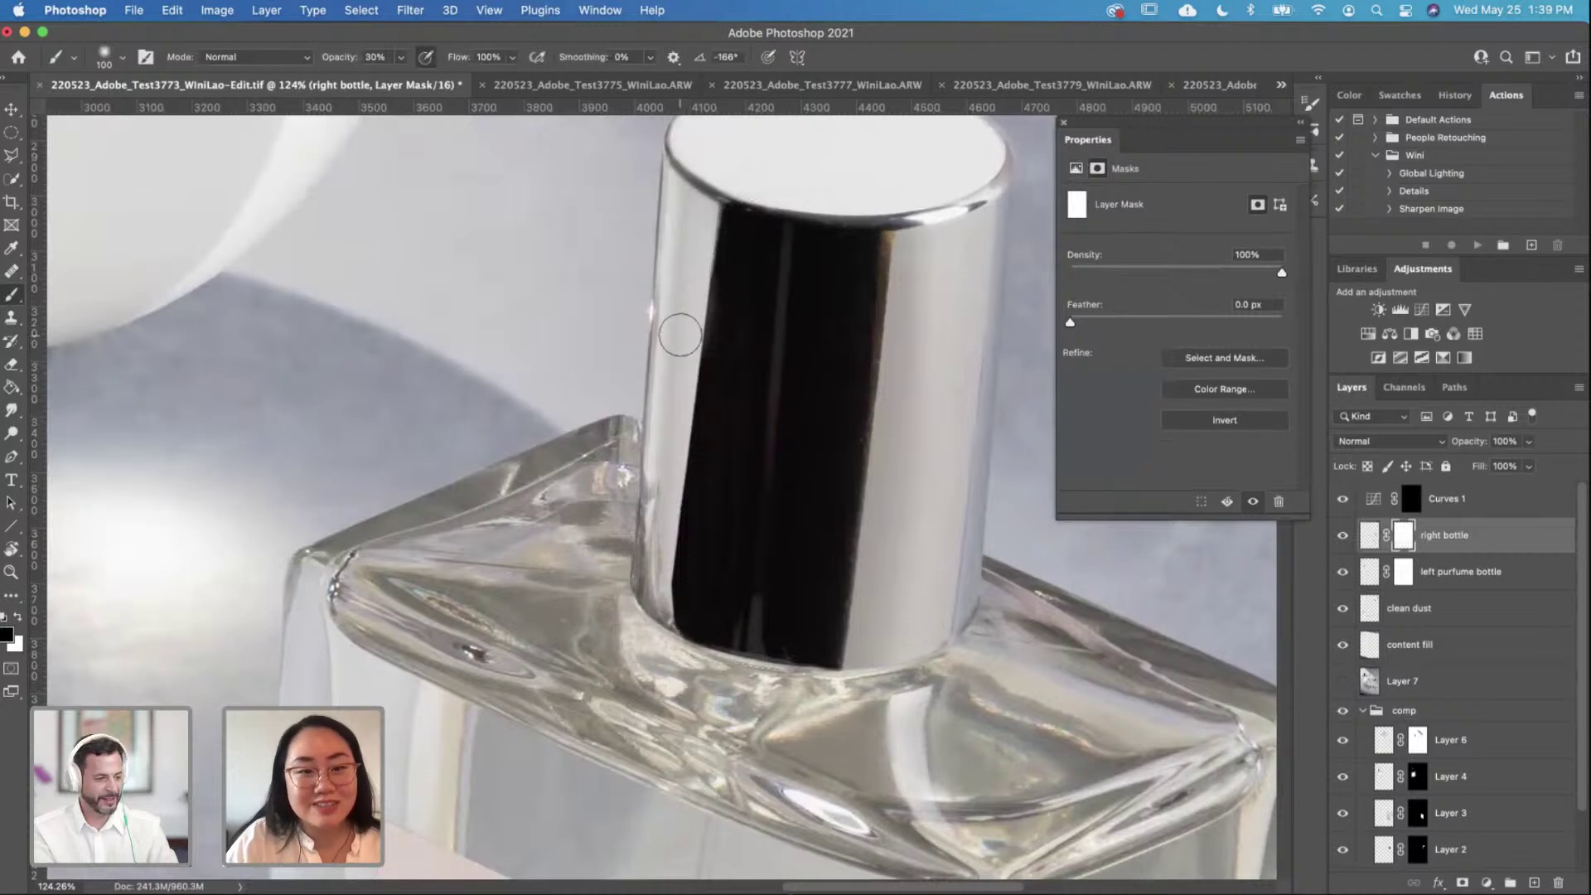
Step: Paint black on the right bottle mask beside the stripe's left edge with a size 60 brush at 100% opacity
{"action": "scroll", "coordinate": [678, 309], "scroll_direction": "up", "scroll_amount": 5}
{"action": "scroll", "coordinate": [676, 345], "scroll_direction": "up", "scroll_amount": 2}
{"action": "key", "text": "bracketleft"}
{"action": "key", "text": "bracketleft"}
{"action": "key", "text": "bracketleft"}
{"action": "key", "text": "bracketleft"}
{"action": "key", "text": "bracketleft"}
{"action": "key", "text": "bracketleft"}
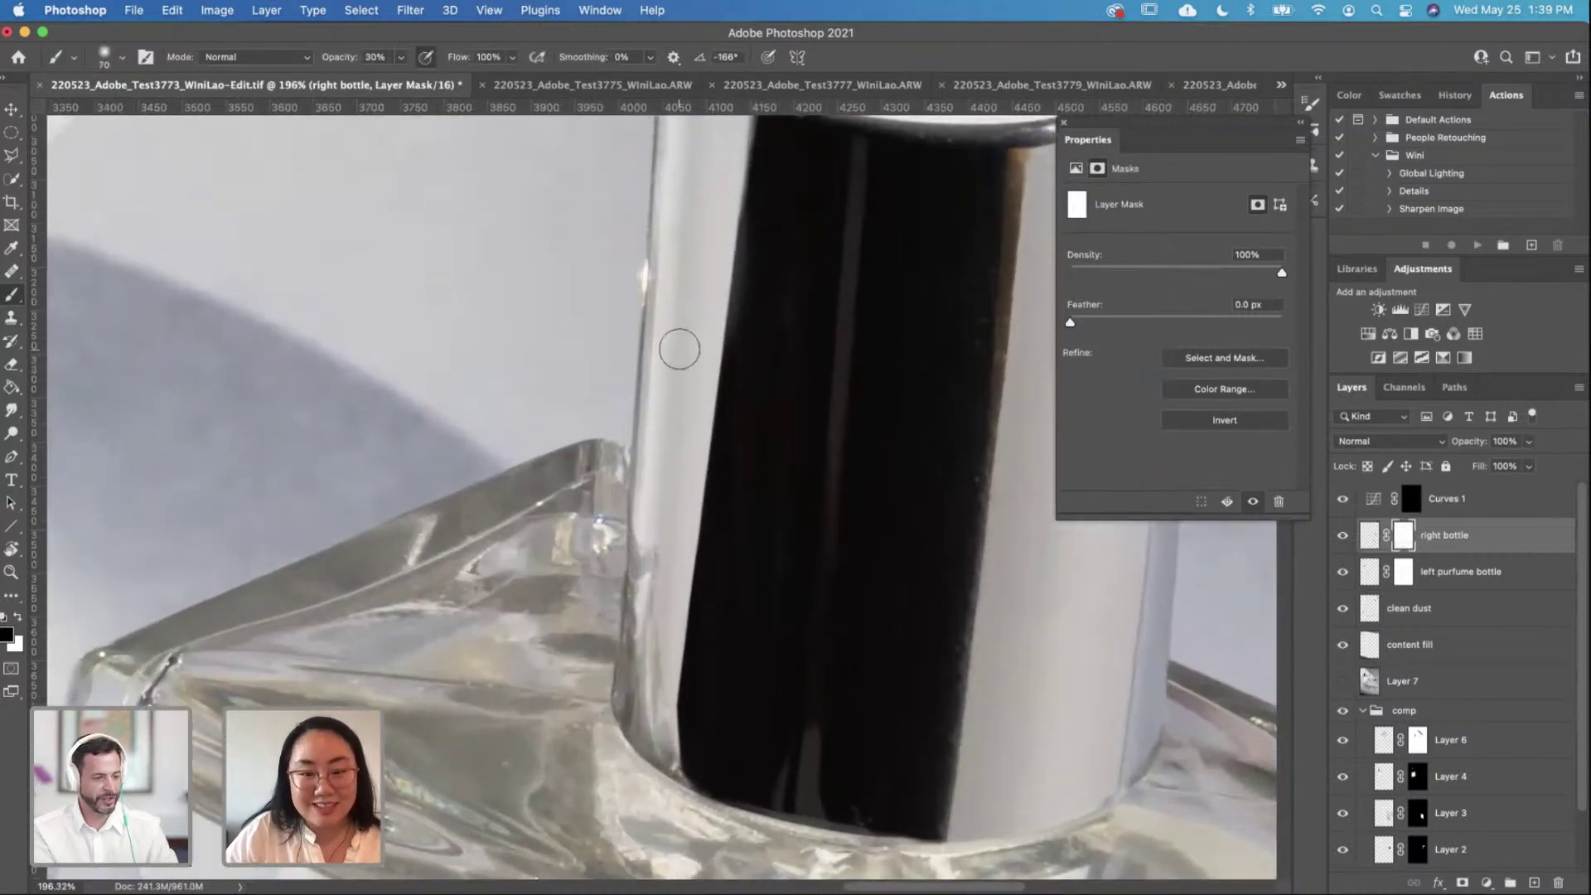
{"action": "key", "text": "0"}
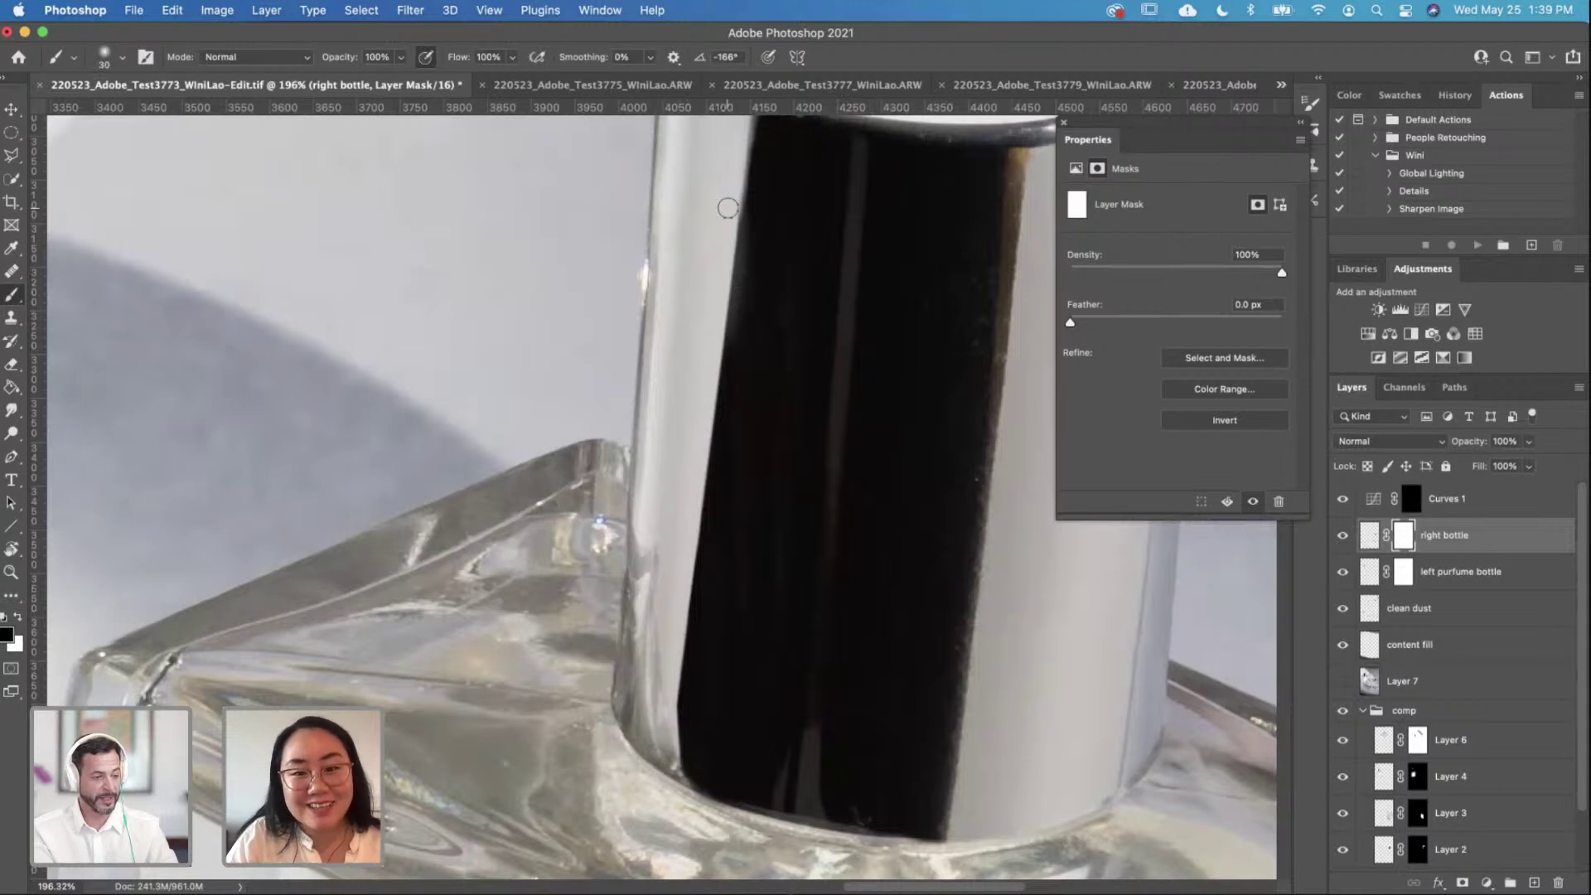
{"action": "key", "text": "super+z"}
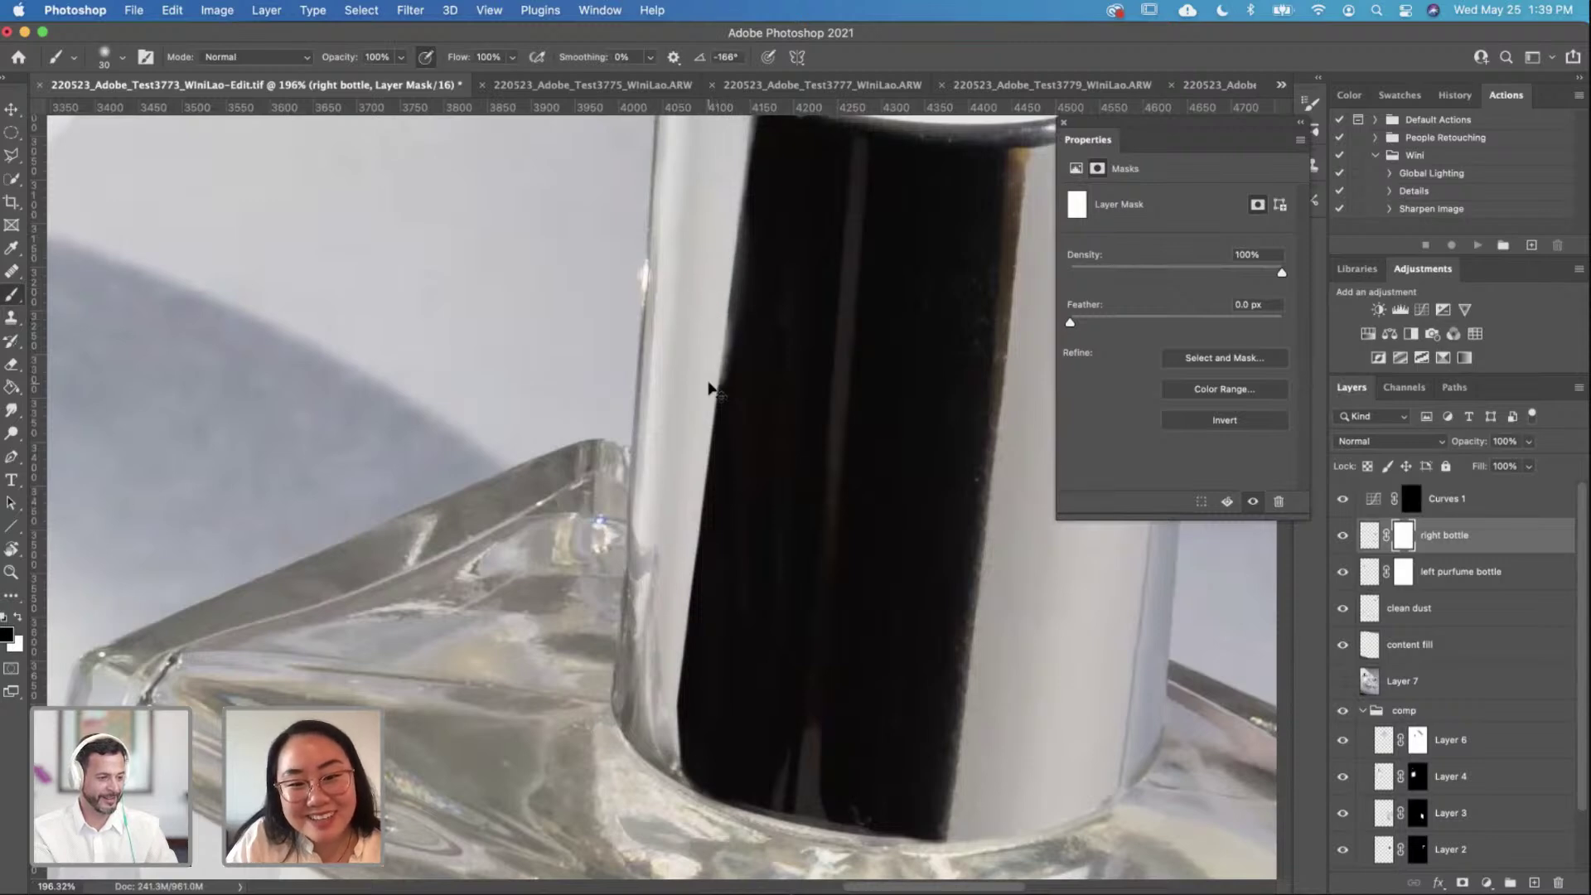
{"action": "key", "text": "bracketright"}
{"action": "key", "text": "bracketright"}
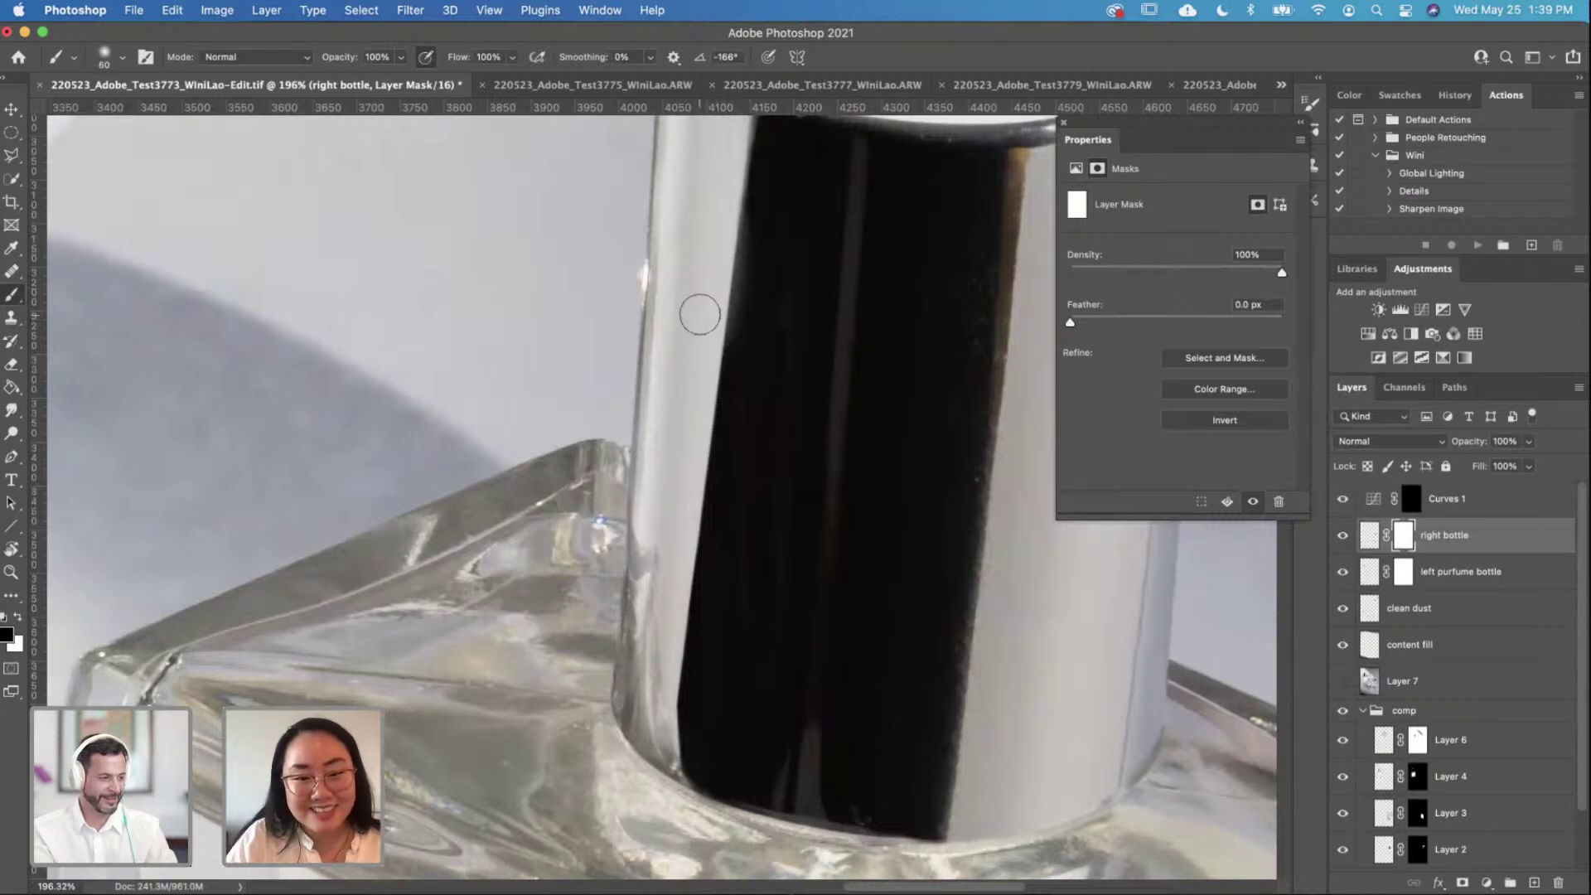
{"action": "left_click_drag", "start_coordinate": [699, 316], "coordinate": [683, 459]}
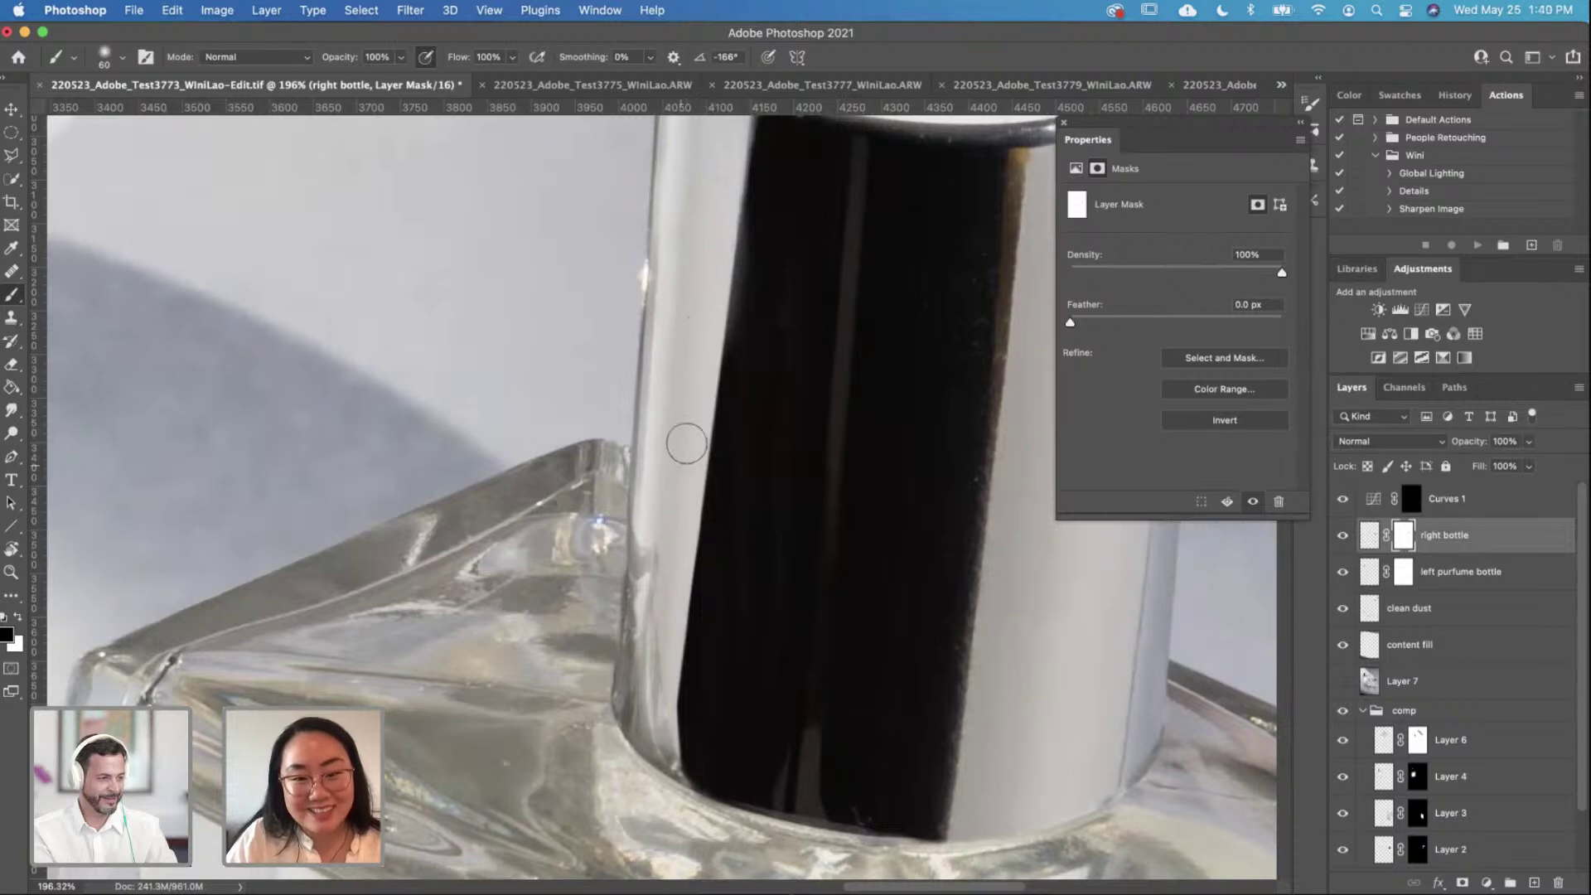
Step: Check the brush's size and hardness settings and inspect the silver area left of the cap's black stripe
{"action": "scroll", "coordinate": [669, 473], "scroll_direction": "down", "scroll_amount": 5}
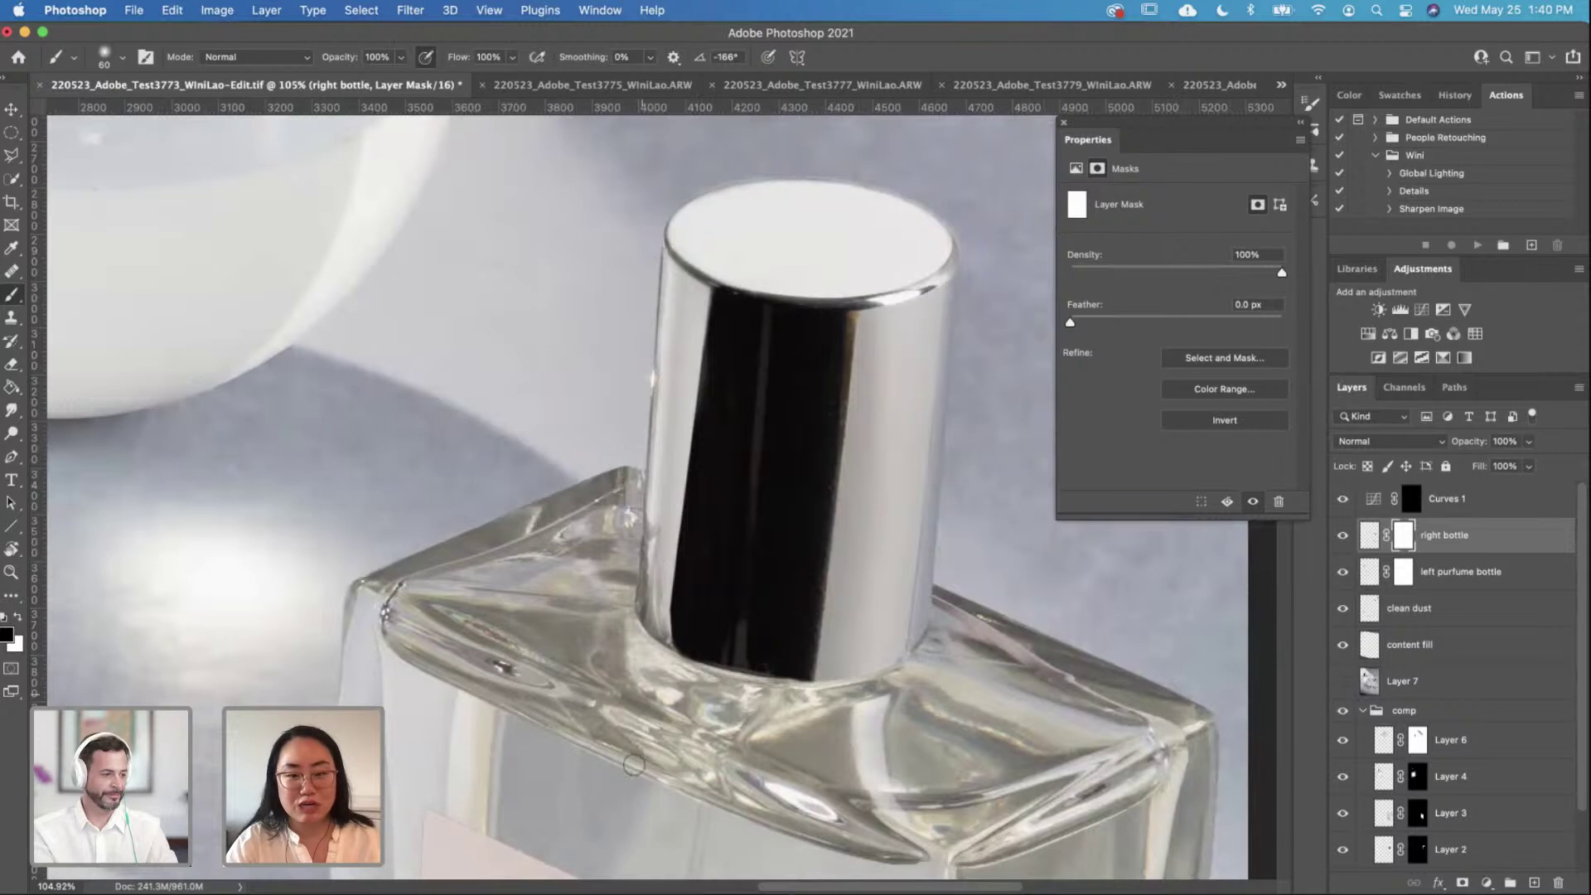
{"action": "scroll", "coordinate": [649, 509], "scroll_direction": "up", "scroll_amount": 3}
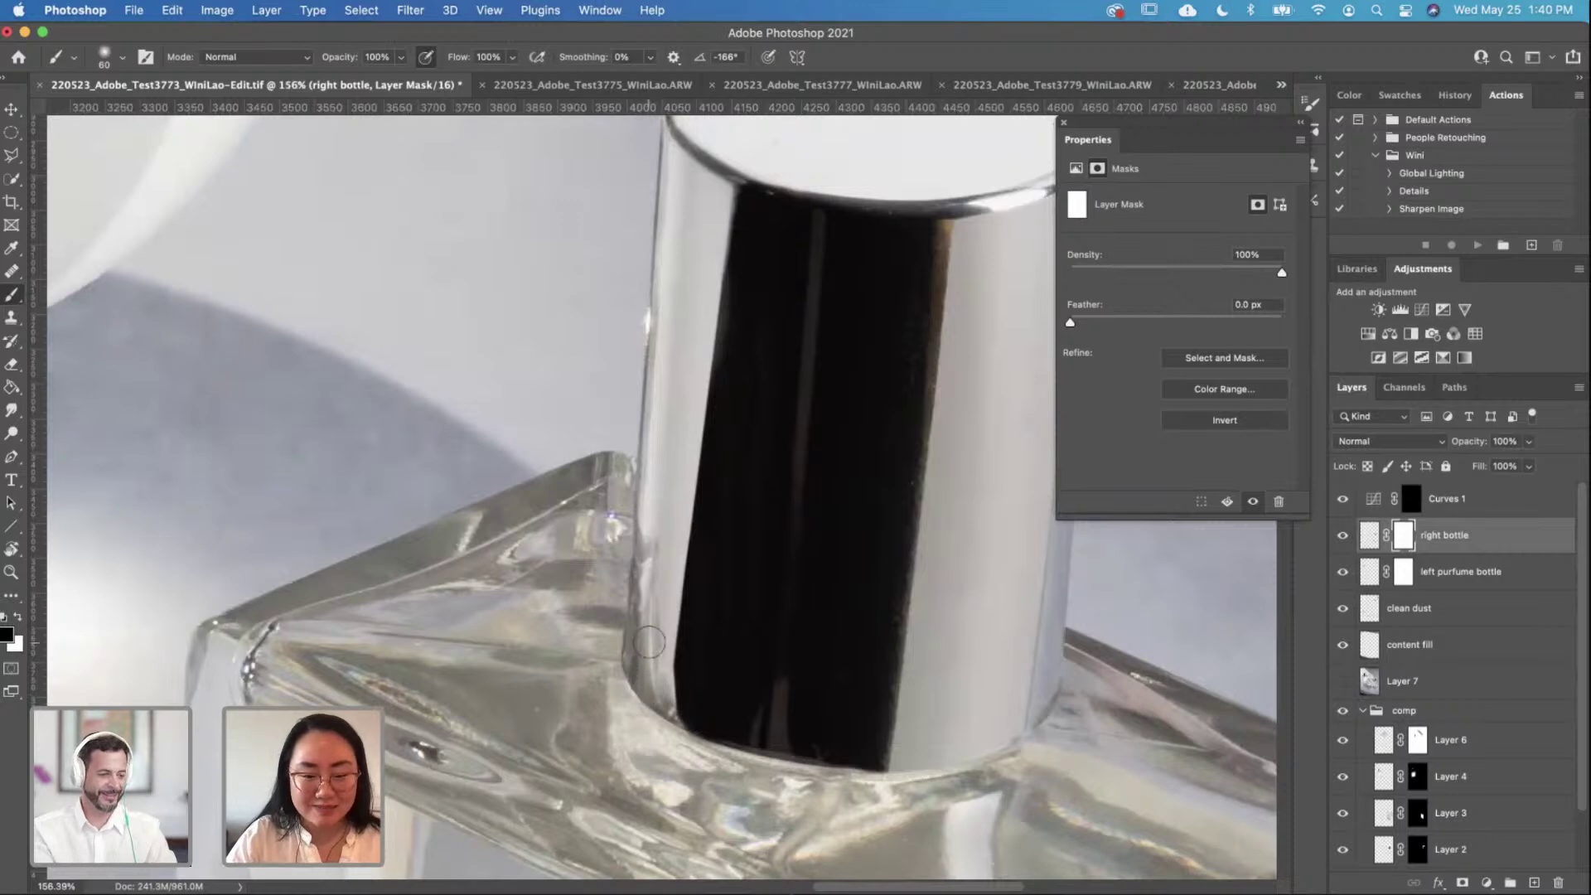
{"action": "right_click", "coordinate": [662, 642]}
{"action": "left_click", "coordinate": [820, 703]}
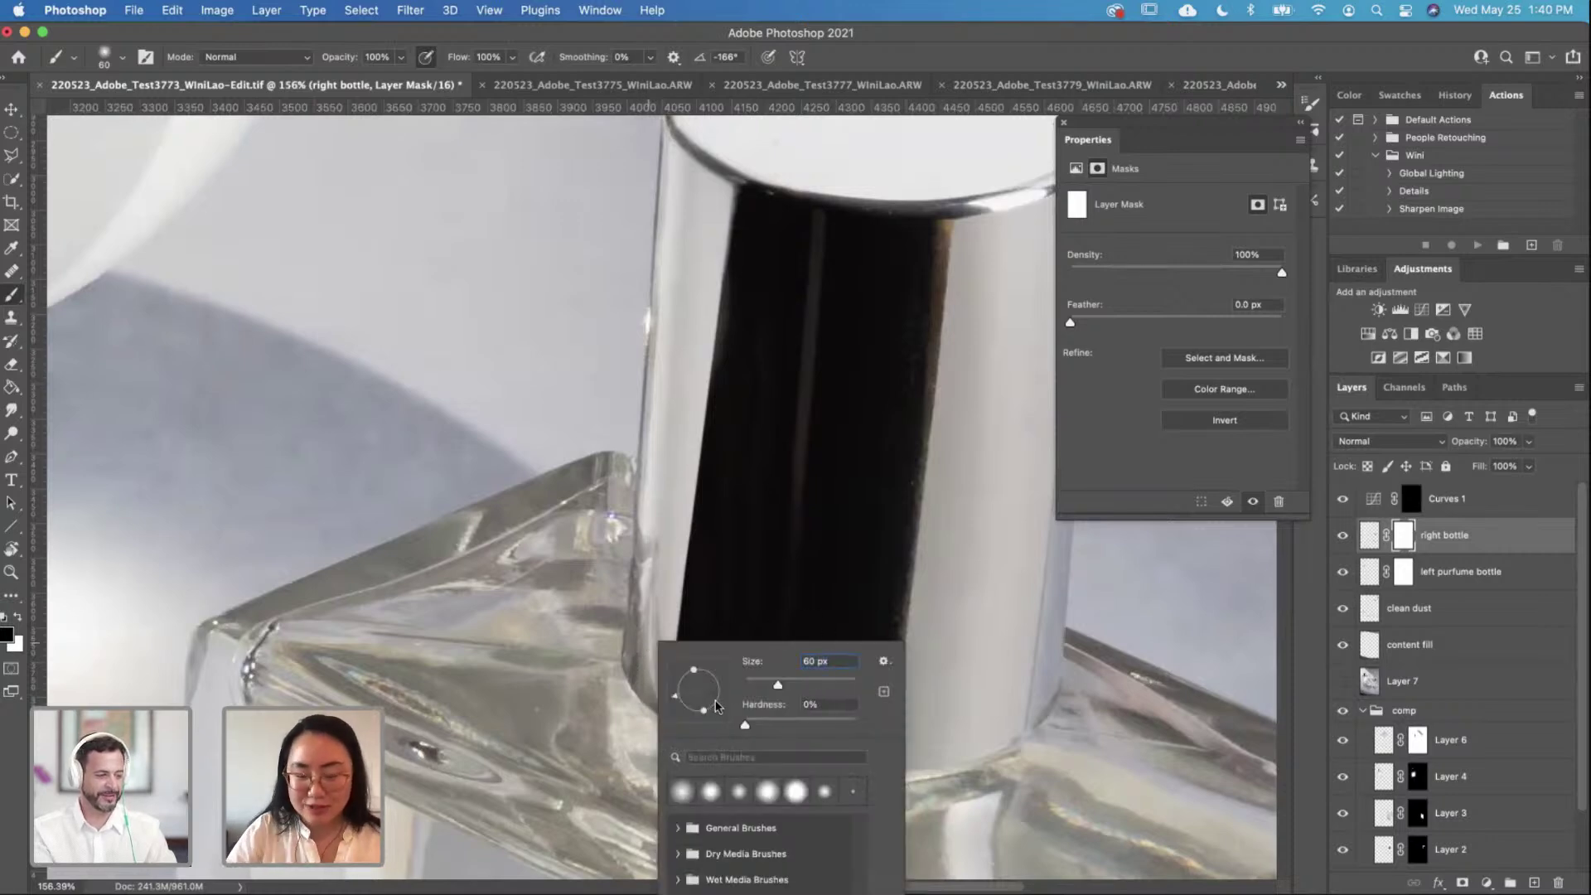
{"action": "key", "text": "Return"}
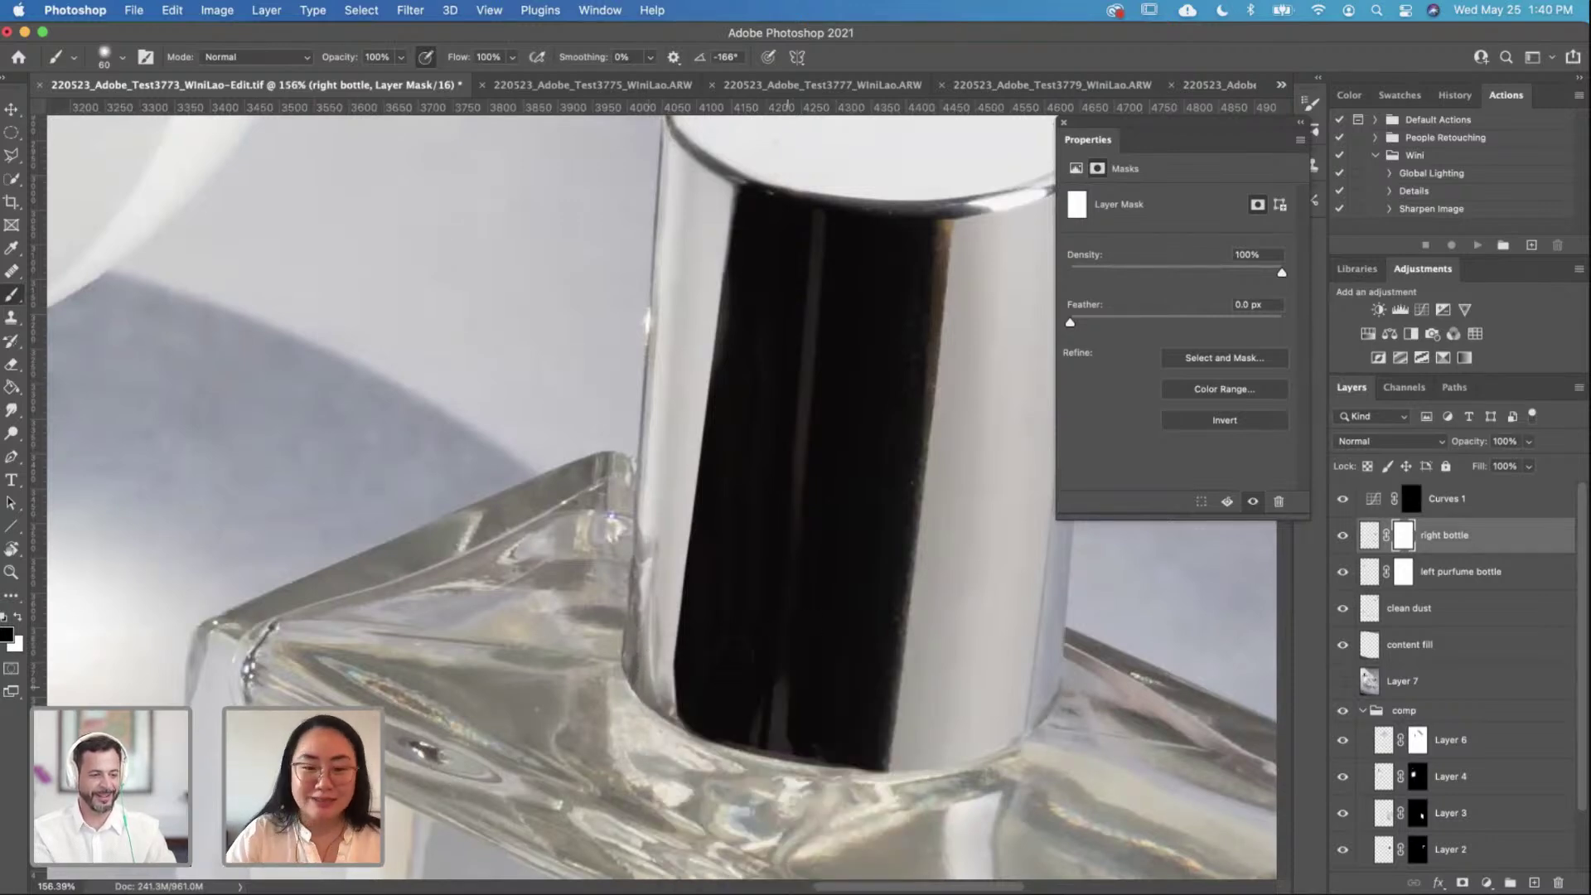
{"action": "scroll", "coordinate": [629, 675], "scroll_direction": "up", "scroll_amount": 3}
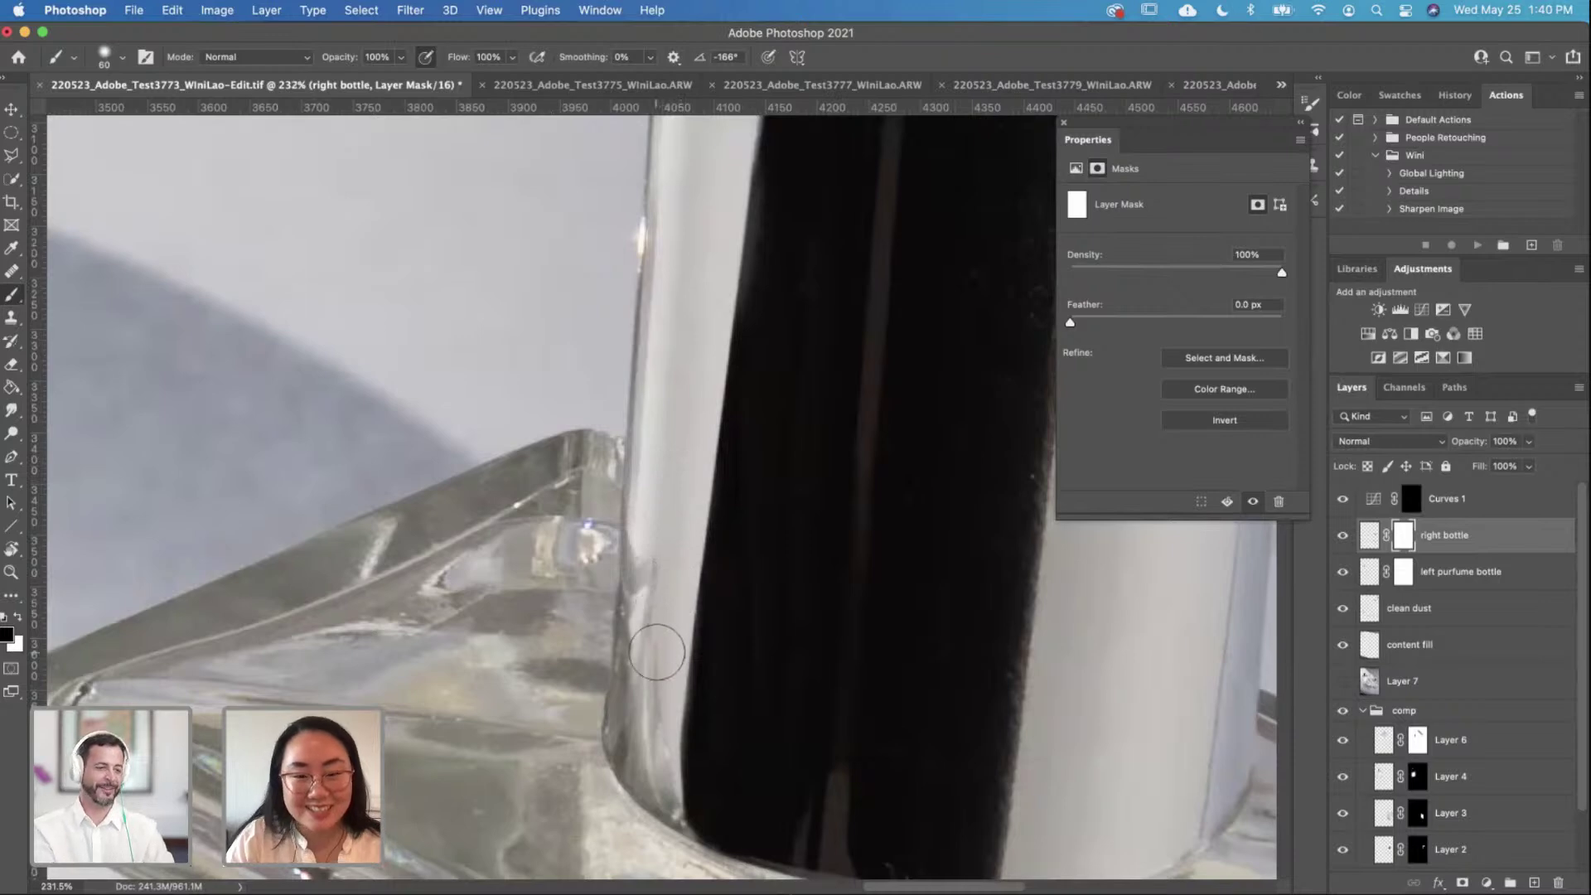
Step: Compare the retouched composite with the original by isolating the Background layer and restoring all layers, and inspect both bottles
{"action": "scroll", "coordinate": [654, 639], "scroll_direction": "down", "scroll_amount": 5}
{"action": "scroll", "coordinate": [599, 477], "scroll_direction": "down", "scroll_amount": 4}
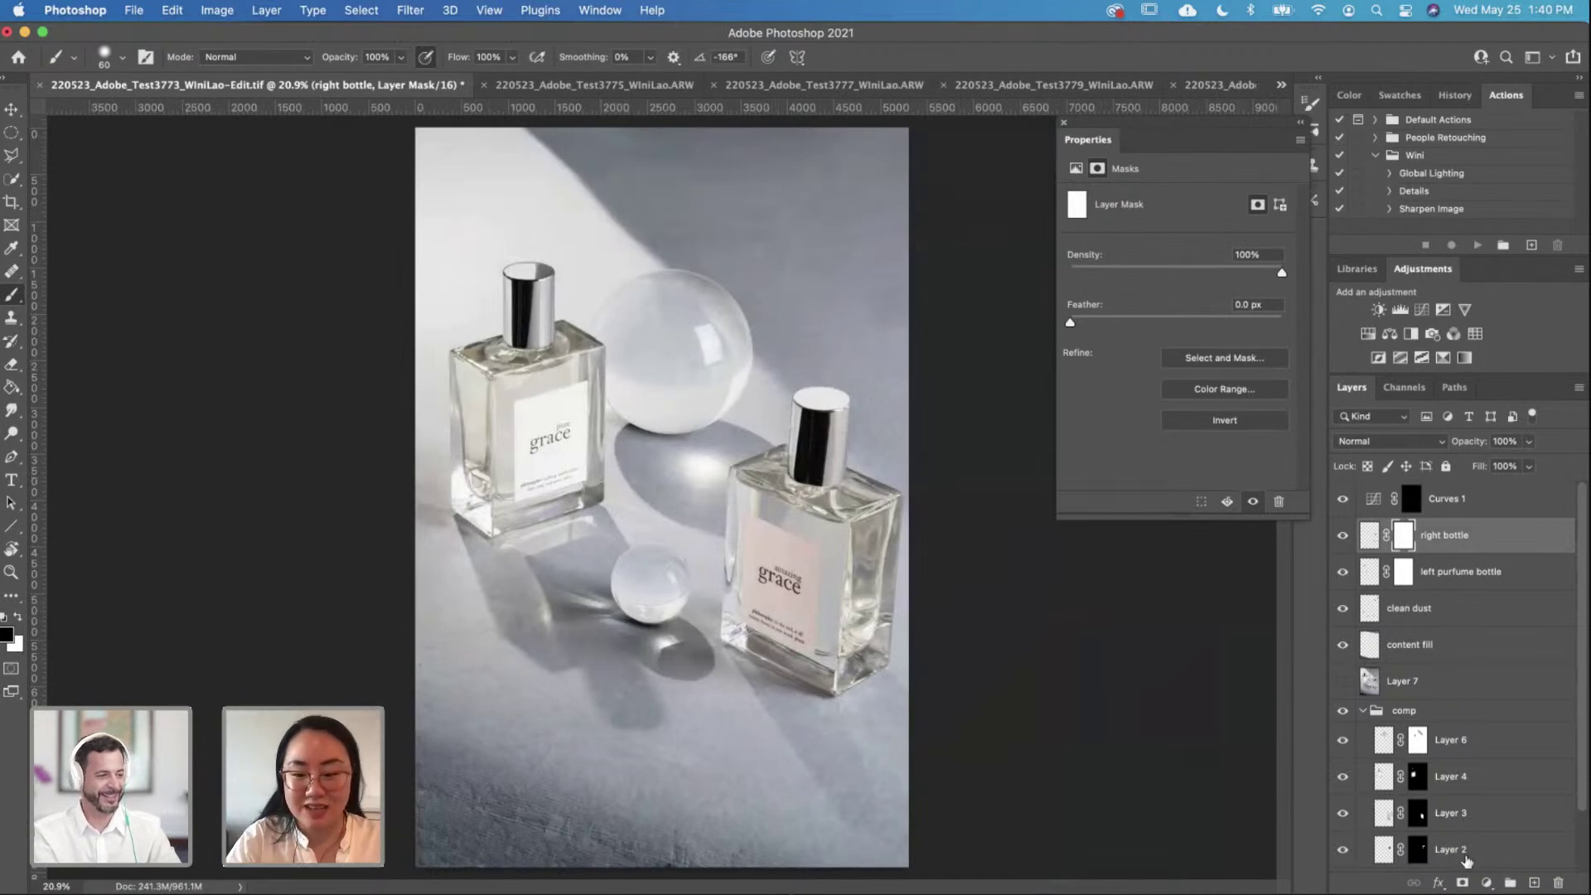
{"action": "scroll", "coordinate": [1371, 746], "scroll_direction": "down", "scroll_amount": 2}
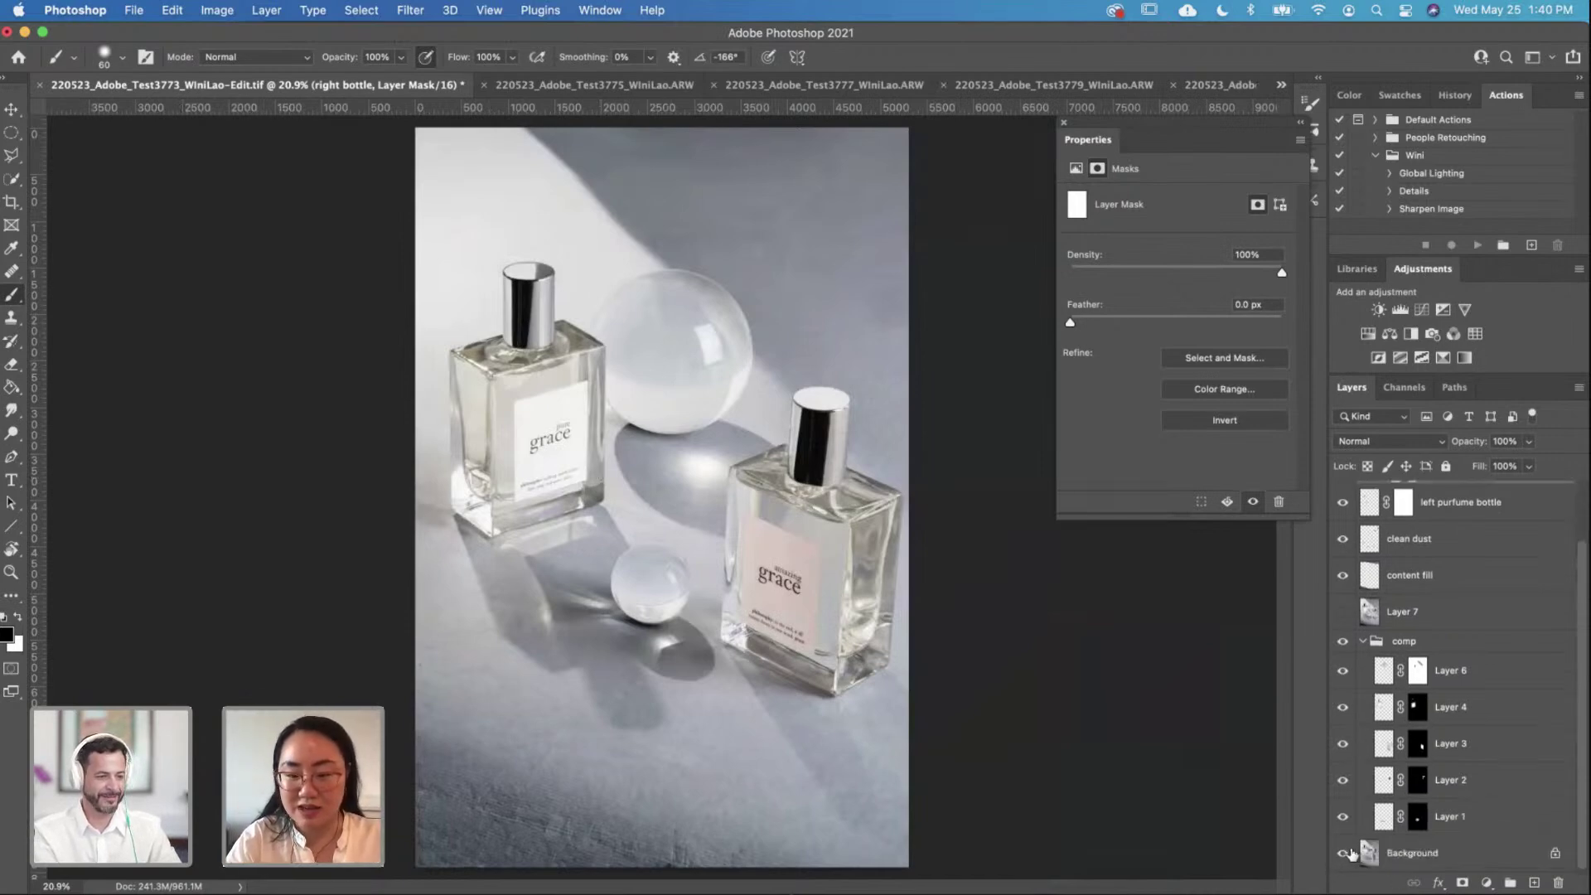
{"action": "left_click", "coordinate": [1343, 854], "text": "alt"}
{"action": "left_click", "coordinate": [1343, 854], "text": "alt"}
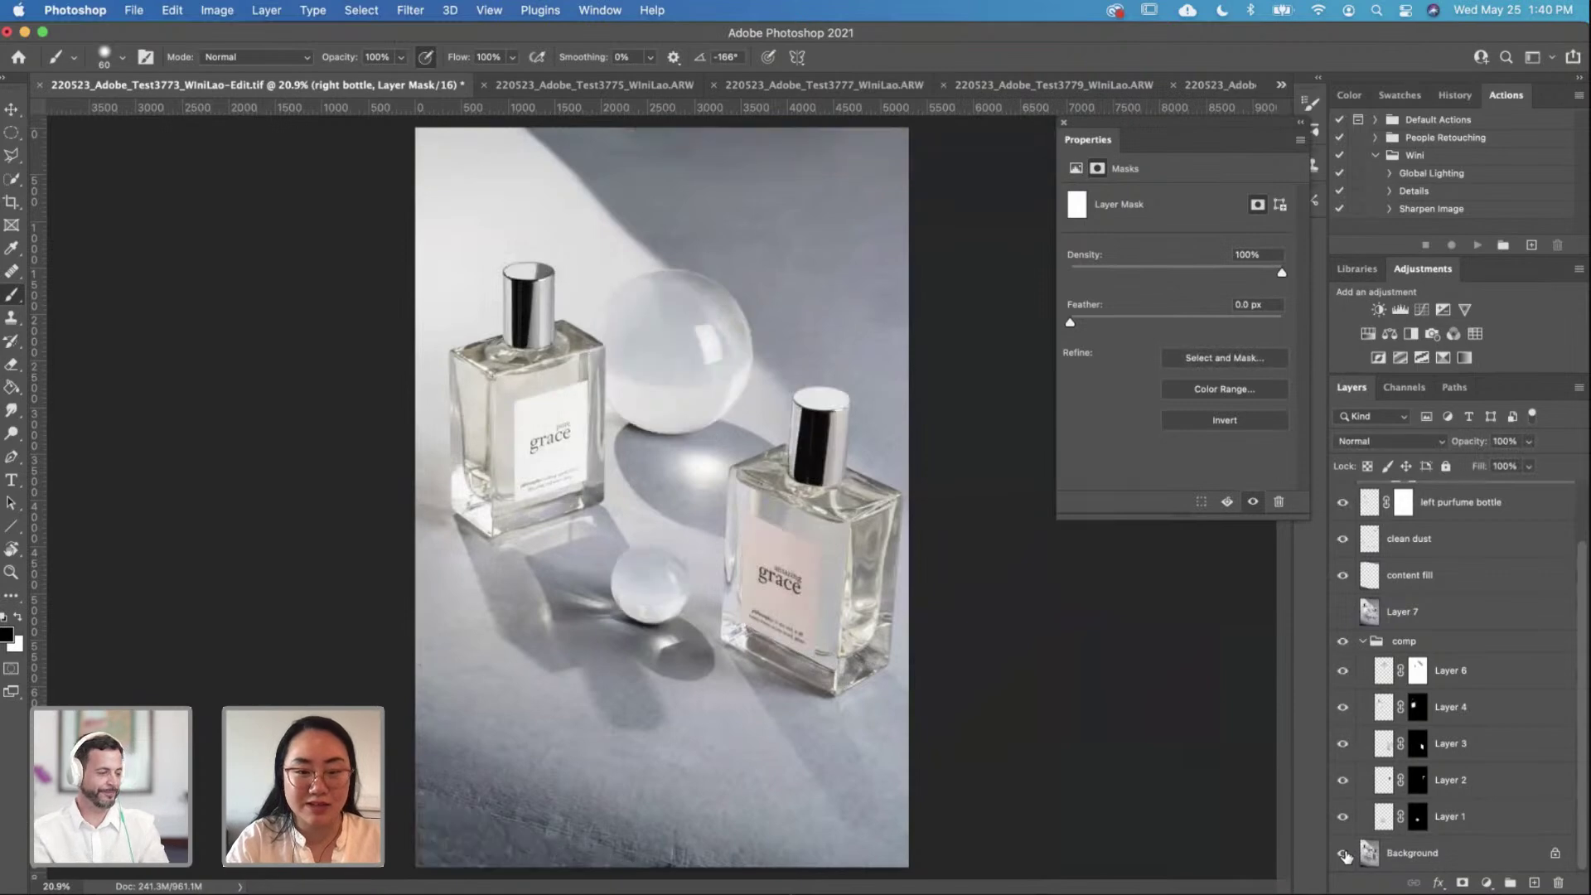
{"action": "left_click_drag", "start_coordinate": [661, 498], "coordinate": [821, 623]}
{"action": "scroll", "coordinate": [1510, 570], "scroll_direction": "up", "scroll_amount": 2}
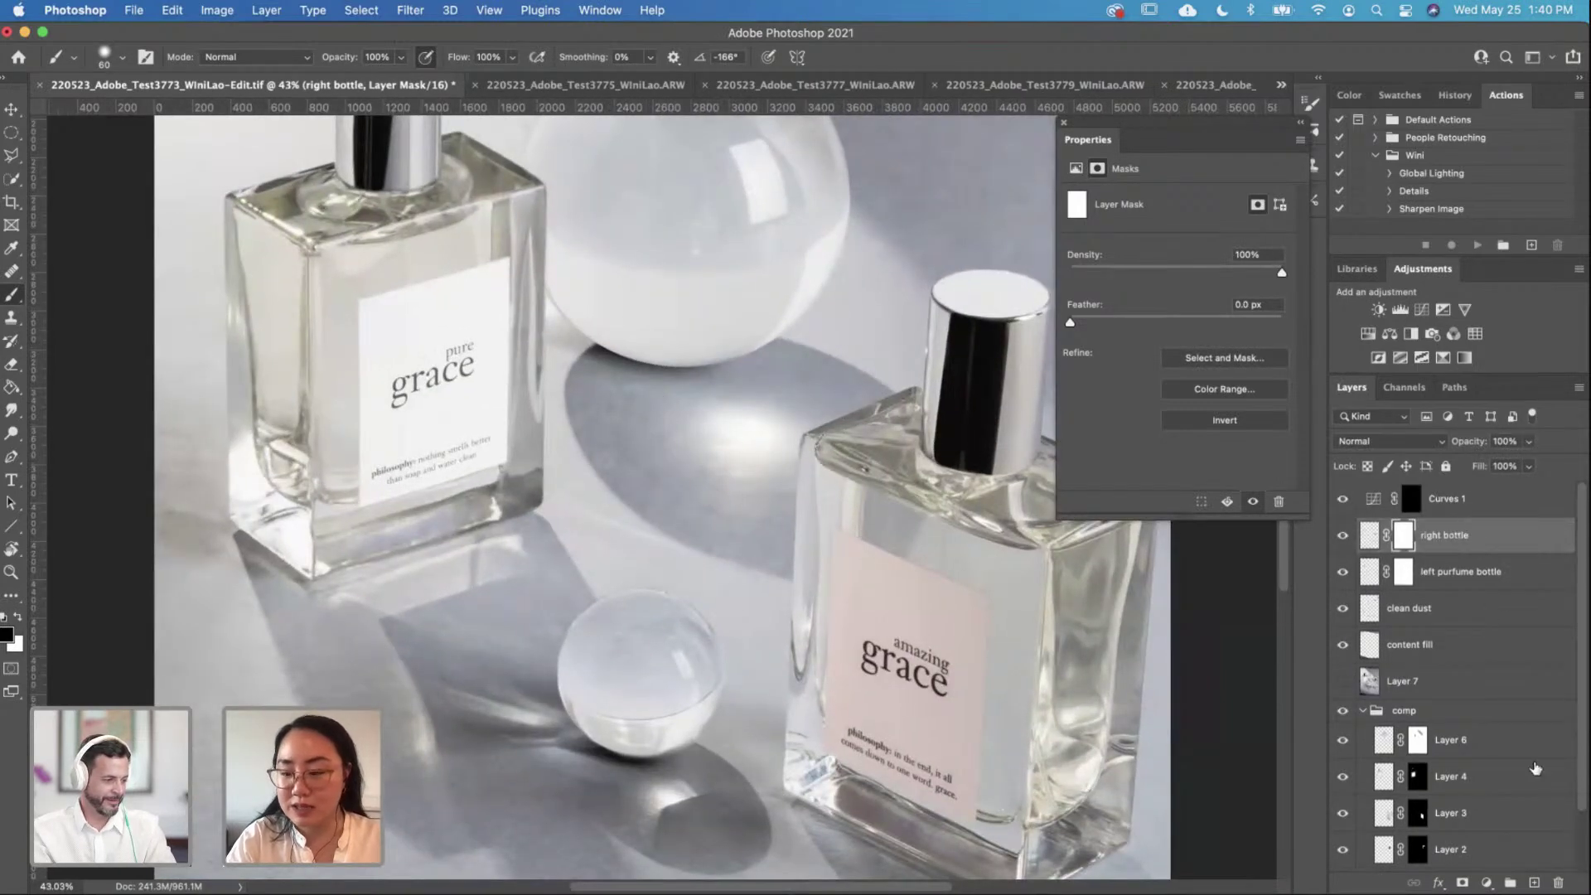
{"action": "left_click_drag", "start_coordinate": [705, 626], "coordinate": [755, 315]}
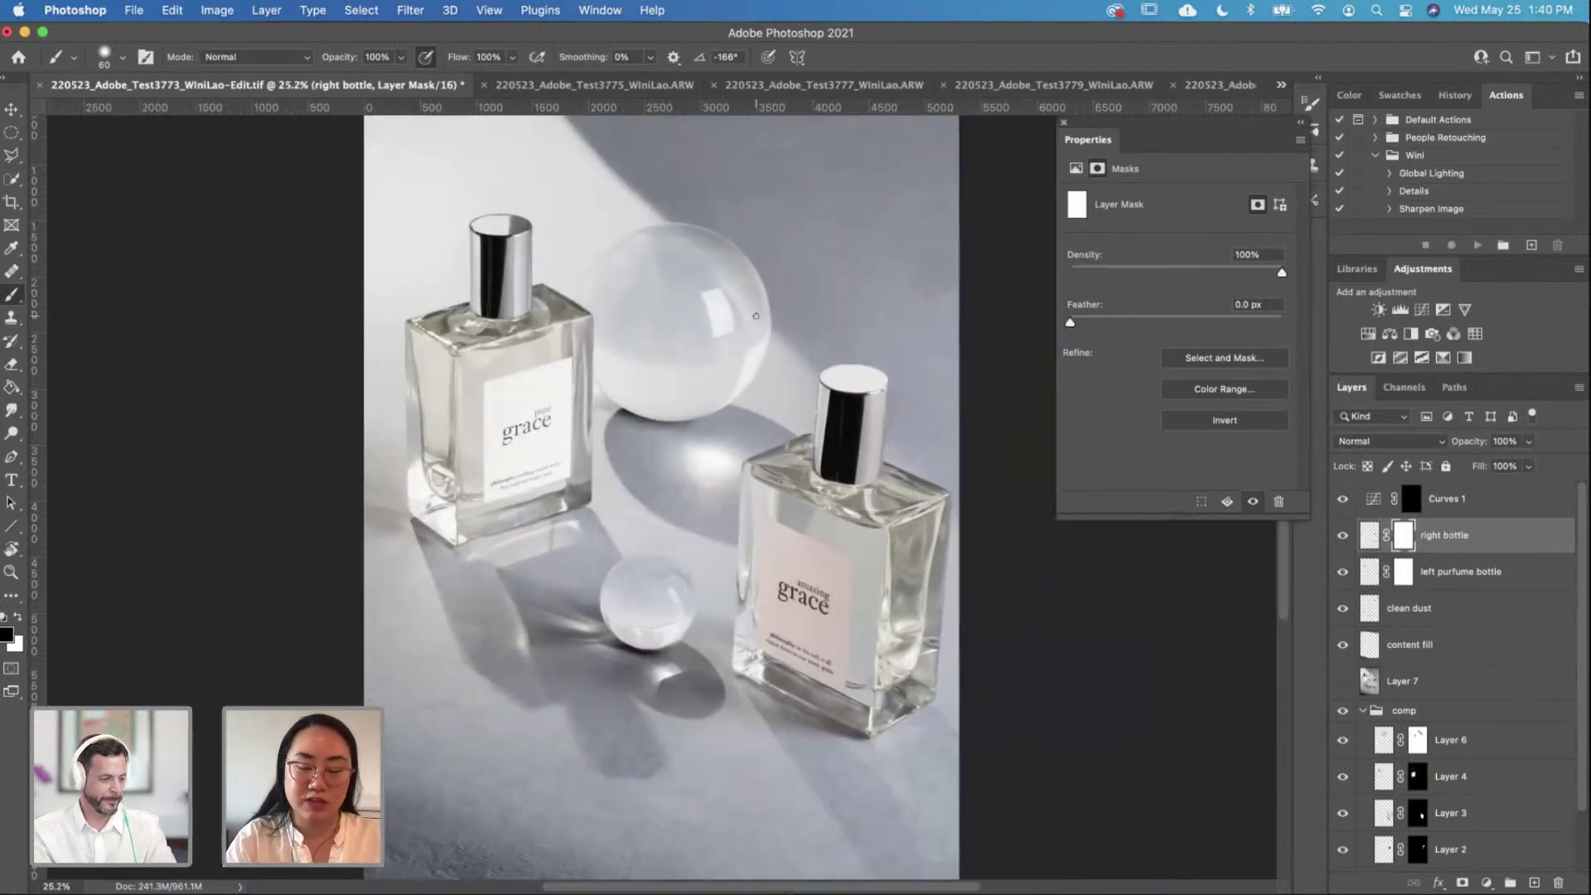
Step: Adjust the Curves 1 midtone point to input 99 and output 157
{"action": "left_click", "coordinate": [1408, 497]}
{"action": "scroll", "coordinate": [664, 307], "scroll_direction": "down", "scroll_amount": 2}
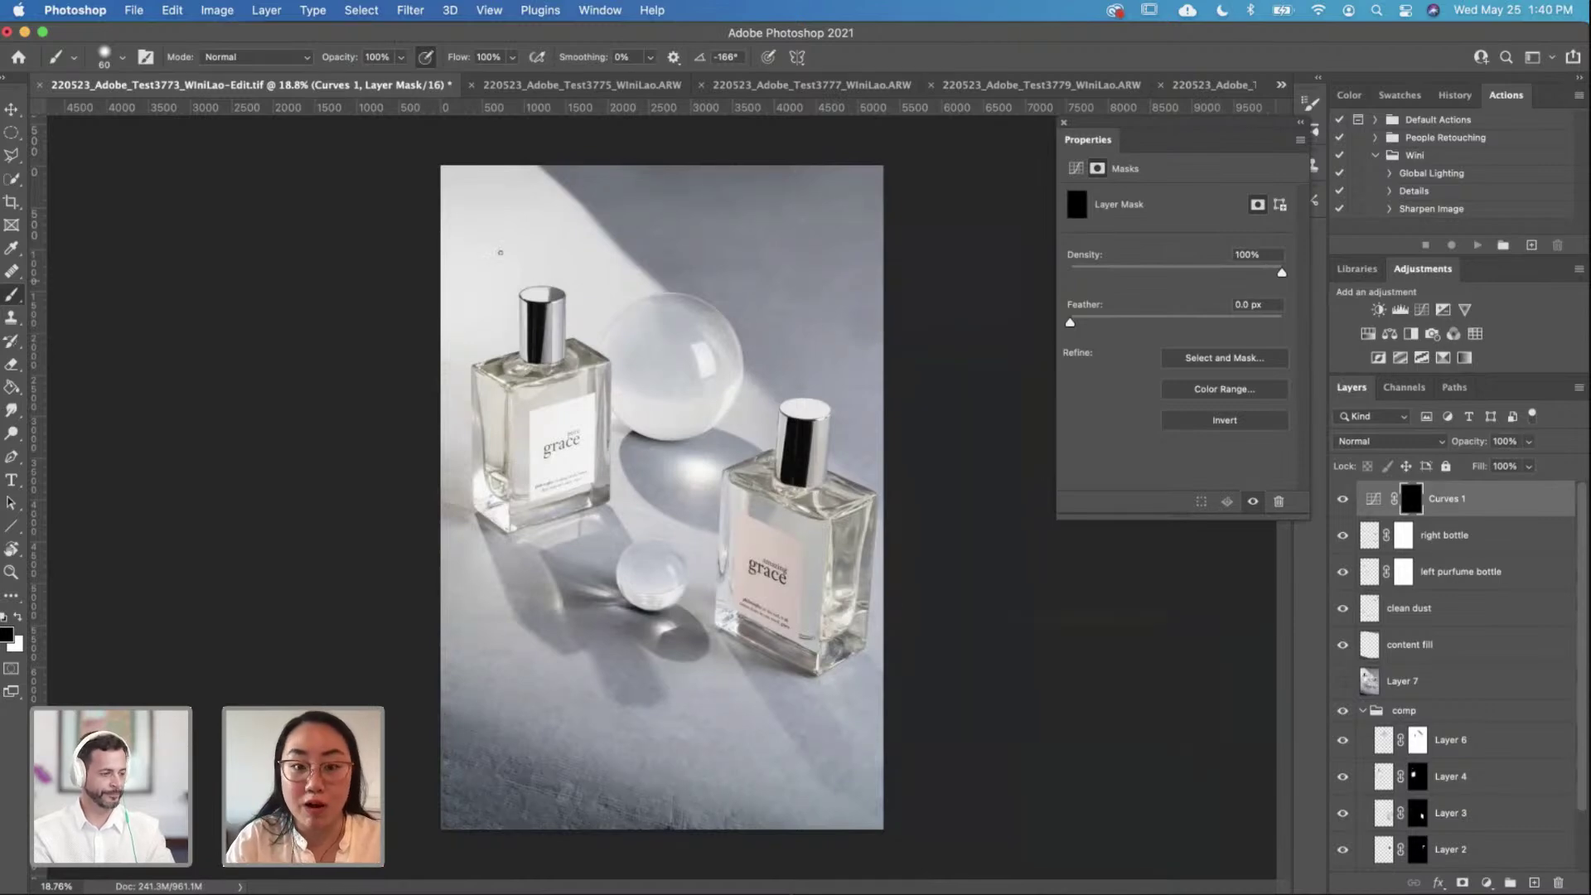
{"action": "left_click", "coordinate": [1377, 500]}
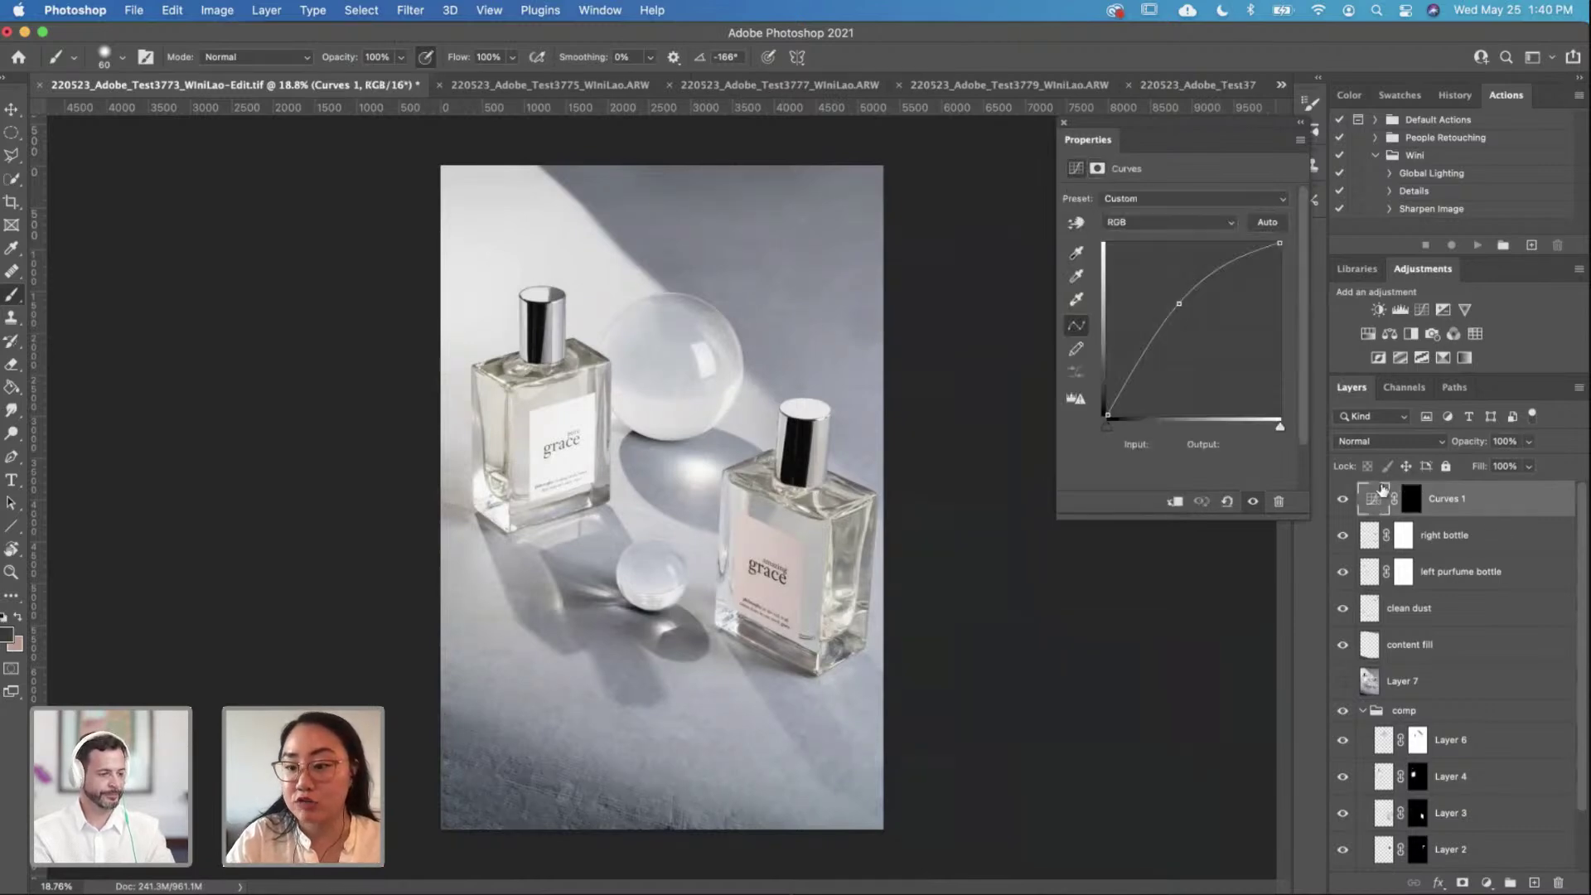
{"action": "mouse_move", "coordinate": [1178, 304]}
{"action": "left_mouse_down"}
{"action": "mouse_move", "coordinate": [1169, 284]}
{"action": "mouse_move", "coordinate": [1178, 303]}
{"action": "left_mouse_up"}
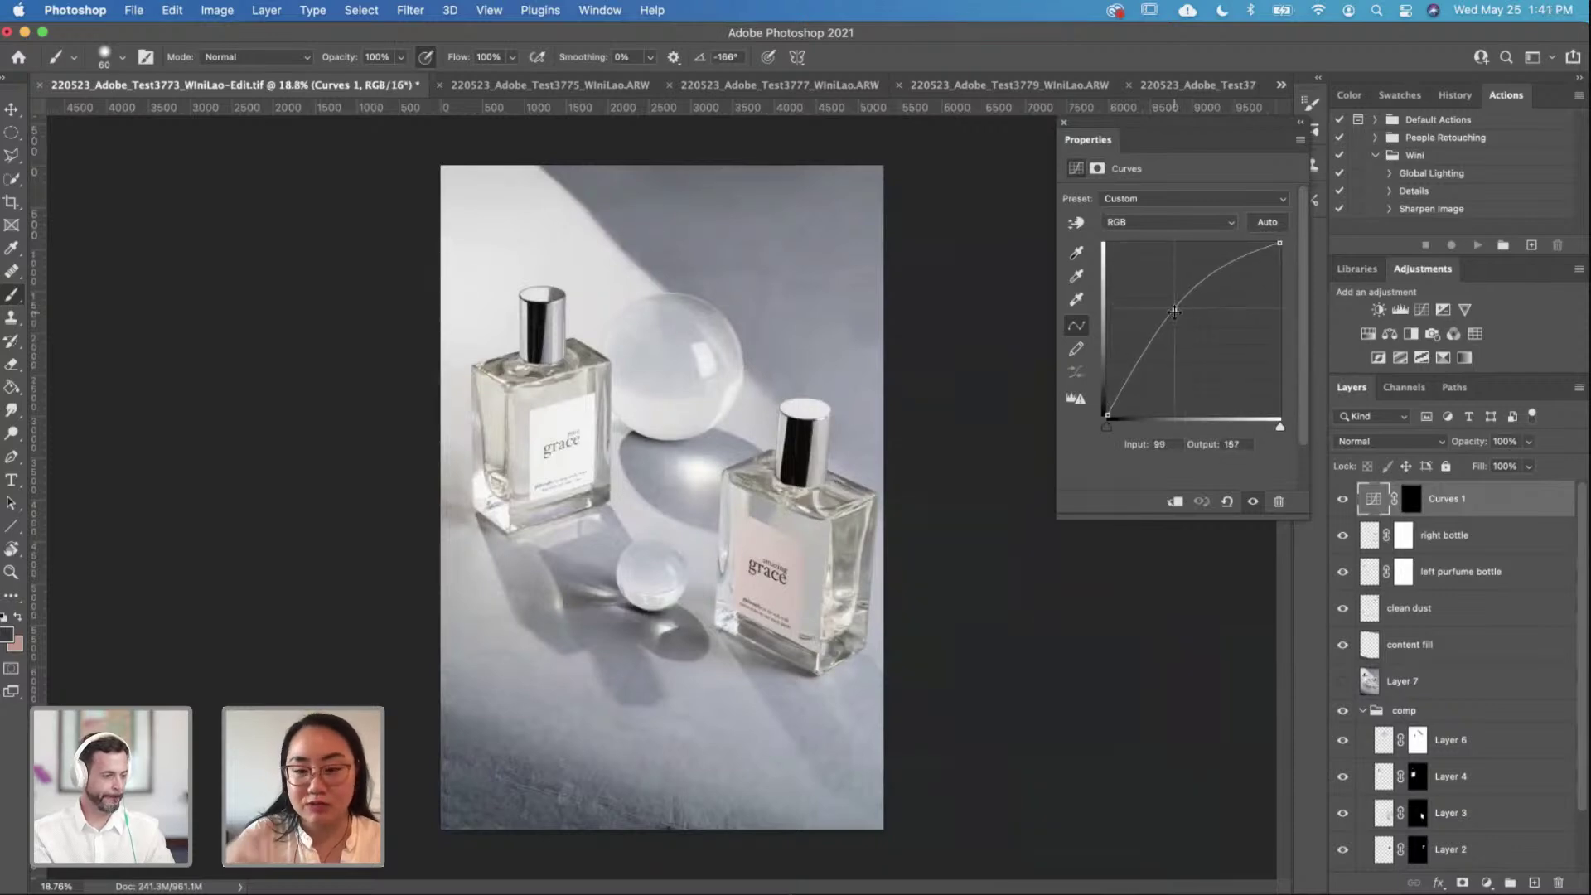
{"action": "scroll", "coordinate": [770, 435], "scroll_direction": "up", "scroll_amount": 3}
Step: Paint white on the Curves 1 mask around the bottles with a size 300 brush at 20% opacity
{"action": "left_click", "coordinate": [1411, 499]}
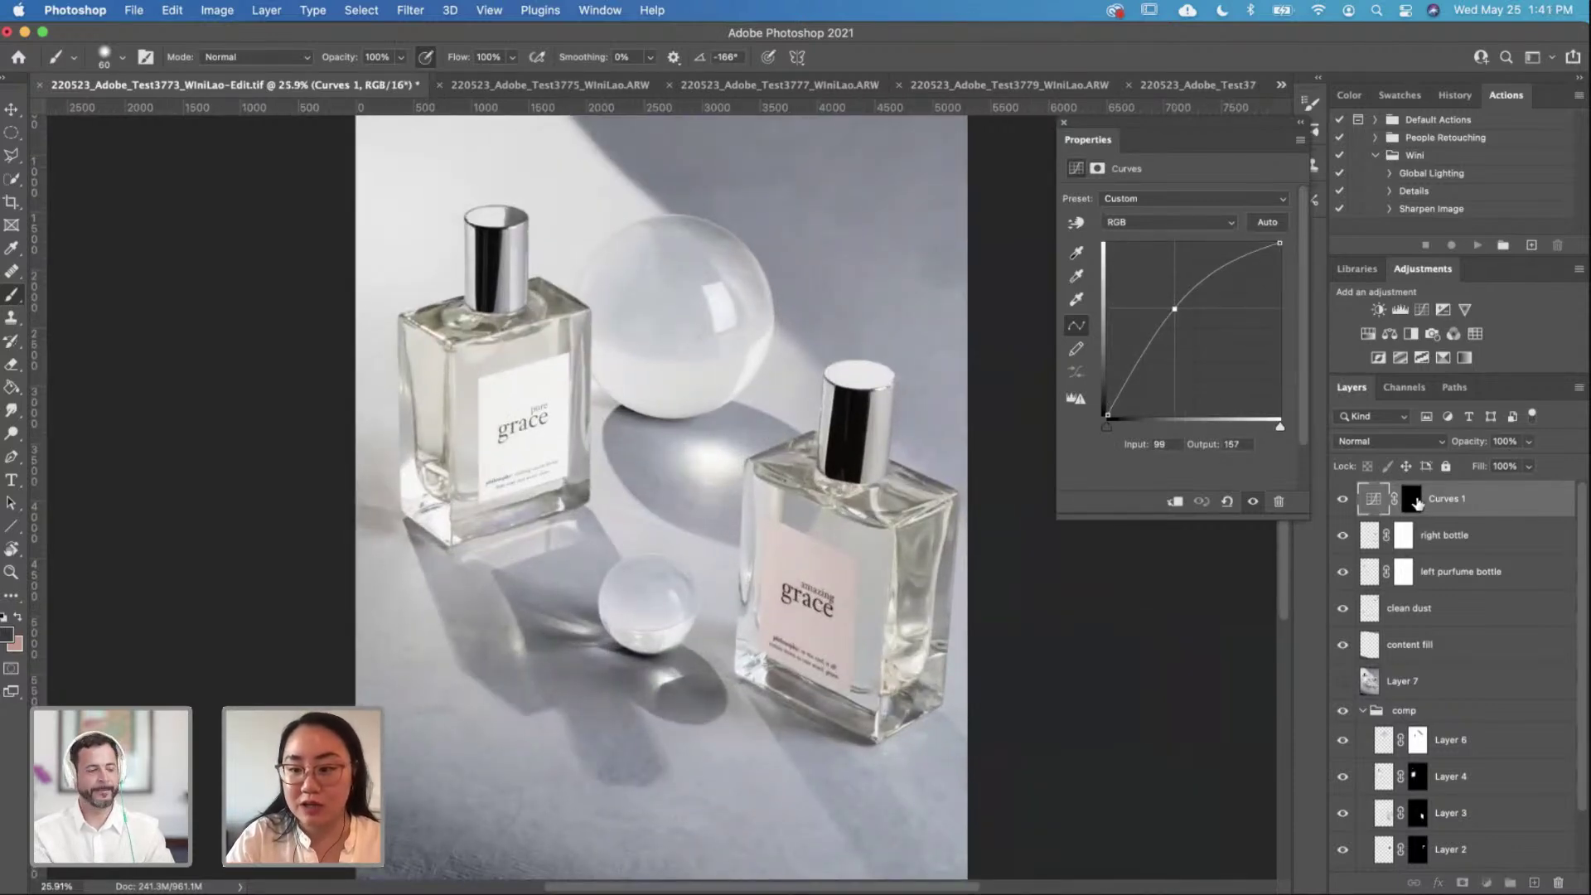
{"action": "scroll", "coordinate": [663, 493], "scroll_direction": "up", "scroll_amount": 1}
{"action": "key", "text": "x"}
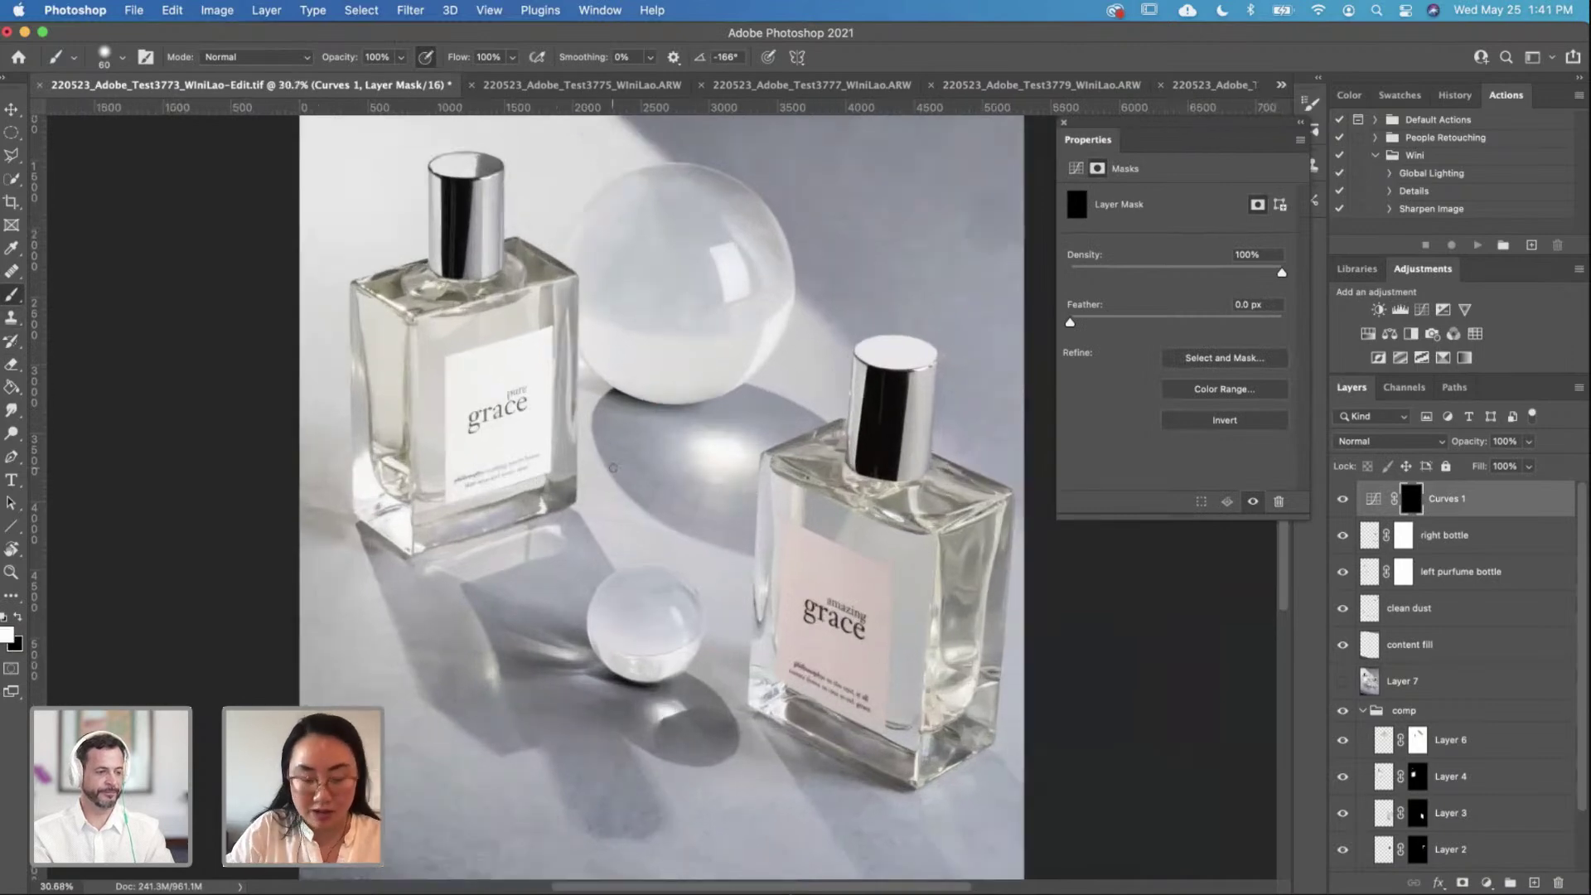
{"action": "key", "text": "bracketright"}
{"action": "key", "text": "bracketright"}
{"action": "key", "text": "bracketright"}
{"action": "key", "text": "bracketright"}
{"action": "key", "text": "bracketright"}
{"action": "key", "text": "bracketright"}
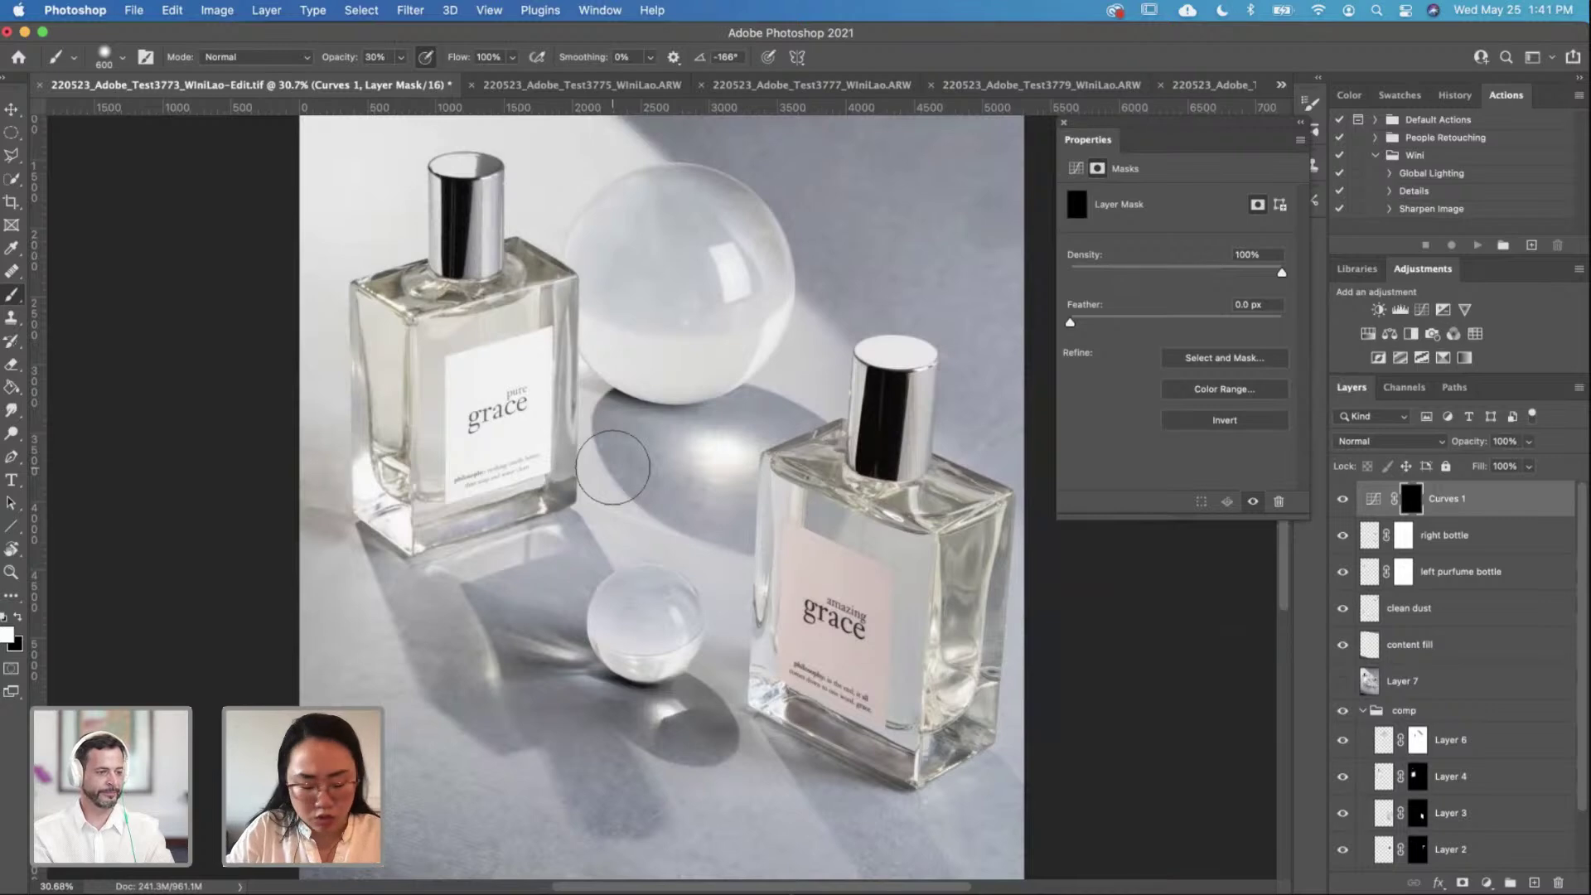
{"action": "key", "text": "bracketleft"}
{"action": "key", "text": "bracketleft"}
{"action": "left_click_drag", "start_coordinate": [830, 398], "coordinate": [846, 518]}
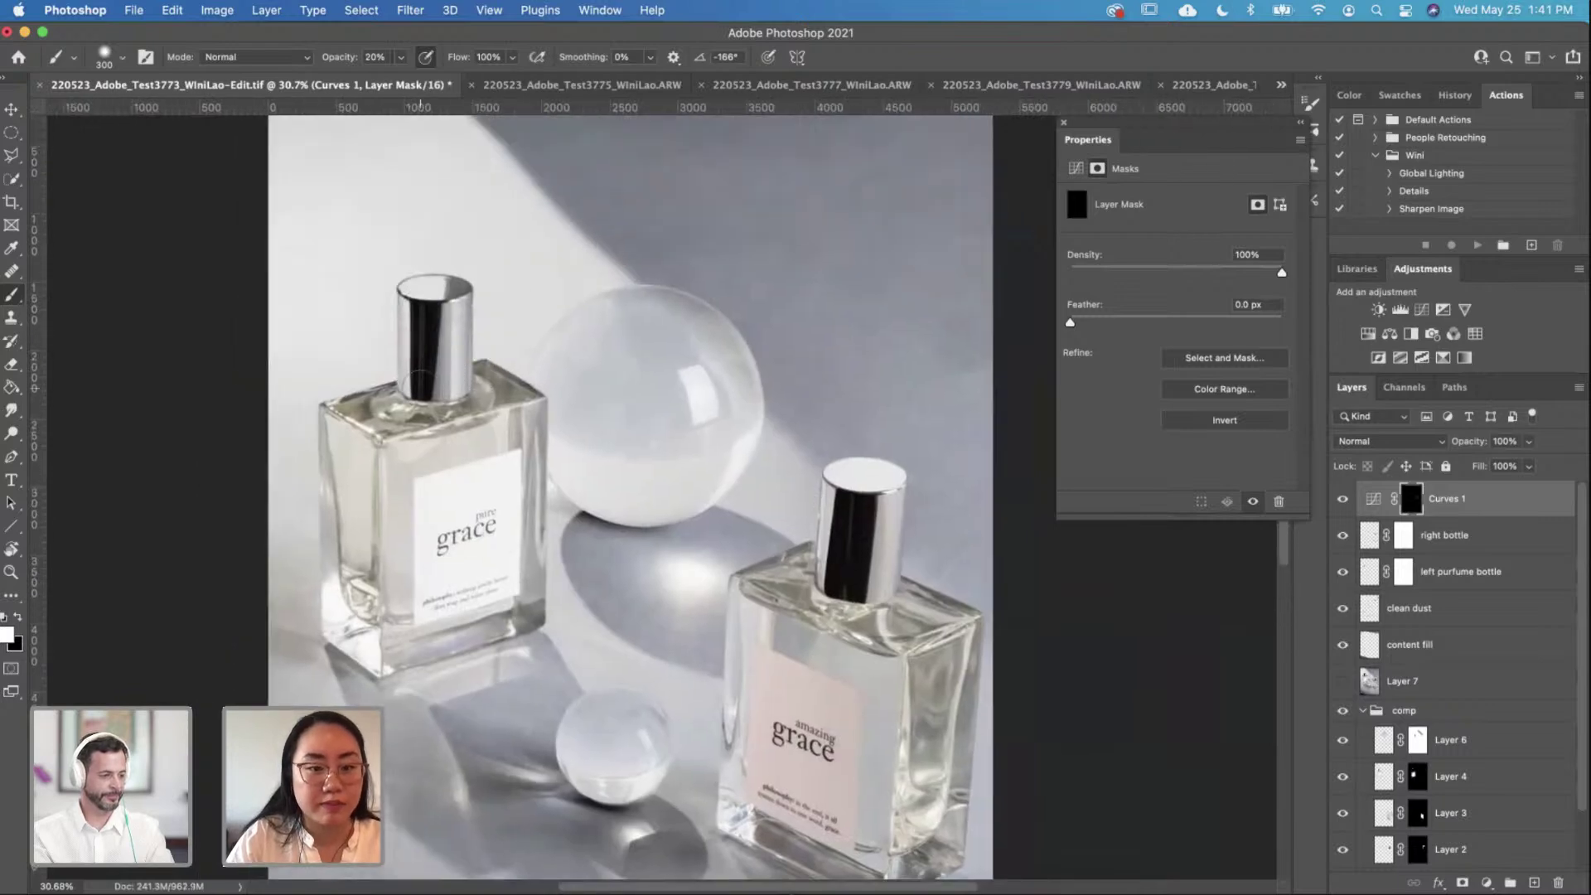
Step: Brighten the backdrop along the image's upper edge by painting the Curves 1 mask with a size 900 brush at 20% opacity
{"action": "scroll", "coordinate": [646, 266], "scroll_direction": "down", "scroll_amount": 5}
{"action": "scroll", "coordinate": [527, 754], "scroll_direction": "down", "scroll_amount": 2}
{"action": "scroll", "coordinate": [528, 754], "scroll_direction": "down", "scroll_amount": 1}
{"action": "key", "text": "backslash"}
{"action": "key", "text": "backslash"}
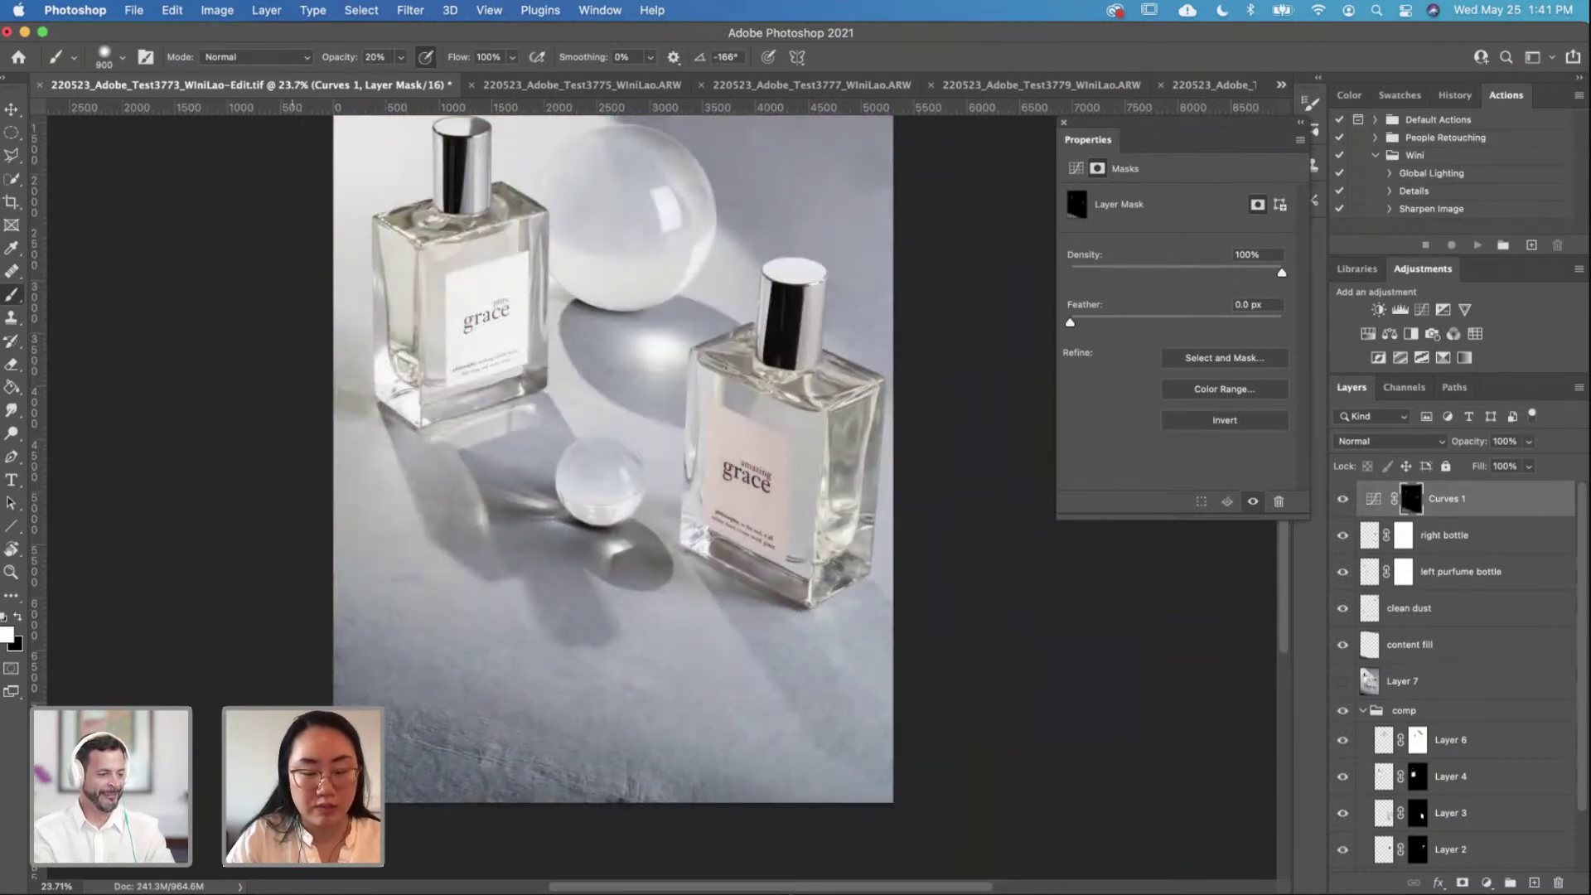
{"action": "scroll", "coordinate": [926, 458], "scroll_direction": "up", "scroll_amount": 5}
{"action": "scroll", "coordinate": [617, 202], "scroll_direction": "up", "scroll_amount": 2}
{"action": "scroll", "coordinate": [617, 202], "scroll_direction": "left", "scroll_amount": 1}
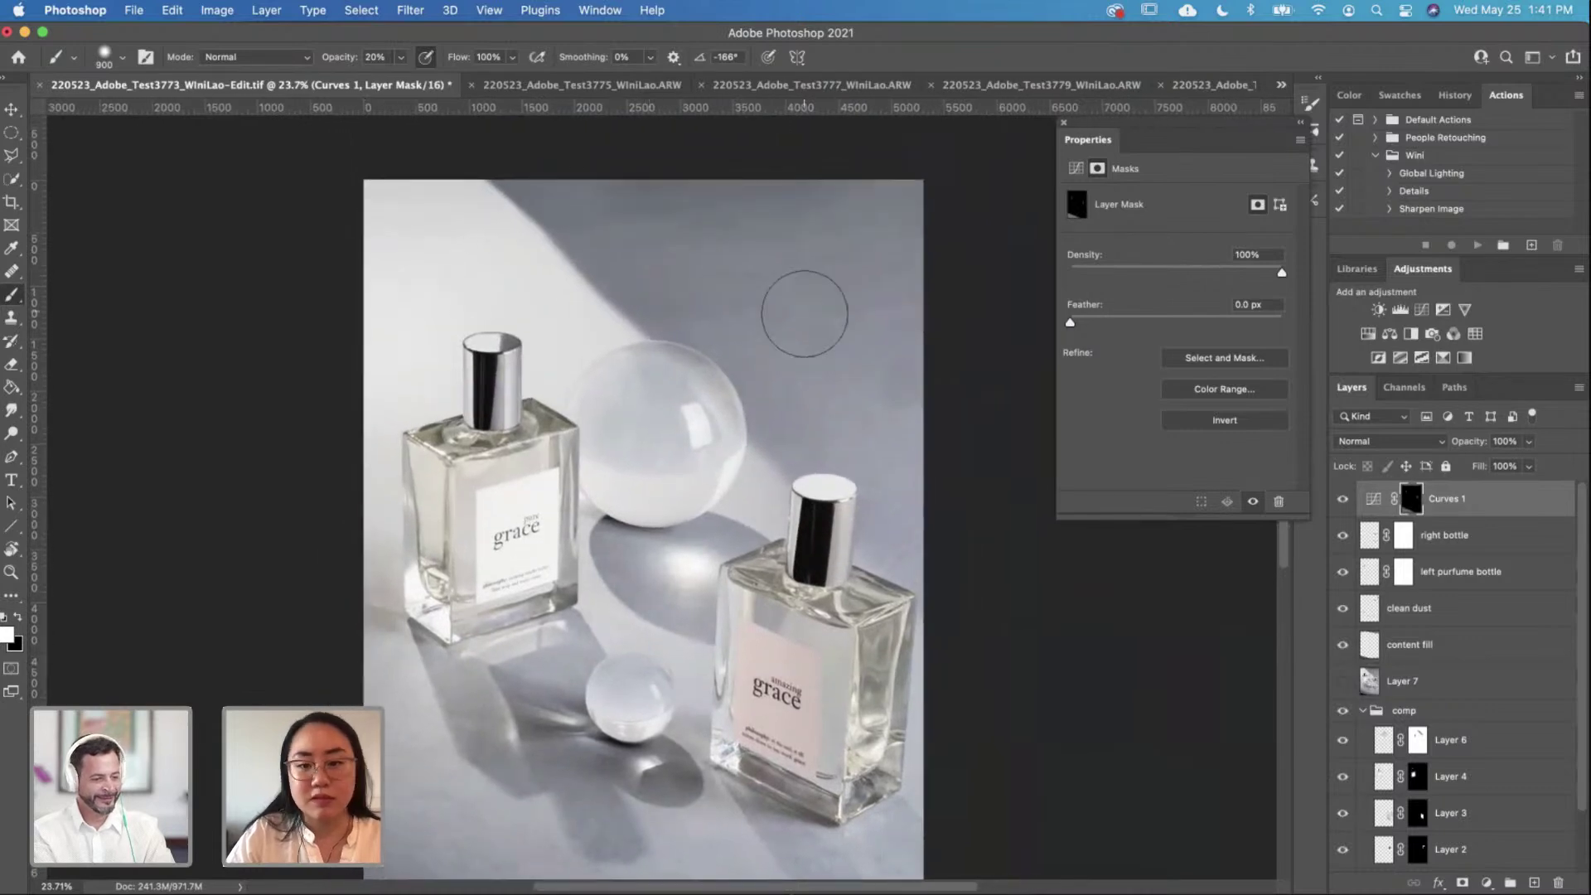
{"action": "mouse_move", "coordinate": [520, 170]}
{"action": "left_mouse_down"}
{"action": "mouse_move", "coordinate": [530, 199]}
{"action": "mouse_move", "coordinate": [654, 266]}
{"action": "mouse_move", "coordinate": [737, 215]}
{"action": "mouse_move", "coordinate": [884, 203]}
{"action": "left_mouse_up"}
Step: Set the mask brush's hardness to 0%
{"action": "right_click", "coordinate": [833, 259]}
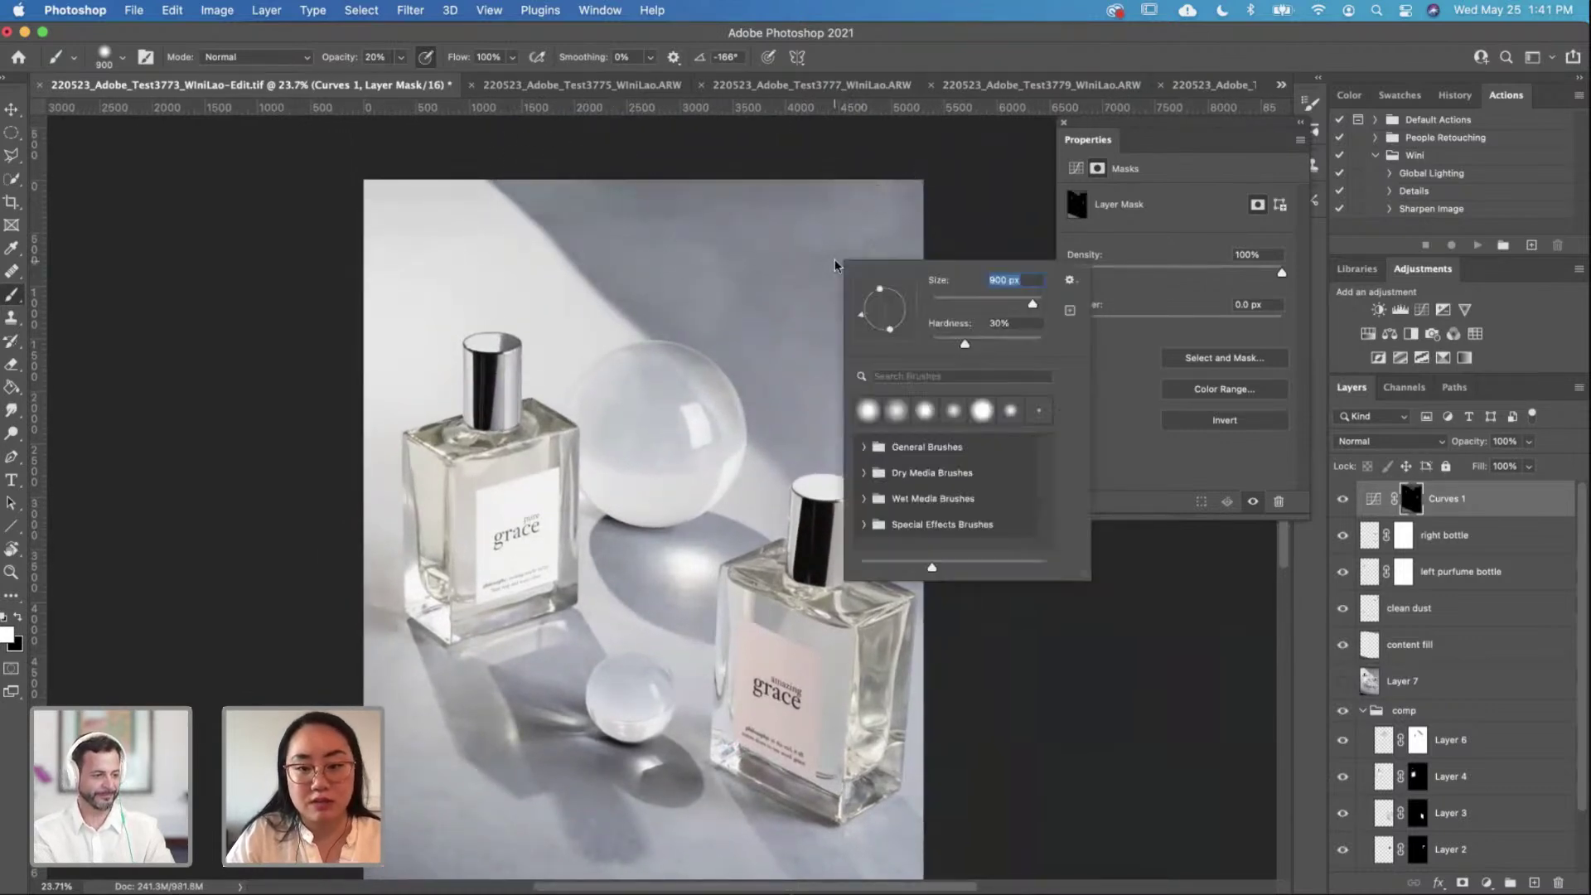
{"action": "key", "text": "Tab"}
{"action": "type", "text": "0"}
{"action": "key", "text": "Return"}
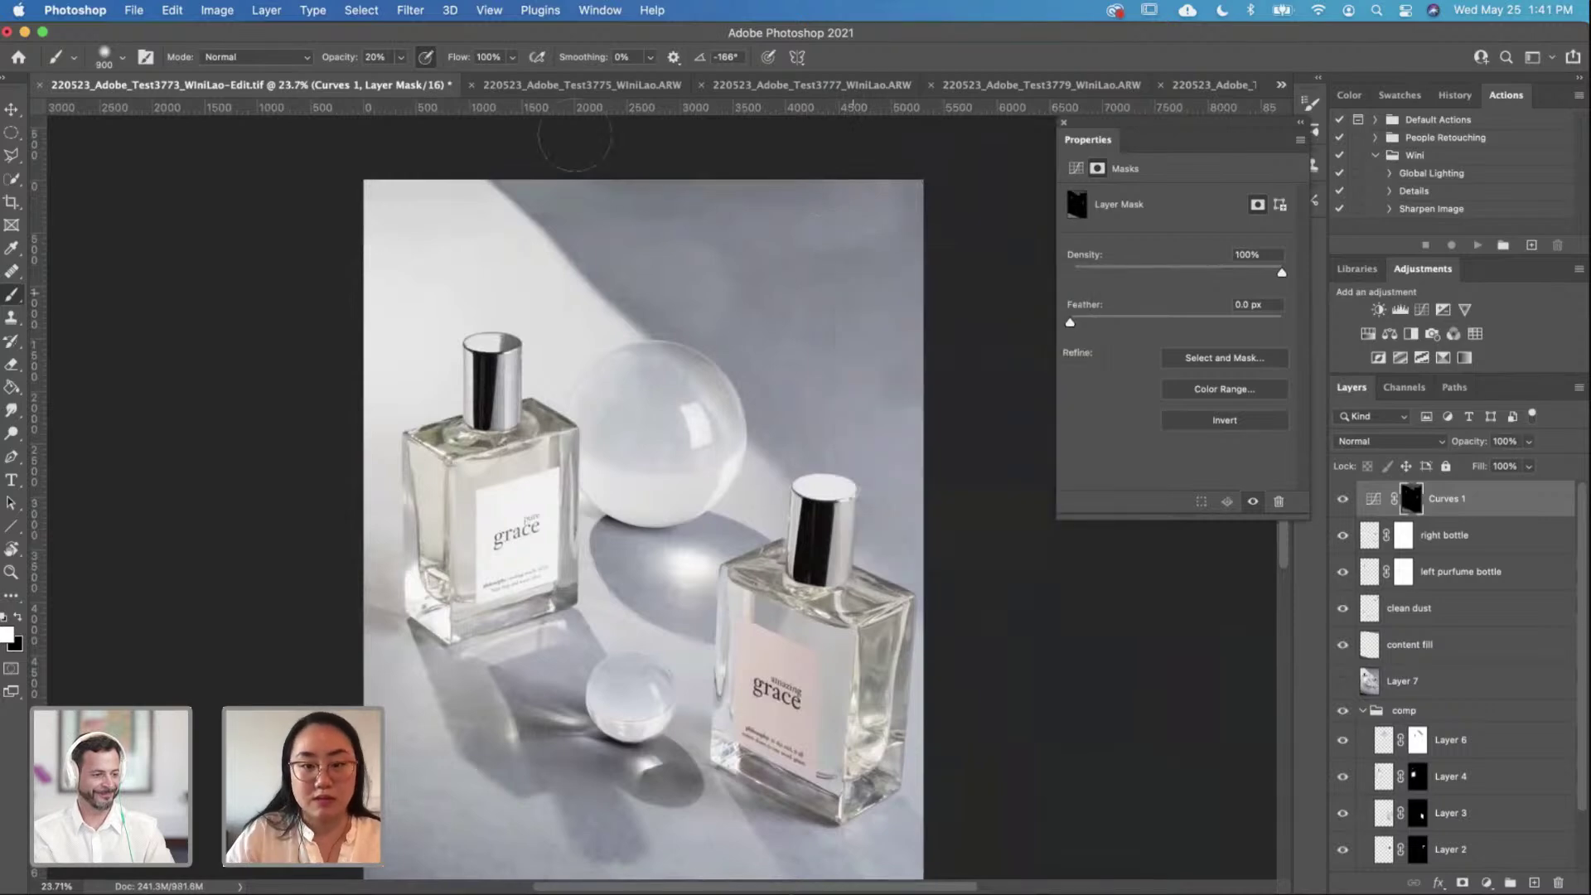
{"action": "mouse_move", "coordinate": [551, 152]}
{"action": "left_mouse_down"}
{"action": "mouse_move", "coordinate": [596, 211]}
{"action": "mouse_move", "coordinate": [704, 273]}
{"action": "mouse_move", "coordinate": [696, 199]}
{"action": "mouse_move", "coordinate": [891, 188]}
{"action": "left_mouse_up"}
{"action": "key", "text": "super+z"}
{"action": "key", "text": "super+z"}
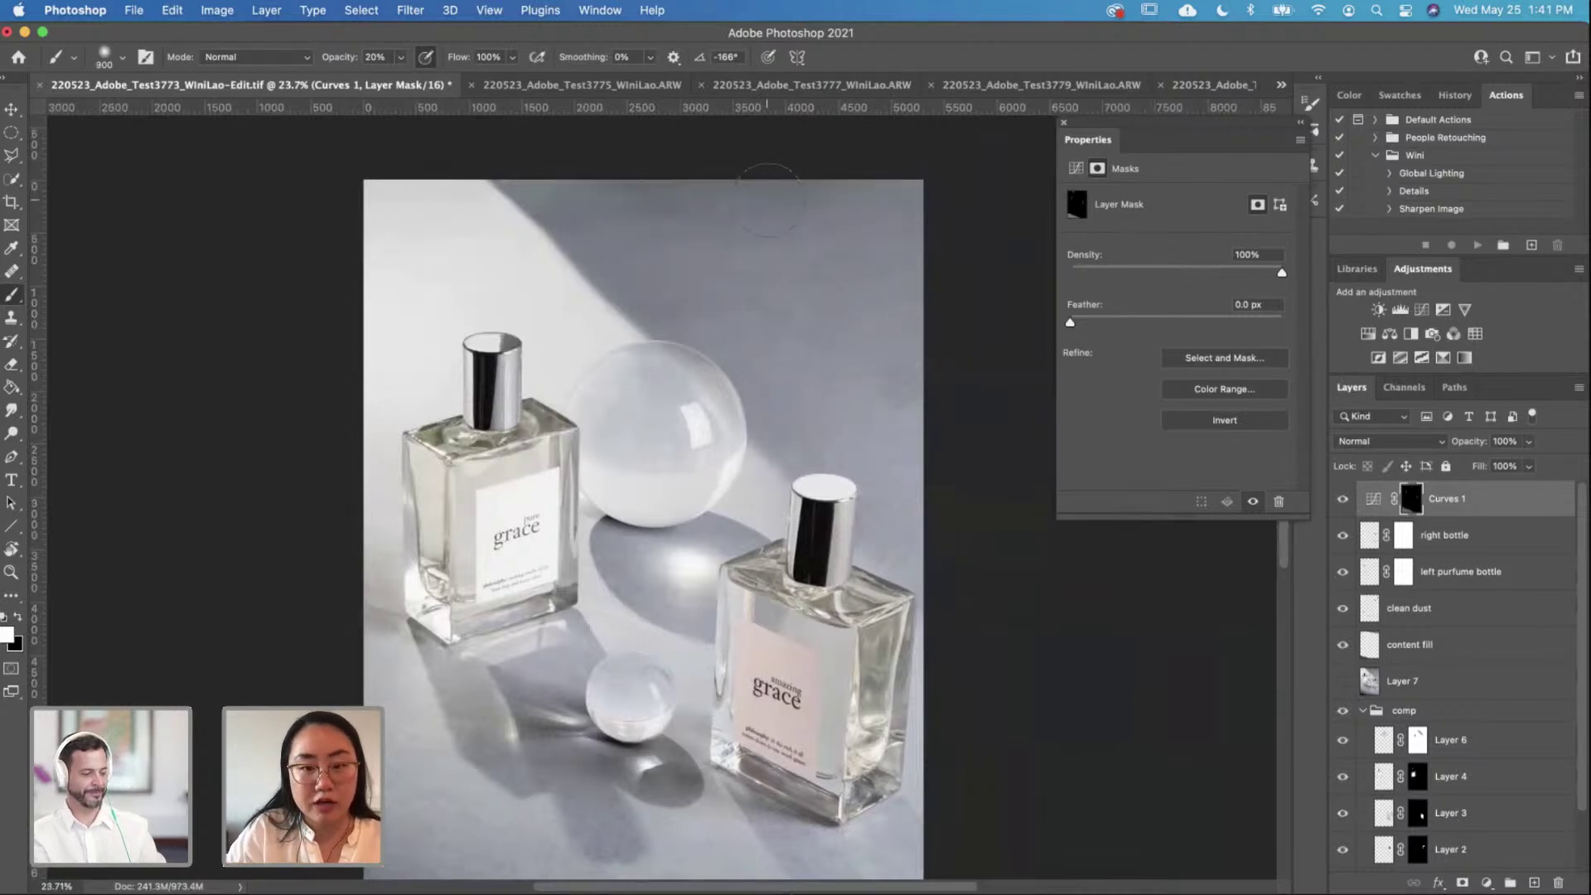
Step: Brighten the backdrop along the image's upper edge on the Curves 1 mask with a size 1700 brush at 20% opacity
{"action": "key", "text": "bracketright"}
{"action": "key", "text": "bracketright"}
{"action": "key", "text": "bracketright"}
{"action": "key", "text": "bracketright"}
{"action": "key", "text": "bracketright"}
{"action": "key", "text": "bracketright"}
{"action": "key", "text": "bracketright"}
{"action": "key", "text": "bracketright"}
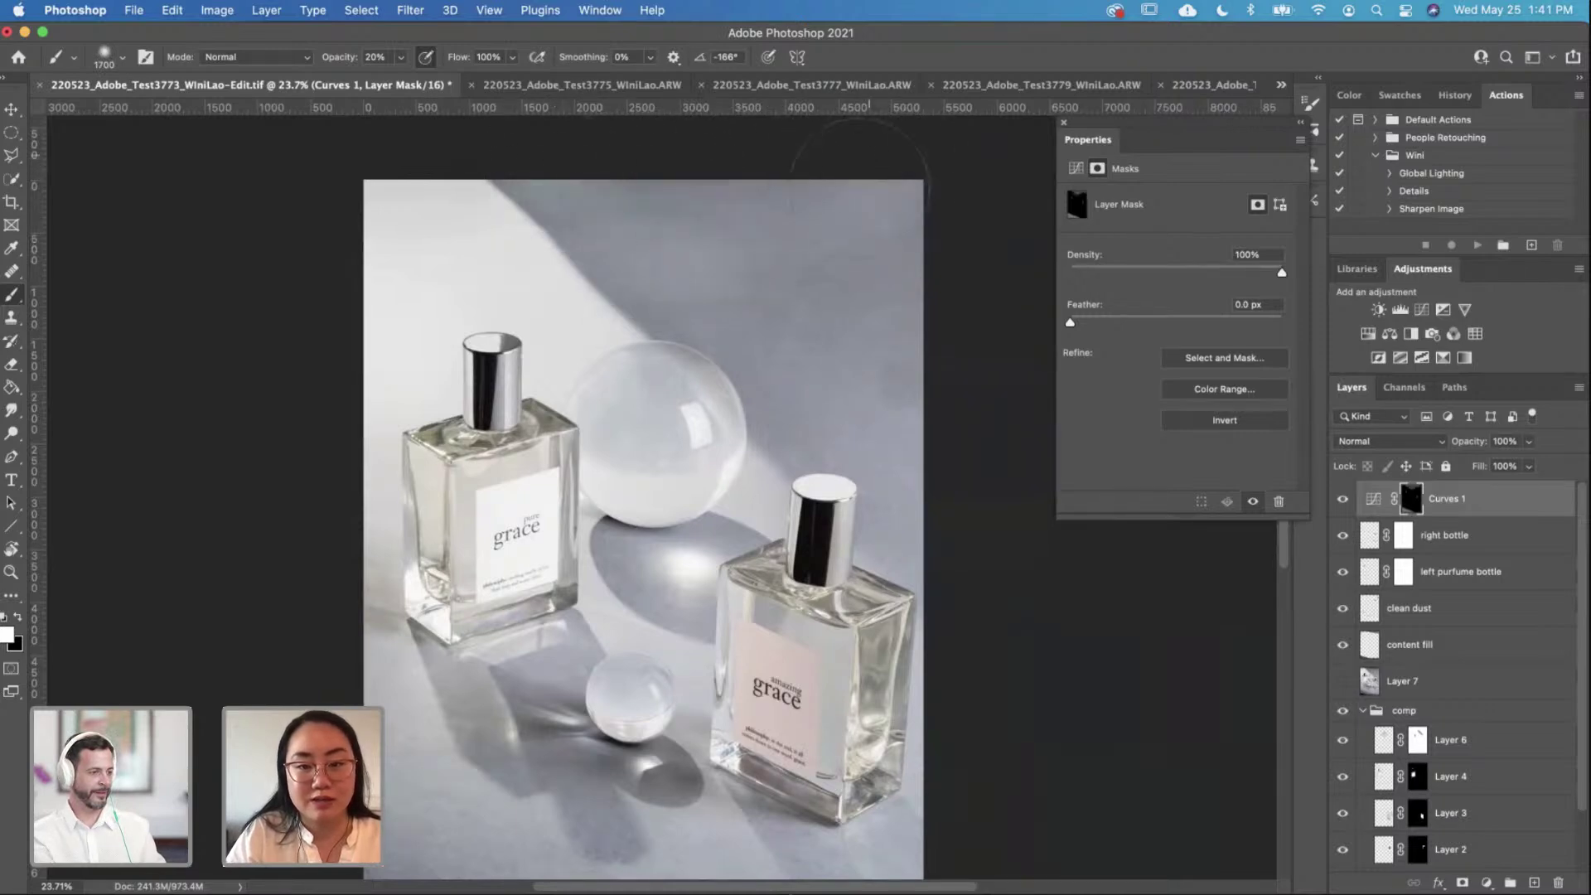
{"action": "scroll", "coordinate": [780, 467], "scroll_direction": "down", "scroll_amount": 3}
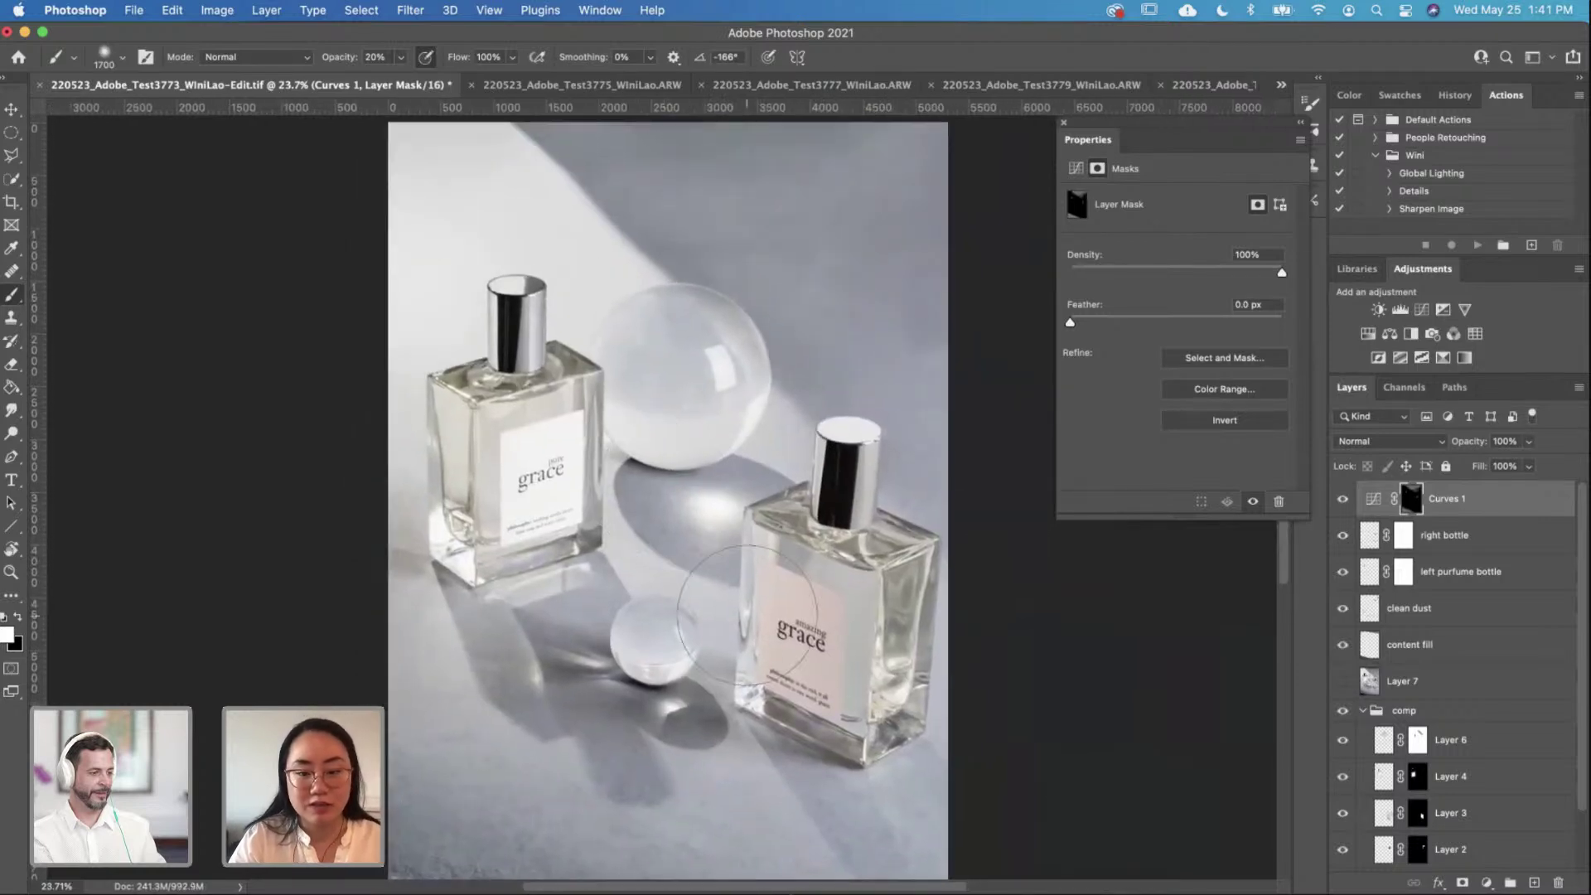
Step: Brighten the surface just below the right bottle's base on the Curves 1 mask with a size 700 brush at 20% opacity
{"action": "scroll", "coordinate": [728, 585], "scroll_direction": "up", "scroll_amount": 5}
{"action": "scroll", "coordinate": [663, 497], "scroll_direction": "down", "scroll_amount": 2}
{"action": "key", "text": "bracketleft"}
{"action": "key", "text": "bracketleft"}
{"action": "key", "text": "bracketleft"}
{"action": "key", "text": "bracketleft"}
{"action": "key", "text": "bracketleft"}
{"action": "key", "text": "bracketleft"}
{"action": "key", "text": "bracketleft"}
{"action": "key", "text": "bracketleft"}
{"action": "key", "text": "bracketleft"}
{"action": "key", "text": "bracketleft"}
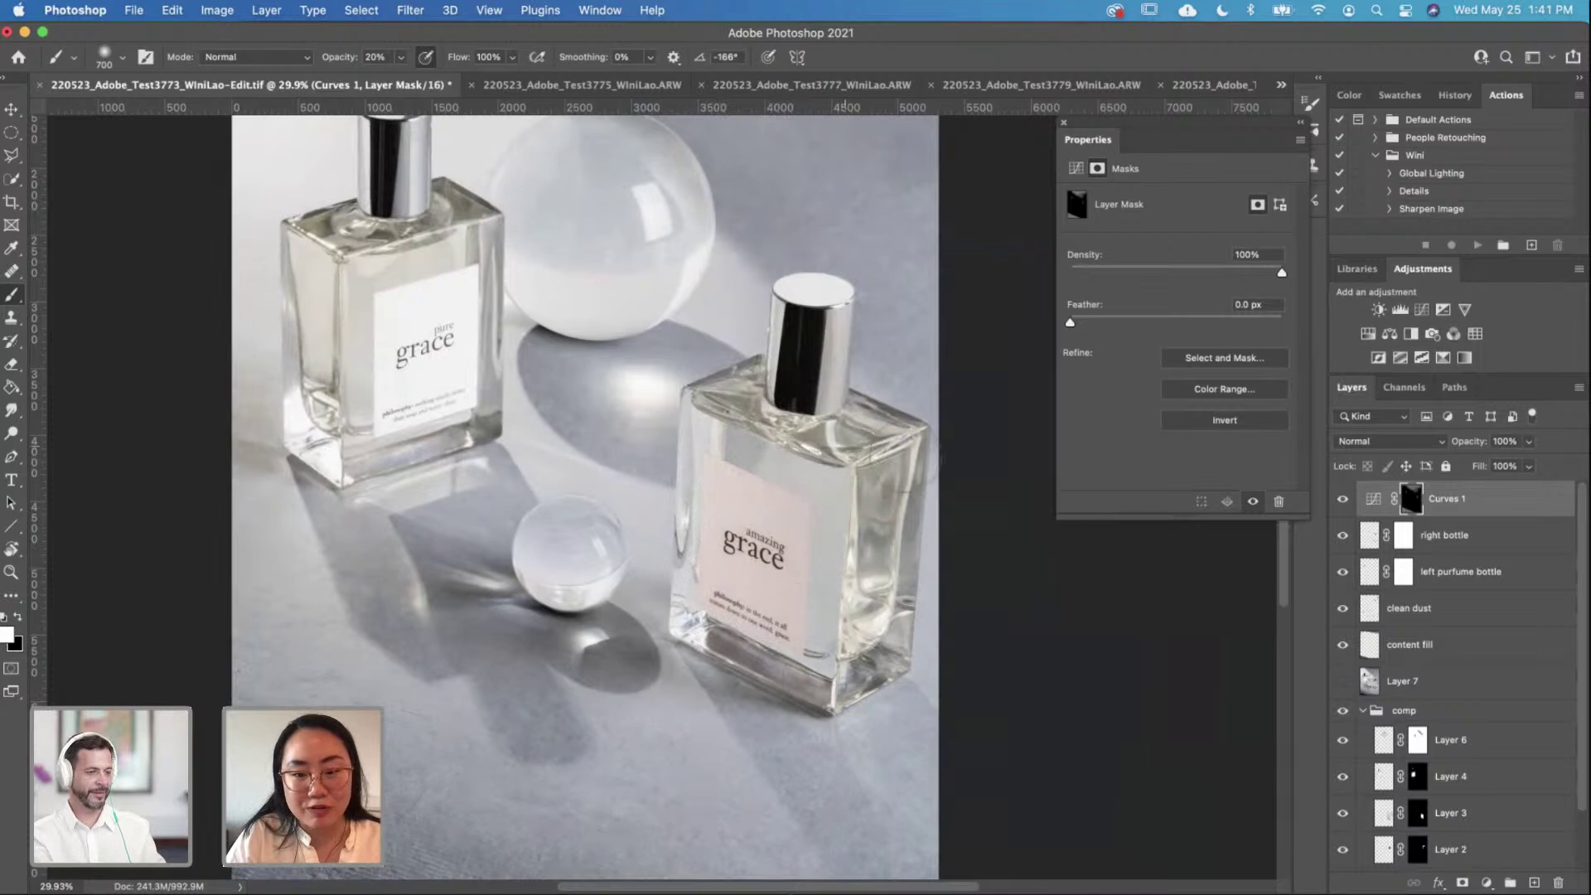
{"action": "left_click_drag", "start_coordinate": [792, 720], "coordinate": [879, 728]}
Step: Reduce the Curves 1 mask brush to size 200
{"action": "key", "text": "bracketleft"}
{"action": "key", "text": "bracketleft"}
{"action": "key", "text": "bracketleft"}
{"action": "key", "text": "bracketleft"}
{"action": "key", "text": "bracketleft"}
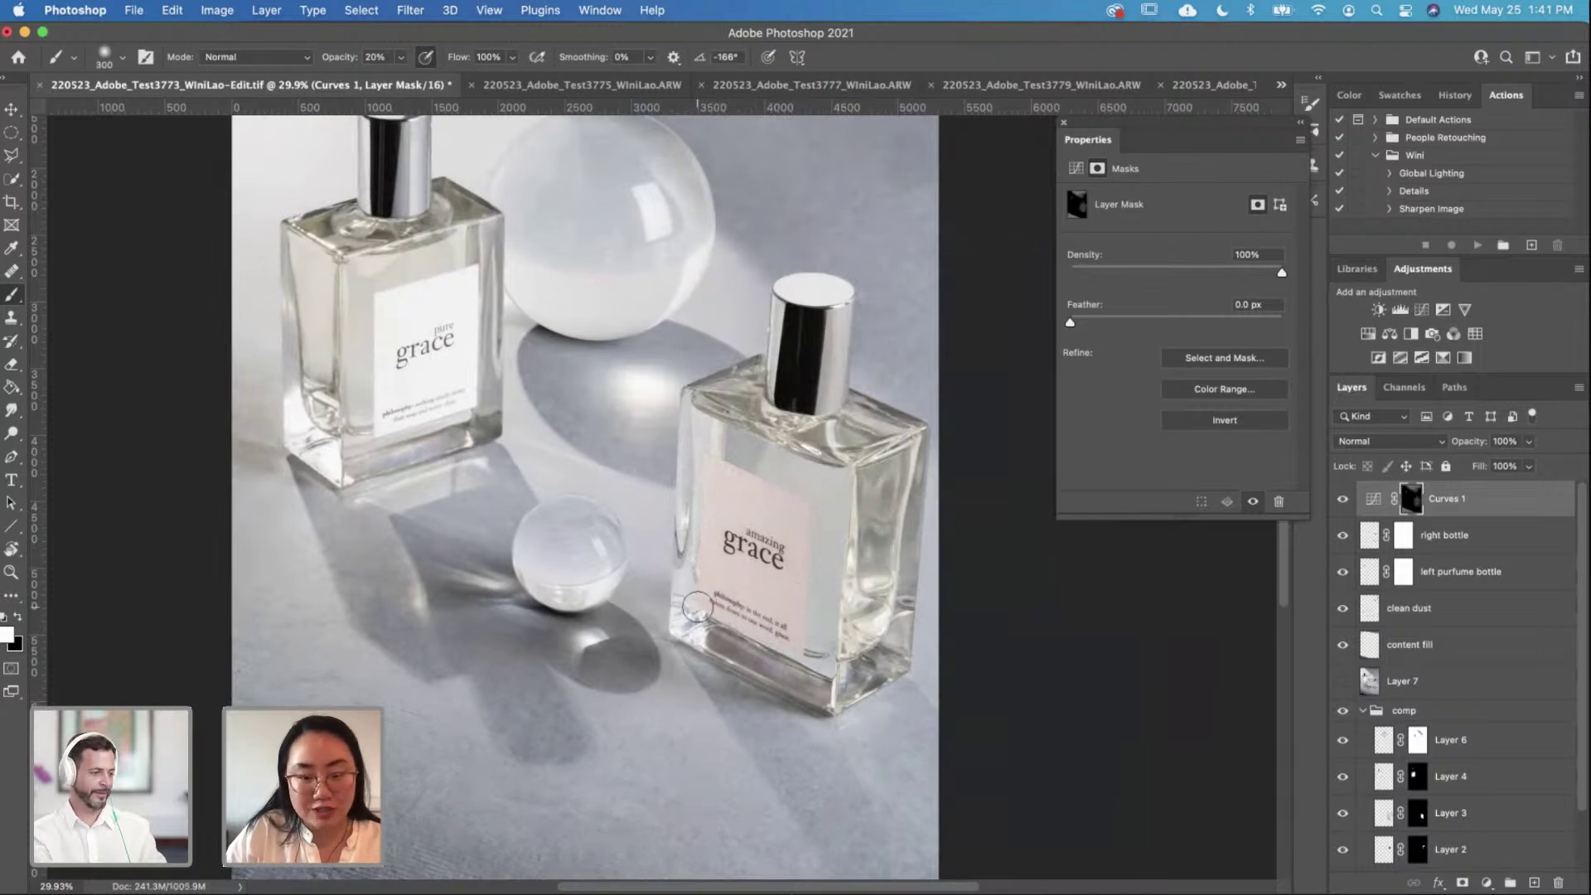
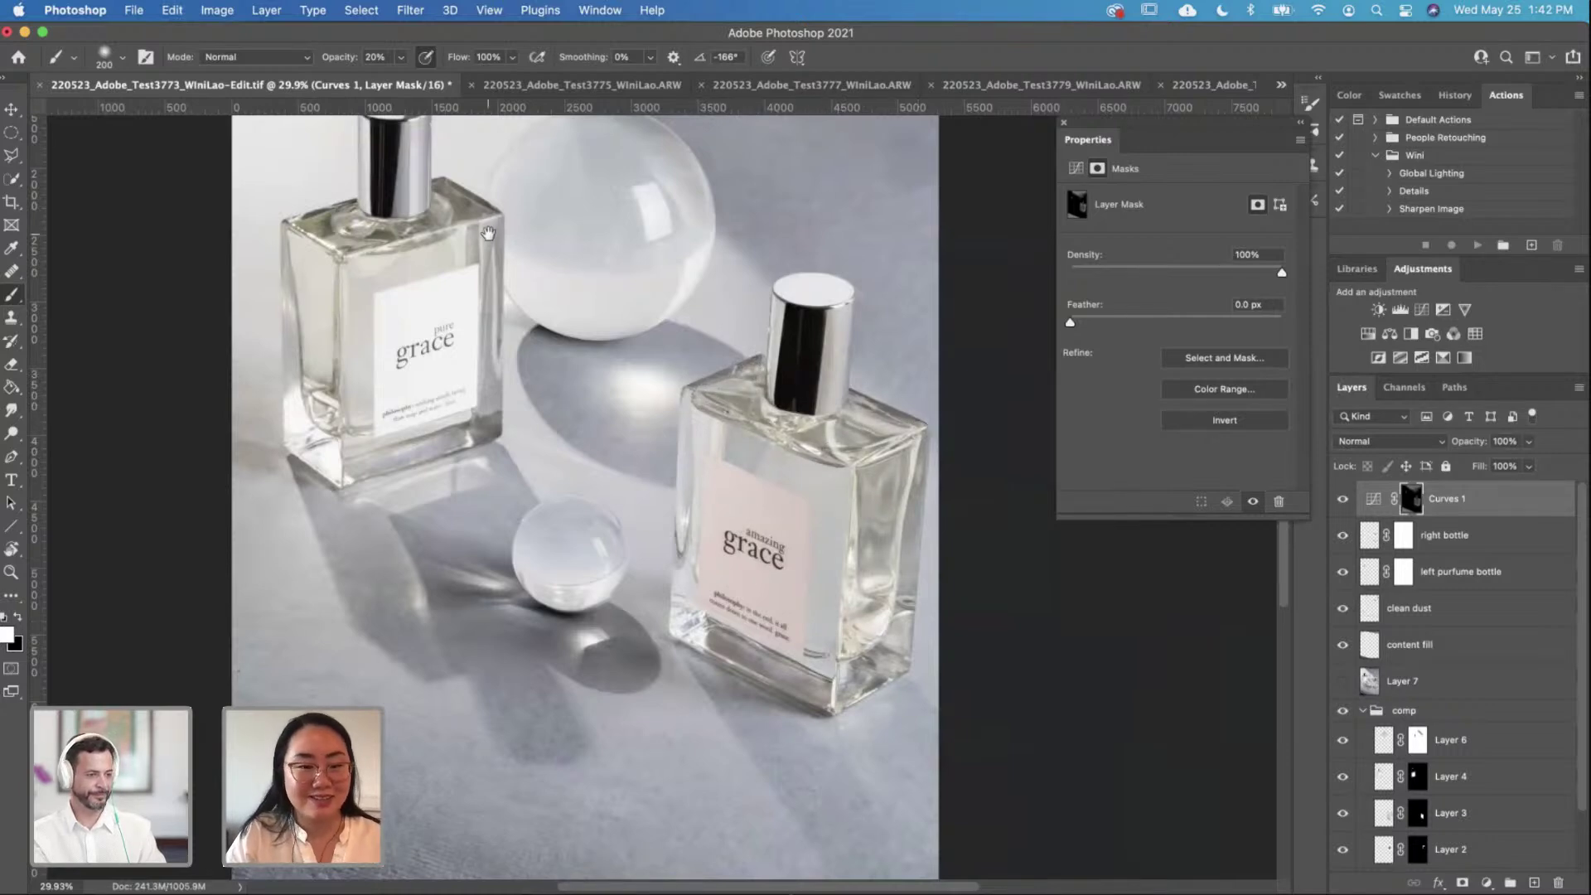
Step: Compare the whole image with and without the Curves 1 adjustment
{"action": "left_click_drag", "start_coordinate": [488, 233], "coordinate": [585, 290]}
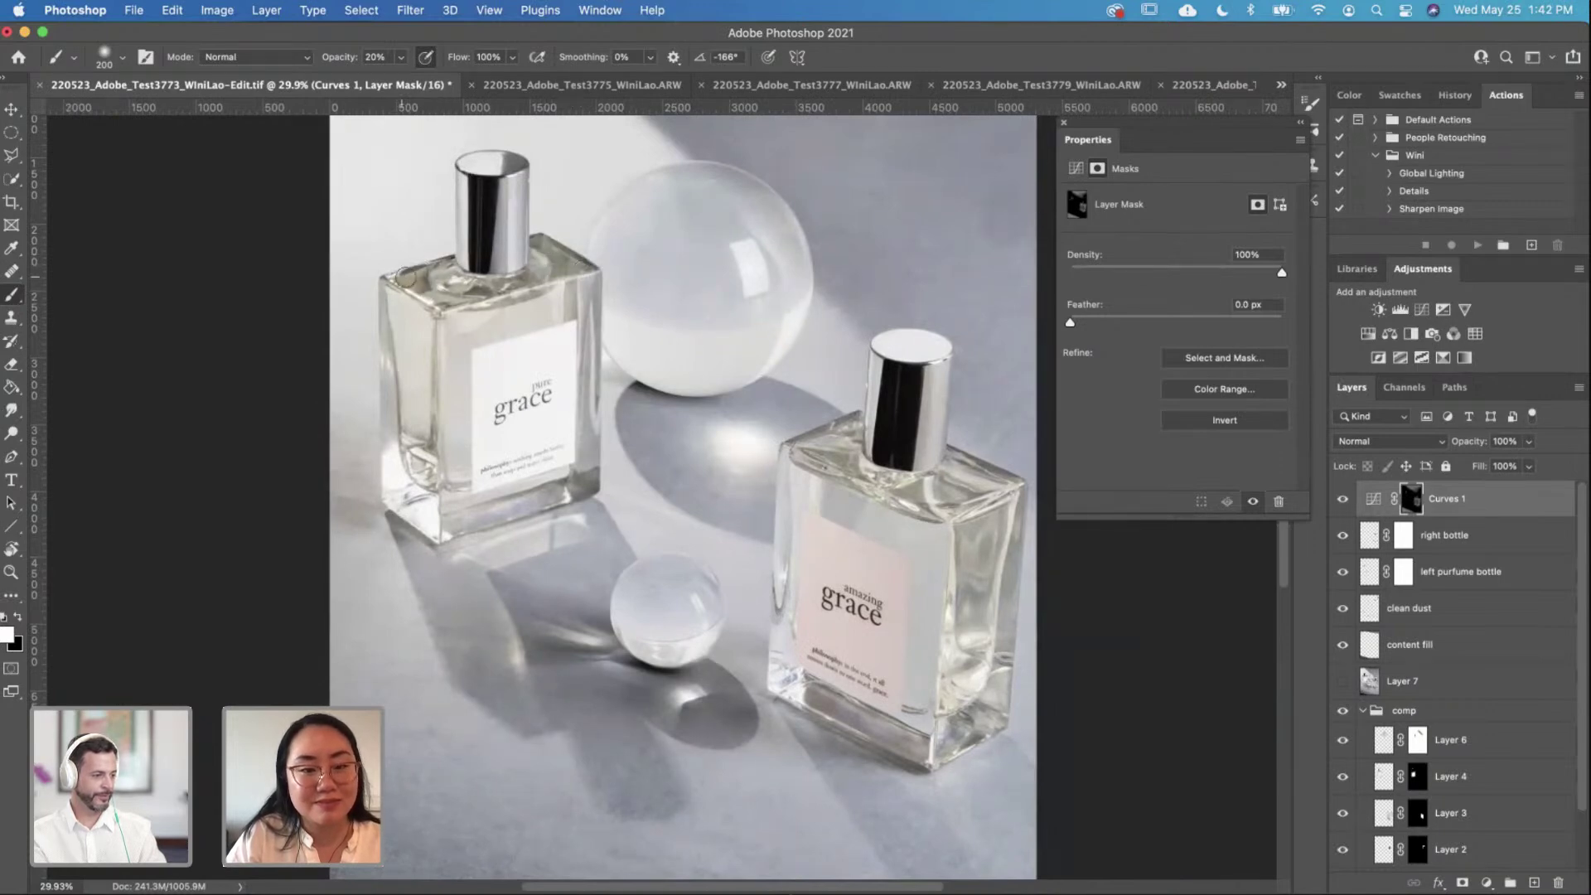
{"action": "key", "text": "super+minus"}
{"action": "key", "text": "super+minus"}
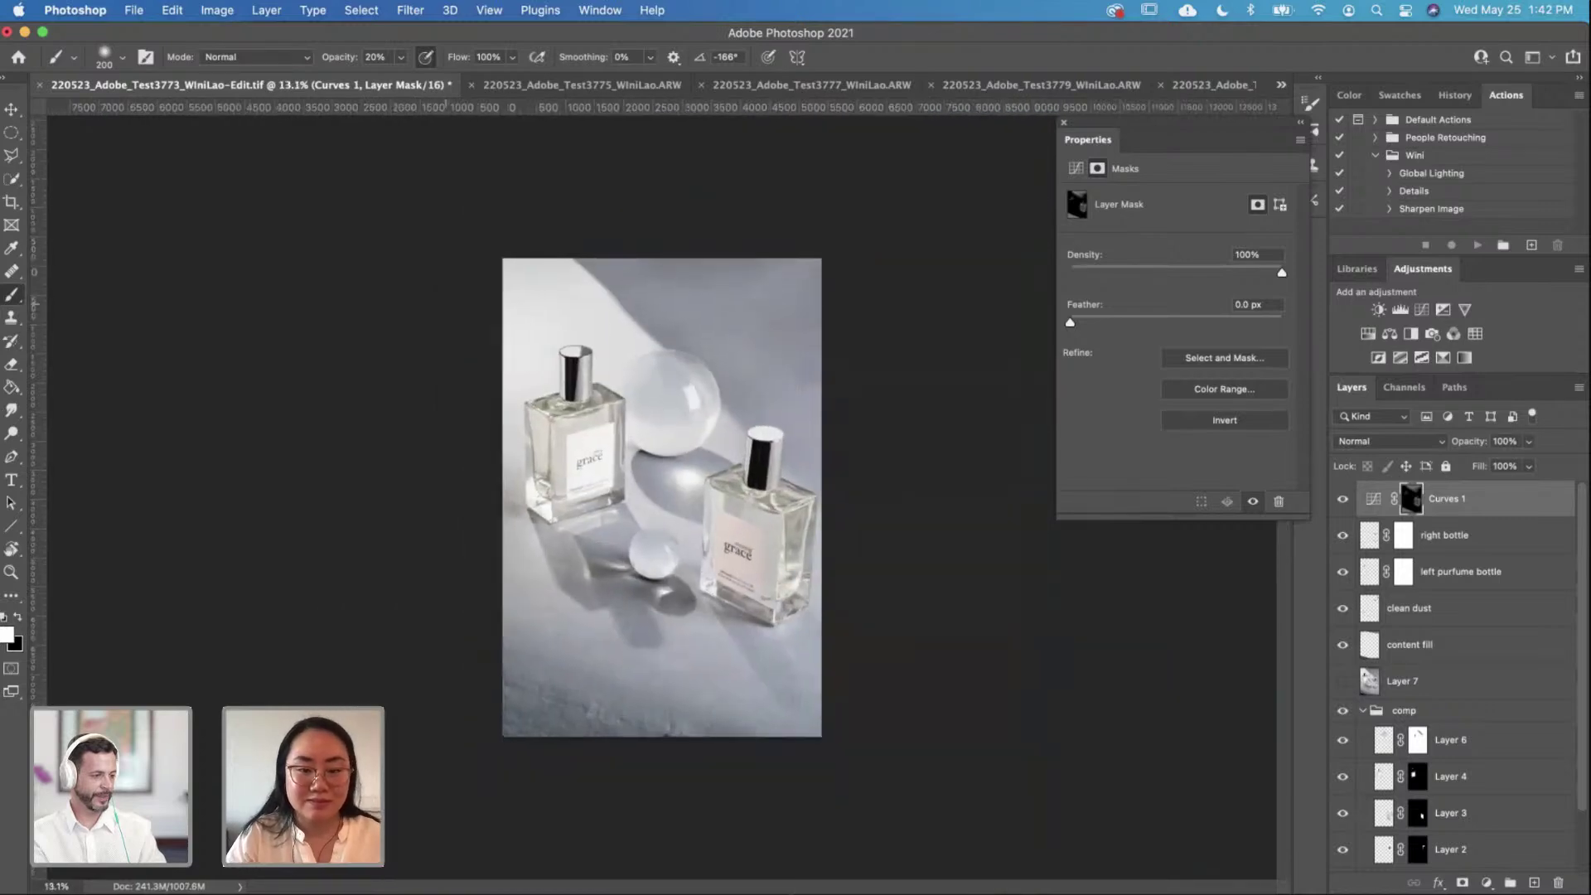
{"action": "key", "text": "super+0"}
{"action": "left_click", "coordinate": [1342, 499]}
{"action": "left_click", "coordinate": [1342, 500]}
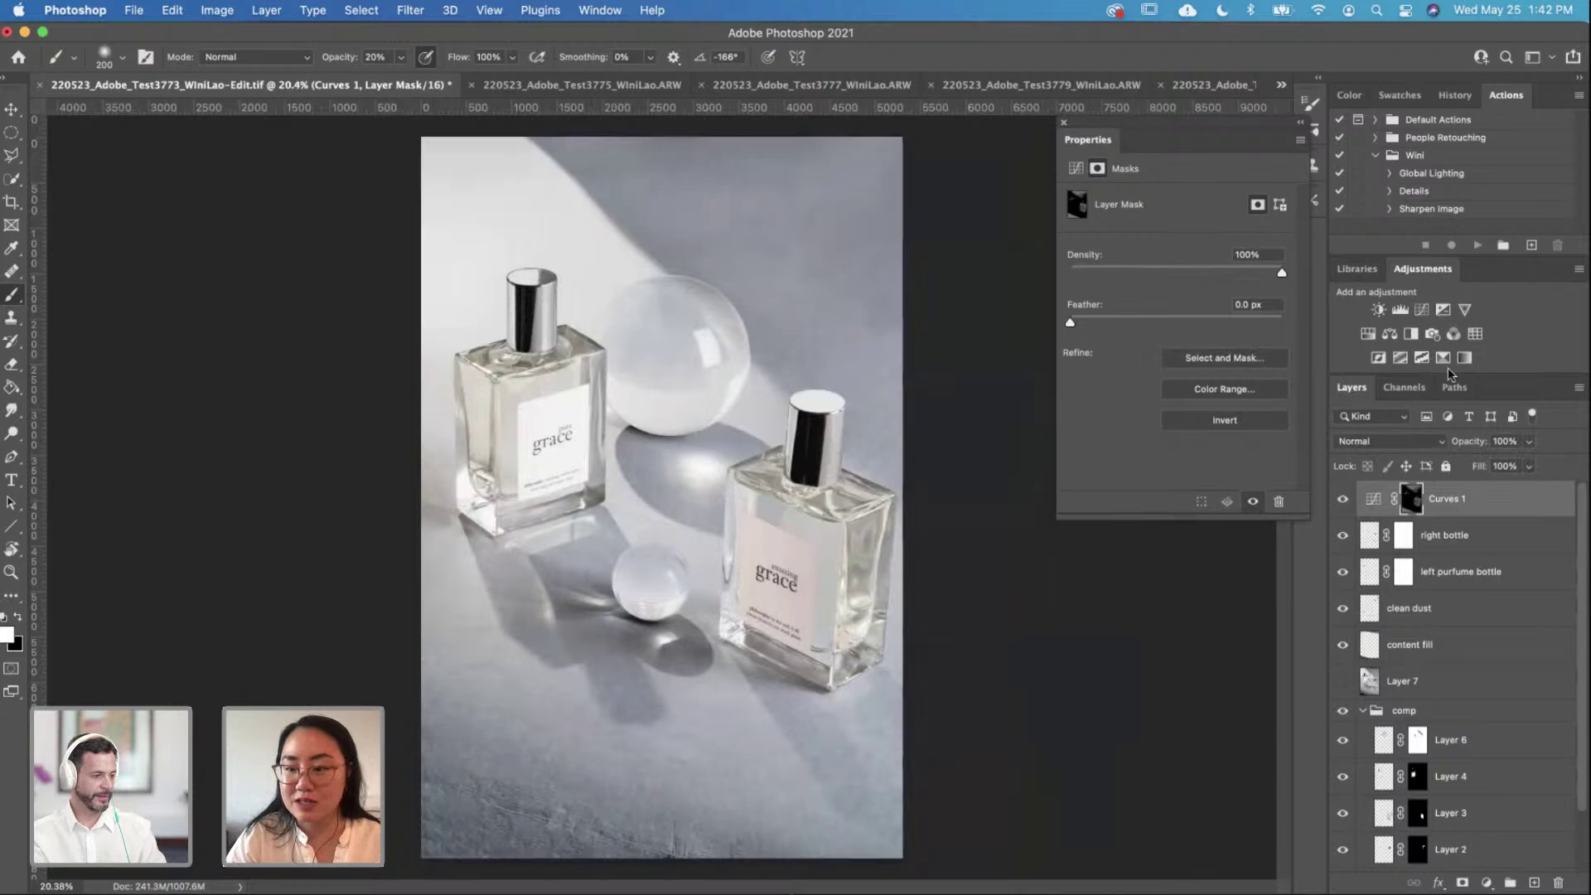
Step: Add a darkening Curves adjustment layer with a point at input 147 and output 88, and invert its mask to black
{"action": "left_click", "coordinate": [1422, 309]}
{"action": "left_click_drag", "start_coordinate": [1201, 320], "coordinate": [1207, 353]}
{"action": "key", "text": "super+i"}
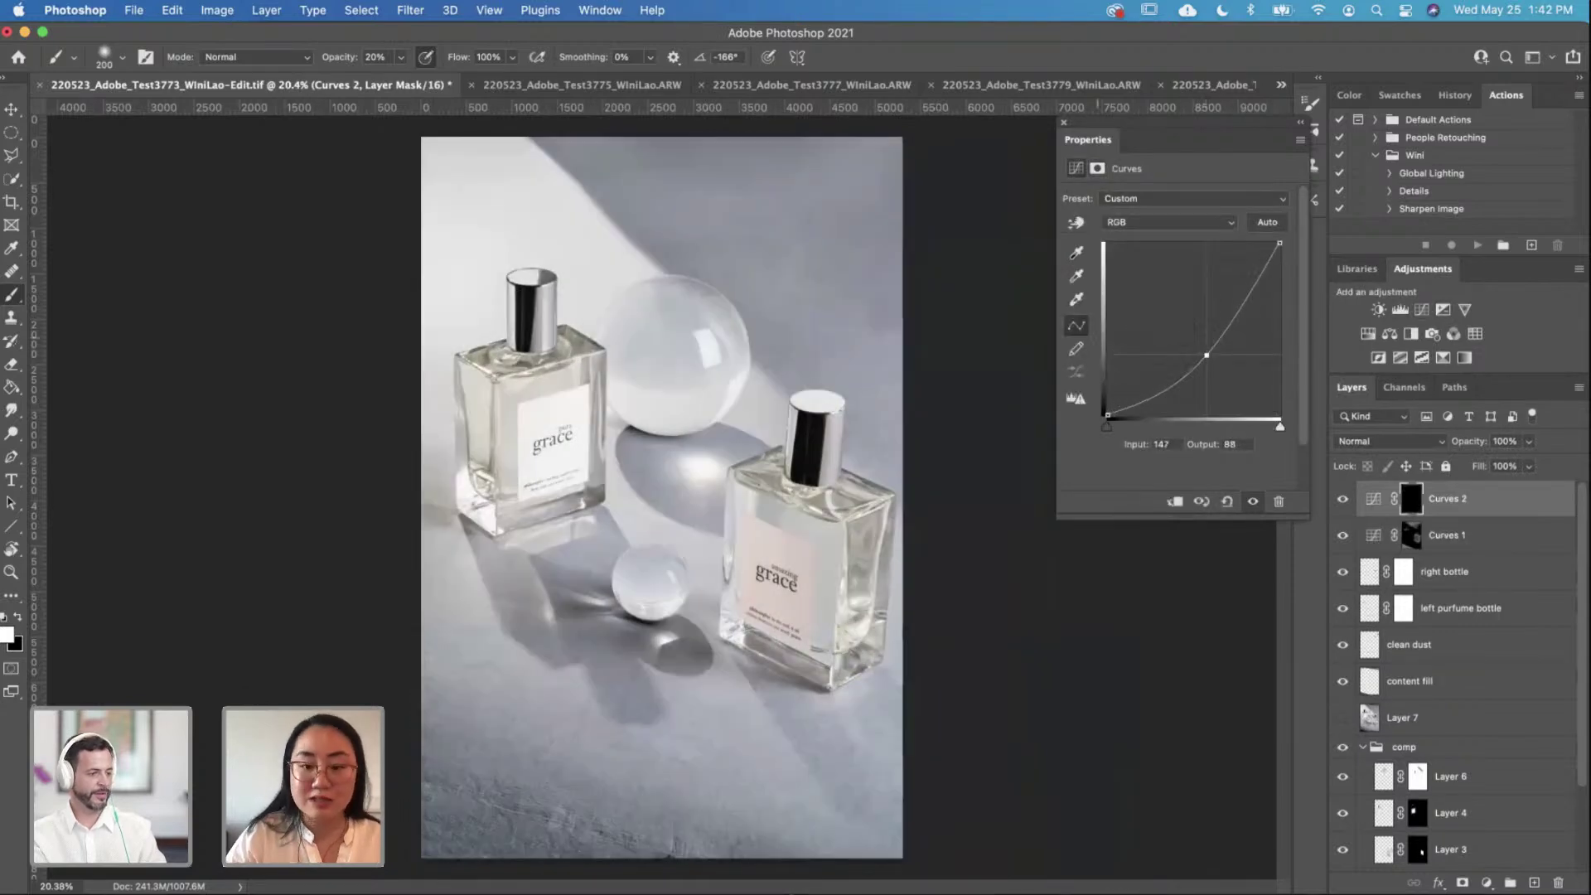
Step: Darken the left bottle on the Curves 2 mask with a size 500 brush at 20% opacity, undoing the last stroke
{"action": "scroll", "coordinate": [514, 366], "scroll_direction": "up", "scroll_amount": 3}
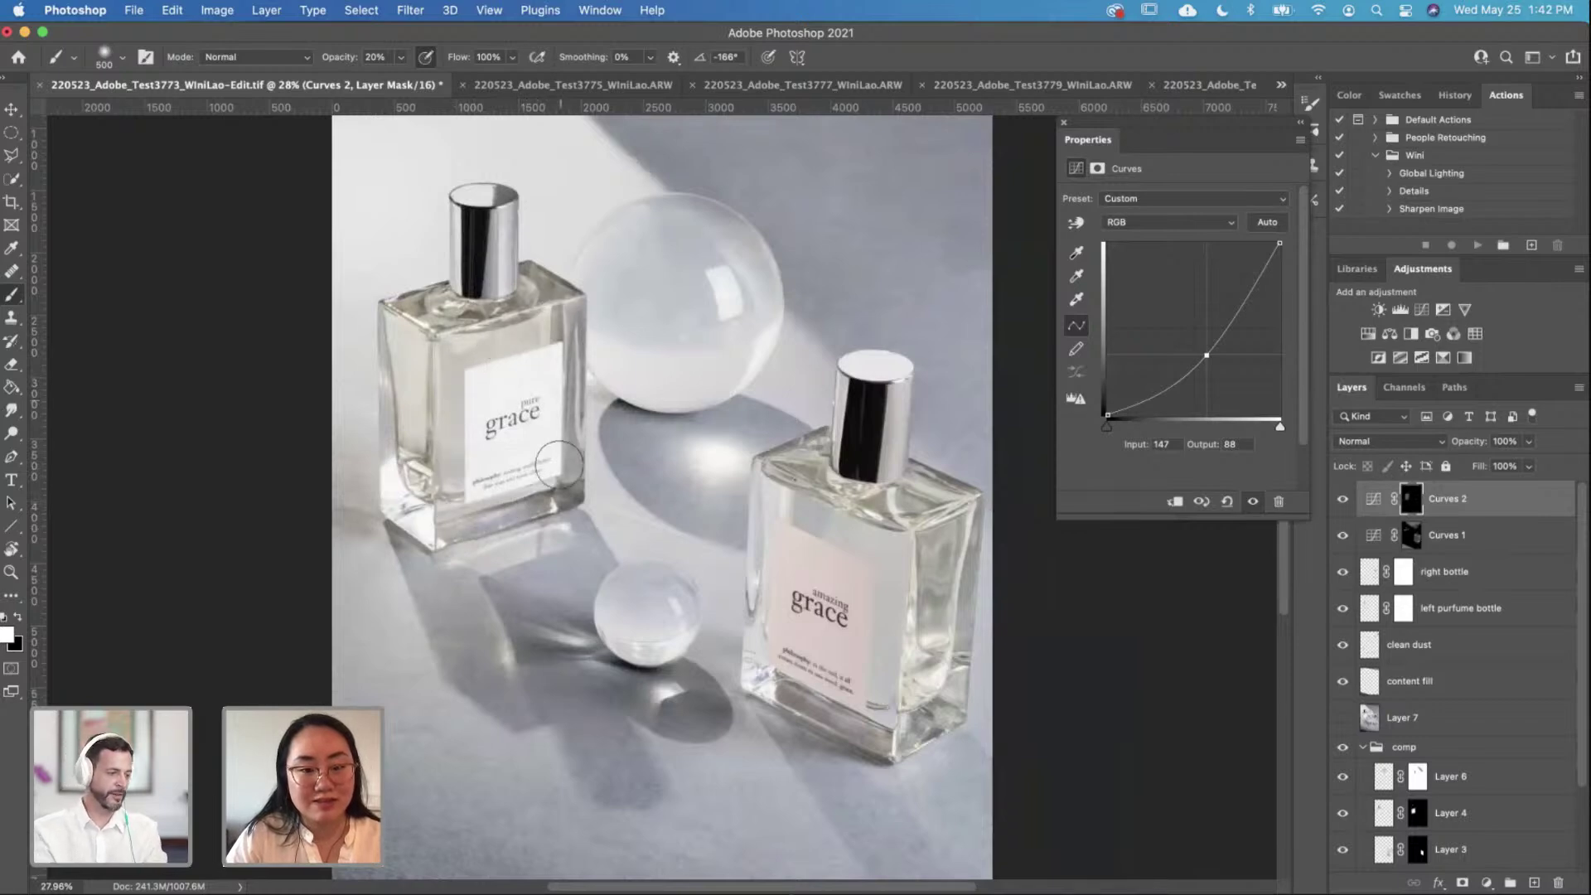
{"action": "mouse_move", "coordinate": [478, 514]}
{"action": "left_mouse_down"}
{"action": "mouse_move", "coordinate": [407, 464]}
{"action": "mouse_move", "coordinate": [422, 520]}
{"action": "mouse_move", "coordinate": [394, 329]}
{"action": "left_mouse_up"}
{"action": "key", "text": "super+z"}
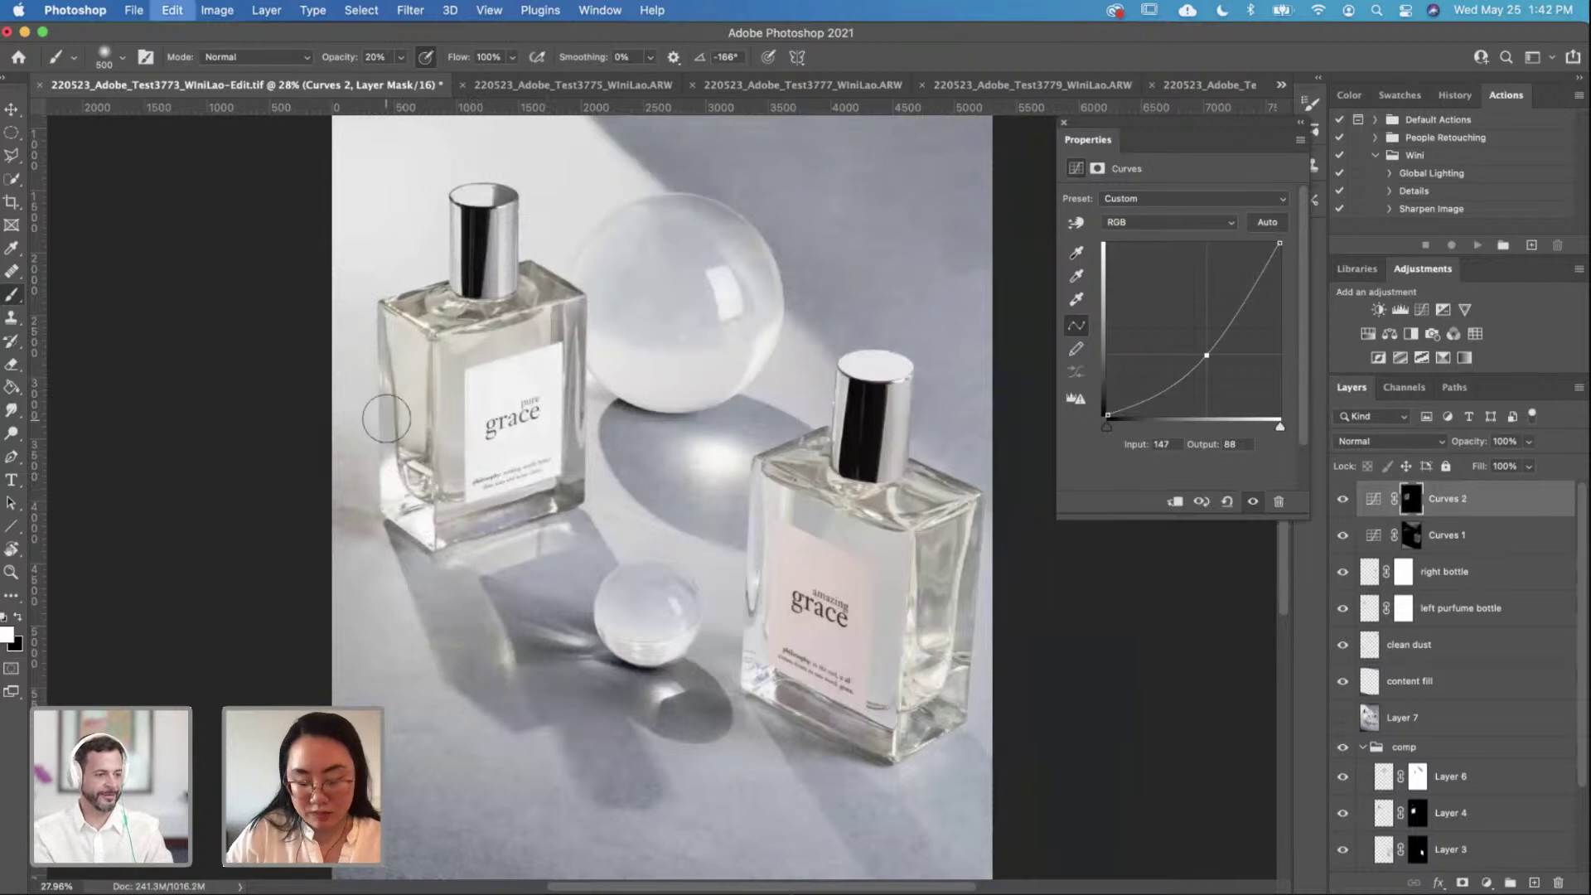
Step: Darken the lower left corners of both bottles on the Curves 2 mask with a size 175 brush at 20% opacity
{"action": "key", "text": "bracketleft"}
{"action": "key", "text": "bracketleft"}
{"action": "key", "text": "bracketleft"}
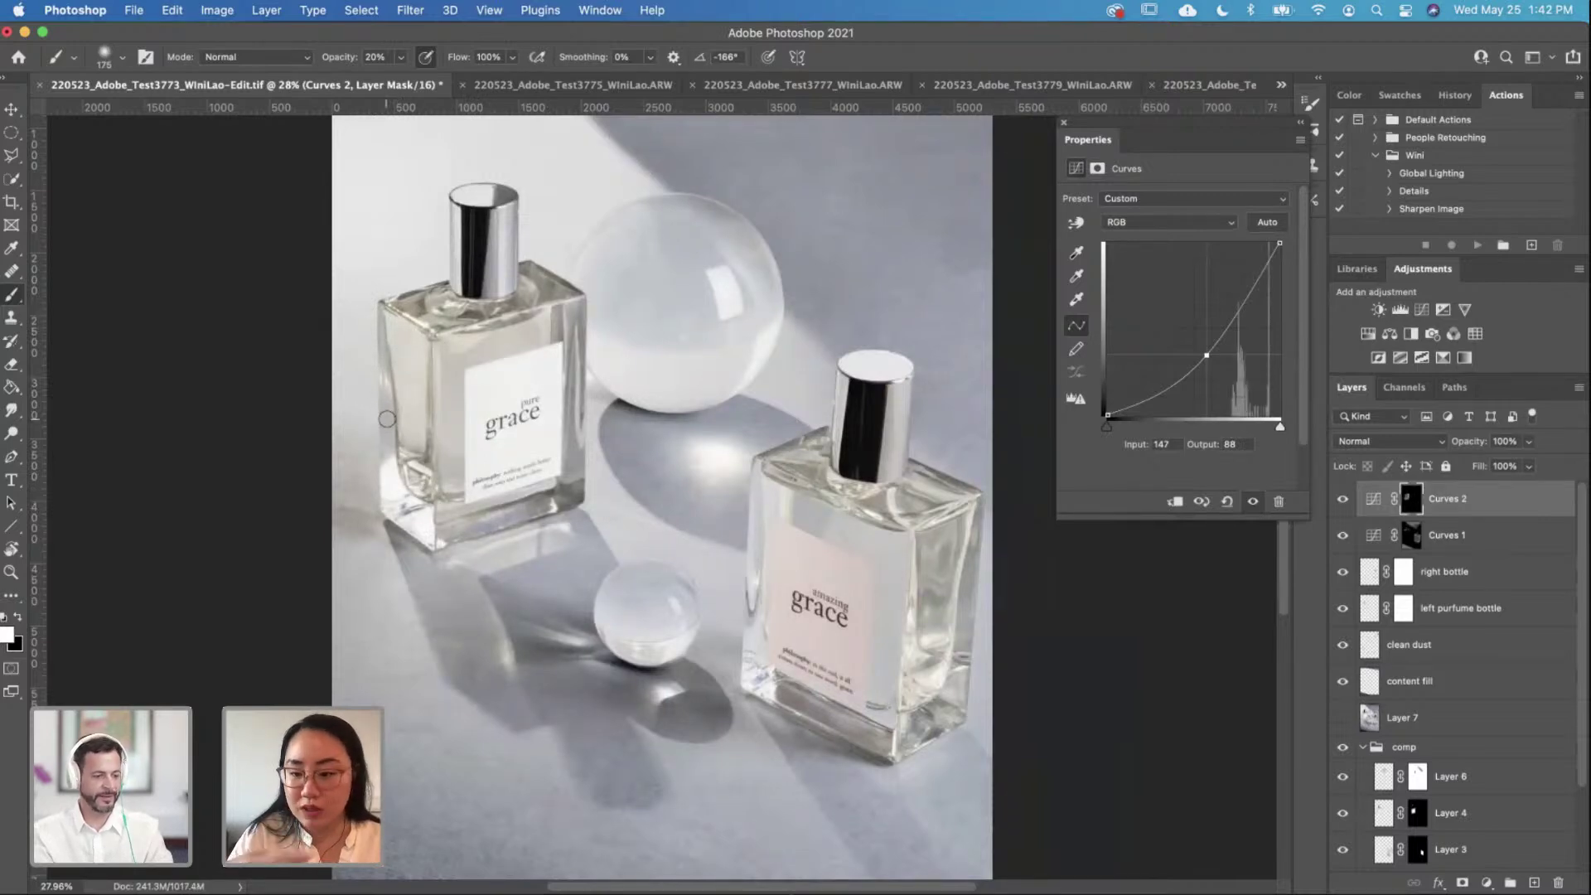
{"action": "left_click_drag", "start_coordinate": [387, 495], "coordinate": [431, 521]}
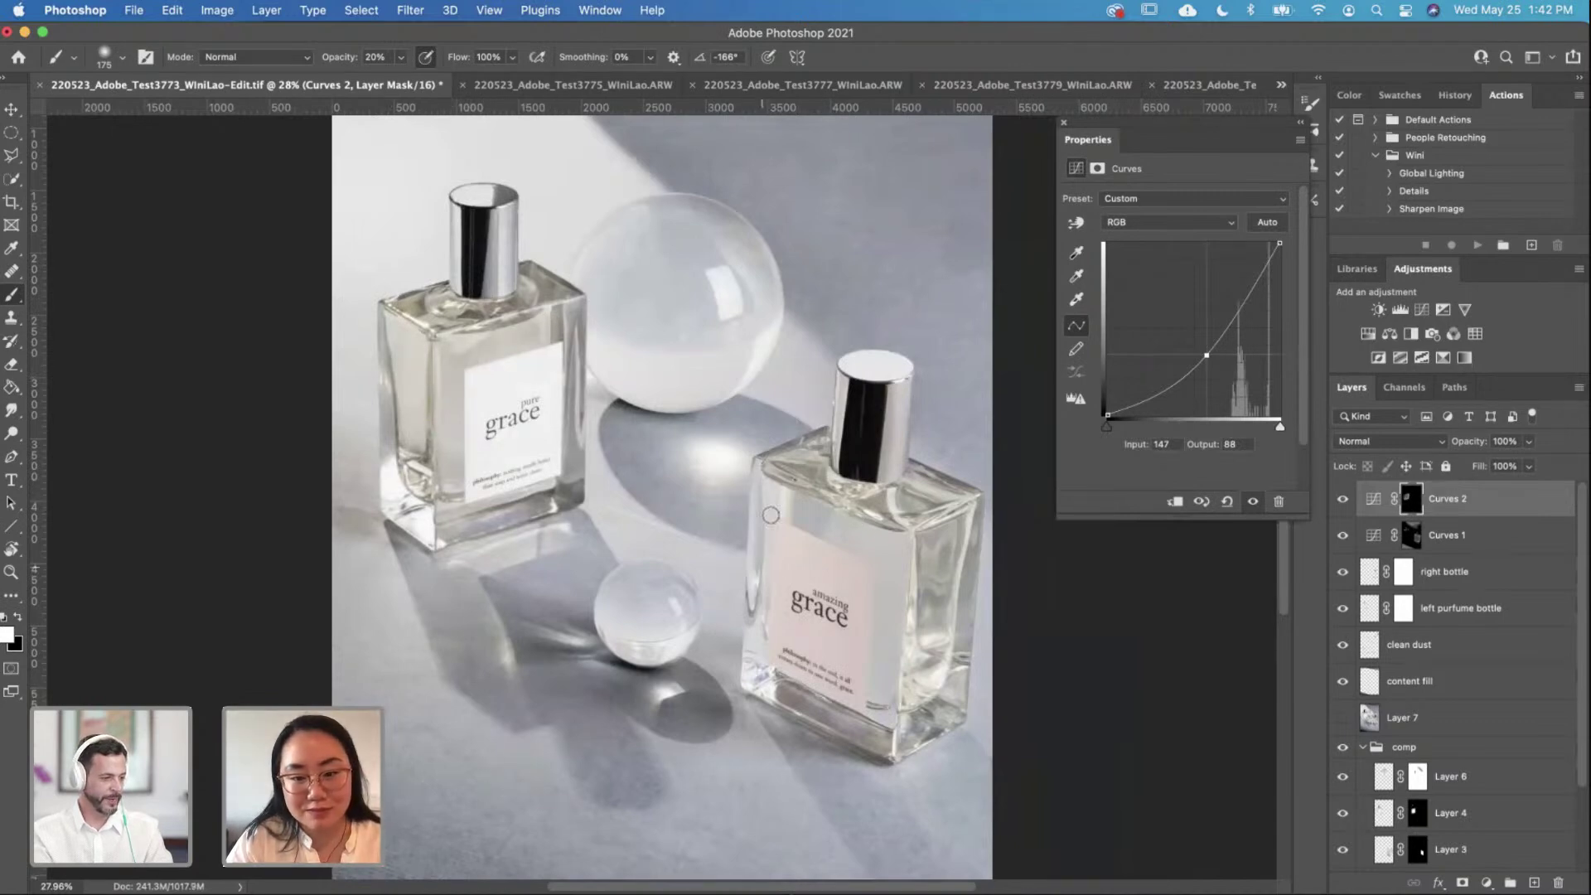
{"action": "left_click_drag", "start_coordinate": [758, 652], "coordinate": [758, 689]}
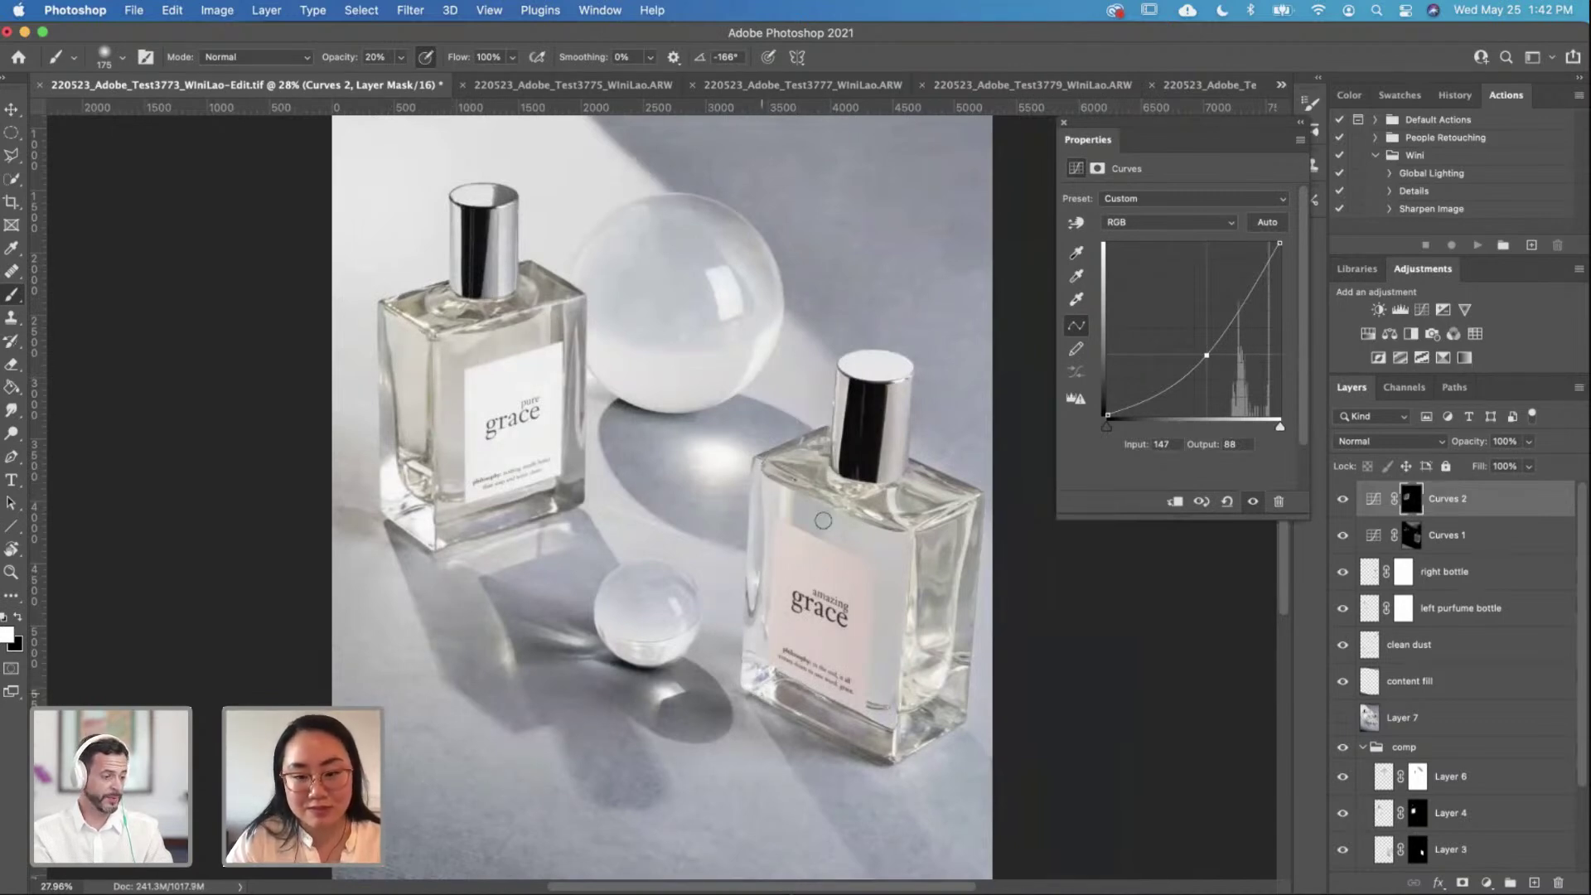
Step: Darken the large glass sphere on the Curves 2 mask with a size 500 brush at 20% opacity
{"action": "scroll", "coordinate": [596, 375], "scroll_direction": "down", "scroll_amount": 2}
{"action": "scroll", "coordinate": [597, 375], "scroll_direction": "up", "scroll_amount": 2}
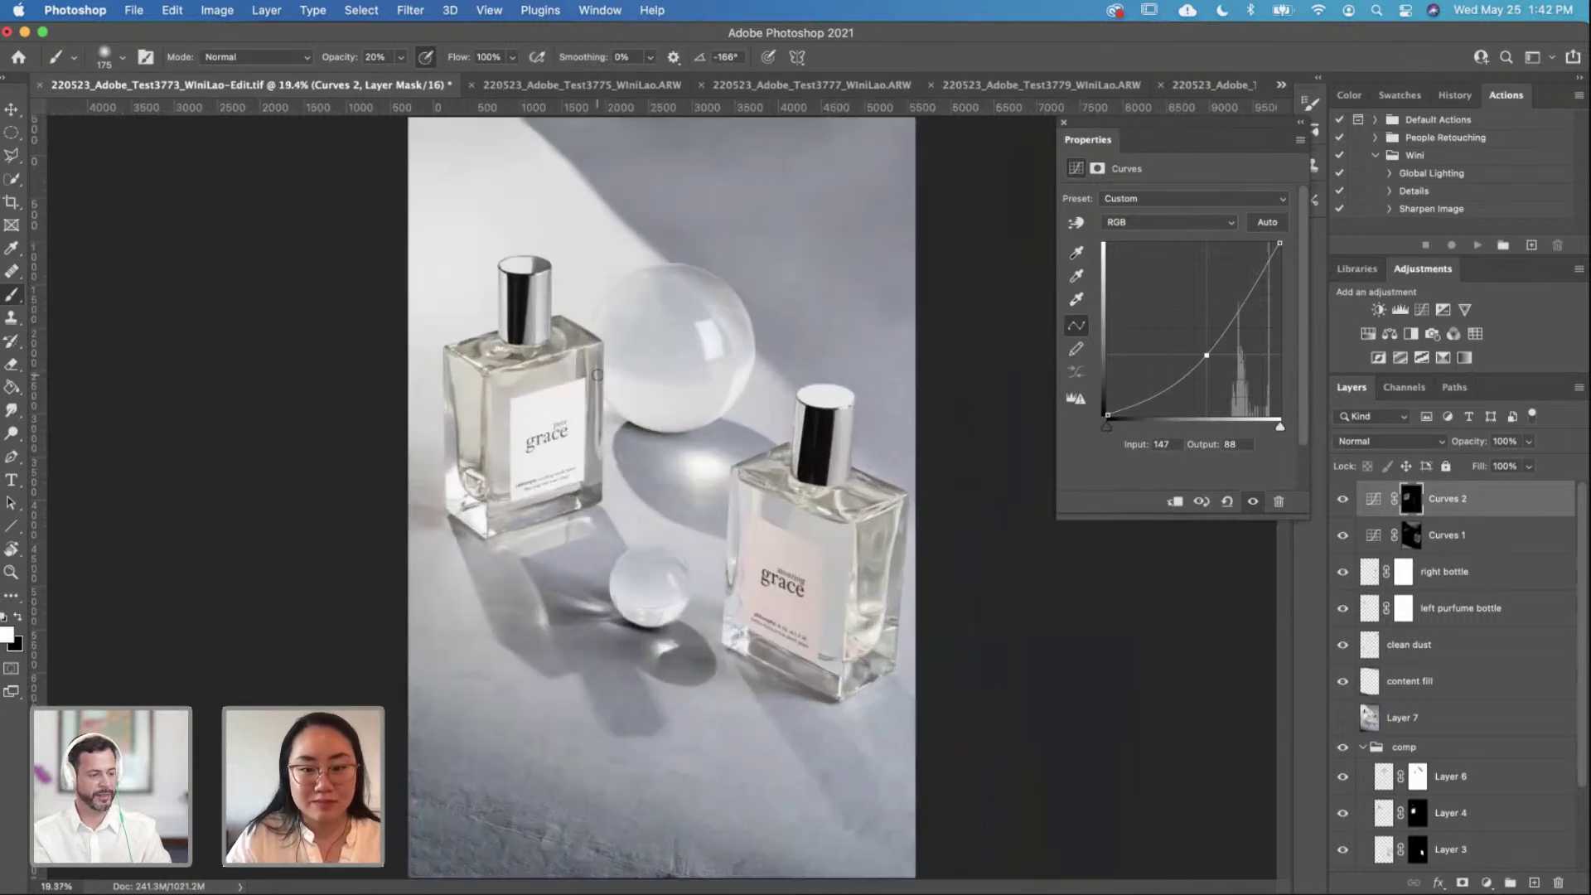
{"action": "key", "text": "bracketright"}
{"action": "key", "text": "bracketright"}
{"action": "key", "text": "bracketright"}
{"action": "key", "text": "bracketright"}
{"action": "key", "text": "bracketleft"}
{"action": "key", "text": "bracketright"}
{"action": "key", "text": "bracketright"}
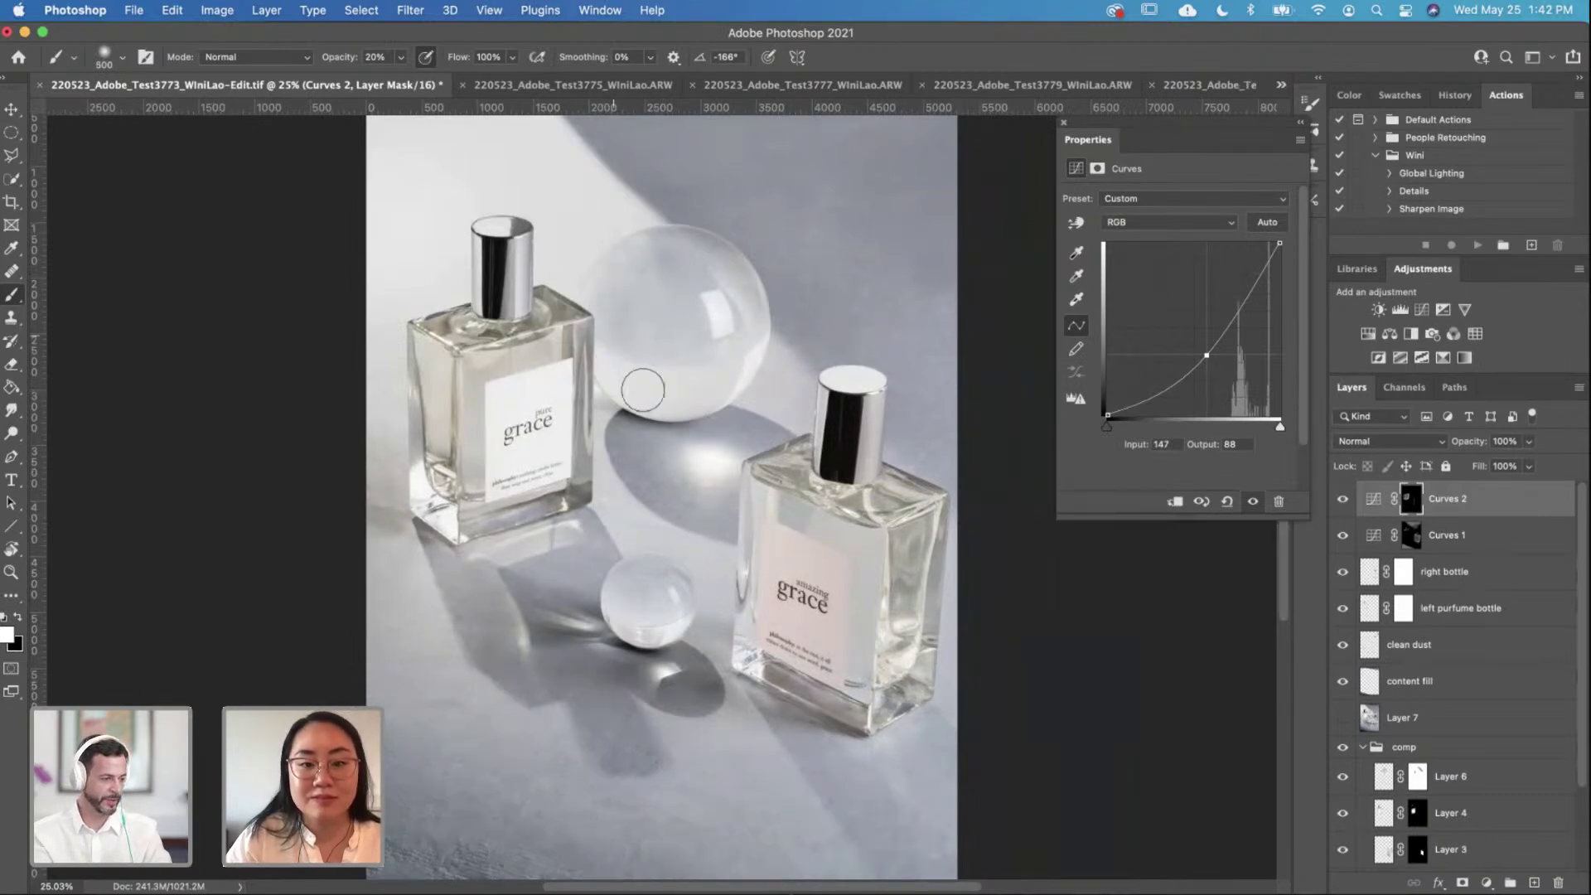
{"action": "mouse_move", "coordinate": [727, 373]}
{"action": "left_mouse_down"}
{"action": "mouse_move", "coordinate": [682, 354]}
{"action": "mouse_move", "coordinate": [657, 253]}
{"action": "mouse_move", "coordinate": [611, 288]}
{"action": "mouse_move", "coordinate": [608, 329]}
{"action": "mouse_move", "coordinate": [625, 263]}
{"action": "left_mouse_up"}
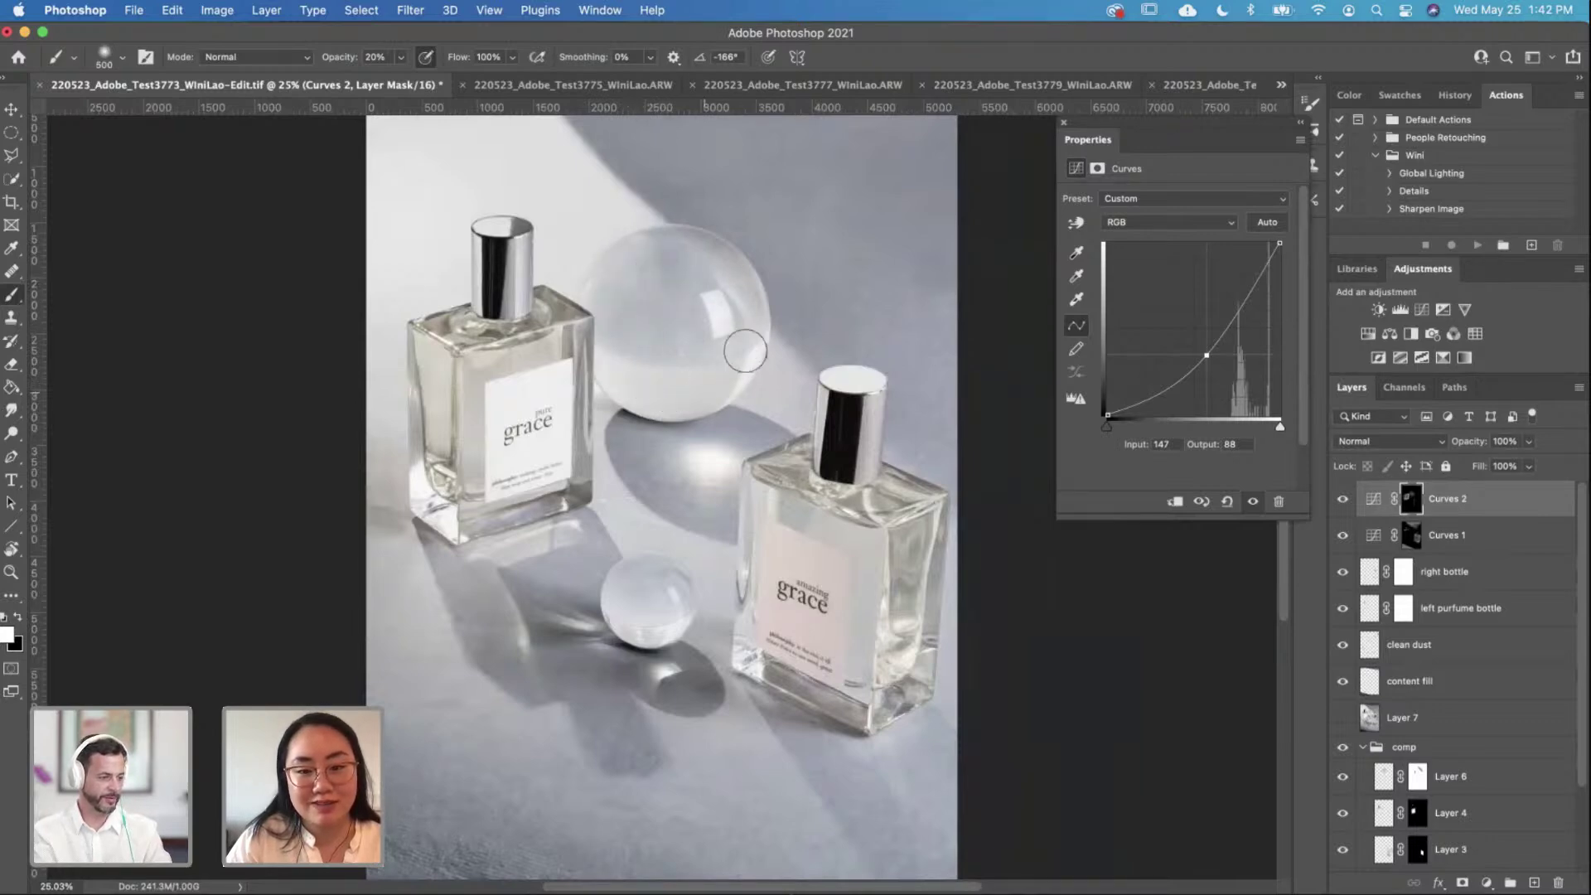
Step: Toggle Layer 1 and Layer 2 in the comp group to check which part of the image each one covers
{"action": "scroll", "coordinate": [709, 375], "scroll_direction": "down", "scroll_amount": 3}
{"action": "scroll", "coordinate": [708, 375], "scroll_direction": "up", "scroll_amount": 1}
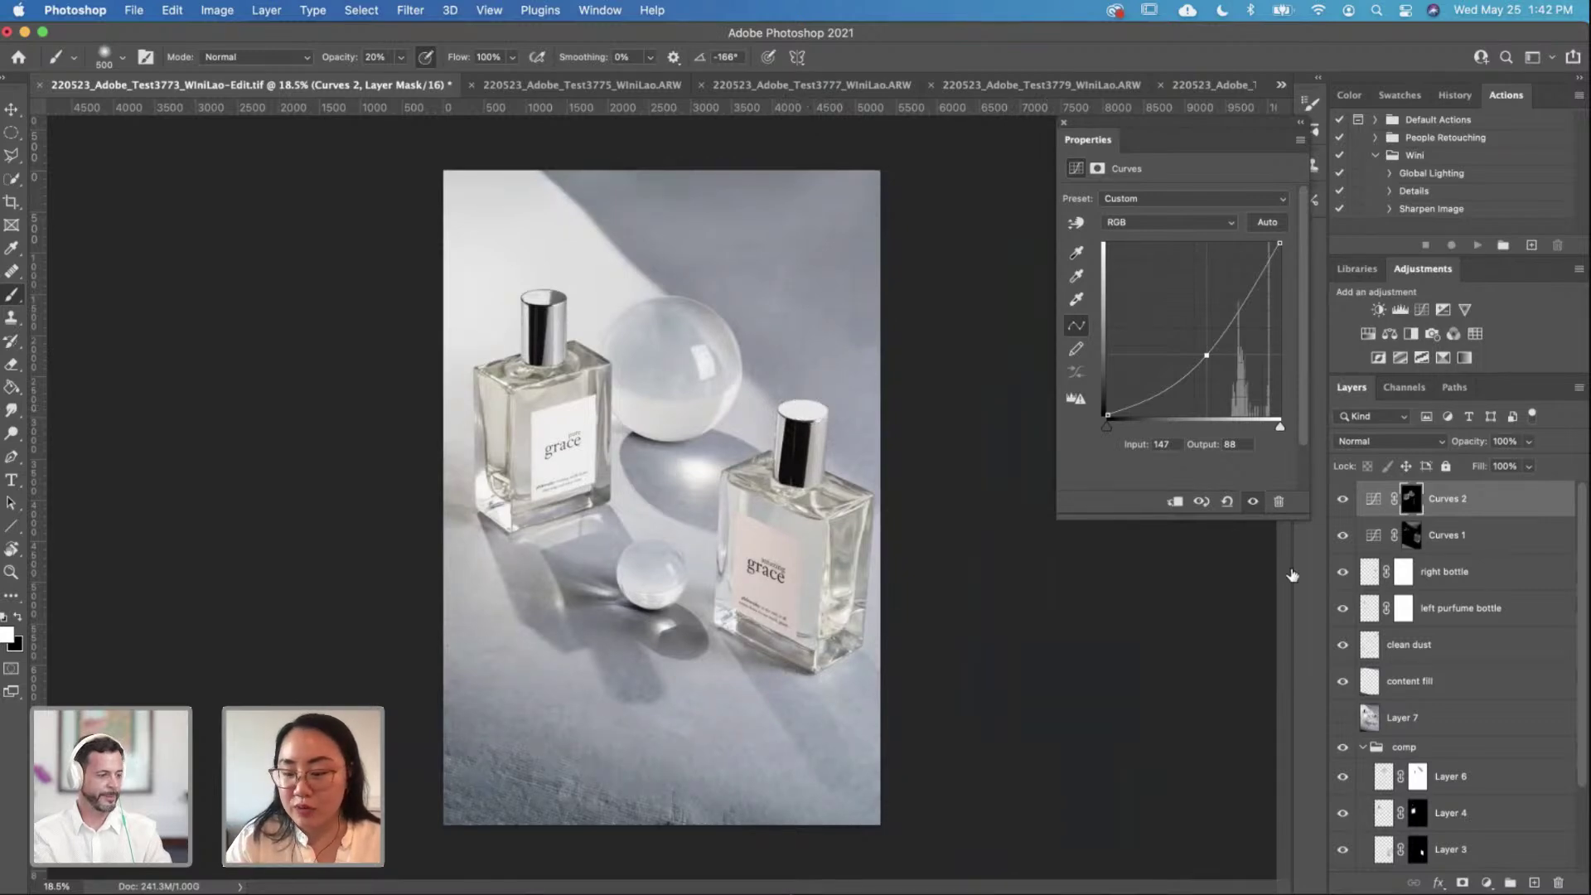
{"action": "scroll", "coordinate": [1442, 778], "scroll_direction": "down", "scroll_amount": 3}
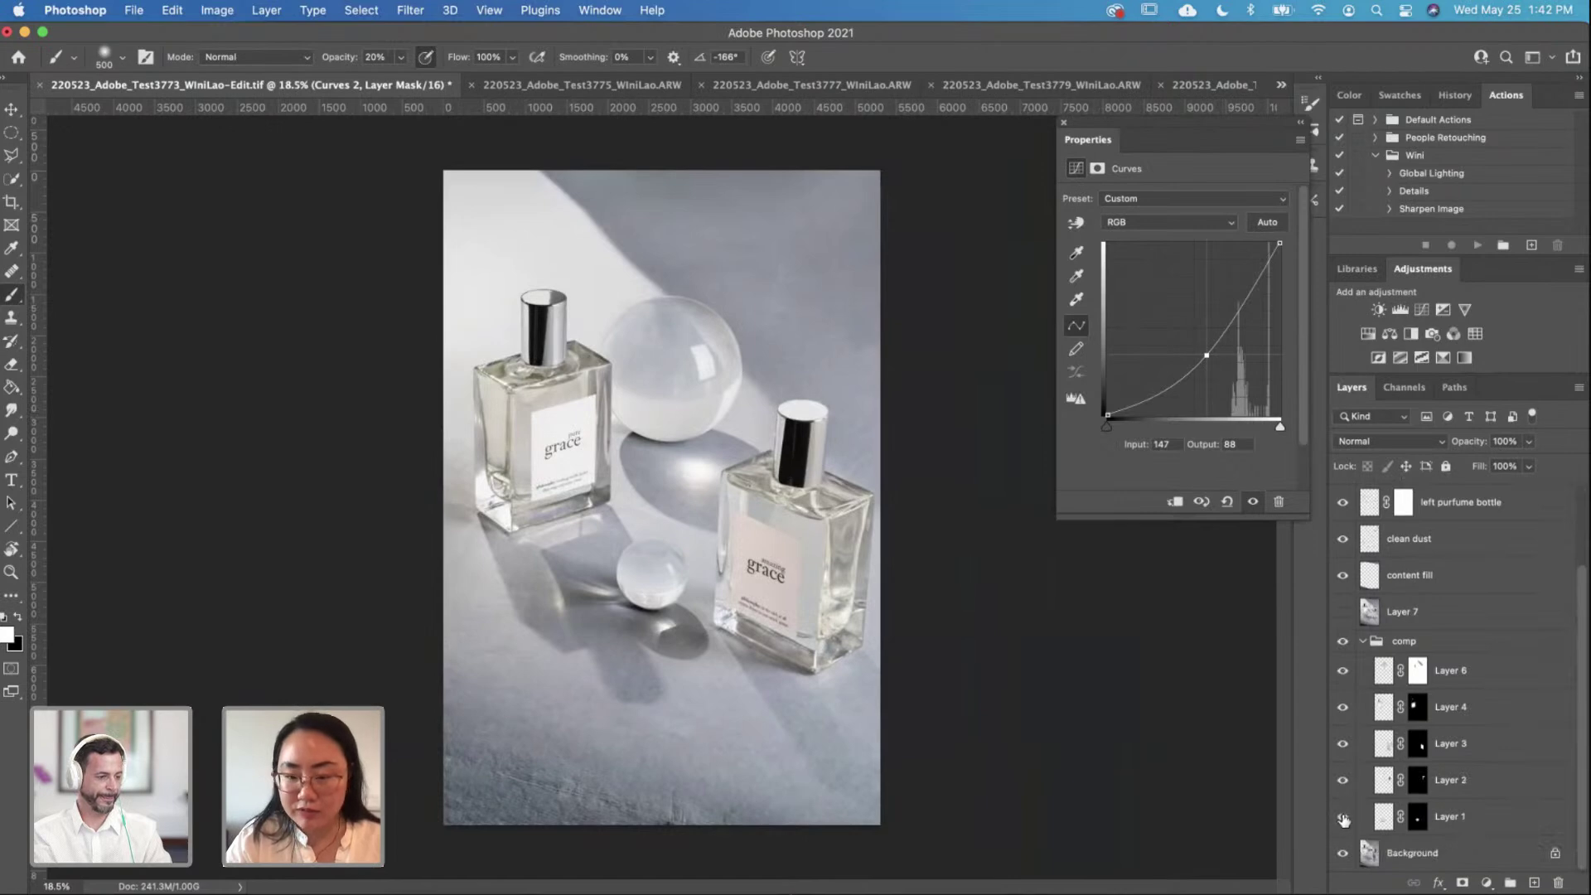
{"action": "left_click", "coordinate": [1343, 817]}
{"action": "left_click", "coordinate": [1343, 817]}
{"action": "left_click", "coordinate": [1343, 781]}
{"action": "left_click", "coordinate": [1342, 782]}
{"action": "left_click", "coordinate": [1342, 781]}
{"action": "left_click", "coordinate": [1343, 781]}
Step: Add a Curves adjustment clipped to Layer 2 in the comp group, with a point at input 155 and output 95
{"action": "left_click", "coordinate": [1445, 782]}
{"action": "scroll", "coordinate": [897, 577], "scroll_direction": "up", "scroll_amount": 3}
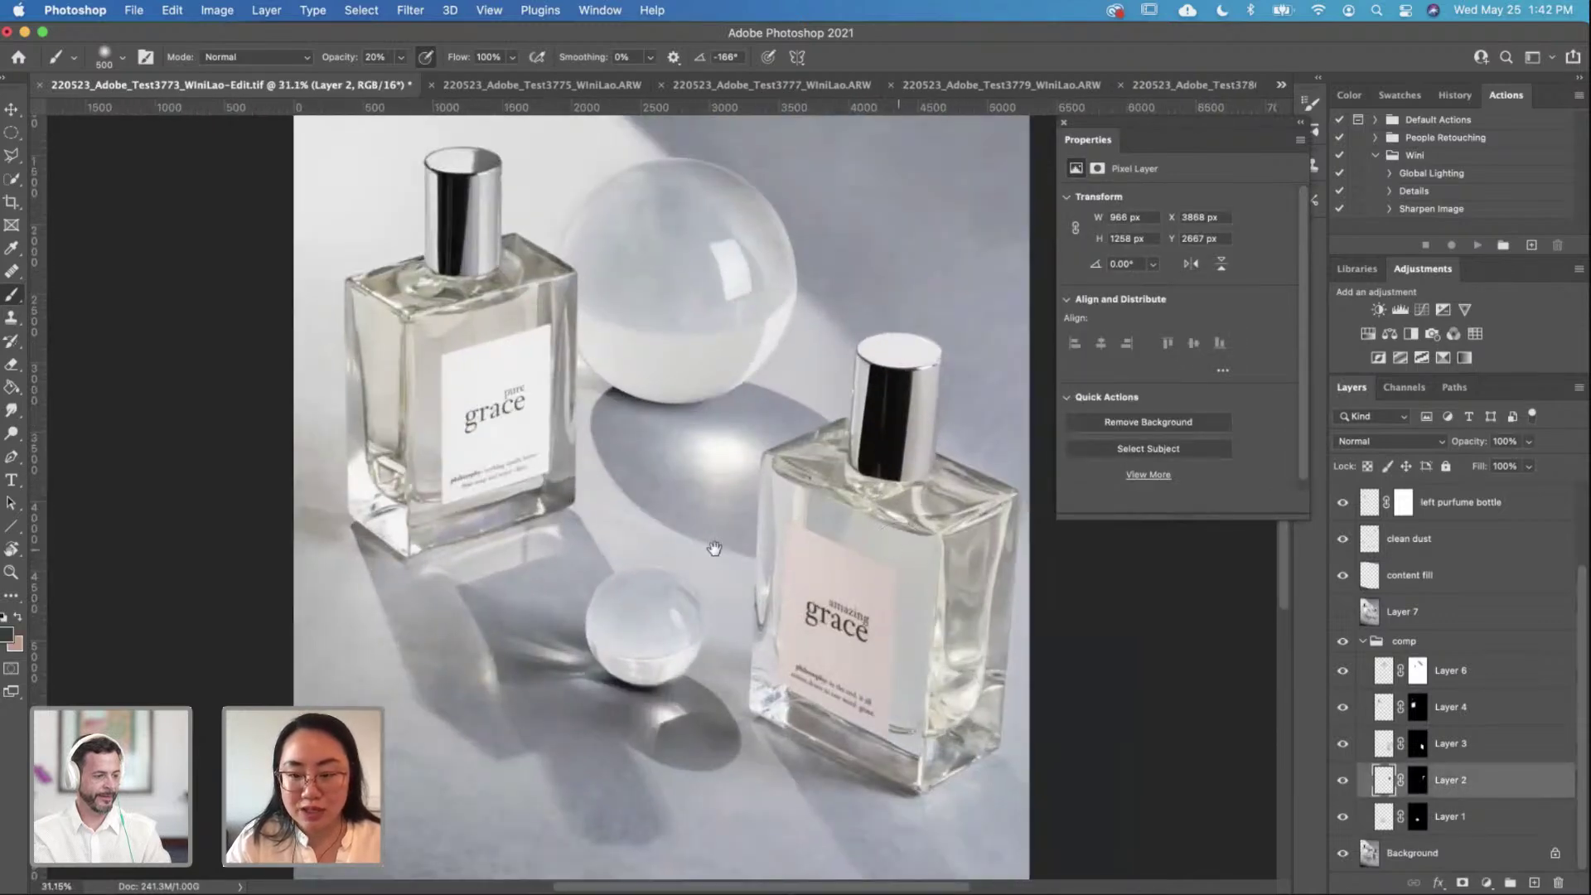
{"action": "left_click_drag", "start_coordinate": [714, 548], "coordinate": [464, 548]}
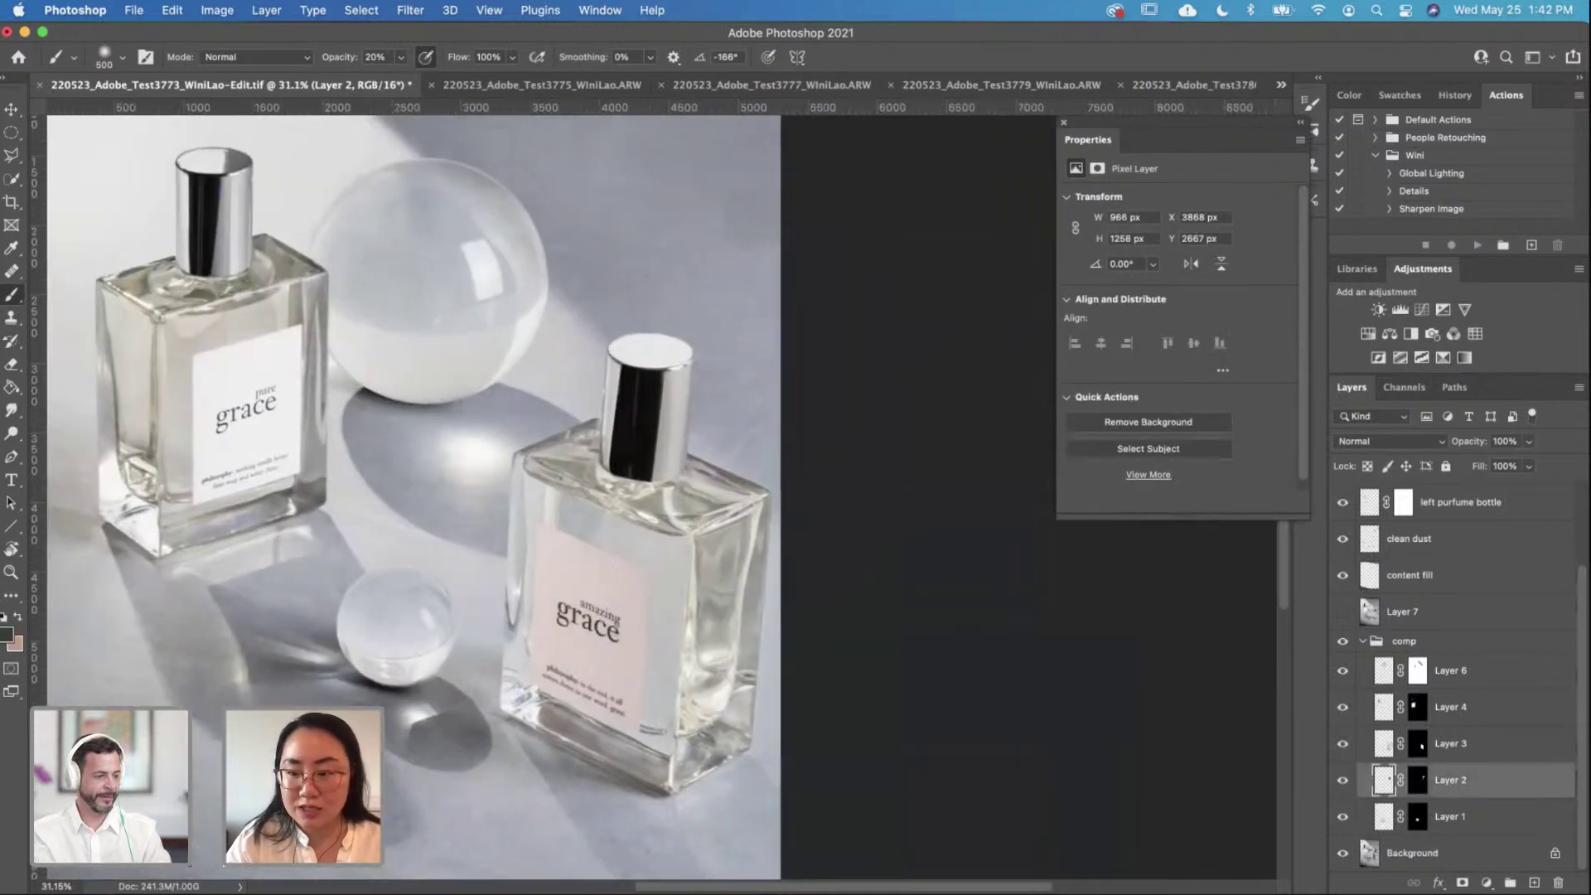
{"action": "left_click", "coordinate": [1420, 309]}
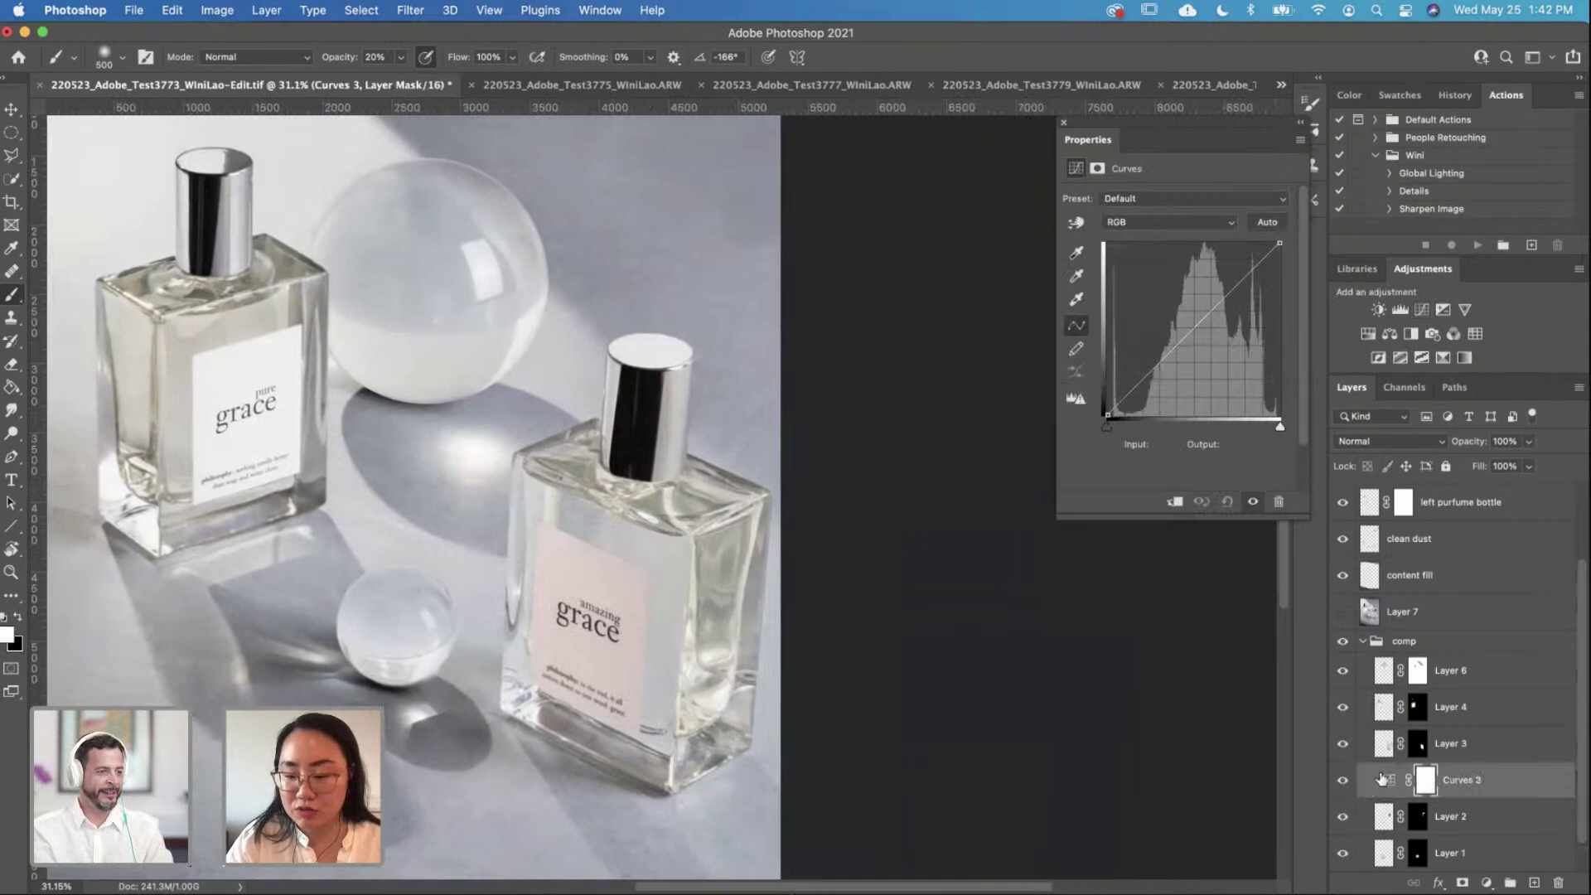
{"action": "left_click", "coordinate": [1381, 793], "text": "alt"}
{"action": "left_click_drag", "start_coordinate": [1197, 326], "coordinate": [1211, 351]}
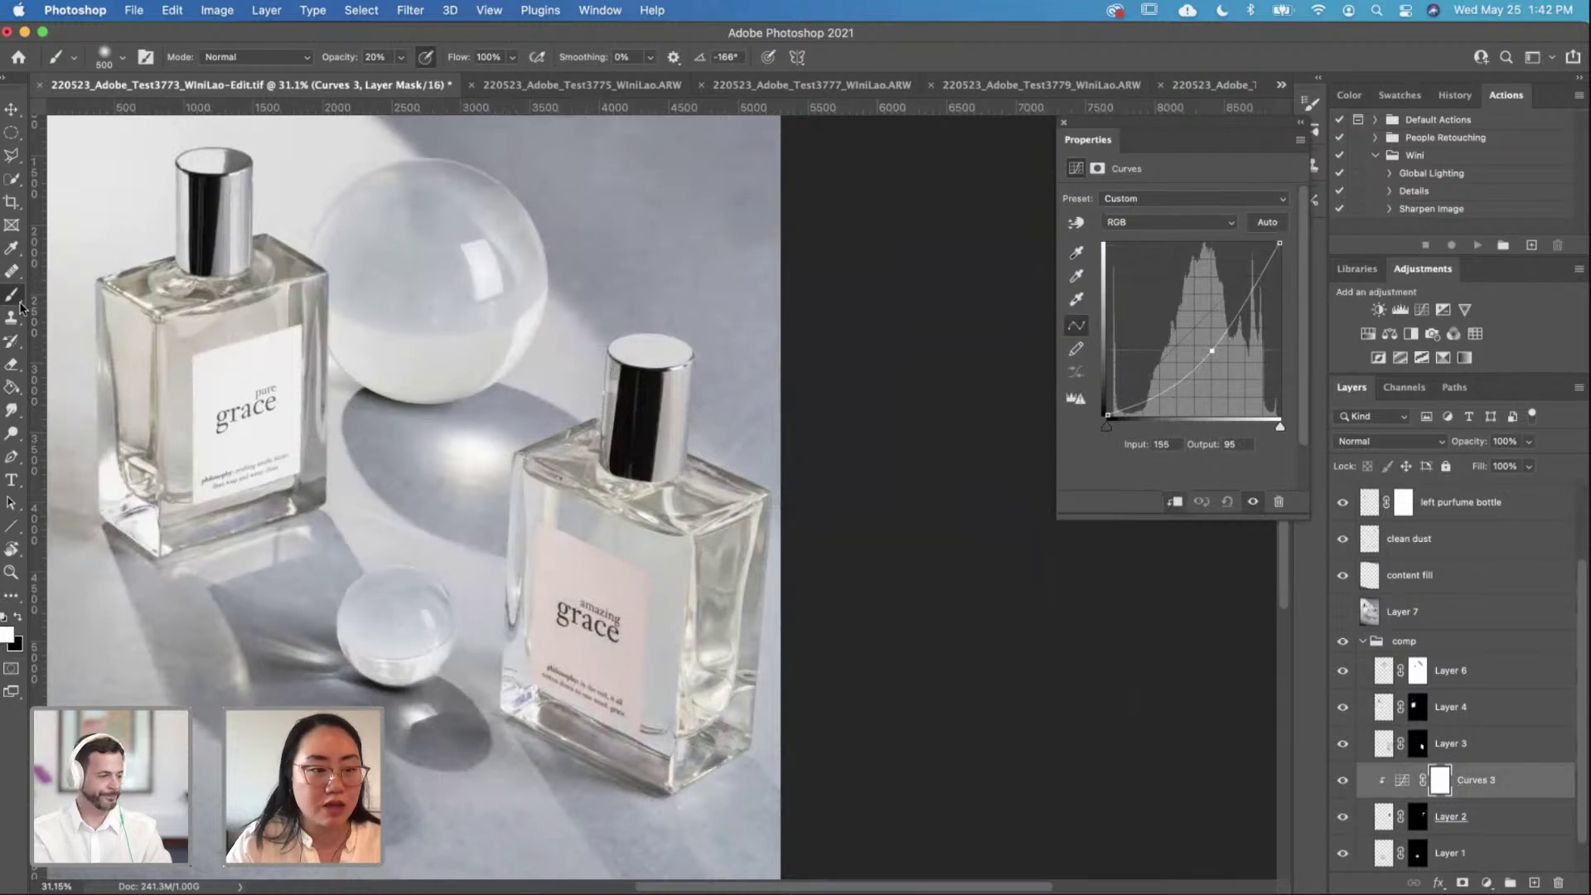
Step: Paint black on the Curves 3 mask along the left side of the right bottle's cap with a size 175 brush at 100% opacity
{"action": "key", "text": "x"}
{"action": "key", "text": "bracketleft"}
{"action": "key", "text": "bracketleft"}
{"action": "key", "text": "bracketleft"}
{"action": "key", "text": "bracketleft"}
{"action": "key", "text": "bracketleft"}
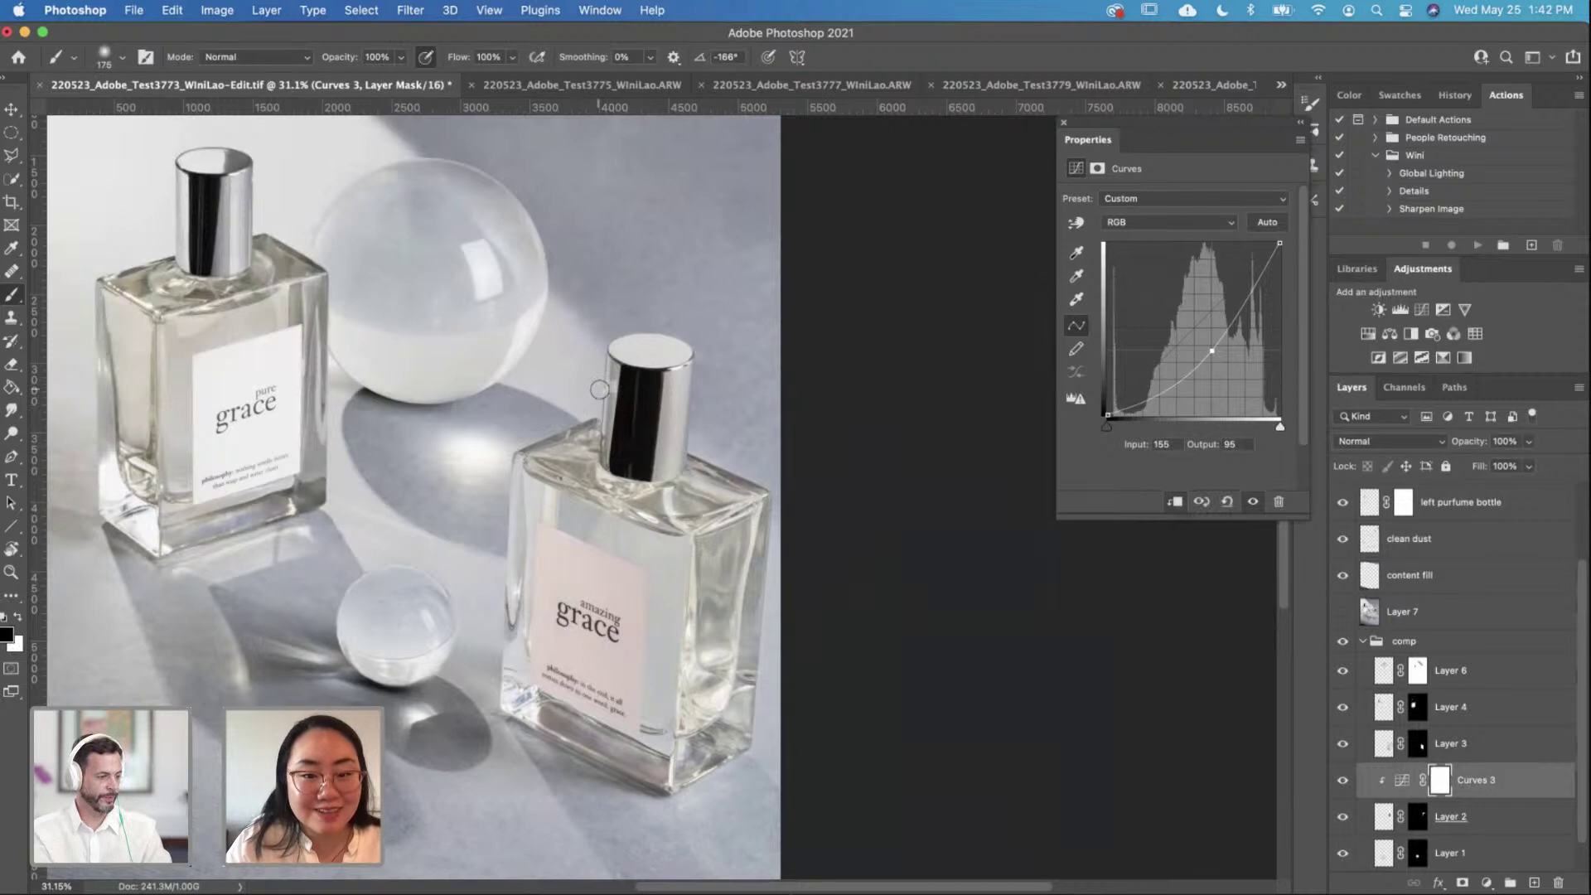
{"action": "left_click_drag", "start_coordinate": [600, 367], "coordinate": [600, 470]}
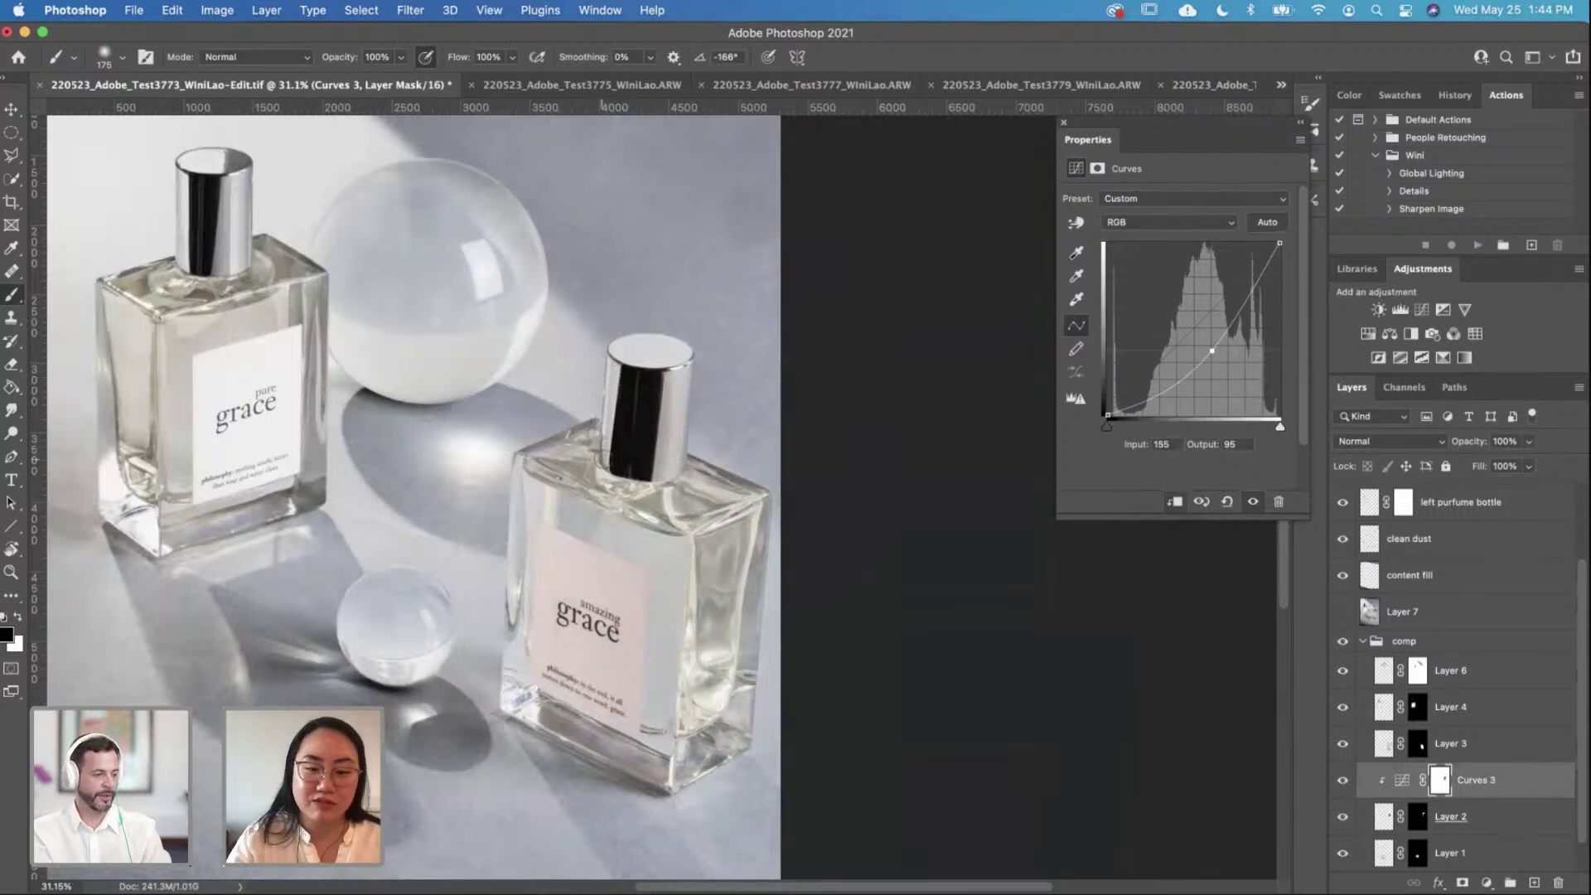
Step: Collapse the comp group and compare the retouched image with the original Background layer
{"action": "left_click", "coordinate": [1368, 643]}
{"action": "scroll", "coordinate": [917, 706], "scroll_direction": "down", "scroll_amount": 3}
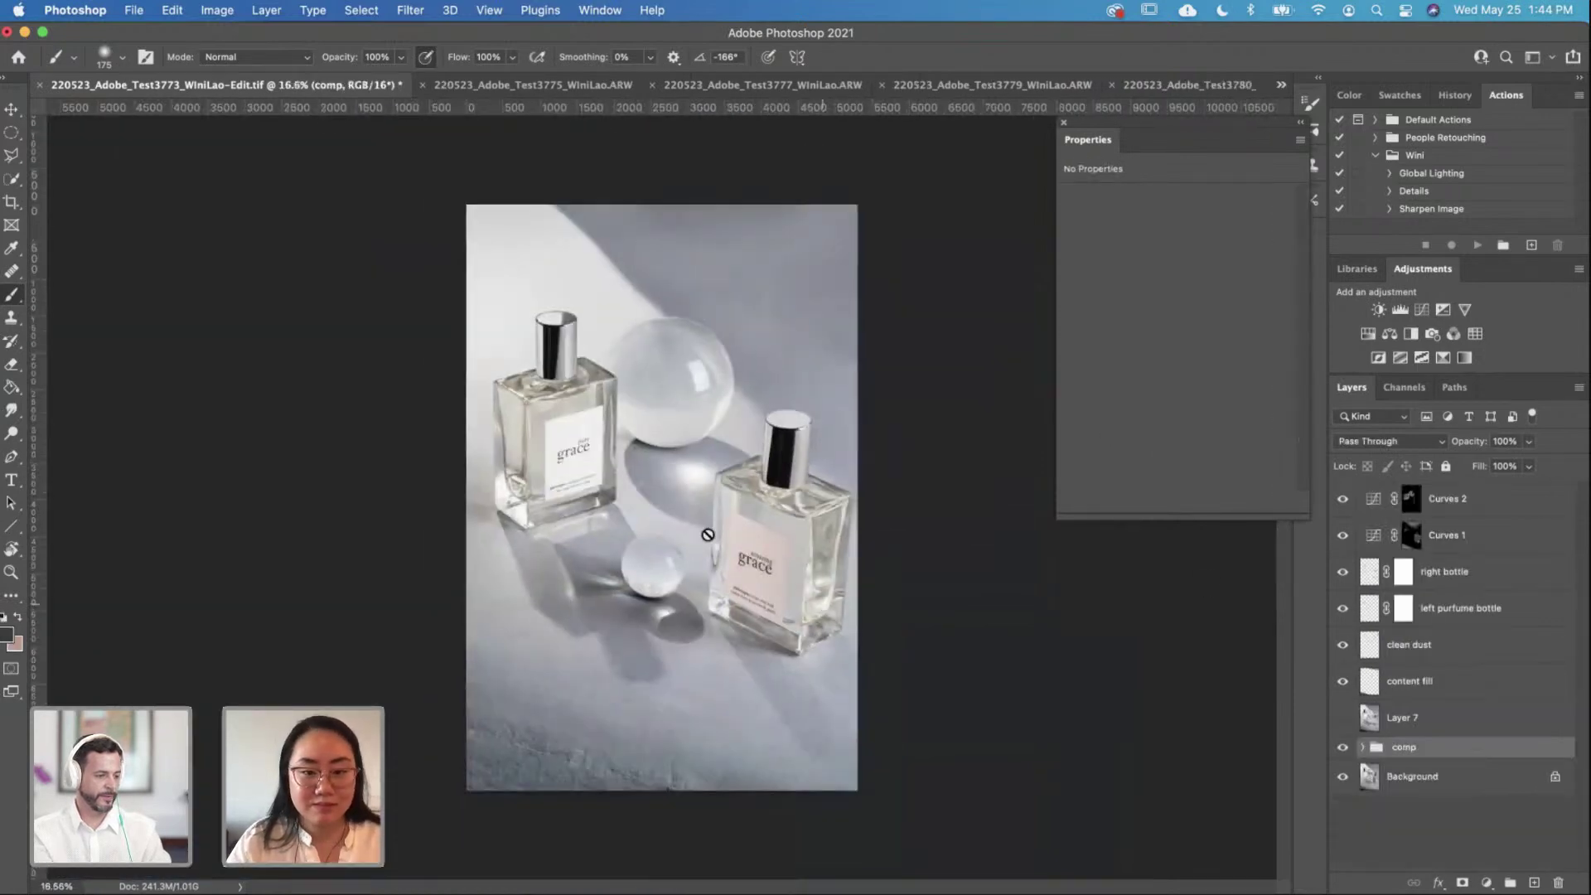
{"action": "left_click", "coordinate": [1342, 776], "text": "alt"}
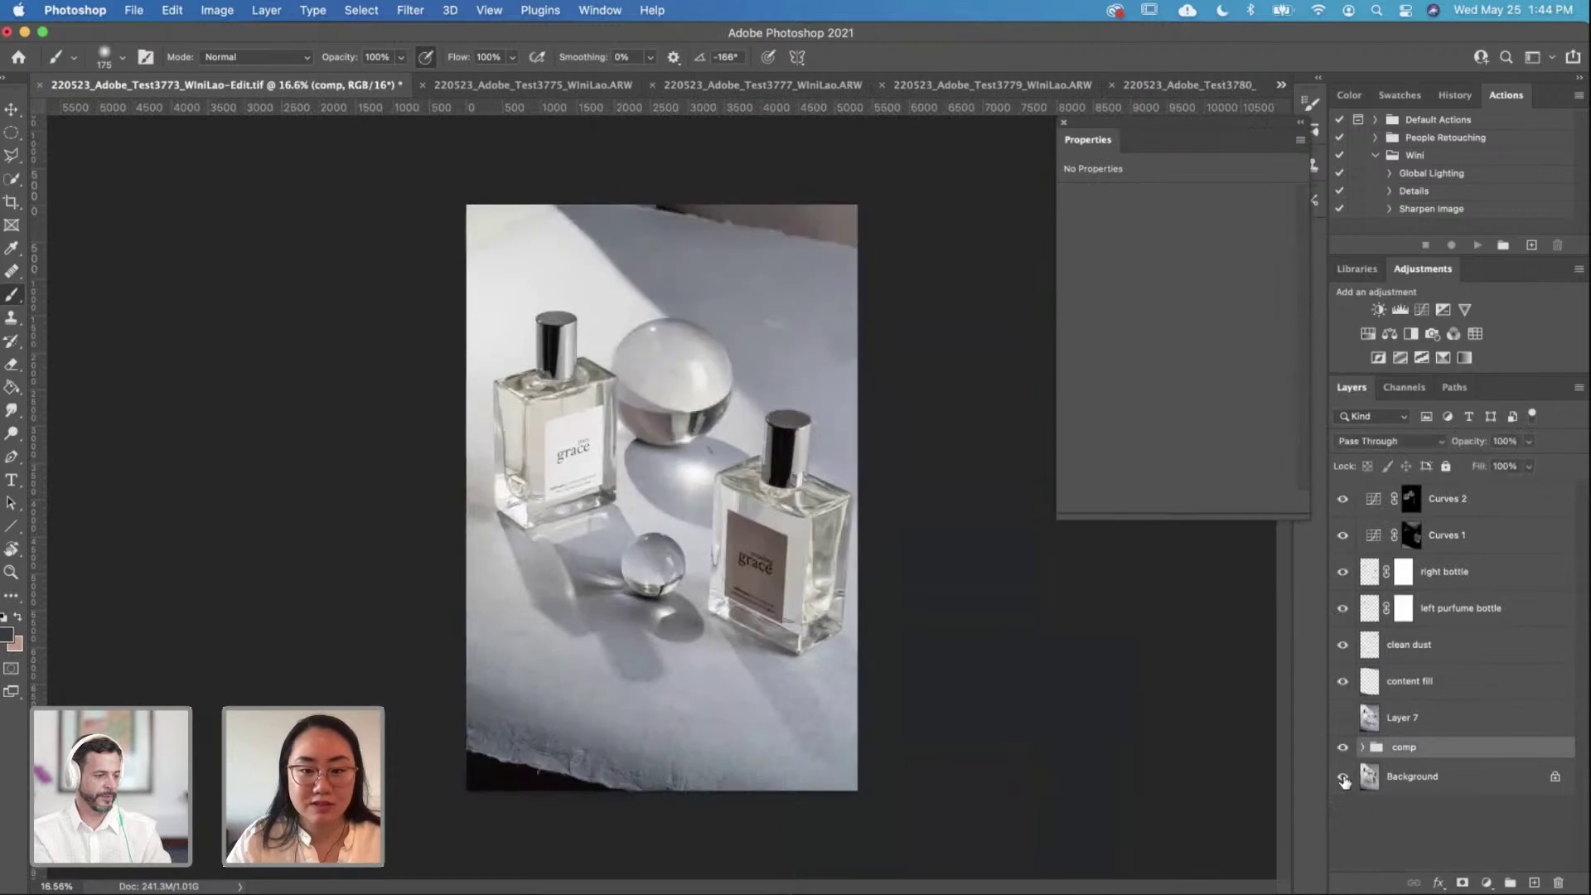
{"action": "left_click", "coordinate": [1342, 776], "text": "alt"}
{"action": "scroll", "coordinate": [611, 594], "scroll_direction": "up", "scroll_amount": 3}
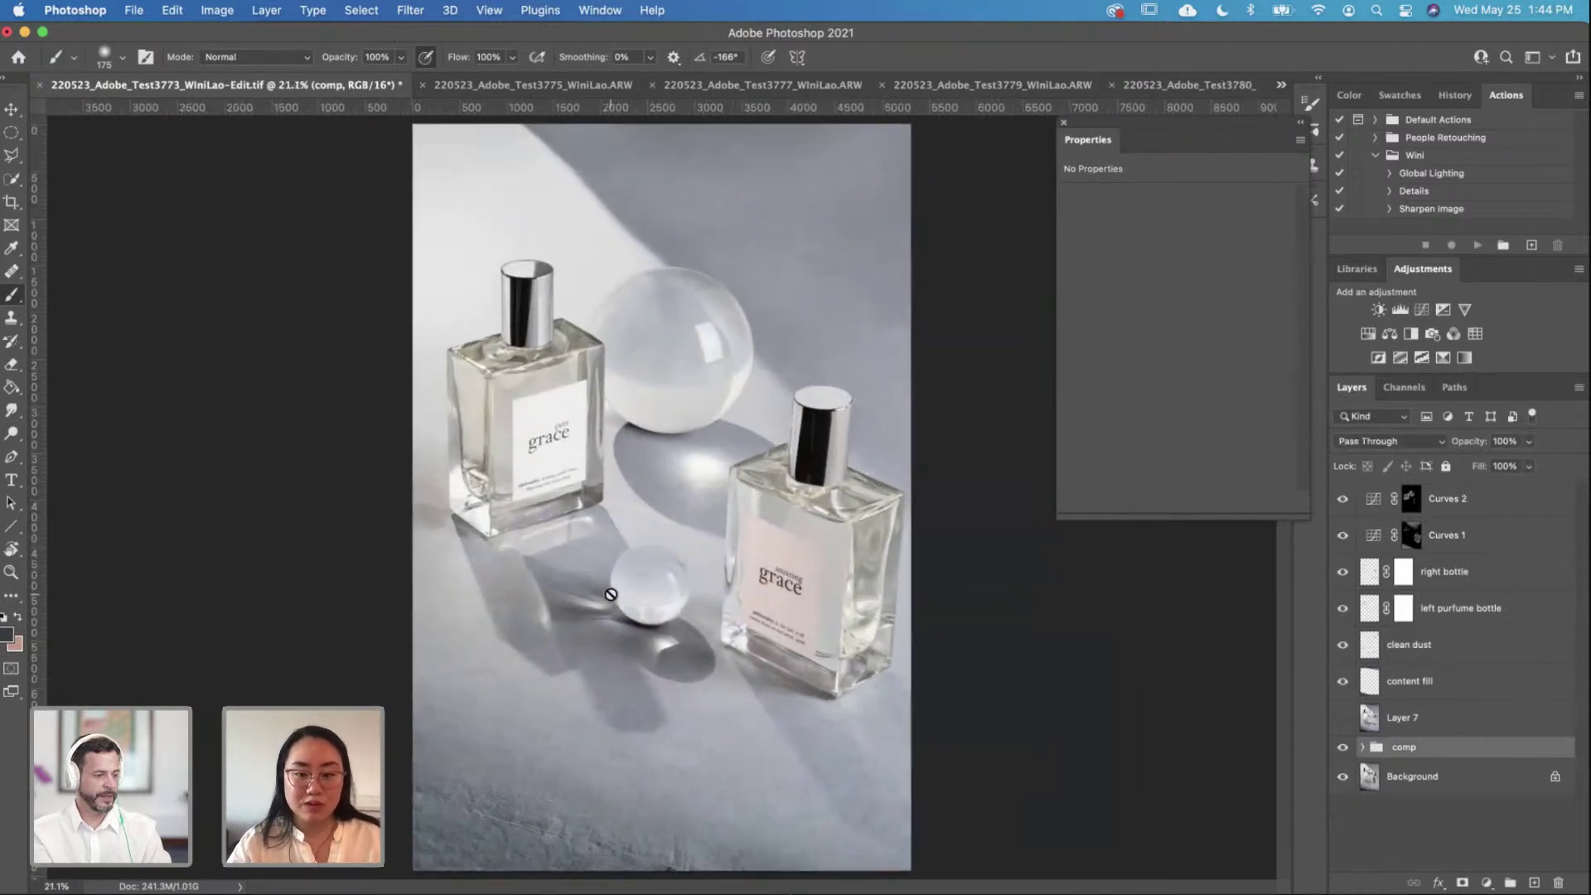
{"action": "scroll", "coordinate": [611, 594], "scroll_direction": "down", "scroll_amount": 1}
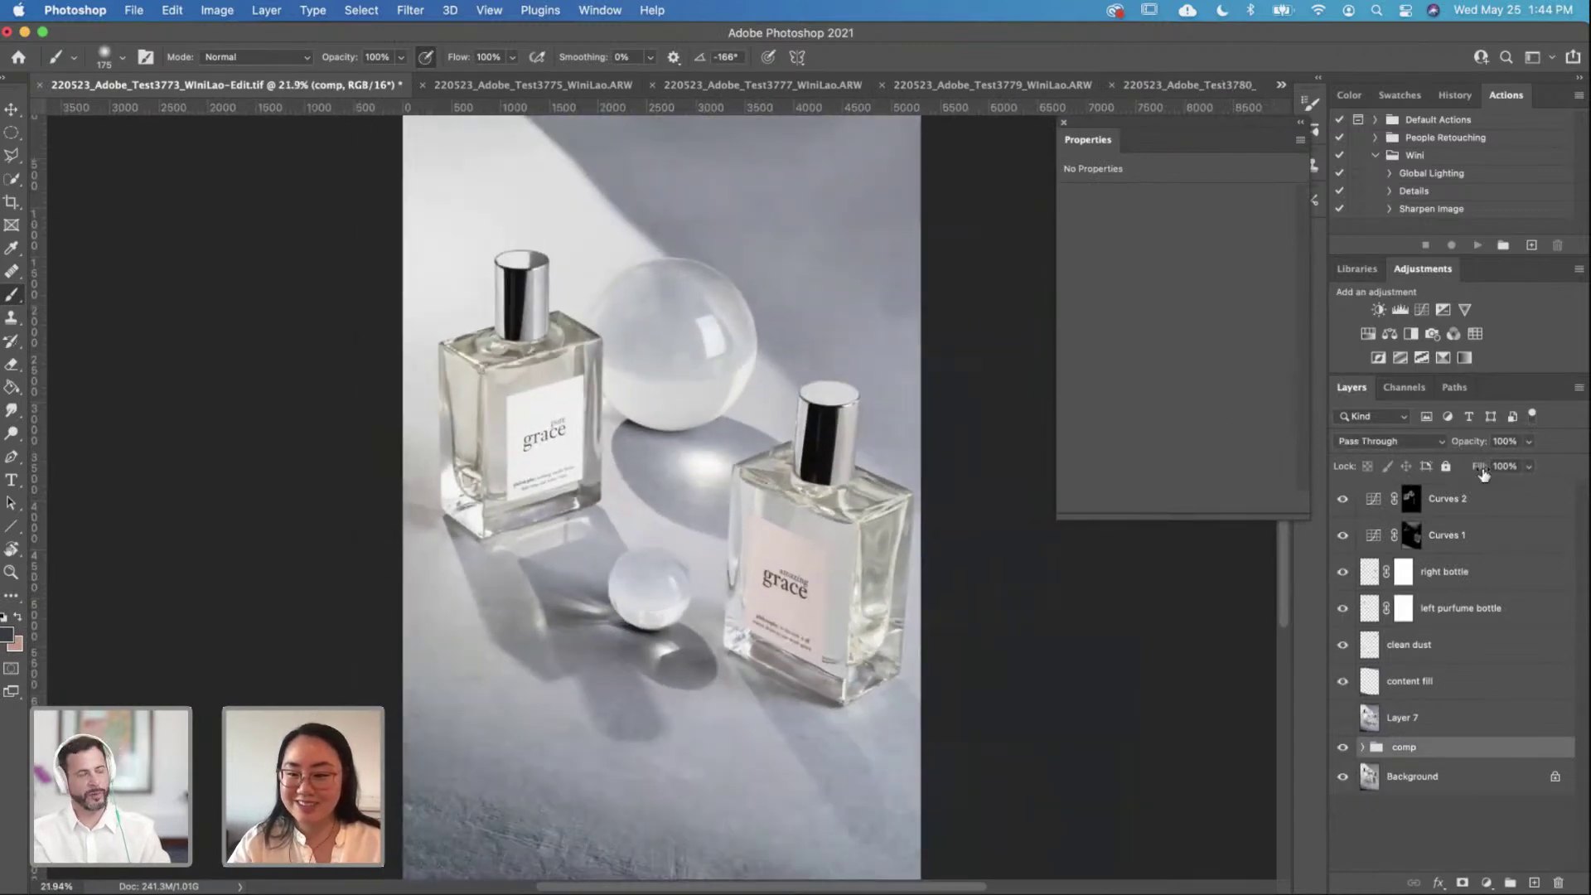
Step: Examine the bottles, labels and glass spheres up close and in the overall composition for areas that still need retouching
{"action": "left_click", "coordinate": [1463, 512]}
{"action": "scroll", "coordinate": [676, 643], "scroll_direction": "up", "scroll_amount": 1}
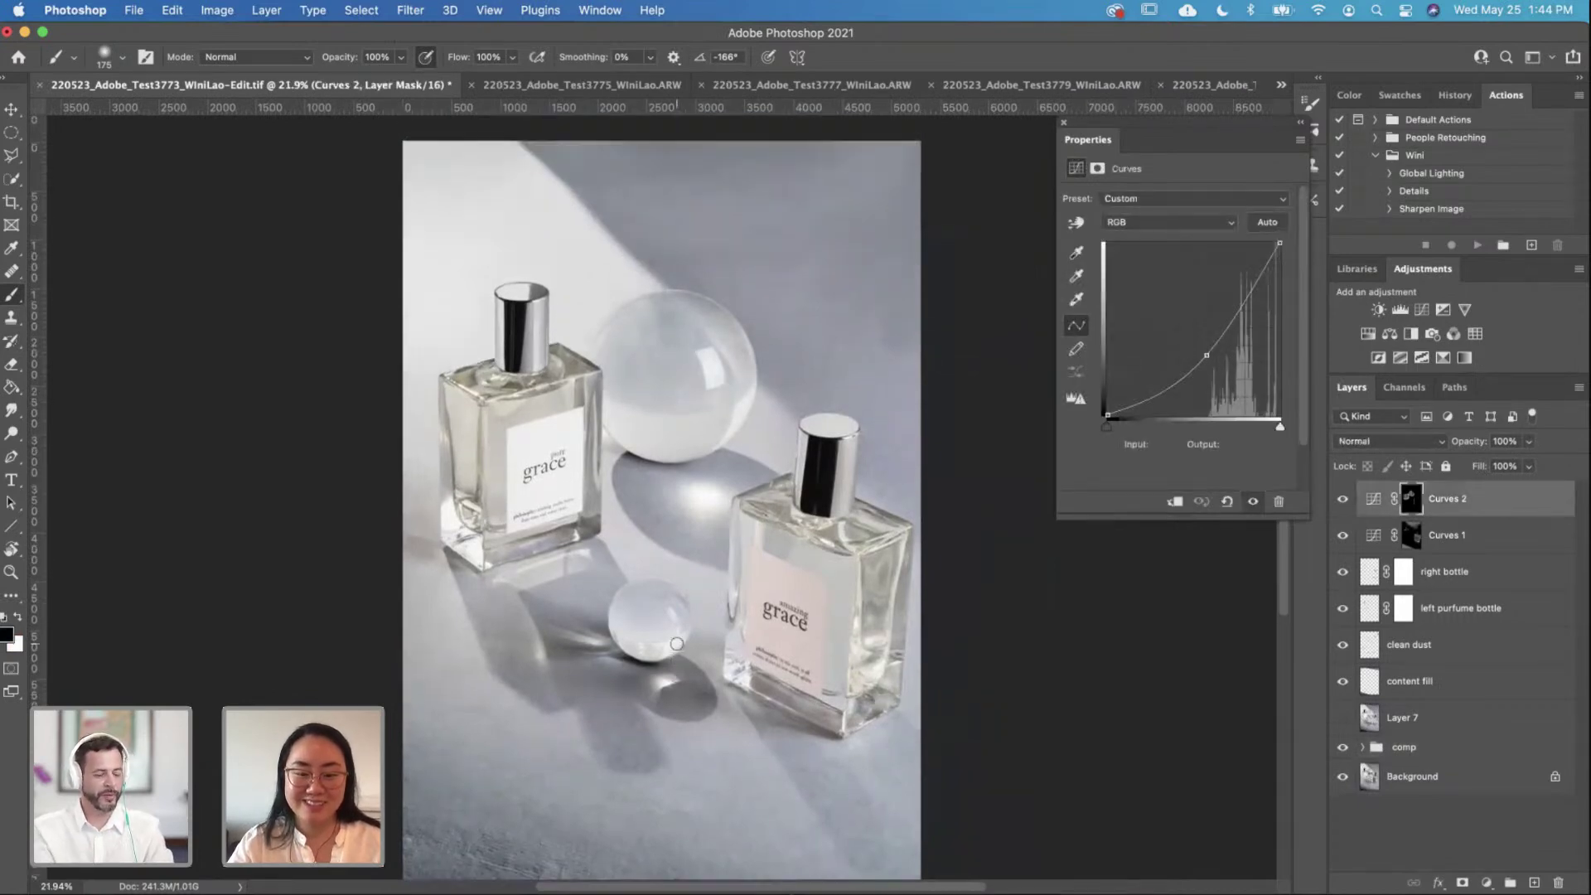
{"action": "scroll", "coordinate": [673, 646], "scroll_direction": "down", "scroll_amount": 2}
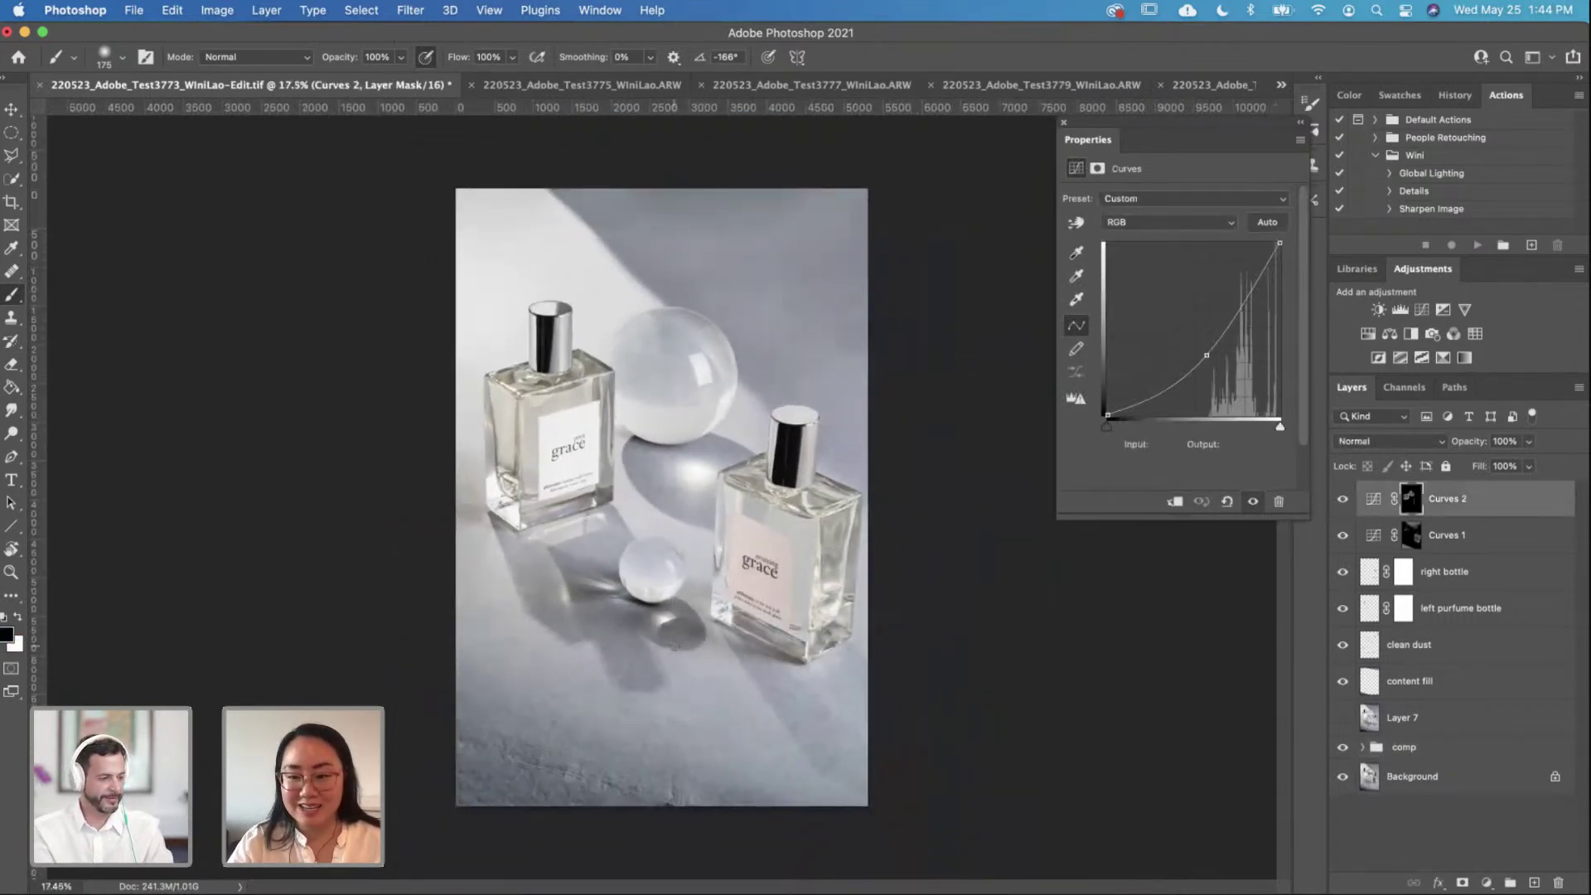
{"action": "scroll", "coordinate": [675, 646], "scroll_direction": "up", "scroll_amount": 4}
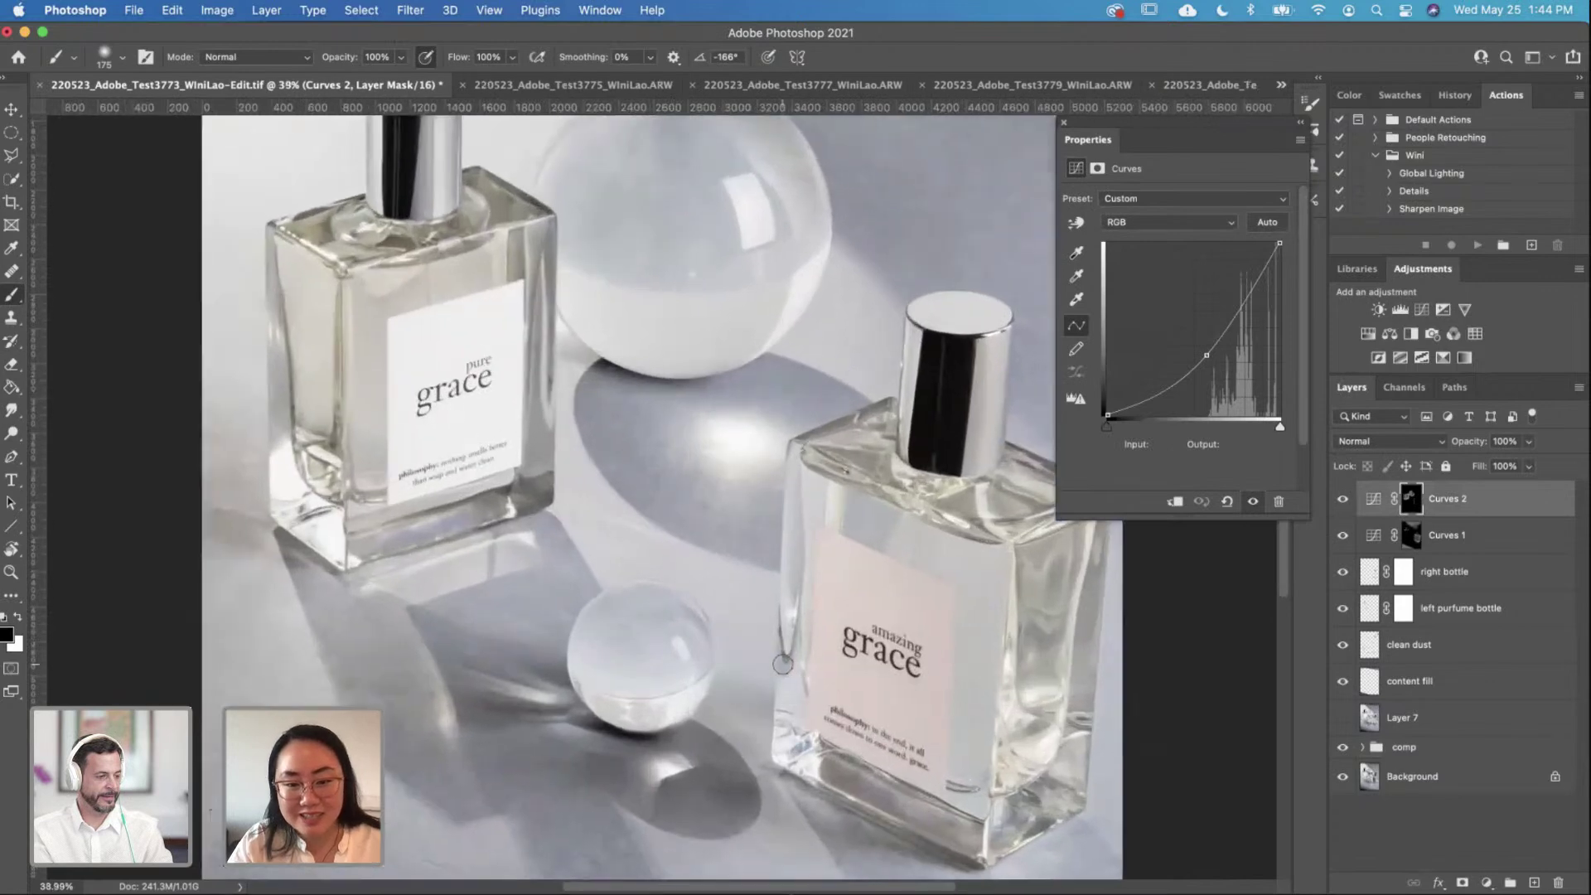
{"action": "scroll", "coordinate": [783, 663], "scroll_direction": "down", "scroll_amount": 3}
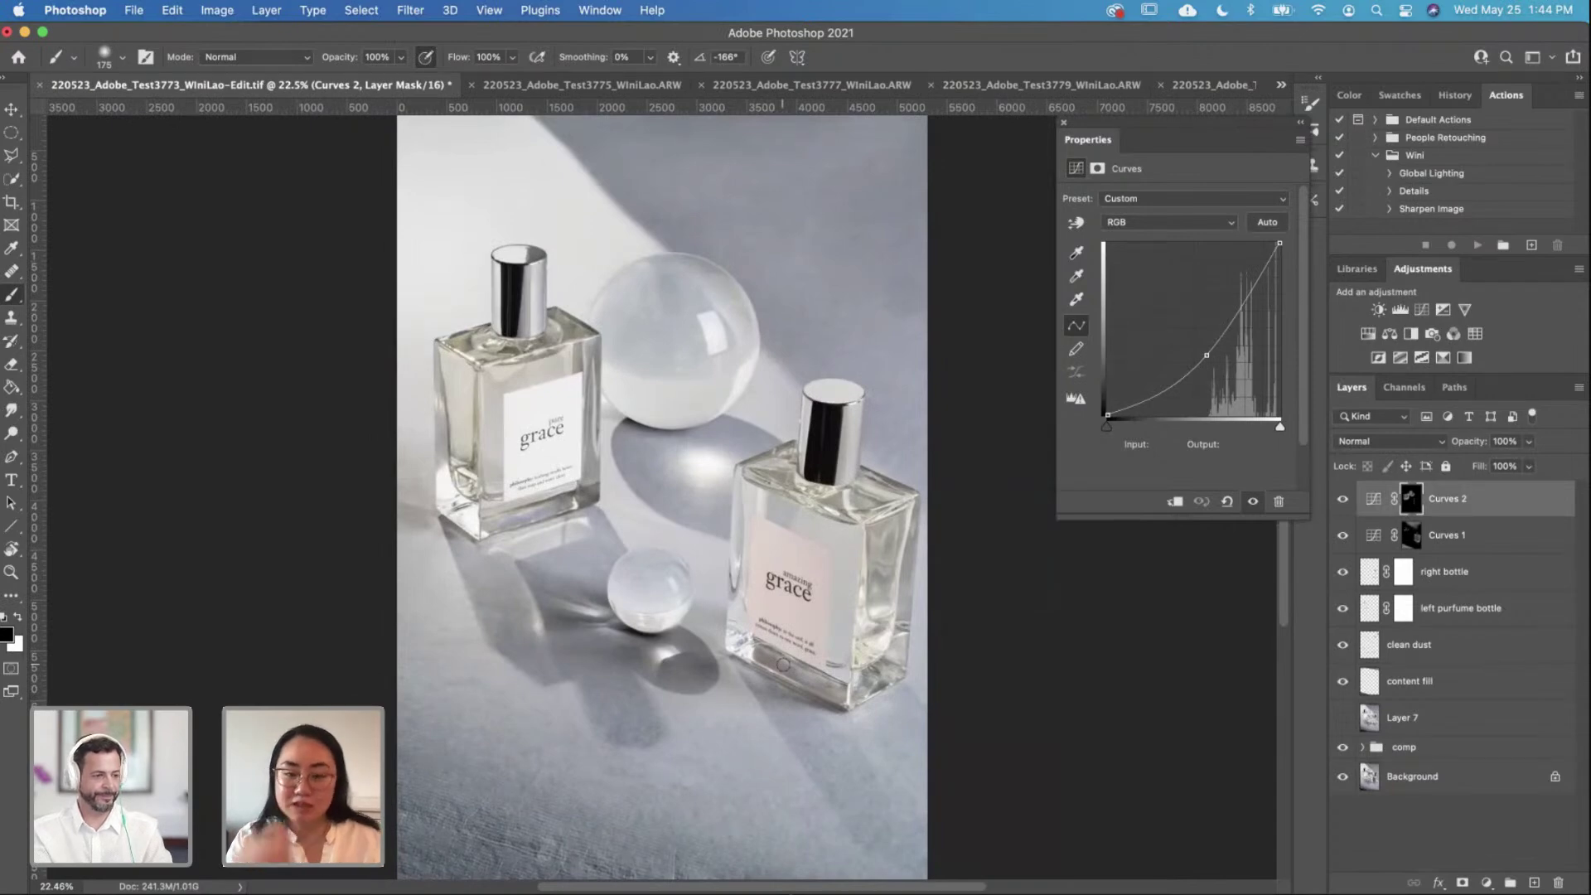
{"action": "scroll", "coordinate": [771, 533], "scroll_direction": "up", "scroll_amount": 2}
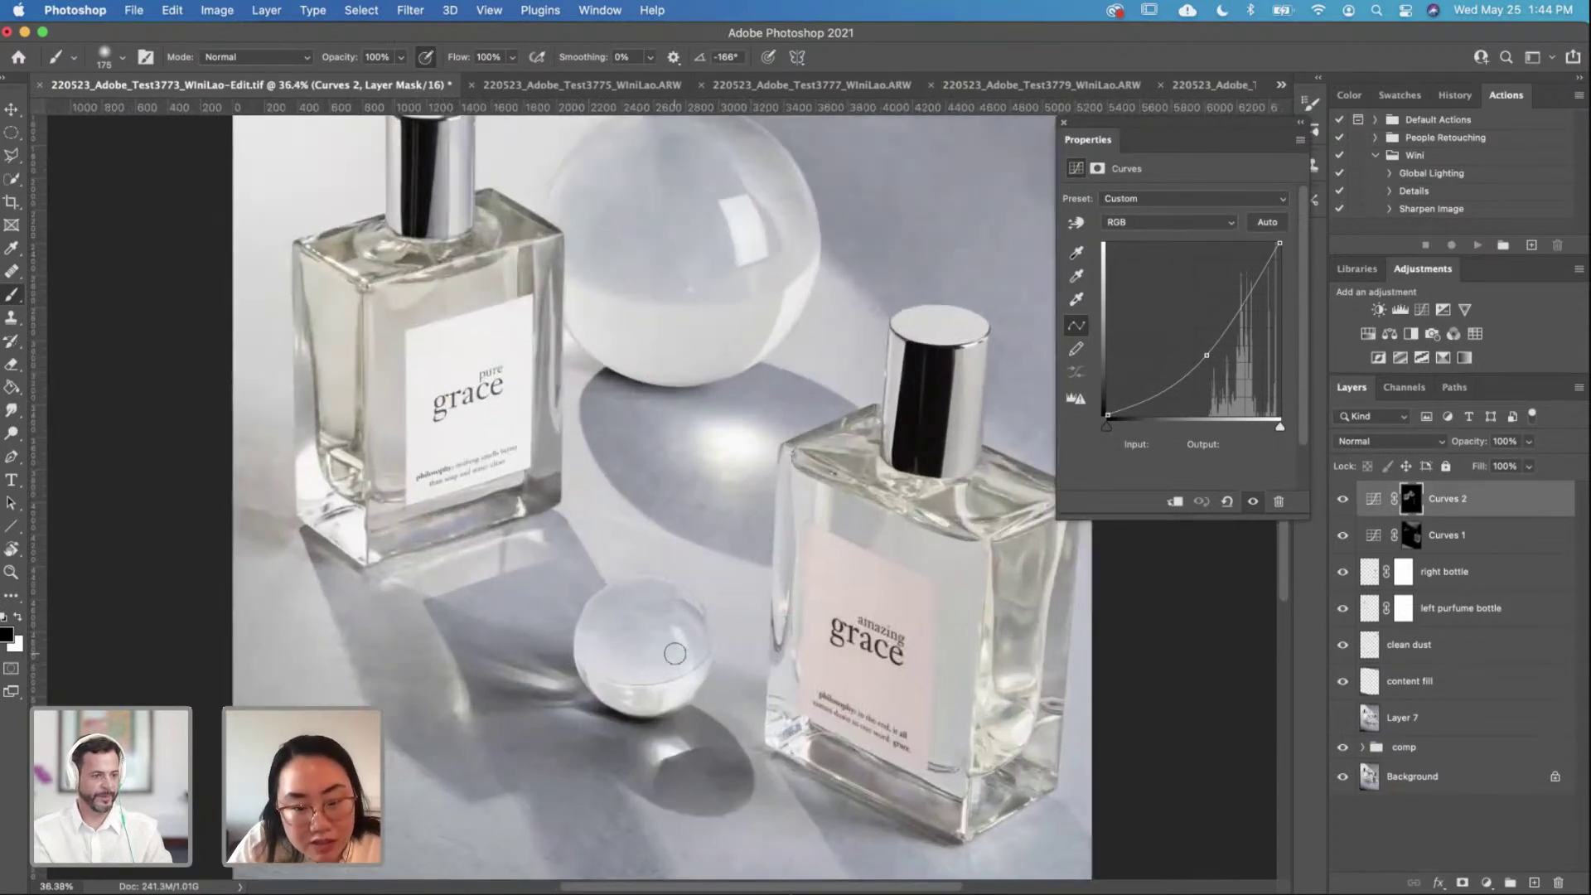
{"action": "scroll", "coordinate": [633, 690], "scroll_direction": "up", "scroll_amount": 2}
{"action": "scroll", "coordinate": [634, 614], "scroll_direction": "down", "scroll_amount": 3}
{"action": "scroll", "coordinate": [635, 615], "scroll_direction": "right", "scroll_amount": 2}
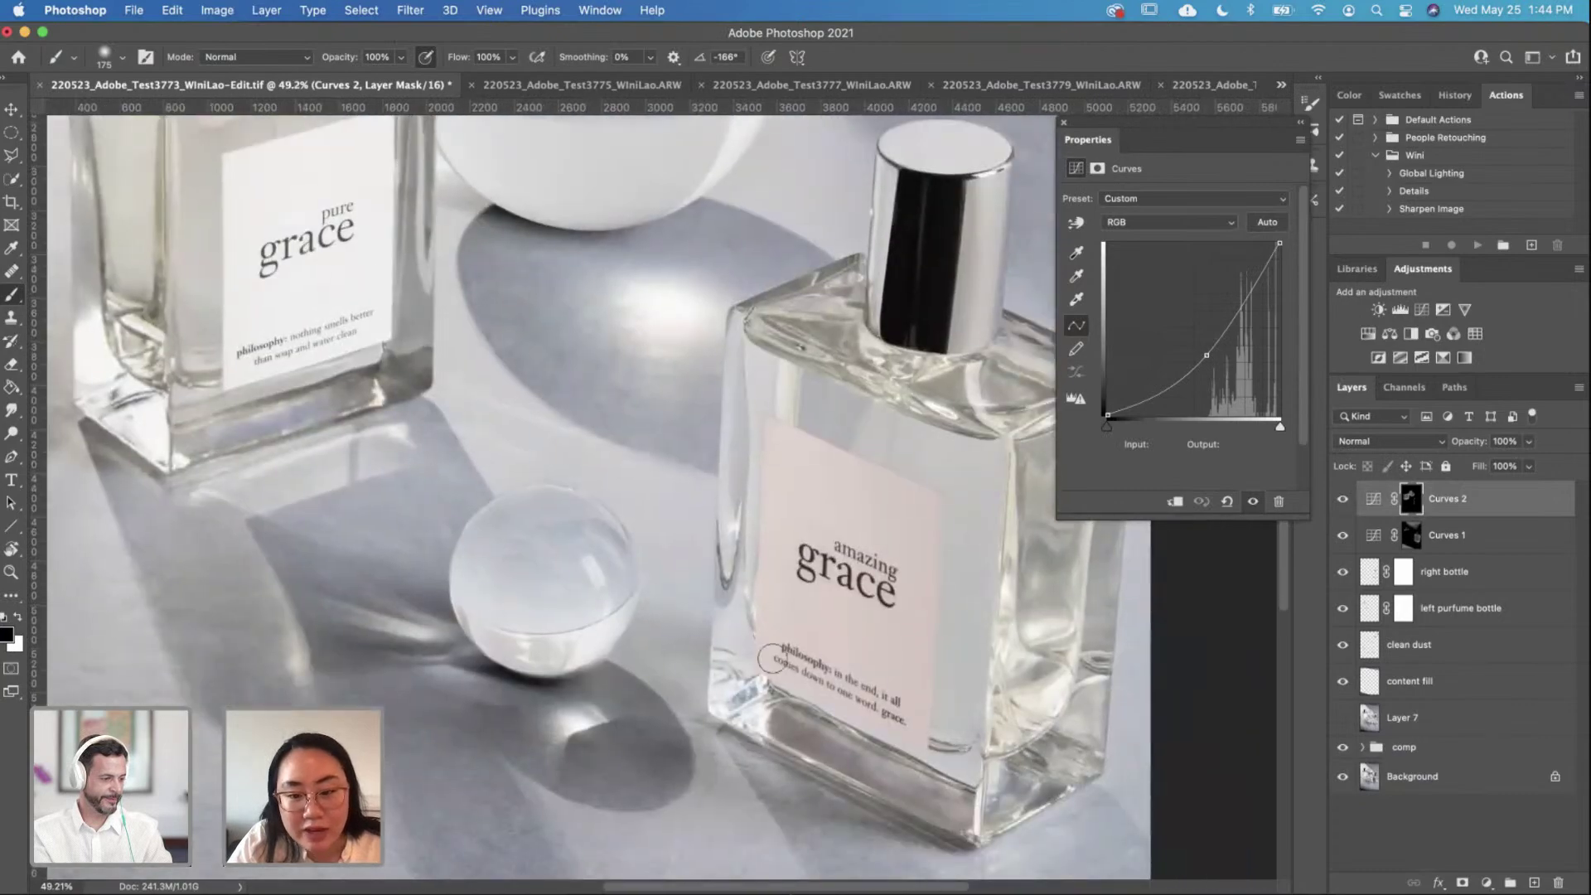
{"action": "scroll", "coordinate": [897, 676], "scroll_direction": "up", "scroll_amount": 3}
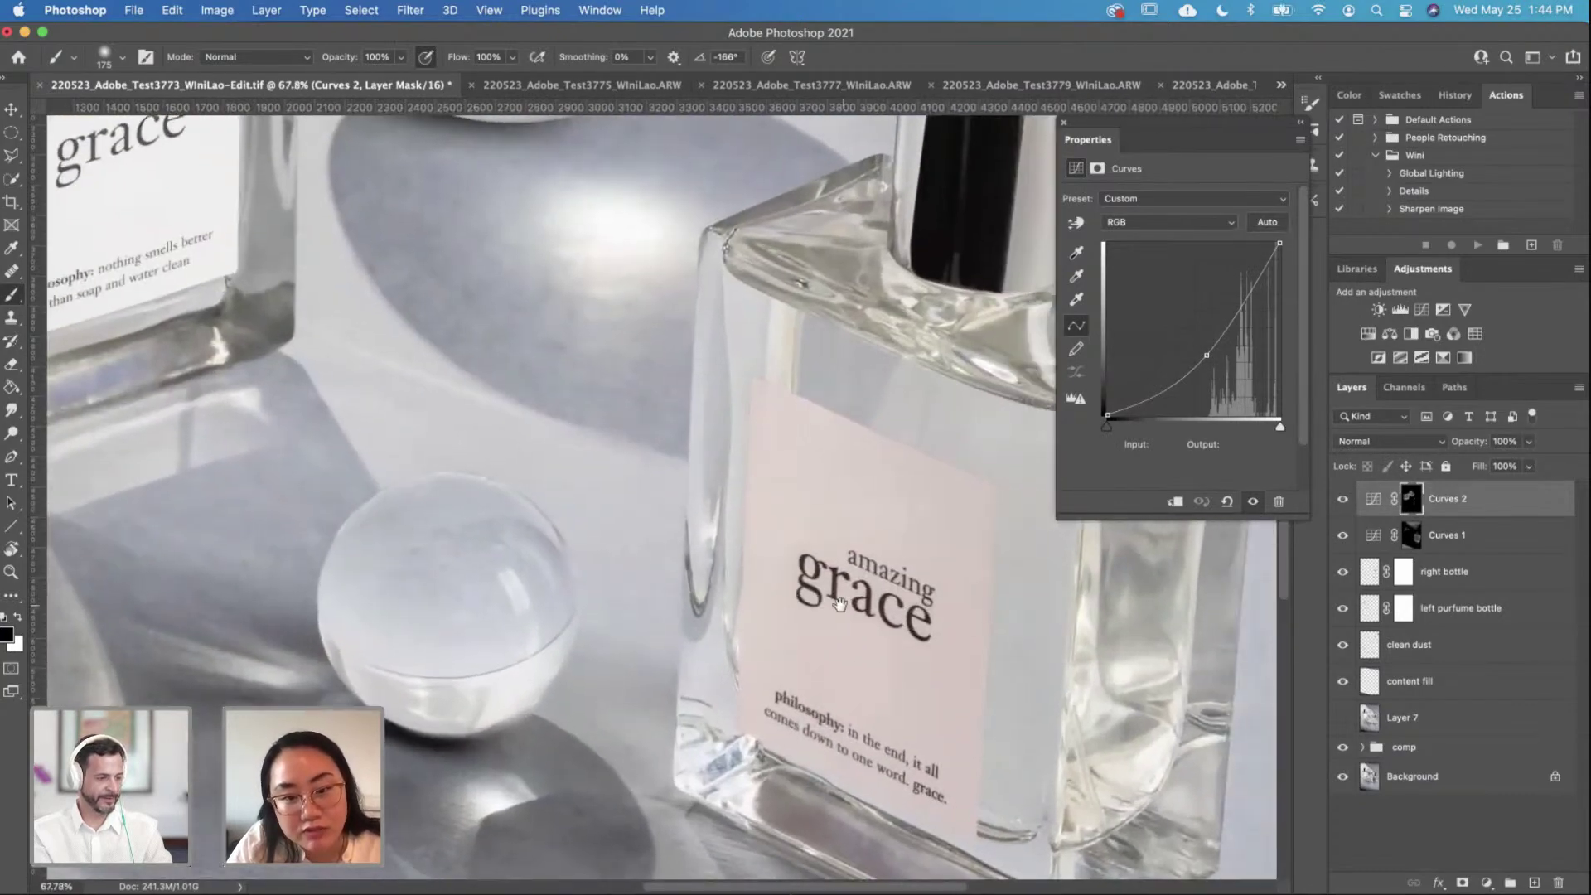
{"action": "scroll", "coordinate": [704, 763], "scroll_direction": "down", "scroll_amount": 5}
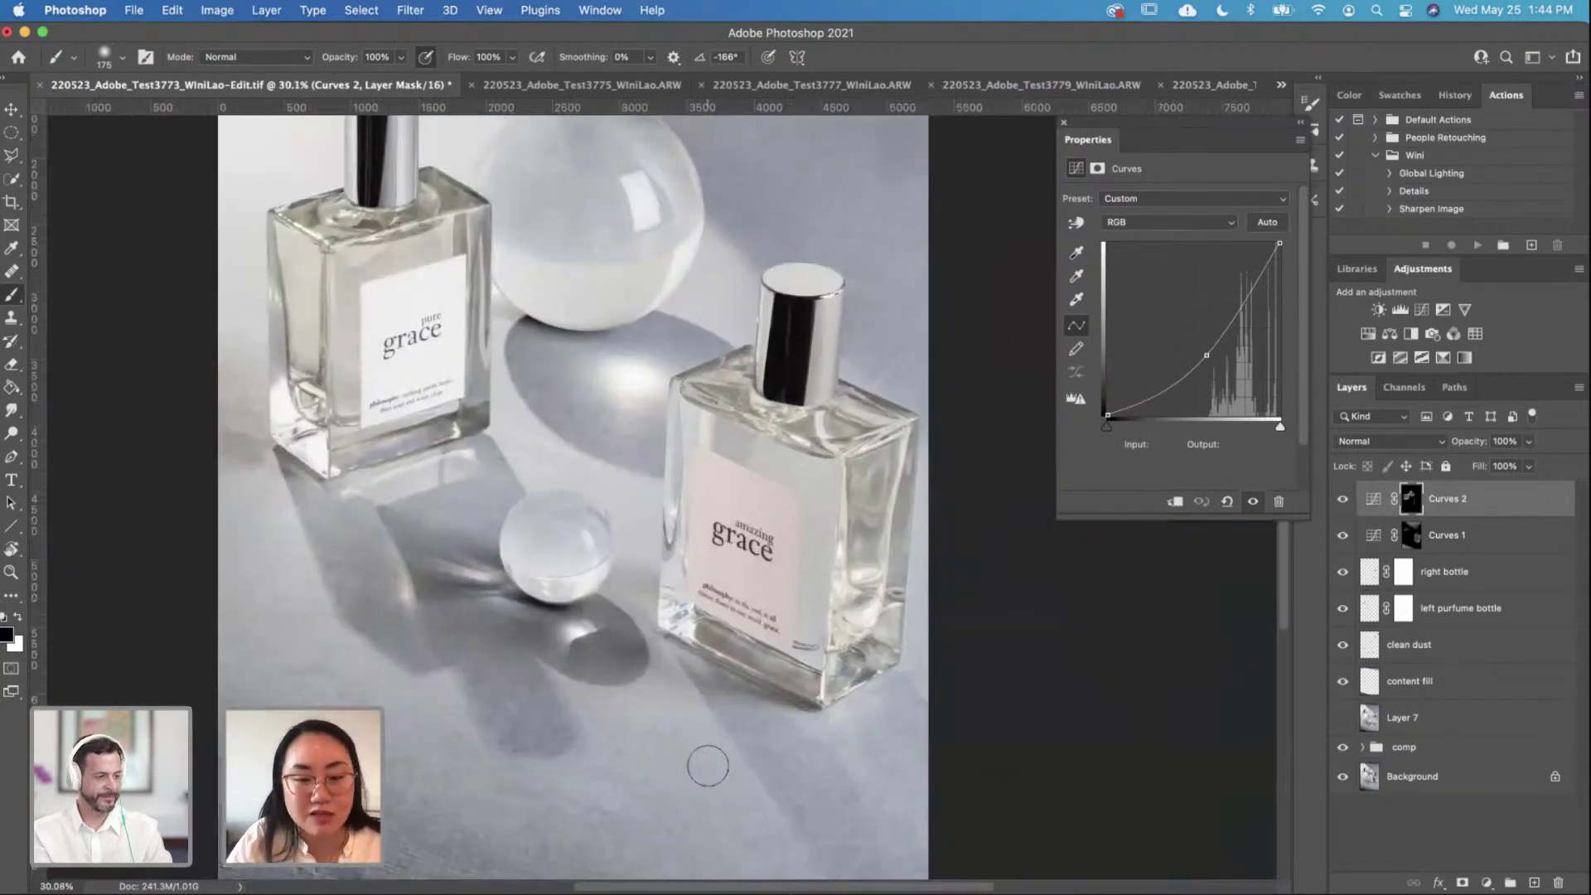
{"action": "scroll", "coordinate": [708, 765], "scroll_direction": "up", "scroll_amount": 1}
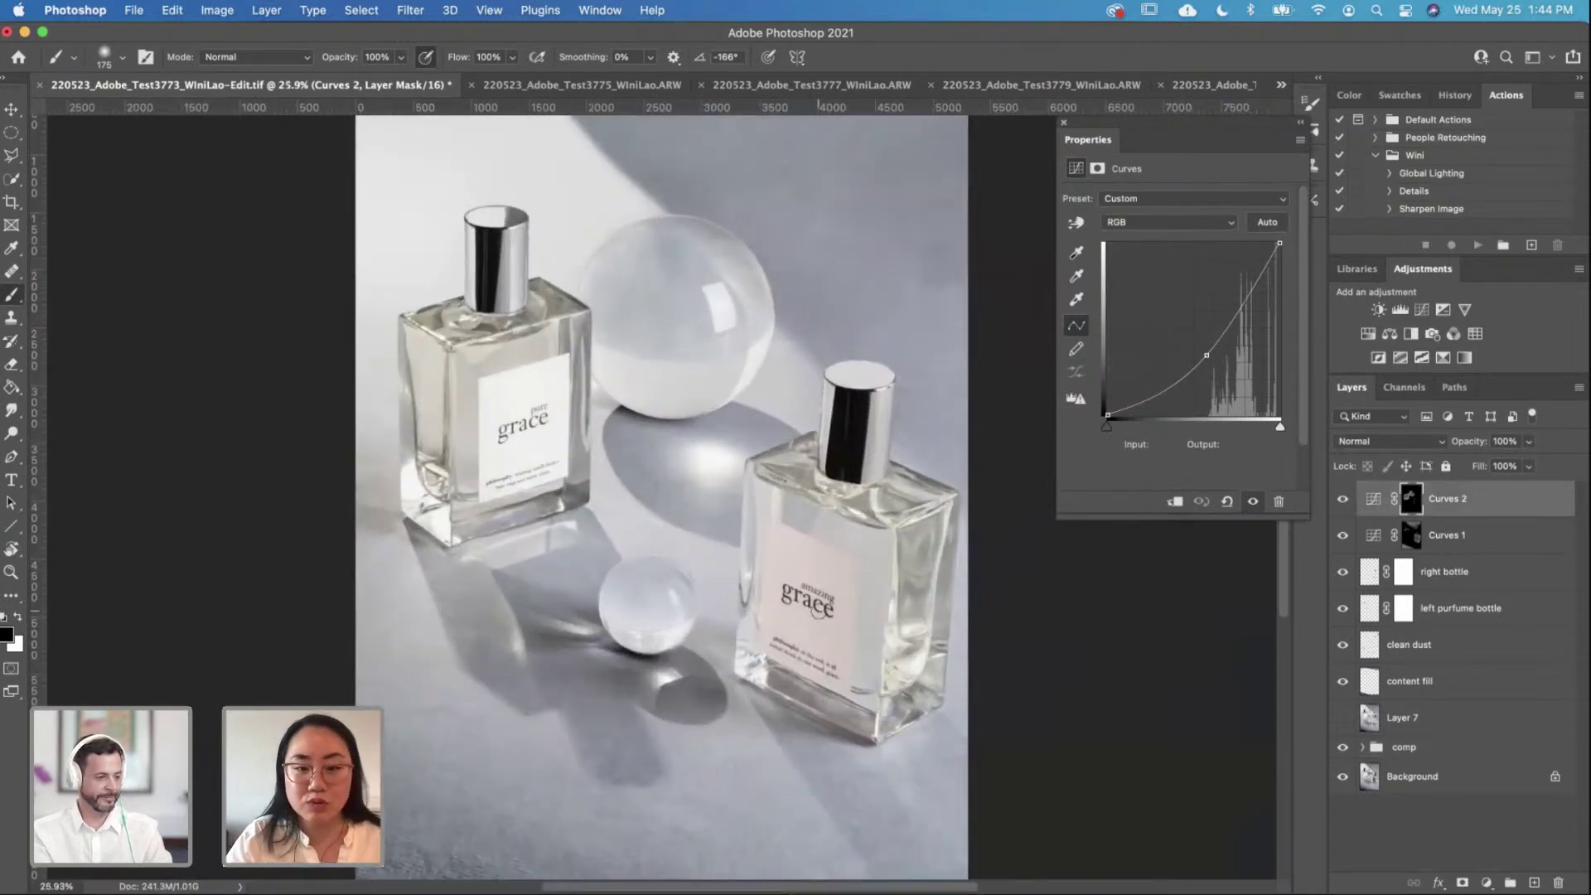
Step: Add a Selective Color adjustment above Curves 2 and set Black to +58% for the Blacks range
{"action": "left_click", "coordinate": [1442, 357]}
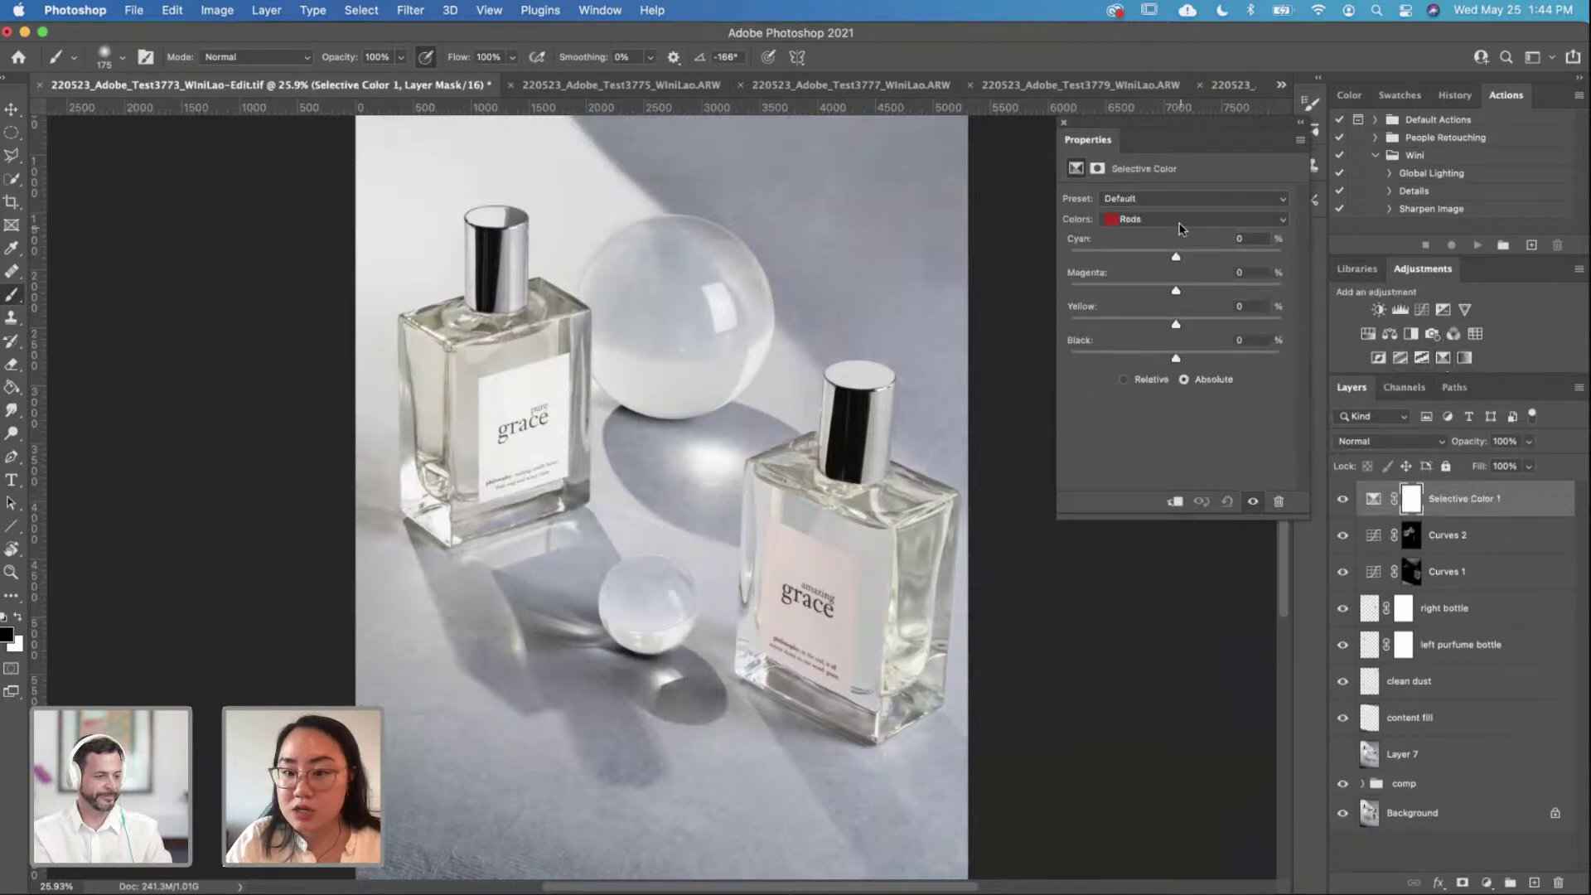
{"action": "left_click", "coordinate": [1176, 219]}
{"action": "left_click", "coordinate": [1162, 324]}
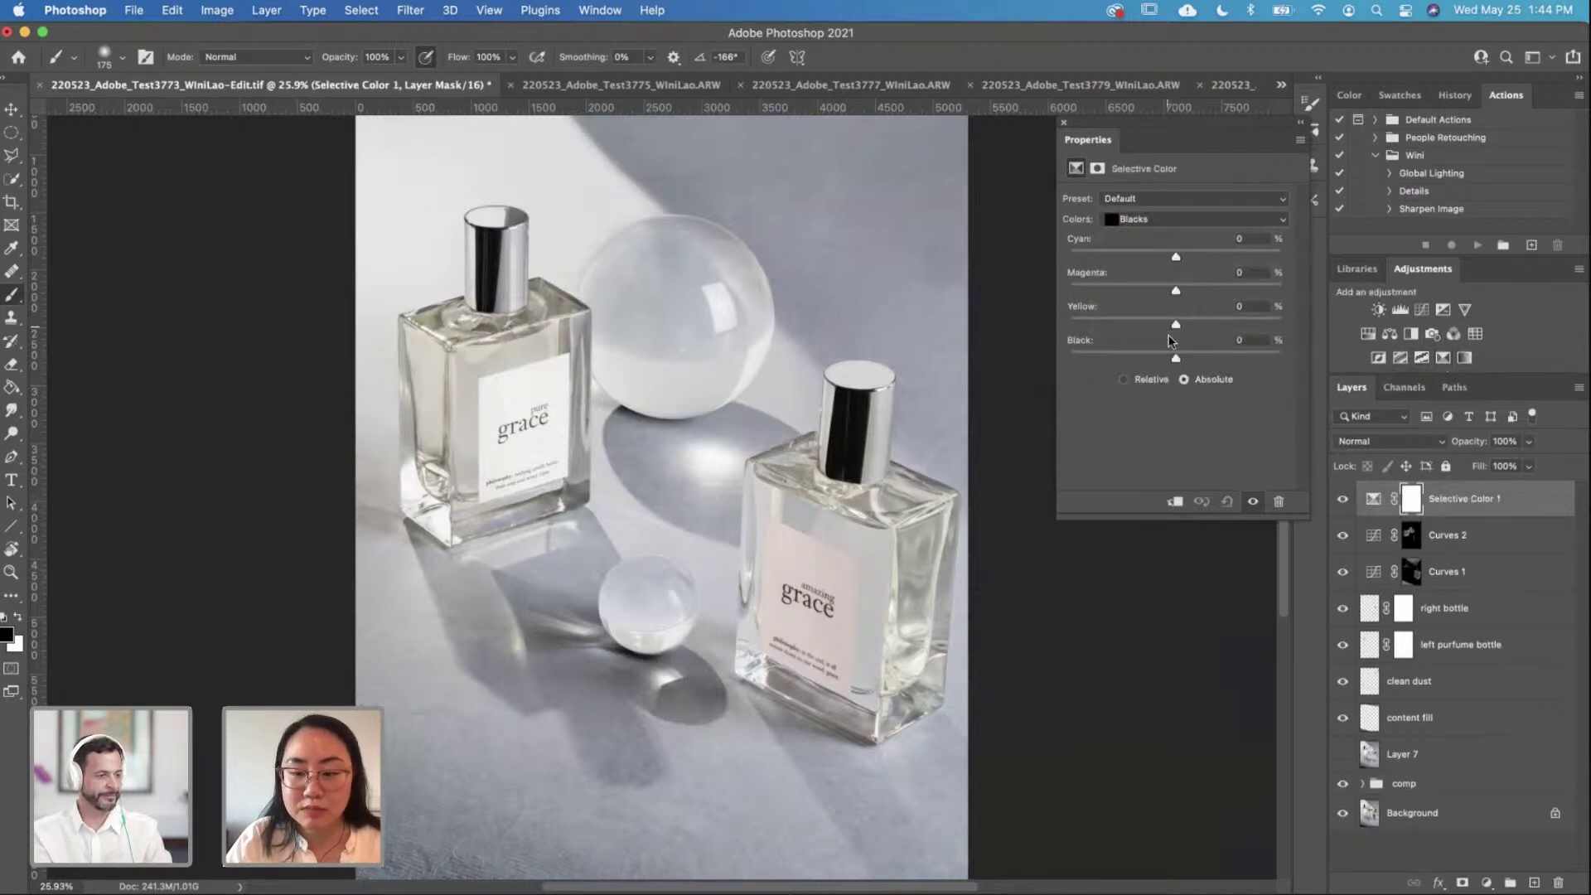
{"action": "left_click_drag", "start_coordinate": [1176, 359], "coordinate": [1207, 361]}
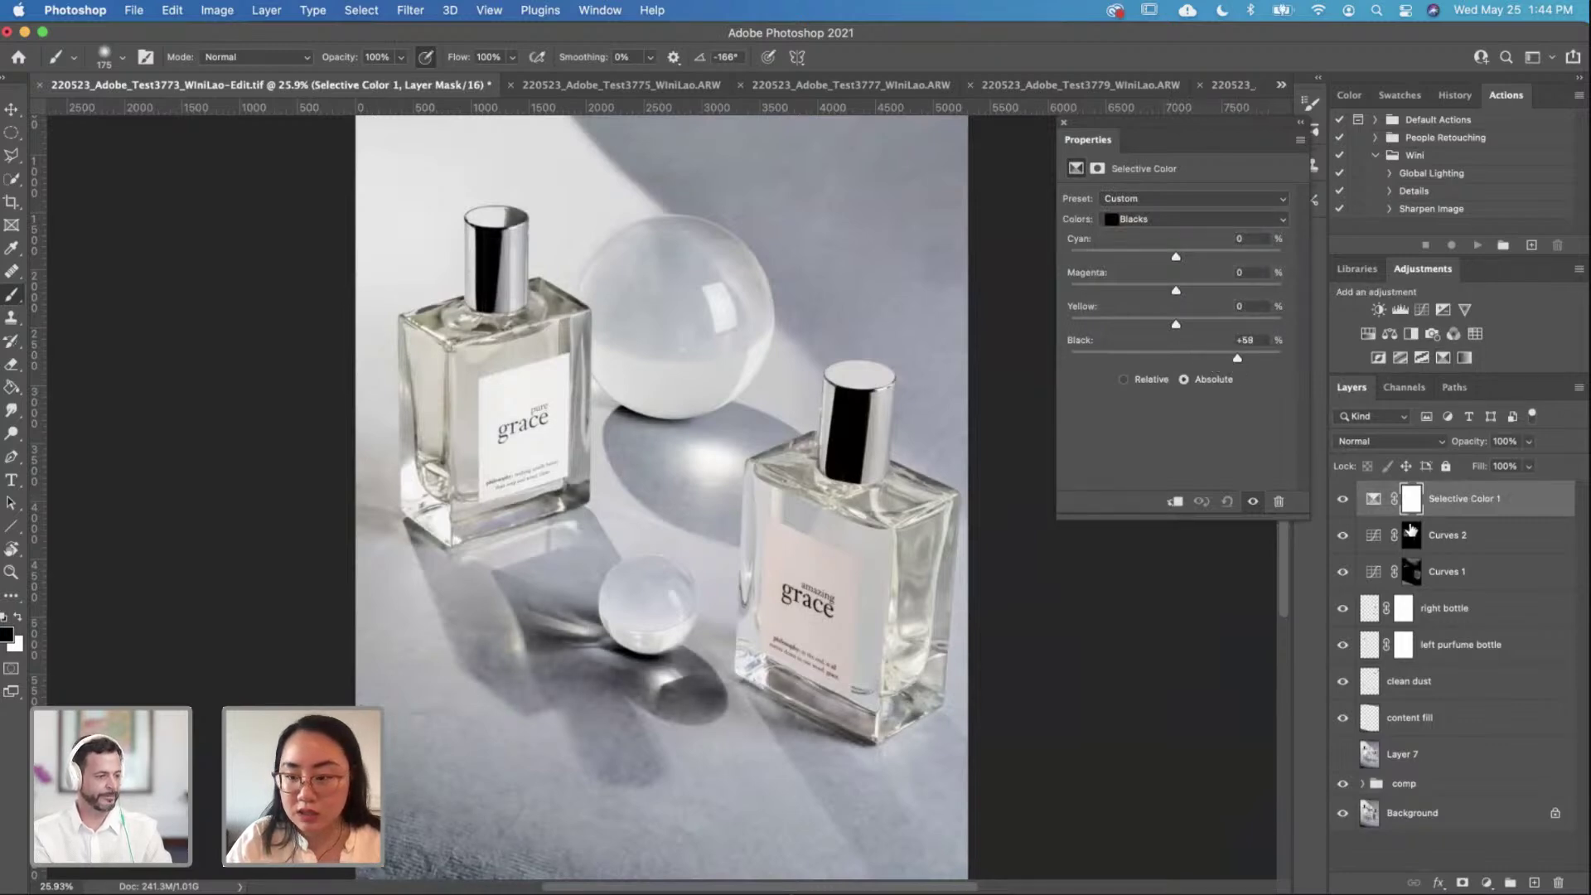
Step: Invert the Selective Color 1 mask and paint white over the label text on both bottles with a size 400 brush
{"action": "key", "text": "super+i"}
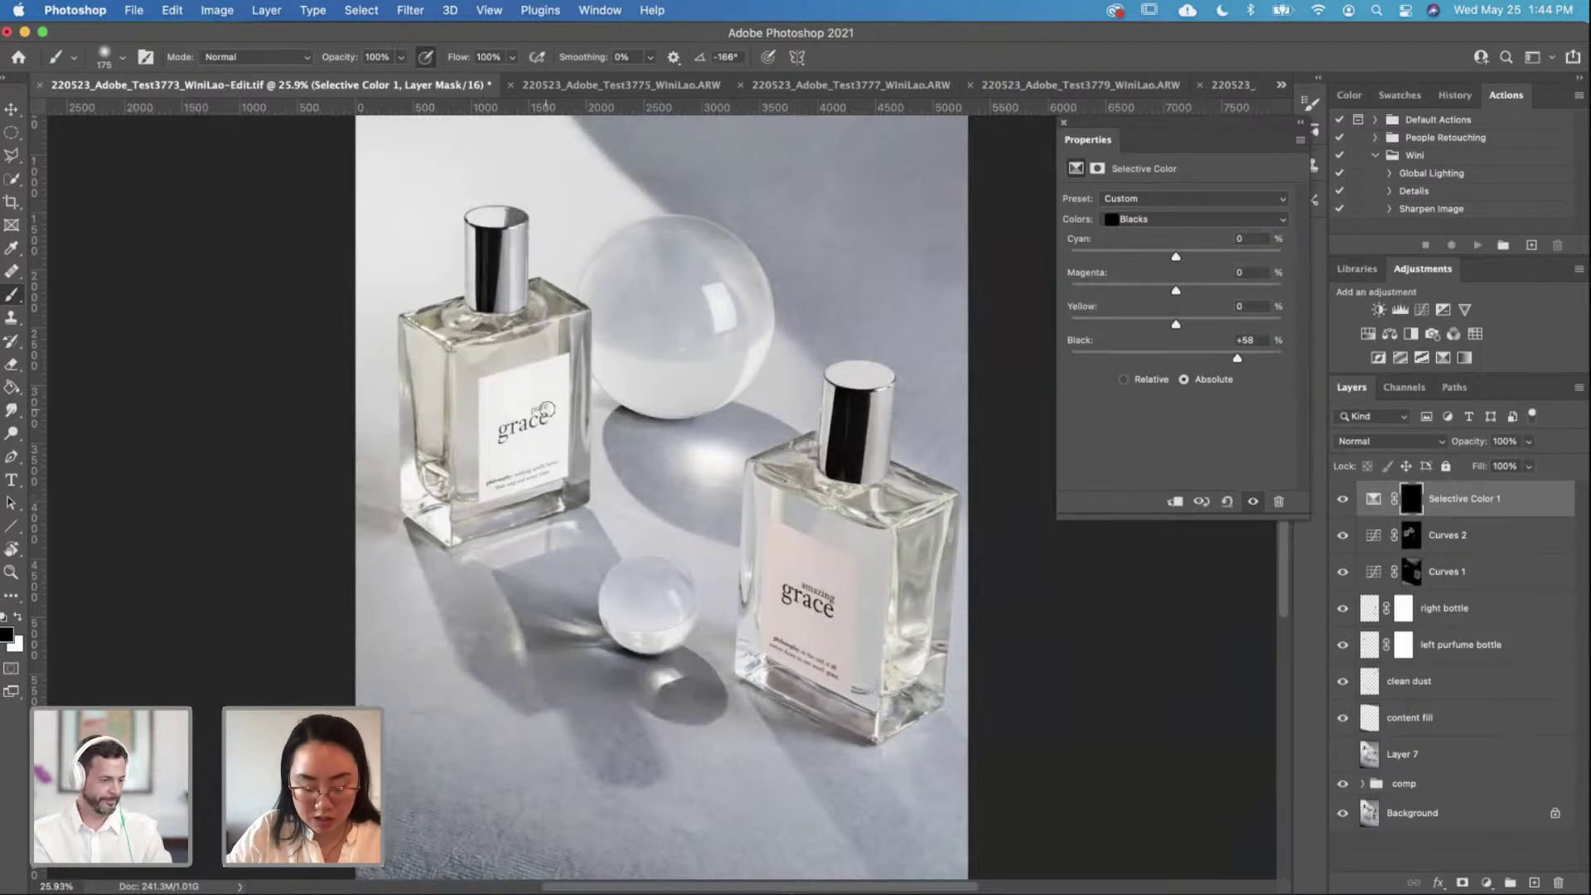
{"action": "key", "text": "x"}
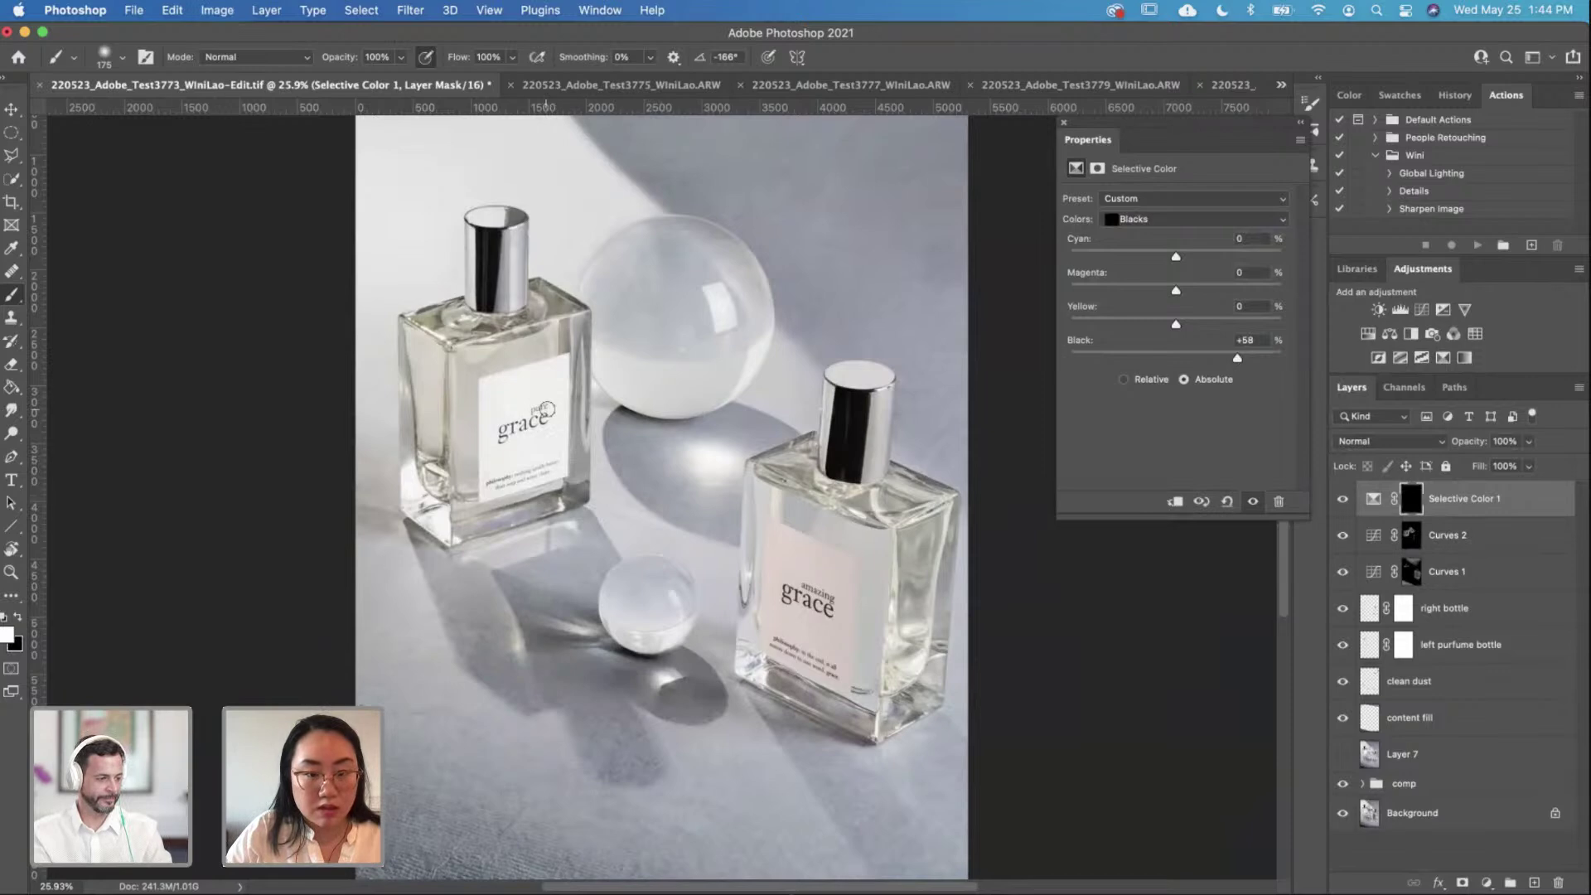
{"action": "key", "text": "bracketright"}
{"action": "key", "text": "bracketright"}
{"action": "key", "text": "bracketright"}
{"action": "key", "text": "bracketright"}
{"action": "key", "text": "bracketright"}
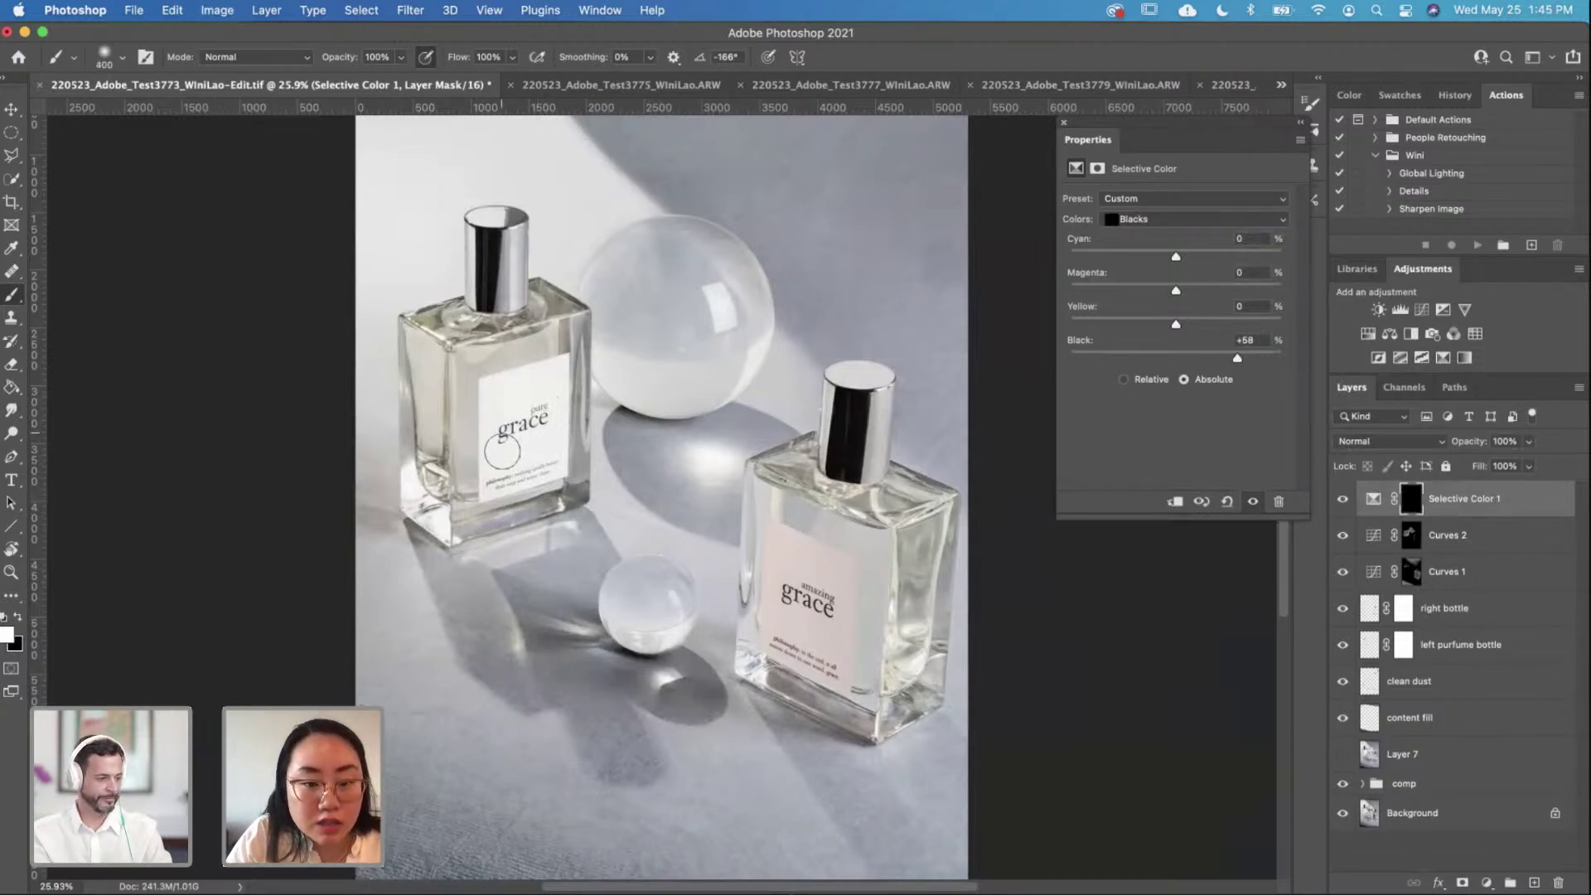
{"action": "left_click", "coordinate": [547, 419]}
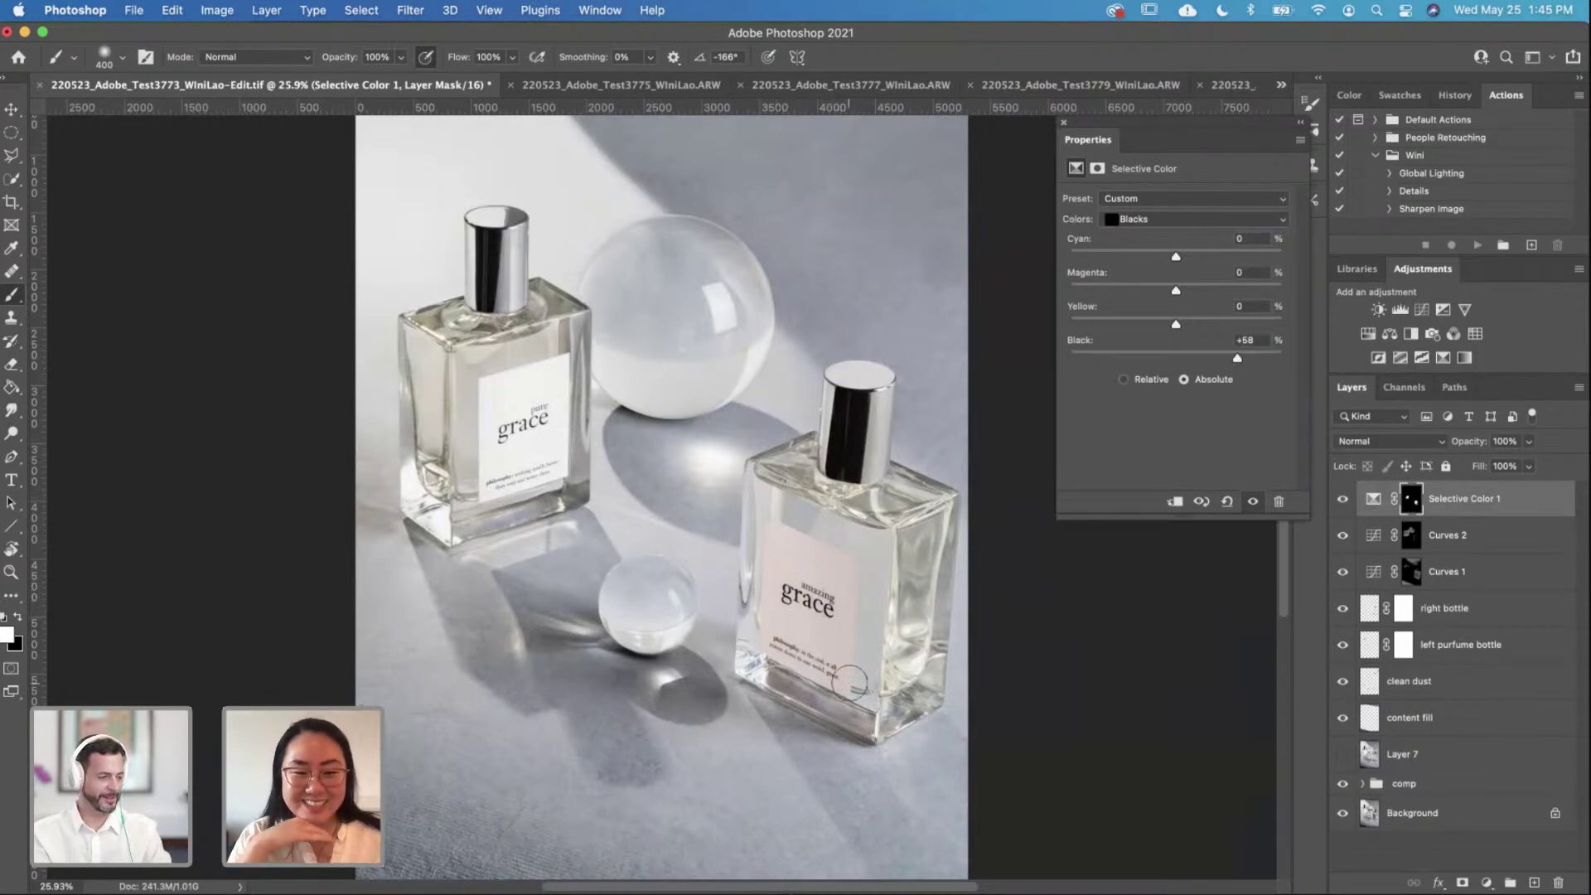
Step: Toggle the Selective Color 1 layer to compare the label text before and after, checking the whole image
{"action": "left_click", "coordinate": [1345, 498]}
{"action": "left_click", "coordinate": [1344, 498]}
{"action": "left_click", "coordinate": [1344, 498]}
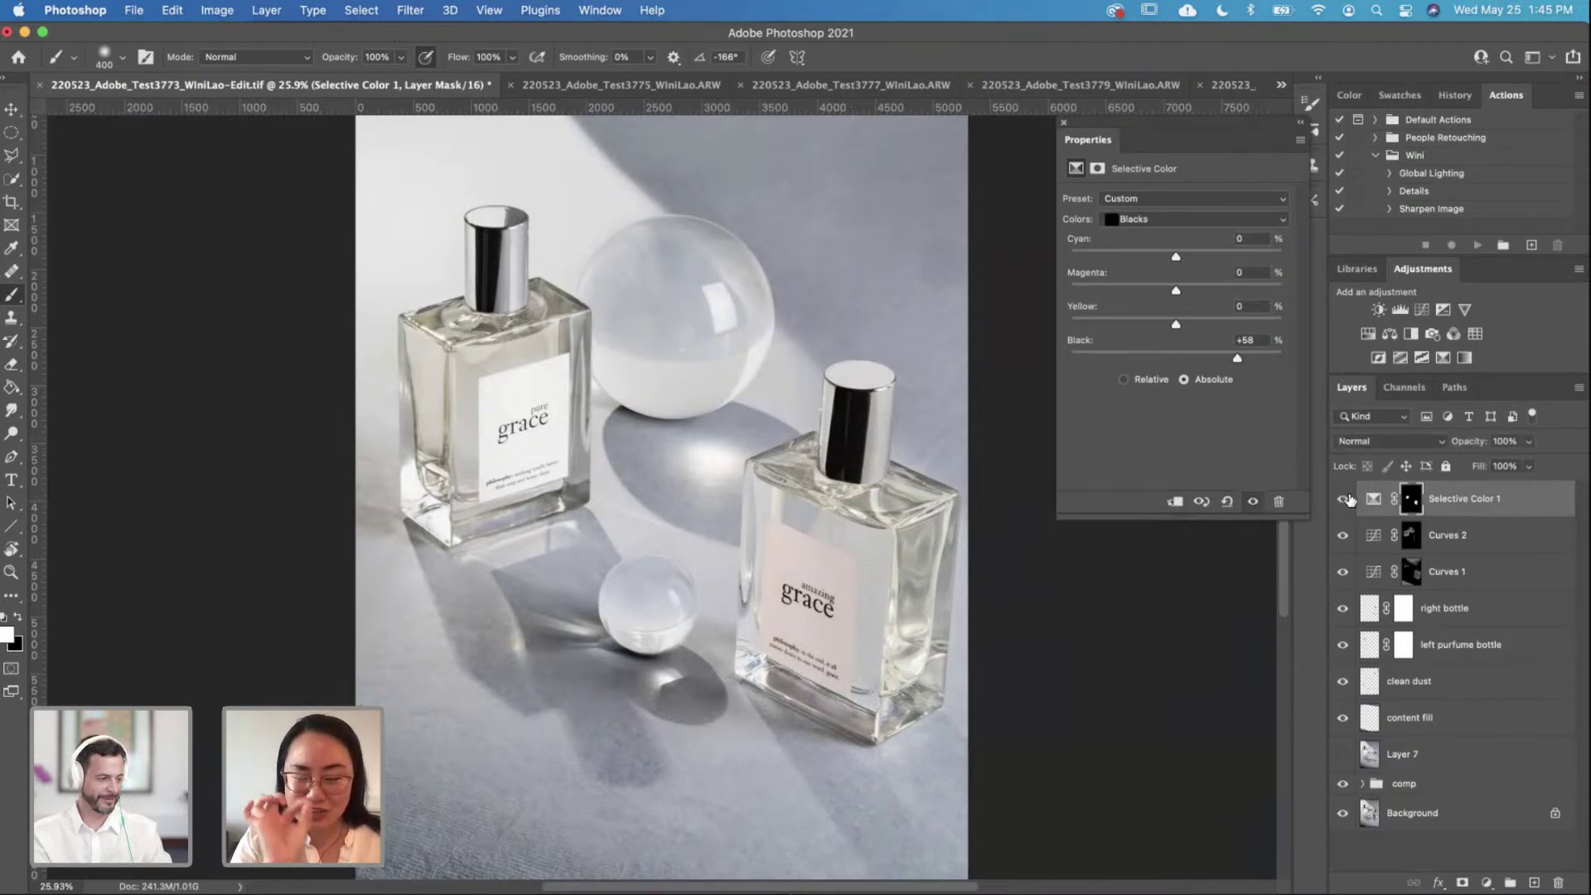
{"action": "scroll", "coordinate": [493, 489], "scroll_direction": "down", "scroll_amount": 3}
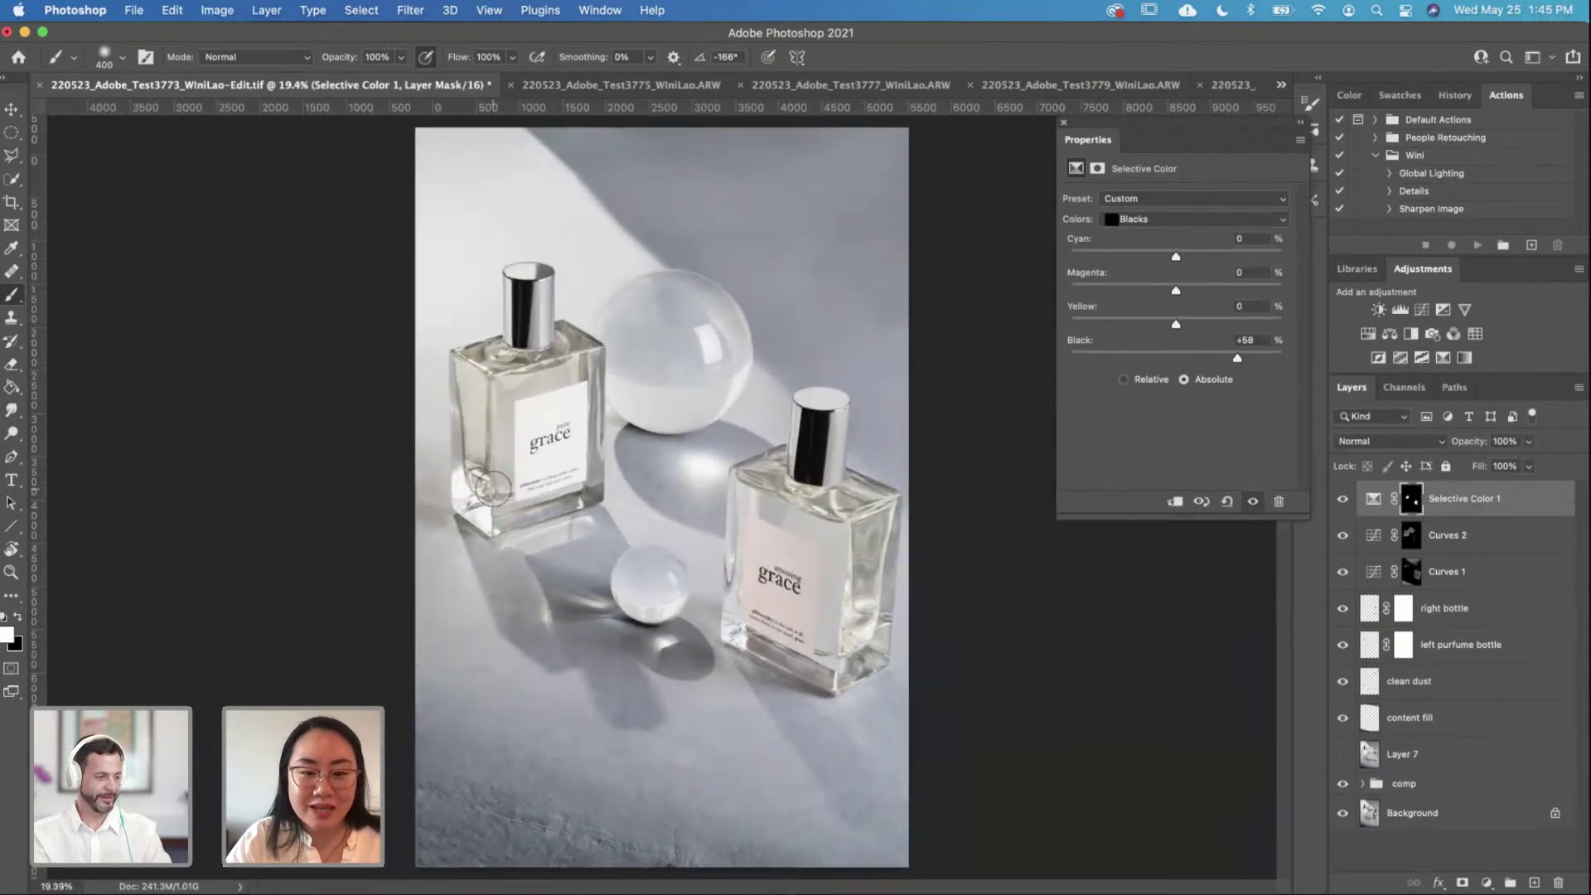
{"action": "scroll", "coordinate": [492, 489], "scroll_direction": "up", "scroll_amount": 2}
{"action": "scroll", "coordinate": [490, 490], "scroll_direction": "down", "scroll_amount": 2}
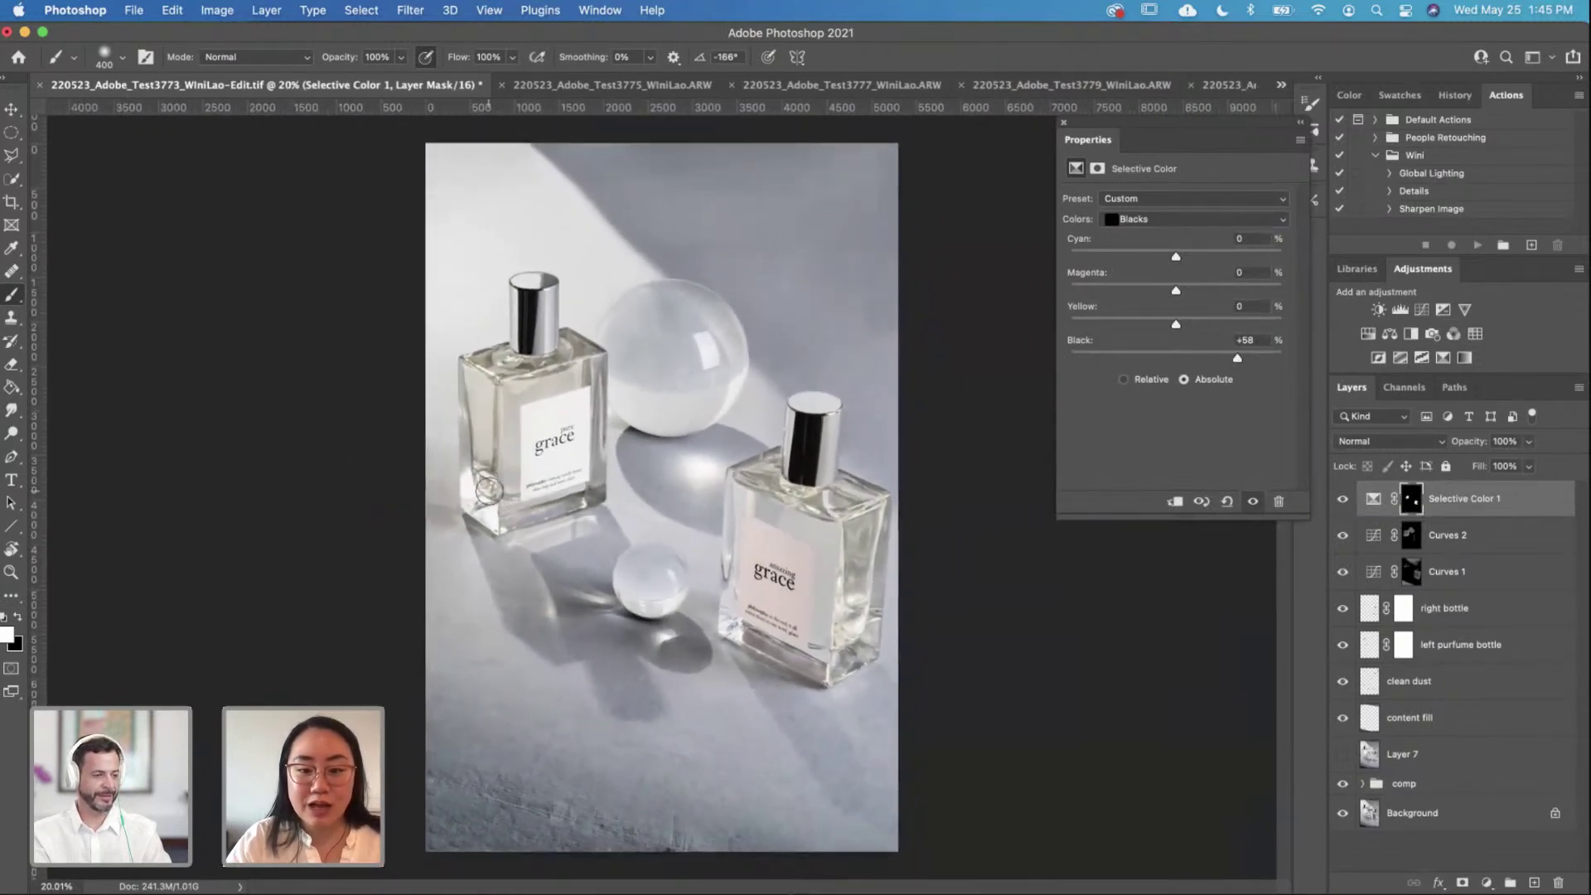
Step: Stamp all visible layers into a new merged layer above Selective Color 1
{"action": "left_click", "coordinate": [1435, 212]}
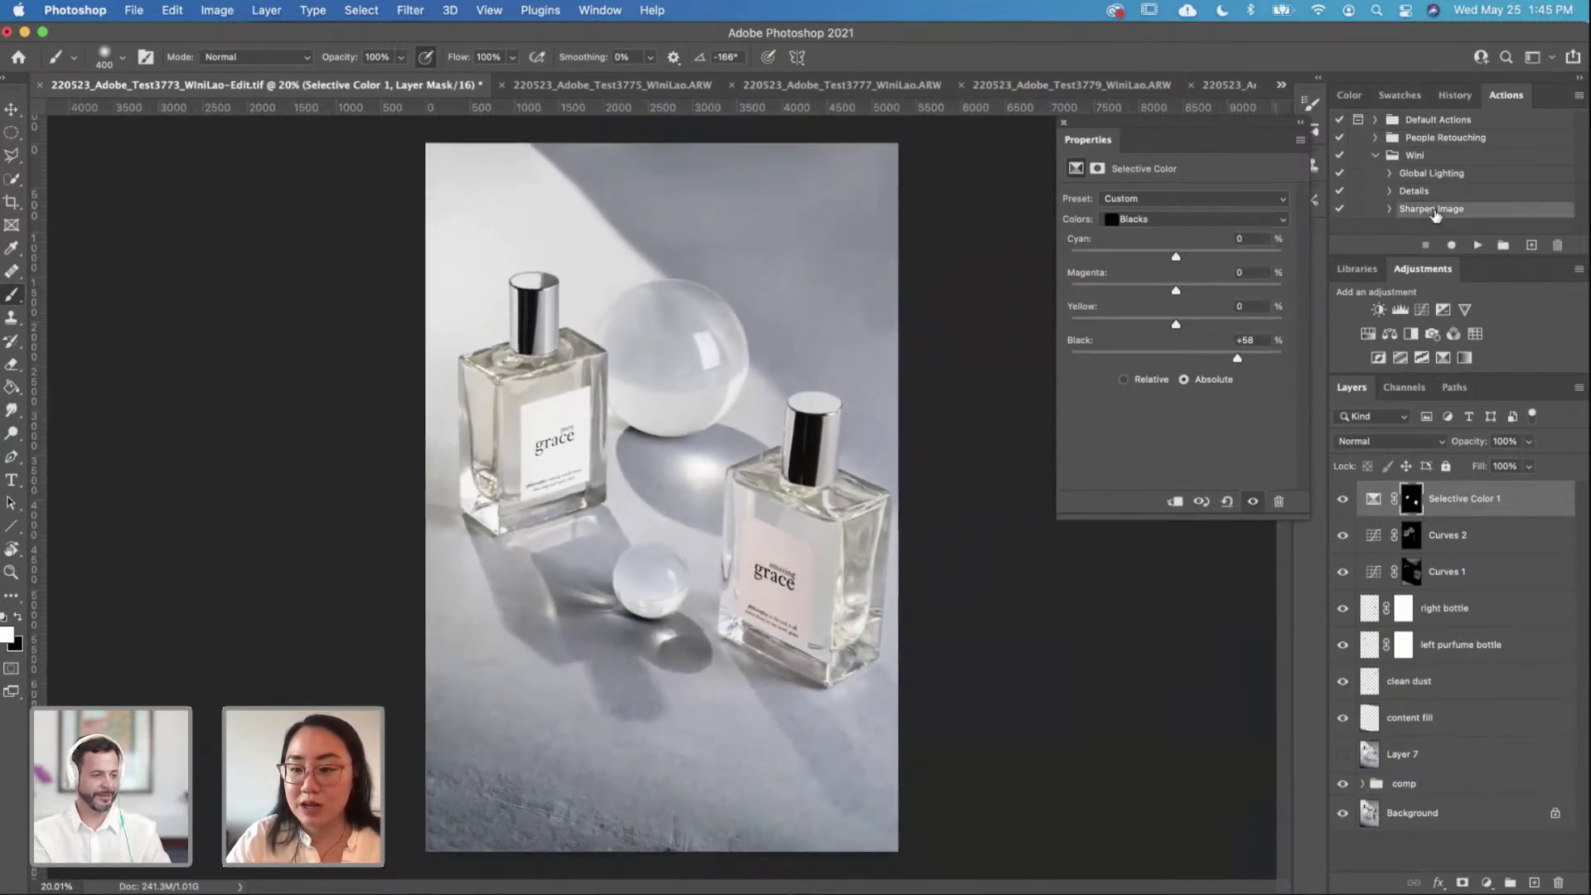
{"action": "left_click", "coordinate": [1507, 502]}
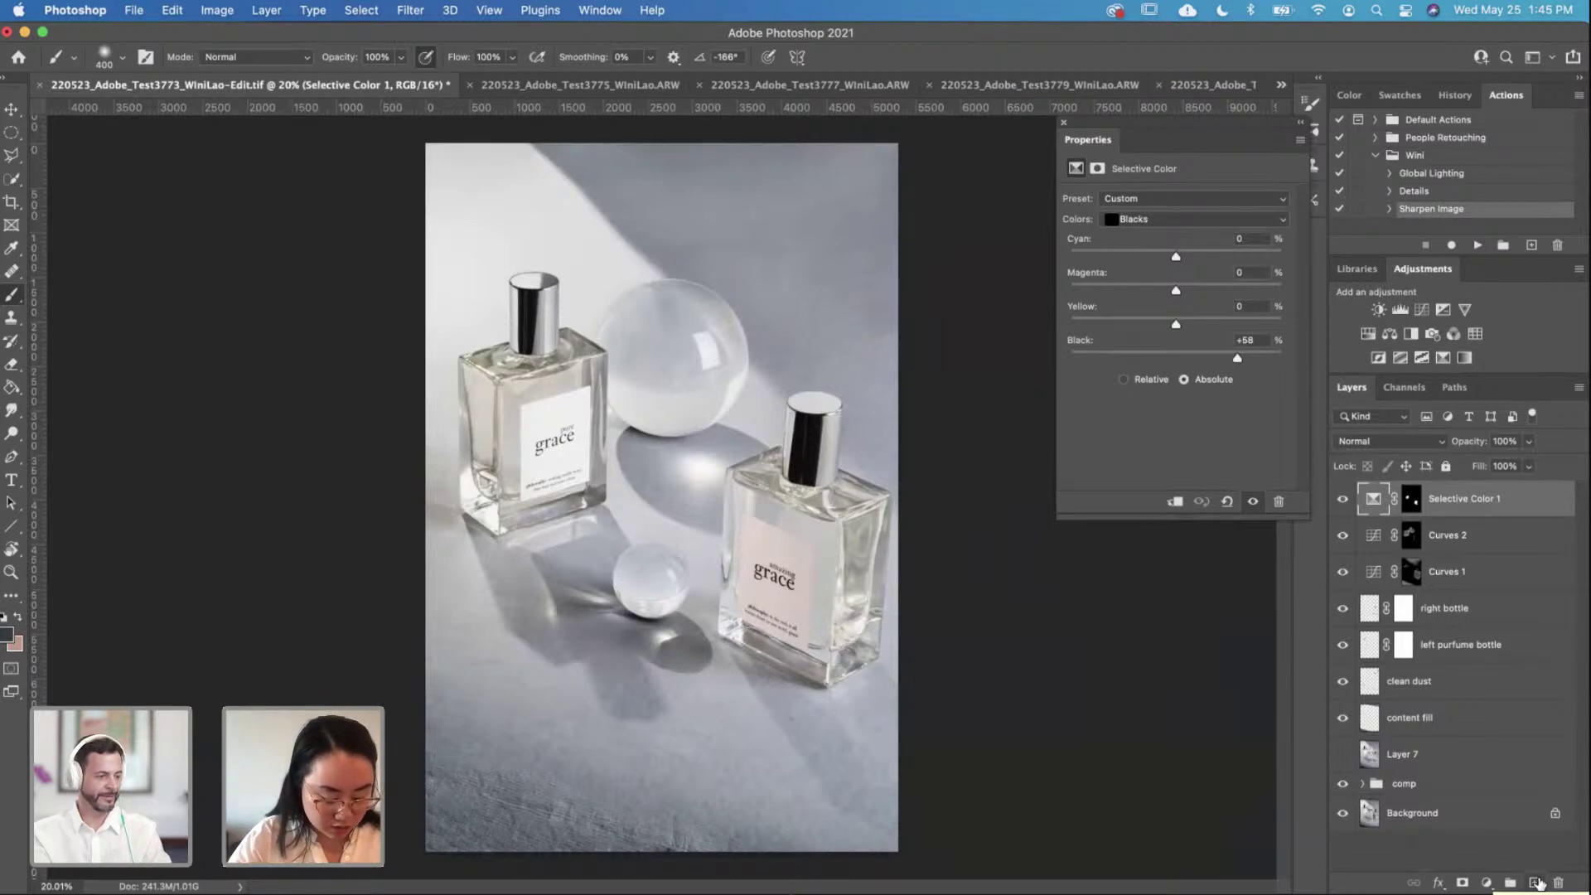
{"action": "key", "text": "super+alt+shift+e"}
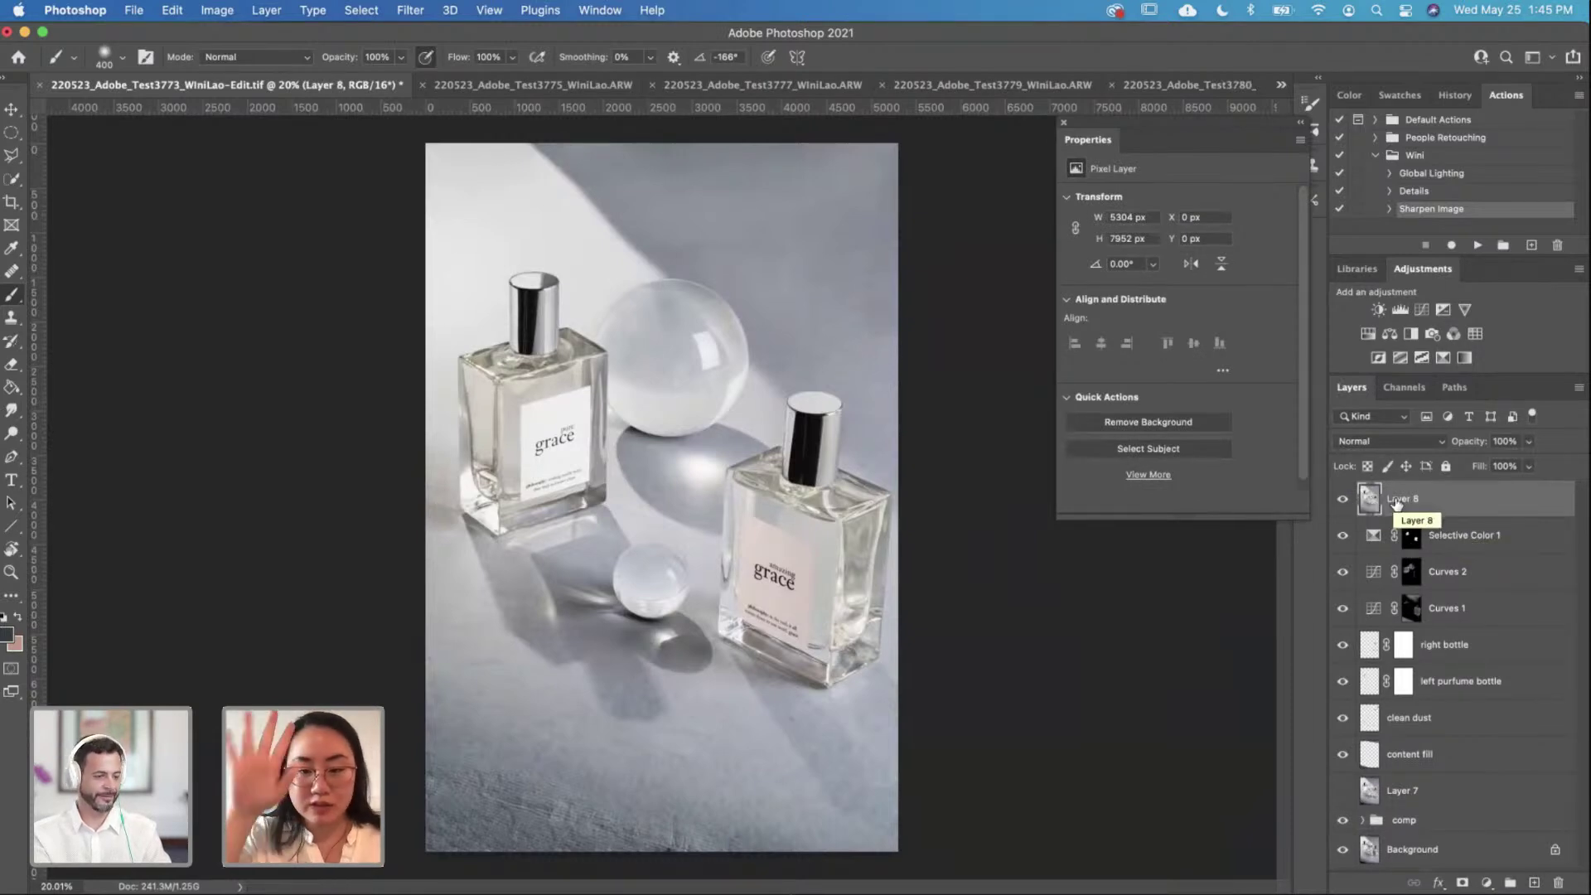
Step: Apply a High Pass filter with a radius of 10 pixels to the merged layer and set its blend mode to Overlay
{"action": "left_click", "coordinate": [419, 11]}
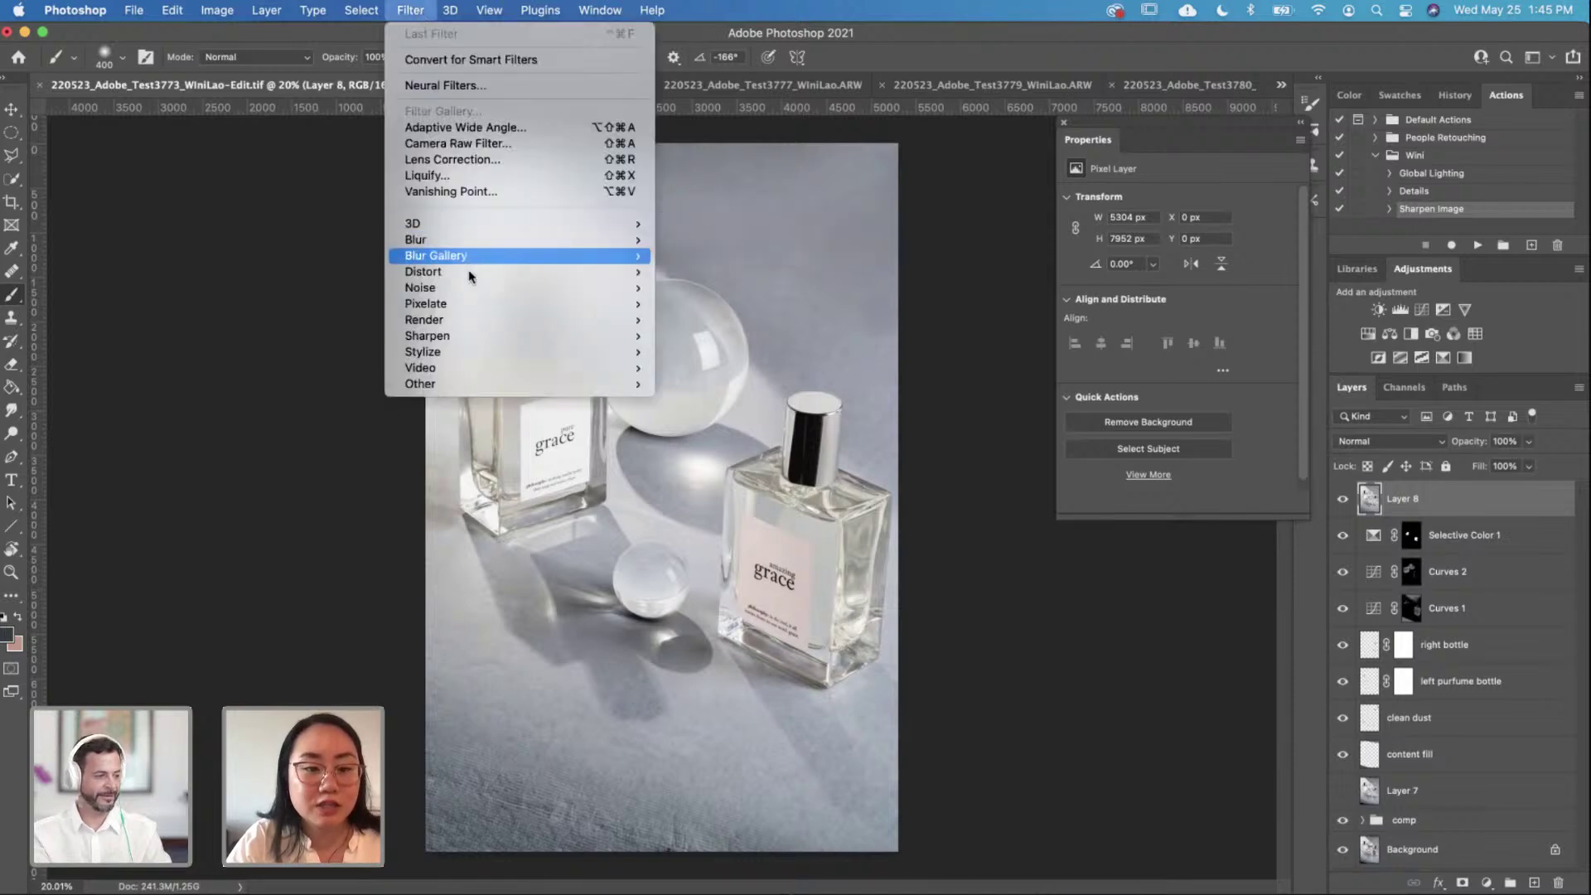
{"action": "mouse_move", "coordinate": [469, 333]}
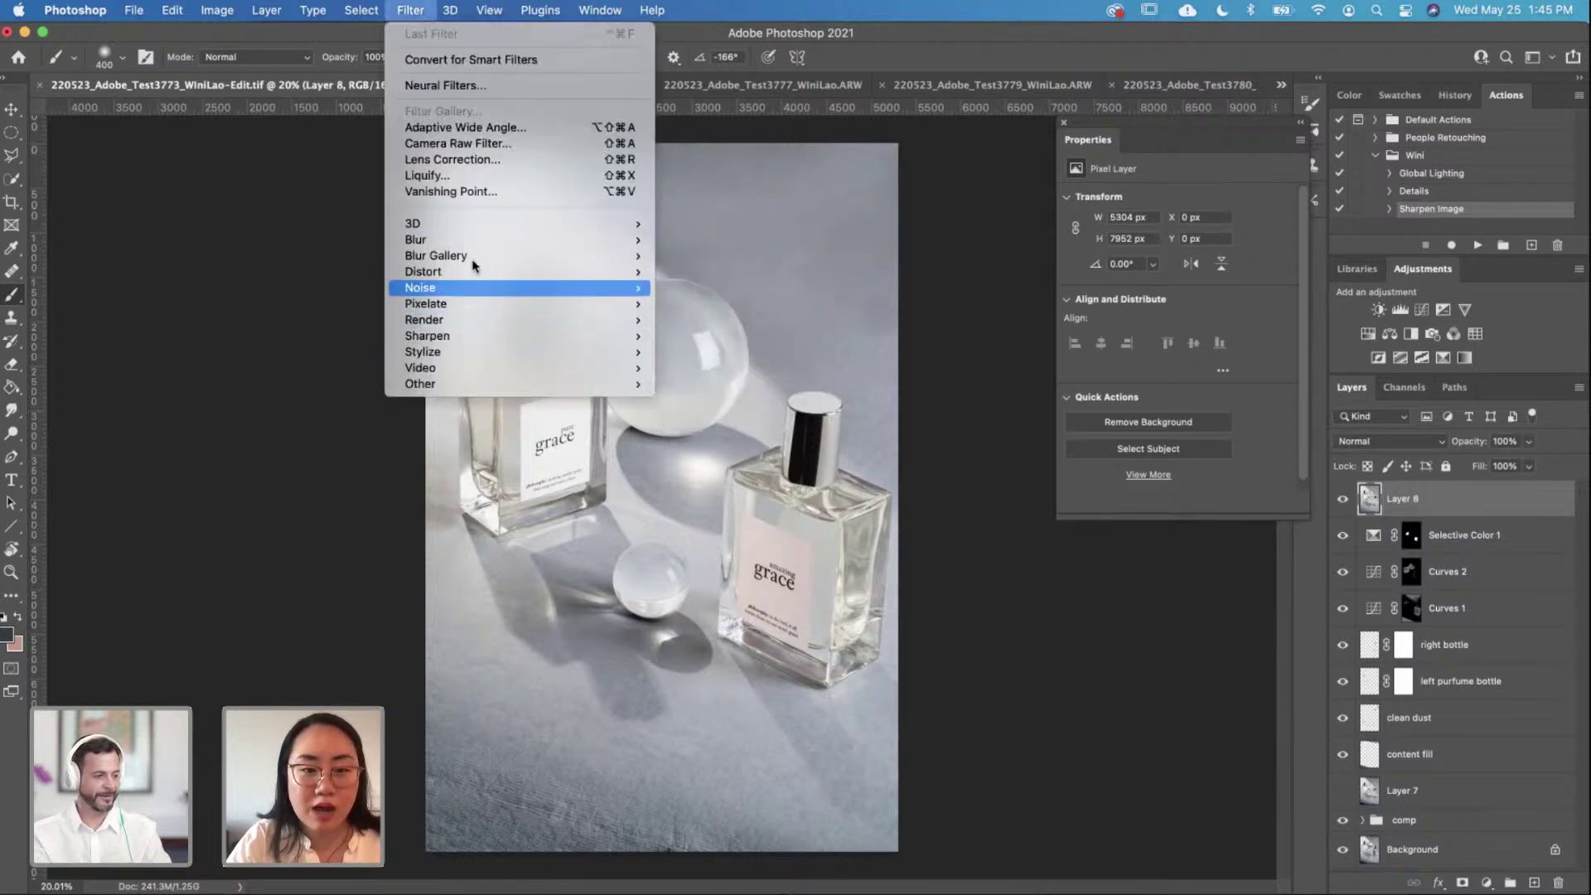
{"action": "mouse_move", "coordinate": [474, 240]}
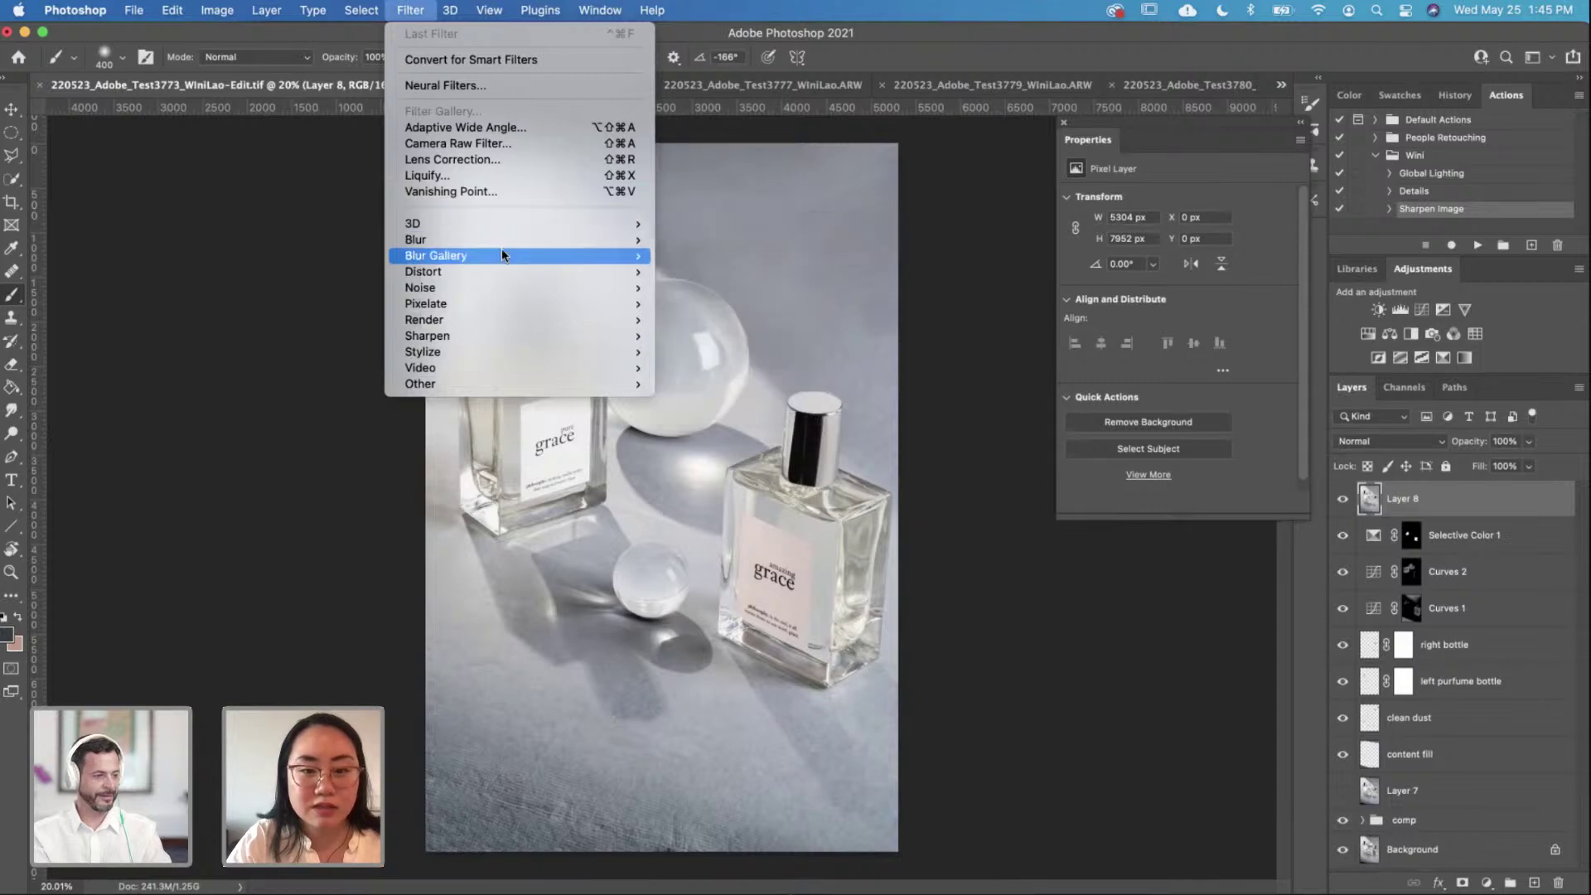
{"action": "mouse_move", "coordinate": [523, 281]}
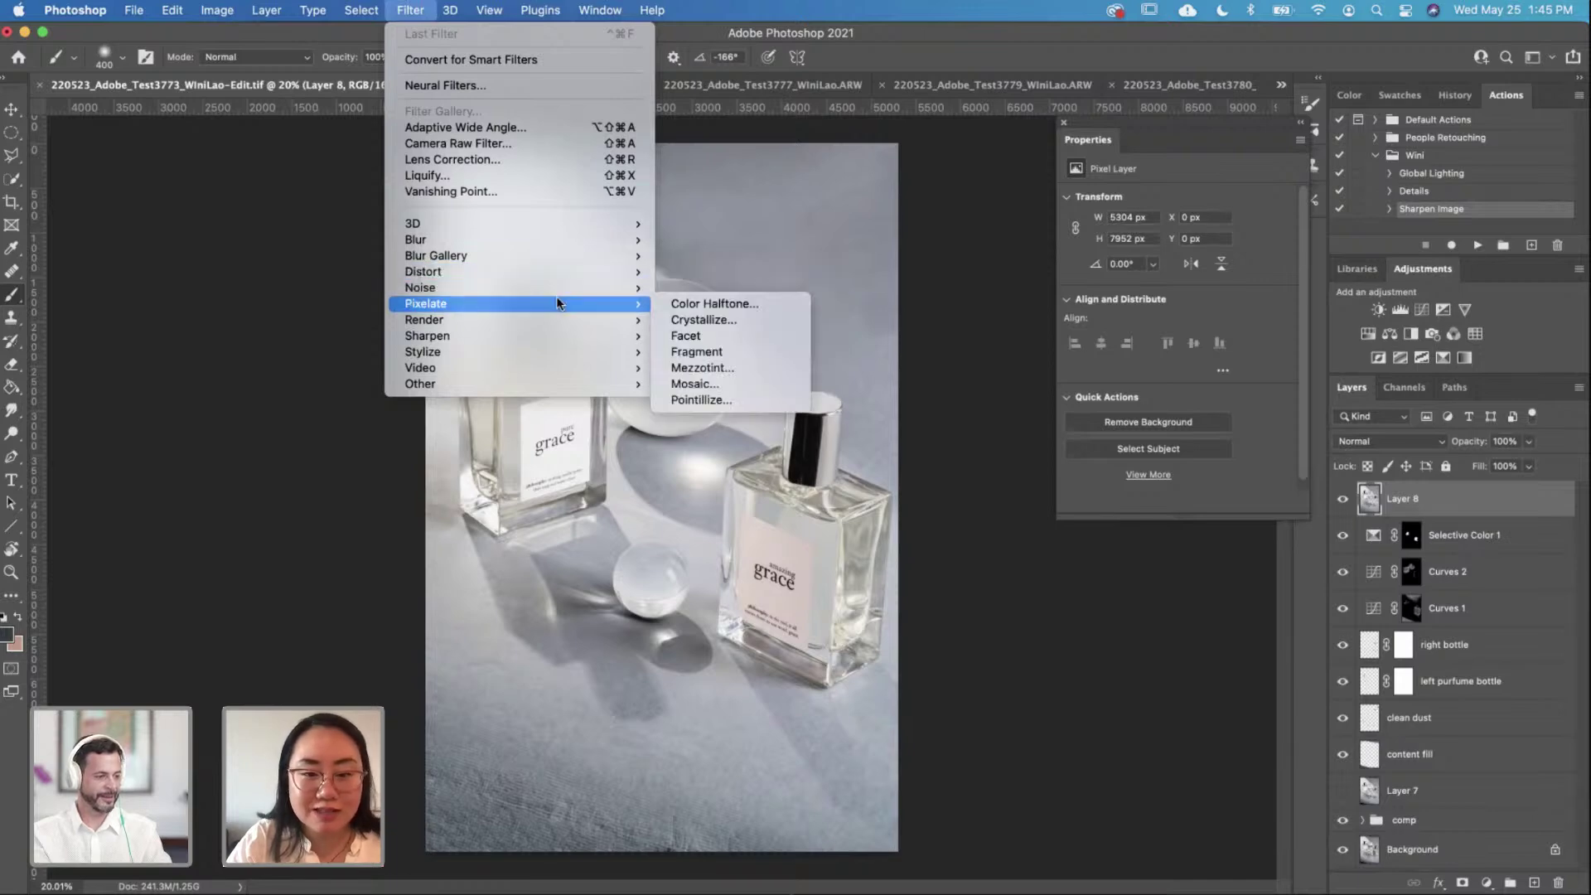
{"action": "mouse_move", "coordinate": [574, 340]}
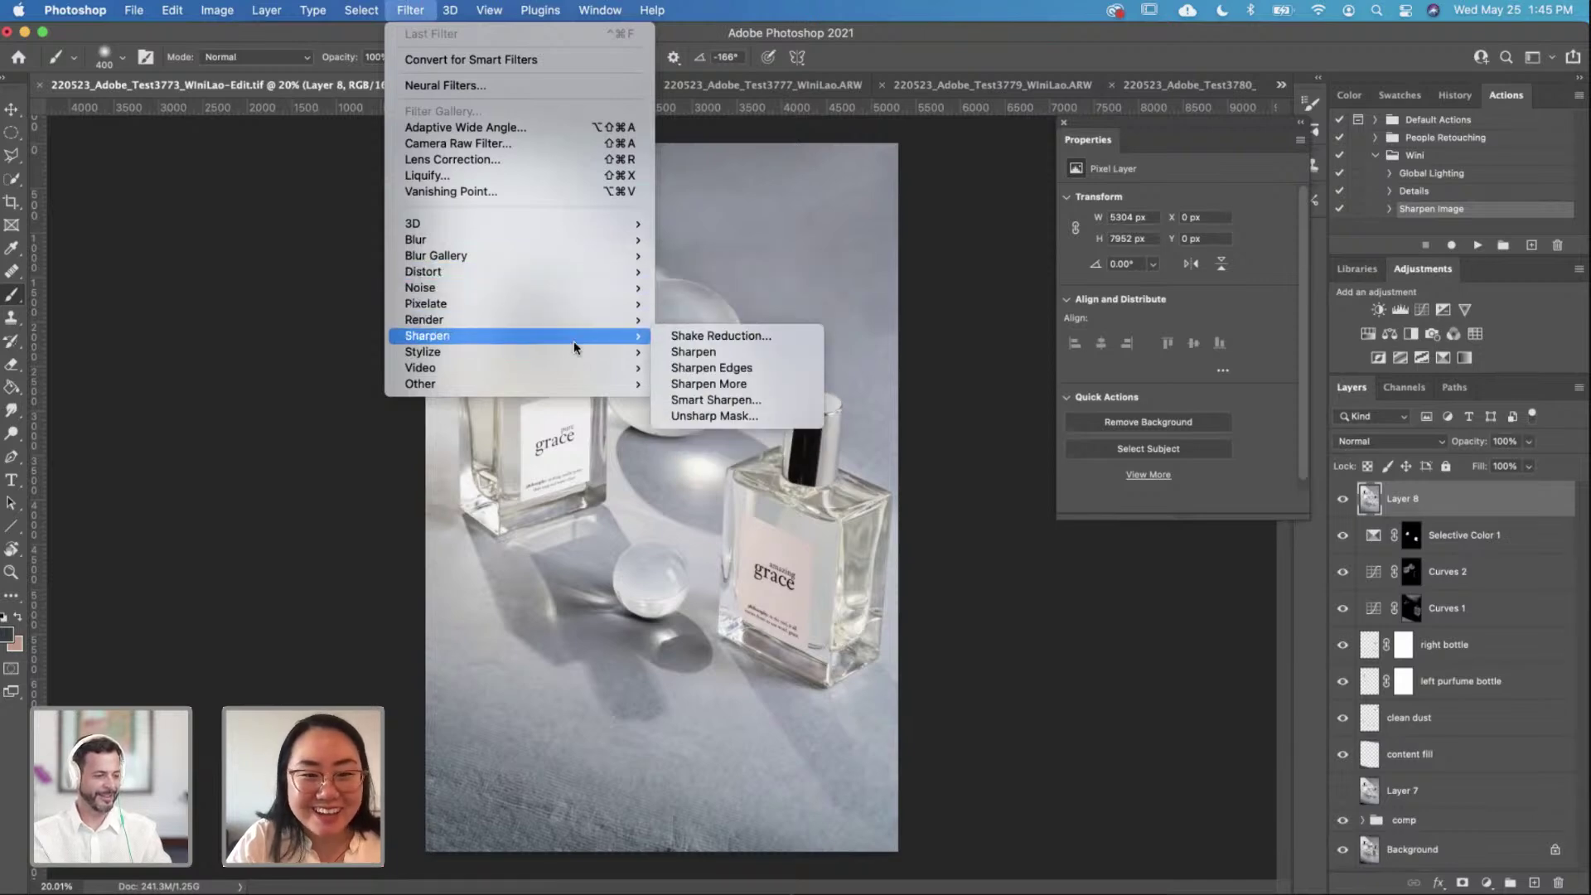
{"action": "mouse_move", "coordinate": [584, 383]}
{"action": "left_click", "coordinate": [721, 400]}
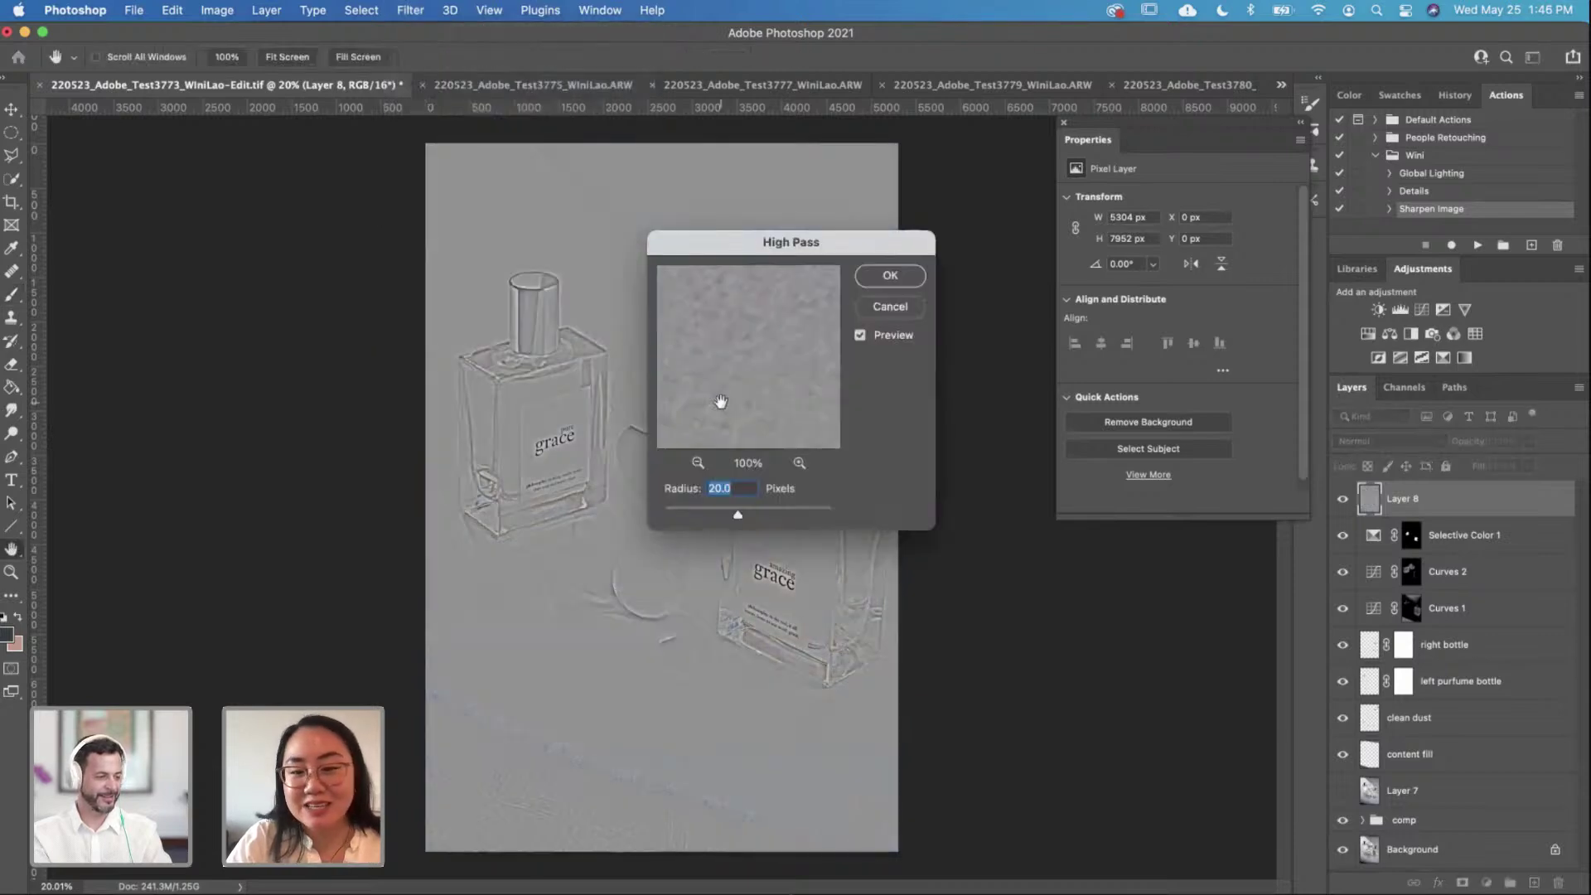
{"action": "left_click_drag", "start_coordinate": [826, 253], "coordinate": [1092, 240]}
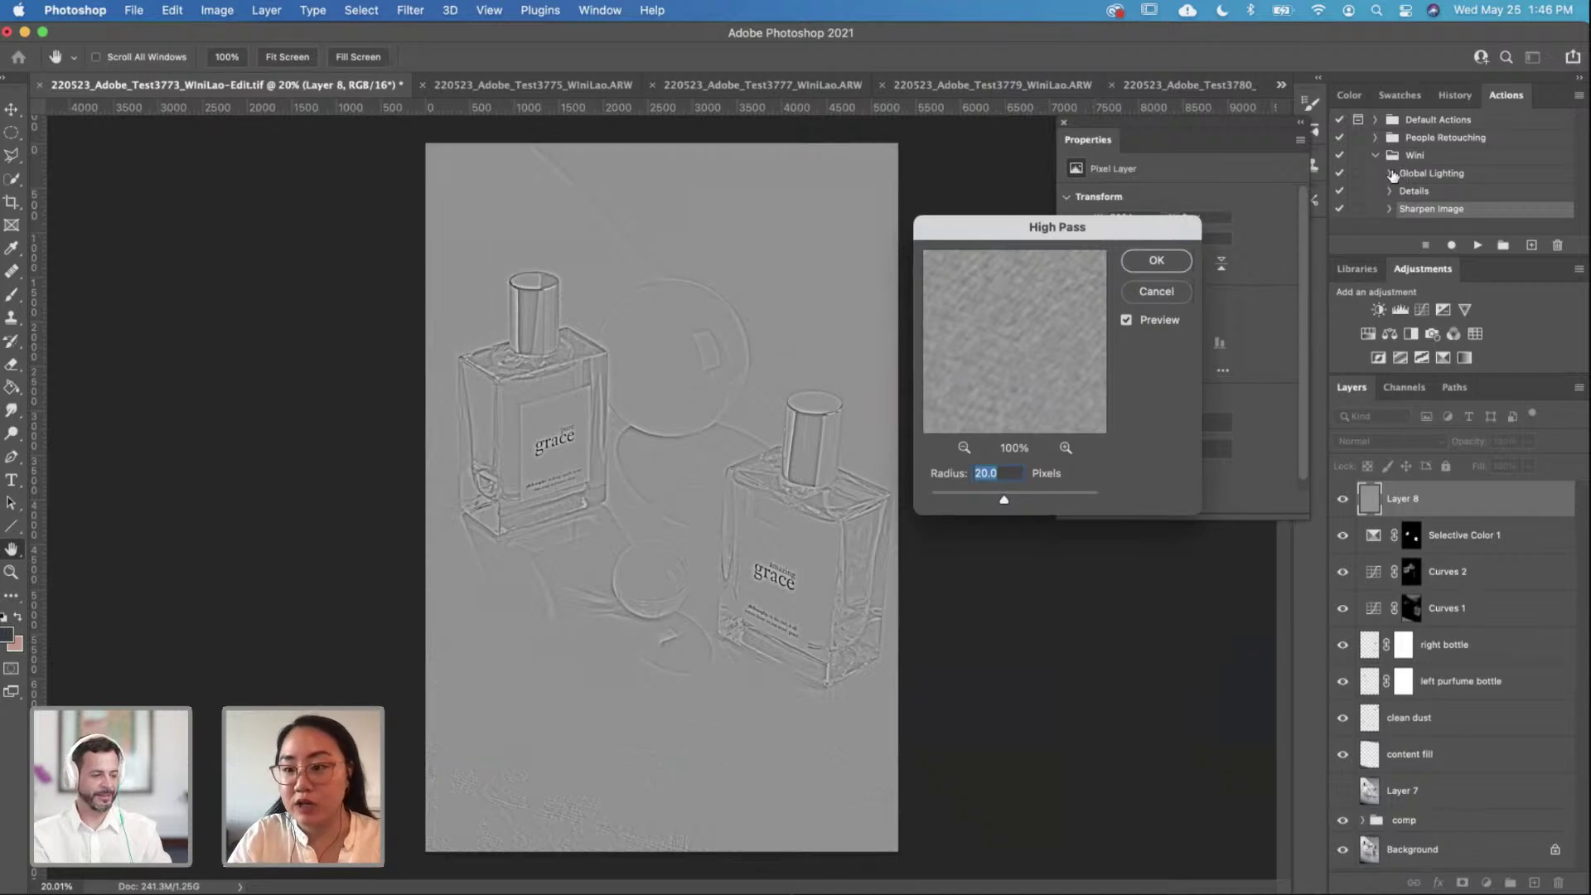
{"action": "left_click_drag", "start_coordinate": [1065, 235], "coordinate": [1058, 224]}
{"action": "type", "text": "2.0"}
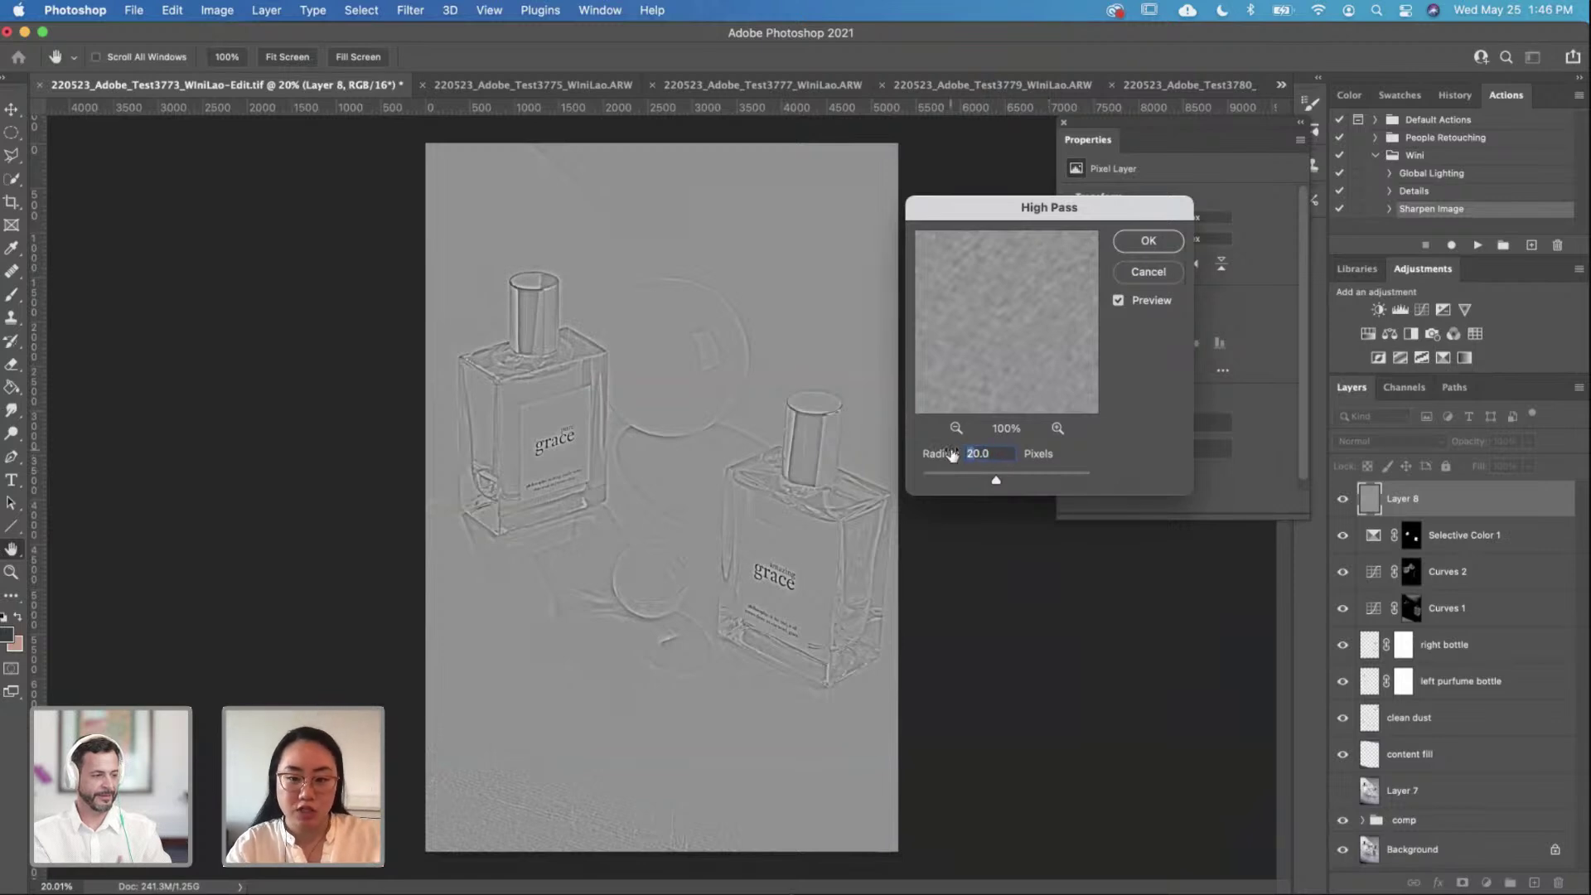
{"action": "double_click", "coordinate": [976, 453]}
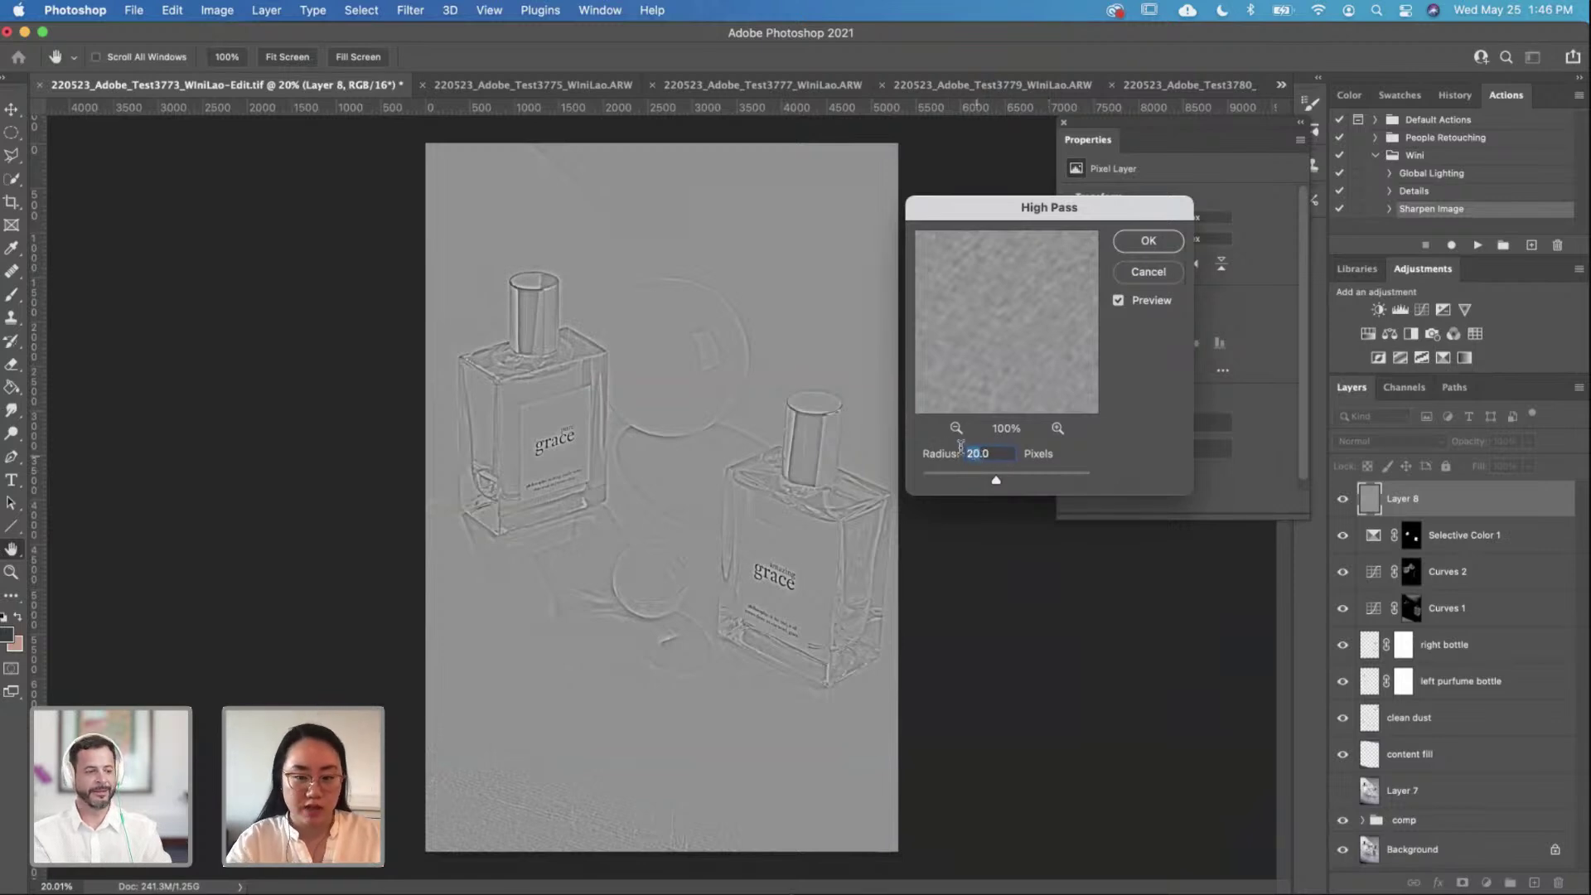
{"action": "type", "text": "1.0"}
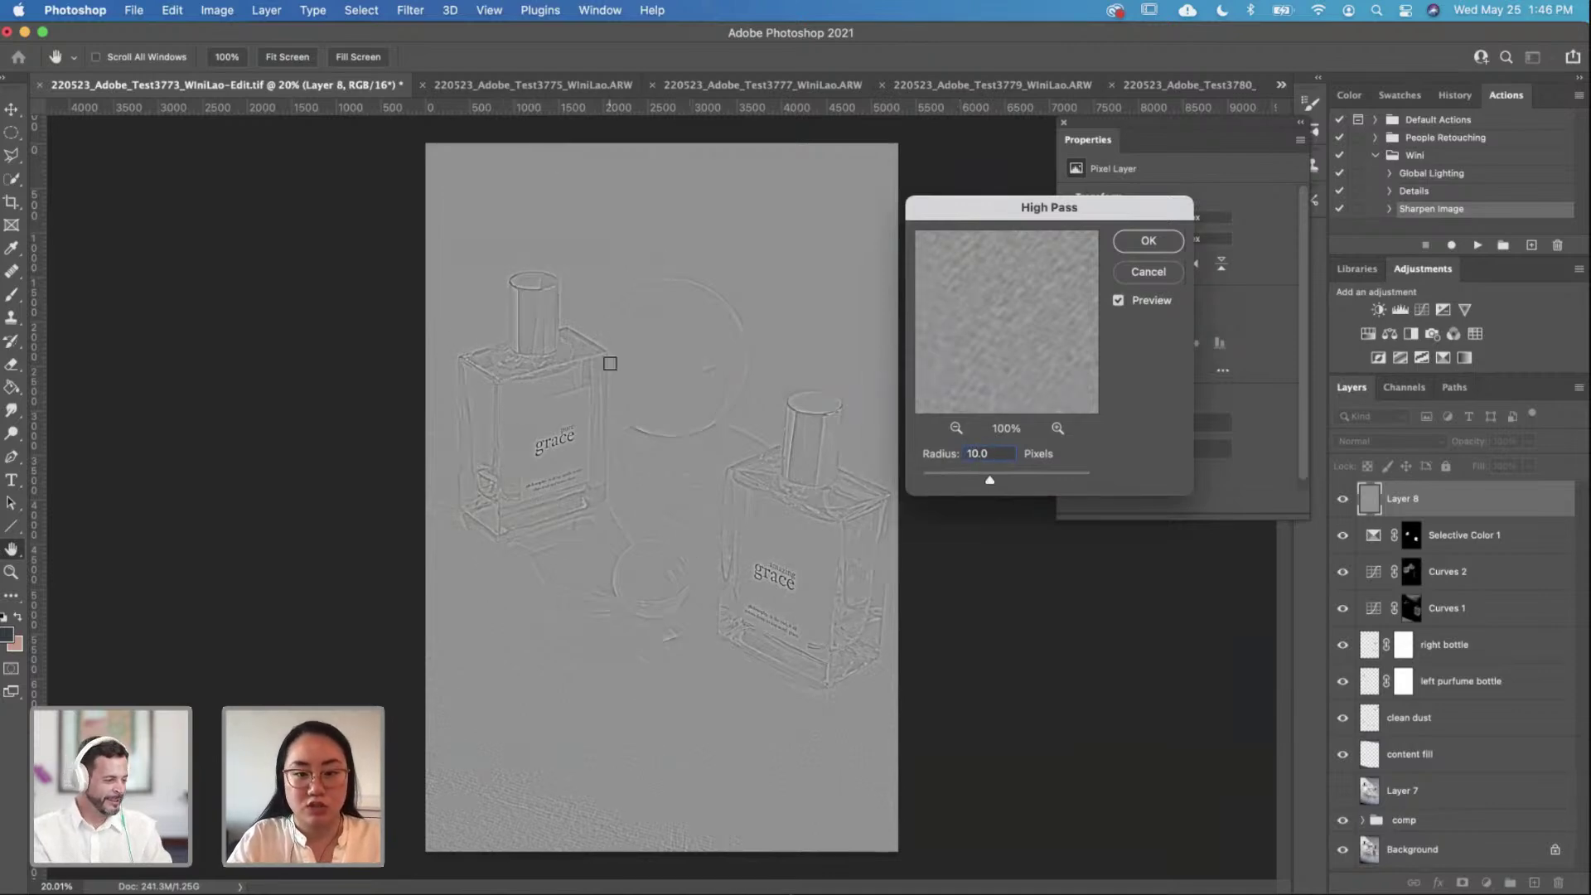
{"action": "left_click", "coordinate": [1148, 241]}
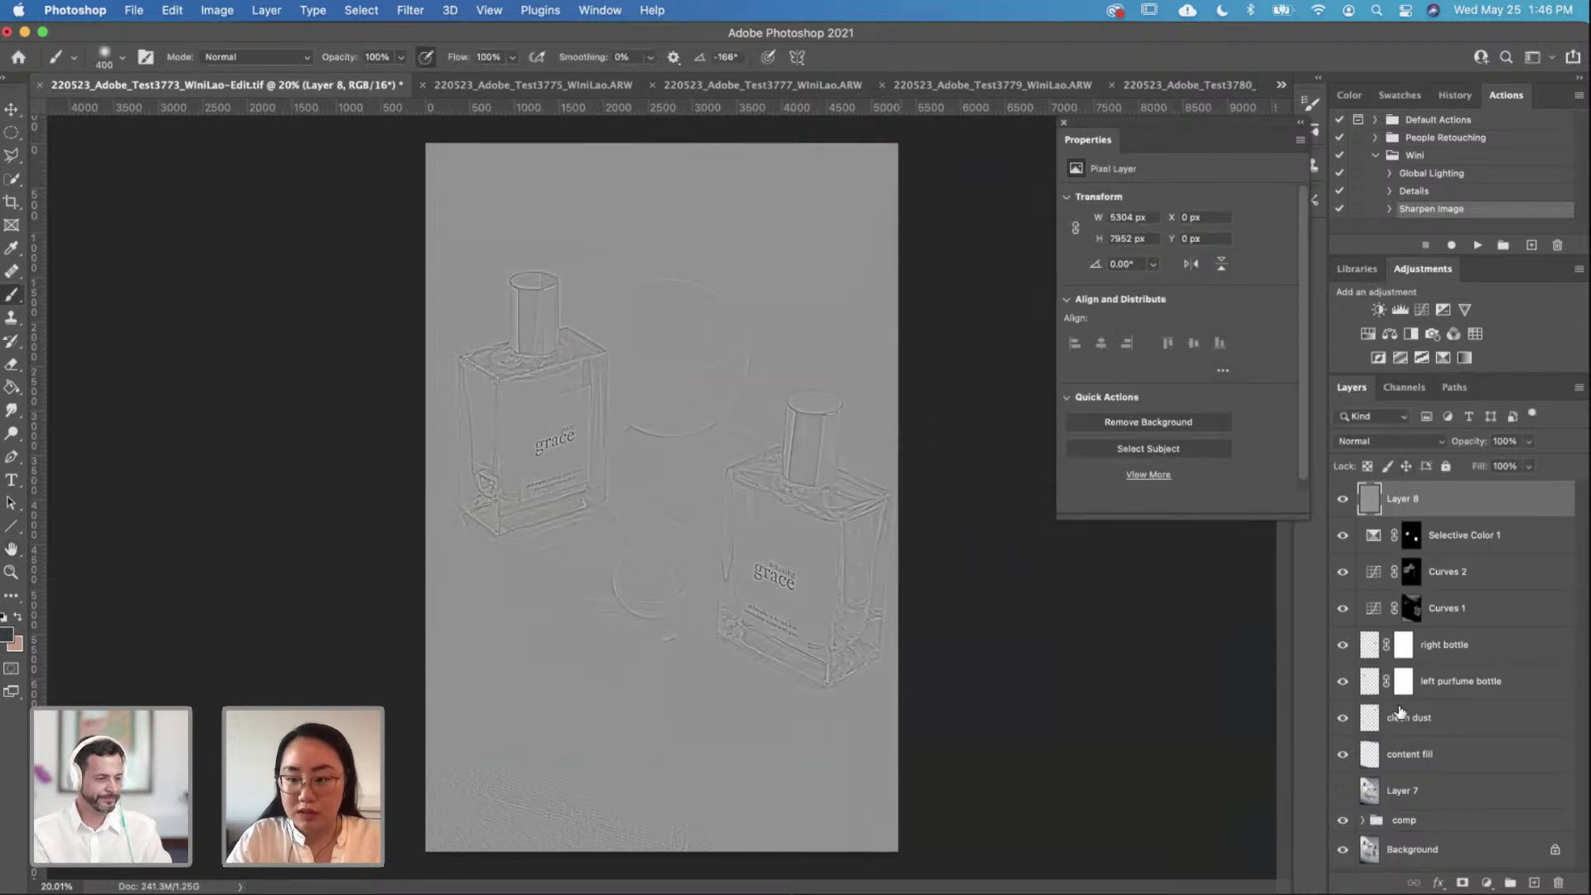
{"action": "left_click", "coordinate": [1395, 441]}
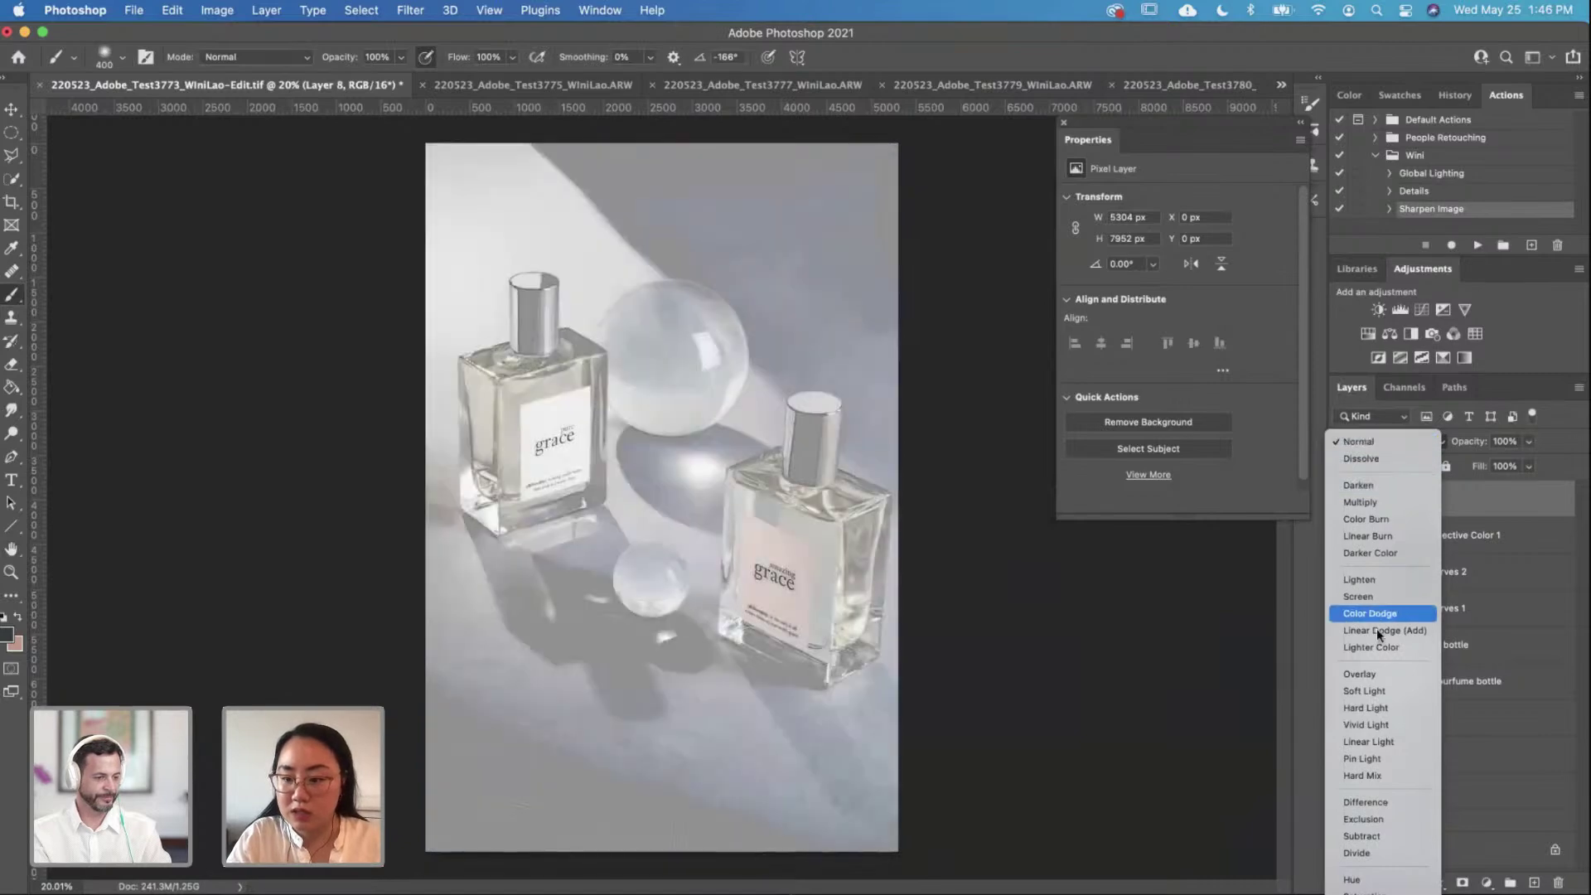
{"action": "left_click", "coordinate": [1377, 673]}
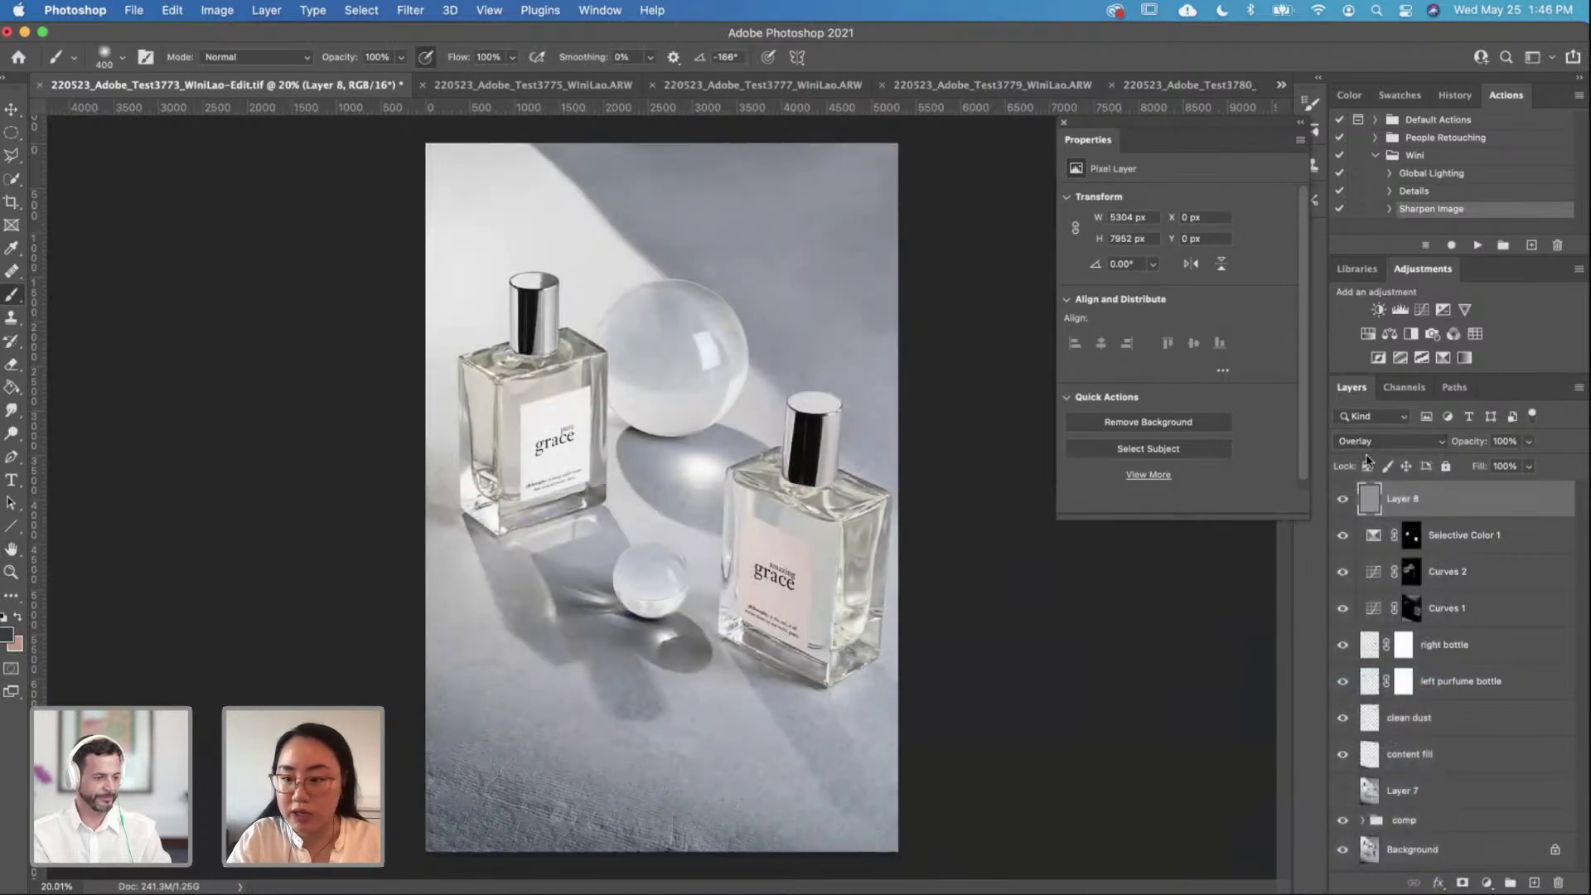
Step: Toggle the High Pass layer to compare the sharpening, and reduce the layer's opacity to 20%
{"action": "left_click", "coordinate": [1343, 499]}
{"action": "left_click", "coordinate": [1343, 500]}
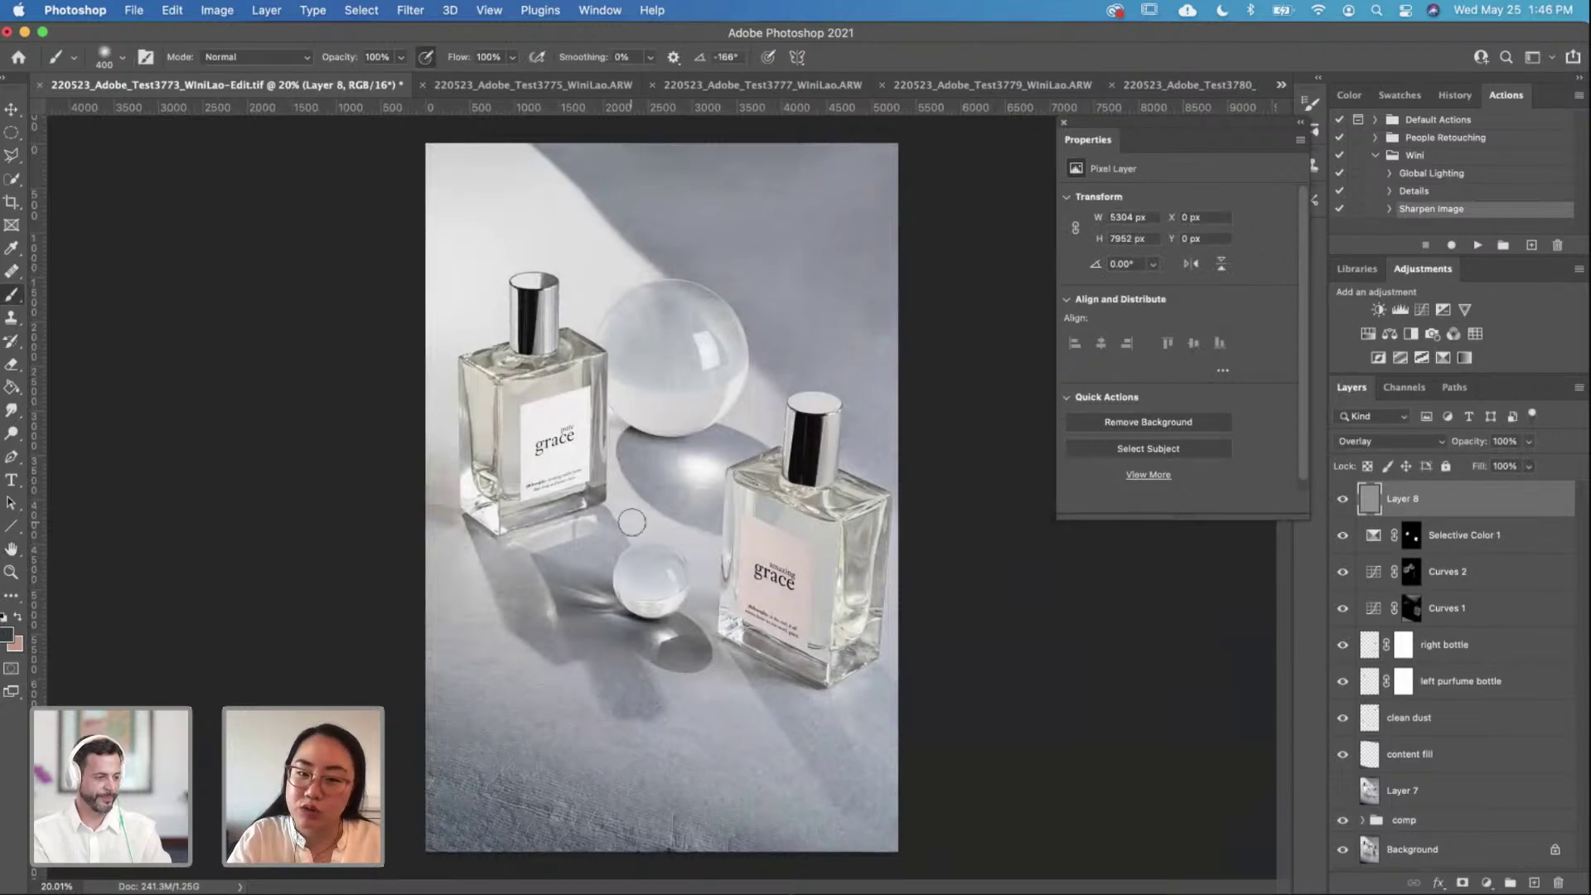
{"action": "left_click", "coordinate": [1501, 441]}
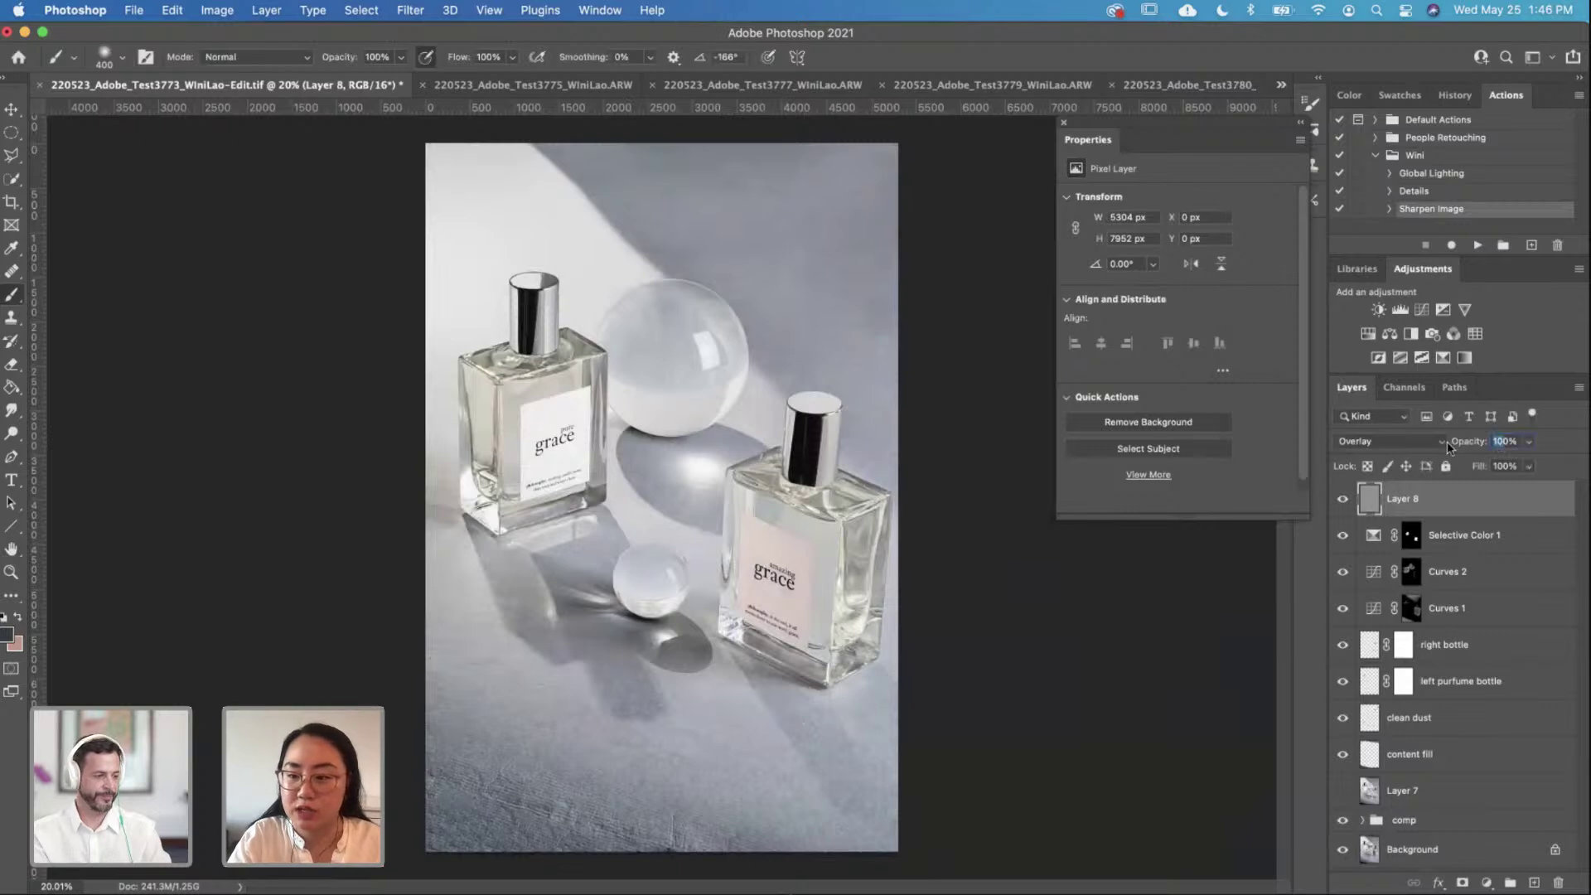
{"action": "type", "text": "20"}
{"action": "key", "text": "Return"}
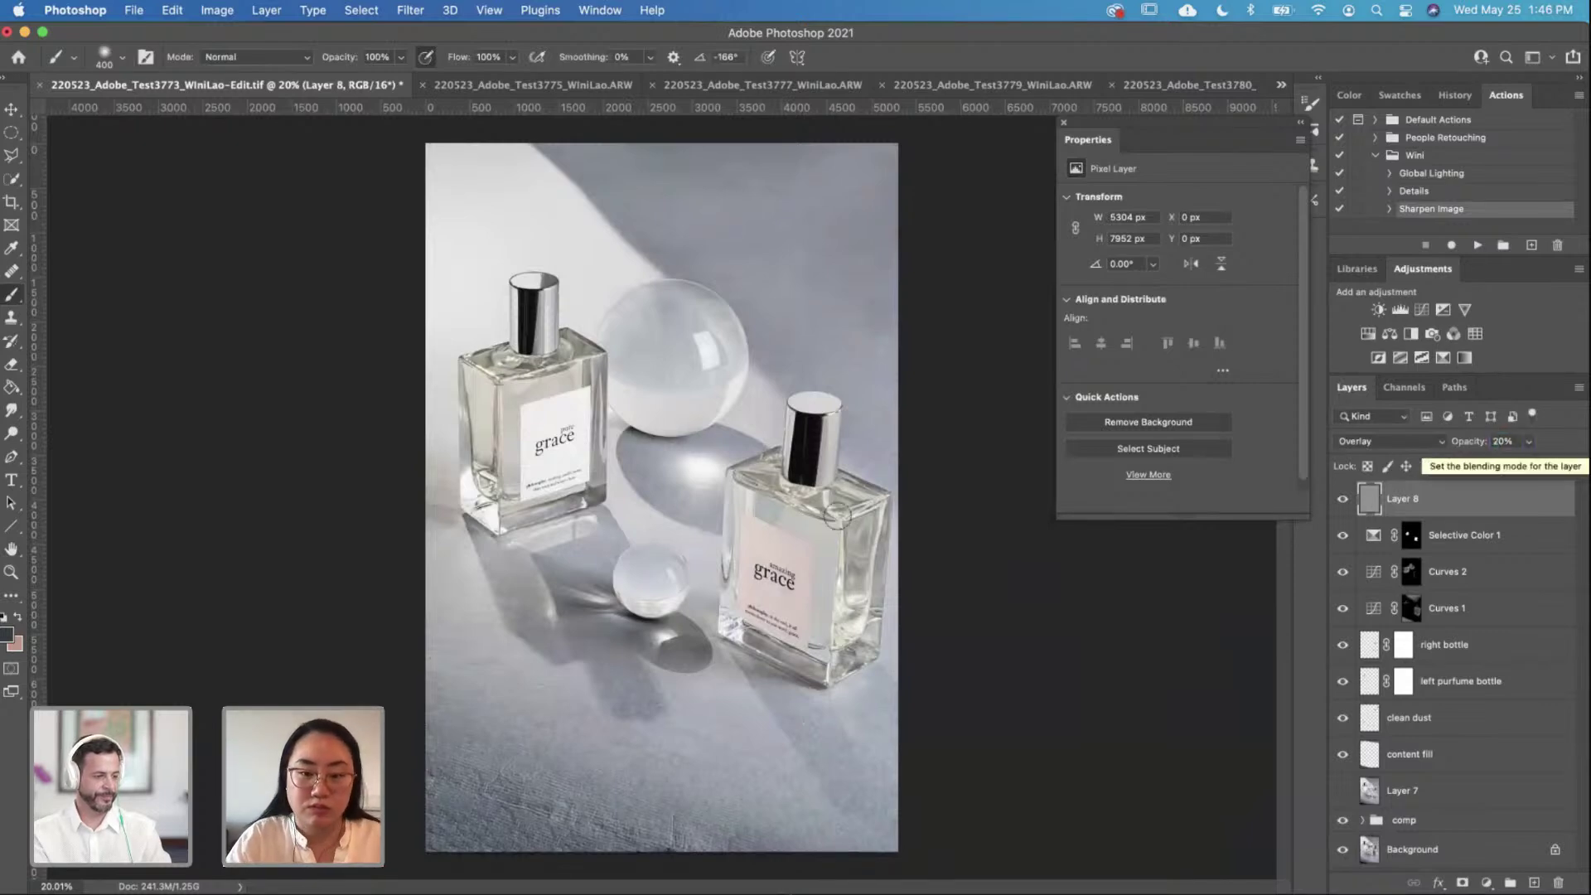
Step: Toggle the High Pass layer's visibility to examine the reduced sharpening on the bottles and labels at close range
{"action": "scroll", "coordinate": [703, 521], "scroll_direction": "up", "scroll_amount": 3}
{"action": "left_click", "coordinate": [1342, 498]}
{"action": "left_click", "coordinate": [1342, 498]}
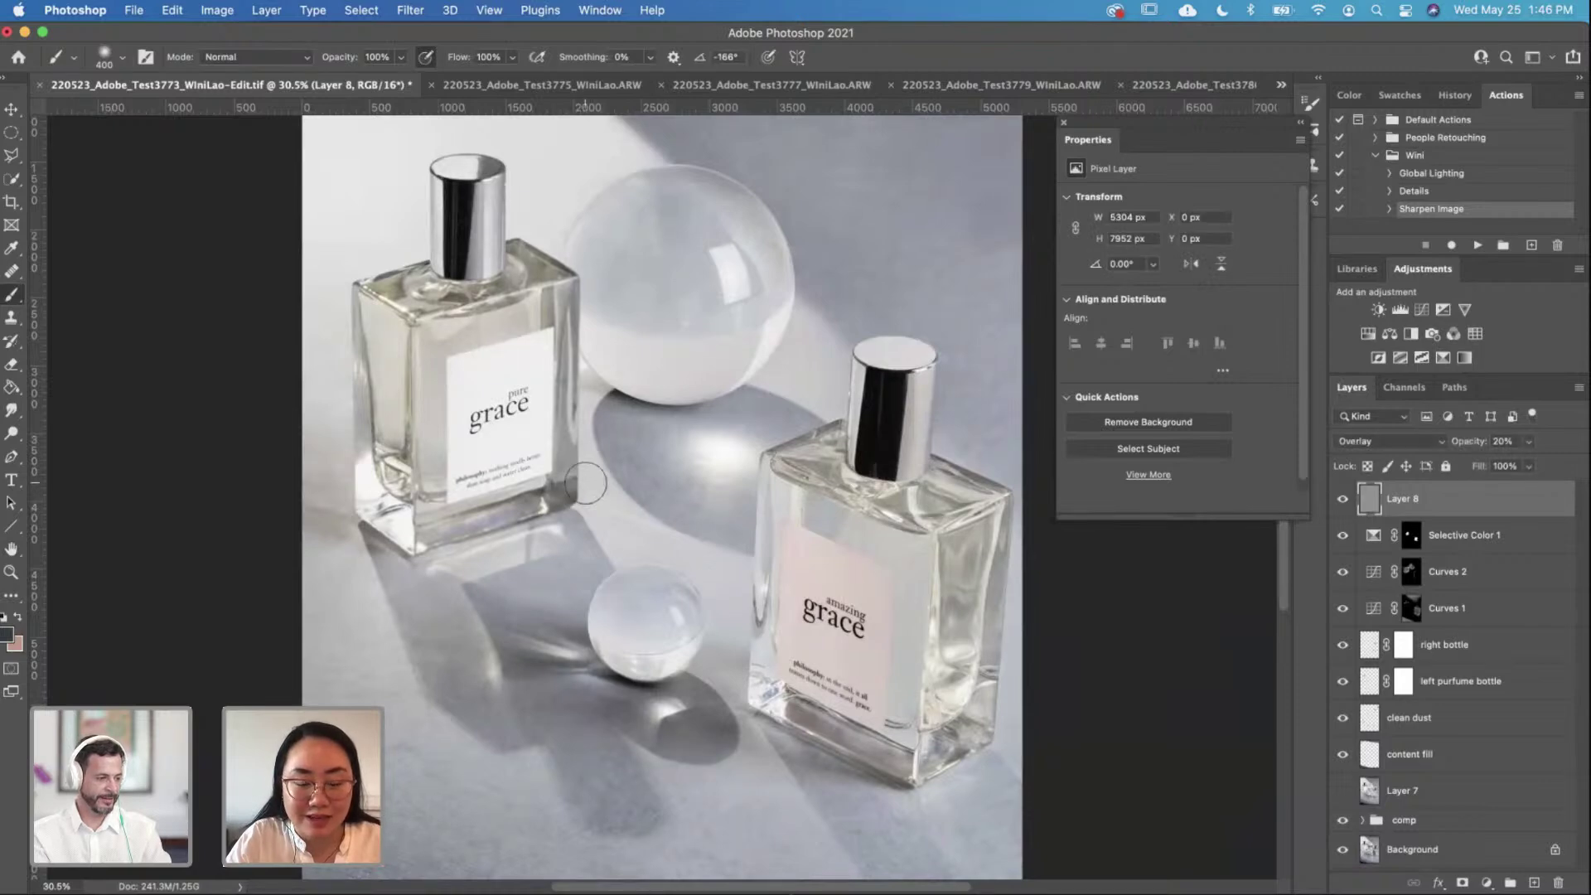
{"action": "scroll", "coordinate": [710, 568], "scroll_direction": "up", "scroll_amount": 2}
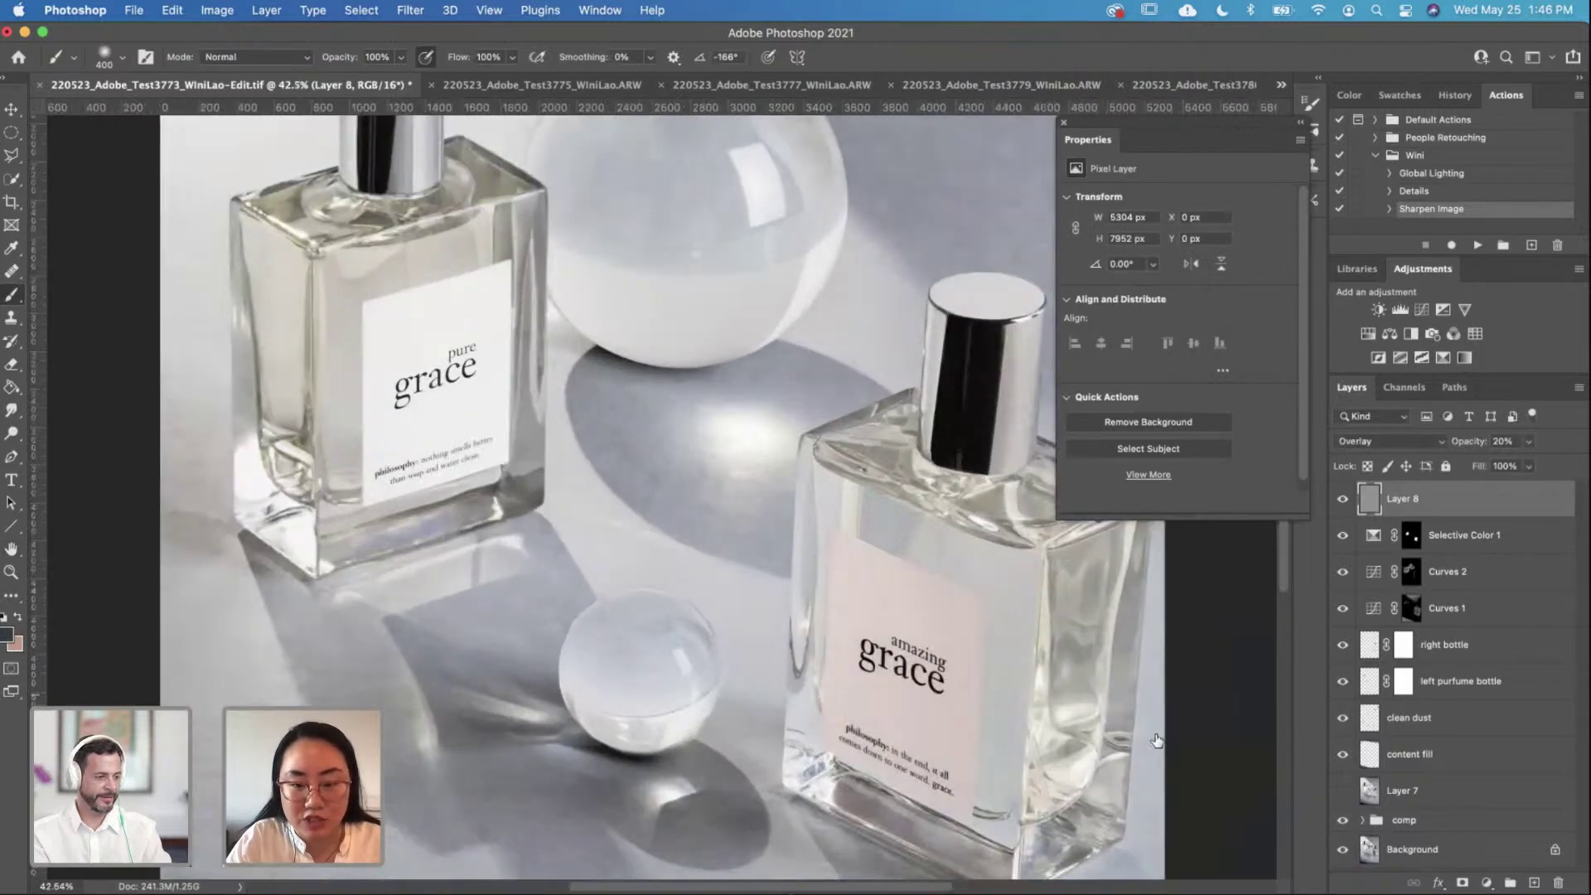
{"action": "left_click", "coordinate": [1343, 499]}
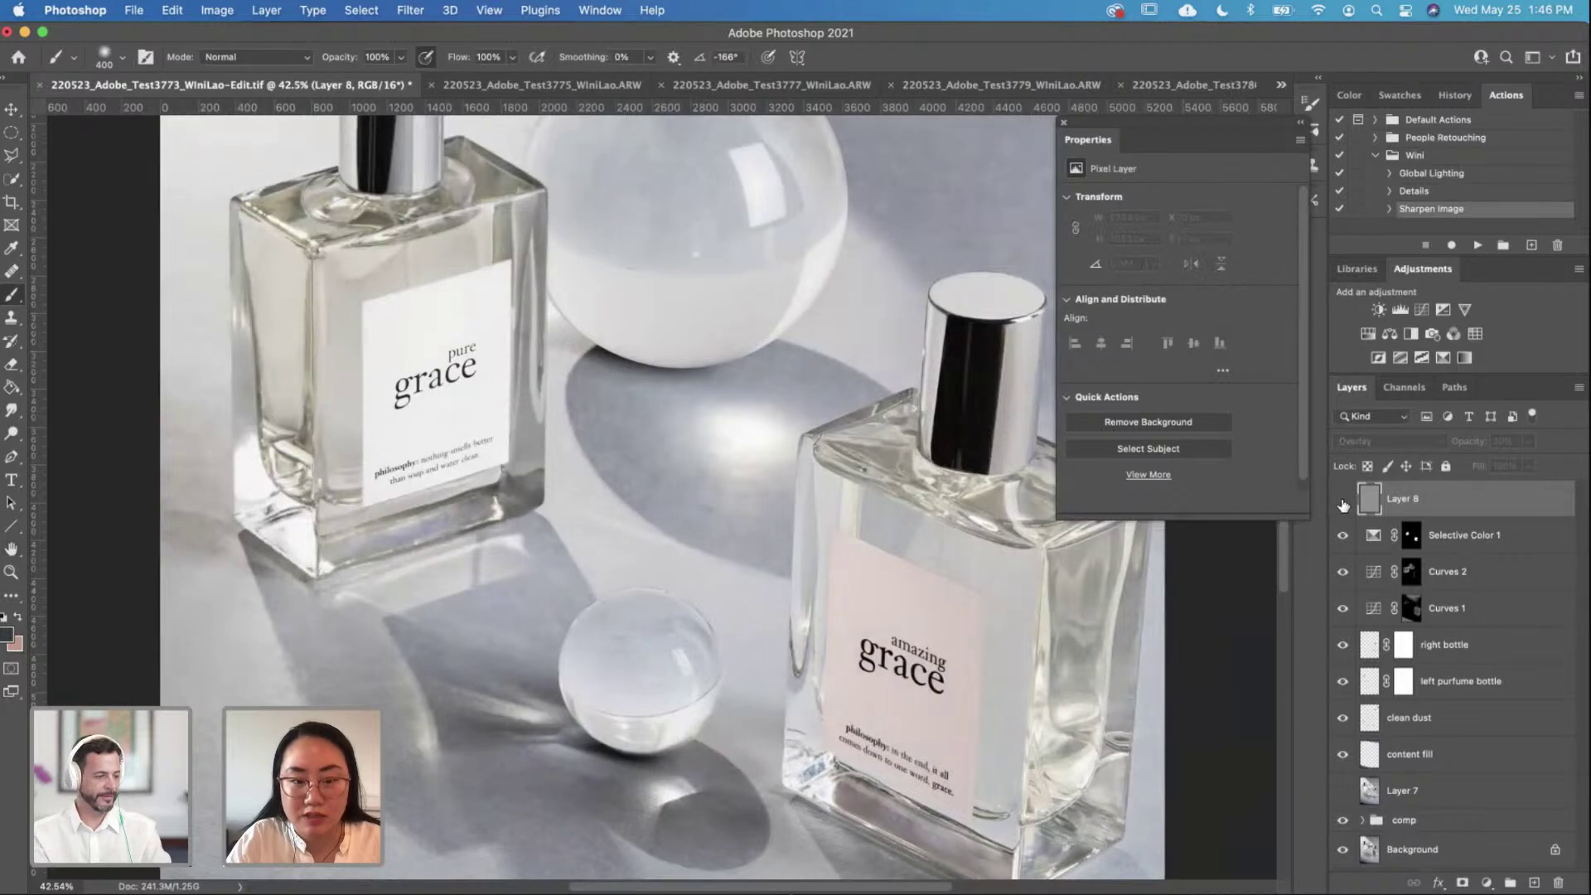
{"action": "left_click", "coordinate": [1342, 500]}
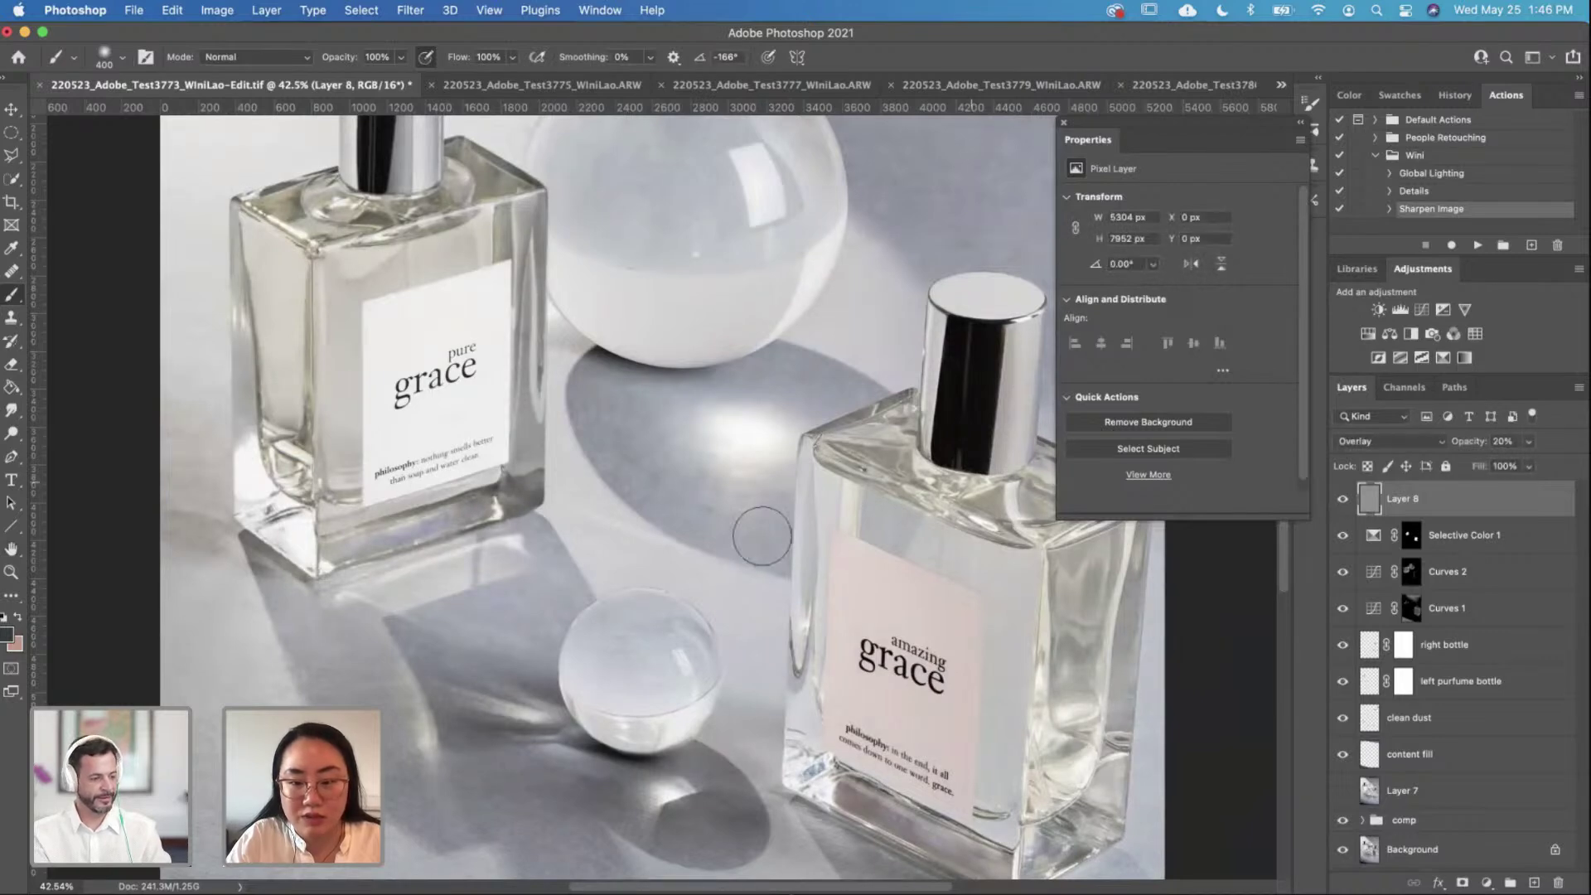
{"action": "scroll", "coordinate": [794, 557], "scroll_direction": "down", "scroll_amount": 3}
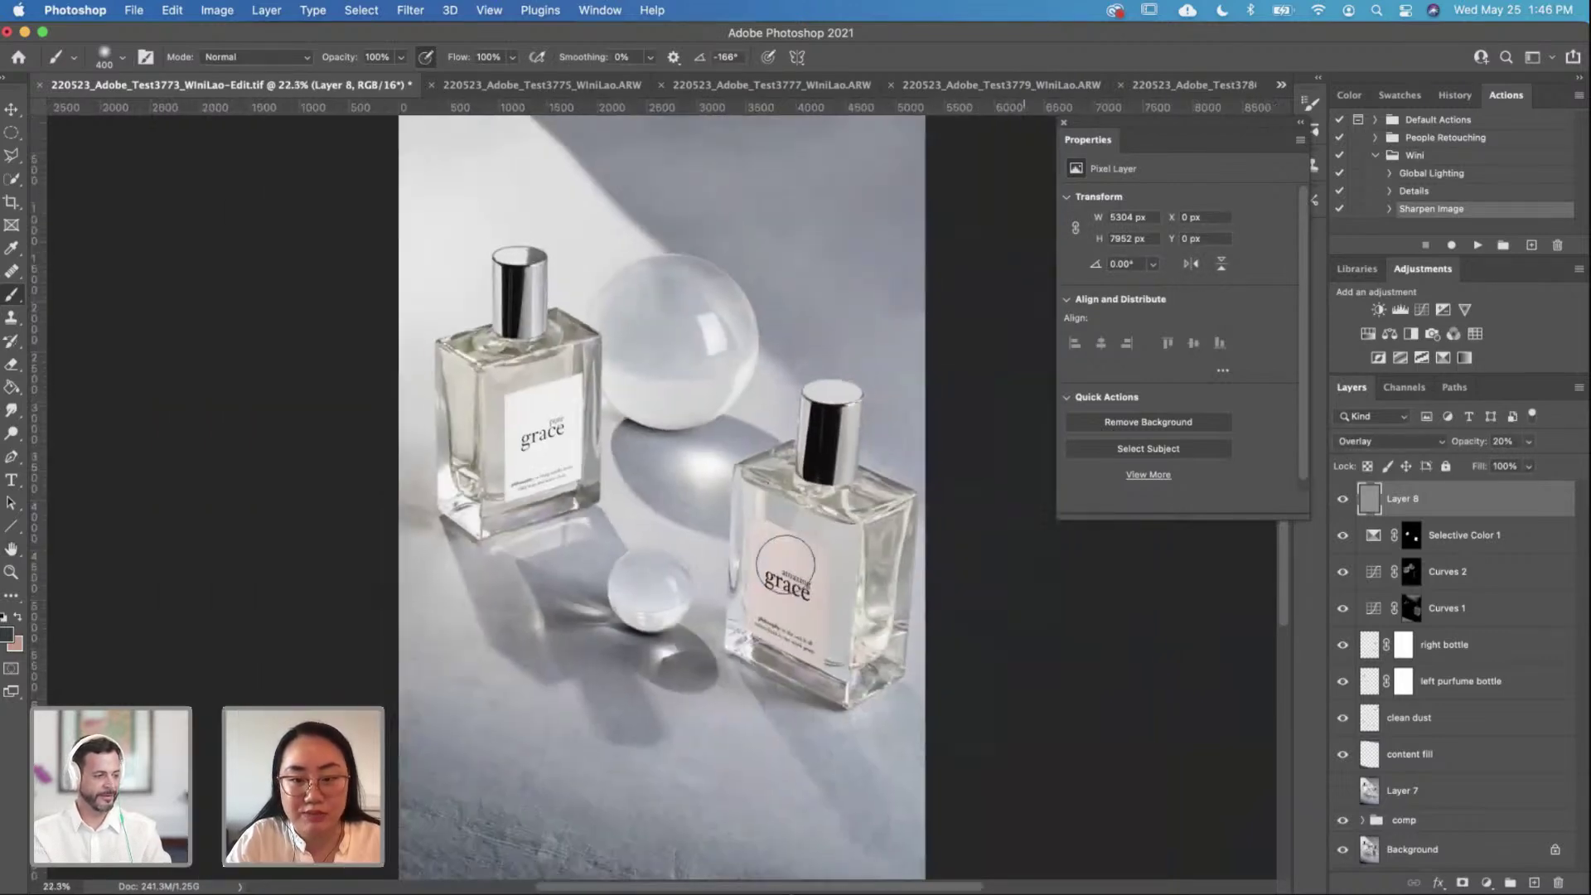
{"action": "scroll", "coordinate": [785, 563], "scroll_direction": "down", "scroll_amount": 1}
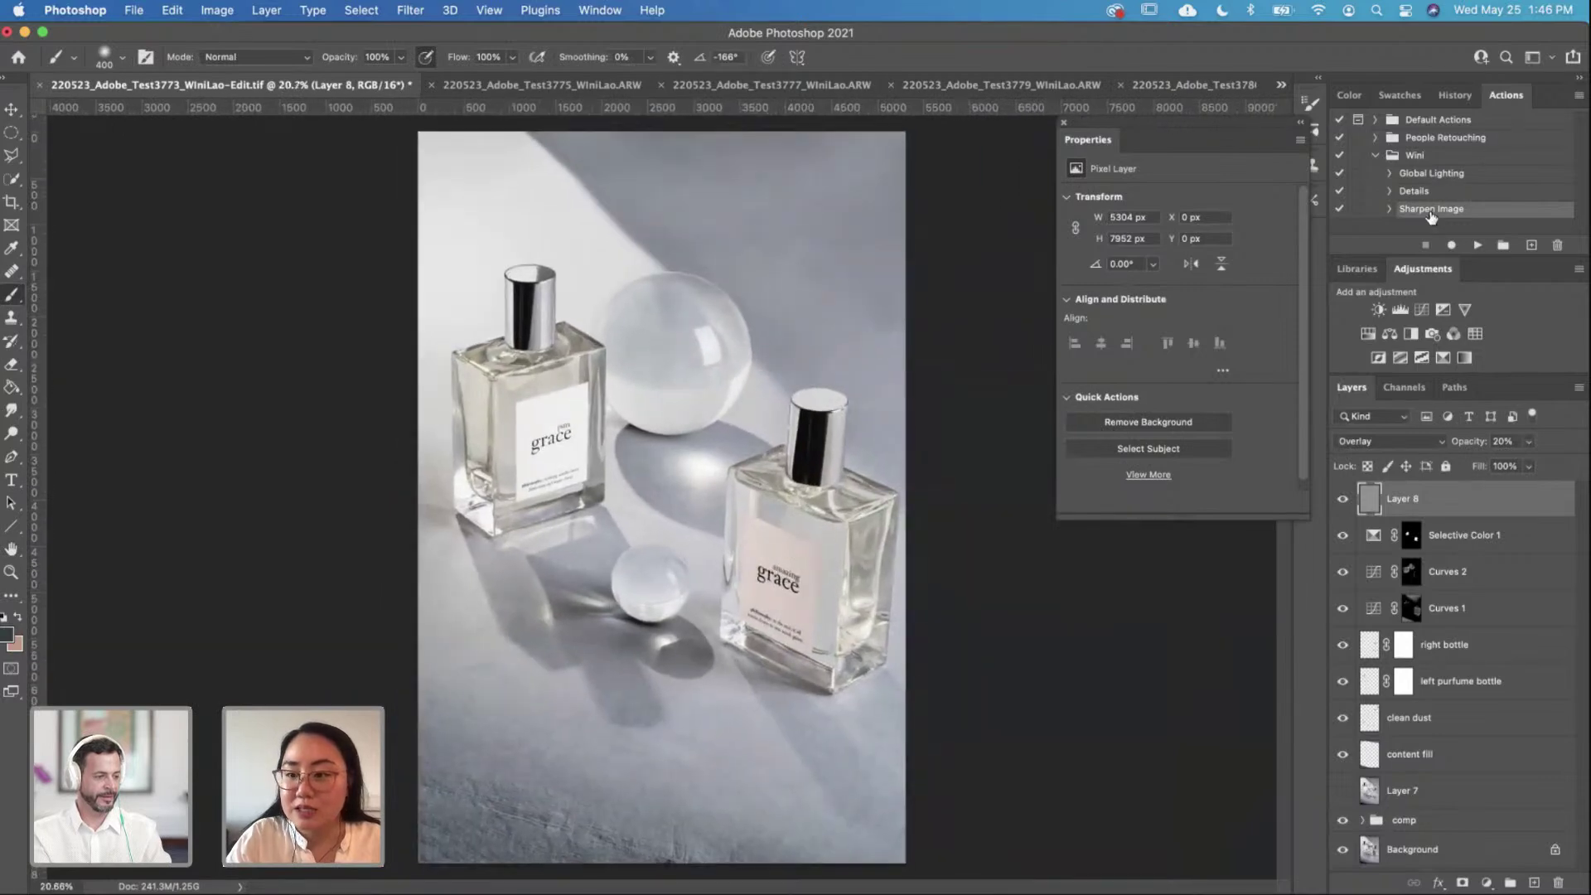
Step: Inspect the recorded commands inside the Global Lighting action of the Wini set
{"action": "left_click", "coordinate": [1389, 174]}
{"action": "scroll", "coordinate": [1392, 158], "scroll_direction": "down", "scroll_amount": 3}
{"action": "left_click", "coordinate": [1391, 122]}
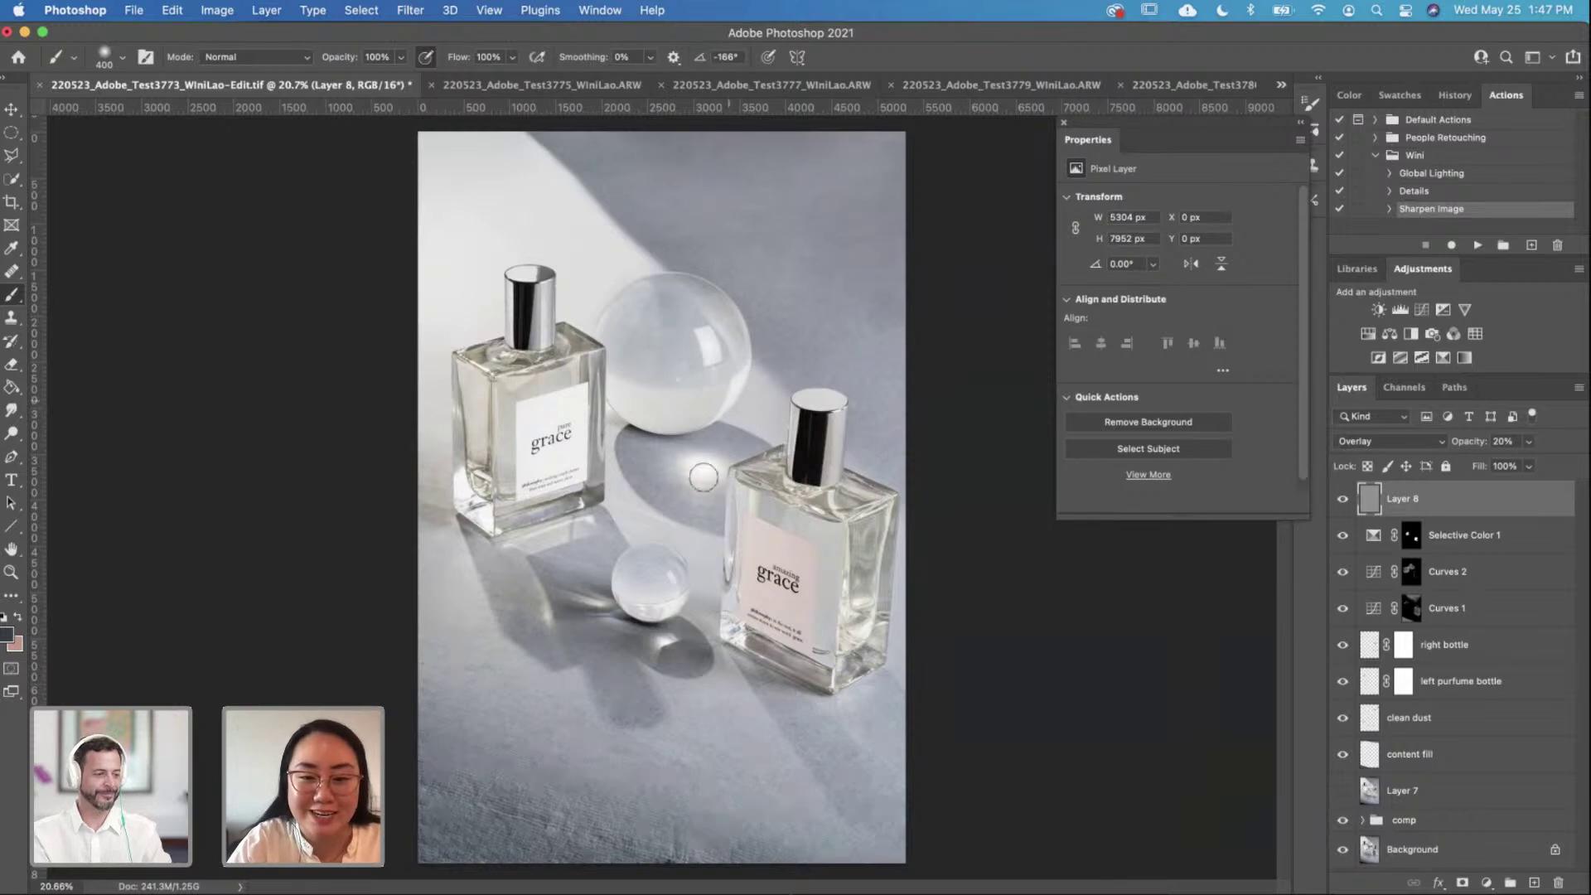
Step: Crop the image to a 1:1 square framing both bottles and the glass spheres, without deleting the cropped pixels
{"action": "left_click", "coordinate": [10, 200]}
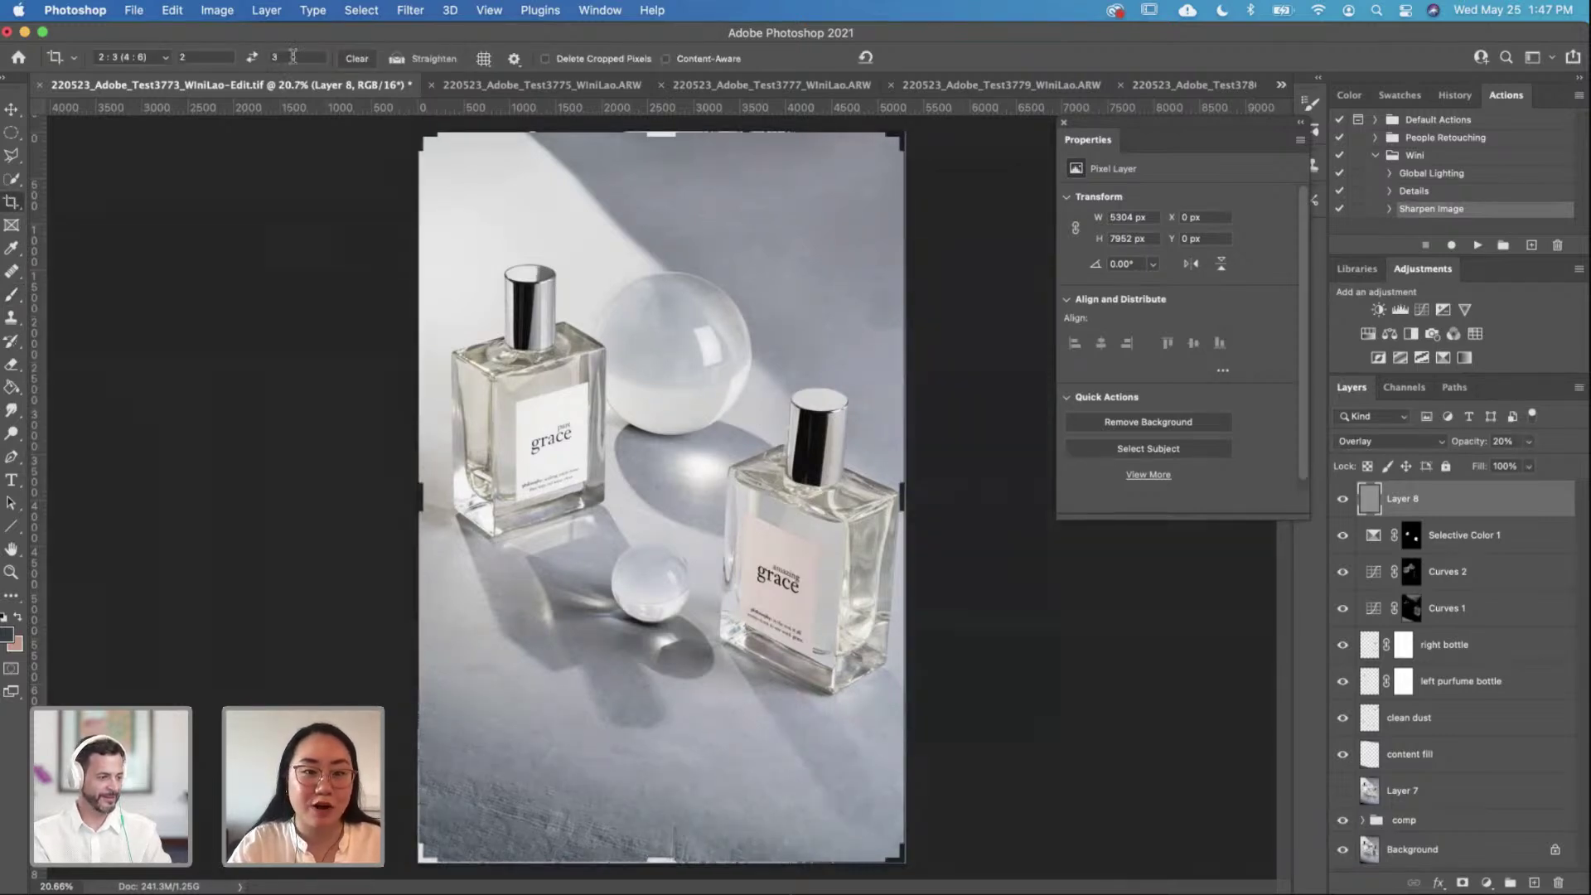
{"action": "left_click", "coordinate": [252, 60]}
{"action": "left_click", "coordinate": [251, 59]}
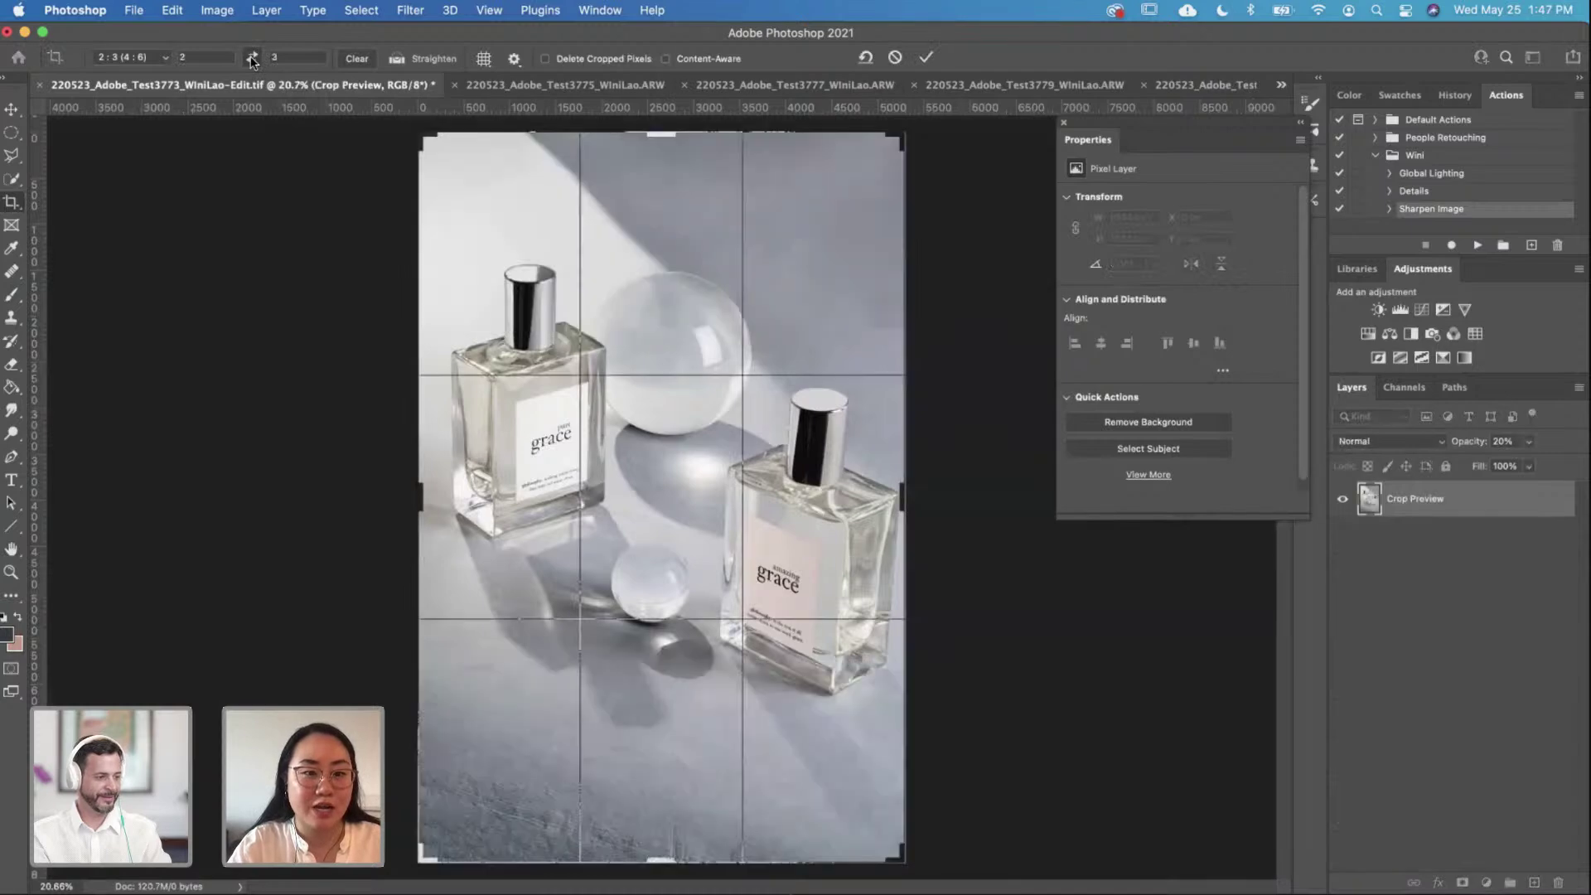
{"action": "left_click", "coordinate": [161, 57]}
{"action": "left_click", "coordinate": [157, 76]}
{"action": "left_click_drag", "start_coordinate": [744, 459], "coordinate": [744, 489]}
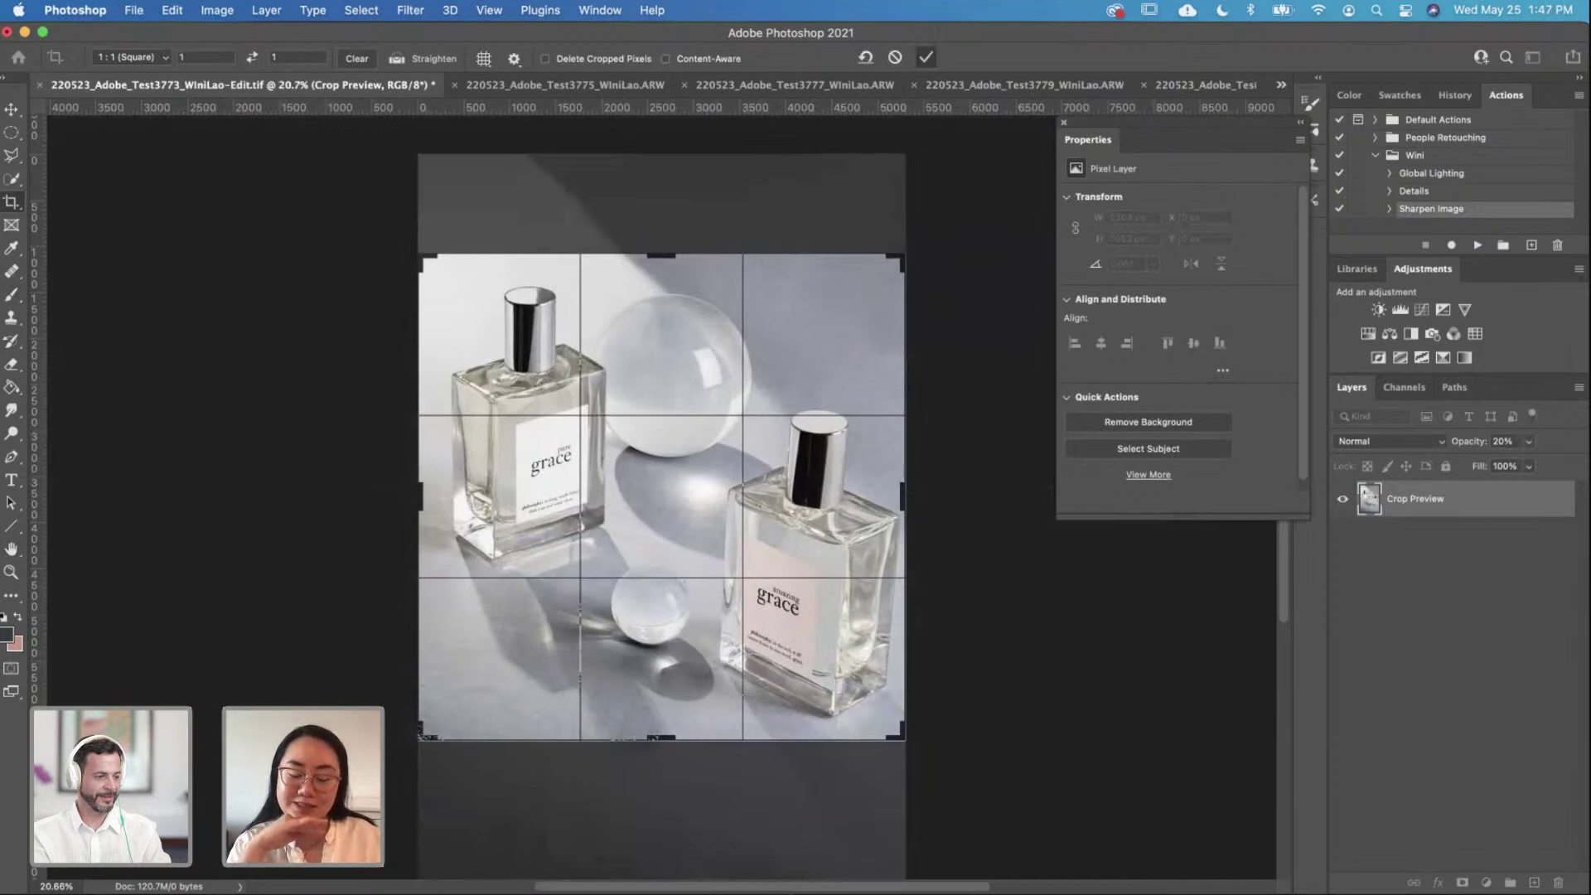
{"action": "key", "text": "Return"}
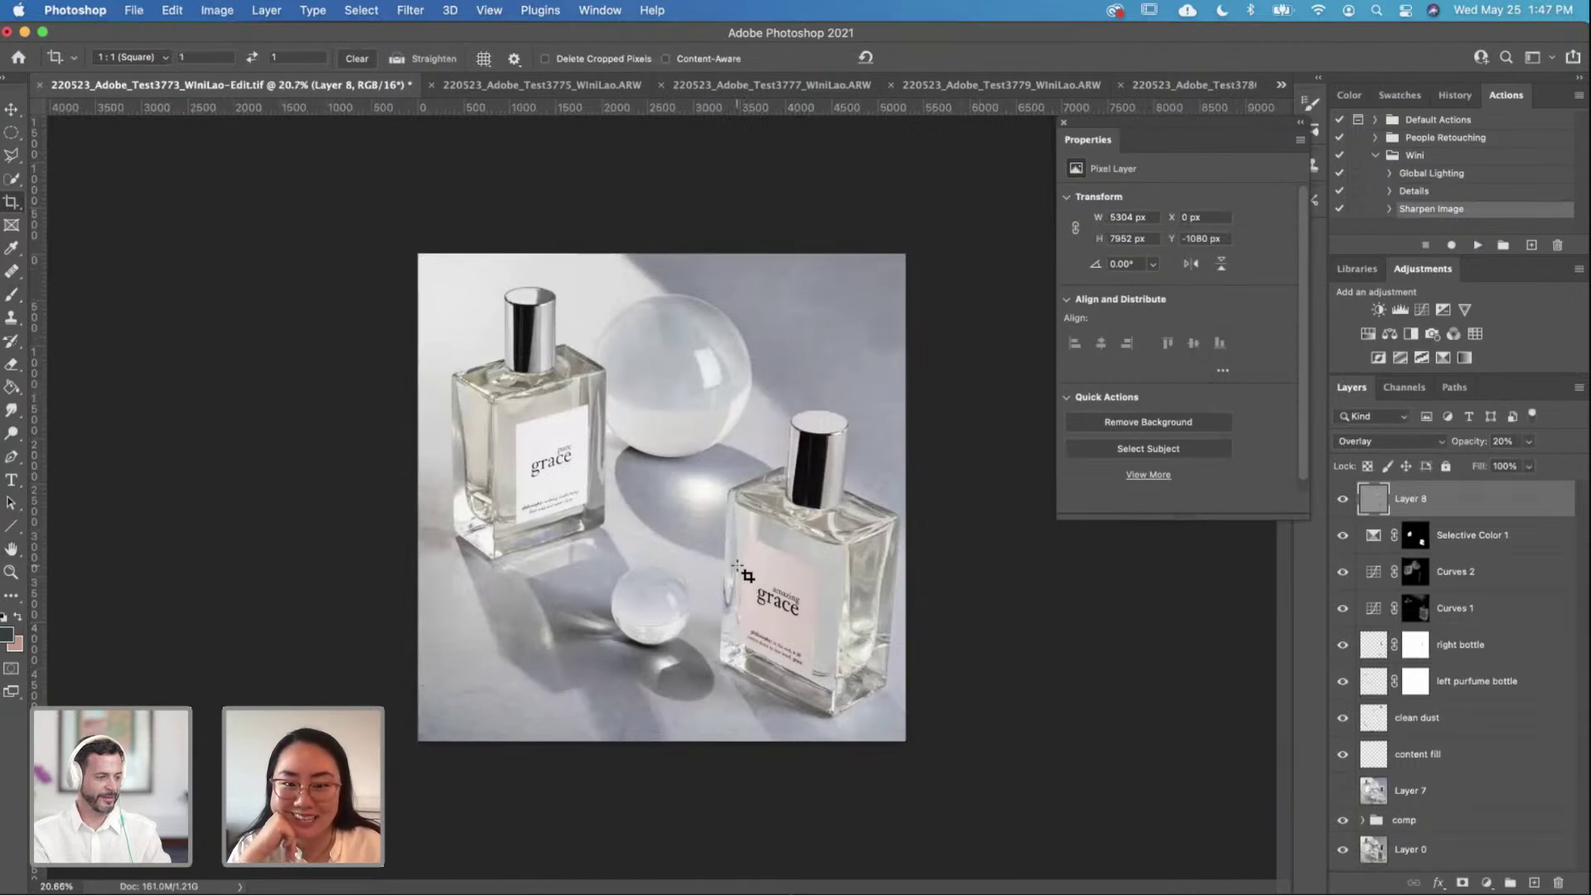
Step: Toggle the base Layer 0 and check the square composition at smaller and larger view sizes
{"action": "left_click", "coordinate": [1342, 850]}
{"action": "left_click", "coordinate": [1343, 849]}
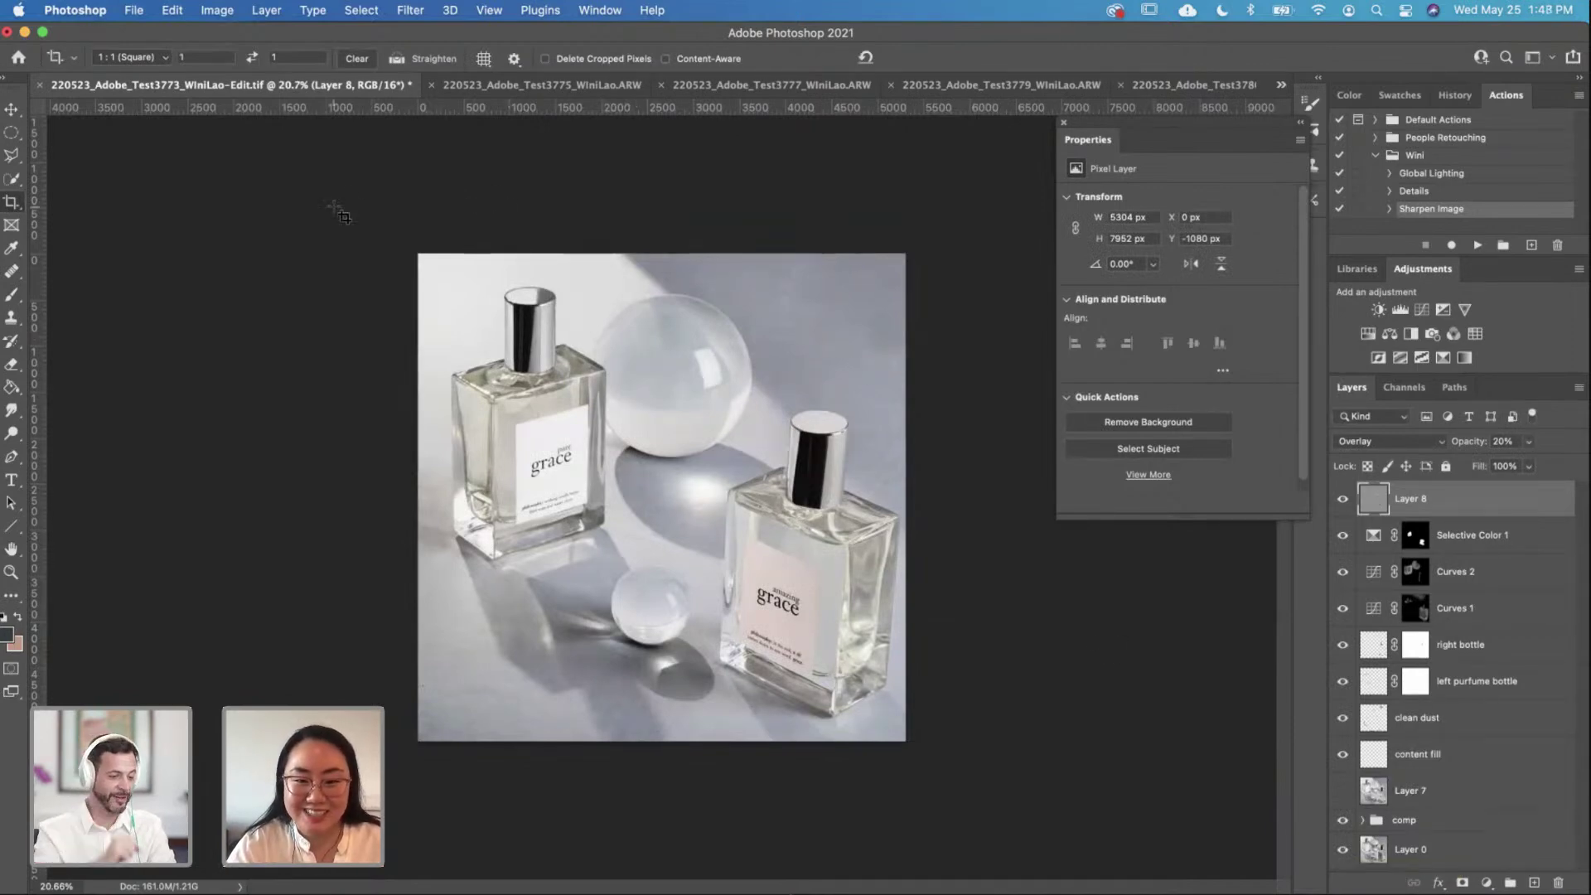
{"action": "scroll", "coordinate": [358, 309], "scroll_direction": "down", "scroll_amount": 2}
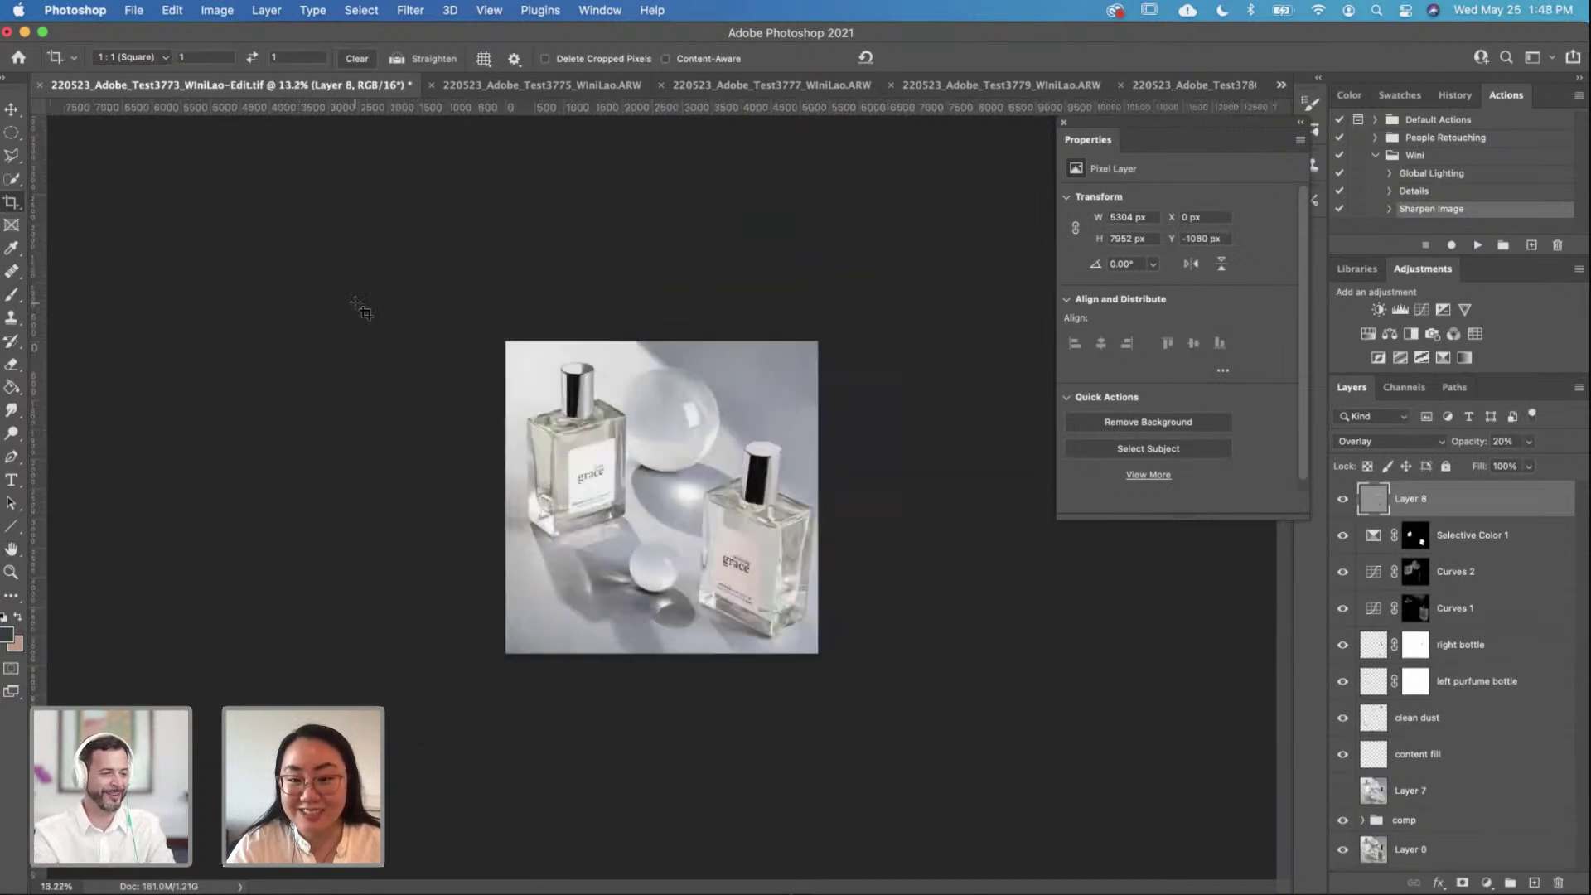
{"action": "scroll", "coordinate": [358, 309], "scroll_direction": "up", "scroll_amount": 3}
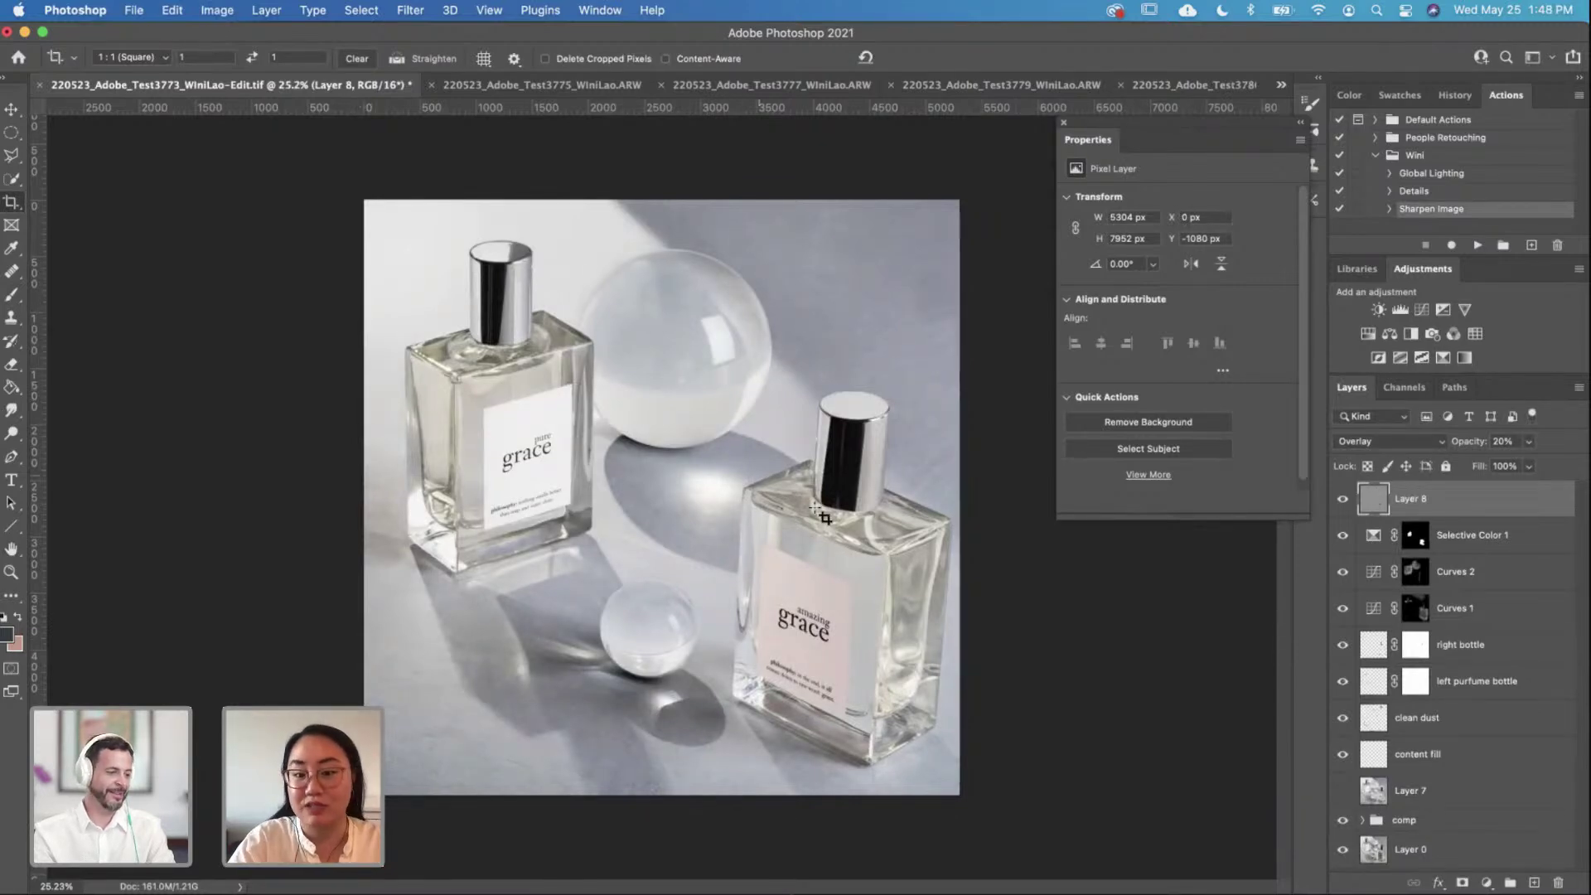
Step: Close the four ARW source documents without saving their changes, and save the edited TIFF
{"action": "left_click", "coordinate": [446, 80]}
{"action": "left_click", "coordinate": [281, 85]}
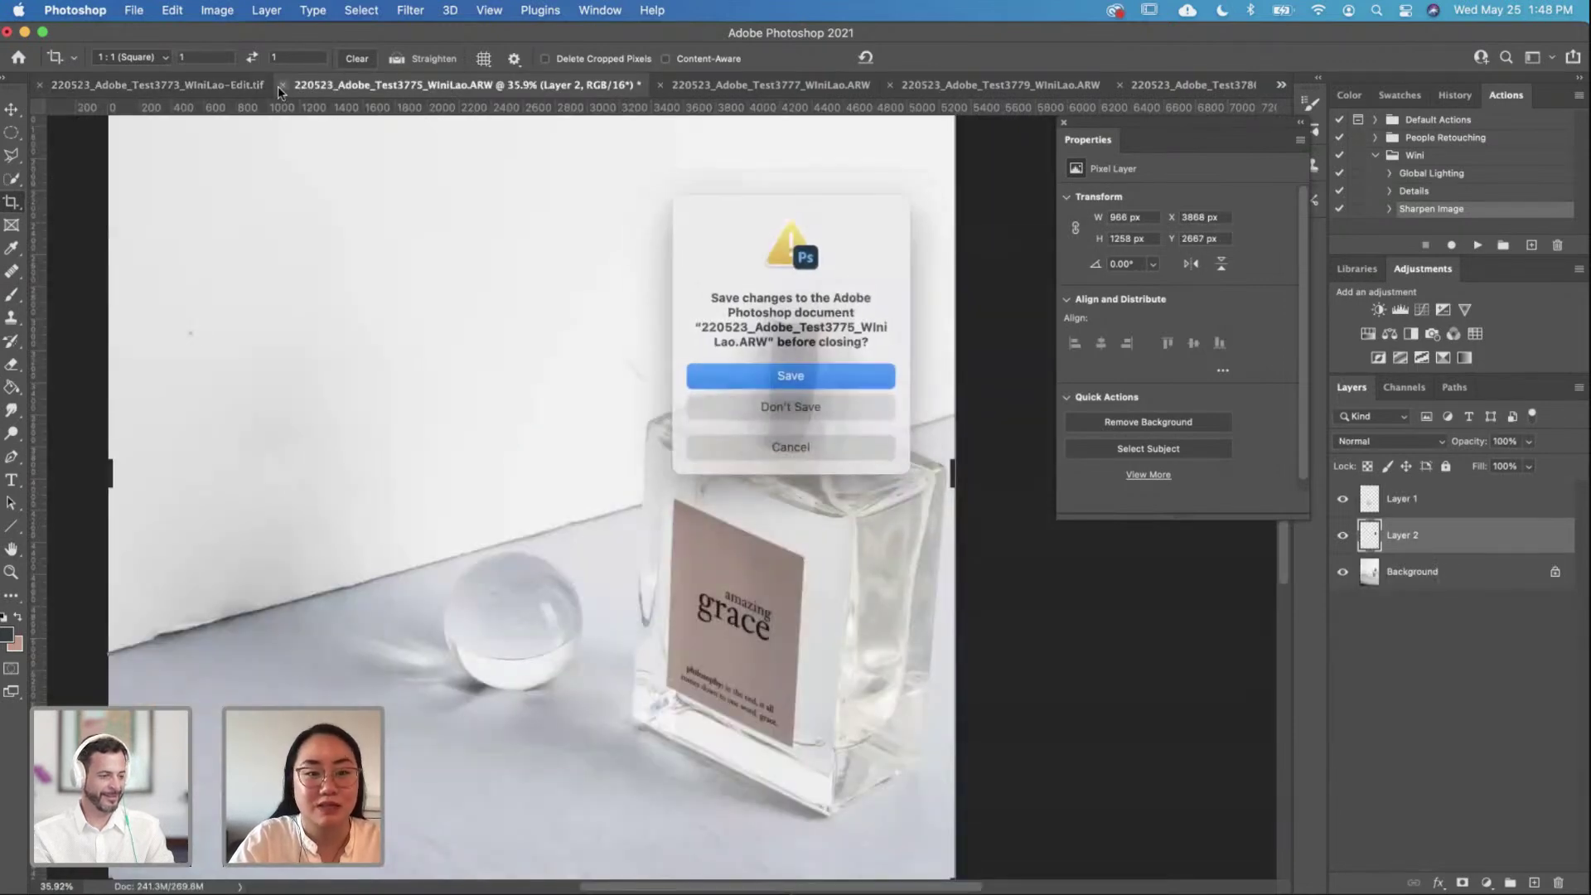
{"action": "left_click", "coordinate": [727, 403]}
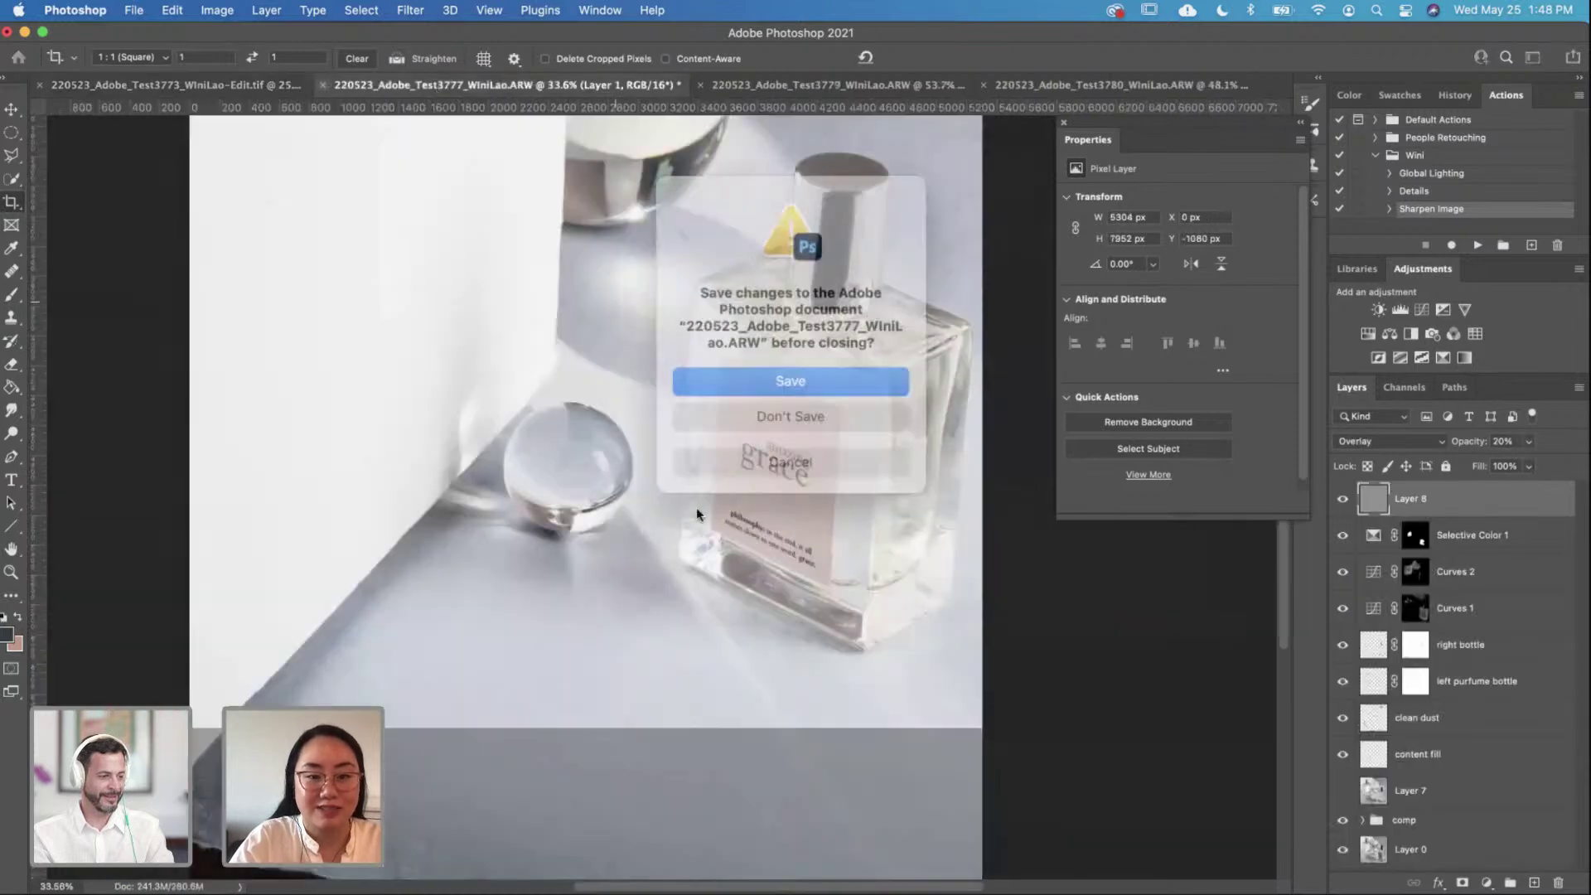
{"action": "left_click", "coordinate": [747, 415]}
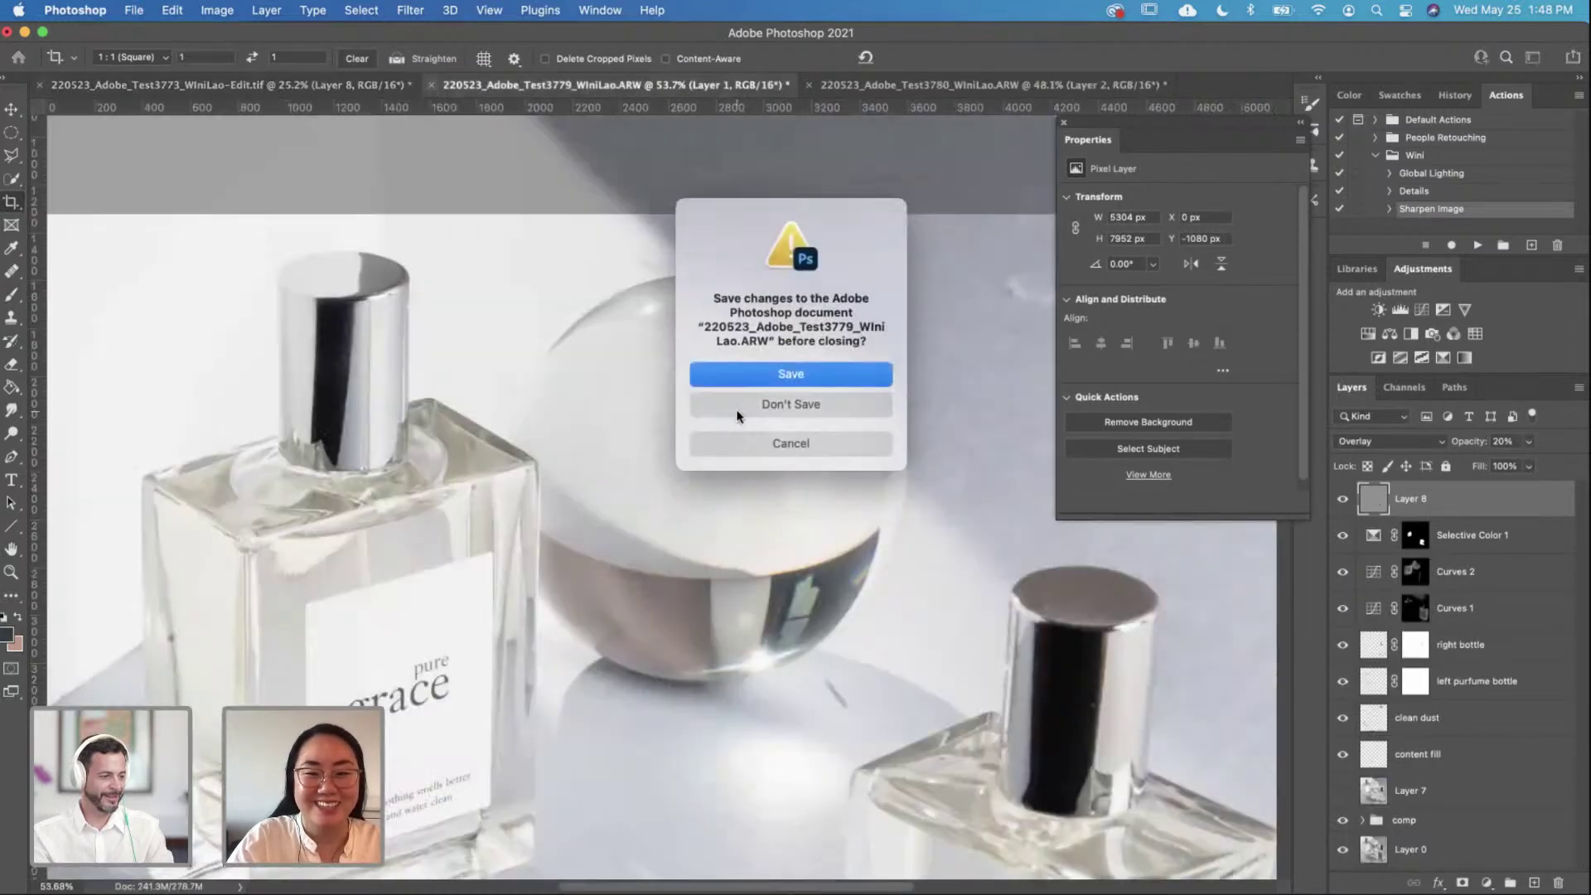
{"action": "left_click", "coordinate": [729, 404]}
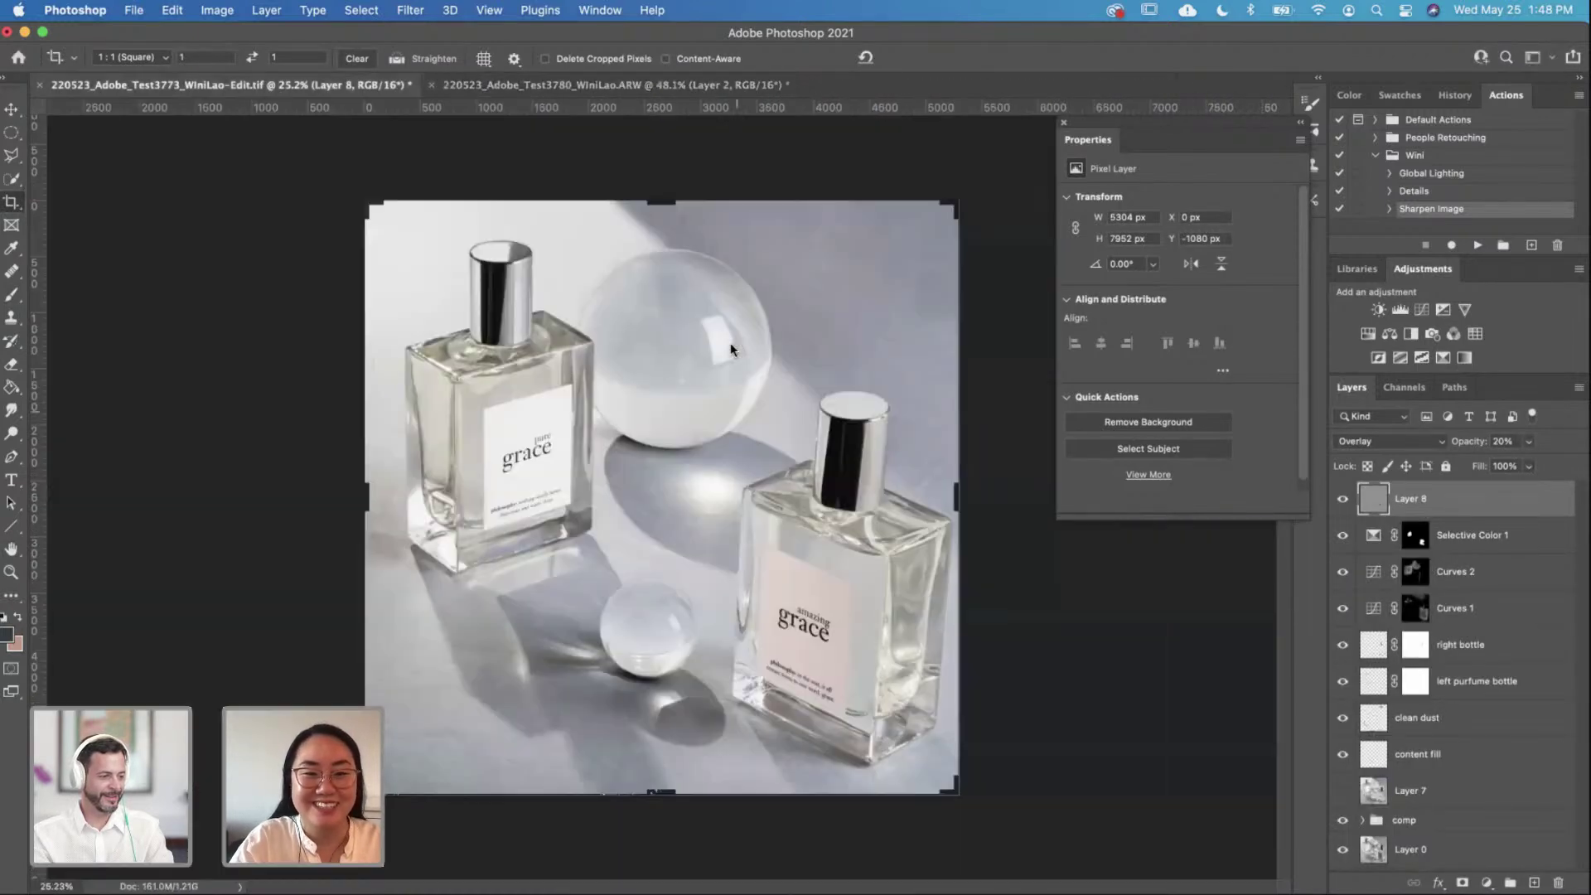
{"action": "left_click", "coordinate": [435, 81]}
{"action": "left_click", "coordinate": [812, 407]}
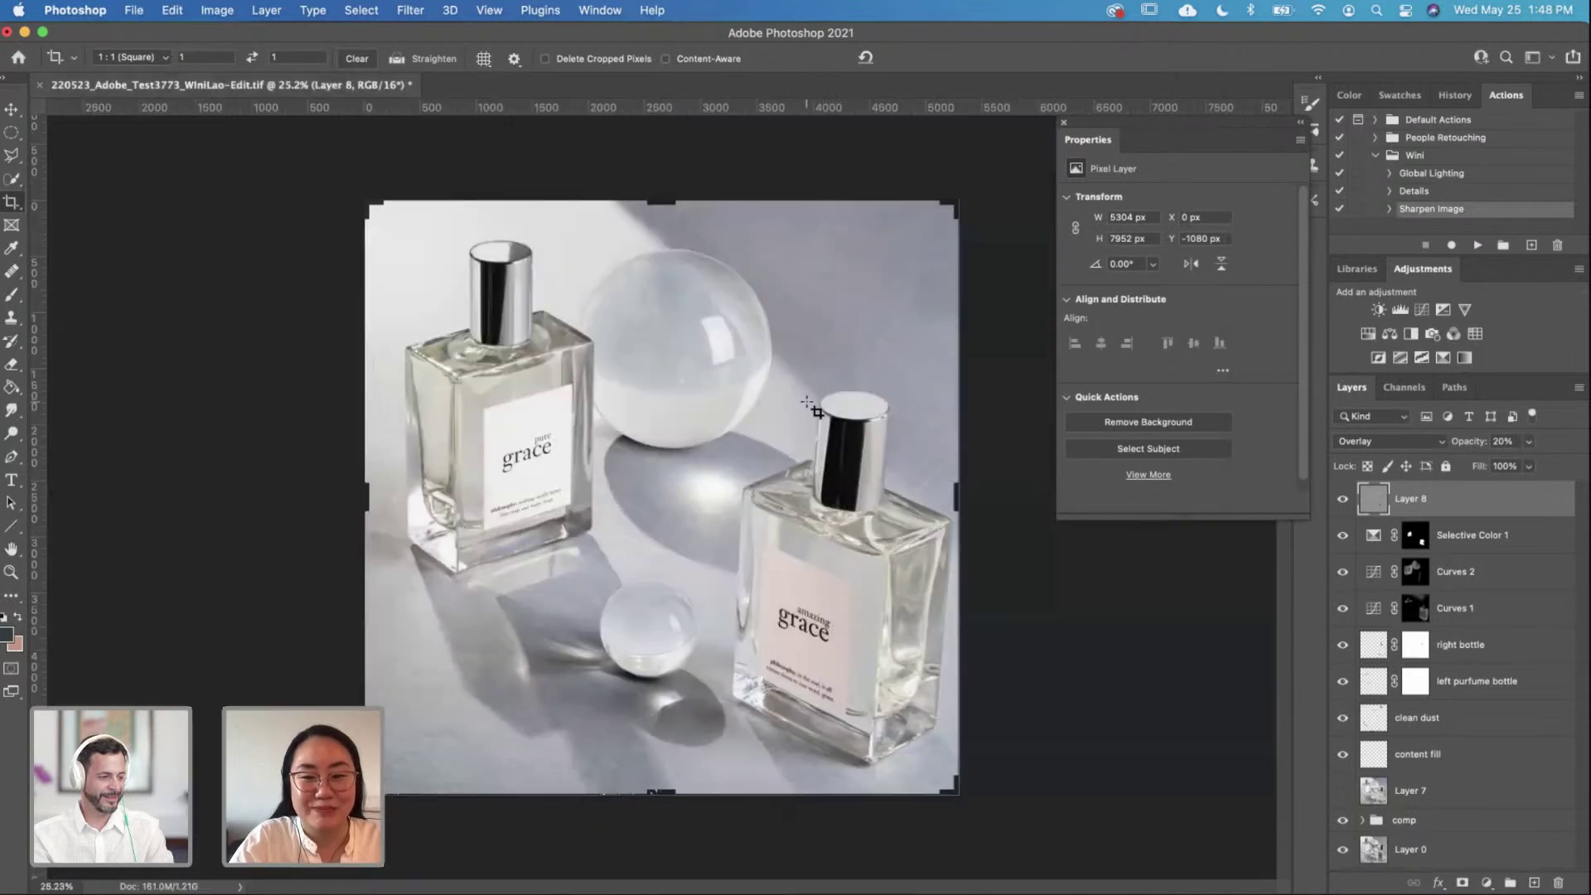
{"action": "key", "text": "super+s"}
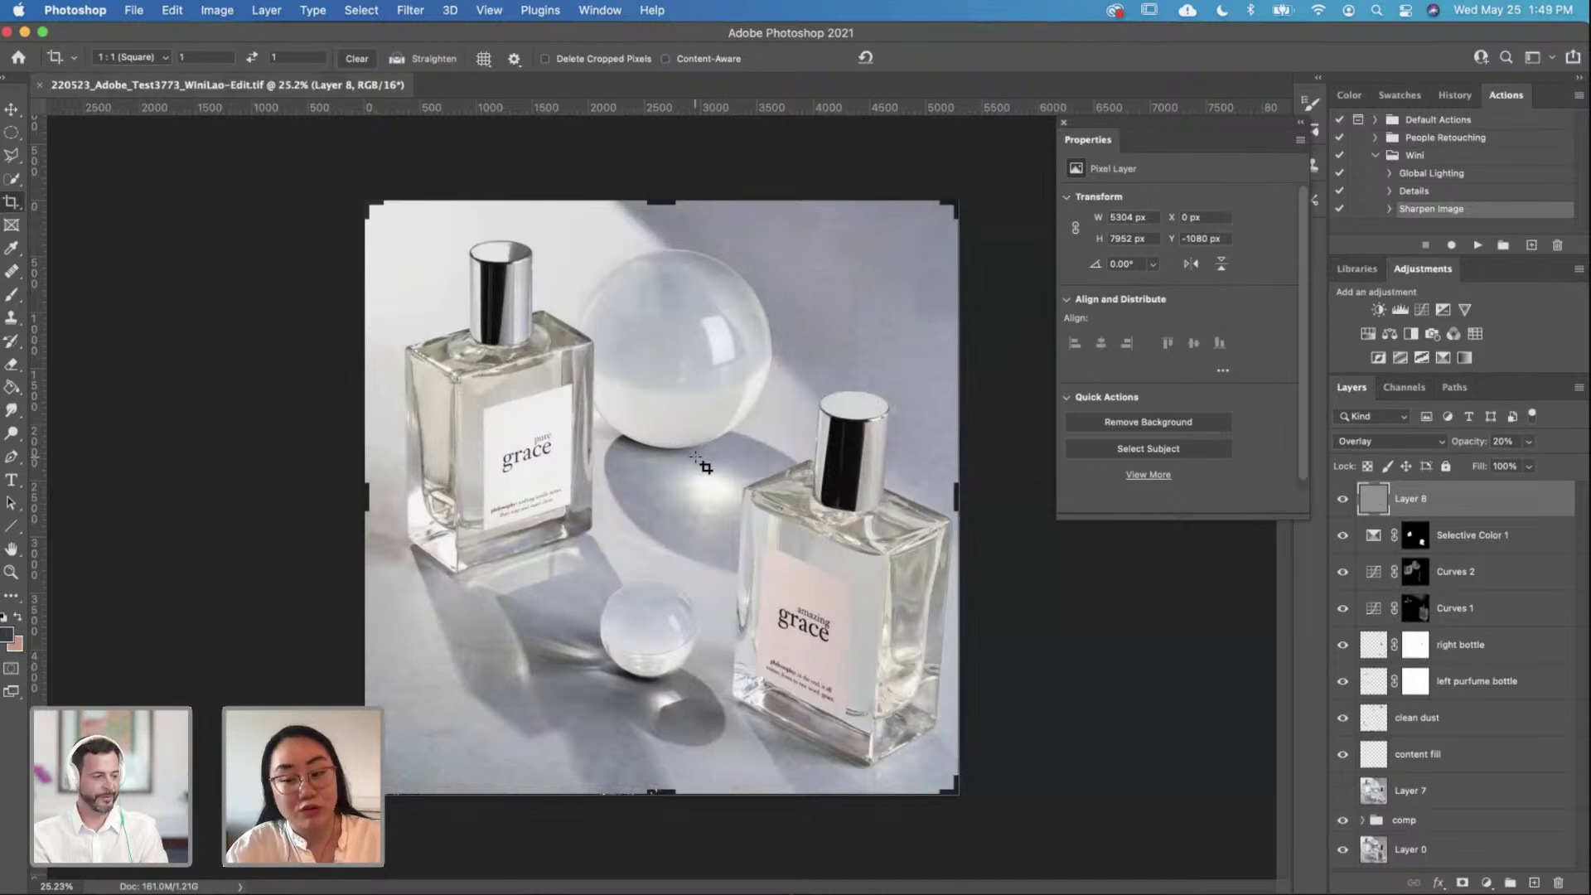
Step: Switch to Lightroom Classic and compare the raw photo's before and after views with the retouched square TIFF
{"action": "left_click", "coordinate": [572, 883]}
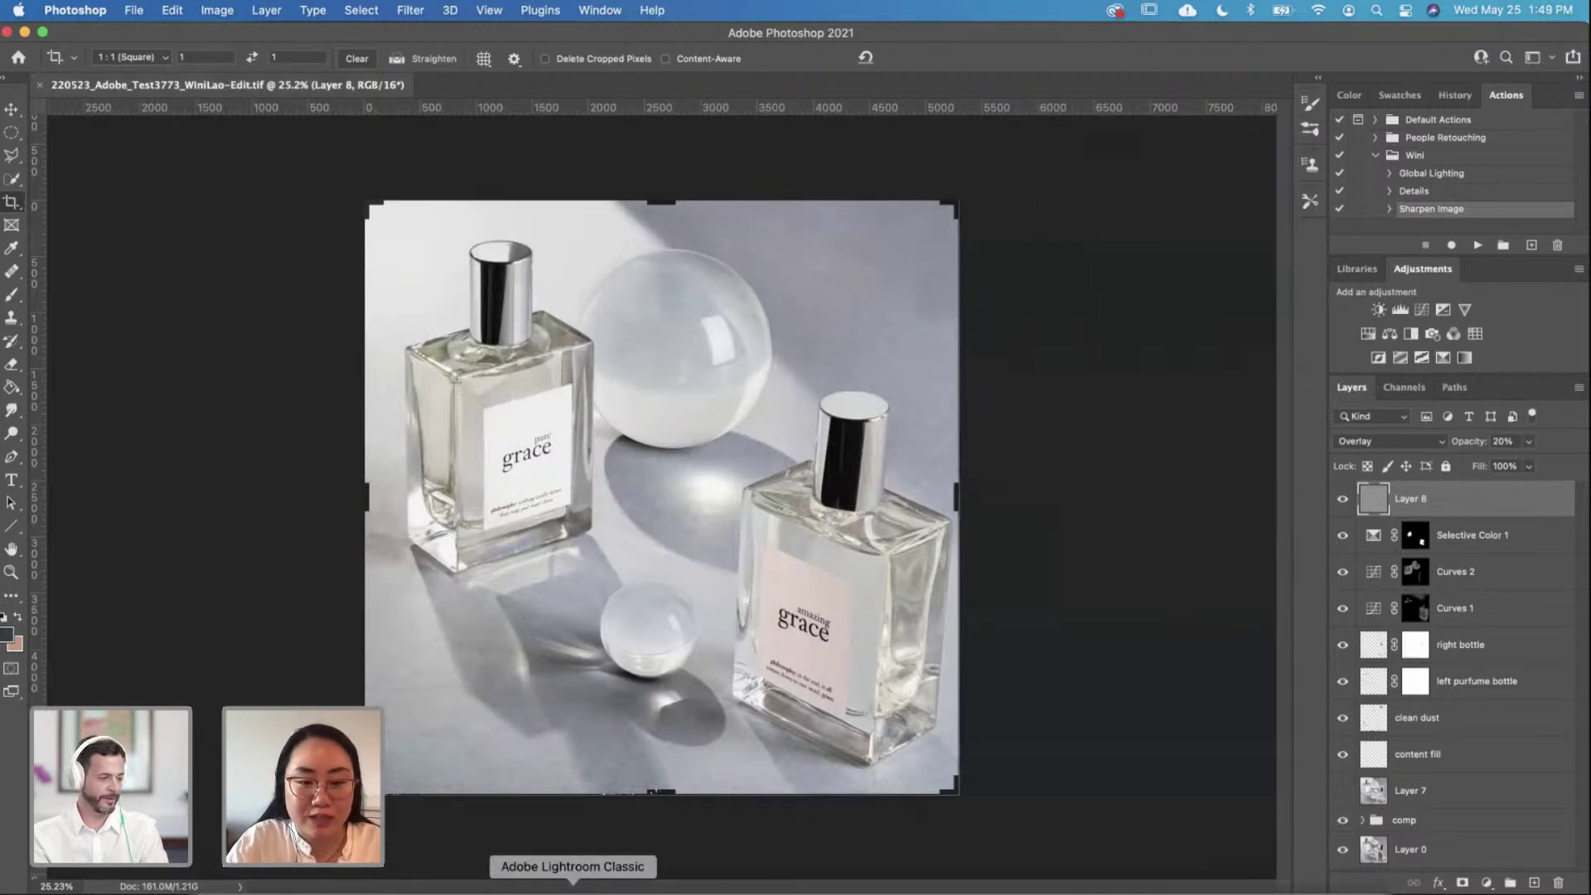
{"action": "left_click", "coordinate": [29, 863]}
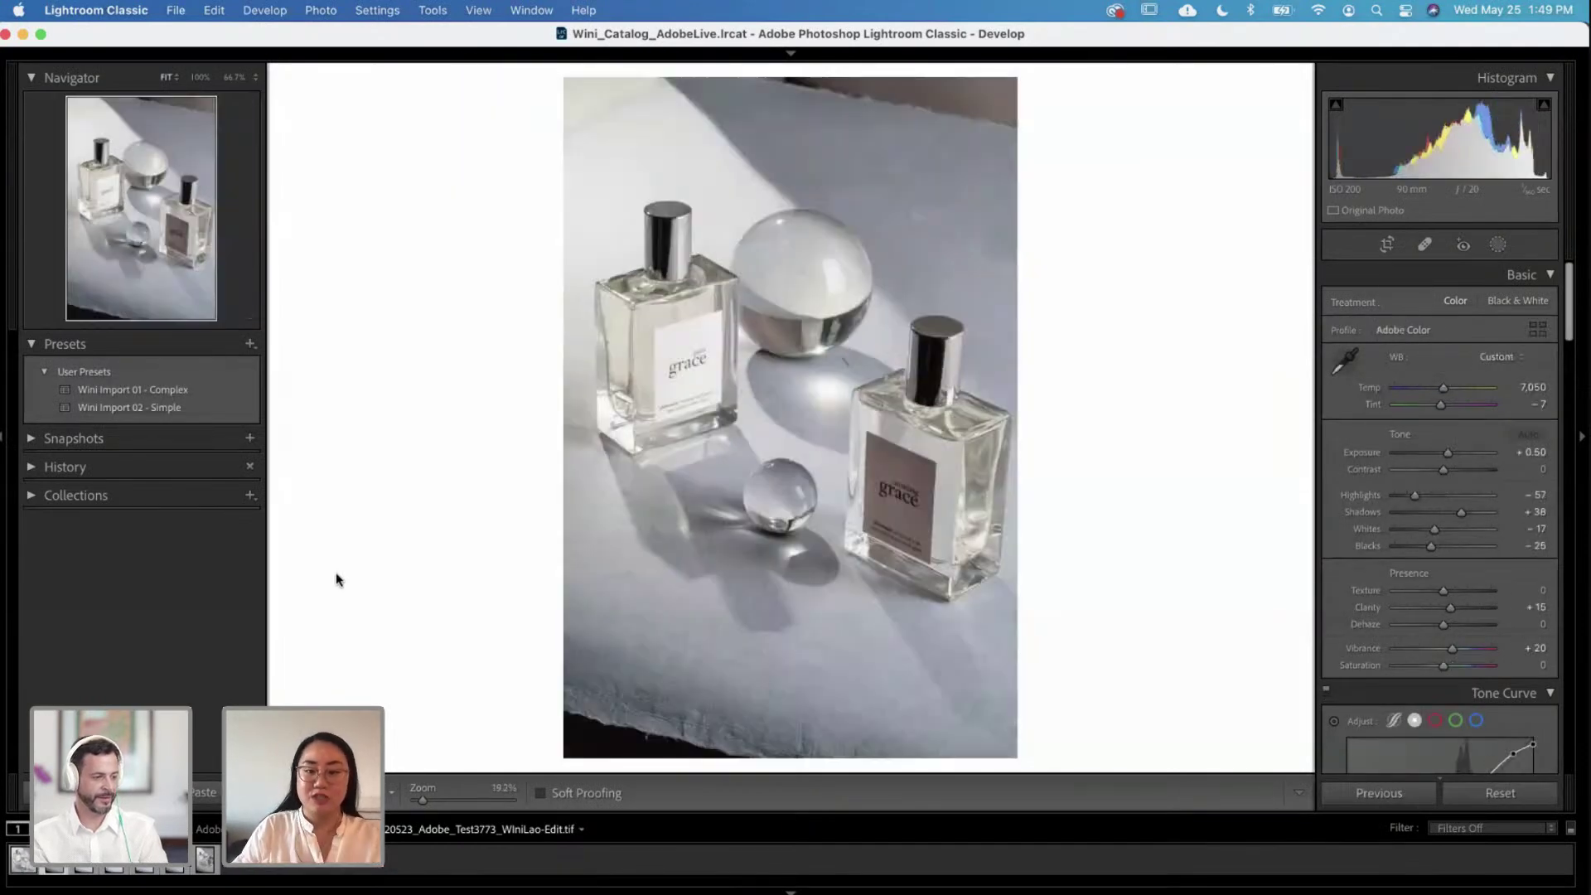
{"action": "key", "text": "backslash"}
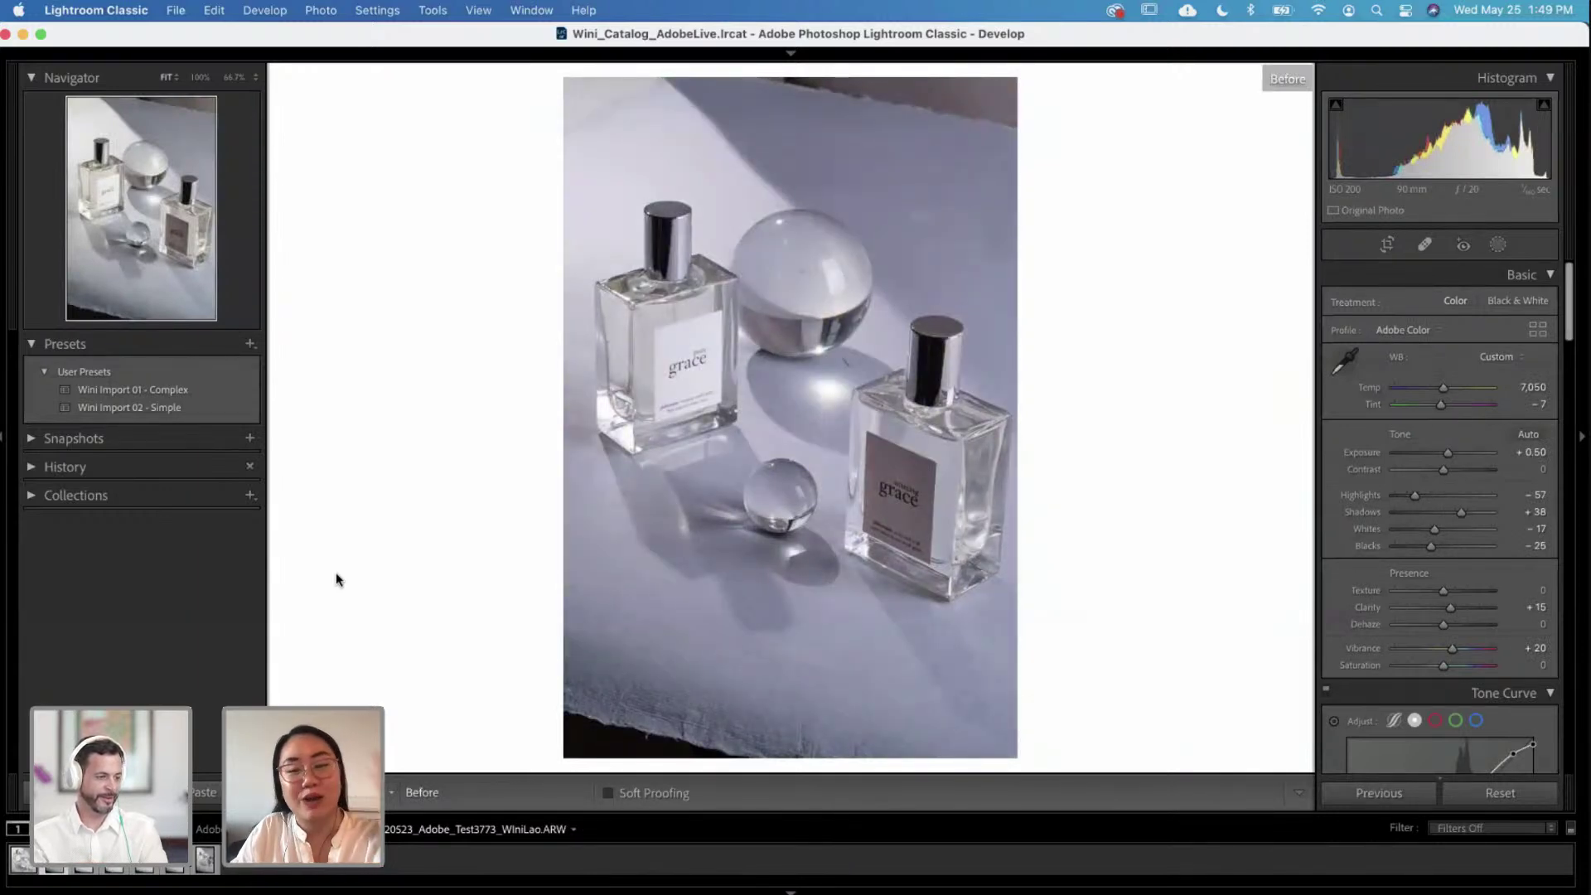
{"action": "key", "text": "backslash"}
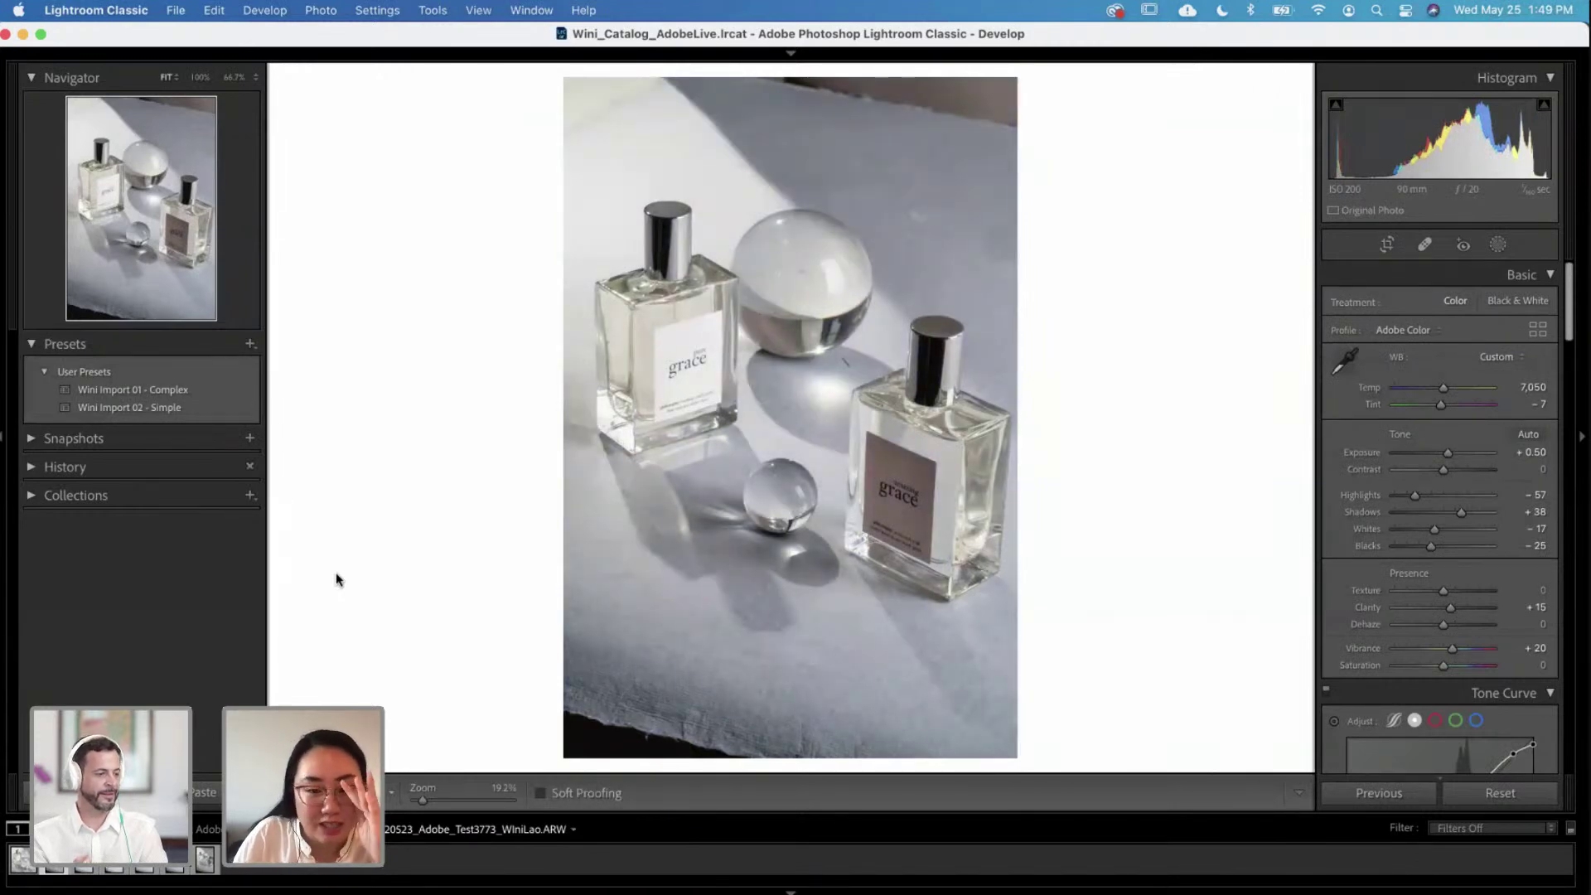
{"action": "key", "text": "Left"}
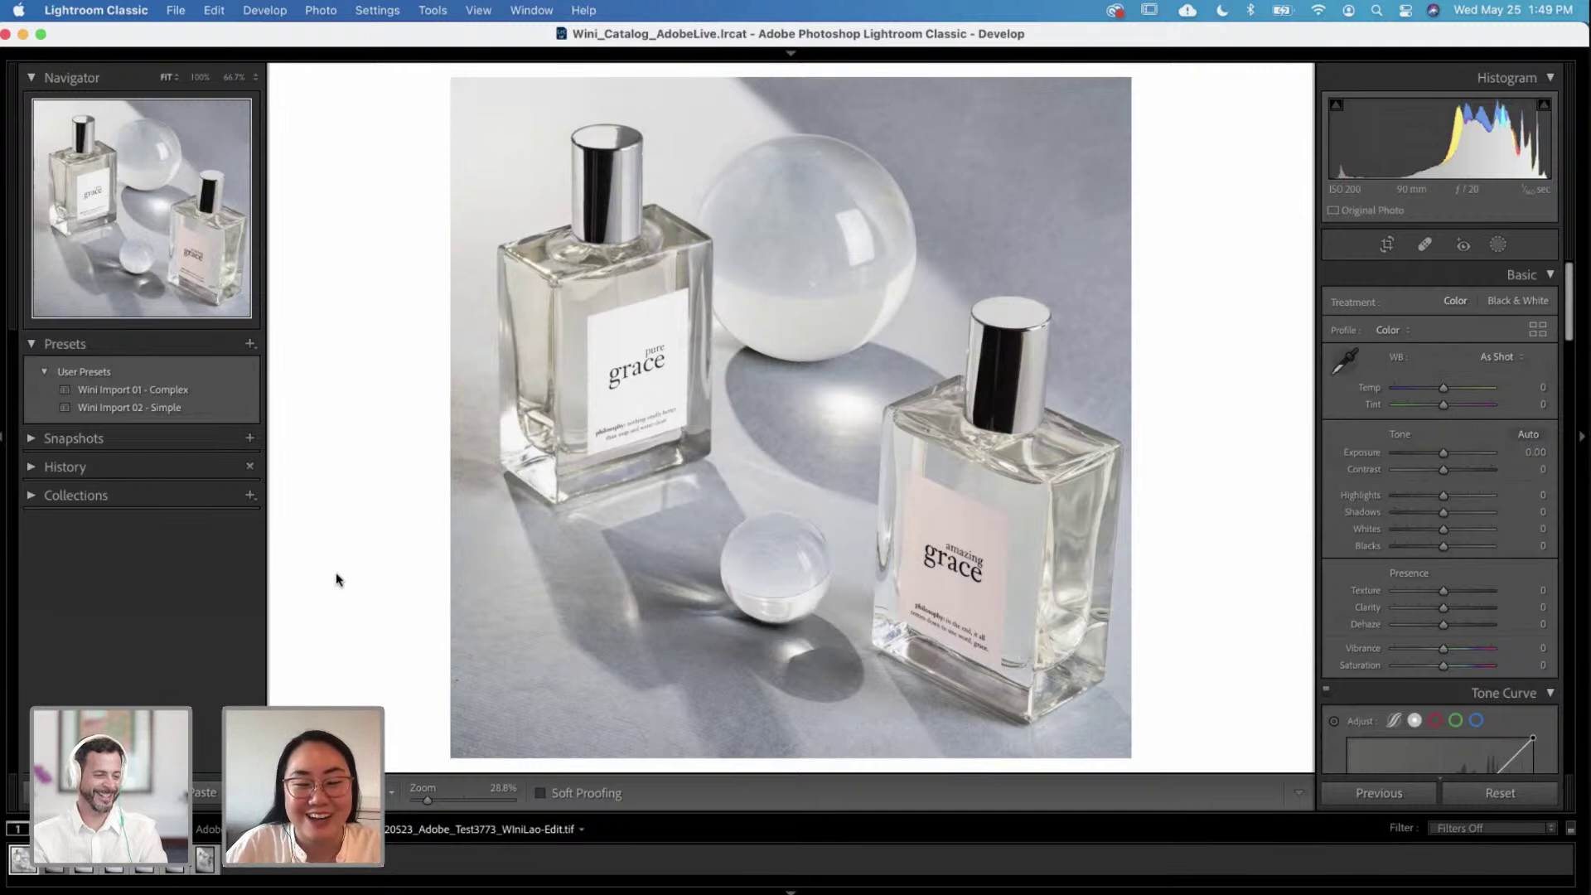
{"action": "key", "text": "Right"}
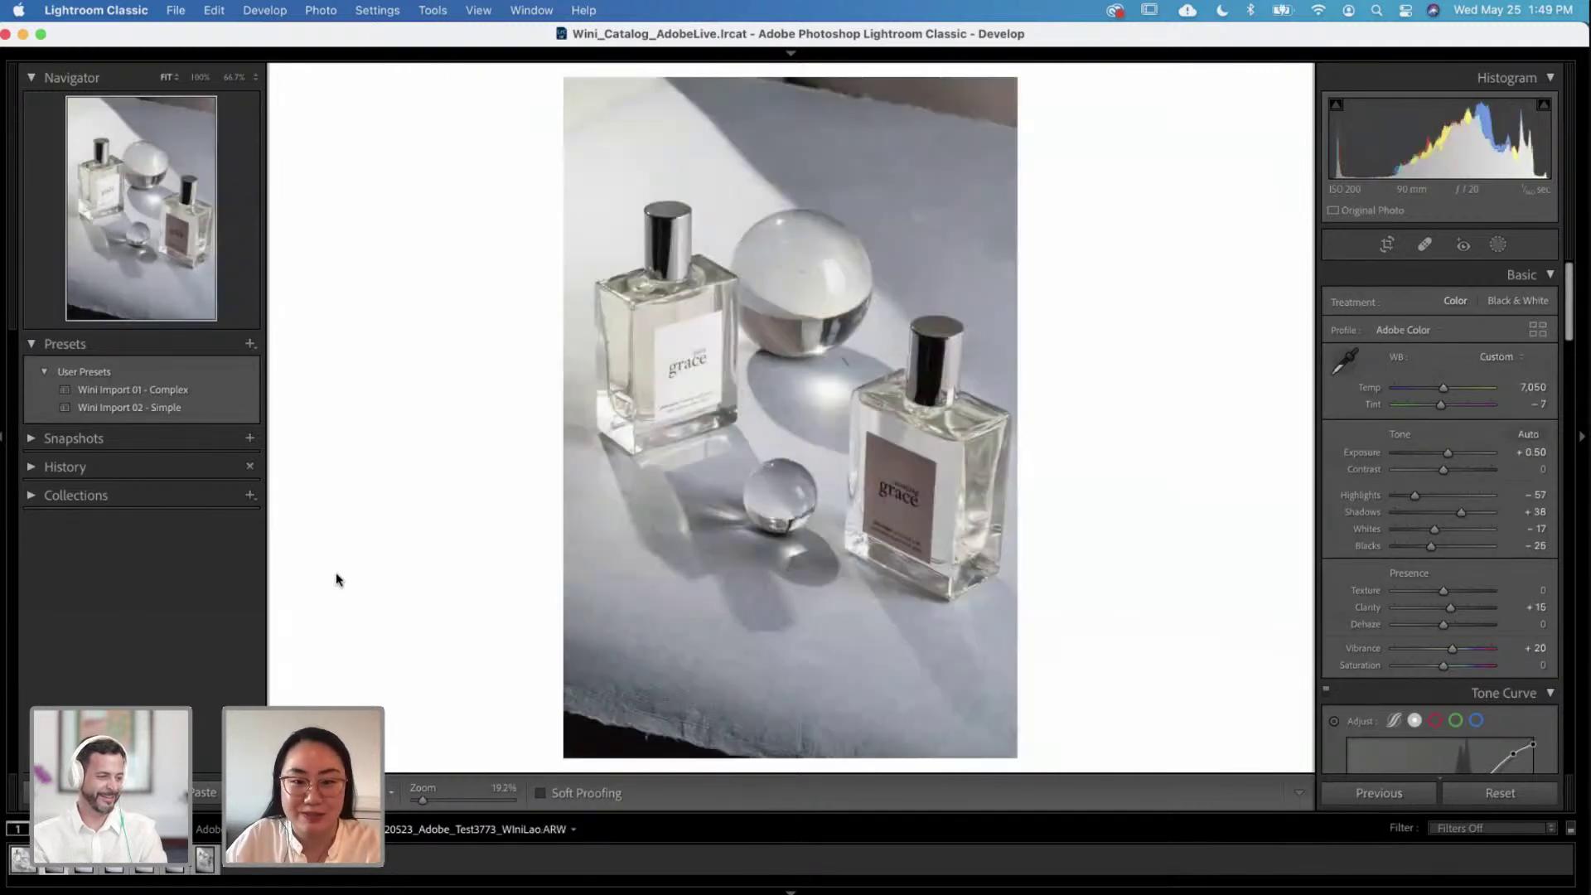
{"action": "key", "text": "Right"}
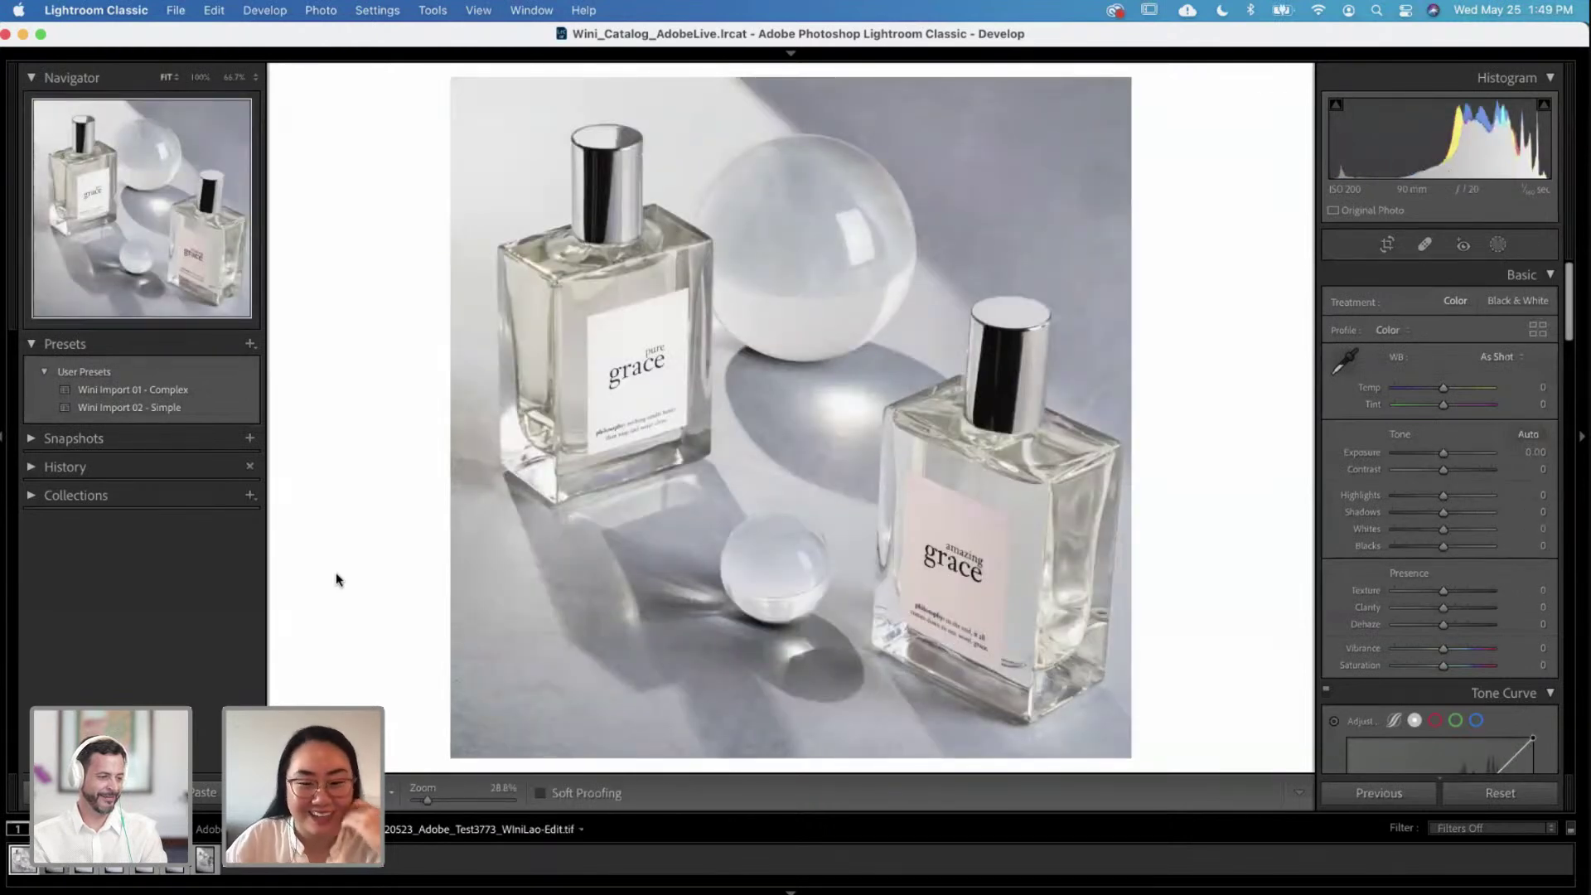
Step: Go to the Library module and view the AdobePhoto2 folder's photo in comparison with the finished image in AdobePhoto1
{"action": "key", "text": "g"}
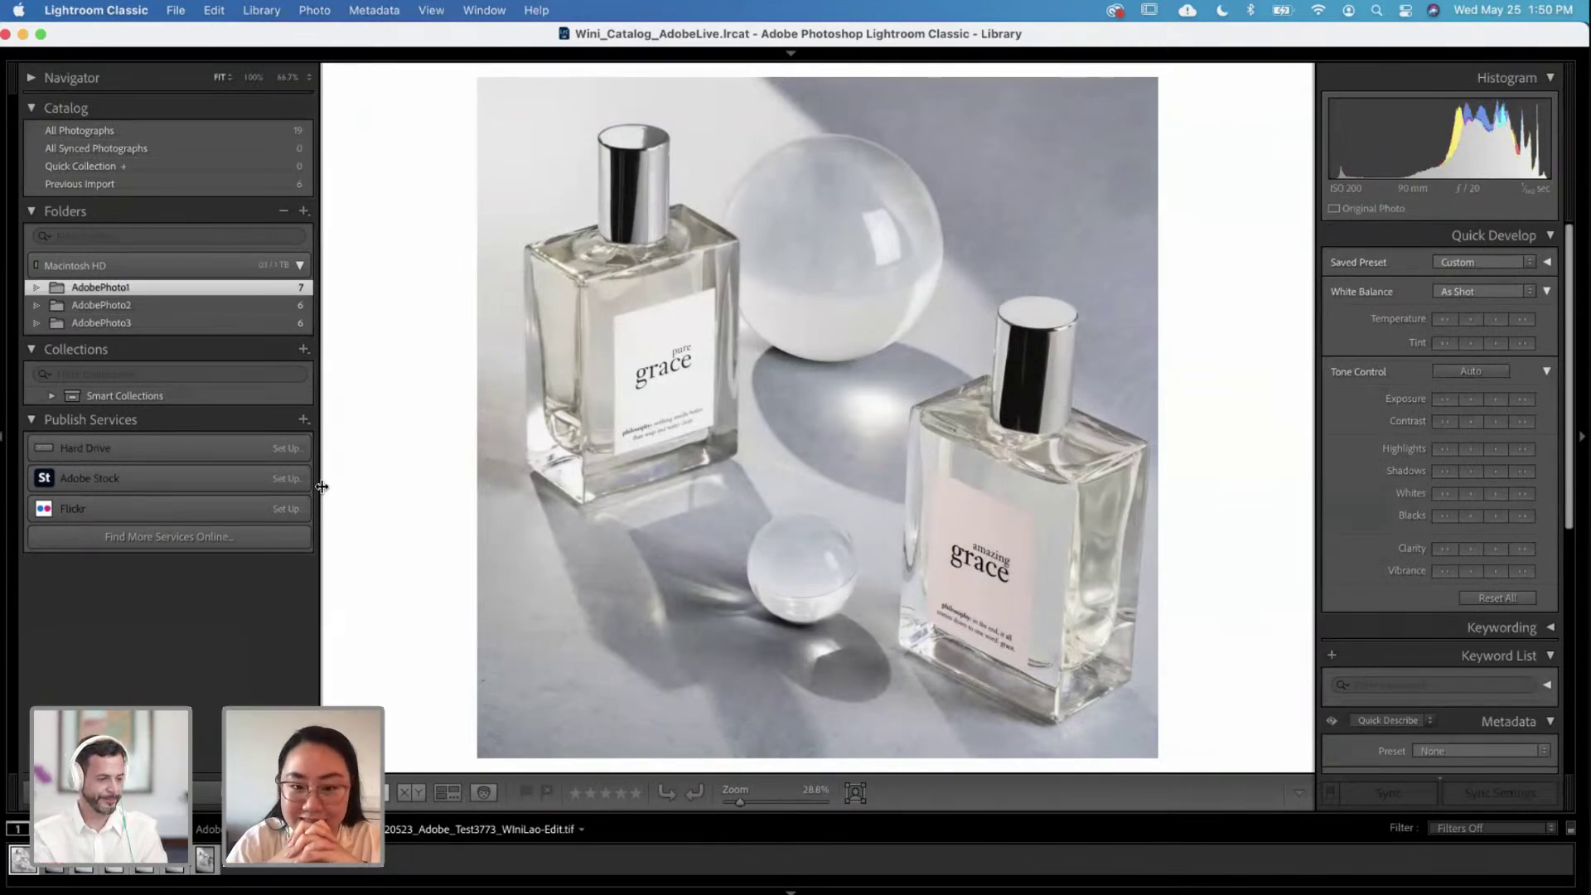
{"action": "left_click", "coordinate": [159, 304]}
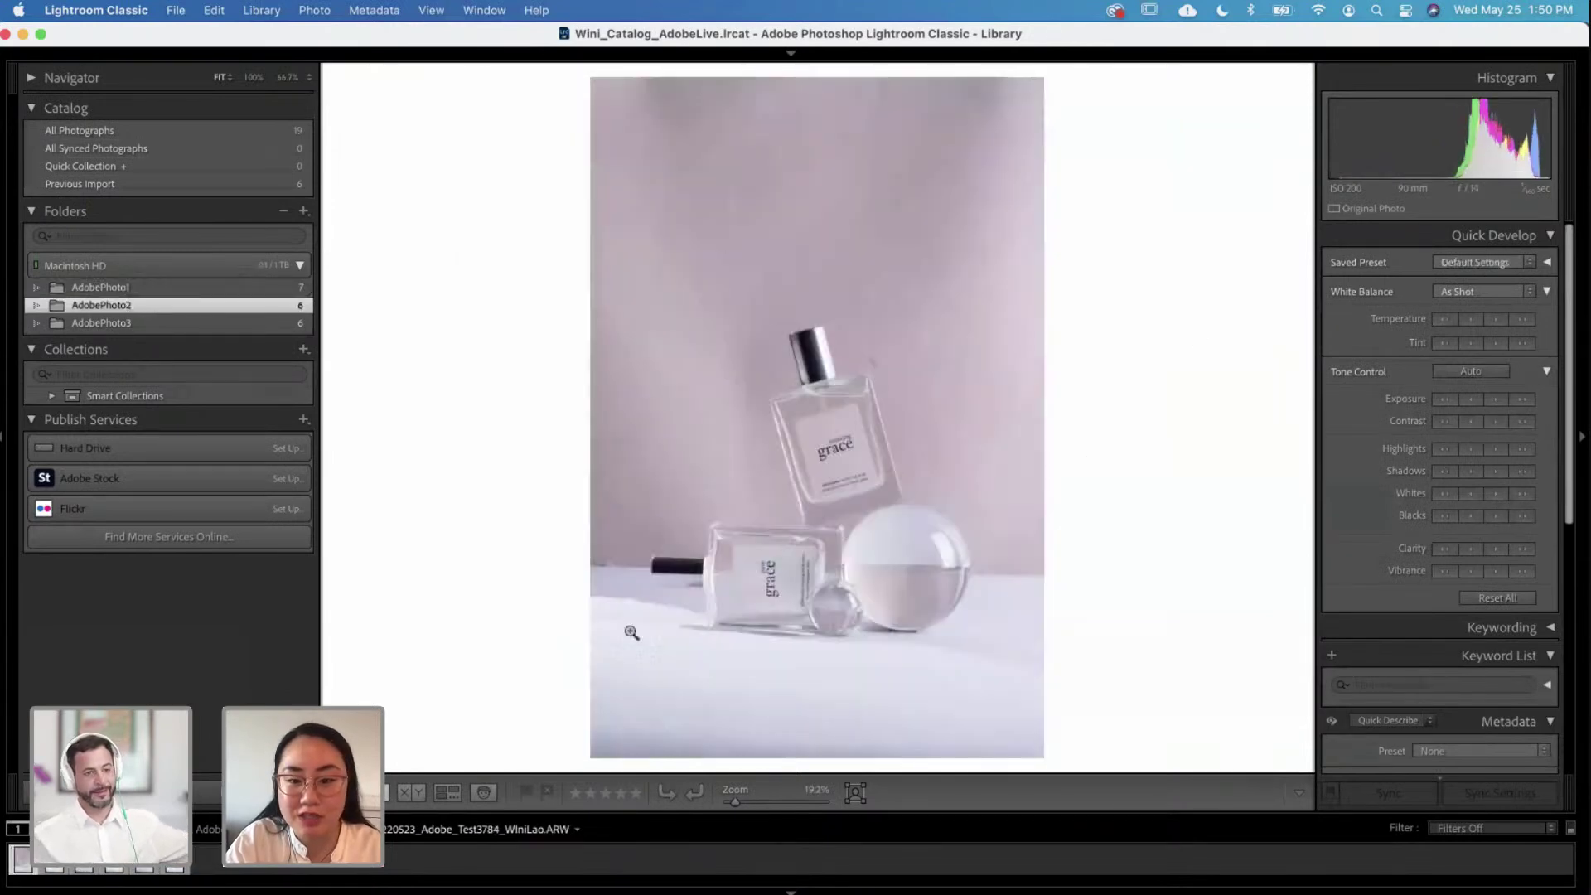
{"action": "left_click", "coordinate": [158, 288]}
{"action": "left_click", "coordinate": [162, 306]}
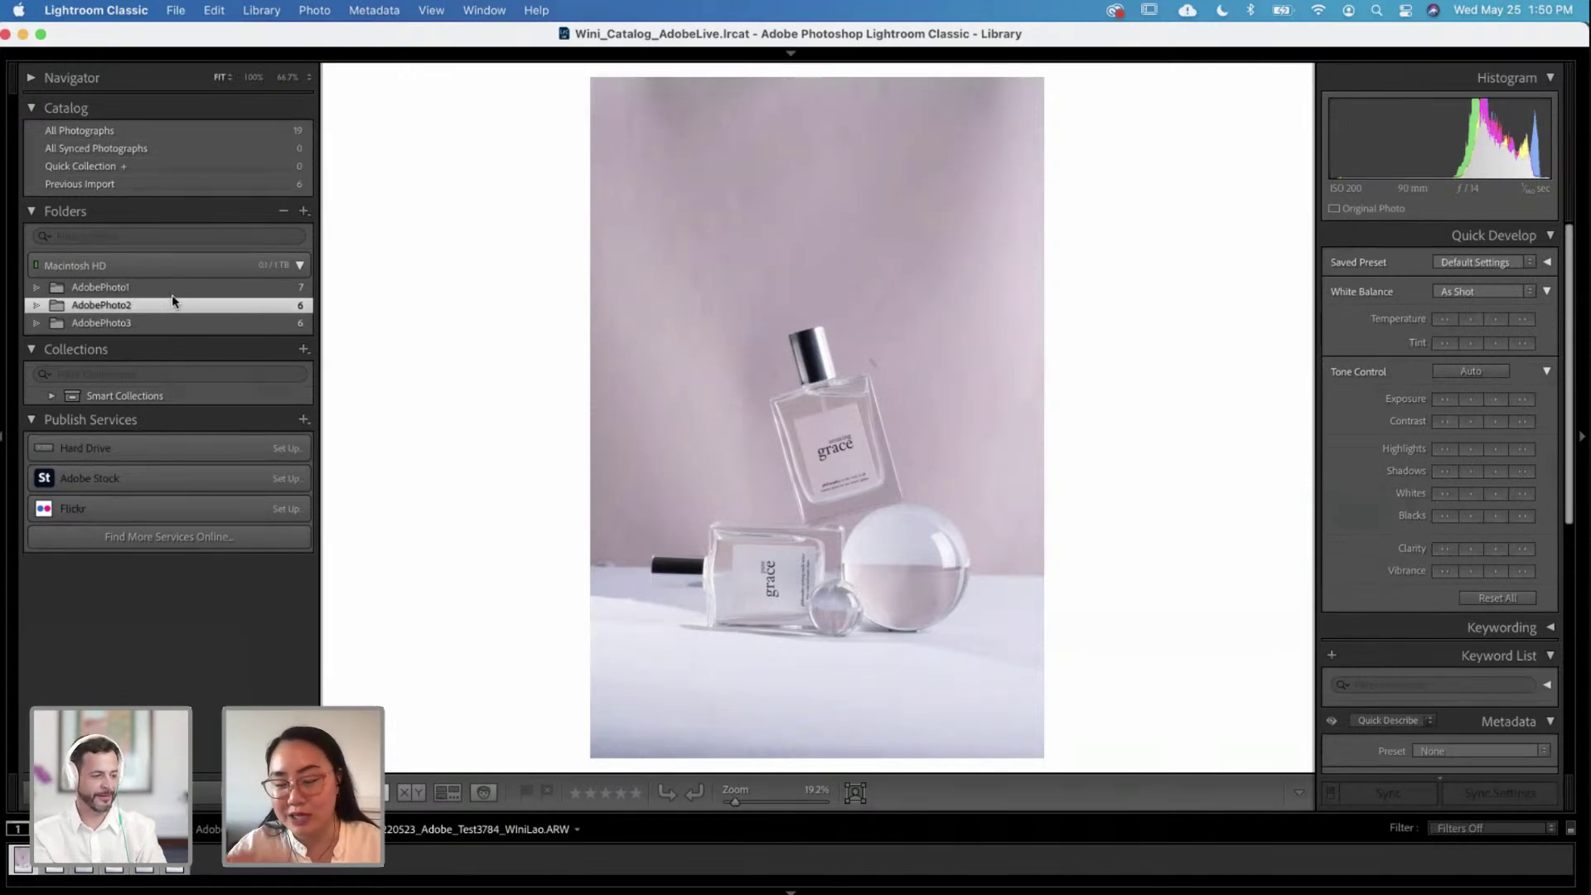
{"action": "left_click", "coordinate": [171, 290]}
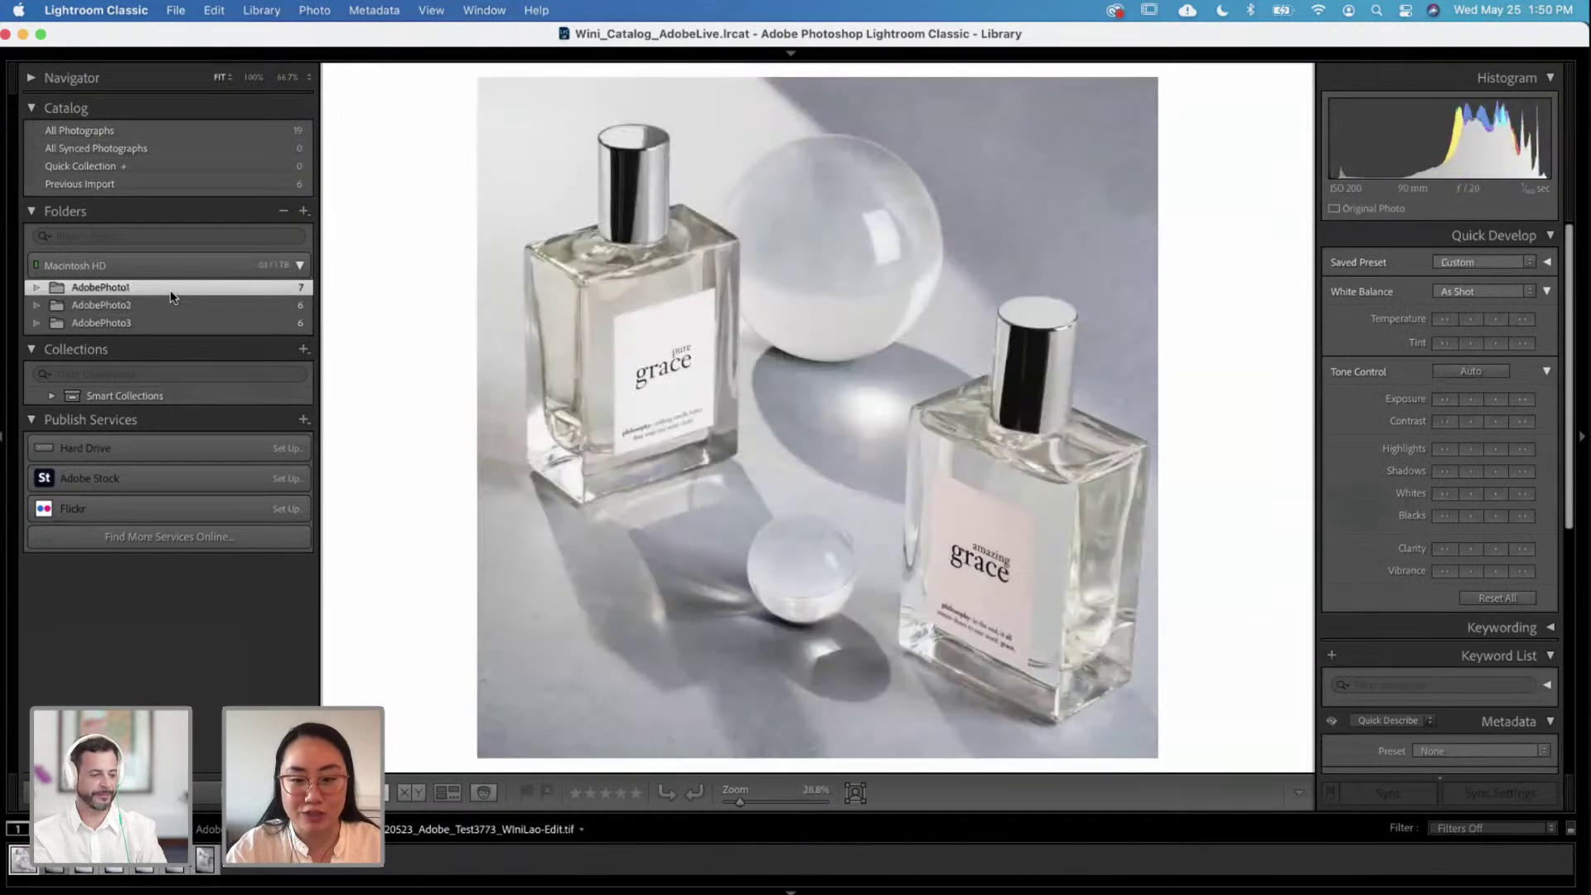
{"action": "left_click", "coordinate": [171, 306]}
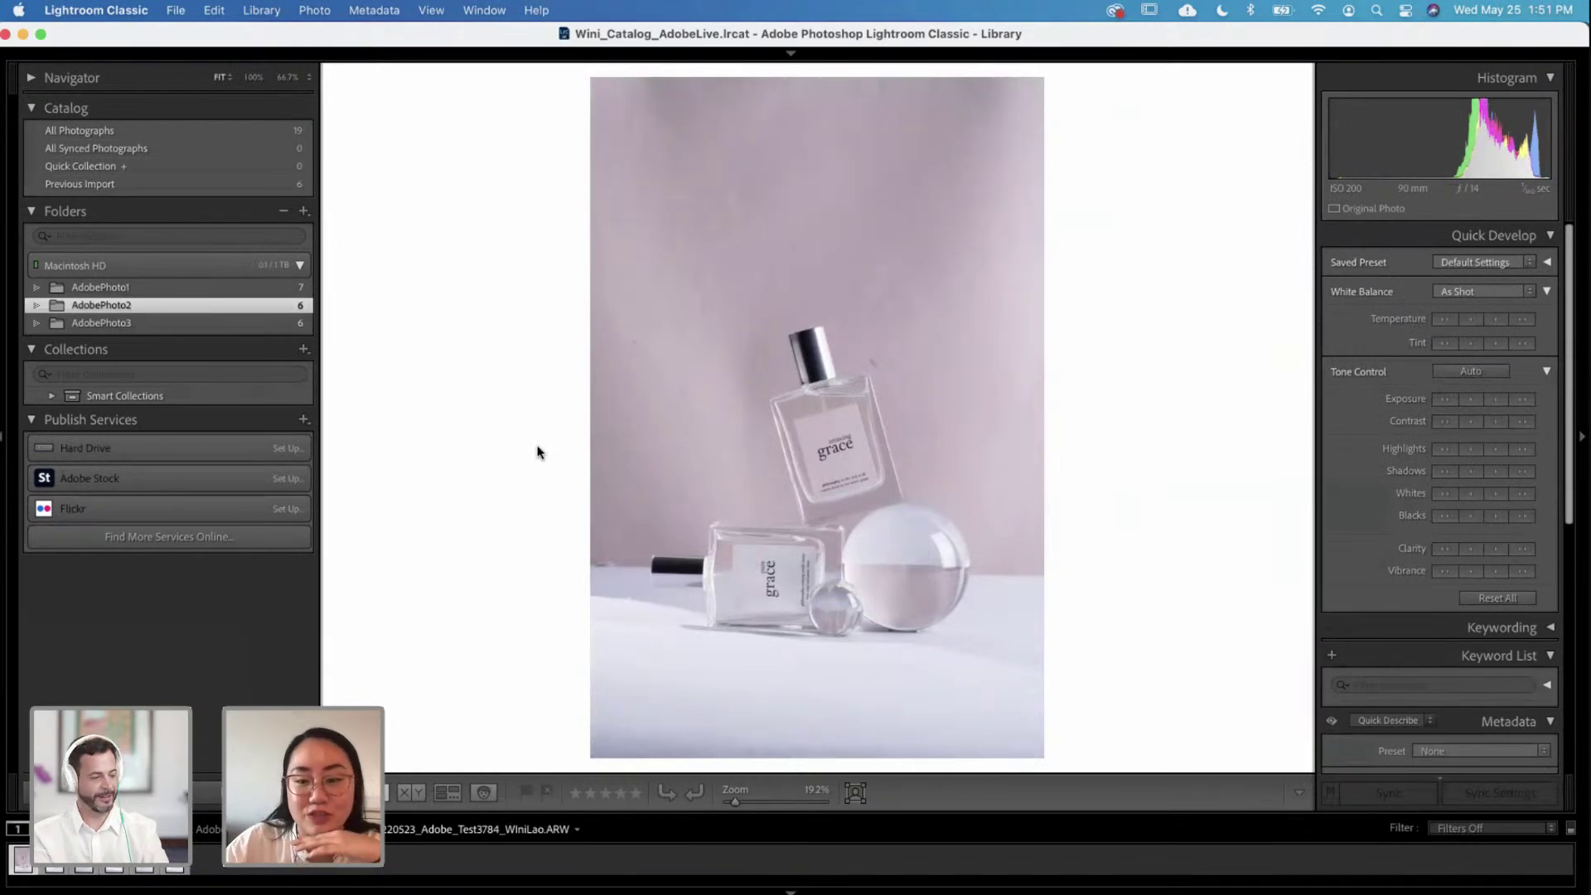
Step: Browse the AdobePhoto2 shots in order and compare the different lighting on the stacked bottles and glass spheres
{"action": "key", "text": "Right"}
{"action": "key", "text": "Right"}
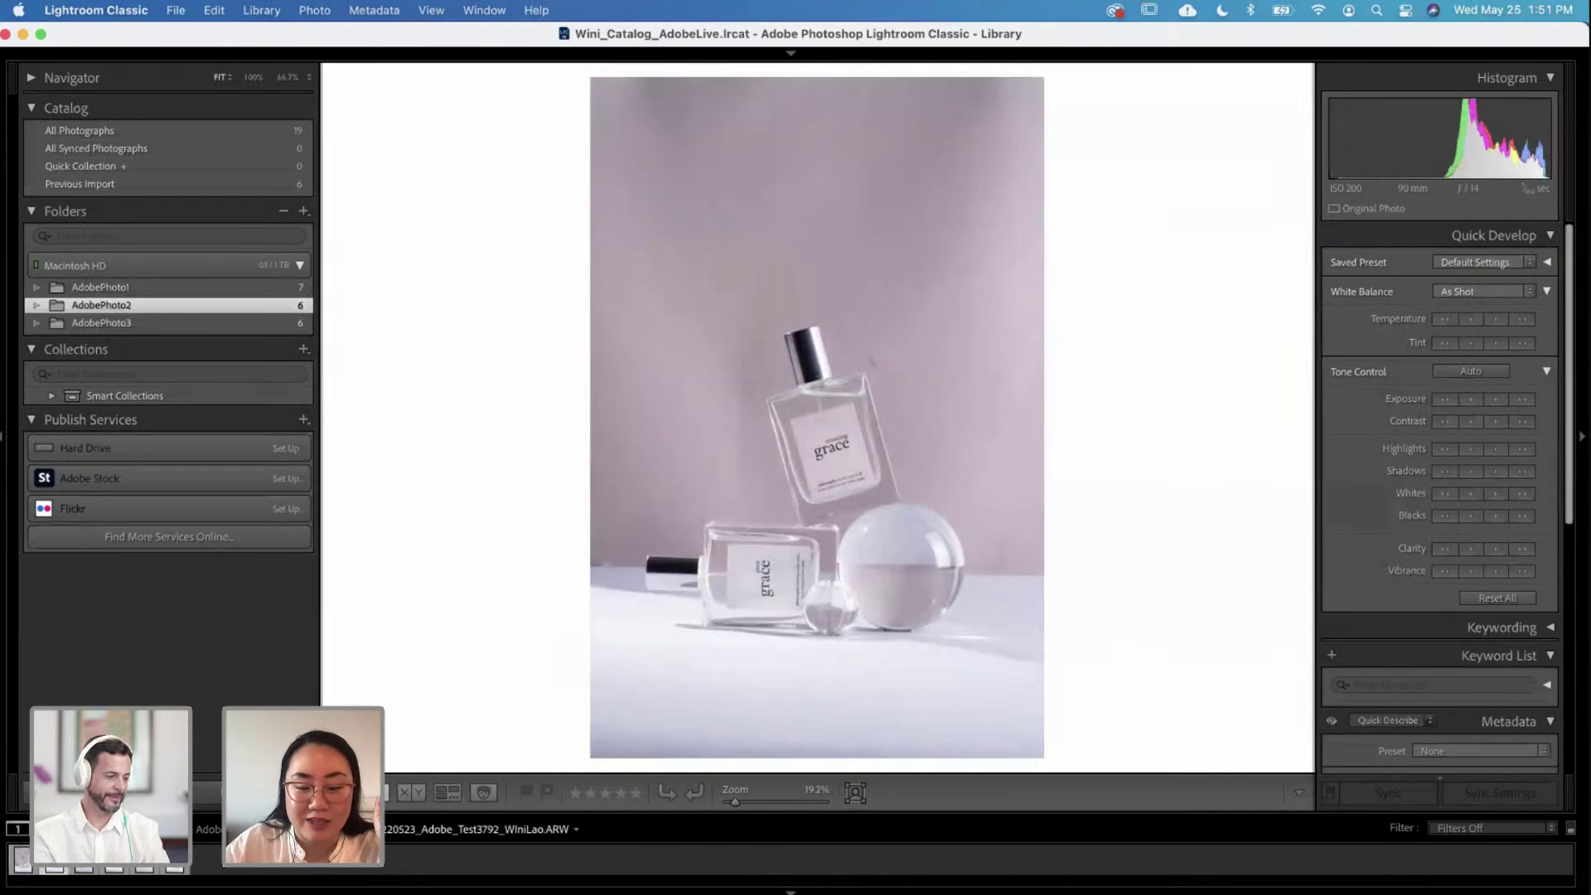
{"action": "key", "text": "Left"}
{"action": "key", "text": "Right"}
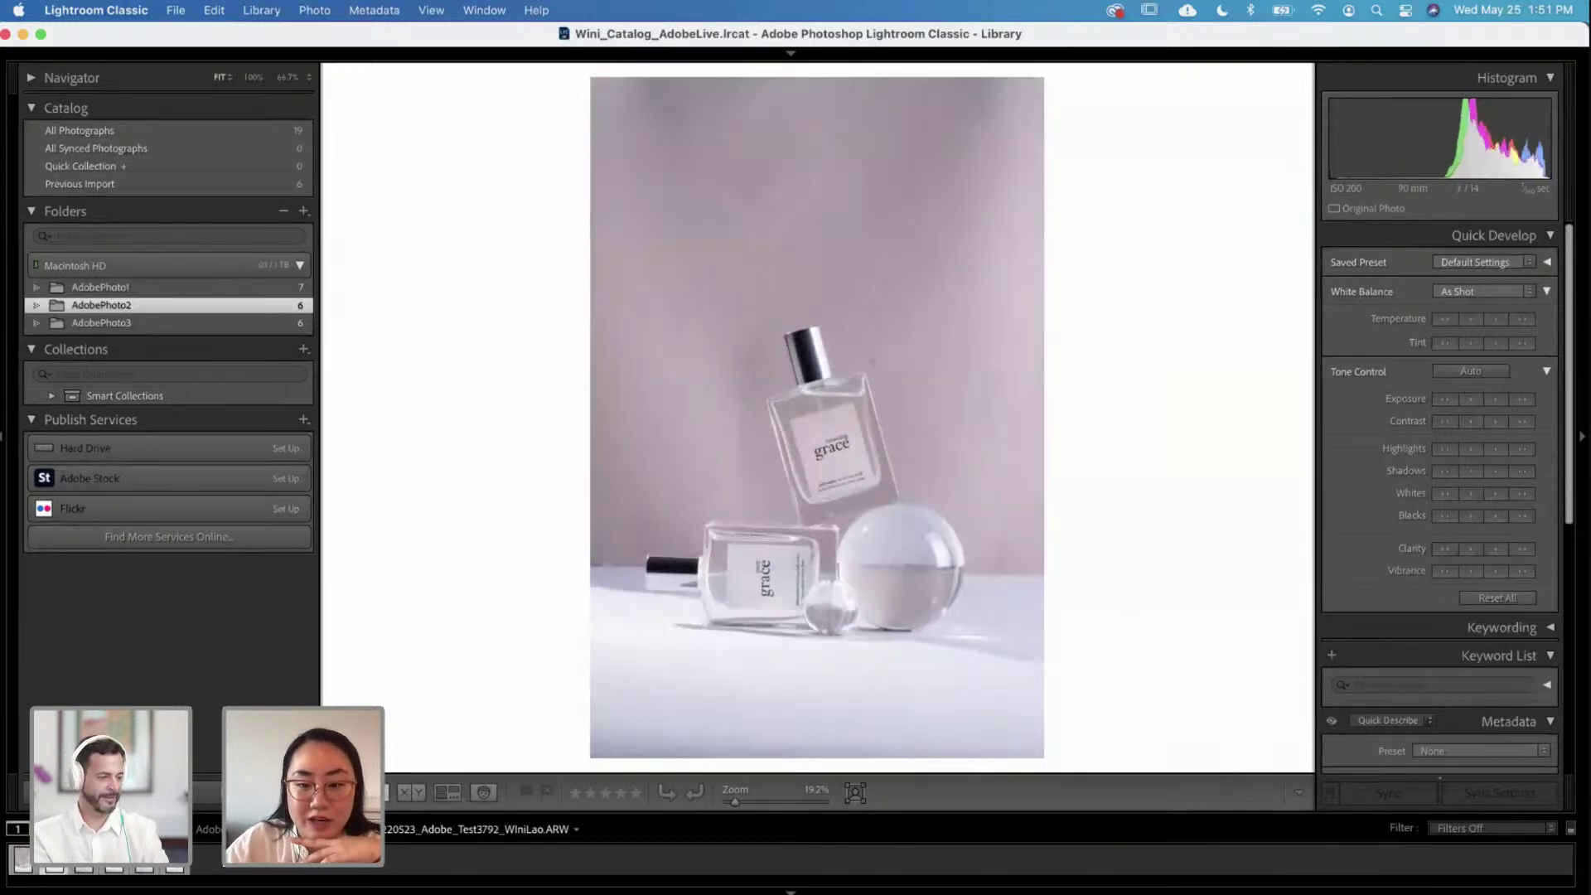
{"action": "key", "text": "Right"}
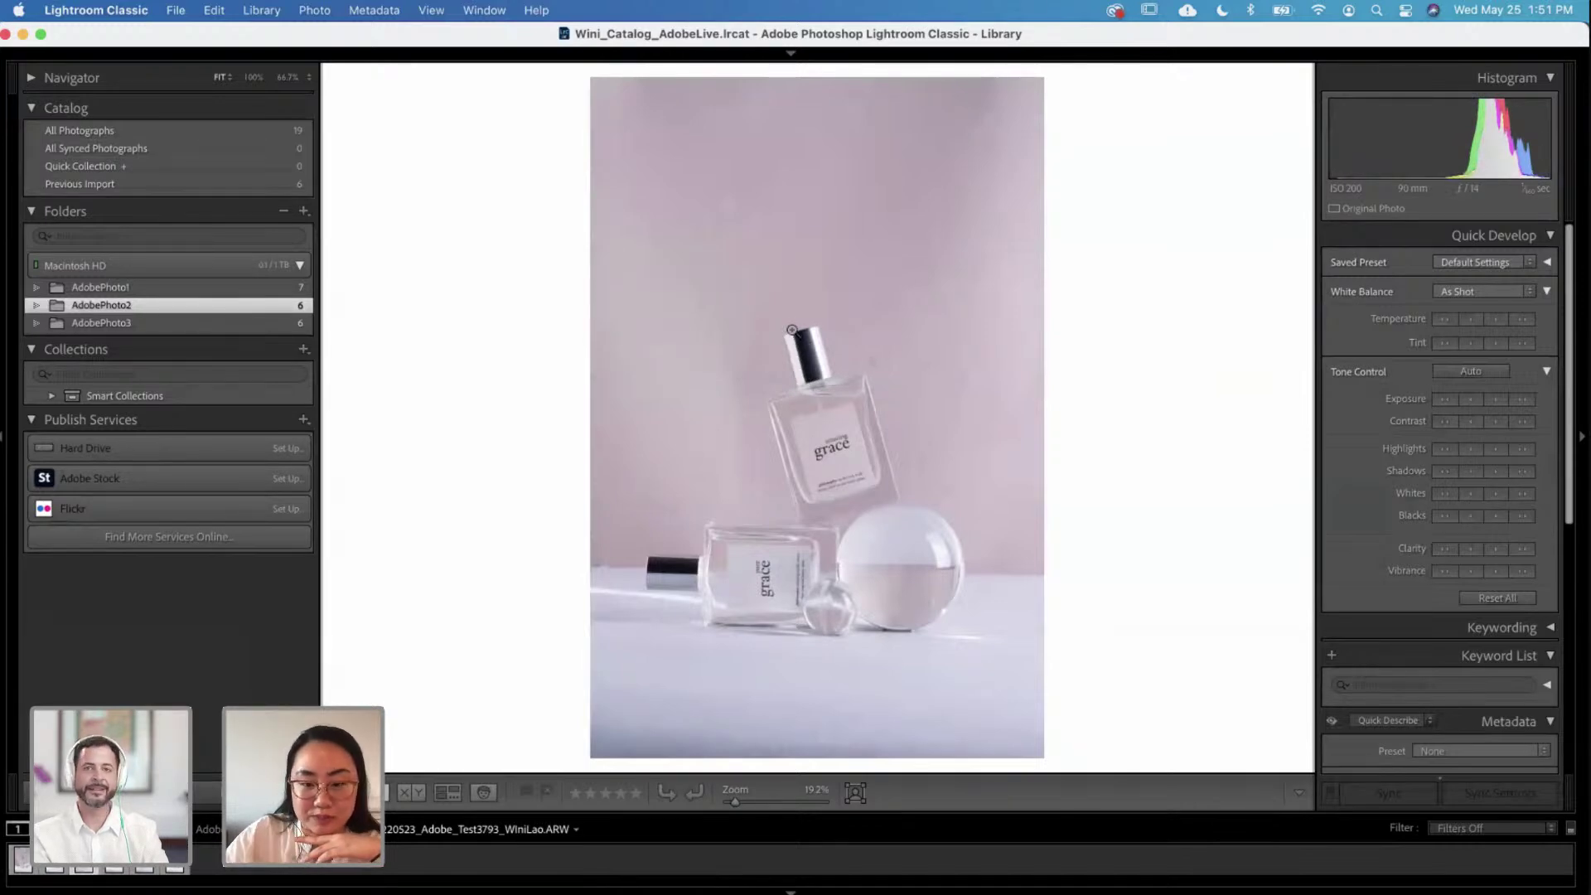
{"action": "key", "text": "Right"}
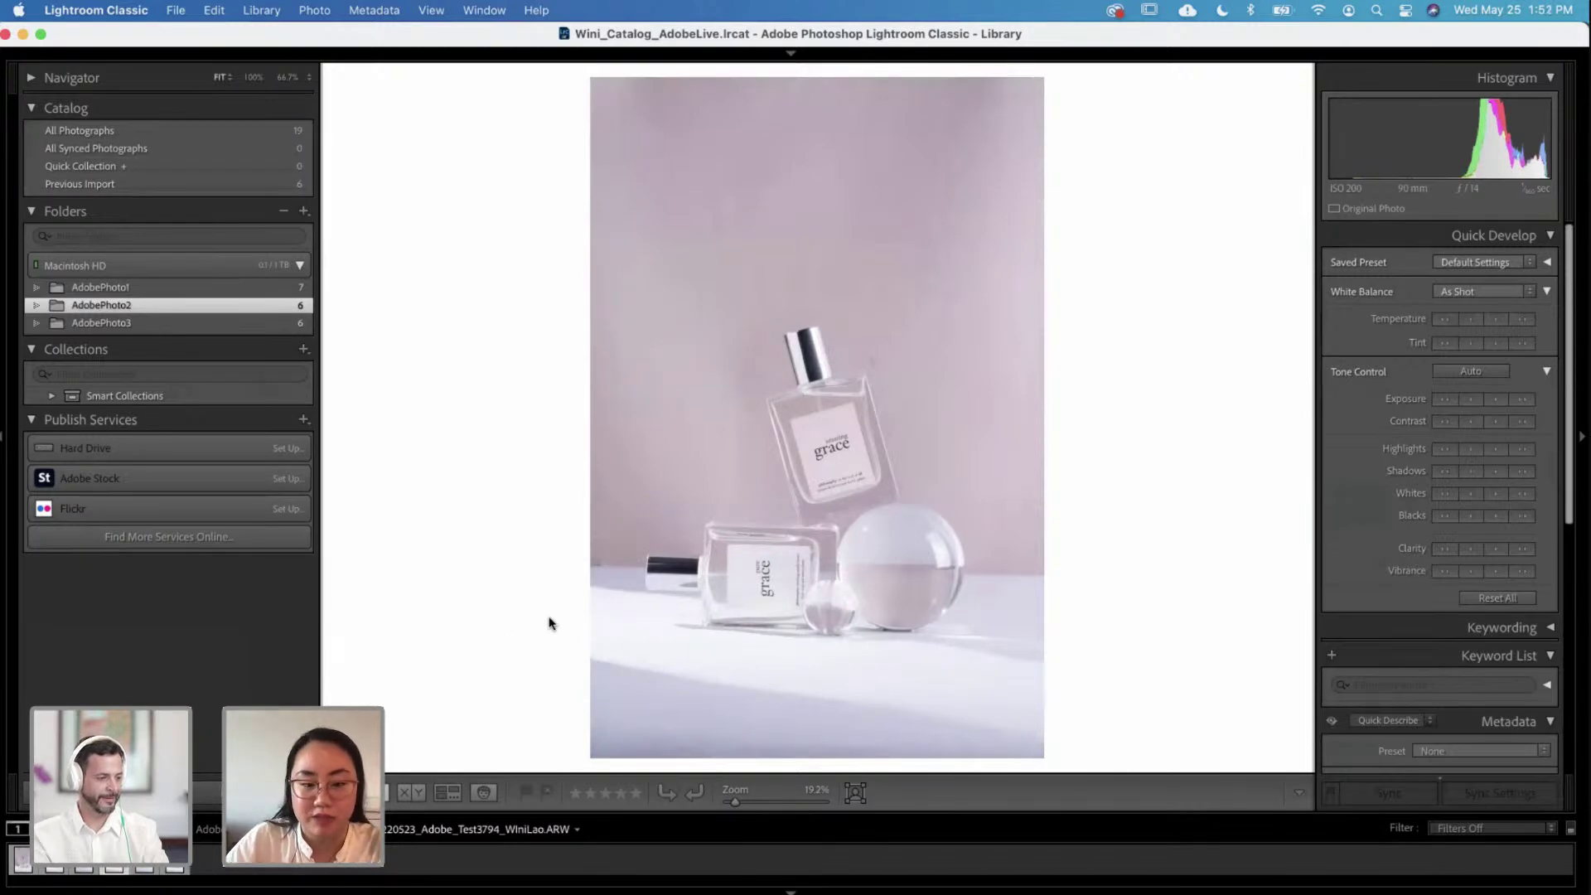
{"action": "key", "text": "Right"}
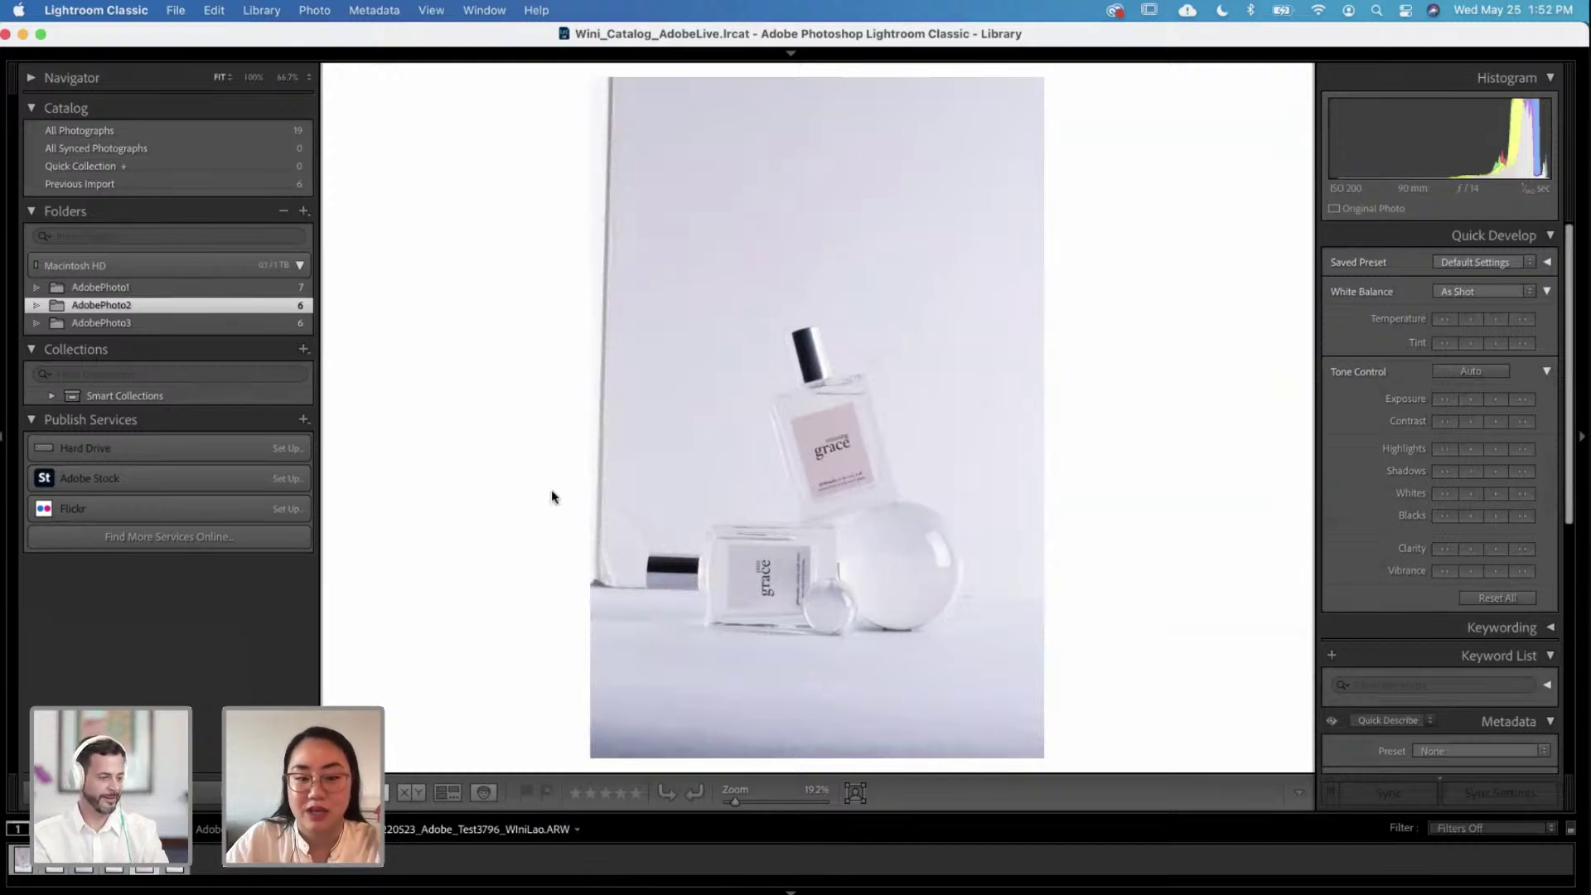
Step: Compare the white-card frame with its neighbouring lighting shot and the frame showing a hand holding an acrylic piece
{"action": "key", "text": "Left"}
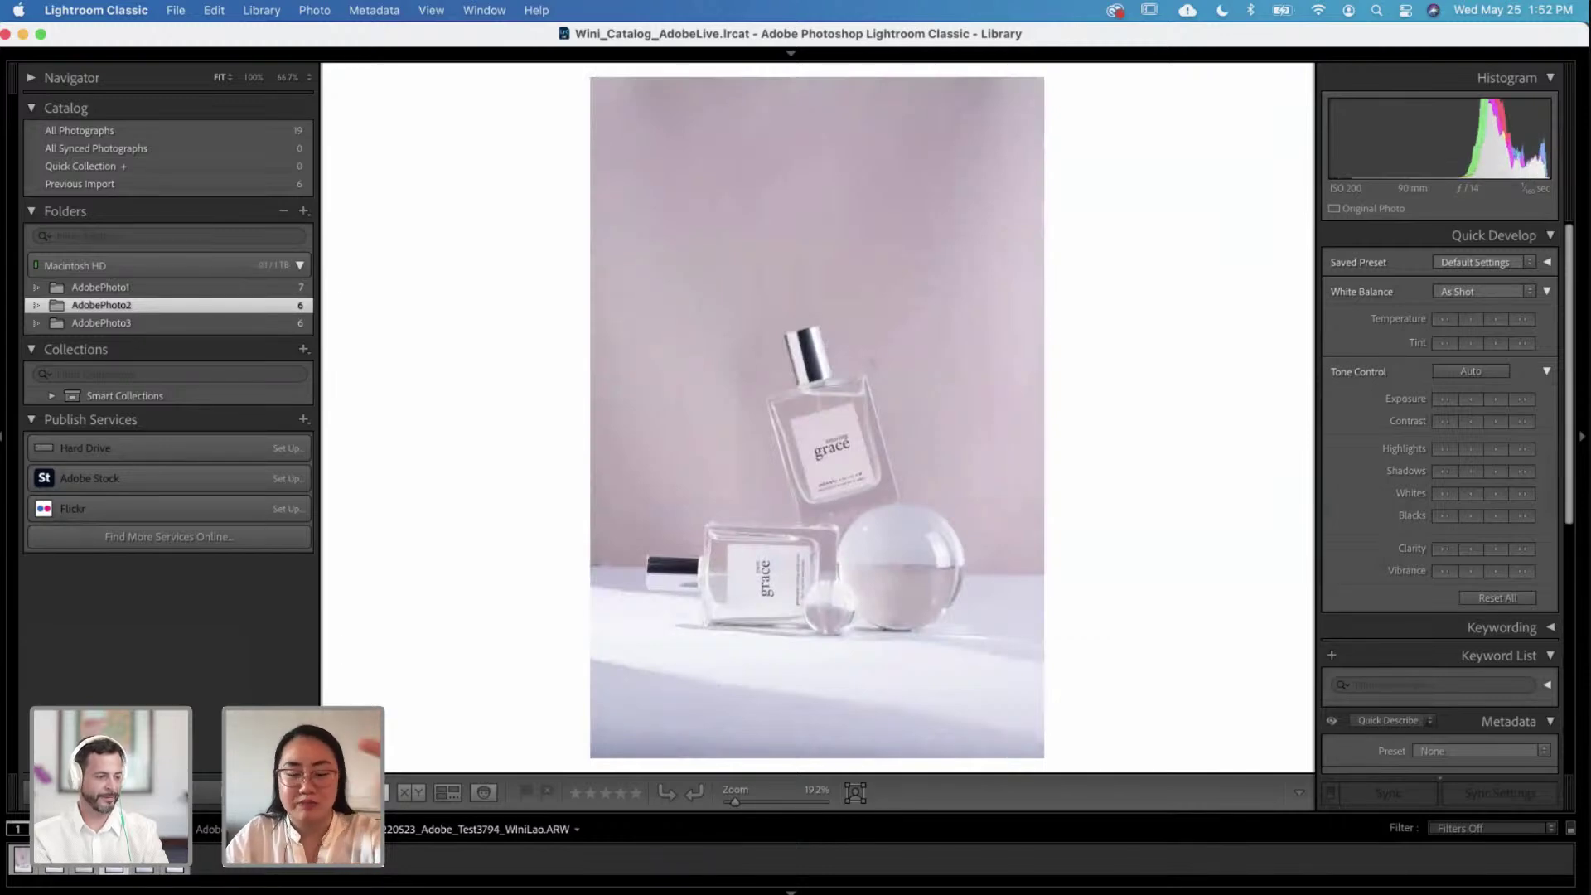
{"action": "key", "text": "Right"}
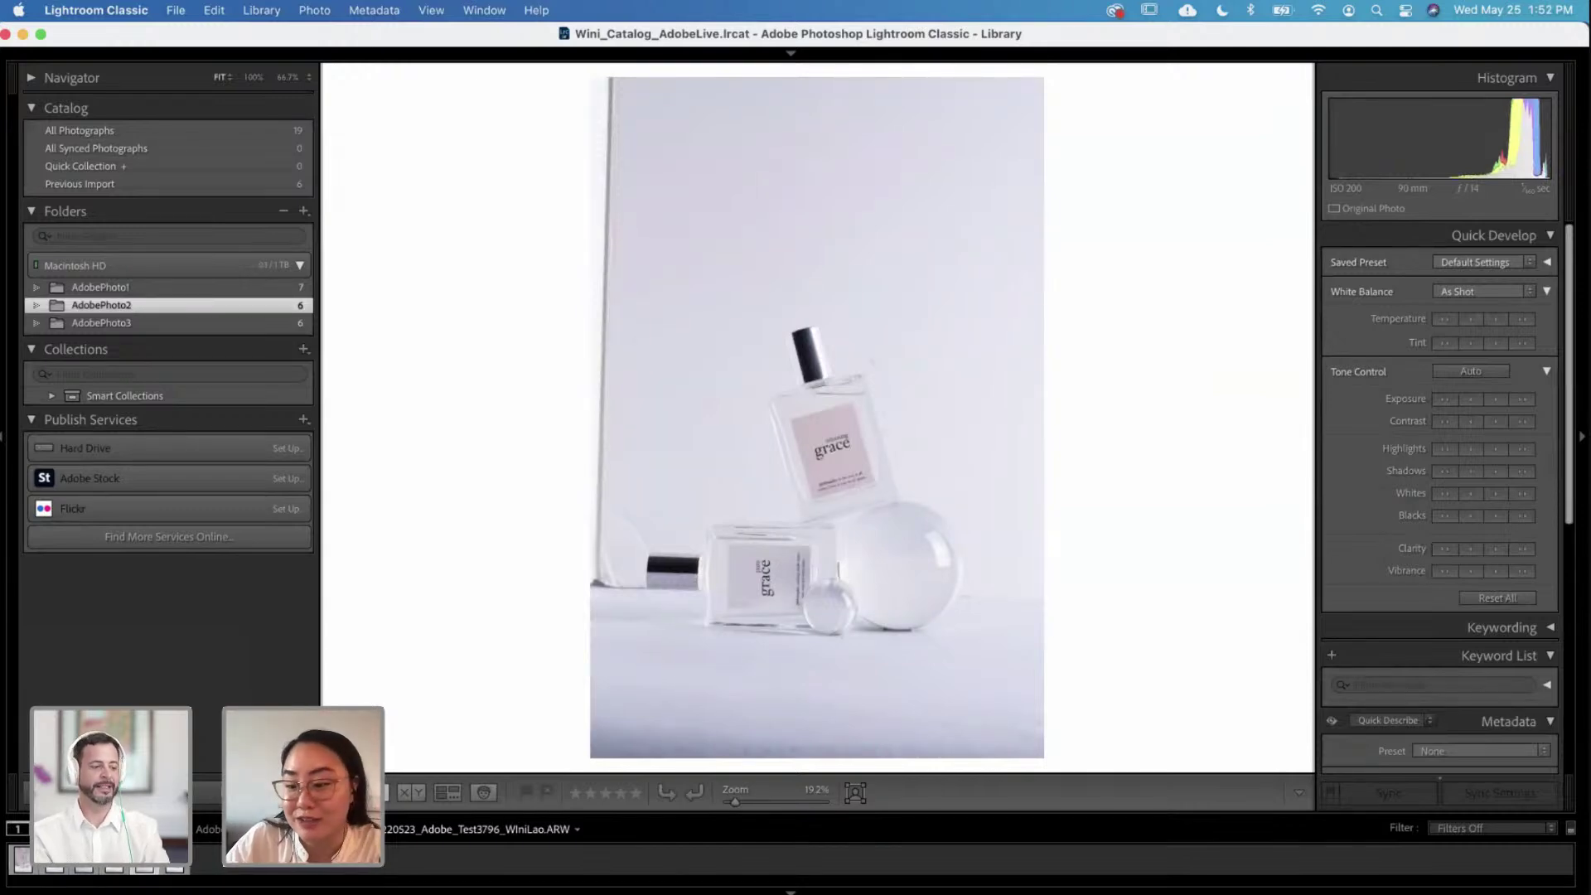
{"action": "key", "text": "Right"}
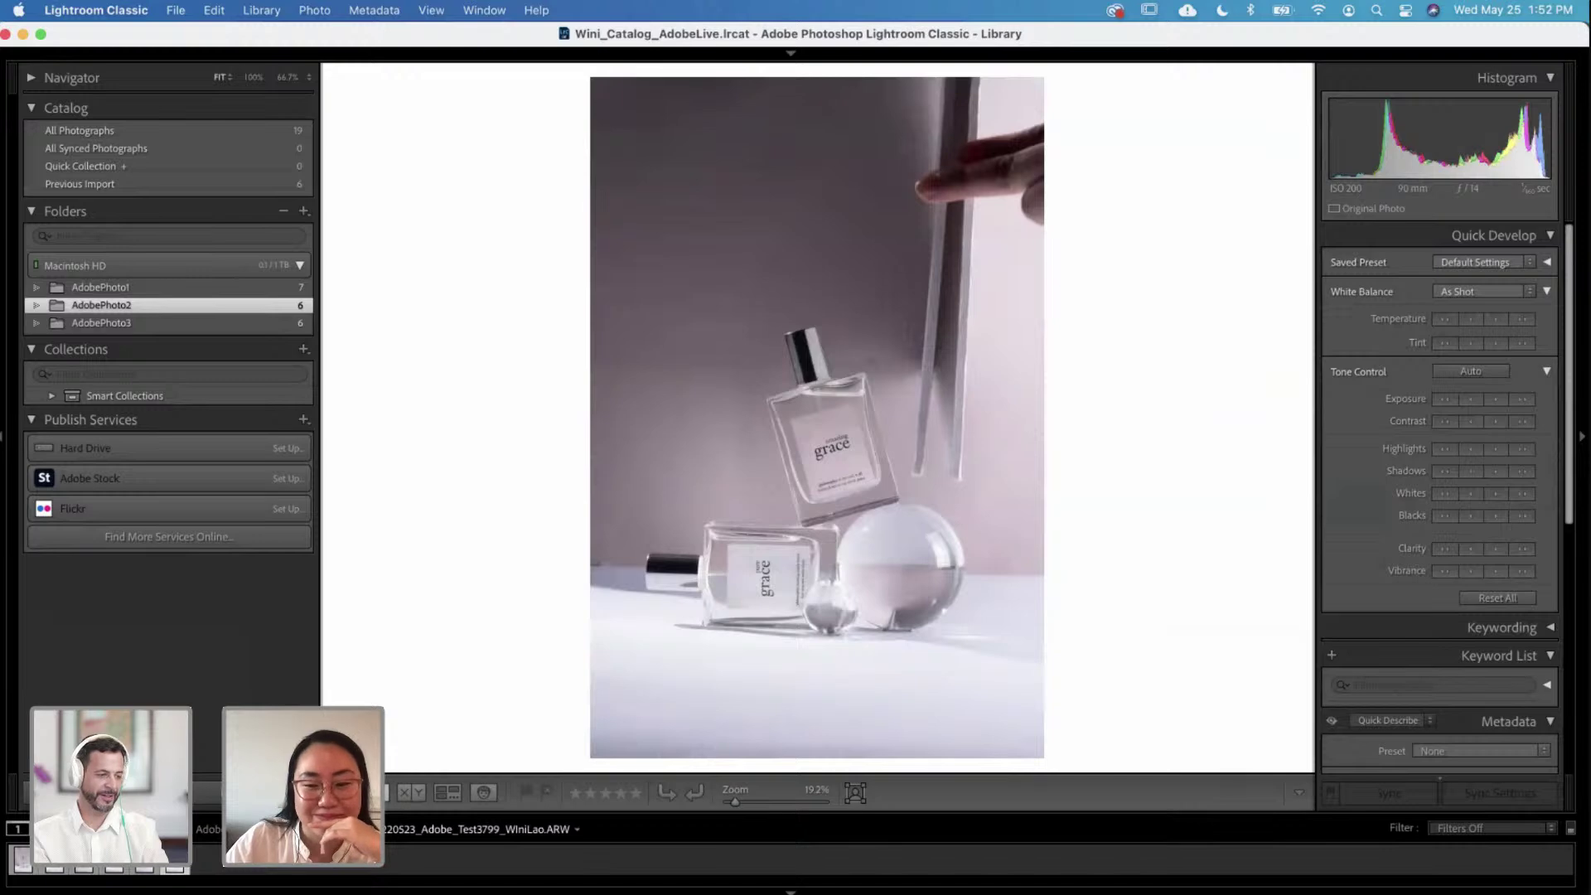
{"action": "key", "text": "Left"}
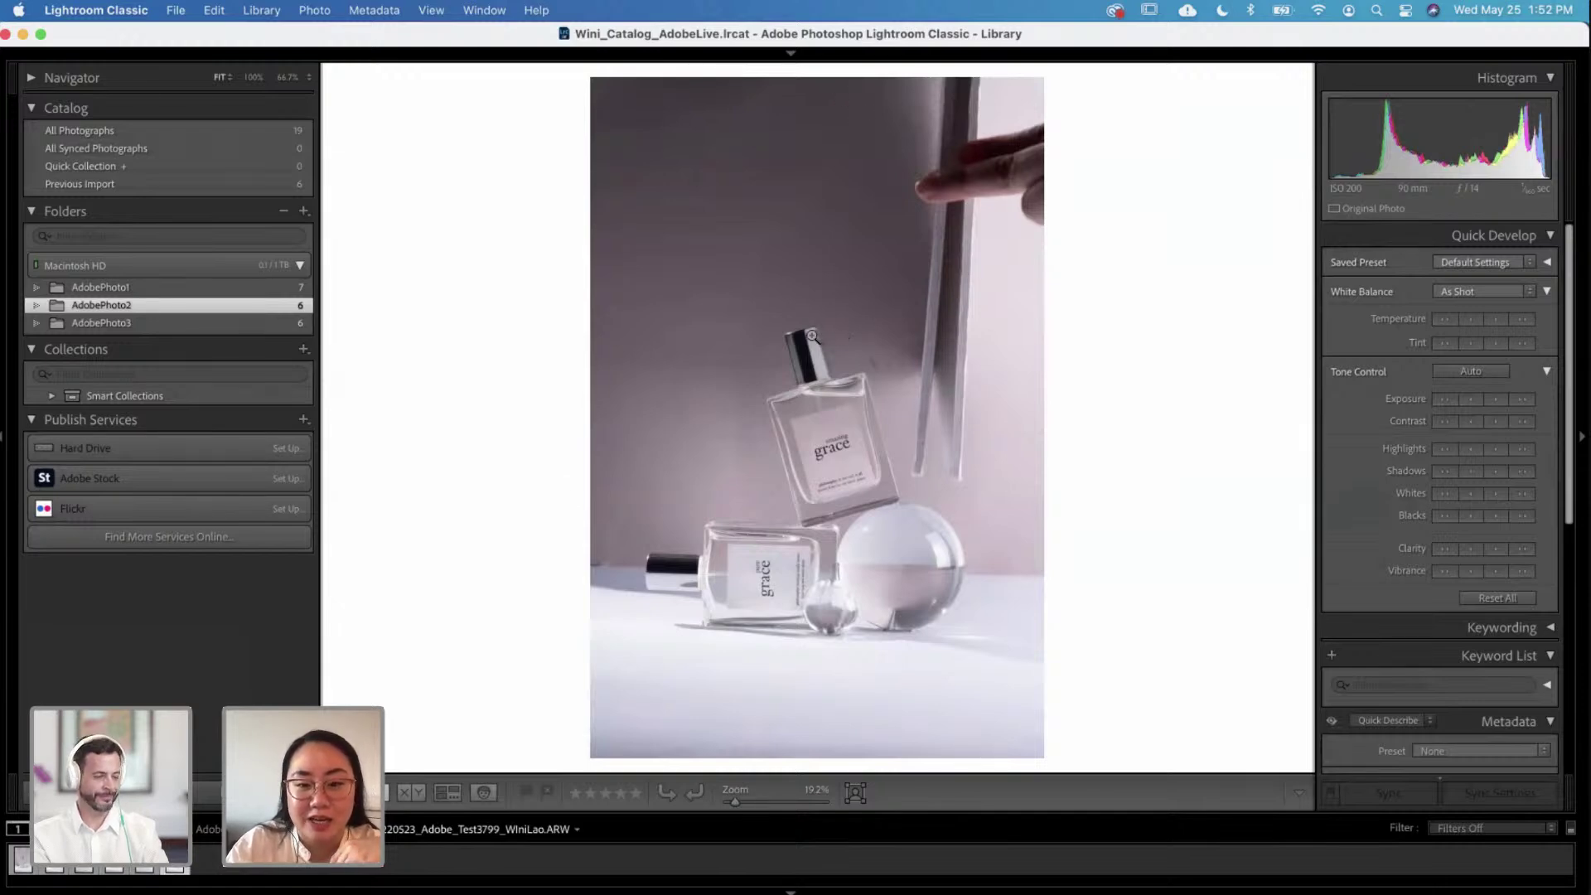
{"action": "key", "text": "Left"}
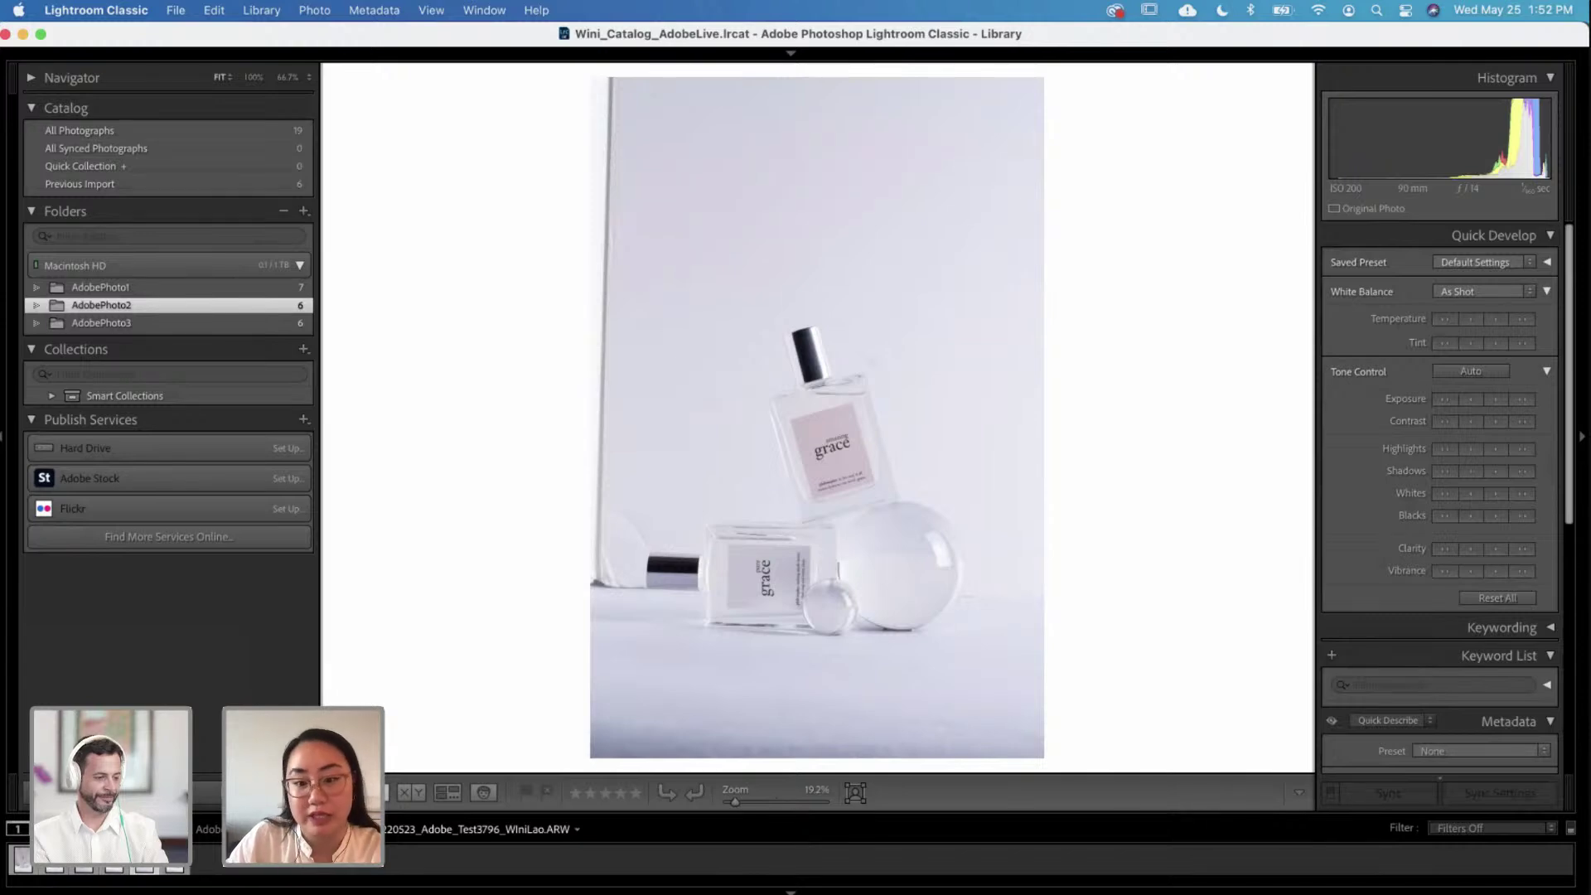
{"action": "key", "text": "Right"}
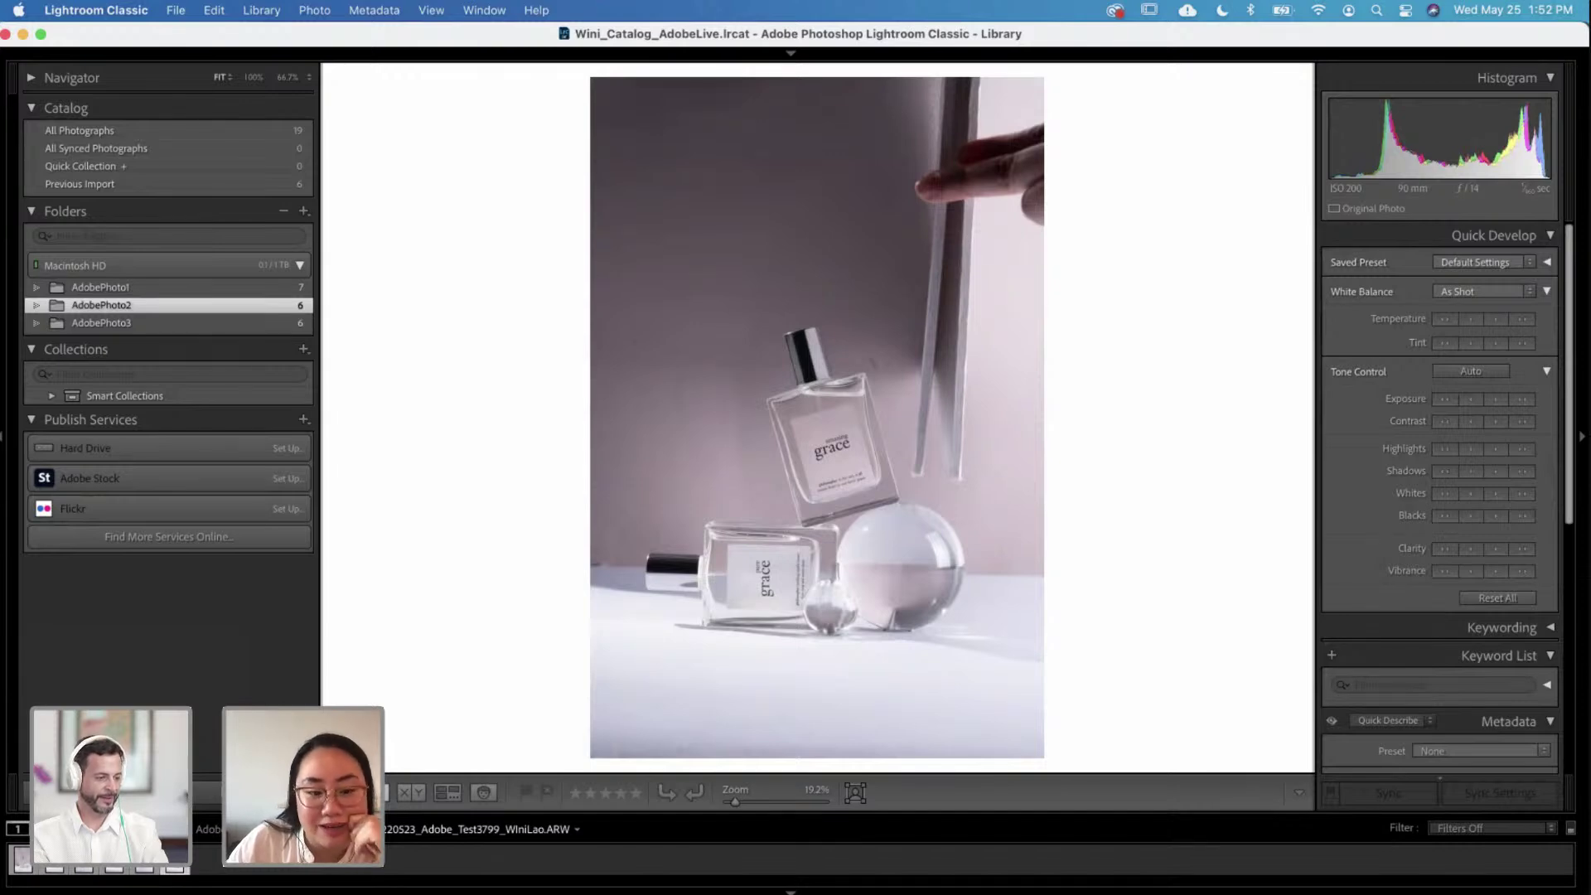
{"action": "key", "text": "Left"}
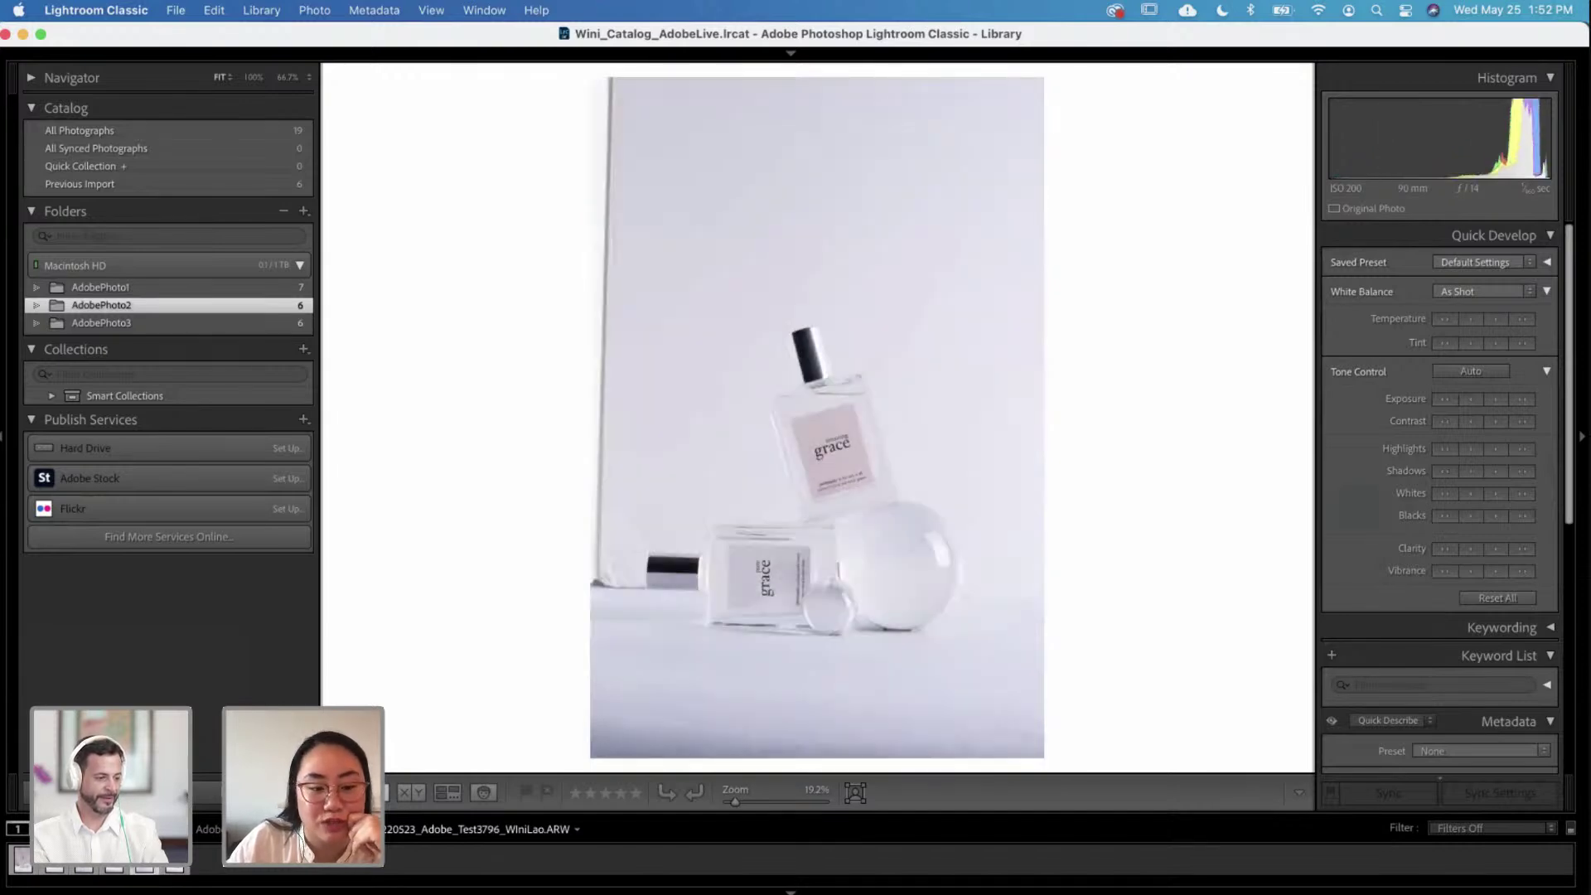
Step: Go back through the earlier lighting variations and return to AdobePhoto2's first frame
{"action": "key", "text": "Left"}
{"action": "key", "text": "Left"}
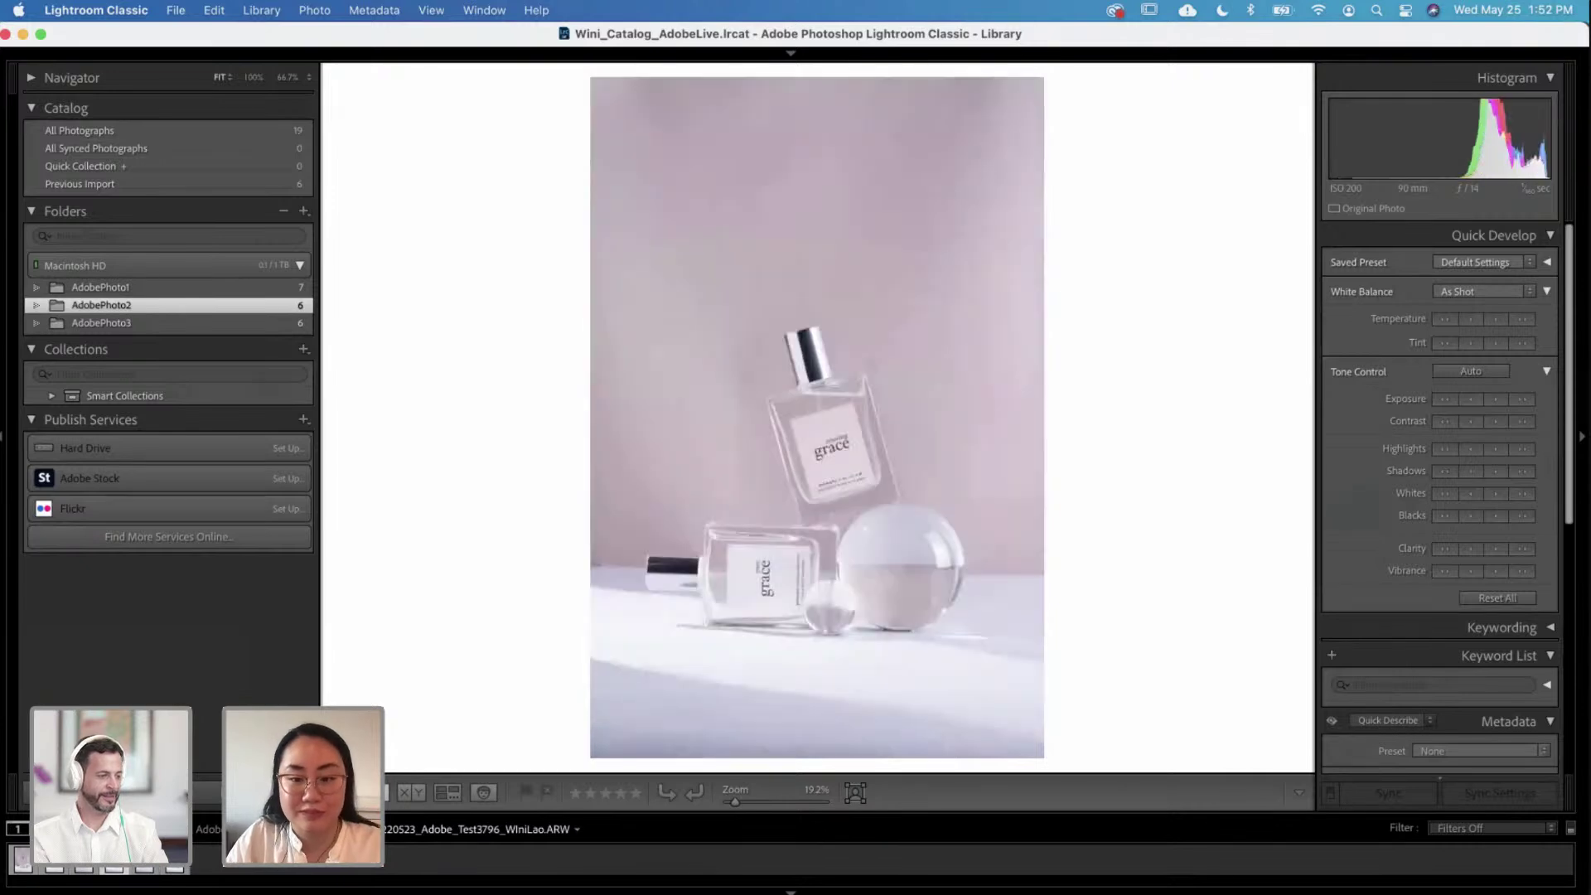
{"action": "key", "text": "Left"}
{"action": "key", "text": "Left"}
{"action": "key", "text": "Right"}
{"action": "key", "text": "Right"}
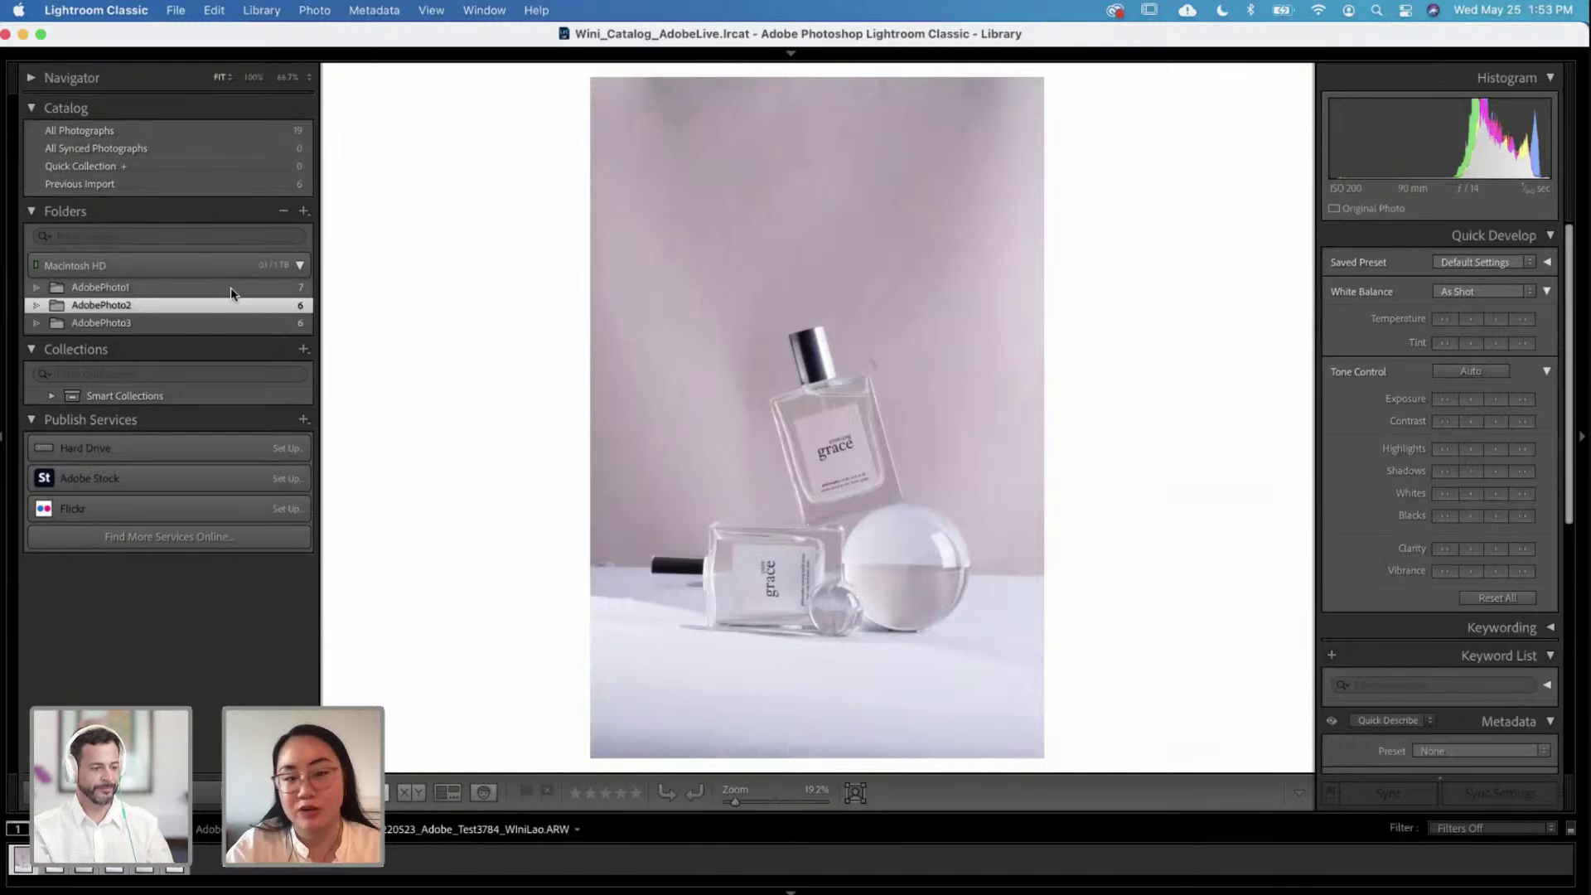
Step: Show AdobePhoto1 and AdobePhoto2 together and synchronize only White Balance from the edited Test3781 photo to the six AdobePhoto2 photos
{"action": "left_click", "coordinate": [230, 287], "text": "super"}
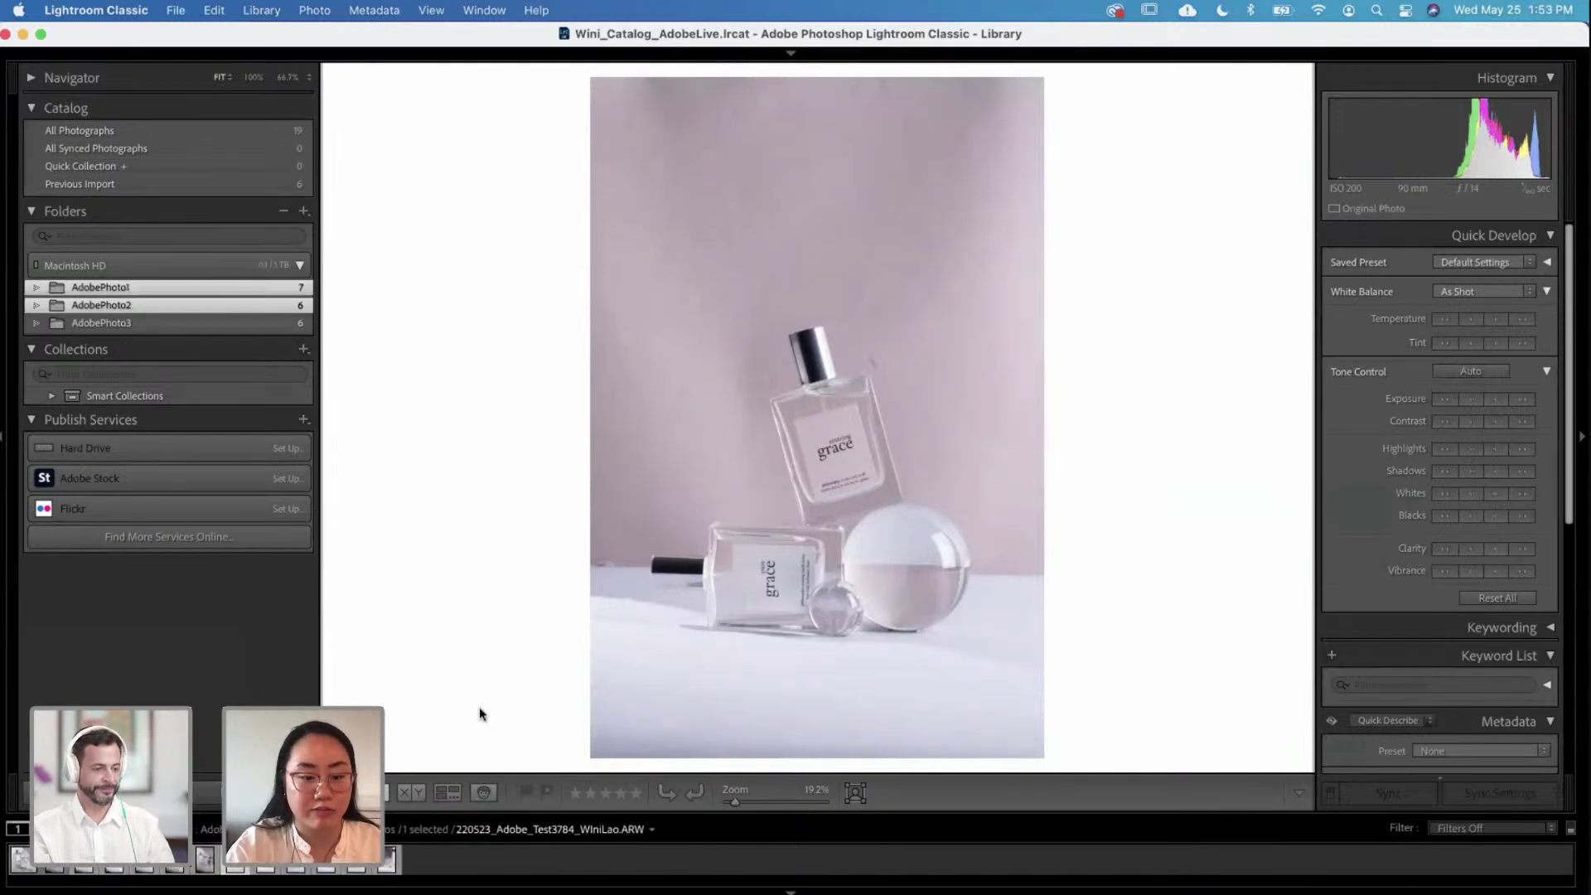
{"action": "left_click", "coordinate": [204, 861]}
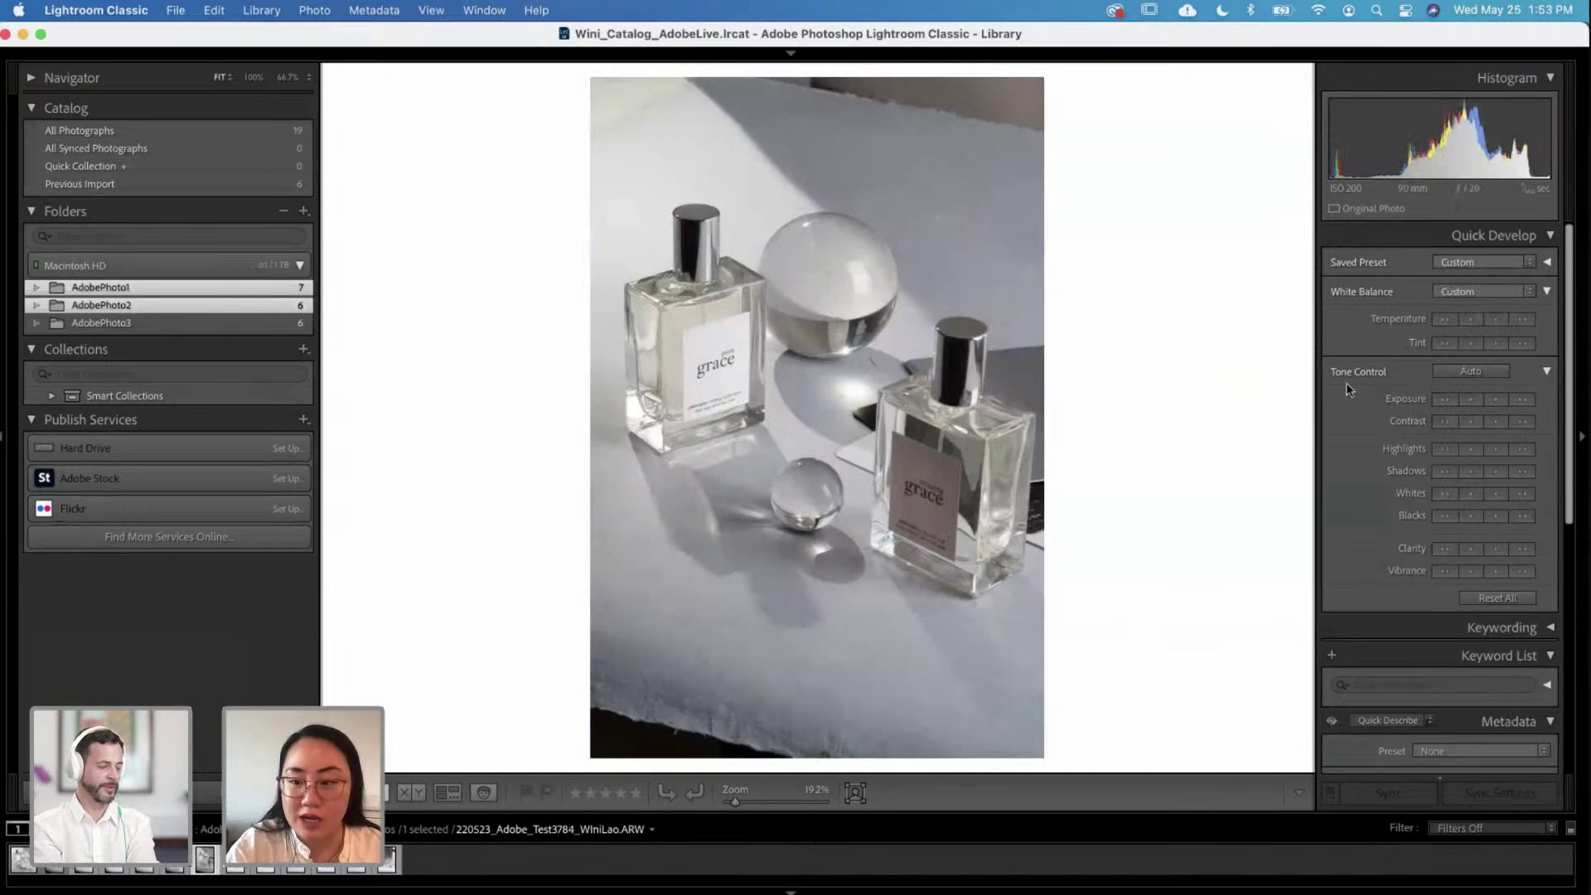
{"action": "key", "text": "super+a"}
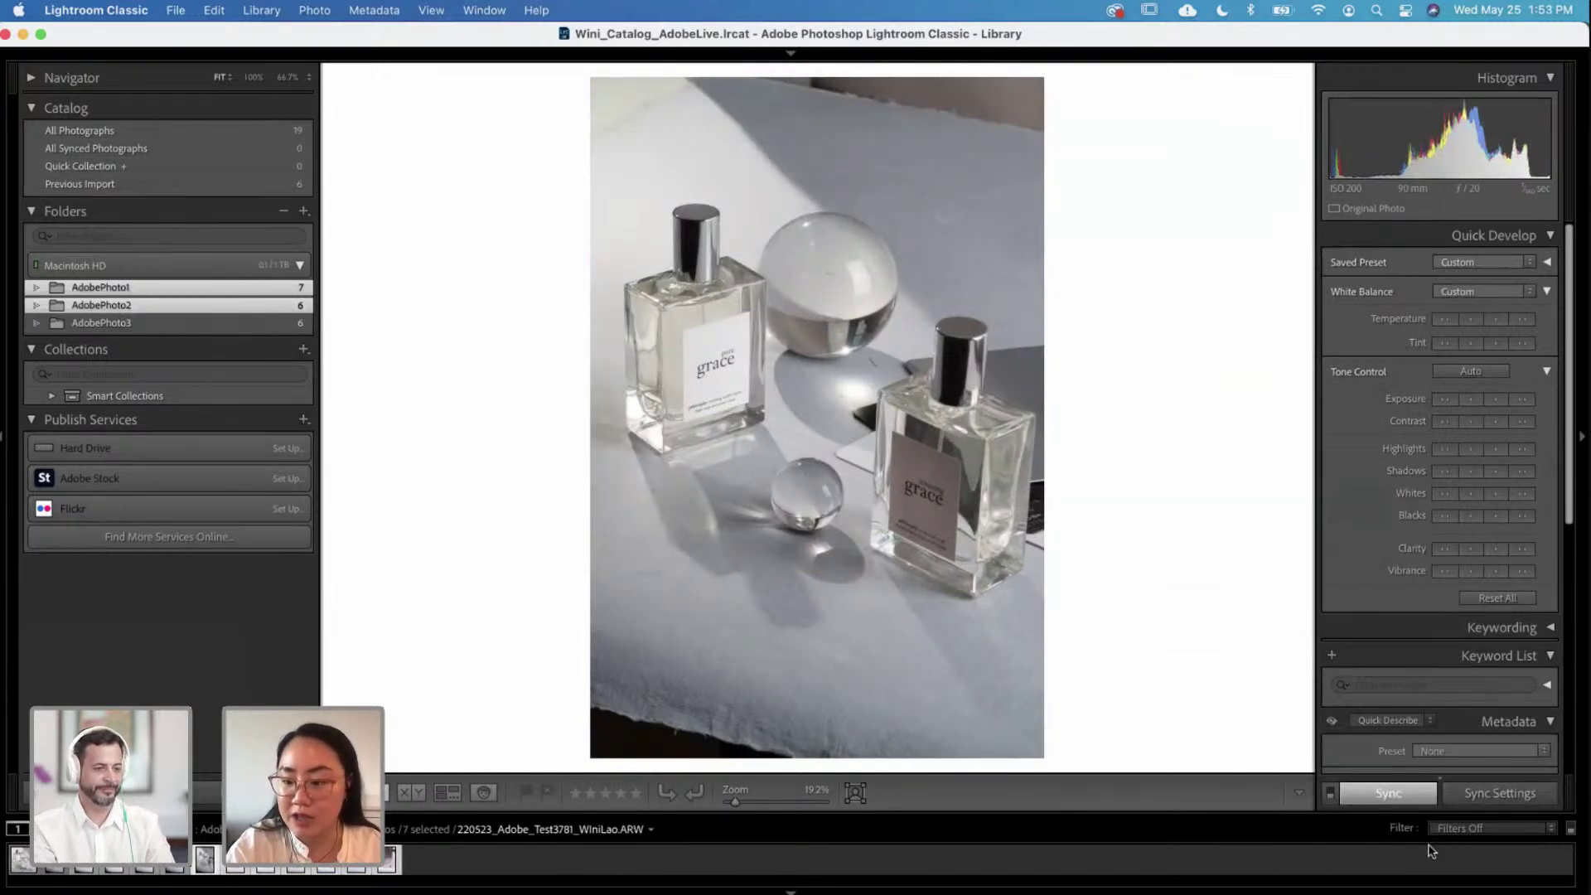
{"action": "left_click", "coordinate": [1496, 796]}
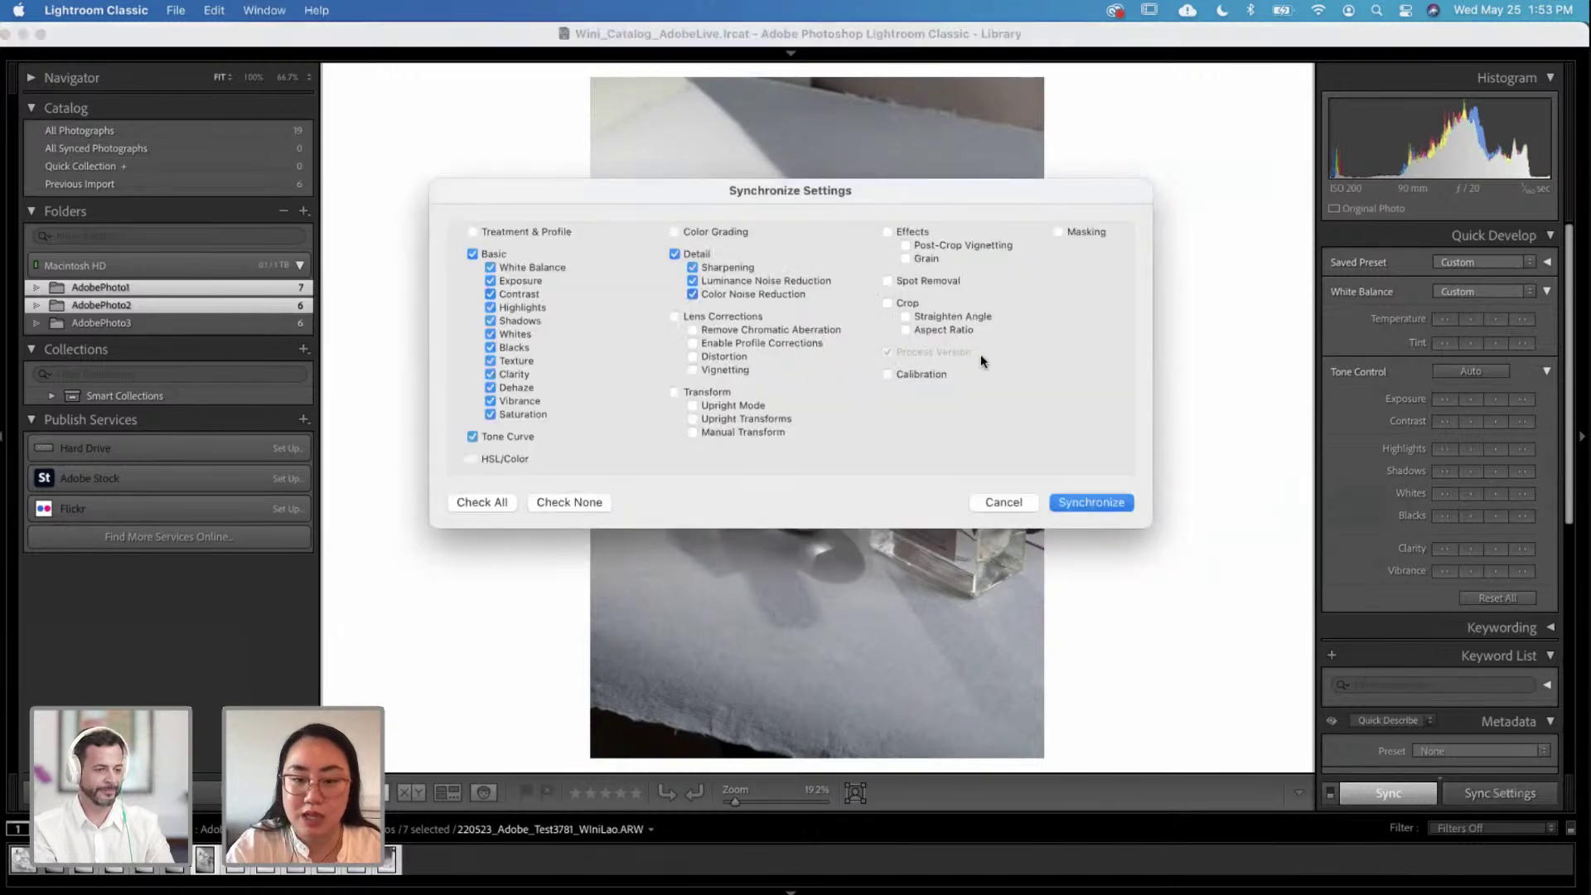
{"action": "left_click", "coordinate": [556, 502]}
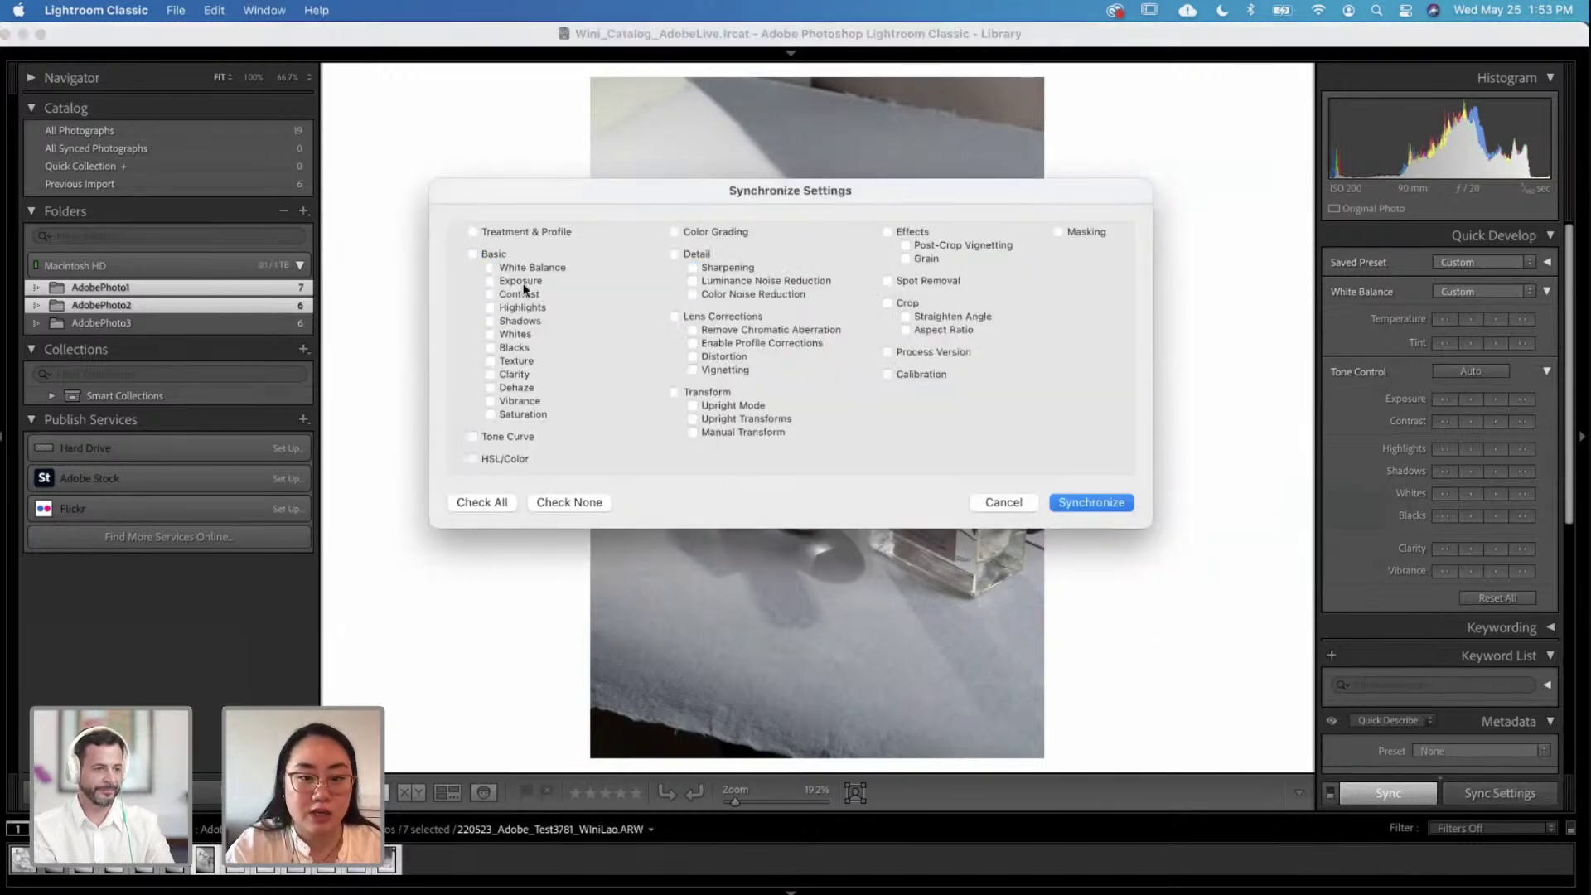
{"action": "left_click", "coordinate": [1090, 500]}
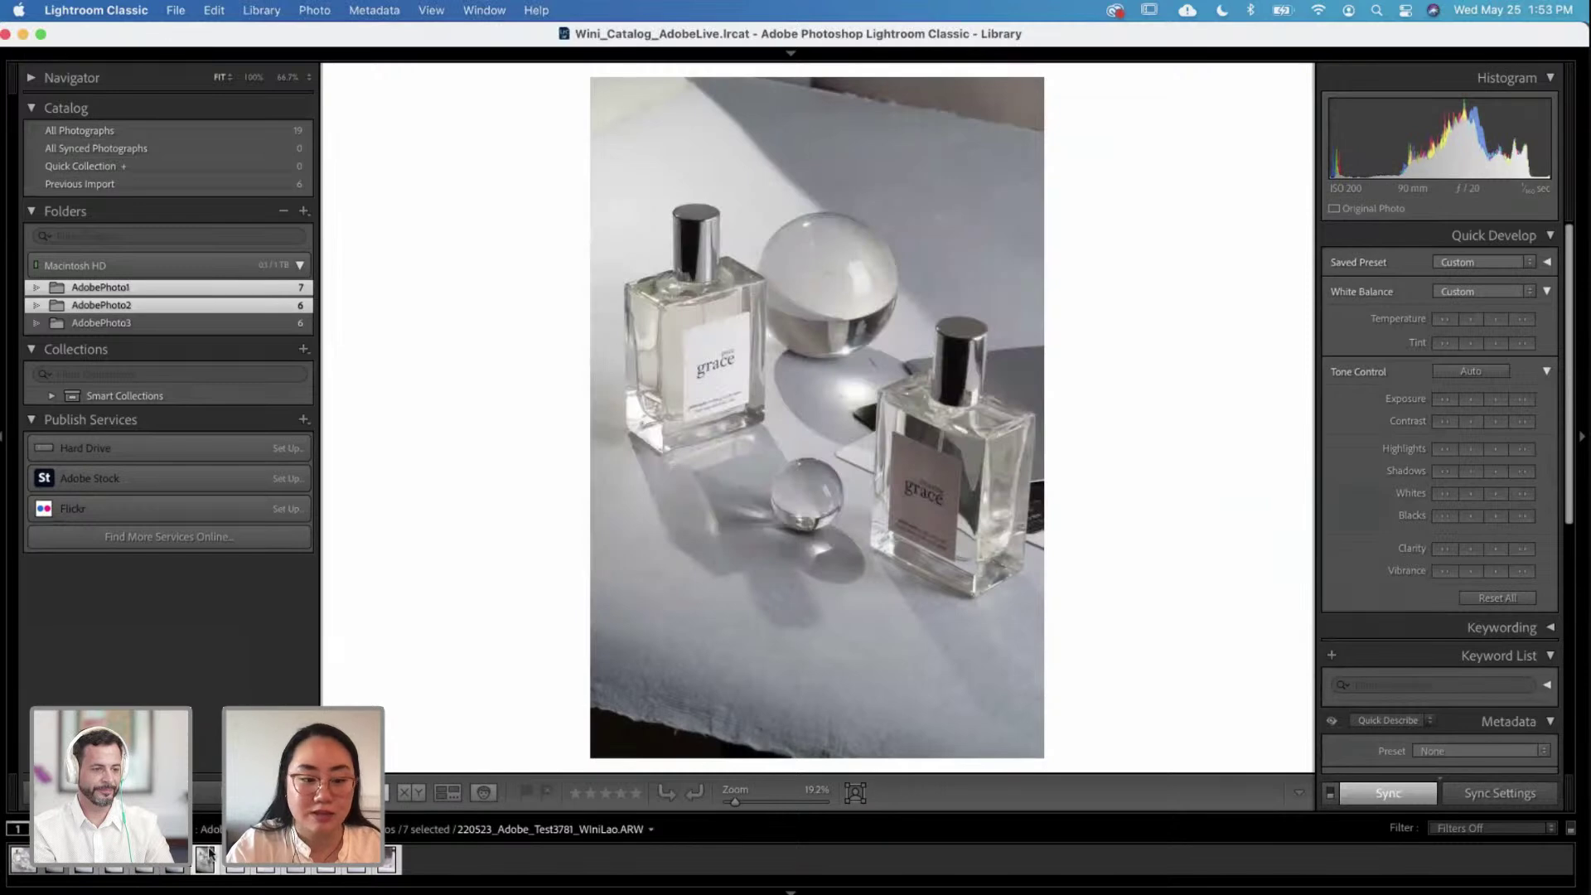
Step: Select the Test3784 photo of the stacked bottles and open it in the Develop module
{"action": "key", "text": "Right"}
{"action": "key", "text": "Right"}
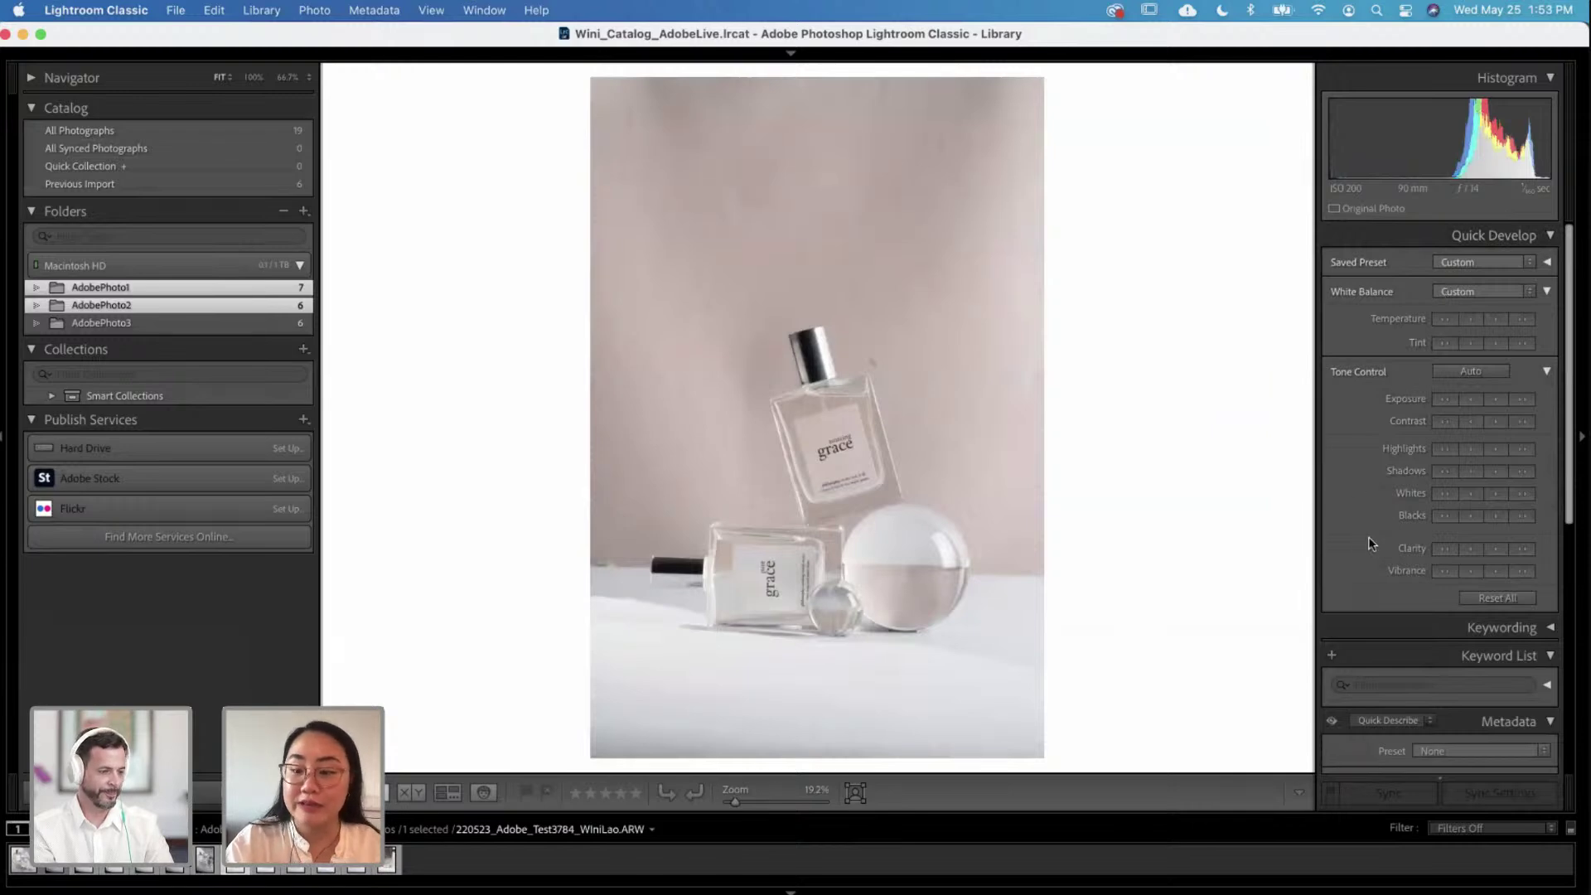
{"action": "key", "text": "d"}
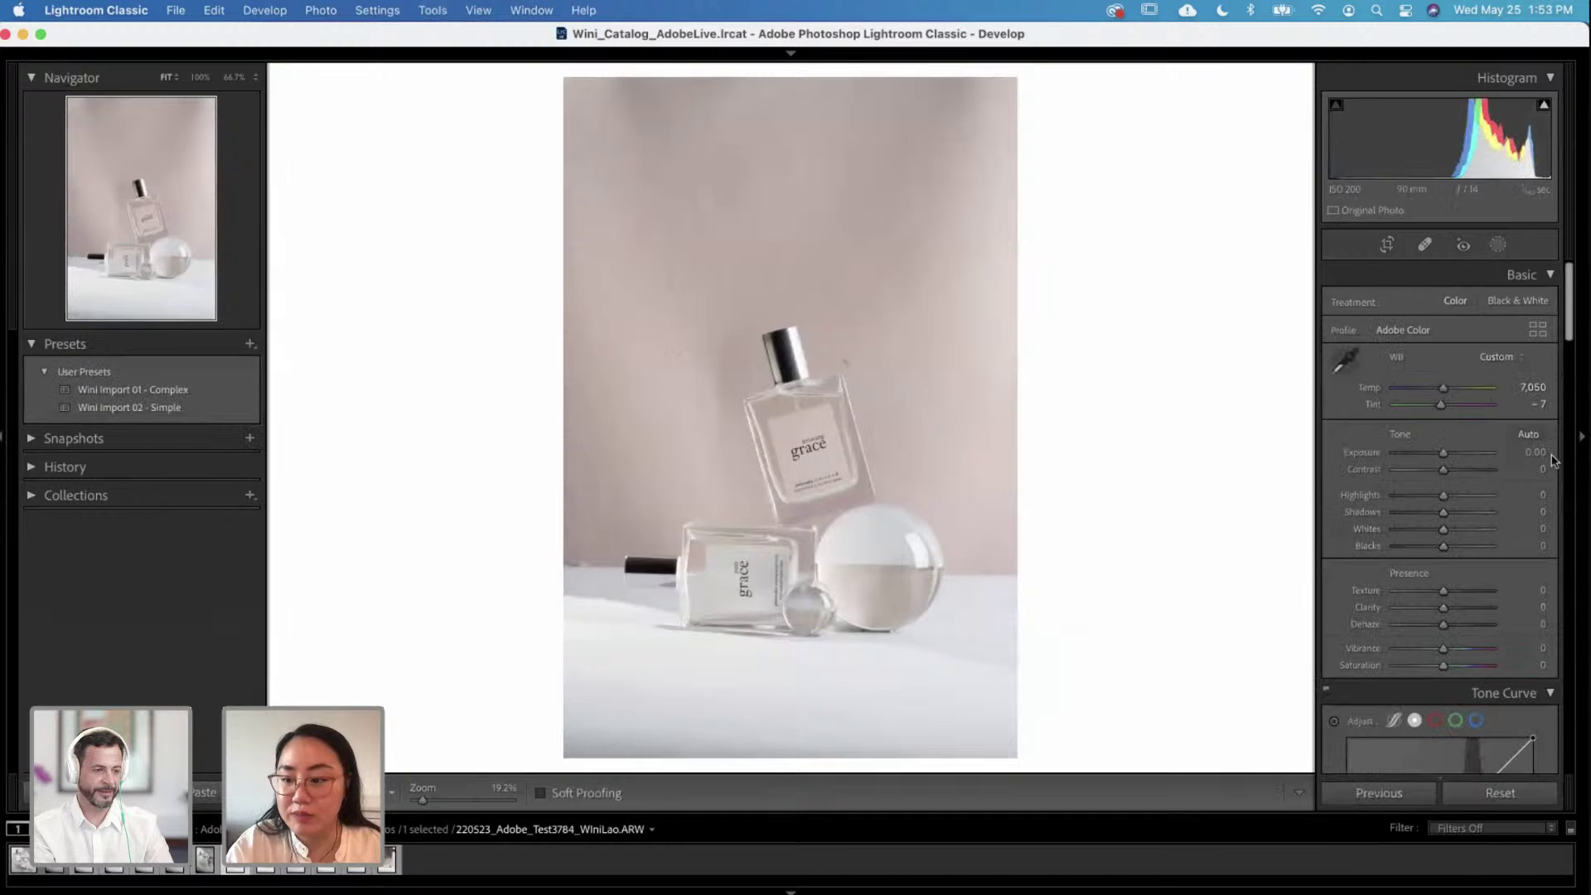
Step: Set the photo's Exposure to +0.20, Highlights to −46, Shadows to −16, Whites to +18 and Blacks to −14
{"action": "left_click", "coordinate": [1537, 452]}
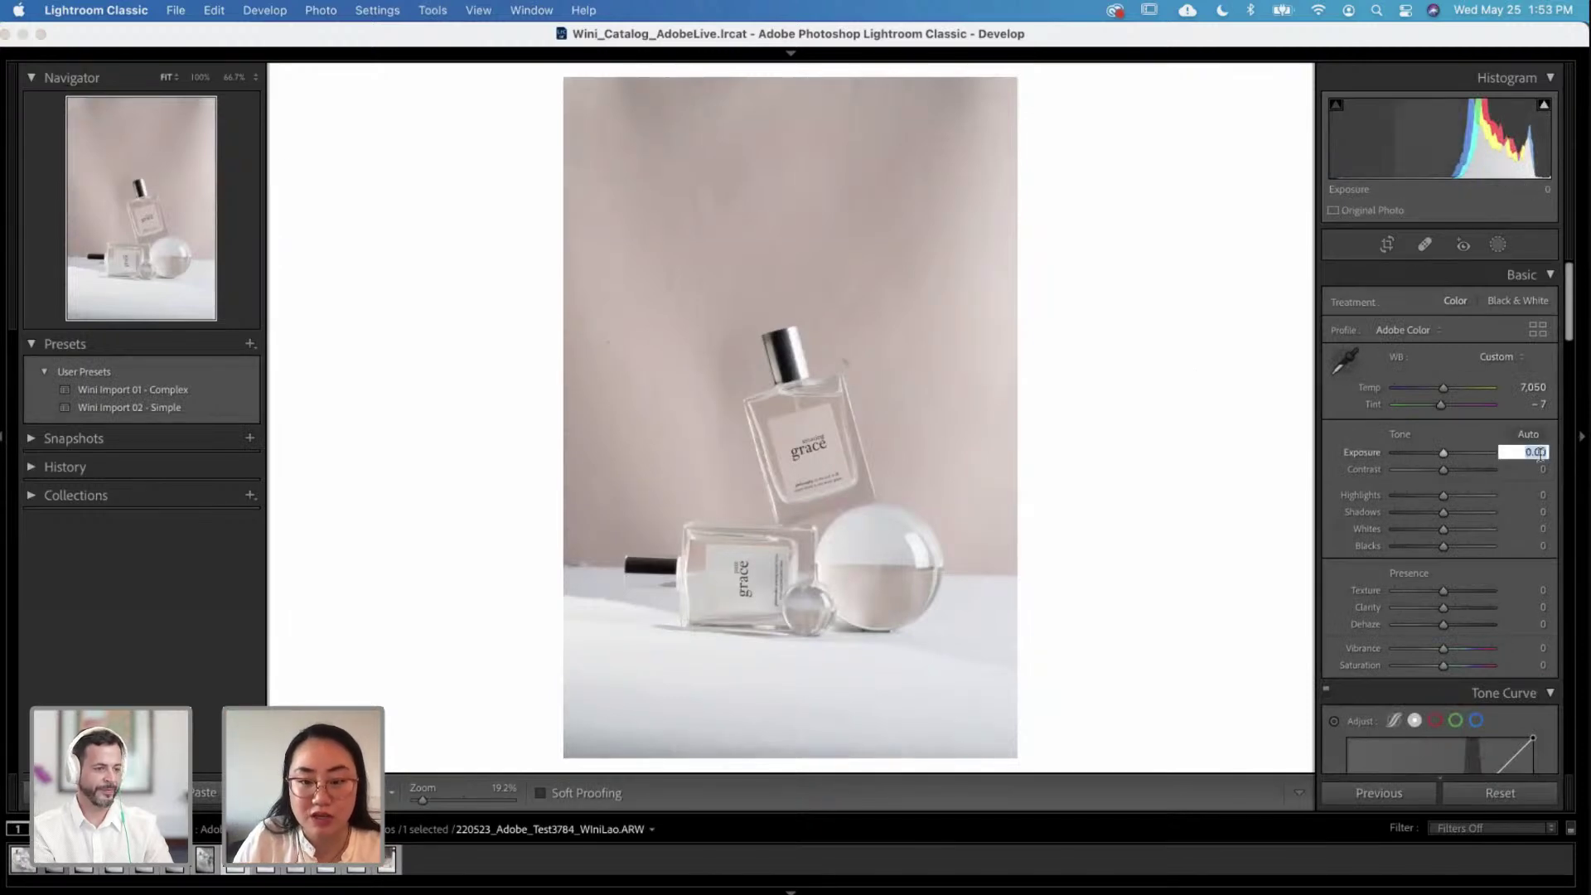
{"action": "type", "text": "0.2"}
{"action": "key", "text": "Return"}
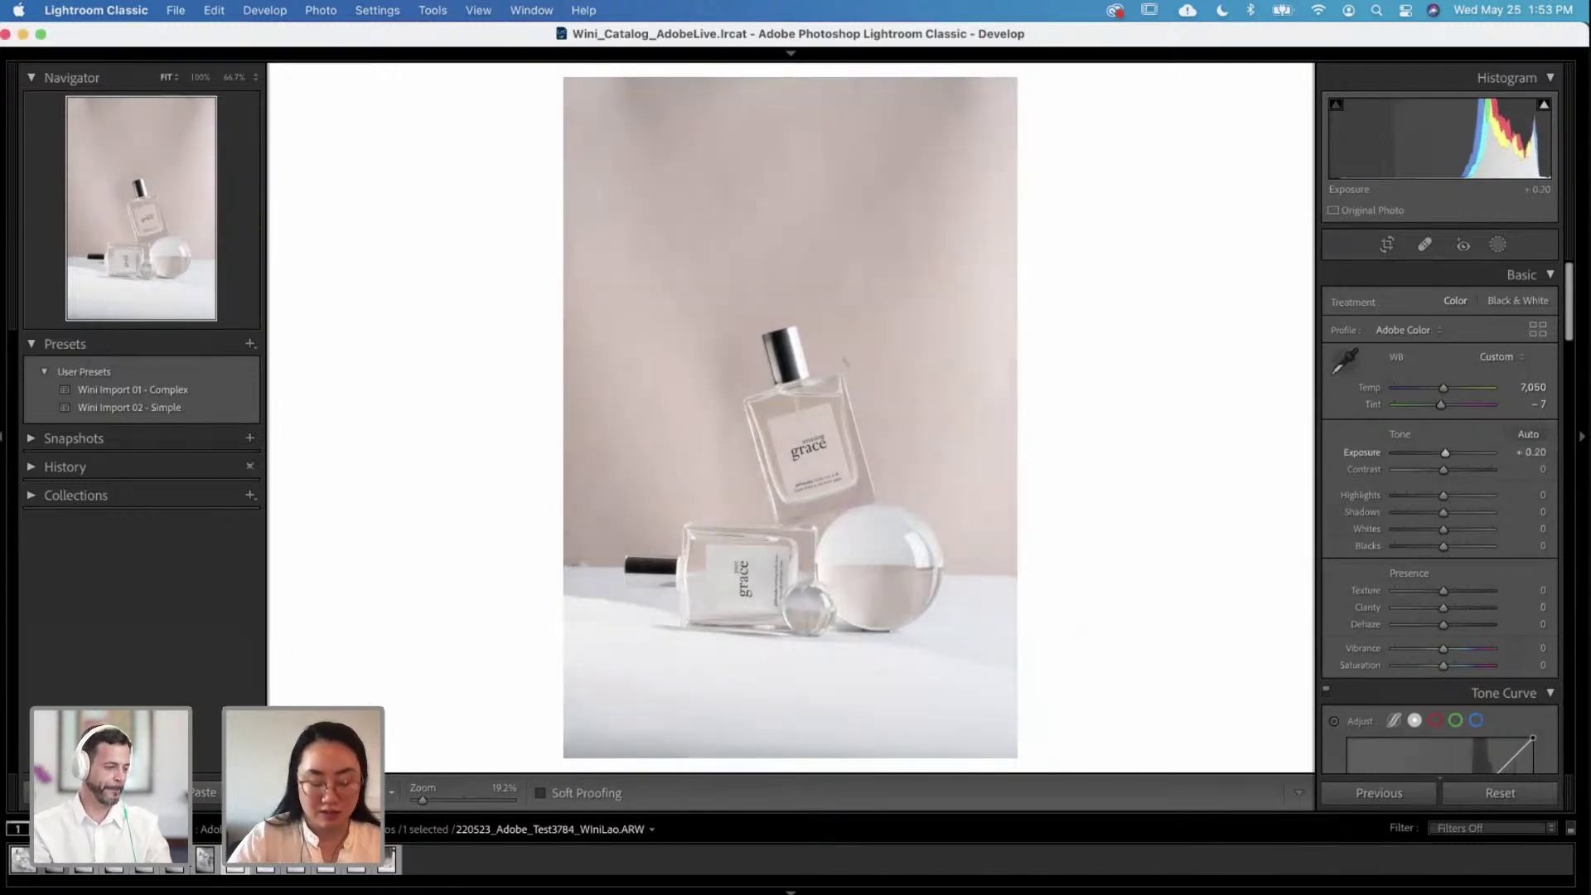
{"action": "left_click_drag", "start_coordinate": [1442, 497], "coordinate": [1452, 531]}
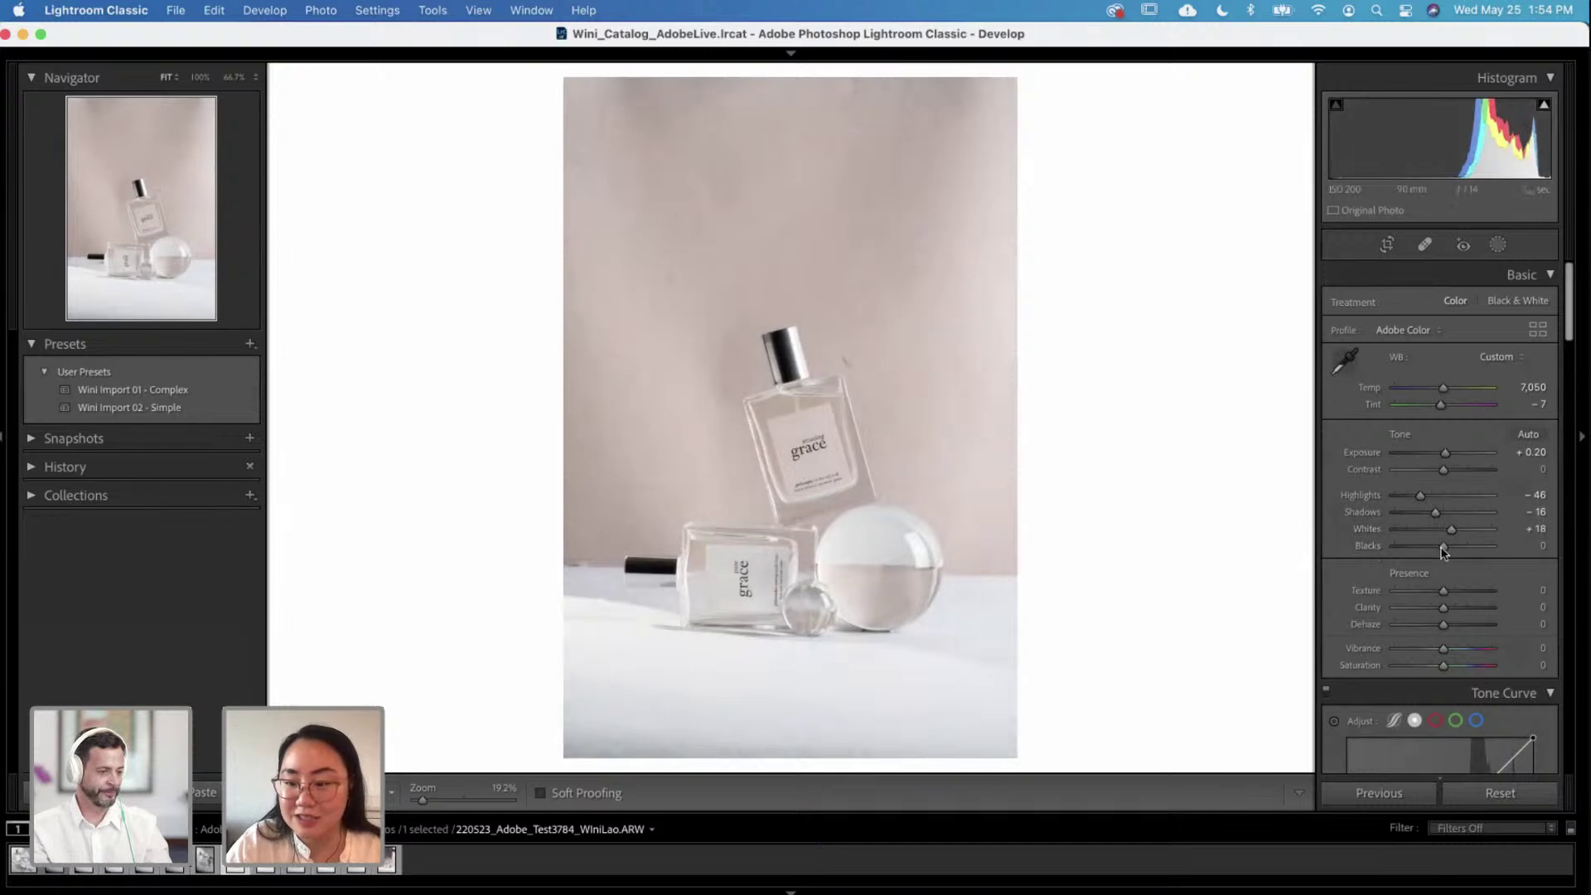
{"action": "left_click_drag", "start_coordinate": [1440, 545], "coordinate": [1435, 551]}
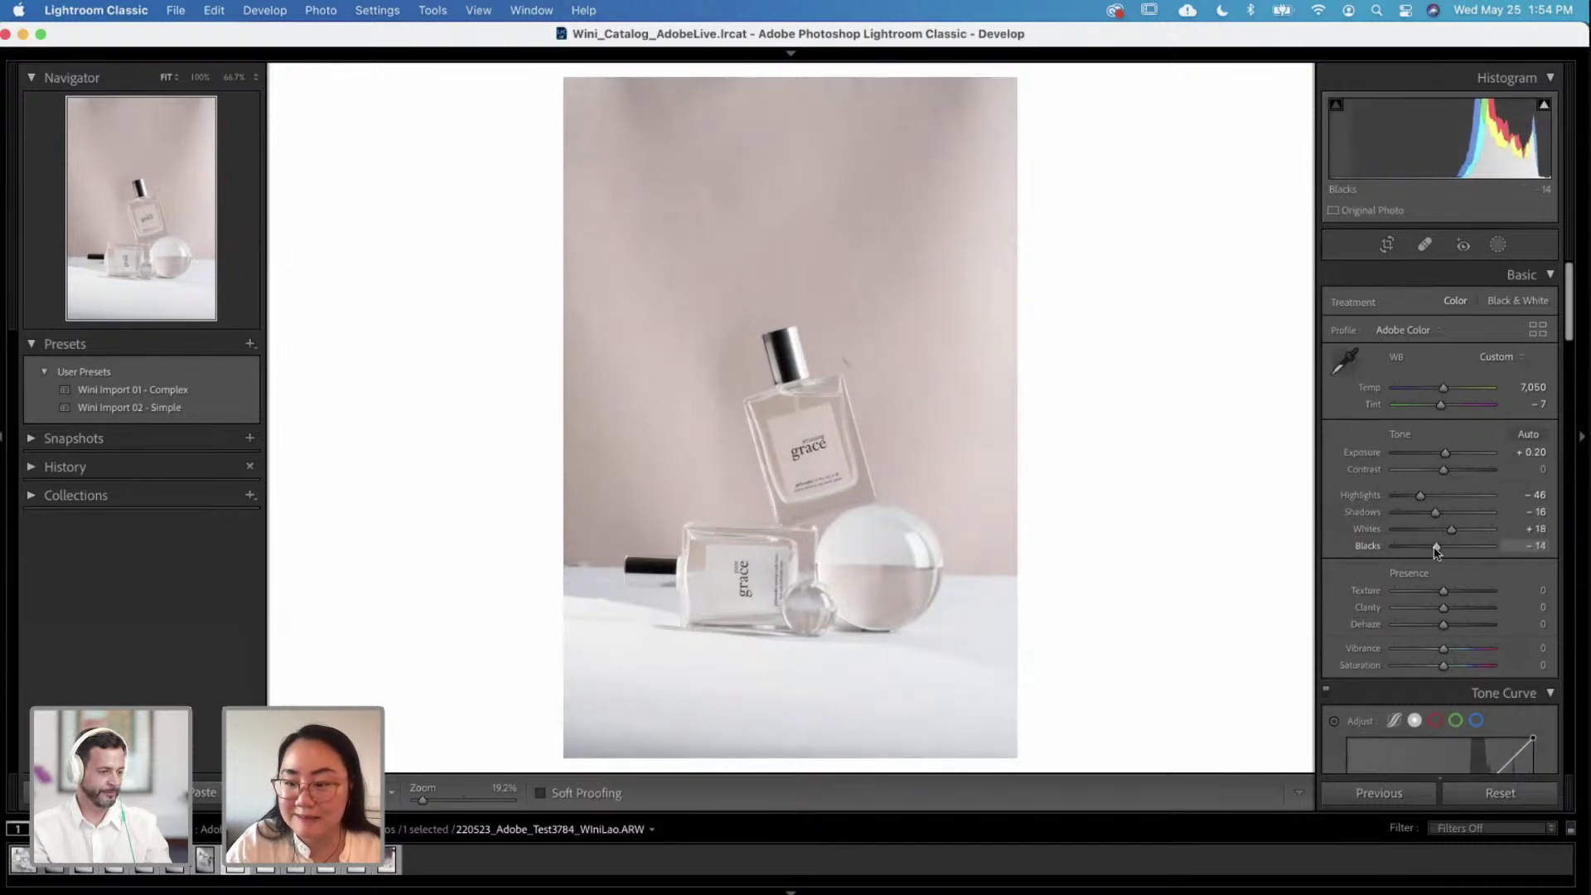
Step: Try Clarity at +20, and reduce it to +10
{"action": "left_click", "coordinate": [1530, 609]}
{"action": "type", "text": "20"}
{"action": "key", "text": "Return"}
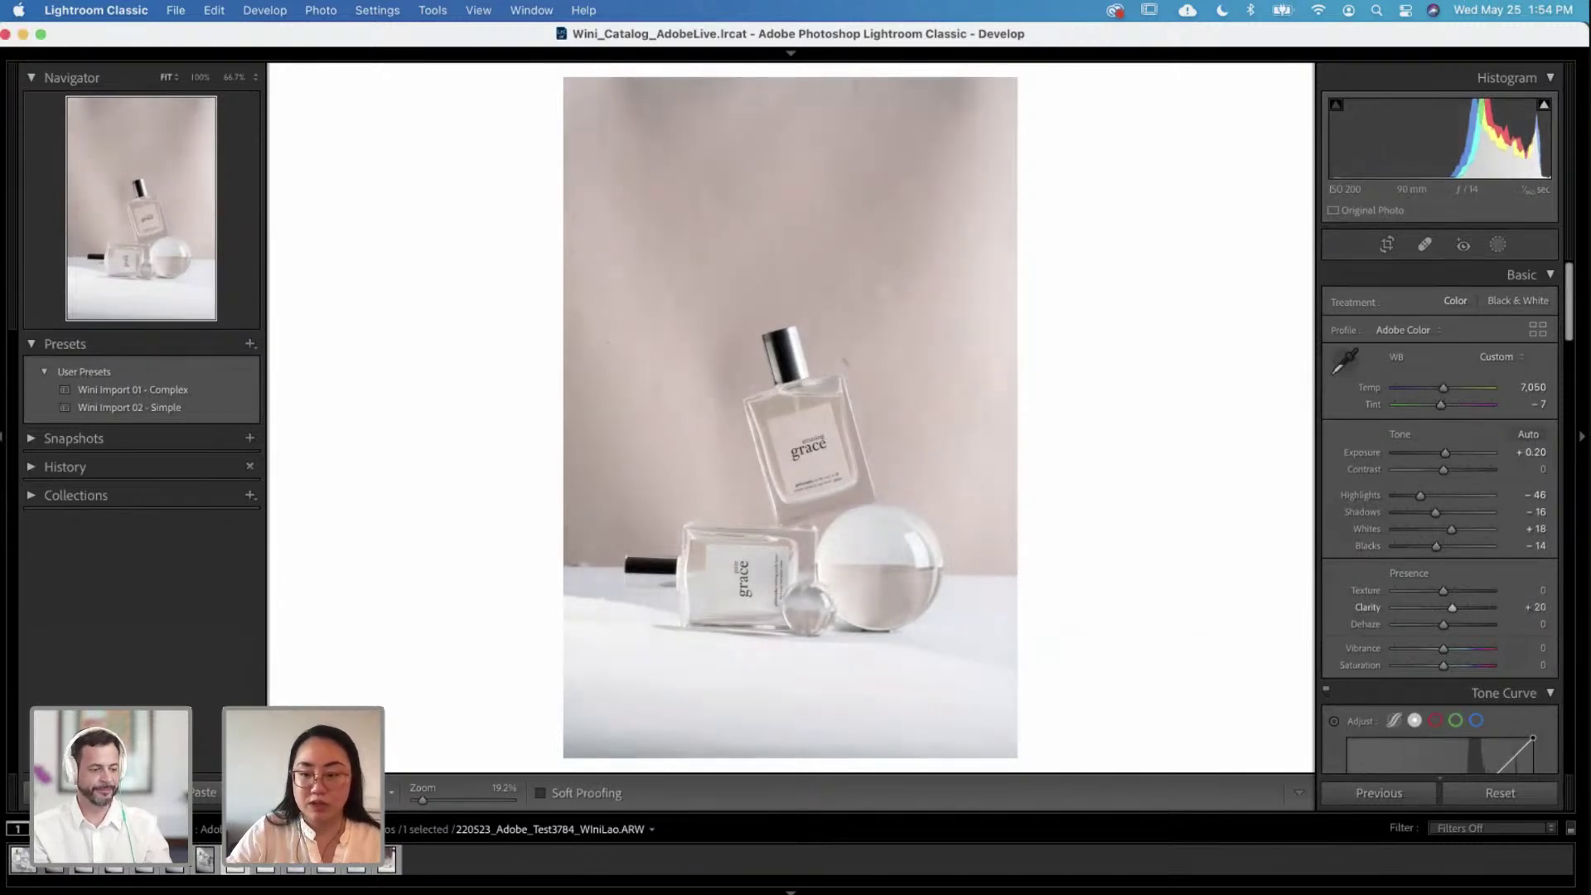
{"action": "left_click", "coordinate": [1530, 607]}
{"action": "type", "text": "10"}
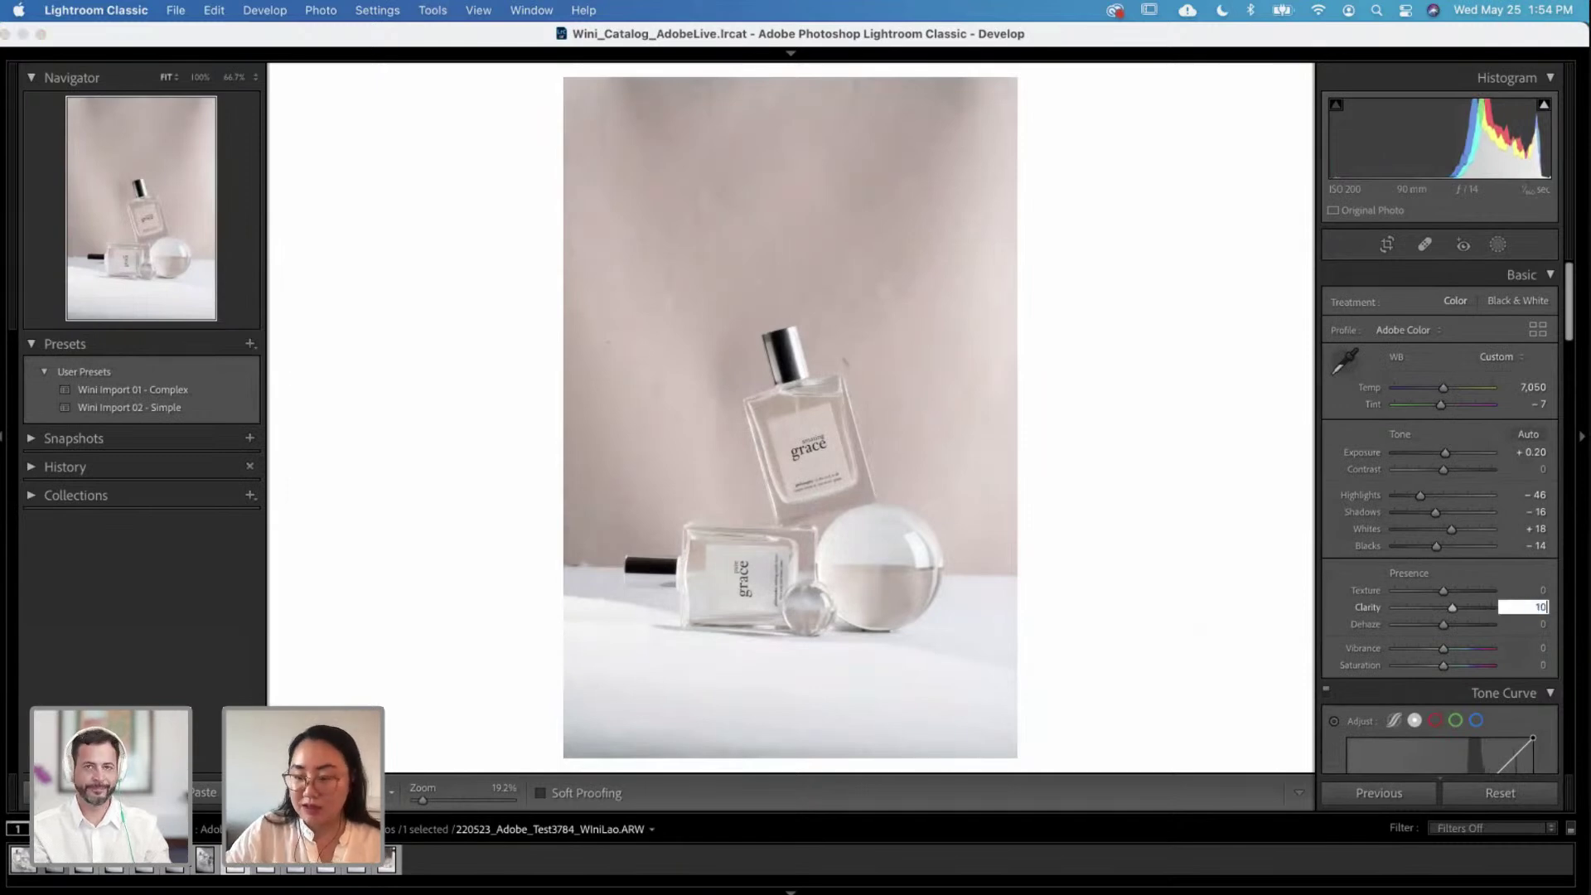
{"action": "key", "text": "Return"}
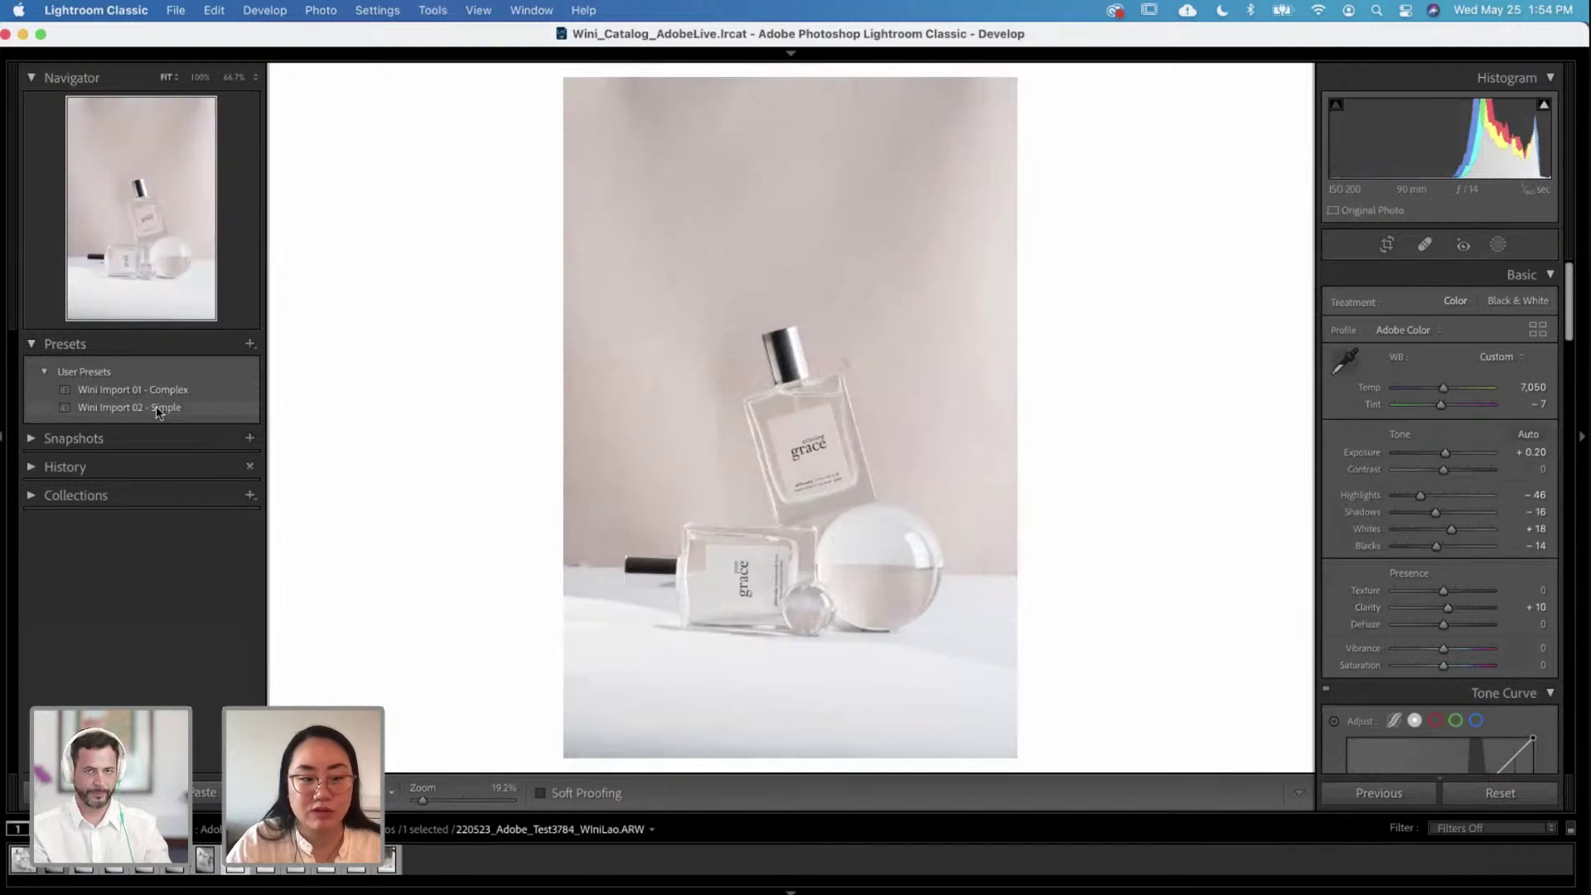
Step: Apply the "Import 02 - Simple" user preset, and adjust Exposure to +0.03 and Highlights to −37
{"action": "left_click", "coordinate": [156, 408]}
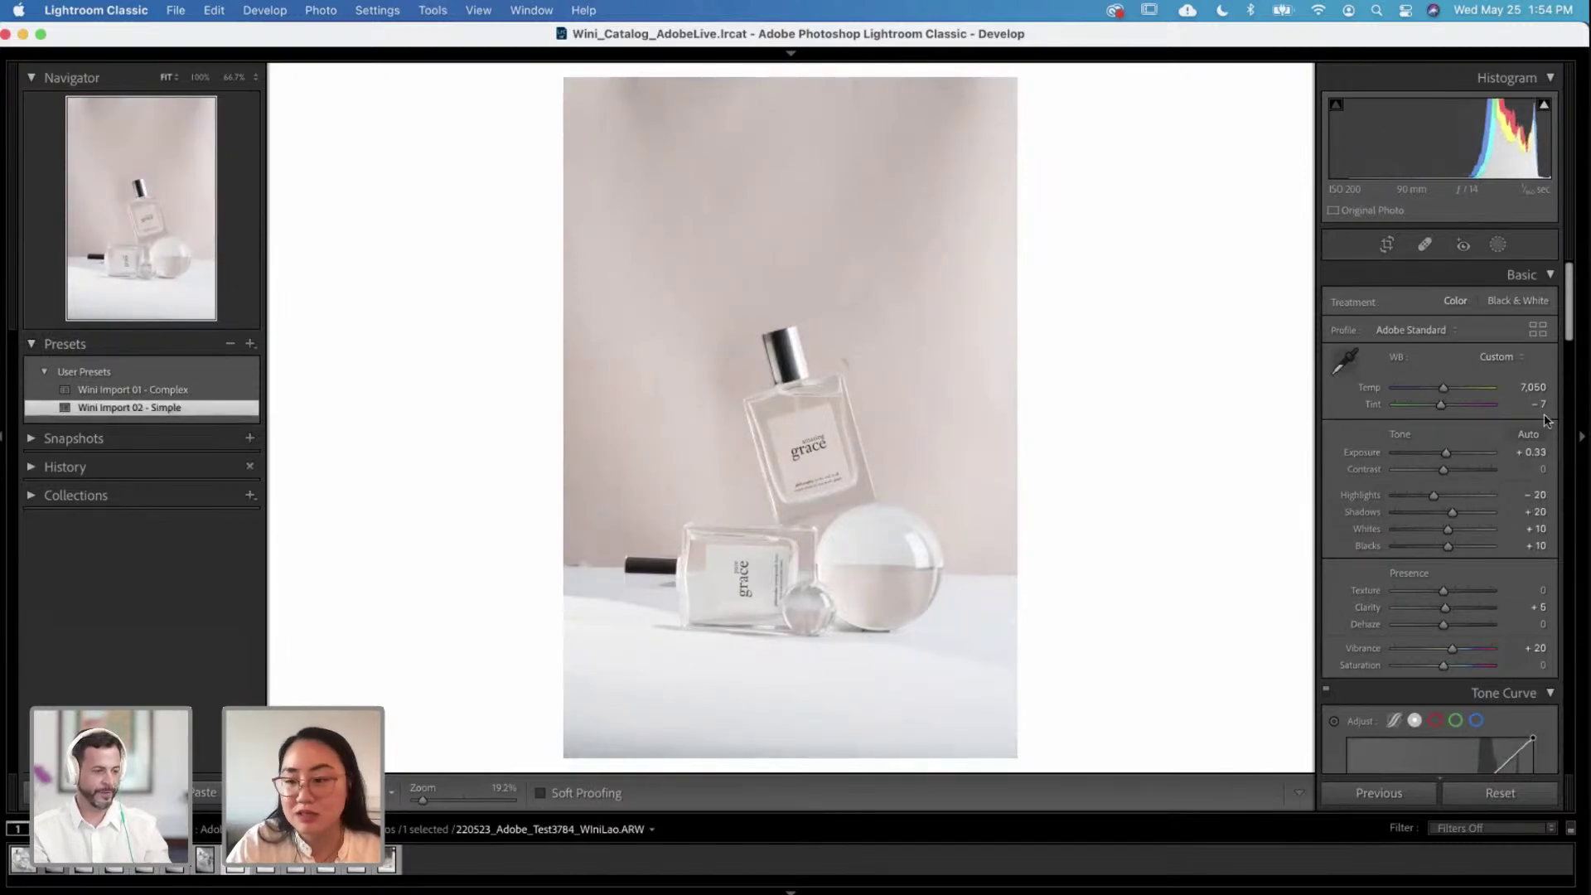
{"action": "left_click", "coordinate": [1533, 453]}
{"action": "type", "text": "0.03"}
{"action": "key", "text": "Return"}
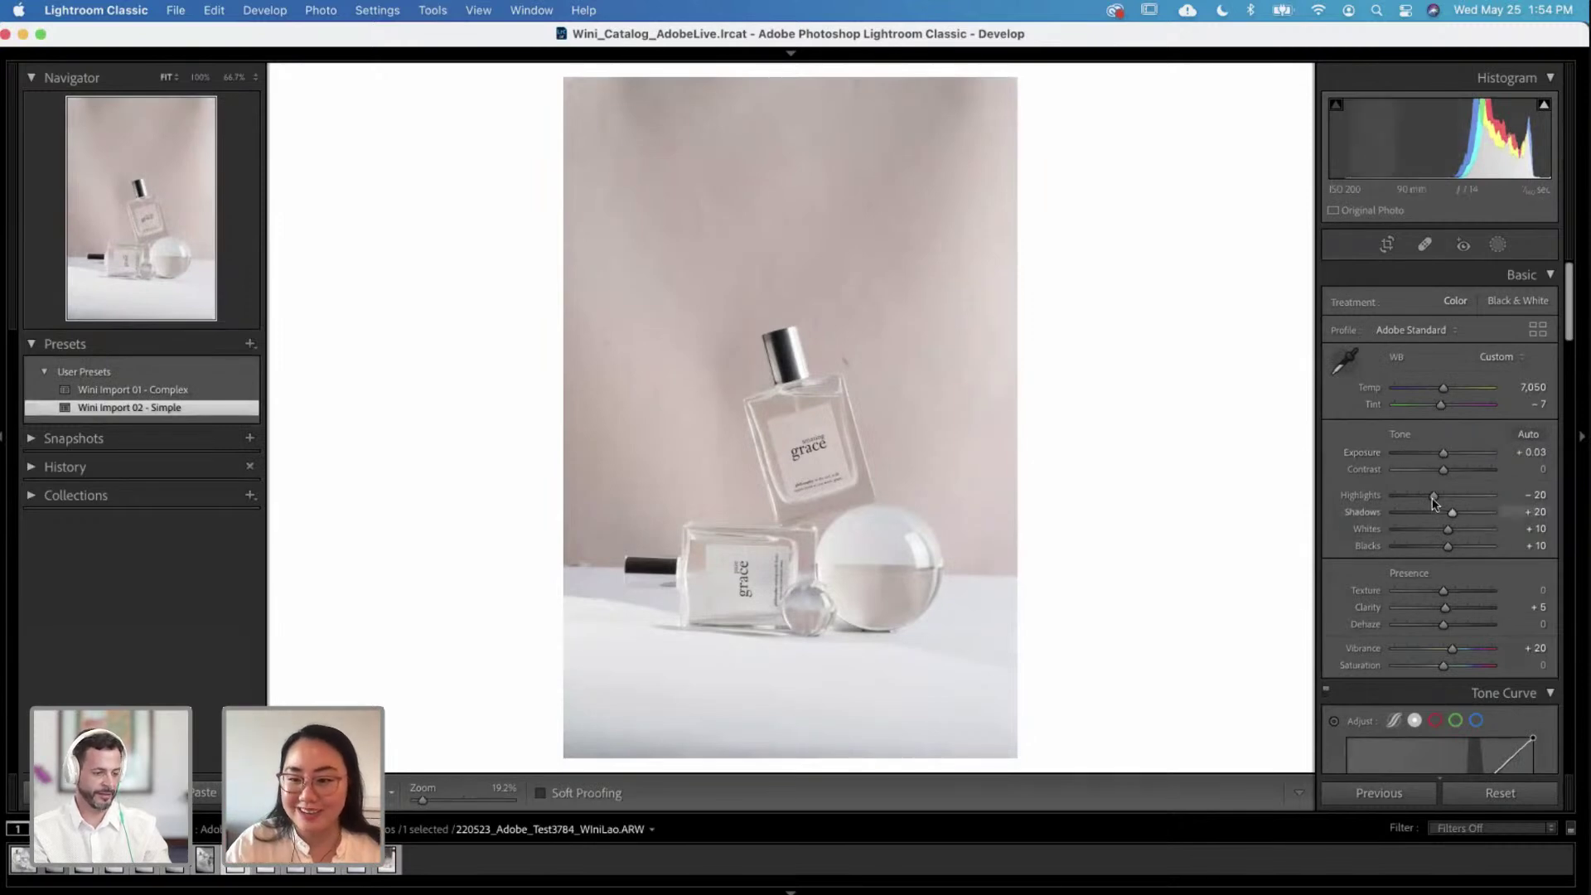
{"action": "left_click_drag", "start_coordinate": [1426, 497], "coordinate": [1425, 499]}
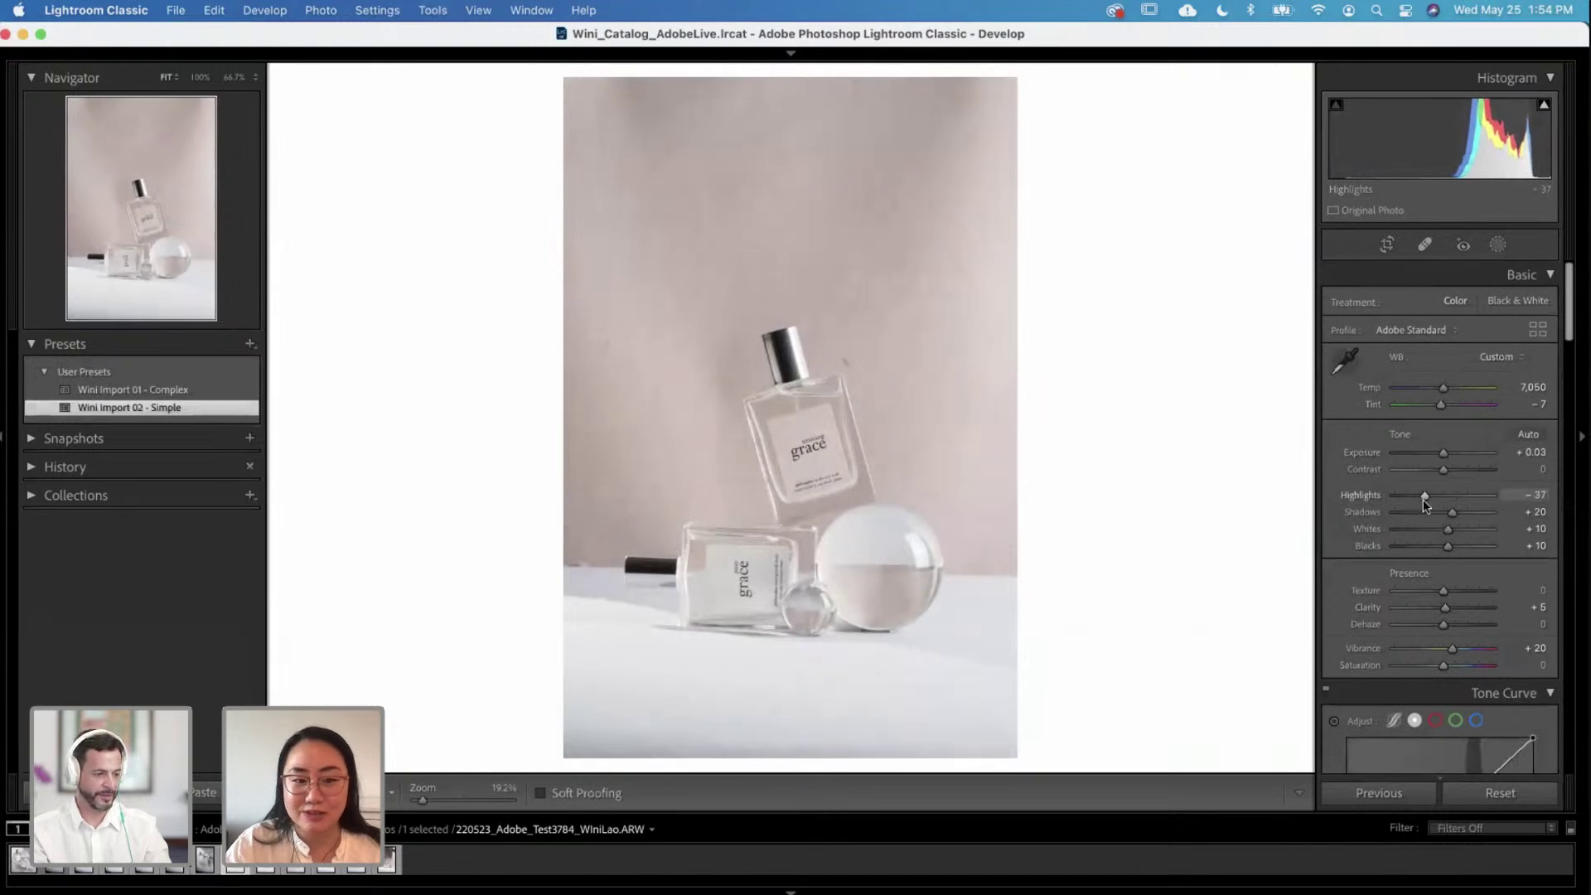
Step: Reset the HSL Yellow and Blue Saturation and the Green Luminance to 0 on the Test3784 photo
{"action": "scroll", "coordinate": [1410, 565], "scroll_direction": "down", "scroll_amount": 2}
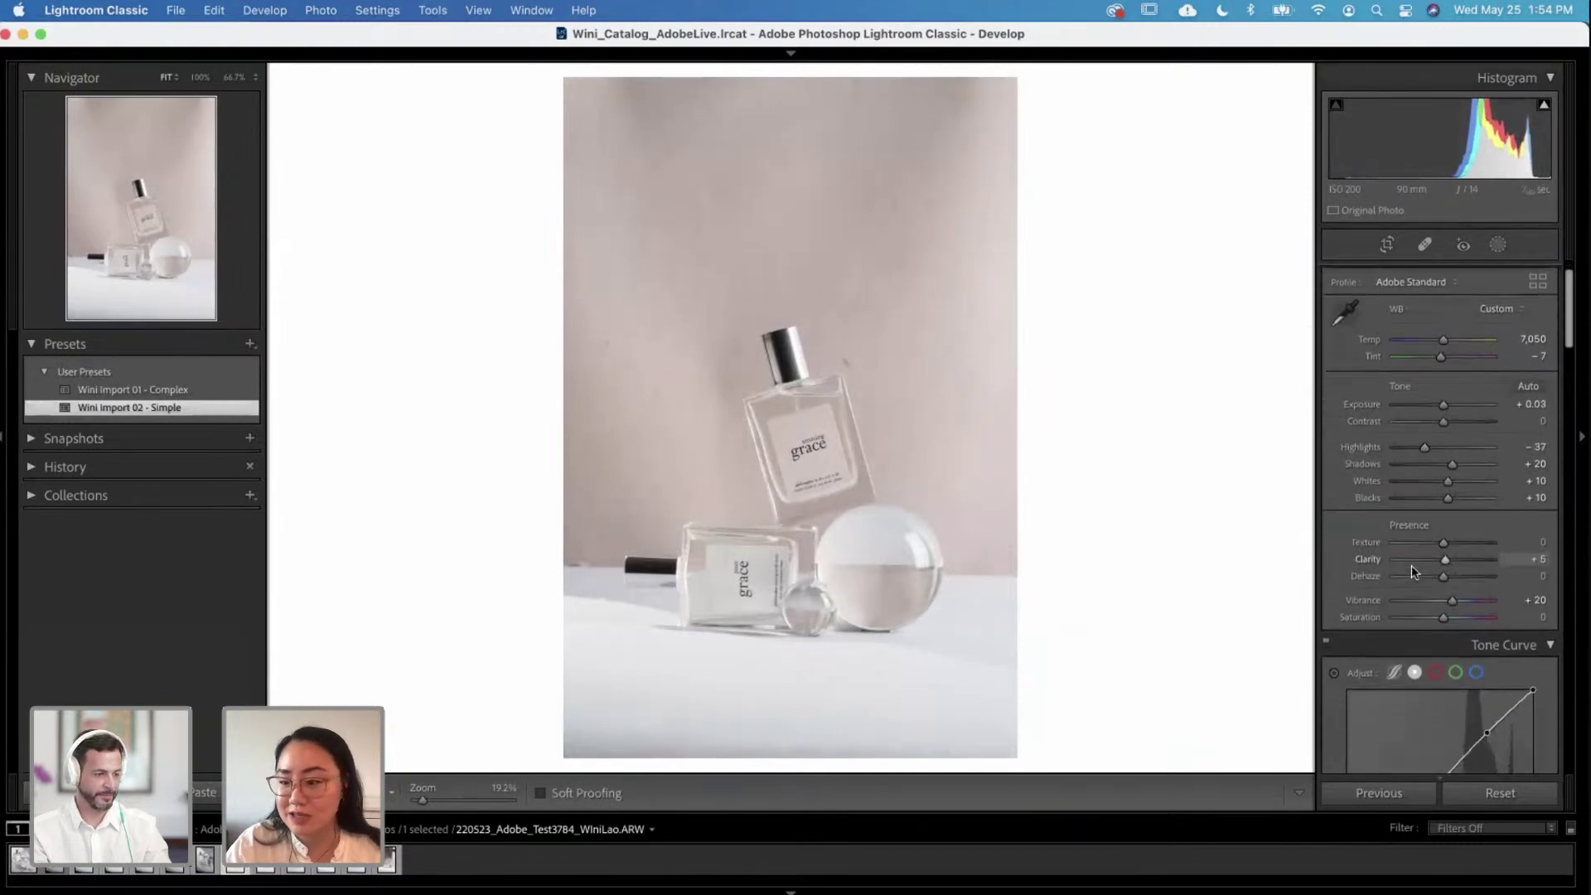
{"action": "scroll", "coordinate": [1410, 565], "scroll_direction": "down", "scroll_amount": 3}
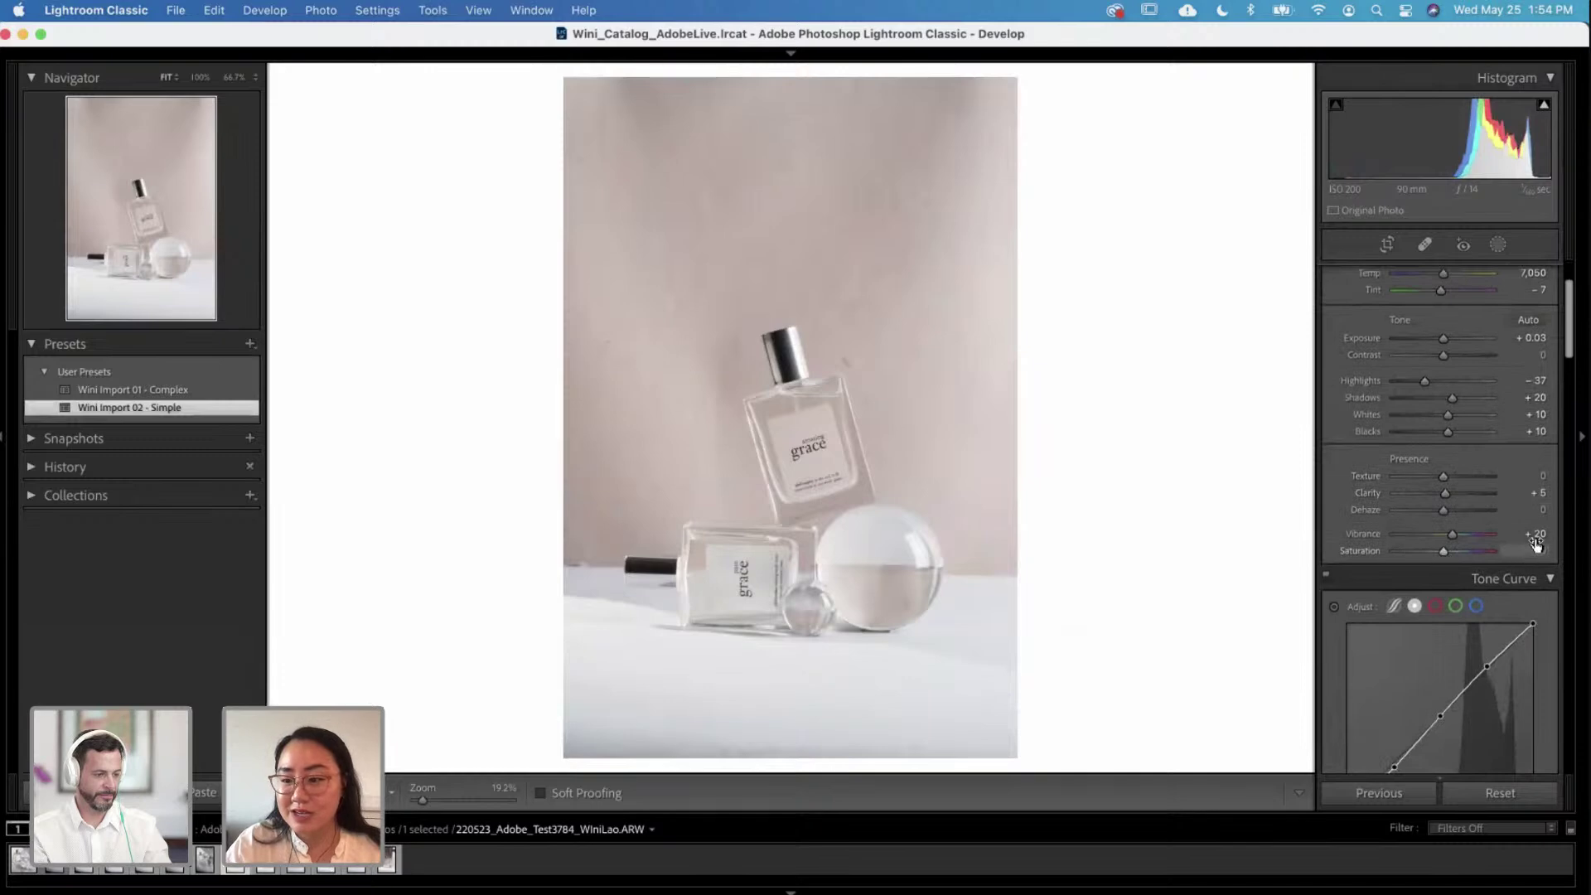
{"action": "scroll", "coordinate": [1439, 596], "scroll_direction": "down", "scroll_amount": 5}
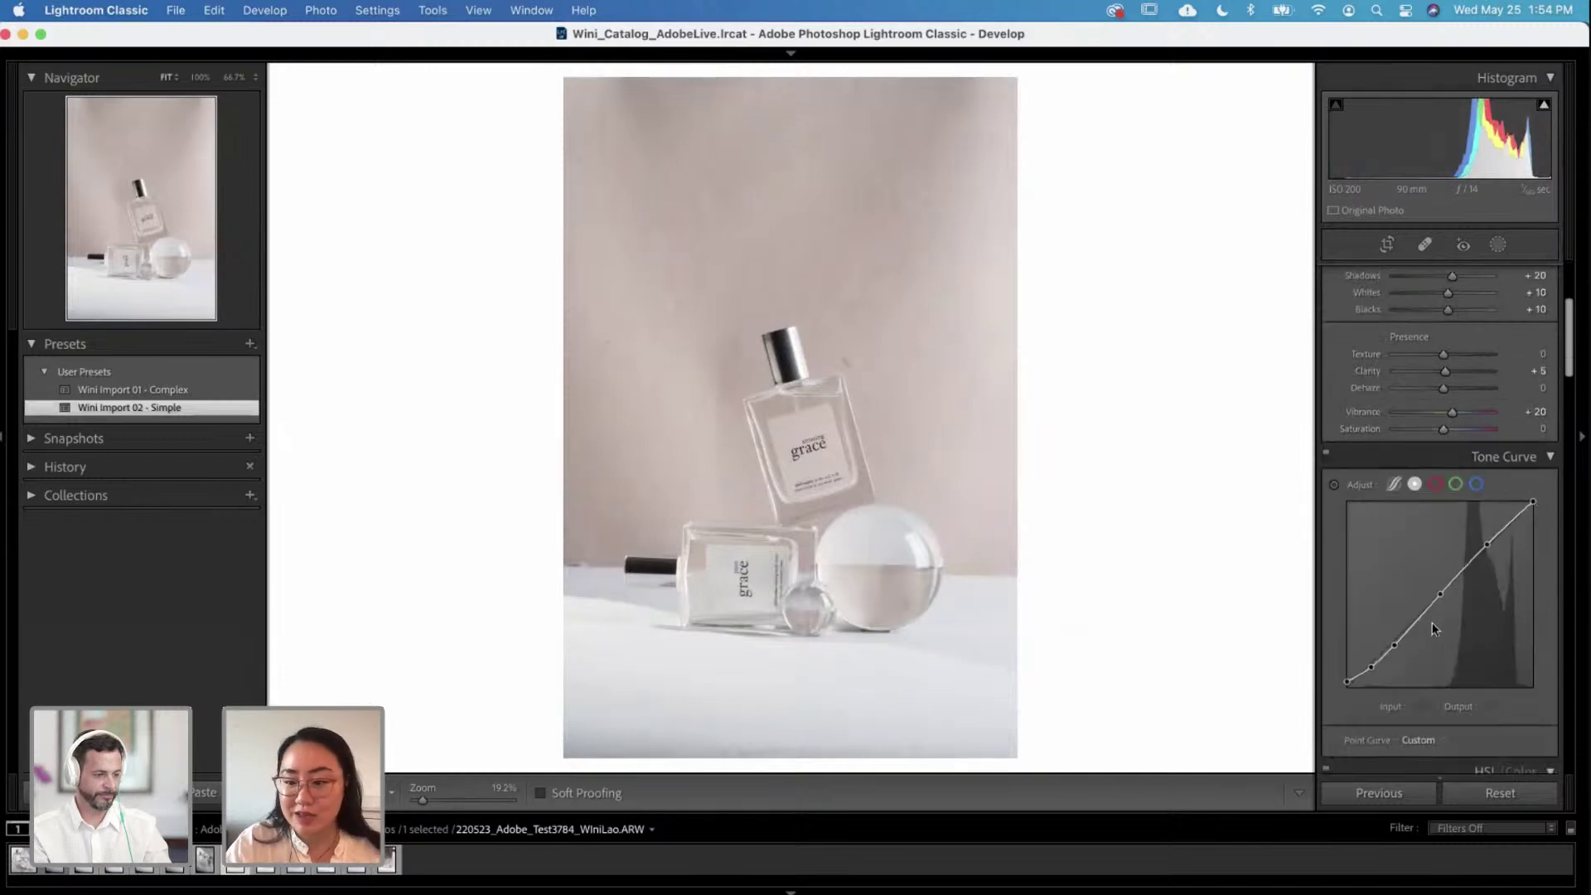
{"action": "scroll", "coordinate": [1379, 667], "scroll_direction": "down", "scroll_amount": 20}
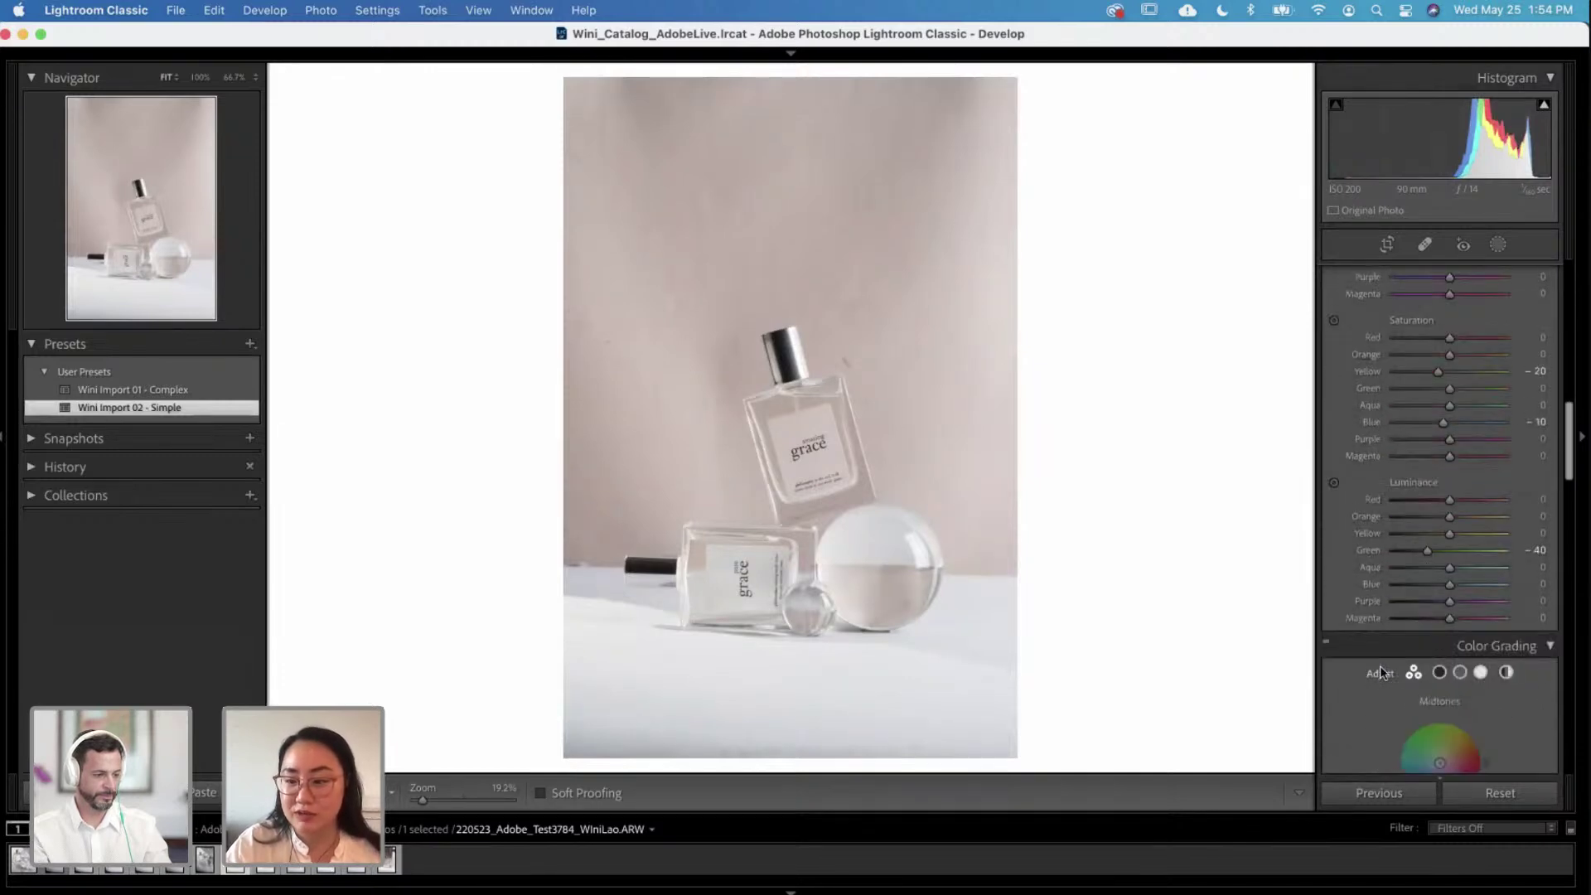
{"action": "scroll", "coordinate": [1535, 431], "scroll_direction": "up", "scroll_amount": 3}
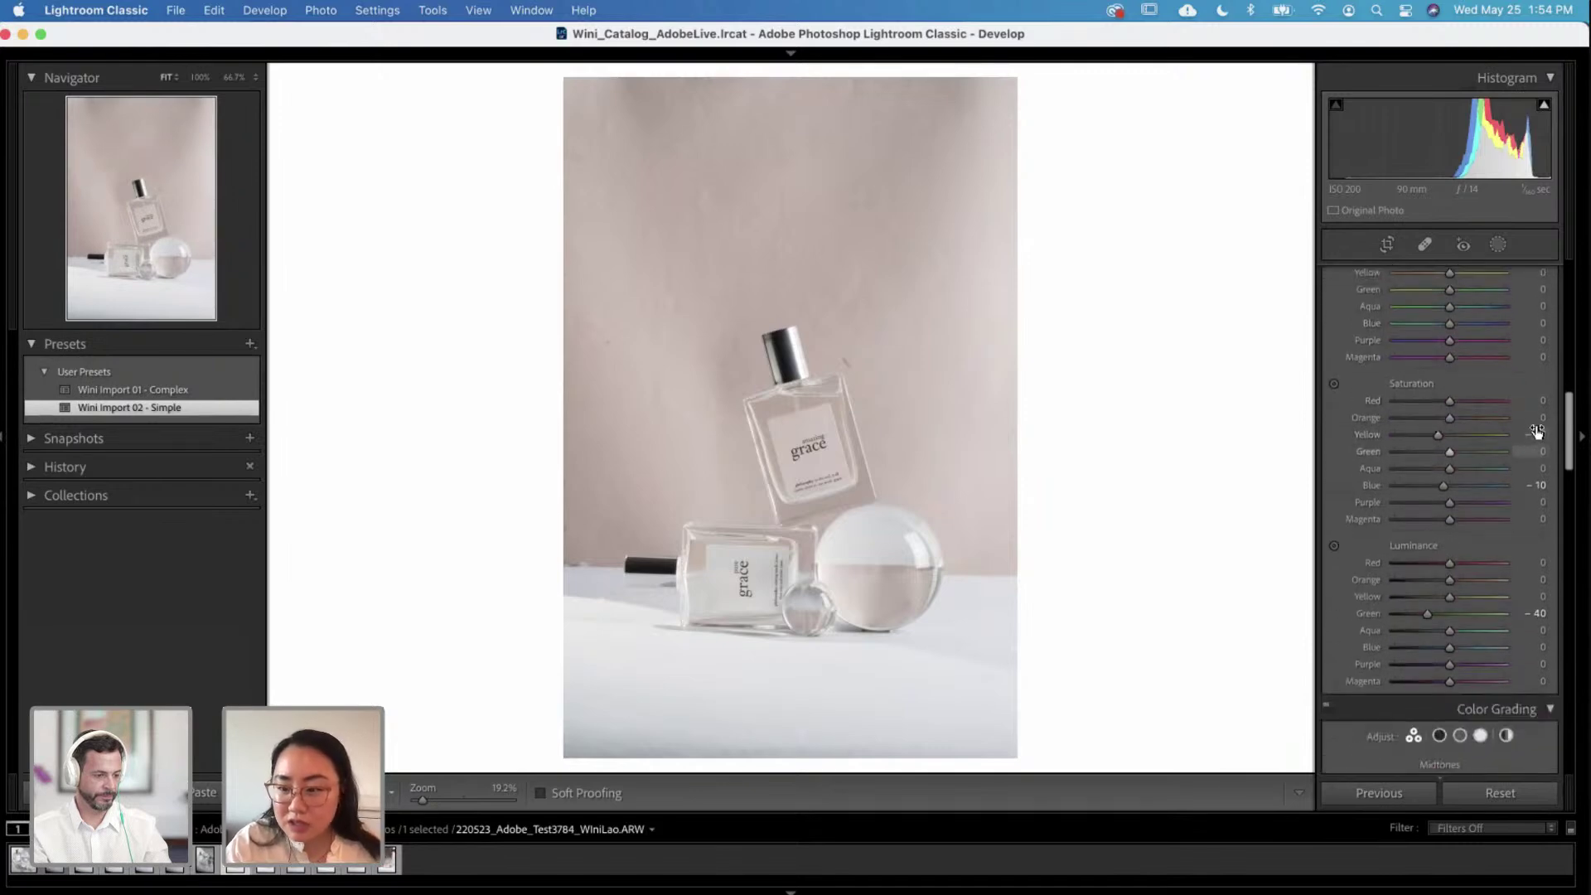
{"action": "left_click", "coordinate": [1535, 430]}
{"action": "type", "text": "0"}
{"action": "key", "text": "Return"}
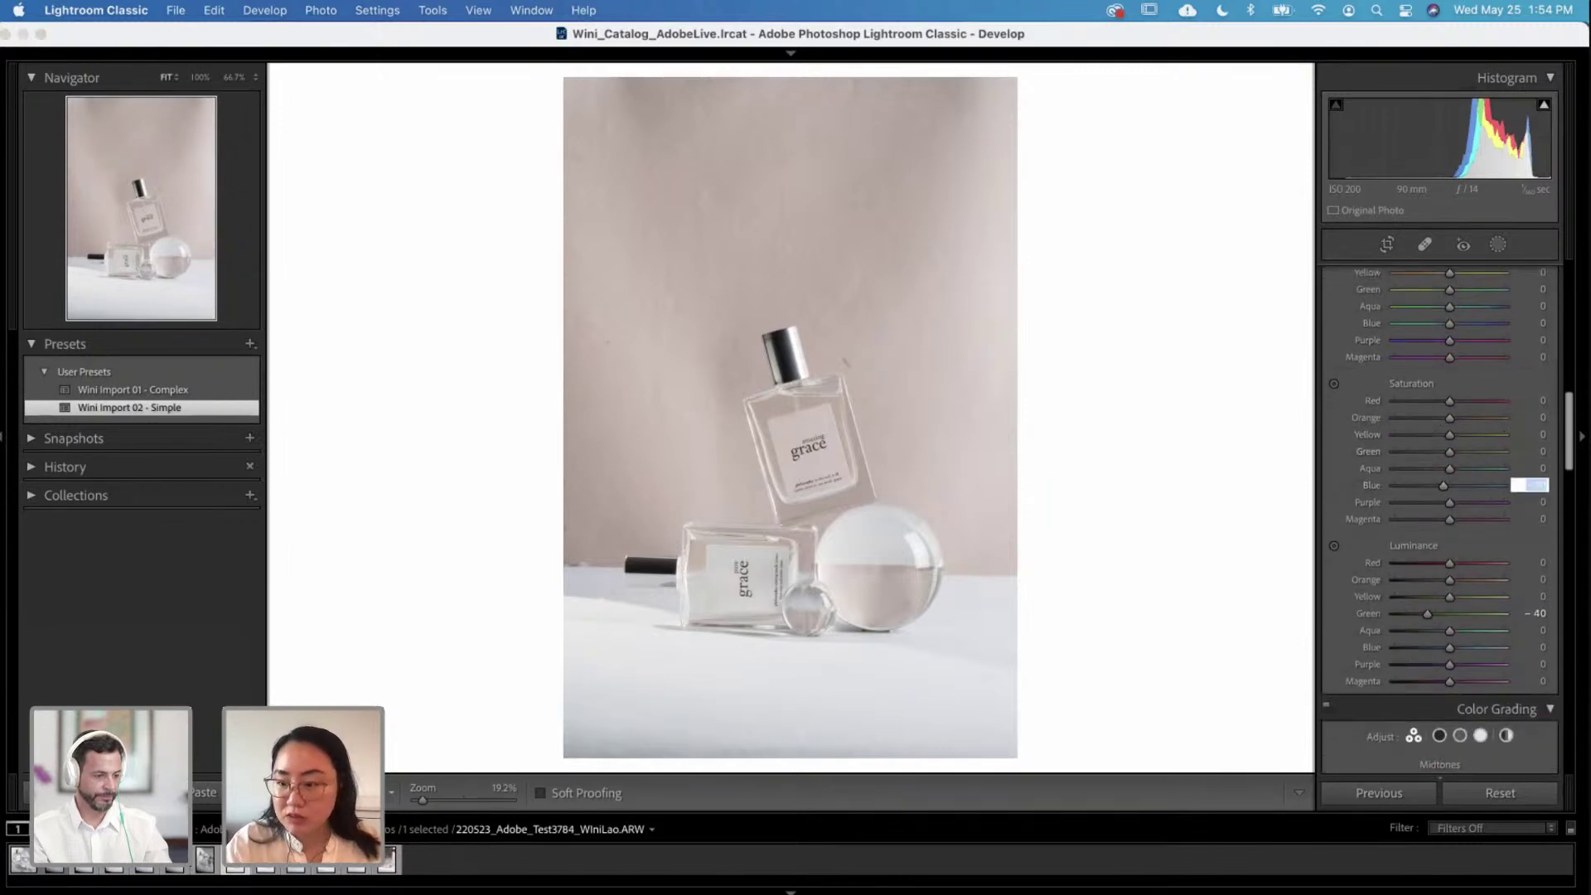
{"action": "scroll", "coordinate": [1533, 547], "scroll_direction": "down", "scroll_amount": 18}
{"action": "scroll", "coordinate": [1533, 545], "scroll_direction": "up", "scroll_amount": 8}
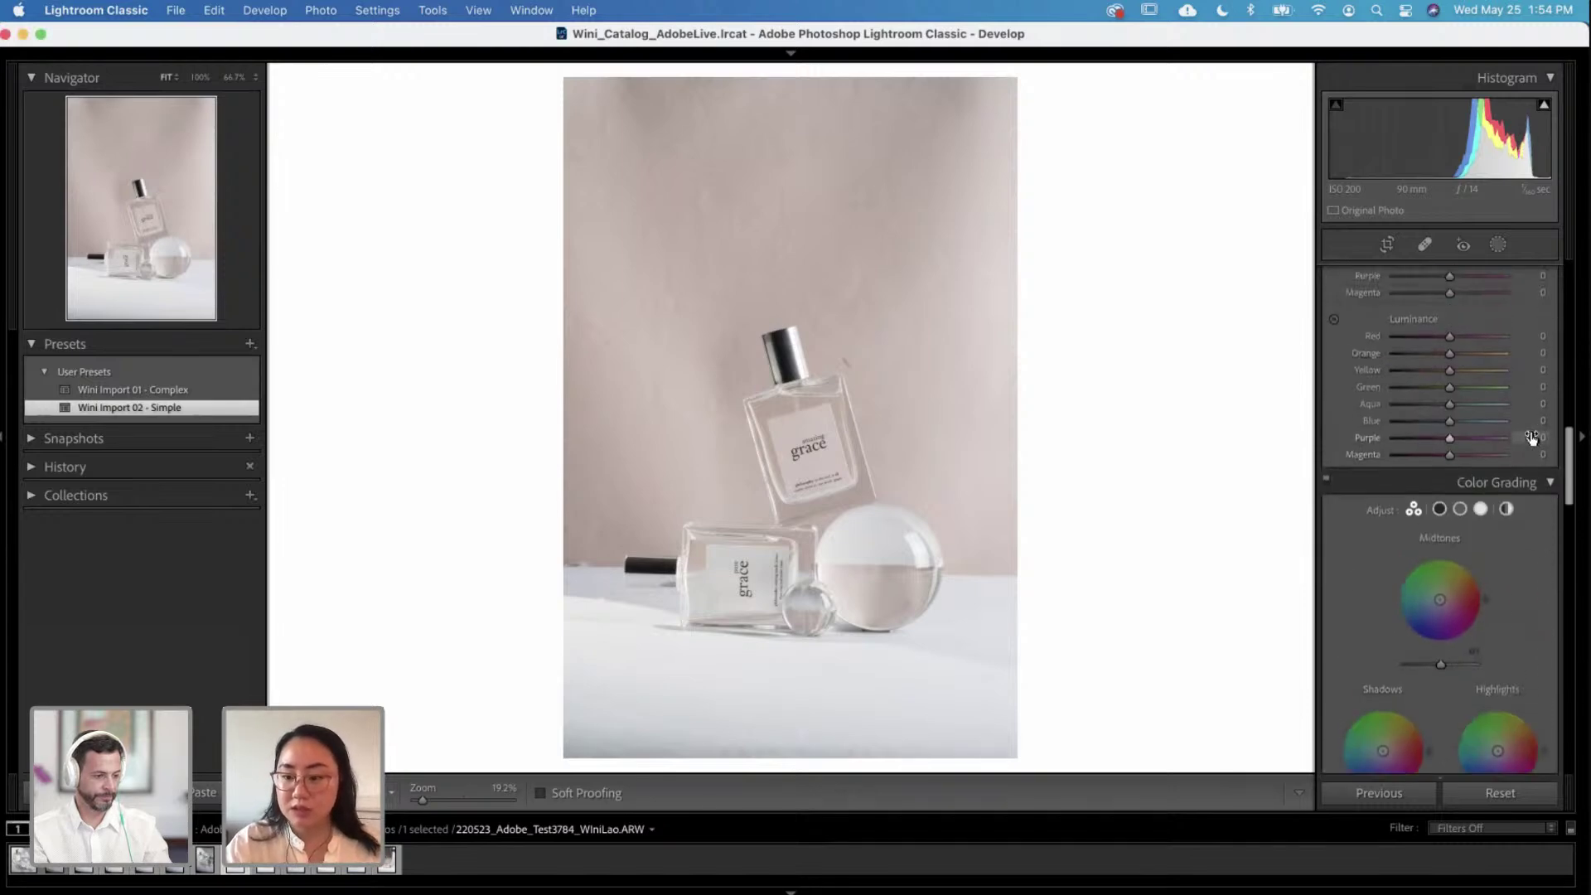
Step: Set the photo's Shadows to +22 in the Basic adjustments
{"action": "scroll", "coordinate": [1530, 440], "scroll_direction": "down", "scroll_amount": 10}
{"action": "scroll", "coordinate": [1505, 464], "scroll_direction": "up", "scroll_amount": 20}
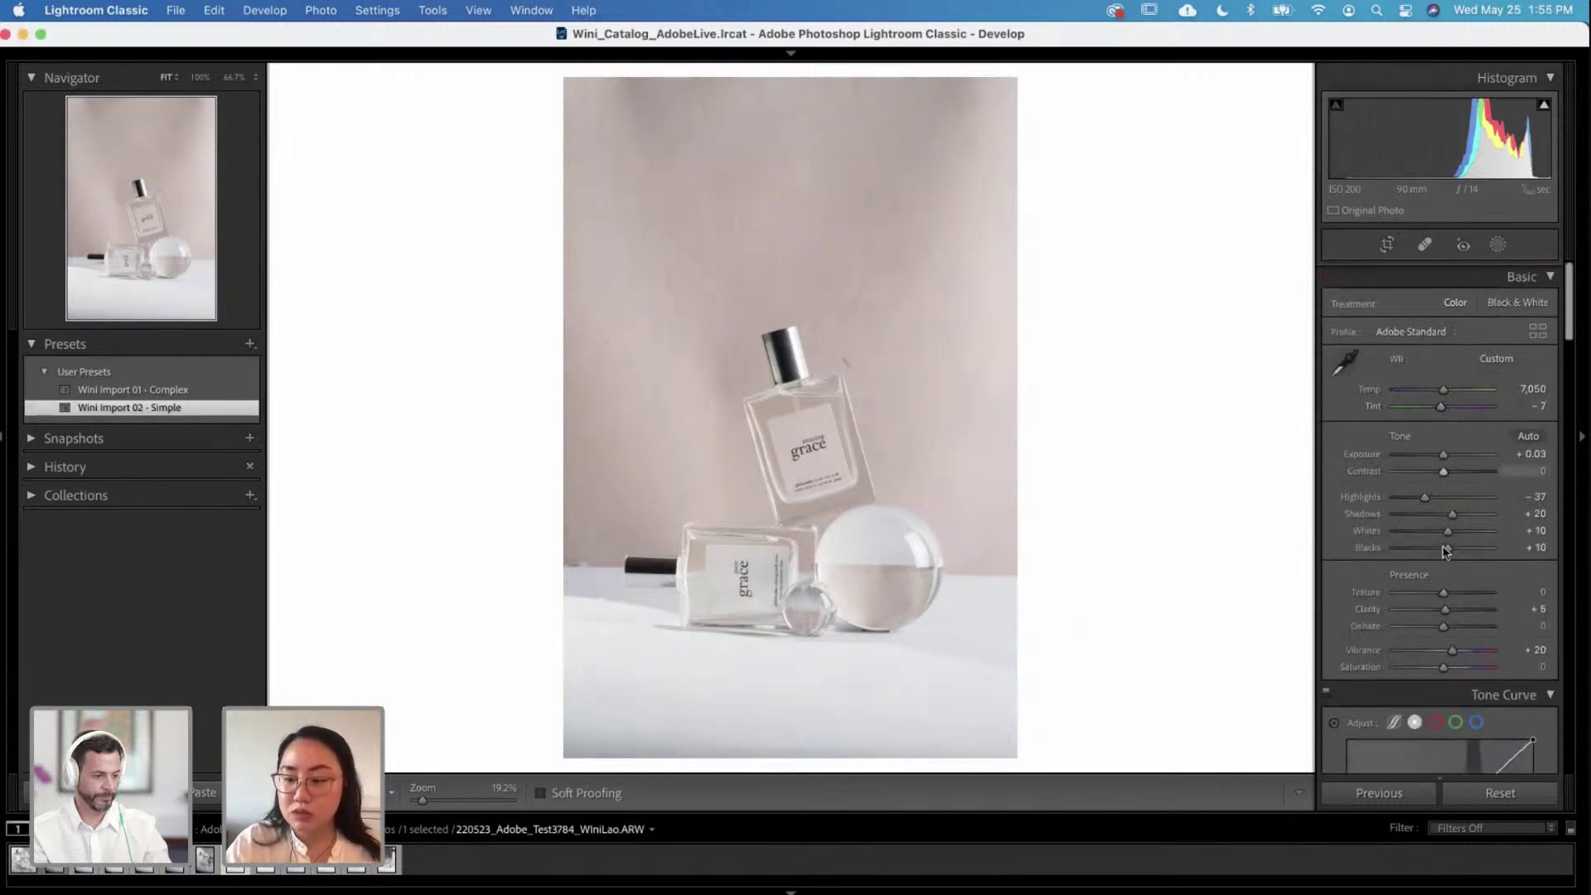
{"action": "left_click_drag", "start_coordinate": [1451, 514], "coordinate": [1457, 519]}
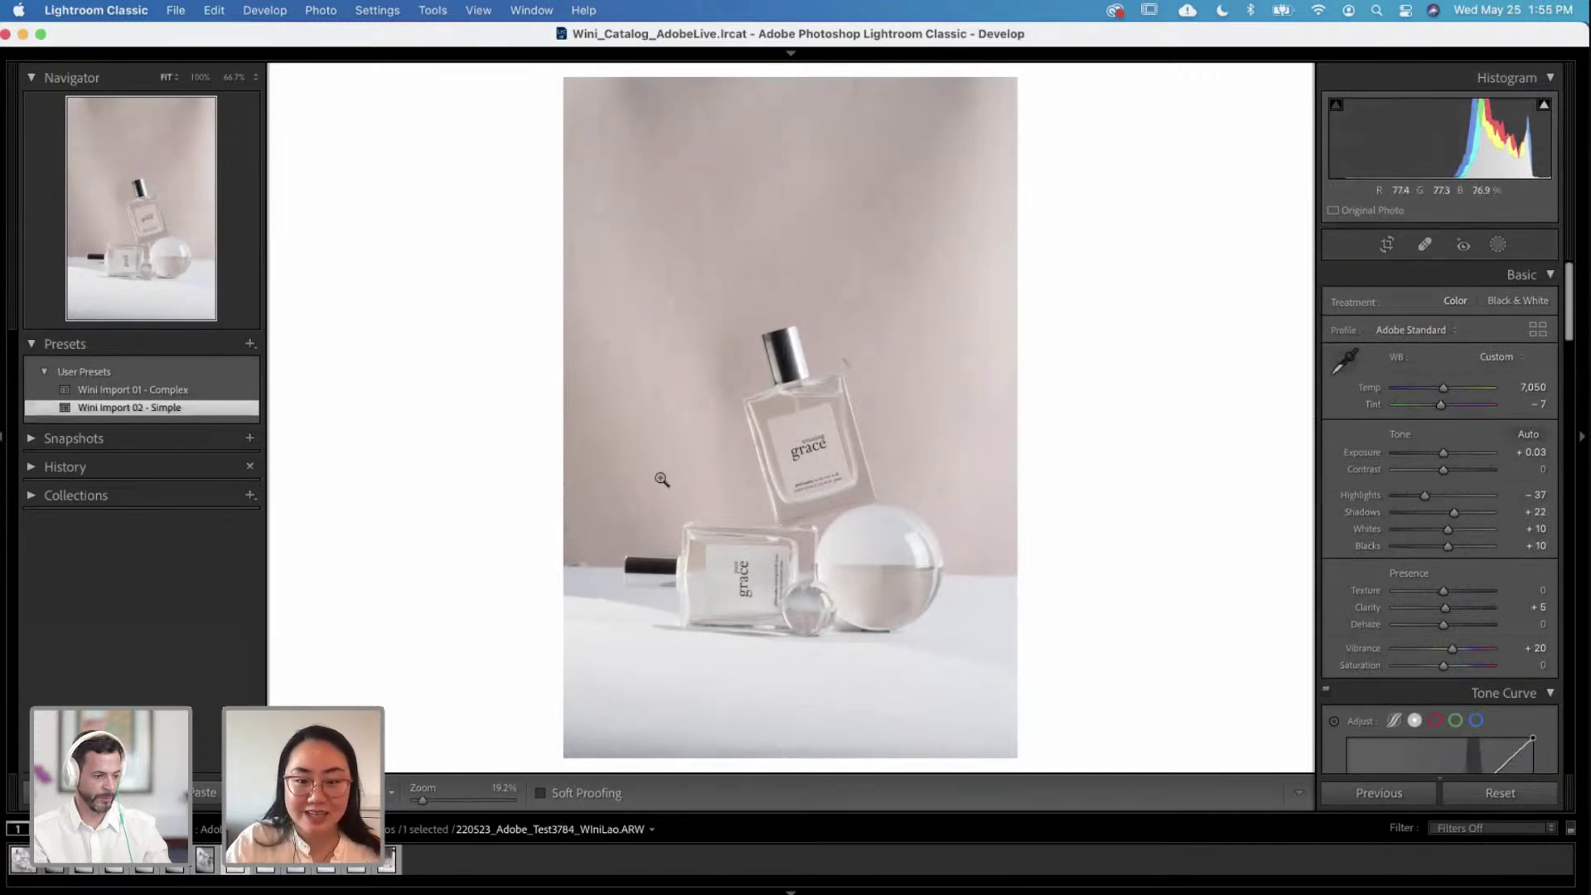
Step: Synchronize all Basic settings and the Tone Curve from this photo to all the photos, and check the result on the neighbouring shot
{"action": "key", "text": "super+a"}
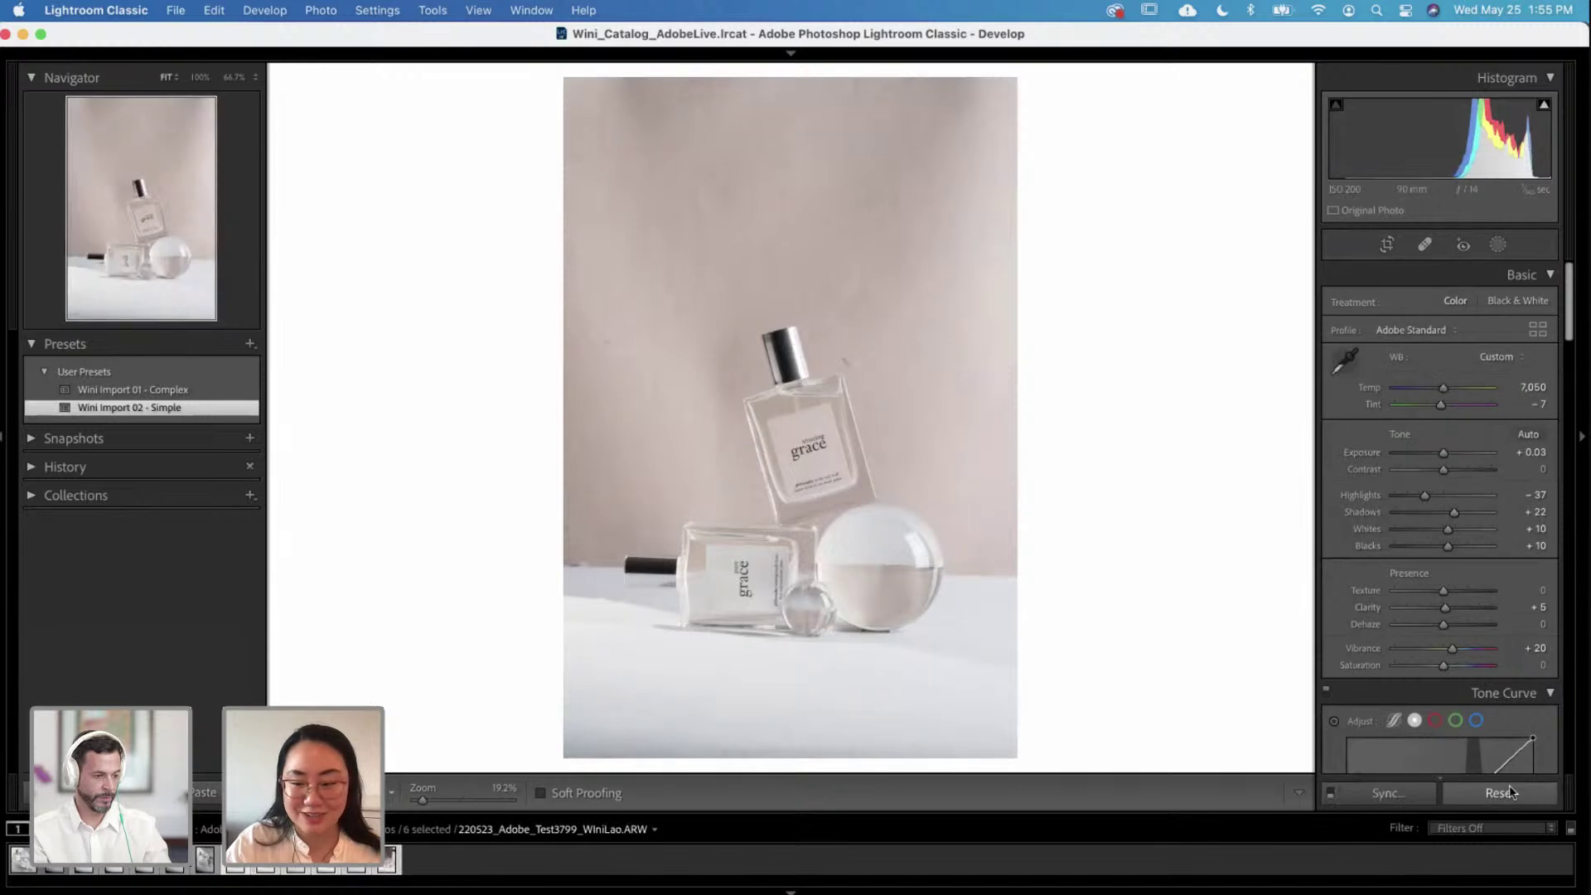
{"action": "left_click", "coordinate": [1391, 794]}
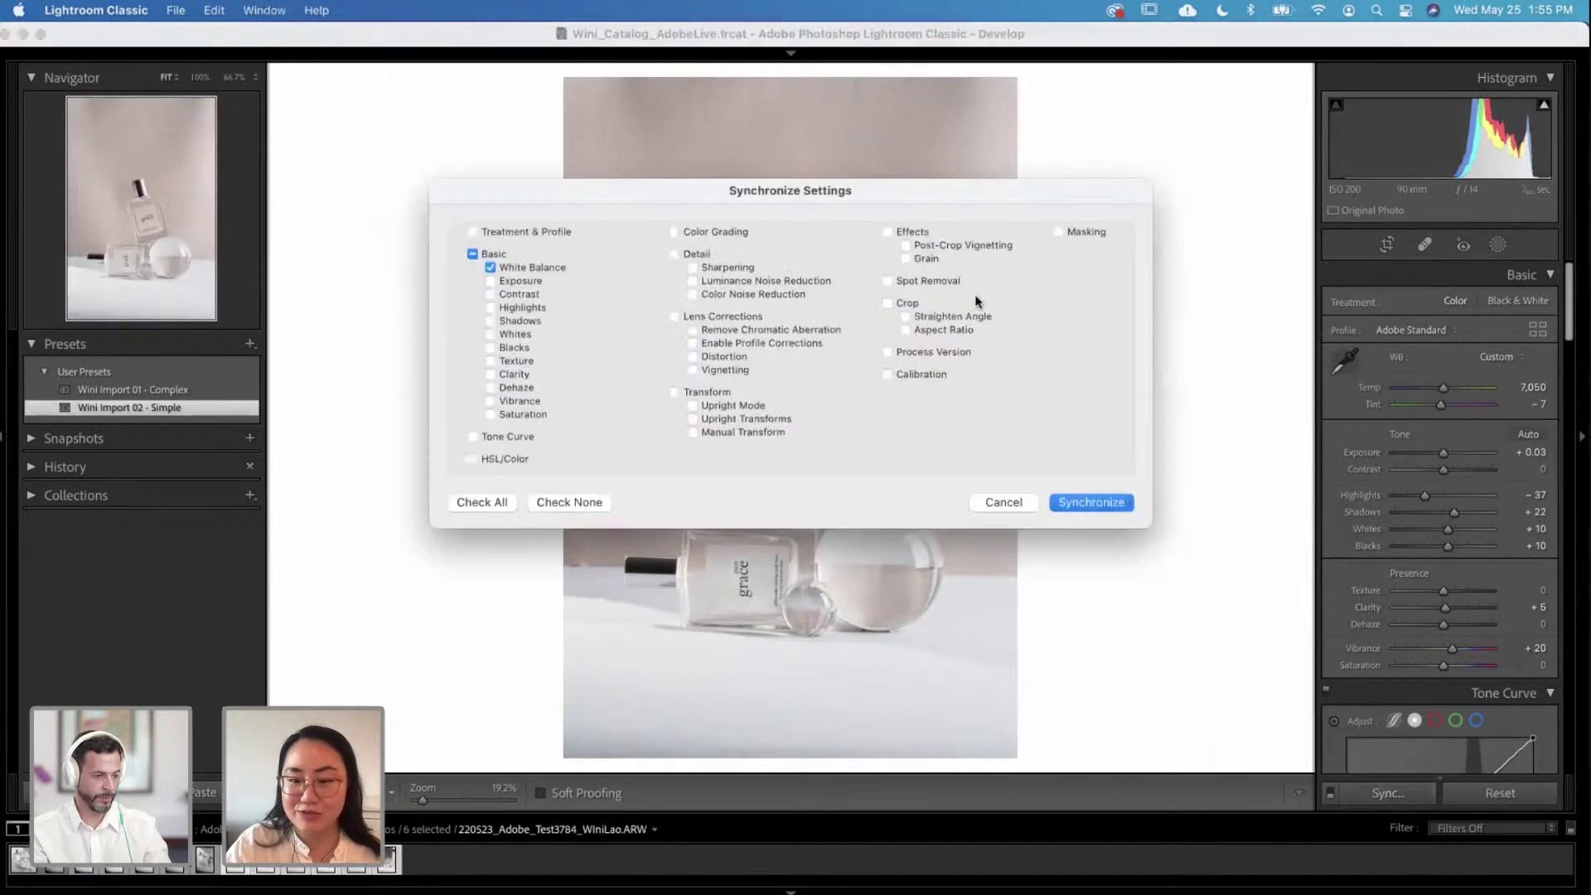
{"action": "left_click", "coordinate": [542, 252]}
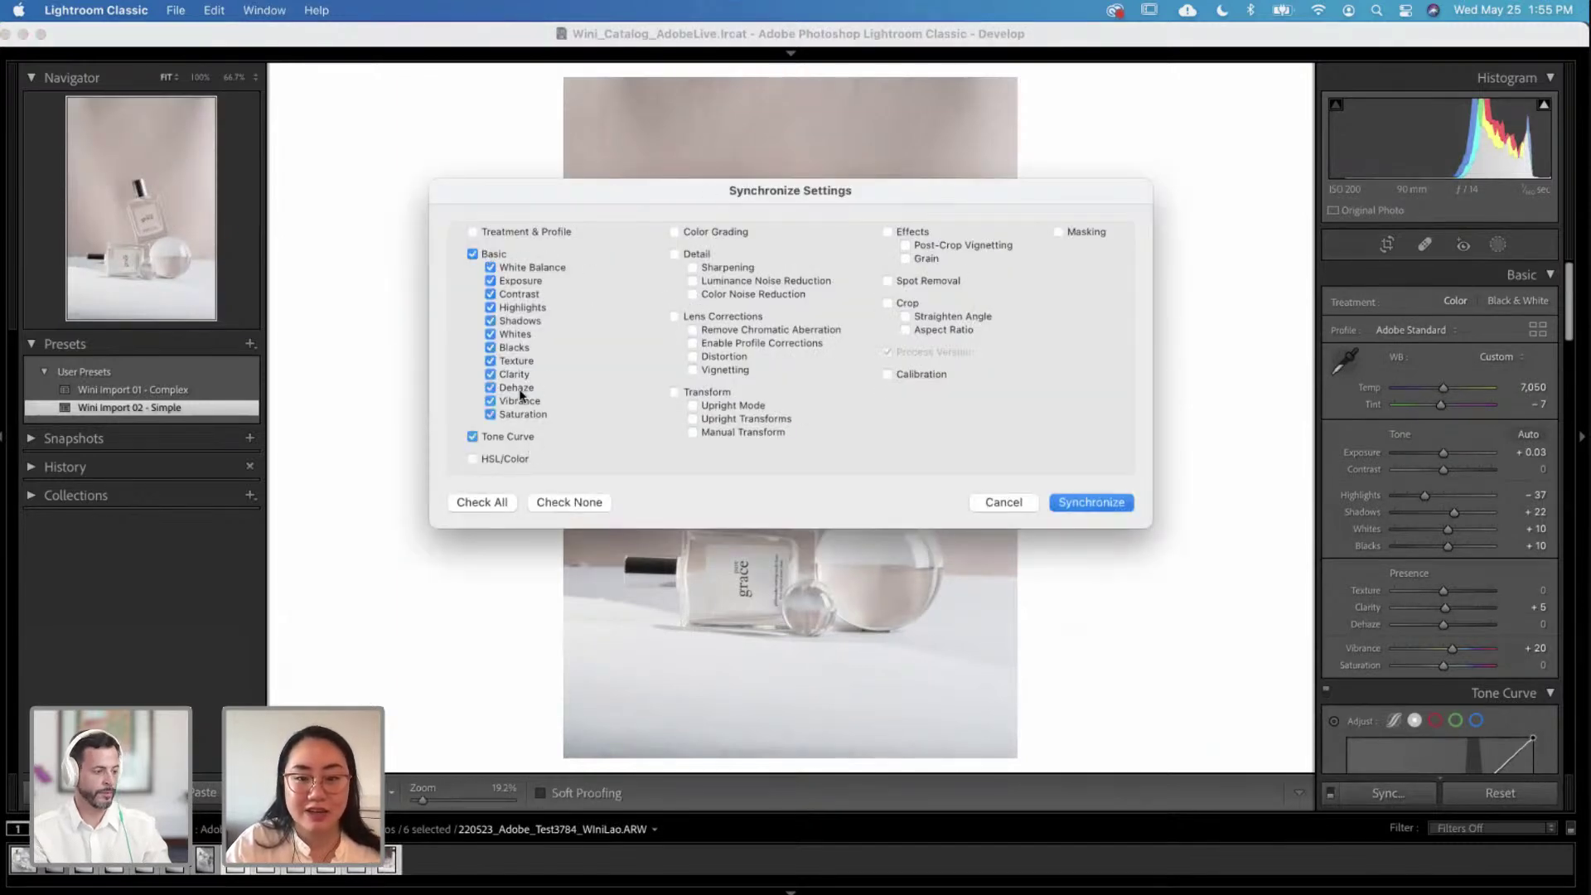
{"action": "left_click", "coordinate": [1085, 506]}
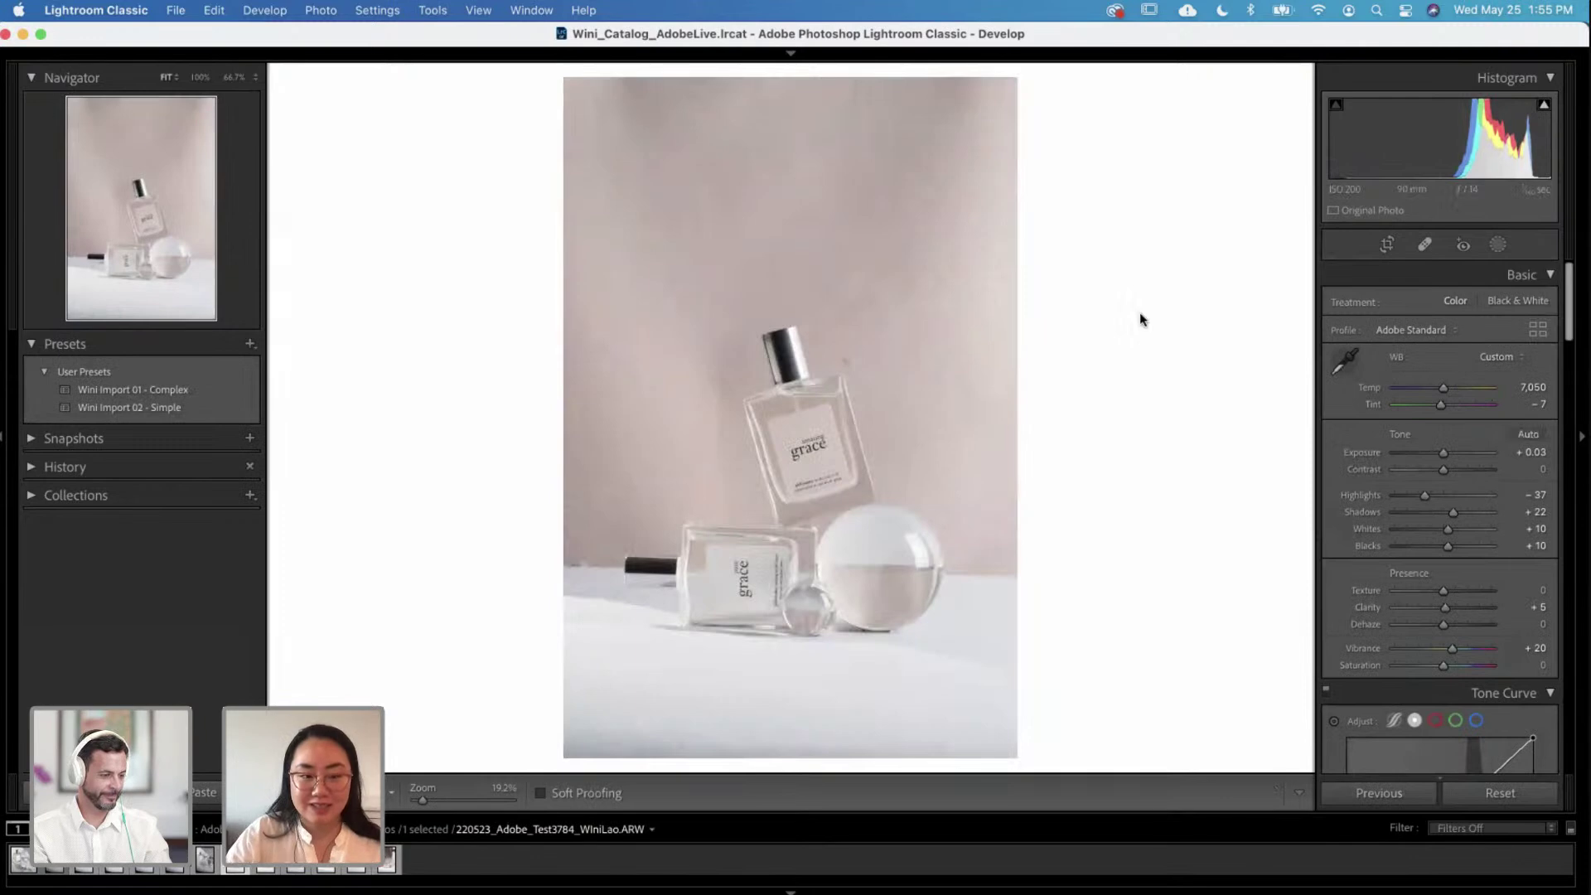
{"action": "key", "text": "Right"}
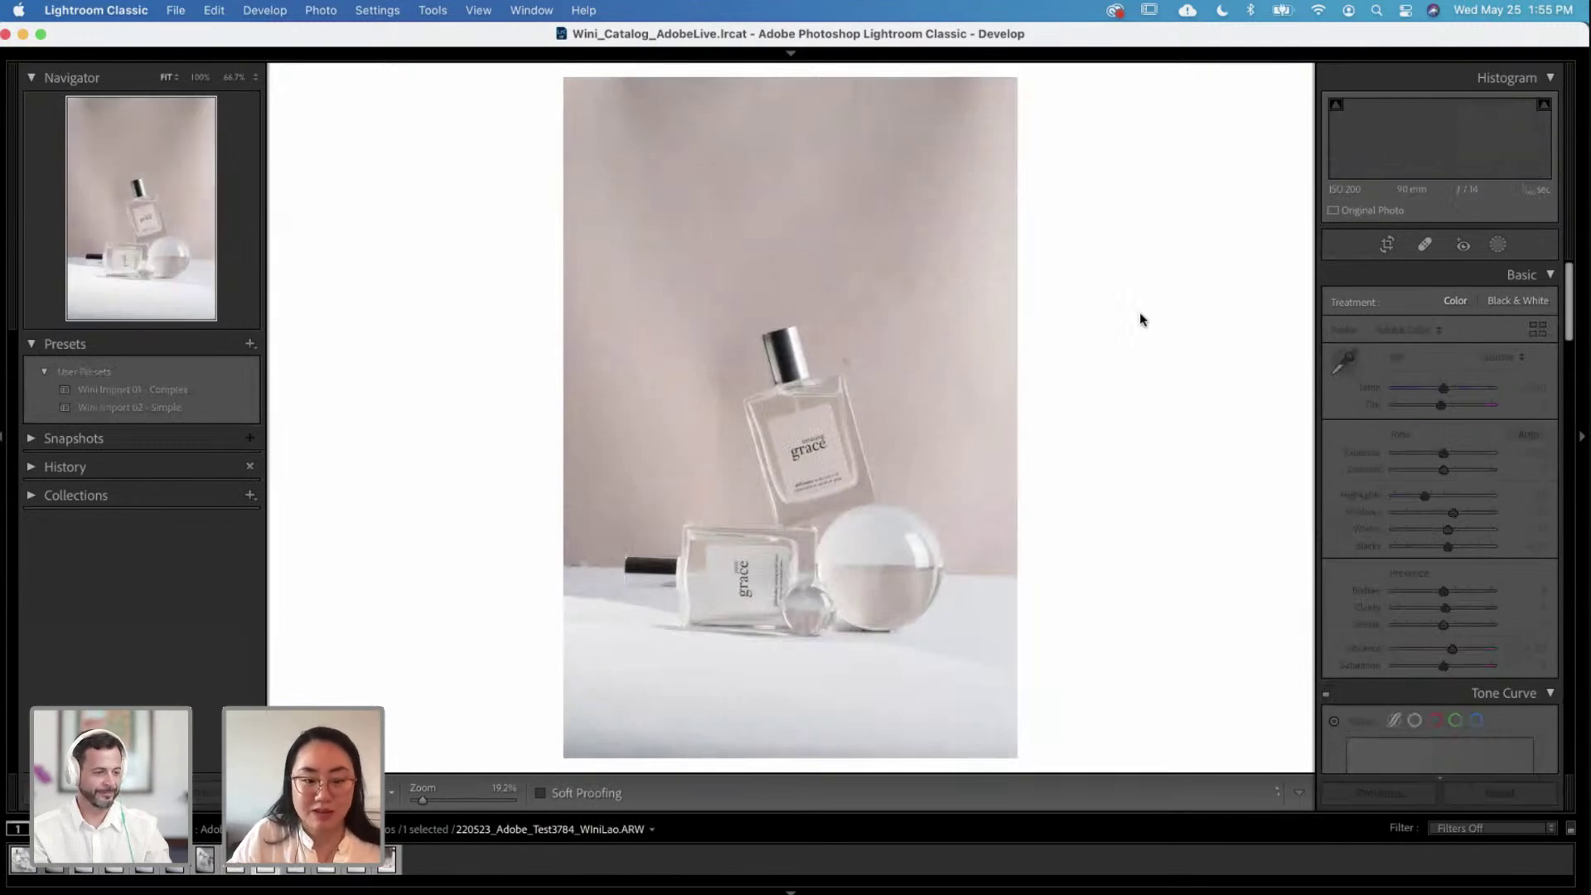
{"action": "key", "text": "Right"}
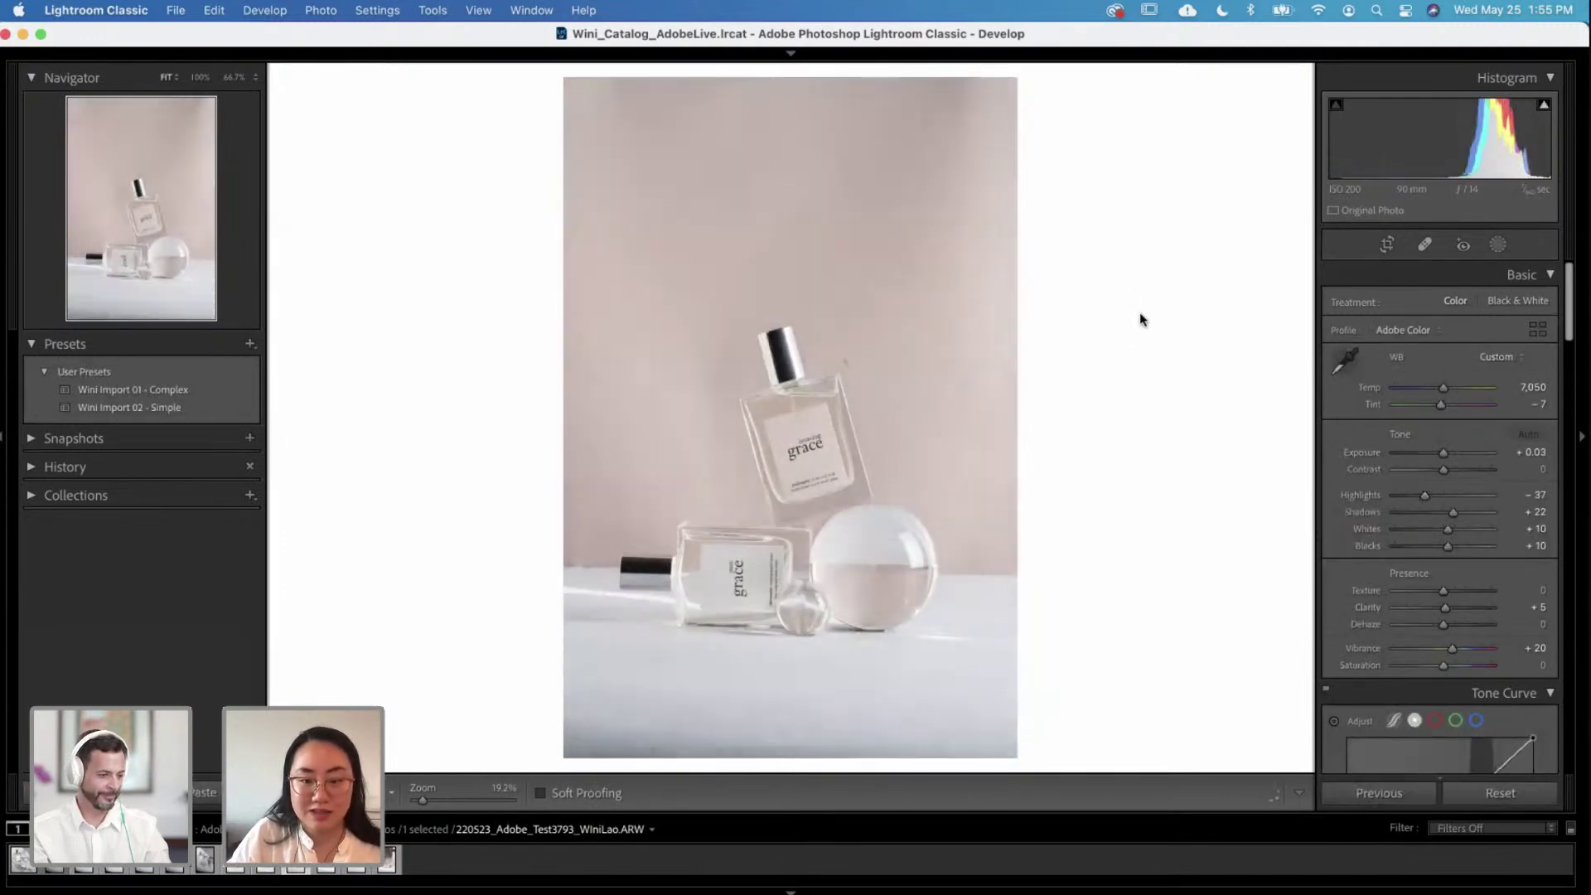
{"action": "key", "text": "Left"}
{"action": "key", "text": "Left"}
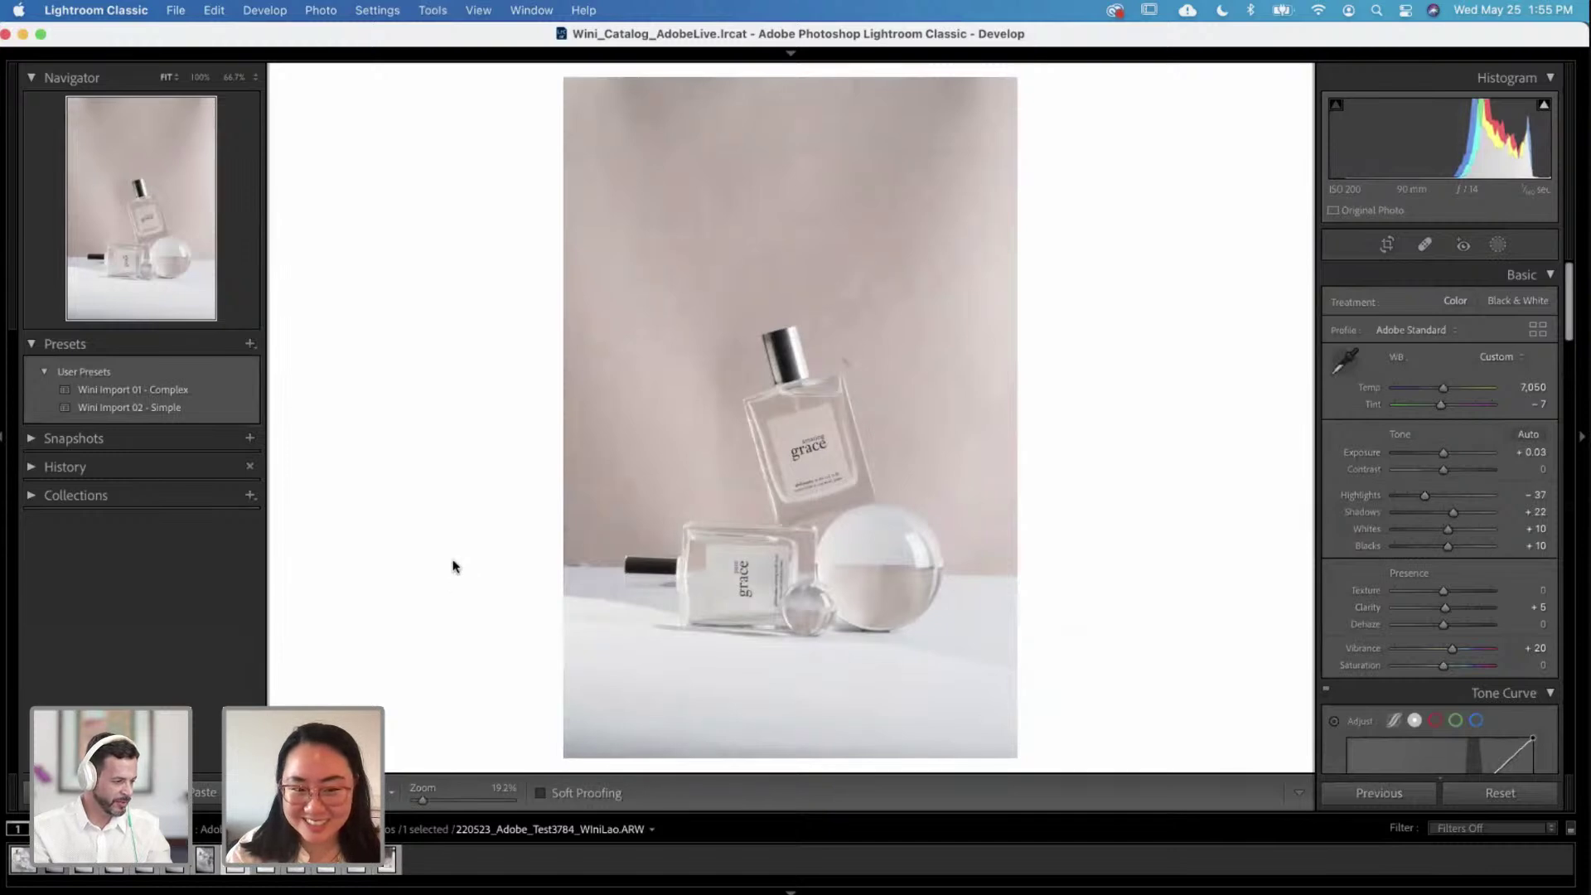
Step: Return to the Library grid and show only the photos in the AdobePhoto2 folder
{"action": "key", "text": "g"}
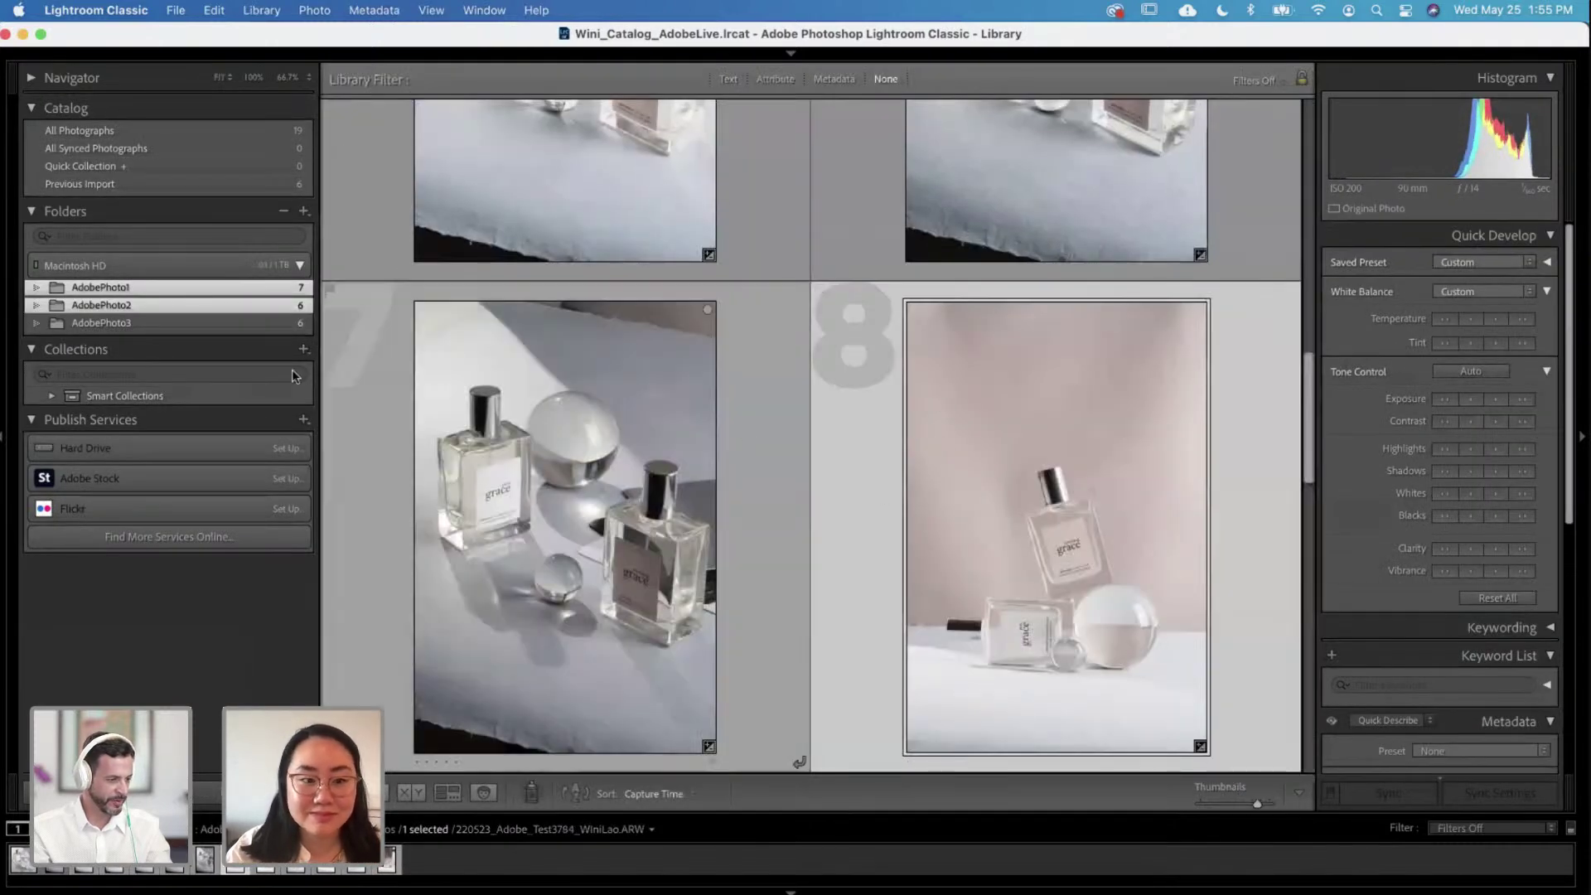
{"action": "left_click", "coordinate": [281, 322]}
{"action": "left_click", "coordinate": [282, 306]}
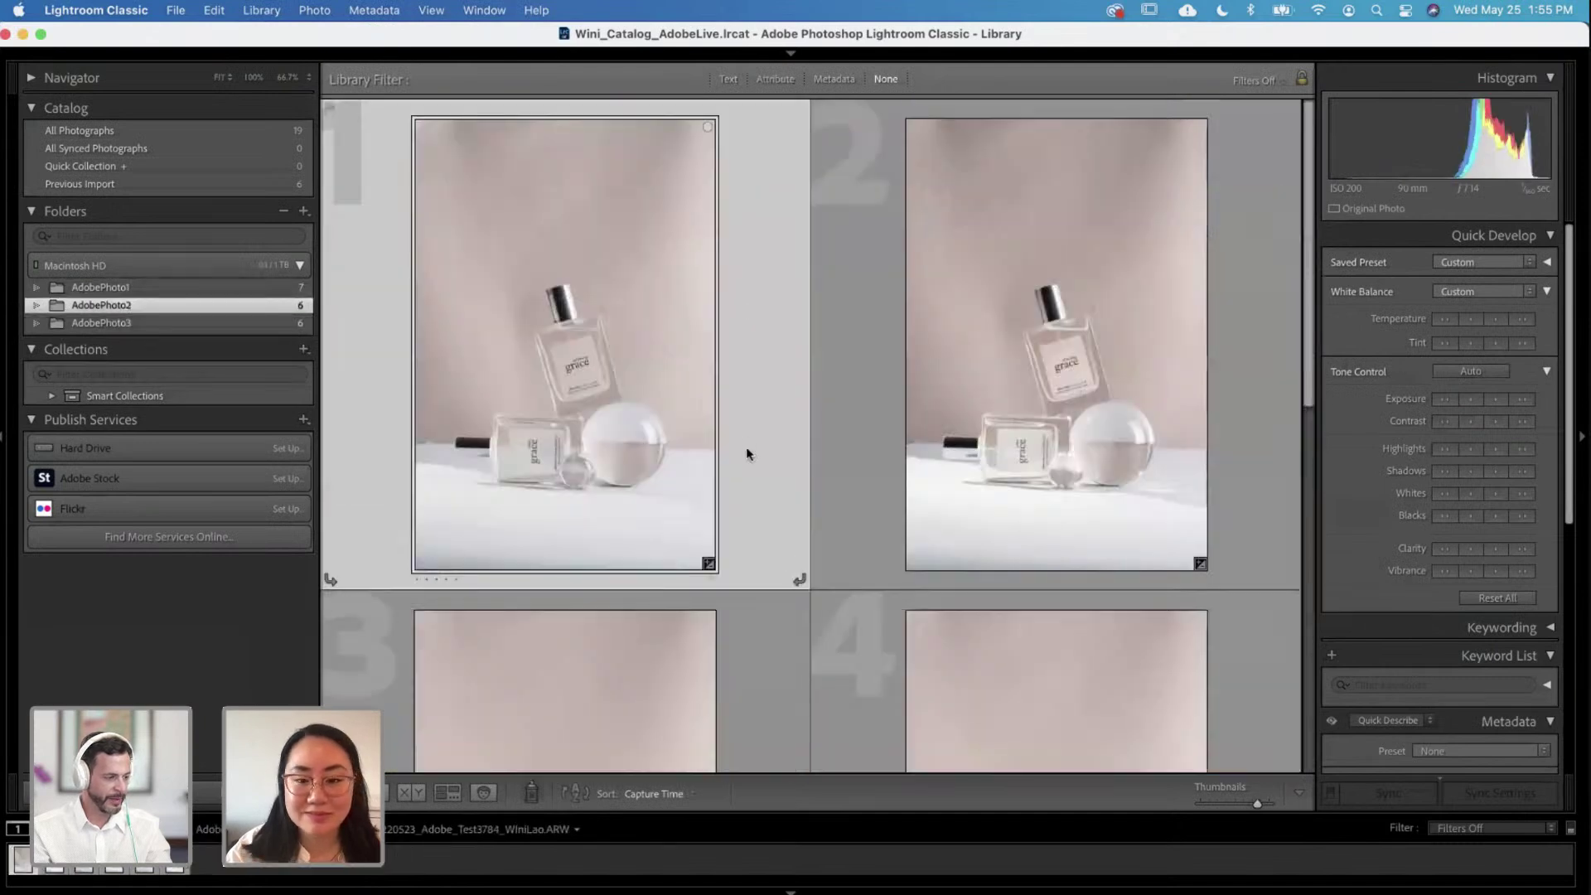
Step: Select all the AdobePhoto2 photos and open them as layers in one Photoshop document
{"action": "scroll", "coordinate": [746, 448], "scroll_direction": "down", "scroll_amount": 1}
{"action": "scroll", "coordinate": [746, 448], "scroll_direction": "up", "scroll_amount": 1}
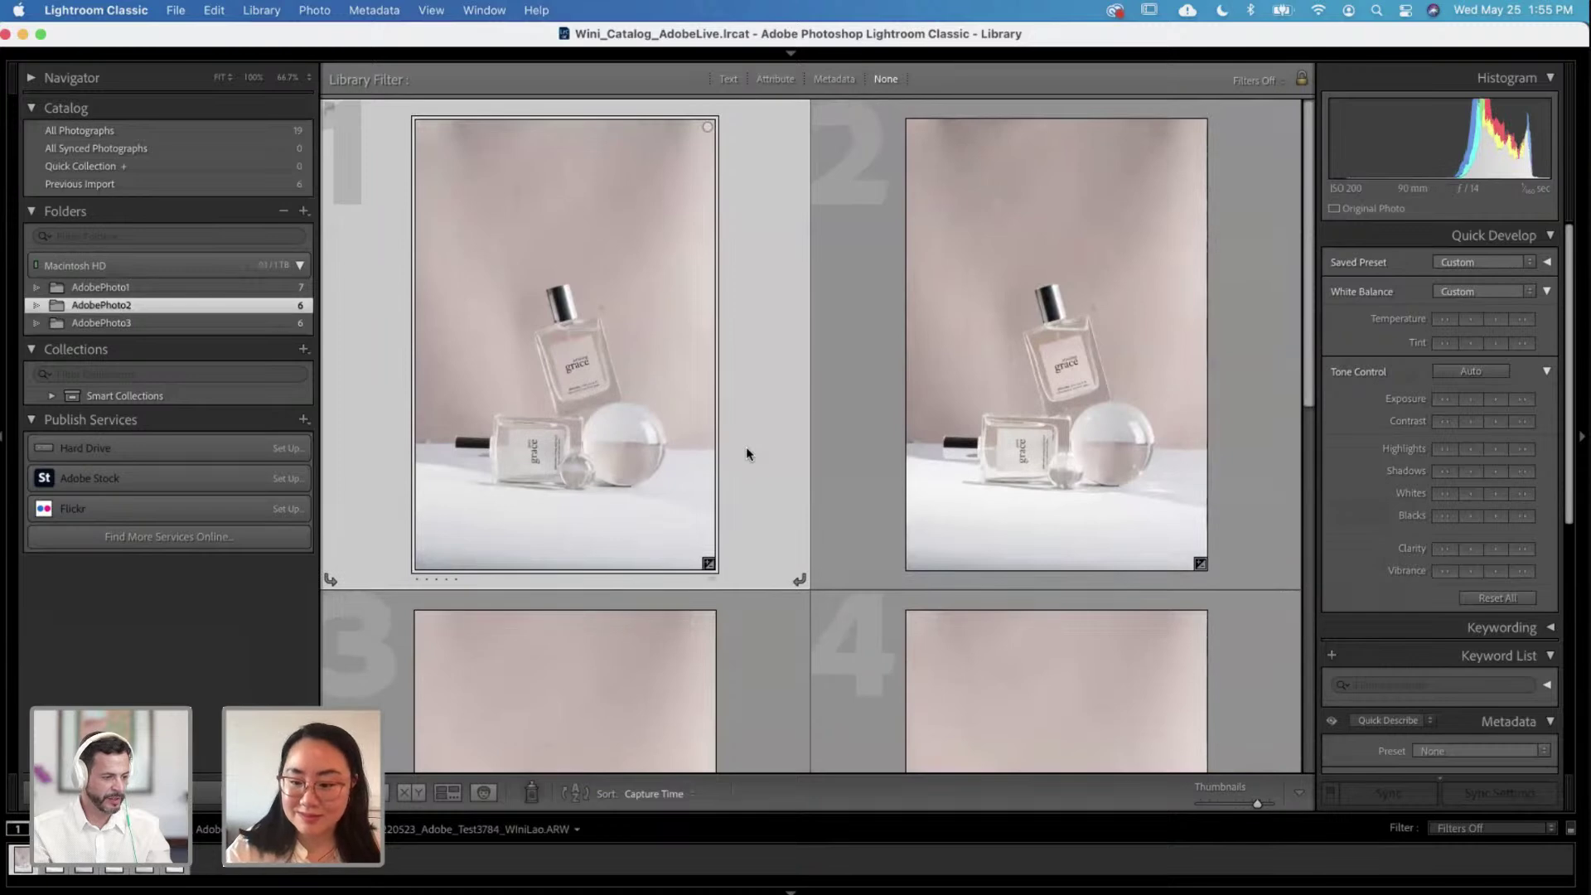
{"action": "scroll", "coordinate": [746, 446], "scroll_direction": "down", "scroll_amount": 10}
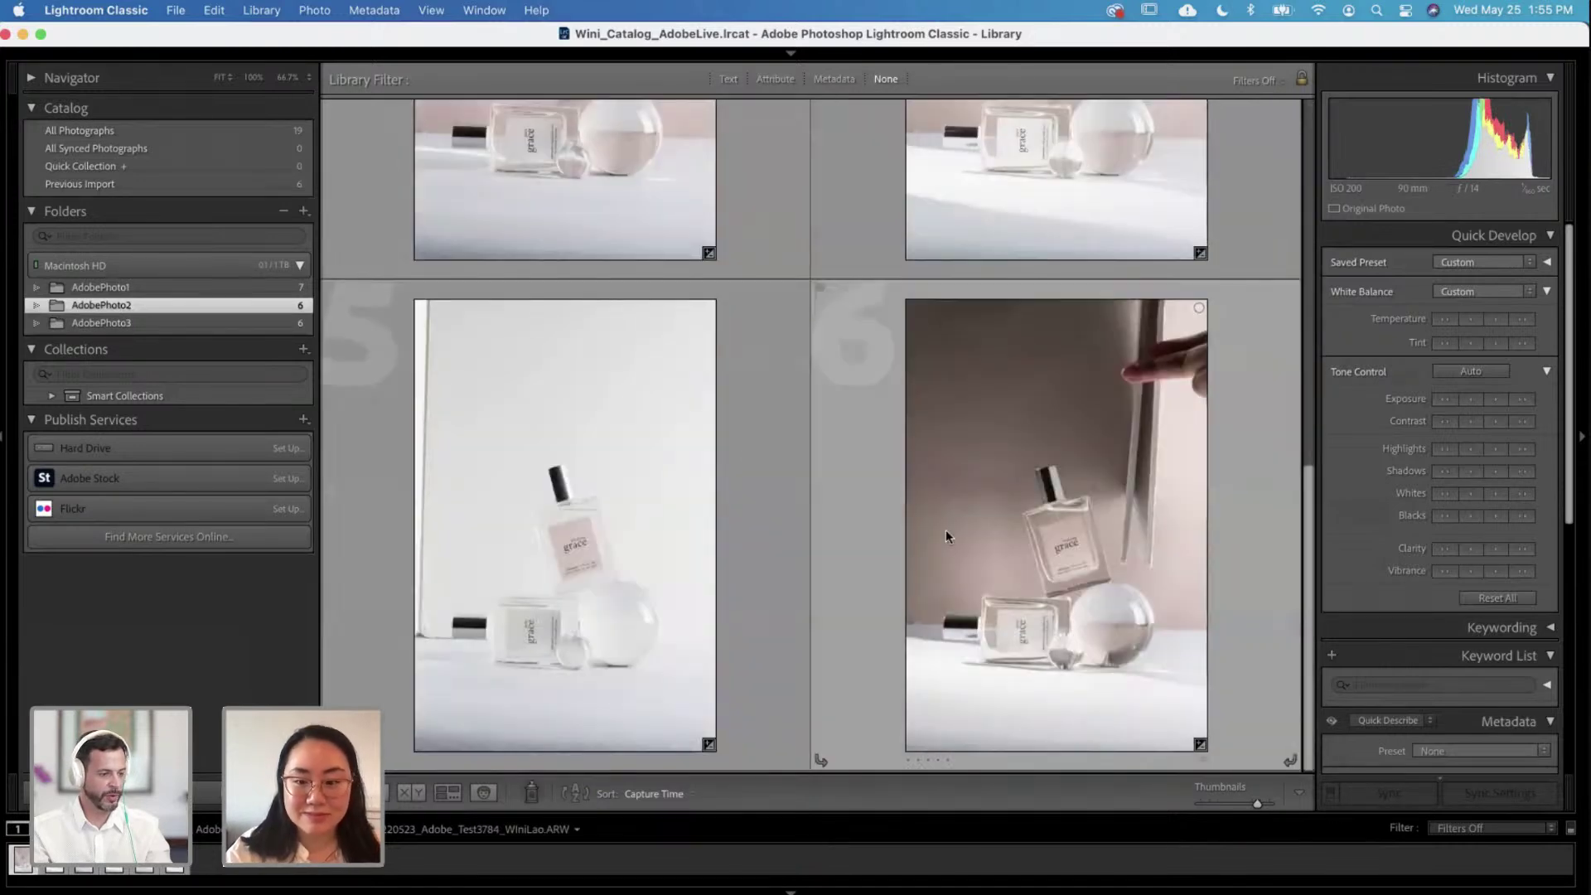
{"action": "key", "text": "super+a"}
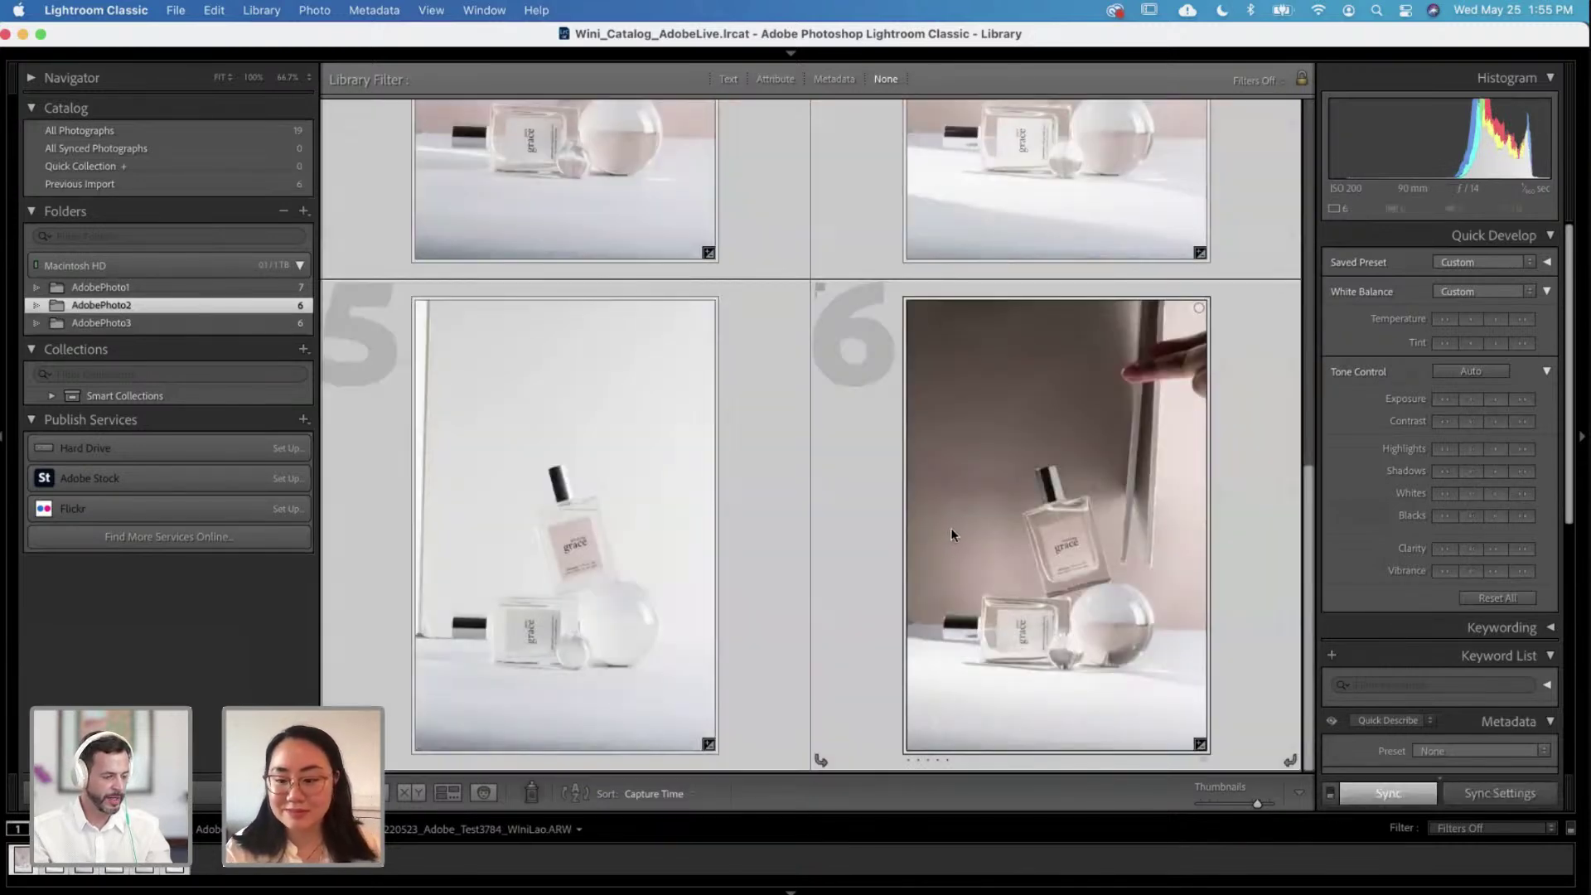
{"action": "right_click", "coordinate": [991, 506]}
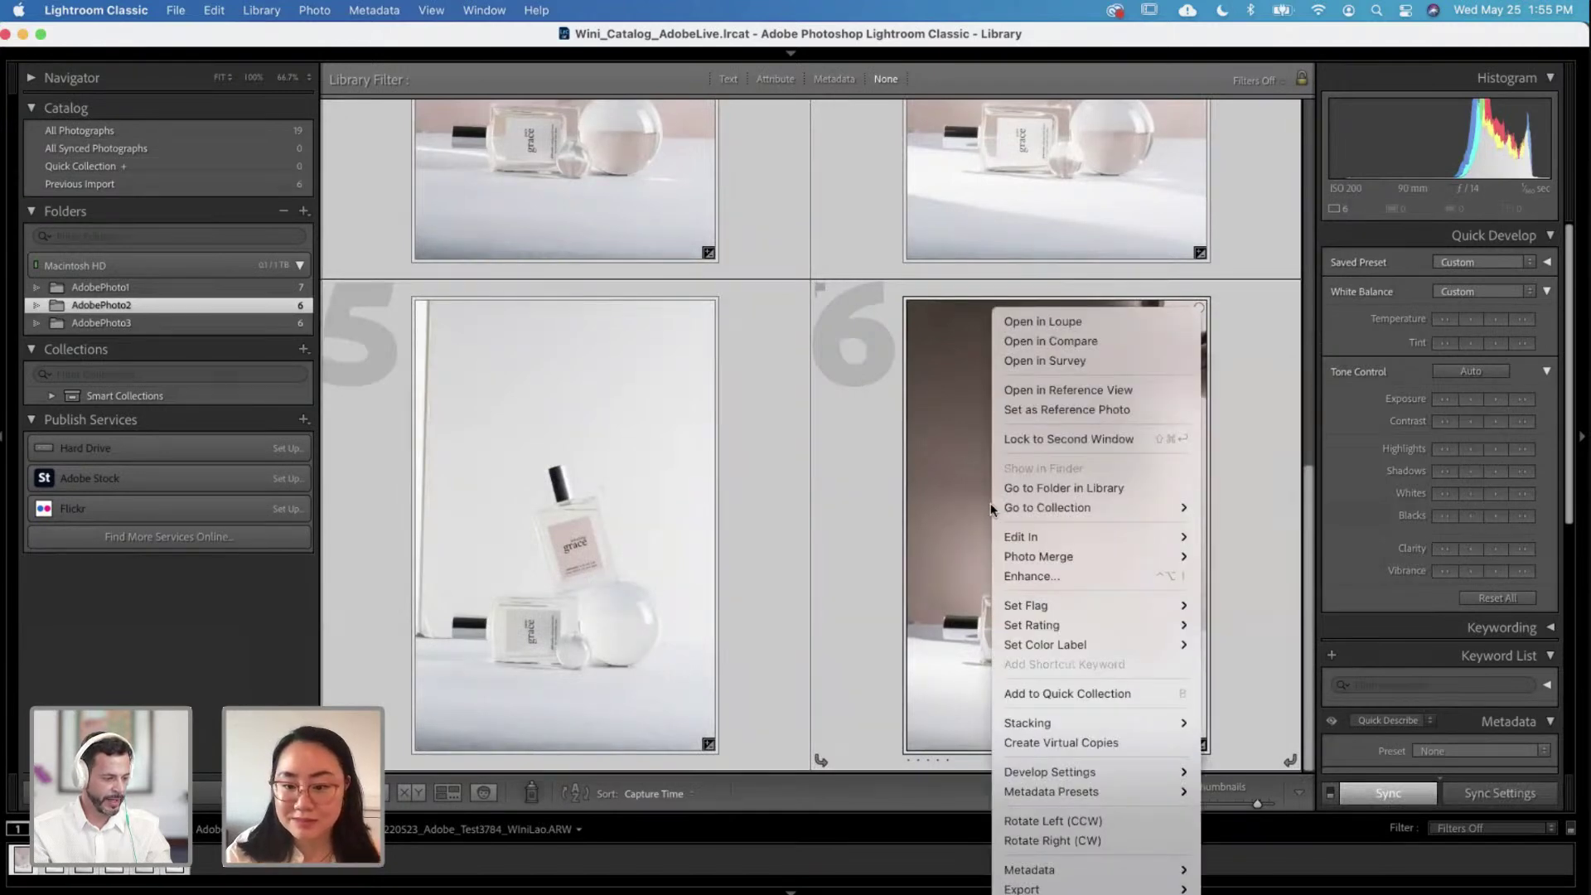
{"action": "mouse_move", "coordinate": [1019, 538]}
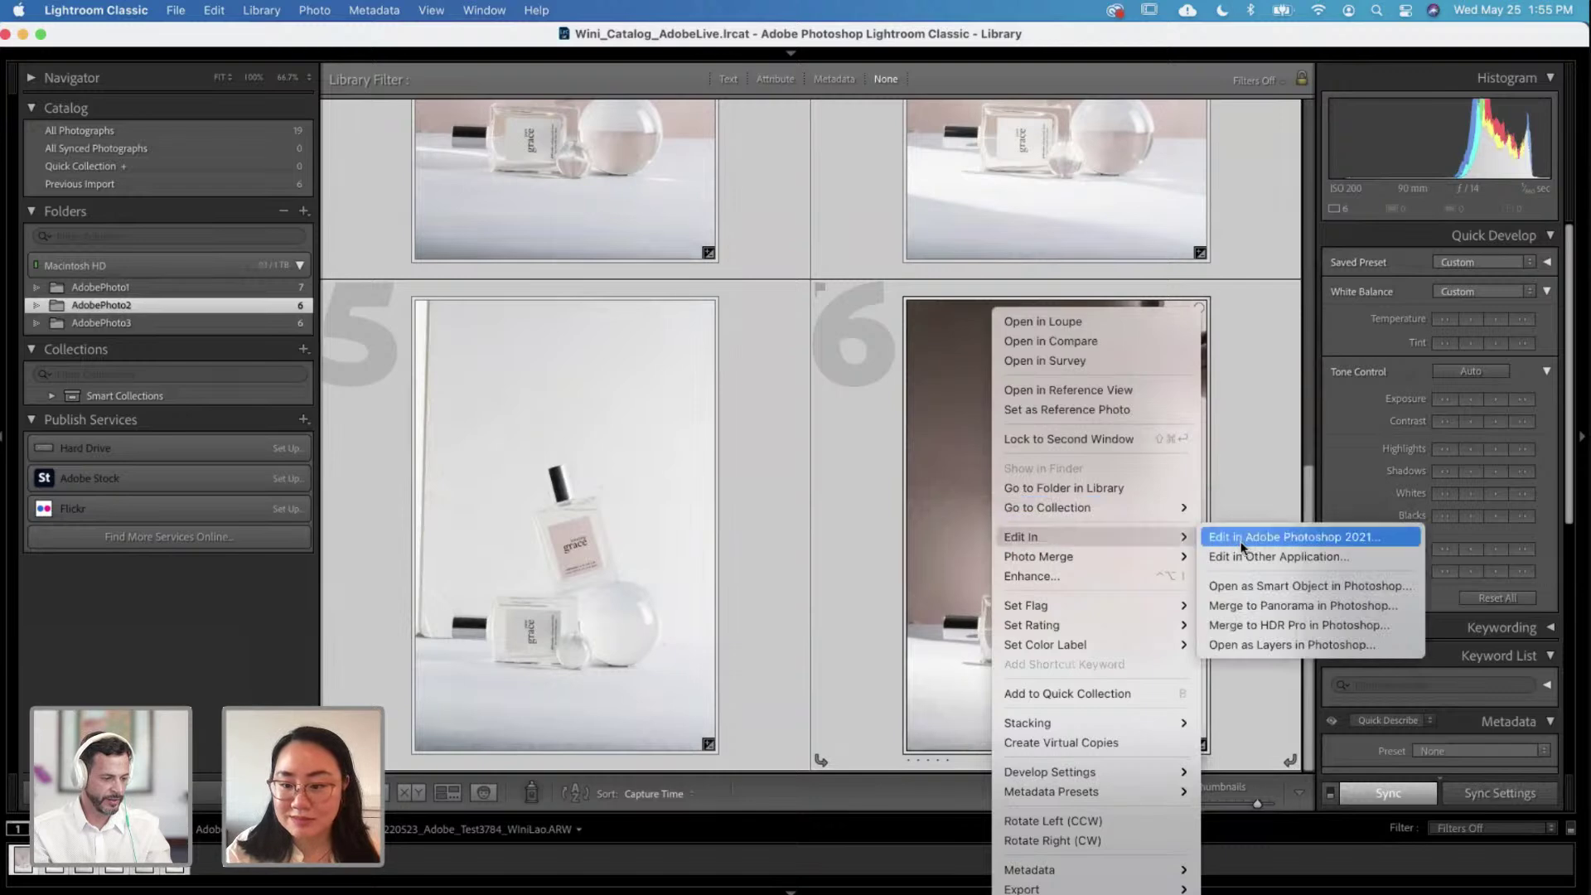
{"action": "left_click", "coordinate": [1256, 647]}
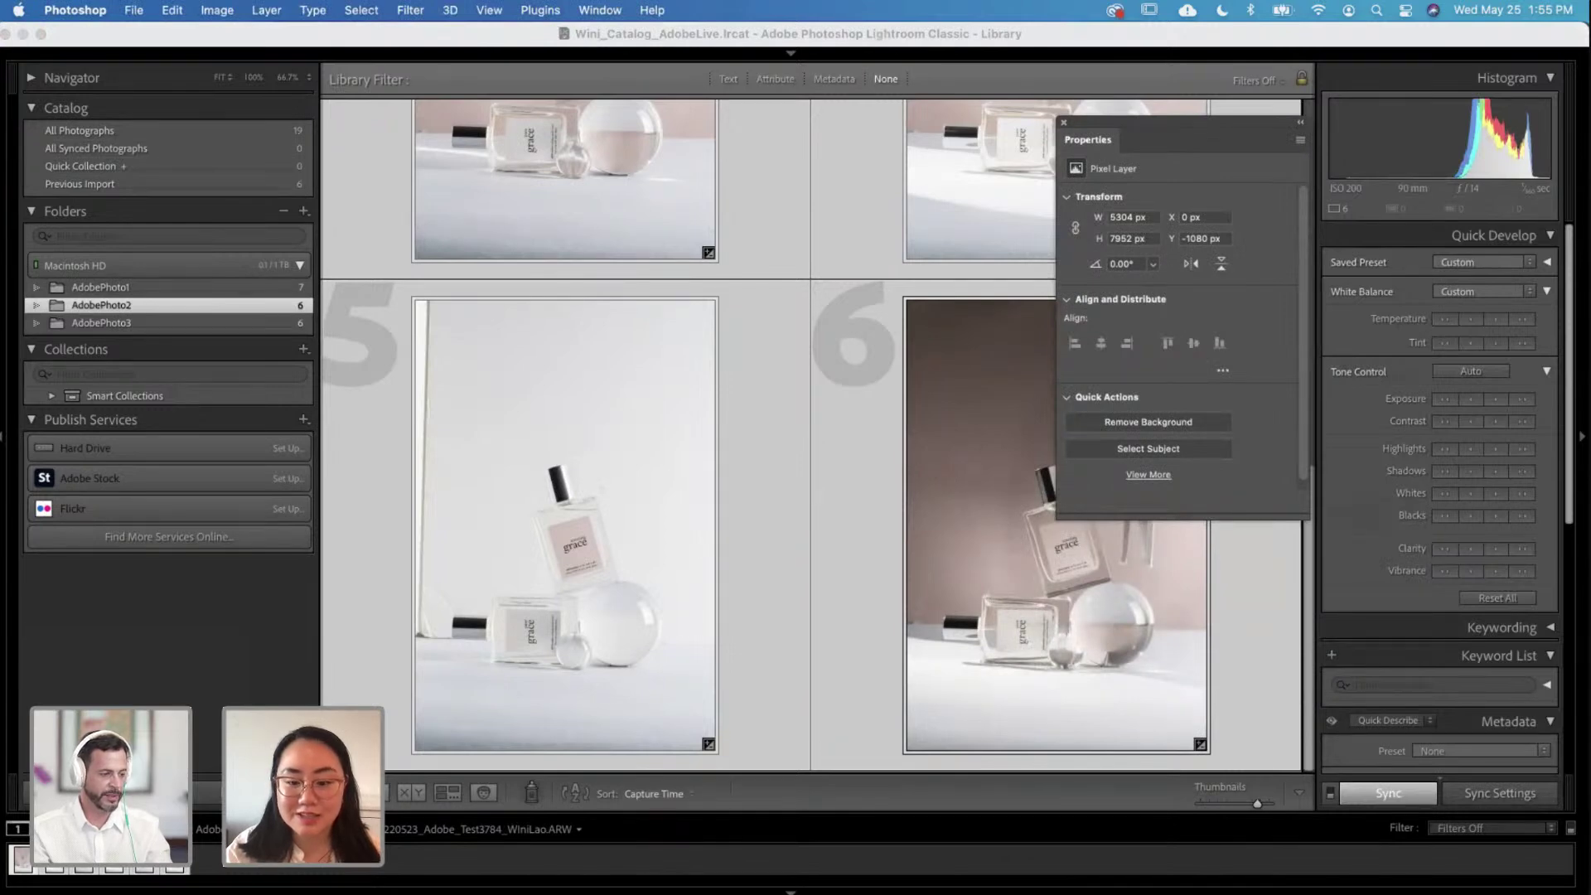
Step: Switch to Photoshop and close the finished Test3773 edit document
{"action": "left_click", "coordinate": [750, 888]}
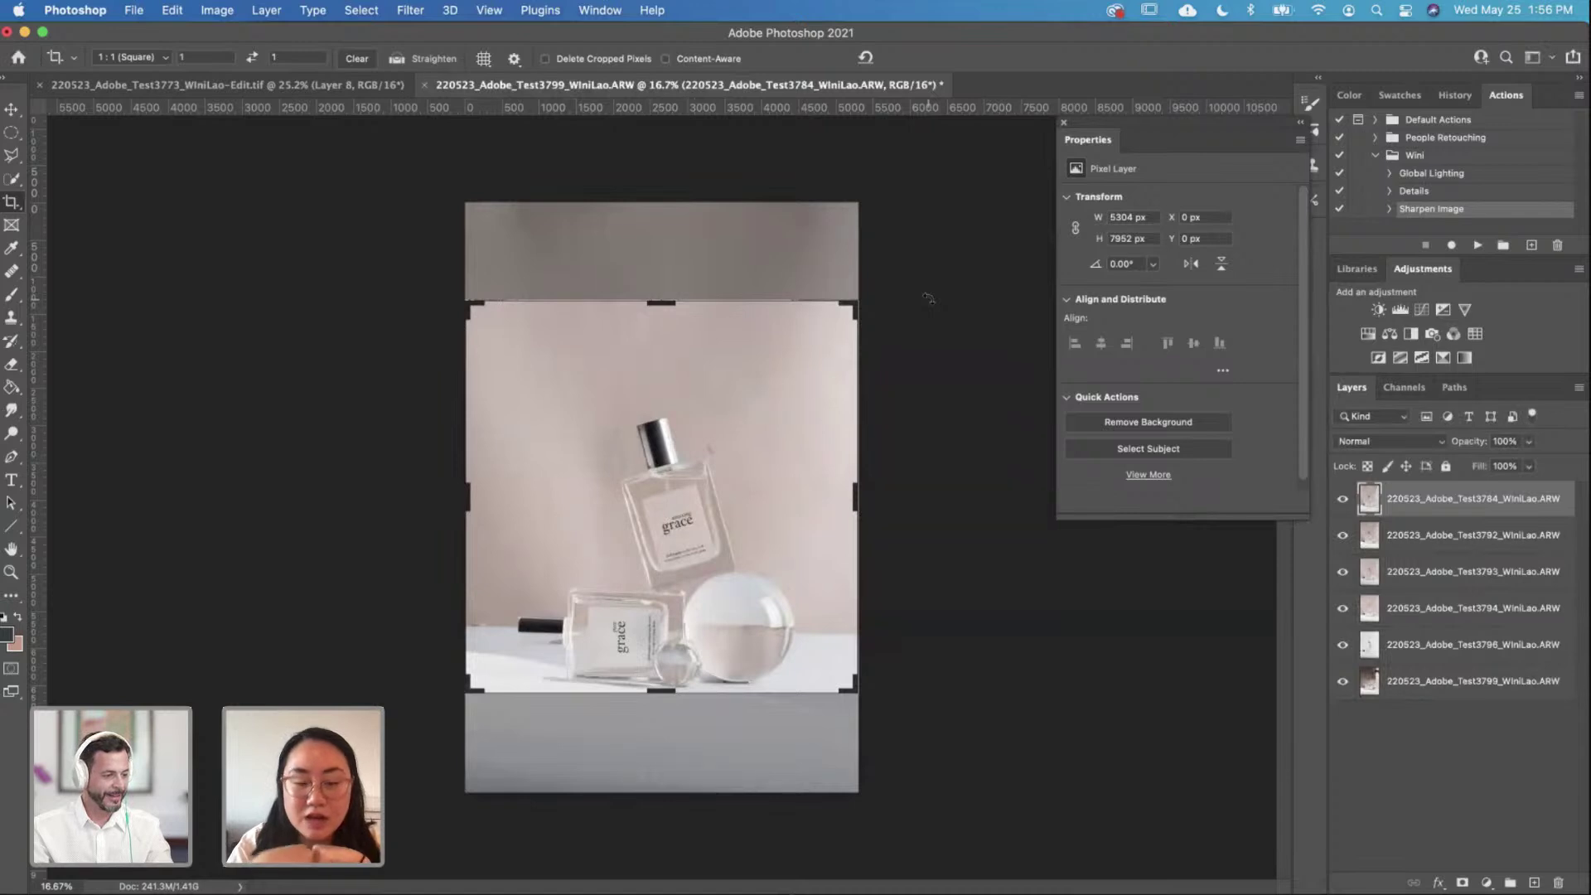
{"action": "left_click", "coordinate": [87, 83]}
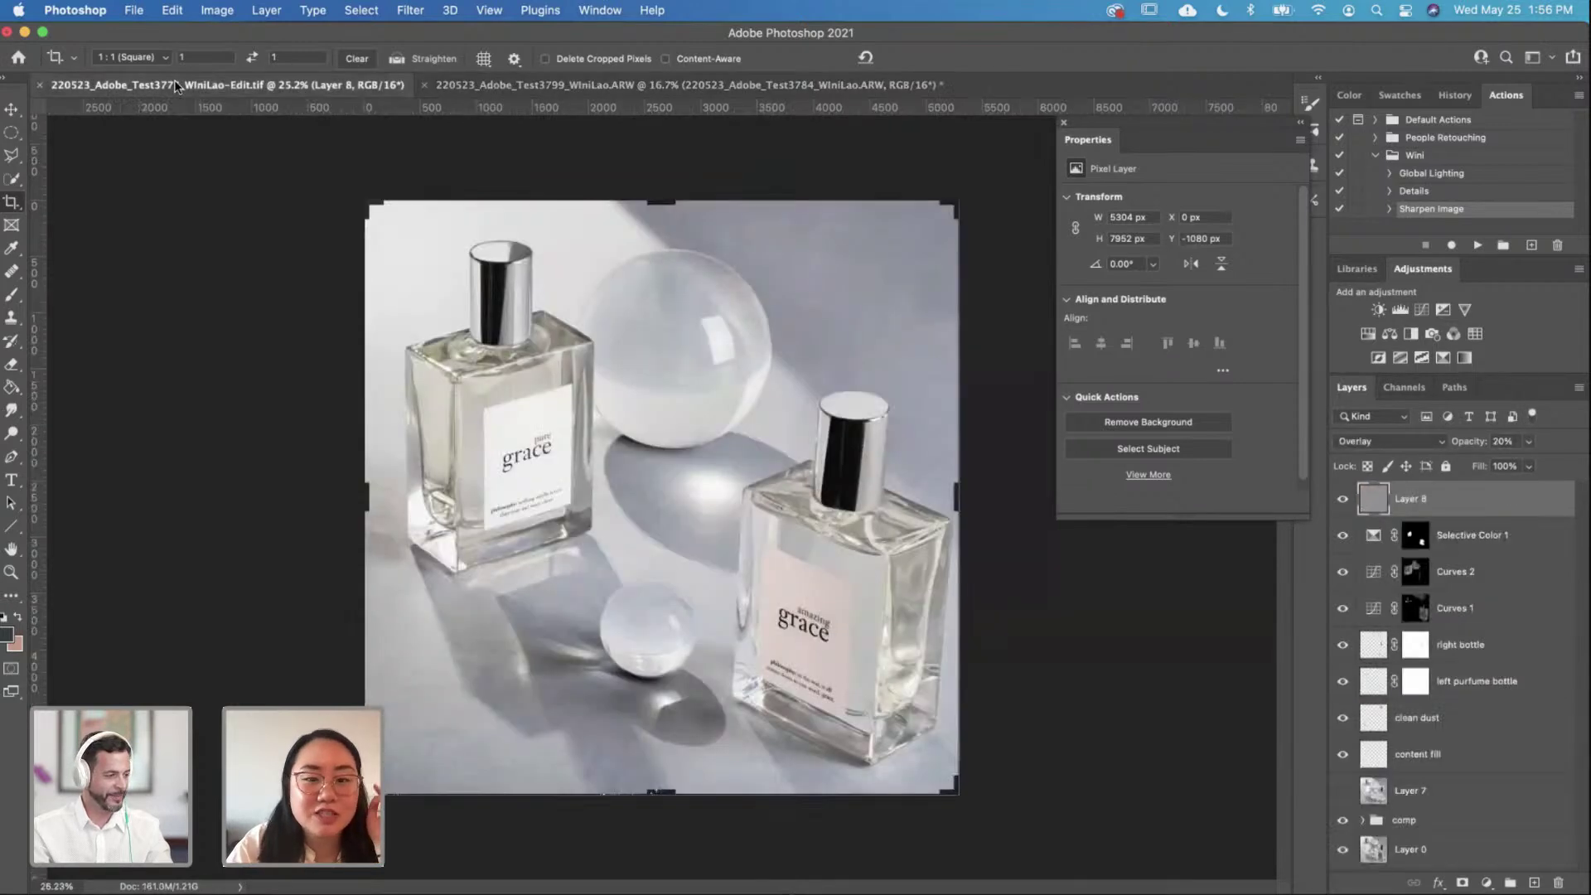
{"action": "left_click", "coordinate": [37, 84]}
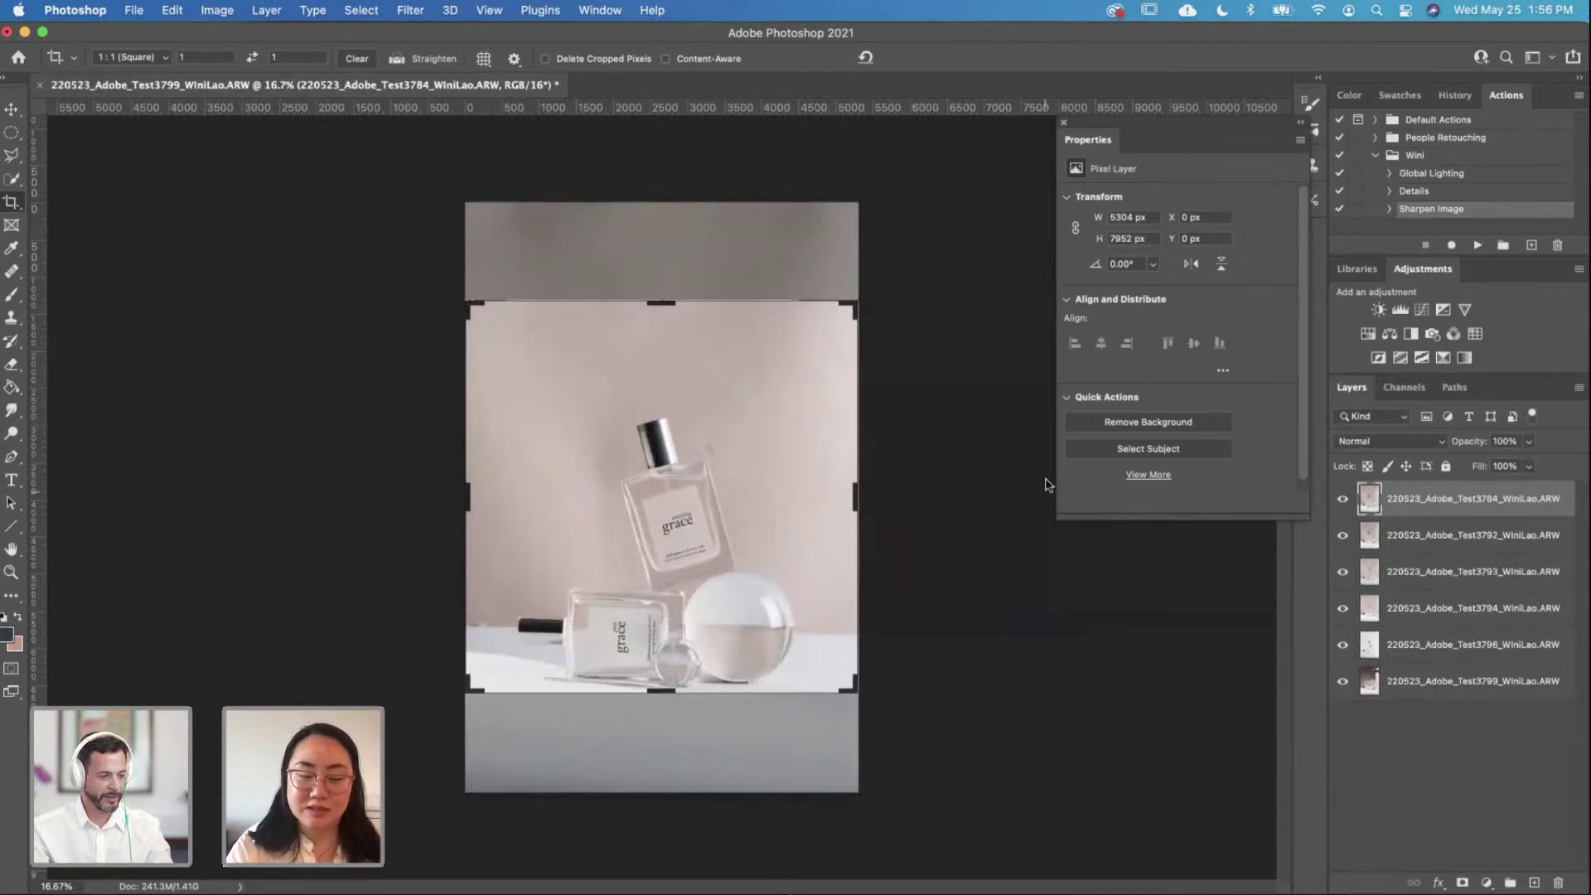
Step: Select all six photo layers and auto-align them with the Auto projection
{"action": "left_click", "coordinate": [1430, 686], "text": "shift"}
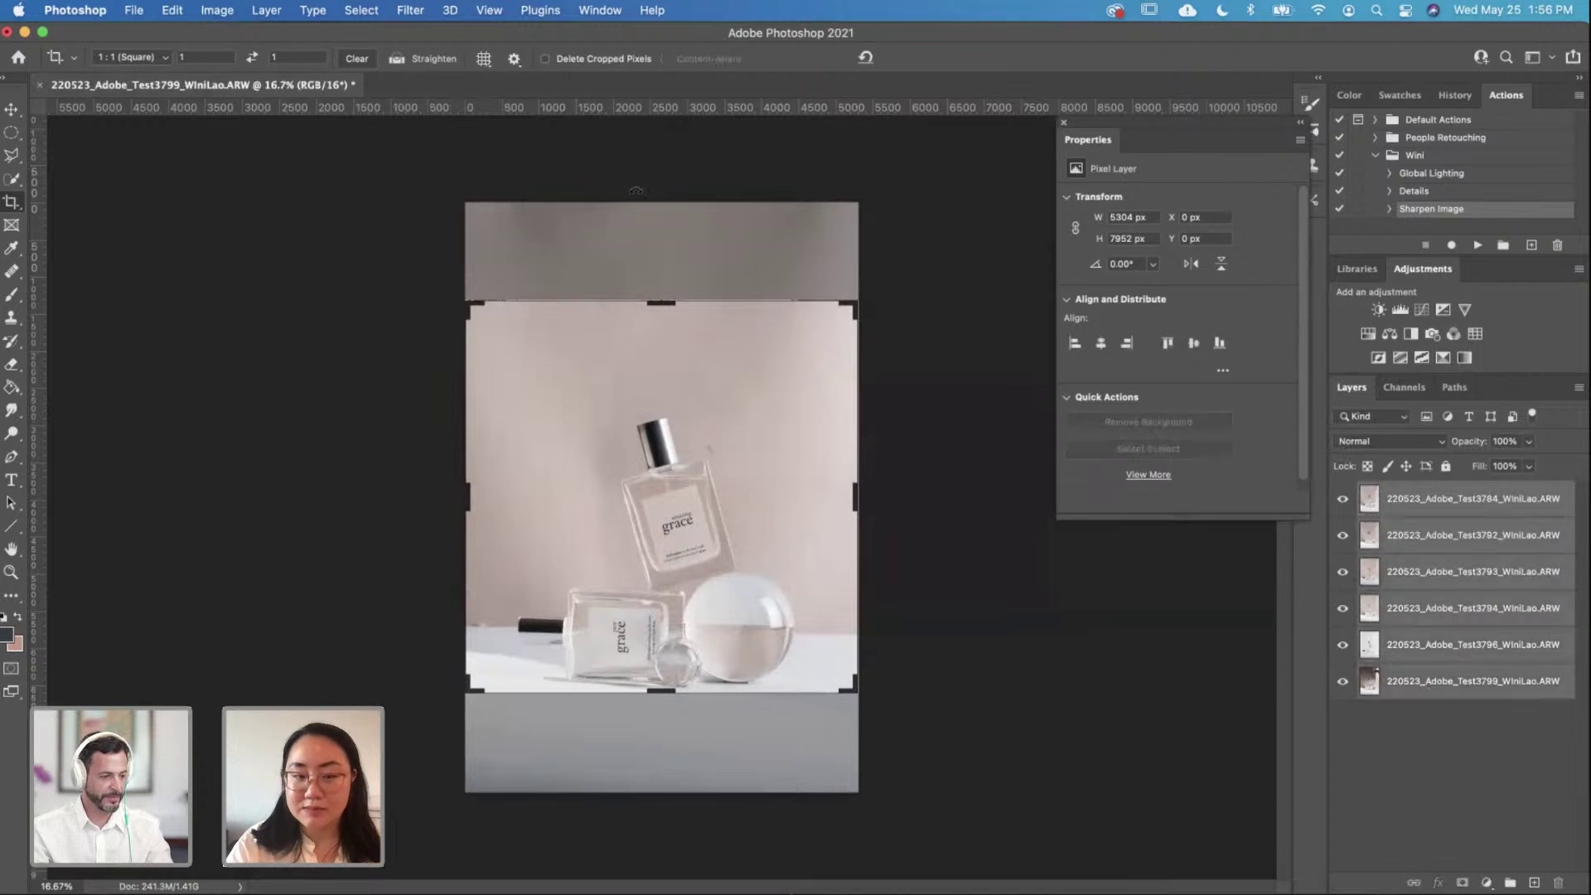
{"action": "left_click", "coordinate": [174, 11]}
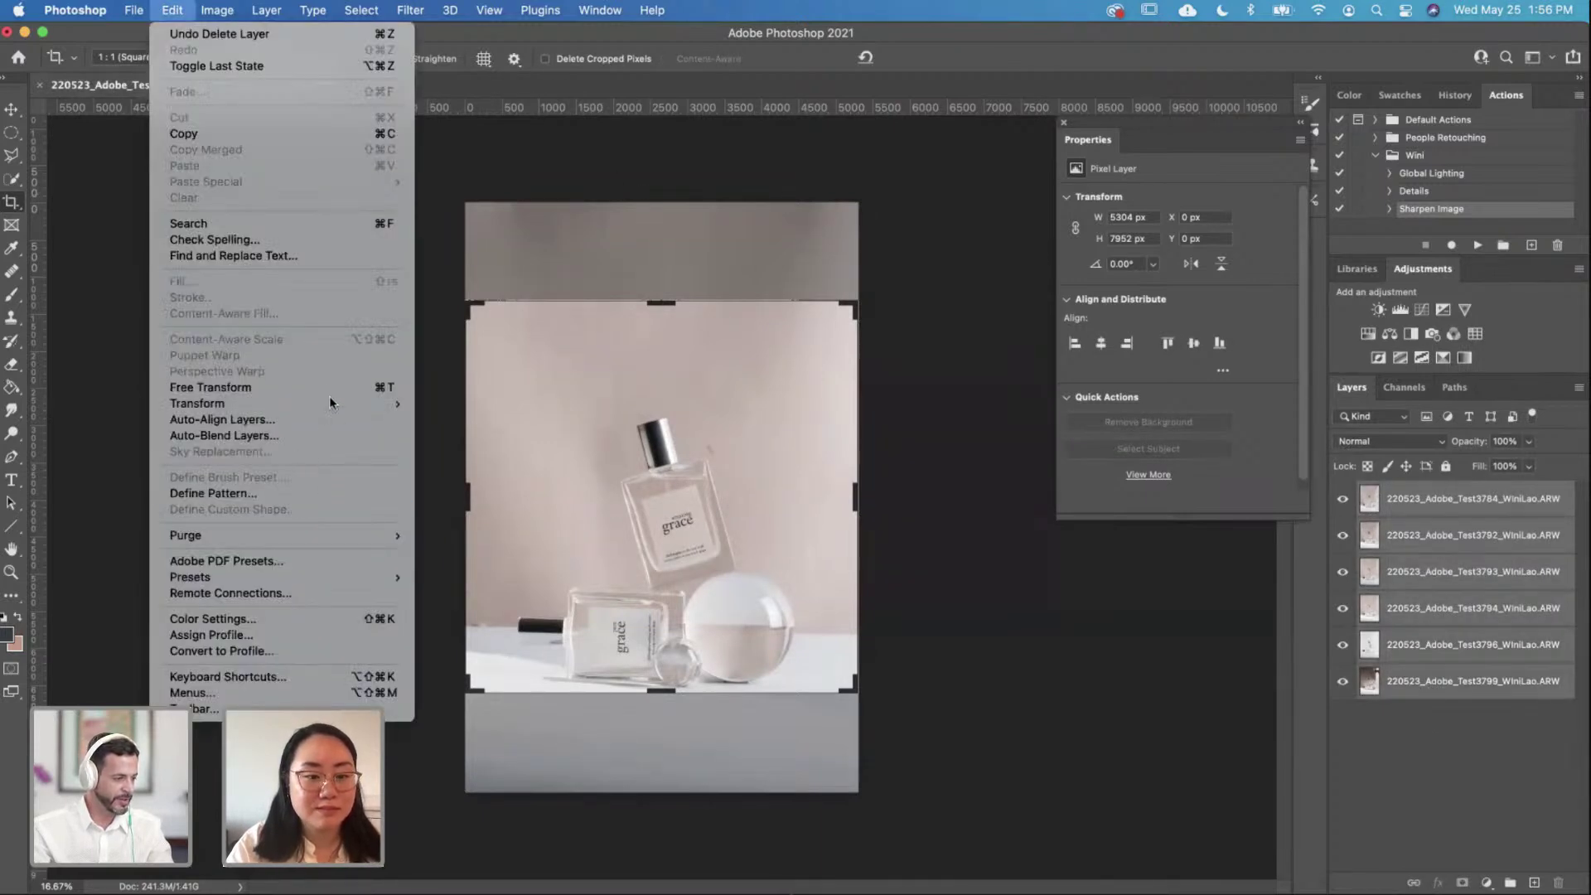
{"action": "left_click", "coordinate": [286, 420]}
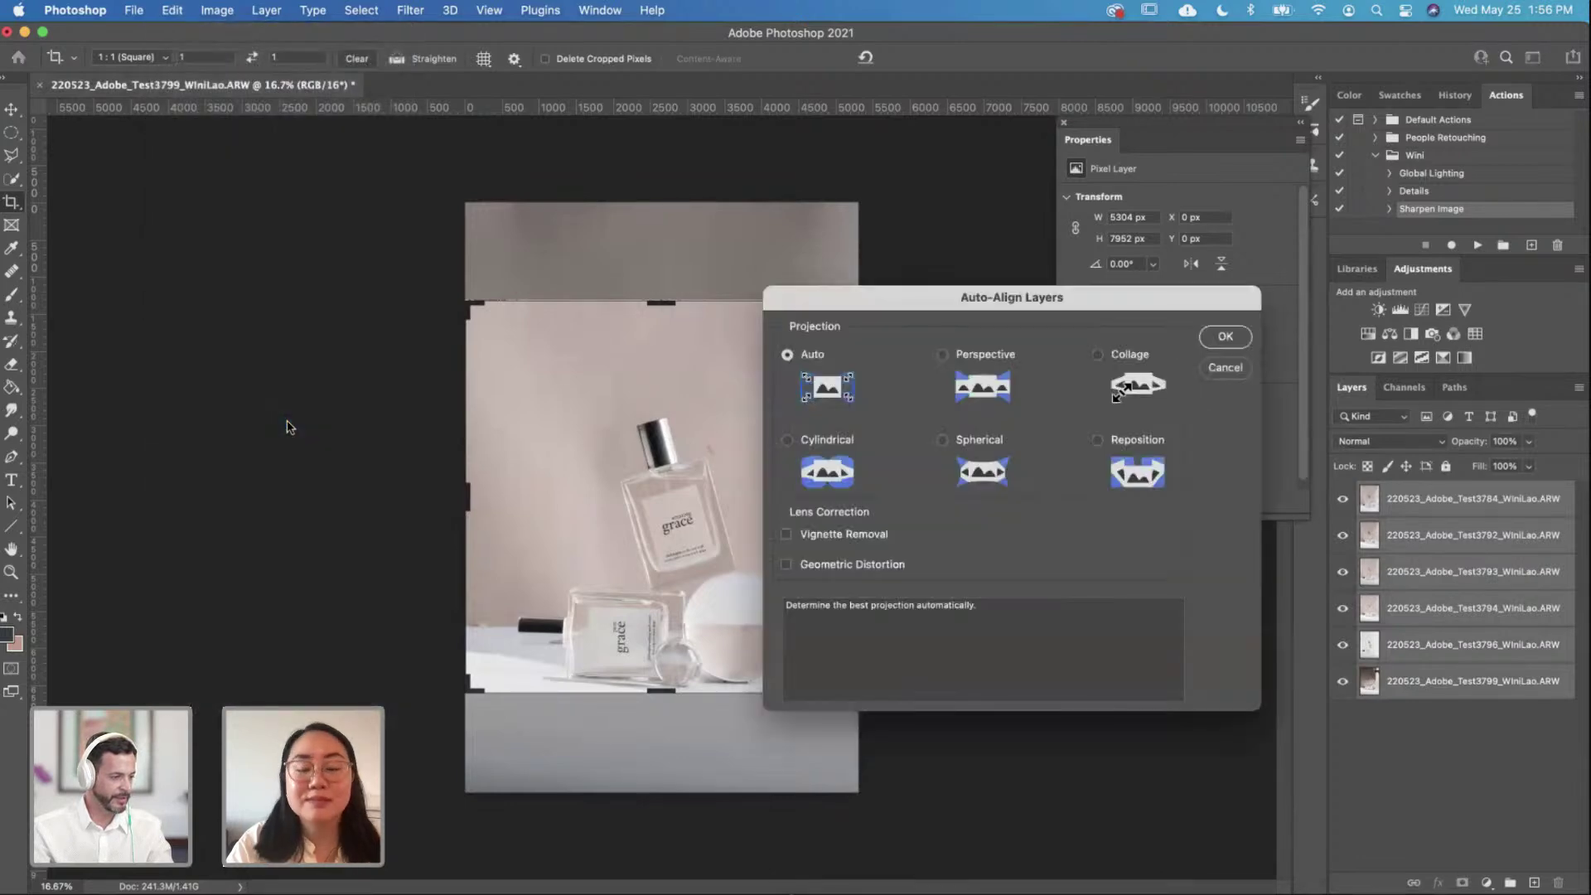
{"action": "left_click_drag", "start_coordinate": [902, 300], "coordinate": [797, 254]}
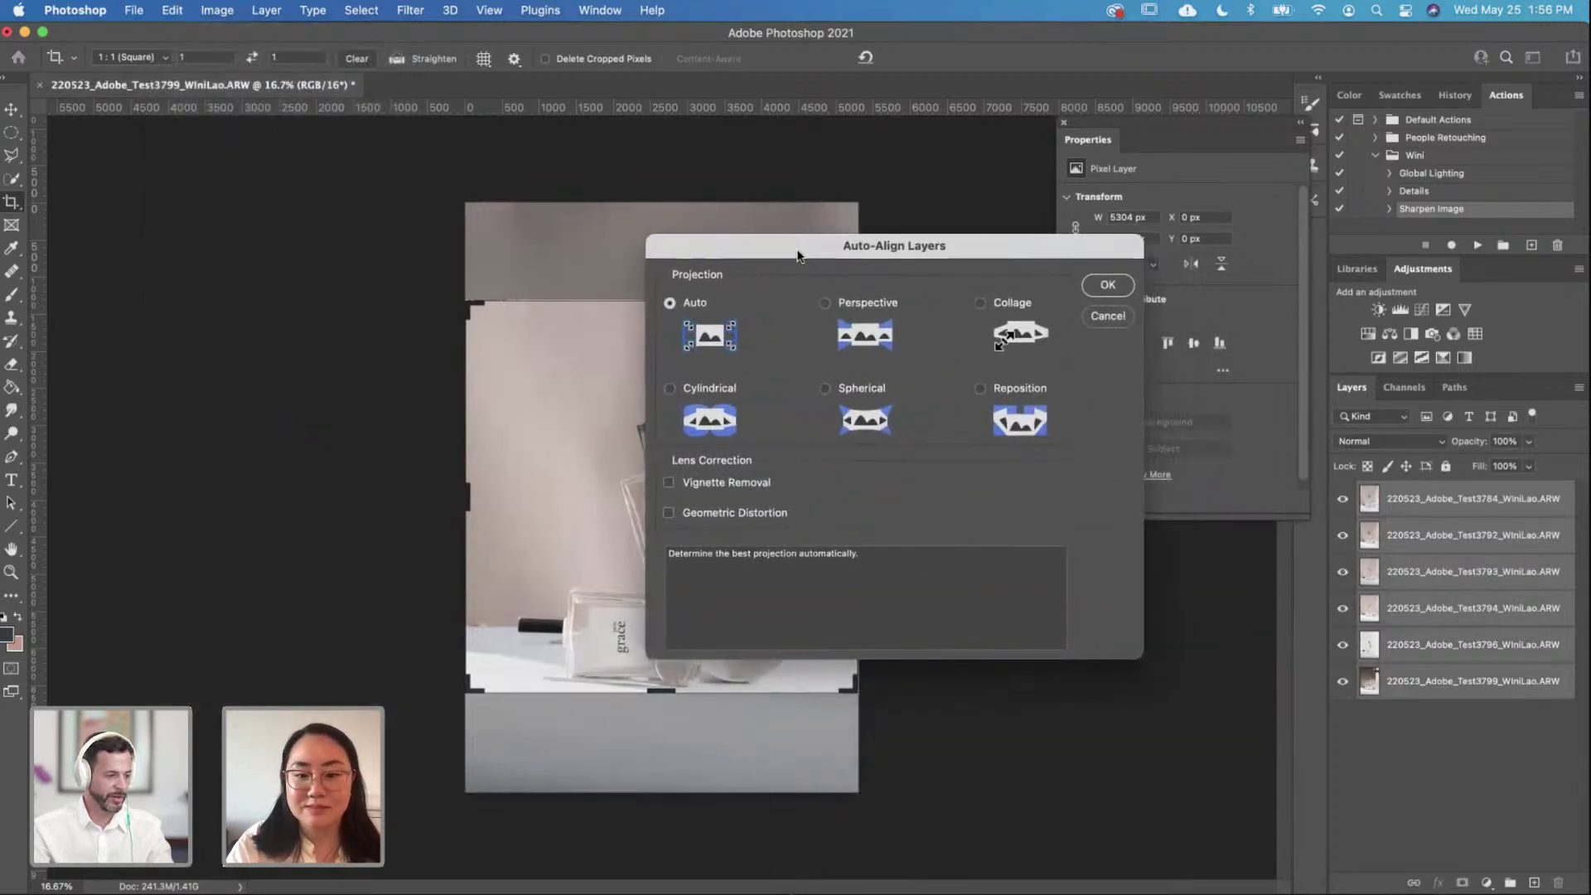
{"action": "left_click", "coordinate": [1108, 286]}
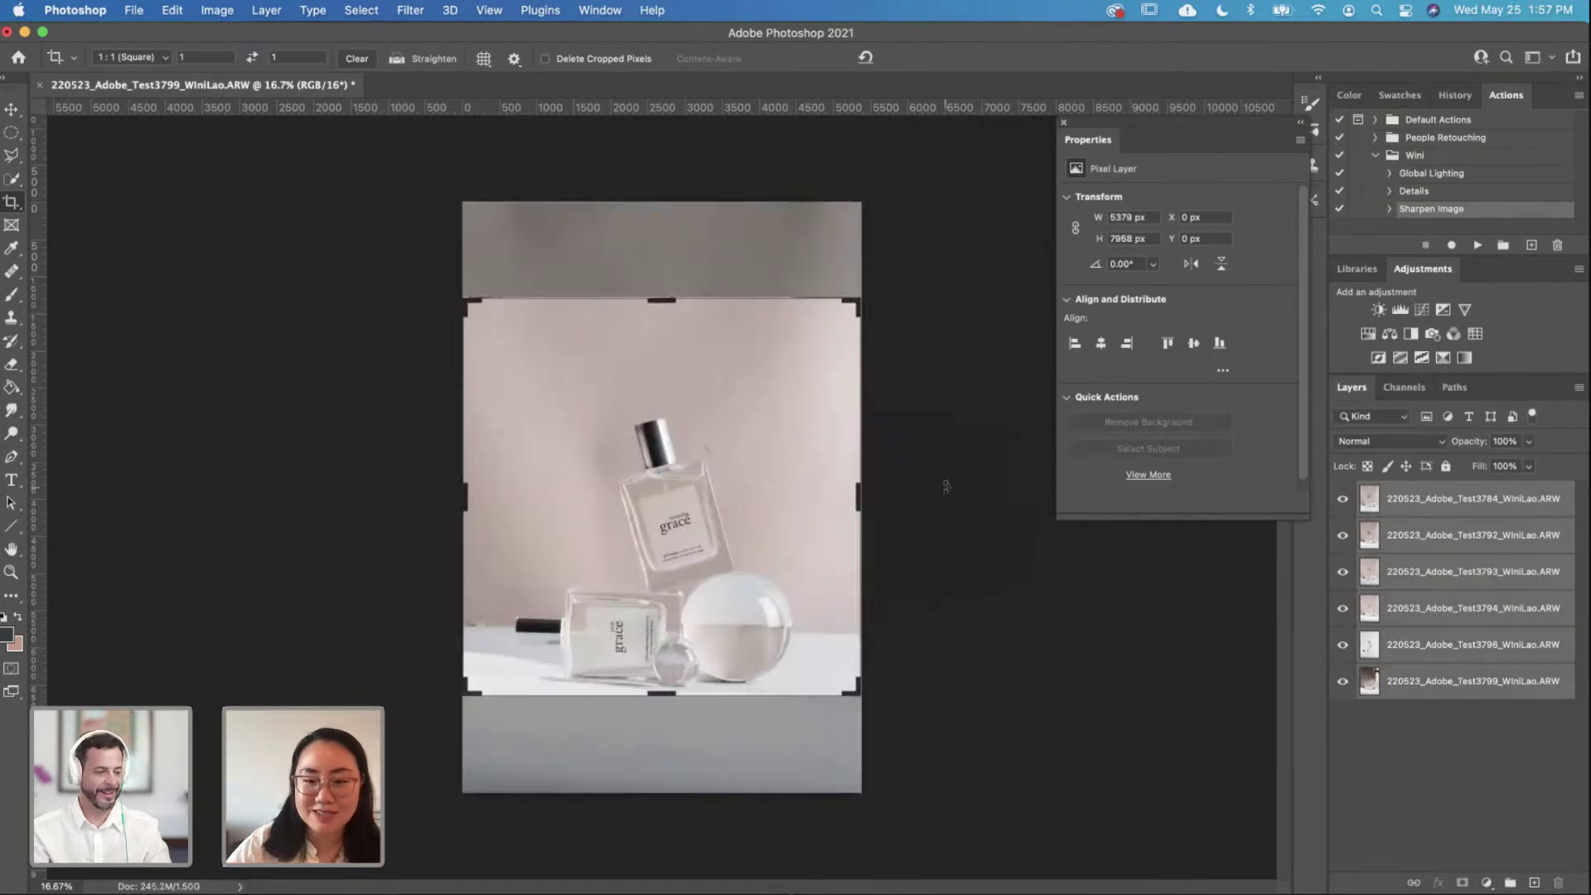
Step: Switch to the Move tool, select the top Test3784 layer and hide it
{"action": "left_click", "coordinate": [12, 110]}
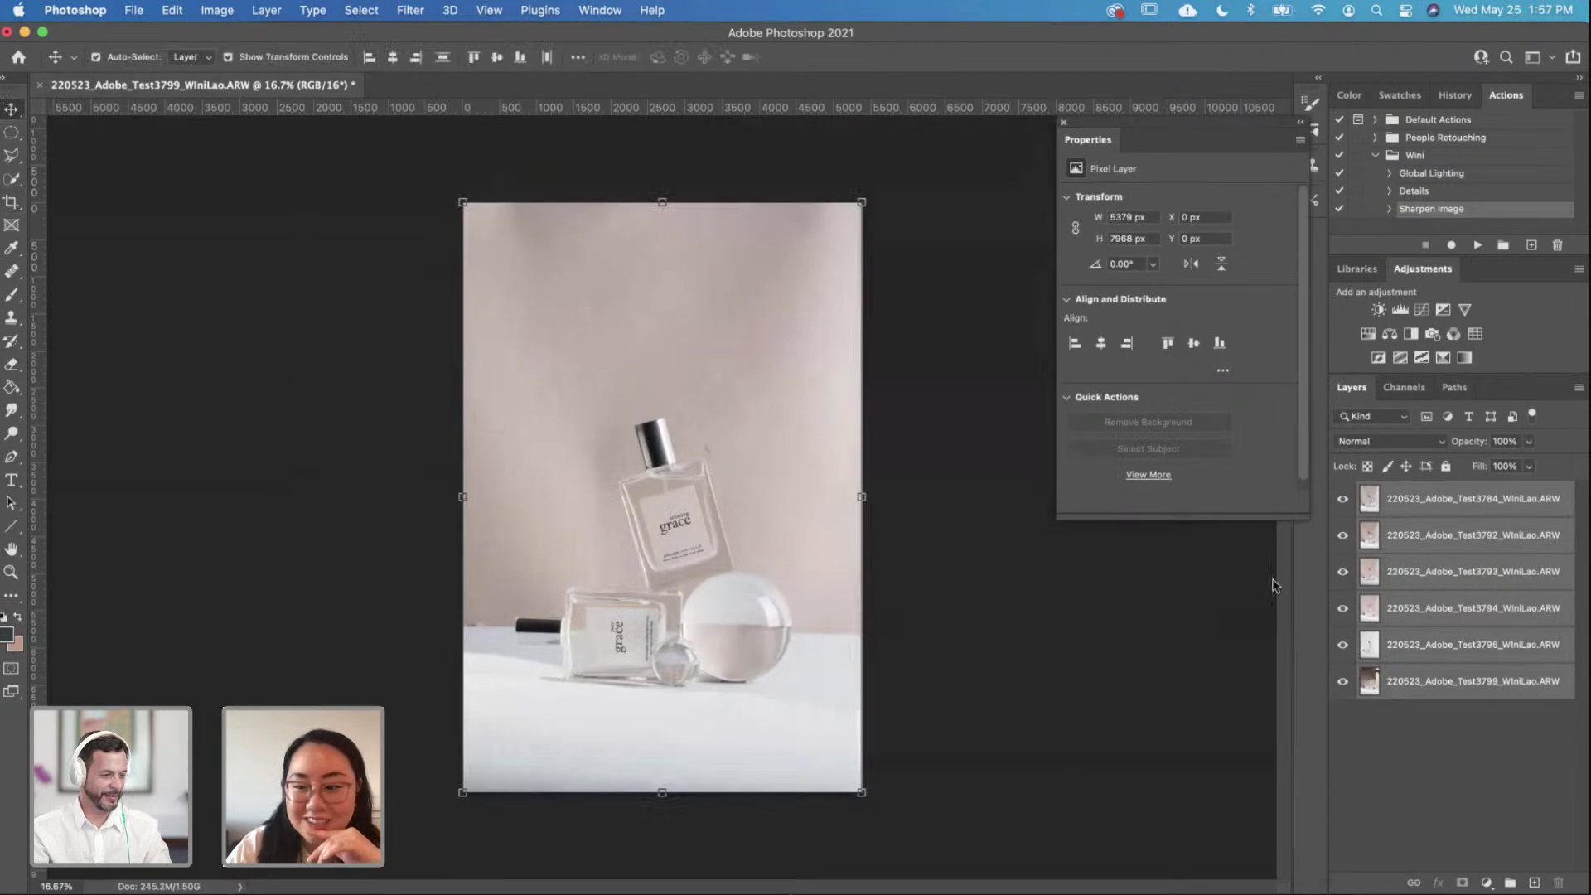
{"action": "left_click", "coordinate": [1379, 678]}
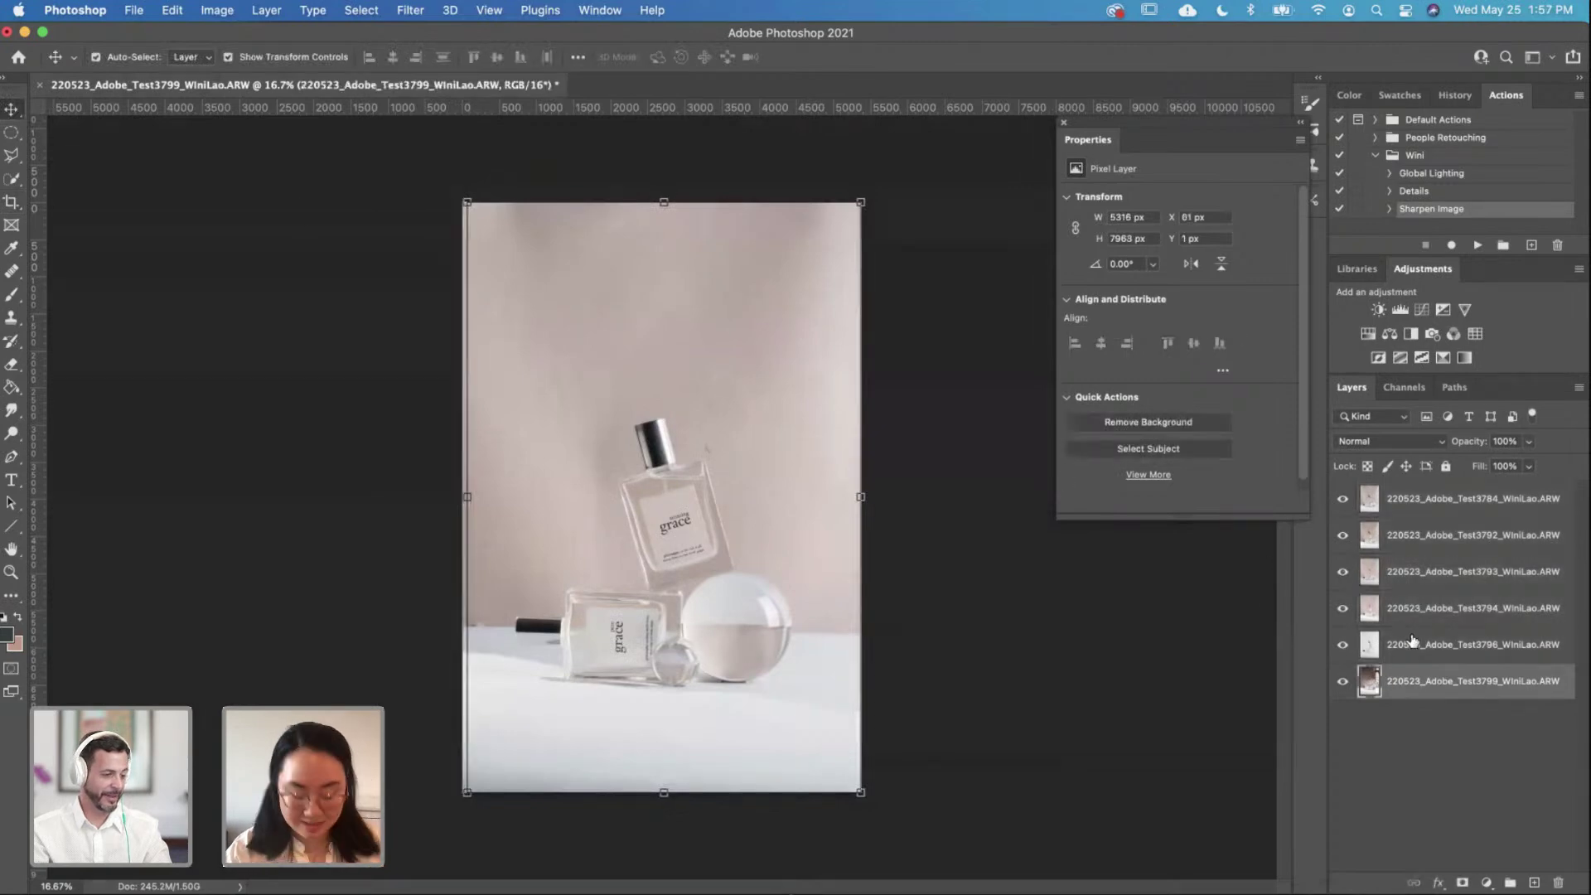
{"action": "left_click", "coordinate": [1422, 501]}
{"action": "left_click", "coordinate": [1342, 498]}
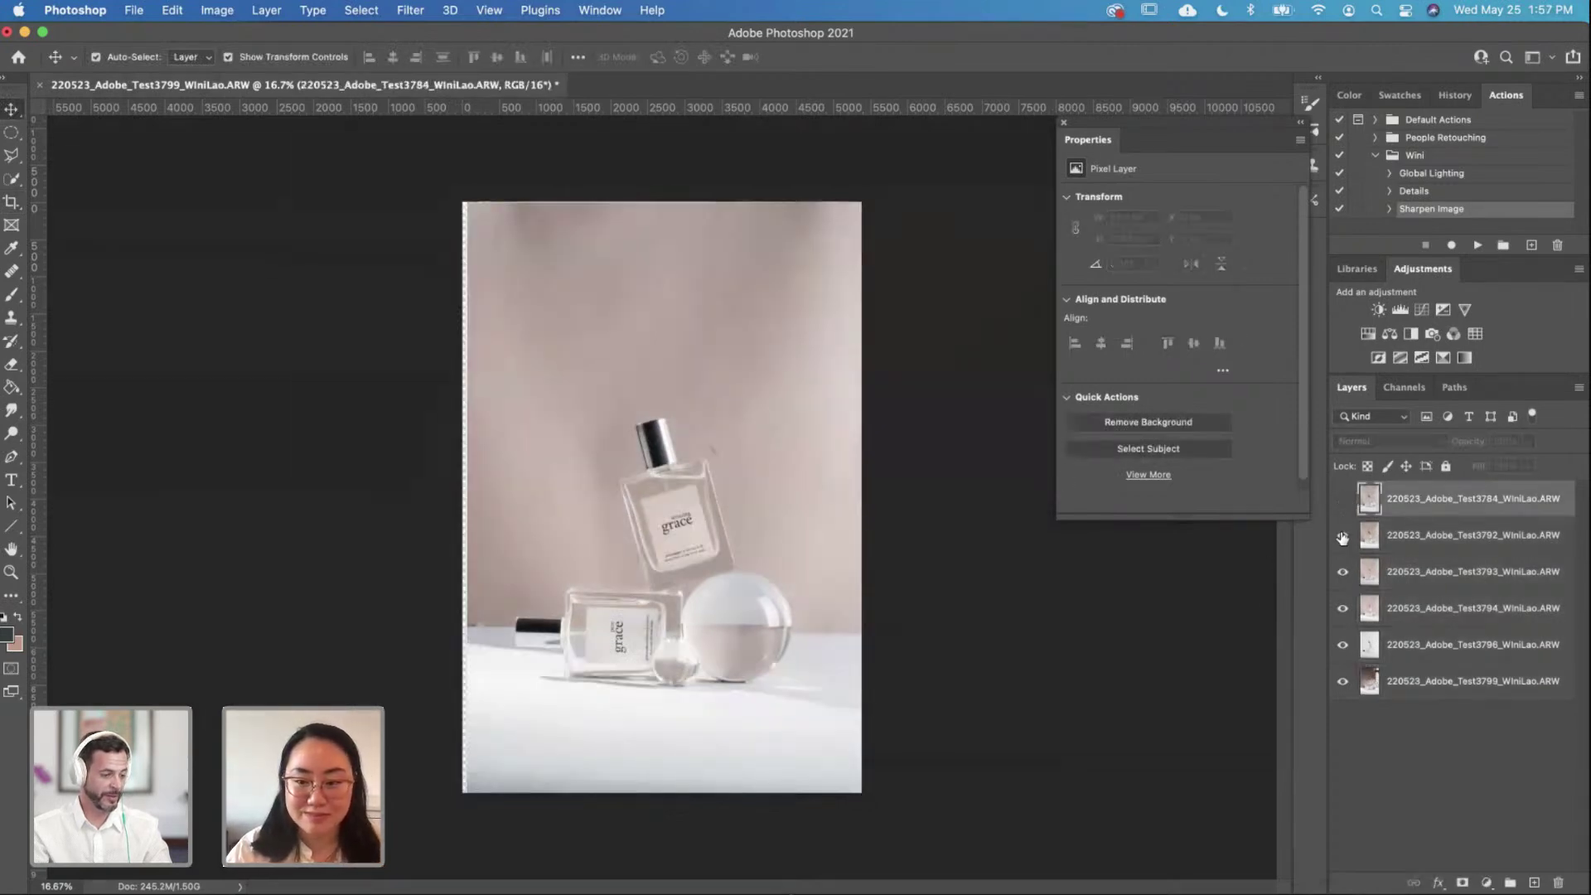
Step: Compare the aligned shots by hiding the layers one at a time down to Test3799 and showing them all again
{"action": "left_click", "coordinate": [1342, 537]}
{"action": "left_click", "coordinate": [1342, 571]}
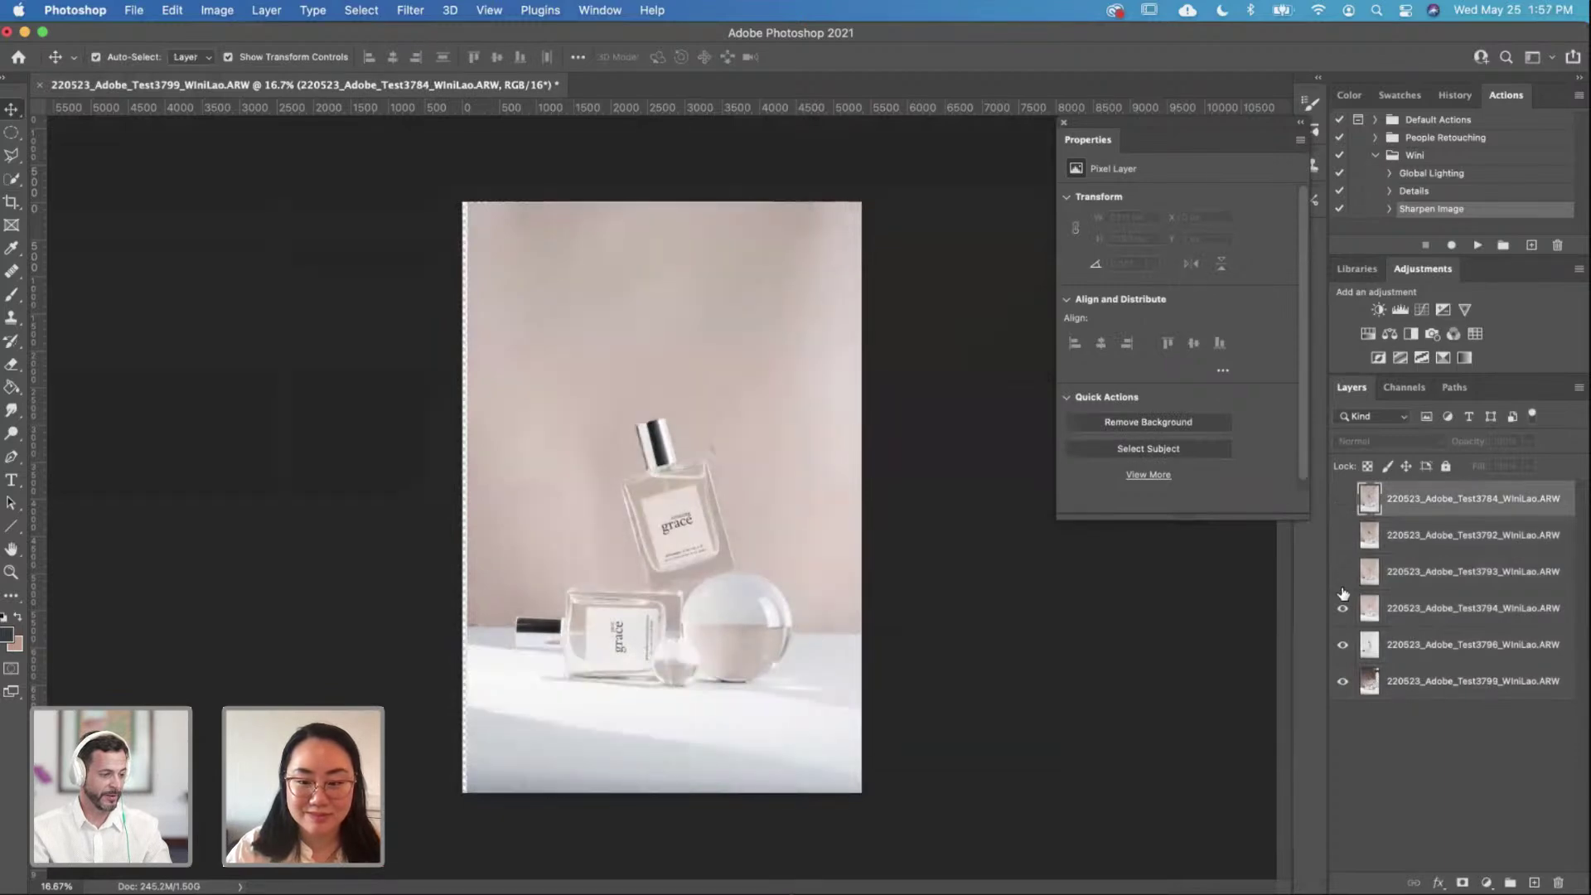
{"action": "left_click", "coordinate": [1343, 610]}
{"action": "left_click", "coordinate": [1343, 646]}
{"action": "left_click", "coordinate": [1342, 645]}
{"action": "left_click", "coordinate": [1343, 609]}
{"action": "left_click", "coordinate": [1343, 572]}
{"action": "left_click", "coordinate": [1342, 535]}
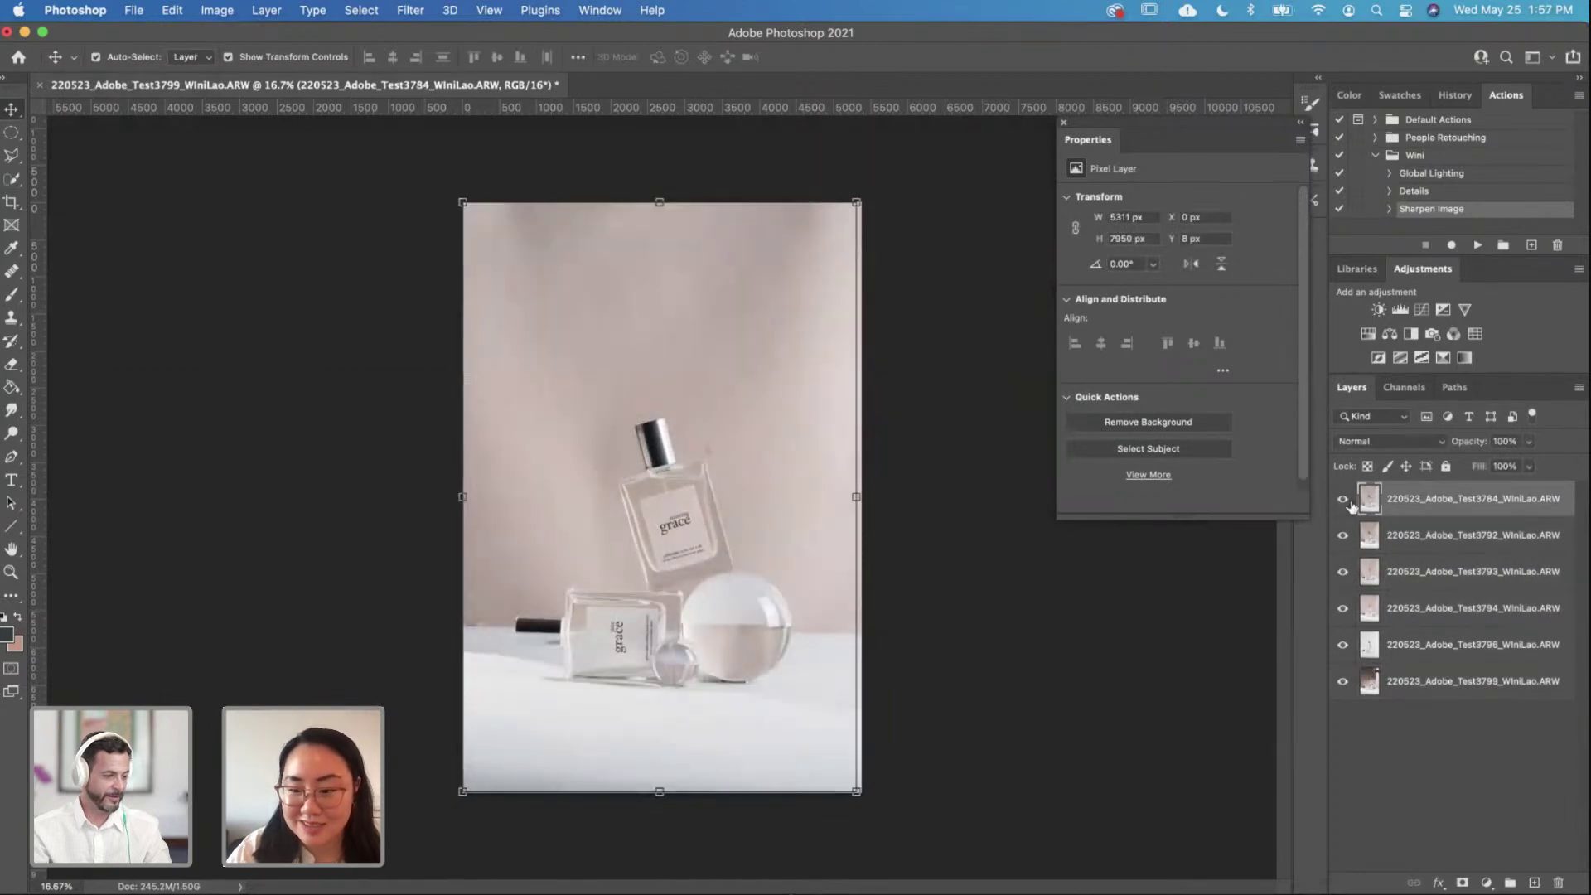
{"action": "left_click", "coordinate": [1342, 499]}
Step: Toggle the visibility of the top Test3784 layer repeatedly to compare it with the shot beneath, leaving it visible
{"action": "left_click", "coordinate": [1342, 501]}
{"action": "left_click", "coordinate": [1341, 503]}
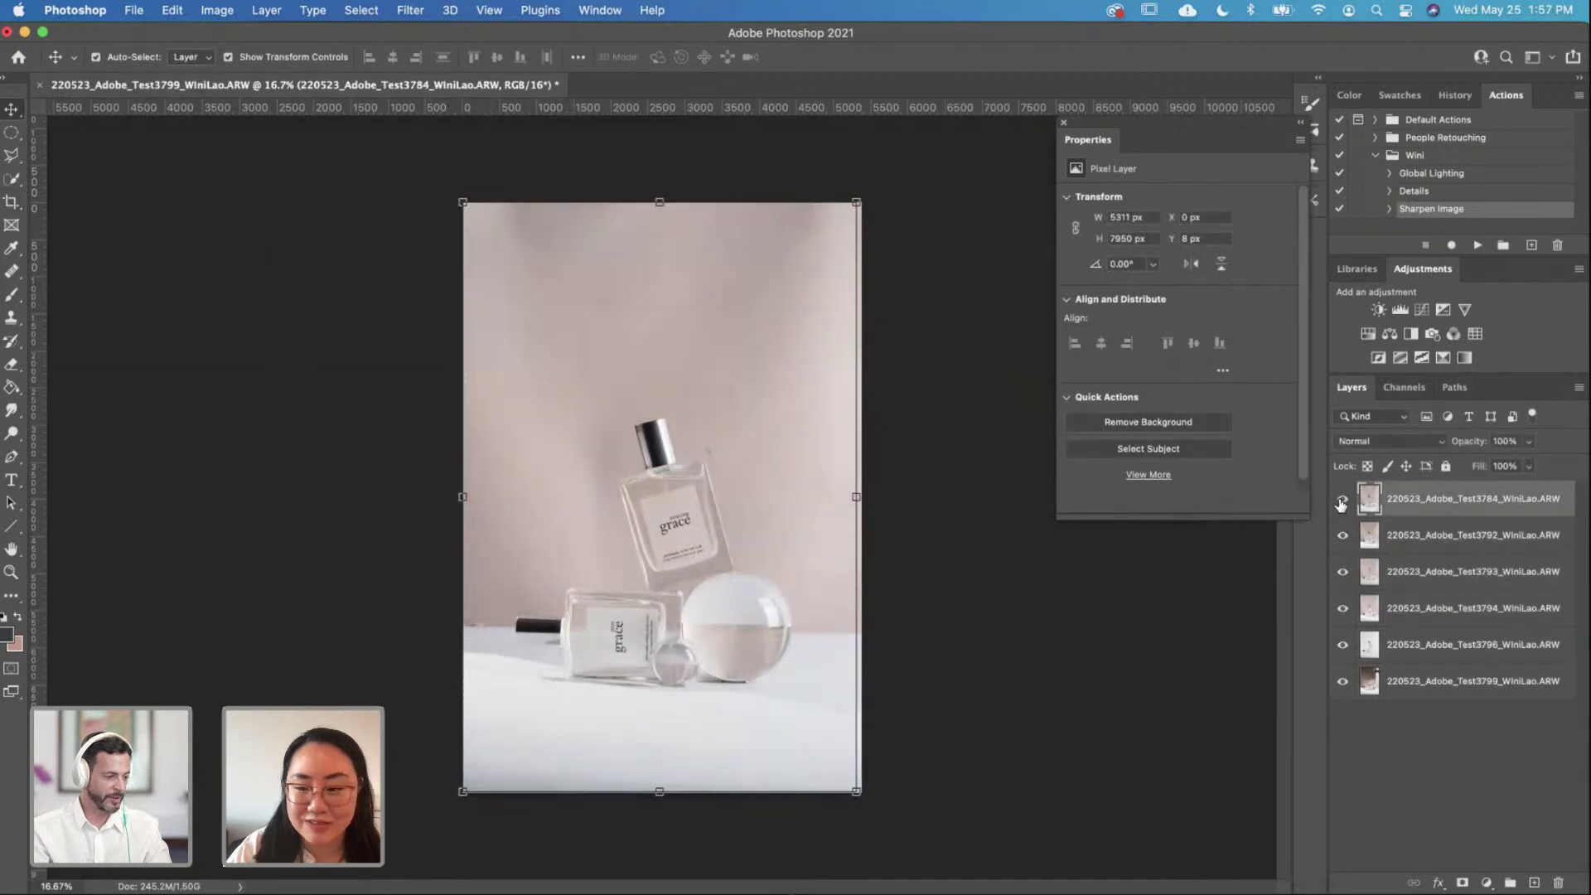
{"action": "left_click", "coordinate": [1393, 683]}
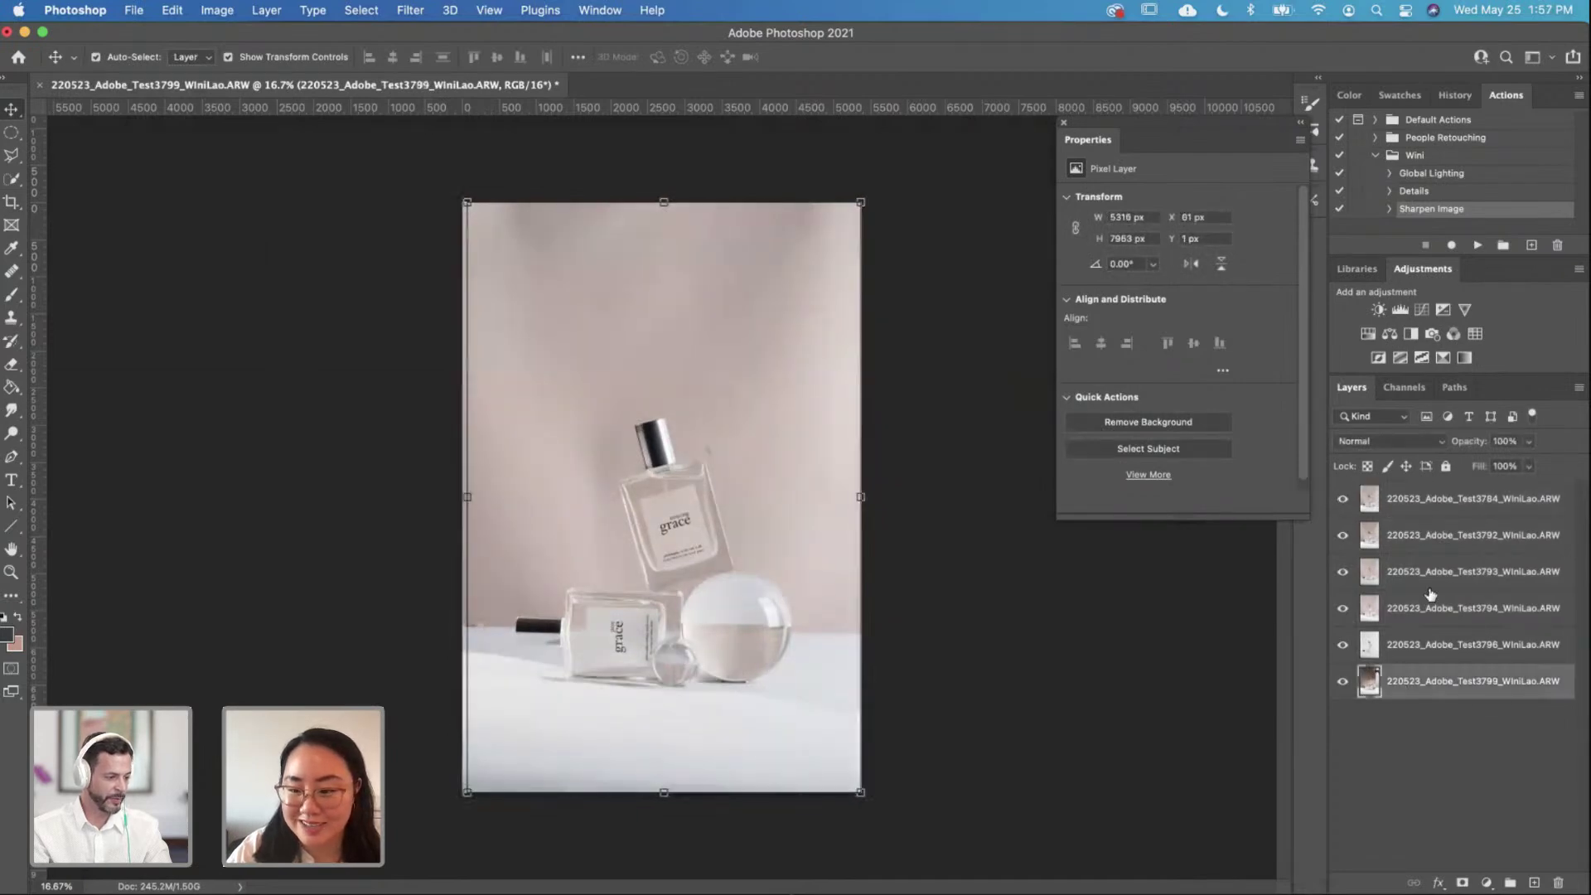
{"action": "left_click", "coordinate": [1410, 507]}
{"action": "left_click", "coordinate": [1343, 499]}
{"action": "left_click", "coordinate": [1343, 499]}
{"action": "left_click", "coordinate": [1344, 498]}
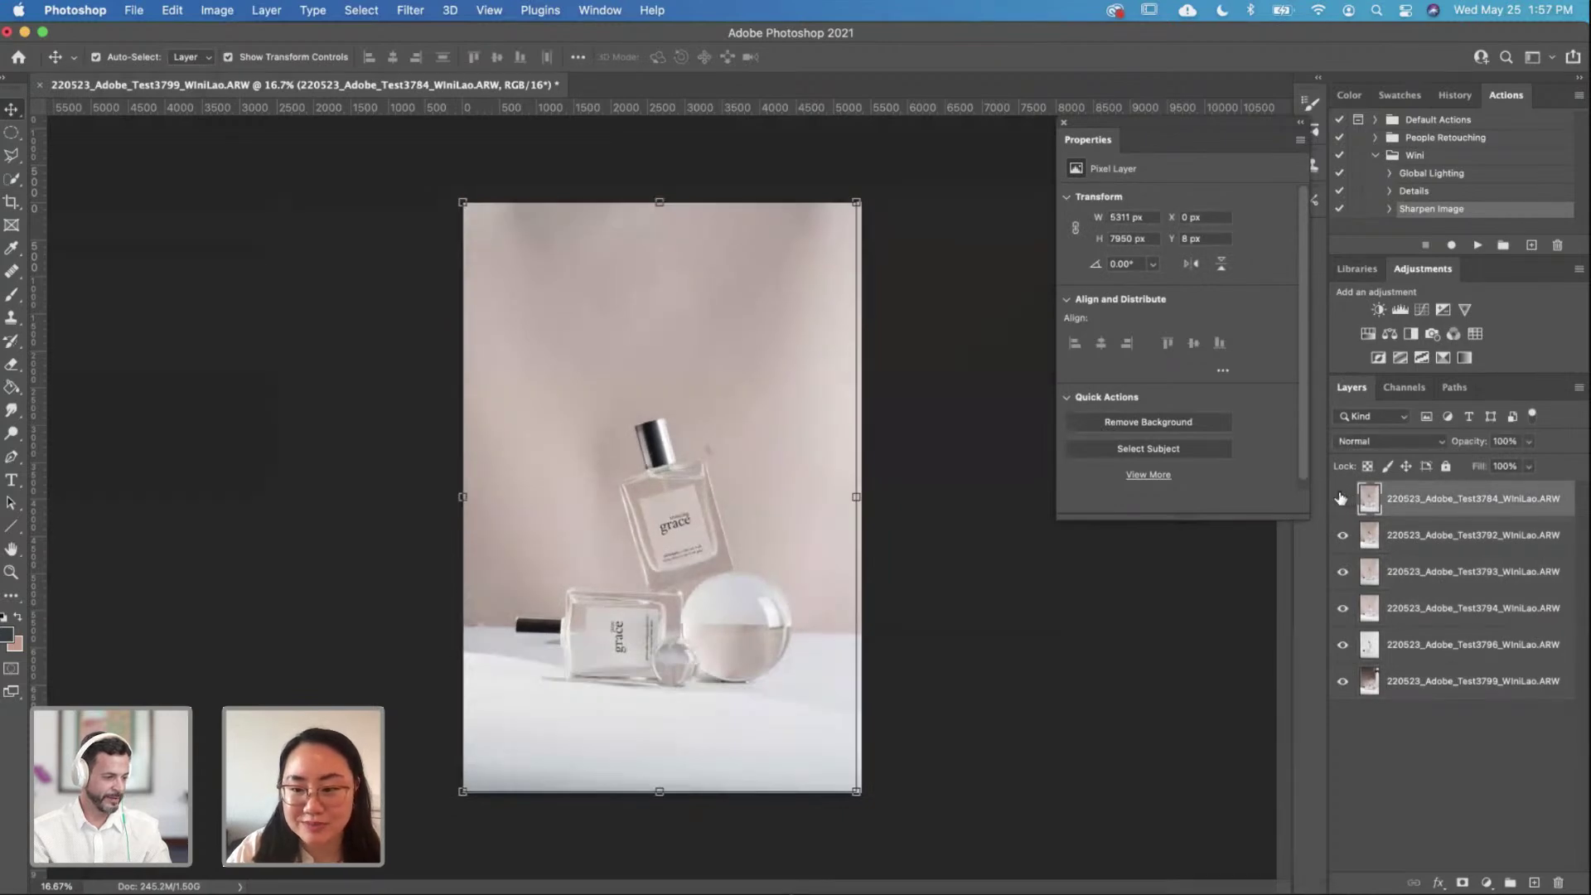
{"action": "left_click", "coordinate": [1341, 497]}
{"action": "left_click", "coordinate": [1342, 498]}
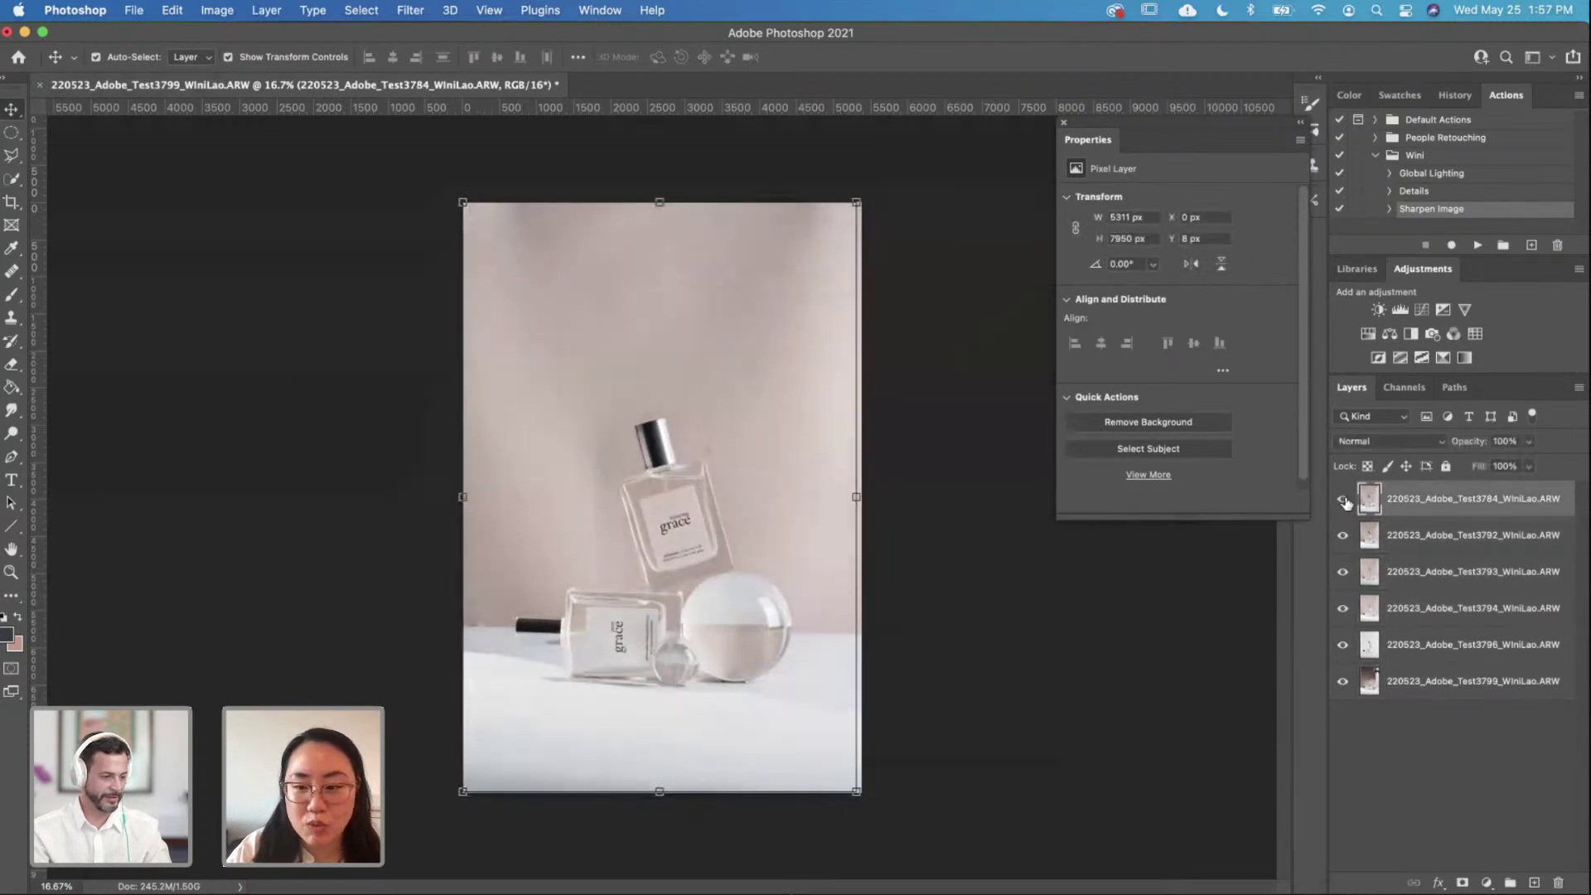
Step: Move the Test3784 layer to the bottom of the stack and add a black layer mask to Test3792
{"action": "left_click", "coordinate": [1473, 599]}
{"action": "left_click_drag", "start_coordinate": [1459, 515], "coordinate": [1458, 705]}
{"action": "left_click", "coordinate": [1427, 507]}
{"action": "left_click", "coordinate": [1463, 882]}
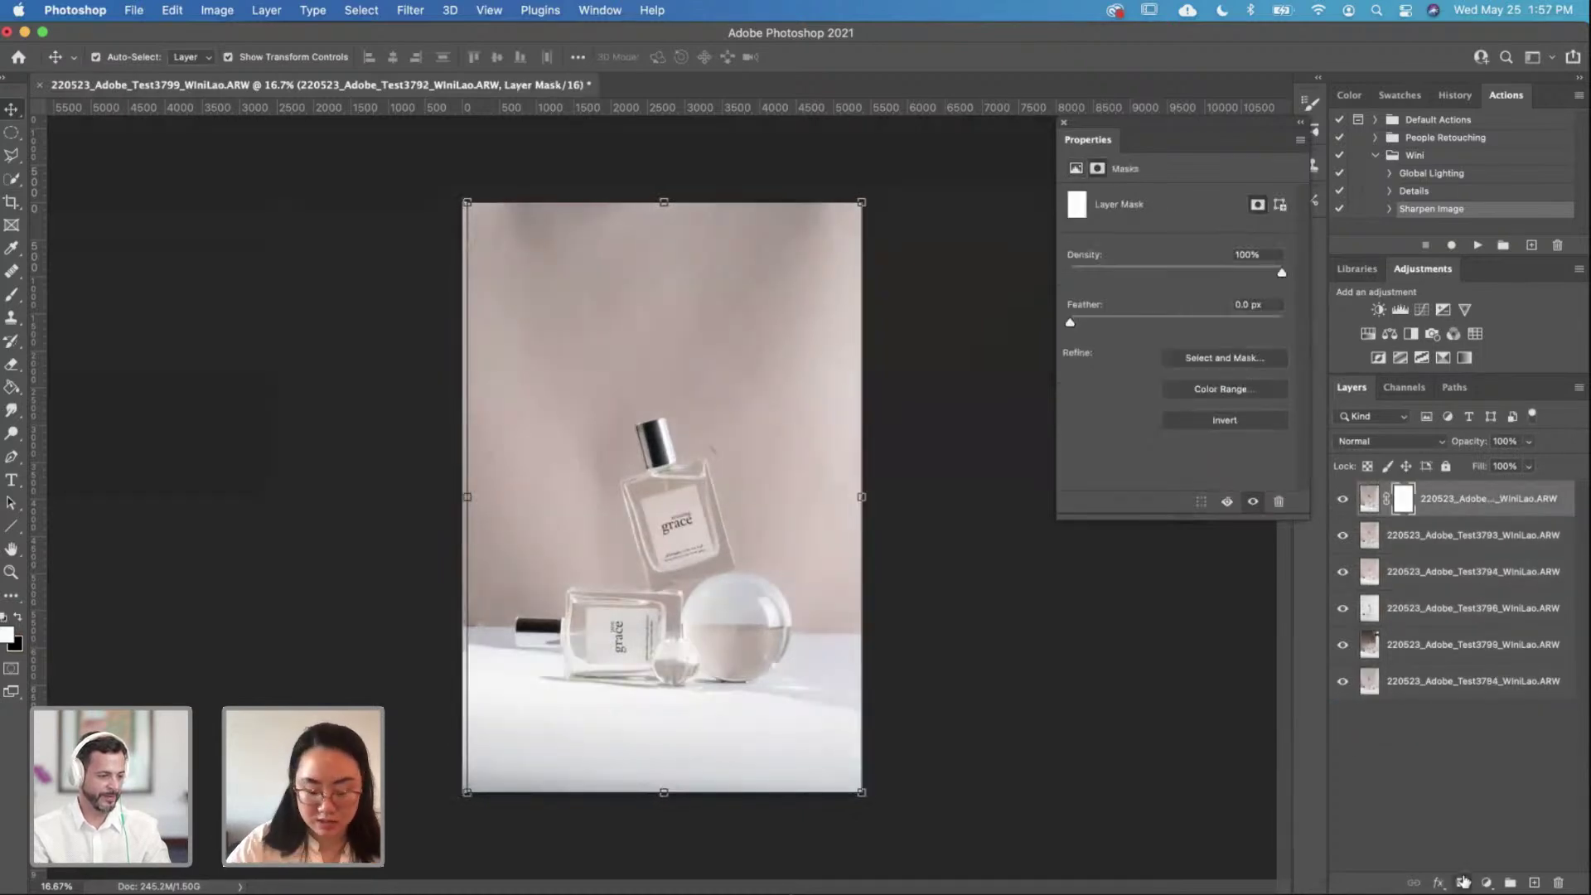
{"action": "key", "text": "ctrl+i"}
Step: Add black layer masks to the Test3793 and Test3794 layers
{"action": "left_click", "coordinate": [1405, 547]}
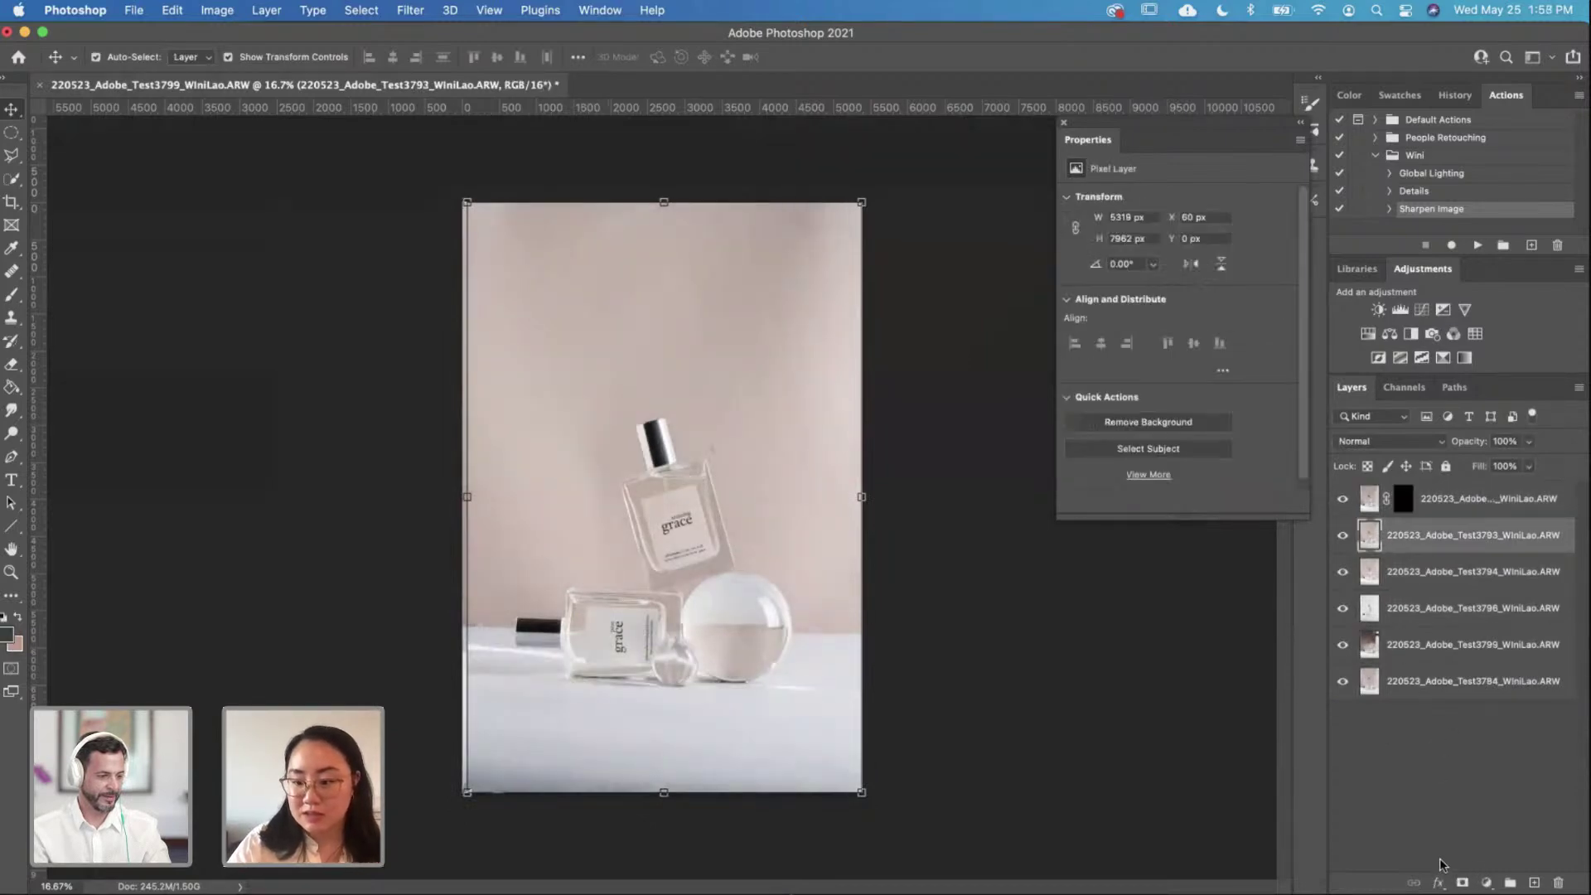
{"action": "left_click", "coordinate": [1463, 882]}
{"action": "key", "text": "ctrl+i"}
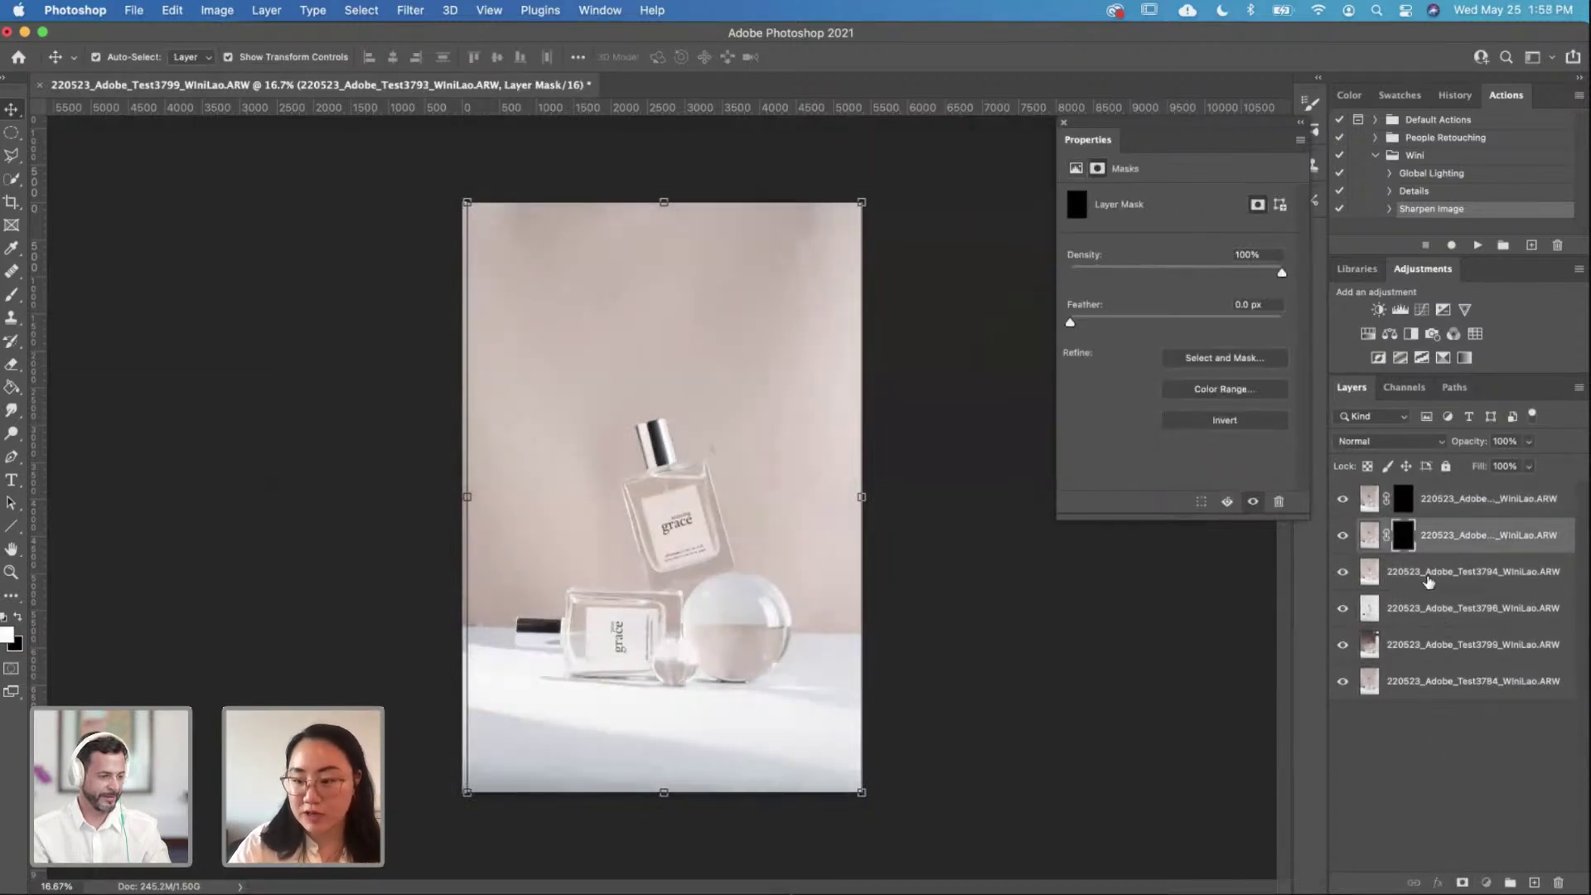
{"action": "left_click", "coordinate": [1427, 580]}
{"action": "left_click", "coordinate": [1463, 881]}
{"action": "key", "text": "ctrl+i"}
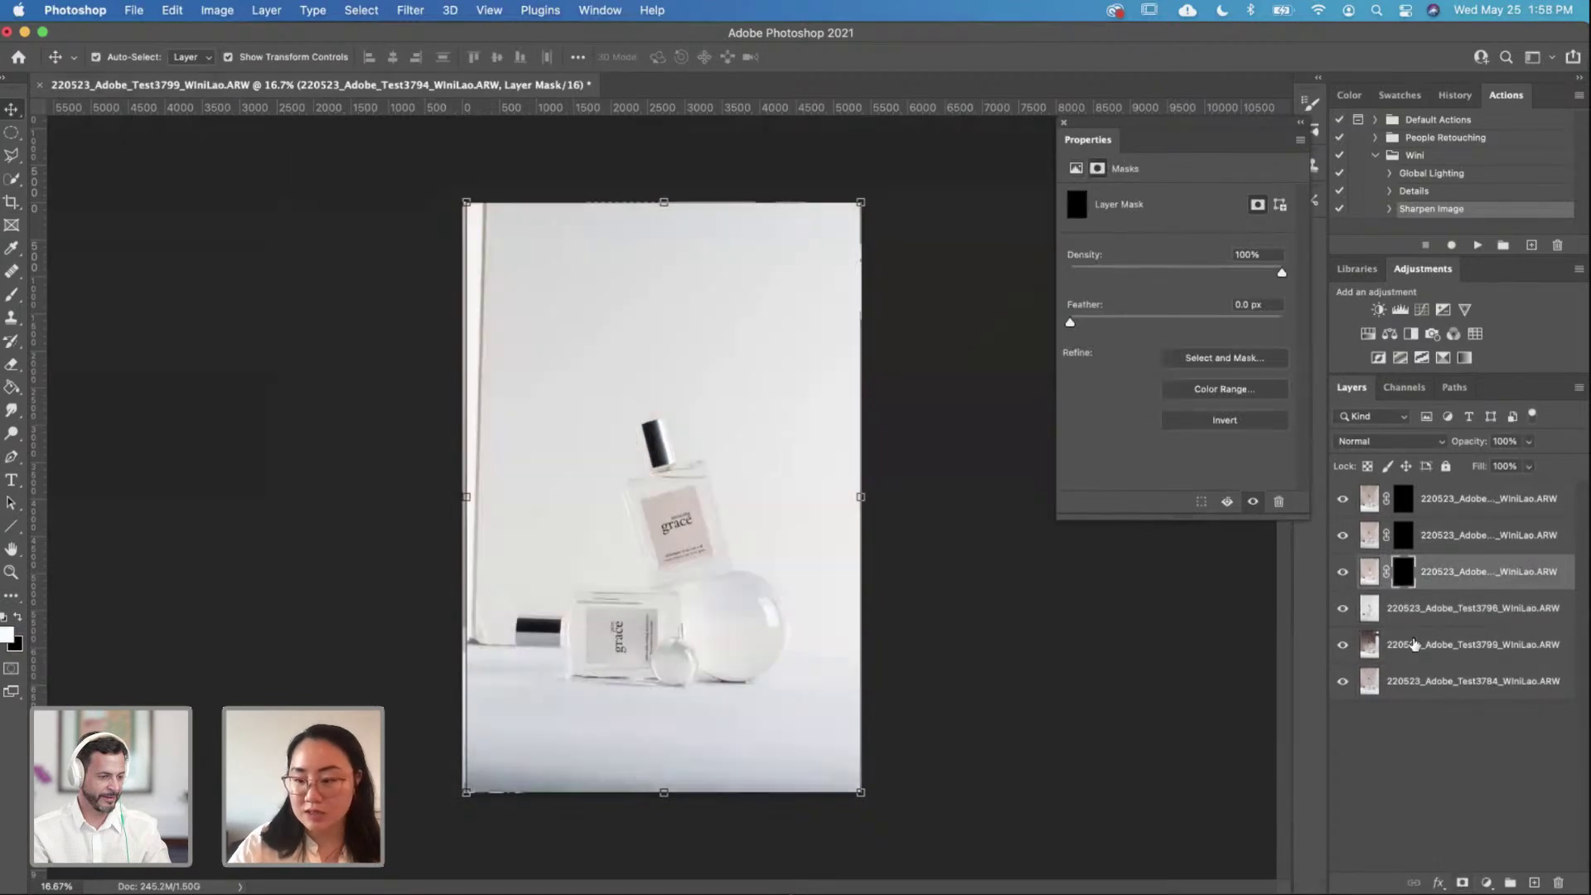
Step: Add black layer masks to the Test3796 and Test3799 layers, leaving Test3784 unmasked as the base
{"action": "left_click", "coordinate": [1410, 620]}
{"action": "left_click", "coordinate": [1463, 881]}
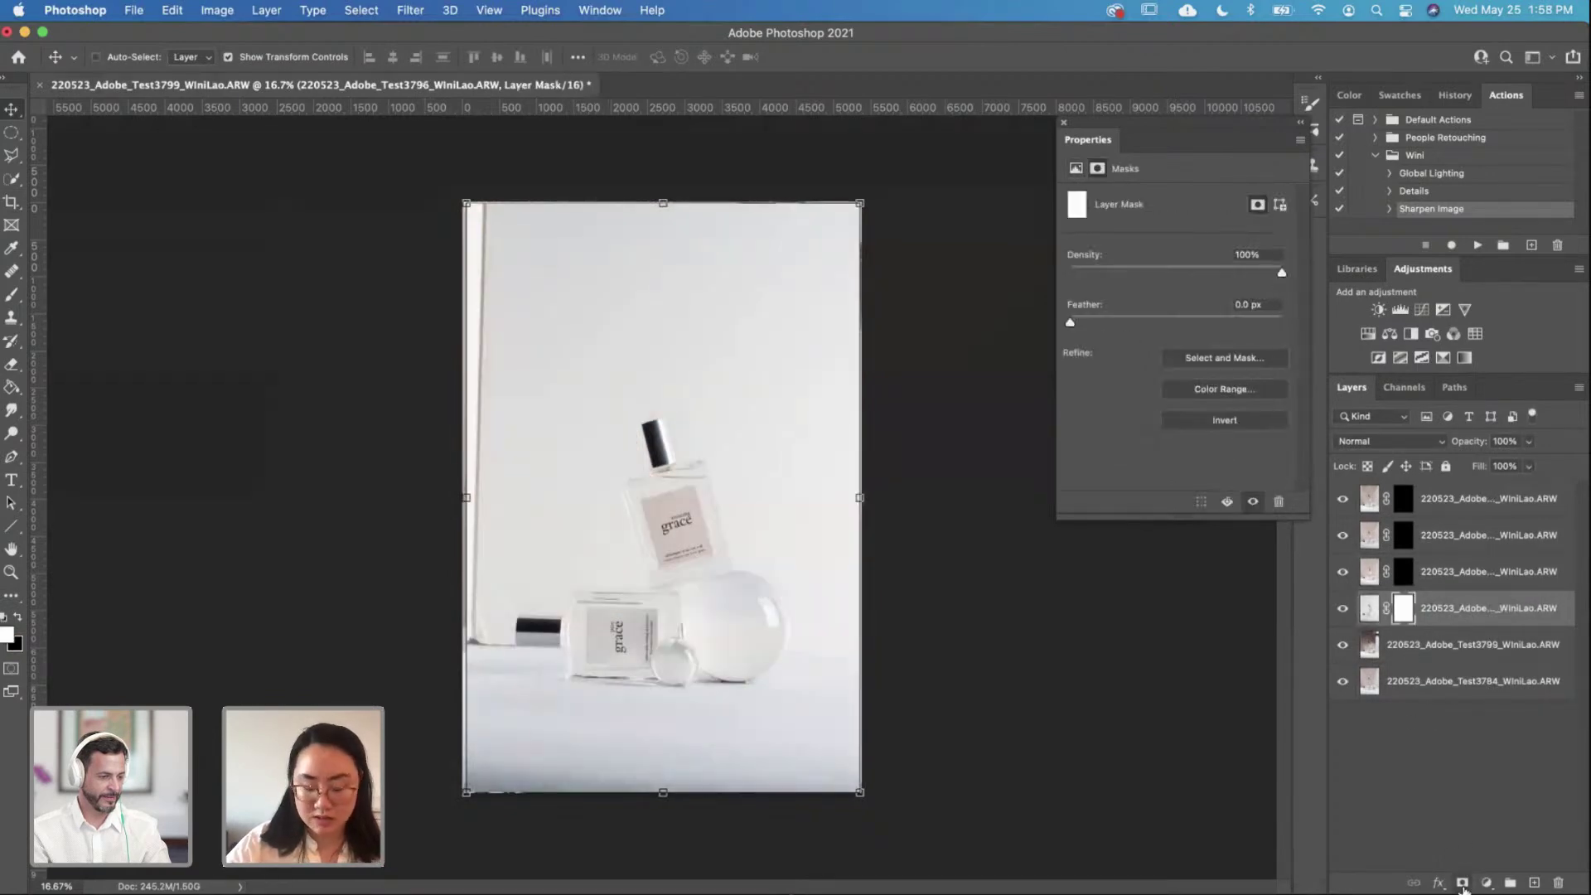
{"action": "key", "text": "ctrl+i"}
{"action": "left_click", "coordinate": [1424, 645]}
{"action": "left_click", "coordinate": [1463, 881]}
{"action": "key", "text": "ctrl+i"}
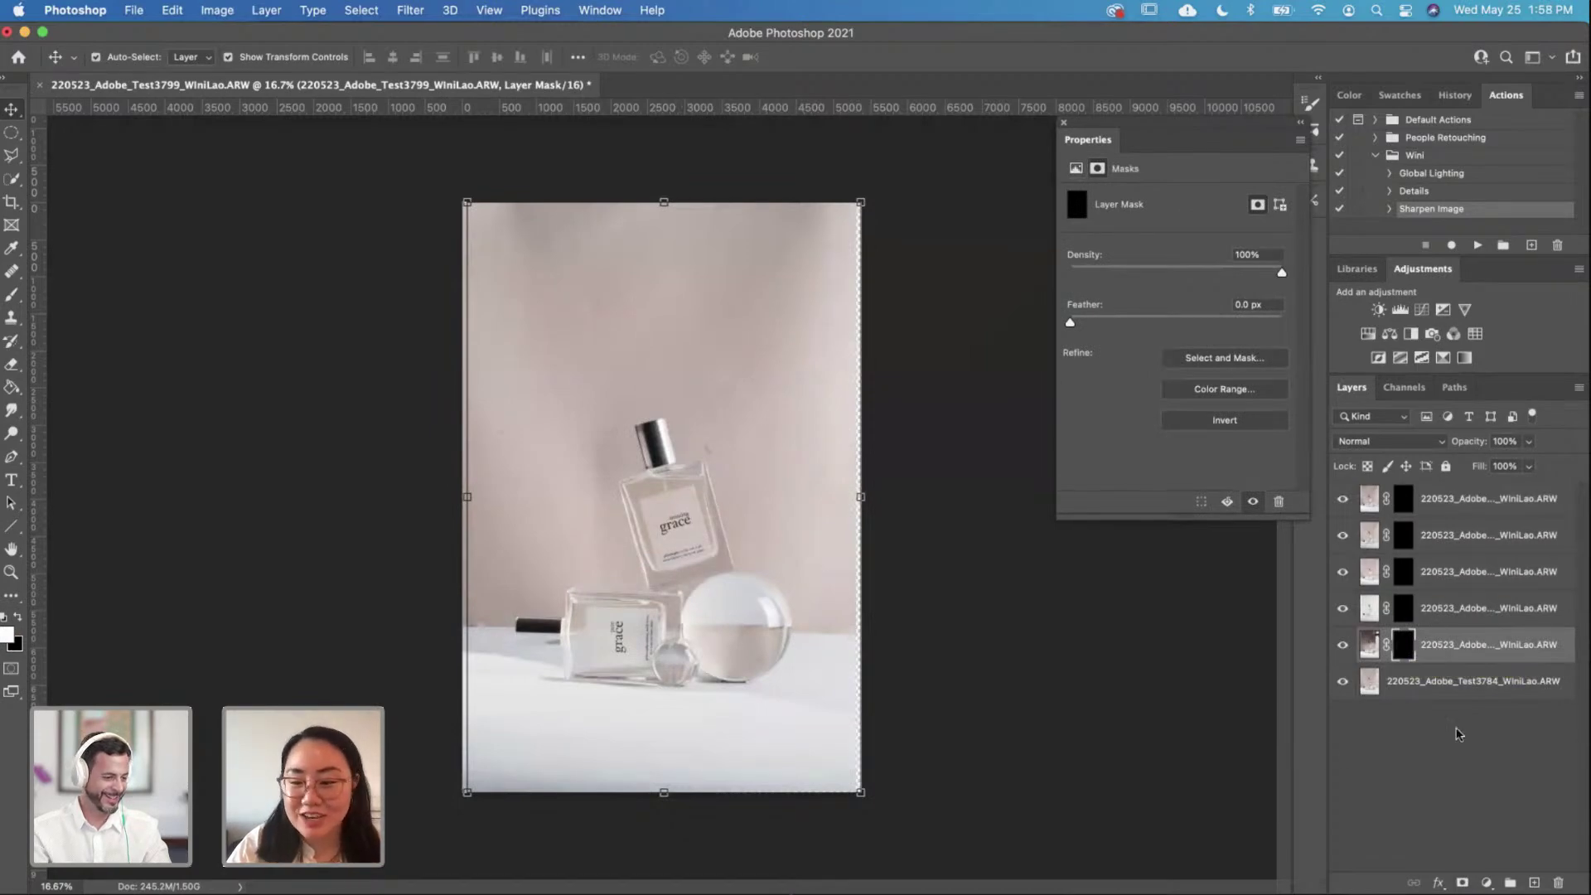
Step: Crop the canvas at a 2:3 ratio to about 5278 × 7916 px, trimming off the transparent edges left by the alignment
{"action": "left_click", "coordinate": [1448, 696]}
{"action": "key", "text": "super+equal"}
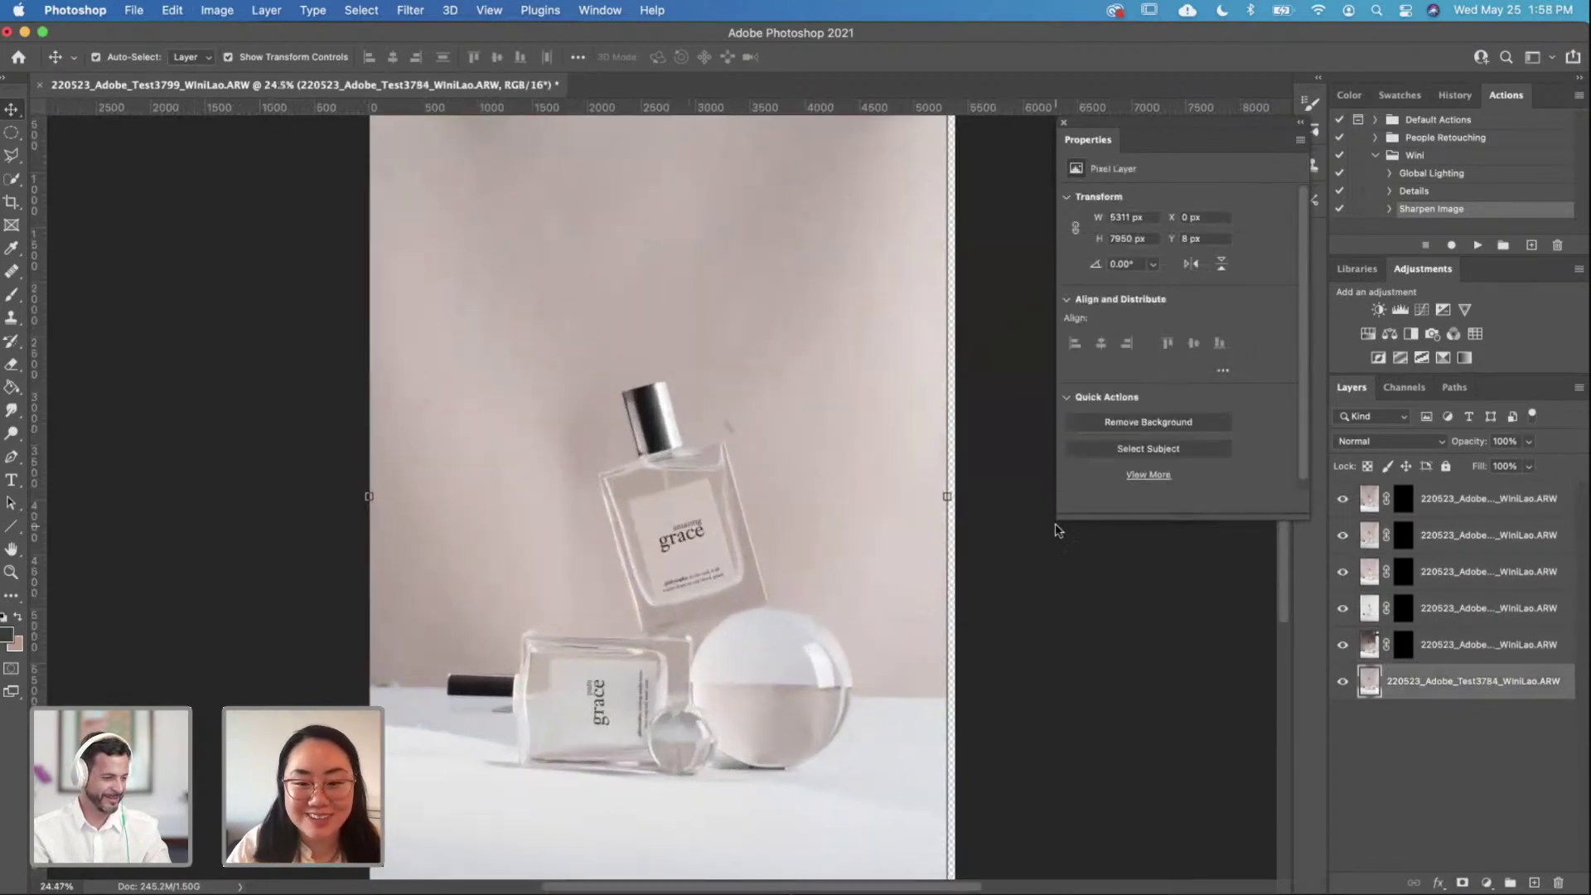
{"action": "left_click", "coordinate": [1020, 549]}
{"action": "key", "text": "super+minus"}
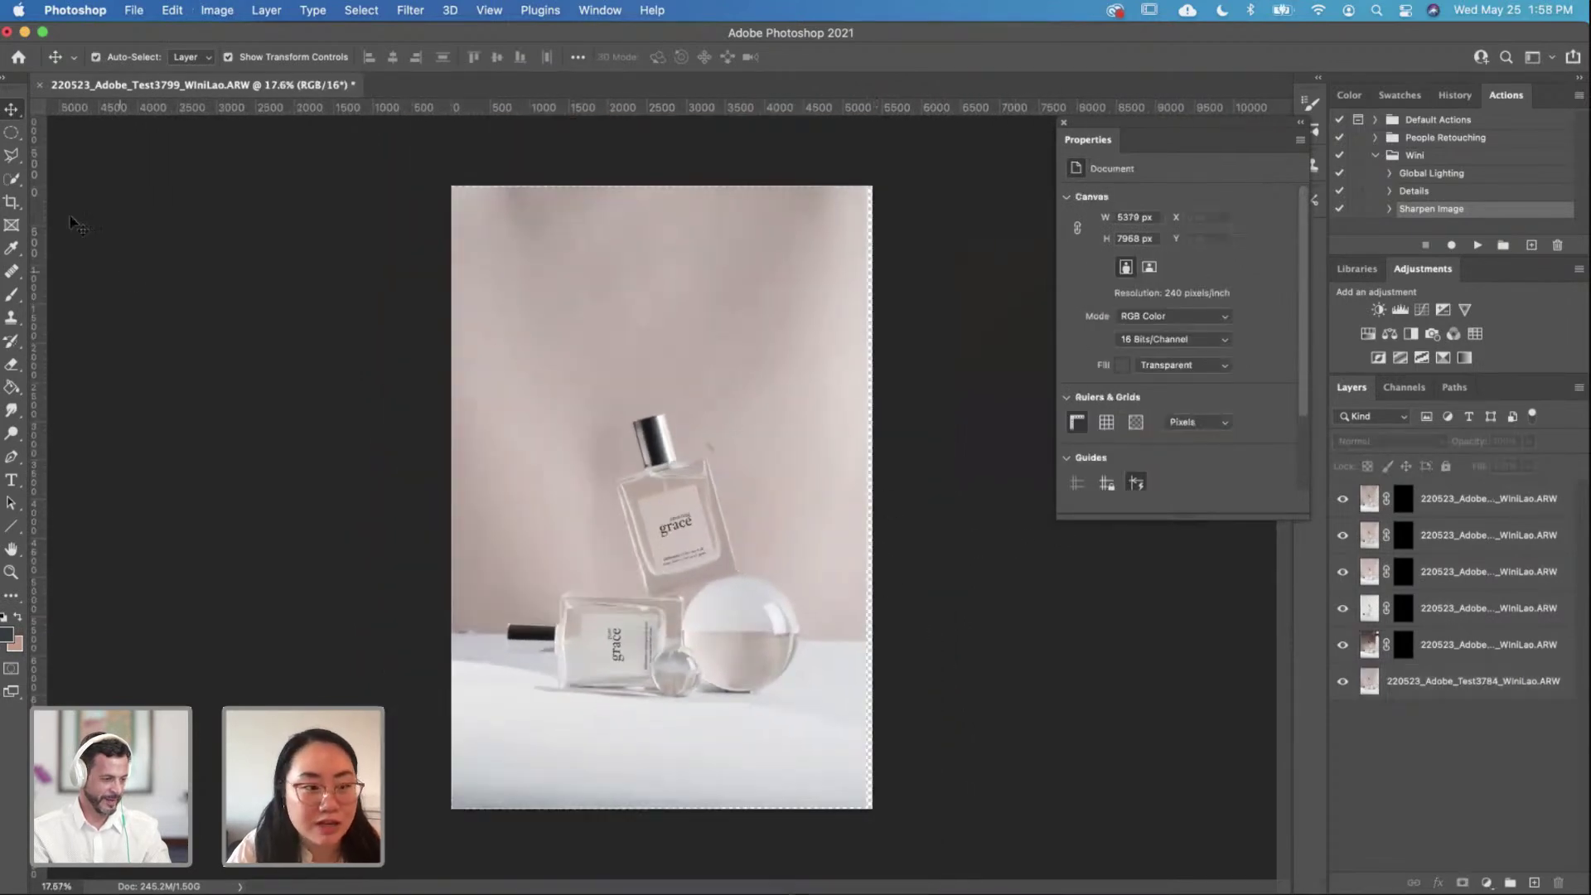
{"action": "left_click", "coordinate": [13, 203]}
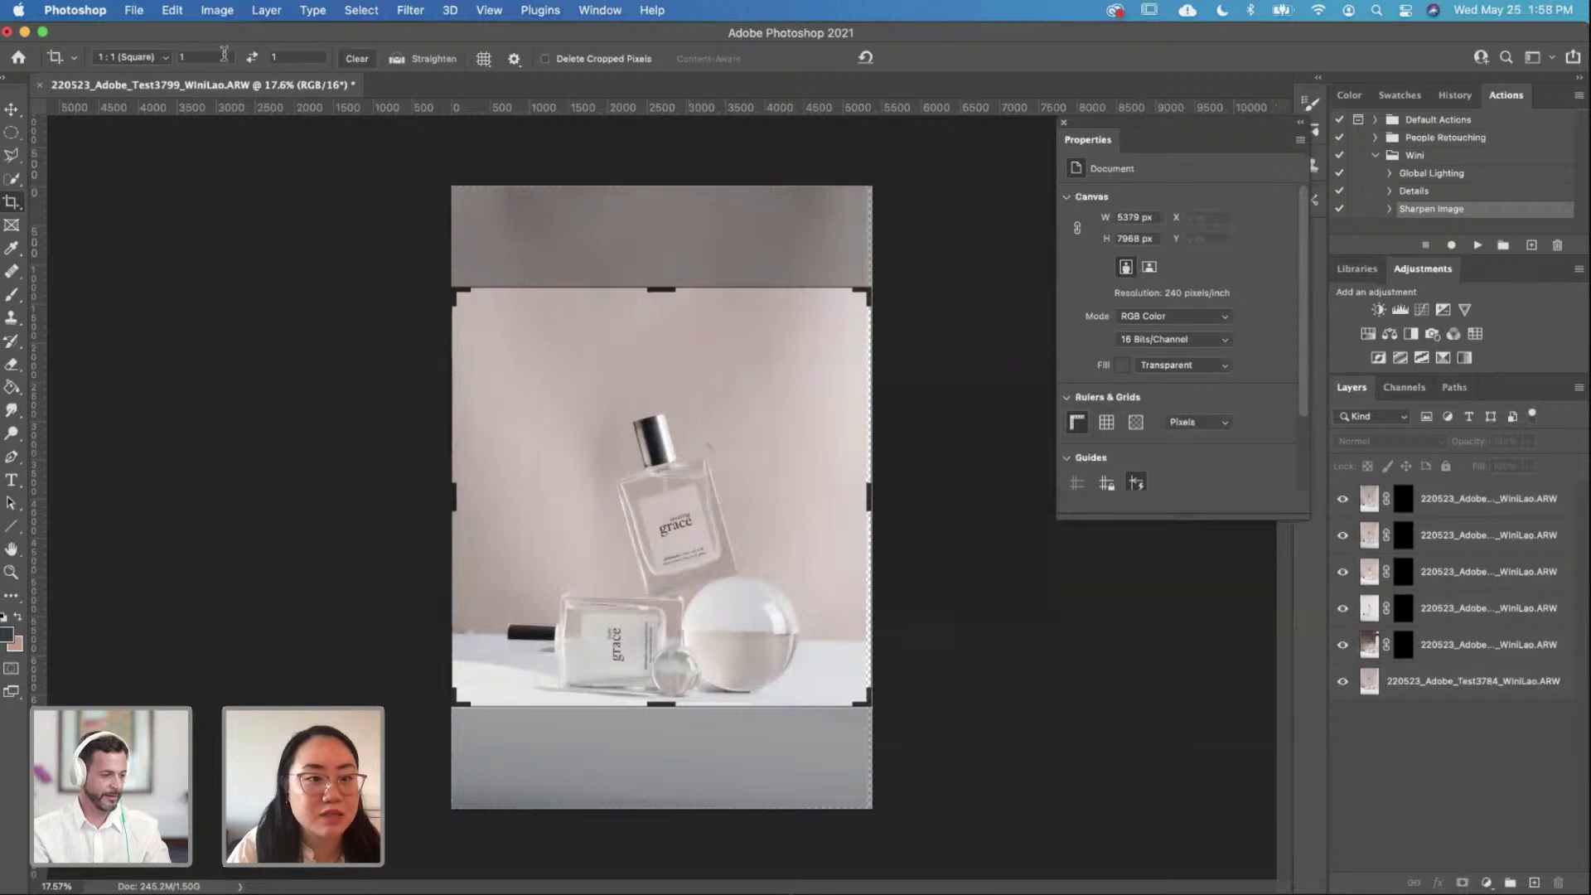
{"action": "left_click", "coordinate": [164, 59]}
{"action": "left_click", "coordinate": [157, 108]}
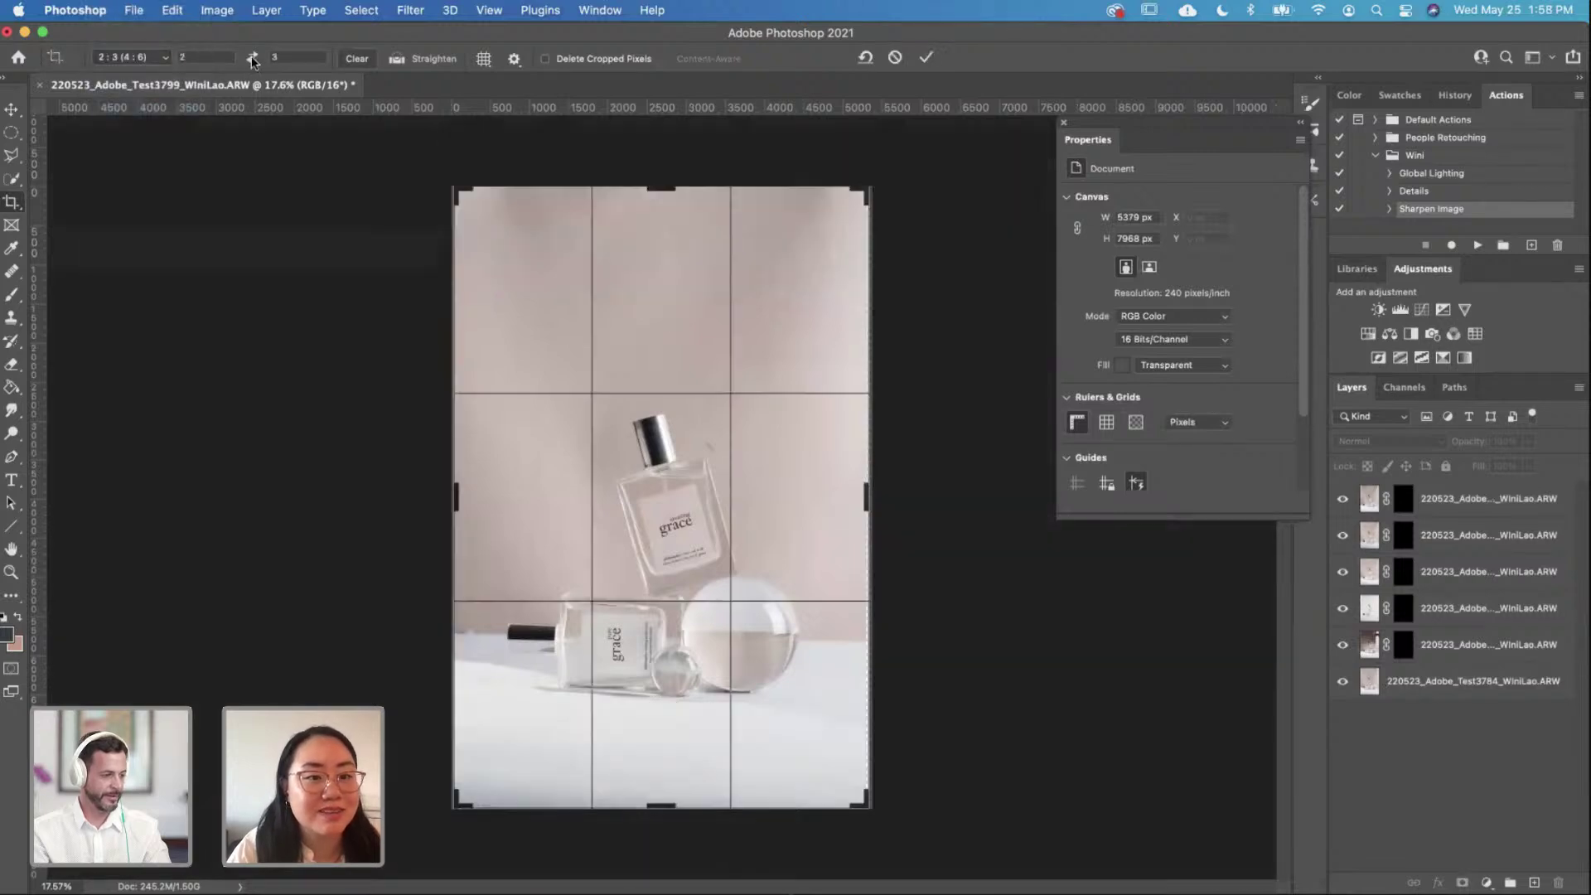
{"action": "left_click_drag", "start_coordinate": [866, 806], "coordinate": [861, 808]}
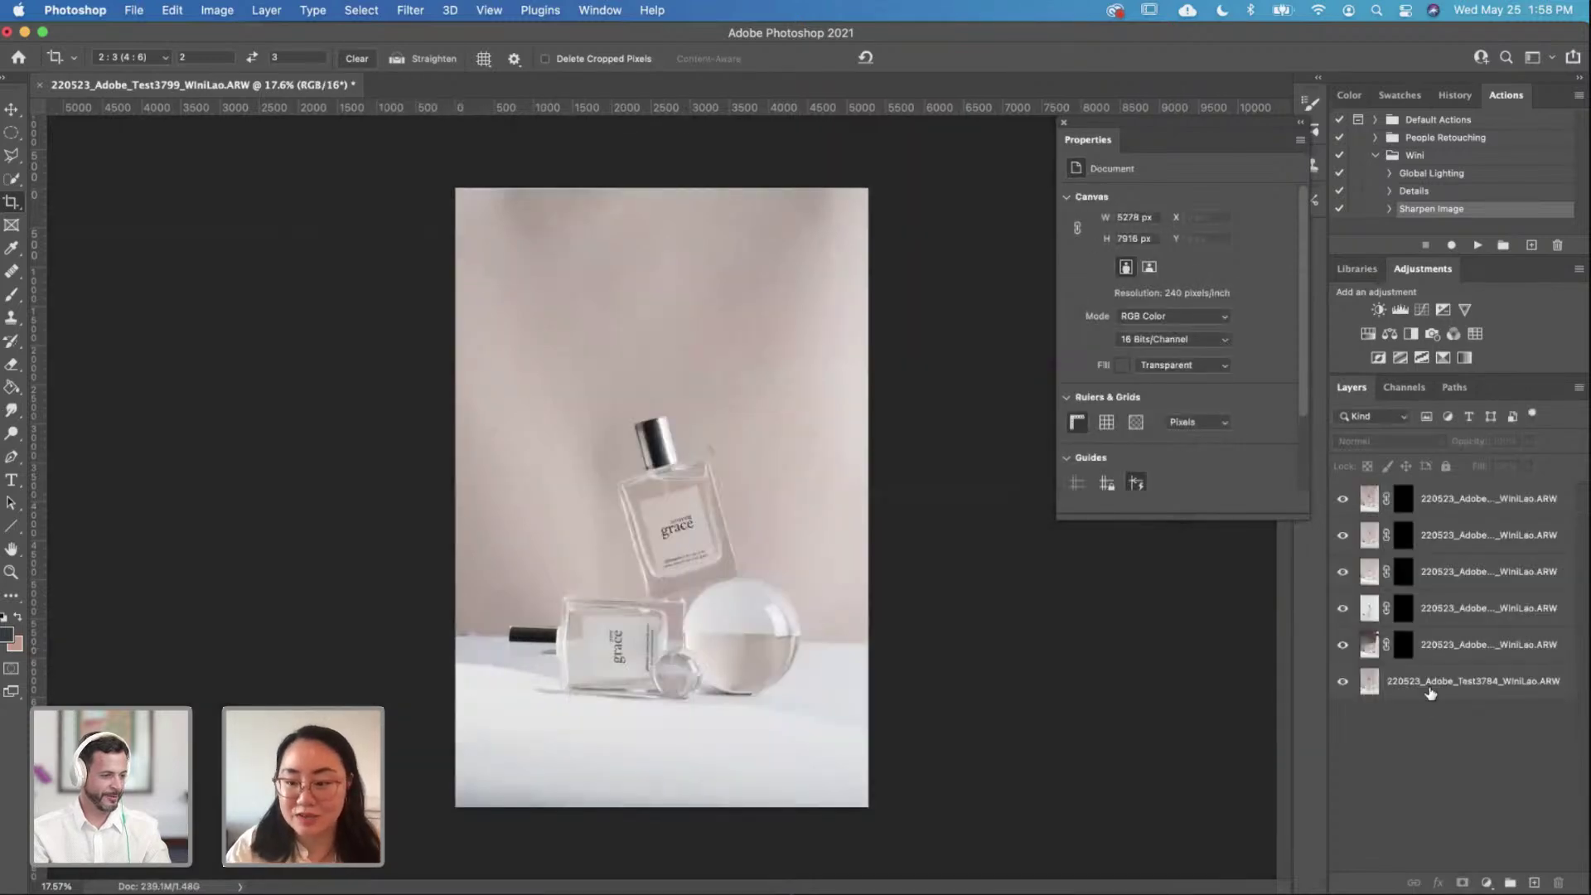
Step: Select the Test3784 layer and crop the canvas slightly tighter around the edges, keeping the 2:3 ratio
{"action": "left_click", "coordinate": [1425, 687]}
{"action": "scroll", "coordinate": [524, 637], "scroll_direction": "up", "scroll_amount": 3}
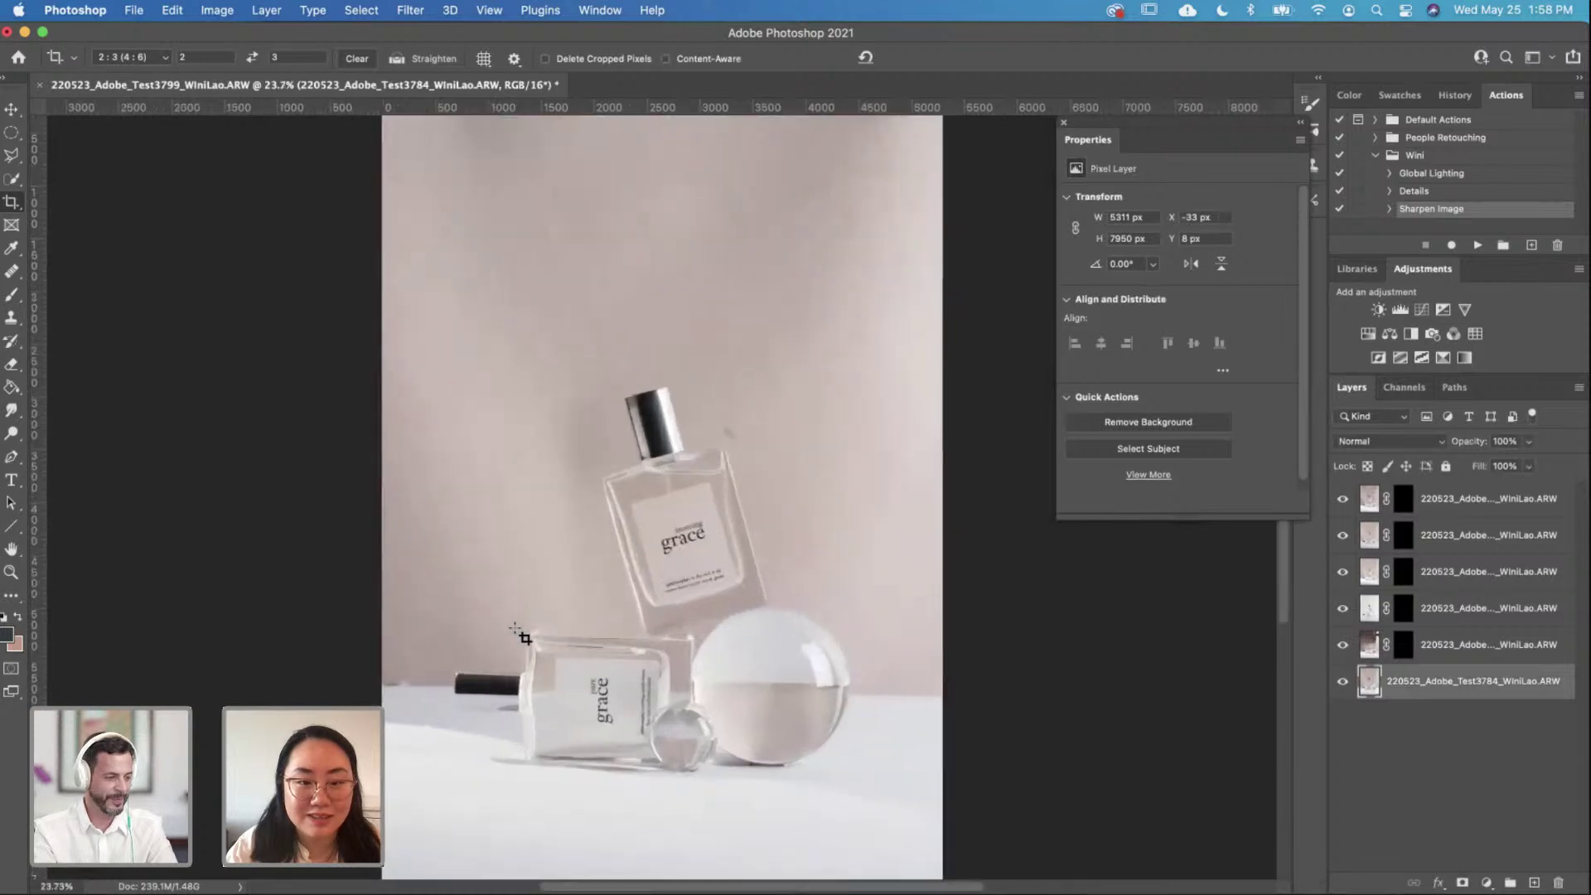
{"action": "scroll", "coordinate": [632, 305], "scroll_direction": "down", "scroll_amount": 2}
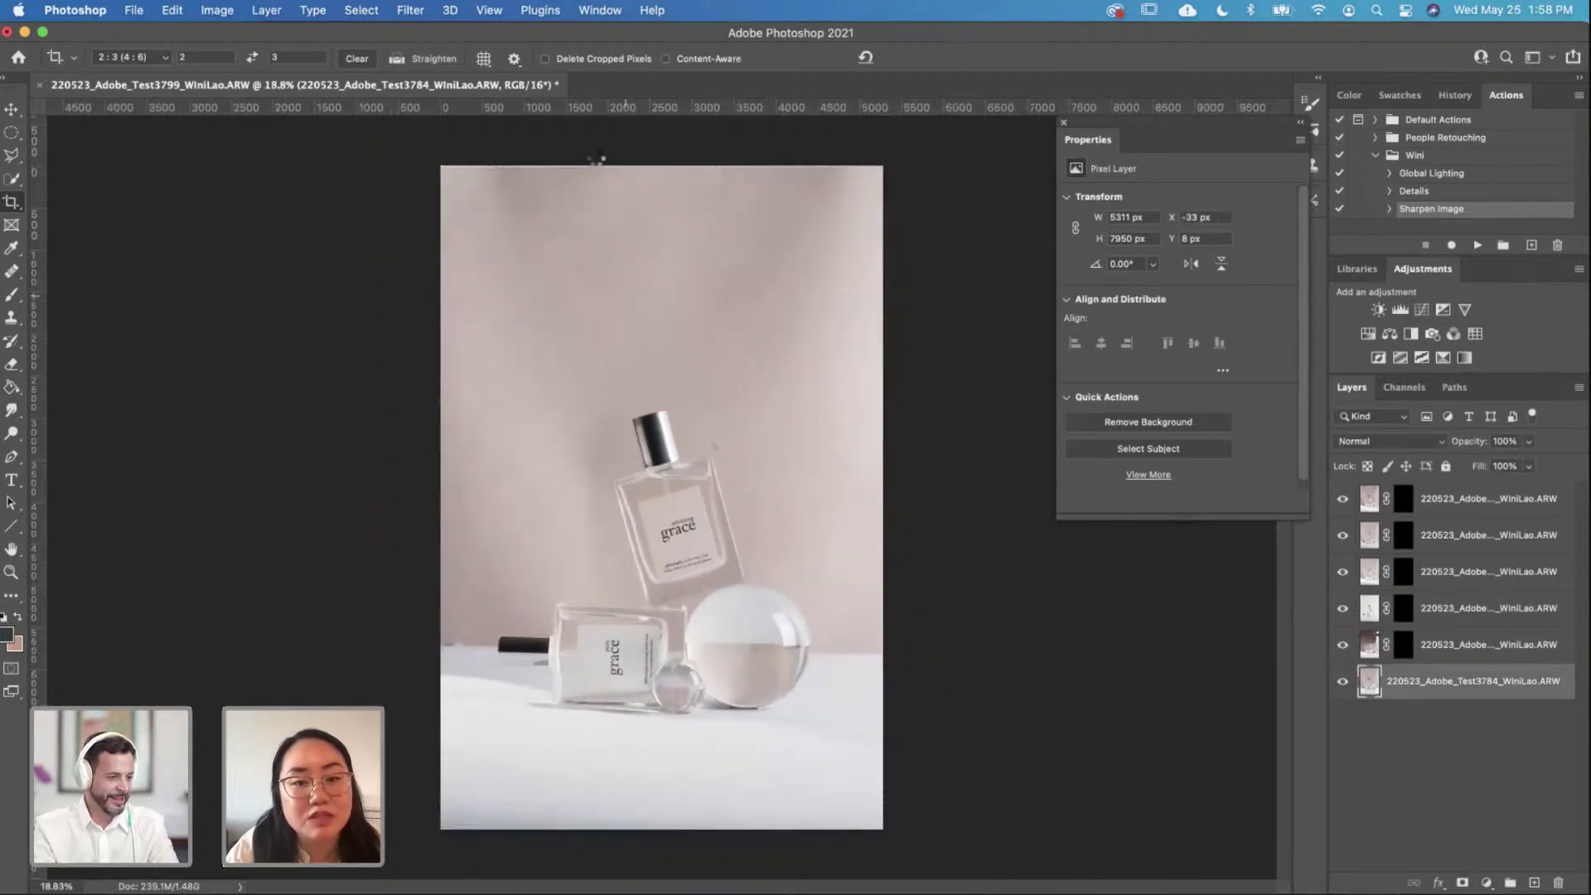
{"action": "left_click", "coordinate": [656, 167]}
{"action": "left_click_drag", "start_coordinate": [659, 174], "coordinate": [661, 172]}
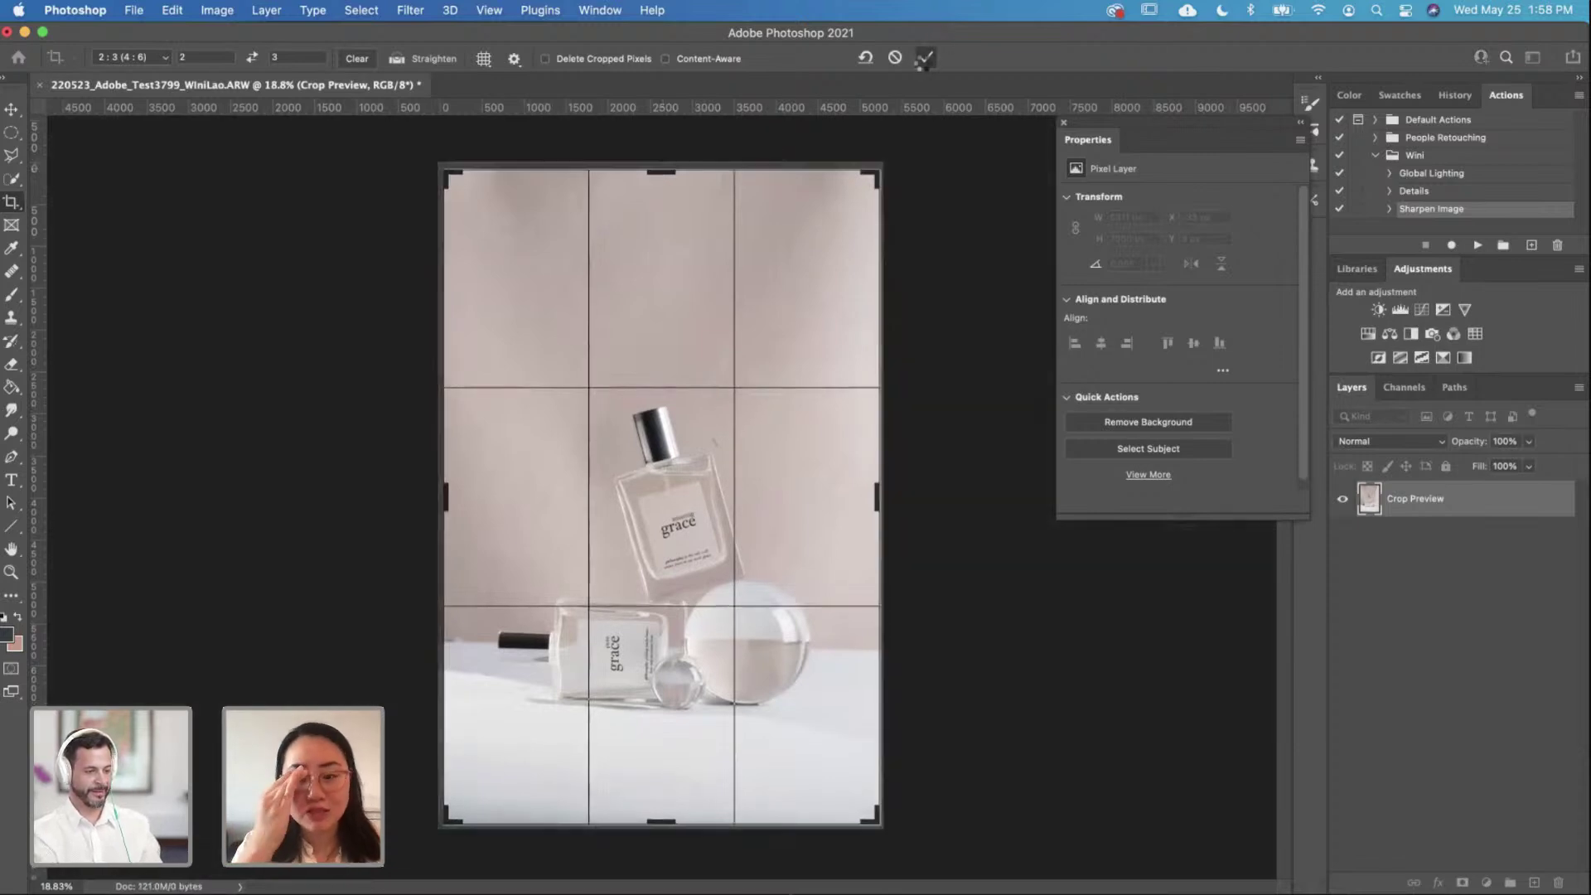
{"action": "left_click", "coordinate": [923, 58]}
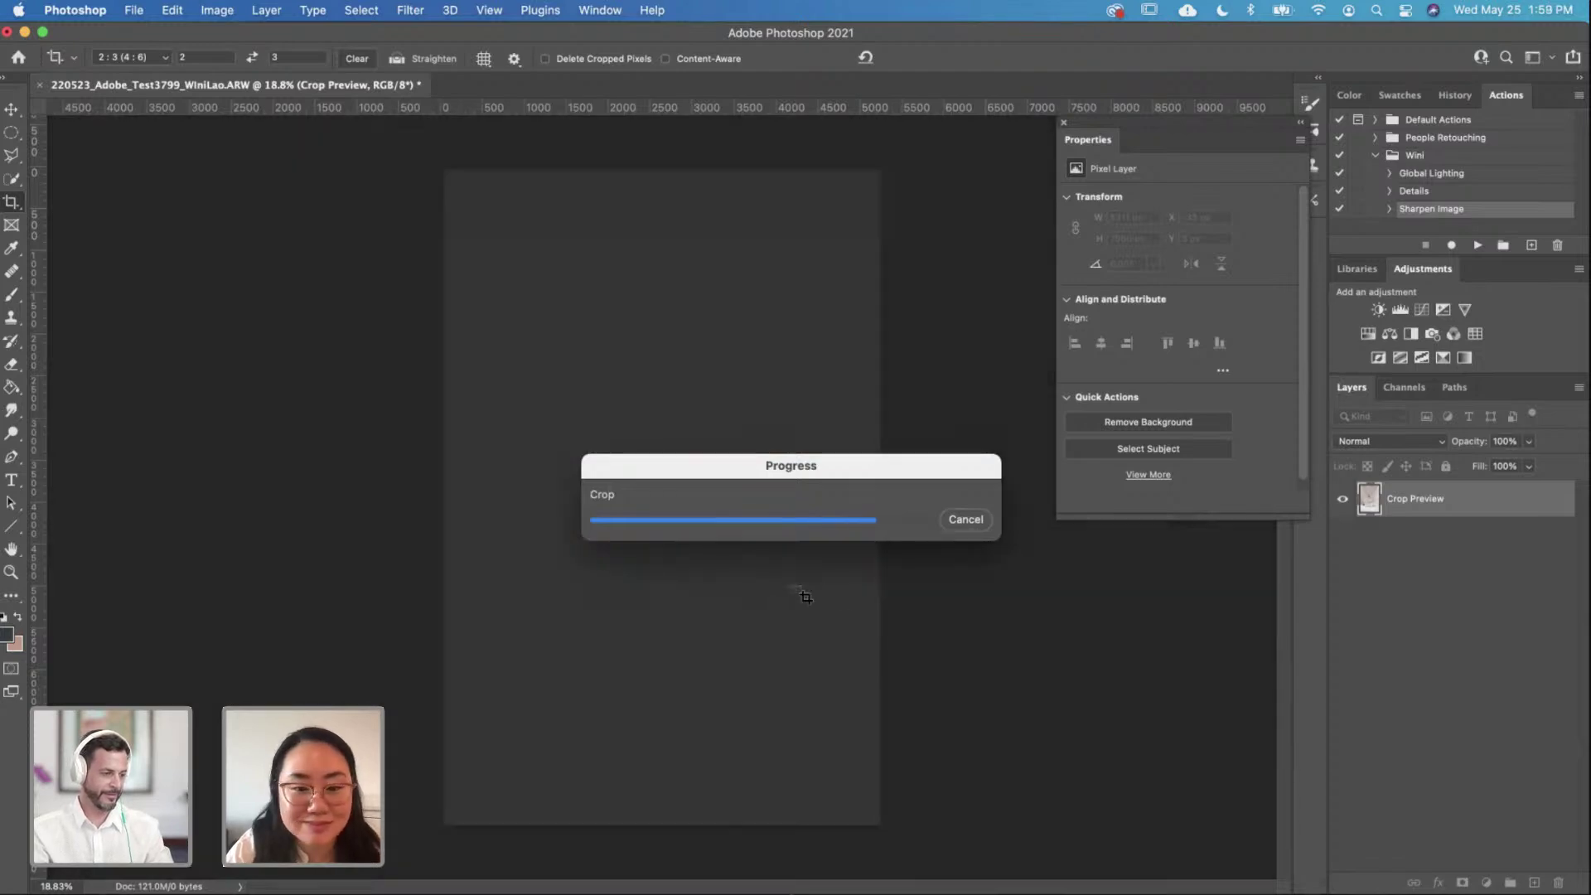
Step: Select the Test3799 layer's mask and invert it back and forth to compare that shot with the base, leaving it black
{"action": "left_click", "coordinate": [1368, 645]}
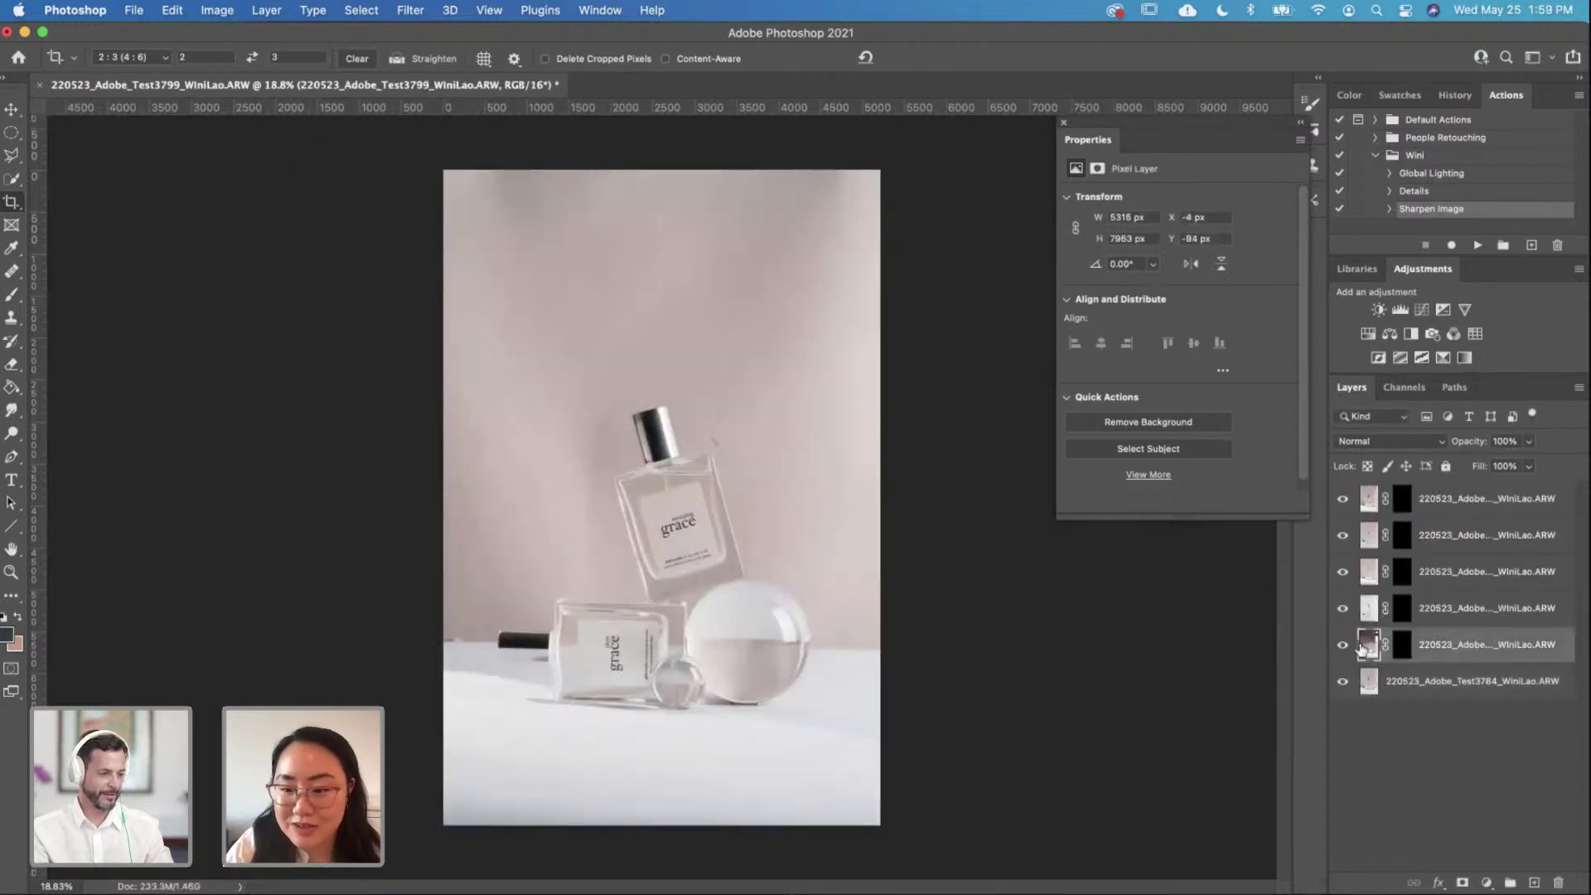
{"action": "left_click", "coordinate": [1402, 650]}
{"action": "key", "text": "super+equal"}
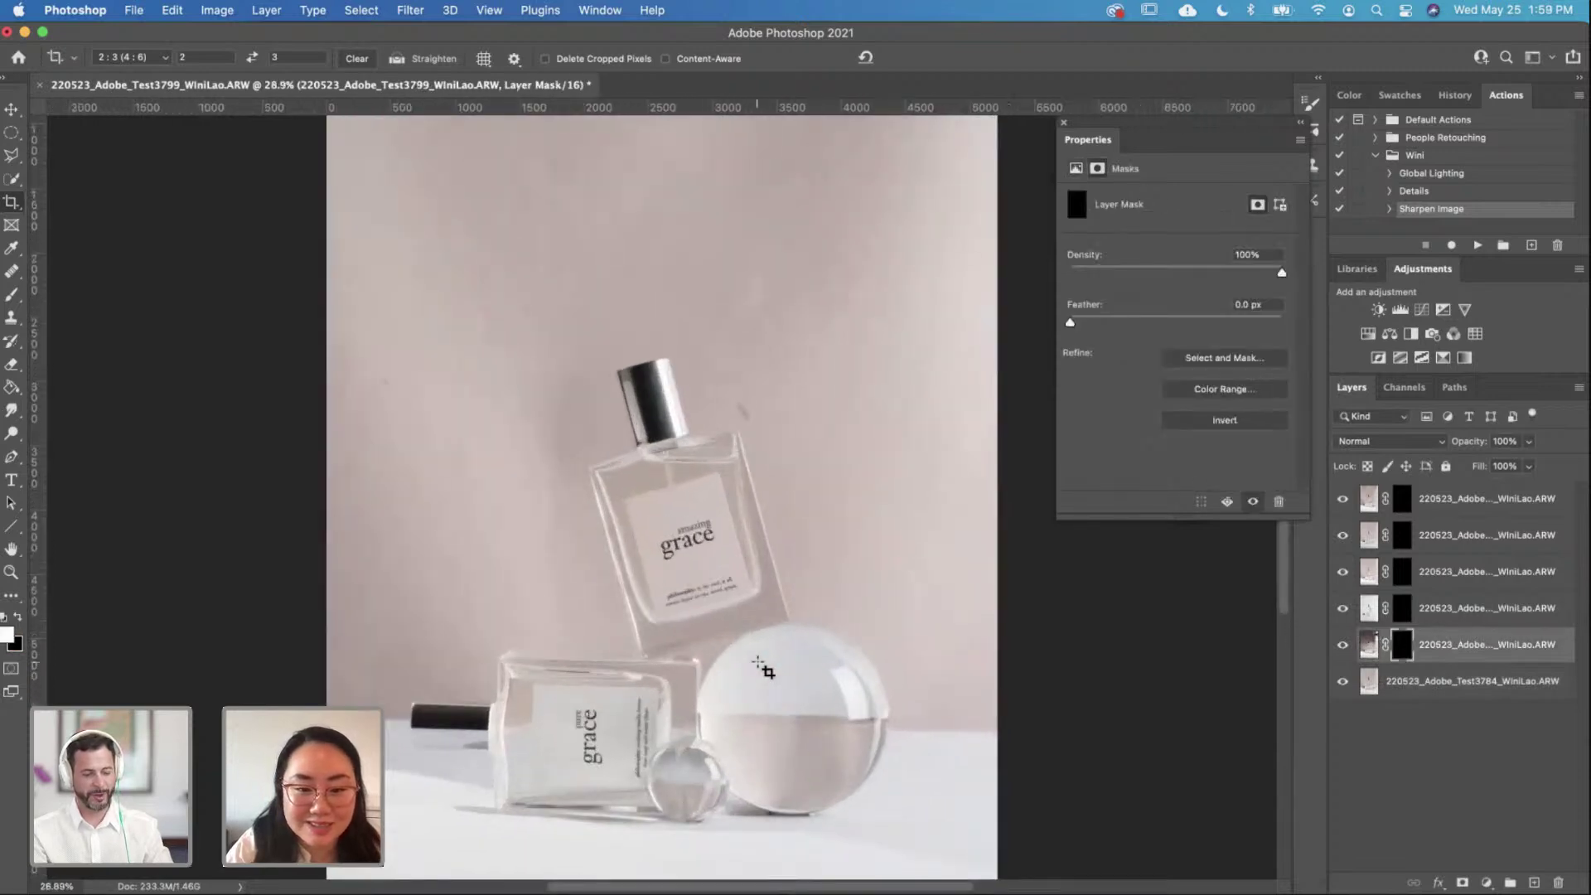
{"action": "scroll", "coordinate": [763, 669], "scroll_direction": "down", "scroll_amount": 4}
{"action": "scroll", "coordinate": [762, 669], "scroll_direction": "up", "scroll_amount": 3}
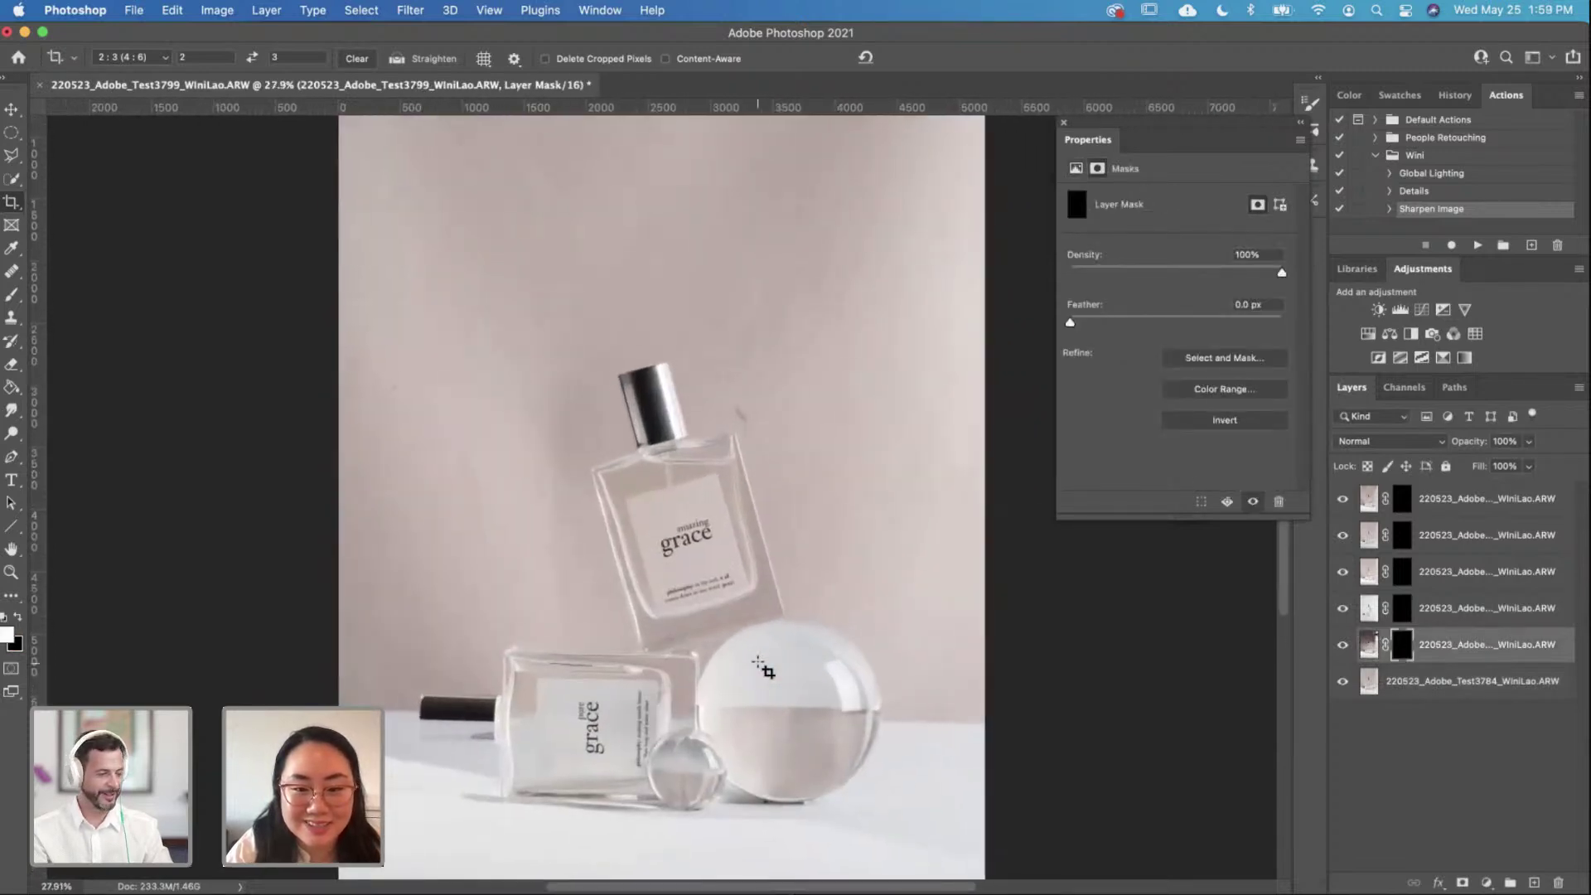
{"action": "scroll", "coordinate": [762, 669], "scroll_direction": "down", "scroll_amount": 3}
{"action": "scroll", "coordinate": [762, 669], "scroll_direction": "up", "scroll_amount": 2}
{"action": "scroll", "coordinate": [762, 669], "scroll_direction": "down", "scroll_amount": 3}
{"action": "scroll", "coordinate": [763, 669], "scroll_direction": "up", "scroll_amount": 2}
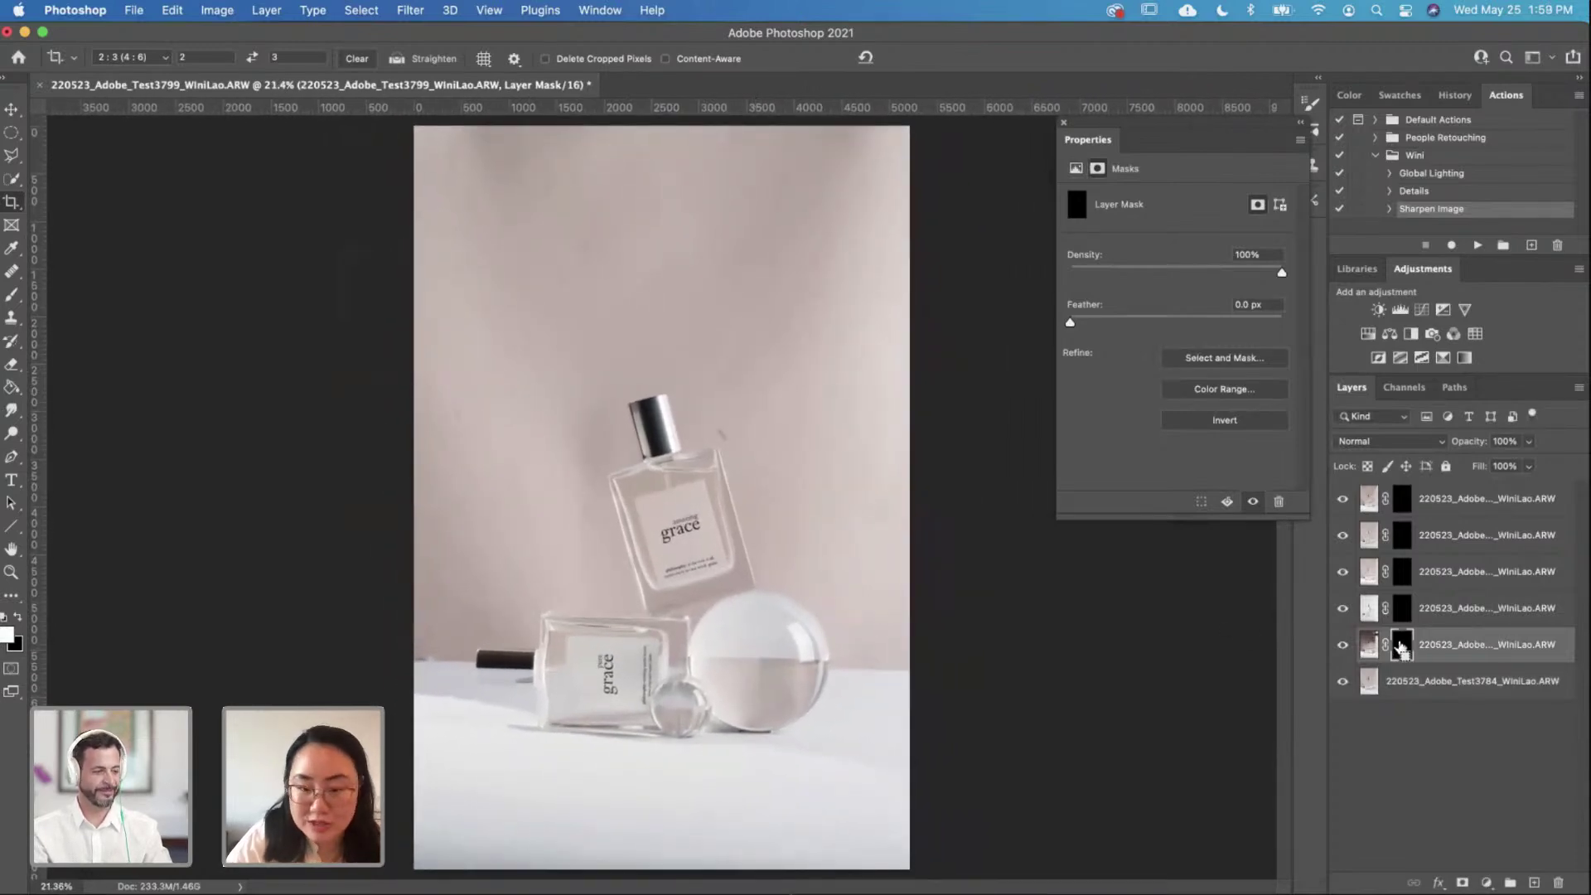
{"action": "key", "text": "super+i"}
{"action": "key", "text": "super+i"}
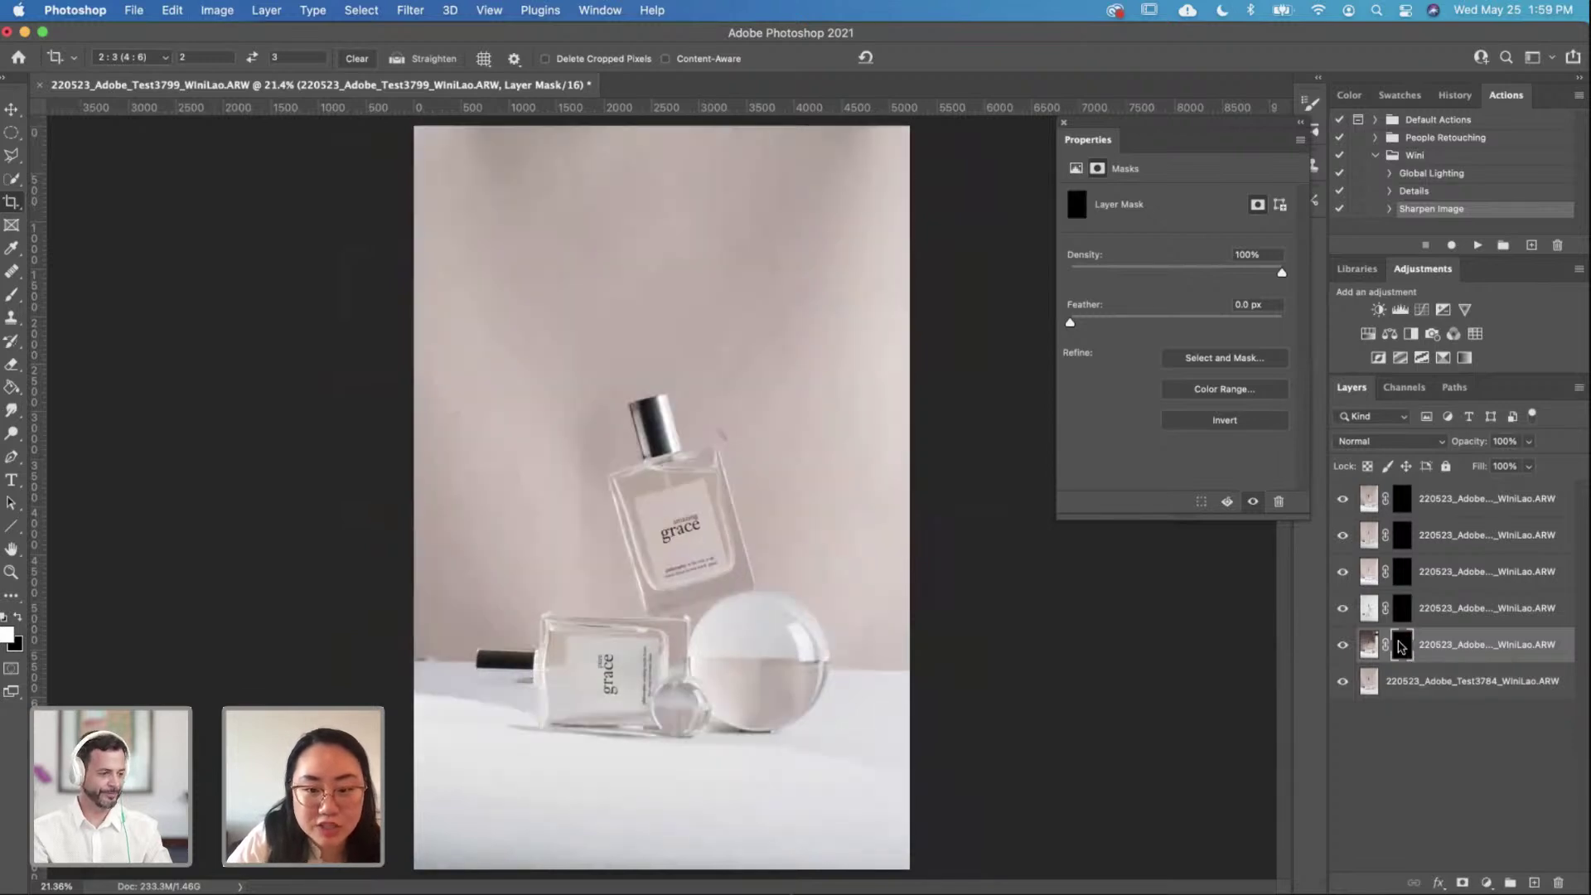
{"action": "key", "text": "super+i"}
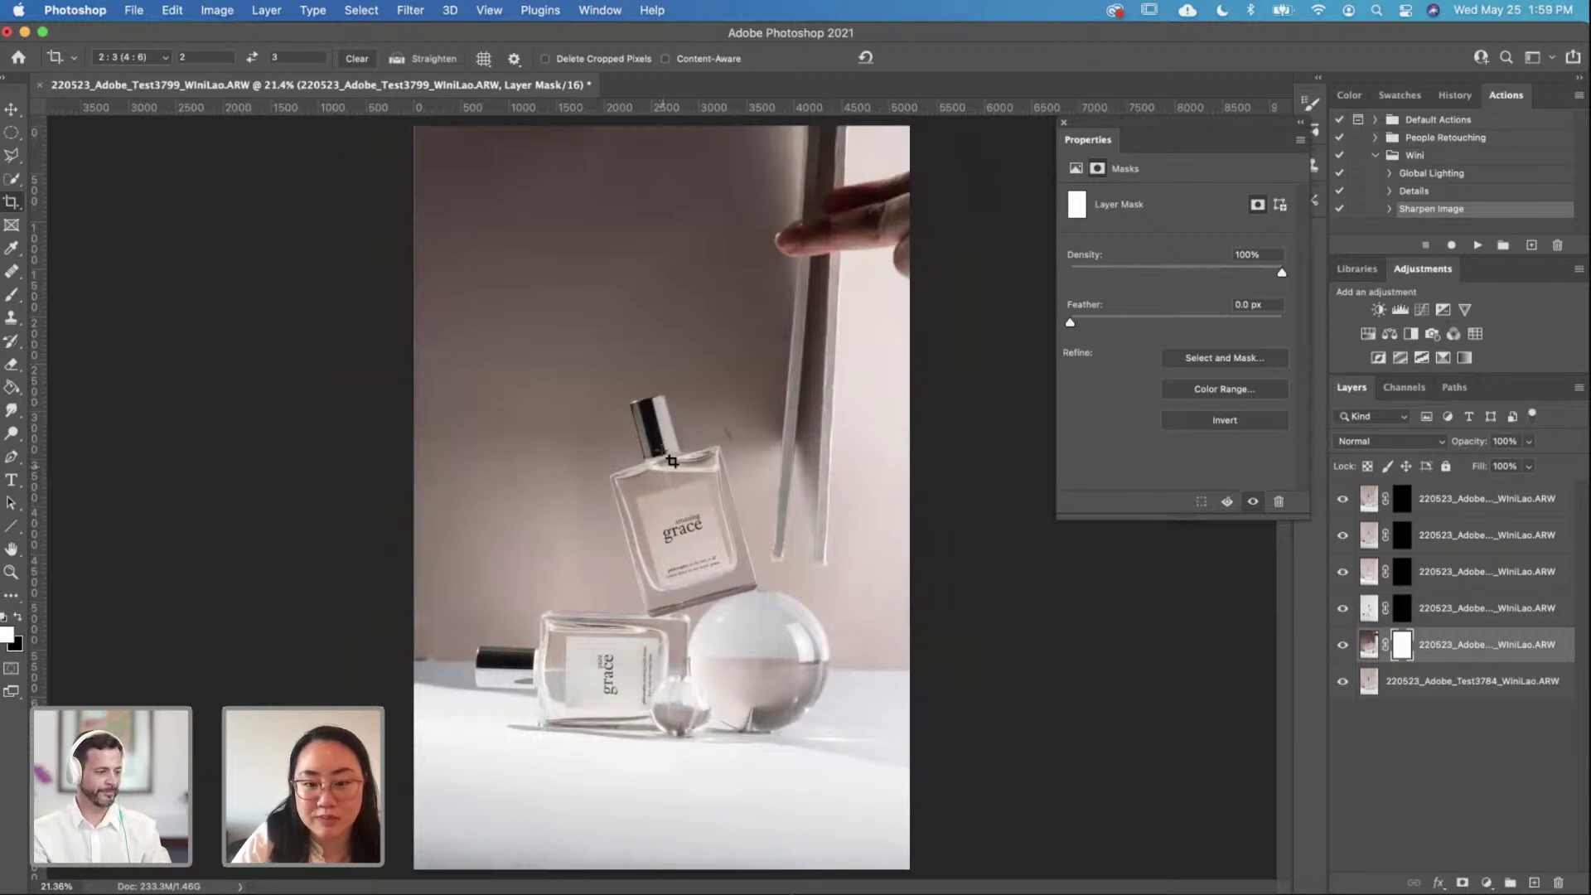
{"action": "key", "text": "super+i"}
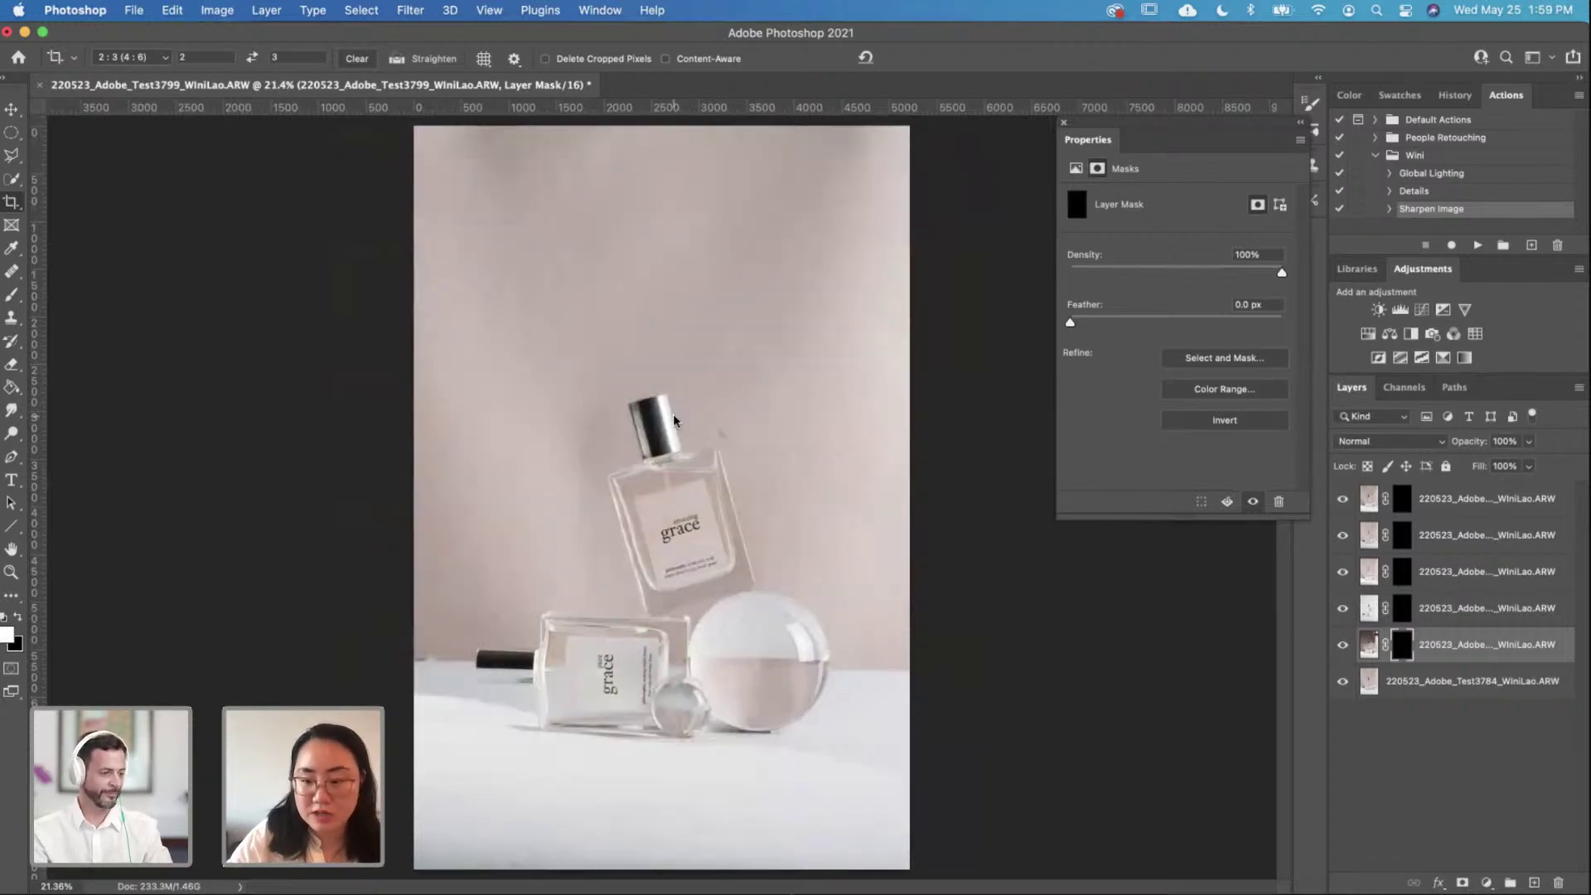
Step: Select the silver cap of the tilted amazing grace bottle with the Quick Selection tool
{"action": "scroll", "coordinate": [655, 431], "scroll_direction": "up", "scroll_amount": 5}
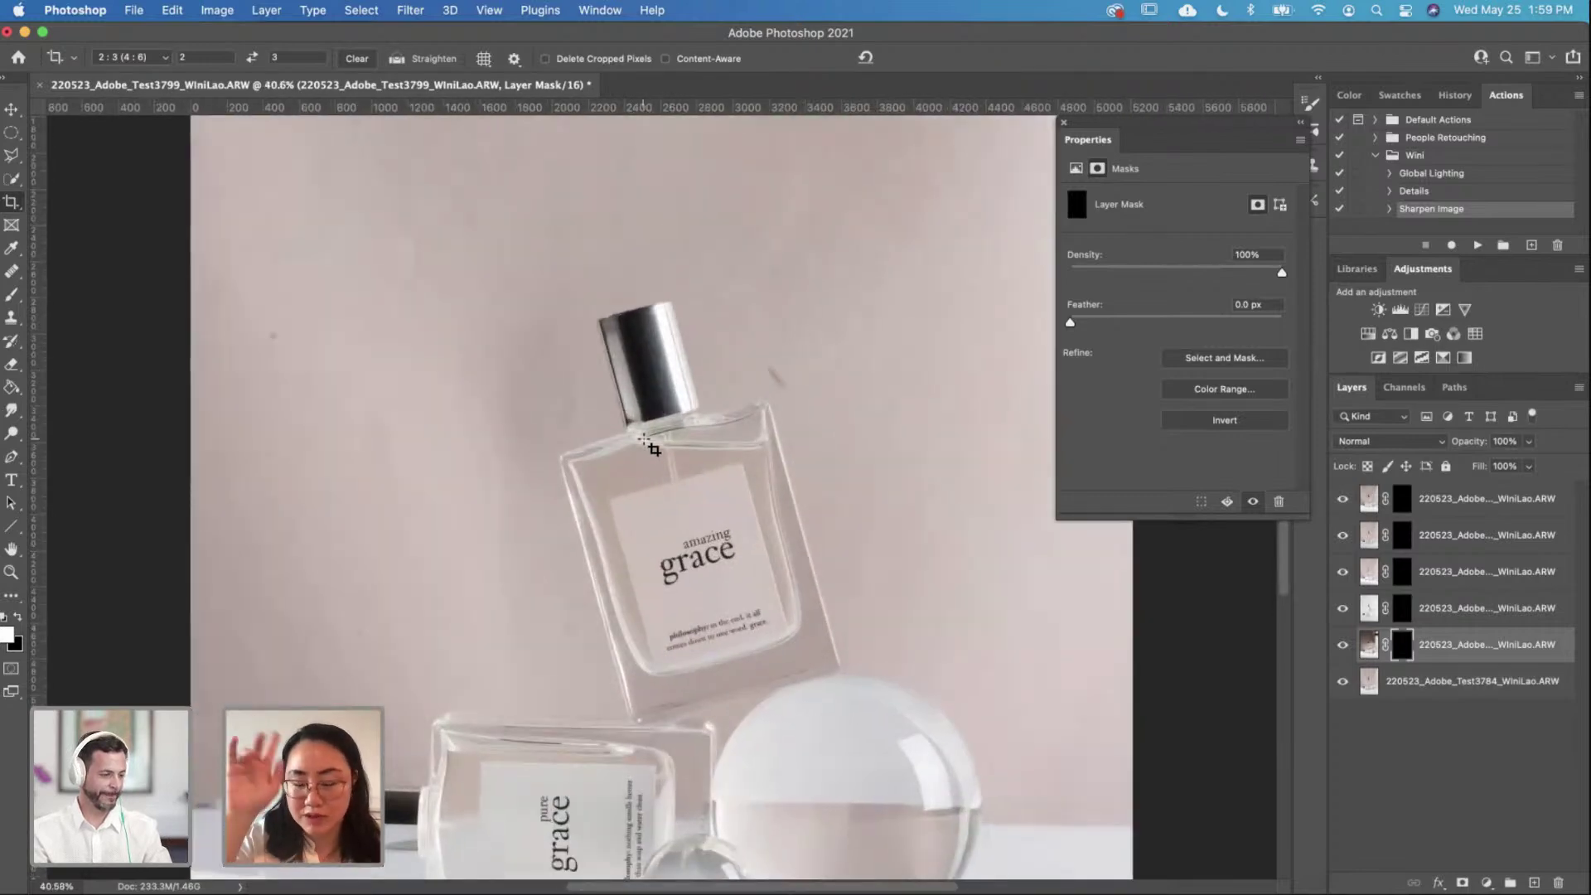
{"action": "scroll", "coordinate": [655, 447], "scroll_direction": "up", "scroll_amount": 4}
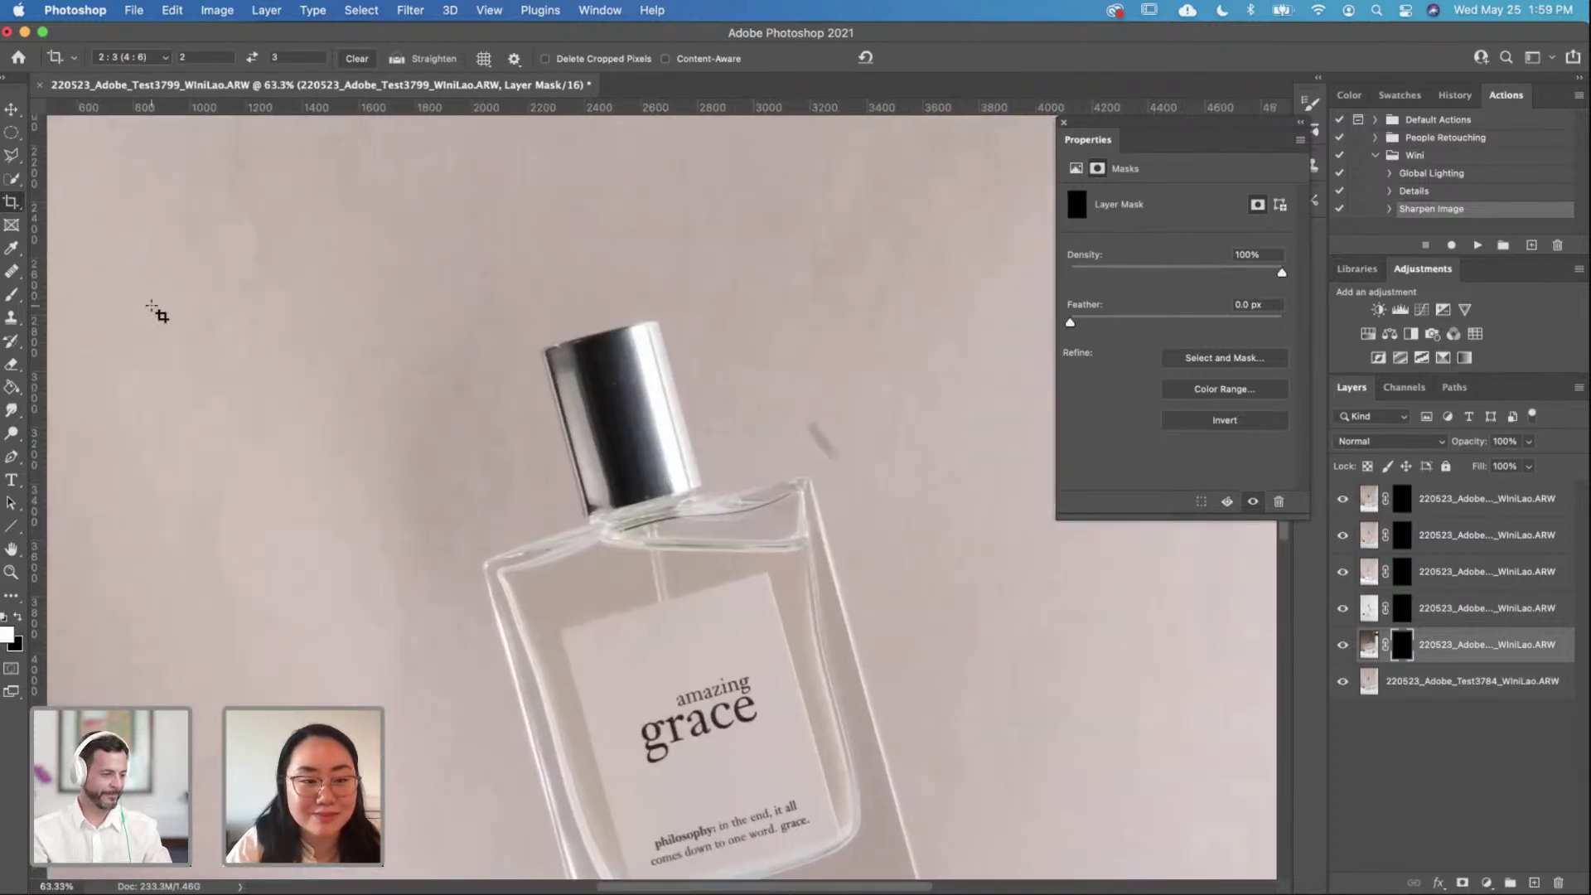
{"action": "scroll", "coordinate": [573, 420], "scroll_direction": "right", "scroll_amount": 3}
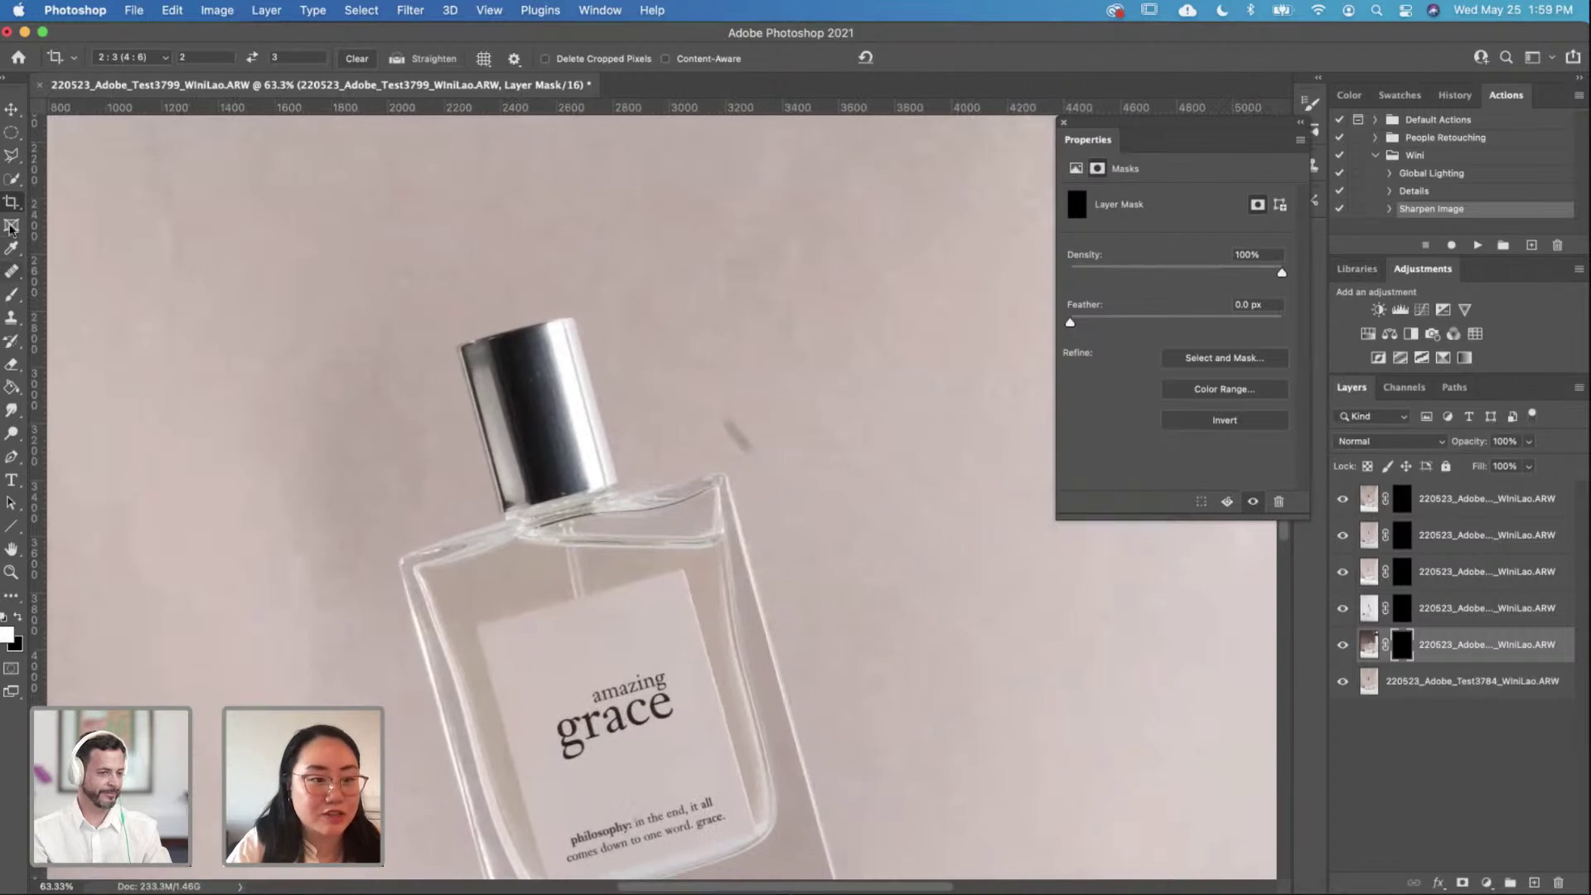
{"action": "right_click", "coordinate": [12, 156]}
{"action": "left_click", "coordinate": [48, 156]}
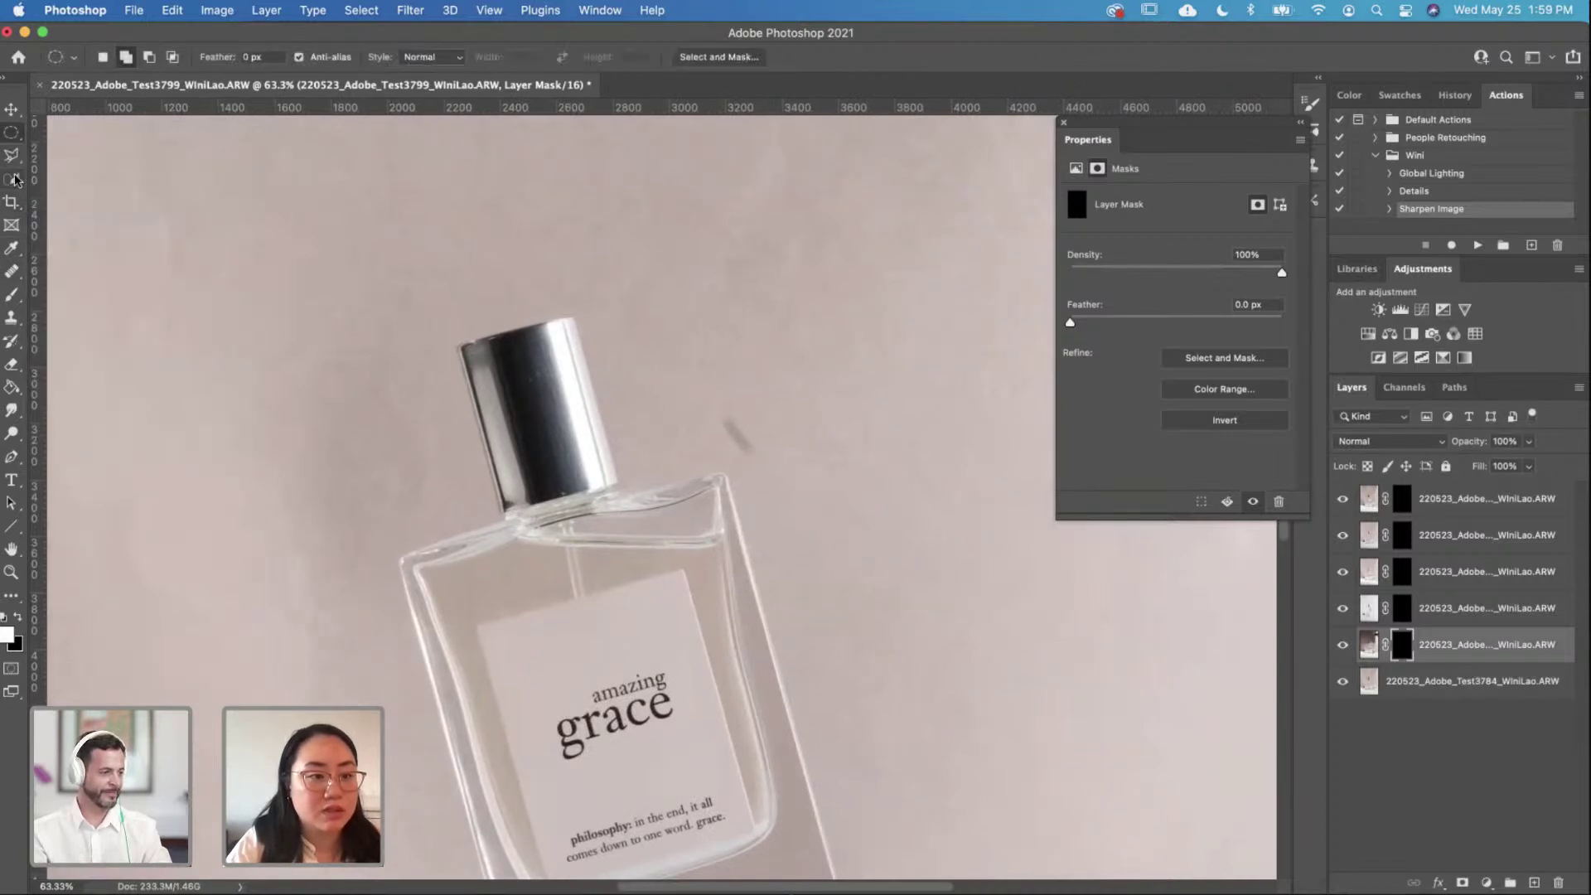
{"action": "left_click", "coordinate": [13, 179]}
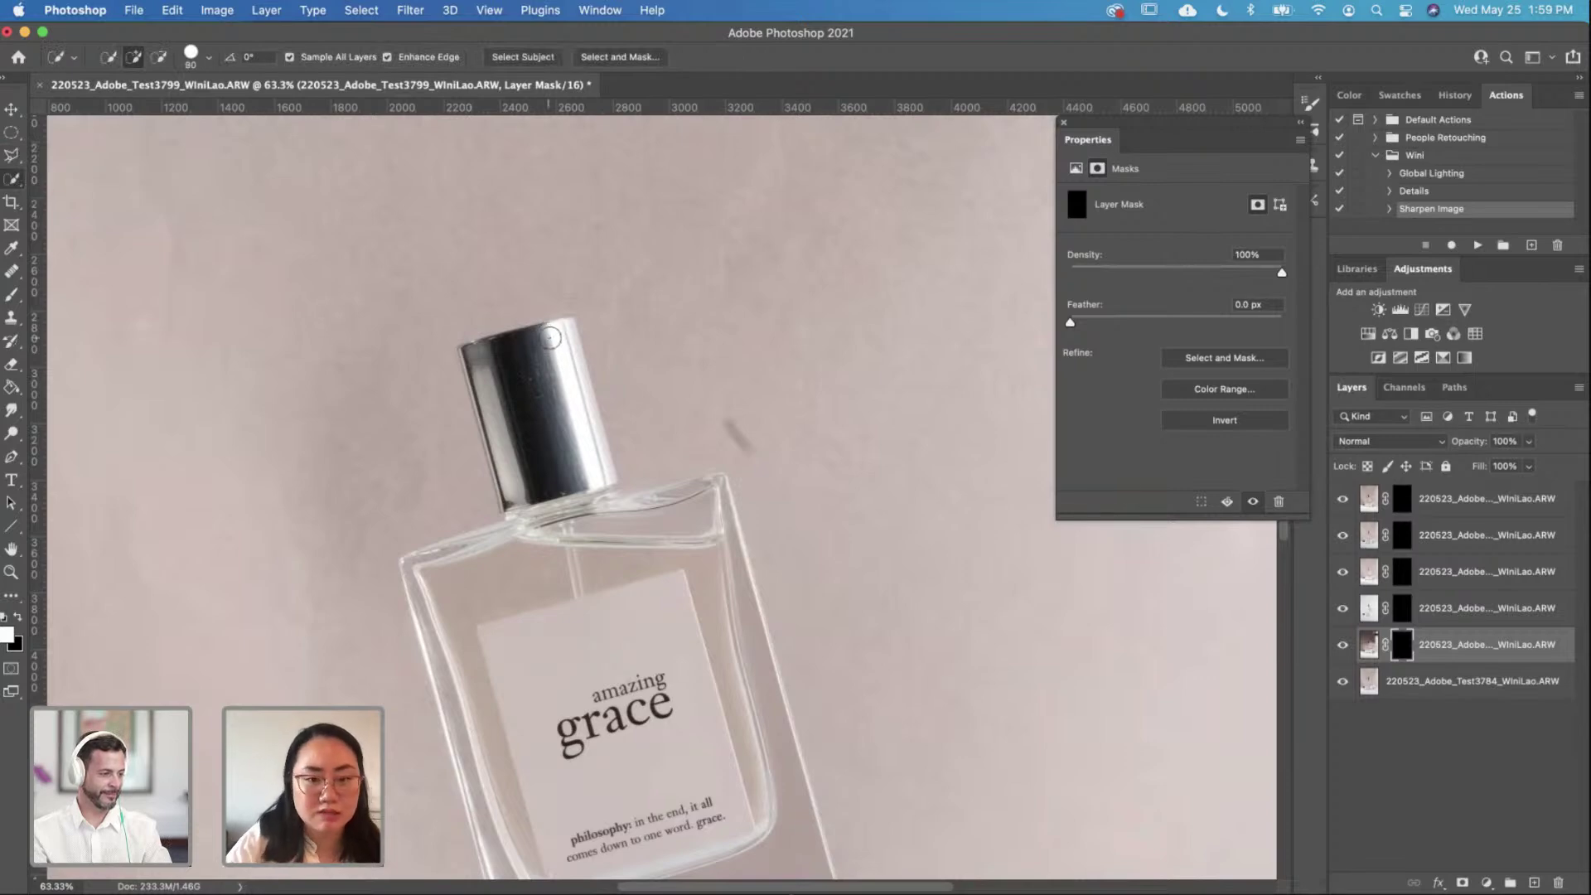
{"action": "left_click_drag", "start_coordinate": [575, 403], "coordinate": [588, 464]}
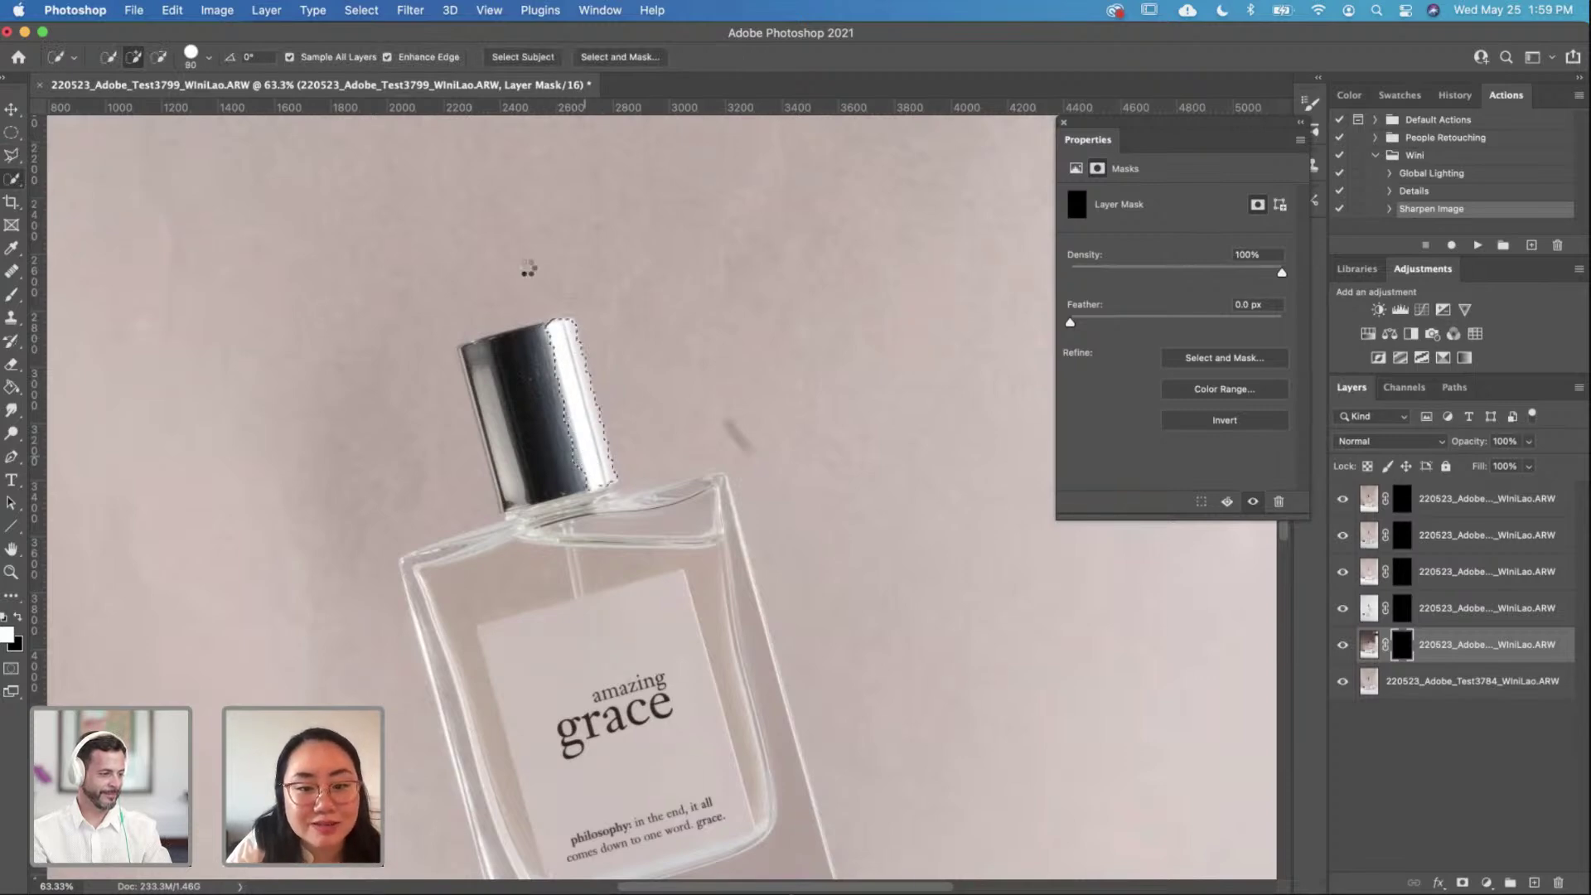
{"action": "left_click_drag", "start_coordinate": [586, 375], "coordinate": [593, 334]}
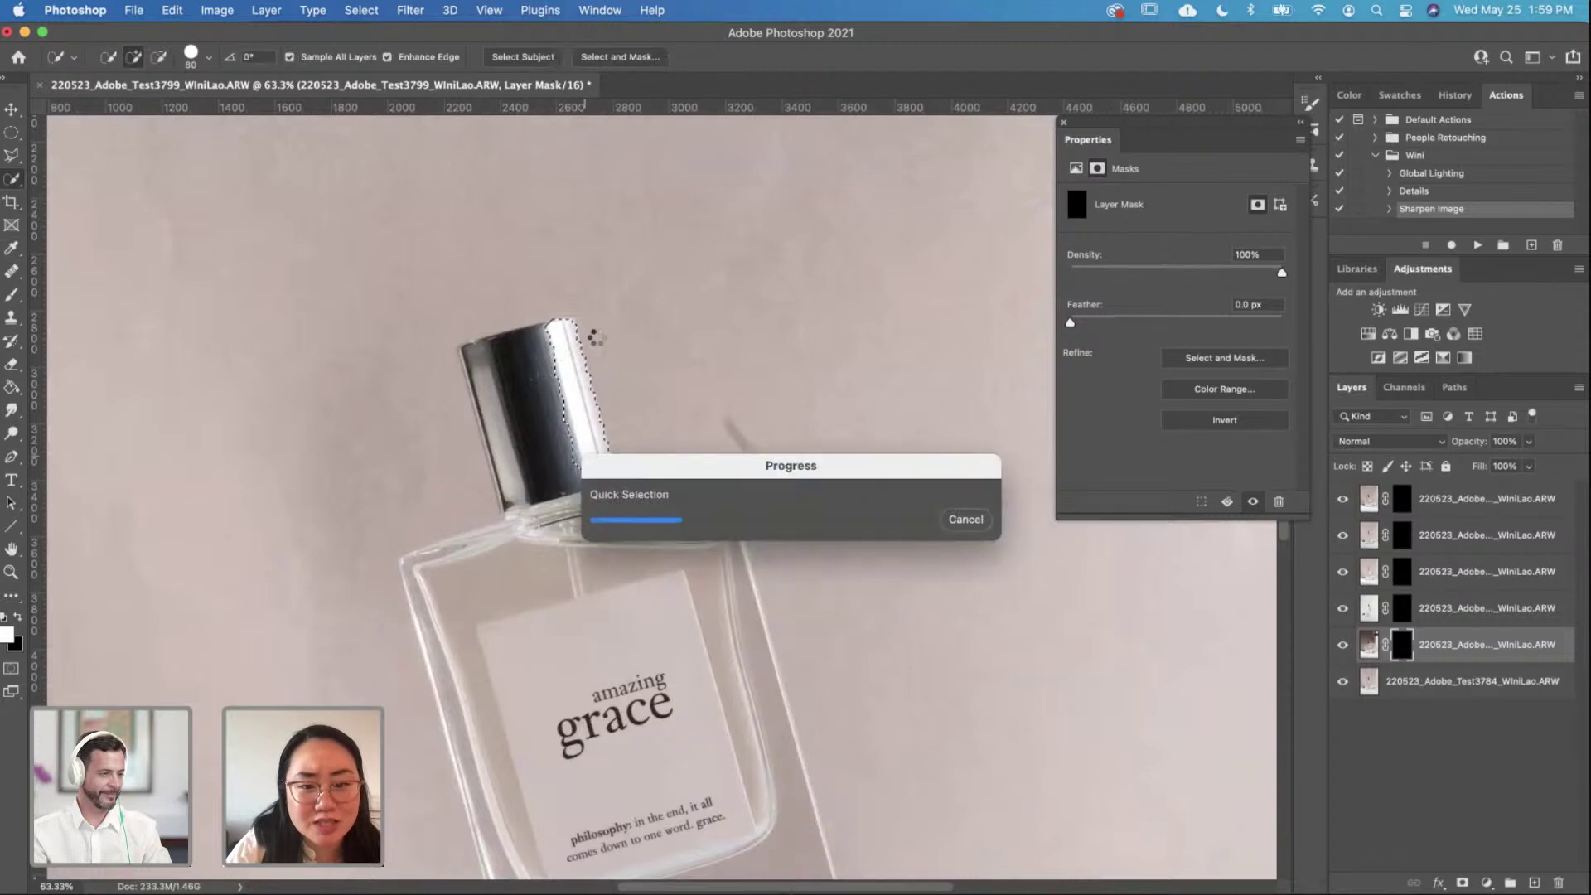
{"action": "left_click", "coordinate": [553, 342]}
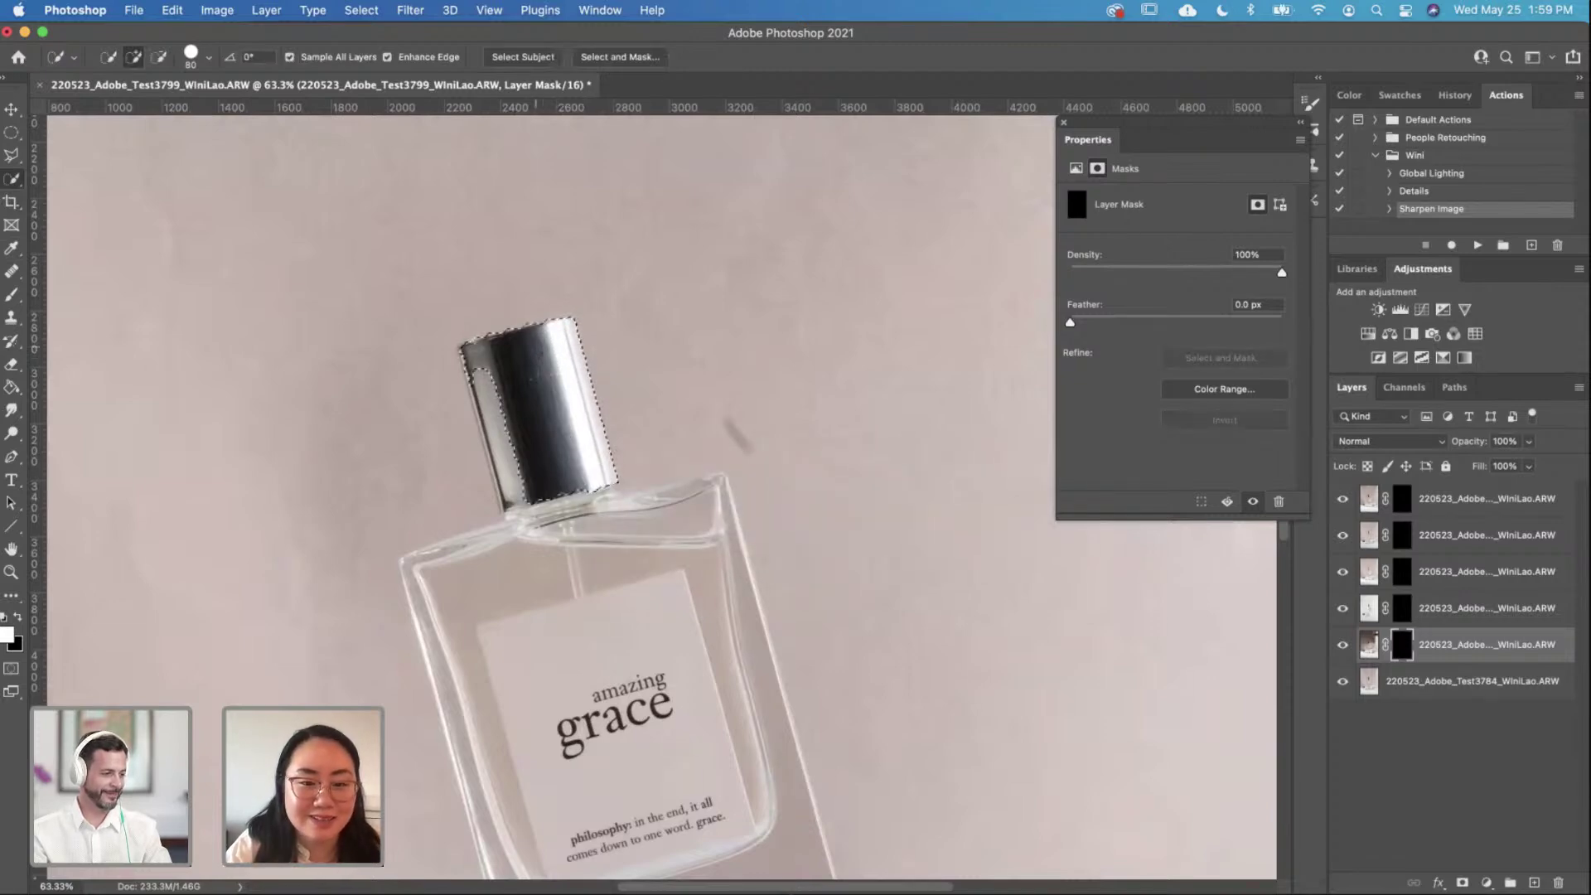
Step: Try painting the Test3799 mask white inside the cap selection, and undo back to the active selection
{"action": "key", "text": "b"}
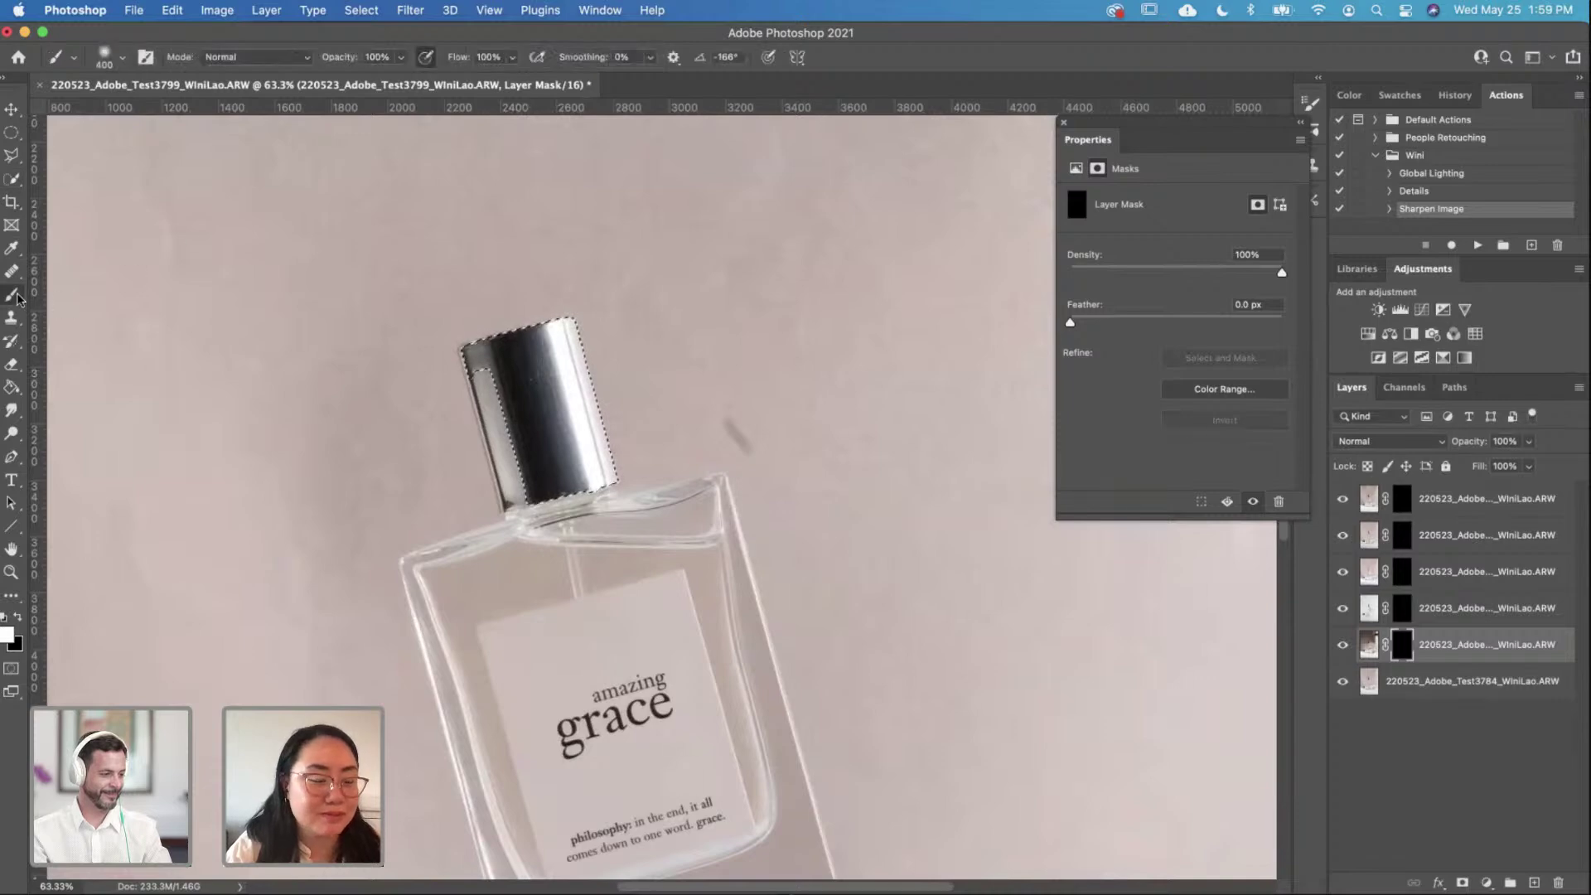
{"action": "mouse_move", "coordinate": [572, 370]}
{"action": "left_mouse_down"}
{"action": "mouse_move", "coordinate": [611, 491]}
{"action": "mouse_move", "coordinate": [538, 319]}
{"action": "left_mouse_up"}
{"action": "key", "text": "ctrl+d"}
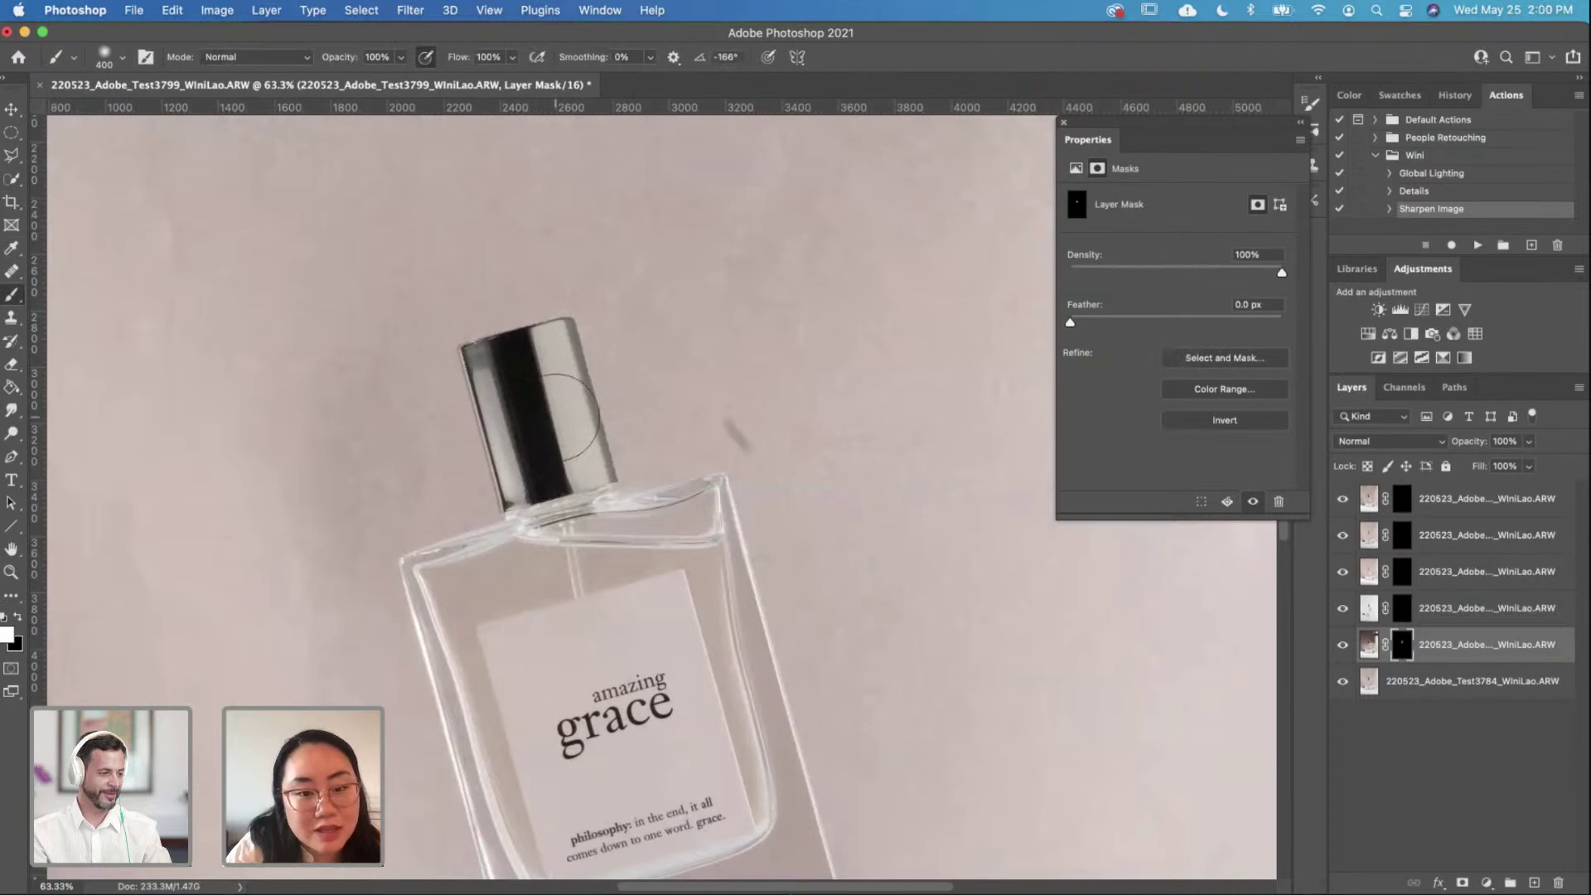
{"action": "scroll", "coordinate": [567, 417], "scroll_direction": "up", "scroll_amount": 4}
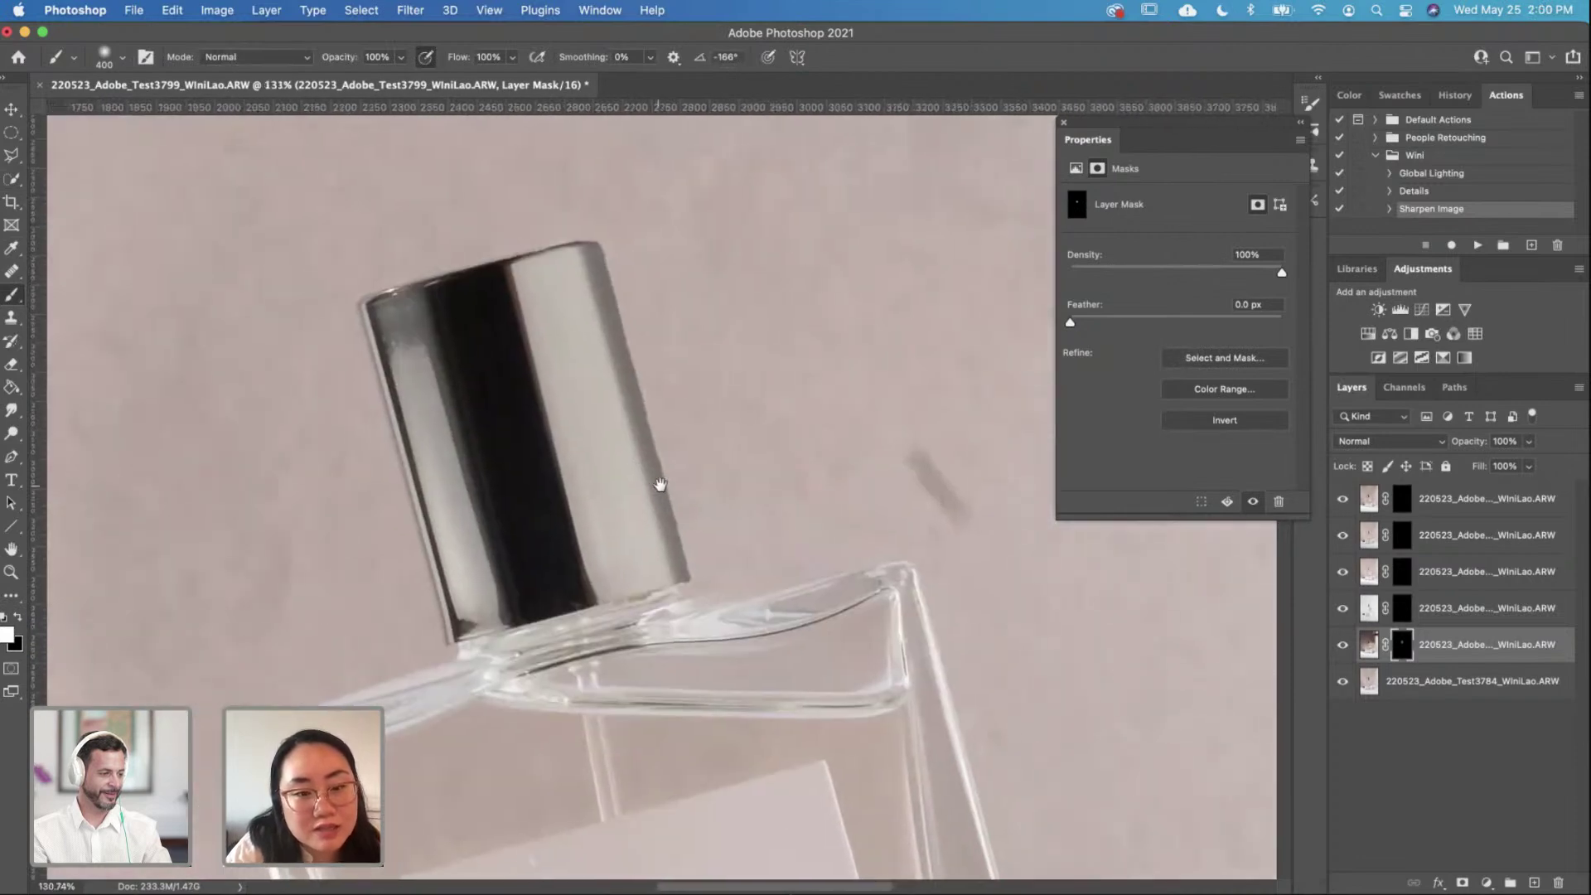
{"action": "key", "text": "ctrl+z"}
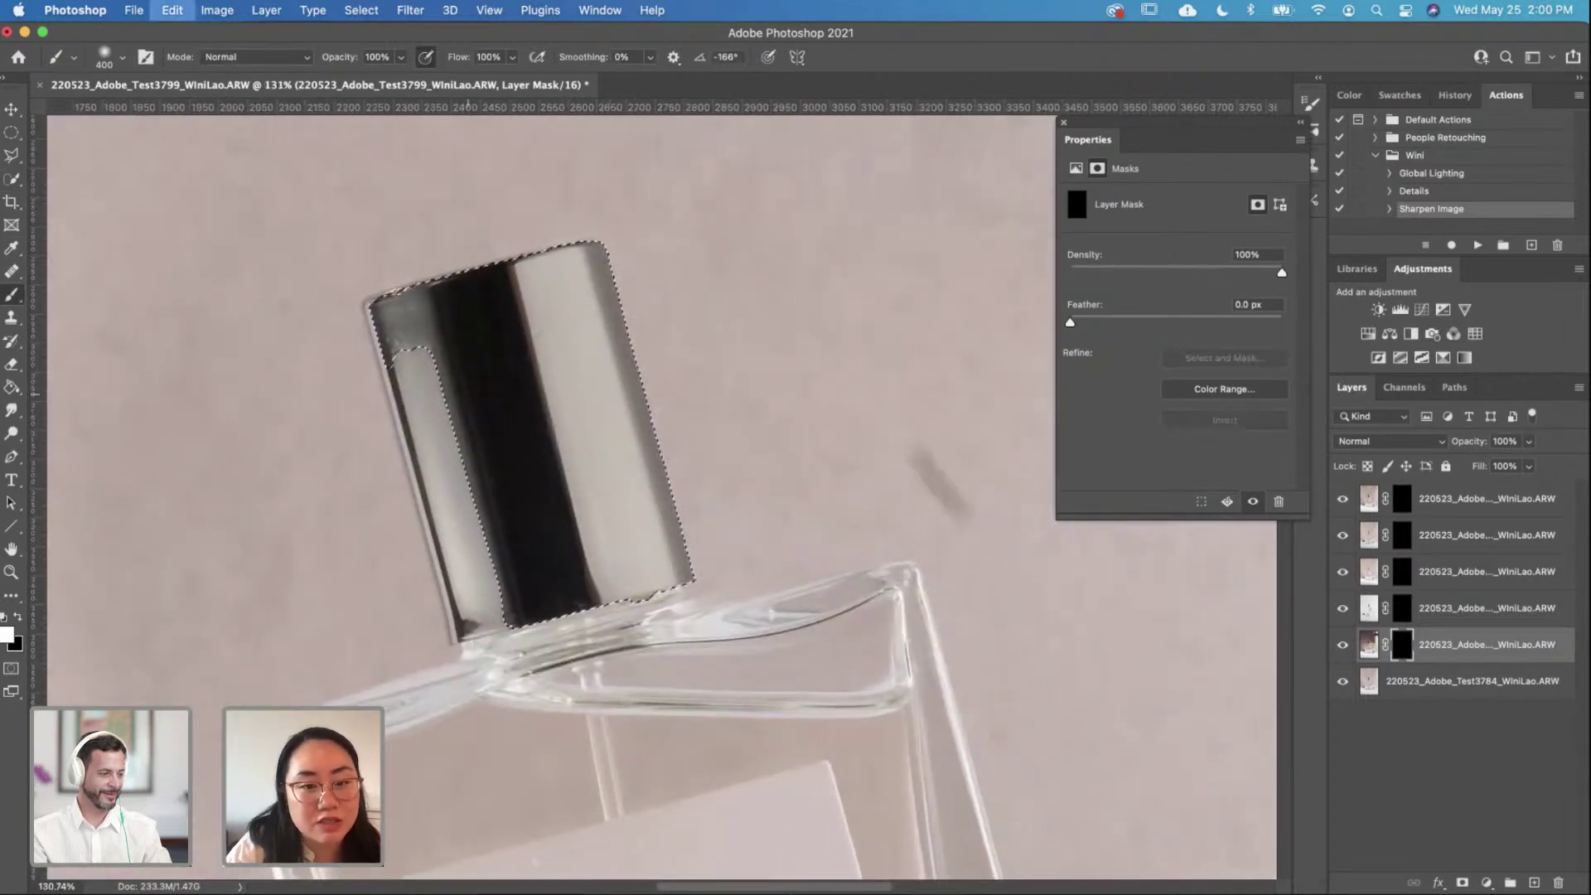
{"action": "key", "text": "ctrl+z"}
Step: Smooth the cap selection with a 2-pixel sample radius and paint the Test3799 mask white inside it, leaving nothing selected
{"action": "left_click", "coordinate": [269, 10]}
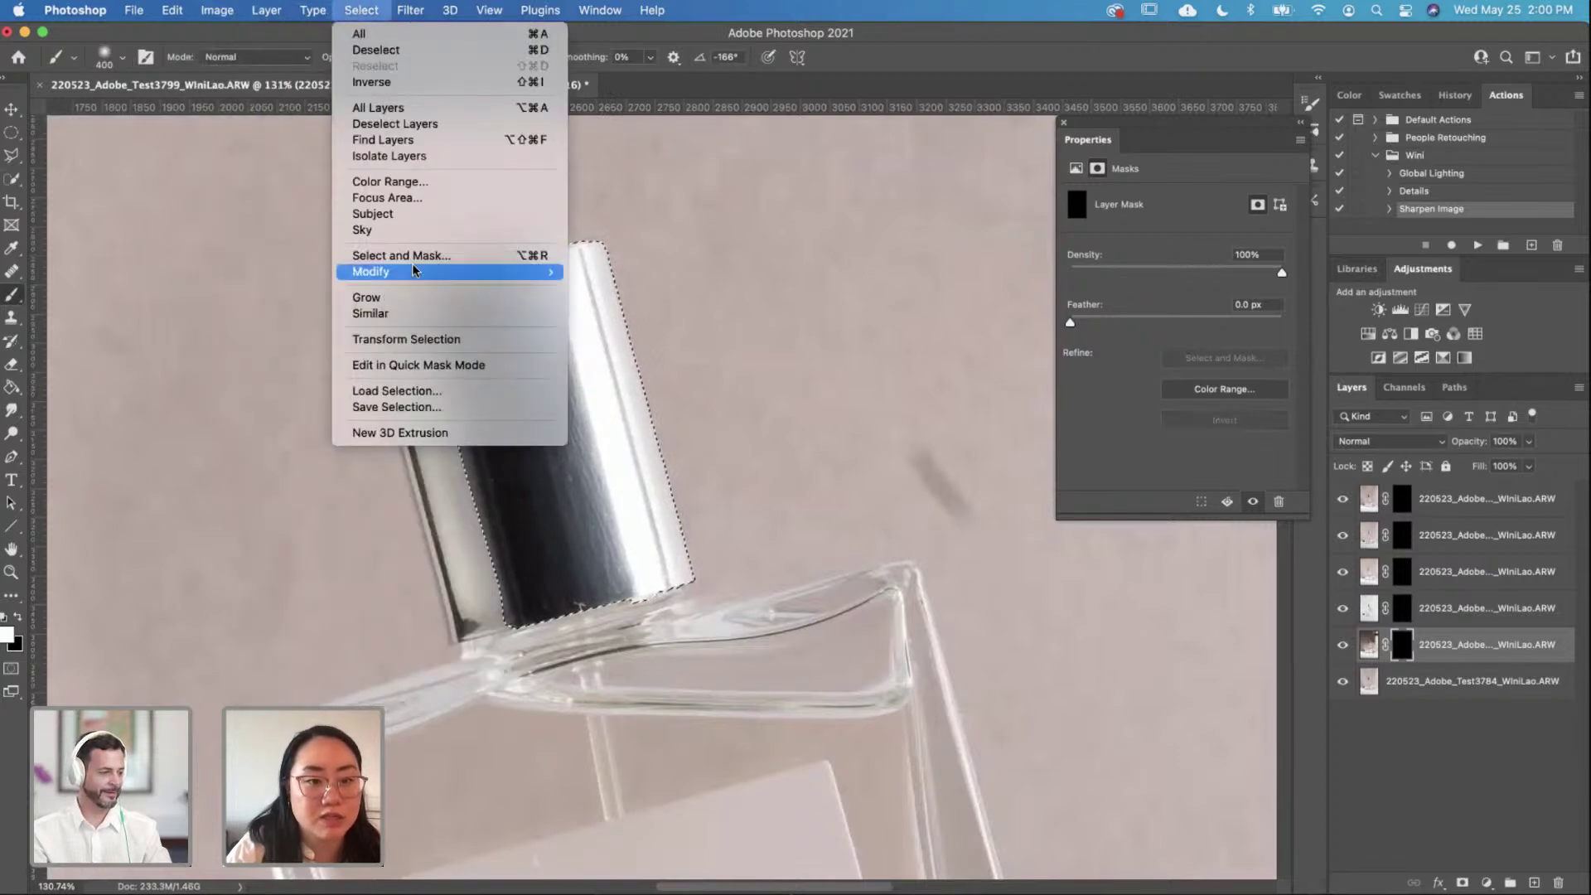
{"action": "mouse_move", "coordinate": [414, 271]}
{"action": "left_click", "coordinate": [598, 288]}
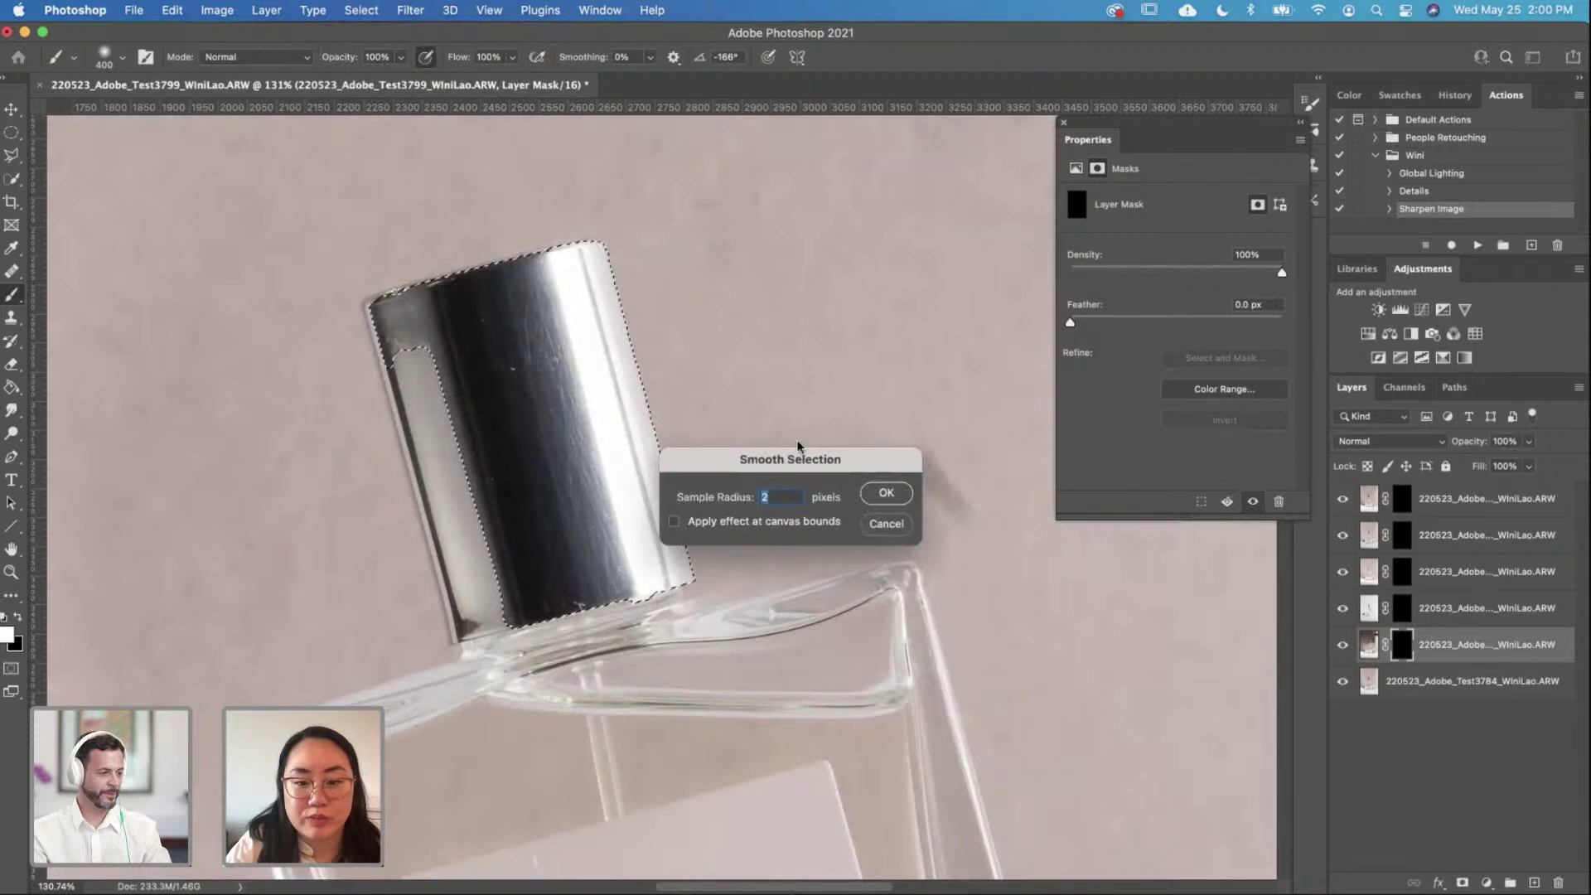
{"action": "left_click", "coordinate": [886, 493]}
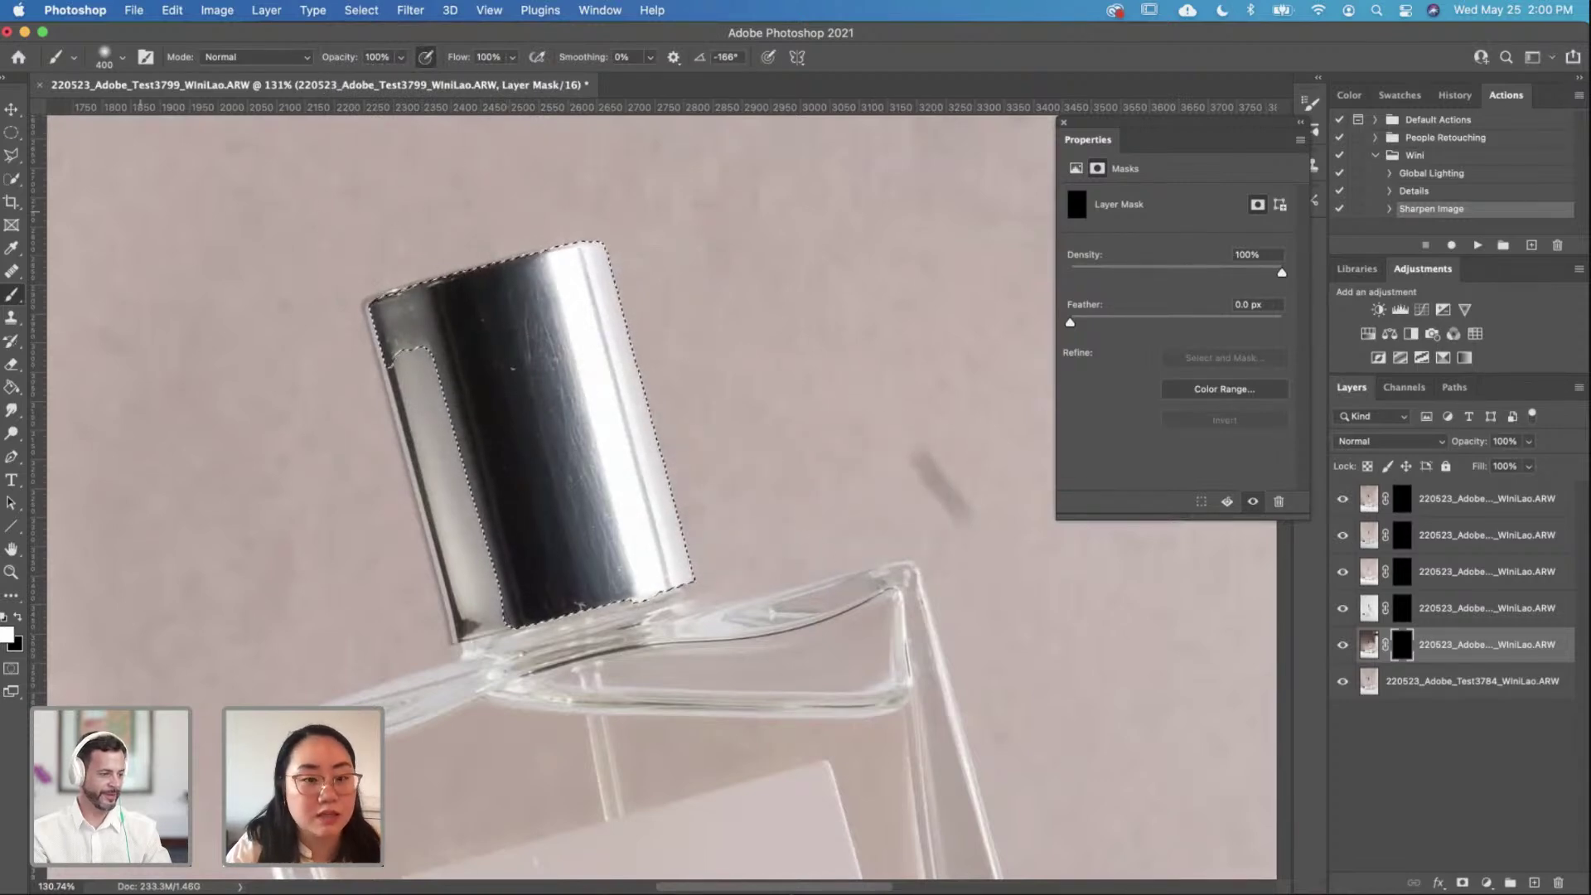
{"action": "mouse_move", "coordinate": [570, 296]}
{"action": "left_mouse_down"}
{"action": "mouse_move", "coordinate": [650, 469]}
{"action": "mouse_move", "coordinate": [565, 295]}
{"action": "mouse_move", "coordinate": [516, 449]}
{"action": "mouse_move", "coordinate": [392, 266]}
{"action": "mouse_move", "coordinate": [513, 497]}
{"action": "left_mouse_up"}
{"action": "key", "text": "cmd+d"}
Step: Paint white on the Test3799 mask with a brush of about 70 px to reveal the remaining strip along the cap's left side
{"action": "key", "text": "bracketleft"}
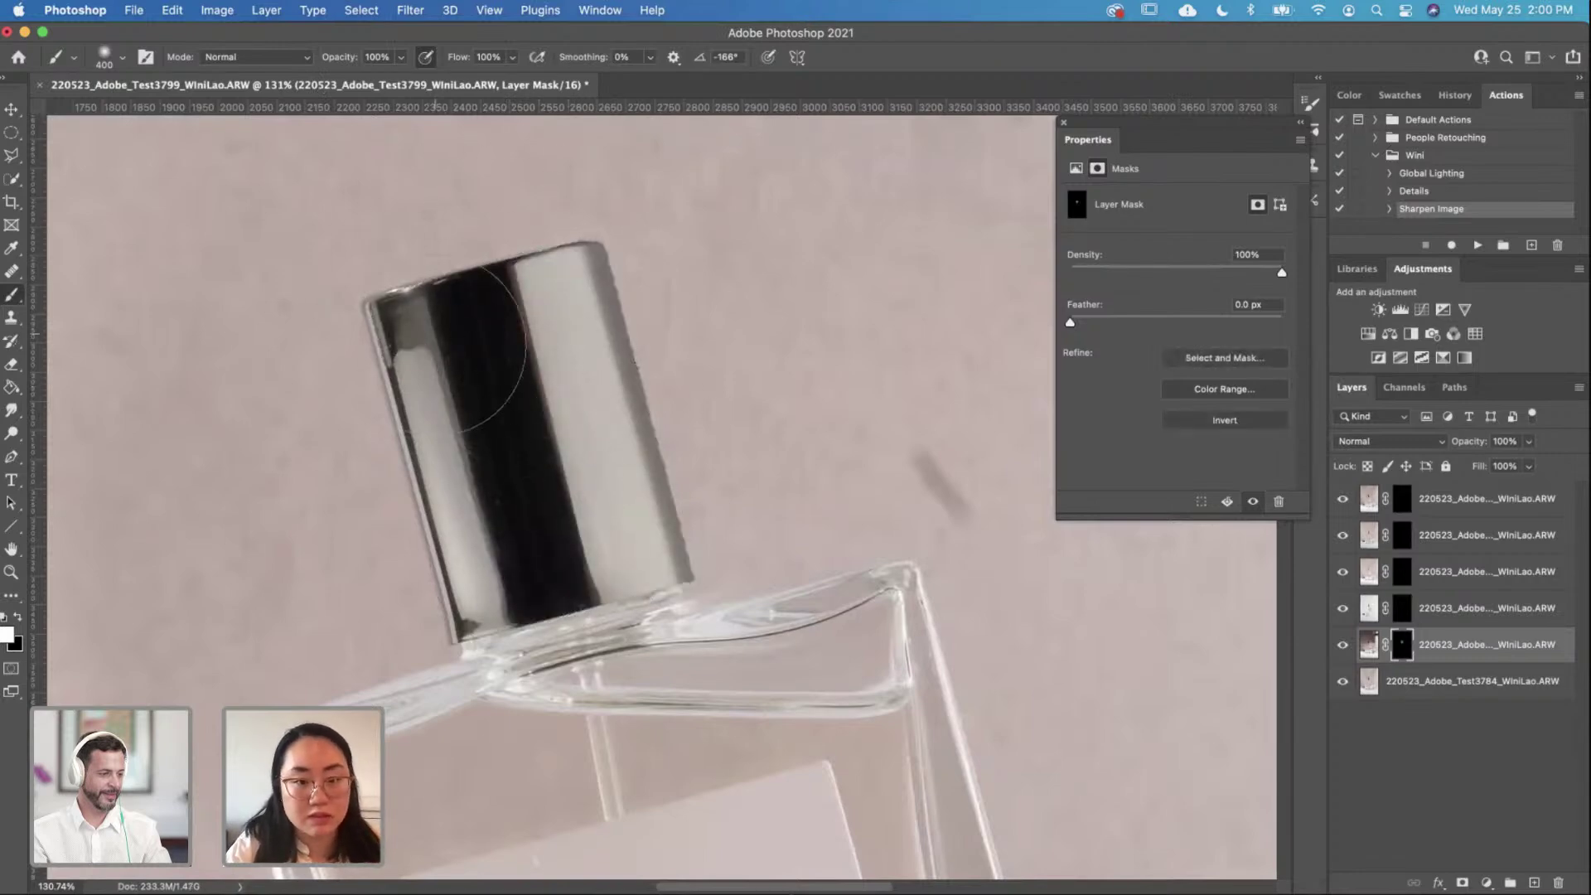
{"action": "key", "text": "bracketleft"}
{"action": "key", "text": "bracketleft"}
{"action": "key", "text": "bracketleft"}
{"action": "key", "text": "bracketleft"}
{"action": "key", "text": "bracketleft"}
{"action": "key", "text": "bracketleft"}
{"action": "key", "text": "bracketleft"}
{"action": "key", "text": "bracketleft"}
{"action": "key", "text": "bracketleft"}
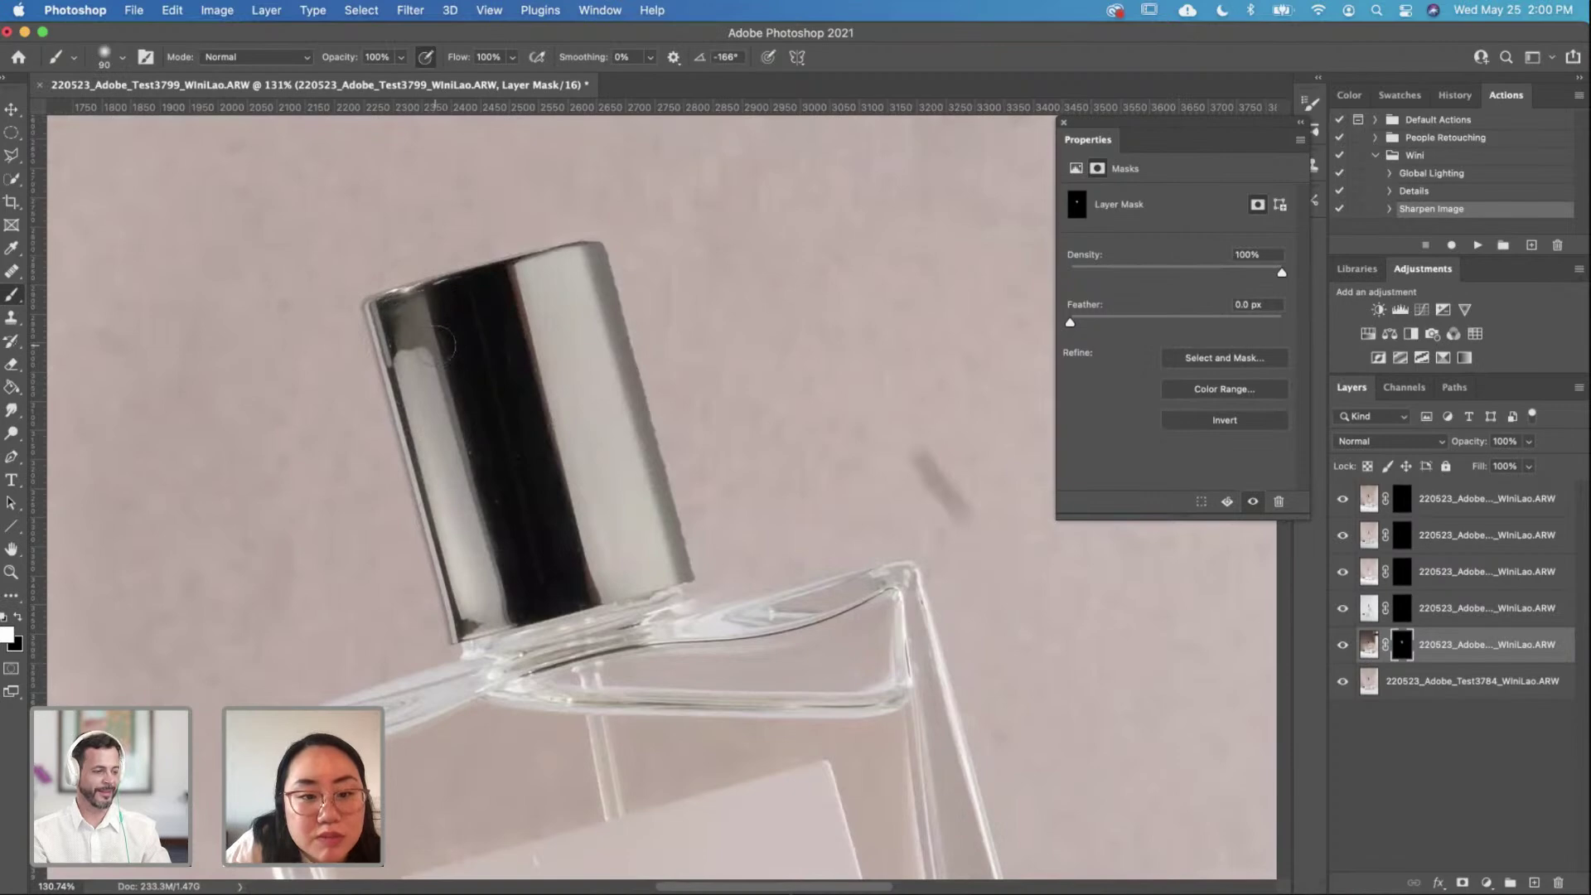
{"action": "mouse_move", "coordinate": [439, 341]}
{"action": "left_mouse_down"}
{"action": "mouse_move", "coordinate": [419, 389]}
{"action": "mouse_move", "coordinate": [365, 215]}
{"action": "left_mouse_up"}
{"action": "key", "text": "cmd+z"}
{"action": "mouse_move", "coordinate": [428, 405]}
{"action": "left_mouse_down"}
{"action": "mouse_move", "coordinate": [396, 315]}
{"action": "mouse_move", "coordinate": [383, 339]}
{"action": "left_mouse_up"}
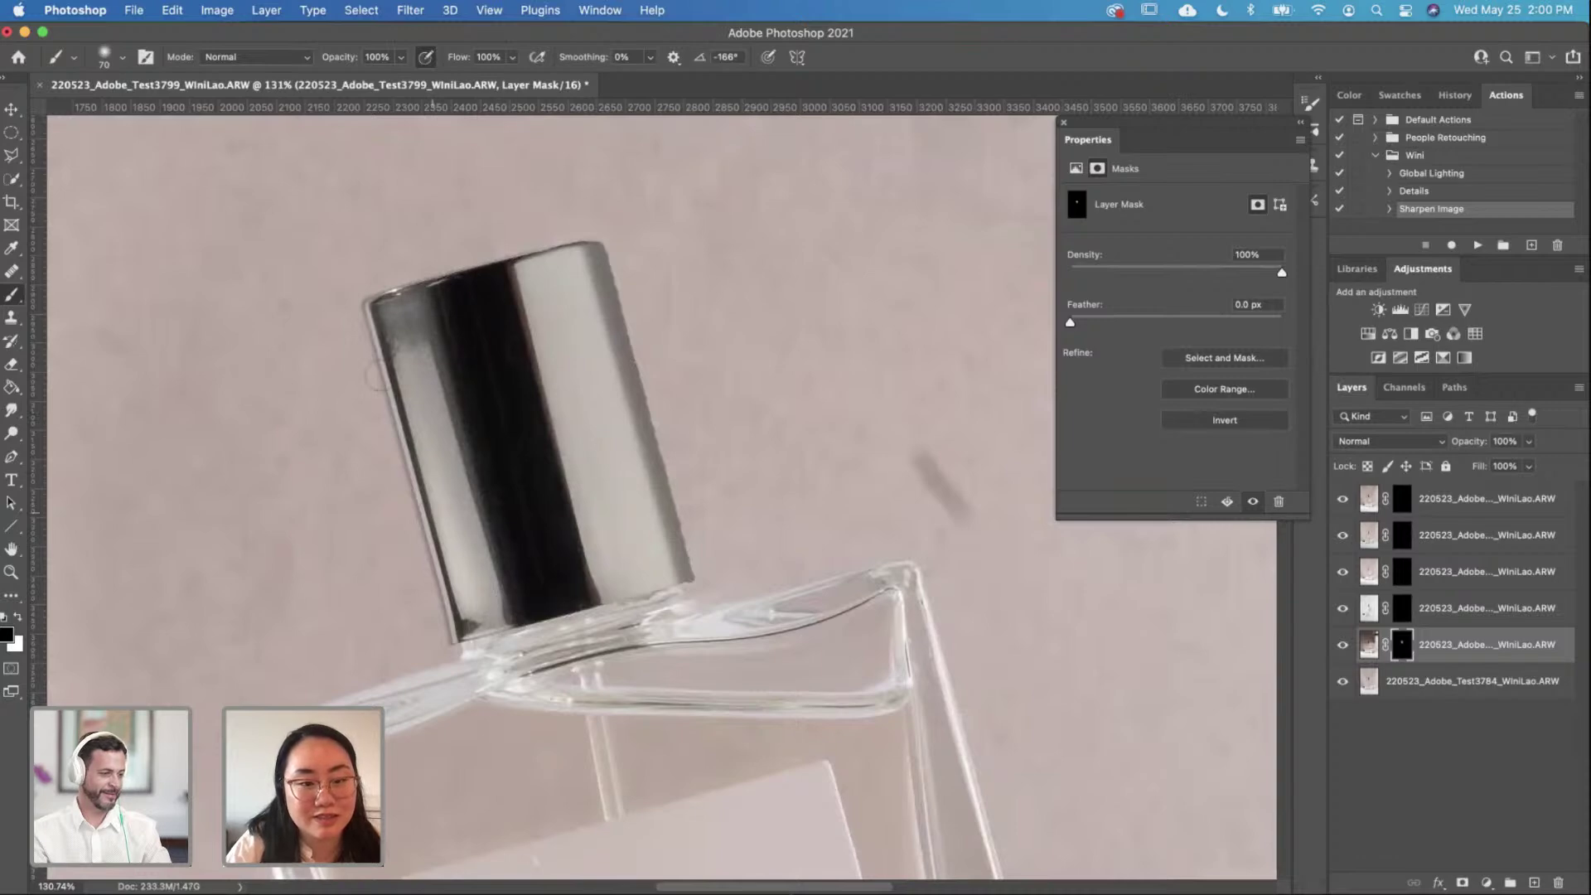
Step: Try outlining the background beside the cap's right edge with the Polygonal Lasso and sizing a black brush to 50 px, and discard the selection
{"action": "key", "text": "cmd+plus"}
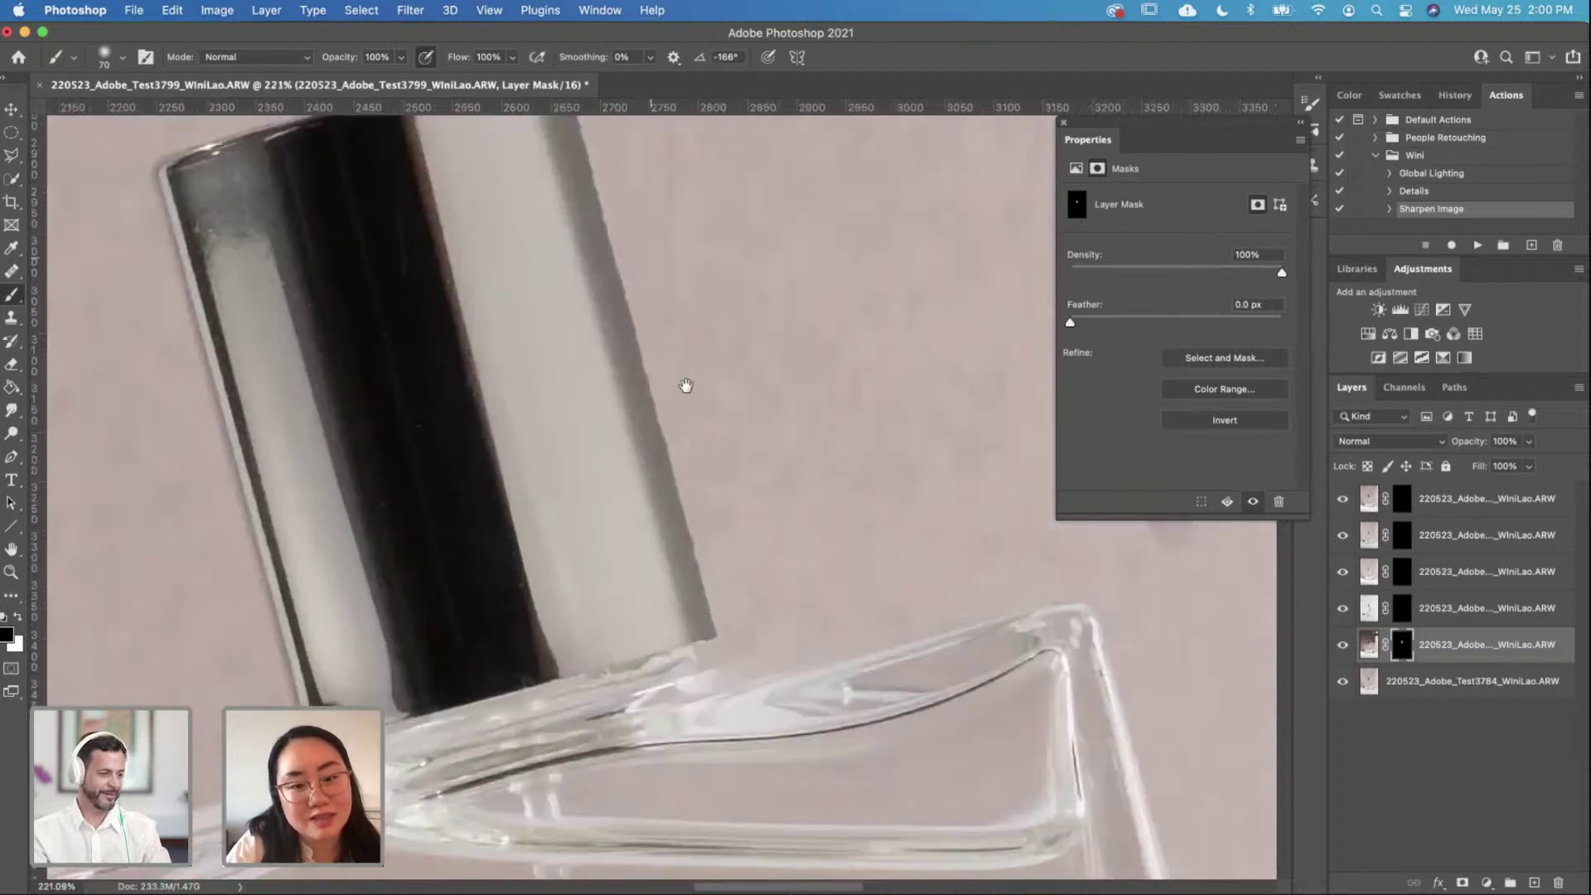
{"action": "scroll", "coordinate": [685, 382], "scroll_direction": "up", "scroll_amount": 3}
{"action": "key", "text": "bracketleft"}
{"action": "key", "text": "bracketleft"}
{"action": "key", "text": "bracketleft"}
{"action": "key", "text": "bracketleft"}
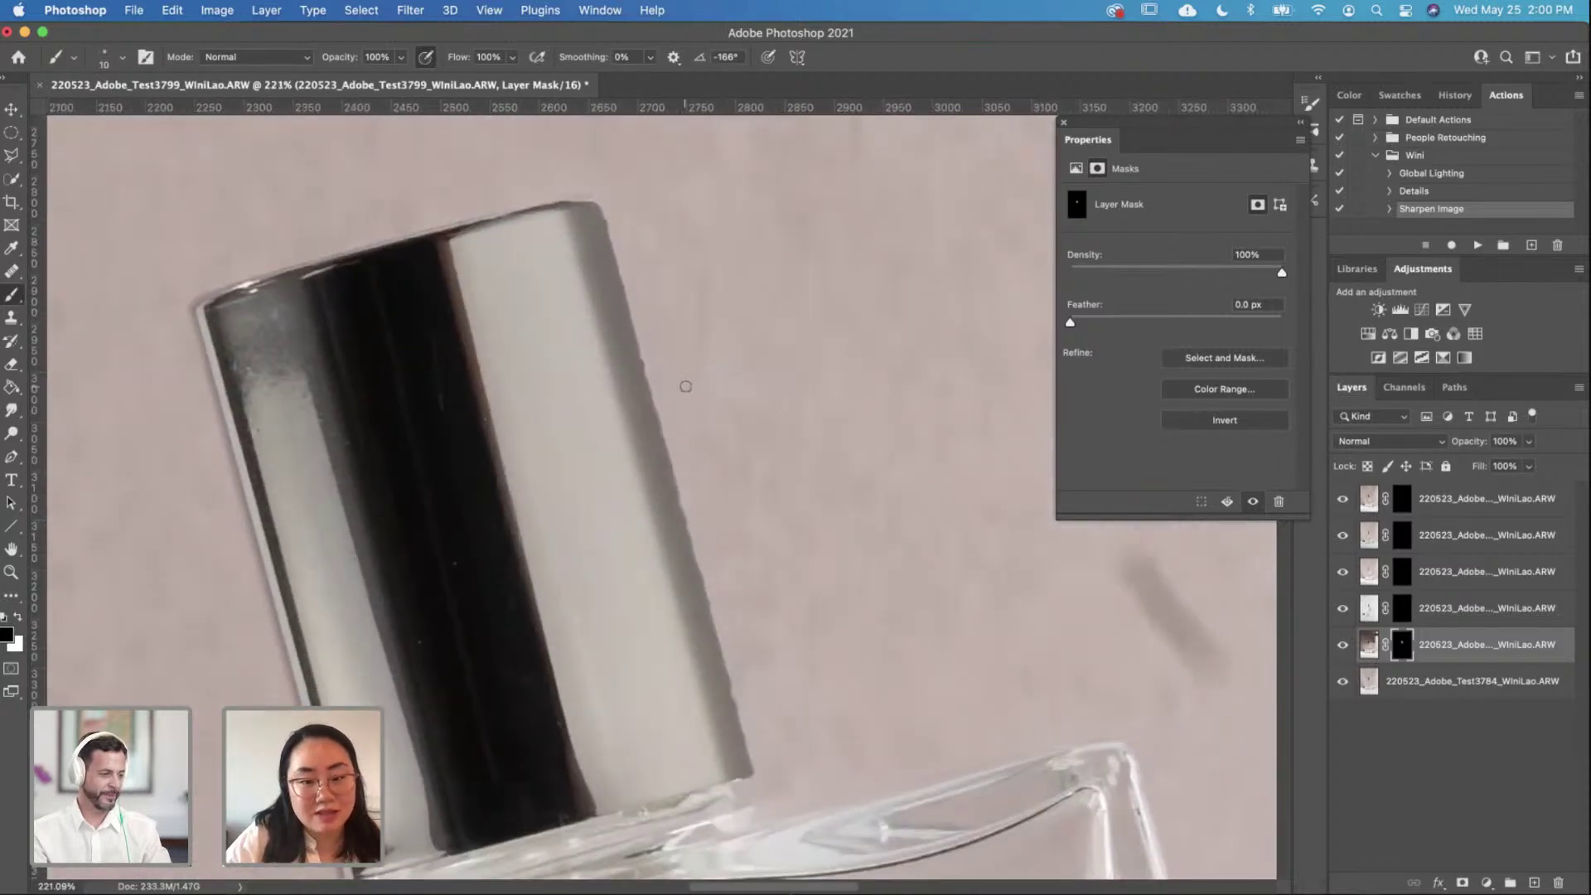
{"action": "left_click", "coordinate": [11, 155]}
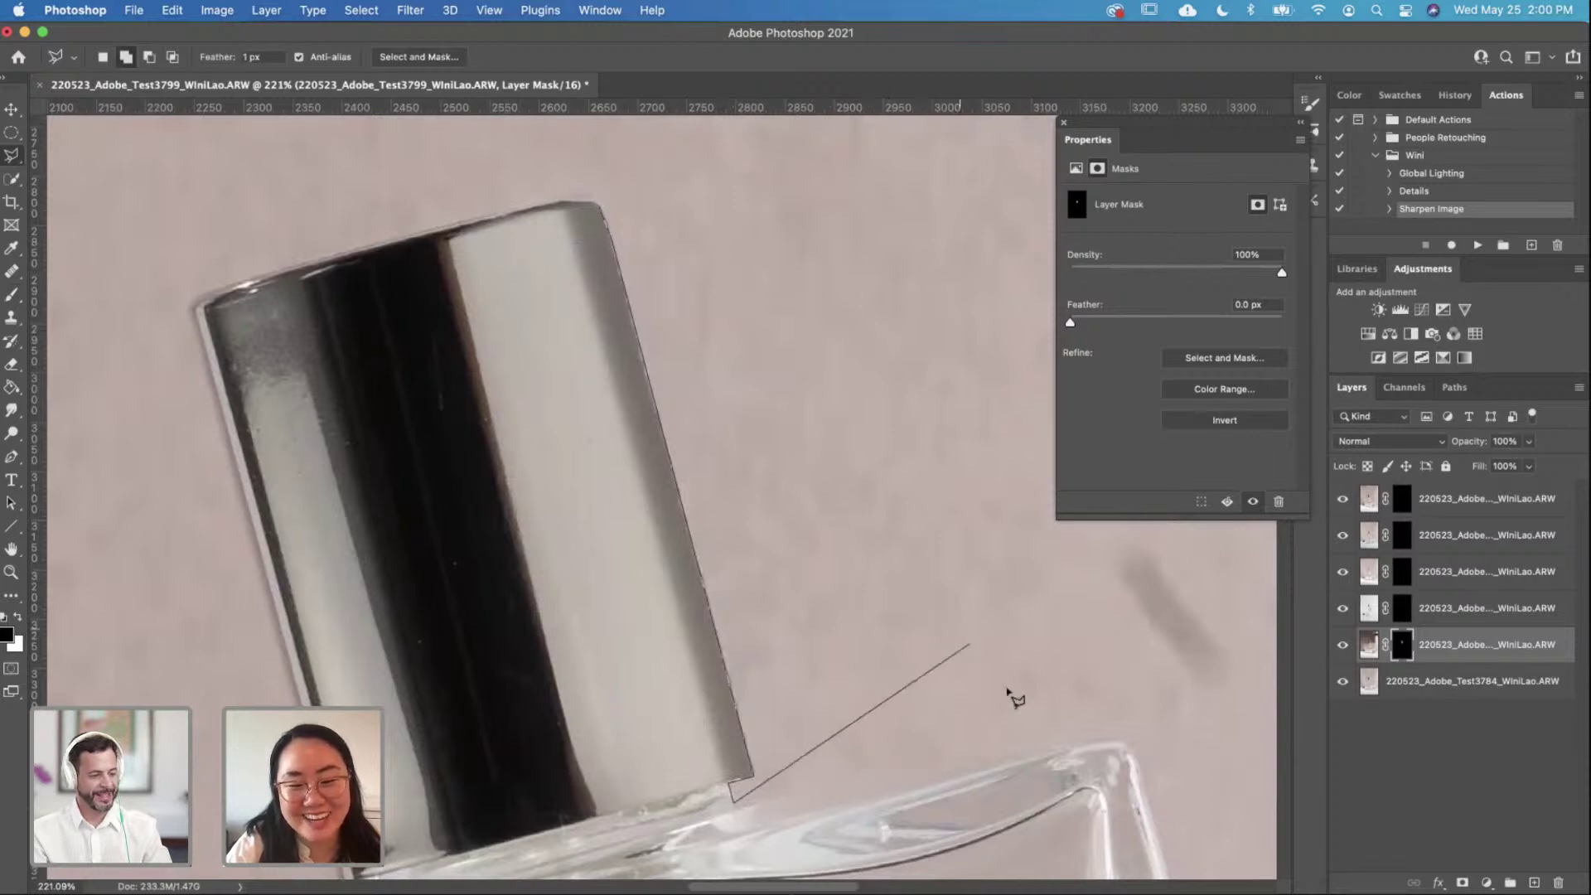
{"action": "double_click", "coordinate": [807, 194]}
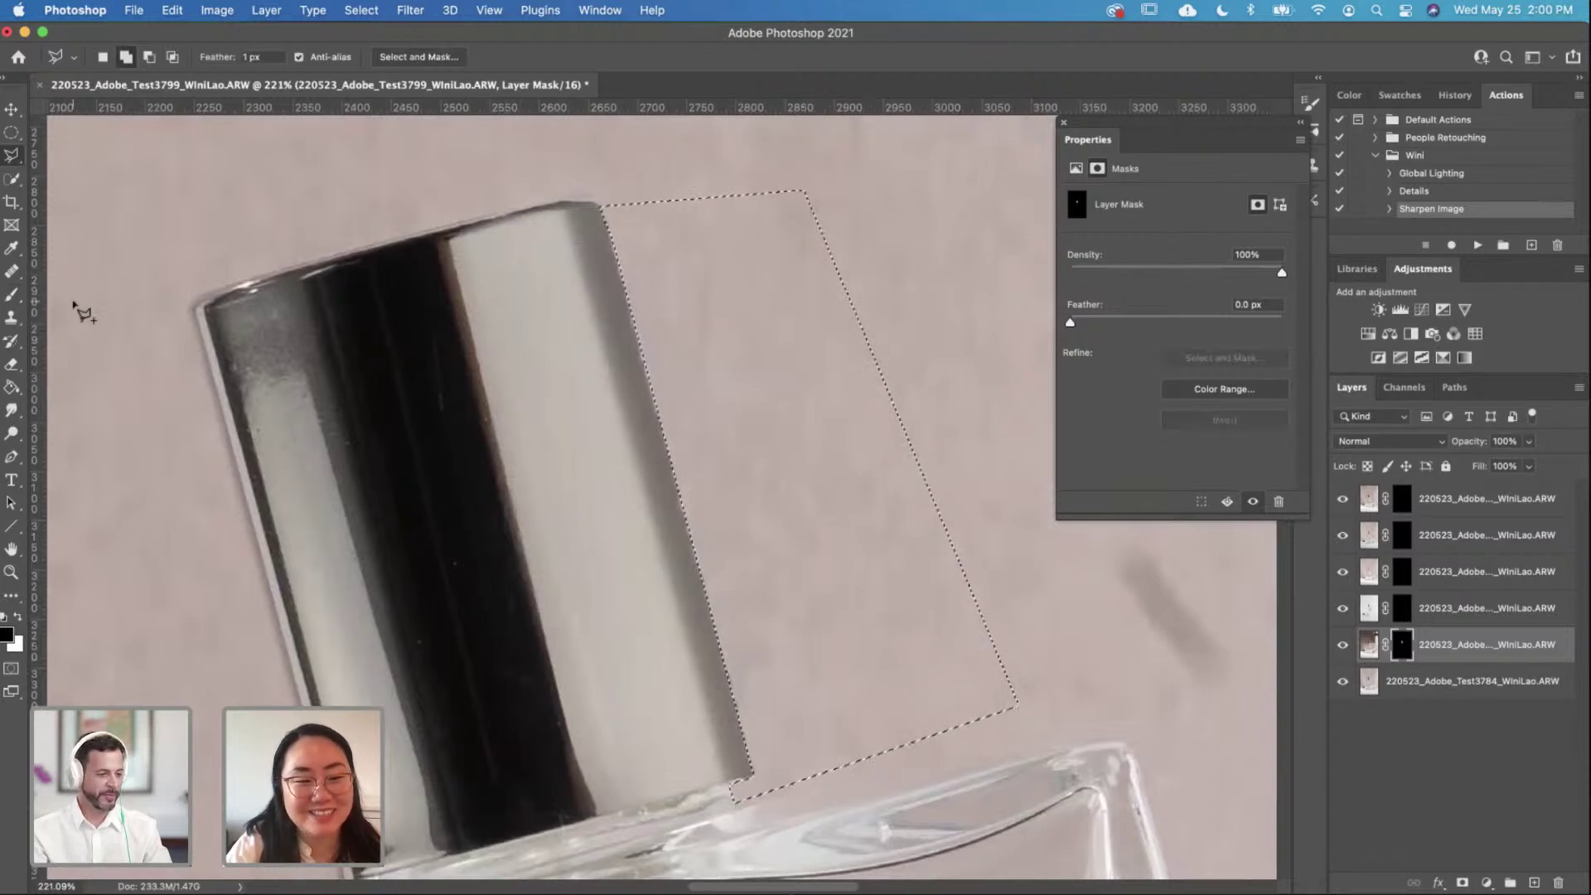
{"action": "left_click", "coordinate": [12, 293]}
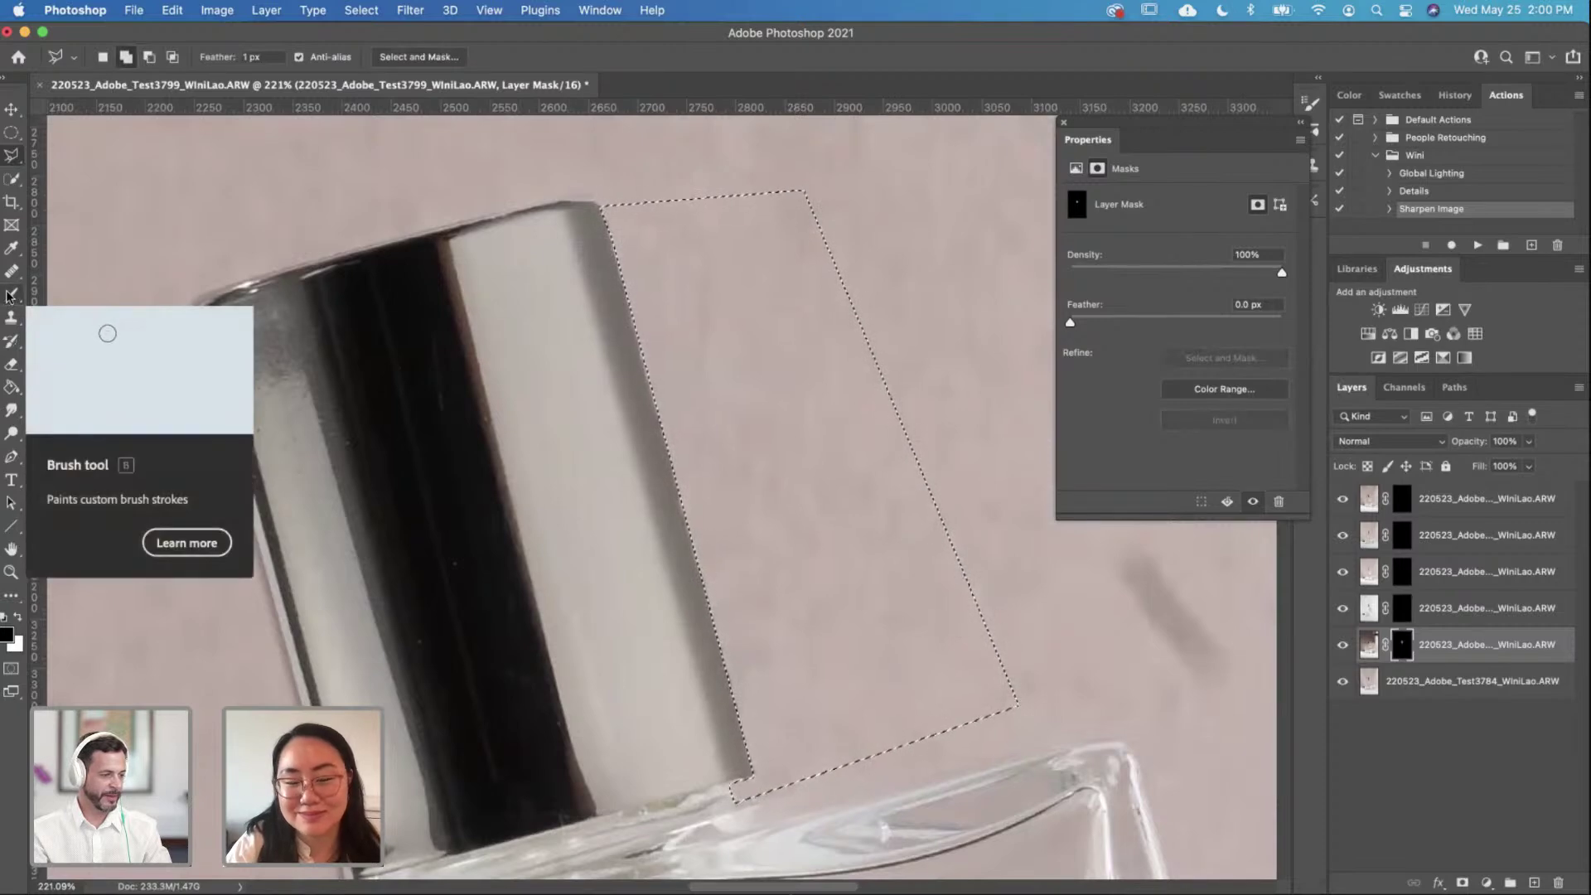
{"action": "key", "text": "bracketright"}
{"action": "key", "text": "bracketright"}
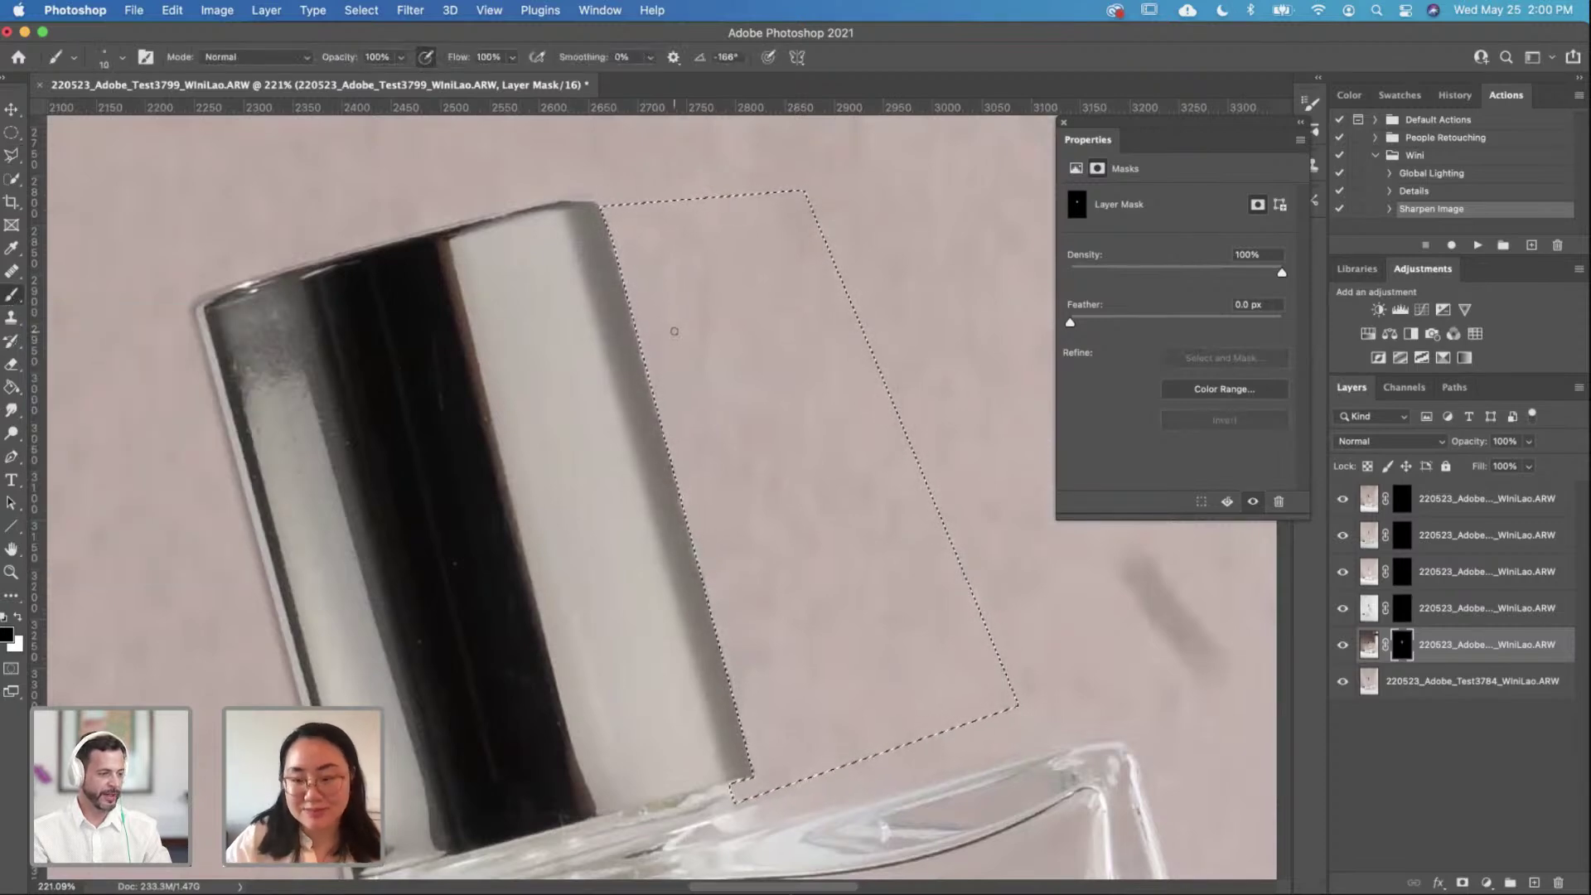
{"action": "key", "text": "bracketright"}
{"action": "key", "text": "bracketright"}
{"action": "key", "text": "bracketright"}
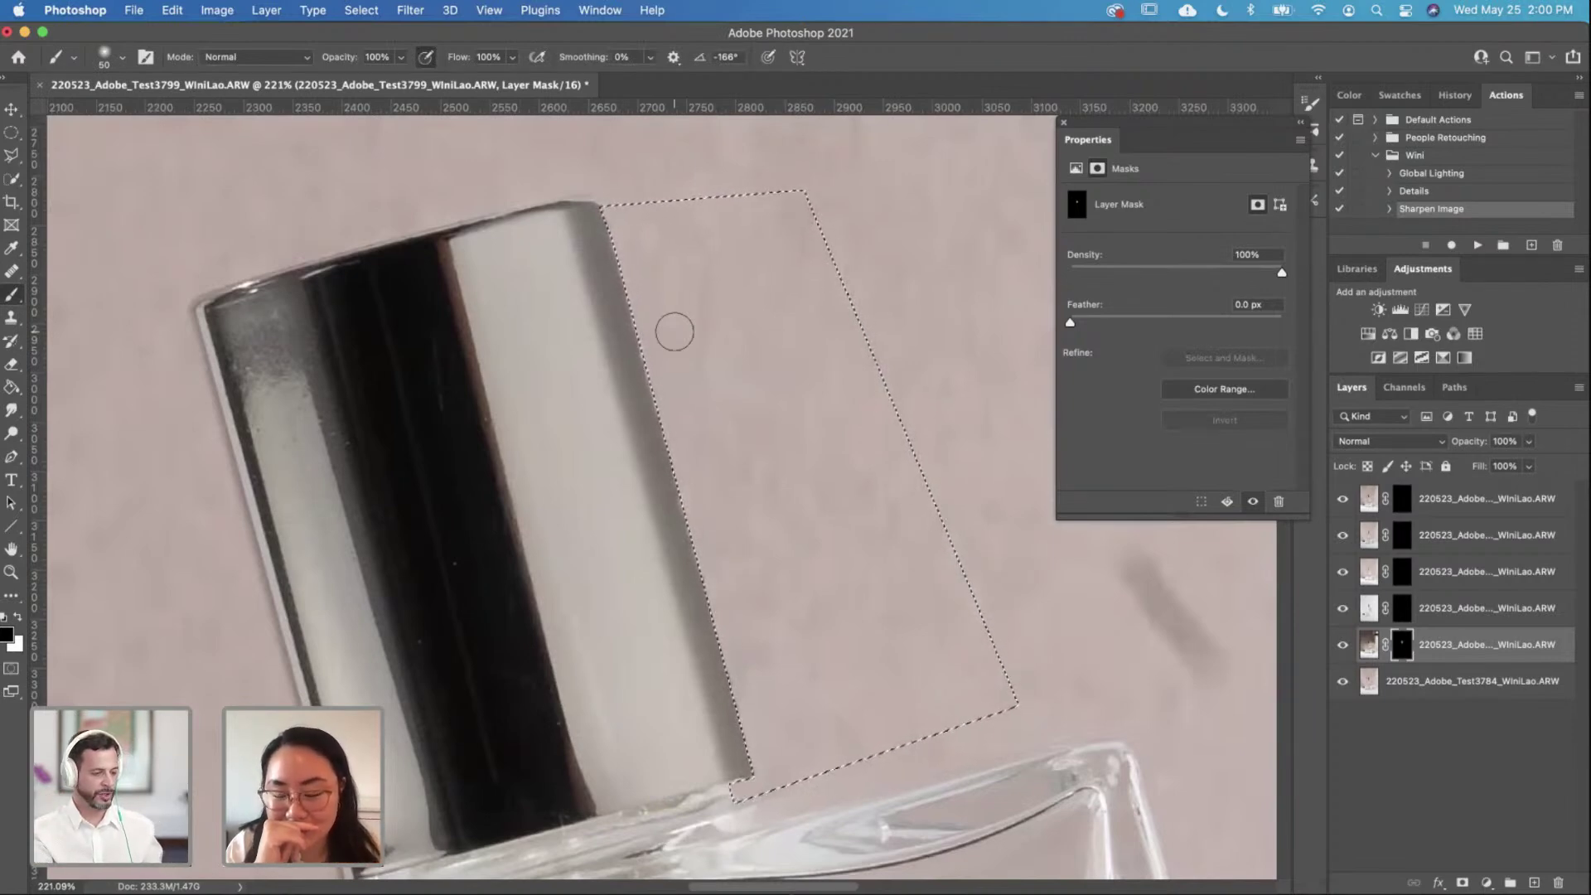
{"action": "key", "text": "super+d"}
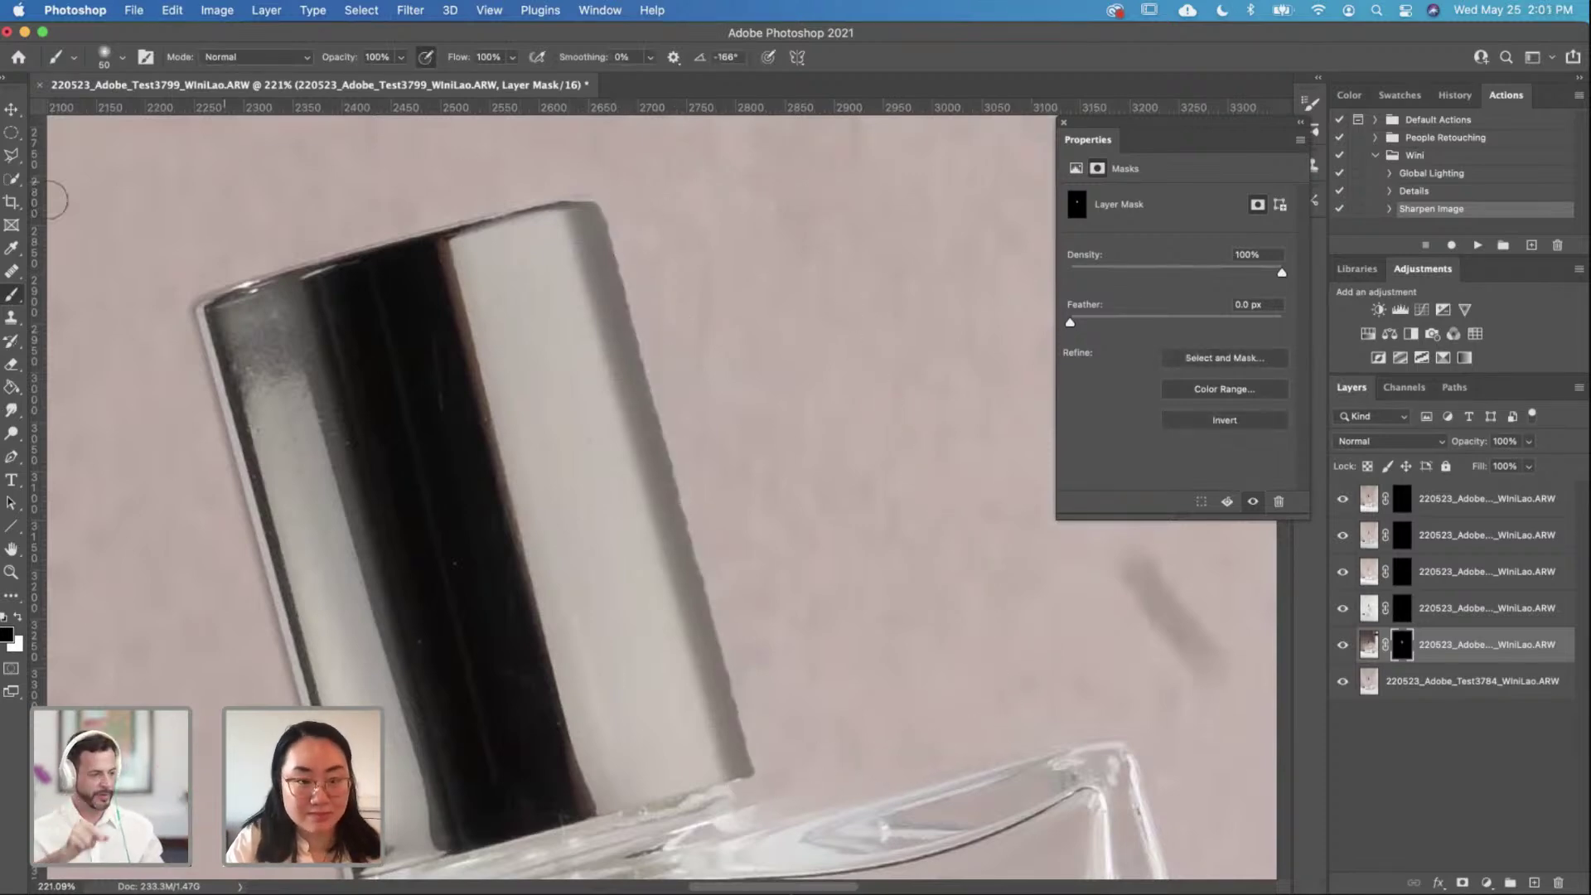
Step: Try selecting a thin sliver along the cap's right edge with the Polygonal Lasso, discard it and return to the Brush tool
{"action": "key", "text": "l"}
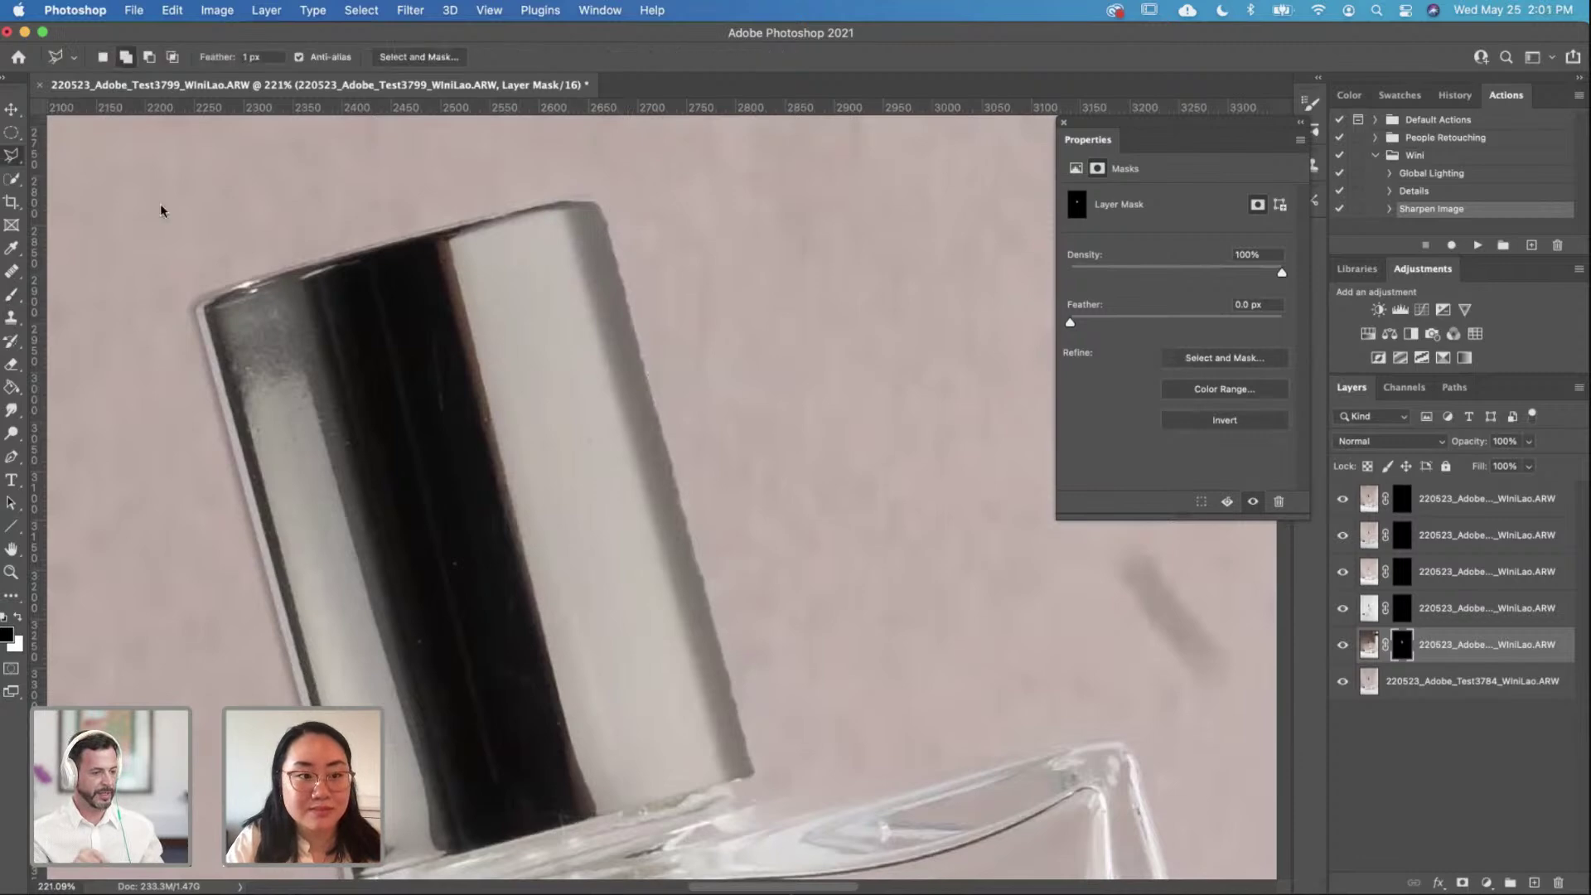
{"action": "left_click", "coordinate": [602, 209]}
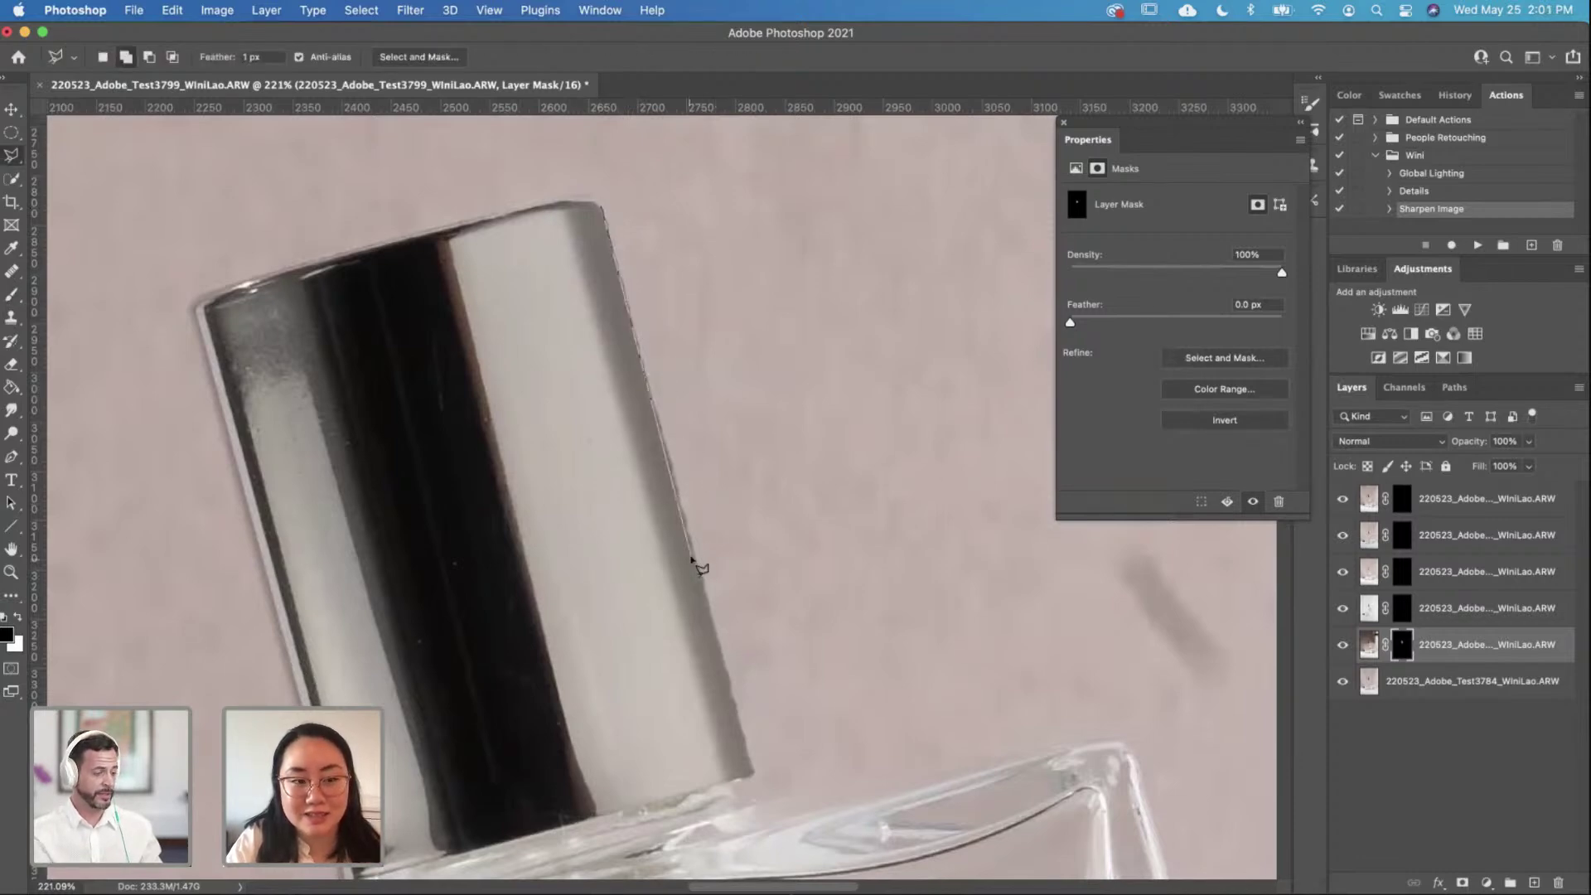
{"action": "double_click", "coordinate": [709, 543]}
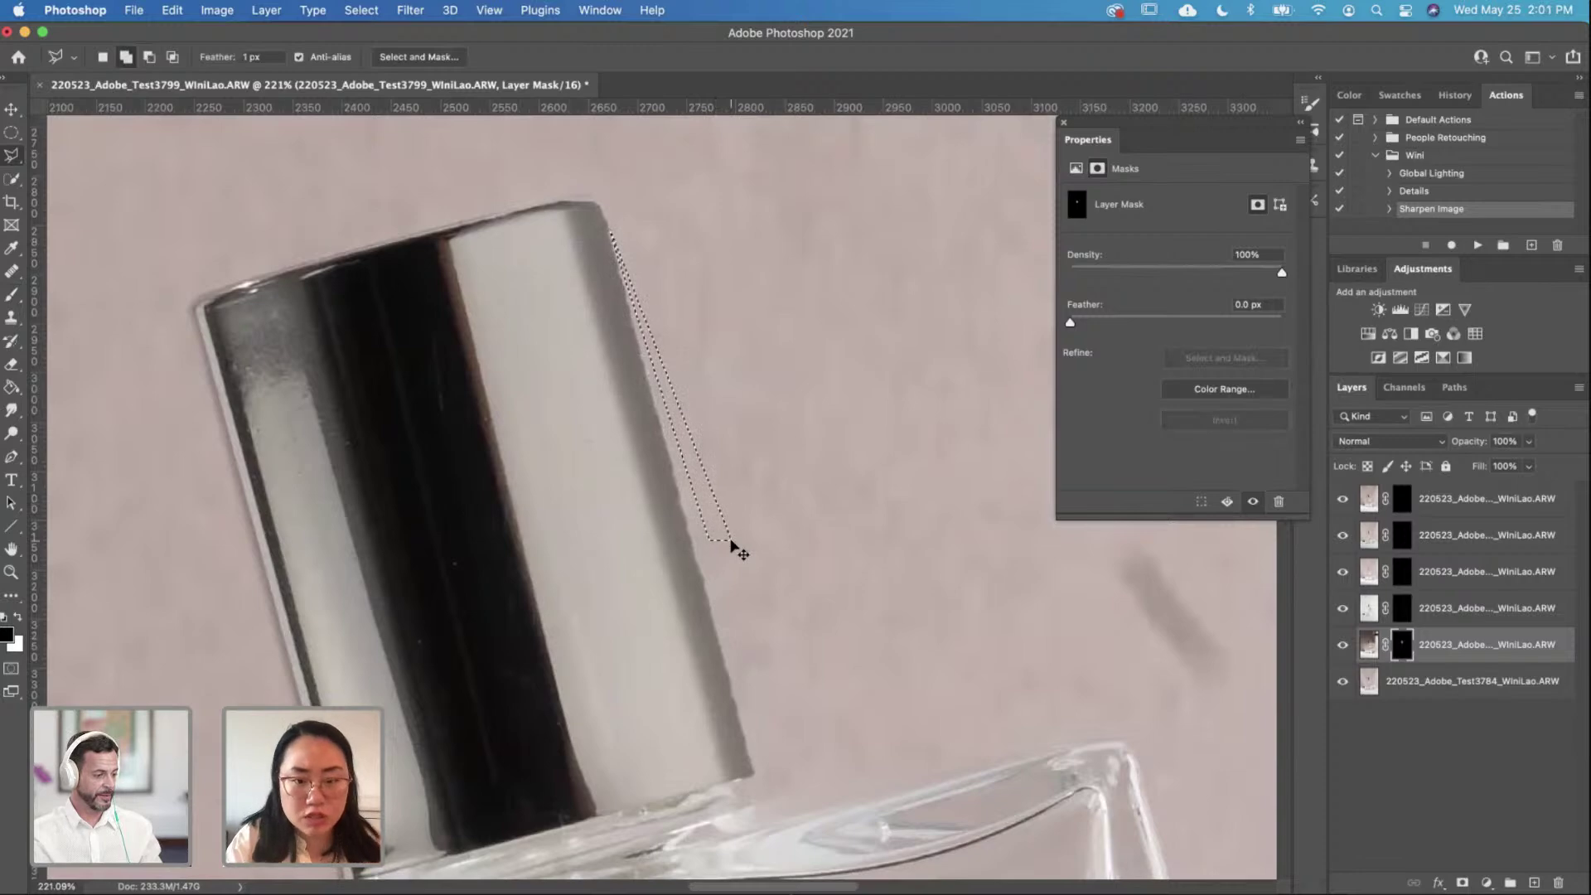
{"action": "left_click", "coordinate": [10, 299]}
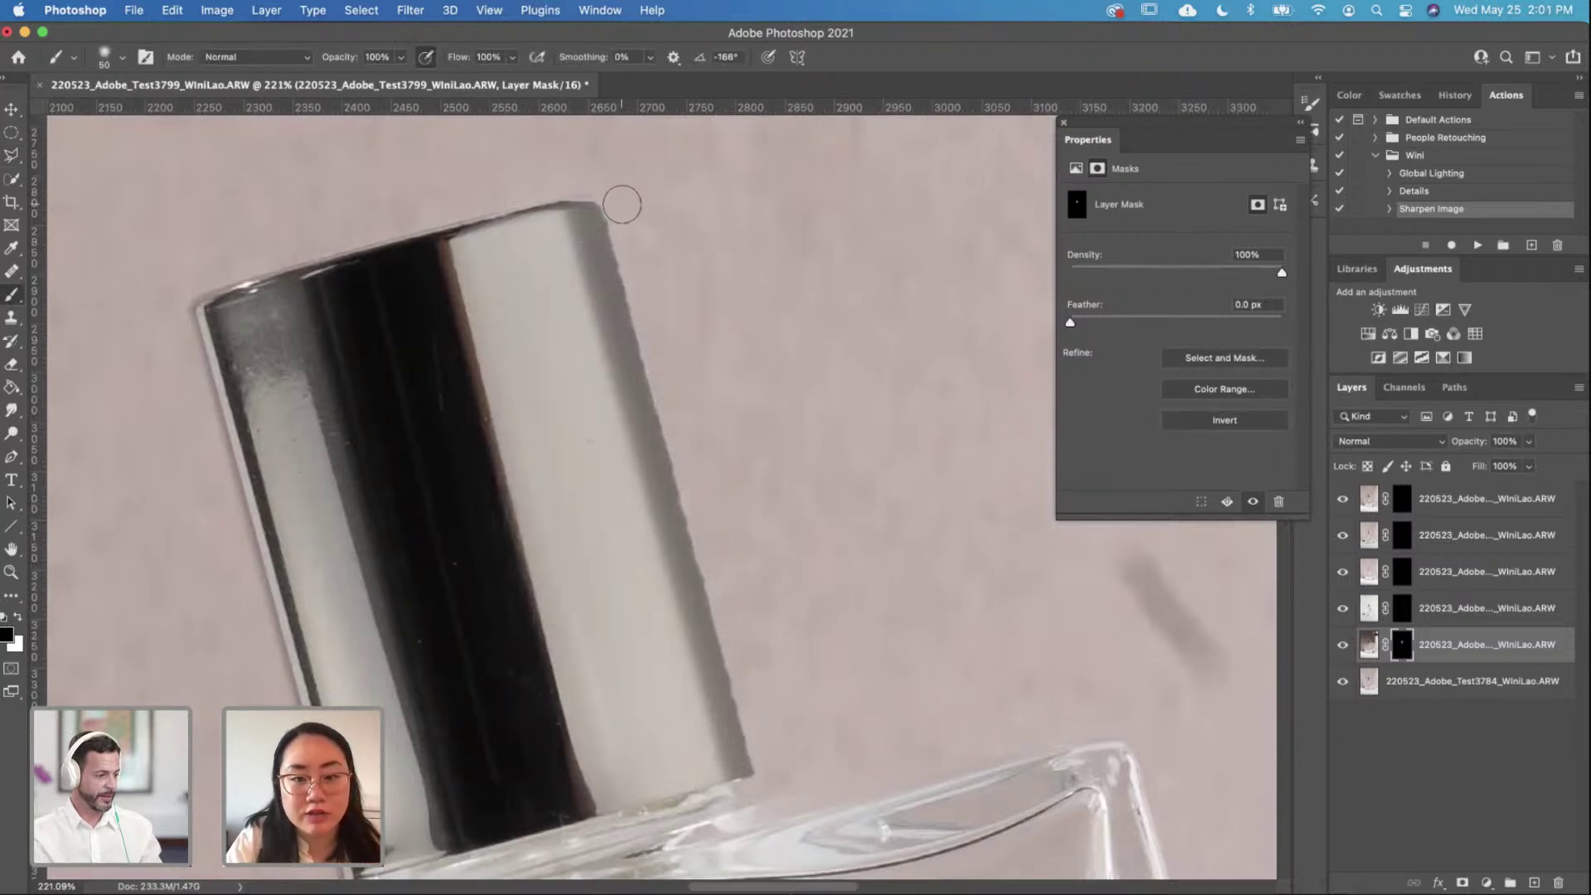
Step: Try painting black on the mask along the cap's right edge with the 50 px brush
{"action": "left_click_drag", "start_coordinate": [622, 204], "coordinate": [666, 317]}
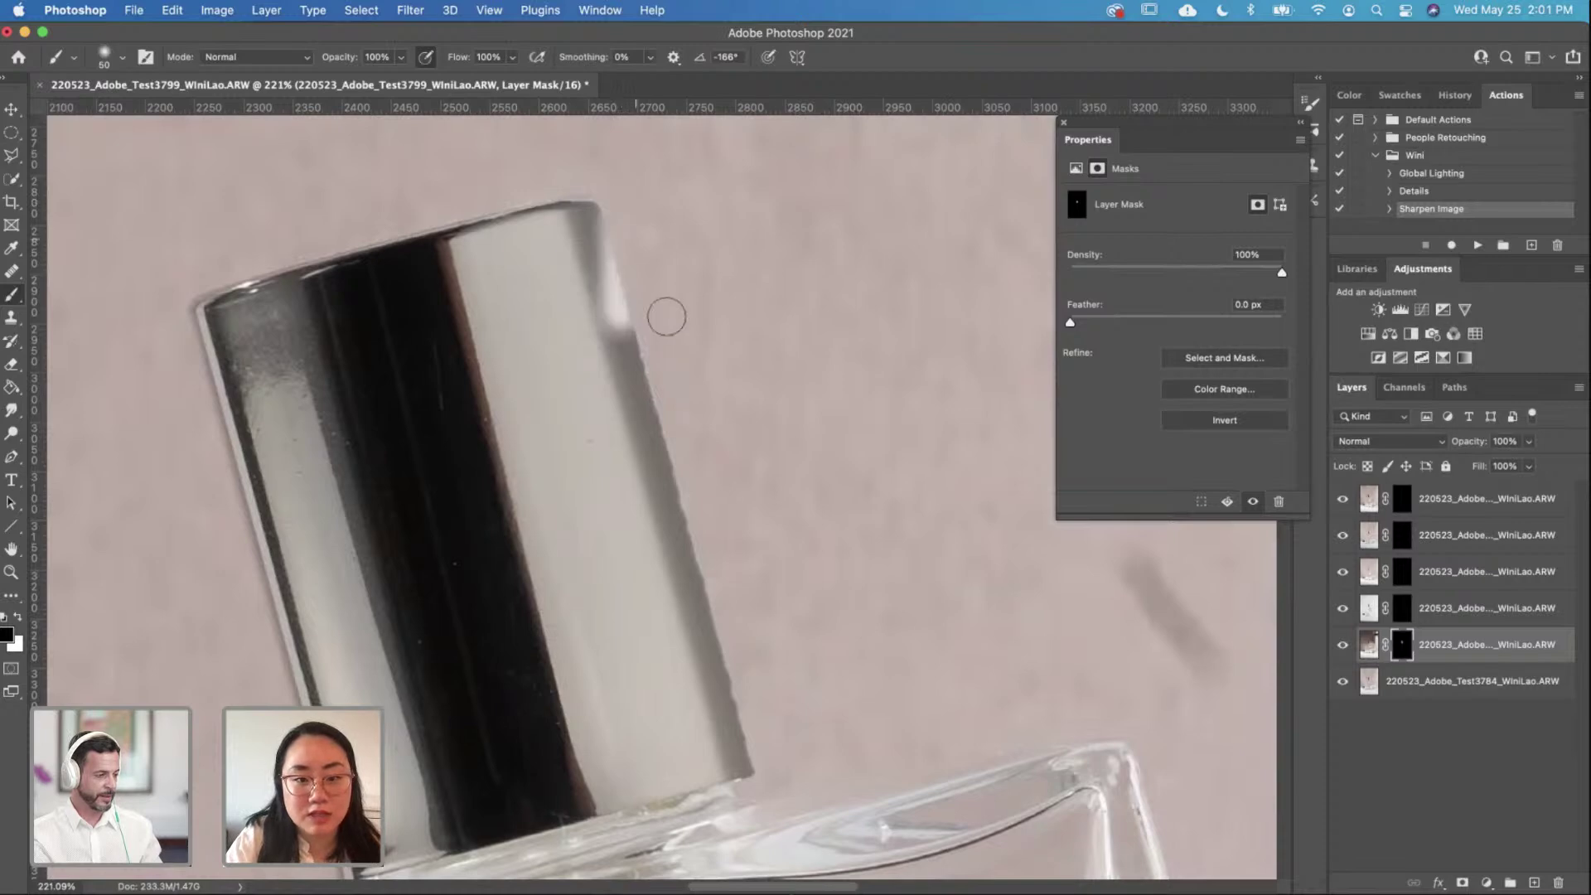
{"action": "key", "text": "super+z"}
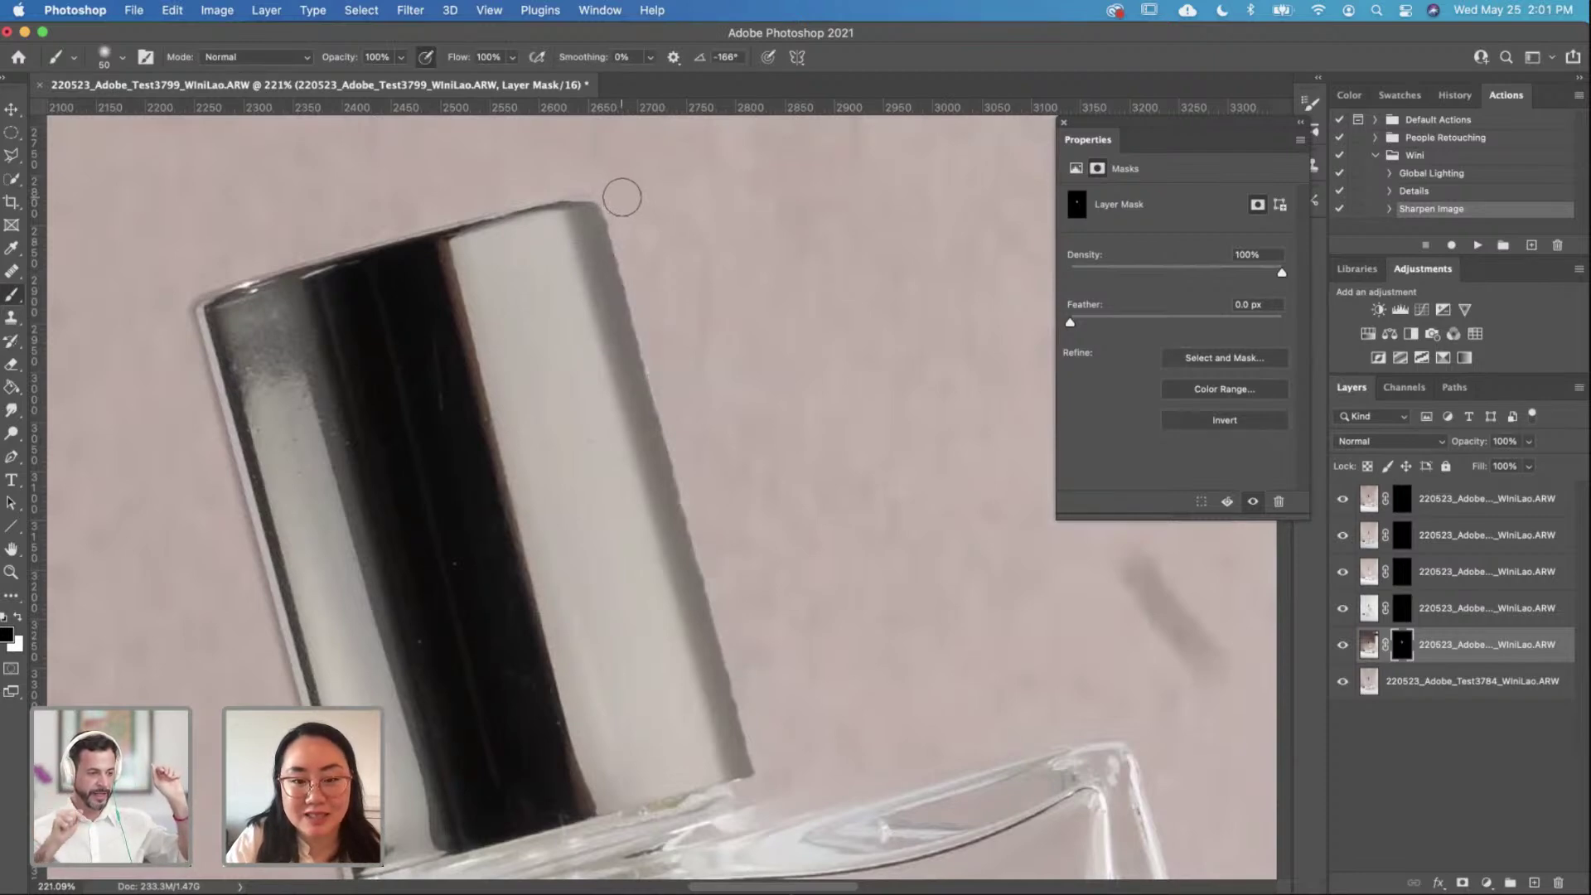
{"action": "left_click", "coordinate": [773, 767], "text": "shift"}
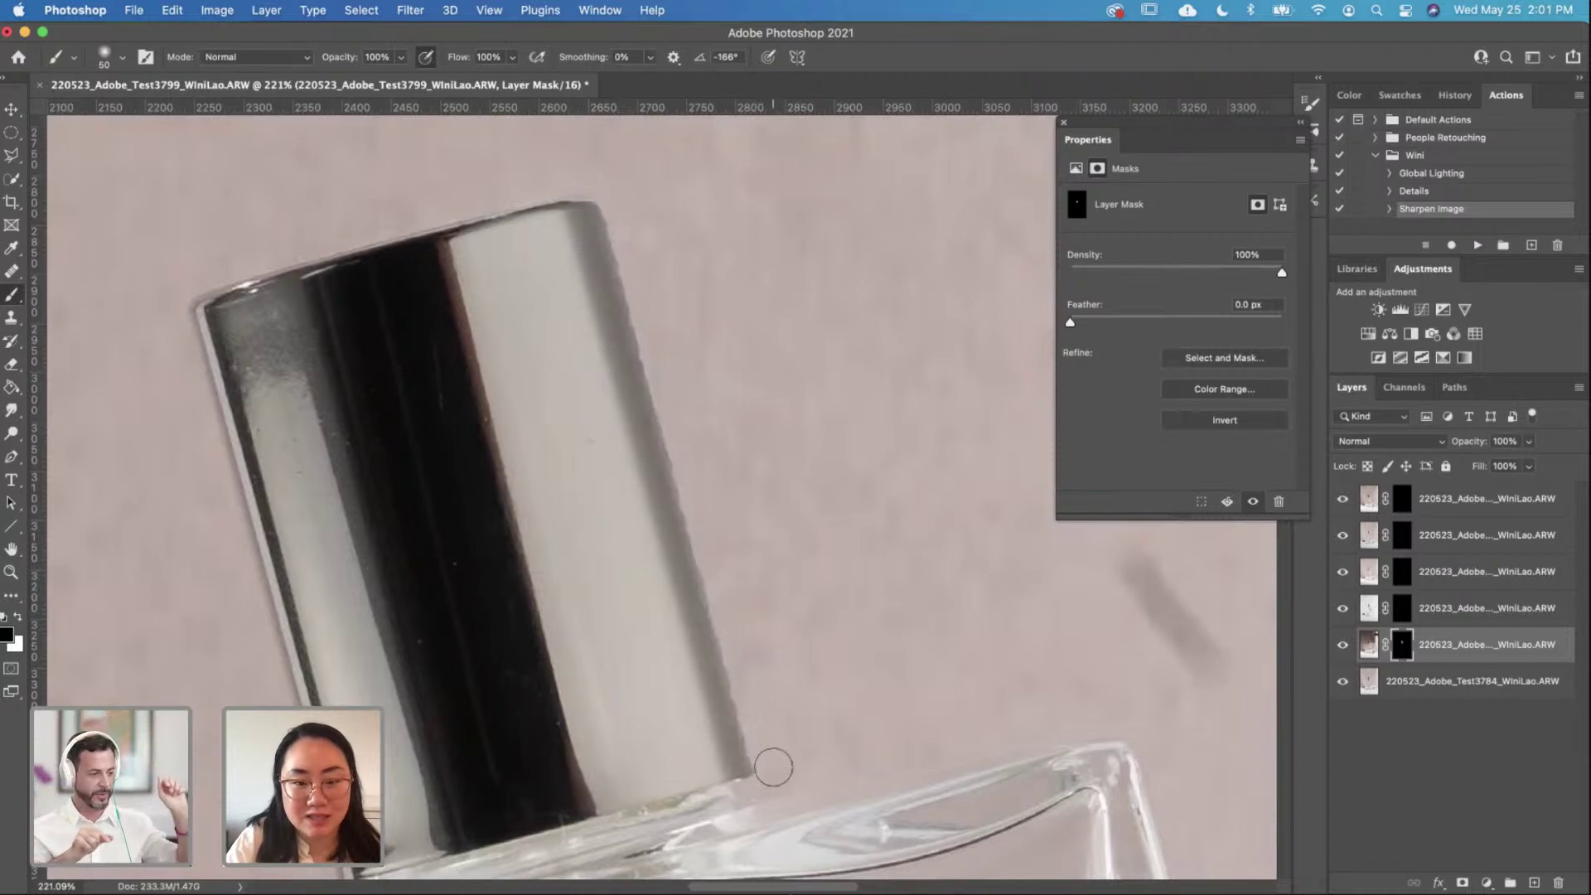
Step: Clean up the upper end of the cap's jagged right edge on the Test3799 mask with a black 10 px brush
{"action": "key", "text": "bracketleft"}
{"action": "key", "text": "bracketleft"}
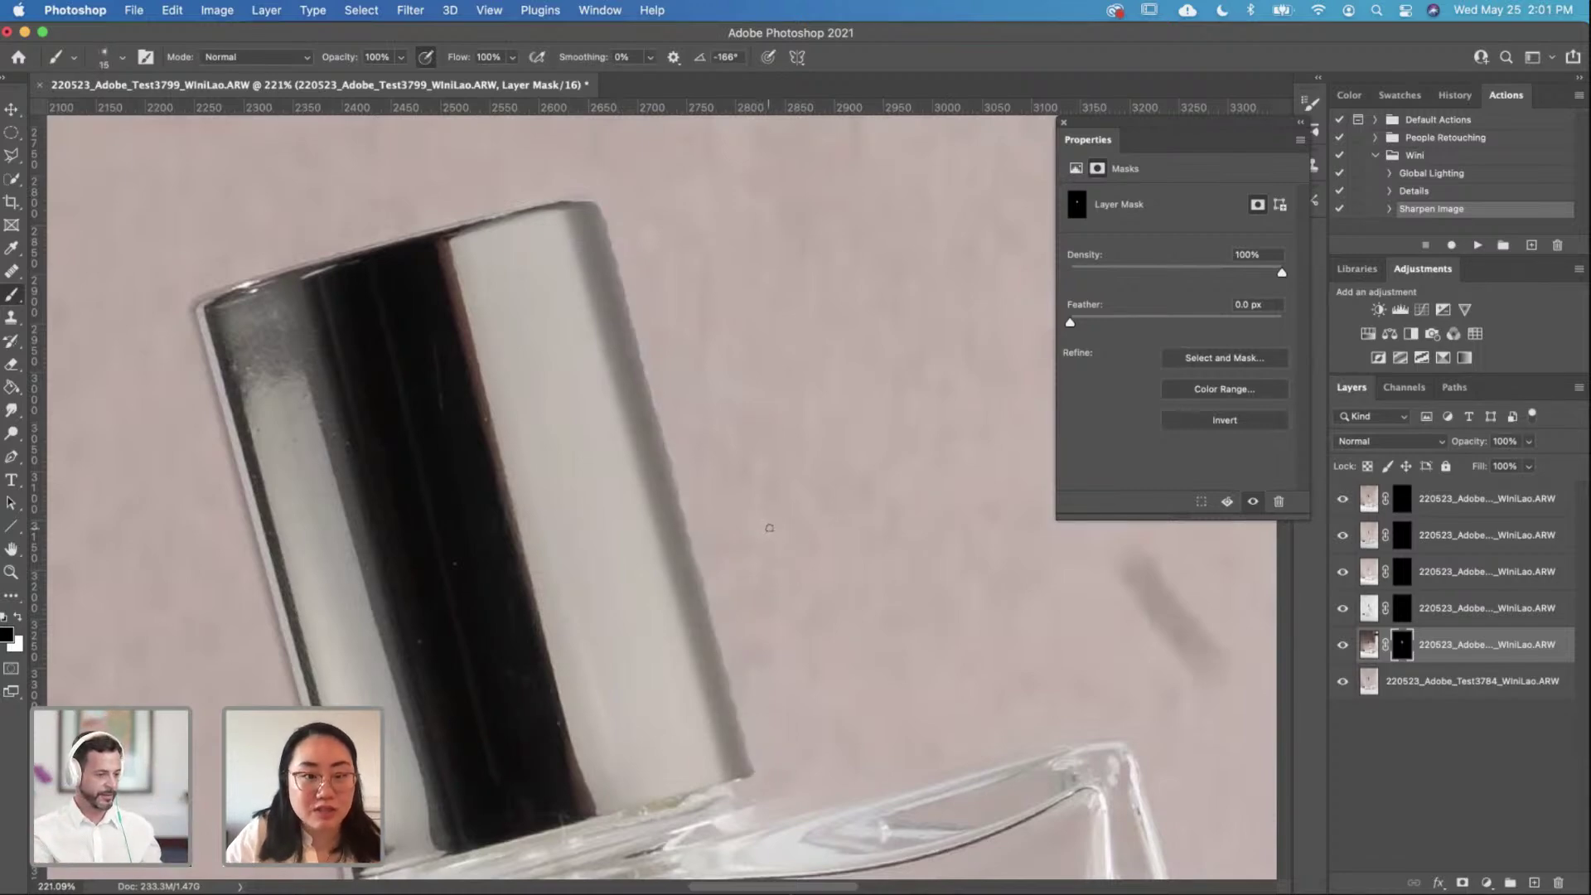
{"action": "scroll", "coordinate": [769, 528], "scroll_direction": "up", "scroll_amount": 5}
{"action": "scroll", "coordinate": [756, 509], "scroll_direction": "down", "scroll_amount": 4}
{"action": "scroll", "coordinate": [756, 508], "scroll_direction": "up", "scroll_amount": 2}
{"action": "scroll", "coordinate": [601, 288], "scroll_direction": "up", "scroll_amount": 1}
{"action": "scroll", "coordinate": [602, 287], "scroll_direction": "up", "scroll_amount": 3}
{"action": "scroll", "coordinate": [585, 398], "scroll_direction": "down", "scroll_amount": 2}
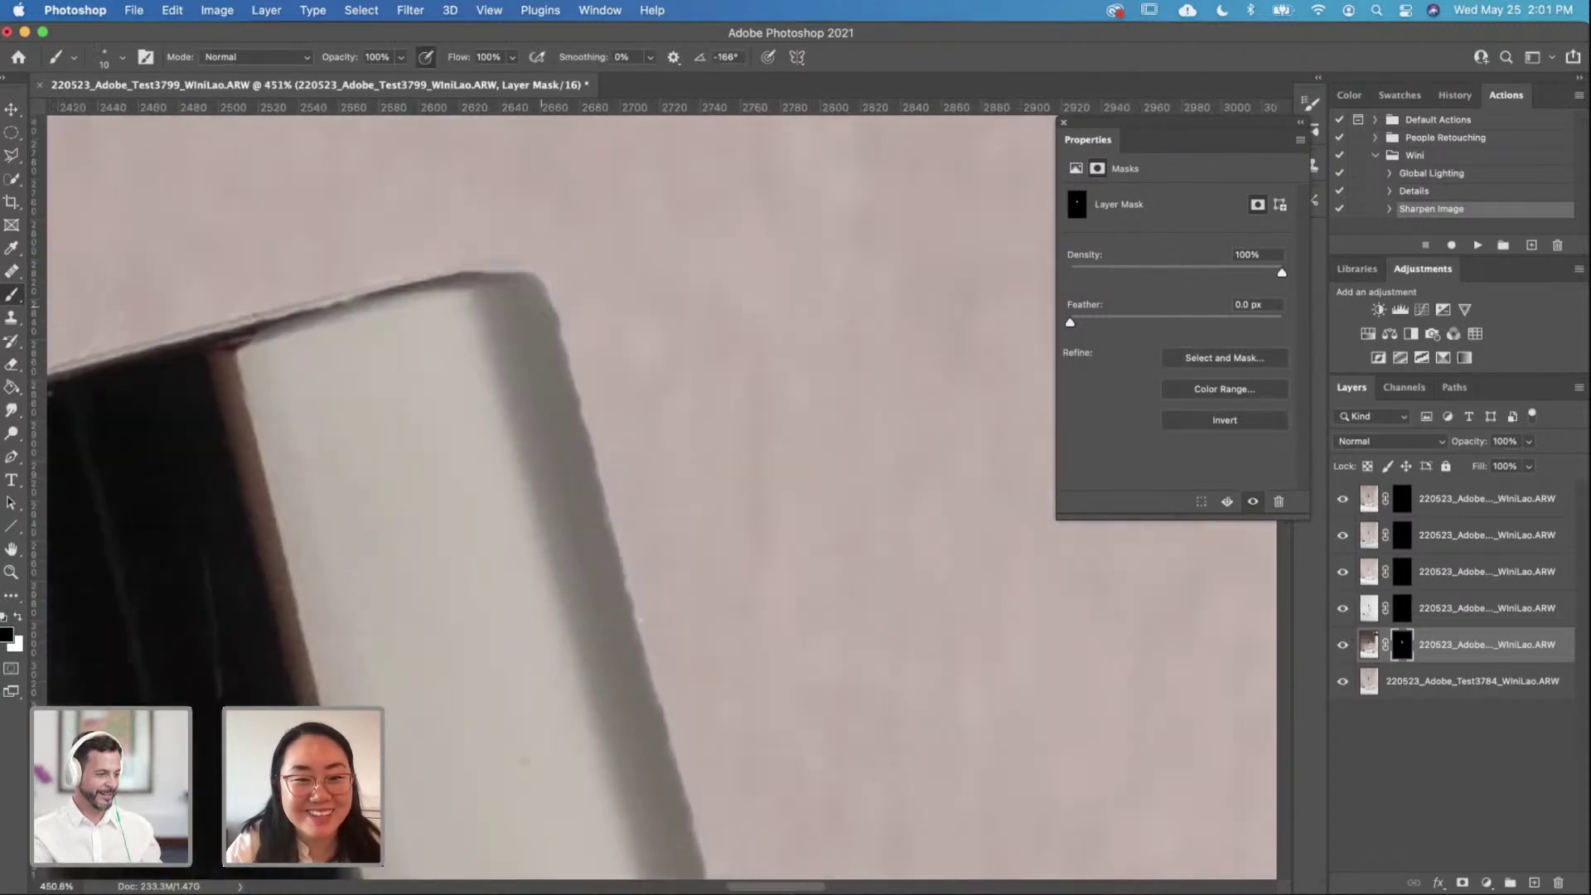
{"action": "scroll", "coordinate": [516, 247], "scroll_direction": "up", "scroll_amount": 1}
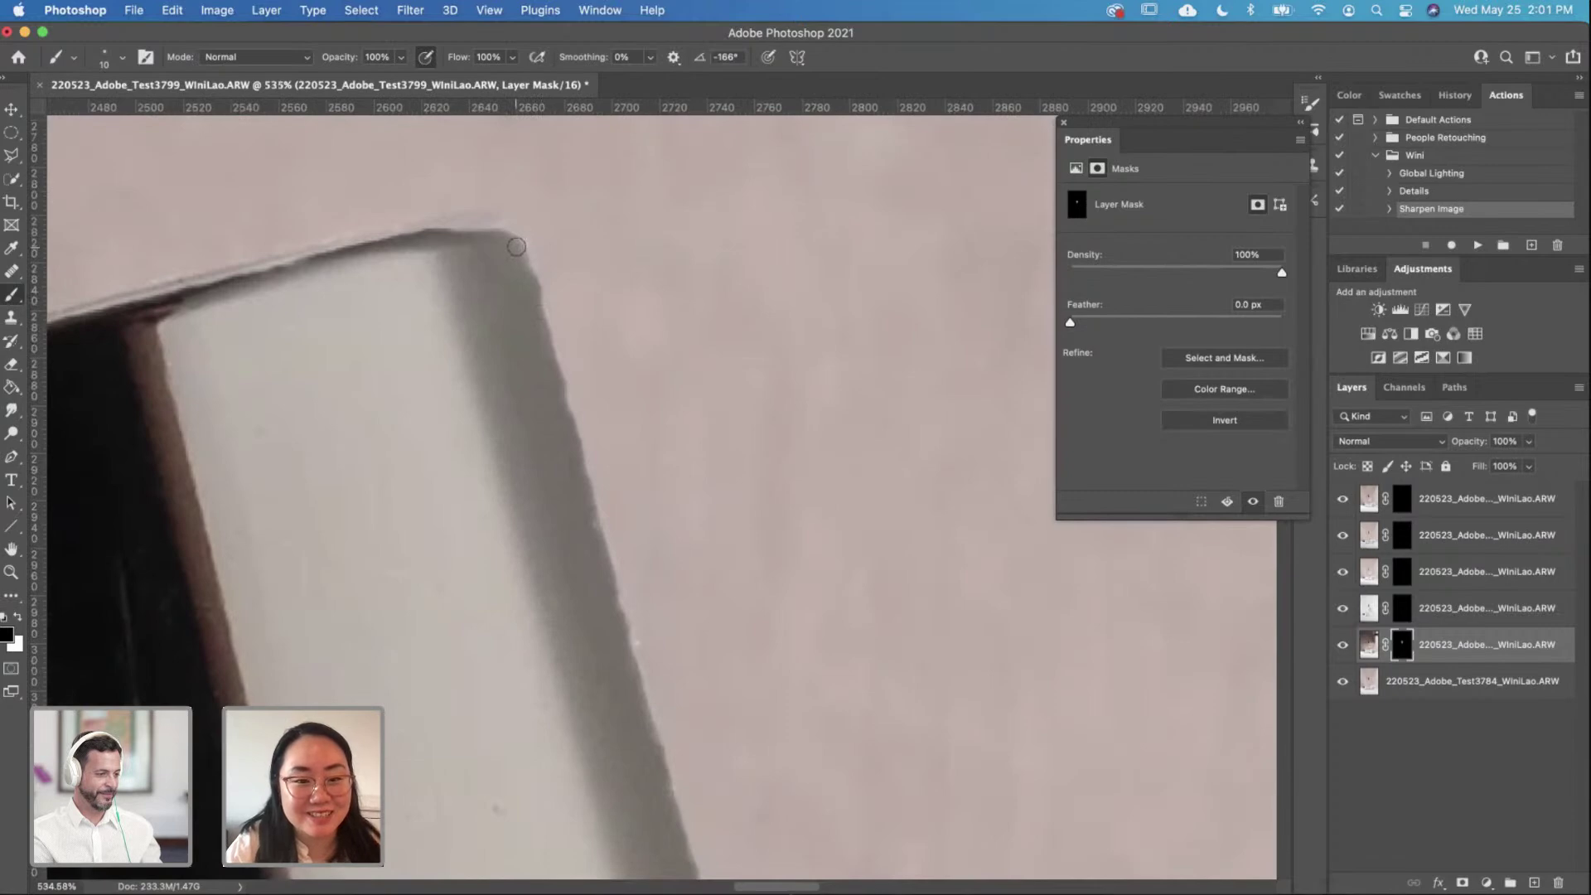
Step: Set the brush hardness to 40% and paint white on the layer mask along the shaded side edge of the upright bottle's cap
{"action": "right_click", "coordinate": [515, 246]}
{"action": "key", "text": "Tab"}
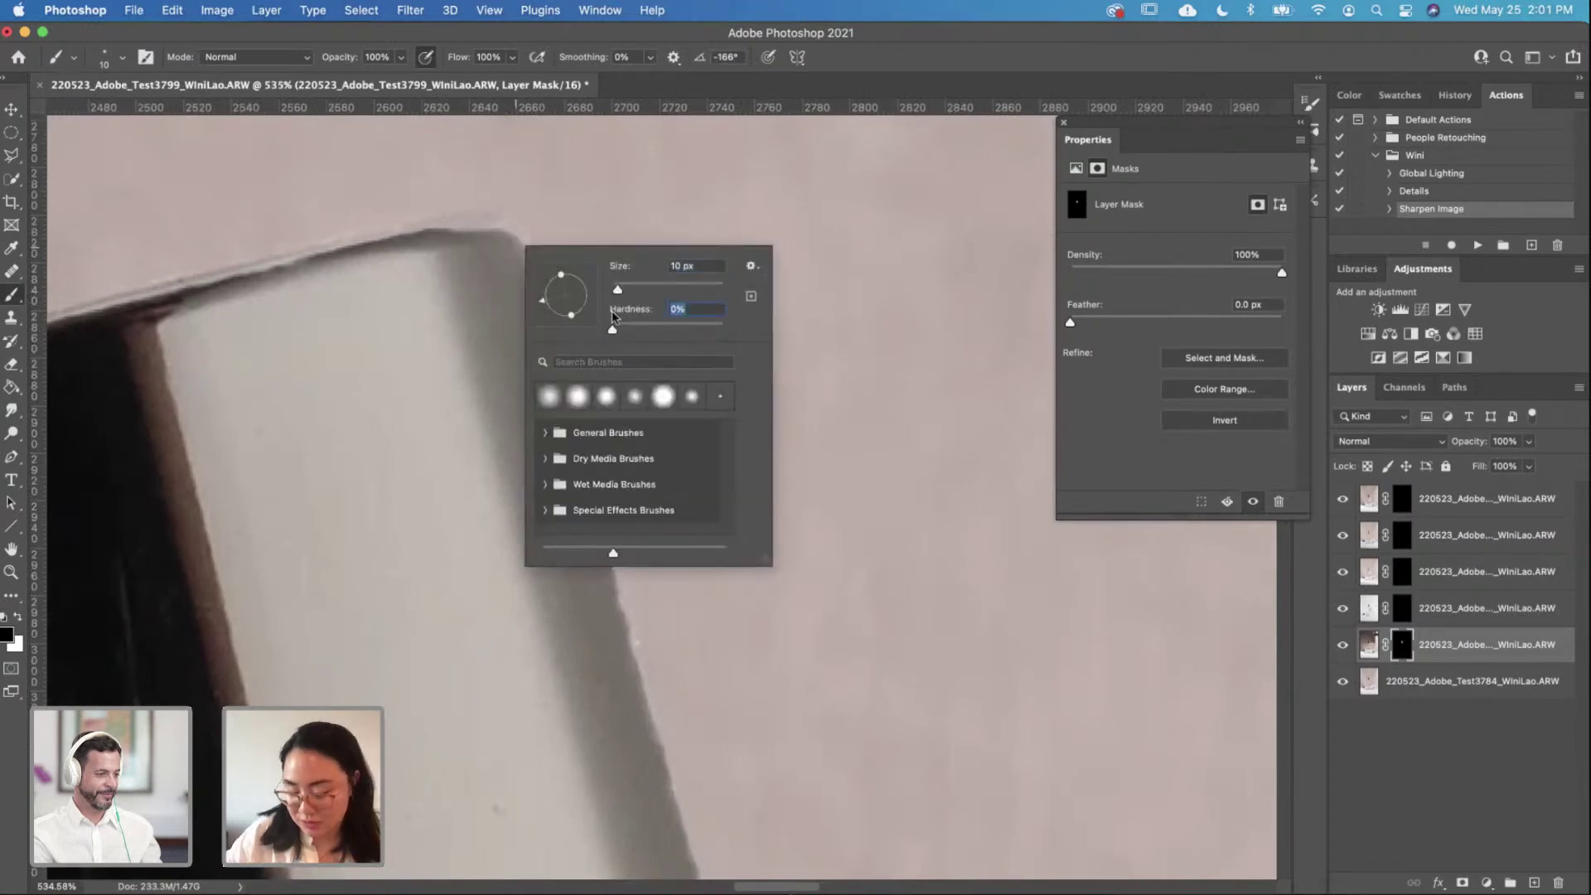
{"action": "key", "text": "Return"}
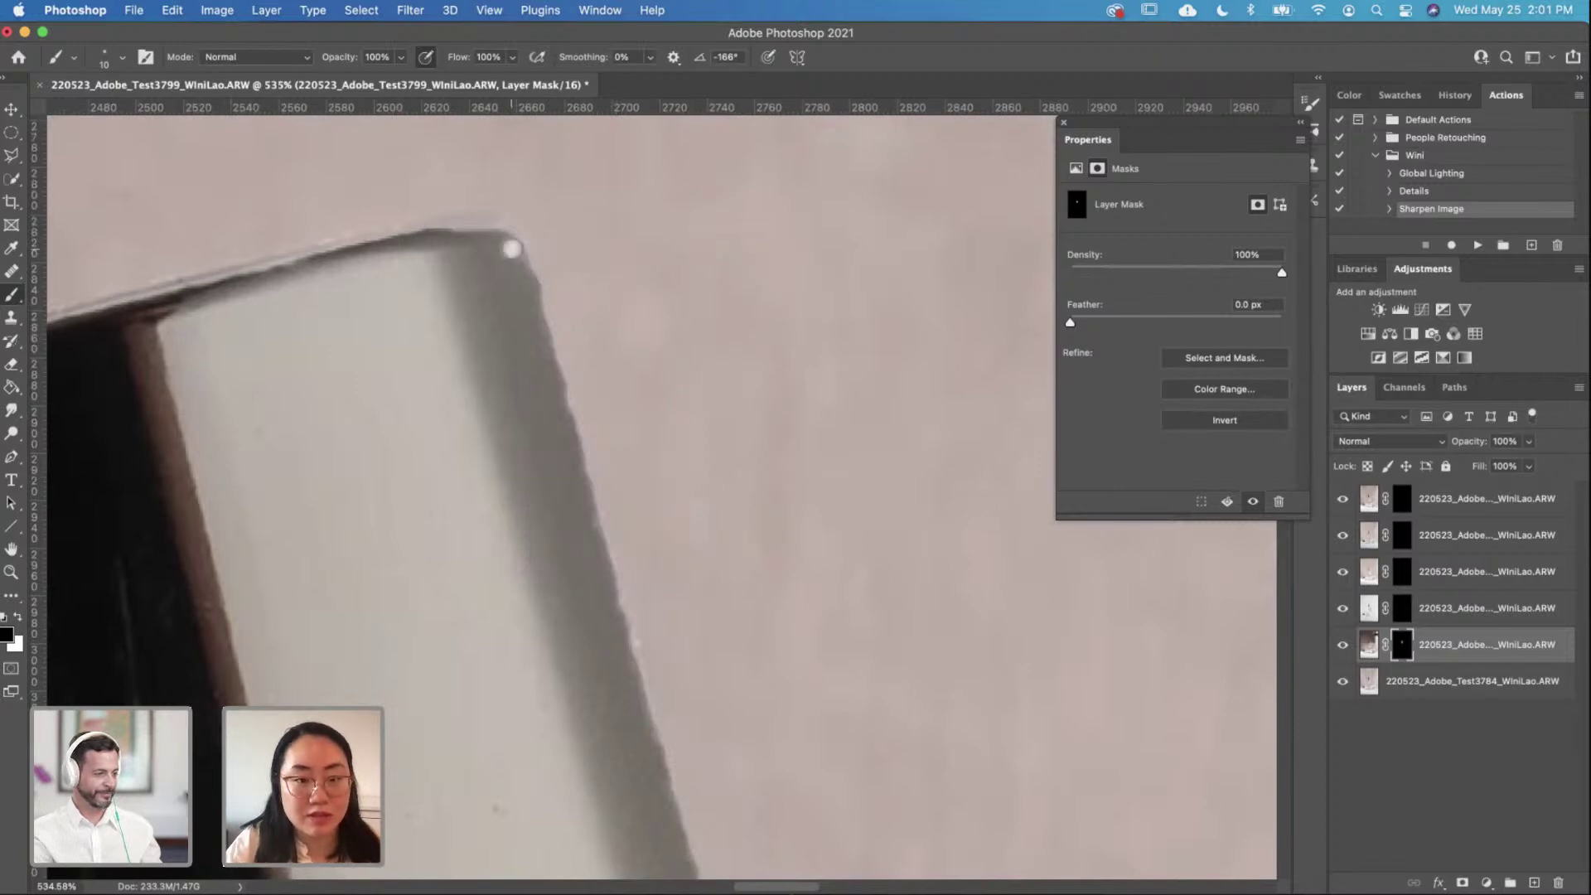
{"action": "key", "text": "x"}
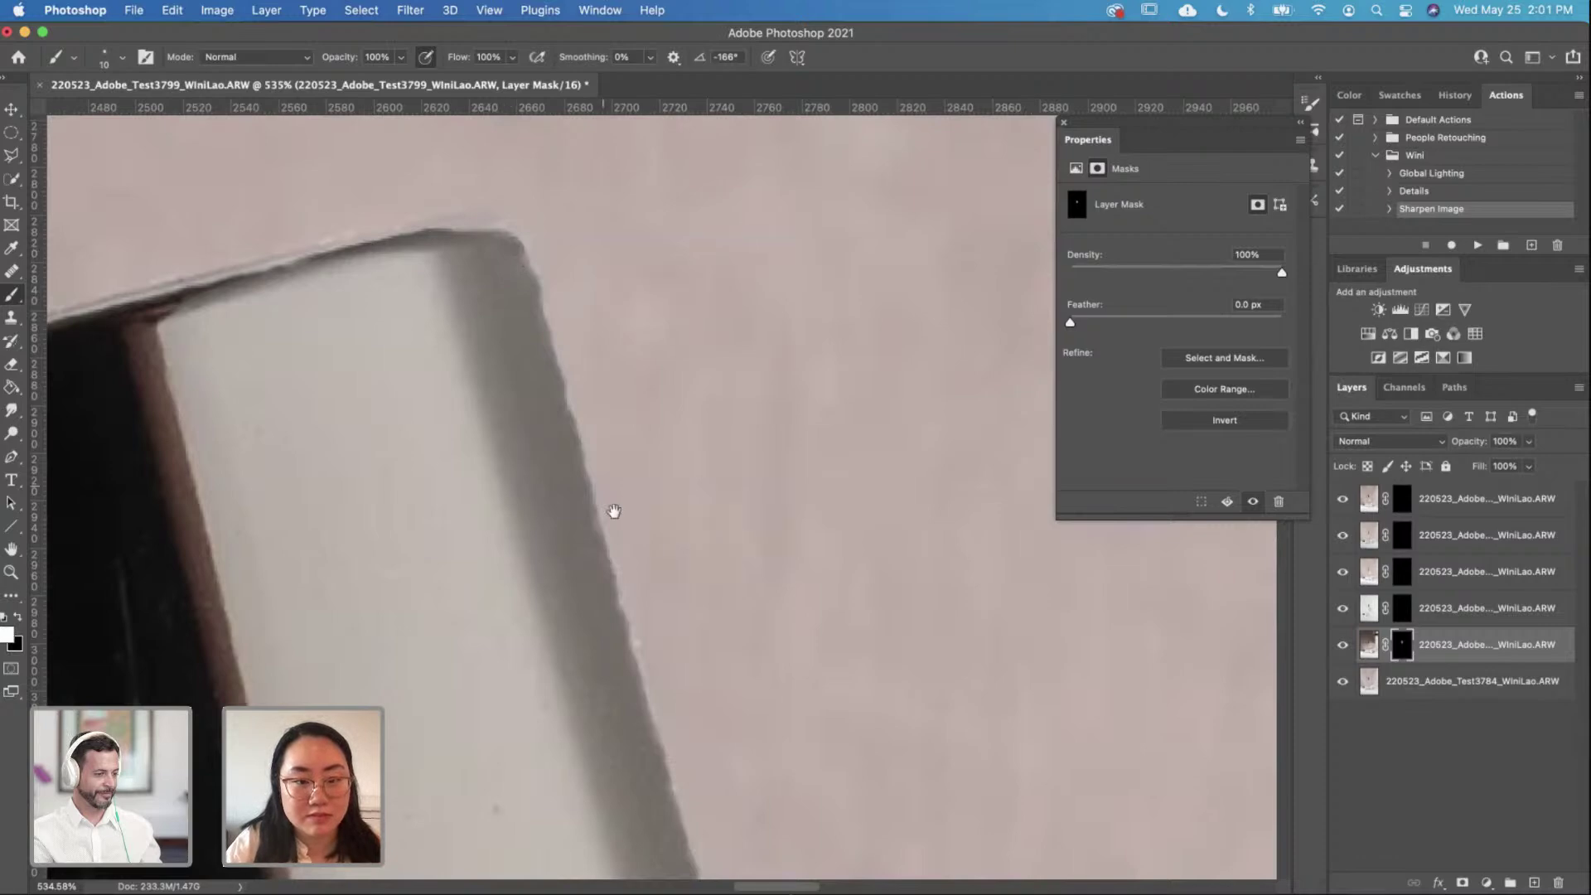
{"action": "scroll", "coordinate": [623, 584], "scroll_direction": "down", "scroll_amount": 10}
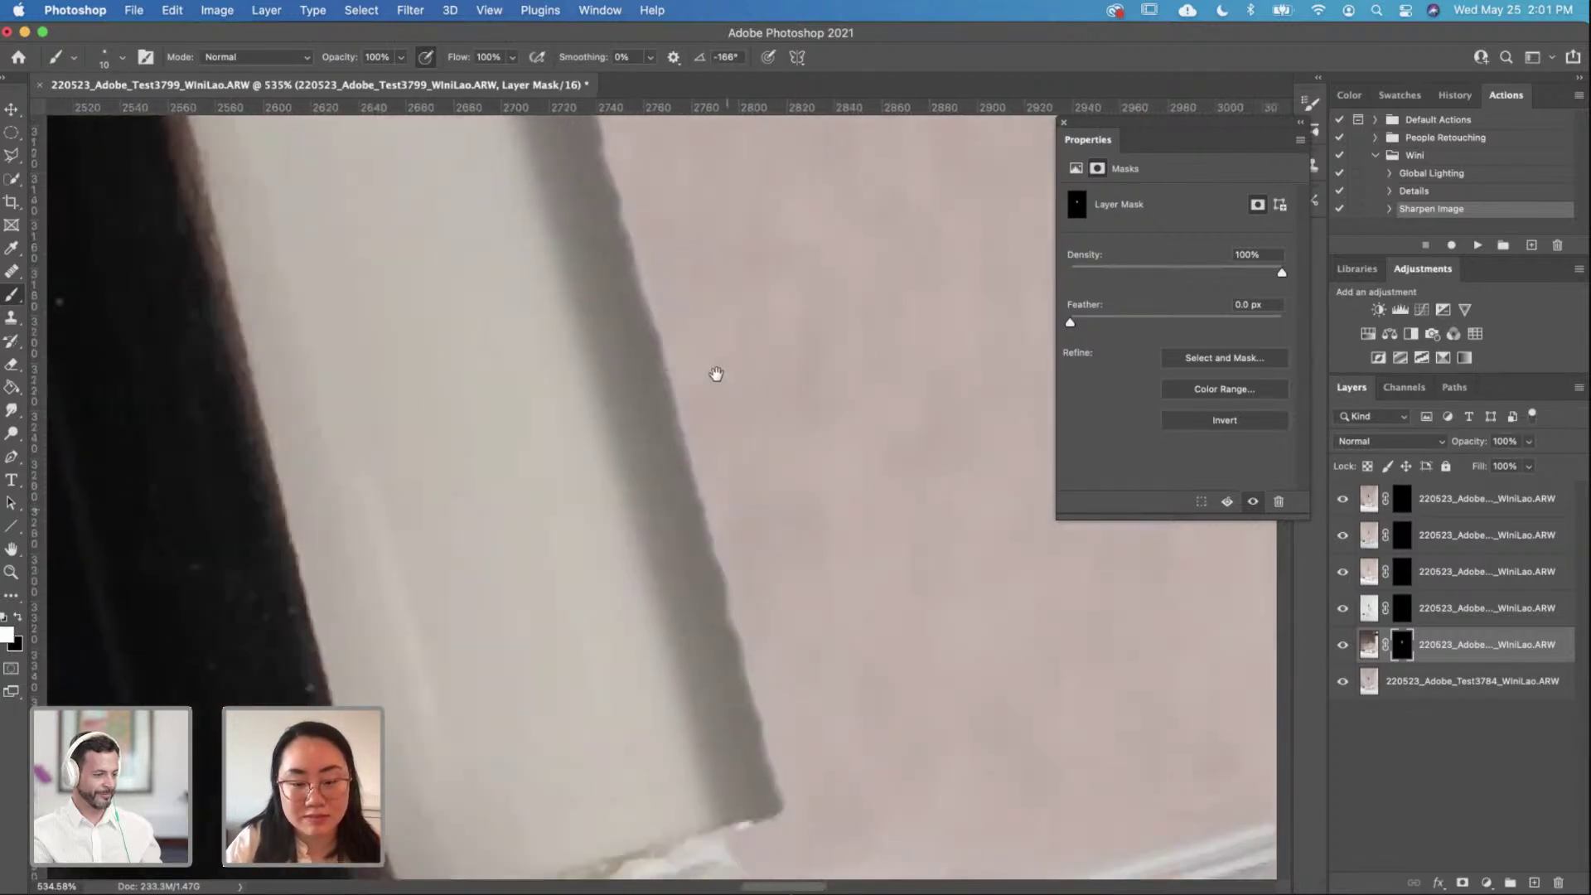
{"action": "scroll", "coordinate": [761, 532], "scroll_direction": "down", "scroll_amount": 3}
{"action": "left_click_drag", "start_coordinate": [673, 211], "coordinate": [762, 603]}
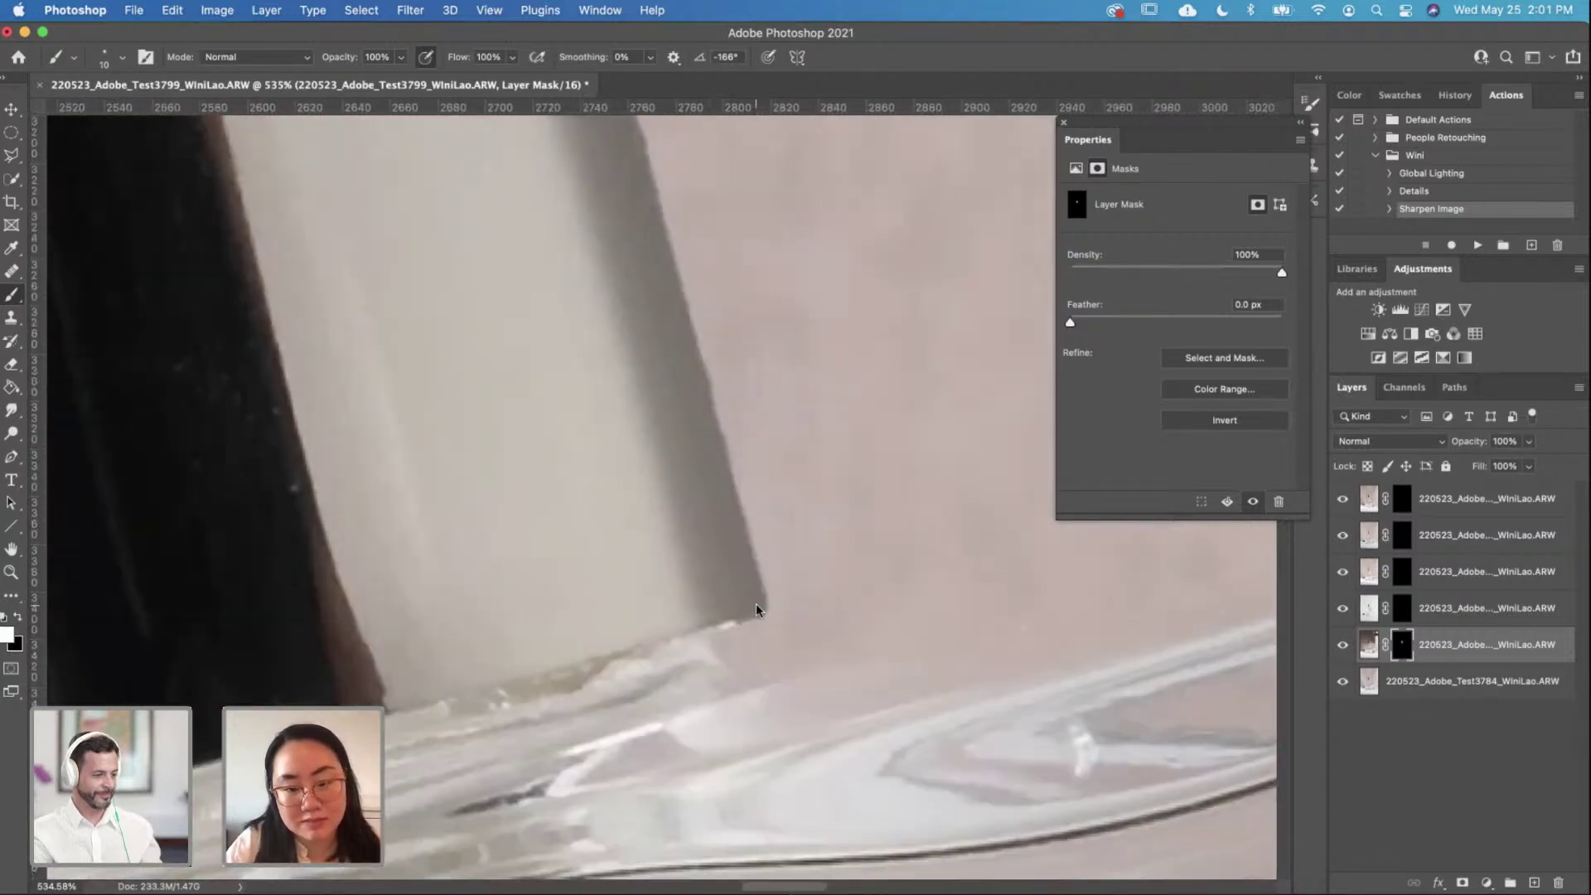
Step: Inspect the masked edges of the upright bottle's cap up close, from its upper corner to the bottle neck
{"action": "scroll", "coordinate": [751, 431], "scroll_direction": "down", "scroll_amount": 5}
{"action": "scroll", "coordinate": [823, 643], "scroll_direction": "up", "scroll_amount": 10}
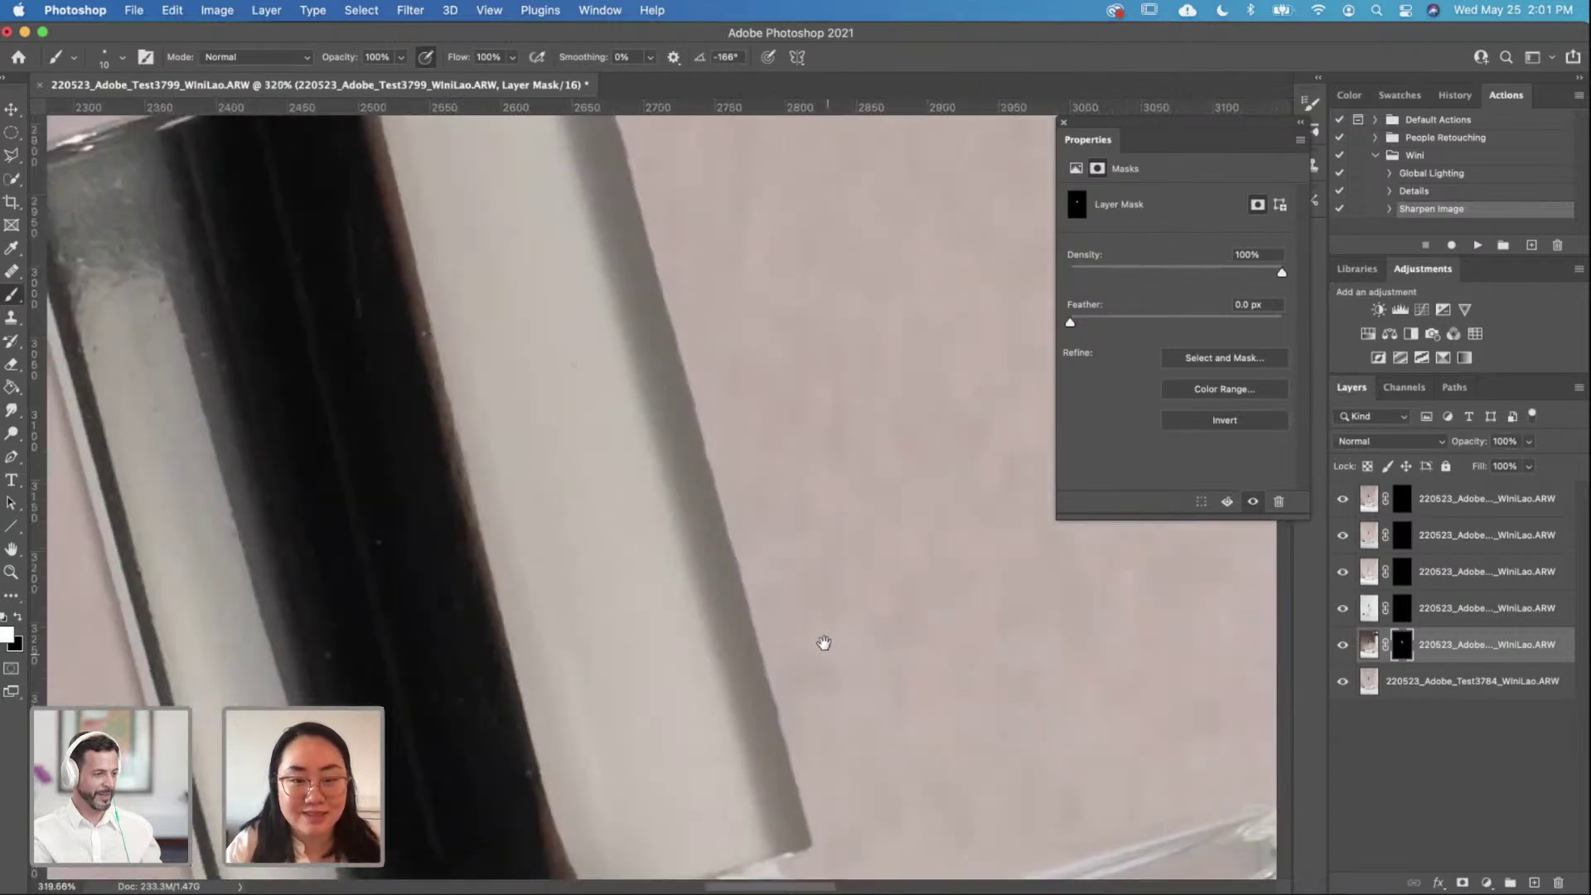
{"action": "scroll", "coordinate": [737, 465], "scroll_direction": "down", "scroll_amount": 6}
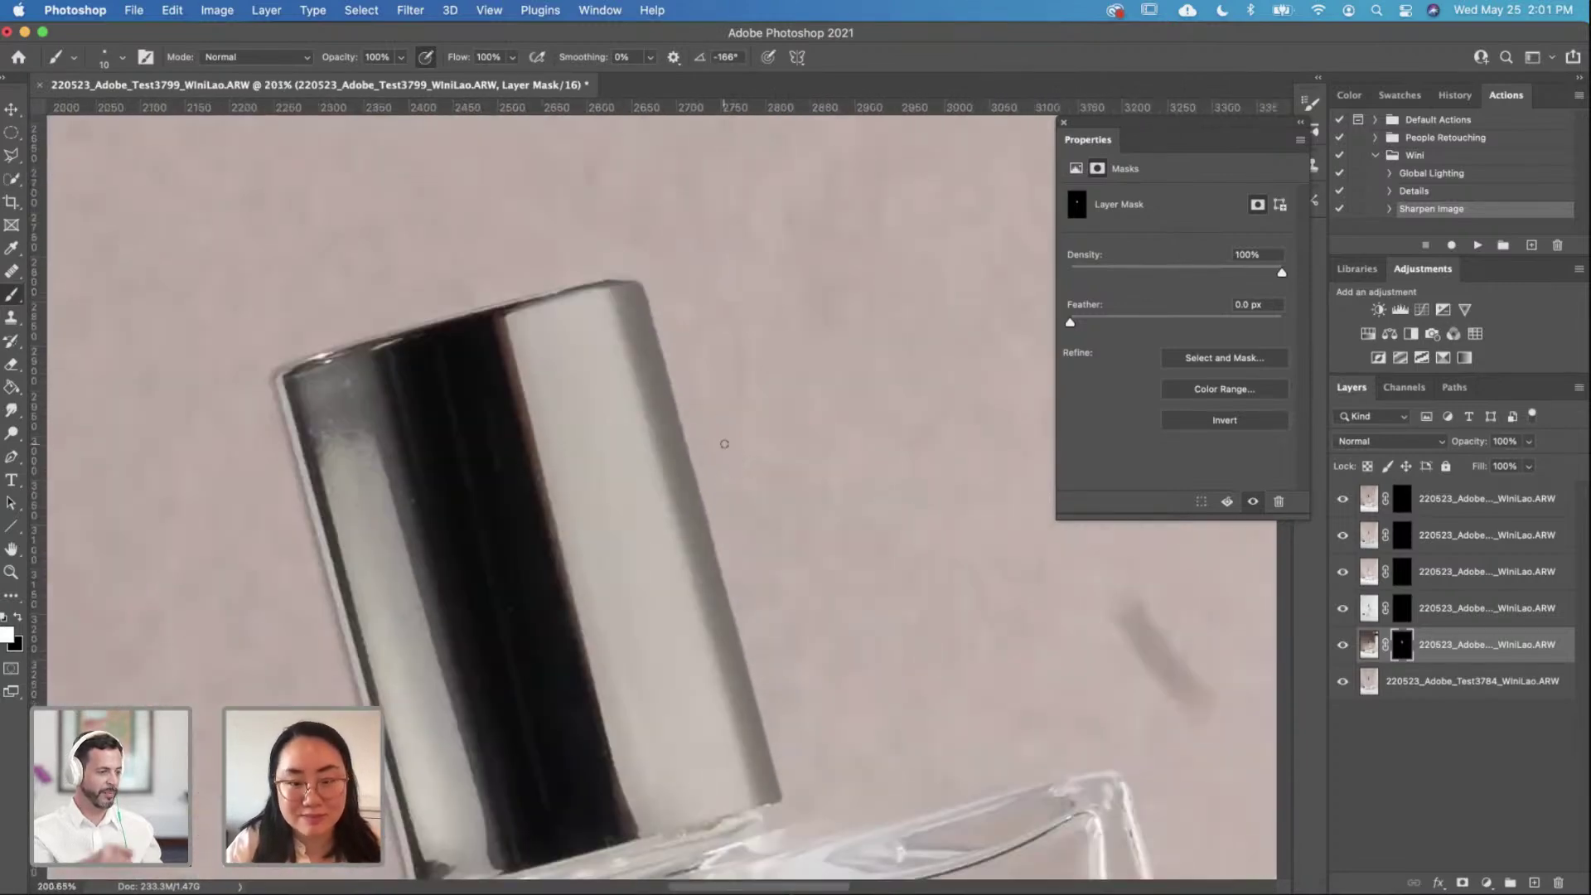
{"action": "scroll", "coordinate": [688, 463], "scroll_direction": "up", "scroll_amount": 5}
{"action": "scroll", "coordinate": [589, 464], "scroll_direction": "down", "scroll_amount": 3}
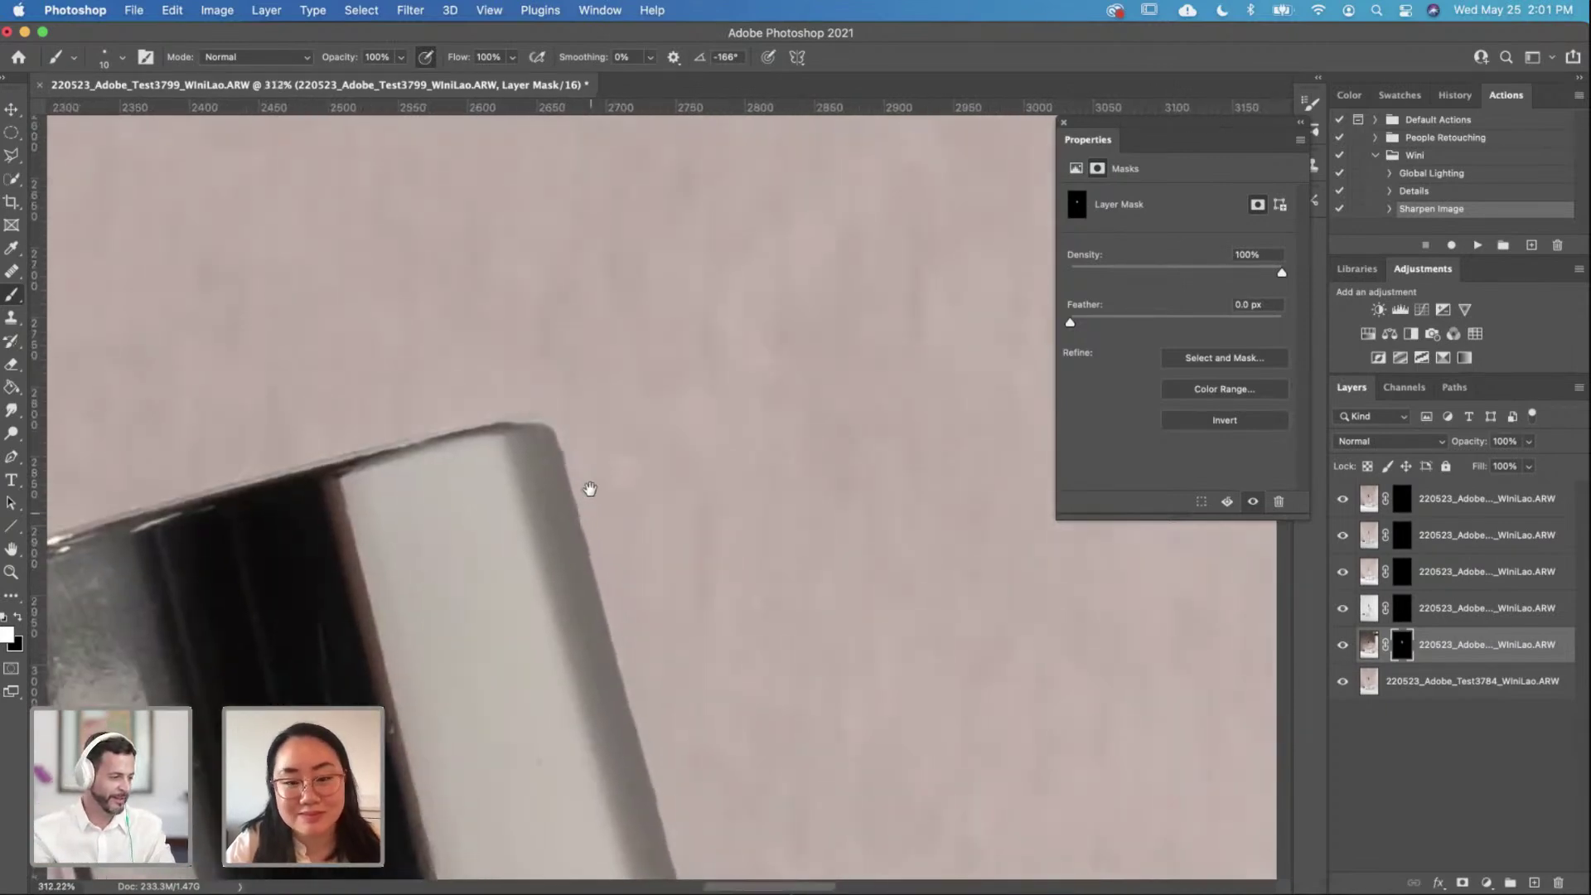
{"action": "scroll", "coordinate": [583, 340], "scroll_direction": "up", "scroll_amount": 4}
{"action": "scroll", "coordinate": [550, 356], "scroll_direction": "up", "scroll_amount": 4}
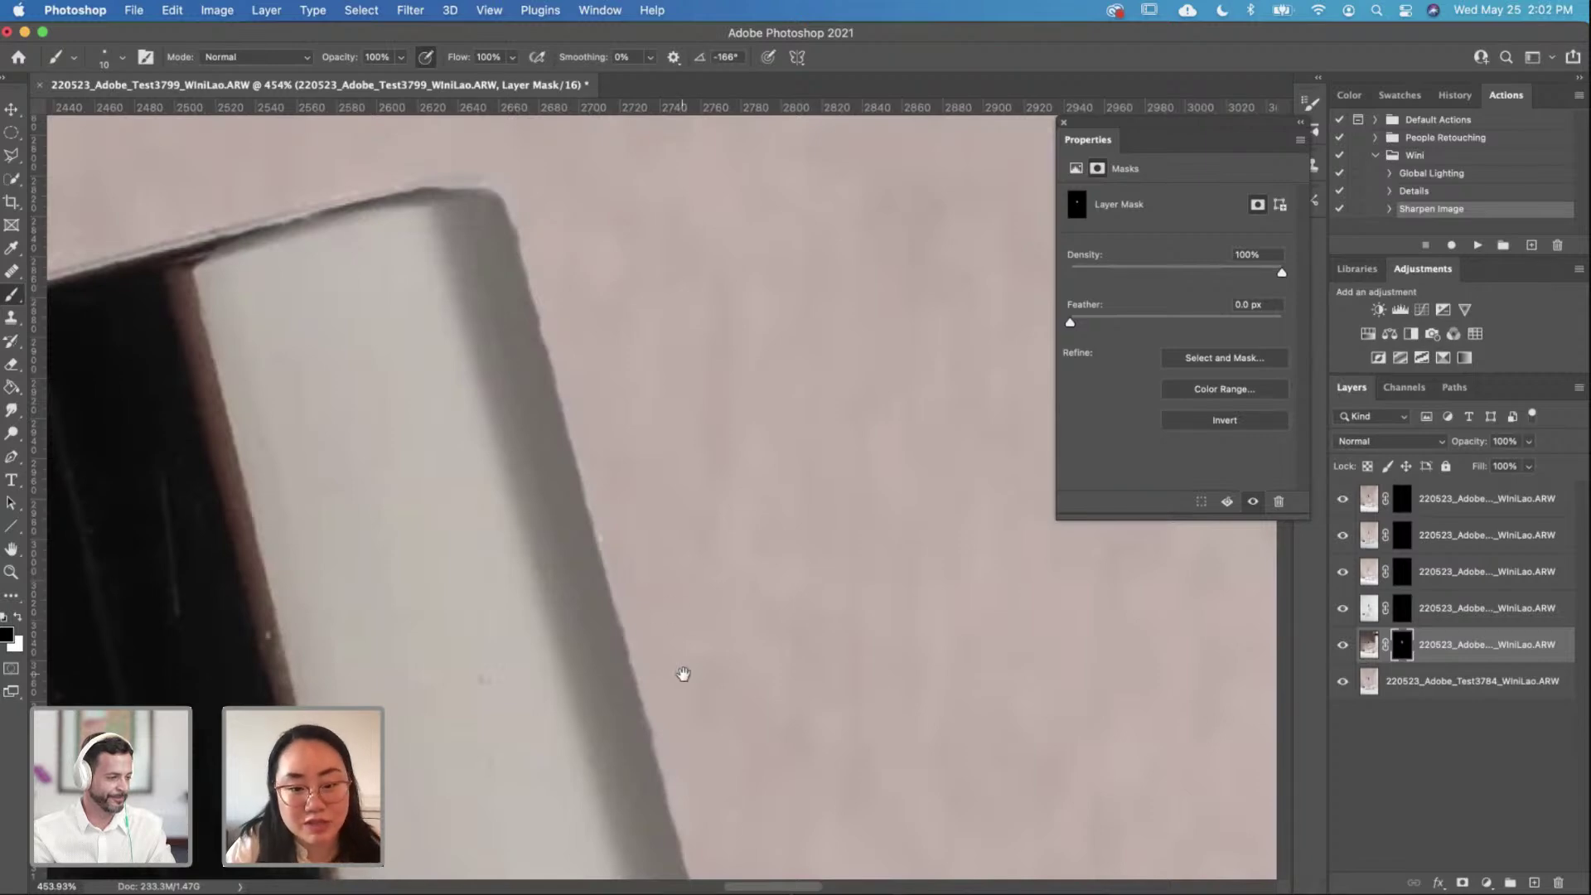
{"action": "scroll", "coordinate": [683, 674], "scroll_direction": "down", "scroll_amount": 10}
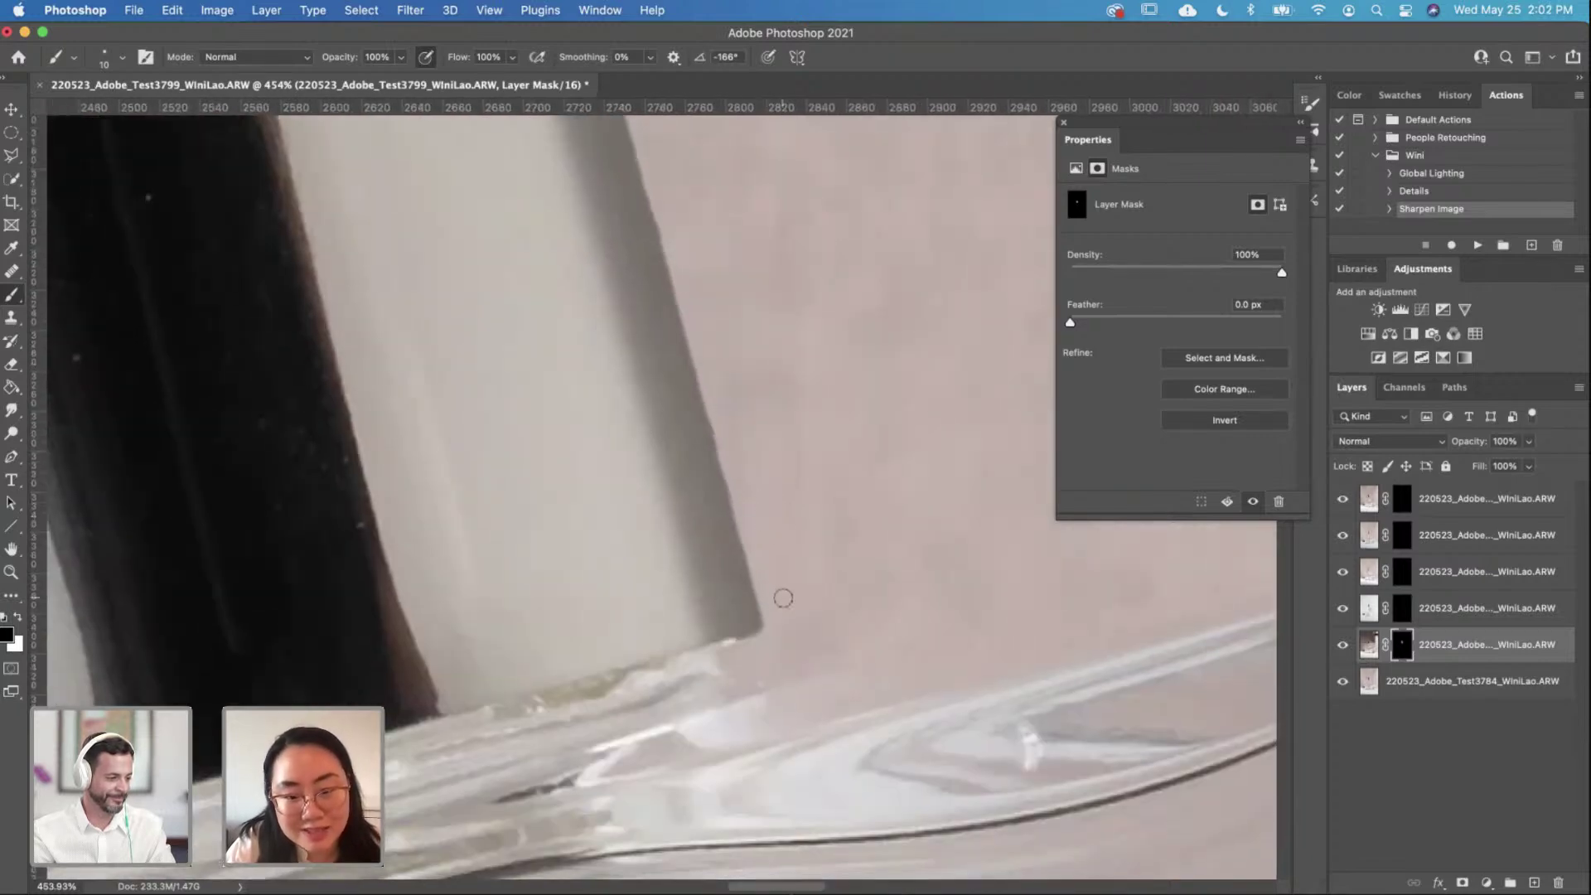
{"action": "scroll", "coordinate": [773, 525], "scroll_direction": "down", "scroll_amount": 5}
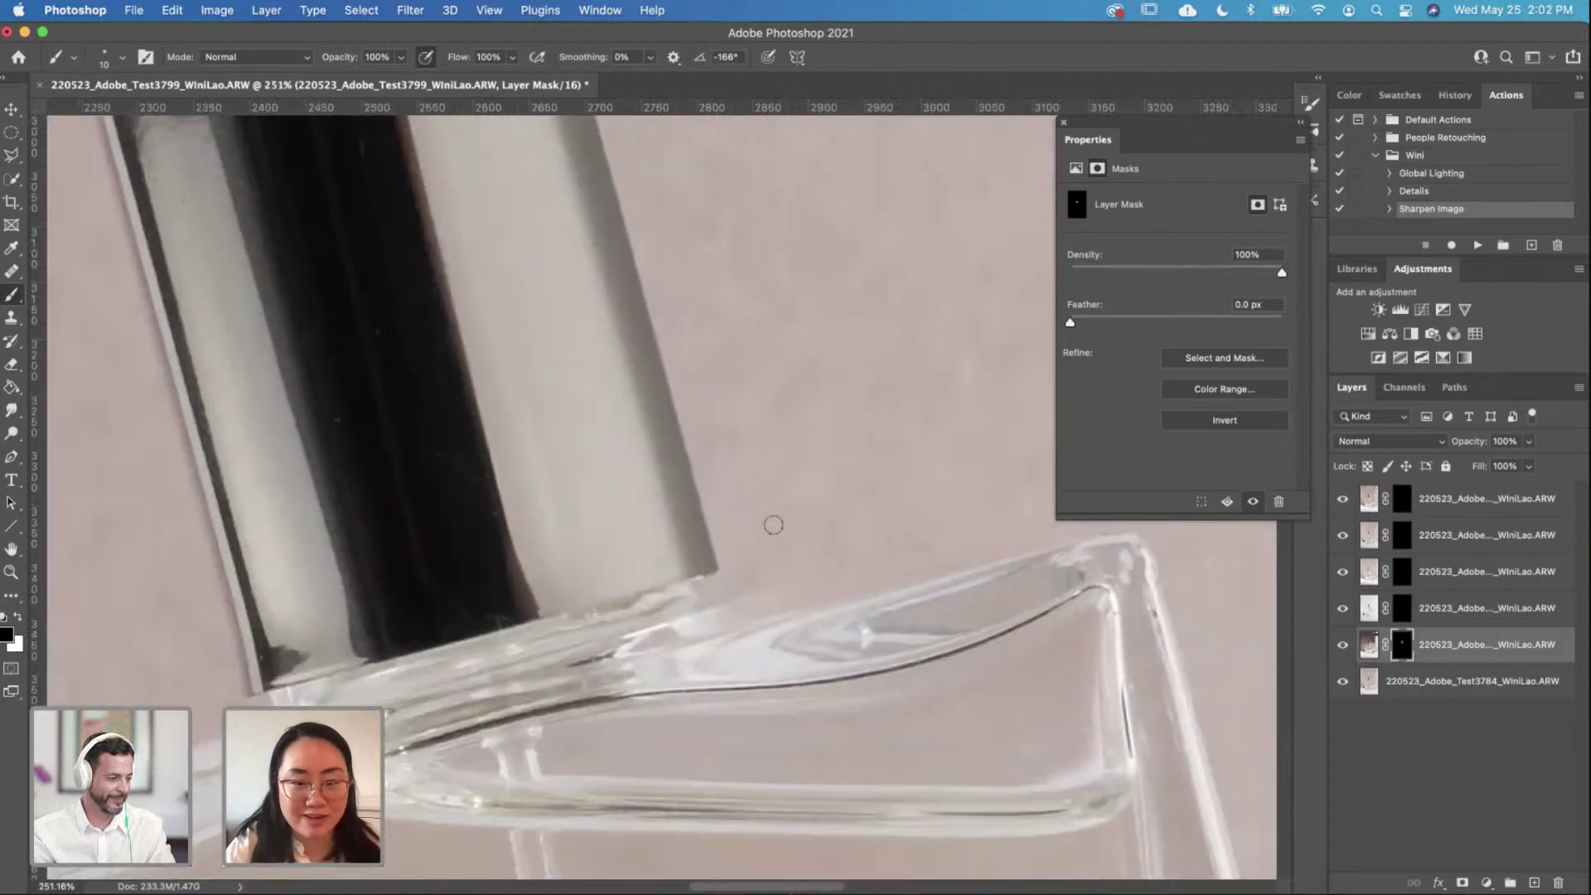
{"action": "scroll", "coordinate": [828, 613], "scroll_direction": "up", "scroll_amount": 5}
{"action": "scroll", "coordinate": [777, 581], "scroll_direction": "down", "scroll_amount": 1}
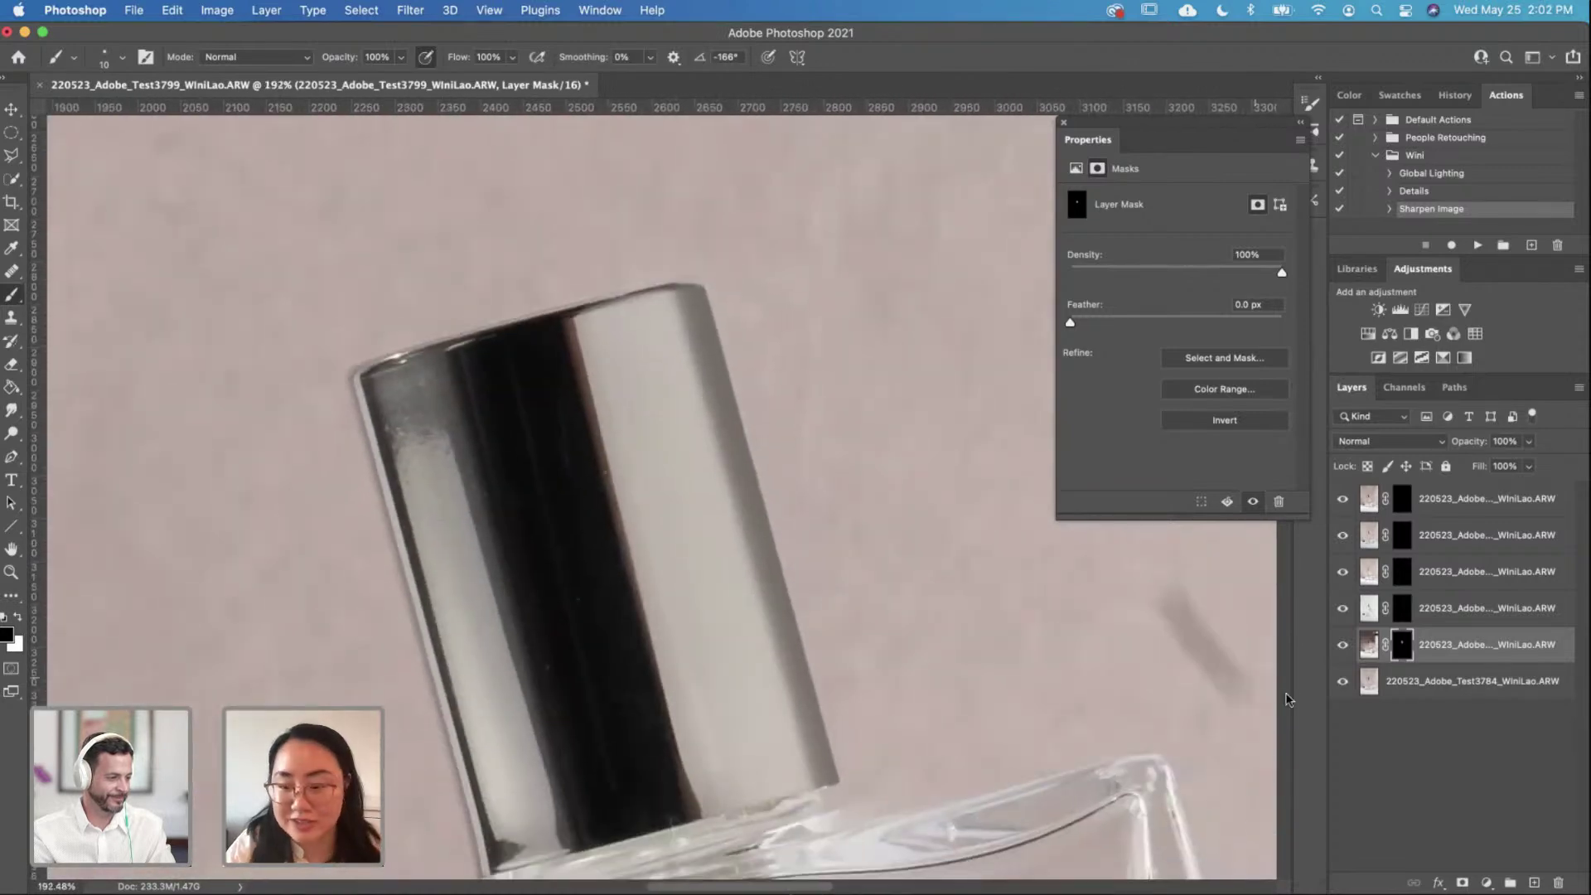
Step: Compare the bottle cap with and without the masked Test3799 layer, both up close and in the whole image
{"action": "left_click", "coordinate": [1342, 644]}
{"action": "left_click", "coordinate": [1342, 644]}
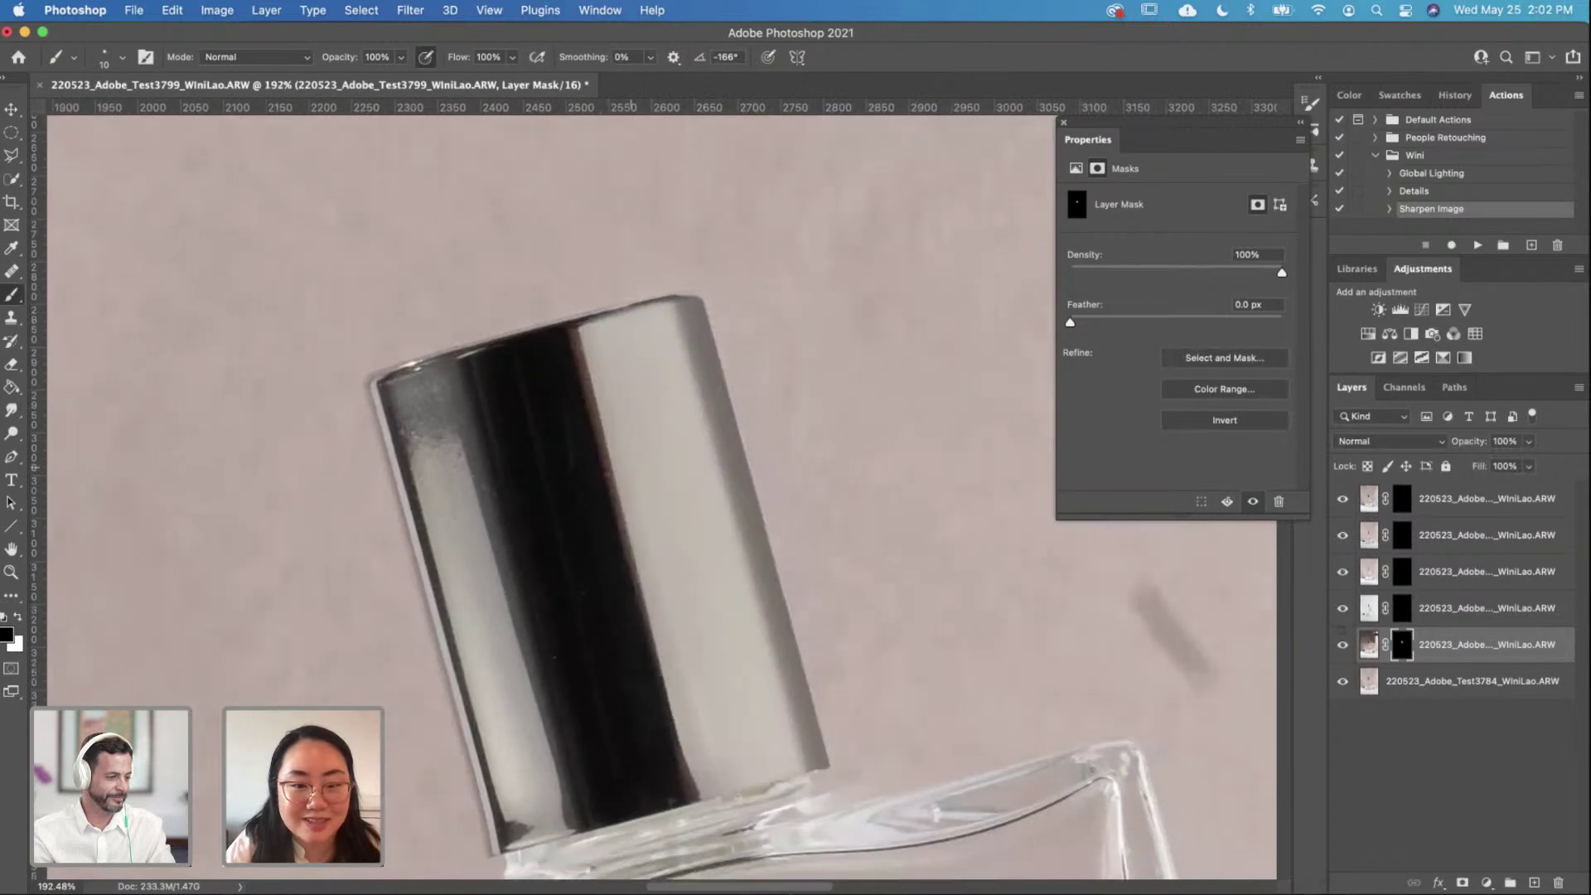
{"action": "scroll", "coordinate": [667, 497], "scroll_direction": "down", "scroll_amount": 3}
{"action": "scroll", "coordinate": [685, 497], "scroll_direction": "down", "scroll_amount": 4}
{"action": "left_click", "coordinate": [1343, 644]}
{"action": "left_click", "coordinate": [1343, 645]}
{"action": "scroll", "coordinate": [721, 539], "scroll_direction": "down", "scroll_amount": 5}
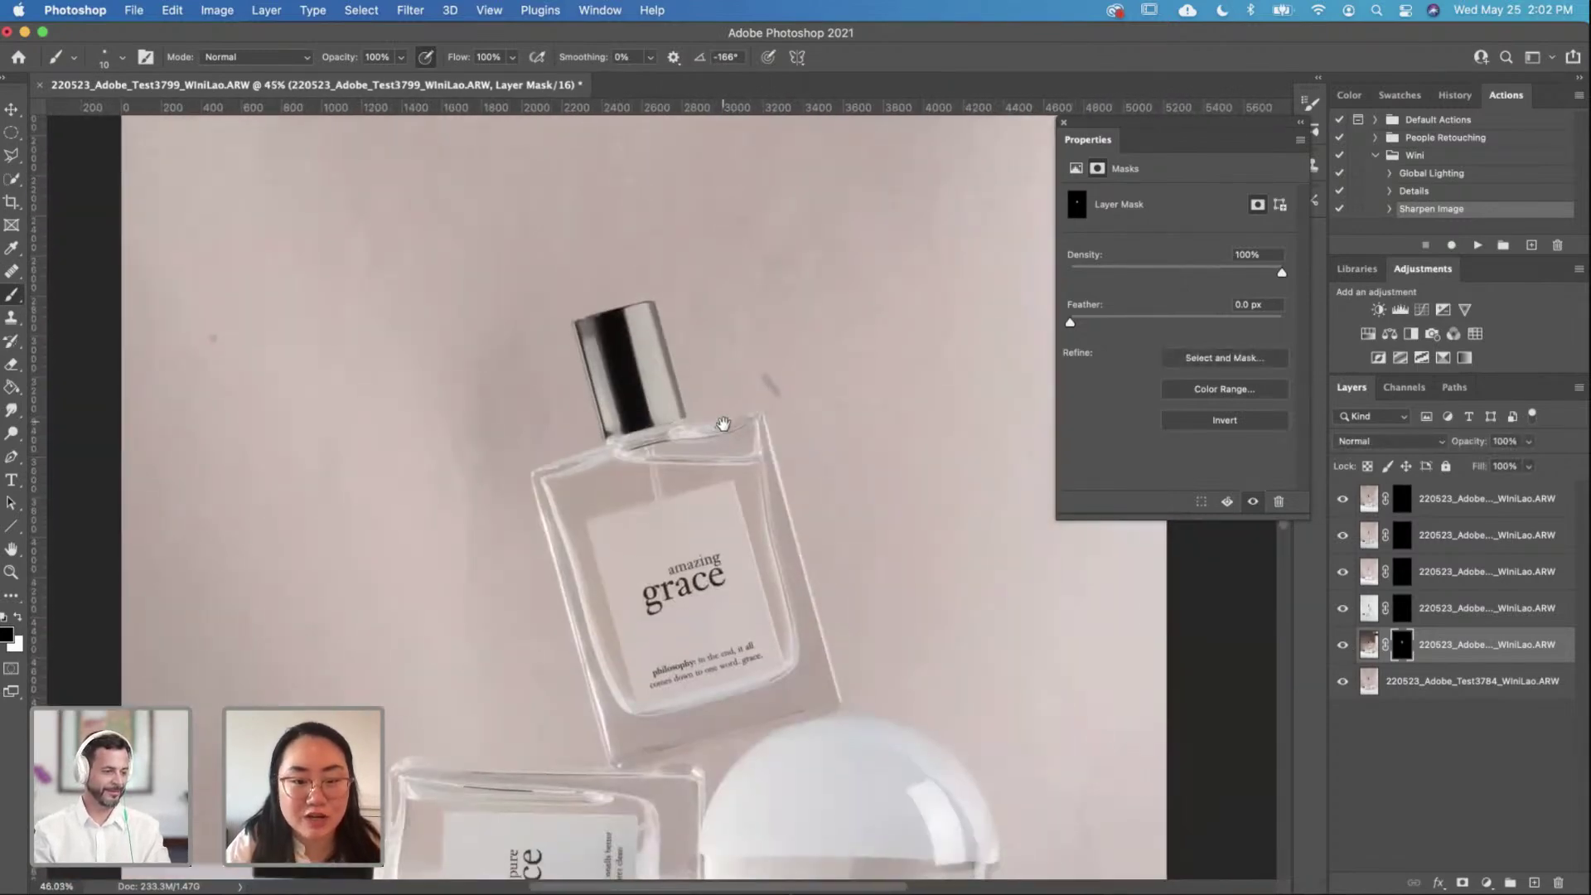
{"action": "scroll", "coordinate": [662, 522], "scroll_direction": "down", "scroll_amount": 3}
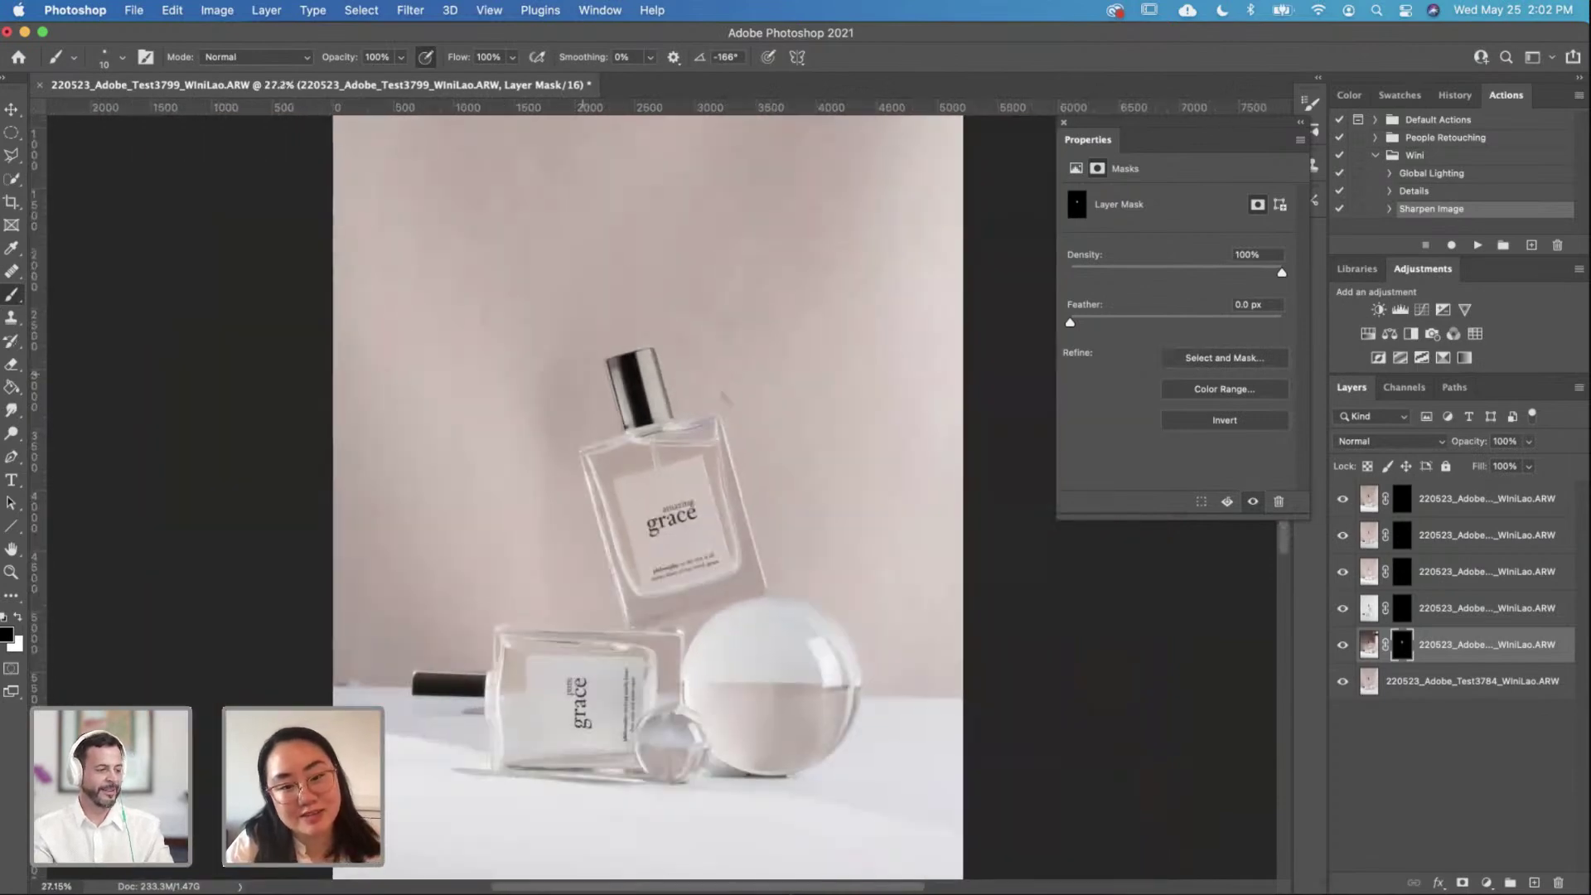
{"action": "scroll", "coordinate": [663, 522], "scroll_direction": "up", "scroll_amount": 4}
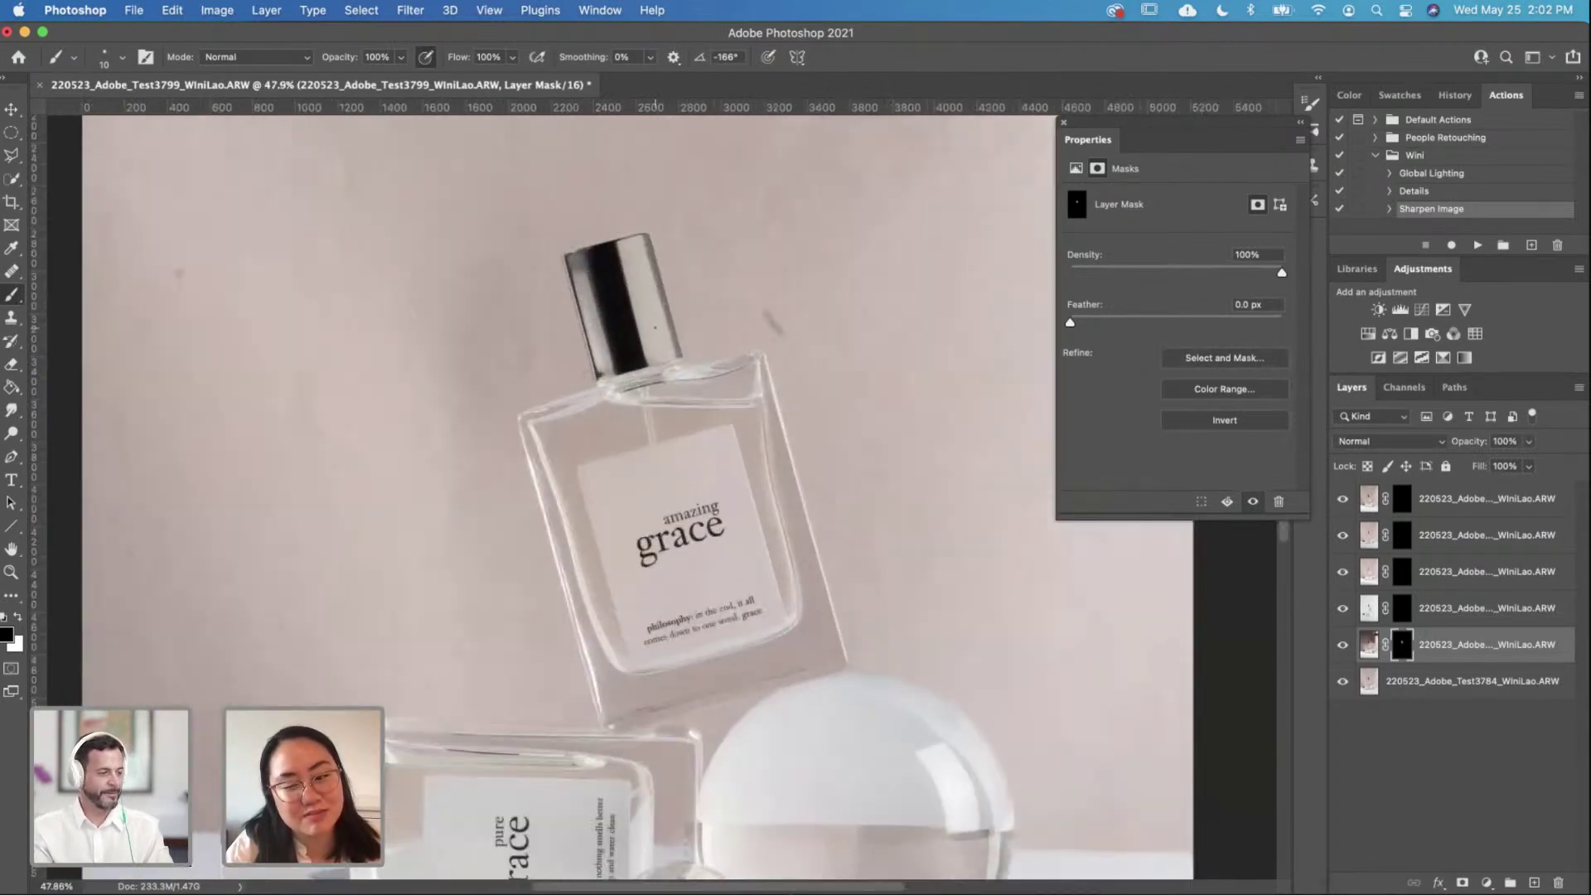
Step: Preview the Test3796 layer by inverting its mask, restore the black mask, and move the layer to the top of the stack
{"action": "left_click", "coordinate": [1401, 614]}
{"action": "scroll", "coordinate": [549, 520], "scroll_direction": "down", "scroll_amount": 3}
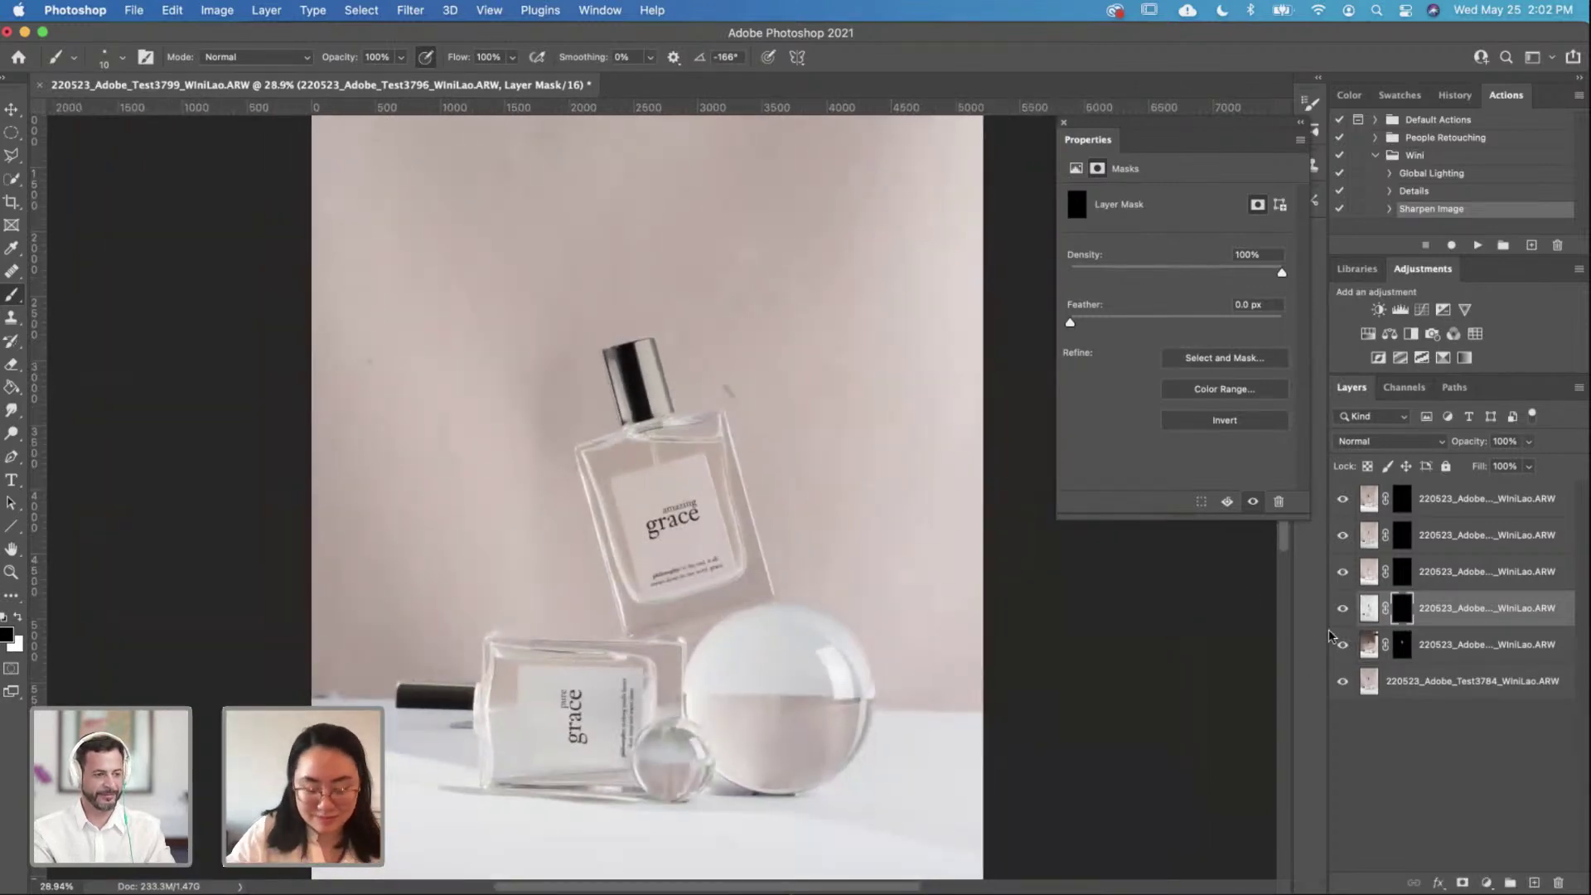
{"action": "key", "text": "super+i"}
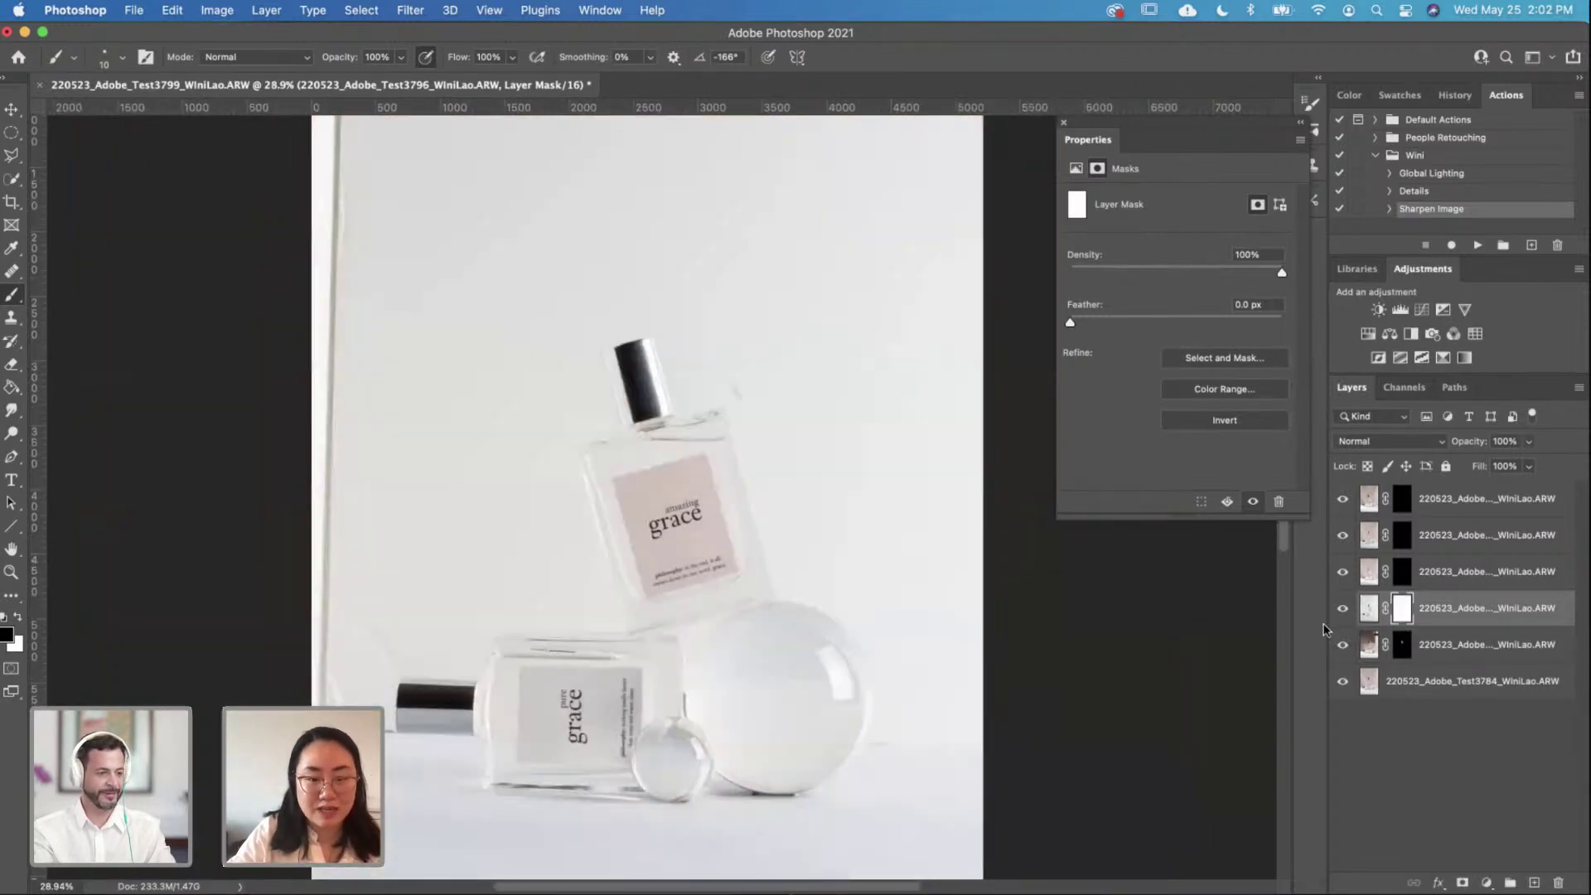
{"action": "key", "text": "super+i"}
{"action": "left_click", "coordinate": [1455, 499]}
Step: Preview the full Test3794 layer by inverting its mask, and invert the mask back to black
{"action": "left_click", "coordinate": [1400, 609]}
{"action": "key", "text": "super+i"}
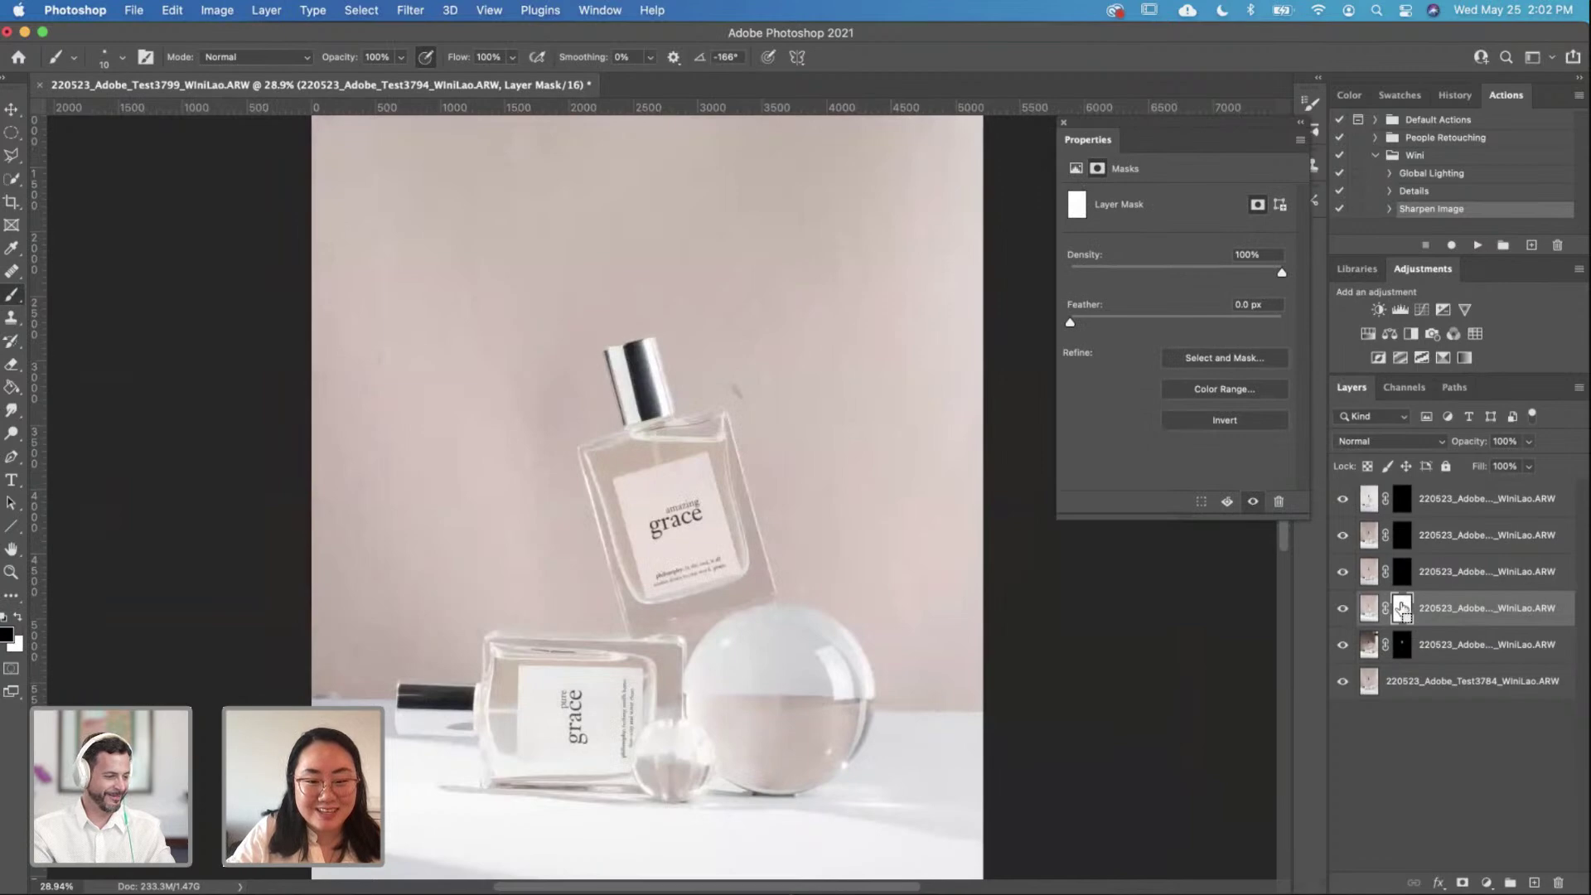
{"action": "key", "text": "super+i"}
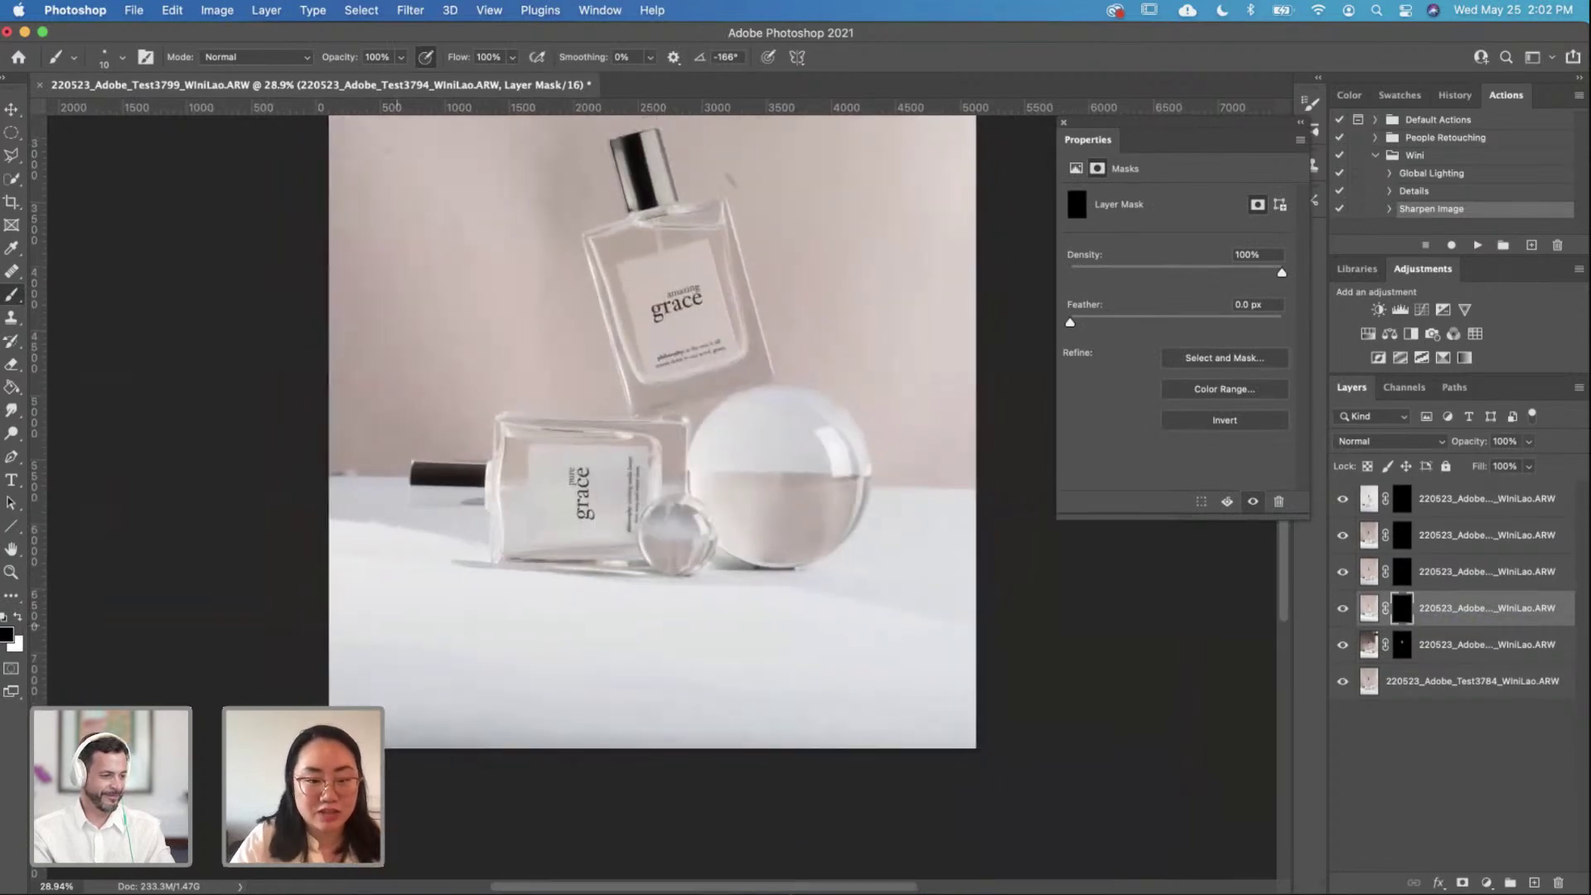
Step: Set up a soft white brush with a size of 1200 px and 0% hardness
{"action": "scroll", "coordinate": [430, 708], "scroll_direction": "down", "scroll_amount": 2}
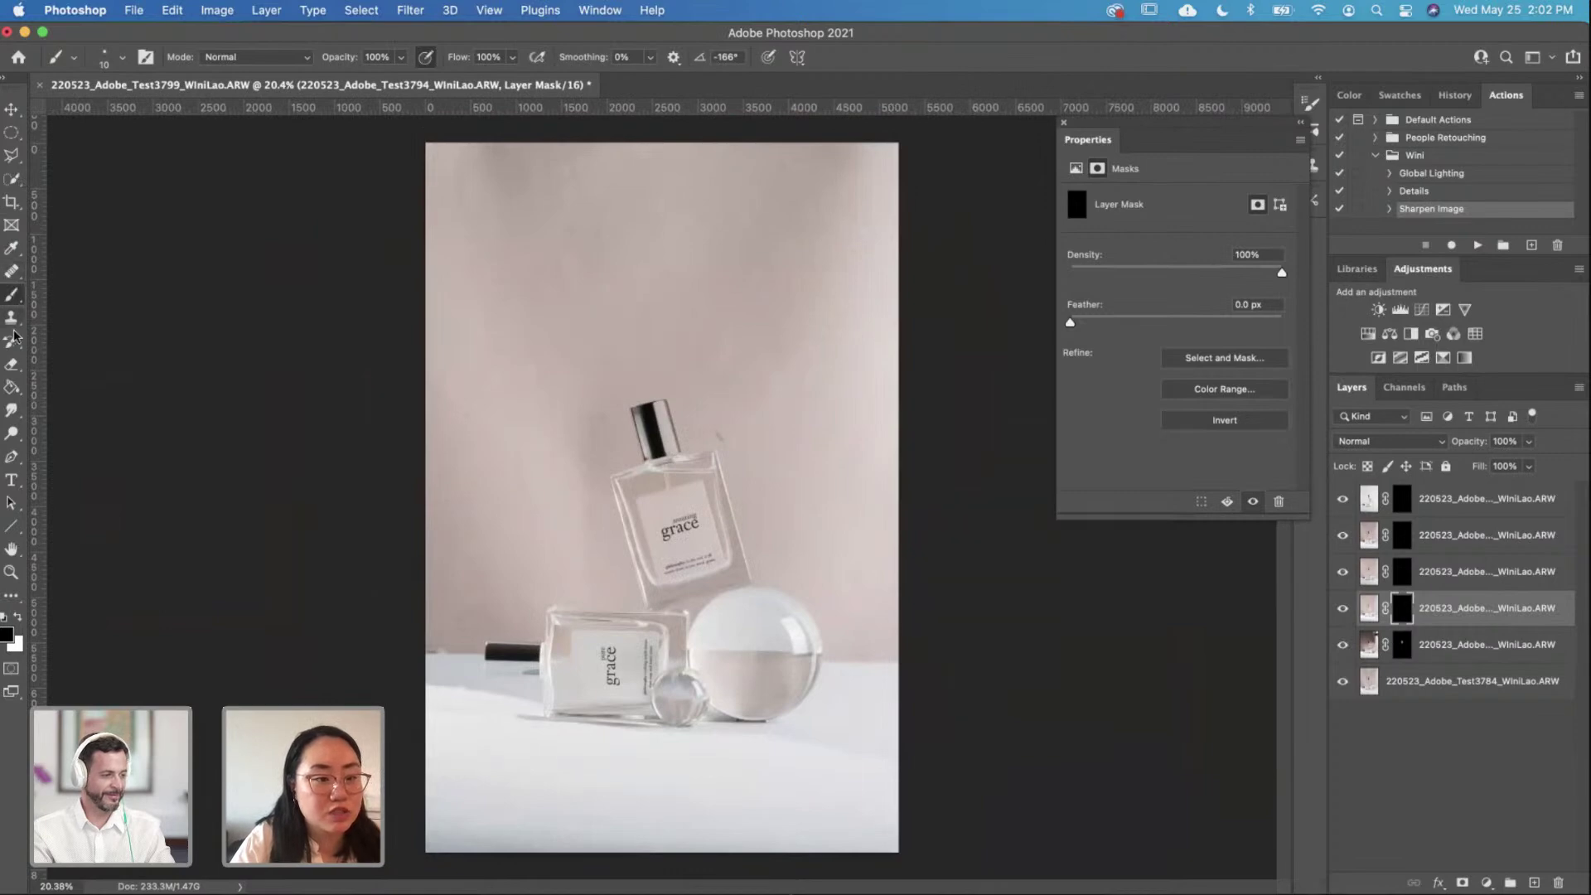
{"action": "key", "text": "x"}
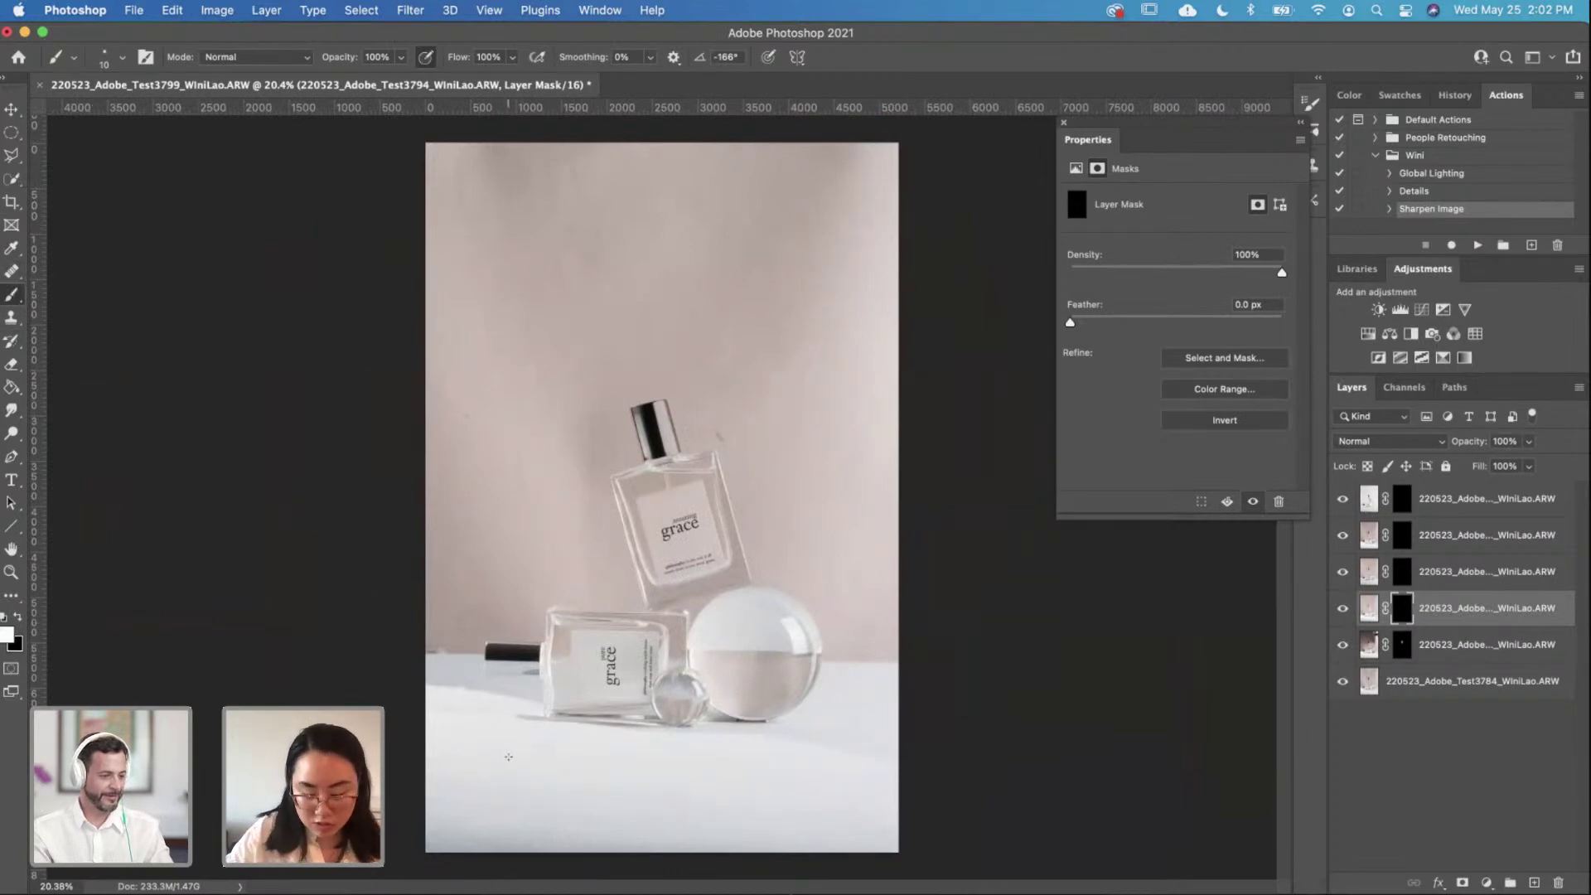
{"action": "key", "text": "bracketright"}
{"action": "key", "text": "bracketright"}
{"action": "key", "text": "bracketright"}
{"action": "key", "text": "bracketright"}
{"action": "key", "text": "bracketright"}
{"action": "key", "text": "bracketright"}
{"action": "key", "text": "bracketright"}
{"action": "right_click", "coordinate": [507, 753]}
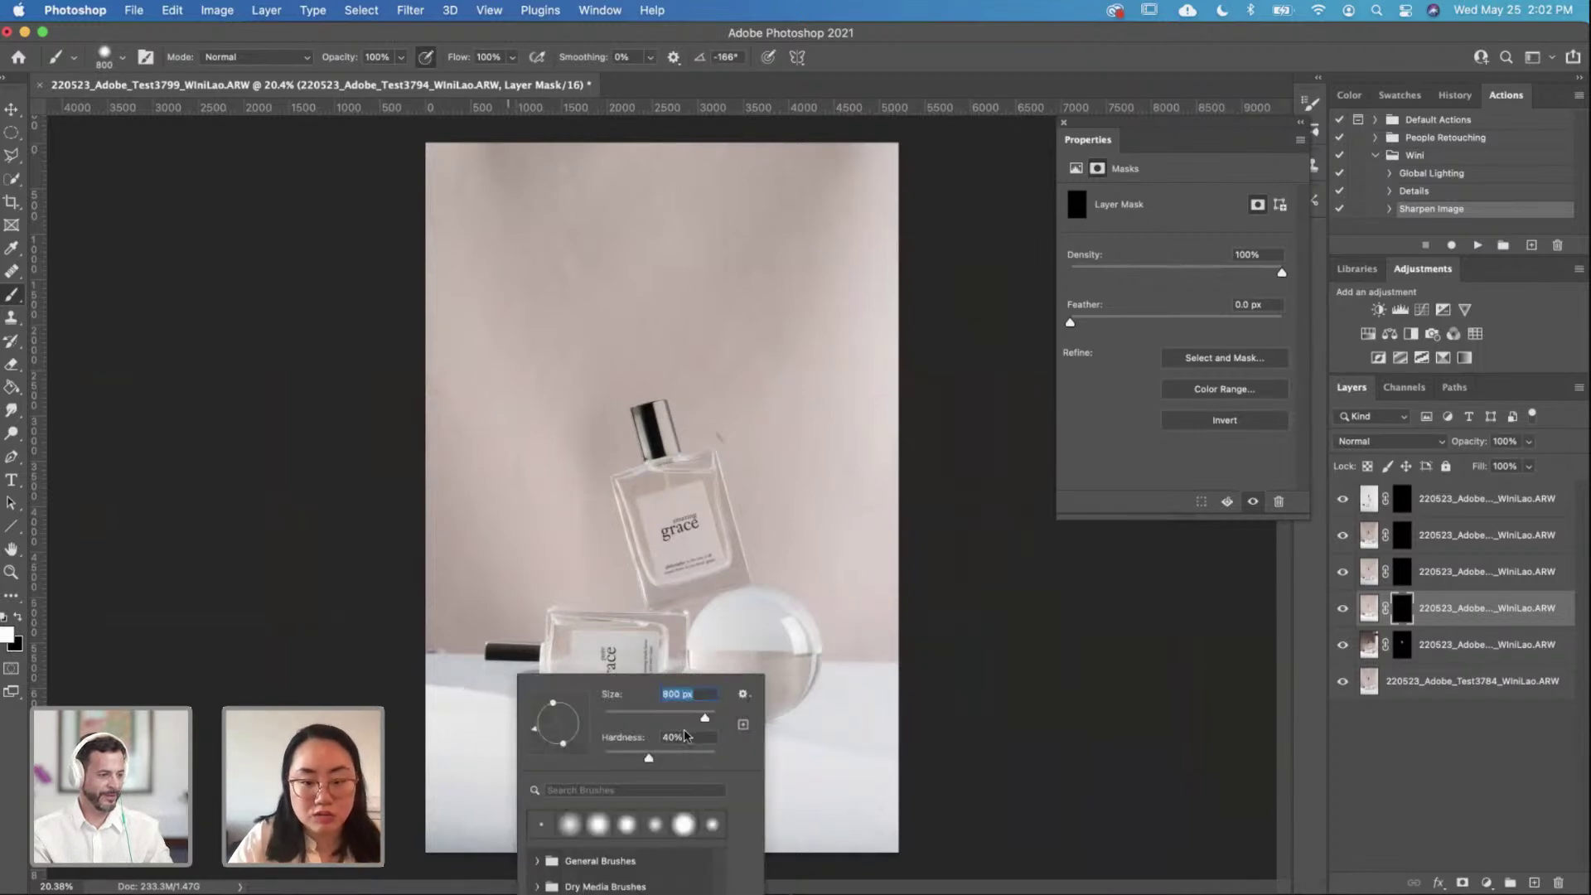
{"action": "key", "text": "Tab"}
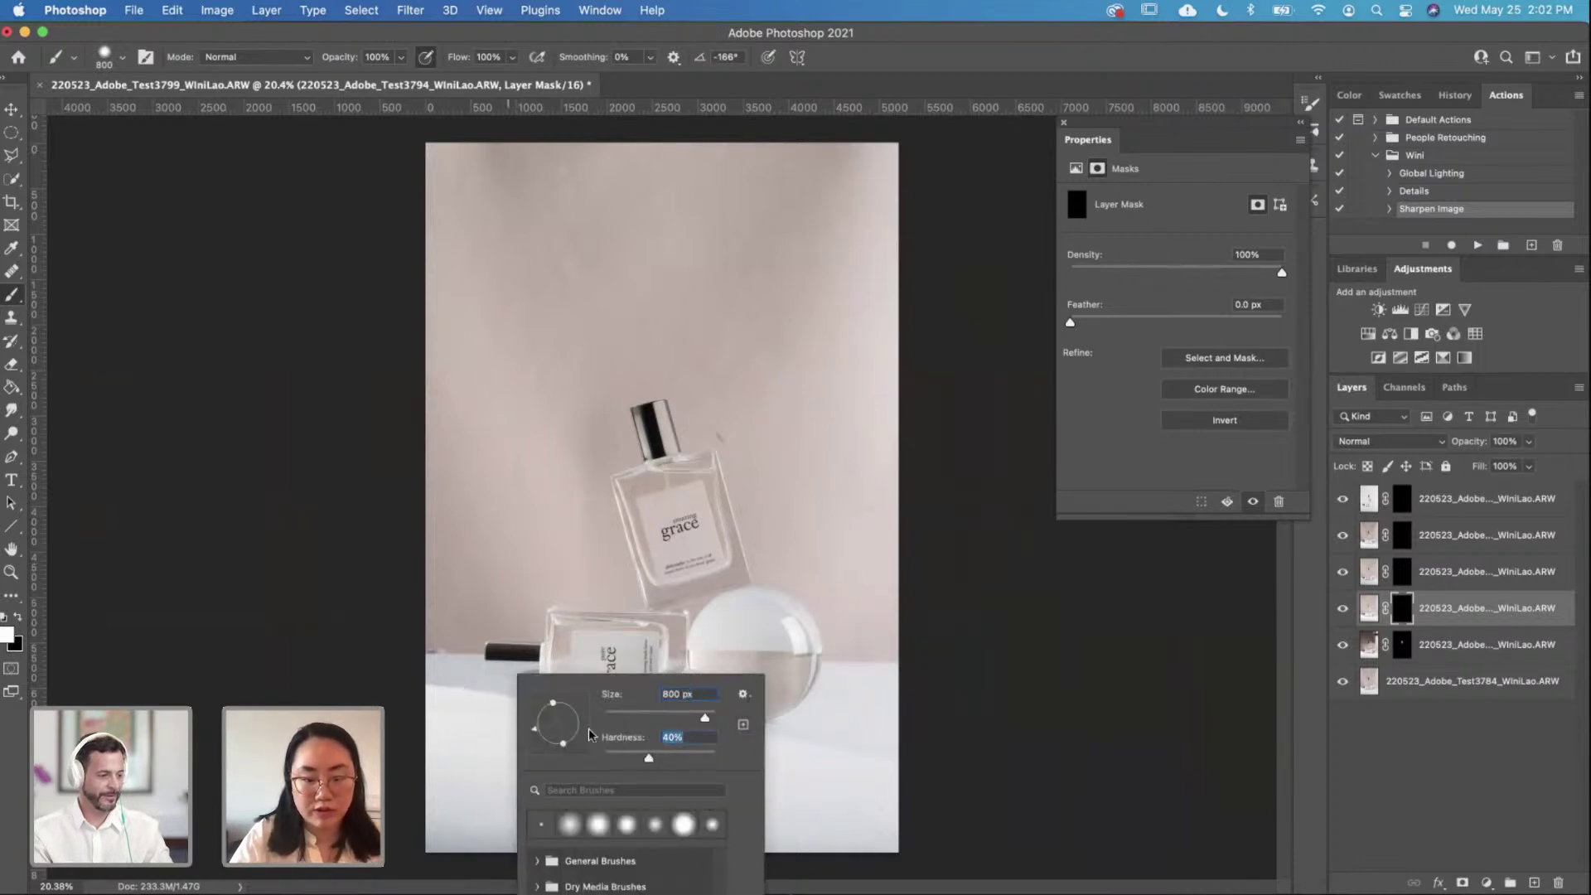
{"action": "type", "text": "0"}
{"action": "key", "text": "Return"}
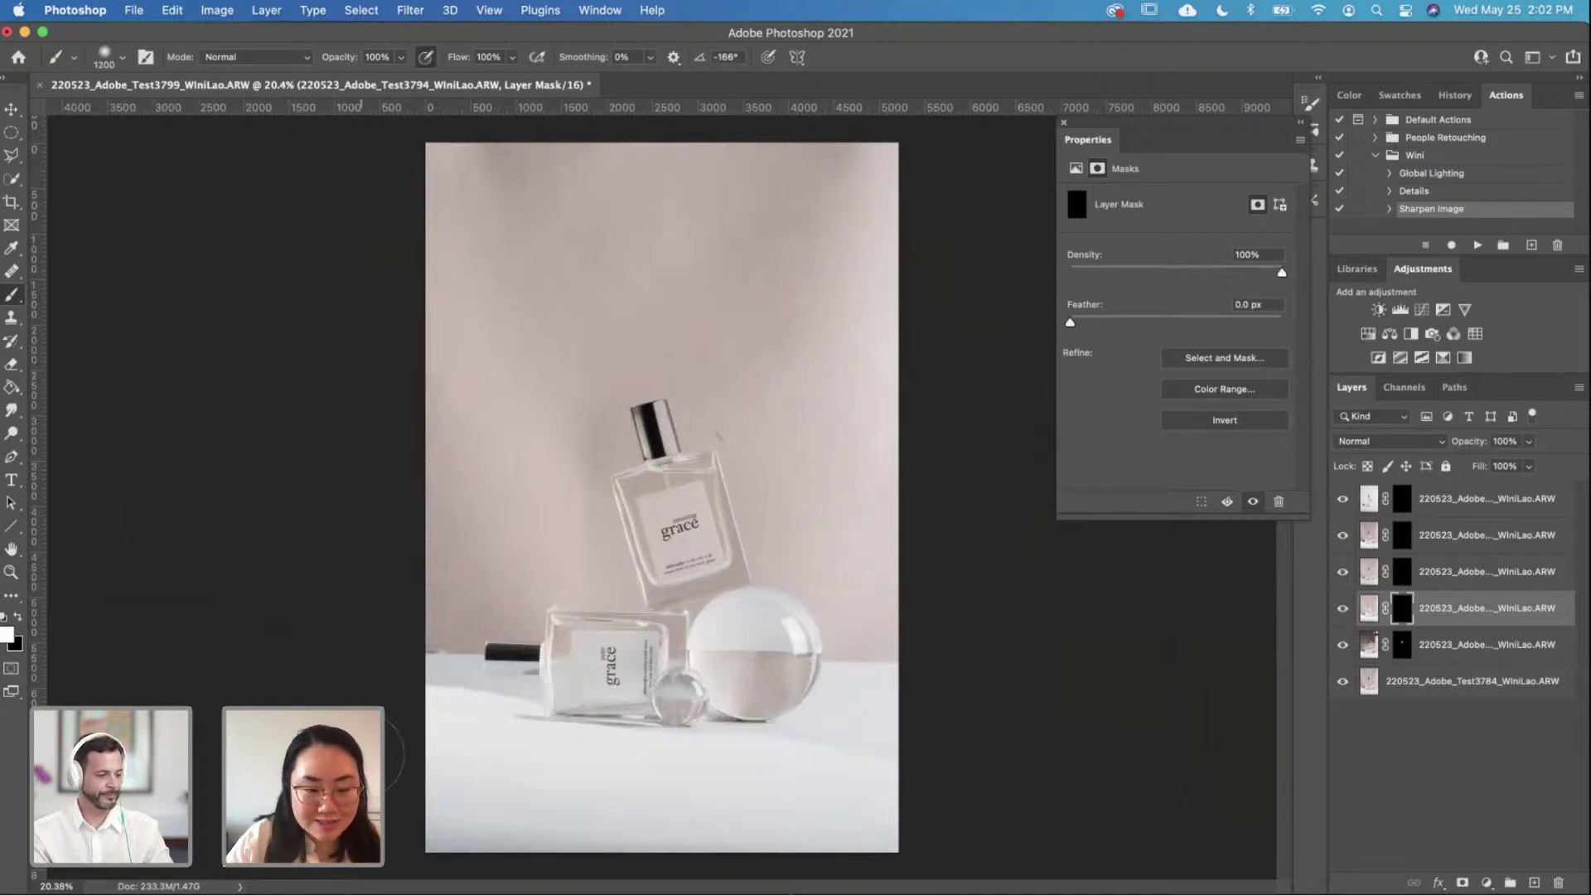
Step: Paint white on the Test3794 mask over the foreground tabletop and compare the image with the layer hidden and shown
{"action": "left_click_drag", "start_coordinate": [848, 854], "coordinate": [429, 747]}
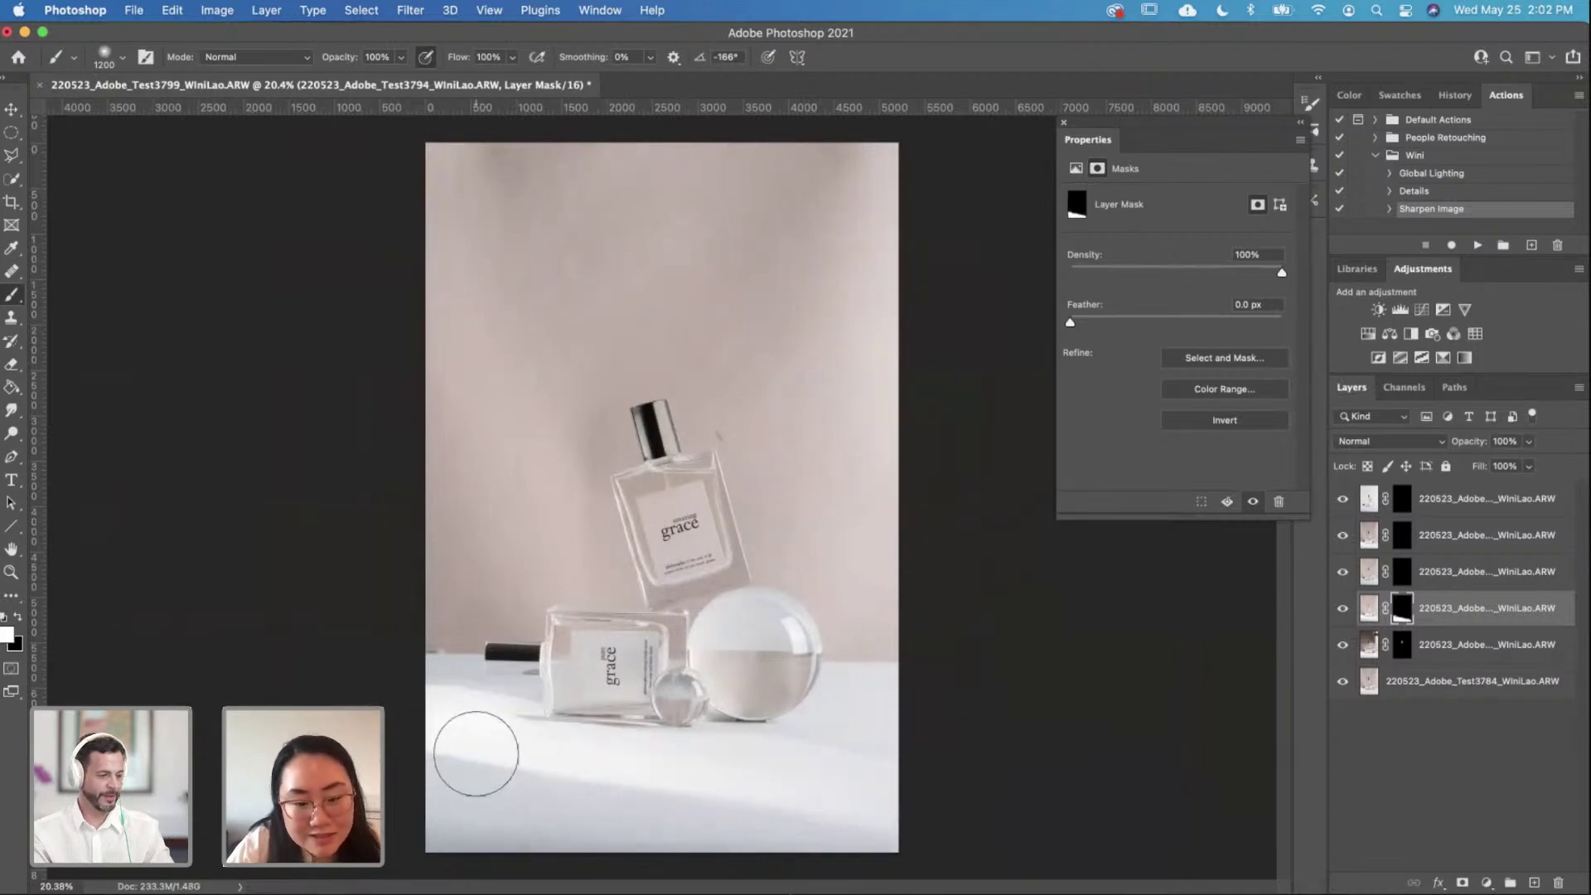
{"action": "key", "text": "x"}
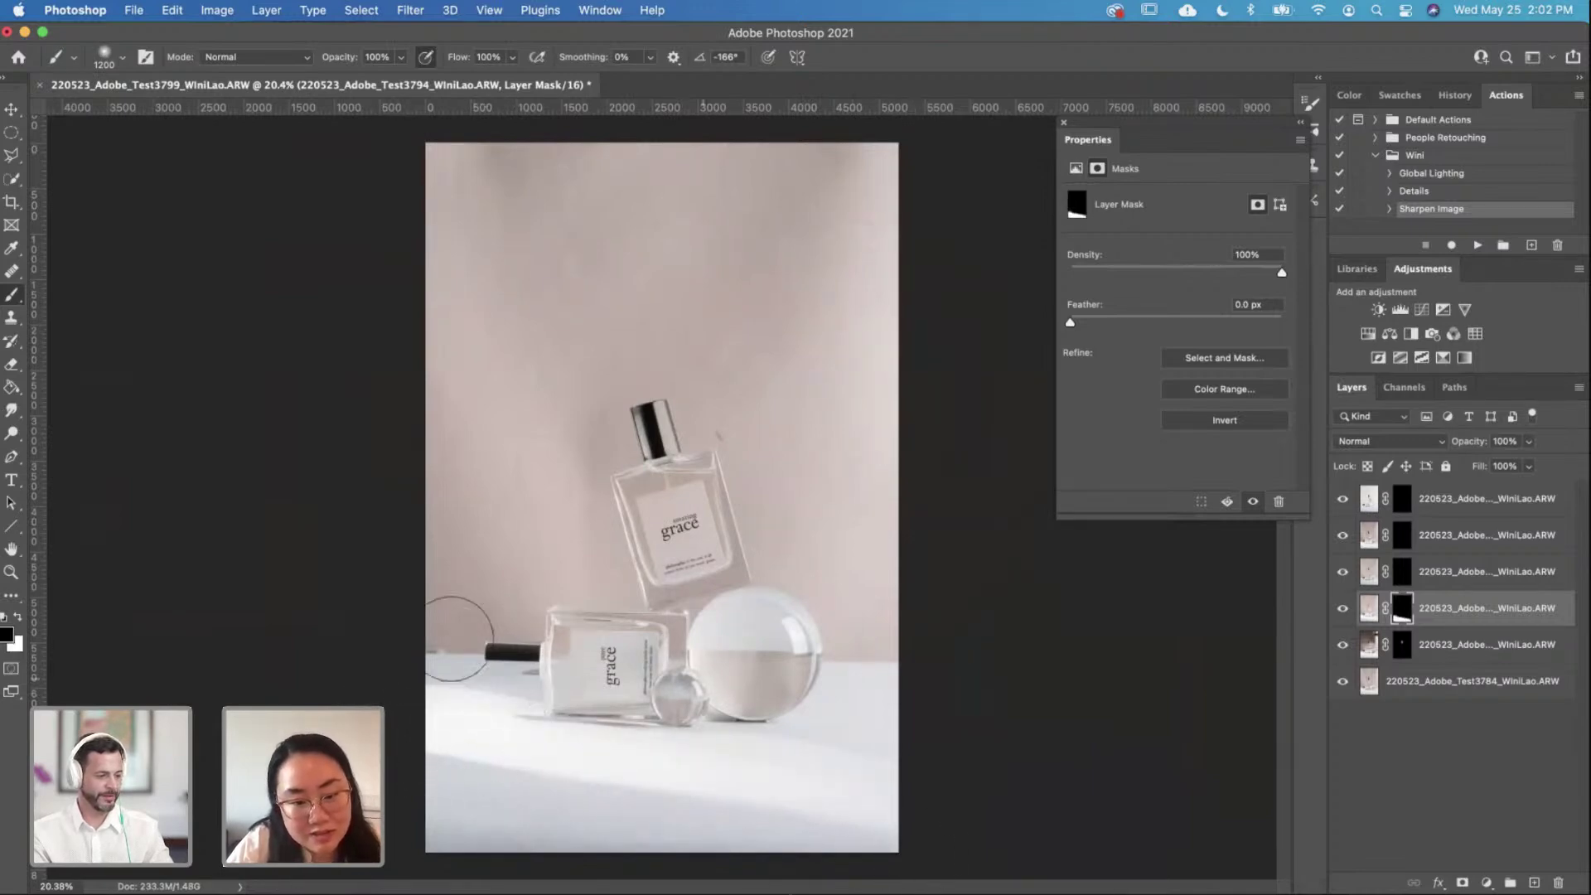
{"action": "left_click", "coordinate": [1342, 610]}
{"action": "left_click", "coordinate": [1342, 610]}
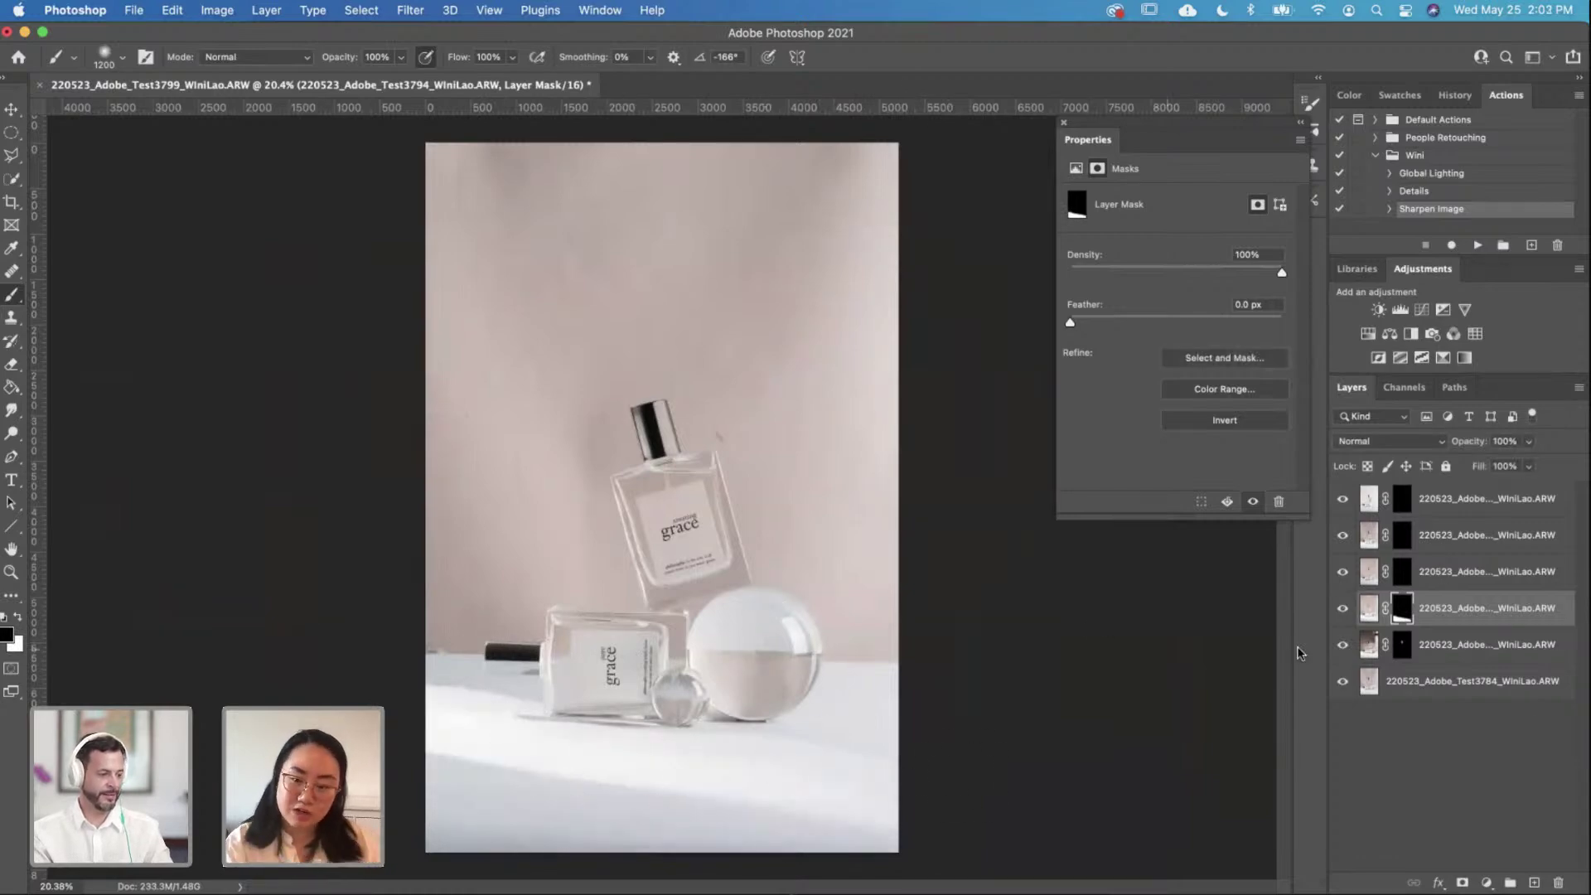
{"action": "left_click", "coordinate": [1343, 610]}
{"action": "left_click", "coordinate": [1343, 610]}
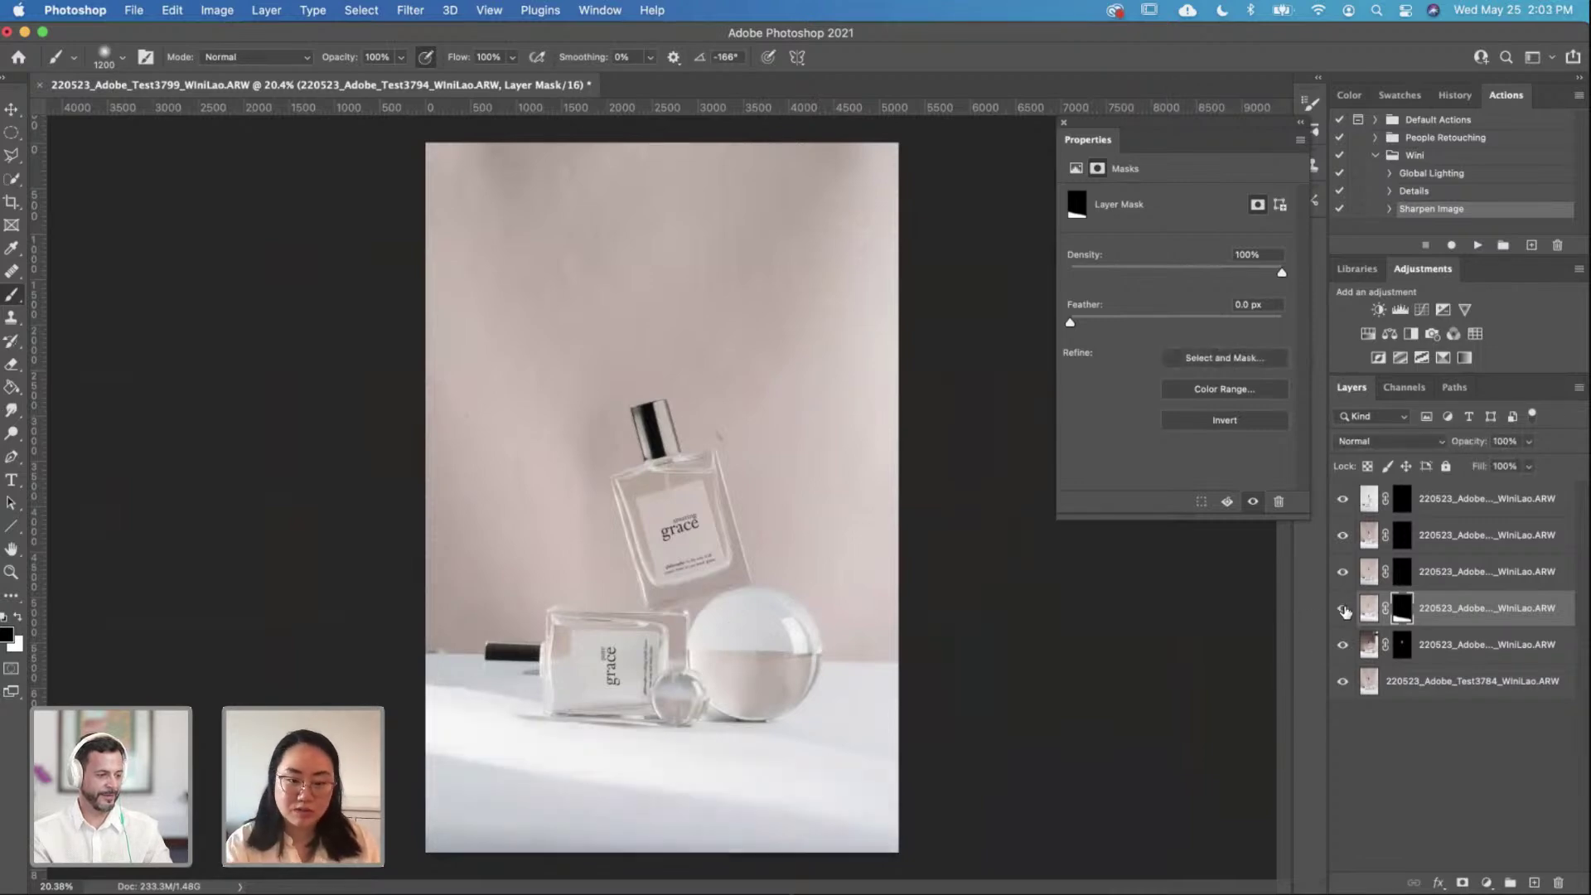
Step: Select the Test3793 layer's mask and reduce the brush size to 200 px
{"action": "left_click", "coordinate": [1400, 574]}
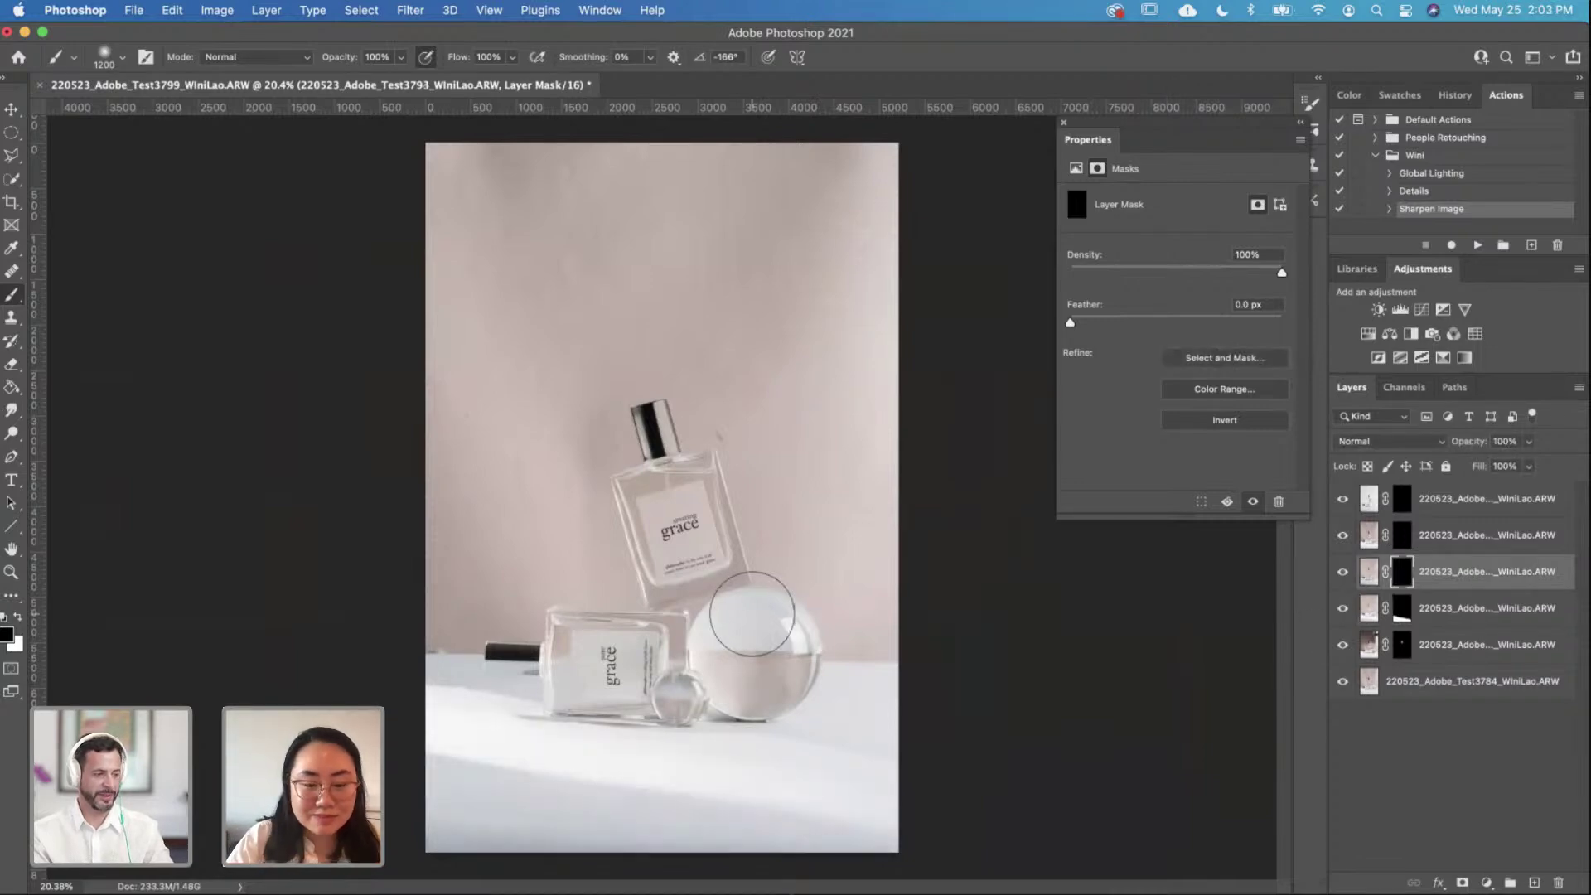
{"action": "scroll", "coordinate": [752, 613], "scroll_direction": "up", "scroll_amount": 1}
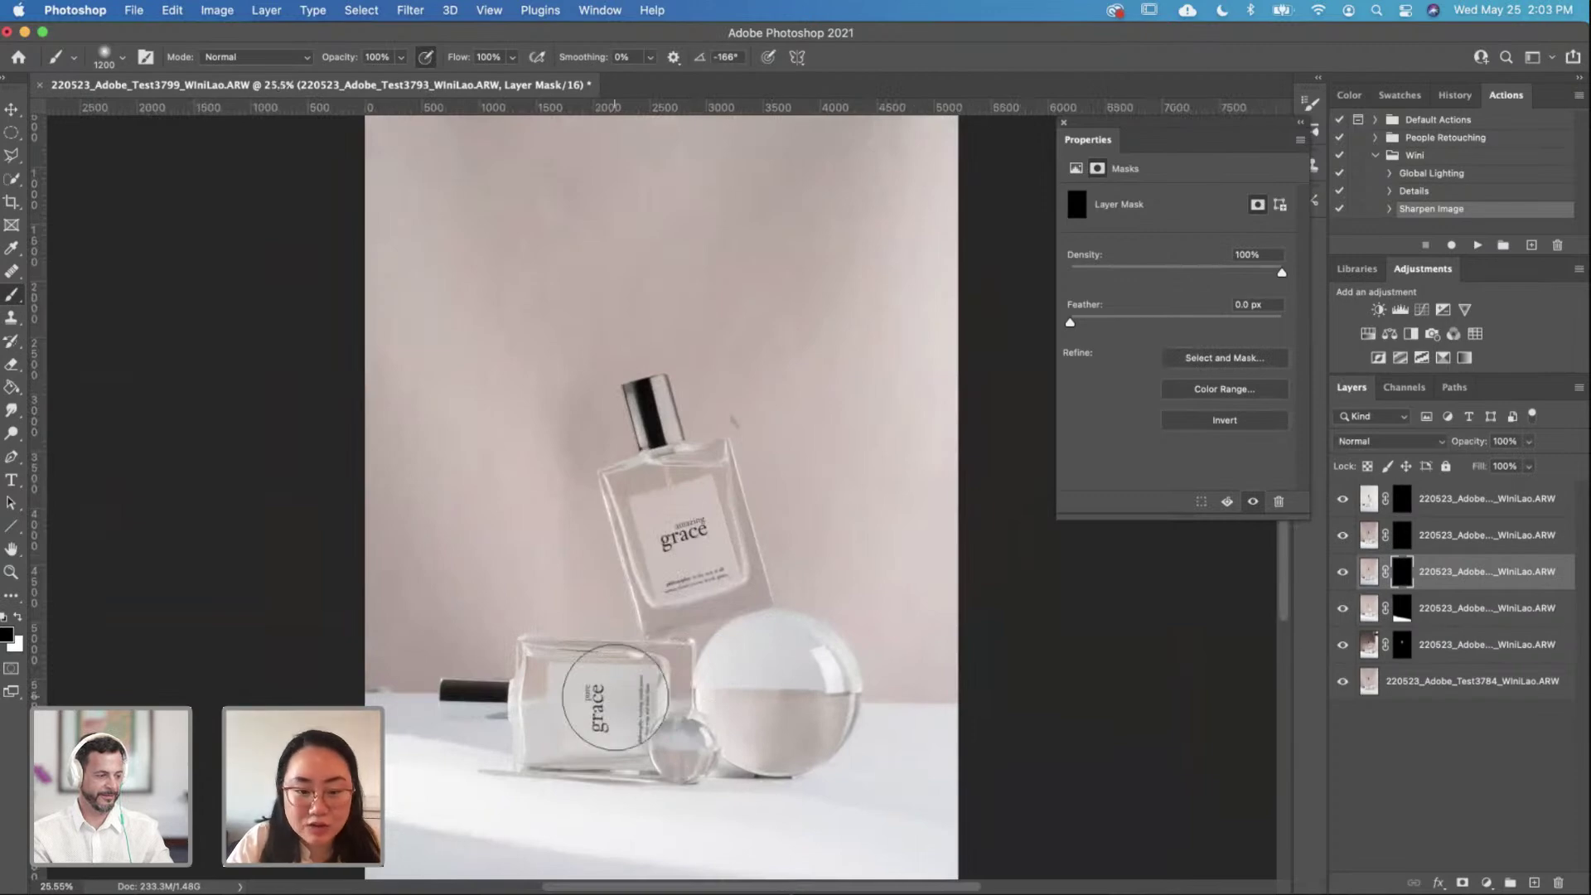
{"action": "key", "text": "bracketleft"}
{"action": "key", "text": "bracketleft"}
{"action": "key", "text": "bracketleft"}
{"action": "key", "text": "bracketleft"}
{"action": "key", "text": "bracketleft"}
{"action": "key", "text": "bracketleft"}
{"action": "key", "text": "bracketleft"}
{"action": "key", "text": "bracketleft"}
{"action": "key", "text": "bracketleft"}
{"action": "key", "text": "bracketleft"}
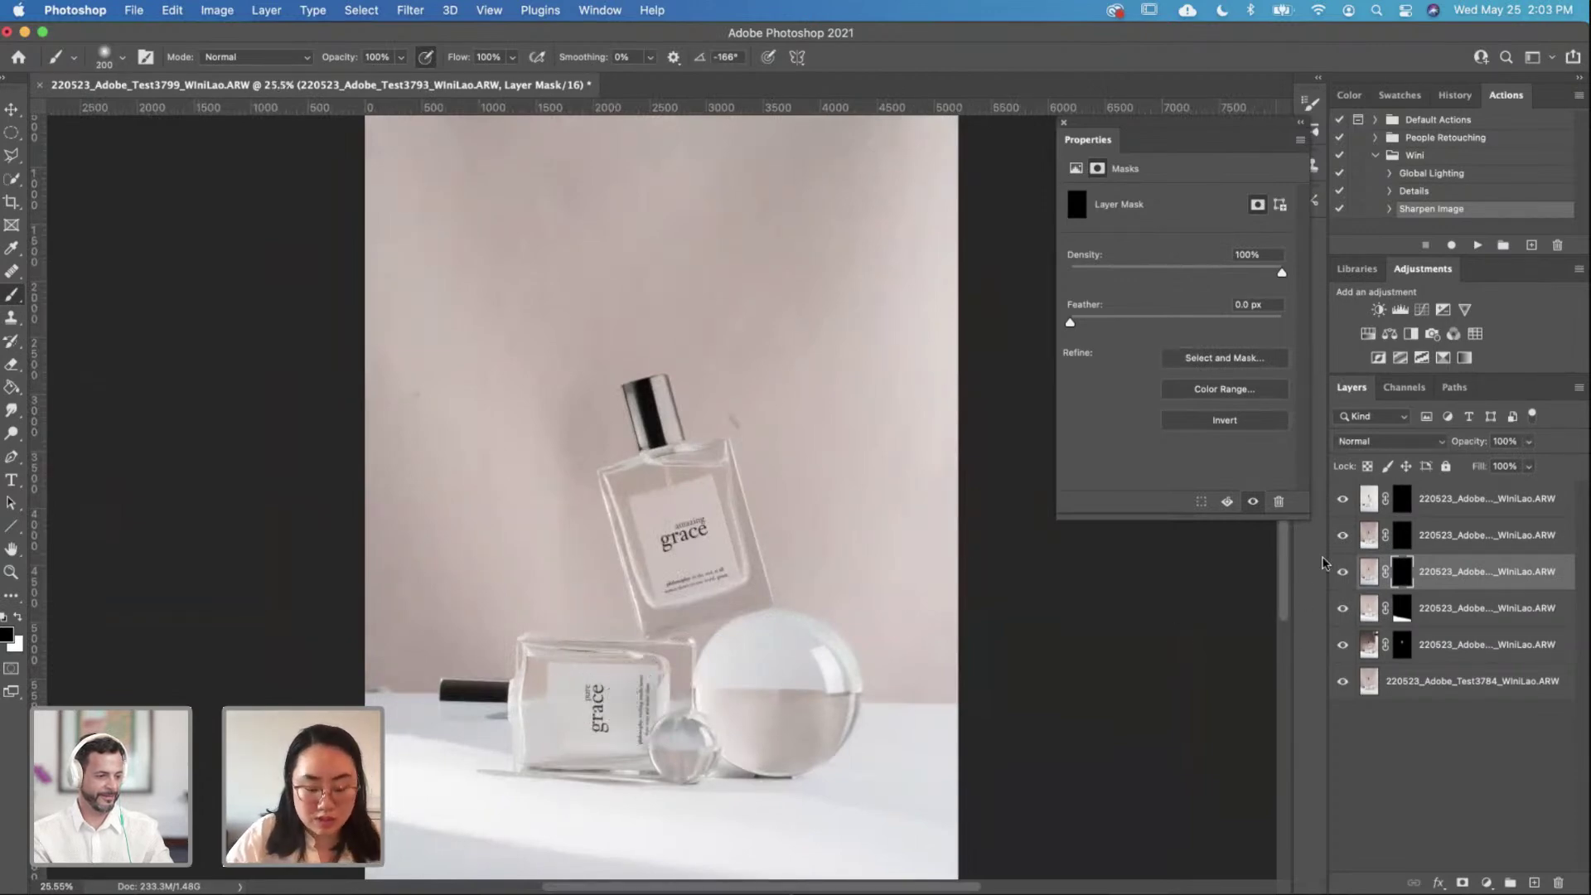
Step: Compare the full Test3793 layer with the composite by repeatedly inverting its mask, ending with the mask back to black
{"action": "key", "text": "ctrl+i"}
{"action": "key", "text": "ctrl+i"}
{"action": "key", "text": "ctrl+i"}
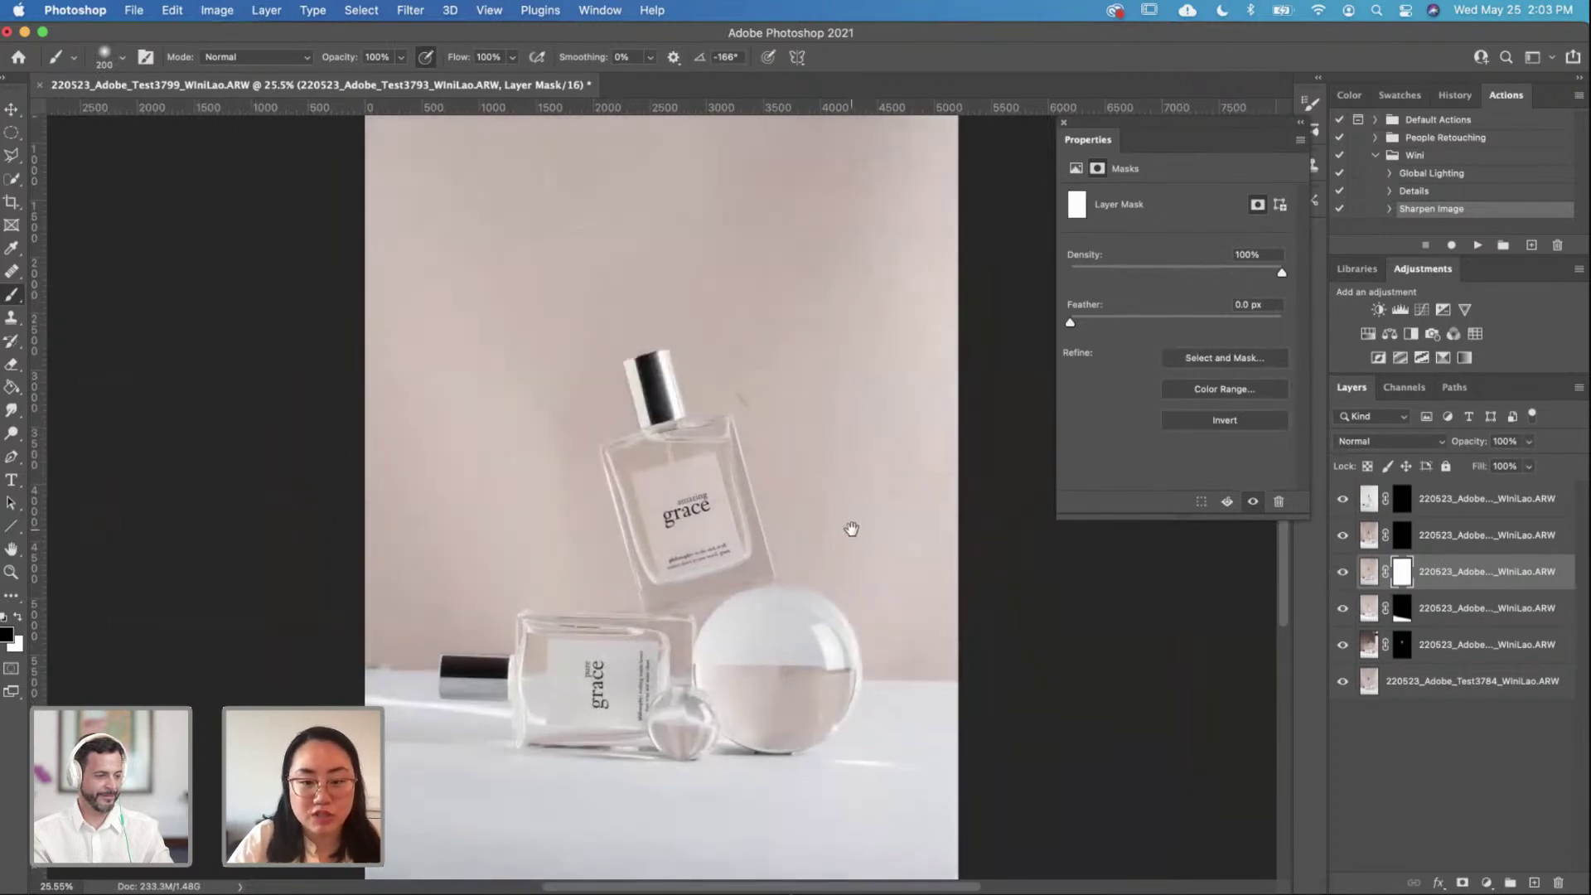
{"action": "key", "text": "ctrl+i"}
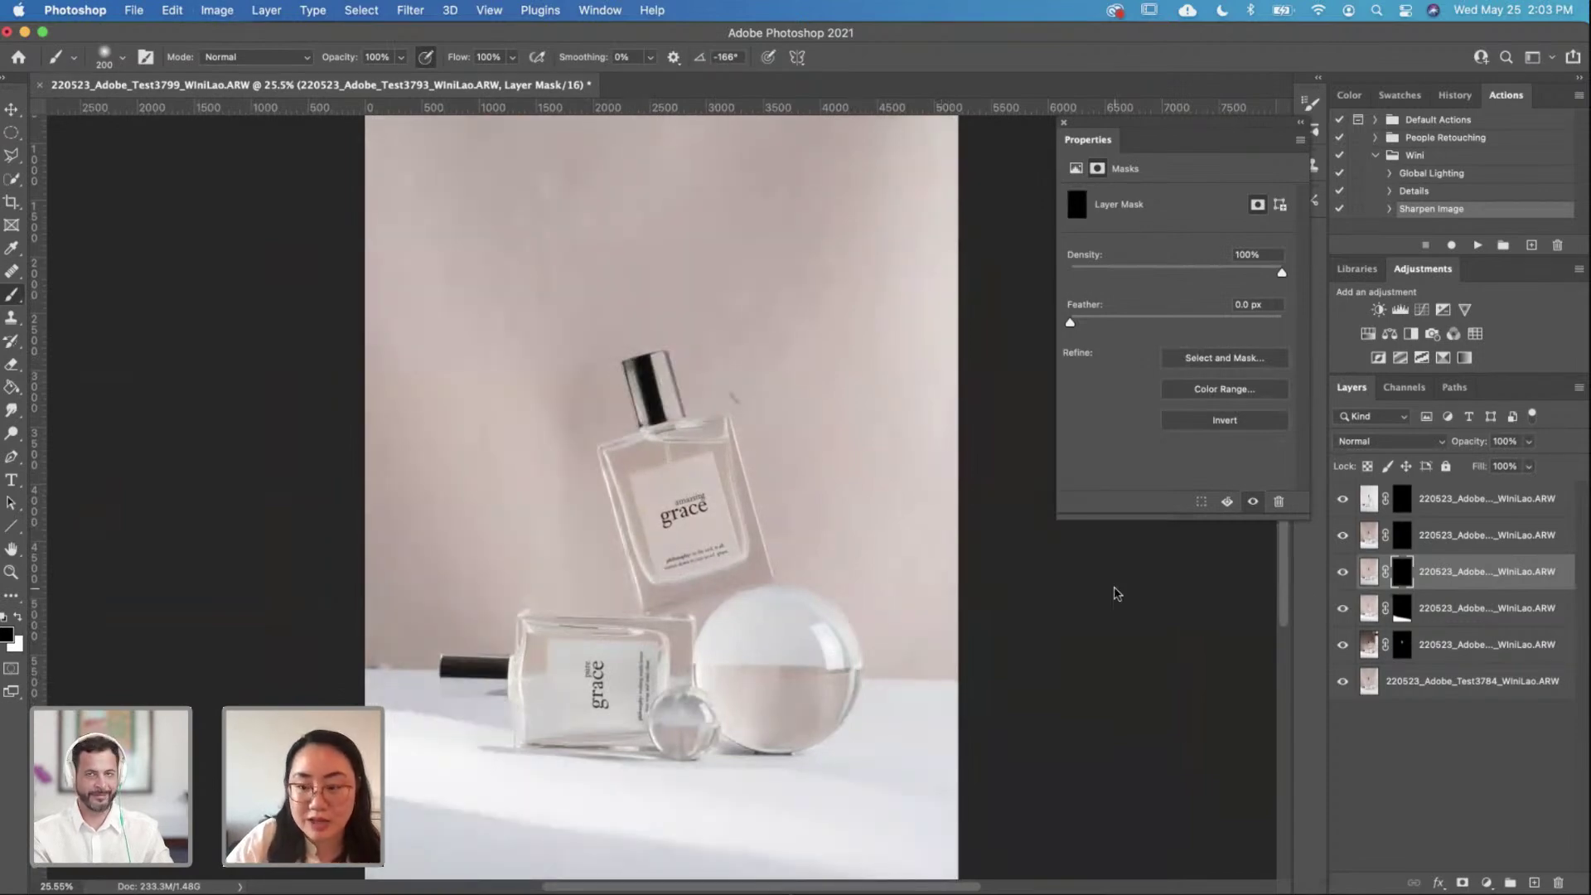
{"action": "key", "text": "ctrl+i"}
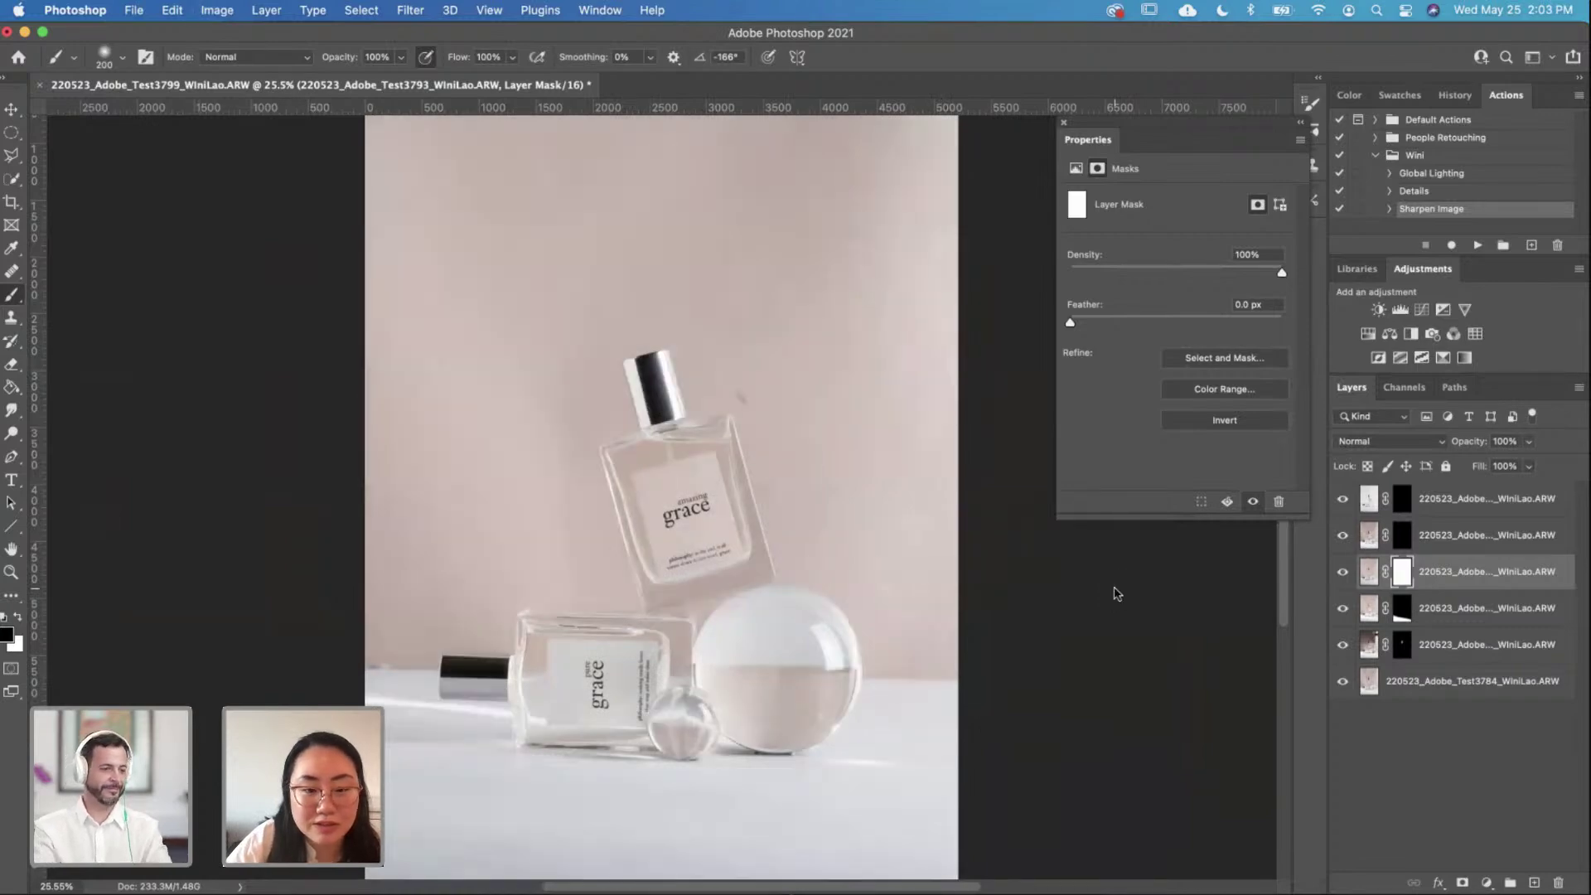
{"action": "key", "text": "ctrl+i"}
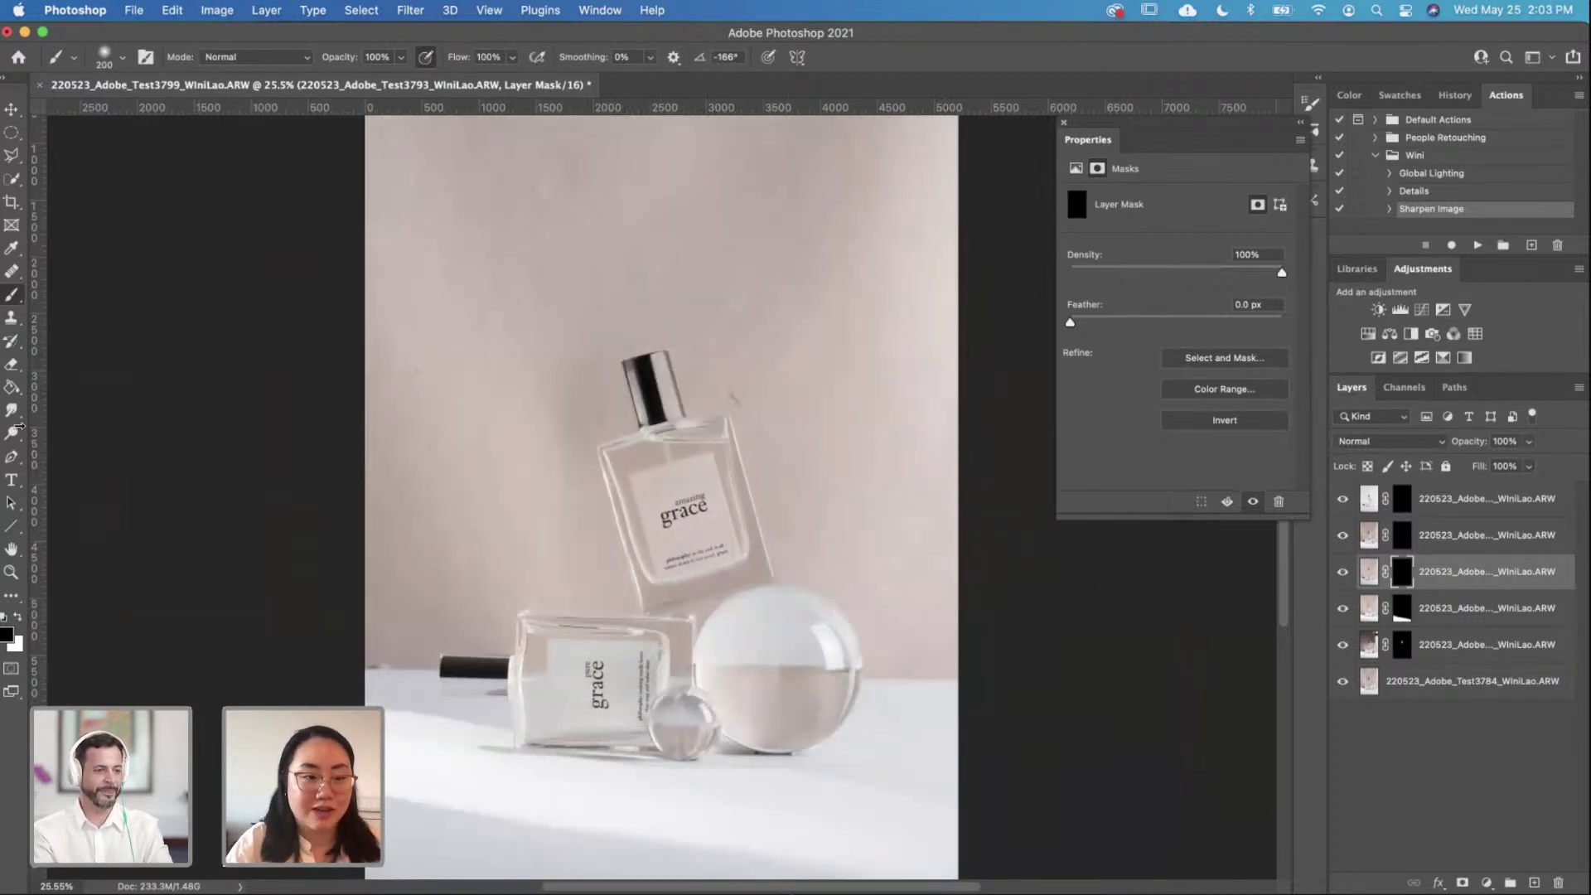
Step: Paint white with a 150 px brush on the Test3793 mask over the left side of the tilted bottle's cap
{"action": "scroll", "coordinate": [626, 350], "scroll_direction": "up", "scroll_amount": 3}
{"action": "key", "text": "x"}
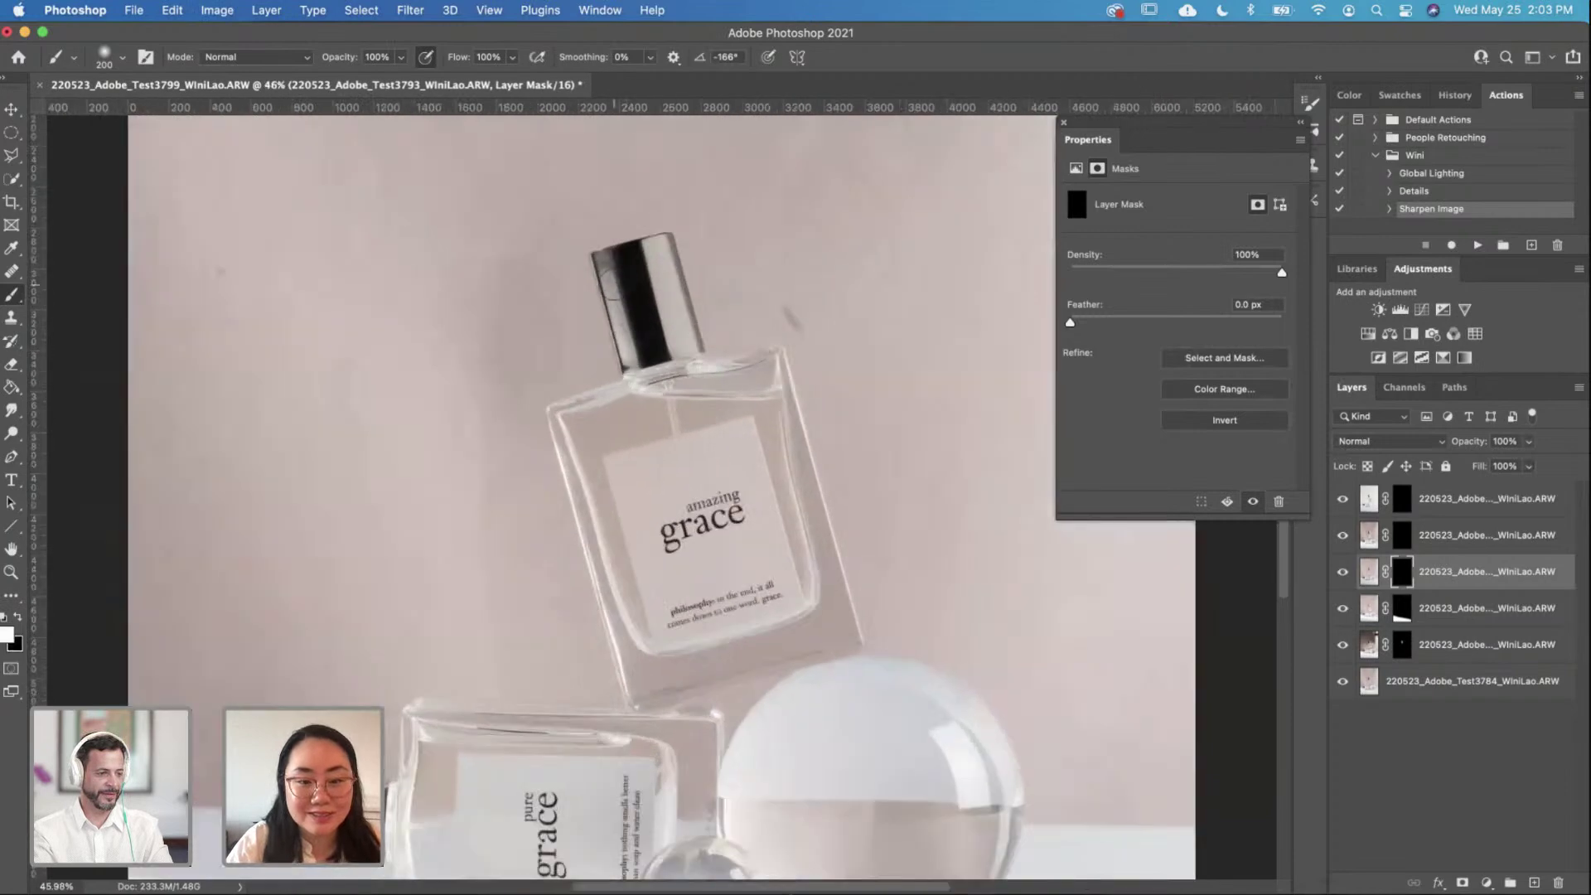
{"action": "key", "text": "bracketleft"}
{"action": "key", "text": "bracketleft"}
{"action": "key", "text": "bracketleft"}
{"action": "key", "text": "bracketleft"}
{"action": "key", "text": "bracketleft"}
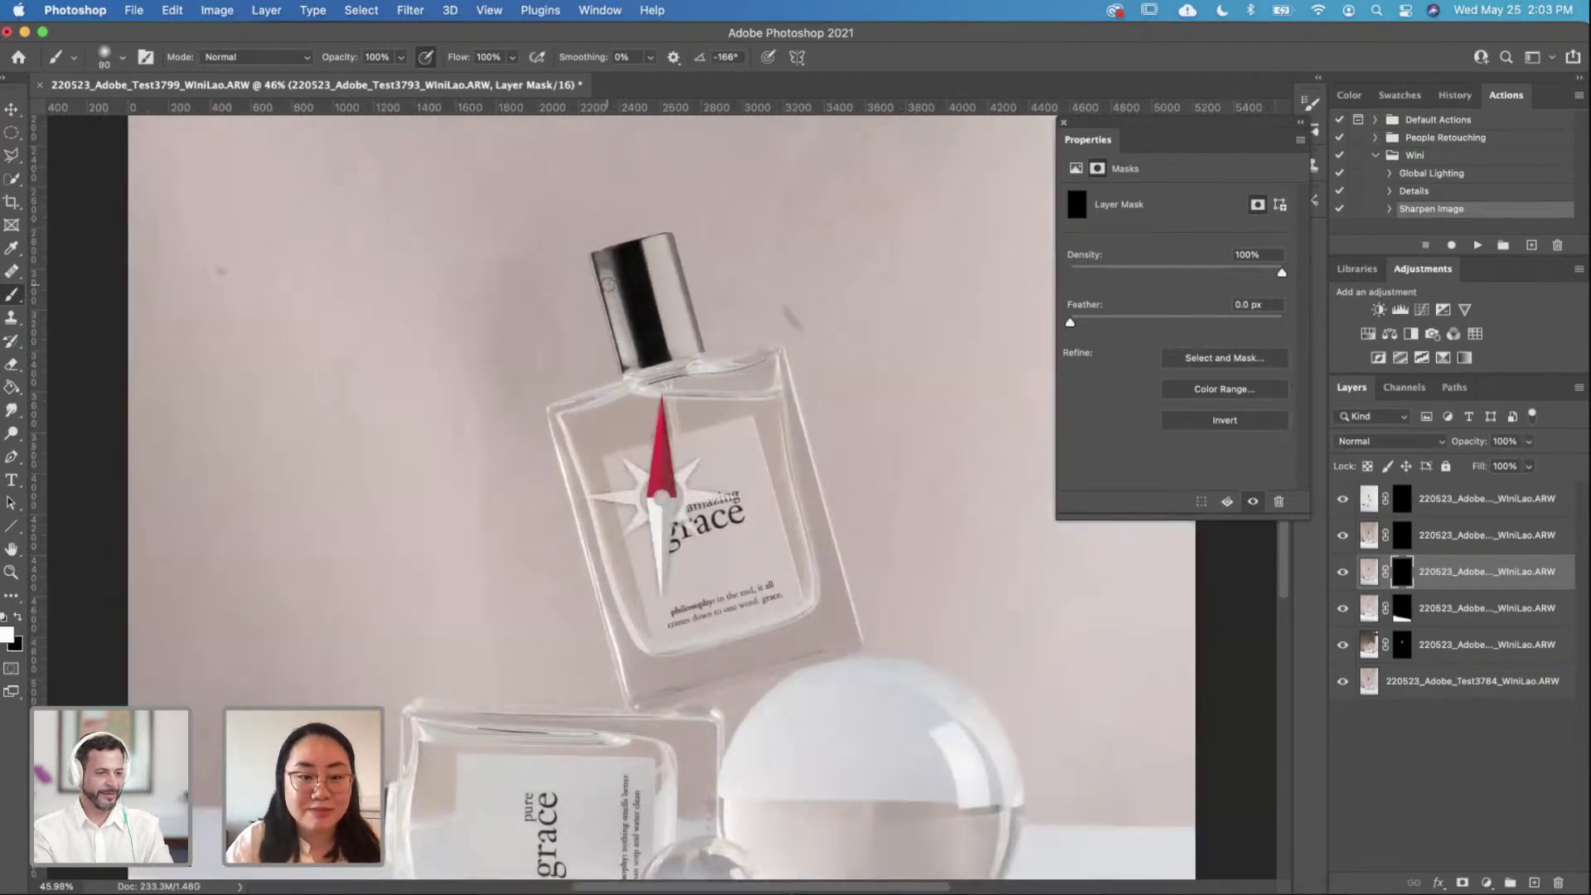
{"action": "scroll", "coordinate": [614, 315], "scroll_direction": "up", "scroll_amount": 3}
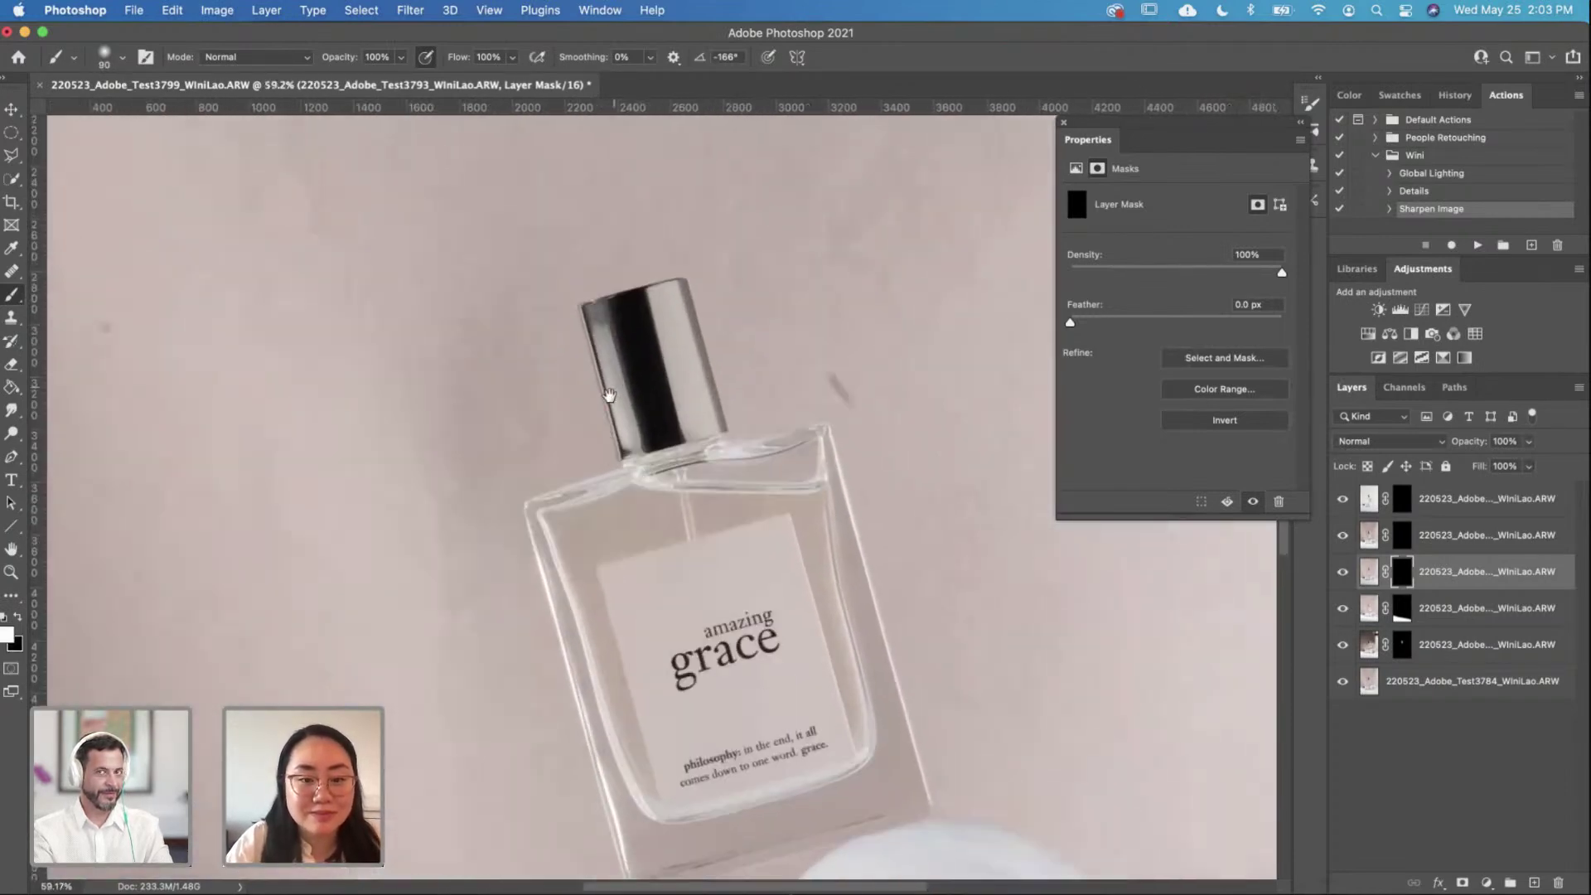
{"action": "key", "text": "bracketright"}
{"action": "key", "text": "bracketright"}
{"action": "key", "text": "bracketright"}
{"action": "key", "text": "bracketright"}
{"action": "mouse_move", "coordinate": [606, 396]}
{"action": "left_mouse_down"}
{"action": "mouse_move", "coordinate": [623, 460]}
{"action": "mouse_move", "coordinate": [588, 331]}
{"action": "mouse_move", "coordinate": [623, 469]}
{"action": "mouse_move", "coordinate": [584, 295]}
{"action": "left_mouse_up"}
Step: Refine the Test3793 mask along the cap's left edge with a 35 px brush, switching from white to black for cleanup
{"action": "scroll", "coordinate": [584, 296], "scroll_direction": "up", "scroll_amount": 3}
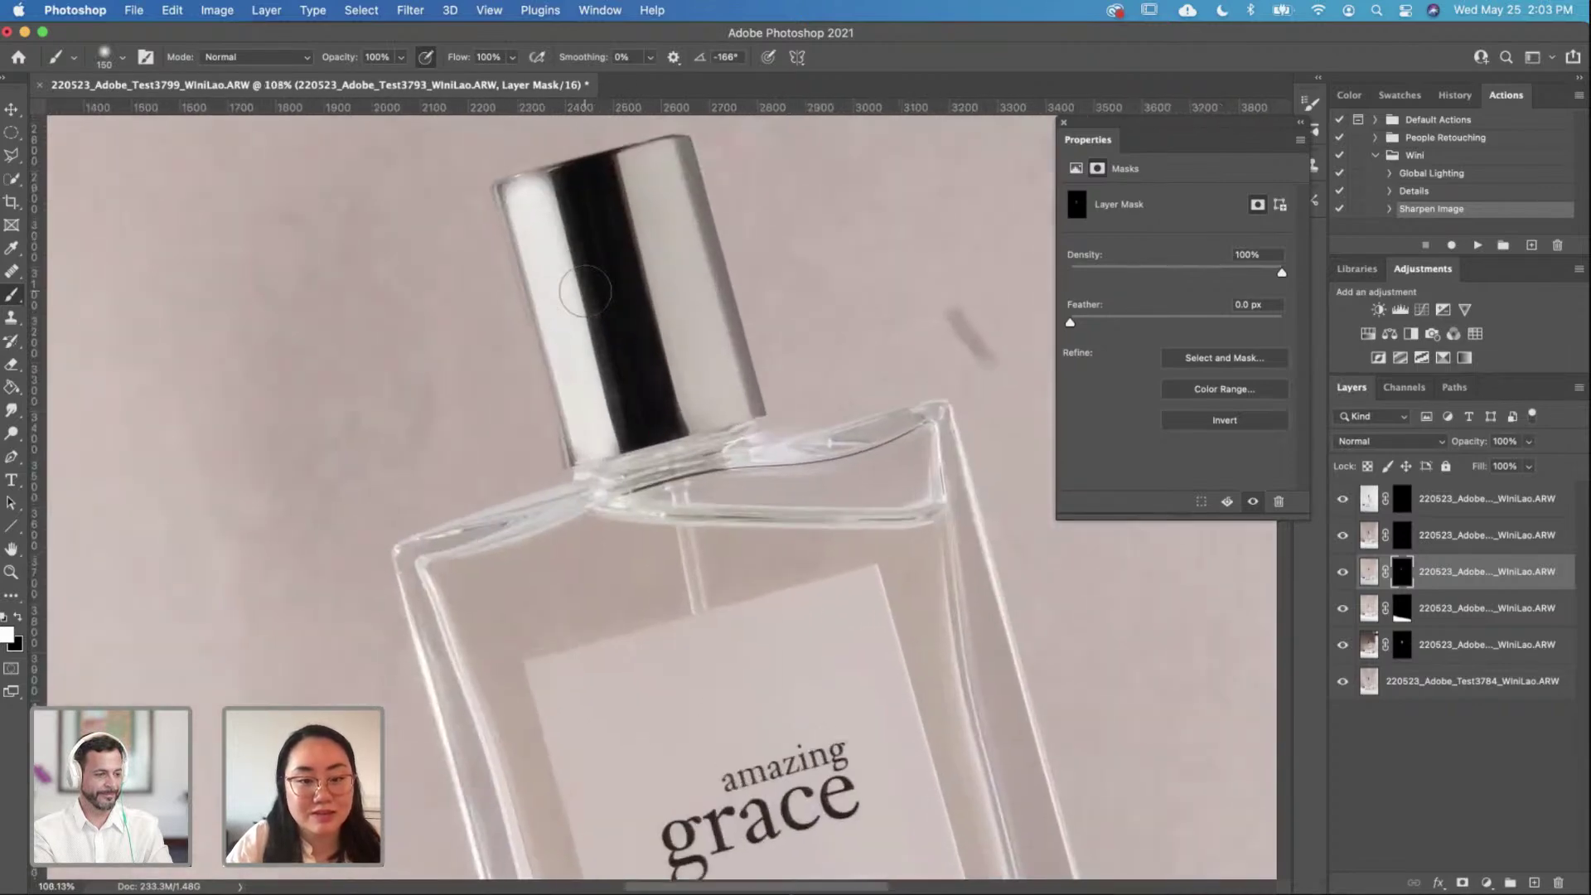
{"action": "scroll", "coordinate": [593, 234], "scroll_direction": "up", "scroll_amount": 5}
{"action": "key", "text": "bracketleft"}
{"action": "key", "text": "bracketleft"}
{"action": "key", "text": "bracketleft"}
{"action": "key", "text": "bracketleft"}
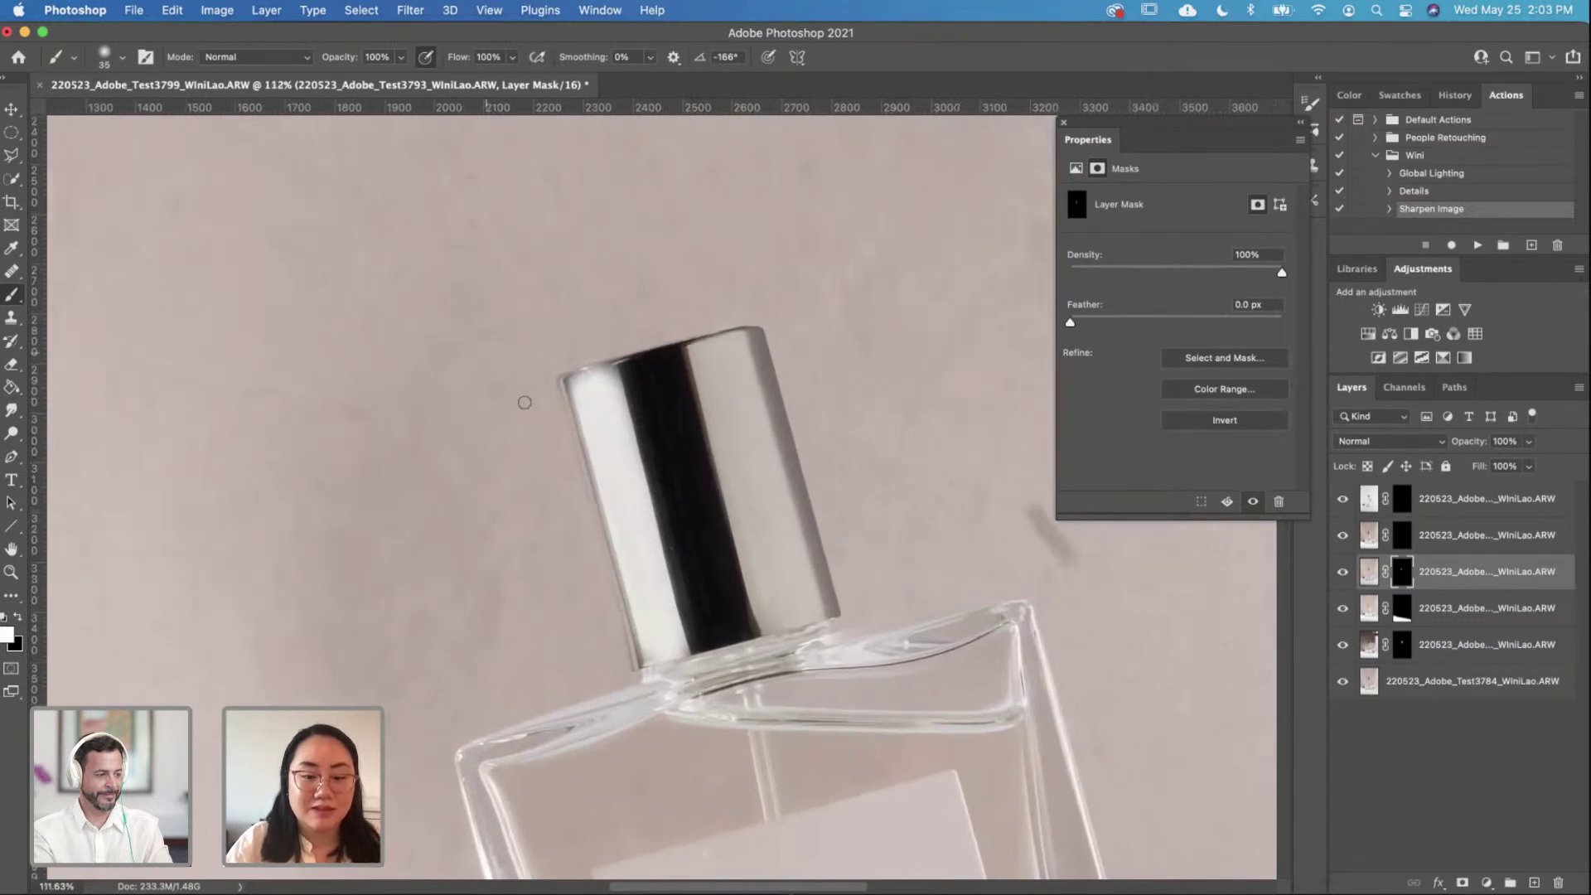
{"action": "scroll", "coordinate": [668, 500], "scroll_direction": "up", "scroll_amount": 3}
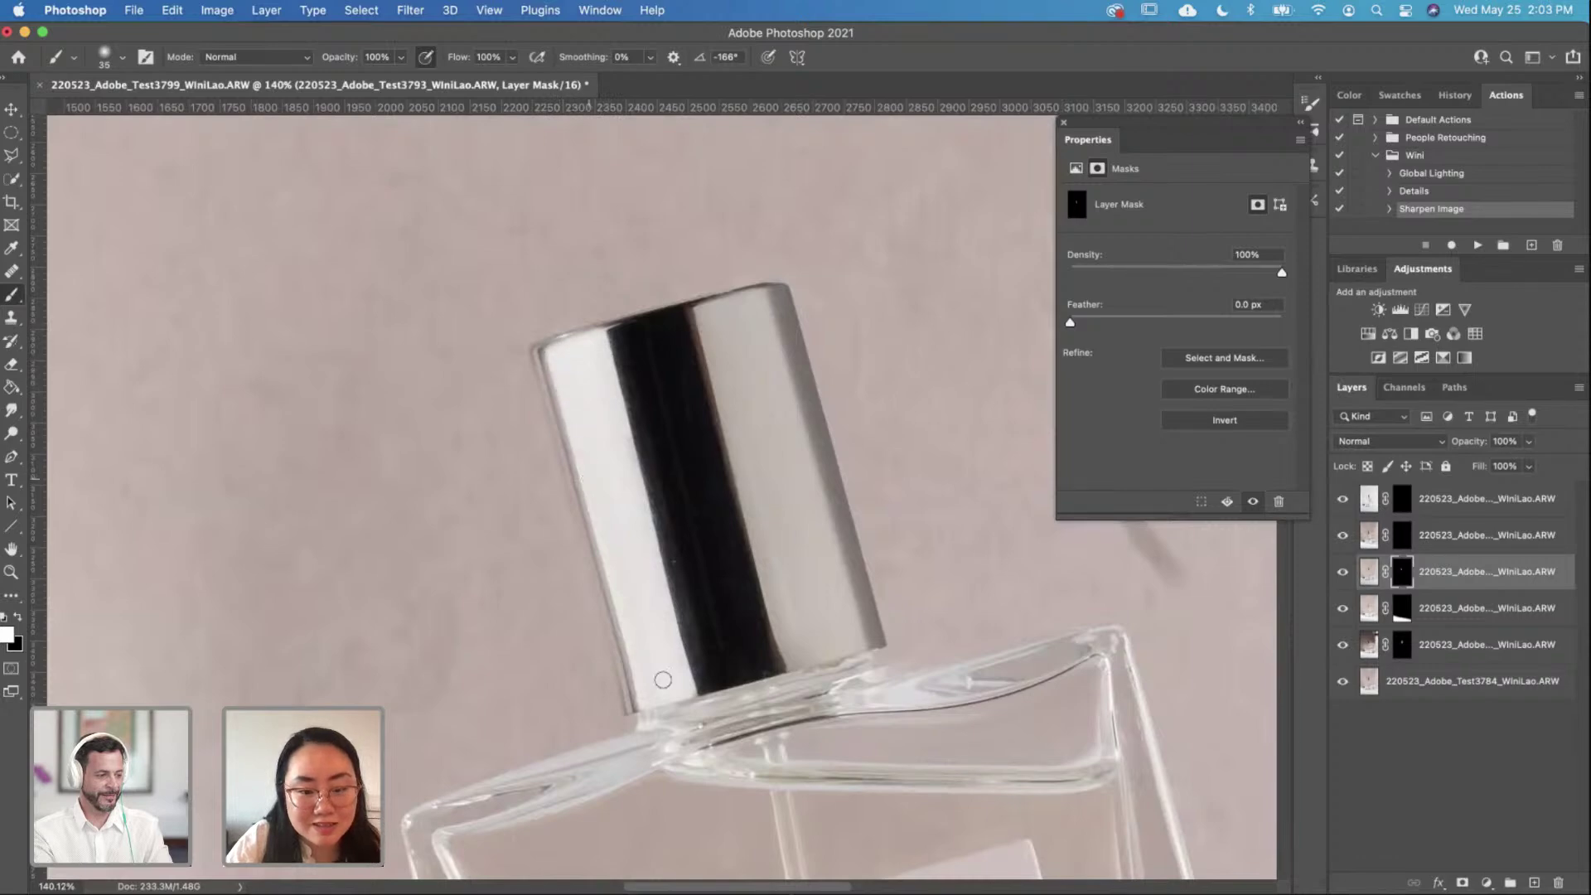
{"action": "key", "text": "x"}
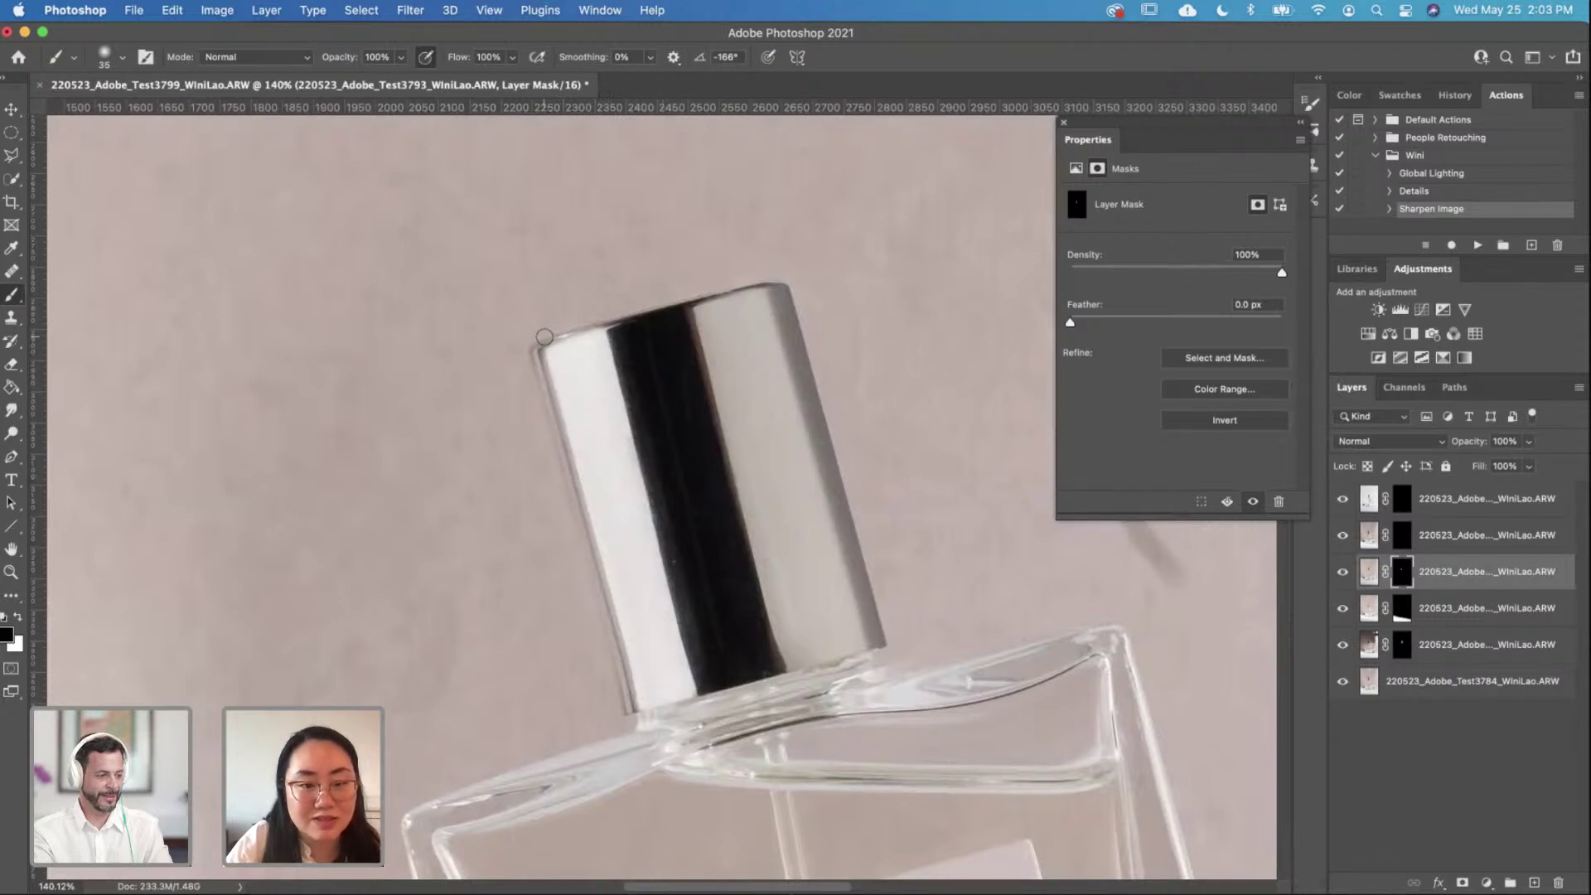
{"action": "scroll", "coordinate": [639, 302], "scroll_direction": "down", "scroll_amount": 5}
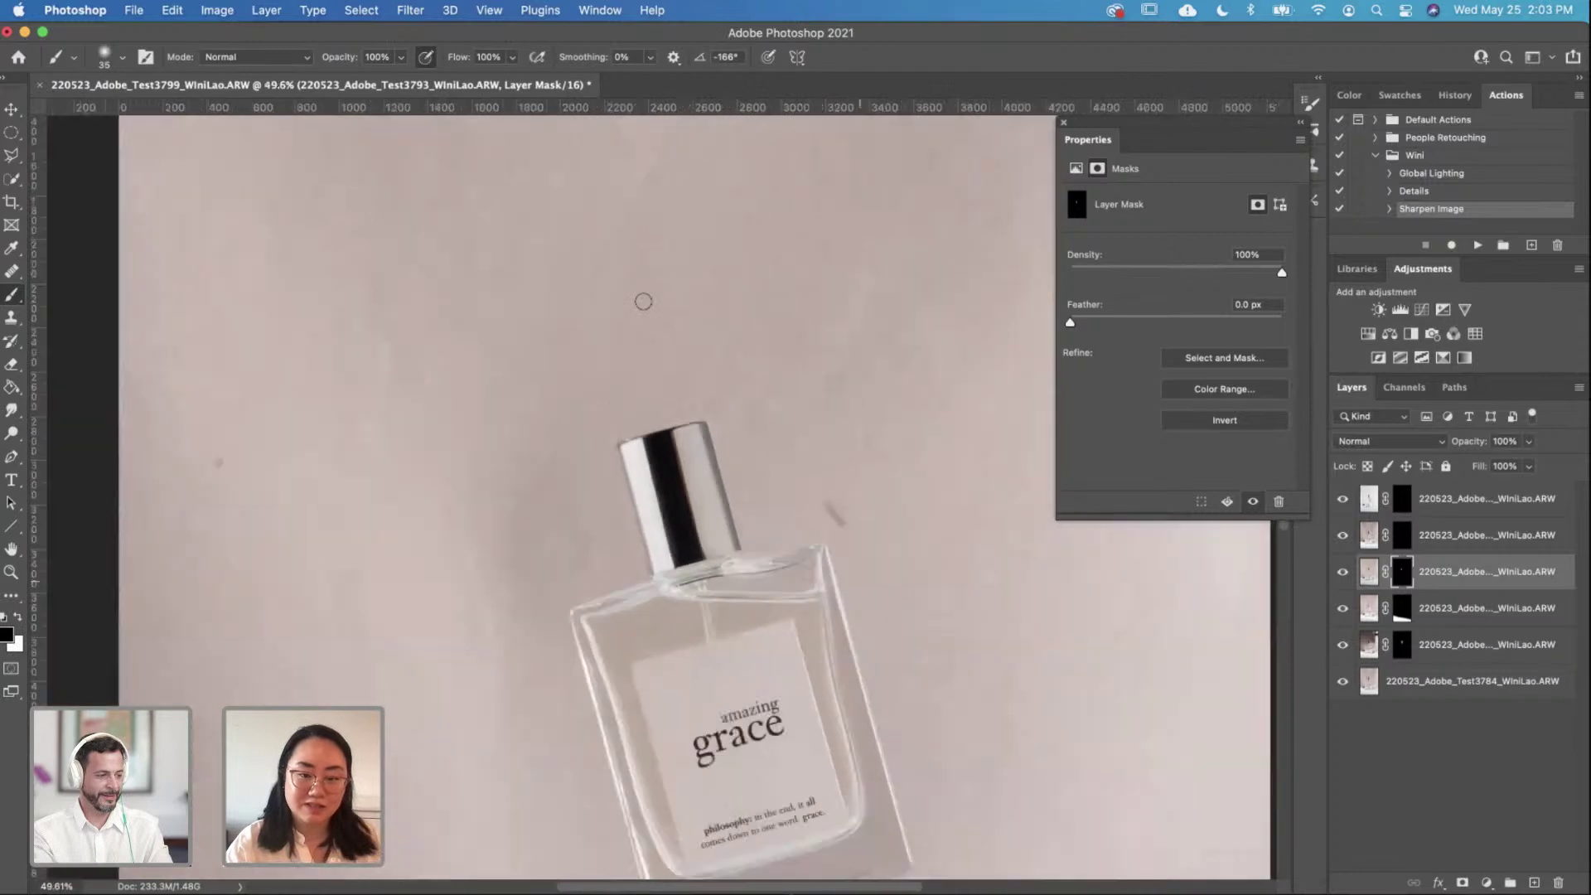
{"action": "scroll", "coordinate": [720, 450], "scroll_direction": "down", "scroll_amount": 3}
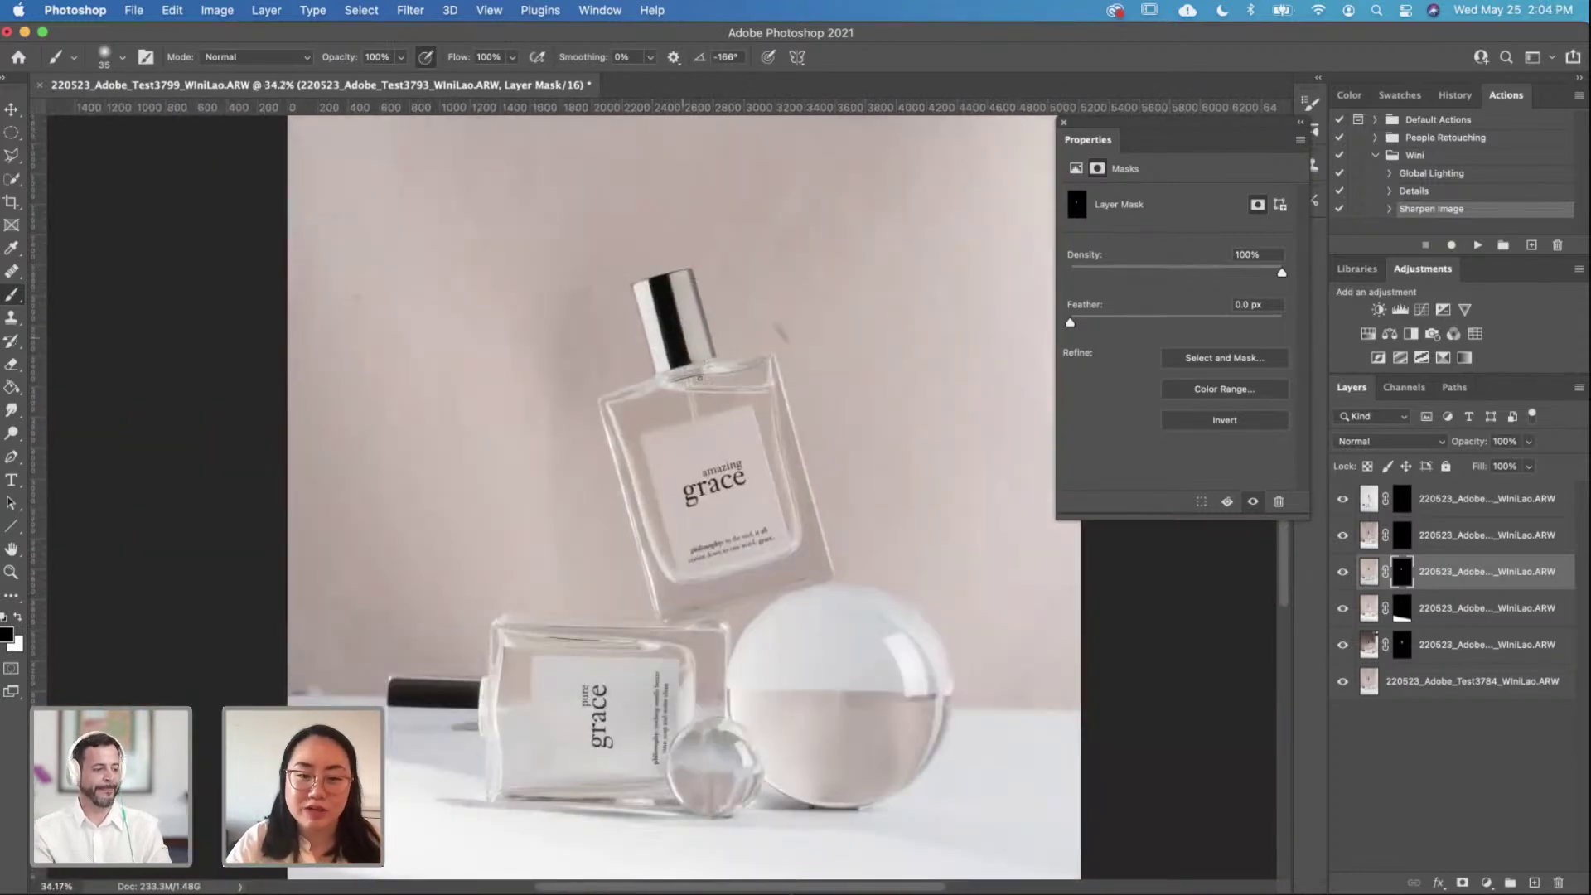
{"action": "scroll", "coordinate": [658, 498], "scroll_direction": "down", "scroll_amount": 2}
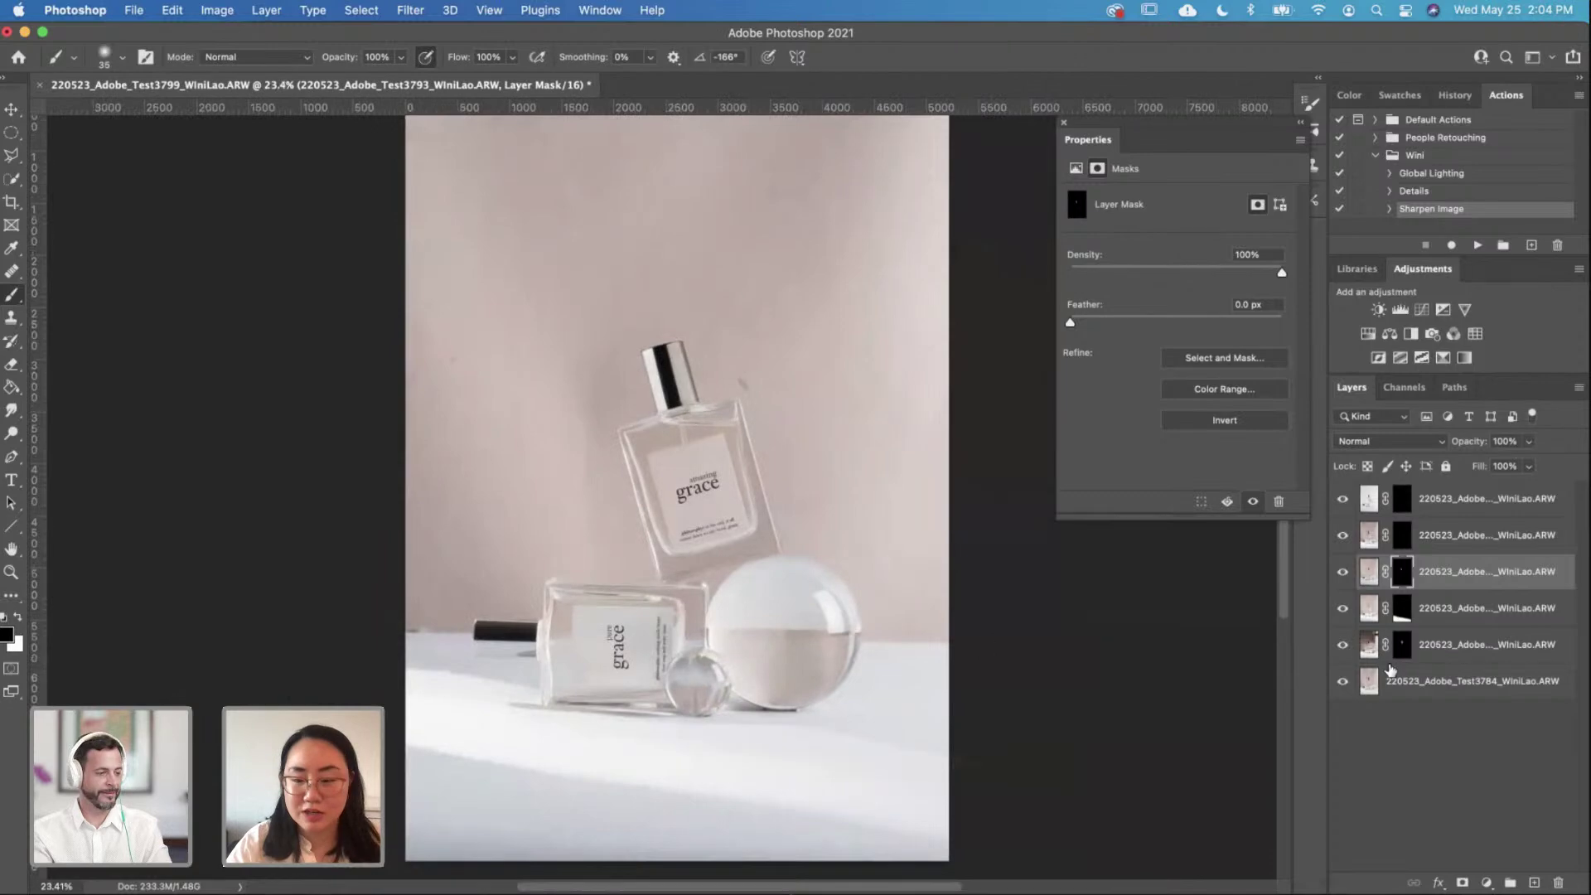
Step: Select the Test3794 layer's mask, invert it to preview the hidden areas, and invert it back
{"action": "left_click", "coordinate": [1395, 608]}
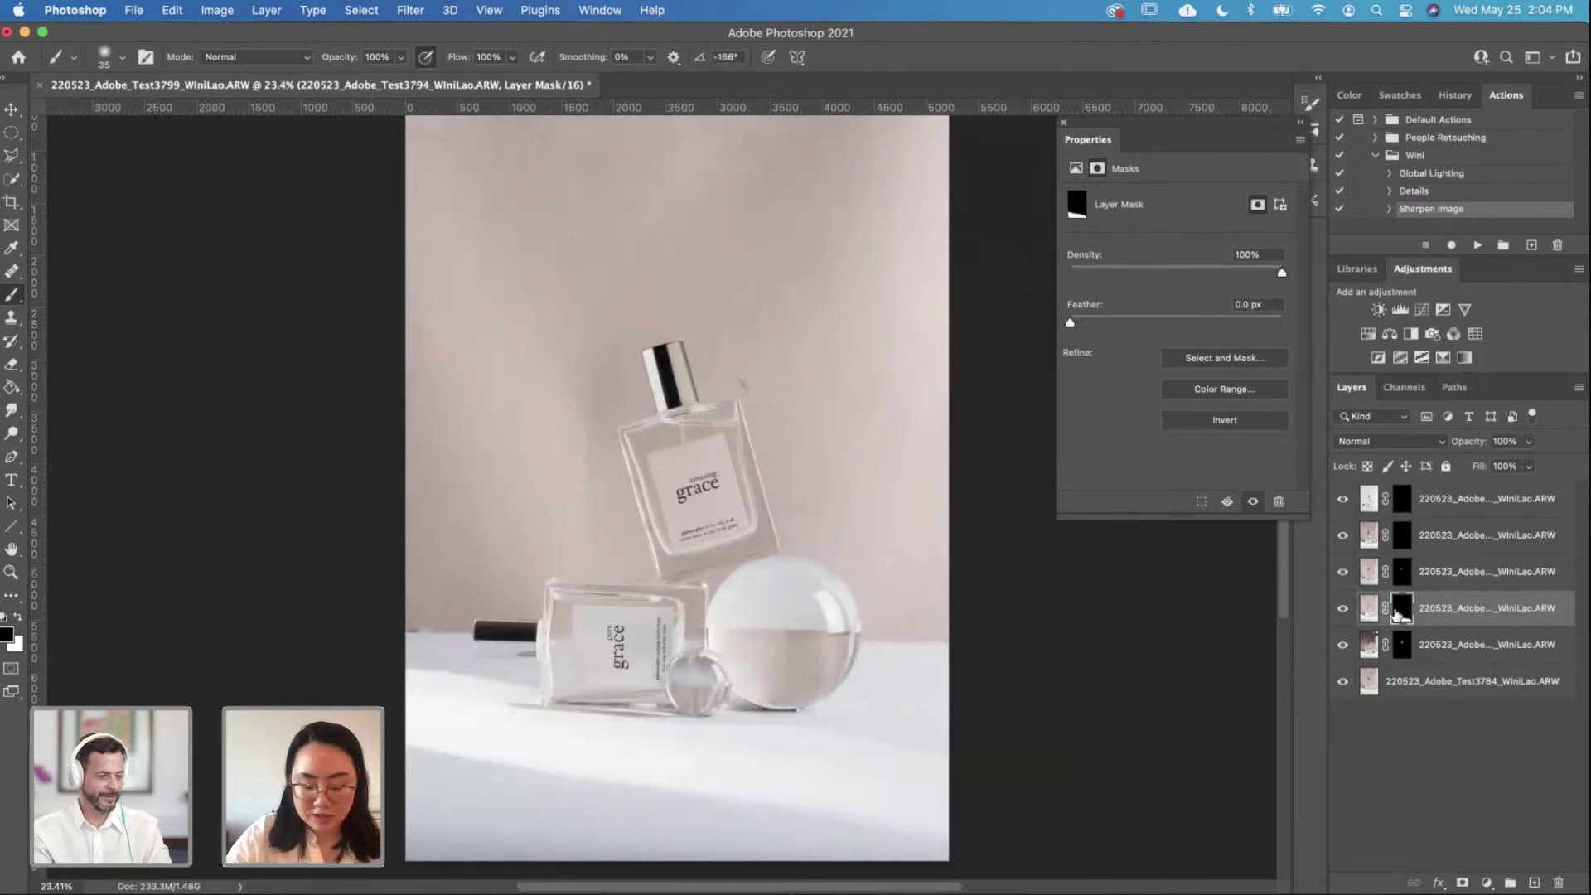
{"action": "key", "text": "super+i"}
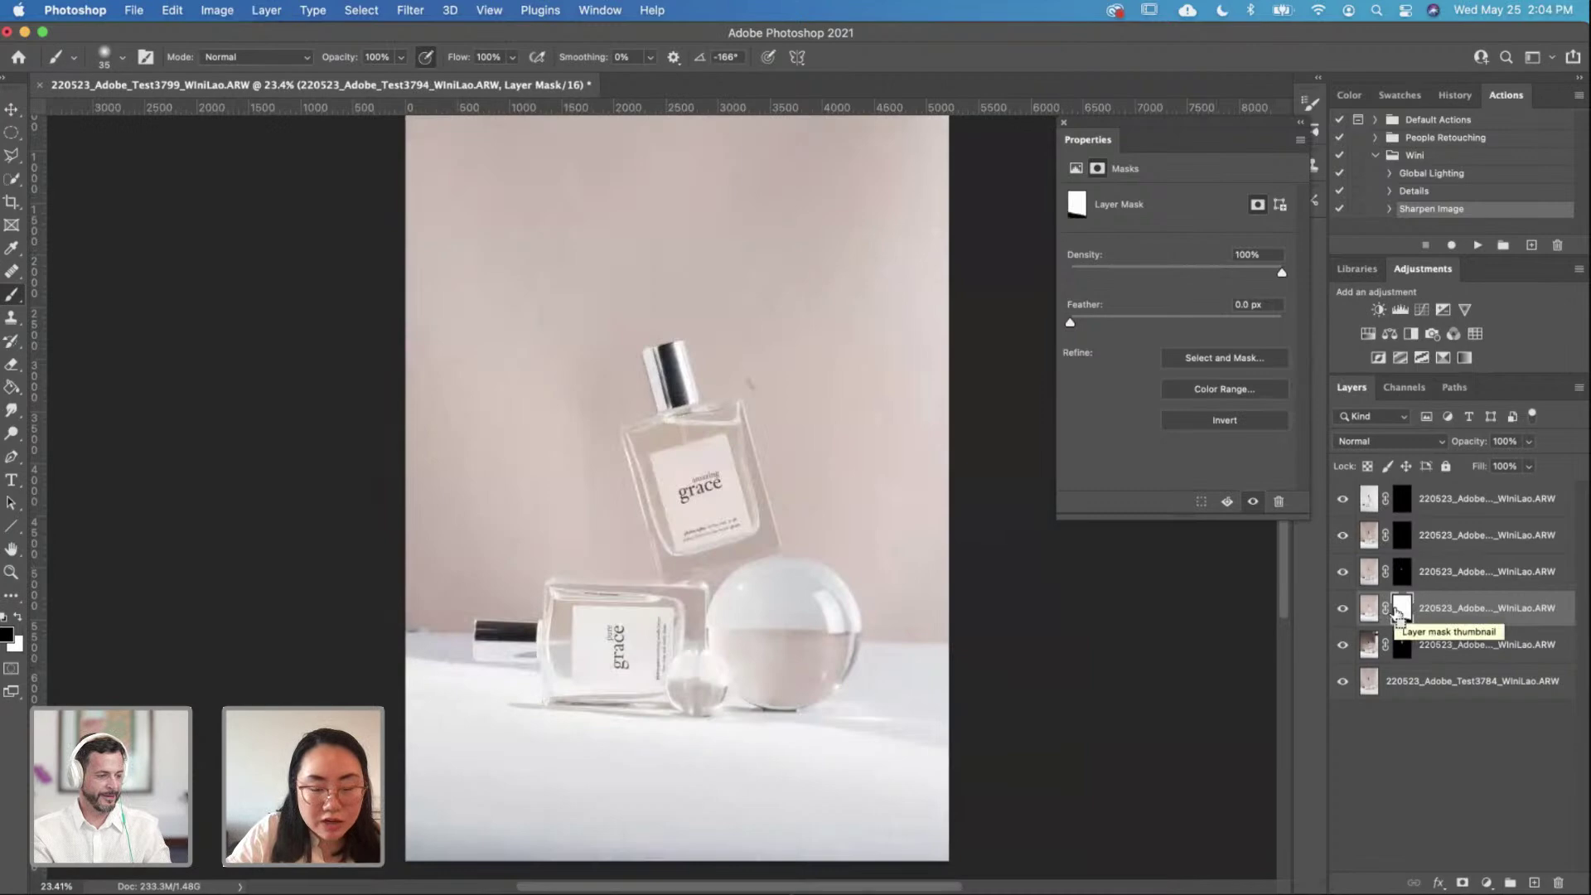
{"action": "key", "text": "super+i"}
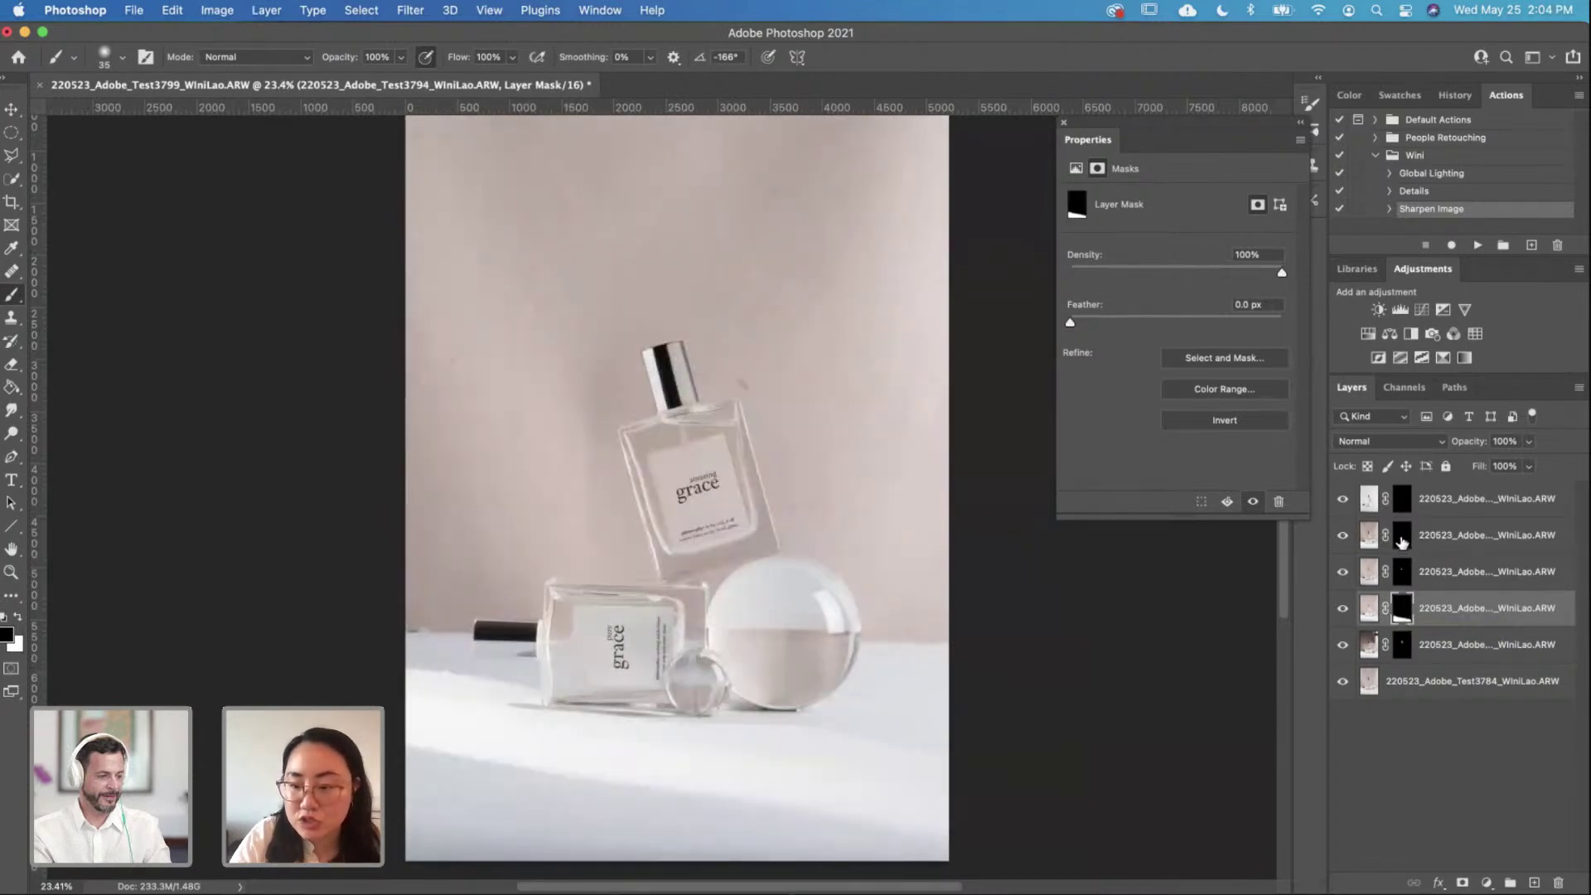
Step: Preview the full Test3792 layer by inverting its mask several times, and return the mask to black
{"action": "left_click", "coordinate": [1401, 537]}
{"action": "key", "text": "super+i"}
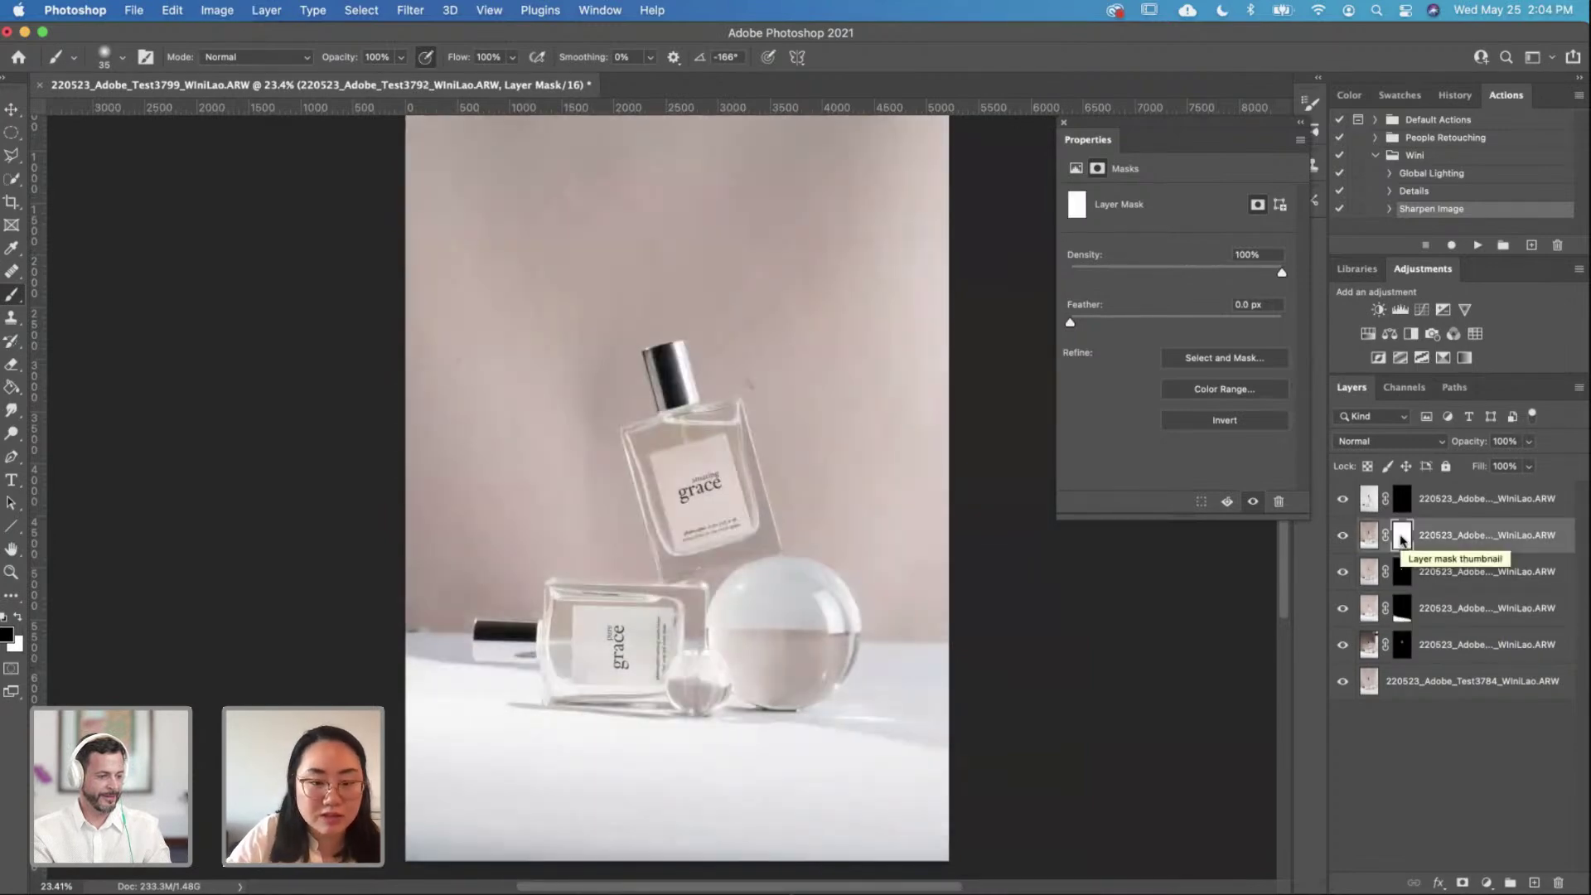
{"action": "key", "text": "super+i"}
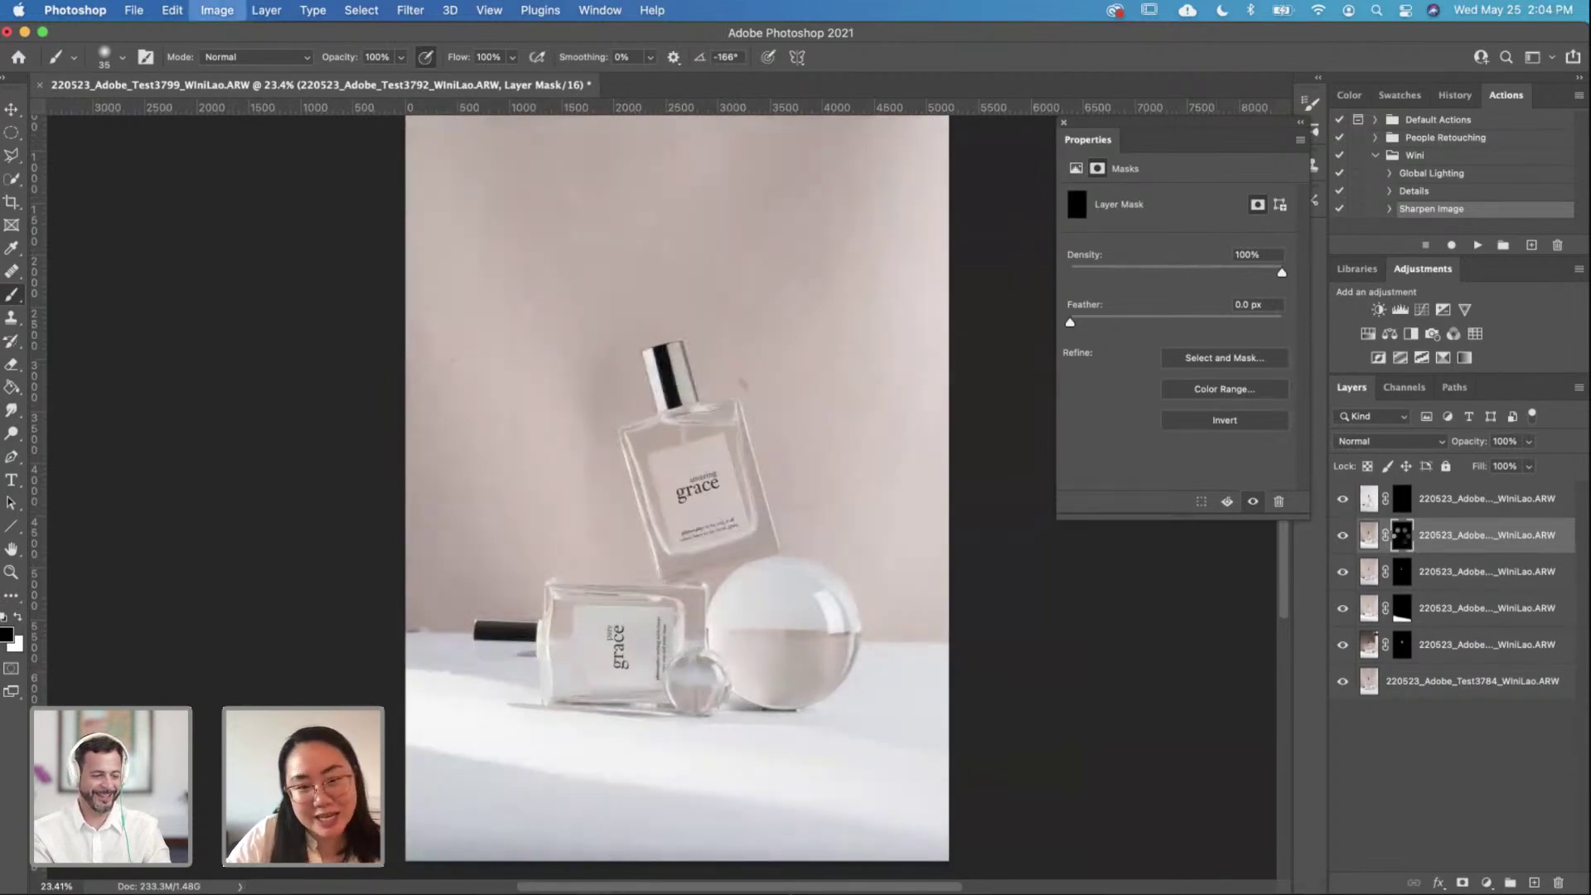
{"action": "key", "text": "super+i"}
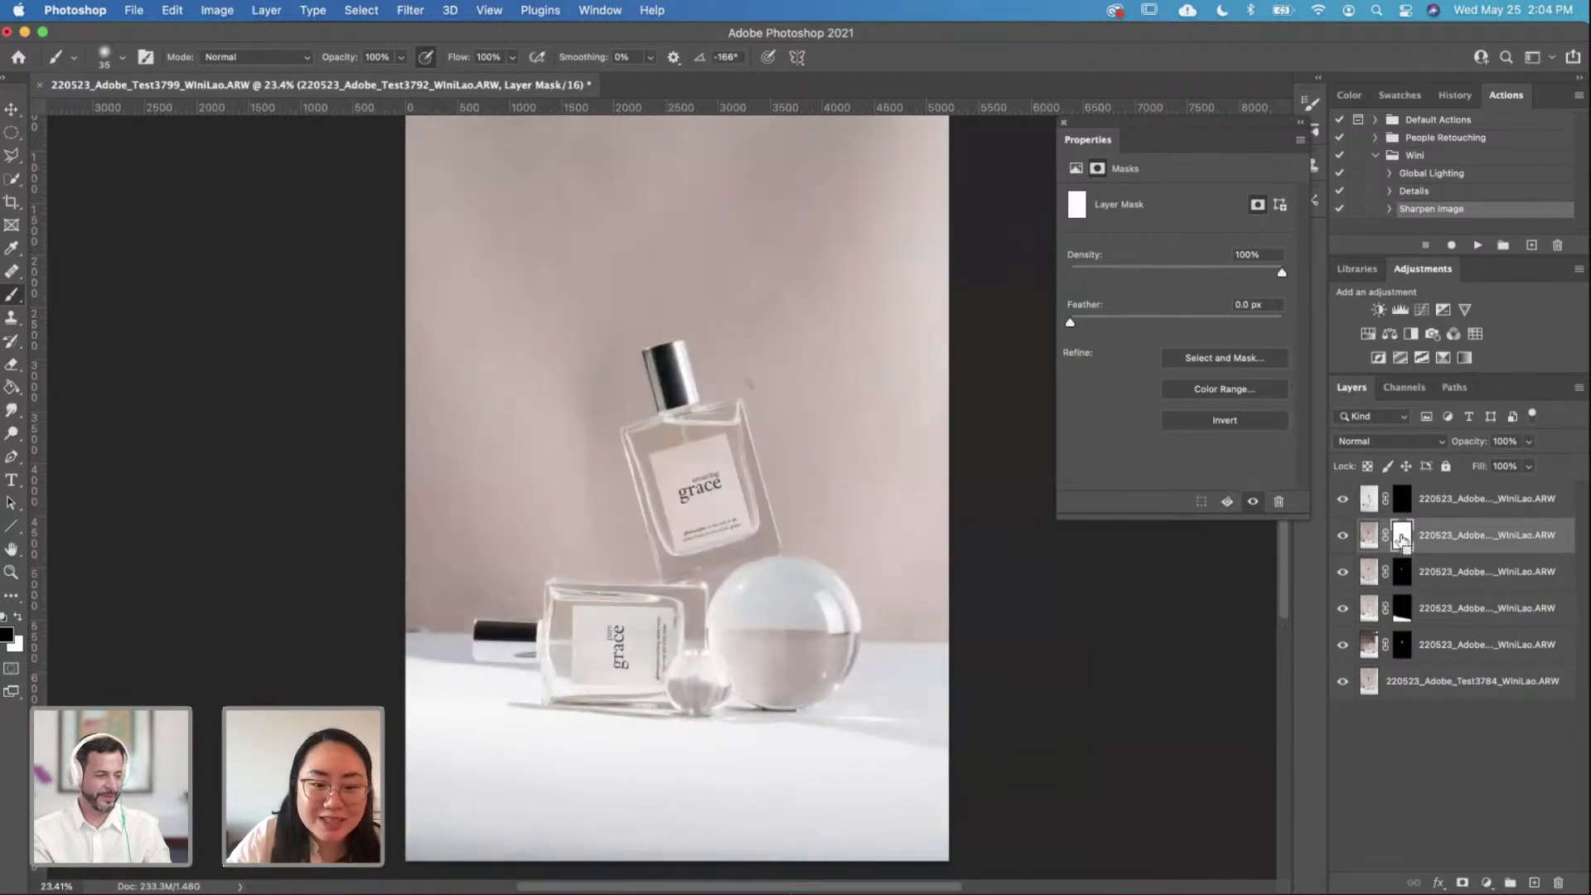
{"action": "key", "text": "super+i"}
{"action": "key", "text": "super+i"}
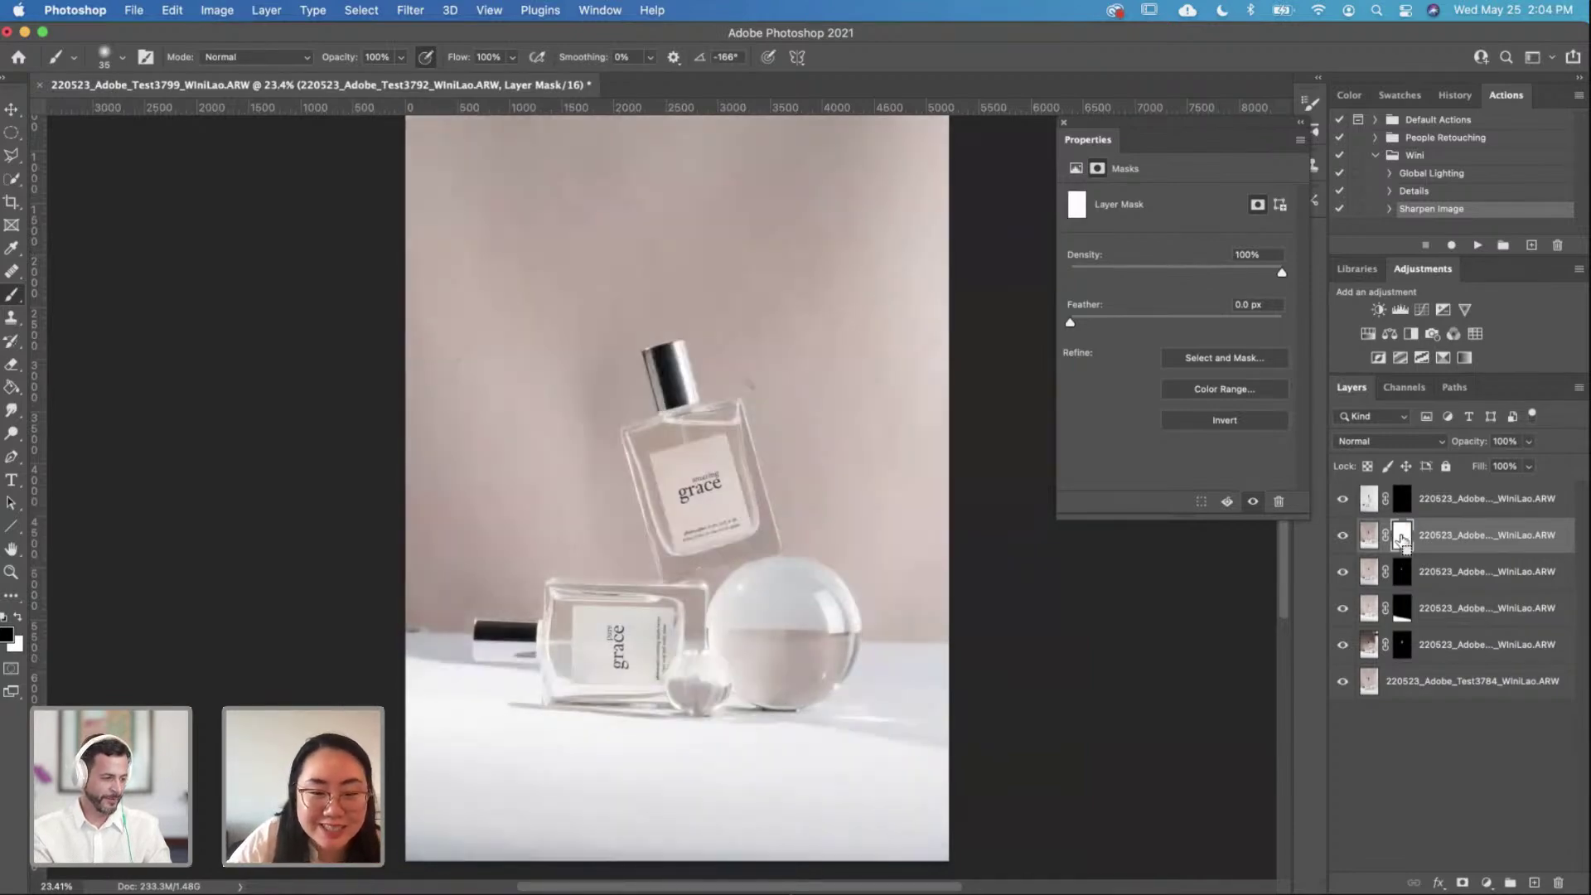
{"action": "key", "text": "super+i"}
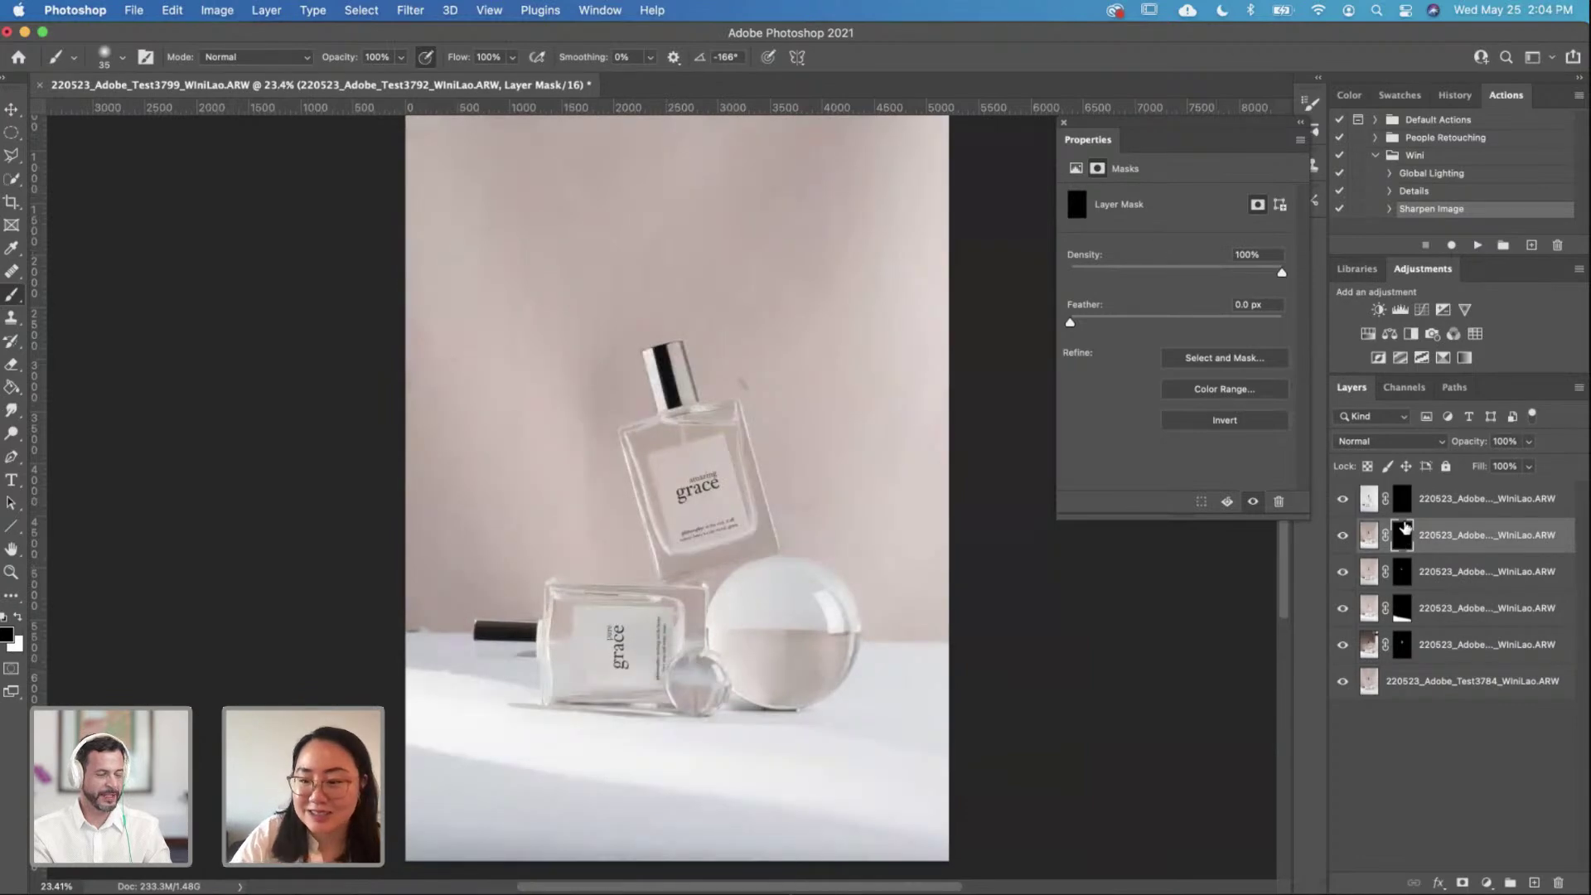
{"action": "scroll", "coordinate": [845, 660], "scroll_direction": "up", "scroll_amount": 4}
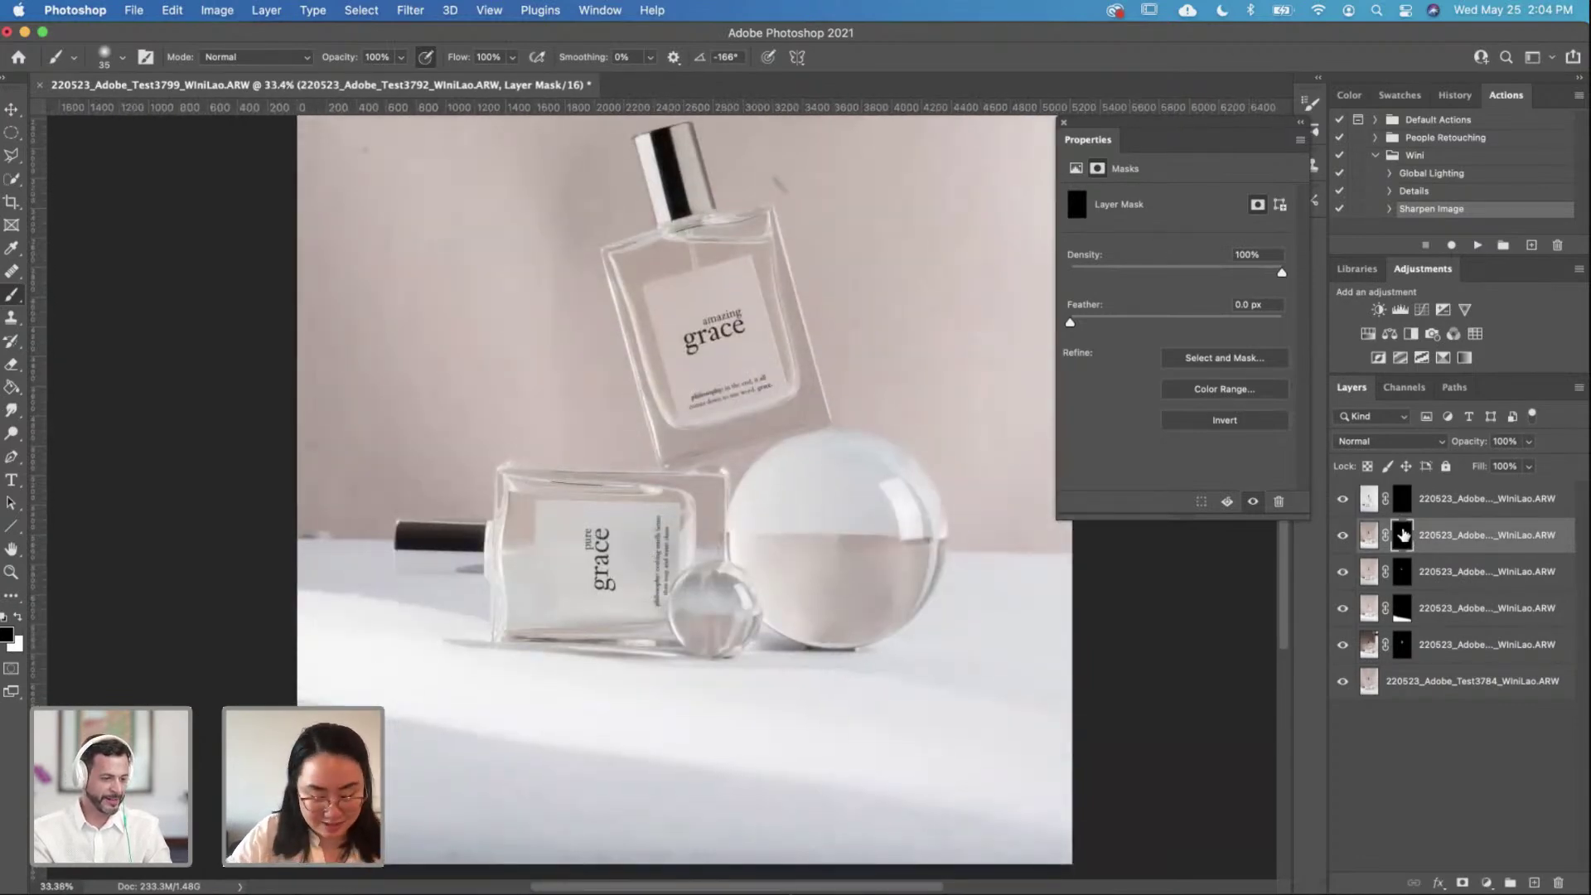
{"action": "key", "text": "super+i"}
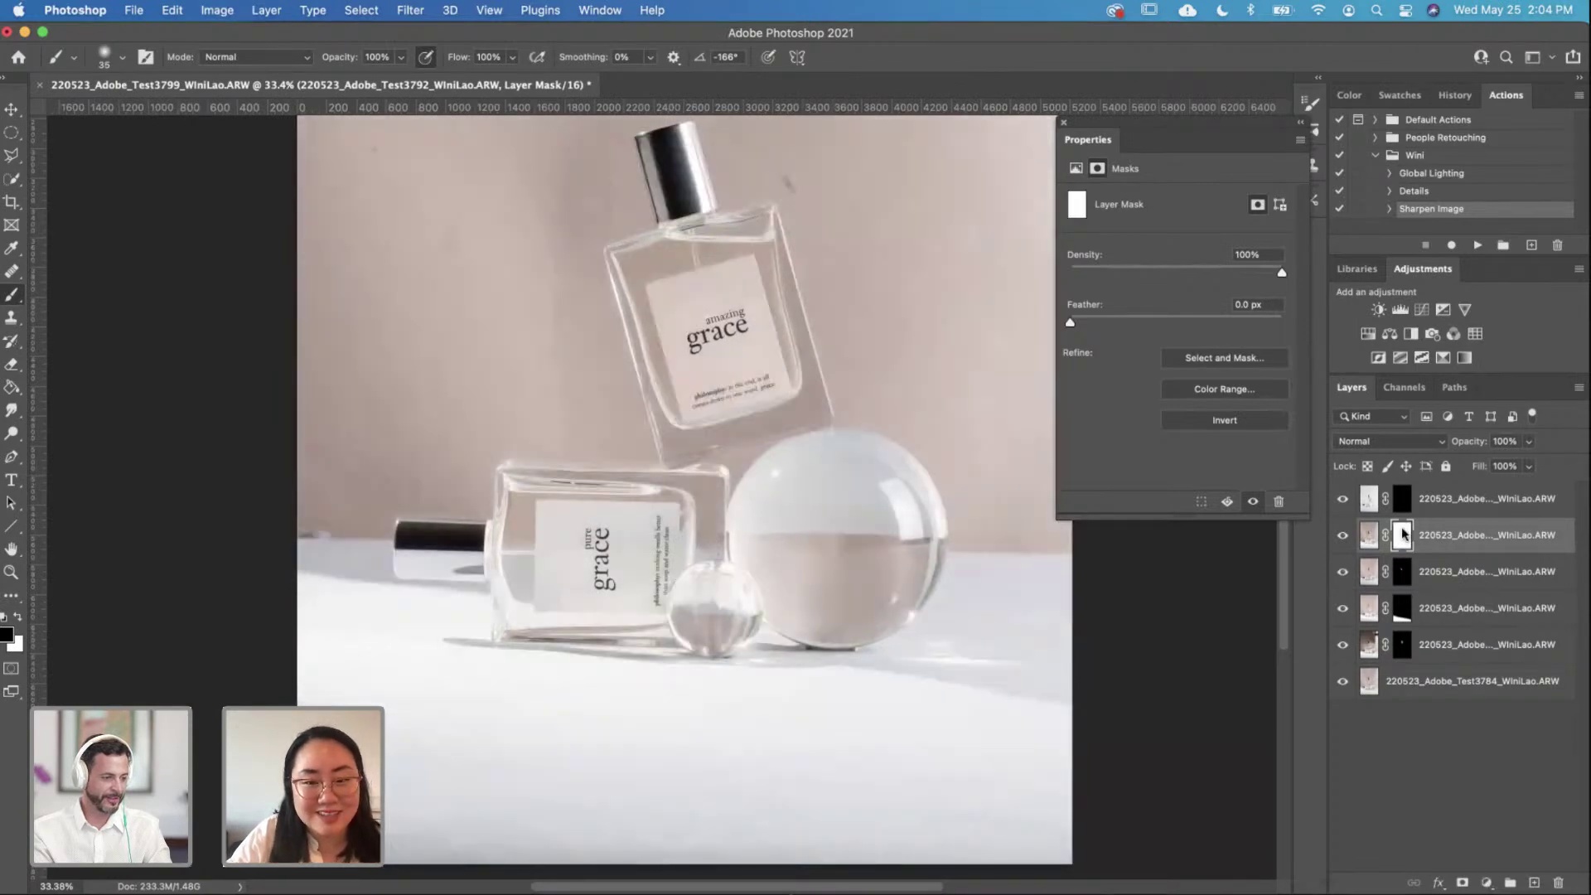
{"action": "key", "text": "super+i"}
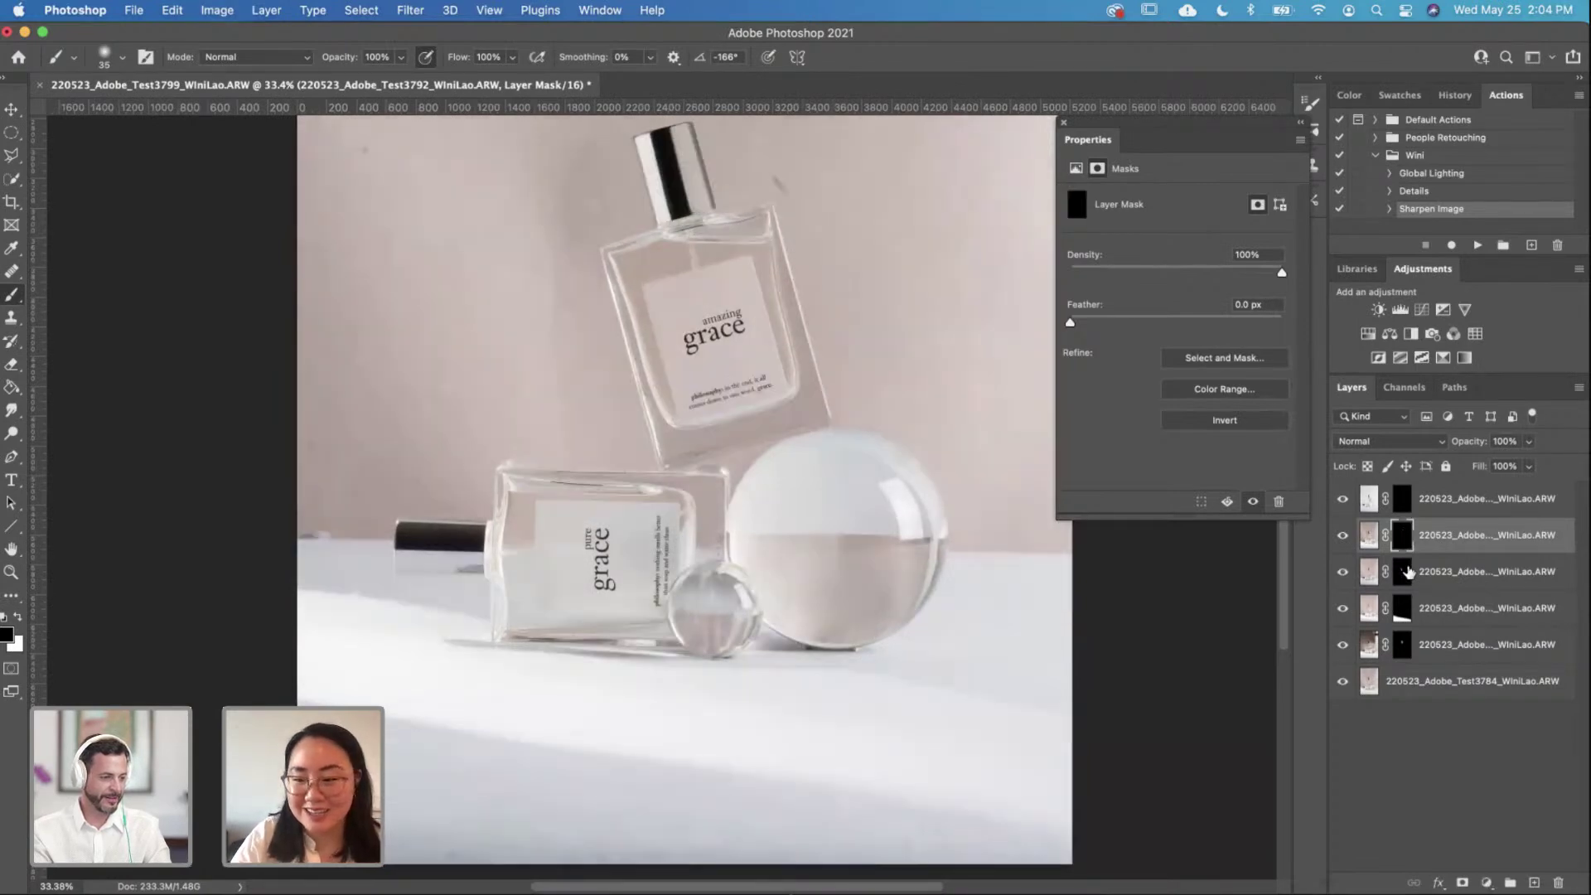
Step: Compare the hidden areas of the Test3793 and Test3794 layers by inverting each mask, restoring both painted masks
{"action": "left_click", "coordinate": [1402, 571]}
{"action": "key", "text": "super+i"}
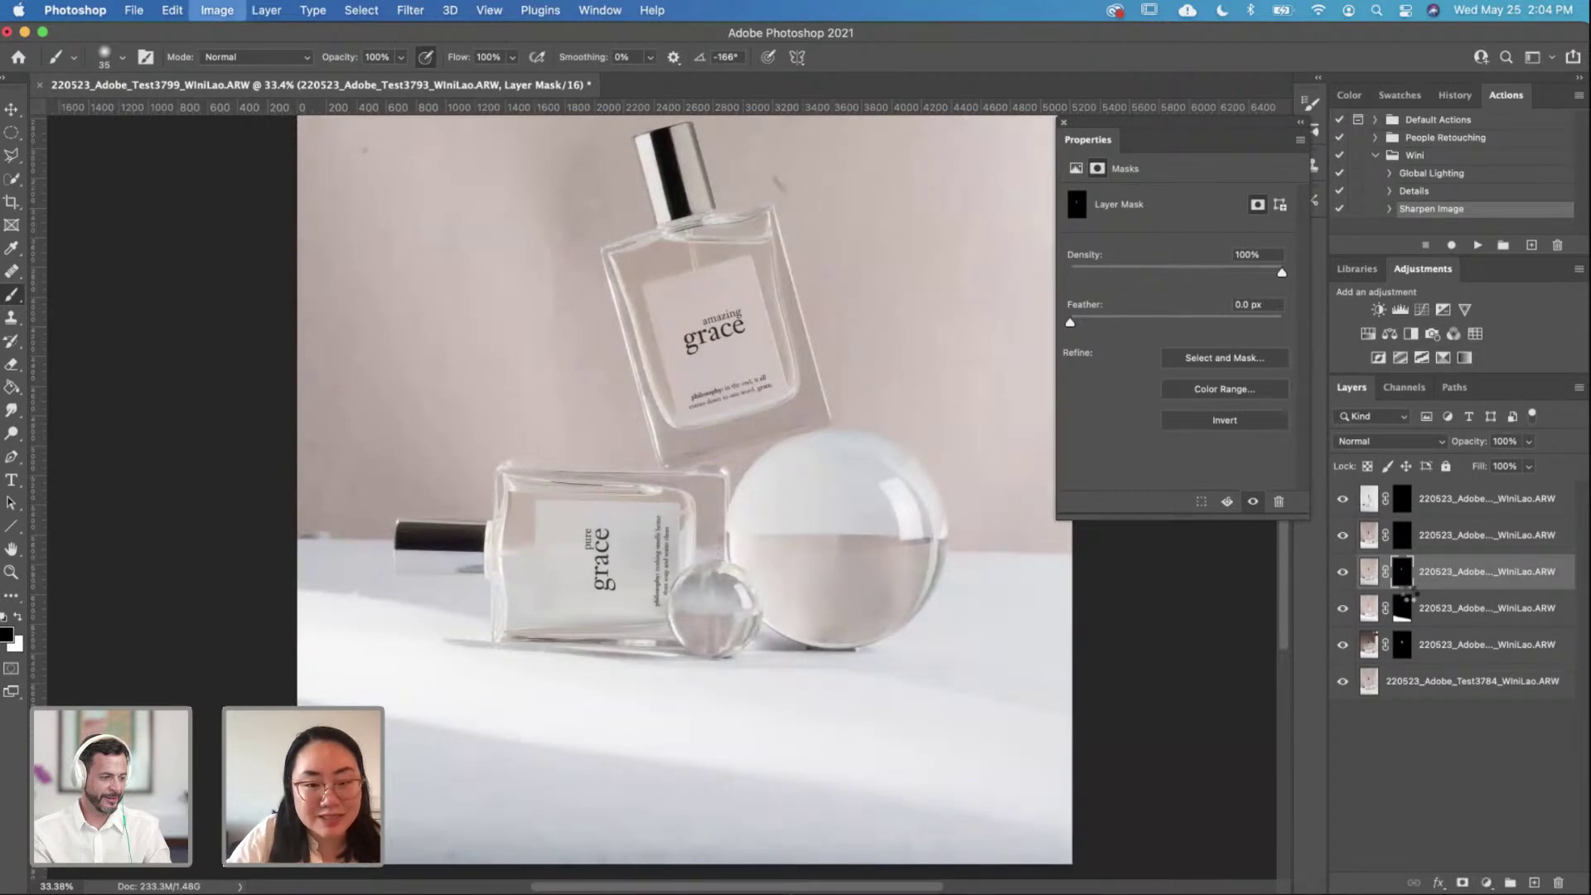
{"action": "key", "text": "super+i"}
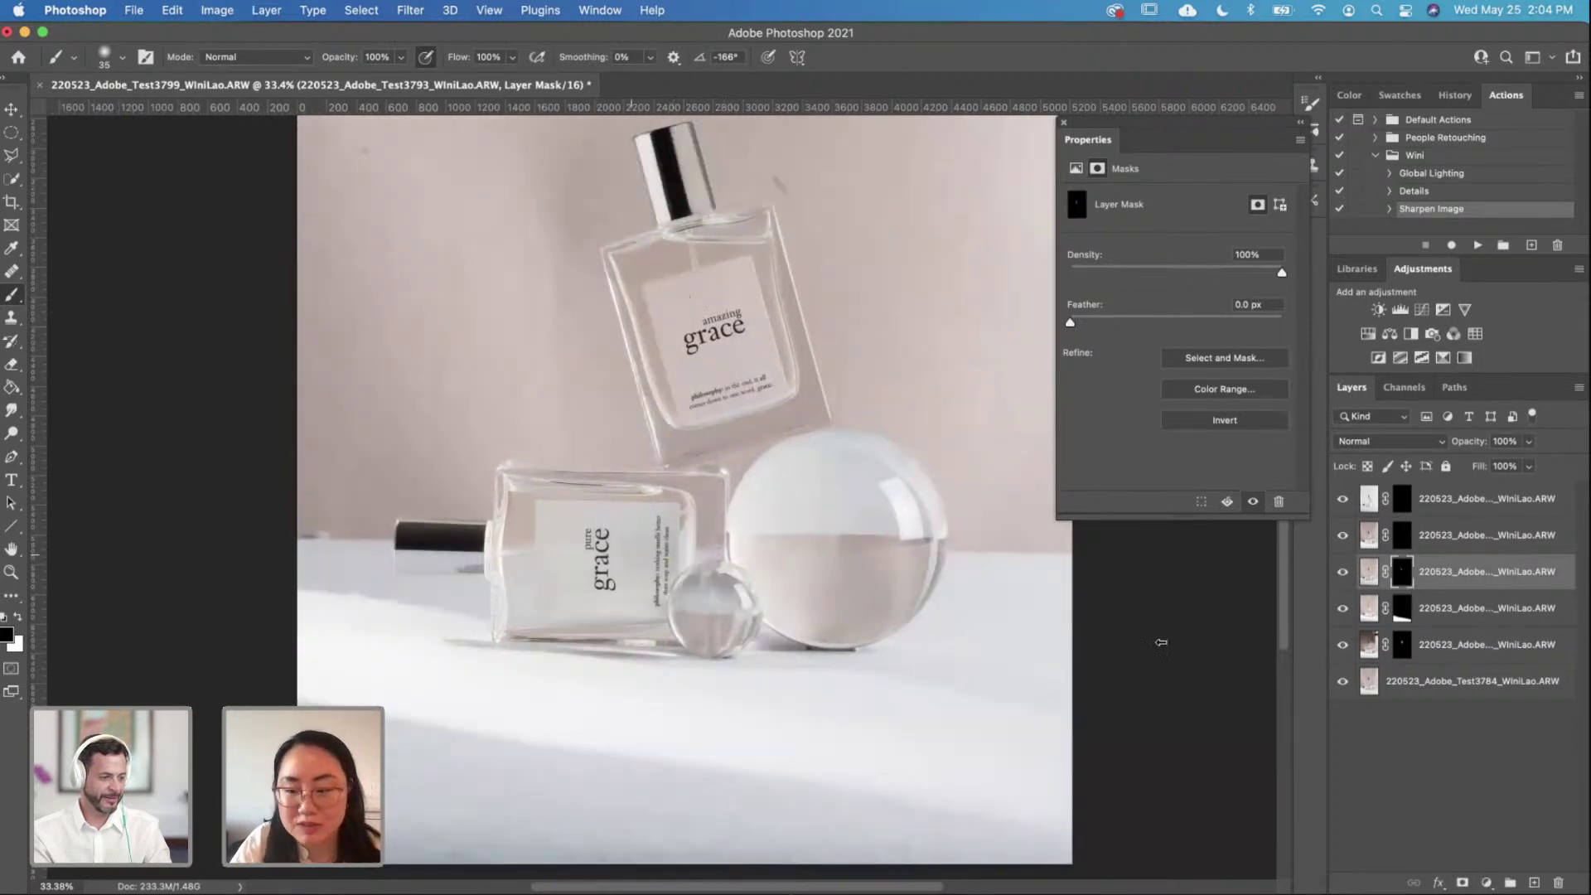
{"action": "left_click", "coordinate": [1400, 613]}
{"action": "key", "text": "super+i"}
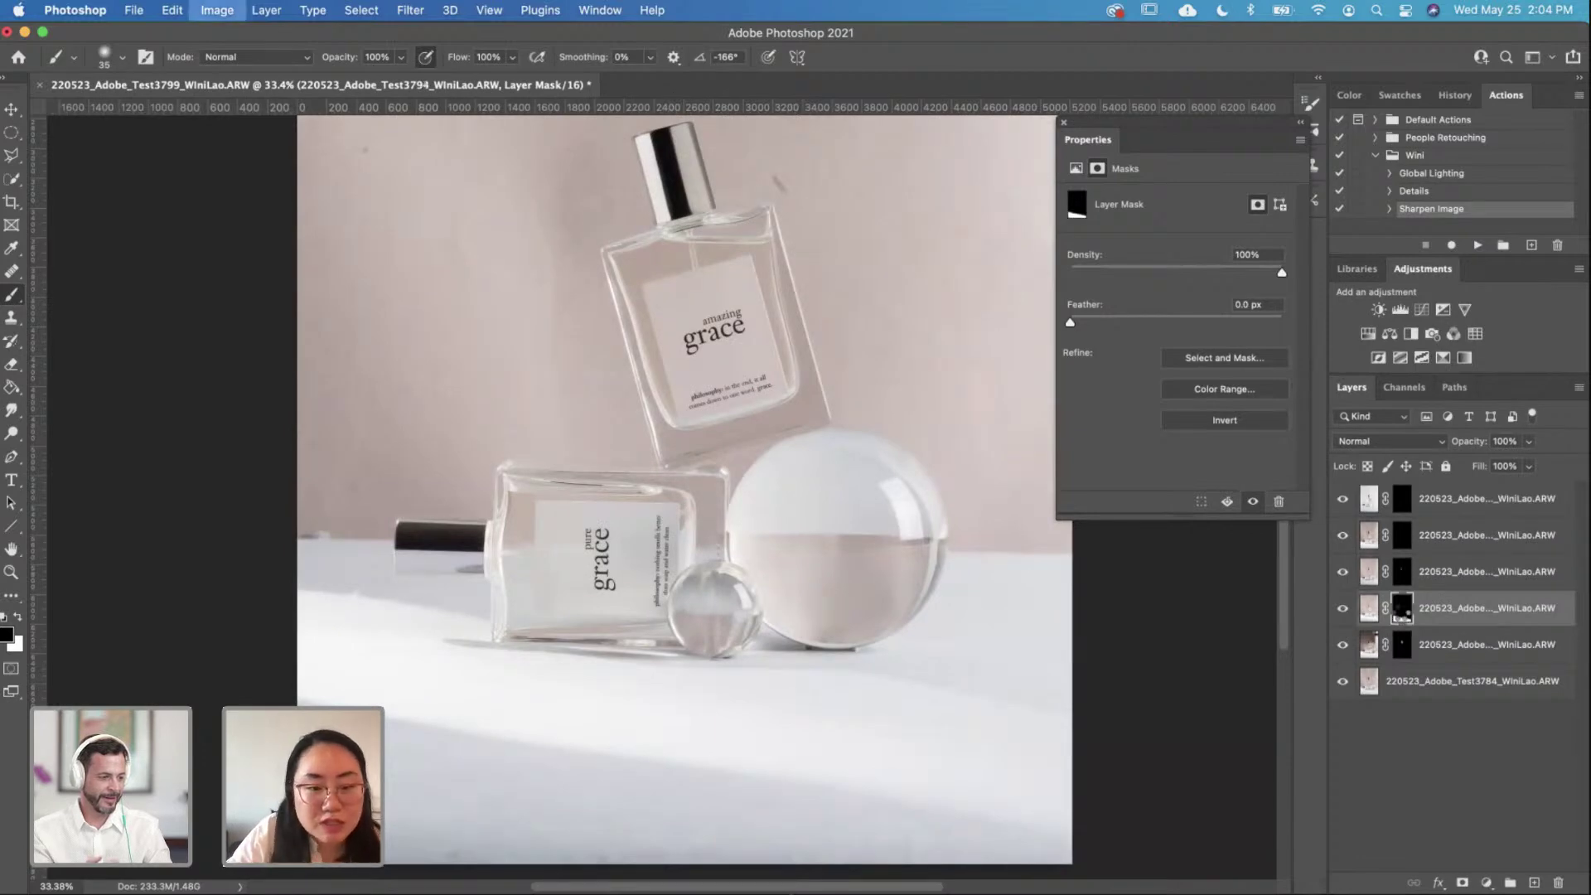
{"action": "key", "text": "super+i"}
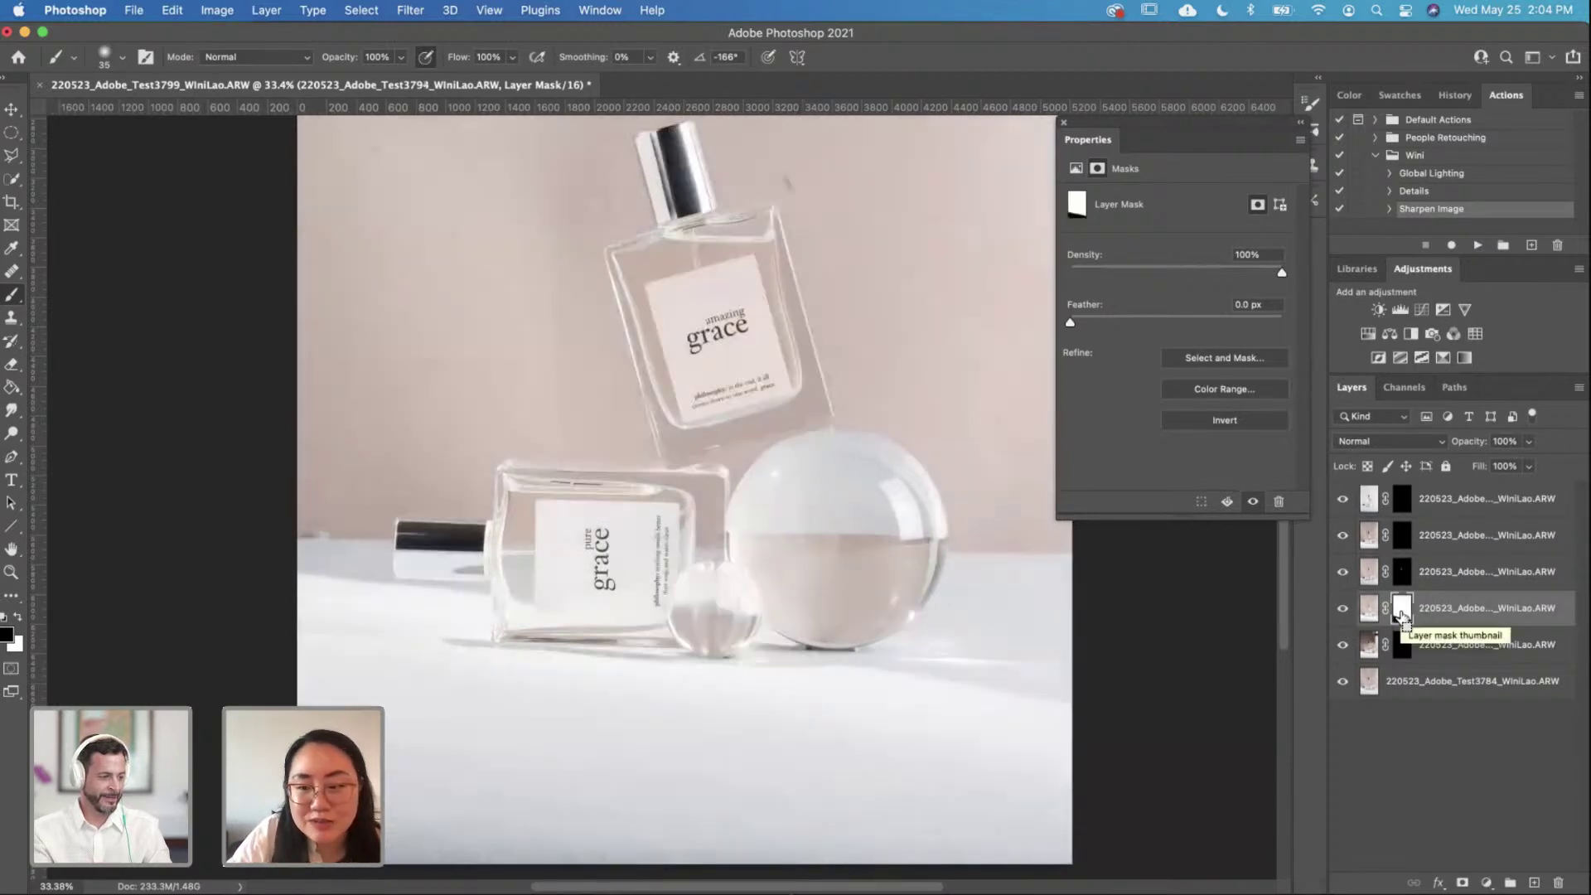
{"action": "key", "text": "super+i"}
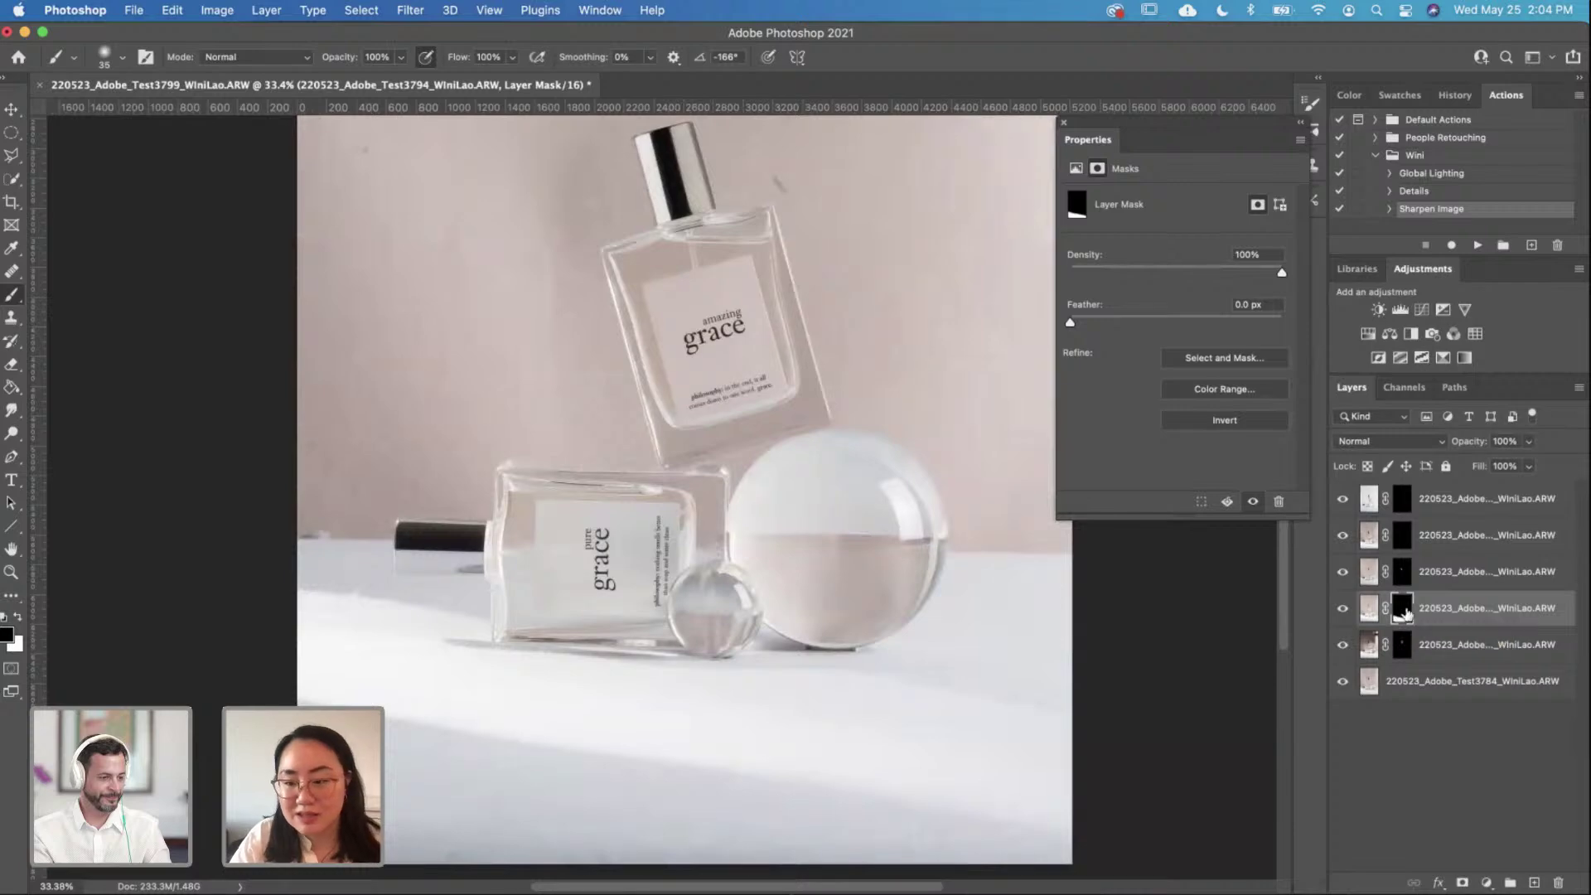
Step: Prepare a white brush with a size of 400 px for painting on the Test3794 mask over the lying bottle
{"action": "left_click_drag", "start_coordinate": [731, 604], "coordinate": [749, 681]}
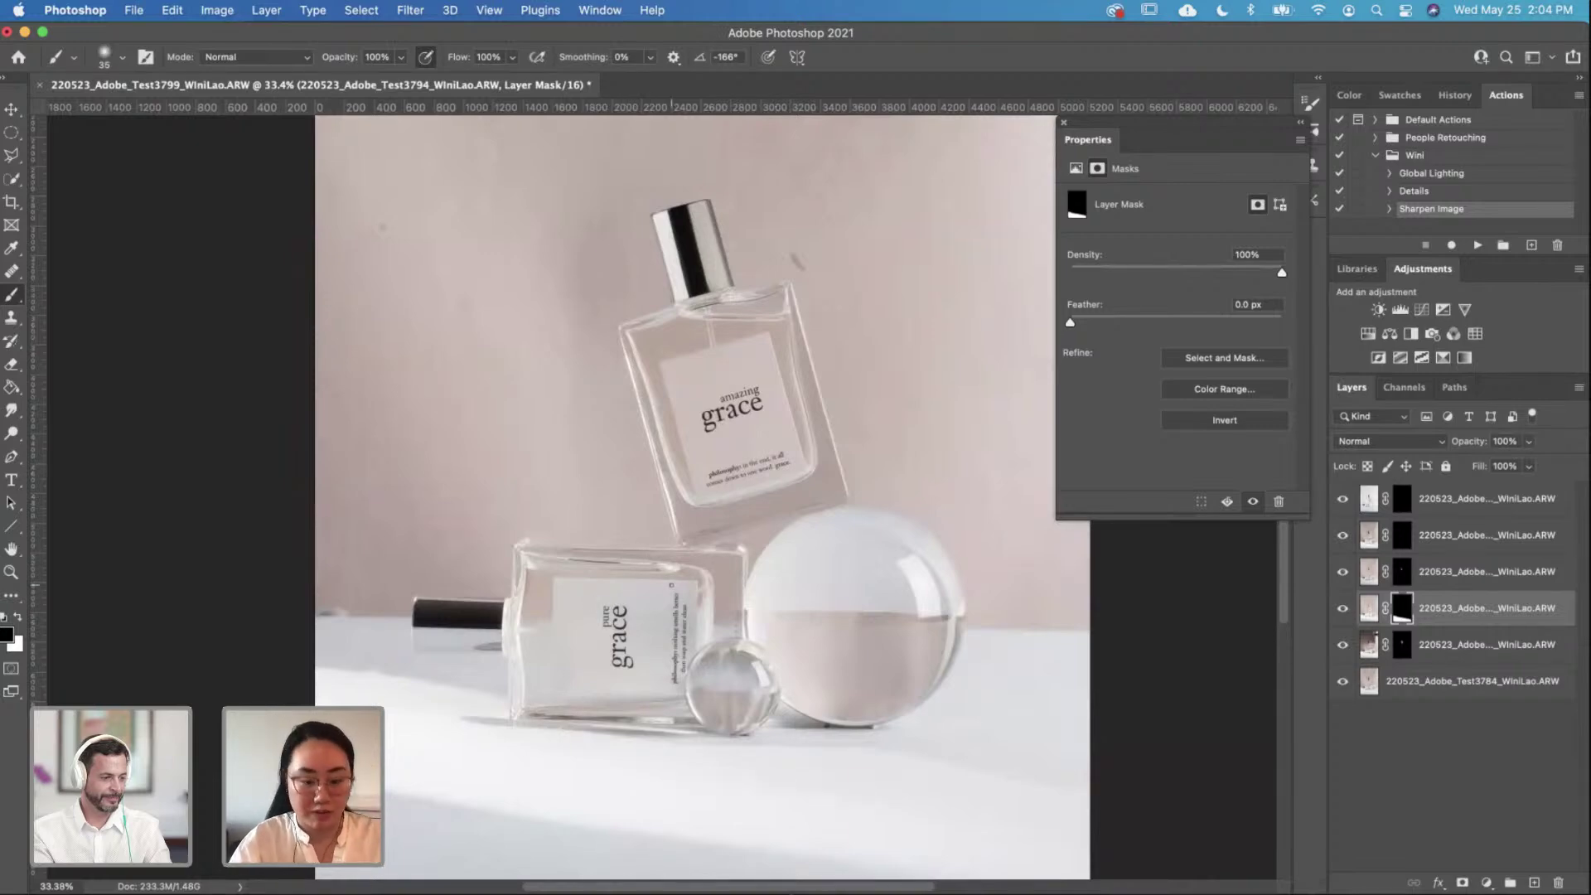
{"action": "scroll", "coordinate": [668, 506], "scroll_direction": "up", "scroll_amount": 2}
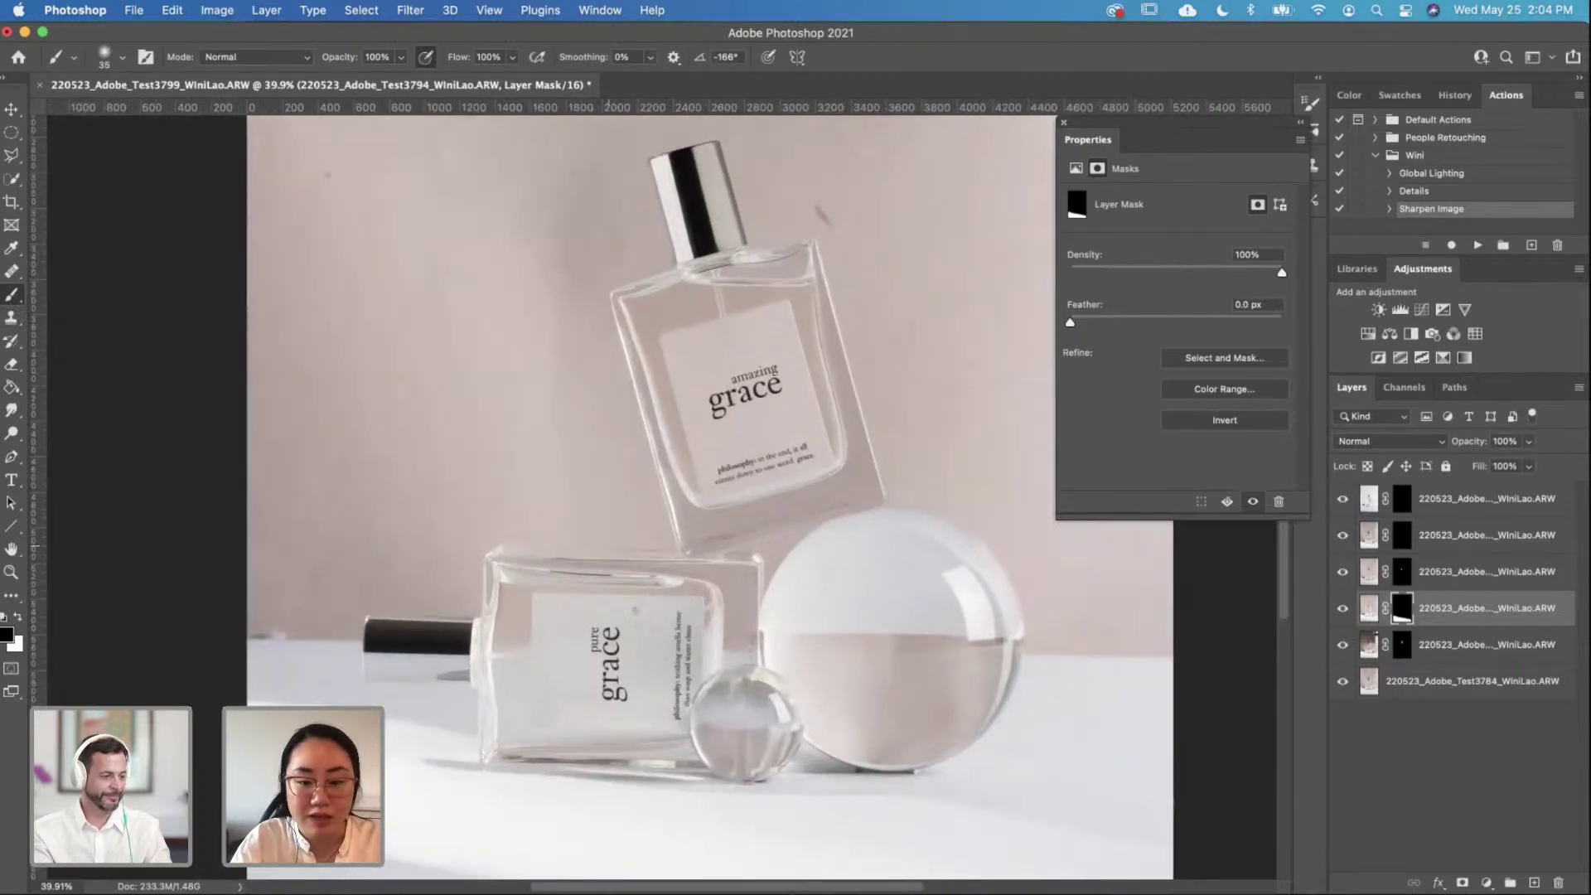
{"action": "scroll", "coordinate": [200, 403], "scroll_direction": "up", "scroll_amount": 3}
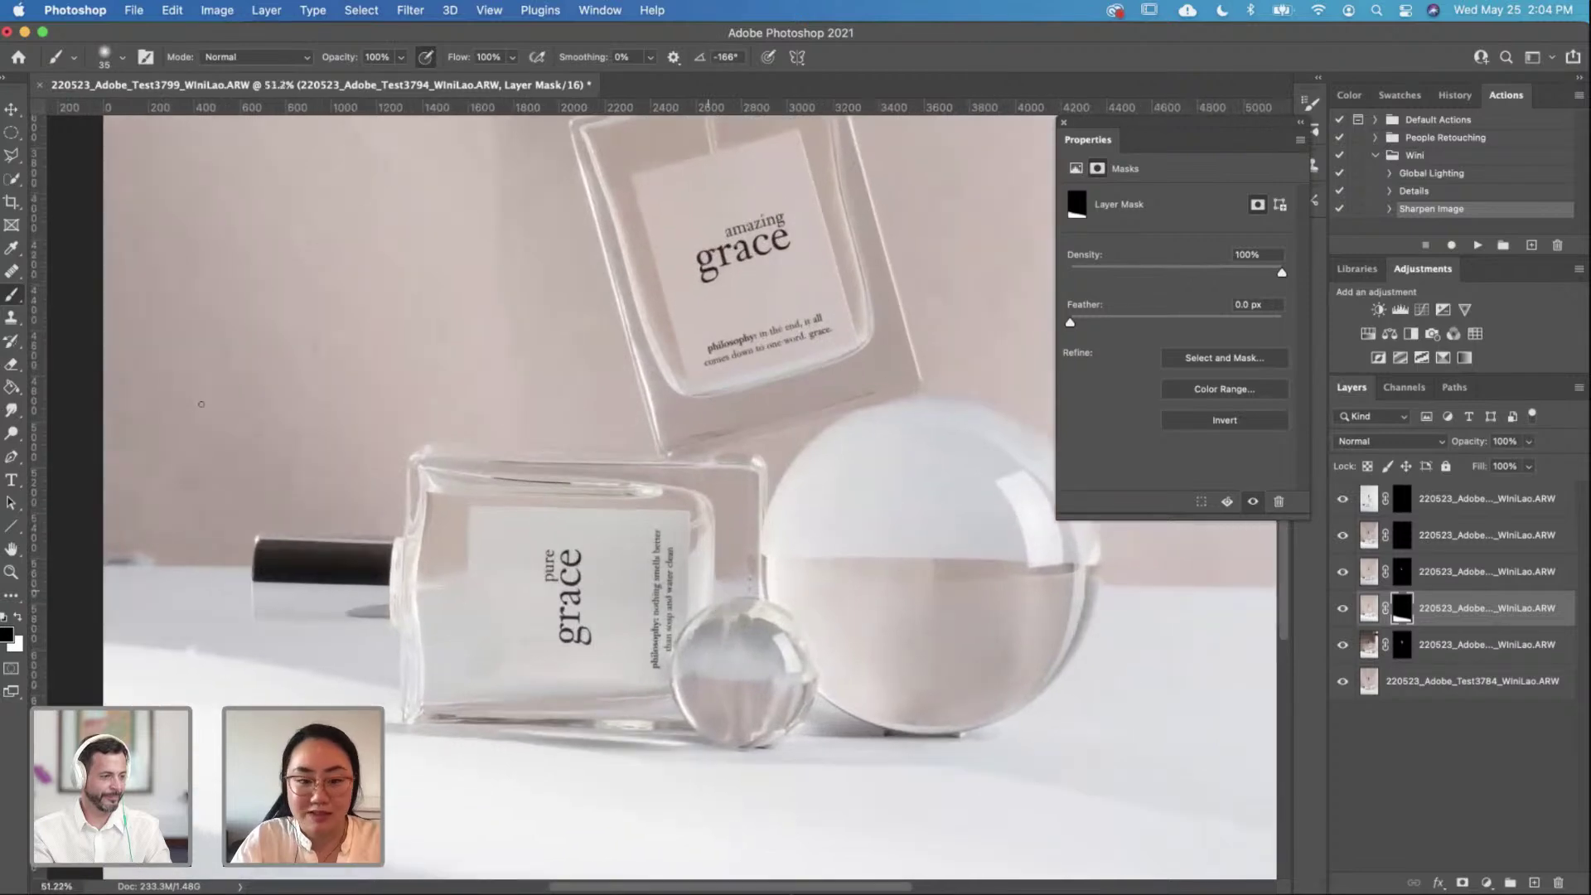
{"action": "left_click", "coordinate": [13, 176]}
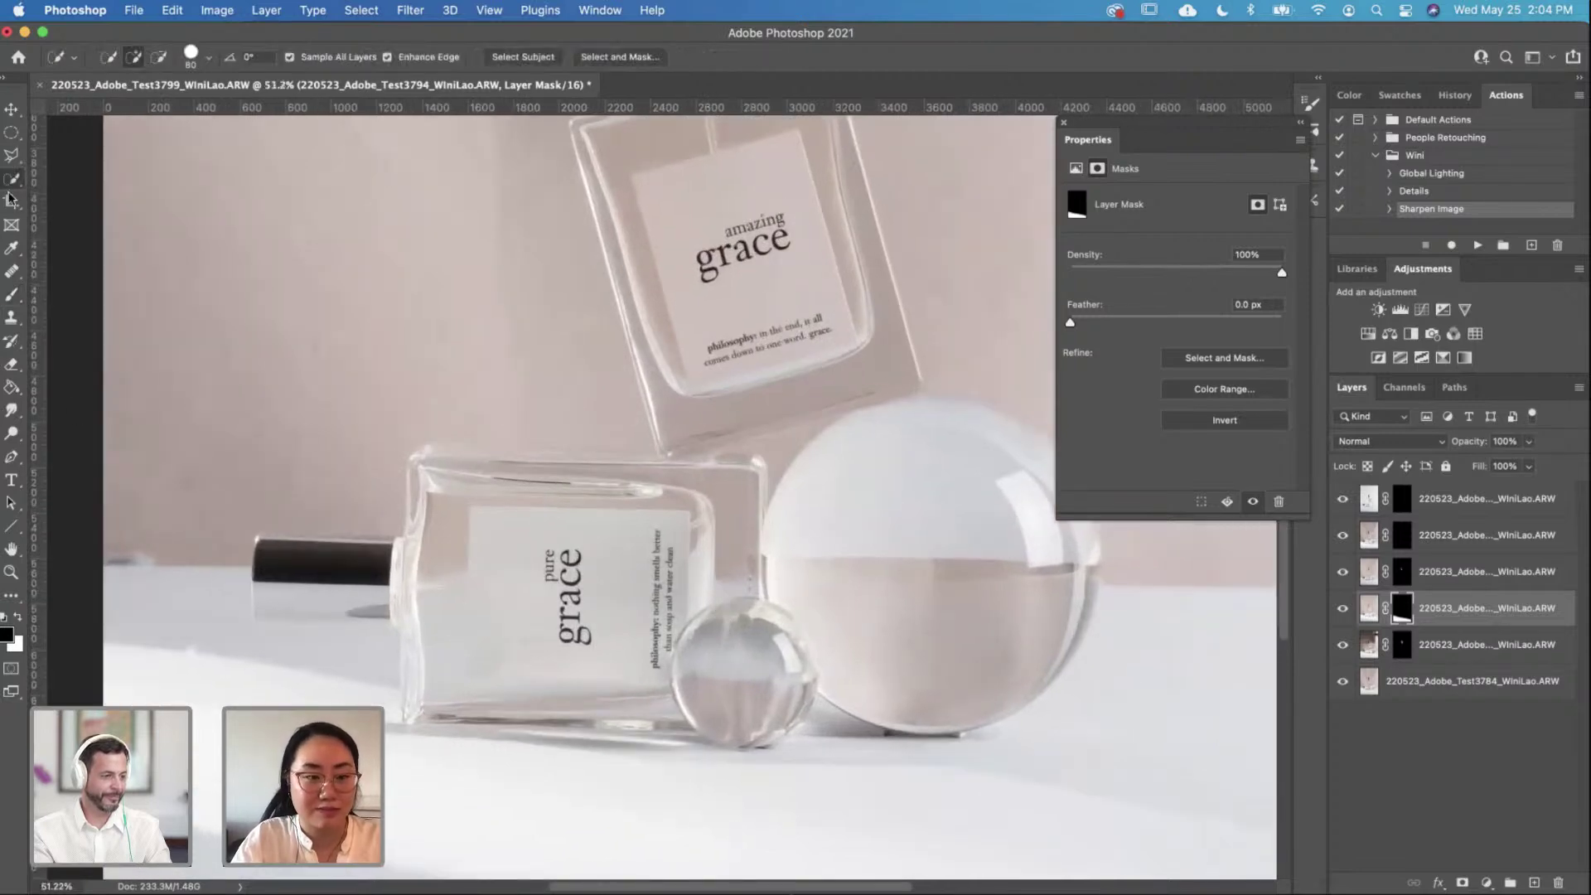
{"action": "left_click", "coordinate": [14, 296]}
{"action": "key", "text": "bracketright"}
{"action": "key", "text": "bracketright"}
{"action": "key", "text": "bracketright"}
{"action": "key", "text": "bracketright"}
{"action": "key", "text": "bracketright"}
{"action": "key", "text": "bracketright"}
{"action": "key", "text": "bracketright"}
{"action": "key", "text": "bracketright"}
{"action": "key", "text": "bracketright"}
{"action": "key", "text": "bracketright"}
{"action": "key", "text": "bracketright"}
{"action": "key", "text": "bracketright"}
{"action": "key", "text": "bracketright"}
{"action": "key", "text": "x"}
{"action": "key", "text": "2"}
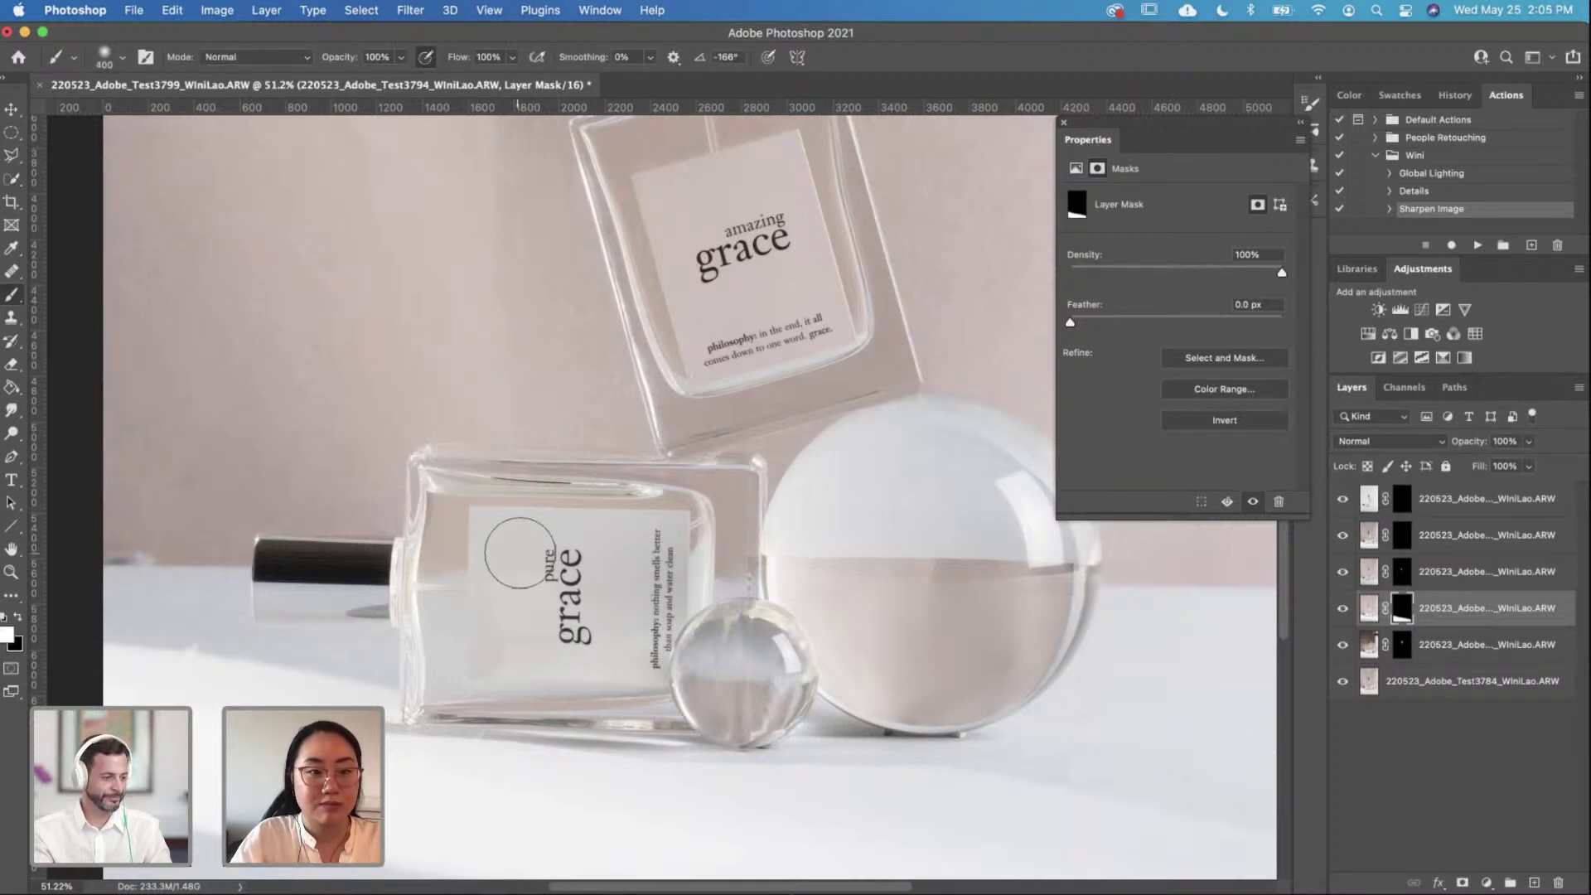
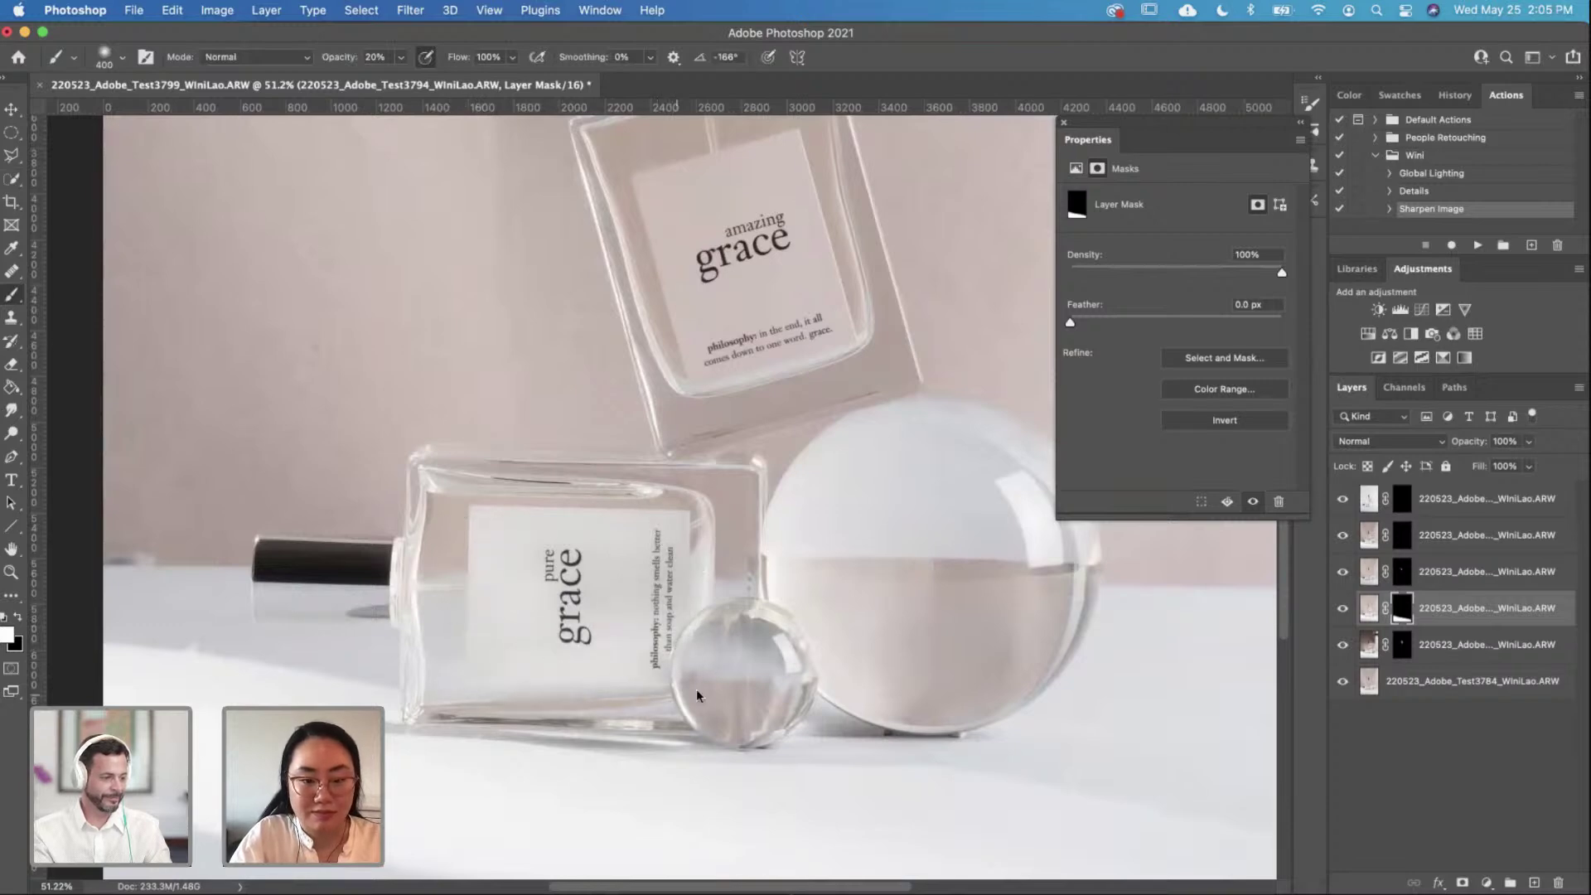
Step: Reveal the Test3794 exposure on the upright bottle's label, painting its mask with a 300 px white brush
{"action": "scroll", "coordinate": [674, 317], "scroll_direction": "up", "scroll_amount": 5}
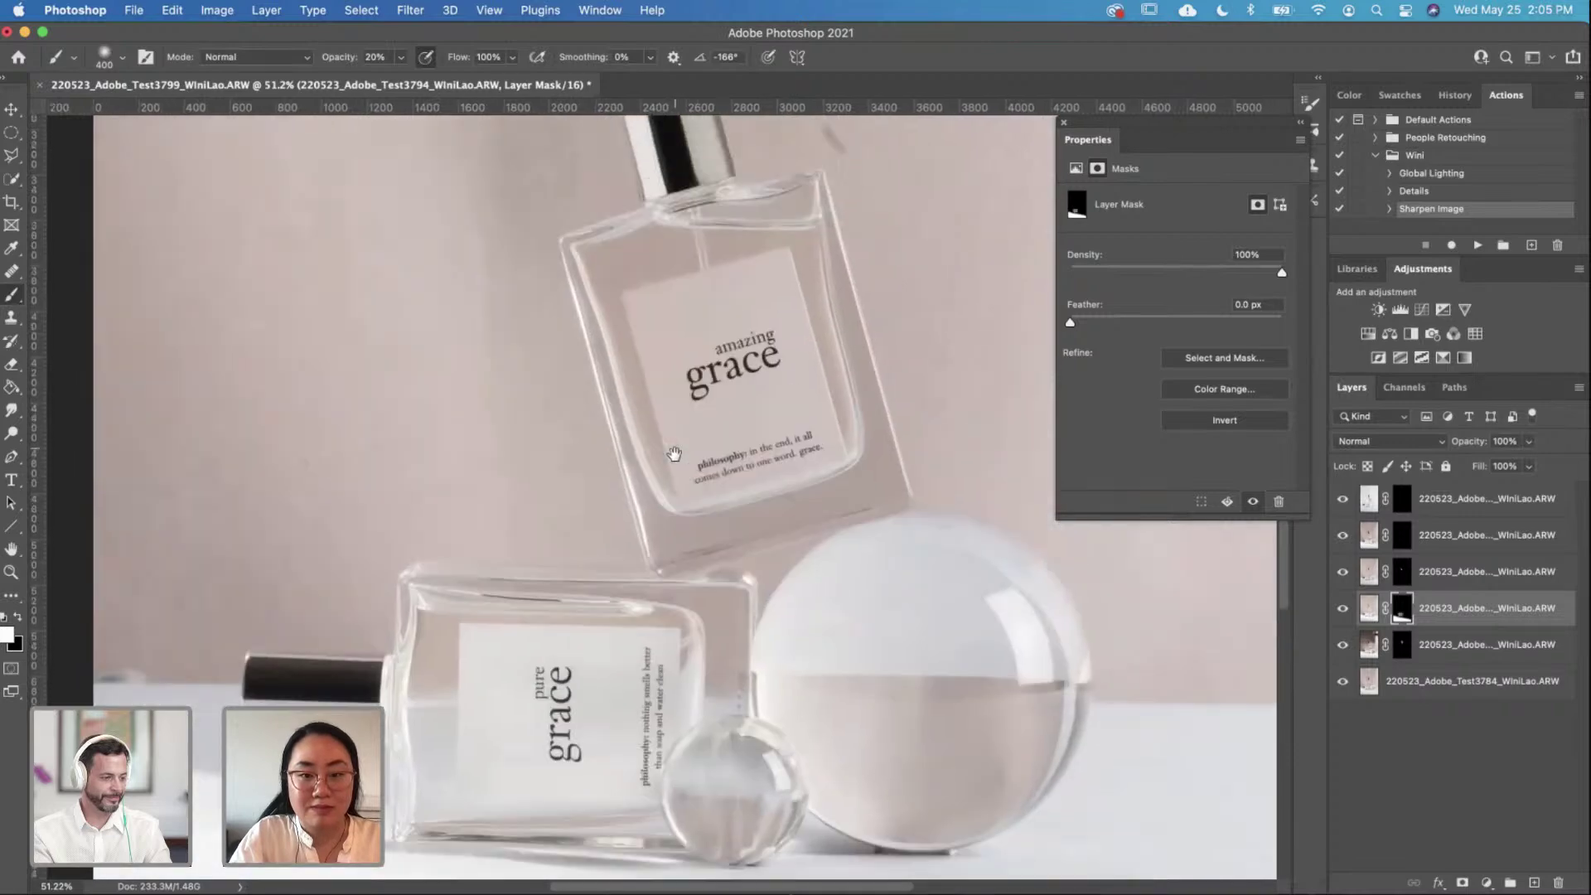
{"action": "key", "text": "bracketleft"}
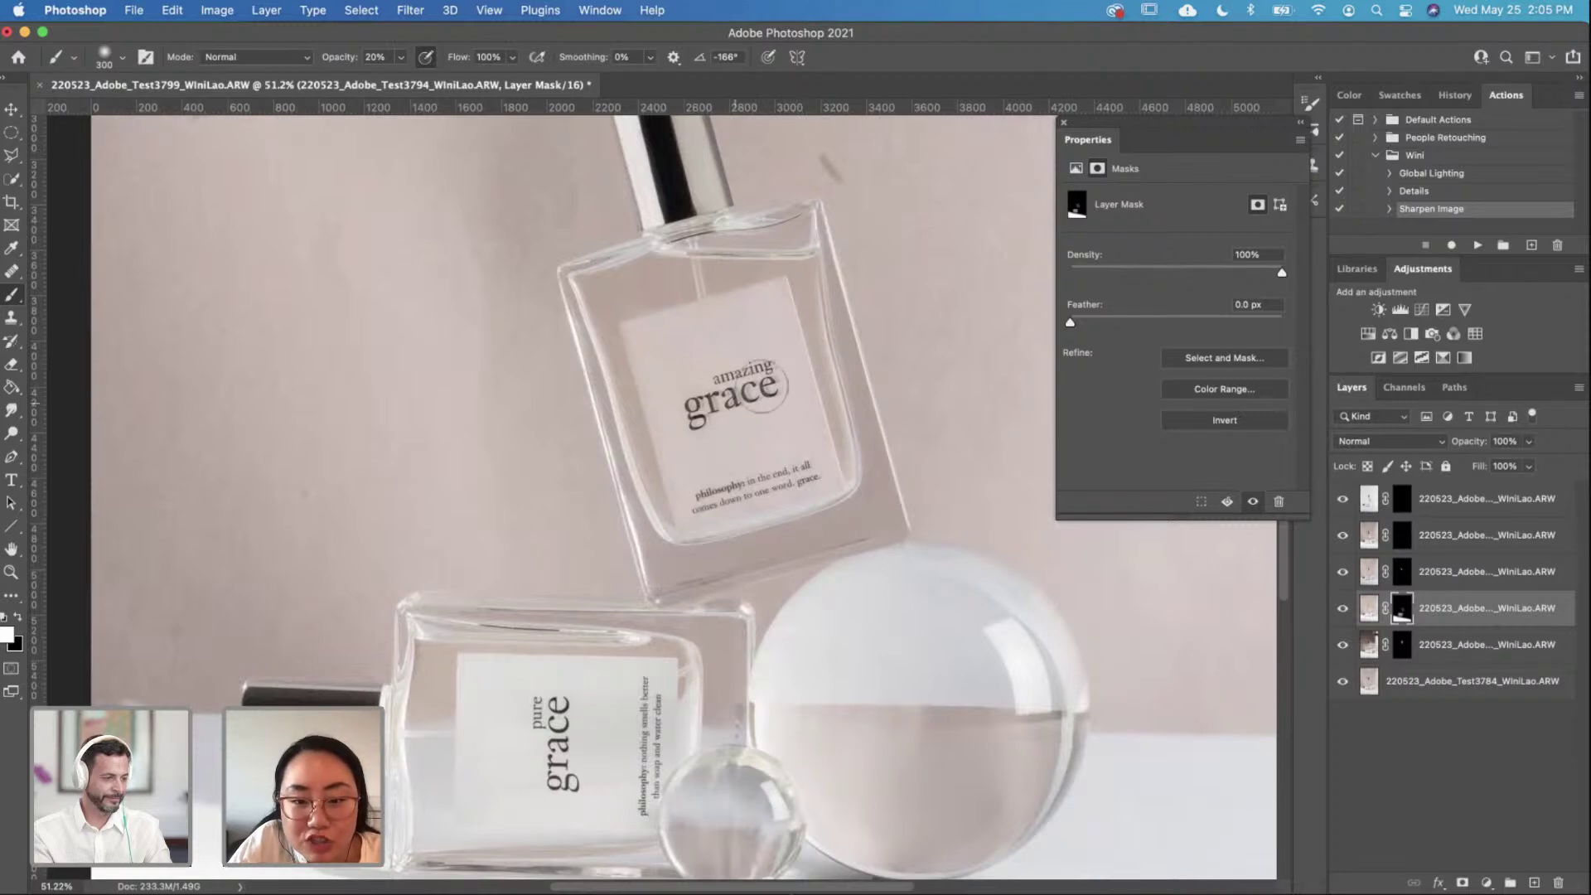
{"action": "mouse_move", "coordinate": [756, 382]}
{"action": "left_mouse_down"}
{"action": "mouse_move", "coordinate": [724, 429]}
{"action": "mouse_move", "coordinate": [713, 346]}
{"action": "mouse_move", "coordinate": [708, 411]}
{"action": "mouse_move", "coordinate": [680, 426]}
{"action": "mouse_move", "coordinate": [637, 335]}
{"action": "mouse_move", "coordinate": [703, 534]}
{"action": "mouse_move", "coordinate": [840, 489]}
{"action": "mouse_move", "coordinate": [787, 297]}
{"action": "mouse_move", "coordinate": [764, 276]}
{"action": "mouse_move", "coordinate": [660, 311]}
{"action": "mouse_move", "coordinate": [706, 511]}
{"action": "mouse_move", "coordinate": [750, 407]}
{"action": "mouse_move", "coordinate": [767, 412]}
{"action": "mouse_move", "coordinate": [731, 474]}
{"action": "left_mouse_up"}
{"action": "scroll", "coordinate": [730, 473], "scroll_direction": "down", "scroll_amount": 1}
{"action": "scroll", "coordinate": [730, 473], "scroll_direction": "down", "scroll_amount": 3}
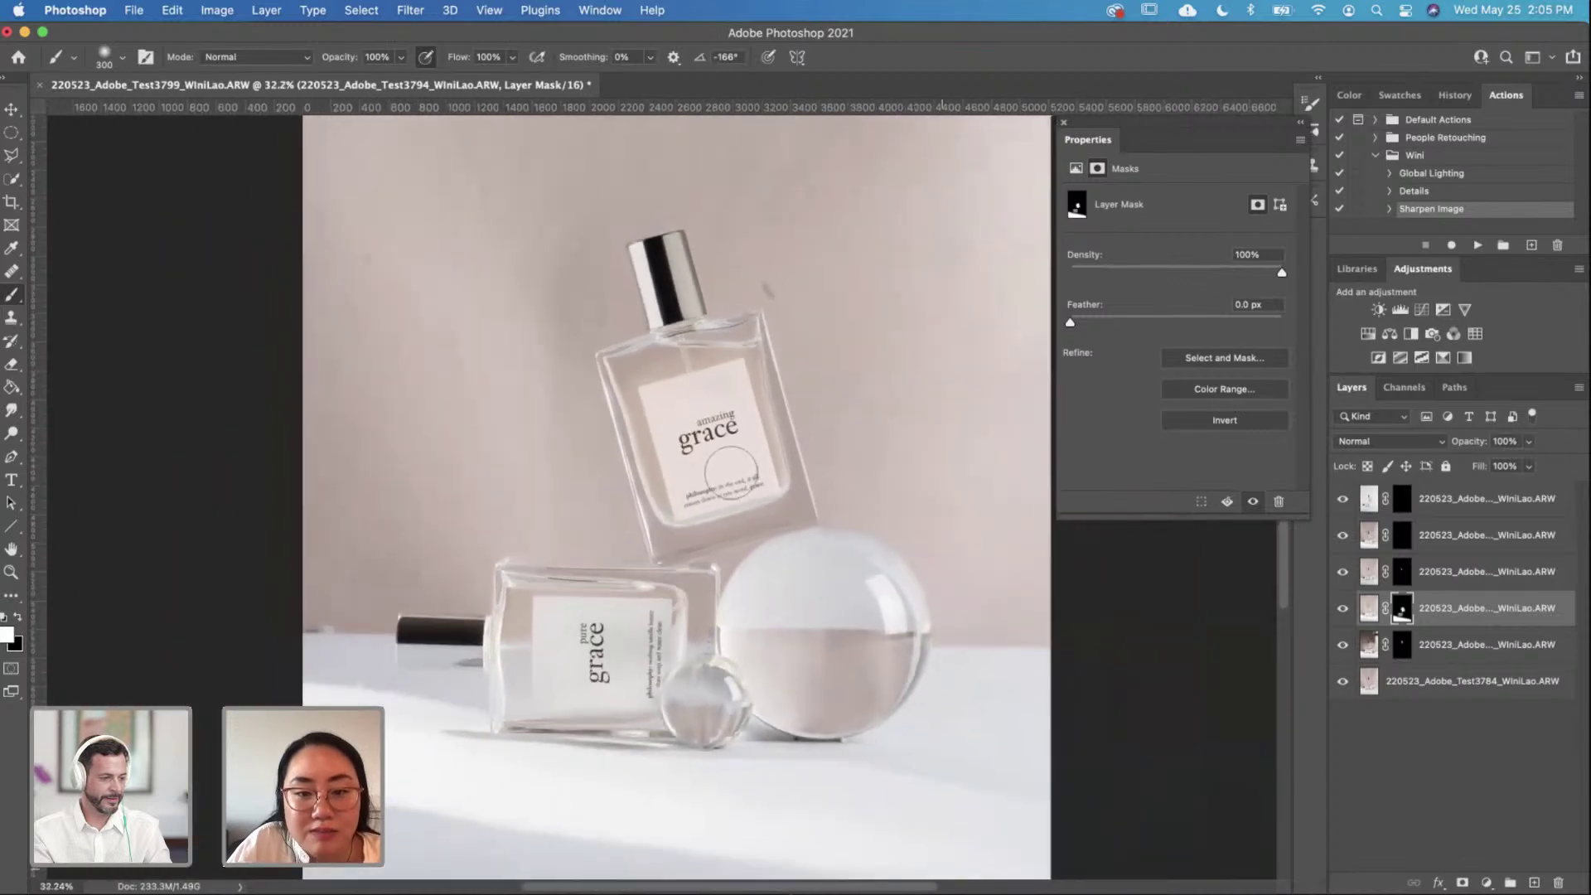
Step: Rework the upright bottle's label area on the Test3794 mask with the 300 px brush at 100% opacity
{"action": "scroll", "coordinate": [684, 465], "scroll_direction": "up", "scroll_amount": 5}
{"action": "left_click_drag", "start_coordinate": [684, 465], "coordinate": [657, 536]}
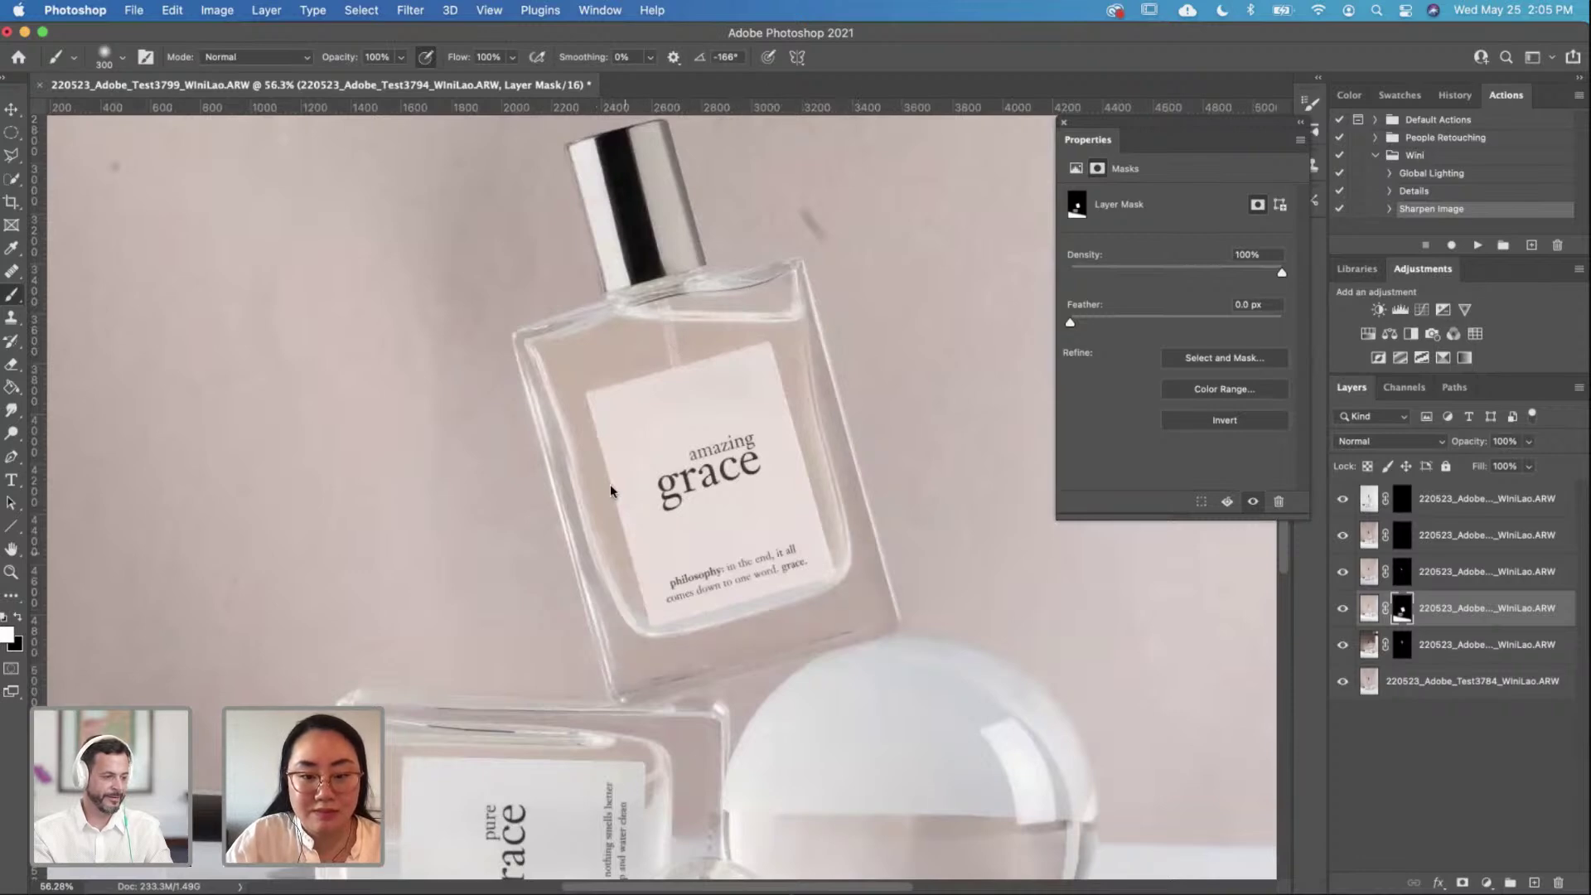
{"action": "scroll", "coordinate": [682, 483], "scroll_direction": "down", "scroll_amount": 3}
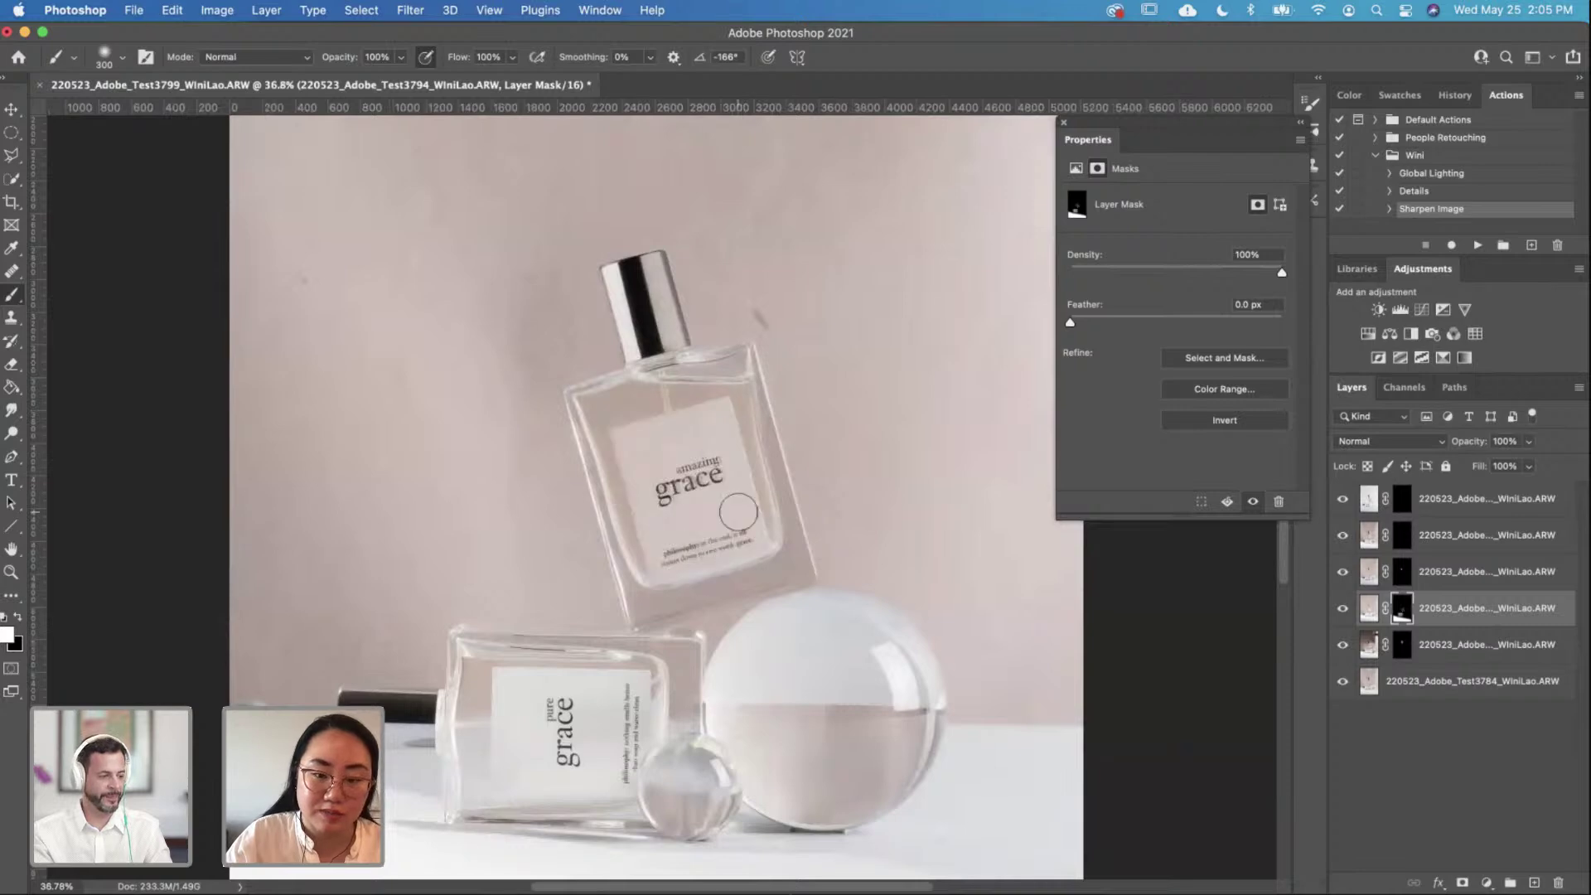
{"action": "scroll", "coordinate": [738, 511], "scroll_direction": "up", "scroll_amount": 2}
{"action": "mouse_move", "coordinate": [648, 573]}
{"action": "left_mouse_down"}
{"action": "mouse_move", "coordinate": [710, 361]}
{"action": "mouse_move", "coordinate": [675, 429]}
{"action": "left_mouse_up"}
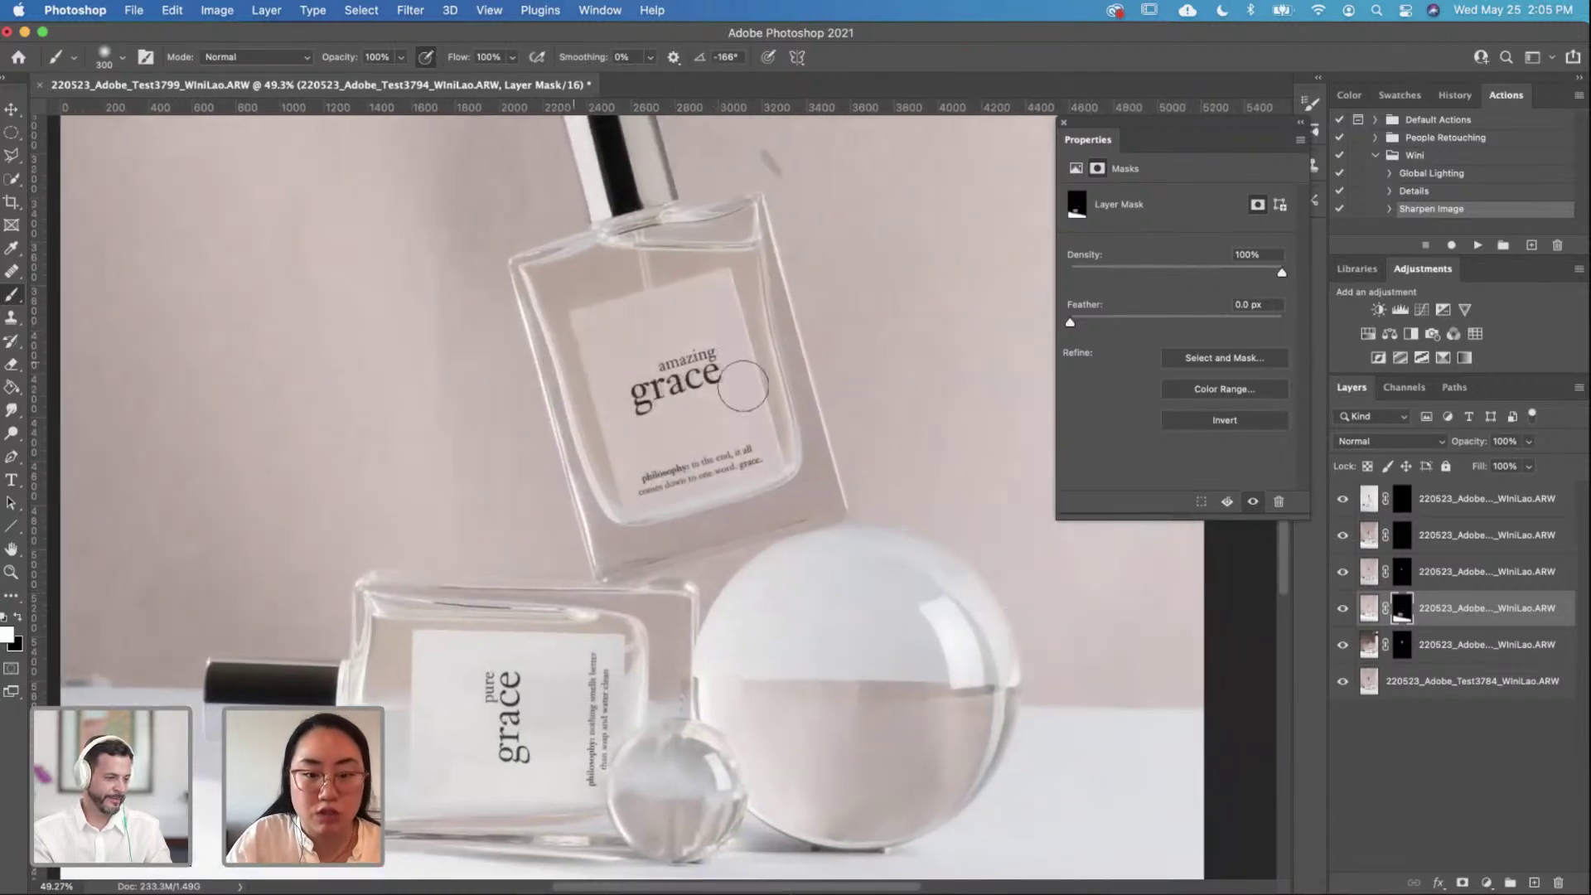
Step: Review the whole composite and preview the Test3792 layer by inverting its mask, then restore the black mask
{"action": "left_click", "coordinate": [1367, 609]}
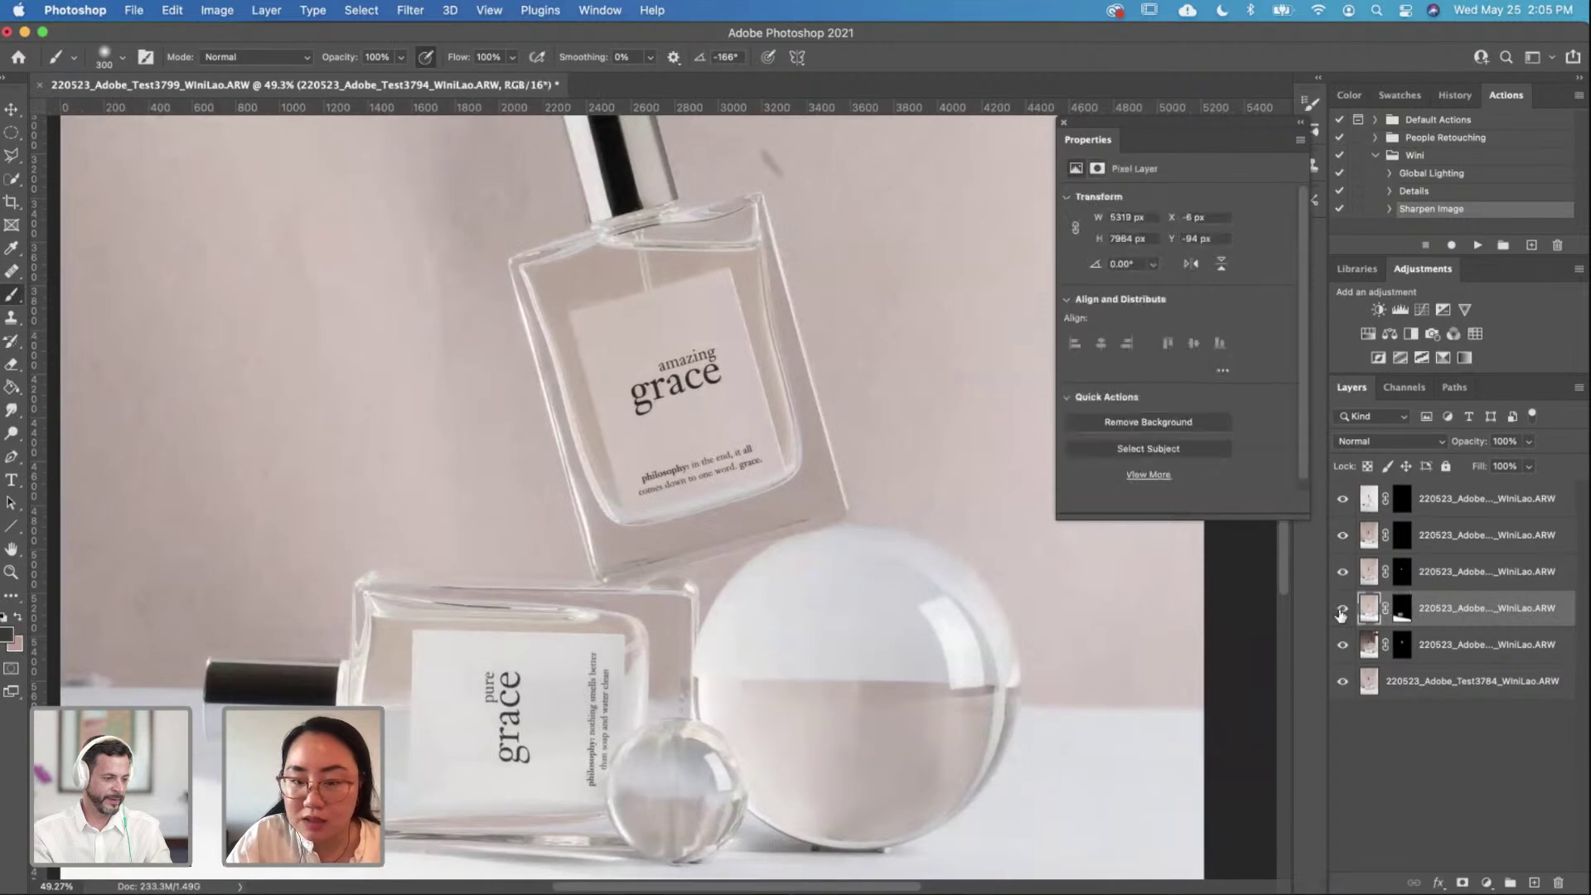
{"action": "scroll", "coordinate": [607, 594], "scroll_direction": "down", "scroll_amount": 5}
{"action": "scroll", "coordinate": [607, 594], "scroll_direction": "down", "scroll_amount": 1}
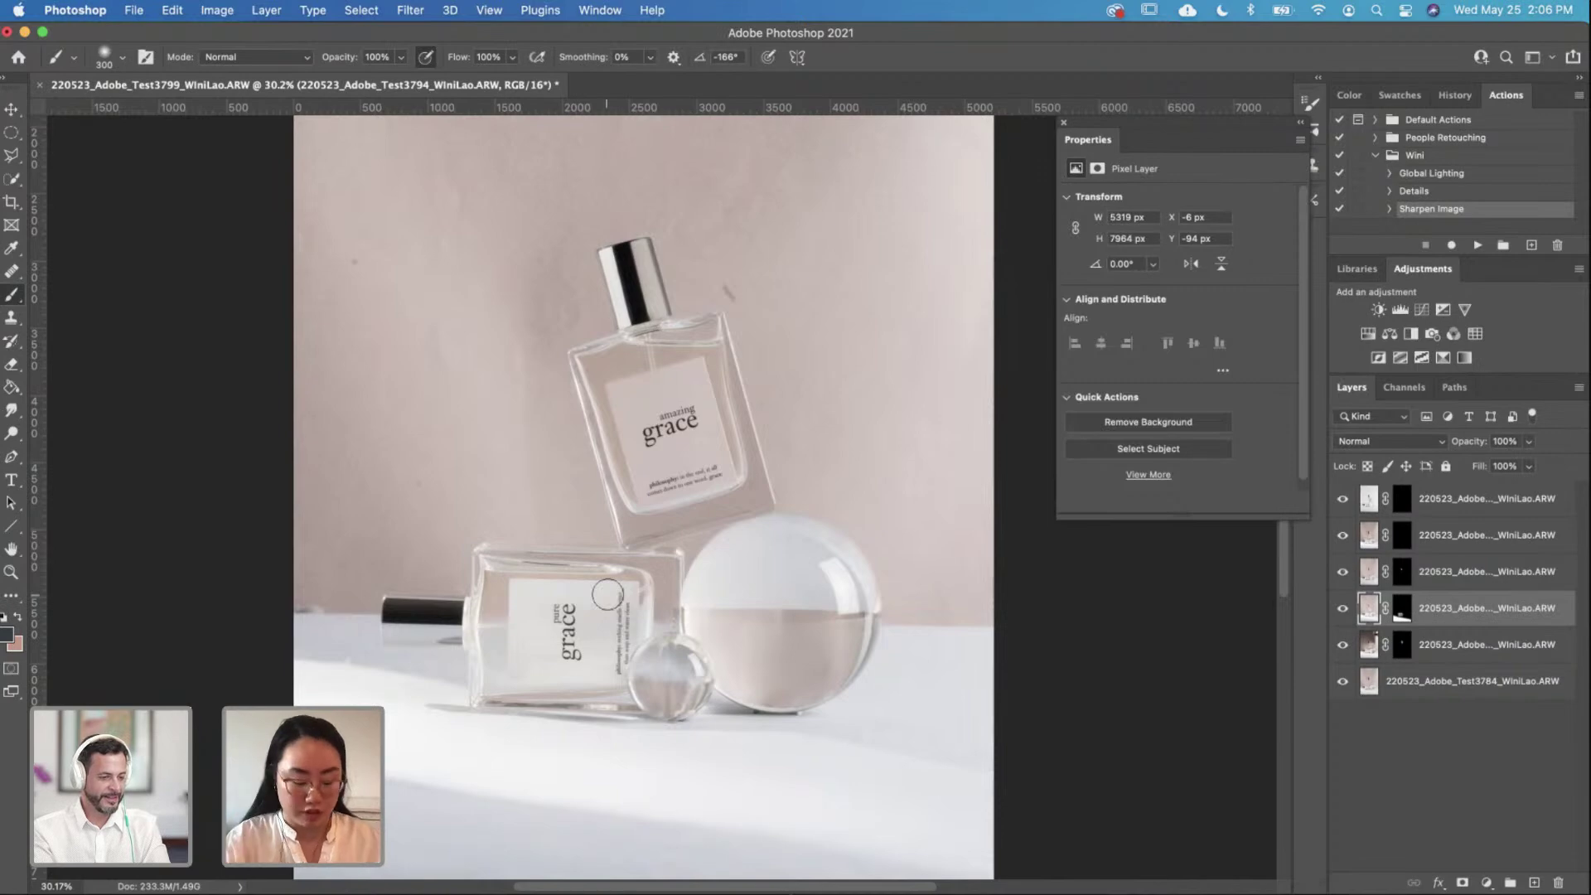
{"action": "scroll", "coordinate": [658, 586], "scroll_direction": "down", "scroll_amount": 2}
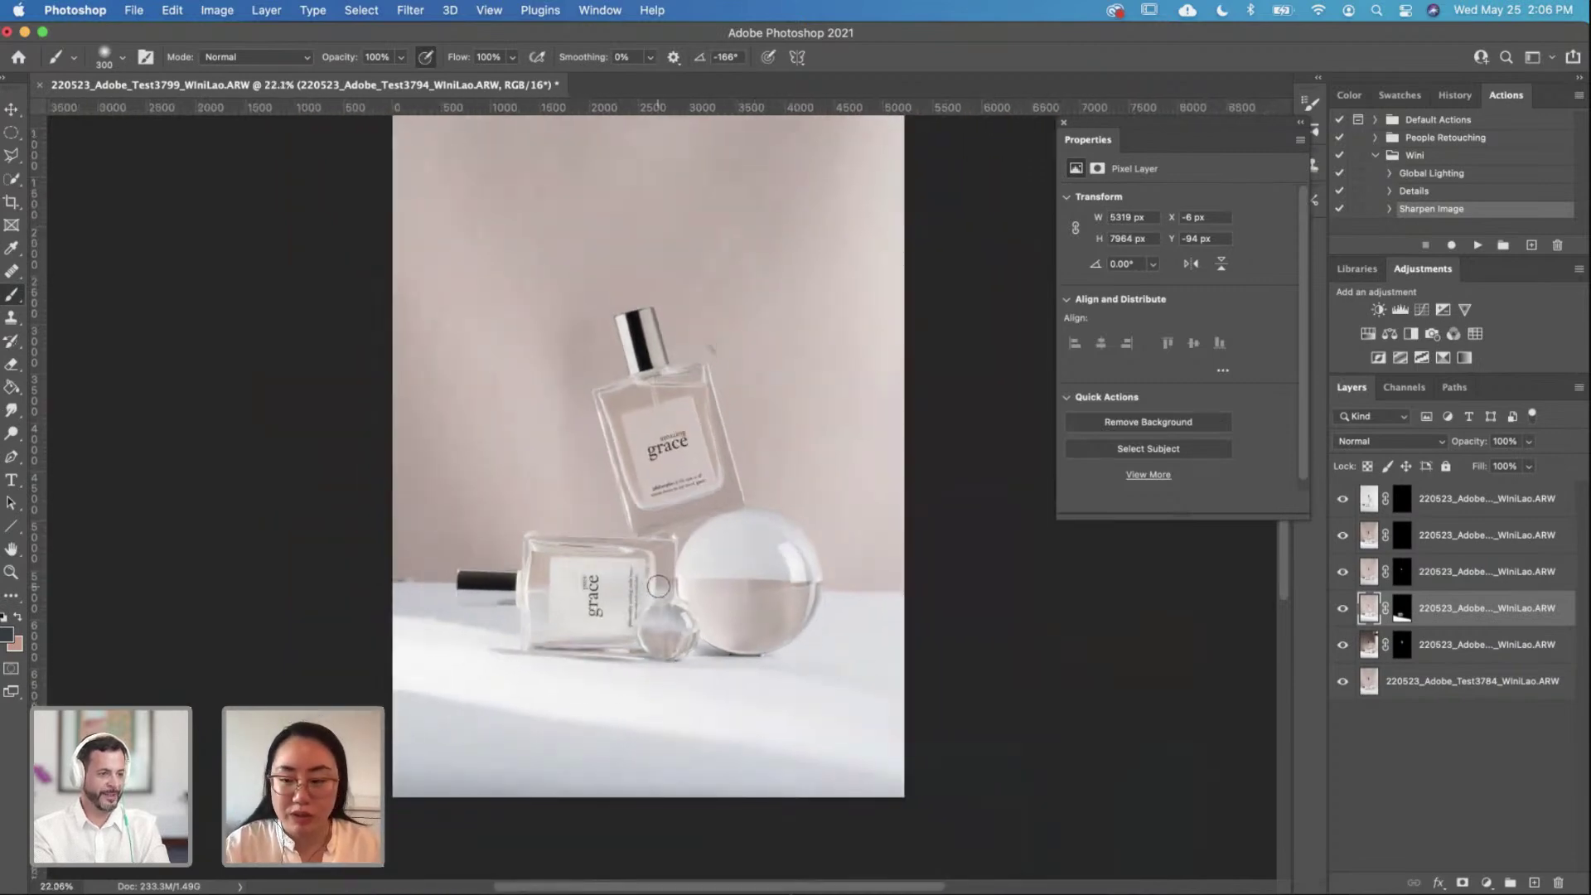
{"action": "left_click", "coordinate": [1401, 537]}
{"action": "key", "text": "super+i"}
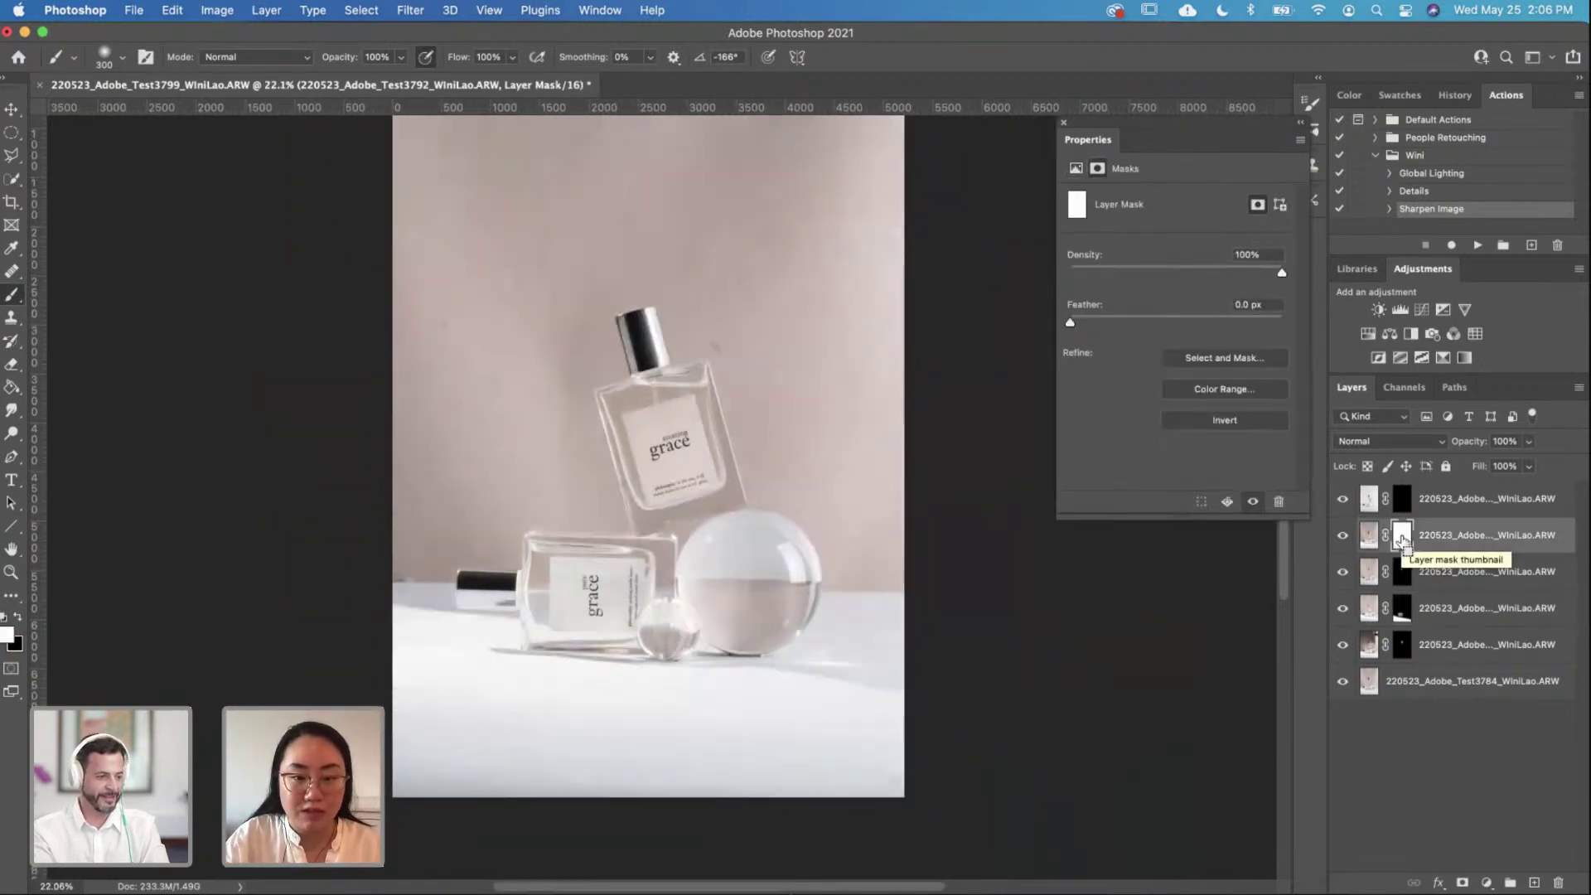
{"action": "key", "text": "super+i"}
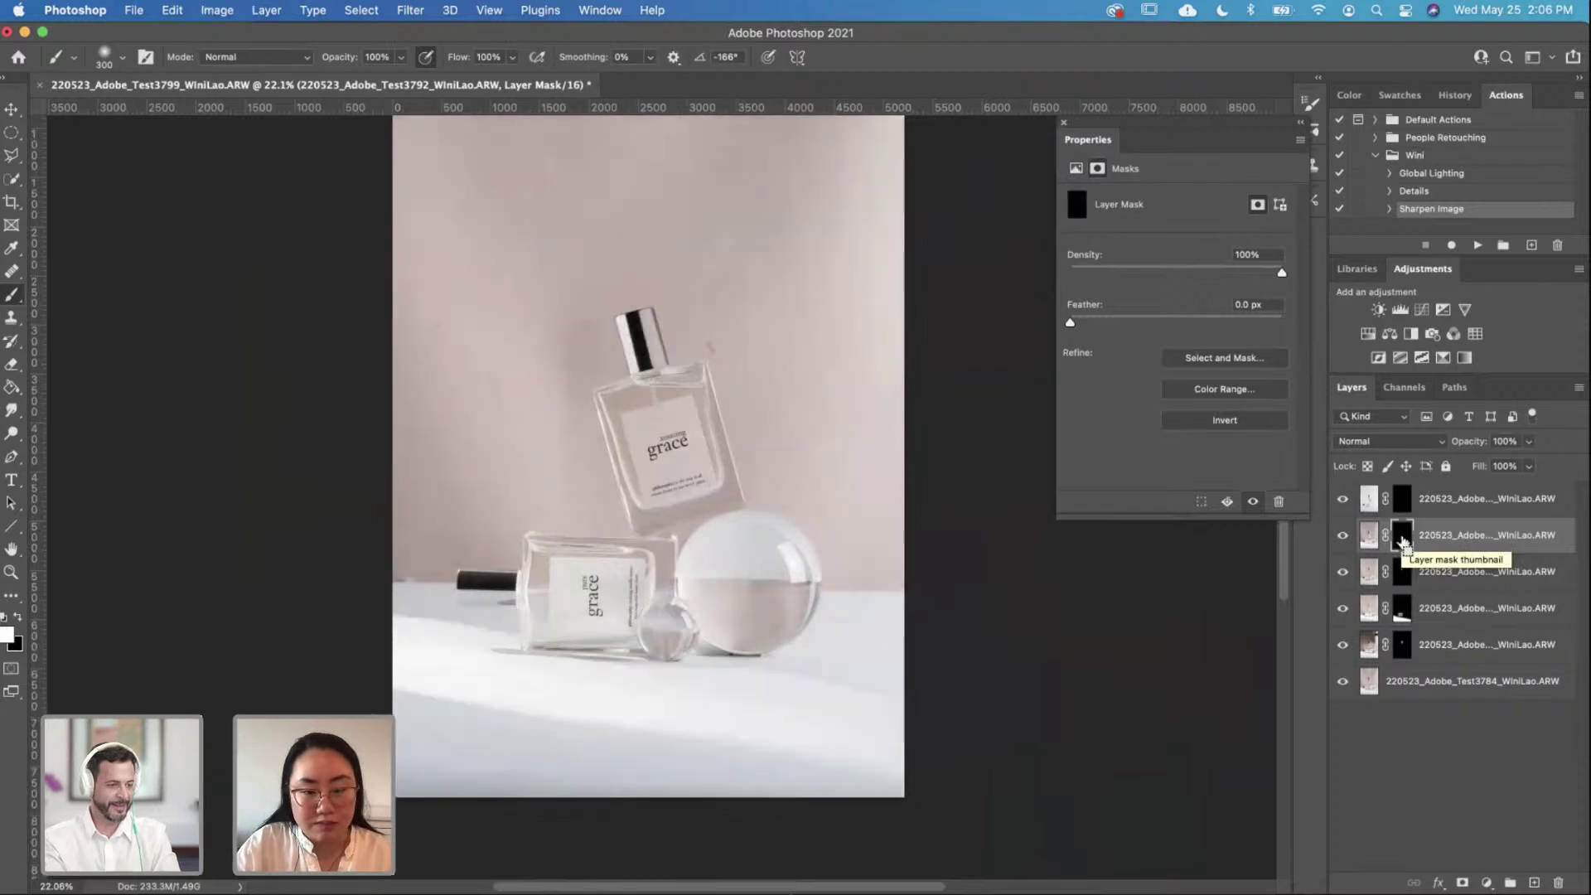
{"action": "key", "text": "super+equal"}
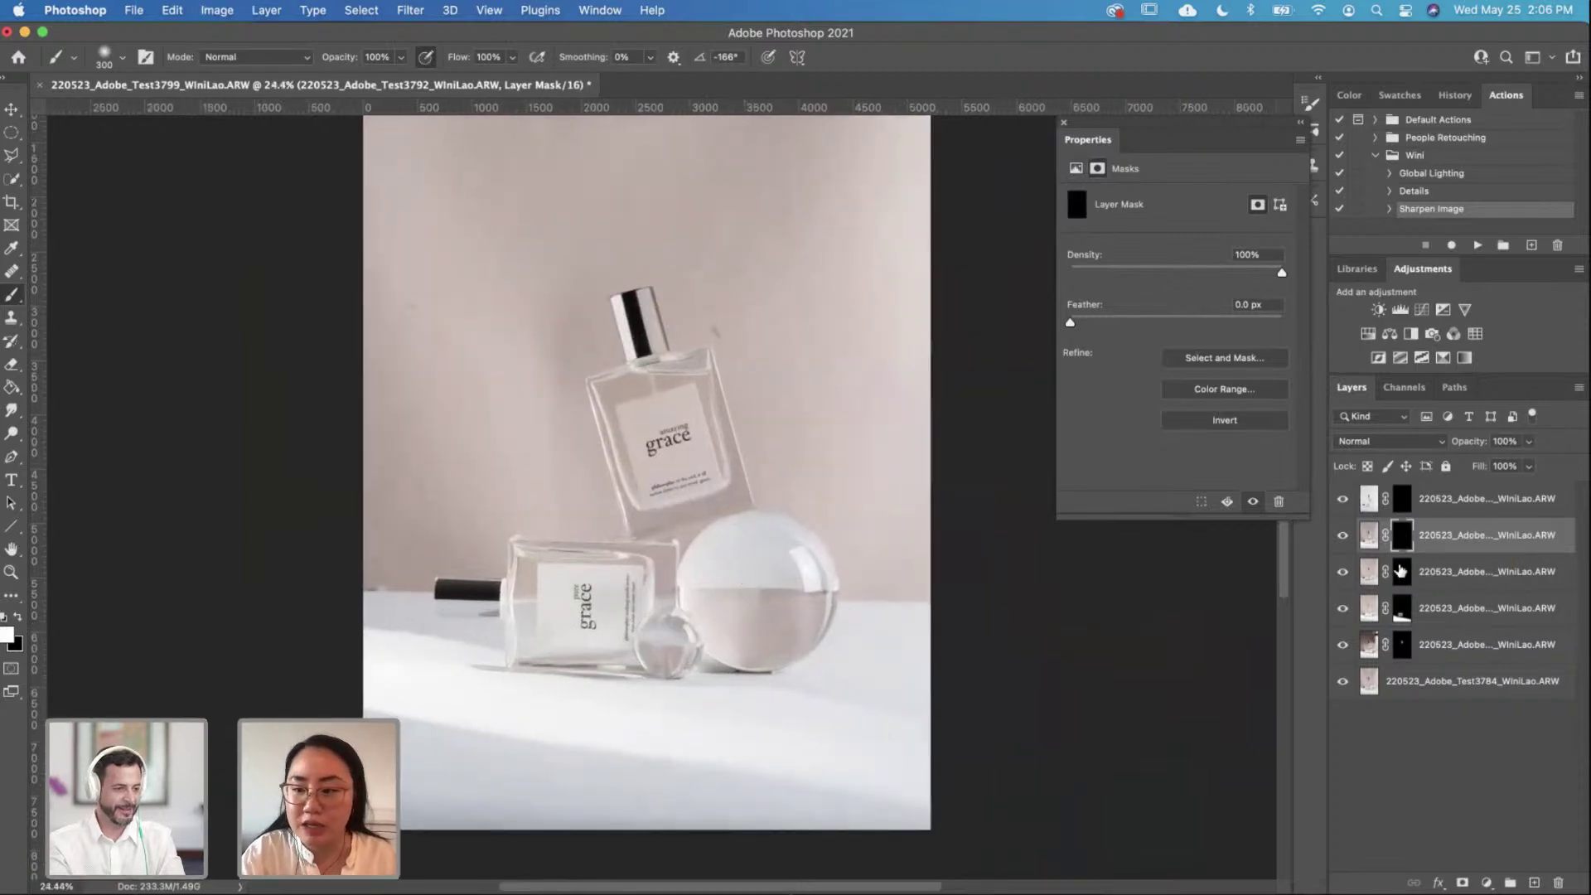
Step: Paint white on the Test3796 layer's mask over the small glass sphere with the 300 px brush
{"action": "left_click", "coordinate": [1402, 499]}
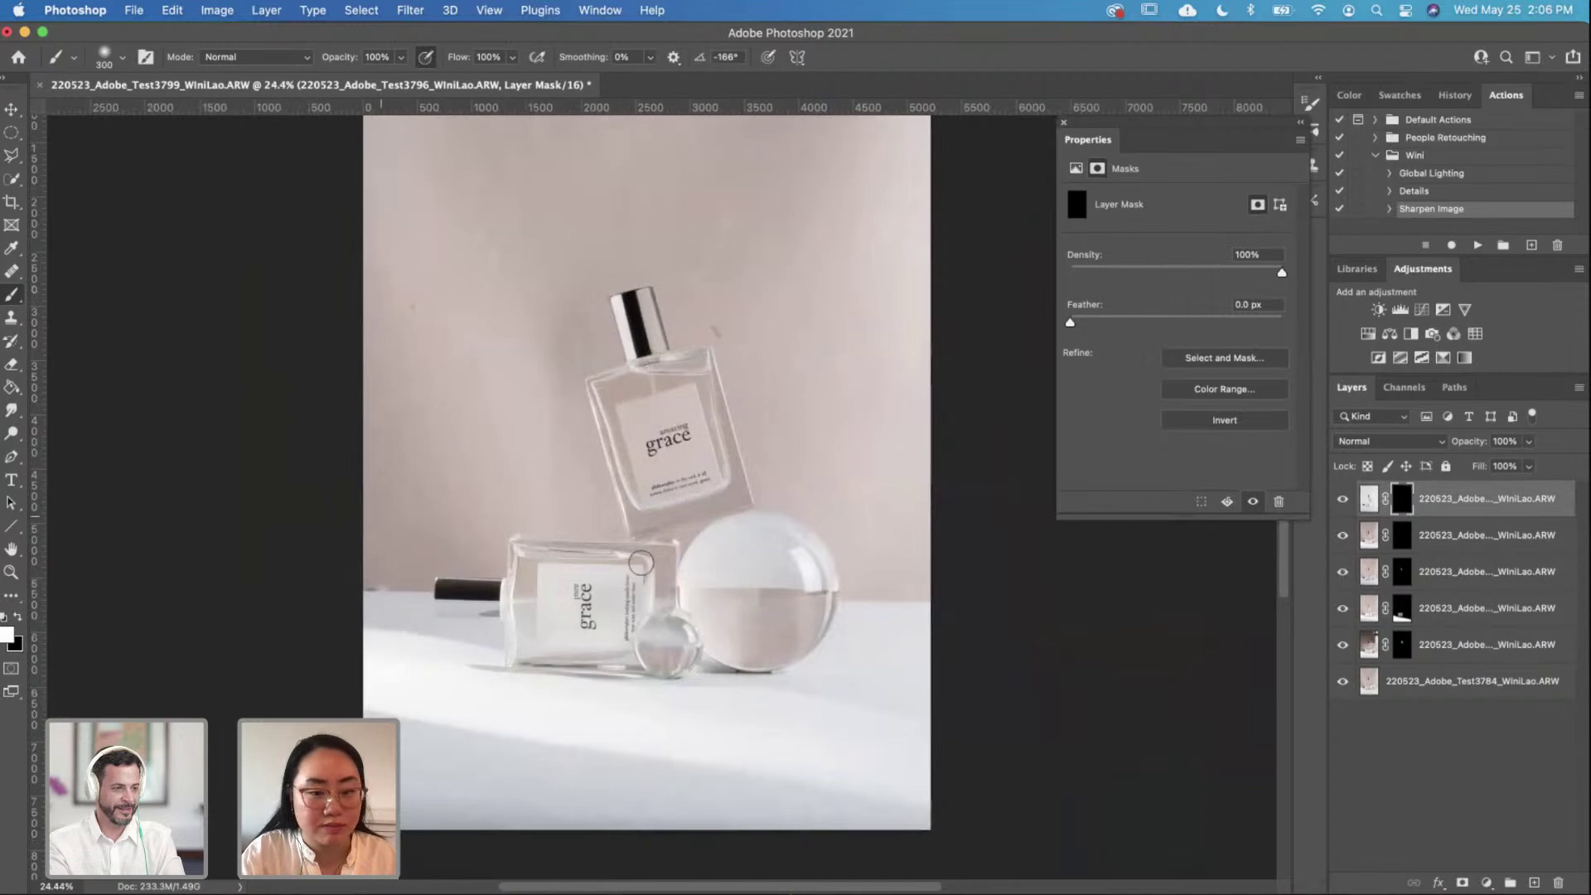
{"action": "scroll", "coordinate": [640, 563], "scroll_direction": "up", "scroll_amount": 5}
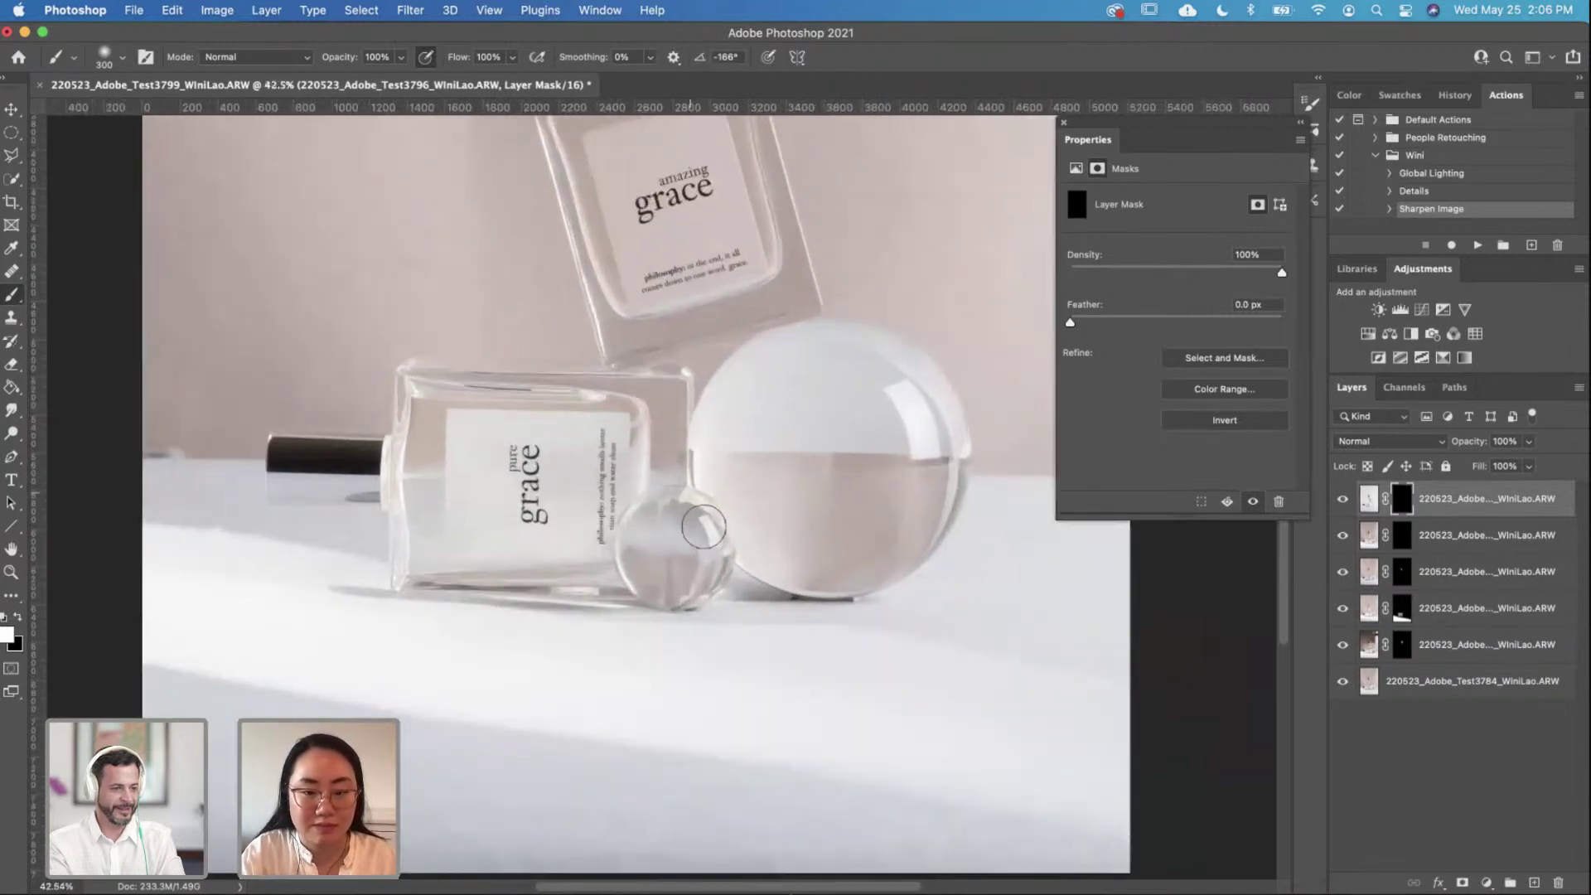
{"action": "left_click_drag", "start_coordinate": [703, 527], "coordinate": [651, 554]}
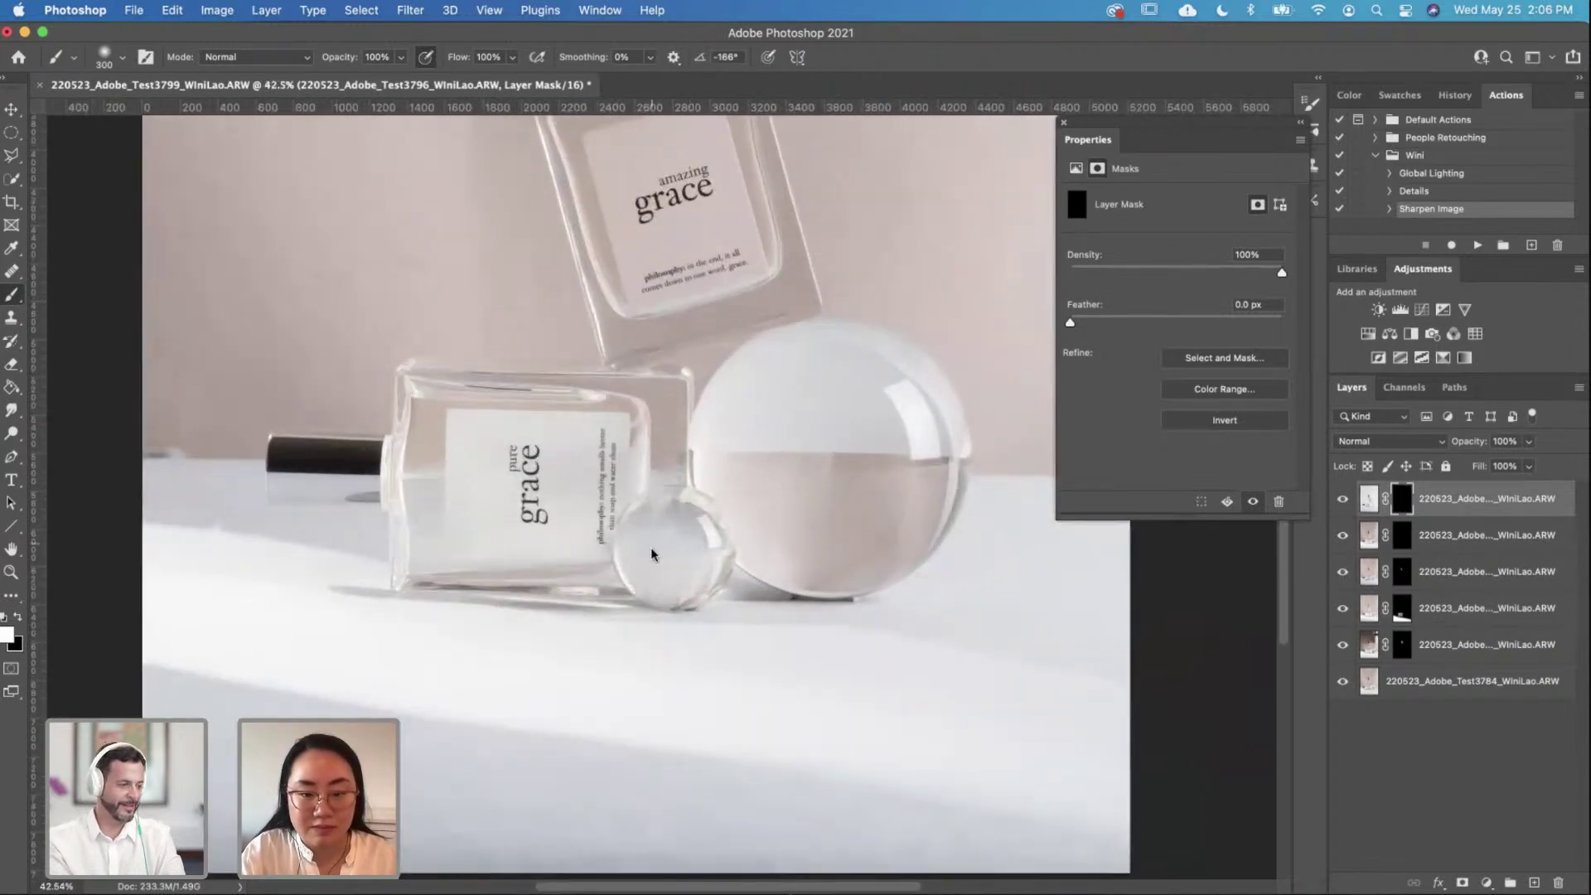
Step: Extend the Test3796 reveal to the small sphere's edges with a brush reduced to 90 px, undoing the last stroke
{"action": "scroll", "coordinate": [662, 553], "scroll_direction": "up", "scroll_amount": 3}
{"action": "key", "text": "bracketleft"}
{"action": "key", "text": "bracketleft"}
{"action": "key", "text": "bracketleft"}
{"action": "mouse_move", "coordinate": [643, 566]}
{"action": "left_mouse_down"}
{"action": "mouse_move", "coordinate": [655, 624]}
{"action": "mouse_move", "coordinate": [708, 615]}
{"action": "mouse_move", "coordinate": [725, 578]}
{"action": "mouse_move", "coordinate": [670, 546]}
{"action": "mouse_move", "coordinate": [631, 569]}
{"action": "mouse_move", "coordinate": [622, 604]}
{"action": "mouse_move", "coordinate": [651, 643]}
{"action": "mouse_move", "coordinate": [712, 641]}
{"action": "mouse_move", "coordinate": [747, 609]}
{"action": "mouse_move", "coordinate": [692, 662]}
{"action": "mouse_move", "coordinate": [621, 641]}
{"action": "mouse_move", "coordinate": [613, 570]}
{"action": "mouse_move", "coordinate": [624, 560]}
{"action": "mouse_move", "coordinate": [701, 653]}
{"action": "mouse_move", "coordinate": [758, 595]}
{"action": "mouse_move", "coordinate": [704, 524]}
{"action": "mouse_move", "coordinate": [650, 532]}
{"action": "mouse_move", "coordinate": [637, 571]}
{"action": "mouse_move", "coordinate": [645, 532]}
{"action": "mouse_move", "coordinate": [680, 517]}
{"action": "mouse_move", "coordinate": [760, 550]}
{"action": "mouse_move", "coordinate": [763, 592]}
{"action": "mouse_move", "coordinate": [732, 651]}
{"action": "mouse_move", "coordinate": [702, 666]}
{"action": "mouse_move", "coordinate": [671, 655]}
{"action": "left_mouse_up"}
{"action": "key", "text": "bracketleft"}
{"action": "key", "text": "bracketleft"}
{"action": "key", "text": "bracketleft"}
{"action": "key", "text": "bracketleft"}
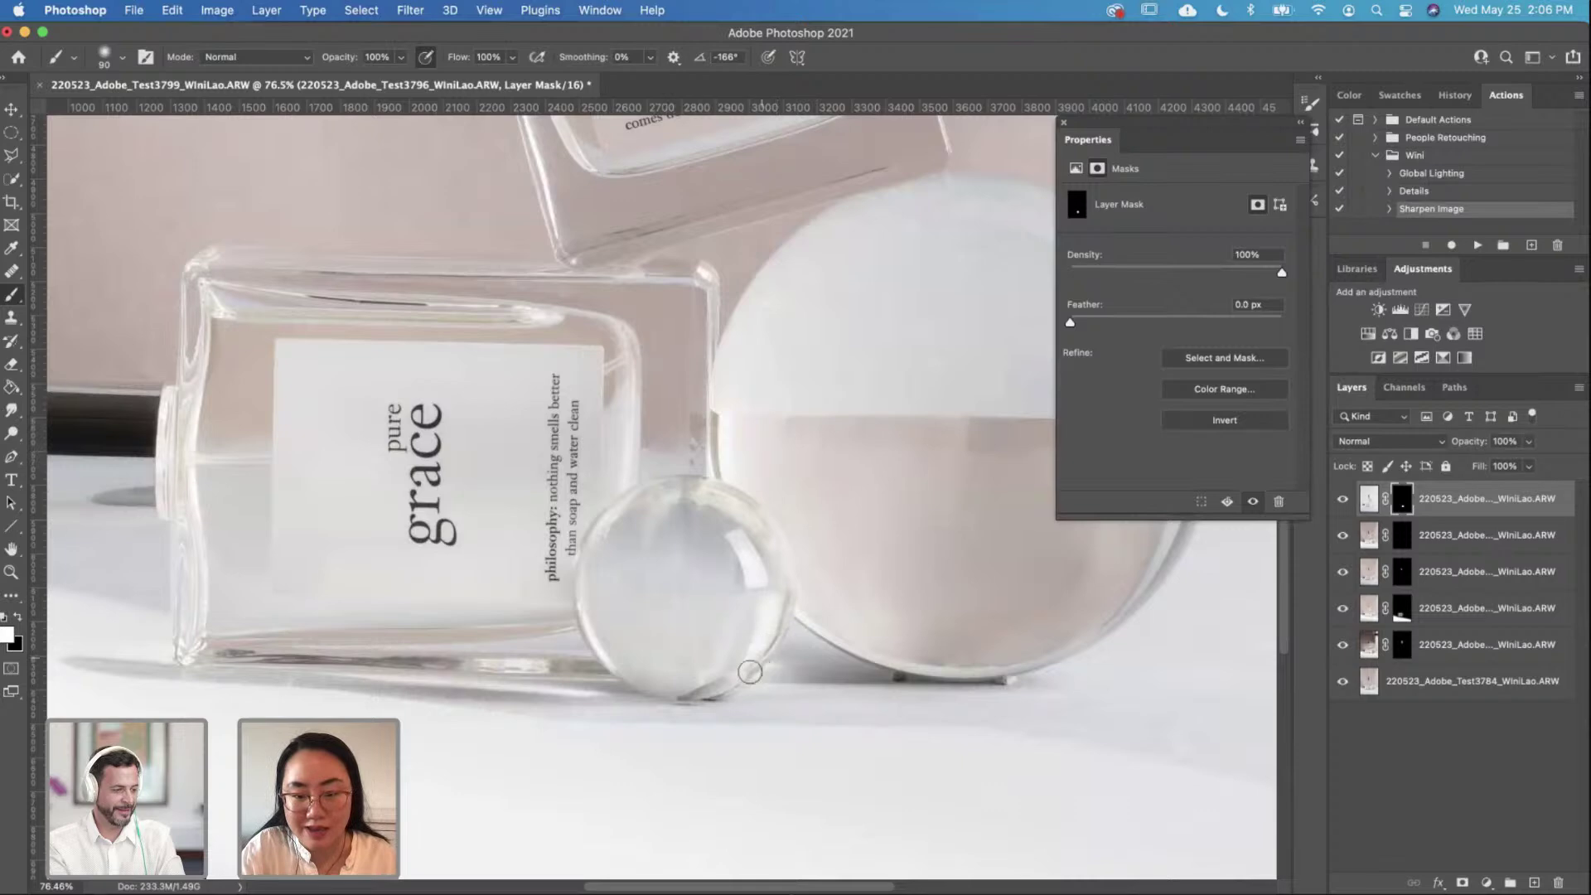
{"action": "key", "text": "super+z"}
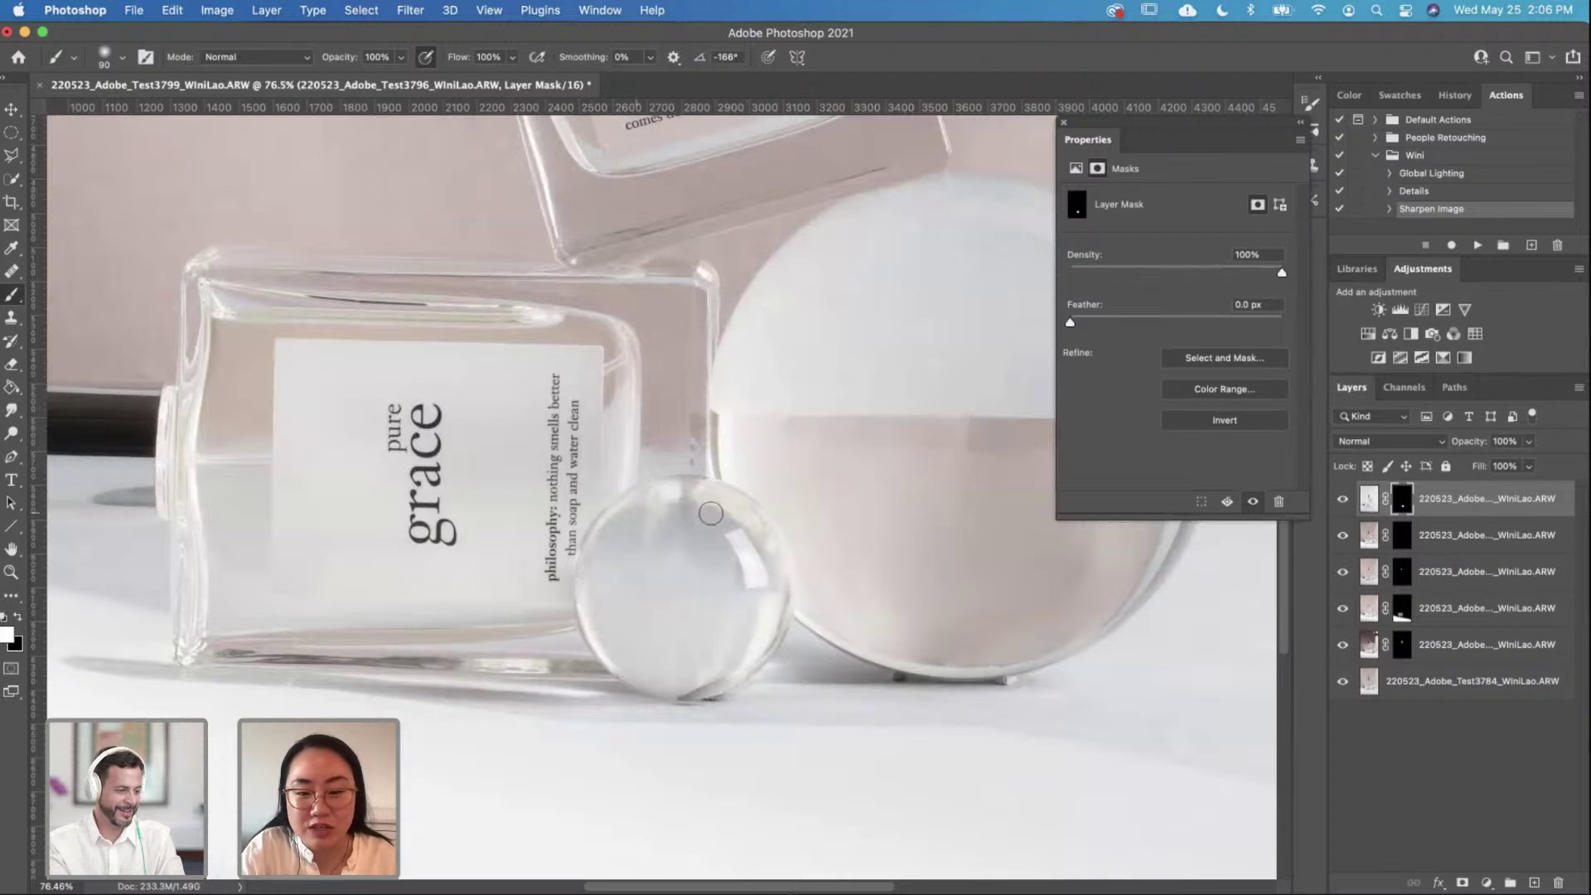
Step: Paint white on the Test3796 mask over the lower half of the large sphere, using a 250 px brush
{"action": "mouse_move", "coordinate": [922, 413]}
{"action": "left_mouse_down"}
{"action": "mouse_move", "coordinate": [578, 524]}
{"action": "mouse_move", "coordinate": [615, 452]}
{"action": "mouse_move", "coordinate": [668, 522]}
{"action": "mouse_move", "coordinate": [604, 497]}
{"action": "mouse_move", "coordinate": [657, 487]}
{"action": "mouse_move", "coordinate": [661, 451]}
{"action": "mouse_move", "coordinate": [674, 462]}
{"action": "mouse_move", "coordinate": [618, 426]}
{"action": "left_mouse_up"}
{"action": "key", "text": "bracketright"}
{"action": "key", "text": "bracketright"}
{"action": "key", "text": "bracketright"}
{"action": "key", "text": "bracketright"}
{"action": "key", "text": "bracketright"}
{"action": "key", "text": "bracketright"}
{"action": "key", "text": "bracketright"}
{"action": "key", "text": "bracketright"}
{"action": "key", "text": "bracketright"}
{"action": "key", "text": "bracketright"}
{"action": "scroll", "coordinate": [657, 487], "scroll_direction": "down", "scroll_amount": 1}
{"action": "key", "text": "bracketleft"}
{"action": "key", "text": "bracketleft"}
{"action": "key", "text": "bracketleft"}
{"action": "key", "text": "bracketleft"}
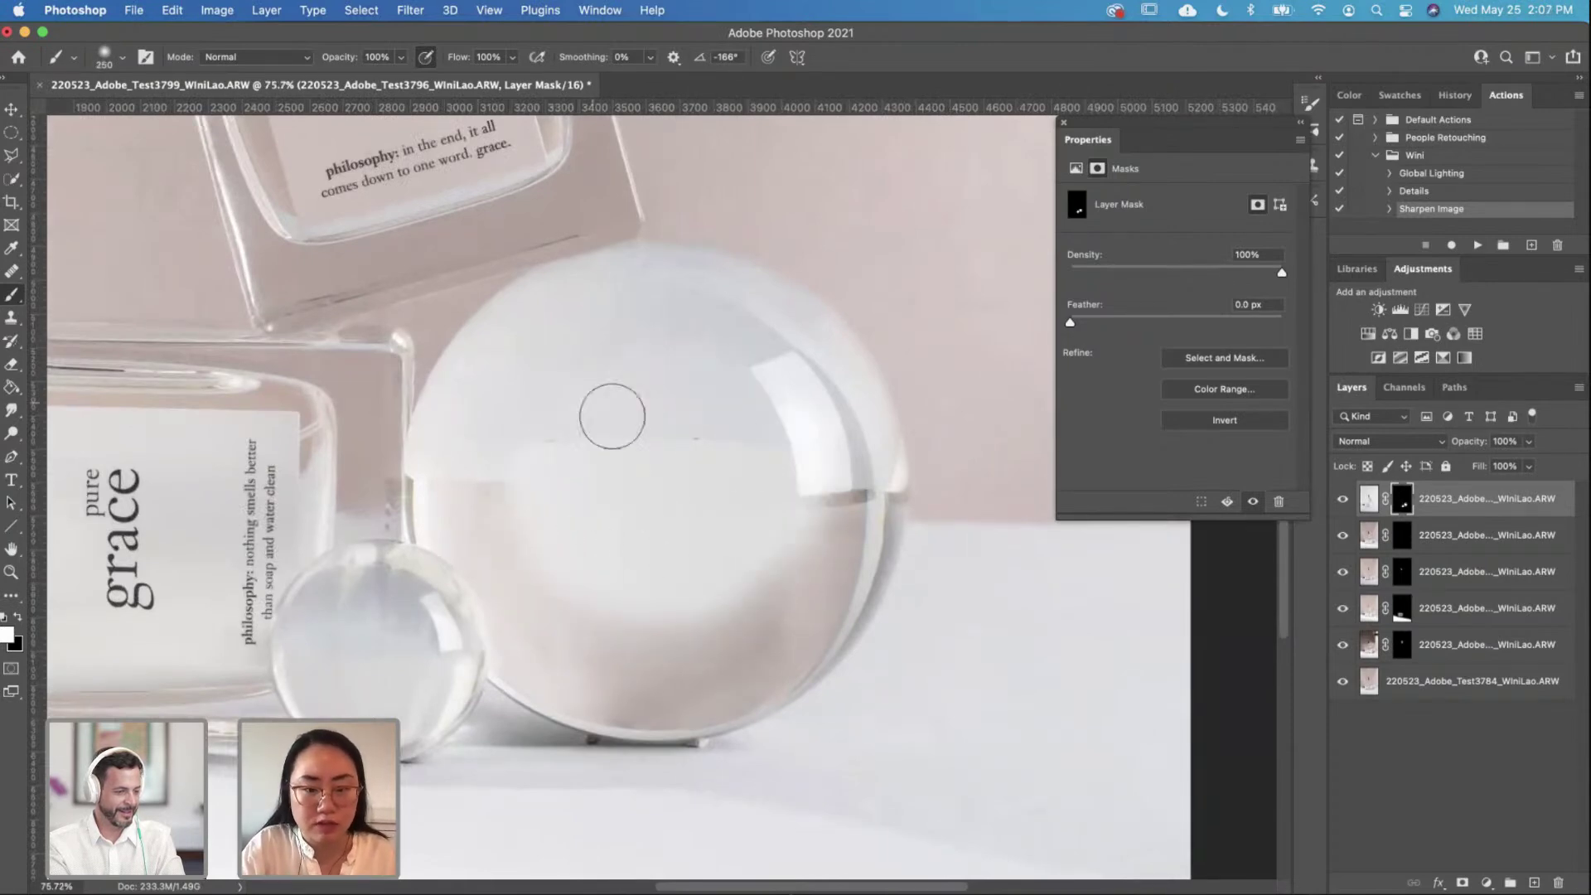
{"action": "mouse_move", "coordinate": [524, 589]}
{"action": "left_mouse_down"}
{"action": "mouse_move", "coordinate": [488, 471]}
{"action": "mouse_move", "coordinate": [473, 469]}
{"action": "mouse_move", "coordinate": [469, 528]}
{"action": "mouse_move", "coordinate": [458, 481]}
{"action": "mouse_move", "coordinate": [451, 528]}
{"action": "mouse_move", "coordinate": [506, 601]}
{"action": "mouse_move", "coordinate": [504, 630]}
{"action": "mouse_move", "coordinate": [525, 656]}
{"action": "mouse_move", "coordinate": [602, 677]}
{"action": "mouse_move", "coordinate": [540, 670]}
{"action": "mouse_move", "coordinate": [731, 699]}
{"action": "mouse_move", "coordinate": [625, 702]}
{"action": "mouse_move", "coordinate": [749, 690]}
{"action": "mouse_move", "coordinate": [814, 630]}
{"action": "mouse_move", "coordinate": [796, 656]}
{"action": "mouse_move", "coordinate": [847, 537]}
{"action": "mouse_move", "coordinate": [844, 474]}
{"action": "mouse_move", "coordinate": [845, 543]}
{"action": "mouse_move", "coordinate": [862, 473]}
{"action": "mouse_move", "coordinate": [862, 525]}
{"action": "mouse_move", "coordinate": [776, 671]}
{"action": "mouse_move", "coordinate": [854, 523]}
{"action": "mouse_move", "coordinate": [745, 663]}
{"action": "mouse_move", "coordinate": [746, 600]}
{"action": "mouse_move", "coordinate": [655, 609]}
{"action": "mouse_move", "coordinate": [688, 615]}
{"action": "mouse_move", "coordinate": [737, 486]}
{"action": "left_mouse_up"}
Step: Reveal the Test3796 layer along the large sphere's rim, reducing the white brush from 200 to 90 px
{"action": "key", "text": "bracketleft"}
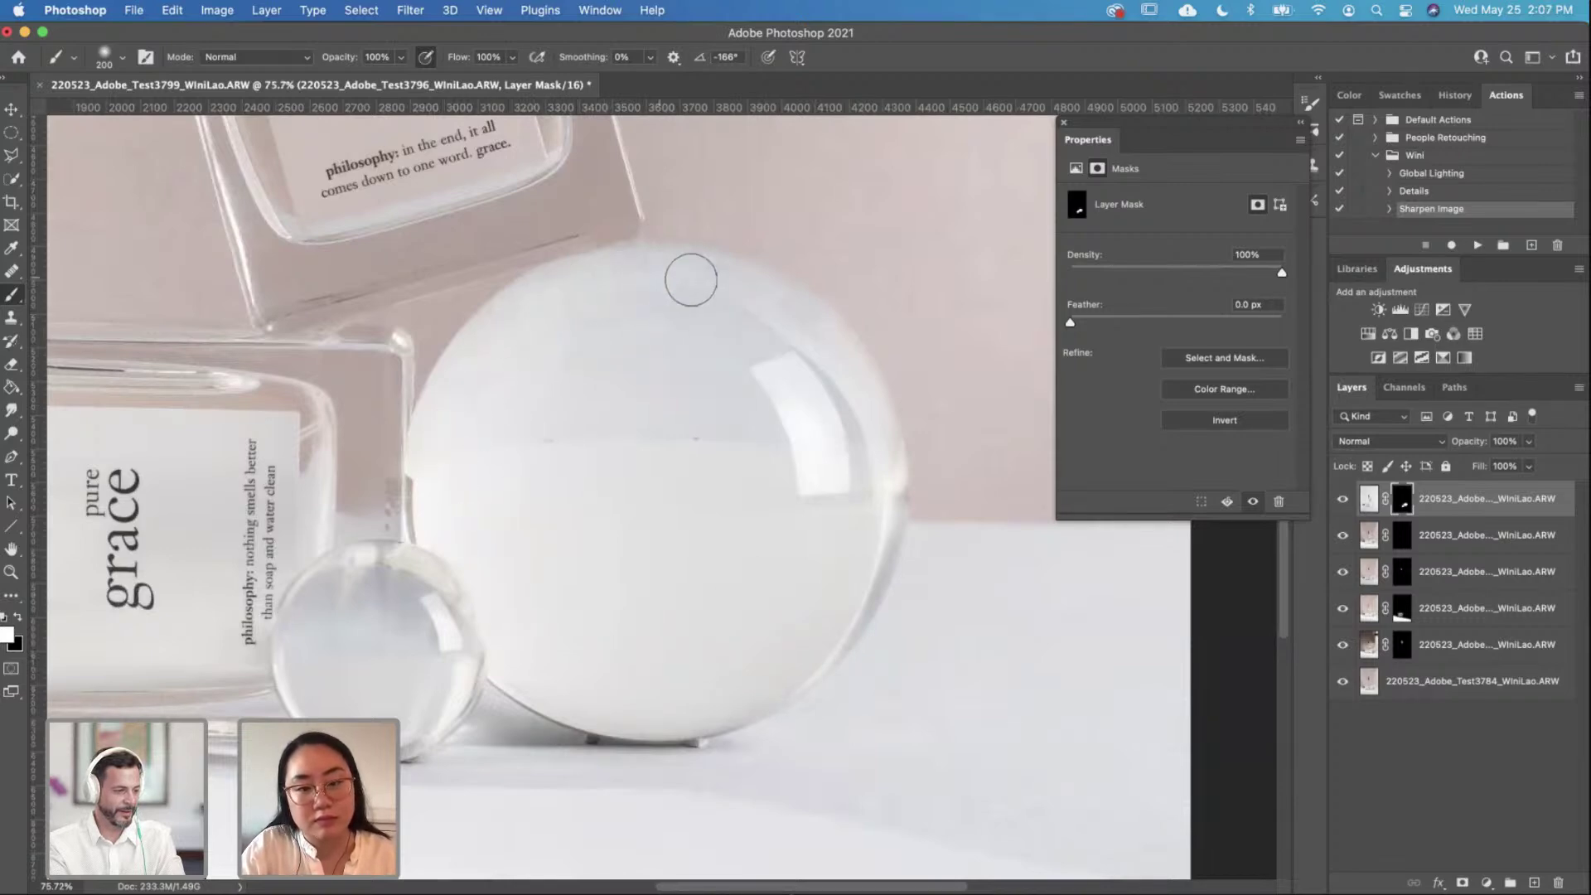
{"action": "key", "text": "bracketleft"}
{"action": "key", "text": "bracketleft"}
{"action": "key", "text": "bracketleft"}
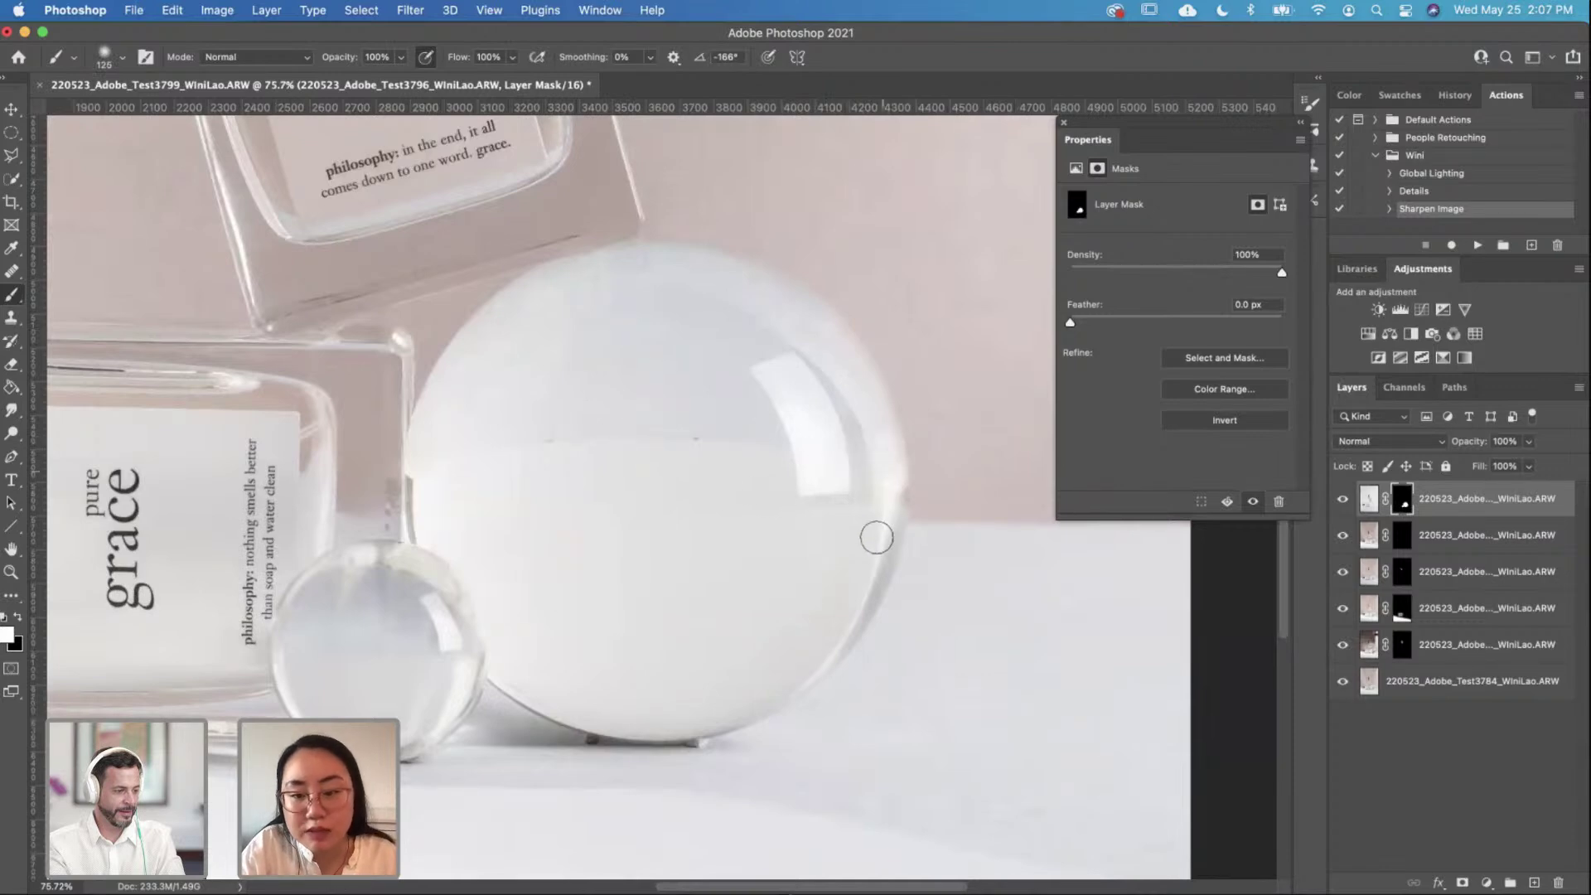
{"action": "key", "text": "bracketleft"}
{"action": "key", "text": "bracketleft"}
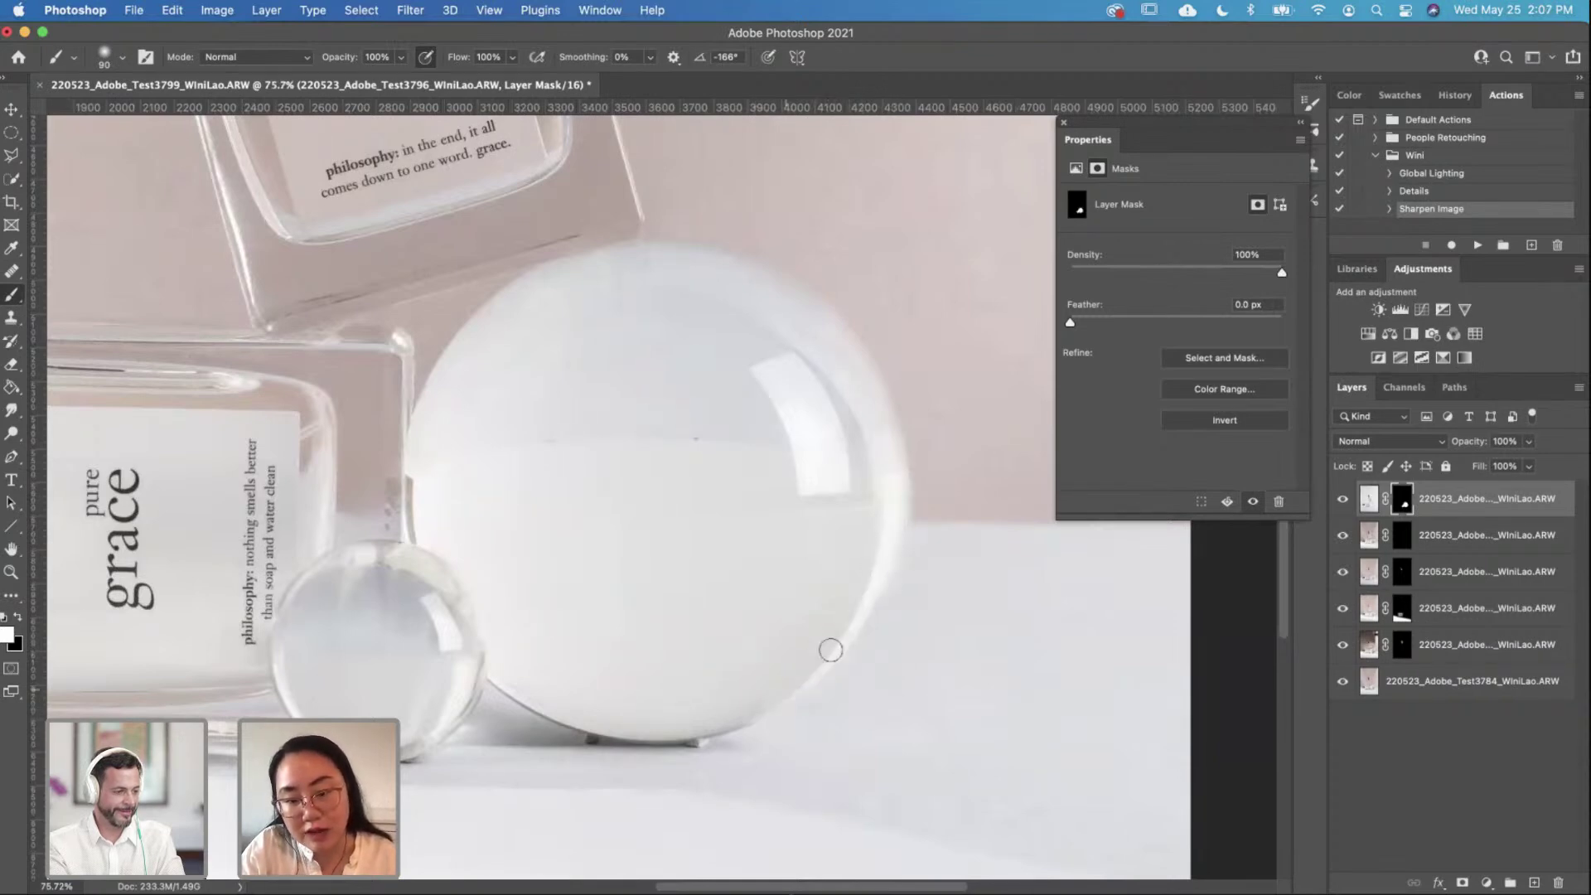
Step: Touch up the large sphere's outer edge on the Test3796 mask with black and white, undoing a stroke and reducing the brush to 50 px
{"action": "key", "text": "x"}
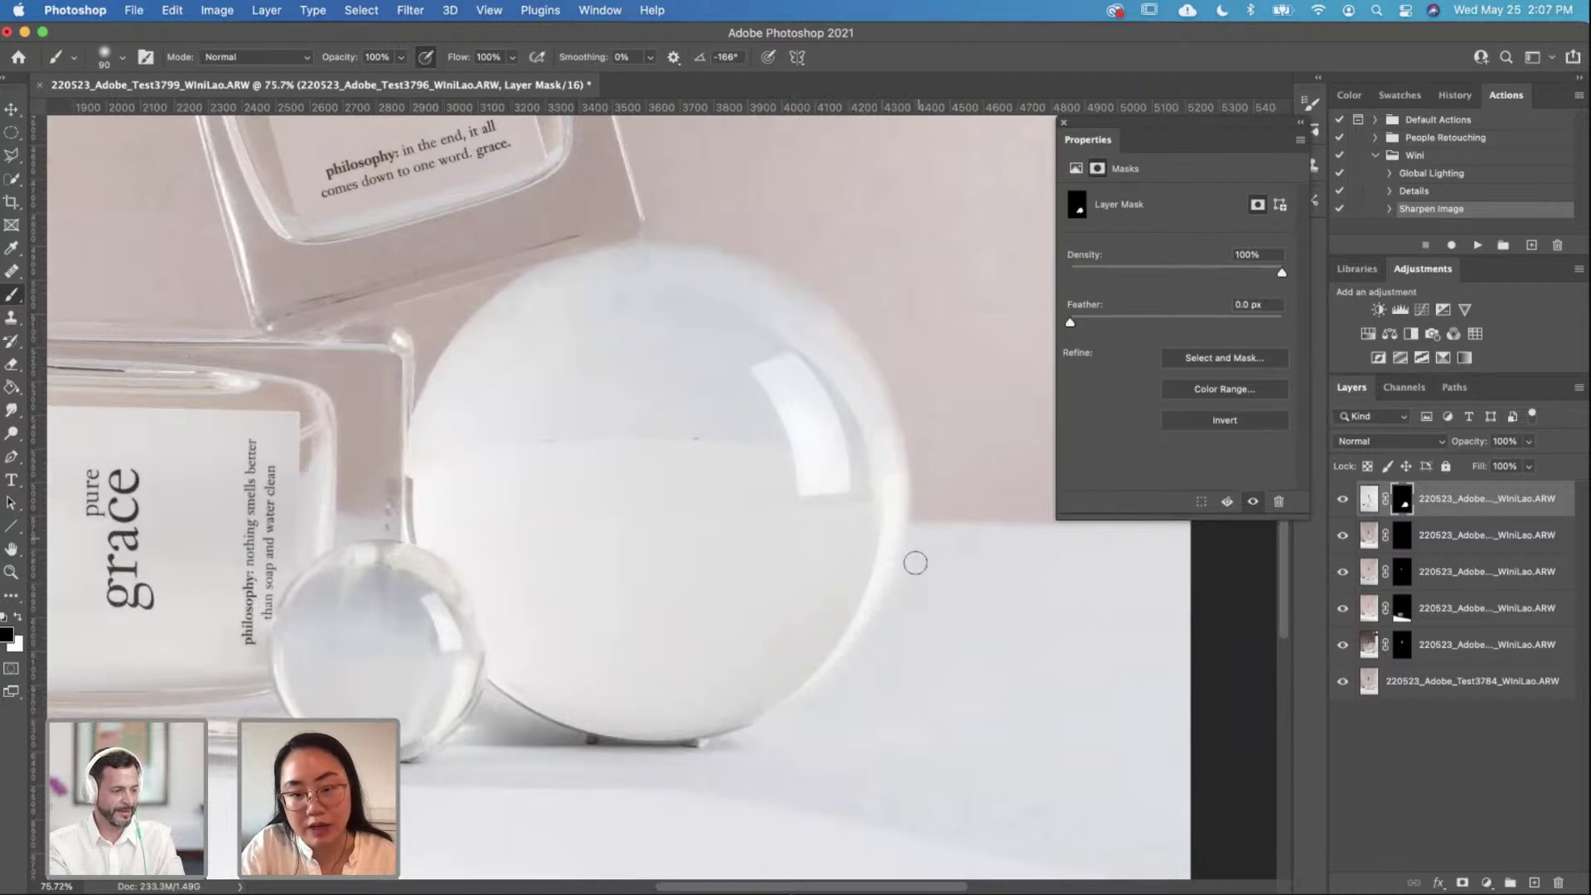
{"action": "key", "text": "super+z"}
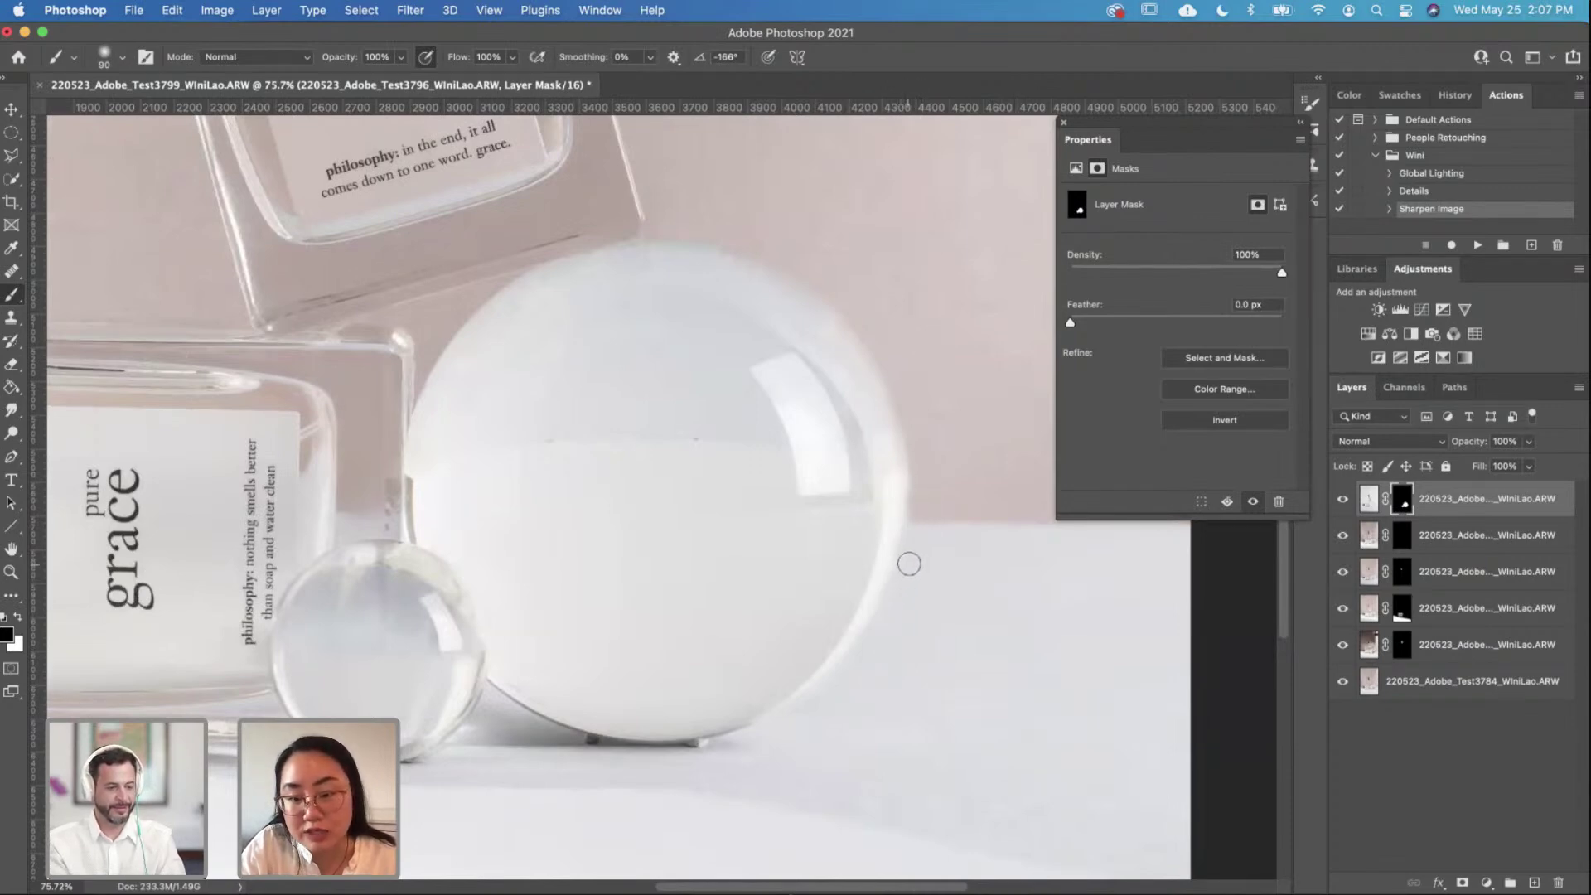
{"action": "key", "text": "x"}
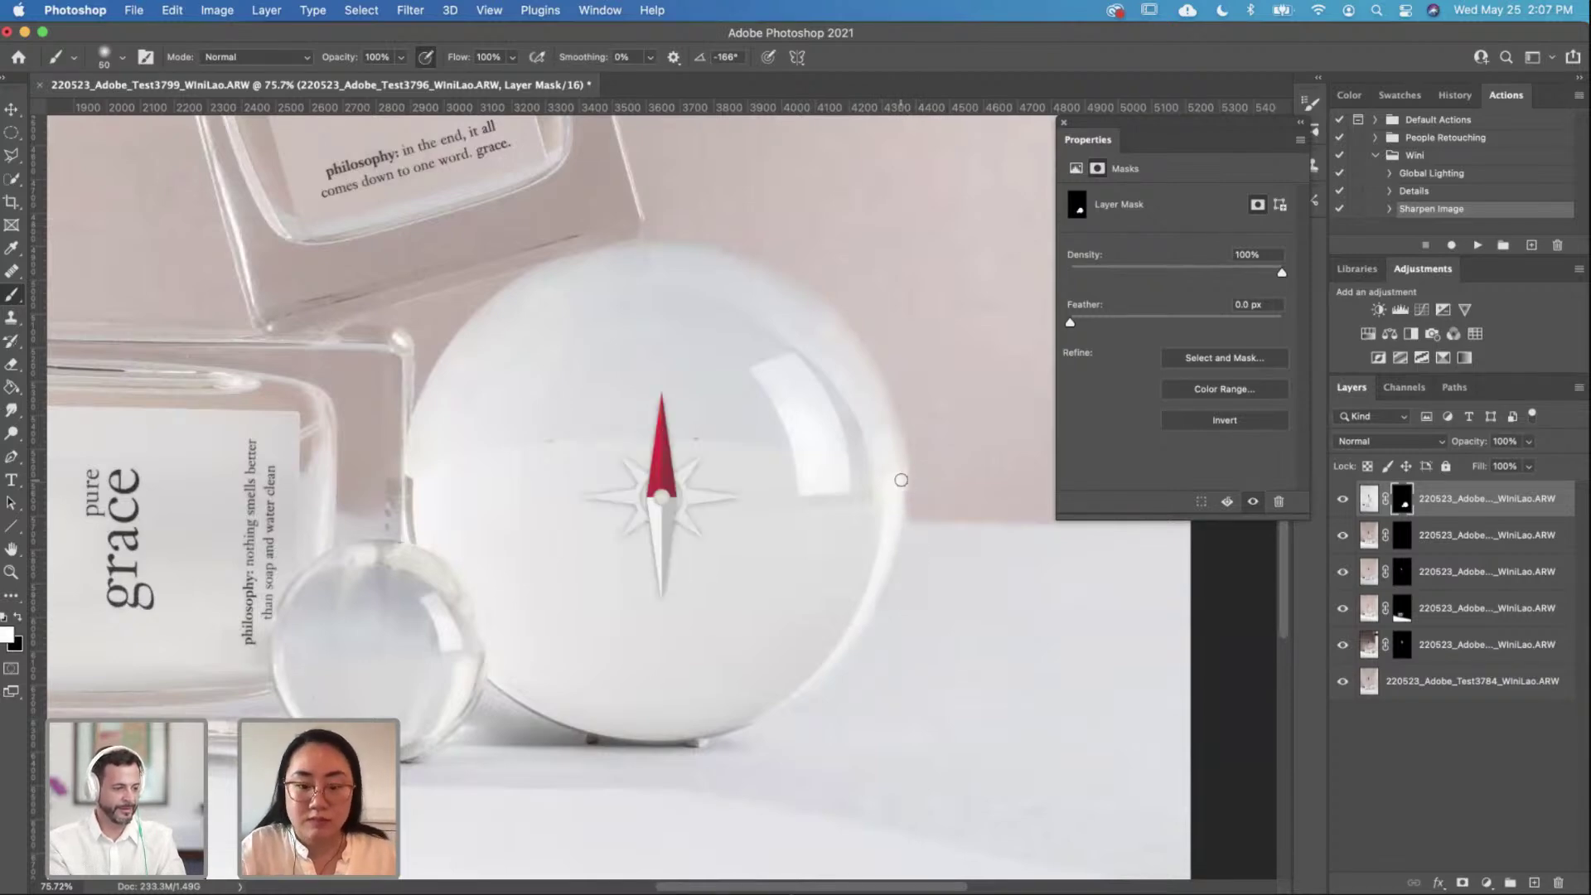
{"action": "scroll", "coordinate": [902, 480], "scroll_direction": "up", "scroll_amount": 5}
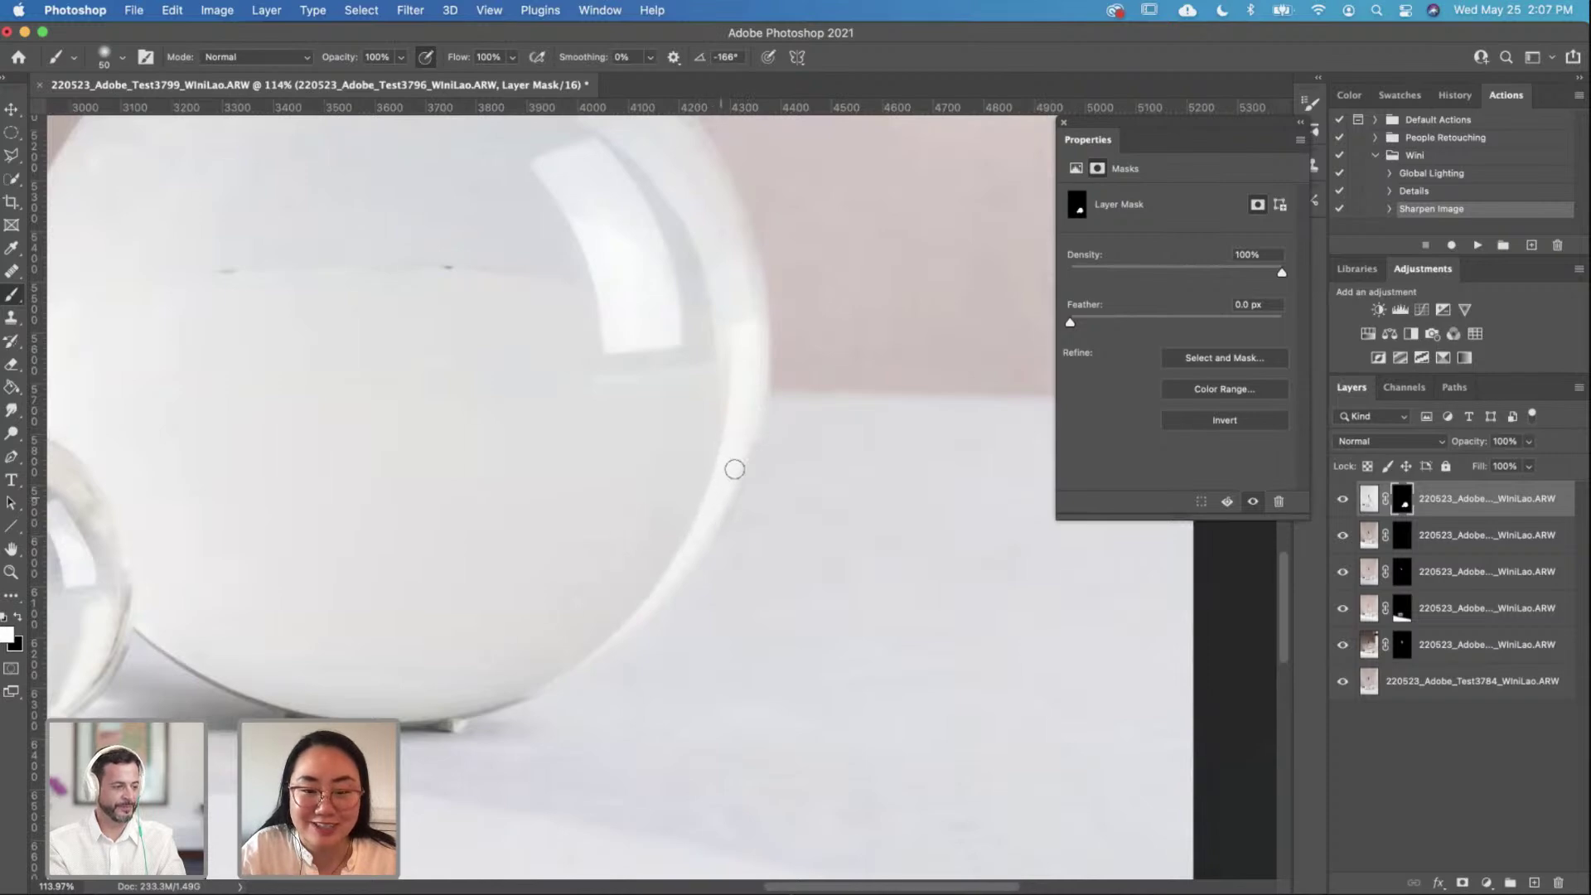
Step: Clean up the Test3796 mask around the large sphere's base and the table shadow with a 50 px black brush
{"action": "key", "text": "x"}
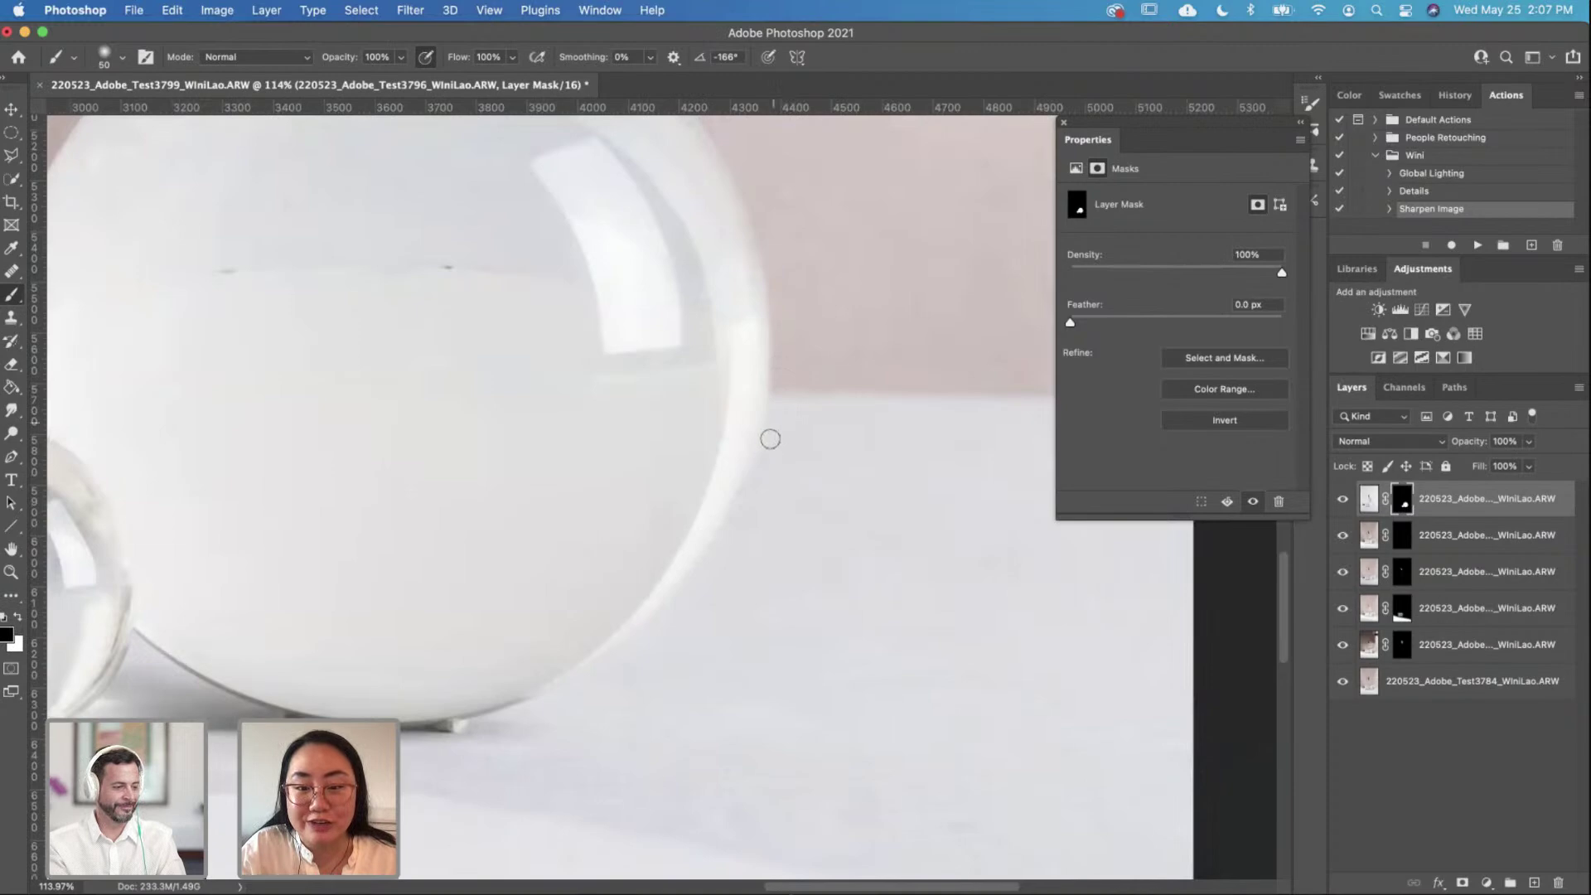
{"action": "left_click_drag", "start_coordinate": [711, 579], "coordinate": [806, 462]}
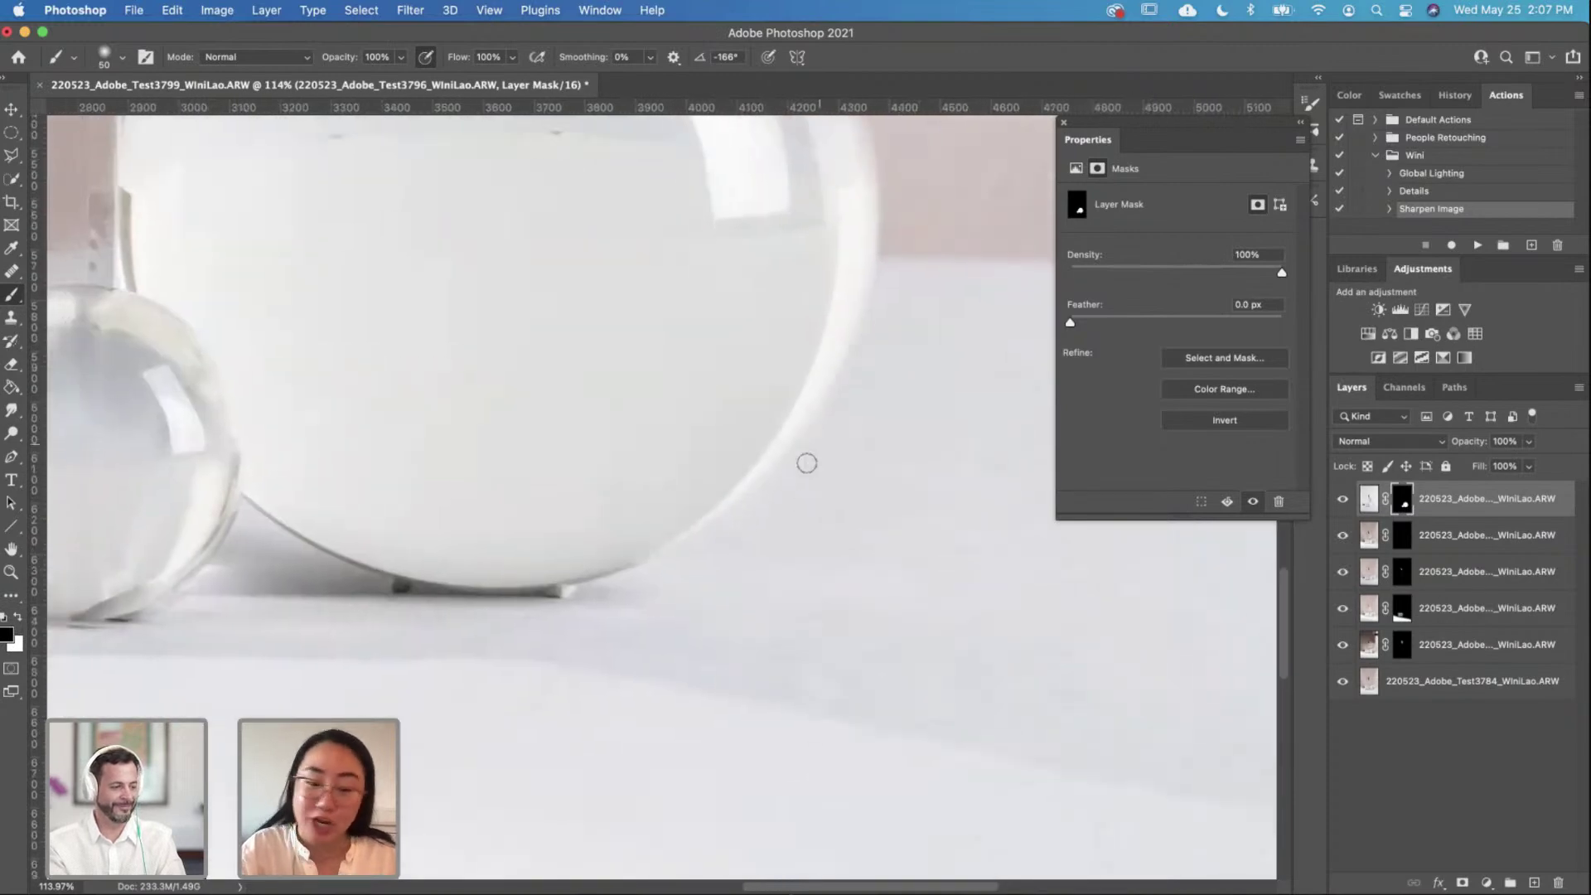
{"action": "left_click_drag", "start_coordinate": [687, 504], "coordinate": [684, 476]}
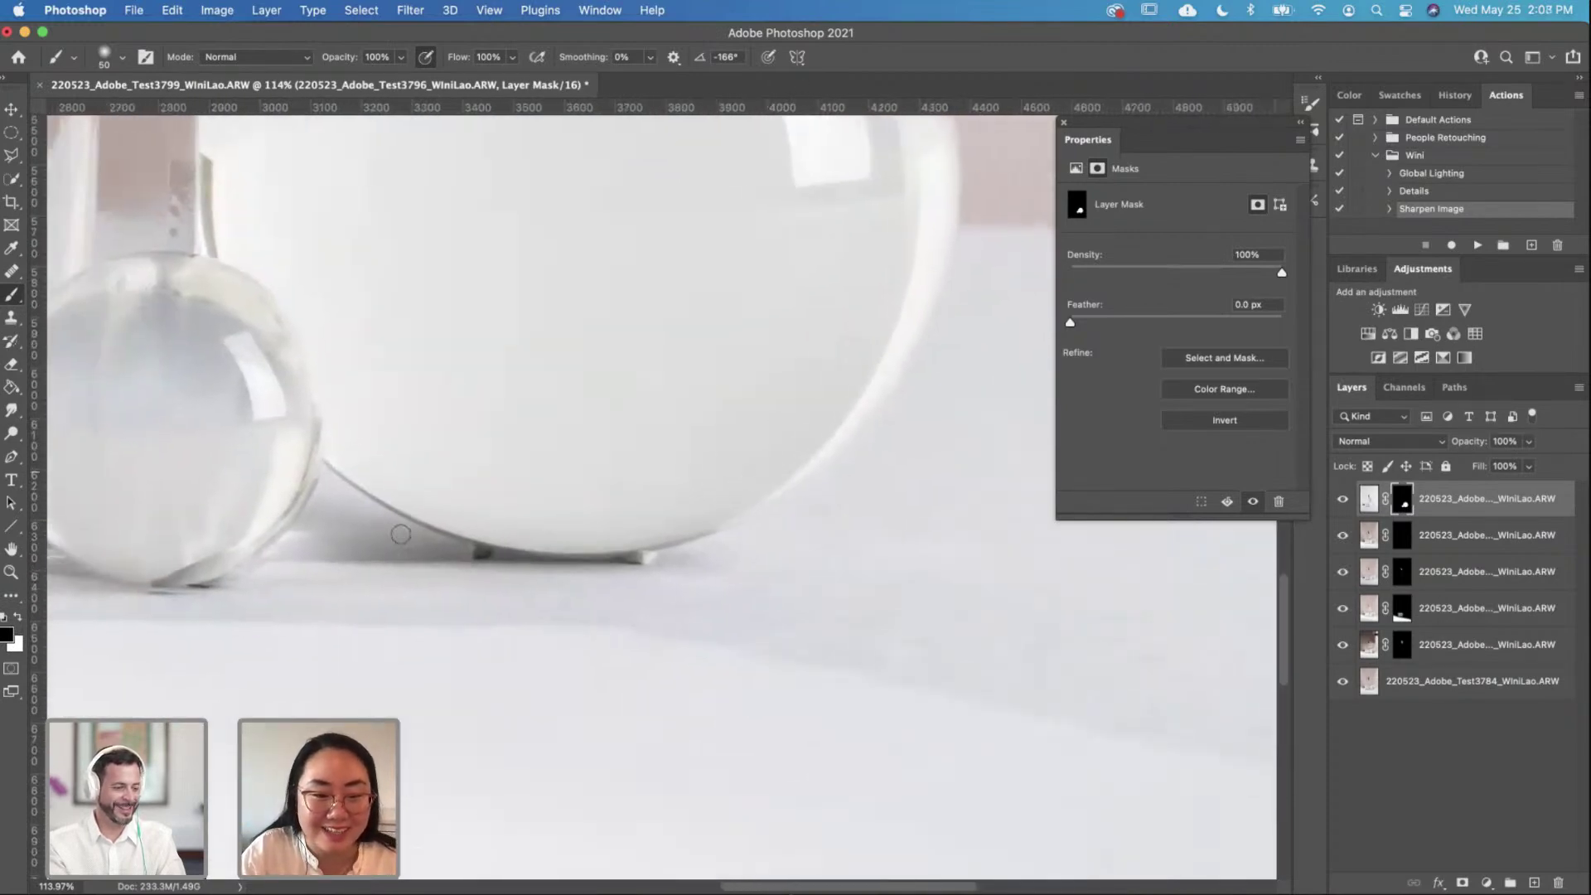
{"action": "left_click_drag", "start_coordinate": [381, 555], "coordinate": [612, 552]}
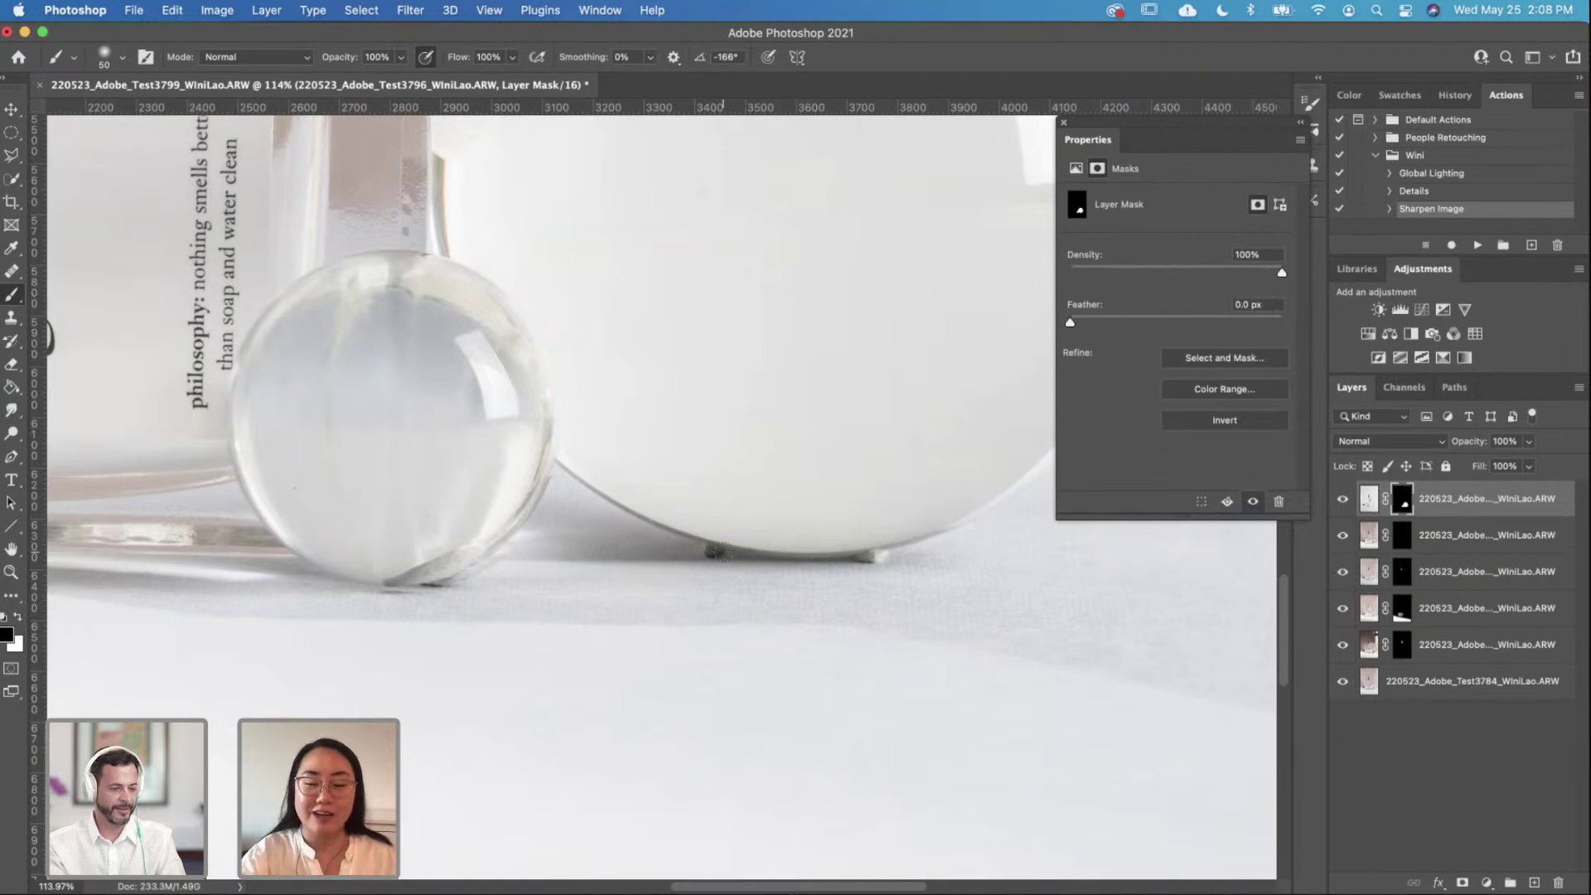
{"action": "left_click_drag", "start_coordinate": [775, 499], "coordinate": [458, 653]}
{"action": "left_click_drag", "start_coordinate": [541, 560], "coordinate": [543, 583]}
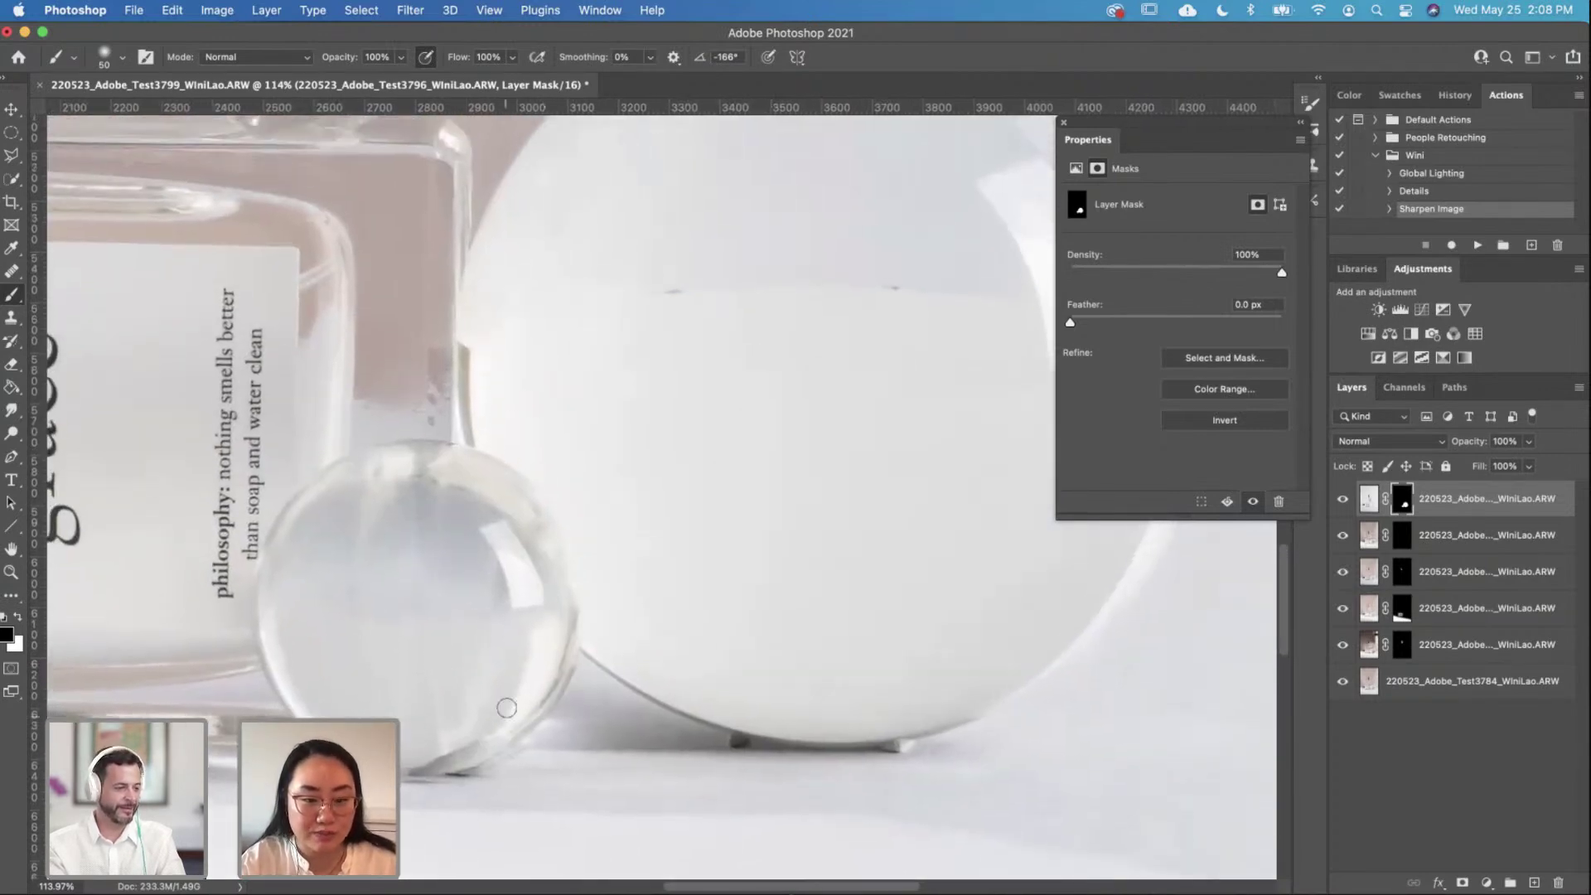
Step: Inspect the small sphere's lower edge and contact shadow up close, and check the spheres within the overall composite
{"action": "scroll", "coordinate": [474, 757], "scroll_direction": "up", "scroll_amount": 5}
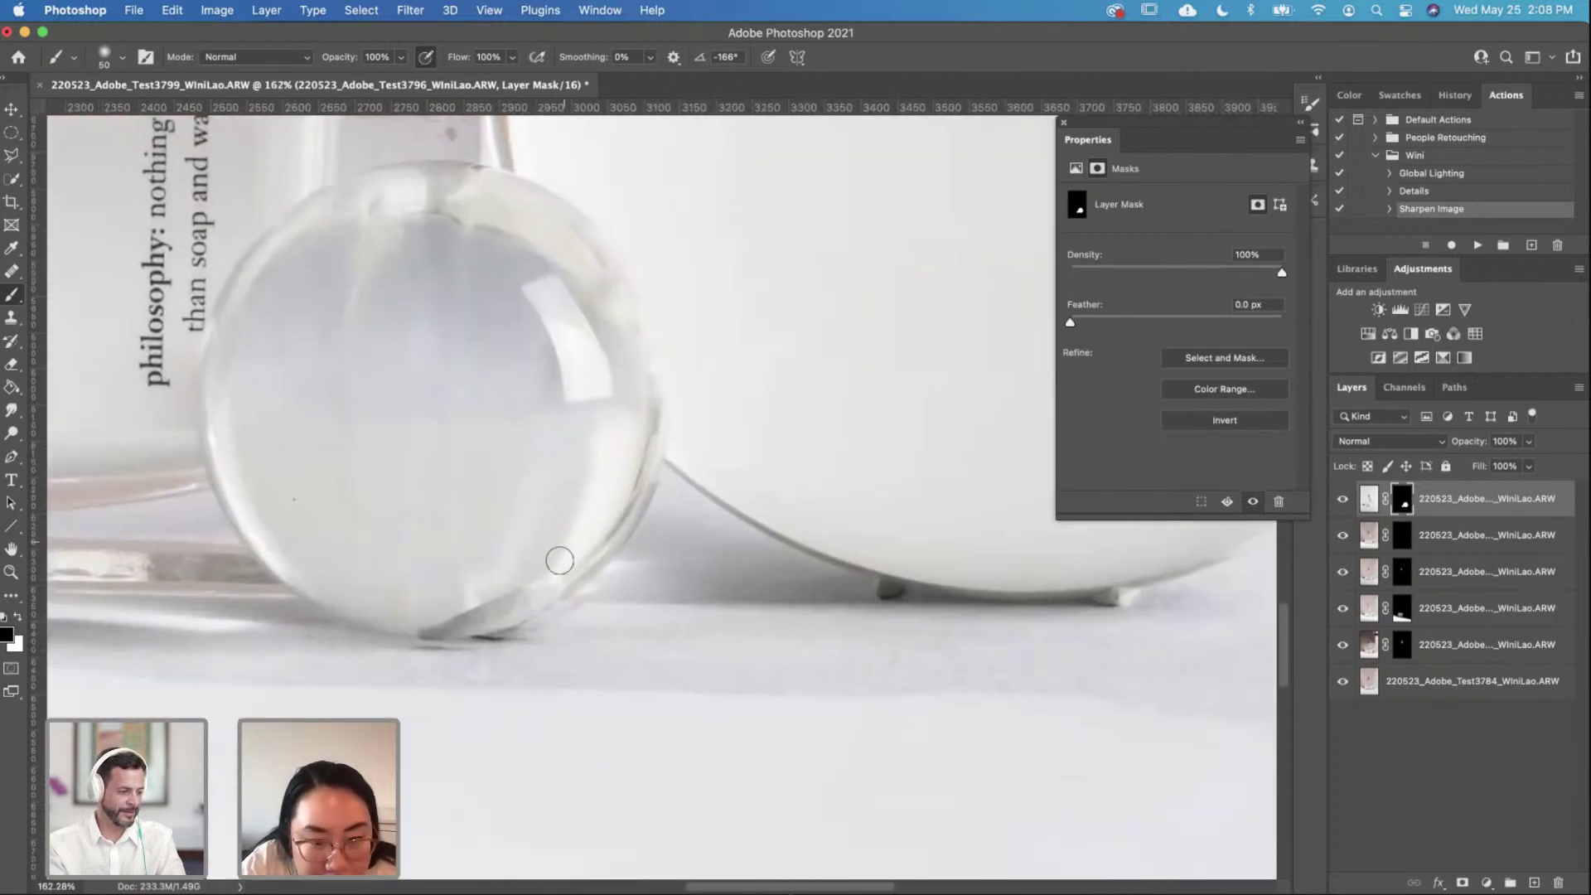
{"action": "scroll", "coordinate": [495, 638], "scroll_direction": "up", "scroll_amount": 3}
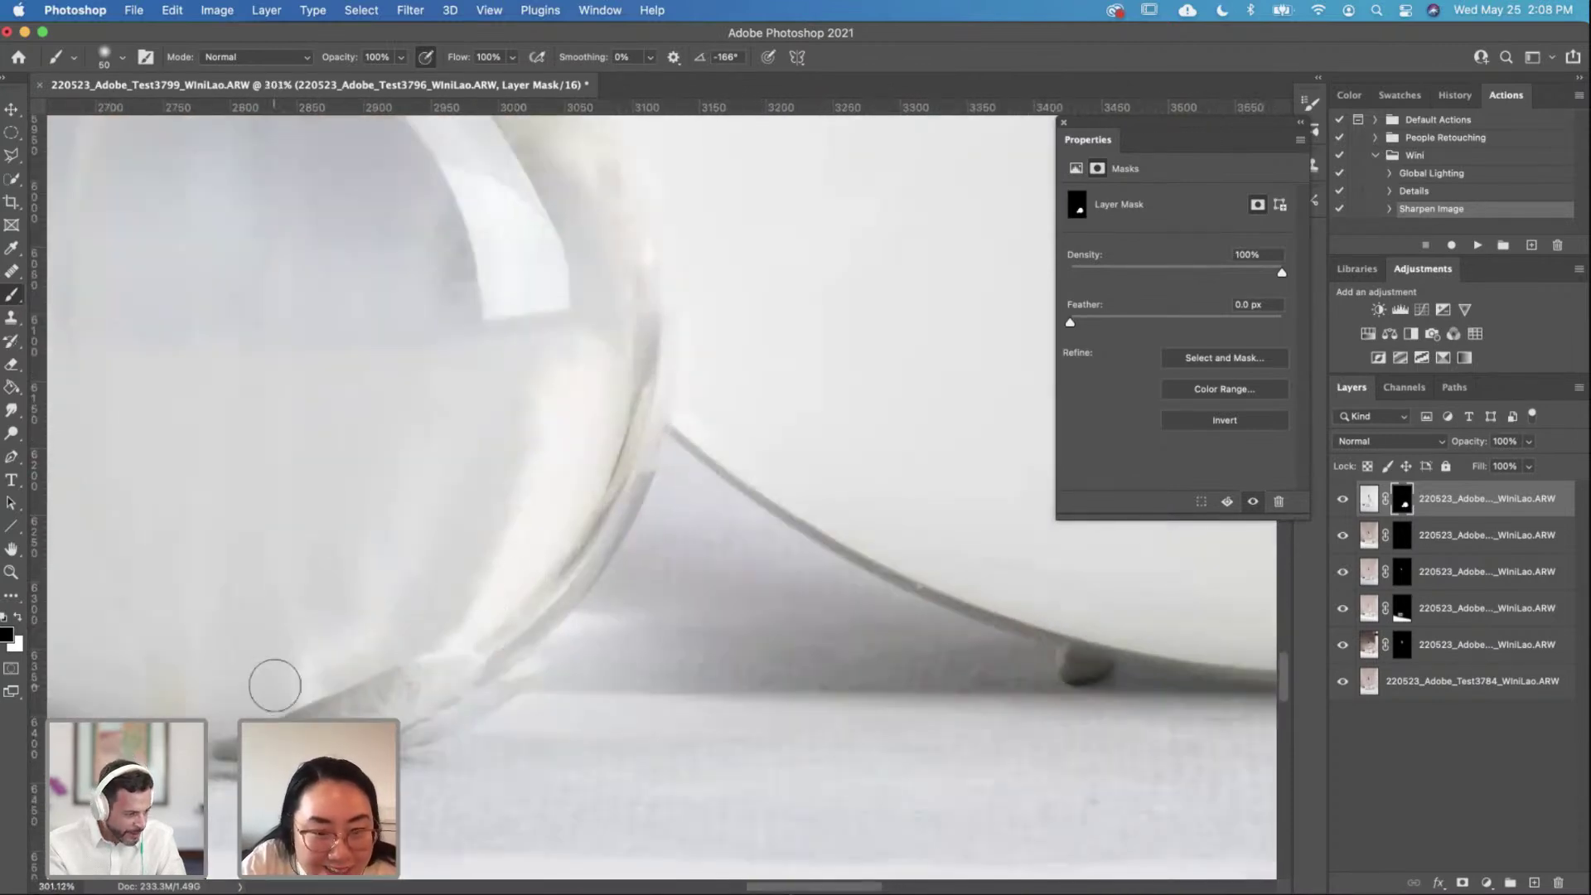
{"action": "scroll", "coordinate": [274, 681], "scroll_direction": "down", "scroll_amount": 2}
{"action": "scroll", "coordinate": [621, 551], "scroll_direction": "left", "scroll_amount": 5}
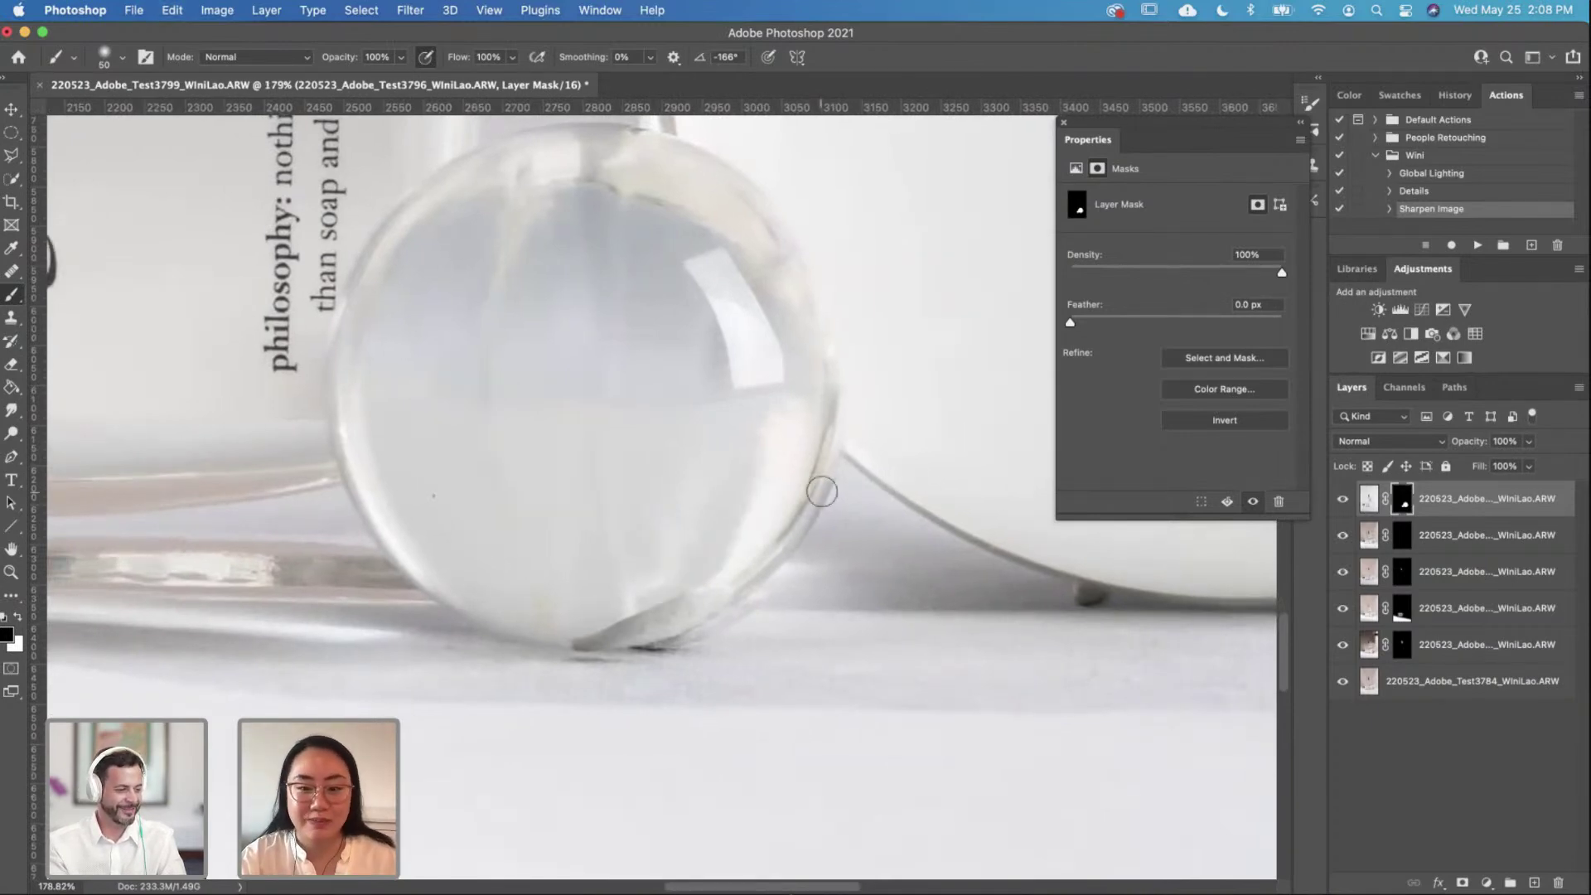
{"action": "scroll", "coordinate": [823, 487], "scroll_direction": "down", "scroll_amount": 3}
{"action": "scroll", "coordinate": [821, 492], "scroll_direction": "down", "scroll_amount": 3}
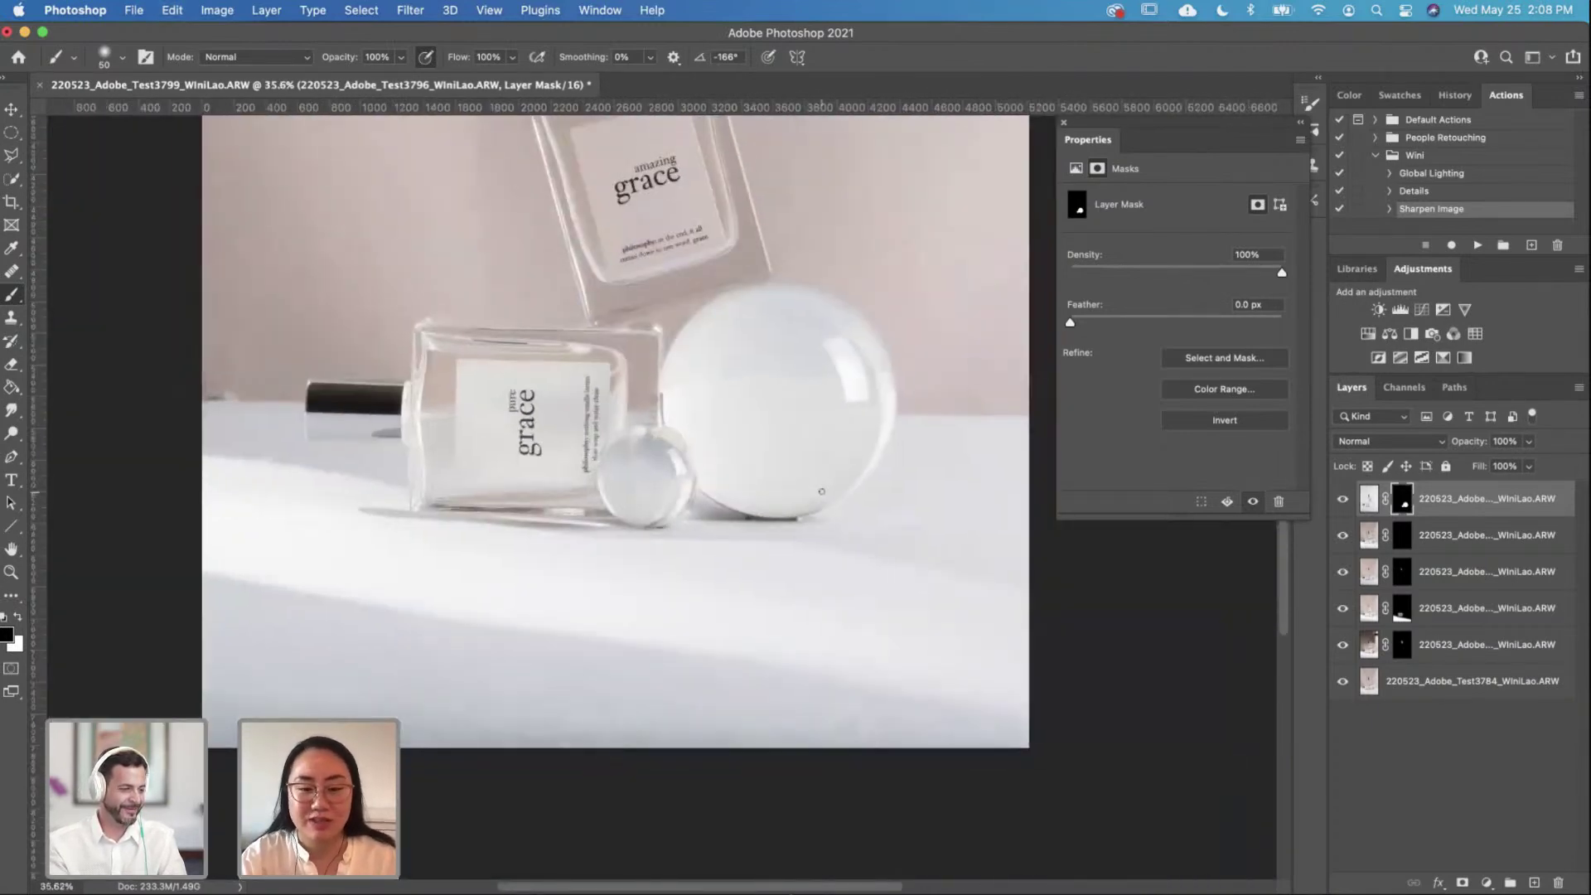
Step: Inspect the spheres and bottles at overview and close range, comparing the full composite with the Test3784 base layer alone
{"action": "scroll", "coordinate": [821, 492], "scroll_direction": "down", "scroll_amount": 3}
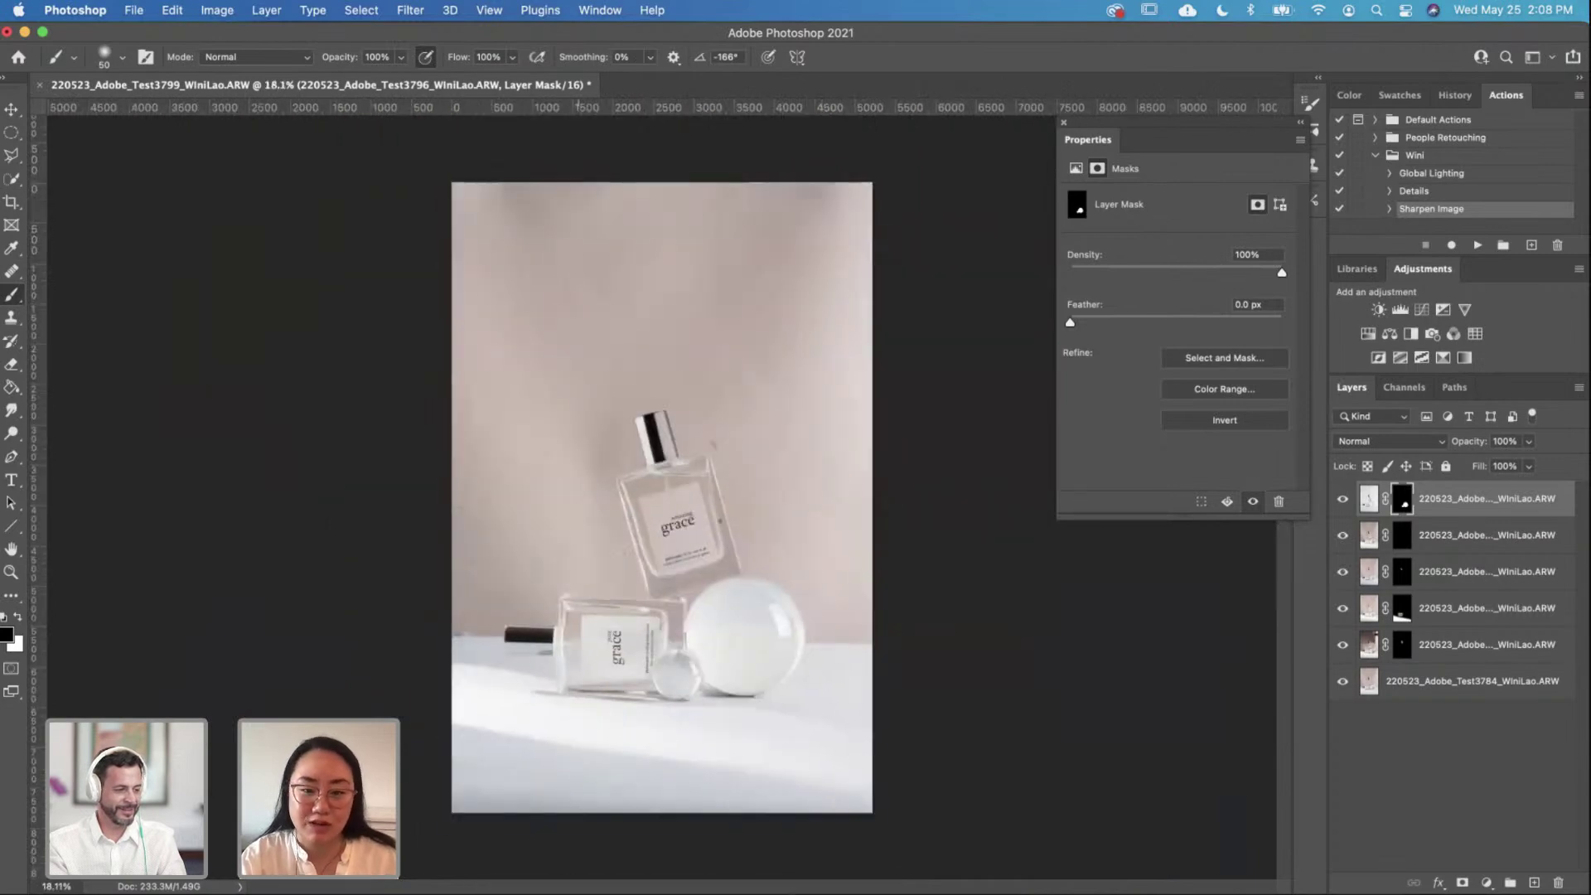
{"action": "scroll", "coordinate": [715, 729], "scroll_direction": "up", "scroll_amount": 3}
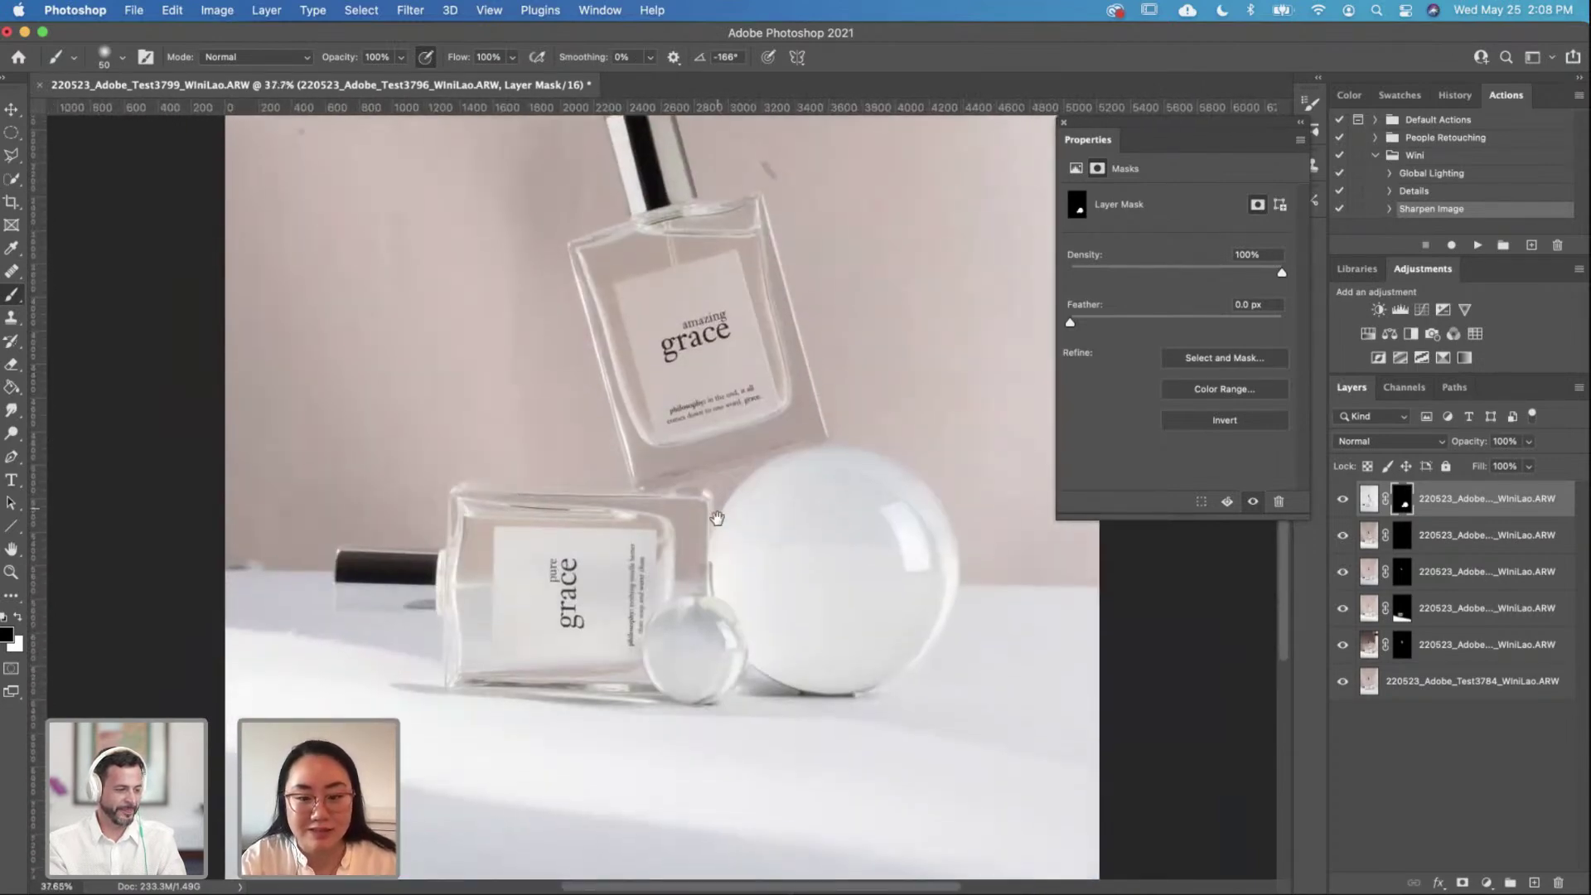
{"action": "scroll", "coordinate": [717, 519], "scroll_direction": "up", "scroll_amount": 2}
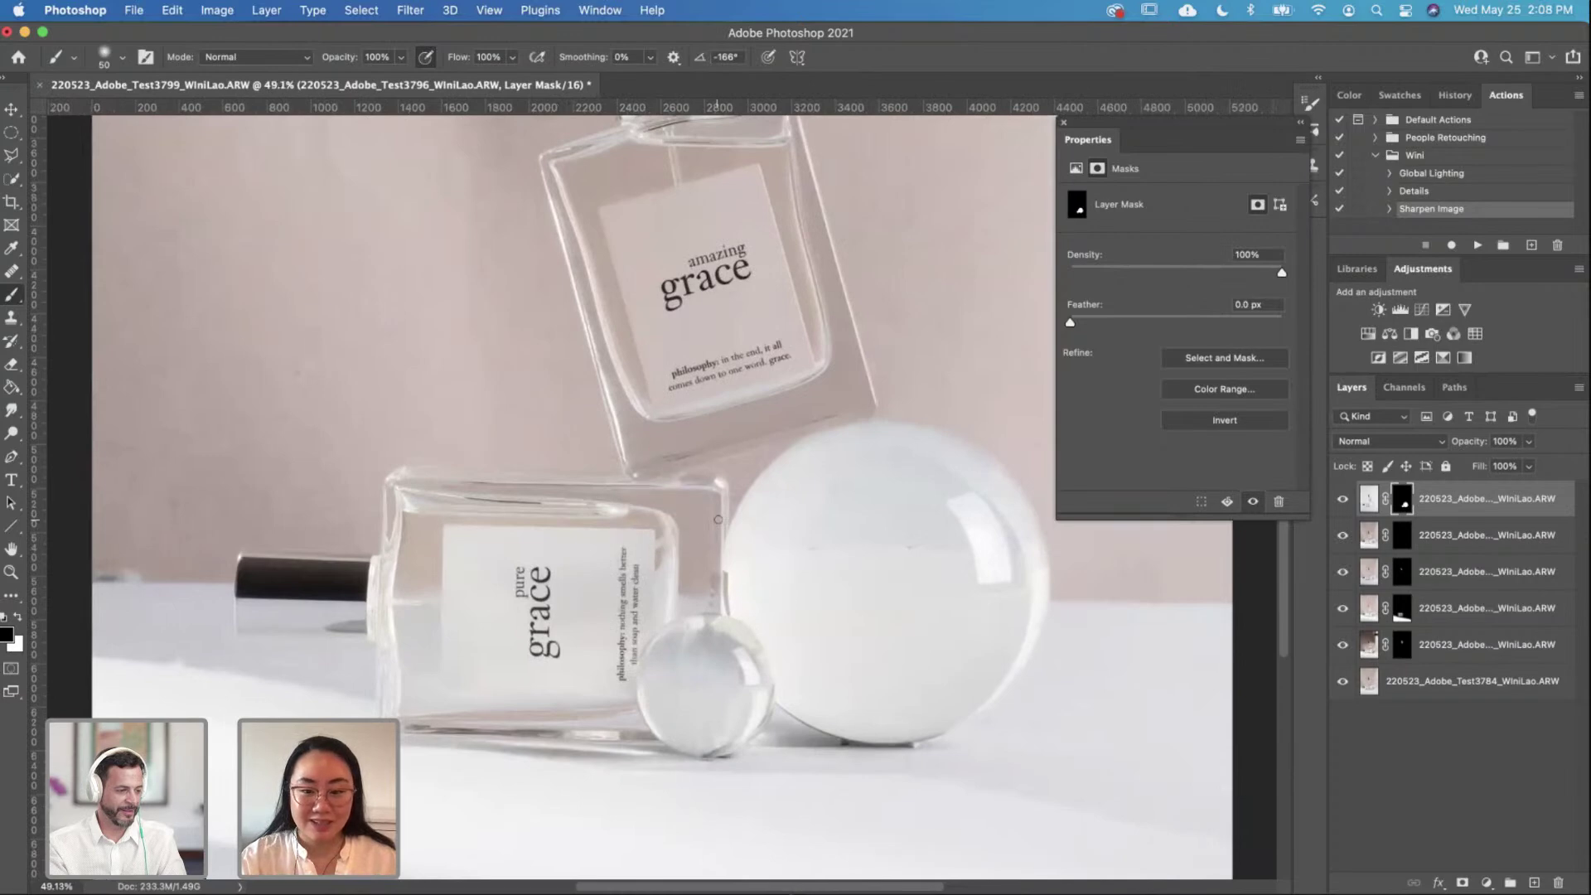
{"action": "scroll", "coordinate": [717, 519], "scroll_direction": "up", "scroll_amount": 1}
{"action": "scroll", "coordinate": [717, 520], "scroll_direction": "down", "scroll_amount": 4}
{"action": "scroll", "coordinate": [718, 520], "scroll_direction": "down", "scroll_amount": 1}
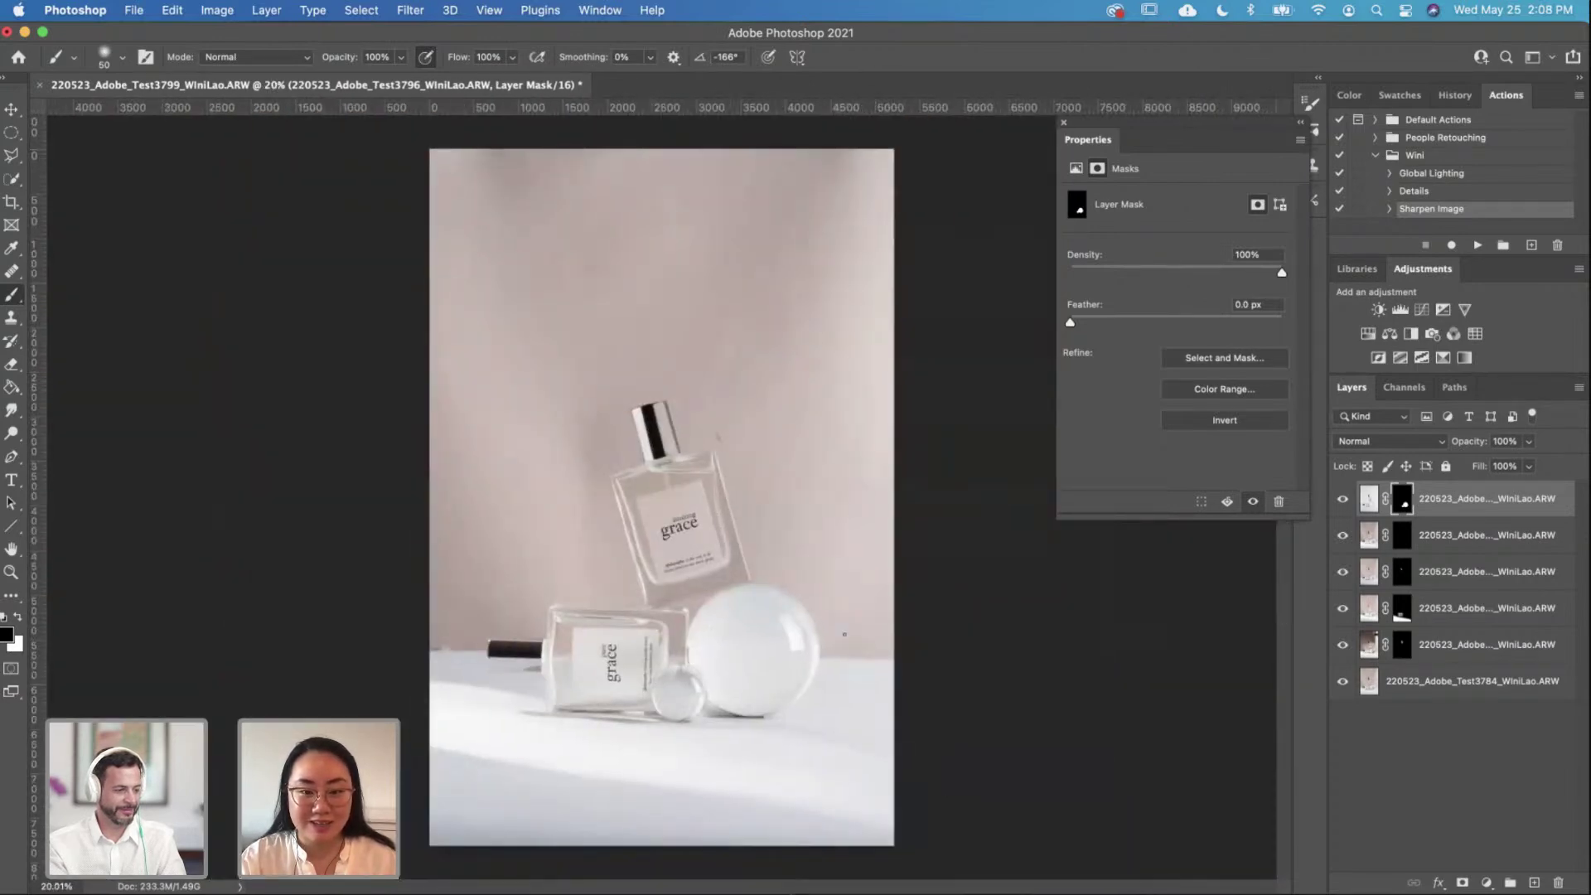
{"action": "left_click", "coordinate": [1343, 684], "text": "alt"}
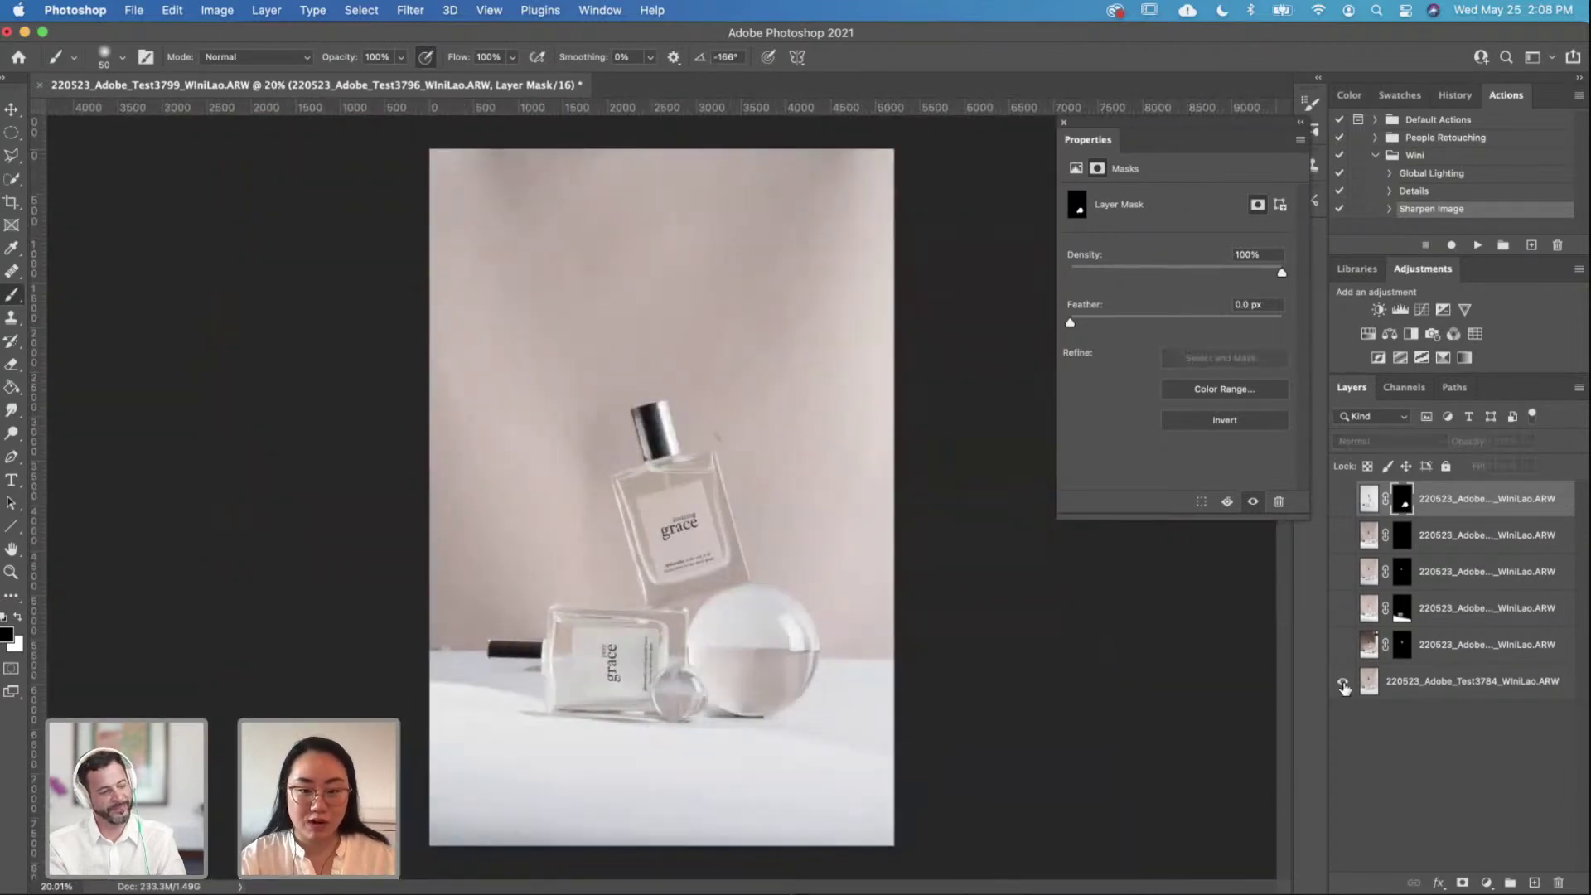
{"action": "left_click", "coordinate": [1342, 684], "text": "alt"}
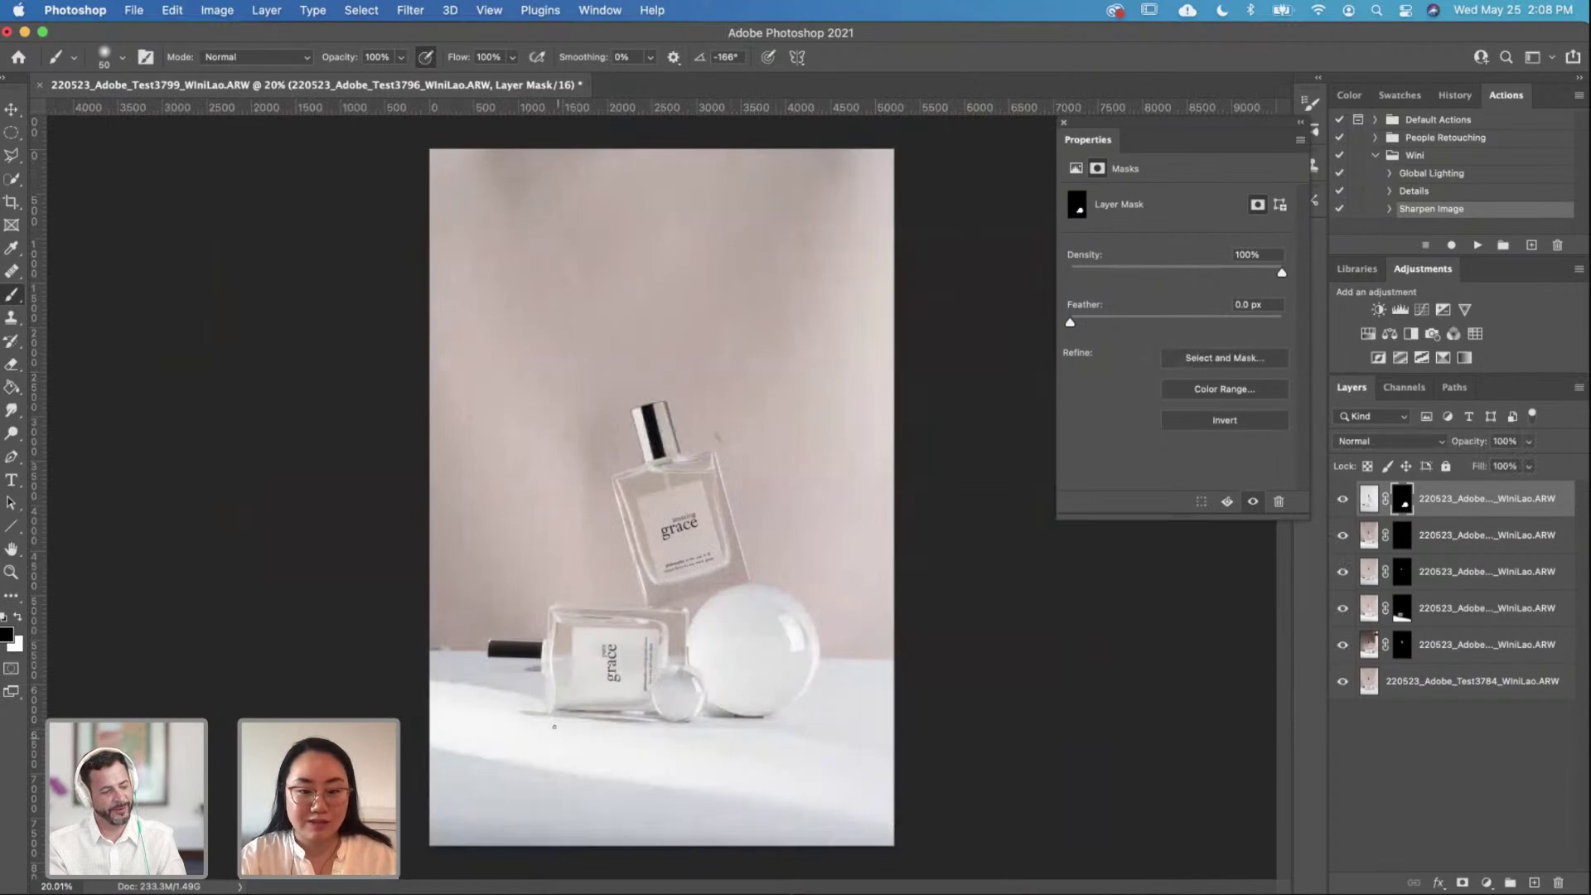
{"action": "scroll", "coordinate": [661, 499], "scroll_direction": "up", "scroll_amount": 5}
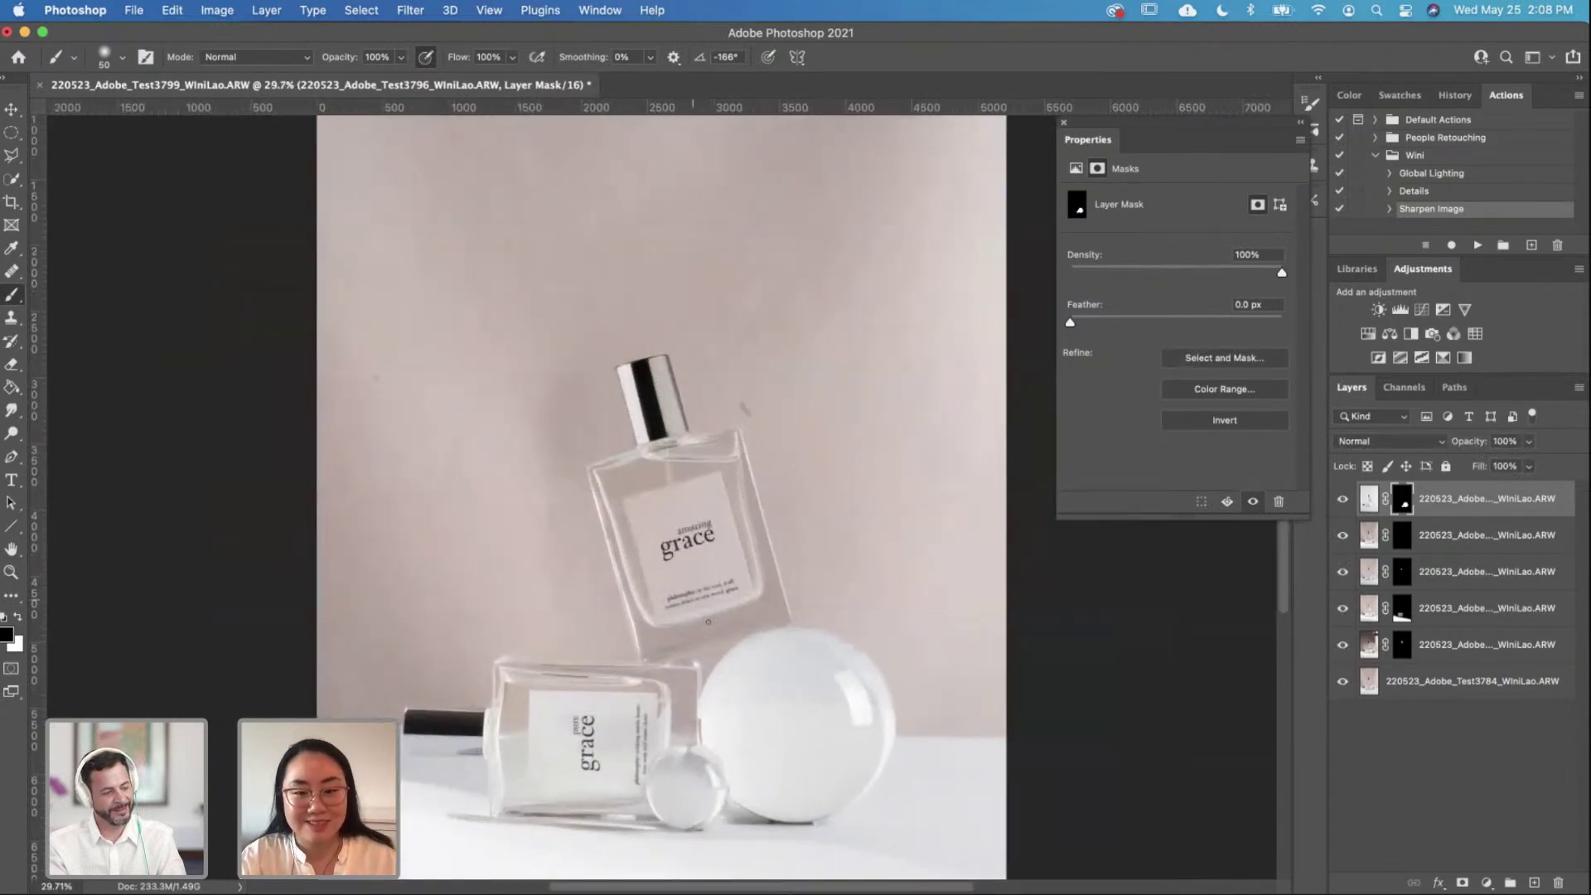
{"action": "scroll", "coordinate": [719, 643], "scroll_direction": "down", "scroll_amount": 5}
{"action": "scroll", "coordinate": [708, 610], "scroll_direction": "up", "scroll_amount": 2}
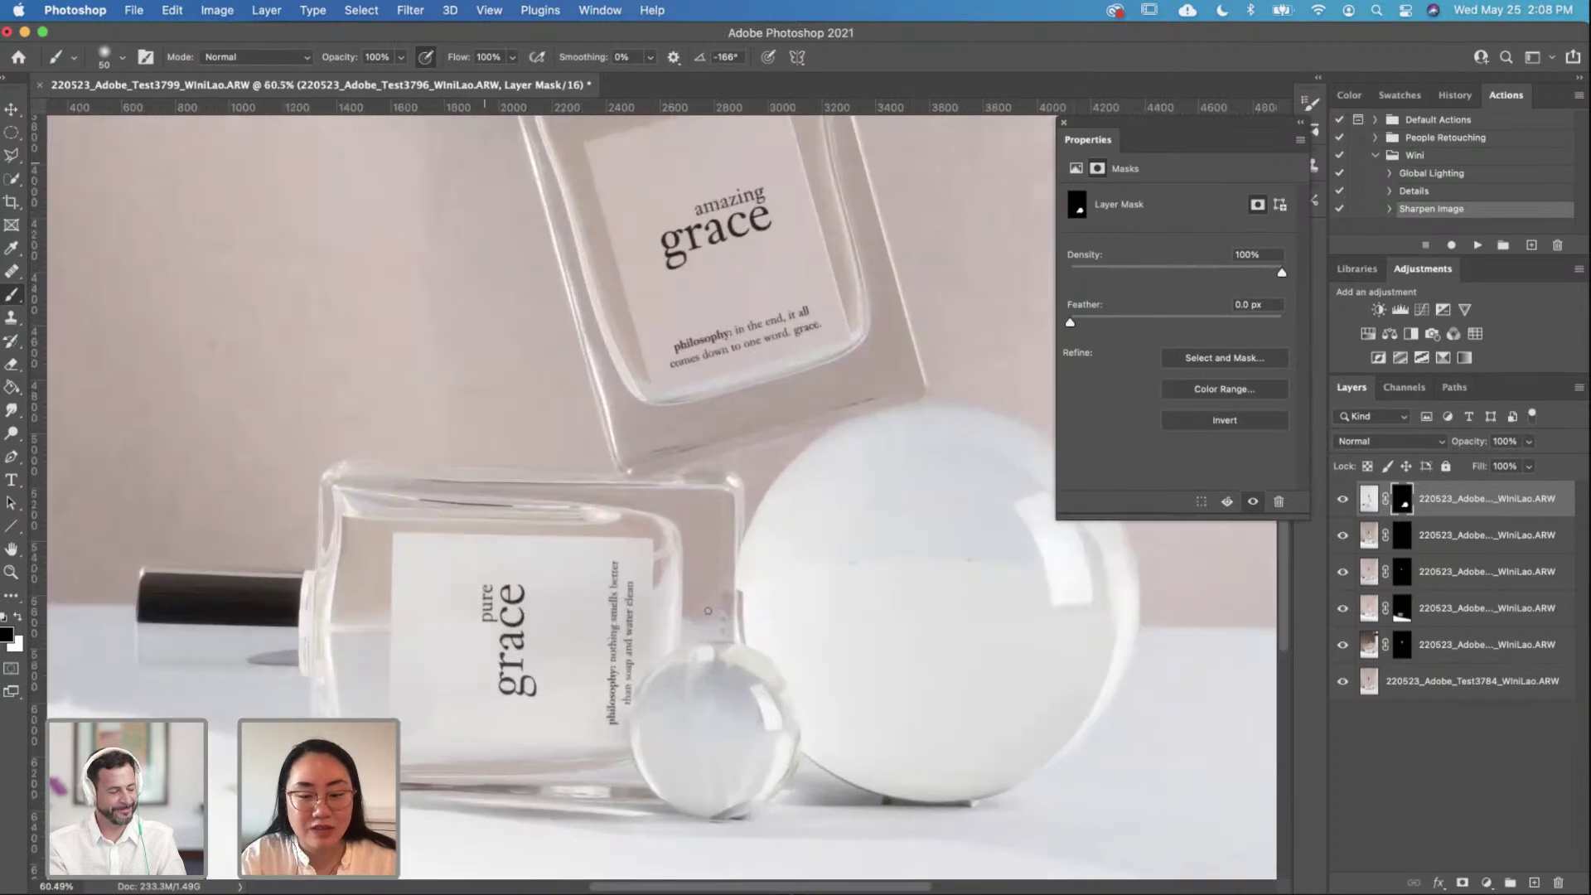
{"action": "scroll", "coordinate": [708, 611], "scroll_direction": "down", "scroll_amount": 2}
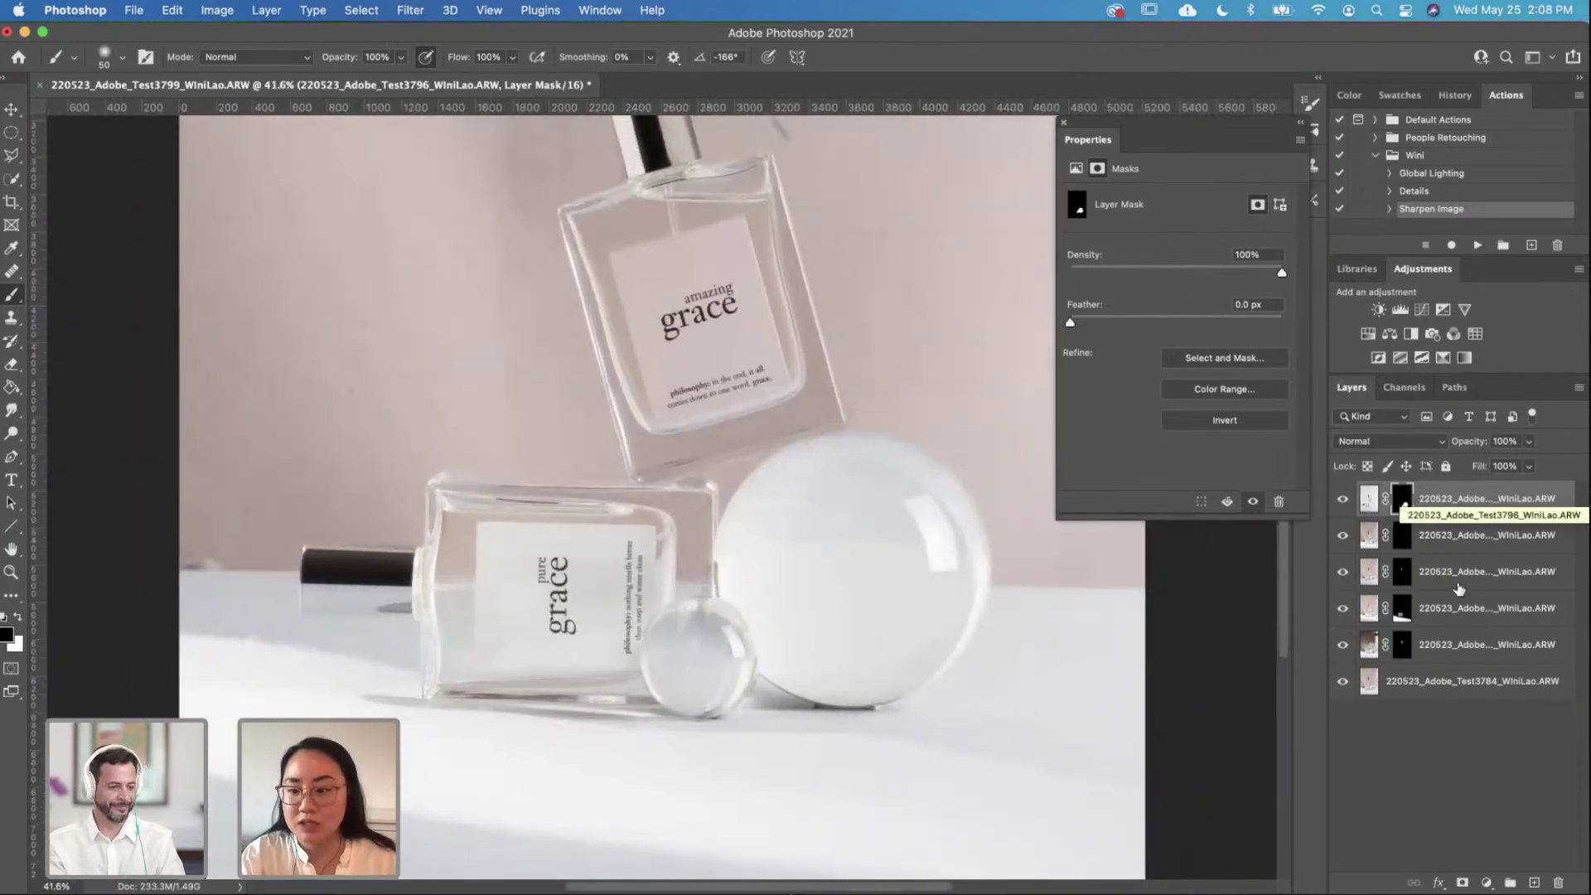
Step: Group the five masked layers above the Test3784 base layer and name the group "comp"
{"action": "left_click", "coordinate": [1454, 645], "text": "shift"}
{"action": "left_click", "coordinate": [1501, 885]}
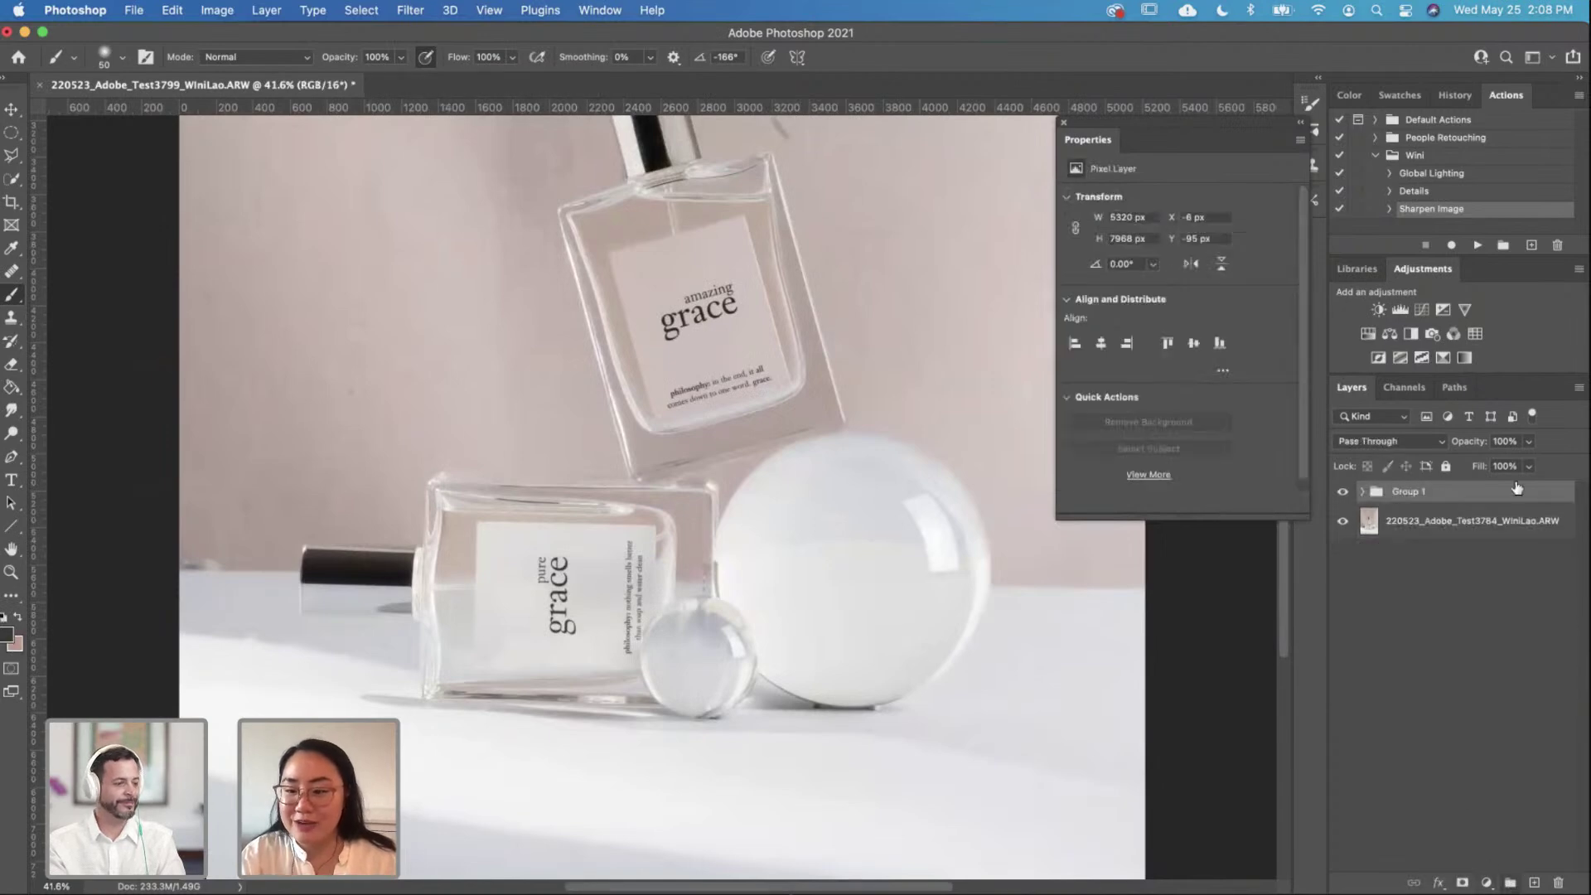
{"action": "type", "text": "comp"}
{"action": "key", "text": "Return"}
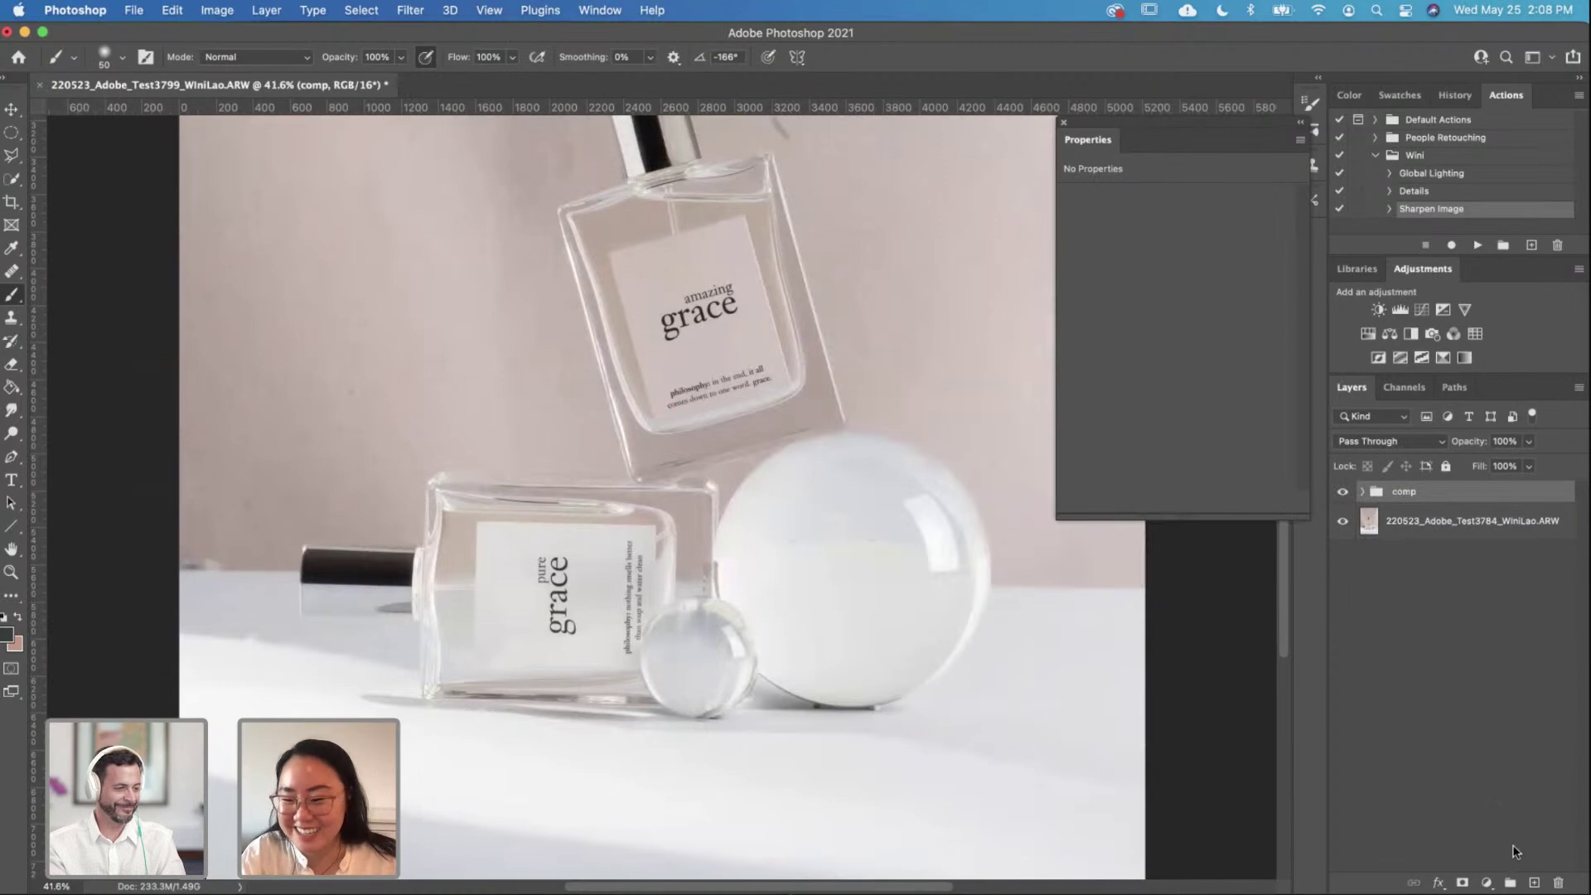
Step: Add a new empty layer above the comp group and name it "dust"
{"action": "left_click", "coordinate": [1532, 883]}
{"action": "left_click_drag", "start_coordinate": [601, 286], "coordinate": [534, 414]}
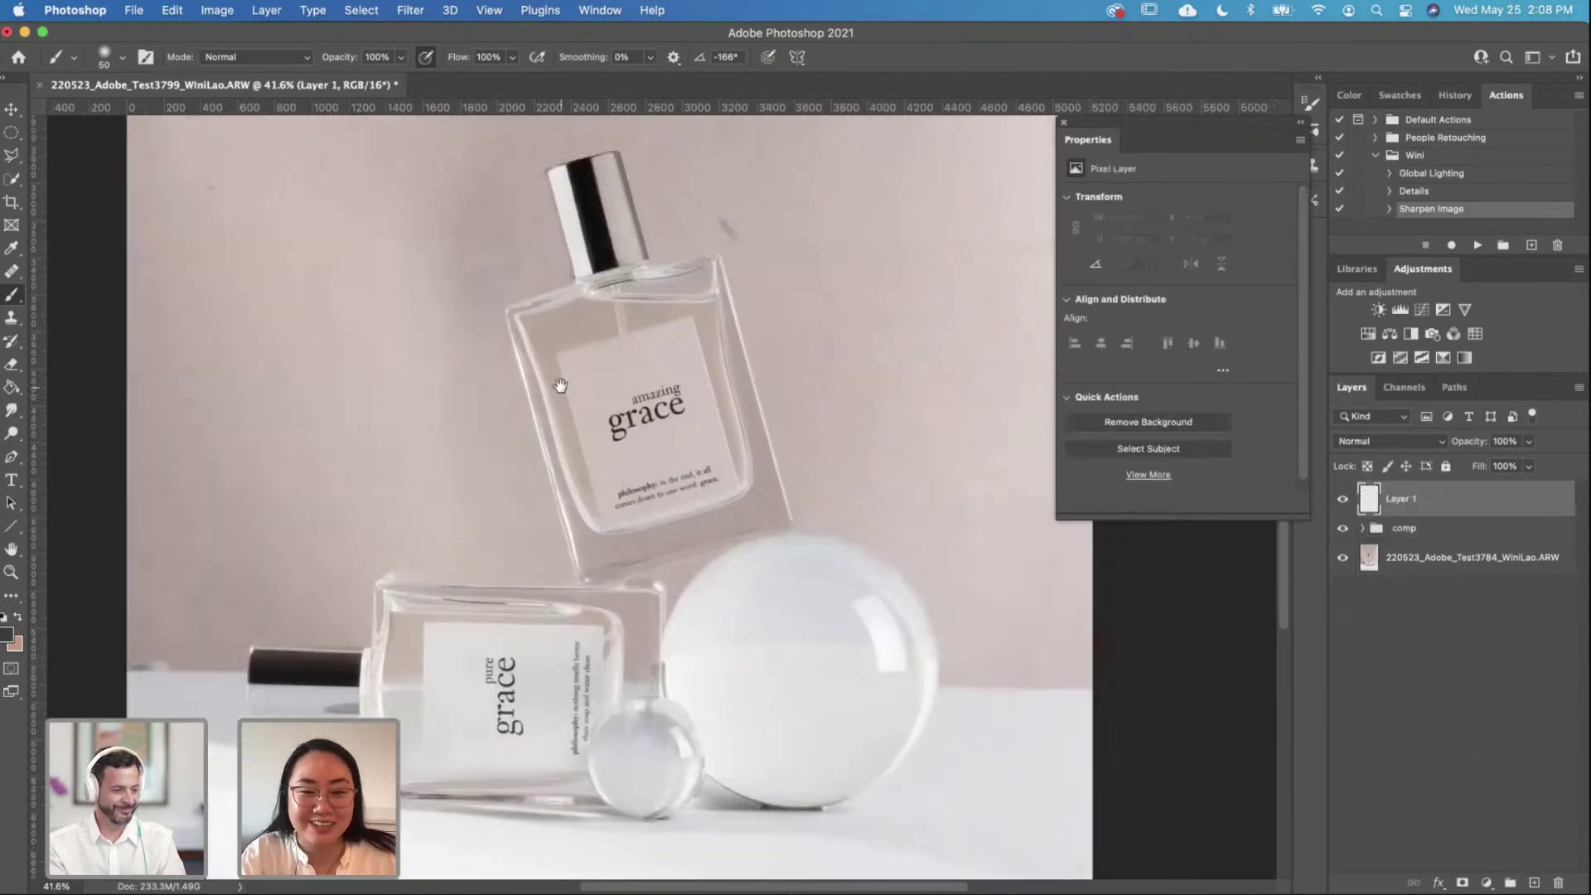
{"action": "type", "text": "dust"}
{"action": "key", "text": "Return"}
Step: Examine the background, bottles, table and sphere bases for dust and marks that need retouching
{"action": "scroll", "coordinate": [836, 496], "scroll_direction": "down", "scroll_amount": 3}
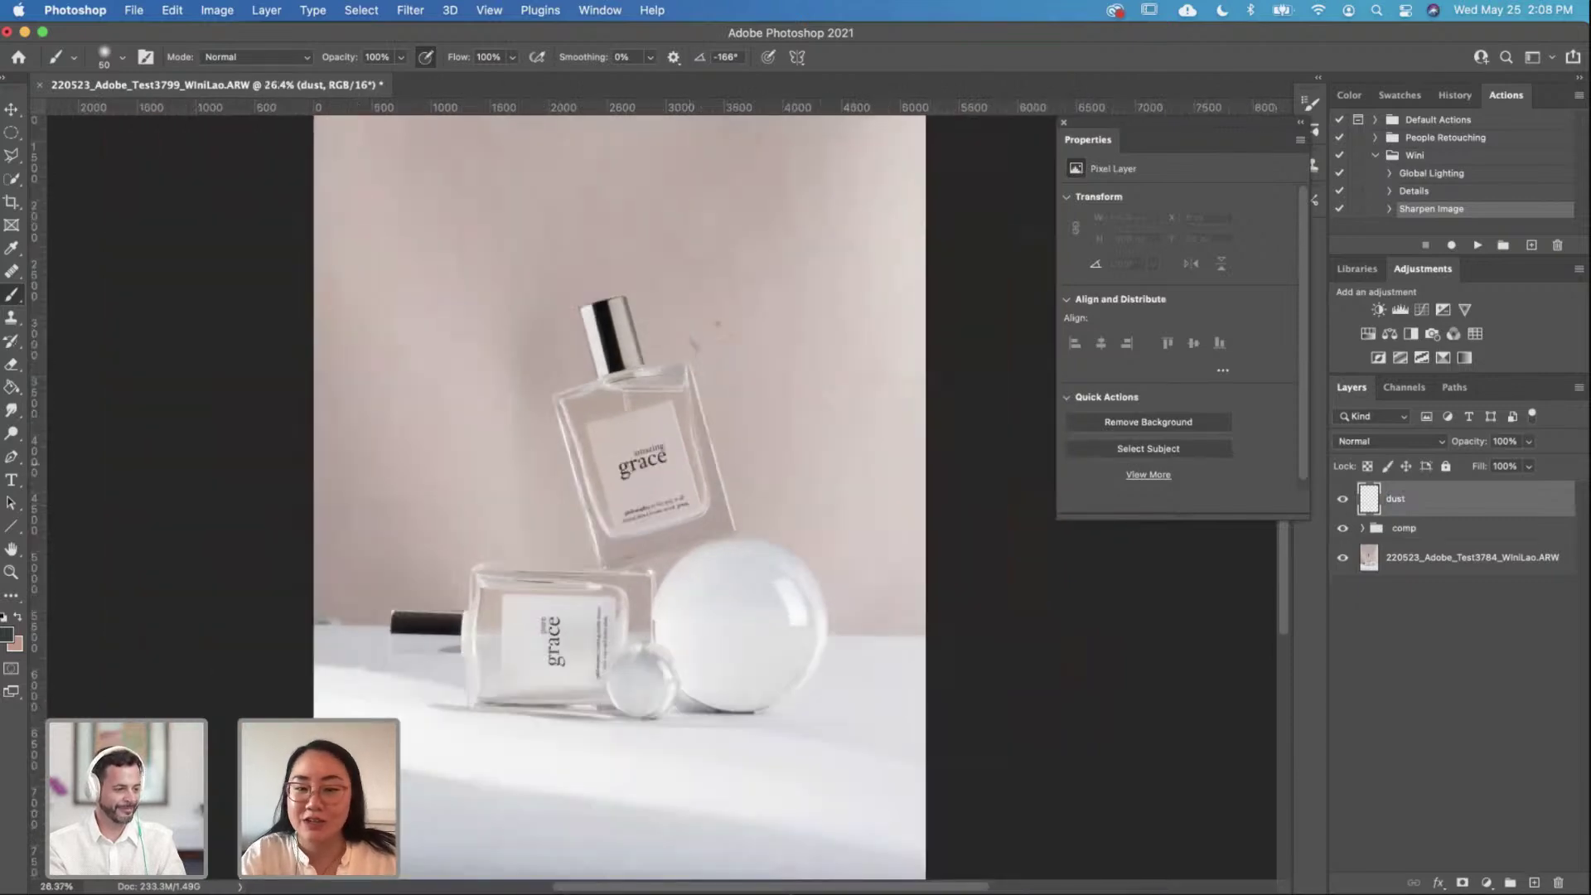
{"action": "scroll", "coordinate": [723, 329], "scroll_direction": "up", "scroll_amount": 3}
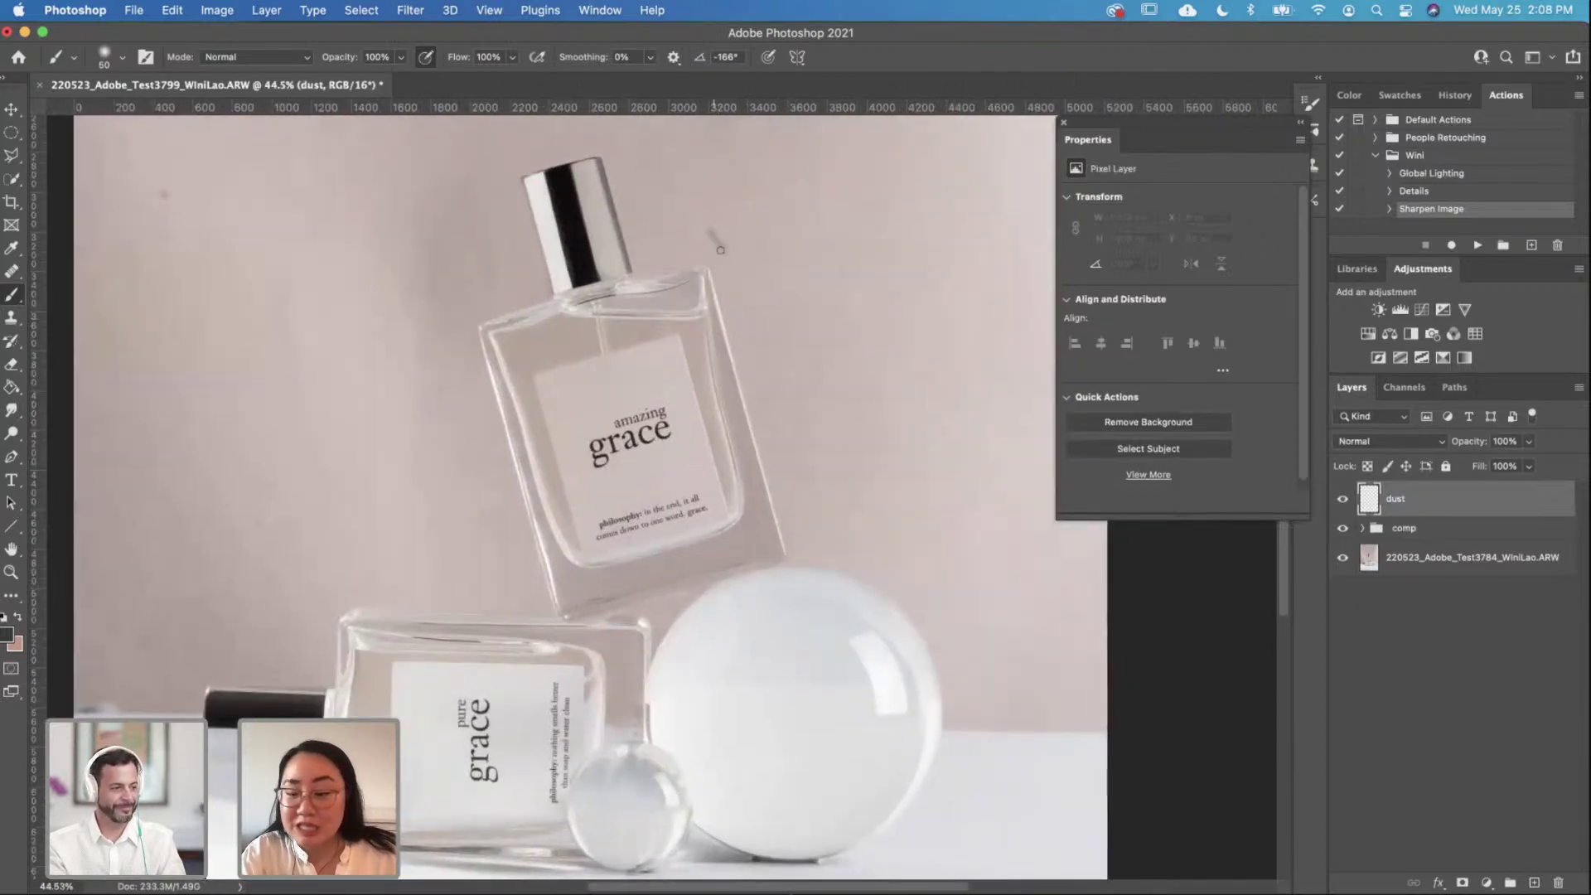
{"action": "left_click_drag", "start_coordinate": [483, 309], "coordinate": [481, 412]}
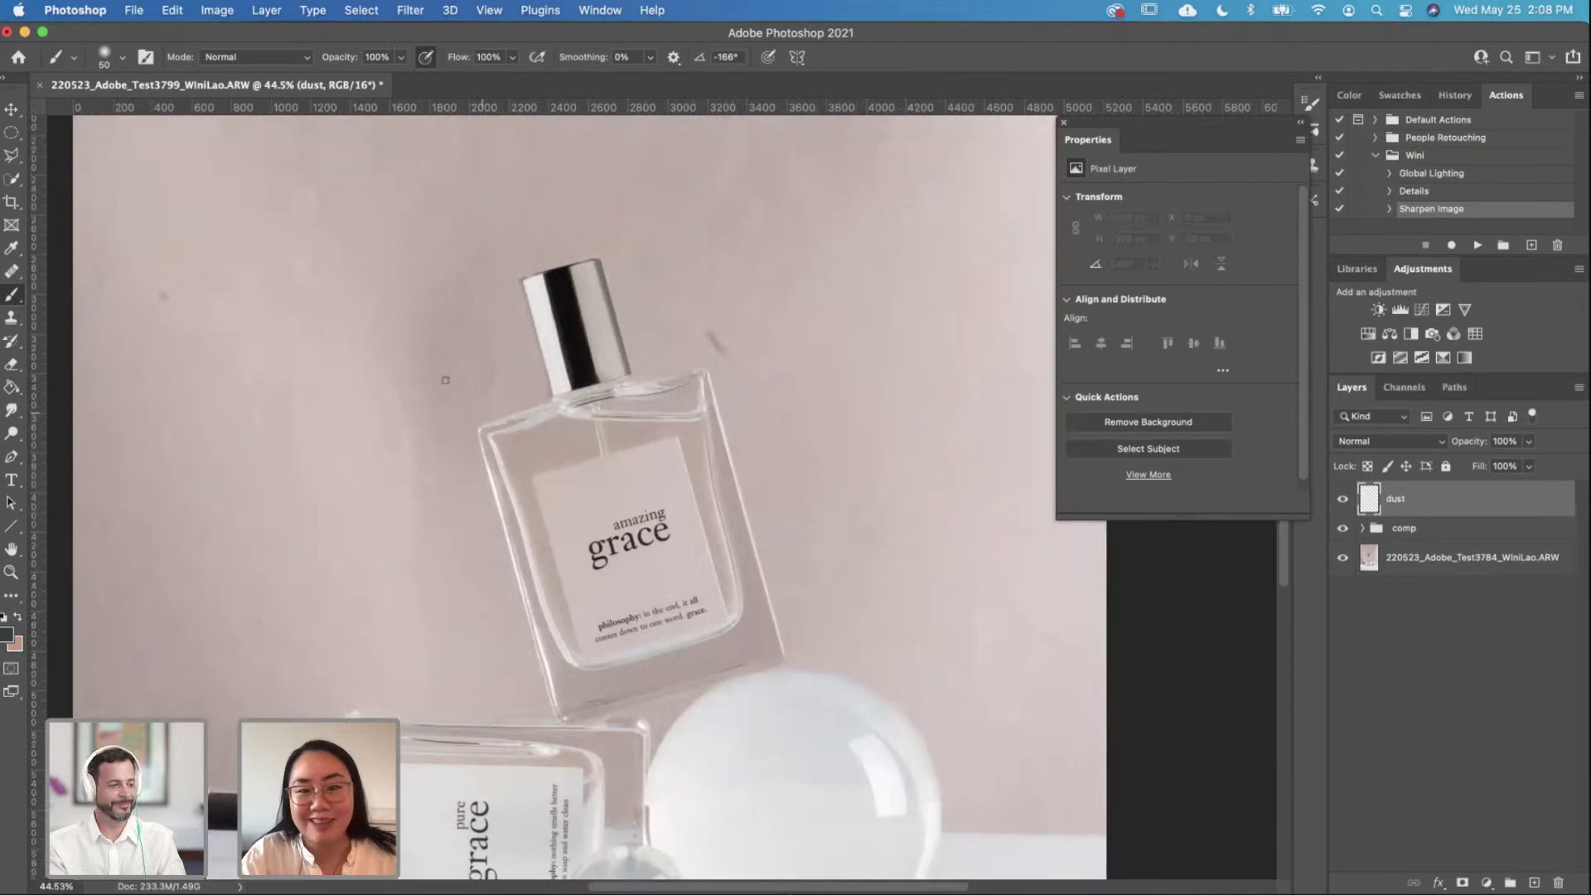
{"action": "scroll", "coordinate": [394, 540], "scroll_direction": "down", "scroll_amount": 5}
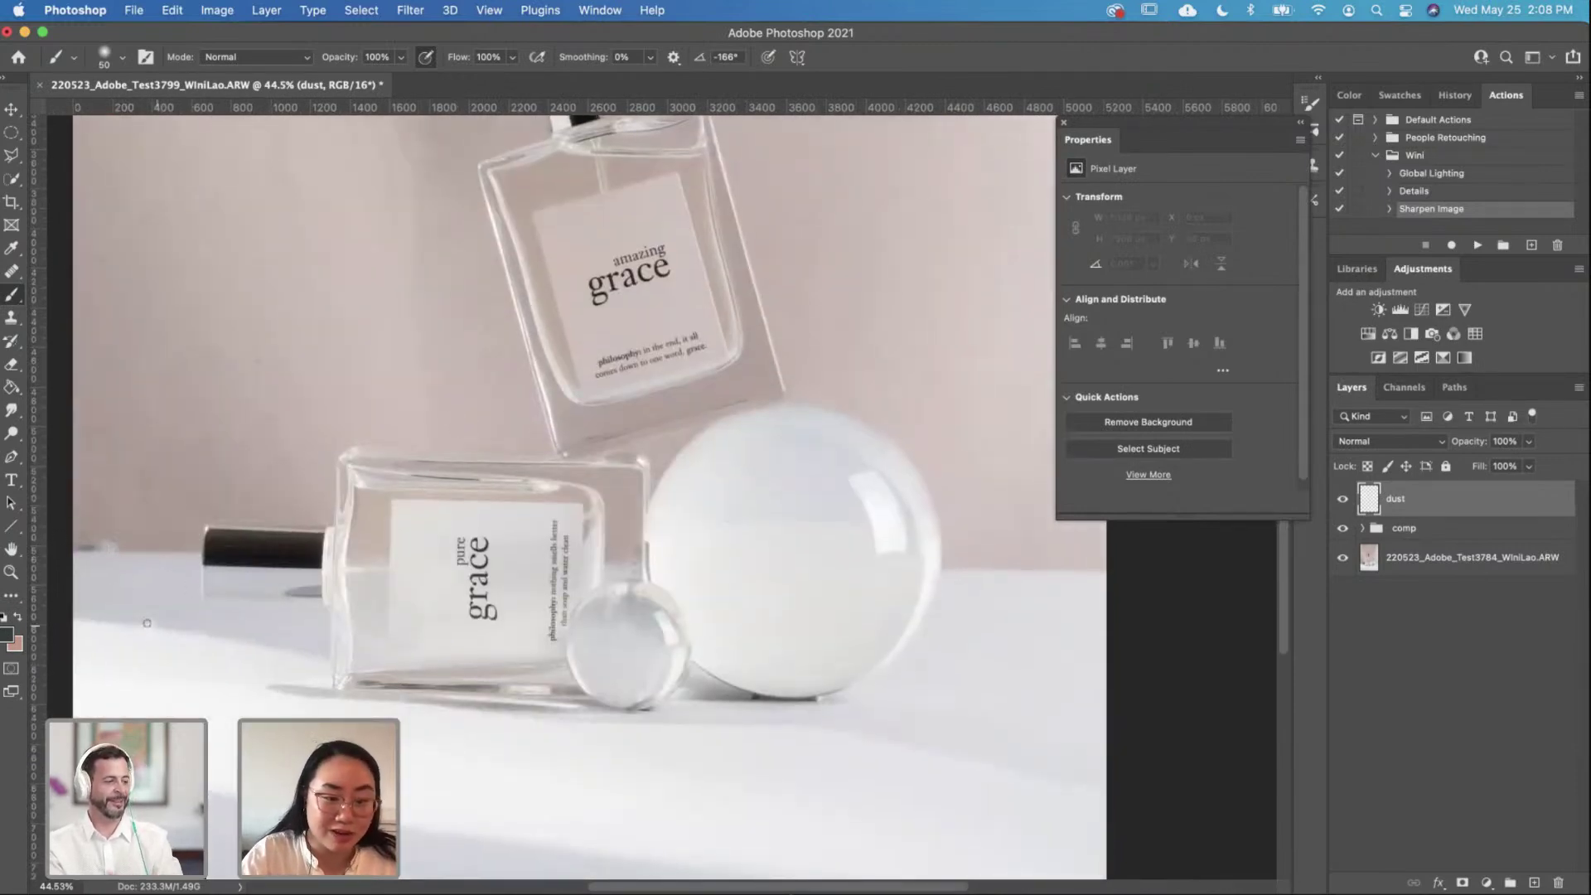
{"action": "left_click_drag", "start_coordinate": [311, 629], "coordinate": [312, 498]}
{"action": "scroll", "coordinate": [646, 547], "scroll_direction": "up", "scroll_amount": 5}
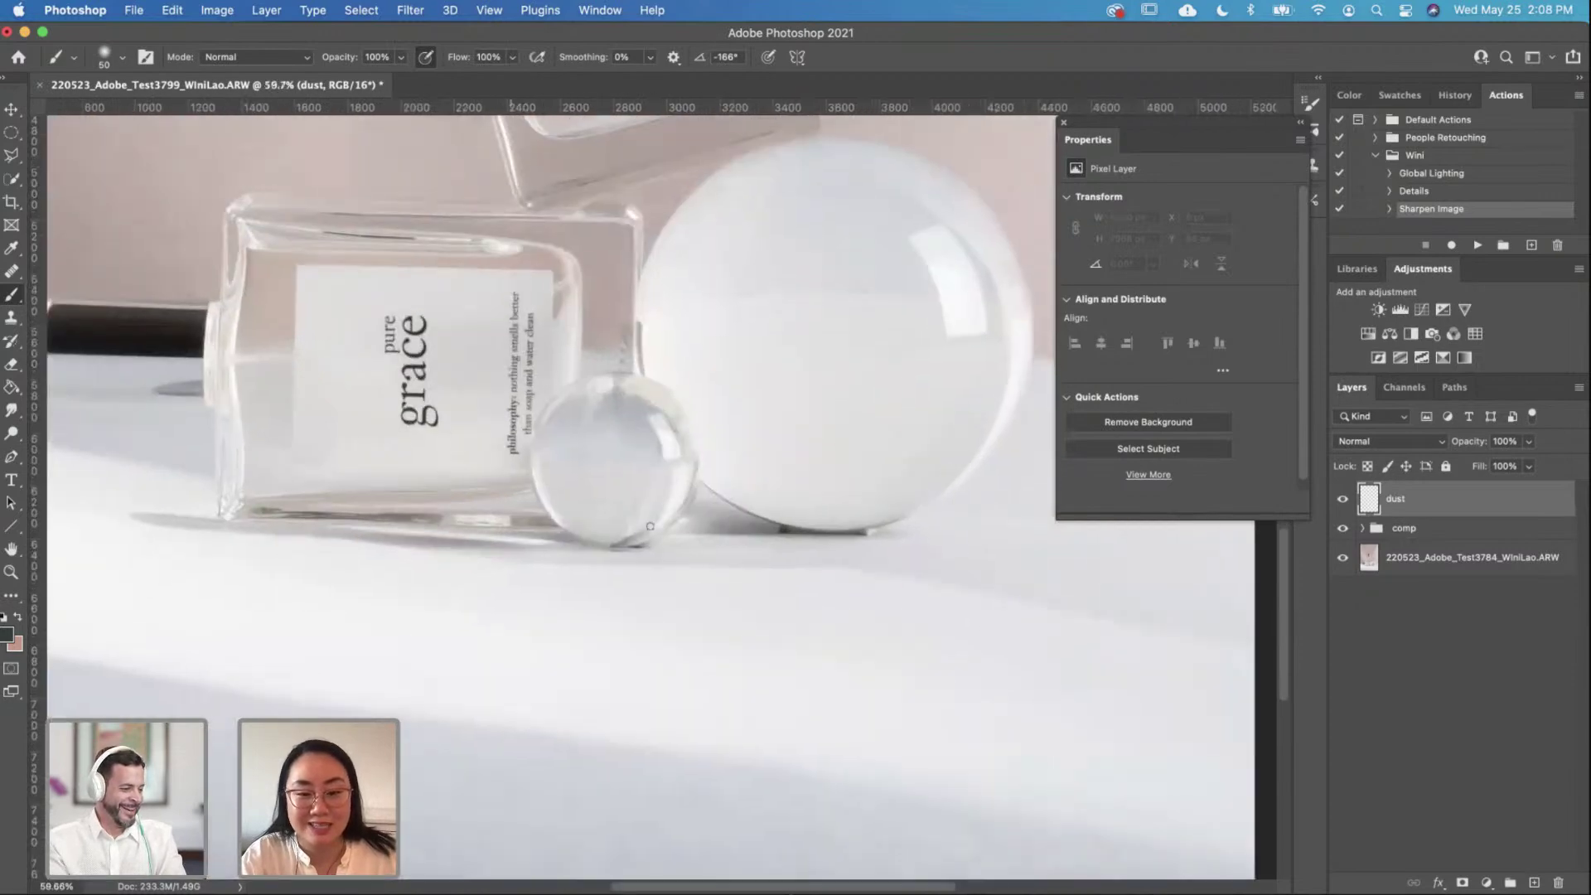
{"action": "scroll", "coordinate": [652, 517], "scroll_direction": "up", "scroll_amount": 4}
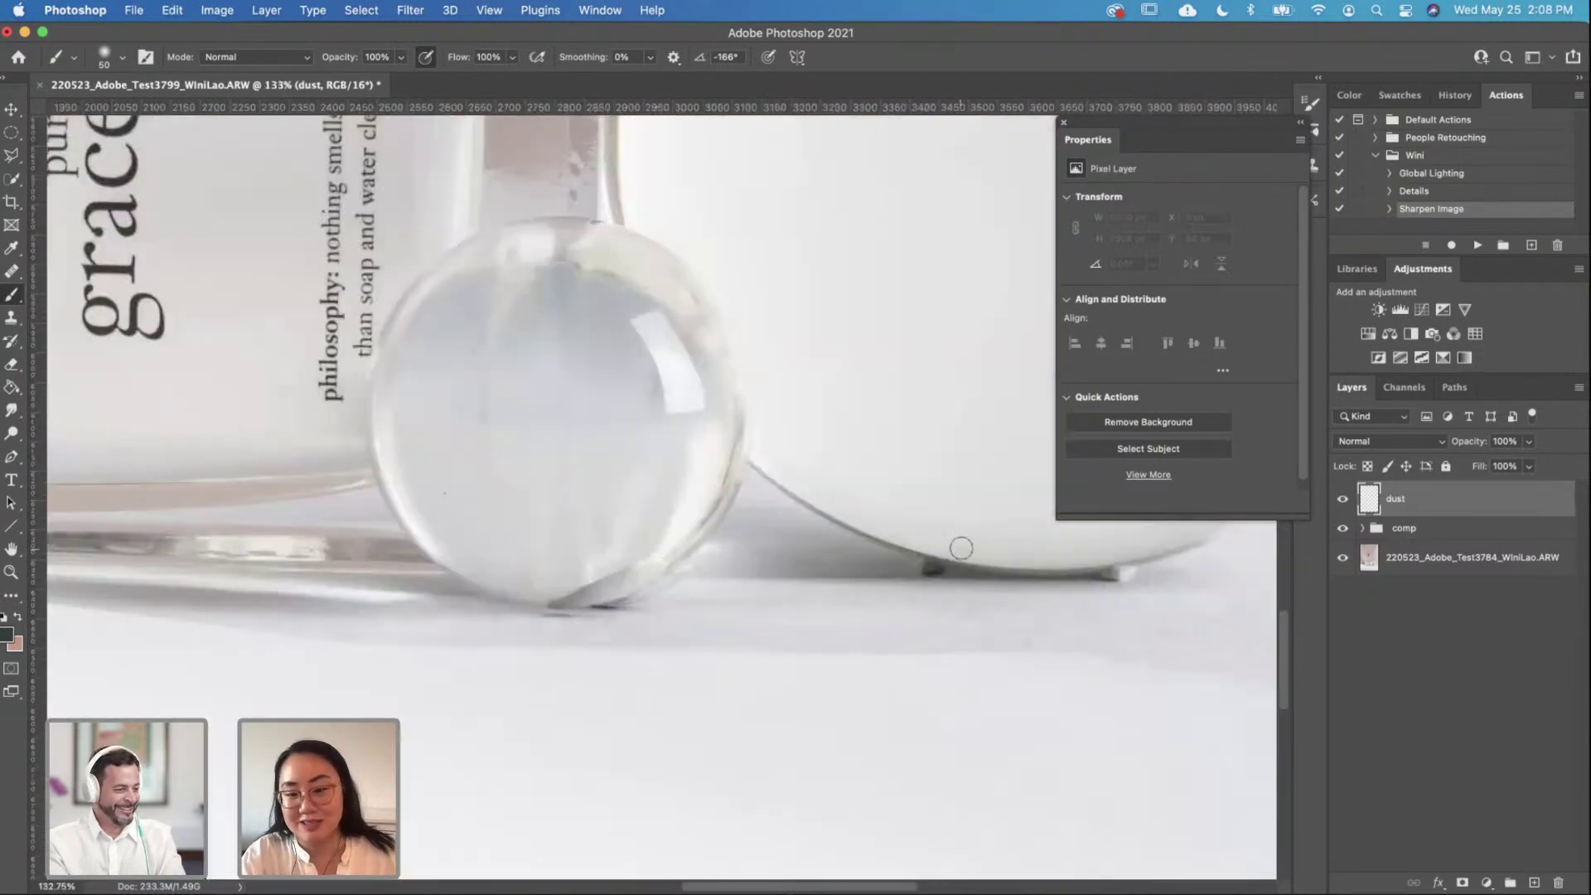
{"action": "scroll", "coordinate": [753, 568], "scroll_direction": "right", "scroll_amount": 4}
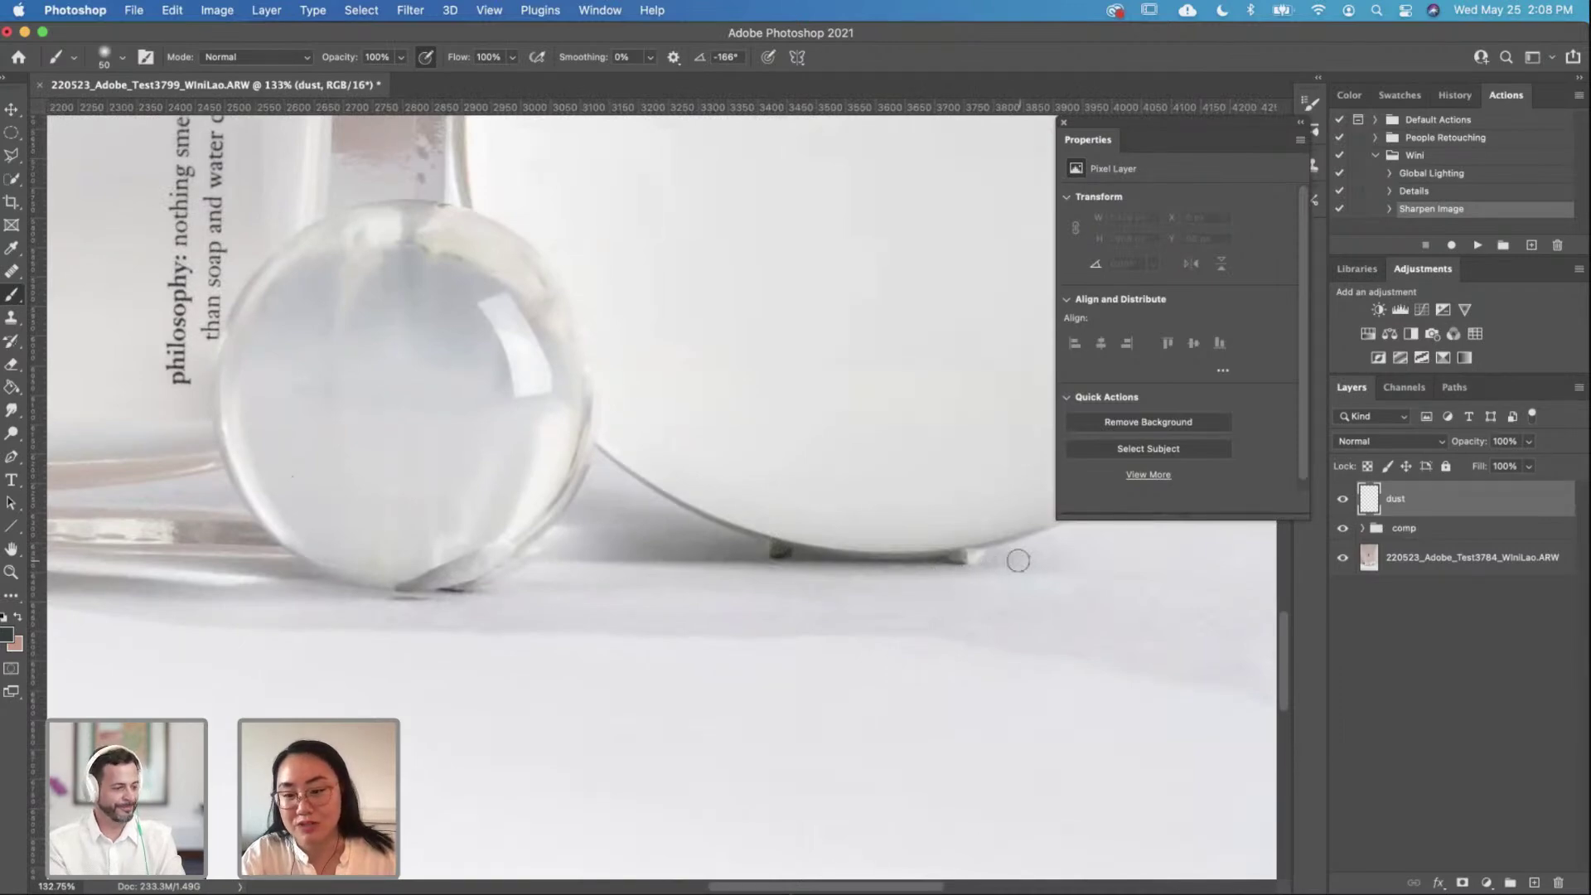
Step: Heal the mark on the table's light edge near the lying bottle's cap with an 80 px Healing Brush sampled nearby
{"action": "scroll", "coordinate": [738, 401], "scroll_direction": "left", "scroll_amount": 15}
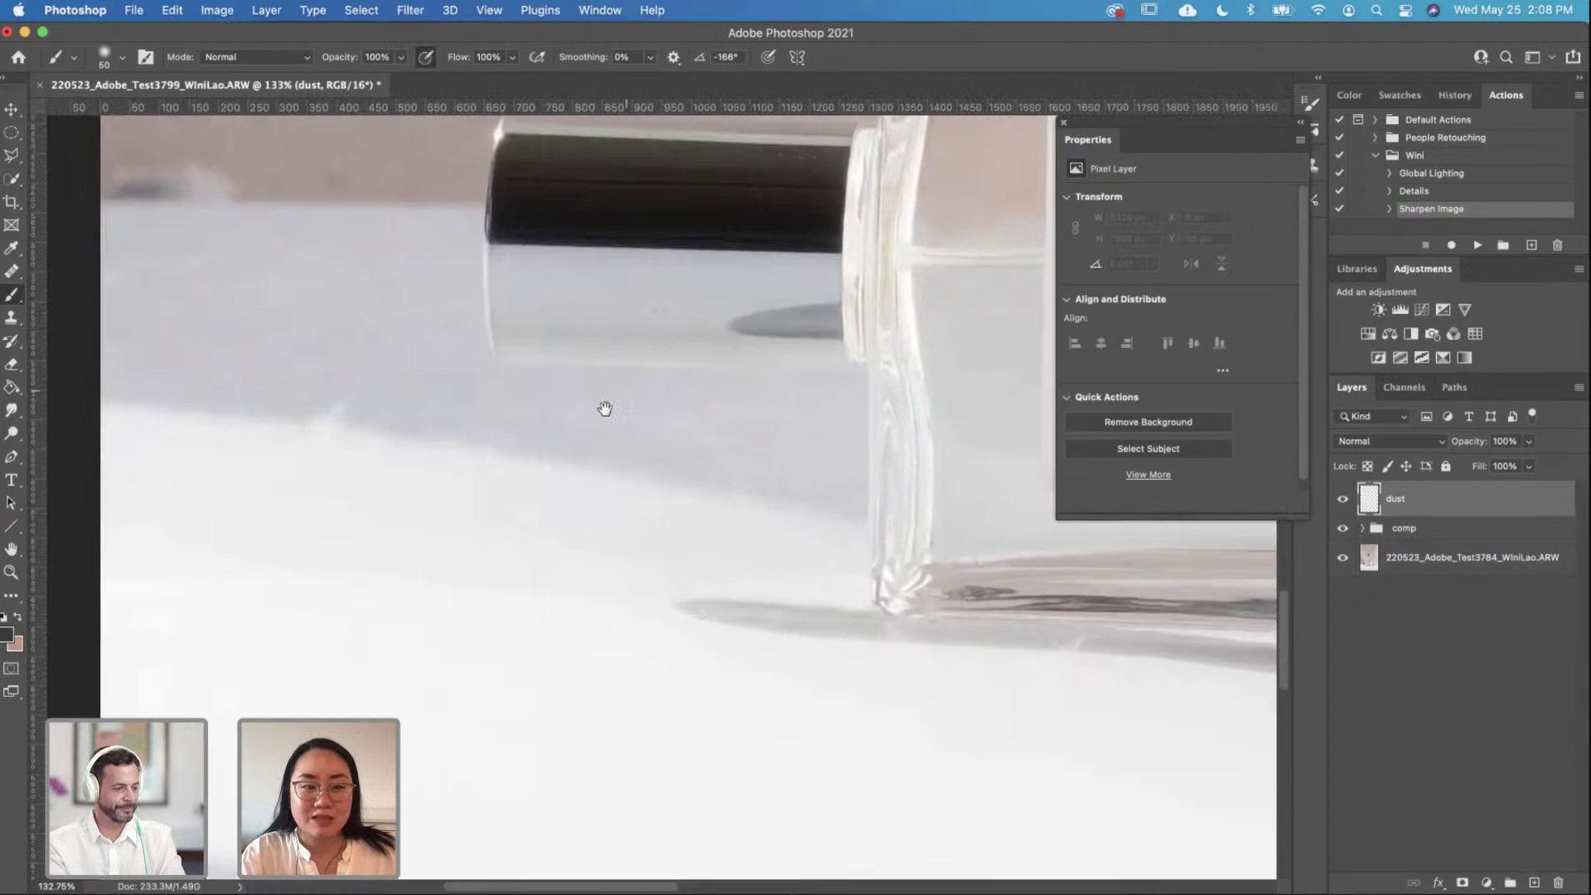
{"action": "scroll", "coordinate": [605, 408], "scroll_direction": "down", "scroll_amount": 2}
{"action": "left_click", "coordinate": [12, 270]}
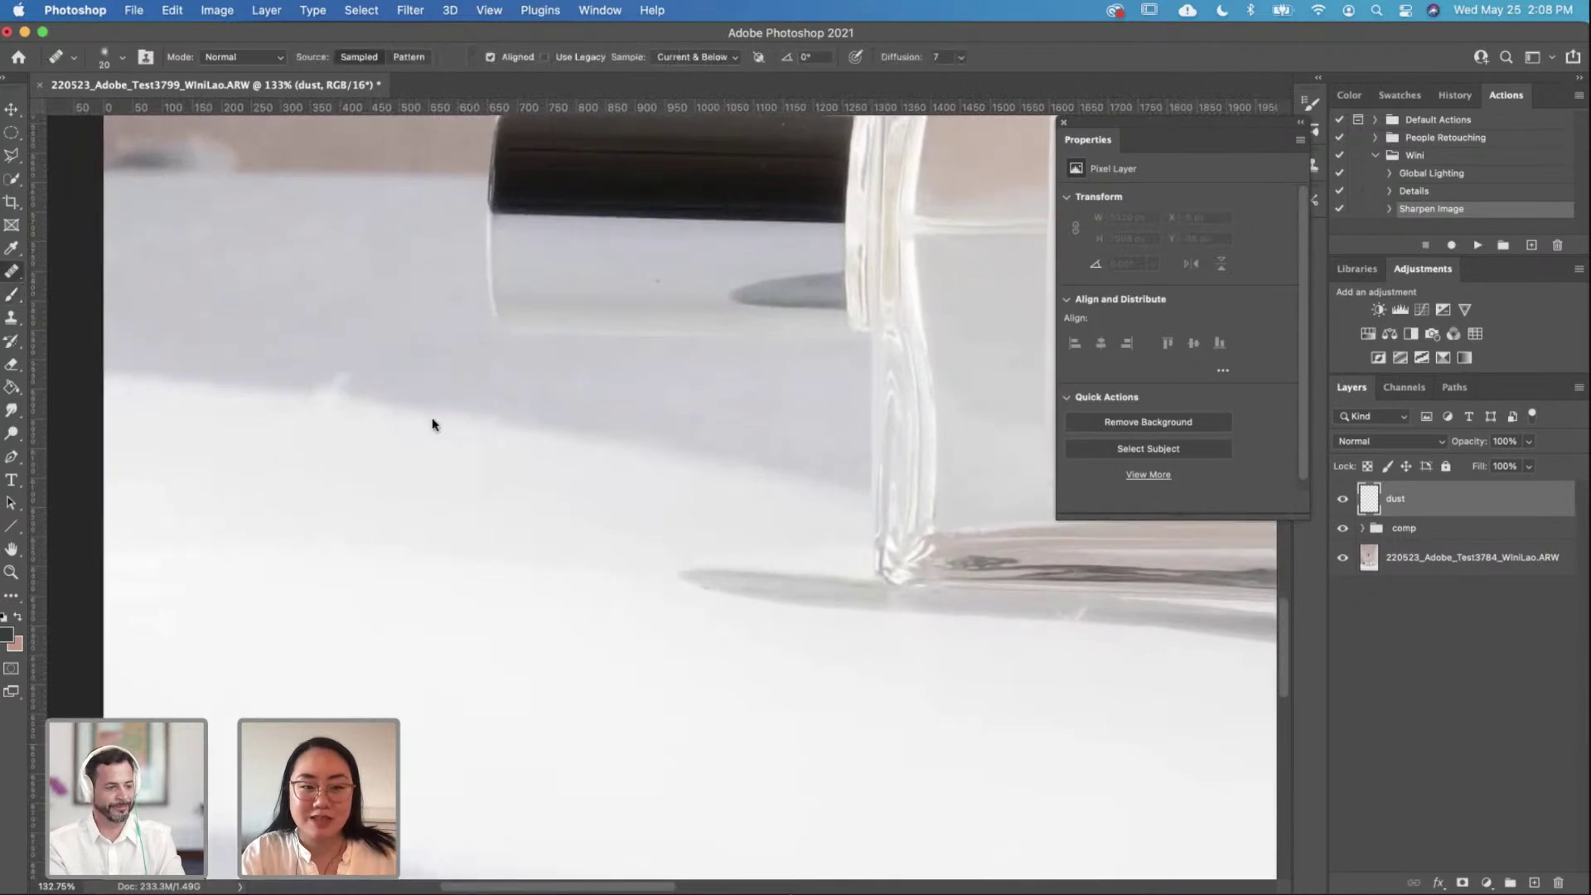
{"action": "key", "text": "bracketright"}
{"action": "key", "text": "bracketright"}
{"action": "key", "text": "bracketright"}
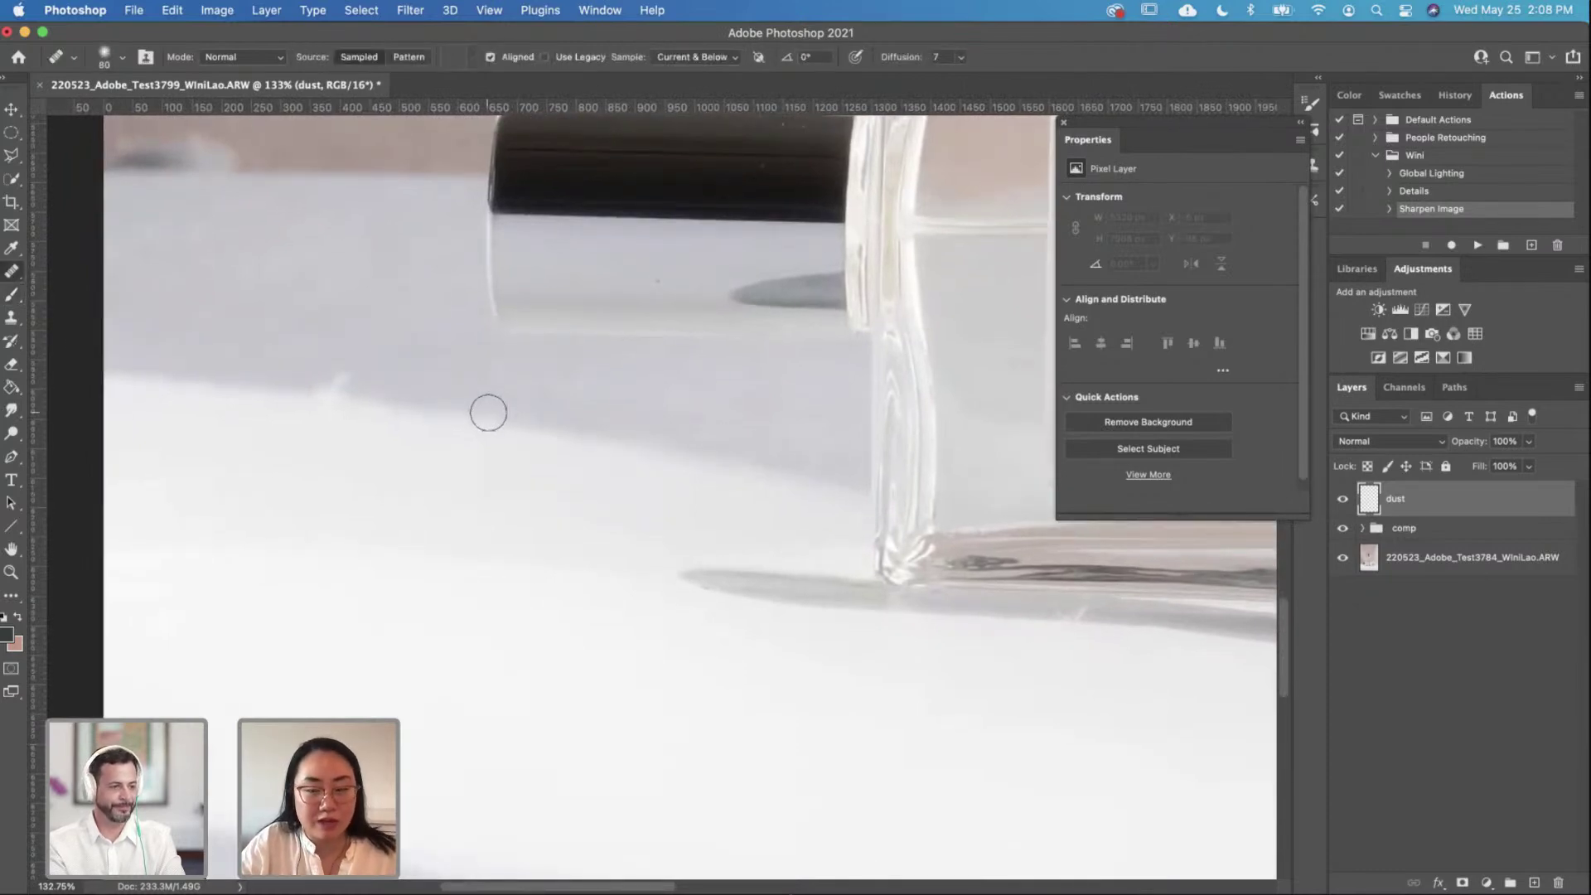
{"action": "left_click", "coordinate": [207, 386], "text": "alt"}
{"action": "mouse_move", "coordinate": [312, 391]}
{"action": "left_mouse_down"}
{"action": "mouse_move", "coordinate": [330, 379]}
{"action": "mouse_move", "coordinate": [464, 404]}
{"action": "mouse_move", "coordinate": [451, 486]}
{"action": "left_mouse_up"}
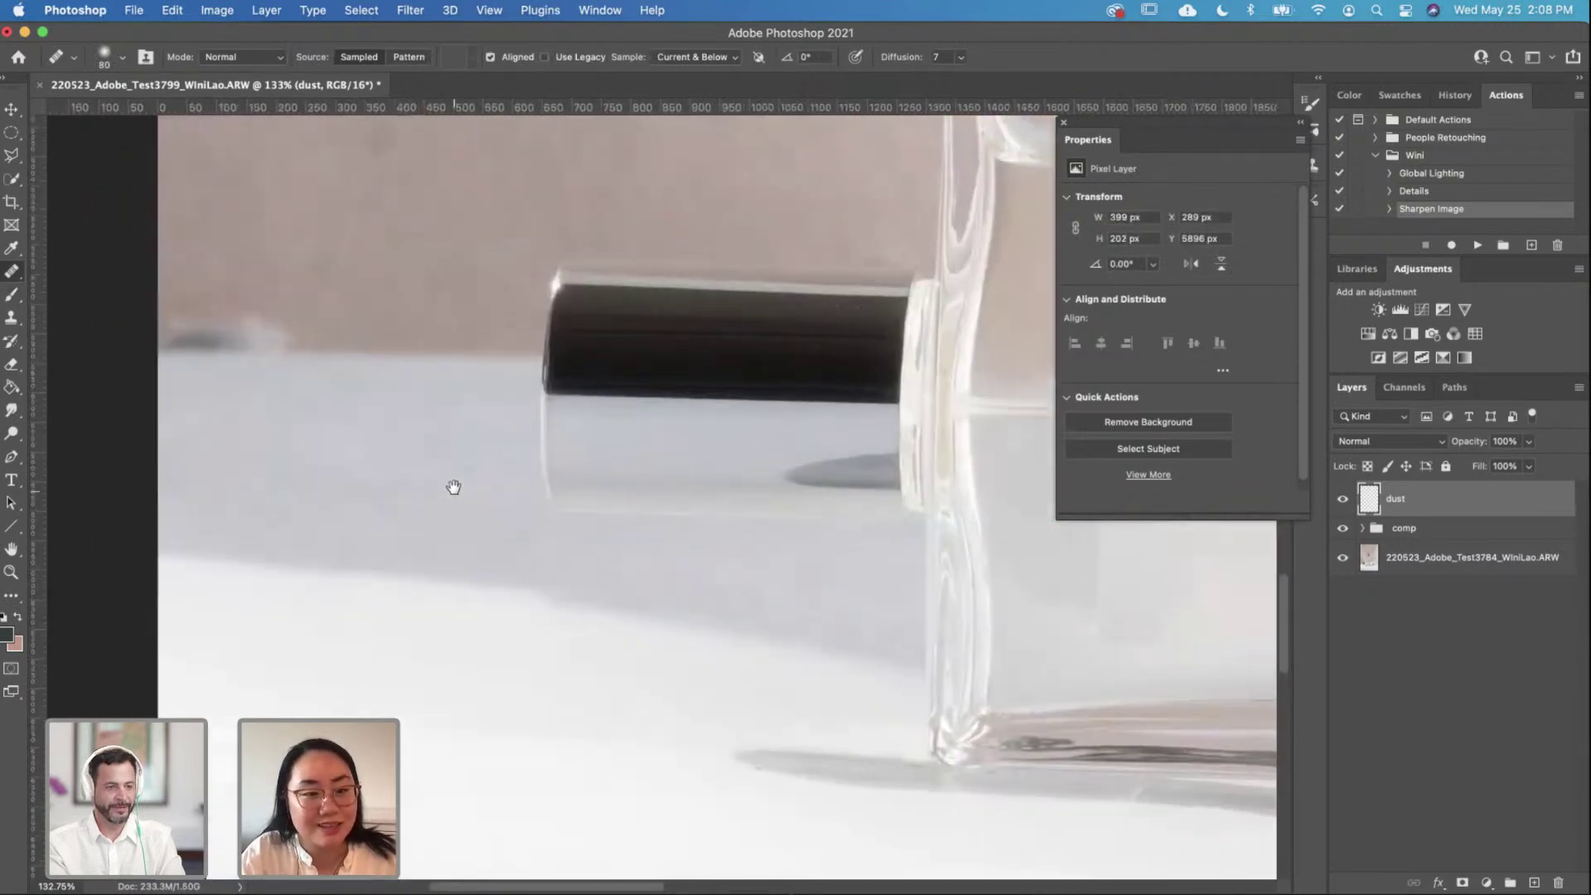
Step: Heal the dark smudge where the table meets the background at the image's edge, beside the lying bottle's cap
{"action": "left_click_drag", "start_coordinate": [439, 340], "coordinate": [465, 411]}
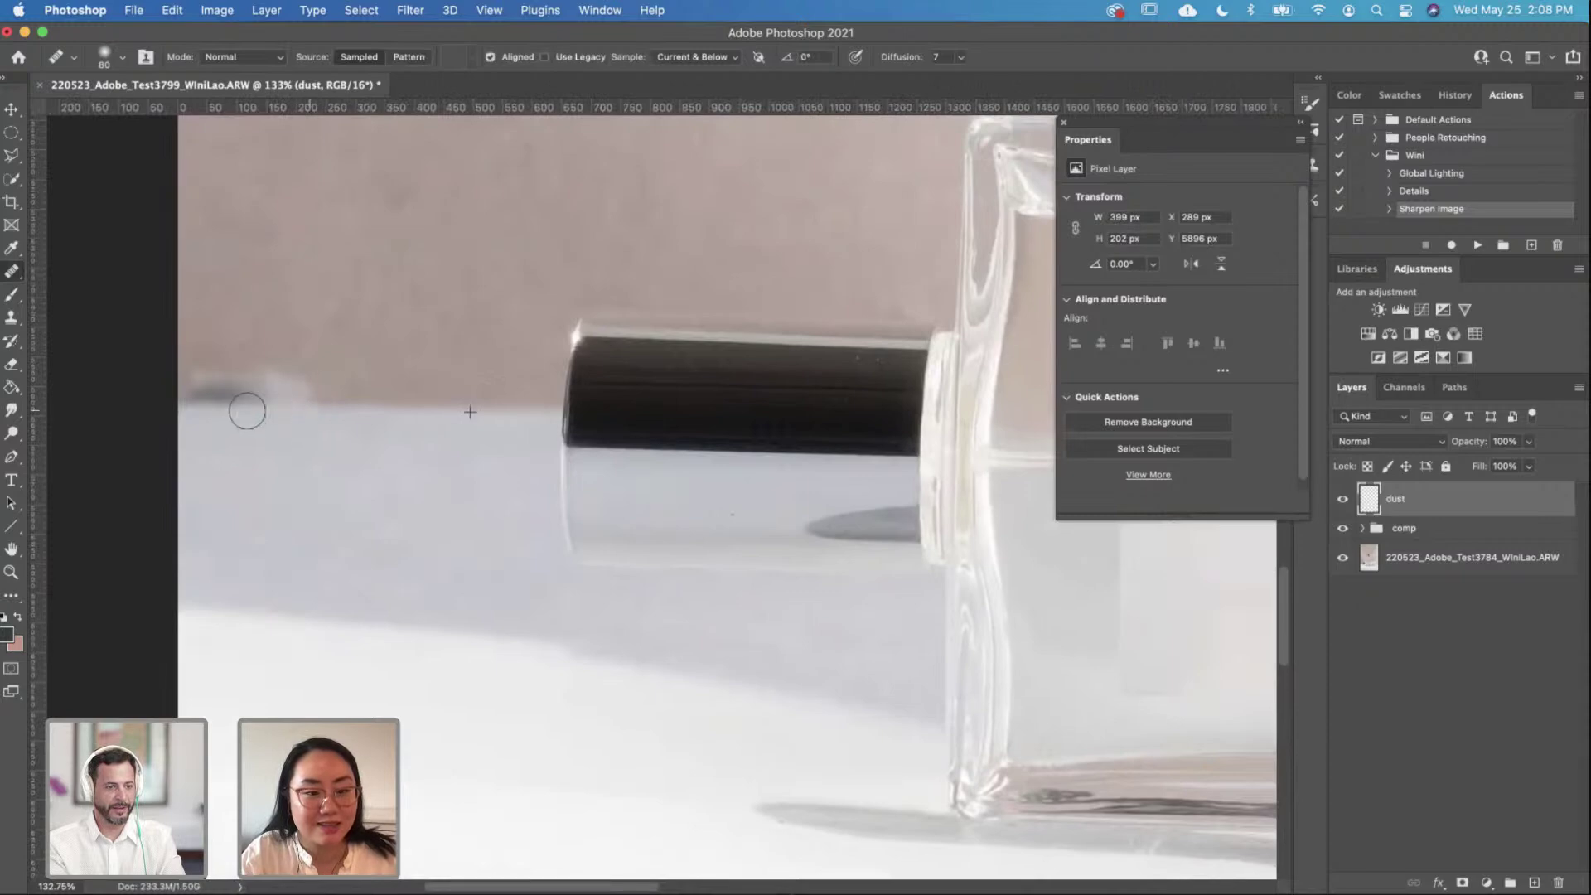
{"action": "left_click_drag", "start_coordinate": [246, 415], "coordinate": [292, 368]}
{"action": "left_click_drag", "start_coordinate": [525, 340], "coordinate": [284, 479]}
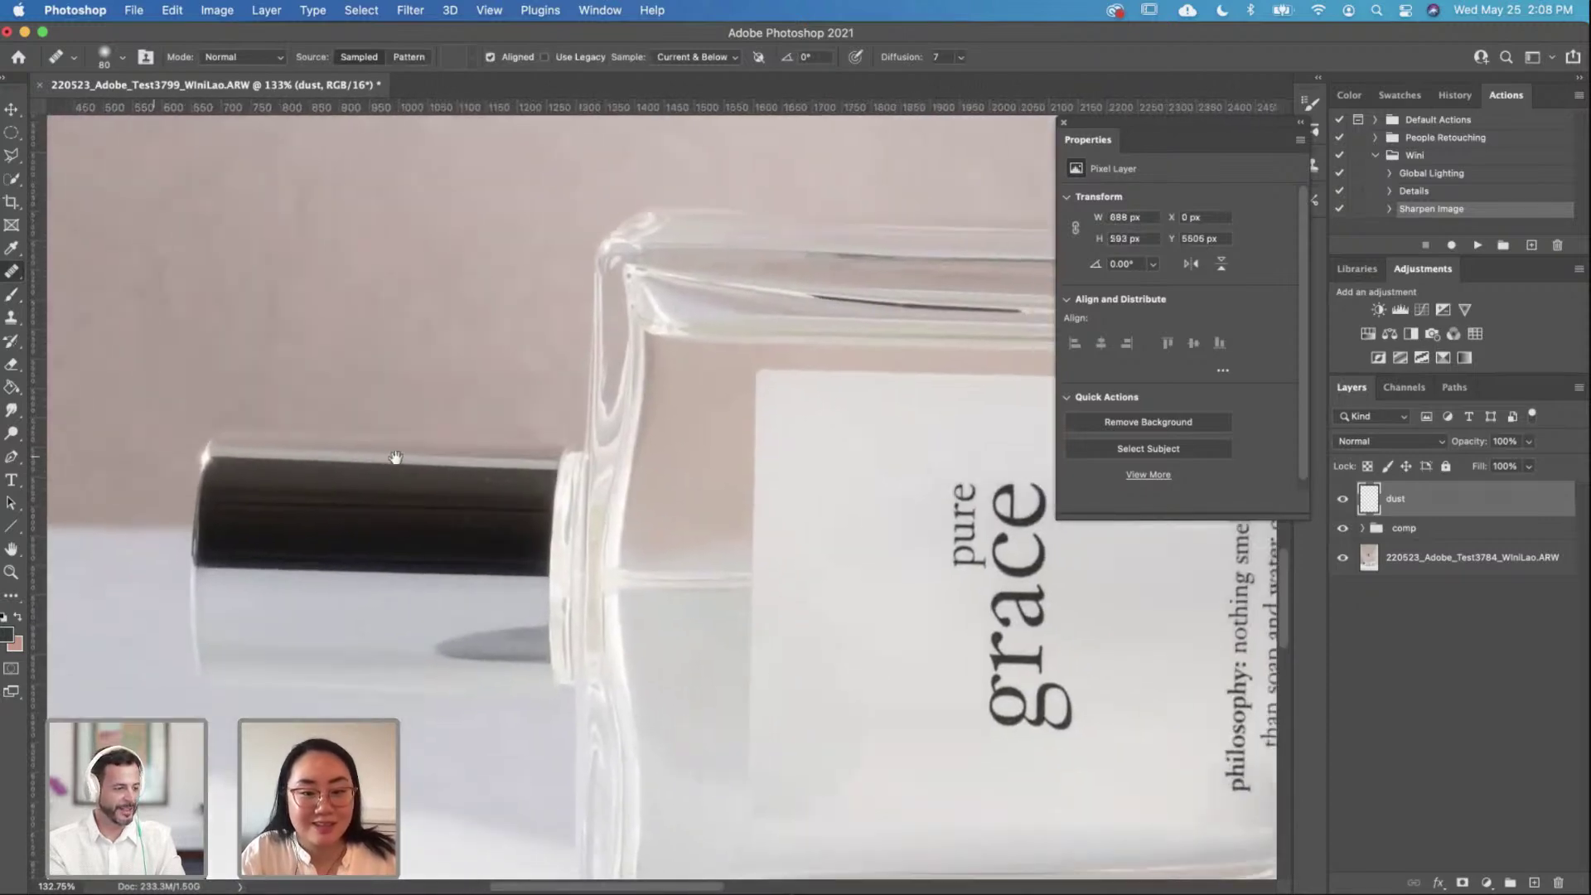
Step: Heal dust specks on the upper part of the lying bottle's black cap, reducing the Healing Brush to 20 px
{"action": "key", "text": "bracketleft"}
{"action": "key", "text": "bracketleft"}
{"action": "key", "text": "bracketleft"}
{"action": "key", "text": "bracketleft"}
{"action": "key", "text": "bracketleft"}
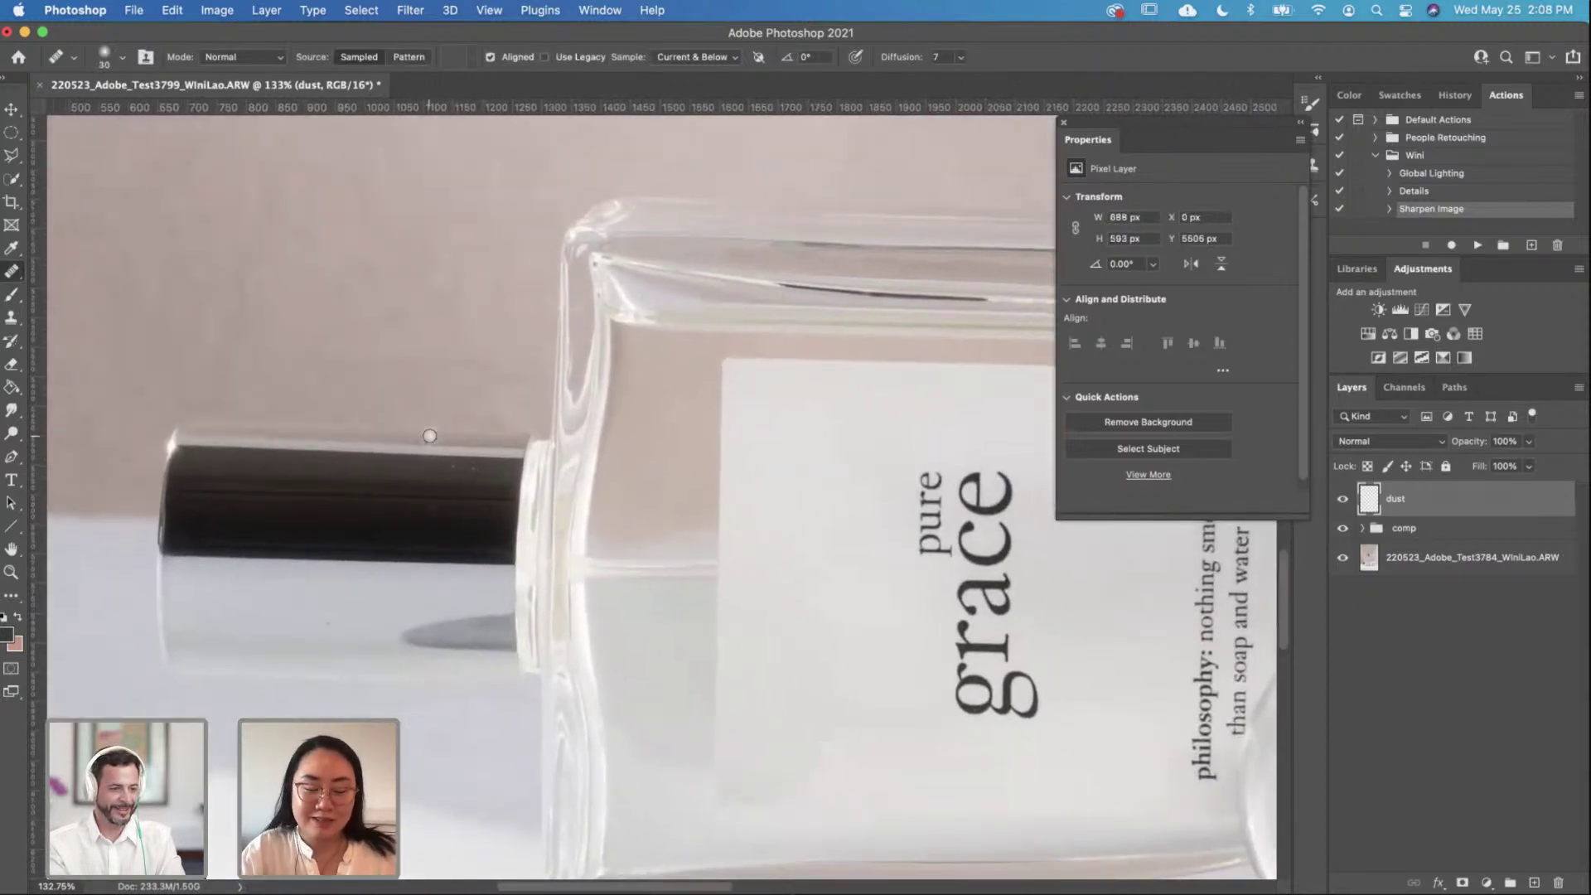
{"action": "scroll", "coordinate": [429, 436], "scroll_direction": "up", "scroll_amount": 5}
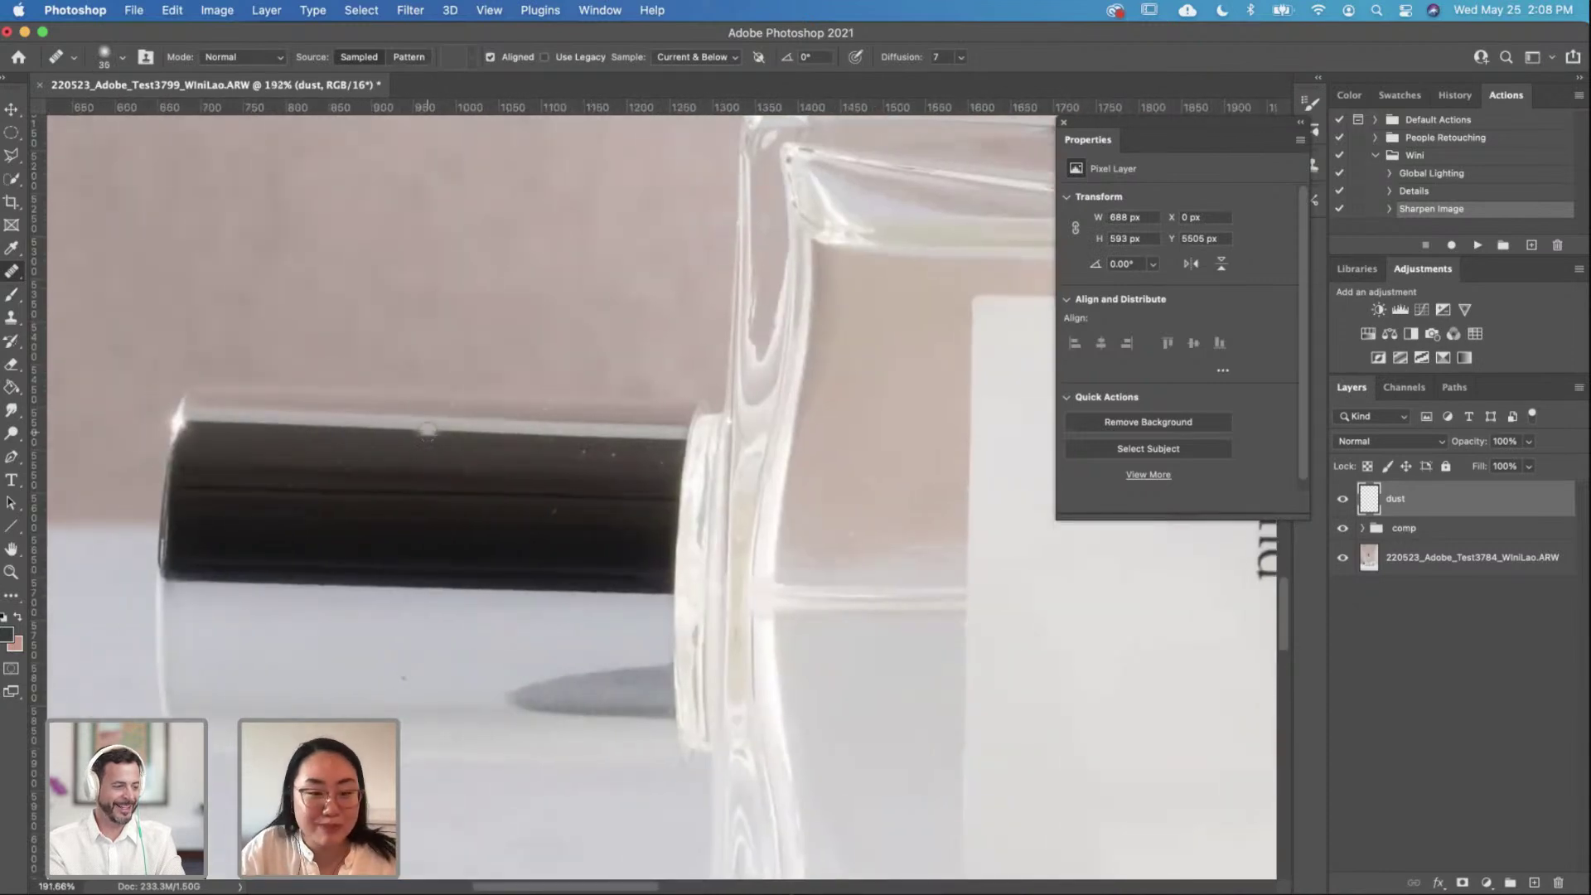
{"action": "scroll", "coordinate": [442, 444], "scroll_direction": "up", "scroll_amount": 3}
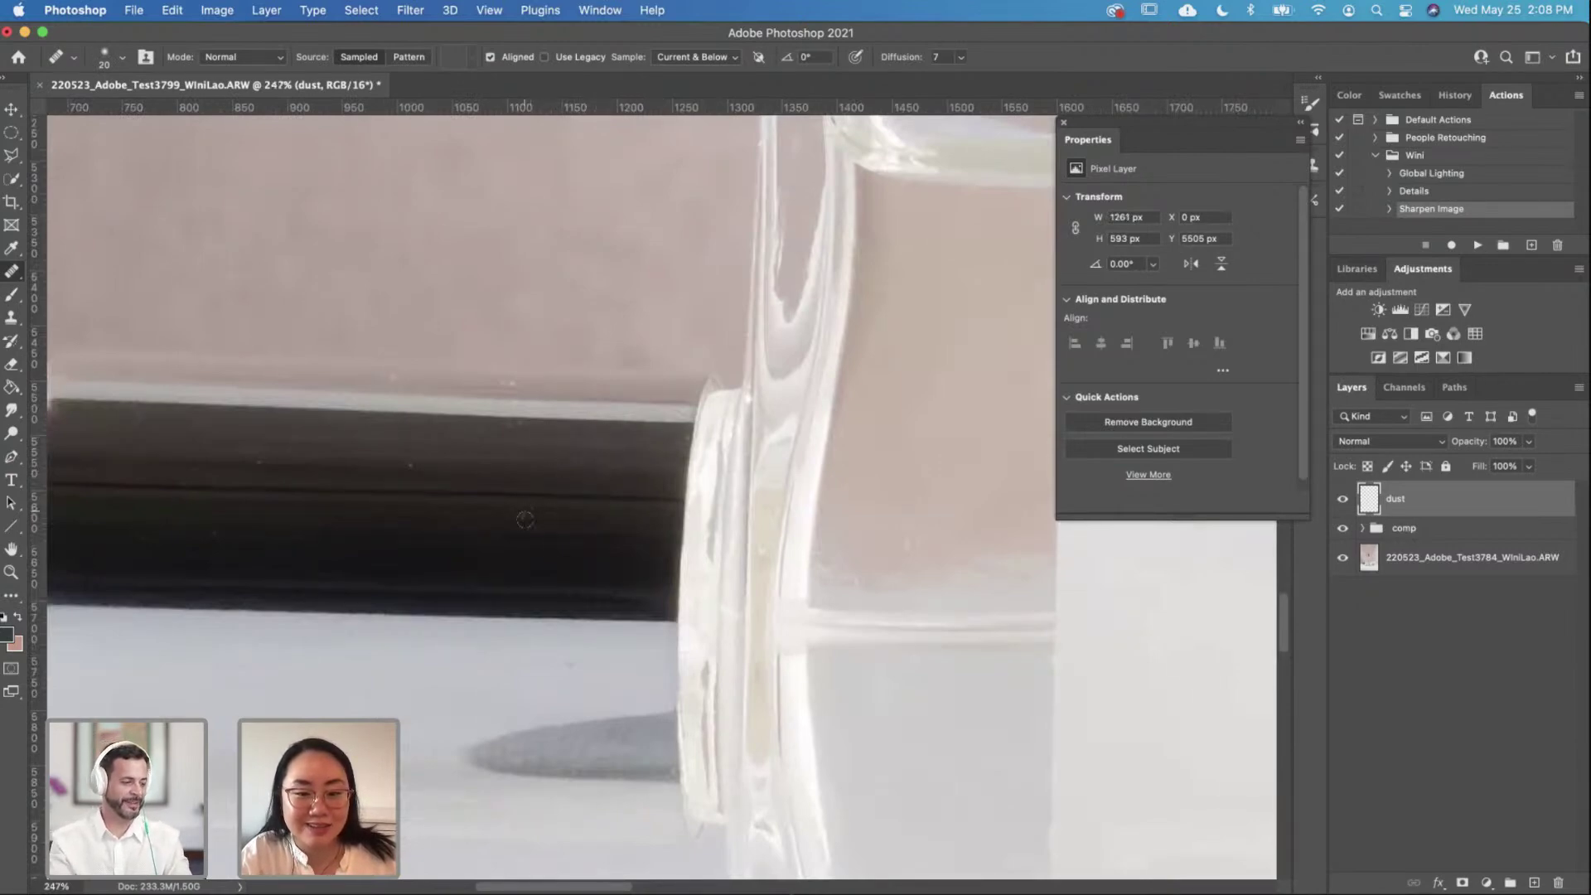
Step: Heal the small dark speck in the clear section below the black cap with the 20 px Healing Brush
{"action": "scroll", "coordinate": [501, 477], "scroll_direction": "left", "scroll_amount": 5}
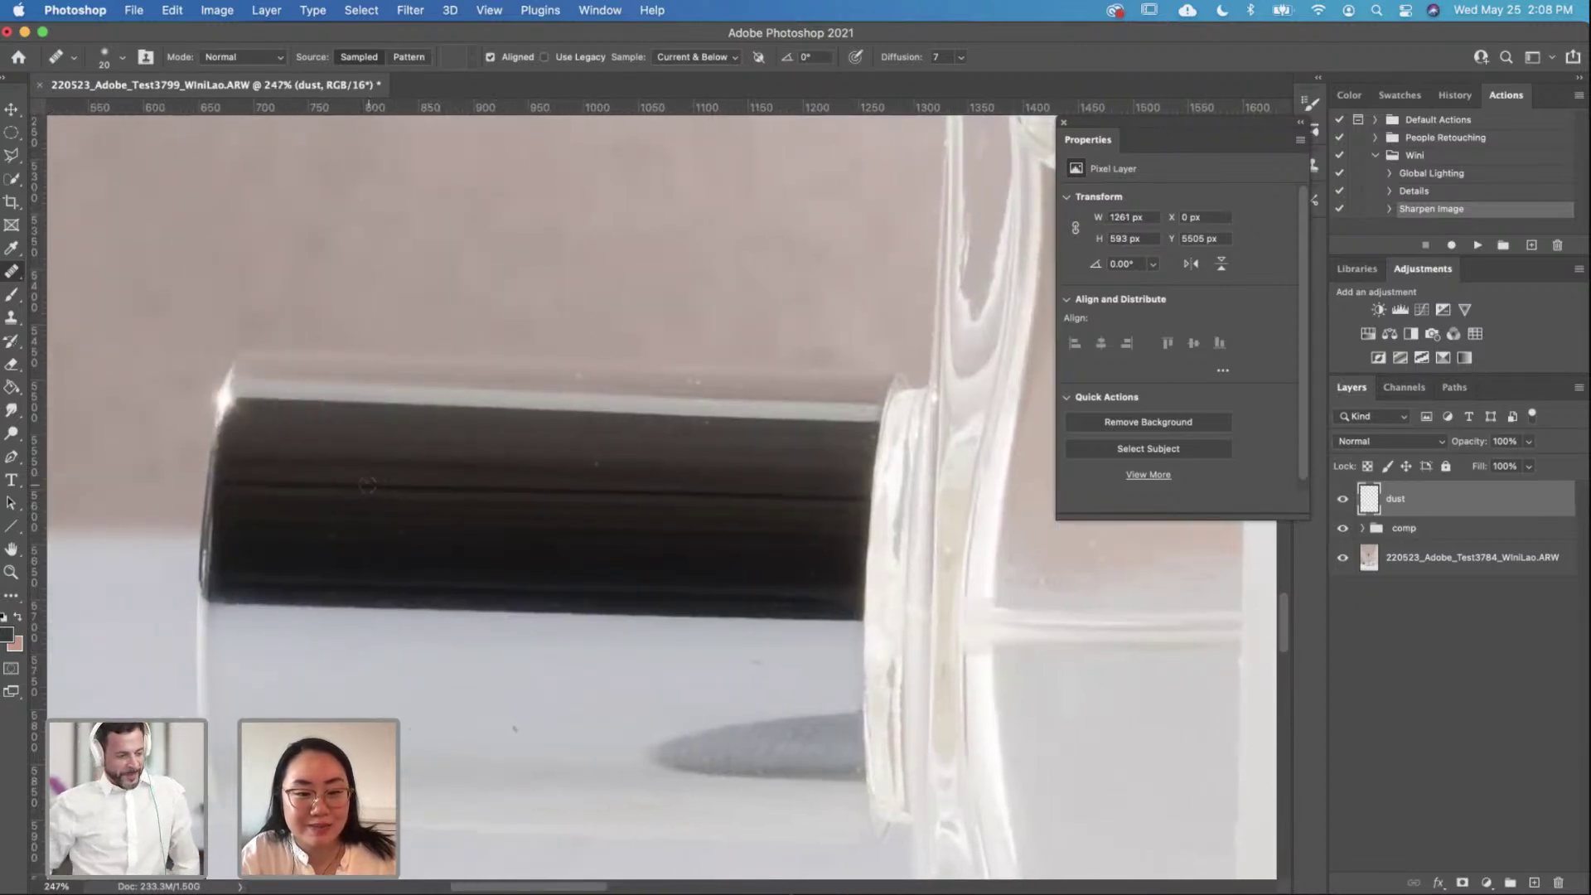
{"action": "scroll", "coordinate": [373, 503], "scroll_direction": "down", "scroll_amount": 3}
{"action": "scroll", "coordinate": [374, 504], "scroll_direction": "right", "scroll_amount": 3}
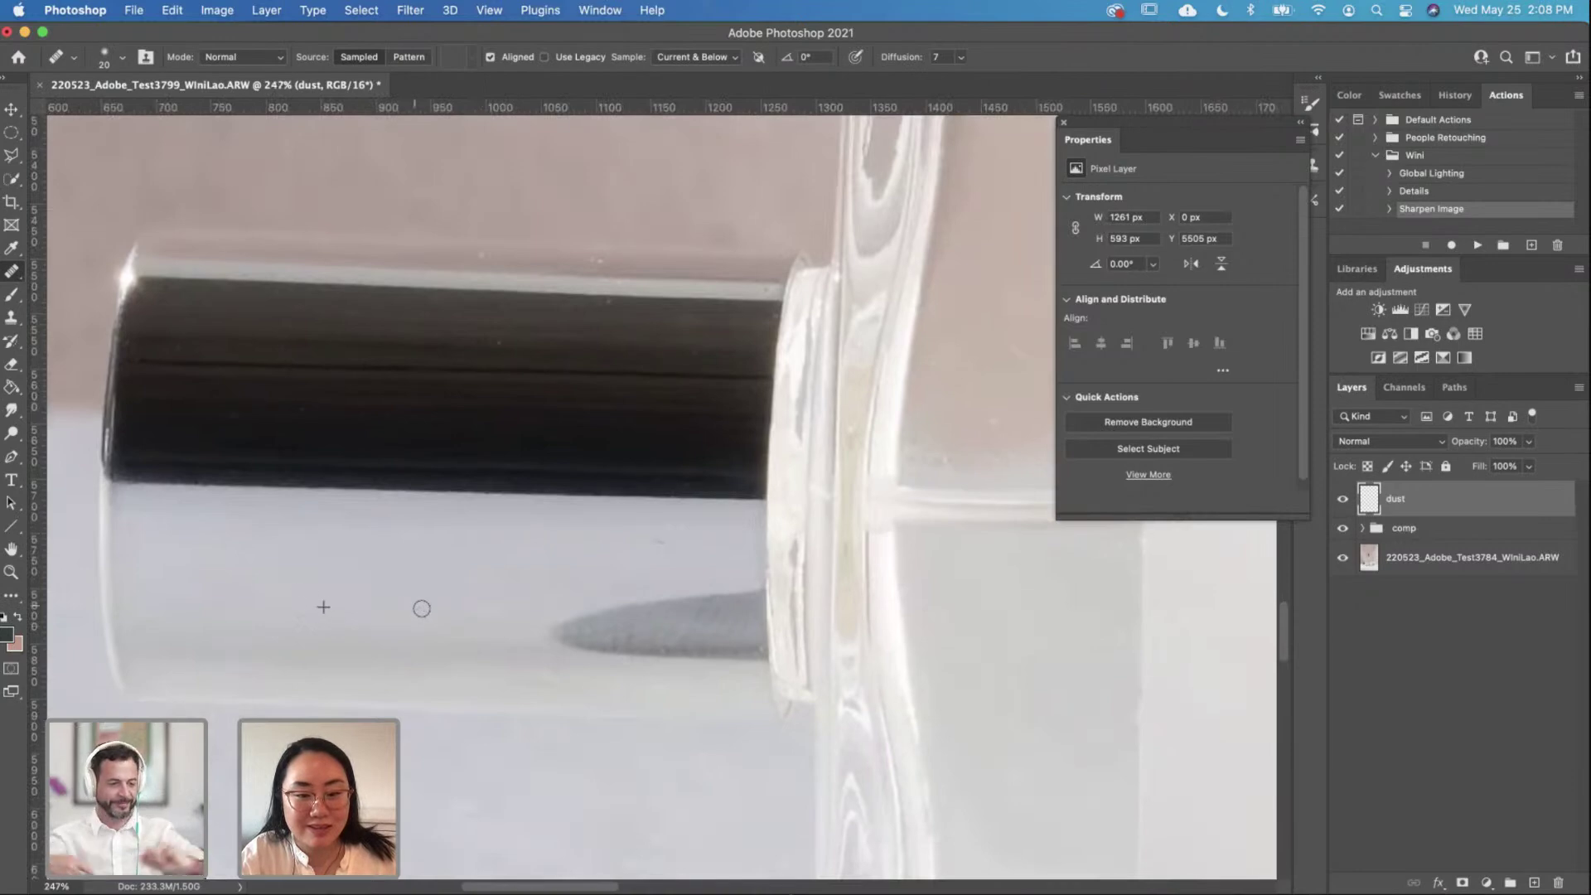
{"action": "scroll", "coordinate": [756, 572], "scroll_direction": "right", "scroll_amount": 10}
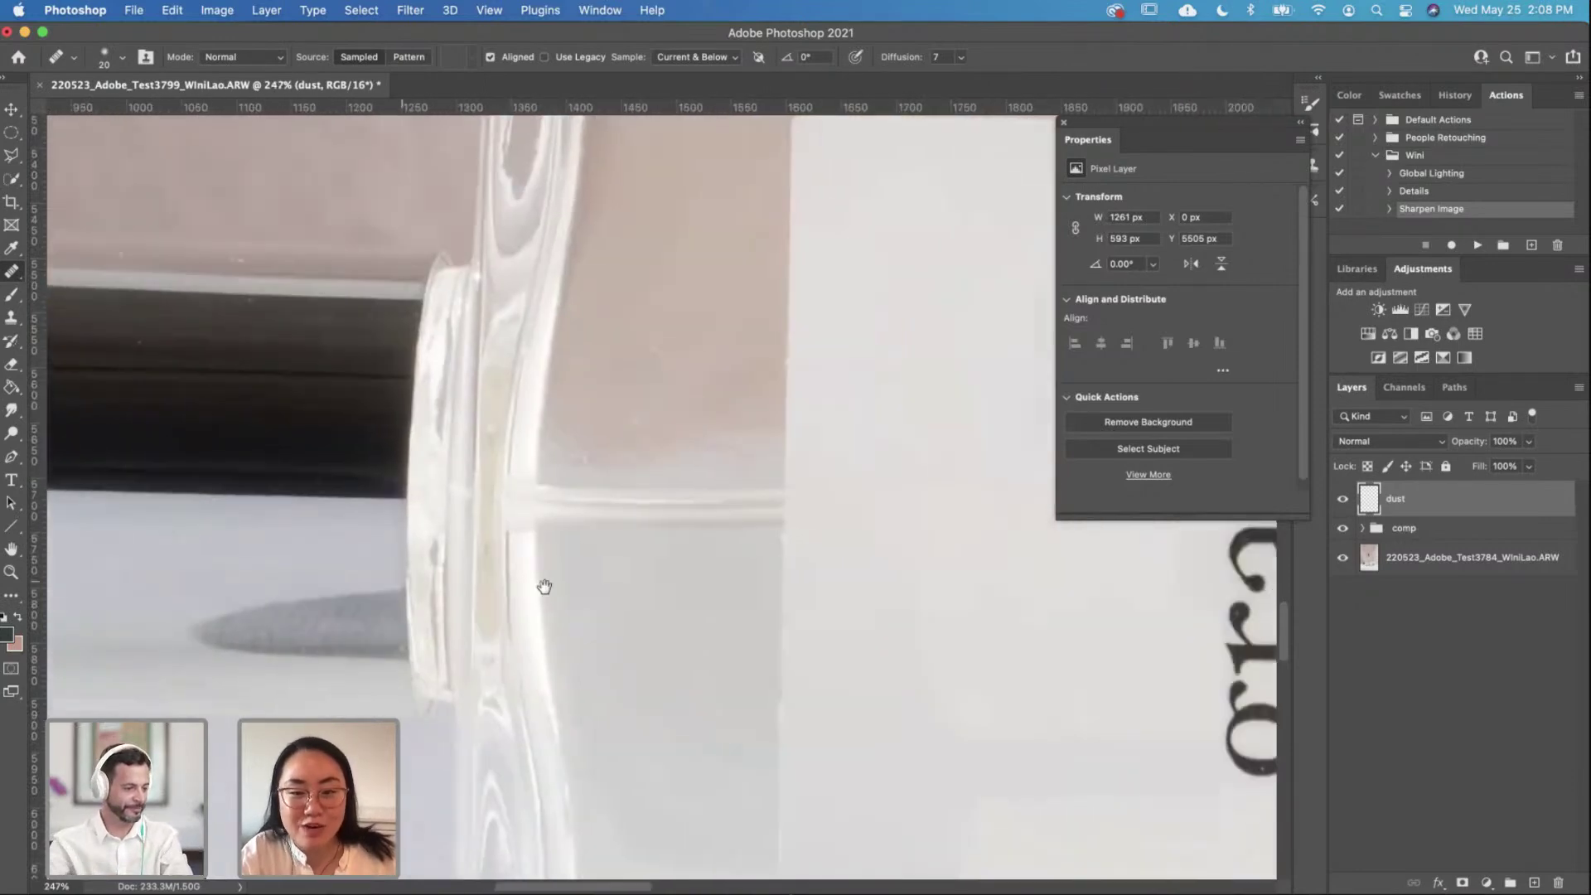
Step: Heal the specks in the beige glass area beside the pure grace label with a 40 px Healing Brush sampled above them
{"action": "scroll", "coordinate": [640, 700], "scroll_direction": "up", "scroll_amount": 3}
{"action": "key", "text": "bracketright"}
{"action": "key", "text": "bracketright"}
{"action": "left_click", "coordinate": [545, 396], "text": "alt"}
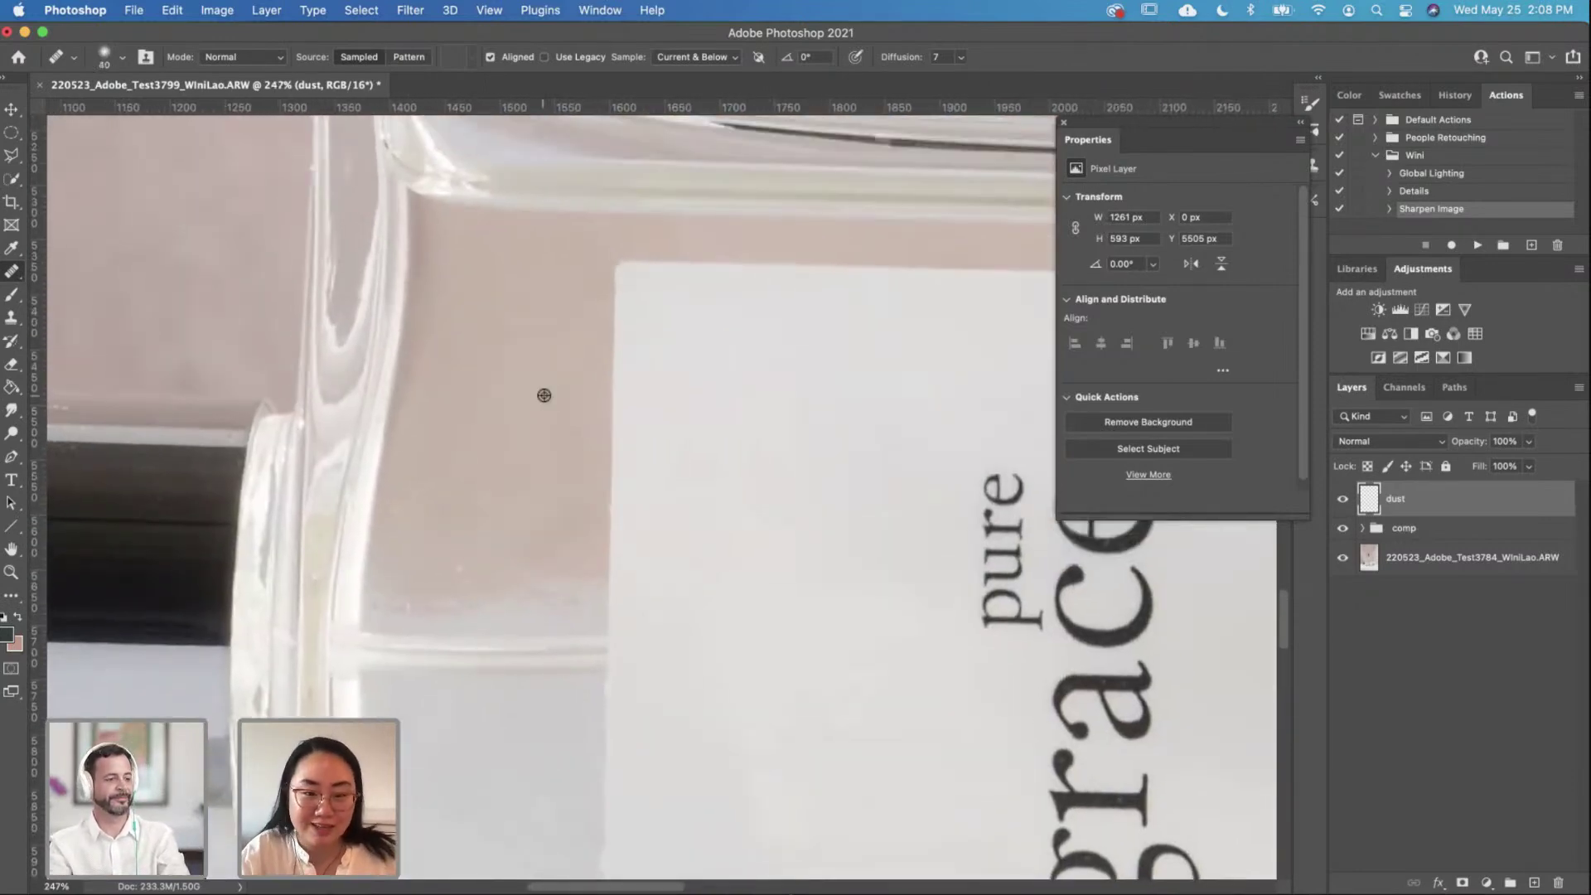
{"action": "left_click_drag", "start_coordinate": [455, 512], "coordinate": [454, 551]}
Step: Clean up the remaining flaws around the liquid line and along the pure grace label's edge with the 40 px Healing Brush
{"action": "scroll", "coordinate": [448, 409], "scroll_direction": "down", "scroll_amount": 4}
{"action": "scroll", "coordinate": [448, 409], "scroll_direction": "right", "scroll_amount": 1}
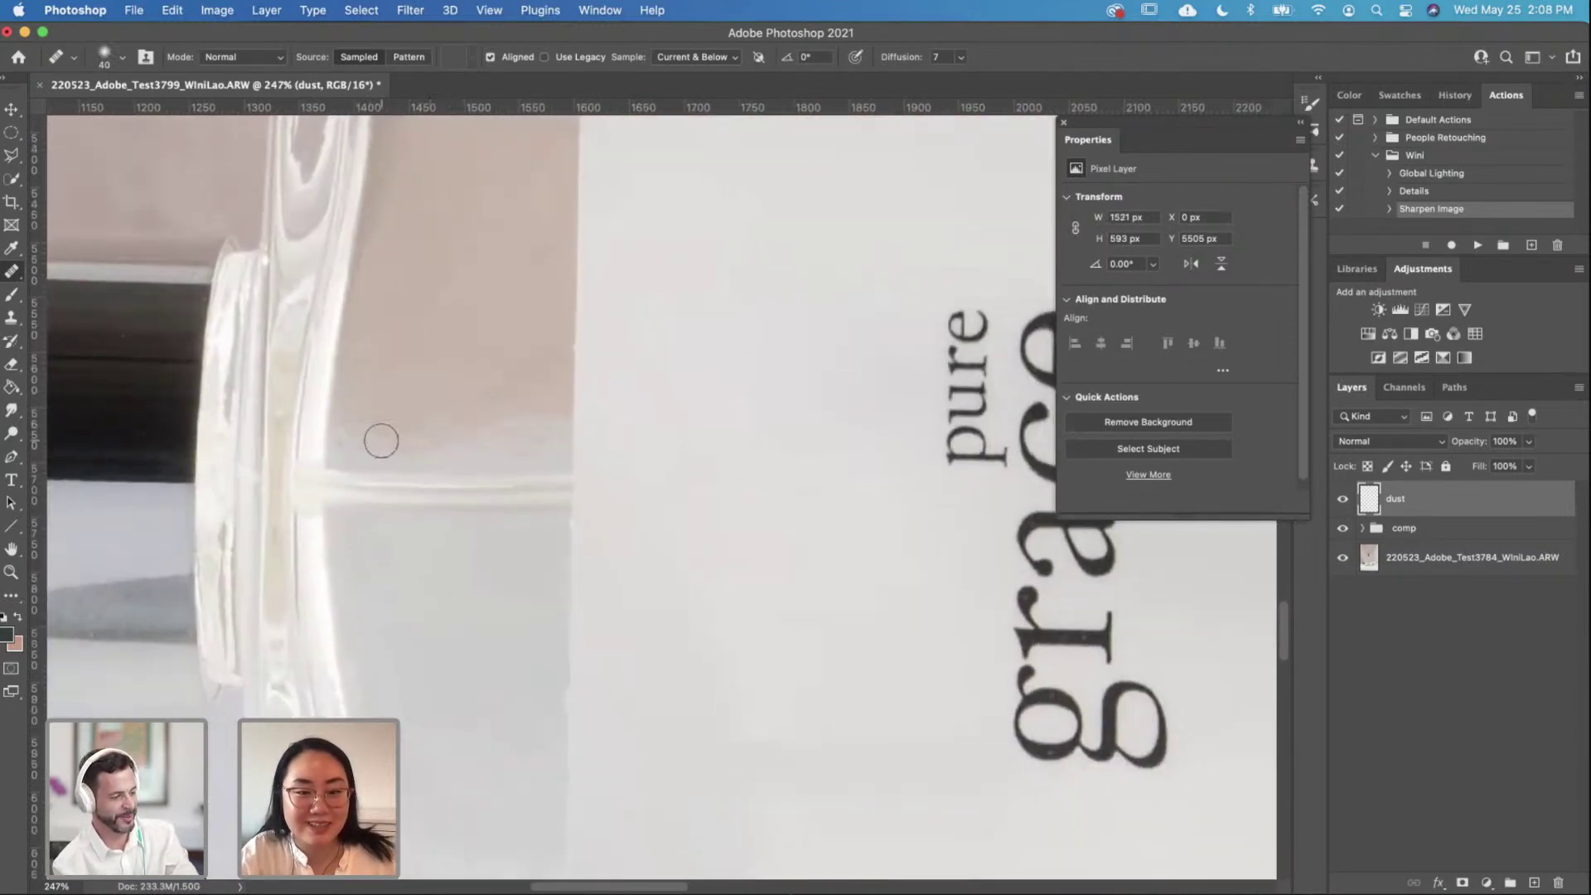
{"action": "scroll", "coordinate": [423, 390], "scroll_direction": "up", "scroll_amount": 3}
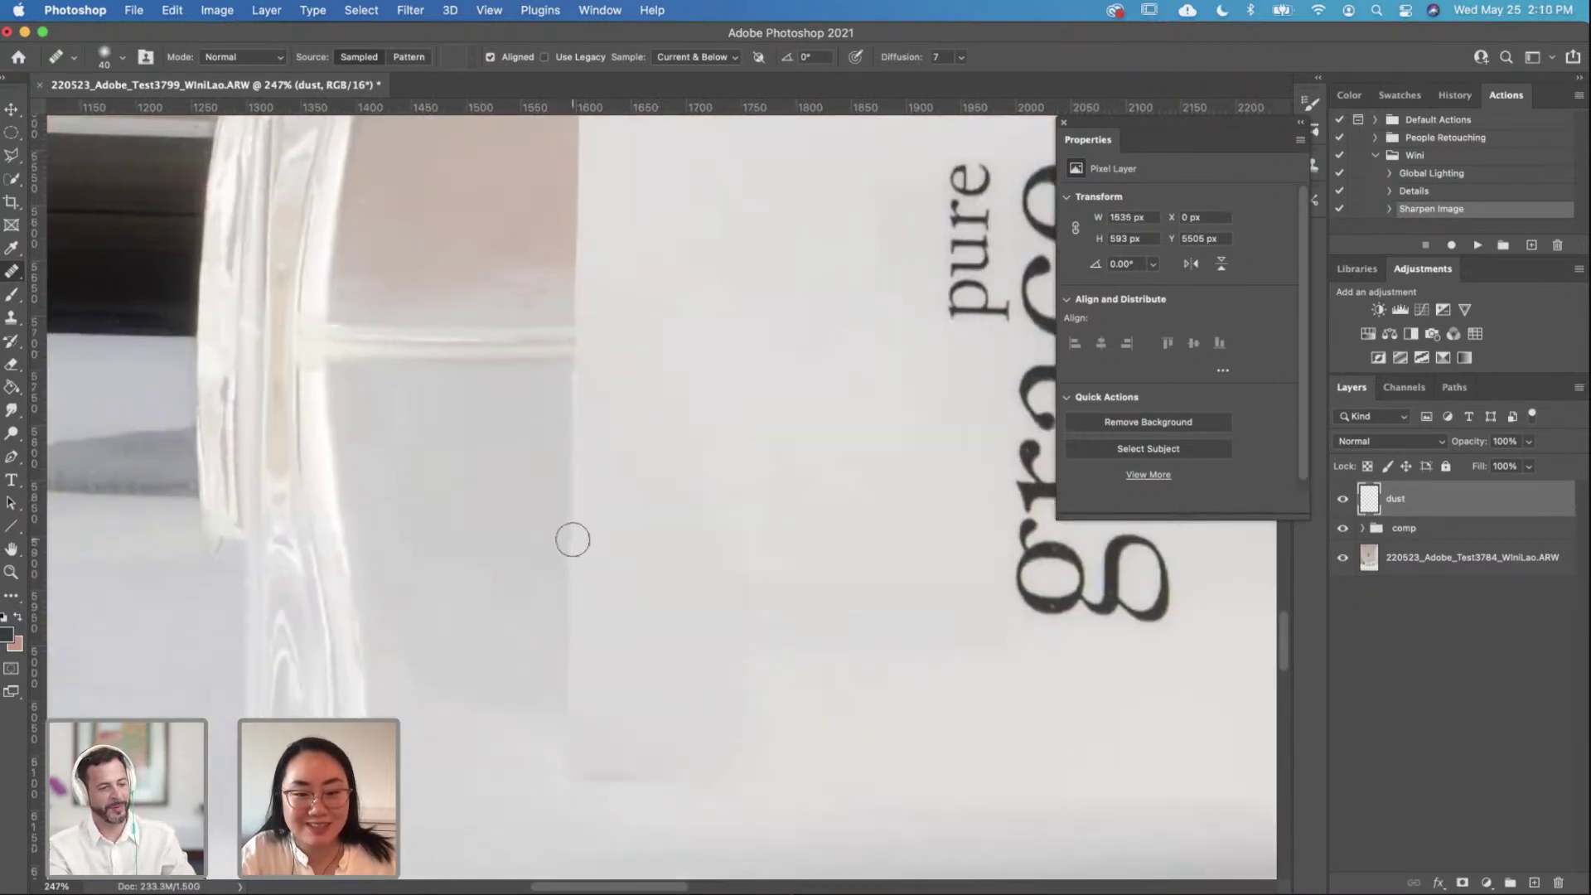
{"action": "scroll", "coordinate": [648, 603], "scroll_direction": "down", "scroll_amount": 5}
{"action": "scroll", "coordinate": [648, 604], "scroll_direction": "up", "scroll_amount": 8}
{"action": "scroll", "coordinate": [648, 603], "scroll_direction": "right", "scroll_amount": 3}
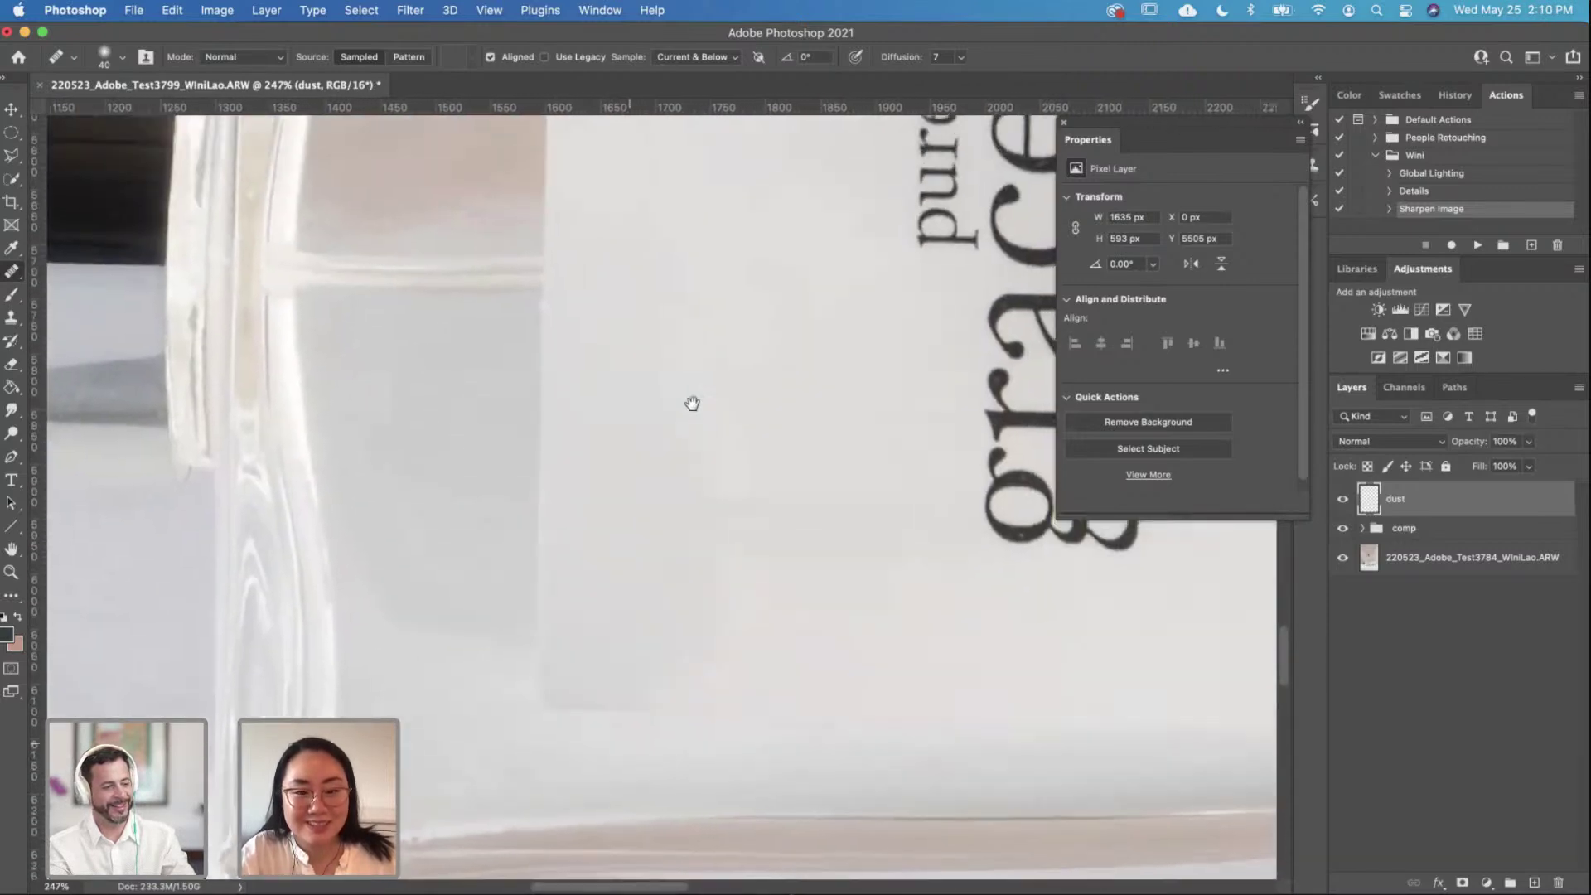
Step: Heal the small speck in the glass strip above the pure grace label with a 20 px Healing Brush
{"action": "scroll", "coordinate": [632, 650], "scroll_direction": "up", "scroll_amount": 4}
{"action": "scroll", "coordinate": [477, 625], "scroll_direction": "down", "scroll_amount": 2}
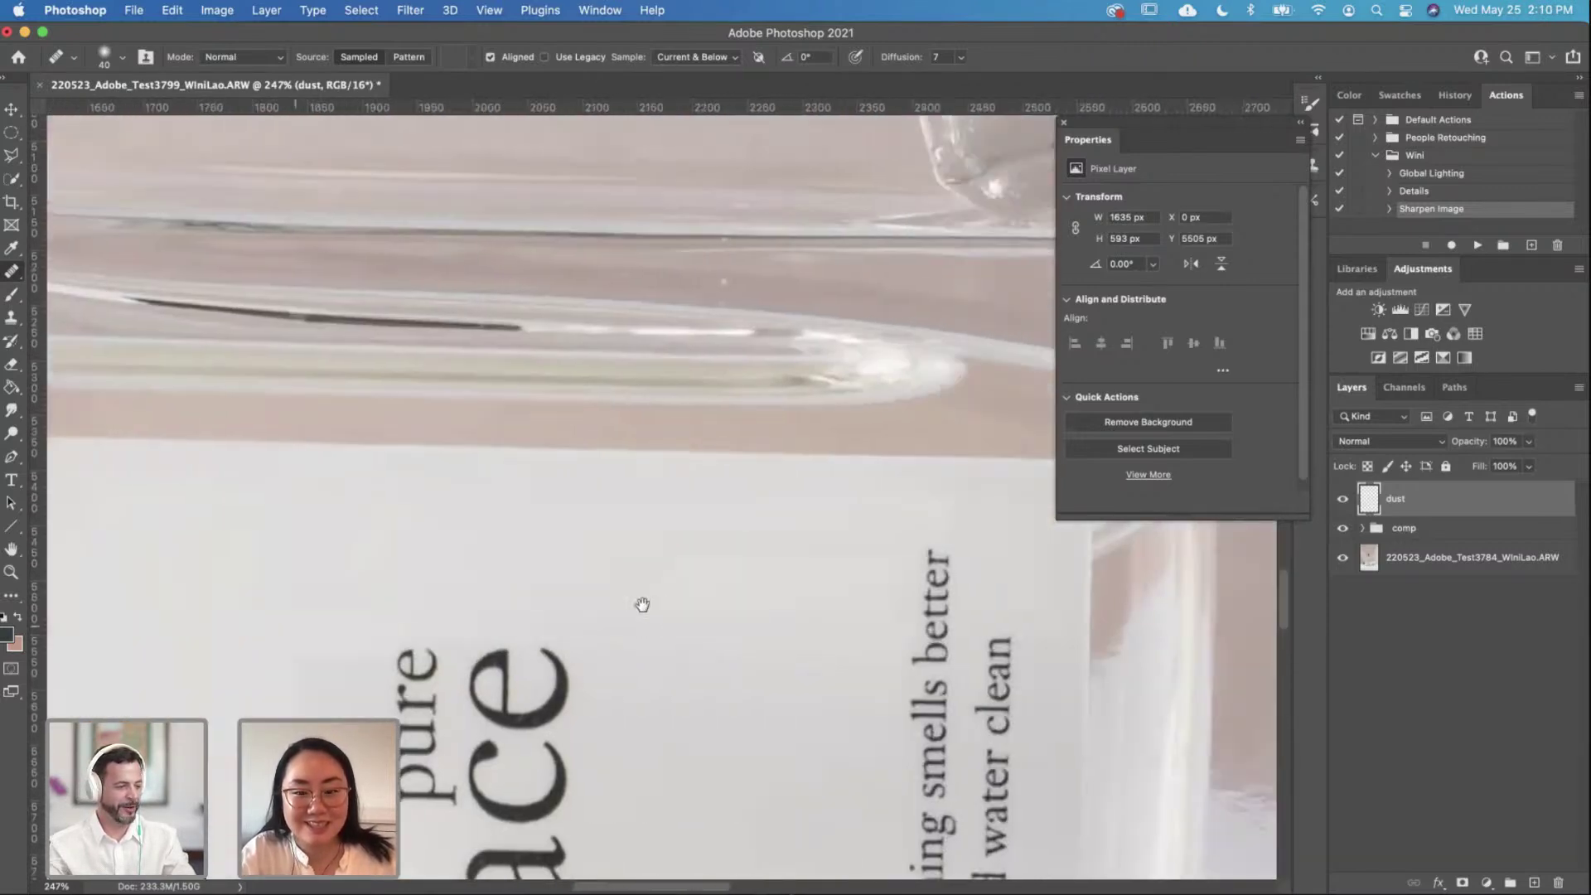
{"action": "scroll", "coordinate": [661, 604], "scroll_direction": "right", "scroll_amount": 5}
{"action": "scroll", "coordinate": [774, 501], "scroll_direction": "left", "scroll_amount": 2}
{"action": "scroll", "coordinate": [774, 500], "scroll_direction": "up", "scroll_amount": 1}
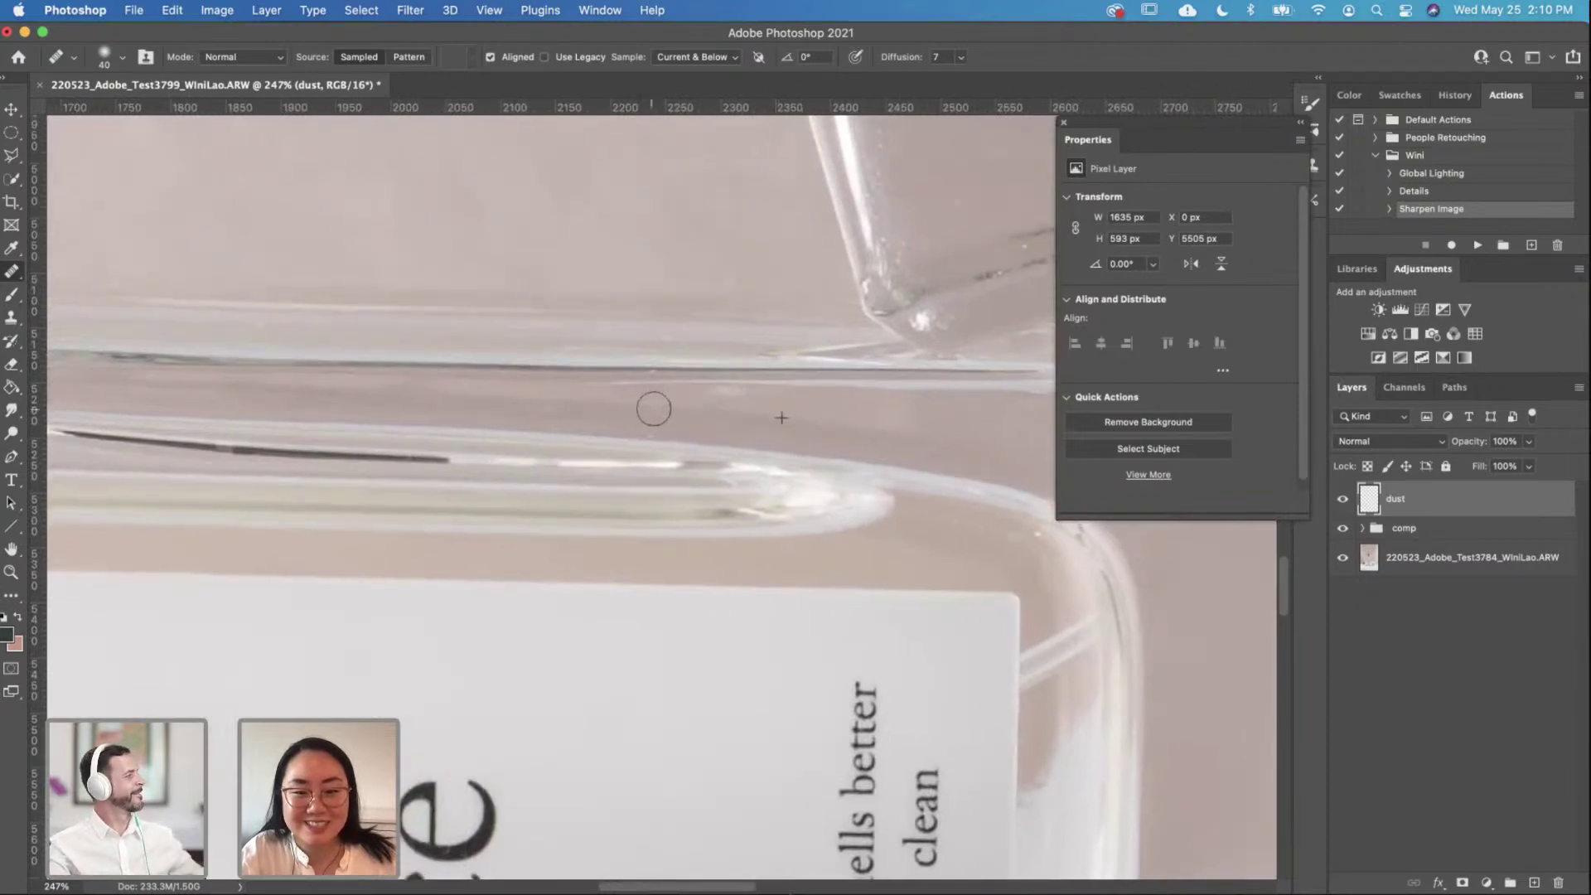
{"action": "key", "text": "bracketleft"}
{"action": "key", "text": "bracketleft"}
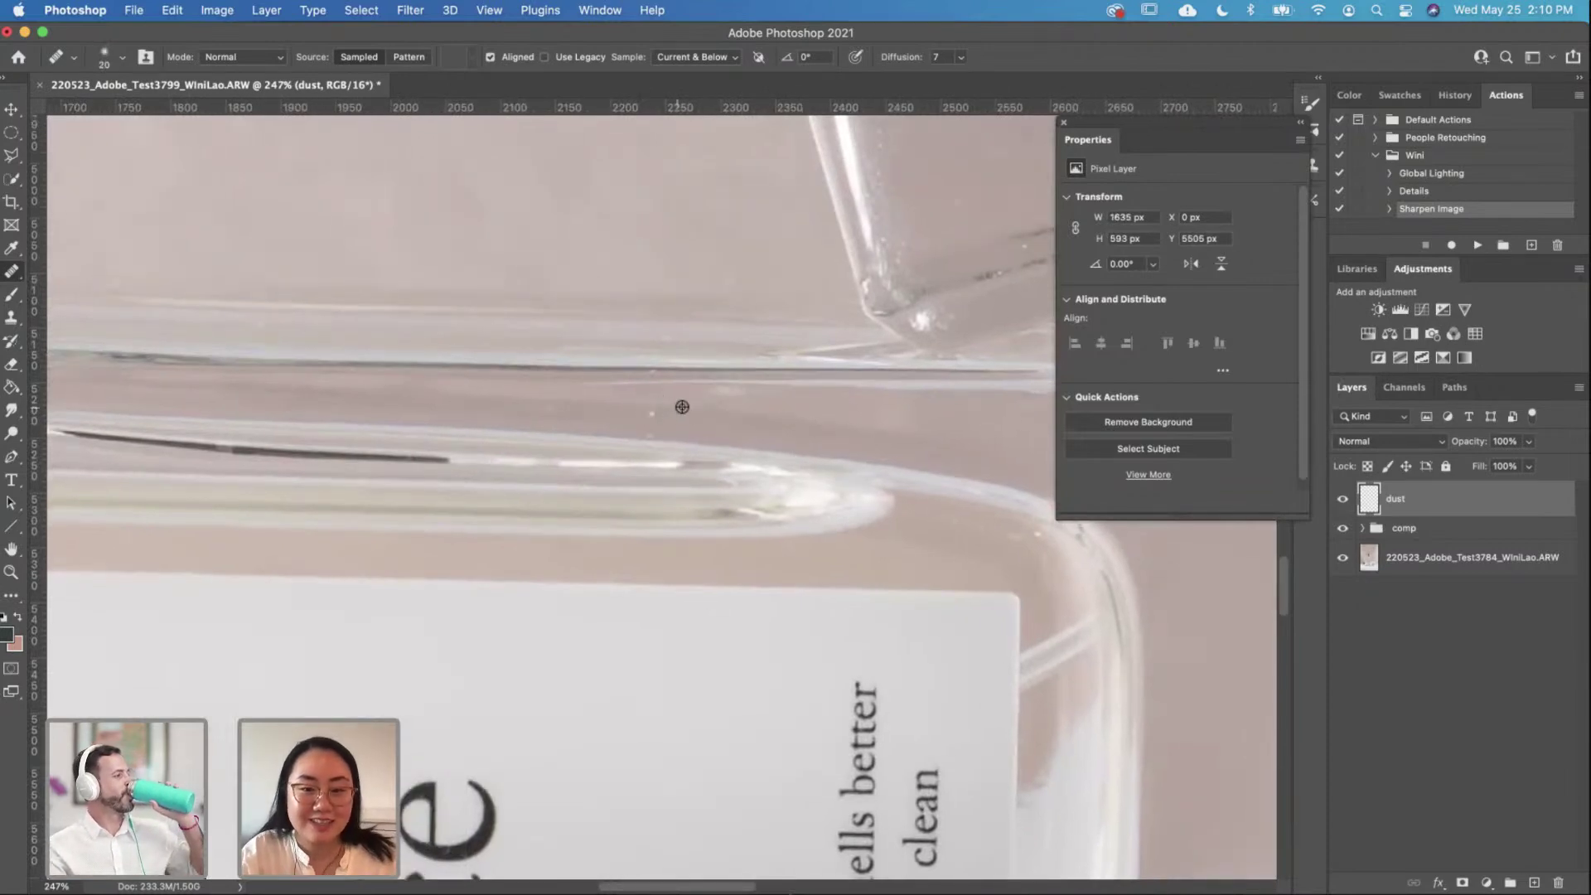
{"action": "left_click", "coordinate": [654, 414]}
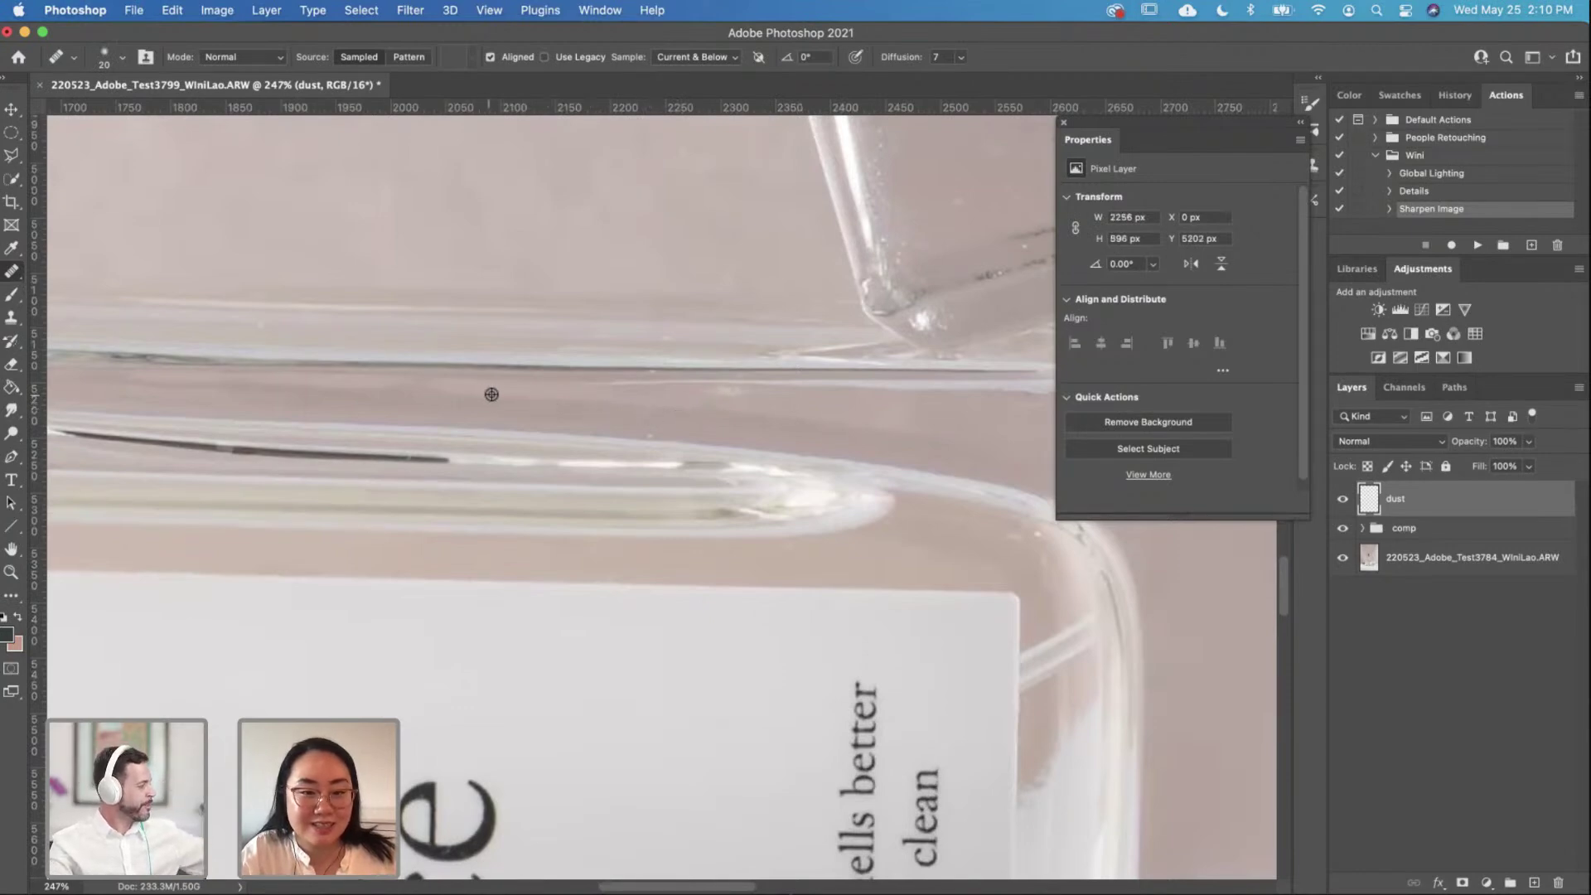
Step: Clean up the specks along the thin highlight at the lying bottle's upper edge with a 10 px Healing Brush
{"action": "left_click_drag", "start_coordinate": [750, 425], "coordinate": [636, 401]}
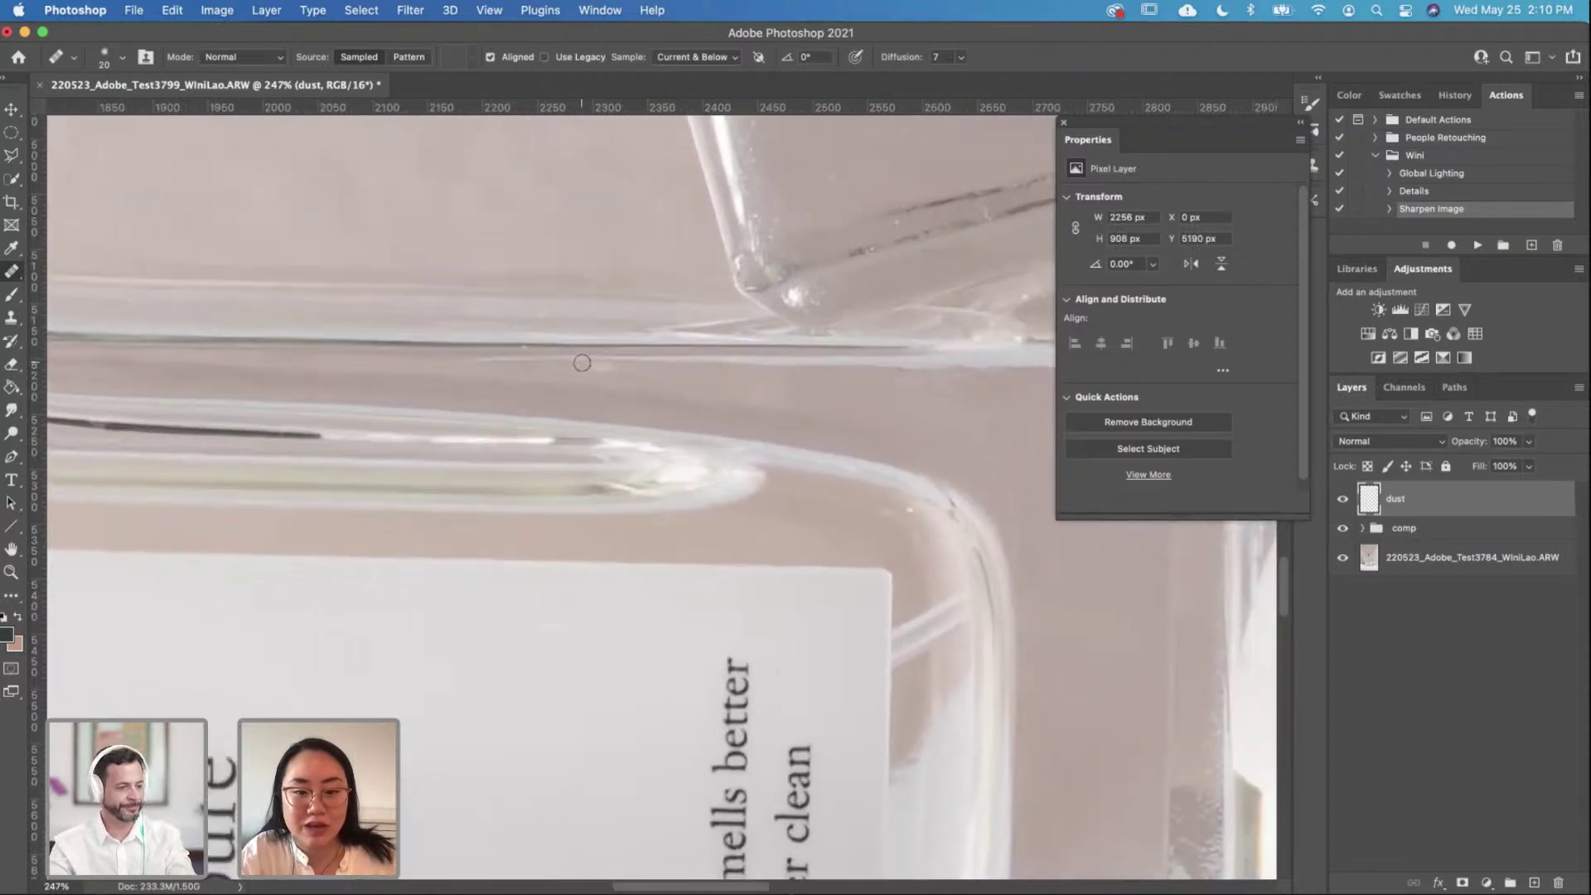
{"action": "key", "text": "bracketleft"}
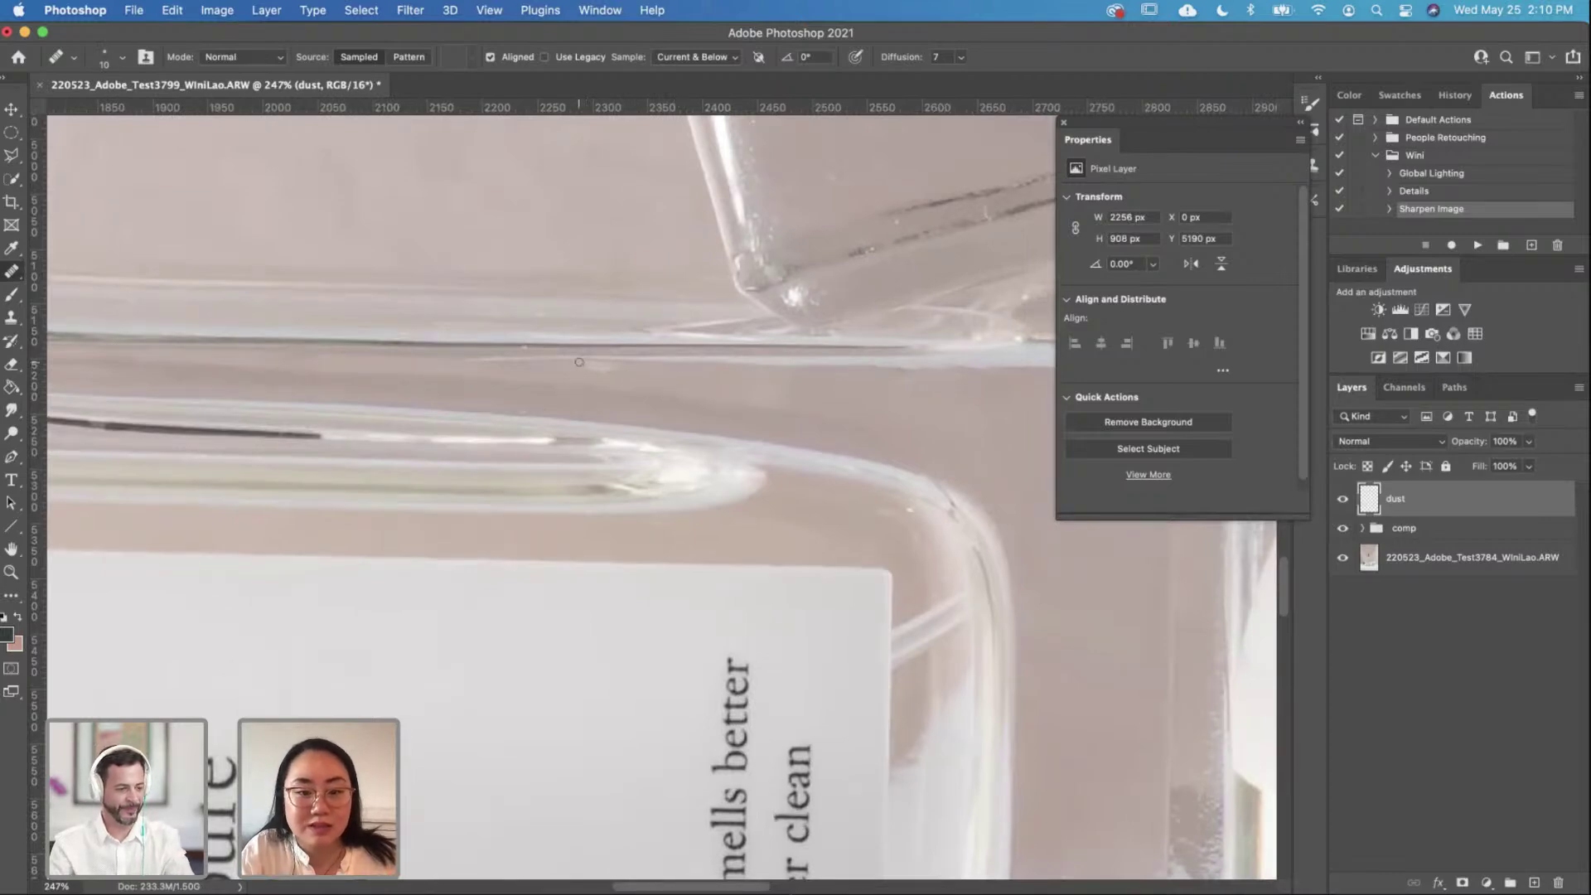
{"action": "left_click_drag", "start_coordinate": [623, 364], "coordinate": [590, 363]}
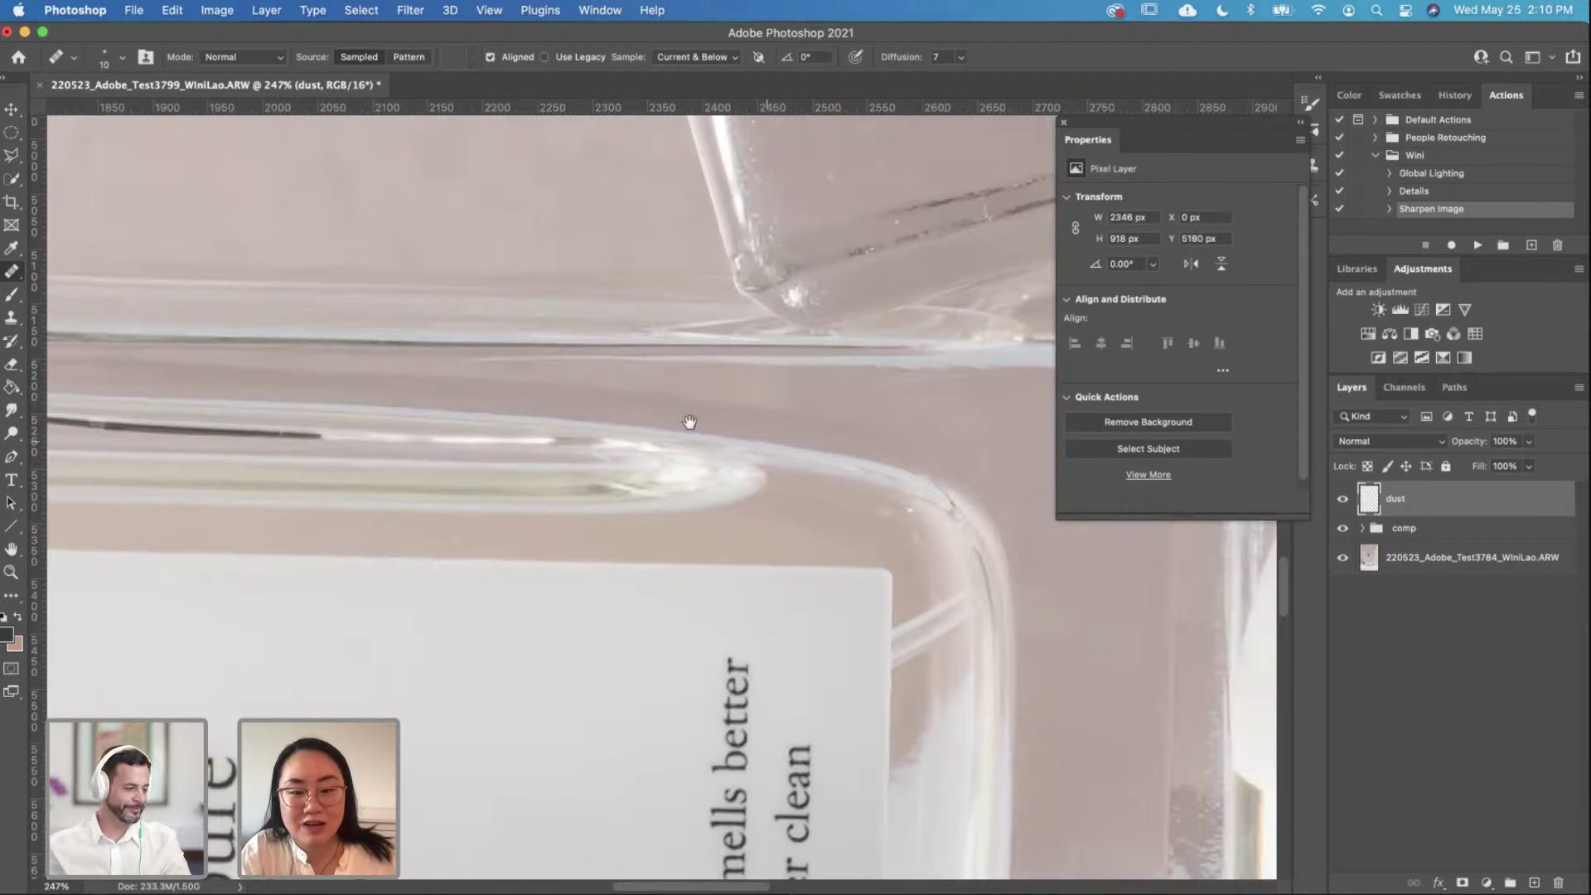
Step: Heal the light scratch marks in the shadow beneath the lying bottle's base with a 20 px Healing Brush
{"action": "scroll", "coordinate": [689, 422], "scroll_direction": "down", "scroll_amount": 5}
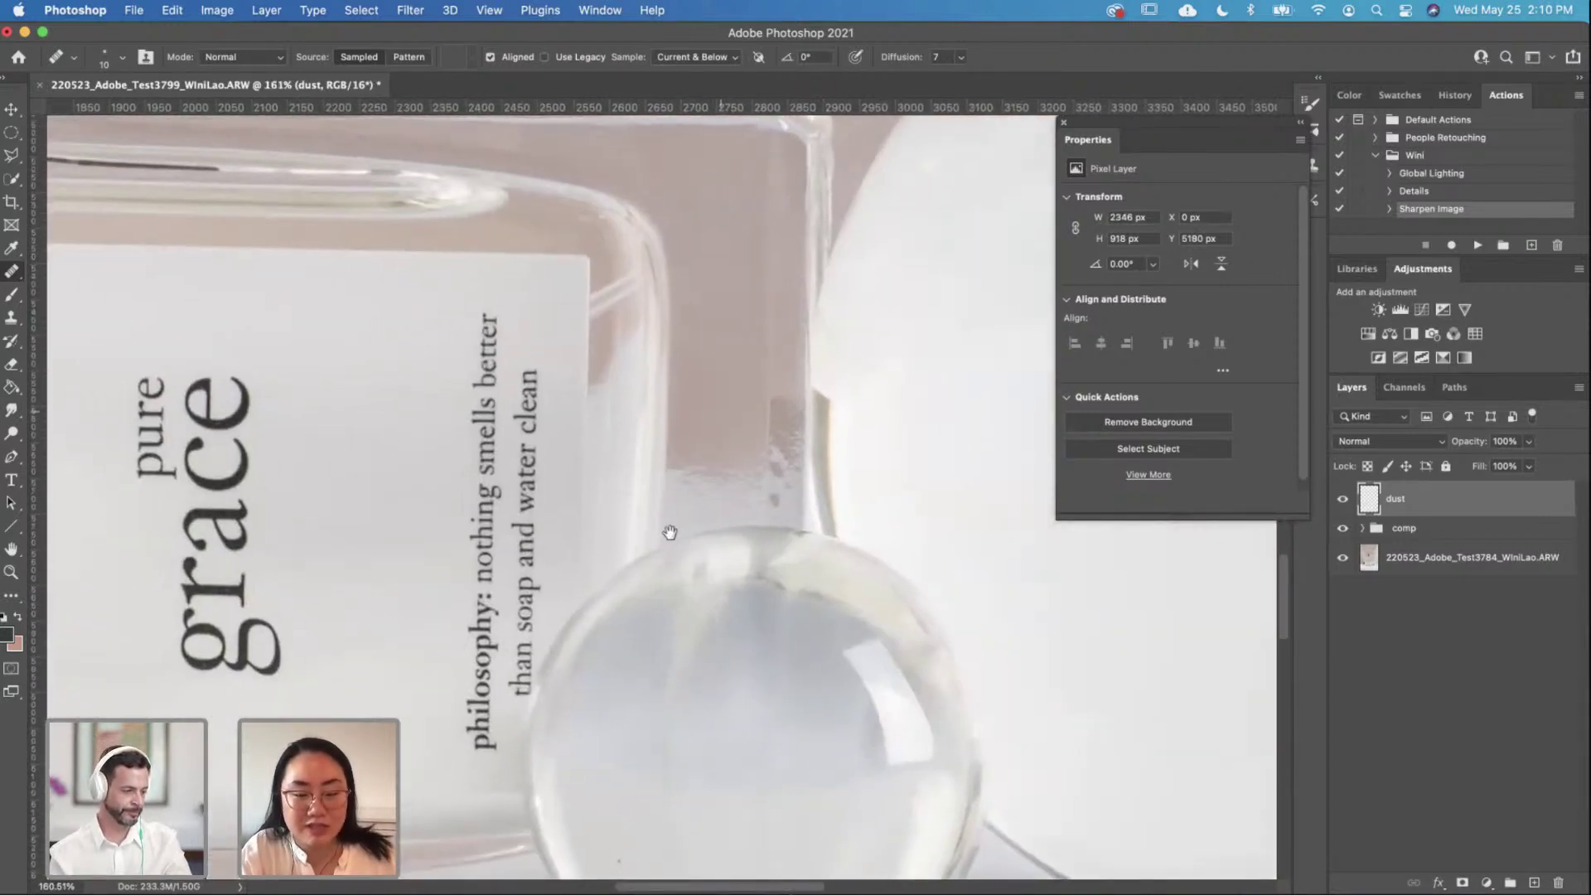
{"action": "scroll", "coordinate": [669, 531], "scroll_direction": "left", "scroll_amount": 10}
{"action": "scroll", "coordinate": [632, 536], "scroll_direction": "up", "scroll_amount": 5}
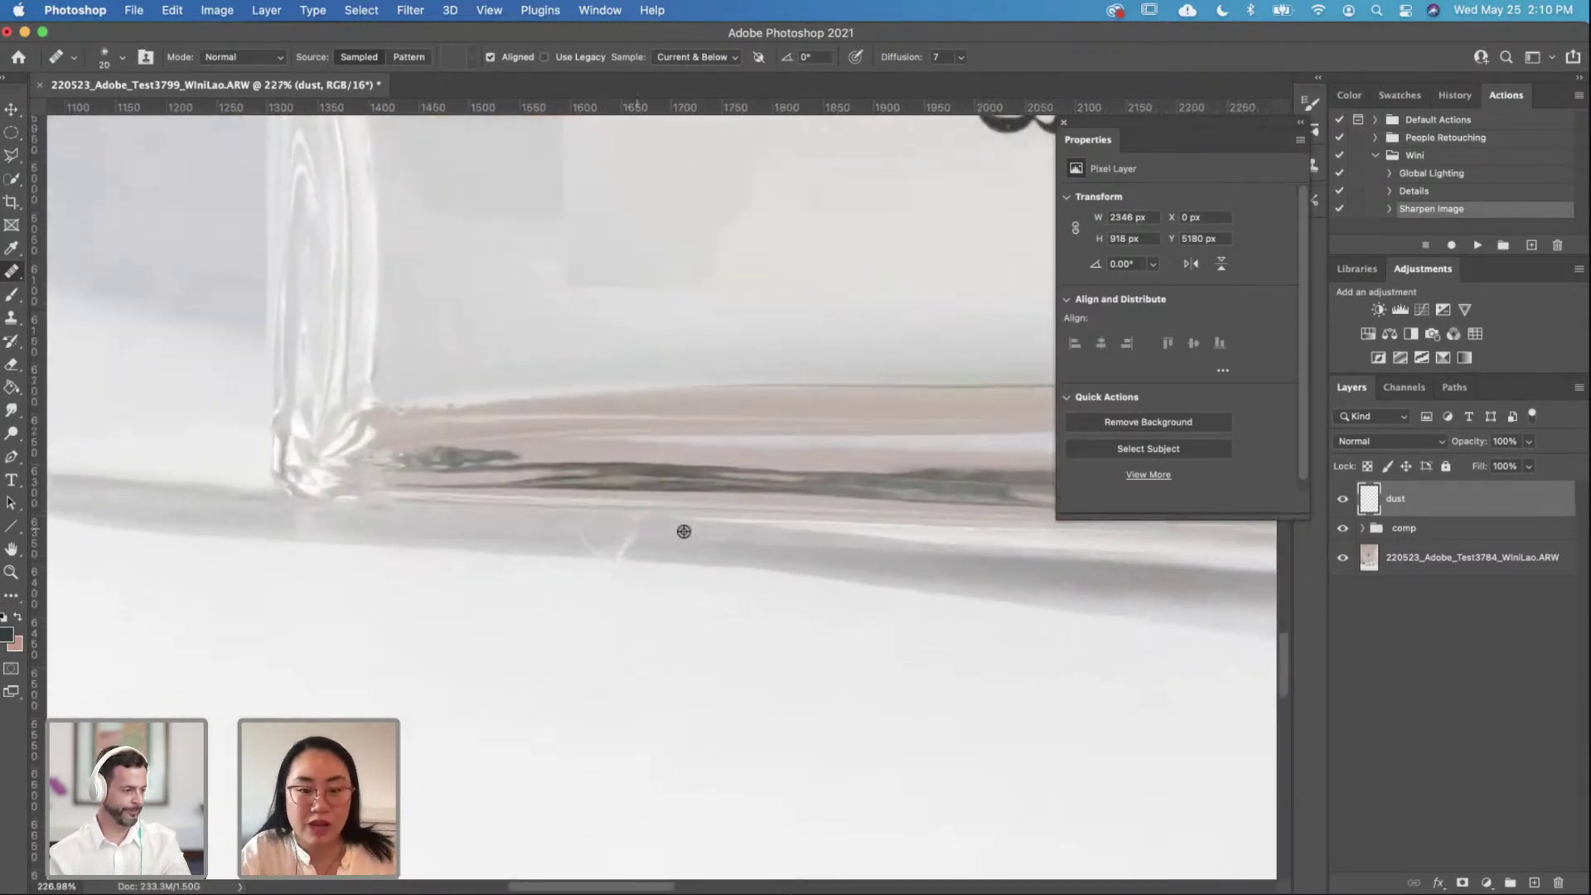
{"action": "left_click_drag", "start_coordinate": [635, 527], "coordinate": [621, 550]}
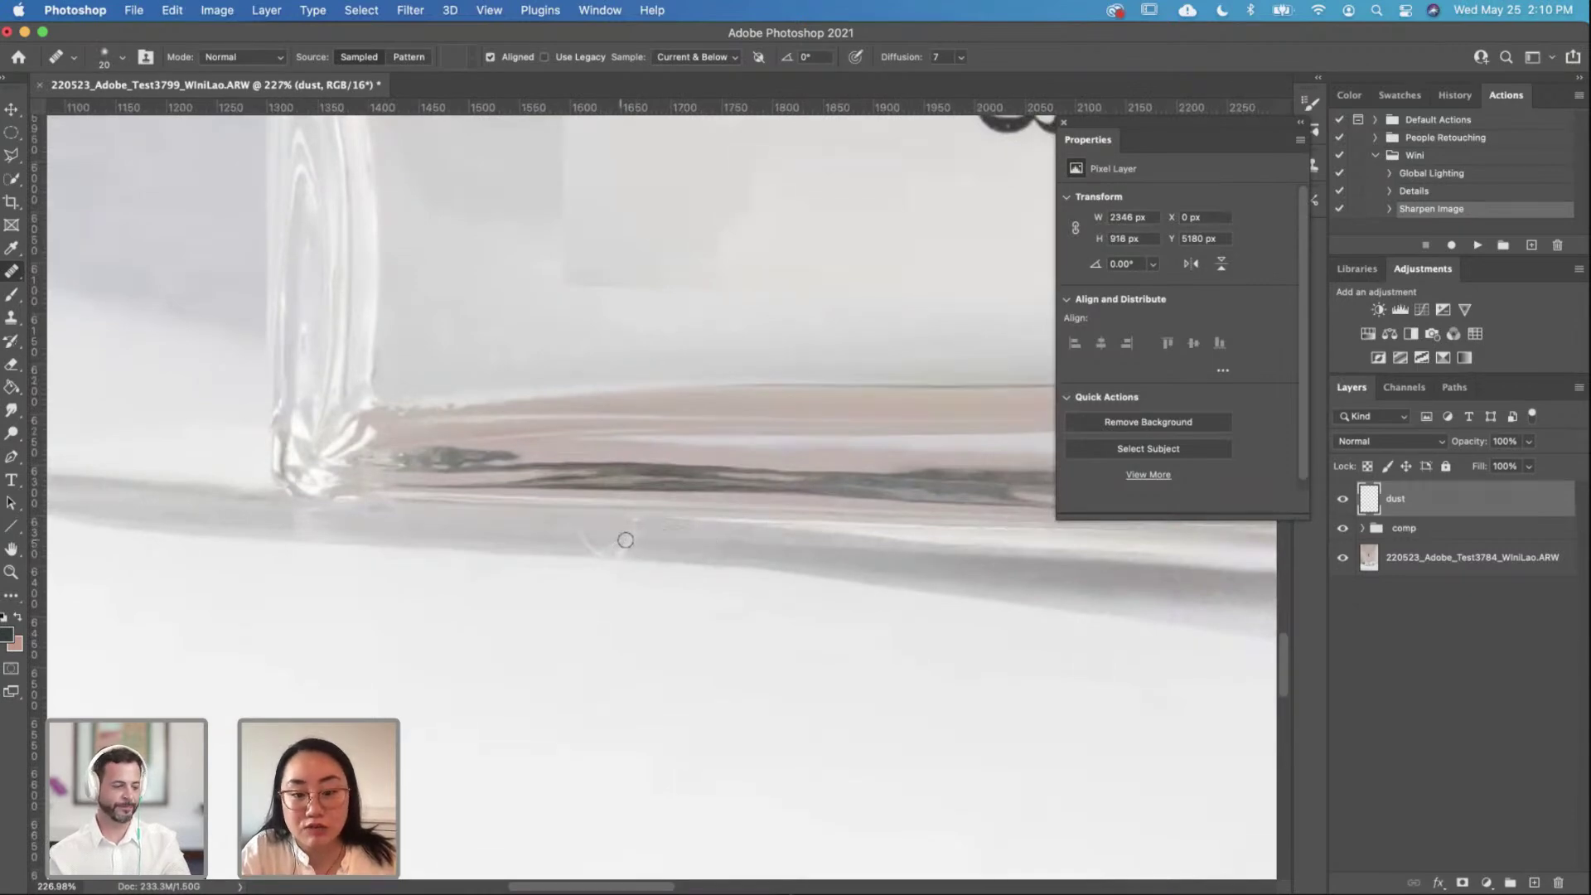
{"action": "mouse_move", "coordinate": [632, 526]}
{"action": "left_mouse_down"}
{"action": "mouse_move", "coordinate": [579, 532]}
{"action": "mouse_move", "coordinate": [617, 549]}
{"action": "left_mouse_up"}
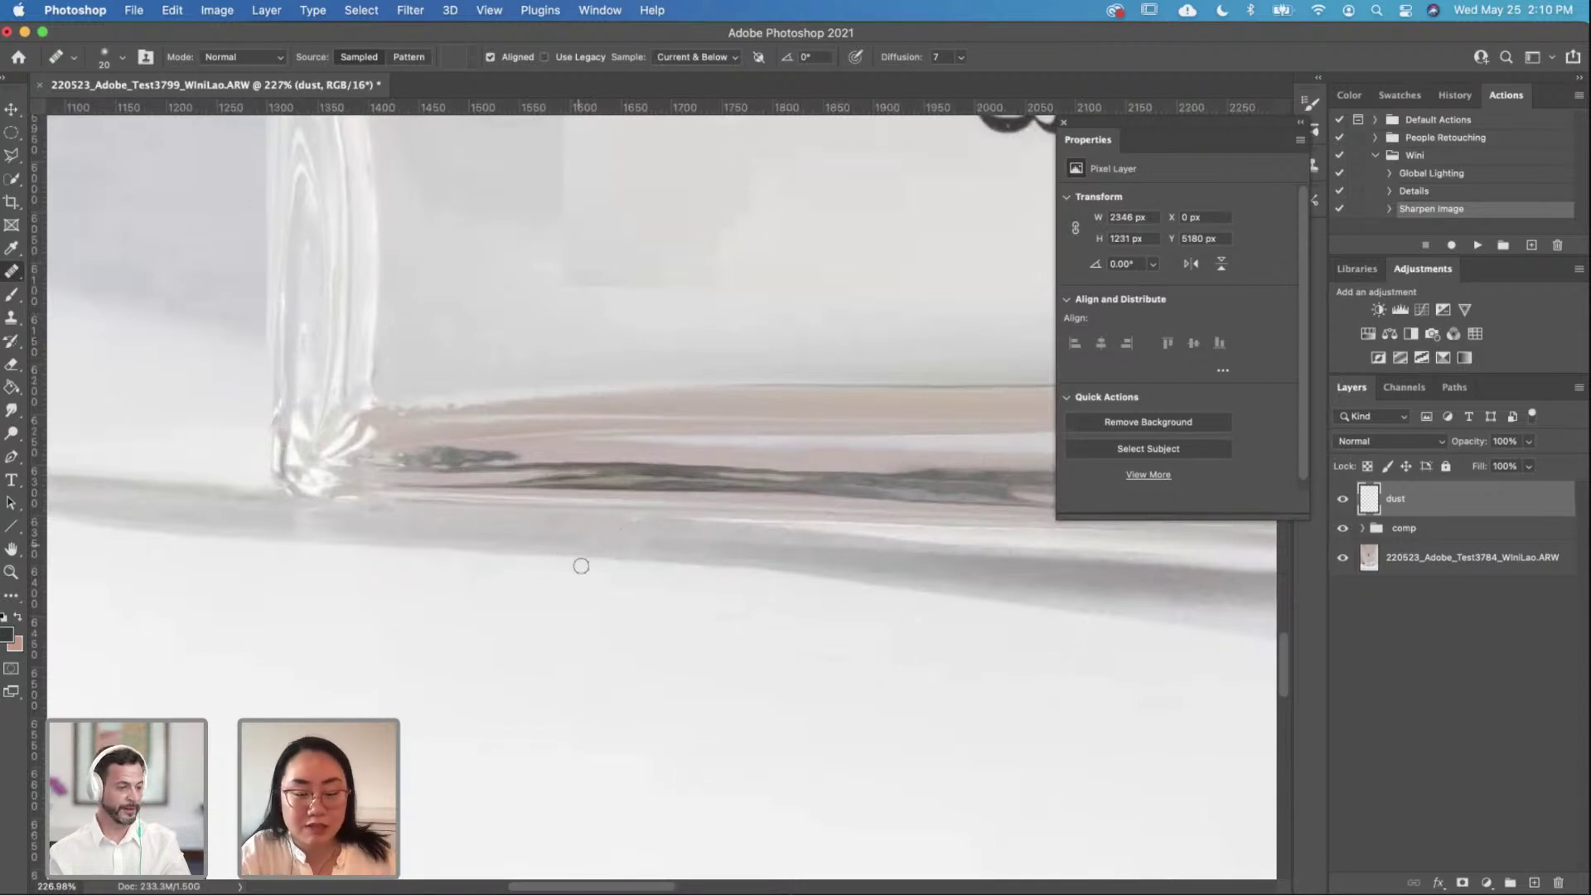
{"action": "left_click_drag", "start_coordinate": [634, 497], "coordinate": [570, 561]}
Step: Heal the remaining flaws along the lying bottle's lower edge and the speck in the shadow beside the small glass sphere
{"action": "left_click_drag", "start_coordinate": [478, 478], "coordinate": [518, 485]}
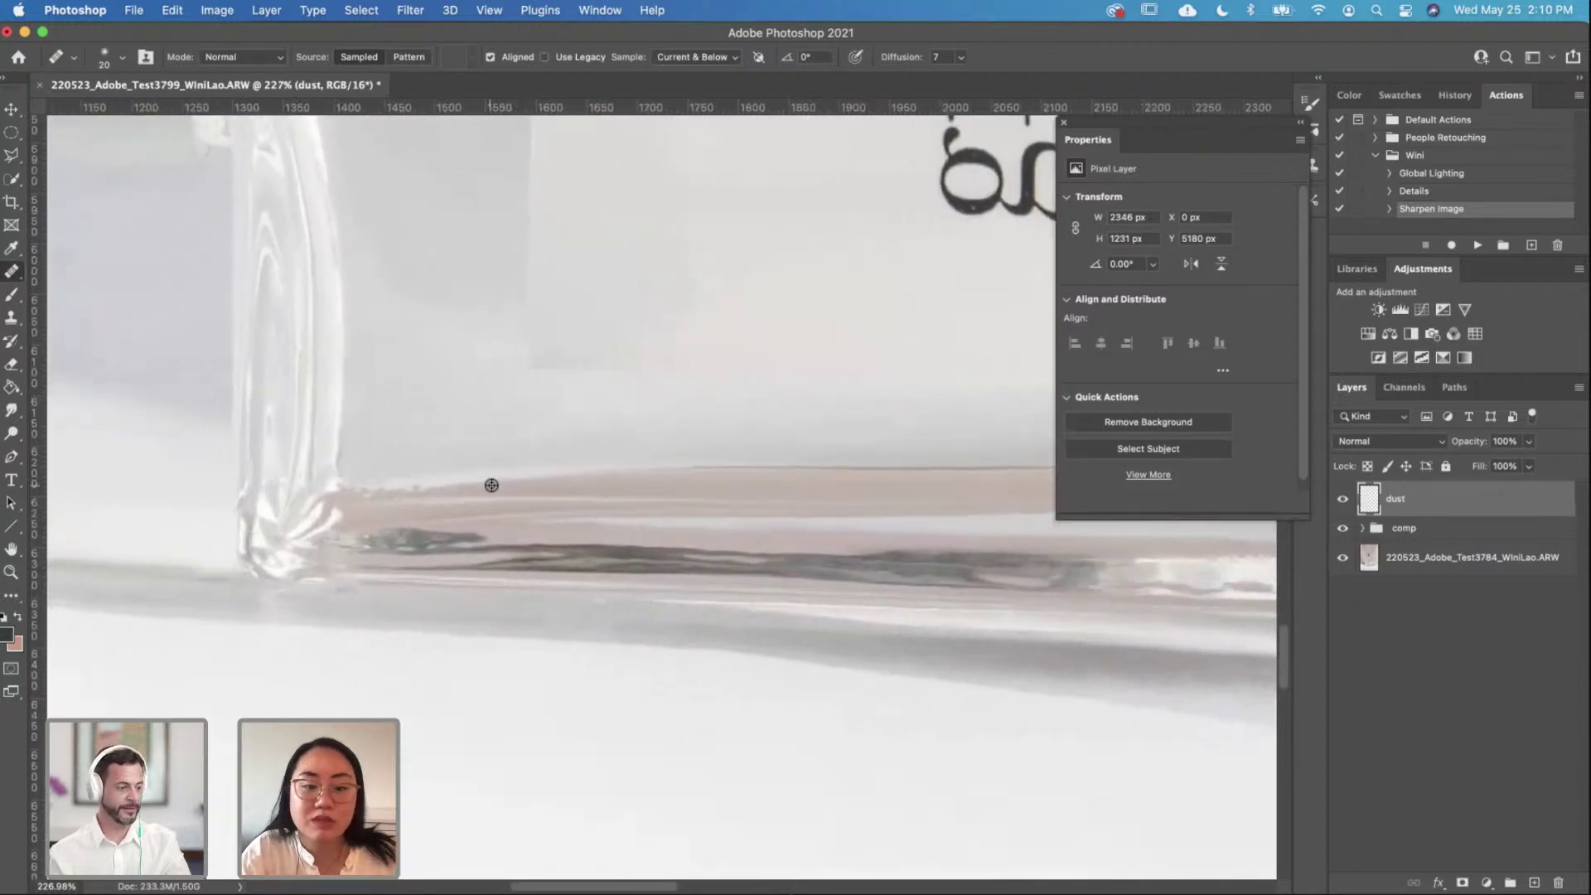
{"action": "mouse_move", "coordinate": [410, 488]}
{"action": "left_mouse_down"}
{"action": "mouse_move", "coordinate": [362, 488]}
{"action": "mouse_move", "coordinate": [478, 478]}
{"action": "left_mouse_up"}
{"action": "left_click_drag", "start_coordinate": [614, 543], "coordinate": [290, 586]}
{"action": "mouse_move", "coordinate": [557, 569]}
{"action": "left_mouse_down"}
{"action": "mouse_move", "coordinate": [508, 569]}
{"action": "mouse_move", "coordinate": [680, 582]}
{"action": "left_mouse_up"}
{"action": "left_click", "coordinate": [603, 548]}
{"action": "scroll", "coordinate": [626, 692], "scroll_direction": "down", "scroll_amount": 5}
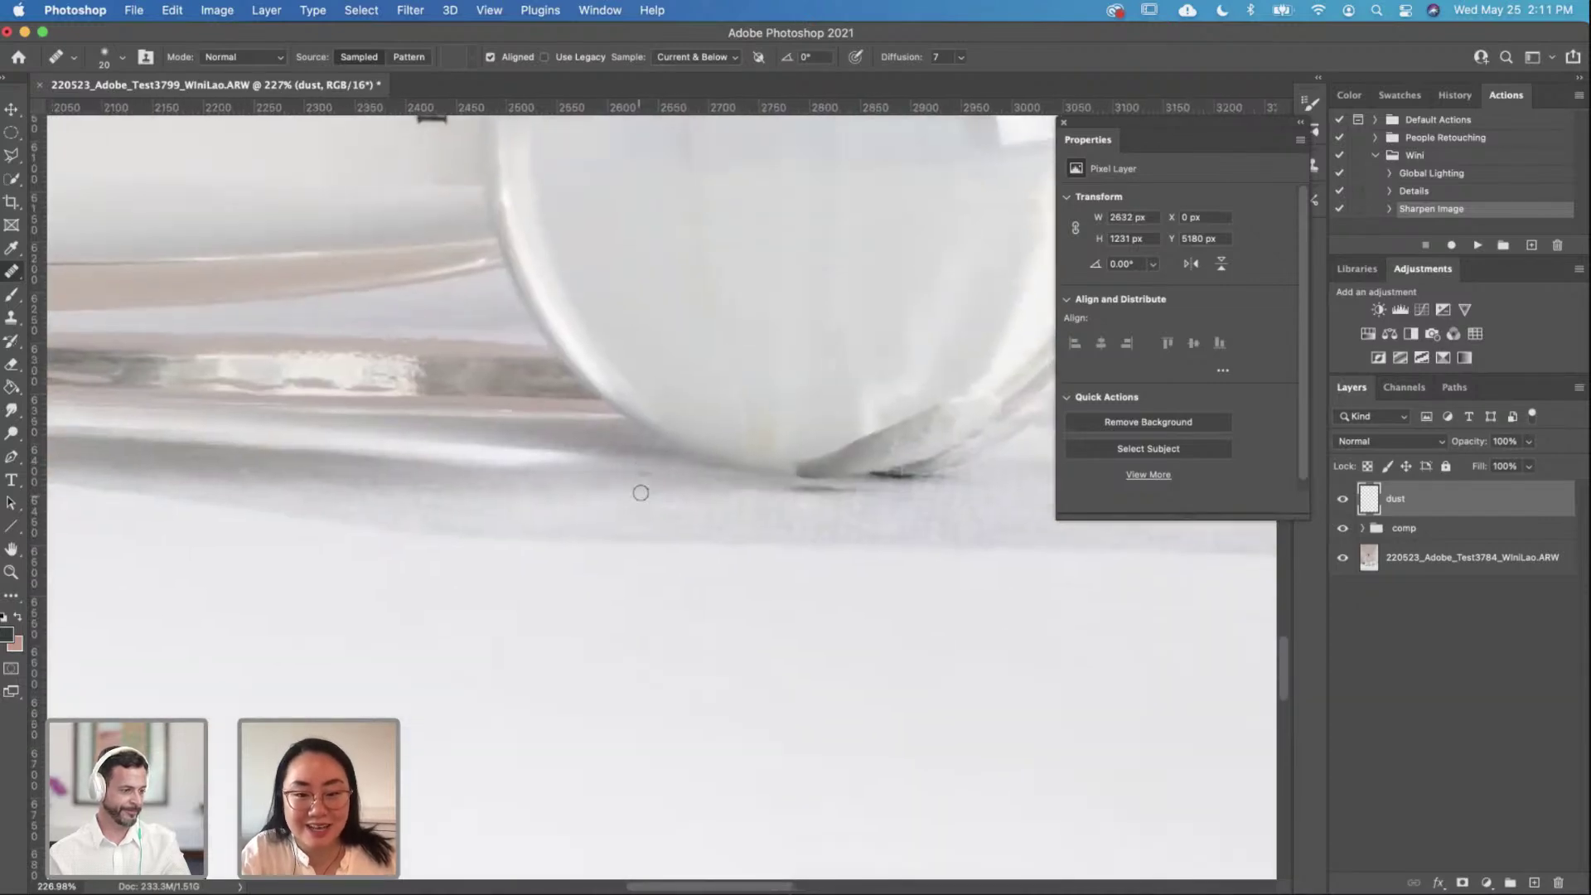
{"action": "left_click", "coordinate": [648, 476]}
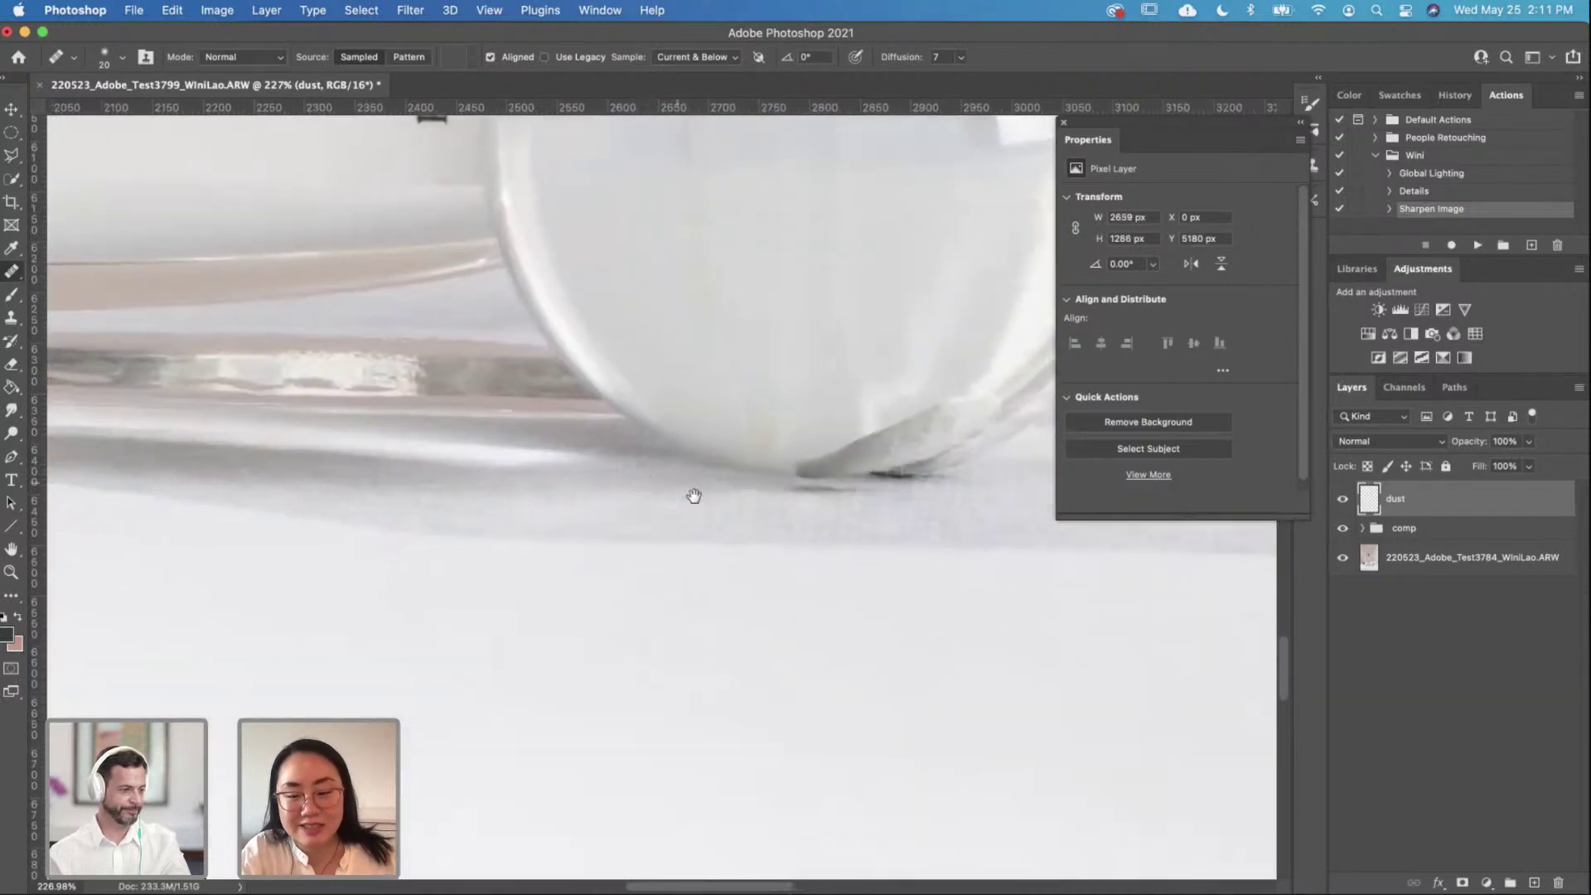
Step: Heal the dark spot on the beige backdrop above the lying bottle's black cap with an 80 px Healing Brush
{"action": "scroll", "coordinate": [647, 476], "scroll_direction": "down", "scroll_amount": 6}
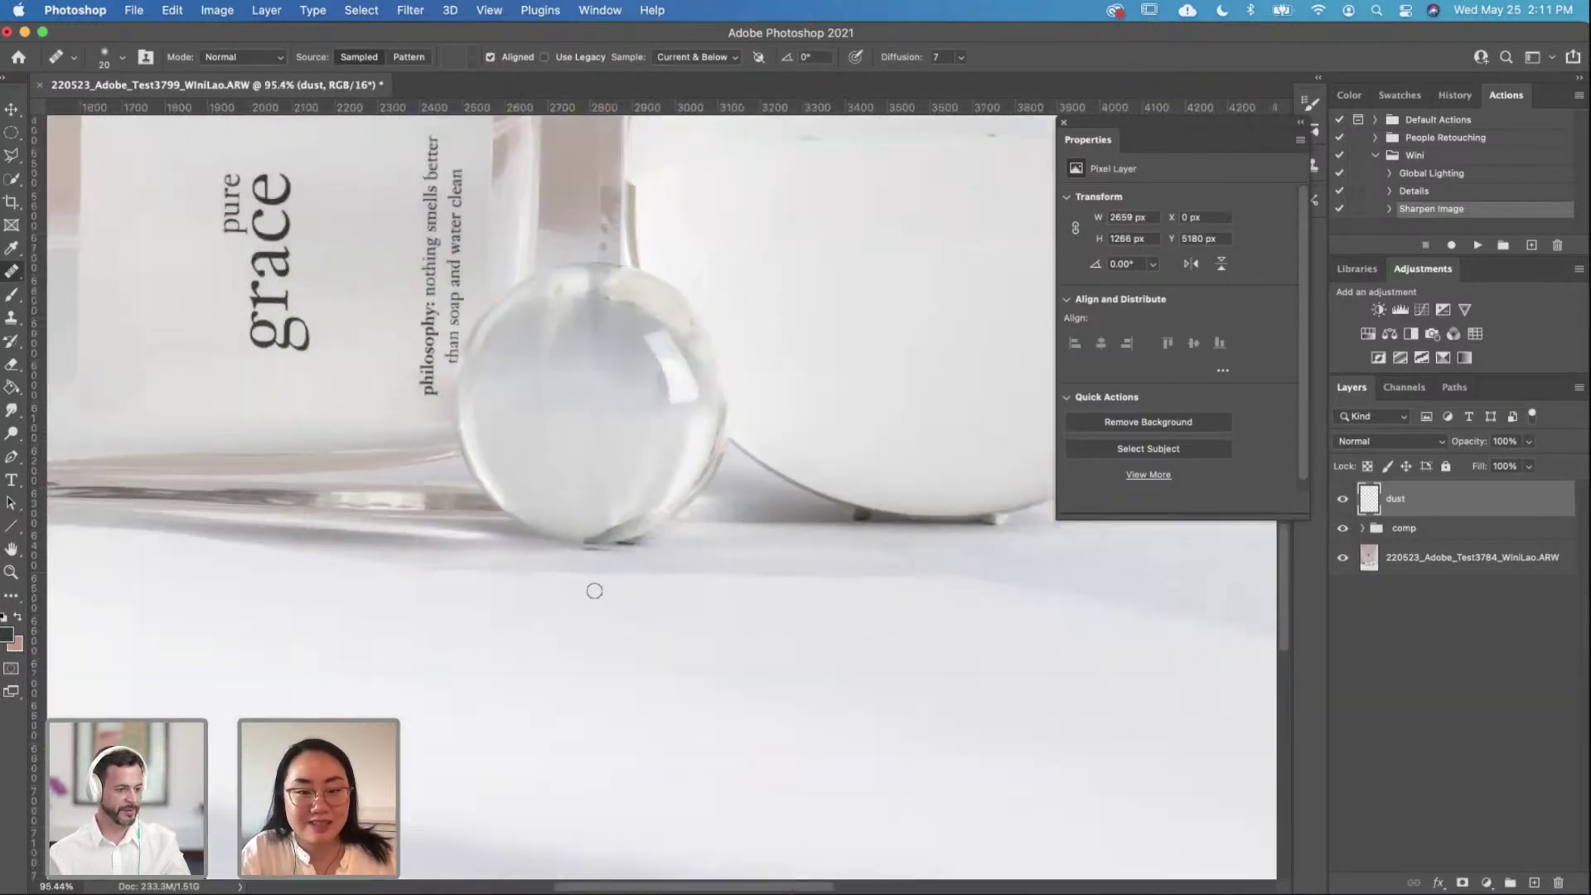
{"action": "scroll", "coordinate": [594, 590], "scroll_direction": "down", "scroll_amount": 4}
{"action": "left_click_drag", "start_coordinate": [632, 451], "coordinate": [777, 788]}
{"action": "scroll", "coordinate": [736, 487], "scroll_direction": "up", "scroll_amount": 3}
{"action": "left_click_drag", "start_coordinate": [736, 488], "coordinate": [815, 487]}
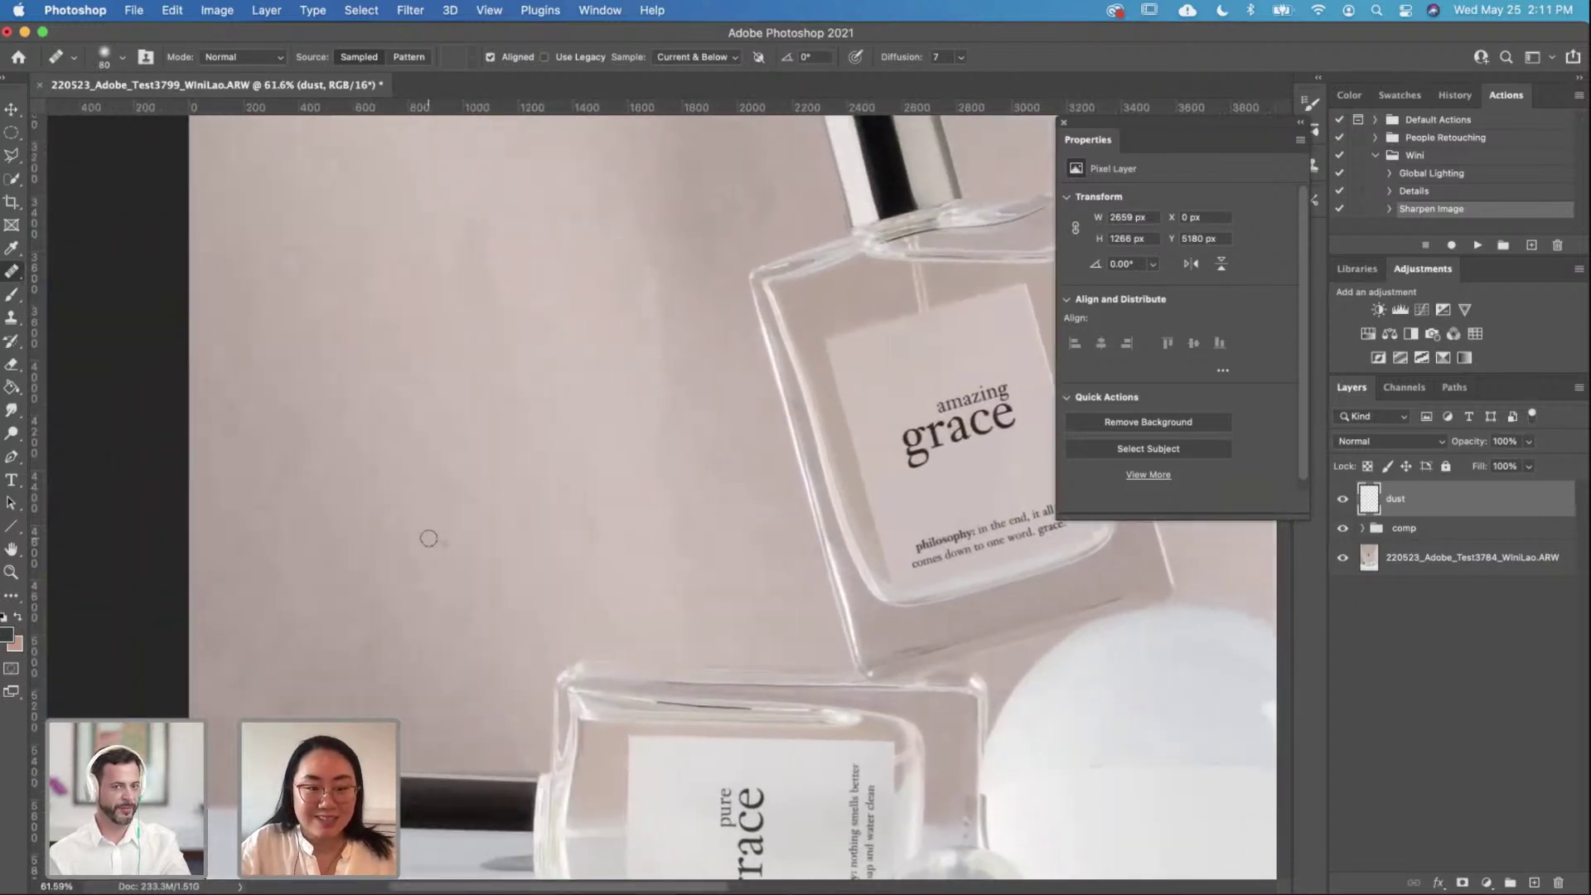
{"action": "scroll", "coordinate": [425, 533], "scroll_direction": "up", "scroll_amount": 2}
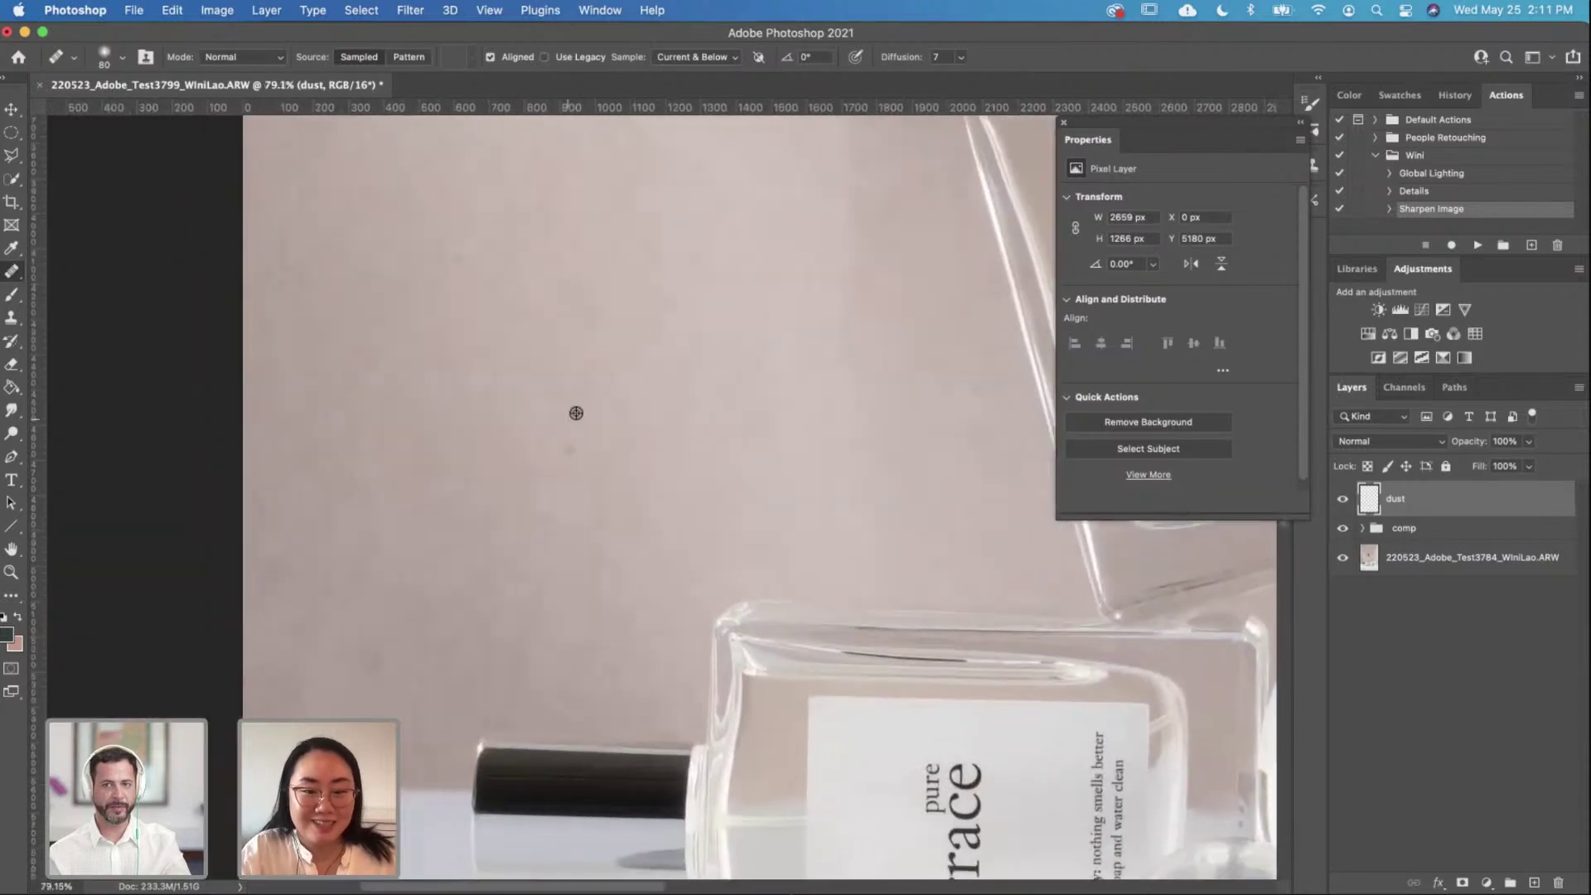
{"action": "left_click", "coordinate": [575, 437]}
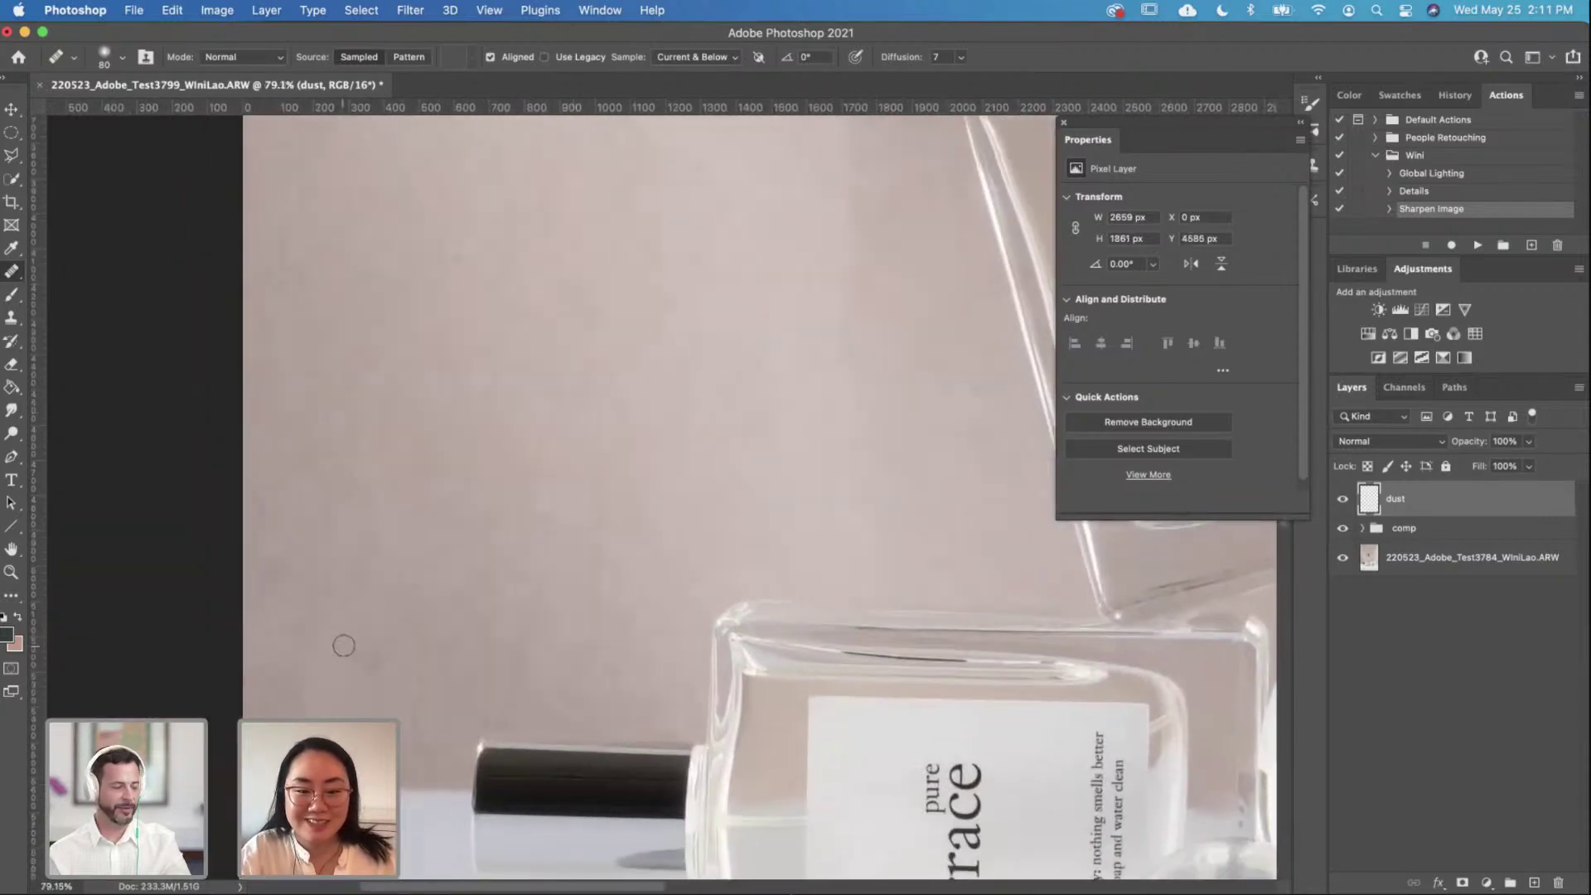
Step: Heal more spots higher up on the beige backdrop with the 80 px Healing Brush, resampling clean backdrop nearby
{"action": "left_click_drag", "start_coordinate": [703, 550], "coordinate": [558, 315]}
{"action": "left_click", "coordinate": [542, 405]}
{"action": "left_click", "coordinate": [527, 335], "text": "alt"}
{"action": "left_click", "coordinate": [524, 405]}
{"action": "left_click", "coordinate": [578, 387]}
Step: Heal the light specks on the amazing grace label beside its lettering, reducing the Healing Brush to 35 px
{"action": "scroll", "coordinate": [621, 628], "scroll_direction": "up", "scroll_amount": 5}
{"action": "scroll", "coordinate": [909, 399], "scroll_direction": "down", "scroll_amount": 5}
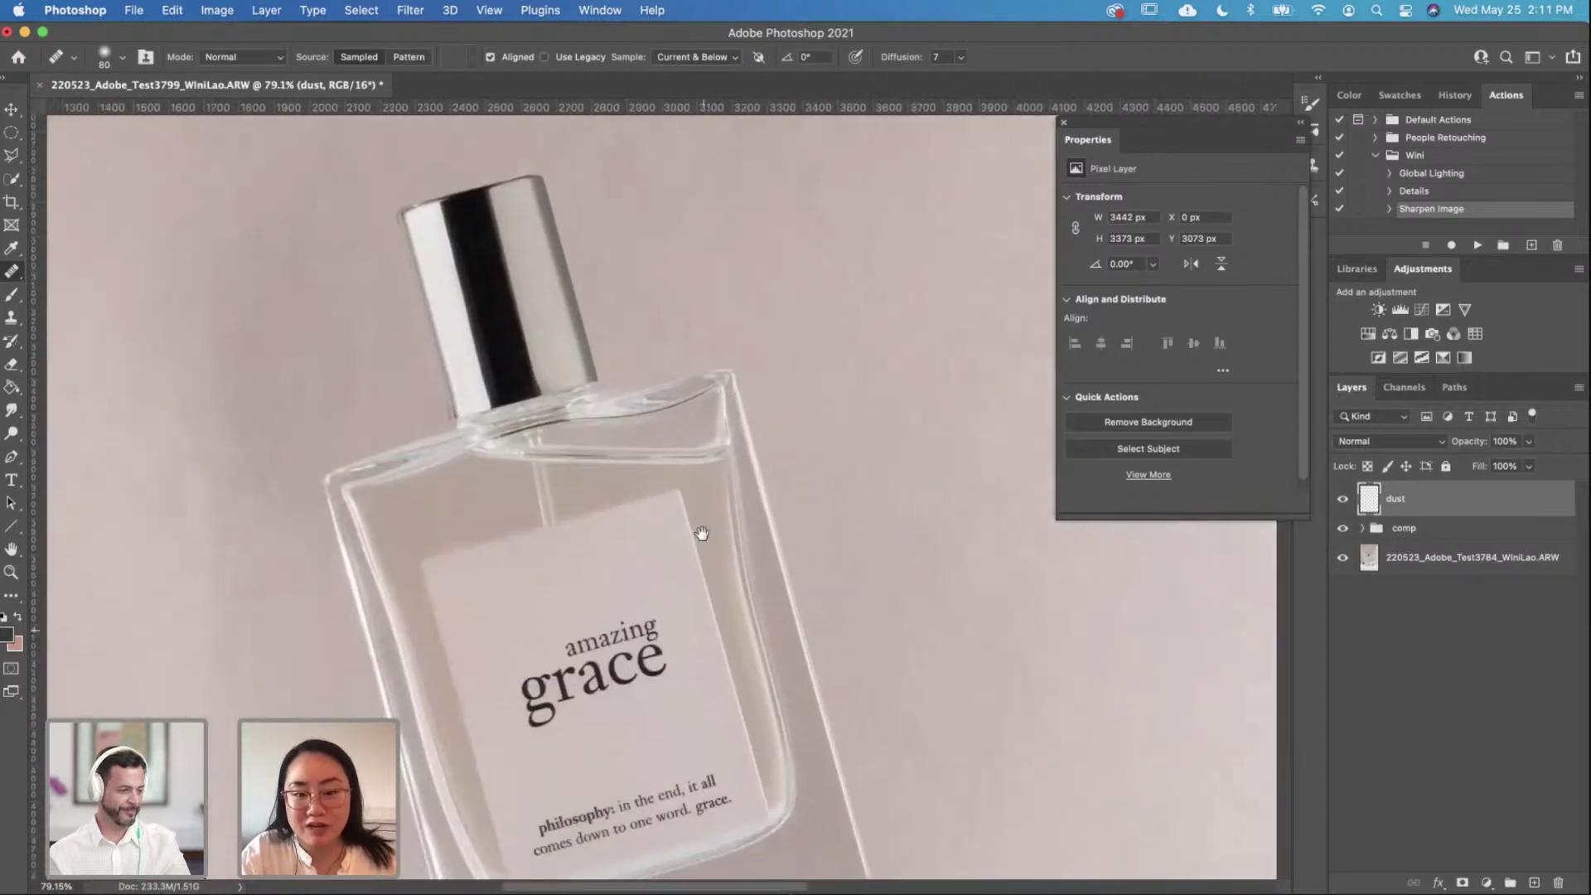
{"action": "scroll", "coordinate": [717, 473], "scroll_direction": "up", "scroll_amount": 2}
{"action": "scroll", "coordinate": [547, 365], "scroll_direction": "up", "scroll_amount": 3}
{"action": "key", "text": "bracketleft"}
{"action": "key", "text": "bracketleft"}
{"action": "key", "text": "bracketleft"}
{"action": "key", "text": "bracketleft"}
{"action": "key", "text": "bracketleft"}
{"action": "scroll", "coordinate": [675, 350], "scroll_direction": "left", "scroll_amount": 5}
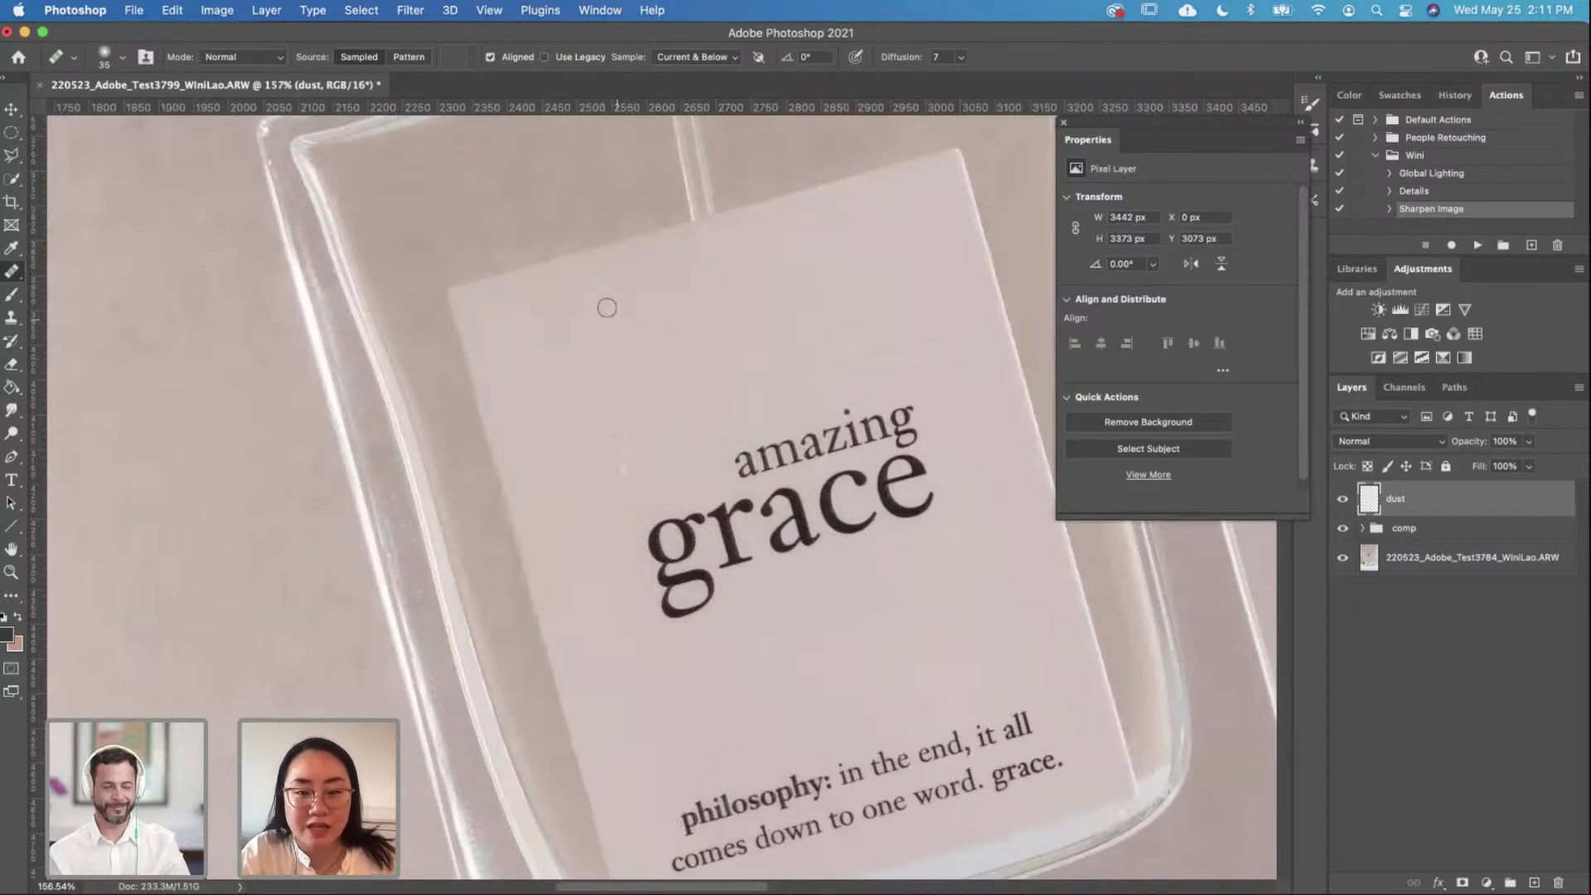
{"action": "left_click", "coordinate": [751, 273]}
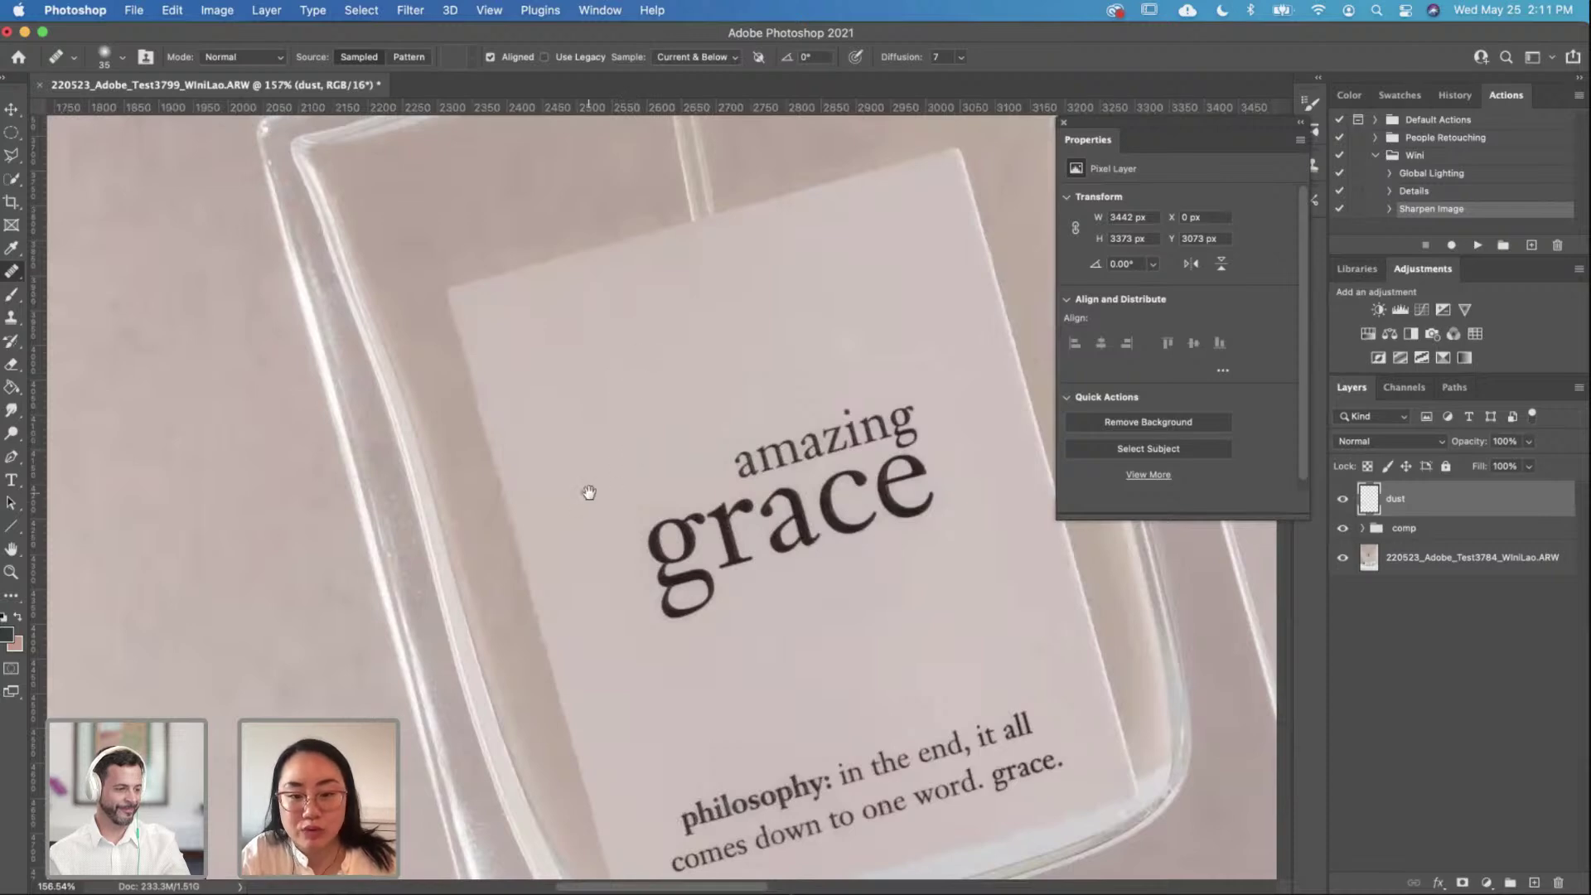
Step: Clean up the blemish at the amazing grace label's lower corner below the philosophy text with the 35 px Healing Brush
{"action": "left_click_drag", "start_coordinate": [586, 490], "coordinate": [515, 390]}
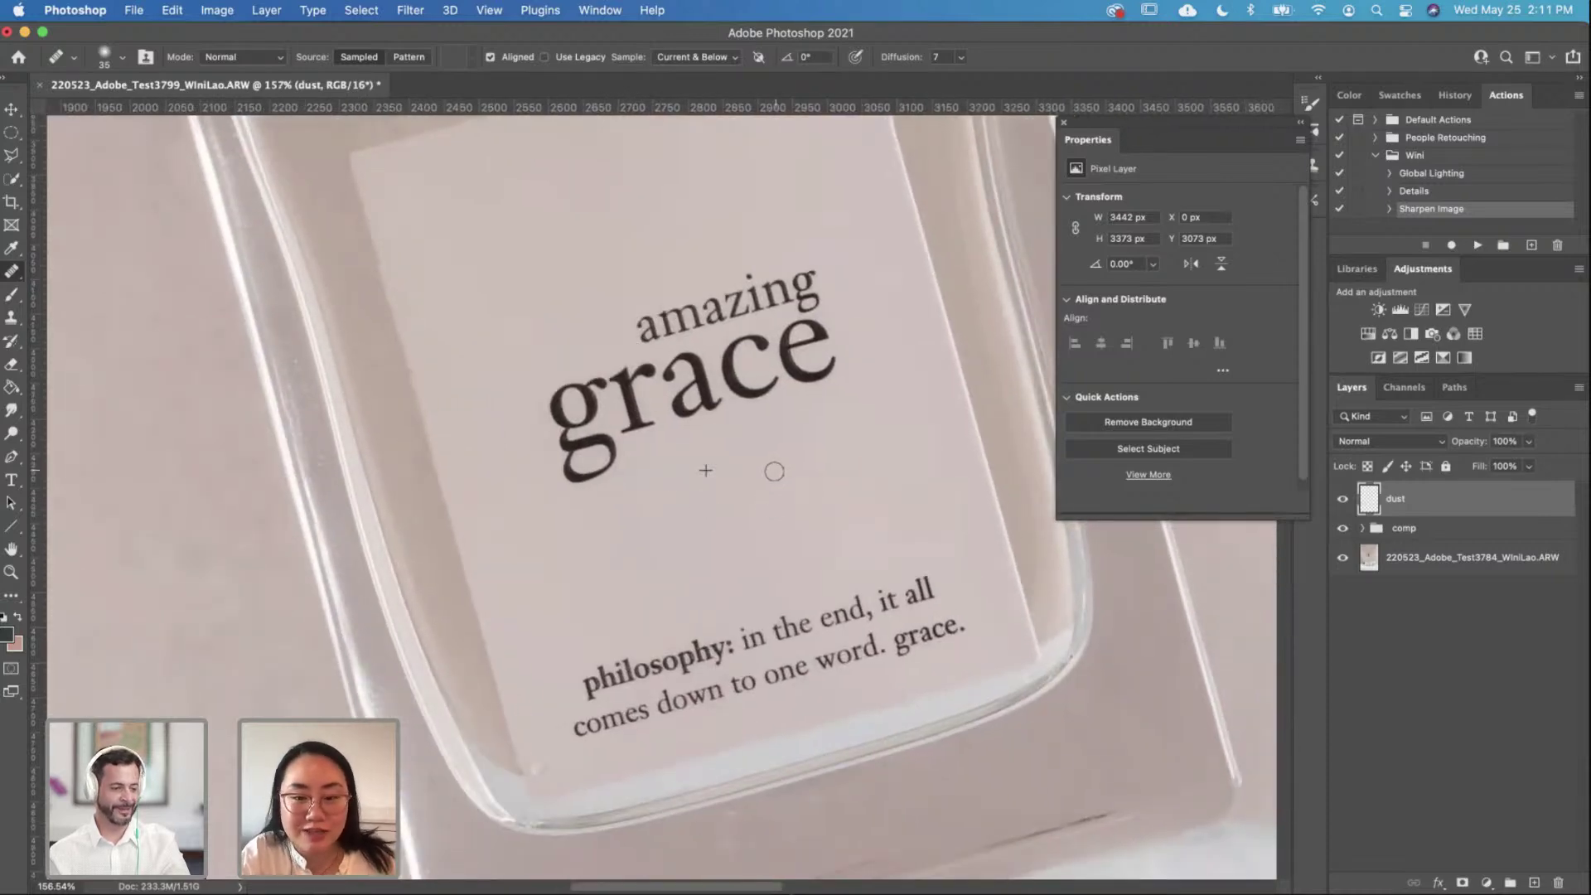
{"action": "scroll", "coordinate": [663, 489], "scroll_direction": "up", "scroll_amount": 2}
{"action": "mouse_move", "coordinate": [510, 781]}
{"action": "left_mouse_down"}
{"action": "mouse_move", "coordinate": [525, 819]}
{"action": "mouse_move", "coordinate": [578, 816]}
{"action": "left_mouse_up"}
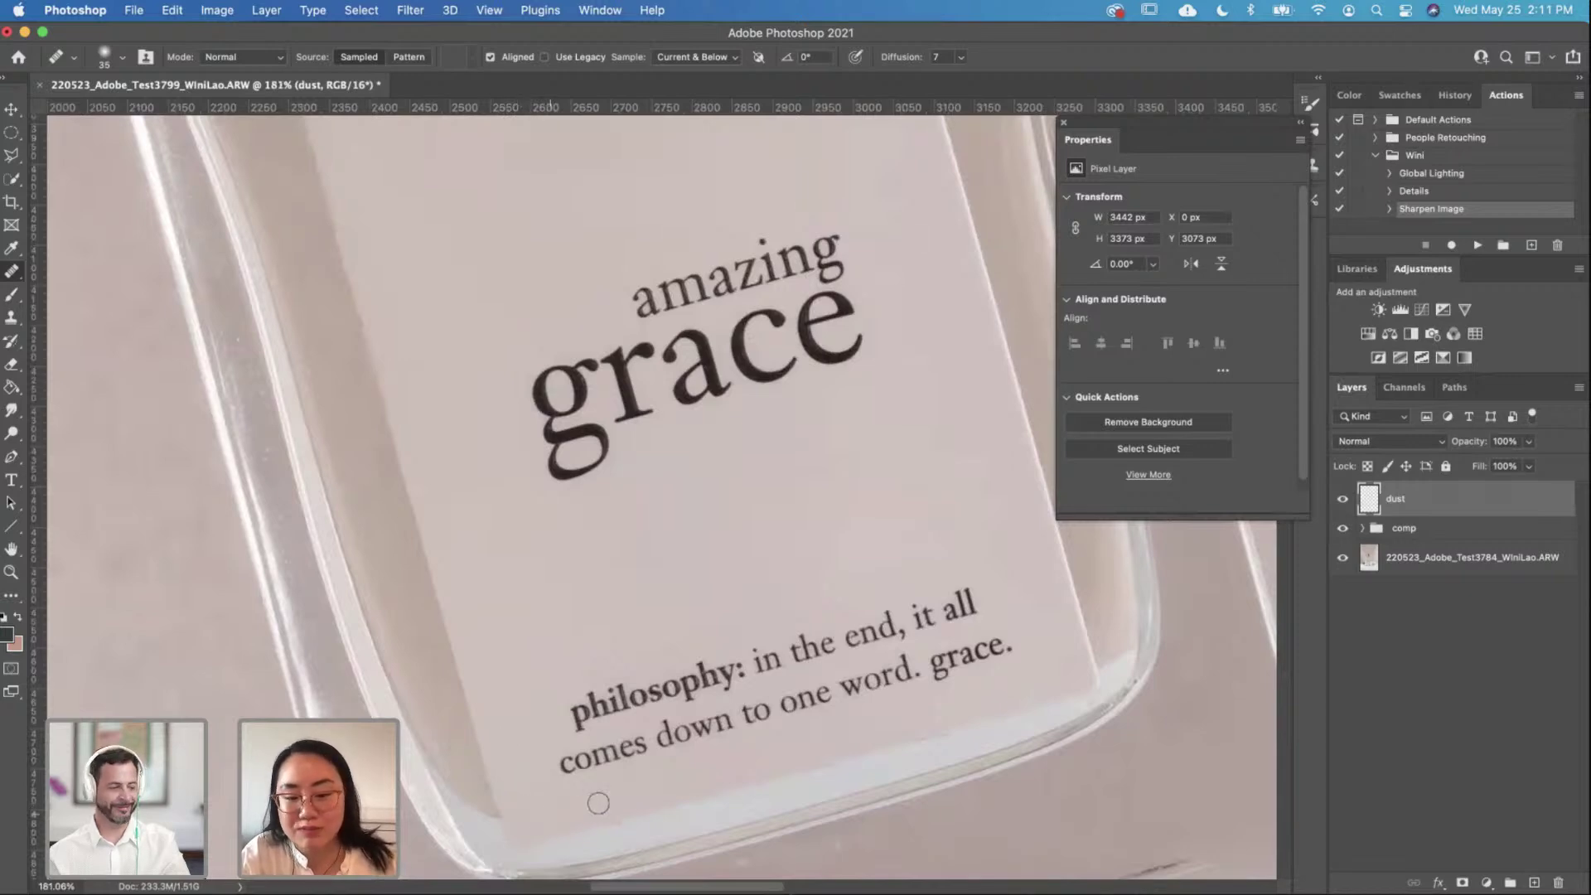
{"action": "scroll", "coordinate": [555, 808], "scroll_direction": "down", "scroll_amount": 2}
{"action": "scroll", "coordinate": [555, 808], "scroll_direction": "left", "scroll_amount": 1}
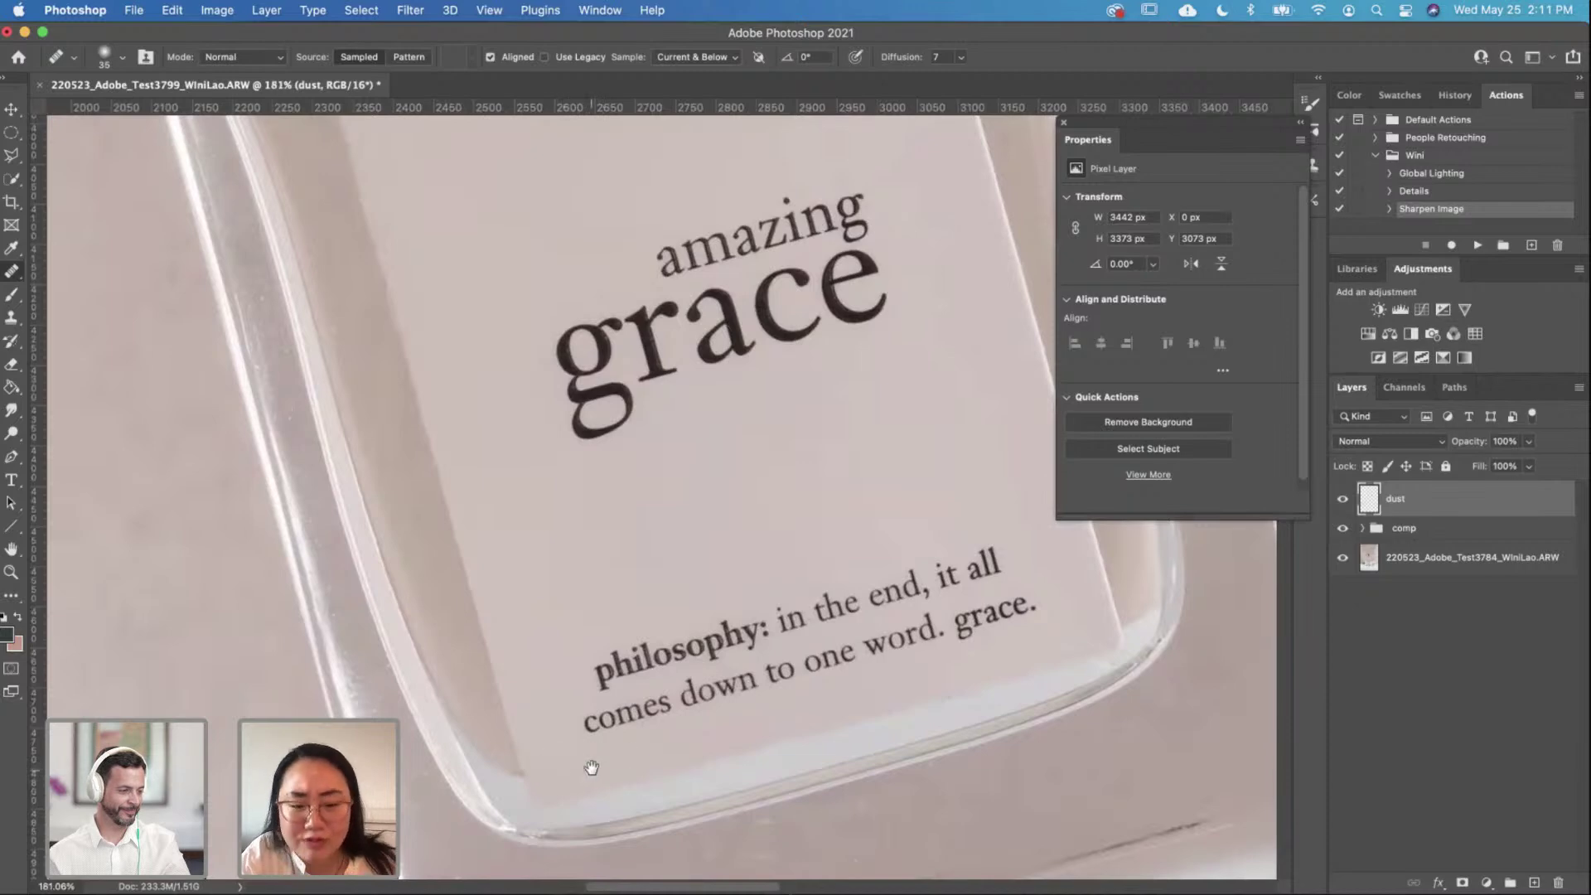
{"action": "scroll", "coordinate": [588, 763], "scroll_direction": "down", "scroll_amount": 2}
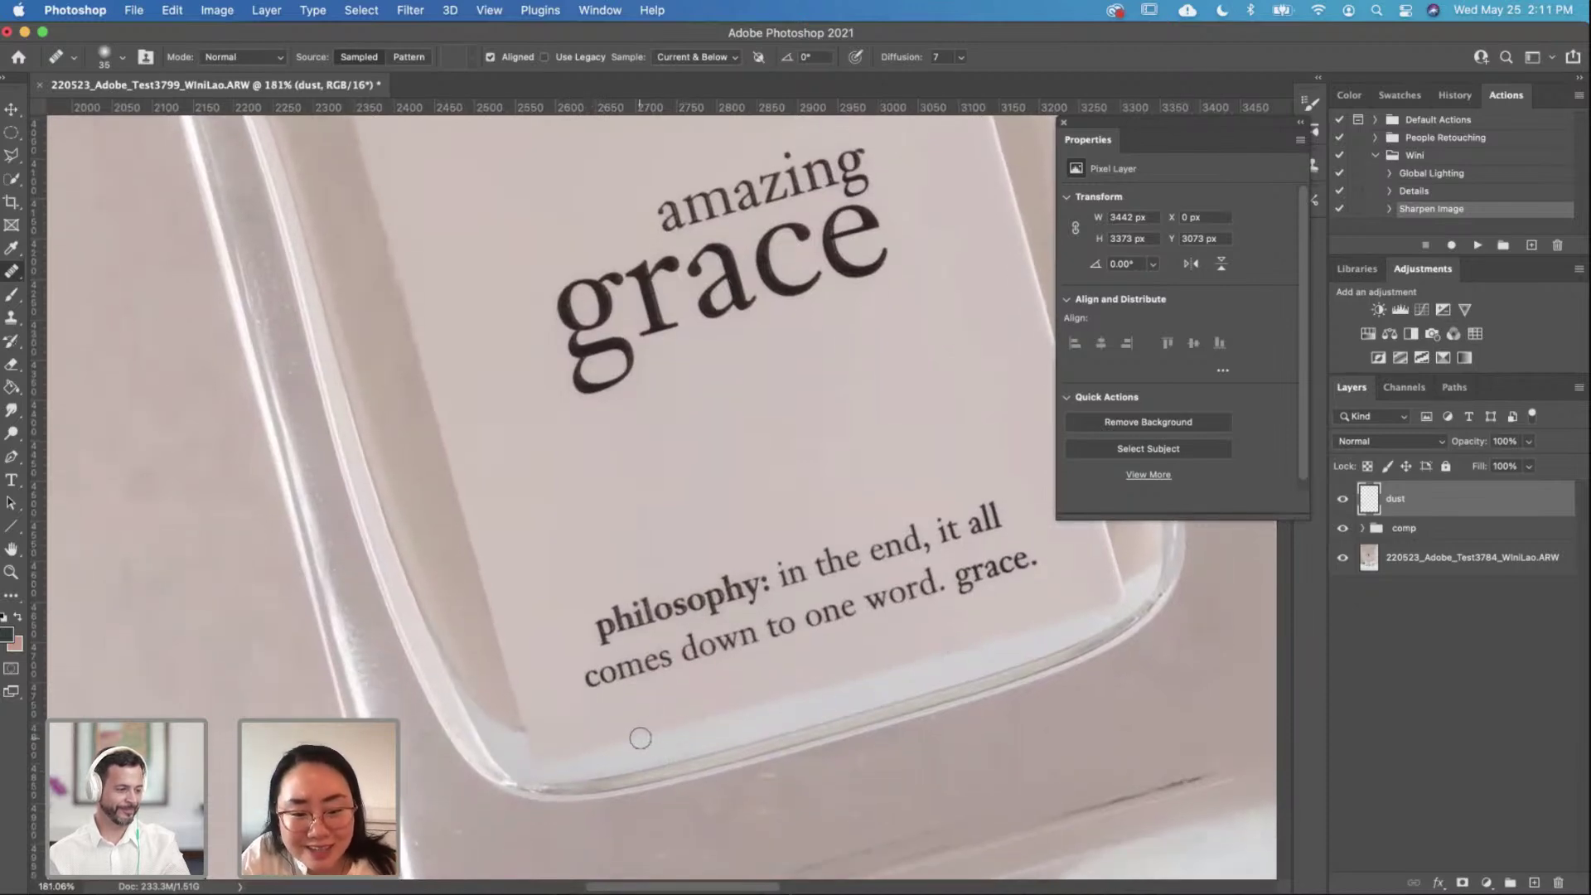
Step: Heal the specks in the clear glass base below the amazing grace label with the 35 px Healing Brush
{"action": "scroll", "coordinate": [674, 639], "scroll_direction": "up", "scroll_amount": 10}
{"action": "scroll", "coordinate": [674, 639], "scroll_direction": "left", "scroll_amount": 5}
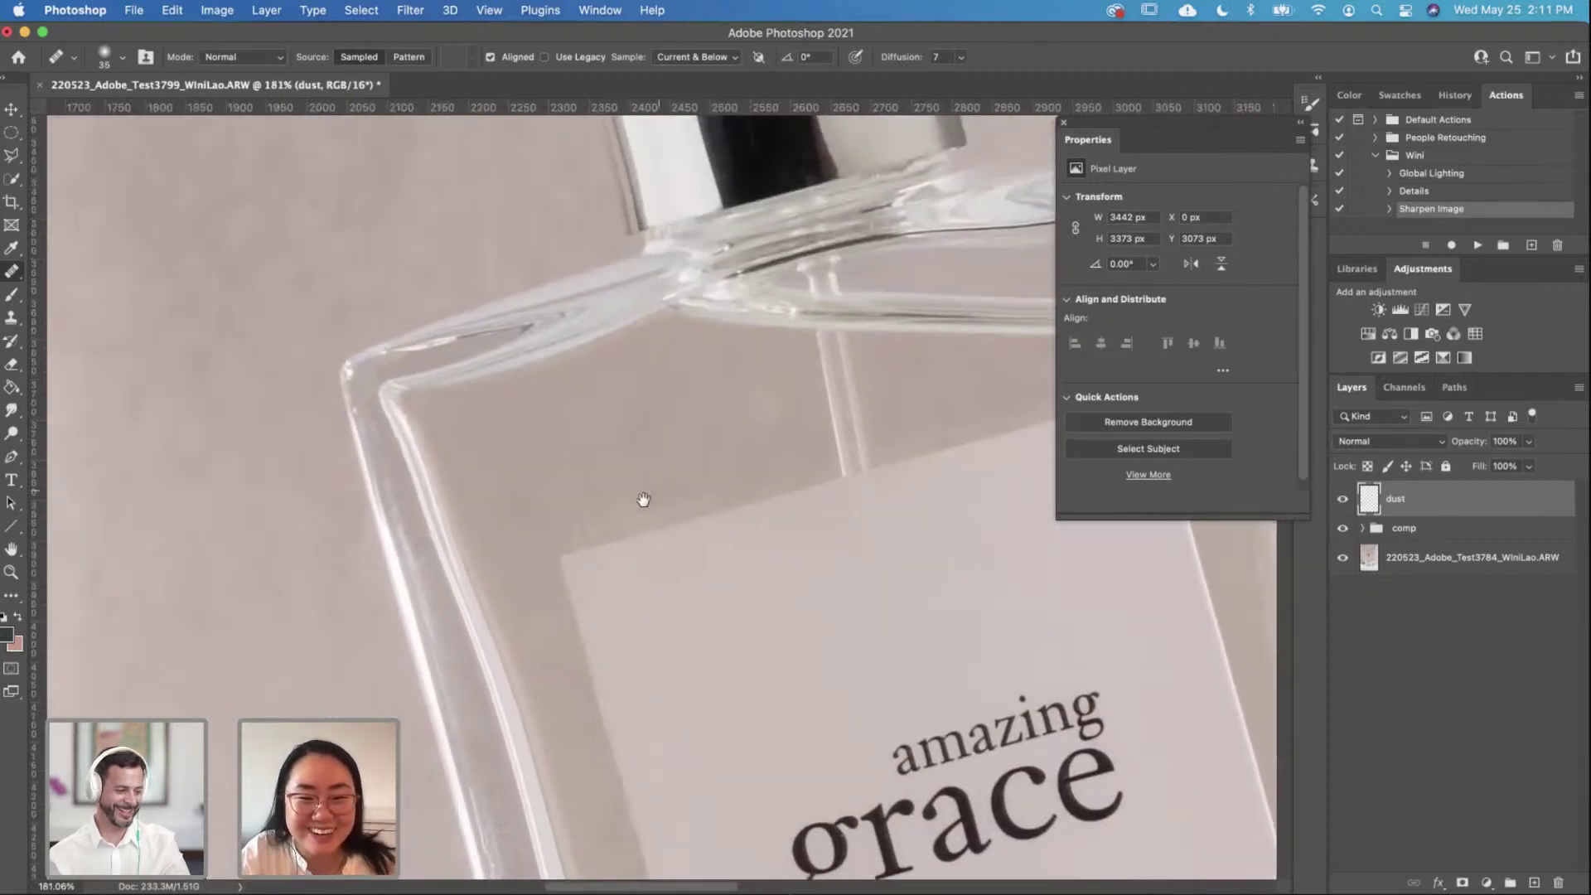
{"action": "scroll", "coordinate": [655, 489], "scroll_direction": "up", "scroll_amount": 2}
{"action": "scroll", "coordinate": [625, 579], "scroll_direction": "up", "scroll_amount": 5}
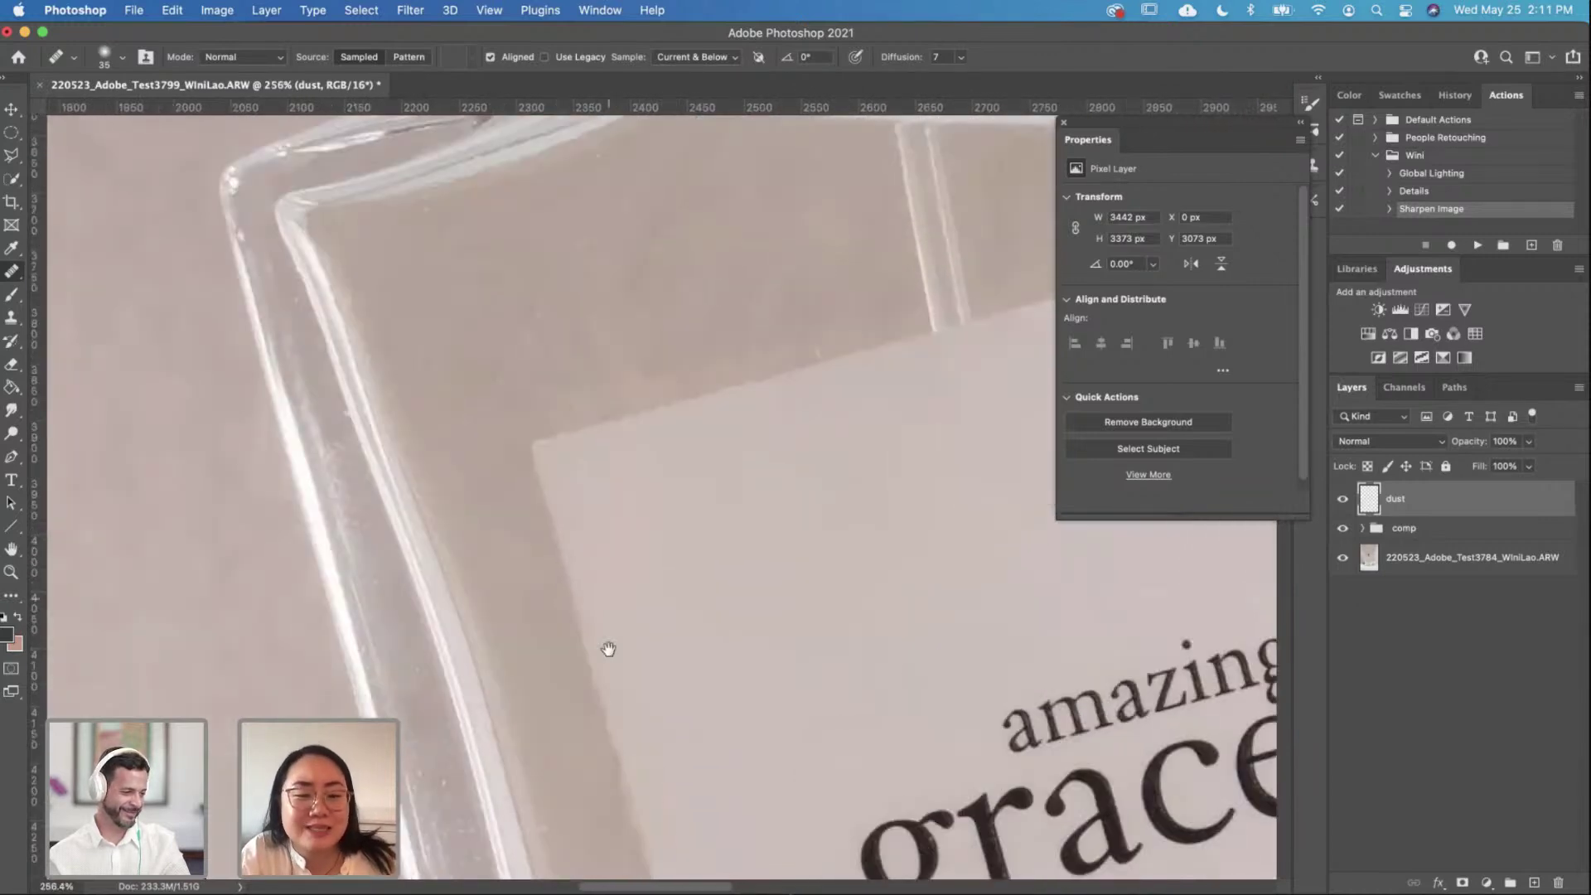
{"action": "scroll", "coordinate": [608, 597], "scroll_direction": "down", "scroll_amount": 8}
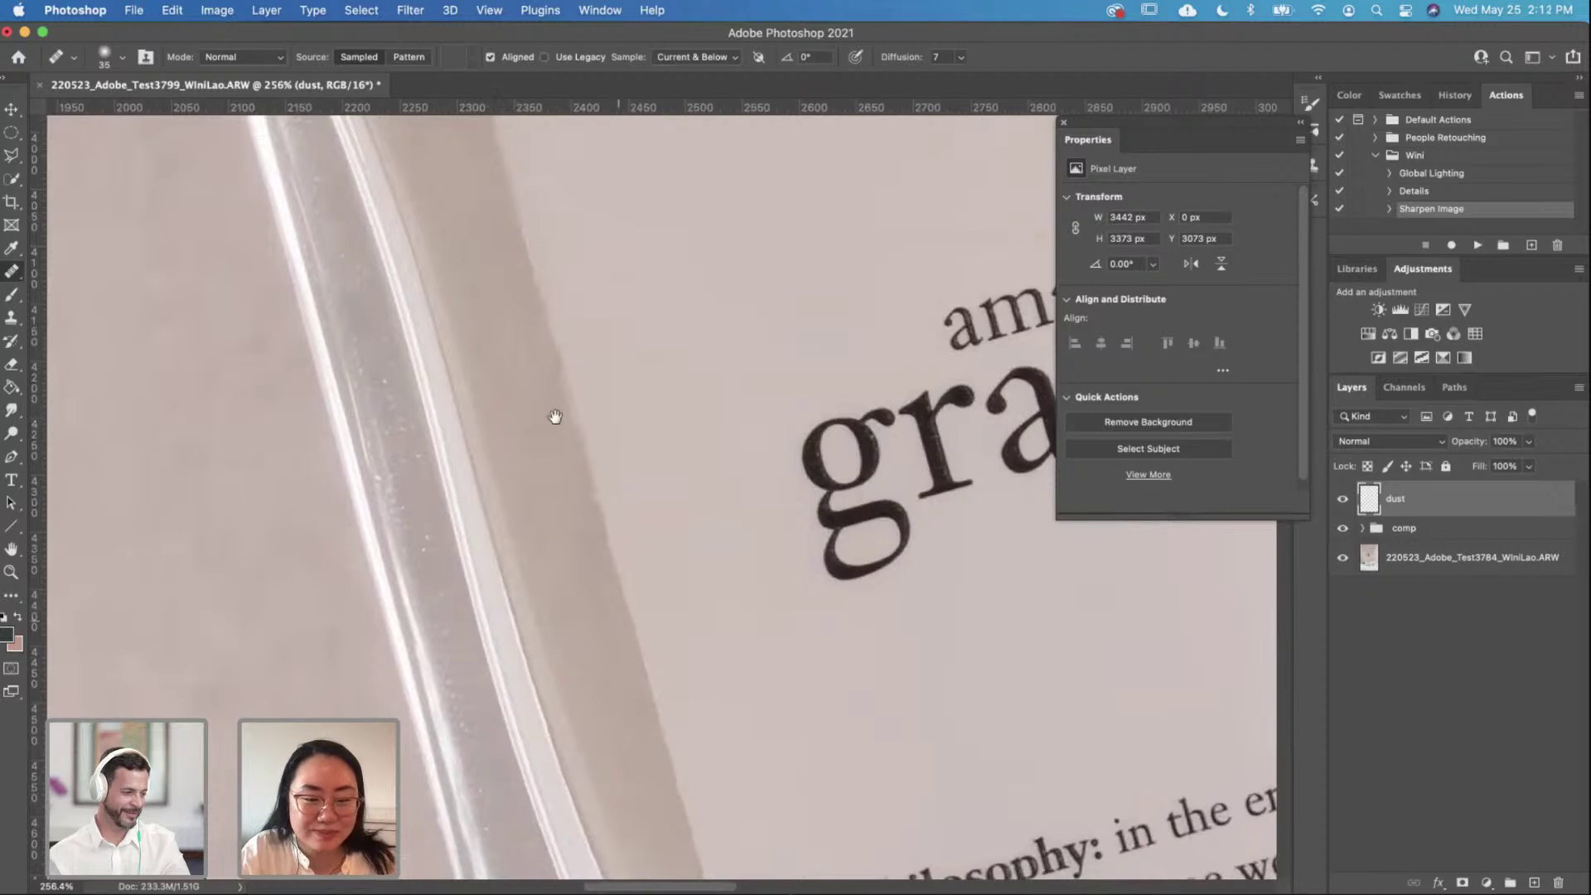
{"action": "scroll", "coordinate": [550, 415], "scroll_direction": "down", "scroll_amount": 8}
{"action": "scroll", "coordinate": [837, 577], "scroll_direction": "up", "scroll_amount": 4}
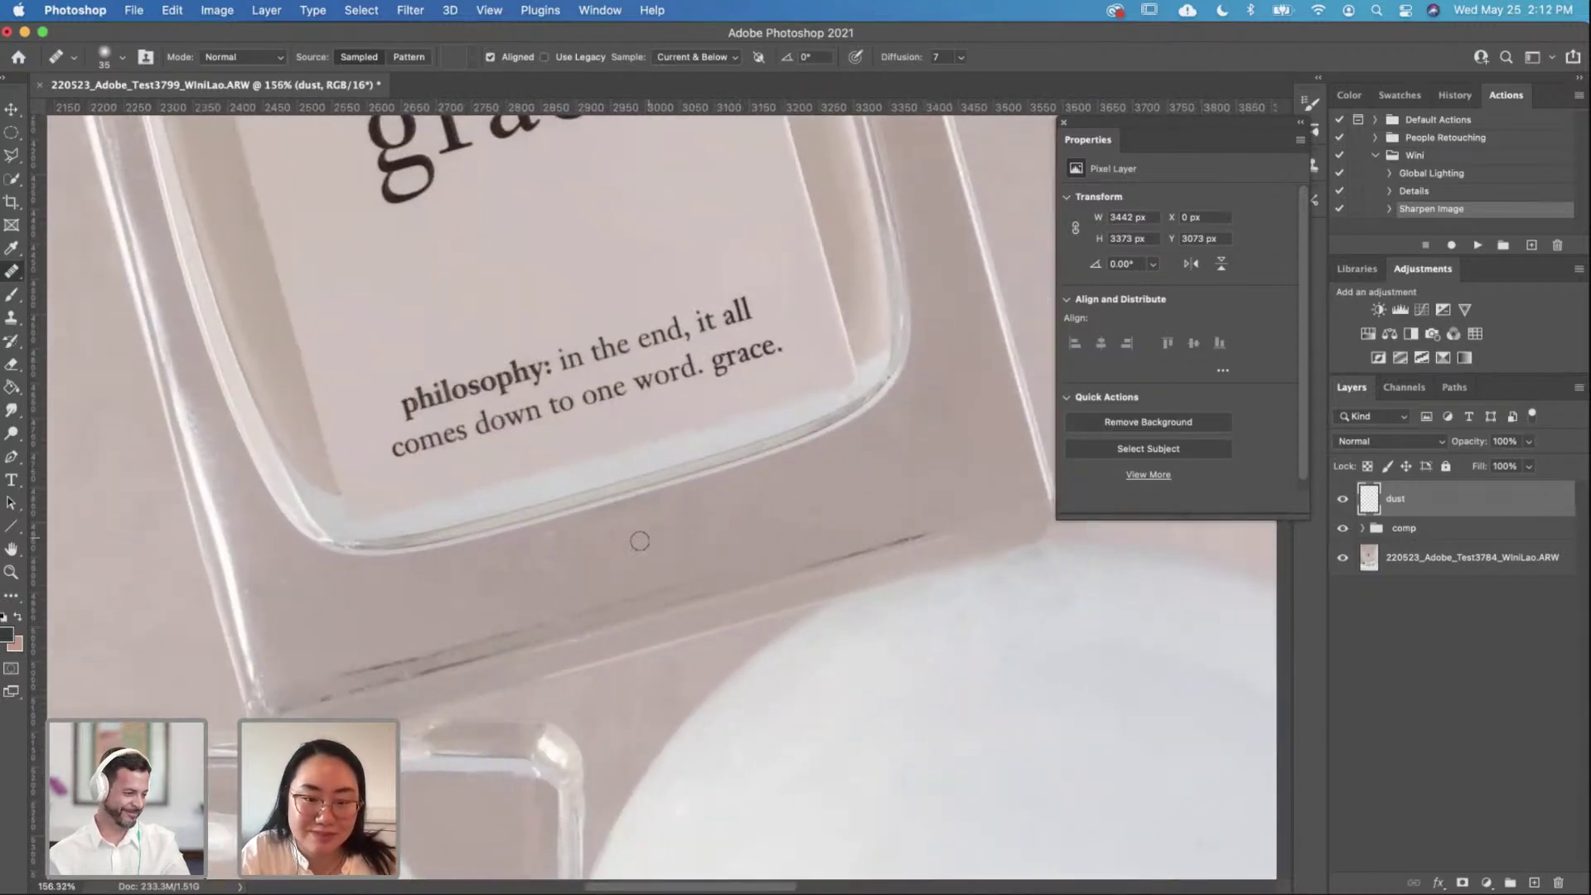
{"action": "mouse_move", "coordinate": [549, 568]}
{"action": "left_mouse_down"}
{"action": "mouse_move", "coordinate": [554, 534]}
{"action": "mouse_move", "coordinate": [679, 507]}
{"action": "left_mouse_up"}
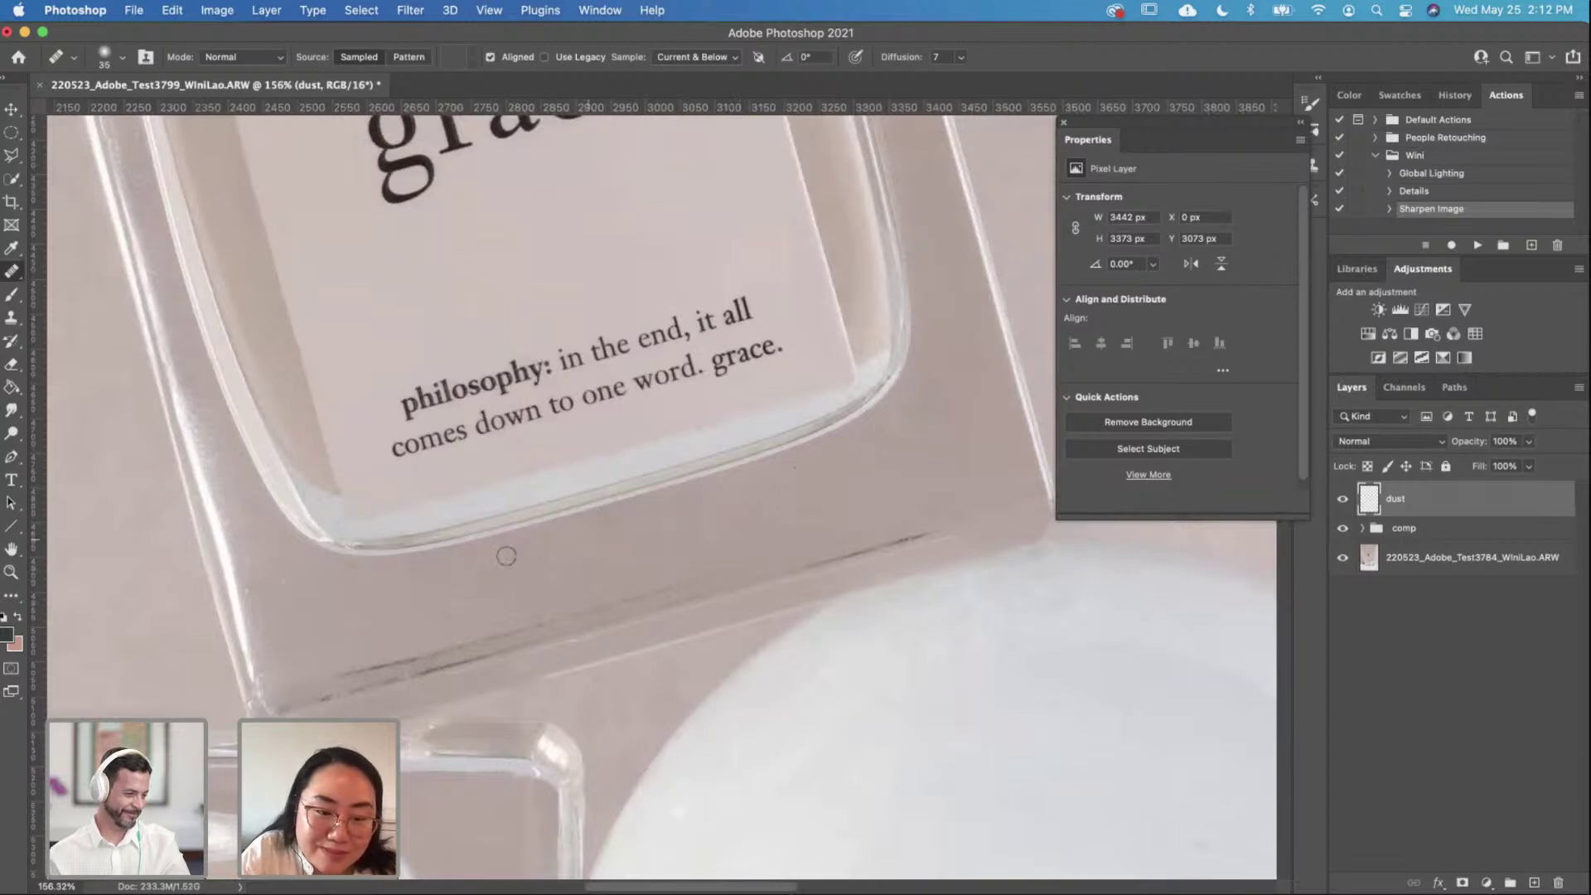
{"action": "left_click_drag", "start_coordinate": [528, 555], "coordinate": [552, 567]}
{"action": "mouse_move", "coordinate": [452, 599]}
{"action": "left_mouse_down"}
{"action": "mouse_move", "coordinate": [639, 563]}
{"action": "mouse_move", "coordinate": [446, 630]}
{"action": "mouse_move", "coordinate": [516, 606]}
{"action": "left_mouse_up"}
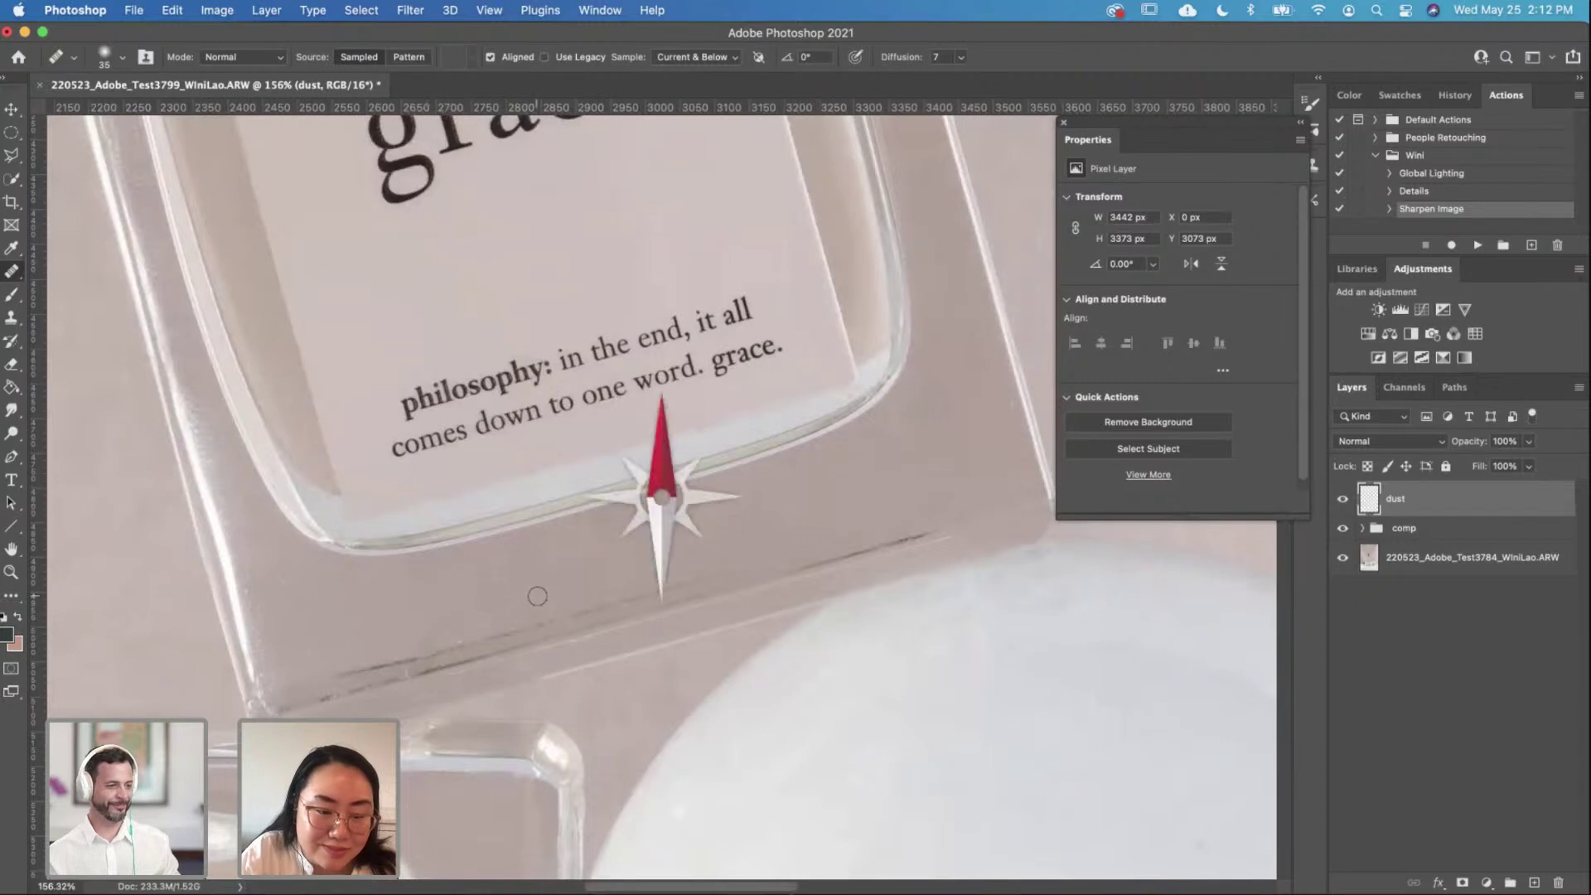
Step: Heal the flaws along the dark line at the tilted bottle's base, sampling from the clean glass nearby
{"action": "scroll", "coordinate": [526, 672], "scroll_direction": "up", "scroll_amount": 5}
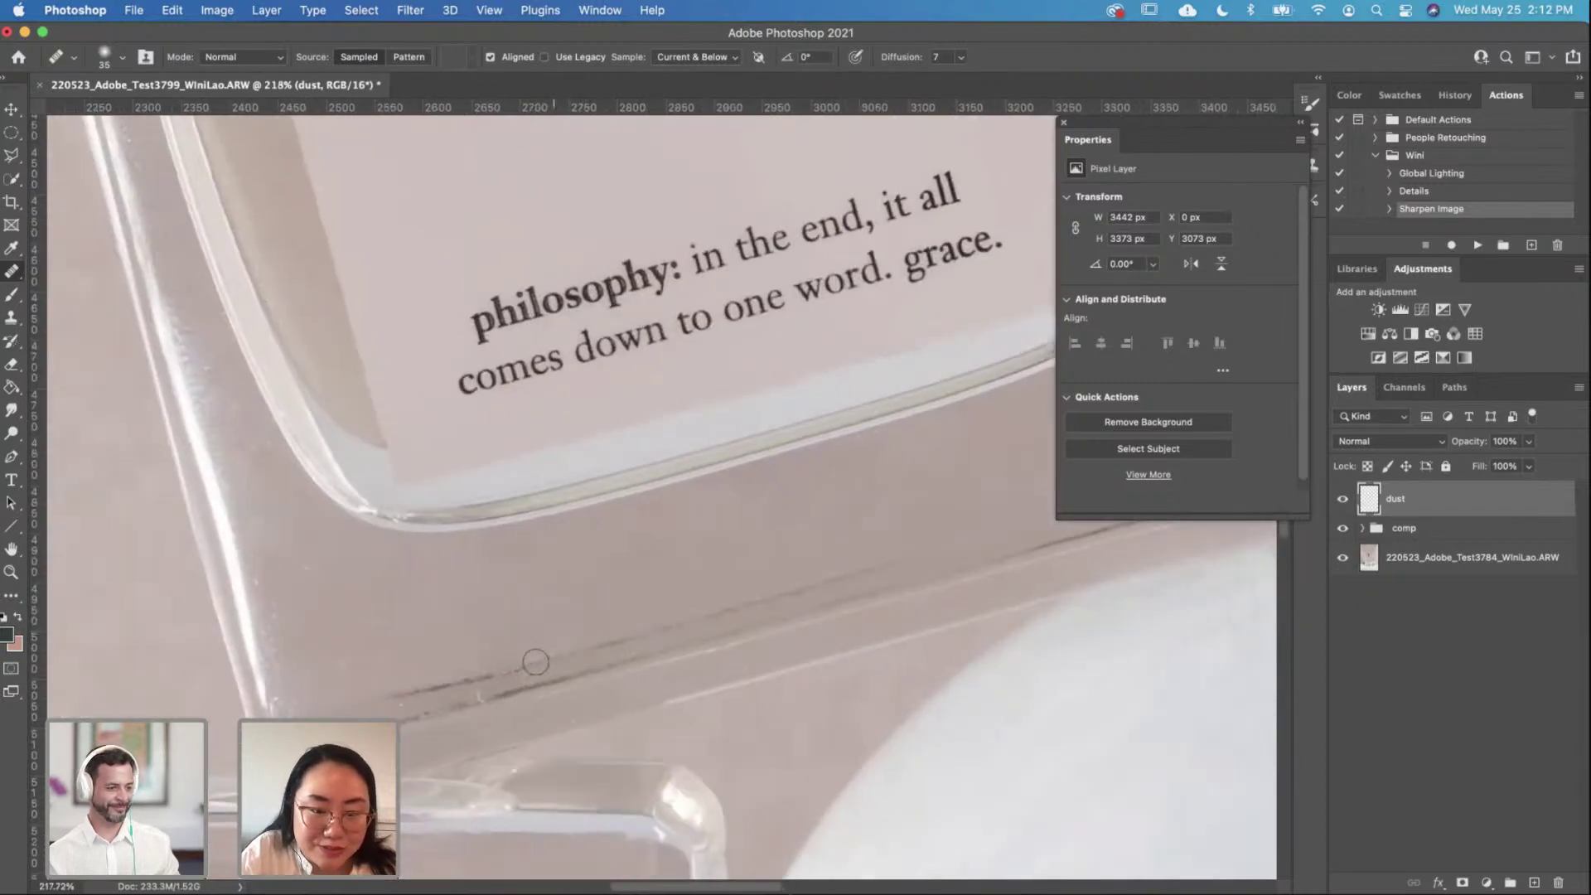
{"action": "left_click", "coordinate": [633, 635], "text": "alt"}
{"action": "mouse_move", "coordinate": [517, 666]}
{"action": "left_mouse_down"}
{"action": "mouse_move", "coordinate": [496, 667]}
{"action": "mouse_move", "coordinate": [553, 644]}
{"action": "left_mouse_up"}
{"action": "left_click", "coordinate": [607, 638], "text": "alt"}
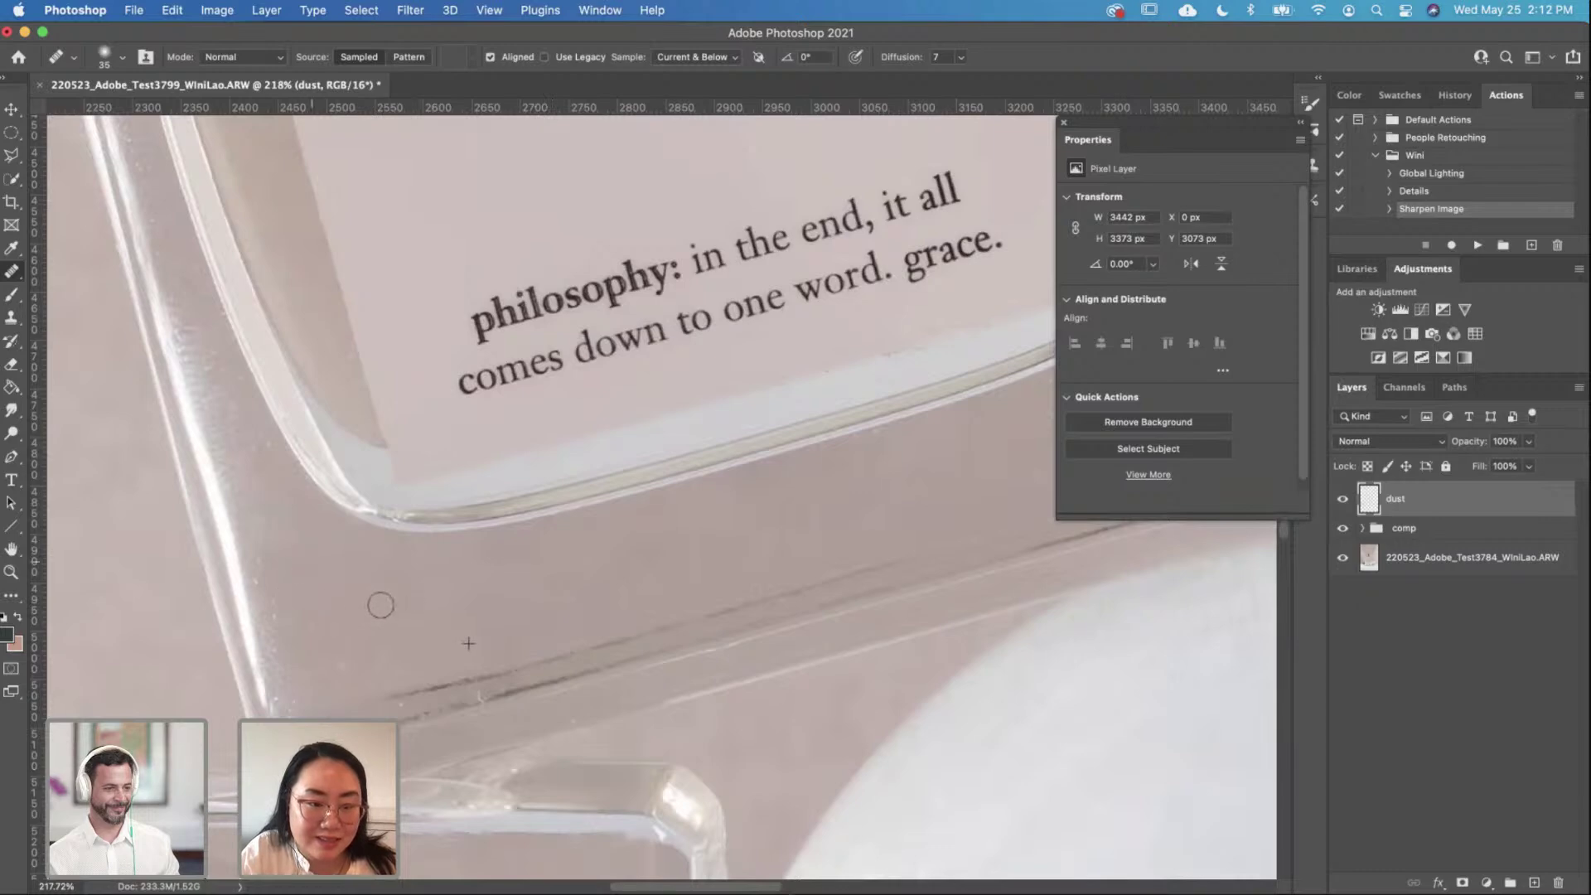
{"action": "scroll", "coordinate": [356, 504], "scroll_direction": "down", "scroll_amount": 10}
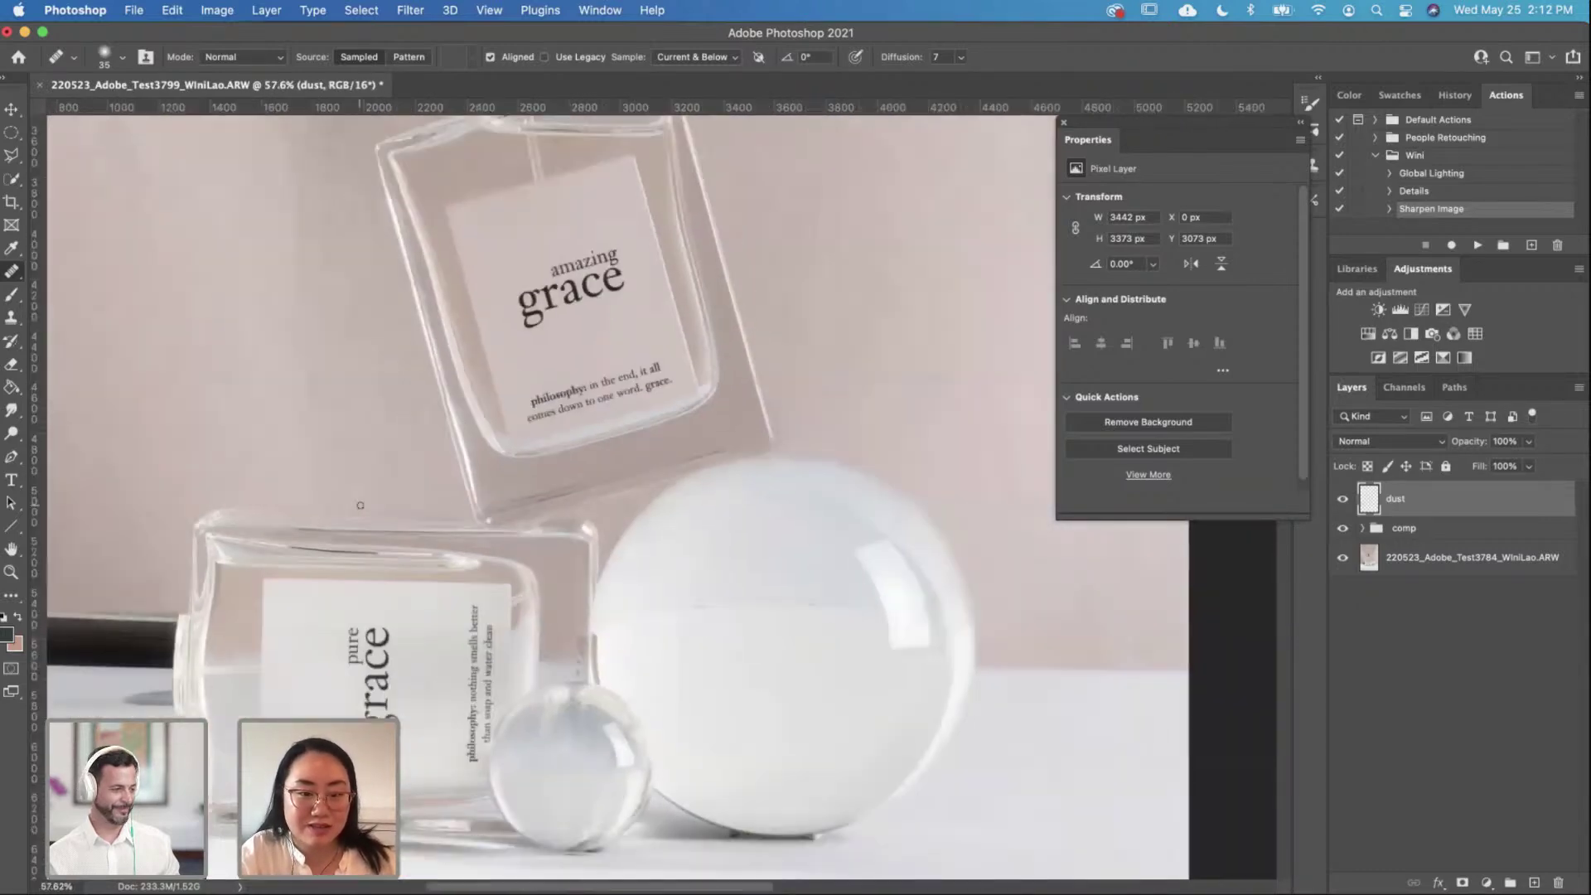
{"action": "scroll", "coordinate": [360, 504], "scroll_direction": "up", "scroll_amount": 5}
{"action": "scroll", "coordinate": [598, 343], "scroll_direction": "down", "scroll_amount": 5}
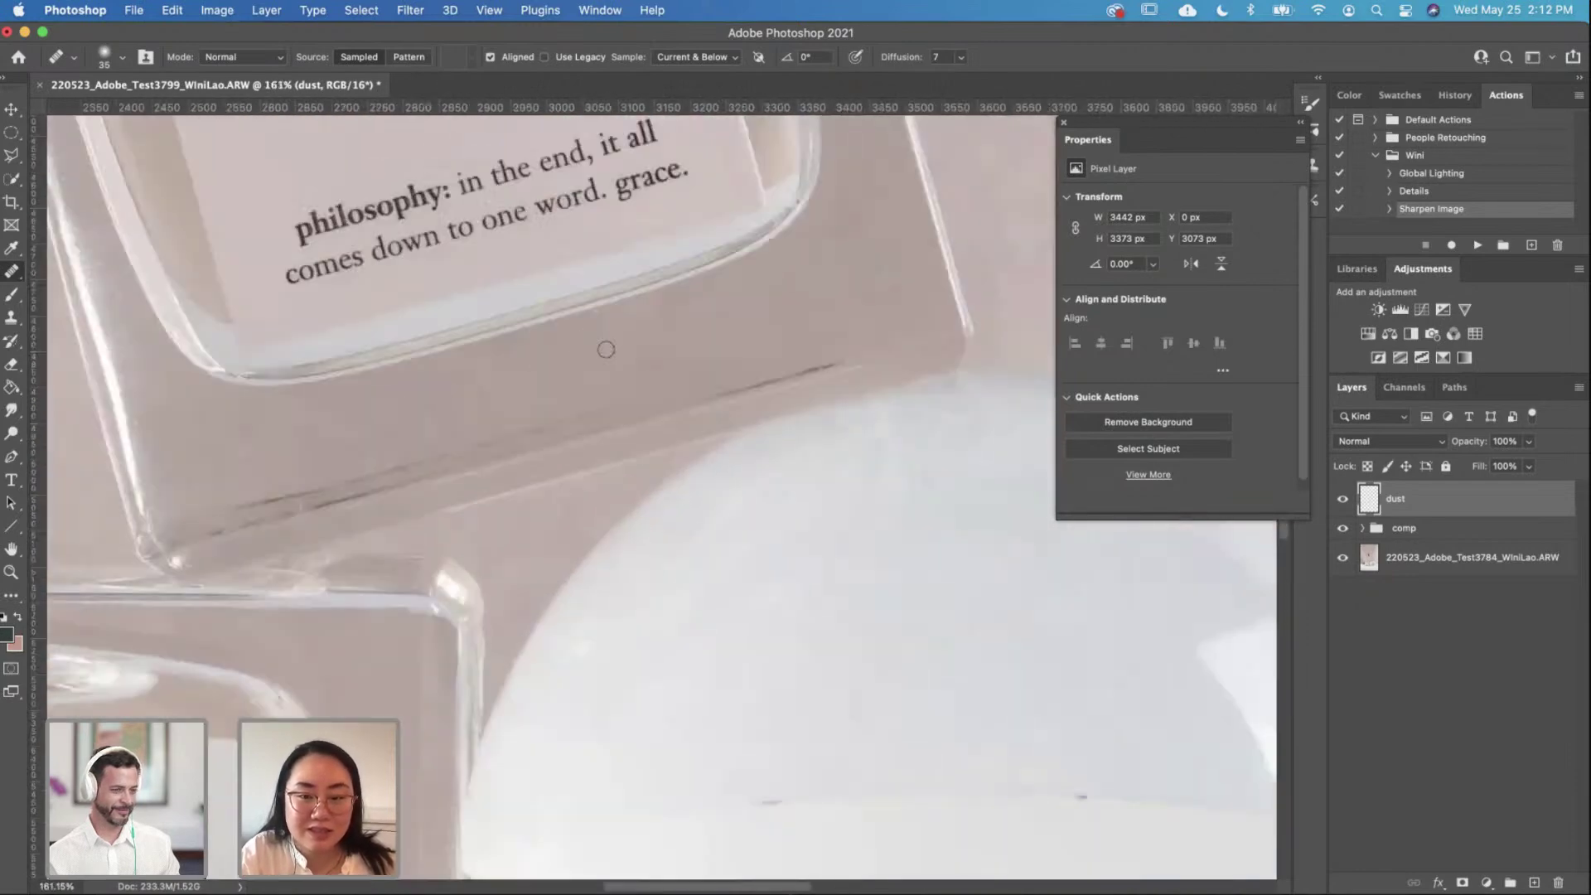
Step: Heal the dark line segment at the right end of the tilted bottle's base, near the large white sphere
{"action": "scroll", "coordinate": [571, 427], "scroll_direction": "up", "scroll_amount": 2}
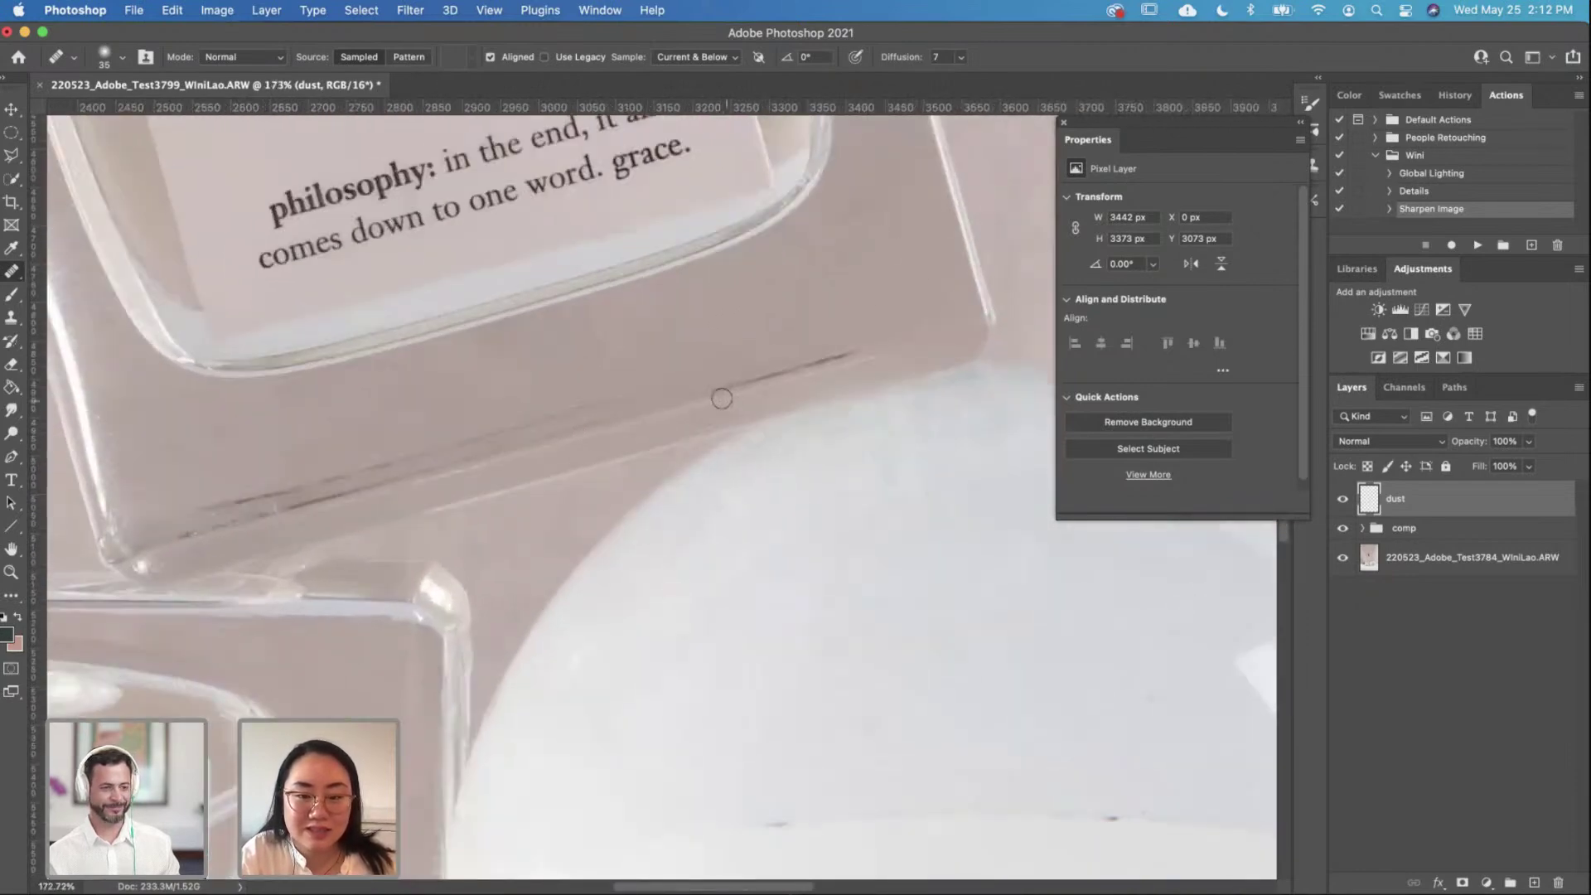
{"action": "left_click_drag", "start_coordinate": [748, 383], "coordinate": [853, 347]}
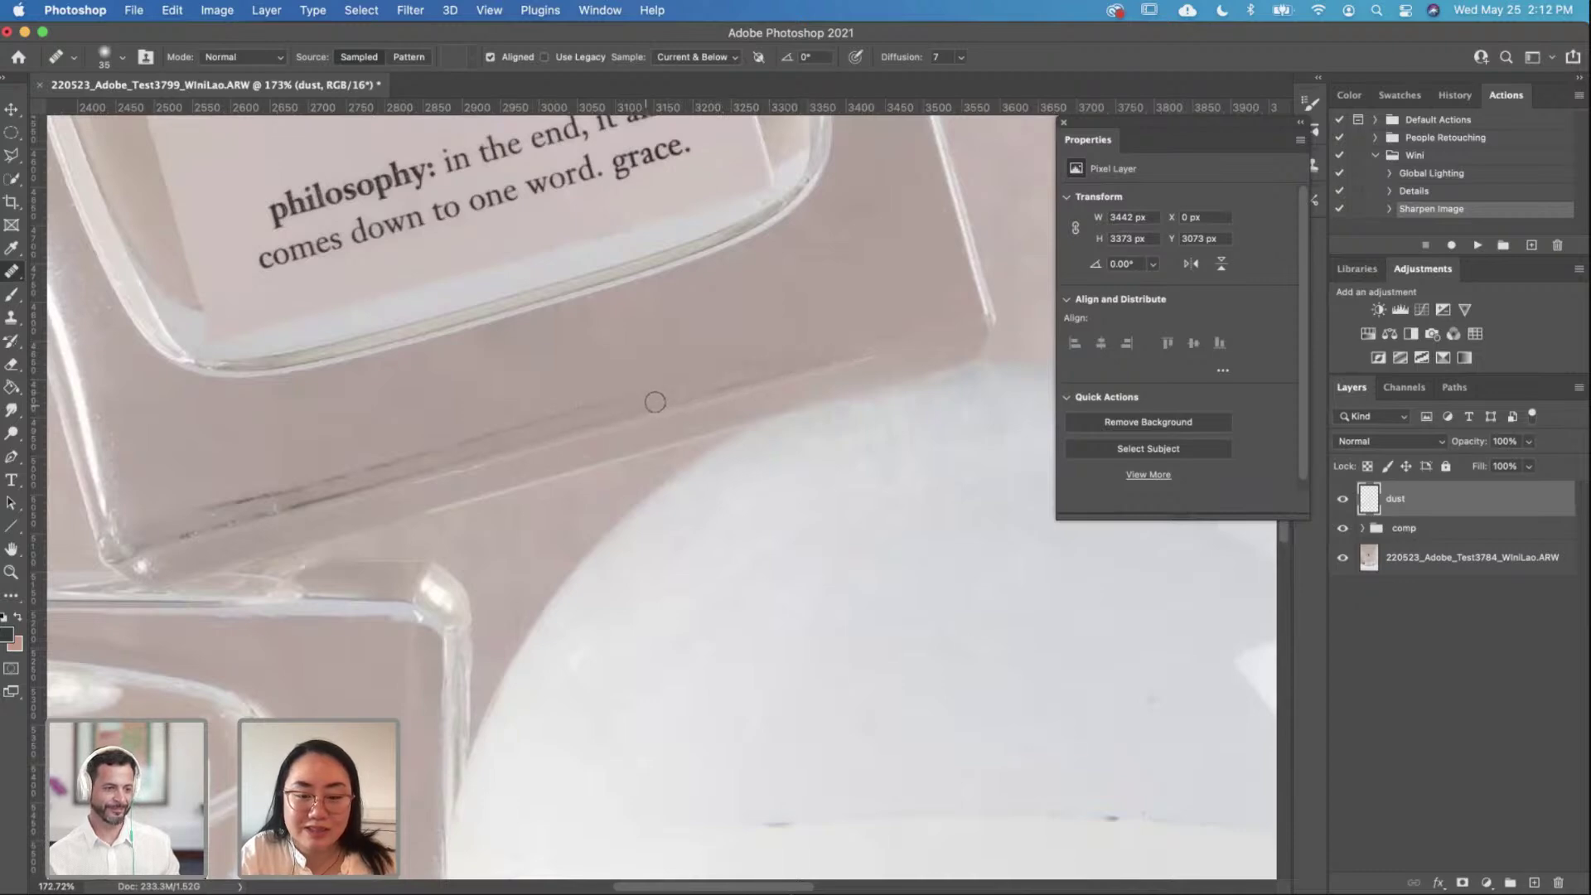
{"action": "left_click_drag", "start_coordinate": [690, 482], "coordinate": [670, 397]}
Step: Heal the streaks and uneven tones inside the small glass sphere with the Healing Brush at 50 px
{"action": "scroll", "coordinate": [596, 298], "scroll_direction": "down", "scroll_amount": 5}
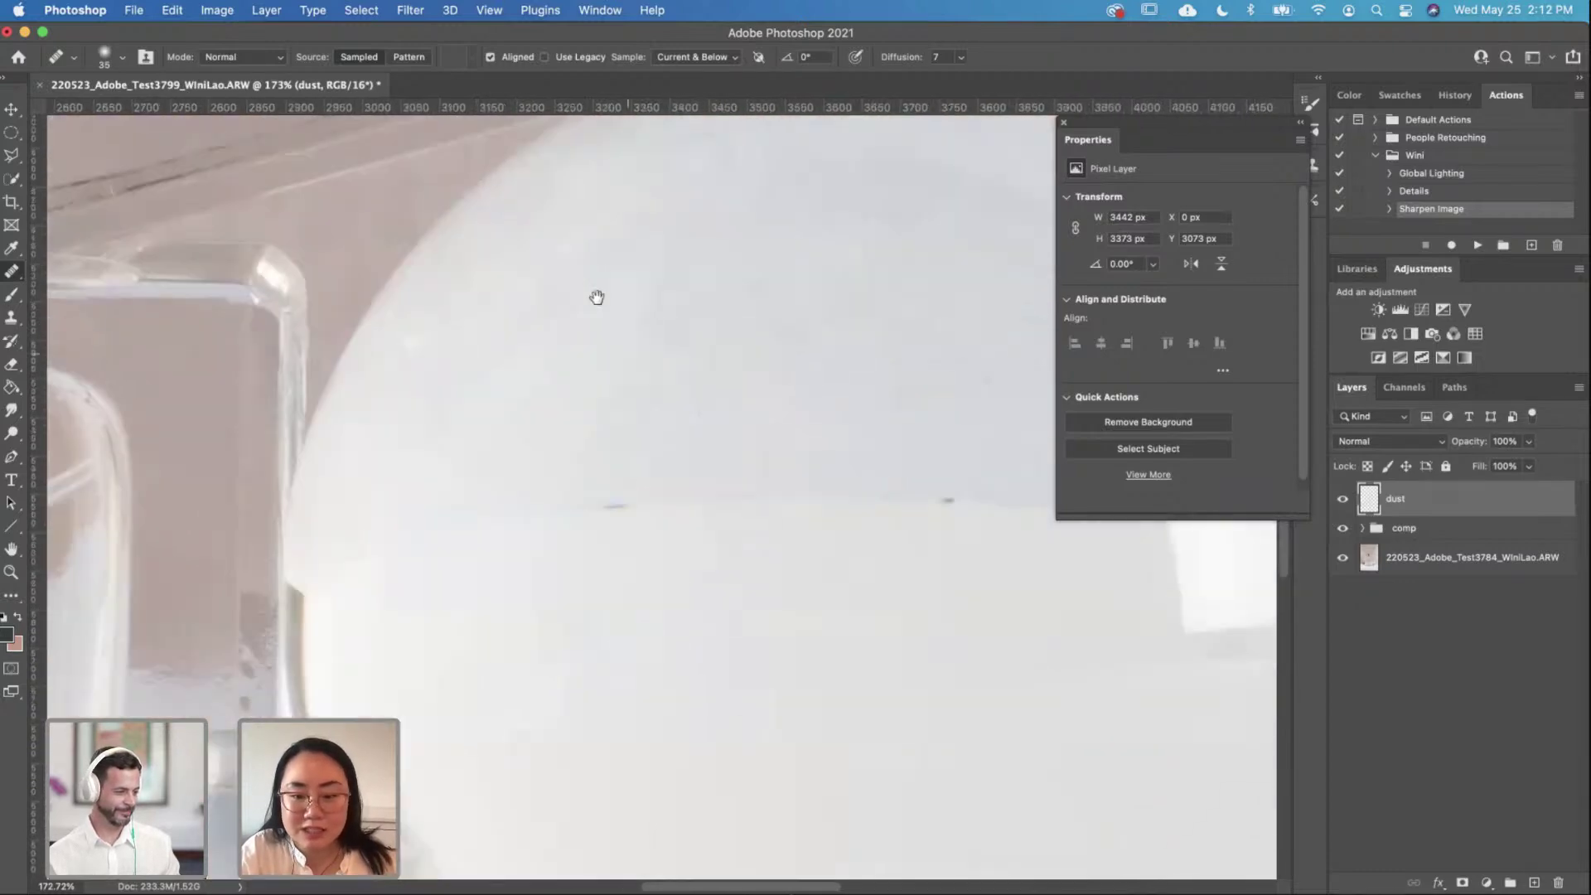
{"action": "scroll", "coordinate": [610, 486], "scroll_direction": "down", "scroll_amount": 4}
{"action": "left_click_drag", "start_coordinate": [610, 486], "coordinate": [605, 354]}
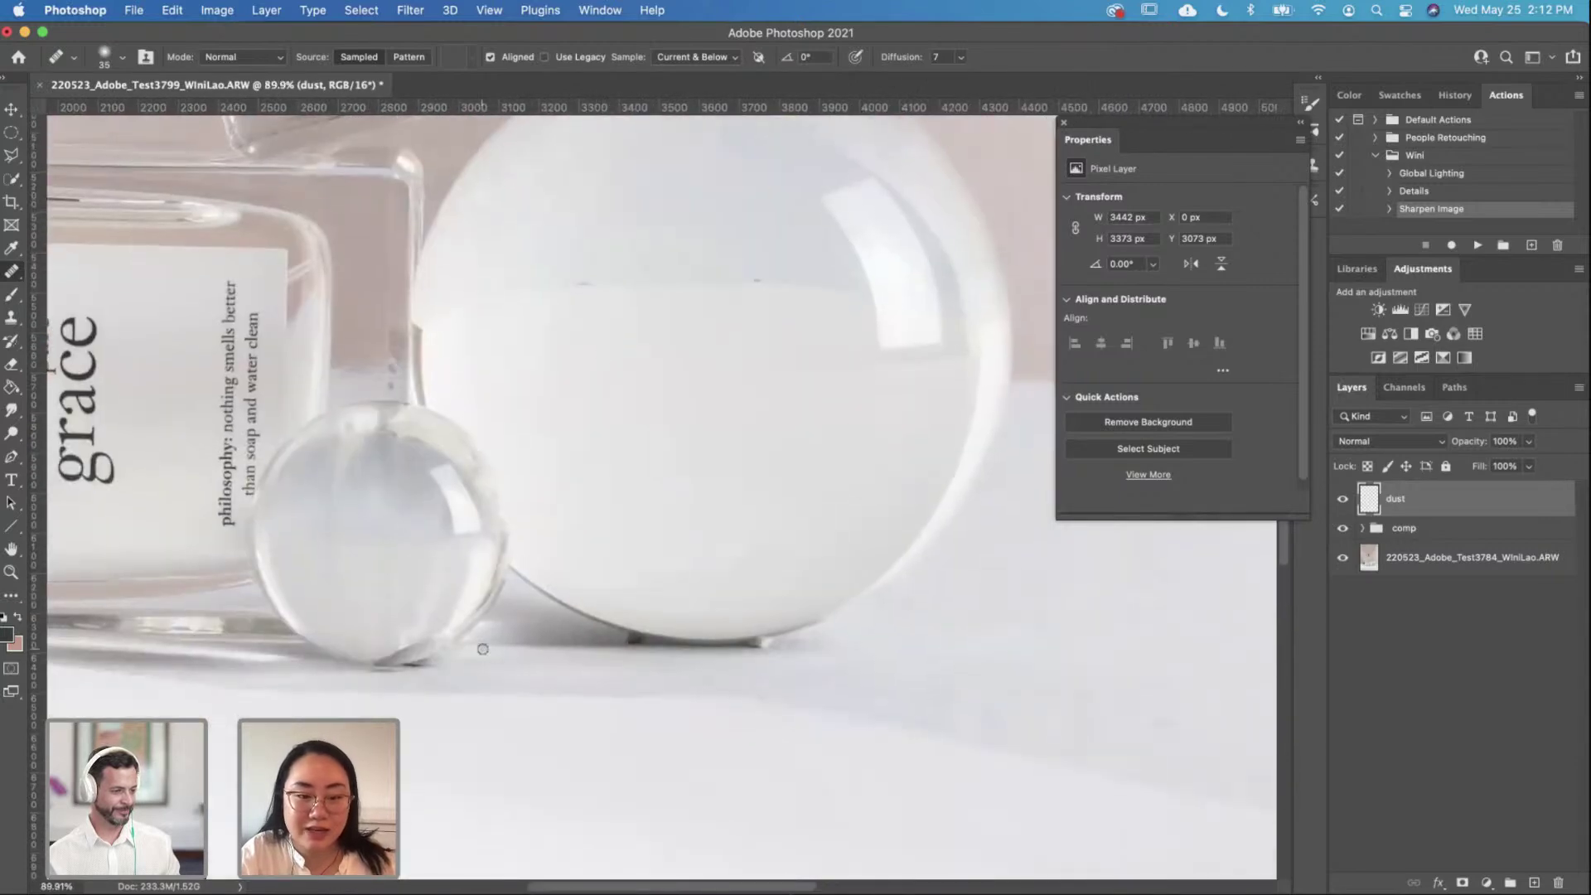
{"action": "scroll", "coordinate": [482, 649], "scroll_direction": "up", "scroll_amount": 4}
{"action": "left_click_drag", "start_coordinate": [409, 604], "coordinate": [685, 459]}
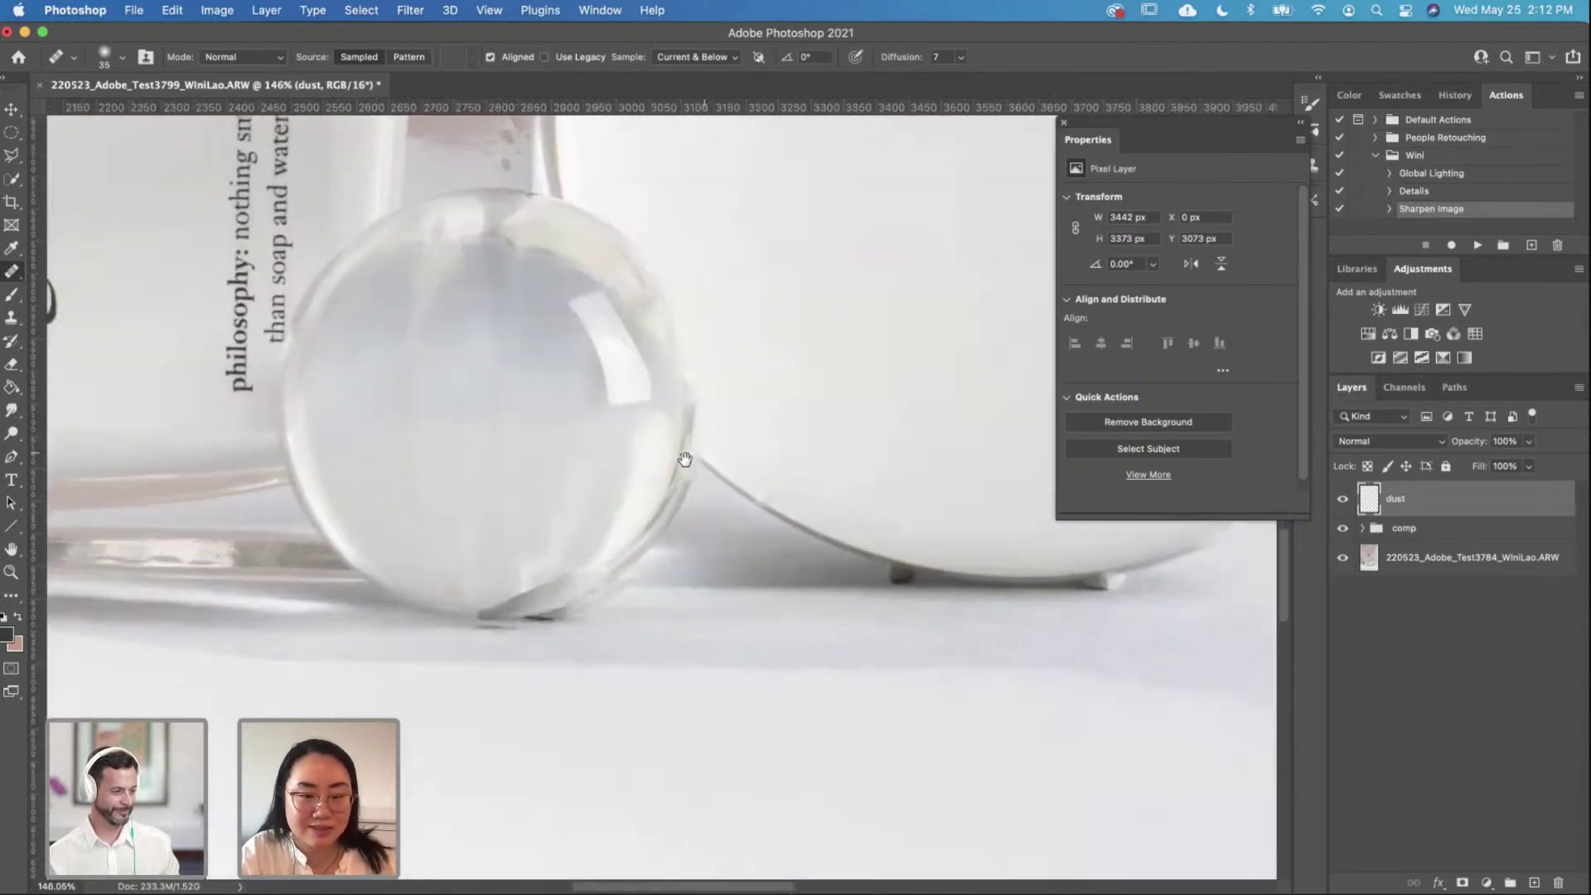
{"action": "scroll", "coordinate": [412, 397], "scroll_direction": "up", "scroll_amount": 3}
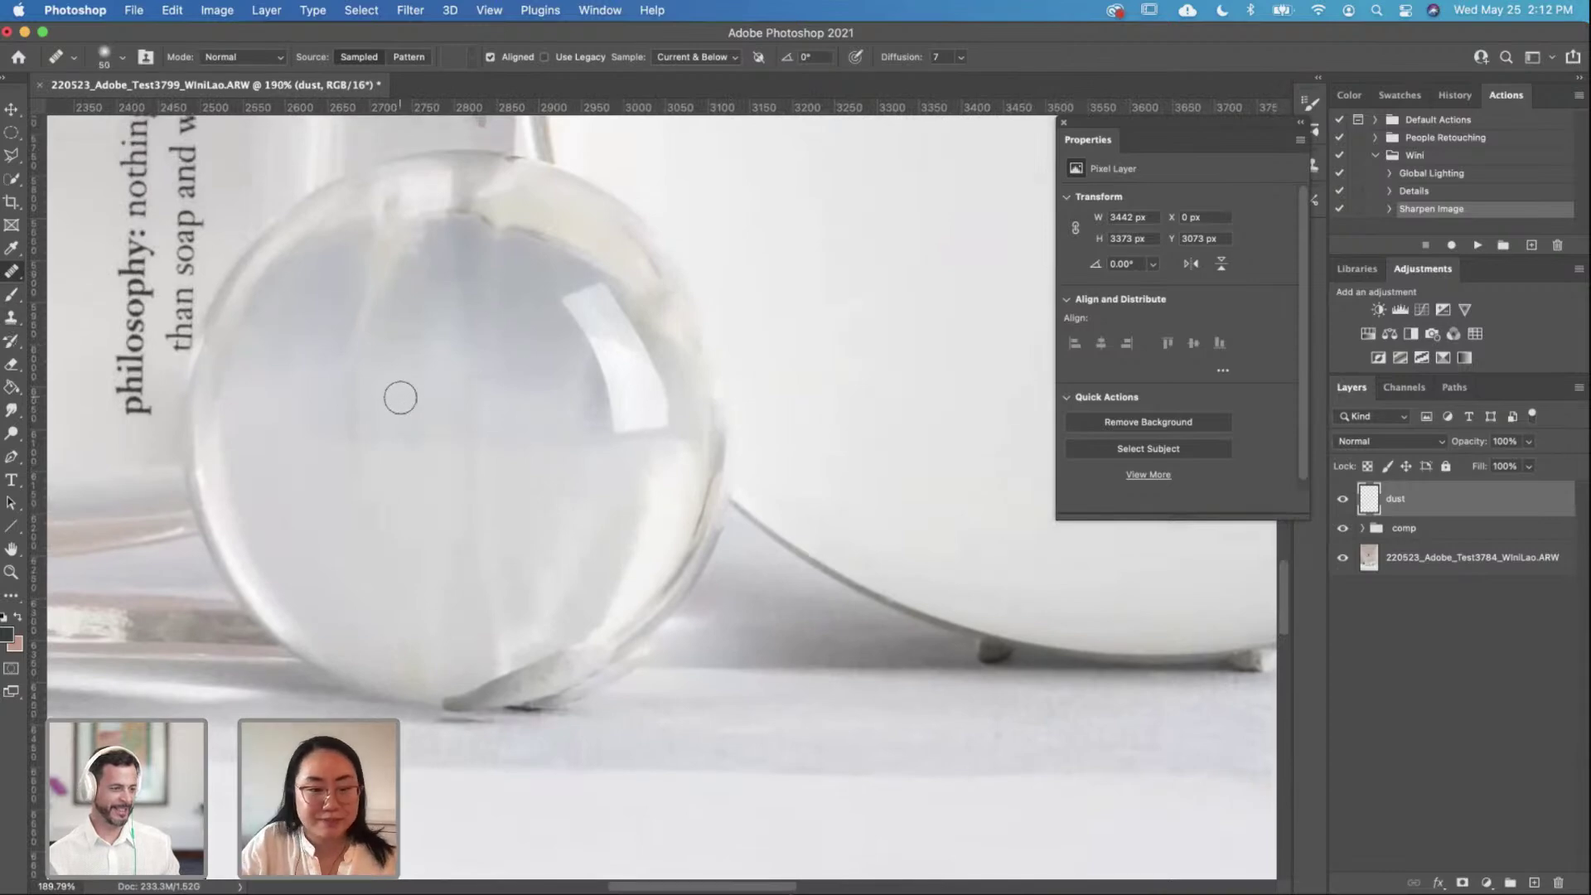
{"action": "mouse_move", "coordinate": [344, 433]}
{"action": "left_mouse_down"}
{"action": "mouse_move", "coordinate": [372, 270]}
{"action": "mouse_move", "coordinate": [412, 231]}
{"action": "mouse_move", "coordinate": [373, 357]}
{"action": "left_mouse_up"}
{"action": "left_click_drag", "start_coordinate": [406, 667], "coordinate": [416, 670]}
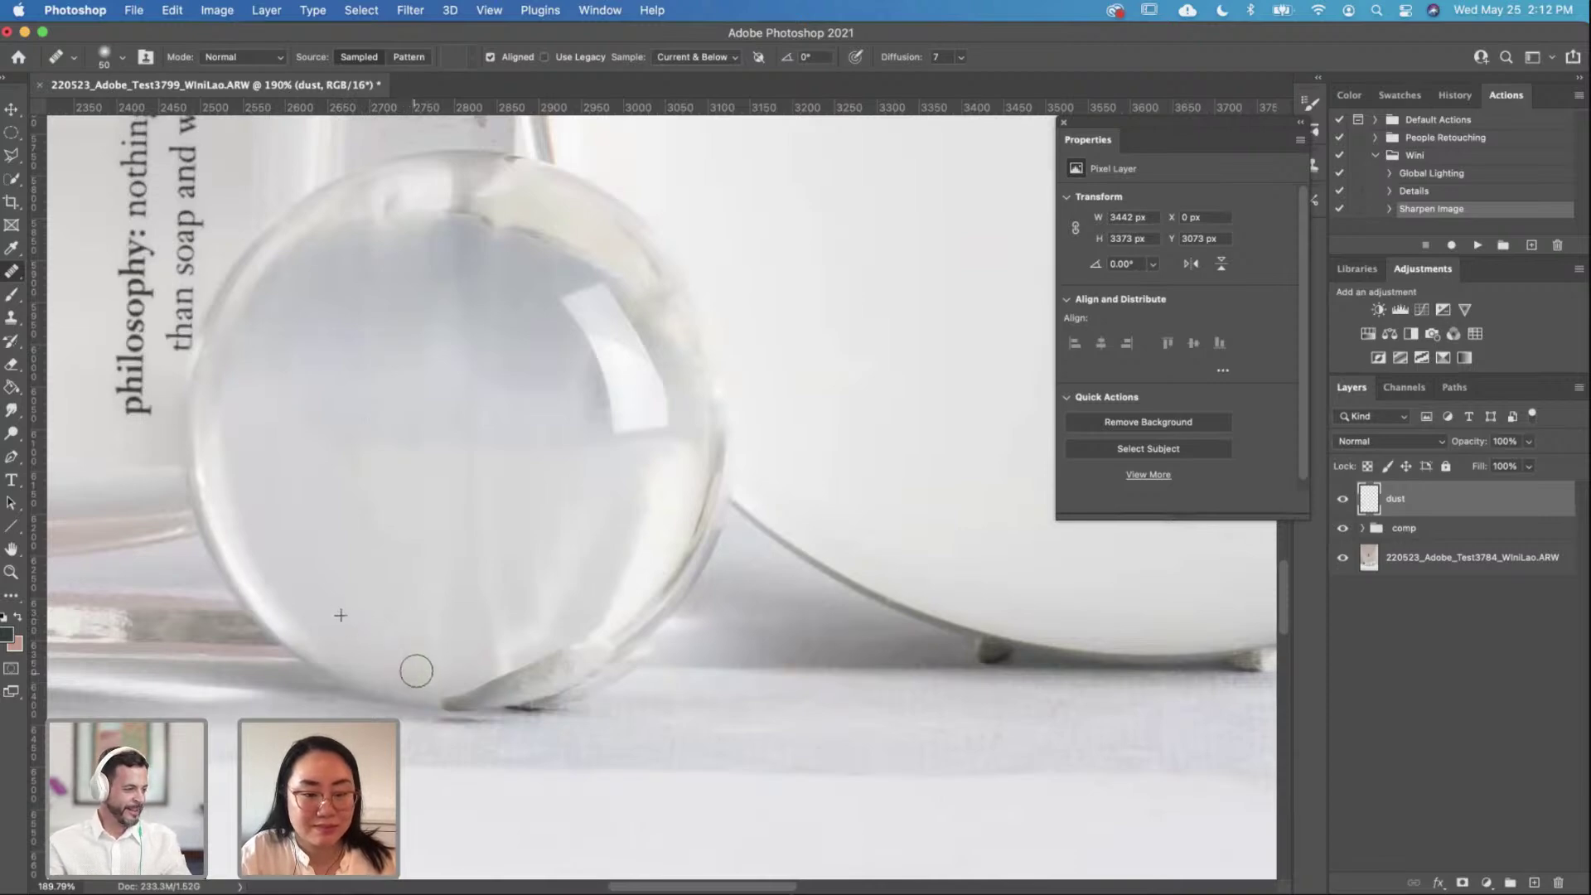
{"action": "left_click_drag", "start_coordinate": [403, 588], "coordinate": [402, 639]}
{"action": "mouse_move", "coordinate": [409, 542]}
{"action": "left_mouse_down"}
{"action": "mouse_move", "coordinate": [365, 571]}
{"action": "mouse_move", "coordinate": [352, 451]}
{"action": "left_mouse_up"}
{"action": "left_click_drag", "start_coordinate": [564, 521], "coordinate": [380, 526]}
Step: Switch to the Clone Stamp at 20 px and try cloning clean glass over the grey patch at the small sphere's base
{"action": "left_click_drag", "start_coordinate": [688, 621], "coordinate": [991, 411]}
{"action": "left_click", "coordinate": [11, 317]}
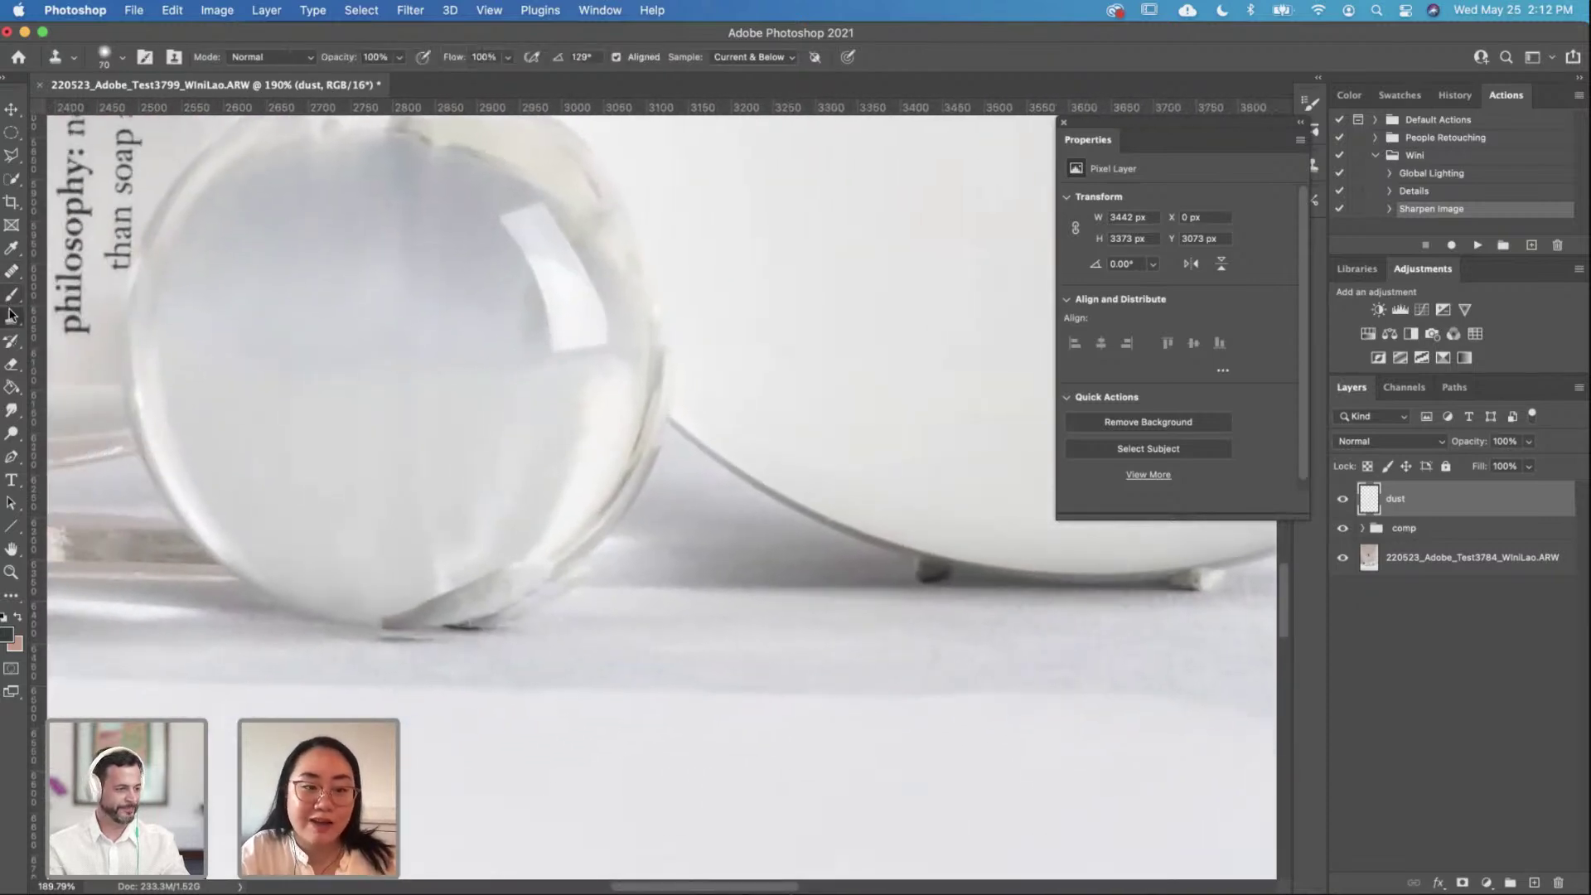
{"action": "scroll", "coordinate": [495, 609], "scroll_direction": "up", "scroll_amount": 2}
{"action": "key", "text": "bracketleft"}
{"action": "key", "text": "bracketleft"}
{"action": "key", "text": "bracketleft"}
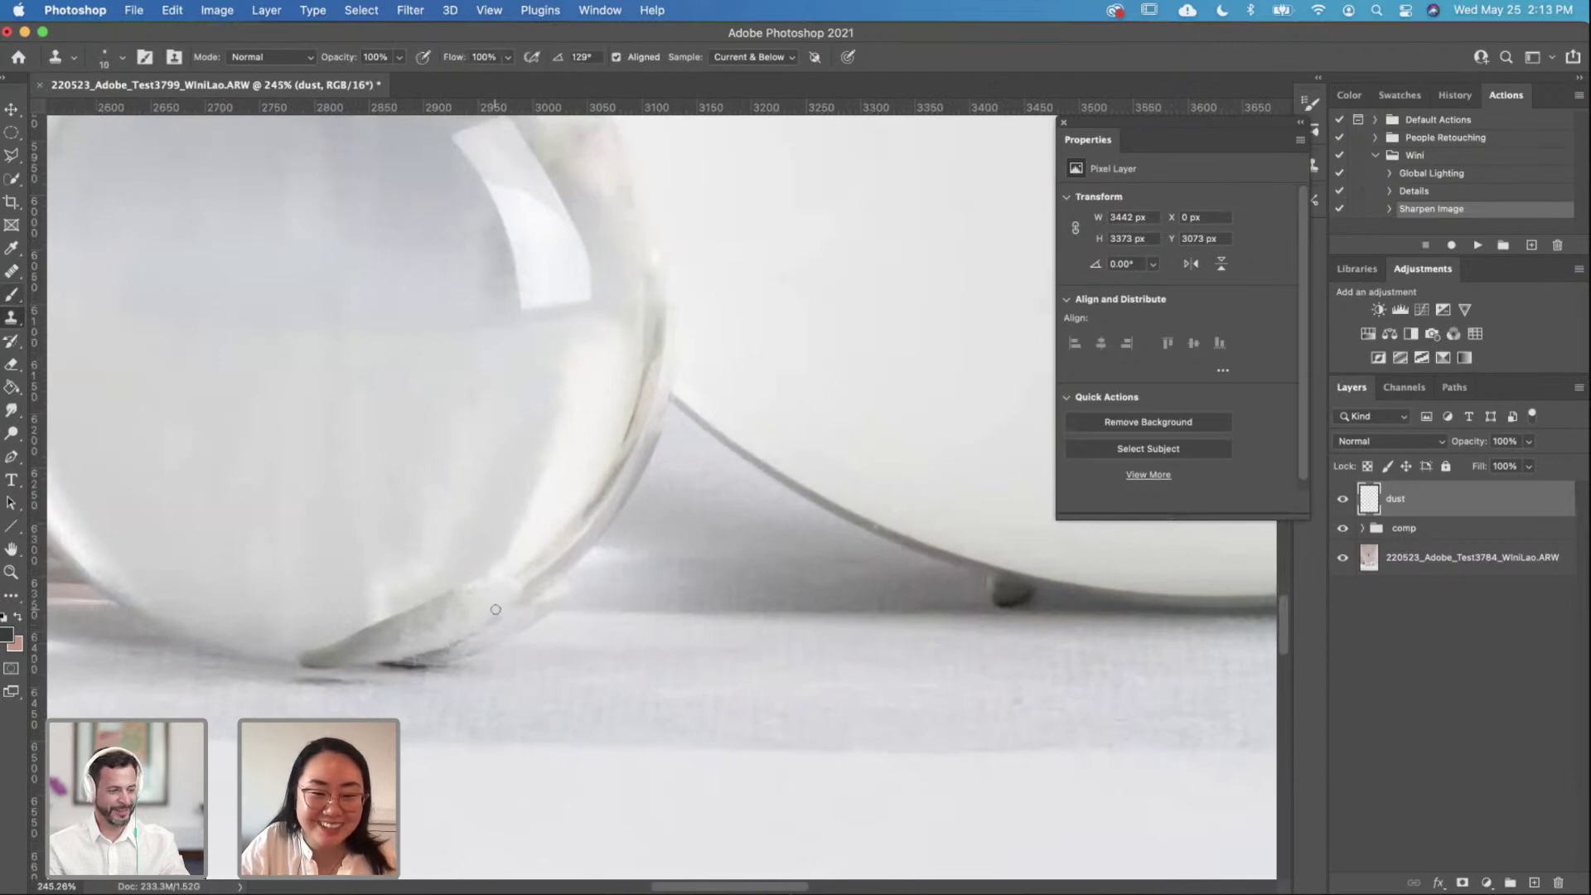
{"action": "left_click_drag", "start_coordinate": [495, 605], "coordinate": [594, 578]}
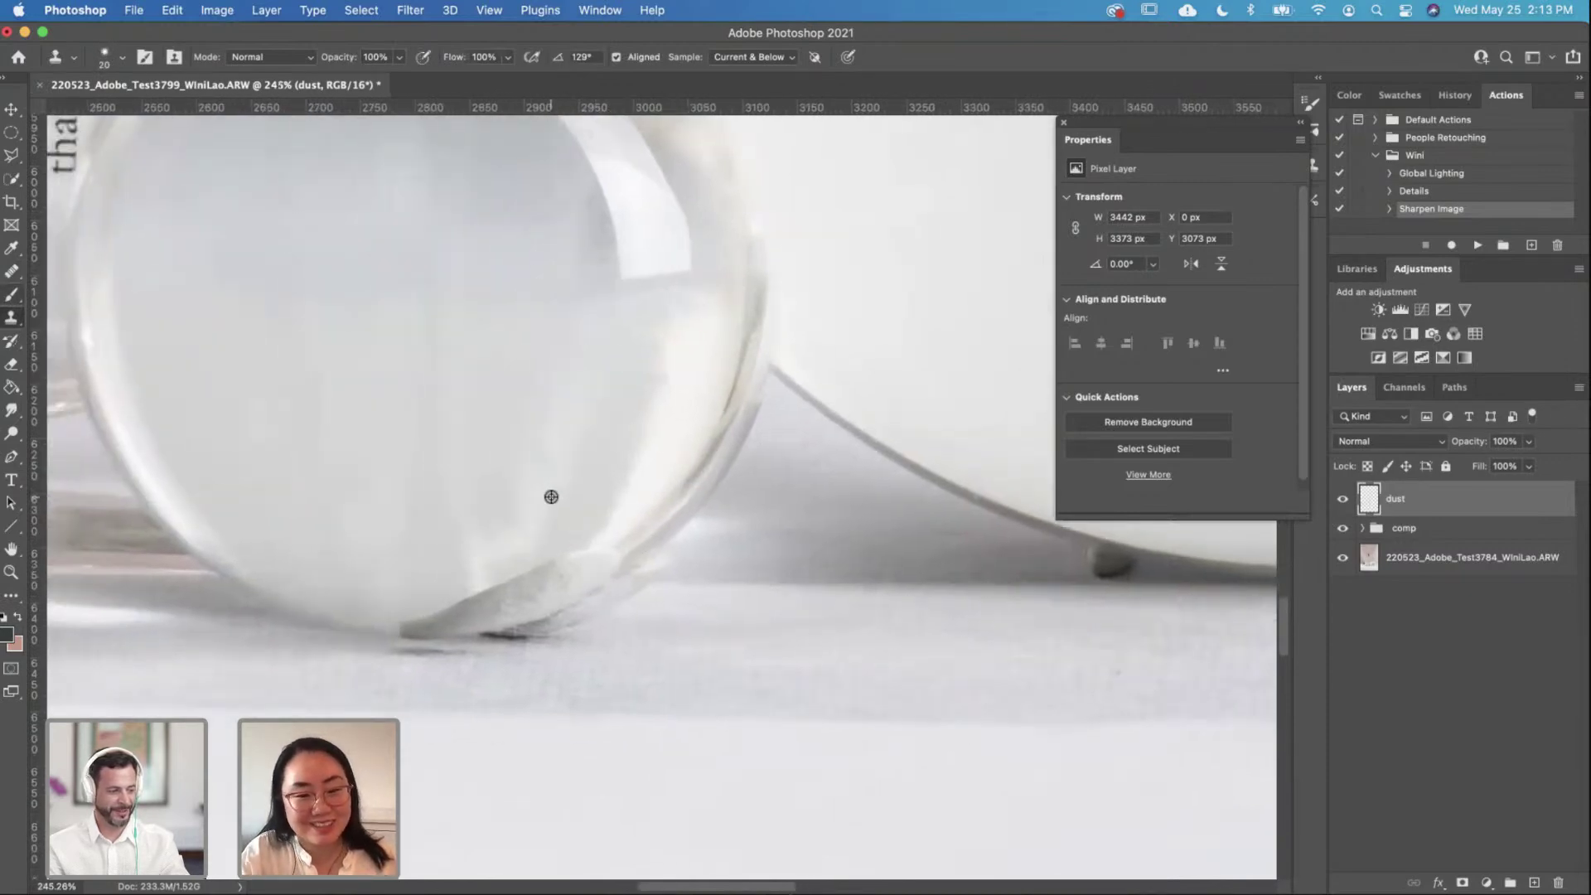
{"action": "mouse_move", "coordinate": [478, 590]}
{"action": "left_mouse_down"}
{"action": "mouse_move", "coordinate": [466, 599]}
{"action": "mouse_move", "coordinate": [509, 555]}
{"action": "left_mouse_up"}
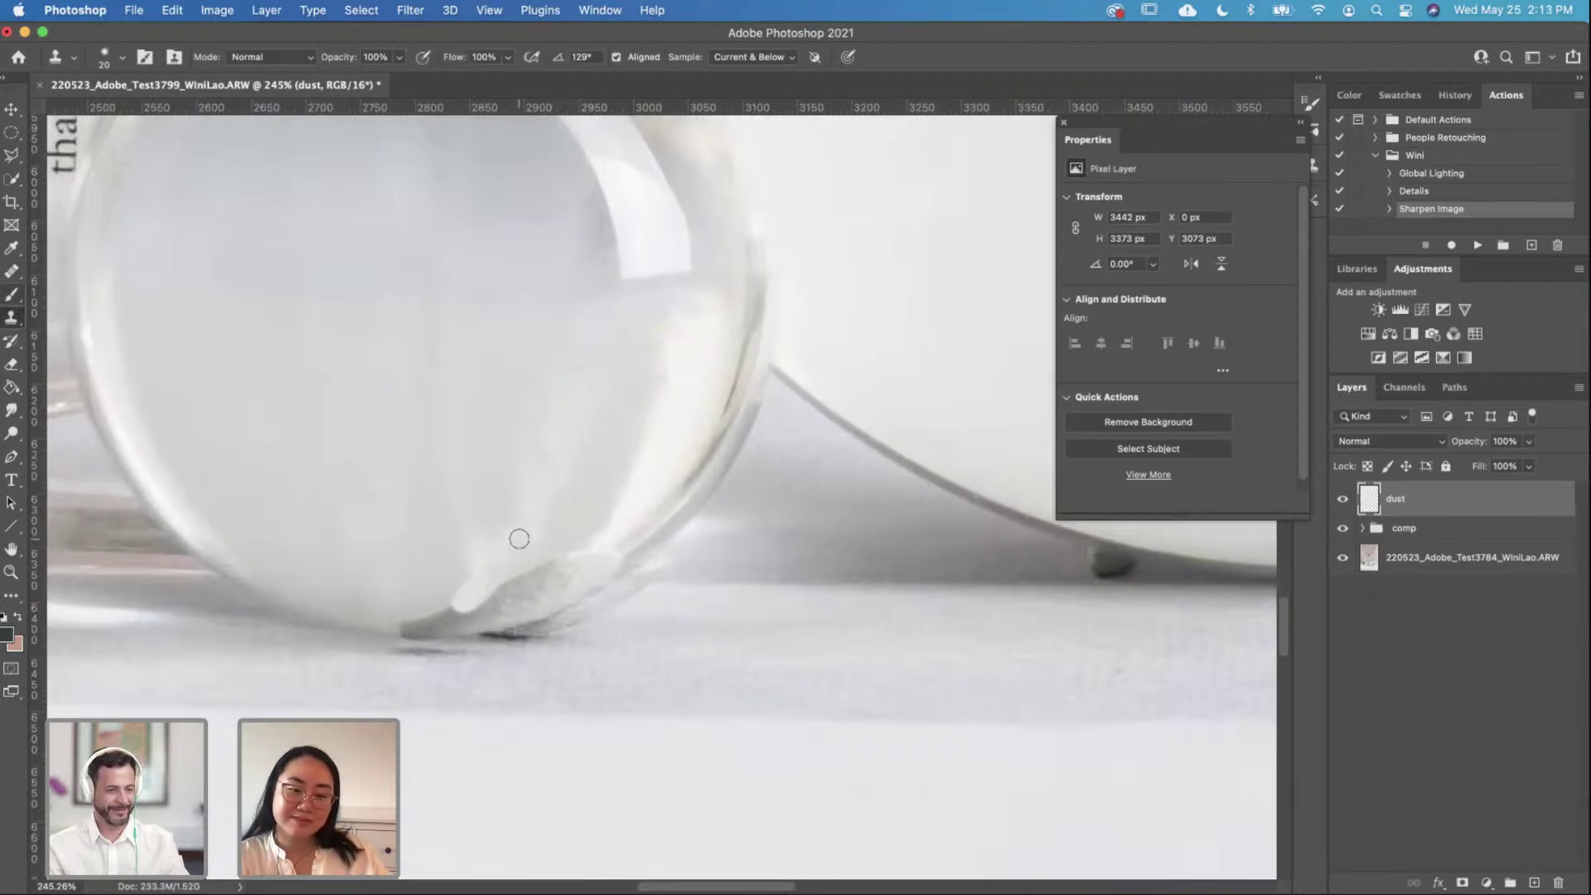
{"action": "key", "text": "super+z"}
Step: Adjust the 20 px Clone Stamp's hardness and clone clean glass over the upper part of the grey patch at the small sphere's base
{"action": "right_click", "coordinate": [520, 543]}
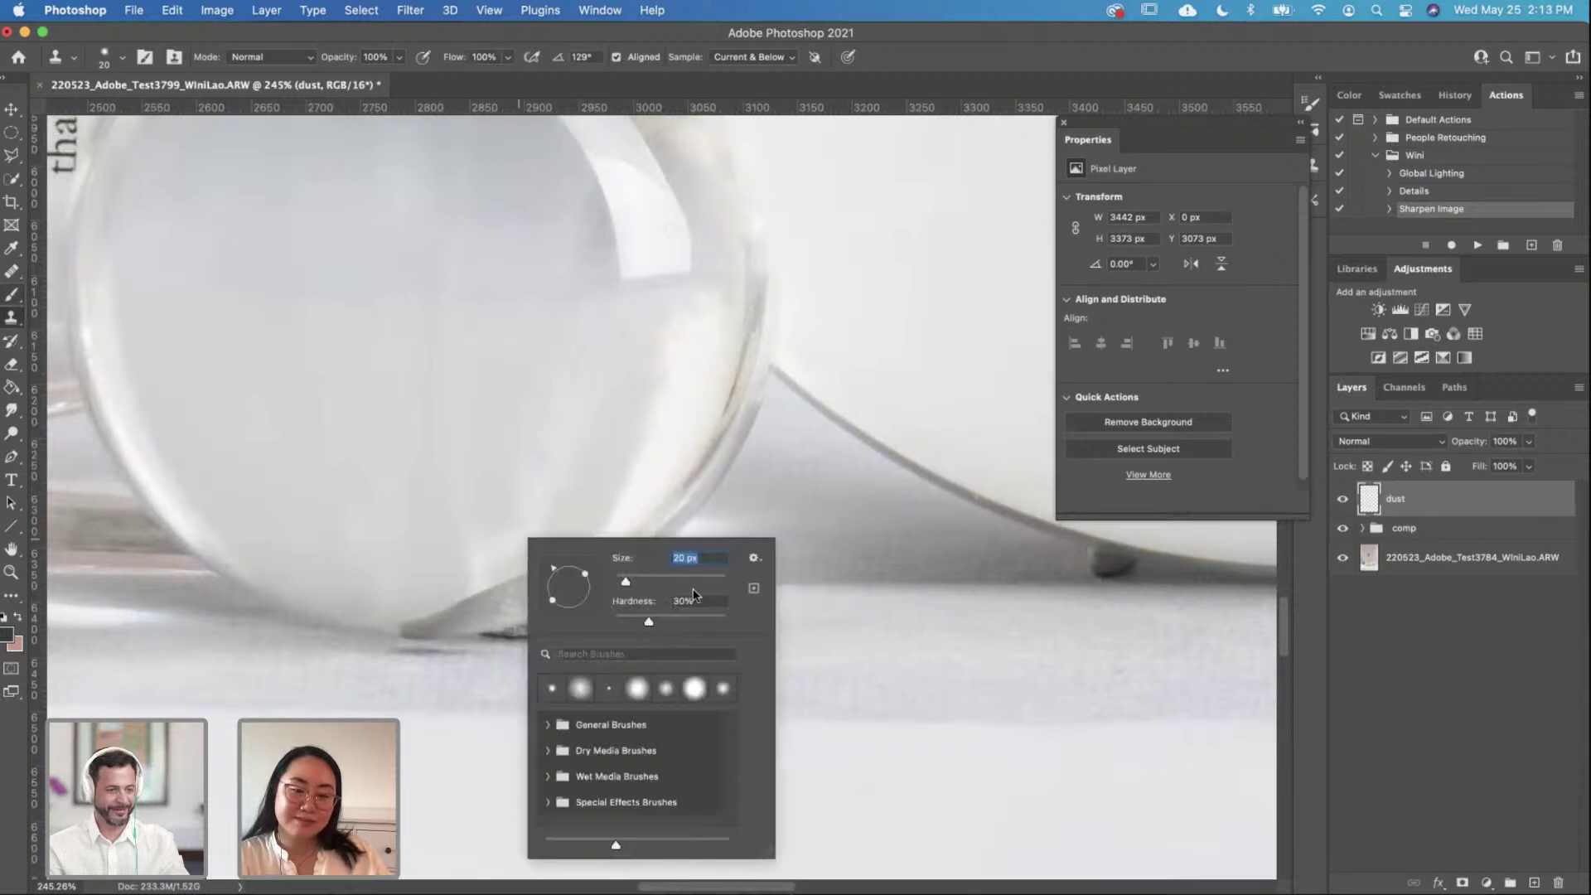
{"action": "left_click", "coordinate": [710, 600]}
{"action": "key", "text": "Return"}
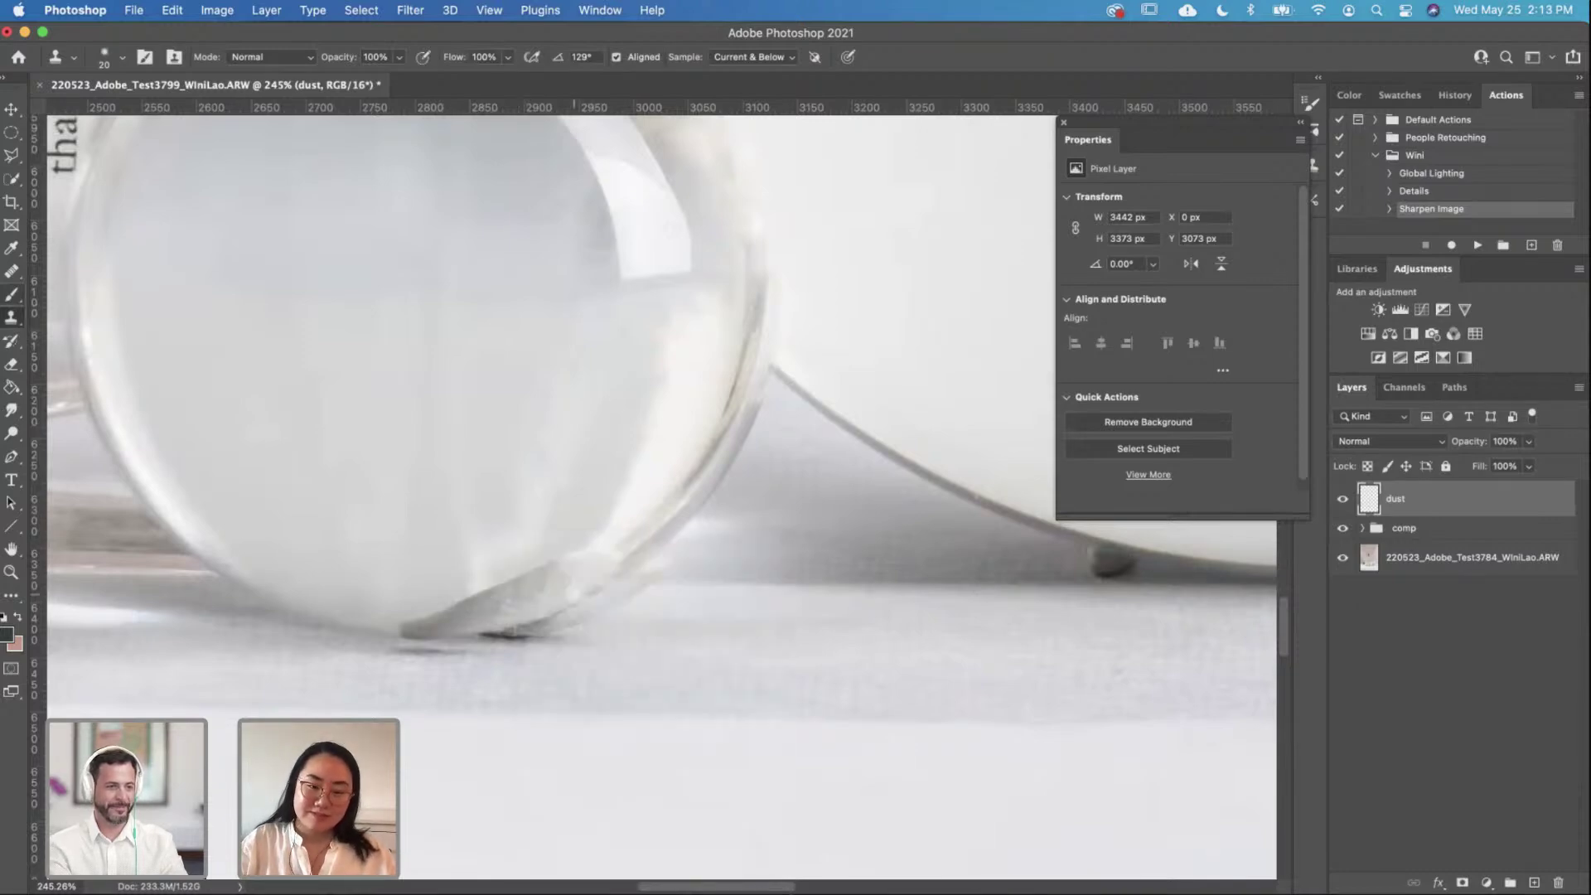
{"action": "scroll", "coordinate": [544, 579], "scroll_direction": "up", "scroll_amount": 5}
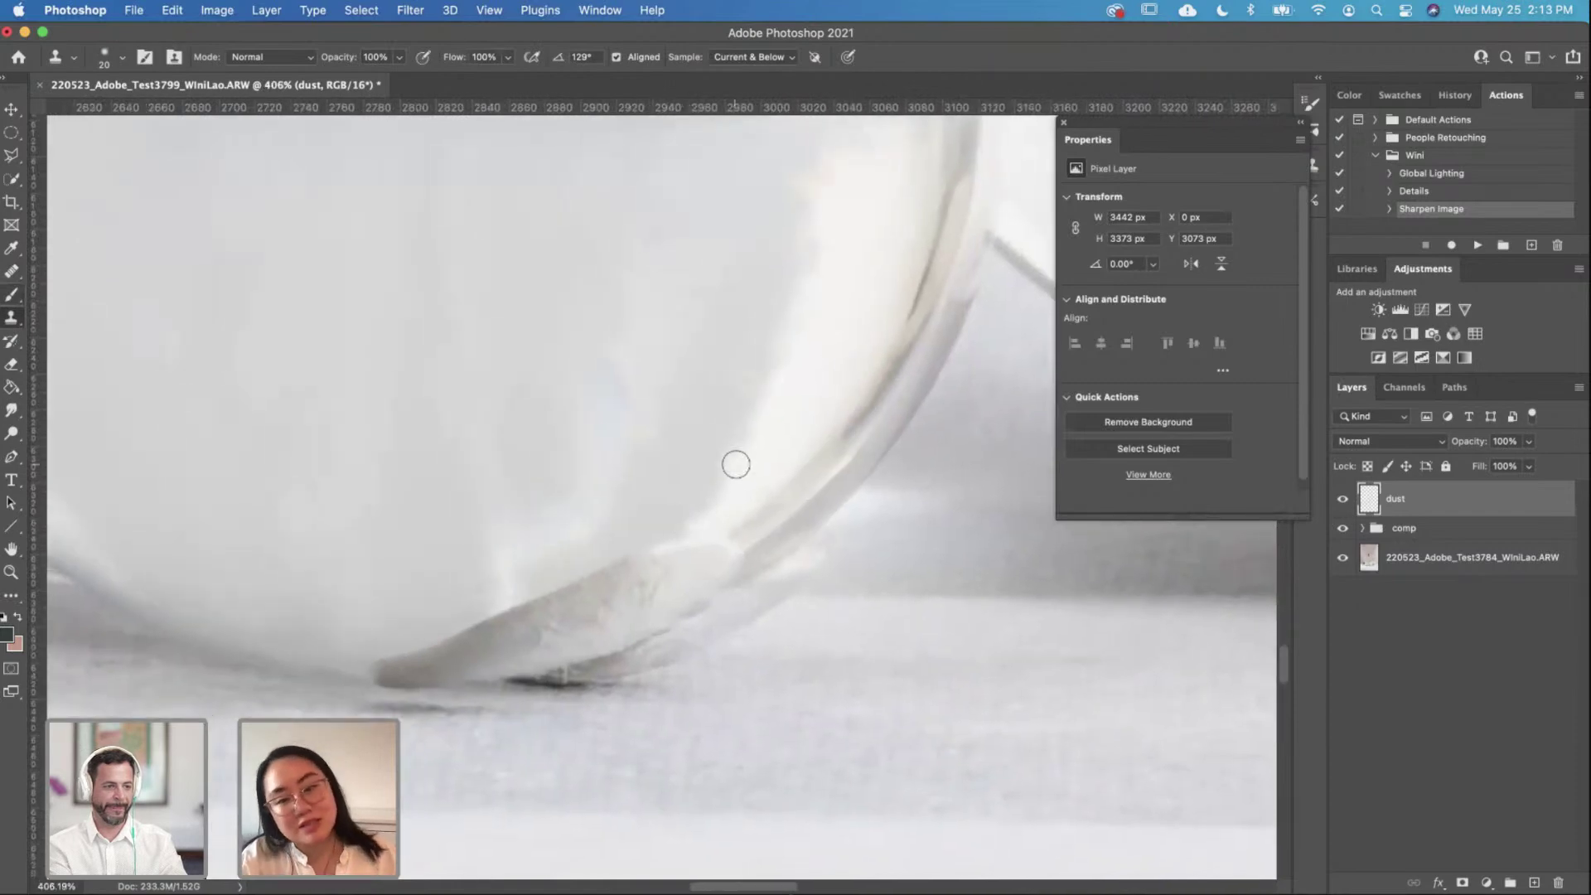
{"action": "scroll", "coordinate": [736, 464], "scroll_direction": "down", "scroll_amount": 1}
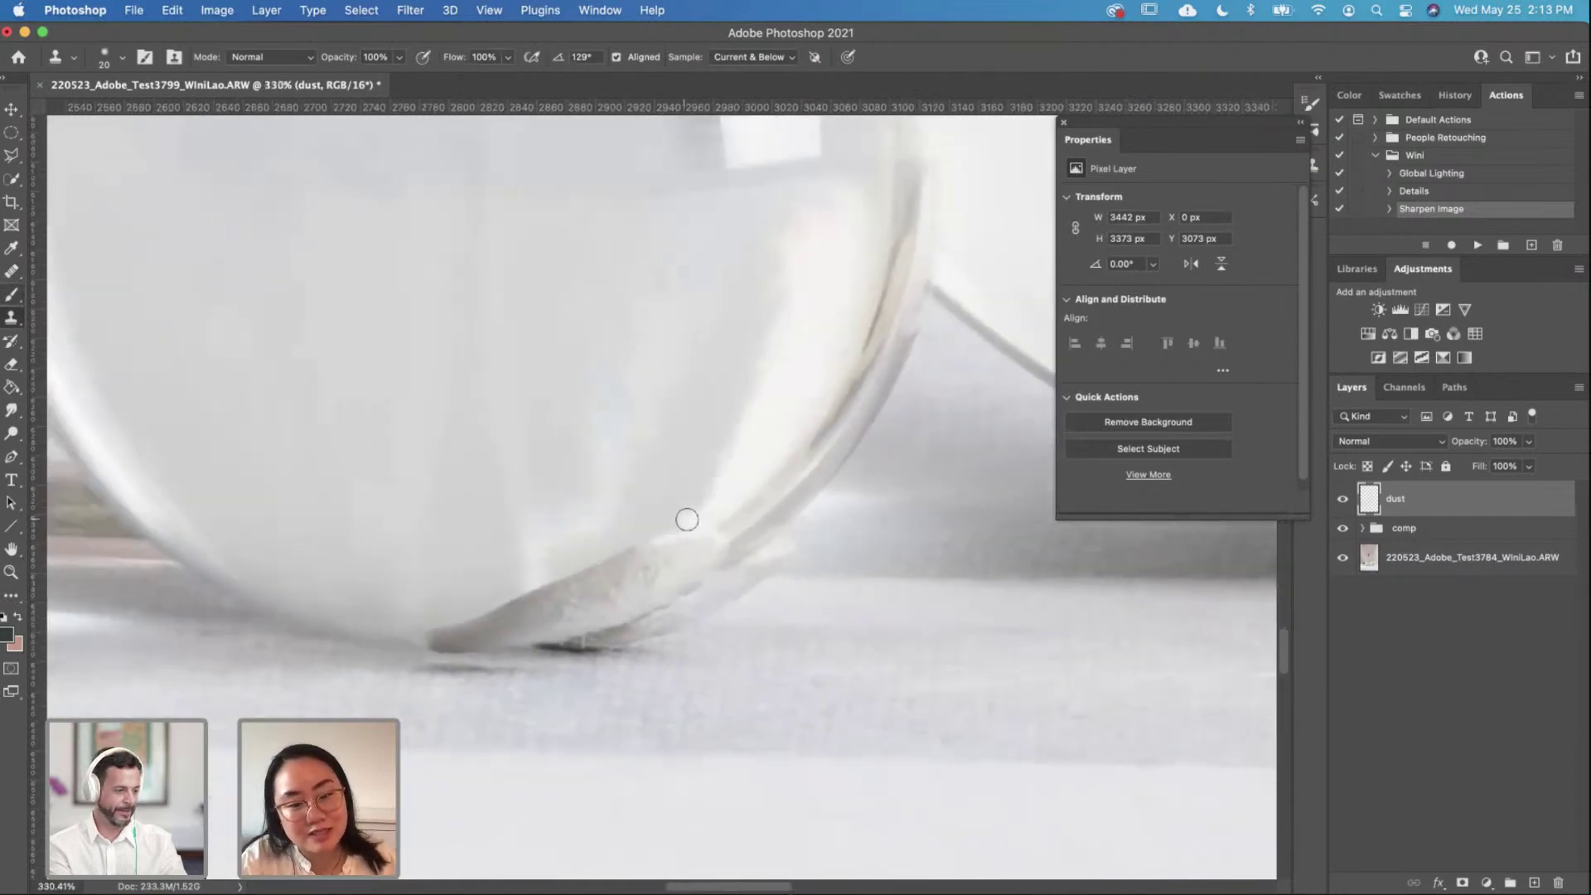
{"action": "mouse_move", "coordinate": [688, 522]}
{"action": "left_mouse_down"}
{"action": "mouse_move", "coordinate": [639, 558]}
{"action": "mouse_move", "coordinate": [718, 504]}
{"action": "mouse_move", "coordinate": [647, 562]}
{"action": "mouse_move", "coordinate": [585, 557]}
{"action": "mouse_move", "coordinate": [634, 559]}
{"action": "mouse_move", "coordinate": [658, 505]}
{"action": "mouse_move", "coordinate": [682, 522]}
{"action": "left_mouse_up"}
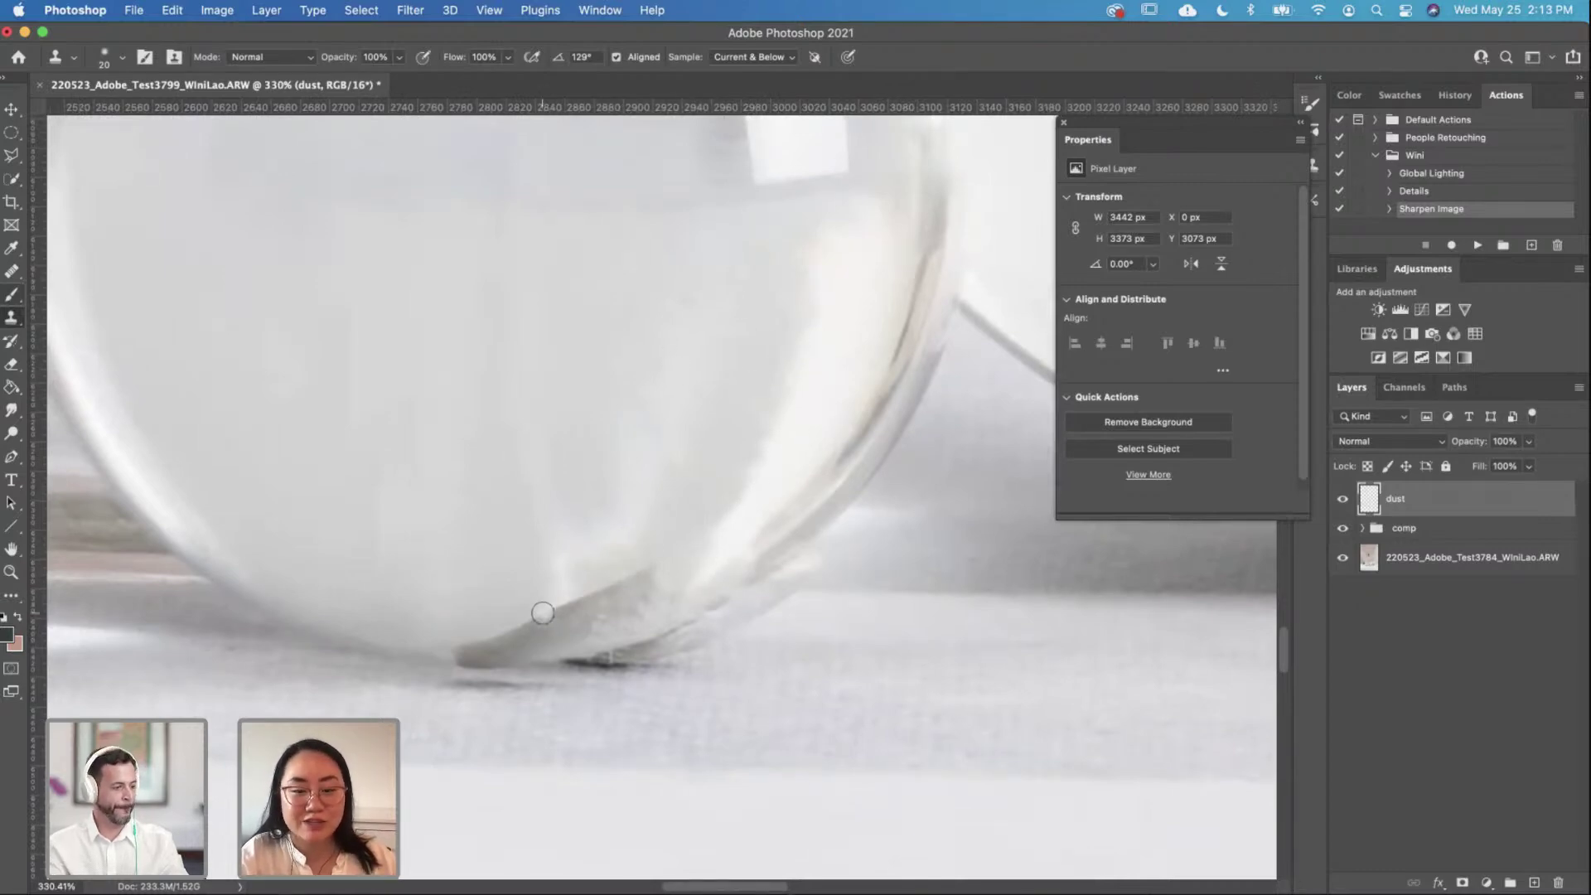
{"action": "left_click", "coordinate": [529, 644]}
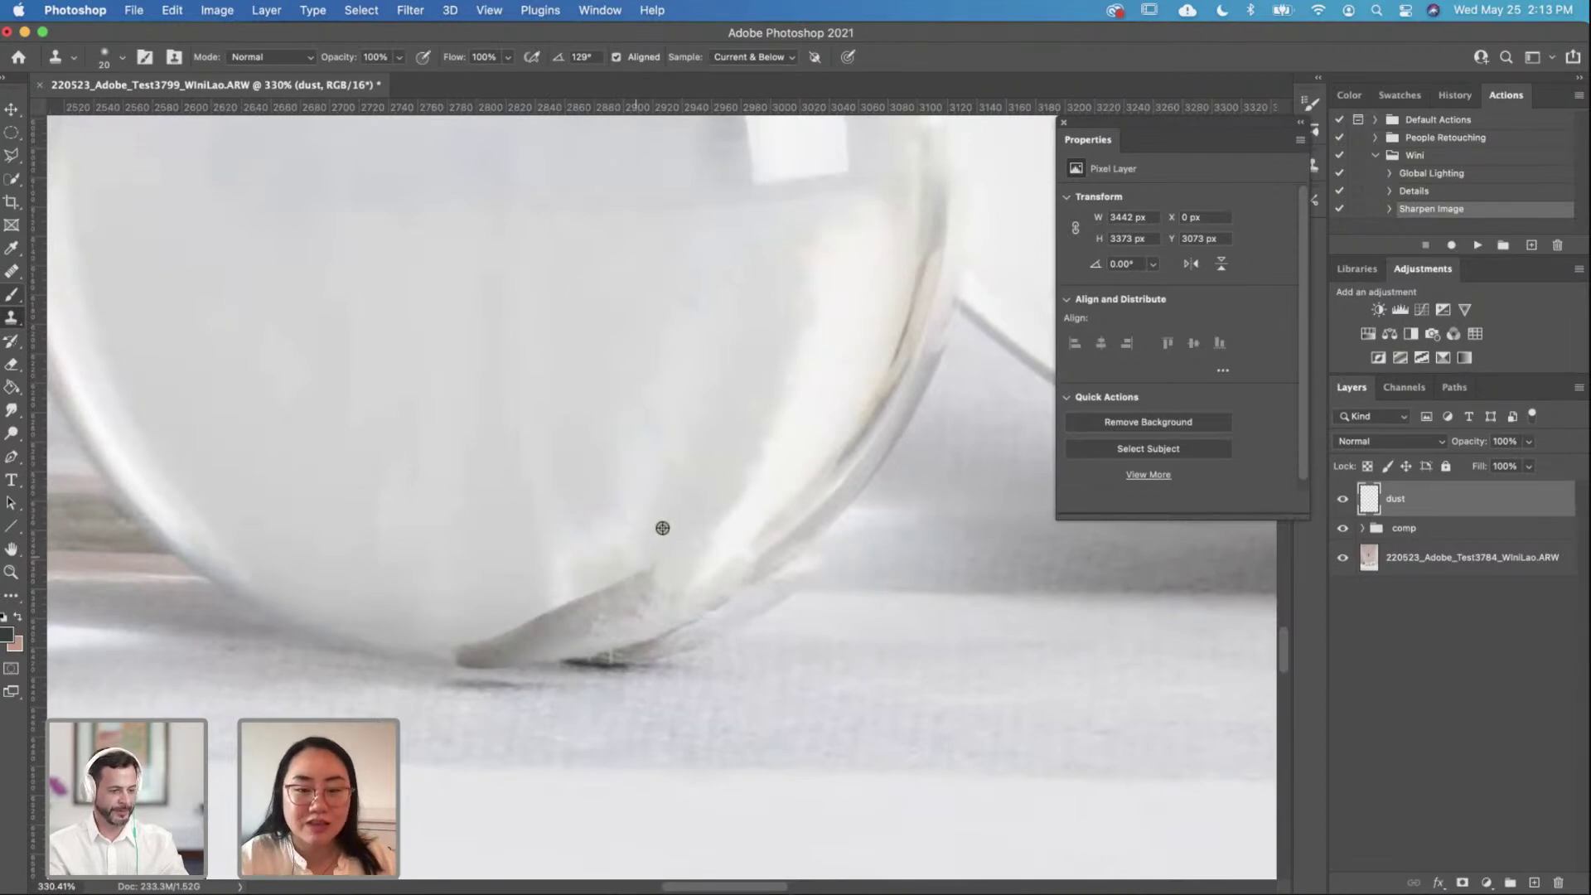
{"action": "mouse_move", "coordinate": [665, 554]}
{"action": "left_mouse_down"}
{"action": "mouse_move", "coordinate": [648, 545]}
{"action": "mouse_move", "coordinate": [659, 553]}
{"action": "mouse_move", "coordinate": [614, 577]}
{"action": "left_mouse_up"}
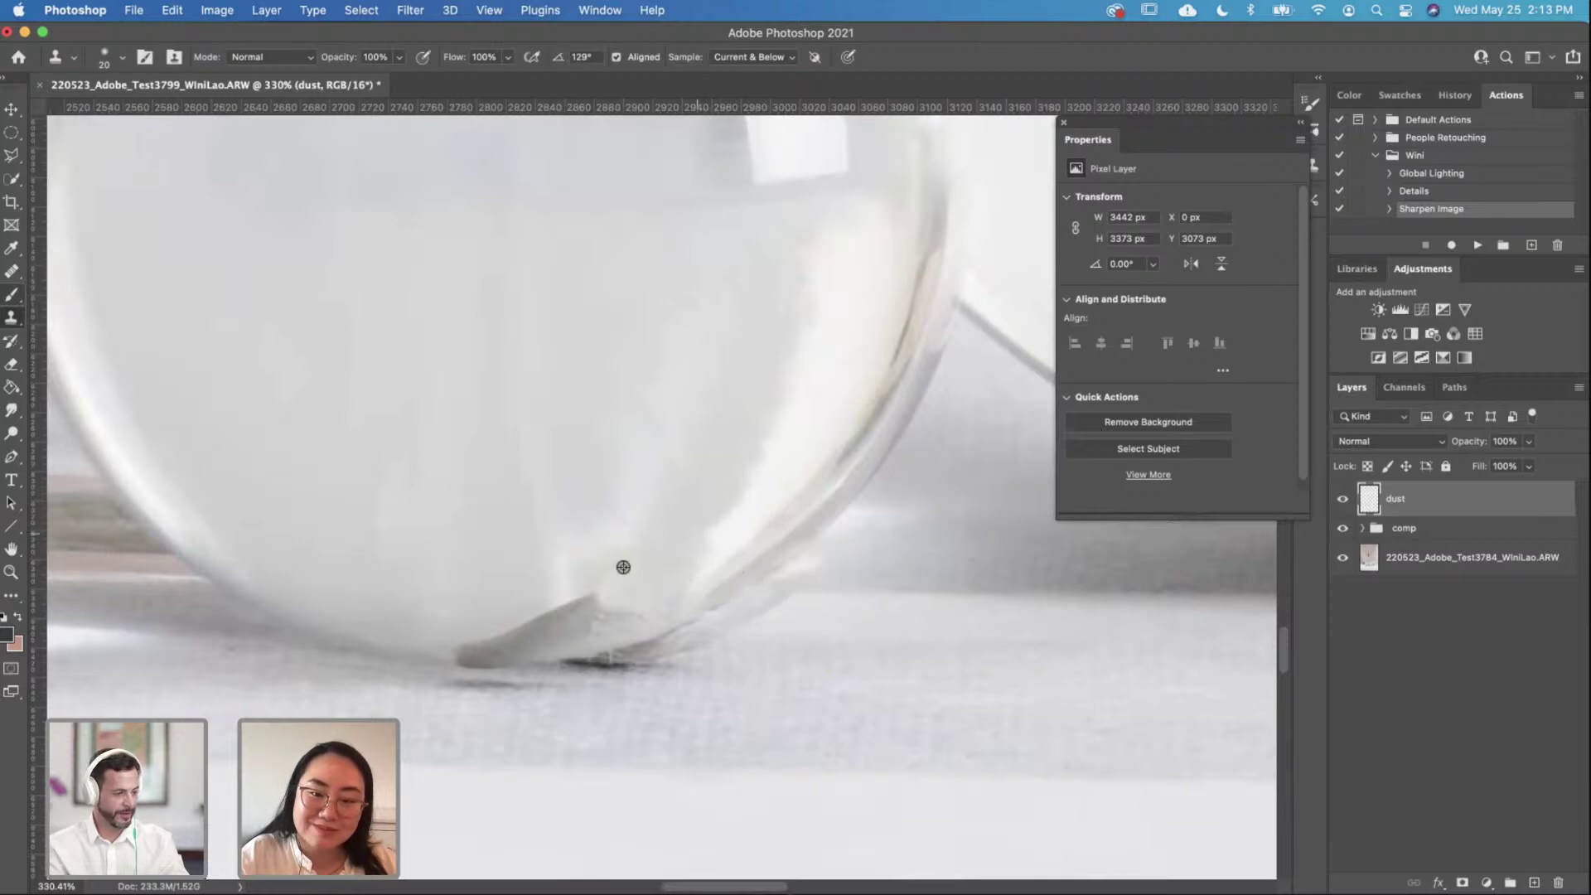
{"action": "left_click_drag", "start_coordinate": [564, 588], "coordinate": [611, 584]}
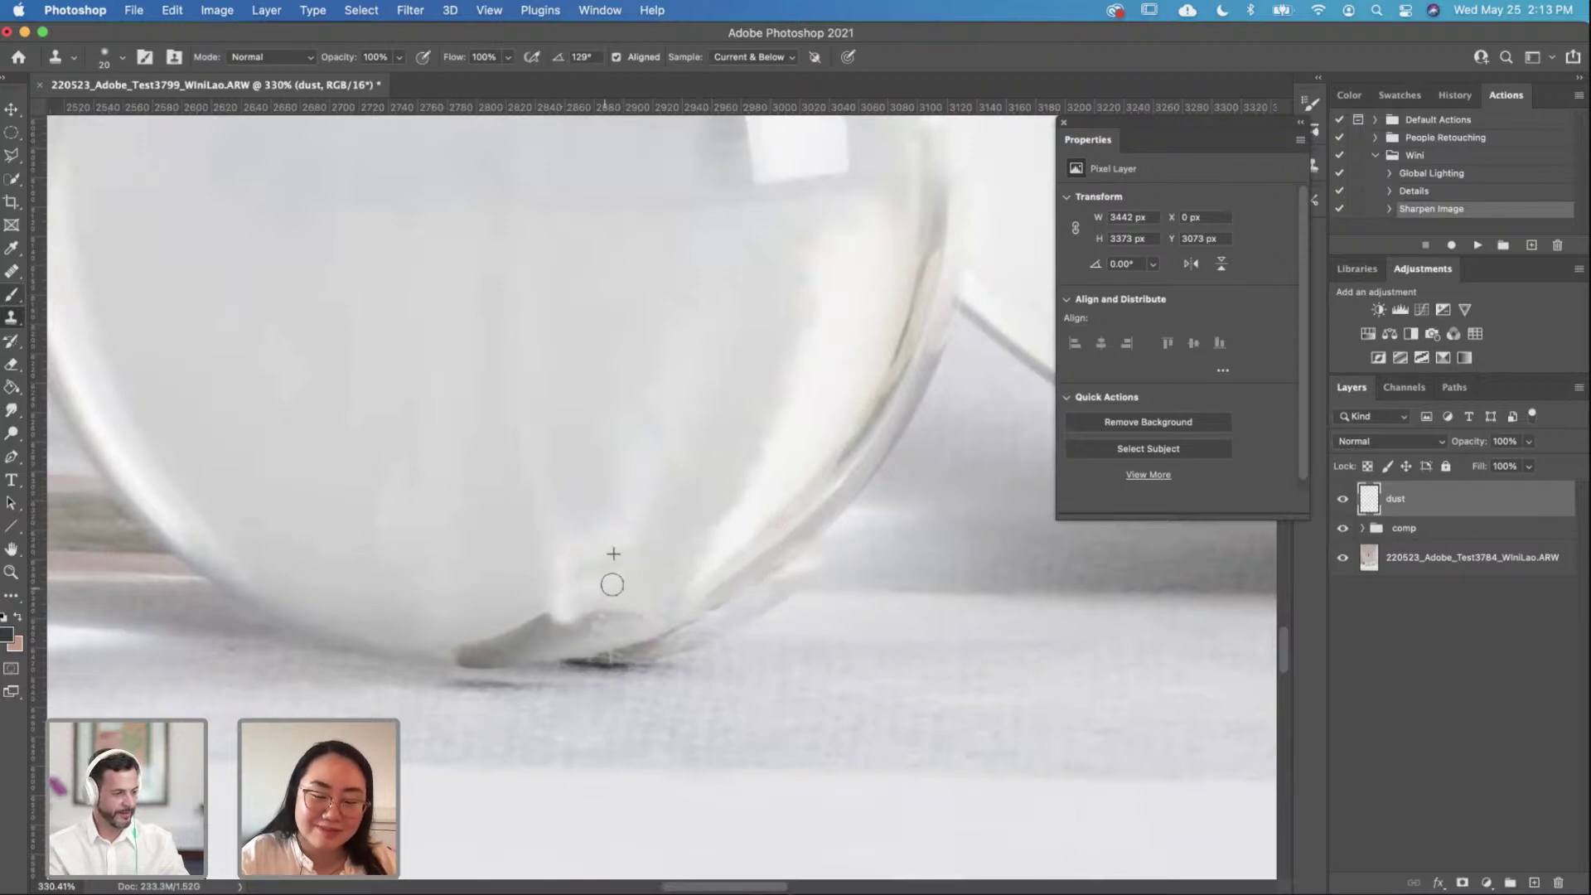
Step: Clone over the pointed tip of the grey patch along the small sphere's lower rim, undoing the strokes that do not fit
{"action": "mouse_move", "coordinate": [453, 611]}
{"action": "left_mouse_down"}
{"action": "mouse_move", "coordinate": [458, 646]}
{"action": "mouse_move", "coordinate": [539, 612]}
{"action": "left_mouse_up"}
{"action": "key", "text": "super+z"}
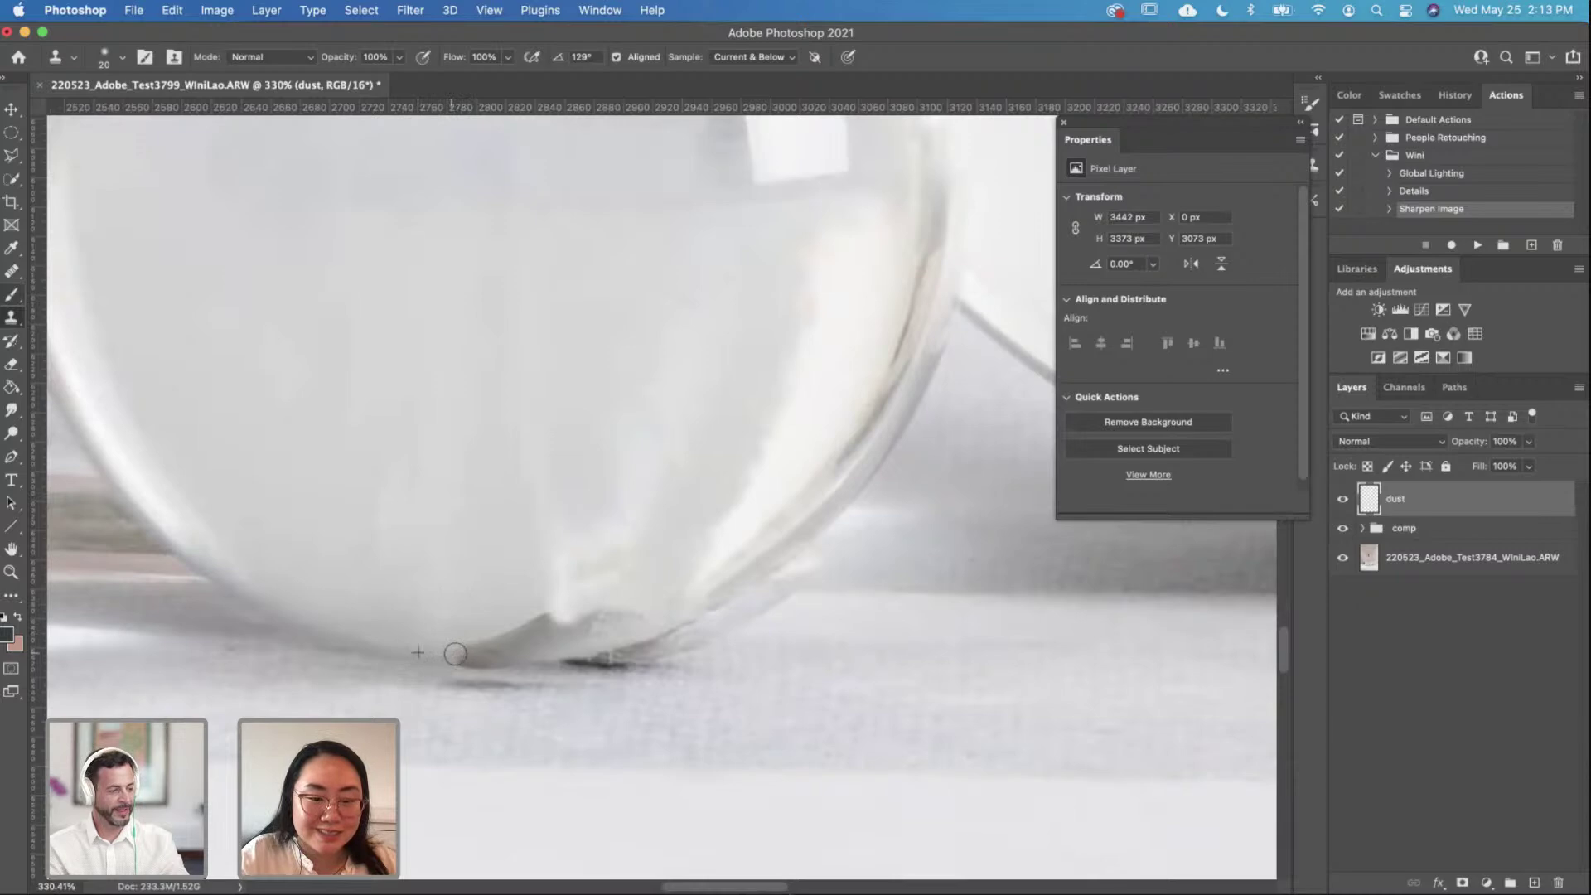
{"action": "left_click_drag", "start_coordinate": [450, 656], "coordinate": [474, 654]}
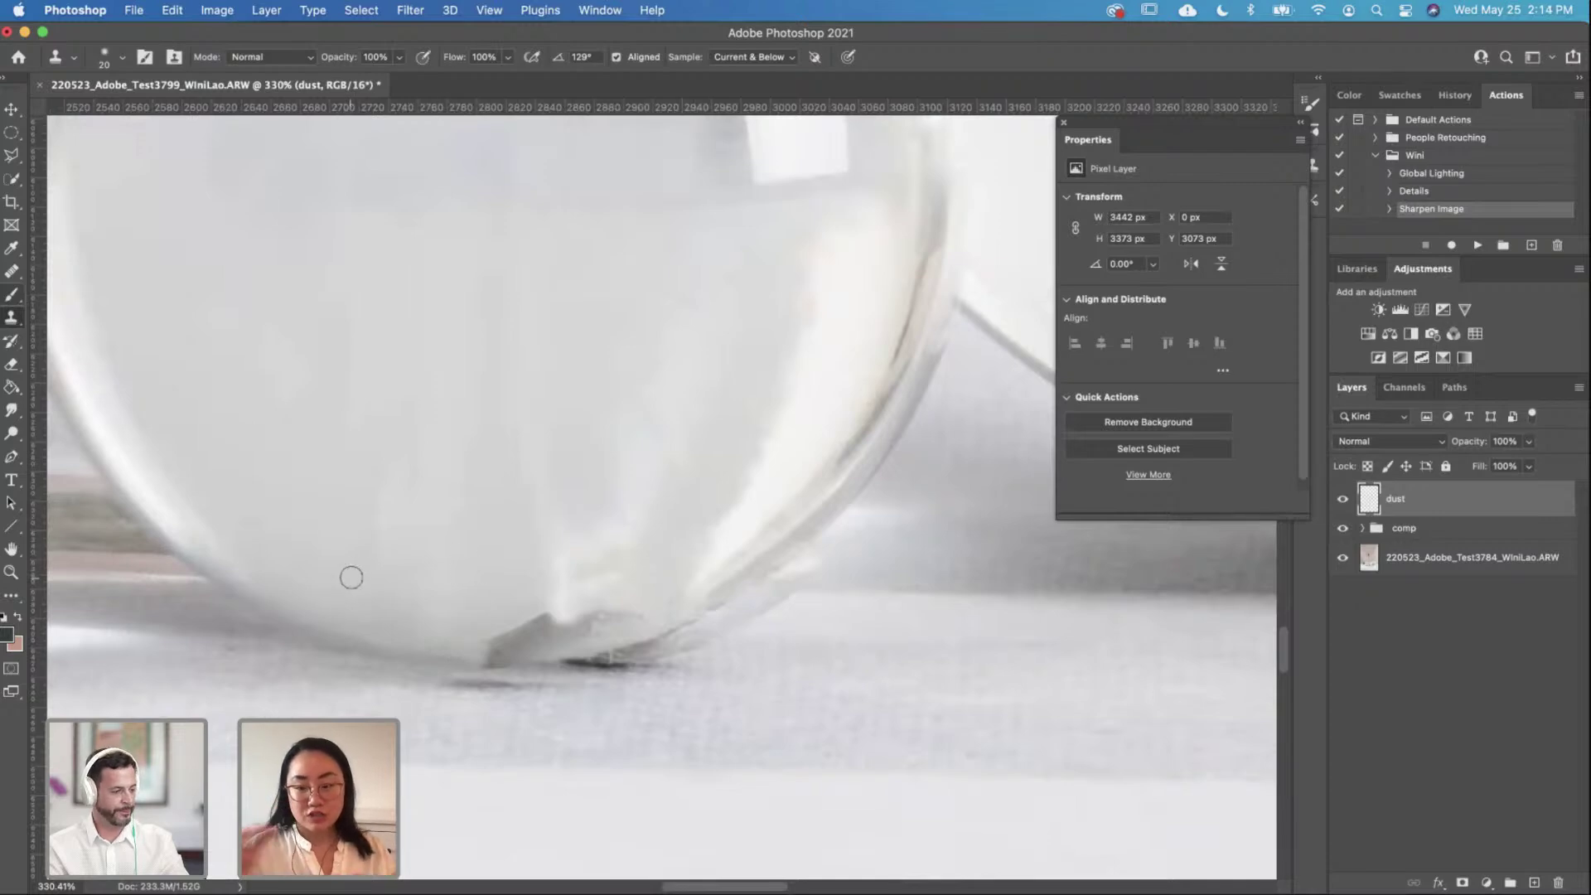
{"action": "mouse_move", "coordinate": [493, 613]}
{"action": "left_mouse_down"}
{"action": "mouse_move", "coordinate": [498, 633]}
{"action": "mouse_move", "coordinate": [544, 620]}
{"action": "left_mouse_up"}
{"action": "key", "text": "bracketright"}
{"action": "key", "text": "bracketright"}
{"action": "key", "text": "bracketright"}
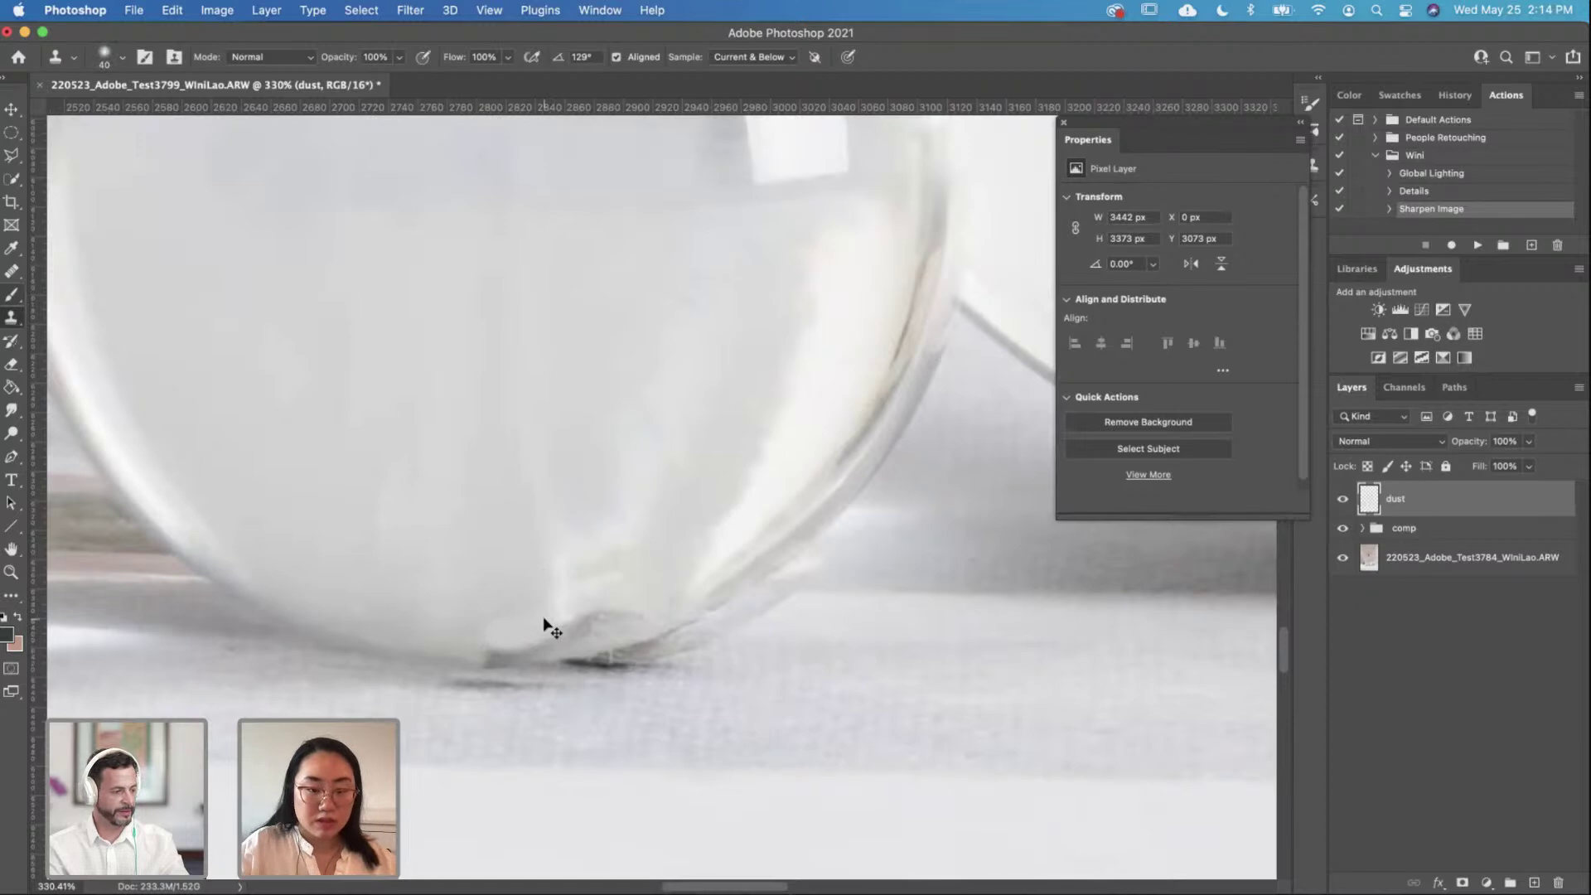
{"action": "key", "text": "super+z"}
Step: Resample the clean glass above and clone over the rest of the patch's tip, reducing the Clone Stamp to 20 px for the rim
{"action": "left_click", "coordinate": [487, 496], "text": "alt"}
{"action": "key", "text": "bracketright"}
{"action": "key", "text": "bracketright"}
{"action": "mouse_move", "coordinate": [522, 593]}
{"action": "left_mouse_down"}
{"action": "mouse_move", "coordinate": [493, 608]}
{"action": "mouse_move", "coordinate": [462, 589]}
{"action": "mouse_move", "coordinate": [398, 617]}
{"action": "mouse_move", "coordinate": [370, 606]}
{"action": "mouse_move", "coordinate": [499, 620]}
{"action": "left_mouse_up"}
{"action": "key", "text": "bracketleft"}
{"action": "key", "text": "bracketleft"}
{"action": "key", "text": "bracketleft"}
{"action": "left_click", "coordinate": [451, 569], "text": "alt"}
{"action": "key", "text": "bracketleft"}
{"action": "key", "text": "bracketleft"}
{"action": "key", "text": "bracketleft"}
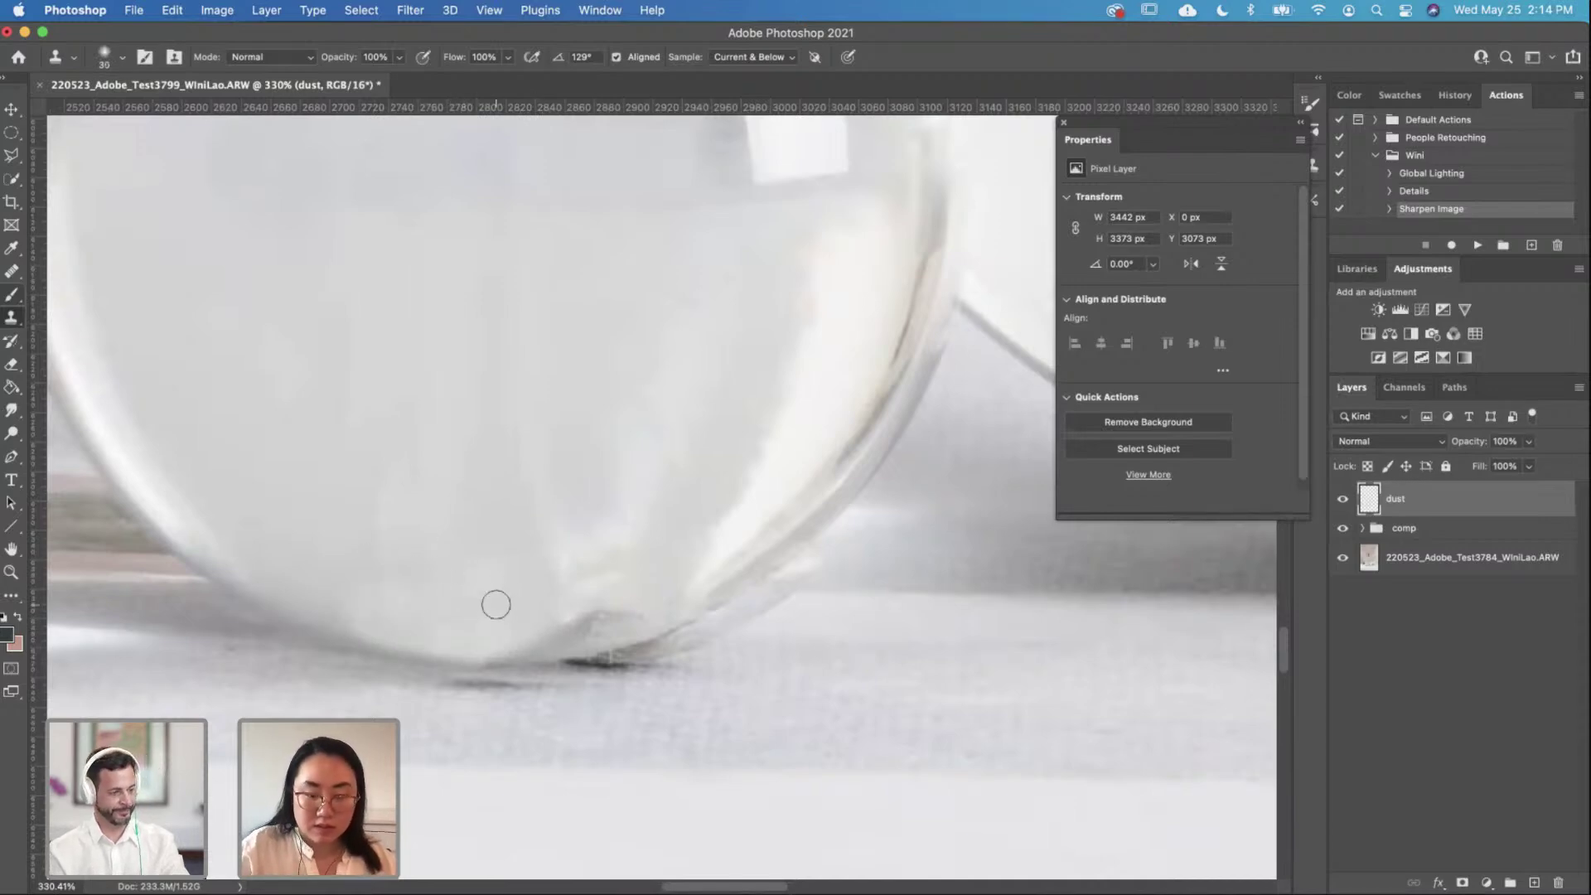
{"action": "mouse_move", "coordinate": [490, 647]}
{"action": "left_mouse_down"}
{"action": "mouse_move", "coordinate": [557, 603]}
{"action": "mouse_move", "coordinate": [590, 613]}
{"action": "left_mouse_up"}
{"action": "scroll", "coordinate": [584, 544], "scroll_direction": "down", "scroll_amount": 5}
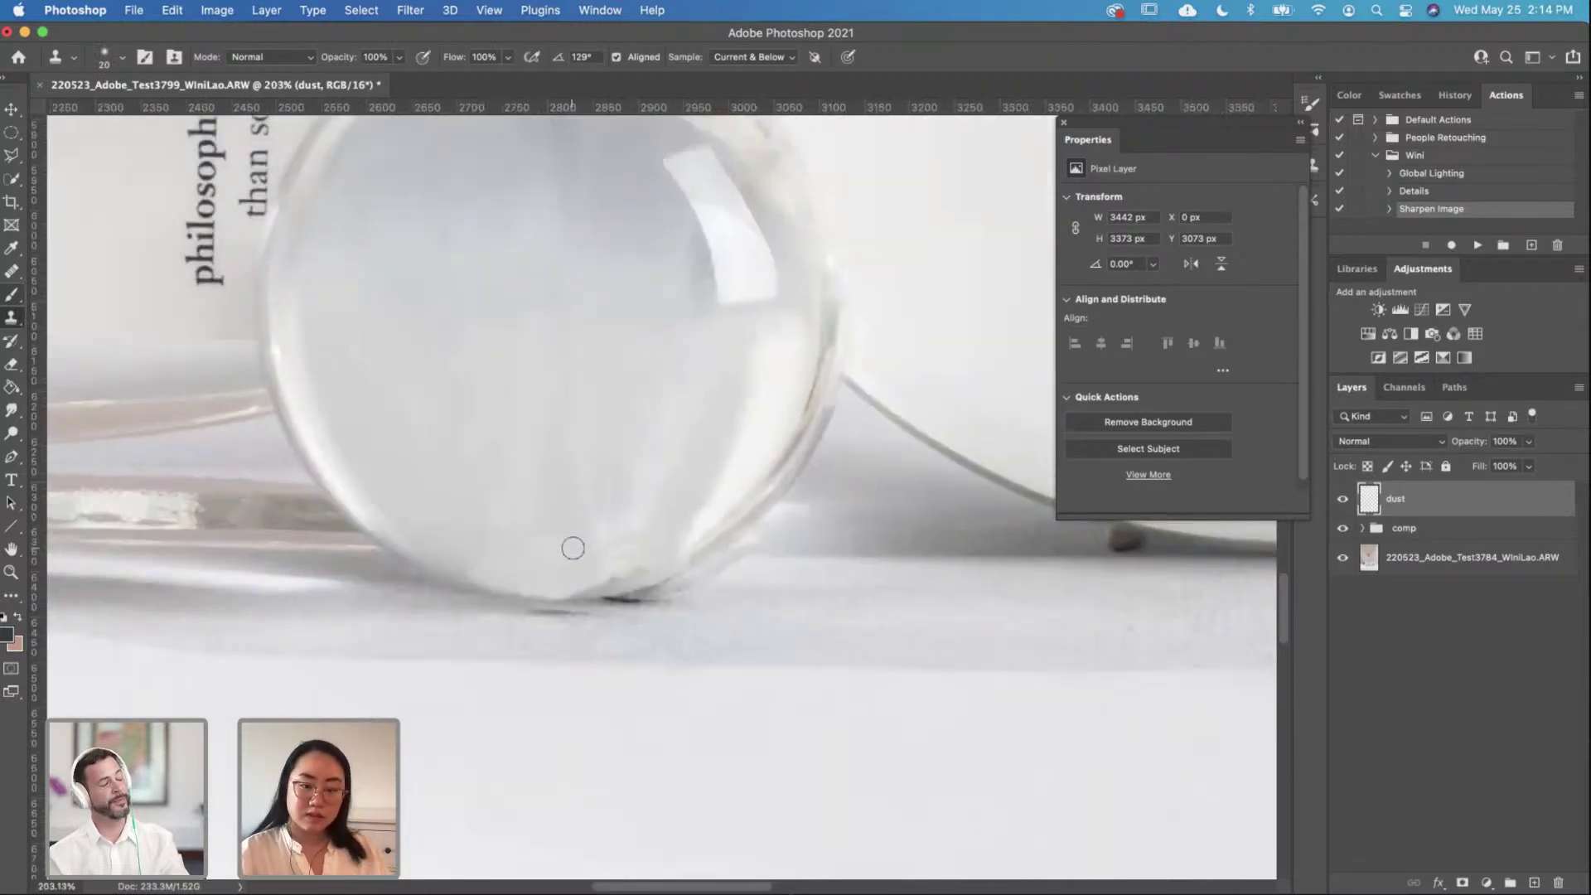
Step: Blend the cloned area at the small sphere's base with the Healing Brush at 50 px
{"action": "scroll", "coordinate": [573, 548], "scroll_direction": "up", "scroll_amount": 7}
{"action": "left_click", "coordinate": [7, 271]}
{"action": "scroll", "coordinate": [295, 437], "scroll_direction": "left", "scroll_amount": 5}
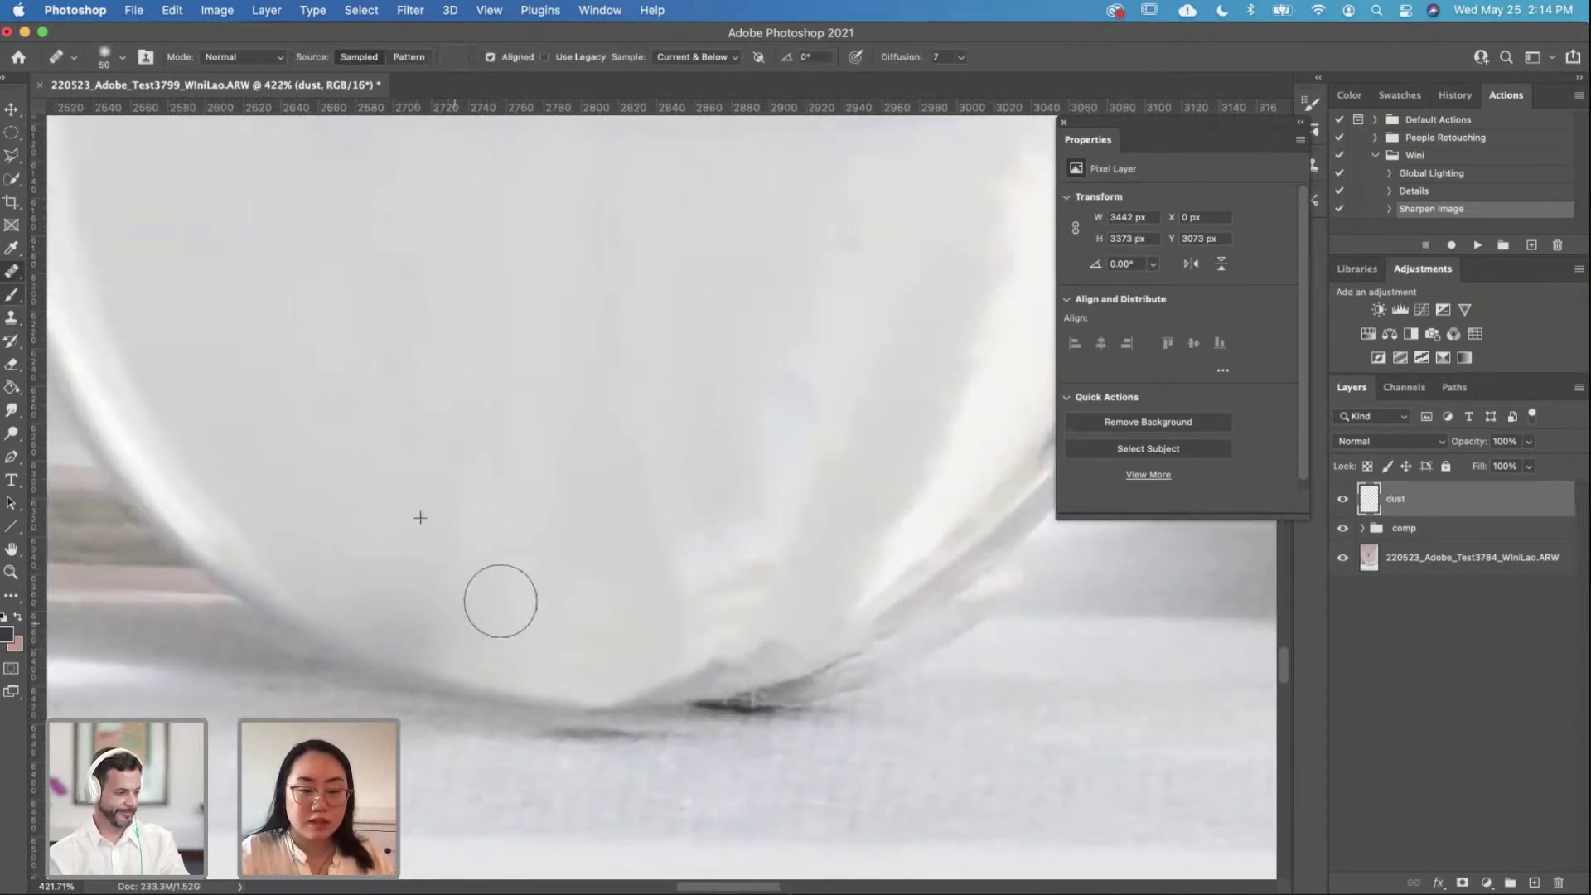
{"action": "scroll", "coordinate": [526, 520], "scroll_direction": "down", "scroll_amount": 3}
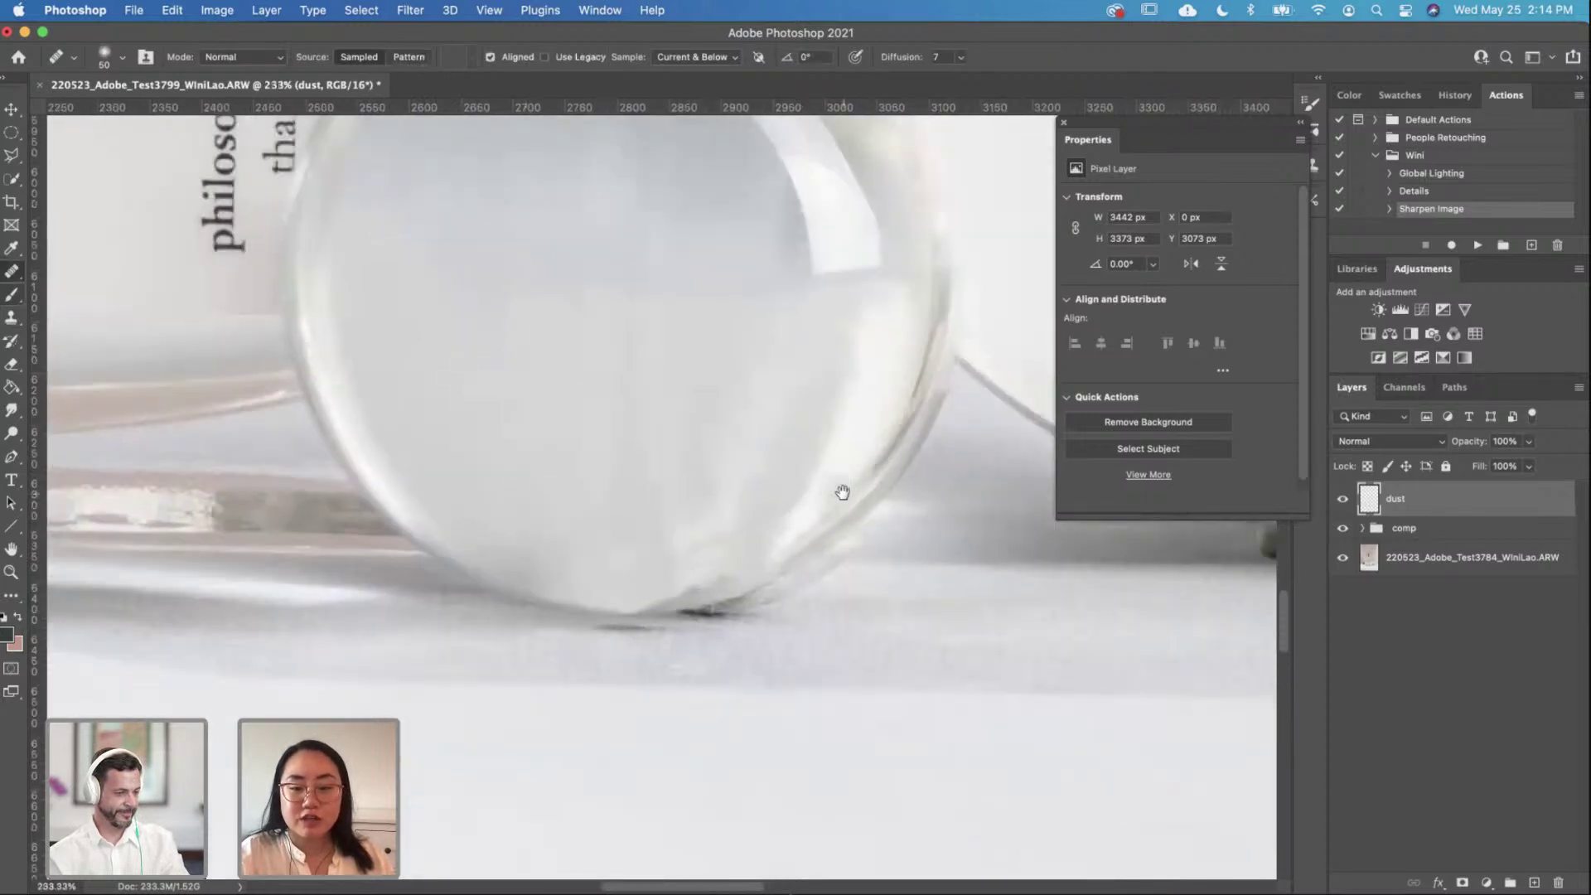
{"action": "left_click_drag", "start_coordinate": [837, 489], "coordinate": [596, 451]}
{"action": "scroll", "coordinate": [519, 507], "scroll_direction": "up", "scroll_amount": 3}
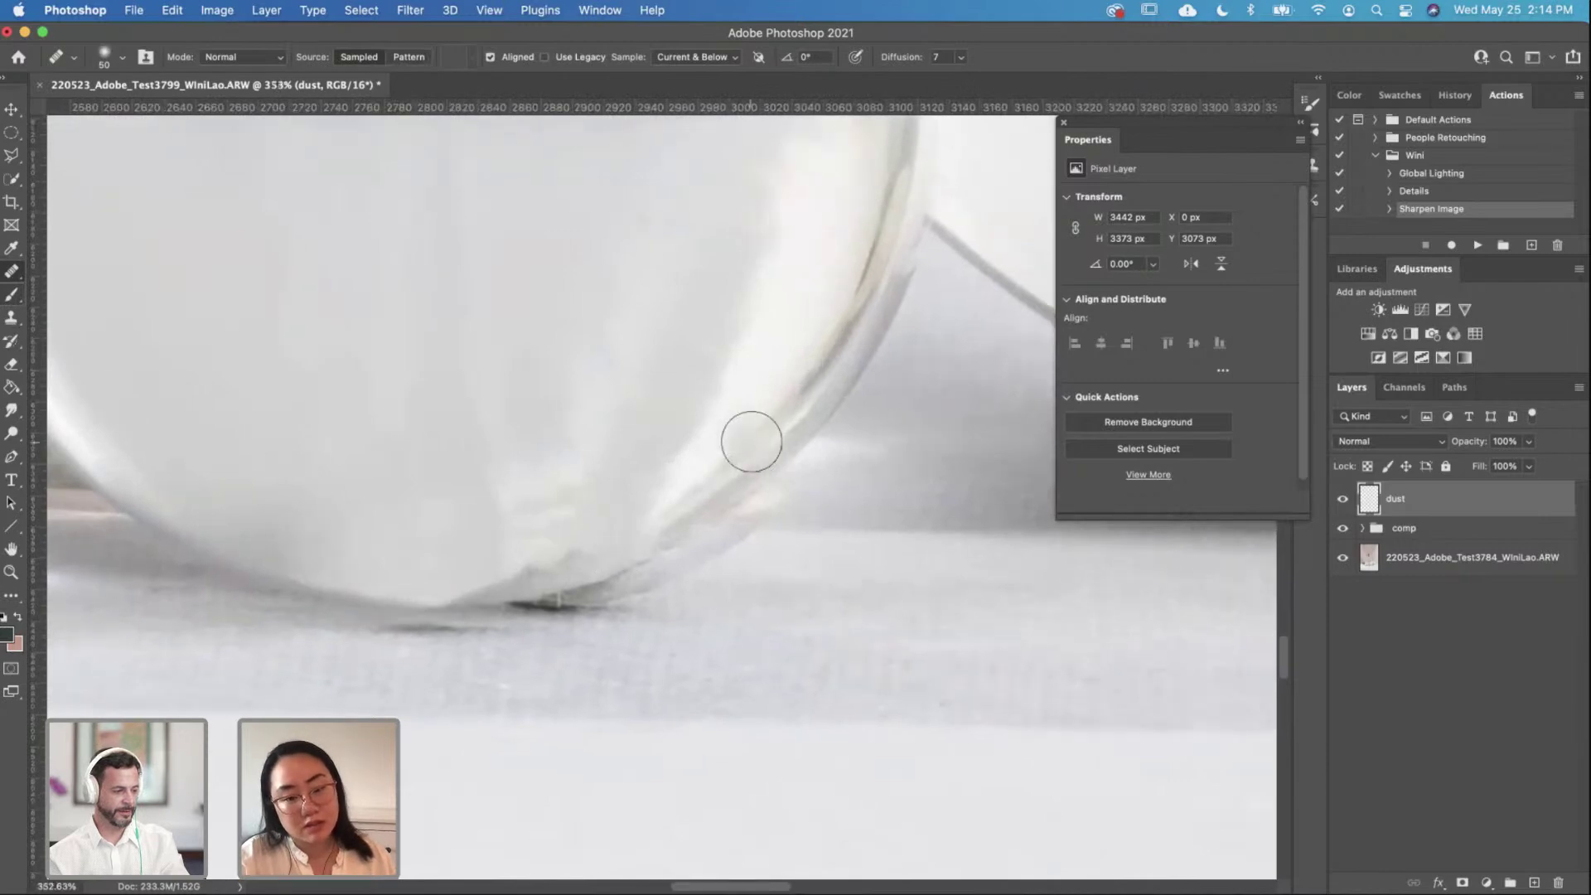
{"action": "scroll", "coordinate": [753, 462], "scroll_direction": "up", "scroll_amount": 1}
Step: Stamp the visible image into a new layer above the dust layer
{"action": "scroll", "coordinate": [753, 462], "scroll_direction": "down", "scroll_amount": 5}
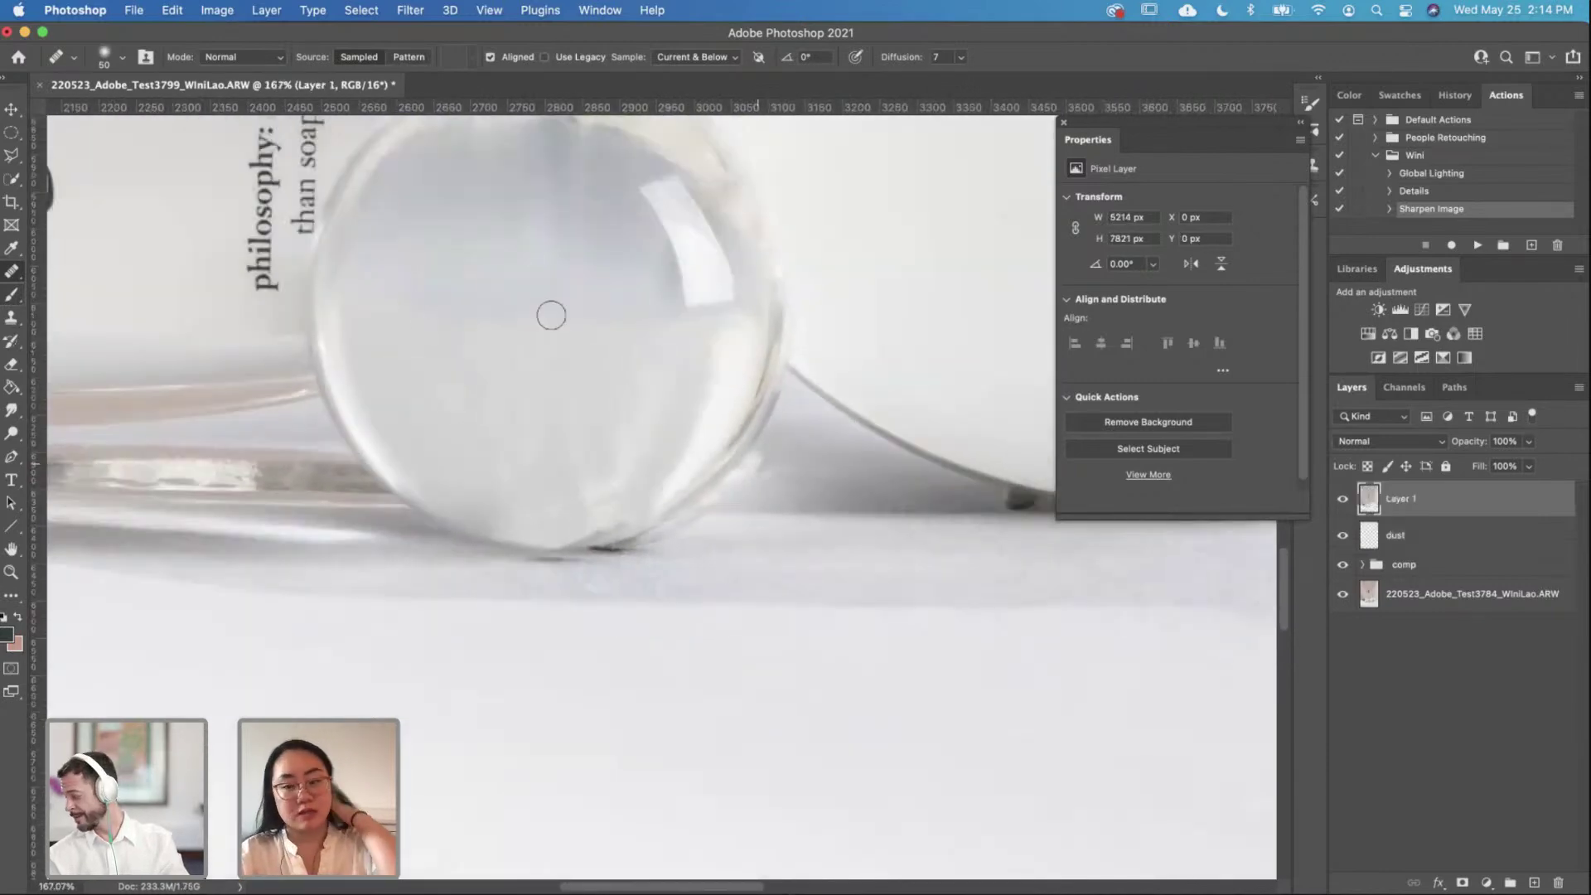
{"action": "left_click", "coordinate": [217, 10]}
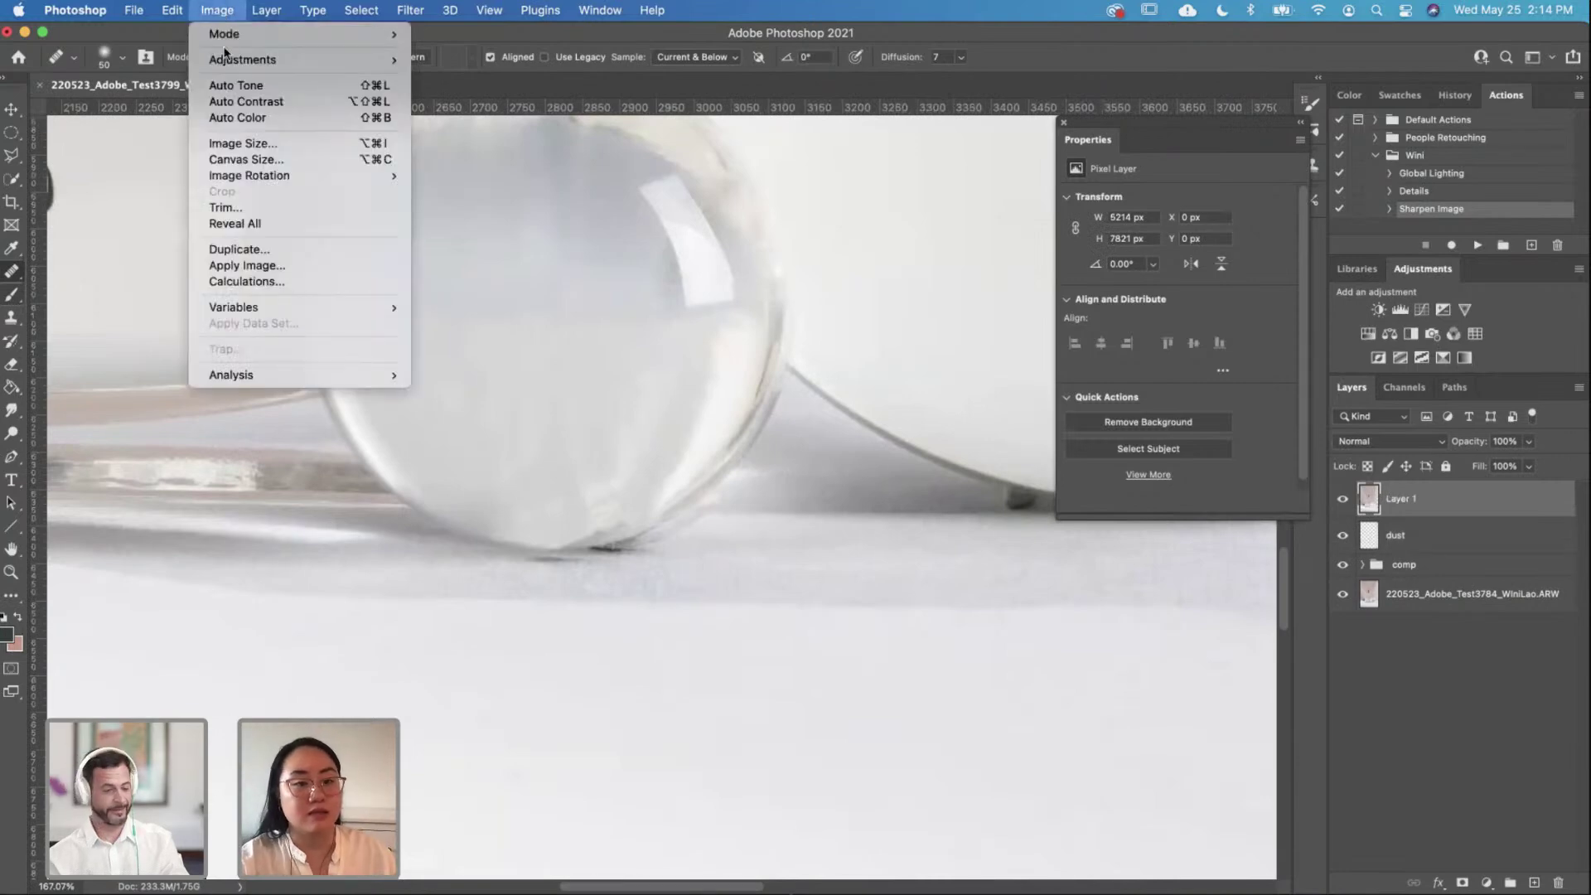
{"action": "left_click", "coordinate": [141, 237]}
{"action": "scroll", "coordinate": [628, 472], "scroll_direction": "up", "scroll_amount": 4}
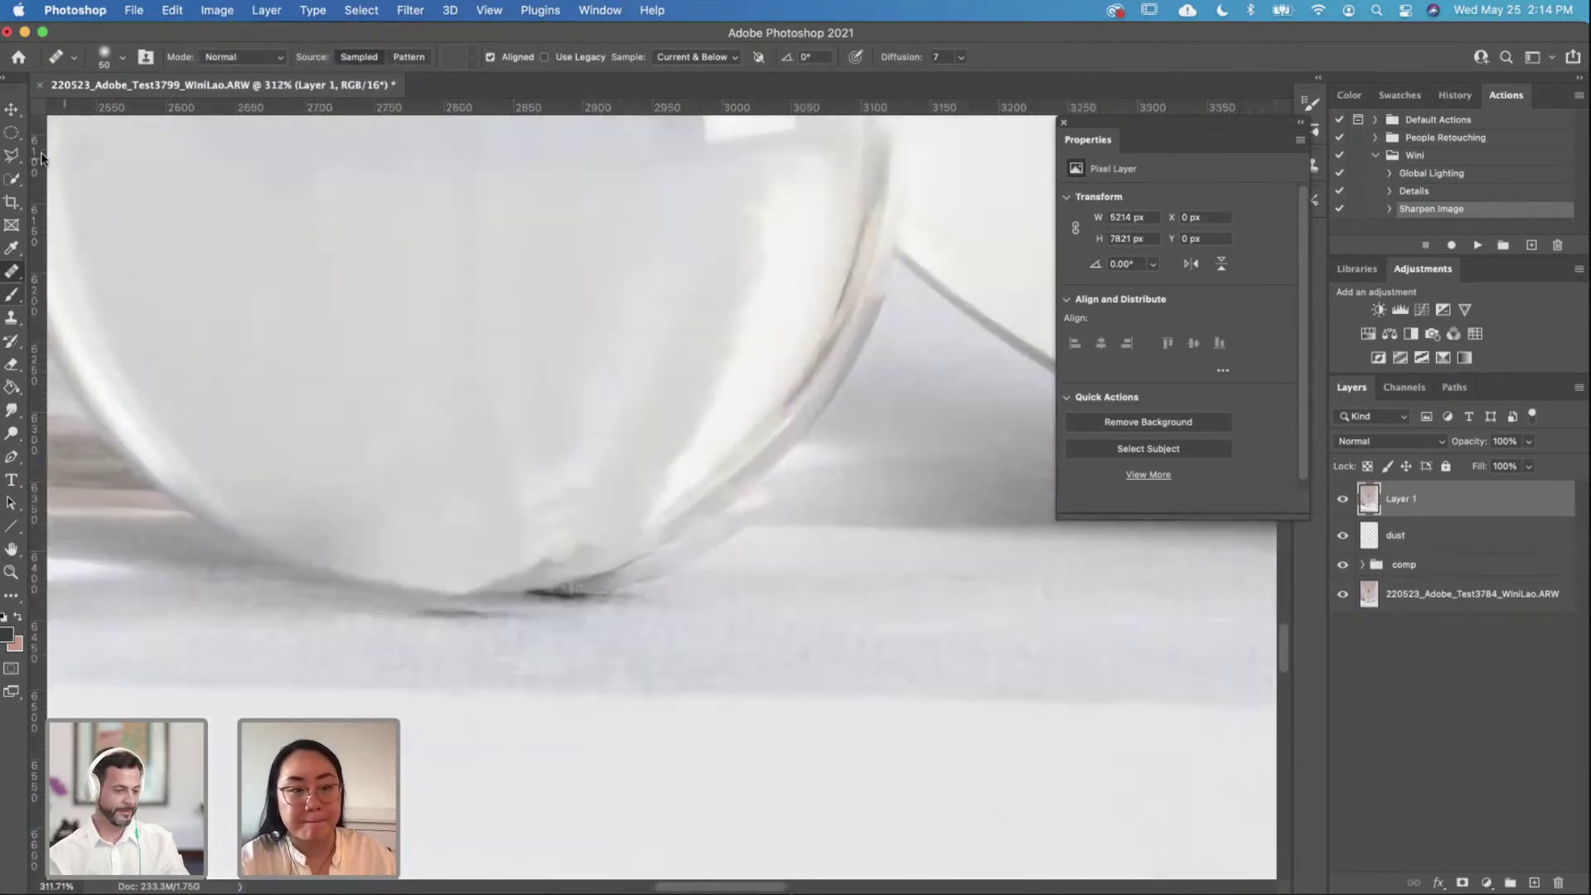
{"action": "left_click", "coordinate": [10, 158]}
{"action": "left_click", "coordinate": [803, 468]}
{"action": "left_click", "coordinate": [599, 478]}
{"action": "left_click", "coordinate": [519, 643]}
{"action": "left_click", "coordinate": [714, 619]}
{"action": "double_click", "coordinate": [814, 513]}
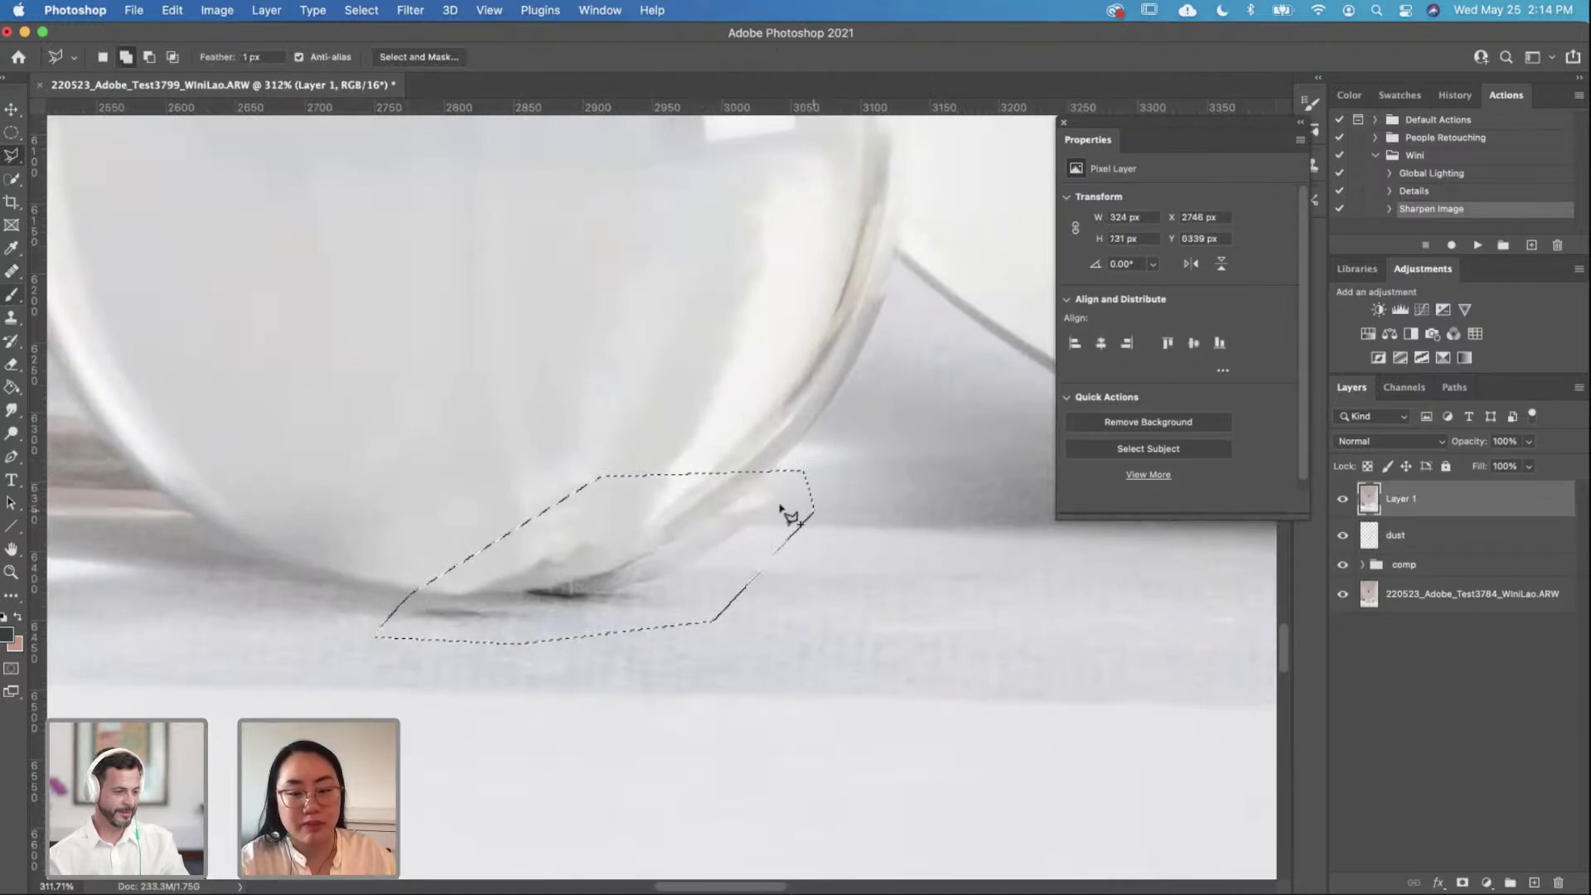
{"action": "key", "text": "super+d"}
Step: Outline the rough grey patch along the small sphere's base with a closed Polygonal Lasso selection
{"action": "scroll", "coordinate": [663, 522], "scroll_direction": "up", "scroll_amount": 2}
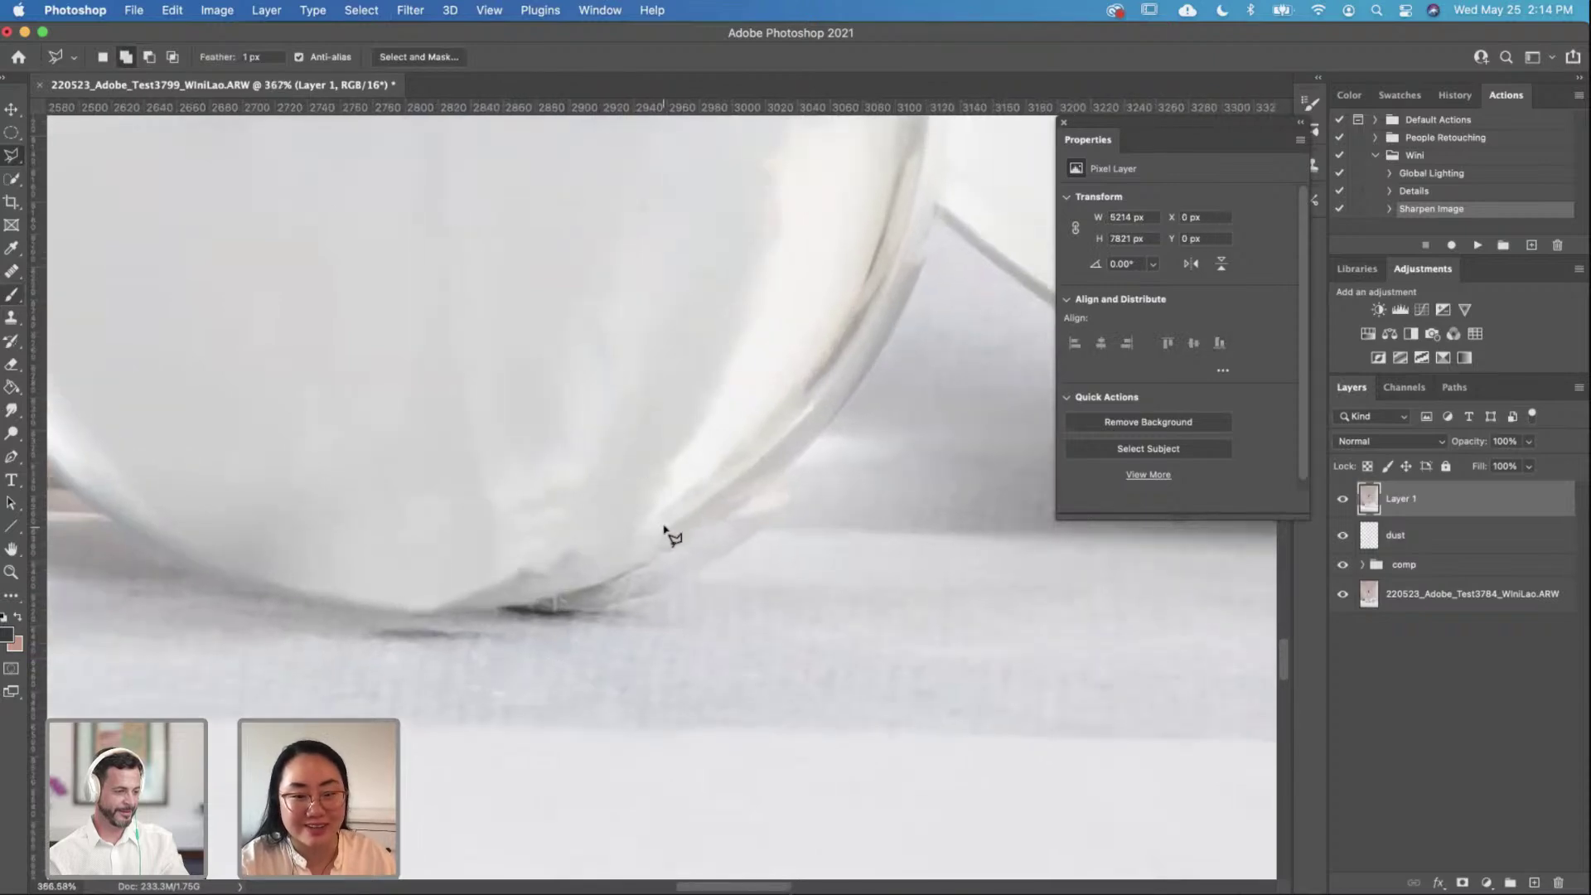
{"action": "left_click", "coordinate": [793, 501]}
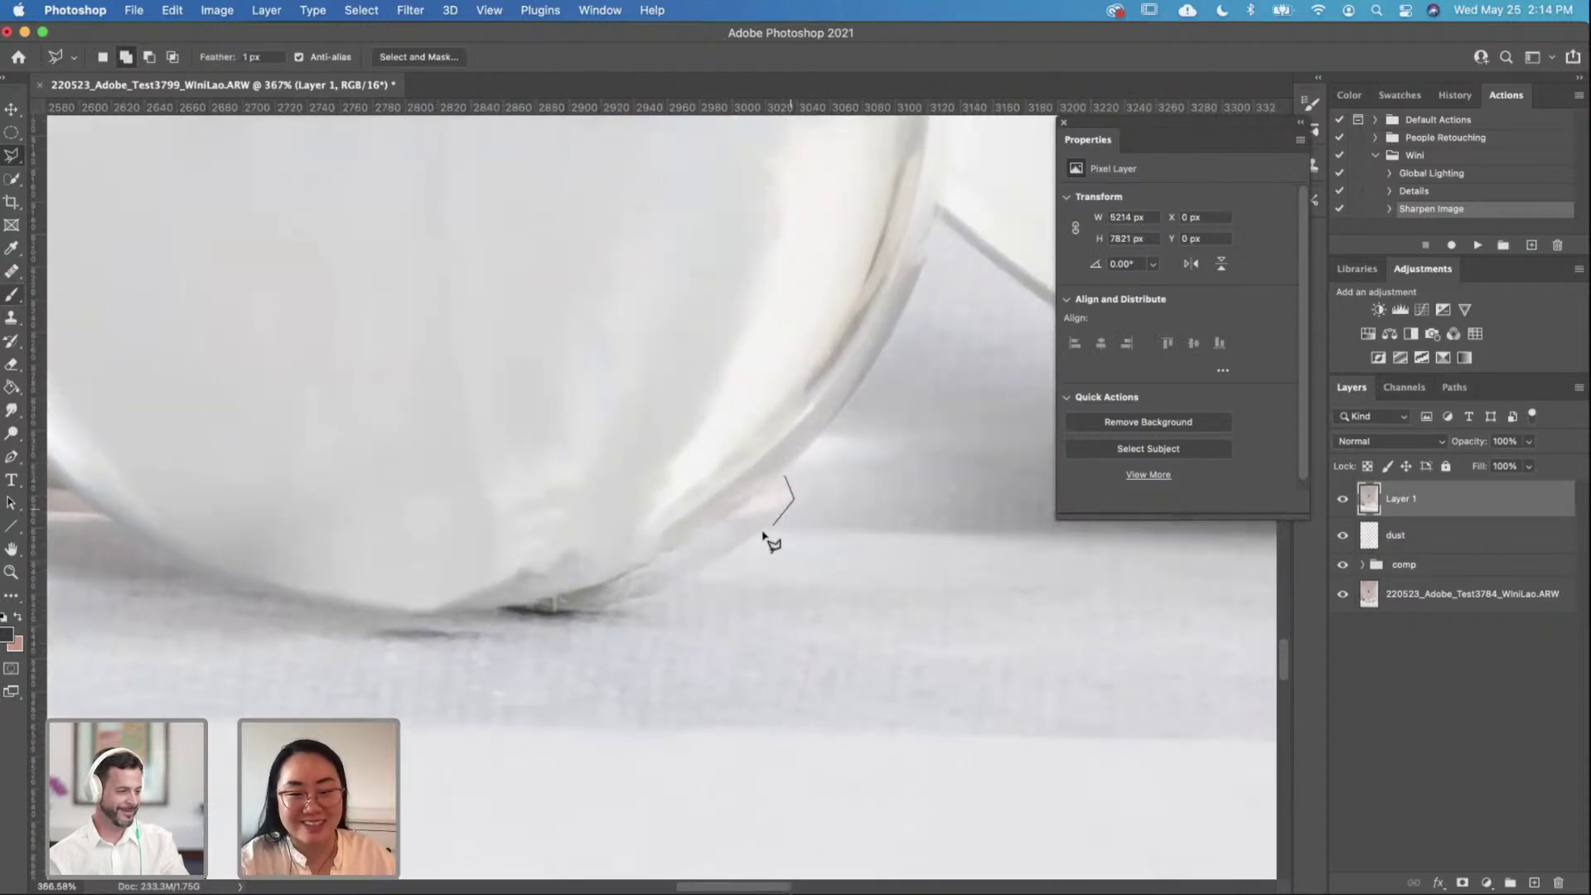
{"action": "left_click", "coordinate": [773, 528]}
{"action": "left_click", "coordinate": [614, 618]}
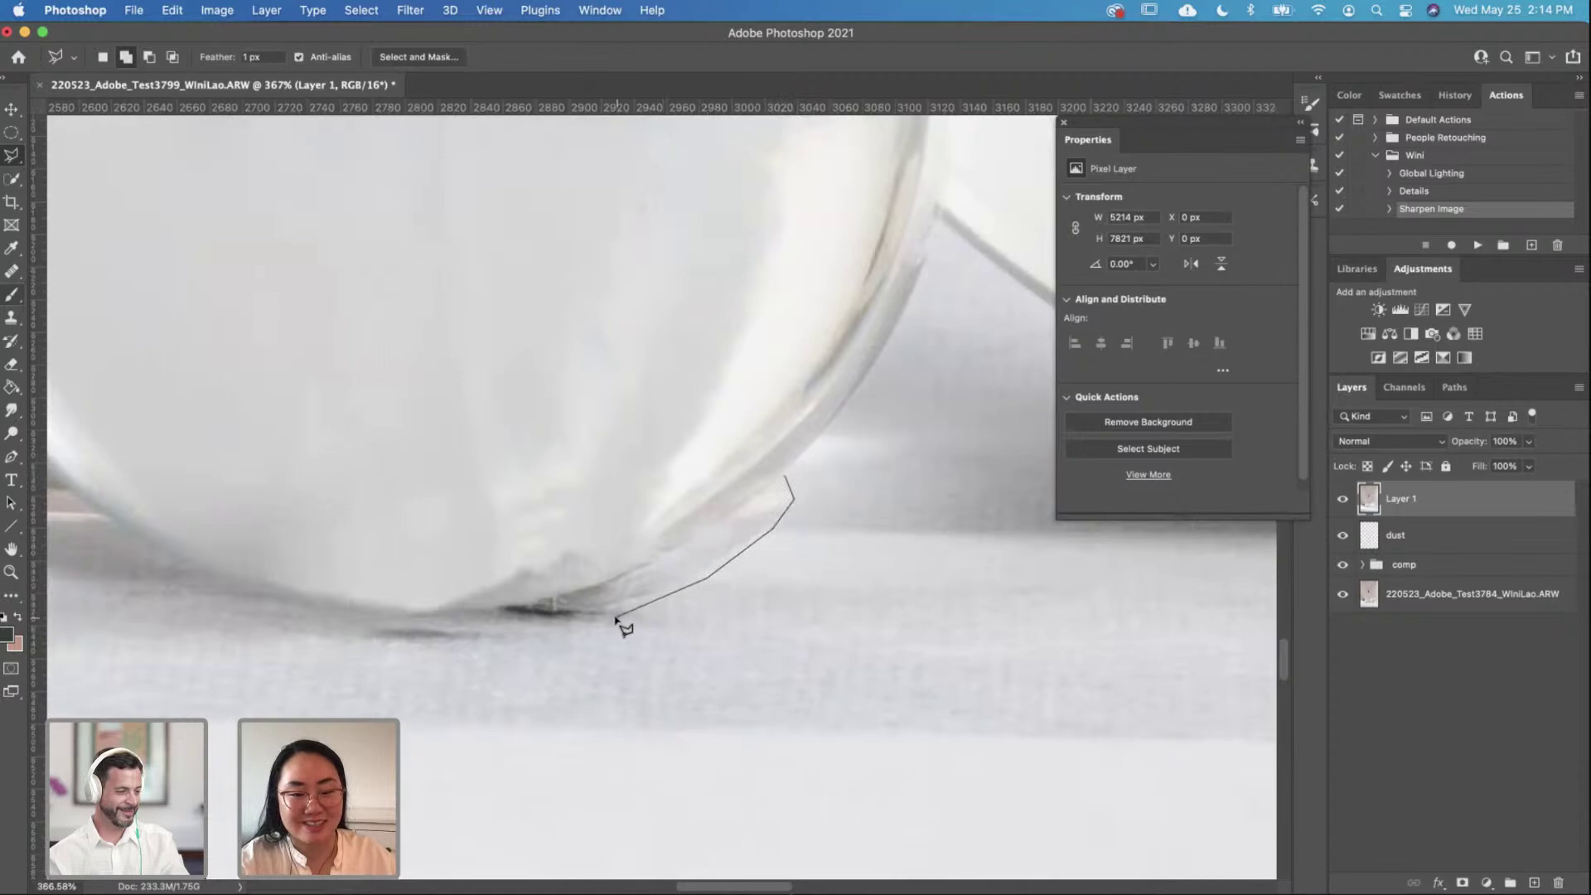
{"action": "left_click", "coordinate": [357, 620]}
{"action": "left_click", "coordinate": [388, 566]}
{"action": "left_click", "coordinate": [497, 542]}
{"action": "left_click", "coordinate": [623, 527]}
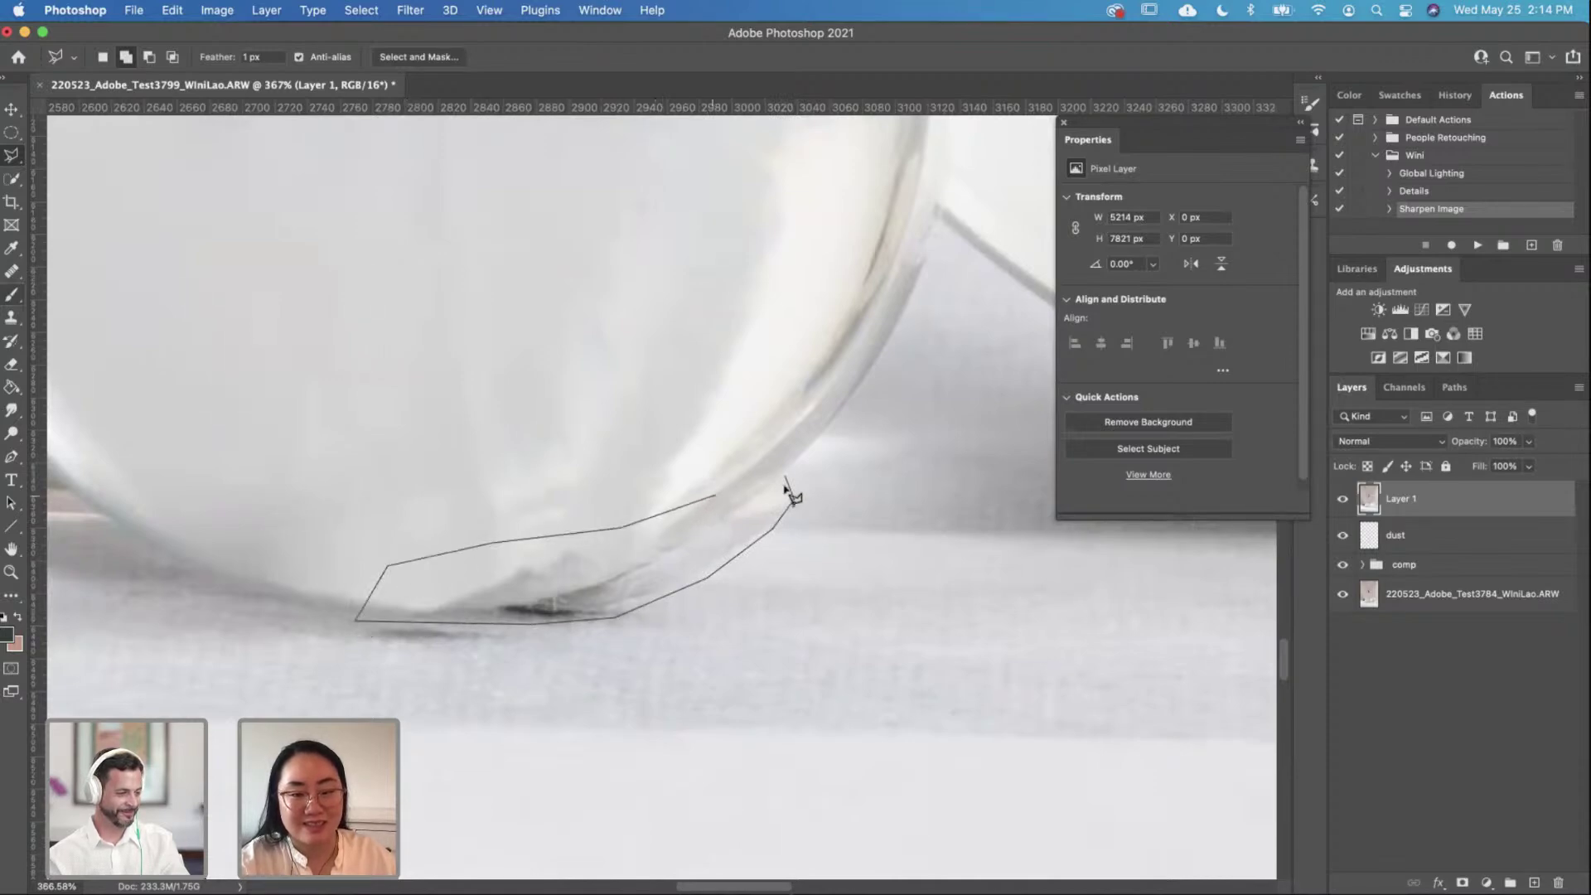
{"action": "left_click", "coordinate": [786, 477]}
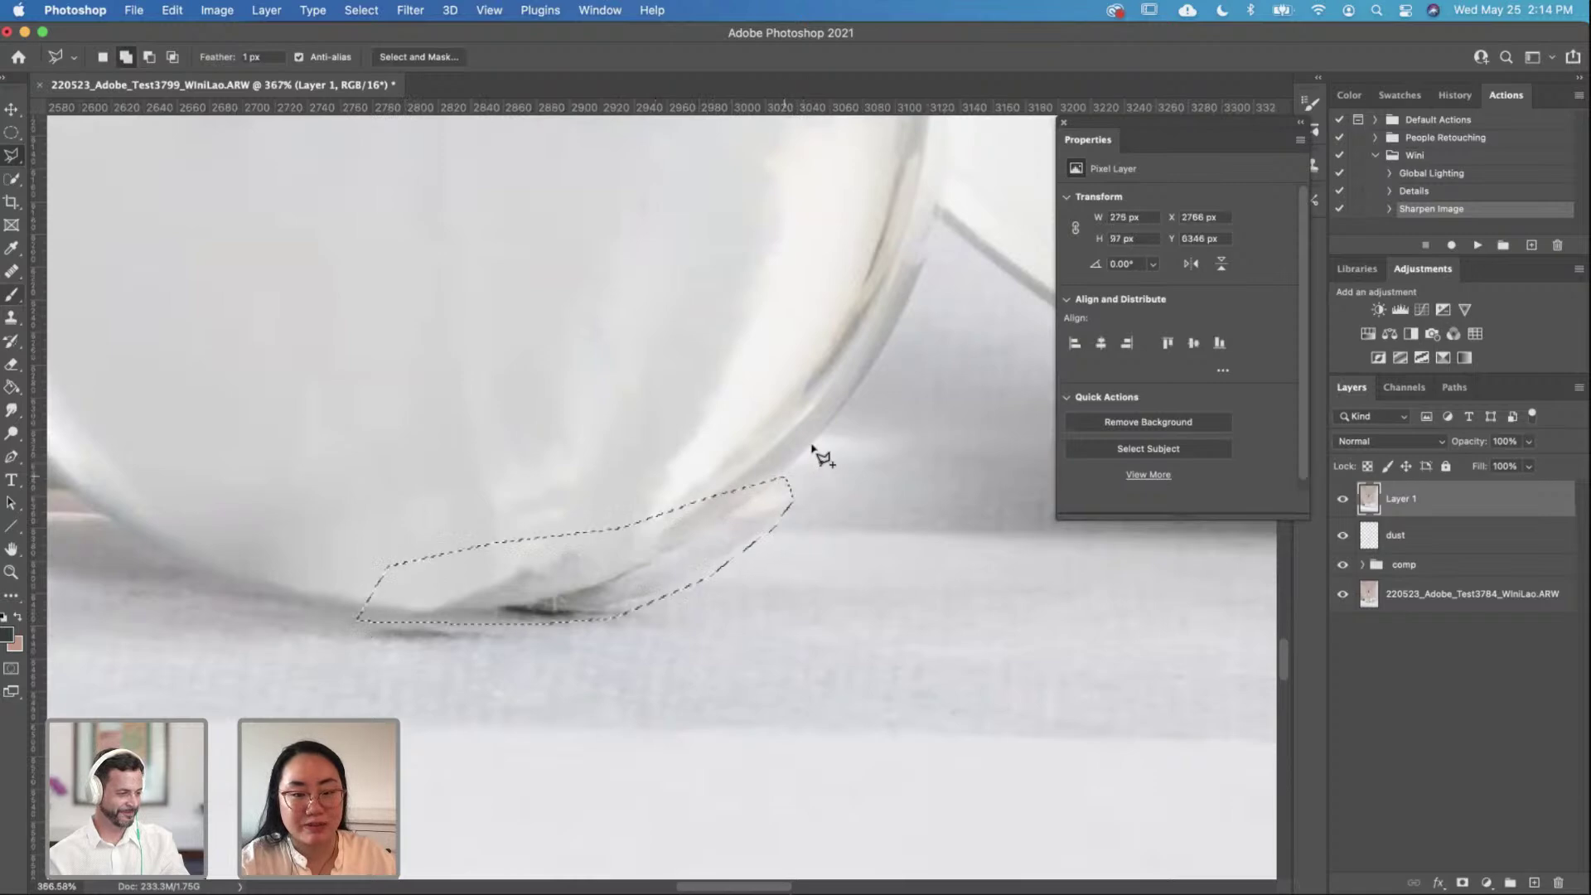
Step: Try Content-Aware Fill on the selection, removing the sphere's interior from the sampling area with a 200 px brush
{"action": "left_click", "coordinate": [217, 10]}
{"action": "mouse_move", "coordinate": [172, 10]}
{"action": "left_click", "coordinate": [211, 313]}
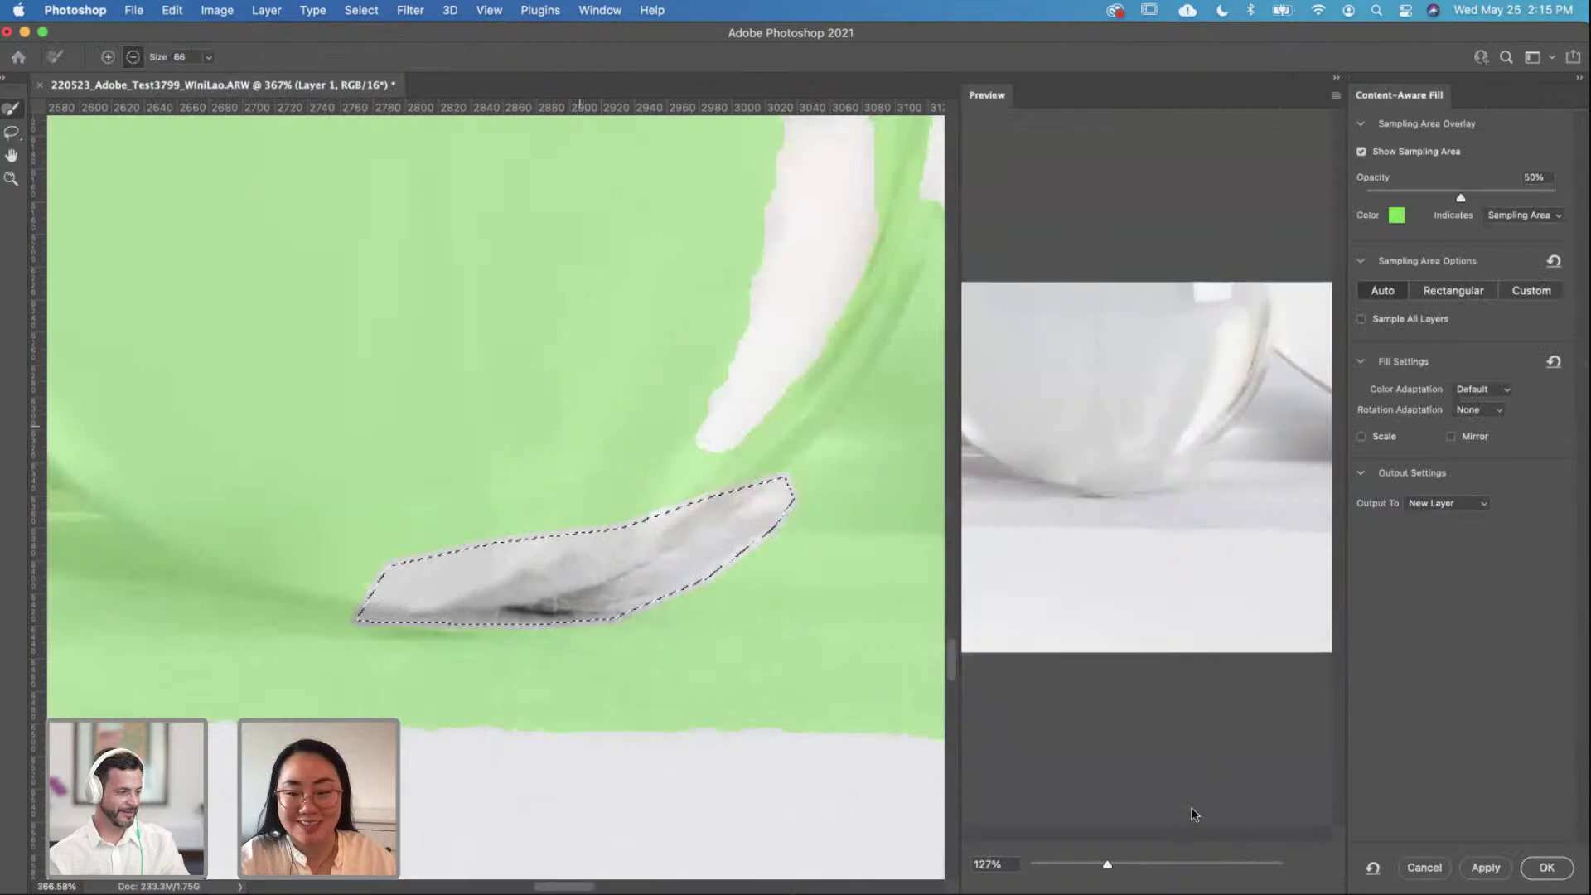
{"action": "scroll", "coordinate": [780, 497], "scroll_direction": "down", "scroll_amount": 5}
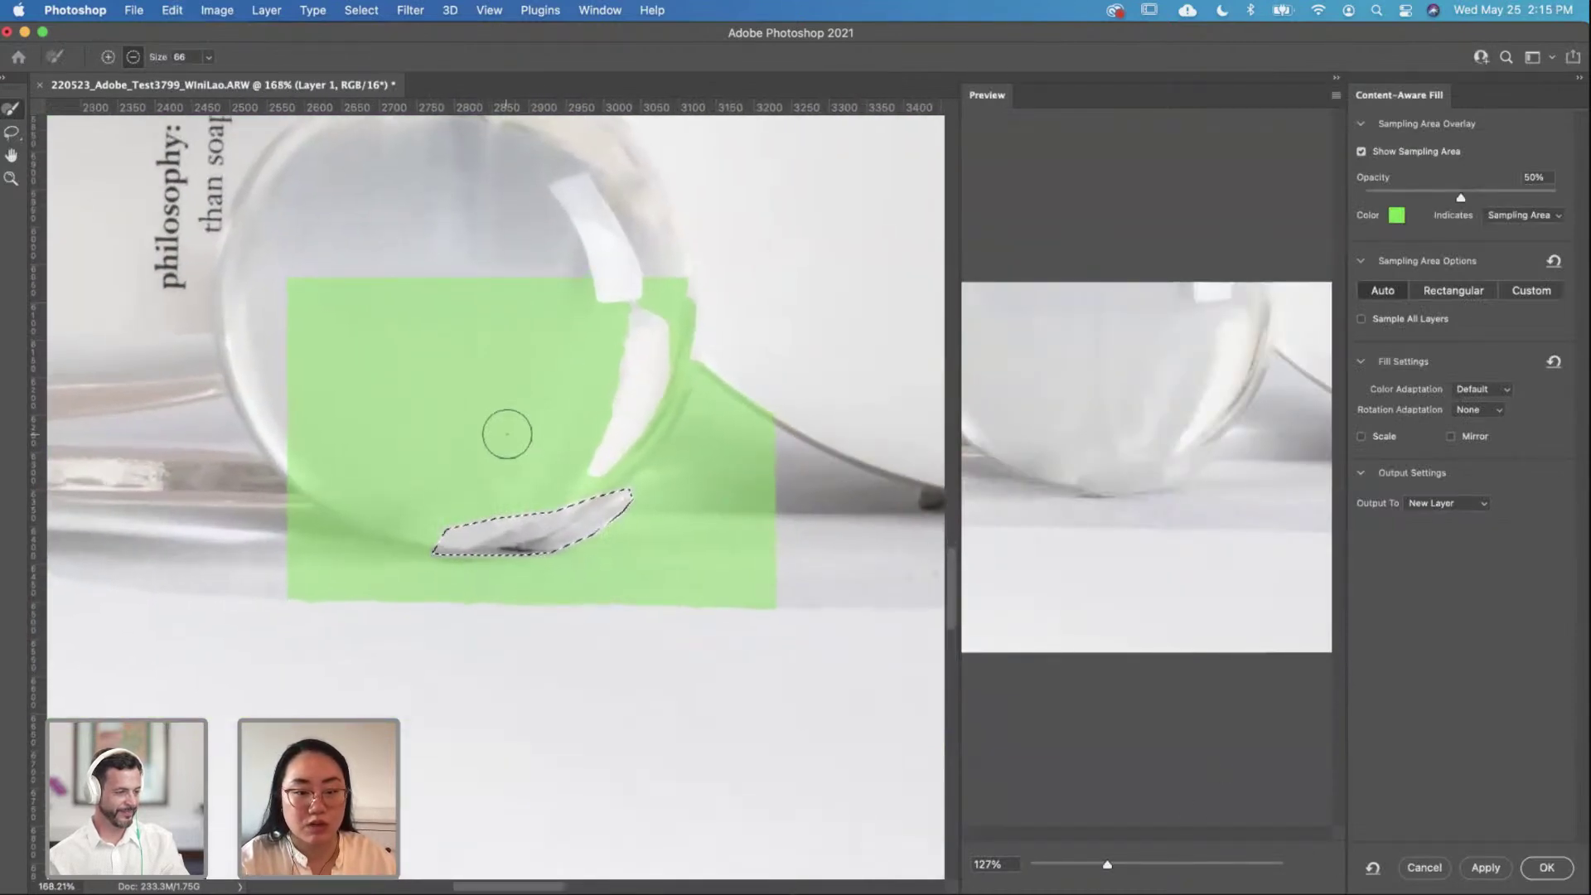
{"action": "scroll", "coordinate": [505, 430], "scroll_direction": "up", "scroll_amount": 2}
{"action": "key", "text": "bracketright"}
{"action": "key", "text": "bracketright"}
{"action": "key", "text": "bracketright"}
{"action": "key", "text": "bracketright"}
{"action": "key", "text": "bracketright"}
{"action": "key", "text": "bracketright"}
{"action": "key", "text": "bracketright"}
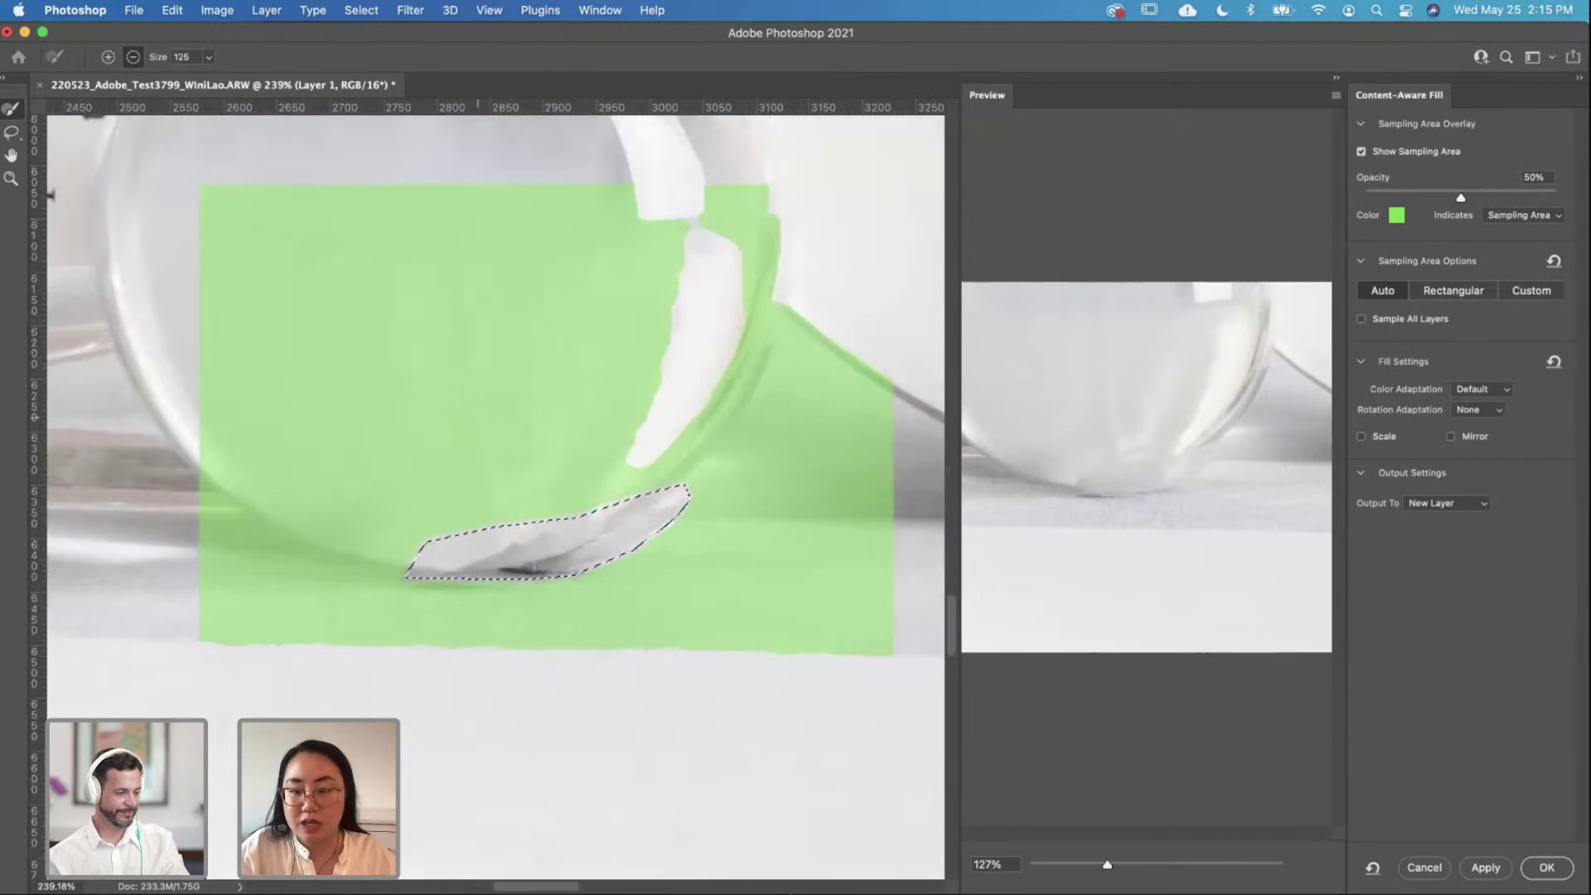
{"action": "mouse_move", "coordinate": [586, 210]}
{"action": "left_mouse_down"}
{"action": "mouse_move", "coordinate": [586, 261]}
{"action": "mouse_move", "coordinate": [549, 341]}
{"action": "mouse_move", "coordinate": [475, 415]}
{"action": "mouse_move", "coordinate": [372, 340]}
{"action": "mouse_move", "coordinate": [462, 196]}
{"action": "mouse_move", "coordinate": [280, 303]}
{"action": "mouse_move", "coordinate": [254, 231]}
{"action": "mouse_move", "coordinate": [278, 568]}
{"action": "mouse_move", "coordinate": [342, 650]}
{"action": "mouse_move", "coordinate": [334, 617]}
{"action": "mouse_move", "coordinate": [527, 662]}
{"action": "mouse_move", "coordinate": [699, 677]}
{"action": "mouse_move", "coordinate": [828, 646]}
{"action": "left_mouse_up"}
{"action": "key", "text": "super+z"}
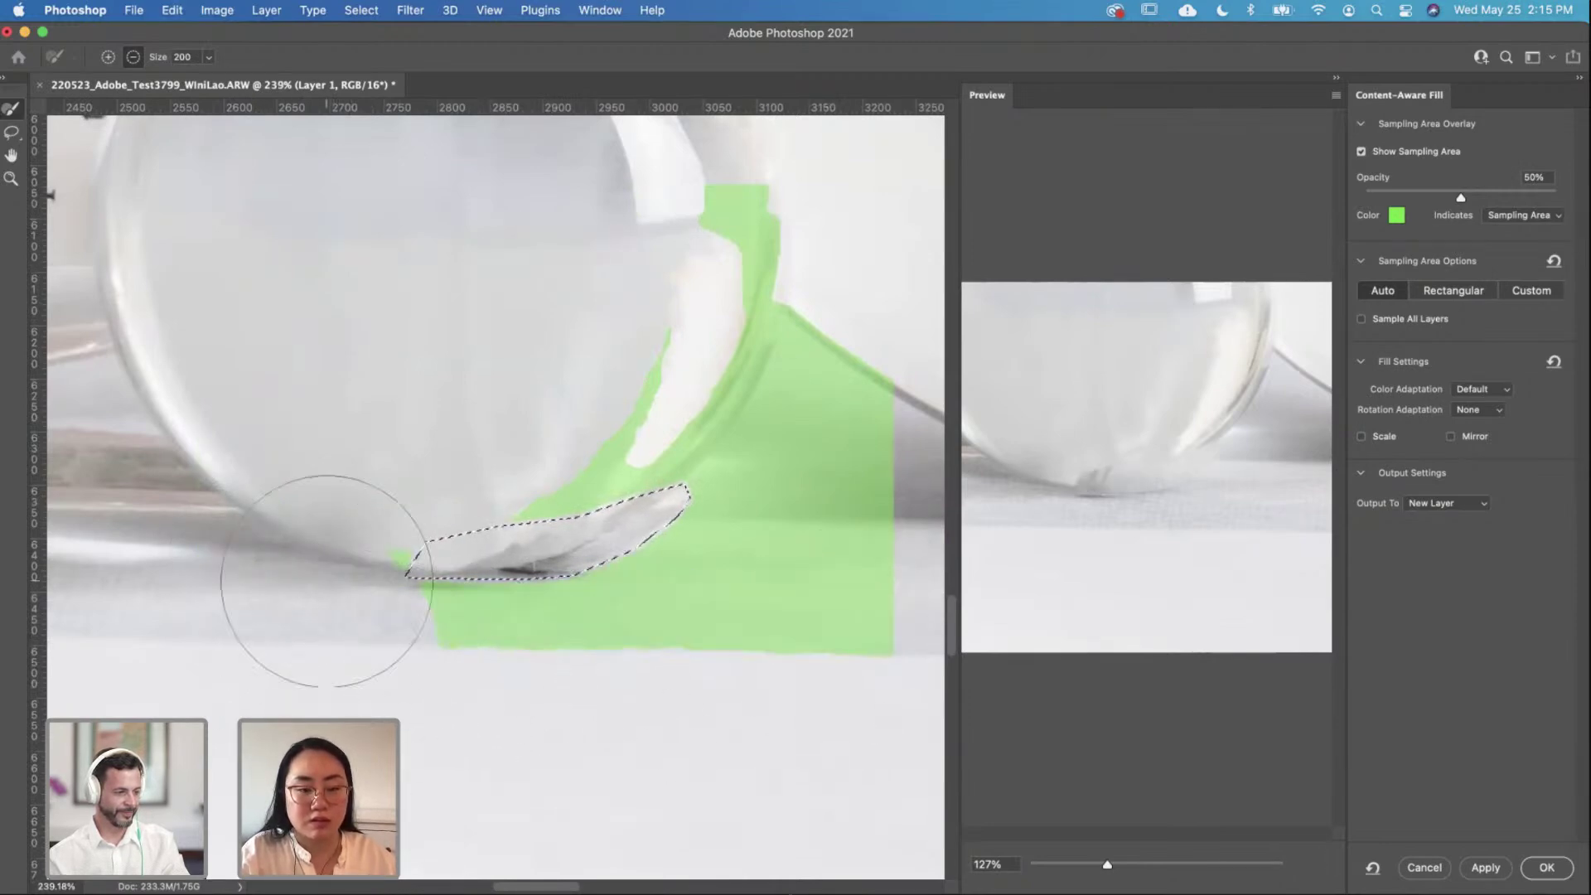
Step: Exclude the outer tabletop from the sampling area with an 80 px brush, and cancel the Content-Aware Fill
{"action": "key", "text": "bracketleft"}
{"action": "key", "text": "bracketleft"}
{"action": "key", "text": "bracketleft"}
{"action": "key", "text": "bracketleft"}
{"action": "key", "text": "bracketleft"}
{"action": "key", "text": "bracketleft"}
{"action": "mouse_move", "coordinate": [373, 639]}
{"action": "left_mouse_down"}
{"action": "mouse_move", "coordinate": [533, 650]}
{"action": "mouse_move", "coordinate": [828, 607]}
{"action": "mouse_move", "coordinate": [865, 556]}
{"action": "left_mouse_up"}
{"action": "mouse_move", "coordinate": [905, 383]}
{"action": "left_mouse_down"}
{"action": "mouse_move", "coordinate": [788, 611]}
{"action": "mouse_move", "coordinate": [842, 458]}
{"action": "mouse_move", "coordinate": [873, 684]}
{"action": "mouse_move", "coordinate": [863, 643]}
{"action": "left_mouse_up"}
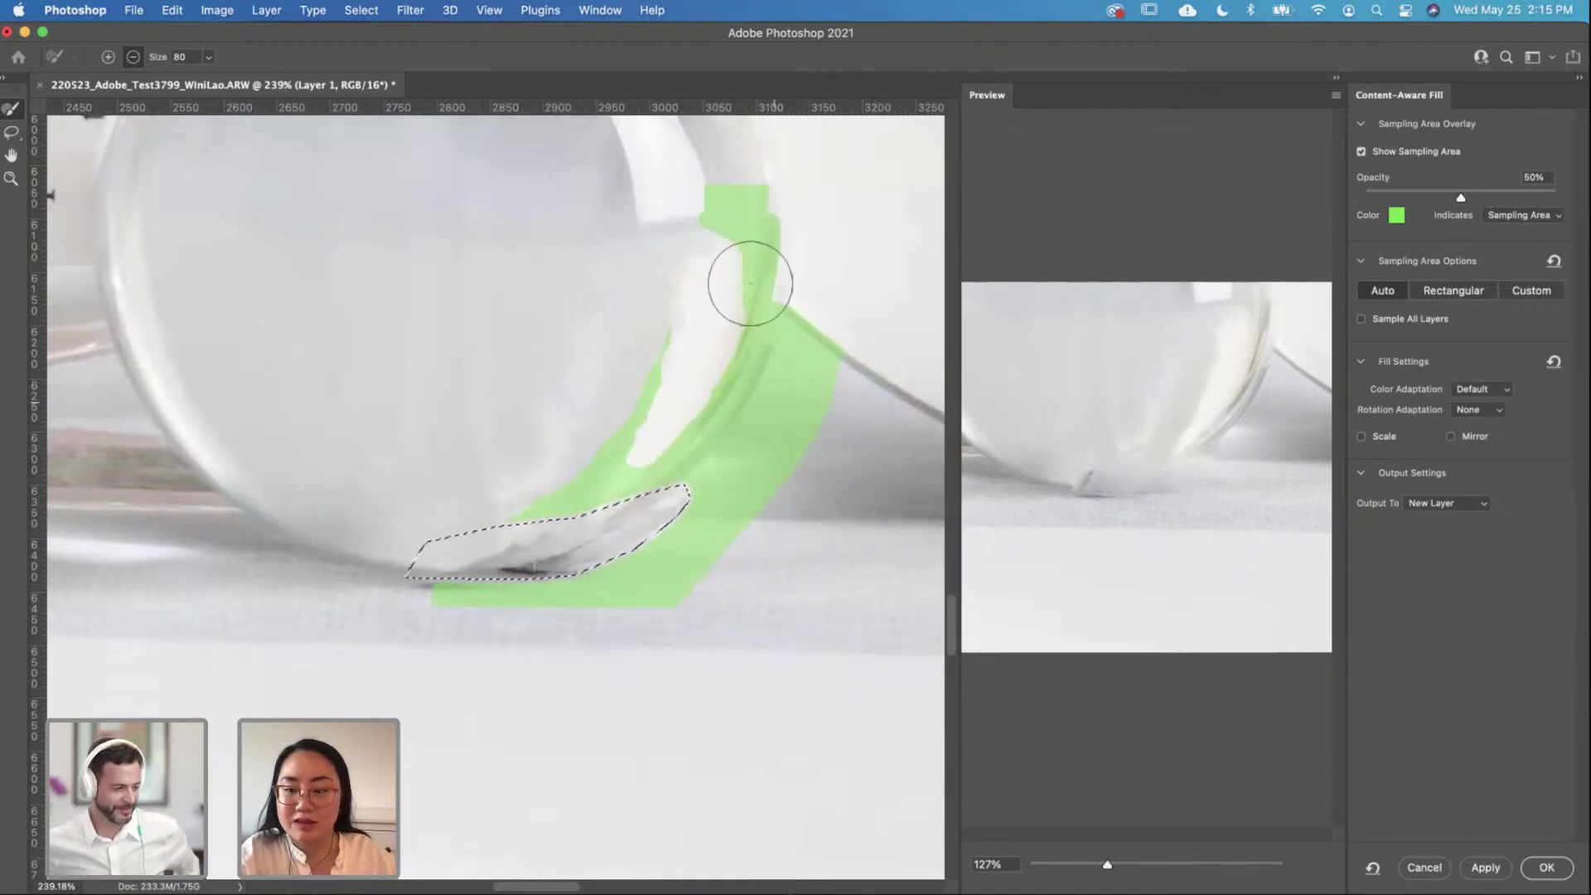
{"action": "left_click_drag", "start_coordinate": [573, 420], "coordinate": [544, 463]}
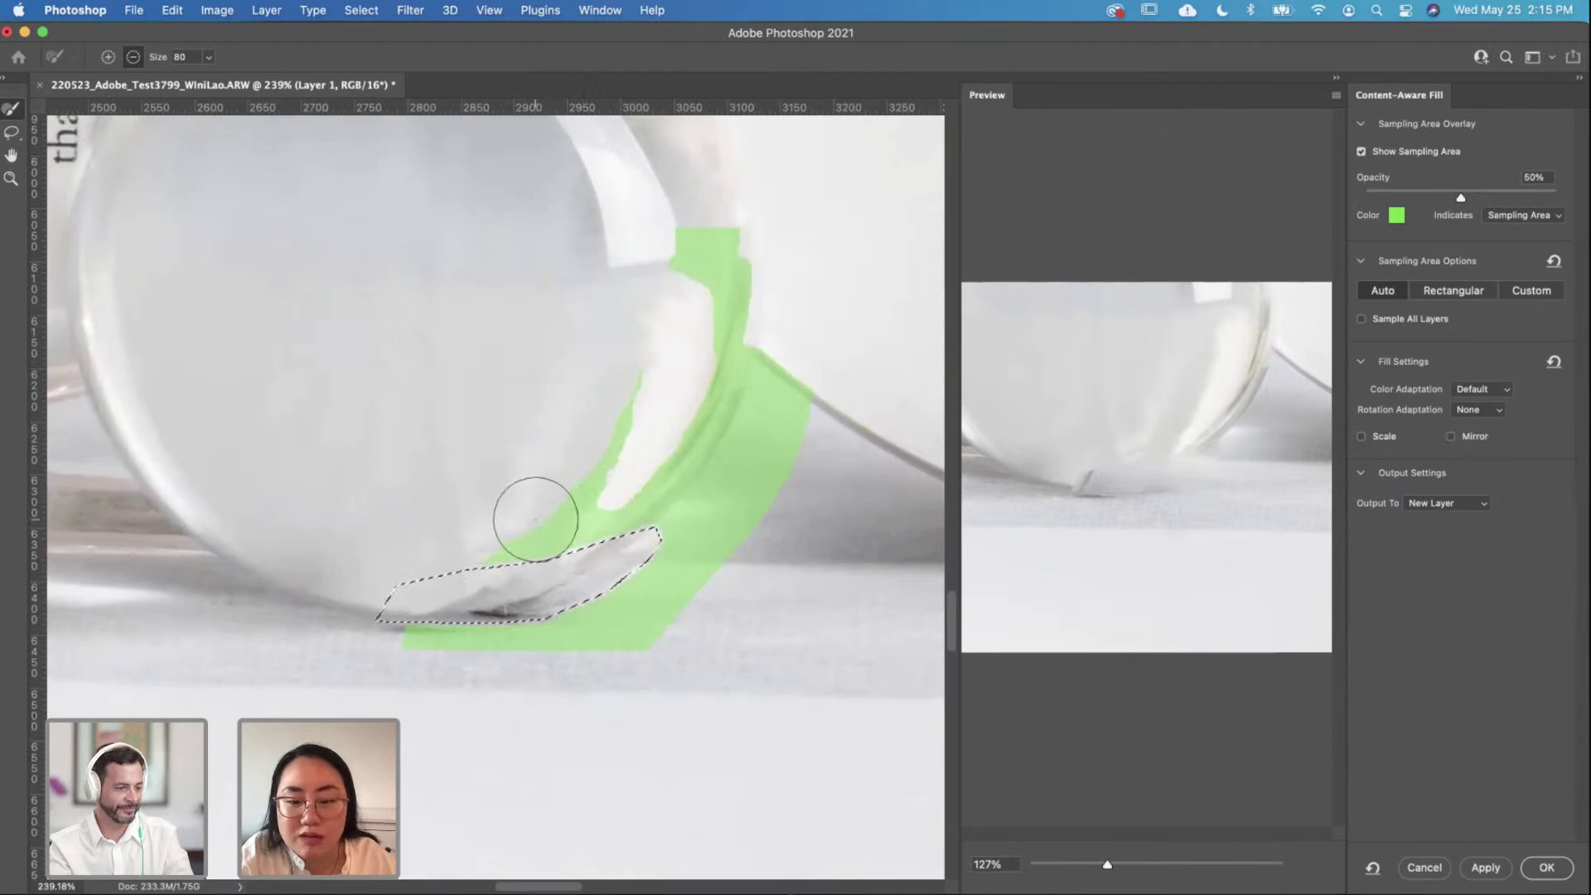
{"action": "left_click", "coordinate": [1429, 870]}
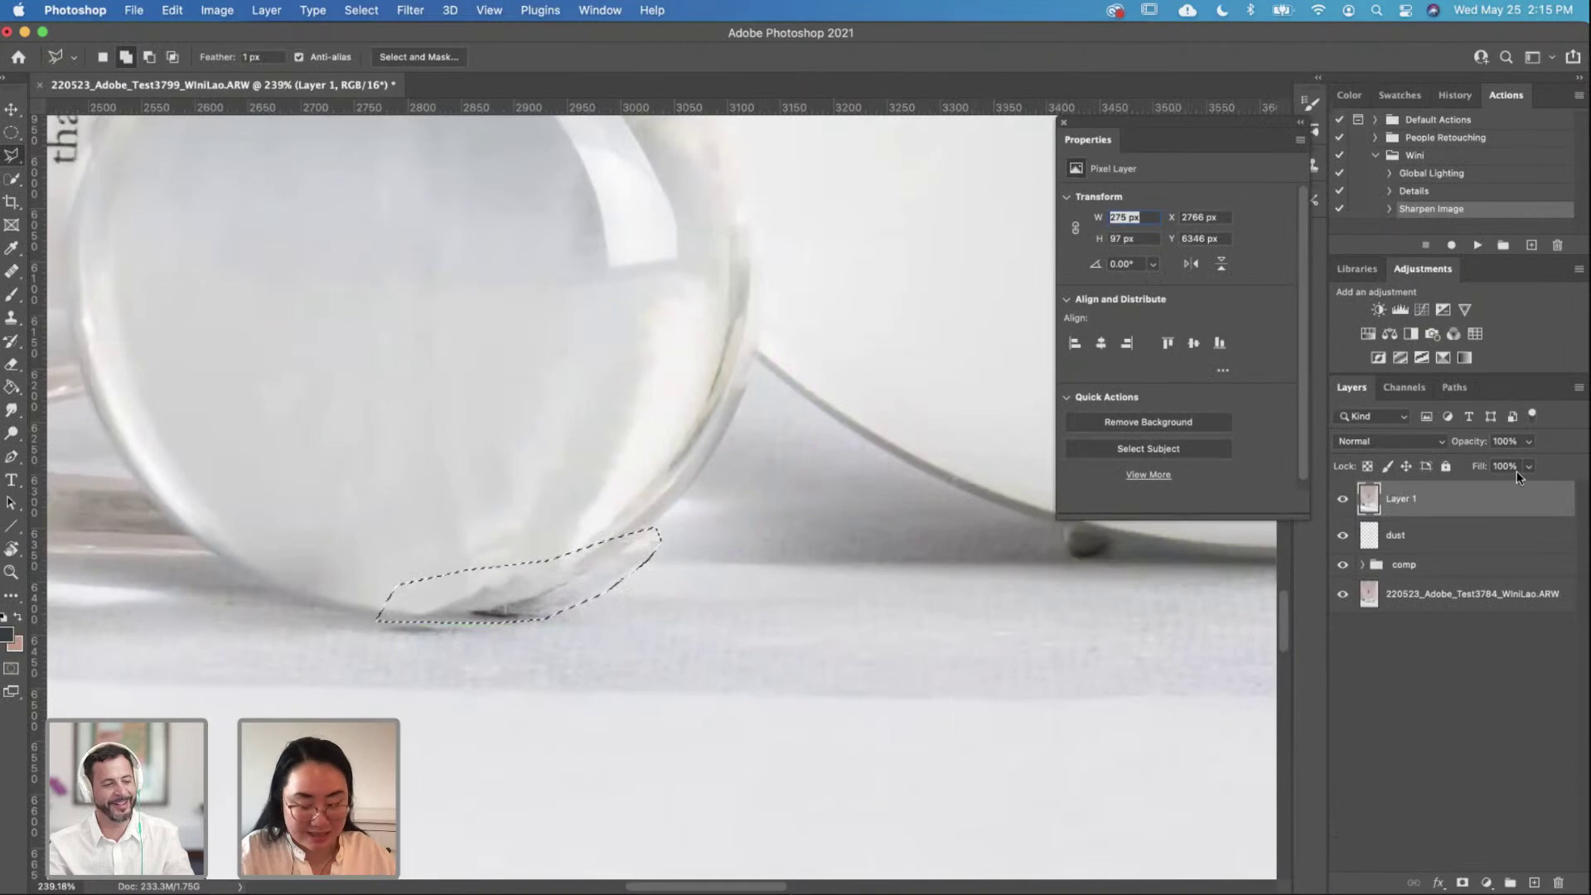
Step: Deselect the patch, hide Layer 1 and make the dust layer active
{"action": "key", "text": "super+d"}
{"action": "left_click", "coordinate": [1342, 498]}
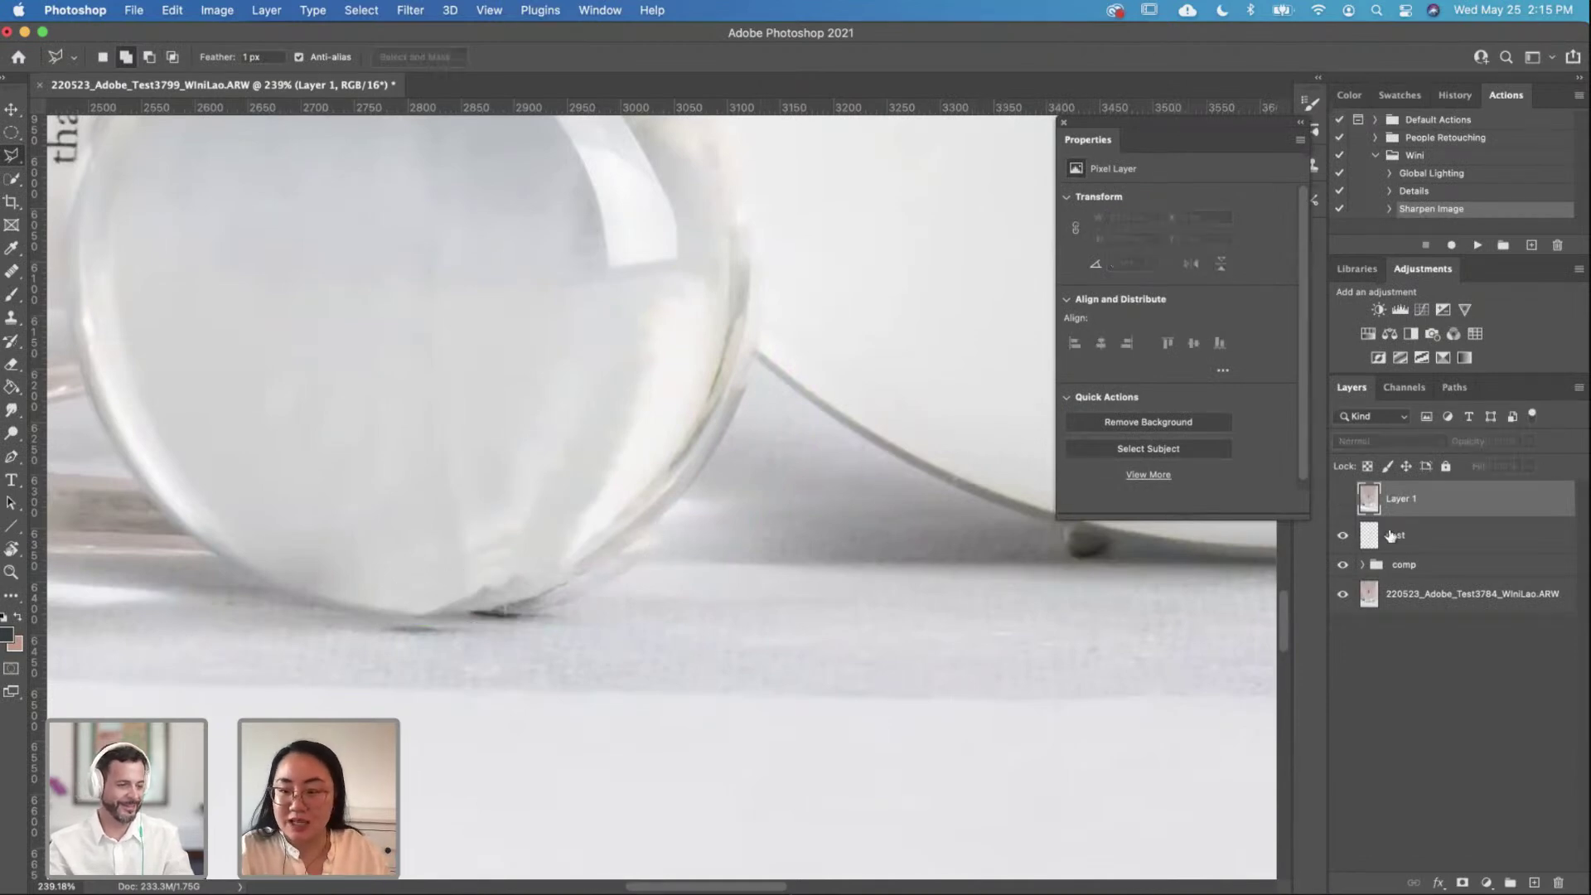
{"action": "left_click", "coordinate": [1417, 547]}
Step: Heal the mottled glass above the small sphere's rough patch, undoing a misfit stroke and reducing the Healing Brush to 25 px
{"action": "scroll", "coordinate": [529, 533], "scroll_direction": "up", "scroll_amount": 5}
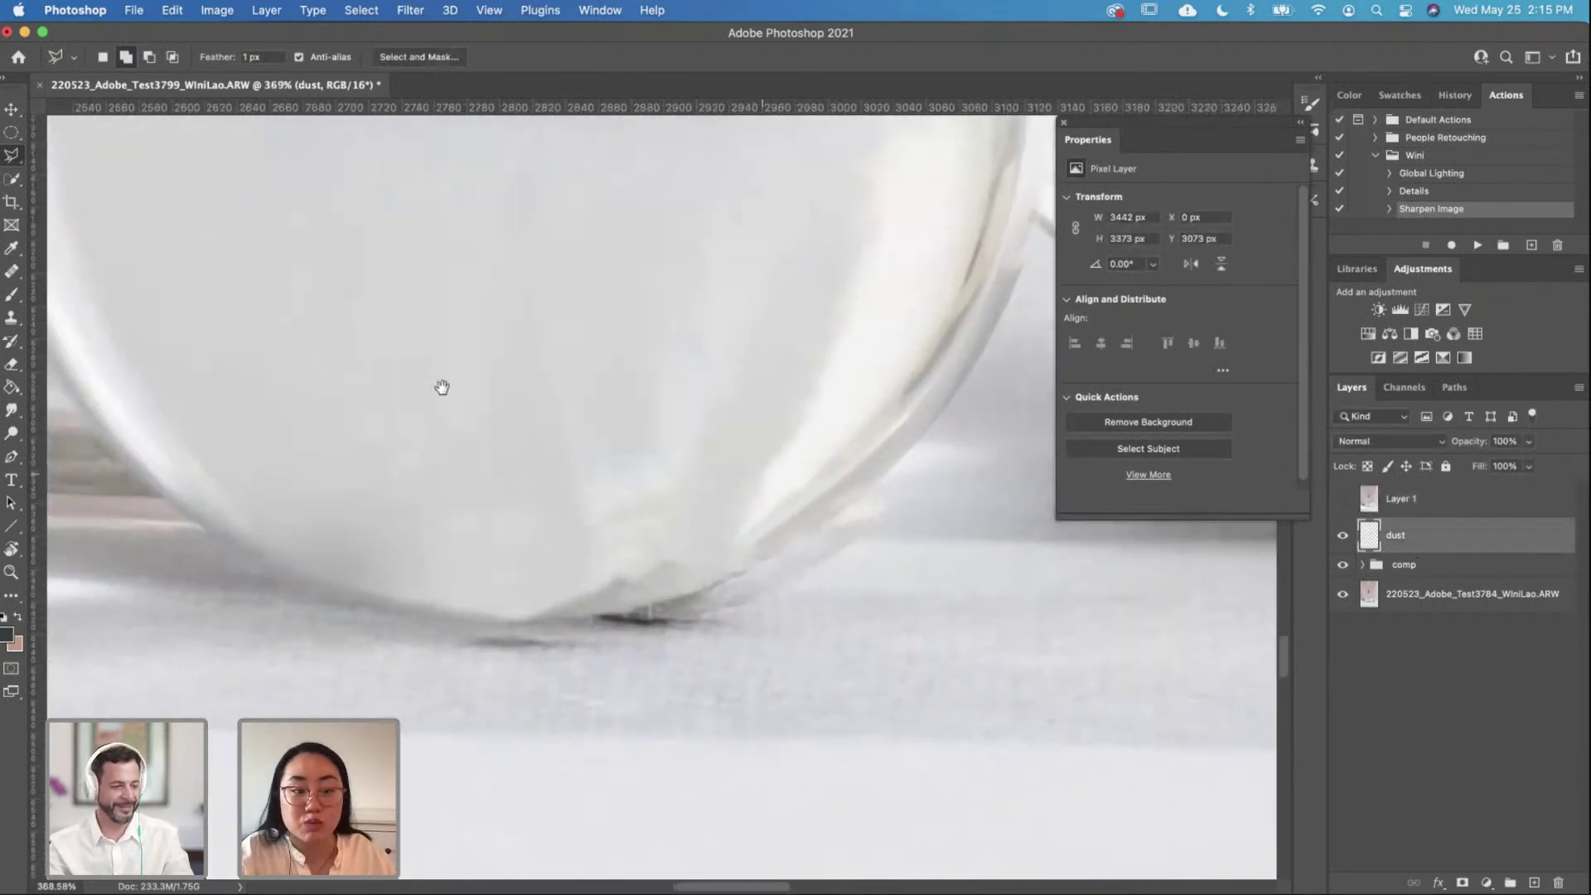
{"action": "left_click", "coordinate": [11, 271]}
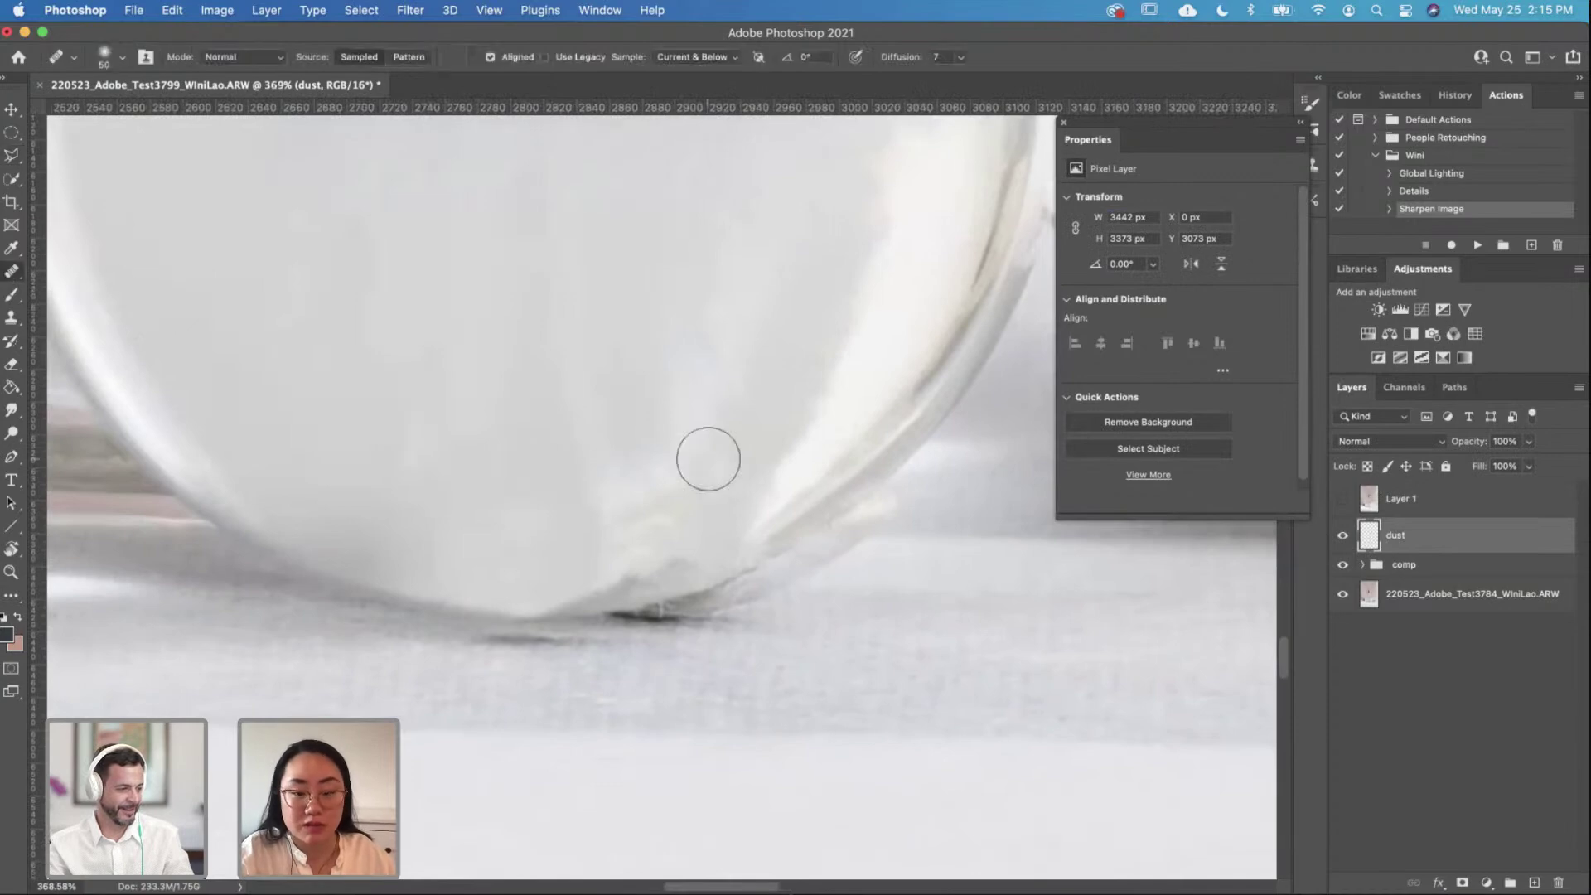
{"action": "scroll", "coordinate": [706, 458], "scroll_direction": "up", "scroll_amount": 3}
{"action": "left_click", "coordinate": [639, 386], "text": "alt"}
{"action": "left_click", "coordinate": [559, 553]}
{"action": "key", "text": "super+z"}
{"action": "left_click_drag", "start_coordinate": [613, 439], "coordinate": [563, 523]}
{"action": "key", "text": "bracketleft"}
{"action": "key", "text": "bracketleft"}
{"action": "key", "text": "bracketleft"}
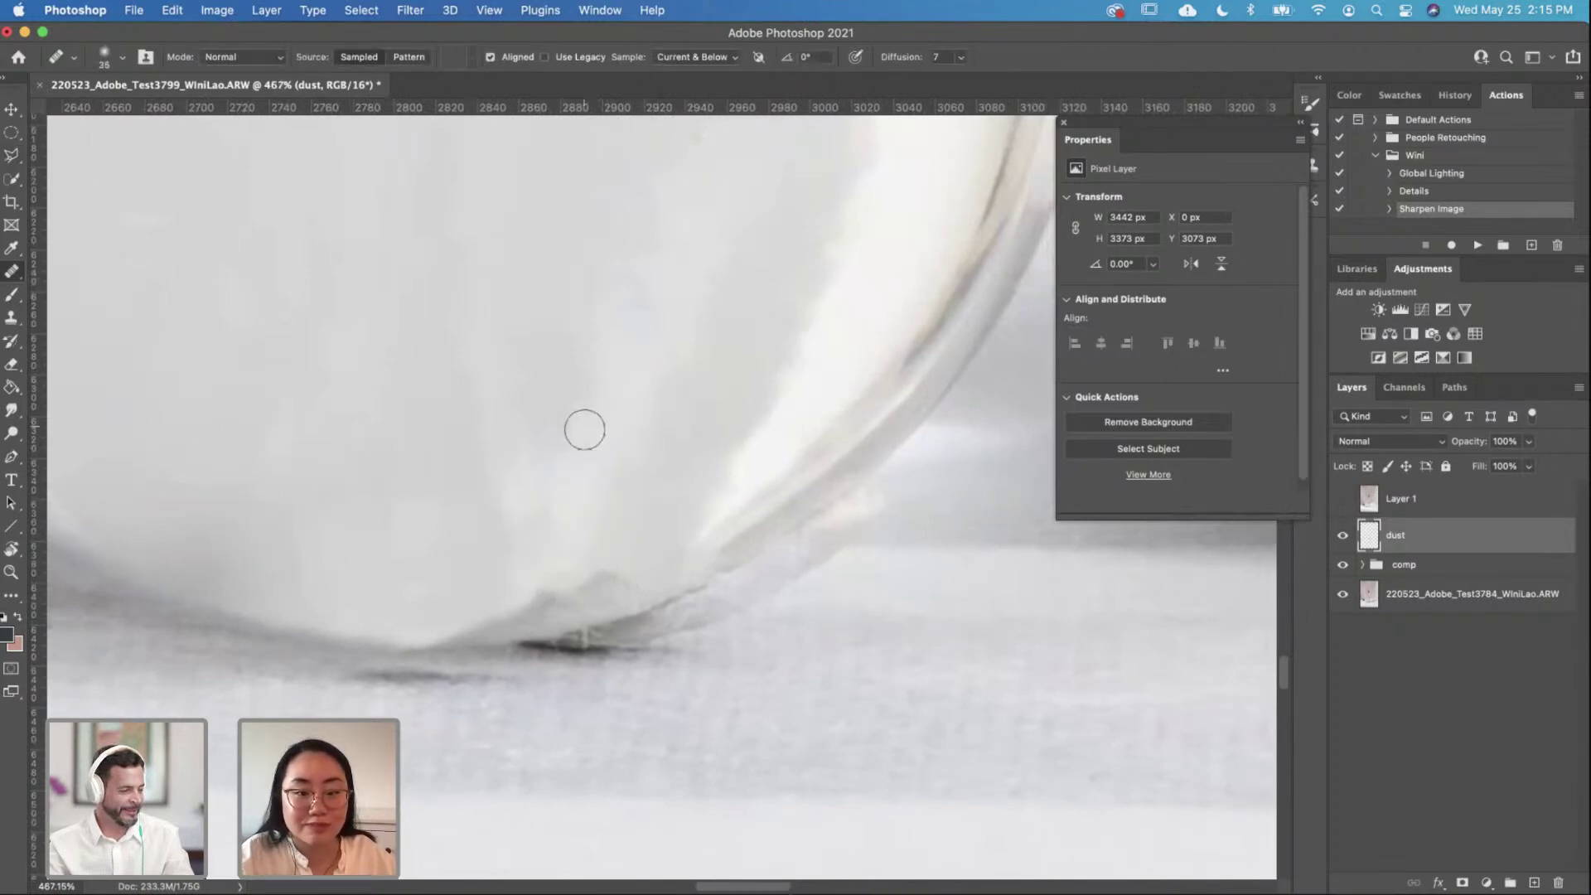
{"action": "scroll", "coordinate": [531, 546], "scroll_direction": "down", "scroll_amount": 3}
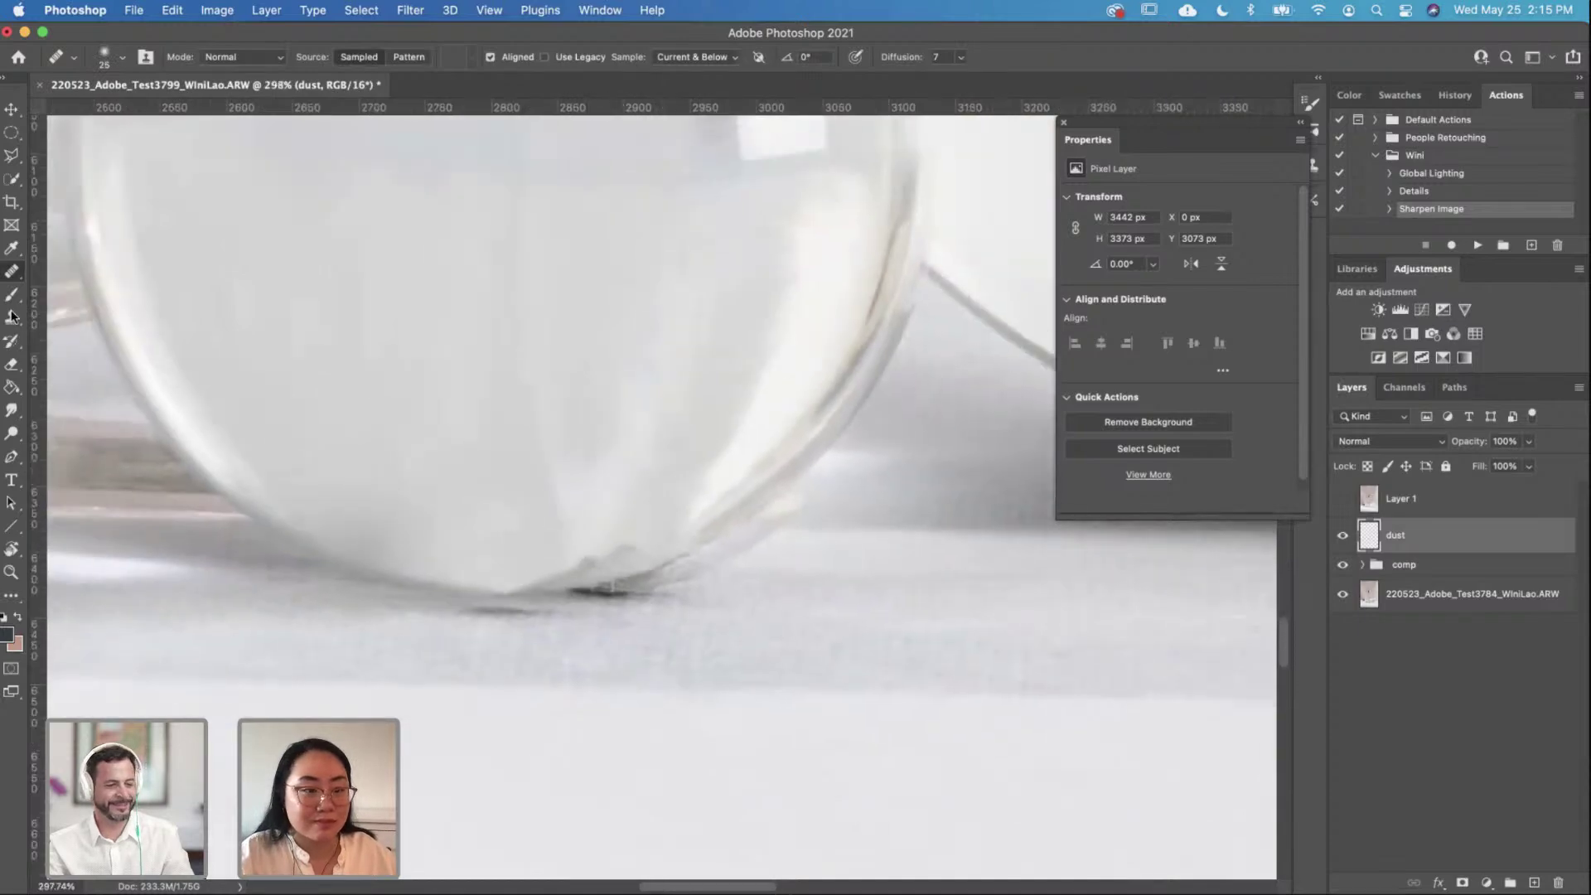
Step: Clone tabletop texture over the grey smudge outside the small sphere's lower rim with the Clone Stamp at 20 px
{"action": "key", "text": "s"}
{"action": "scroll", "coordinate": [663, 580], "scroll_direction": "up", "scroll_amount": 1}
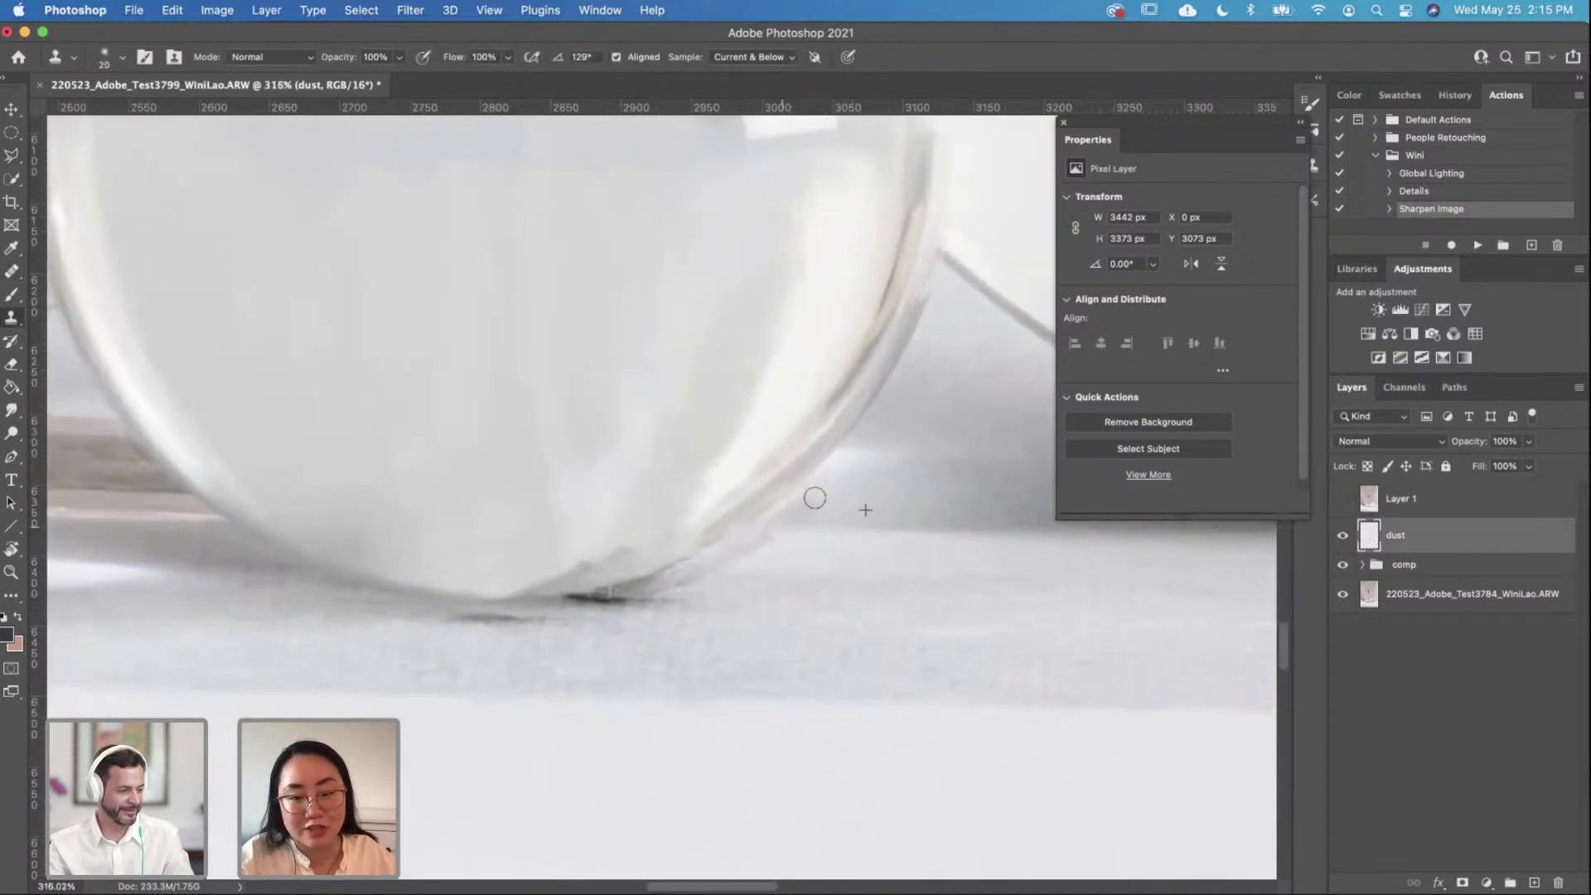
{"action": "mouse_move", "coordinate": [639, 599]}
{"action": "left_mouse_down"}
{"action": "mouse_move", "coordinate": [570, 614]}
{"action": "mouse_move", "coordinate": [613, 603]}
{"action": "left_mouse_up"}
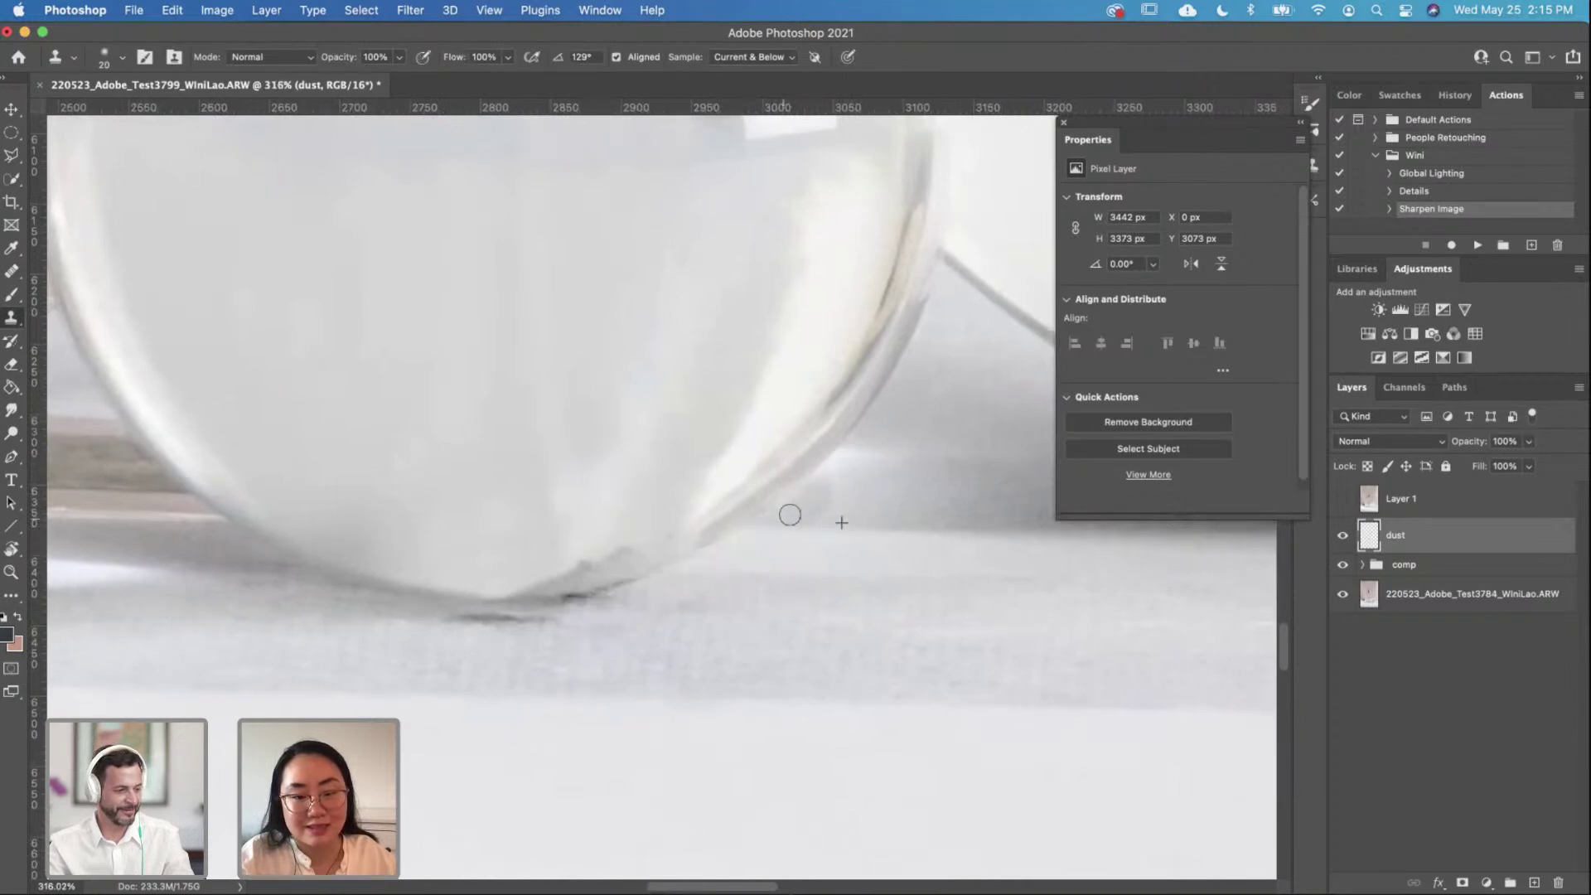
Step: Blend the cloned tabletop beside the small sphere's lower rim with the Healing Brush at 25 px
{"action": "key", "text": "j"}
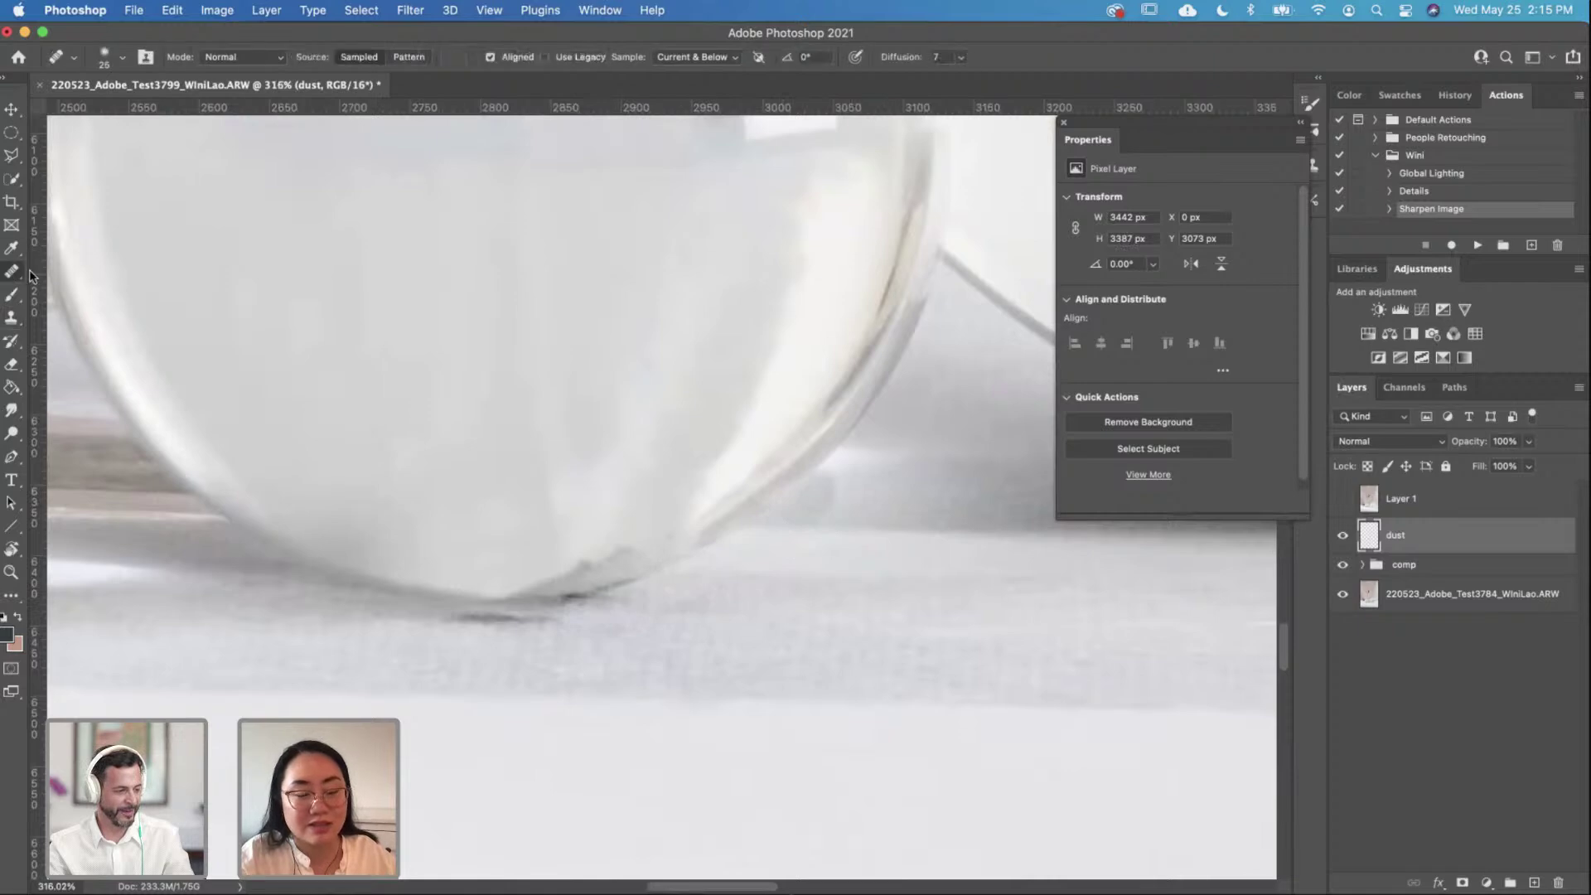
{"action": "mouse_move", "coordinate": [809, 525]}
{"action": "left_mouse_down"}
{"action": "mouse_move", "coordinate": [828, 497]}
{"action": "mouse_move", "coordinate": [813, 508]}
{"action": "mouse_move", "coordinate": [867, 514]}
{"action": "mouse_move", "coordinate": [895, 450]}
{"action": "left_mouse_up"}
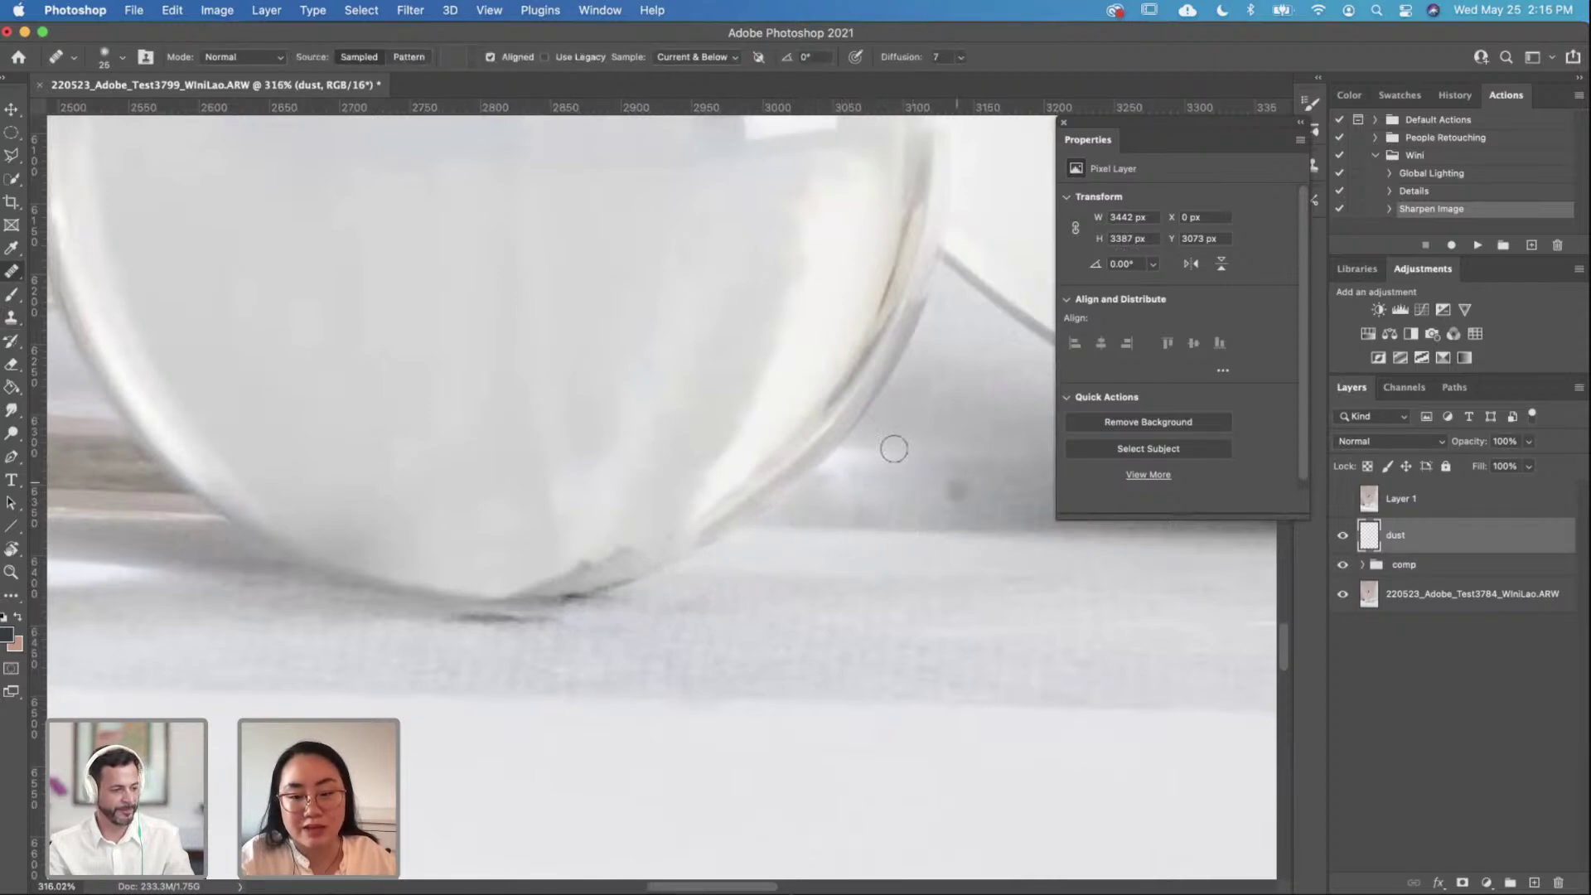
{"action": "mouse_move", "coordinate": [673, 621]}
{"action": "left_mouse_down"}
{"action": "mouse_move", "coordinate": [721, 618]}
{"action": "mouse_move", "coordinate": [674, 606]}
{"action": "left_mouse_up"}
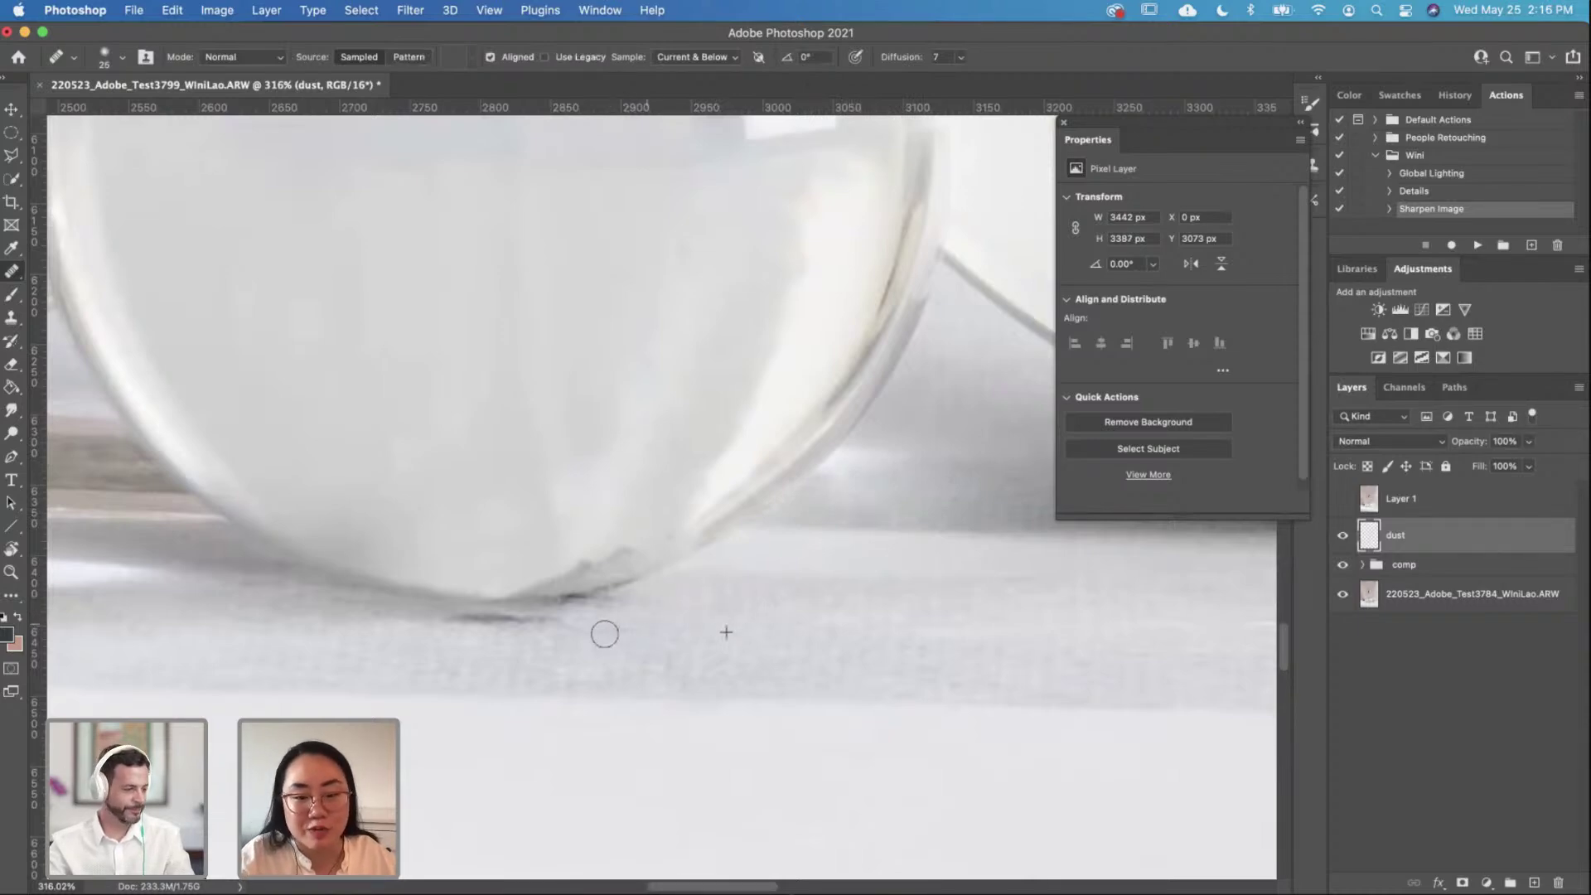
Step: Heal away the dark line on the tabletop just below the small sphere with the Healing Brush at 15 px
{"action": "left_click", "coordinate": [470, 649]}
{"action": "key", "text": "bracketleft"}
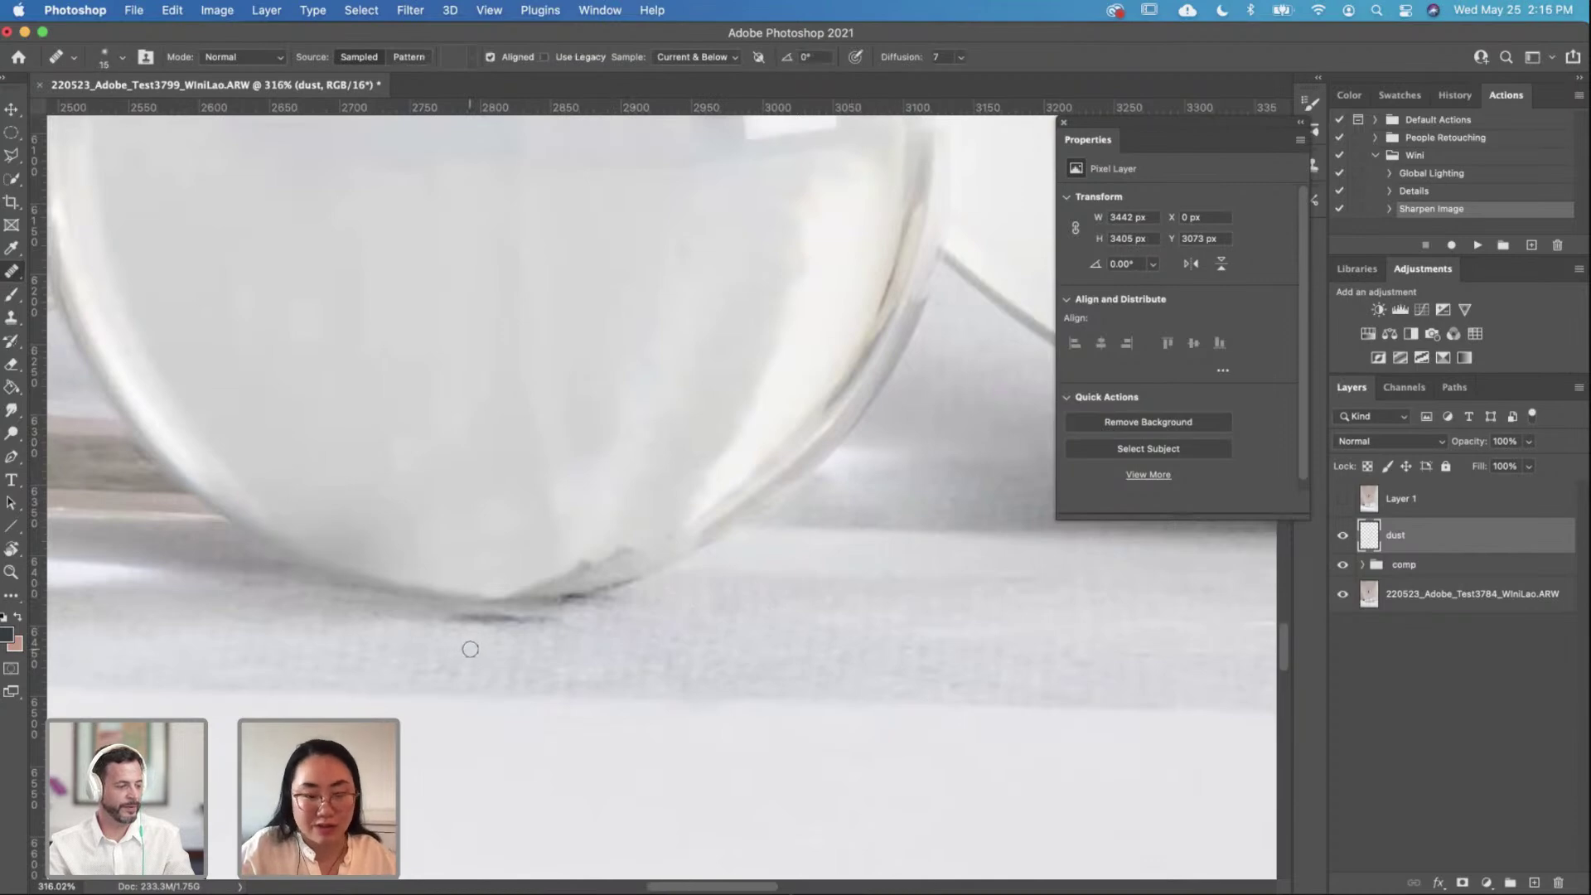
{"action": "mouse_move", "coordinate": [464, 620]}
{"action": "left_mouse_down"}
{"action": "mouse_move", "coordinate": [560, 625]}
{"action": "mouse_move", "coordinate": [457, 616]}
{"action": "mouse_move", "coordinate": [525, 635]}
{"action": "left_mouse_up"}
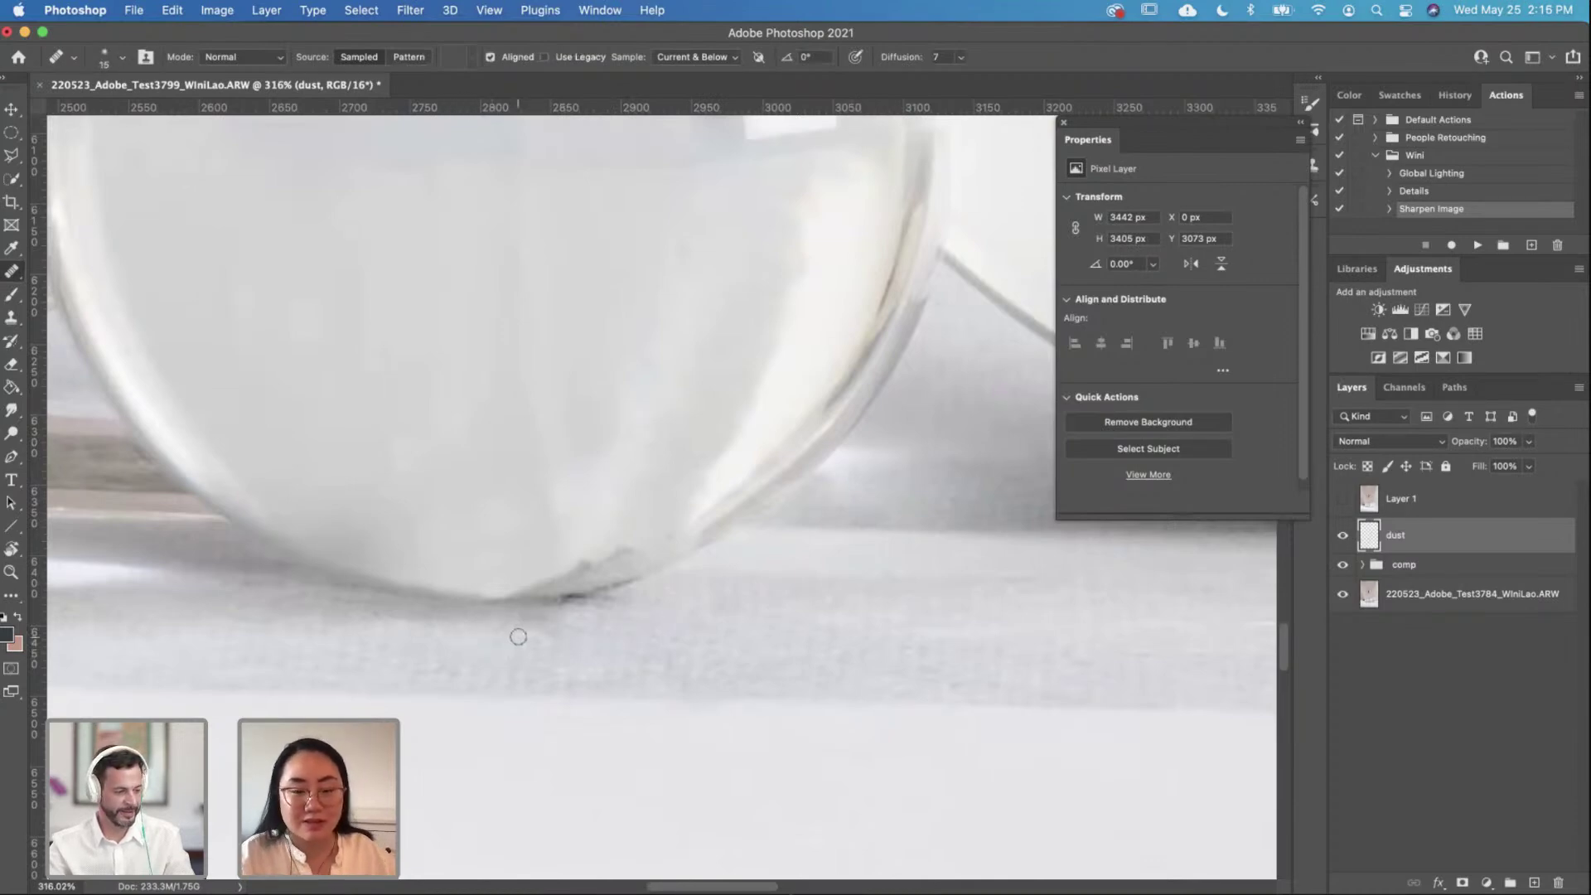
{"action": "scroll", "coordinate": [518, 636], "scroll_direction": "down", "scroll_amount": 3}
{"action": "scroll", "coordinate": [519, 636], "scroll_direction": "up", "scroll_amount": 4}
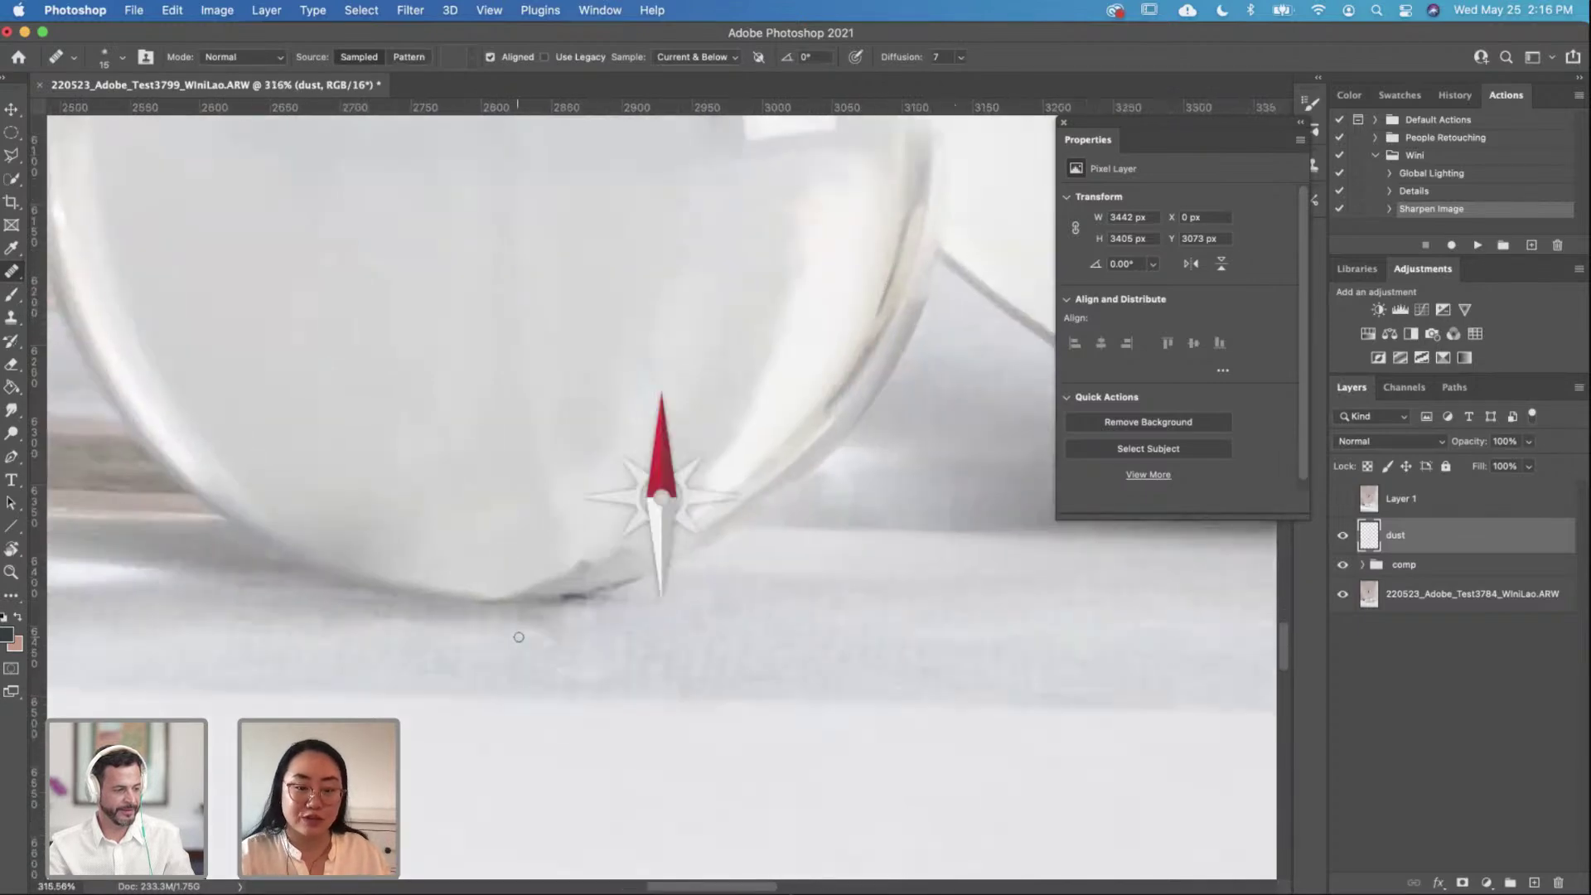
Step: Sample clean glass and clone over the jagged grey patch inside the small sphere's base with the 20 px Clone Stamp
{"action": "left_click", "coordinate": [12, 317]}
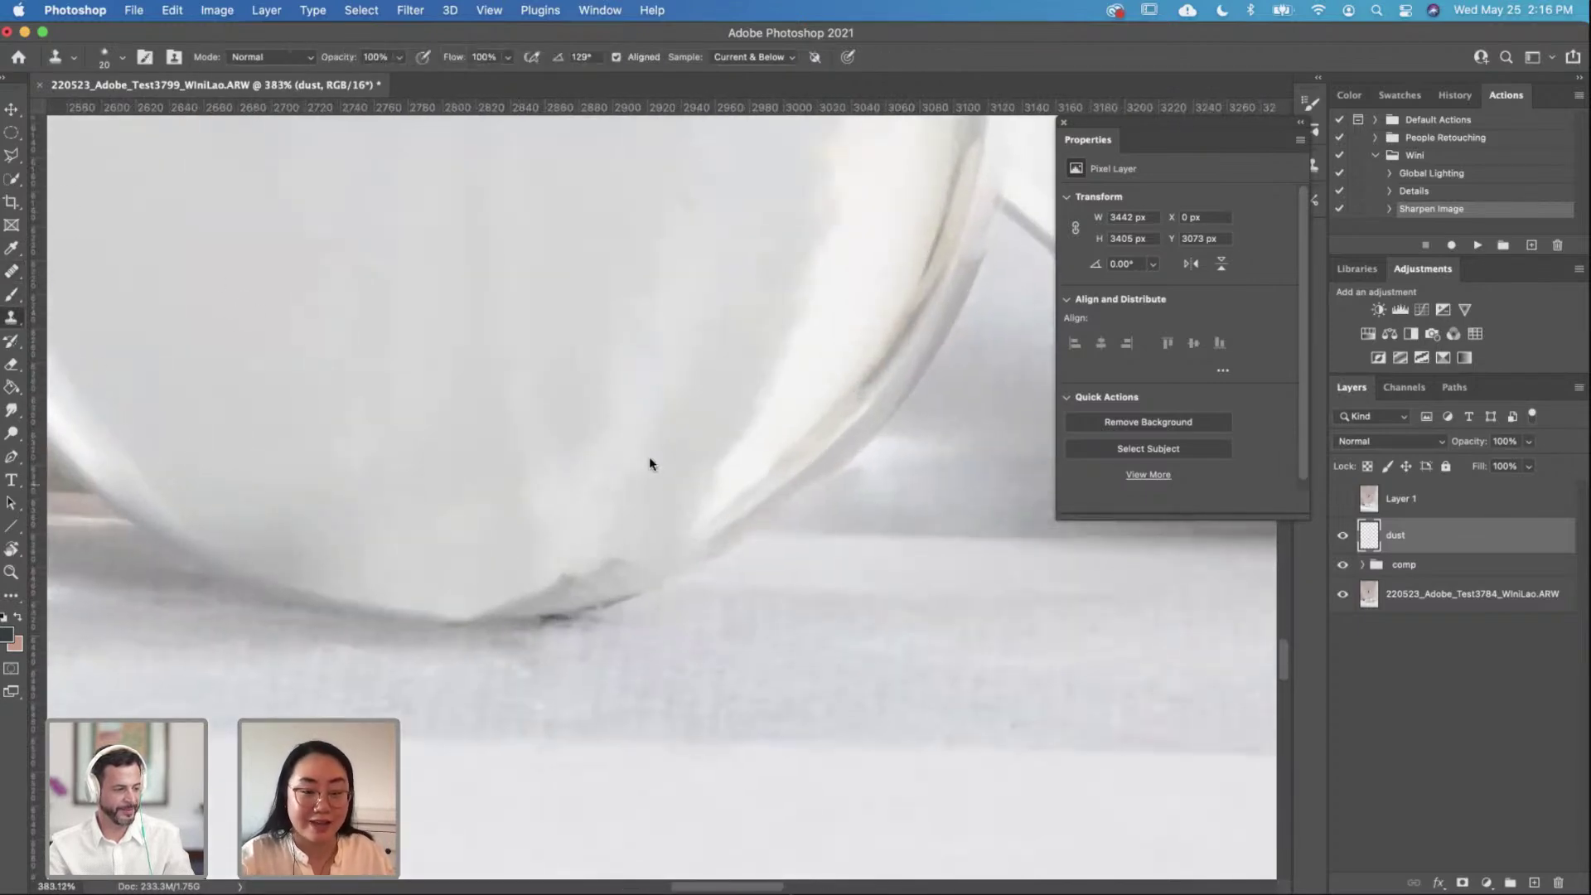
{"action": "left_click", "coordinate": [658, 505], "text": "alt"}
{"action": "mouse_move", "coordinate": [632, 555]}
{"action": "left_mouse_down"}
{"action": "mouse_move", "coordinate": [604, 568]}
{"action": "mouse_move", "coordinate": [713, 486]}
{"action": "mouse_move", "coordinate": [674, 539]}
{"action": "mouse_move", "coordinate": [718, 497]}
{"action": "left_mouse_up"}
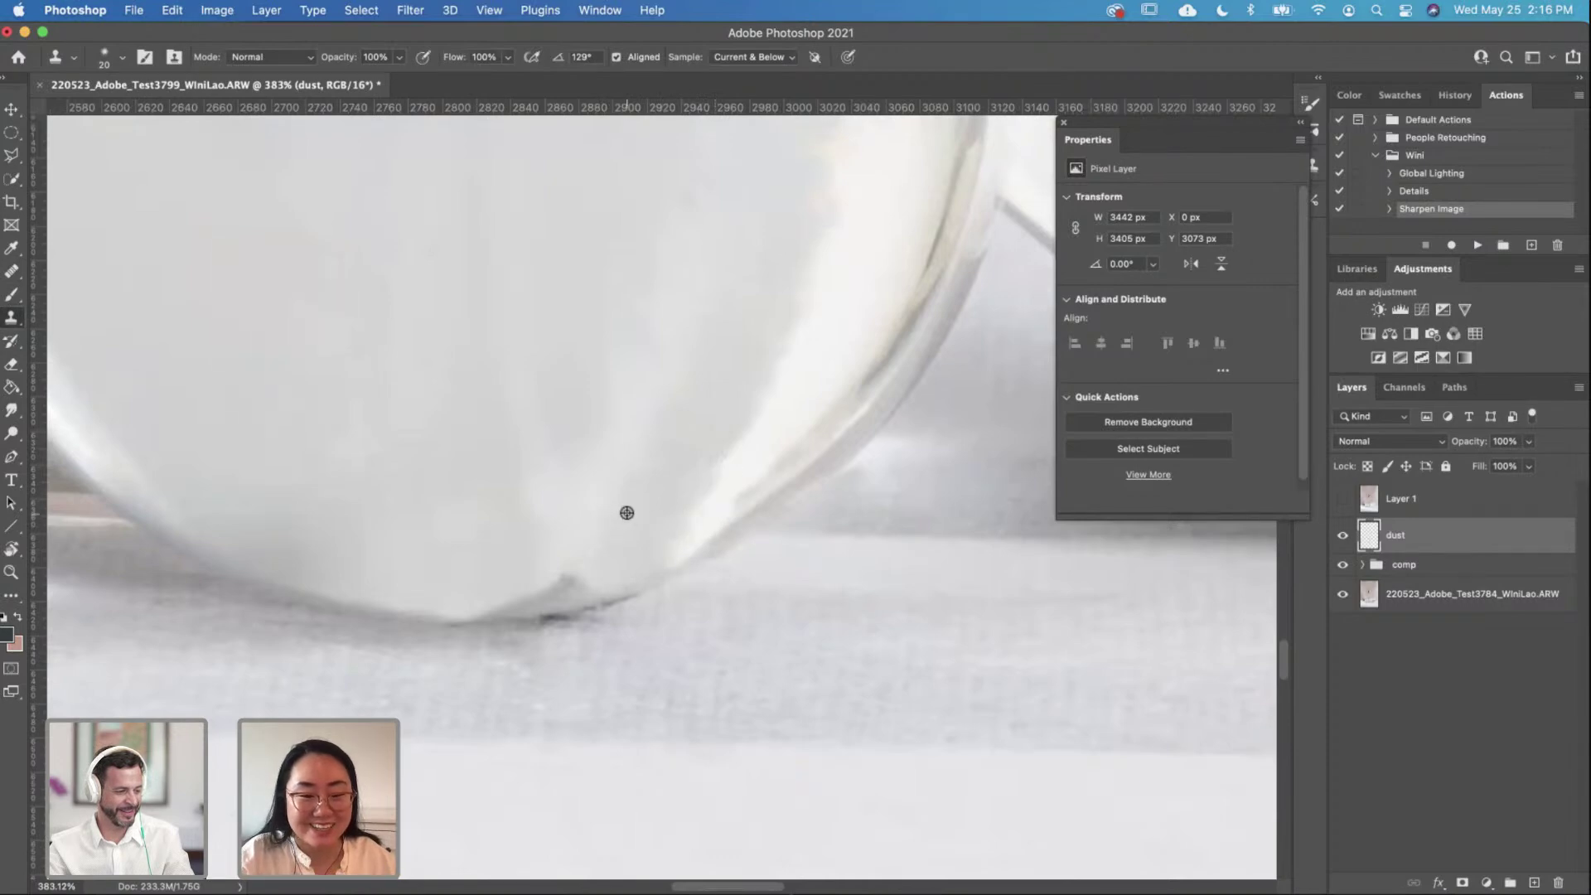
{"action": "mouse_move", "coordinate": [608, 507]}
{"action": "left_mouse_down"}
{"action": "mouse_move", "coordinate": [584, 554]}
{"action": "mouse_move", "coordinate": [537, 589]}
{"action": "mouse_move", "coordinate": [460, 598]}
{"action": "mouse_move", "coordinate": [559, 594]}
{"action": "mouse_move", "coordinate": [632, 554]}
{"action": "left_mouse_up"}
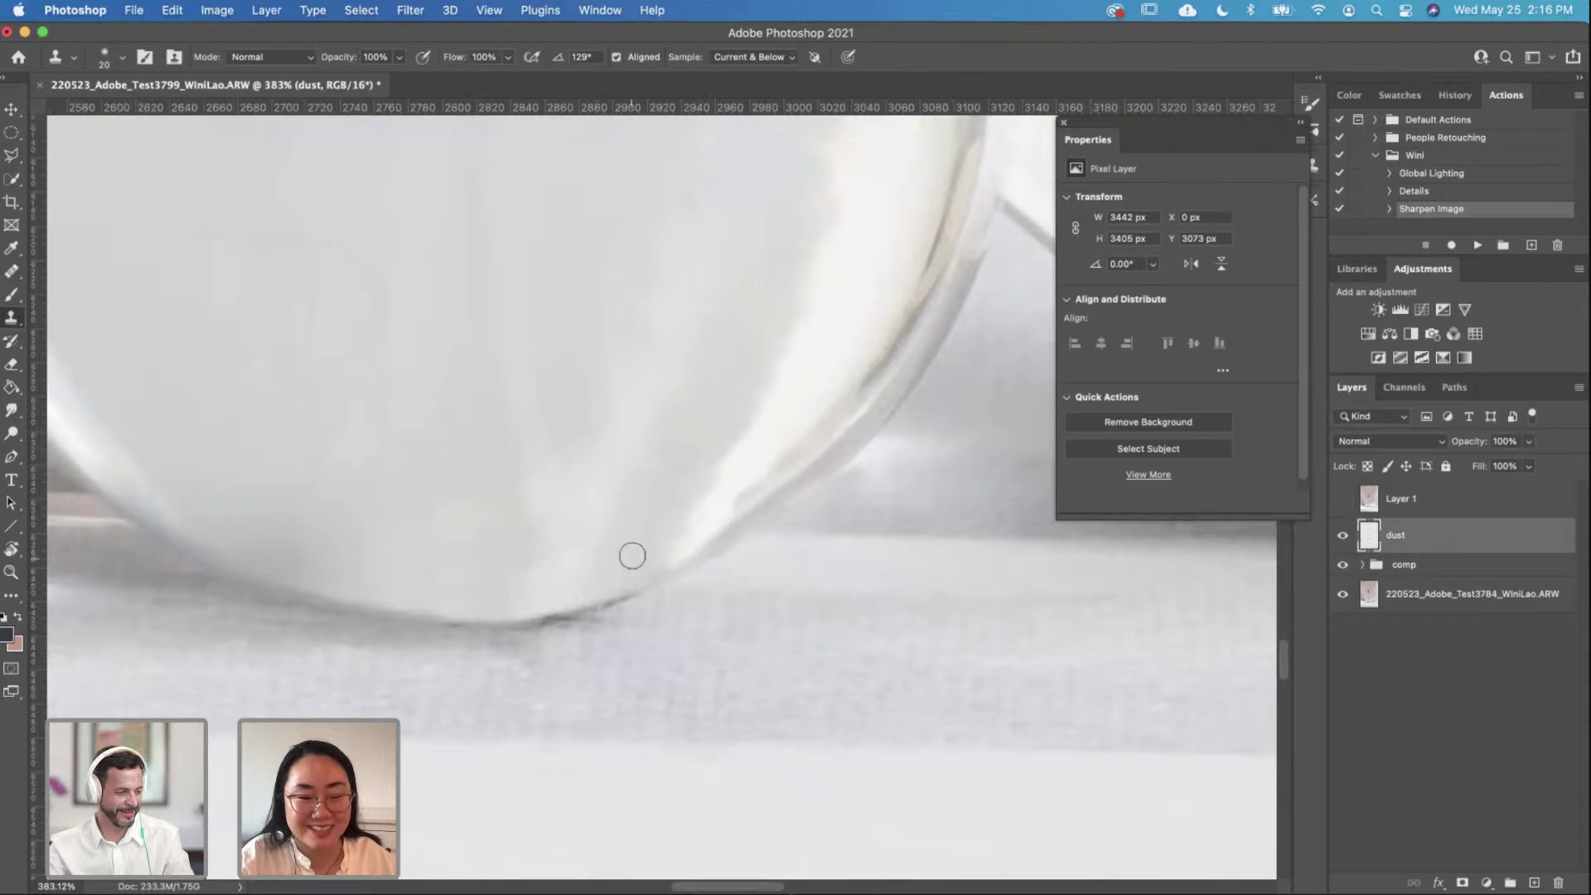
Step: Smooth the cloned glass above the small sphere's base with the Healing Brush at 40 px and check the result
{"action": "left_click", "coordinate": [12, 270]}
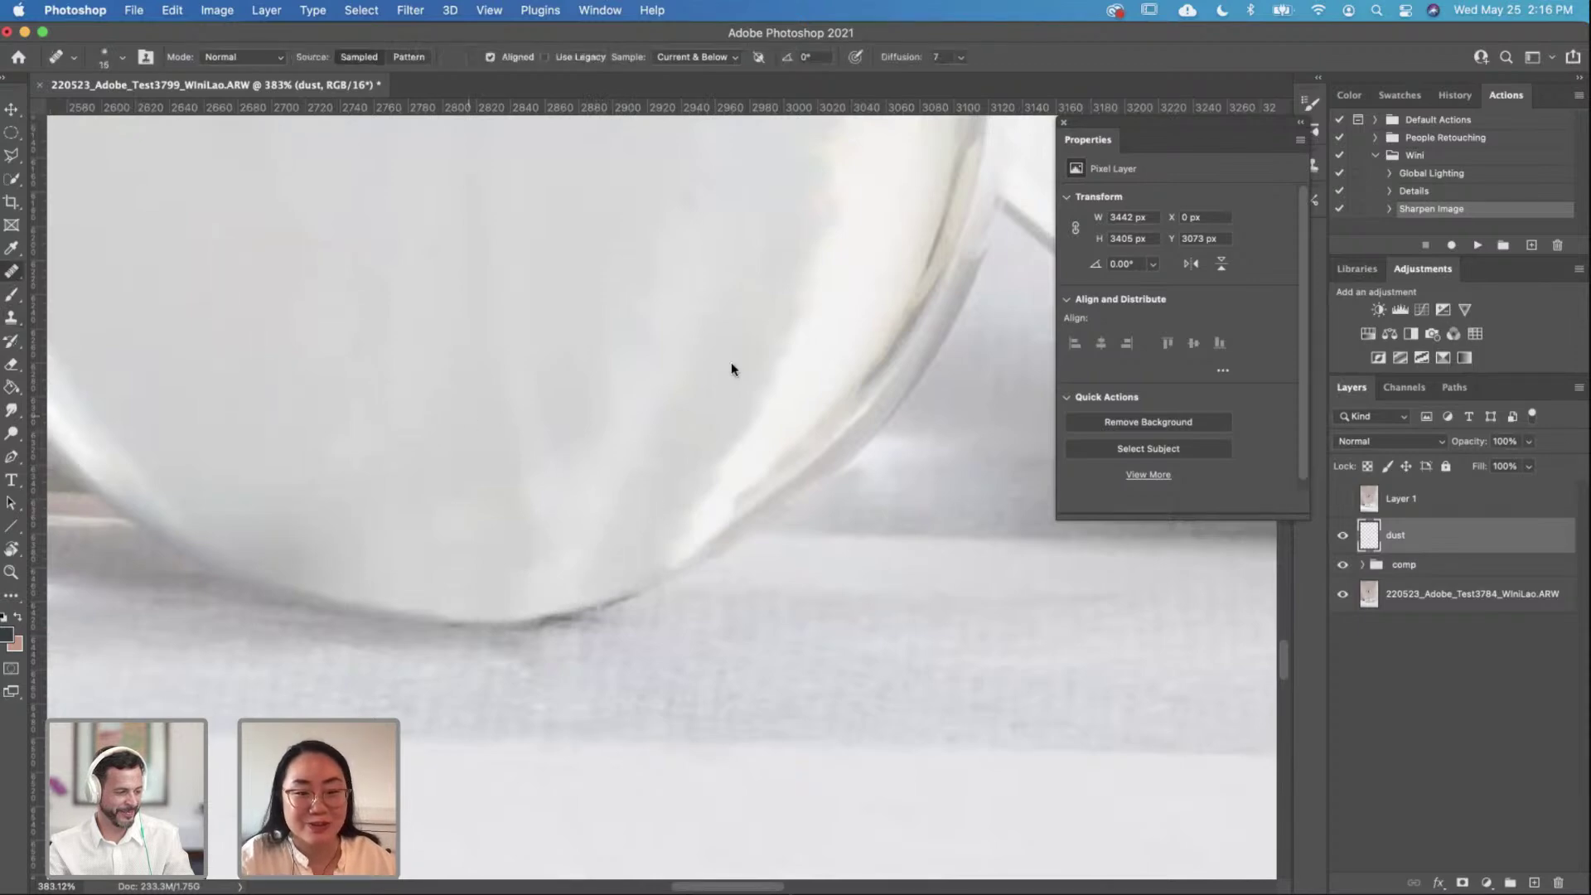
{"action": "key", "text": "bracketright"}
{"action": "key", "text": "bracketright"}
{"action": "key", "text": "bracketright"}
{"action": "key", "text": "bracketright"}
{"action": "key", "text": "bracketright"}
{"action": "left_click", "coordinate": [642, 417], "text": "alt"}
{"action": "mouse_move", "coordinate": [572, 523]}
{"action": "left_mouse_down"}
{"action": "mouse_move", "coordinate": [522, 559]}
{"action": "mouse_move", "coordinate": [562, 532]}
{"action": "mouse_move", "coordinate": [583, 486]}
{"action": "mouse_move", "coordinate": [550, 550]}
{"action": "left_mouse_up"}
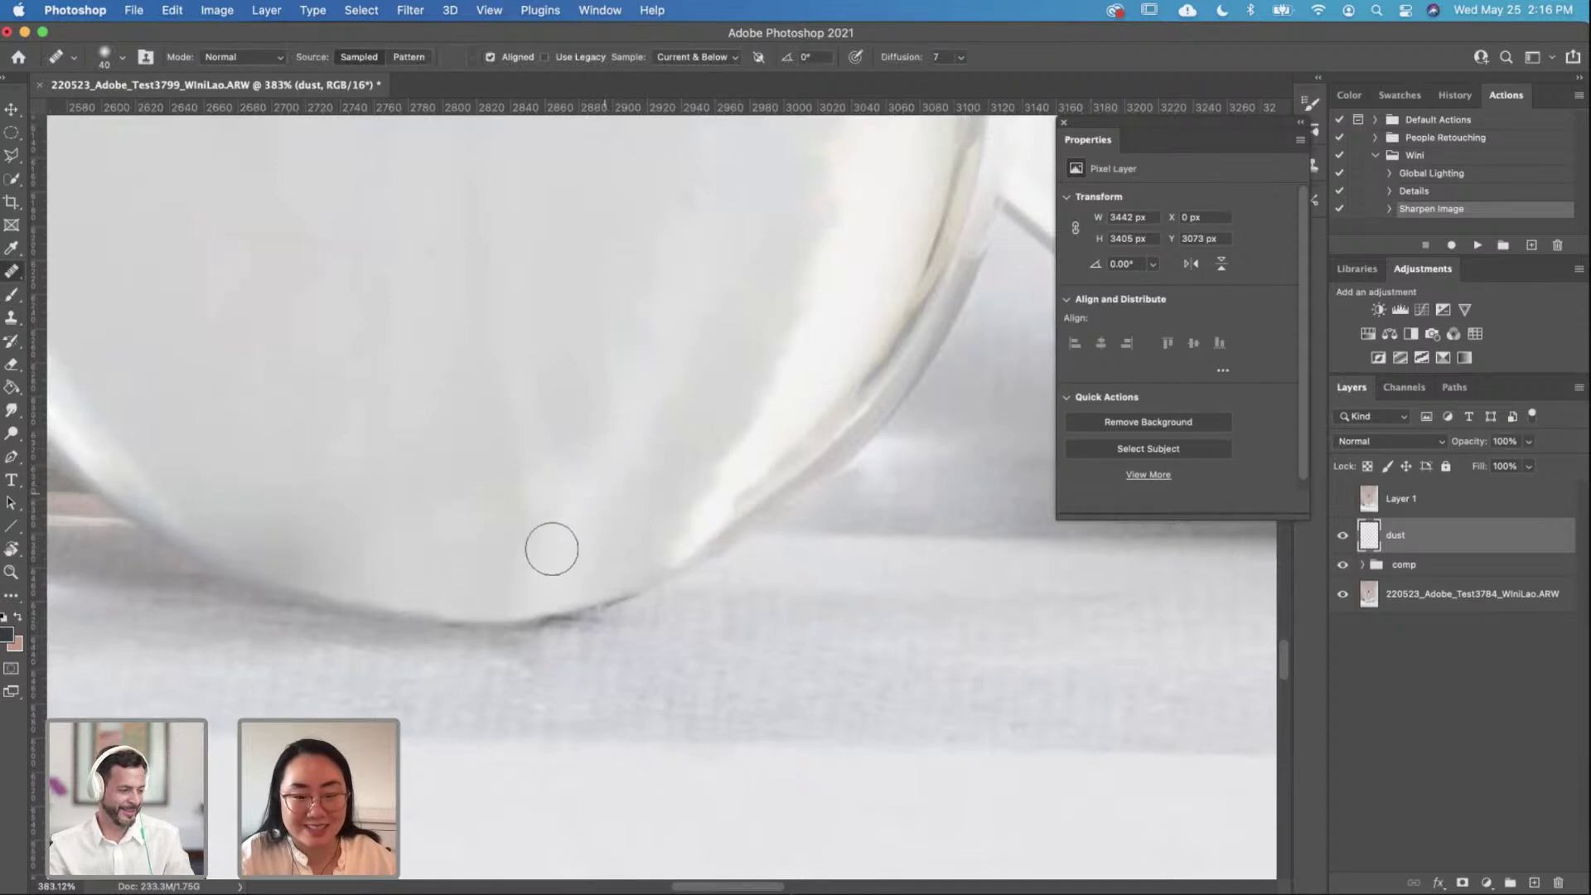
{"action": "scroll", "coordinate": [500, 561], "scroll_direction": "down", "scroll_amount": 10}
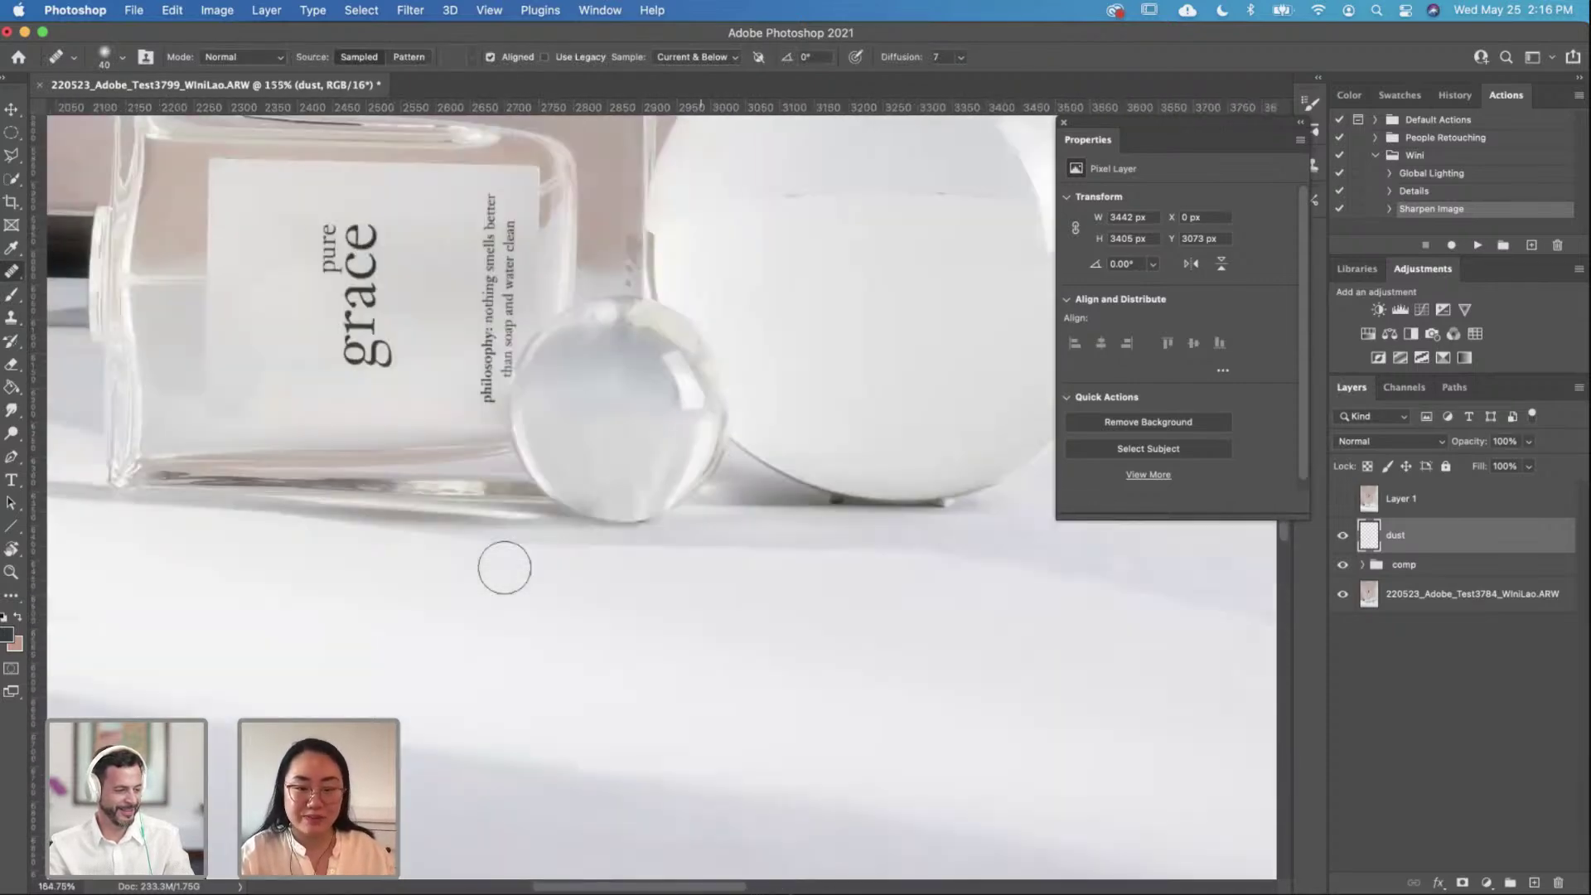
{"action": "scroll", "coordinate": [633, 520], "scroll_direction": "up", "scroll_amount": 8}
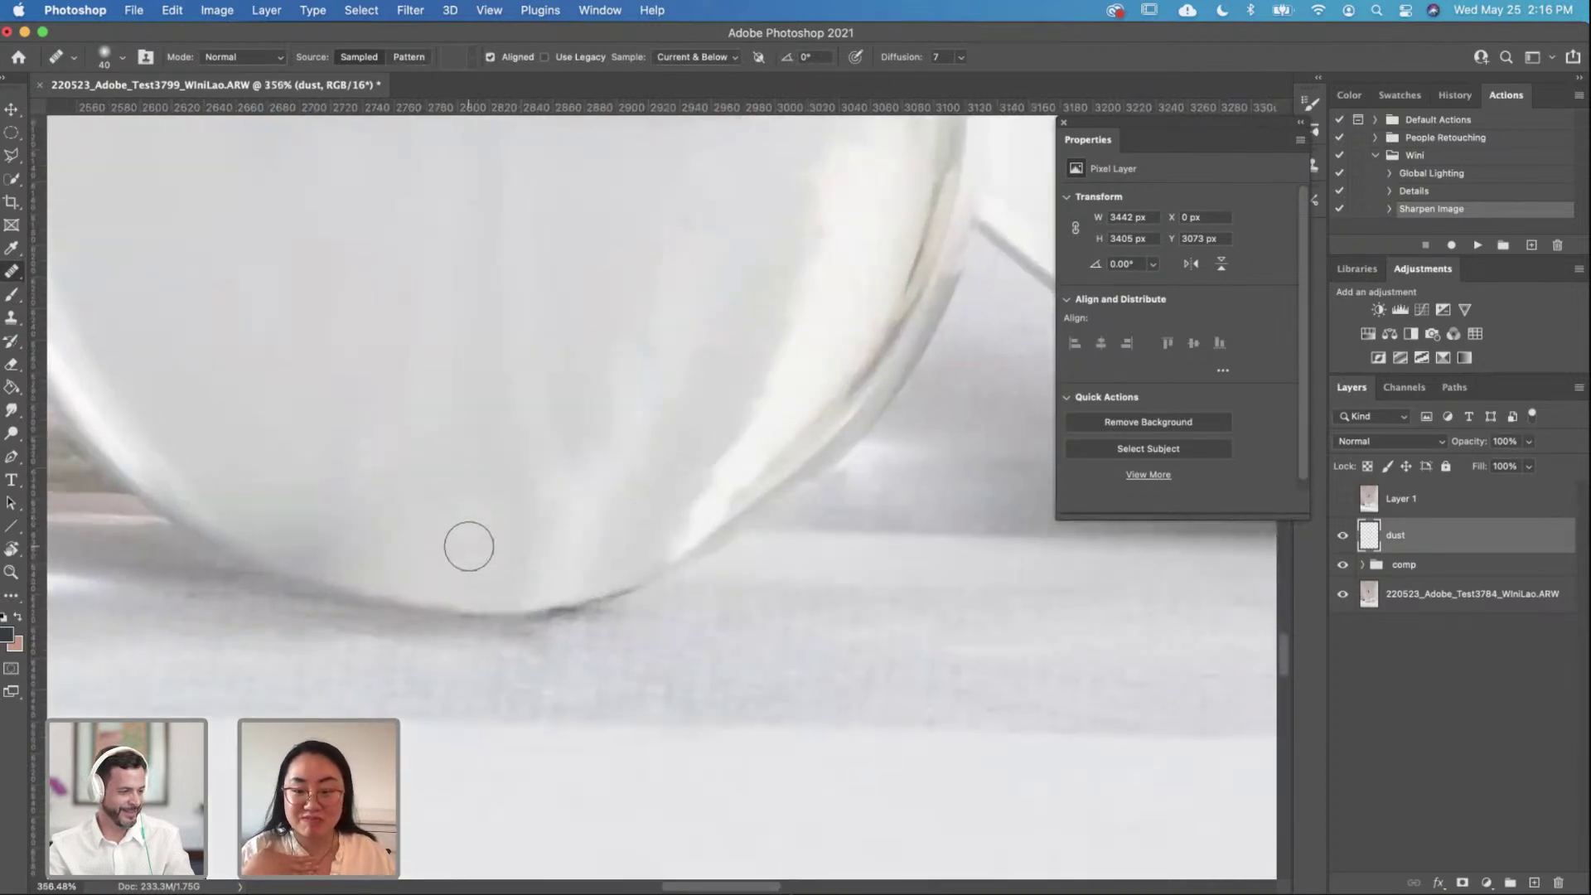
Step: Clone the dark contact shadow over the pale right-hand support under the large sphere with a small Clone Stamp brush
{"action": "scroll", "coordinate": [628, 547], "scroll_direction": "right", "scroll_amount": 6}
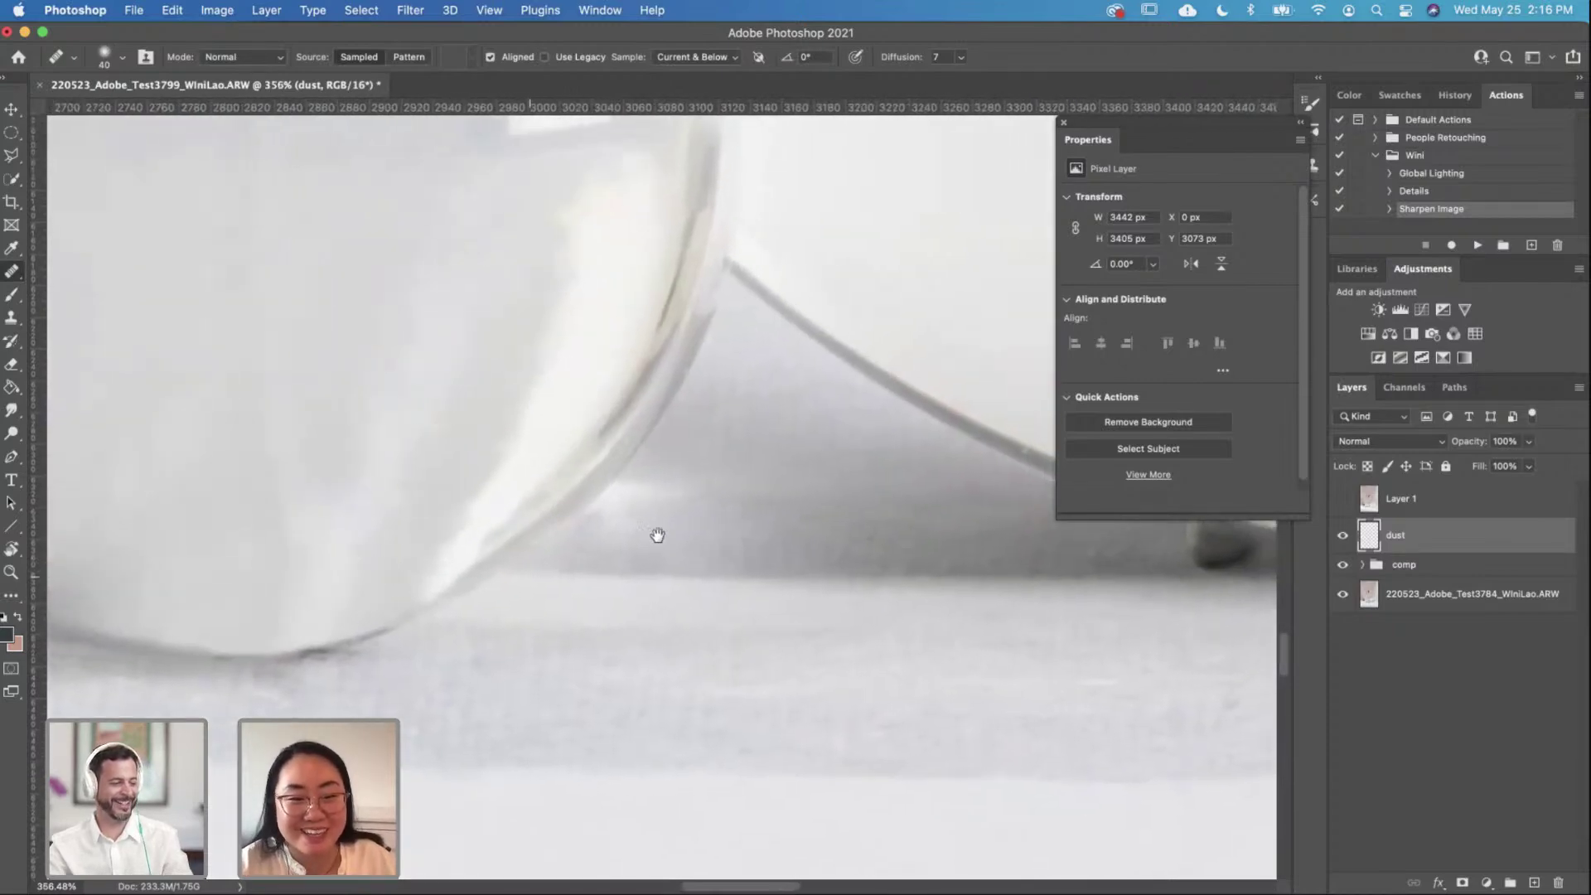
{"action": "scroll", "coordinate": [546, 362], "scroll_direction": "up", "scroll_amount": 2}
{"action": "left_click_drag", "start_coordinate": [735, 526], "coordinate": [266, 533]}
{"action": "scroll", "coordinate": [383, 525], "scroll_direction": "right", "scroll_amount": 5}
{"action": "scroll", "coordinate": [196, 409], "scroll_direction": "down", "scroll_amount": 1}
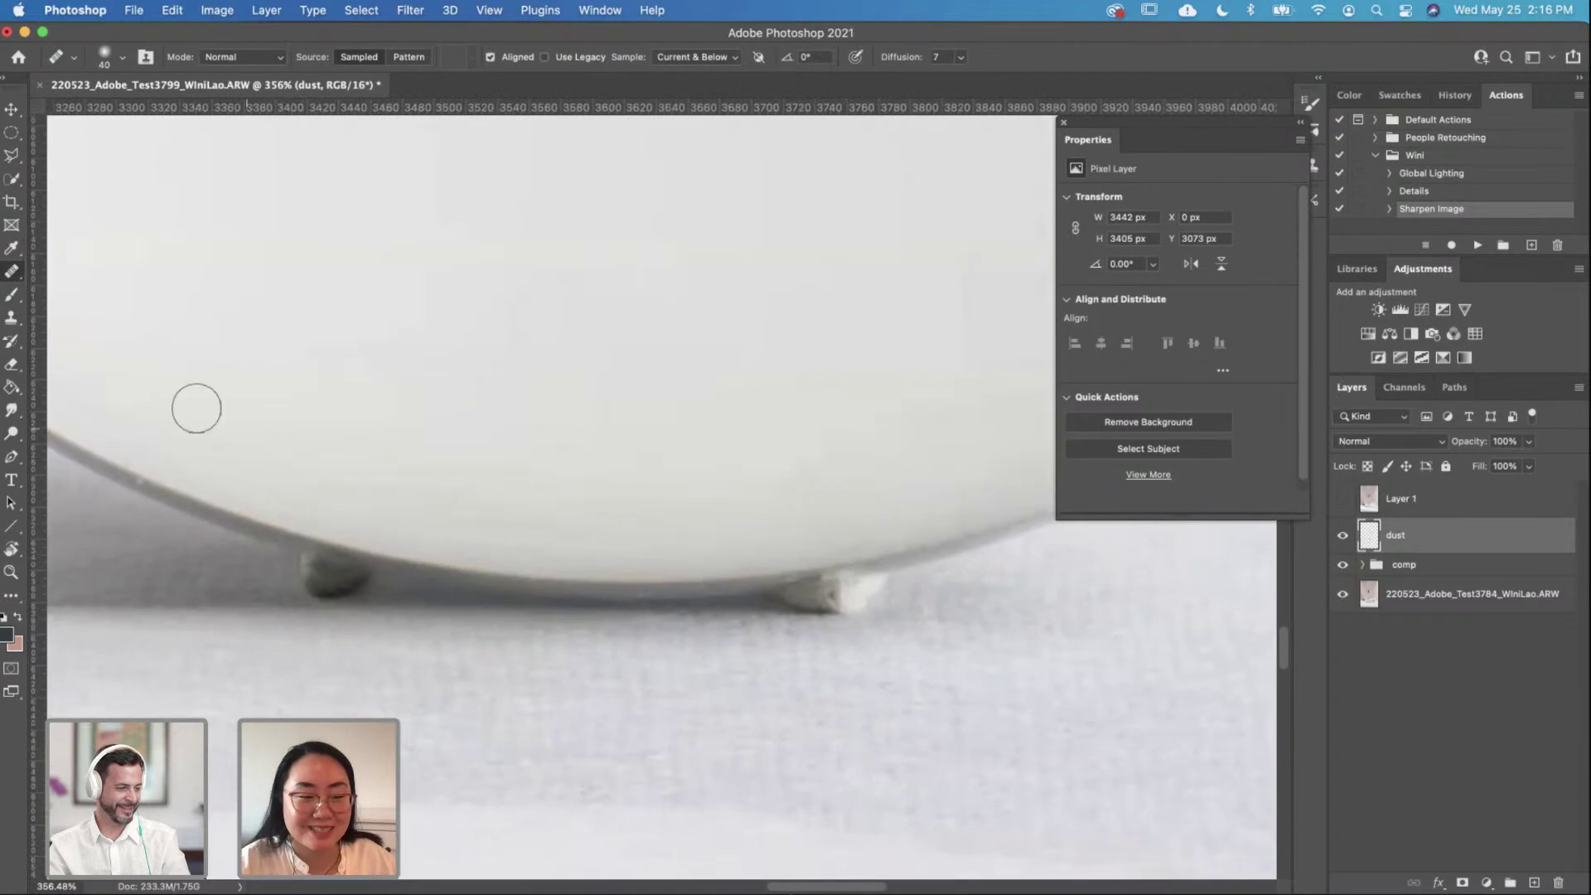
{"action": "left_click", "coordinate": [11, 317]}
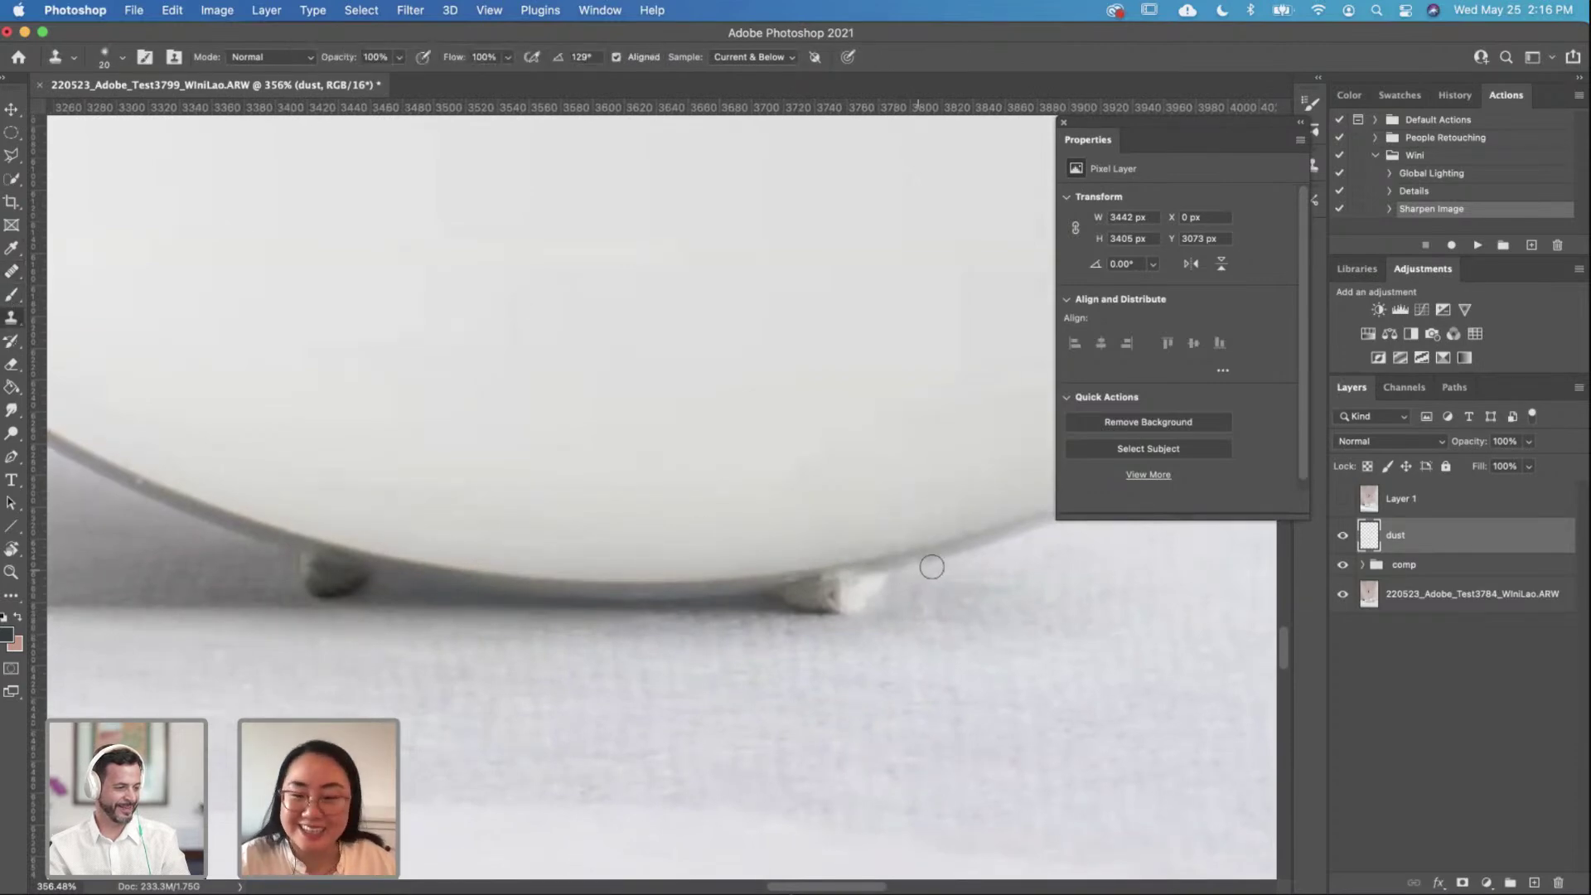
{"action": "key", "text": "bracketleft"}
{"action": "key", "text": "bracketleft"}
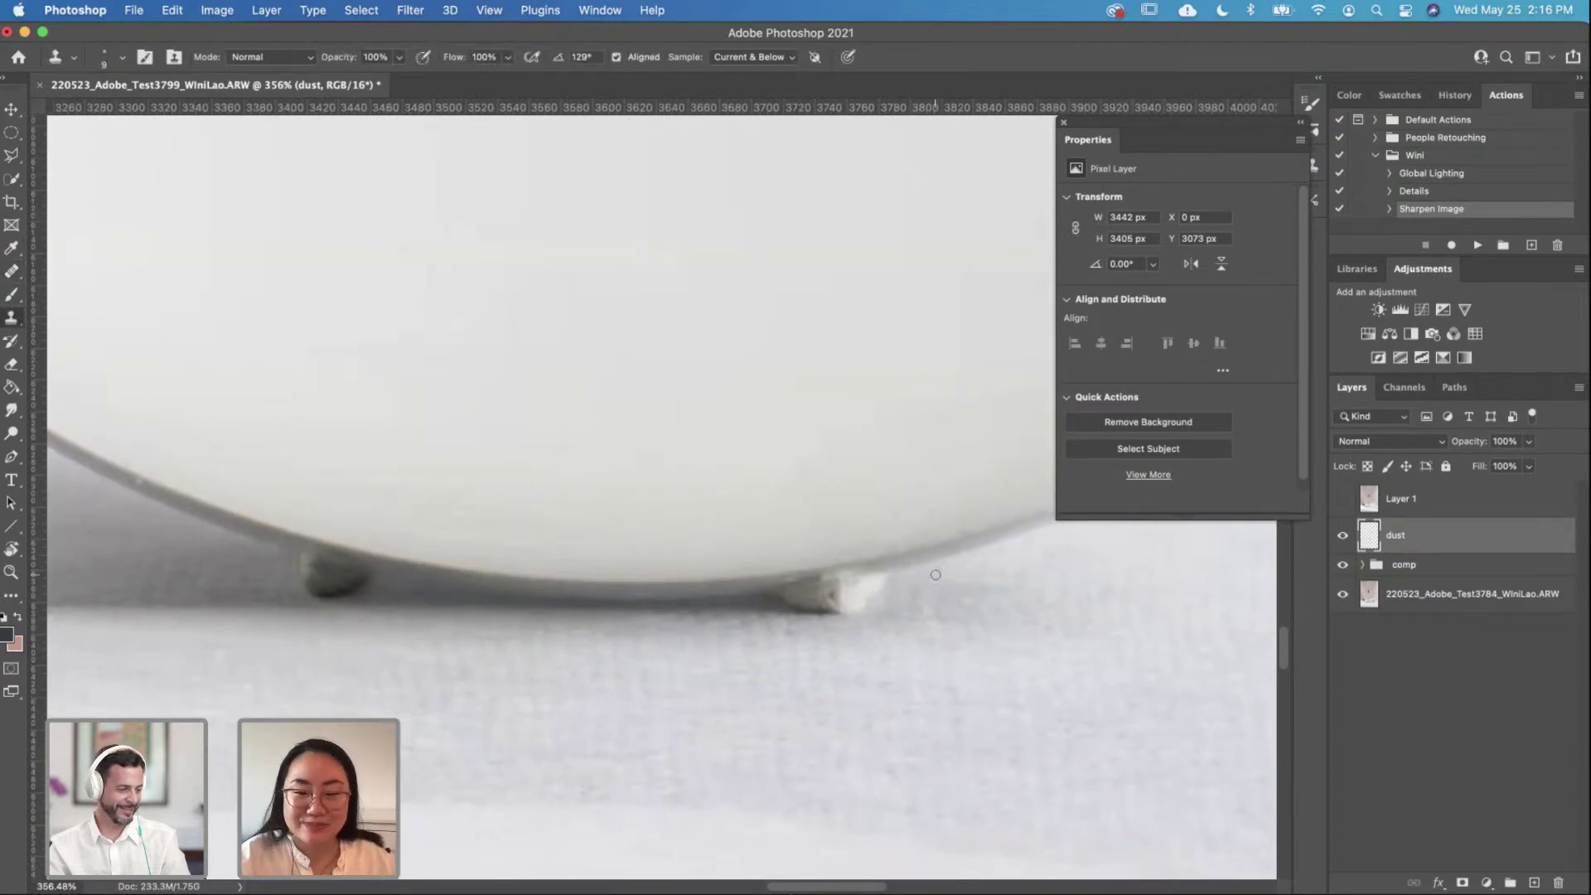
{"action": "mouse_move", "coordinate": [863, 586]}
{"action": "left_mouse_down"}
{"action": "mouse_move", "coordinate": [886, 578]}
{"action": "mouse_move", "coordinate": [862, 610]}
{"action": "mouse_move", "coordinate": [863, 590]}
{"action": "left_mouse_up"}
{"action": "key", "text": "super+z"}
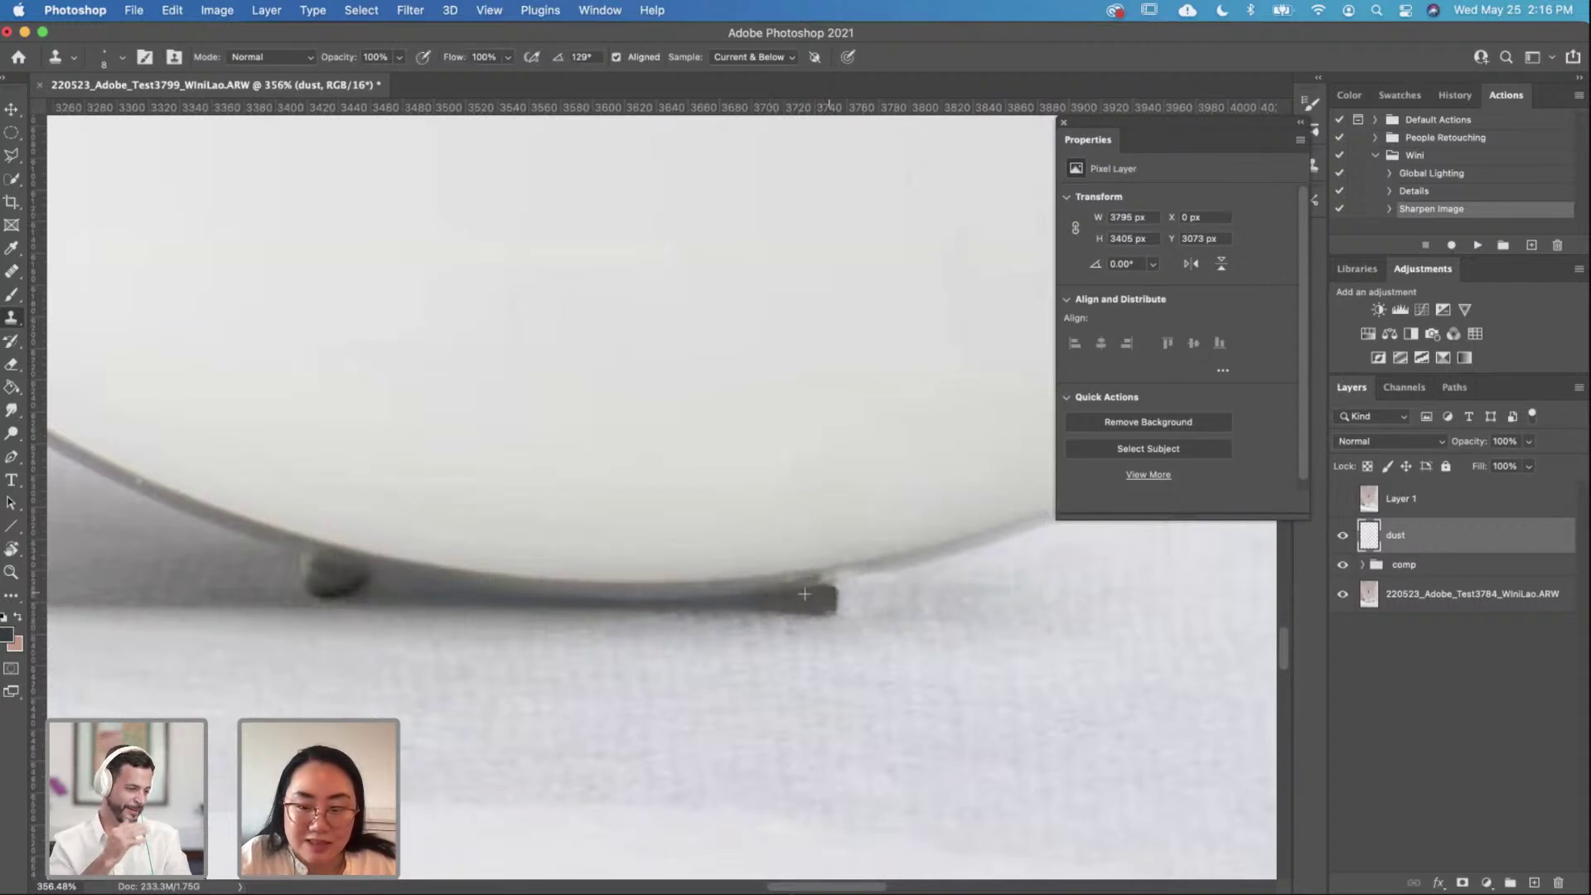
Step: Soften the hard end of the cloned shadow under the large sphere with the Healing Brush at 10 px
{"action": "left_click", "coordinate": [12, 271]}
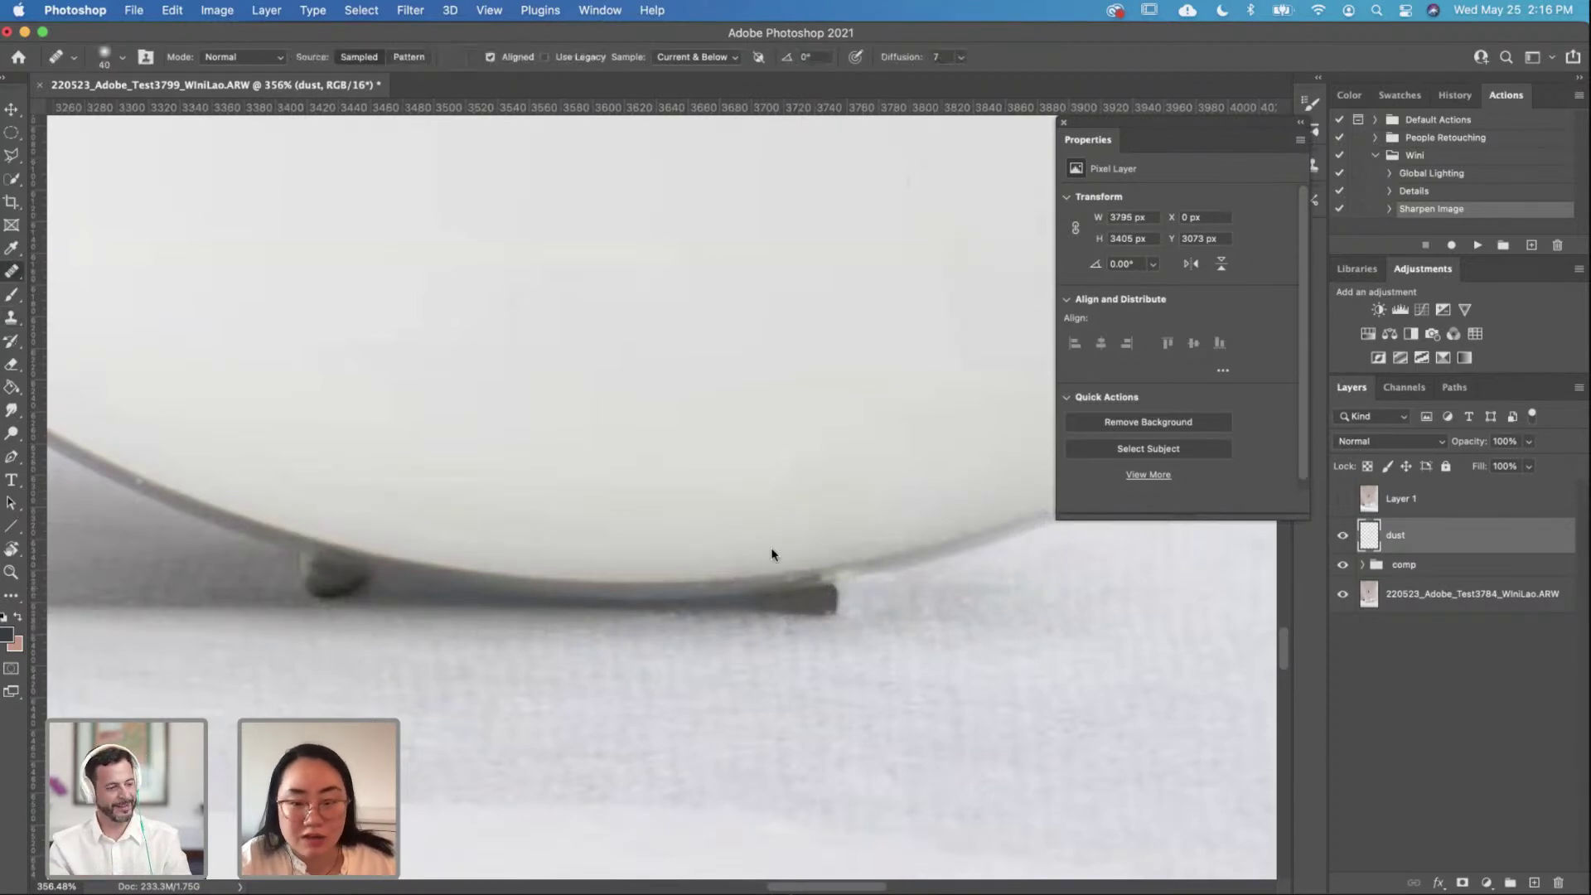
{"action": "key", "text": "bracketleft"}
{"action": "key", "text": "bracketleft"}
{"action": "key", "text": "bracketleft"}
{"action": "key", "text": "bracketleft"}
{"action": "key", "text": "bracketleft"}
{"action": "key", "text": "bracketleft"}
{"action": "key", "text": "bracketleft"}
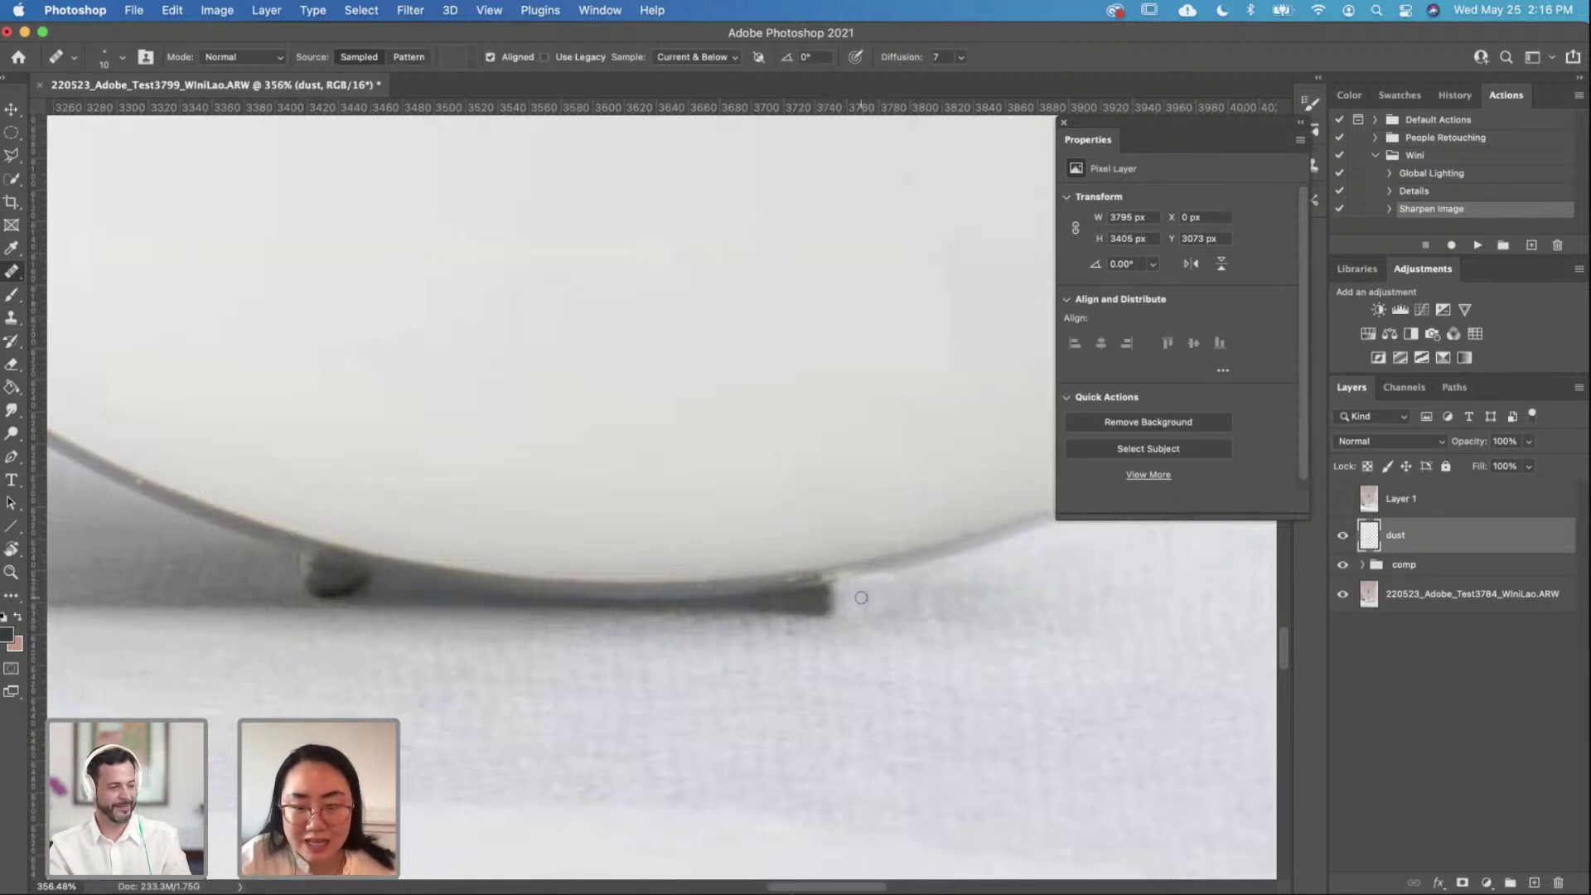
Step: Sample clean tabletop and heal the area around the shadow's right end with the Healing Brush at 35 px, and check the result
{"action": "key", "text": "bracketright"}
{"action": "key", "text": "bracketright"}
{"action": "key", "text": "bracketright"}
{"action": "key", "text": "bracketright"}
{"action": "key", "text": "bracketright"}
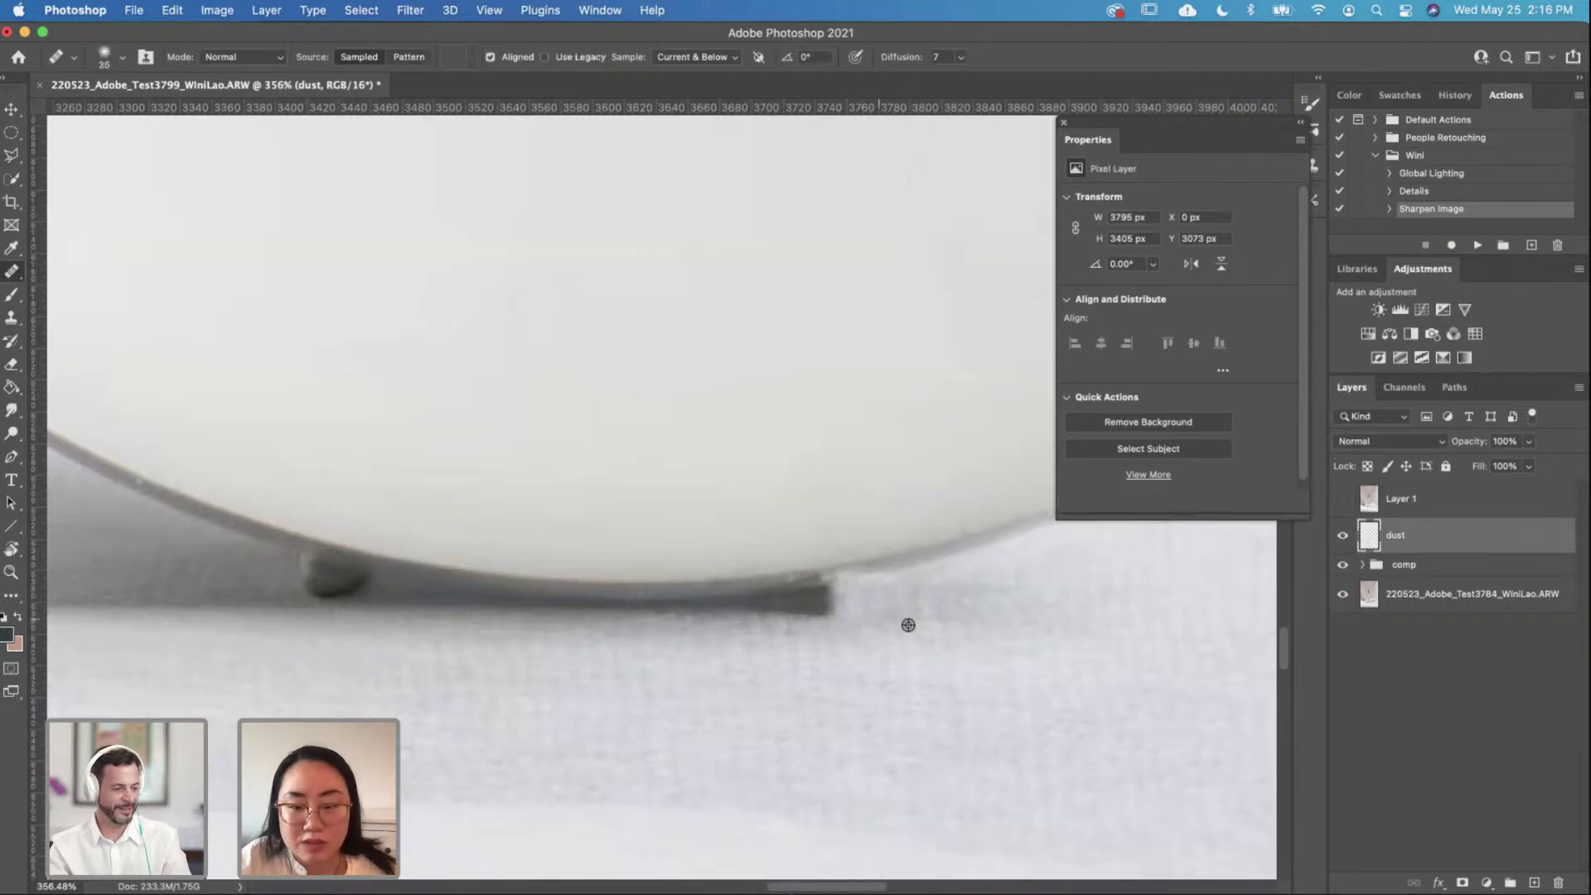
{"action": "left_click_drag", "start_coordinate": [837, 616], "coordinate": [935, 613]}
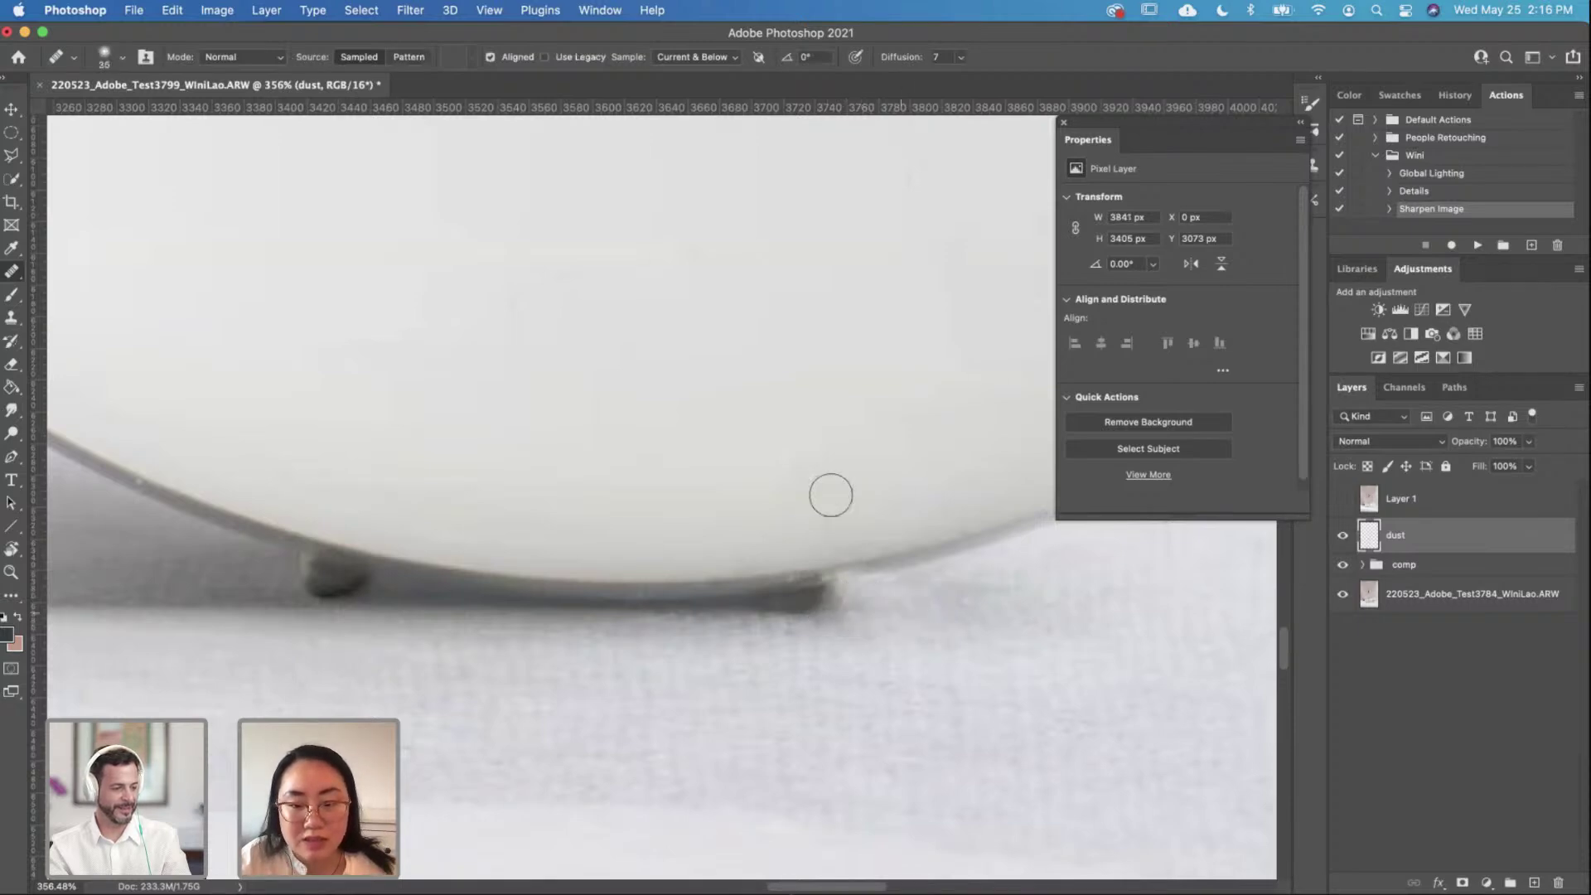
{"action": "scroll", "coordinate": [829, 494], "scroll_direction": "down", "scroll_amount": 6}
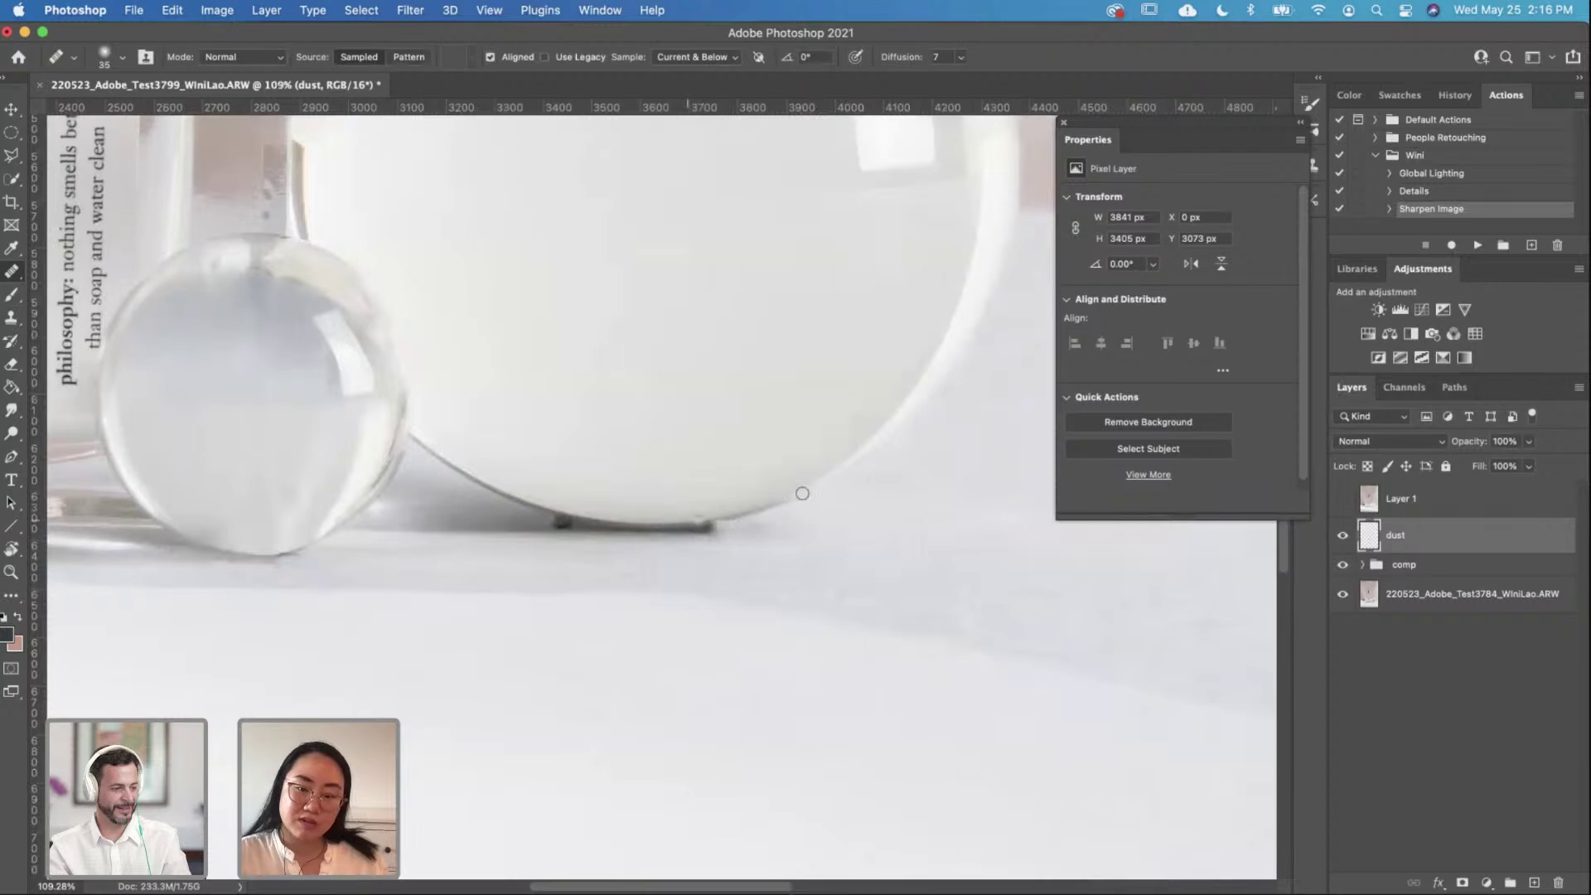
Step: Rebuild the large sphere's lower rim above the removed right-hand support by cloning along the clean edge with the small Clone Stamp
{"action": "scroll", "coordinate": [658, 493], "scroll_direction": "up", "scroll_amount": 2}
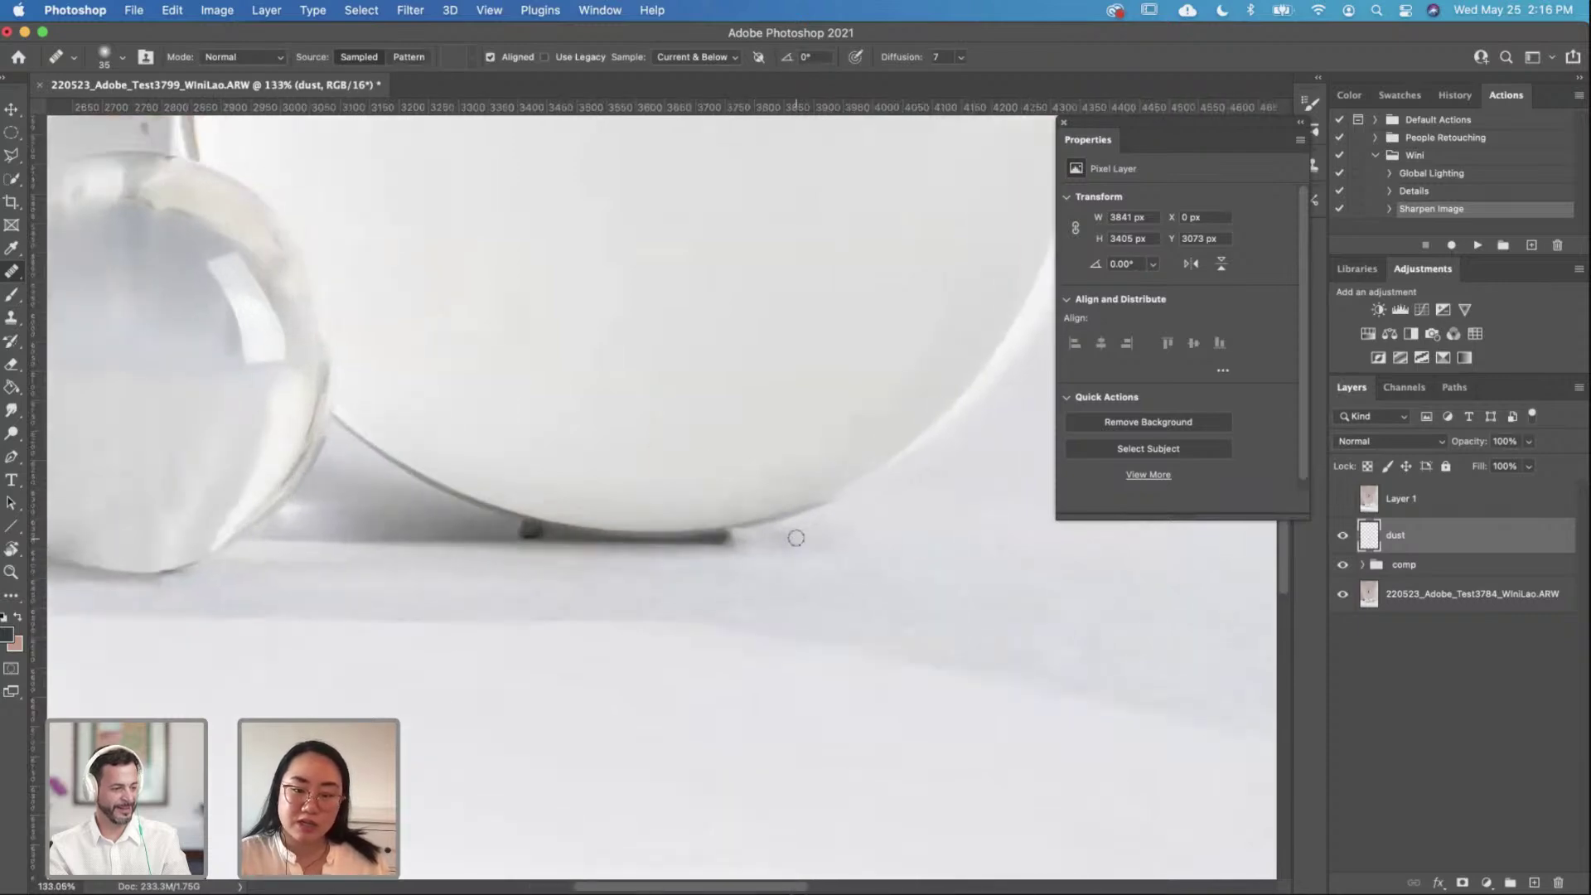
{"action": "scroll", "coordinate": [795, 538], "scroll_direction": "up", "scroll_amount": 4}
{"action": "left_click", "coordinate": [7, 318]}
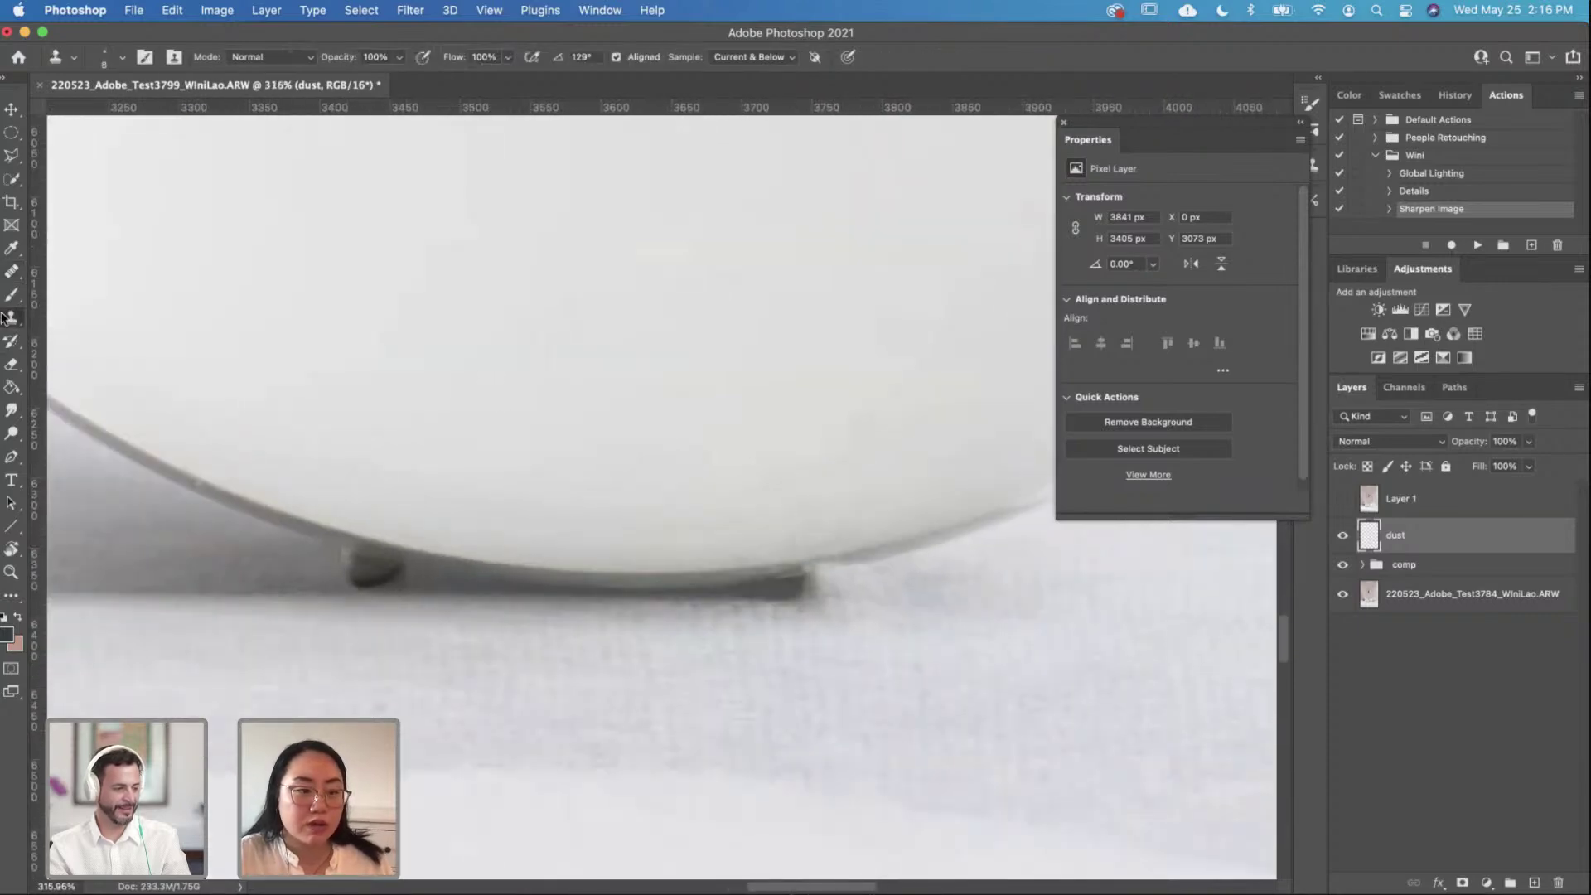
{"action": "scroll", "coordinate": [859, 539], "scroll_direction": "up", "scroll_amount": 2}
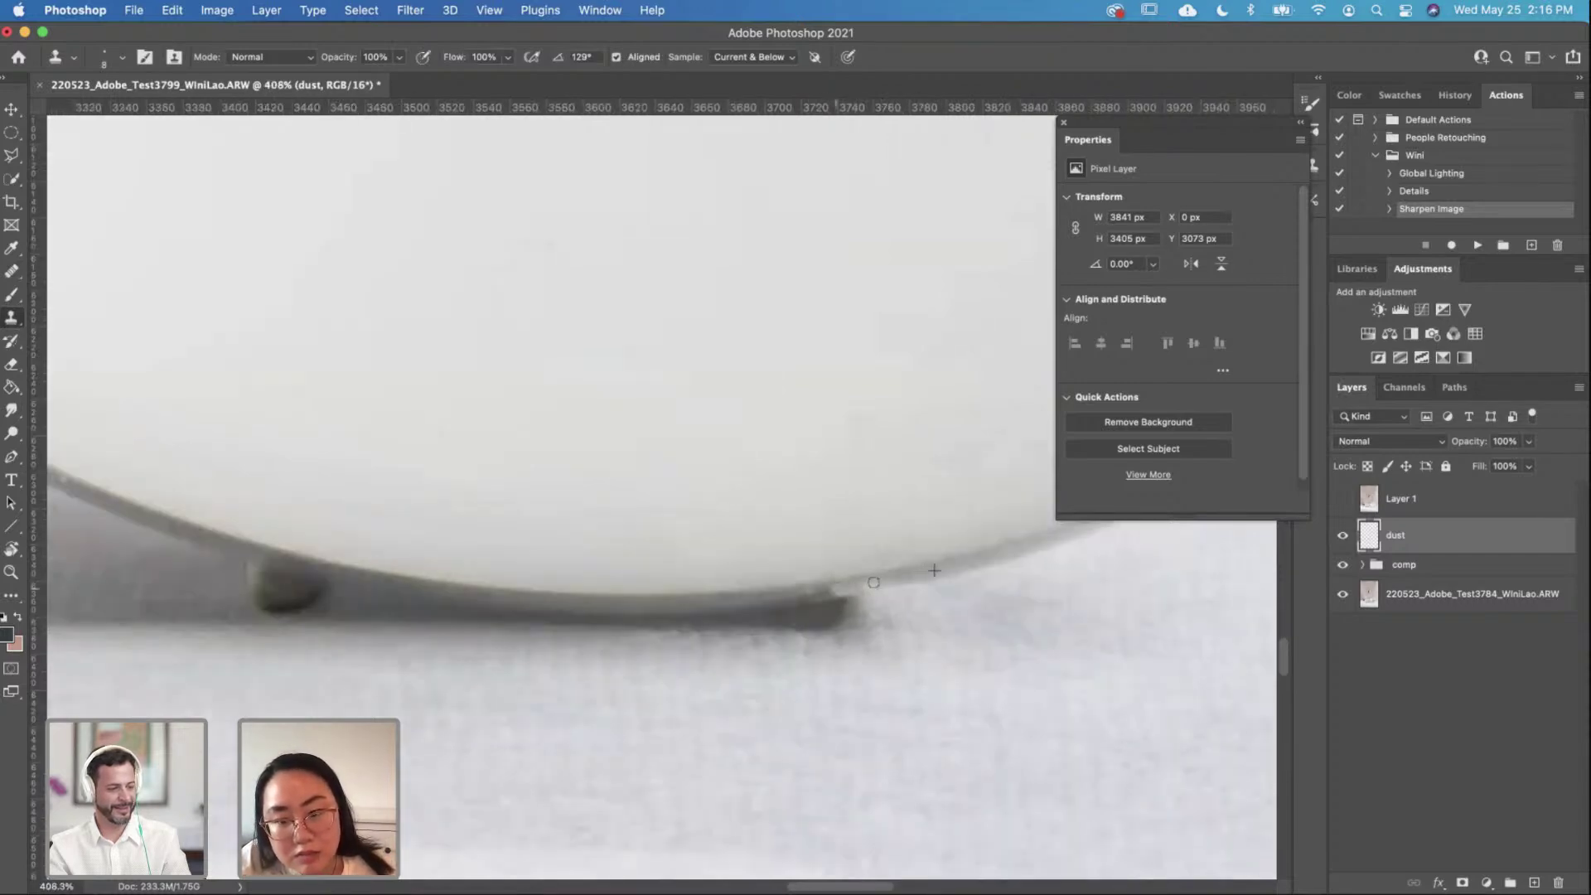
{"action": "mouse_move", "coordinate": [841, 585]}
{"action": "left_mouse_down"}
{"action": "mouse_move", "coordinate": [808, 590]}
{"action": "mouse_move", "coordinate": [869, 581]}
{"action": "left_mouse_up"}
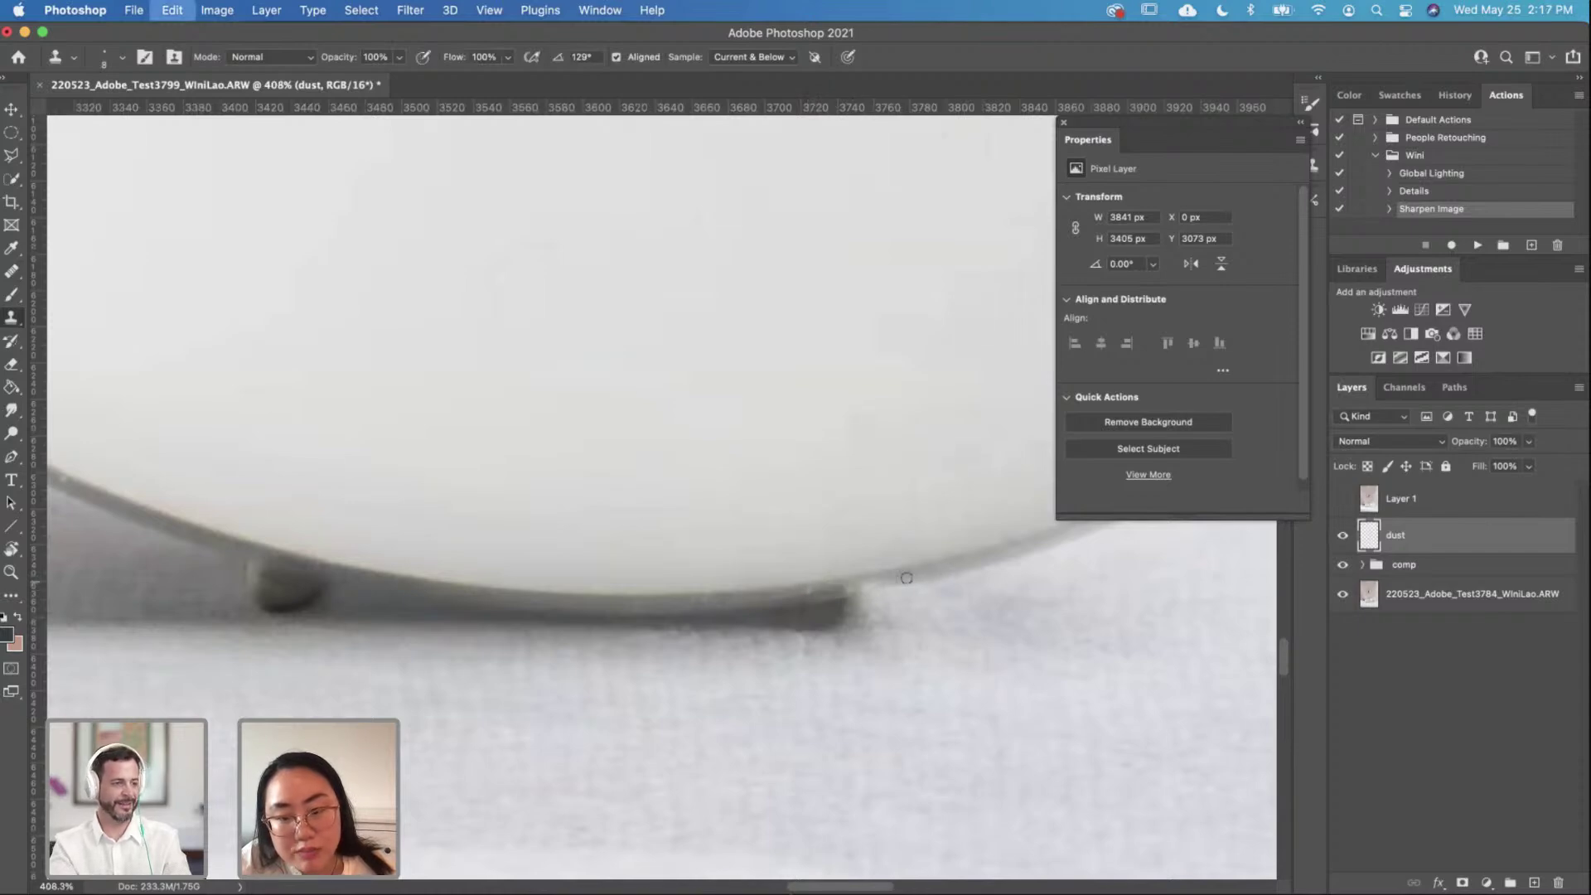
{"action": "scroll", "coordinate": [906, 568], "scroll_direction": "right", "scroll_amount": 3}
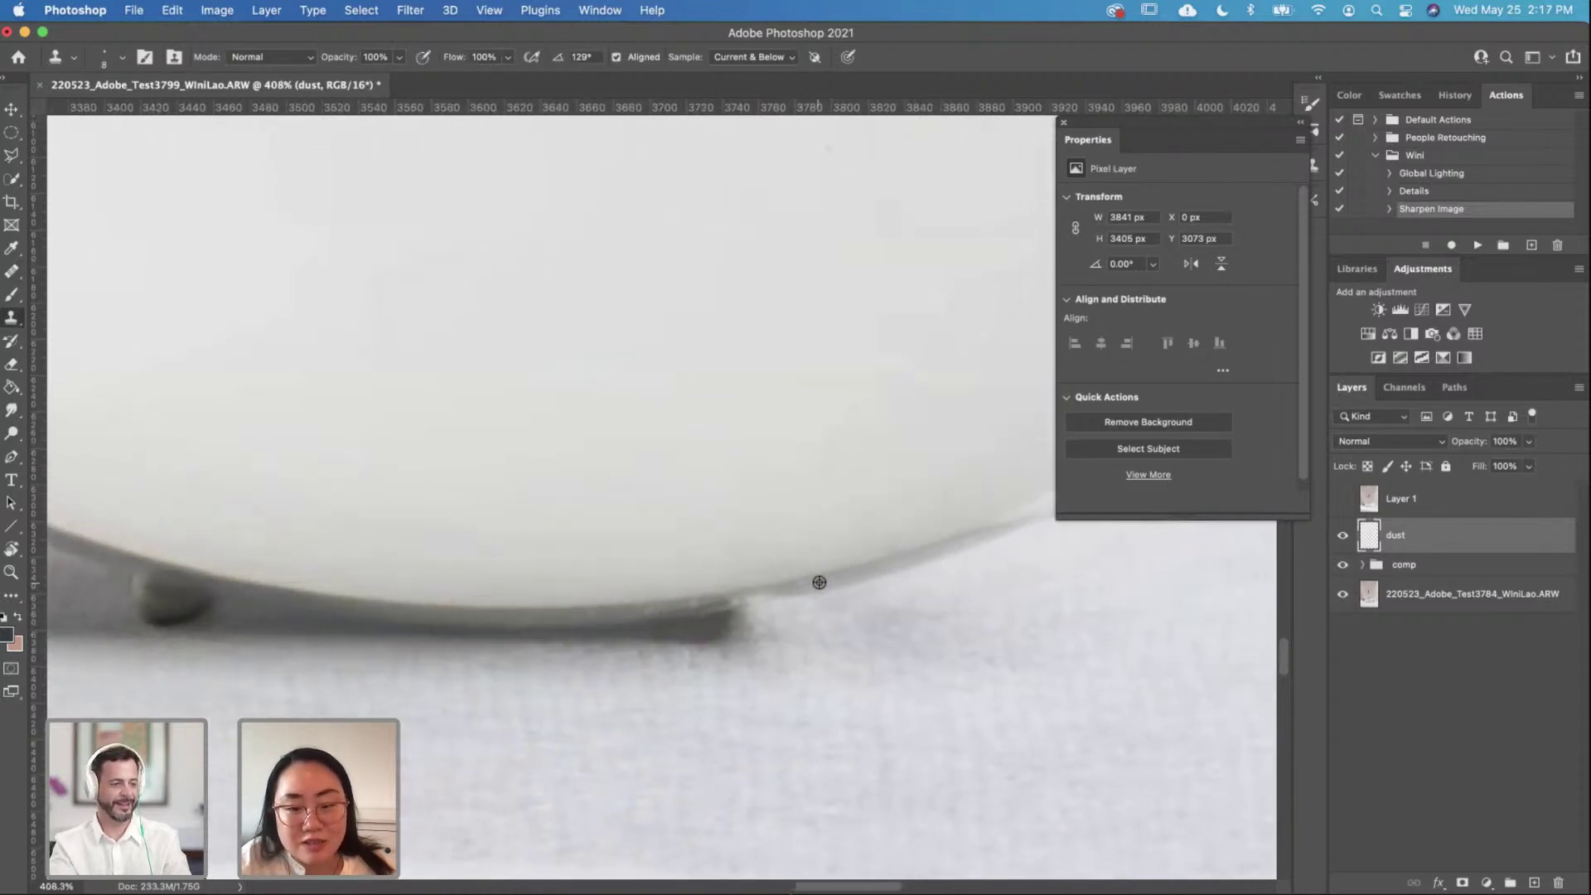
{"action": "mouse_move", "coordinate": [743, 599]}
{"action": "left_mouse_down"}
{"action": "mouse_move", "coordinate": [801, 604]}
{"action": "mouse_move", "coordinate": [802, 589]}
{"action": "left_mouse_up"}
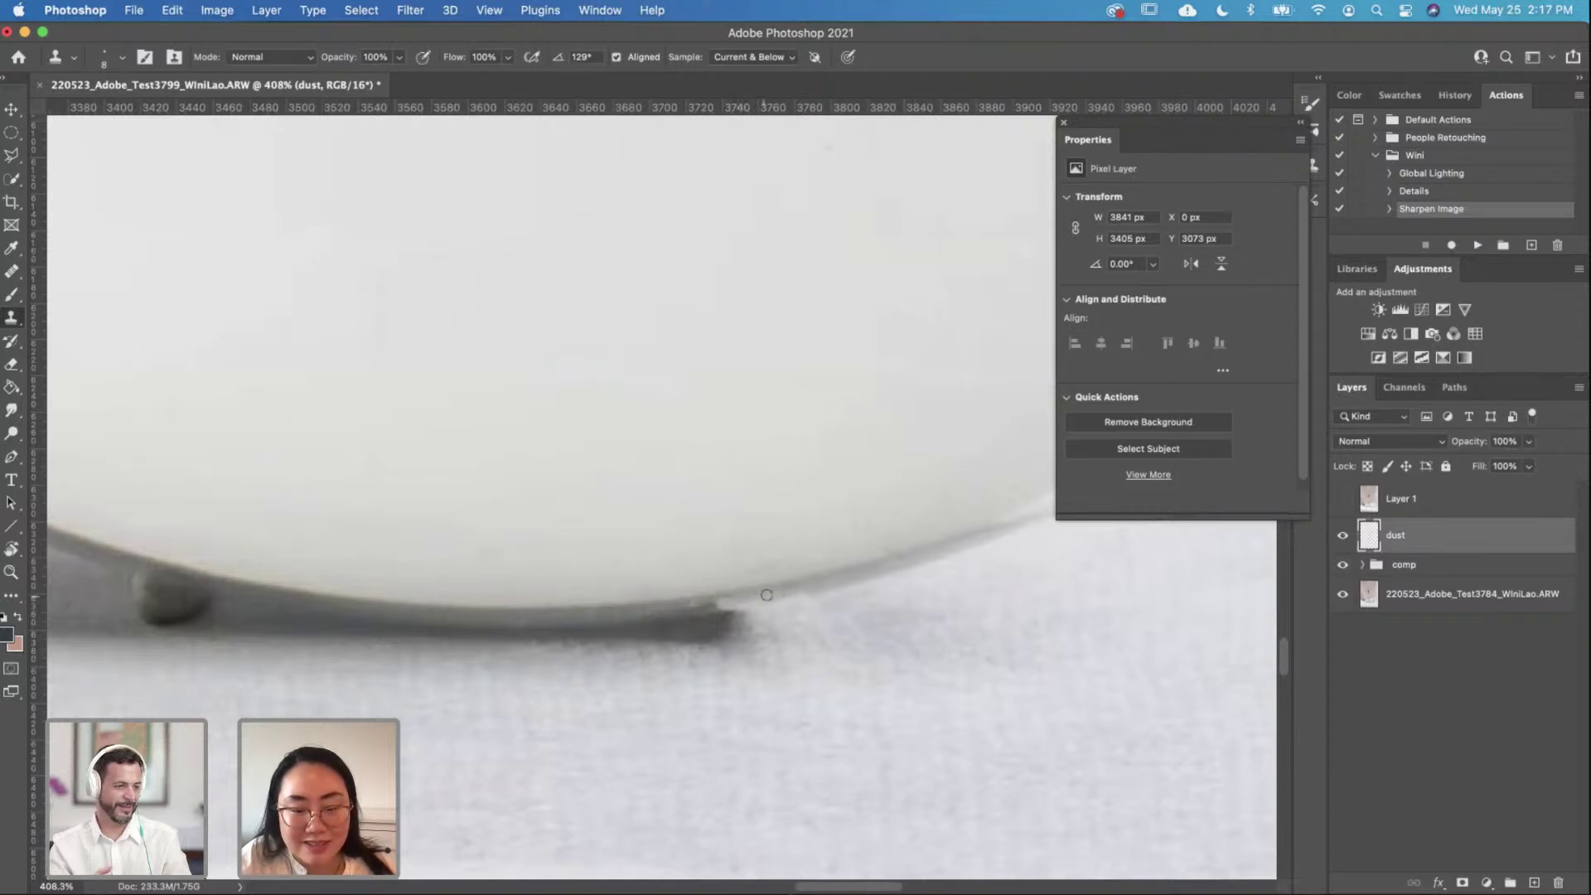
Step: Blend the cloned rim at the shadow's right end with the Healing Brush at 10 px and check the result
{"action": "left_click", "coordinate": [12, 271]}
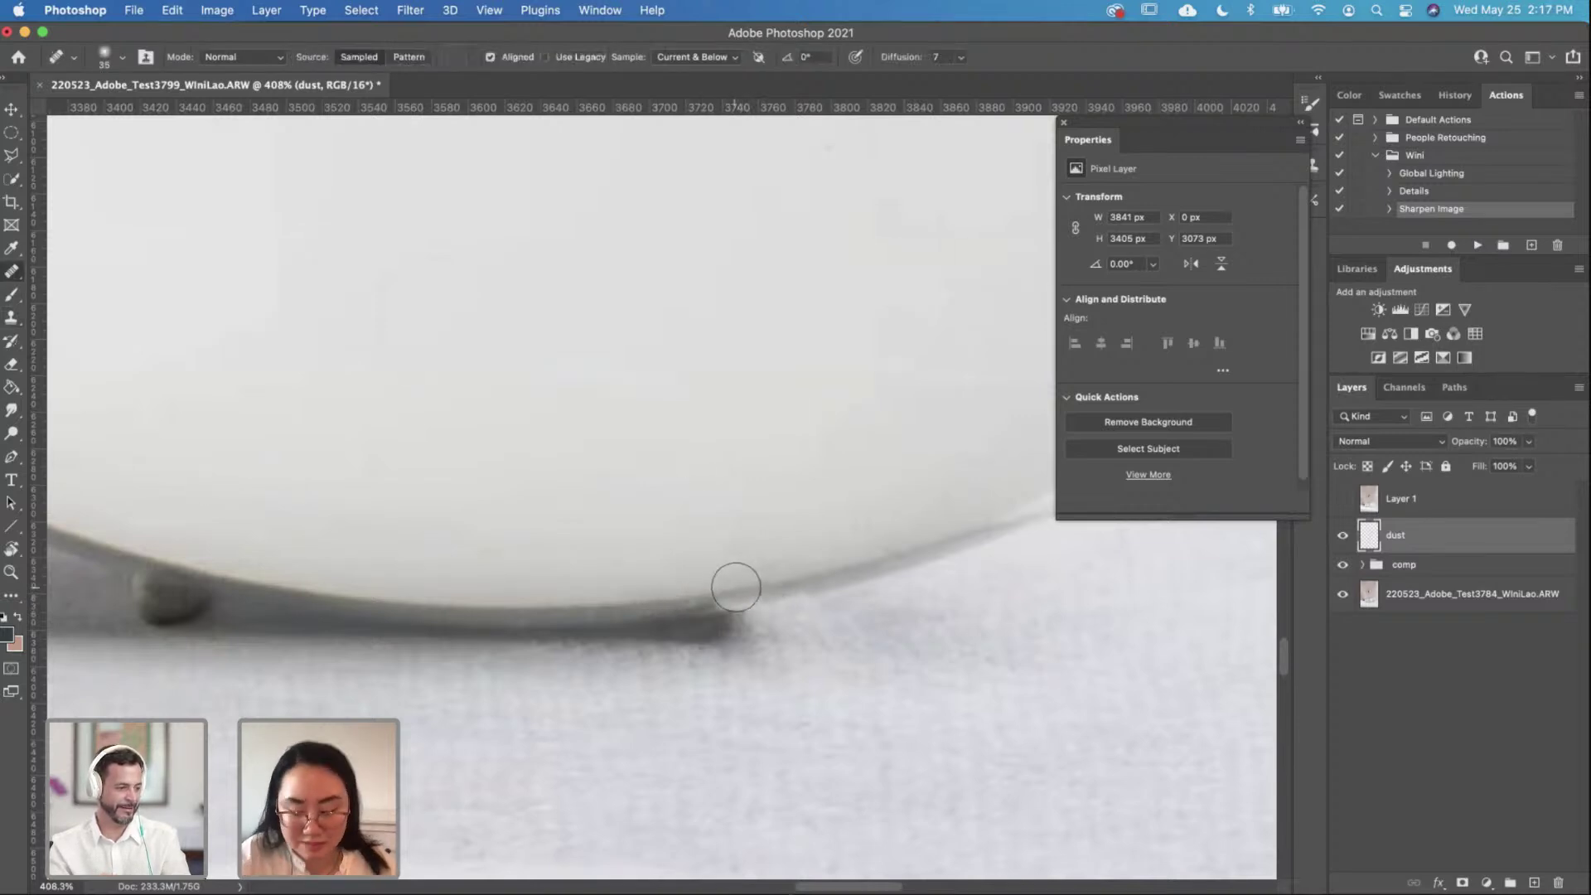
{"action": "key", "text": "bracketleft"}
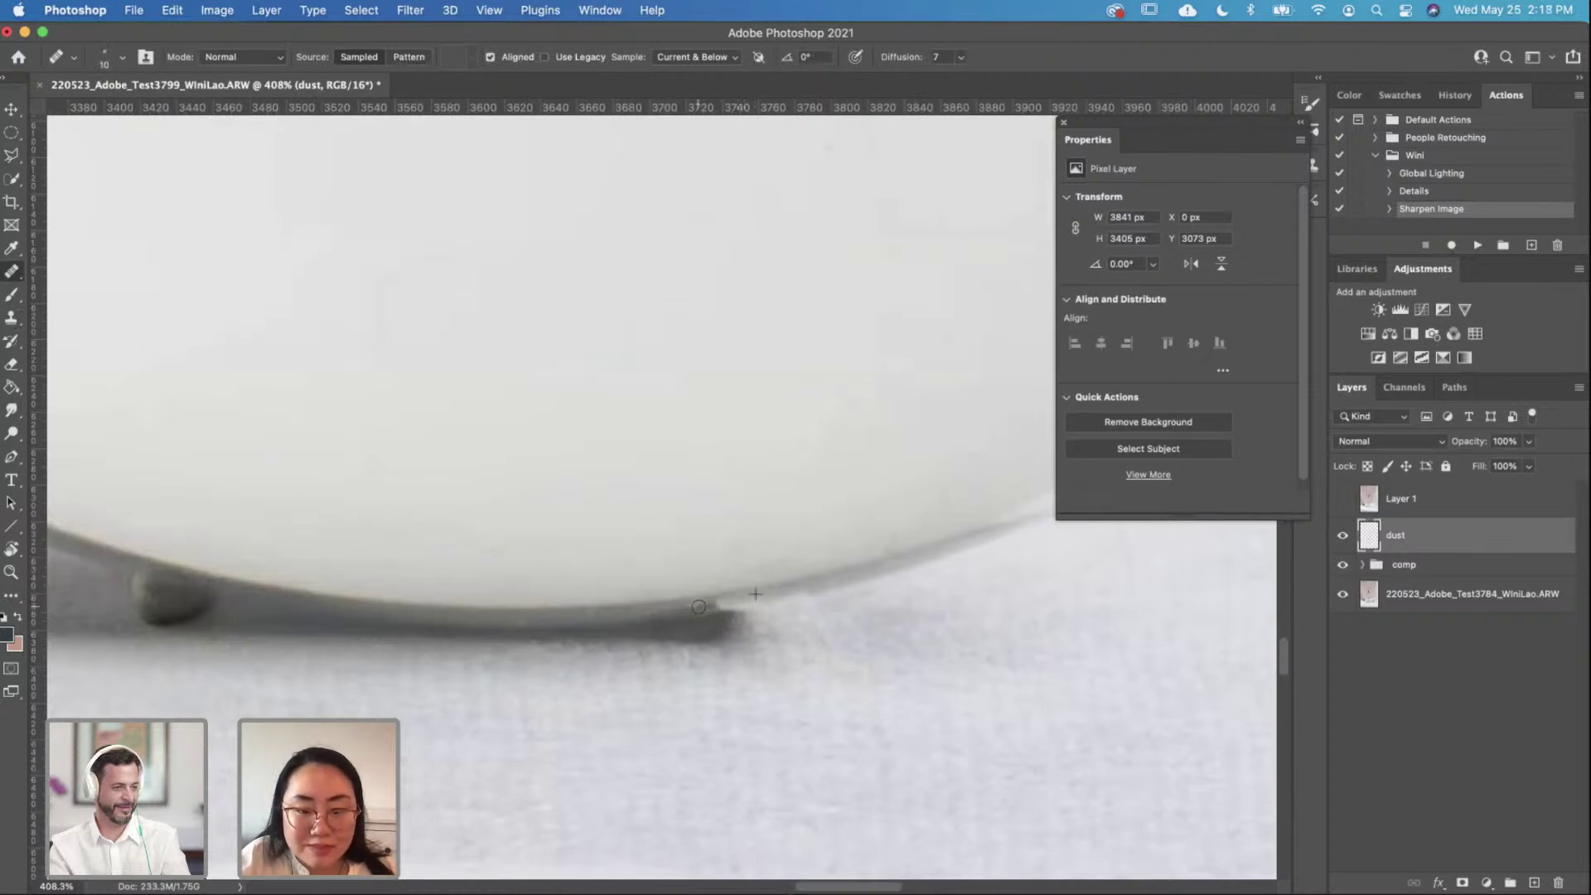
{"action": "mouse_move", "coordinate": [729, 604]}
{"action": "left_mouse_down"}
{"action": "mouse_move", "coordinate": [795, 594]}
{"action": "mouse_move", "coordinate": [753, 600]}
{"action": "left_mouse_up"}
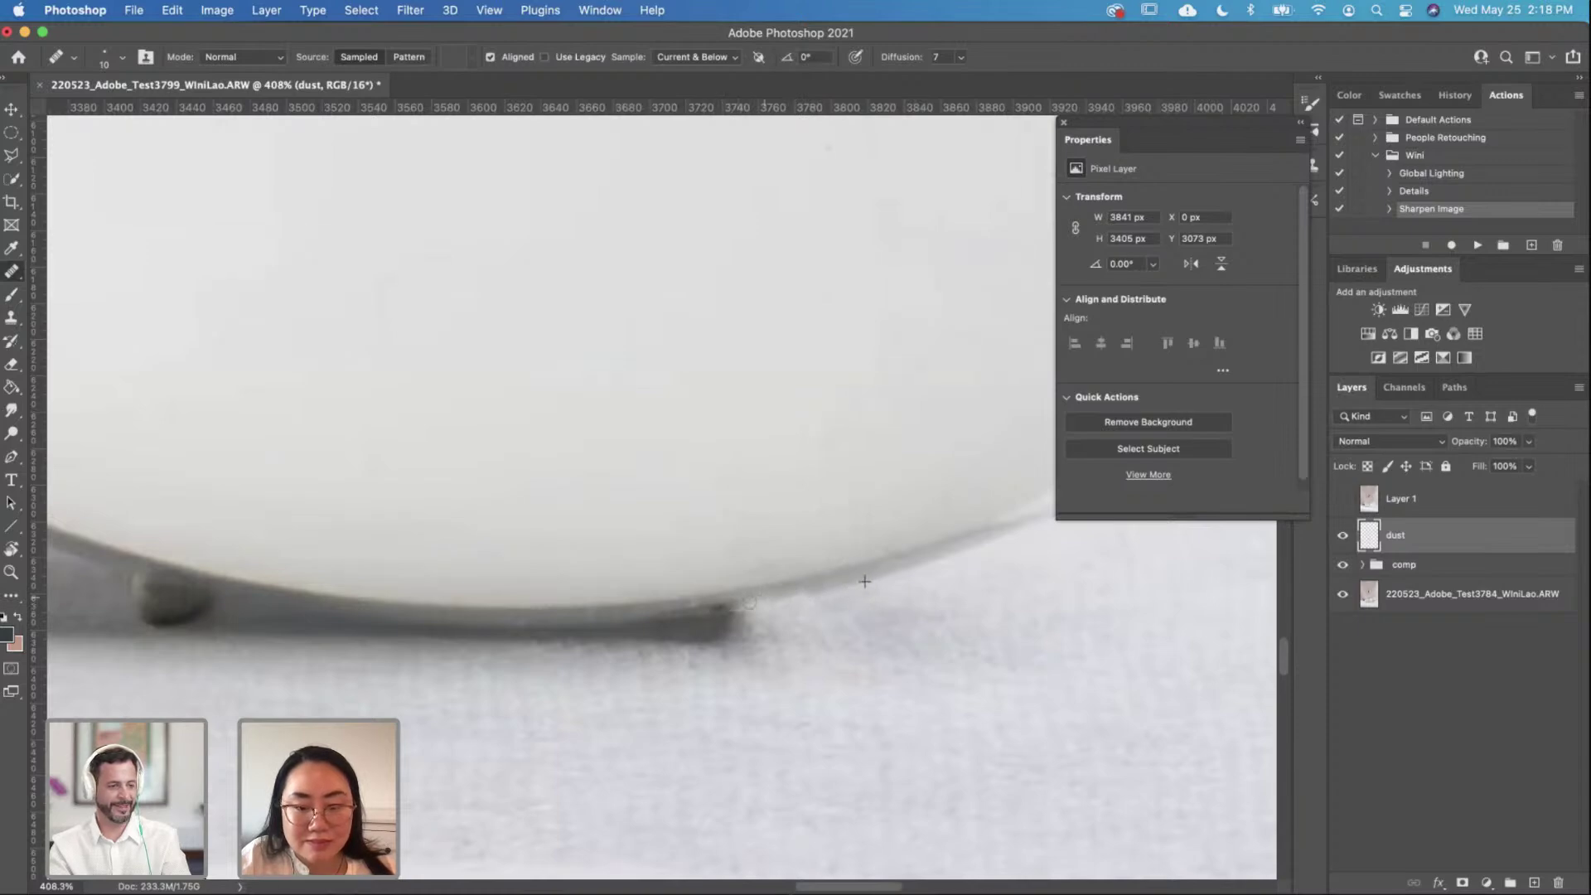
{"action": "left_click_drag", "start_coordinate": [807, 595], "coordinate": [736, 605]}
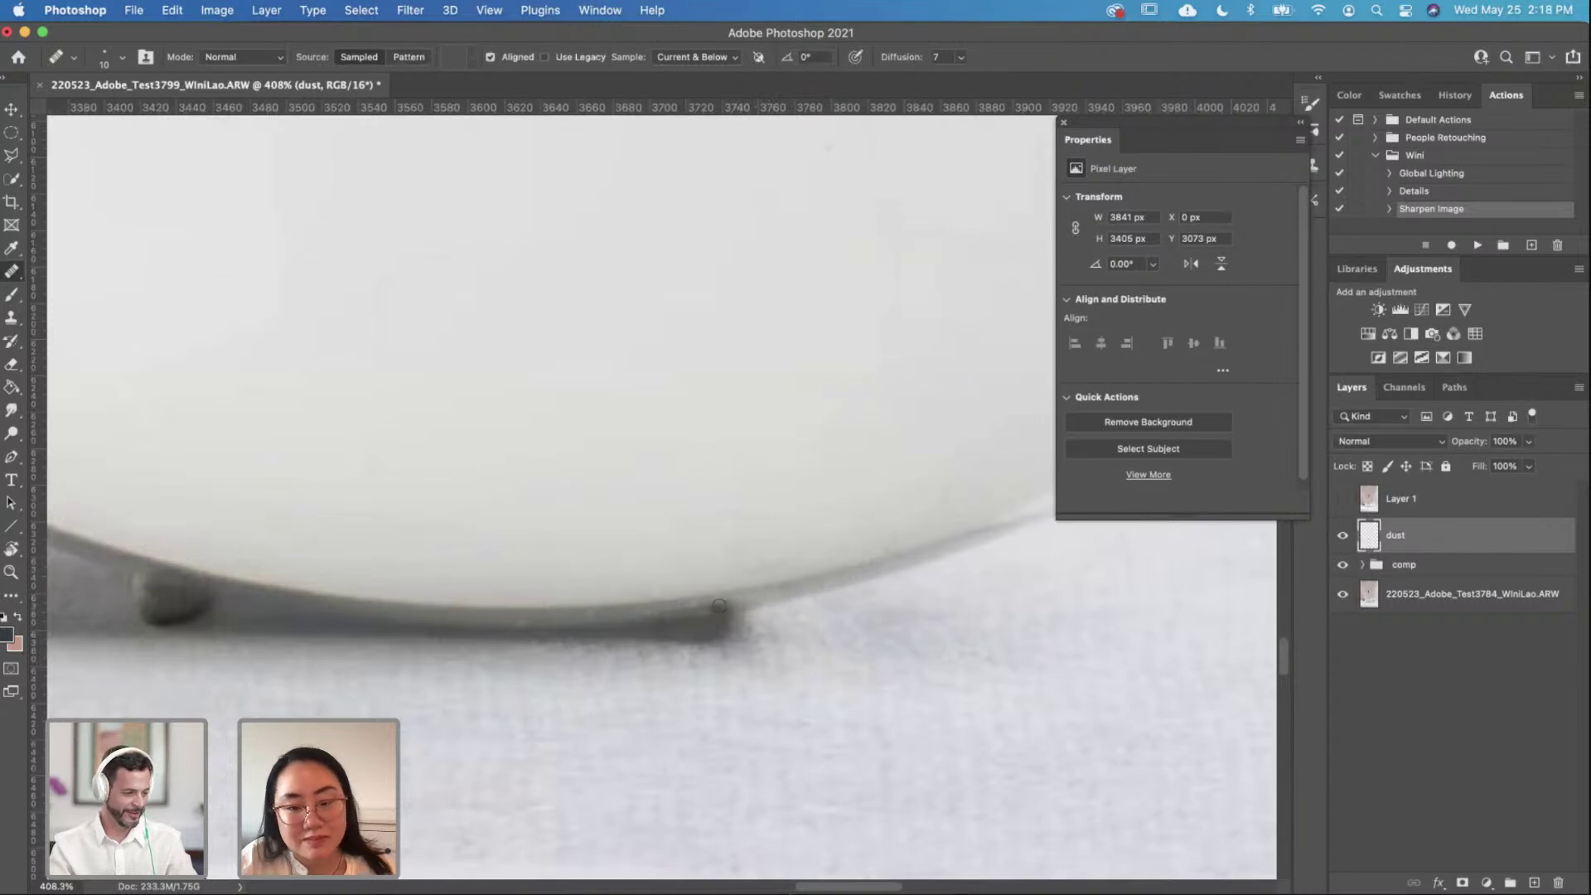
{"action": "scroll", "coordinate": [439, 465], "scroll_direction": "down", "scroll_amount": 10}
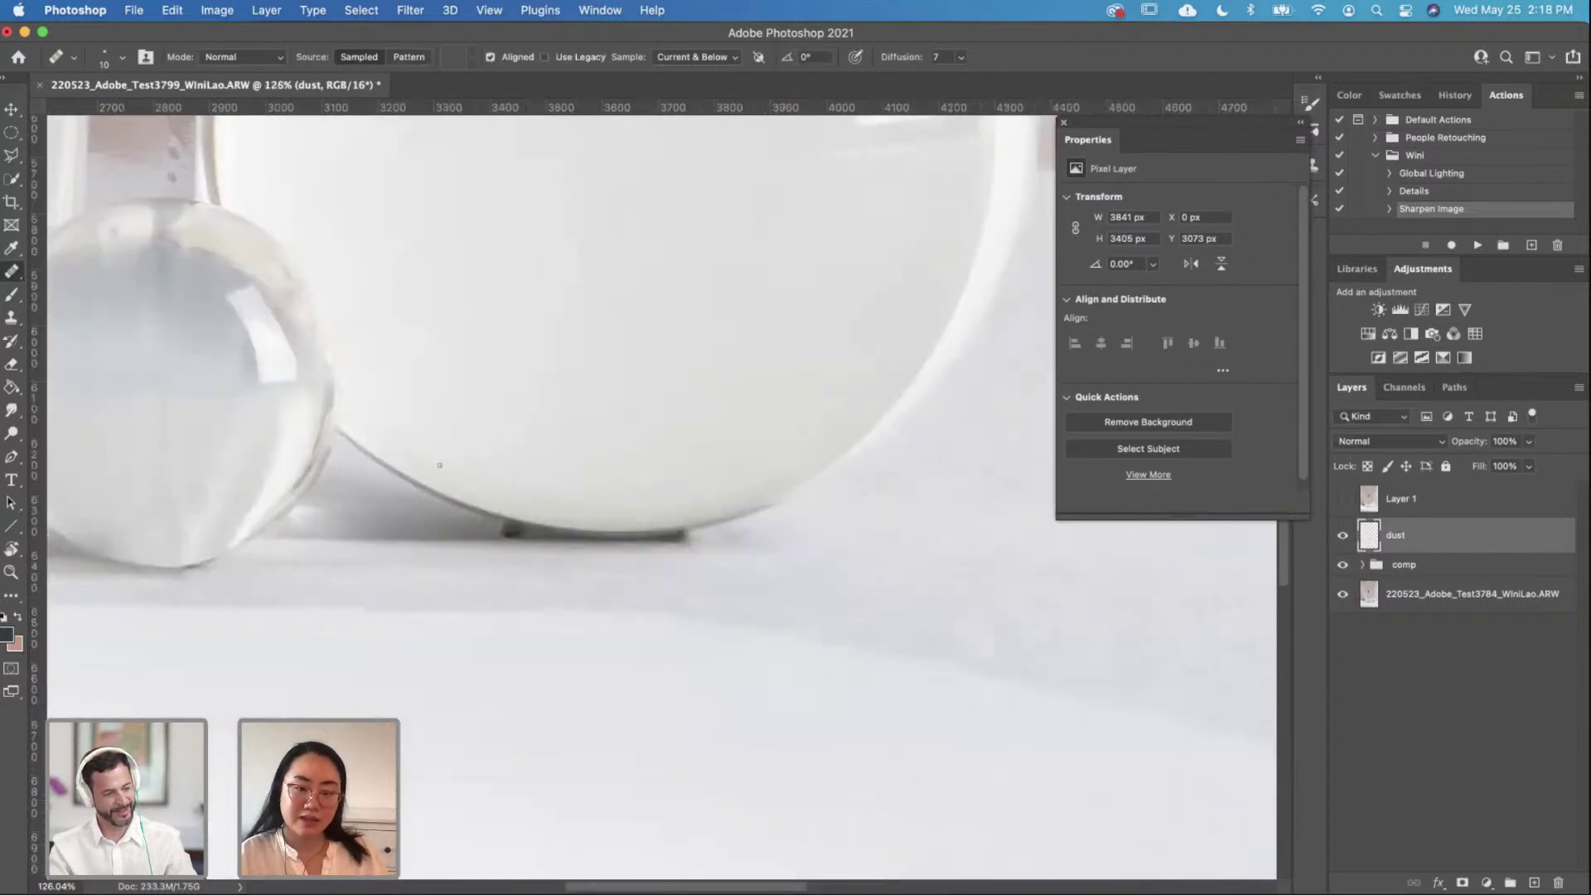
Step: Clone the surrounding shadow over the dark left-hand support under the large sphere with the Clone Stamp, finishing at 15 px
{"action": "scroll", "coordinate": [657, 479], "scroll_direction": "up", "scroll_amount": 10}
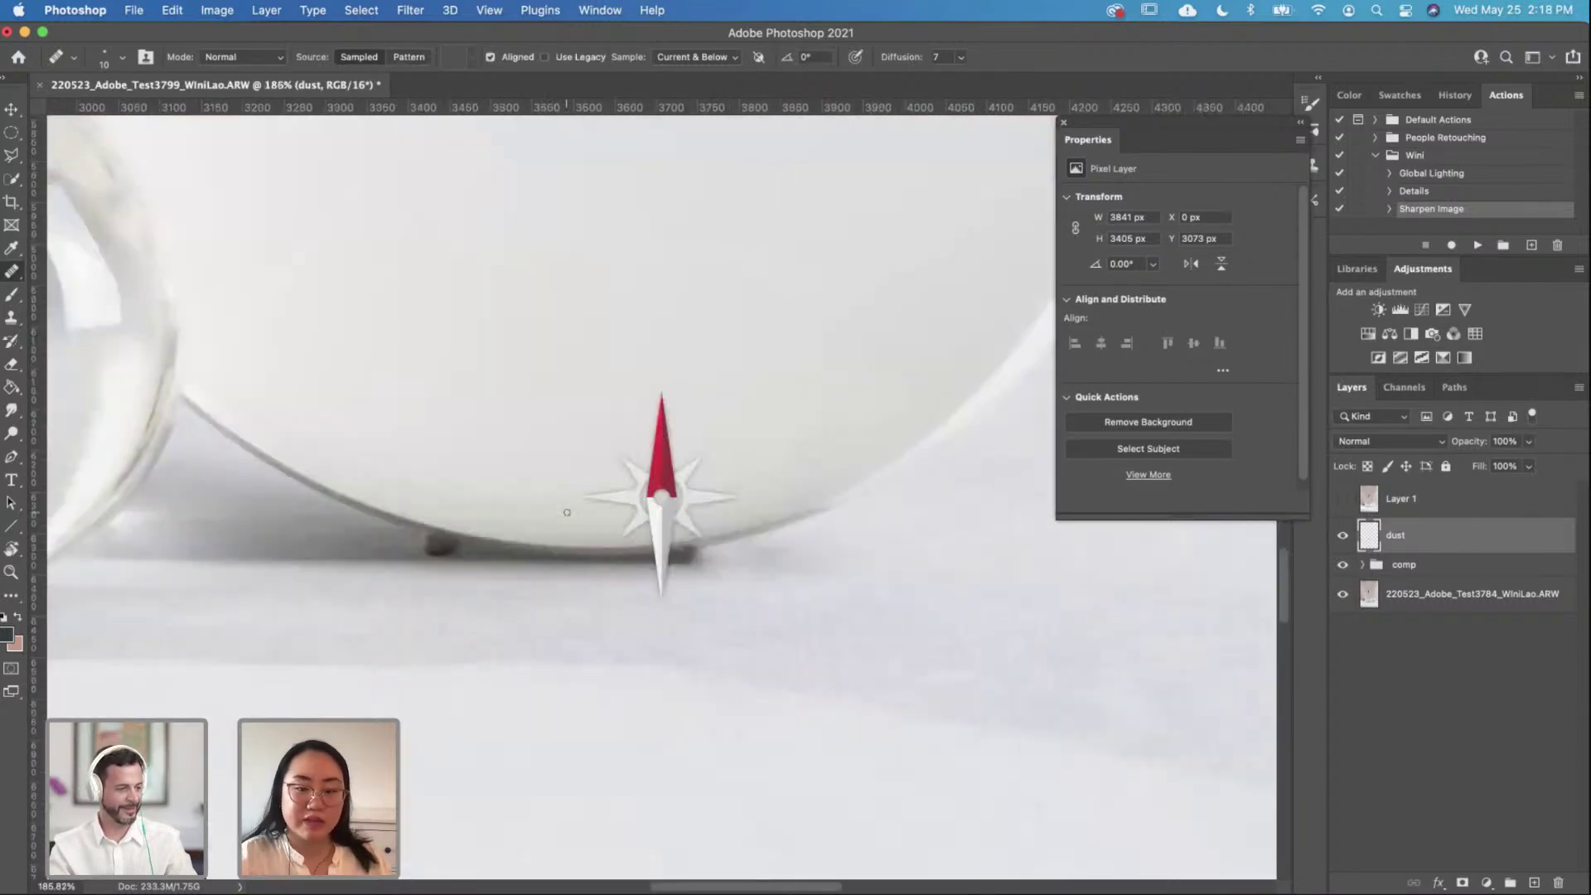
{"action": "left_click_drag", "start_coordinate": [370, 480], "coordinate": [532, 430]}
{"action": "key", "text": "s"}
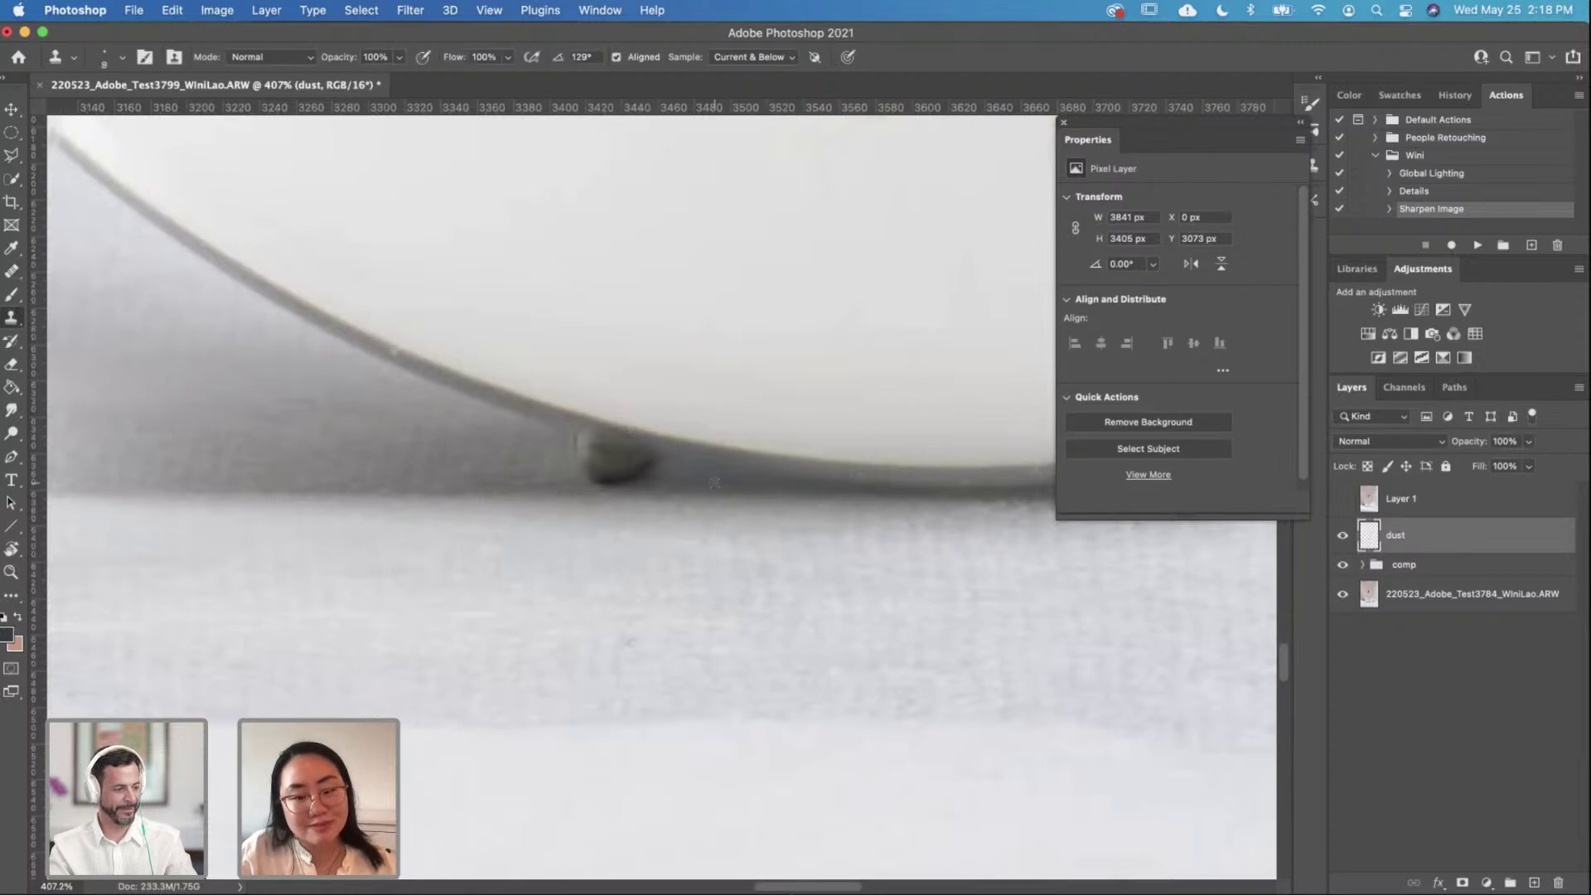
{"action": "left_click_drag", "start_coordinate": [642, 482], "coordinate": [621, 482]}
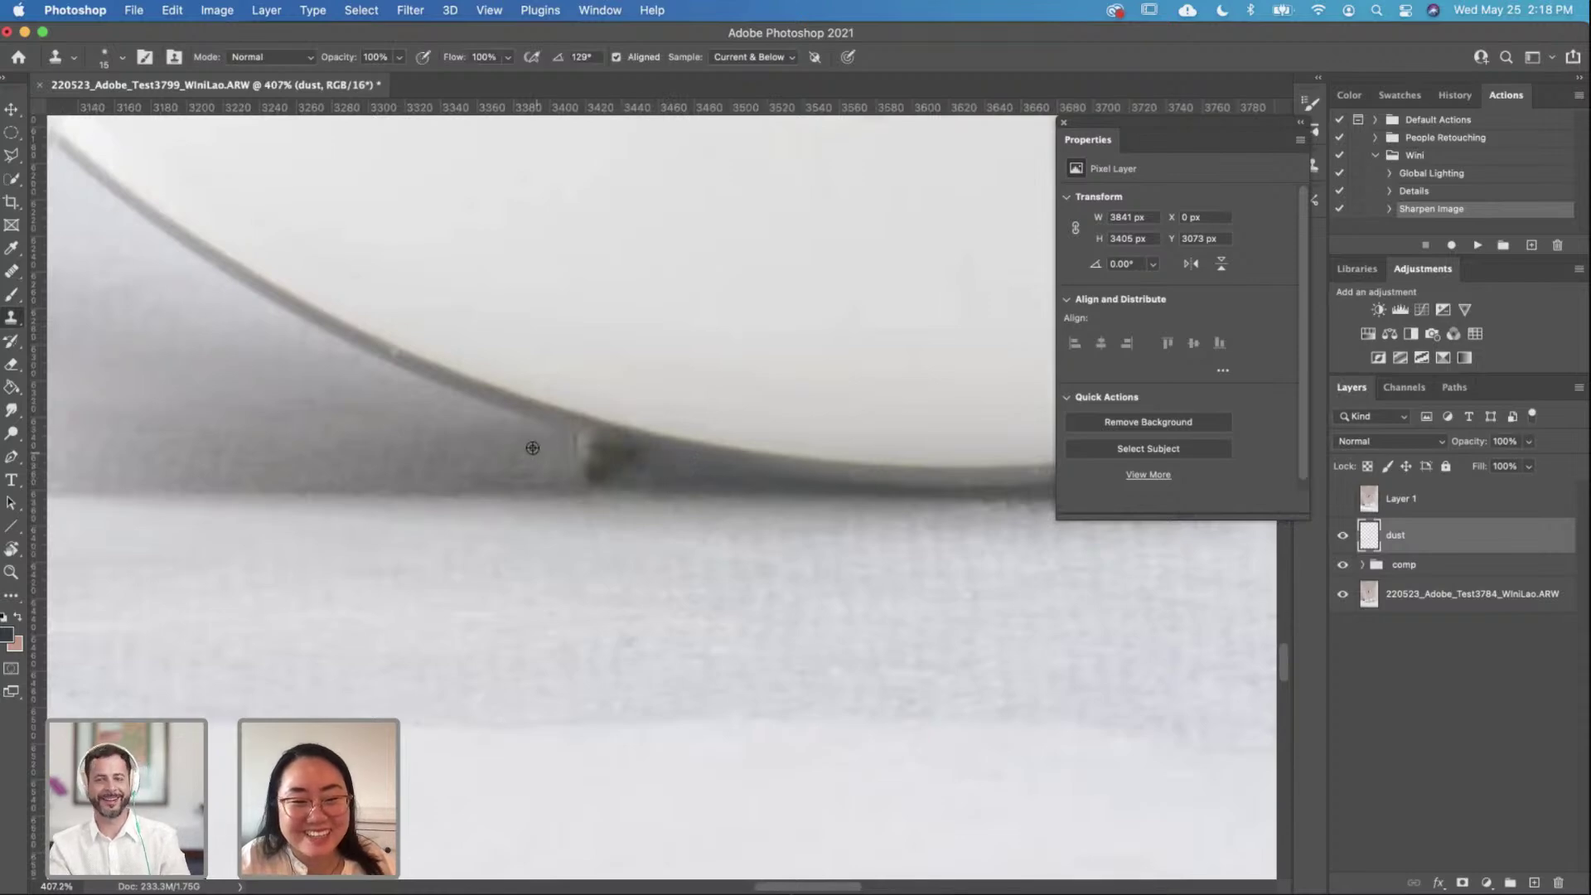
{"action": "left_click_drag", "start_coordinate": [604, 455], "coordinate": [596, 475]}
{"action": "key", "text": "super+z"}
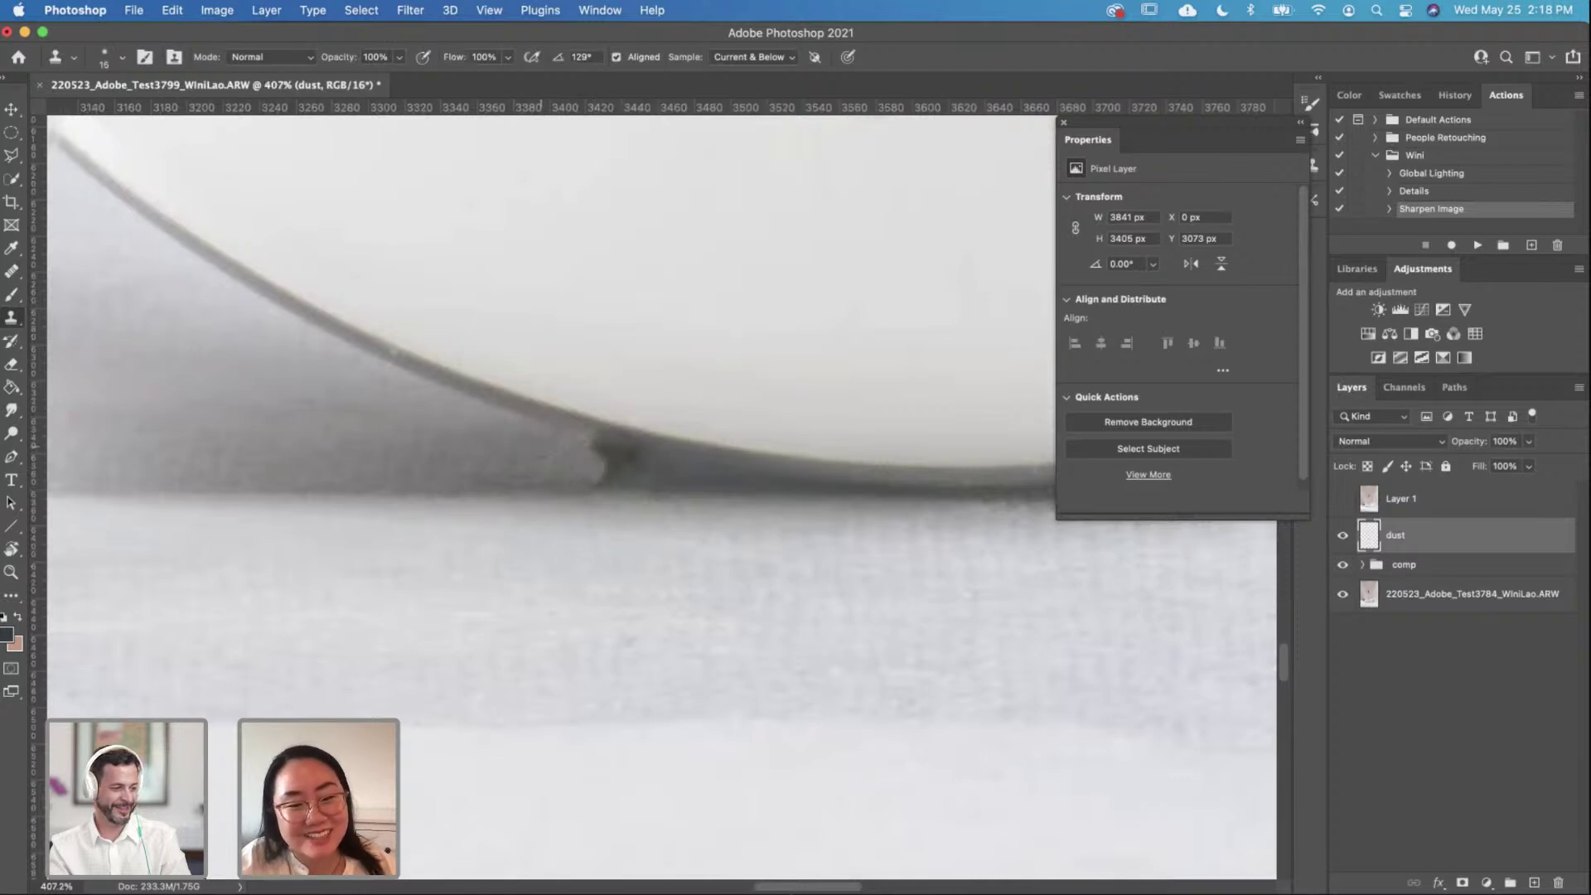
{"action": "mouse_move", "coordinate": [603, 460]}
{"action": "left_mouse_down"}
{"action": "mouse_move", "coordinate": [626, 464]}
{"action": "mouse_move", "coordinate": [577, 478]}
{"action": "left_mouse_up"}
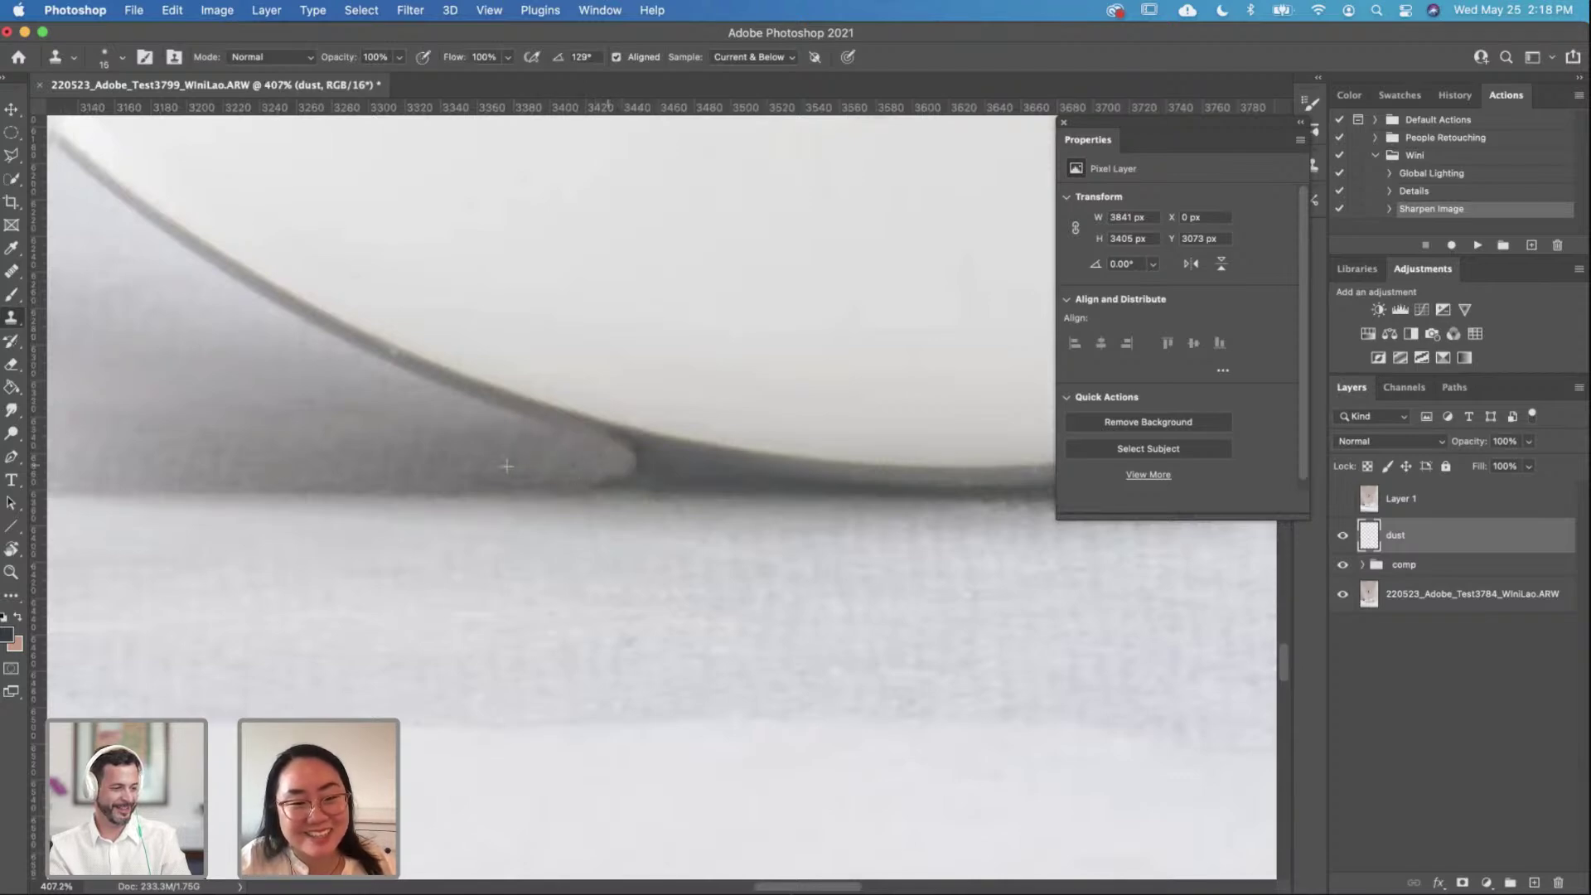
Step: Blend the seam where the left-hand support stood with the Healing Brush at 10 px and review the whole sphere
{"action": "left_click", "coordinate": [11, 271]}
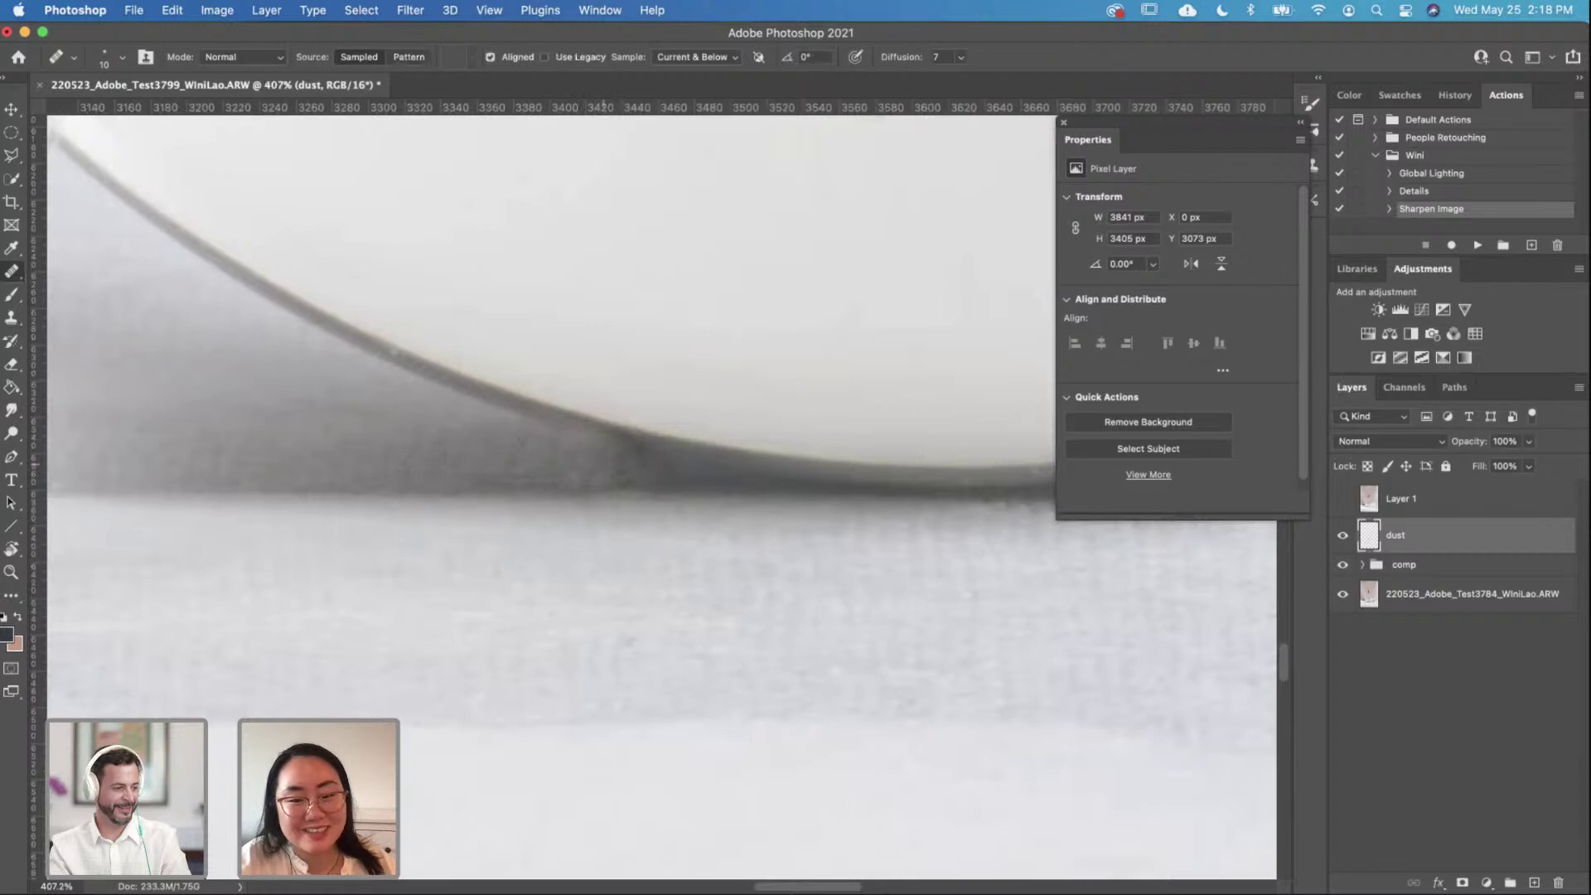
{"action": "scroll", "coordinate": [675, 472], "scroll_direction": "down", "scroll_amount": 10}
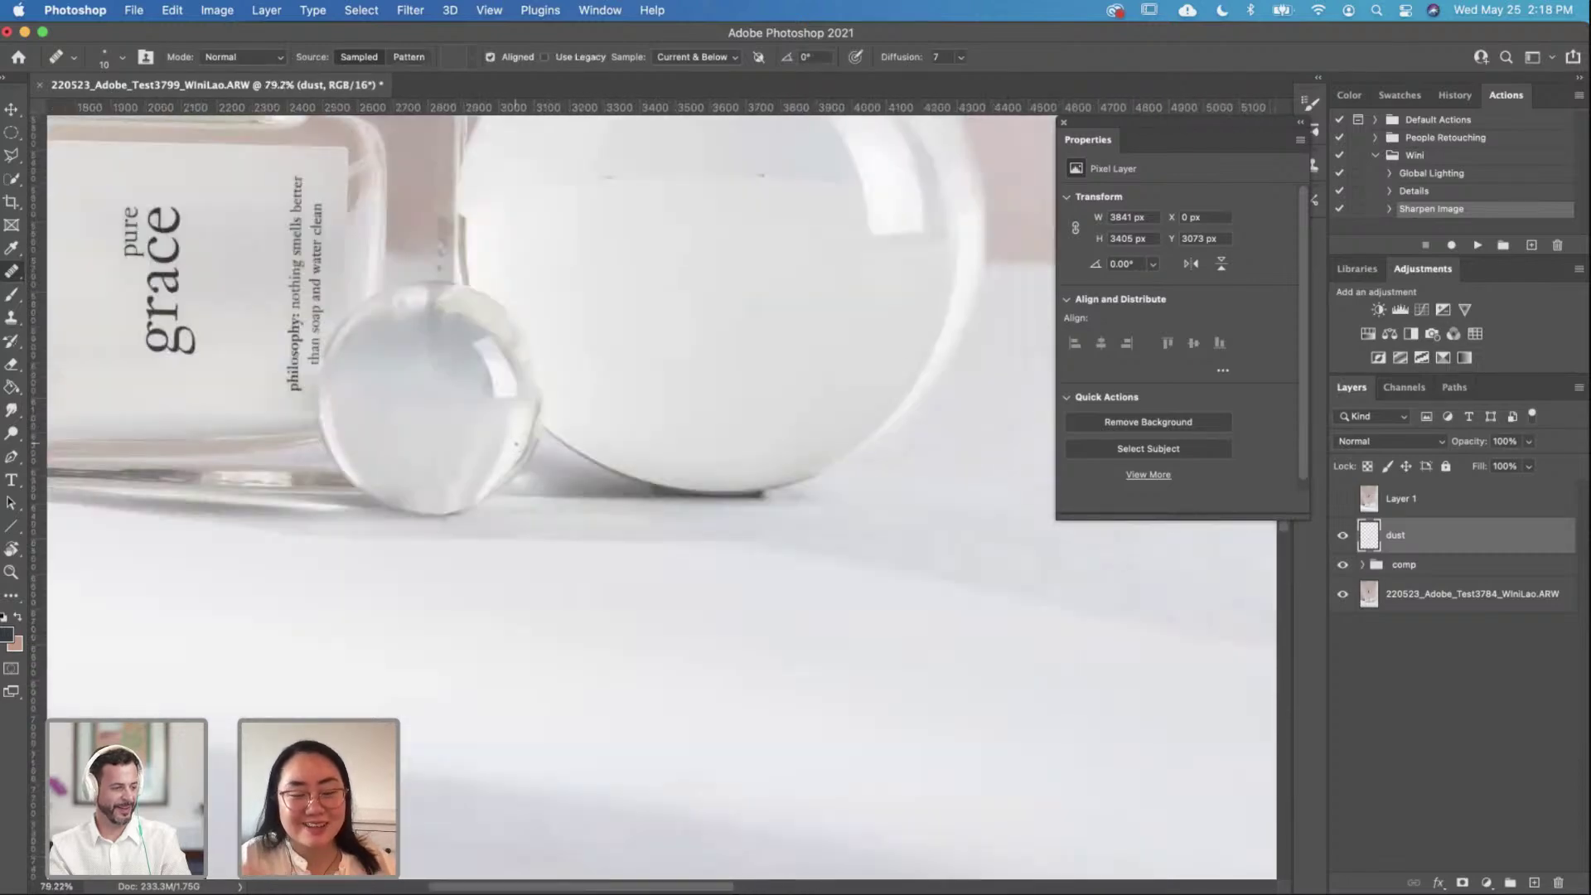
{"action": "scroll", "coordinate": [516, 443], "scroll_direction": "down", "scroll_amount": 3}
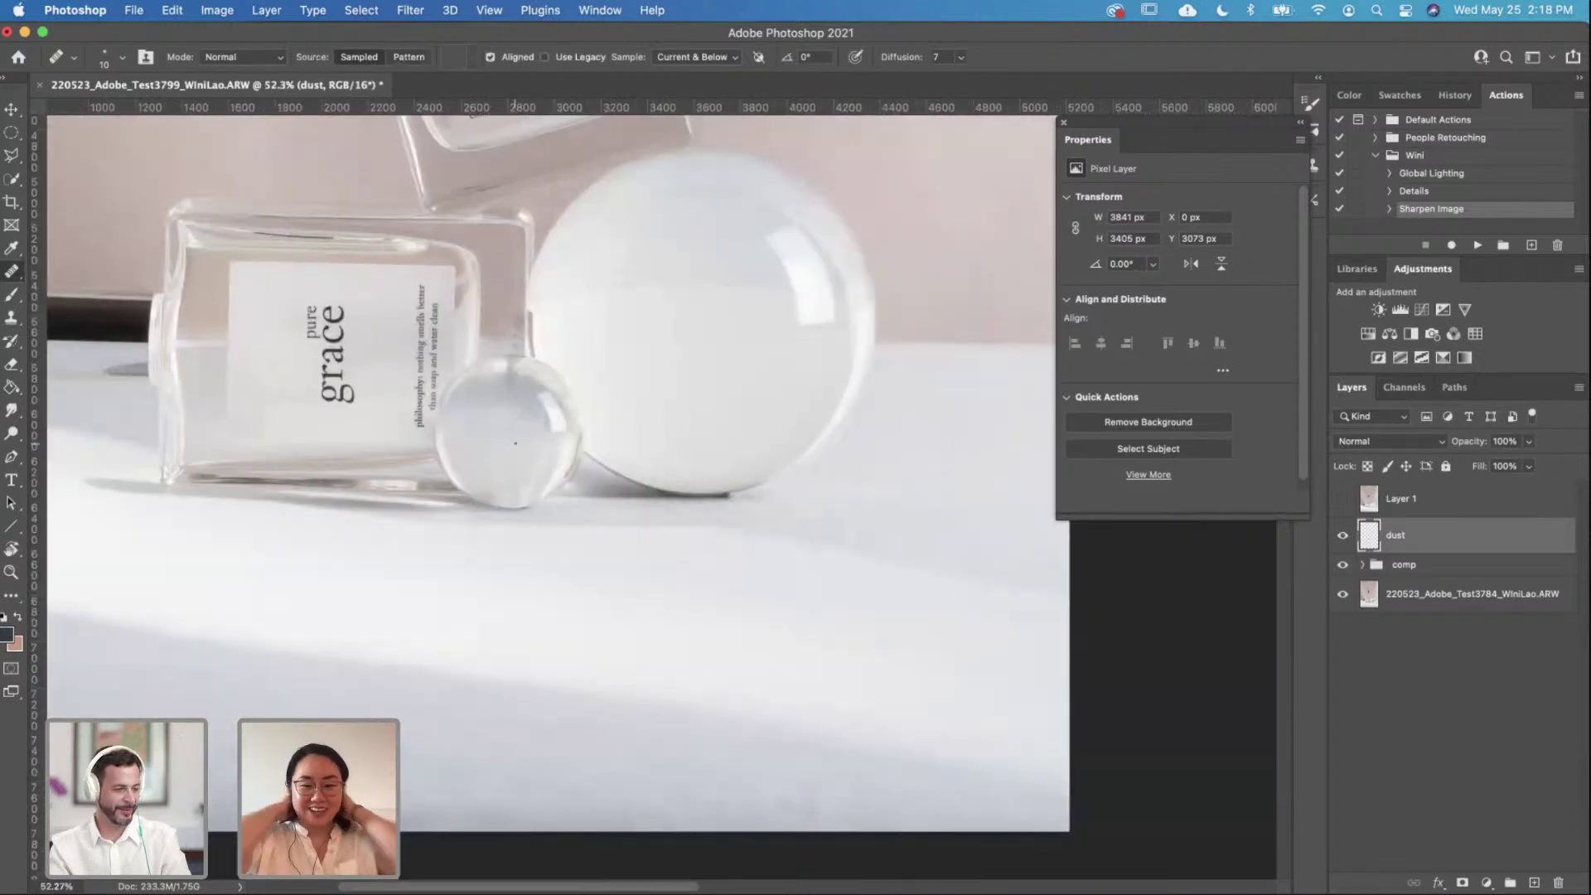
Step: Heal away the dark specks along the horizon line inside the large sphere with the Healing Brush at 80 px
{"action": "scroll", "coordinate": [662, 411], "scroll_direction": "up", "scroll_amount": 5}
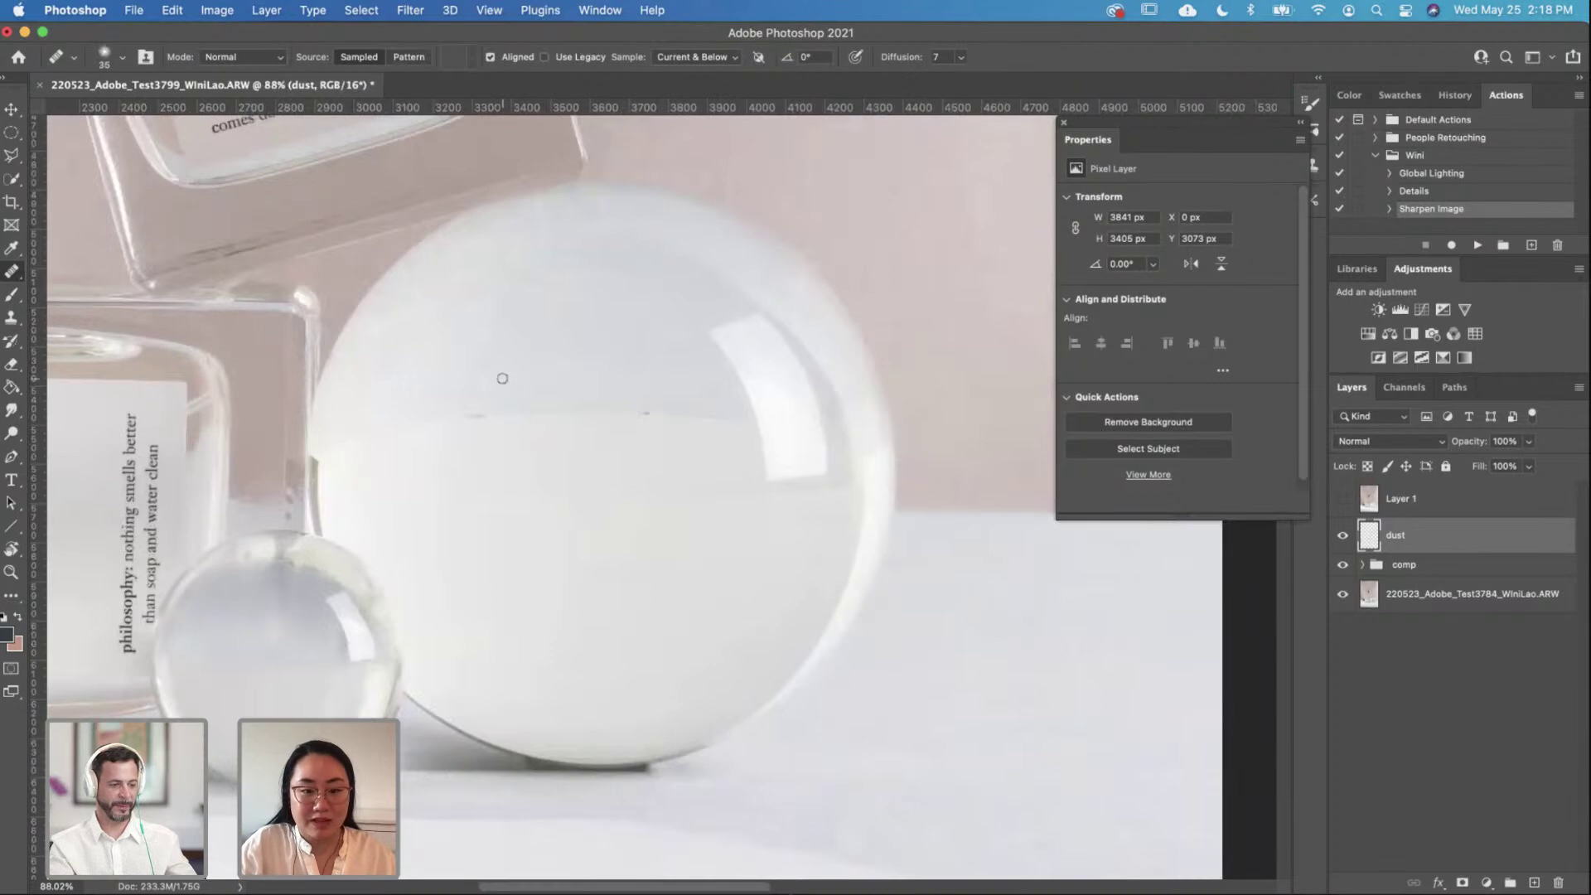
{"action": "scroll", "coordinate": [502, 379], "scroll_direction": "up", "scroll_amount": 3}
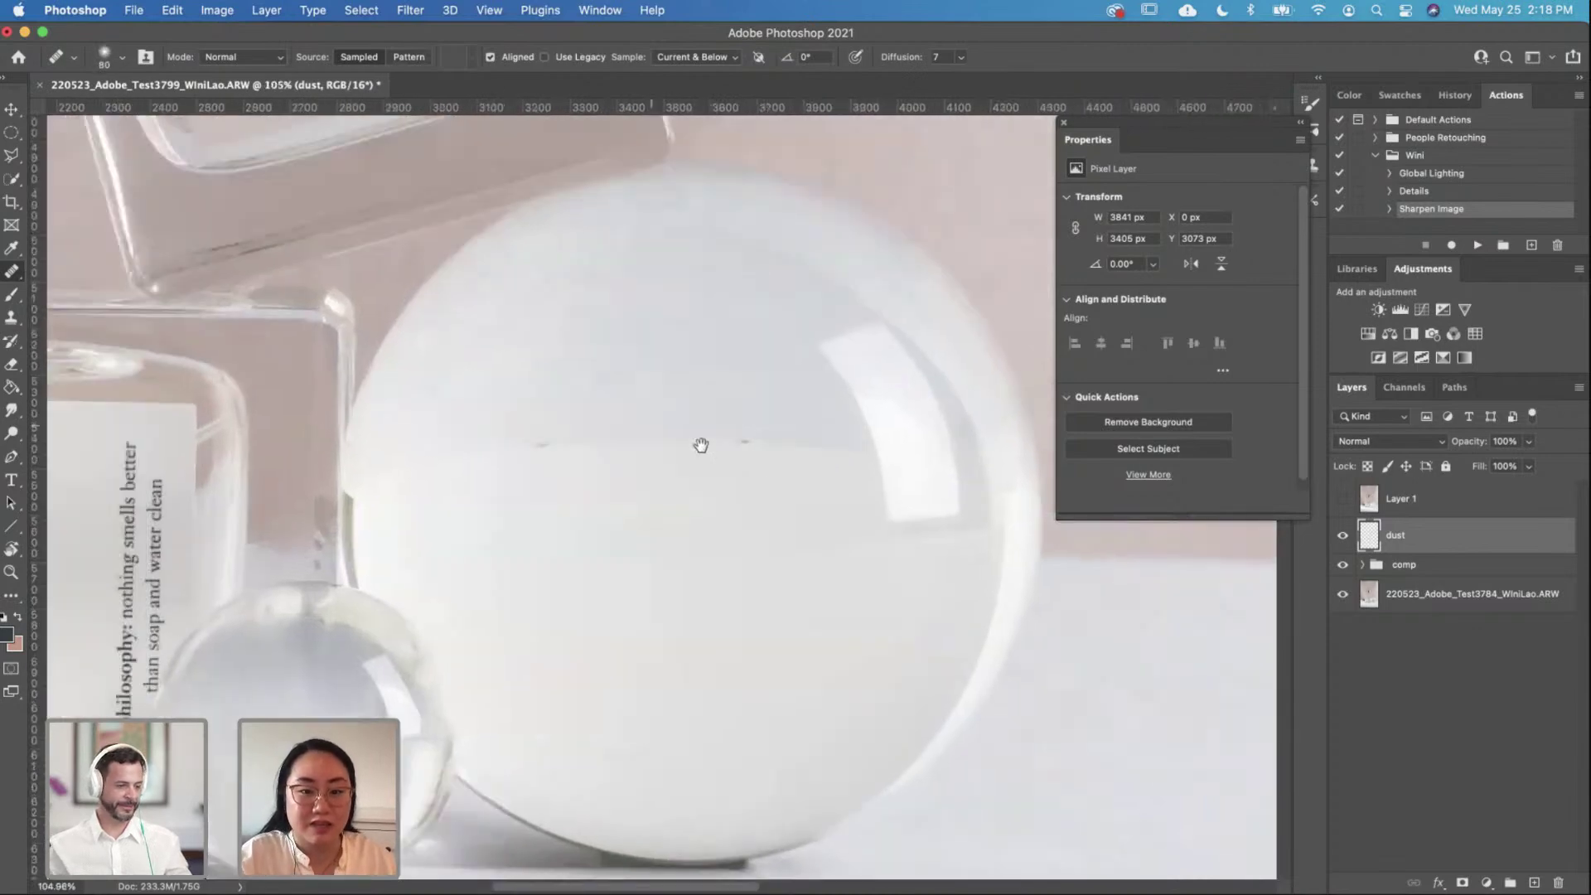
{"action": "left_click", "coordinate": [945, 503]}
{"action": "left_click_drag", "start_coordinate": [948, 504], "coordinate": [601, 503]}
{"action": "left_click", "coordinate": [595, 493]}
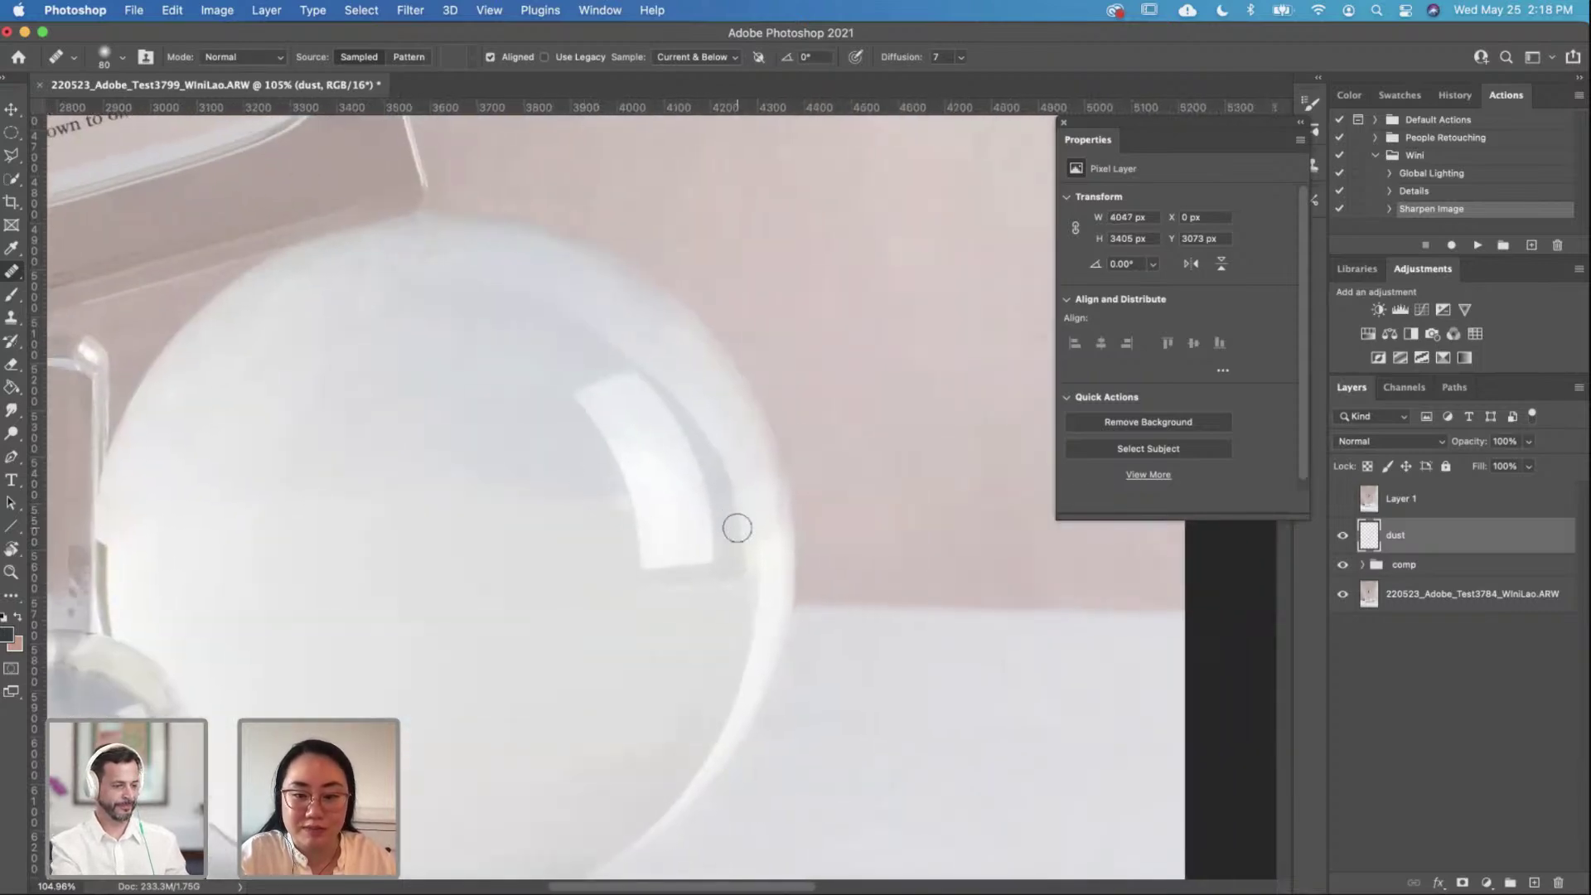
Step: Heal the transition between the bright reflection and the large sphere's right rim at 80 px, undoing the first attempt
{"action": "left_click", "coordinate": [767, 525]}
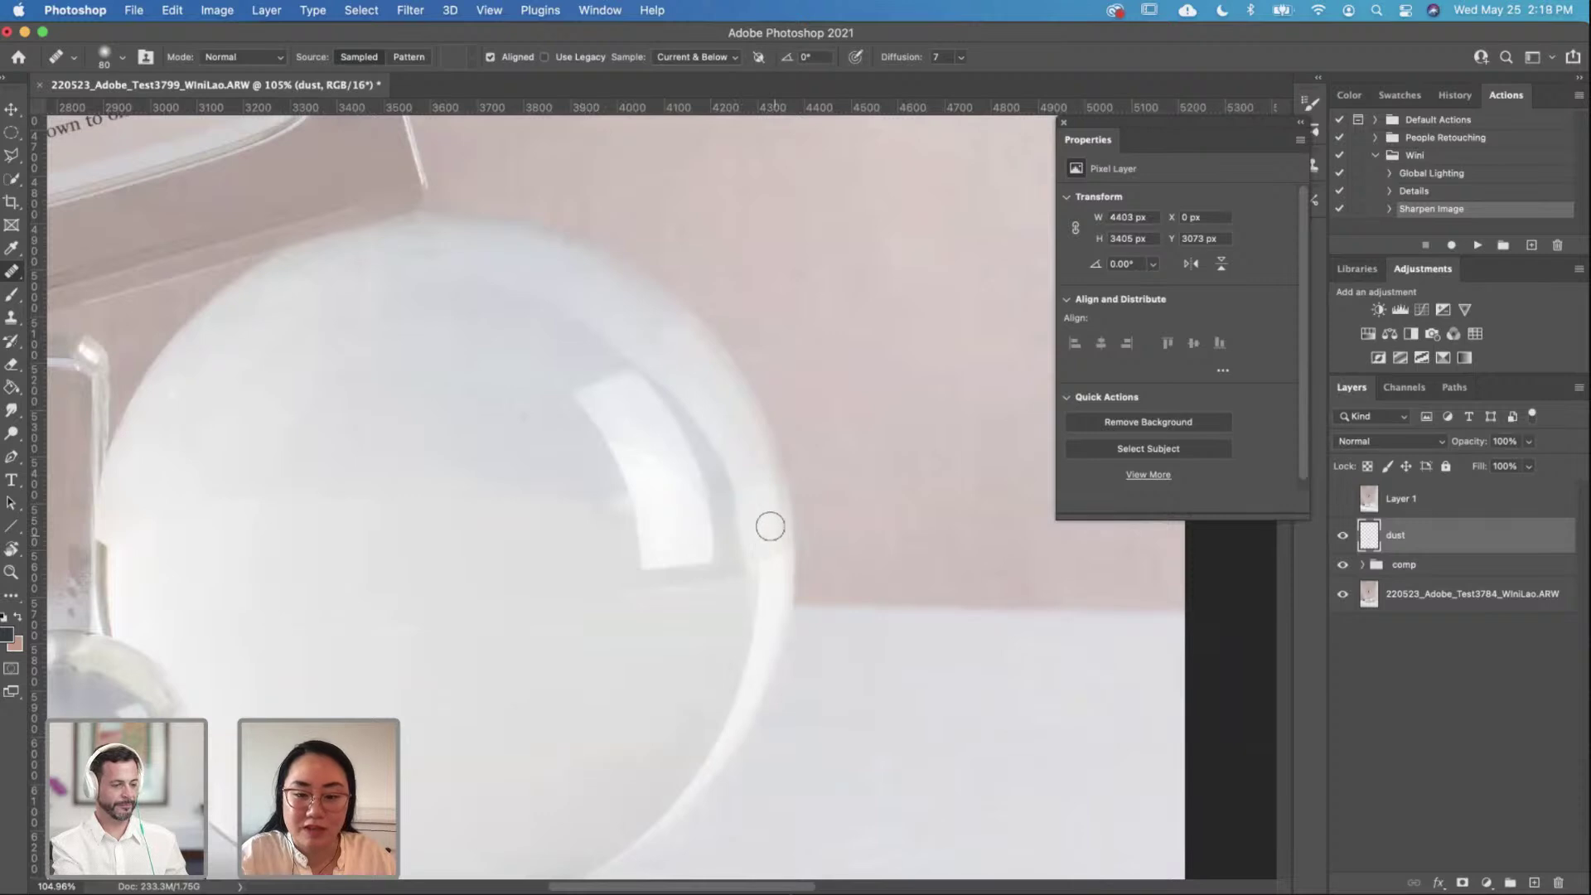
{"action": "key", "text": "super+z"}
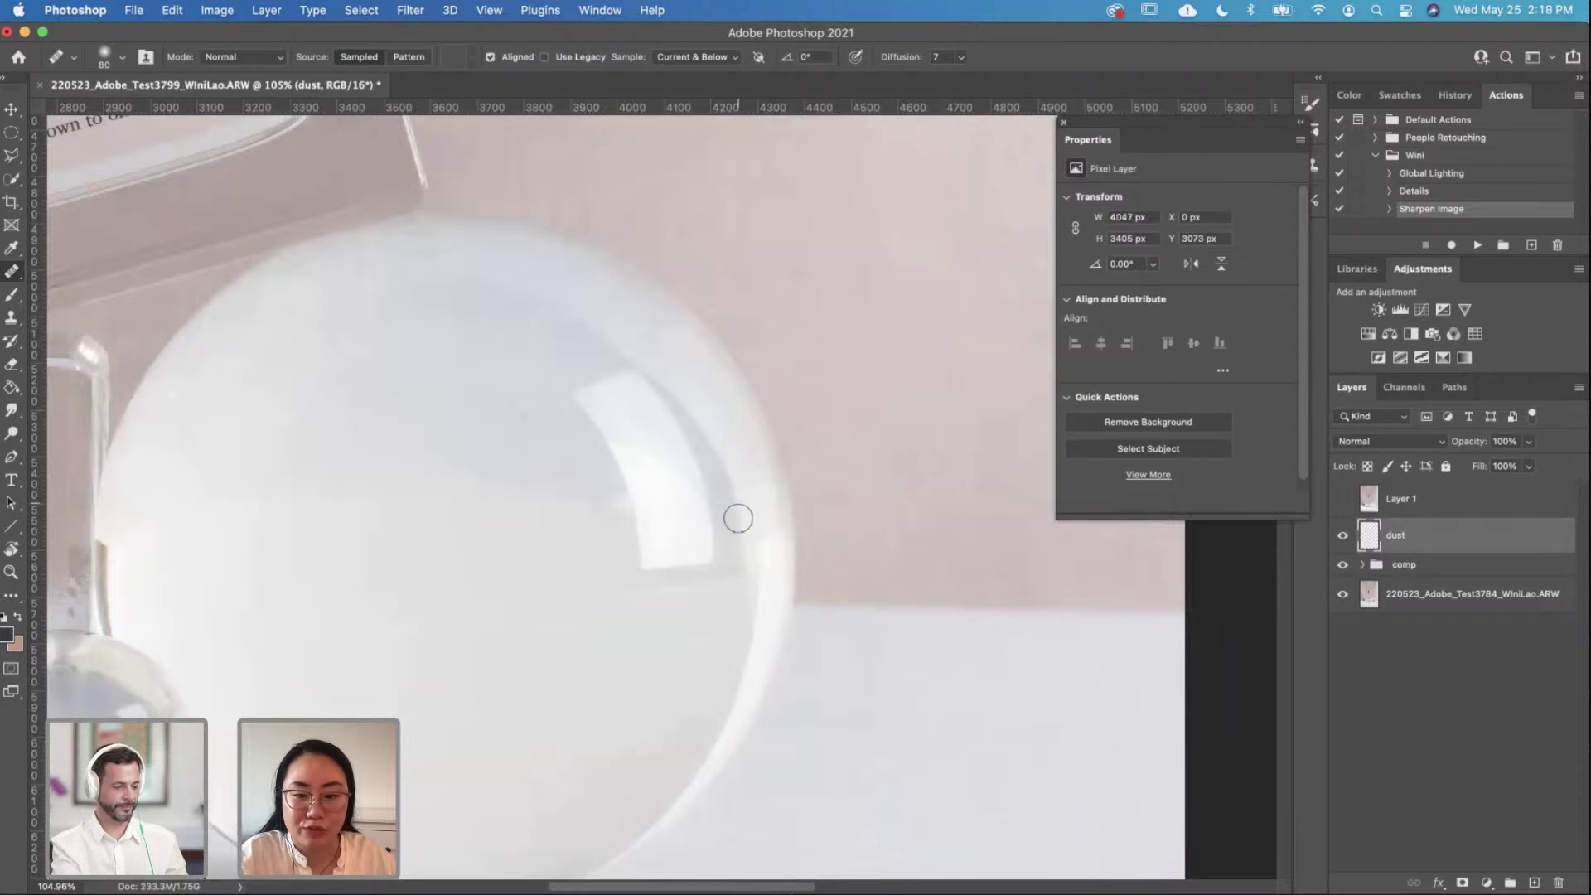
{"action": "left_click", "coordinate": [741, 528]}
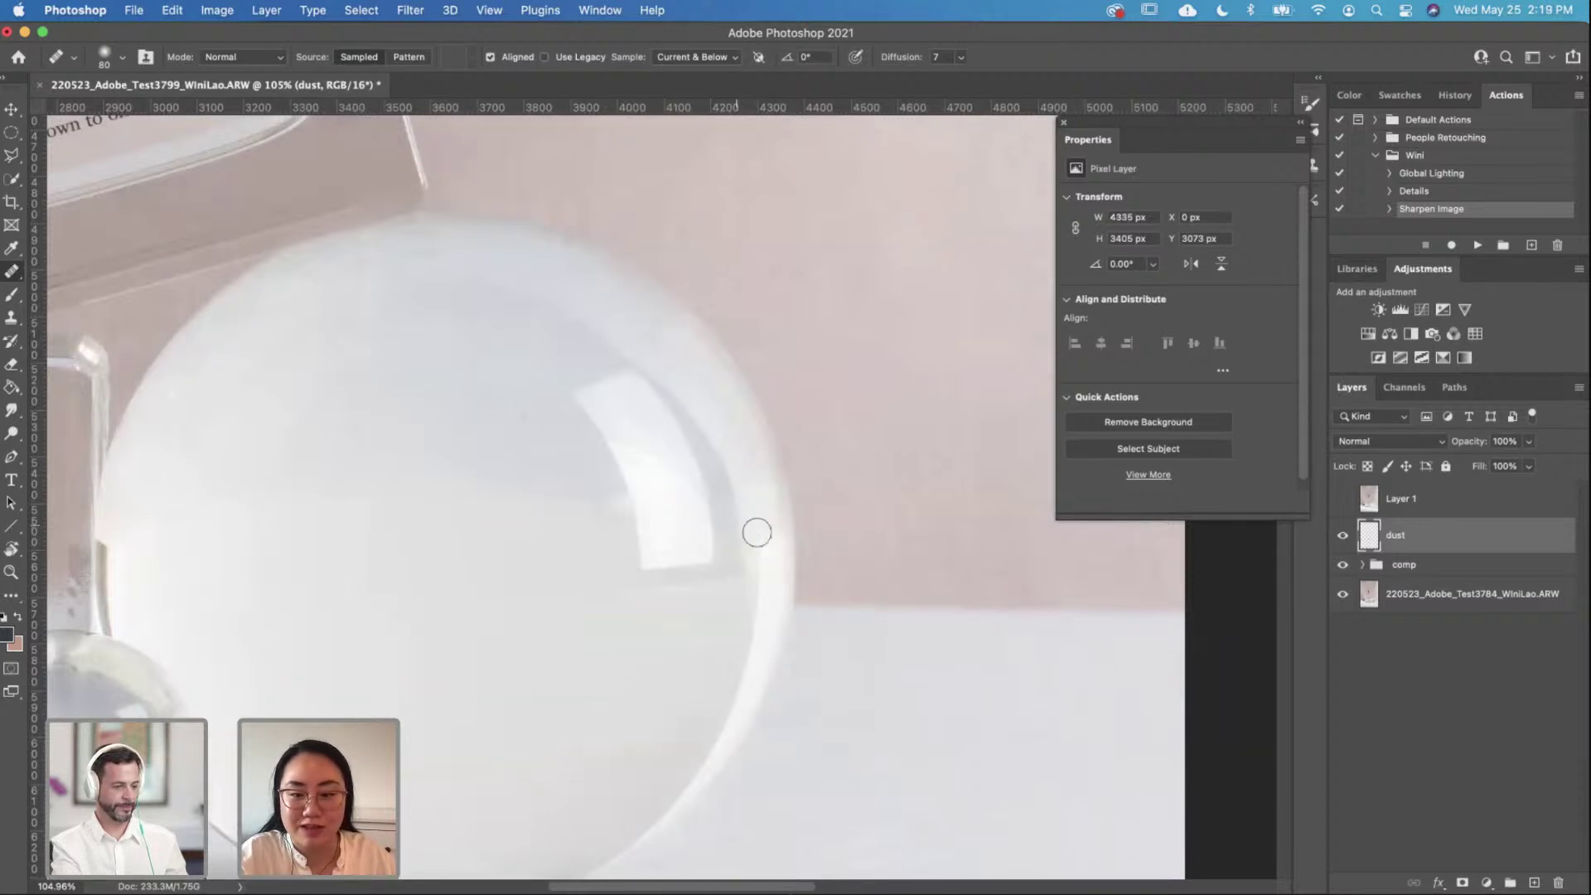
Step: Review the whole composite and delete the hidden Layer 1 above the dust layer
{"action": "mouse_move", "coordinate": [709, 562]}
{"action": "left_mouse_down"}
{"action": "mouse_move", "coordinate": [809, 568]}
{"action": "mouse_move", "coordinate": [870, 601]}
{"action": "left_mouse_up"}
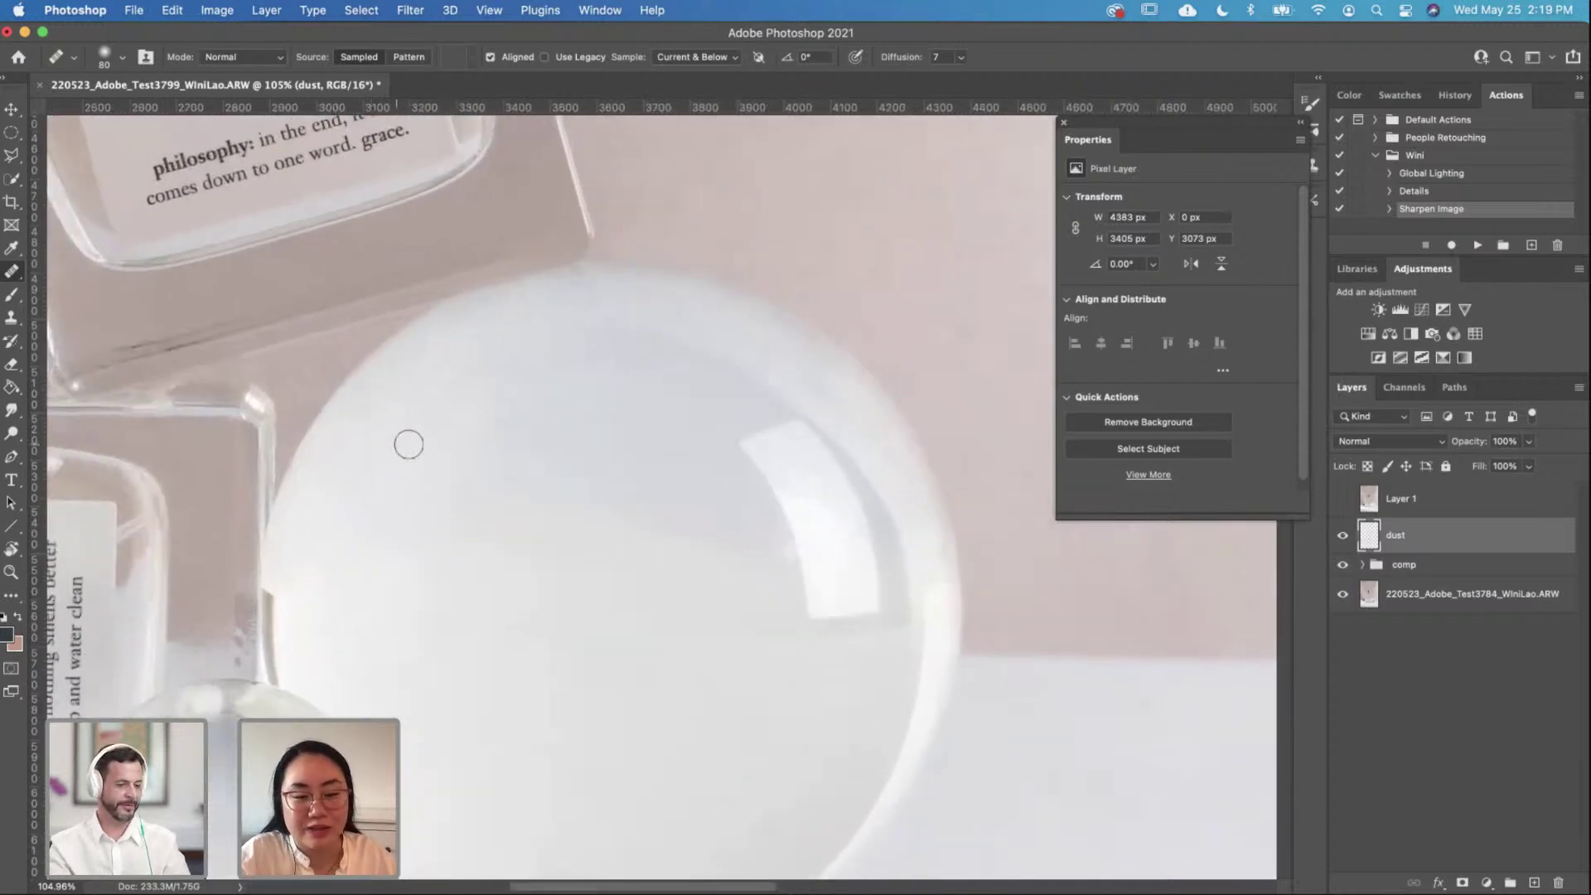
{"action": "scroll", "coordinate": [449, 400], "scroll_direction": "down", "scroll_amount": 5}
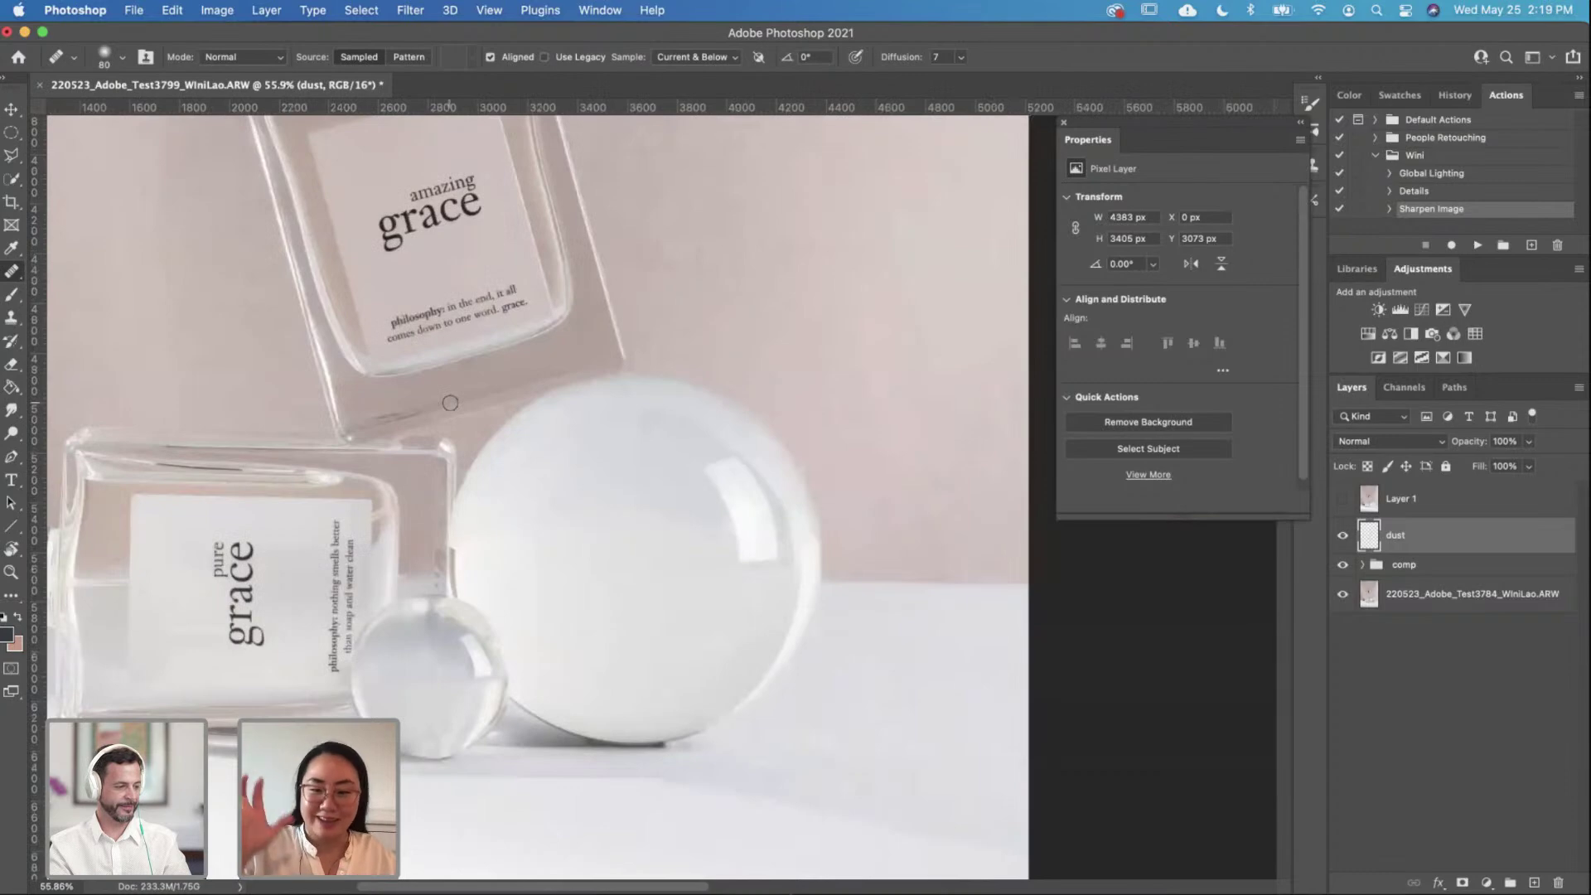
{"action": "scroll", "coordinate": [450, 402], "scroll_direction": "down", "scroll_amount": 4}
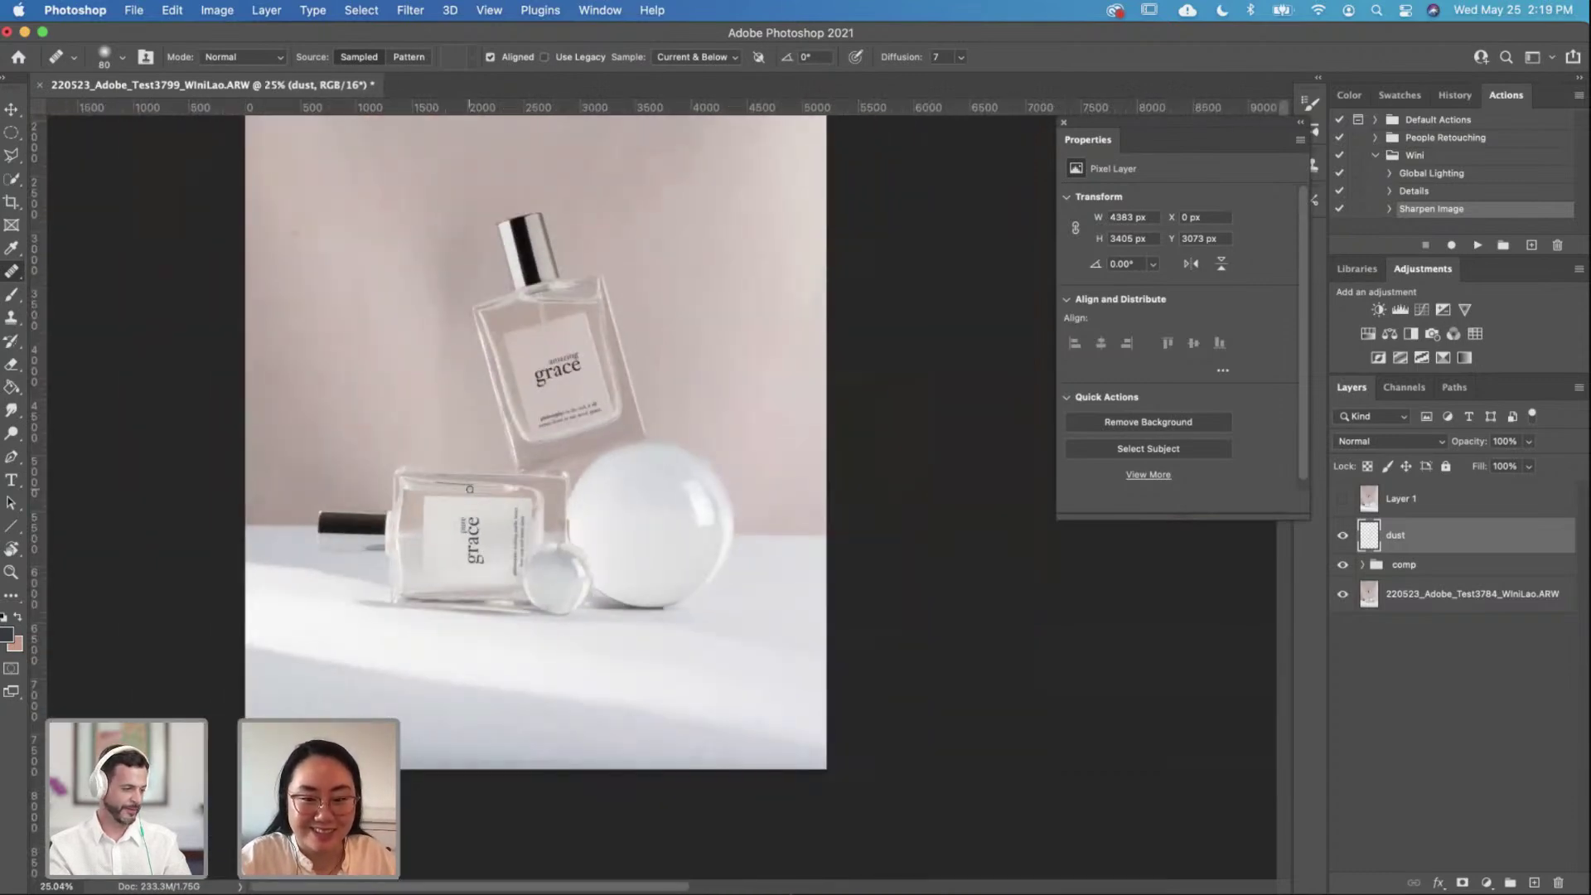
{"action": "scroll", "coordinate": [530, 461], "scroll_direction": "down", "scroll_amount": 2}
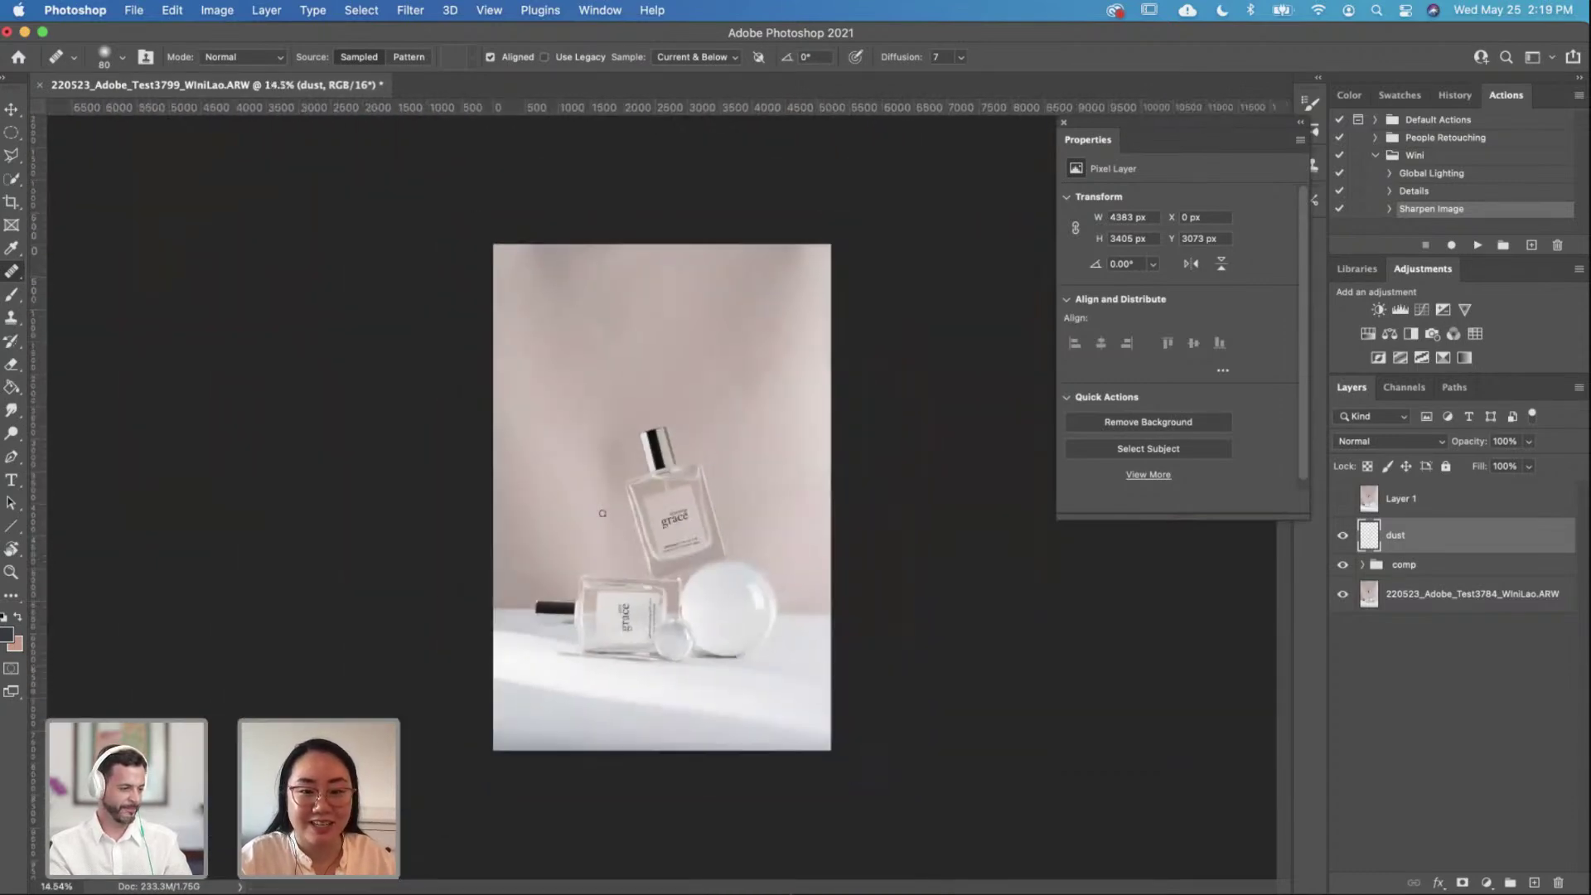
{"action": "scroll", "coordinate": [601, 512], "scroll_direction": "up", "scroll_amount": 1}
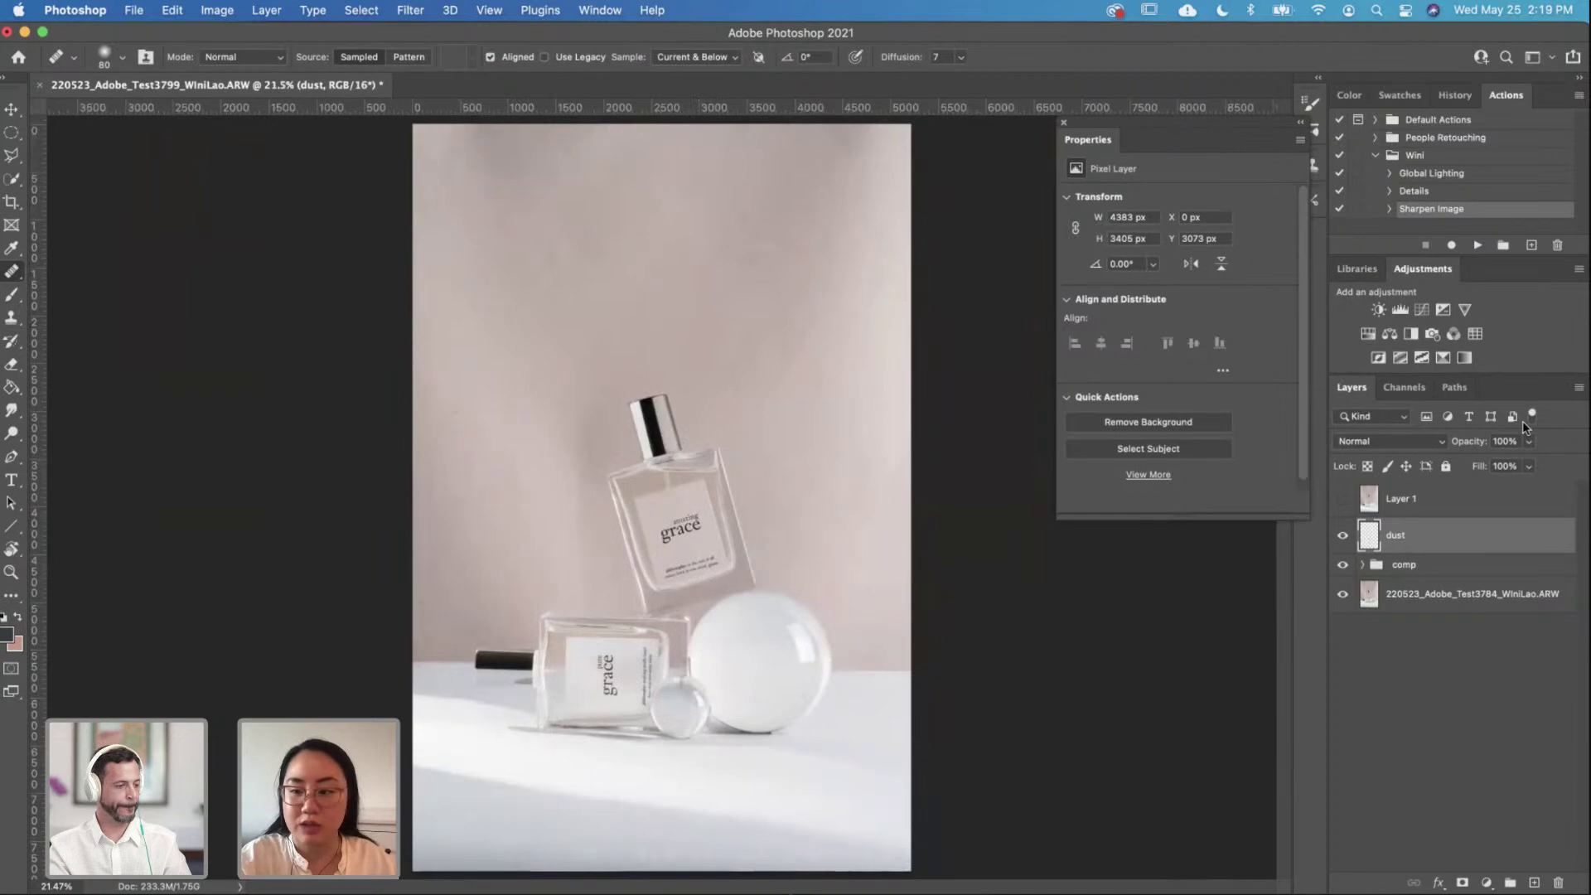
{"action": "left_click", "coordinate": [1426, 497]}
{"action": "right_click", "coordinate": [1457, 498]}
{"action": "left_click", "coordinate": [1349, 222]}
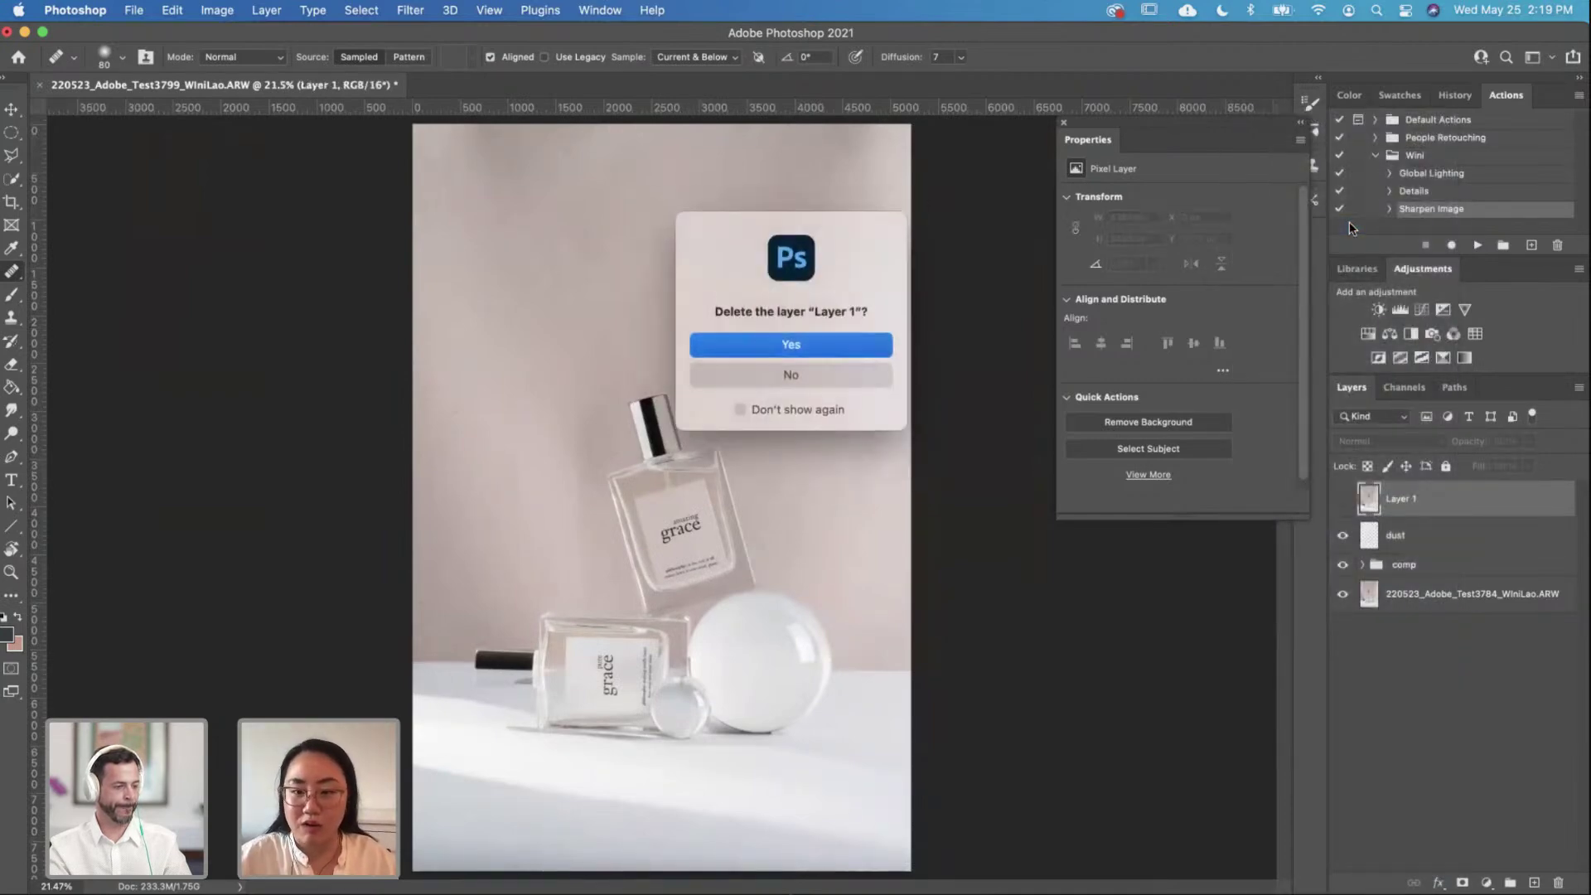
{"action": "key", "text": "Return"}
{"action": "left_click", "coordinate": [1411, 333]}
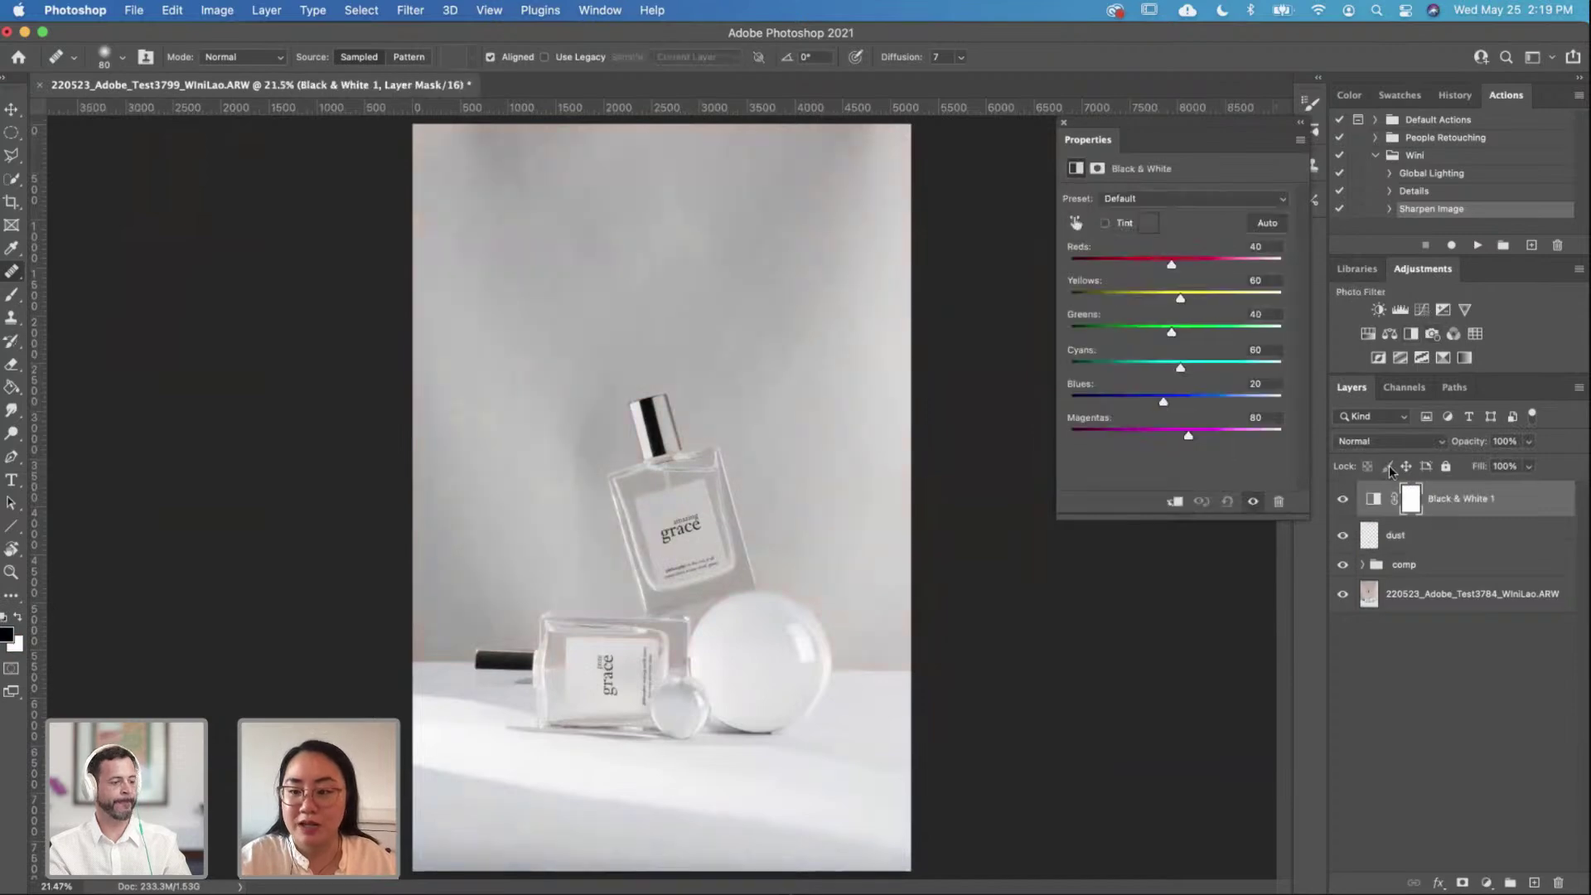
{"action": "right_click", "coordinate": [1512, 506]}
{"action": "left_click", "coordinate": [1385, 229]}
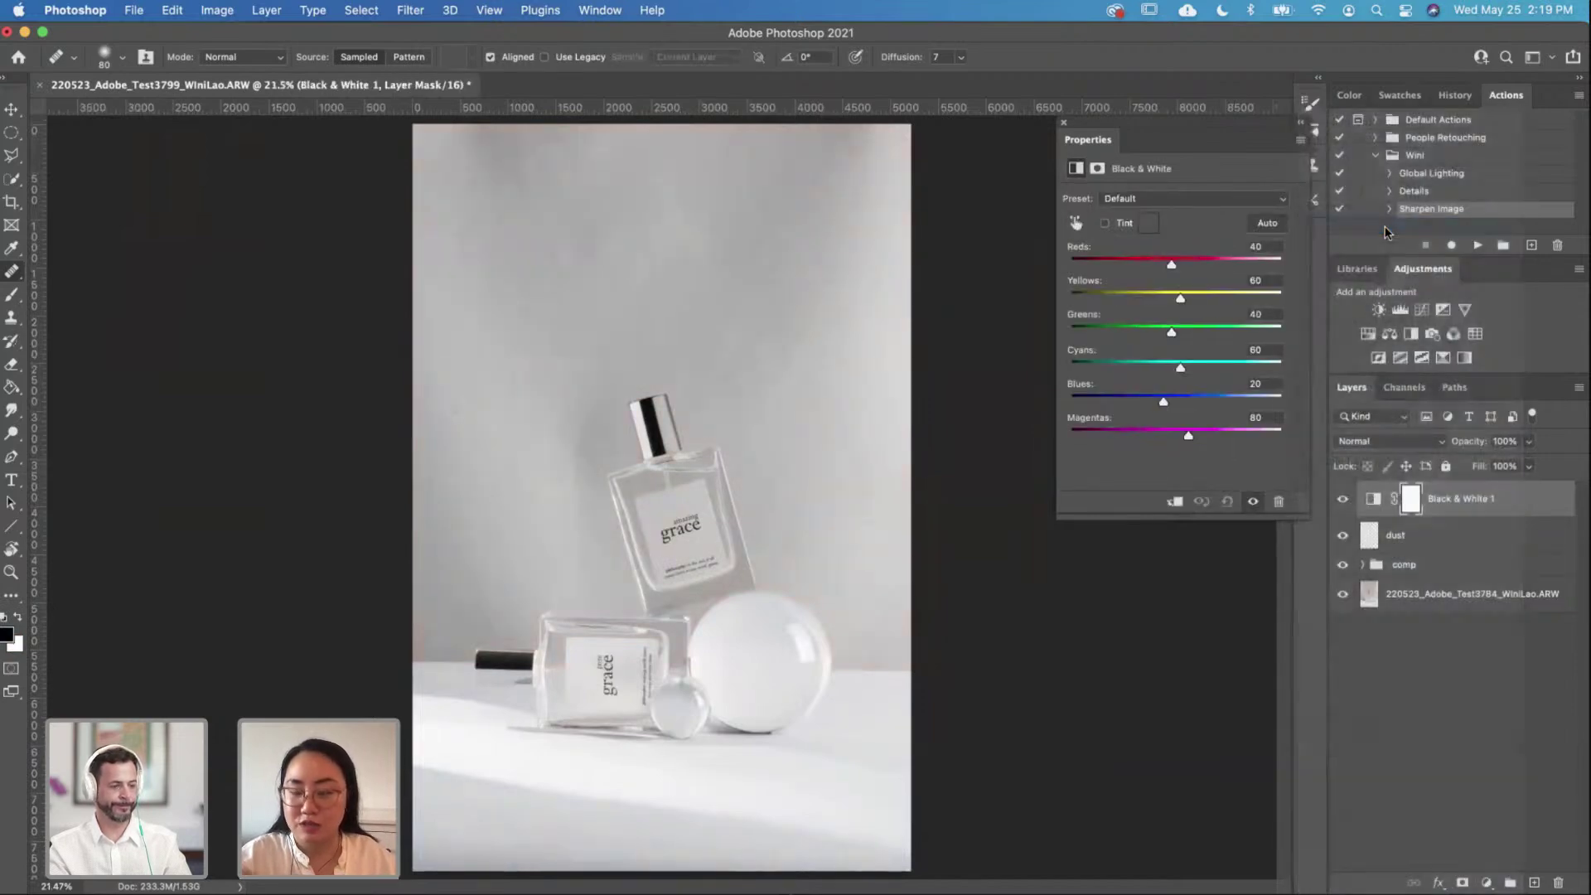
{"action": "key", "text": "Return"}
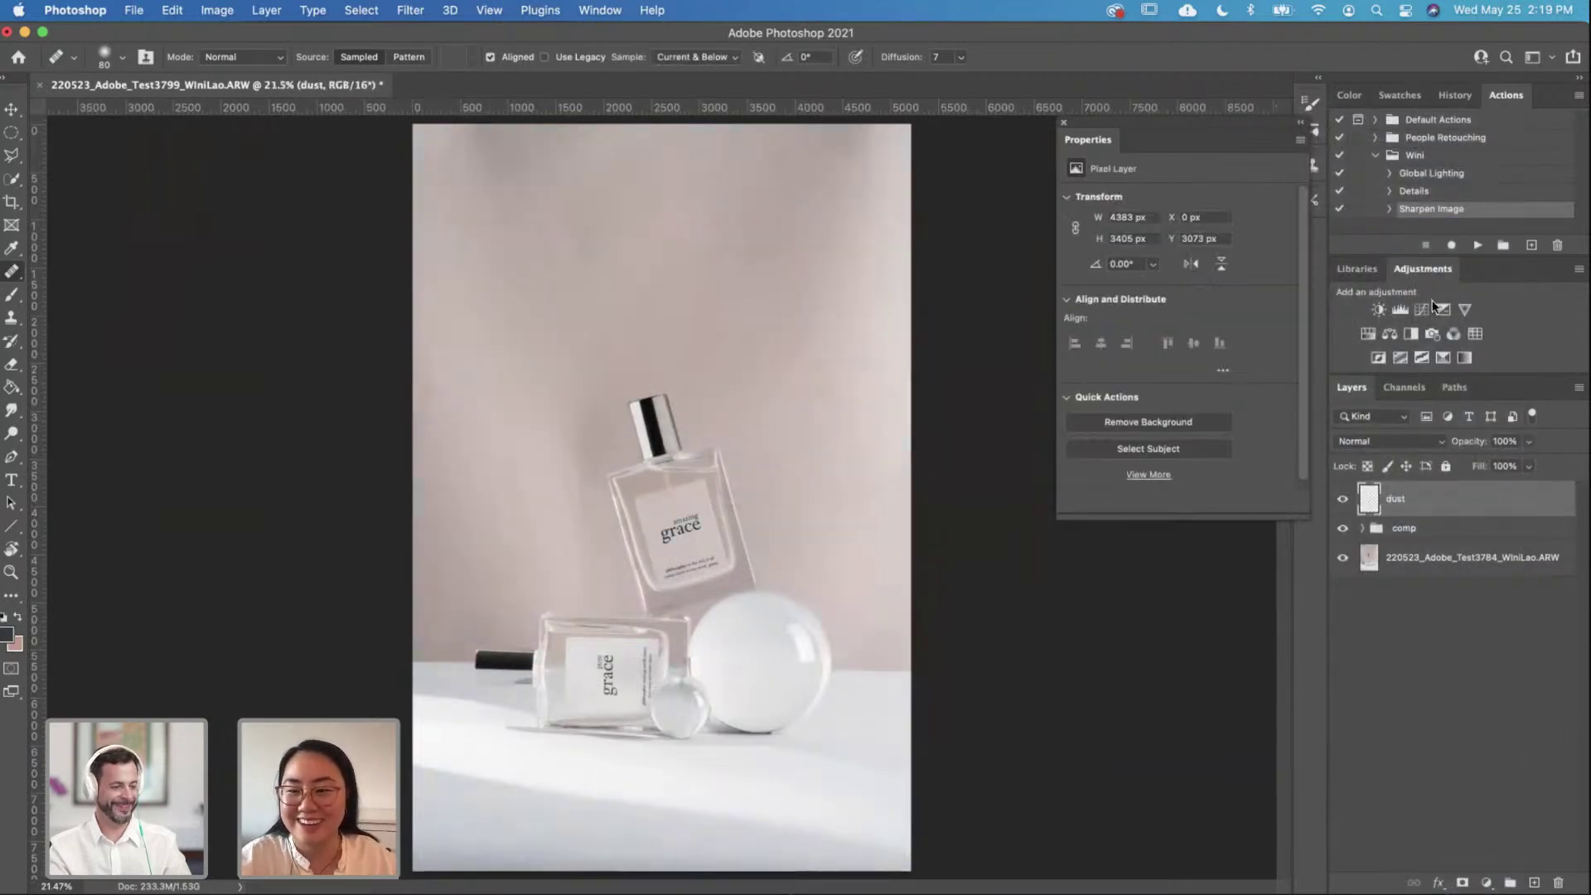
Step: Add a brightening Curves adjustment above the dust layer with input 102 and output 165, and invert its mask to black
{"action": "left_click", "coordinate": [1422, 307]}
{"action": "mouse_move", "coordinate": [1196, 323]}
{"action": "left_mouse_down"}
{"action": "mouse_move", "coordinate": [1196, 305]}
{"action": "mouse_move", "coordinate": [1176, 305]}
{"action": "left_mouse_up"}
{"action": "key", "text": "super+i"}
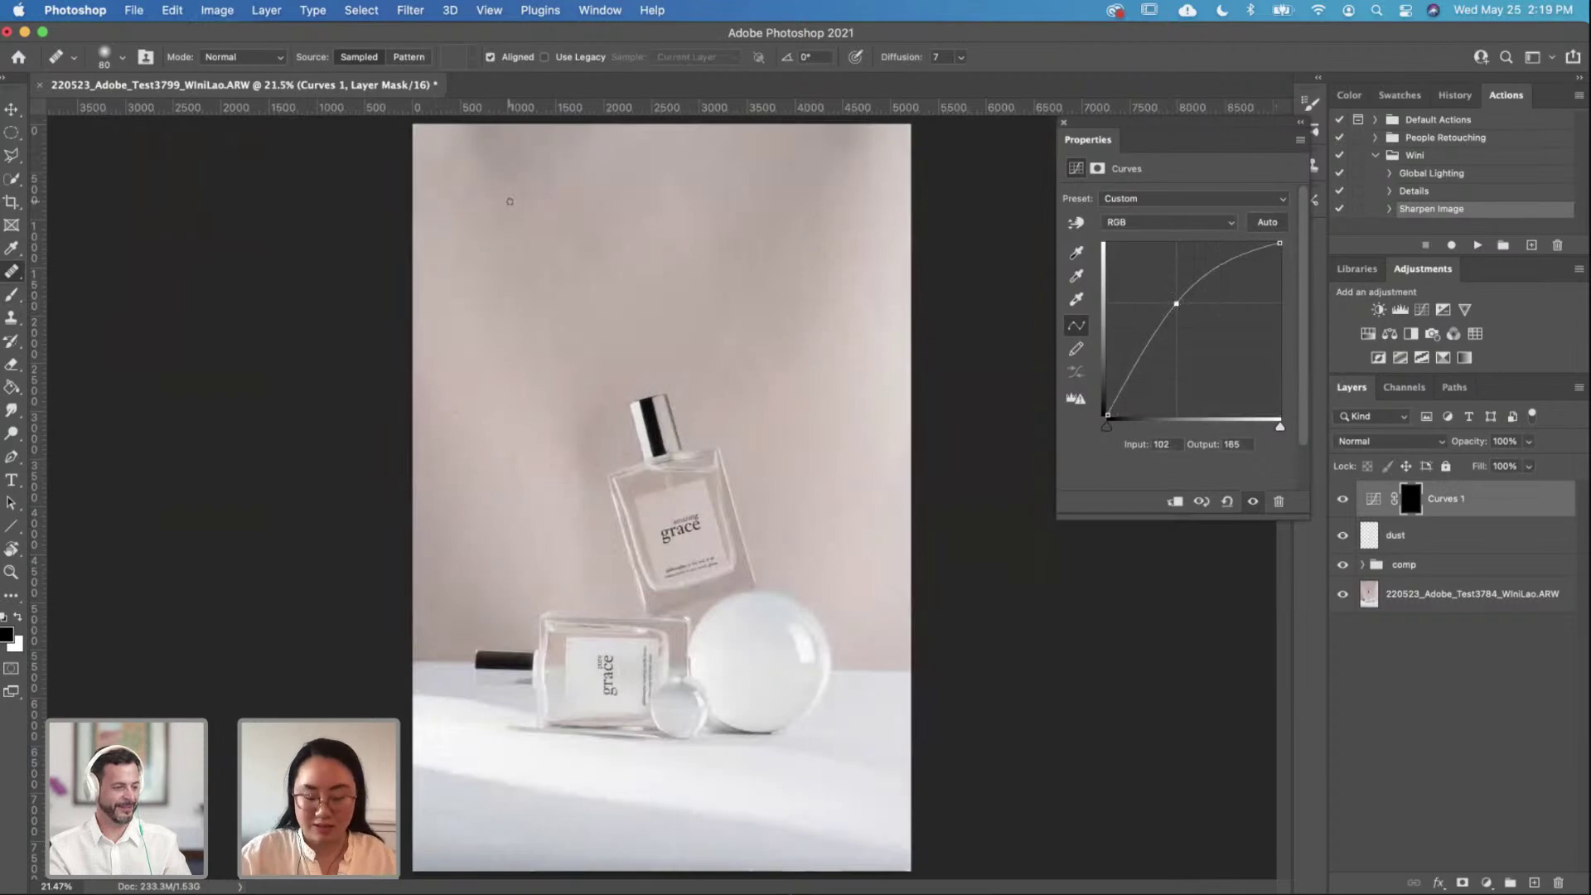
Step: Paint white on the brightening Curves mask over the backdrop's dark upper patches, using the Brush at 10% opacity and up to 1000 px
{"action": "key", "text": "bracketright"}
{"action": "key", "text": "bracketright"}
{"action": "key", "text": "bracketright"}
{"action": "key", "text": "bracketright"}
{"action": "key", "text": "bracketright"}
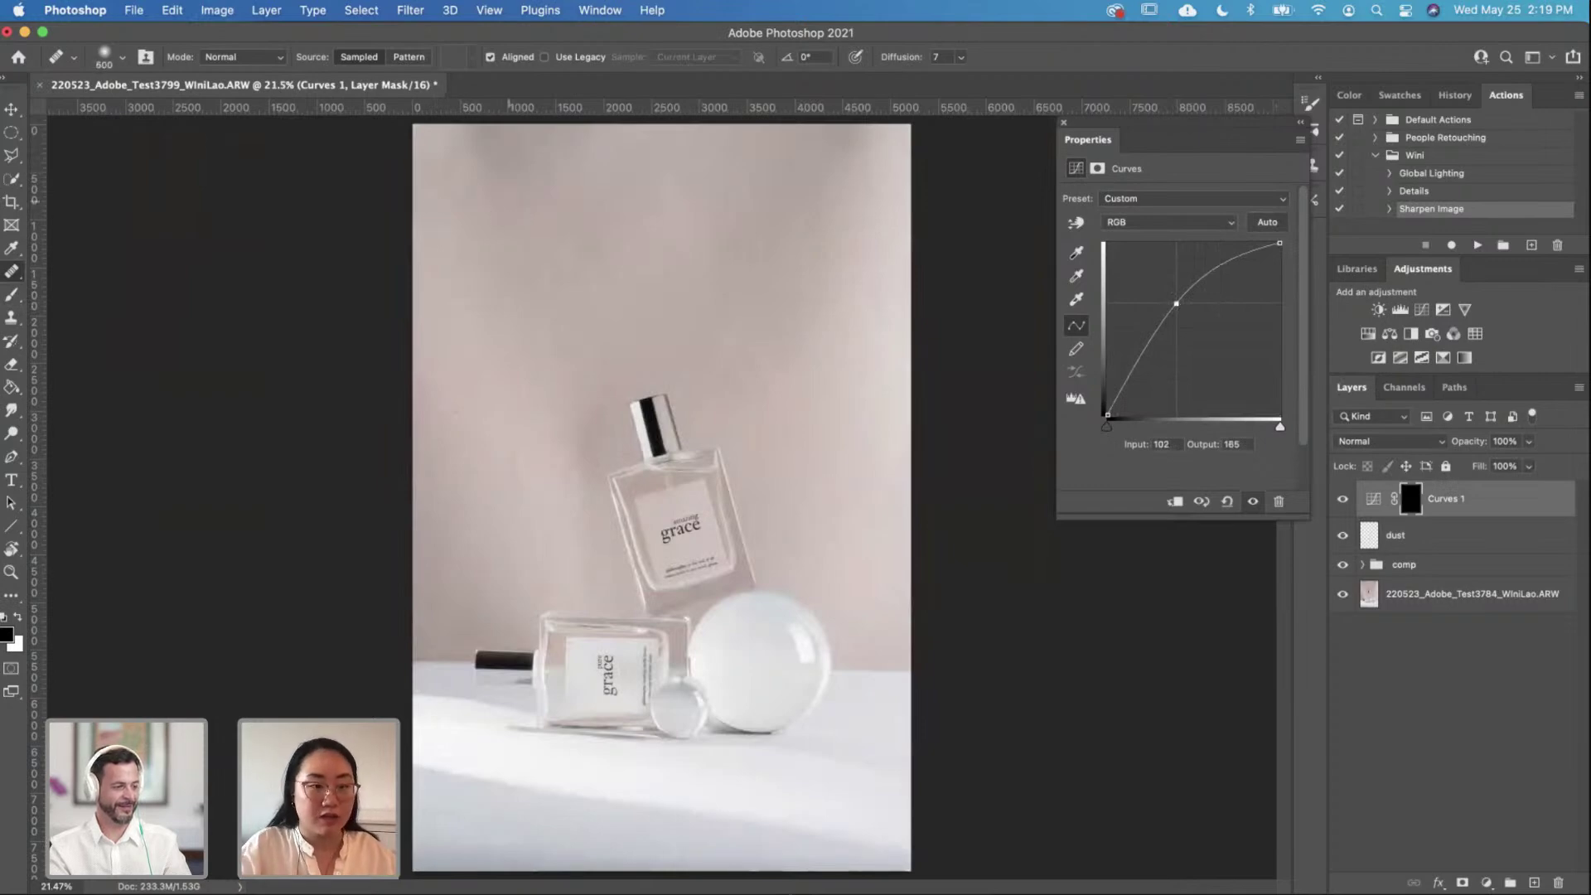
{"action": "left_click", "coordinate": [10, 296]}
{"action": "key", "text": "1"}
{"action": "key", "text": "bracketright"}
{"action": "key", "text": "bracketright"}
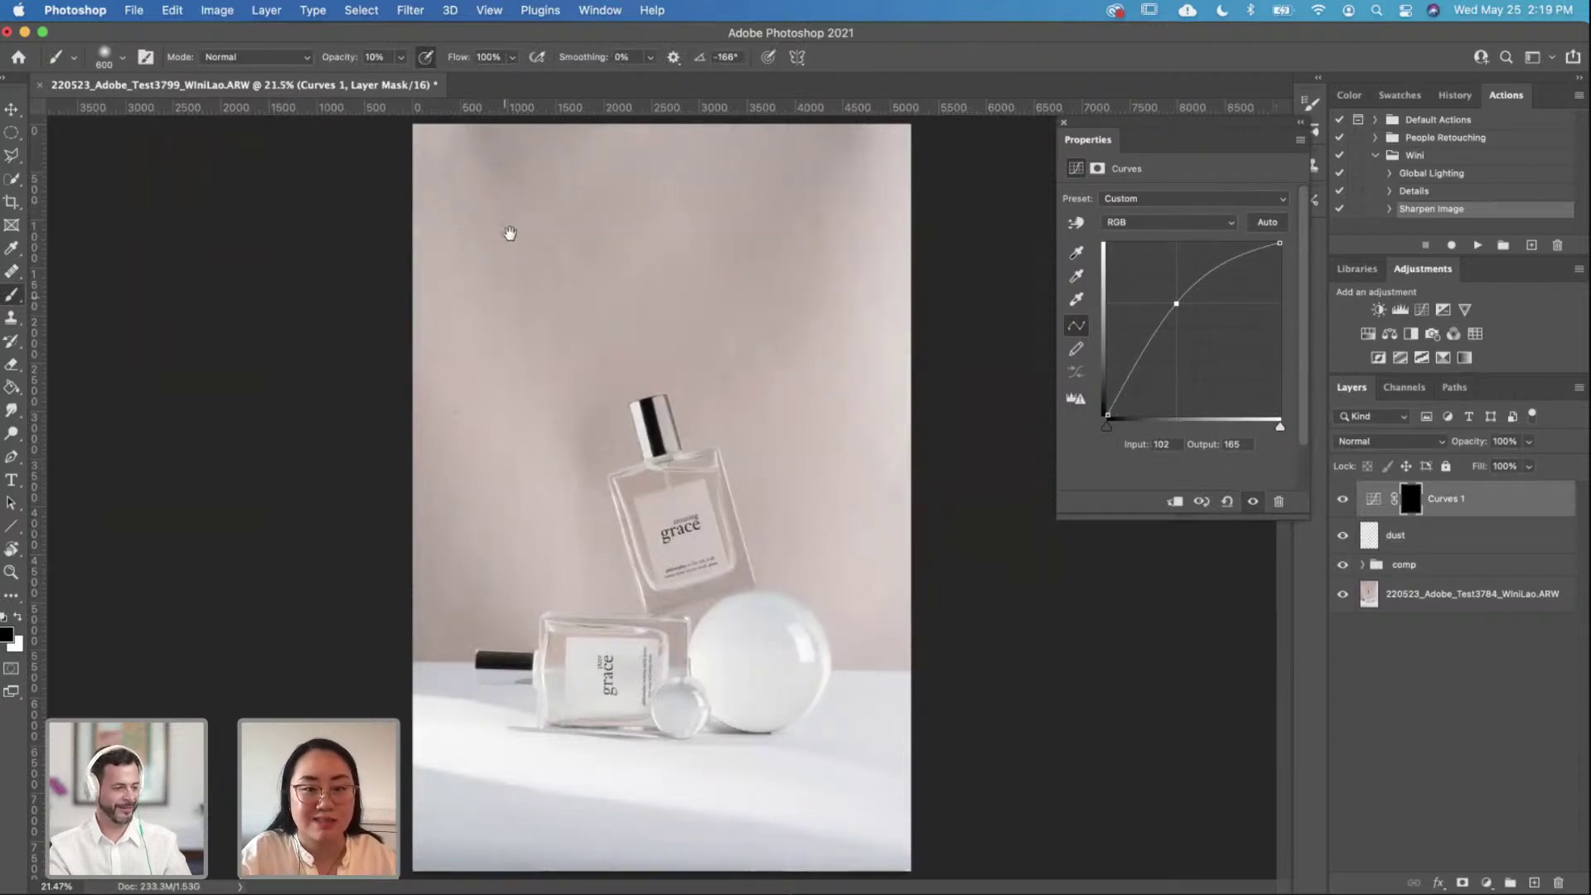
{"action": "key", "text": "x"}
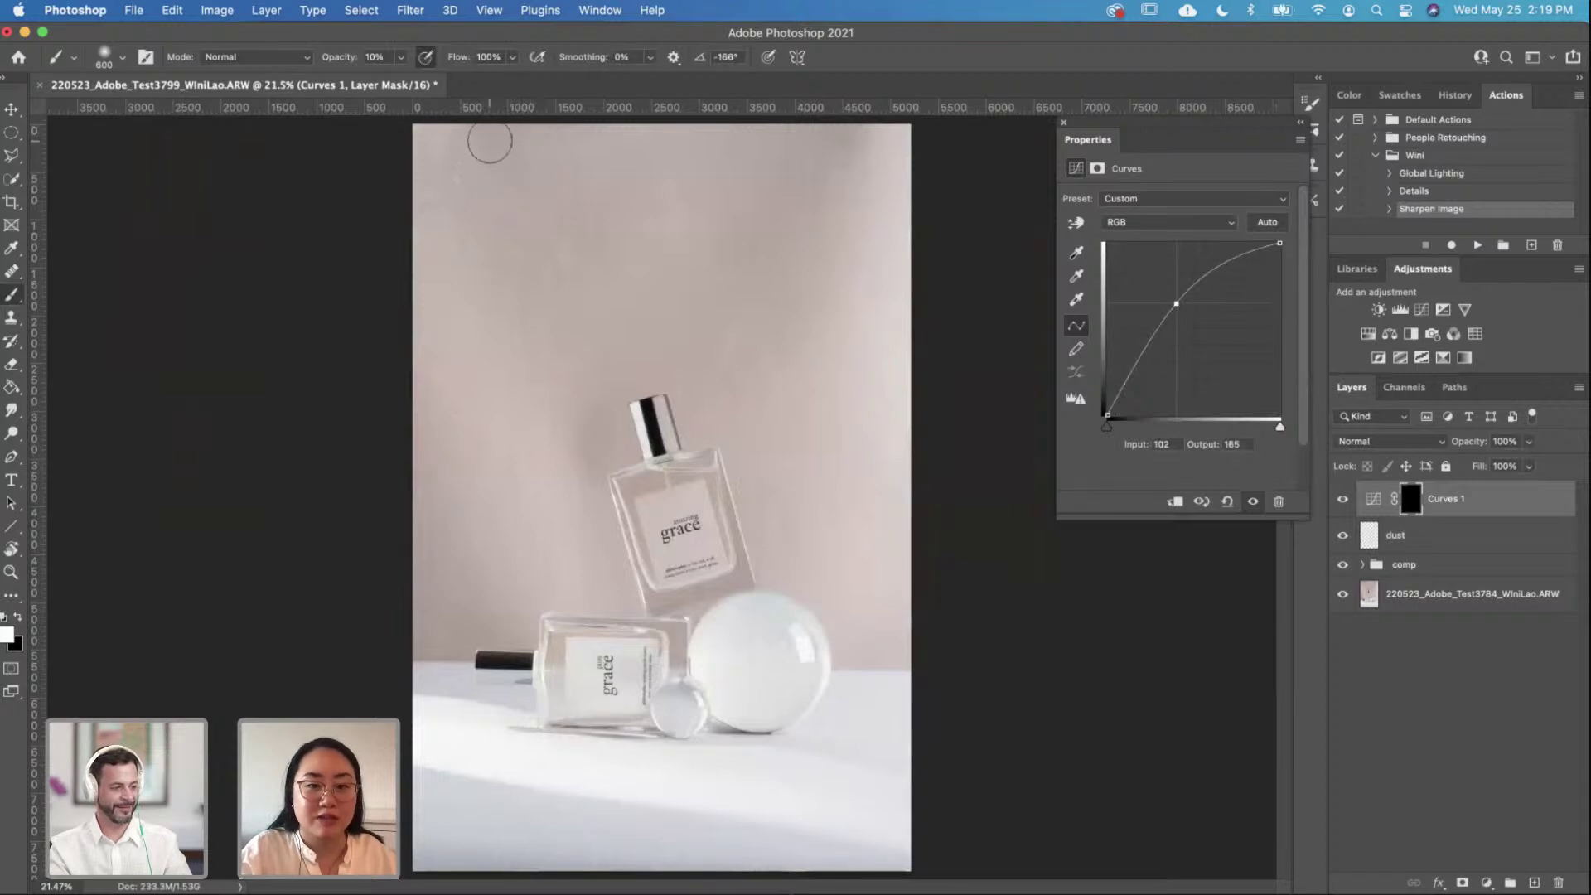
{"action": "key", "text": "bracketright"}
{"action": "key", "text": "bracketright"}
{"action": "key", "text": "bracketright"}
{"action": "key", "text": "bracketright"}
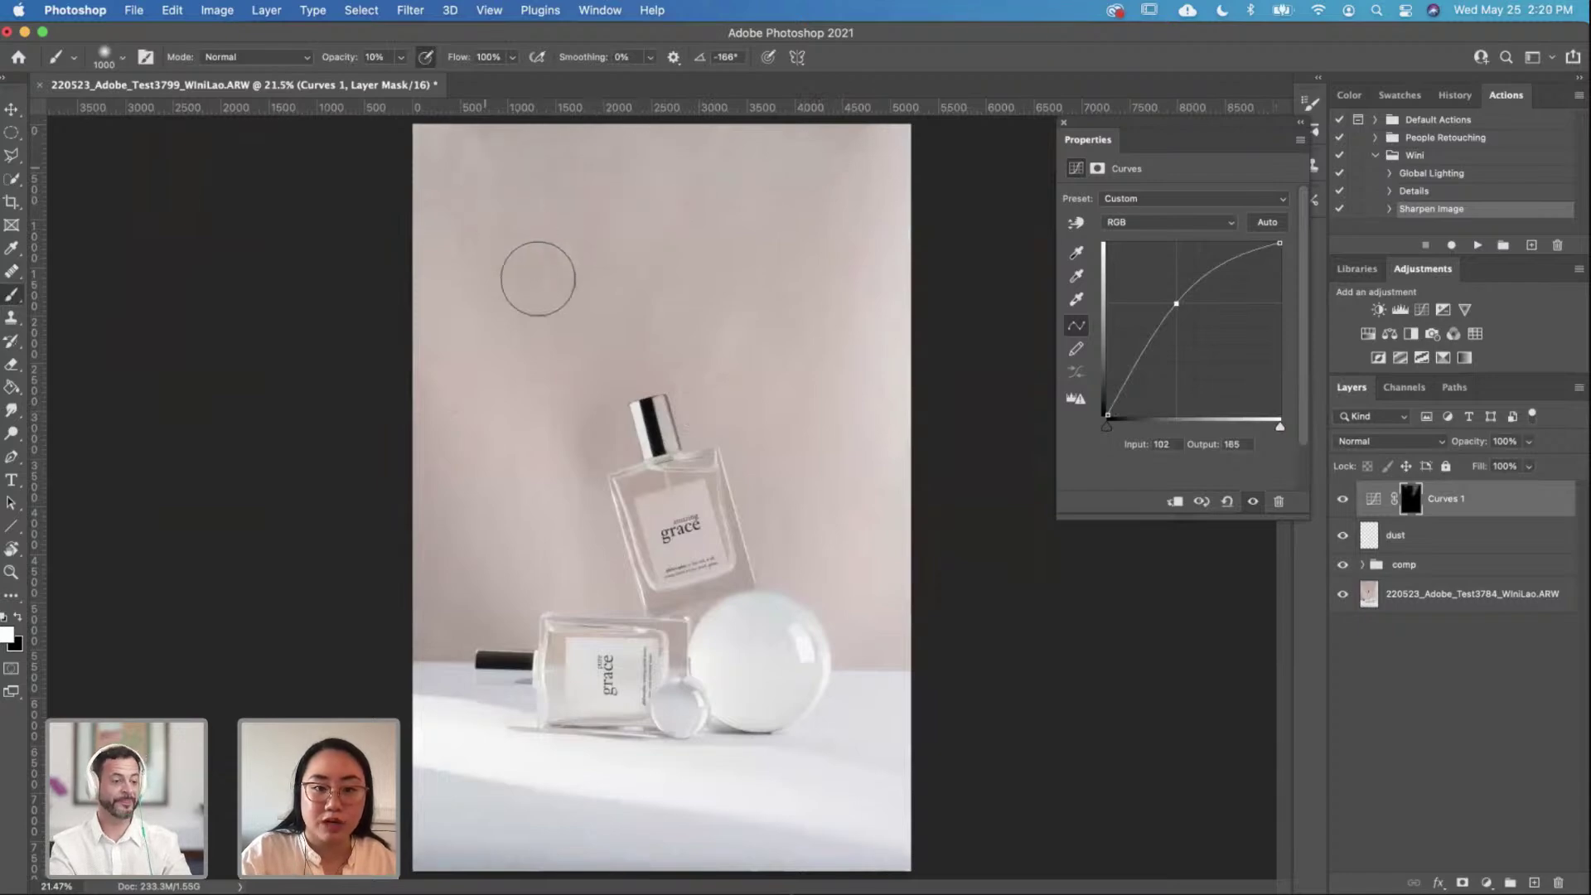
Step: Lighten the shadowed backdrop beside the upper bottle's cap through the Curves mask, varying the brush between 400 and 700 px
{"action": "key", "text": "bracketleft"}
{"action": "key", "text": "bracketleft"}
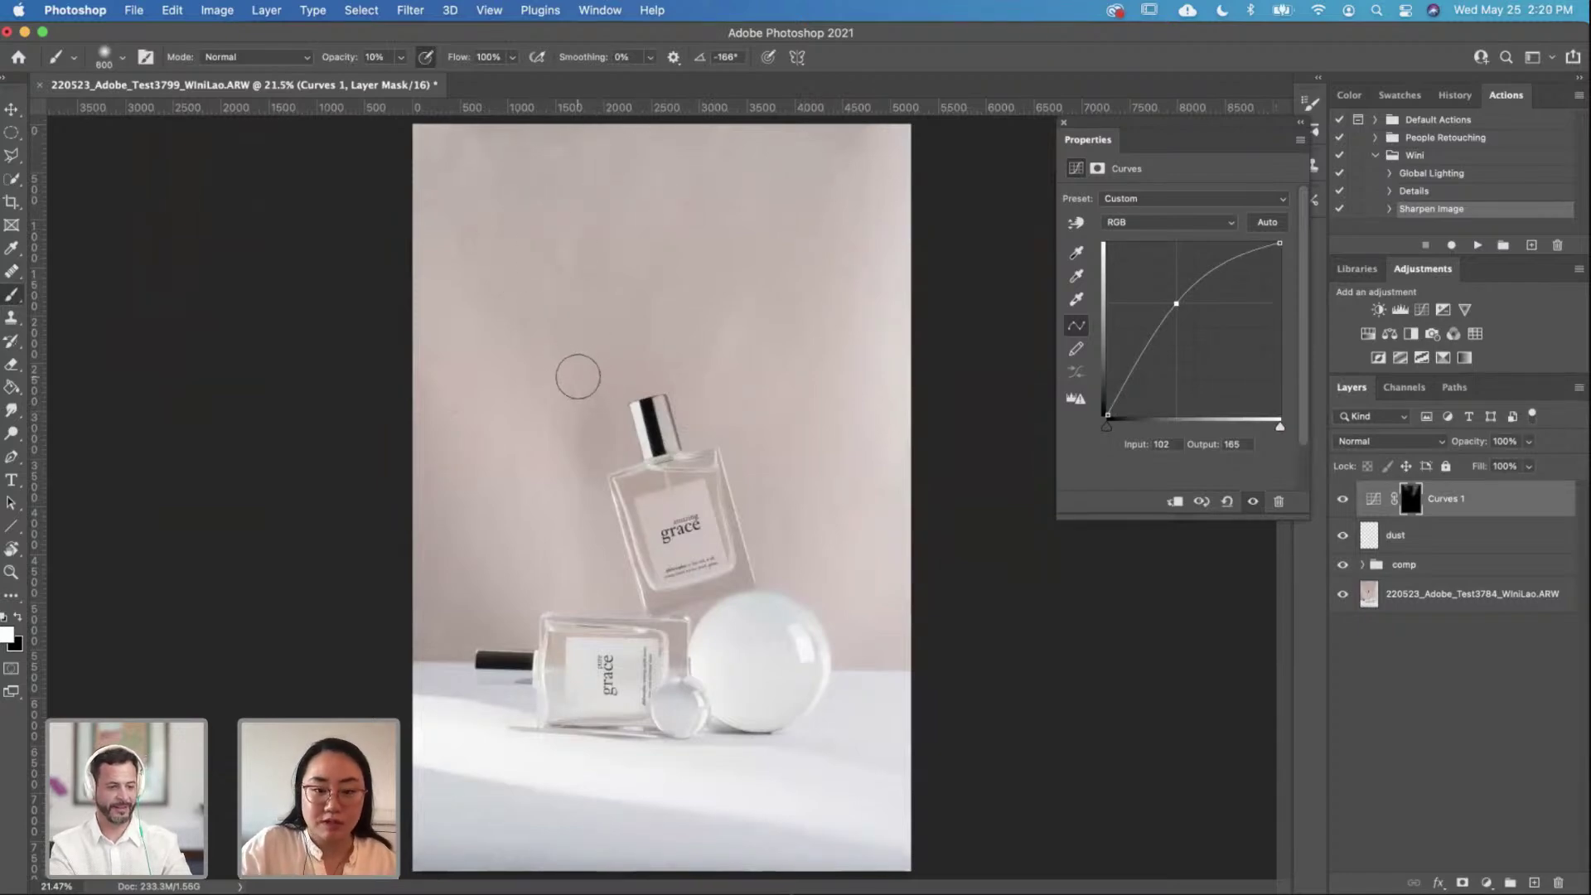
{"action": "key", "text": "bracketleft"}
{"action": "key", "text": "bracketleft"}
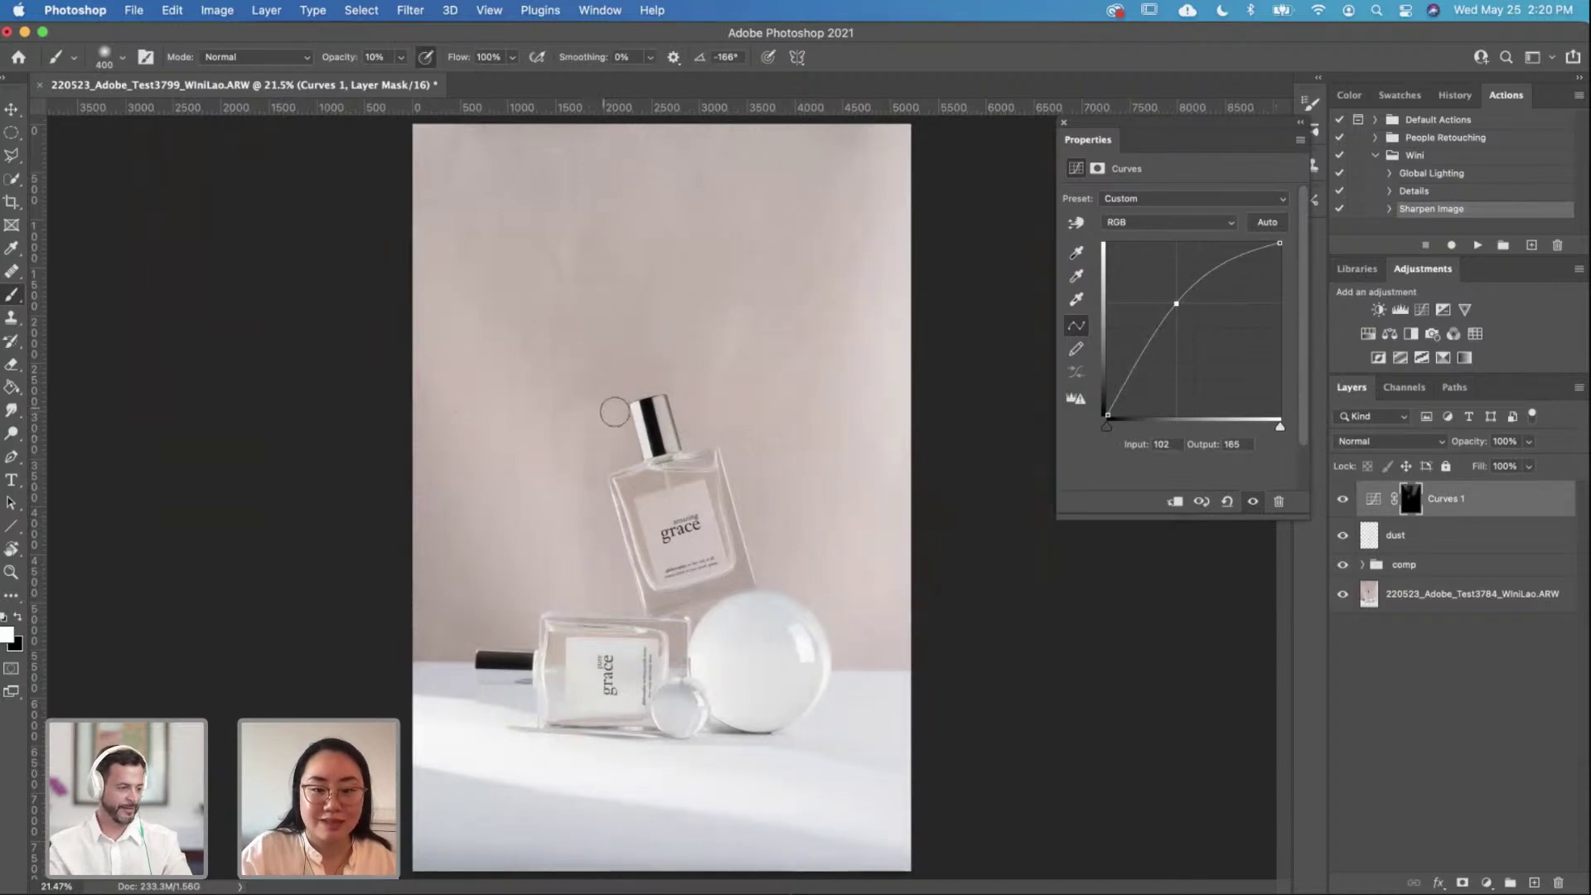
{"action": "key", "text": "bracketright"}
{"action": "key", "text": "bracketright"}
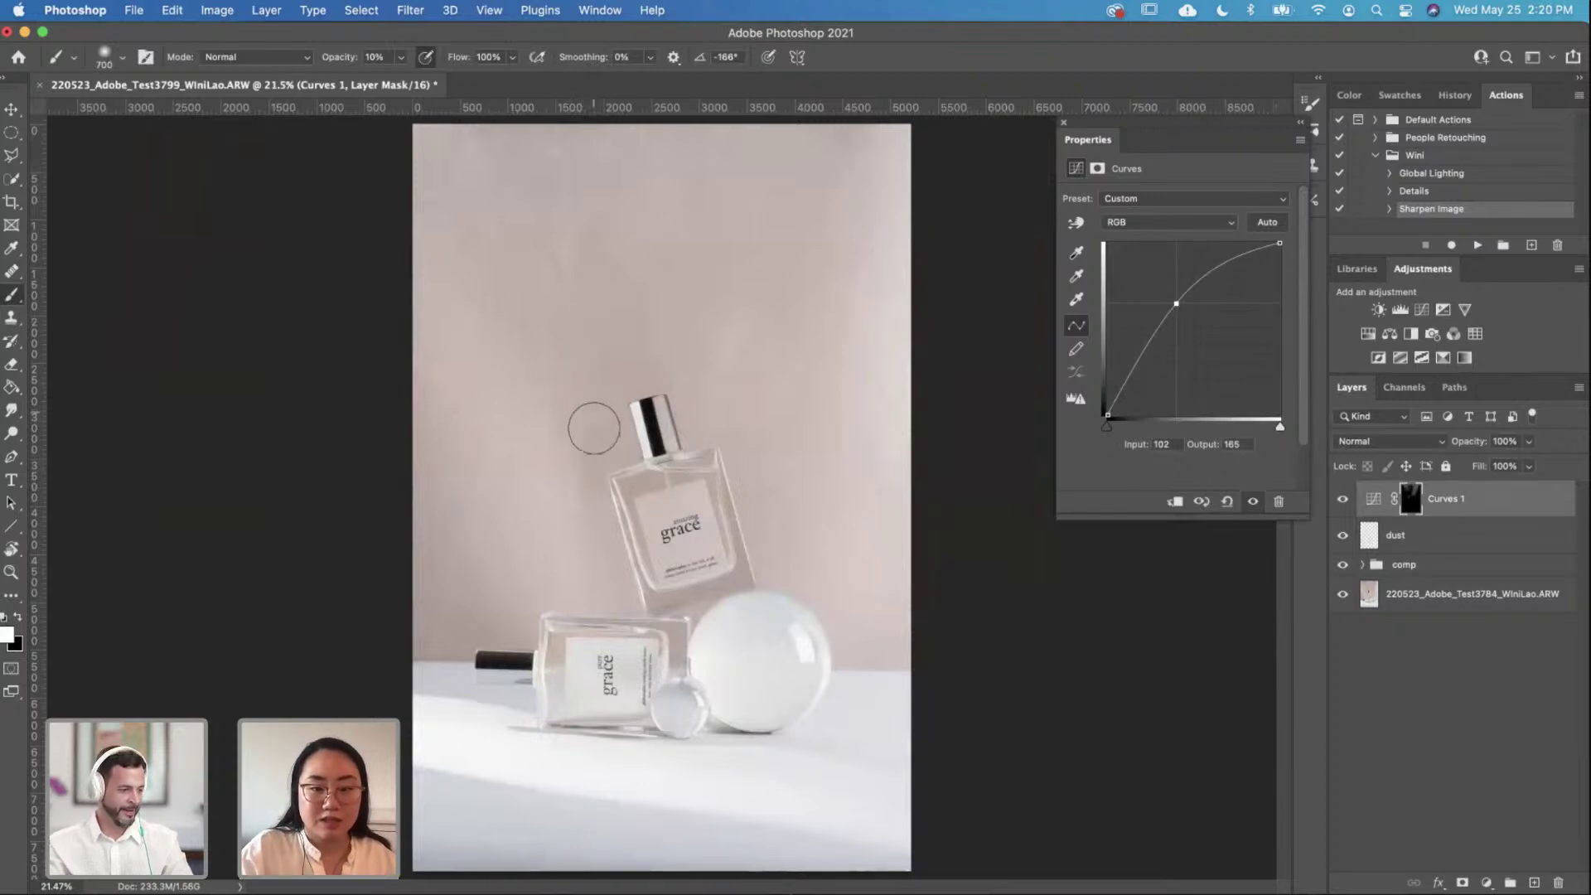
{"action": "key", "text": "bracketright"}
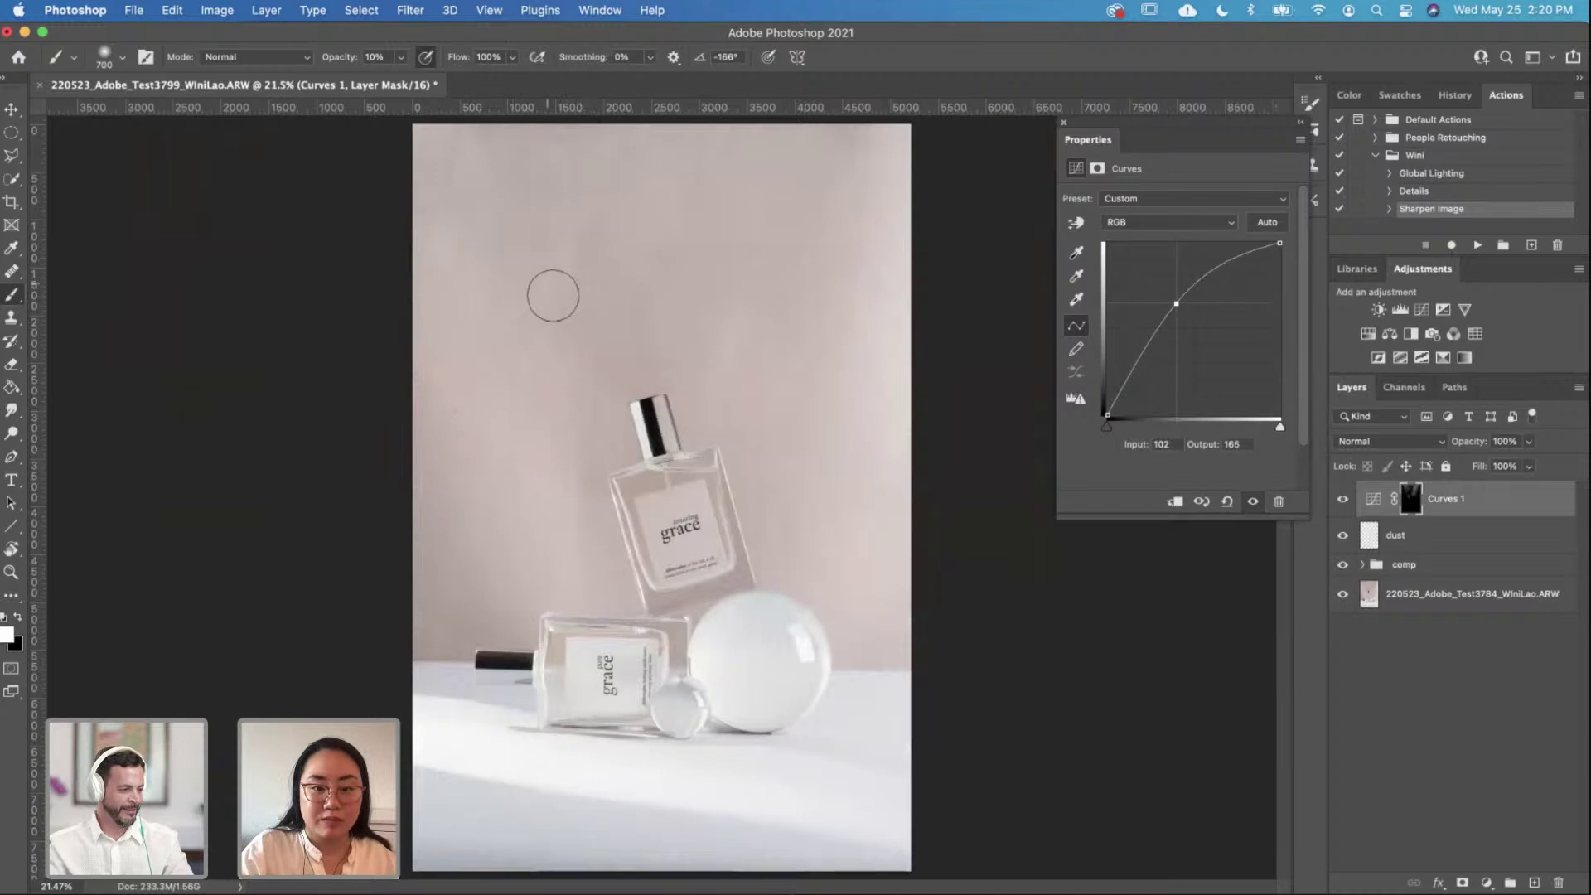
Step: Even out the backdrop's upper-left area through the brightening mask with an 1100 px brush, reducing it to 400 px for smaller patches
{"action": "key", "text": "bracketleft"}
{"action": "key", "text": "bracketleft"}
{"action": "key", "text": "bracketright"}
{"action": "key", "text": "bracketright"}
{"action": "key", "text": "bracketright"}
{"action": "key", "text": "bracketright"}
{"action": "key", "text": "bracketright"}
{"action": "key", "text": "bracketright"}
{"action": "key", "text": "bracketright"}
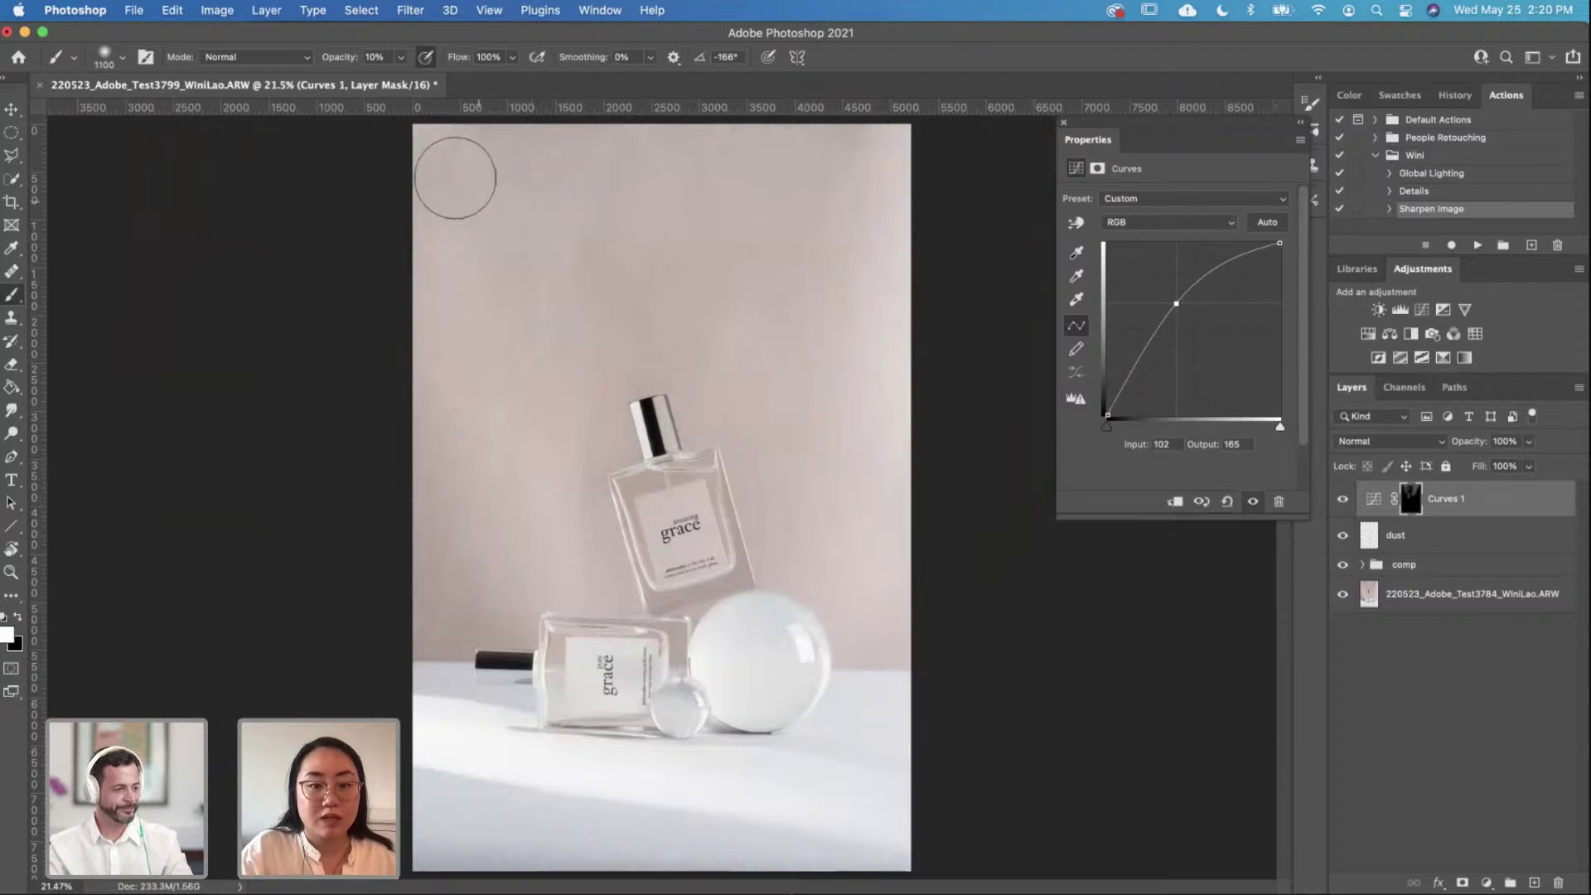
{"action": "key", "text": "bracketleft"}
{"action": "key", "text": "bracketleft"}
{"action": "key", "text": "bracketleft"}
{"action": "key", "text": "bracketleft"}
{"action": "key", "text": "bracketleft"}
{"action": "key", "text": "bracketleft"}
{"action": "key", "text": "bracketleft"}
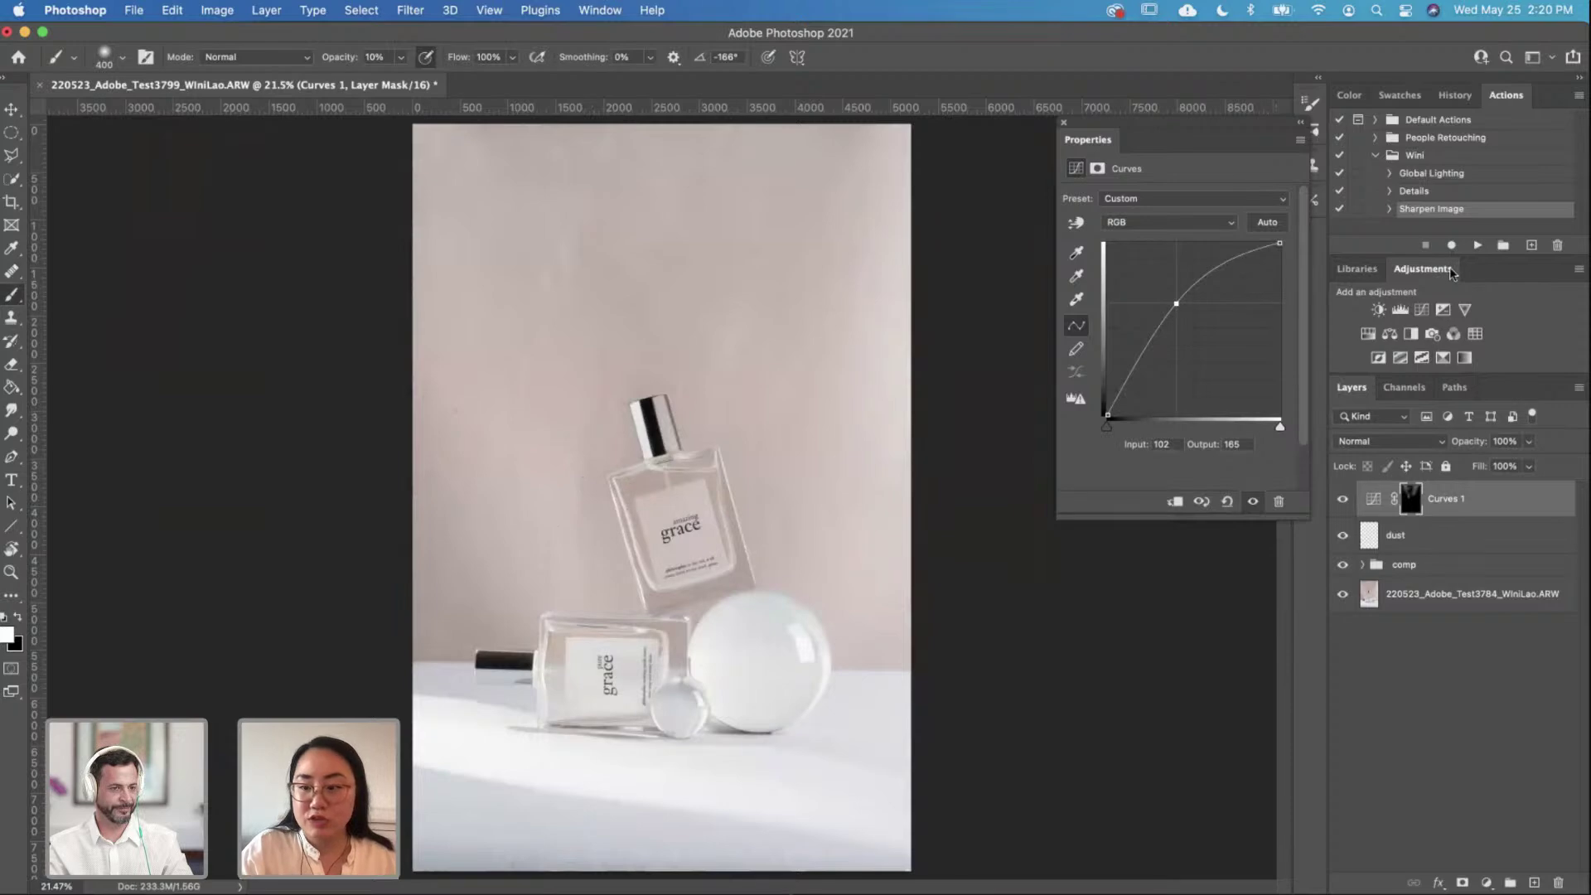
Step: Add a second, darkening Curves adjustment with input 153 and output 110, and invert its mask to black
{"action": "left_click", "coordinate": [1421, 309]}
{"action": "left_click_drag", "start_coordinate": [1206, 317], "coordinate": [1212, 340]}
{"action": "key", "text": "super+i"}
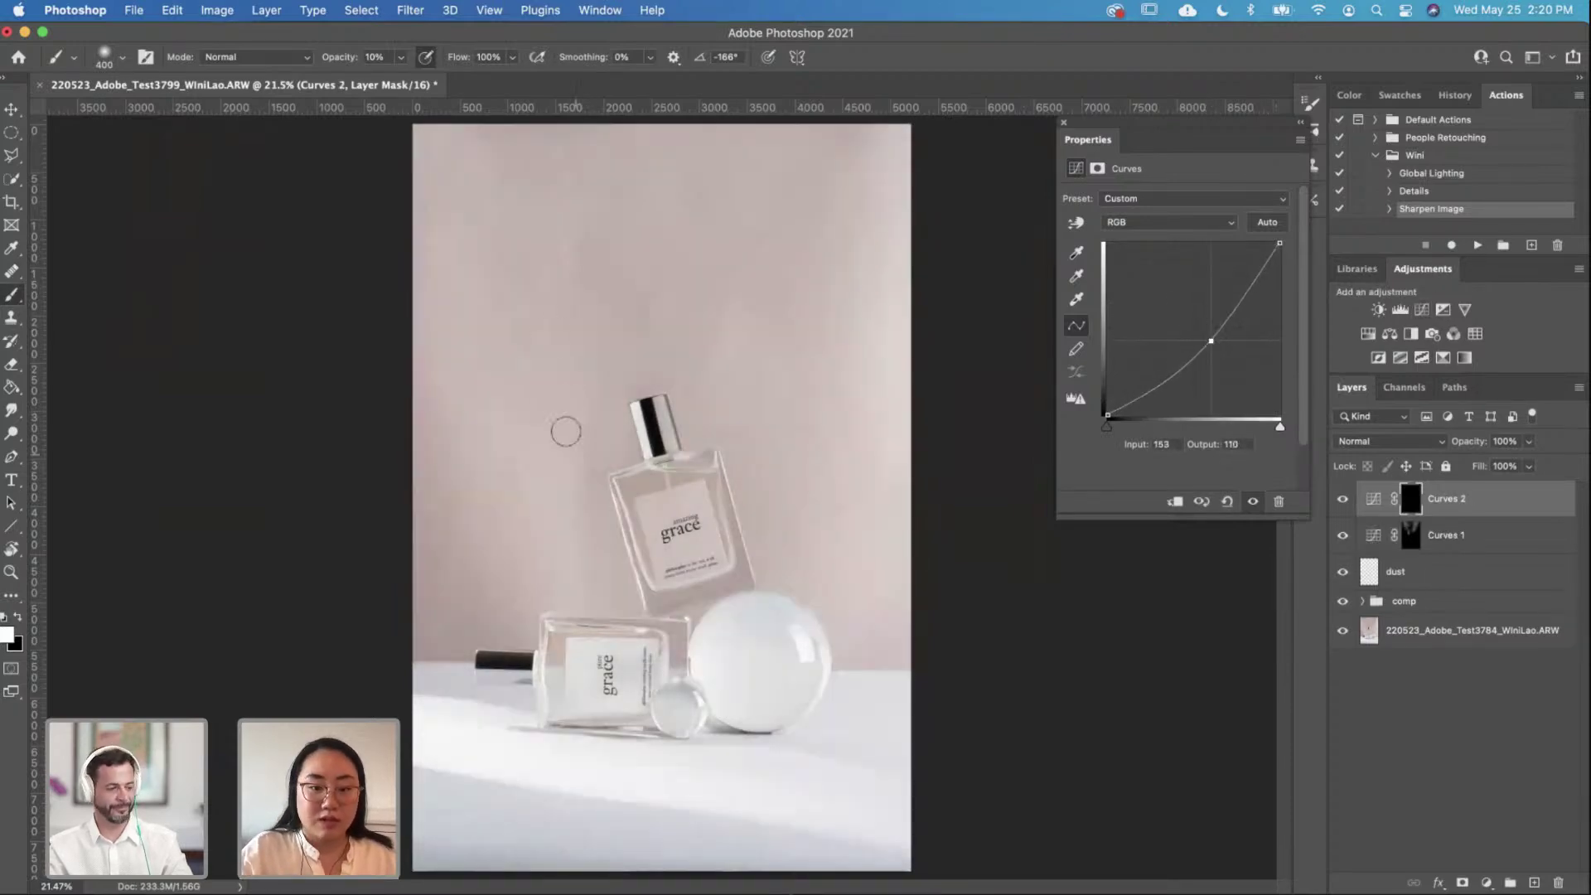
Step: Paint white on the darkening Curves mask over the backdrop's bright patches at 10% opacity, using brush sizes of 500 and 900 px
{"action": "key", "text": "bracketright"}
{"action": "key", "text": "bracketright"}
{"action": "key", "text": "bracketleft"}
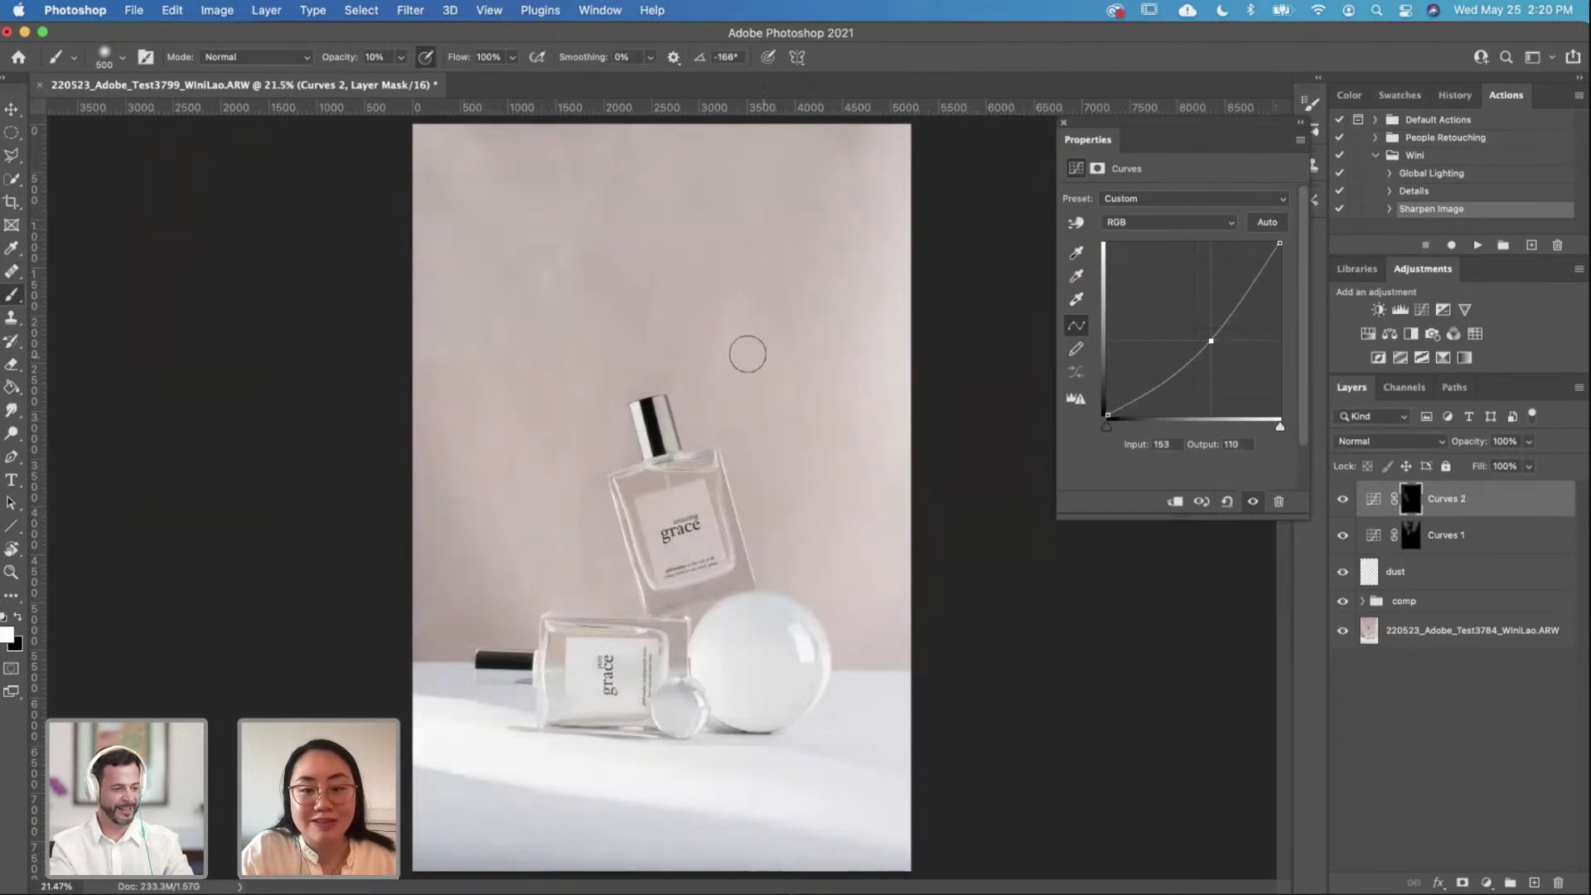
{"action": "key", "text": "bracketright"}
{"action": "key", "text": "bracketright"}
{"action": "key", "text": "bracketright"}
{"action": "key", "text": "bracketright"}
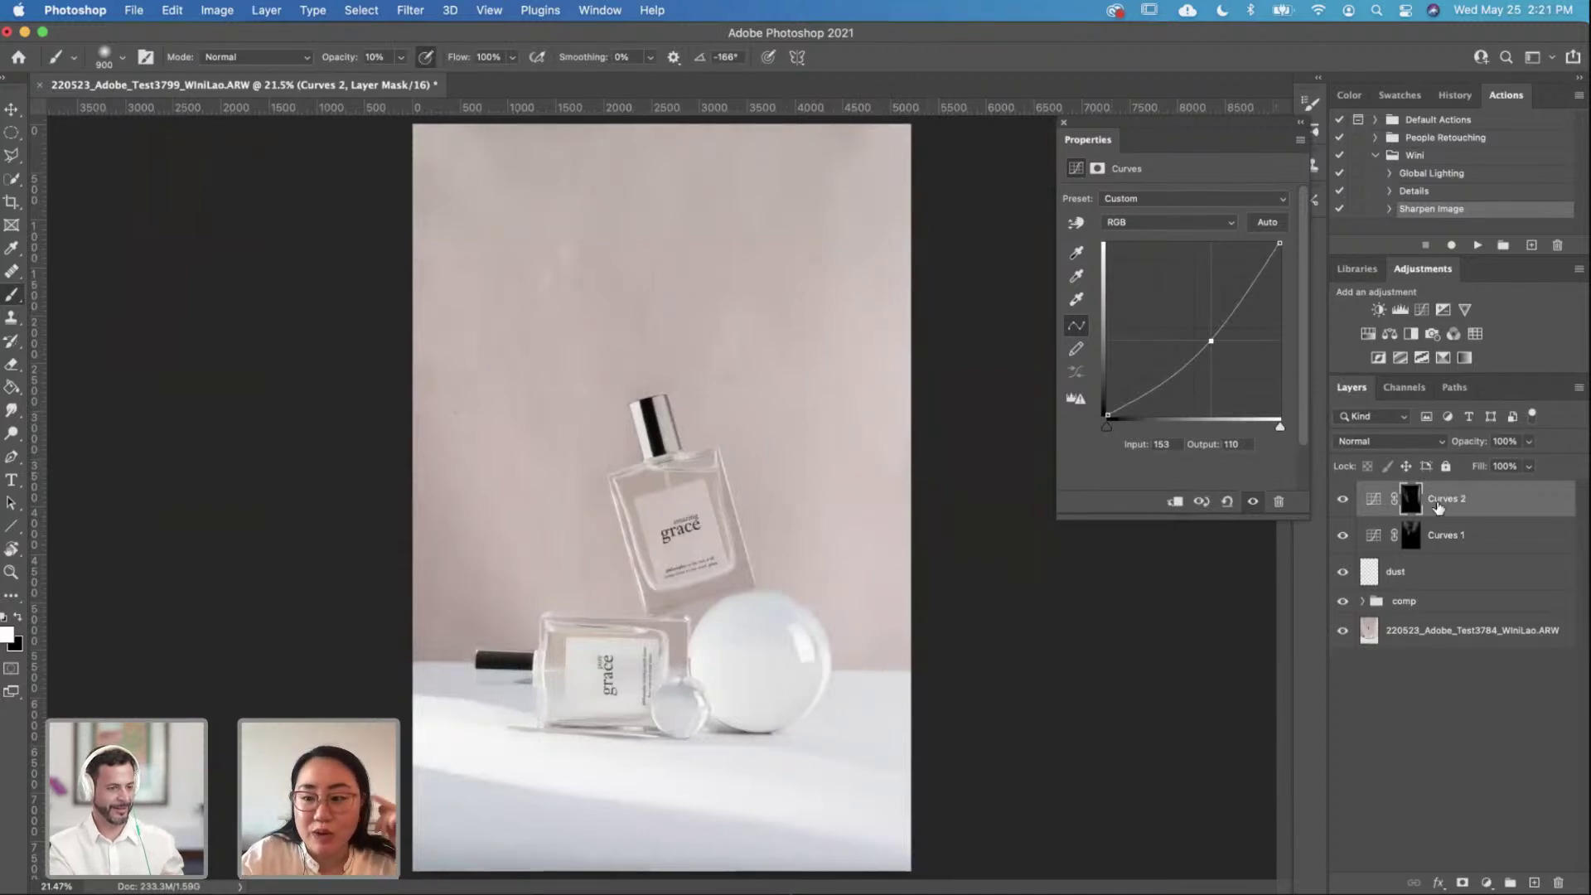
Step: Group the two Curves layers and name the group "background curves"
{"action": "left_click", "coordinate": [1408, 536]}
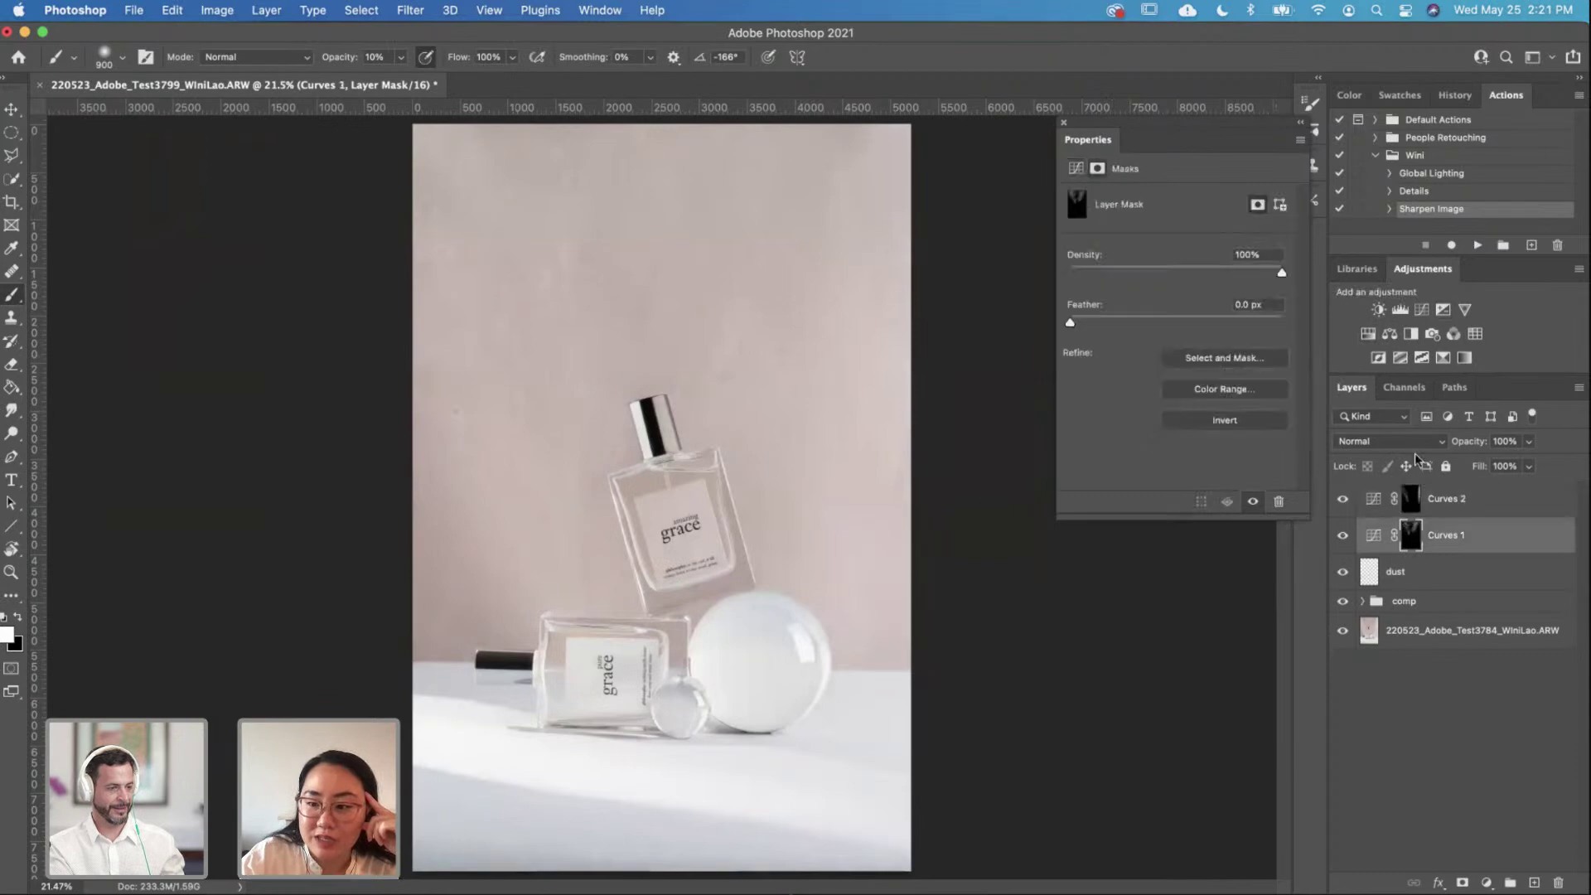
{"action": "left_click", "coordinate": [1443, 502], "text": "shift"}
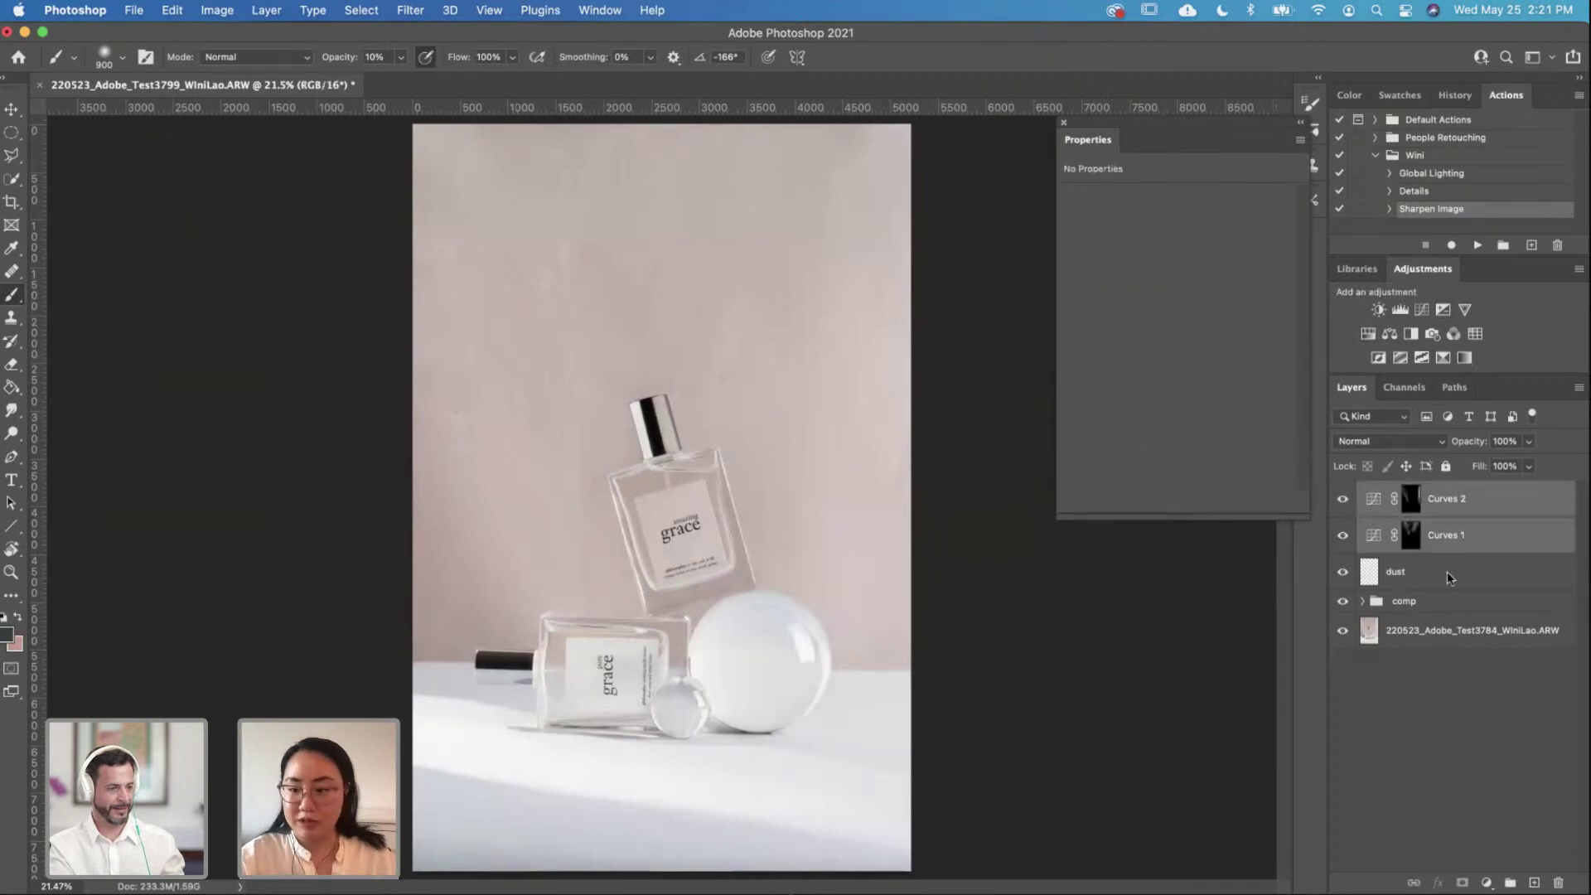
{"action": "left_click", "coordinate": [1509, 879]}
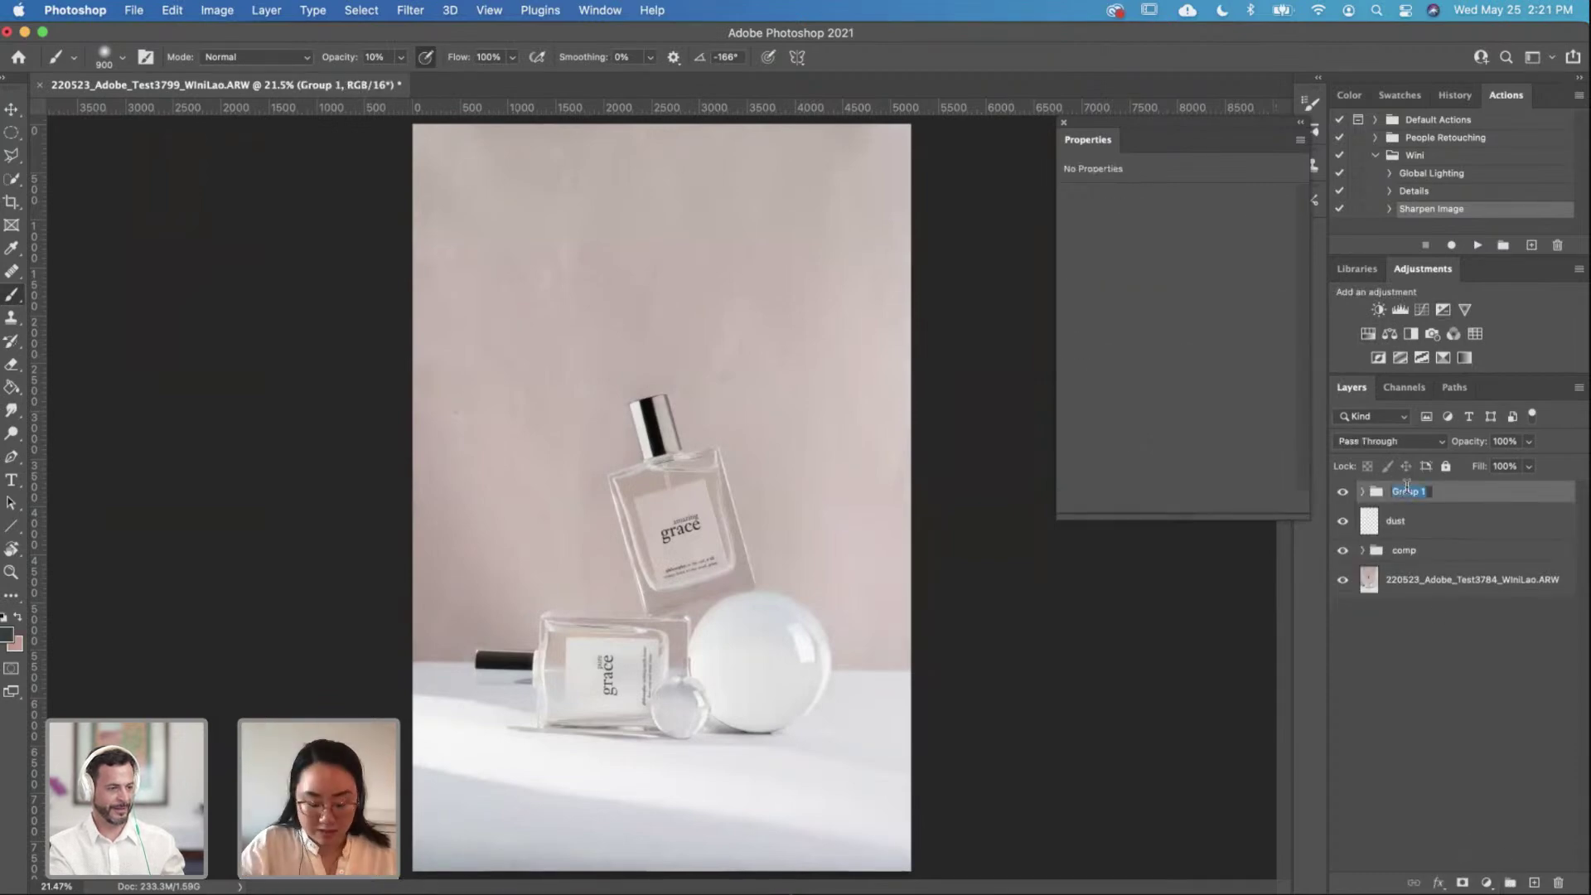
{"action": "type", "text": "und"}
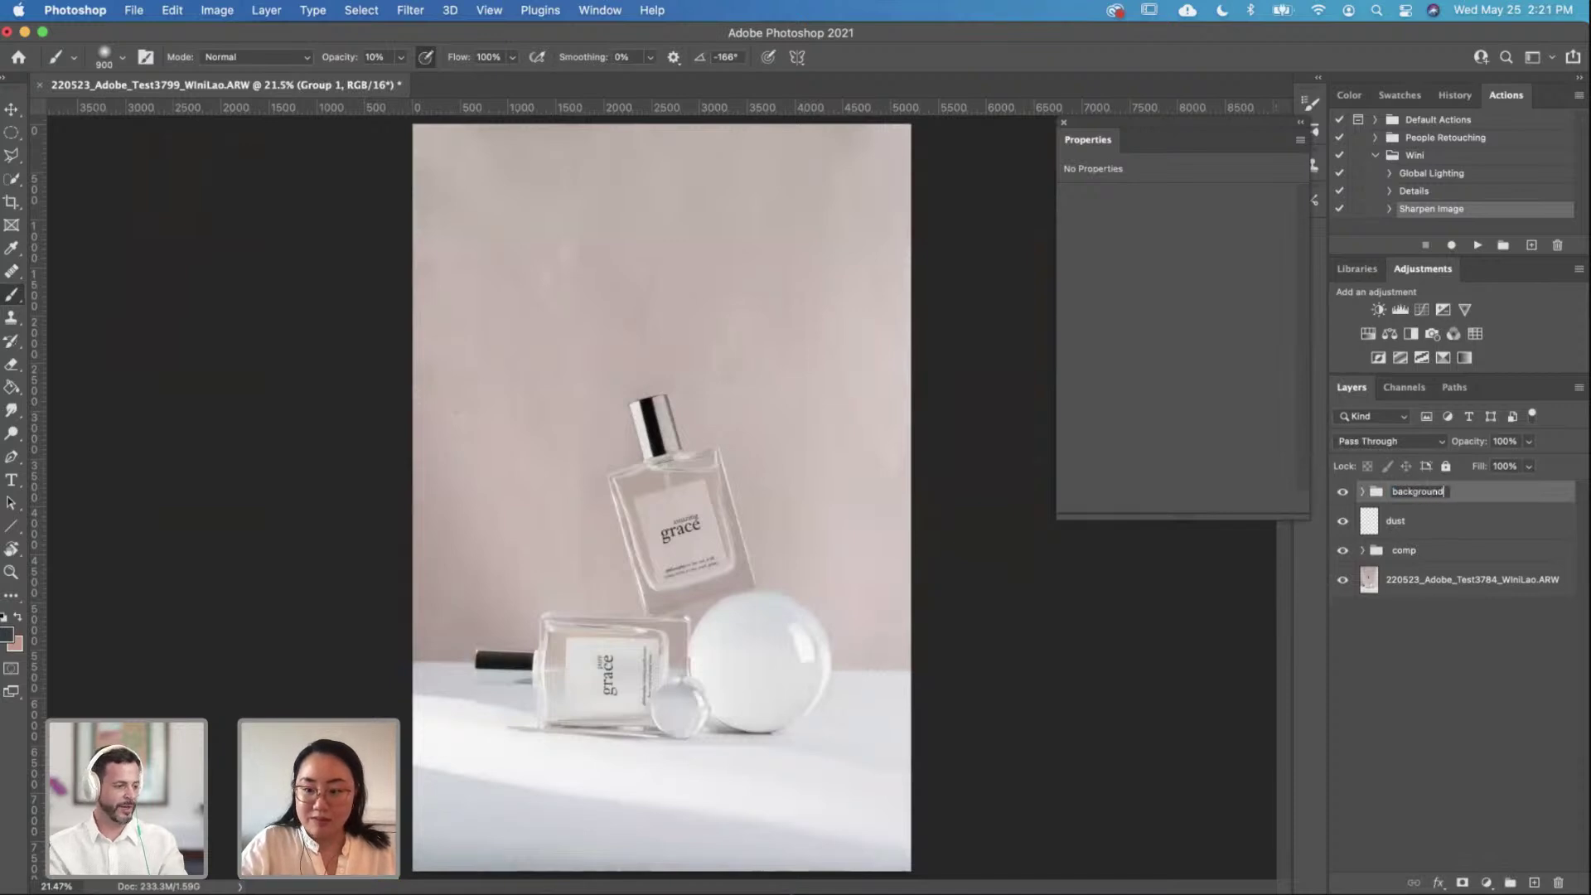
{"action": "key", "text": "Return"}
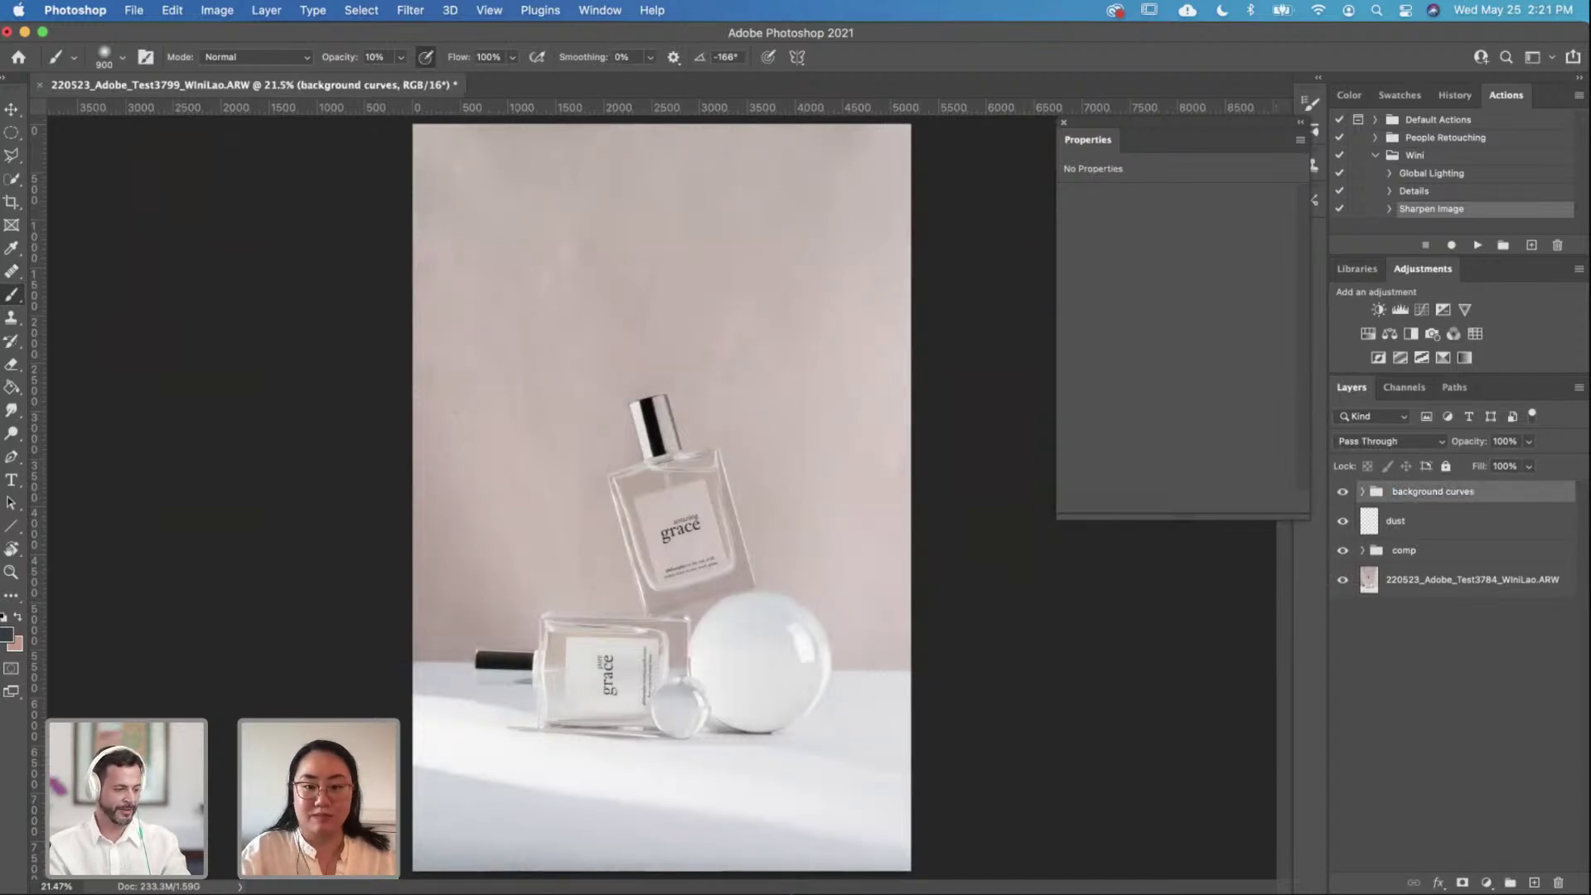
Step: Add a brightening Curves adjustment above the background curves group with input 113 and output 164, and invert its mask
{"action": "left_click", "coordinate": [1420, 309]}
{"action": "left_click_drag", "start_coordinate": [1193, 329], "coordinate": [1184, 304]}
{"action": "key", "text": "super+i"}
Step: Brighten the upper bottle's label by painting white on the new Curves mask with a 600 px brush at 30% opacity
{"action": "key", "text": "bracketleft"}
{"action": "key", "text": "bracketleft"}
{"action": "key", "text": "bracketleft"}
{"action": "scroll", "coordinate": [667, 515], "scroll_direction": "up", "scroll_amount": 2}
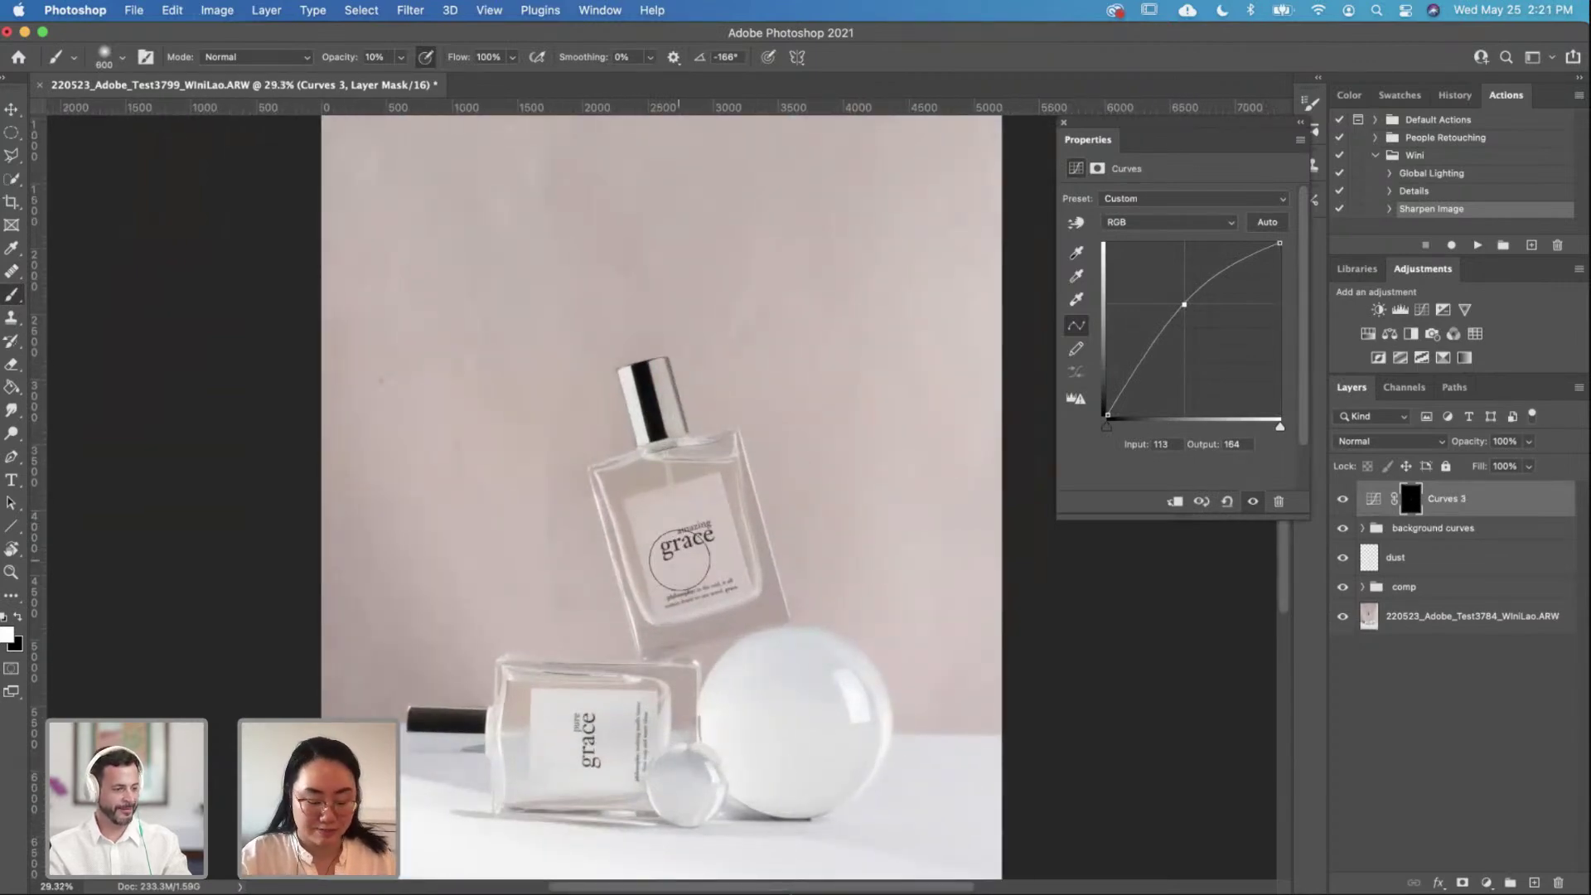
{"action": "key", "text": "3"}
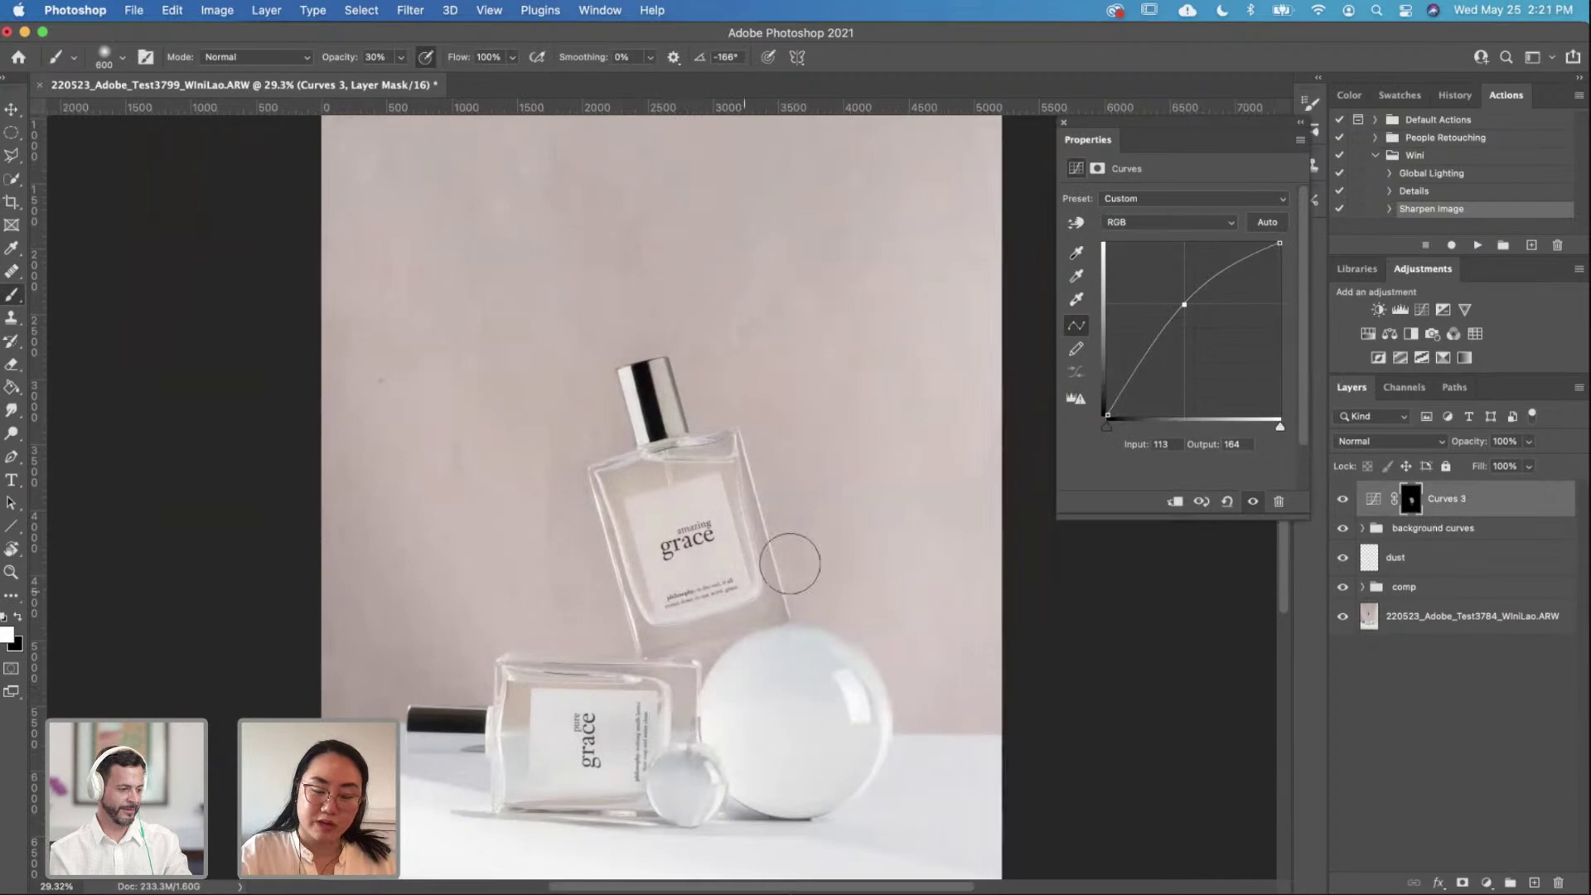
Step: Brighten the smaller areas along the upper bottle's glass through the mask with a 250 px brush at 30% opacity
{"action": "key", "text": "bracketleft"}
{"action": "key", "text": "bracketleft"}
{"action": "key", "text": "bracketleft"}
{"action": "key", "text": "bracketleft"}
{"action": "key", "text": "bracketleft"}
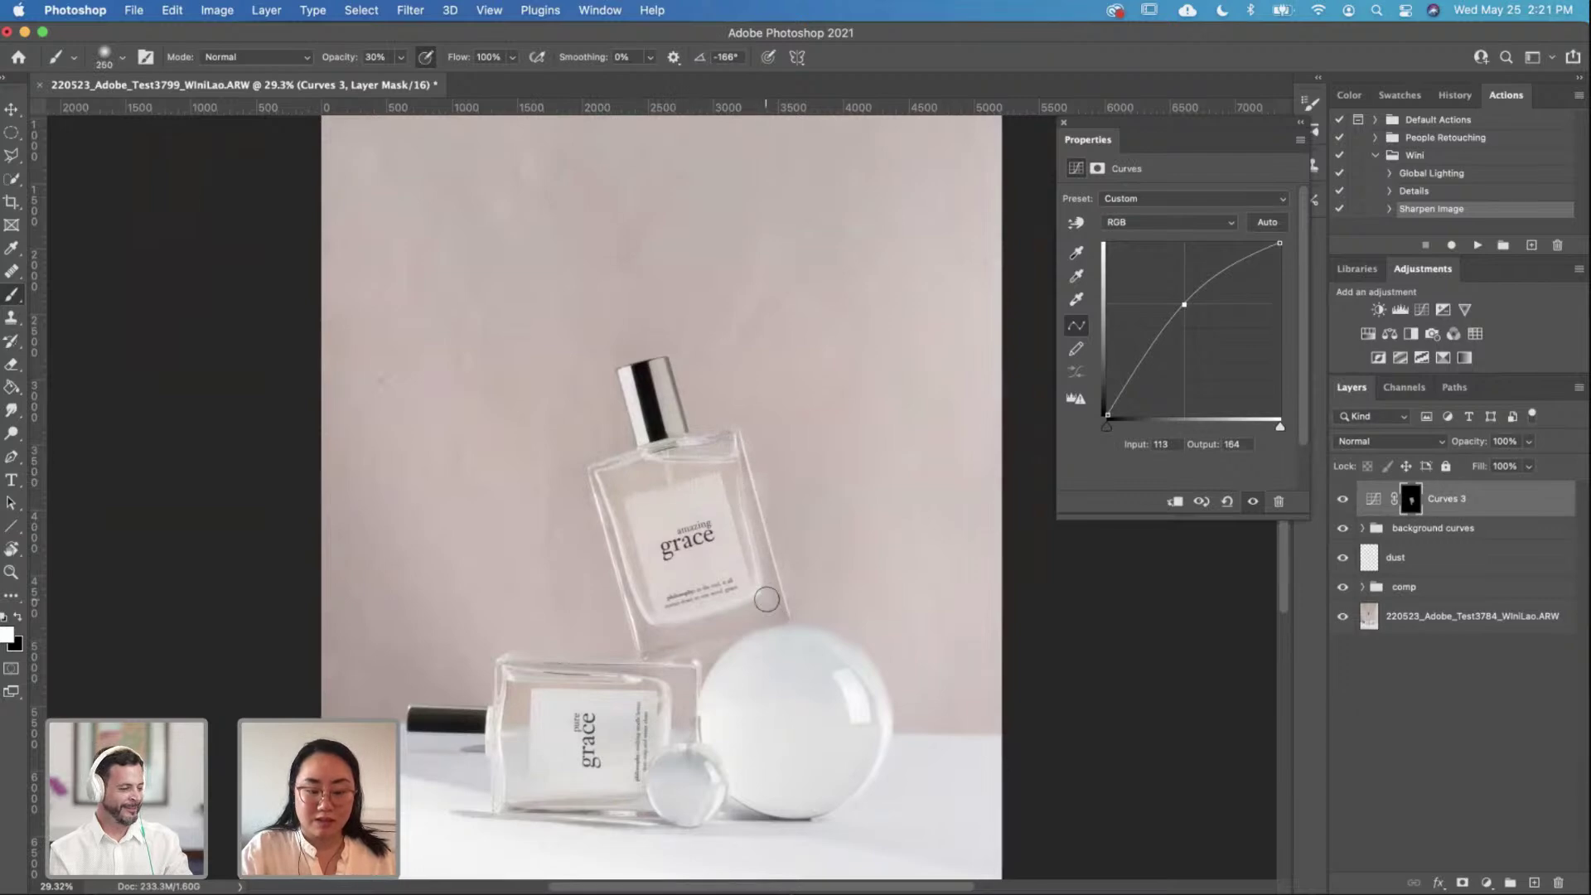
{"action": "scroll", "coordinate": [767, 603], "scroll_direction": "down", "scroll_amount": 3, "text": "alt"}
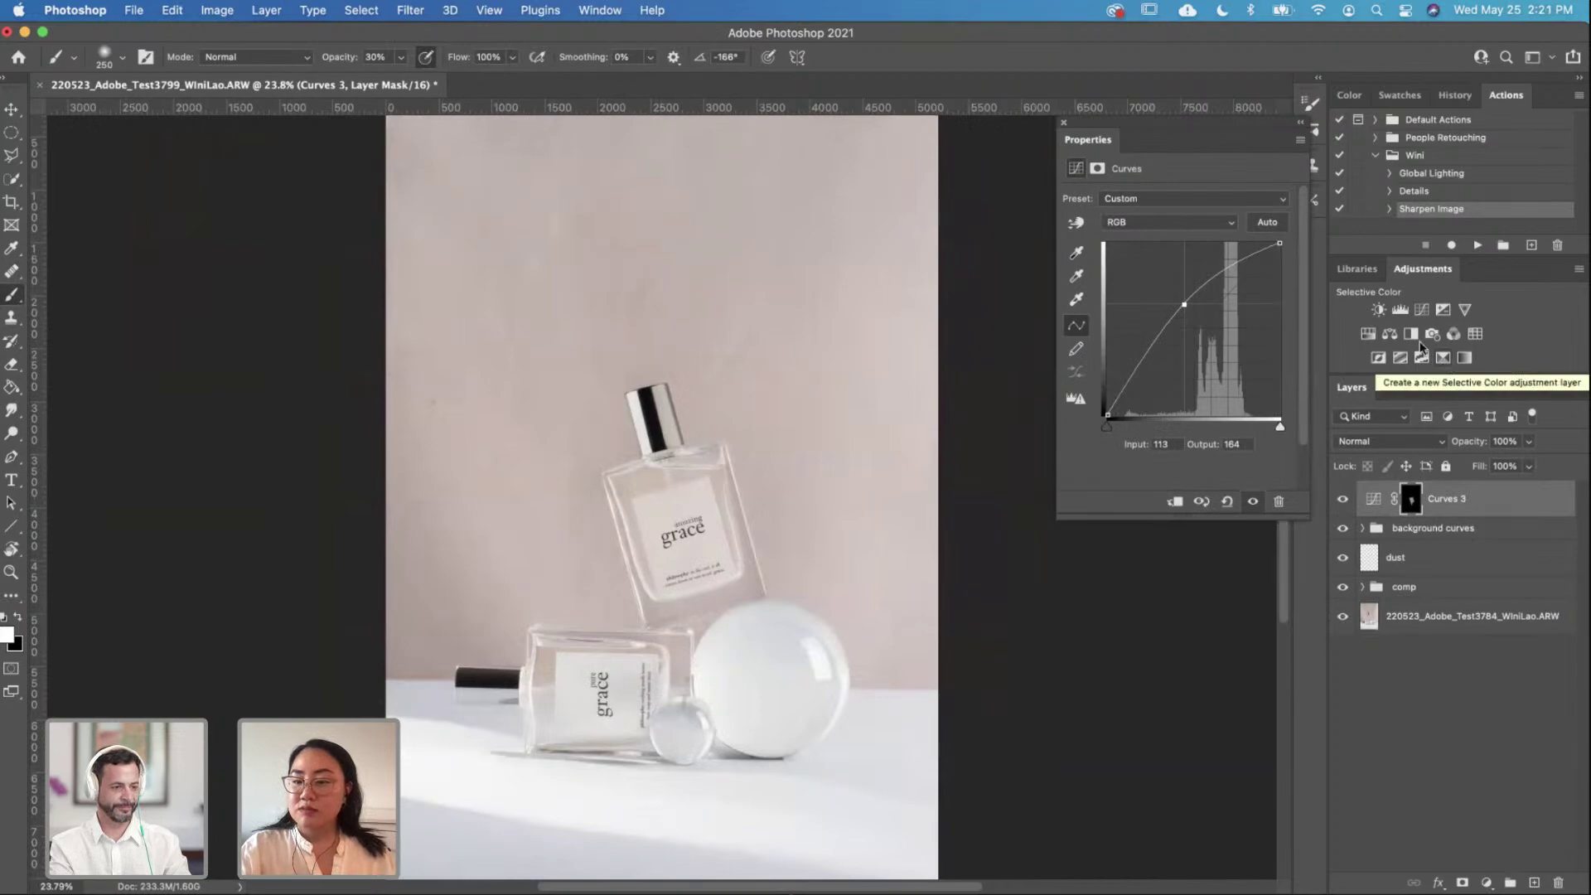
Step: Add a Hue/Saturation adjustment targeting the Yellows sampled at the cap's edge, with saturation -38 and lightness +39, and invert its mask
{"action": "left_click", "coordinate": [1368, 333]}
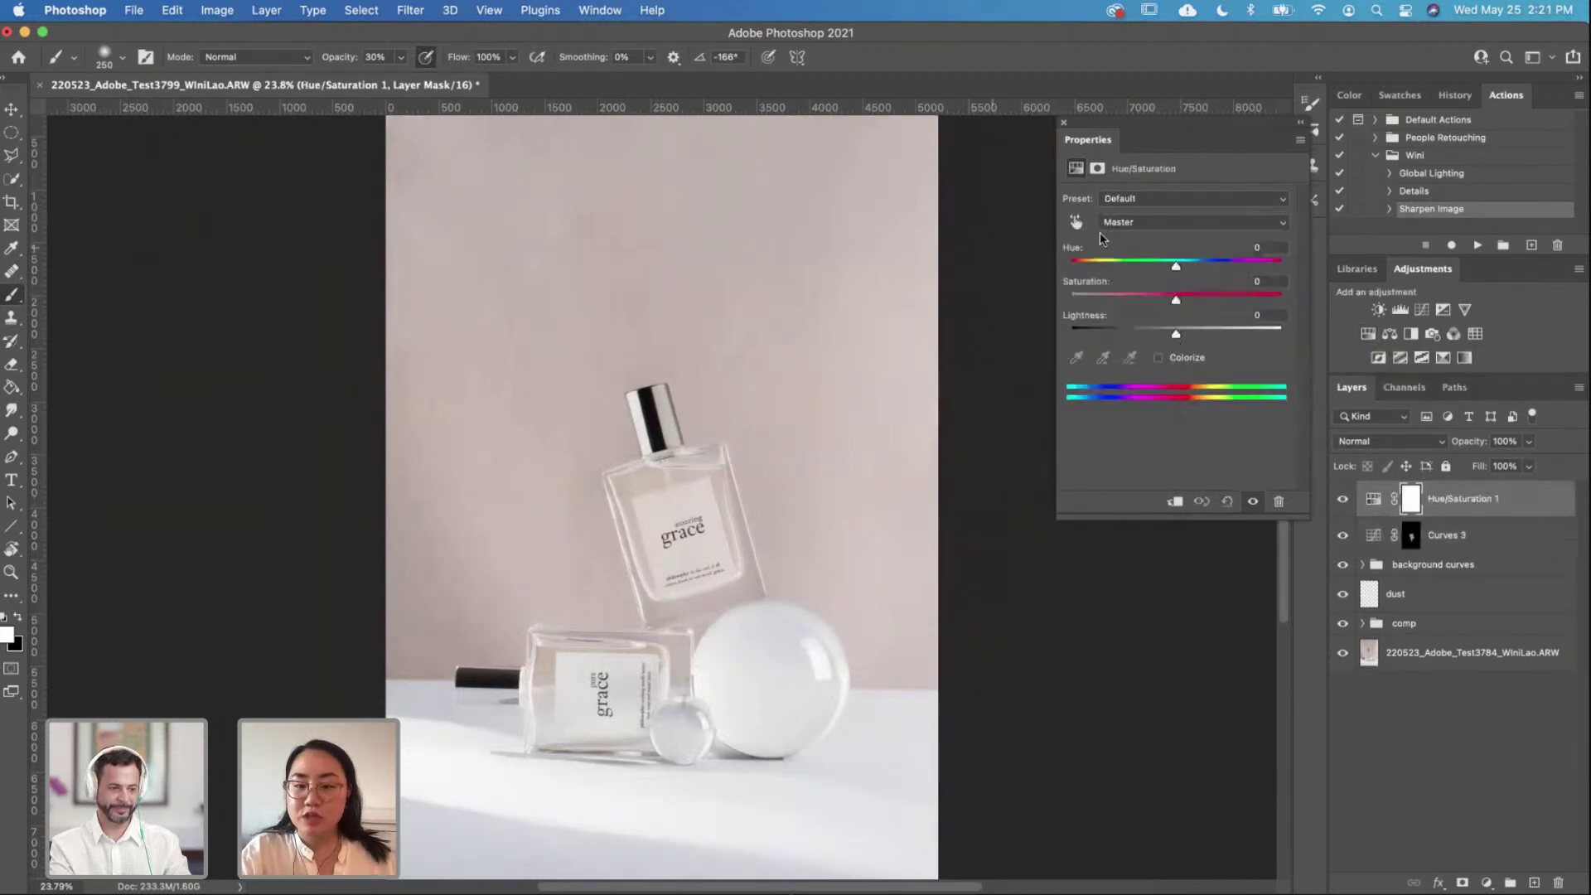
{"action": "key", "text": "super+plus"}
{"action": "left_click", "coordinate": [1075, 223]}
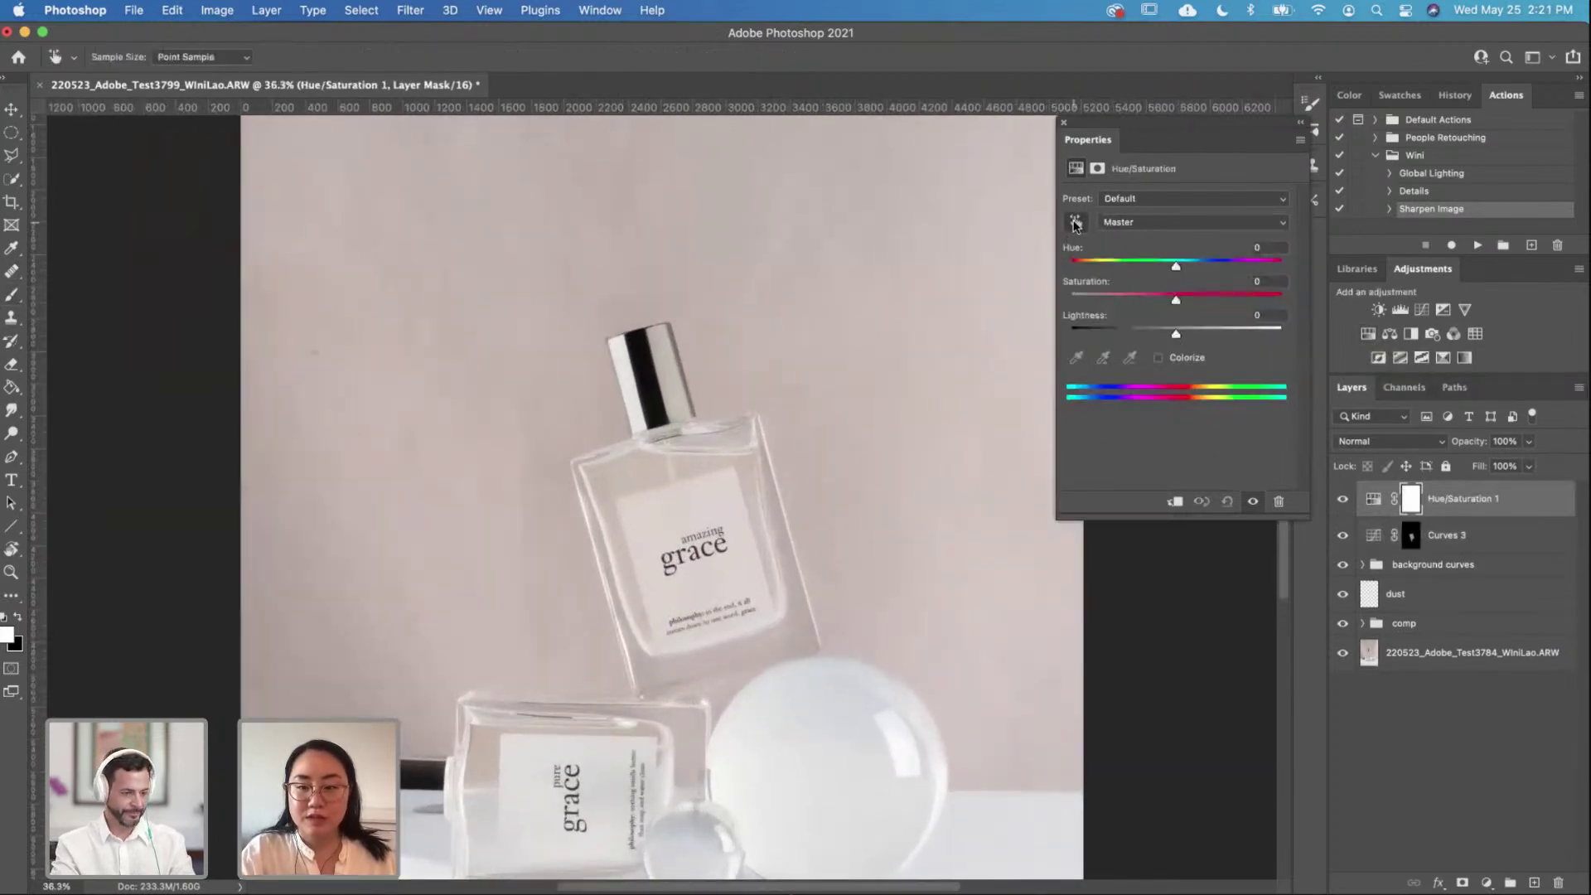
{"action": "left_click", "coordinate": [683, 351]}
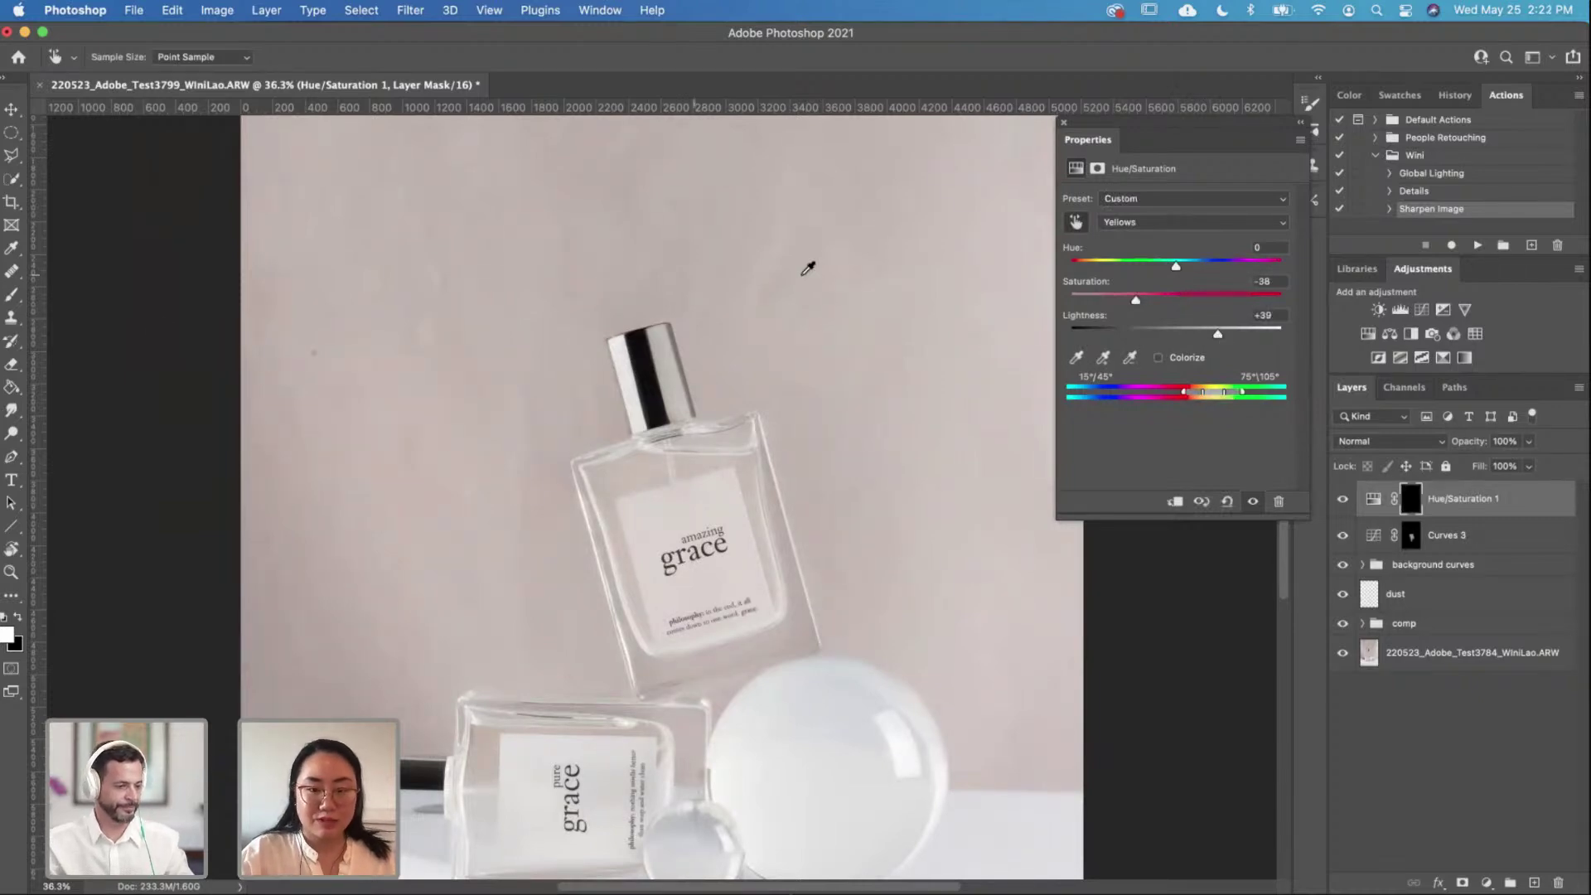
Step: Add a brightening Curves adjustment above the Hue/Saturation layer with input 102 and output 150, and invert its mask
{"action": "key", "text": "b"}
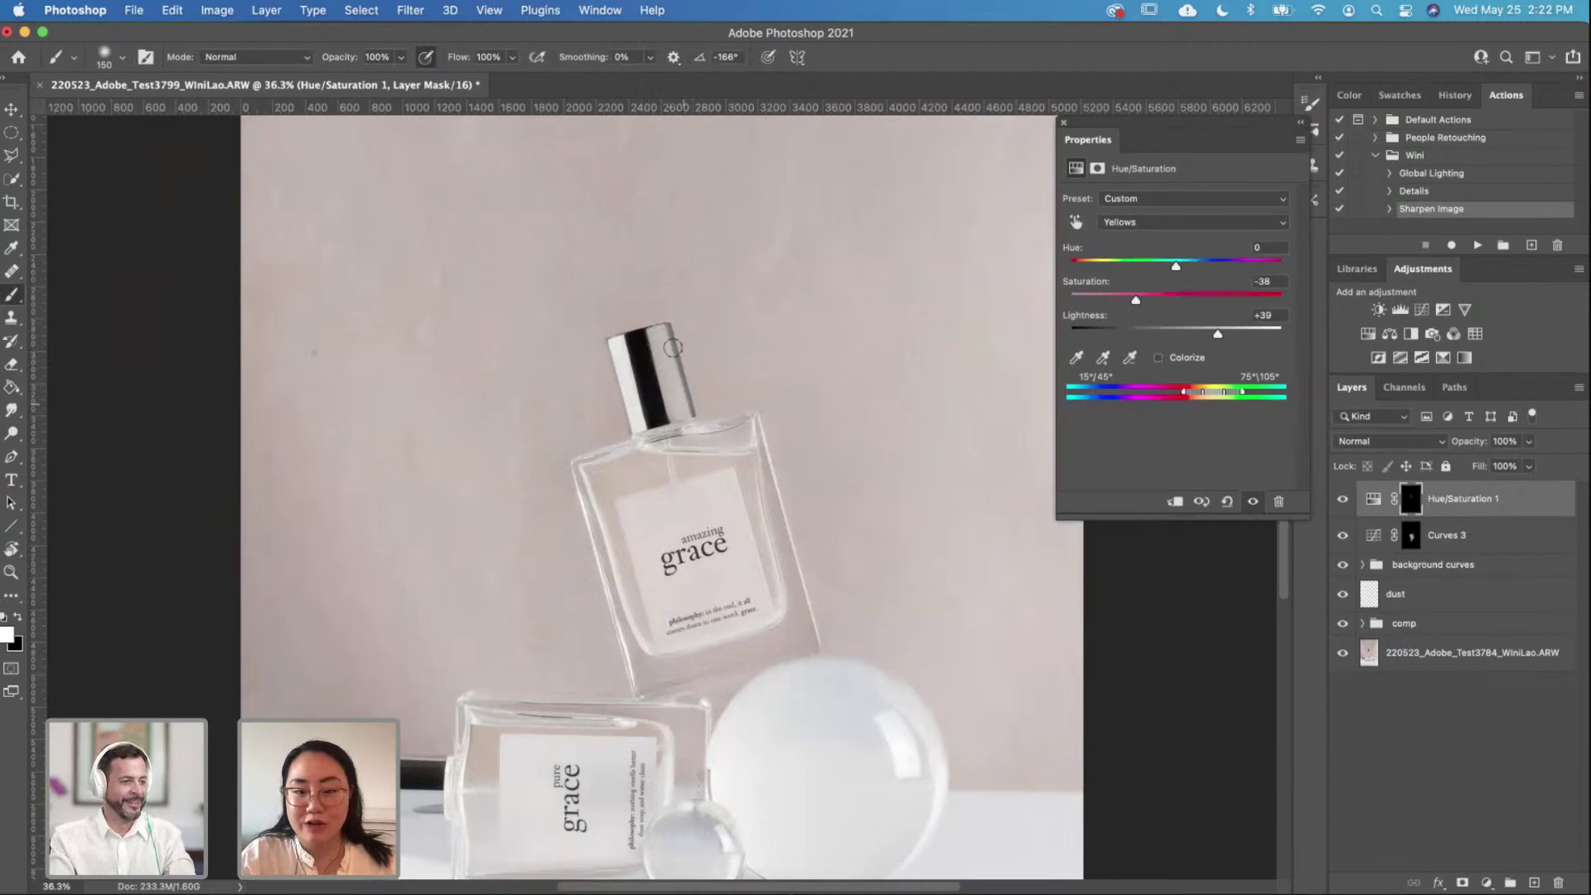
{"action": "left_click", "coordinate": [1421, 309]}
{"action": "left_click", "coordinate": [1180, 315]}
{"action": "left_click_drag", "start_coordinate": [1178, 314], "coordinate": [1176, 312]}
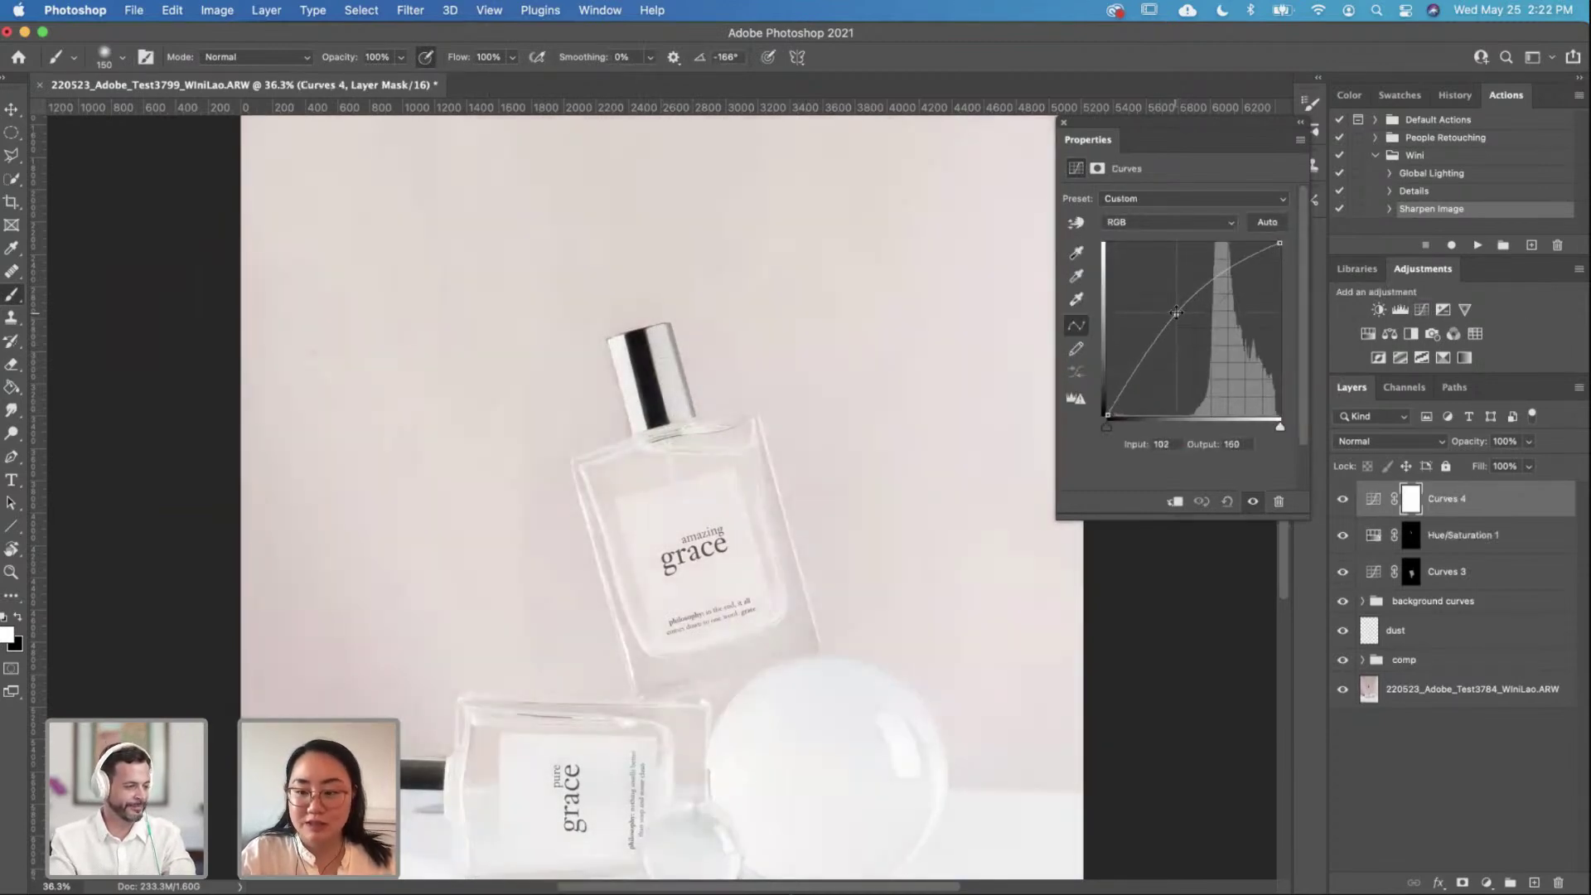
{"action": "key", "text": "super+i"}
Step: Brighten the upper bottle's cap by painting white on the new Curves mask with 150 px and 80 px brushes at 100% opacity
{"action": "left_click_drag", "start_coordinate": [660, 338], "coordinate": [678, 406]}
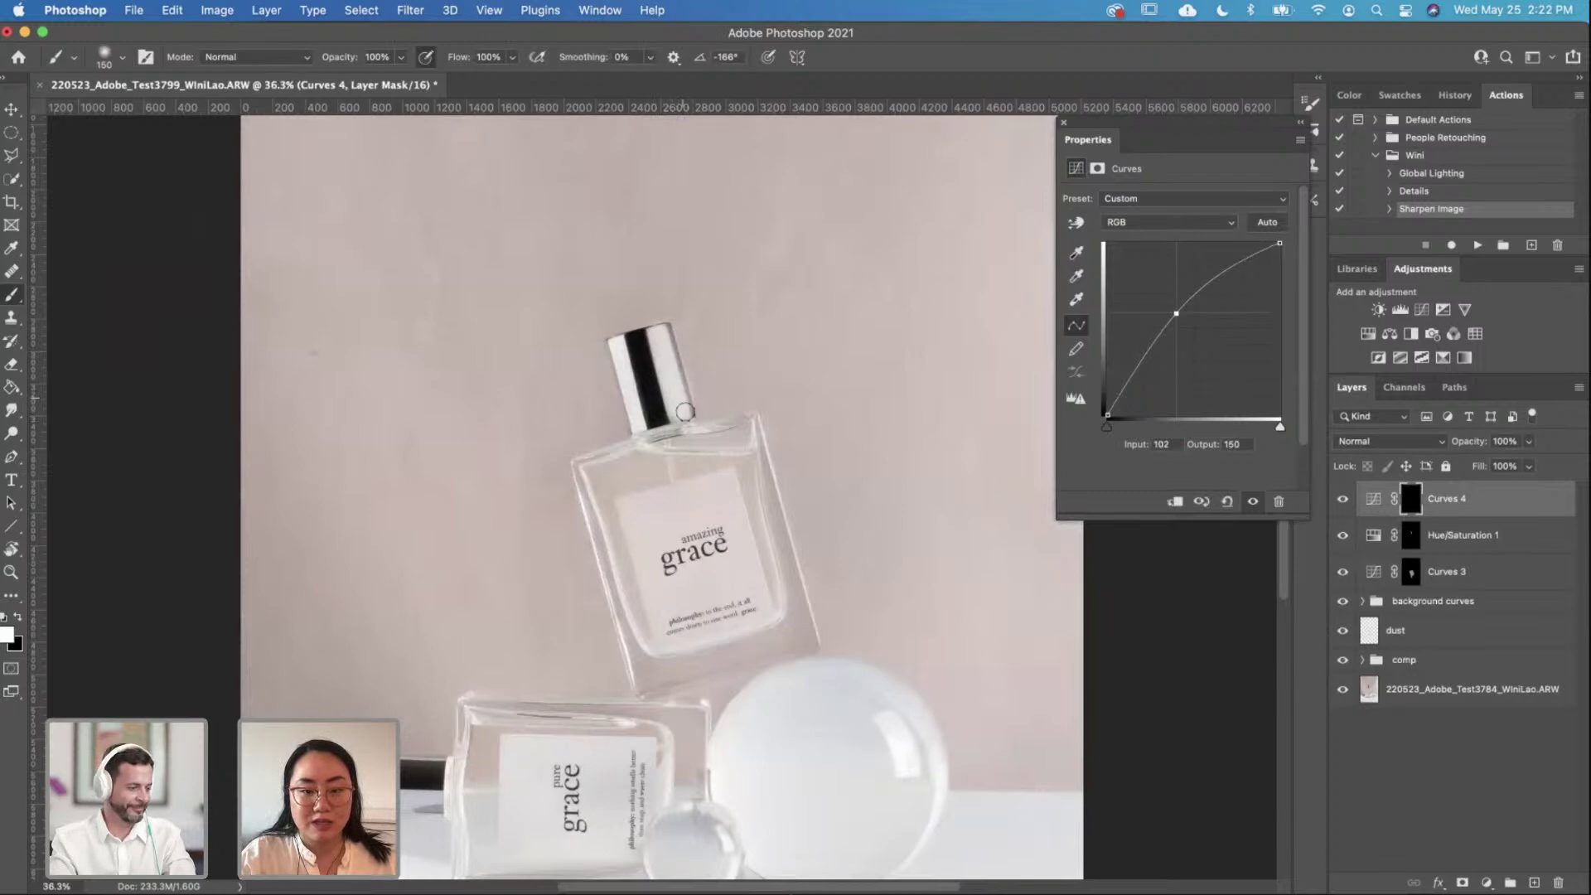
{"action": "key", "text": "bracketleft"}
{"action": "key", "text": "bracketleft"}
{"action": "key", "text": "bracketleft"}
{"action": "key", "text": "bracketleft"}
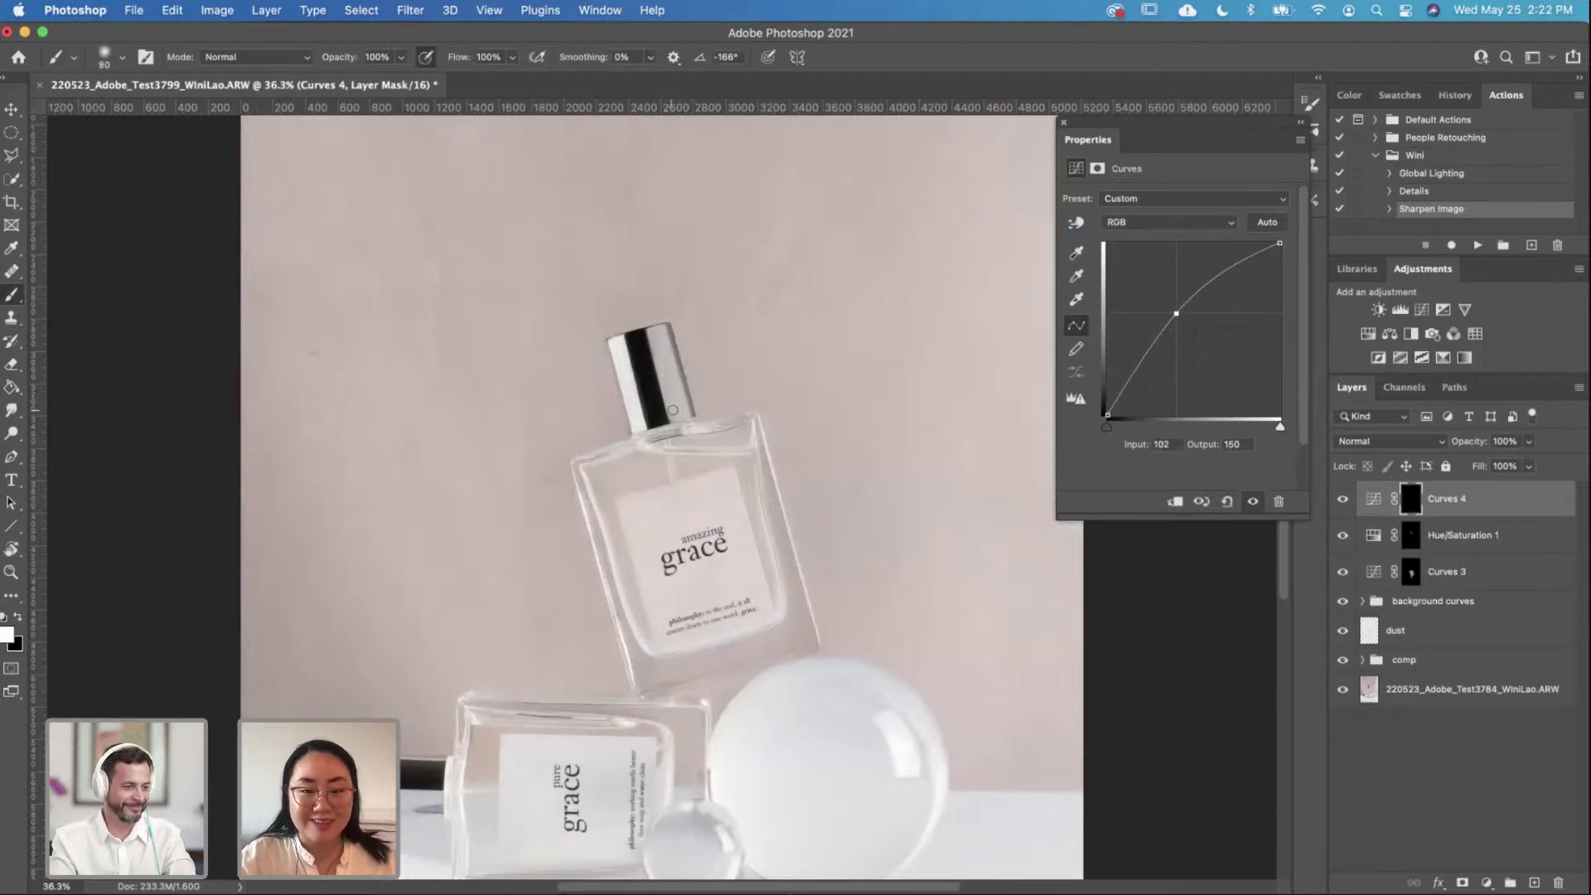
{"action": "mouse_move", "coordinate": [675, 419]}
{"action": "left_mouse_down"}
{"action": "mouse_move", "coordinate": [655, 330]}
{"action": "mouse_move", "coordinate": [676, 413]}
{"action": "mouse_move", "coordinate": [667, 331]}
{"action": "mouse_move", "coordinate": [700, 413]}
{"action": "left_mouse_up"}
{"action": "key", "text": "x"}
Step: Brighten the light lower side of the lying bottle's cap by painting white on the Curves mask with a 100 px brush
{"action": "scroll", "coordinate": [673, 316], "scroll_direction": "down", "scroll_amount": 5}
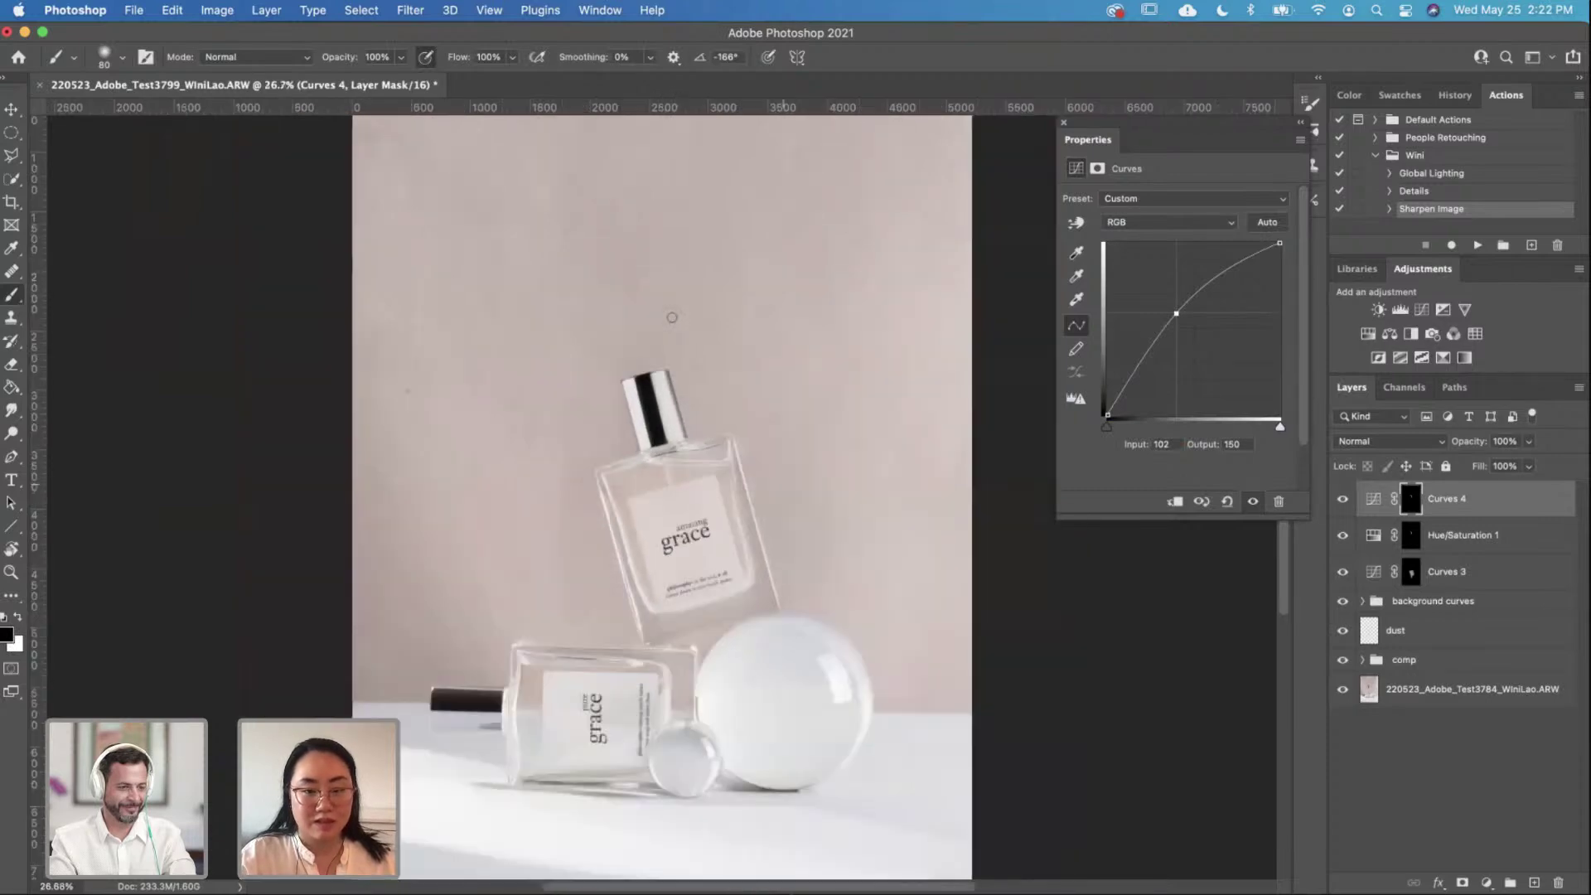
{"action": "scroll", "coordinate": [451, 721], "scroll_direction": "up", "scroll_amount": 4}
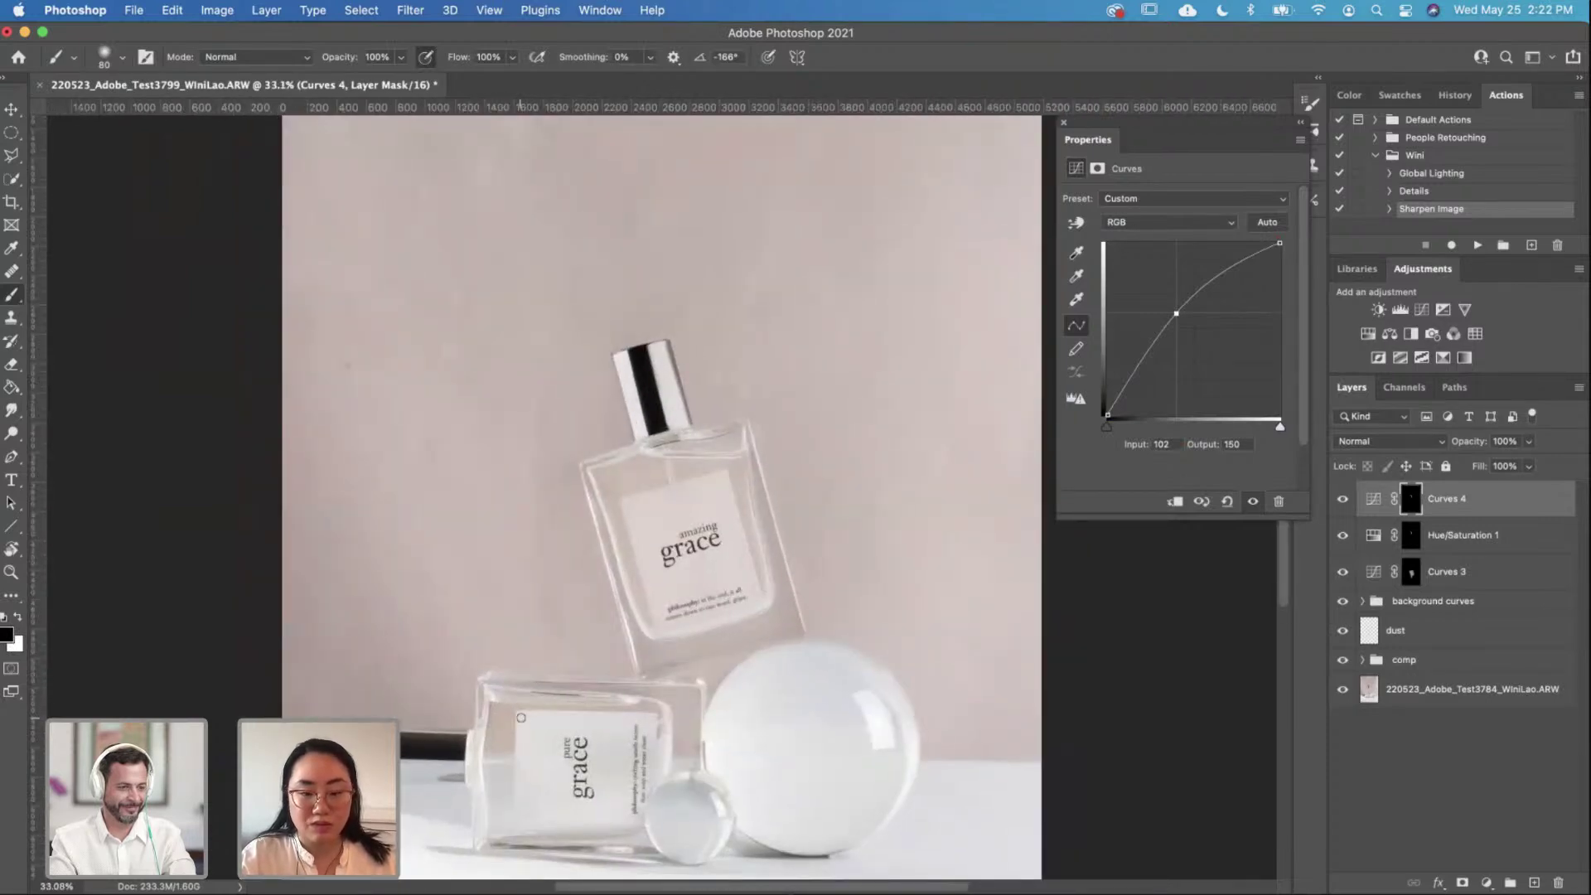
{"action": "key", "text": "super+minus"}
{"action": "scroll", "coordinate": [461, 705], "scroll_direction": "up", "scroll_amount": 5}
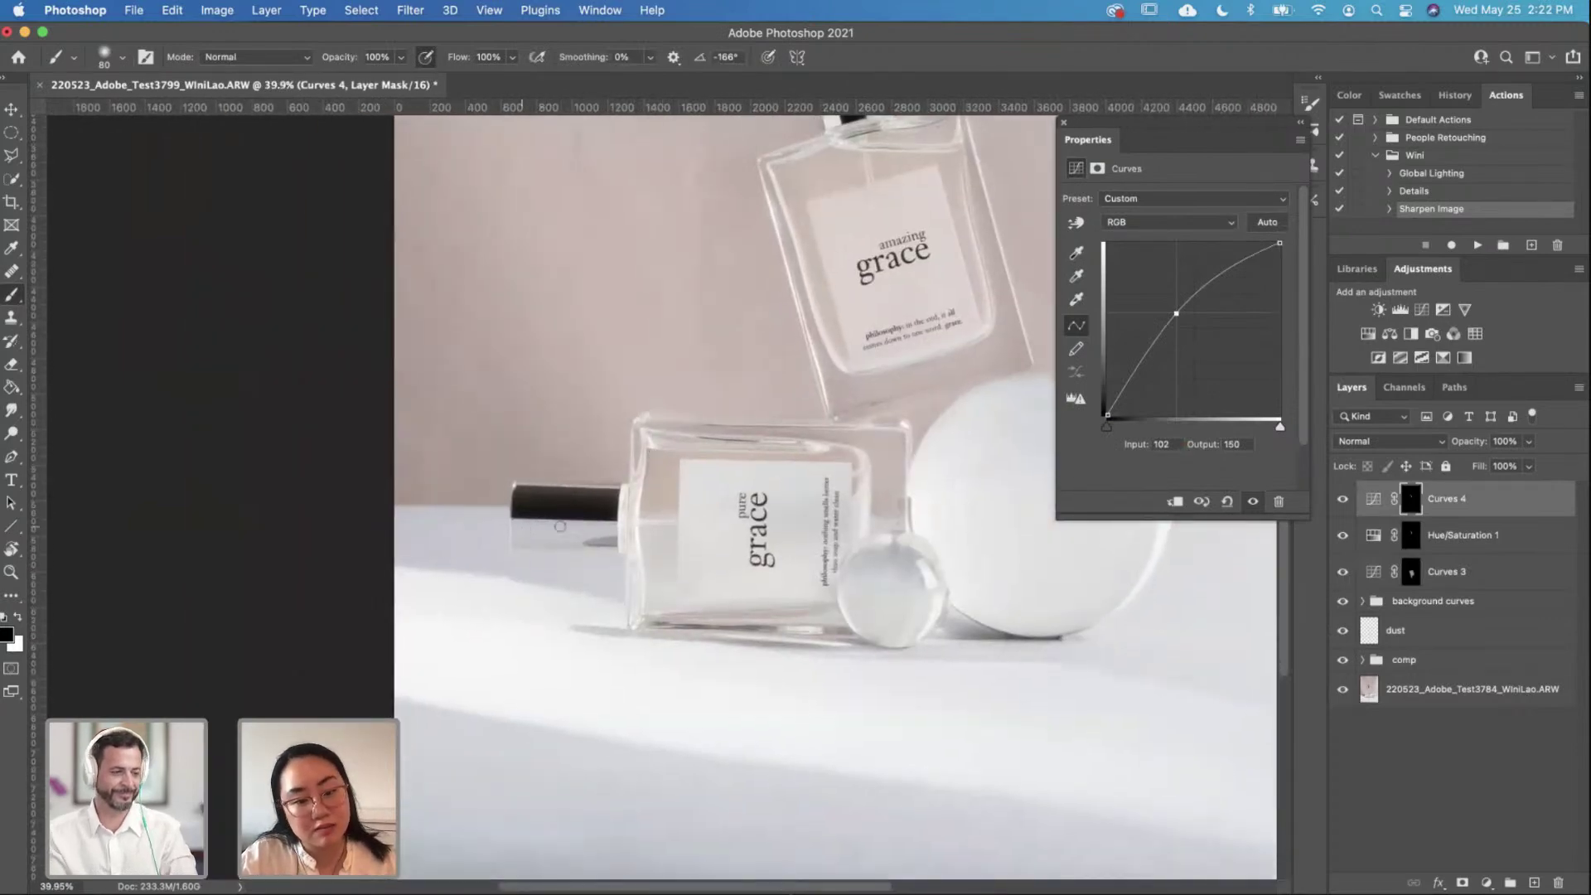
{"action": "key", "text": "x"}
{"action": "key", "text": "bracketright"}
{"action": "key", "text": "bracketright"}
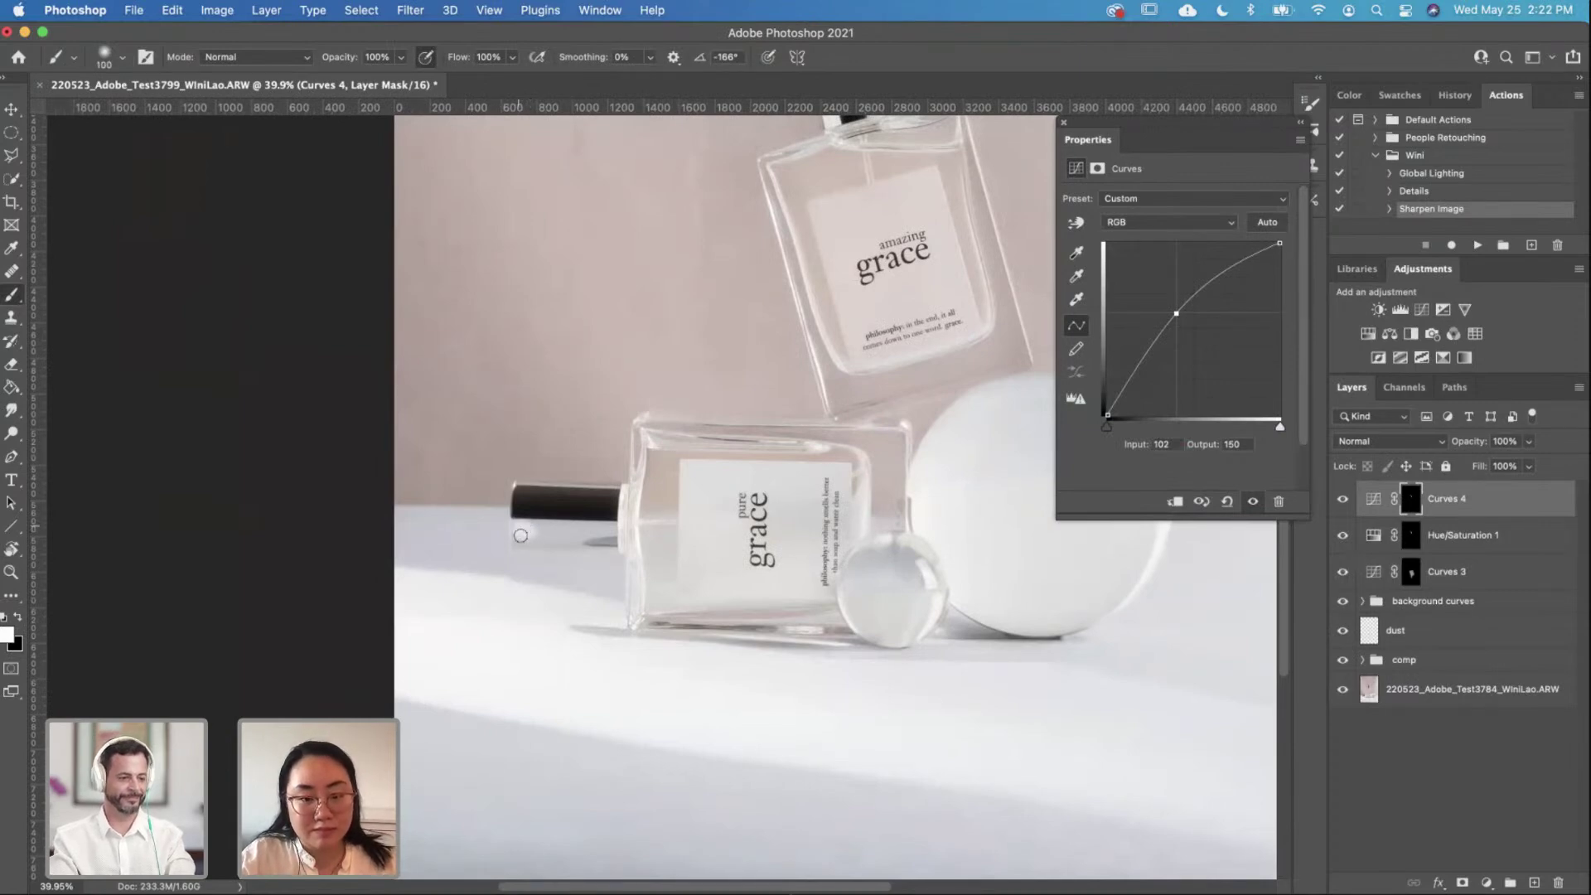
{"action": "mouse_move", "coordinate": [520, 538]}
{"action": "left_mouse_down"}
{"action": "mouse_move", "coordinate": [612, 545]}
{"action": "mouse_move", "coordinate": [607, 529]}
{"action": "mouse_move", "coordinate": [554, 529]}
{"action": "mouse_move", "coordinate": [610, 545]}
{"action": "mouse_move", "coordinate": [527, 545]}
{"action": "left_mouse_up"}
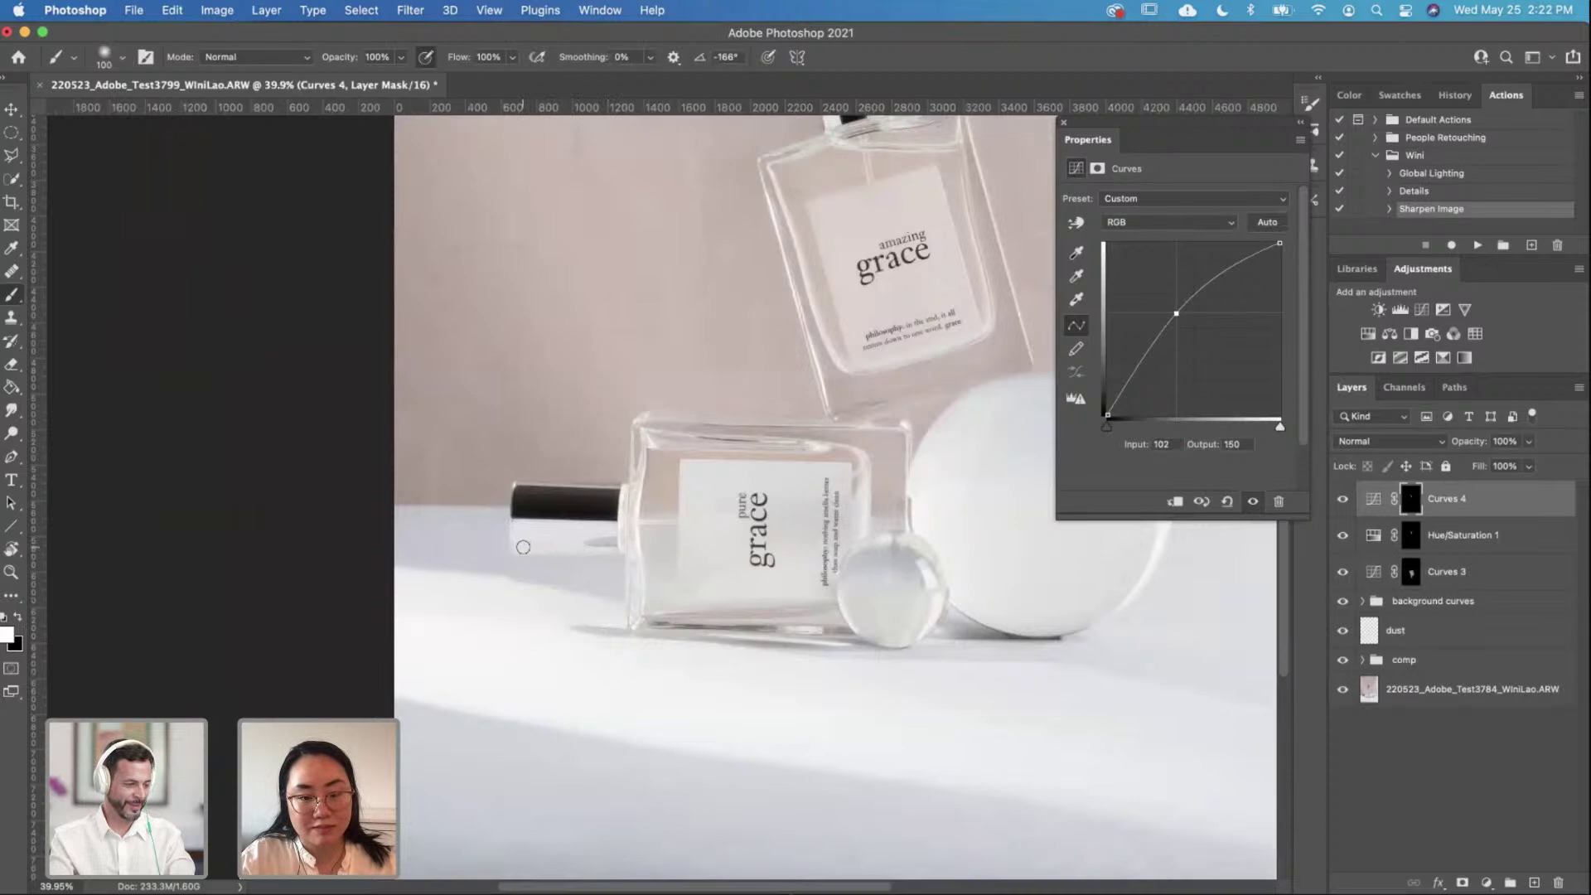
Step: Compare the retouched full image with the original photo by repeatedly hiding and restoring all layers above the base photo
{"action": "scroll", "coordinate": [613, 514], "scroll_direction": "down", "scroll_amount": 5}
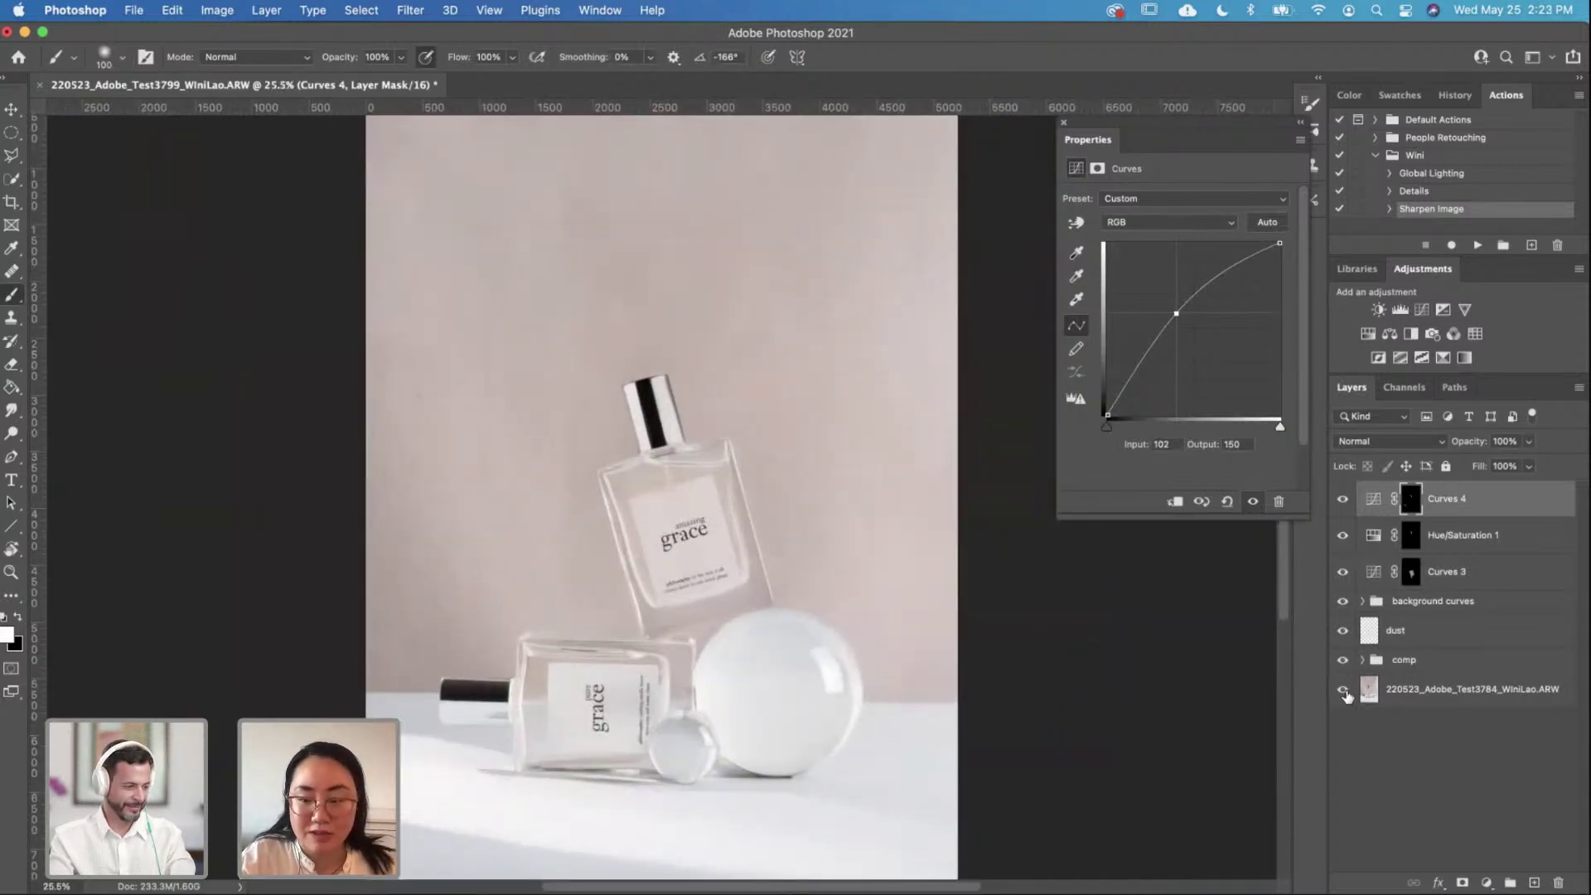
{"action": "left_click", "coordinate": [1343, 689], "text": "alt"}
{"action": "key", "text": "super+0"}
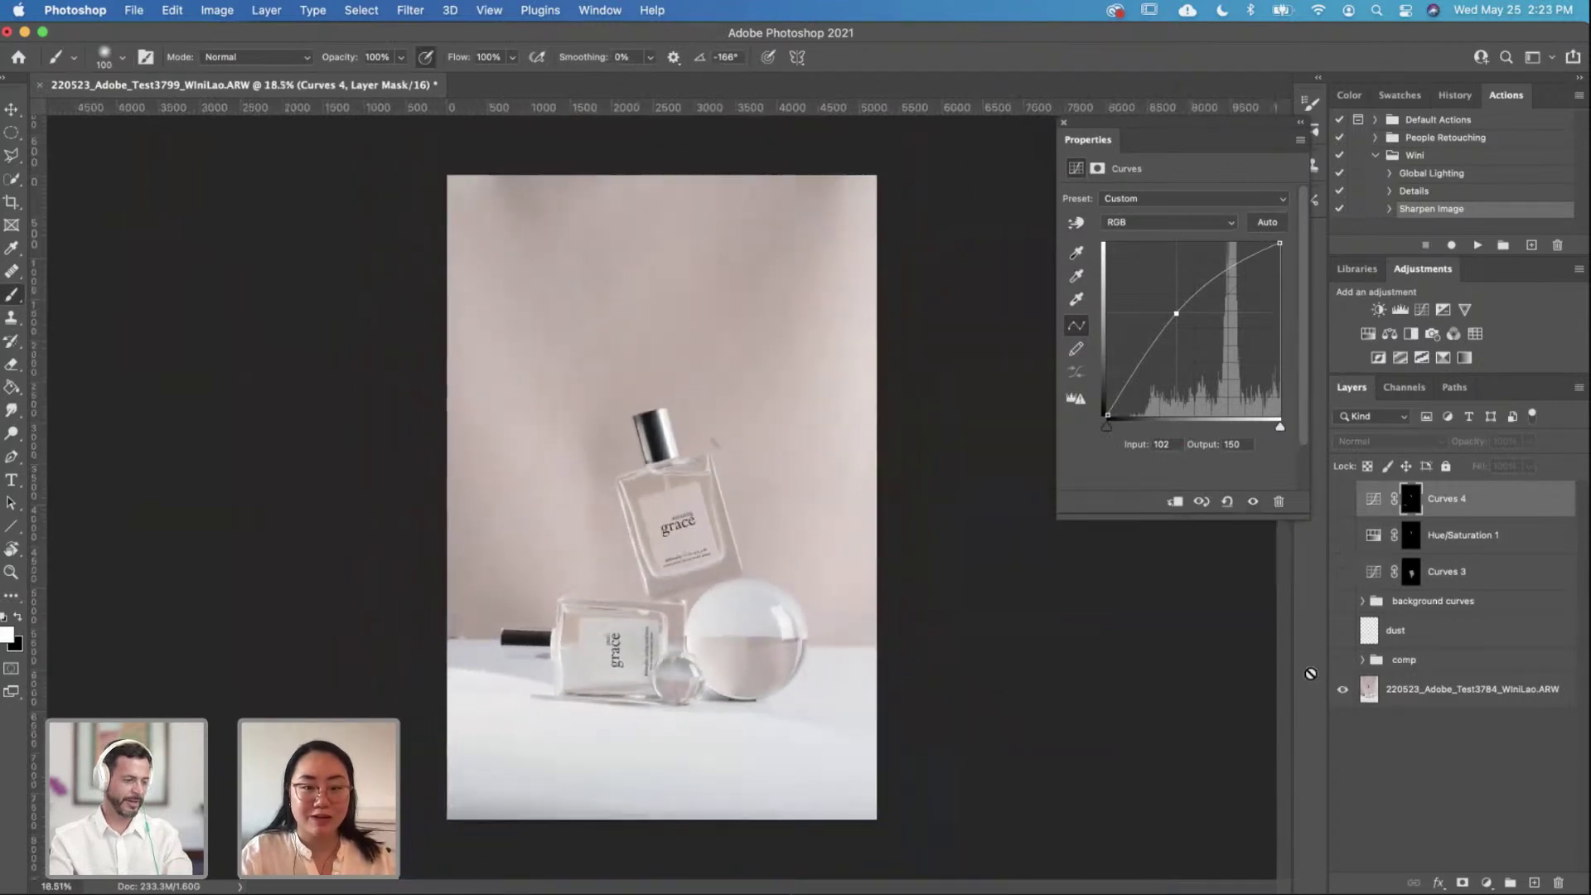
{"action": "left_click", "coordinate": [1342, 689], "text": "alt"}
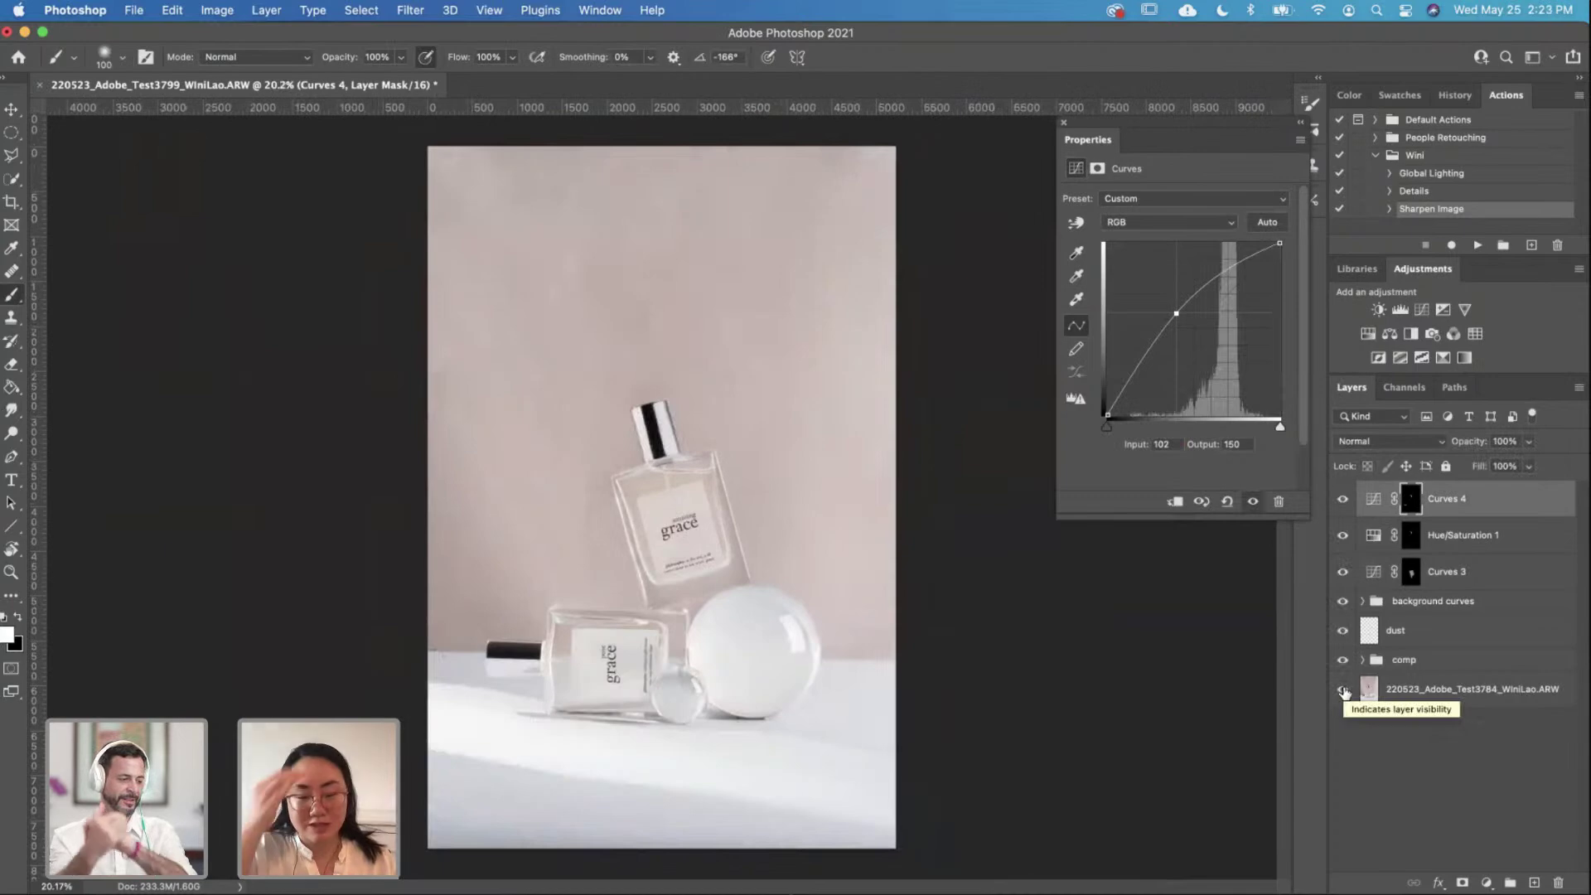
{"action": "left_click", "coordinate": [1342, 691], "text": "alt"}
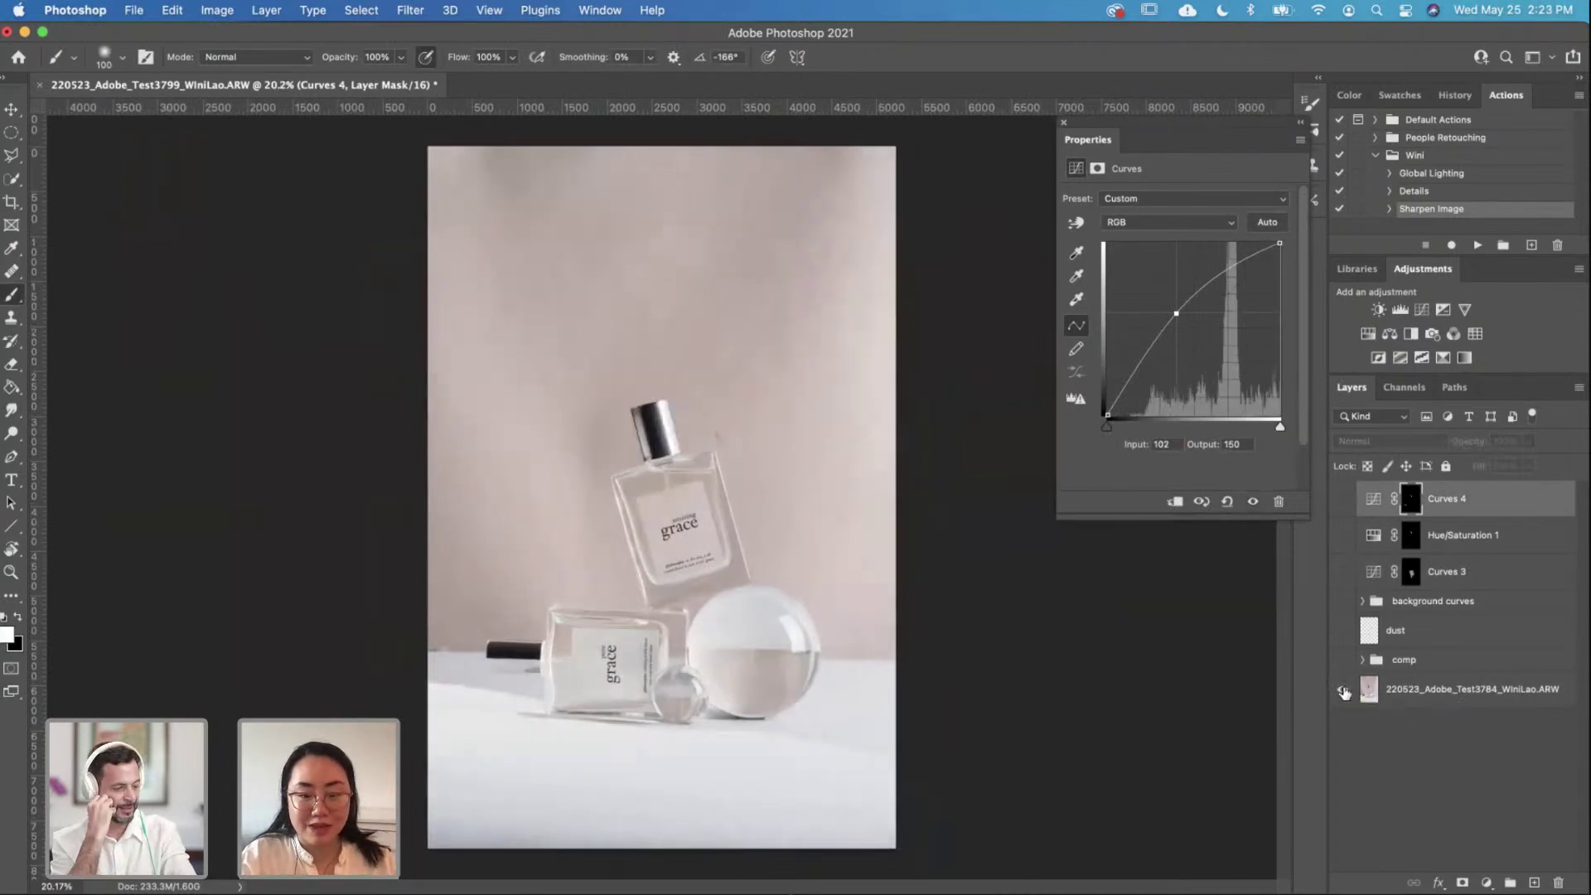
{"action": "left_click", "coordinate": [1343, 691], "text": "alt"}
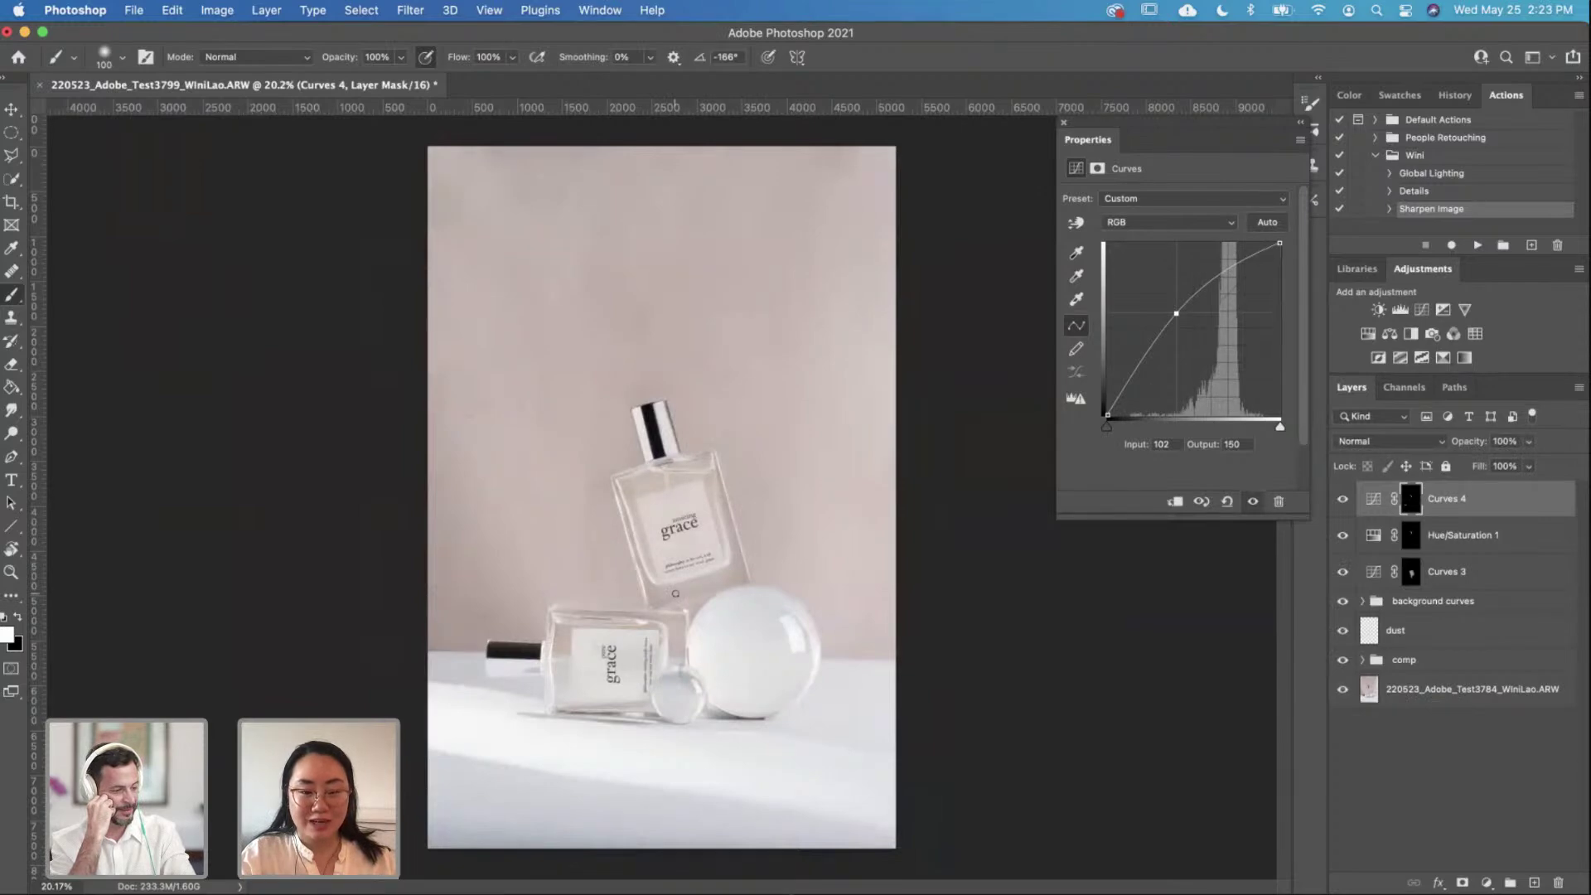
{"action": "scroll", "coordinate": [675, 593], "scroll_direction": "up", "scroll_amount": 2}
{"action": "scroll", "coordinate": [675, 593], "scroll_direction": "down", "scroll_amount": 2}
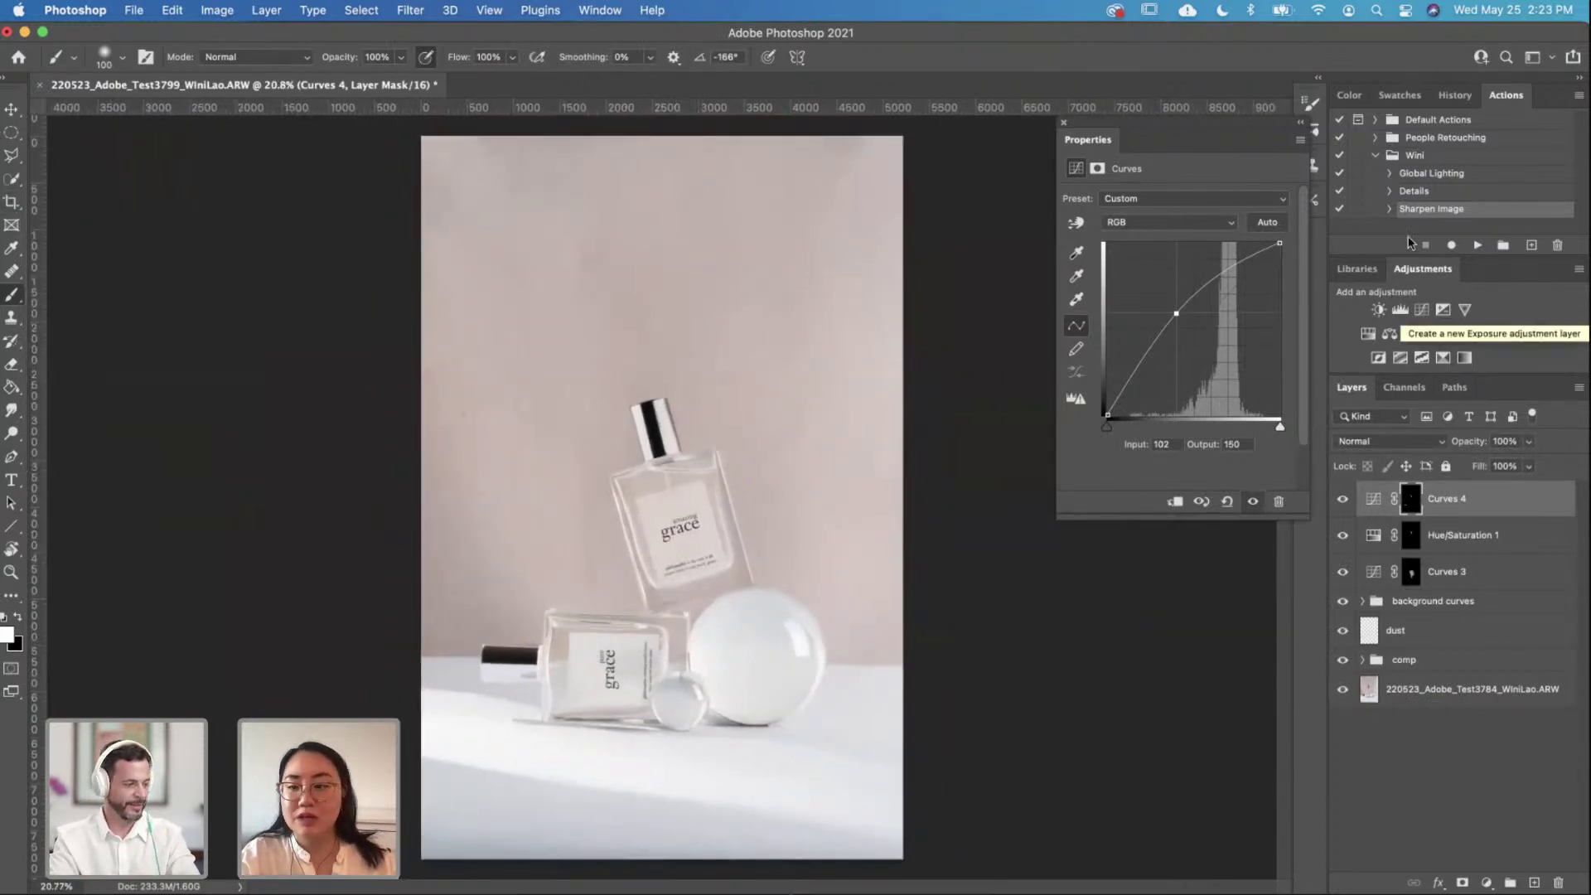
Step: Run the Sharpen Image action, invert the resulting layer's mask to white, and toggle that layer to check the sharpening
{"action": "left_click", "coordinate": [1479, 246]}
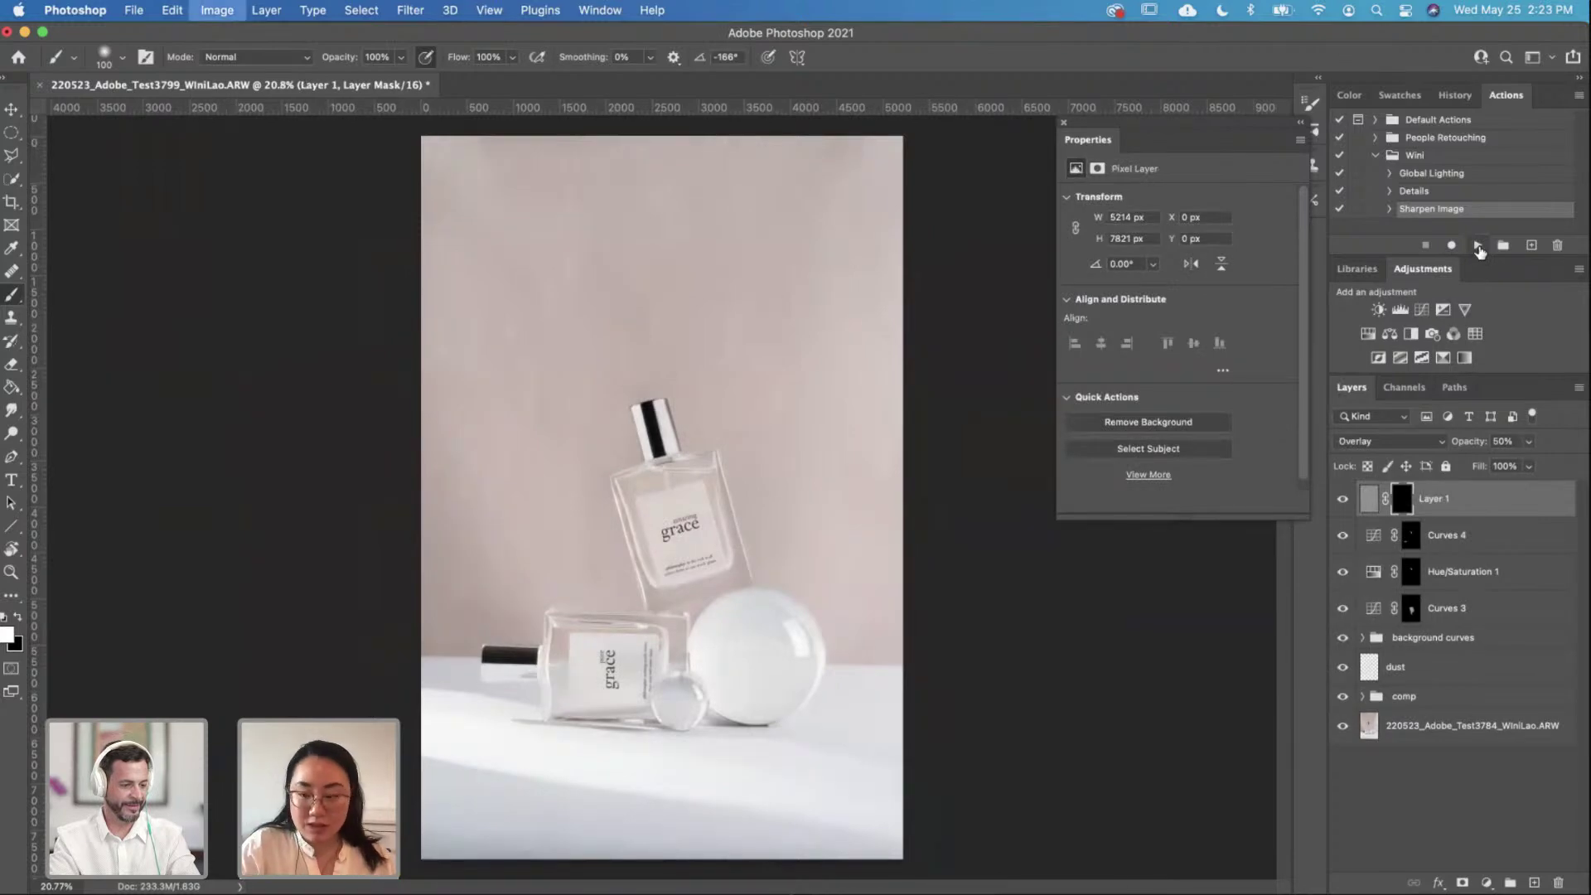
{"action": "scroll", "coordinate": [663, 505], "scroll_direction": "up", "scroll_amount": 3}
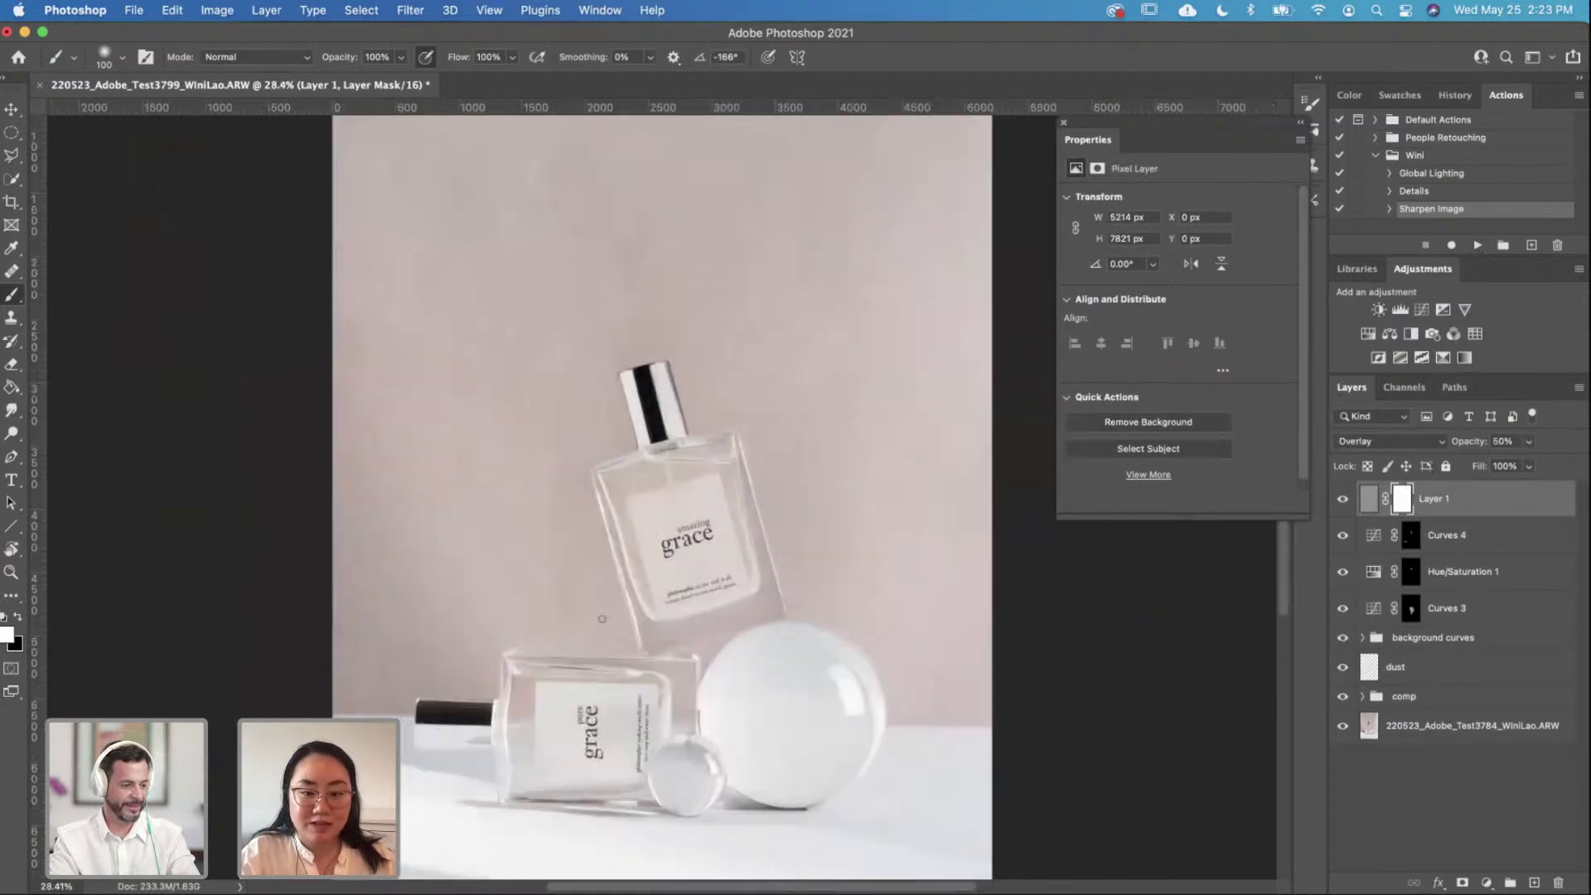
{"action": "left_click", "coordinate": [1341, 500]}
{"action": "left_click", "coordinate": [1341, 500]}
{"action": "scroll", "coordinate": [696, 554], "scroll_direction": "down", "scroll_amount": 2}
{"action": "scroll", "coordinate": [696, 554], "scroll_direction": "down", "scroll_amount": 1}
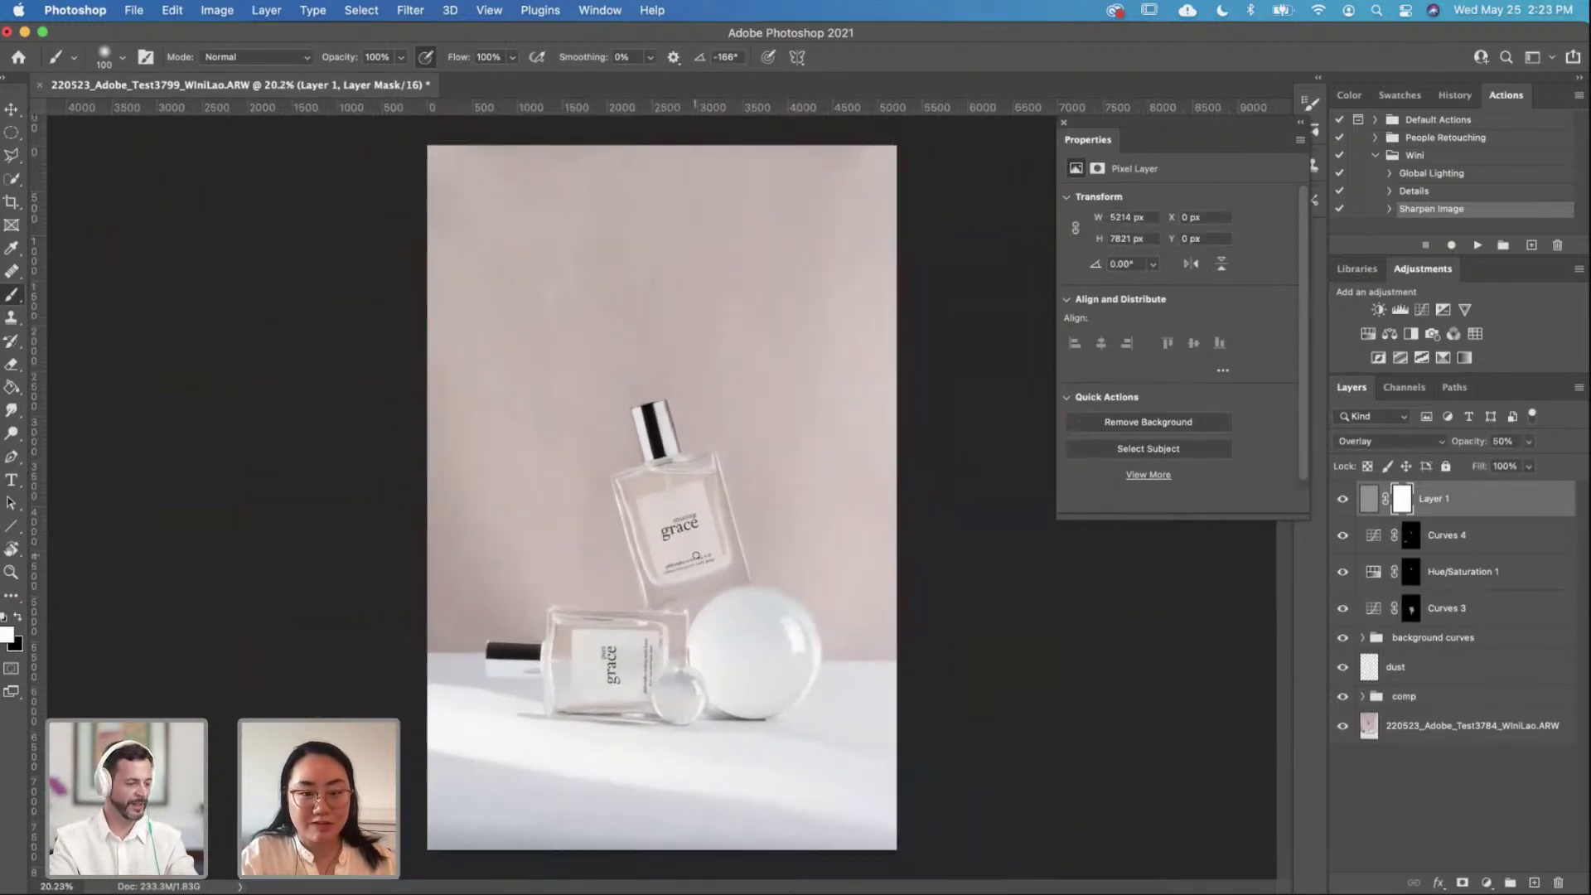
Step: Crop the image to a 1:1 square, with the image shifted up so the bottles sit centrally in the frame
{"action": "left_click", "coordinate": [10, 201]}
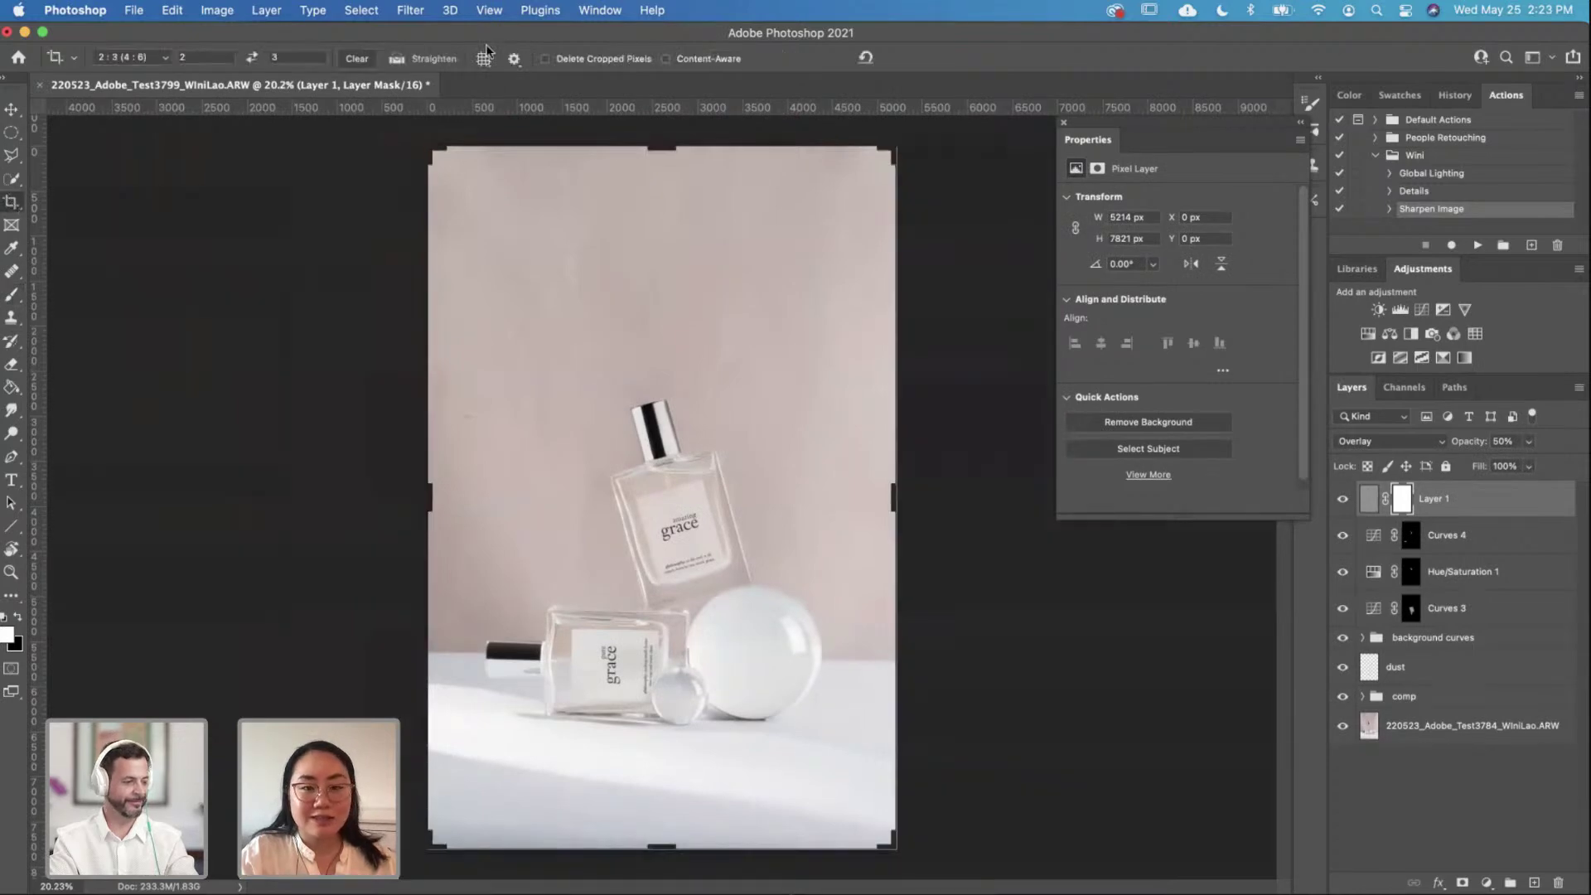
{"action": "left_click", "coordinate": [162, 57]}
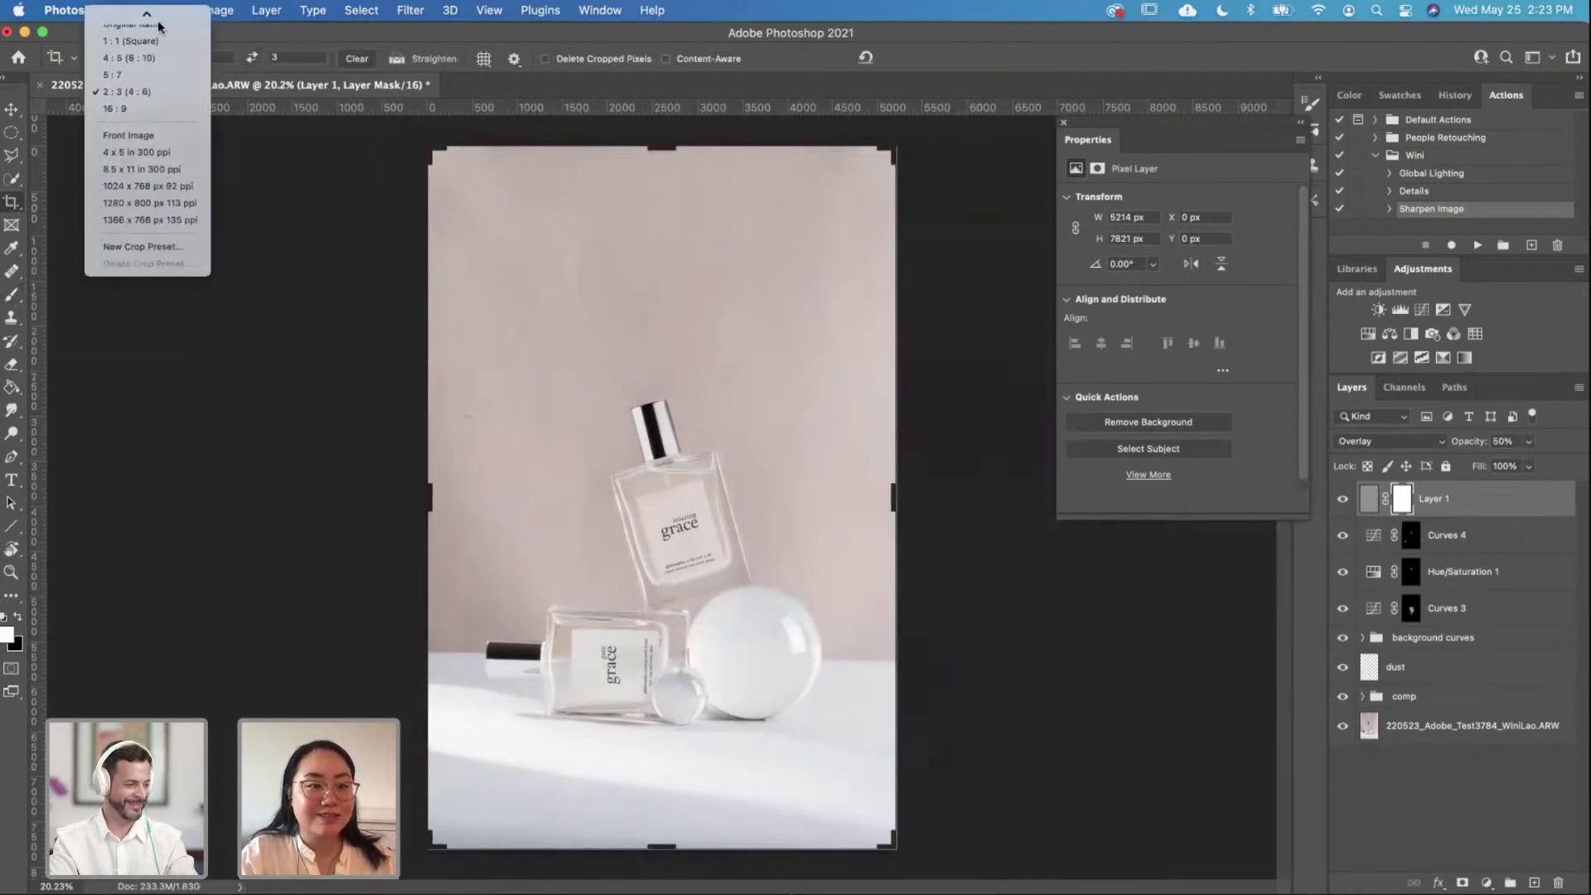
{"action": "left_click", "coordinate": [146, 78]}
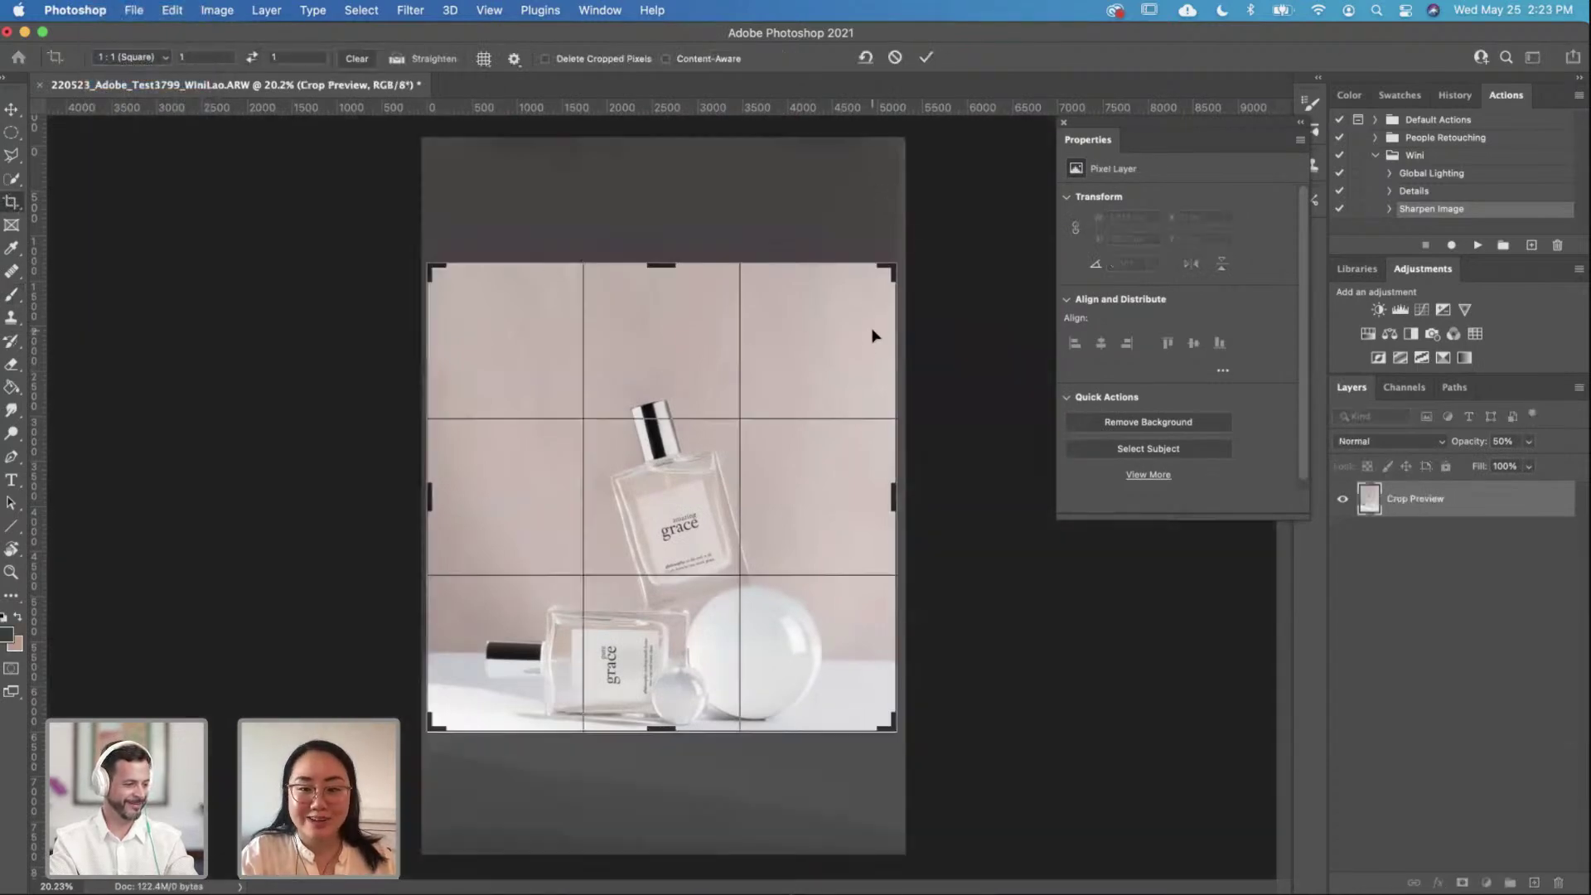
{"action": "left_click_drag", "start_coordinate": [853, 372], "coordinate": [851, 301]}
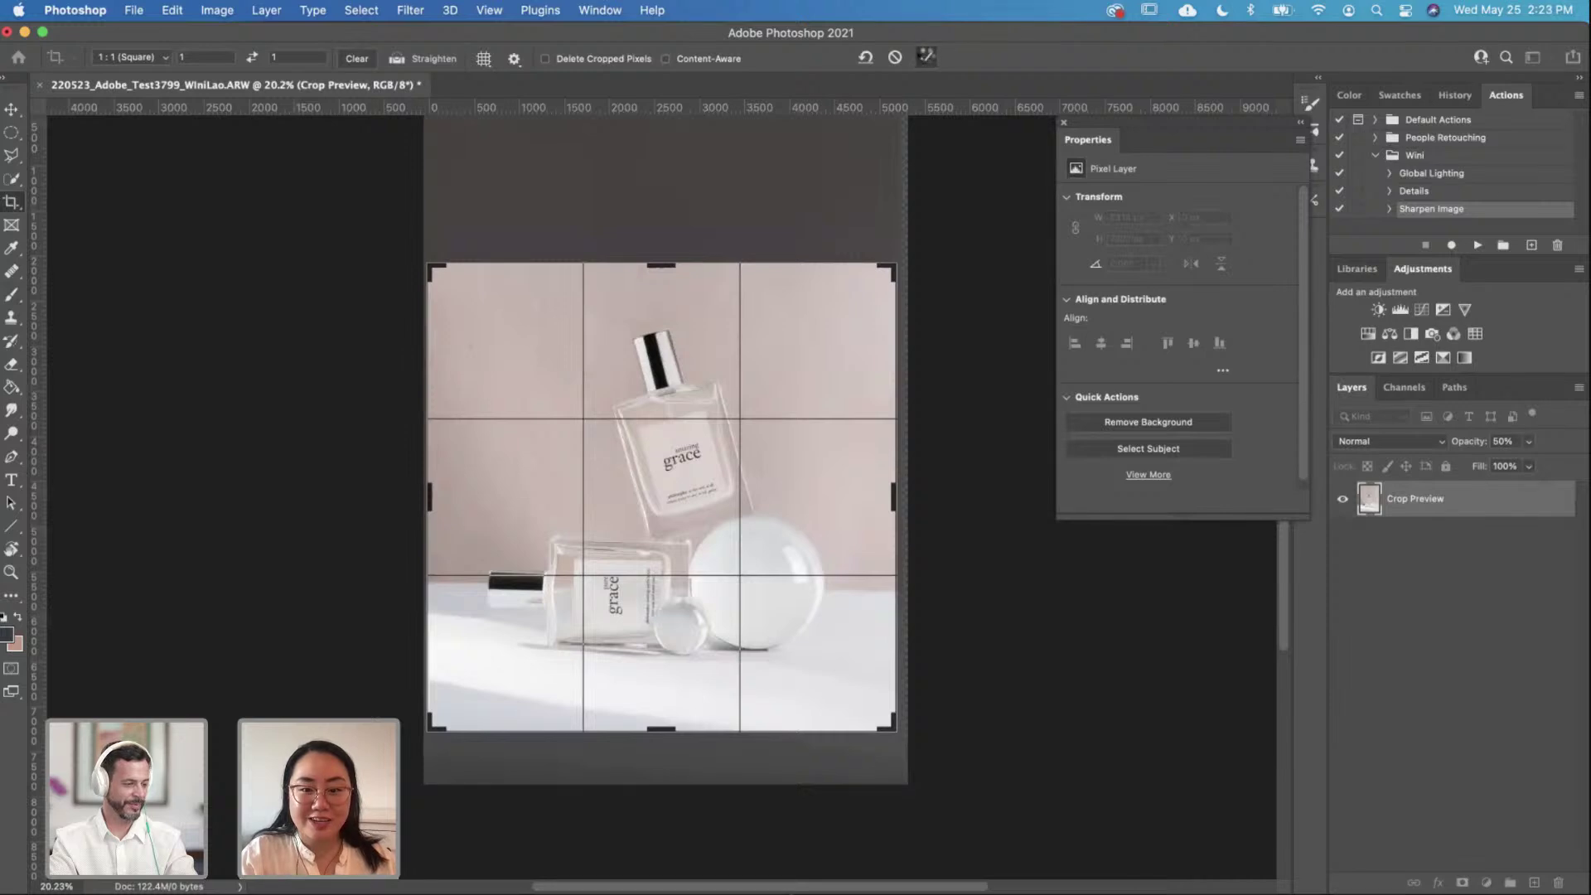
{"action": "left_click", "coordinate": [926, 57]}
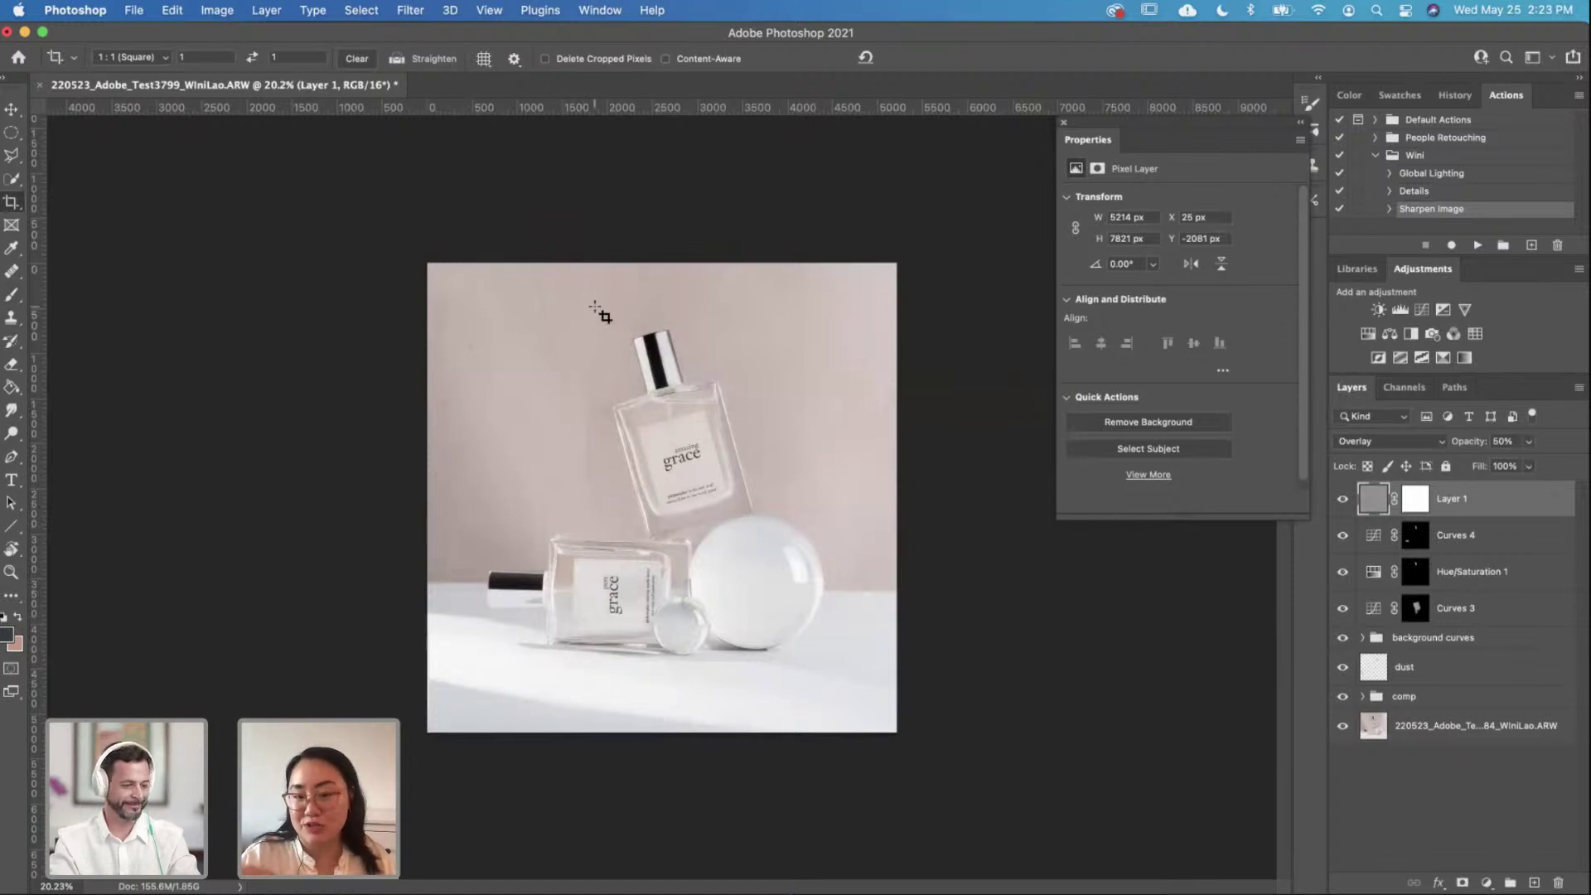
Step: Compare the square-cropped retouch with the original photo by hiding and restoring all layers above the base photo
{"action": "scroll", "coordinate": [641, 654], "scroll_direction": "up", "scroll_amount": 5}
{"action": "scroll", "coordinate": [640, 655], "scroll_direction": "down", "scroll_amount": 1}
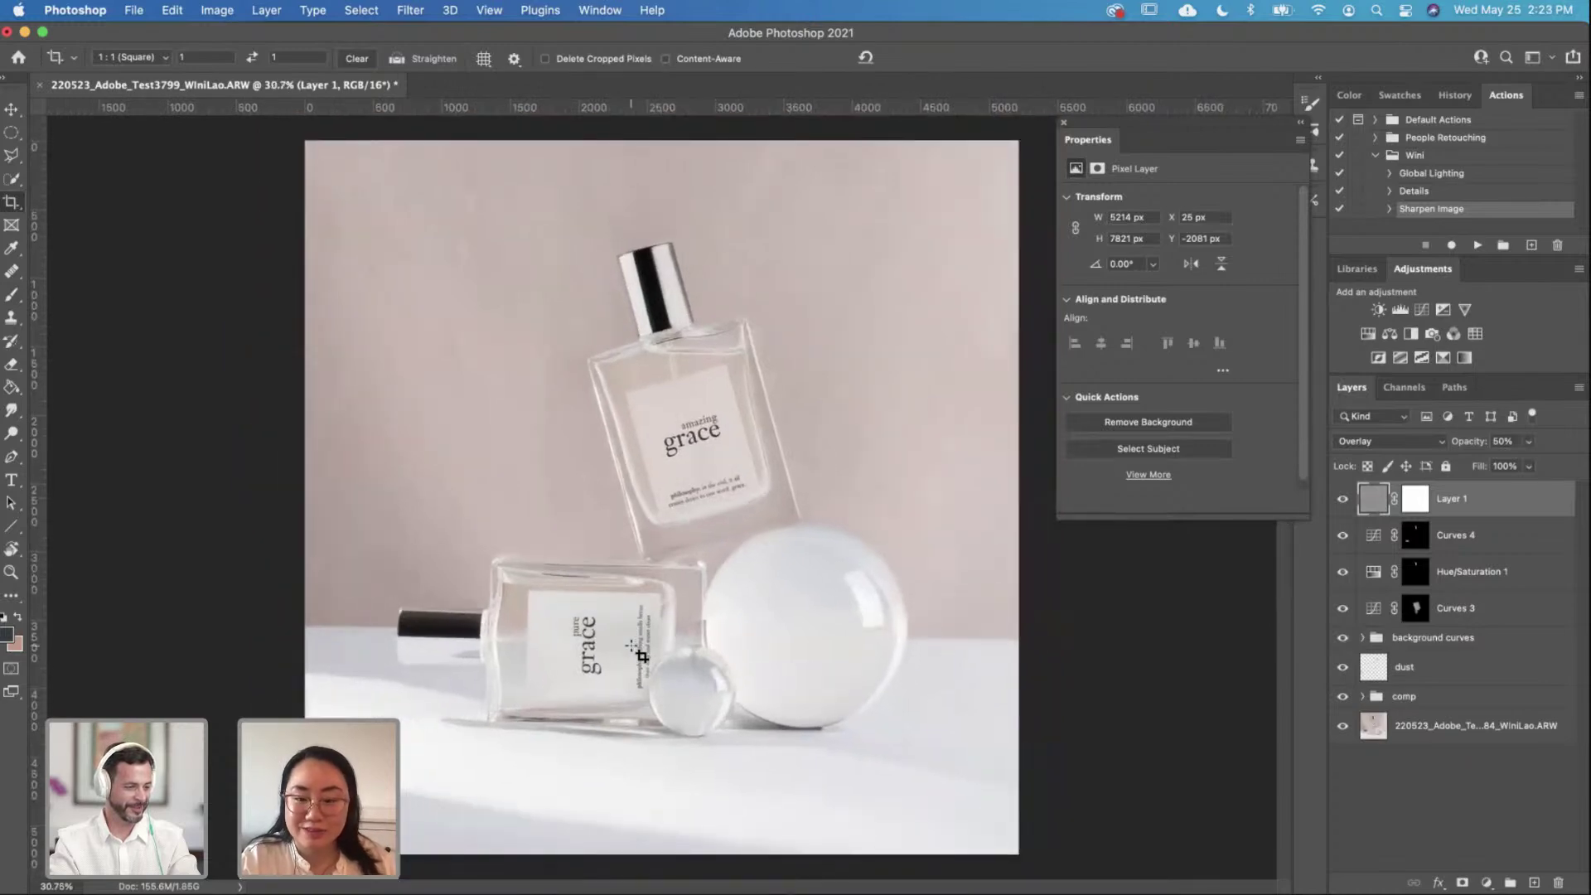
{"action": "left_click", "coordinate": [1341, 727], "text": "alt"}
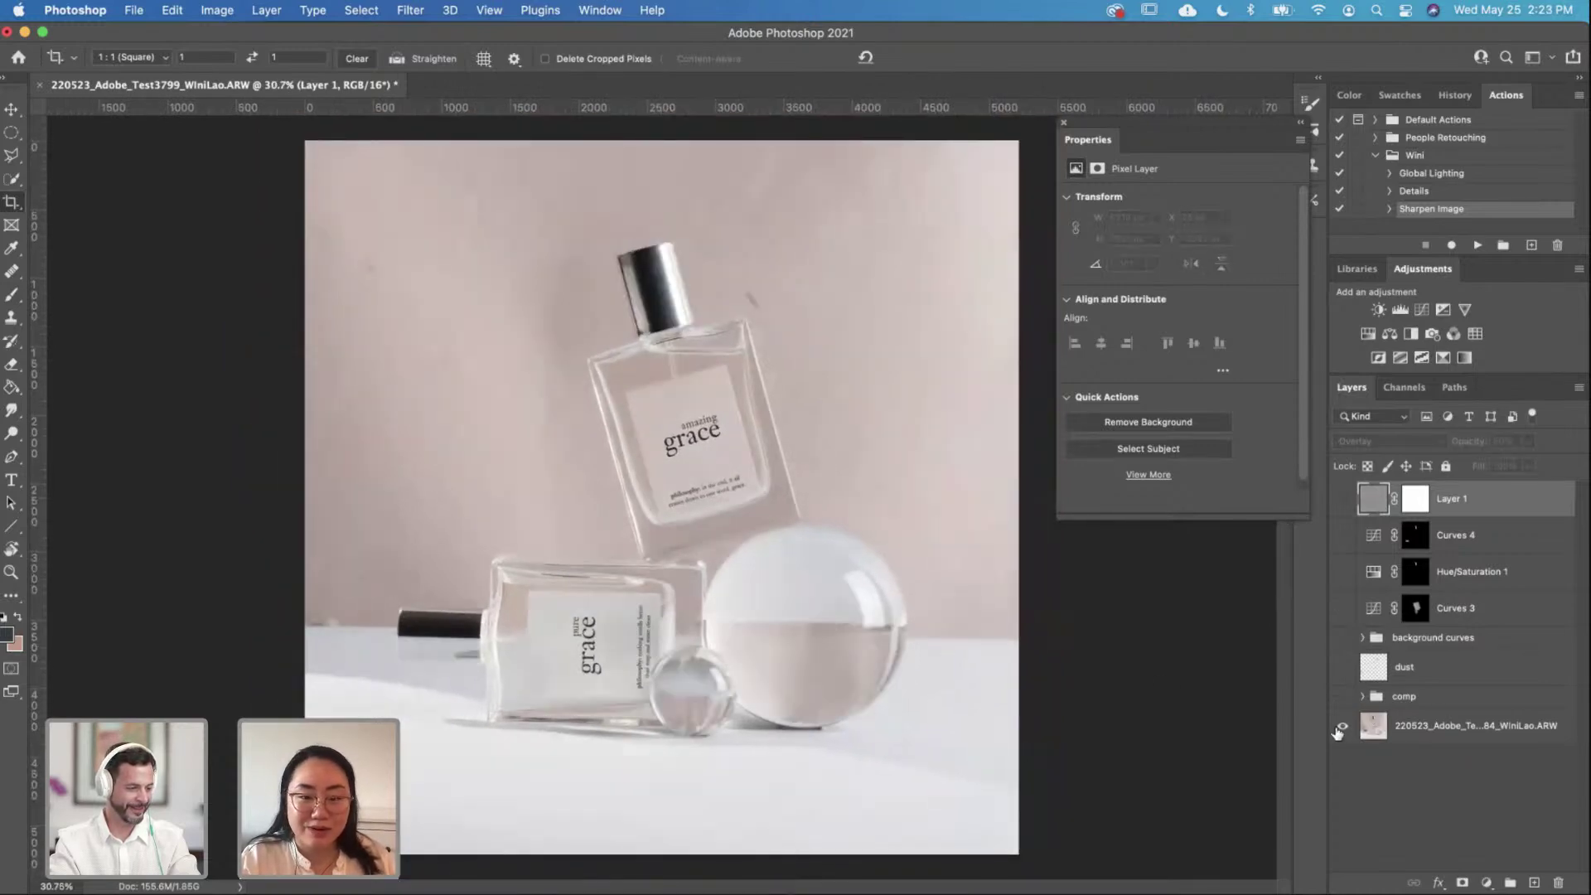
{"action": "left_click", "coordinate": [1340, 727], "text": "alt"}
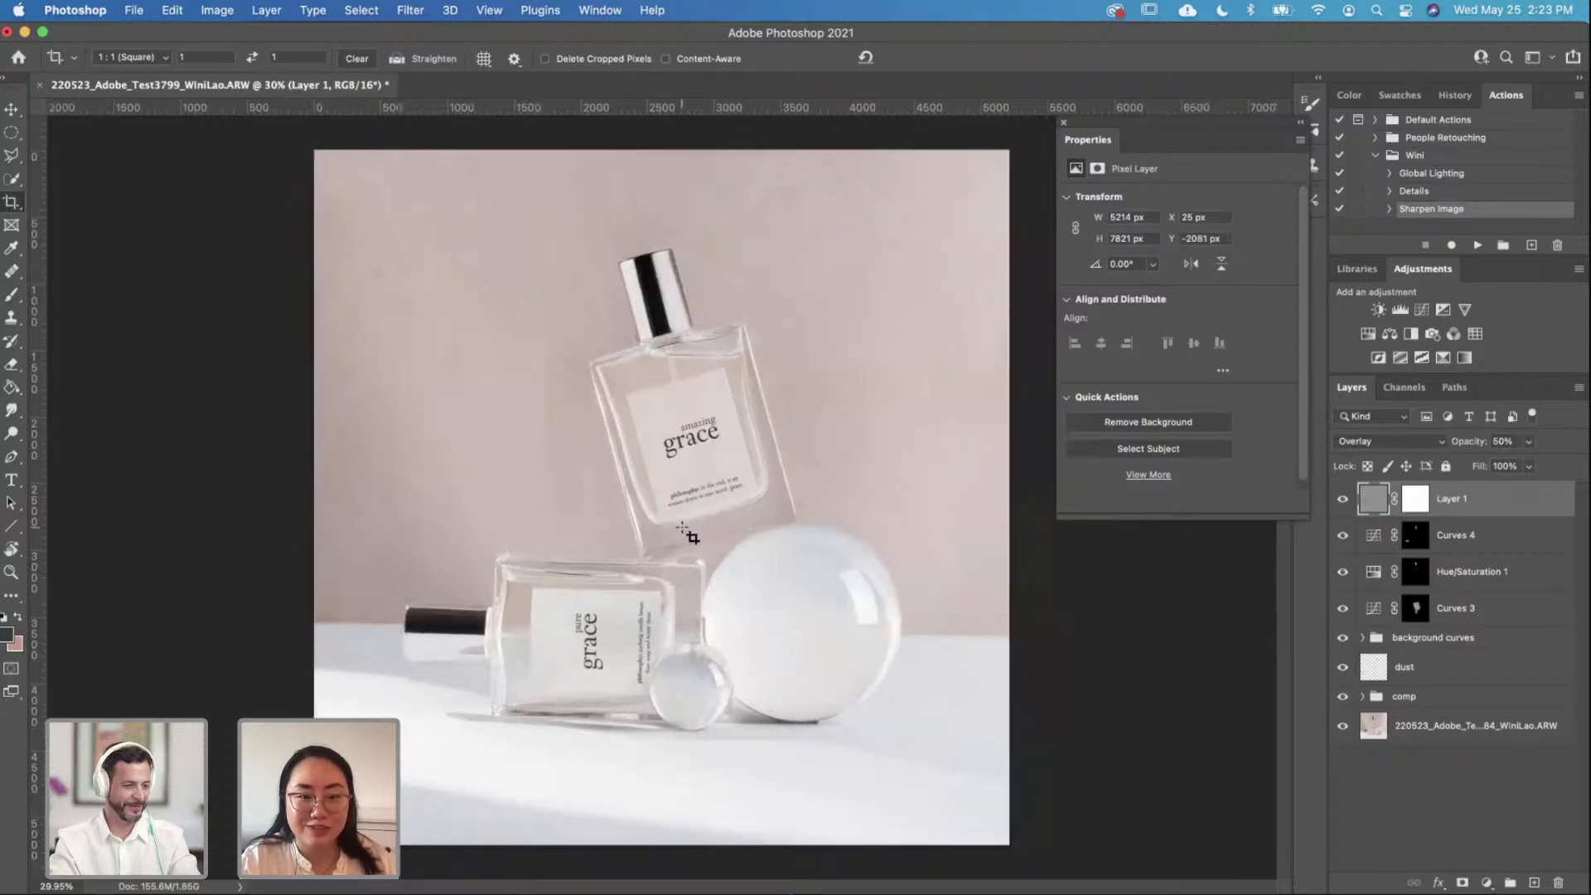
Step: Save the cropped and sharpened perfume bottle document with its layers as a TIFF file
{"action": "scroll", "coordinate": [688, 532], "scroll_direction": "up", "scroll_amount": 1}
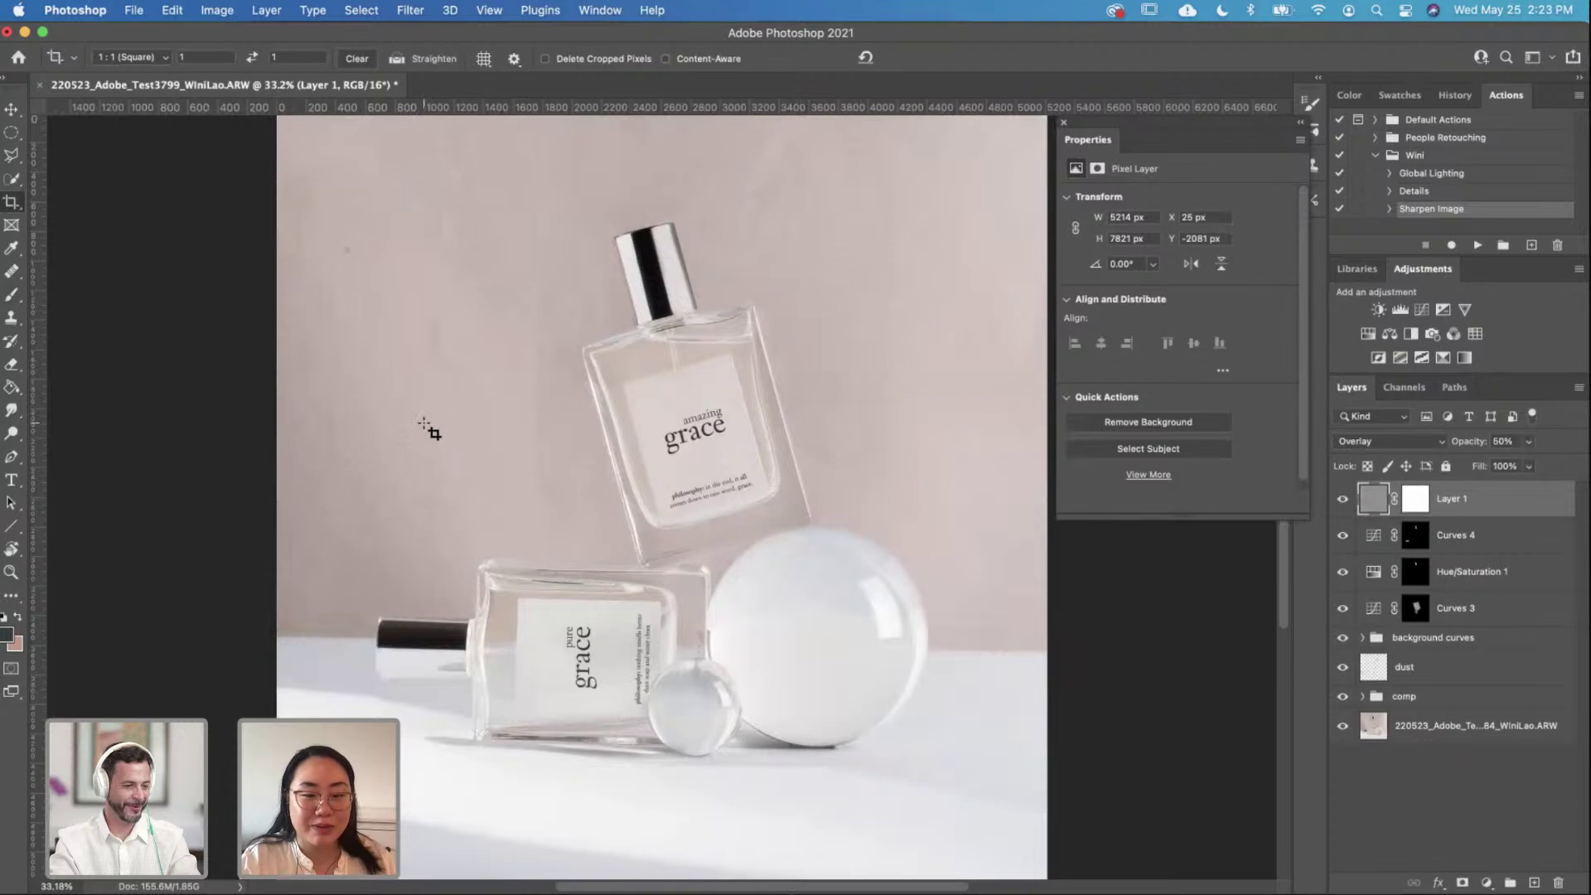
{"action": "scroll", "coordinate": [426, 430], "scroll_direction": "down", "scroll_amount": 1}
{"action": "key", "text": "super+s"}
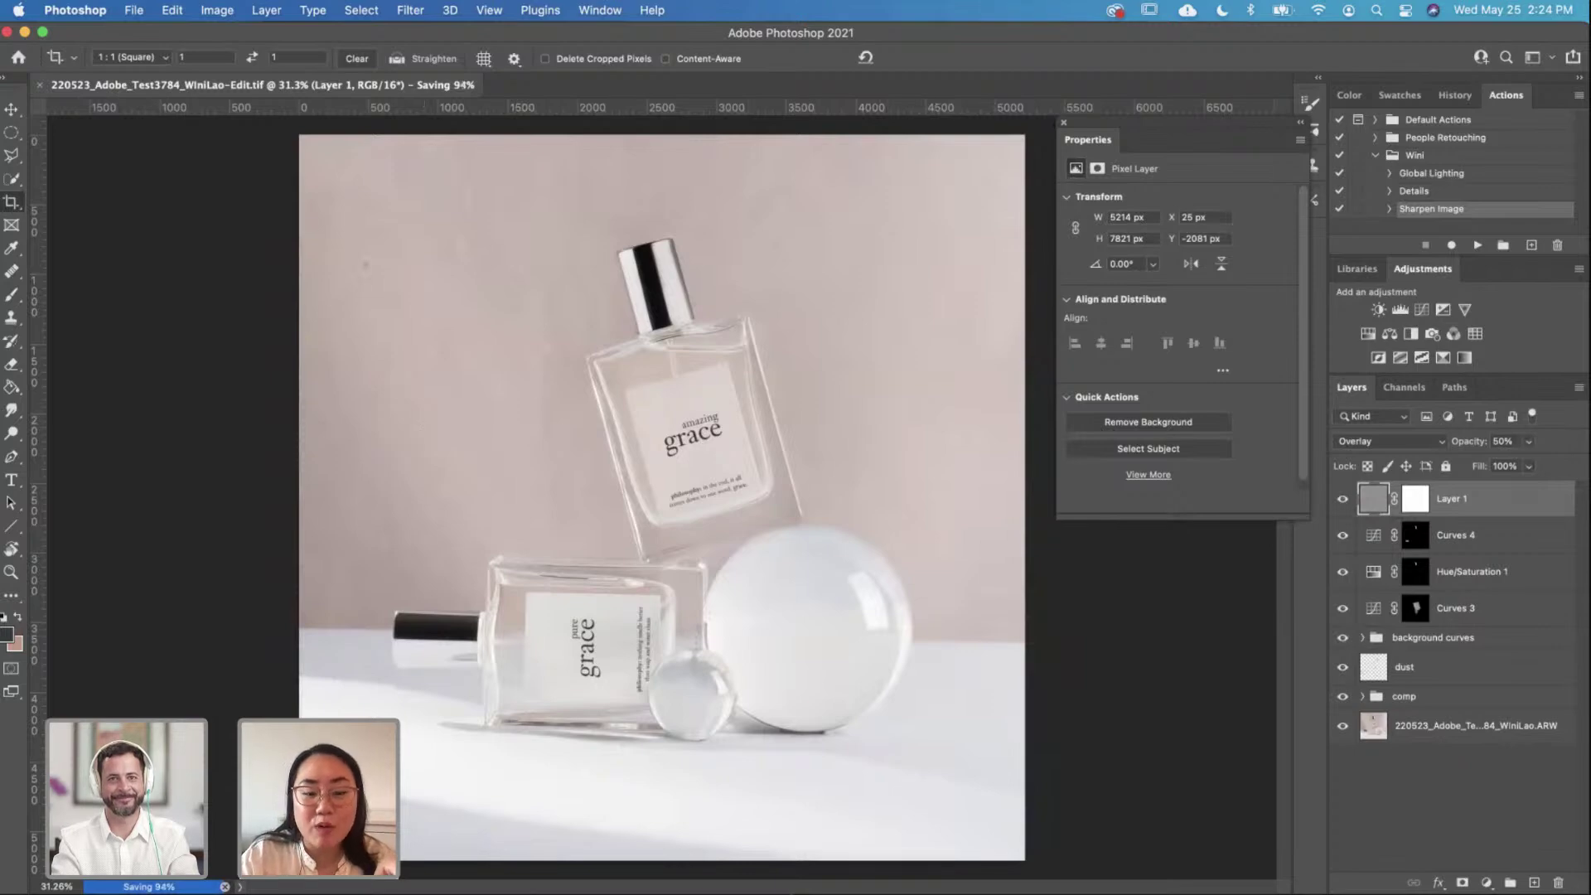
Step: Switch to Lightroom Classic and look through the red DECORTÉ bottle photos in the AdobePhoto3 folder
{"action": "left_click", "coordinate": [572, 891]}
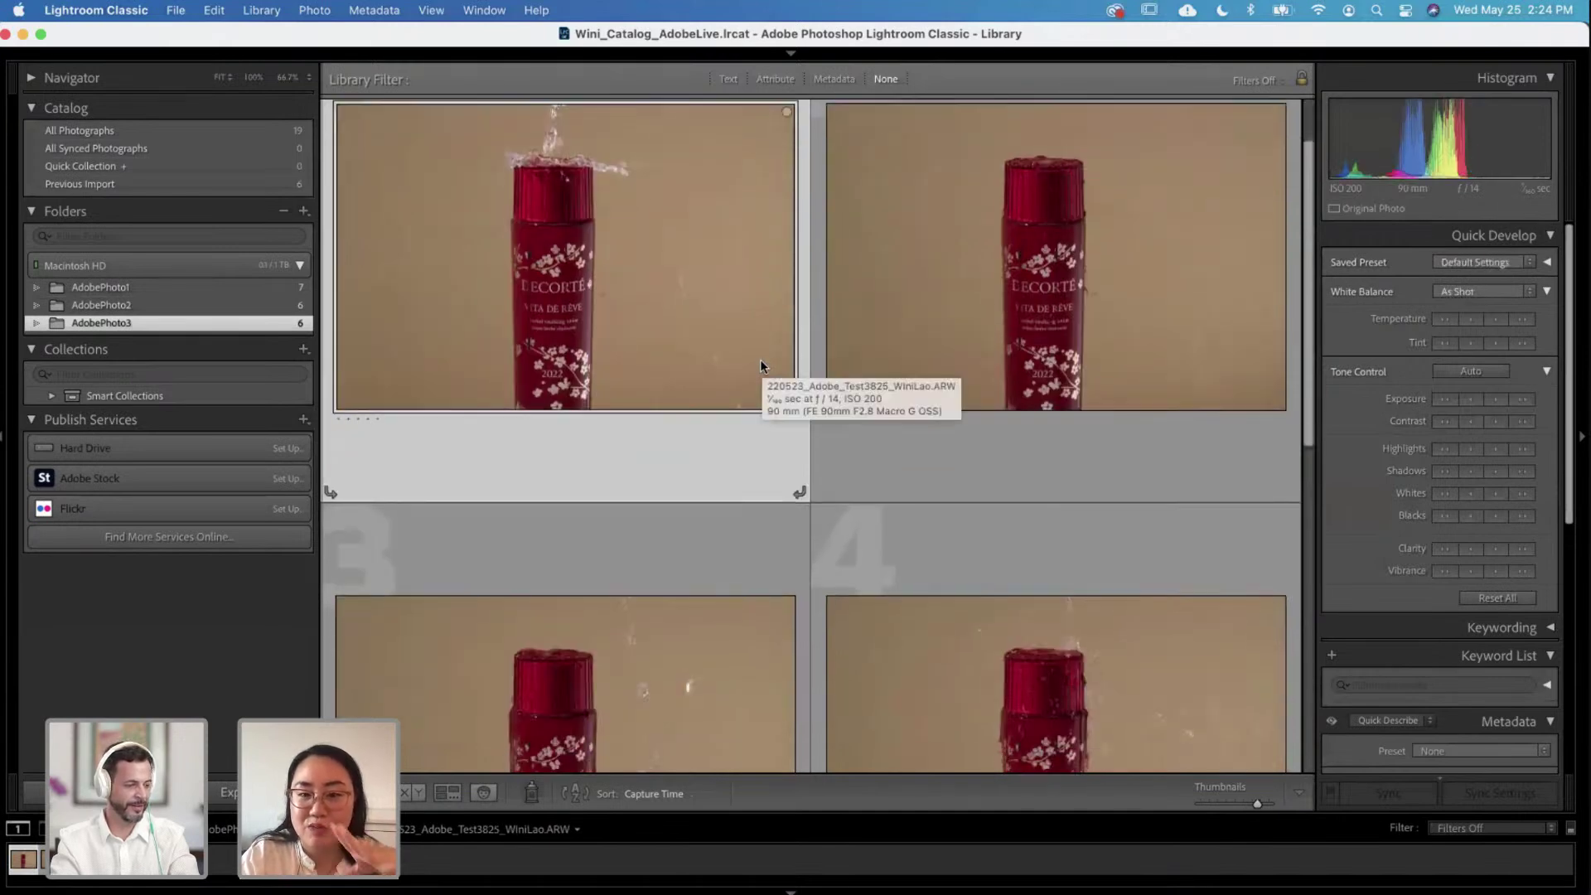
{"action": "scroll", "coordinate": [760, 362], "scroll_direction": "down", "scroll_amount": 3}
{"action": "left_click", "coordinate": [668, 589]}
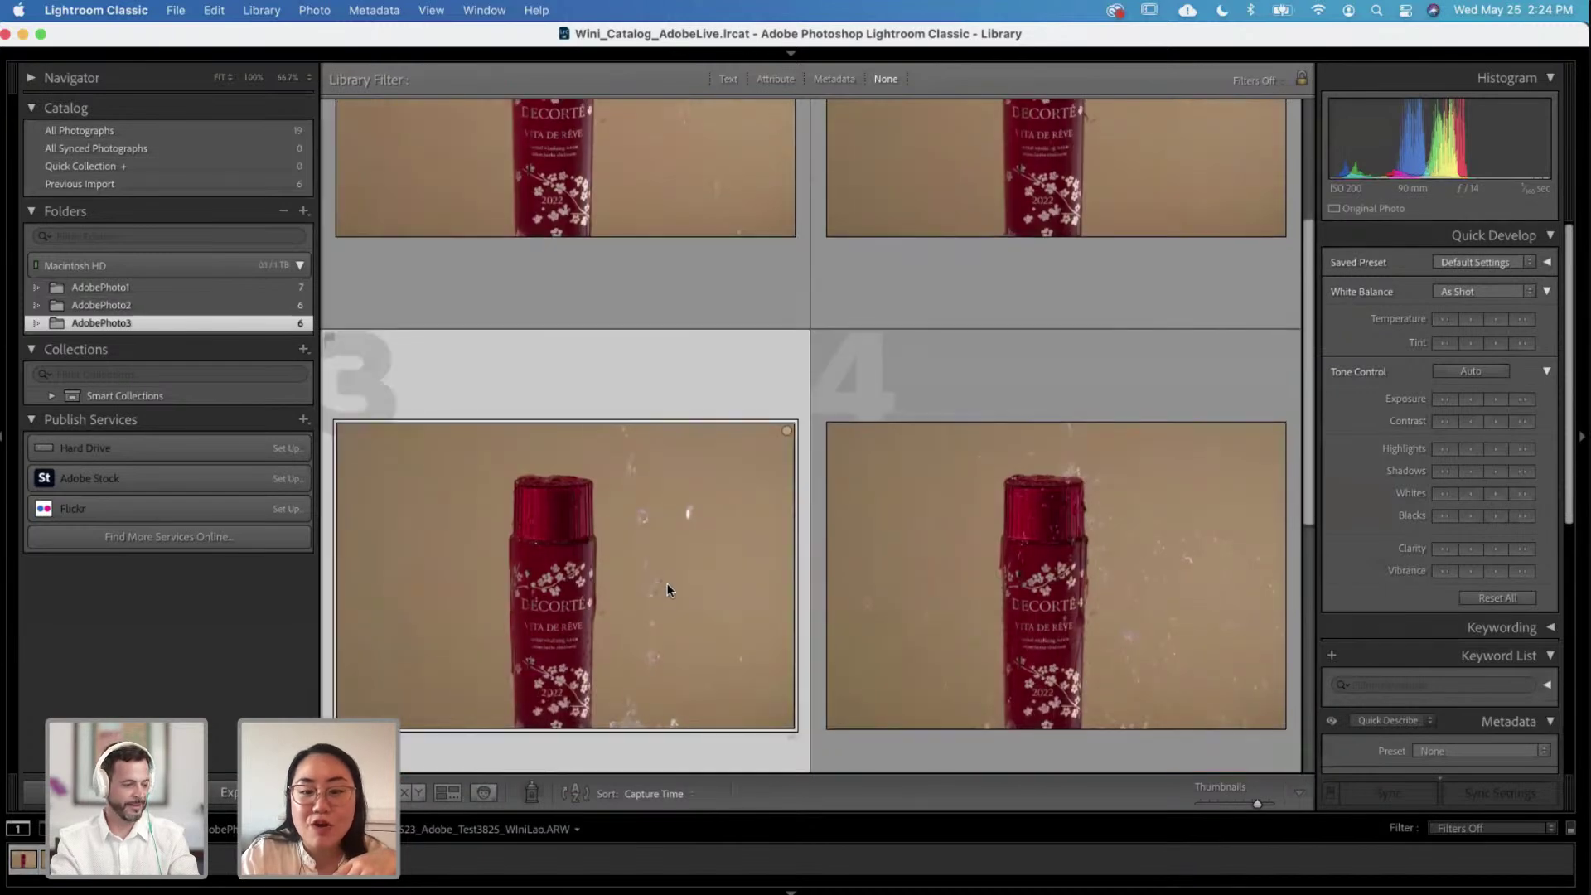
{"action": "scroll", "coordinate": [668, 589], "scroll_direction": "down", "scroll_amount": 5}
{"action": "left_click", "coordinate": [982, 539]}
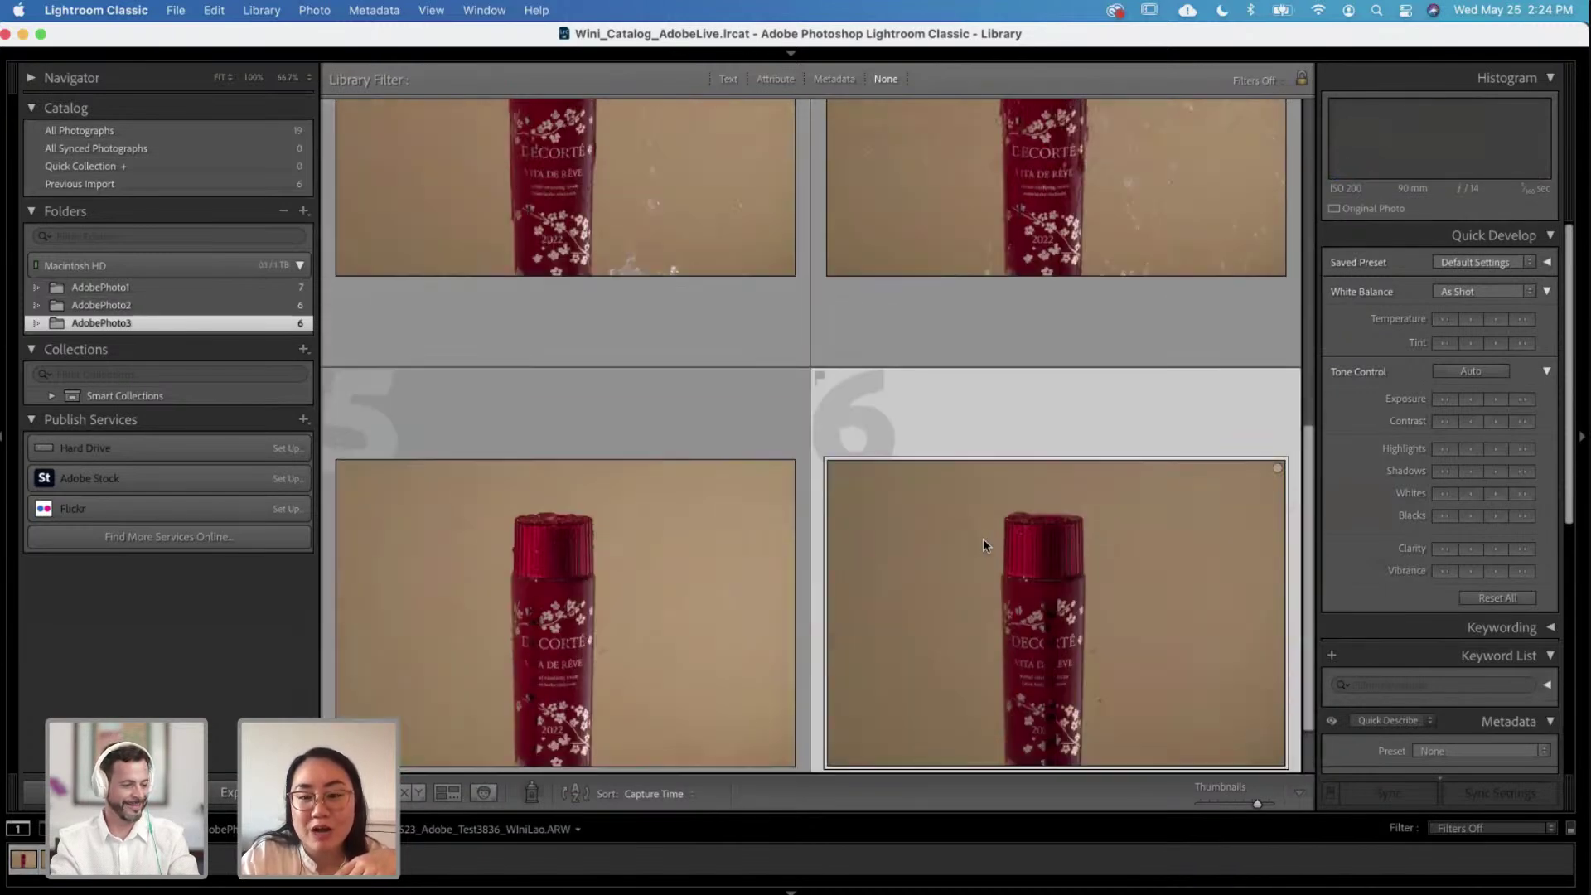